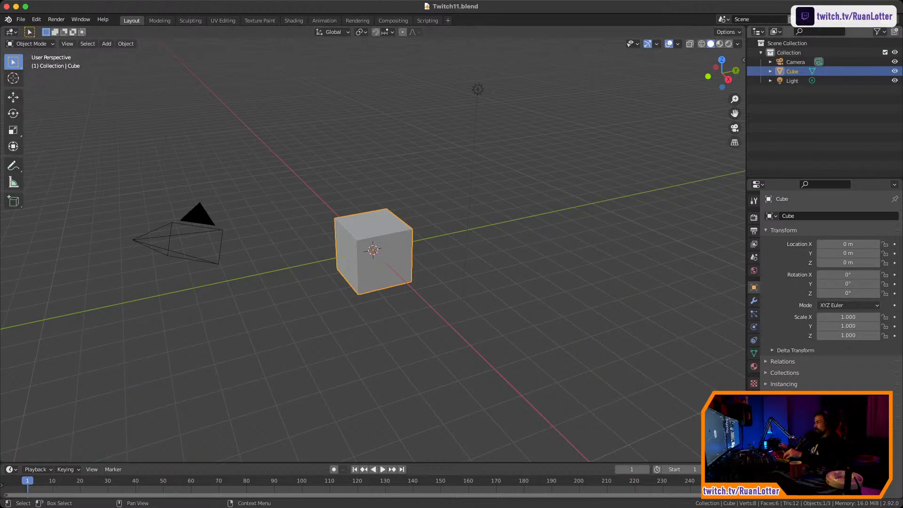
Split the Outliner area horizontally and make the lower half an enlarged Image Editor above the properties
{"action": "right_click", "coordinate": [746, 179]}
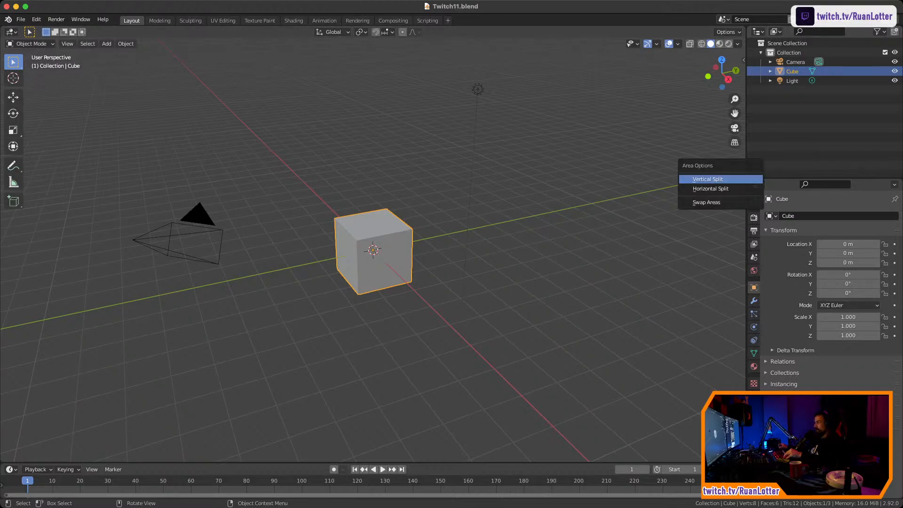
{"action": "left_click", "coordinate": [710, 188]}
{"action": "left_click", "coordinate": [823, 132]}
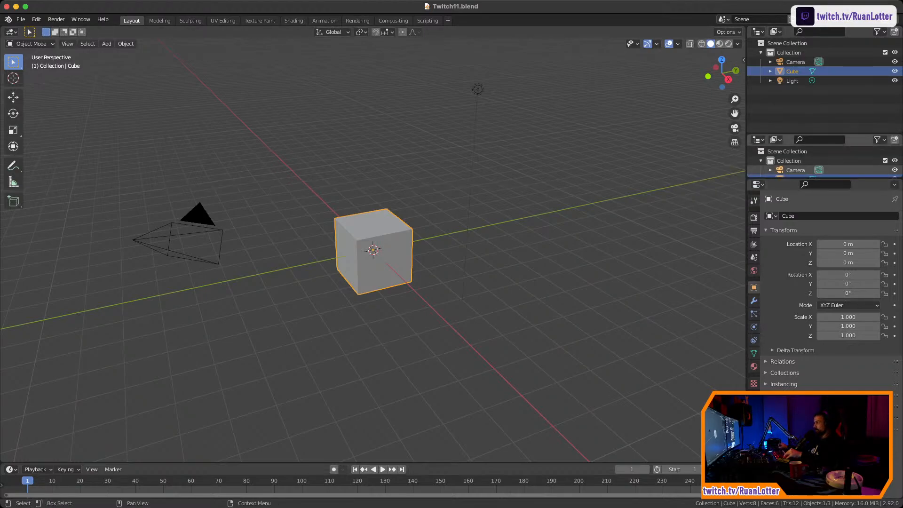
{"action": "left_click_drag", "start_coordinate": [823, 177], "coordinate": [823, 286]}
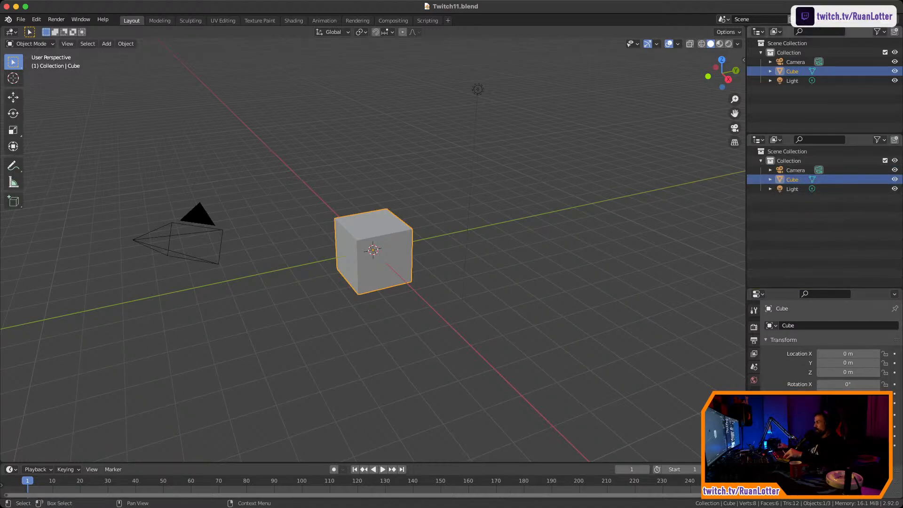
{"action": "left_click_drag", "start_coordinate": [823, 133], "coordinate": [823, 160]}
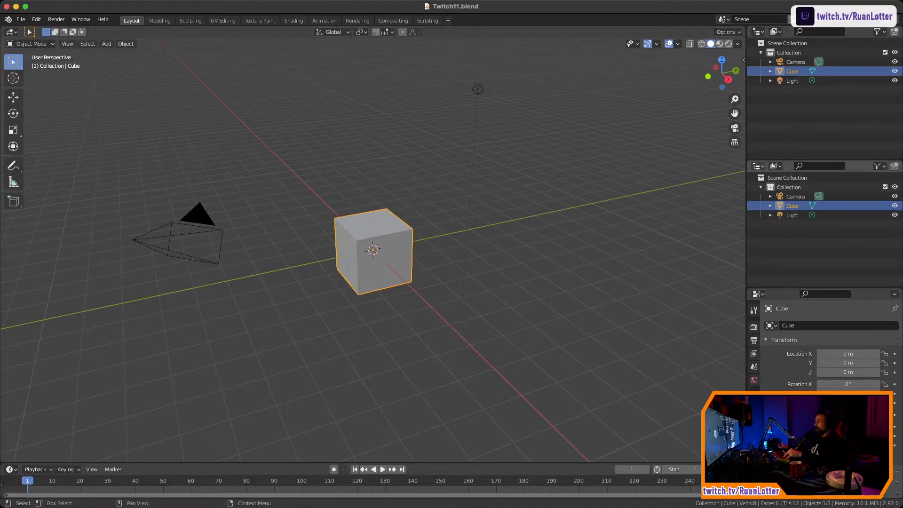
{"action": "left_click", "coordinate": [758, 166]}
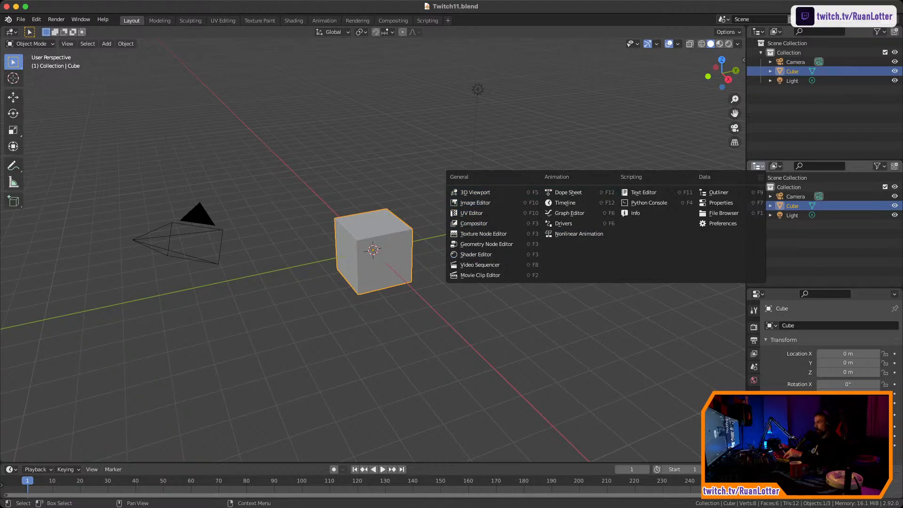
{"action": "left_click", "coordinate": [475, 203]}
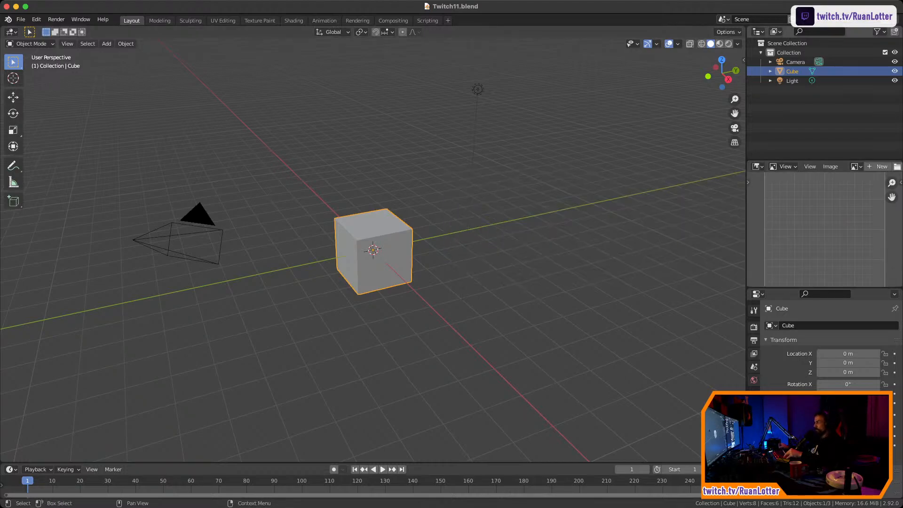
Open Cartoon-telescope.png as the reference in the Image Editor and frame the telescope
{"action": "left_click", "coordinate": [830, 166]}
{"action": "left_click", "coordinate": [790, 186]}
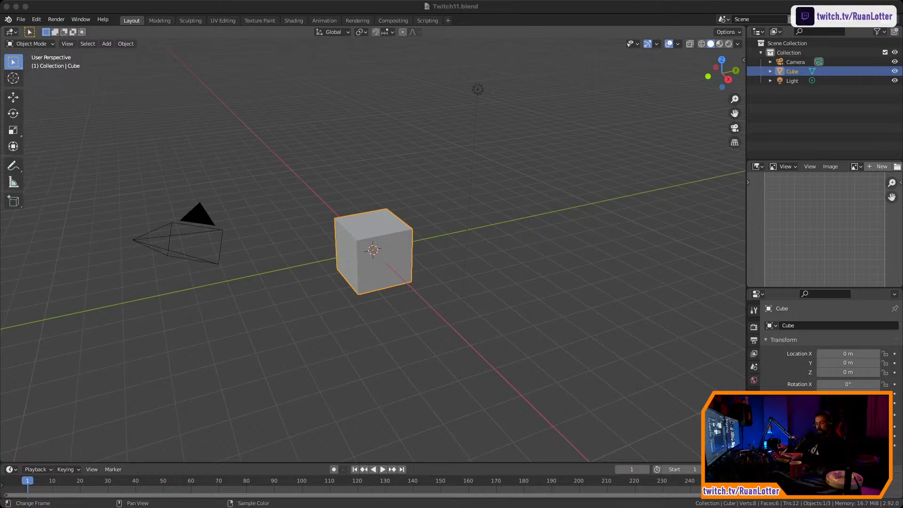
{"action": "key", "text": "alt+o"}
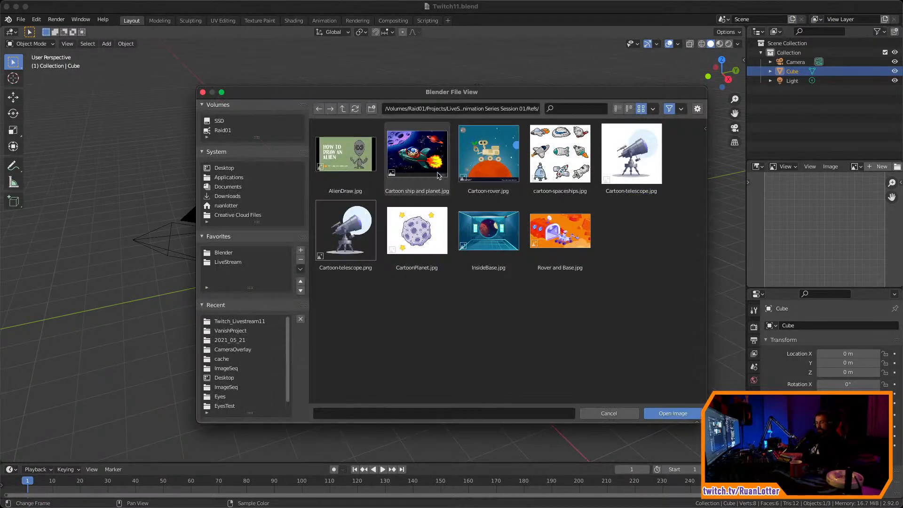
{"action": "left_click", "coordinate": [346, 231]}
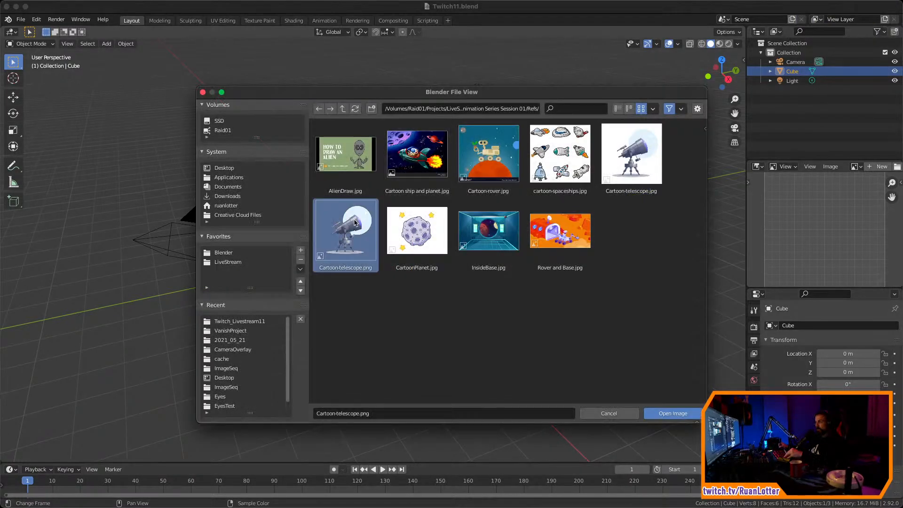
{"action": "left_click", "coordinate": [677, 412]}
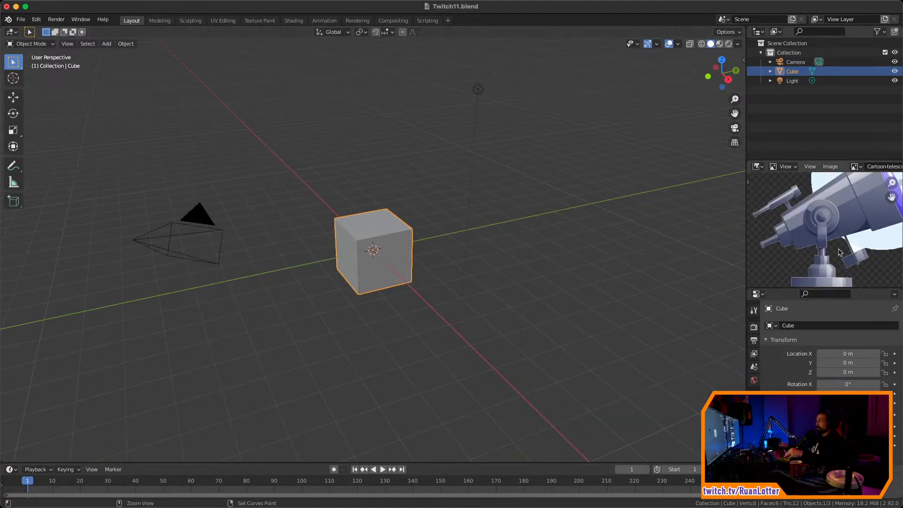
{"action": "scroll", "coordinate": [815, 242], "scroll_direction": "down", "scroll_amount": 3}
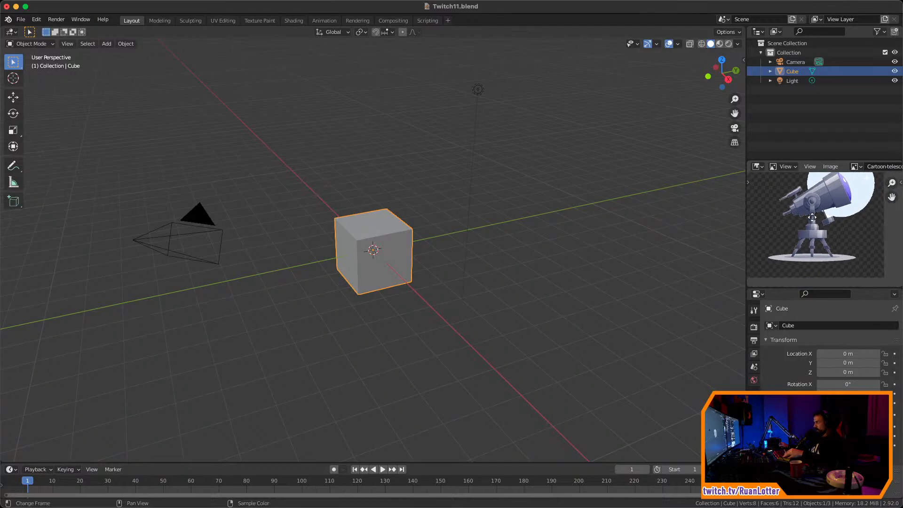
{"action": "scroll", "coordinate": [810, 229], "scroll_direction": "up", "scroll_amount": 1}
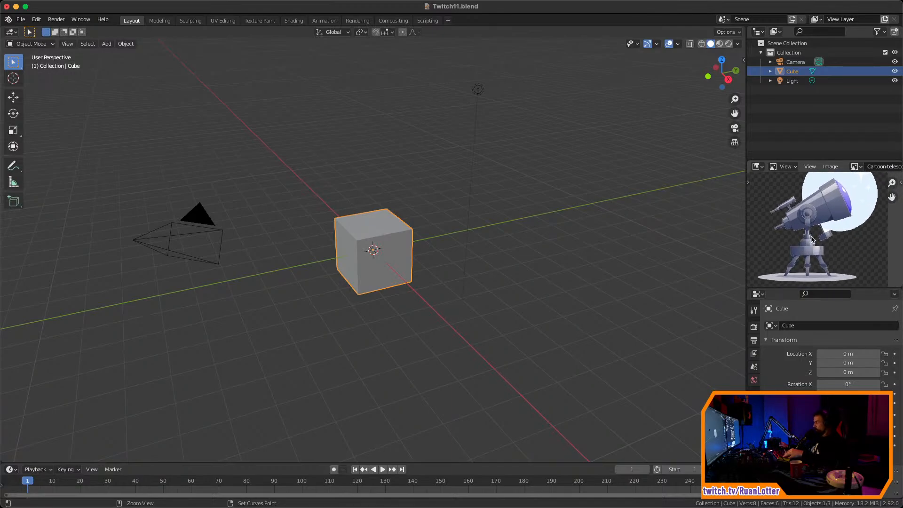
{"action": "scroll", "coordinate": [812, 240], "scroll_direction": "up", "scroll_amount": 4}
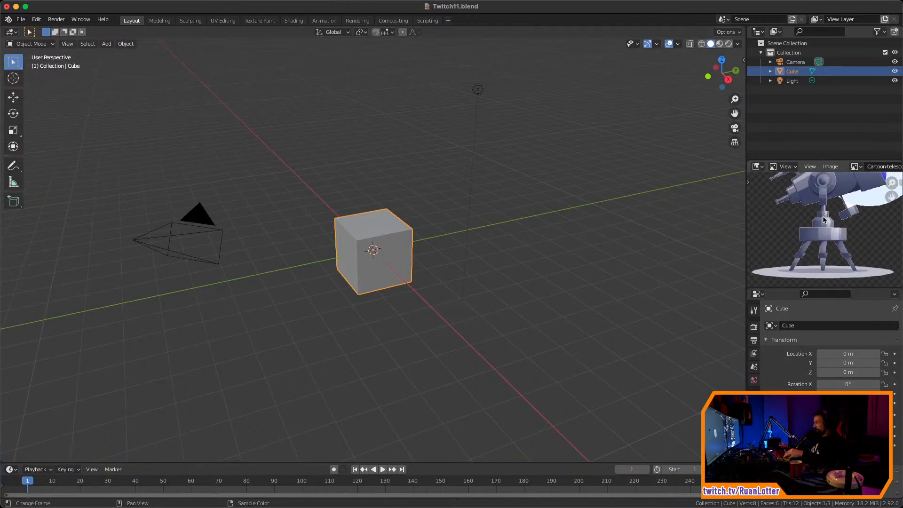
{"action": "middle_click_drag", "start_coordinate": [824, 219], "coordinate": [810, 244]}
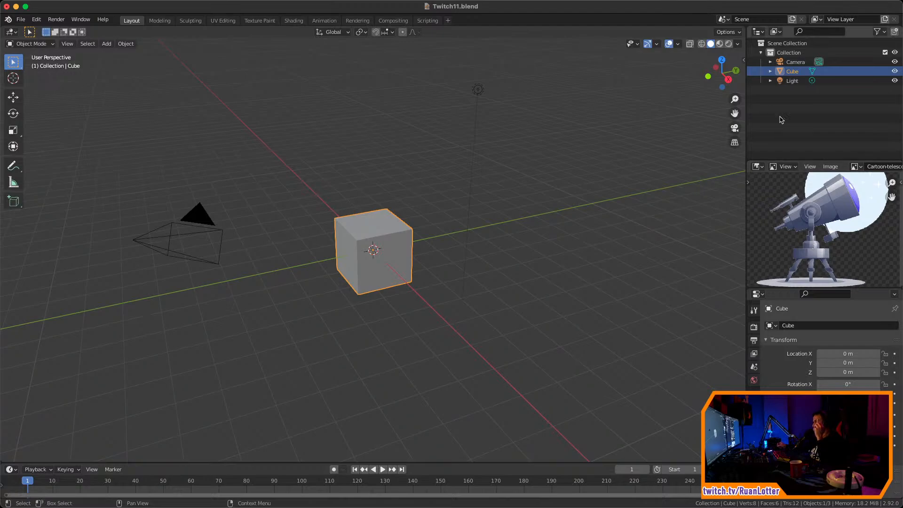
{"action": "middle_click_drag", "start_coordinate": [812, 205], "coordinate": [829, 232]}
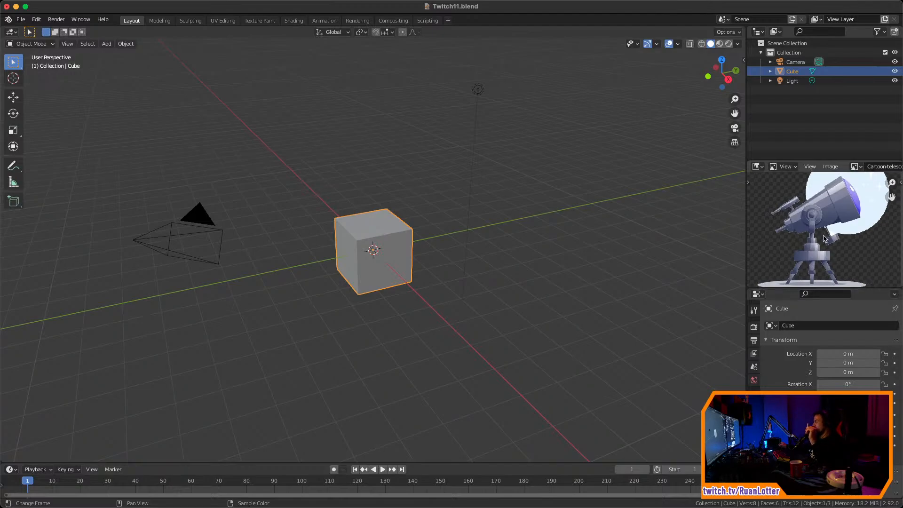
{"action": "mouse_move", "coordinate": [820, 236]}
{"action": "middle_mouse_down"}
{"action": "mouse_move", "coordinate": [827, 224]}
{"action": "mouse_move", "coordinate": [819, 225]}
{"action": "mouse_move", "coordinate": [825, 234]}
{"action": "middle_mouse_up"}
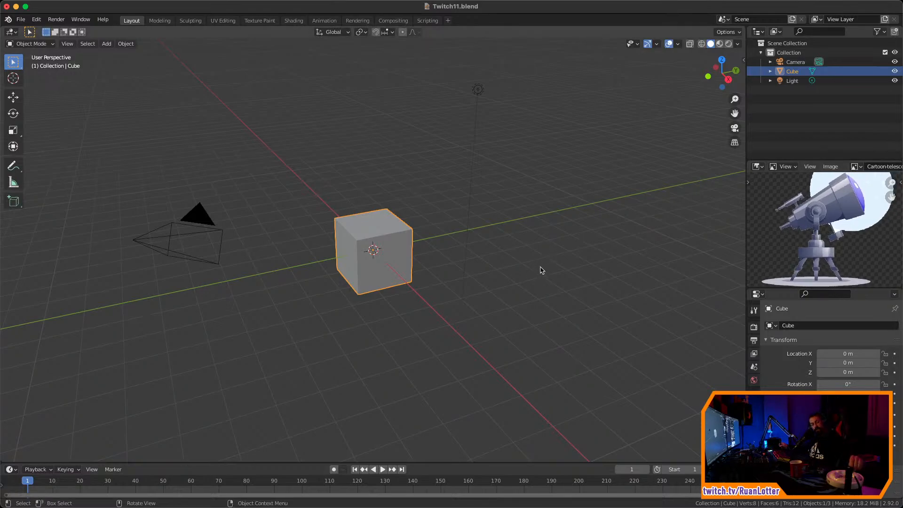
Delete the camera, cube and light from the scene
{"action": "key", "text": "a"}
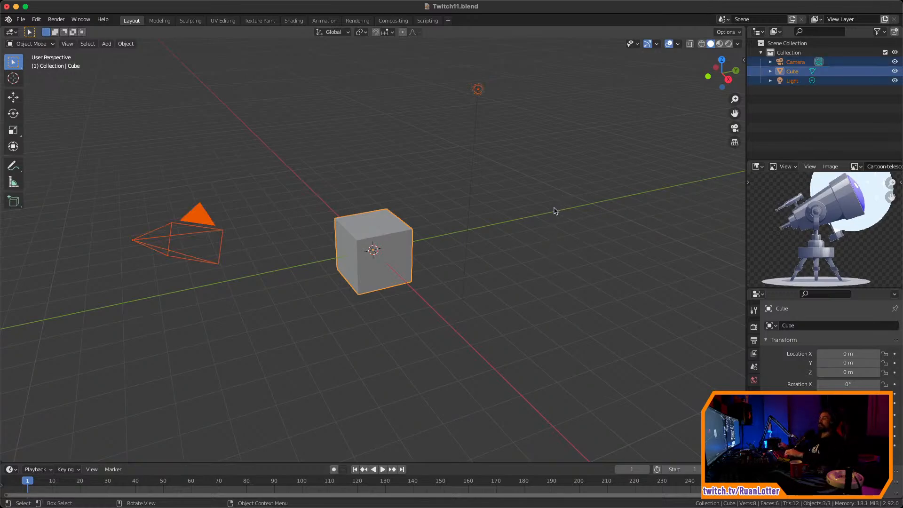
{"action": "key", "text": "x"}
{"action": "left_click", "coordinate": [559, 212]}
Add a cylinder mesh at the world origin
{"action": "middle_click_drag", "start_coordinate": [594, 226], "coordinate": [487, 242]}
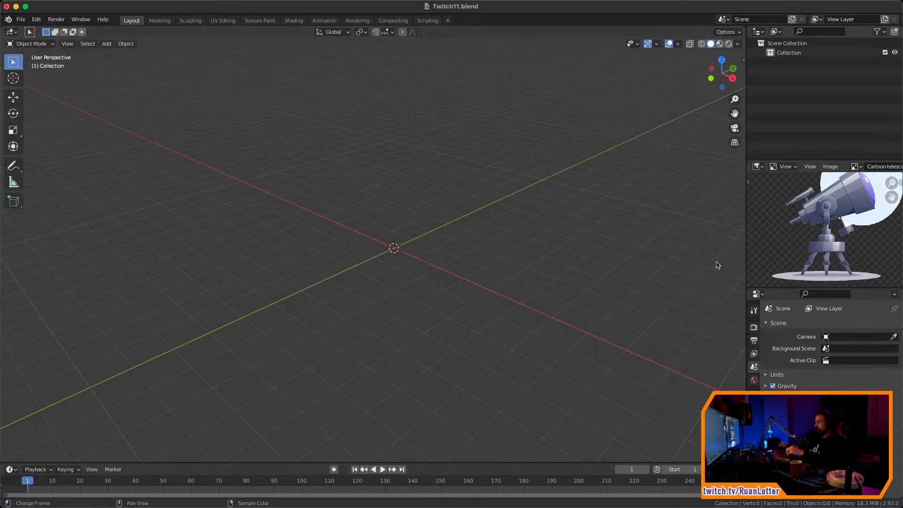
{"action": "key", "text": "shift+a"}
{"action": "mouse_move", "coordinate": [517, 287]}
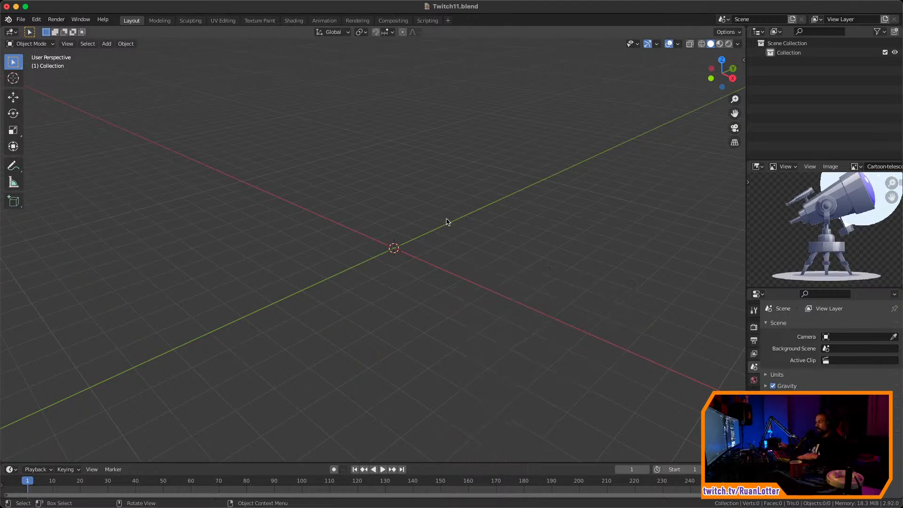
{"action": "key", "text": "shift+a"}
{"action": "mouse_move", "coordinate": [443, 284]}
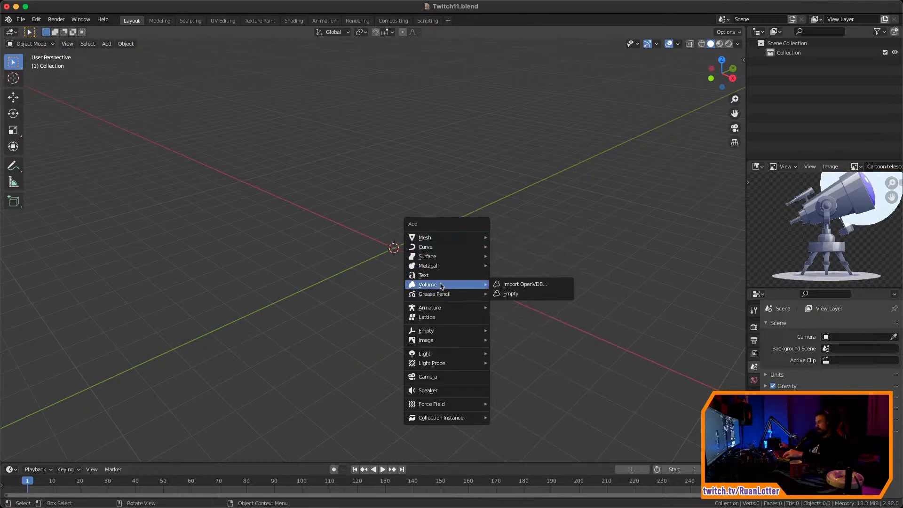
{"action": "mouse_move", "coordinate": [445, 239]}
{"action": "left_click", "coordinate": [526, 285]}
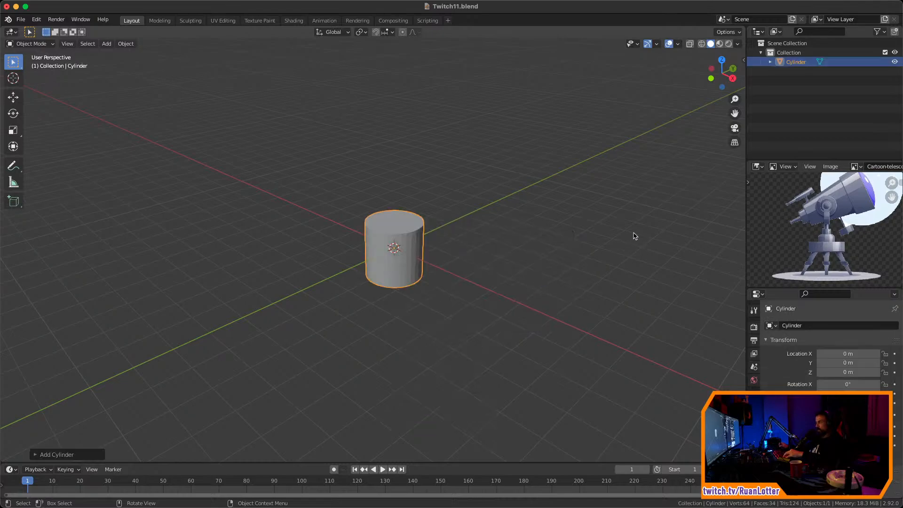
Flatten the cylinder along Z into a thin disc and scale it down uniformly
{"action": "scroll", "coordinate": [512, 278], "scroll_direction": "up", "scroll_amount": 6}
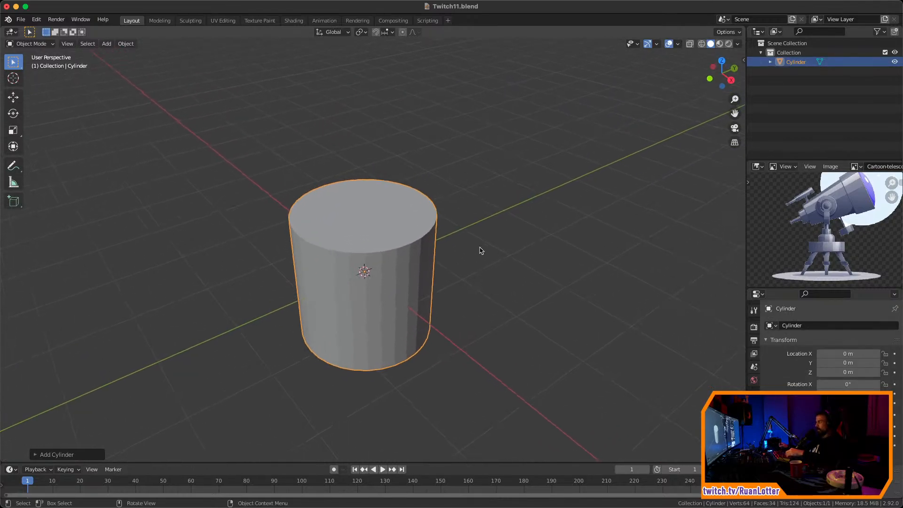
{"action": "scroll", "coordinate": [507, 229], "scroll_direction": "down", "scroll_amount": 5}
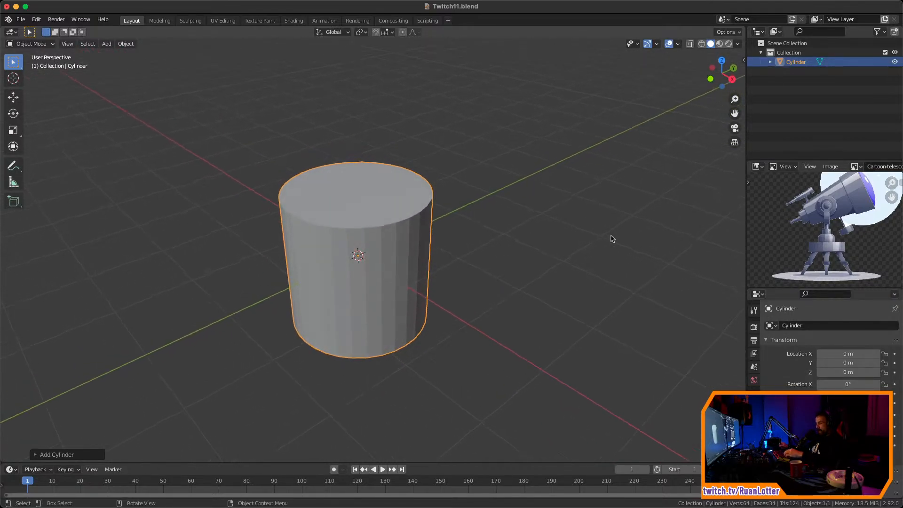
{"action": "key", "text": "s"}
{"action": "key", "text": "z"}
{"action": "left_click", "coordinate": [414, 249]}
{"action": "key", "text": "s"}
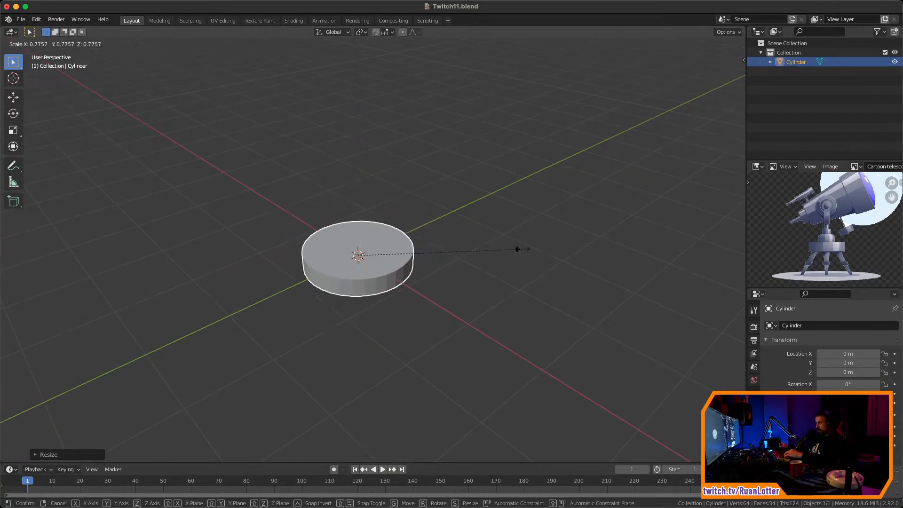
{"action": "left_click", "coordinate": [464, 250]}
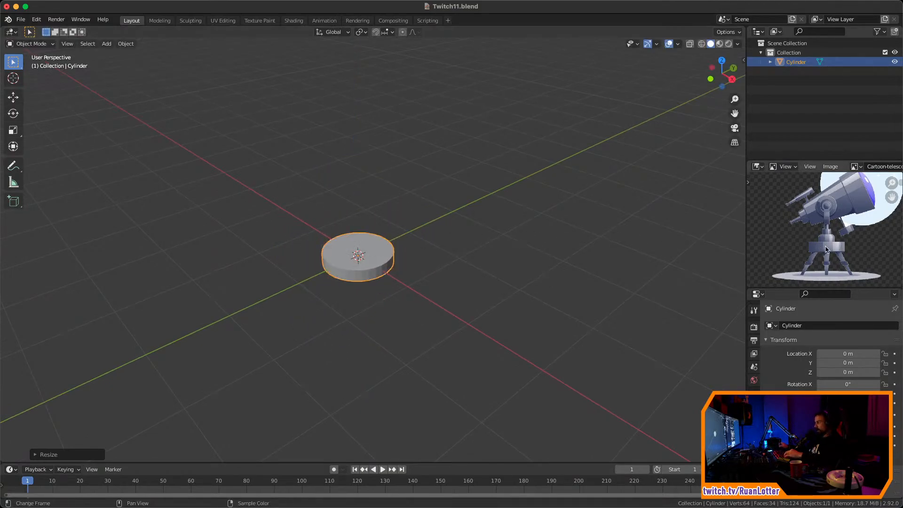
Raise the disc along Z to a height of about 1.31 m
{"action": "key", "text": "g"}
{"action": "key", "text": "z"}
{"action": "left_click", "coordinate": [517, 198]}
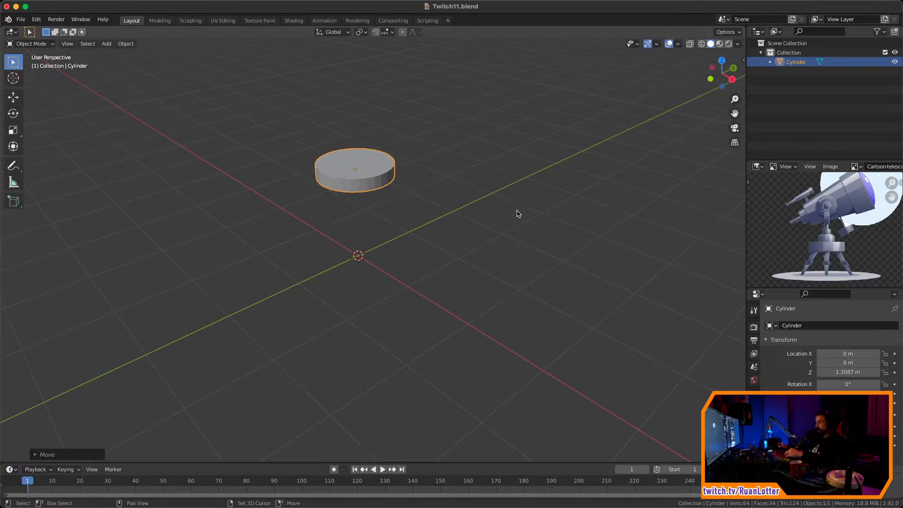
{"action": "middle_click_drag", "start_coordinate": [517, 214], "coordinate": [578, 269], "text": "shift"}
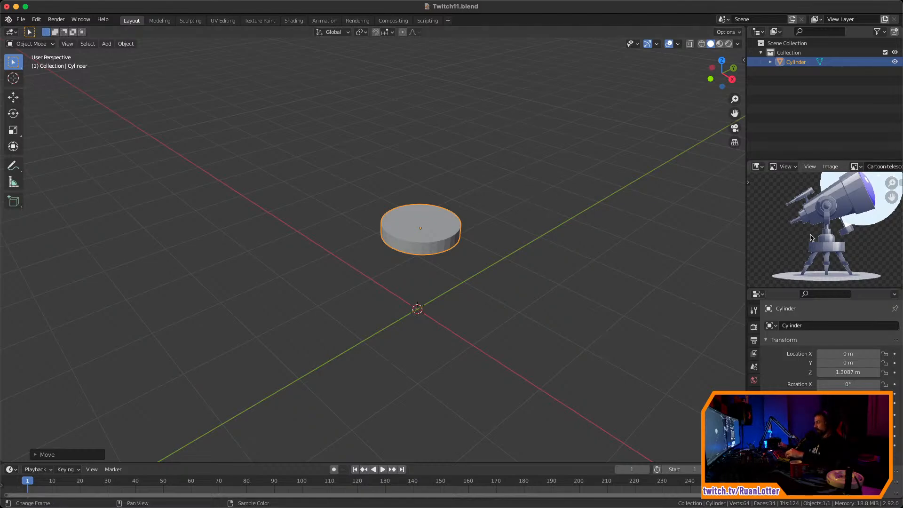
Apply the scale transform to the flattened cylinder
{"action": "mouse_move", "coordinate": [529, 230]}
{"action": "middle_mouse_down"}
{"action": "mouse_move", "coordinate": [527, 243]}
{"action": "mouse_move", "coordinate": [527, 227]}
{"action": "mouse_move", "coordinate": [494, 255]}
{"action": "mouse_move", "coordinate": [474, 246]}
{"action": "mouse_move", "coordinate": [524, 217]}
{"action": "mouse_move", "coordinate": [492, 226]}
{"action": "middle_mouse_up"}
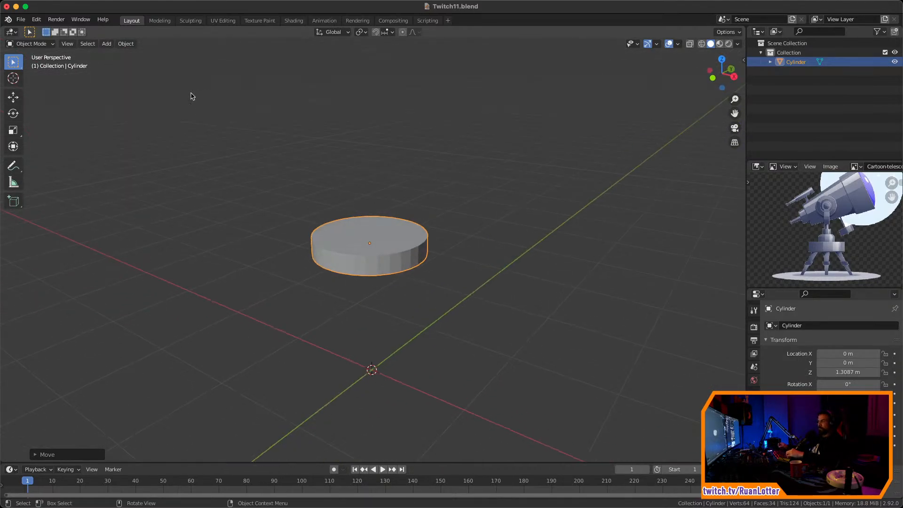
{"action": "left_click", "coordinate": [132, 52]}
{"action": "left_click", "coordinate": [395, 227]}
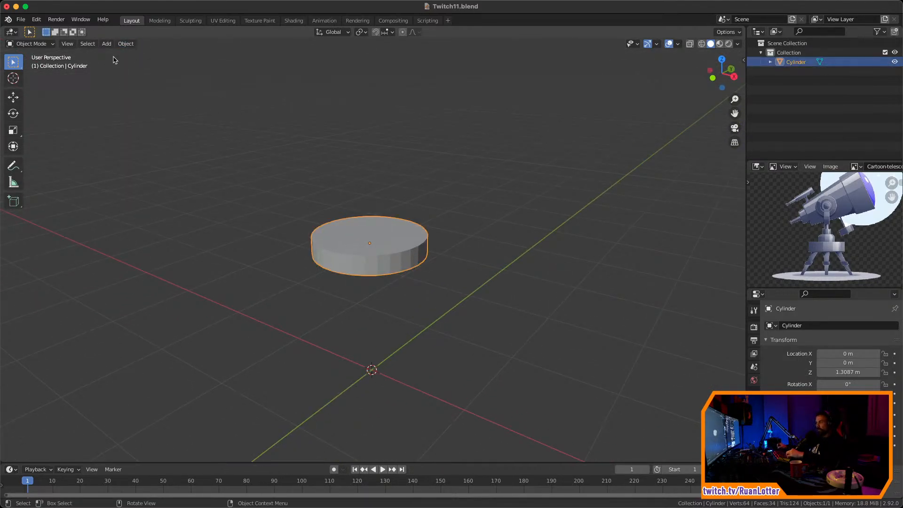
{"action": "left_click", "coordinate": [126, 43]}
{"action": "mouse_move", "coordinate": [137, 92]}
{"action": "left_click", "coordinate": [244, 111]}
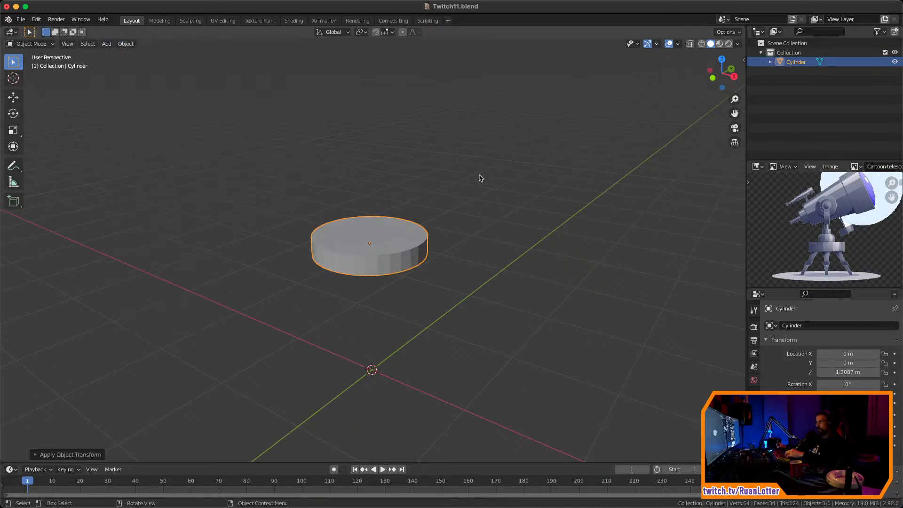
Inset the disc's top face to about half the disc's diameter
{"action": "middle_click_drag", "start_coordinate": [482, 228], "coordinate": [471, 203]}
{"action": "key", "text": "Tab"}
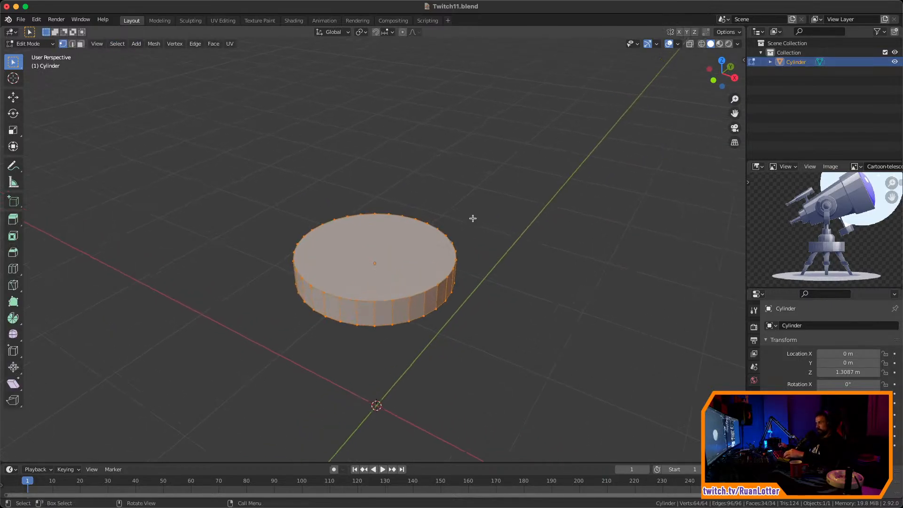
{"action": "key", "text": "3"}
{"action": "left_click", "coordinate": [425, 253]}
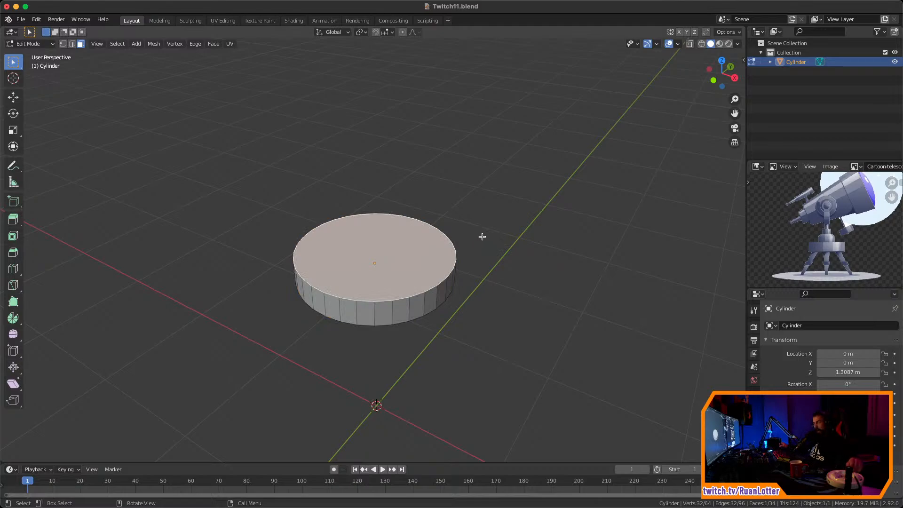
{"action": "middle_click_drag", "start_coordinate": [493, 230], "coordinate": [504, 193]}
{"action": "key", "text": "KP_Decimal"}
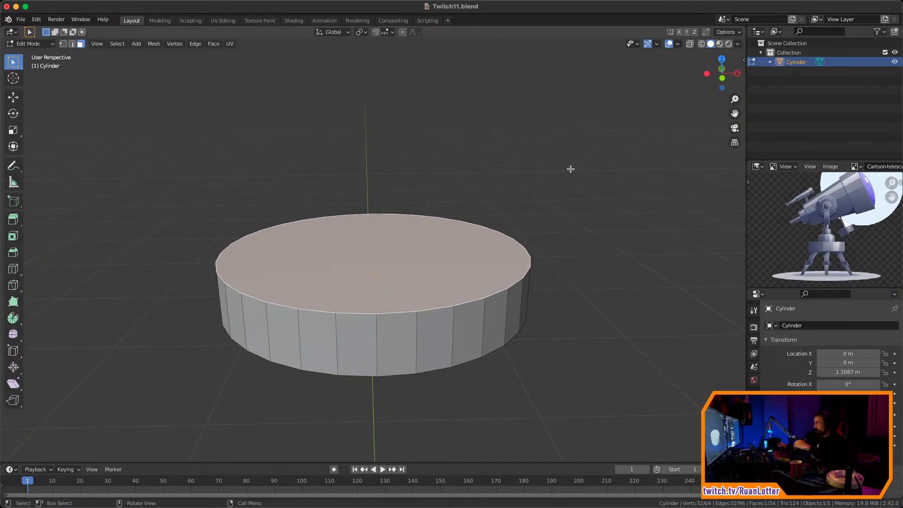
{"action": "middle_click_drag", "start_coordinate": [583, 157], "coordinate": [564, 228]}
{"action": "scroll", "coordinate": [525, 257], "scroll_direction": "down", "scroll_amount": 3}
{"action": "scroll", "coordinate": [530, 294], "scroll_direction": "down", "scroll_amount": 2}
{"action": "middle_click_drag", "start_coordinate": [530, 294], "coordinate": [610, 190]}
{"action": "scroll", "coordinate": [485, 287], "scroll_direction": "up", "scroll_amount": 2}
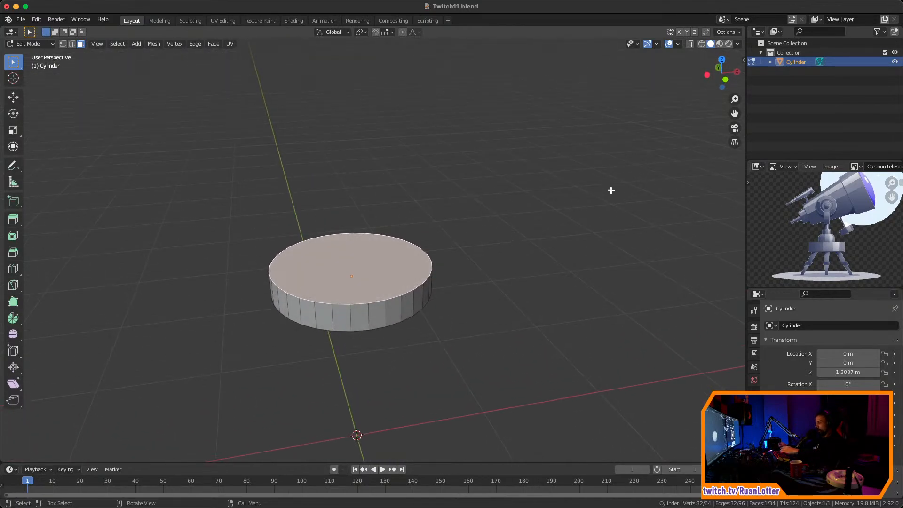
{"action": "key", "text": "i"}
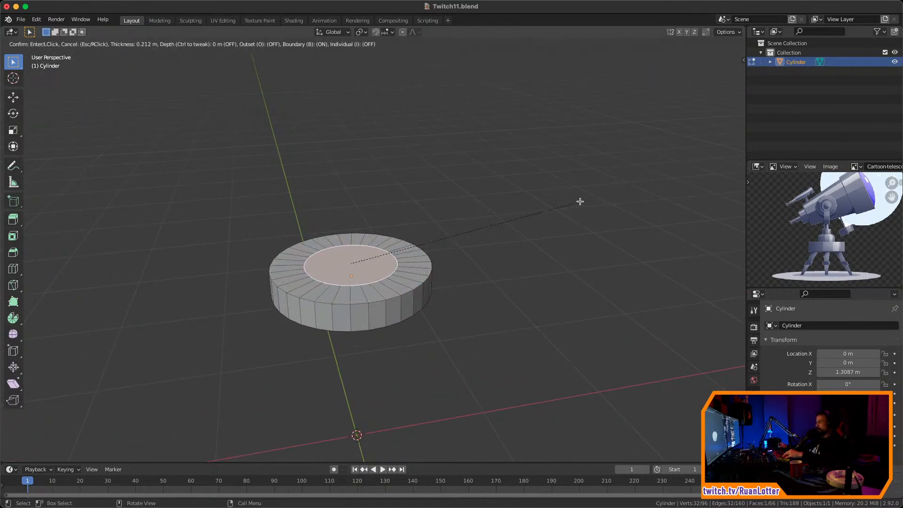
{"action": "left_click", "coordinate": [575, 200]}
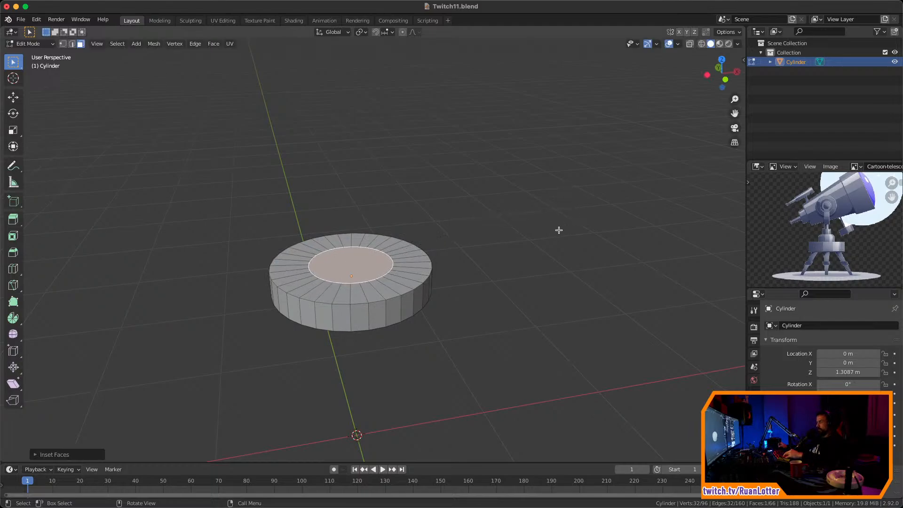
Extrude the inset top face upward by about 0.21 m to form a second, narrower tier
{"action": "key", "text": "e"}
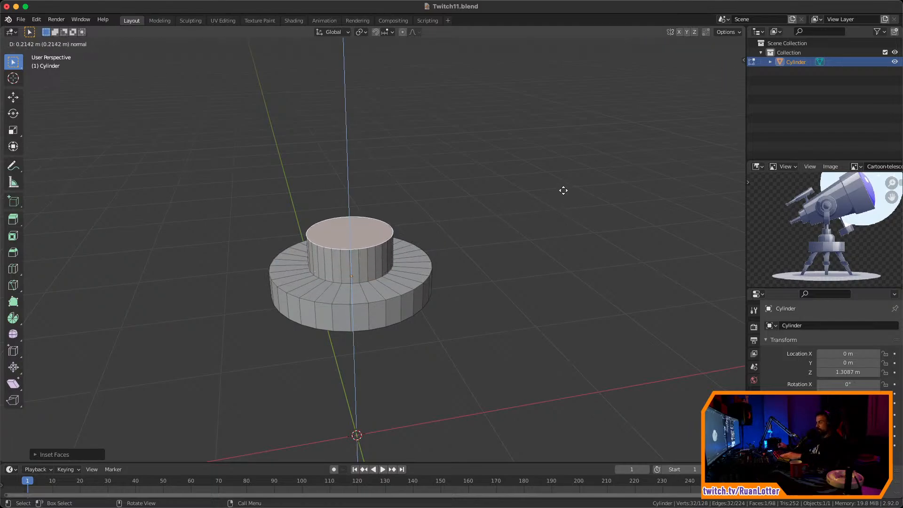
{"action": "left_click", "coordinate": [563, 190]}
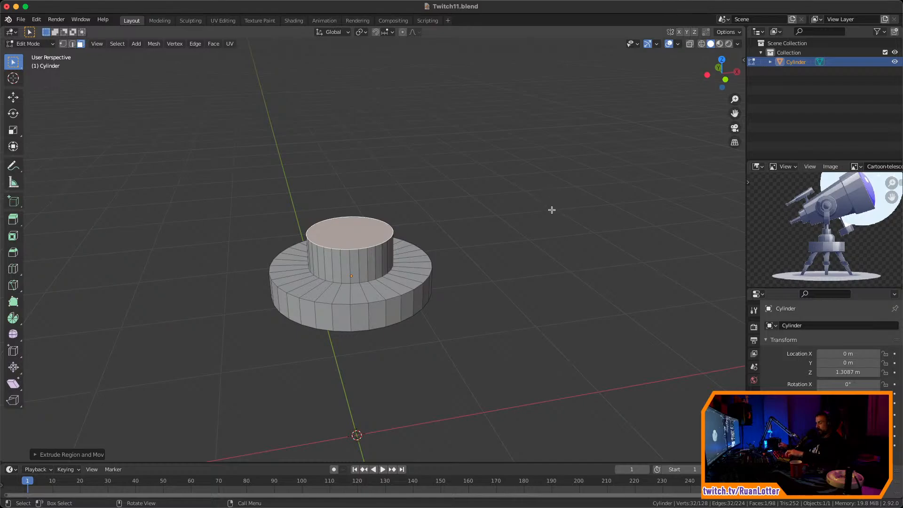
{"action": "key", "text": "2"}
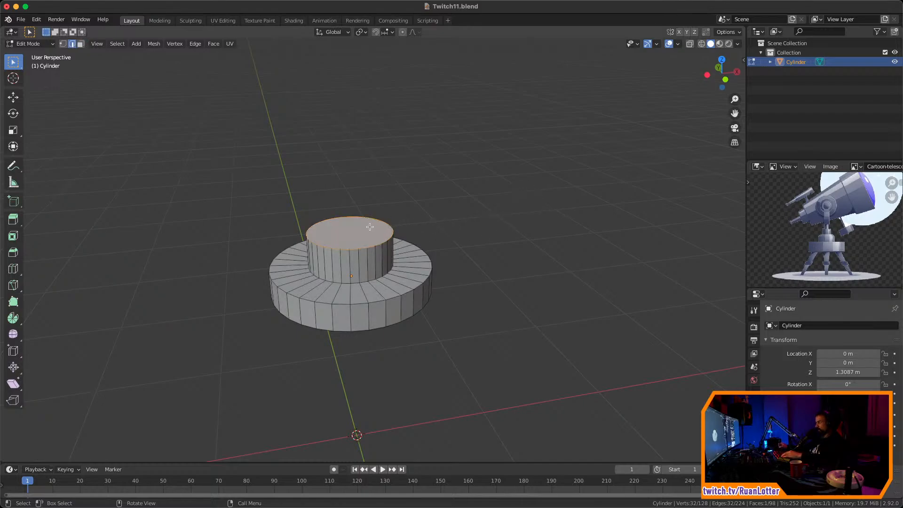
{"action": "key", "text": "3"}
Inset the top face of the second tier by about 0.16 m
{"action": "middle_click_drag", "start_coordinate": [473, 223], "coordinate": [555, 183]}
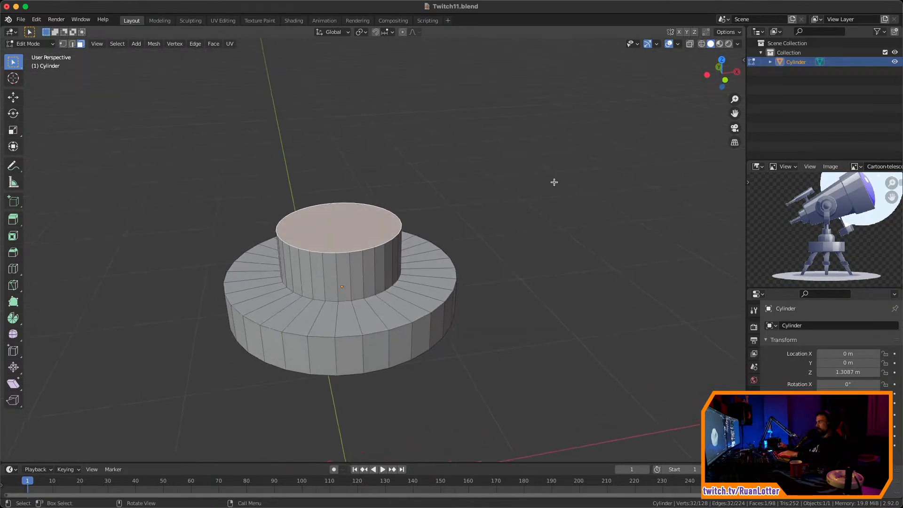
{"action": "key", "text": "i"}
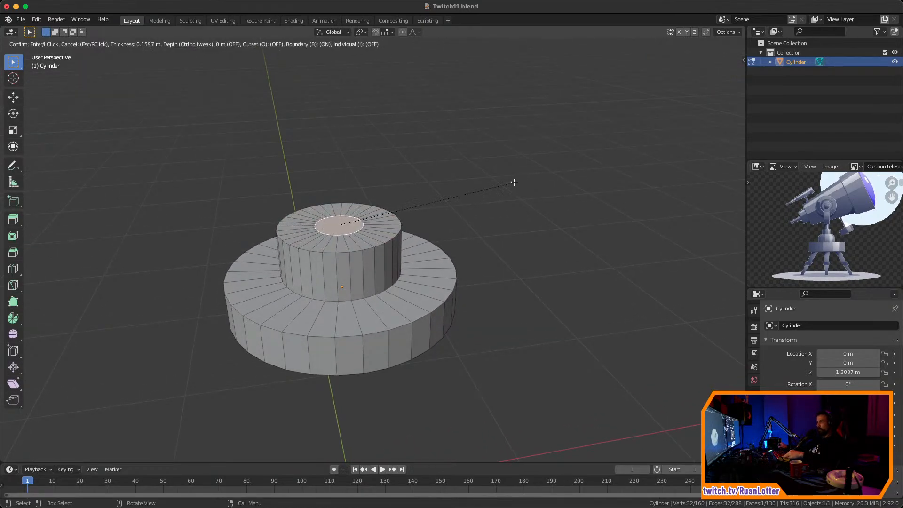
{"action": "left_click", "coordinate": [516, 182]}
Extrude the small inset face upward twice to form a narrow column with two segments, following the reference image
{"action": "scroll", "coordinate": [519, 195], "scroll_direction": "down", "scroll_amount": 3}
{"action": "scroll", "coordinate": [847, 238], "scroll_direction": "up", "scroll_amount": 5}
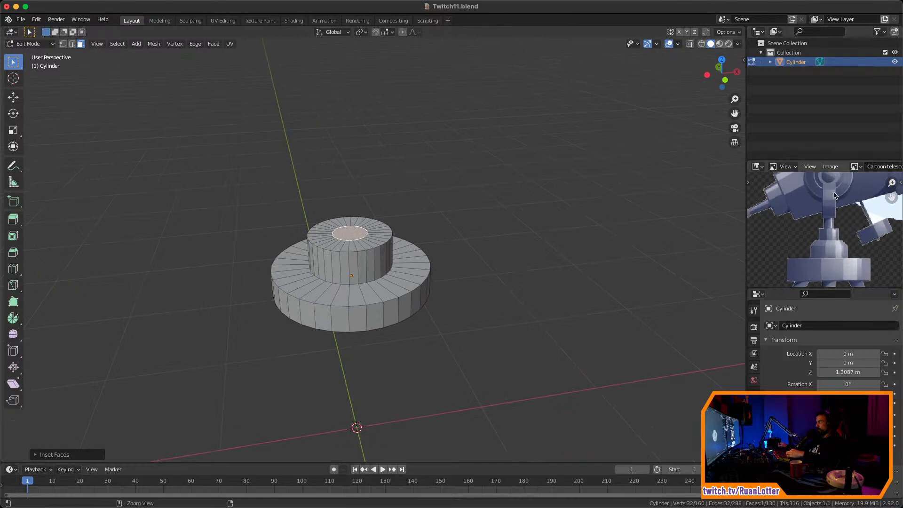
{"action": "middle_click_drag", "start_coordinate": [483, 236], "coordinate": [542, 248]}
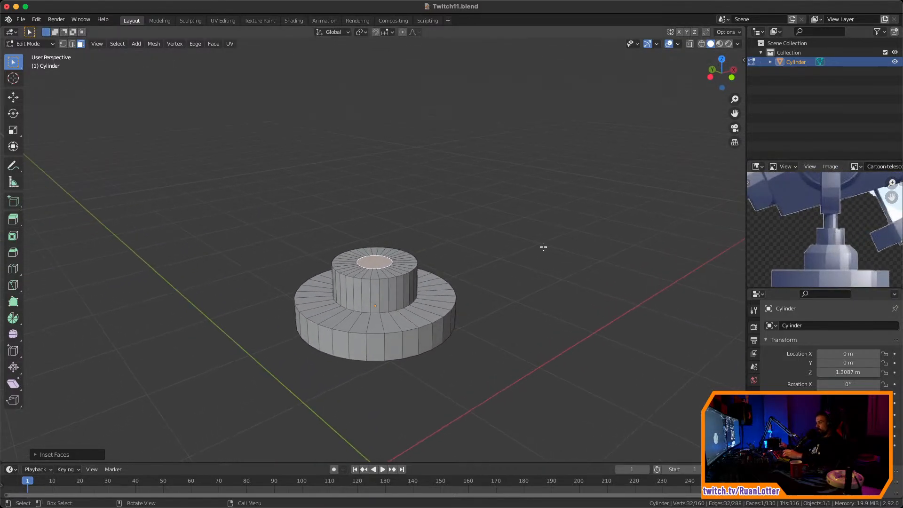
{"action": "key", "text": "e"}
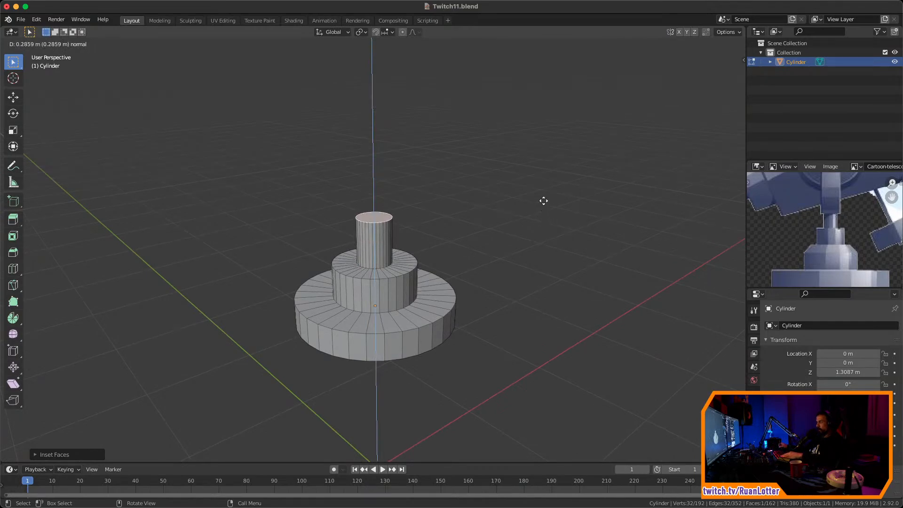
{"action": "left_click", "coordinate": [538, 214]}
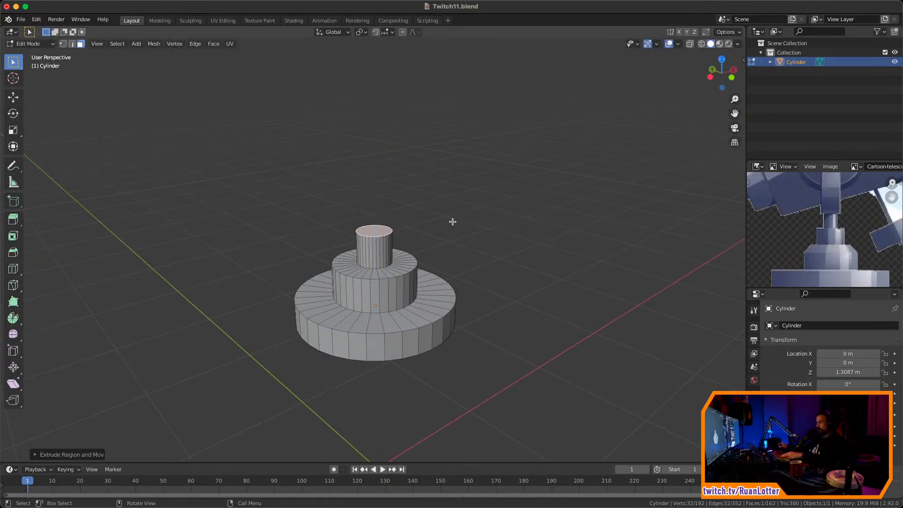
{"action": "key", "text": "e"}
{"action": "left_click", "coordinate": [448, 194]}
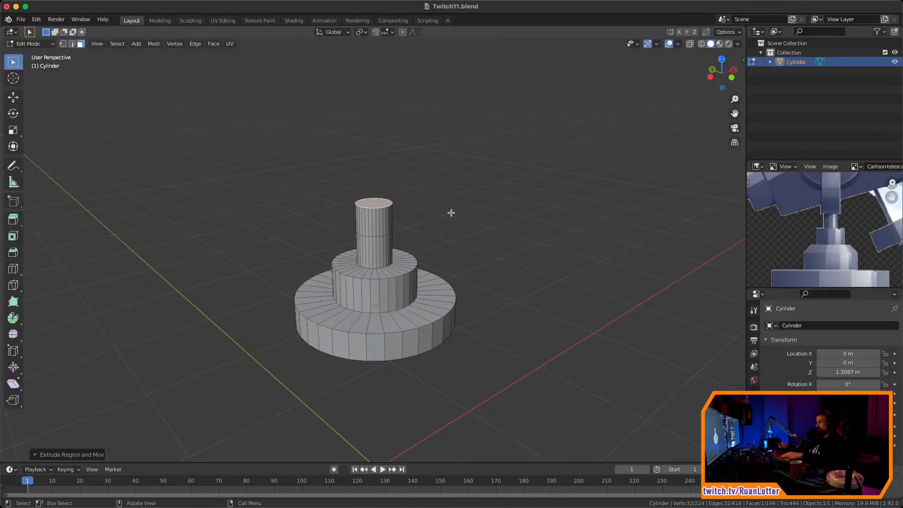
Examine the pivot mount and support arm above the base in the telescope reference image
{"action": "middle_click_drag", "start_coordinate": [450, 210], "coordinate": [478, 221]}
{"action": "middle_click_drag", "start_coordinate": [628, 110], "coordinate": [578, 136]}
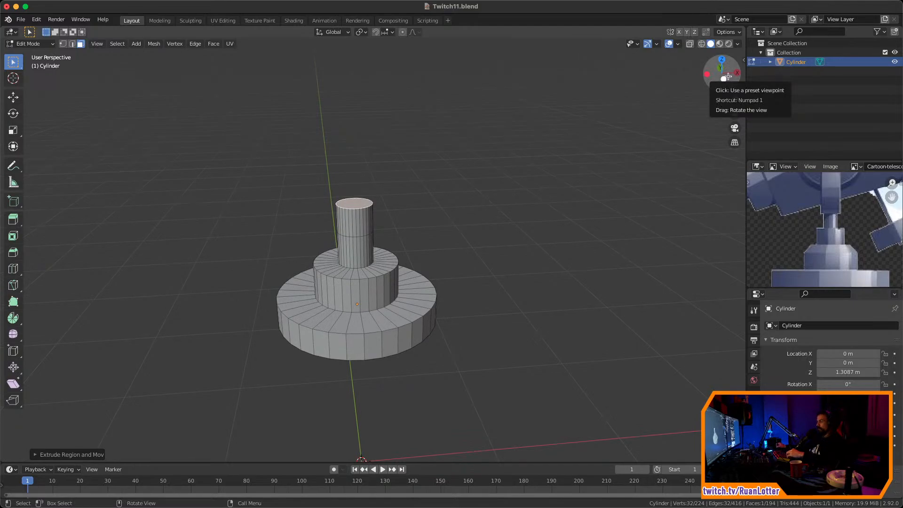
{"action": "scroll", "coordinate": [829, 208], "scroll_direction": "up", "scroll_amount": 5}
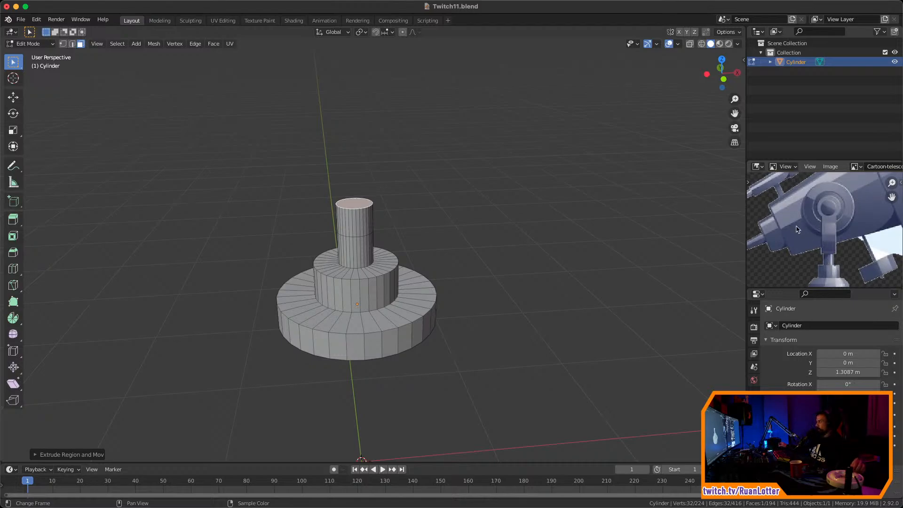
{"action": "middle_click_drag", "start_coordinate": [838, 219], "coordinate": [814, 255]}
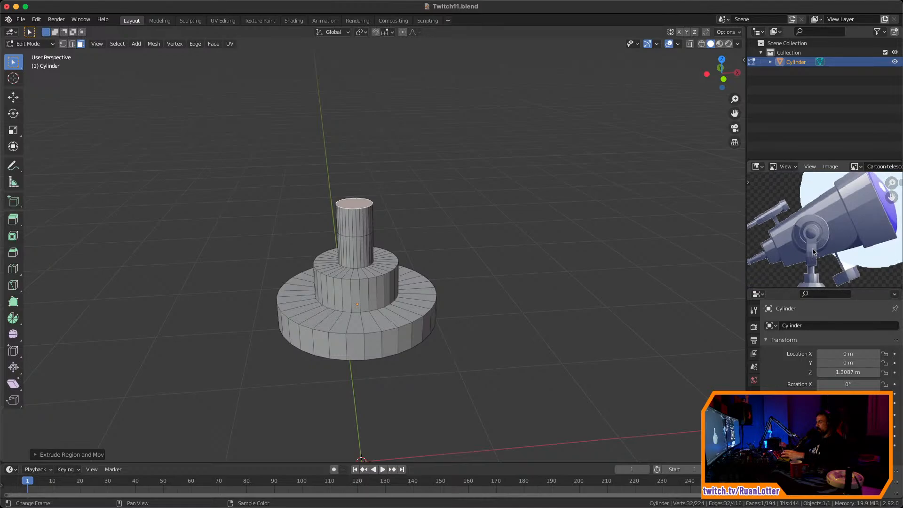
{"action": "scroll", "coordinate": [814, 254], "scroll_direction": "up", "scroll_amount": 3}
{"action": "middle_click_drag", "start_coordinate": [818, 256], "coordinate": [828, 249]}
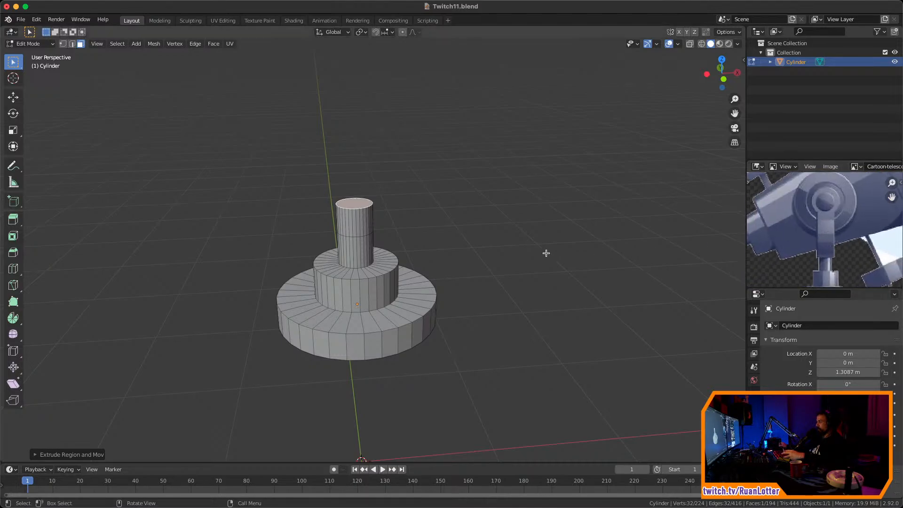
Select the two middle faces on both the front and back of the column's upper segment, using X-ray in front view
{"action": "middle_click_drag", "start_coordinate": [487, 253], "coordinate": [421, 198], "text": "ctrl"}
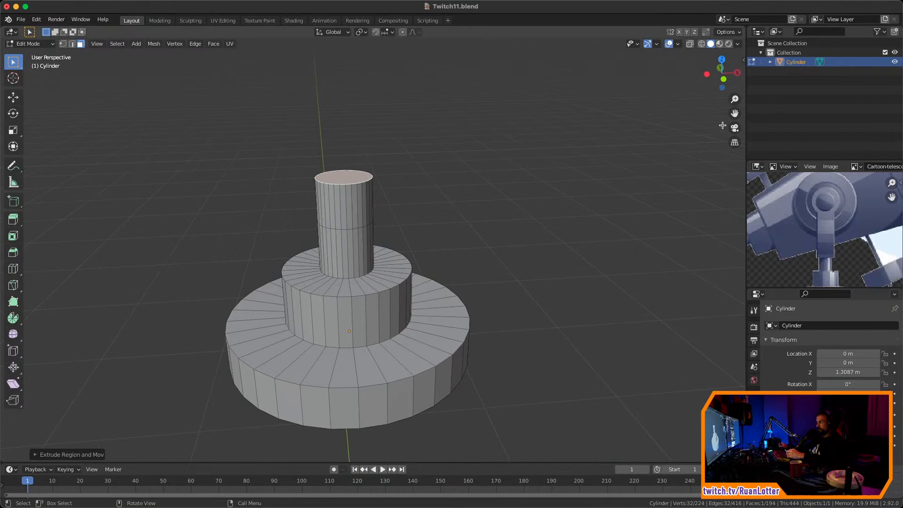
{"action": "left_click", "coordinate": [724, 79]}
{"action": "scroll", "coordinate": [469, 159], "scroll_direction": "up", "scroll_amount": 2}
{"action": "middle_click_drag", "start_coordinate": [470, 159], "coordinate": [506, 254], "text": "shift"}
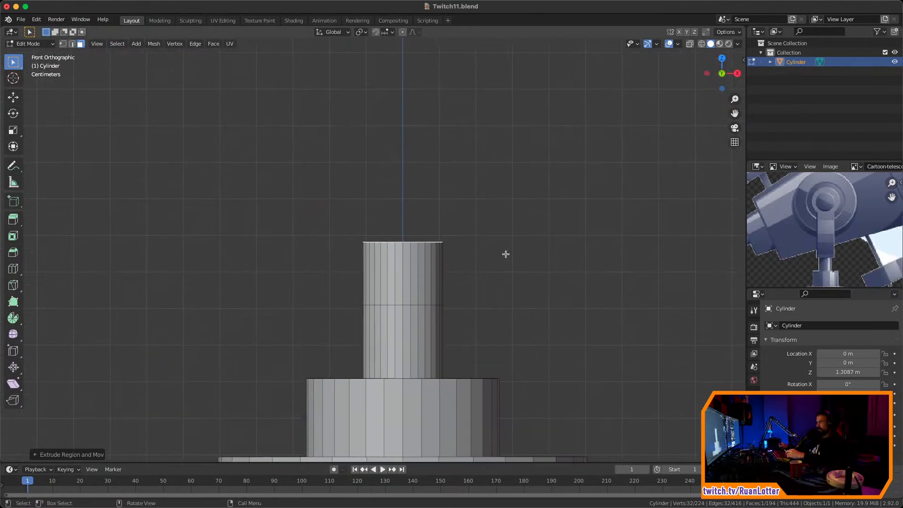
{"action": "scroll", "coordinate": [500, 191], "scroll_direction": "up", "scroll_amount": 4}
{"action": "middle_click_drag", "start_coordinate": [500, 191], "coordinate": [478, 188], "text": "shift"}
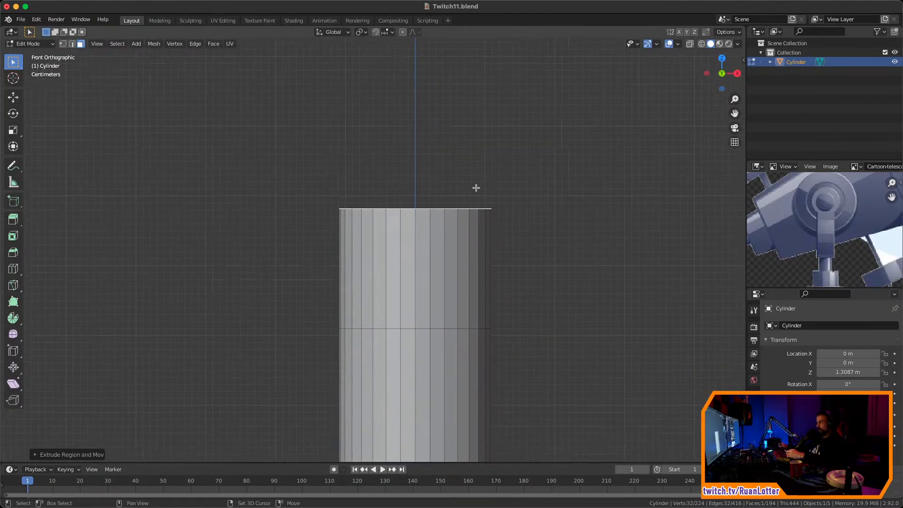
{"action": "left_click", "coordinate": [690, 44]}
{"action": "scroll", "coordinate": [568, 183], "scroll_direction": "up", "scroll_amount": 2}
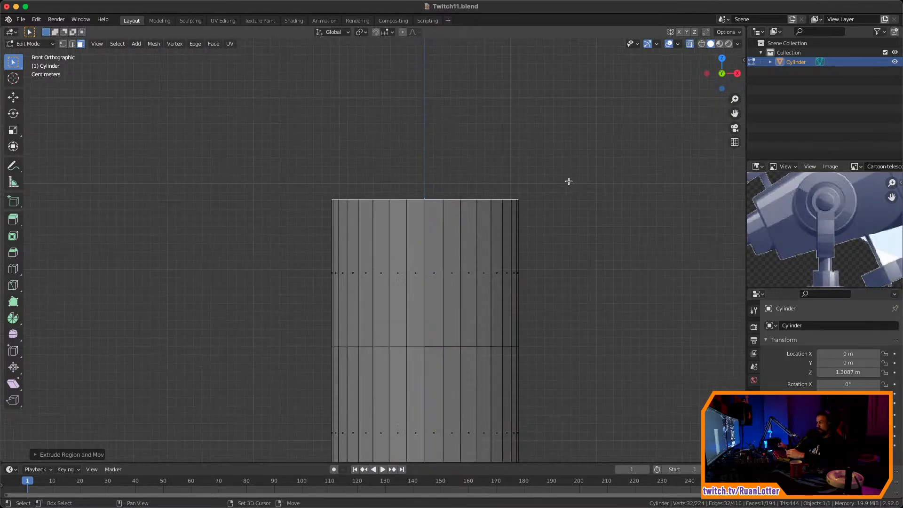
{"action": "left_click_drag", "start_coordinate": [416, 242], "coordinate": [441, 268]}
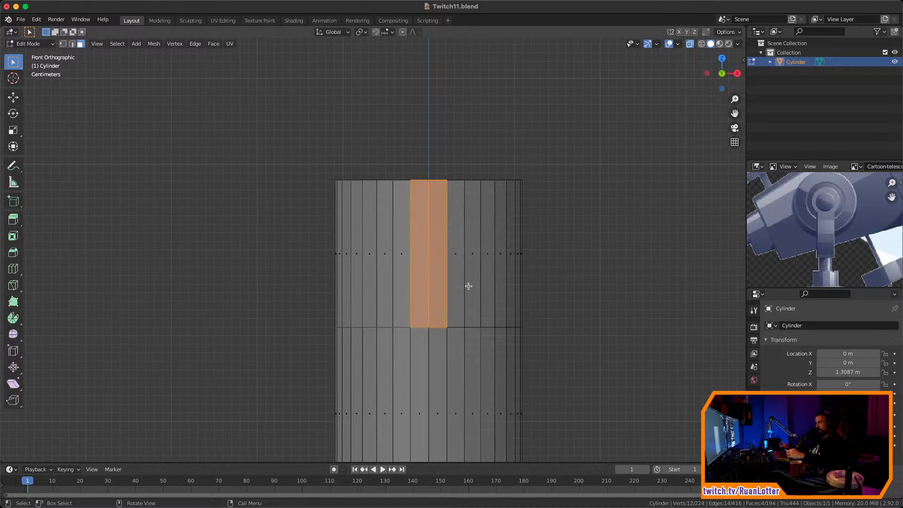
{"action": "middle_click_drag", "start_coordinate": [468, 286], "coordinate": [690, 104]}
{"action": "left_click", "coordinate": [690, 45]}
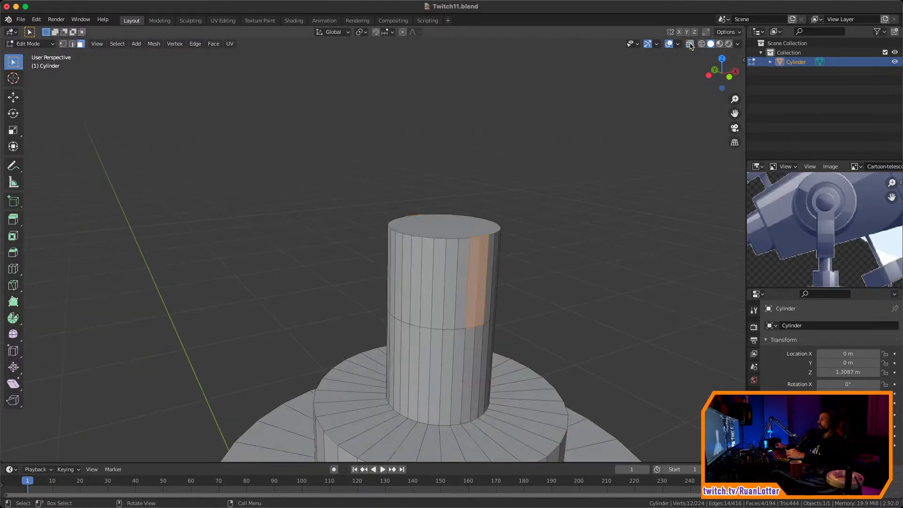
Slide the column's middle edge loop upward to just below its top, with a factor of about 0.86
{"action": "scroll", "coordinate": [588, 242], "scroll_direction": "down", "scroll_amount": 3}
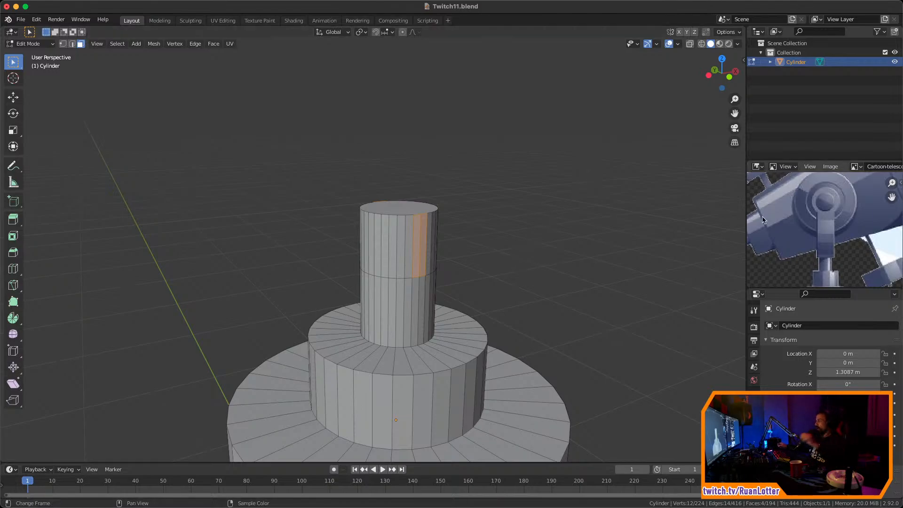
{"action": "middle_click_drag", "start_coordinate": [801, 261], "coordinate": [801, 274], "text": "ctrl"}
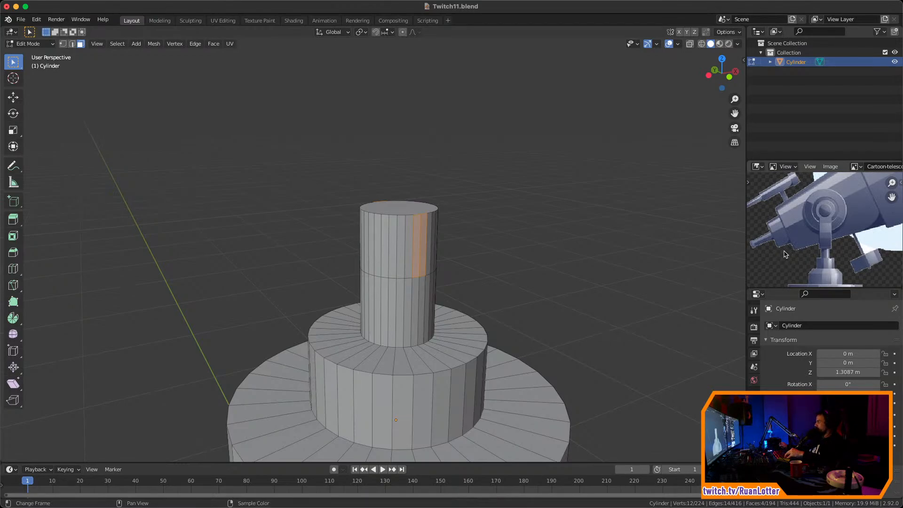
{"action": "middle_click_drag", "start_coordinate": [572, 254], "coordinate": [530, 283]}
{"action": "scroll", "coordinate": [537, 286], "scroll_direction": "down", "scroll_amount": 1}
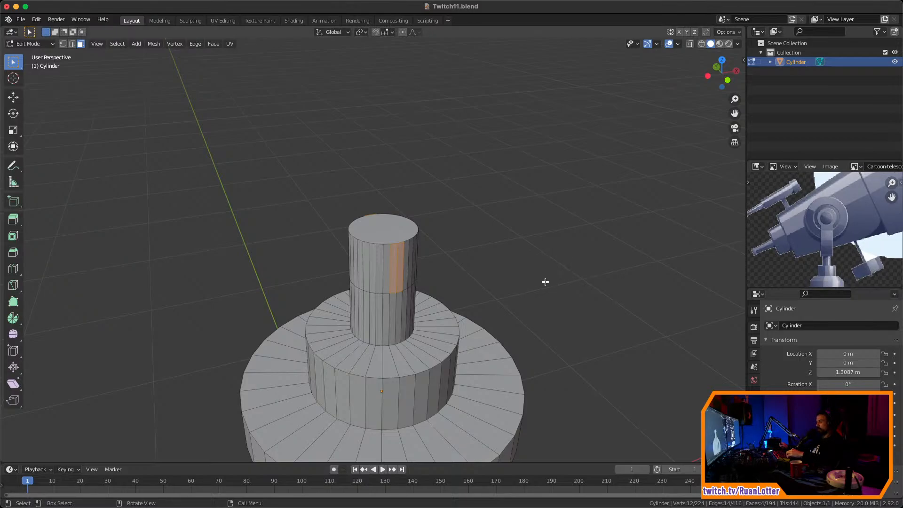
{"action": "middle_click_drag", "start_coordinate": [545, 282], "coordinate": [537, 243], "text": "ctrl"}
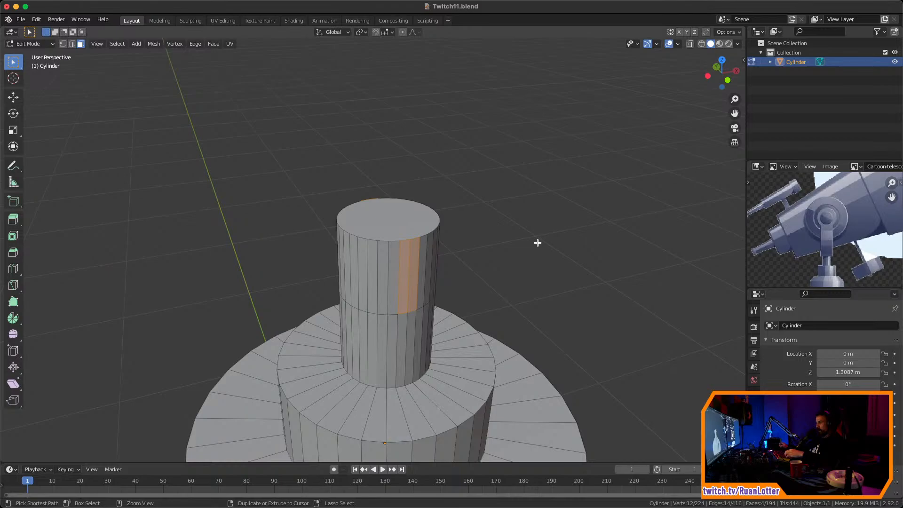
{"action": "key", "text": "2"}
{"action": "left_click", "coordinate": [381, 314], "text": "alt"}
{"action": "key", "text": "g"}
{"action": "key", "text": "g"}
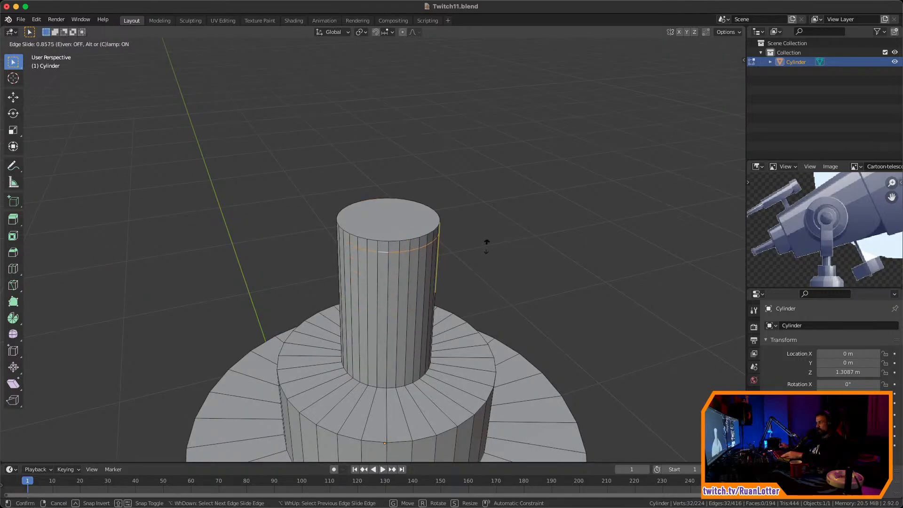
{"action": "left_click", "coordinate": [487, 242]}
Extrude the four middle faces on the front and back of the column's thin top band outward along their normals into two arms
{"action": "left_click", "coordinate": [727, 80]}
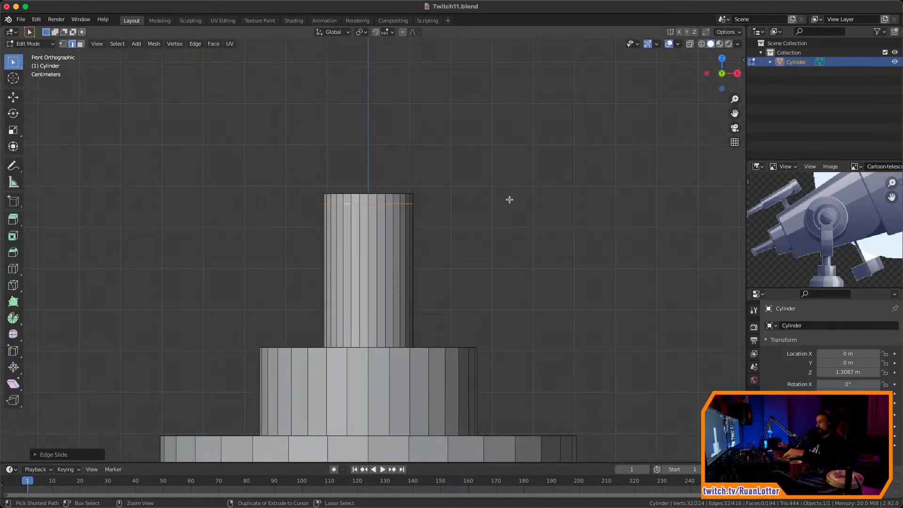
{"action": "middle_click_drag", "start_coordinate": [510, 200], "coordinate": [540, 201], "text": "ctrl"}
{"action": "middle_click_drag", "start_coordinate": [544, 246], "coordinate": [533, 228], "text": "ctrl"}
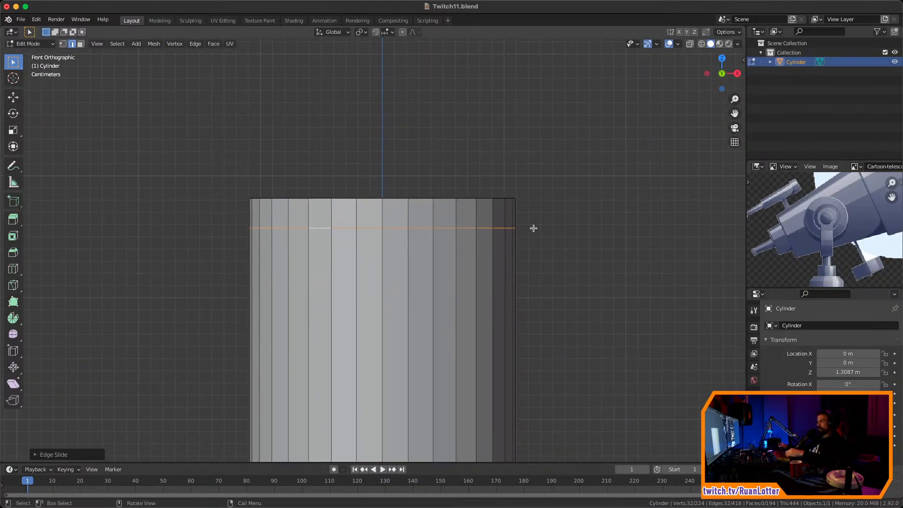
{"action": "left_click", "coordinate": [690, 44]}
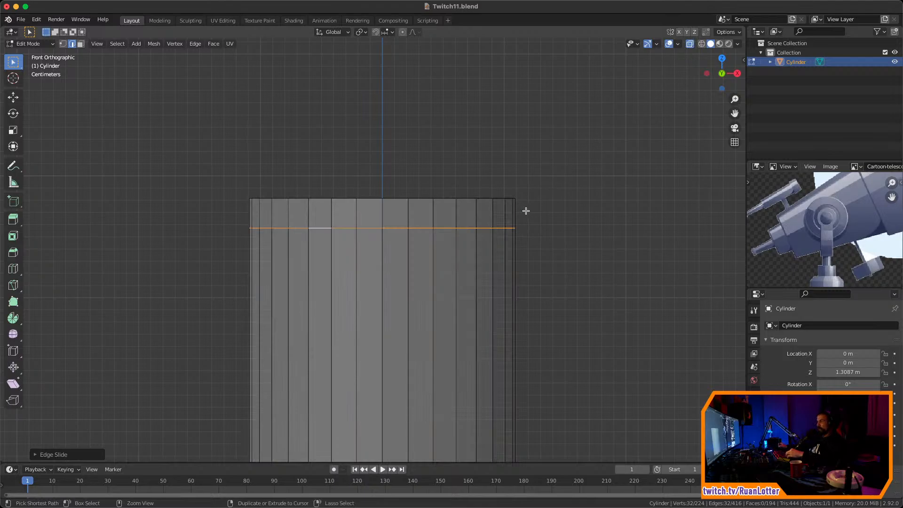
{"action": "key", "text": "3"}
{"action": "scroll", "coordinate": [525, 211], "scroll_direction": "down", "scroll_amount": 1}
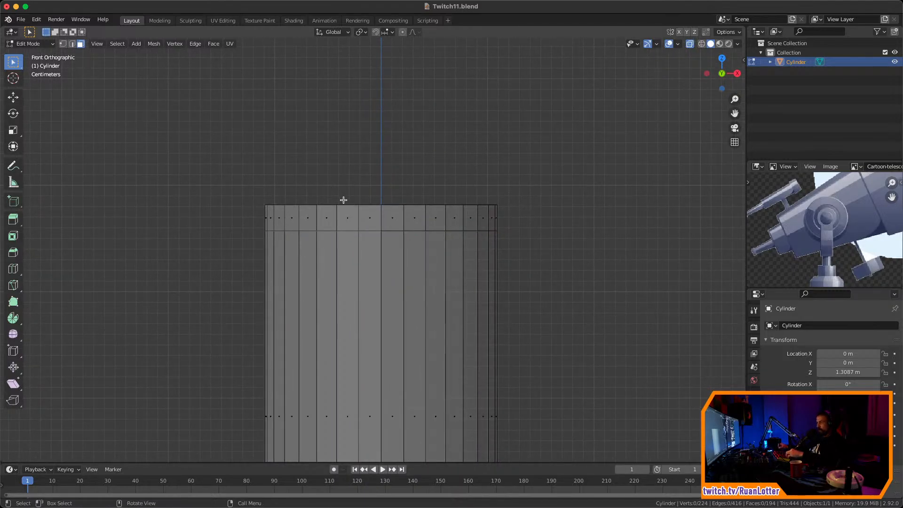
{"action": "left_click_drag", "start_coordinate": [343, 197], "coordinate": [419, 226]}
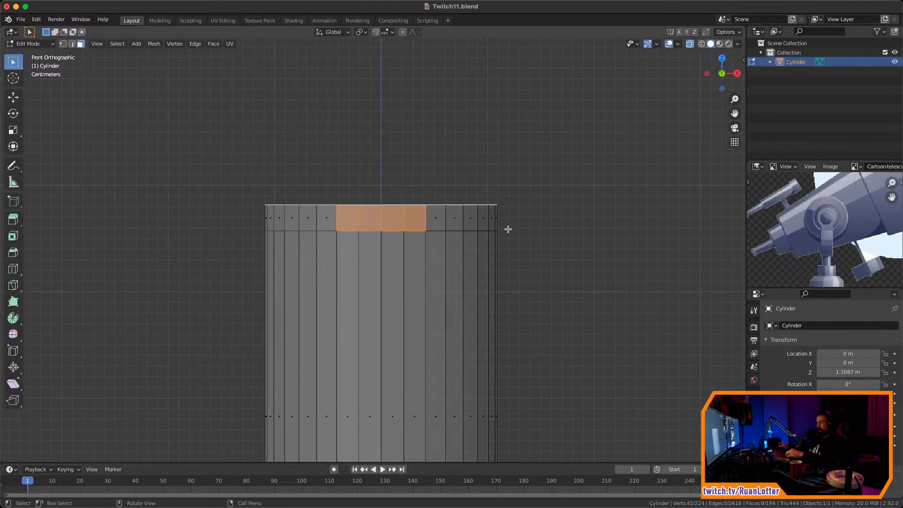
{"action": "middle_click_drag", "start_coordinate": [508, 228], "coordinate": [362, 247]}
{"action": "left_click", "coordinate": [364, 244], "text": "ctrl"}
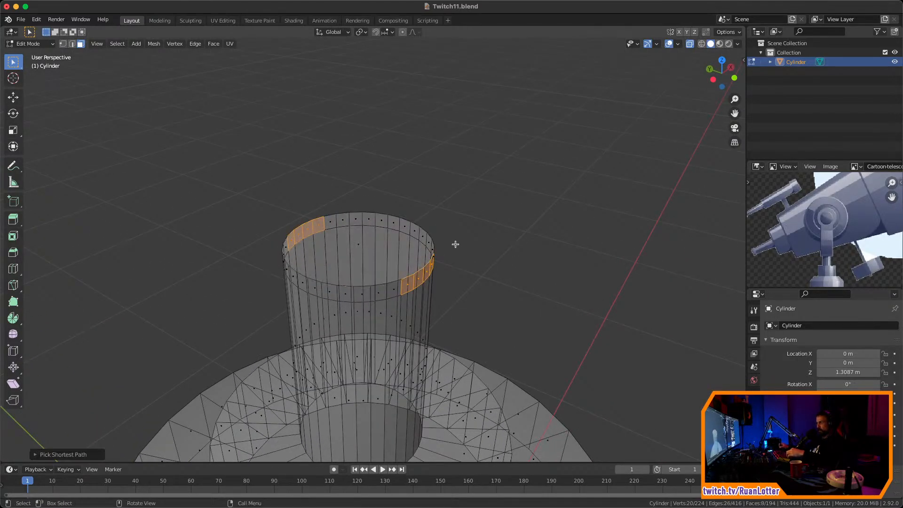
{"action": "middle_click_drag", "start_coordinate": [456, 244], "coordinate": [379, 282]}
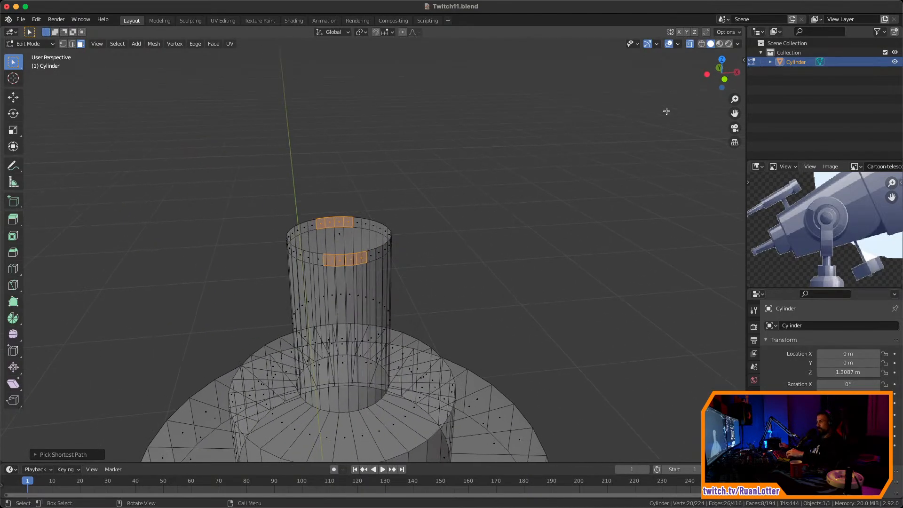
{"action": "left_click", "coordinate": [690, 44]}
{"action": "middle_click_drag", "start_coordinate": [551, 210], "coordinate": [485, 248]}
{"action": "key", "text": "alt+e"}
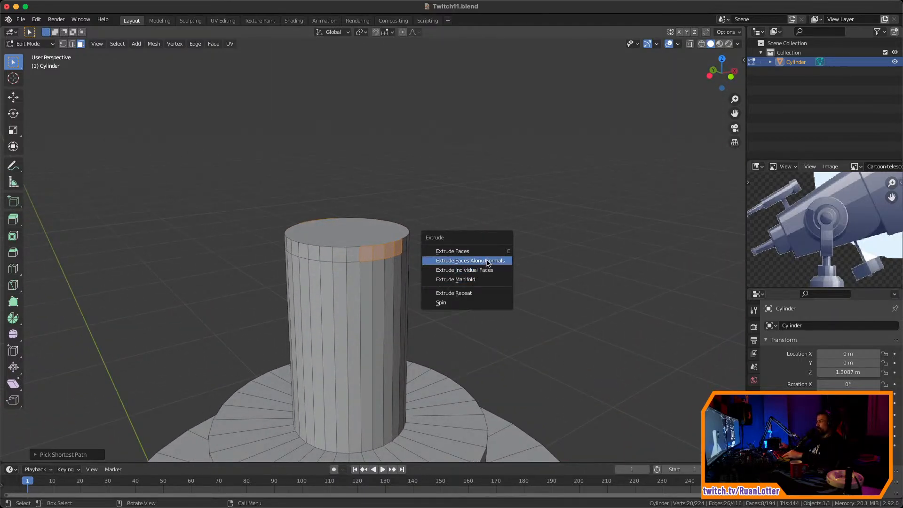
{"action": "left_click", "coordinate": [488, 261]}
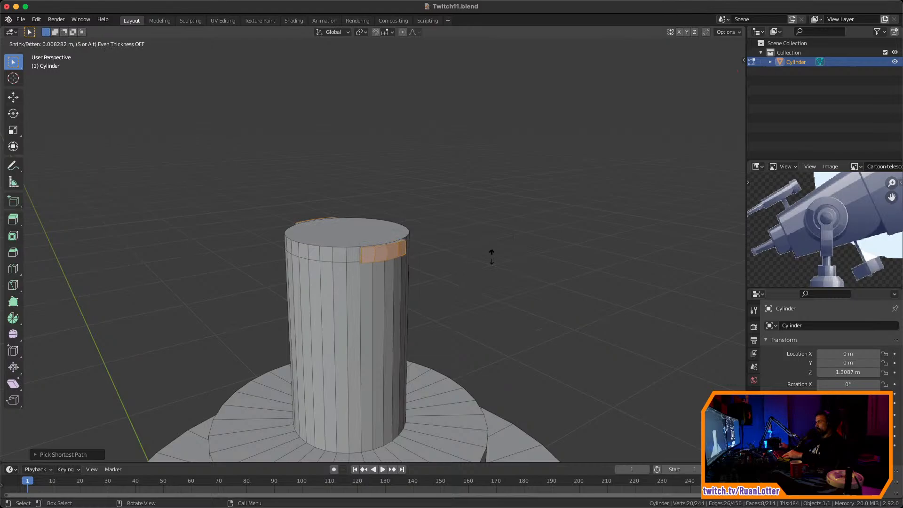
{"action": "left_click", "coordinate": [498, 218]}
{"action": "middle_click_drag", "start_coordinate": [496, 215], "coordinate": [520, 226]}
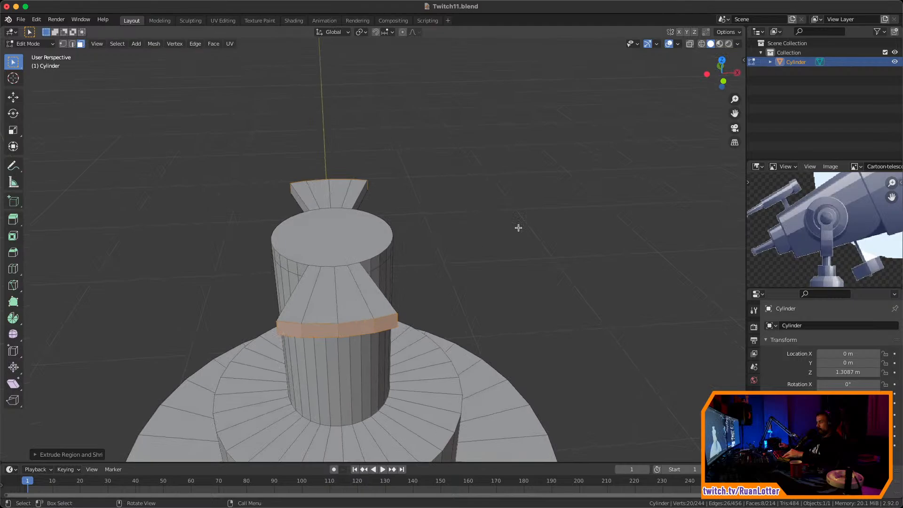
Set the transform pivot to Individual Origins and narrow both arm ends along the X axis so the arms become roughly straight
{"action": "left_click", "coordinate": [721, 62]}
{"action": "scroll", "coordinate": [537, 246], "scroll_direction": "down", "scroll_amount": 1}
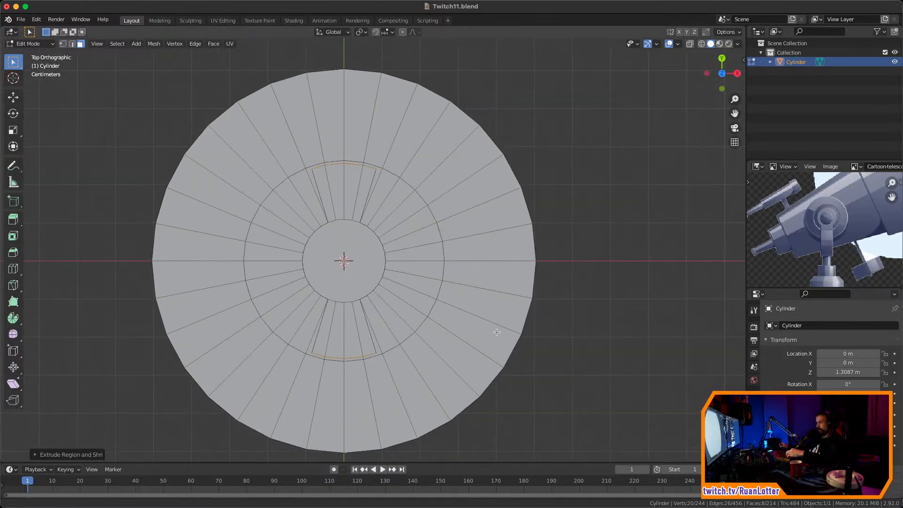
{"action": "scroll", "coordinate": [538, 247], "scroll_direction": "up", "scroll_amount": 3}
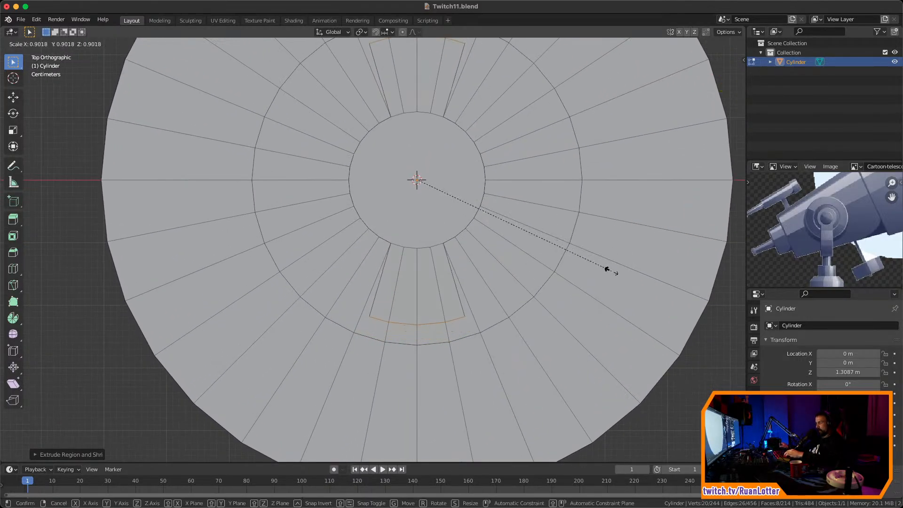
{"action": "left_click", "coordinate": [367, 34]}
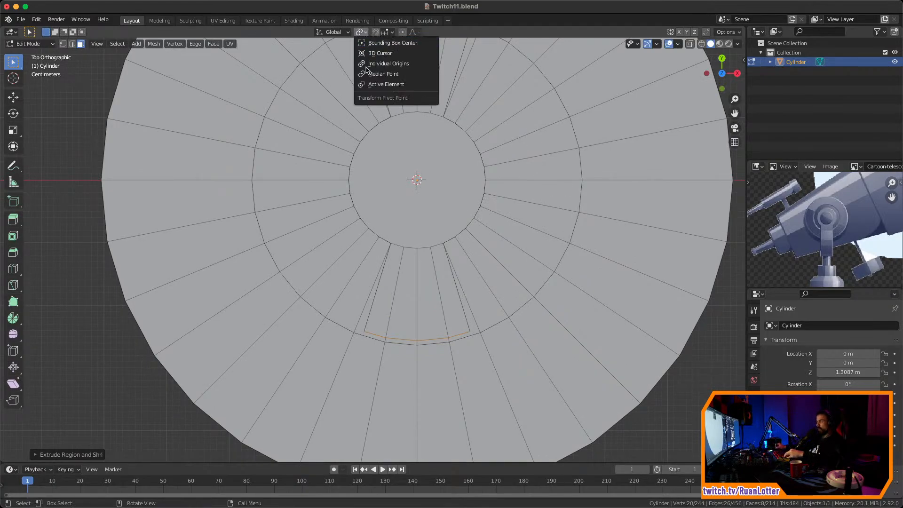
{"action": "left_click", "coordinate": [378, 64]}
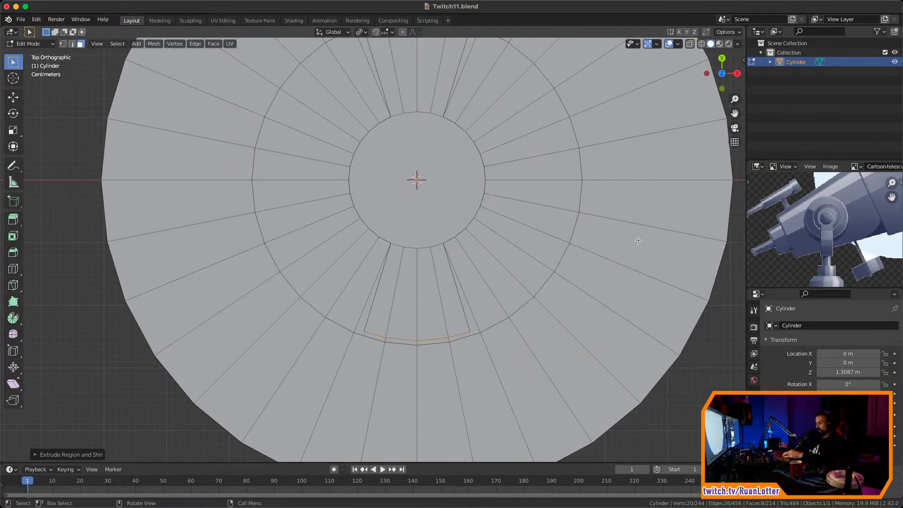
{"action": "key", "text": "s"}
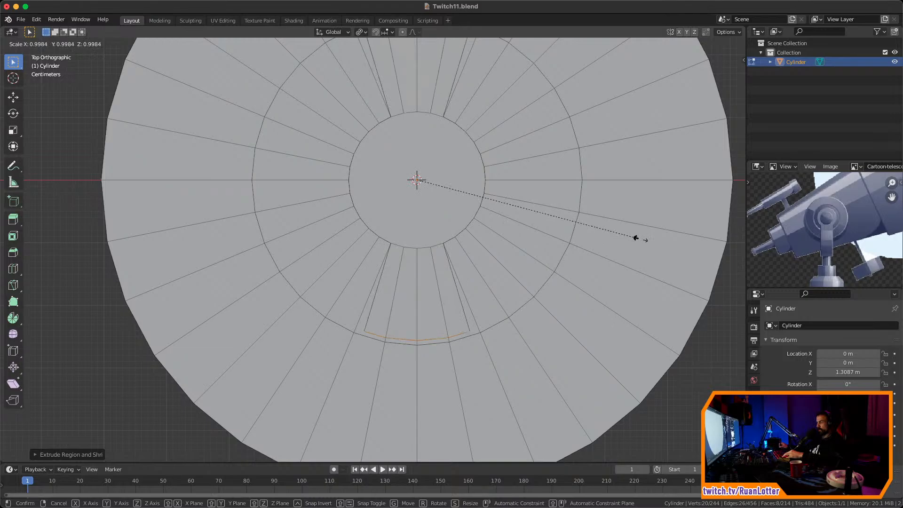
{"action": "key", "text": "x"}
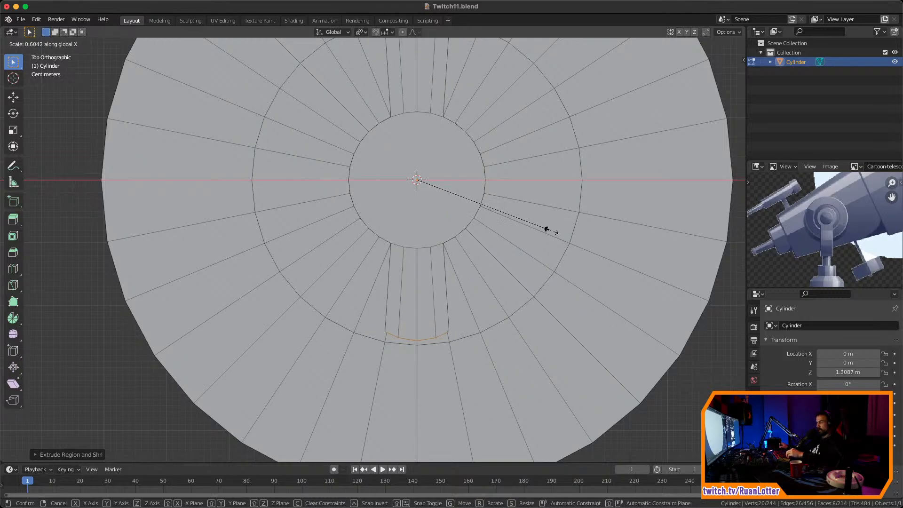
{"action": "left_click", "coordinate": [550, 251]}
{"action": "middle_click_drag", "start_coordinate": [549, 250], "coordinate": [576, 215]}
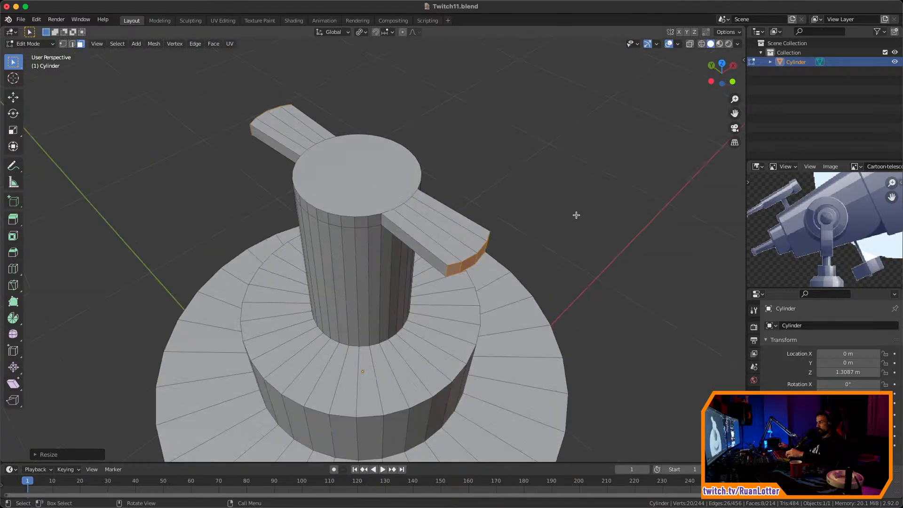
Flatten the negative-X sides of both arms by scaling their corner vertices along X
{"action": "key", "text": "1"}
{"action": "scroll", "coordinate": [551, 215], "scroll_direction": "up", "scroll_amount": 2}
{"action": "left_click", "coordinate": [504, 261]}
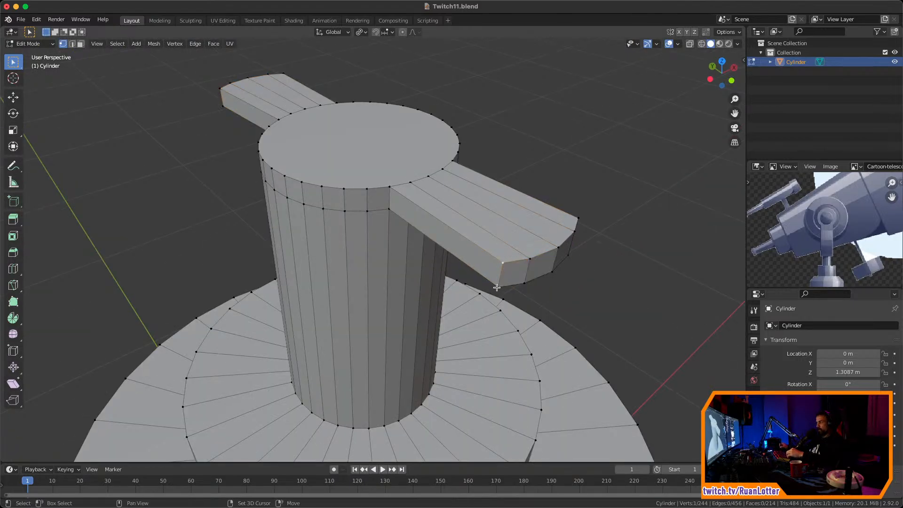
{"action": "middle_click_drag", "start_coordinate": [389, 189], "coordinate": [478, 140]}
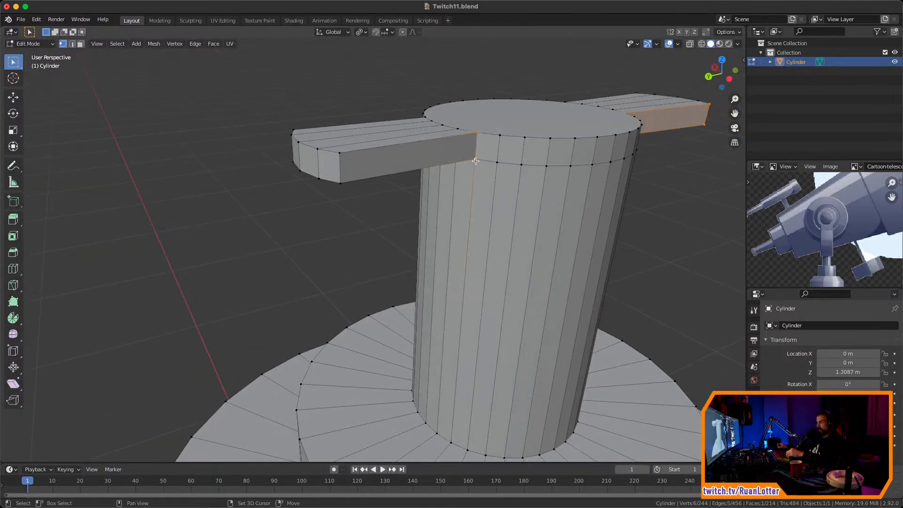
{"action": "left_click", "coordinate": [337, 181], "text": "shift"}
{"action": "middle_click_drag", "start_coordinate": [336, 180], "coordinate": [375, 287]}
{"action": "key", "text": "s"}
{"action": "key", "text": "x"}
{"action": "left_click", "coordinate": [594, 242]}
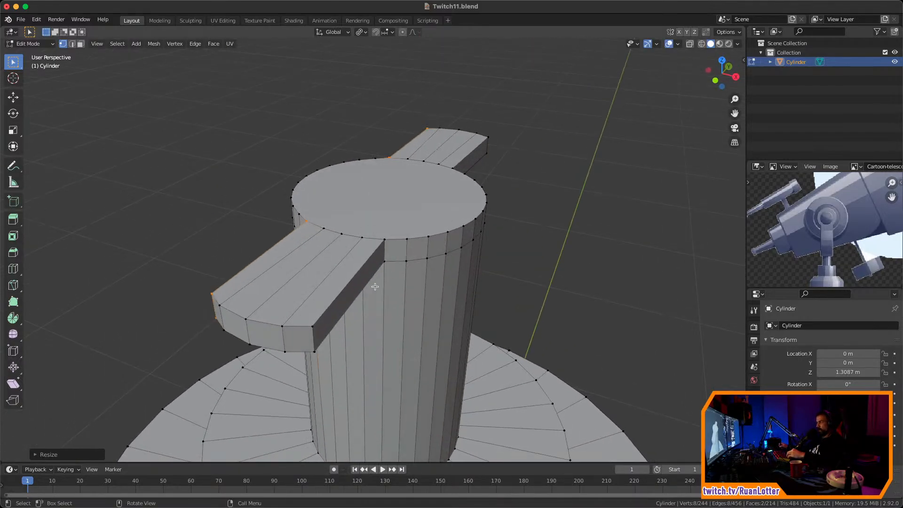
Flatten the positive-X sides of both arms by scaling their corner vertices along the X axis
{"action": "left_click", "coordinate": [312, 327]}
{"action": "middle_click_drag", "start_coordinate": [320, 344], "coordinate": [352, 280]}
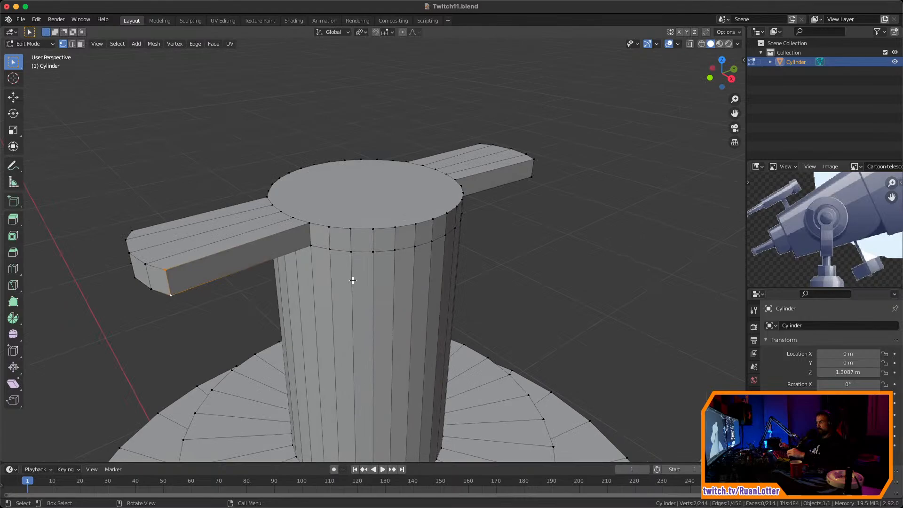
{"action": "left_click", "coordinate": [305, 226], "text": "shift"}
{"action": "middle_click_drag", "start_coordinate": [305, 226], "coordinate": [382, 203]}
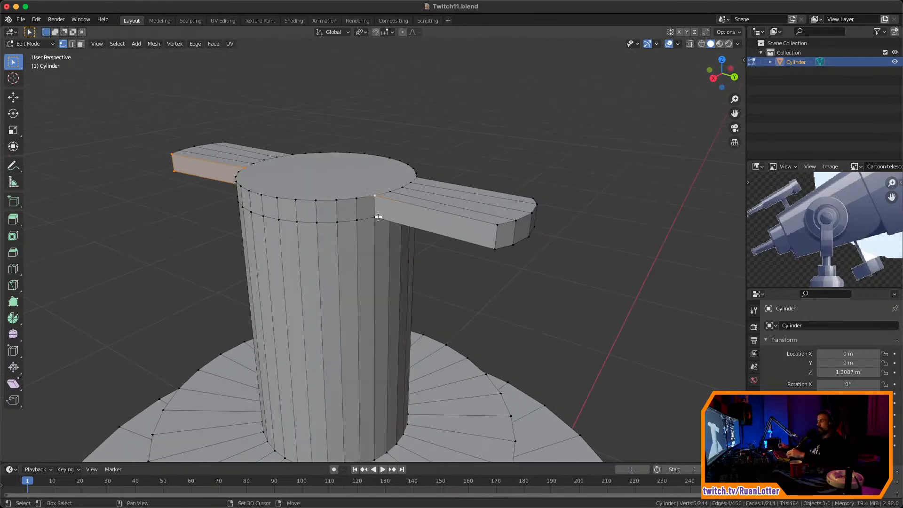
{"action": "key", "text": "s"}
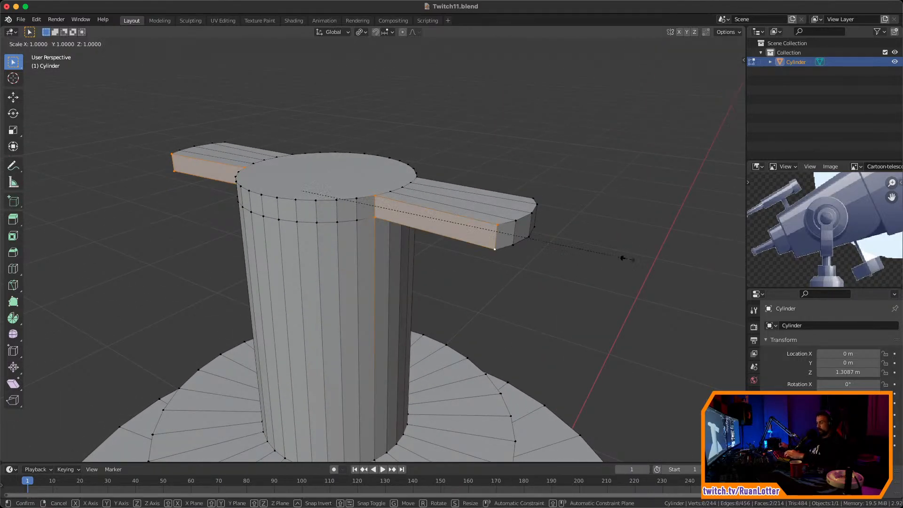
{"action": "left_click", "coordinate": [560, 259]}
Flatten the rounded tip of the positive-Y arm by scaling its end vertices along the Y axis
{"action": "left_click", "coordinate": [499, 224]}
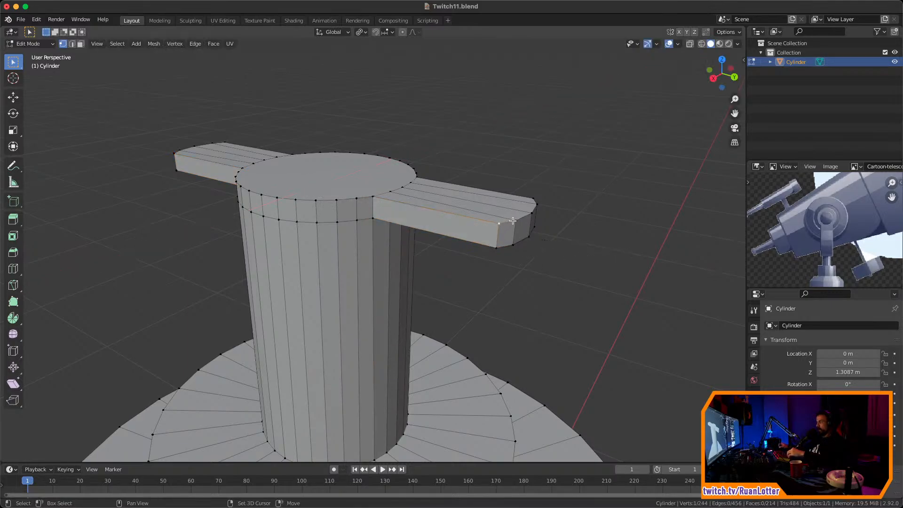
{"action": "middle_click_drag", "start_coordinate": [564, 218], "coordinate": [532, 179]}
{"action": "key", "text": "ctrl+KP_Add"}
{"action": "middle_click_drag", "start_coordinate": [605, 214], "coordinate": [641, 227]}
{"action": "key", "text": "s"}
{"action": "key", "text": "y"}
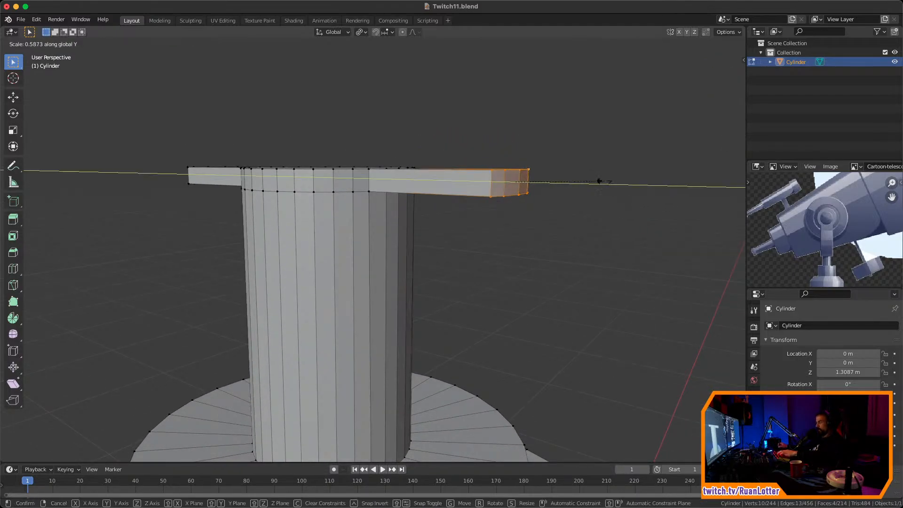
{"action": "left_click", "coordinate": [599, 185]}
Flatten the rounded tip of the negative-Y arm by scaling its end vertices along Y
{"action": "middle_click_drag", "start_coordinate": [599, 185], "coordinate": [464, 165]}
{"action": "left_click_drag", "start_coordinate": [250, 88], "coordinate": [333, 139]}
{"action": "middle_click_drag", "start_coordinate": [333, 139], "coordinate": [498, 172]}
{"action": "key", "text": "s"}
{"action": "left_click", "coordinate": [572, 191]}
Extrude the end faces of both arms along their normals by about 0.02 m to add a short tip segment
{"action": "key", "text": "3"}
{"action": "left_click", "coordinate": [402, 181], "text": "ctrl"}
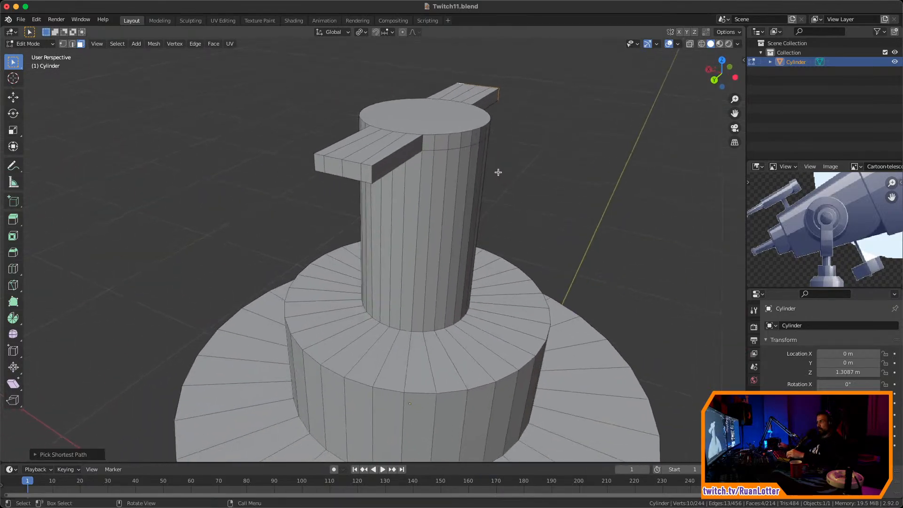
{"action": "left_click", "coordinate": [320, 163], "text": "shift"}
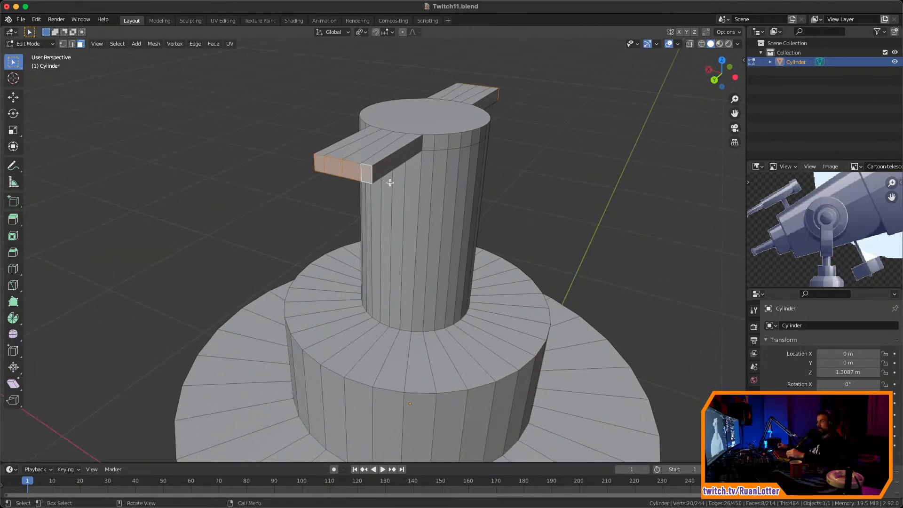
{"action": "middle_click_drag", "start_coordinate": [390, 183], "coordinate": [466, 191]}
{"action": "key", "text": "alt+e"}
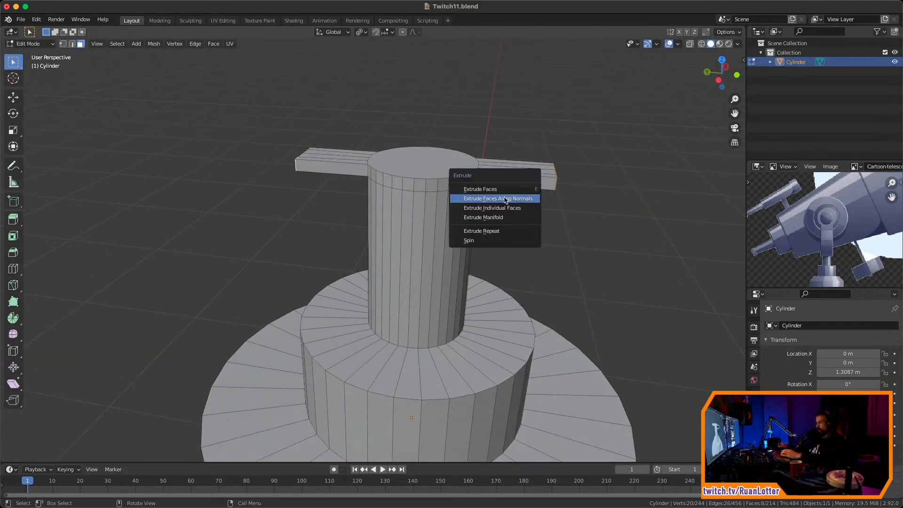
{"action": "left_click", "coordinate": [509, 200]}
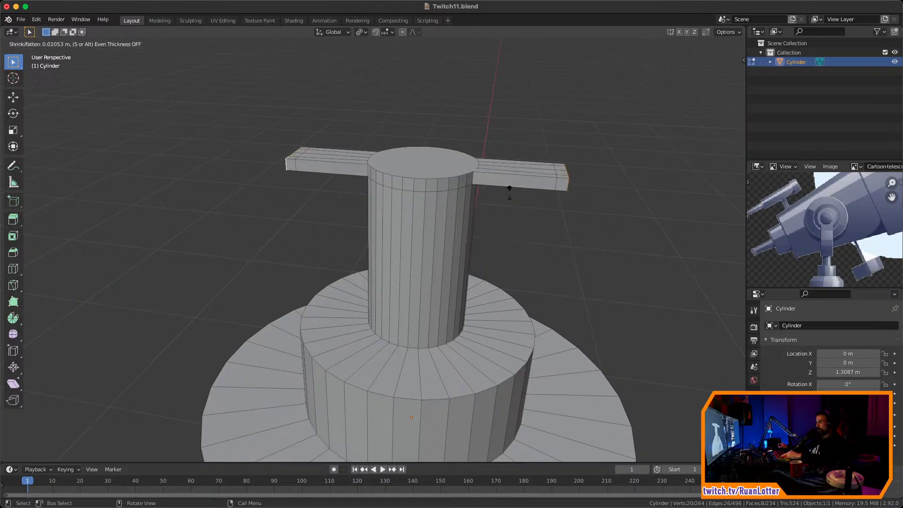
{"action": "left_click", "coordinate": [508, 194]}
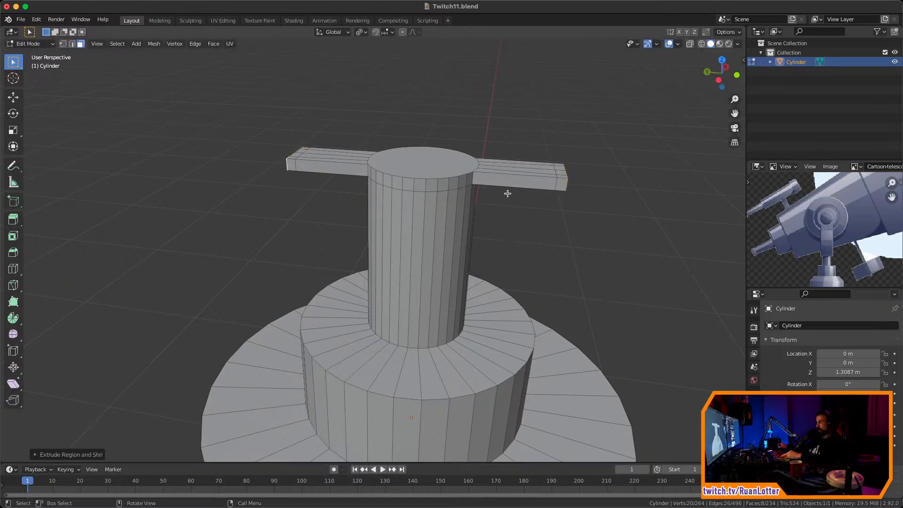
Extrude the top faces of both short tip segments upward by about 0.21 m to form two upright supports
{"action": "middle_click_drag", "start_coordinate": [508, 194], "coordinate": [425, 241]}
{"action": "scroll", "coordinate": [500, 216], "scroll_direction": "up", "scroll_amount": 5}
{"action": "left_click", "coordinate": [500, 216]}
{"action": "left_click", "coordinate": [517, 198], "text": "ctrl"}
{"action": "scroll", "coordinate": [529, 191], "scroll_direction": "down", "scroll_amount": 5}
{"action": "left_click", "coordinate": [389, 225], "text": "shift"}
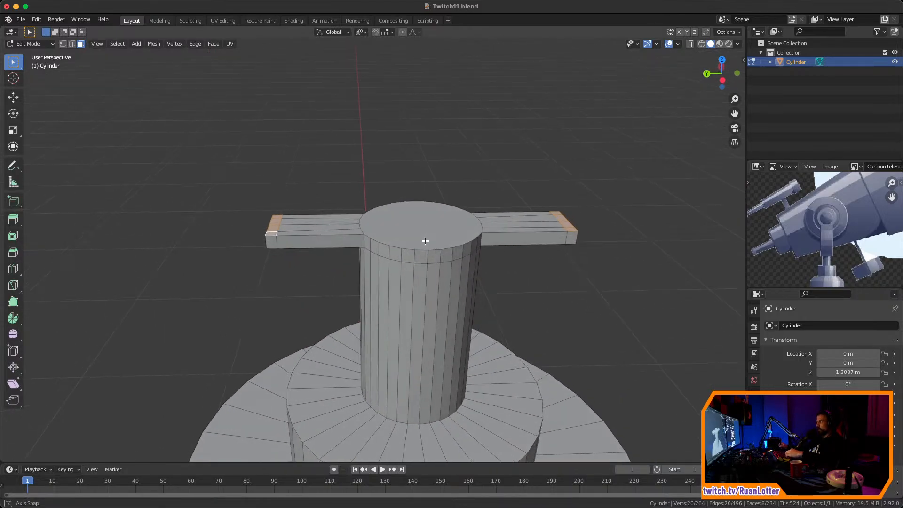
{"action": "scroll", "coordinate": [425, 240], "scroll_direction": "down", "scroll_amount": 2}
{"action": "key", "text": "e"}
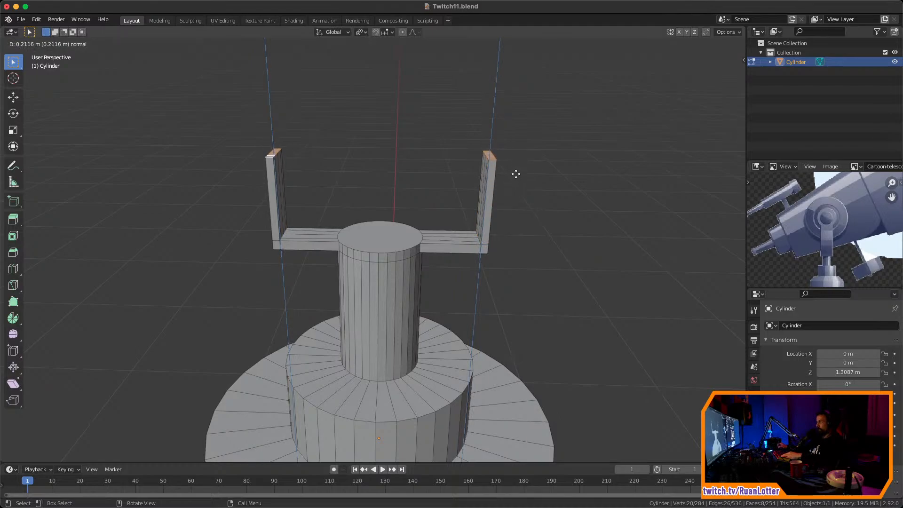
{"action": "left_click", "coordinate": [516, 173]}
{"action": "middle_click_drag", "start_coordinate": [524, 196], "coordinate": [454, 232]}
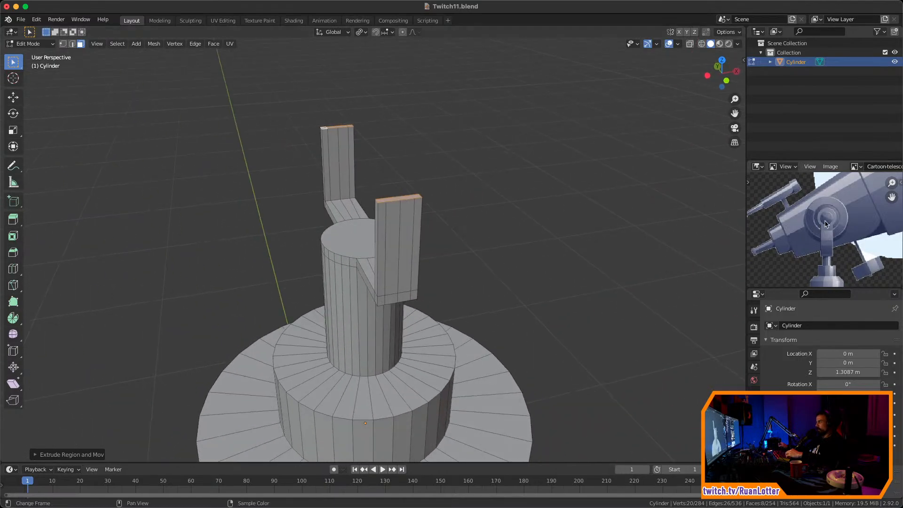
Save the project as Twitch11.blend in the folder ending in "Animation Series Session 01", overwriting the existing file
{"action": "middle_click_drag", "start_coordinate": [565, 247], "coordinate": [540, 234]}
{"action": "key", "text": "ctrl+s"}
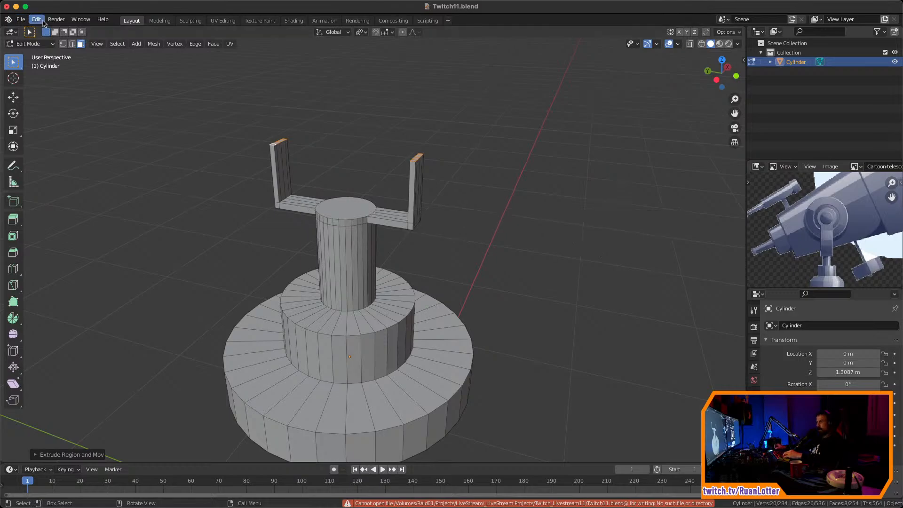
{"action": "left_click", "coordinate": [21, 20]}
{"action": "left_click", "coordinate": [39, 91]}
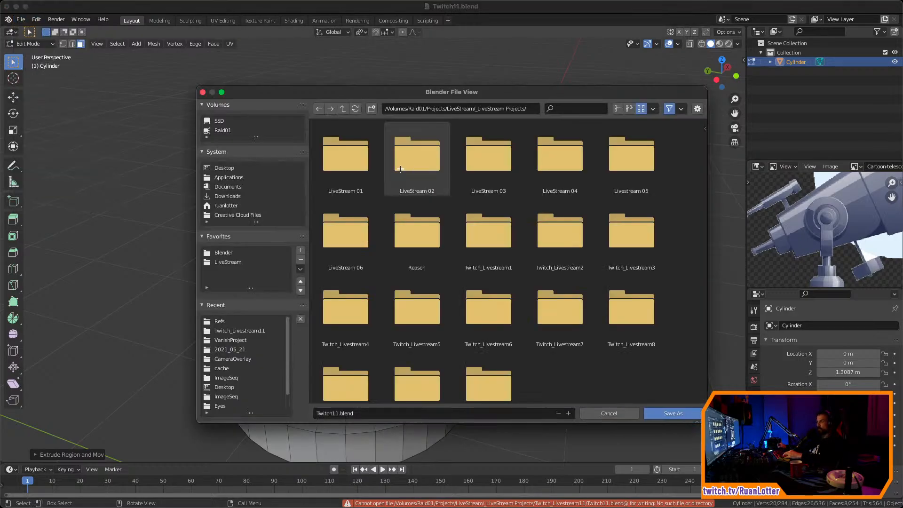
{"action": "scroll", "coordinate": [489, 311], "scroll_direction": "down", "scroll_amount": 1}
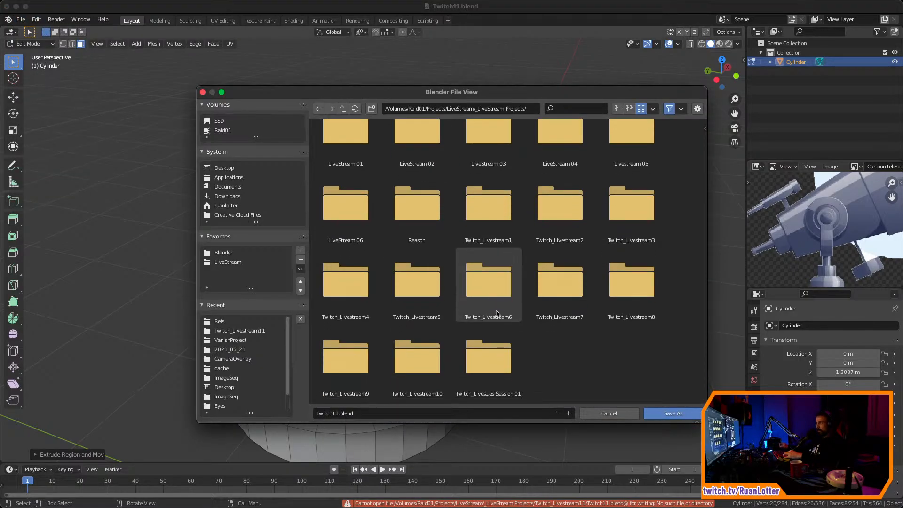
{"action": "double_click", "coordinate": [487, 354]}
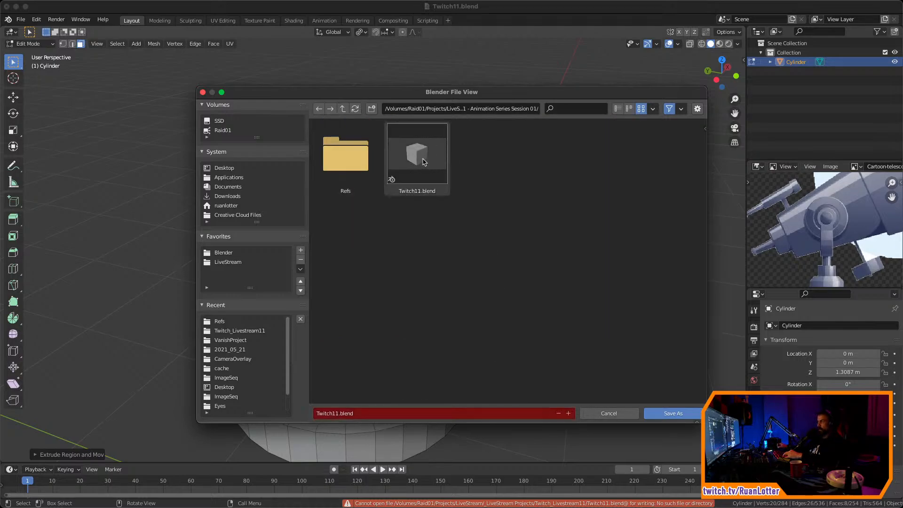
{"action": "left_click", "coordinate": [423, 163]}
{"action": "left_click", "coordinate": [675, 413]}
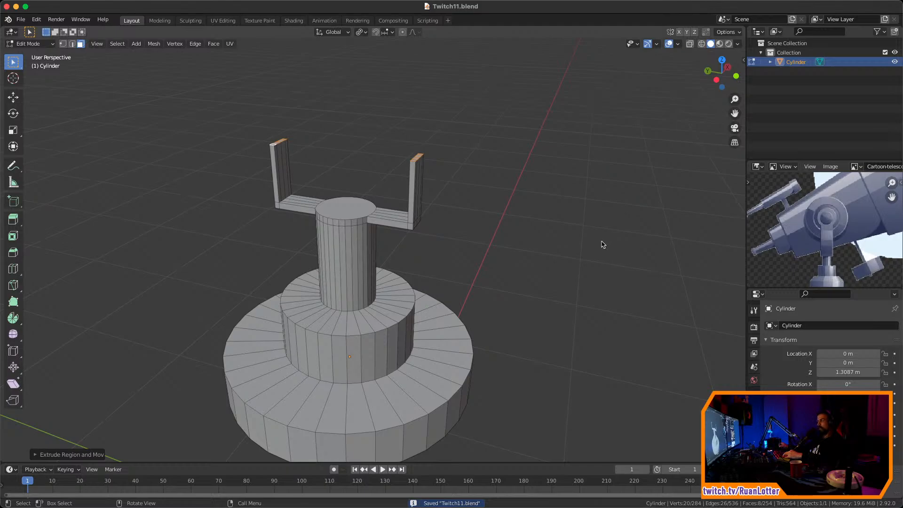
Compare the forked mount's proportions with the telescope reference image, viewing the model from several angles
{"action": "middle_click_drag", "start_coordinate": [602, 244], "coordinate": [508, 236]}
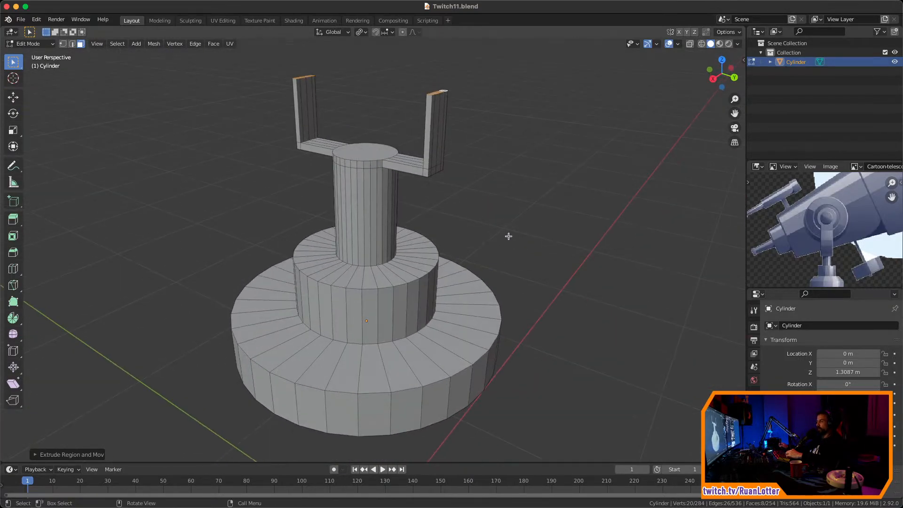
{"action": "middle_click_drag", "start_coordinate": [528, 231], "coordinate": [552, 226]}
{"action": "scroll", "coordinate": [546, 244], "scroll_direction": "down", "scroll_amount": 3}
{"action": "middle_click_drag", "start_coordinate": [524, 275], "coordinate": [486, 289], "text": "shift"}
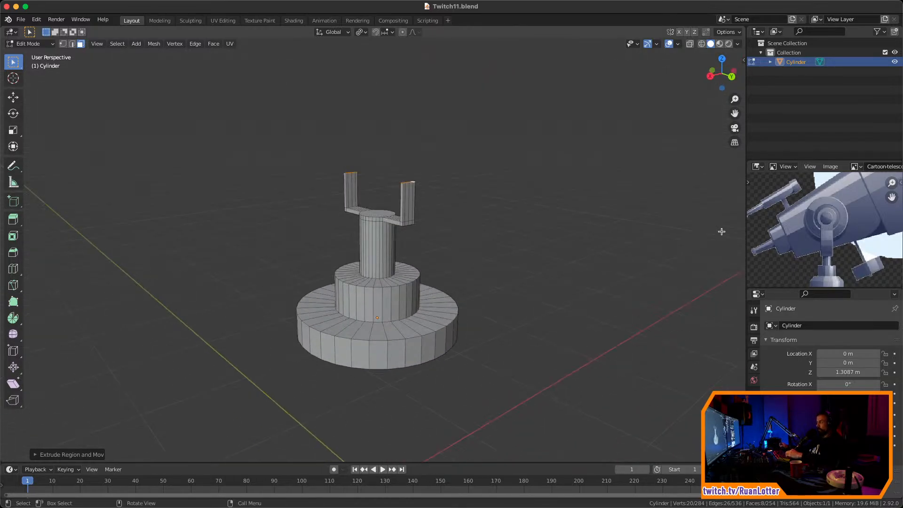
{"action": "middle_click_drag", "start_coordinate": [824, 242], "coordinate": [829, 224]}
{"action": "middle_click_drag", "start_coordinate": [557, 237], "coordinate": [512, 240]}
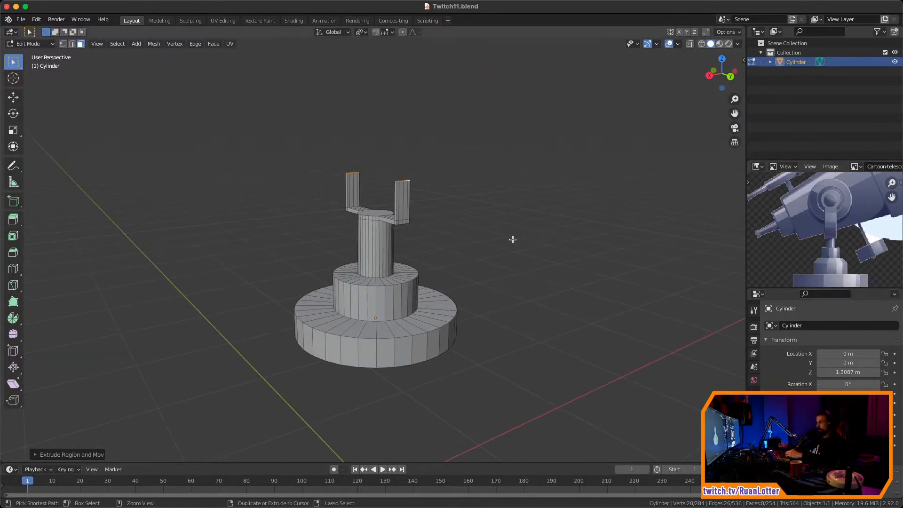
{"action": "scroll", "coordinate": [506, 250], "scroll_direction": "up", "scroll_amount": 5}
{"action": "scroll", "coordinate": [555, 266], "scroll_direction": "down", "scroll_amount": 2}
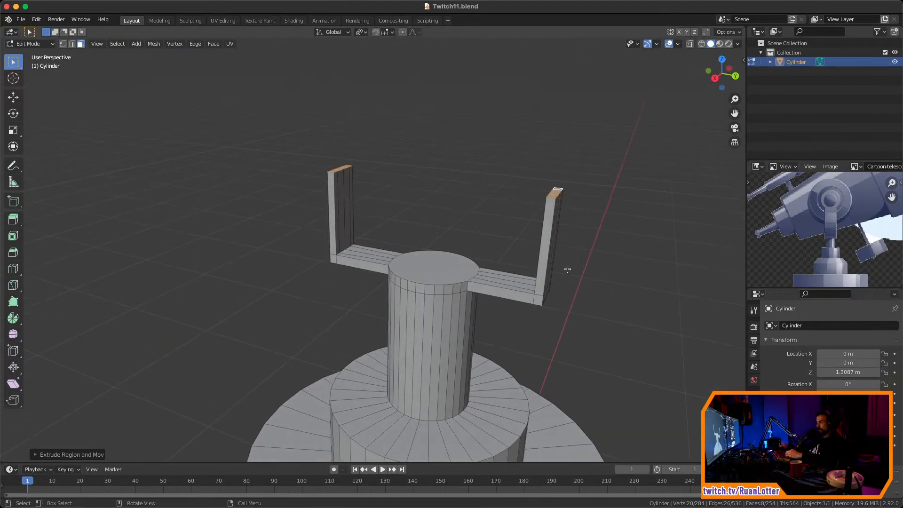
{"action": "middle_click_drag", "start_coordinate": [566, 266], "coordinate": [486, 271]}
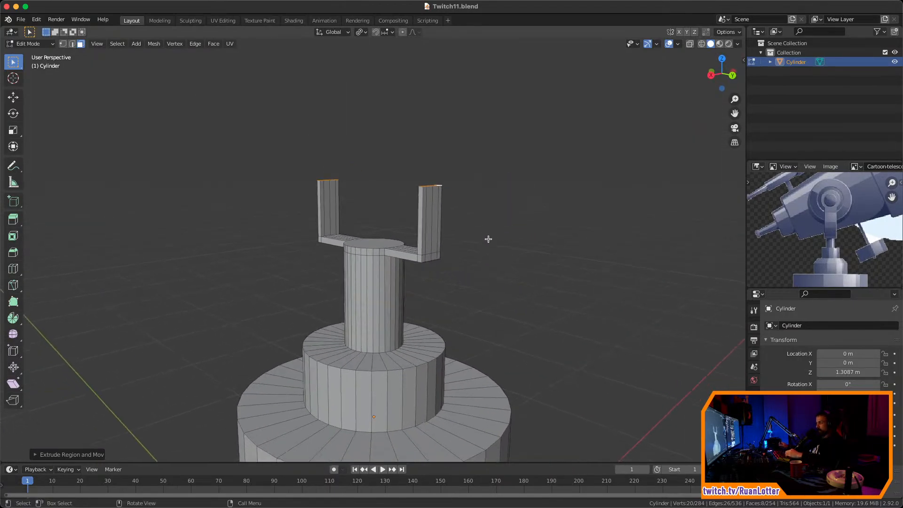
Grow the selection from the tops of the uprights to the whole fork and try to scale it uniformly
{"action": "key", "text": "ctrl+KP_Add"}
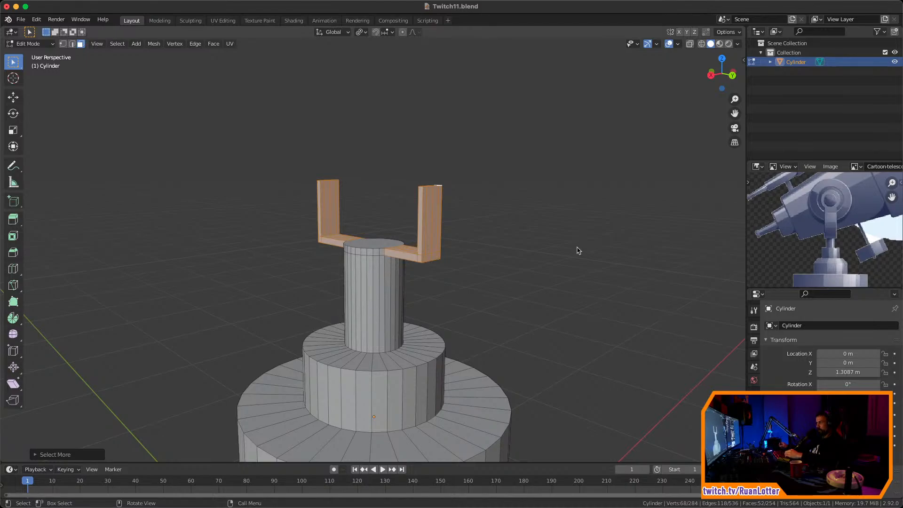
{"action": "key", "text": "s"}
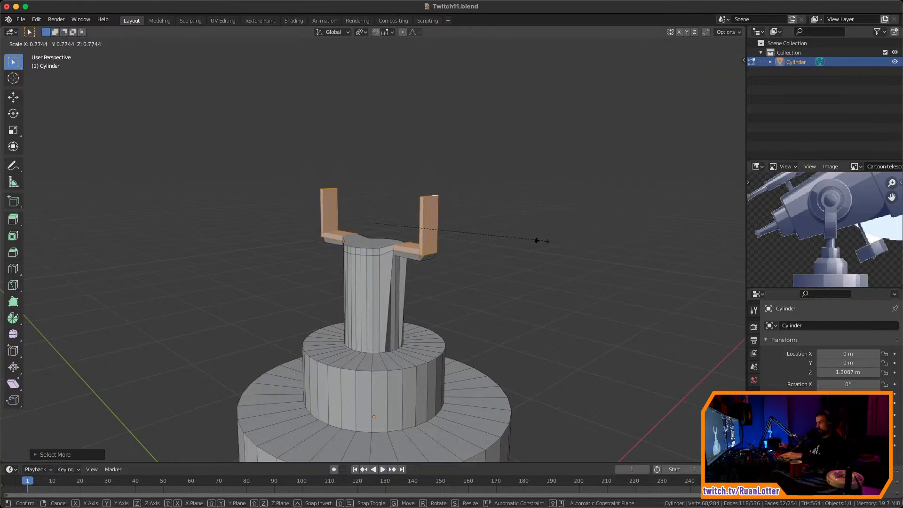
{"action": "key", "text": "Escape"}
Deselect the side faces of the horizontal arms and try to scale the two uprights uniformly
{"action": "middle_click_drag", "start_coordinate": [622, 206], "coordinate": [545, 248]}
{"action": "scroll", "coordinate": [480, 255], "scroll_direction": "up", "scroll_amount": 2}
{"action": "left_click_drag", "start_coordinate": [487, 235], "coordinate": [517, 296], "text": "ctrl"}
{"action": "left_click_drag", "start_coordinate": [328, 224], "coordinate": [351, 288], "text": "ctrl"}
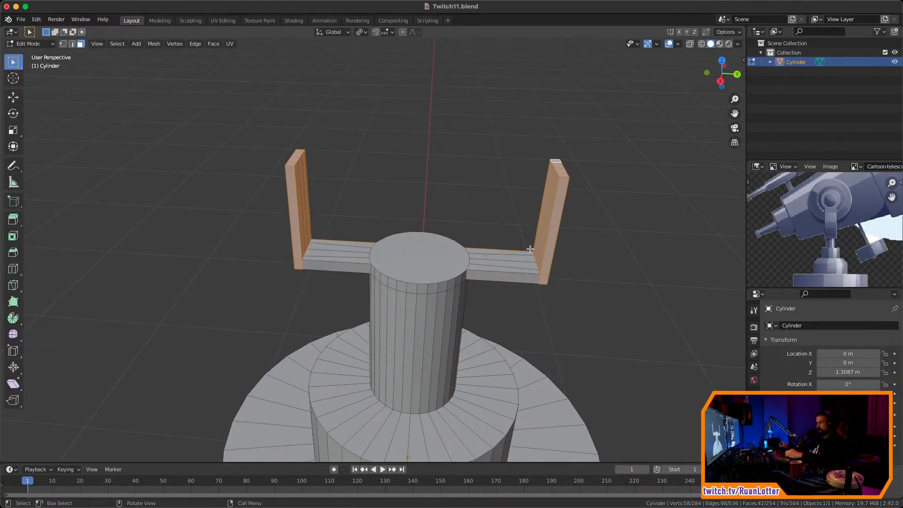
{"action": "middle_click_drag", "start_coordinate": [530, 249], "coordinate": [256, 240]}
{"action": "left_click", "coordinate": [256, 241], "text": "ctrl"}
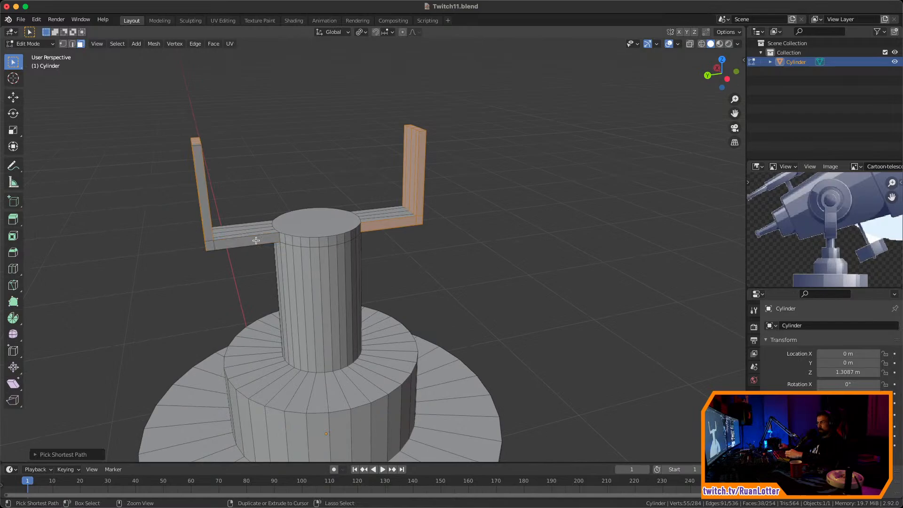
{"action": "left_click", "coordinate": [384, 225], "text": "ctrl"}
{"action": "key", "text": "ctrl+z"}
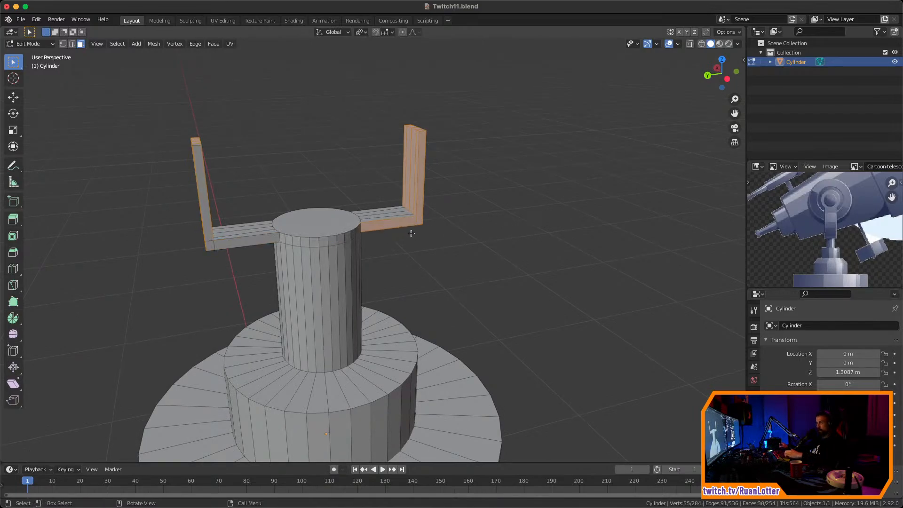
{"action": "middle_click_drag", "start_coordinate": [394, 225], "coordinate": [474, 225]}
{"action": "key", "text": "s"}
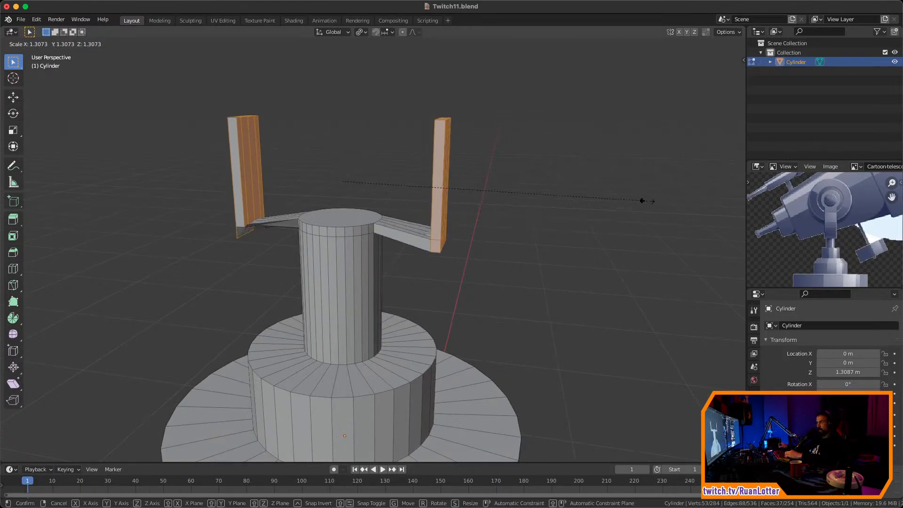
{"action": "left_click", "coordinate": [494, 237]}
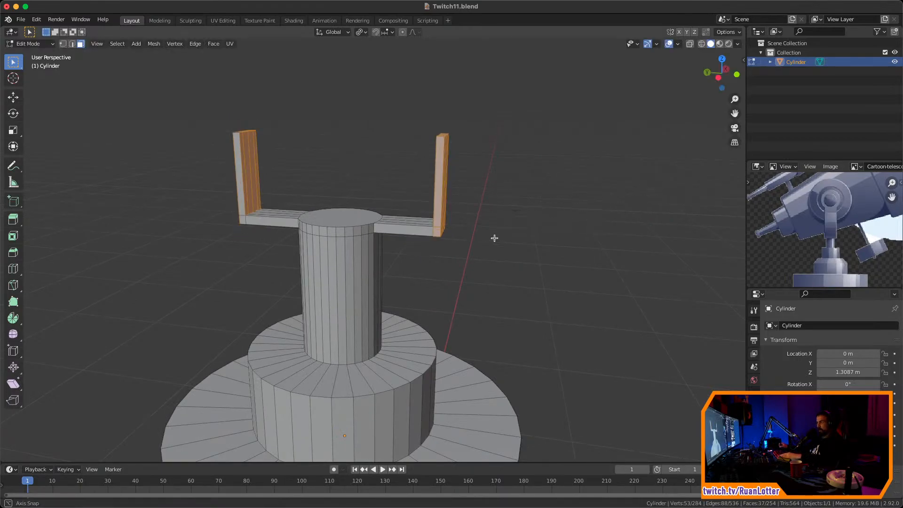
Deselect the remaining faces at the lower corners of the fork and retry scaling the uprights, clearing the selection at the end
{"action": "middle_click_drag", "start_coordinate": [494, 238], "coordinate": [412, 196]}
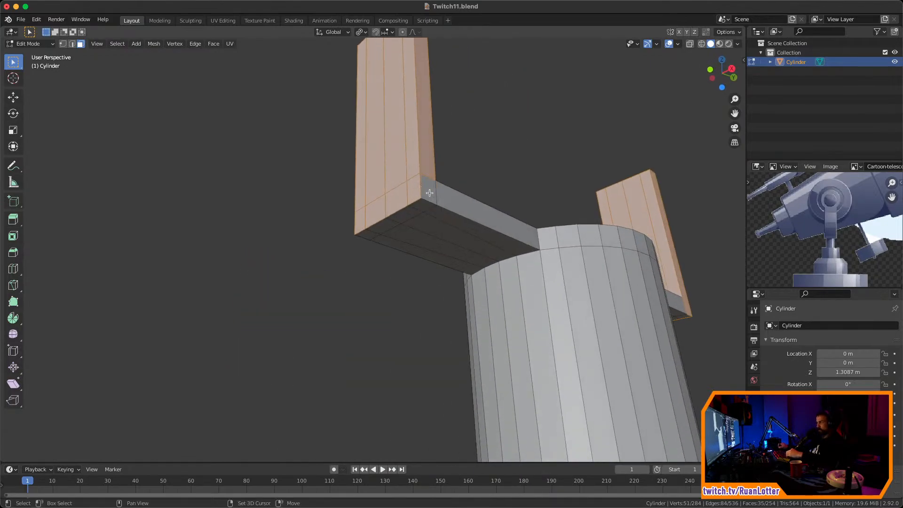
{"action": "scroll", "coordinate": [429, 193], "scroll_direction": "down", "scroll_amount": 4}
{"action": "middle_click_drag", "start_coordinate": [468, 219], "coordinate": [416, 249]}
{"action": "scroll", "coordinate": [466, 188], "scroll_direction": "up", "scroll_amount": 4}
{"action": "middle_click_drag", "start_coordinate": [496, 225], "coordinate": [470, 228]}
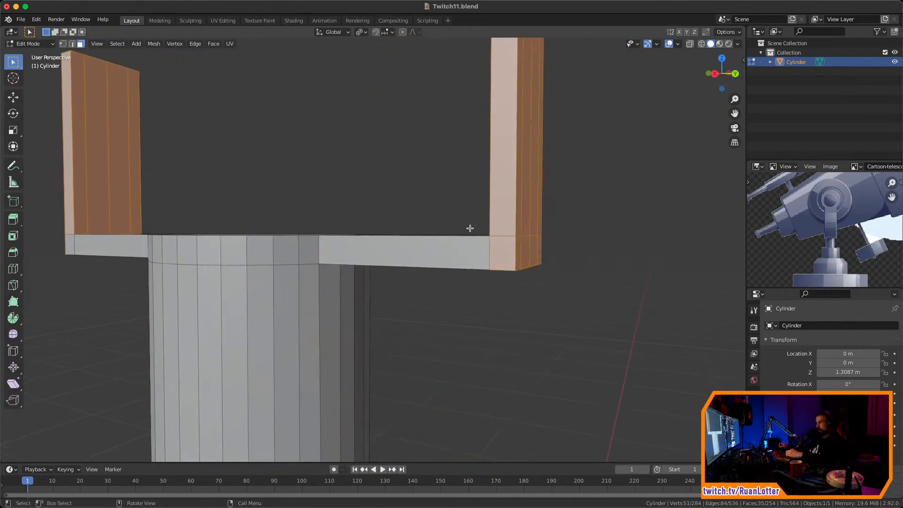
{"action": "scroll", "coordinate": [506, 253], "scroll_direction": "down", "scroll_amount": 3}
{"action": "middle_click_drag", "start_coordinate": [506, 253], "coordinate": [541, 233]}
{"action": "key", "text": "s"}
{"action": "left_click", "coordinate": [557, 246]}
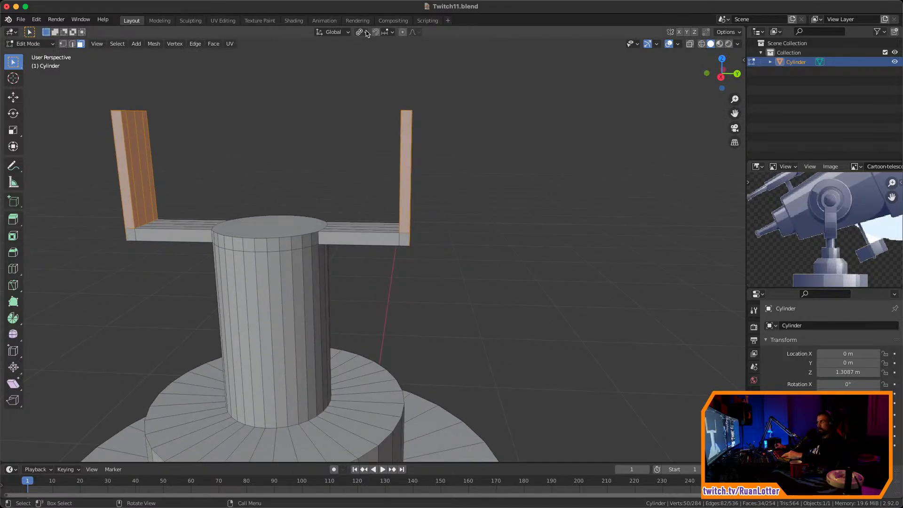
{"action": "key", "text": "s"}
{"action": "right_click", "coordinate": [617, 151]}
{"action": "middle_click_drag", "start_coordinate": [518, 174], "coordinate": [554, 246]}
{"action": "key", "text": "s"}
{"action": "right_click", "coordinate": [512, 191]}
{"action": "left_click", "coordinate": [508, 219]}
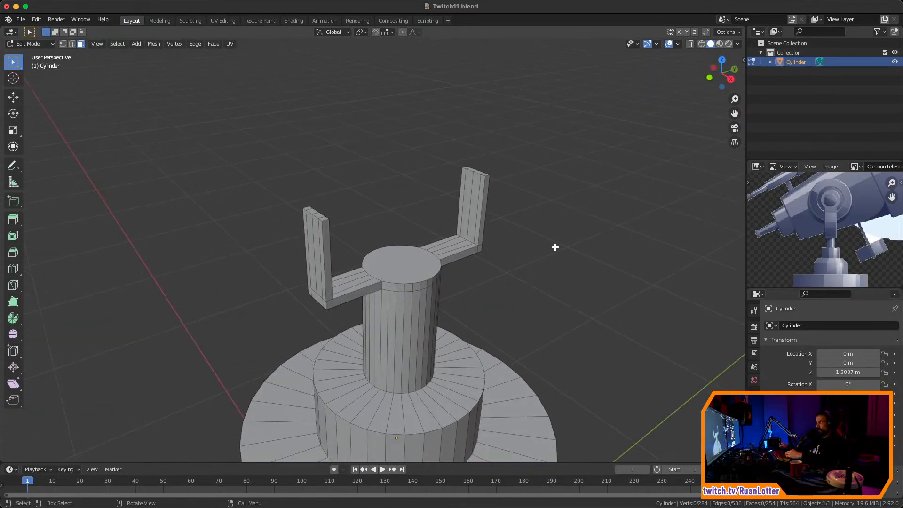
Select the four top faces of the positive-Y upright and snap the 3D cursor to them
{"action": "scroll", "coordinate": [549, 192], "scroll_direction": "up", "scroll_amount": 4}
{"action": "middle_click_drag", "start_coordinate": [548, 192], "coordinate": [454, 196], "text": "shift"}
{"action": "left_click", "coordinate": [508, 174]}
{"action": "scroll", "coordinate": [528, 187], "scroll_direction": "up", "scroll_amount": 2}
{"action": "middle_click_drag", "start_coordinate": [646, 197], "coordinate": [485, 211], "text": "shift"}
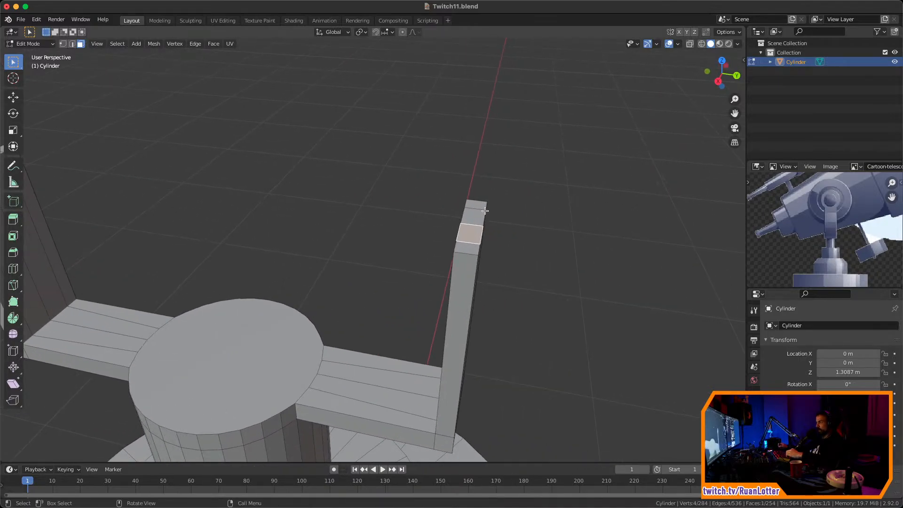
{"action": "left_click", "coordinate": [468, 247], "text": "shift"}
{"action": "middle_click_drag", "start_coordinate": [468, 247], "coordinate": [508, 246]}
{"action": "key", "text": "shift+s"}
{"action": "left_click", "coordinate": [474, 301]}
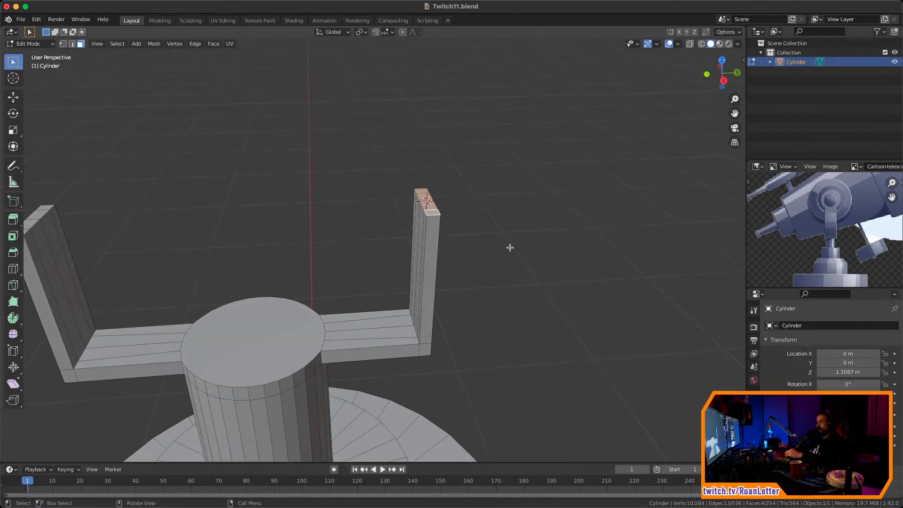
Add a cylinder to the mesh at the 3D cursor and scale it down to sit around the upright's top
{"action": "key", "text": "shift+a"}
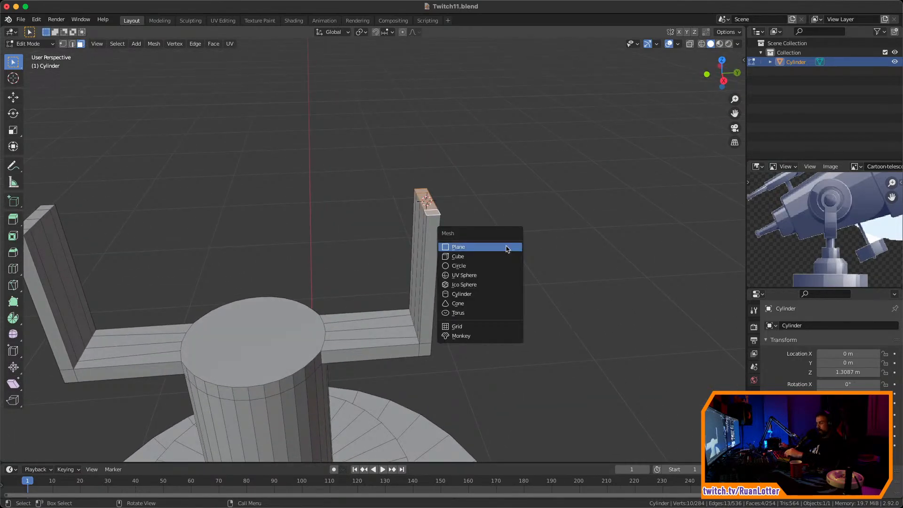
{"action": "left_click", "coordinate": [482, 294]}
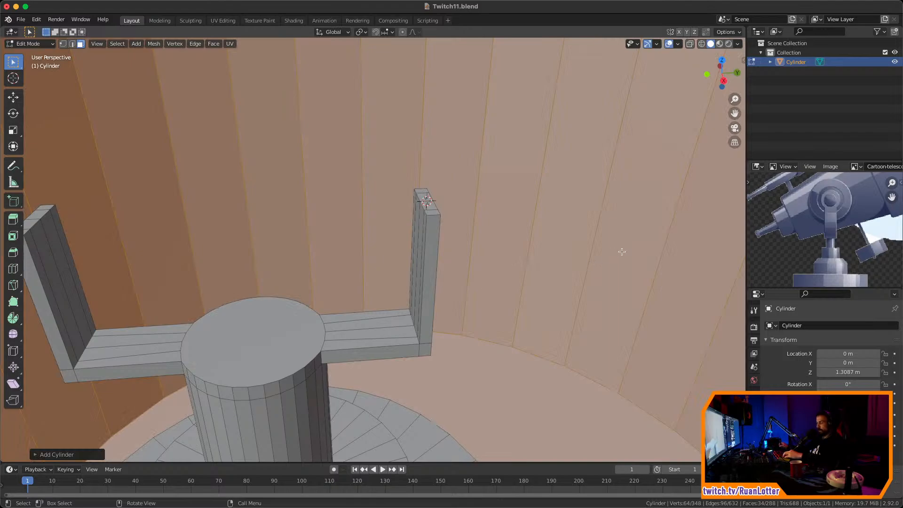
{"action": "key", "text": "s"}
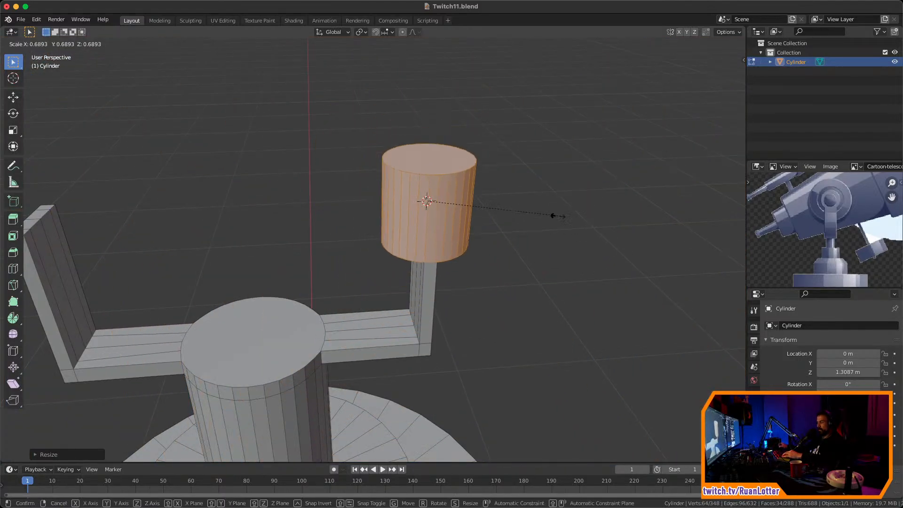
{"action": "left_click", "coordinate": [552, 216]}
Rotate the new cylinder 90 degrees about the X axis and shorten it along the Y axis
{"action": "type", "text": "rx"}
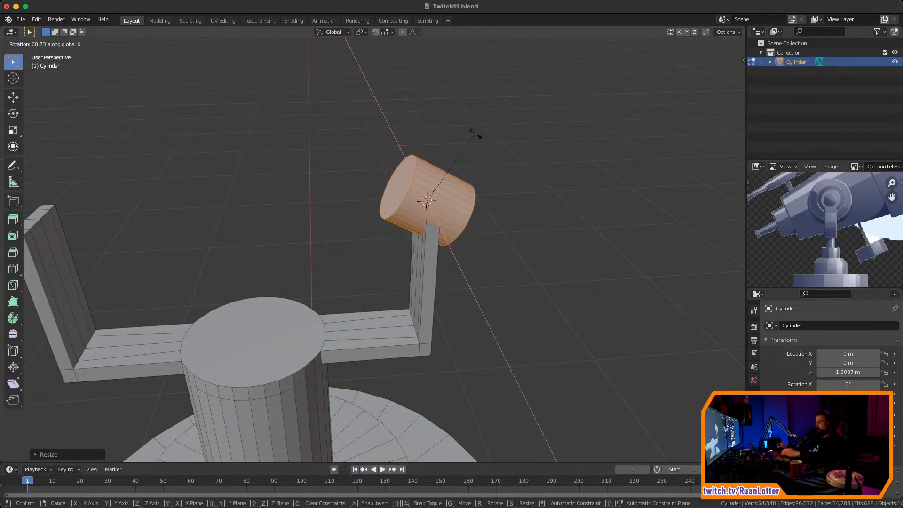
{"action": "type", "text": "90"}
{"action": "key", "text": "Return"}
{"action": "key", "text": "s"}
{"action": "key", "text": "y"}
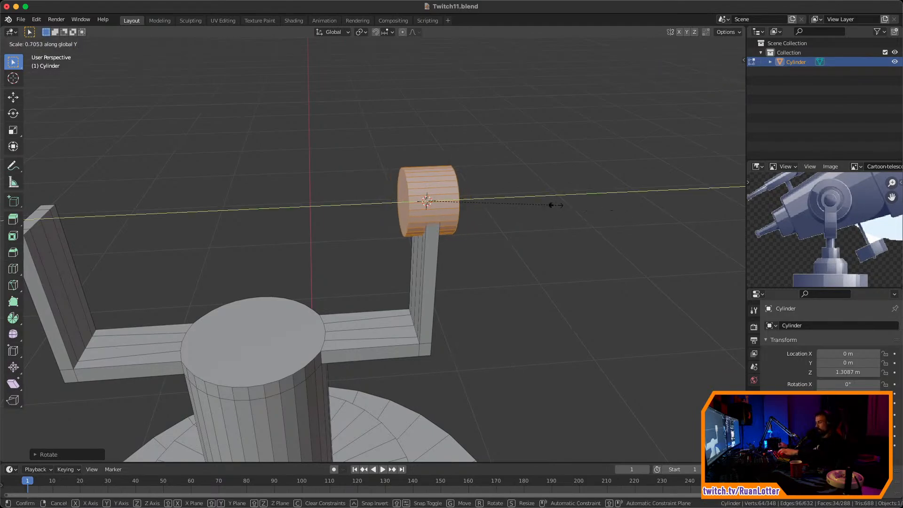
{"action": "left_click", "coordinate": [527, 192]}
{"action": "mouse_move", "coordinate": [524, 196]}
{"action": "middle_mouse_down"}
{"action": "mouse_move", "coordinate": [407, 199]}
{"action": "mouse_move", "coordinate": [457, 164]}
{"action": "mouse_move", "coordinate": [512, 168]}
{"action": "mouse_move", "coordinate": [467, 177]}
{"action": "mouse_move", "coordinate": [536, 212]}
{"action": "mouse_move", "coordinate": [597, 218]}
{"action": "mouse_move", "coordinate": [521, 226]}
{"action": "mouse_move", "coordinate": [612, 249]}
{"action": "mouse_move", "coordinate": [510, 238]}
{"action": "mouse_move", "coordinate": [594, 240]}
{"action": "mouse_move", "coordinate": [577, 241]}
{"action": "mouse_move", "coordinate": [591, 232]}
{"action": "mouse_move", "coordinate": [548, 202]}
{"action": "mouse_move", "coordinate": [528, 207]}
{"action": "middle_mouse_up"}
{"action": "scroll", "coordinate": [485, 189], "scroll_direction": "up", "scroll_amount": 3}
{"action": "scroll", "coordinate": [485, 189], "scroll_direction": "down", "scroll_amount": 3}
{"action": "key", "text": "Tab"}
{"action": "key", "text": "Tab"}
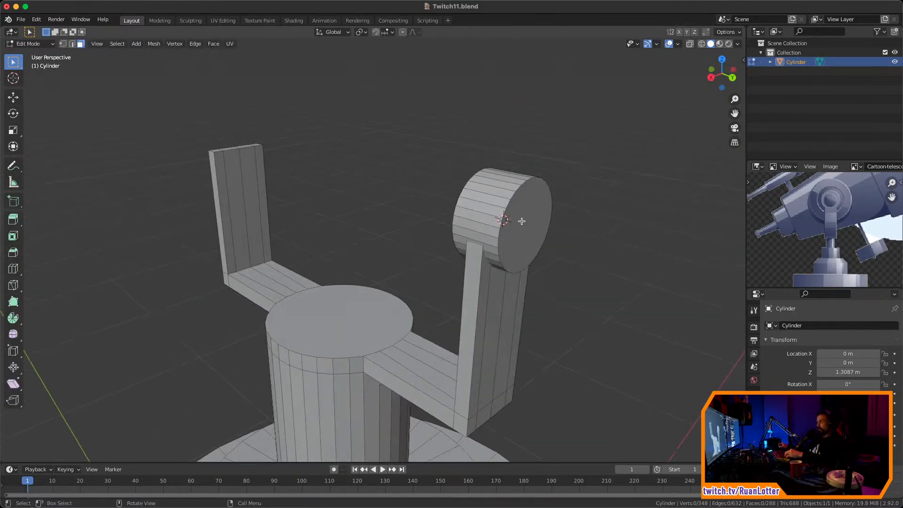
Select the whole linked pivot cylinder and duplicate it along the Y axis into the gap between the uprights
{"action": "left_click", "coordinate": [529, 217]}
{"action": "key", "text": "ctrl+l"}
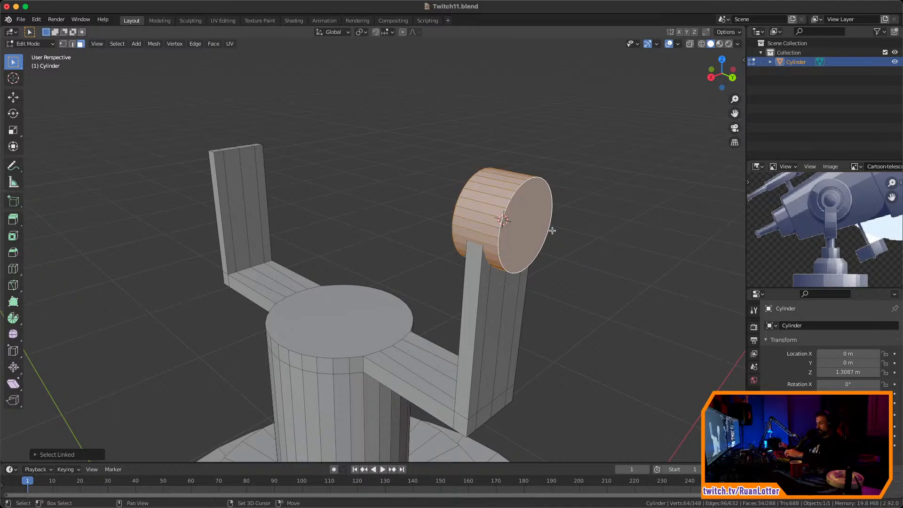
{"action": "key", "text": "shift+d"}
{"action": "key", "text": "y"}
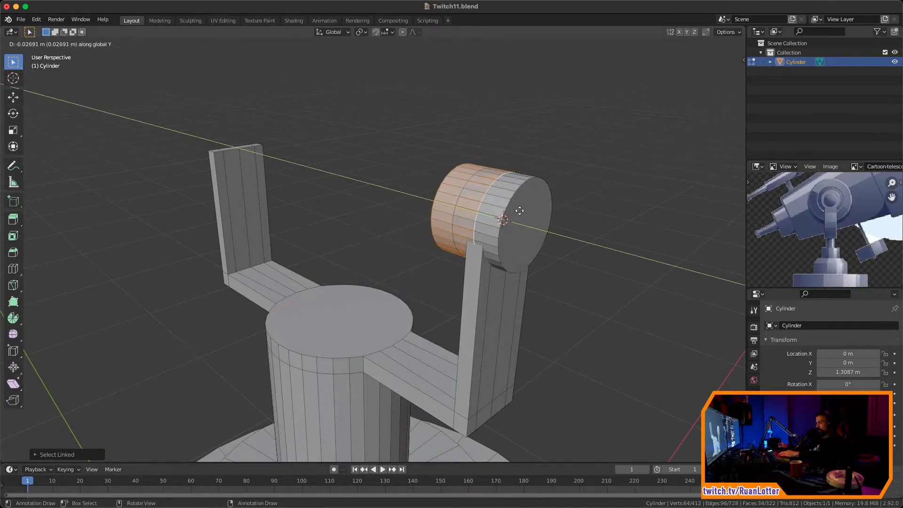
{"action": "left_click", "coordinate": [459, 196]}
Separate the duplicated cylinder from the mount mesh into its own object
{"action": "right_click", "coordinate": [416, 194]}
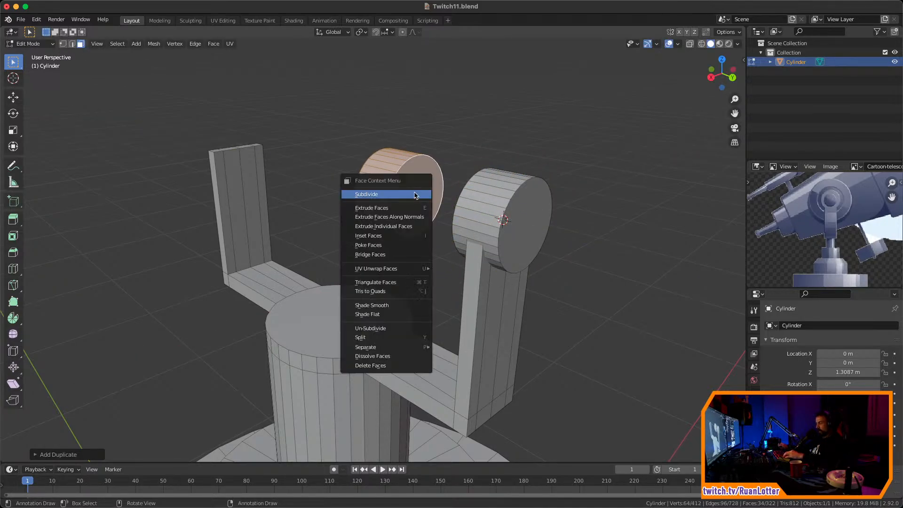
{"action": "mouse_move", "coordinate": [385, 349]}
{"action": "left_click", "coordinate": [466, 347]}
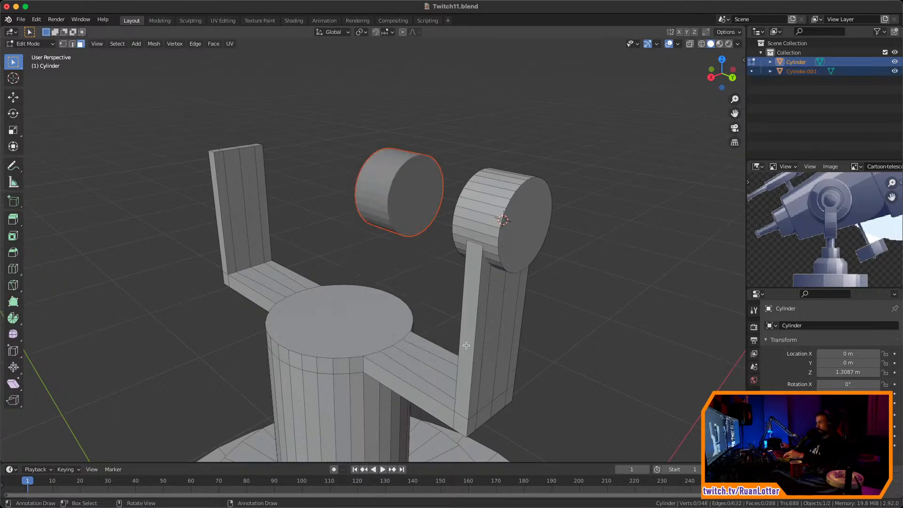
Select the separated cylinder as an object and set its origin to its geometry
{"action": "key", "text": "Tab"}
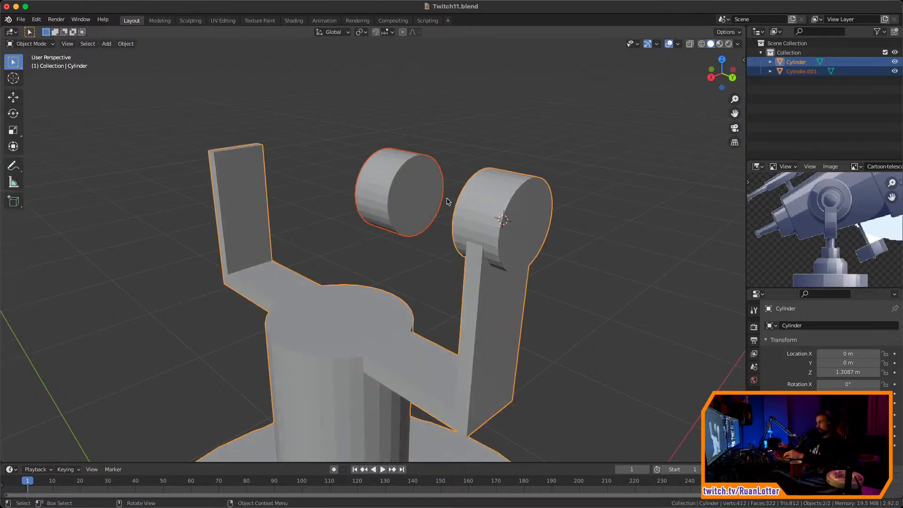
{"action": "left_click", "coordinate": [409, 185]}
{"action": "middle_click_drag", "start_coordinate": [409, 185], "coordinate": [529, 175]}
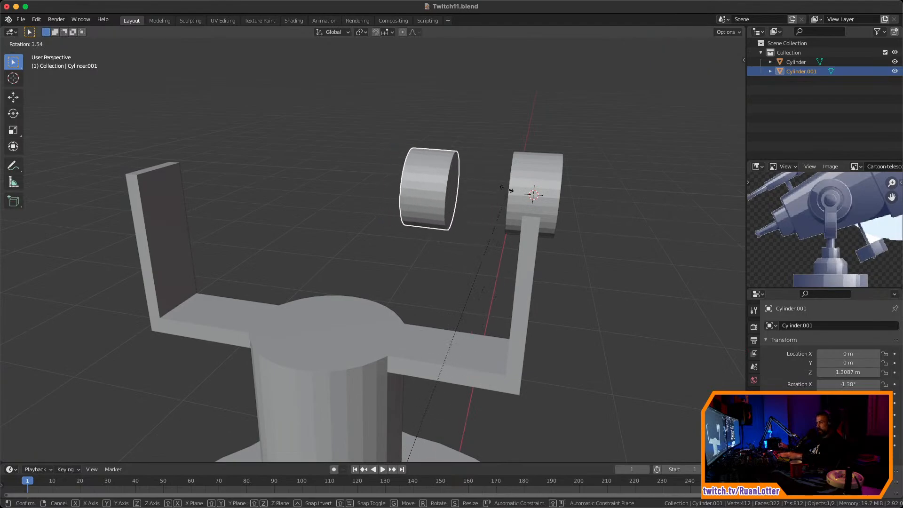
{"action": "right_click", "coordinate": [413, 171]}
{"action": "mouse_move", "coordinate": [425, 192]}
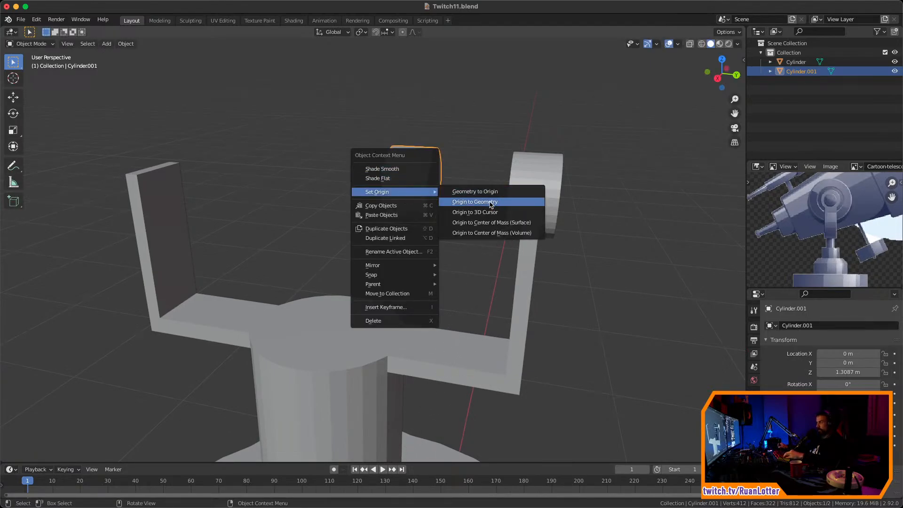
{"action": "left_click", "coordinate": [491, 204]}
{"action": "middle_click_drag", "start_coordinate": [502, 229], "coordinate": [545, 269]}
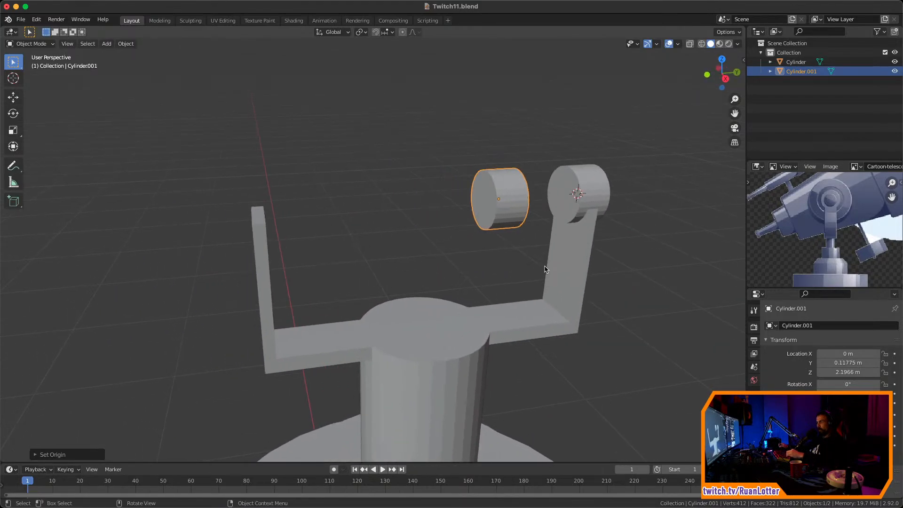
Select the top faces of the upright that has no pivot cylinder and snap the 3D cursor to them
{"action": "left_click", "coordinate": [257, 245]}
{"action": "key", "text": "Tab"}
{"action": "scroll", "coordinate": [327, 217], "scroll_direction": "up", "scroll_amount": 4}
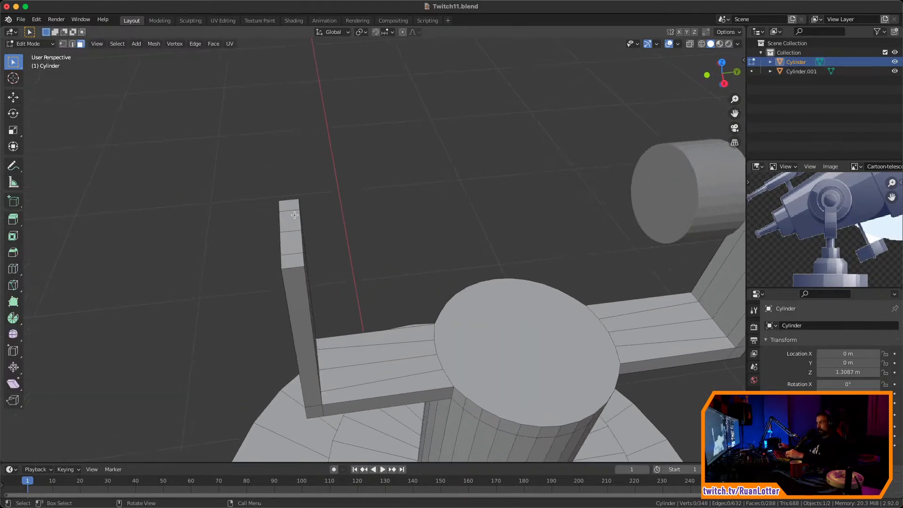
{"action": "middle_click_drag", "start_coordinate": [335, 260], "coordinate": [325, 246]}
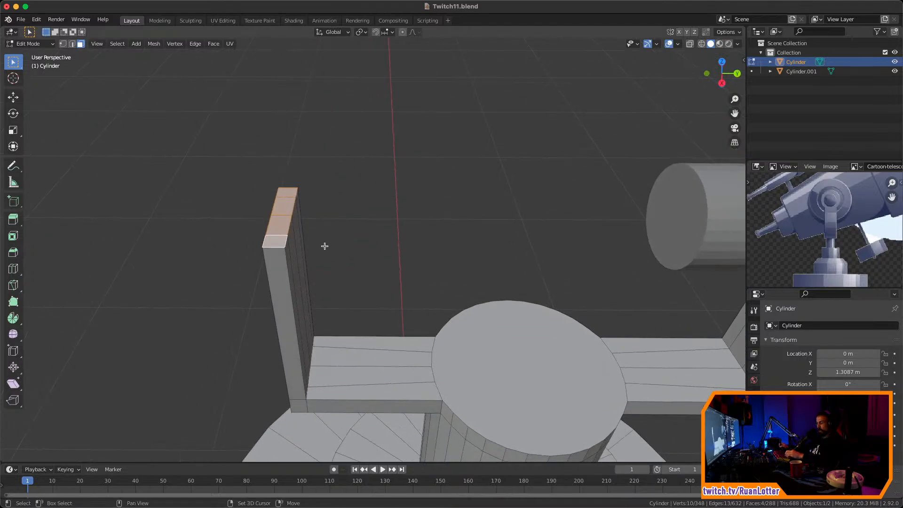
{"action": "key", "text": "shift+s"}
{"action": "left_click", "coordinate": [316, 296]}
{"action": "scroll", "coordinate": [365, 296], "scroll_direction": "down", "scroll_amount": 5}
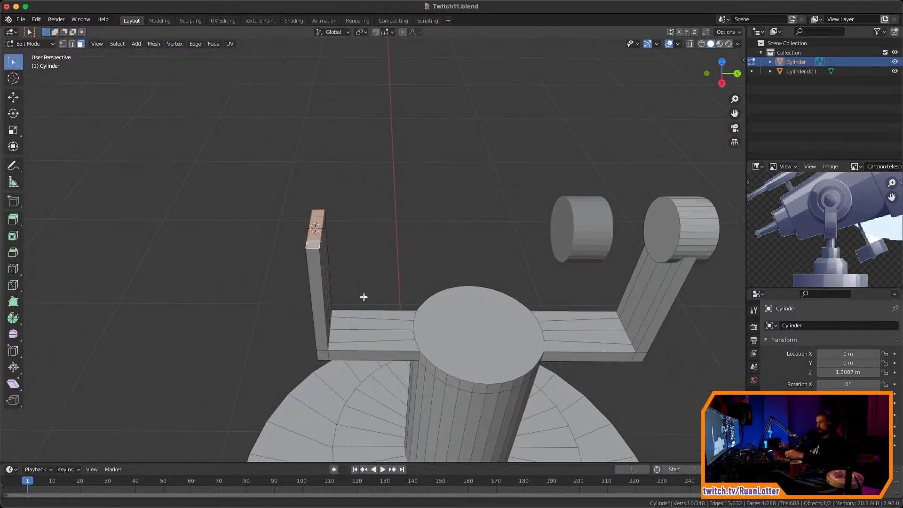
Snap the separated cylinder to the 3D cursor at the top of the bare upright
{"action": "key", "text": "Tab"}
{"action": "left_click", "coordinate": [530, 206]}
{"action": "key", "text": "shift+s"}
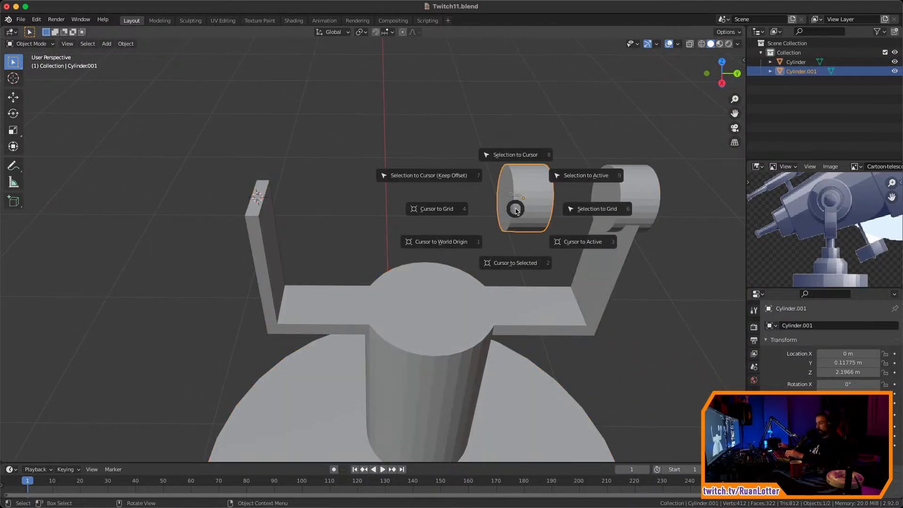
{"action": "left_click", "coordinate": [512, 159]}
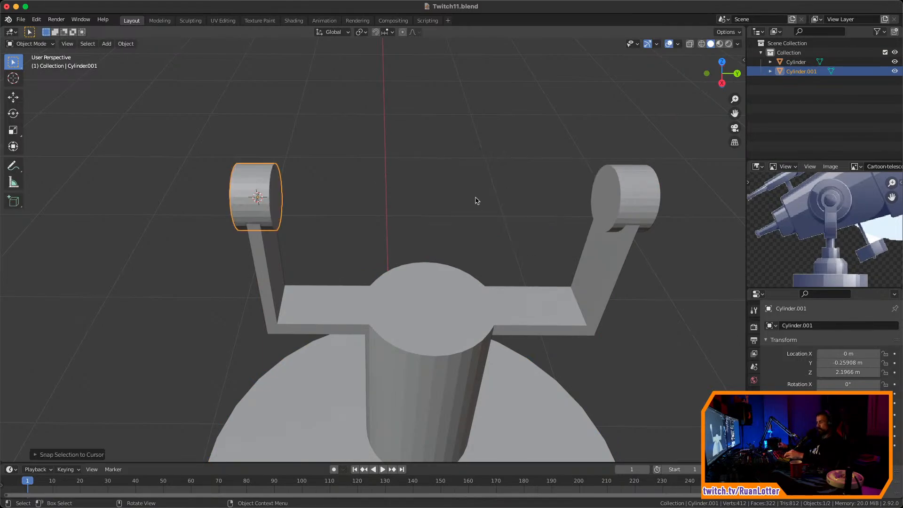
{"action": "key", "text": "Tab"}
{"action": "middle_click_drag", "start_coordinate": [483, 214], "coordinate": [285, 166]}
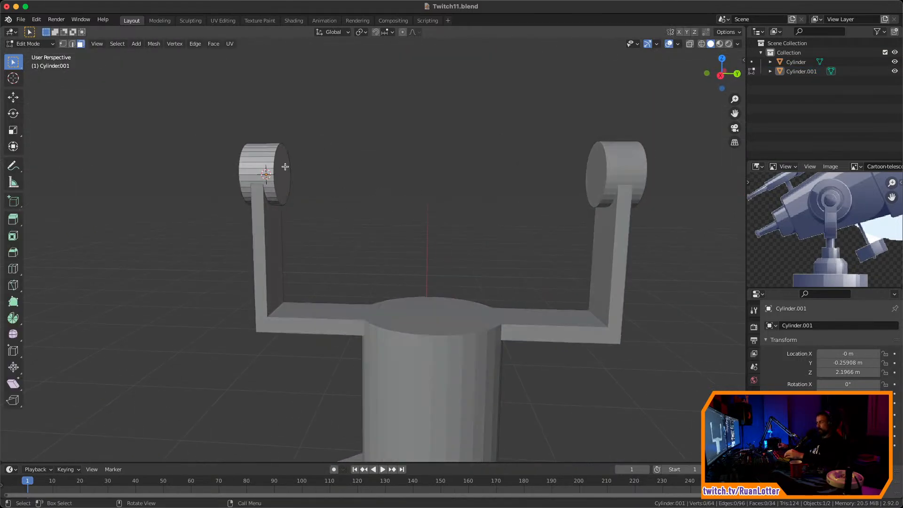
Join the second pivot cylinder to the mount mesh and save the file
{"action": "key", "text": "Tab"}
{"action": "left_click", "coordinate": [275, 227], "text": "shift"}
{"action": "right_click", "coordinate": [257, 232]}
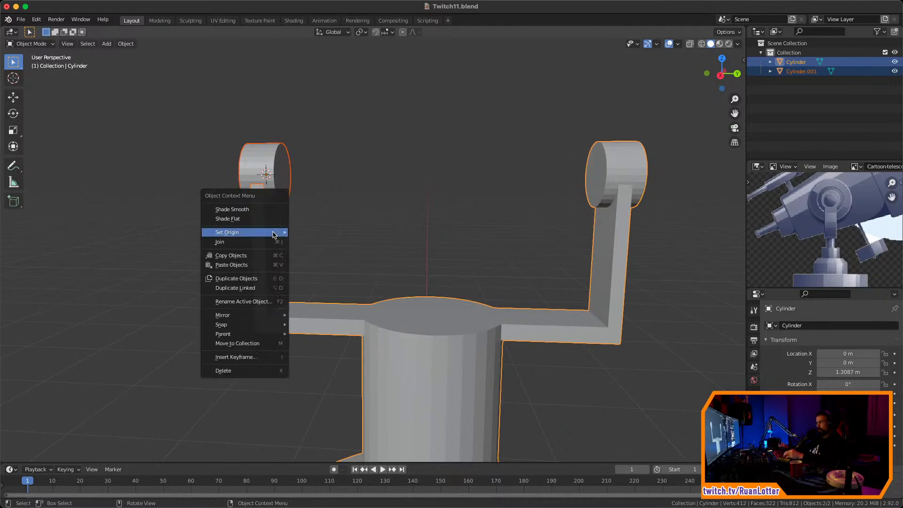
{"action": "left_click", "coordinate": [238, 243]}
{"action": "key", "text": "Tab"}
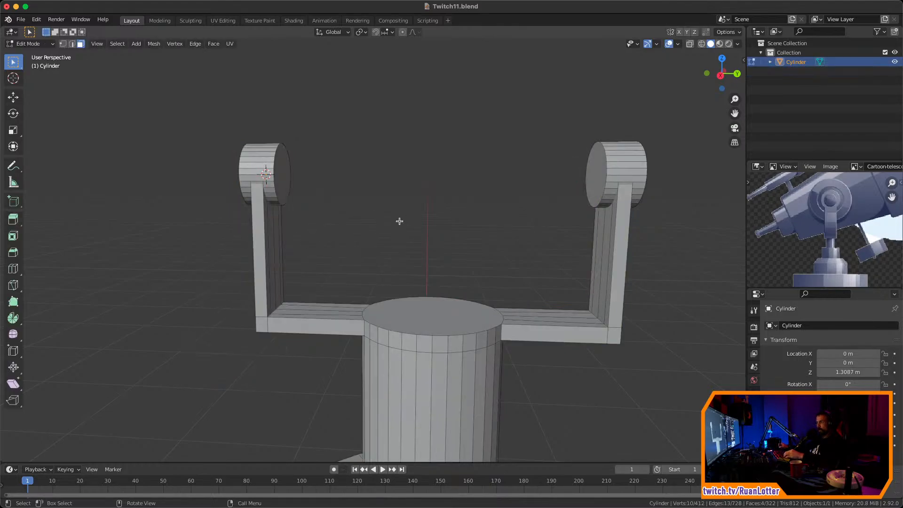
{"action": "middle_click_drag", "start_coordinate": [399, 220], "coordinate": [360, 233]}
{"action": "key", "text": "ctrl+s"}
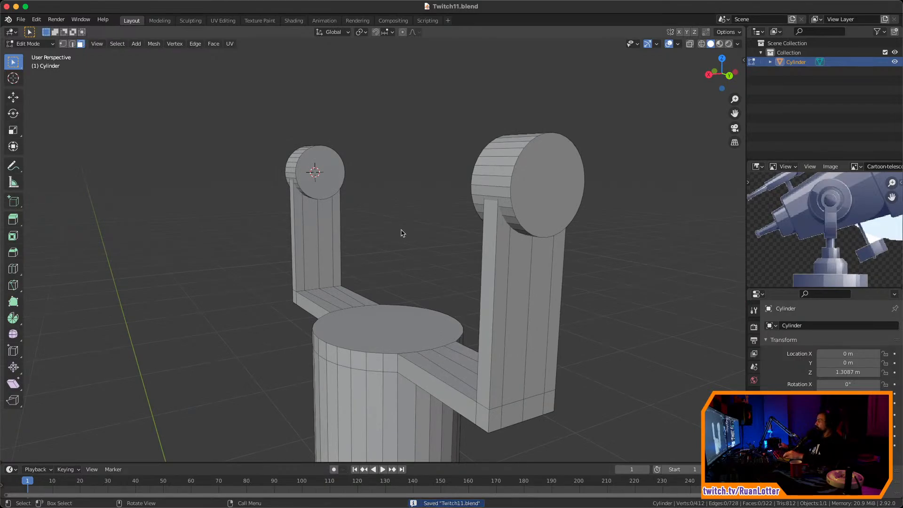
Select the inner end faces of both pivot cylinders and extrude them along their normals by about 0.017 m
{"action": "middle_click_drag", "start_coordinate": [468, 226], "coordinate": [330, 210]}
{"action": "scroll", "coordinate": [516, 222], "scroll_direction": "up", "scroll_amount": 2}
{"action": "left_click", "coordinate": [589, 194]}
{"action": "left_click", "coordinate": [264, 184], "text": "shift"}
{"action": "middle_click_drag", "start_coordinate": [265, 184], "coordinate": [400, 217]}
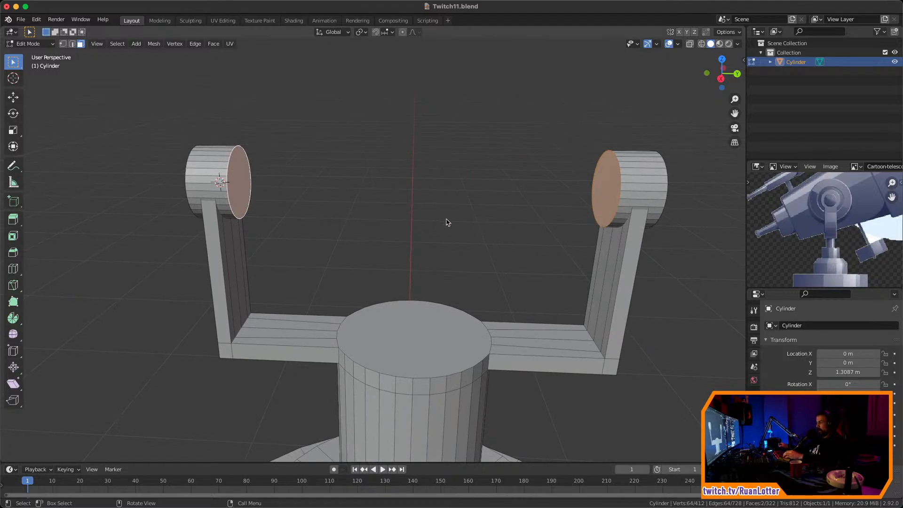
{"action": "key", "text": "alt+e"}
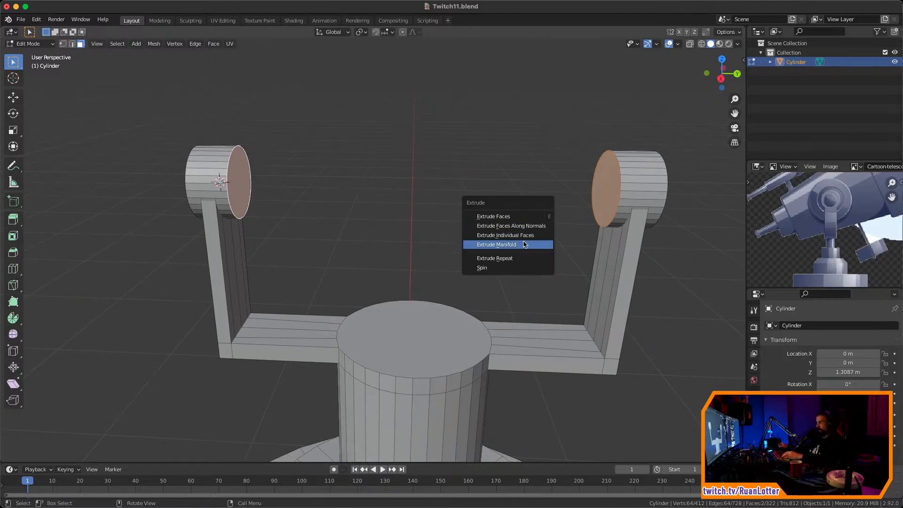
{"action": "left_click", "coordinate": [527, 227]}
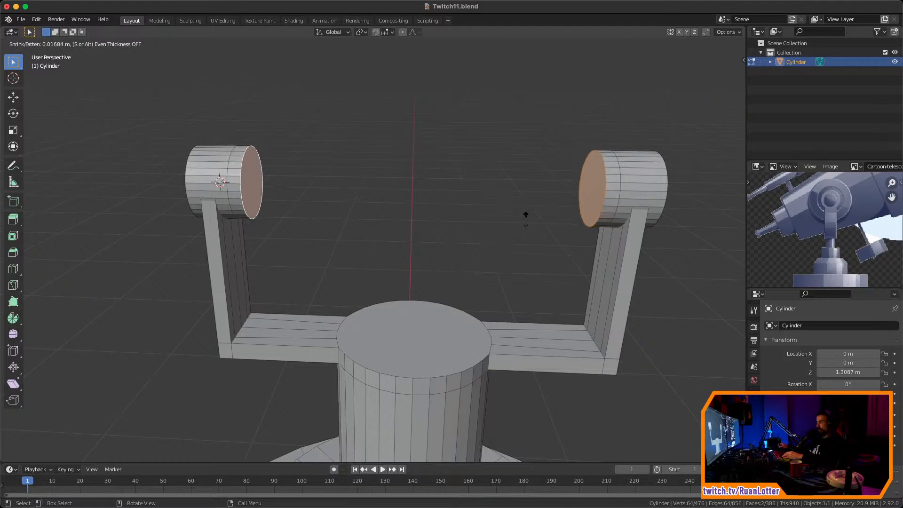
{"action": "left_click", "coordinate": [525, 219]}
Set the transform pivot point to Individual Origins and scale up both extruded end faces into wide discs
{"action": "key", "text": "s"}
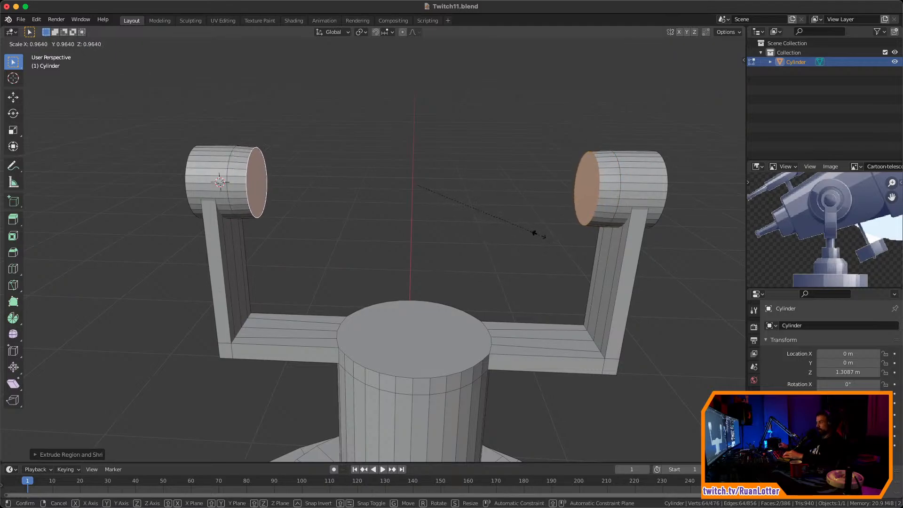
{"action": "left_click", "coordinate": [521, 218]}
{"action": "left_click", "coordinate": [362, 33]}
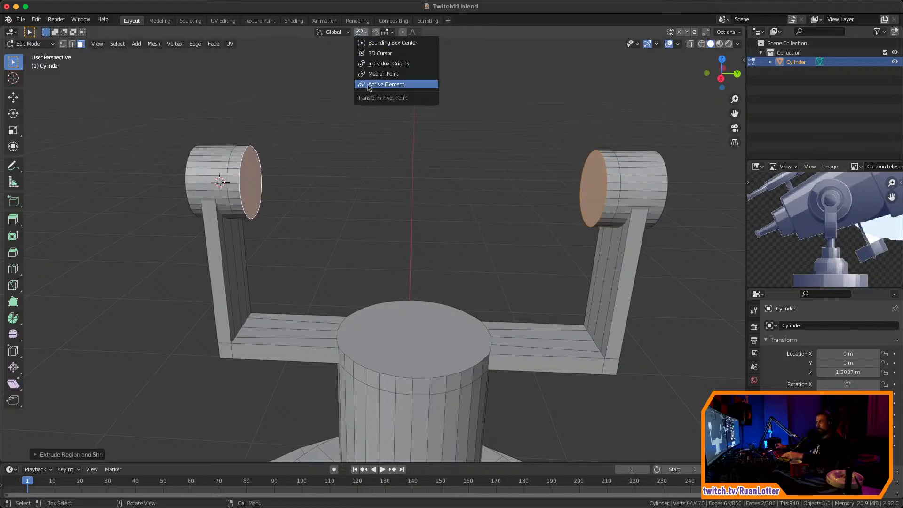
{"action": "left_click", "coordinate": [379, 65]}
{"action": "key", "text": "s"}
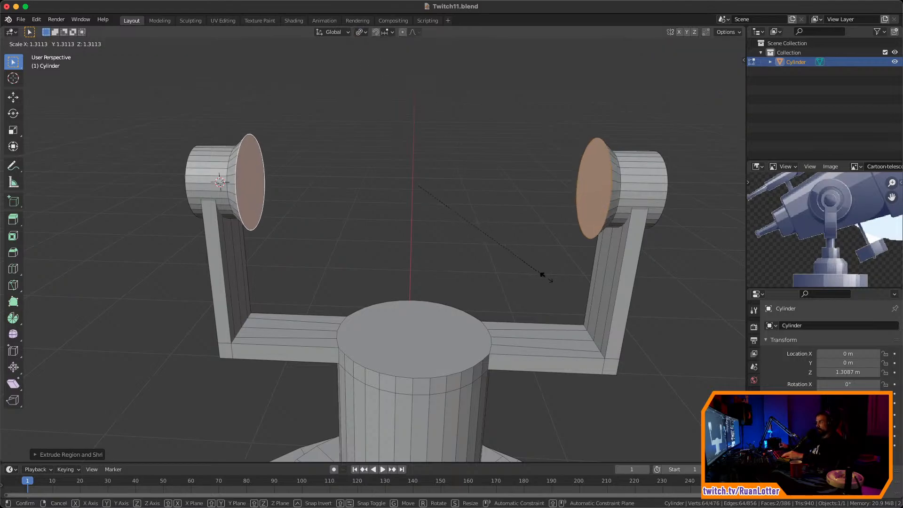
{"action": "left_click", "coordinate": [575, 306]}
{"action": "middle_click_drag", "start_coordinate": [585, 302], "coordinate": [523, 275]}
{"action": "key", "text": "s"}
{"action": "key", "text": "x"}
{"action": "left_click", "coordinate": [517, 268]}
{"action": "scroll", "coordinate": [536, 371], "scroll_direction": "down", "scroll_amount": 4}
{"action": "scroll", "coordinate": [522, 268], "scroll_direction": "up", "scroll_amount": 3}
{"action": "scroll", "coordinate": [514, 271], "scroll_direction": "up", "scroll_amount": 2}
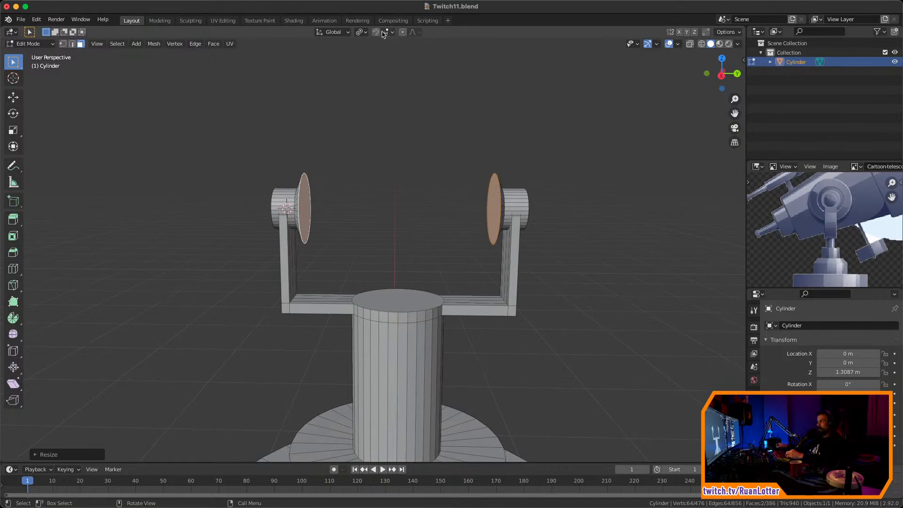
Set the transform pivot point to Median Point, bring the disc faces closer along Y and enlarge them uniformly
{"action": "left_click", "coordinate": [365, 32]}
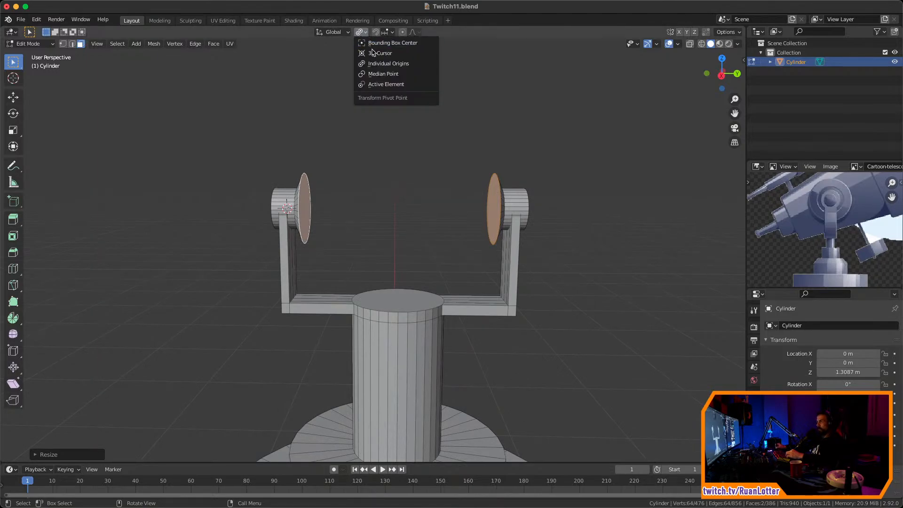
{"action": "left_click", "coordinate": [381, 75]}
{"action": "key", "text": "s"}
{"action": "key", "text": "x"}
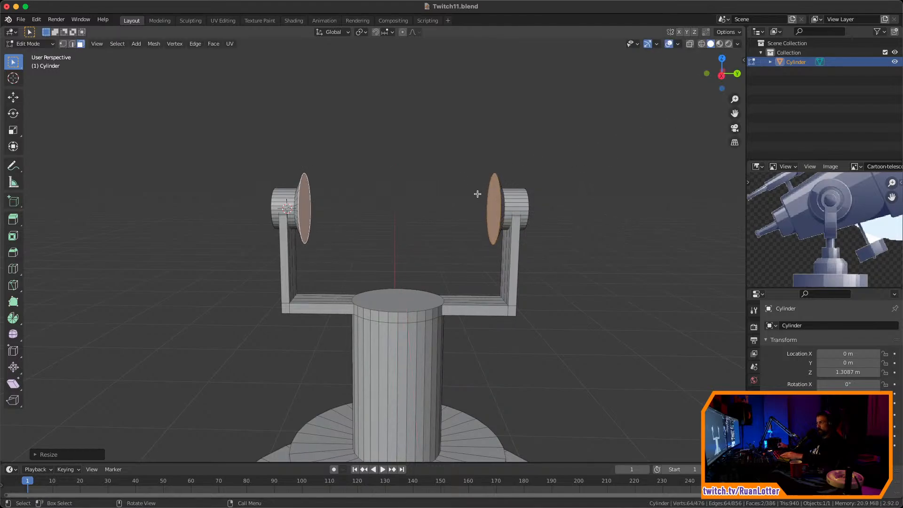
{"action": "key", "text": "y"}
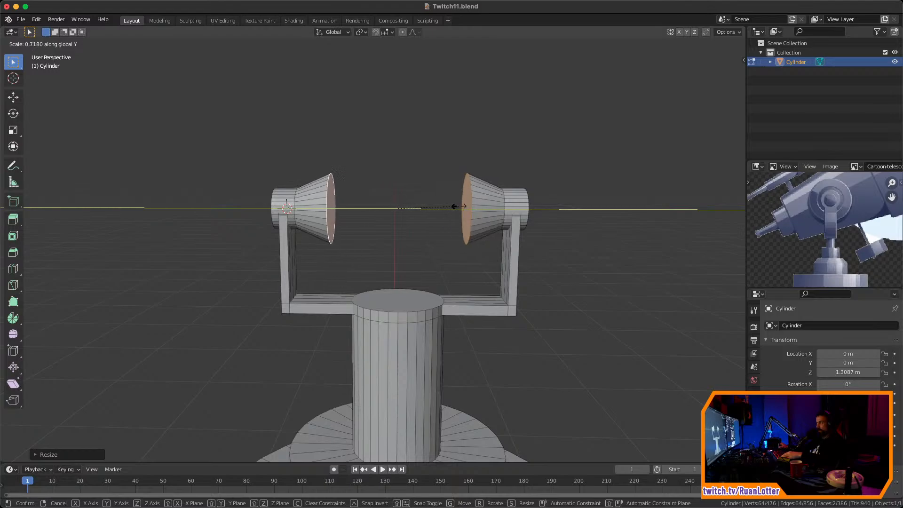
{"action": "key", "text": "y"}
{"action": "key", "text": "y"}
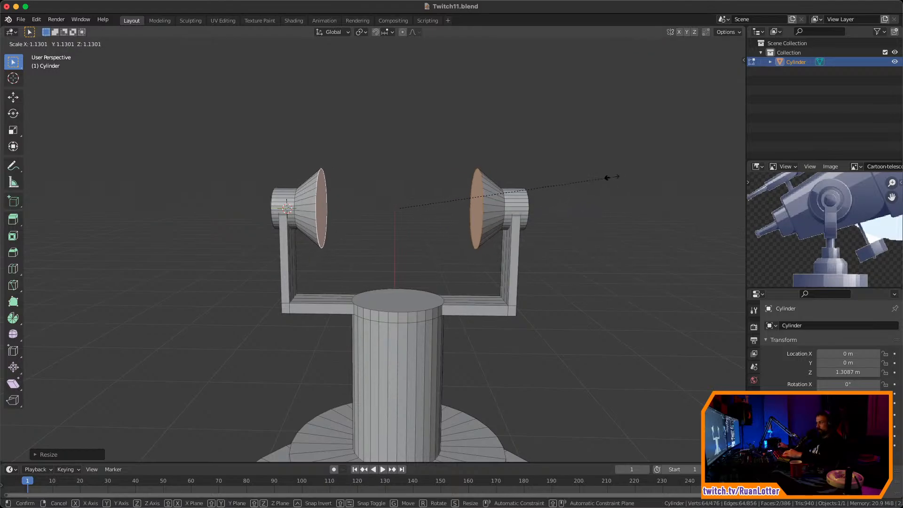
{"action": "left_click", "coordinate": [648, 149]}
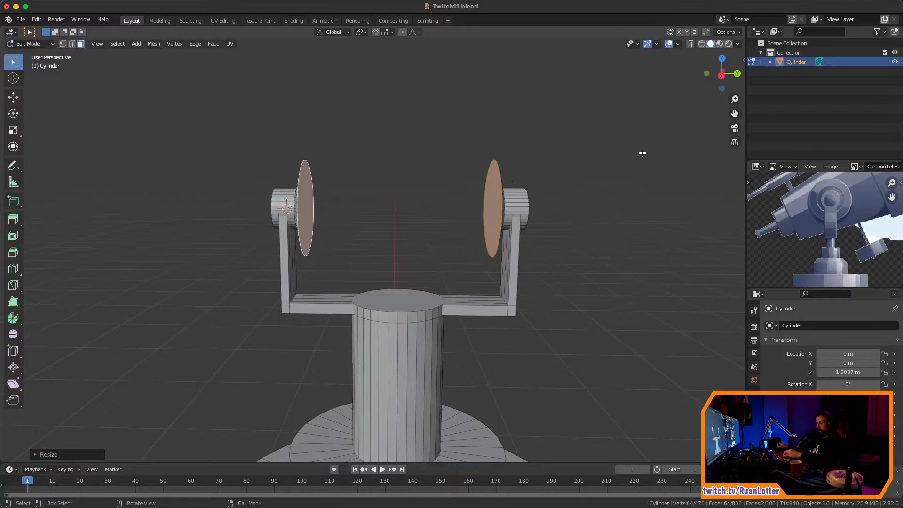
Scale the two disc faces along Y to about 0.76 so both flares extend further into the gap
{"action": "key", "text": "s"}
{"action": "key", "text": "y"}
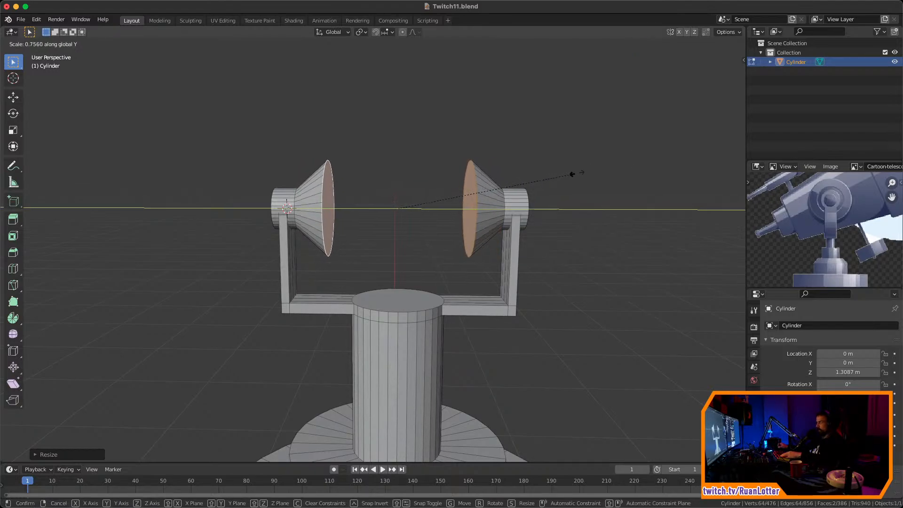
{"action": "left_click", "coordinate": [578, 173]}
Add an edge loop around the middle of each flared cone and select both loops
{"action": "middle_click_drag", "start_coordinate": [579, 173], "coordinate": [491, 212]}
{"action": "left_click", "coordinate": [448, 201]}
{"action": "left_click", "coordinate": [448, 203]}
{"action": "key", "text": "ctrl+r"}
{"action": "left_click", "coordinate": [326, 200]}
{"action": "left_click", "coordinate": [332, 213]}
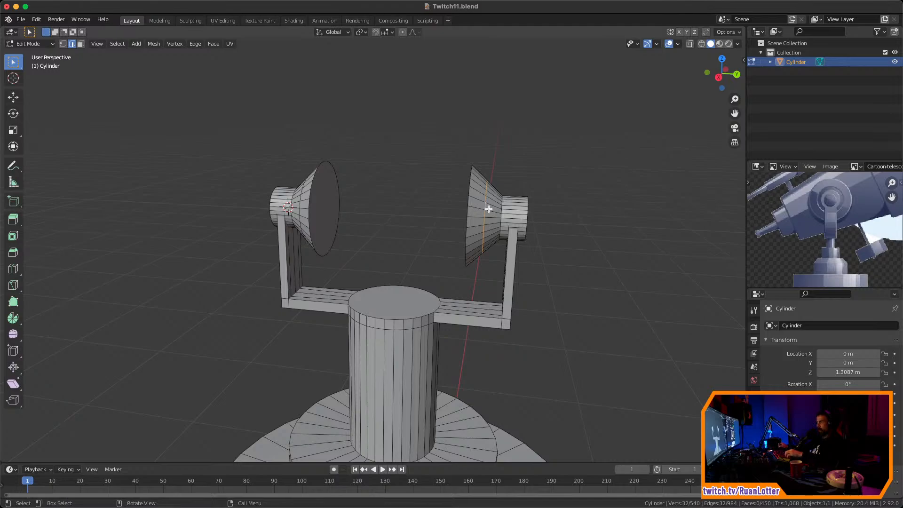
{"action": "middle_click_drag", "start_coordinate": [488, 208], "coordinate": [550, 206]}
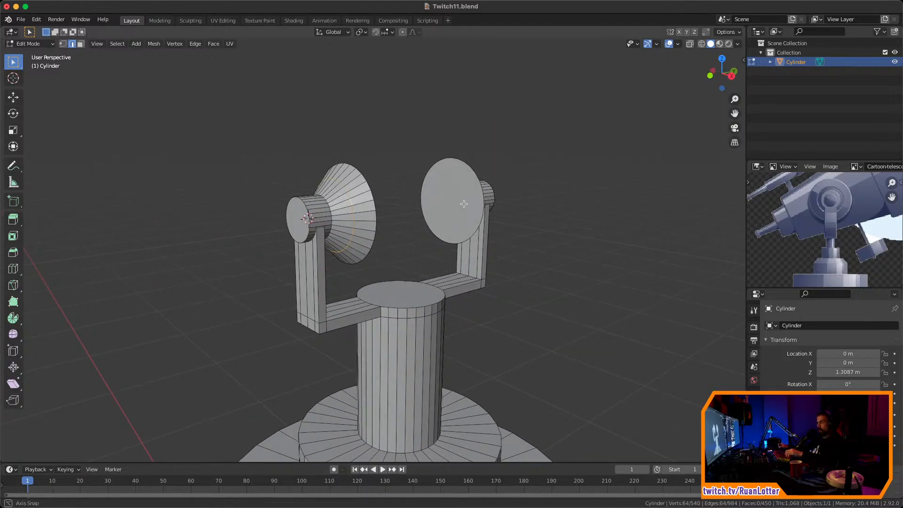
Scale the two cone edge loops to about 0.93 to give the flares a concave profile
{"action": "middle_click_drag", "start_coordinate": [464, 204], "coordinate": [431, 218]}
{"action": "key", "text": "s"}
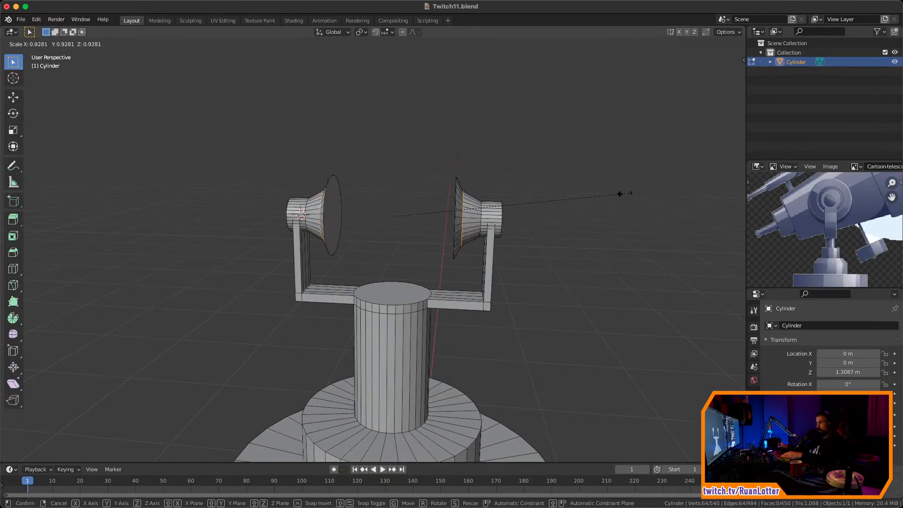
{"action": "left_click", "coordinate": [619, 193]}
{"action": "middle_click_drag", "start_coordinate": [624, 194], "coordinate": [355, 249]}
Examine the forked mount from several angles and compare its proportions with the telescope reference image
{"action": "key", "text": "Tab"}
{"action": "scroll", "coordinate": [475, 263], "scroll_direction": "down", "scroll_amount": 5}
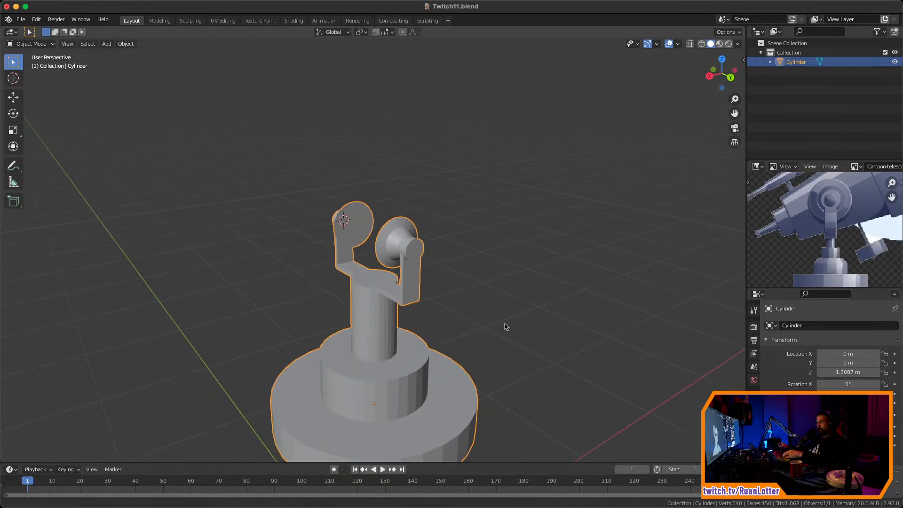
{"action": "middle_click_drag", "start_coordinate": [504, 326], "coordinate": [615, 237]}
{"action": "key", "text": "Tab"}
{"action": "scroll", "coordinate": [490, 216], "scroll_direction": "up", "scroll_amount": 3}
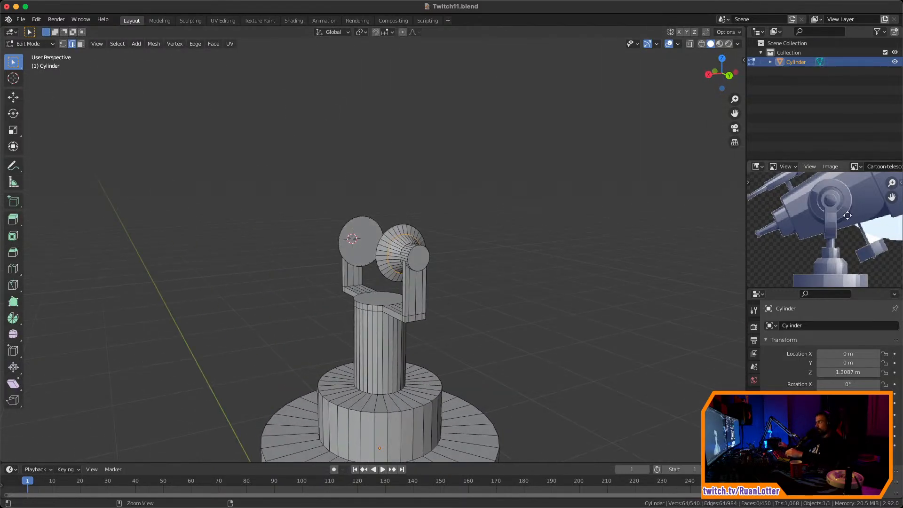
{"action": "scroll", "coordinate": [831, 211], "scroll_direction": "down", "scroll_amount": 3}
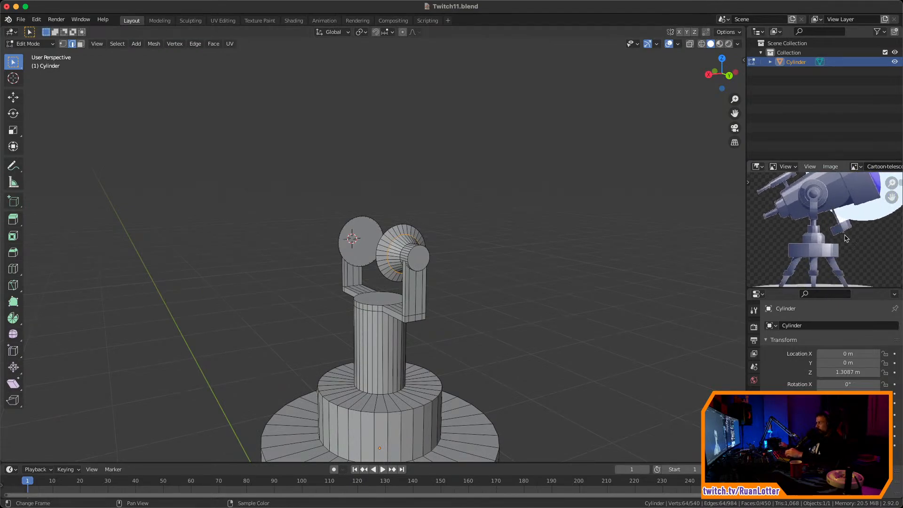
{"action": "scroll", "coordinate": [846, 238], "scroll_direction": "up", "scroll_amount": 1}
{"action": "middle_click_drag", "start_coordinate": [571, 248], "coordinate": [565, 267]}
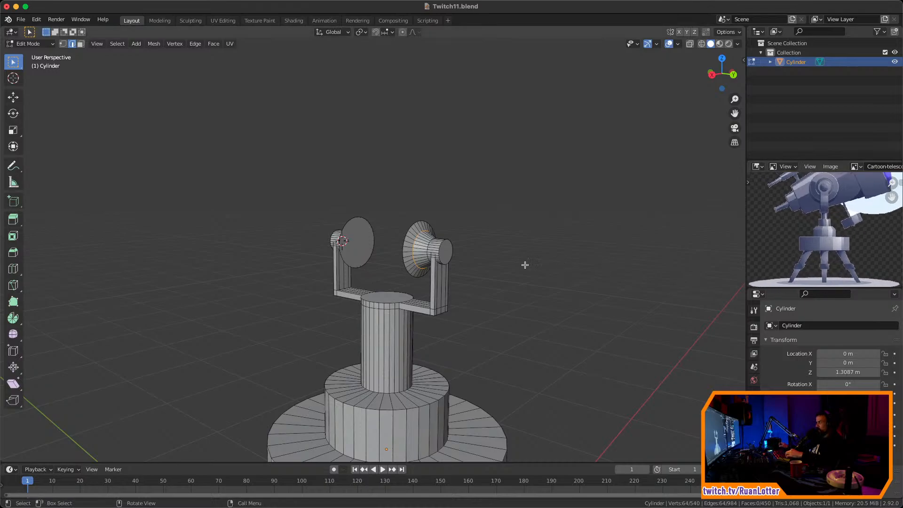
{"action": "middle_click_drag", "start_coordinate": [458, 261], "coordinate": [398, 260]}
{"action": "scroll", "coordinate": [441, 251], "scroll_direction": "up", "scroll_amount": 4}
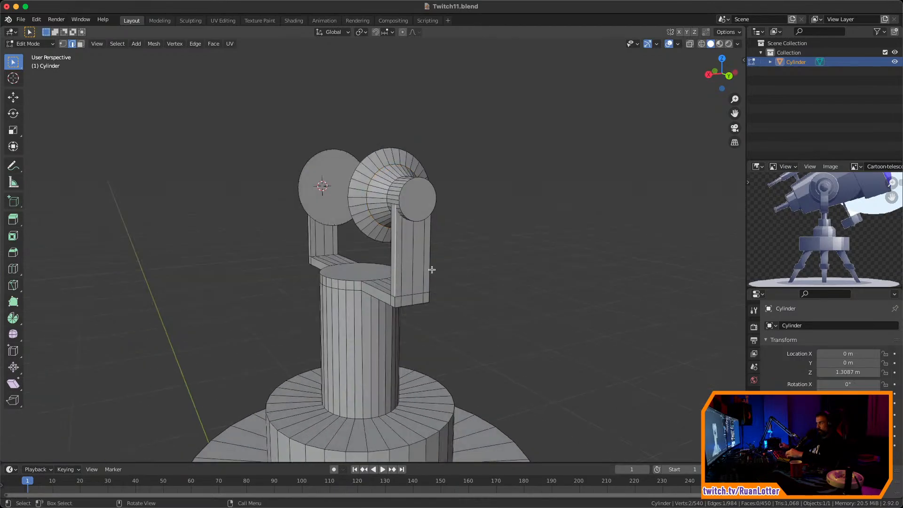
Switch to face selection and turn on X-ray so faces can be selected through the mount
{"action": "key", "text": "3"}
{"action": "middle_click_drag", "start_coordinate": [451, 263], "coordinate": [479, 255]}
{"action": "left_click", "coordinate": [691, 45]}
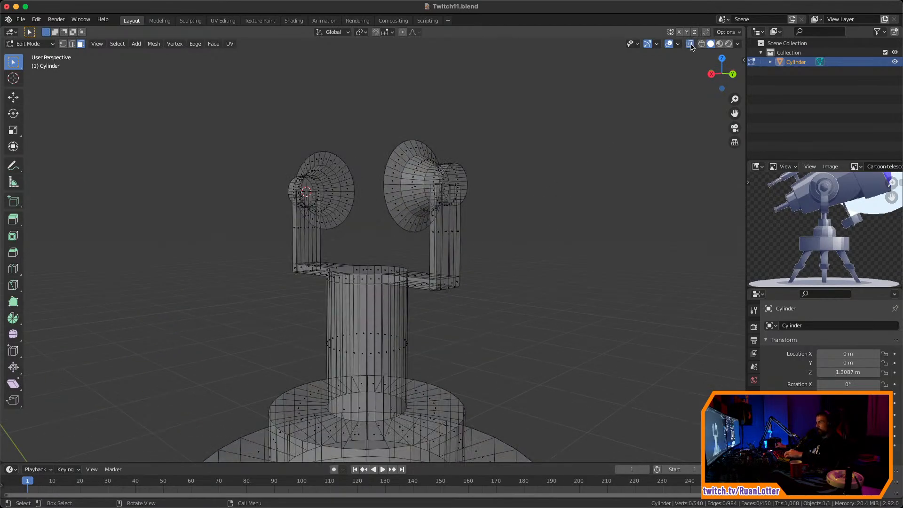
{"action": "middle_click_drag", "start_coordinate": [430, 233], "coordinate": [458, 238]}
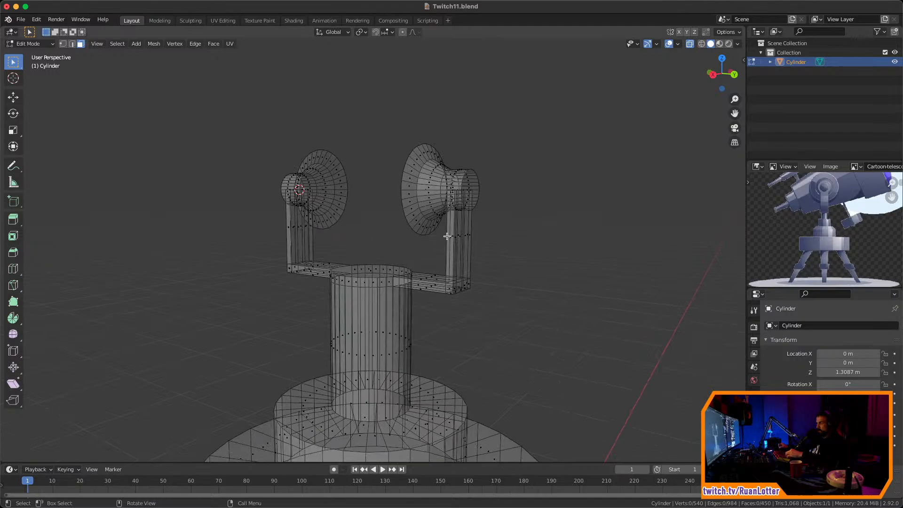
Try to scale the upright faces of both fork arms along Z
{"action": "left_click_drag", "start_coordinate": [447, 236], "coordinate": [501, 249]}
{"action": "middle_click_drag", "start_coordinate": [433, 260], "coordinate": [358, 245]}
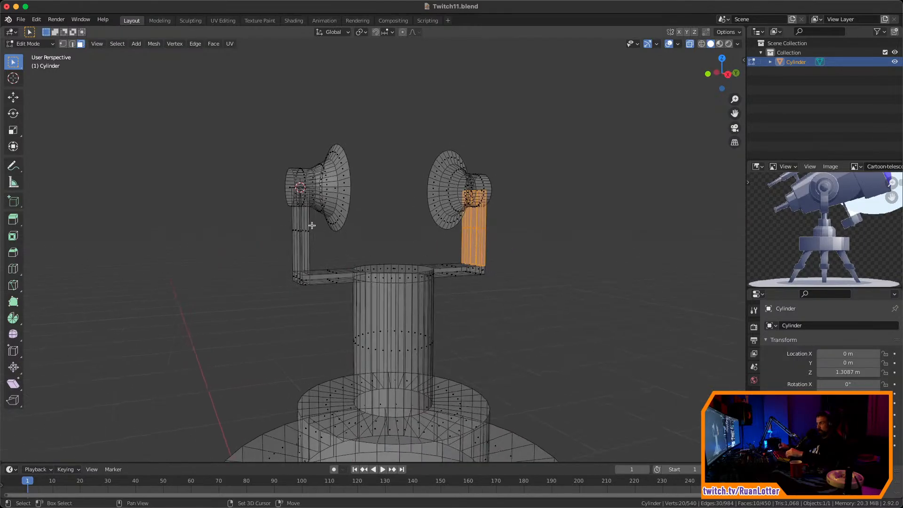
{"action": "left_click_drag", "start_coordinate": [312, 225], "coordinate": [264, 248], "text": "shift"}
{"action": "middle_click_drag", "start_coordinate": [263, 248], "coordinate": [371, 252]}
{"action": "key", "text": "s"}
{"action": "key", "text": "z"}
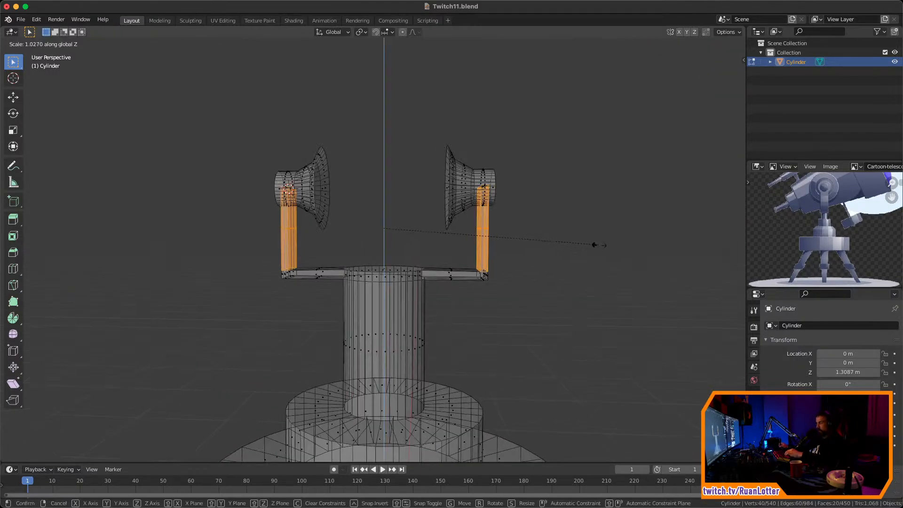
{"action": "left_click", "coordinate": [592, 250]}
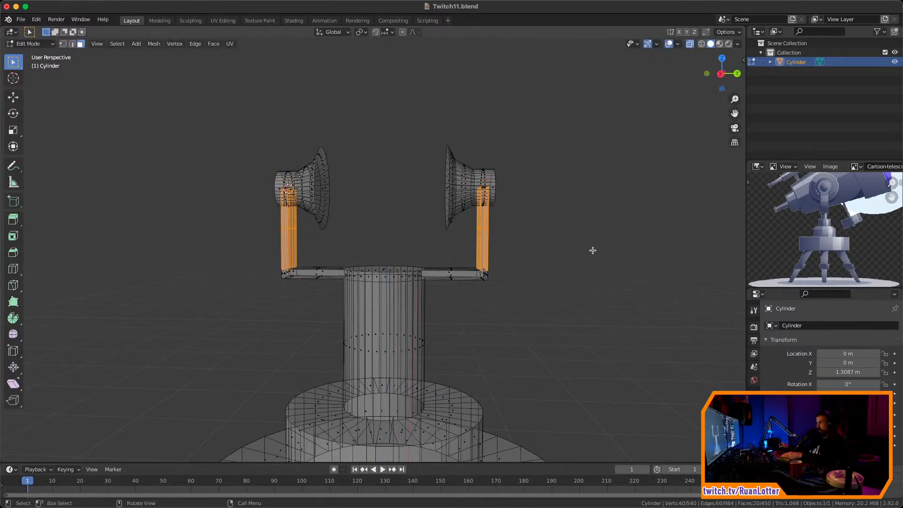
Try to raise both flared pivots together with the full upright arms along Z
{"action": "left_click_drag", "start_coordinate": [427, 129], "coordinate": [529, 242]}
{"action": "left_click_drag", "start_coordinate": [246, 130], "coordinate": [366, 269], "text": "shift"}
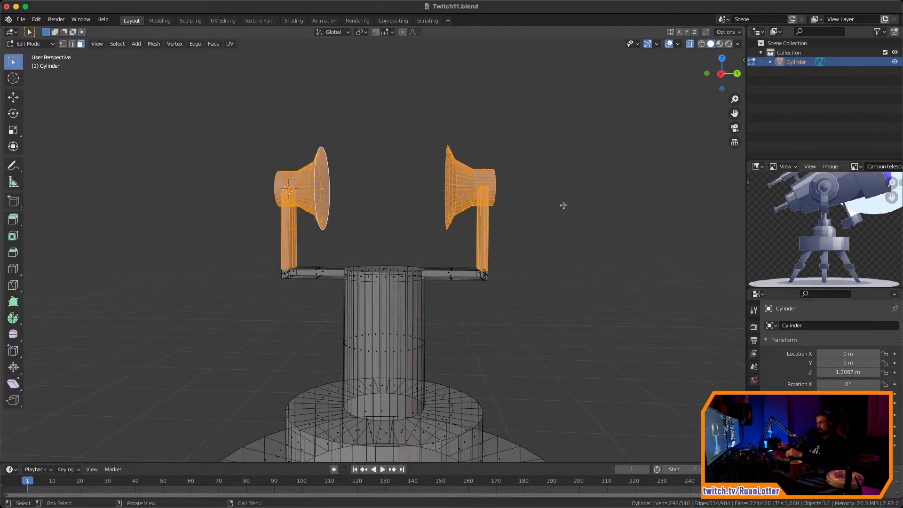
{"action": "key", "text": "g"}
{"action": "key", "text": "z"}
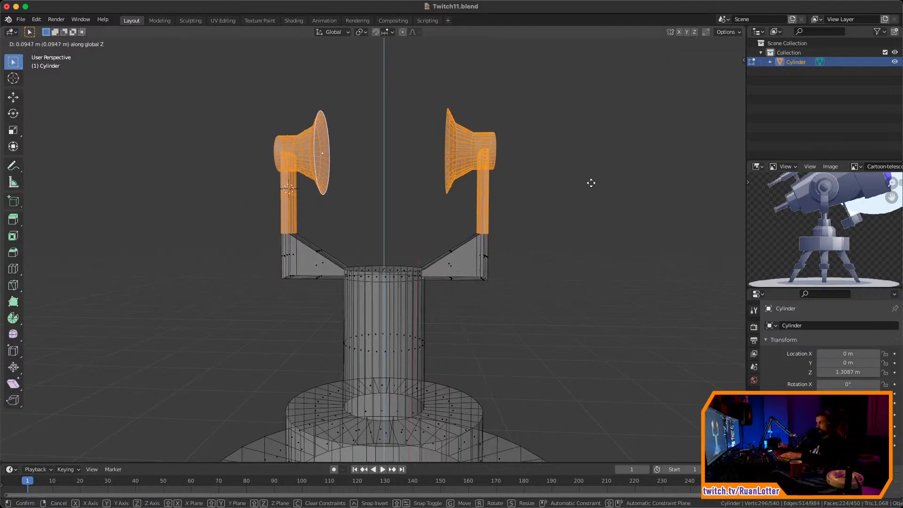
{"action": "left_click", "coordinate": [584, 204]}
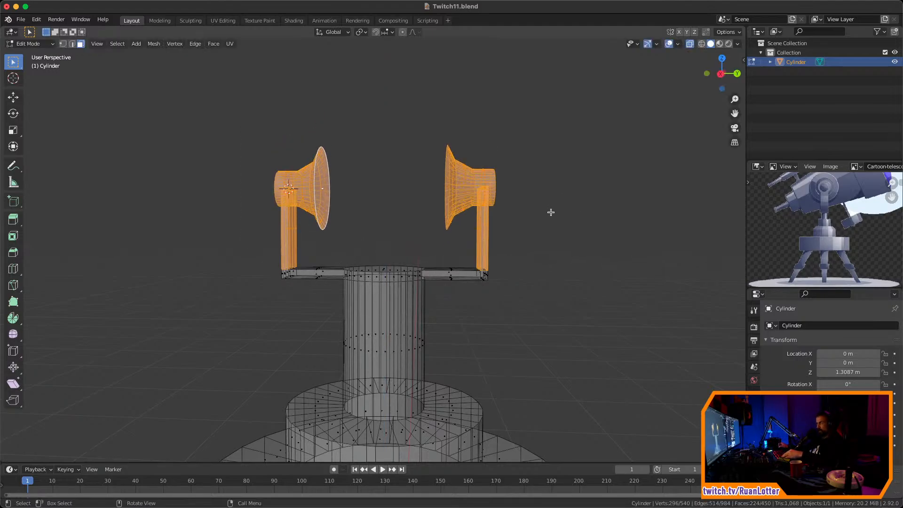
Select both flared pivots and the arm tops without the arms' long side faces, and raise them along Z to lengthen the fork
{"action": "left_click_drag", "start_coordinate": [424, 114], "coordinate": [528, 236]}
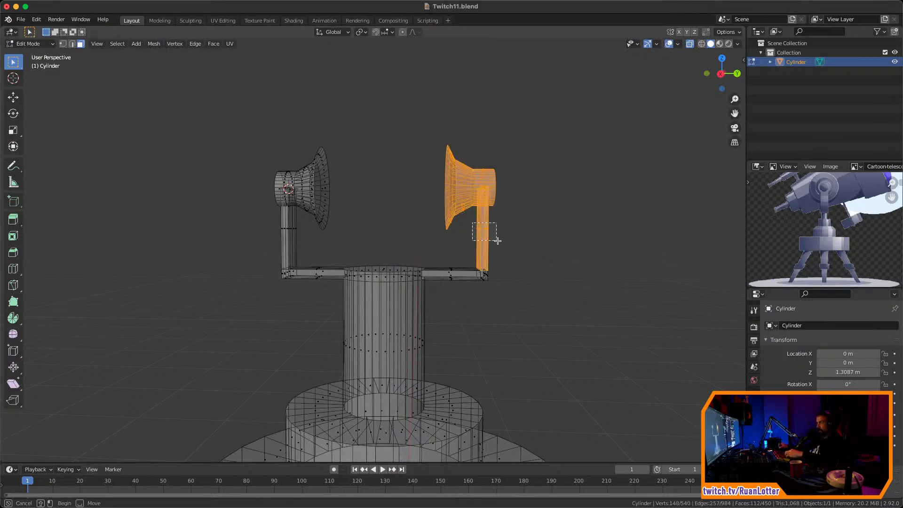
{"action": "key", "text": "g"}
{"action": "key", "text": "z"}
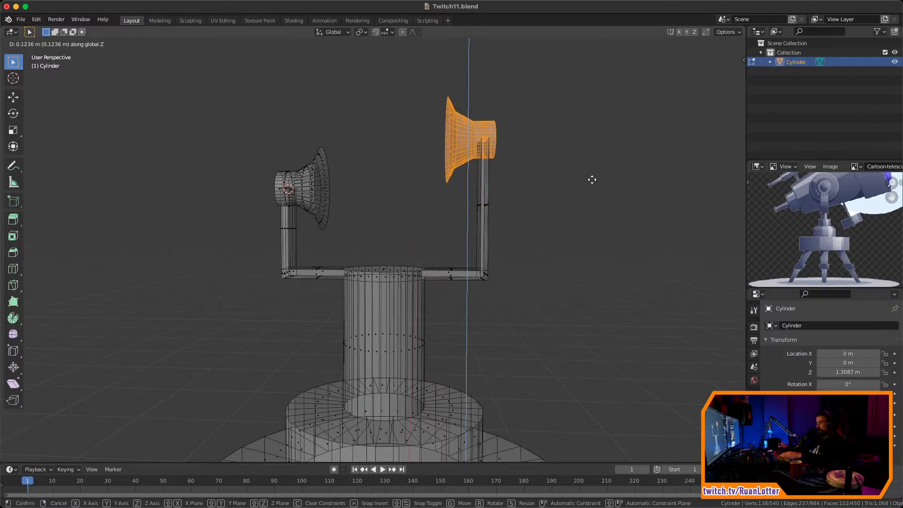
{"action": "right_click", "coordinate": [586, 206]}
{"action": "left_click_drag", "start_coordinate": [228, 131], "coordinate": [376, 239], "text": "shift"}
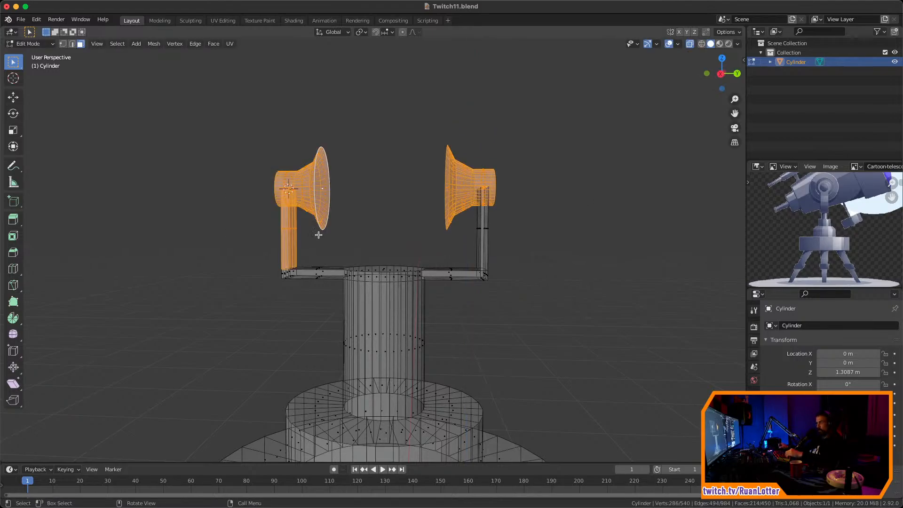
{"action": "left_click_drag", "start_coordinate": [266, 222], "coordinate": [303, 236], "text": "ctrl"}
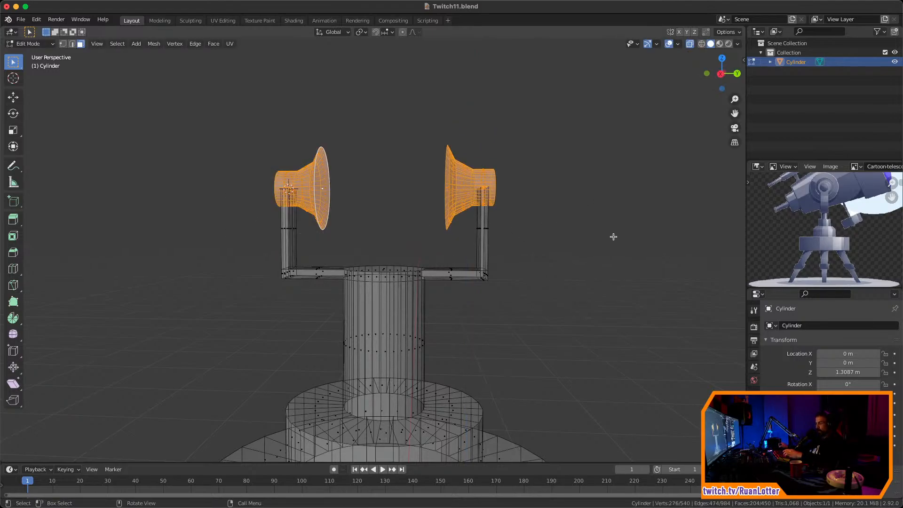
{"action": "key", "text": "g"}
{"action": "key", "text": "z"}
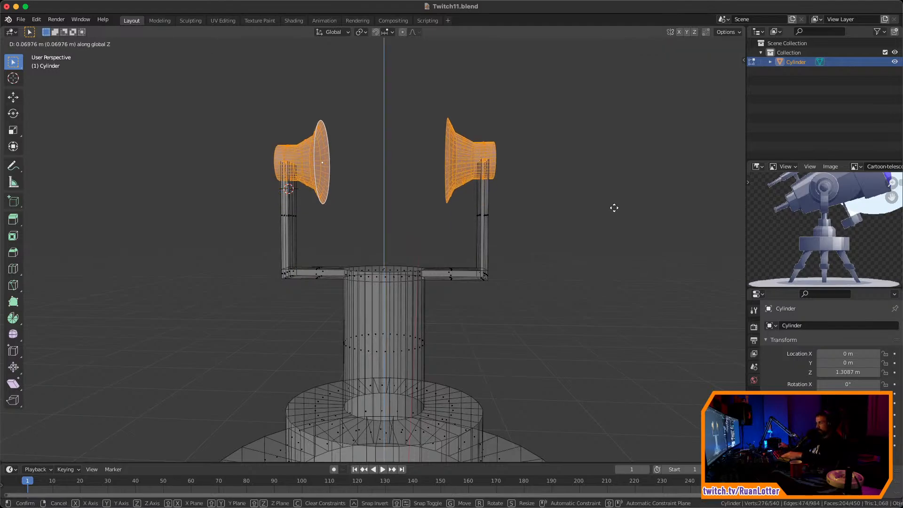
{"action": "left_click", "coordinate": [613, 195]}
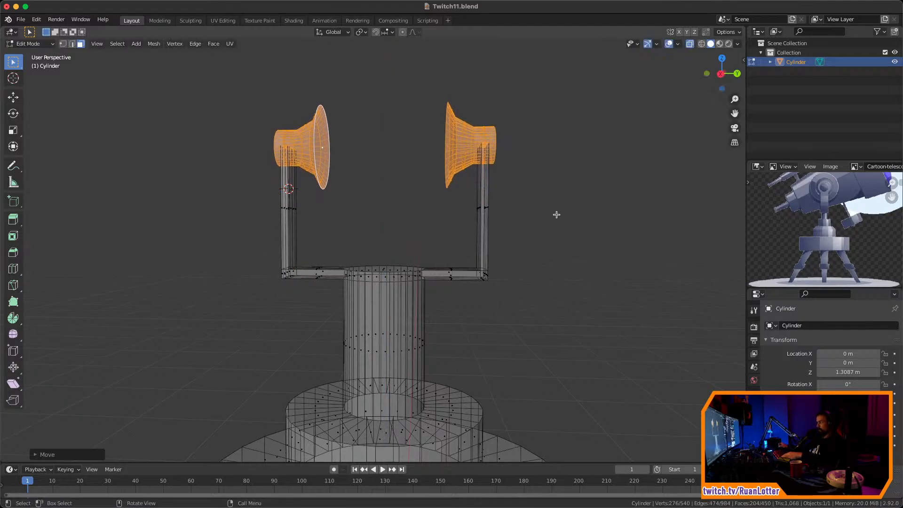
Return to Object Mode and turn off X-ray to check the lengthened fork
{"action": "middle_click_drag", "start_coordinate": [557, 213], "coordinate": [629, 135]}
{"action": "key", "text": "Tab"}
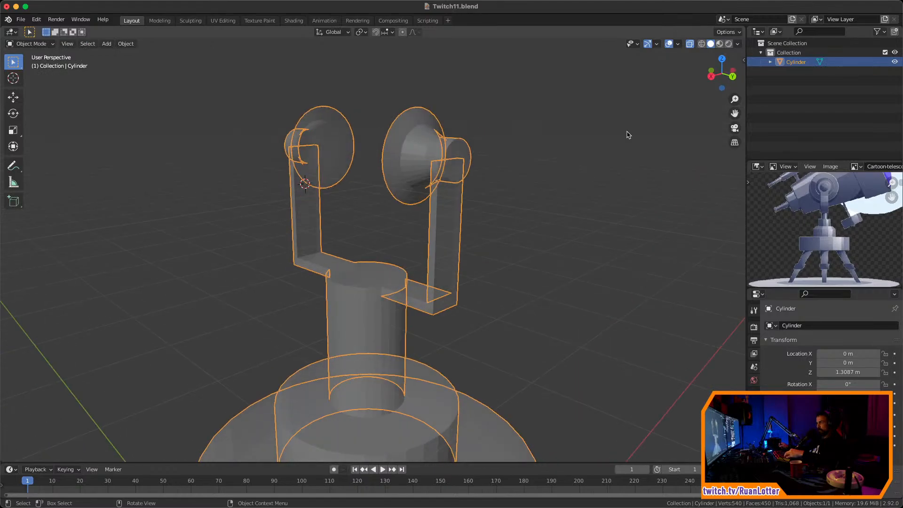
{"action": "left_click", "coordinate": [690, 45]}
{"action": "scroll", "coordinate": [611, 151], "scroll_direction": "down", "scroll_amount": 5}
{"action": "middle_click_drag", "start_coordinate": [550, 282], "coordinate": [572, 218]}
{"action": "scroll", "coordinate": [541, 236], "scroll_direction": "up", "scroll_amount": 3}
Select the two facing disc faces of the flared pivots in Edit Mode and inset them by about 0.07 m
{"action": "key", "text": "Tab"}
{"action": "left_click", "coordinate": [449, 171]}
{"action": "middle_click_drag", "start_coordinate": [449, 172], "coordinate": [417, 191]}
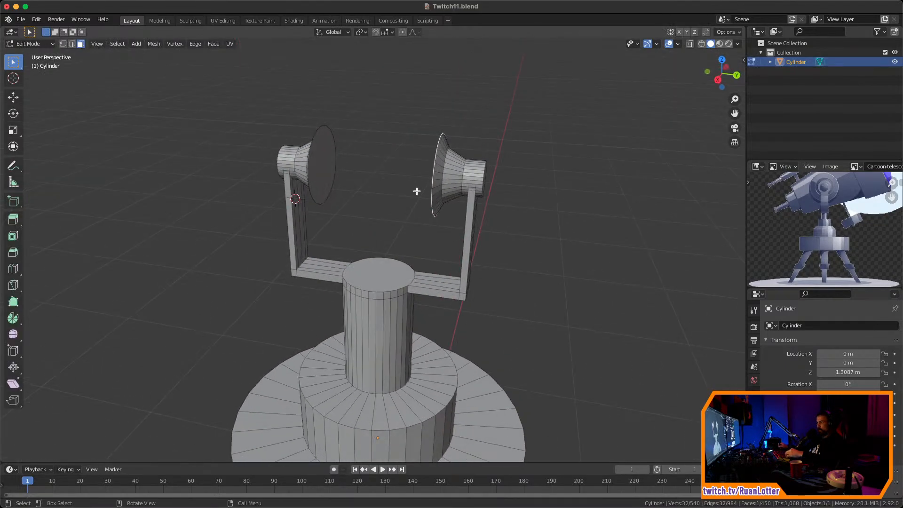
{"action": "left_click", "coordinate": [325, 168], "text": "shift"}
{"action": "middle_click_drag", "start_coordinate": [324, 168], "coordinate": [643, 209]}
{"action": "key", "text": "i"}
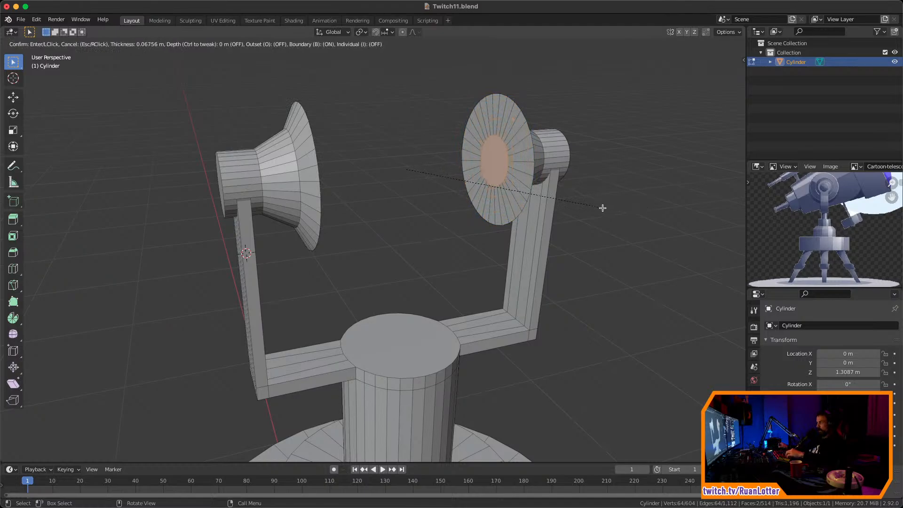
{"action": "left_click", "coordinate": [584, 214]}
Extrude the two inset faces toward each other to form short cylindrical pivot pins
{"action": "middle_click_drag", "start_coordinate": [584, 213], "coordinate": [518, 227]}
{"action": "key", "text": "alt+e"}
{"action": "left_click", "coordinate": [567, 219]}
{"action": "left_click", "coordinate": [565, 199]}
{"action": "scroll", "coordinate": [575, 280], "scroll_direction": "down", "scroll_amount": 5}
{"action": "left_click", "coordinate": [575, 280]}
{"action": "scroll", "coordinate": [495, 264], "scroll_direction": "down", "scroll_amount": 1}
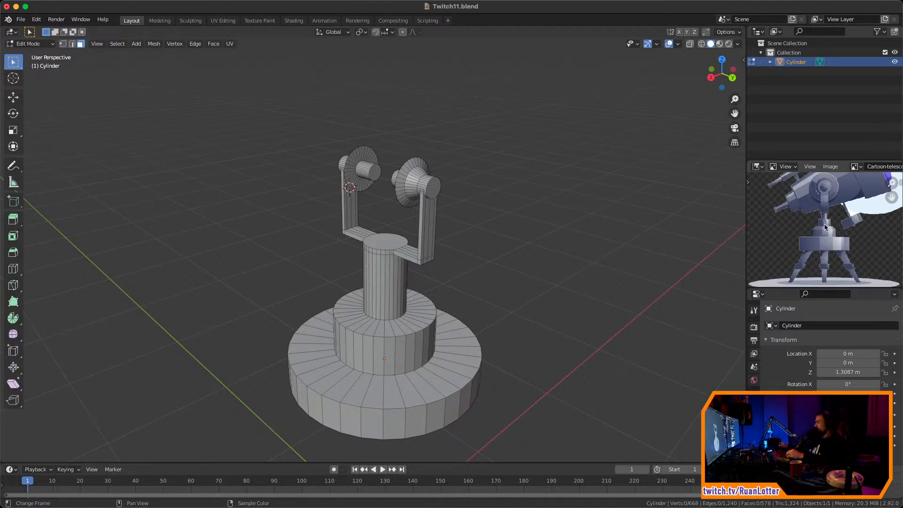
Check the telescope body in the reference image and snap the 3D cursor to the central column's top face
{"action": "scroll", "coordinate": [822, 221], "scroll_direction": "up", "scroll_amount": 2}
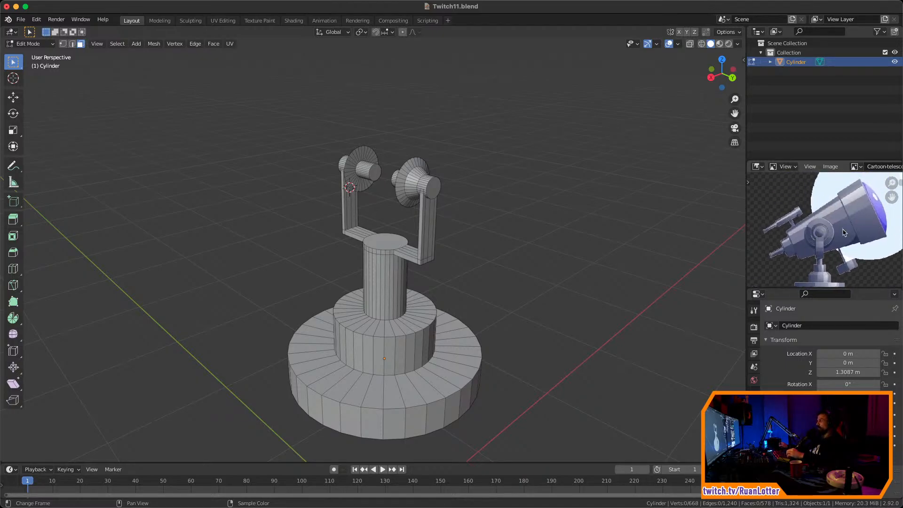
{"action": "middle_click_drag", "start_coordinate": [508, 212], "coordinate": [500, 234]}
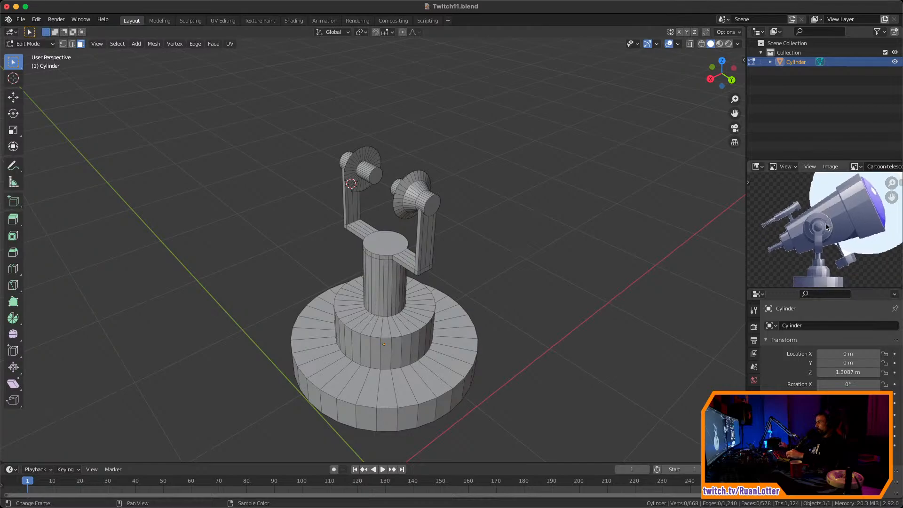
{"action": "scroll", "coordinate": [556, 268], "scroll_direction": "down", "scroll_amount": 2}
{"action": "key", "text": "Tab"}
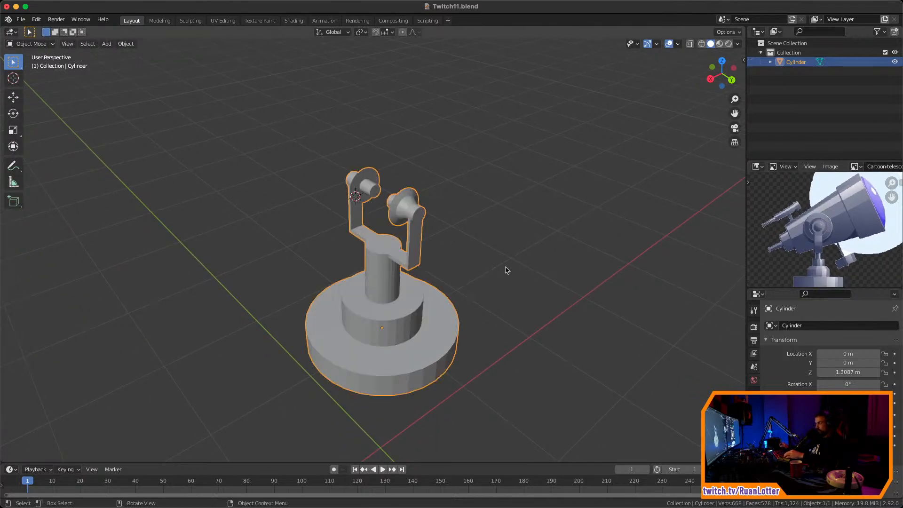
{"action": "key", "text": "Tab"}
{"action": "left_click", "coordinate": [385, 241]}
{"action": "key", "text": "shift+s"}
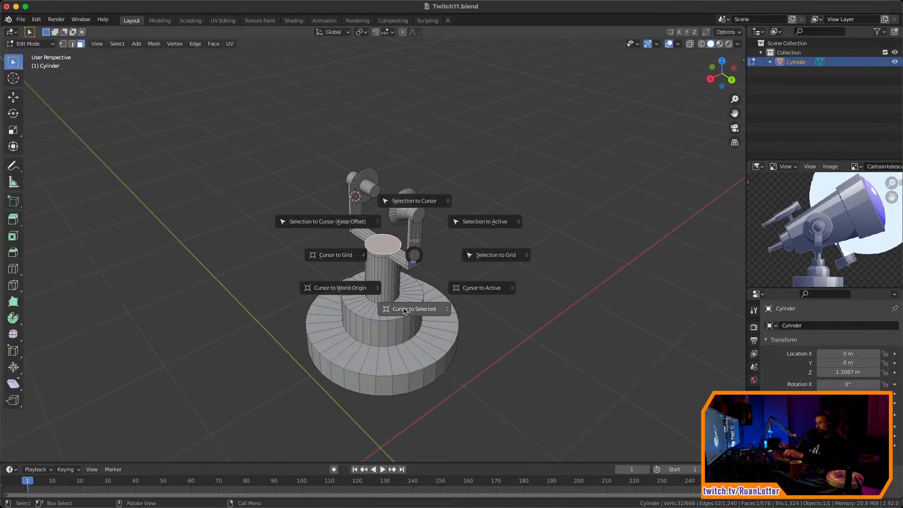
{"action": "left_click", "coordinate": [414, 307]}
Add a new cylinder mesh object at the 3D cursor and scale it down to slightly wider than the central column
{"action": "key", "text": "Tab"}
{"action": "middle_click_drag", "start_coordinate": [508, 249], "coordinate": [469, 239]}
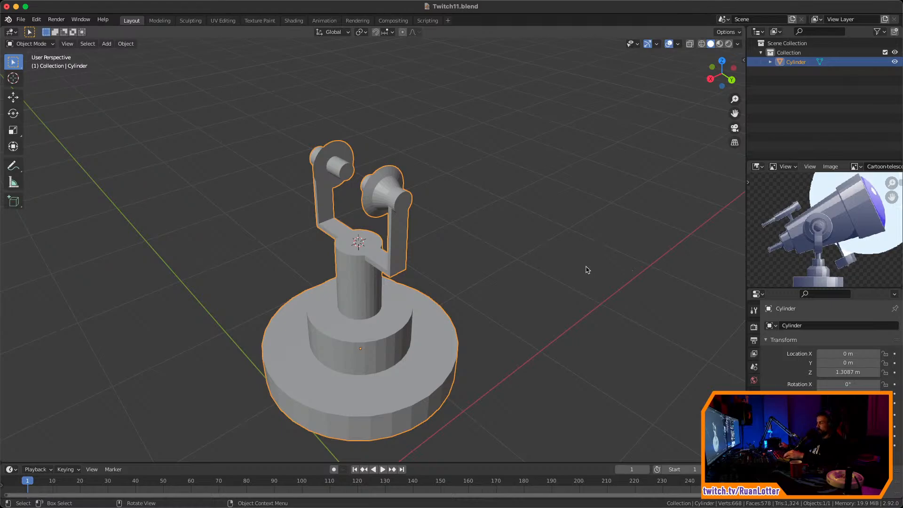
{"action": "key", "text": "shift+a"}
{"action": "mouse_move", "coordinate": [490, 275]}
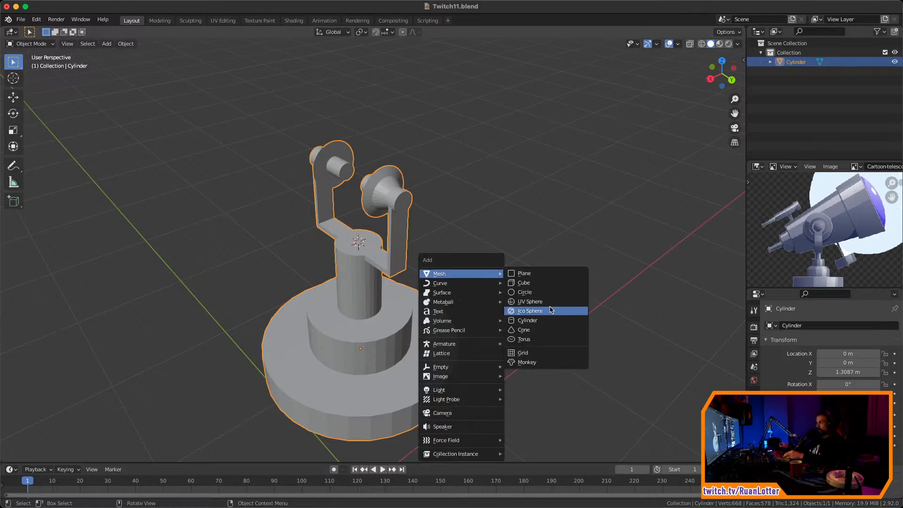
{"action": "left_click", "coordinate": [542, 321]}
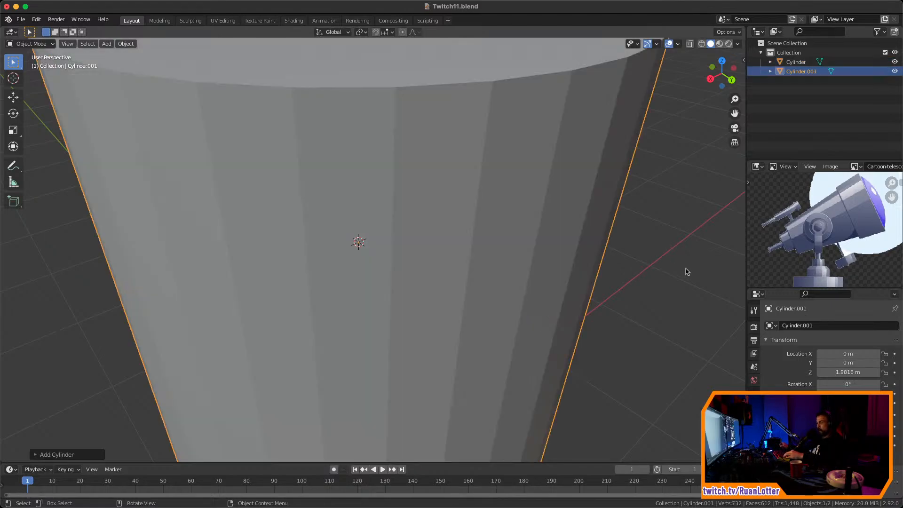
{"action": "key", "text": "s"}
{"action": "left_click", "coordinate": [409, 250]}
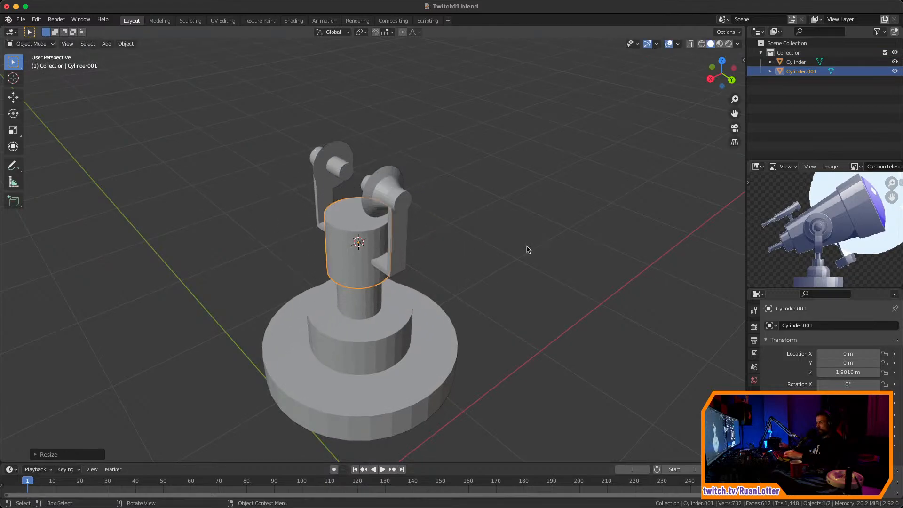
Rotate the new cylinder 90° about the Y axis and raise it about 0.137 m along Z
{"action": "key", "text": "r"}
{"action": "key", "text": "y"}
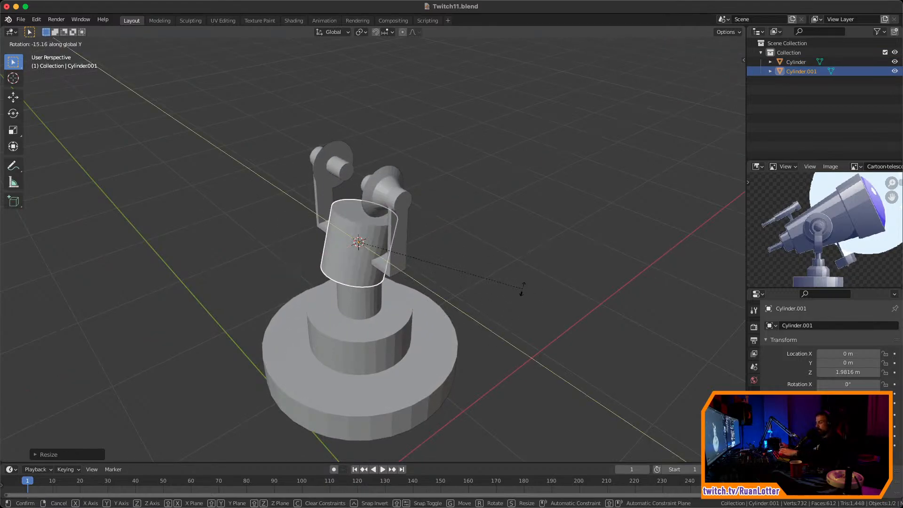
{"action": "key", "text": "9"}
{"action": "key", "text": "0"}
{"action": "key", "text": "Return"}
{"action": "key", "text": "g"}
{"action": "key", "text": "z"}
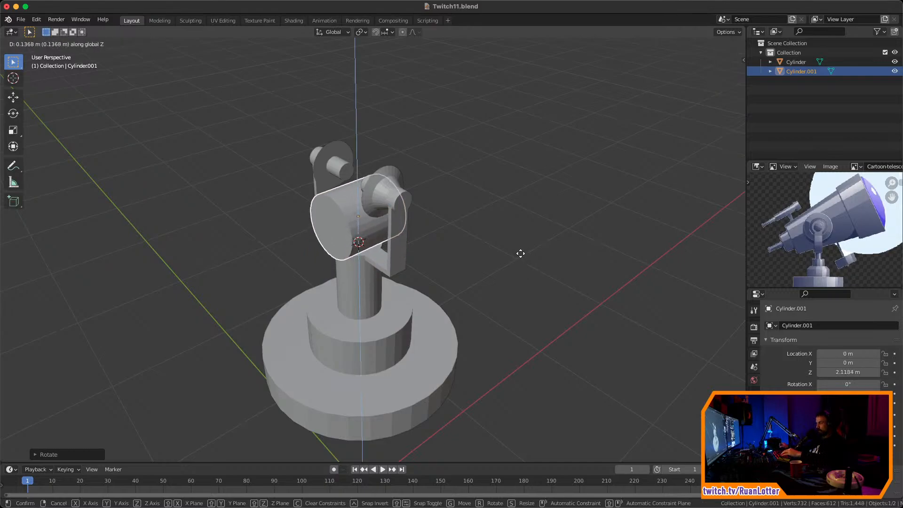
{"action": "left_click", "coordinate": [521, 253]}
{"action": "mouse_move", "coordinate": [520, 254]}
{"action": "middle_mouse_down"}
{"action": "mouse_move", "coordinate": [531, 246]}
{"action": "mouse_move", "coordinate": [525, 257]}
{"action": "middle_mouse_up"}
{"action": "key", "text": "g"}
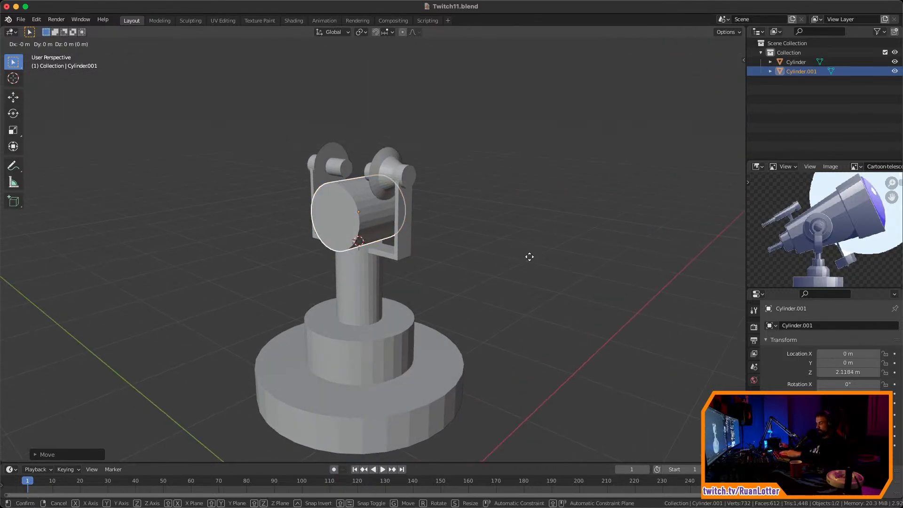
{"action": "key", "text": "x"}
{"action": "right_click", "coordinate": [529, 245]}
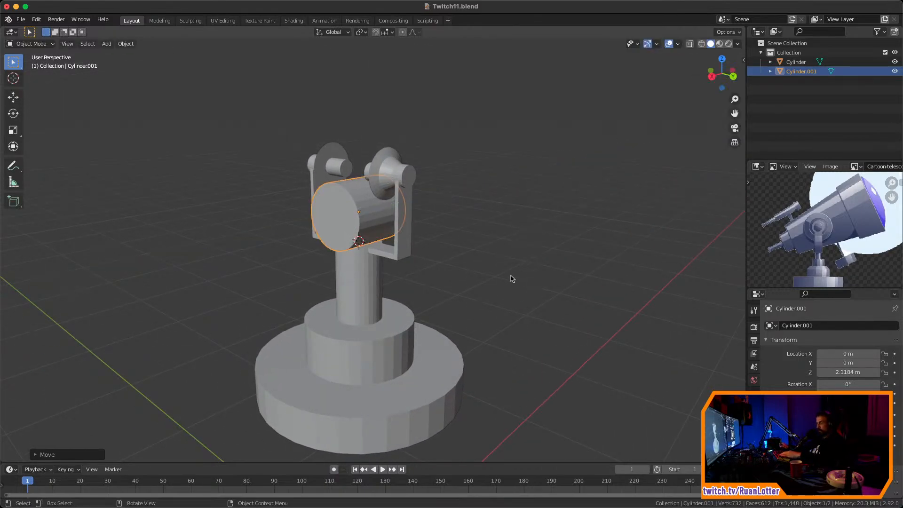
Raise the telescope cylinder to Z 2.1828 m and scale it down to fit between the fork arms
{"action": "key", "text": "g"}
{"action": "key", "text": "z"}
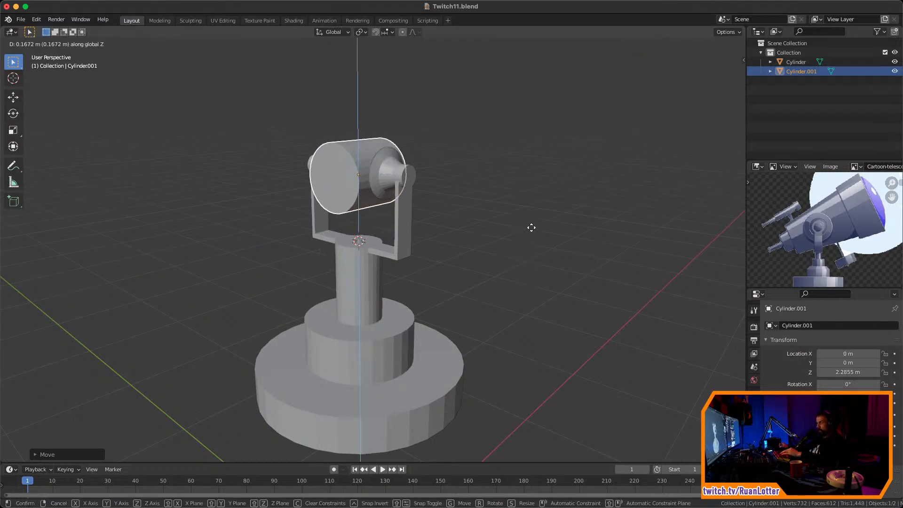
{"action": "left_click", "coordinate": [524, 251]}
{"action": "key", "text": "s"}
{"action": "left_click", "coordinate": [510, 254]}
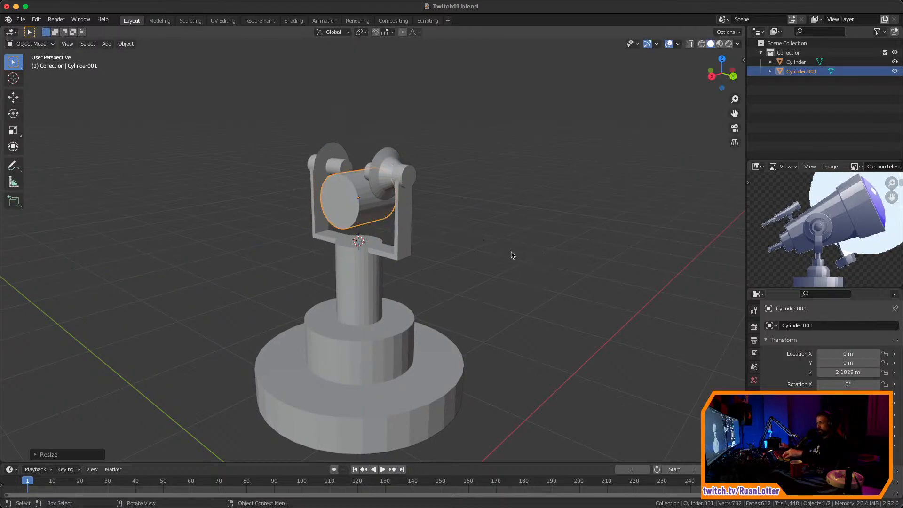
{"action": "middle_click_drag", "start_coordinate": [510, 254], "coordinate": [534, 276]}
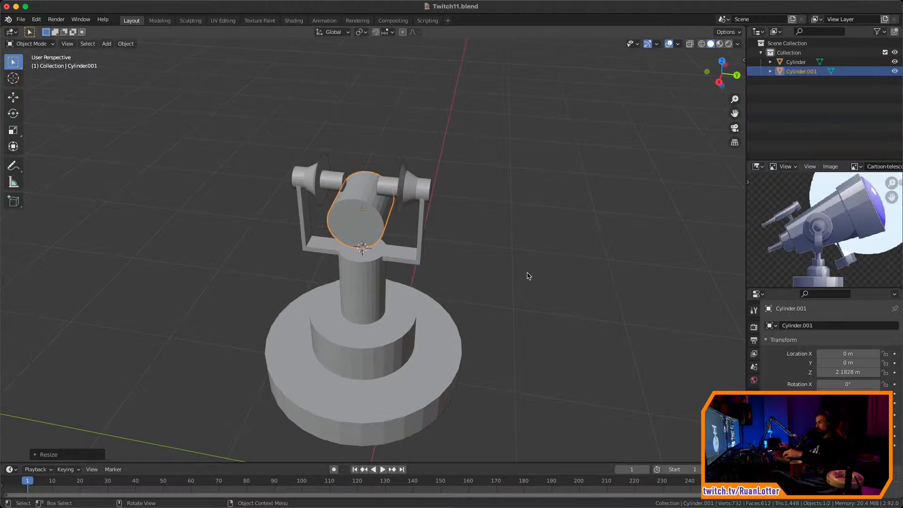
{"action": "middle_click_drag", "start_coordinate": [530, 274], "coordinate": [494, 266]}
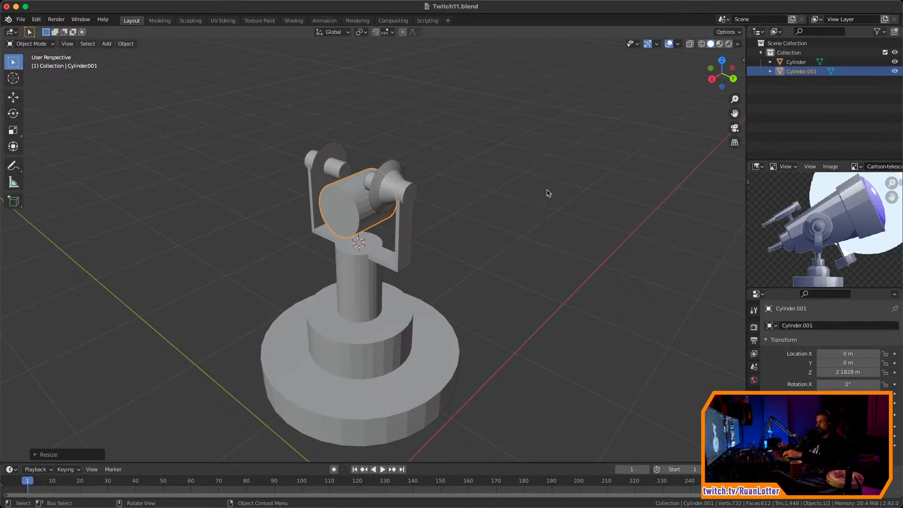
{"action": "mouse_move", "coordinate": [547, 193]}
{"action": "middle_mouse_down"}
{"action": "mouse_move", "coordinate": [595, 183]}
{"action": "mouse_move", "coordinate": [553, 189]}
{"action": "middle_mouse_up"}
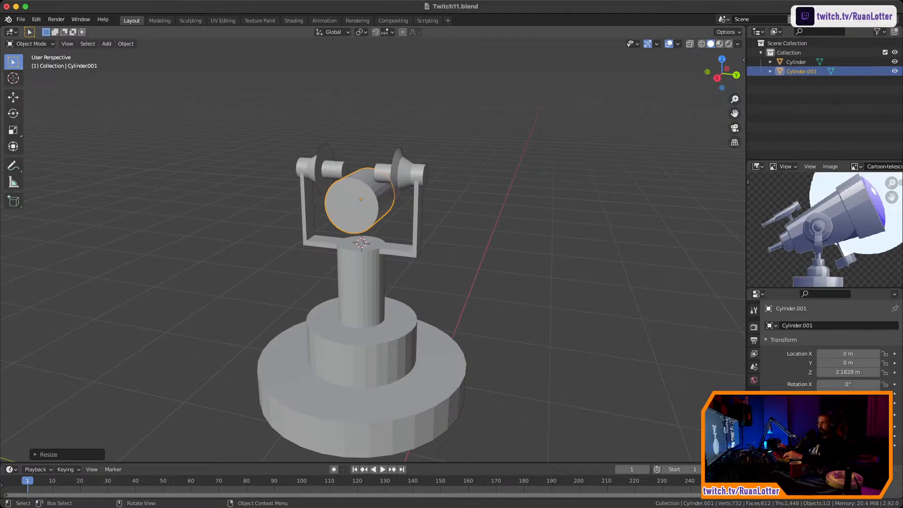
Move the telescope cylinder out of the fork along X to about 0.583 m
{"action": "middle_click_drag", "start_coordinate": [372, 254], "coordinate": [398, 248]}
{"action": "scroll", "coordinate": [372, 254], "scroll_direction": "up", "scroll_amount": 5}
{"action": "scroll", "coordinate": [371, 254], "scroll_direction": "down", "scroll_amount": 3}
{"action": "key", "text": "g"}
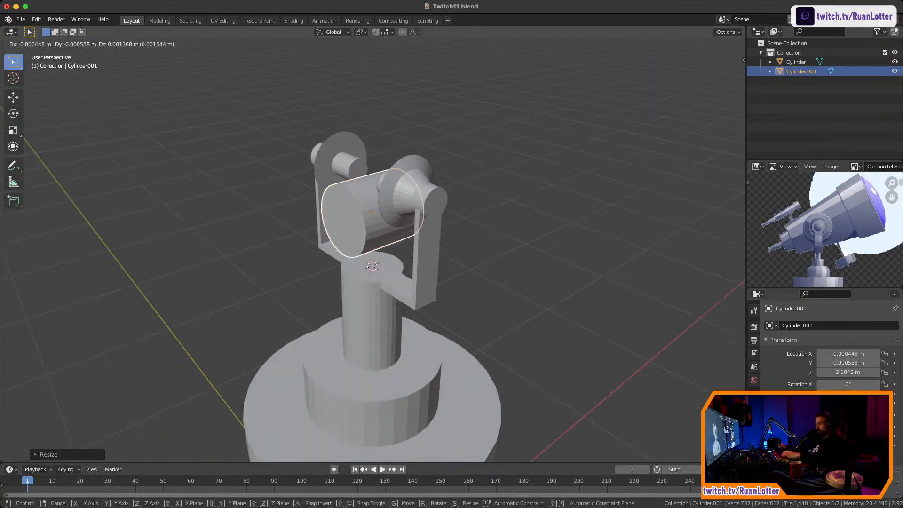
{"action": "key", "text": "y"}
{"action": "key", "text": "x"}
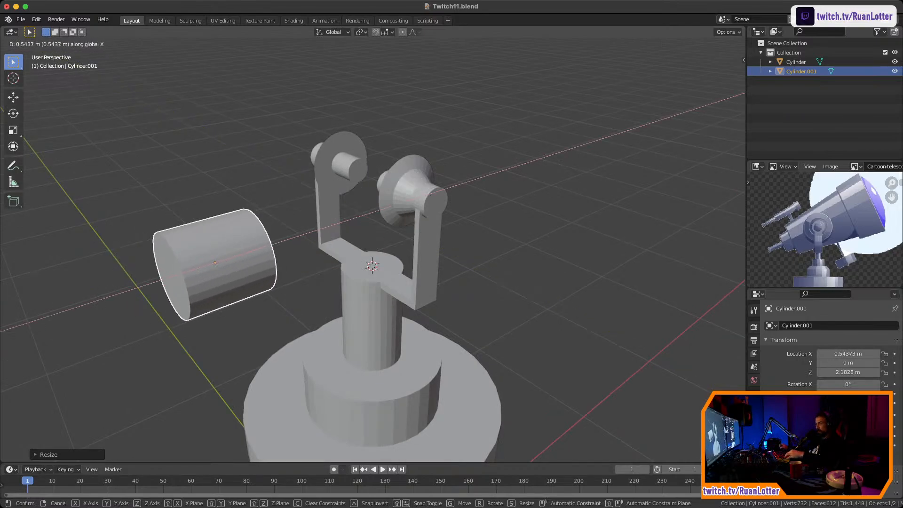
{"action": "key", "text": "Return"}
Scale the telescope cylinder down uniformly to about 0.2 of its size
{"action": "middle_click_drag", "start_coordinate": [397, 248], "coordinate": [539, 240], "text": "shift"}
{"action": "scroll", "coordinate": [538, 240], "scroll_direction": "up", "scroll_amount": 3}
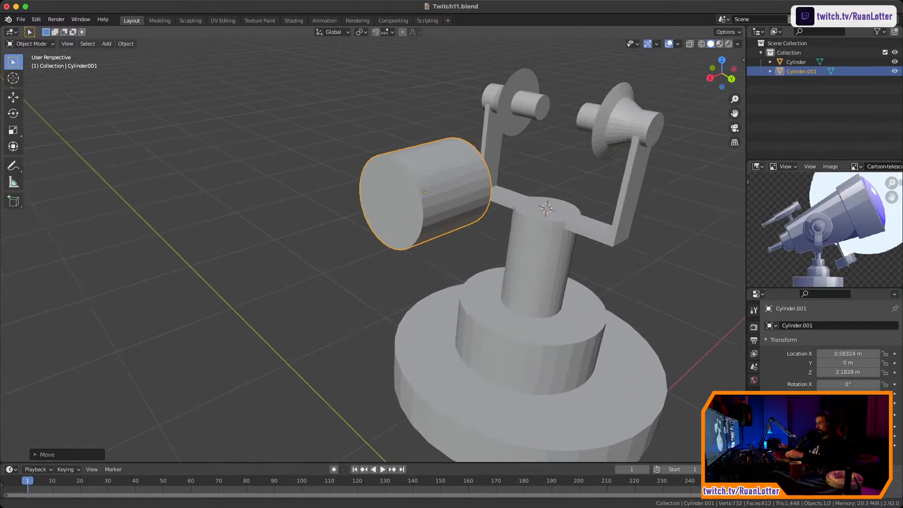
{"action": "middle_click_drag", "start_coordinate": [622, 236], "coordinate": [610, 242], "text": "shift"}
{"action": "key", "text": "s"}
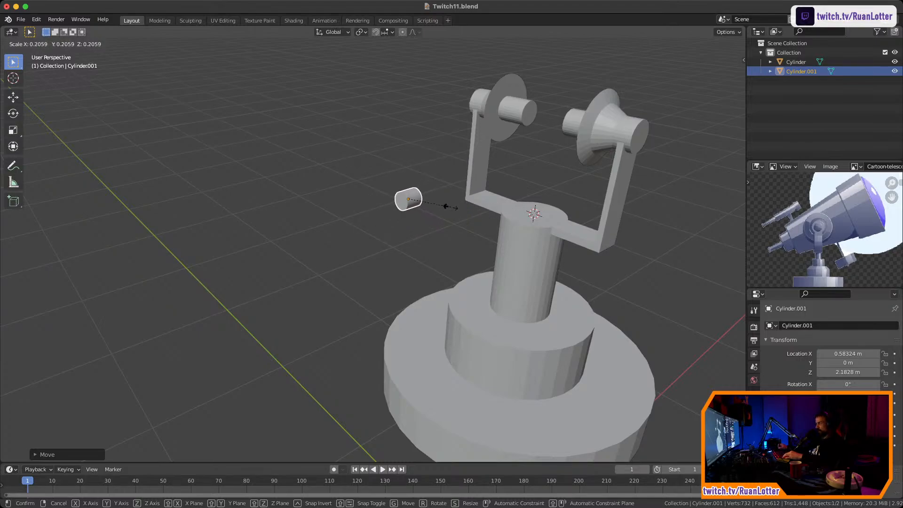
{"action": "left_click", "coordinate": [447, 205]}
In Edit Mode, move the small cylinder's outer end face about 0.27 m along X to form a long eyepiece tube
{"action": "key", "text": "Tab"}
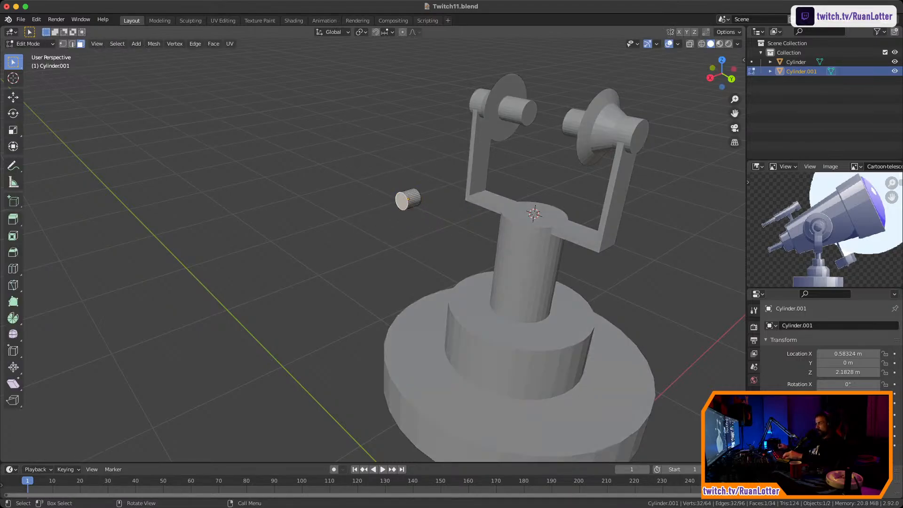
{"action": "key", "text": "g"}
{"action": "key", "text": "x"}
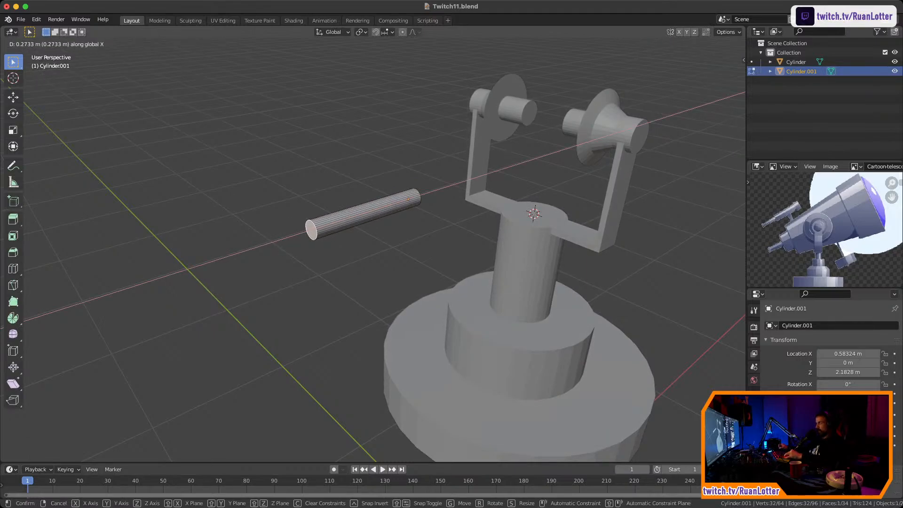
{"action": "left_click", "coordinate": [353, 226]}
Extrude the eyepiece tube's outer end face slightly, scale it up, and extrude it about 0.009 m again to form a rim
{"action": "scroll", "coordinate": [352, 225], "scroll_direction": "up", "scroll_amount": 2}
{"action": "mouse_move", "coordinate": [353, 225]}
{"action": "middle_mouse_down"}
{"action": "mouse_move", "coordinate": [381, 226]}
{"action": "mouse_move", "coordinate": [315, 247]}
{"action": "mouse_move", "coordinate": [335, 225]}
{"action": "middle_mouse_up"}
{"action": "scroll", "coordinate": [335, 226], "scroll_direction": "down", "scroll_amount": 3}
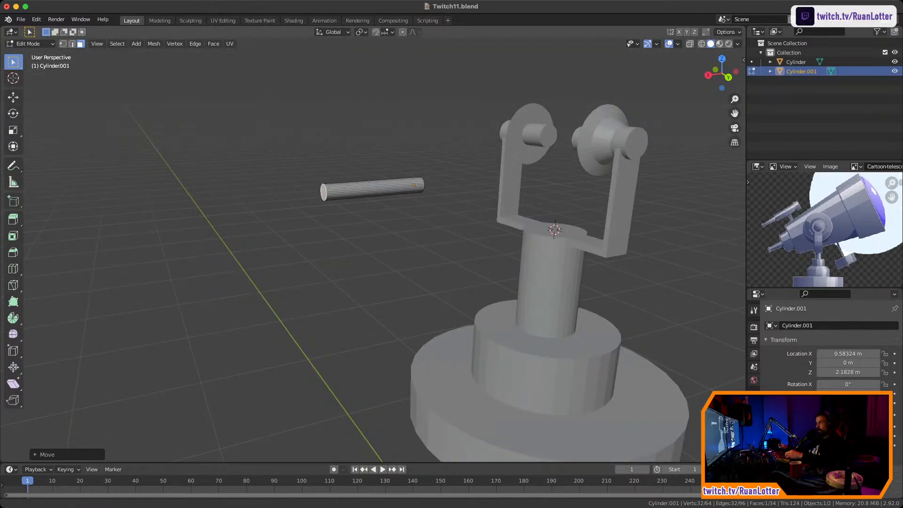
{"action": "scroll", "coordinate": [413, 226], "scroll_direction": "up", "scroll_amount": 5}
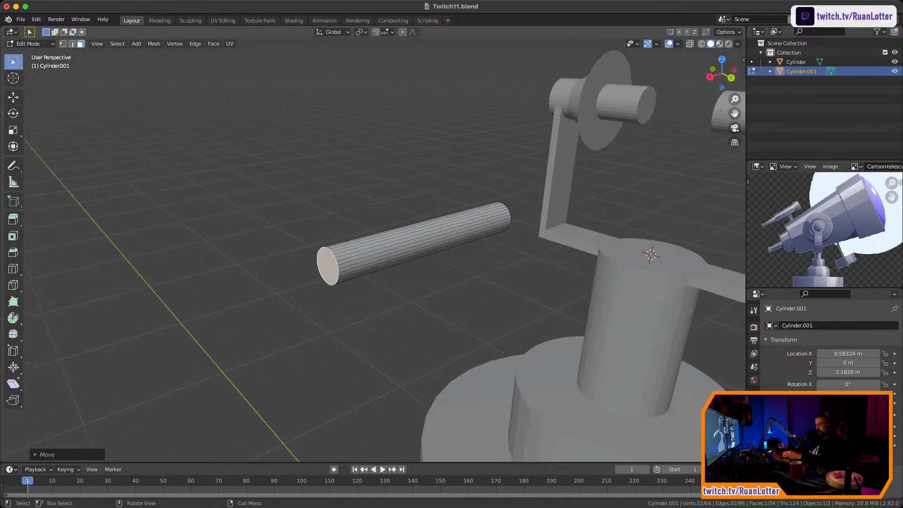
{"action": "key", "text": "e"}
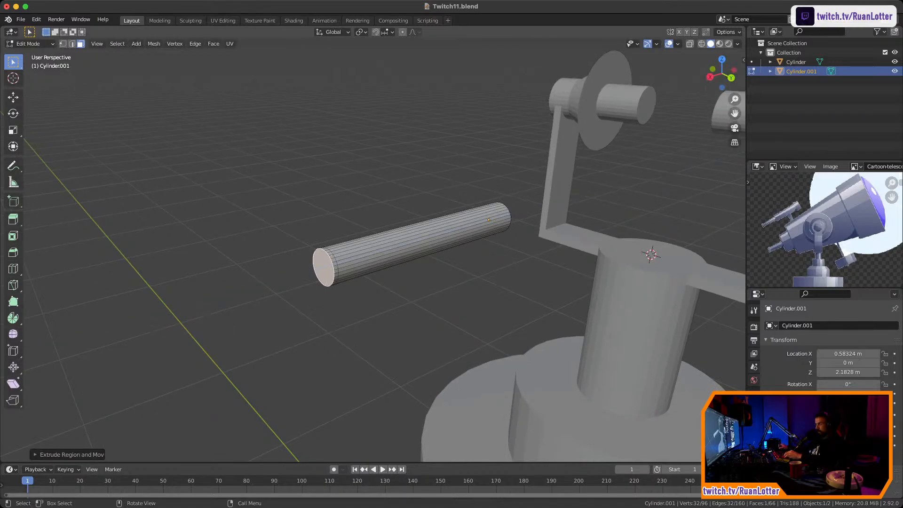
{"action": "key", "text": "s"}
{"action": "left_click", "coordinate": [485, 244]}
{"action": "key", "text": "e"}
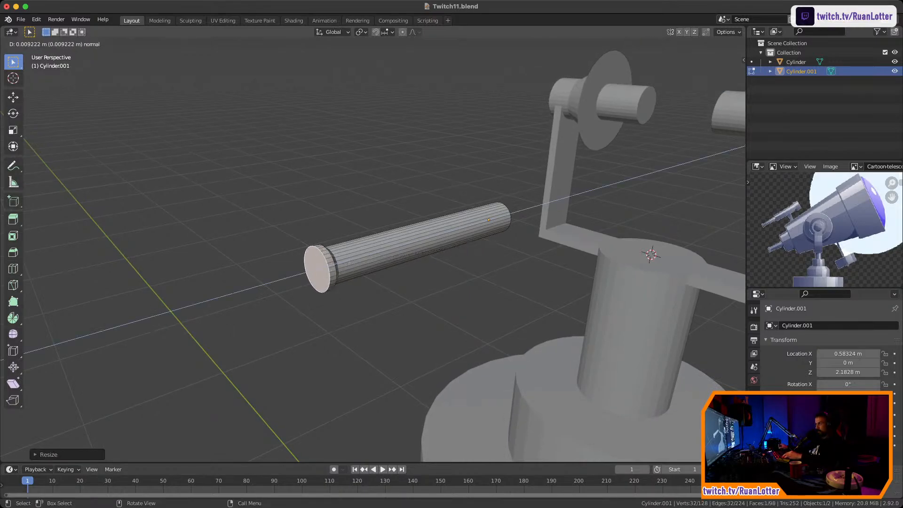
{"action": "left_click", "coordinate": [475, 246]}
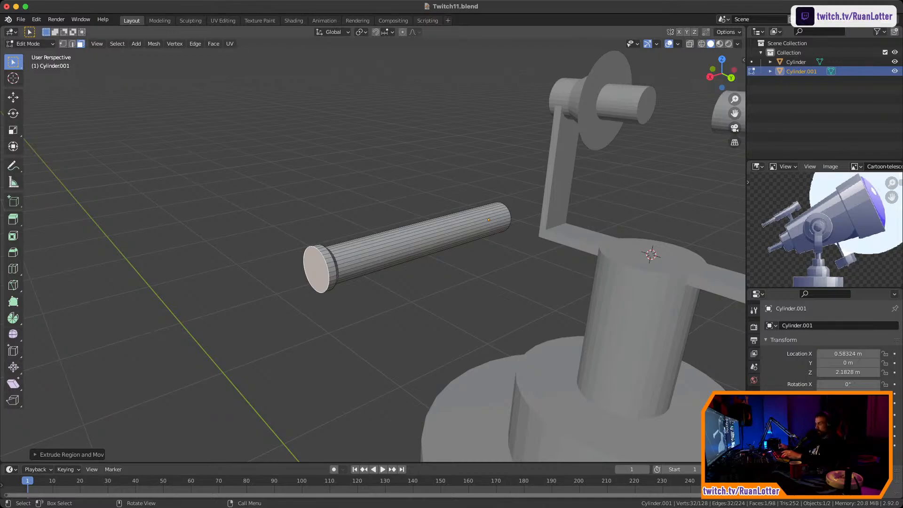
Extrude the rim's face about 0.005 m, scale it down to about 0.79, and extrude it about 0.007 m inward
{"action": "key", "text": "e"}
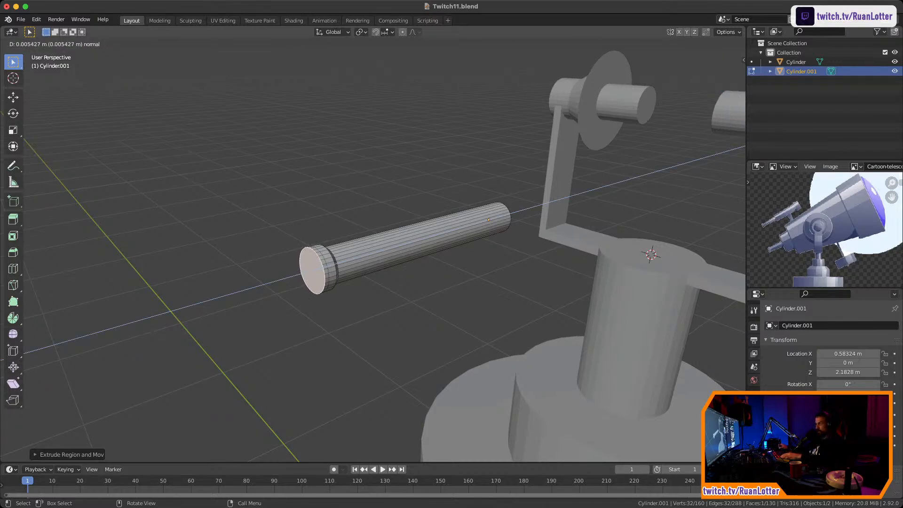
{"action": "key", "text": "s"}
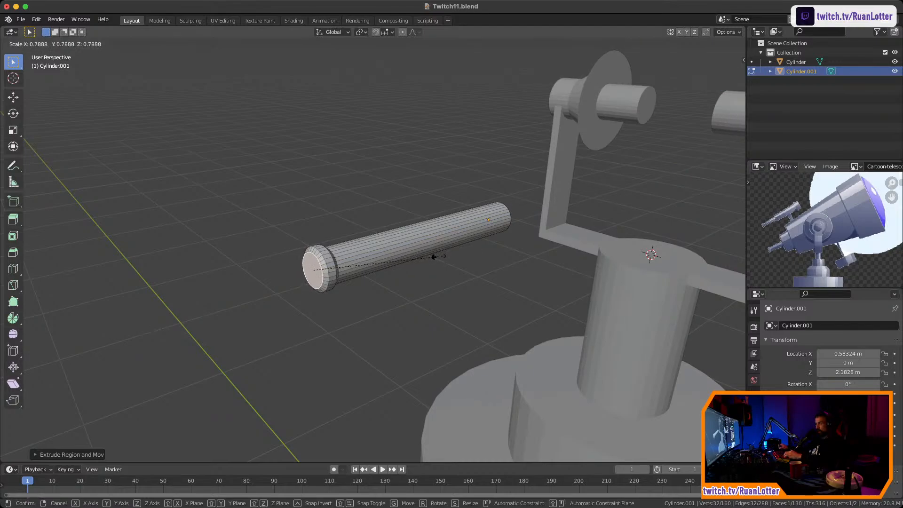
{"action": "left_click", "coordinate": [433, 257]}
{"action": "key", "text": "e"}
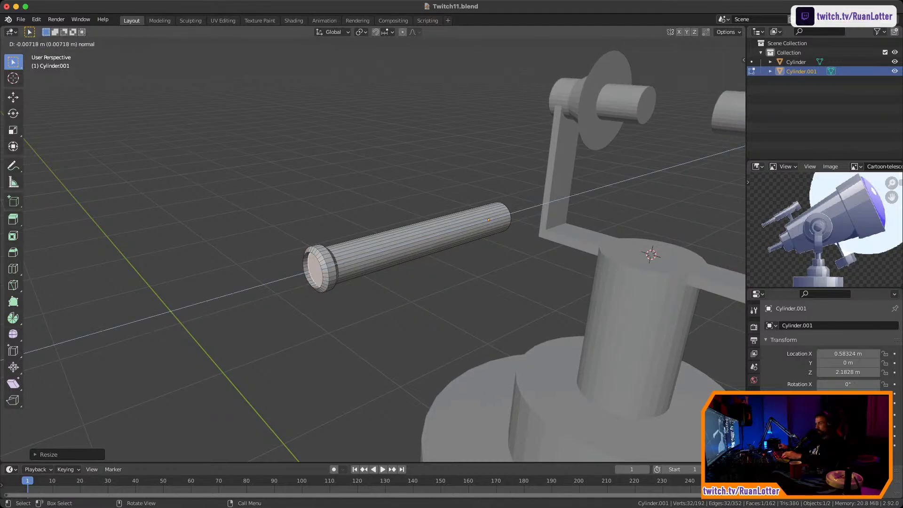
{"action": "key", "text": "Return"}
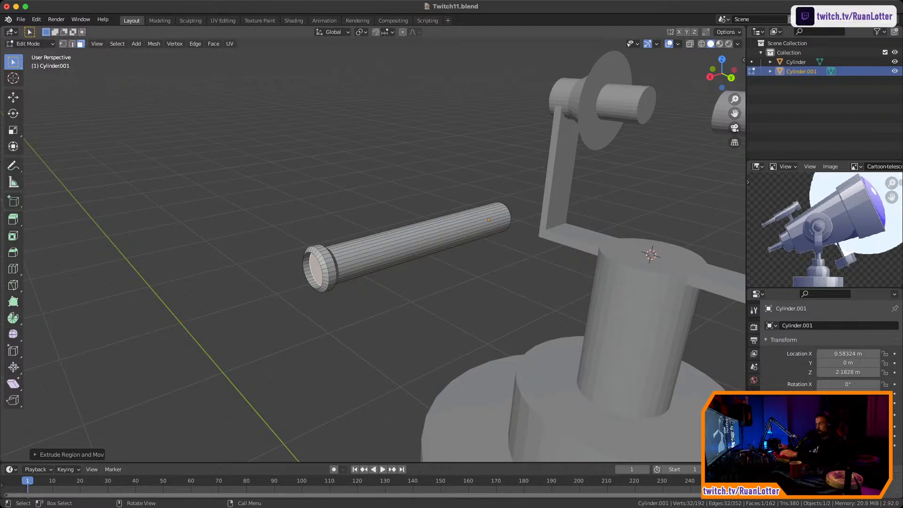
Inset the eyepiece's recessed face by about 0.009 m and extrude the inner face about 0.01 m inward
{"action": "middle_click_drag", "start_coordinate": [376, 254], "coordinate": [310, 242]}
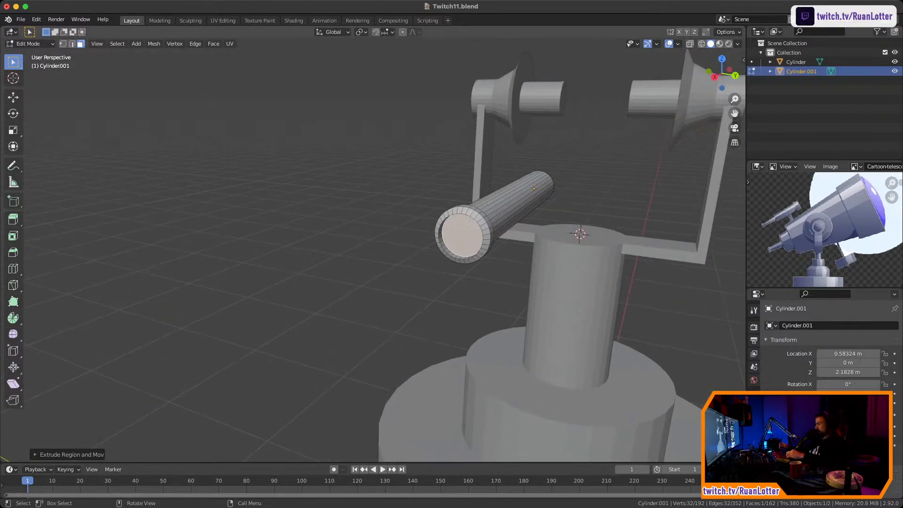
{"action": "scroll", "coordinate": [376, 254], "scroll_direction": "up", "scroll_amount": 2}
{"action": "scroll", "coordinate": [385, 249], "scroll_direction": "up", "scroll_amount": 5}
{"action": "scroll", "coordinate": [385, 249], "scroll_direction": "down", "scroll_amount": 3}
{"action": "middle_click_drag", "start_coordinate": [385, 250], "coordinate": [532, 270]}
{"action": "key", "text": "i"}
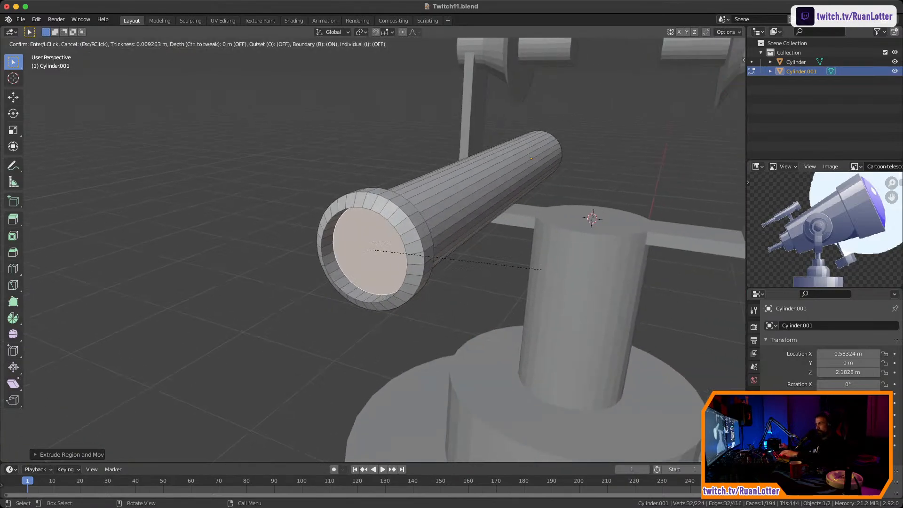
{"action": "left_click", "coordinate": [530, 270]}
{"action": "key", "text": "e"}
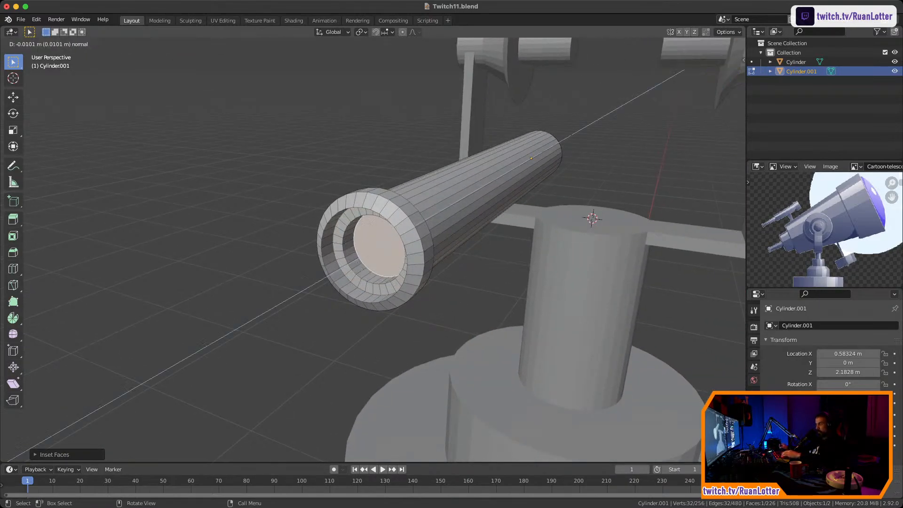
{"action": "key", "text": "Return"}
Shorten the eyepiece tube by moving its end face nearest the mount about 0.078 m along X
{"action": "middle_click_drag", "start_coordinate": [452, 254], "coordinate": [560, 174]}
{"action": "scroll", "coordinate": [376, 250], "scroll_direction": "down", "scroll_amount": 3}
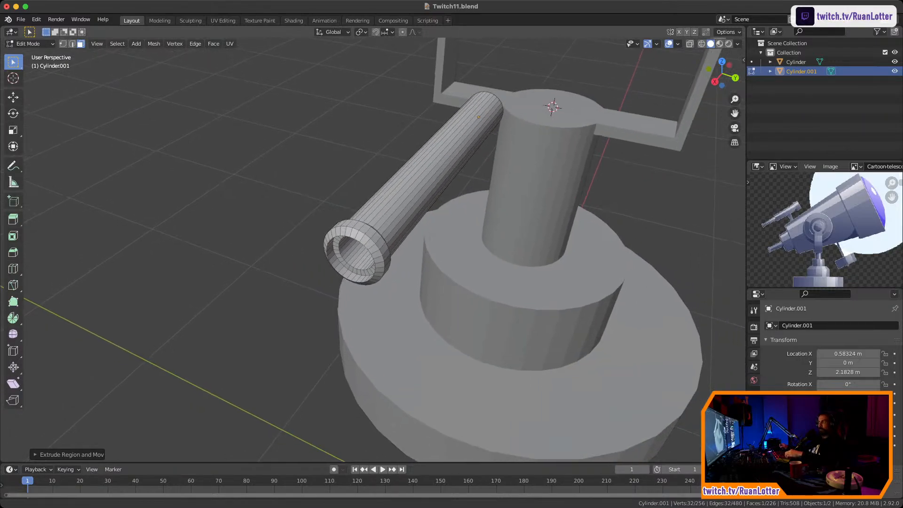
{"action": "scroll", "coordinate": [376, 250], "scroll_direction": "down", "scroll_amount": 2}
{"action": "middle_click_drag", "start_coordinate": [376, 249], "coordinate": [301, 202]}
{"action": "middle_click_drag", "start_coordinate": [423, 292], "coordinate": [423, 249], "text": "shift"}
{"action": "key", "text": "g"}
{"action": "key", "text": "x"}
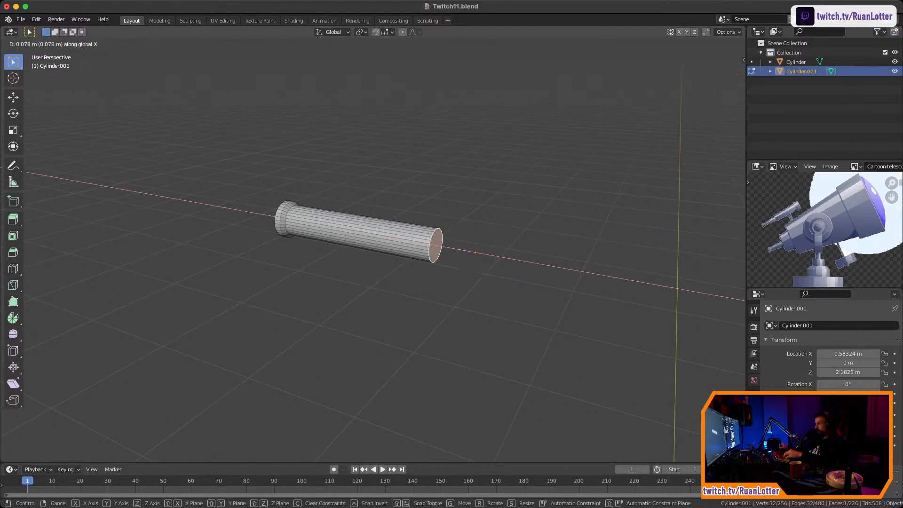
{"action": "key", "text": "Return"}
{"action": "key", "text": "s"}
{"action": "middle_click_drag", "start_coordinate": [517, 263], "coordinate": [383, 248]}
{"action": "left_click", "coordinate": [570, 266]}
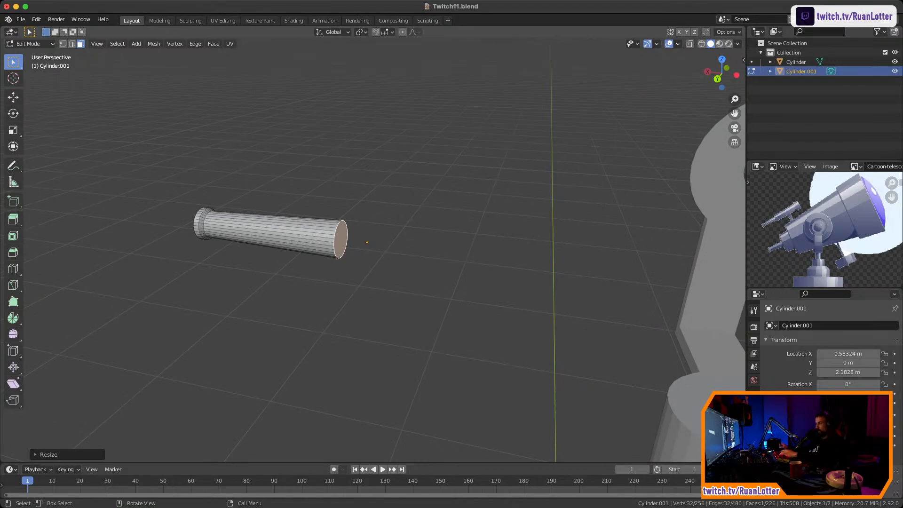
{"action": "key", "text": "i"}
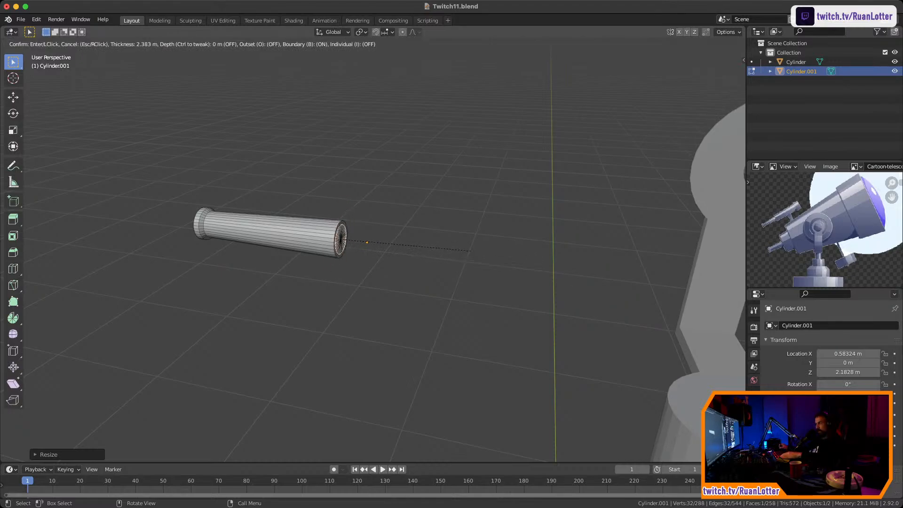
{"action": "key", "text": "Return"}
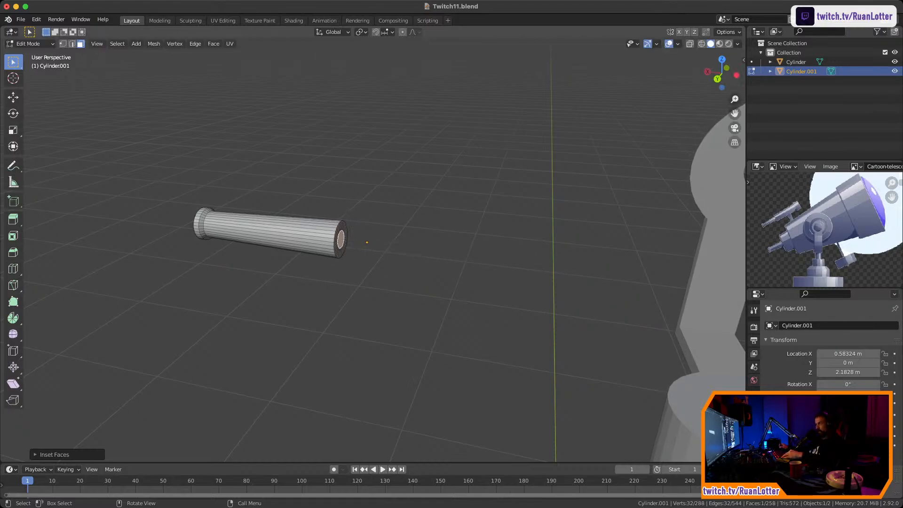
{"action": "key", "text": "ctrl+z"}
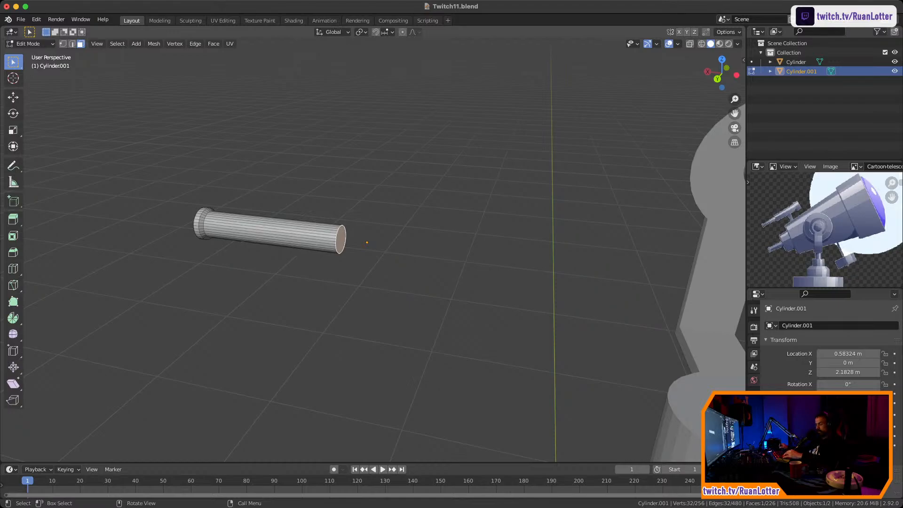
Scale the tube's mount-side end face up by about 1.39, then extrude it in place and more than double its size as a flange
{"action": "key", "text": "s"}
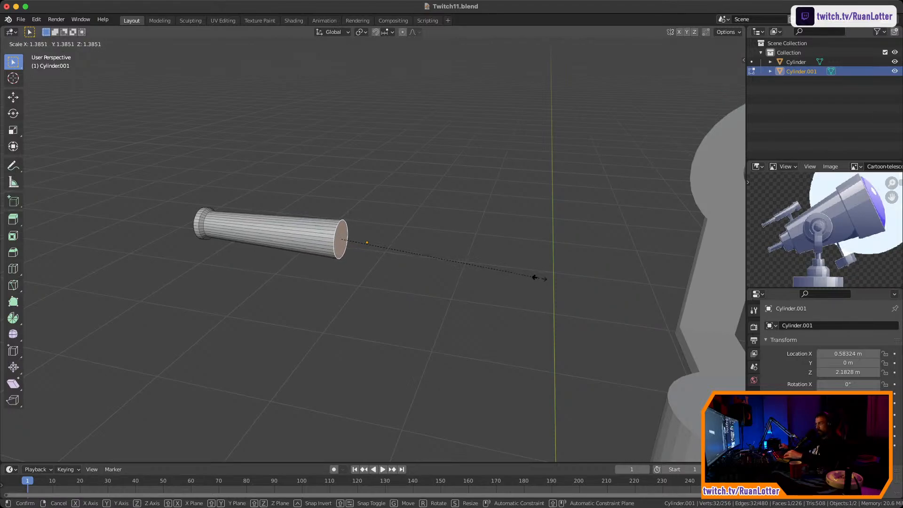
{"action": "key", "text": "Return"}
{"action": "key", "text": "e"}
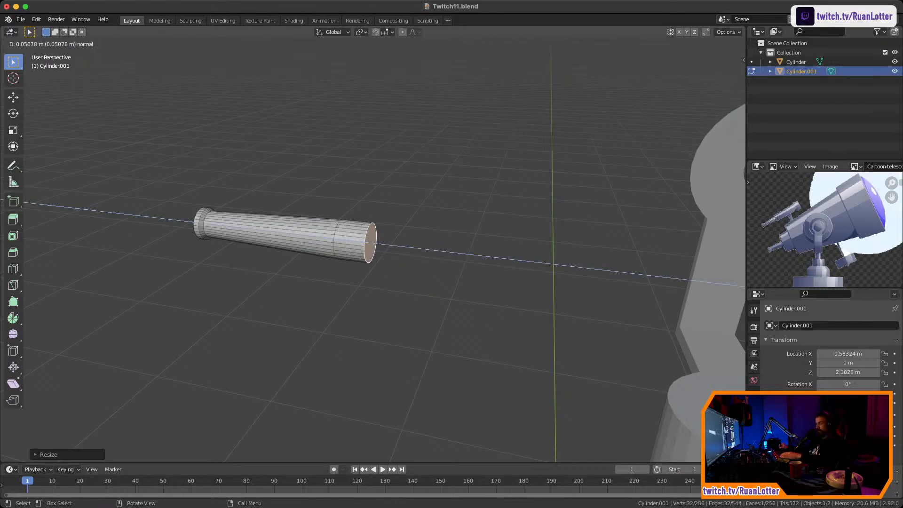
{"action": "key", "text": "Escape"}
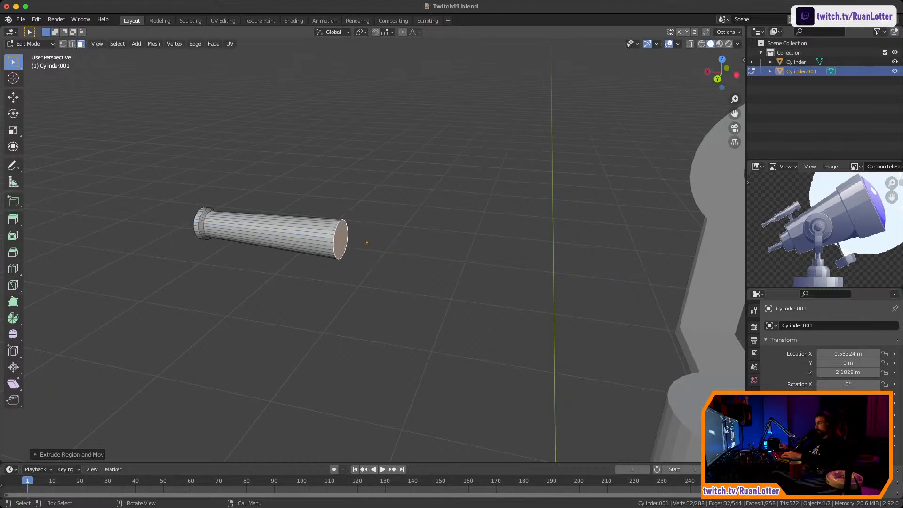
{"action": "key", "text": "s"}
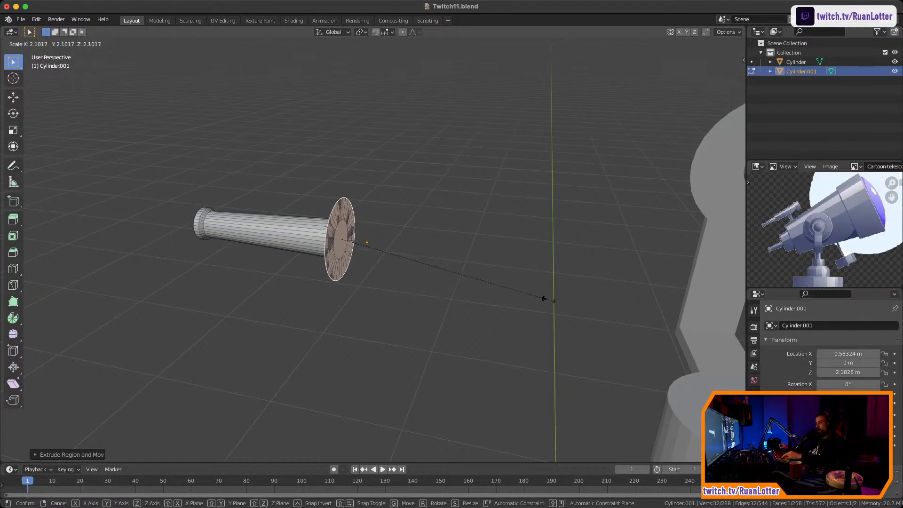
{"action": "left_click", "coordinate": [560, 302]}
Extrude the flange face toward the mount and scale its end to form a short tapered collar
{"action": "middle_click_drag", "start_coordinate": [560, 302], "coordinate": [491, 306]}
{"action": "key", "text": "e"}
{"action": "left_click", "coordinate": [465, 301]}
{"action": "key", "text": "s"}
{"action": "left_click", "coordinate": [452, 301]}
Extrude the collar's end face in place and scale it up by about 1.7 to start the wide main body
{"action": "key", "text": "e"}
{"action": "key", "text": "Escape"}
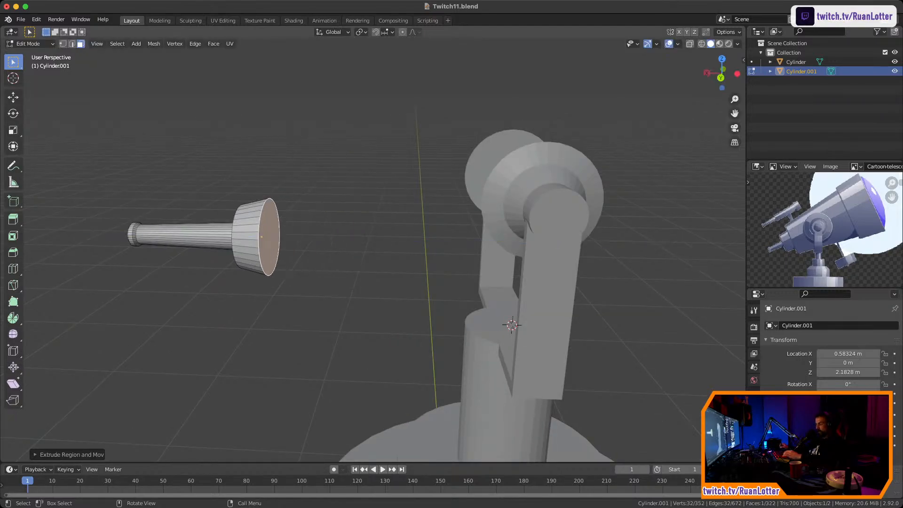
{"action": "key", "text": "s"}
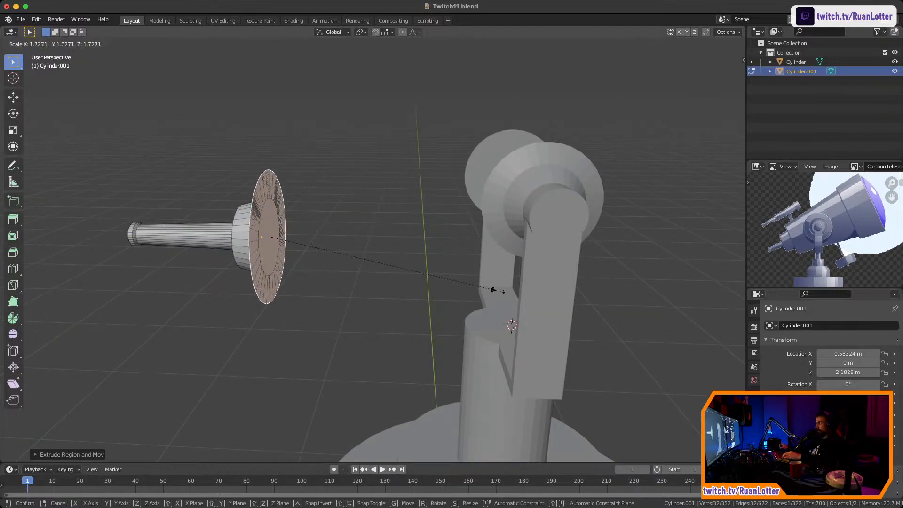
{"action": "left_click", "coordinate": [509, 297]}
{"action": "middle_click_drag", "start_coordinate": [509, 297], "coordinate": [538, 299]}
Extrude the wide face through the fork arms as the telescope's main body and scale its front face up for a flared shape
{"action": "key", "text": "e"}
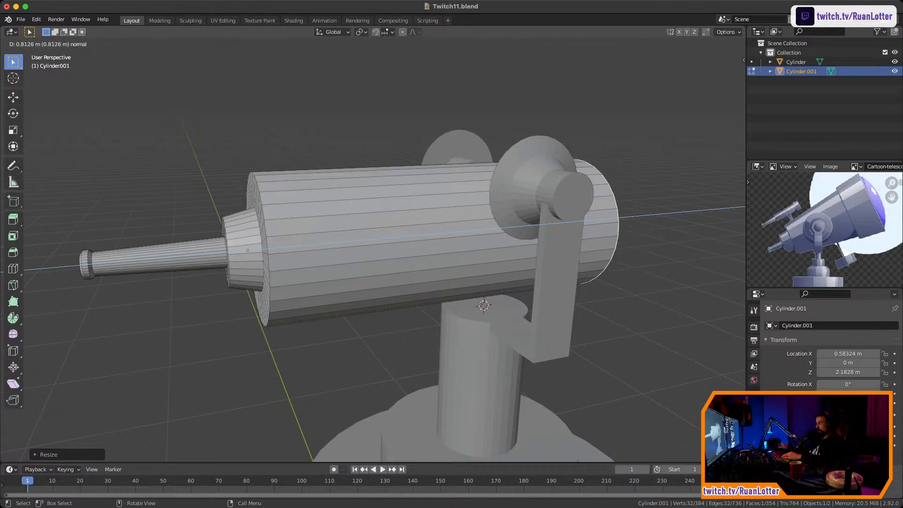
{"action": "left_click", "coordinate": [385, 244]}
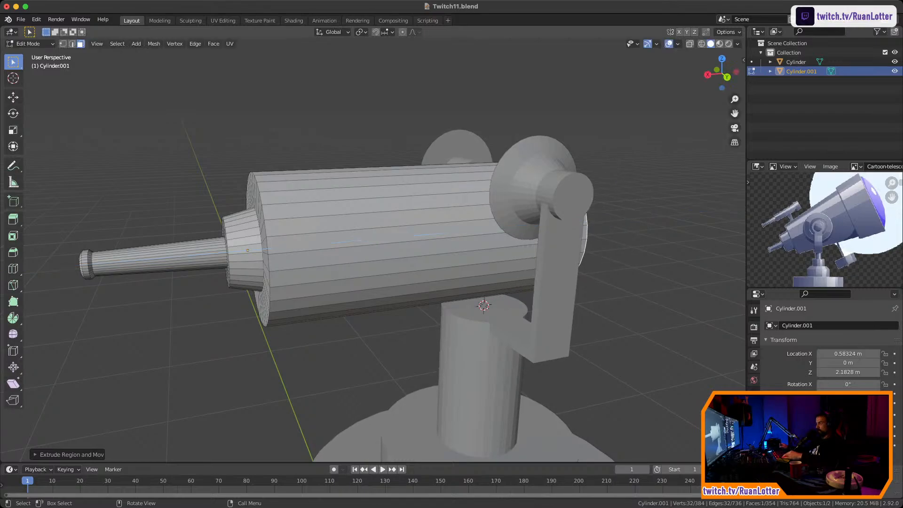
{"action": "middle_click_drag", "start_coordinate": [386, 244], "coordinate": [334, 245]}
{"action": "scroll", "coordinate": [320, 245], "scroll_direction": "down", "scroll_amount": 3}
{"action": "key", "text": "s"}
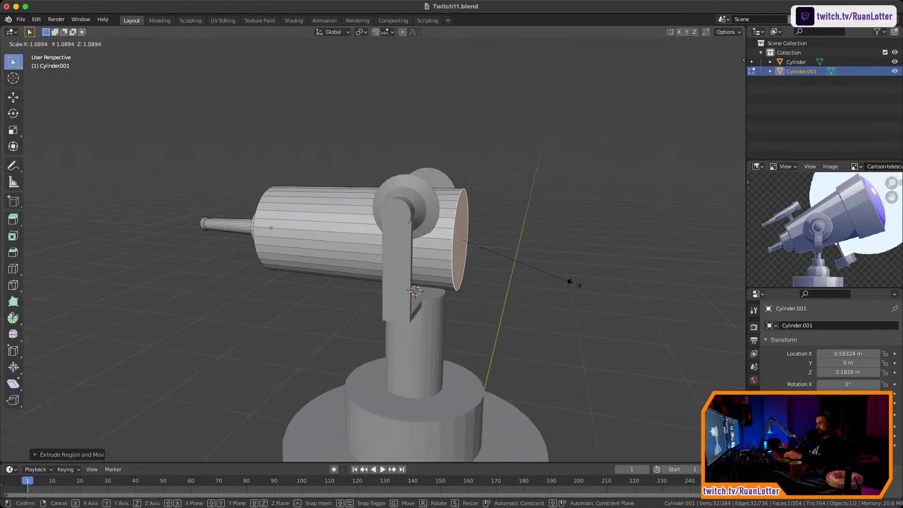
{"action": "left_click", "coordinate": [616, 287]}
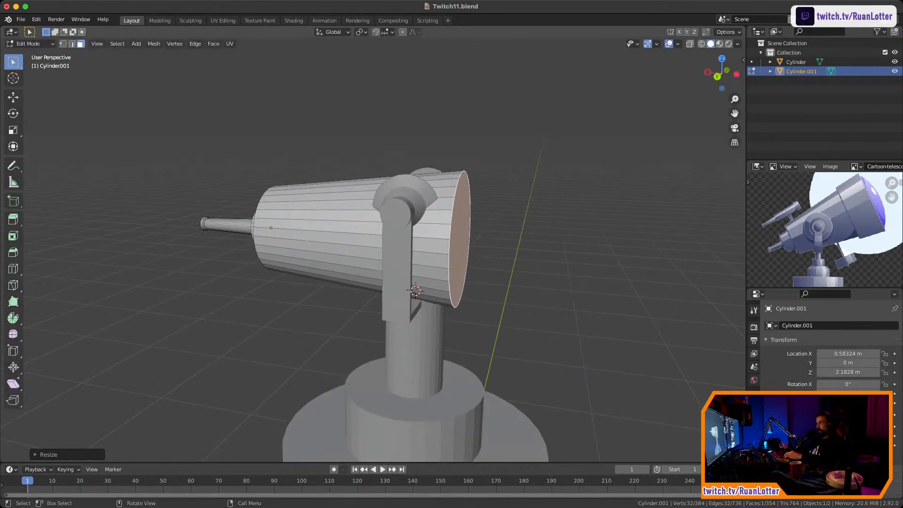
{"action": "middle_click_drag", "start_coordinate": [616, 288], "coordinate": [374, 284]}
{"action": "scroll", "coordinate": [489, 272], "scroll_direction": "up", "scroll_amount": 4}
{"action": "scroll", "coordinate": [621, 277], "scroll_direction": "up", "scroll_amount": 4}
{"action": "scroll", "coordinate": [374, 284], "scroll_direction": "up", "scroll_amount": 3}
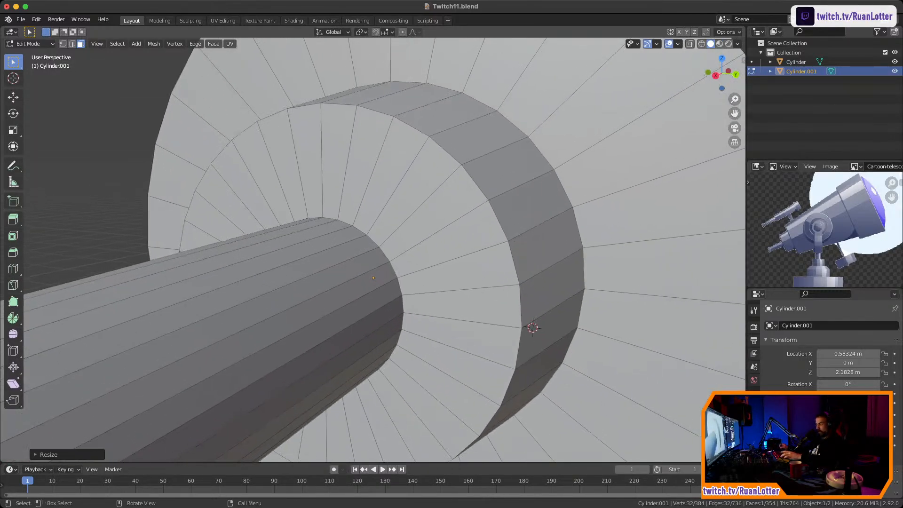
Scale the tube's mount-side edge loop up by about 1.36, then enlarge the collar's edge loop where it meets the main body
{"action": "key", "text": "2"}
{"action": "scroll", "coordinate": [471, 301], "scroll_direction": "down", "scroll_amount": 5}
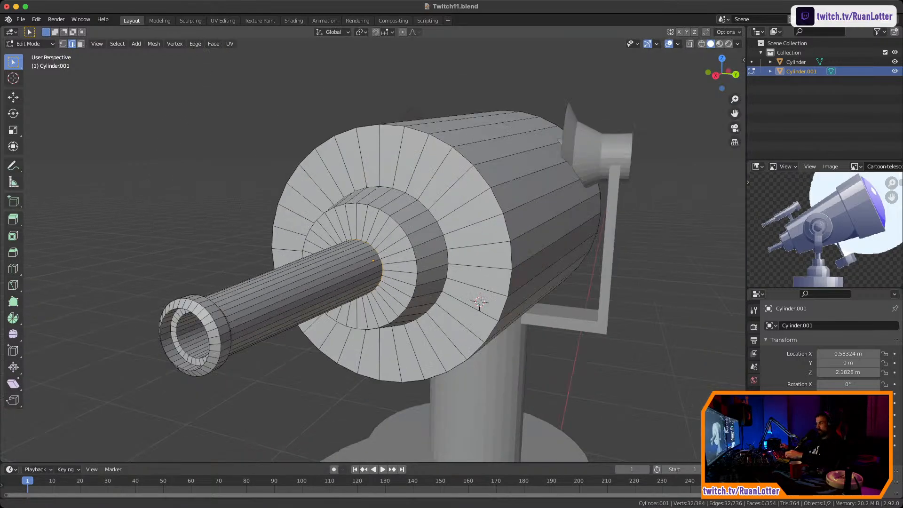
{"action": "middle_click_drag", "start_coordinate": [470, 301], "coordinate": [480, 303]}
{"action": "key", "text": "s"}
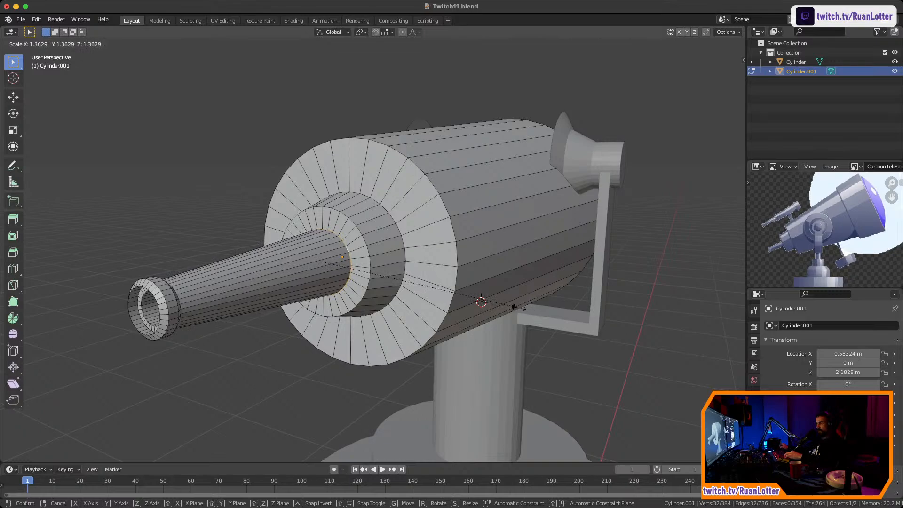
{"action": "left_click", "coordinate": [514, 306]}
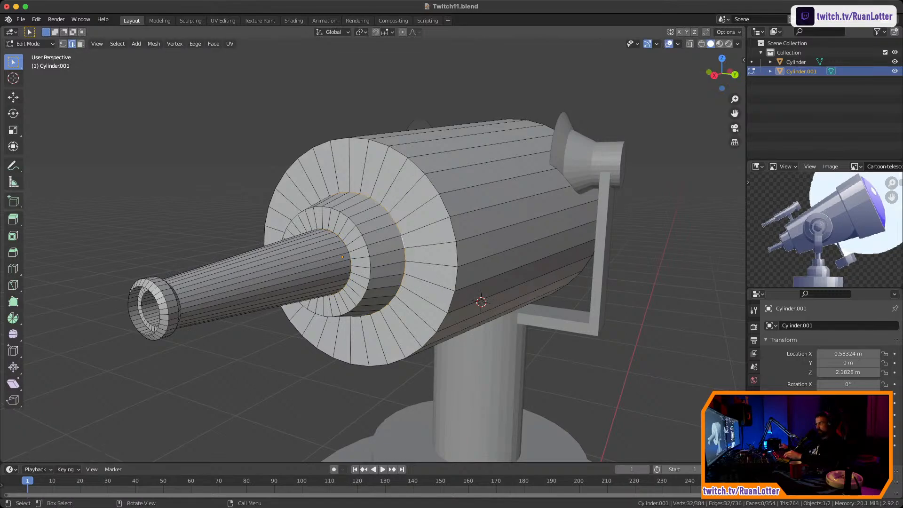
{"action": "key", "text": "s"}
{"action": "left_click", "coordinate": [559, 264]}
Extrude the main body's large front face in place and scale it up to form a protruding rim
{"action": "middle_click_drag", "start_coordinate": [559, 264], "coordinate": [381, 250]}
{"action": "scroll", "coordinate": [376, 264], "scroll_direction": "down", "scroll_amount": 8}
{"action": "left_click", "coordinate": [460, 270]}
{"action": "key", "text": "3"}
{"action": "left_click", "coordinate": [444, 256]}
{"action": "scroll", "coordinate": [432, 242], "scroll_direction": "up", "scroll_amount": 2}
{"action": "scroll", "coordinate": [381, 250], "scroll_direction": "down", "scroll_amount": 2}
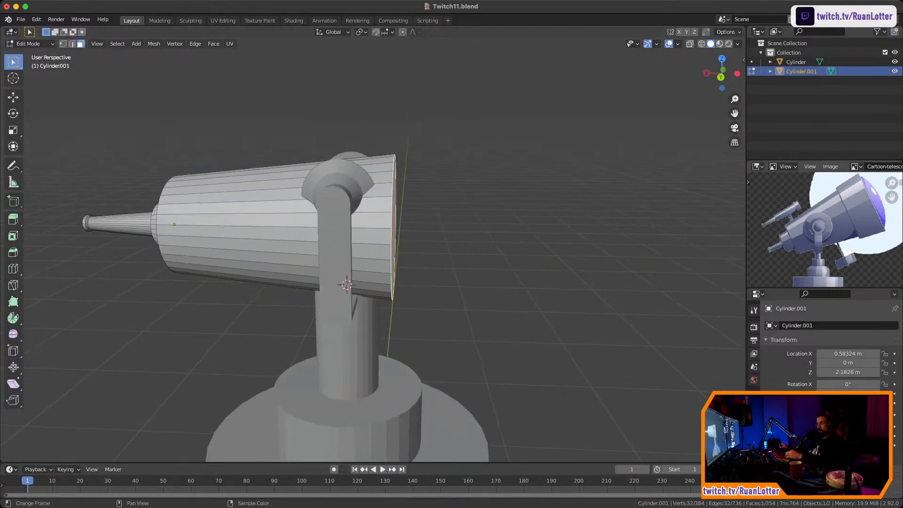
{"action": "key", "text": "e"}
{"action": "key", "text": "s"}
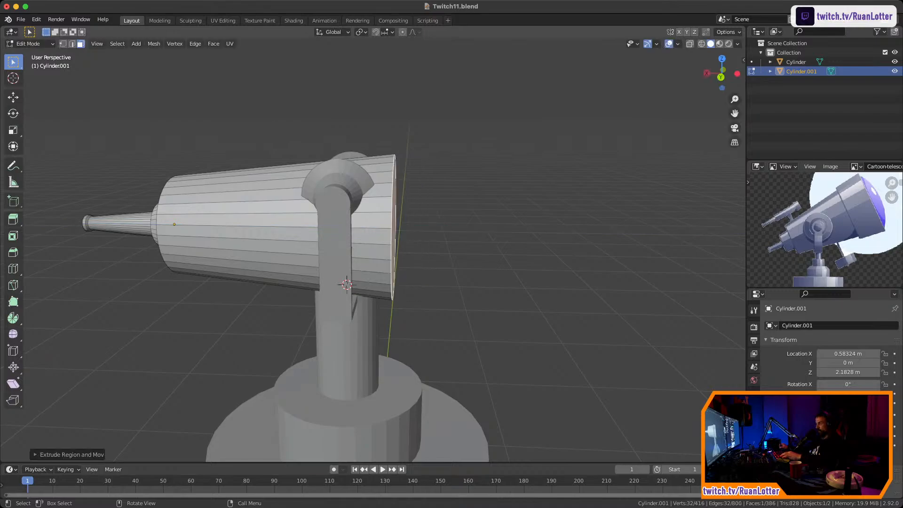
{"action": "left_click", "coordinate": [546, 279]}
Extrude the rim face forward as the telescope's front hood and scale up its end for a flared shape
{"action": "middle_click_drag", "start_coordinate": [546, 279], "coordinate": [569, 279]}
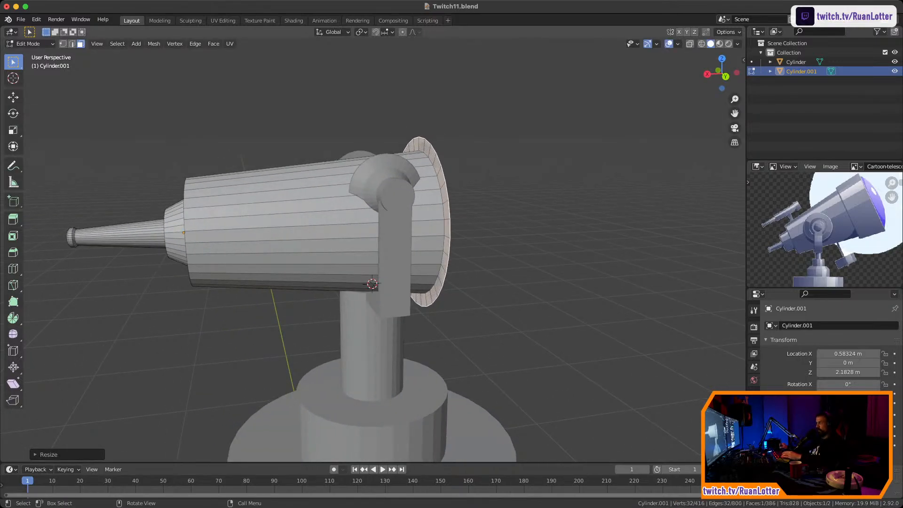
{"action": "key", "text": "e"}
{"action": "left_click", "coordinate": [640, 281]}
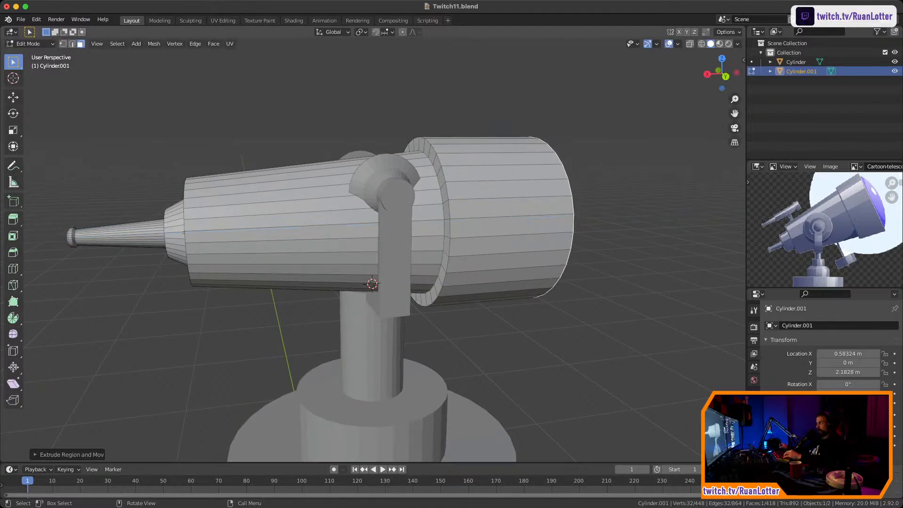
{"action": "key", "text": "s"}
{"action": "left_click", "coordinate": [664, 297]}
{"action": "middle_click_drag", "start_coordinate": [664, 296], "coordinate": [665, 338], "text": "ctrl"}
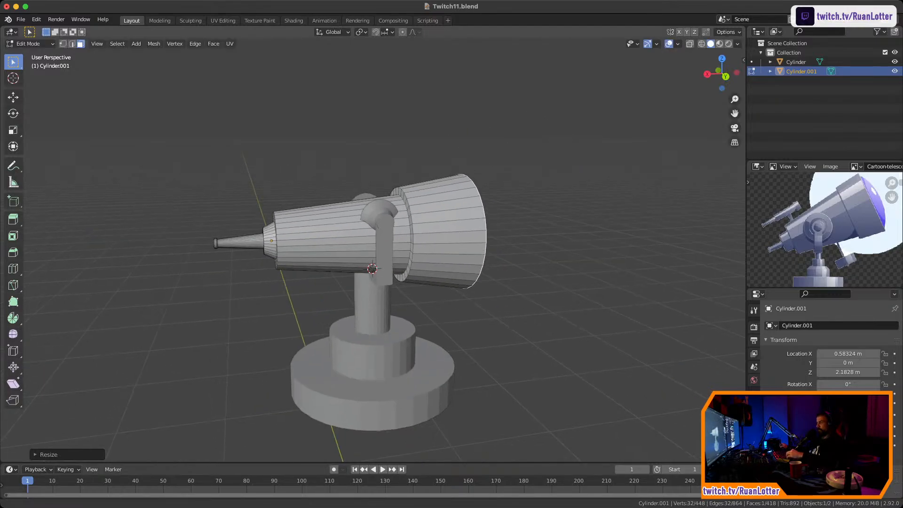
Inset the hood's front face four times to make concentric rings around a small centre disc
{"action": "middle_click_drag", "start_coordinate": [612, 301], "coordinate": [609, 227]}
{"action": "scroll", "coordinate": [734, 288], "scroll_direction": "up", "scroll_amount": 4}
{"action": "scroll", "coordinate": [567, 265], "scroll_direction": "down", "scroll_amount": 3}
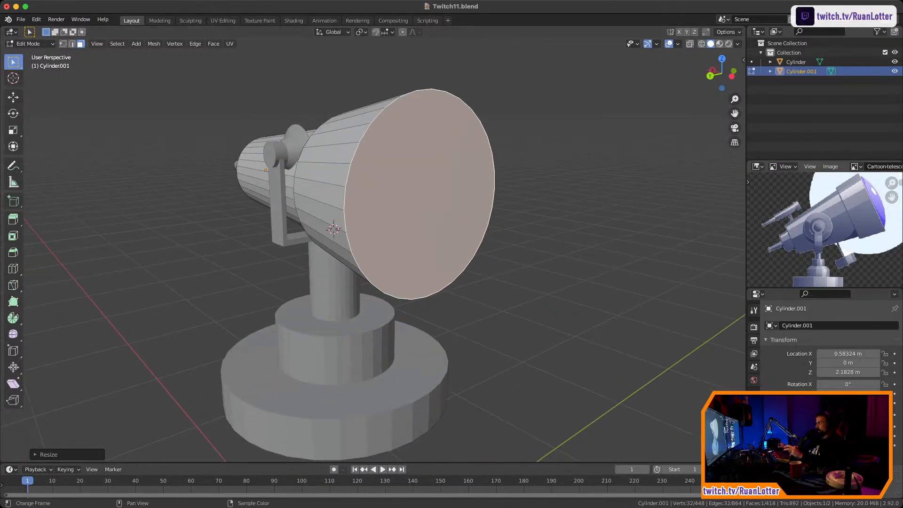
{"action": "middle_click_drag", "start_coordinate": [555, 244], "coordinate": [518, 255]}
{"action": "scroll", "coordinate": [604, 262], "scroll_direction": "down", "scroll_amount": 1}
{"action": "scroll", "coordinate": [567, 247], "scroll_direction": "up", "scroll_amount": 1}
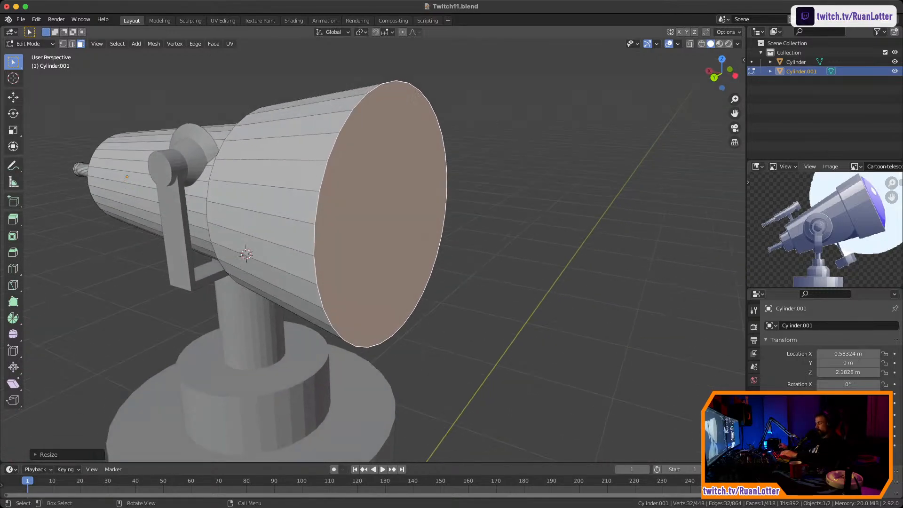
{"action": "key", "text": "i"}
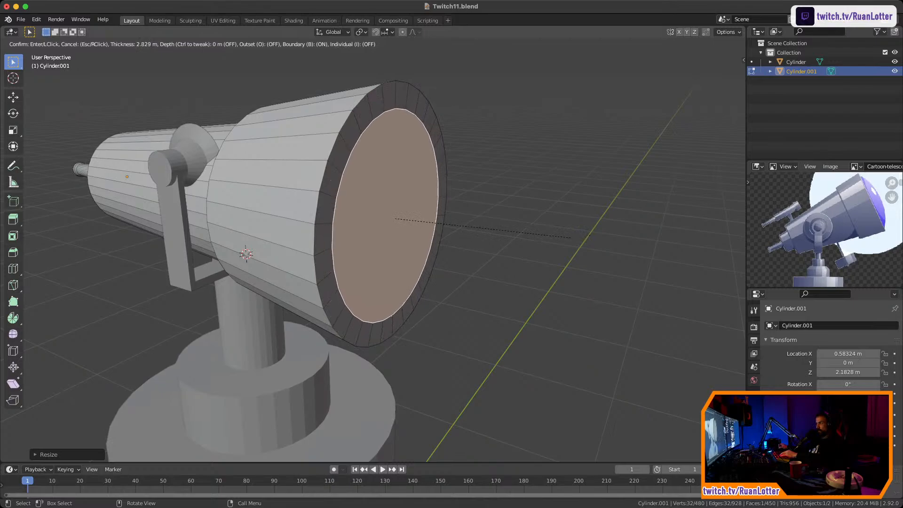
{"action": "key", "text": "Return"}
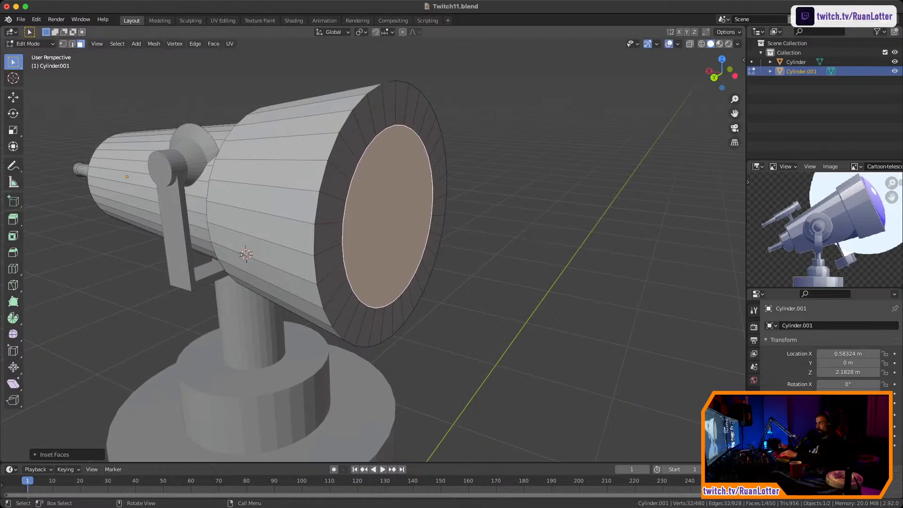
{"action": "key", "text": "i"}
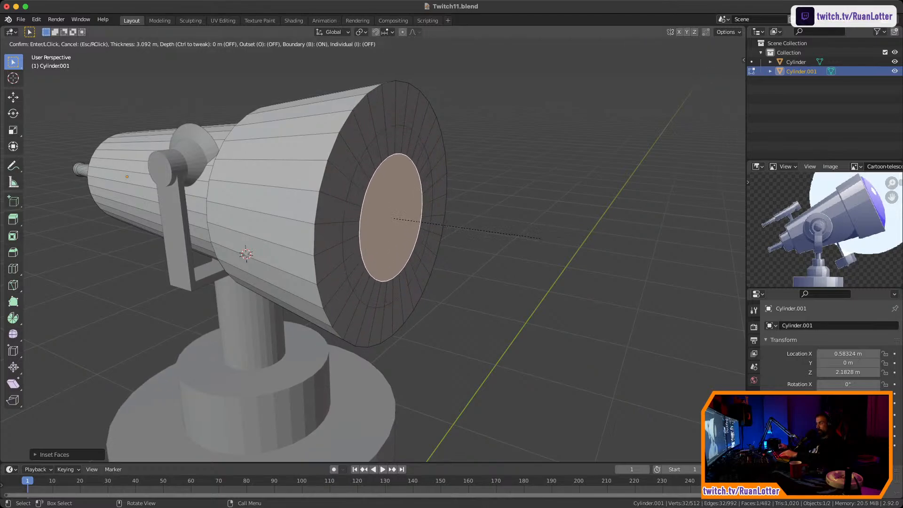
{"action": "key", "text": "Return"}
{"action": "key", "text": "i"}
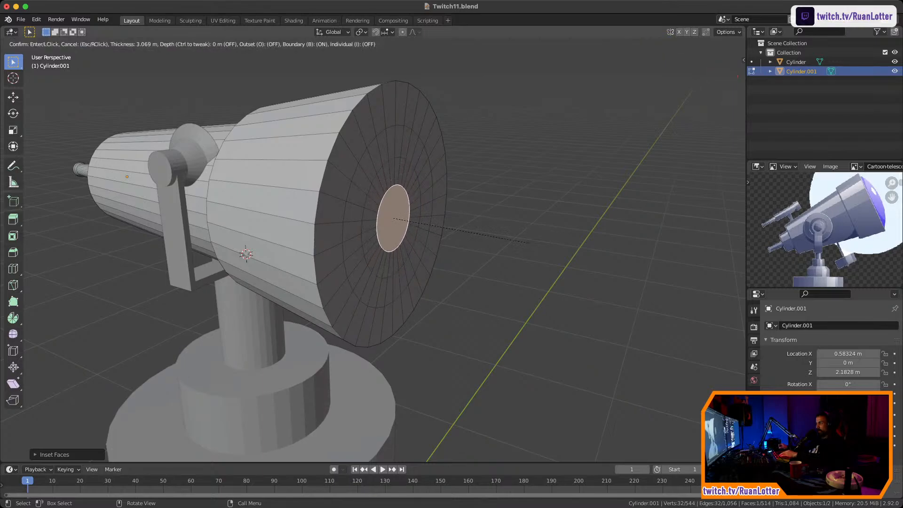
{"action": "key", "text": "Return"}
{"action": "key", "text": "i"}
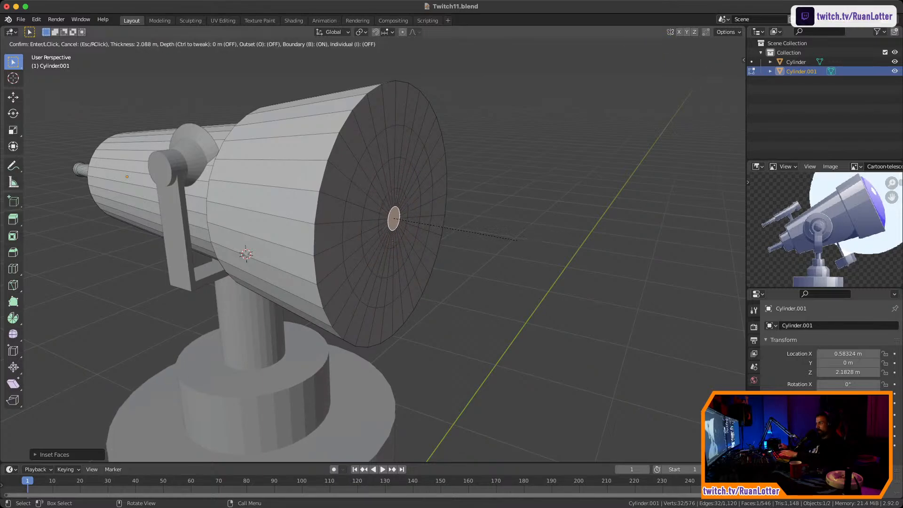
{"action": "key", "text": "Escape"}
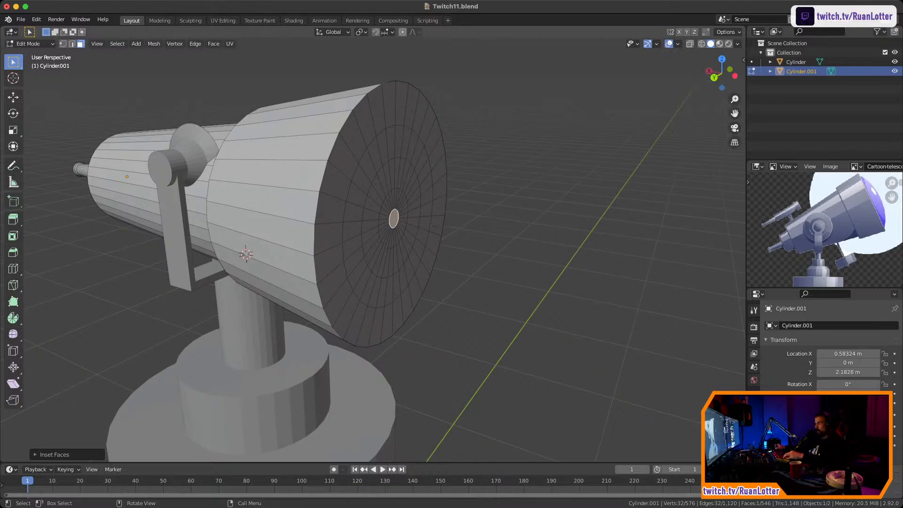
Move the centre disc about 0.105 m outward along X using smooth proportional editing with a size of 0.35, forming a domed lens
{"action": "middle_click_drag", "start_coordinate": [376, 235], "coordinate": [362, 216]}
{"action": "key", "text": "g"}
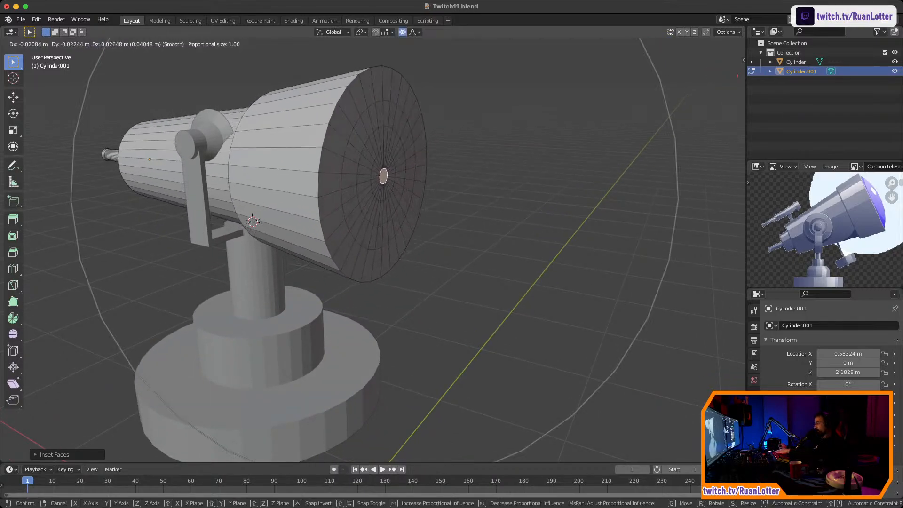
{"action": "scroll", "coordinate": [376, 198], "scroll_direction": "up", "scroll_amount": 6}
{"action": "scroll", "coordinate": [371, 184], "scroll_direction": "up", "scroll_amount": 6}
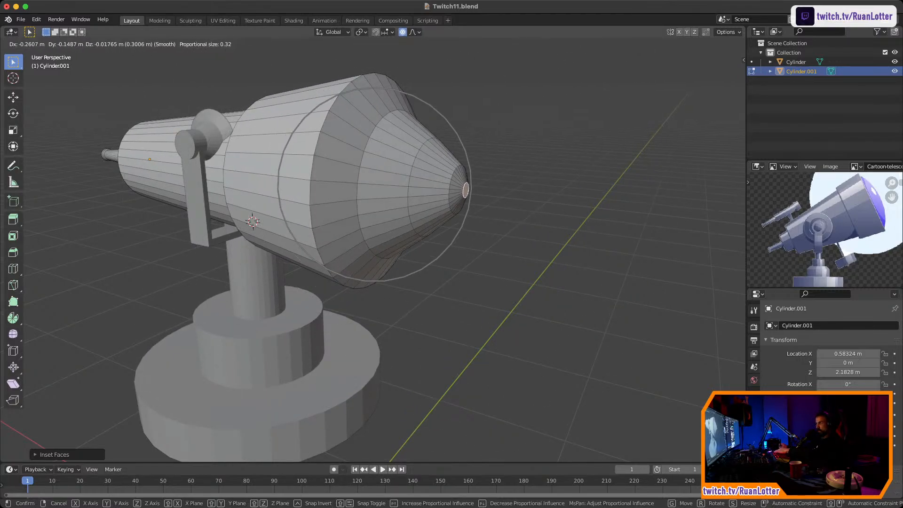
{"action": "scroll", "coordinate": [395, 184], "scroll_direction": "down", "scroll_amount": 1}
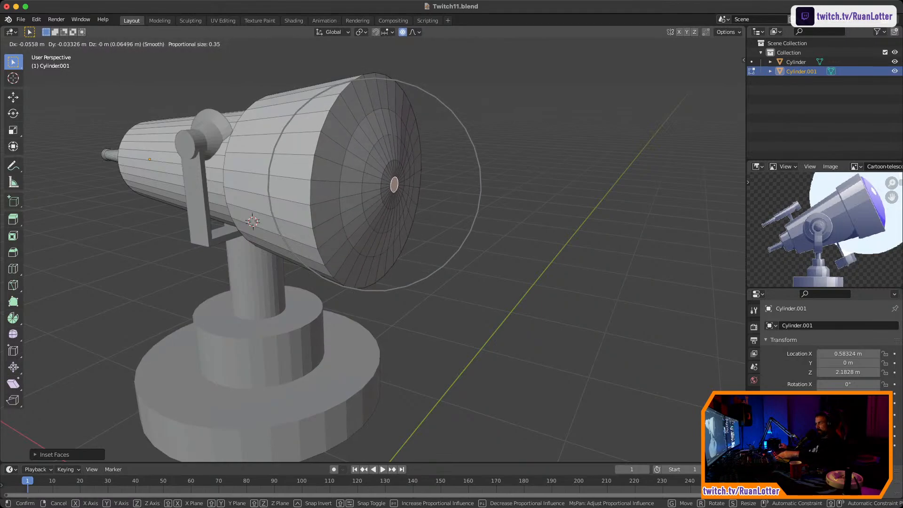
{"action": "key", "text": "Escape"}
{"action": "scroll", "coordinate": [371, 235], "scroll_direction": "left", "scroll_amount": 5}
{"action": "key", "text": "g"}
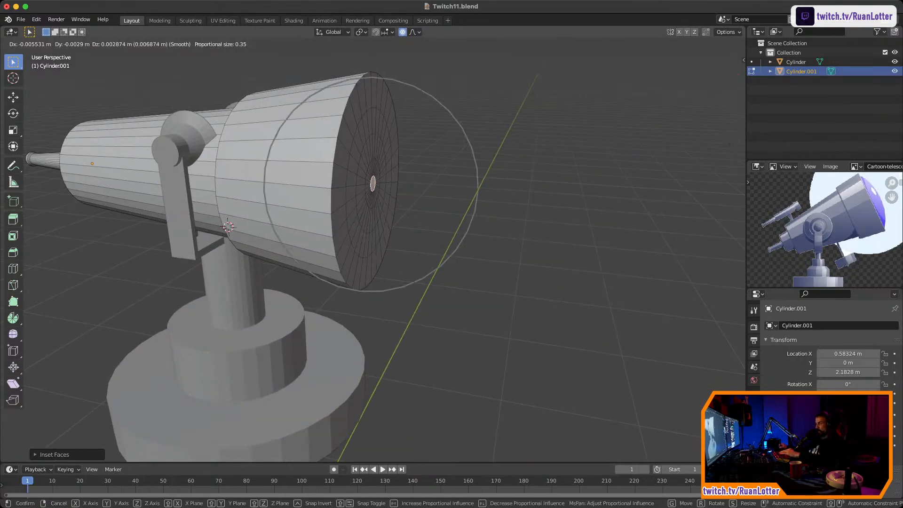
{"action": "key", "text": "x"}
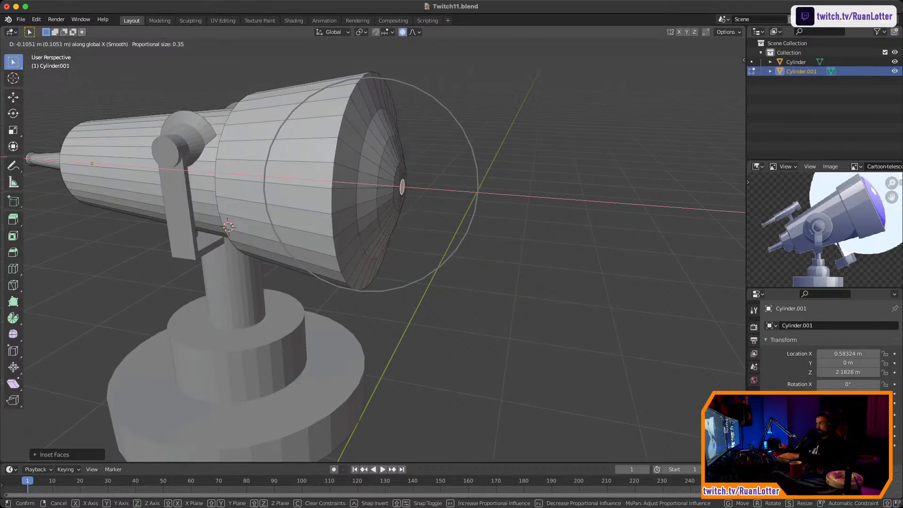
{"action": "key", "text": "Return"}
Slide the lens's outermost inner edge loop outward until it sits close to the hood's rim
{"action": "scroll", "coordinate": [372, 236], "scroll_direction": "left", "scroll_amount": 5}
{"action": "scroll", "coordinate": [372, 235], "scroll_direction": "up", "scroll_amount": 3}
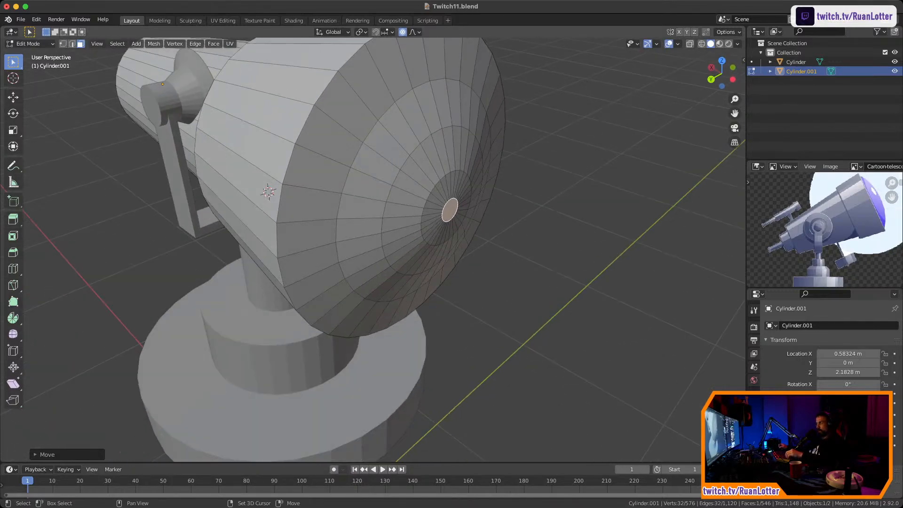
{"action": "middle_click_drag", "start_coordinate": [371, 235], "coordinate": [357, 216]}
{"action": "key", "text": "2"}
{"action": "left_click", "coordinate": [370, 162], "text": "alt"}
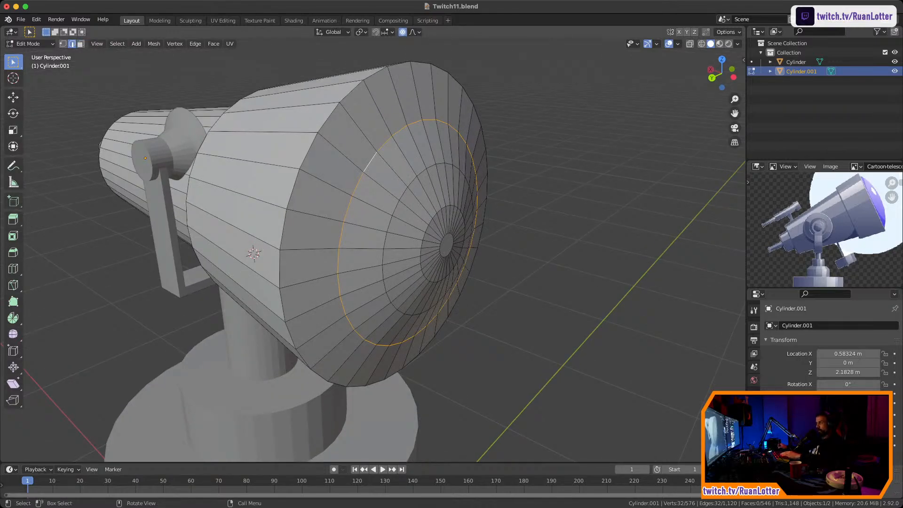
{"action": "key", "text": "g"}
{"action": "key", "text": "g"}
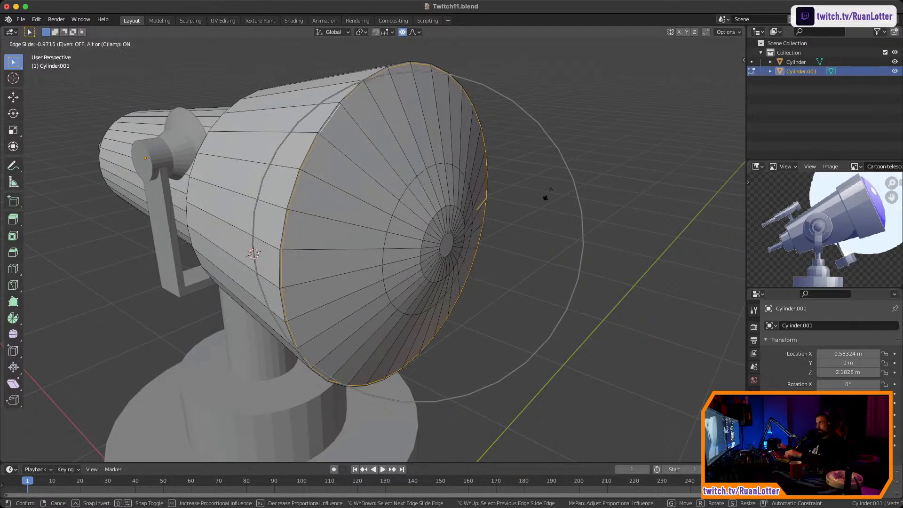
{"action": "left_click", "coordinate": [539, 198]}
Slide the next two edge loops of the lens outward to space the rings across the dome
{"action": "double_click", "coordinate": [404, 194]}
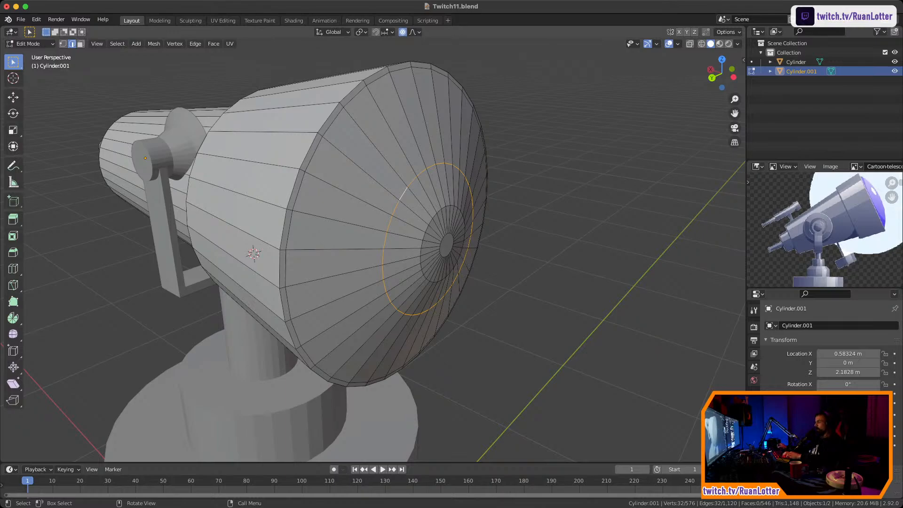
{"action": "key", "text": "g"}
{"action": "key", "text": "g"}
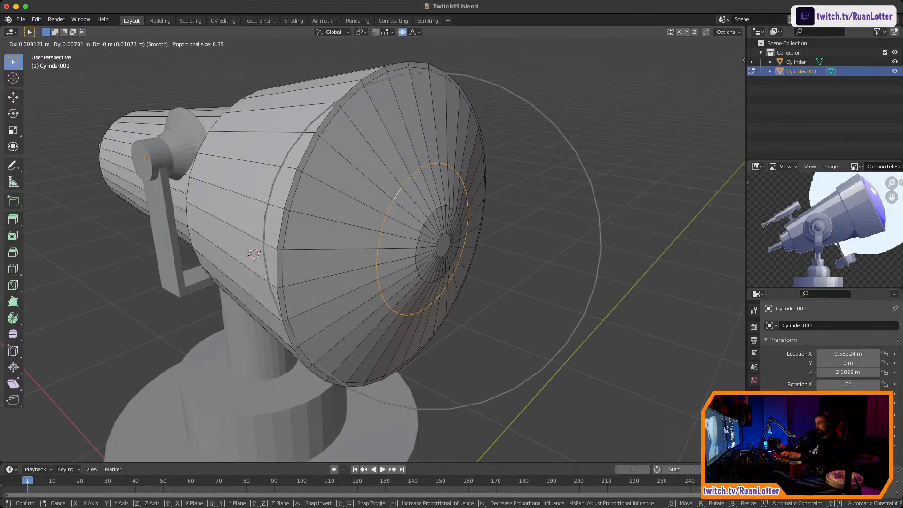
{"action": "left_click", "coordinate": [556, 190]}
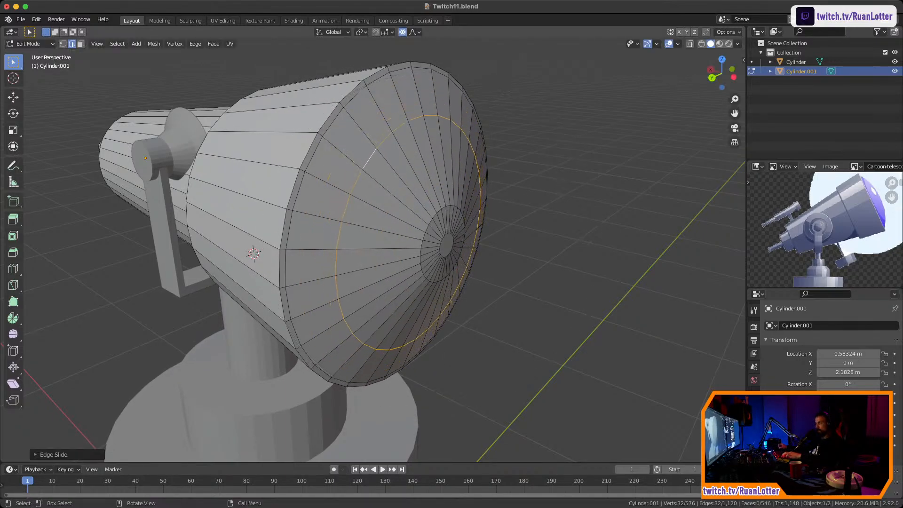
{"action": "left_click", "coordinate": [427, 228]}
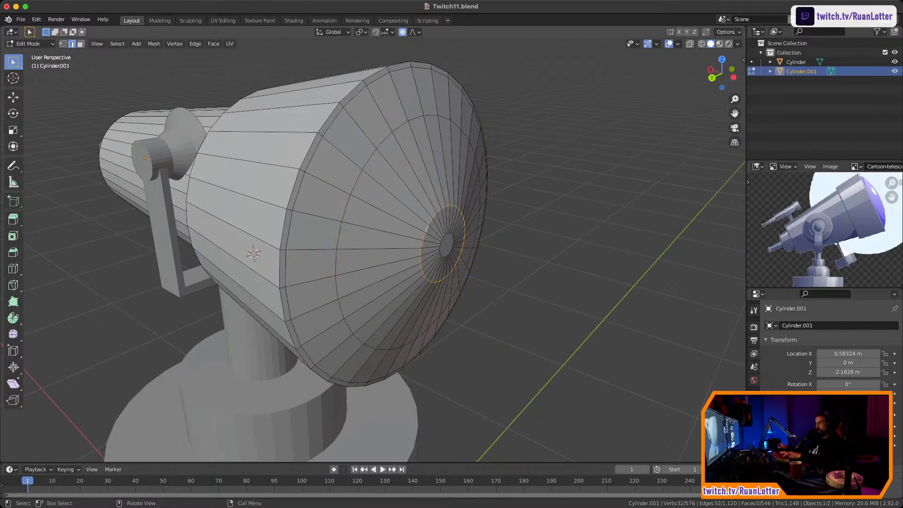
{"action": "key", "text": "g"}
{"action": "key", "text": "g"}
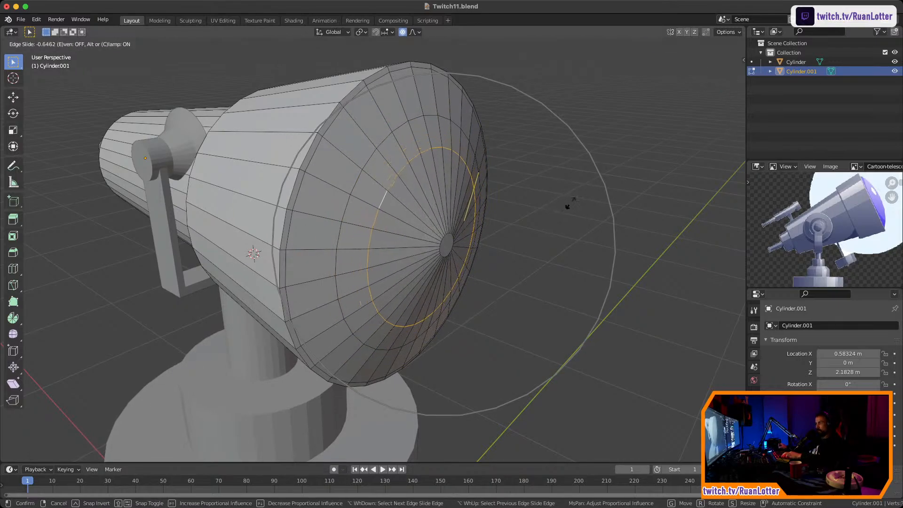
{"action": "right_click", "coordinate": [568, 205]}
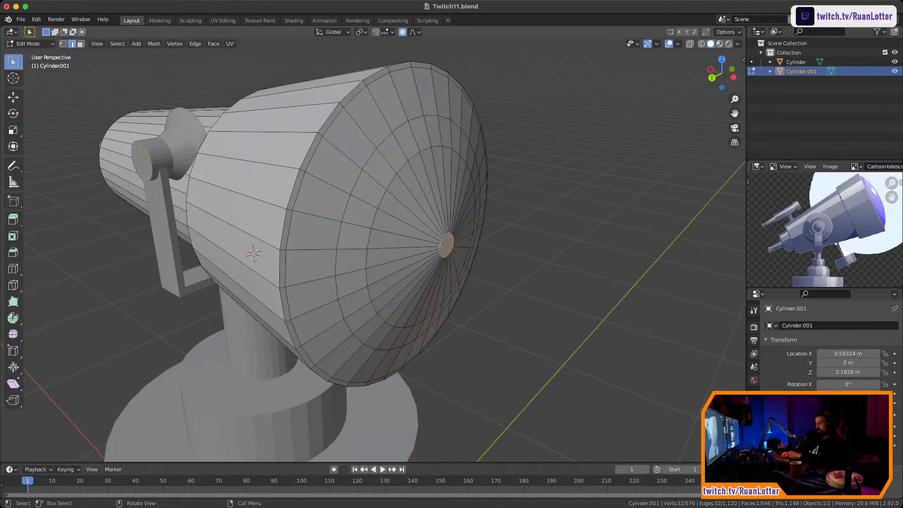
Slide the centre disc's edge loop outward by a factor of about 0.44 to enlarge the disc
{"action": "key", "text": "g"}
{"action": "key", "text": "g"}
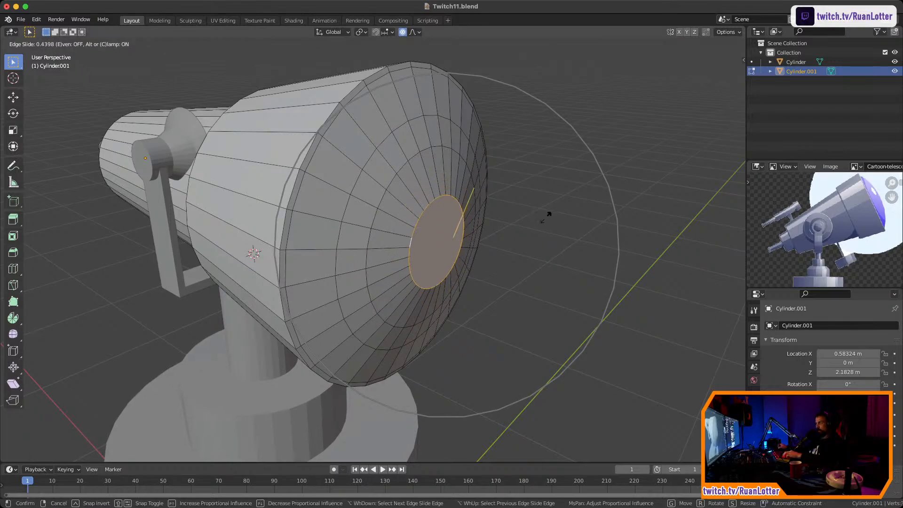
{"action": "left_click", "coordinate": [547, 216]}
Check the lens shape in Object Mode, then inset the enlarged centre disc to add another ring
{"action": "key", "text": "Tab"}
{"action": "middle_click_drag", "start_coordinate": [547, 215], "coordinate": [547, 301], "text": "ctrl"}
{"action": "middle_click_drag", "start_coordinate": [546, 301], "coordinate": [611, 239]}
{"action": "scroll", "coordinate": [315, 287], "scroll_direction": "up", "scroll_amount": 4}
{"action": "key", "text": "Tab"}
{"action": "key", "text": "i"}
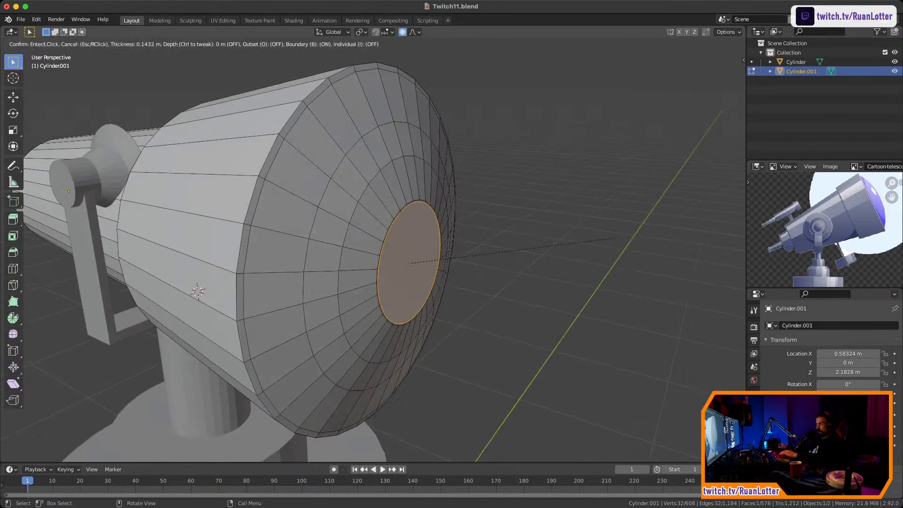
{"action": "key", "text": "Return"}
{"action": "middle_click_drag", "start_coordinate": [517, 250], "coordinate": [470, 249]}
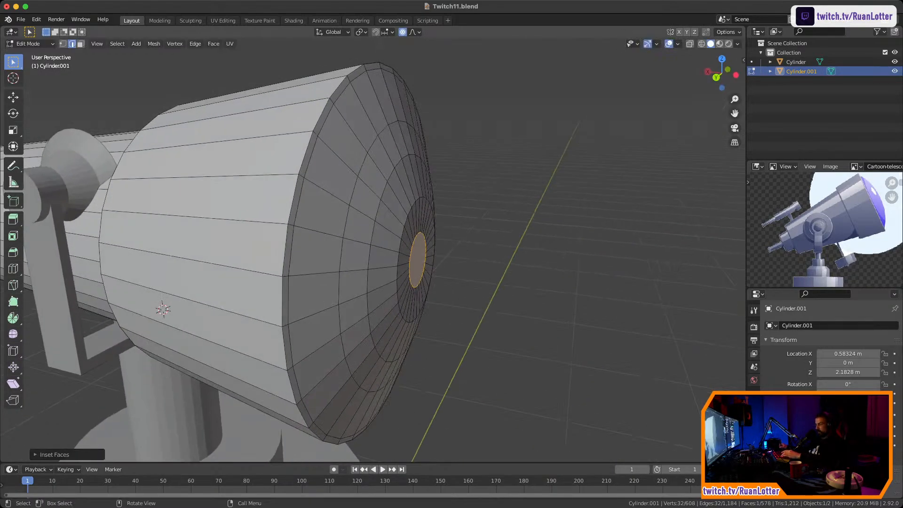
{"action": "key", "text": "s"}
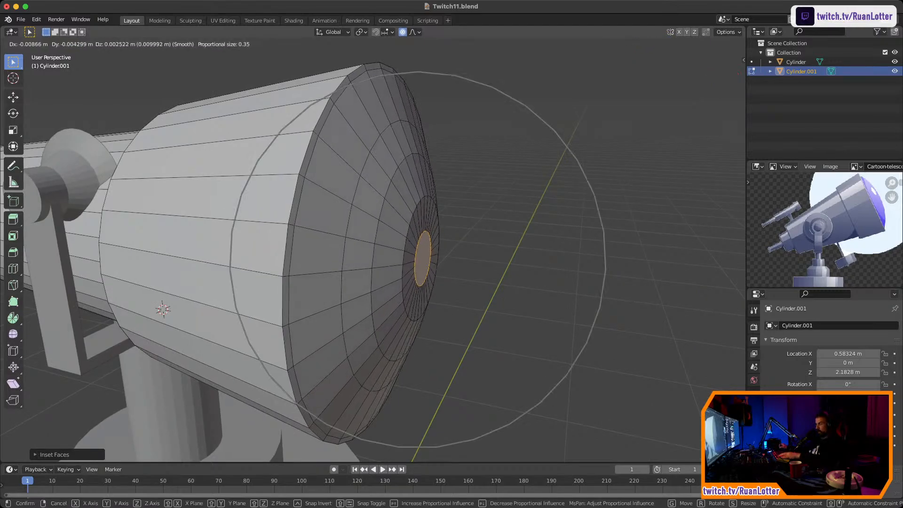
{"action": "key", "text": "Escape"}
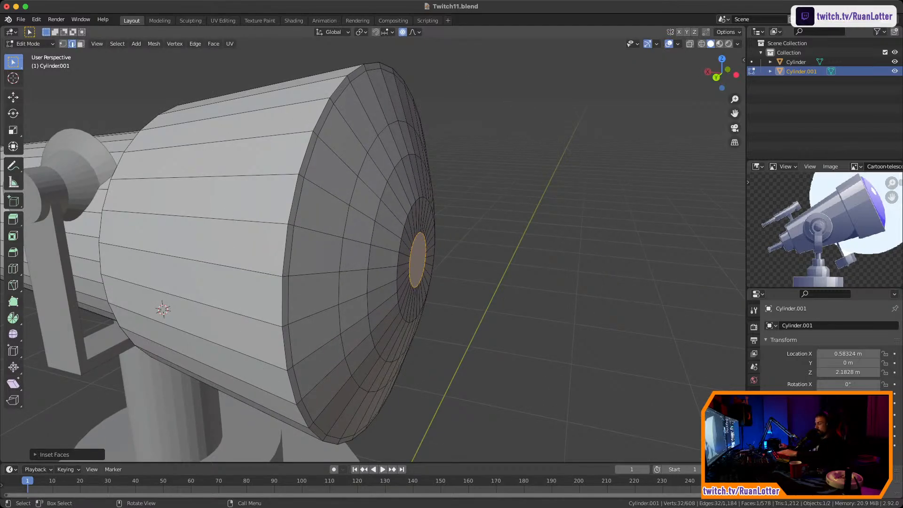
Move the lens's small centre disc outward along X by about 0.014 m to extend the dome
{"action": "key", "text": "g"}
{"action": "key", "text": "x"}
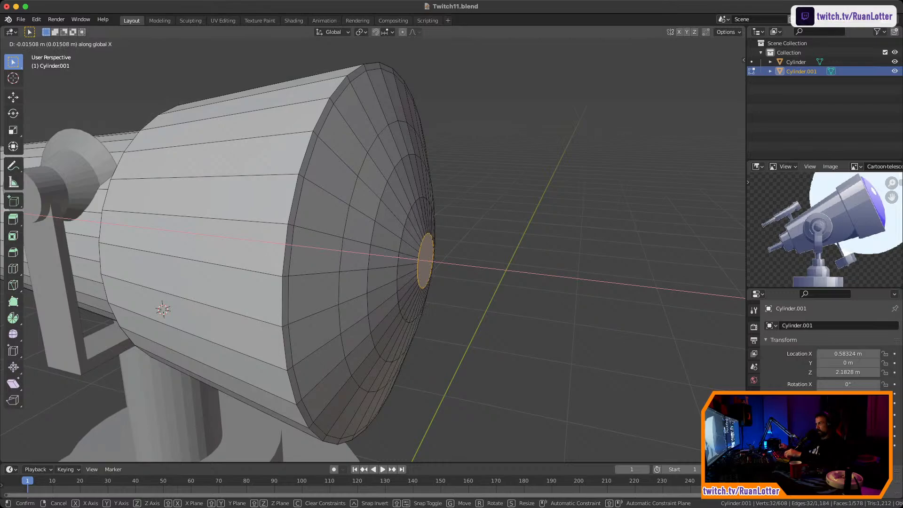
{"action": "key", "text": "Escape"}
{"action": "key", "text": "g"}
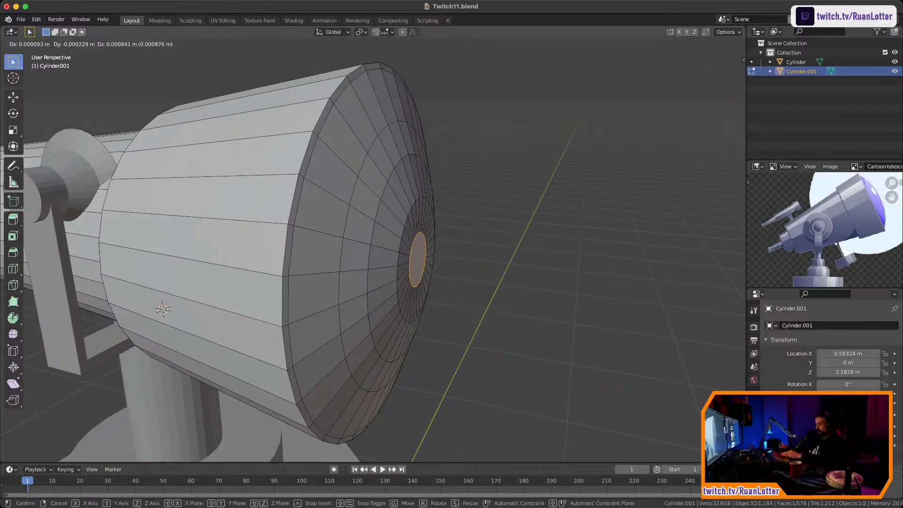
{"action": "key", "text": "x"}
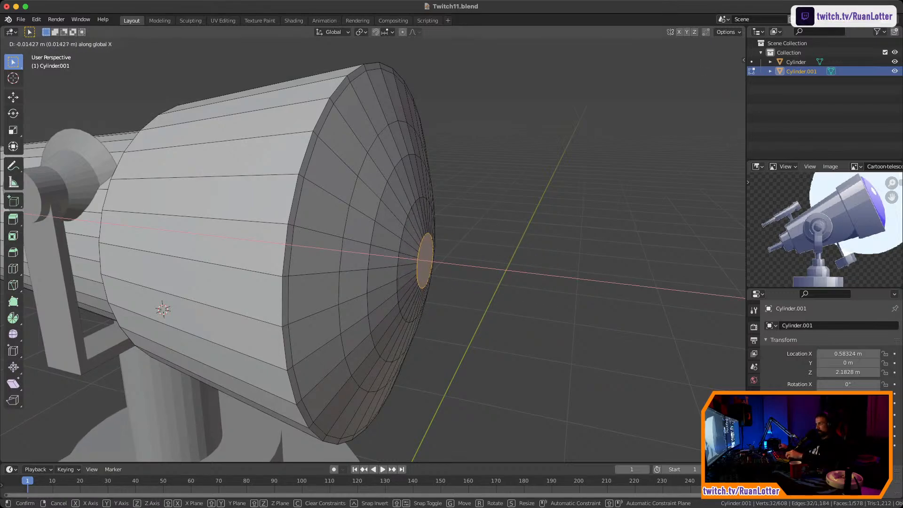
{"action": "key", "text": "Return"}
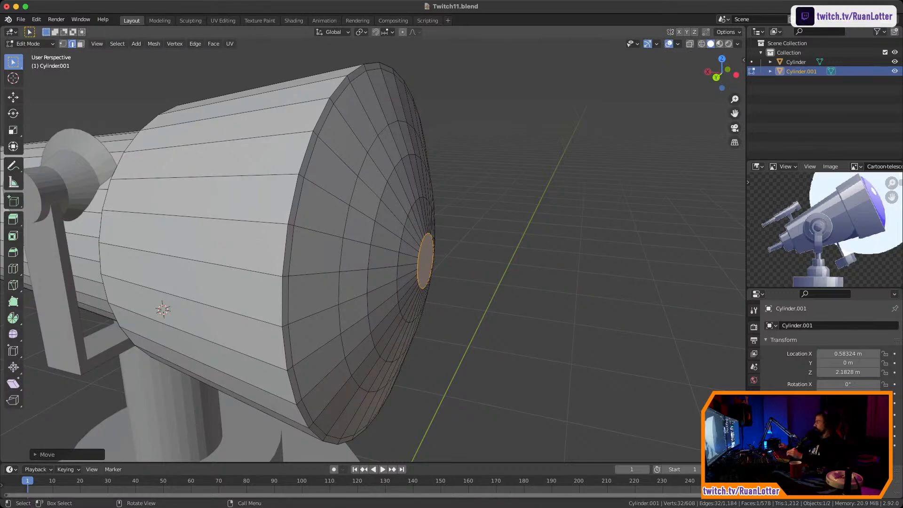
{"action": "middle_click_drag", "start_coordinate": [376, 259], "coordinate": [305, 257]}
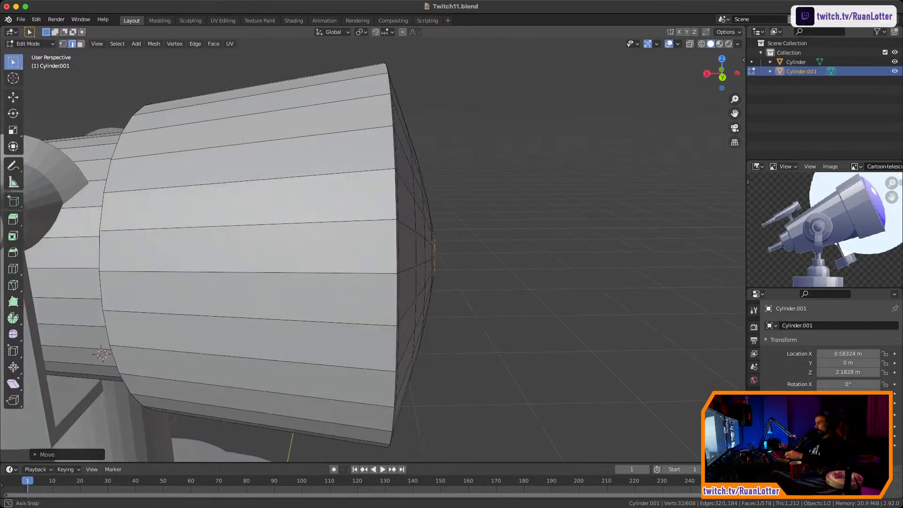
{"action": "scroll", "coordinate": [301, 259], "scroll_direction": "down", "scroll_amount": 4}
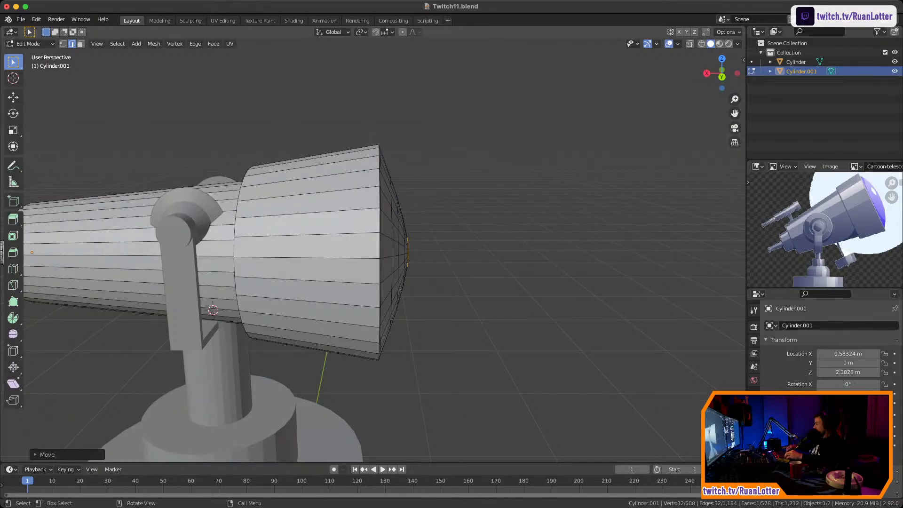
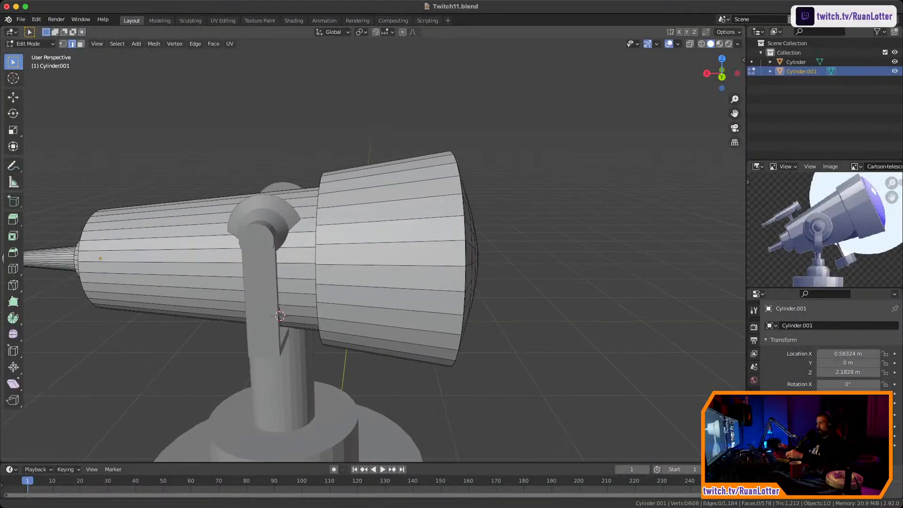
Select the entire linked telescope body and raise it along Z by about 0.14 m
{"action": "scroll", "coordinate": [470, 197], "scroll_direction": "down", "scroll_amount": 3}
{"action": "mouse_move", "coordinate": [470, 226]}
{"action": "middle_mouse_down"}
{"action": "mouse_move", "coordinate": [366, 227]}
{"action": "mouse_move", "coordinate": [482, 232]}
{"action": "mouse_move", "coordinate": [454, 218]}
{"action": "middle_mouse_up"}
{"action": "key", "text": "l"}
{"action": "key", "text": "g"}
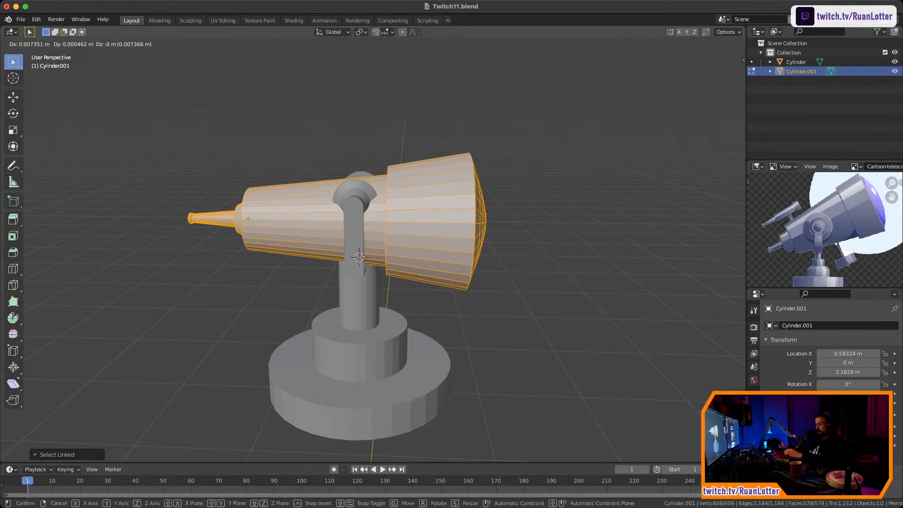
{"action": "key", "text": "z"}
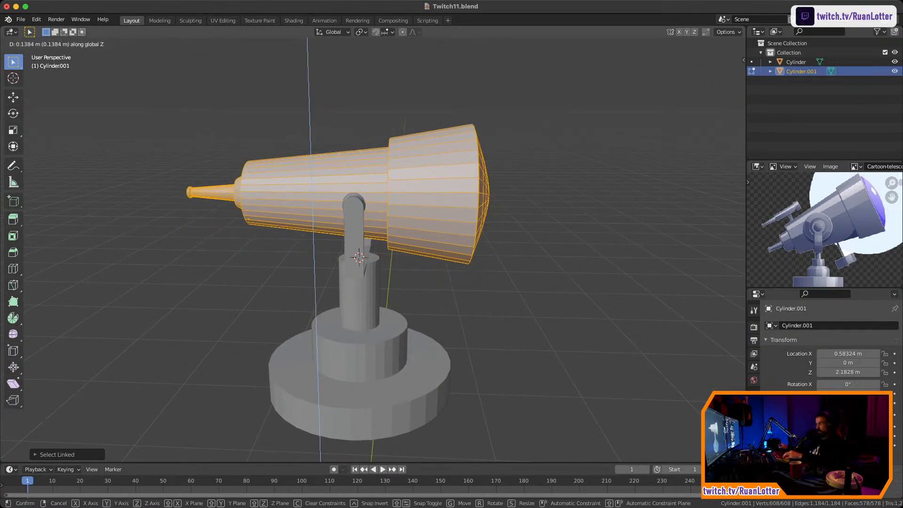
{"action": "key", "text": "Return"}
Tilt the telescope body about 17° around Y and shift it about -0.02 m along X over the mount
{"action": "key", "text": "r"}
{"action": "key", "text": "x"}
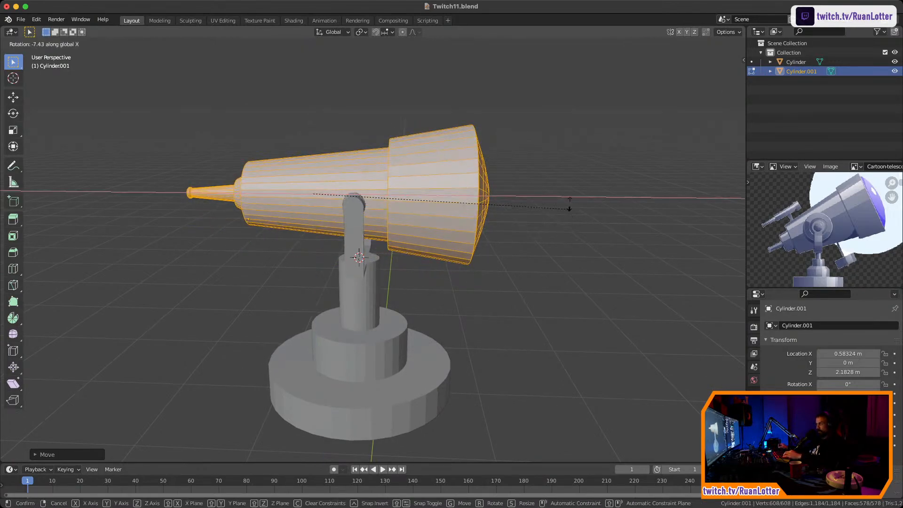
{"action": "key", "text": "y"}
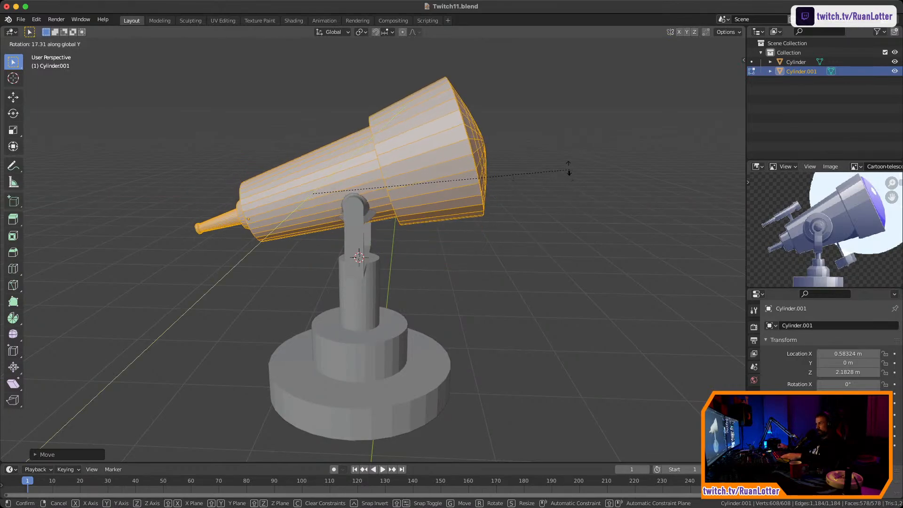
{"action": "key", "text": "Return"}
{"action": "key", "text": "g"}
{"action": "key", "text": "y"}
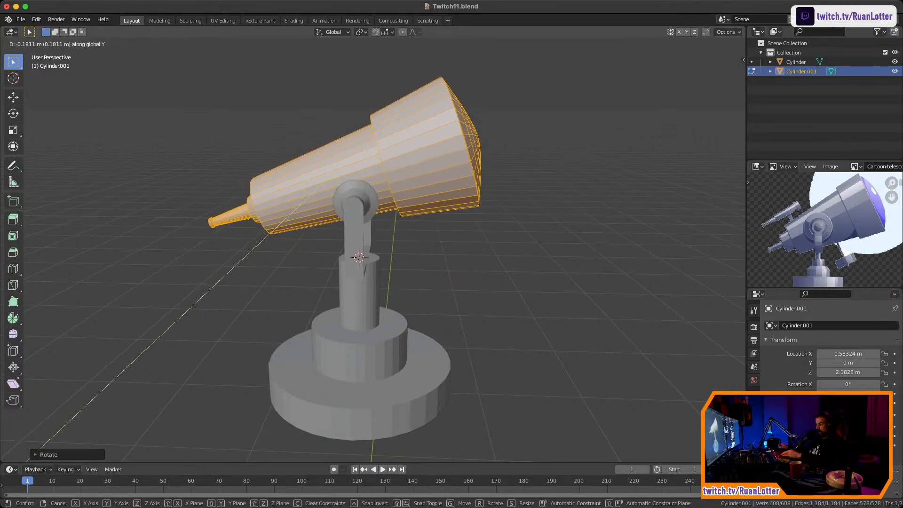
{"action": "key", "text": "x"}
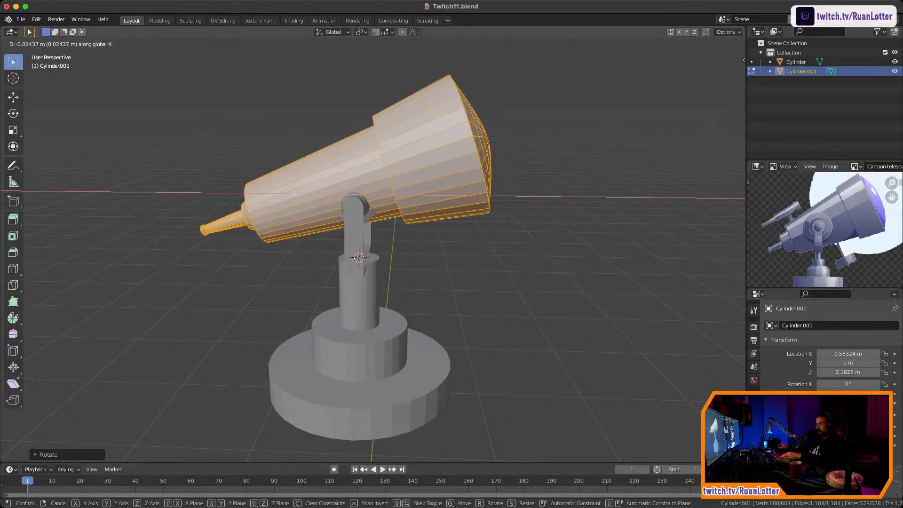
{"action": "key", "text": "Return"}
Switch from the telescope body to editing the mount's mesh, using face selection with X-ray enabled
{"action": "middle_click_drag", "start_coordinate": [400, 235], "coordinate": [583, 212]}
{"action": "key", "text": "Tab"}
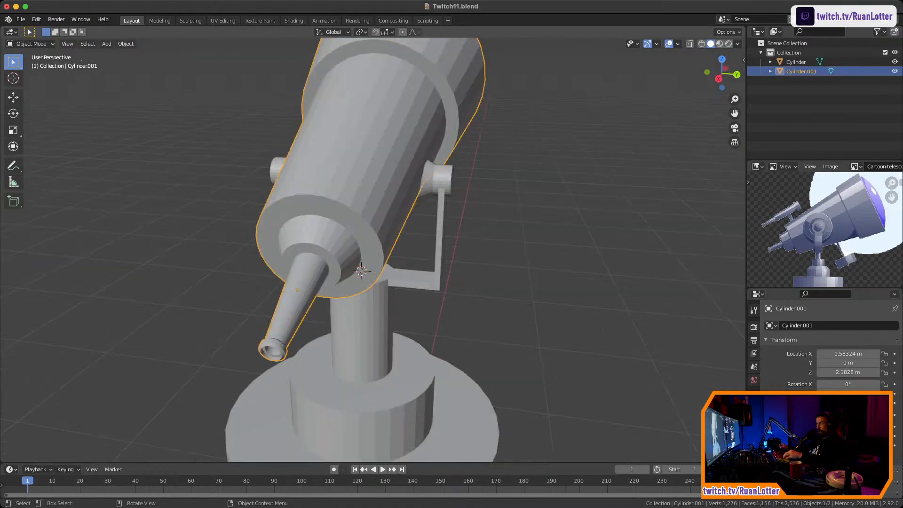
{"action": "left_click", "coordinate": [362, 329]}
{"action": "key", "text": "Tab"}
{"action": "mouse_move", "coordinate": [362, 330]}
{"action": "middle_mouse_down"}
{"action": "mouse_move", "coordinate": [362, 261]}
{"action": "mouse_move", "coordinate": [362, 334]}
{"action": "middle_mouse_up"}
{"action": "key", "text": "3"}
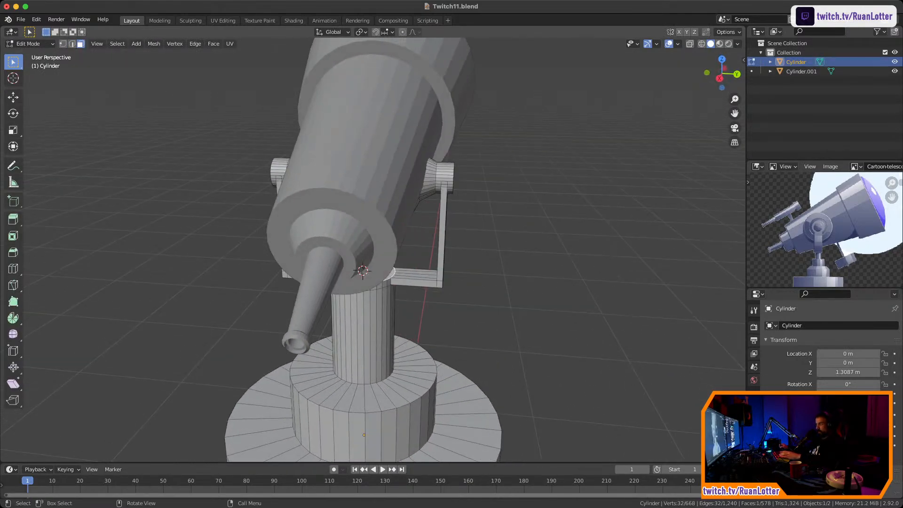
{"action": "left_click", "coordinate": [416, 271]}
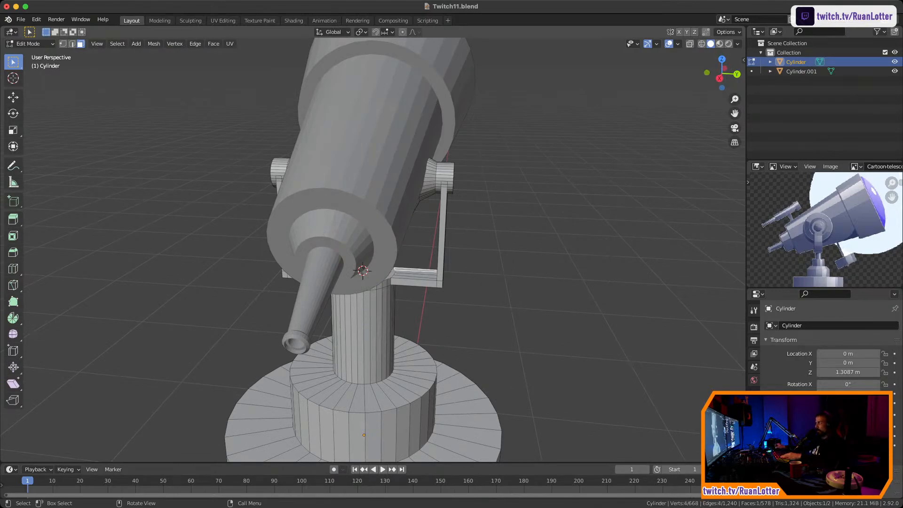
{"action": "key", "text": "alt+z"}
{"action": "mouse_move", "coordinate": [416, 271]}
{"action": "middle_mouse_down"}
{"action": "mouse_move", "coordinate": [371, 294]}
{"action": "mouse_move", "coordinate": [418, 264]}
{"action": "middle_mouse_up"}
{"action": "scroll", "coordinate": [372, 294], "scroll_direction": "up", "scroll_amount": 2}
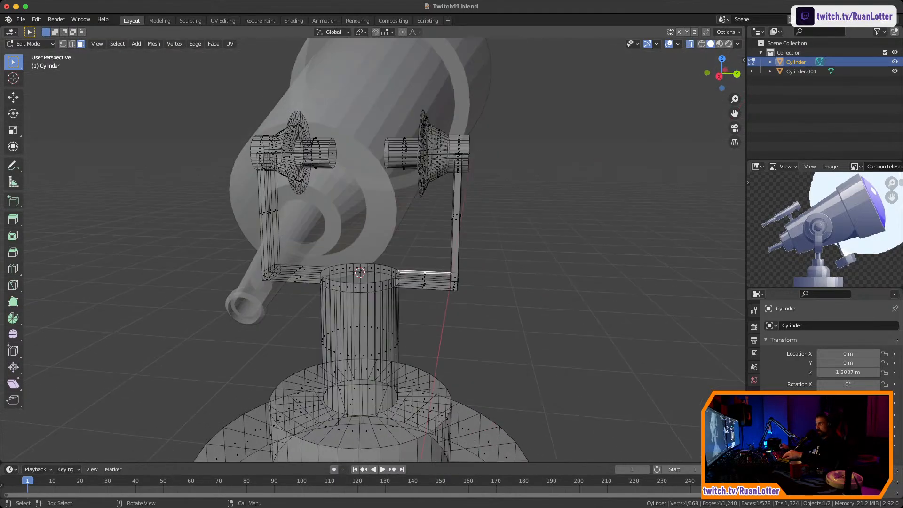
Try scaling the two horizontal bars of the mount's yoke together
{"action": "left_click_drag", "start_coordinate": [410, 261], "coordinate": [436, 307]}
{"action": "middle_click_drag", "start_coordinate": [436, 306], "coordinate": [458, 266], "text": "shift"}
{"action": "middle_click_drag", "start_coordinate": [458, 266], "coordinate": [498, 268]}
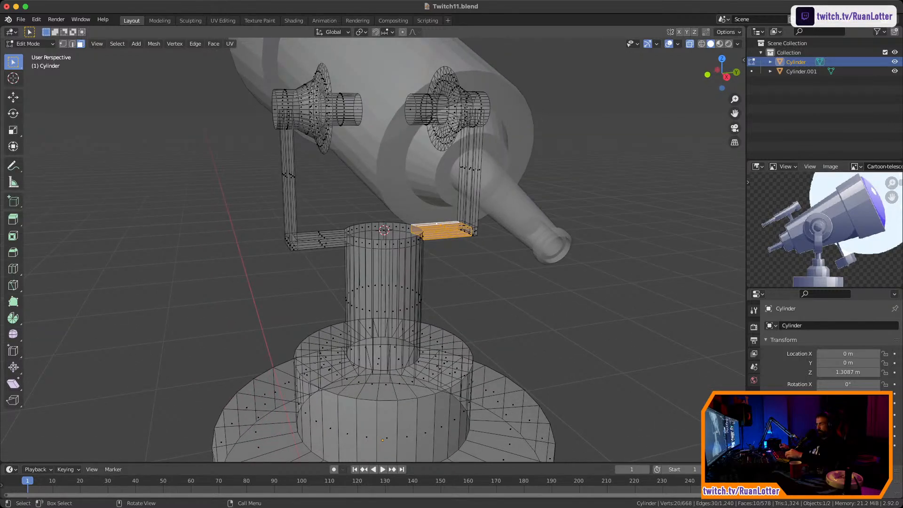
{"action": "left_click_drag", "start_coordinate": [311, 222], "coordinate": [335, 258], "text": "shift"}
{"action": "scroll", "coordinate": [335, 258], "scroll_direction": "down", "scroll_amount": 2}
{"action": "middle_click_drag", "start_coordinate": [335, 258], "coordinate": [315, 237]}
{"action": "key", "text": "x"}
{"action": "key", "text": "Escape"}
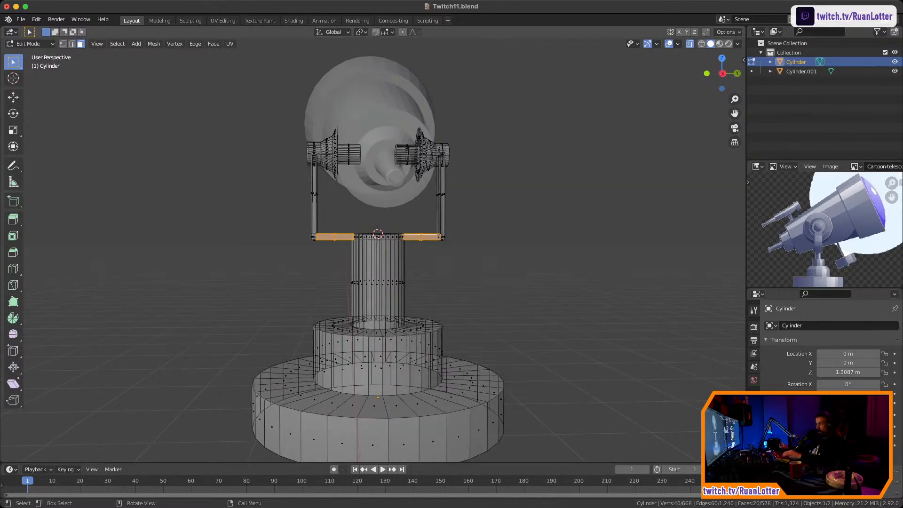
{"action": "key", "text": "s"}
{"action": "key", "text": "Escape"}
{"action": "key", "text": "s"}
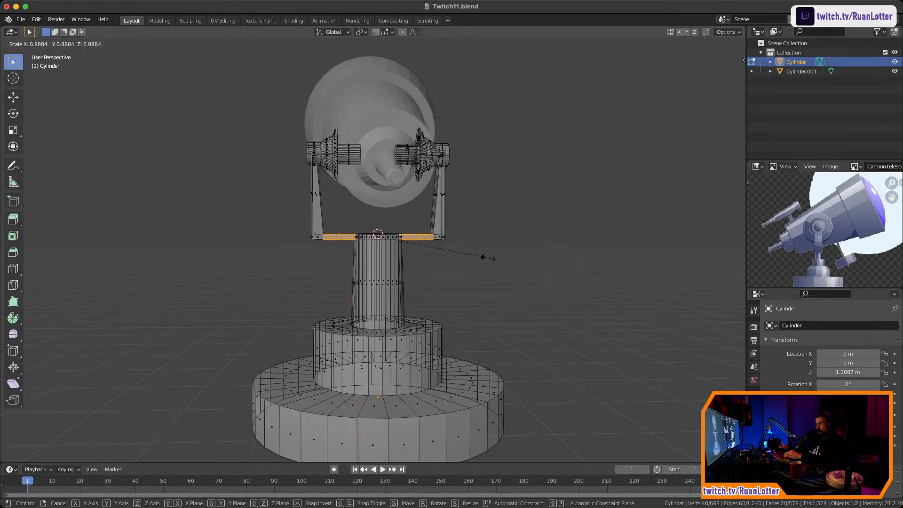
{"action": "right_click", "coordinate": [492, 255]}
{"action": "middle_click_drag", "start_coordinate": [489, 256], "coordinate": [471, 260]}
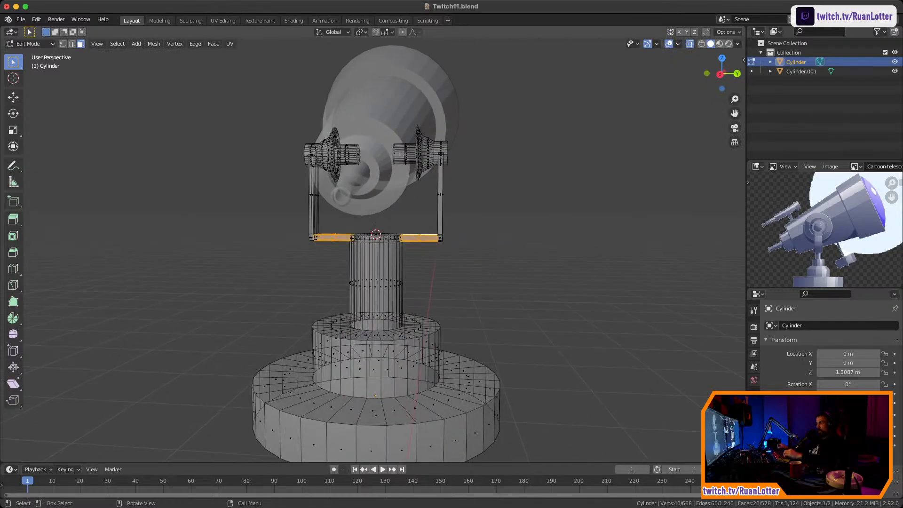
Extend the selection to both complete yoke arms and try widening them along Y
{"action": "key", "text": "l"}
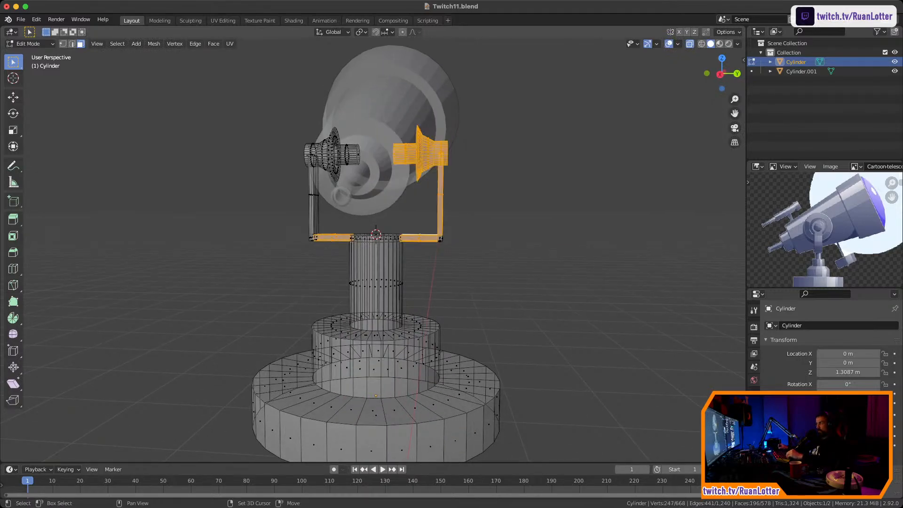
{"action": "left_click_drag", "start_coordinate": [416, 197], "coordinate": [475, 261], "text": "shift"}
{"action": "left_click_drag", "start_coordinate": [276, 103], "coordinate": [374, 183], "text": "shift"}
{"action": "left_click_drag", "start_coordinate": [289, 186], "coordinate": [333, 254], "text": "shift"}
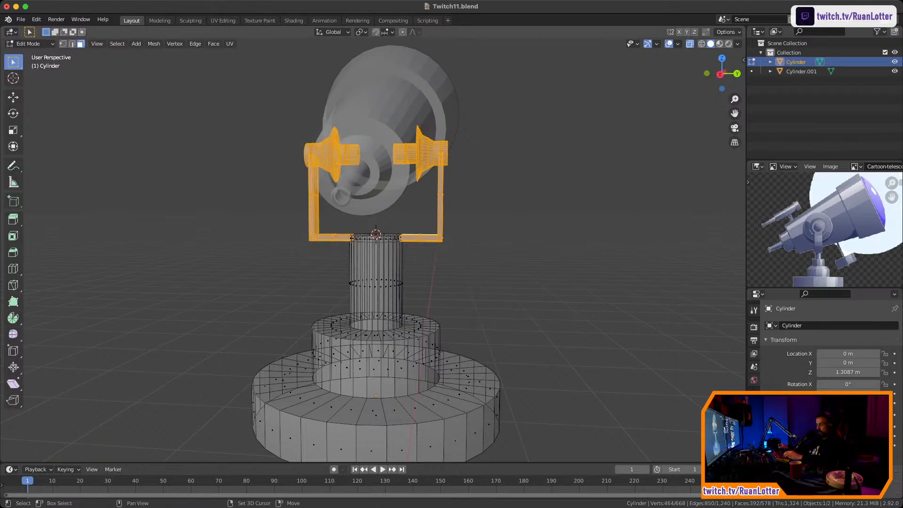
{"action": "key", "text": "s"}
{"action": "key", "text": "x"}
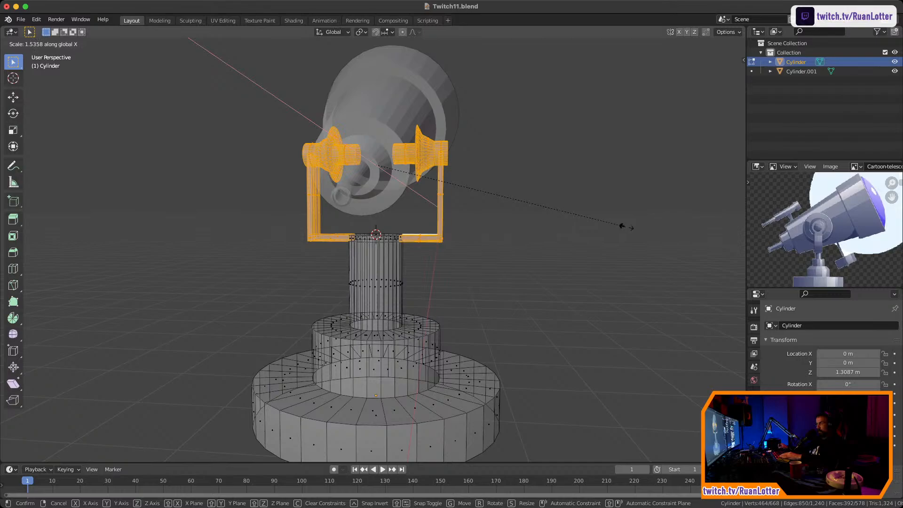
{"action": "key", "text": "y"}
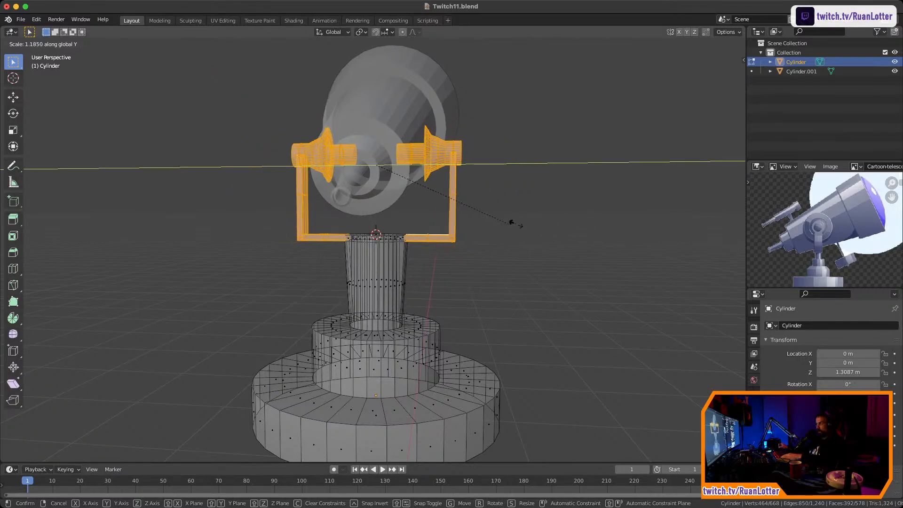
{"action": "key", "text": "Escape"}
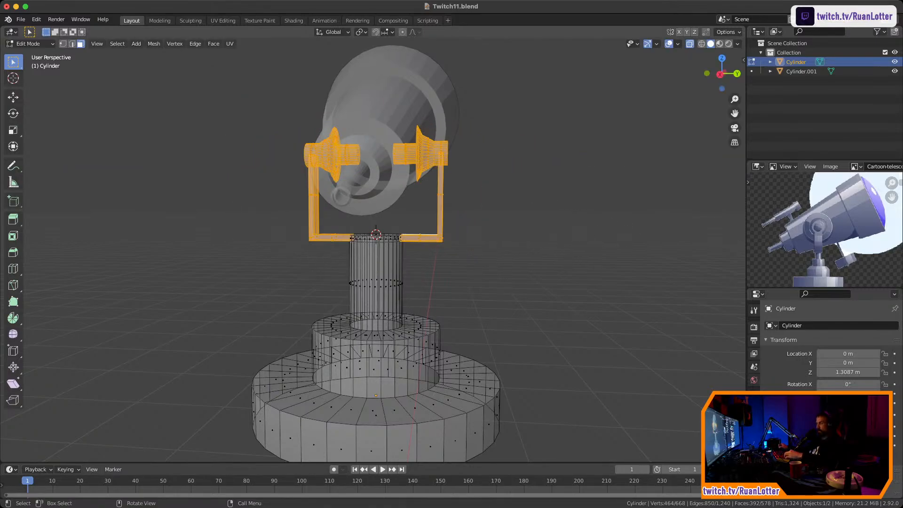
Select only the complete yoke arm on the positive Y side, including its pivot and horizontal bar
{"action": "middle_click_drag", "start_coordinate": [414, 254], "coordinate": [432, 257]}
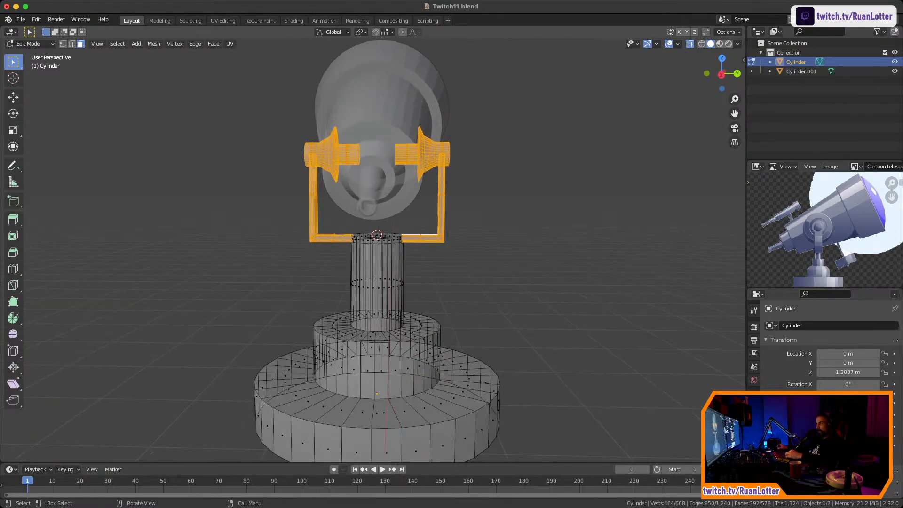
{"action": "left_click_drag", "start_coordinate": [401, 114], "coordinate": [498, 190]}
{"action": "left_click_drag", "start_coordinate": [416, 185], "coordinate": [493, 253], "text": "shift"}
Try moving the whole selected arm along X, and outward along Y by about 0.1 m
{"action": "key", "text": "g"}
{"action": "key", "text": "x"}
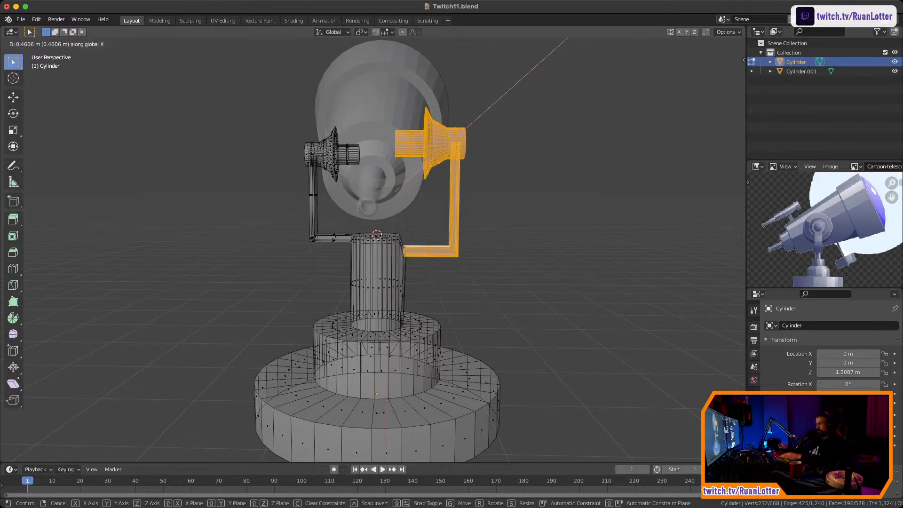
{"action": "key", "text": "Escape"}
{"action": "middle_click_drag", "start_coordinate": [451, 235], "coordinate": [555, 252]}
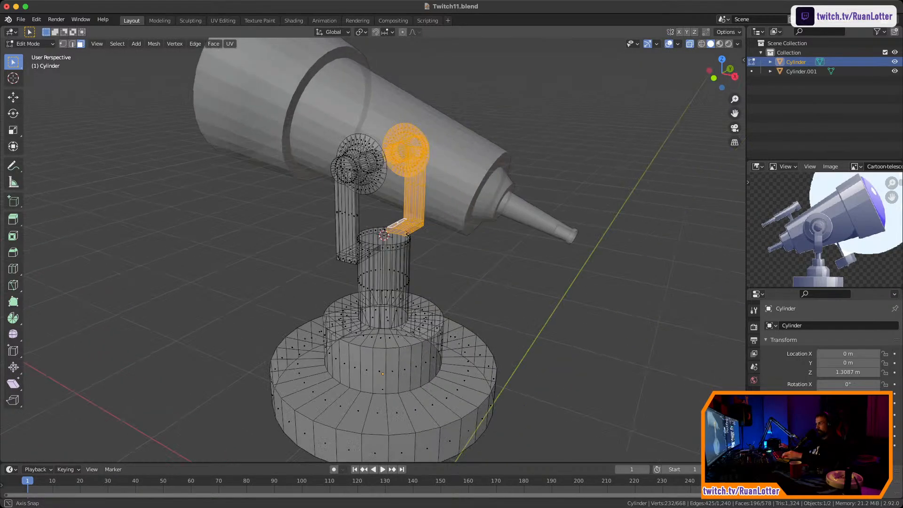
{"action": "scroll", "coordinate": [452, 254], "scroll_direction": "down", "scroll_amount": 5}
{"action": "middle_click_drag", "start_coordinate": [471, 254], "coordinate": [421, 247]}
{"action": "scroll", "coordinate": [404, 247], "scroll_direction": "up", "scroll_amount": 4}
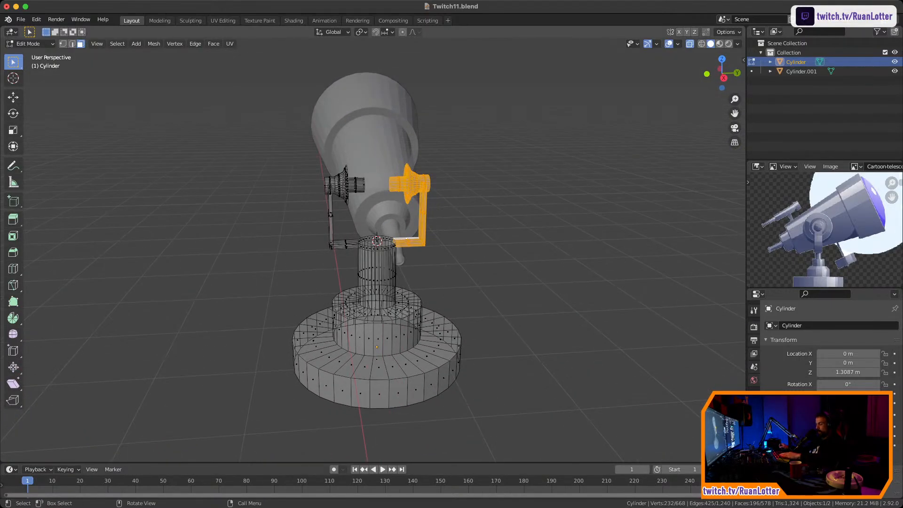
{"action": "key", "text": "g"}
{"action": "key", "text": "y"}
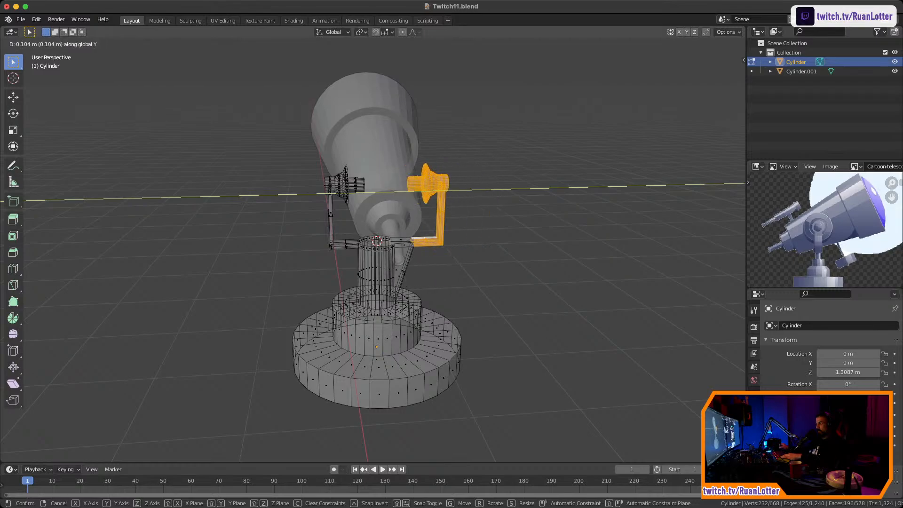
{"action": "key", "text": "Return"}
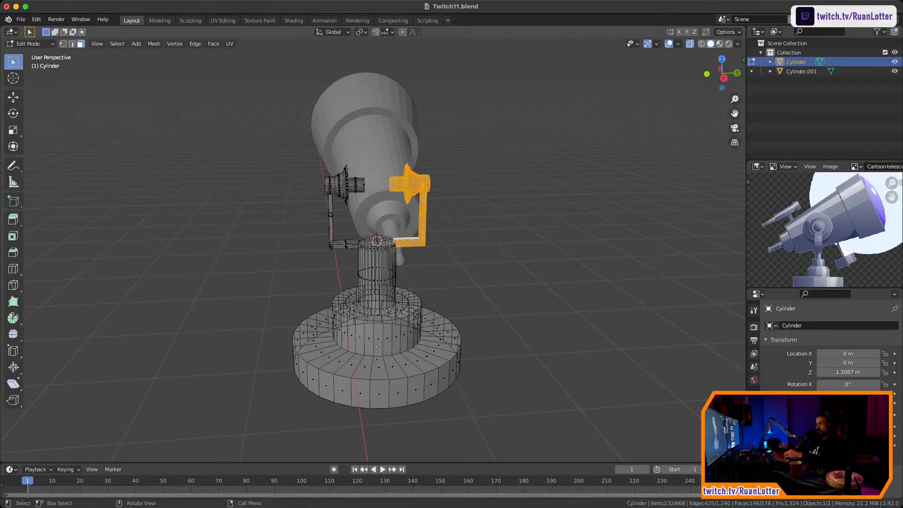
Remove the horizontal bar from the selected positive Y yoke arm, leaving only the upright and pivot selected
{"action": "middle_click_drag", "start_coordinate": [421, 247], "coordinate": [440, 243]}
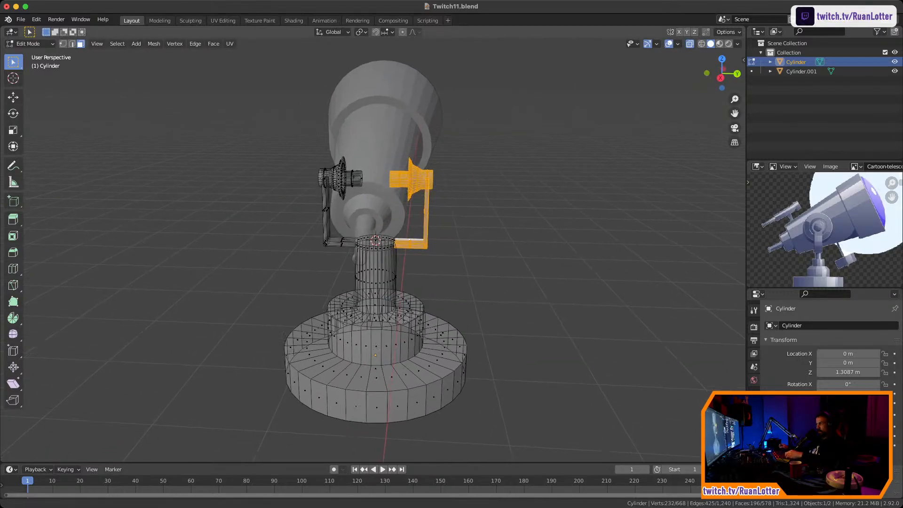
{"action": "scroll", "coordinate": [427, 226], "scroll_direction": "up", "scroll_amount": 5}
{"action": "left_click_drag", "start_coordinate": [427, 226], "coordinate": [445, 254], "text": "ctrl"}
{"action": "scroll", "coordinate": [444, 254], "scroll_direction": "down", "scroll_amount": 4}
{"action": "key", "text": "g"}
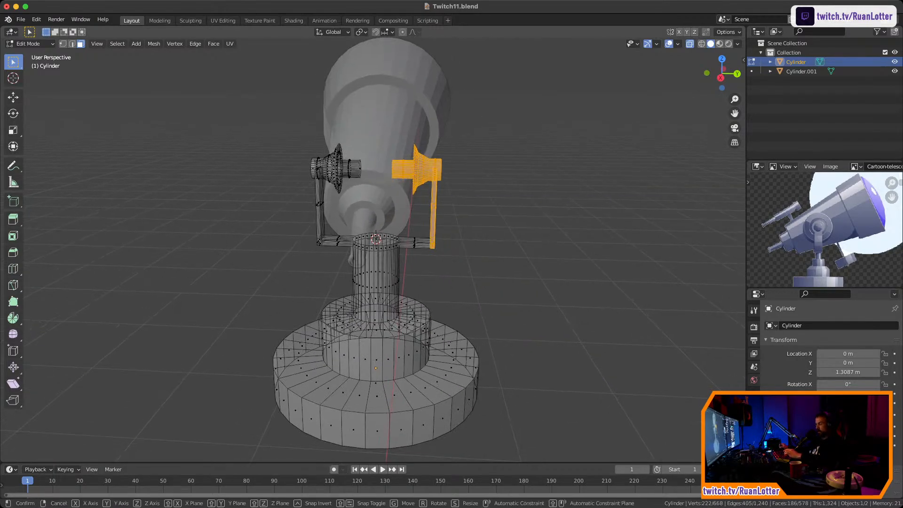
{"action": "key", "text": "y"}
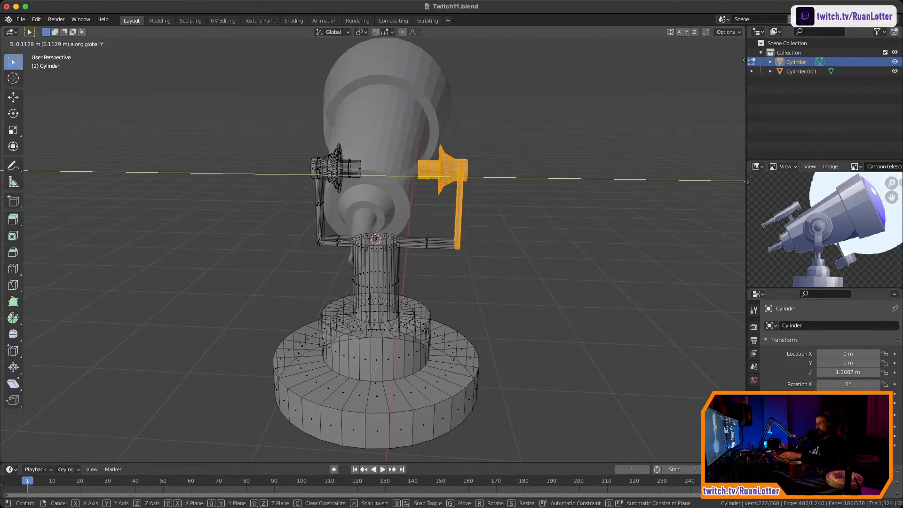
{"action": "key", "text": "Return"}
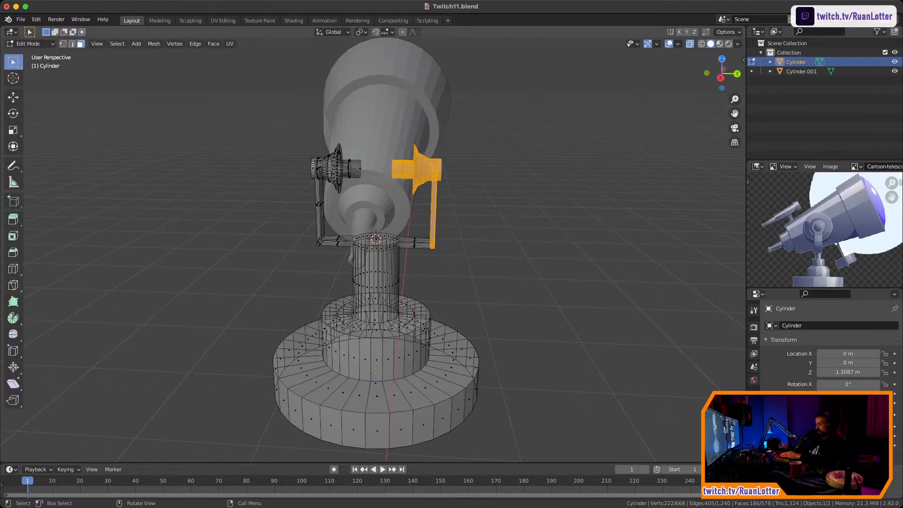
{"action": "key", "text": "g"}
{"action": "key", "text": "y"}
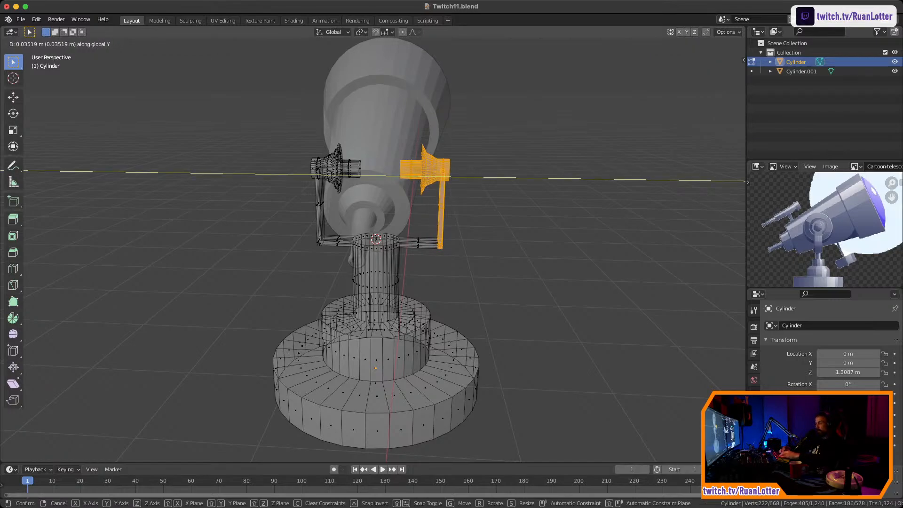
{"action": "type", "text": ".5"}
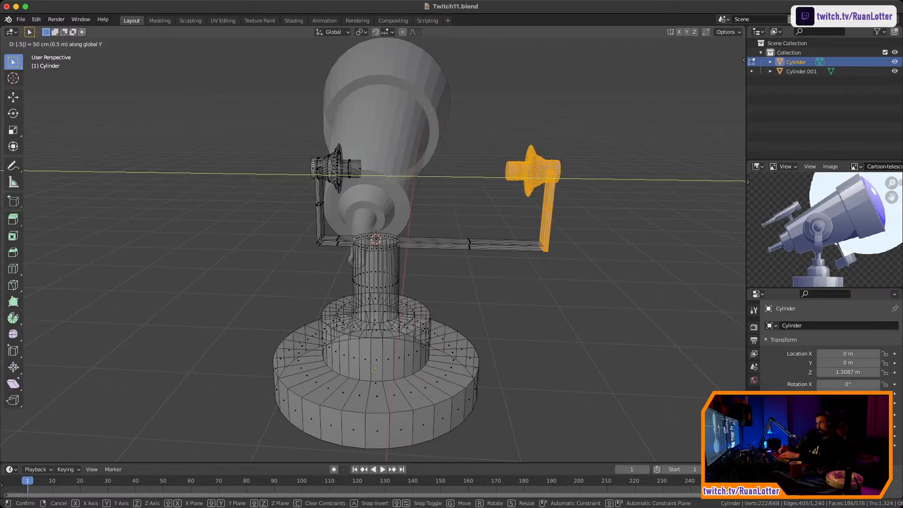
{"action": "key", "text": "Escape"}
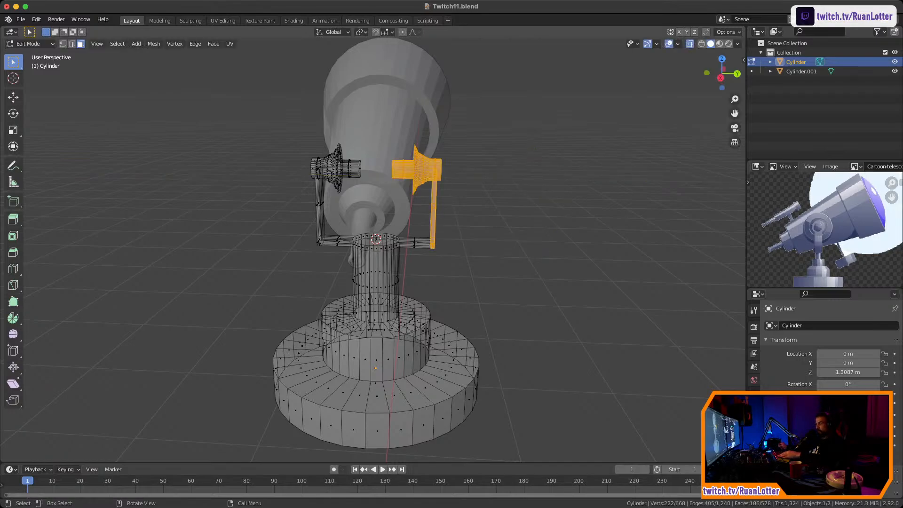
Move the upright and pivot on the positive Y side outward along Y by about 0.1 m
{"action": "key", "text": "g"}
{"action": "key", "text": "y"}
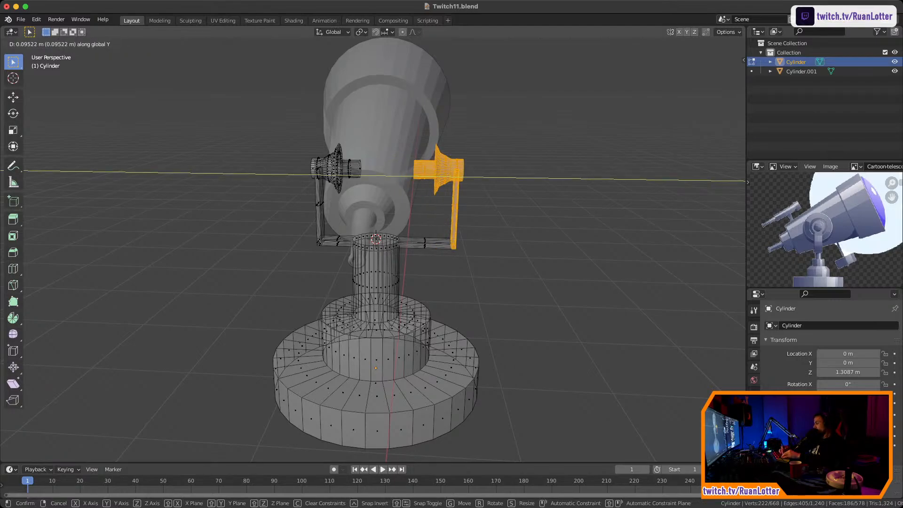
{"action": "key", "text": "Return"}
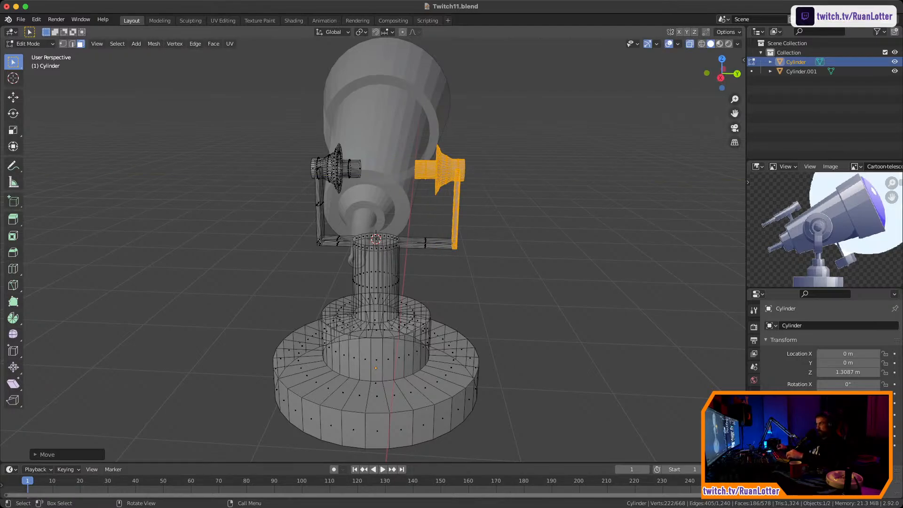
{"action": "left_click_drag", "start_coordinate": [285, 127], "coordinate": [370, 214]}
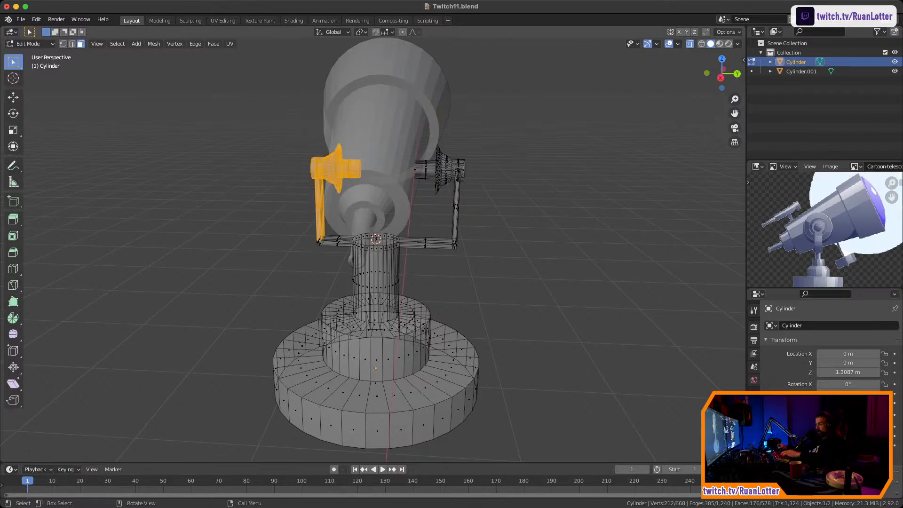
{"action": "key", "text": "g"}
{"action": "key", "text": "y"}
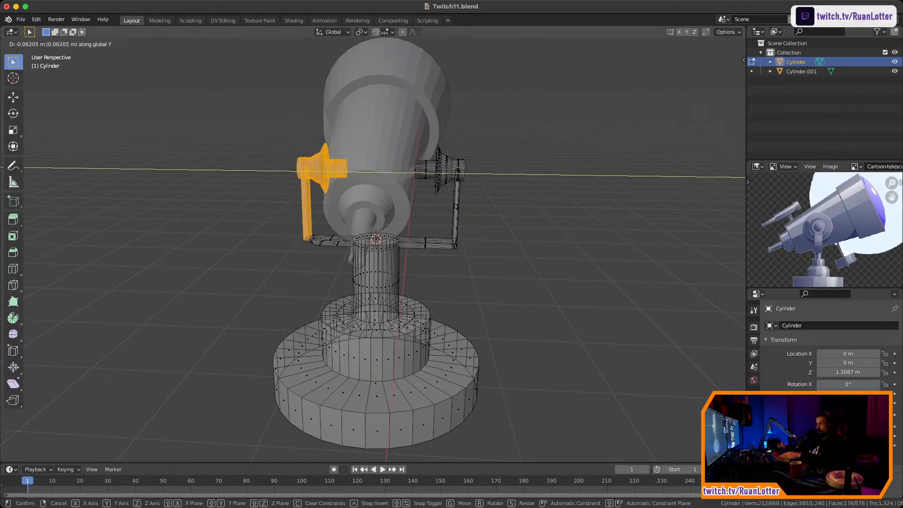
{"action": "key", "text": "Escape"}
Select the negative Y arm's pivot, upright and lower corner, and move them outward along Y by about 0.1 m
{"action": "middle_click_drag", "start_coordinate": [377, 254], "coordinate": [659, 247]}
{"action": "left_click_drag", "start_coordinate": [264, 123], "coordinate": [382, 211]}
{"action": "left_click_drag", "start_coordinate": [293, 228], "coordinate": [330, 258], "text": "shift"}
{"action": "key", "text": "g"}
{"action": "key", "text": "y"}
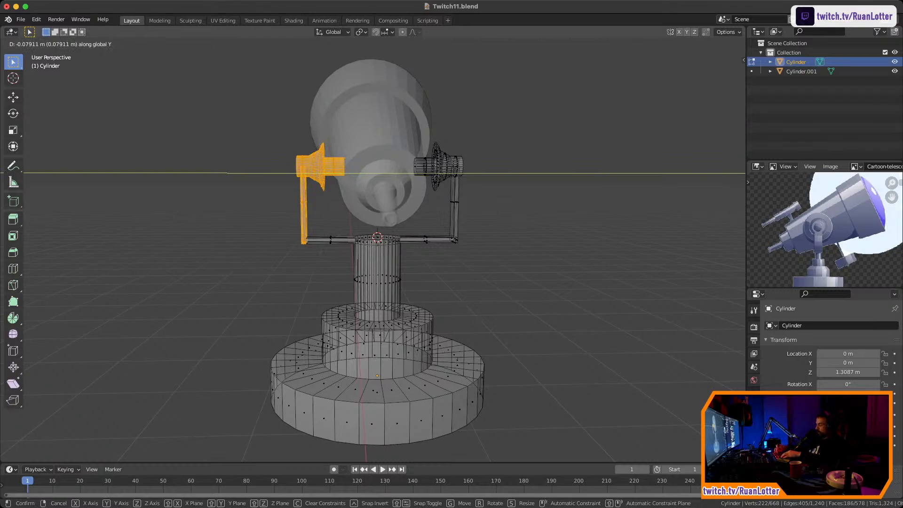
{"action": "key", "text": "Return"}
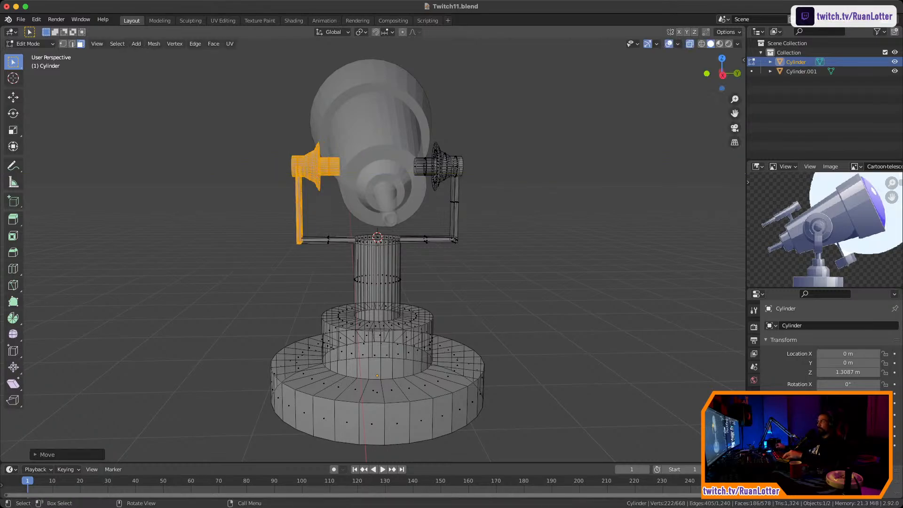
Check the widened yoke in the right orthographic view with X-ray off, and return to Object Mode
{"action": "left_click", "coordinate": [722, 75]}
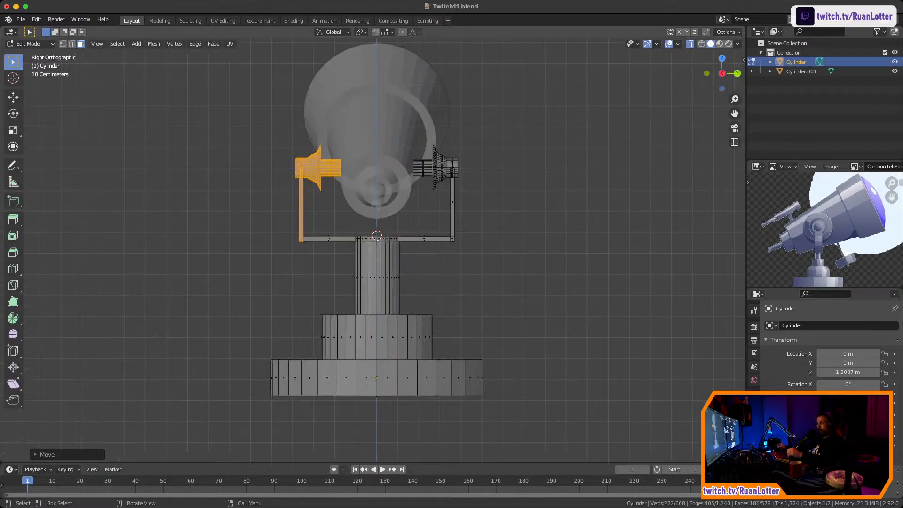
{"action": "key", "text": "alt+z"}
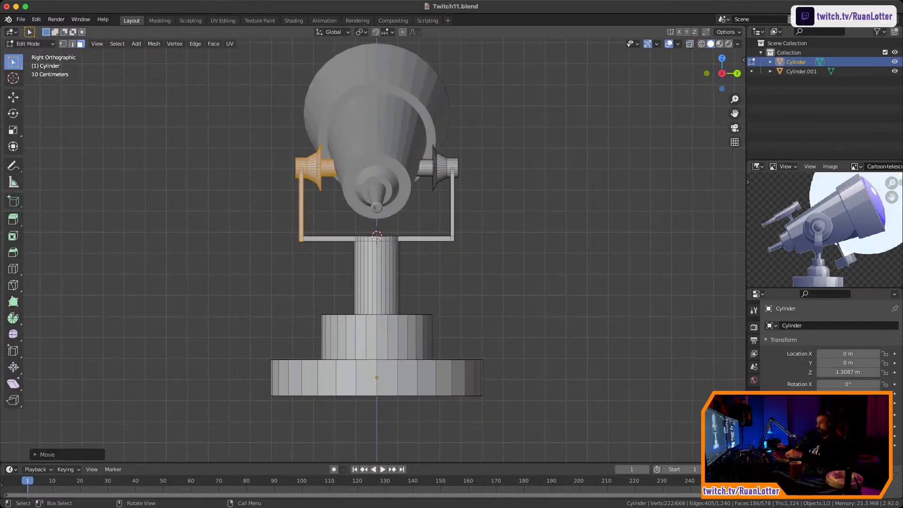
{"action": "middle_click_drag", "start_coordinate": [376, 254], "coordinate": [357, 225]}
{"action": "key", "text": "Tab"}
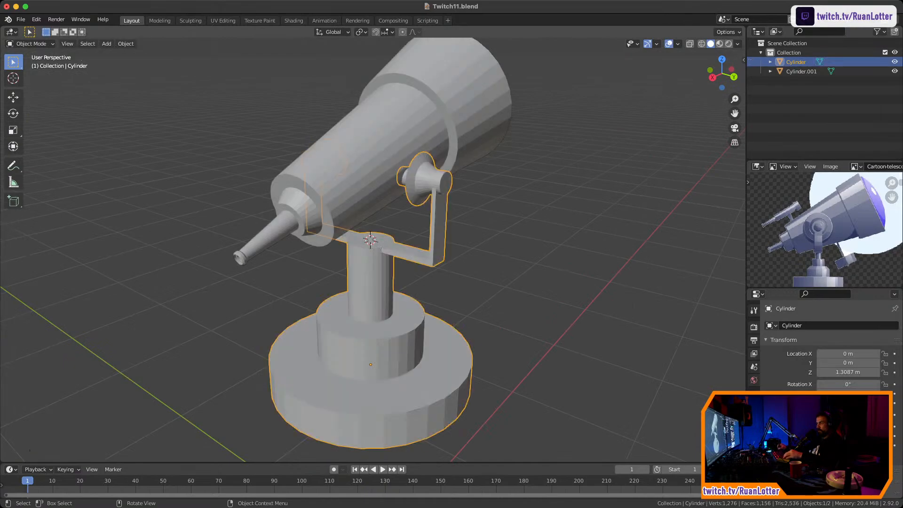
Select the telescope body and lower it along Z by about 0.06 m between the yoke arms
{"action": "left_click", "coordinate": [371, 146]}
{"action": "left_click", "coordinate": [713, 77]}
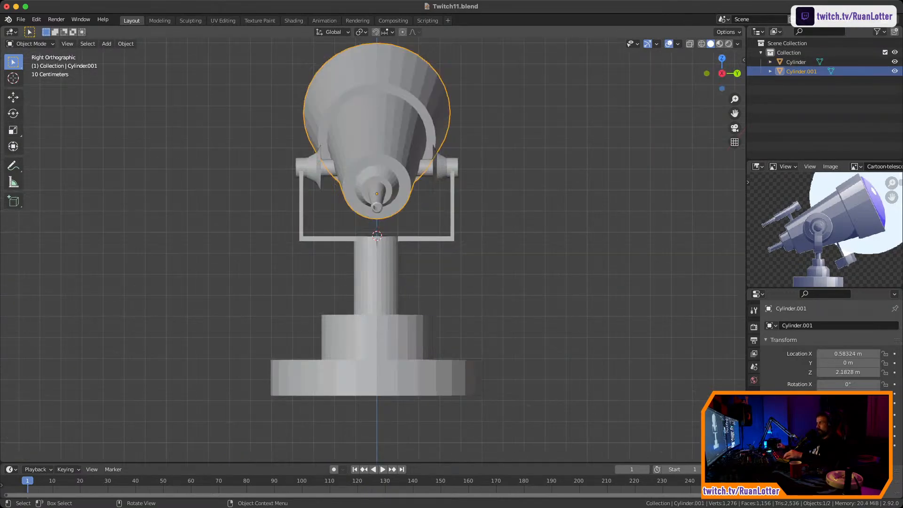
{"action": "left_click", "coordinate": [499, 141]}
{"action": "left_click", "coordinate": [404, 127]}
{"action": "key", "text": "g"}
{"action": "key", "text": "Escape"}
{"action": "key", "text": "g"}
{"action": "key", "text": "z"}
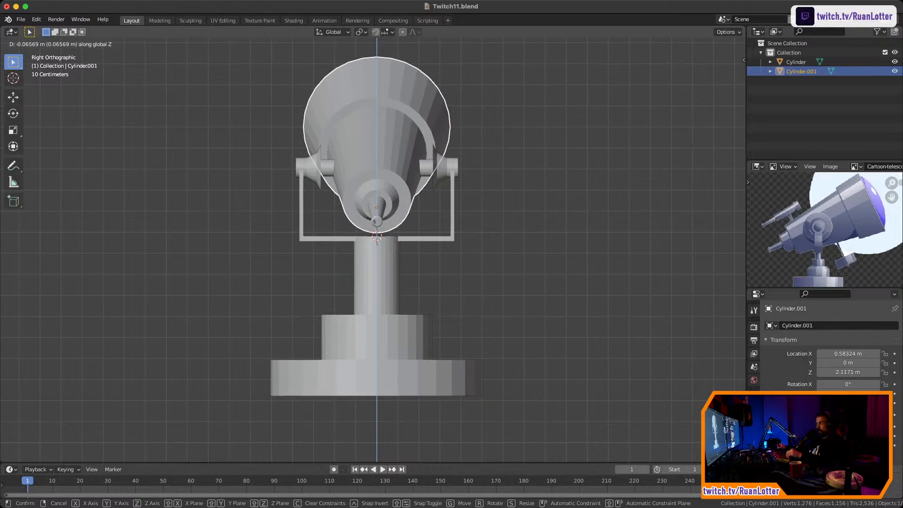
{"action": "left_click", "coordinate": [405, 141]}
Edit the mount and select the flat ring of faces facing the telescope body on both pivot discs
{"action": "middle_click_drag", "start_coordinate": [404, 141], "coordinate": [423, 225]}
{"action": "scroll", "coordinate": [348, 150], "scroll_direction": "down", "scroll_amount": 3}
{"action": "scroll", "coordinate": [579, 141], "scroll_direction": "up", "scroll_amount": 6}
{"action": "scroll", "coordinate": [390, 228], "scroll_direction": "up", "scroll_amount": 4}
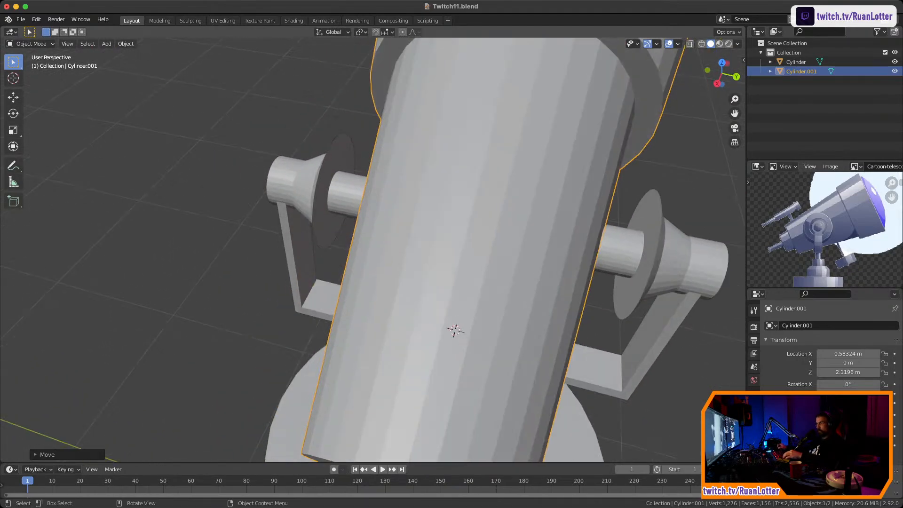
{"action": "key", "text": "Tab"}
{"action": "key", "text": "alt+a"}
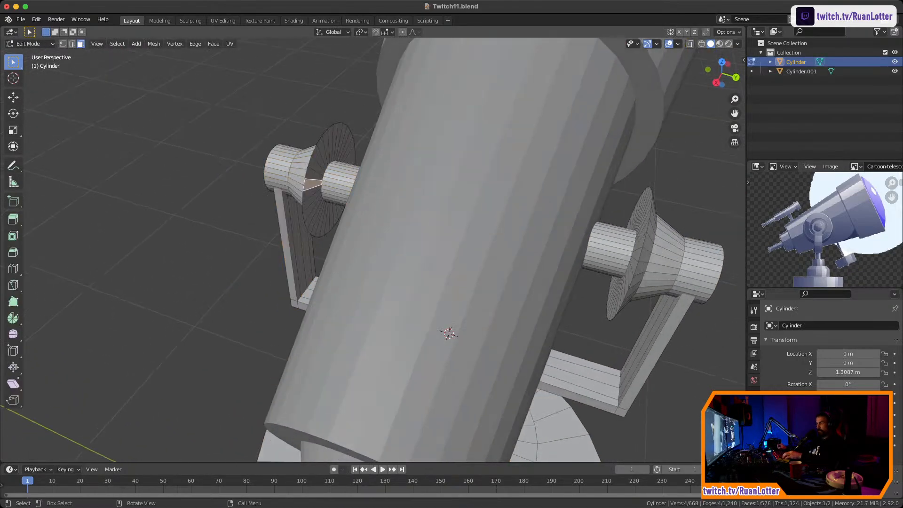
{"action": "left_click", "coordinate": [339, 188], "text": "alt"}
{"action": "middle_click_drag", "start_coordinate": [338, 188], "coordinate": [414, 207]}
{"action": "left_click", "coordinate": [632, 141], "text": "alt+shift"}
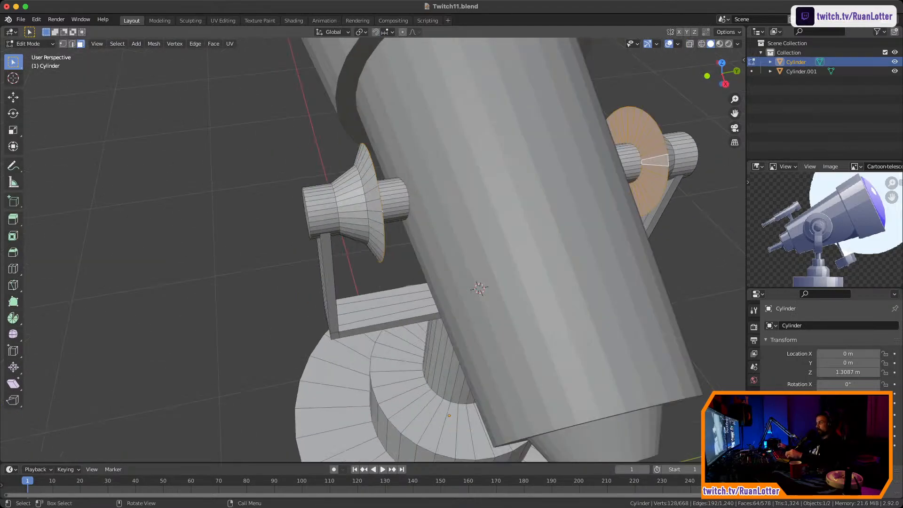
{"action": "middle_click_drag", "start_coordinate": [633, 141], "coordinate": [574, 155]}
{"action": "middle_click_drag", "start_coordinate": [423, 235], "coordinate": [433, 211]}
{"action": "key", "text": "s"}
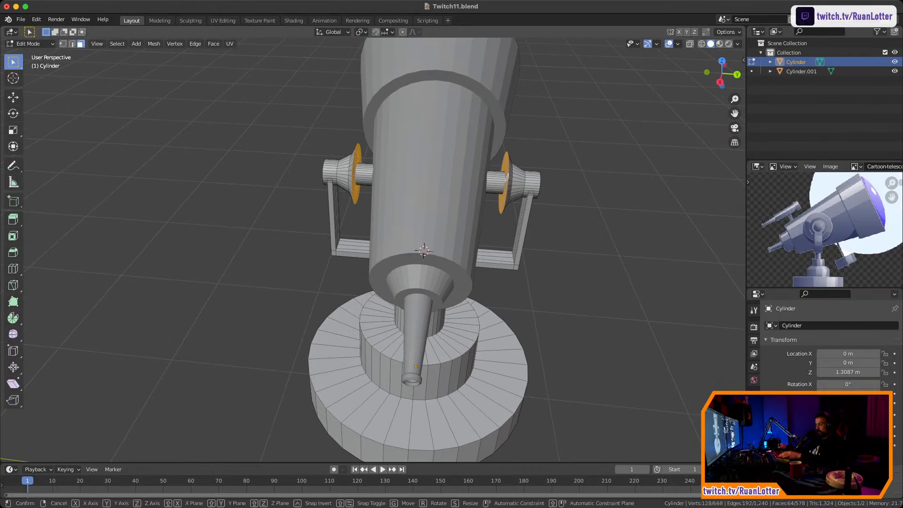
{"action": "key", "text": "Escape"}
{"action": "key", "text": "s"}
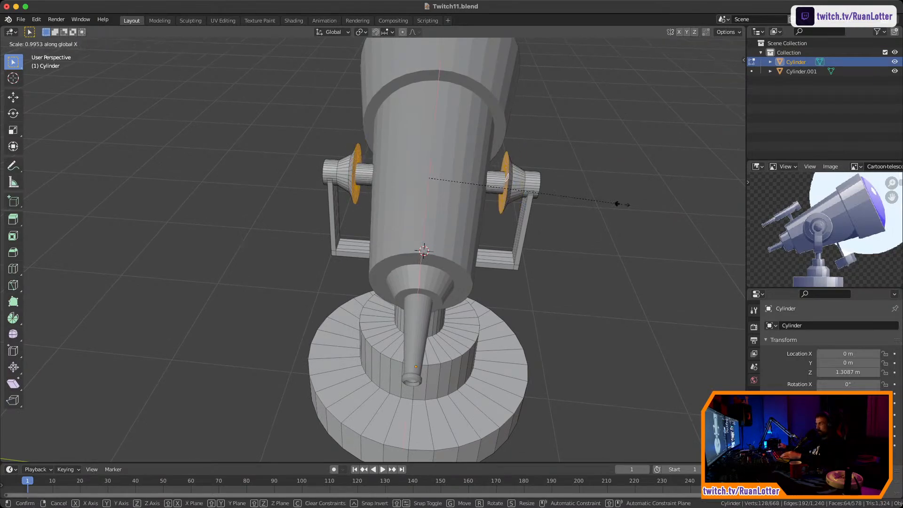
{"action": "key", "text": "Escape"}
Scale the two selected disc rings along Y by about 0.8 to bring them against the telescope body, and return to Object Mode
{"action": "key", "text": "s"}
{"action": "key", "text": "y"}
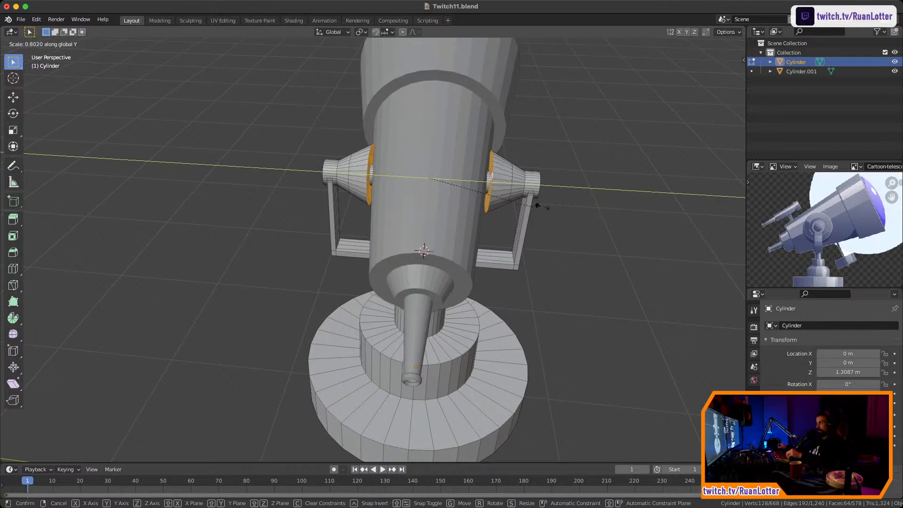
{"action": "left_click", "coordinate": [586, 205]}
{"action": "middle_click_drag", "start_coordinate": [586, 205], "coordinate": [513, 214]}
{"action": "key", "text": "Tab"}
Examine the telescope from several sides and the counterweight below the barrel in the reference image
{"action": "scroll", "coordinate": [398, 250], "scroll_direction": "down", "scroll_amount": 3}
{"action": "scroll", "coordinate": [823, 230], "scroll_direction": "down", "scroll_amount": 3}
{"action": "scroll", "coordinate": [823, 231], "scroll_direction": "down", "scroll_amount": 2}
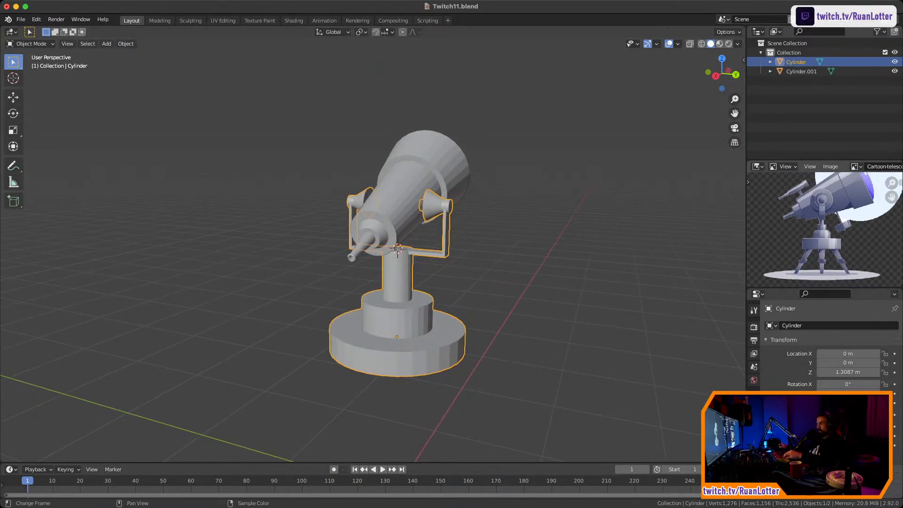
{"action": "middle_click_drag", "start_coordinate": [470, 235], "coordinate": [414, 241]}
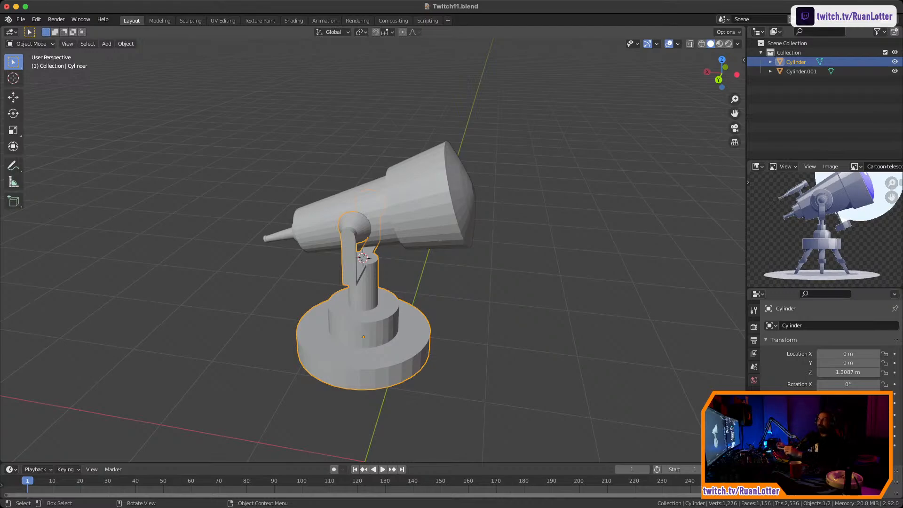
{"action": "middle_click_drag", "start_coordinate": [377, 254], "coordinate": [329, 265]}
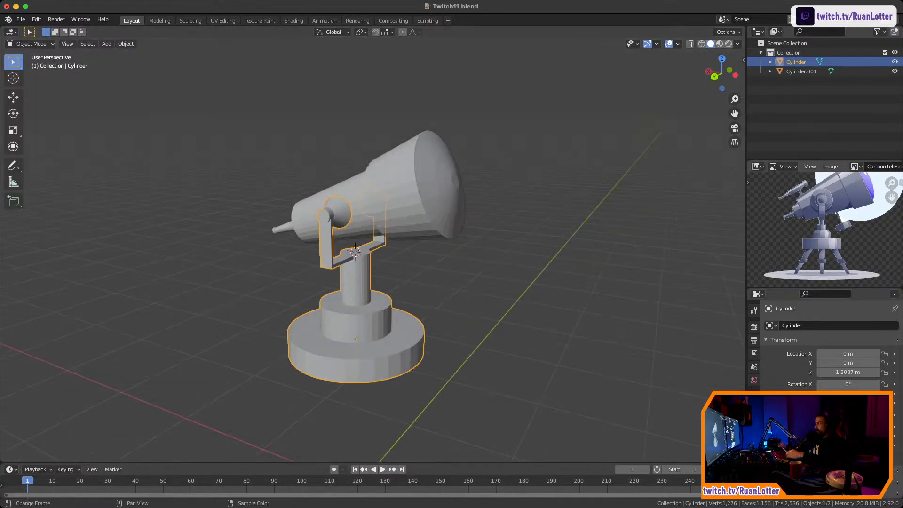
{"action": "scroll", "coordinate": [828, 226], "scroll_direction": "up", "scroll_amount": 4}
{"action": "scroll", "coordinate": [850, 238], "scroll_direction": "up", "scroll_amount": 4}
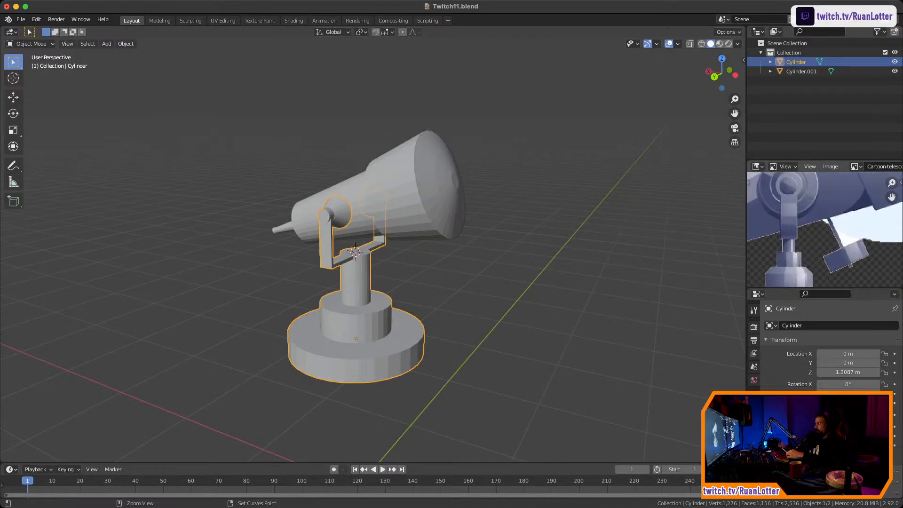
{"action": "middle_click_drag", "start_coordinate": [330, 265], "coordinate": [352, 254]}
{"action": "scroll", "coordinate": [358, 254], "scroll_direction": "up", "scroll_amount": 6}
{"action": "middle_click_drag", "start_coordinate": [352, 254], "coordinate": [278, 257], "text": "shift"}
{"action": "middle_click_drag", "start_coordinate": [371, 222], "coordinate": [327, 198]}
Edit the telescope body and select the two adjacent middle faces on the underside of its wide front section
{"action": "left_click", "coordinate": [399, 212]}
{"action": "key", "text": "Tab"}
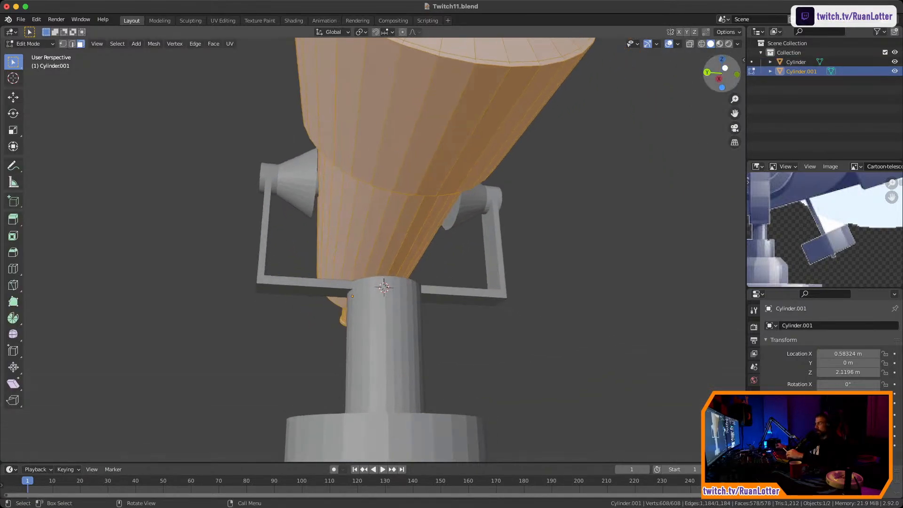
{"action": "left_click", "coordinate": [721, 88]}
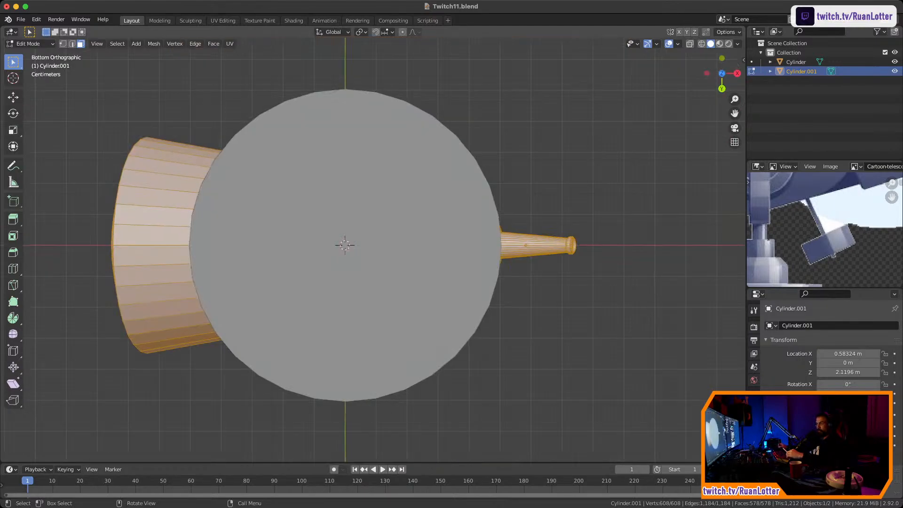
{"action": "middle_click_drag", "start_coordinate": [344, 245], "coordinate": [541, 243], "text": "shift"}
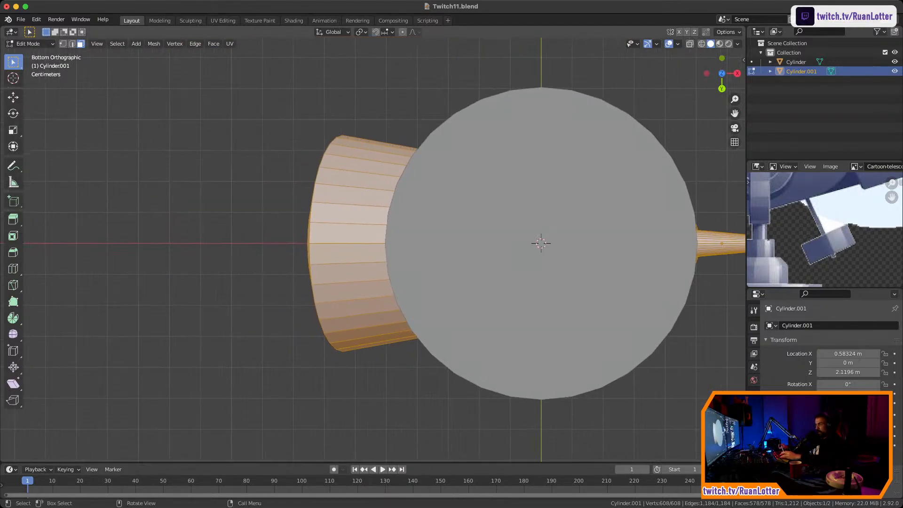
{"action": "left_click", "coordinate": [348, 233]}
{"action": "left_click", "coordinate": [349, 253], "text": "shift"}
{"action": "middle_click_drag", "start_coordinate": [348, 255], "coordinate": [625, 331]}
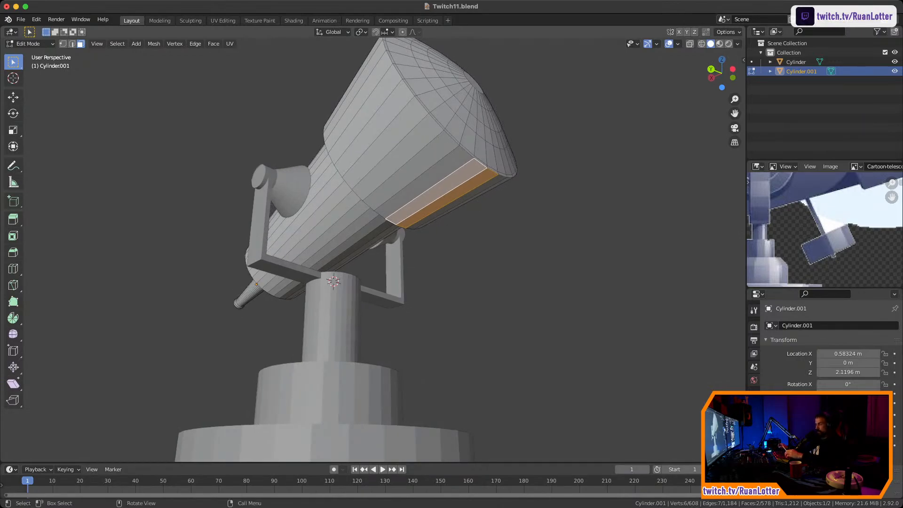
Snap the 3D cursor to the two selected underside faces and add a cylinder mesh there
{"action": "key", "text": "shift+s"}
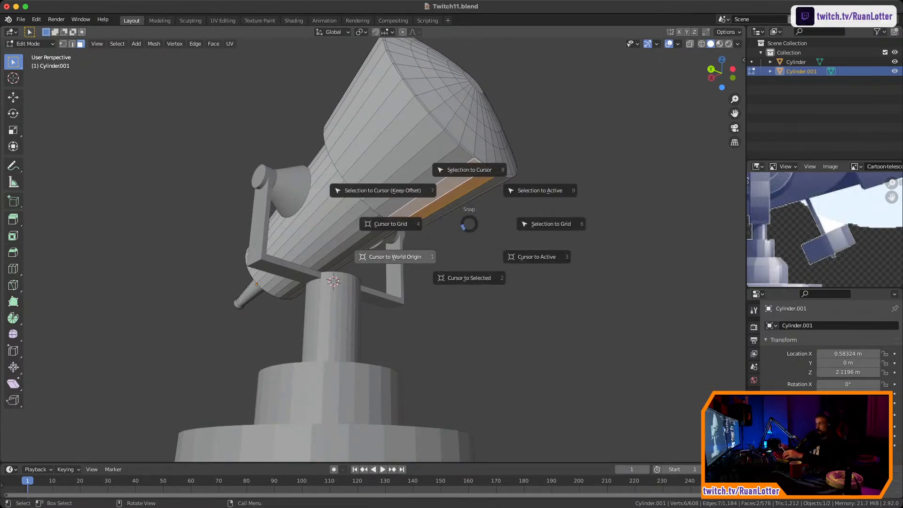
{"action": "left_click", "coordinate": [469, 278]}
{"action": "mouse_move", "coordinate": [469, 282]}
{"action": "middle_mouse_down"}
{"action": "mouse_move", "coordinate": [538, 294]}
{"action": "mouse_move", "coordinate": [456, 282]}
{"action": "middle_mouse_up"}
{"action": "key", "text": "shift+a"}
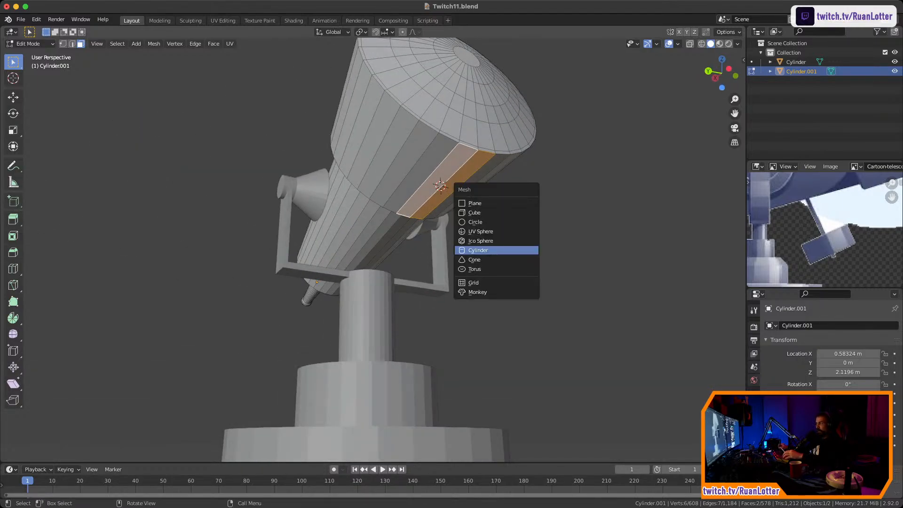
{"action": "left_click", "coordinate": [478, 250]}
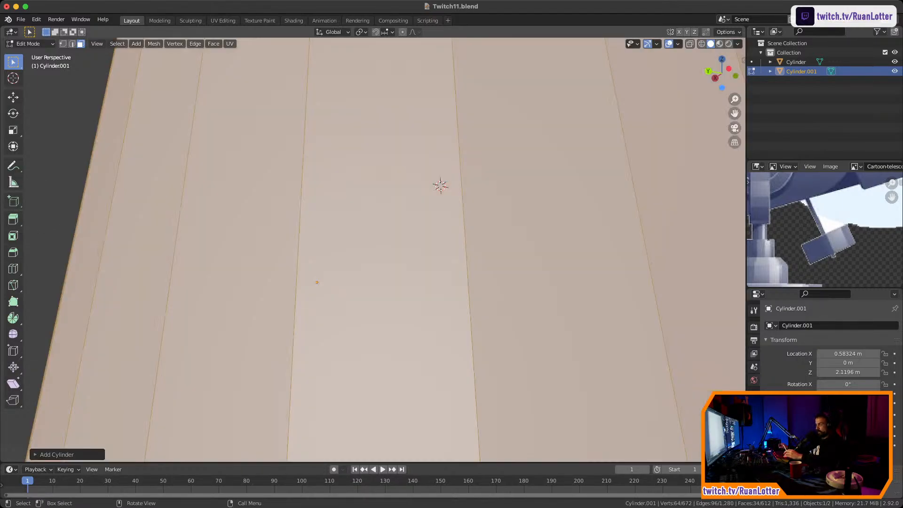
Scale the new cylinder down and stretch it along Z into a thin rod, and lower it along Z below the barrel
{"action": "key", "text": "s"}
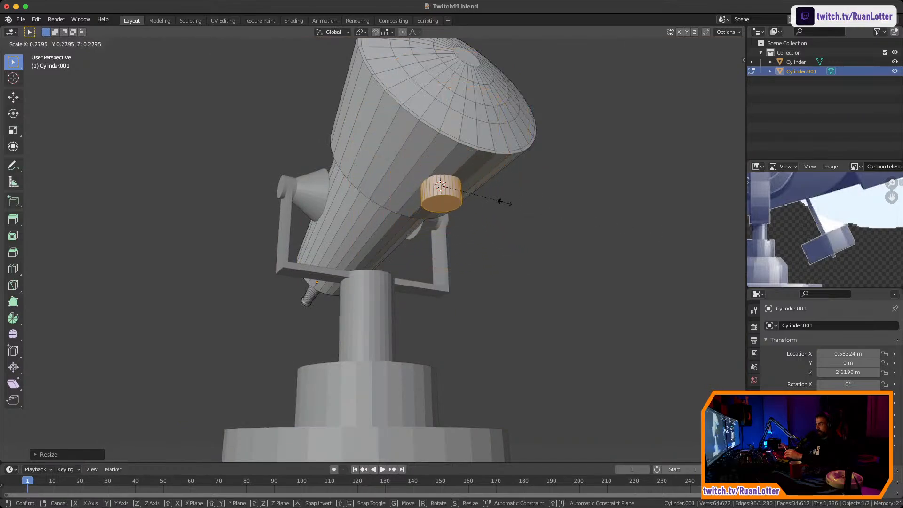
{"action": "key", "text": "z"}
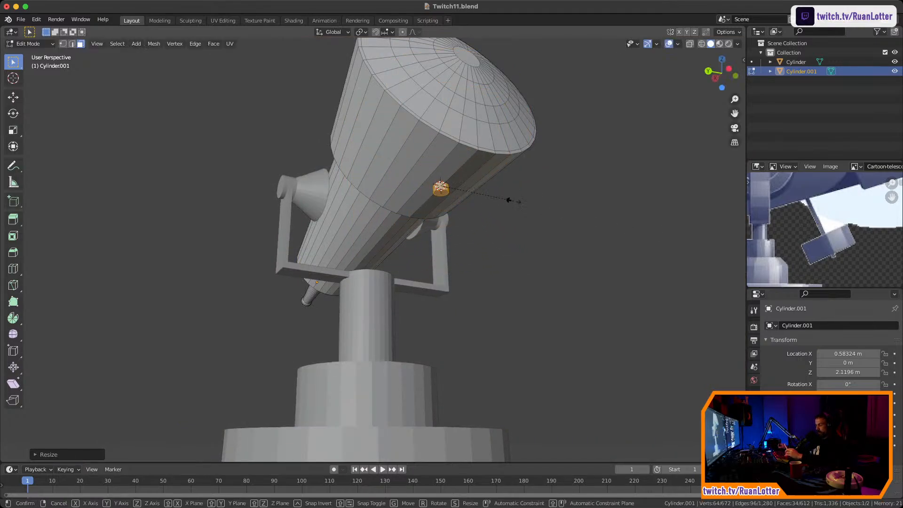
{"action": "key", "text": "z"}
{"action": "key", "text": "z"}
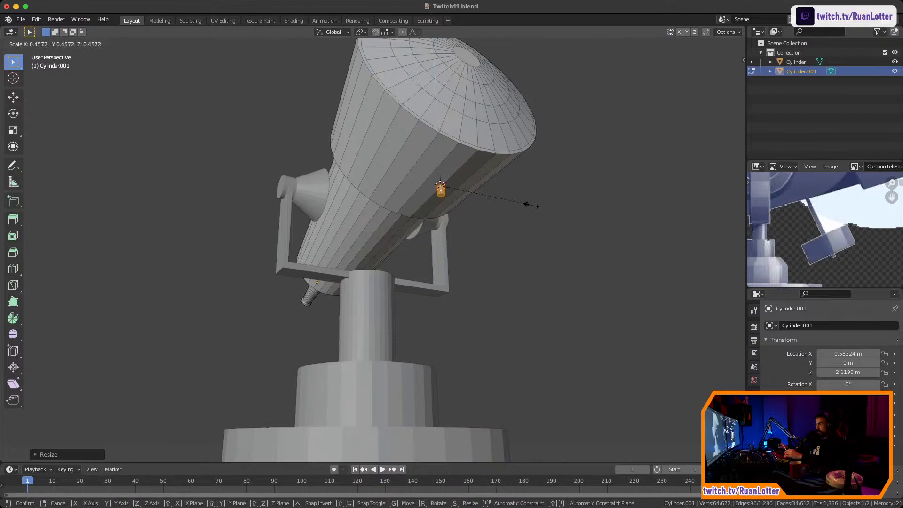
{"action": "left_click", "coordinate": [527, 204]}
{"action": "key", "text": "s"}
{"action": "key", "text": "z"}
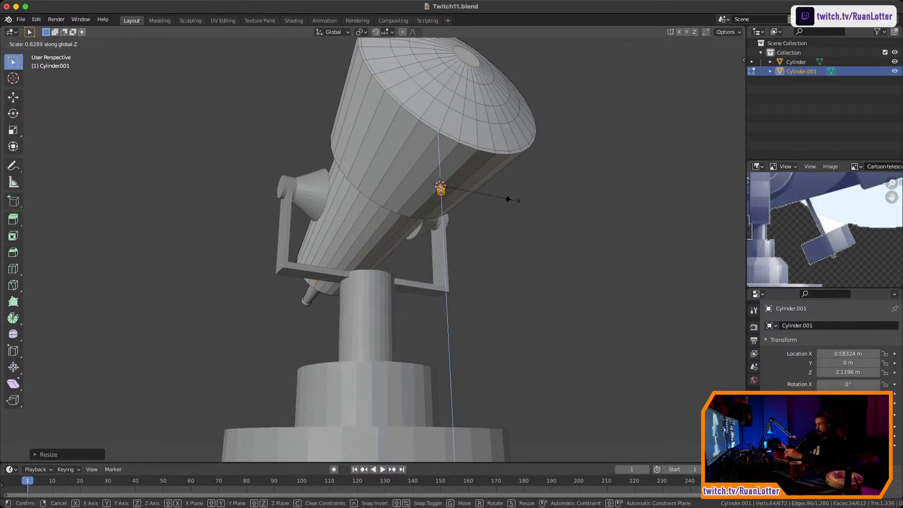
{"action": "left_click", "coordinate": [588, 278]}
{"action": "key", "text": "g"}
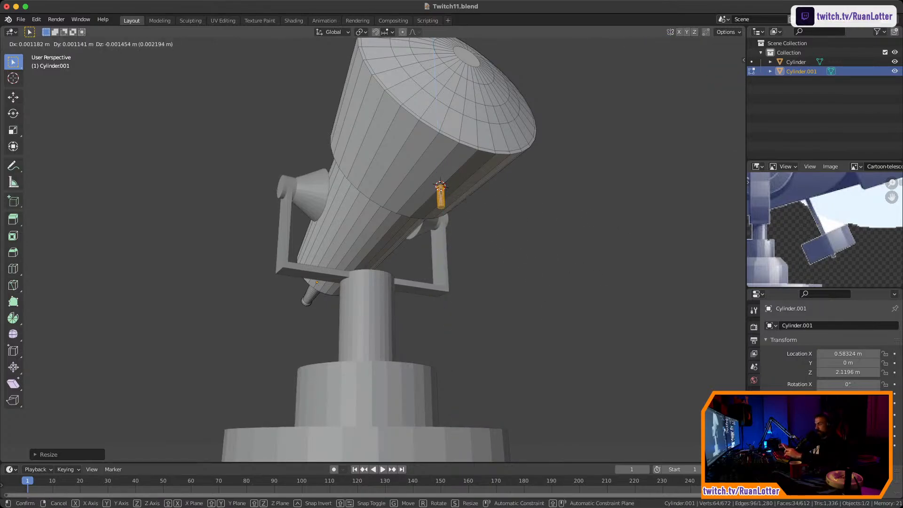
{"action": "key", "text": "z"}
{"action": "left_click", "coordinate": [585, 285]}
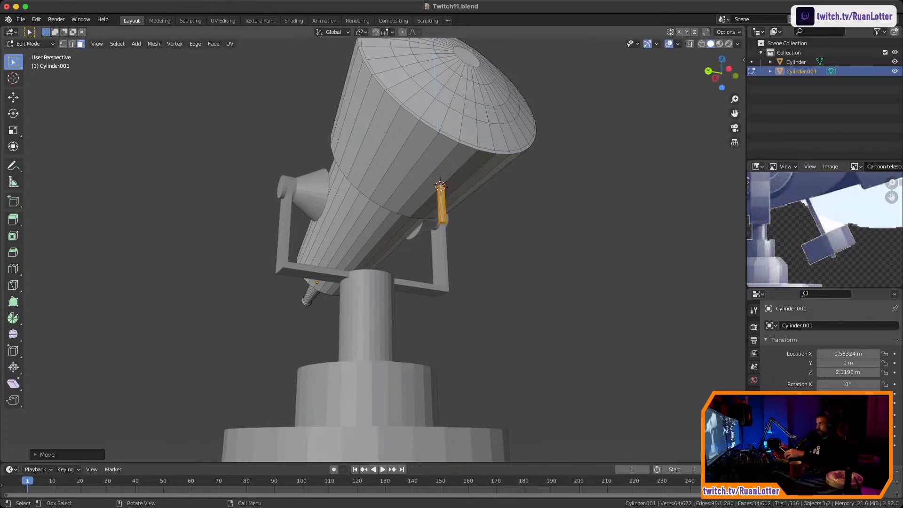
In the back view, move the rod along X to beneath the narrower barrel section and rotate it about 7 degrees
{"action": "middle_click_drag", "start_coordinate": [585, 285], "coordinate": [650, 312]}
{"action": "left_click_drag", "start_coordinate": [708, 68], "coordinate": [724, 78]}
{"action": "left_click", "coordinate": [724, 78]}
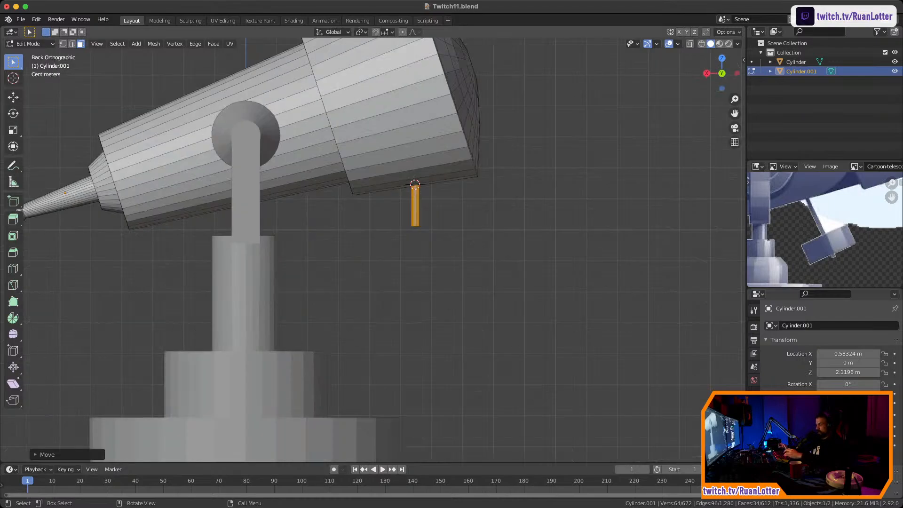
{"action": "key", "text": "g"}
{"action": "key", "text": "y"}
{"action": "key", "text": "x"}
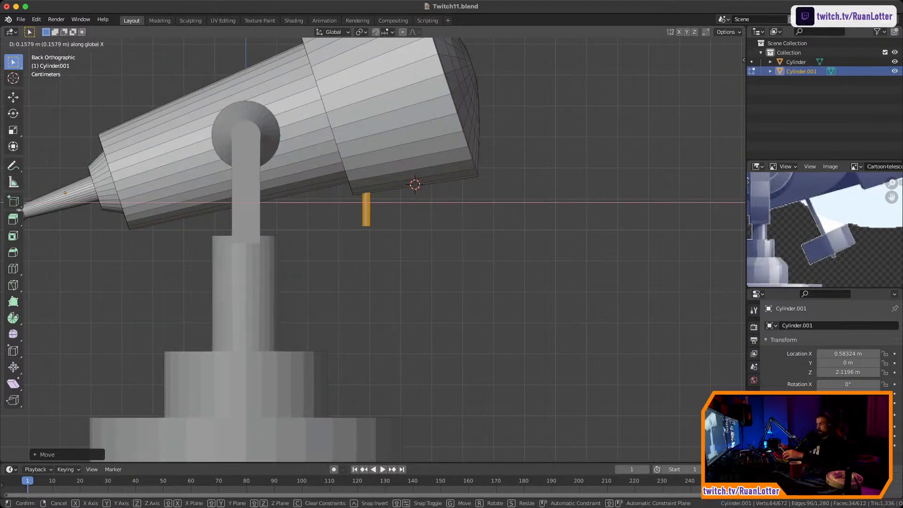
{"action": "key", "text": "r"}
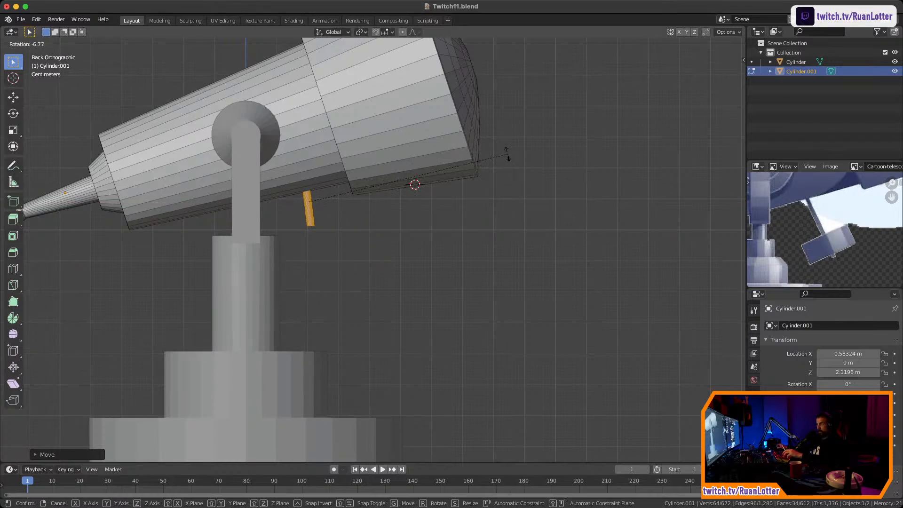
{"action": "left_click", "coordinate": [336, 97]}
{"action": "key", "text": "g"}
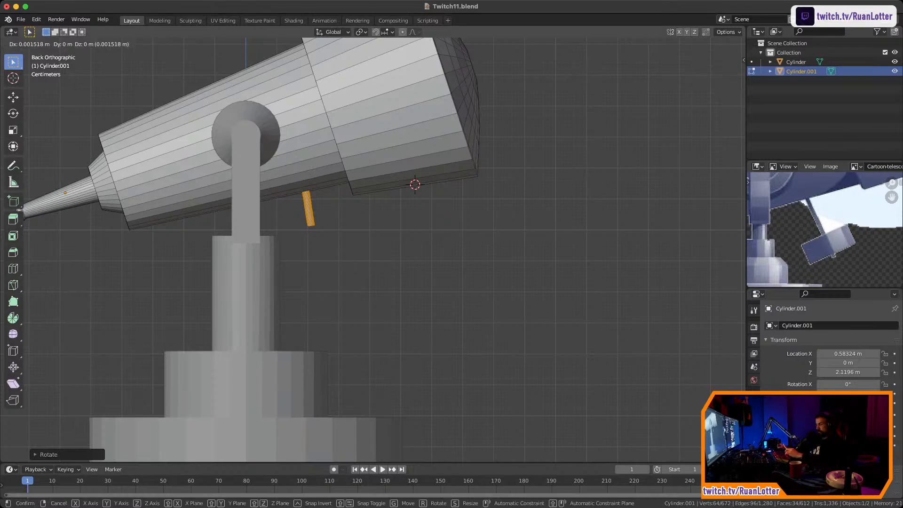
{"action": "key", "text": "z"}
{"action": "key", "text": "Escape"}
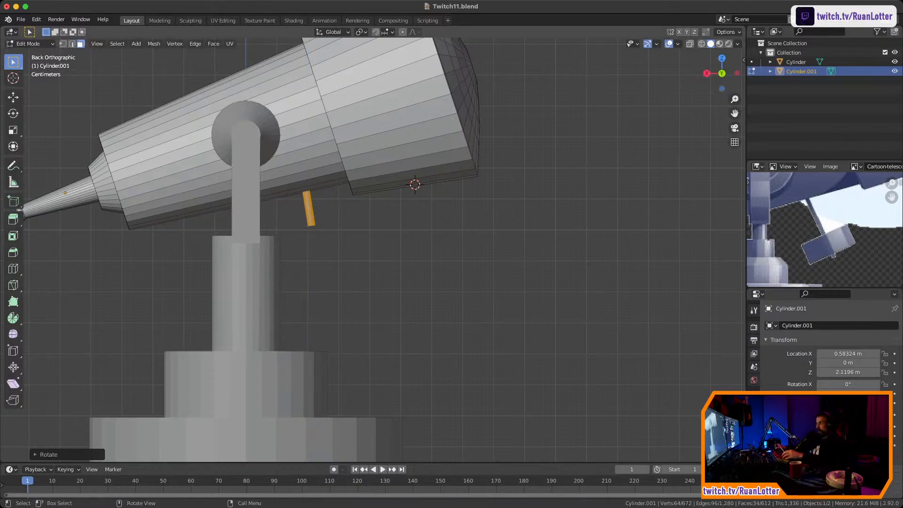
Set the transform orientation to Local and move the rod along its local X to meet the underside of the barrel
{"action": "left_click", "coordinate": [333, 32]}
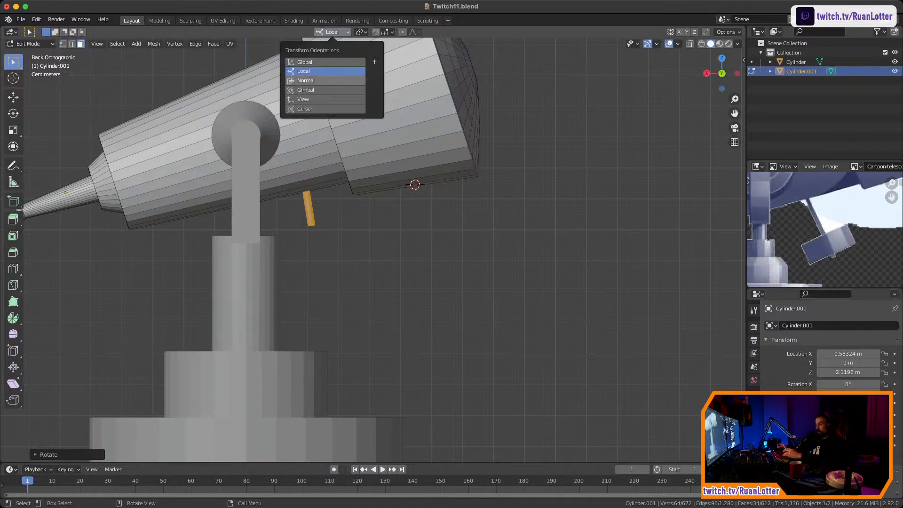
{"action": "left_click", "coordinate": [303, 71]}
{"action": "key", "text": "g"}
{"action": "key", "text": "z"}
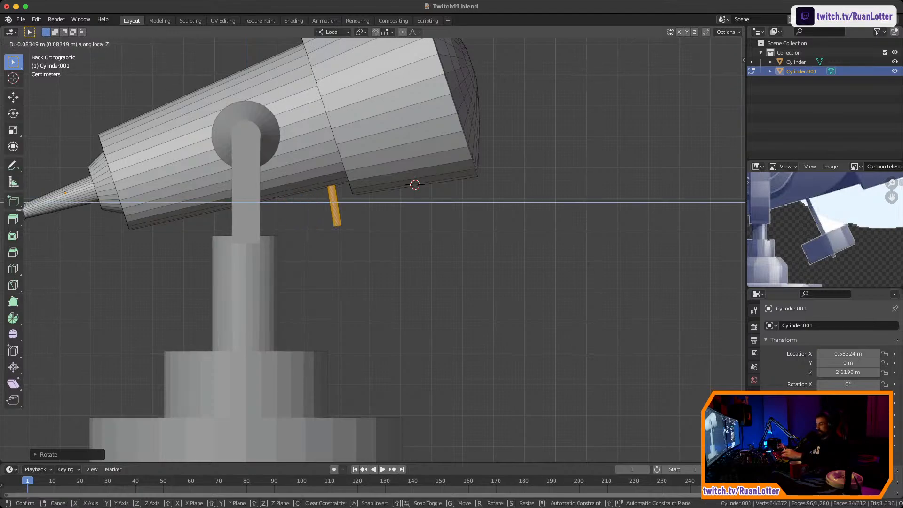
{"action": "key", "text": "y"}
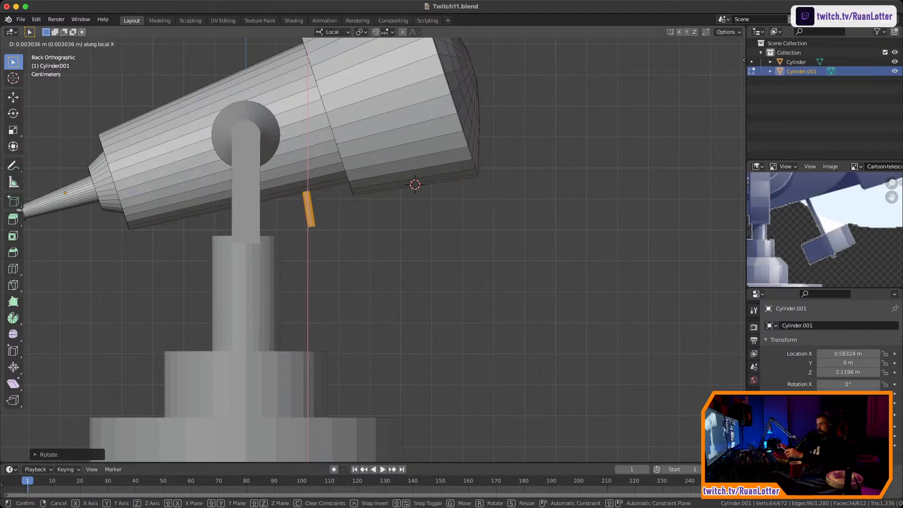
{"action": "left_click", "coordinate": [357, 226]}
Select the rod's lower end face, extrude it in place and scale it up into a wide round disc
{"action": "middle_click_drag", "start_coordinate": [357, 226], "coordinate": [402, 237]}
{"action": "scroll", "coordinate": [330, 238], "scroll_direction": "up", "scroll_amount": 4}
{"action": "middle_click_drag", "start_coordinate": [402, 237], "coordinate": [376, 202]}
{"action": "scroll", "coordinate": [377, 202], "scroll_direction": "up", "scroll_amount": 3}
{"action": "left_click", "coordinate": [394, 235]}
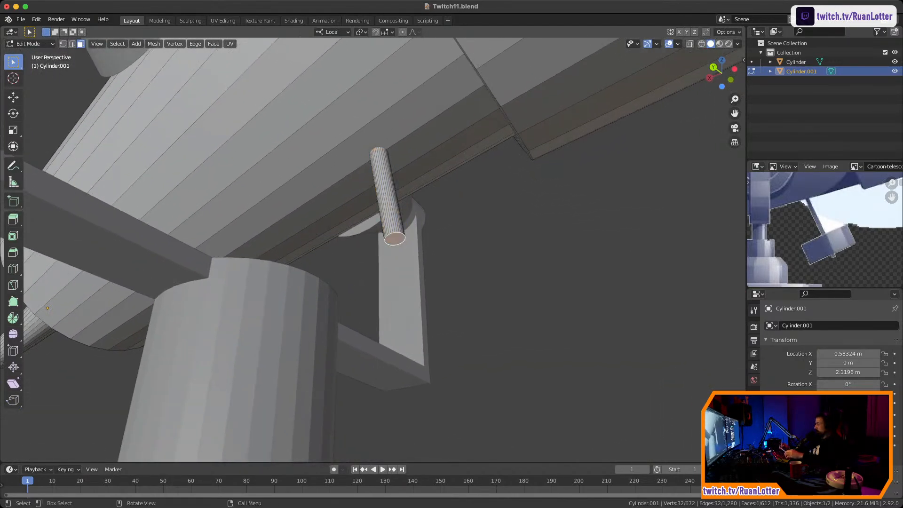
{"action": "key", "text": "KP_Decimal"}
{"action": "middle_click_drag", "start_coordinate": [394, 235], "coordinate": [452, 353]}
{"action": "middle_click_drag", "start_coordinate": [452, 353], "coordinate": [451, 381], "text": "ctrl"}
{"action": "middle_click_drag", "start_coordinate": [423, 287], "coordinate": [383, 296], "text": "shift"}
{"action": "middle_click_drag", "start_coordinate": [383, 297], "coordinate": [440, 201]}
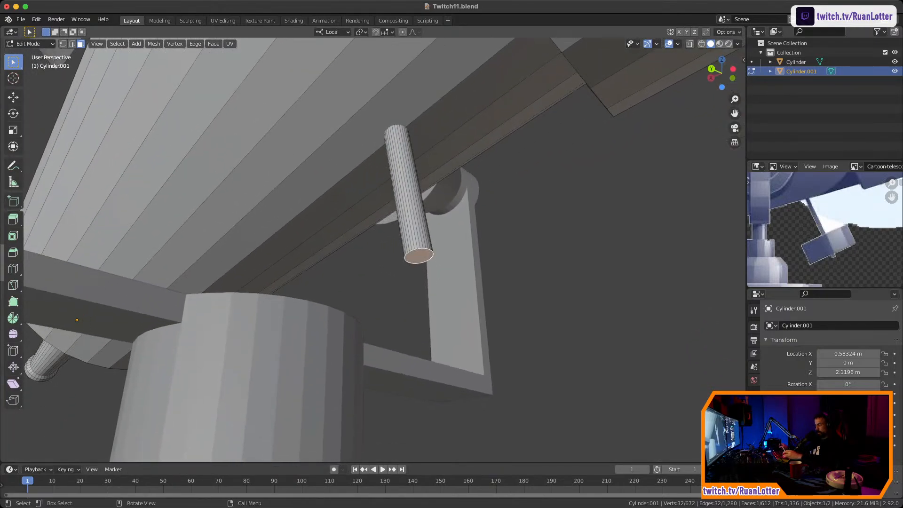
{"action": "key", "text": "e"}
{"action": "key", "text": "Escape"}
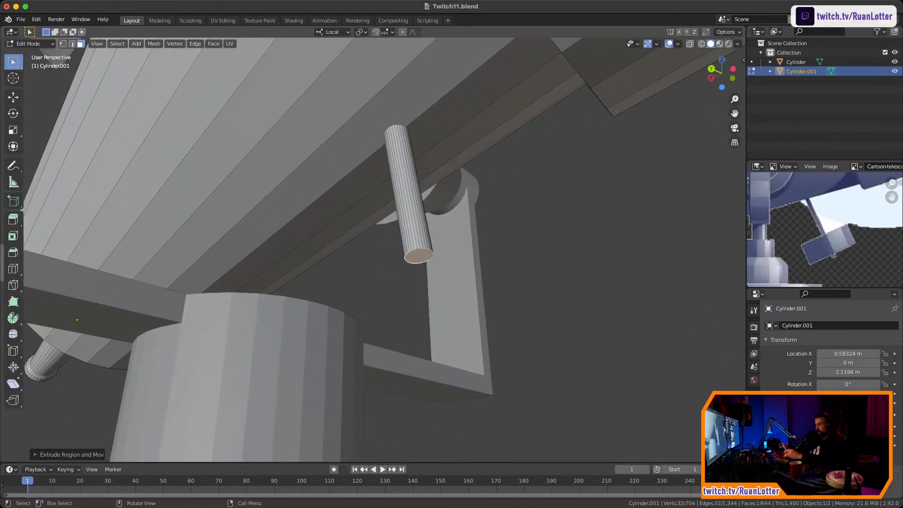
{"action": "key", "text": "s"}
{"action": "key", "text": "Return"}
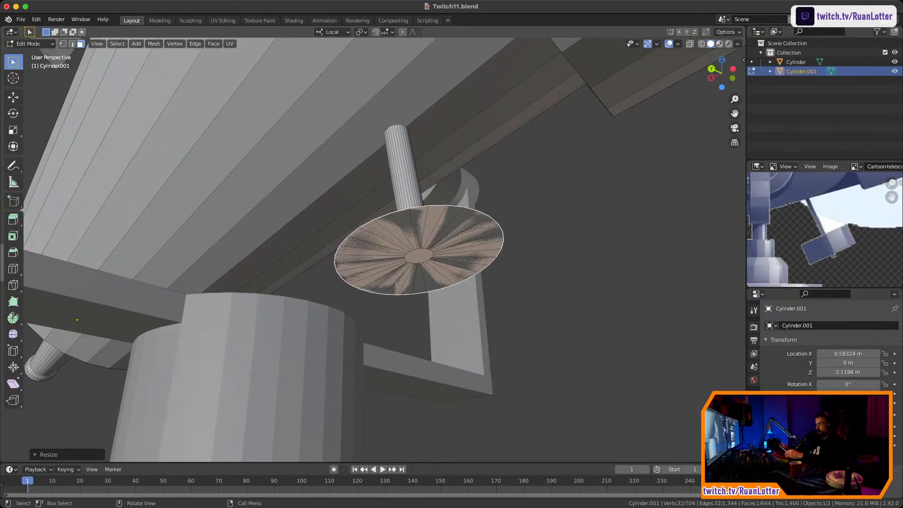
Extrude the disc face about 0.03 m along its normal to give the counterweight its thickness
{"action": "middle_click_drag", "start_coordinate": [432, 211], "coordinate": [461, 207]}
{"action": "scroll", "coordinate": [452, 257], "scroll_direction": "down", "scroll_amount": 3}
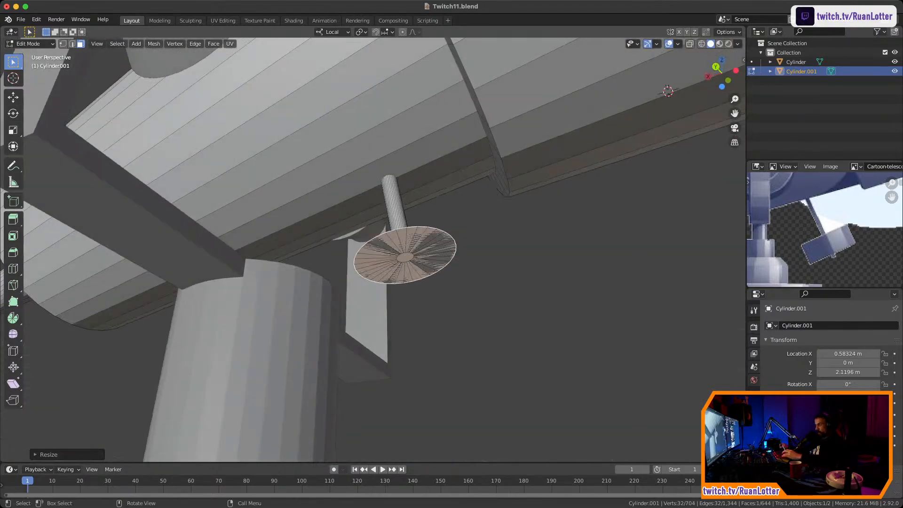
{"action": "key", "text": "e"}
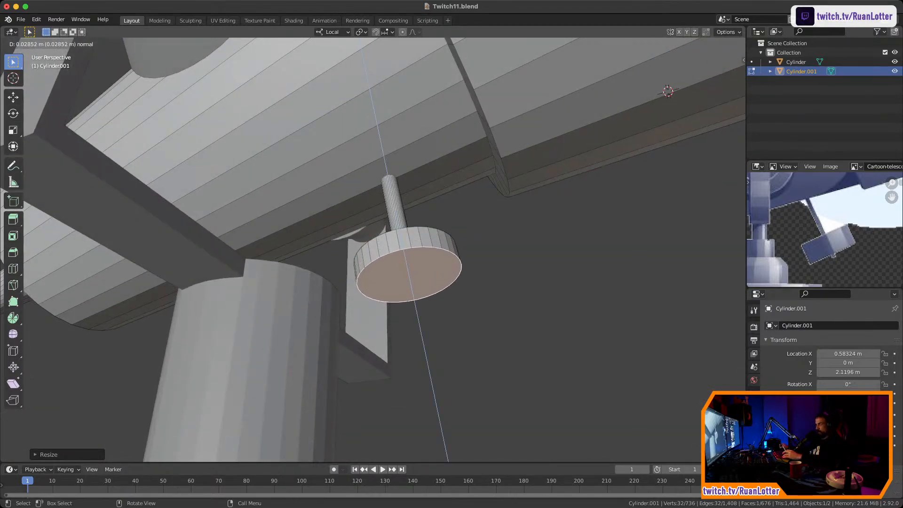
{"action": "key", "text": "Return"}
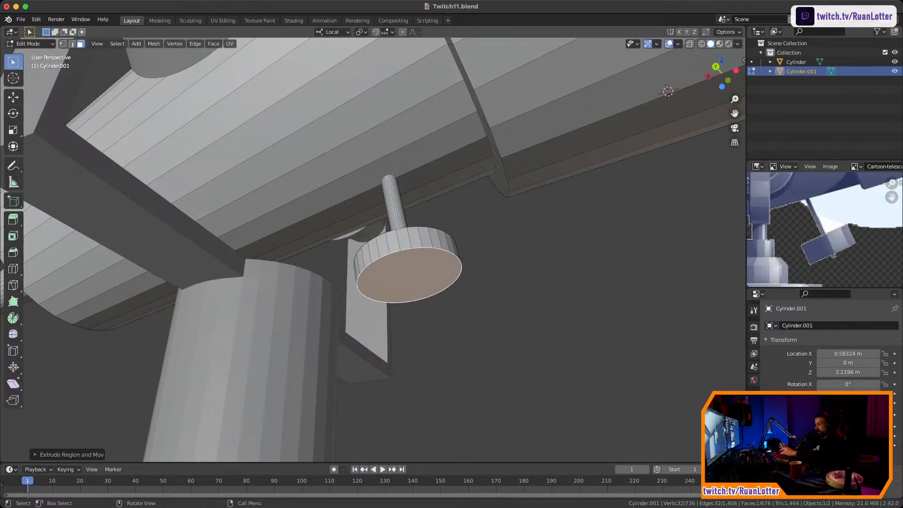
Inset the counterweight's underside to a small central circle, extrude it about 0.01 m as a stub, and return to Object Mode
{"action": "key", "text": "i"}
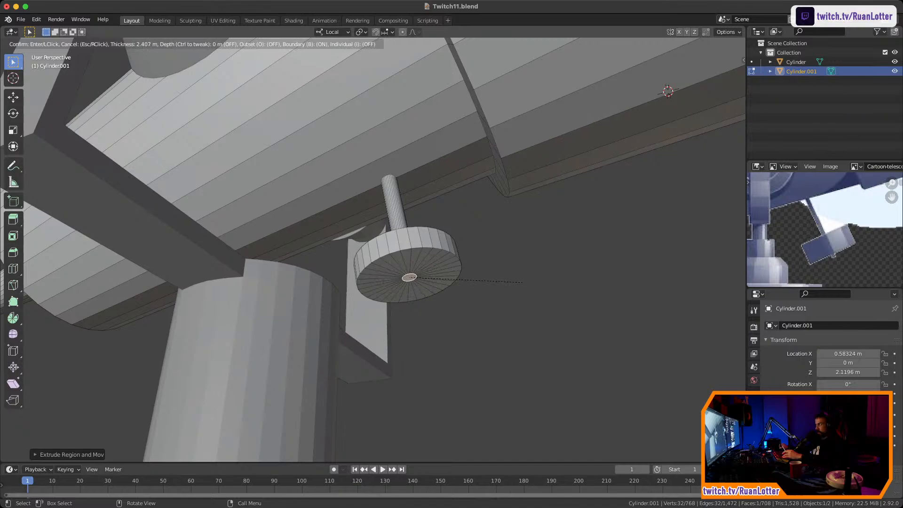
{"action": "key", "text": "Return"}
{"action": "key", "text": "e"}
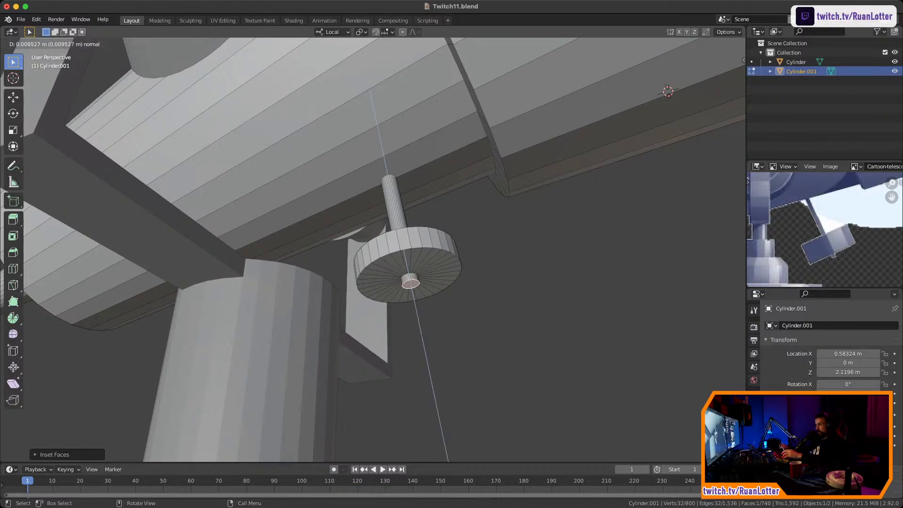
{"action": "key", "text": "Return"}
{"action": "key", "text": "Tab"}
Examine the telescope and its counterweight from several sides and the stepped base in the reference image
{"action": "middle_click_drag", "start_coordinate": [386, 235], "coordinate": [423, 292]}
{"action": "scroll", "coordinate": [386, 254], "scroll_direction": "down", "scroll_amount": 4}
{"action": "middle_click_drag", "start_coordinate": [386, 254], "coordinate": [451, 273]}
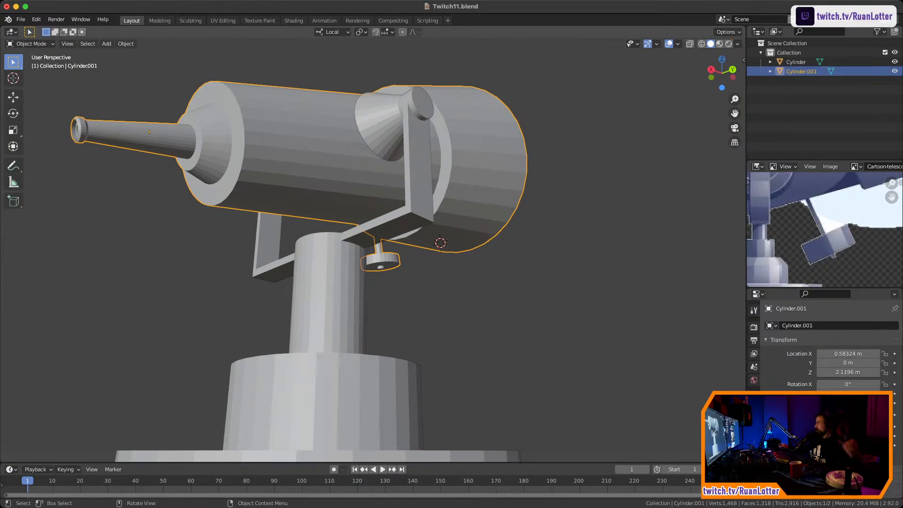
{"action": "middle_click_drag", "start_coordinate": [451, 272], "coordinate": [176, 236]}
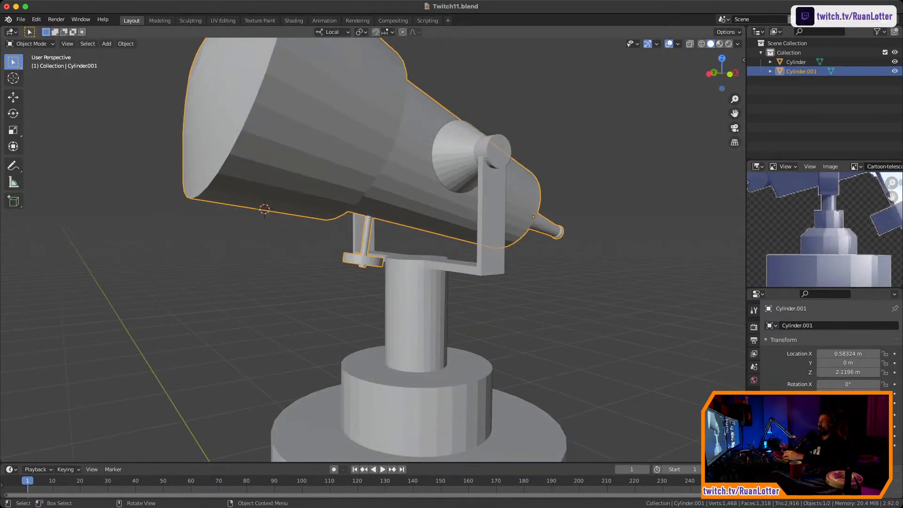
{"action": "scroll", "coordinate": [371, 249], "scroll_direction": "down", "scroll_amount": 5}
{"action": "middle_click_drag", "start_coordinate": [372, 250], "coordinate": [348, 209]}
{"action": "scroll", "coordinate": [348, 221], "scroll_direction": "up", "scroll_amount": 8}
Edit the base and bevel the upper outer edge loop of its middle tier by about 0.033 m
{"action": "left_click", "coordinate": [424, 291]}
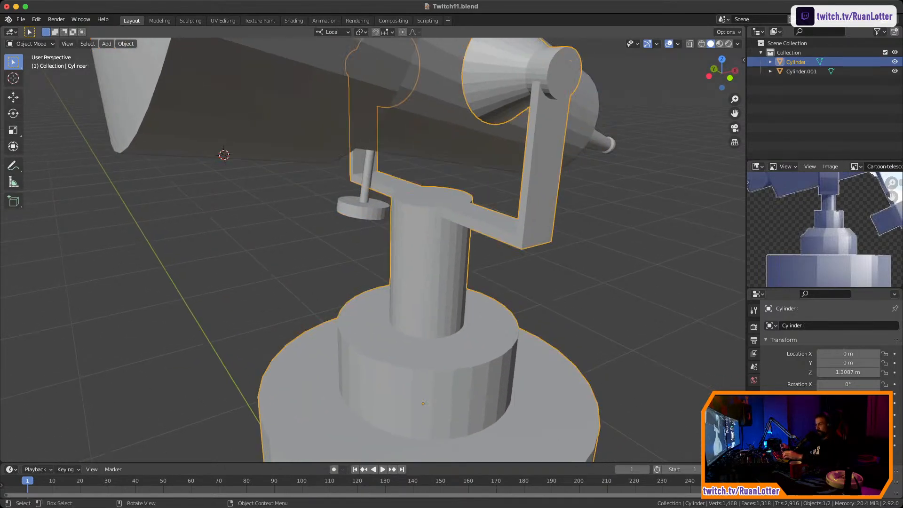
{"action": "key", "text": "Tab"}
{"action": "left_click", "coordinate": [441, 355], "text": "alt"}
{"action": "key", "text": "ctrl+z"}
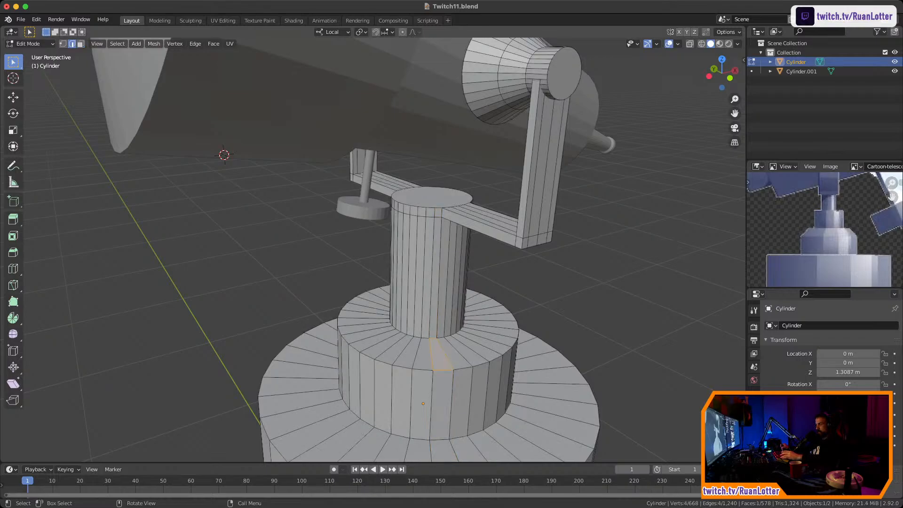
{"action": "left_click", "coordinate": [442, 369], "text": "alt"}
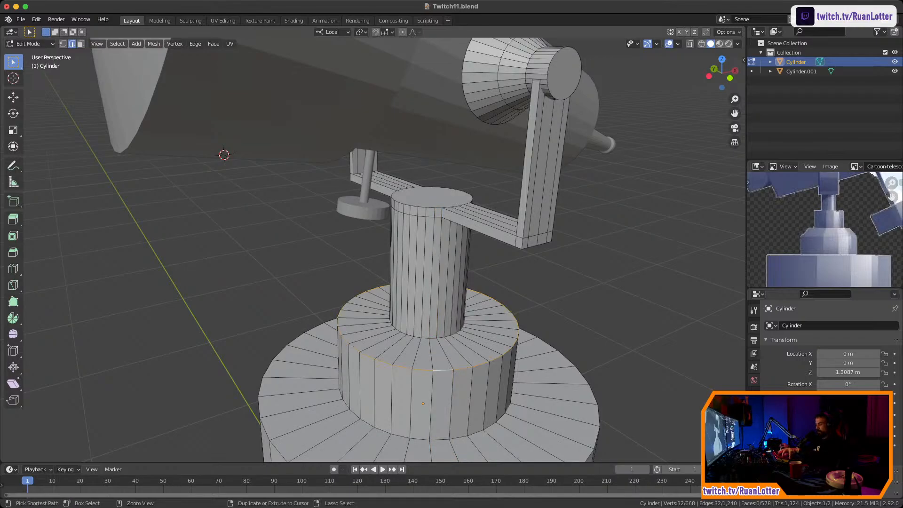
{"action": "key", "text": "ctrl+b"}
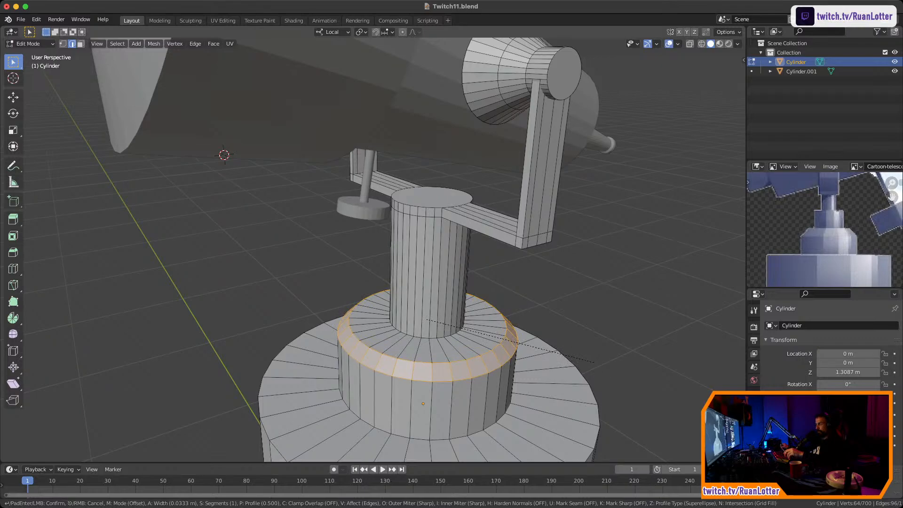
{"action": "left_click", "coordinate": [594, 362]}
Bevel the upper outer edge loop of the base's lowest tier, clear the selection and return to Object Mode
{"action": "middle_click_drag", "start_coordinate": [594, 363], "coordinate": [587, 247], "text": "shift"}
{"action": "left_click", "coordinate": [448, 350]}
{"action": "left_click", "coordinate": [449, 349], "text": "alt"}
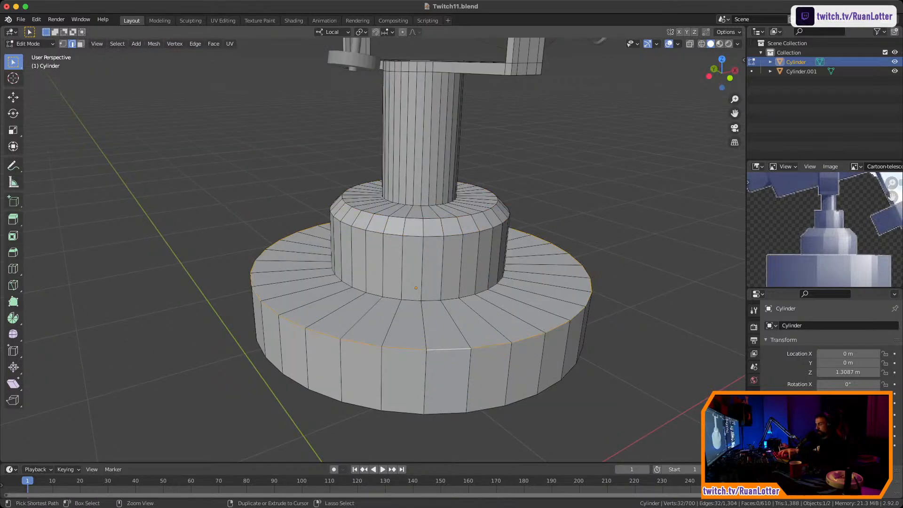
{"action": "key", "text": "ctrl+b"}
{"action": "key", "text": "Return"}
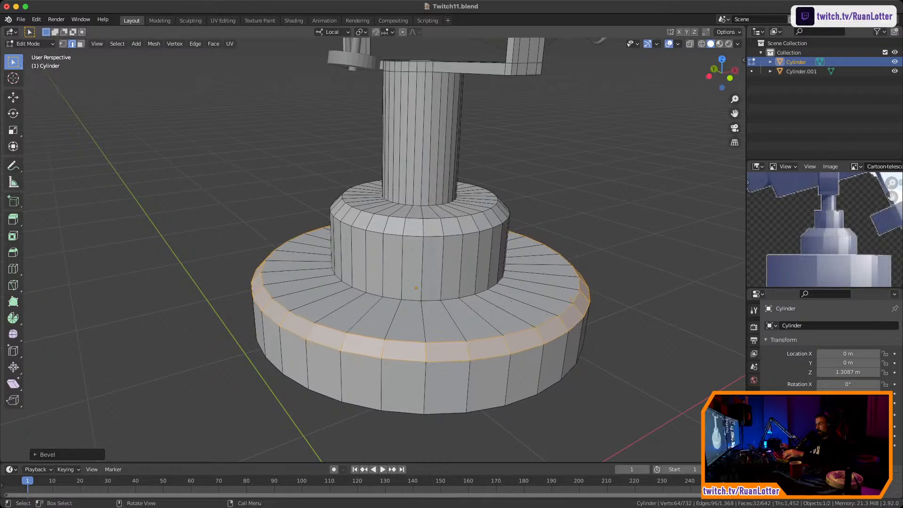
{"action": "scroll", "coordinate": [377, 235], "scroll_direction": "down", "scroll_amount": 3}
{"action": "key", "text": "alt+a"}
{"action": "middle_click_drag", "start_coordinate": [376, 235], "coordinate": [303, 220]}
{"action": "scroll", "coordinate": [376, 235], "scroll_direction": "down", "scroll_amount": 3}
{"action": "key", "text": "Tab"}
Join the telescope body and the base into a single object with the base as active, and deselect it
{"action": "middle_click_drag", "start_coordinate": [376, 221], "coordinate": [418, 166]}
{"action": "left_click", "coordinate": [383, 150]}
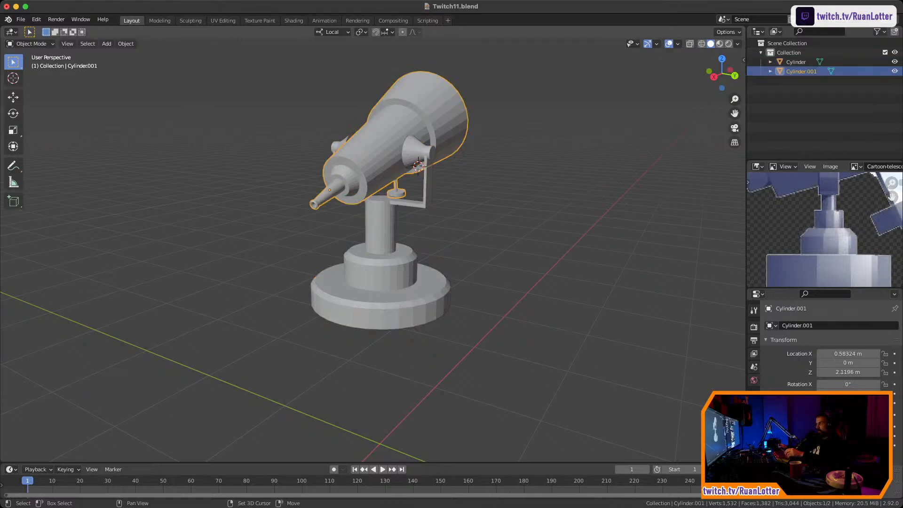
{"action": "left_click", "coordinate": [380, 228], "text": "shift"}
{"action": "right_click", "coordinate": [379, 228]}
{"action": "left_click", "coordinate": [379, 228]}
{"action": "left_click", "coordinate": [393, 362]}
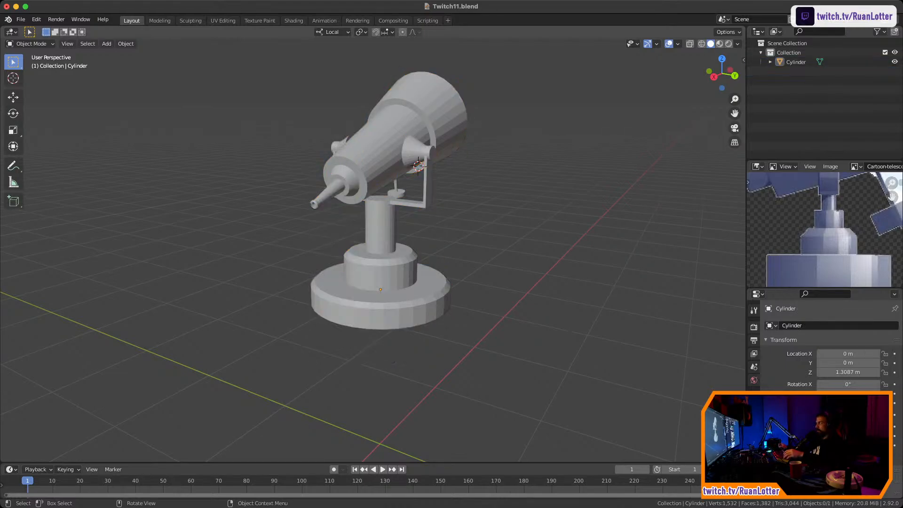
Select the joined telescope and save the file Twitch11.blend
{"action": "left_click", "coordinate": [383, 273]}
{"action": "middle_click_drag", "start_coordinate": [384, 273], "coordinate": [329, 268]}
{"action": "key", "text": "ctrl+s"}
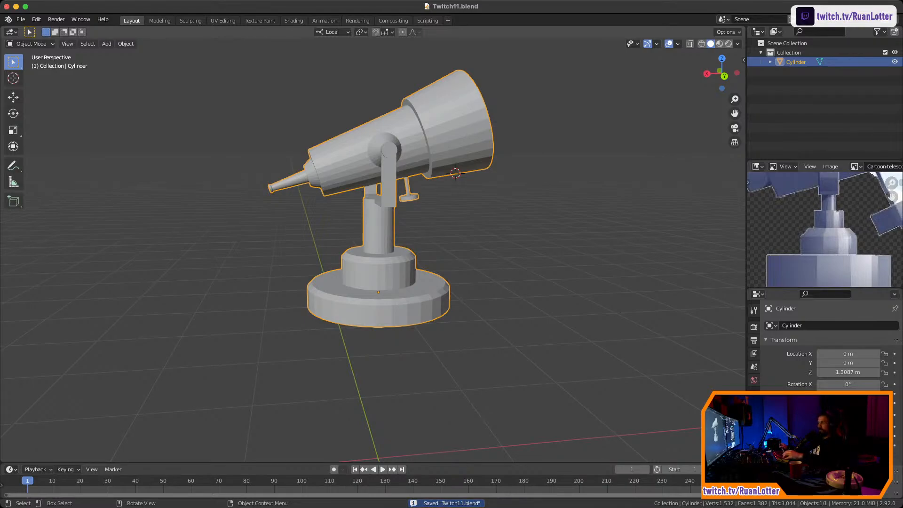
{"action": "middle_click_drag", "start_coordinate": [376, 235], "coordinate": [223, 231]}
{"action": "scroll", "coordinate": [367, 235], "scroll_direction": "down", "scroll_amount": 2}
{"action": "middle_click_drag", "start_coordinate": [223, 230], "coordinate": [224, 207], "text": "ctrl"}
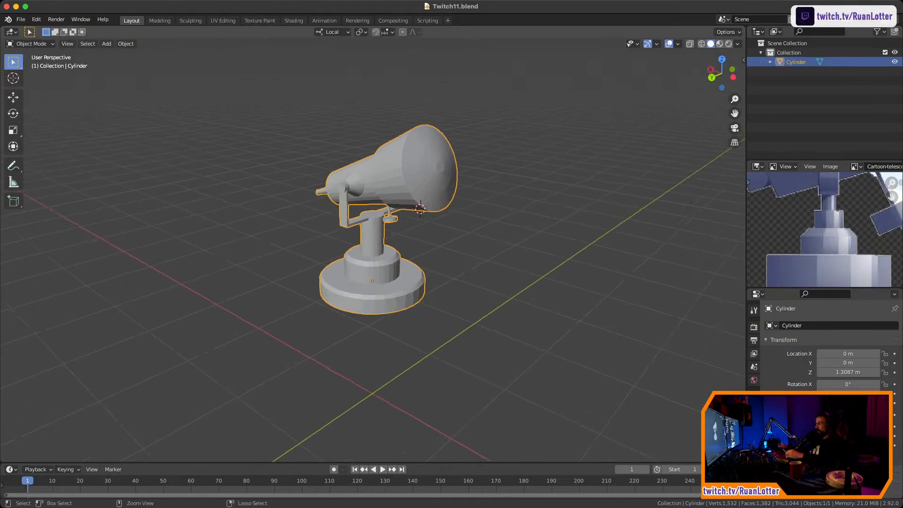
Edit the telescope mesh and inset the base's underside face twice, by about 0.06 m and about 0.12 m
{"action": "middle_click_drag", "start_coordinate": [824, 216], "coordinate": [824, 268], "text": "ctrl"}
{"action": "middle_click_drag", "start_coordinate": [330, 235], "coordinate": [426, 234]}
{"action": "middle_click_drag", "start_coordinate": [824, 235], "coordinate": [824, 186], "text": "ctrl"}
{"action": "middle_click_drag", "start_coordinate": [376, 226], "coordinate": [405, 244]}
{"action": "key", "text": "Tab"}
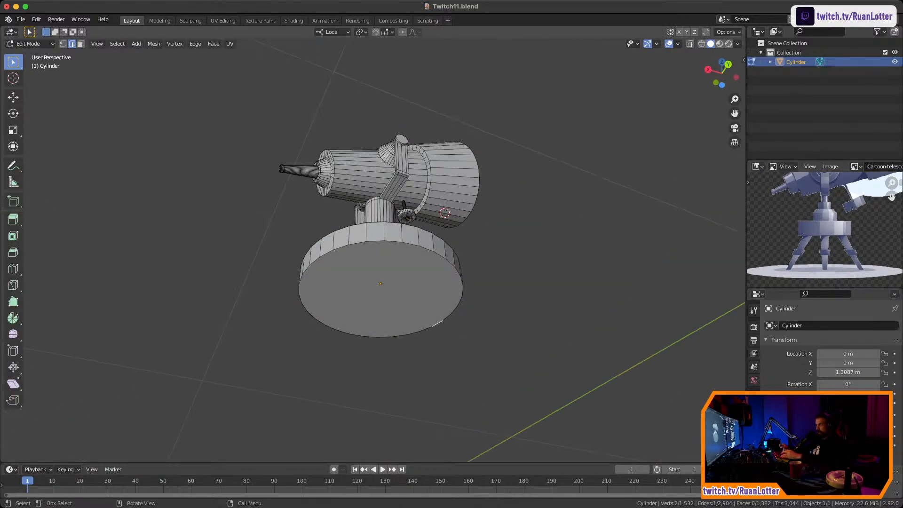
{"action": "key", "text": "3"}
{"action": "left_click", "coordinate": [381, 287]}
{"action": "middle_click_drag", "start_coordinate": [381, 287], "coordinate": [423, 228]}
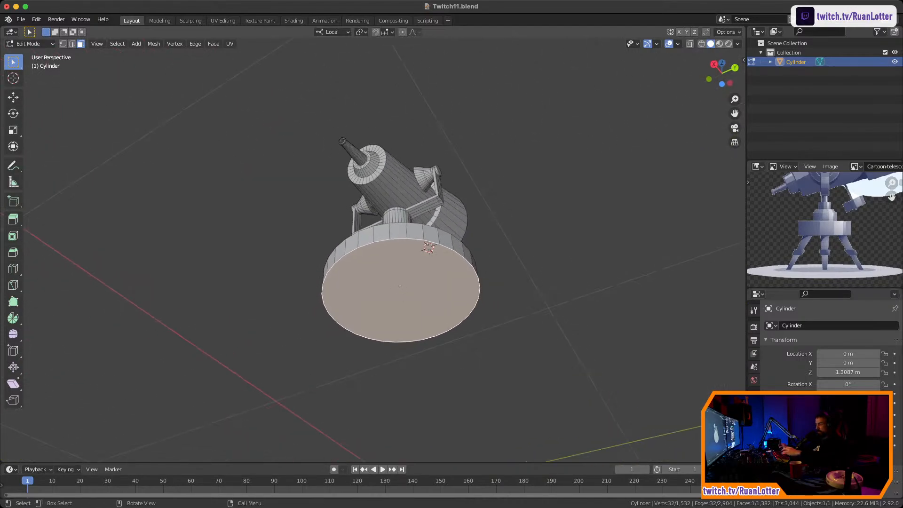
{"action": "key", "text": "i"}
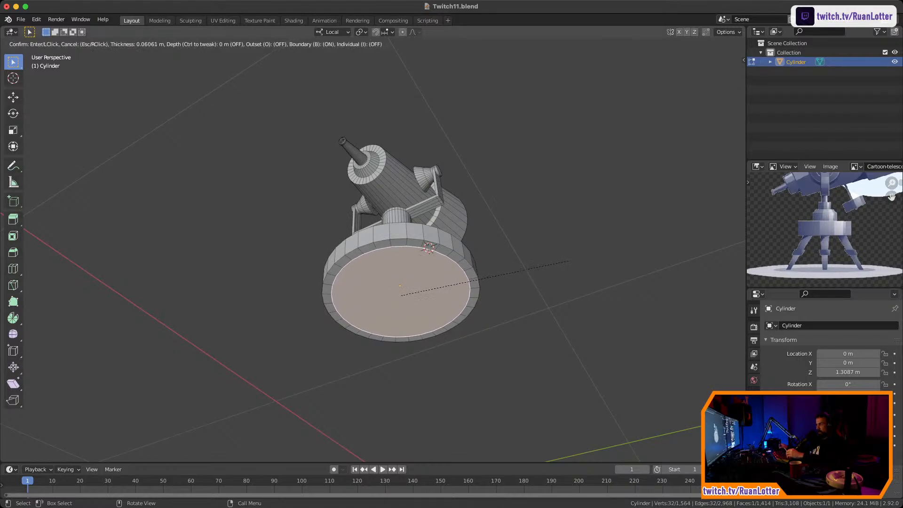
{"action": "key", "text": "Return"}
{"action": "key", "text": "i"}
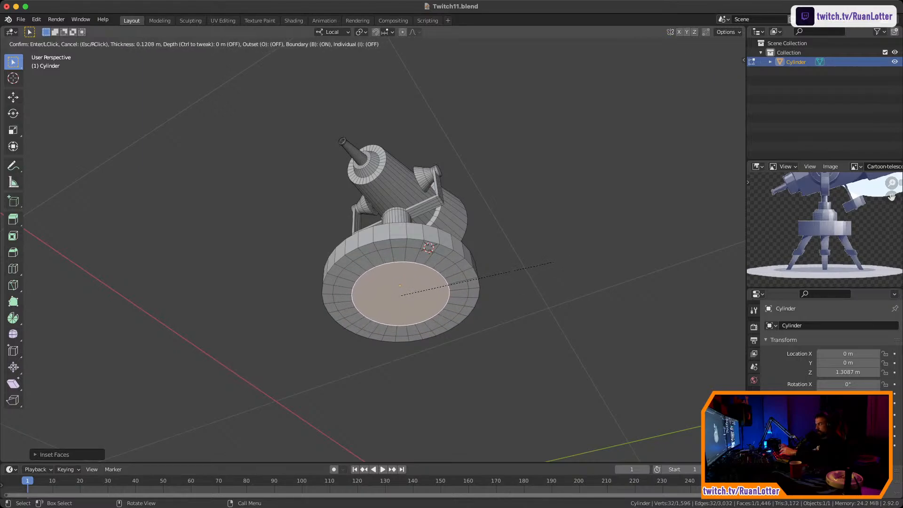
{"action": "key", "text": "Return"}
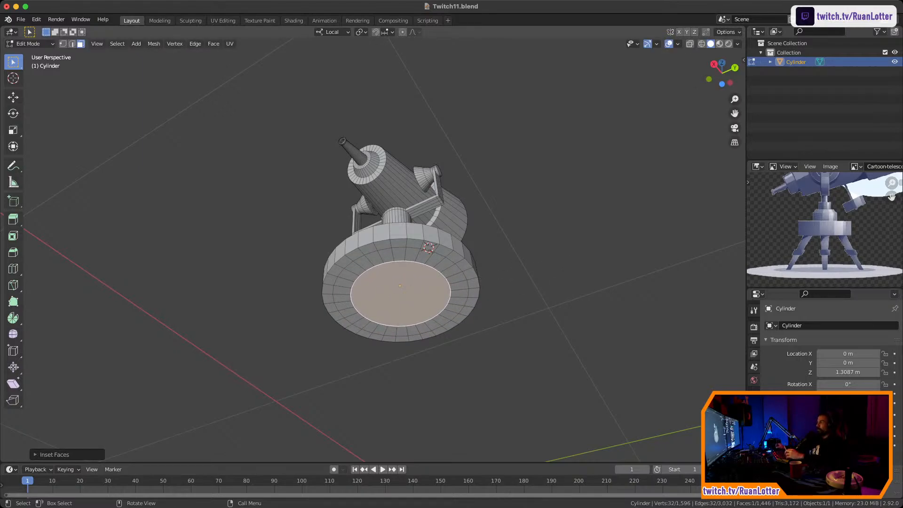
Select three evenly spaced pairs of adjacent faces on the inner ring of the base's underside, viewed from below
{"action": "left_click", "coordinate": [722, 84]}
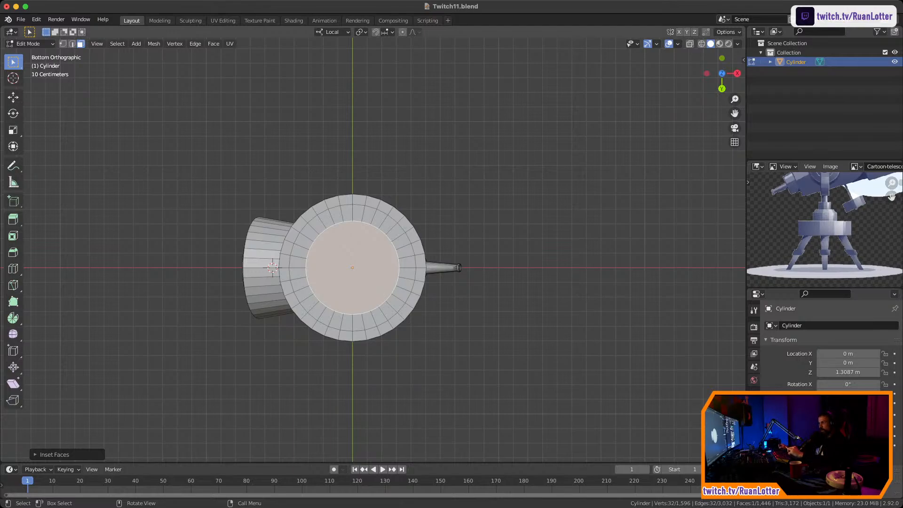
{"action": "scroll", "coordinate": [213, 277], "scroll_direction": "up", "scroll_amount": 4}
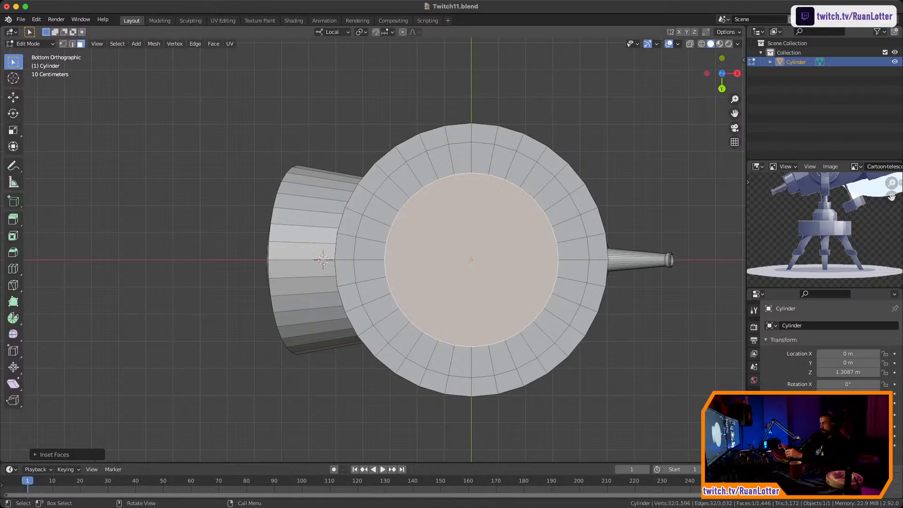
{"action": "left_click", "coordinate": [391, 194]}
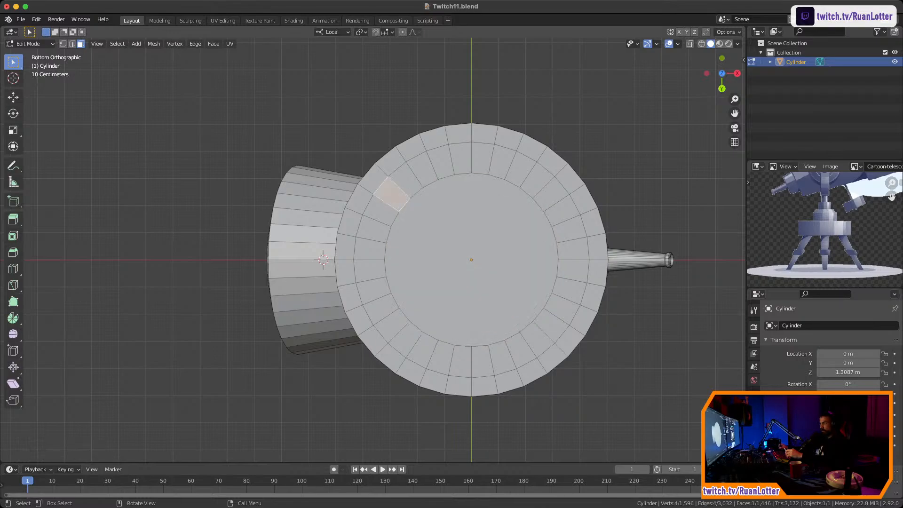
{"action": "key", "text": "shift"}
{"action": "left_click", "coordinate": [392, 326], "text": "shift"}
{"action": "key", "text": "shift"}
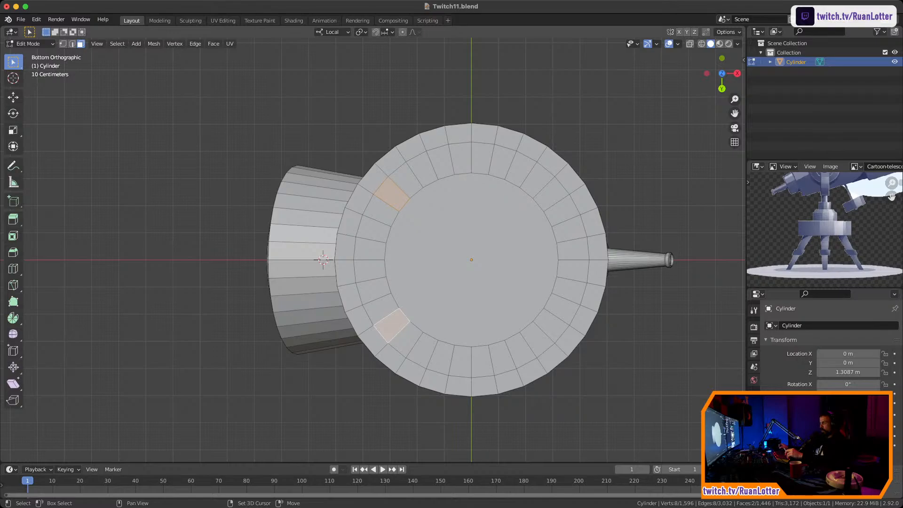
{"action": "left_click", "coordinate": [405, 339], "text": "shift"}
{"action": "left_click", "coordinate": [406, 180], "text": "shift"}
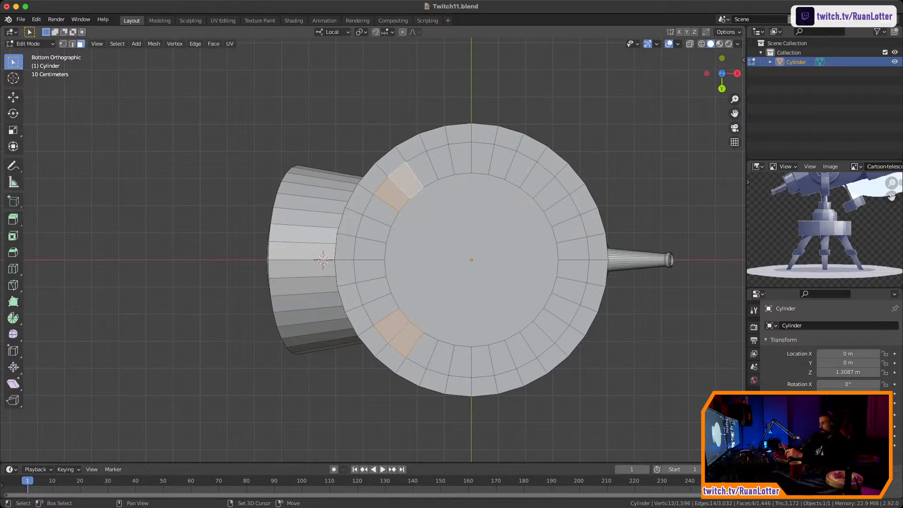
{"action": "left_click", "coordinate": [572, 250], "text": "shift"}
{"action": "left_click", "coordinate": [573, 272], "text": "shift"}
Extrude the three selected face pairs straight down from the base's underside to form three tripod legs
{"action": "middle_click_drag", "start_coordinate": [572, 272], "coordinate": [734, 330]}
{"action": "scroll", "coordinate": [604, 290], "scroll_direction": "down", "scroll_amount": 4}
{"action": "scroll", "coordinate": [590, 333], "scroll_direction": "down", "scroll_amount": 1}
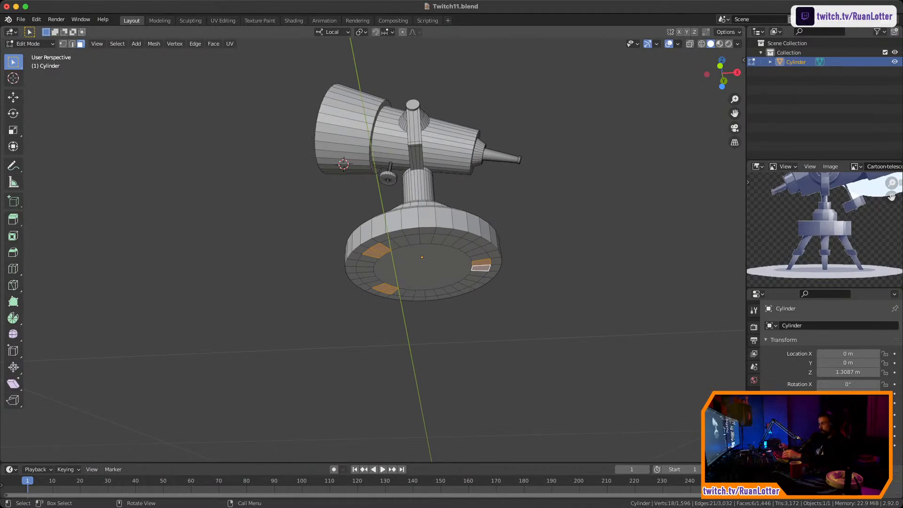
{"action": "key", "text": "e"}
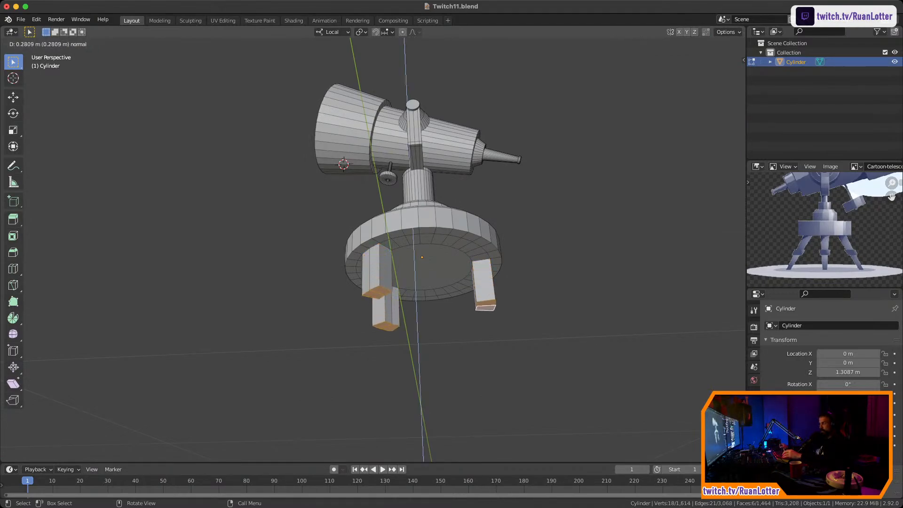
{"action": "left_click", "coordinate": [499, 358]}
{"action": "middle_click_drag", "start_coordinate": [498, 357], "coordinate": [502, 278]}
{"action": "middle_click_drag", "start_coordinate": [501, 278], "coordinate": [492, 301], "text": "shift"}
{"action": "middle_click_drag", "start_coordinate": [491, 301], "coordinate": [413, 278], "text": "shift"}
{"action": "middle_click_drag", "start_coordinate": [470, 197], "coordinate": [457, 261], "text": "ctrl"}
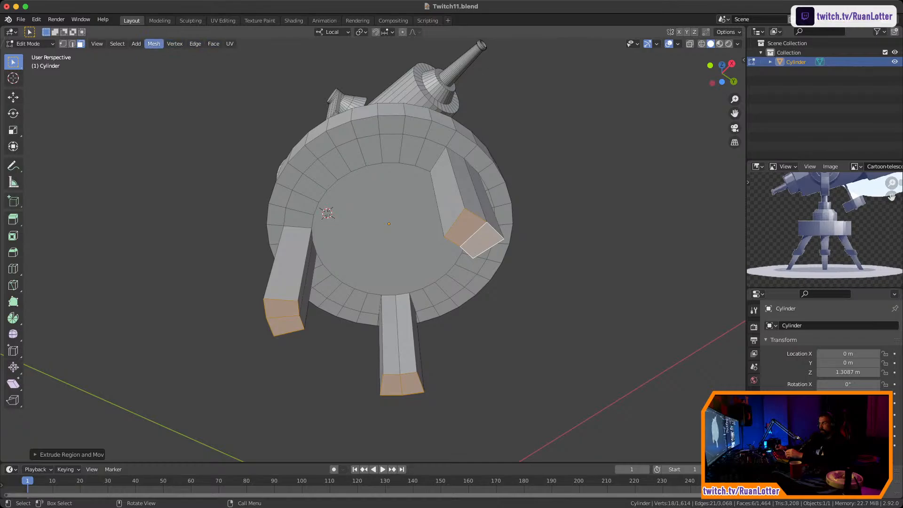
Try rounding the end faces of all three legs together with To Sphere at factor 1, then undo it
{"action": "left_click", "coordinate": [153, 44]}
{"action": "mouse_move", "coordinate": [178, 54]}
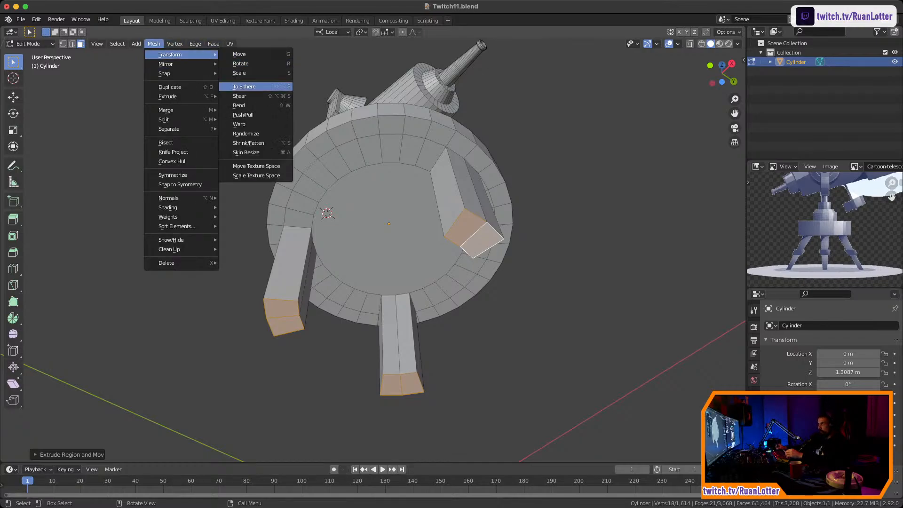
{"action": "left_click", "coordinate": [244, 87]}
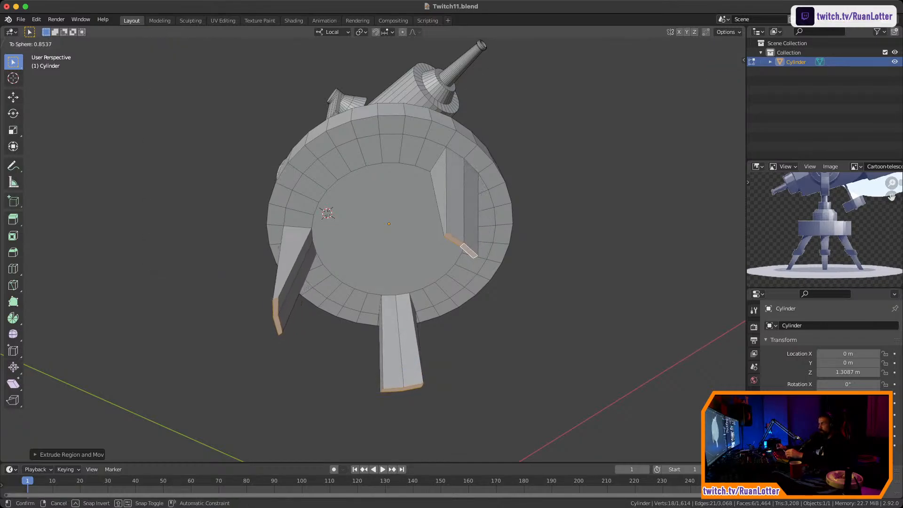
{"action": "key", "text": "Return"}
{"action": "left_click", "coordinate": [52, 454]}
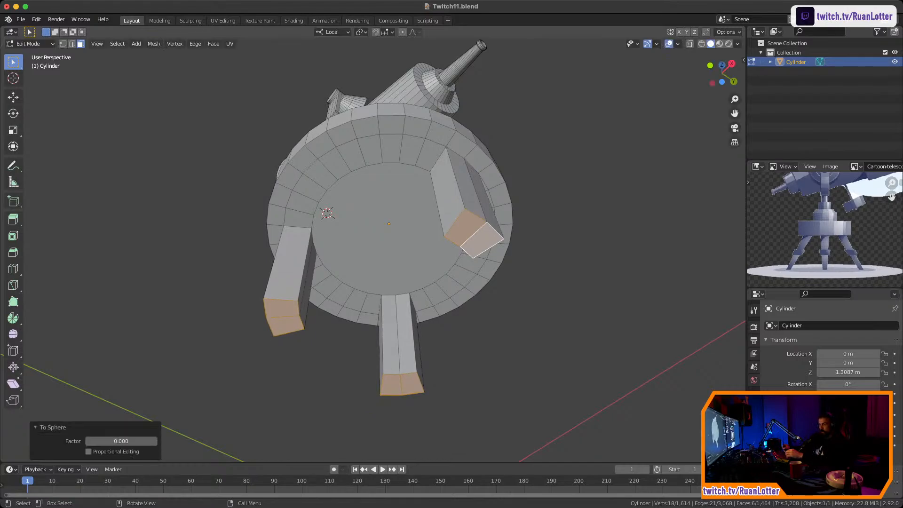
{"action": "left_click_drag", "start_coordinate": [103, 441], "coordinate": [175, 441]}
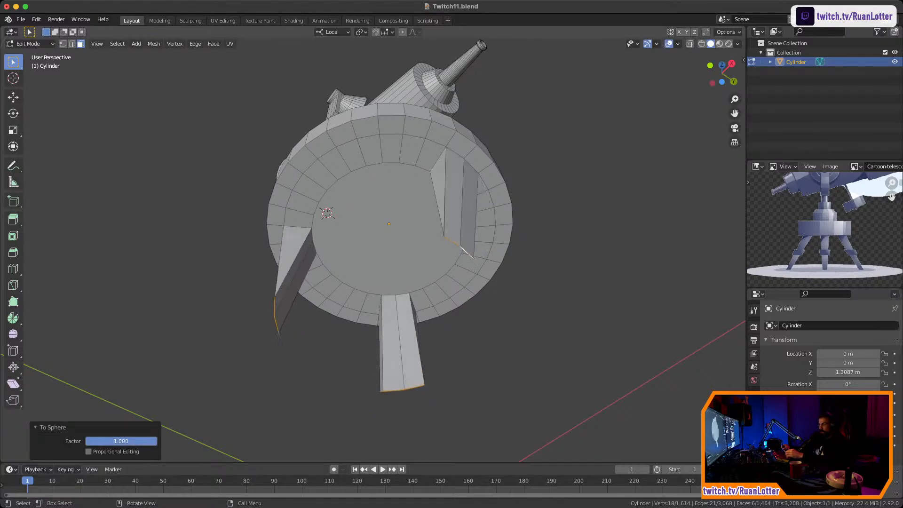
{"action": "middle_click_drag", "start_coordinate": [376, 263], "coordinate": [410, 218]}
{"action": "key", "text": "ctrl+z"}
Round only the two end faces of the leg beneath the eyepiece with To Sphere at the maximum factor
{"action": "key", "text": "alt+a"}
{"action": "left_click", "coordinate": [507, 151]}
{"action": "left_click", "coordinate": [517, 165], "text": "shift"}
{"action": "middle_click_drag", "start_coordinate": [516, 164], "coordinate": [478, 196]}
{"action": "scroll", "coordinate": [489, 200], "scroll_direction": "up", "scroll_amount": 2}
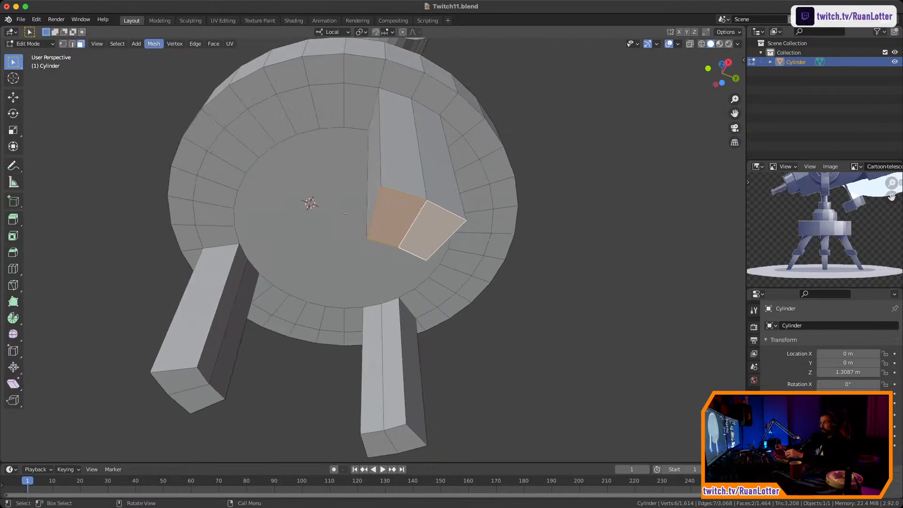
{"action": "left_click", "coordinate": [154, 43]}
{"action": "mouse_move", "coordinate": [169, 55]}
{"action": "left_click", "coordinate": [240, 85]}
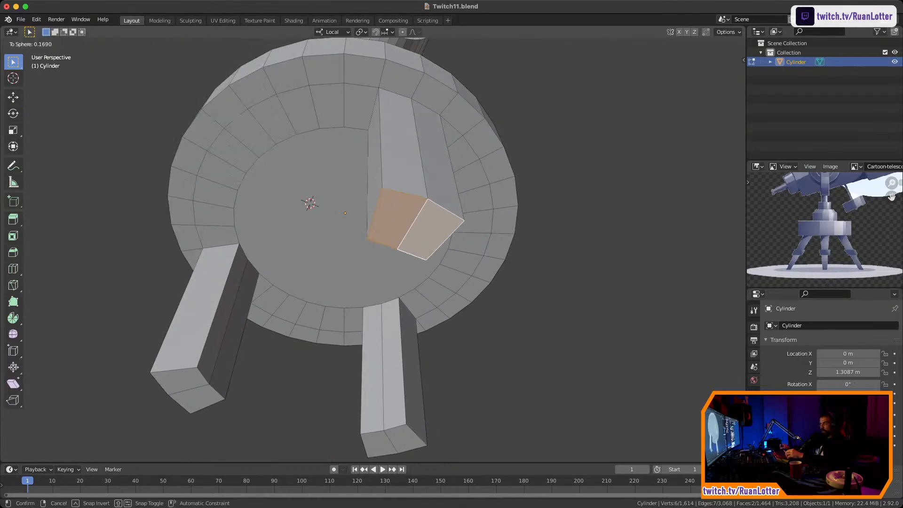
{"action": "key", "text": "Return"}
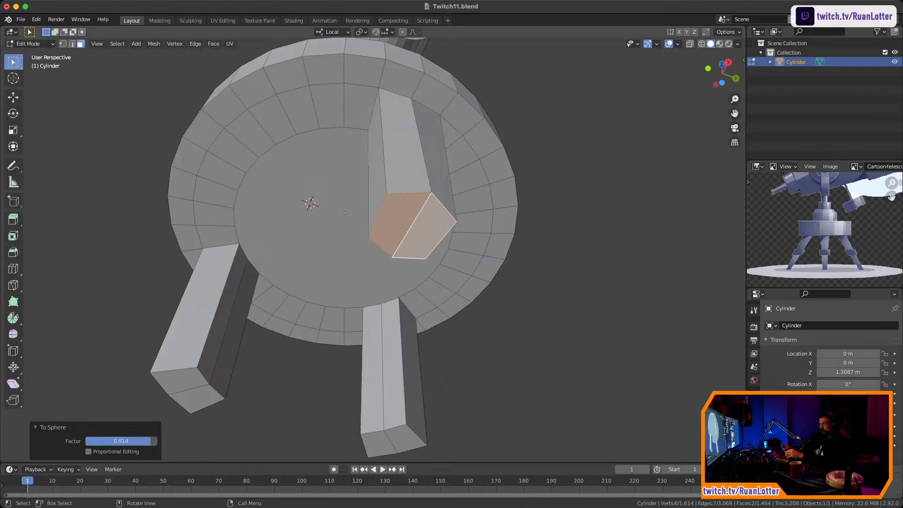
{"action": "left_click_drag", "start_coordinate": [127, 441], "coordinate": [155, 441]}
{"action": "key", "text": "alt+a"}
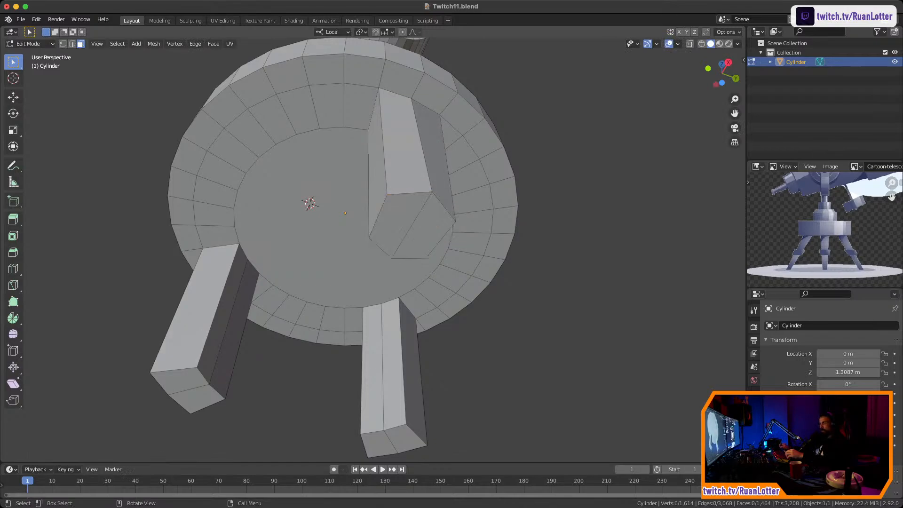
Round the two end faces of the second leg with To Sphere at factor 1
{"action": "middle_click_drag", "start_coordinate": [405, 282], "coordinate": [289, 279]}
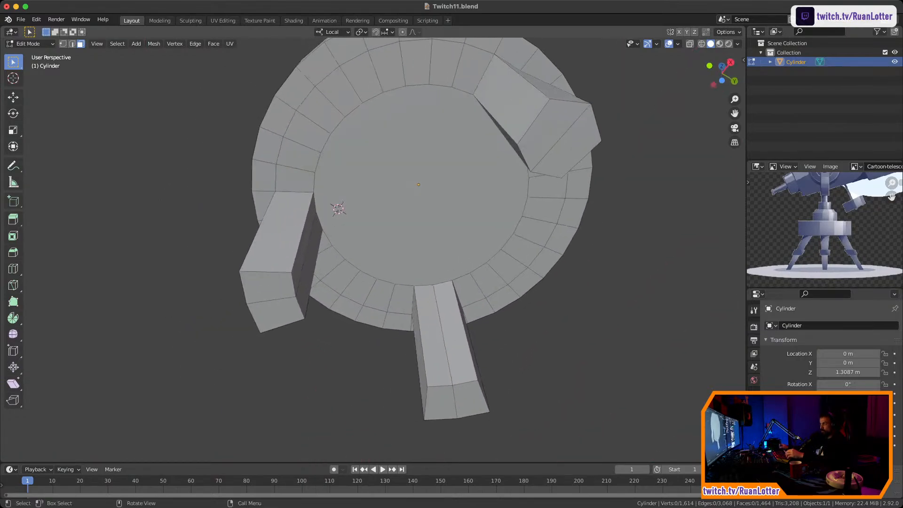
{"action": "left_click", "coordinate": [266, 287]}
{"action": "left_click", "coordinate": [275, 315], "text": "shift"}
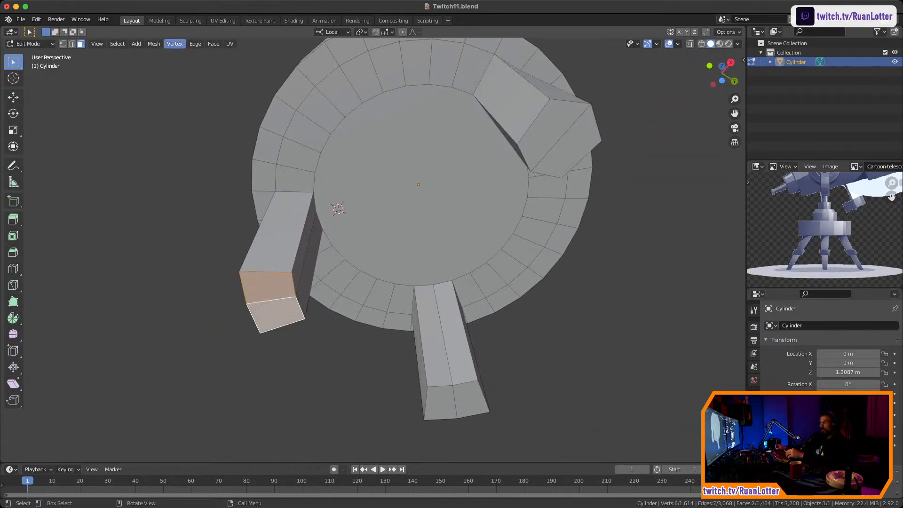
{"action": "left_click", "coordinate": [154, 44]}
{"action": "mouse_move", "coordinate": [181, 54]}
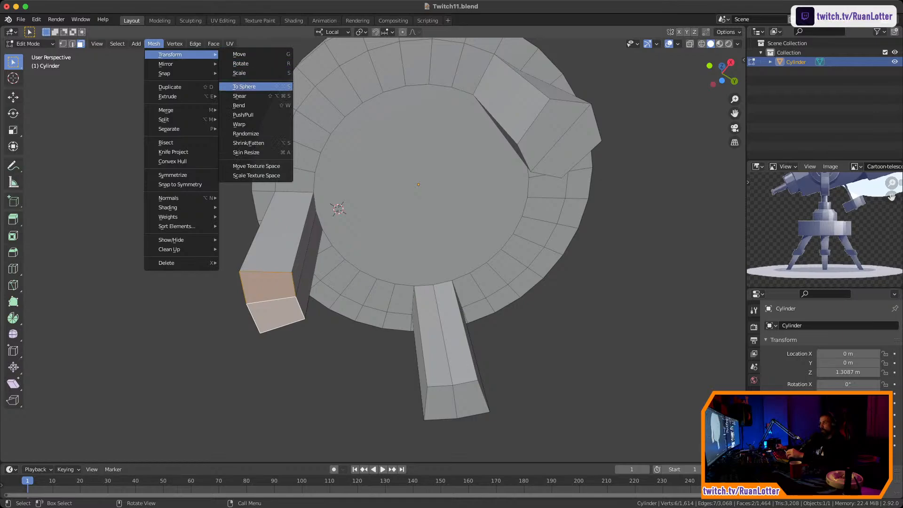
{"action": "left_click", "coordinate": [247, 87]}
{"action": "key", "text": "Return"}
{"action": "left_click_drag", "start_coordinate": [146, 441], "coordinate": [157, 442]}
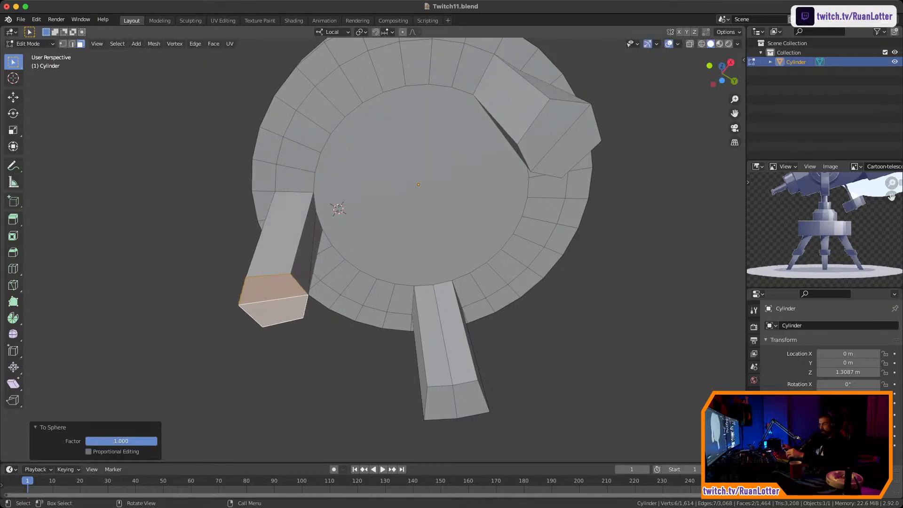
Select only the two end faces of the third leg, the one not yet rounded
{"action": "left_click", "coordinate": [301, 397]}
{"action": "left_click", "coordinate": [441, 403]}
{"action": "left_click", "coordinate": [471, 400], "text": "shift"}
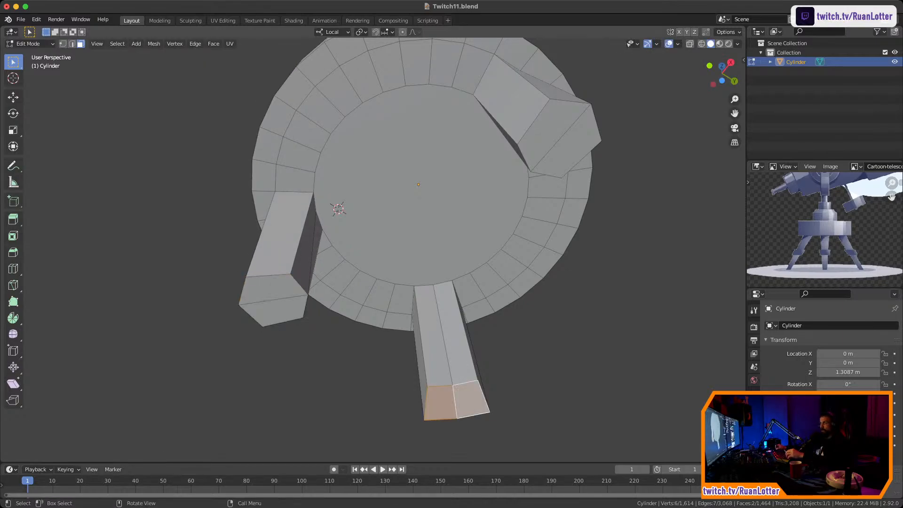
Try To Sphere on the third leg's end faces at a factor of about 0.861, then undo it
{"action": "left_click", "coordinate": [153, 44]}
{"action": "mouse_move", "coordinate": [179, 54]}
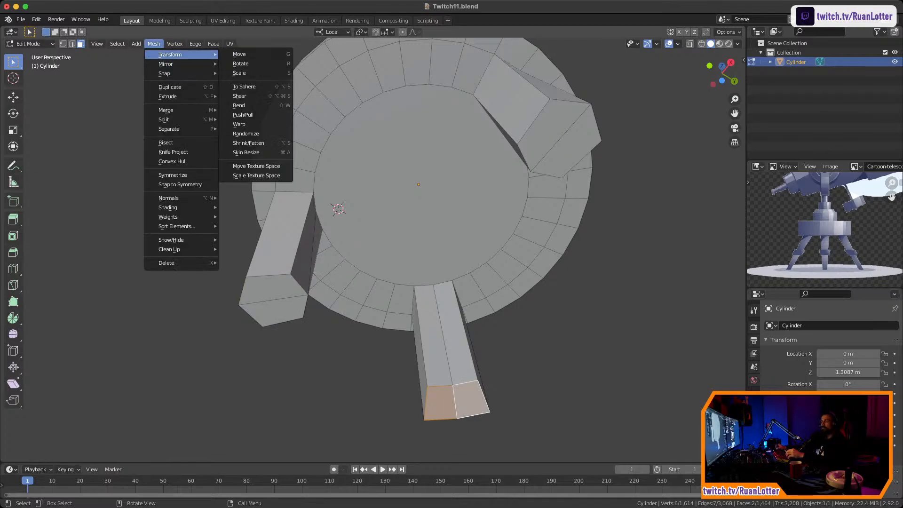
{"action": "left_click", "coordinate": [244, 86]}
{"action": "key", "text": "Return"}
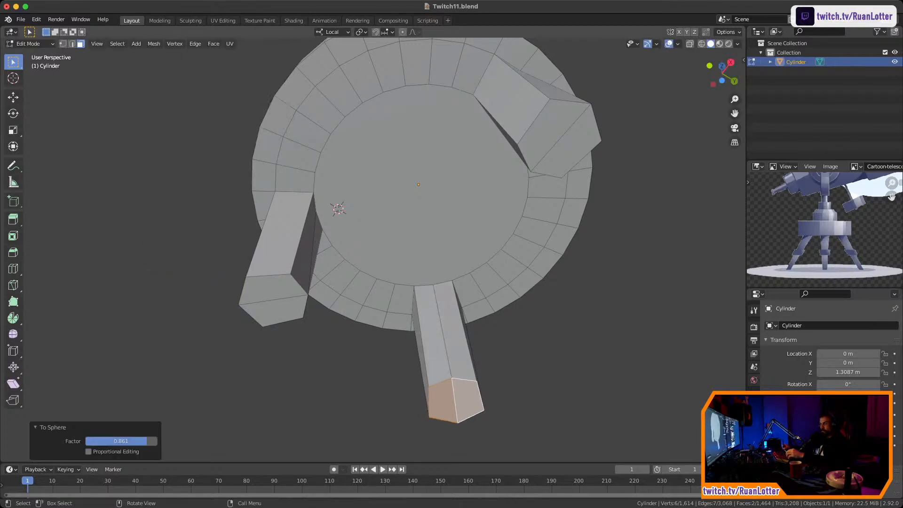
{"action": "key", "text": "alt+a"}
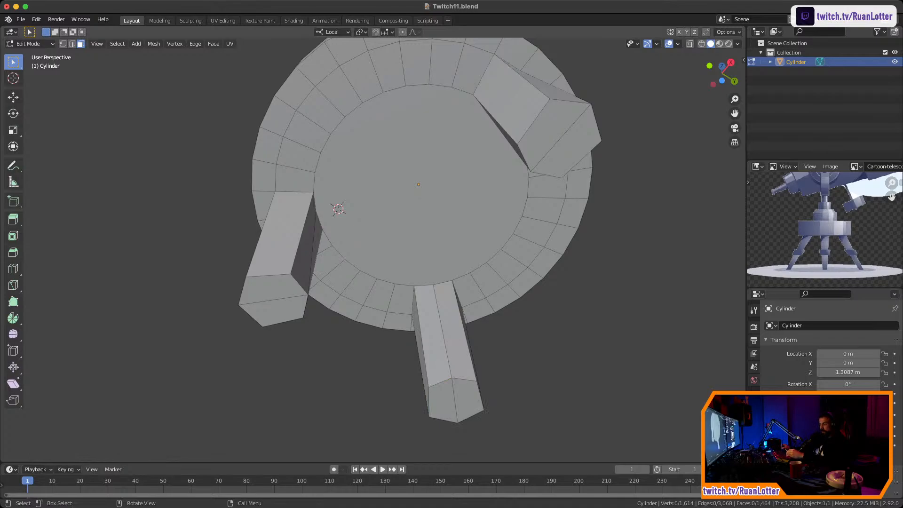
{"action": "key", "text": "ctrl+z"}
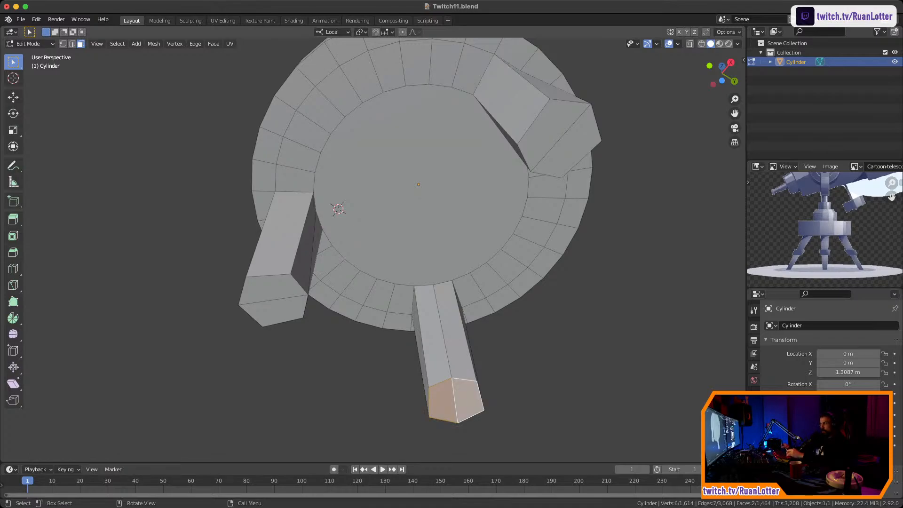
{"action": "key", "text": "ctrl+z"}
Apply To Sphere at factor 1 to the third leg's end faces and clear the selection
{"action": "left_click", "coordinate": [154, 43]}
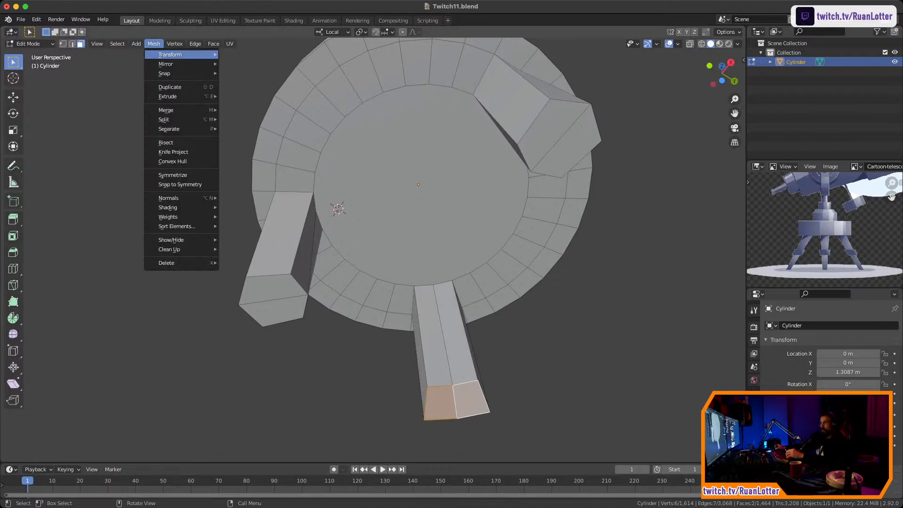
{"action": "mouse_move", "coordinate": [188, 55]}
{"action": "left_click", "coordinate": [250, 87]}
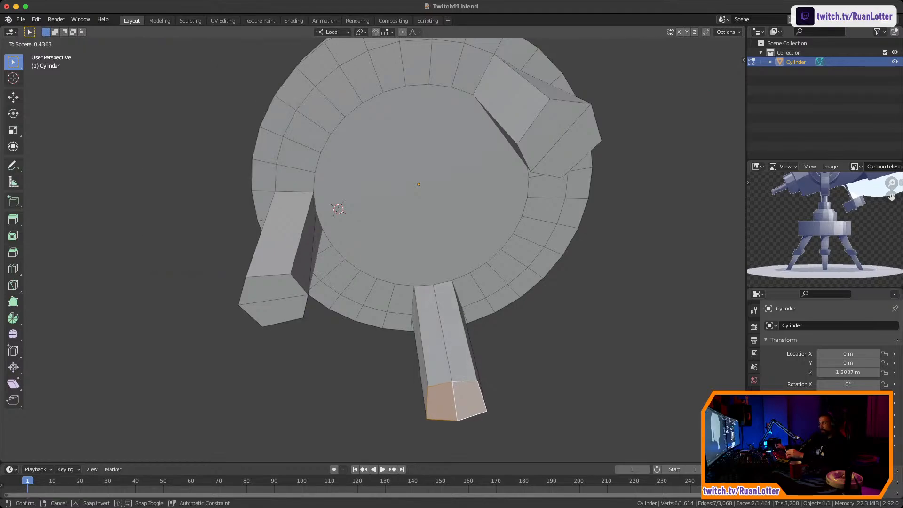
{"action": "key", "text": "Return"}
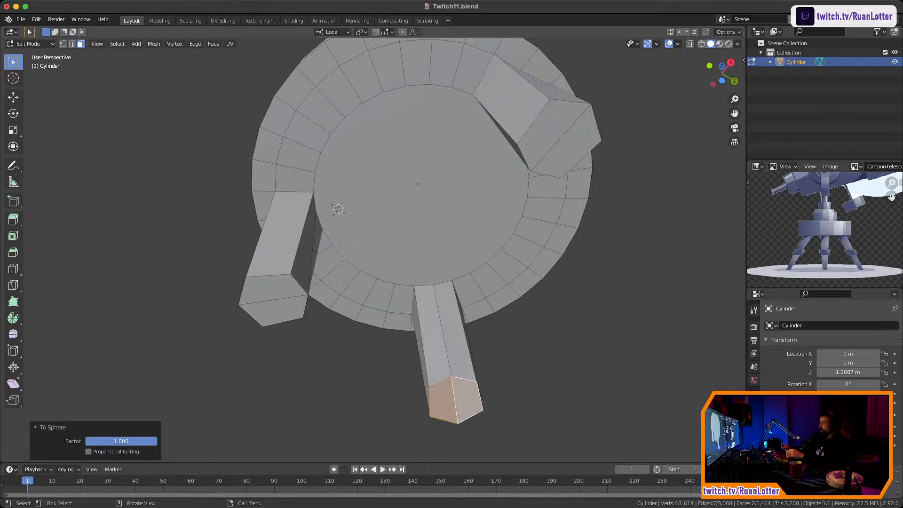
{"action": "key", "text": "alt+a"}
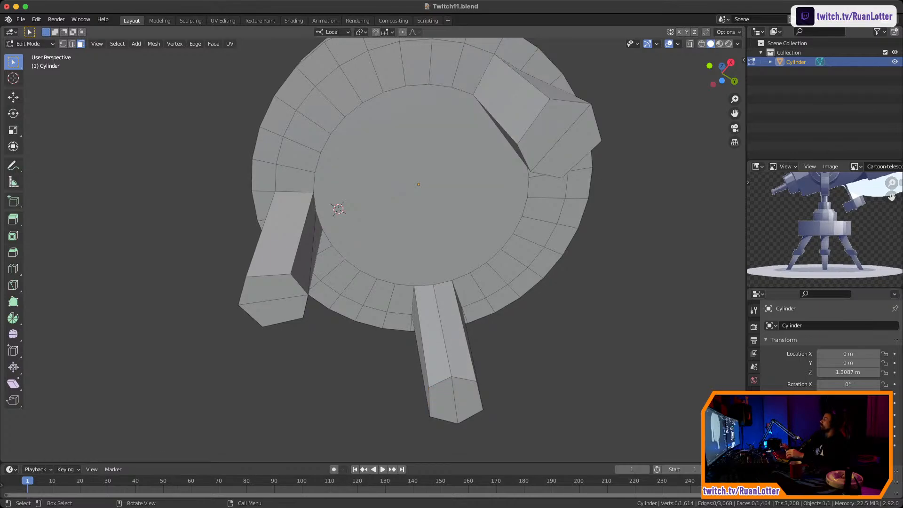
Select both end faces on each of the three tripod legs
{"action": "middle_click_drag", "start_coordinate": [423, 211], "coordinate": [393, 184]}
{"action": "scroll", "coordinate": [454, 266], "scroll_direction": "down", "scroll_amount": 2}
{"action": "scroll", "coordinate": [463, 230], "scroll_direction": "up", "scroll_amount": 3}
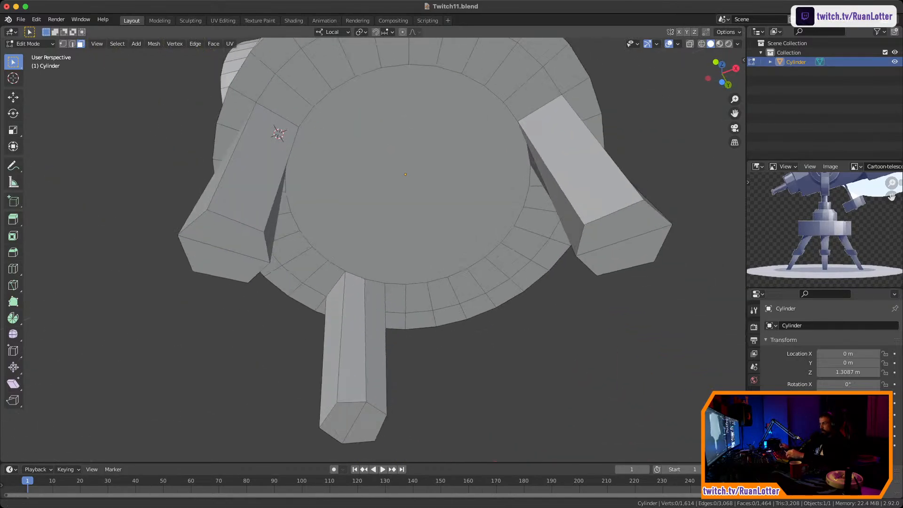
{"action": "scroll", "coordinate": [392, 183], "scroll_direction": "down", "scroll_amount": 2}
{"action": "left_click", "coordinate": [274, 236]}
{"action": "left_click", "coordinate": [269, 257], "text": "shift"}
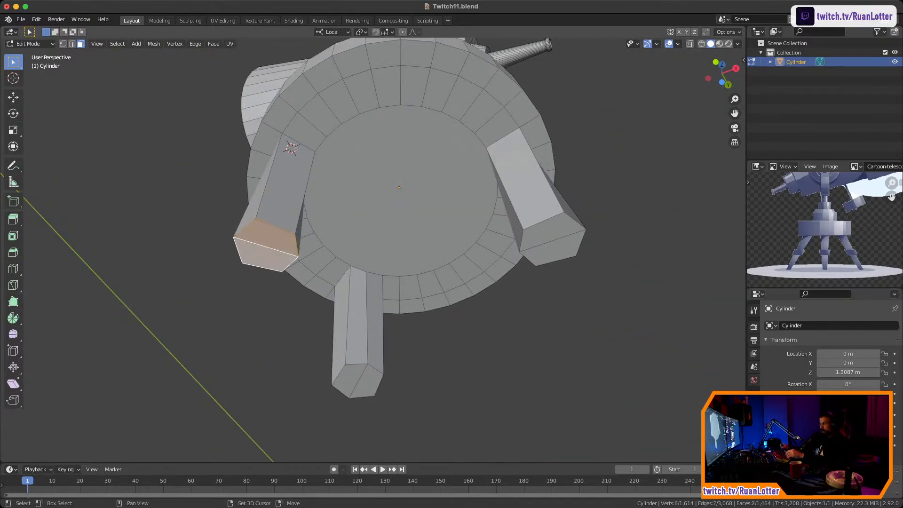
{"action": "left_click", "coordinate": [348, 380], "text": "shift"}
{"action": "left_click", "coordinate": [368, 384], "text": "shift"}
{"action": "left_click", "coordinate": [552, 232], "text": "shift"}
{"action": "left_click", "coordinate": [552, 249], "text": "shift"}
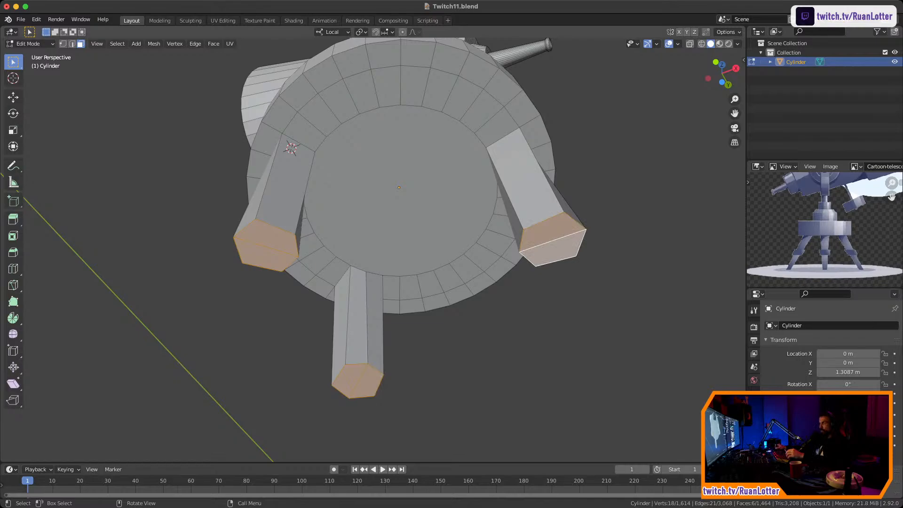
Taper the three leg ends around Individual Origins by scaling them to about 0.628 and again to about 0.398
{"action": "left_click", "coordinate": [361, 31]}
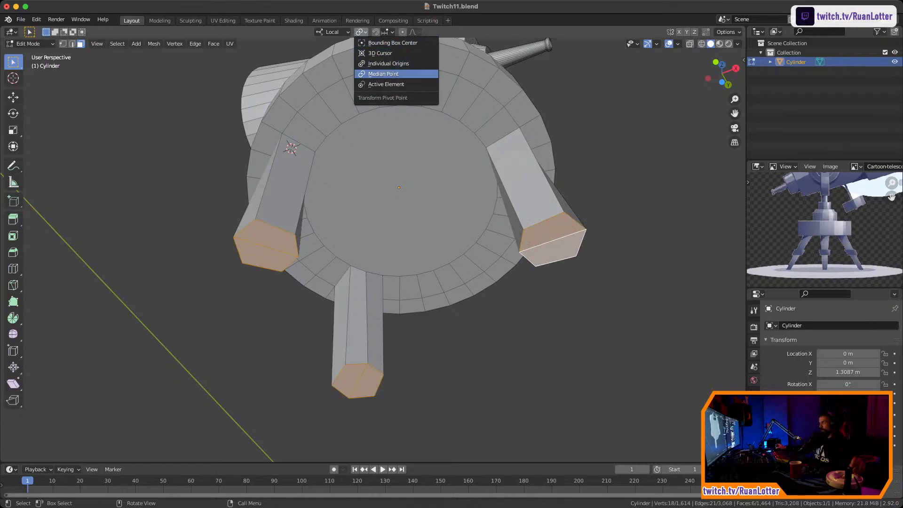
{"action": "left_click", "coordinate": [388, 63]}
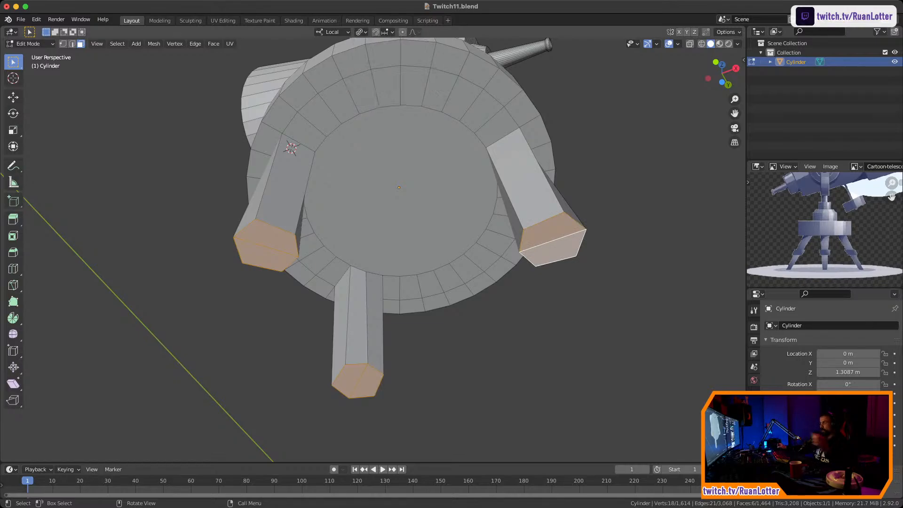
{"action": "key", "text": "s"}
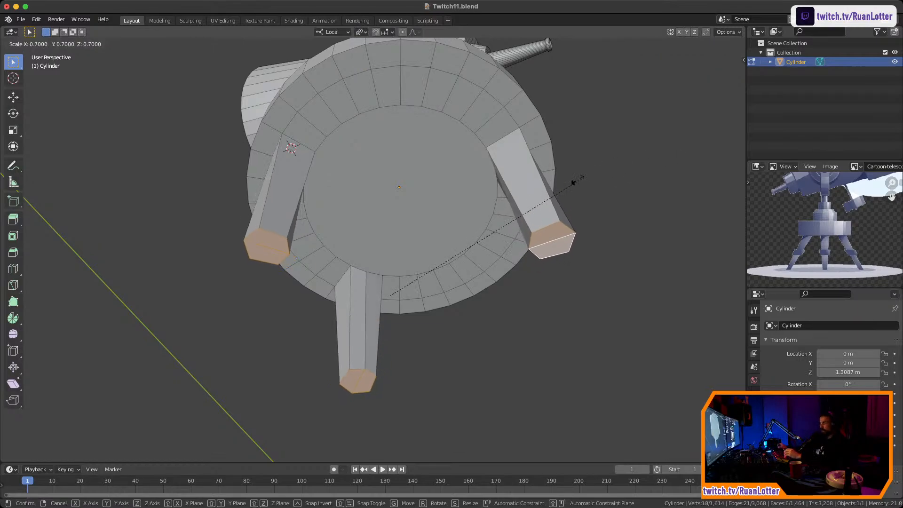
{"action": "left_click", "coordinate": [574, 183]}
{"action": "key", "text": "s"}
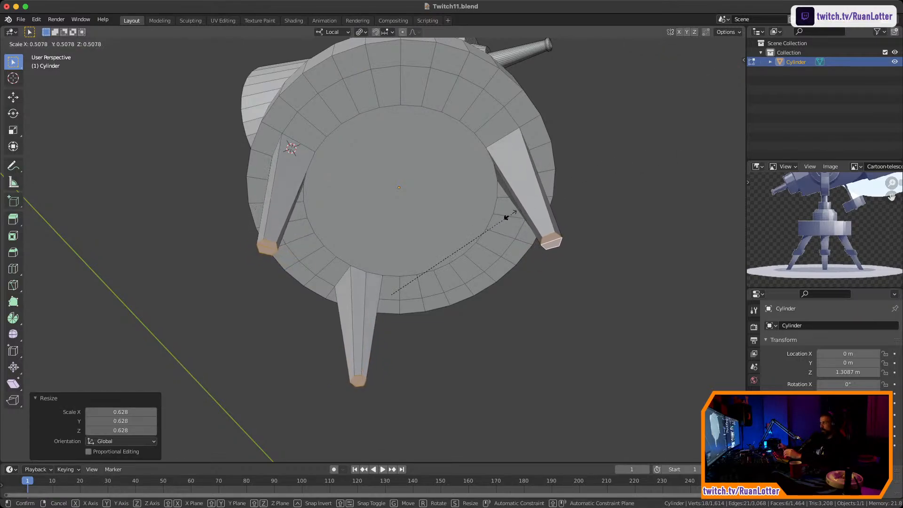
{"action": "left_click", "coordinate": [485, 229]}
Spread the three leg ends outward by scaling them around the Median Point, with a final factor of about 1.252
{"action": "middle_click_drag", "start_coordinate": [399, 282], "coordinate": [363, 212]}
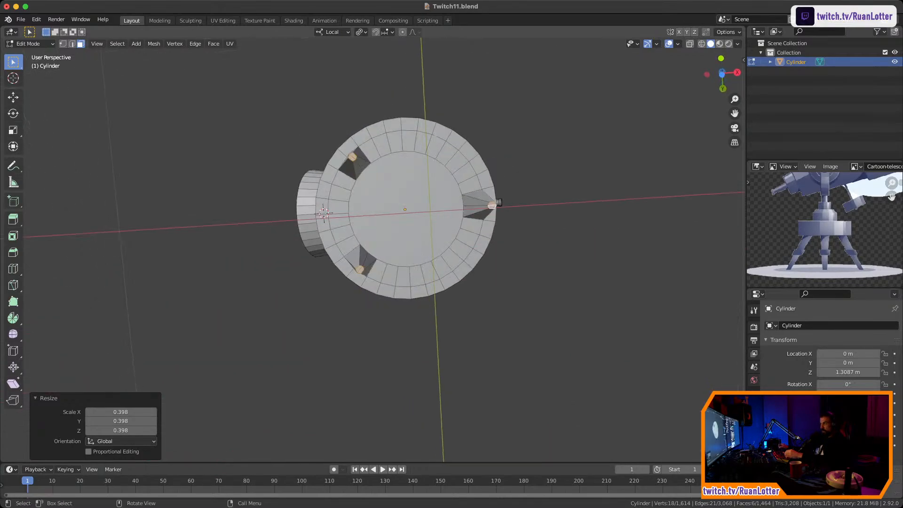
{"action": "scroll", "coordinate": [414, 198], "scroll_direction": "up", "scroll_amount": 3}
{"action": "middle_click_drag", "start_coordinate": [414, 198], "coordinate": [405, 207]}
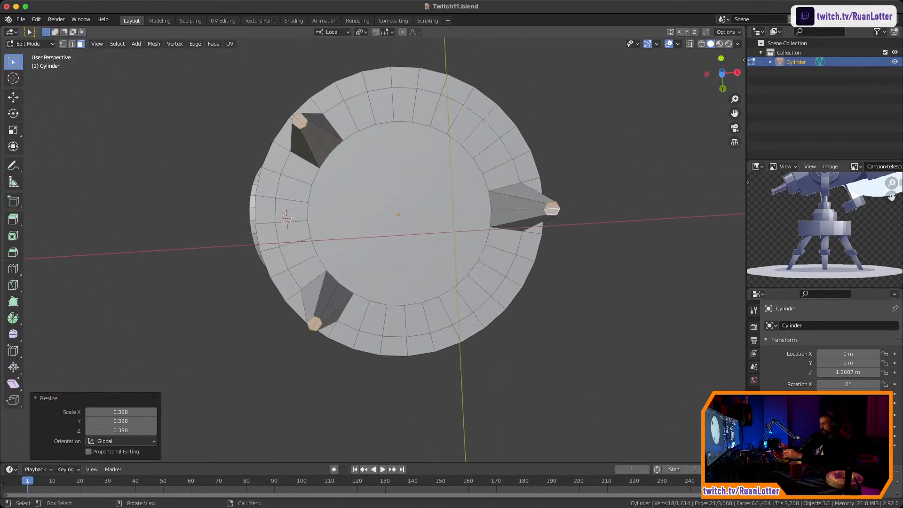
{"action": "left_click", "coordinate": [361, 32]}
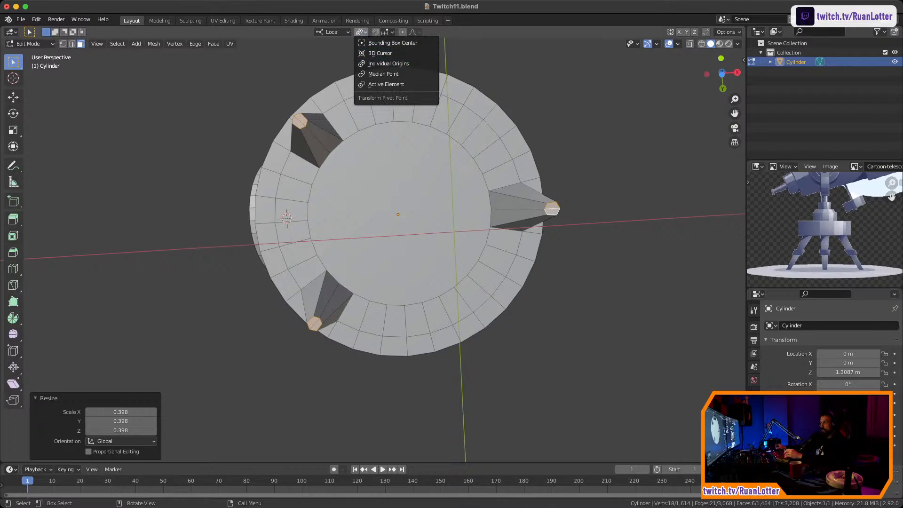
{"action": "left_click", "coordinate": [383, 74]}
{"action": "key", "text": "s"}
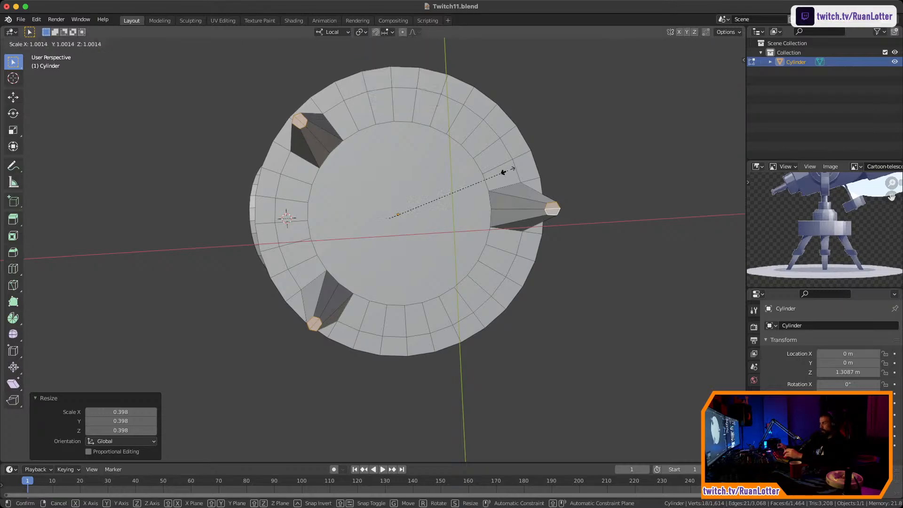
{"action": "left_click", "coordinate": [549, 160]}
{"action": "middle_click_drag", "start_coordinate": [549, 160], "coordinate": [535, 56]}
{"action": "key", "text": "s"}
{"action": "left_click", "coordinate": [540, 317]}
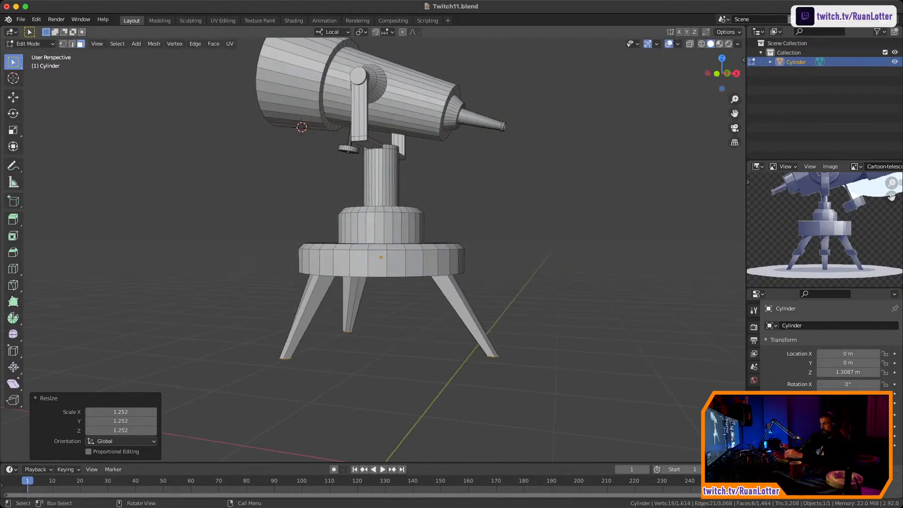
{"action": "middle_click_drag", "start_coordinate": [540, 317], "coordinate": [381, 108]}
{"action": "scroll", "coordinate": [436, 167], "scroll_direction": "up", "scroll_amount": 1}
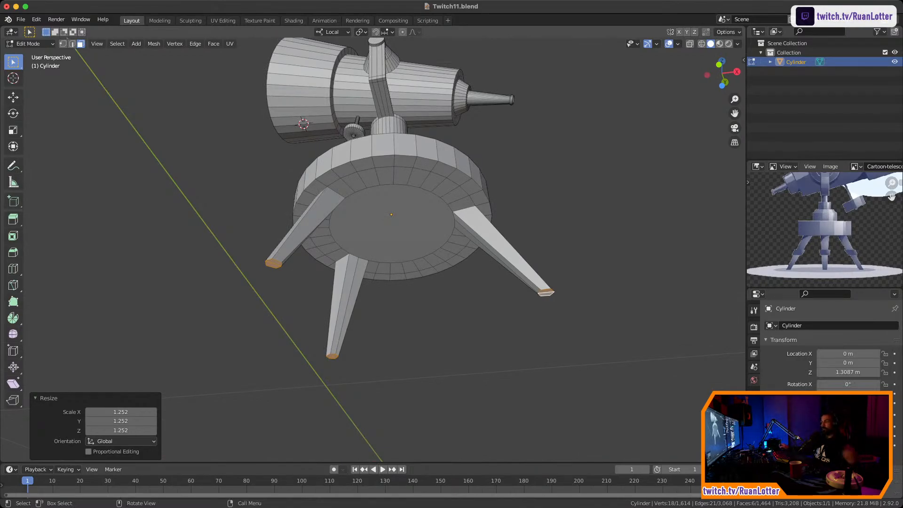
{"action": "scroll", "coordinate": [385, 226], "scroll_direction": "up", "scroll_amount": 2}
{"action": "middle_click_drag", "start_coordinate": [385, 226], "coordinate": [383, 214]}
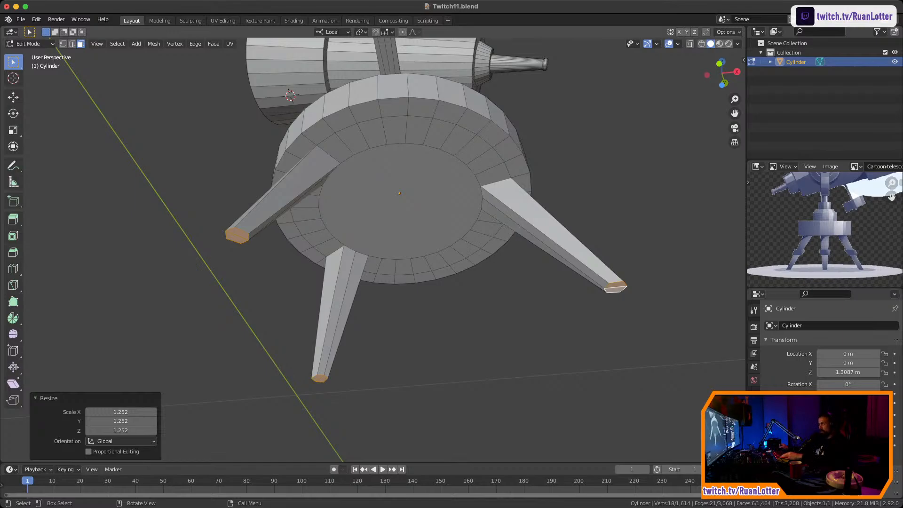
Extrude the three leg ends in place and widen them around Individual Origins by scaling to about 1.505
{"action": "middle_click_drag", "start_coordinate": [384, 214], "coordinate": [375, 254]}
{"action": "left_click", "coordinate": [728, 77]}
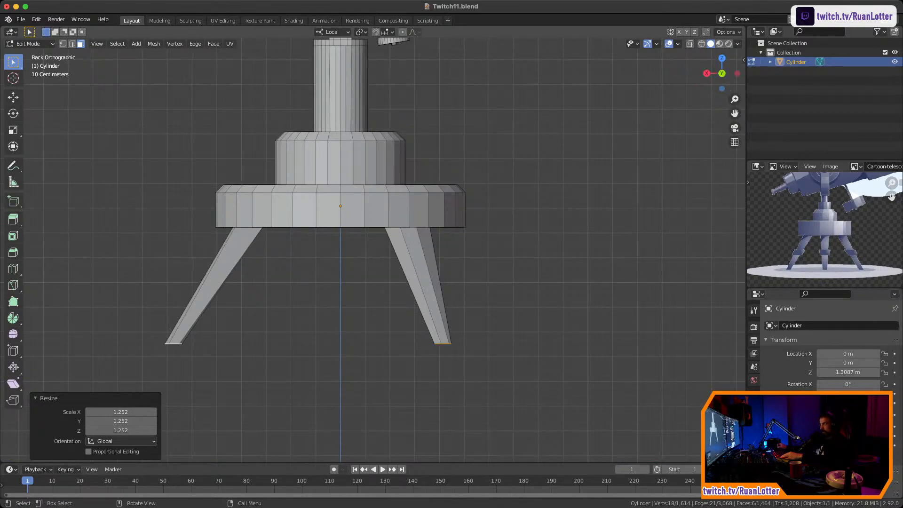
{"action": "left_click", "coordinate": [737, 73]}
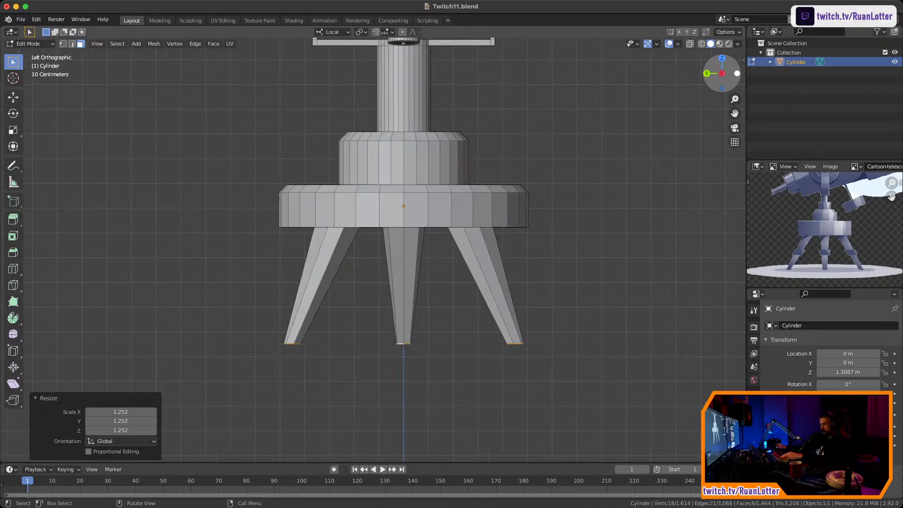
{"action": "middle_click_drag", "start_coordinate": [400, 282], "coordinate": [396, 212]}
{"action": "scroll", "coordinate": [399, 249], "scroll_direction": "down", "scroll_amount": 1}
{"action": "scroll", "coordinate": [414, 216], "scroll_direction": "up", "scroll_amount": 2}
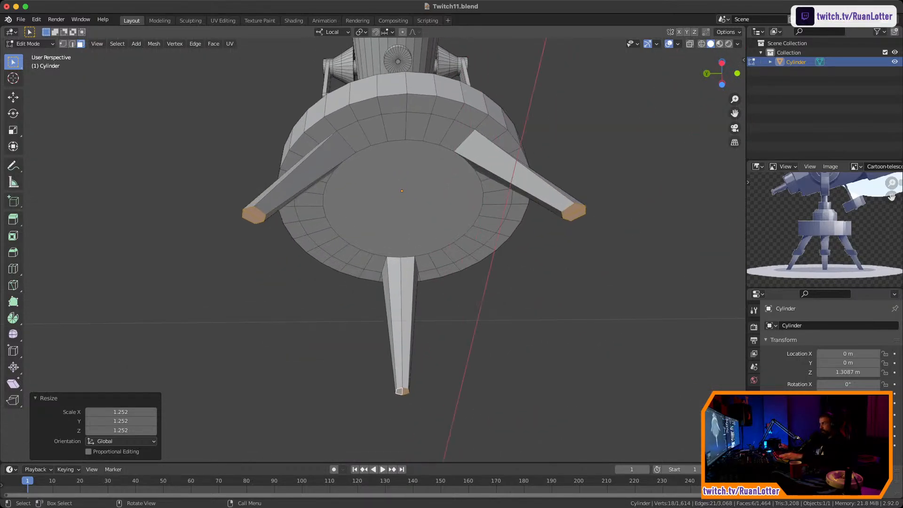
{"action": "key", "text": "e"}
{"action": "key", "text": "Escape"}
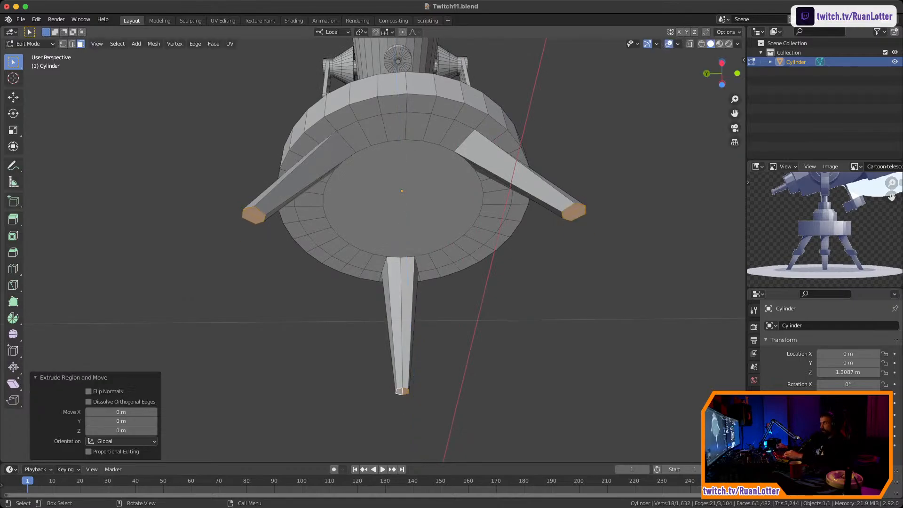
{"action": "left_click", "coordinate": [361, 32]}
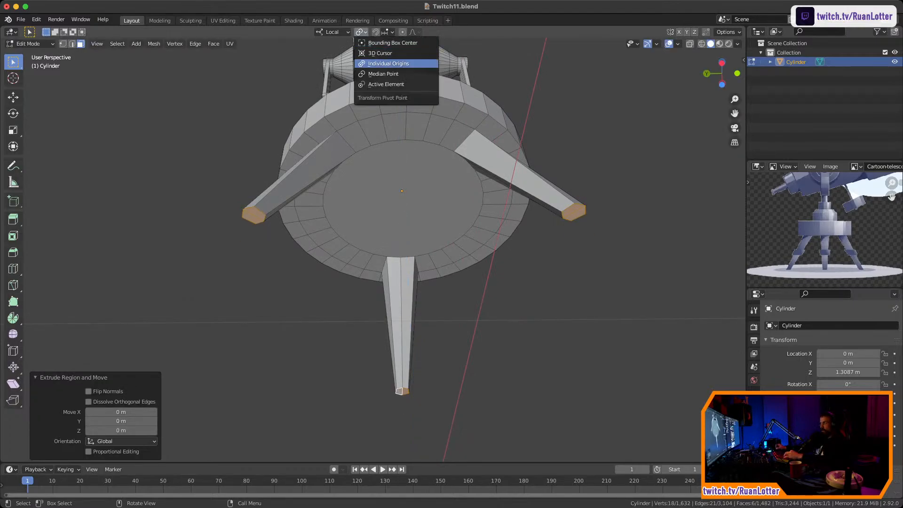
{"action": "key", "text": "s"}
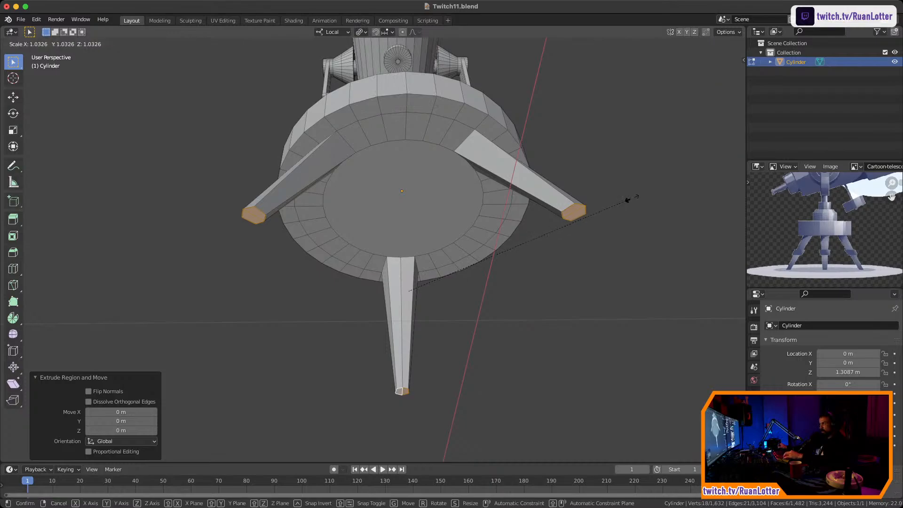
{"action": "left_click", "coordinate": [641, 163]}
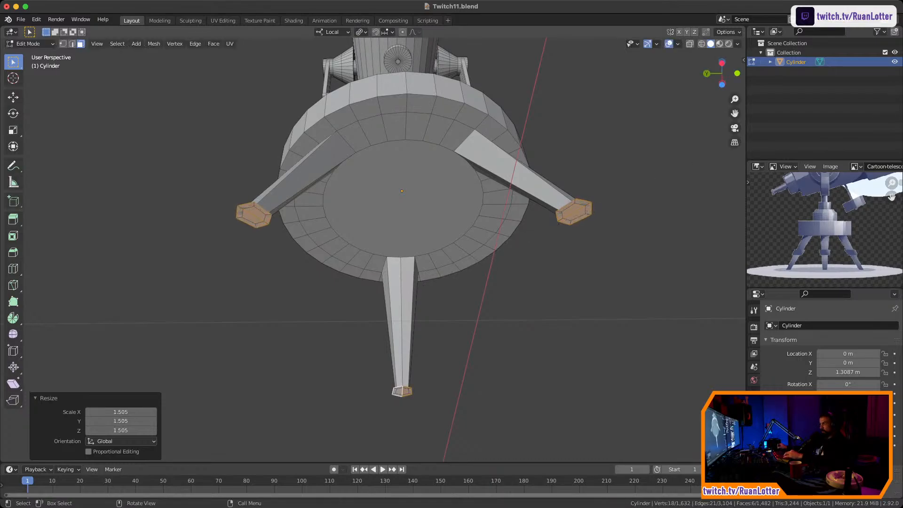
Widen the leg ends further by scaling to about 1.110, extrude them slightly downward into thin feet, and return to Object Mode
{"action": "middle_click_drag", "start_coordinate": [400, 188], "coordinate": [405, 296]}
{"action": "middle_click_drag", "start_coordinate": [400, 235], "coordinate": [400, 197], "text": "ctrl"}
{"action": "key", "text": "e"}
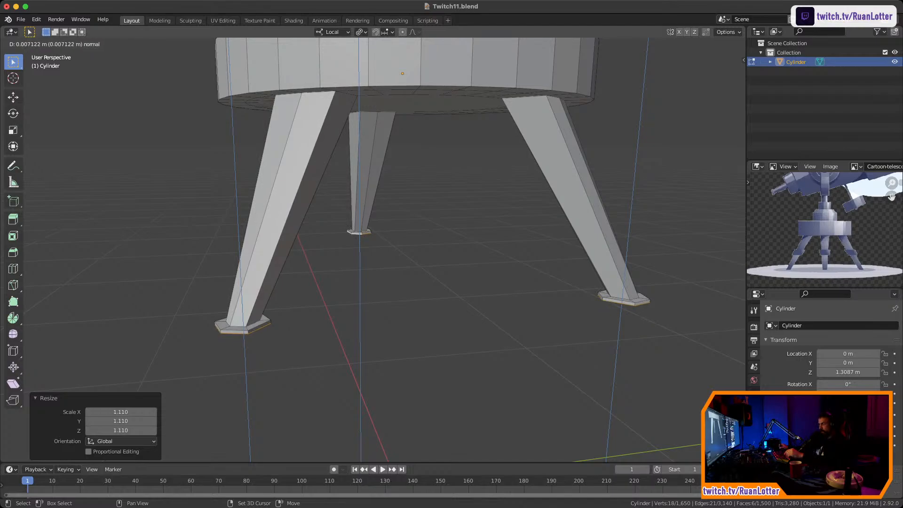
{"action": "key", "text": "Return"}
{"action": "middle_click_drag", "start_coordinate": [377, 235], "coordinate": [475, 241]}
{"action": "key", "text": "Tab"}
{"action": "middle_click_drag", "start_coordinate": [376, 235], "coordinate": [320, 277], "text": "ctrl"}
{"action": "middle_click_drag", "start_coordinate": [320, 277], "coordinate": [376, 301], "text": "ctrl"}
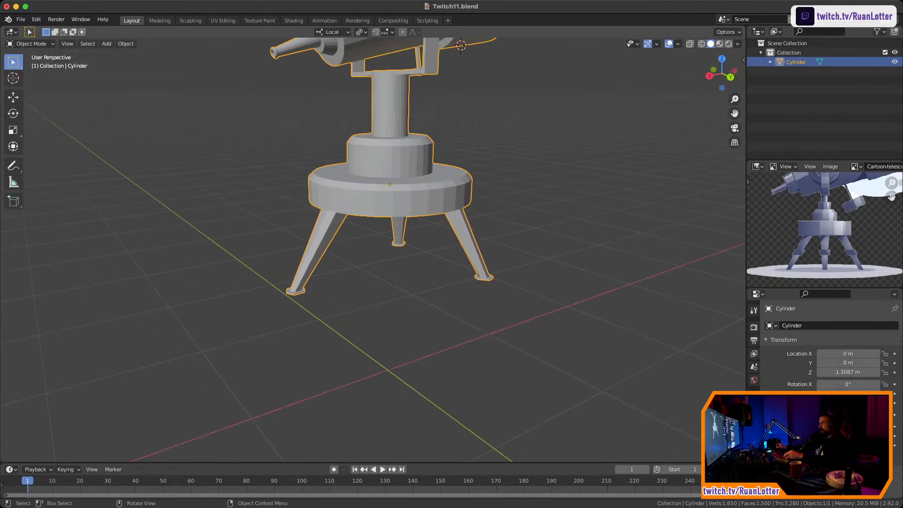
Clear the selection in Edit Mode and select both bottom faces of each of the three feet
{"action": "middle_click_drag", "start_coordinate": [377, 235], "coordinate": [377, 122]}
{"action": "key", "text": "Tab"}
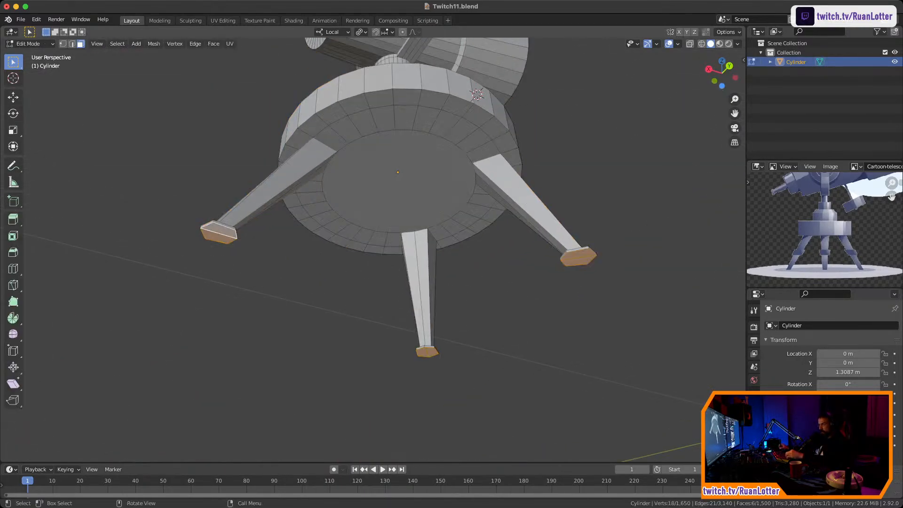
{"action": "key", "text": "alt+a"}
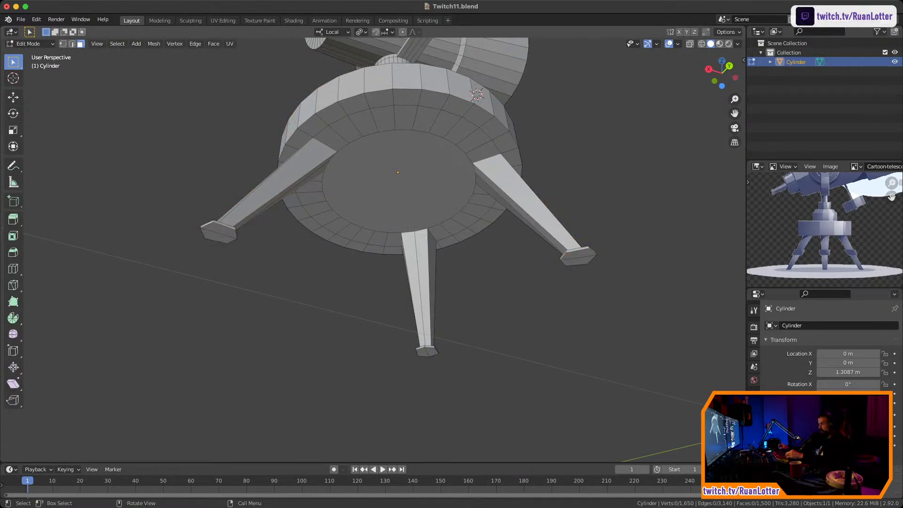
{"action": "left_click", "coordinate": [219, 230]}
{"action": "left_click", "coordinate": [219, 237], "text": "shift"}
{"action": "left_click", "coordinate": [422, 352], "text": "shift"}
{"action": "left_click", "coordinate": [432, 352], "text": "shift"}
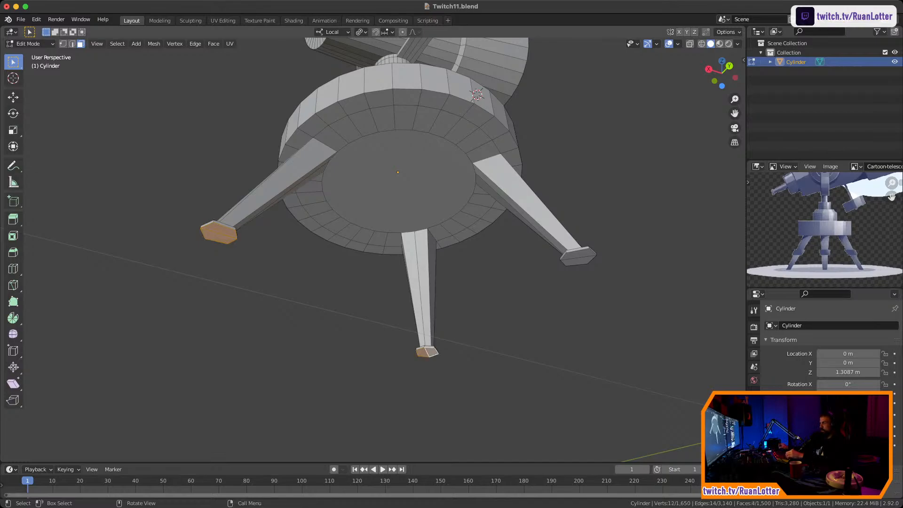
{"action": "left_click", "coordinate": [578, 254], "text": "shift"}
{"action": "left_click", "coordinate": [578, 261], "text": "shift"}
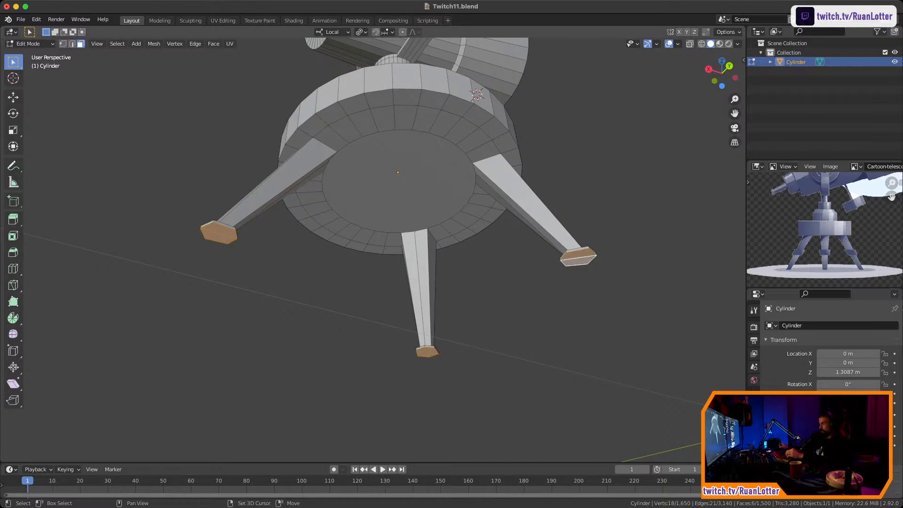
Snap the 3D cursor to the selected bottom faces of the feet
{"action": "middle_click_drag", "start_coordinate": [578, 261], "coordinate": [553, 263], "text": "shift"}
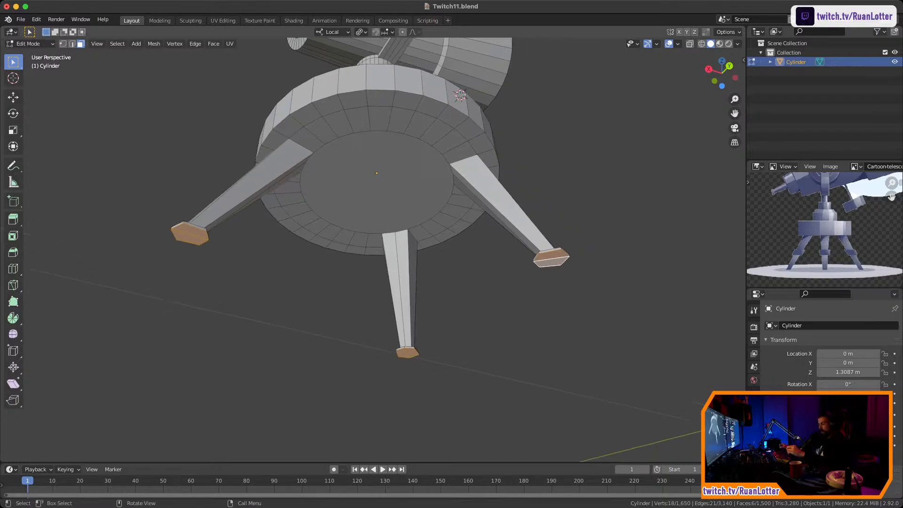
{"action": "key", "text": "shift+s"}
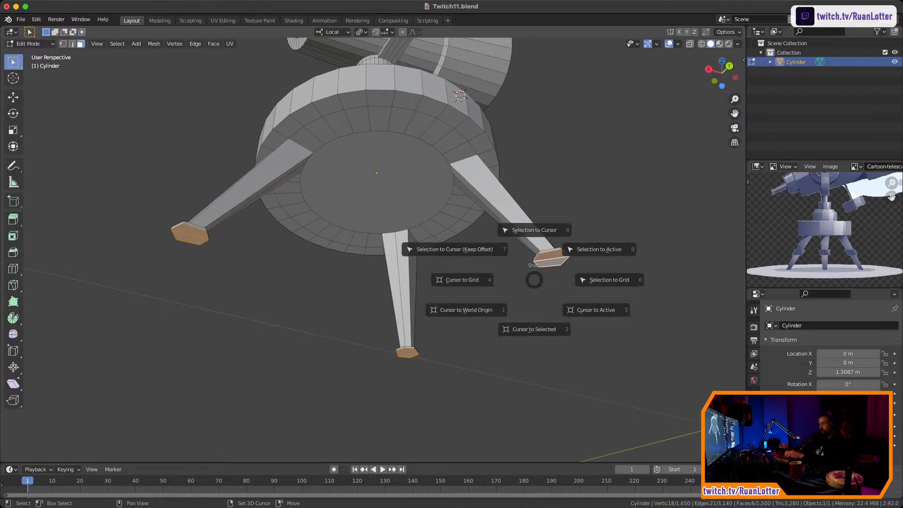
{"action": "left_click", "coordinate": [534, 334]}
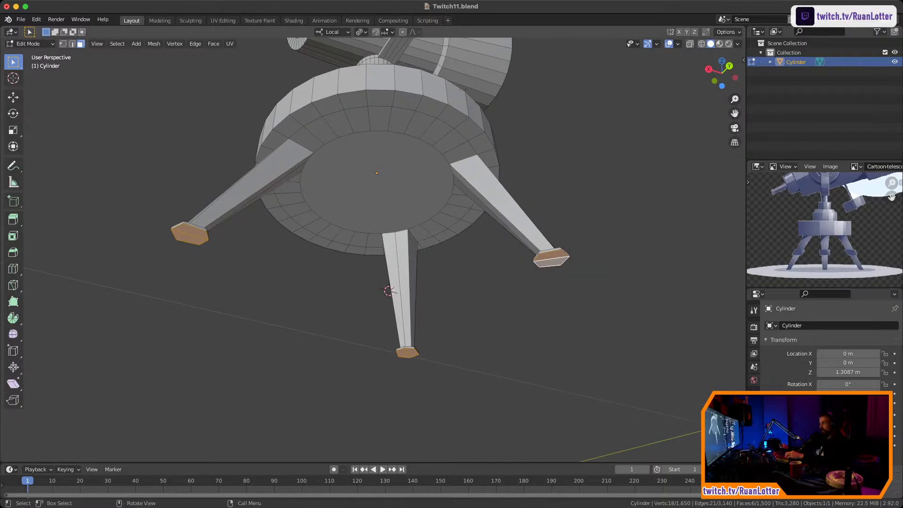
{"action": "middle_click_drag", "start_coordinate": [534, 334], "coordinate": [456, 352]}
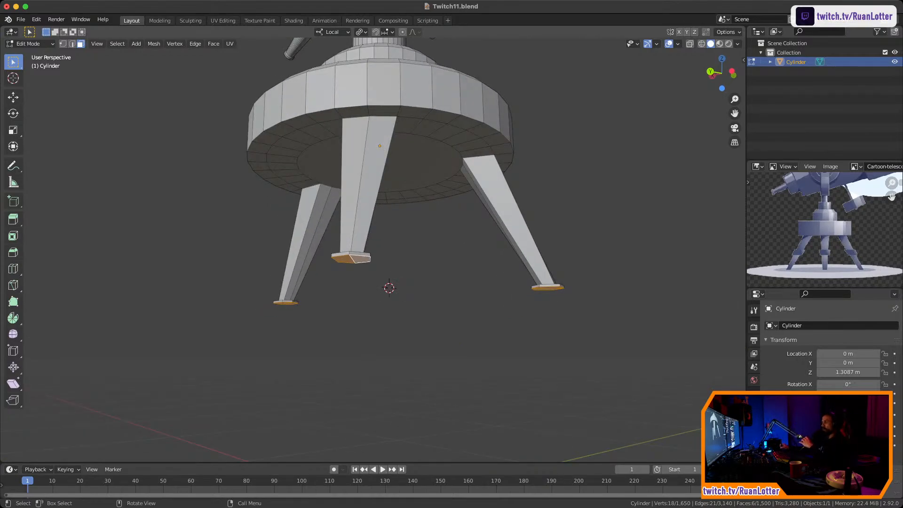
Return to Object Mode and set the telescope's origin to the 3D cursor
{"action": "middle_click_drag", "start_coordinate": [456, 352], "coordinate": [487, 382]}
{"action": "key", "text": "Tab"}
{"action": "scroll", "coordinate": [486, 382], "scroll_direction": "down", "scroll_amount": 2}
{"action": "left_click", "coordinate": [487, 382]}
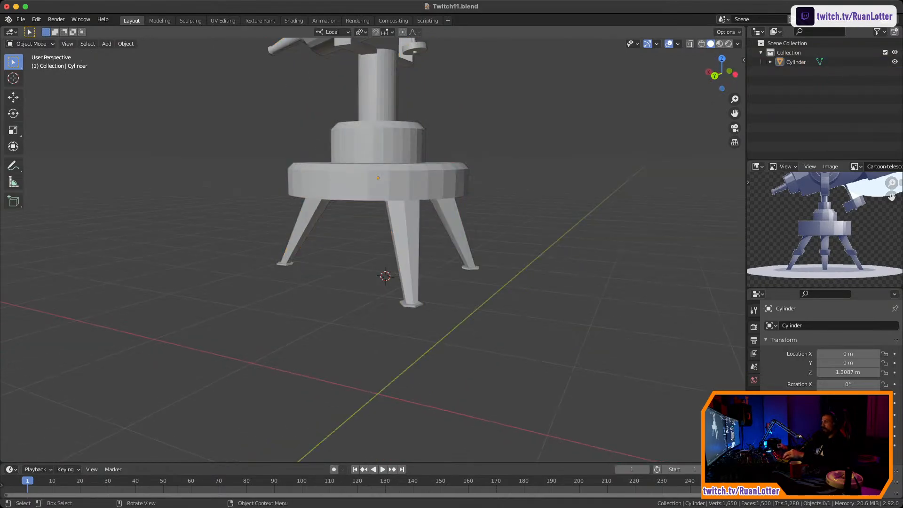
{"action": "left_click", "coordinate": [406, 188]}
{"action": "right_click", "coordinate": [360, 149]}
{"action": "mouse_move", "coordinate": [358, 173]}
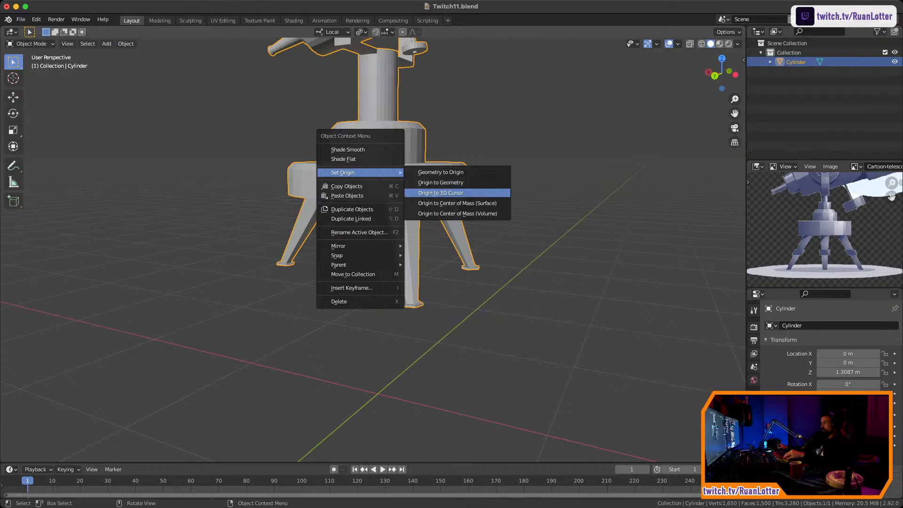
{"action": "left_click", "coordinate": [441, 193]}
{"action": "middle_click_drag", "start_coordinate": [460, 198], "coordinate": [546, 192]}
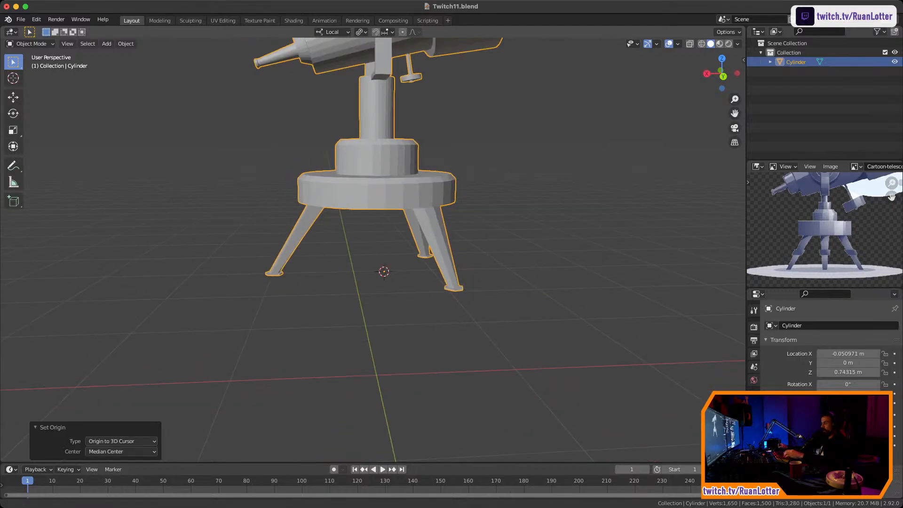
{"action": "scroll", "coordinate": [545, 193], "scroll_direction": "down", "scroll_amount": 3}
{"action": "key", "text": "r"}
{"action": "key", "text": "Escape"}
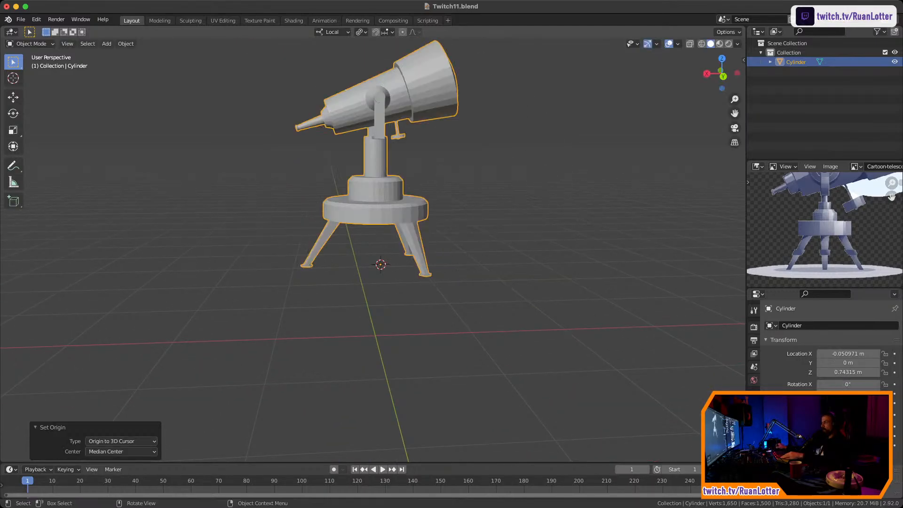
Deselect the telescope and snap the 3D cursor to the world origin
{"action": "left_click", "coordinate": [723, 75]}
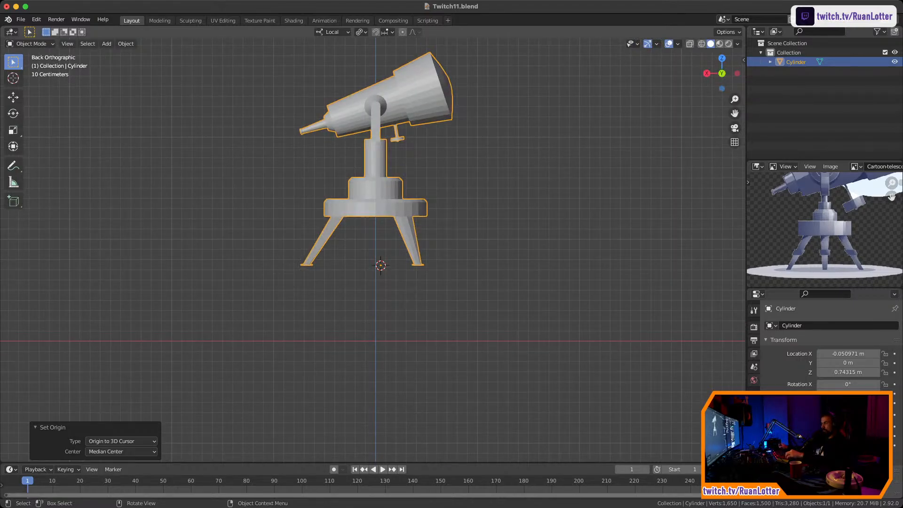
{"action": "key", "text": "alt+a"}
{"action": "key", "text": "shift+s"}
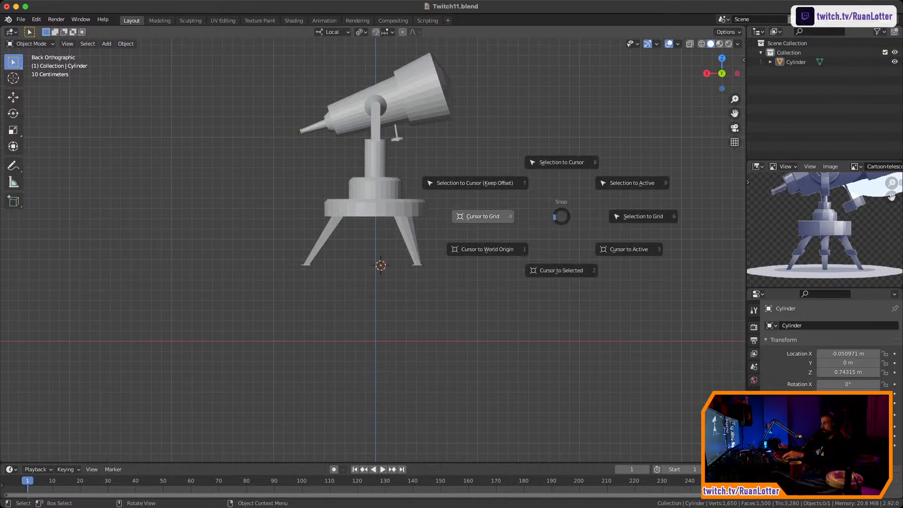
{"action": "left_click", "coordinate": [489, 249]}
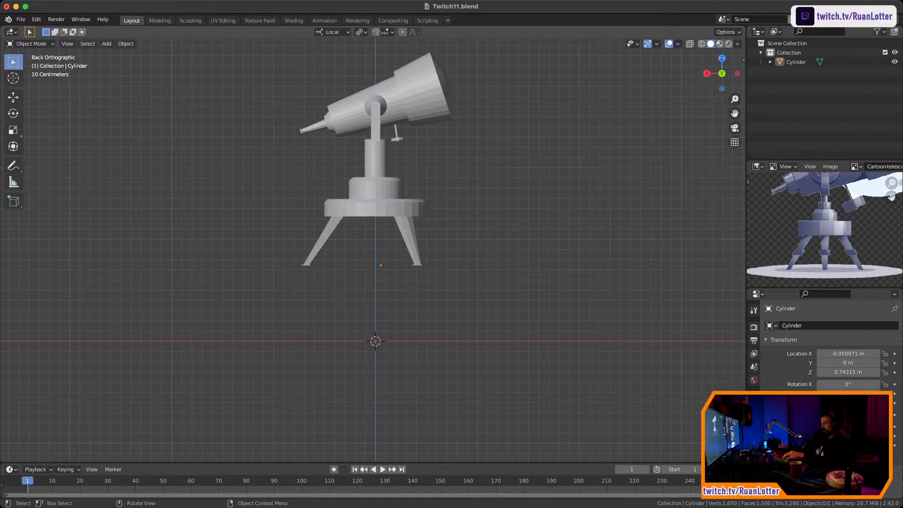
Select the telescope, snap it to the 3D cursor at the world origin, and clear the selection
{"action": "key", "text": "a"}
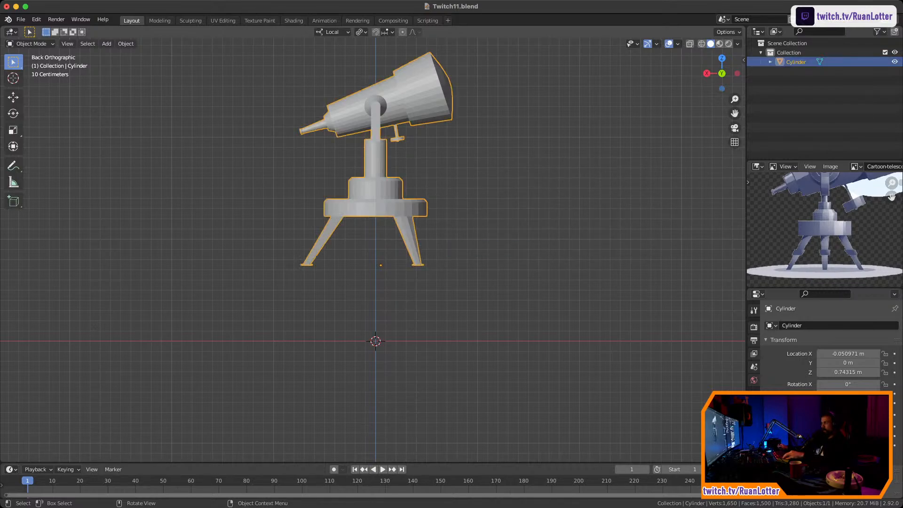
{"action": "right_click", "coordinate": [351, 191]}
{"action": "key", "text": "alt+a"}
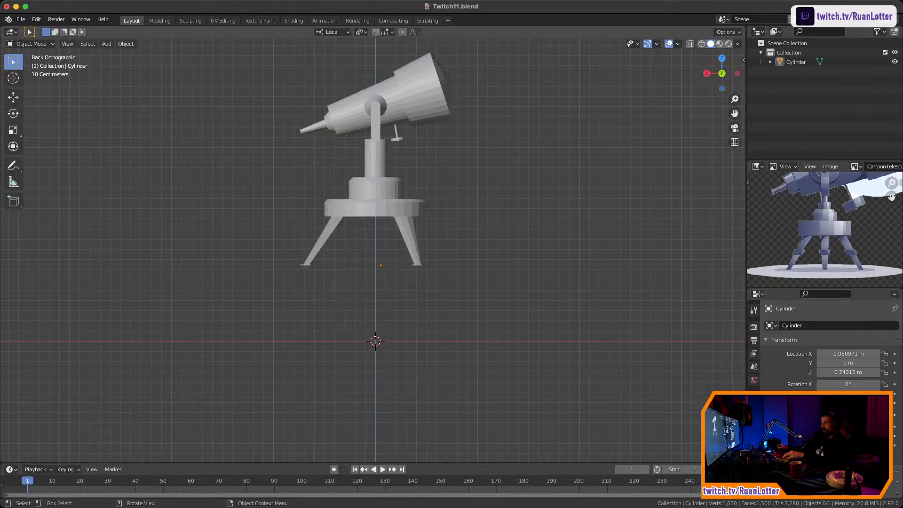
{"action": "key", "text": "a"}
{"action": "key", "text": "shift+s"}
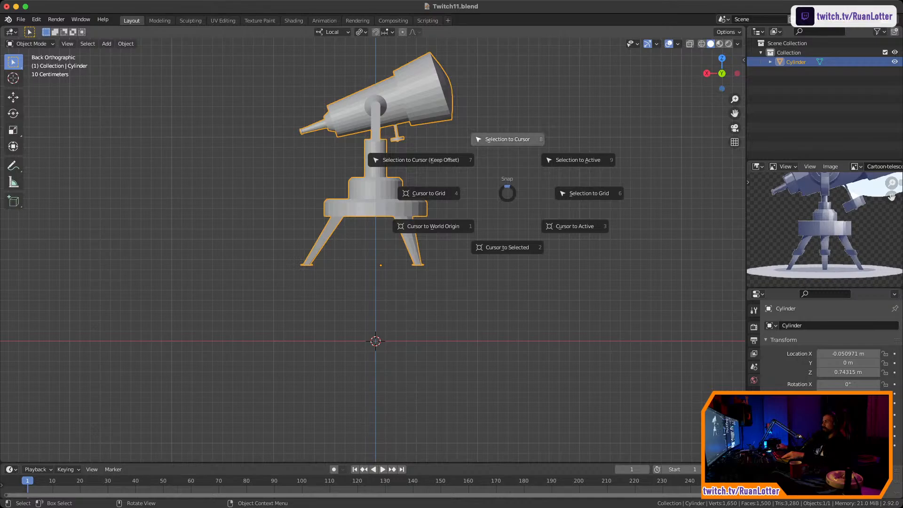
{"action": "left_click", "coordinate": [507, 140]}
{"action": "key", "text": "alt+a"}
Check from the side how the tripod feet sit on the ground line and examine the whole telescope
{"action": "middle_click_drag", "start_coordinate": [507, 155], "coordinate": [362, 170]}
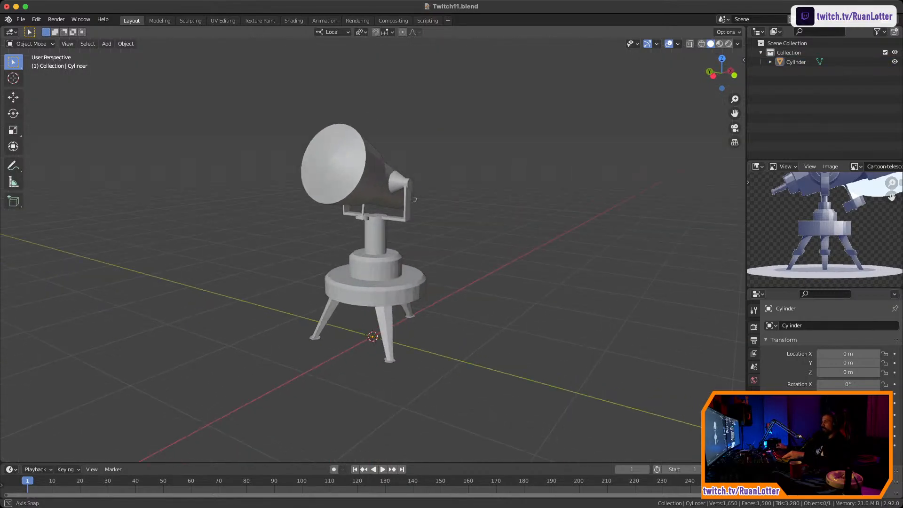
{"action": "left_click", "coordinate": [714, 76]}
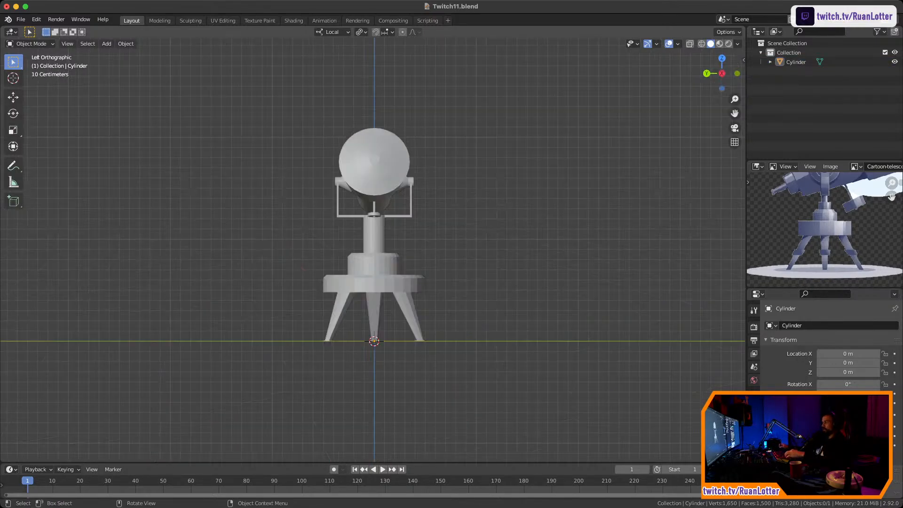
{"action": "scroll", "coordinate": [374, 263], "scroll_direction": "up", "scroll_amount": 4}
{"action": "middle_click_drag", "start_coordinate": [374, 301], "coordinate": [361, 112], "text": "shift"}
{"action": "scroll", "coordinate": [400, 197], "scroll_direction": "up", "scroll_amount": 8}
{"action": "scroll", "coordinate": [400, 198], "scroll_direction": "down", "scroll_amount": 4}
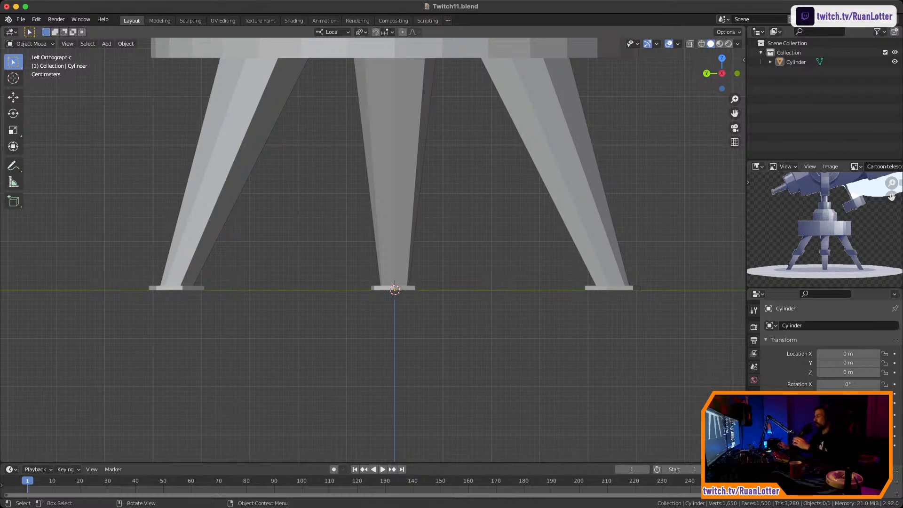
{"action": "scroll", "coordinate": [373, 250], "scroll_direction": "down", "scroll_amount": 3}
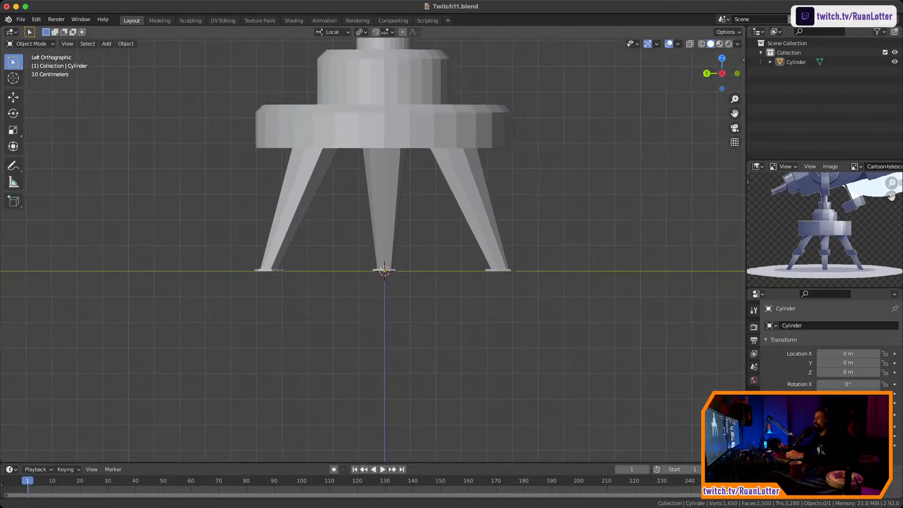
{"action": "middle_click_drag", "start_coordinate": [376, 212], "coordinate": [377, 235], "text": "ctrl"}
{"action": "middle_click_drag", "start_coordinate": [376, 212], "coordinate": [373, 374], "text": "shift"}
{"action": "middle_click_drag", "start_coordinate": [373, 282], "coordinate": [440, 301]}
{"action": "middle_click_drag", "start_coordinate": [440, 282], "coordinate": [440, 315], "text": "ctrl"}
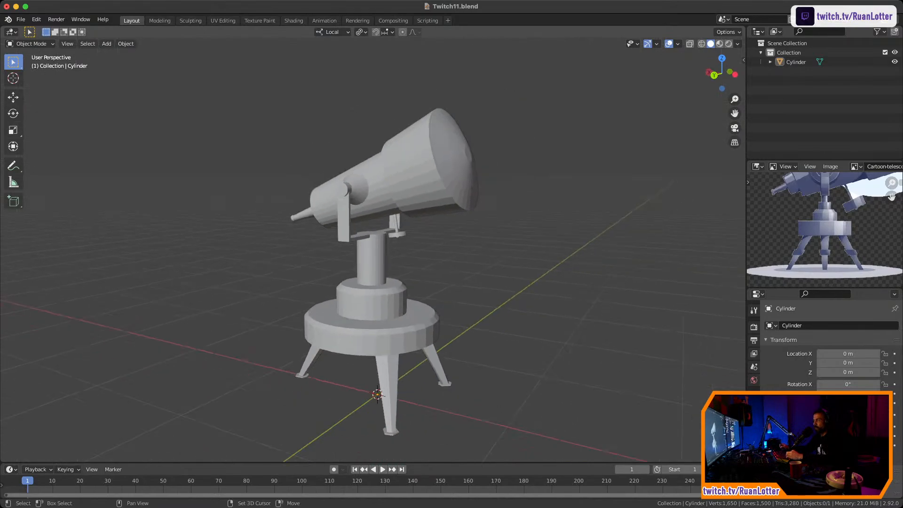
Enter Edit Mode and select the round centre face on the wide front end of the telescope tube
{"action": "middle_click_drag", "start_coordinate": [404, 254], "coordinate": [367, 261]}
{"action": "scroll", "coordinate": [367, 285], "scroll_direction": "up", "scroll_amount": 3}
{"action": "scroll", "coordinate": [336, 268], "scroll_direction": "up", "scroll_amount": 3}
{"action": "scroll", "coordinate": [367, 261], "scroll_direction": "down", "scroll_amount": 3}
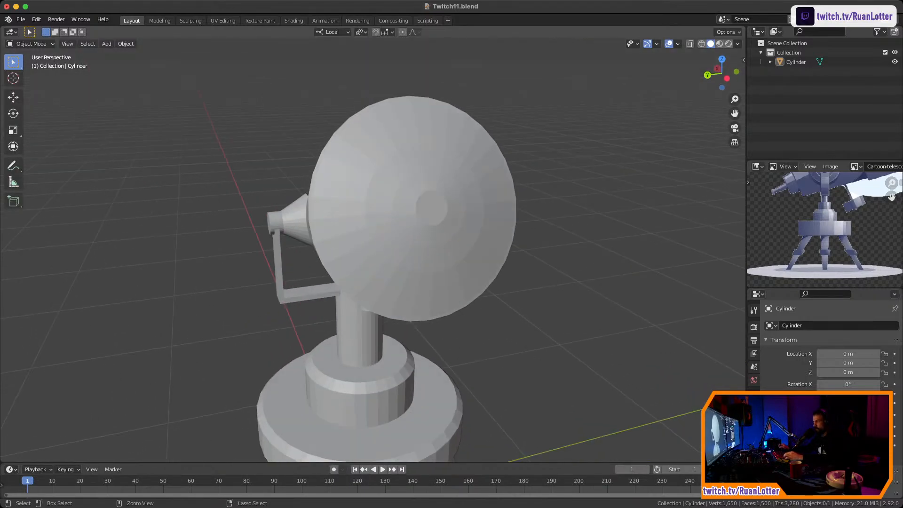
{"action": "scroll", "coordinate": [367, 262], "scroll_direction": "up", "scroll_amount": 1}
{"action": "key", "text": "Tab"}
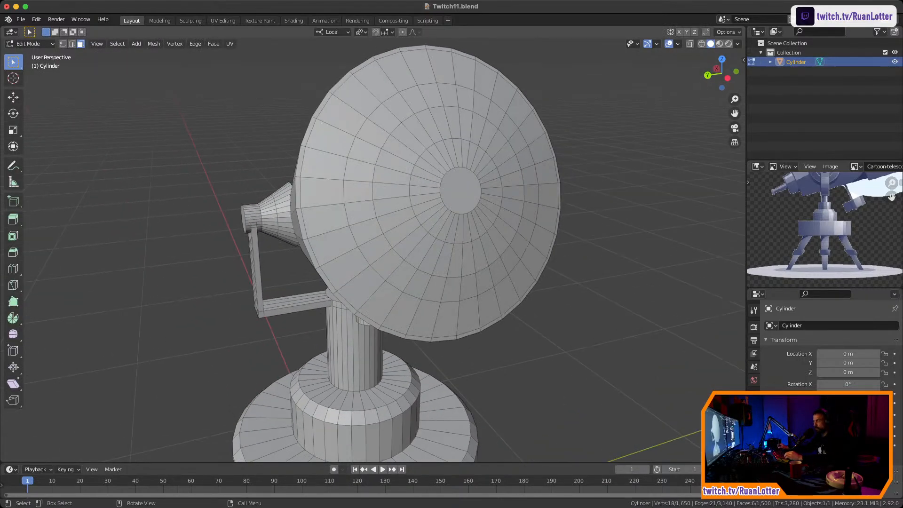
{"action": "left_click", "coordinate": [460, 191]}
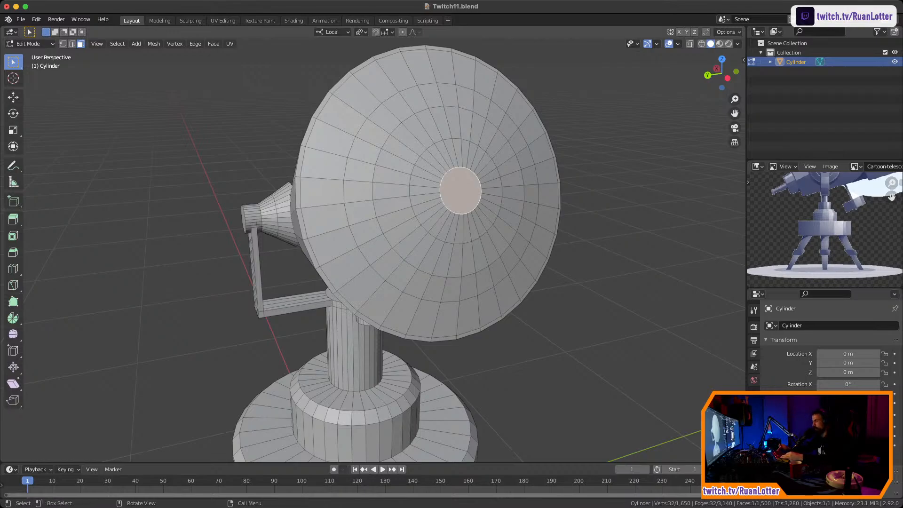
Grow the face selection to cover the telescope's whole front cap and delete those faces, opening the wide end of the tube
{"action": "key", "text": "ctrl+KP_Add"}
{"action": "key", "text": "ctrl+KP_Add"}
{"action": "key", "text": "ctrl+KP_Add"}
{"action": "key", "text": "ctrl+KP_Add"}
{"action": "key", "text": "ctrl+KP_Add"}
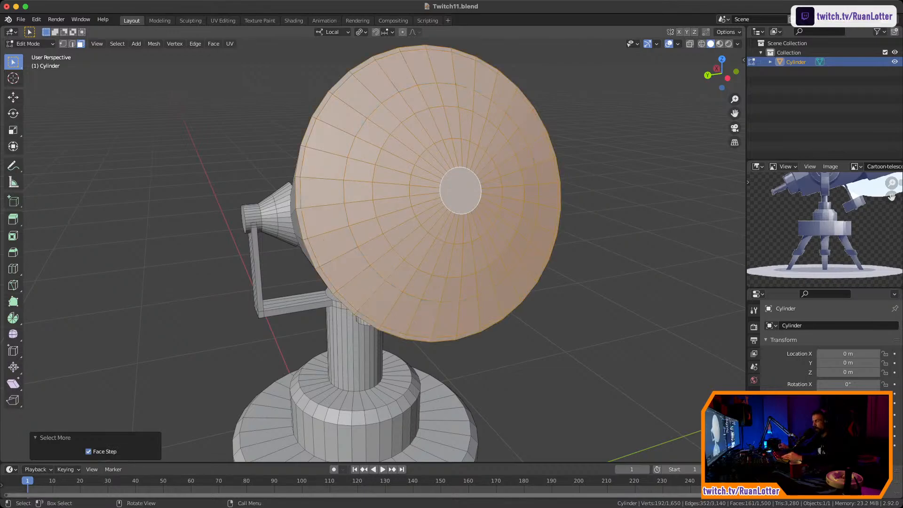
{"action": "key", "text": "x"}
{"action": "left_click", "coordinate": [437, 249]}
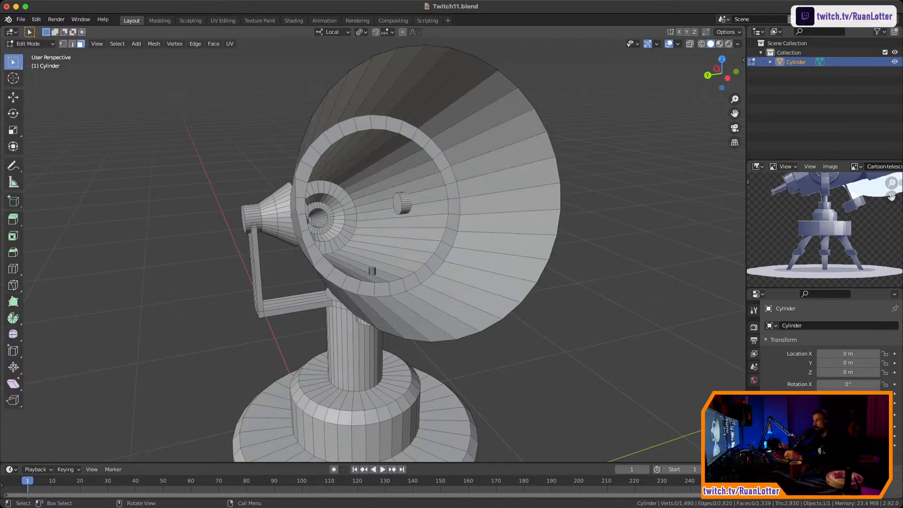
Check the opened front end from the side and save the file
{"action": "middle_click_drag", "start_coordinate": [437, 249], "coordinate": [471, 235]}
{"action": "scroll", "coordinate": [402, 242], "scroll_direction": "up", "scroll_amount": 2}
{"action": "scroll", "coordinate": [439, 266], "scroll_direction": "down", "scroll_amount": 2}
{"action": "scroll", "coordinate": [470, 236], "scroll_direction": "down", "scroll_amount": 2}
{"action": "scroll", "coordinate": [471, 235], "scroll_direction": "down", "scroll_amount": 2}
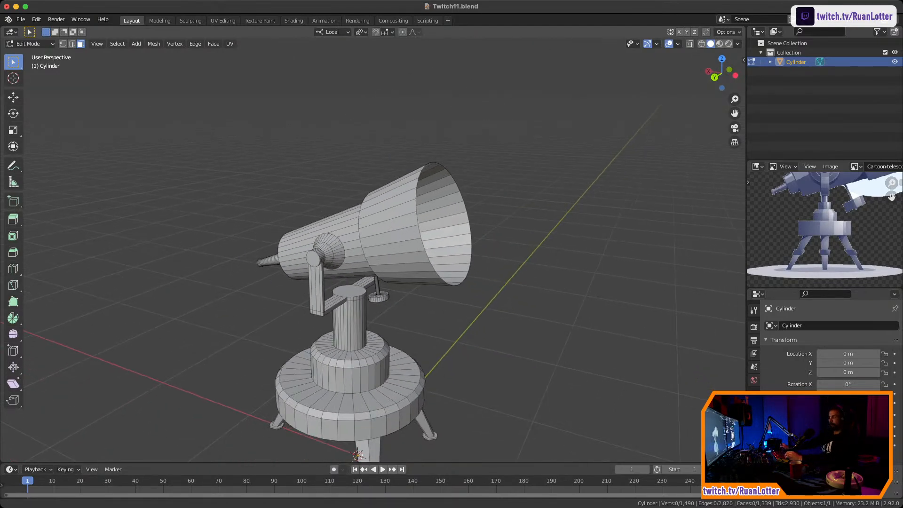
{"action": "key", "text": "ctrl+s"}
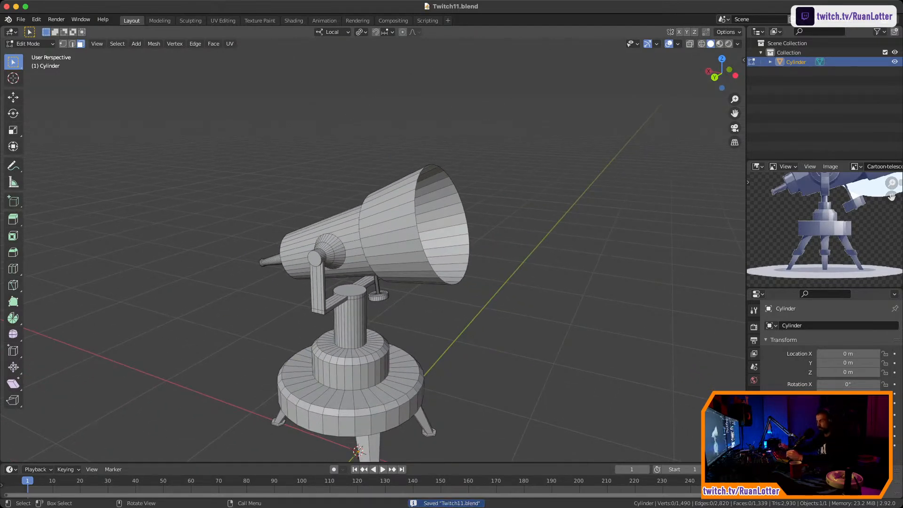
Select the edge loop around the open front rim and snap the 3D cursor to its centre
{"action": "middle_click_drag", "start_coordinate": [470, 235], "coordinate": [392, 232]}
{"action": "scroll", "coordinate": [395, 239], "scroll_direction": "up", "scroll_amount": 2}
{"action": "key", "text": "2"}
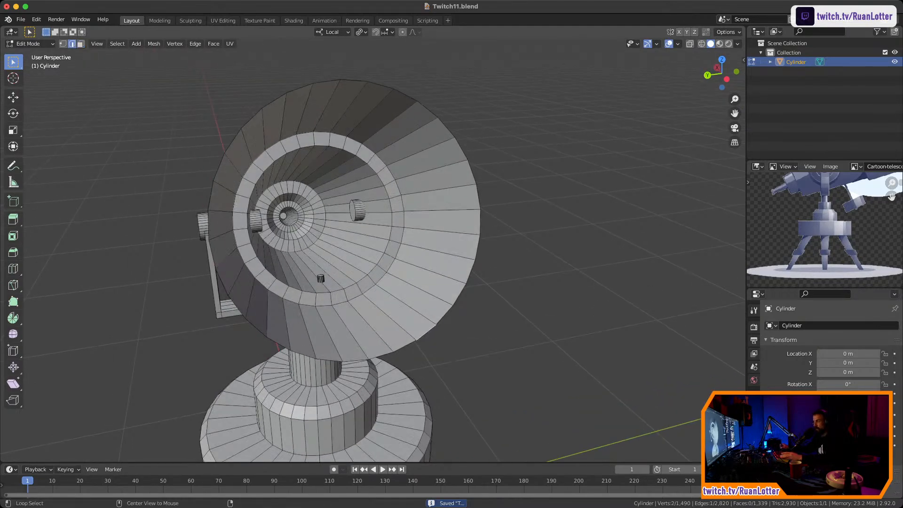
{"action": "left_click", "coordinate": [478, 221], "text": "alt"}
{"action": "middle_click_drag", "start_coordinate": [479, 221], "coordinate": [468, 304]}
{"action": "key", "text": "shift+s"}
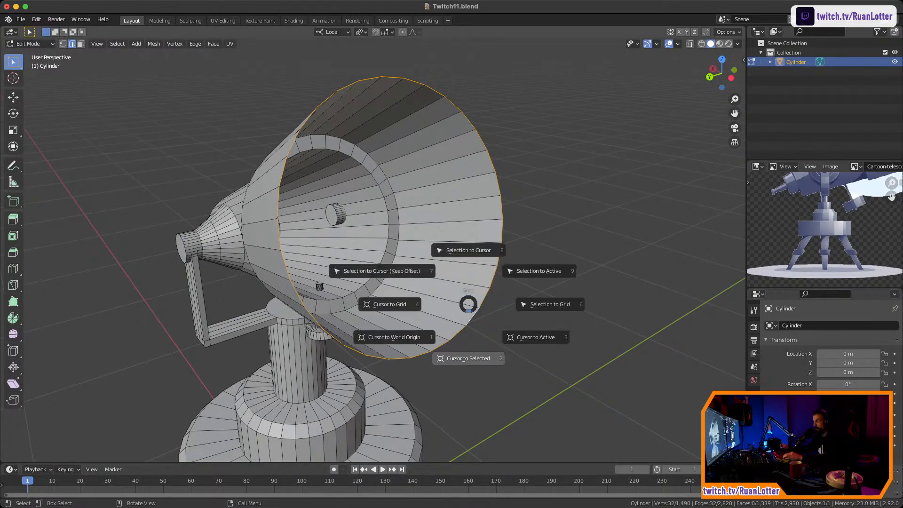
{"action": "left_click", "coordinate": [468, 308]}
{"action": "middle_click_drag", "start_coordinate": [468, 308], "coordinate": [489, 309]}
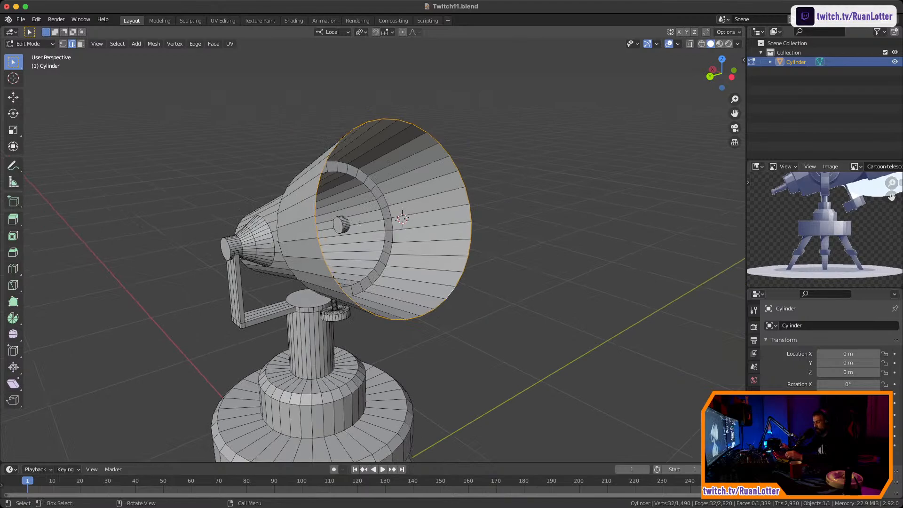
Add a UV sphere with 32 segments and 16 rings at the 3D cursor and scale it to about 0.318 to fit the rim
{"action": "key", "text": "shift+a"}
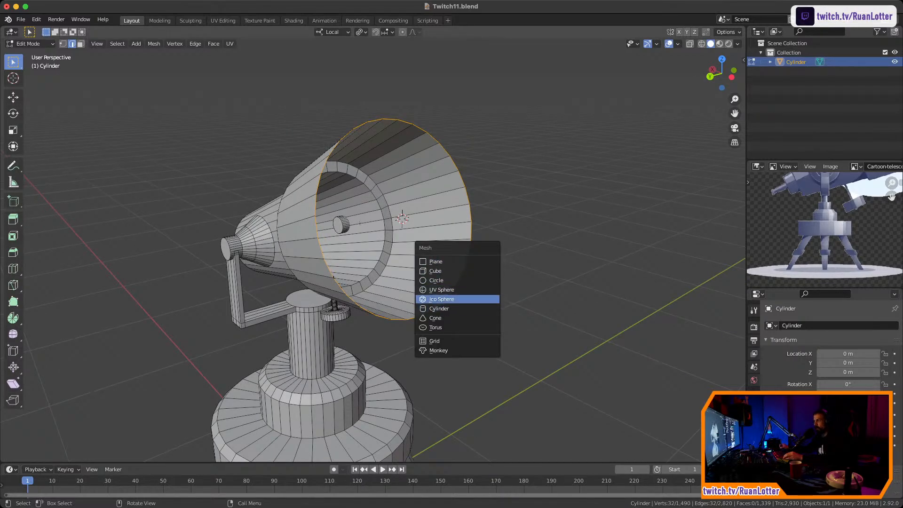
{"action": "left_click", "coordinate": [441, 290]}
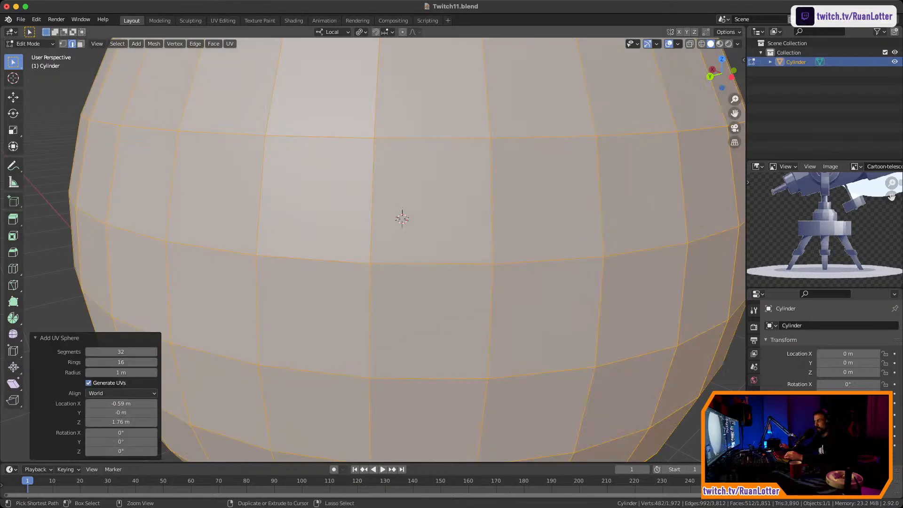
{"action": "scroll", "coordinate": [395, 226], "scroll_direction": "down", "scroll_amount": 4}
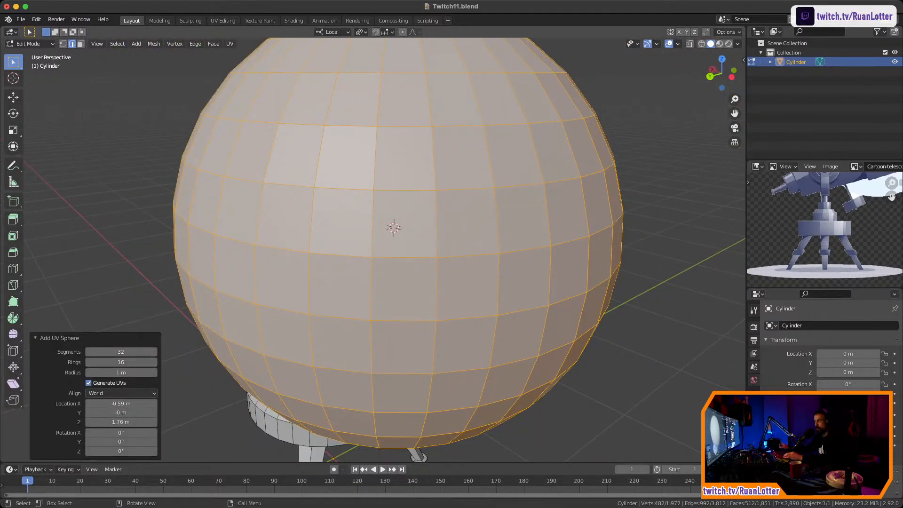
{"action": "scroll", "coordinate": [478, 259], "scroll_direction": "down", "scroll_amount": 4}
{"action": "key", "text": "s"}
{"action": "left_click", "coordinate": [476, 258]}
{"action": "middle_click_drag", "start_coordinate": [476, 258], "coordinate": [503, 249]}
{"action": "scroll", "coordinate": [376, 236], "scroll_direction": "up", "scroll_amount": 3}
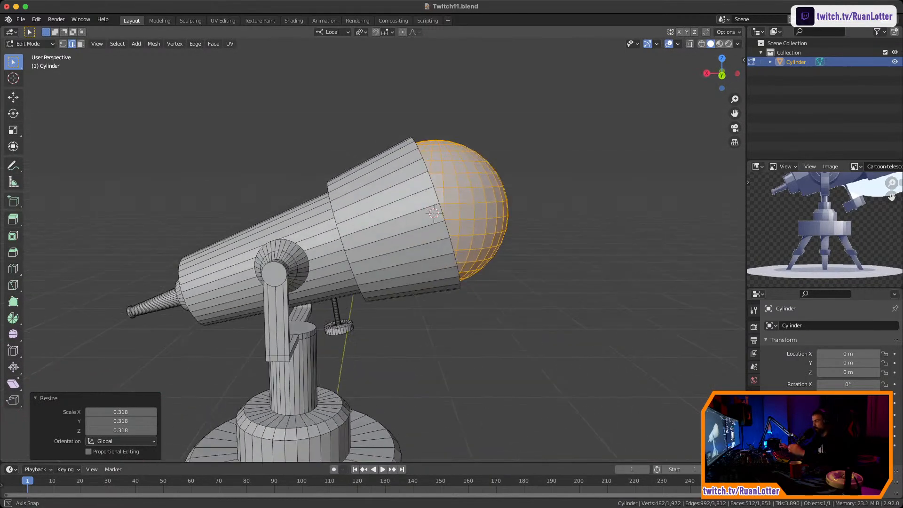
In the back orthographic view, rotate the sphere by about 72° so its rings run parallel to the tilted front rim
{"action": "middle_click_drag", "start_coordinate": [376, 235], "coordinate": [379, 235]}
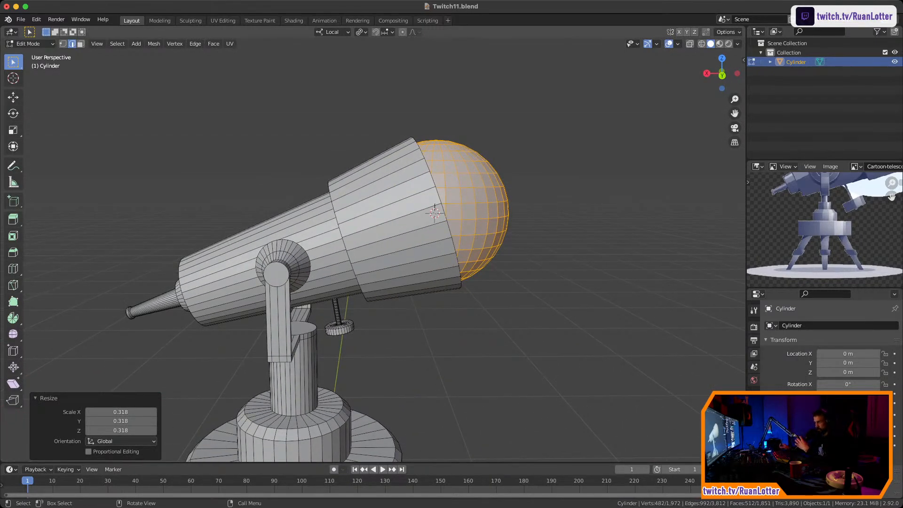
{"action": "middle_click_drag", "start_coordinate": [424, 235], "coordinate": [394, 234], "text": "shift"}
{"action": "left_click", "coordinate": [722, 75]}
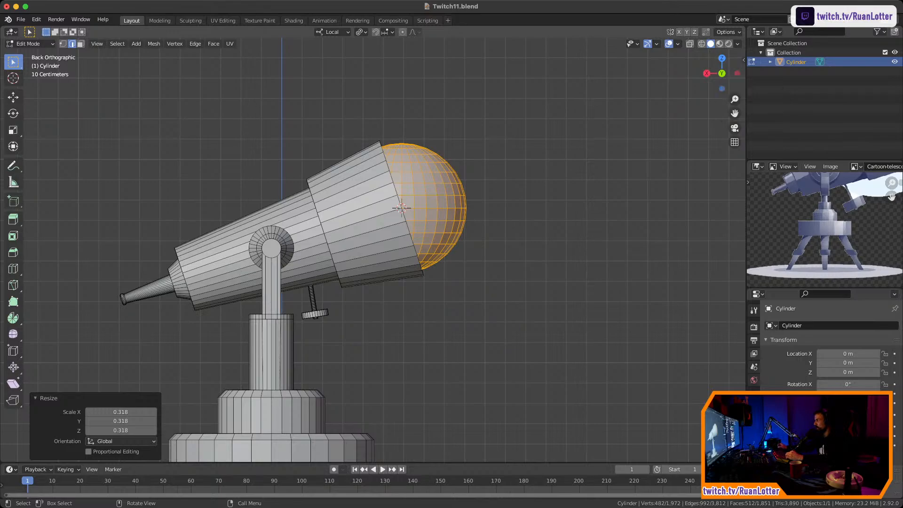
{"action": "middle_click_drag", "start_coordinate": [423, 235], "coordinate": [477, 228], "text": "shift"}
{"action": "scroll", "coordinate": [384, 223], "scroll_direction": "up", "scroll_amount": 3}
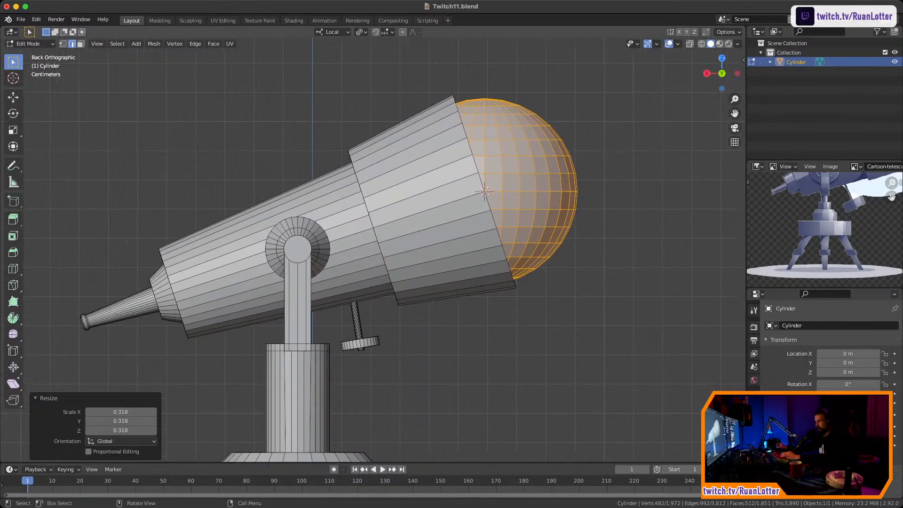
{"action": "key", "text": "r"}
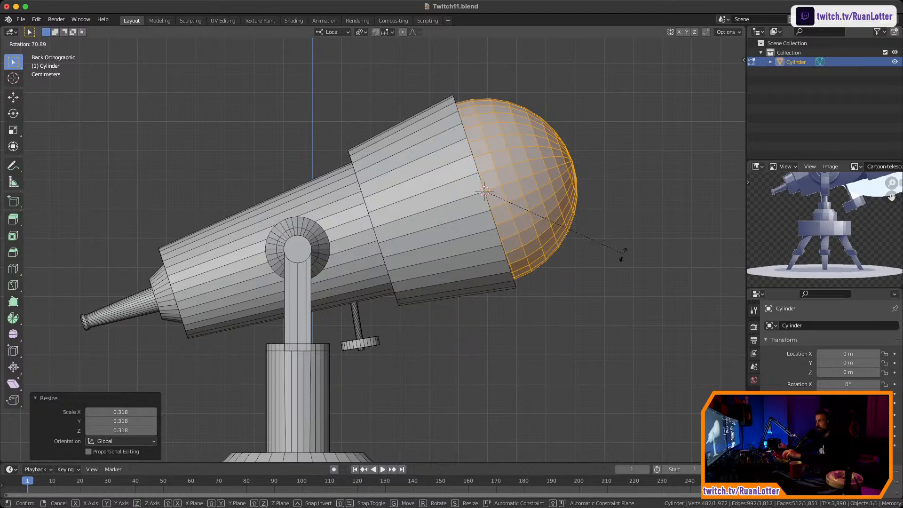
{"action": "left_click", "coordinate": [588, 311]}
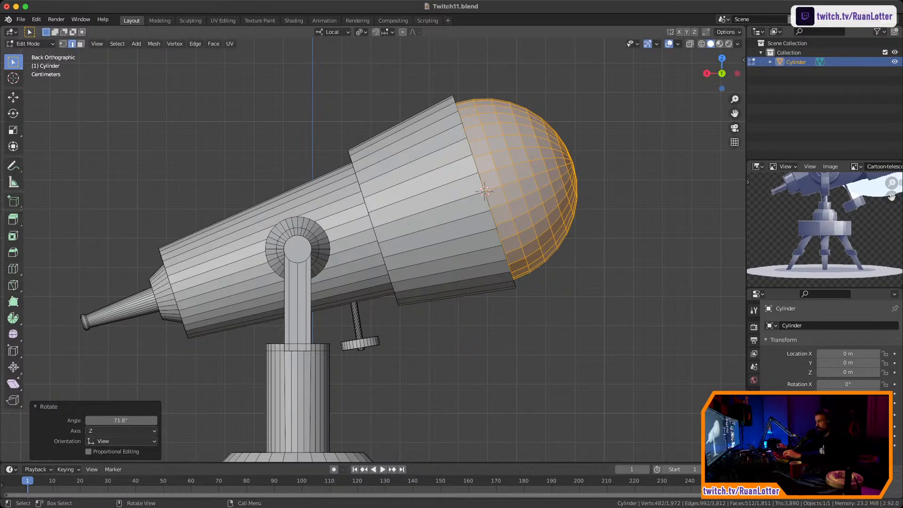
{"action": "key", "text": "r"}
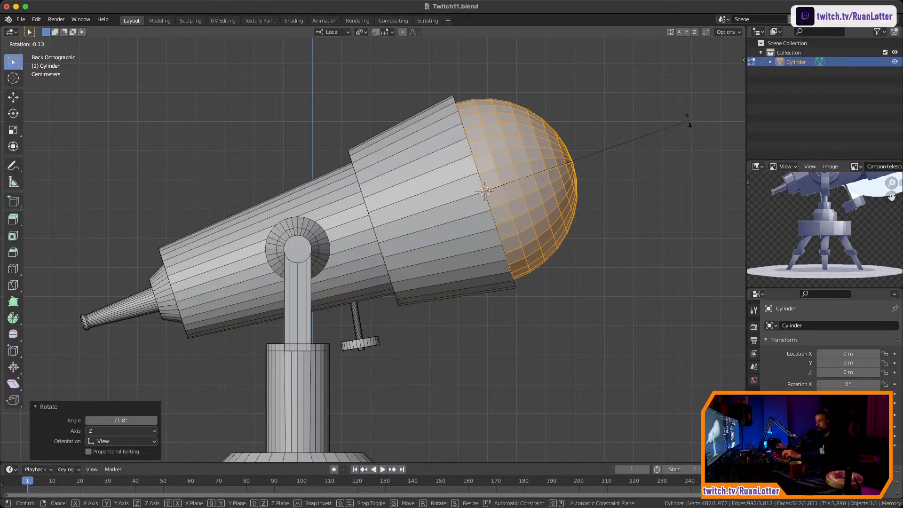
{"action": "left_click", "coordinate": [698, 153]}
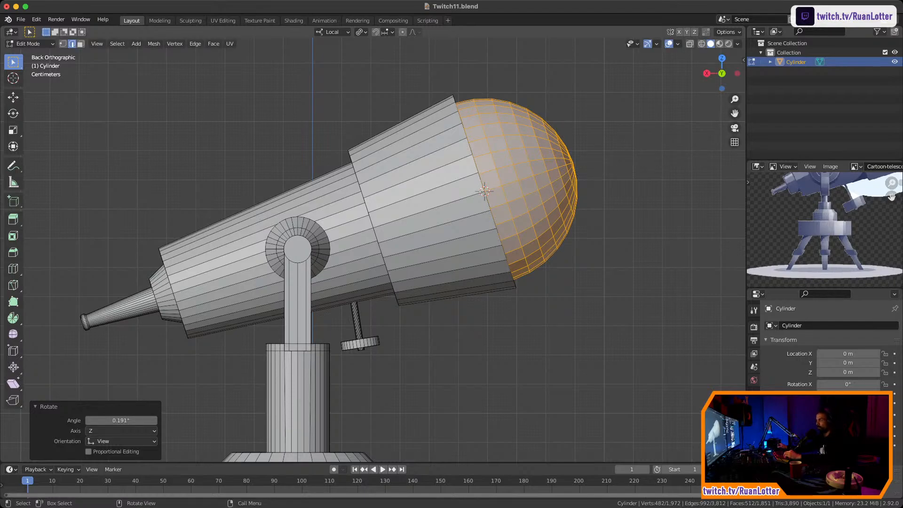
Scale the sphere up by about 1.094 so it extends past the edges of the tube's front rim
{"action": "scroll", "coordinate": [376, 249], "scroll_direction": "up", "scroll_amount": 5}
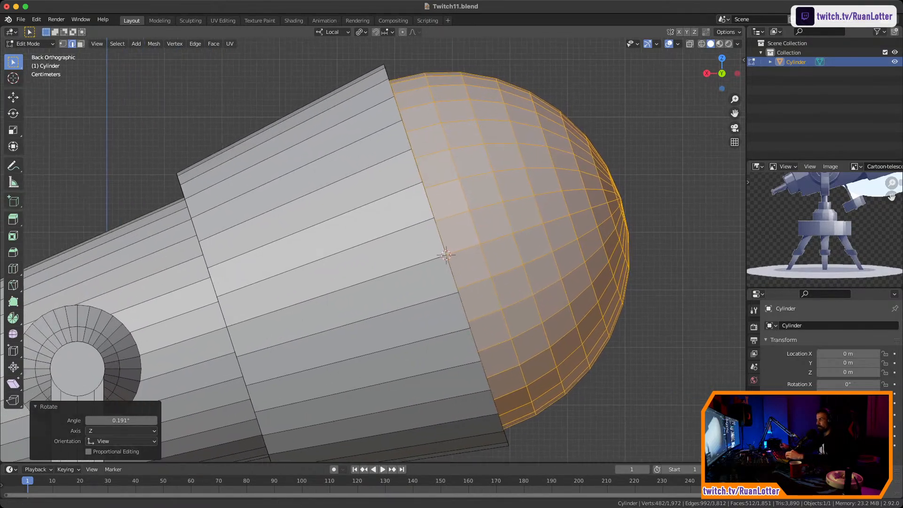
{"action": "middle_click_drag", "start_coordinate": [376, 249], "coordinate": [374, 250], "text": "shift"}
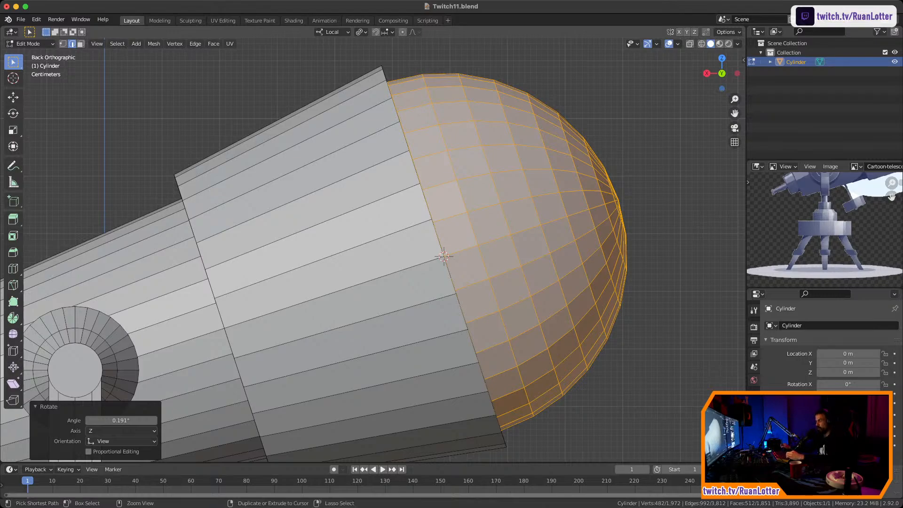
{"action": "middle_click_drag", "start_coordinate": [376, 249], "coordinate": [376, 264], "text": "ctrl"}
{"action": "middle_click_drag", "start_coordinate": [377, 265], "coordinate": [379, 221], "text": "shift"}
{"action": "middle_click_drag", "start_coordinate": [378, 221], "coordinate": [379, 201], "text": "ctrl"}
{"action": "middle_click_drag", "start_coordinate": [379, 200], "coordinate": [335, 221], "text": "shift"}
{"action": "middle_click_drag", "start_coordinate": [335, 221], "coordinate": [306, 237], "text": "shift"}
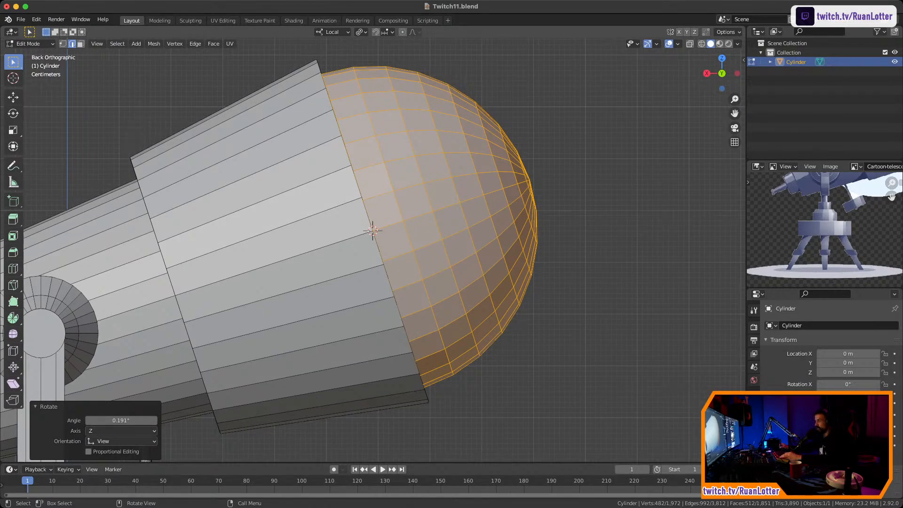
{"action": "key", "text": "s"}
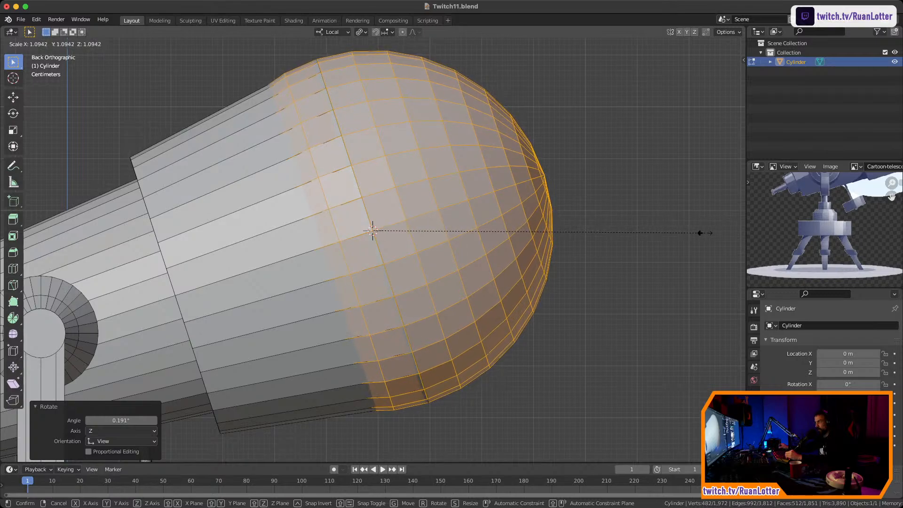
{"action": "left_click", "coordinate": [701, 233]}
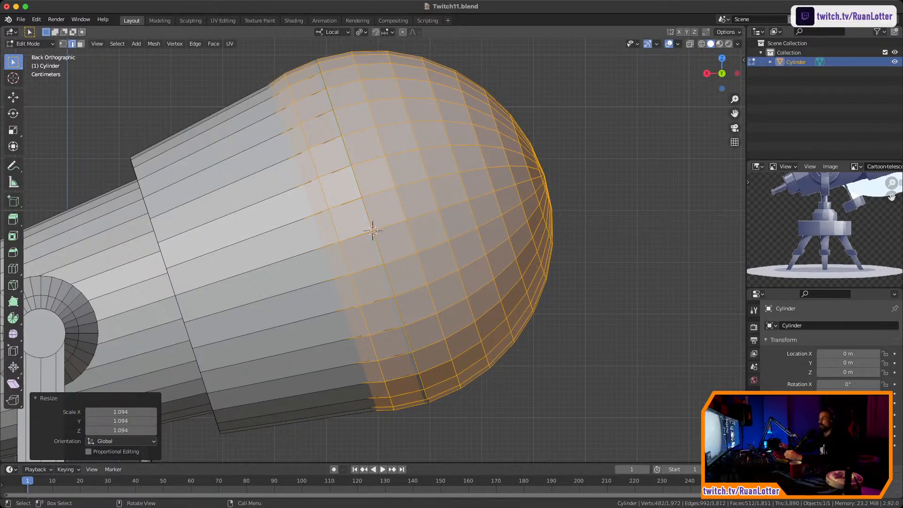
Clear the selection and switch to face select mode
{"action": "middle_click_drag", "start_coordinate": [452, 235], "coordinate": [433, 240]}
{"action": "scroll", "coordinate": [357, 249], "scroll_direction": "down", "scroll_amount": 5}
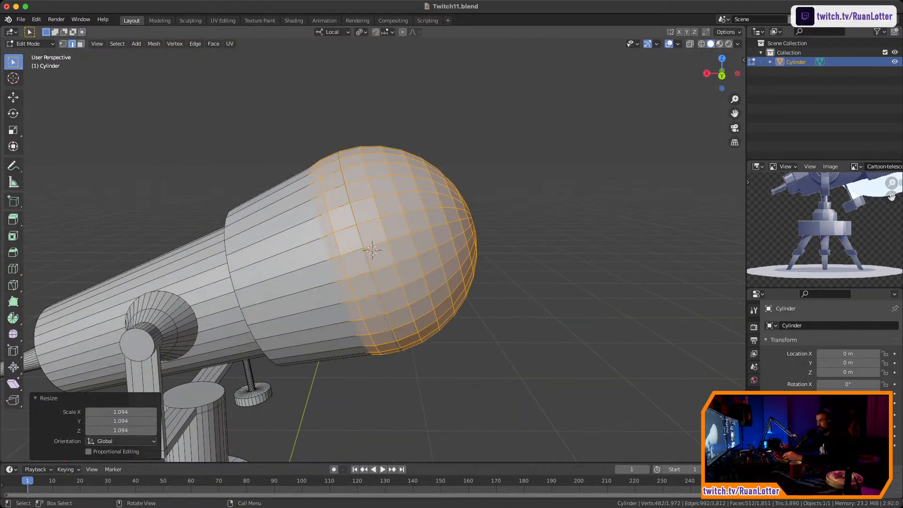
{"action": "middle_click_drag", "start_coordinate": [377, 249], "coordinate": [465, 232]}
{"action": "scroll", "coordinate": [353, 248], "scroll_direction": "up", "scroll_amount": 1}
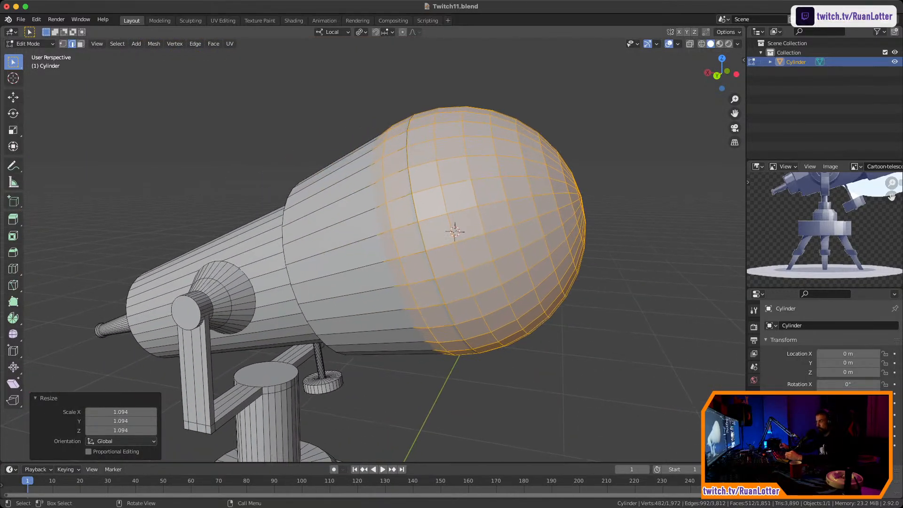
{"action": "left_click", "coordinate": [449, 275]}
{"action": "key", "text": "3"}
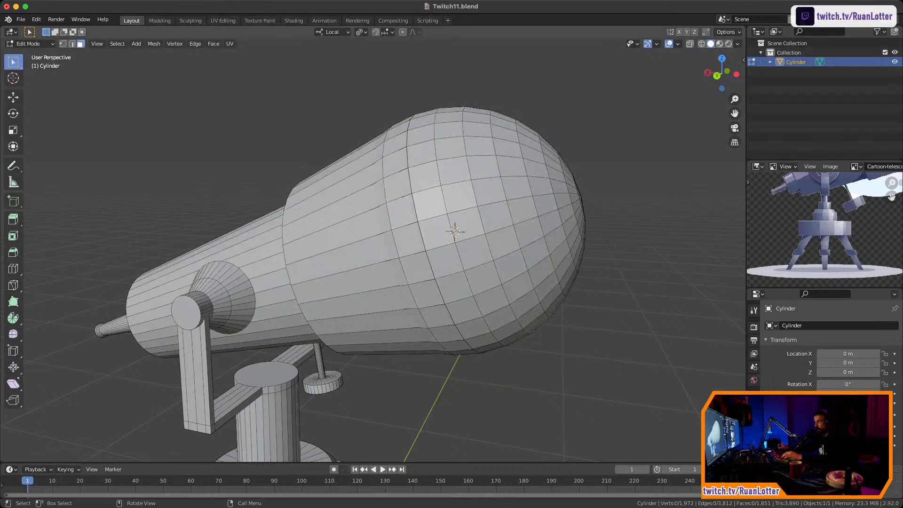
{"action": "left_click", "coordinate": [429, 203]}
{"action": "left_click", "coordinate": [442, 229], "text": "alt"}
{"action": "left_click", "coordinate": [429, 203]}
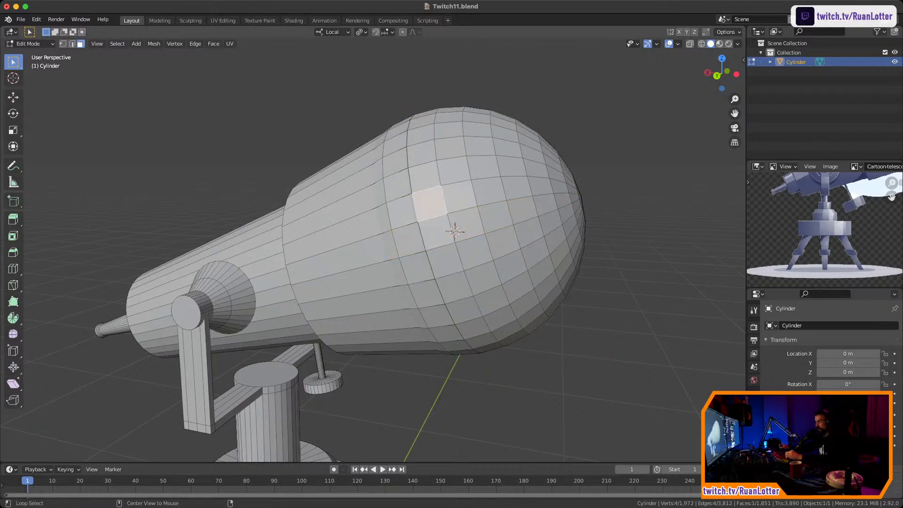
{"action": "left_click", "coordinate": [444, 294], "text": "ctrl"}
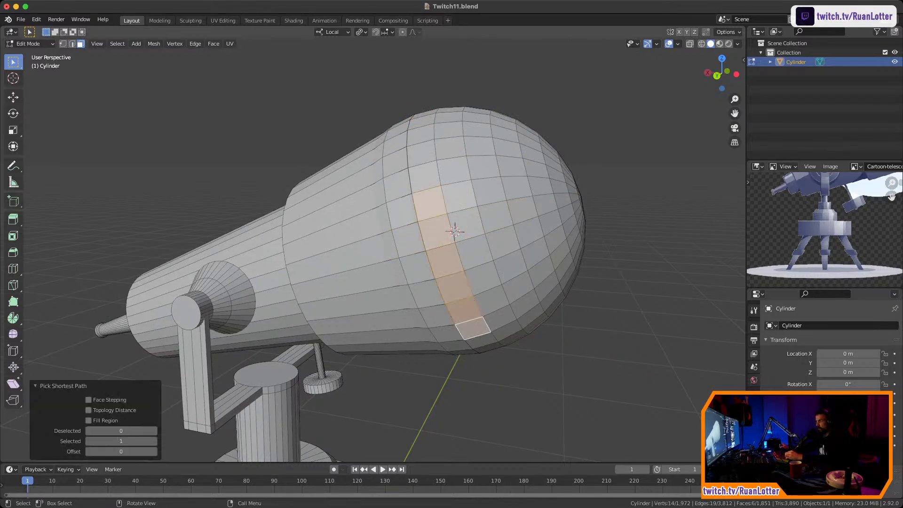
{"action": "middle_click_drag", "start_coordinate": [444, 294], "coordinate": [423, 288]}
{"action": "key", "text": "ctrl+z"}
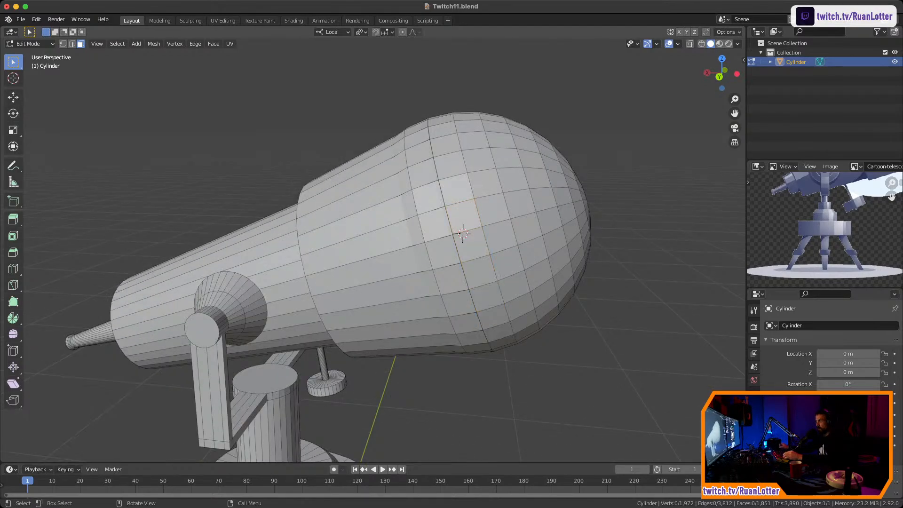
Select all linked geometry of the telescope tube and hide it to expose the whole sphere
{"action": "key", "text": "Tab"}
{"action": "key", "text": "Tab"}
{"action": "left_click", "coordinate": [273, 261]}
{"action": "key", "text": "ctrl+l"}
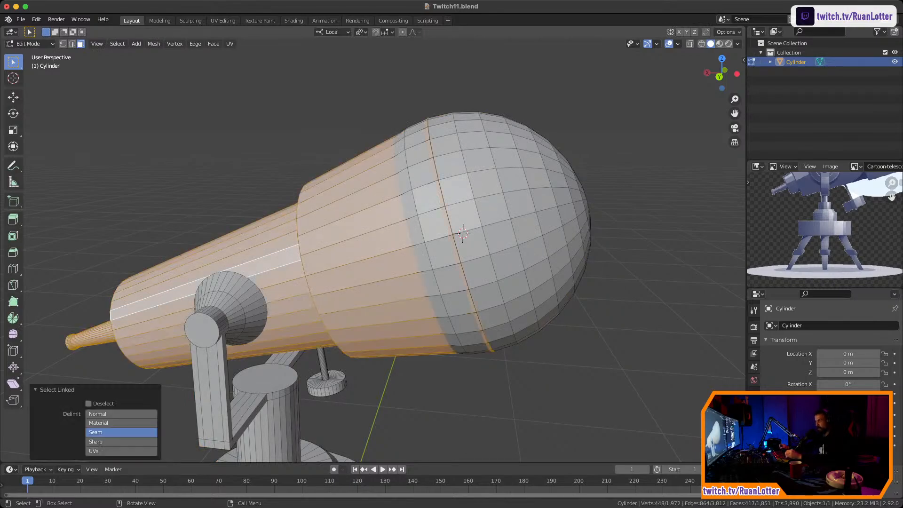
{"action": "mouse_move", "coordinate": [463, 234]}
{"action": "middle_mouse_down"}
{"action": "mouse_move", "coordinate": [471, 188]}
{"action": "mouse_move", "coordinate": [465, 240]}
{"action": "middle_mouse_up"}
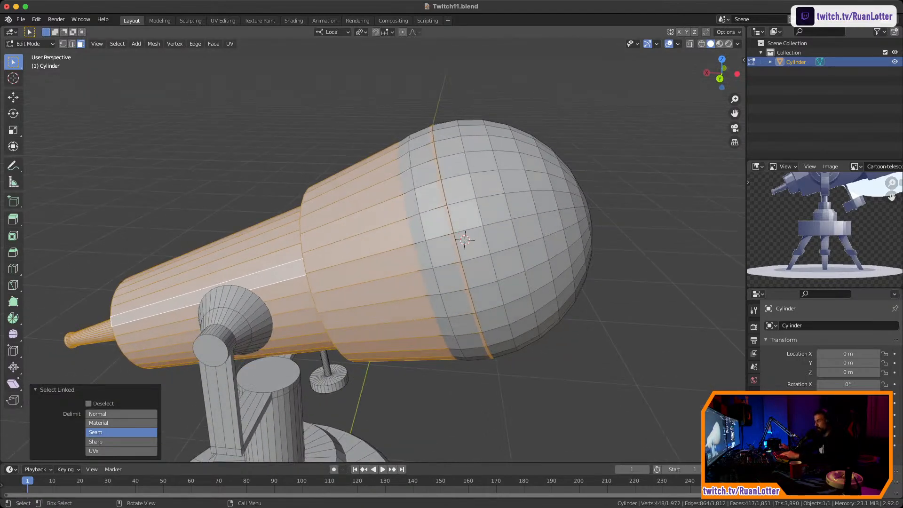
{"action": "key", "text": "h"}
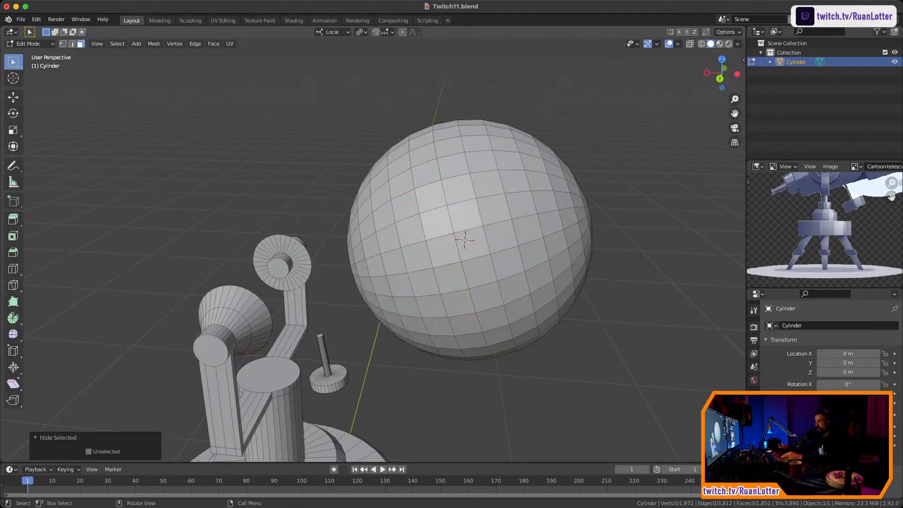
Select one complete ring of faces around the sphere's middle, parallel to the front rim, by picking shortest paths from face to face
{"action": "left_click", "coordinate": [465, 240]}
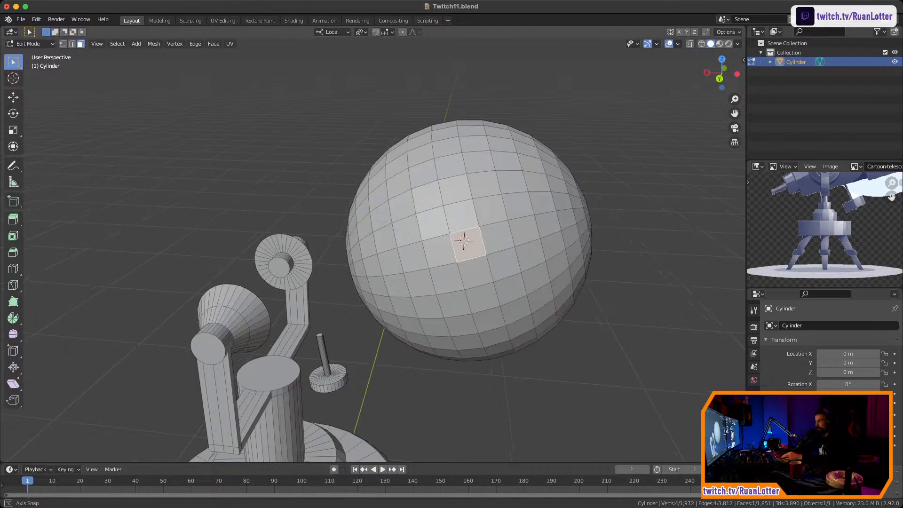
{"action": "middle_click_drag", "start_coordinate": [463, 239], "coordinate": [458, 230]}
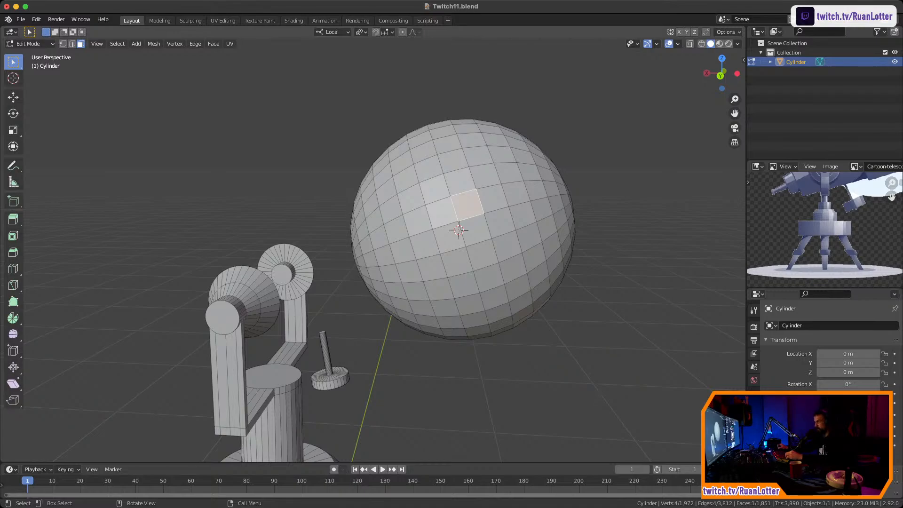
{"action": "left_click", "coordinate": [442, 212]}
{"action": "middle_click_drag", "start_coordinate": [459, 230], "coordinate": [465, 232]}
{"action": "left_click", "coordinate": [431, 142], "text": "ctrl"}
{"action": "middle_click_drag", "start_coordinate": [432, 142], "coordinate": [562, 142]}
{"action": "left_click", "coordinate": [271, 242], "text": "ctrl"}
{"action": "middle_click_drag", "start_coordinate": [271, 242], "coordinate": [377, 146]}
{"action": "left_click", "coordinate": [275, 303], "text": "ctrl"}
{"action": "middle_click_drag", "start_coordinate": [274, 303], "coordinate": [437, 301]}
{"action": "middle_click_drag", "start_coordinate": [301, 183], "coordinate": [289, 235]}
{"action": "left_click", "coordinate": [366, 234], "text": "ctrl"}
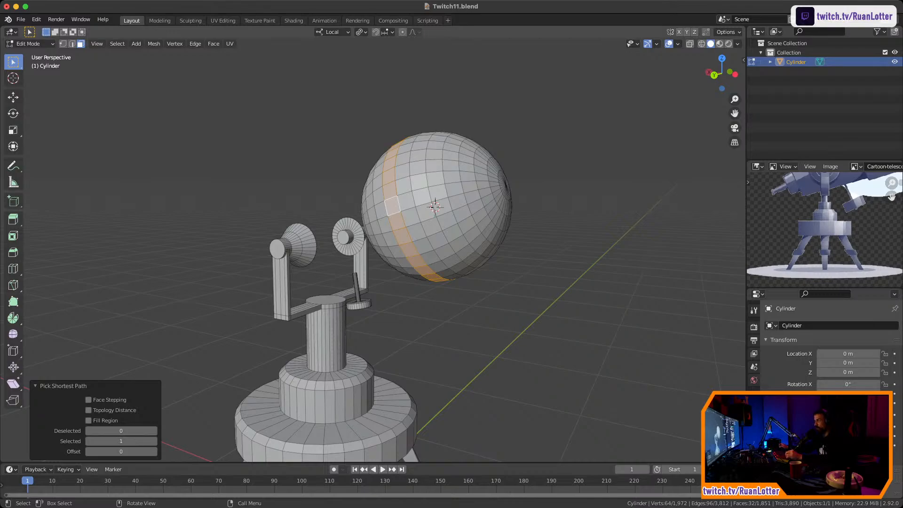
Delete the selected ring of faces so the sphere is split into two halves
{"action": "middle_click_drag", "start_coordinate": [301, 235], "coordinate": [366, 265], "text": "shift"}
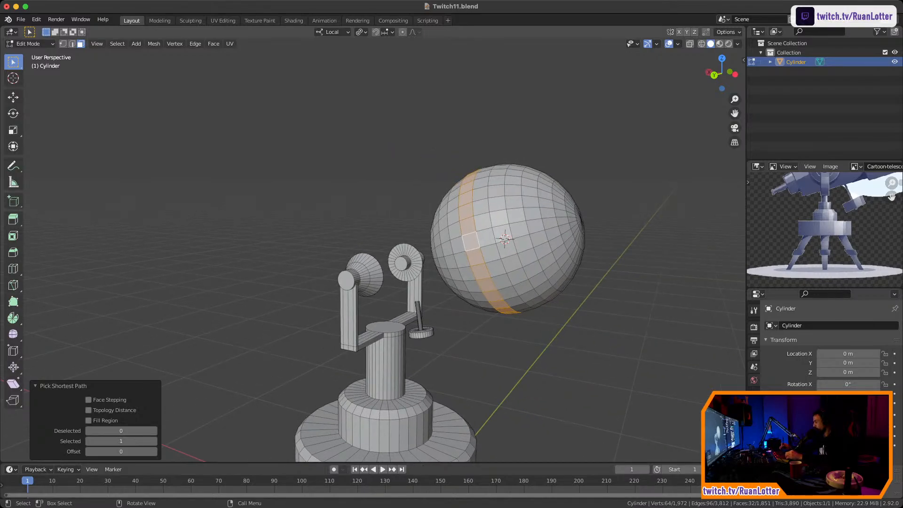
{"action": "scroll", "coordinate": [470, 238], "scroll_direction": "up", "scroll_amount": 4}
{"action": "key", "text": "x"}
{"action": "left_click", "coordinate": [470, 238]}
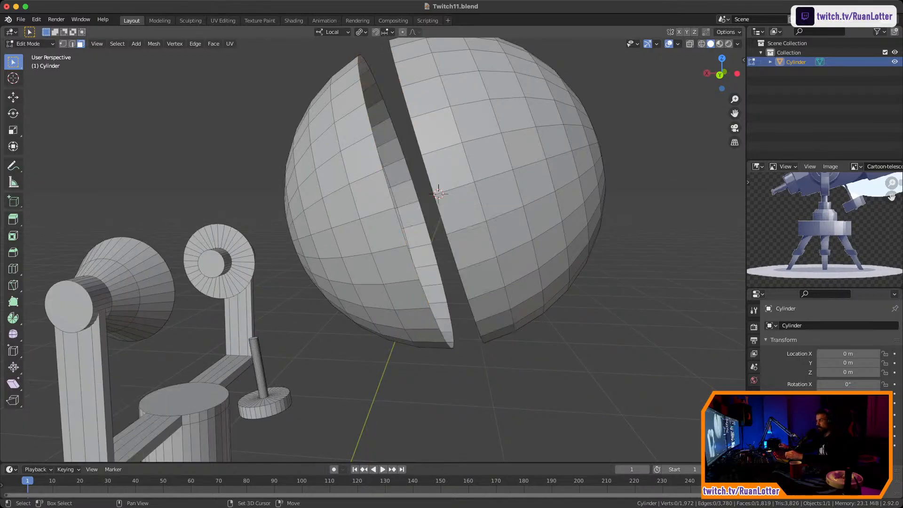
{"action": "scroll", "coordinate": [466, 211], "scroll_direction": "down", "scroll_amount": 3}
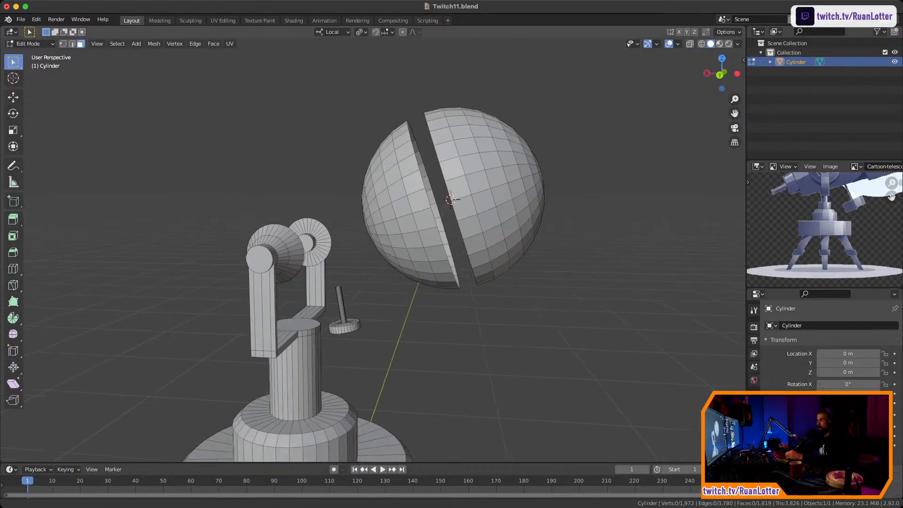
Select the sphere's rear half as linked geometry and delete its faces
{"action": "mouse_move", "coordinate": [453, 199]}
{"action": "middle_mouse_down"}
{"action": "mouse_move", "coordinate": [425, 202]}
{"action": "mouse_move", "coordinate": [450, 201]}
{"action": "middle_mouse_up"}
{"action": "key", "text": "l"}
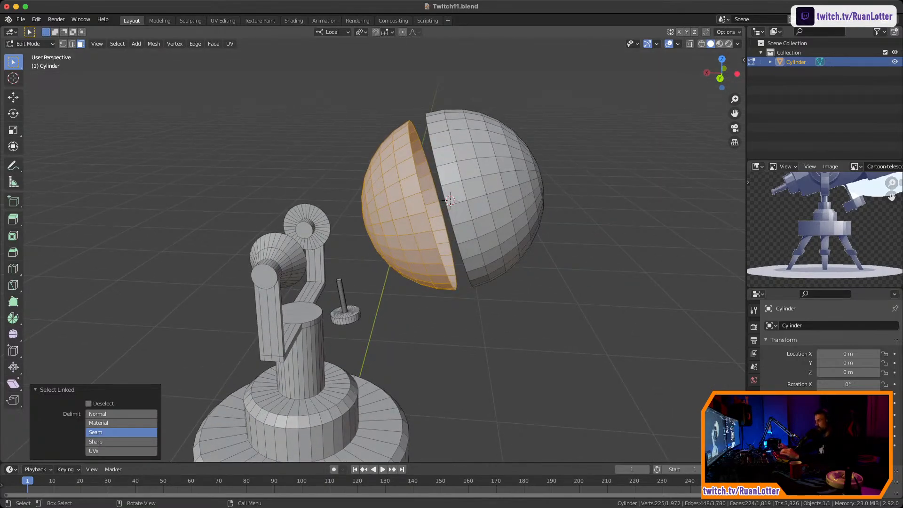
{"action": "key", "text": "x"}
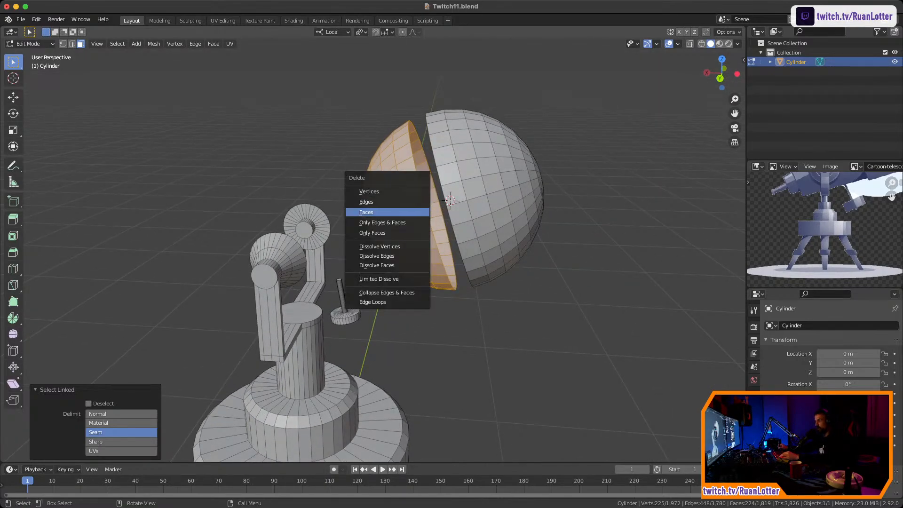
{"action": "key", "text": "Return"}
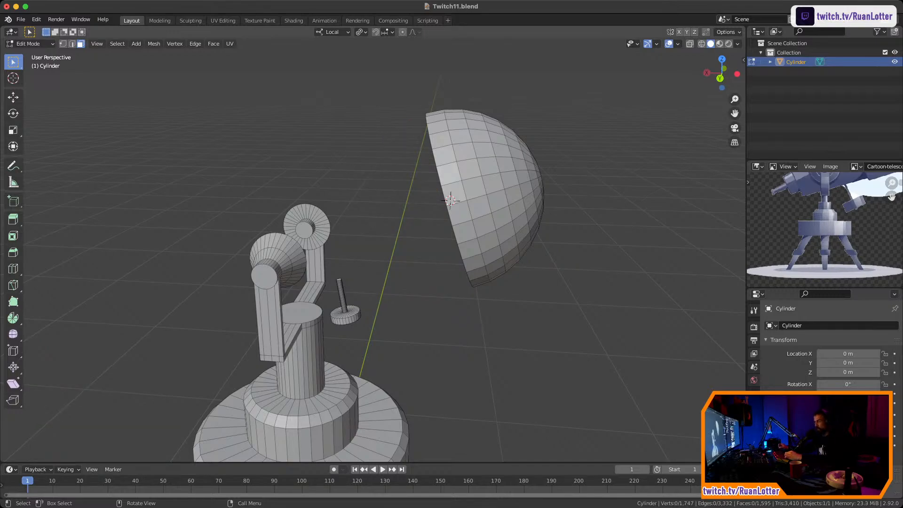
Reveal the hidden telescope tube and bring the upper part of the reference image, with the front lens, into view
{"action": "middle_click_drag", "start_coordinate": [451, 201], "coordinate": [410, 205]}
{"action": "key", "text": "alt+h"}
{"action": "scroll", "coordinate": [410, 205], "scroll_direction": "up", "scroll_amount": 3}
{"action": "left_click", "coordinate": [460, 245]}
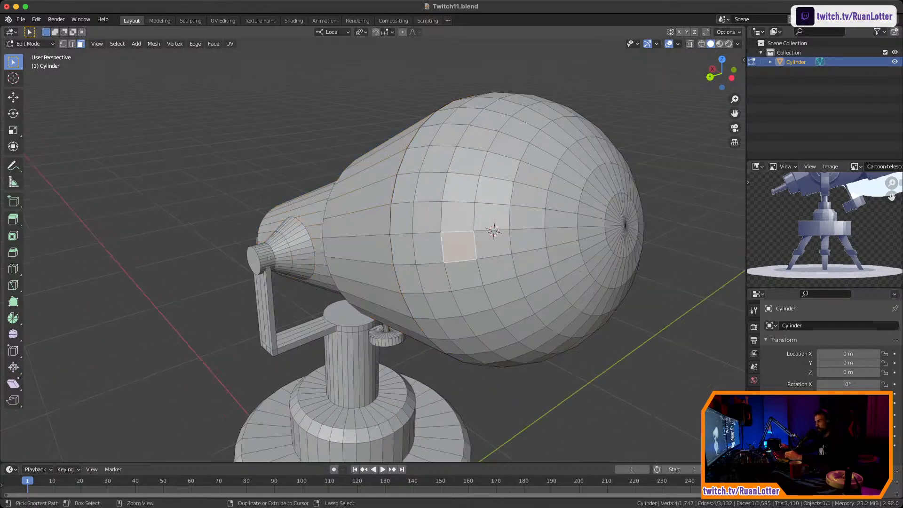
{"action": "middle_click_drag", "start_coordinate": [460, 245], "coordinate": [463, 300], "text": "ctrl"}
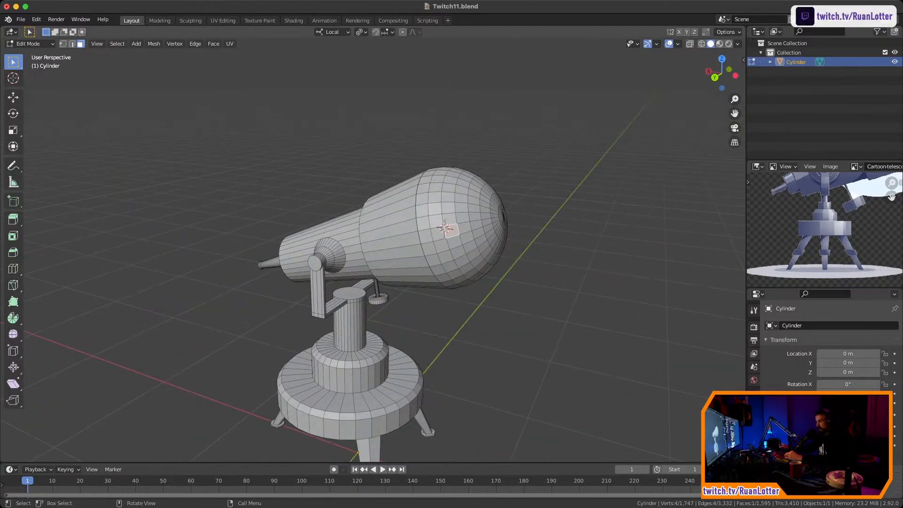
{"action": "middle_click_drag", "start_coordinate": [829, 212], "coordinate": [808, 271]}
{"action": "scroll", "coordinate": [807, 271], "scroll_direction": "down", "scroll_amount": 1}
Select the circle of triangular faces at the tip of the front dome
{"action": "middle_click_drag", "start_coordinate": [452, 244], "coordinate": [417, 255]}
{"action": "scroll", "coordinate": [441, 249], "scroll_direction": "up", "scroll_amount": 2}
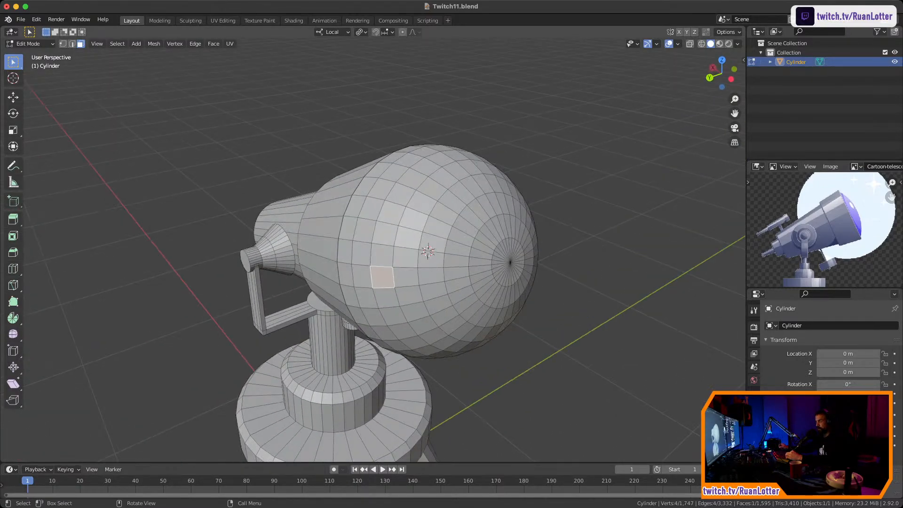
{"action": "left_click_drag", "start_coordinate": [505, 253], "coordinate": [516, 272]}
{"action": "middle_click_drag", "start_coordinate": [516, 272], "coordinate": [569, 268]}
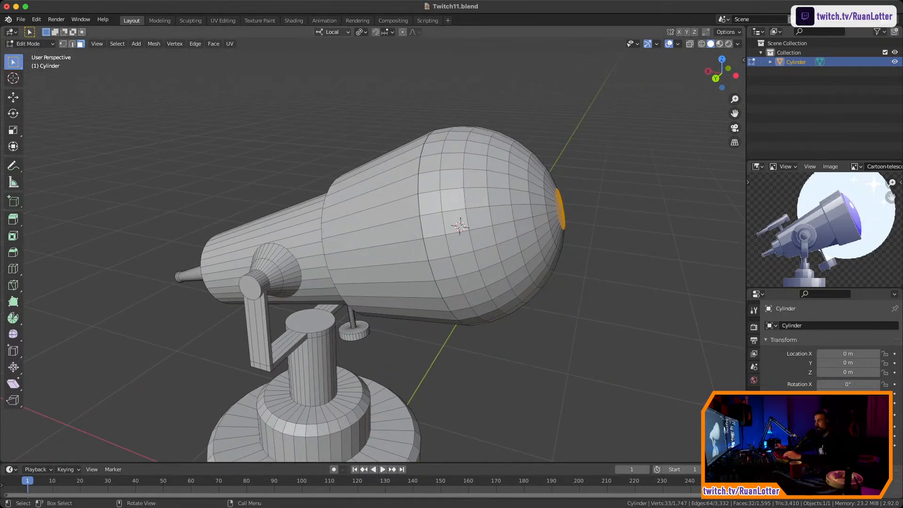
{"action": "key", "text": "g"}
{"action": "key", "text": "x"}
{"action": "key", "text": "x"}
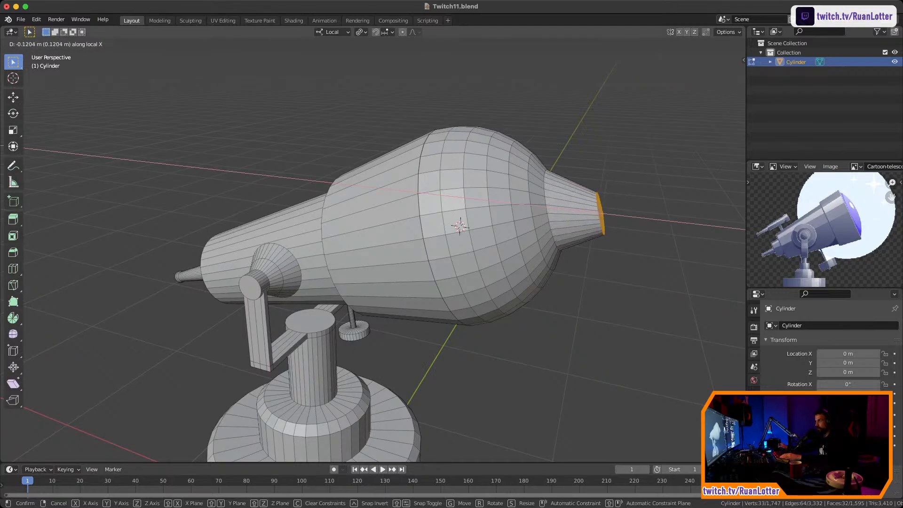
{"action": "key", "text": "Return"}
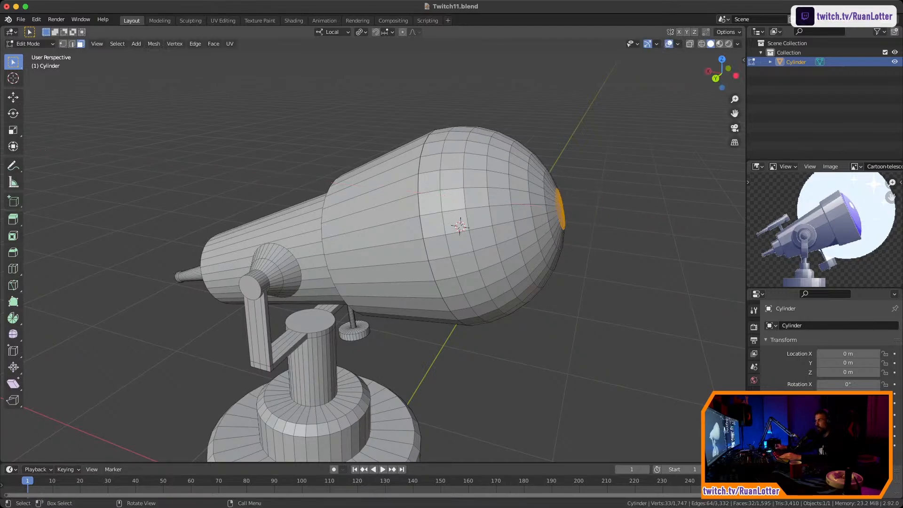
Set the transform orientation to Normal
{"action": "left_click", "coordinate": [332, 32]}
{"action": "left_click", "coordinate": [324, 80]}
{"action": "key", "text": "g"}
{"action": "key", "text": "x"}
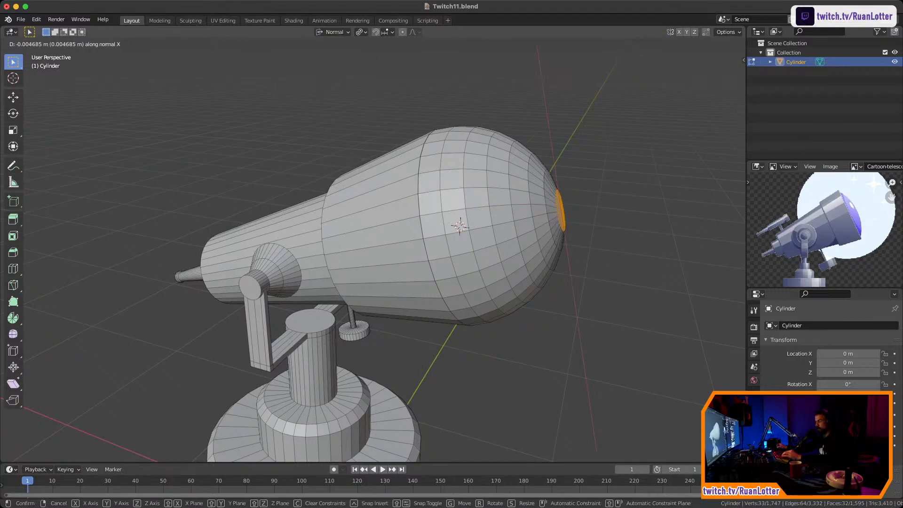
{"action": "key", "text": "z"}
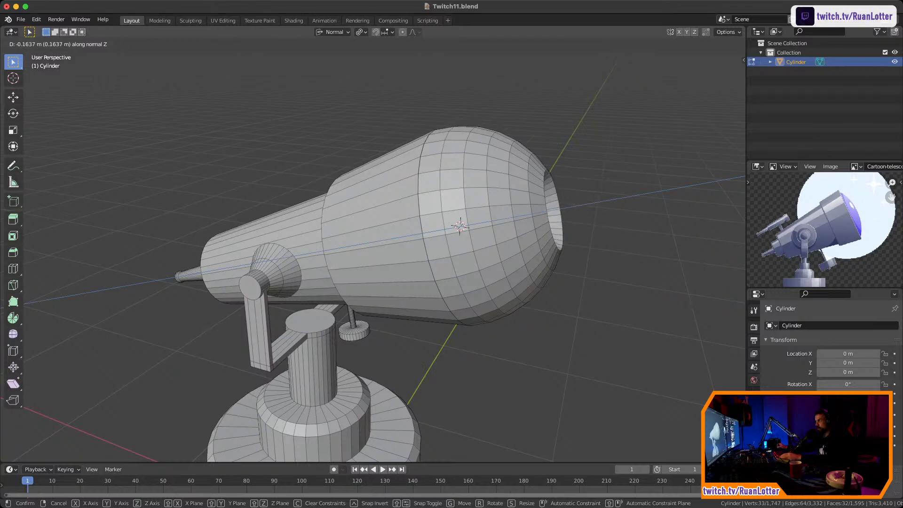
{"action": "key", "text": "Escape"}
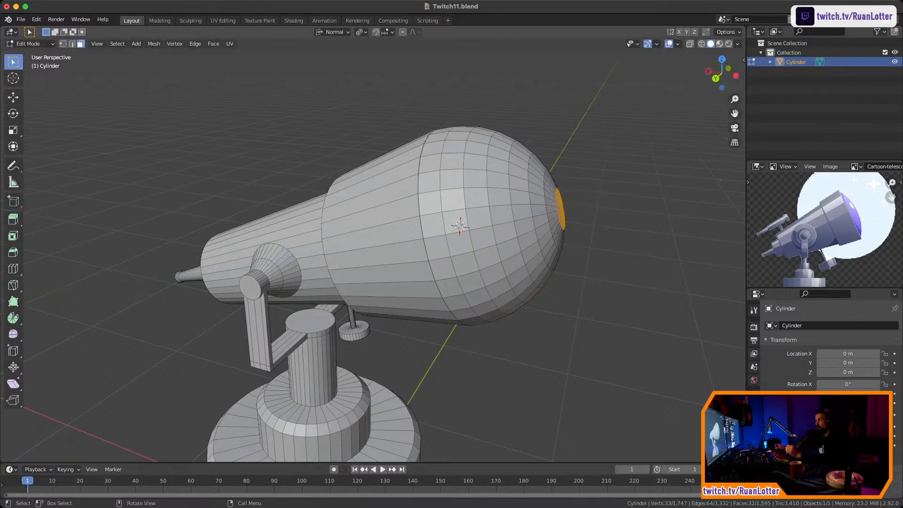
Flatten the dome by moving its tip faces about 0.057 m inward along the normal Z axis with proportional editing enabled
{"action": "key", "text": "o"}
{"action": "key", "text": "g"}
{"action": "key", "text": "z"}
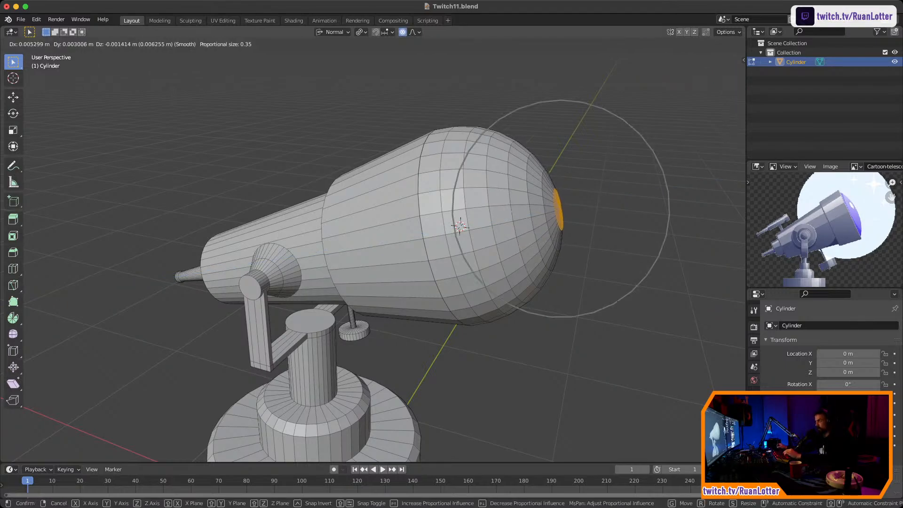
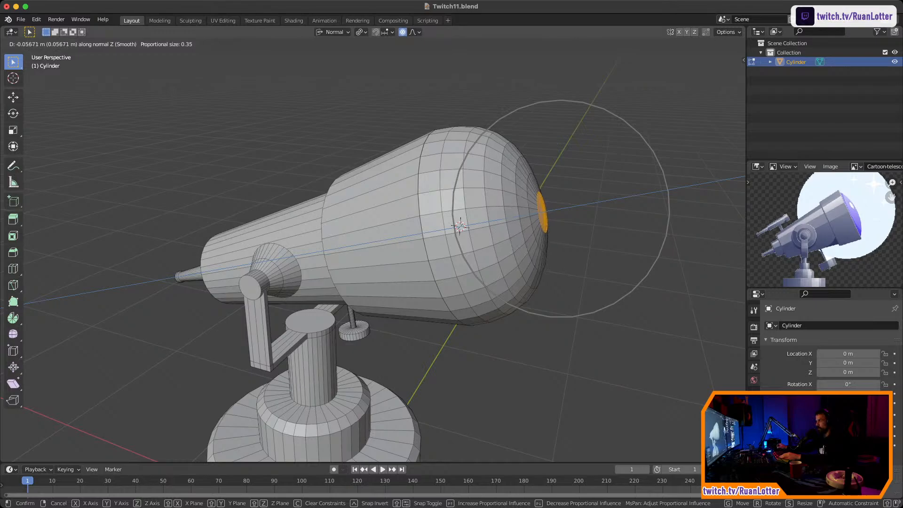
{"action": "left_click", "coordinate": [541, 225]}
Select the ring of faces at the dome's base, next to the tube's rim, and delete it
{"action": "middle_click_drag", "start_coordinate": [541, 226], "coordinate": [430, 215]}
{"action": "left_click", "coordinate": [402, 226]}
{"action": "left_click", "coordinate": [404, 234], "text": "alt"}
{"action": "key", "text": "x"}
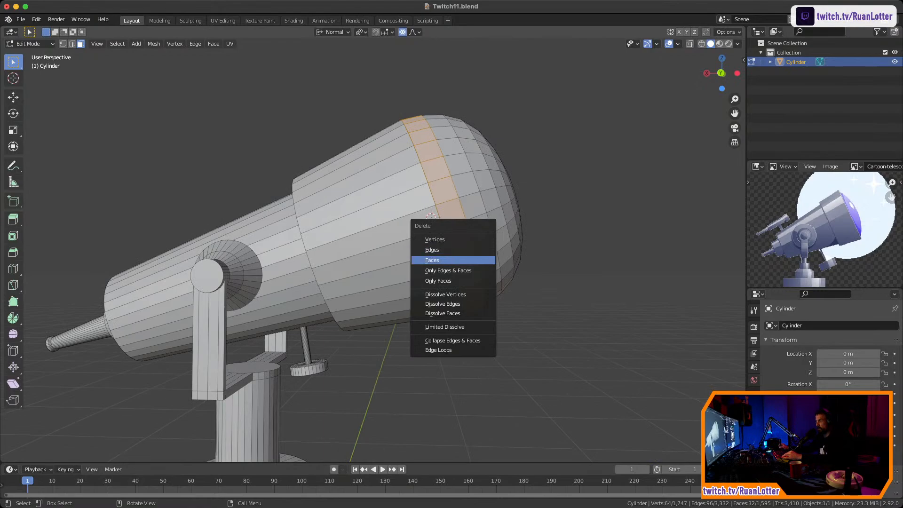
{"action": "left_click", "coordinate": [478, 260]}
Select the following full ring of faces along the dome's open edge and delete those faces
{"action": "middle_click_drag", "start_coordinate": [478, 260], "coordinate": [453, 267]}
{"action": "left_click", "coordinate": [416, 233]}
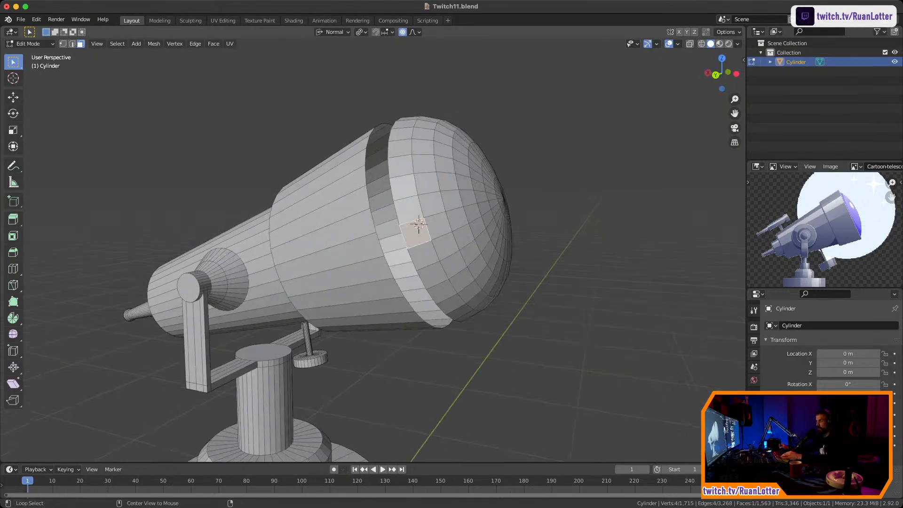
{"action": "left_click", "coordinate": [440, 293], "text": "alt"}
{"action": "left_click", "coordinate": [434, 274]}
{"action": "left_click", "coordinate": [448, 300], "text": "alt"}
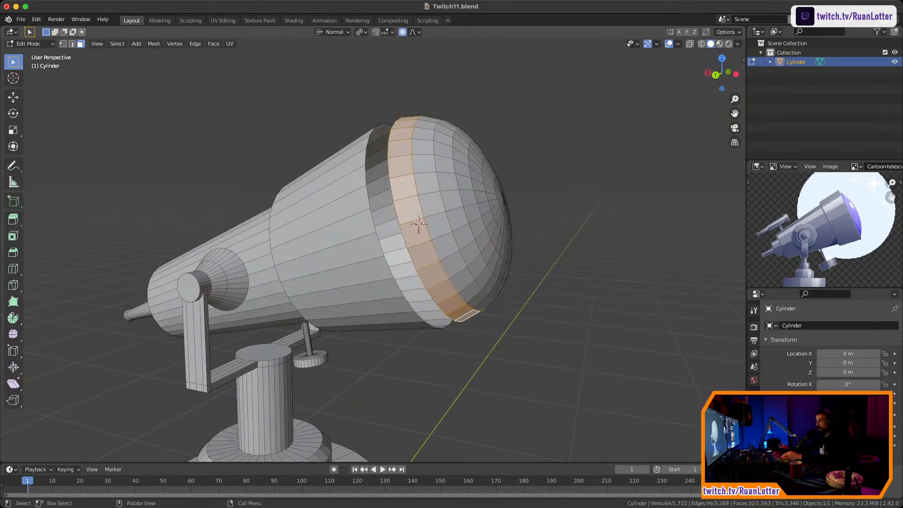
{"action": "middle_click_drag", "start_coordinate": [448, 300], "coordinate": [470, 306]}
{"action": "key", "text": "x"}
{"action": "left_click", "coordinate": [401, 300]}
Delete two more face rings one after another from the dome's open edge, leaving a shallow lens cap
{"action": "left_click", "coordinate": [468, 217]}
{"action": "left_click", "coordinate": [475, 228], "text": "alt"}
{"action": "key", "text": "x"}
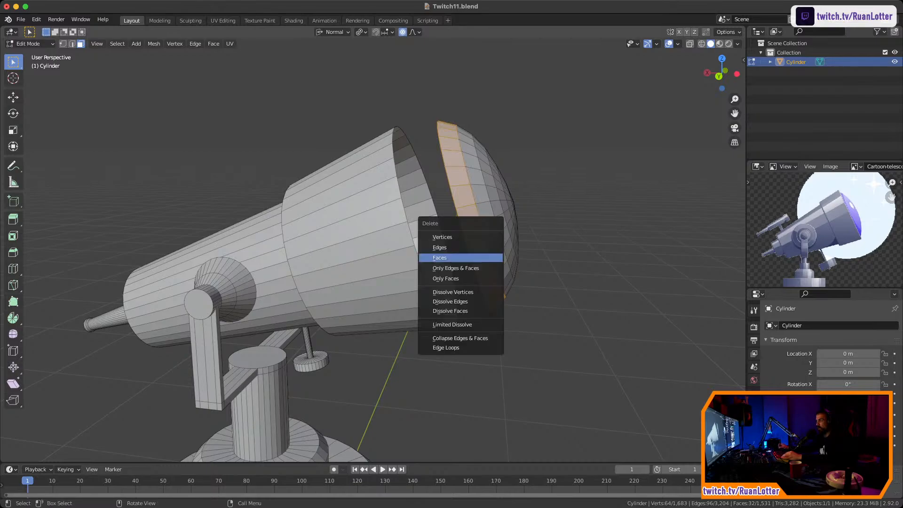
{"action": "key", "text": "Return"}
{"action": "left_click", "coordinate": [484, 212]}
{"action": "key", "text": "x"}
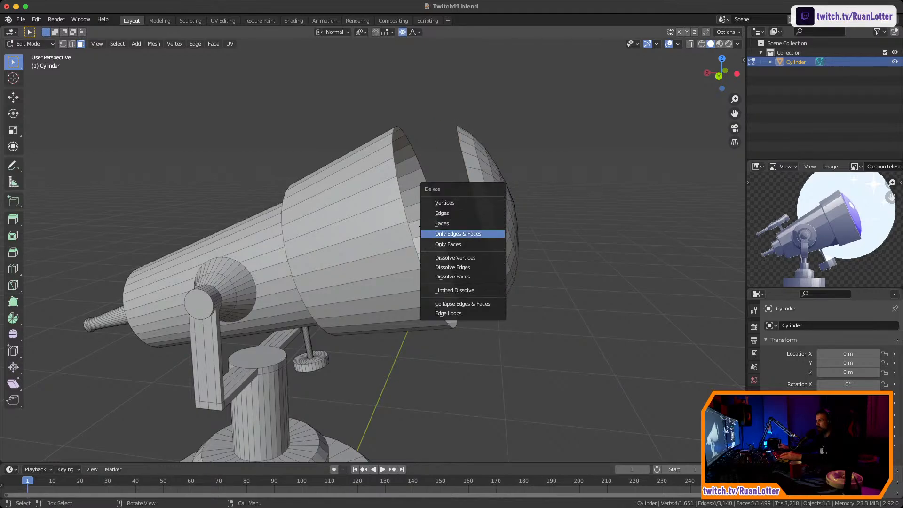
{"action": "key", "text": "Escape"}
{"action": "left_click", "coordinate": [491, 230], "text": "alt"}
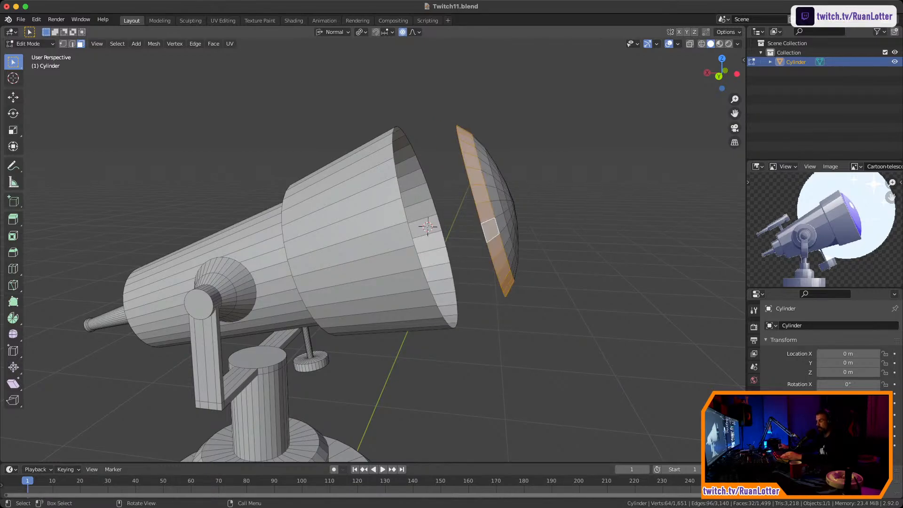
{"action": "key", "text": "x"}
{"action": "key", "text": "Return"}
Select all linked faces of the shallow lens cap
{"action": "middle_click_drag", "start_coordinate": [471, 232], "coordinate": [531, 218]}
{"action": "key", "text": "l"}
{"action": "key", "text": "g"}
{"action": "key", "text": "z"}
{"action": "key", "text": "z"}
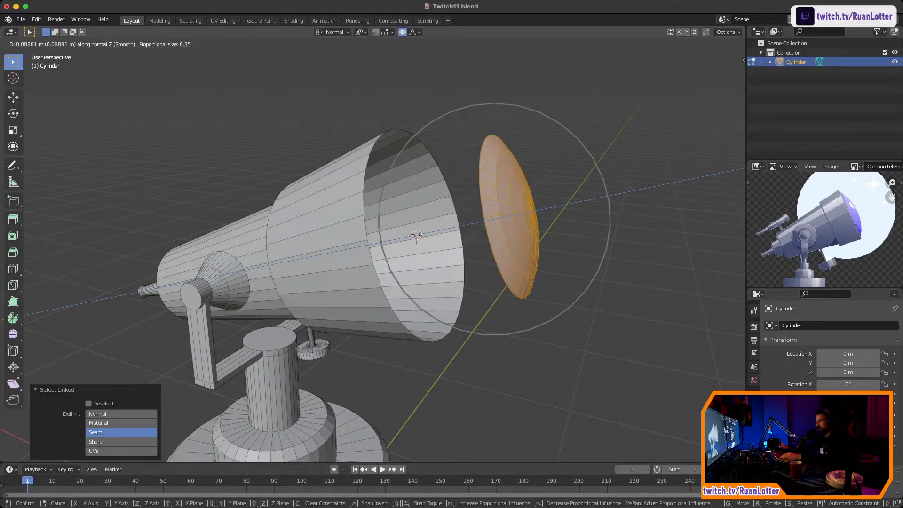
{"action": "key", "text": "Escape"}
With proportional editing off, move the lens cap about -0.205 m along the normal Z axis to the tube's front opening
{"action": "key", "text": "g"}
{"action": "key", "text": "z"}
{"action": "key", "text": "z"}
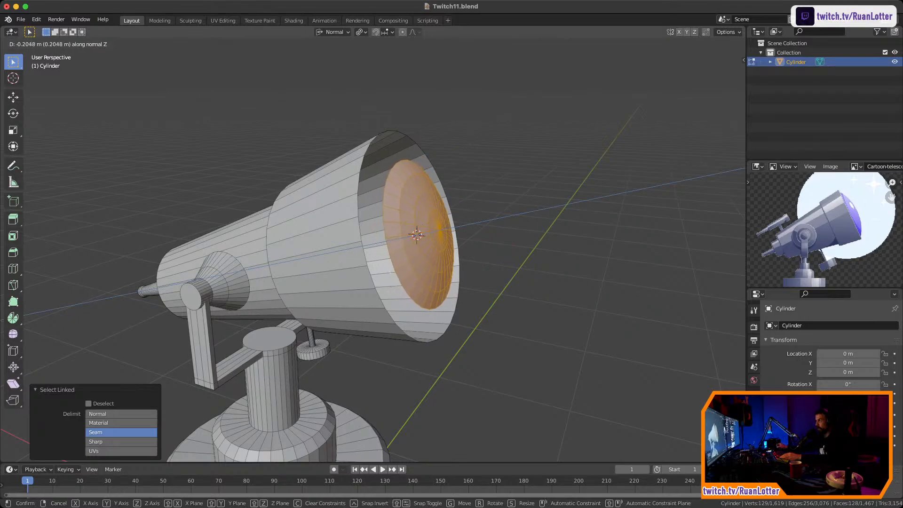
{"action": "left_click", "coordinate": [417, 234]}
In the back orthographic view, scale the lens cap up by about 1.406 to match the tube's front rim
{"action": "key", "text": "ctrl+KP_1"}
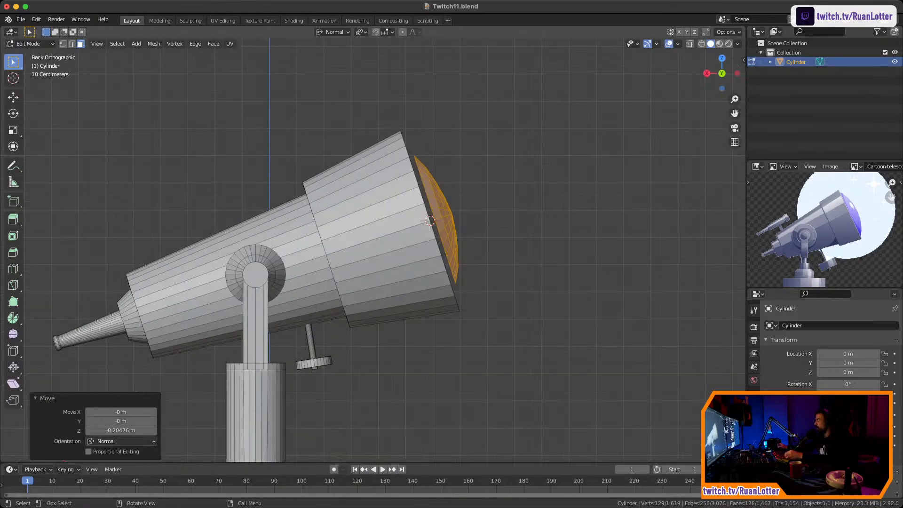
{"action": "scroll", "coordinate": [429, 221], "scroll_direction": "up", "scroll_amount": 3}
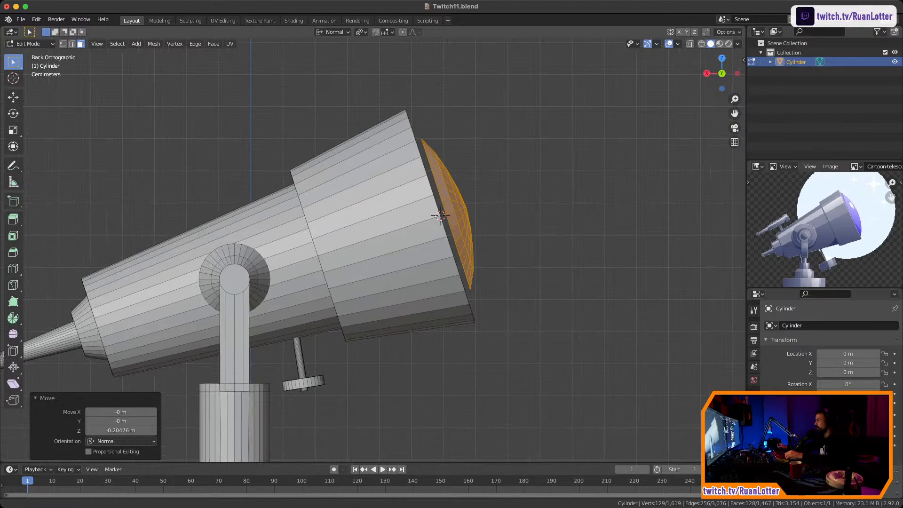
{"action": "scroll", "coordinate": [288, 271], "scroll_direction": "up", "scroll_amount": 2}
{"action": "key", "text": "s"}
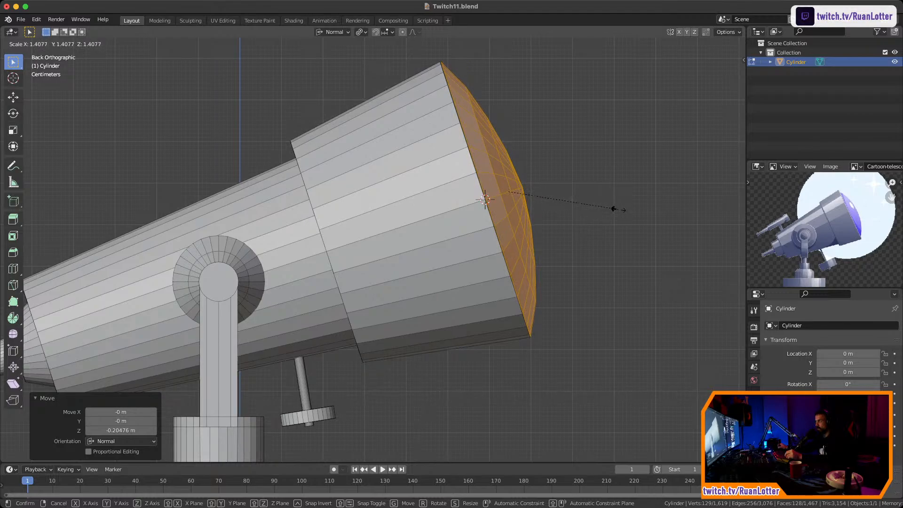
{"action": "left_click", "coordinate": [614, 208]}
Select the lens's outer edge loop together with the tube's front rim loop, and show the selection in vertex select mode
{"action": "middle_click_drag", "start_coordinate": [613, 209], "coordinate": [400, 226]}
{"action": "scroll", "coordinate": [418, 226], "scroll_direction": "up", "scroll_amount": 3}
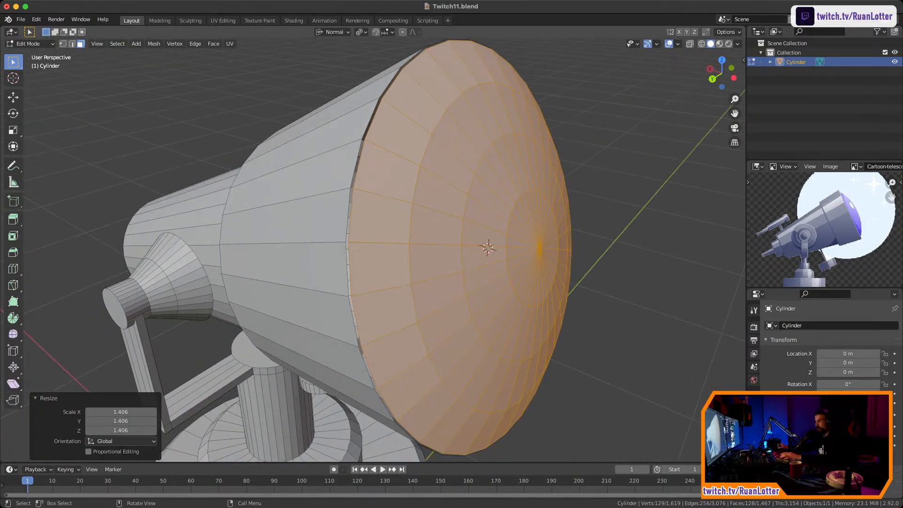
{"action": "key", "text": "2"}
{"action": "left_click", "coordinate": [445, 179]}
{"action": "left_click", "coordinate": [372, 120], "text": "alt"}
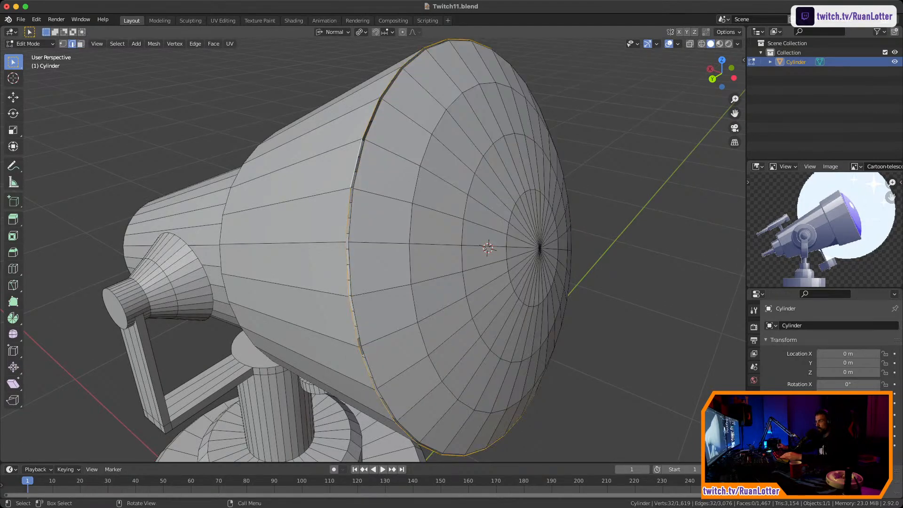
{"action": "middle_click_drag", "start_coordinate": [371, 120], "coordinate": [390, 114]}
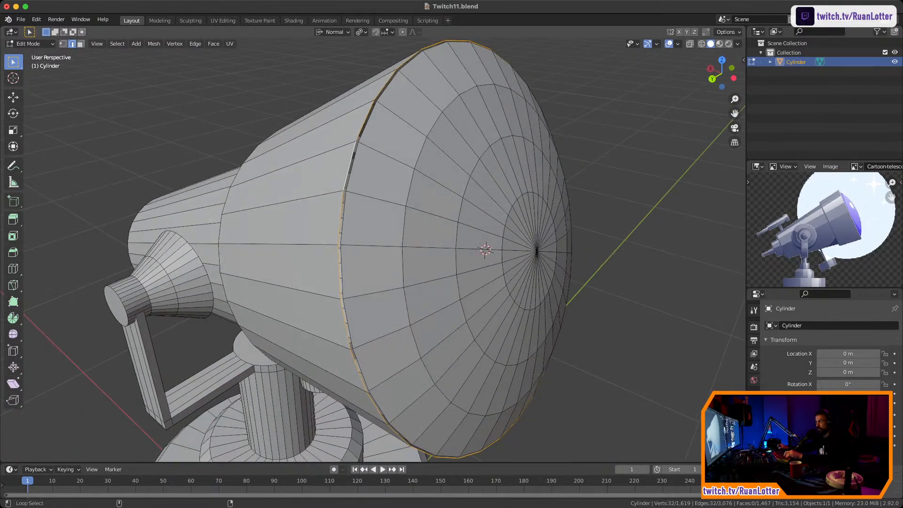
{"action": "left_click", "coordinate": [353, 162], "text": "alt+shift"}
{"action": "middle_click_drag", "start_coordinate": [353, 165], "coordinate": [387, 244]}
{"action": "scroll", "coordinate": [396, 191], "scroll_direction": "up", "scroll_amount": 3}
{"action": "scroll", "coordinate": [387, 244], "scroll_direction": "up", "scroll_amount": 5}
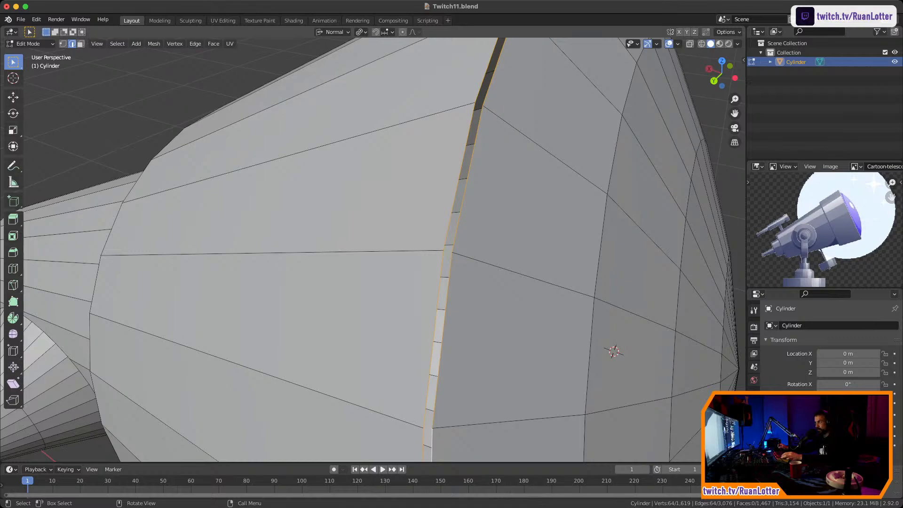
{"action": "key", "text": "1"}
{"action": "scroll", "coordinate": [388, 244], "scroll_direction": "down", "scroll_amount": 5}
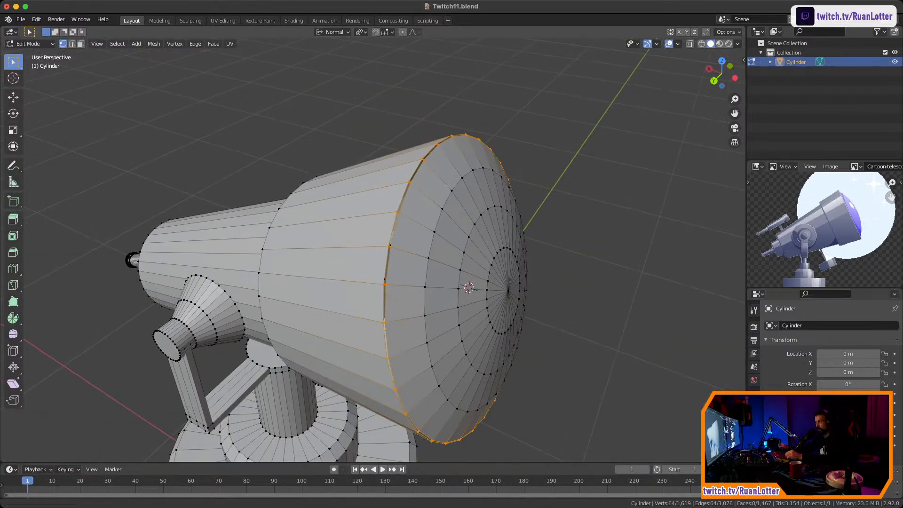
{"action": "middle_click_drag", "start_coordinate": [387, 243], "coordinate": [399, 214]}
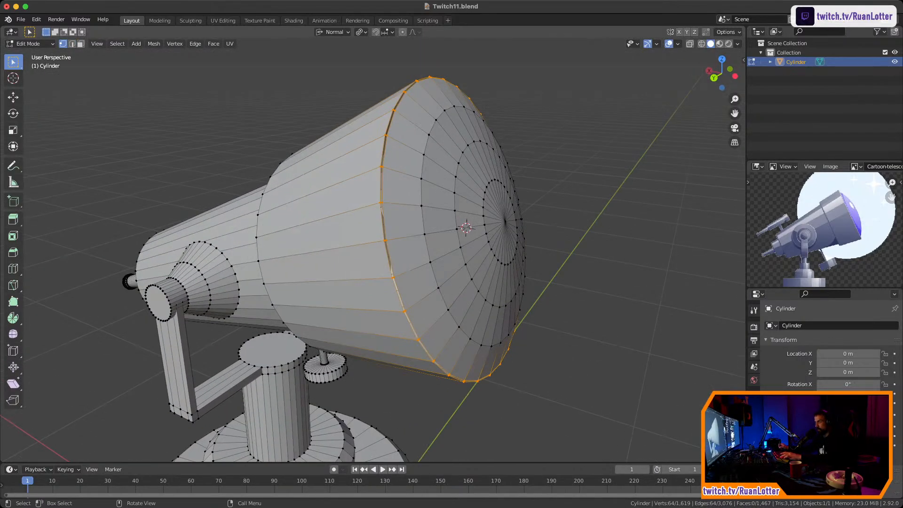
Select all linked faces of the lens and, in the back orthographic view, move it about 0.0019 m along the normal Z axis
{"action": "key", "text": "3"}
{"action": "left_click", "coordinate": [474, 248]}
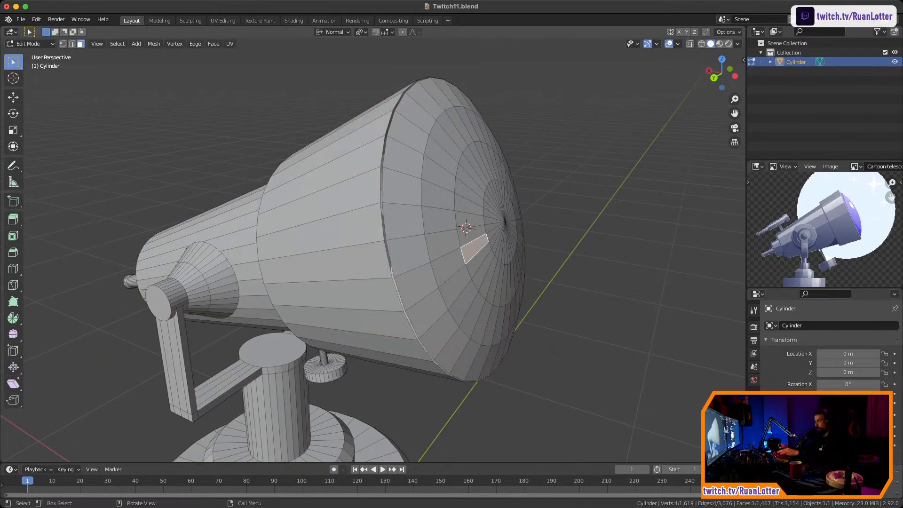
{"action": "key", "text": "ctrl+l"}
{"action": "left_click", "coordinate": [714, 77]}
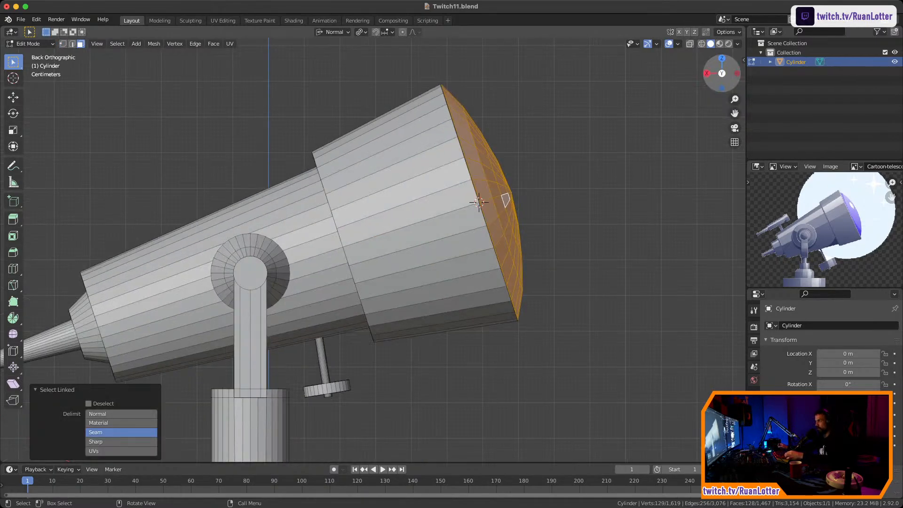
{"action": "scroll", "coordinate": [357, 236], "scroll_direction": "up", "scroll_amount": 4}
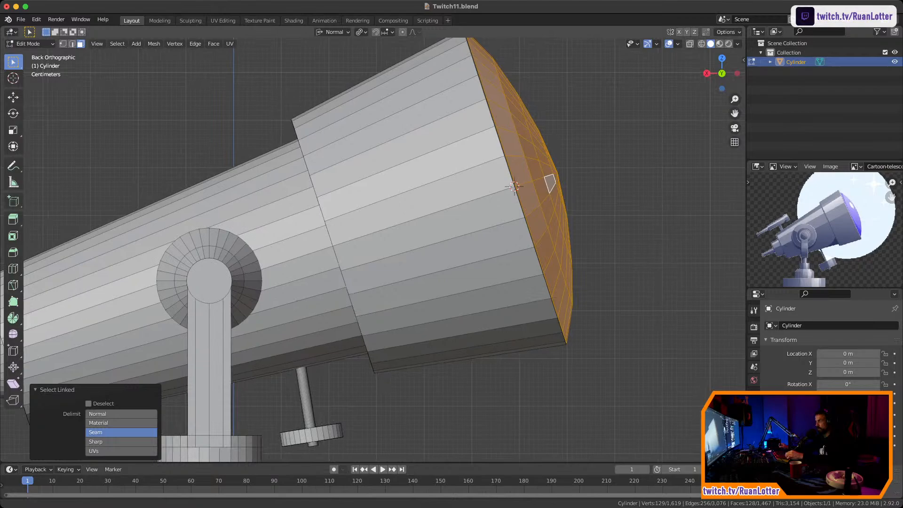
{"action": "scroll", "coordinate": [535, 131], "scroll_direction": "up", "scroll_amount": 8}
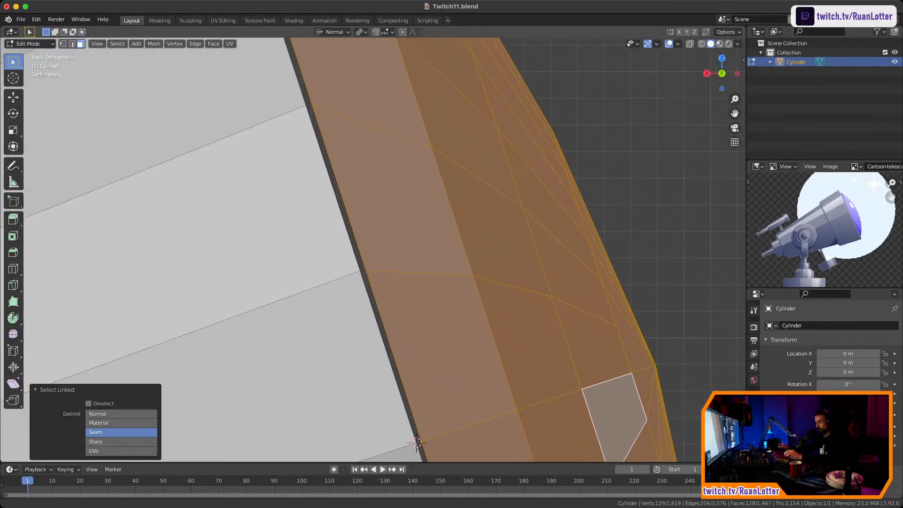
{"action": "scroll", "coordinate": [535, 130], "scroll_direction": "up", "scroll_amount": 2}
{"action": "key", "text": "e"}
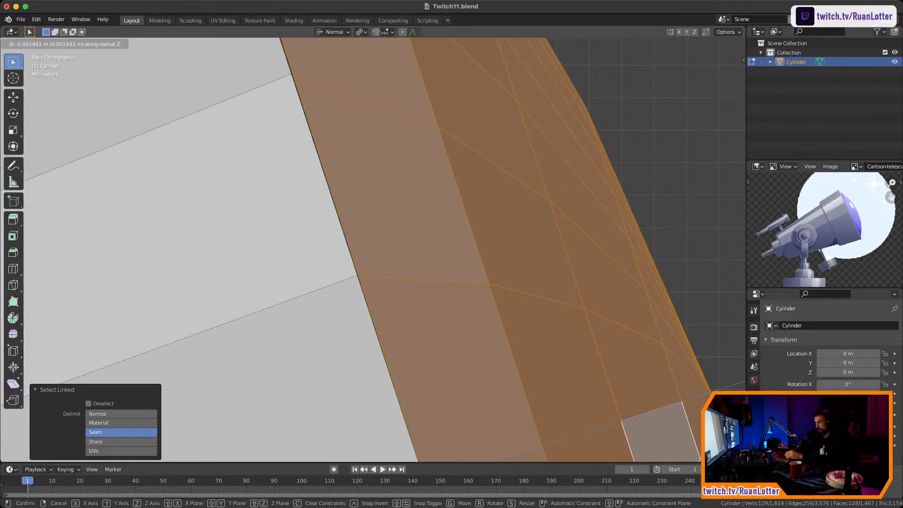
{"action": "key", "text": "Escape"}
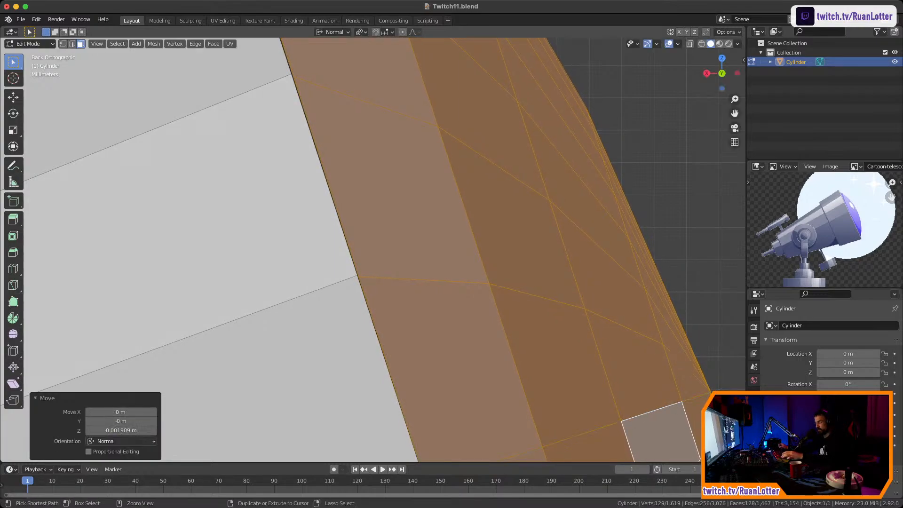
Box-select the vertices at one spot on the lens-to-tube seam and examine how closely the two rims meet
{"action": "key", "text": "ctrl+z"}
{"action": "left_click_drag", "start_coordinate": [345, 263], "coordinate": [370, 287]}
{"action": "middle_click_drag", "start_coordinate": [370, 286], "coordinate": [369, 357], "text": "ctrl"}
{"action": "middle_click_drag", "start_coordinate": [370, 357], "coordinate": [364, 181], "text": "shift"}
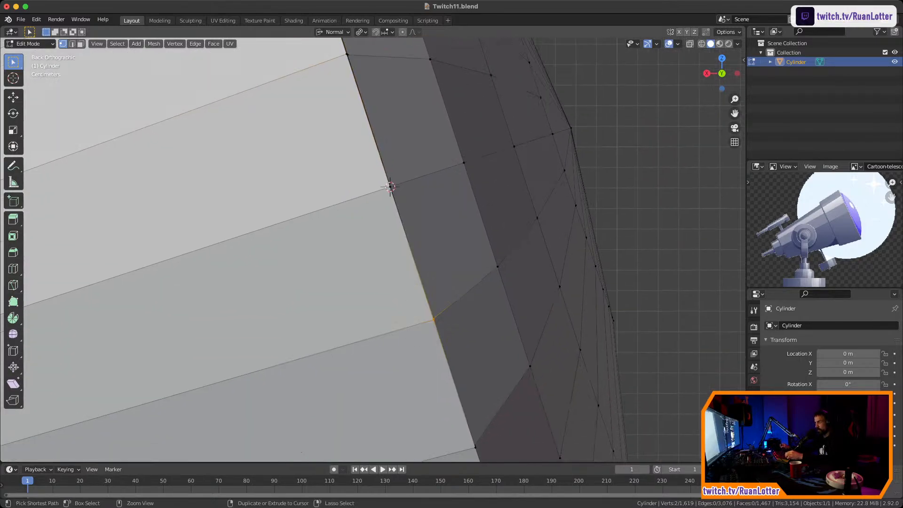
{"action": "middle_click_drag", "start_coordinate": [400, 222], "coordinate": [221, 214], "text": "ctrl"}
{"action": "middle_click_drag", "start_coordinate": [376, 235], "coordinate": [470, 212]}
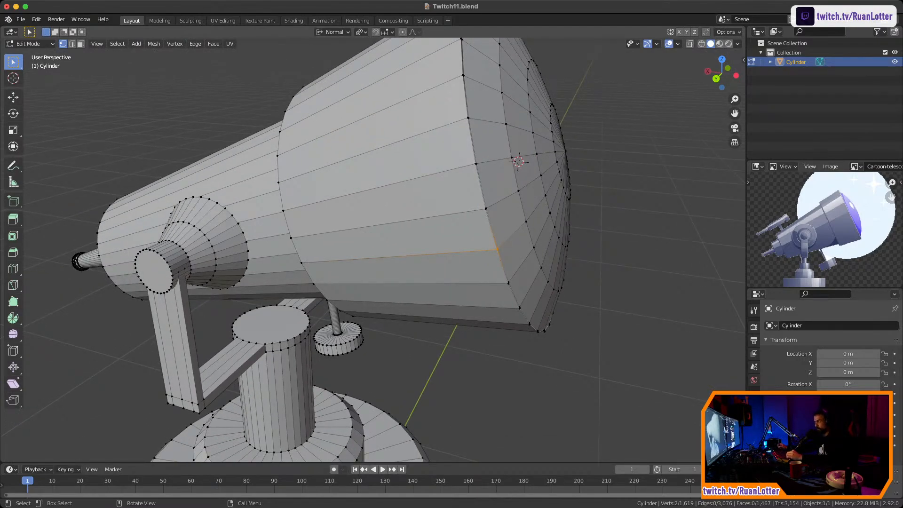
{"action": "middle_click_drag", "start_coordinate": [376, 235], "coordinate": [395, 231]}
Save the file and check the telescope's lens seam in Object Mode before returning to Edit Mode
{"action": "key", "text": "ctrl+s"}
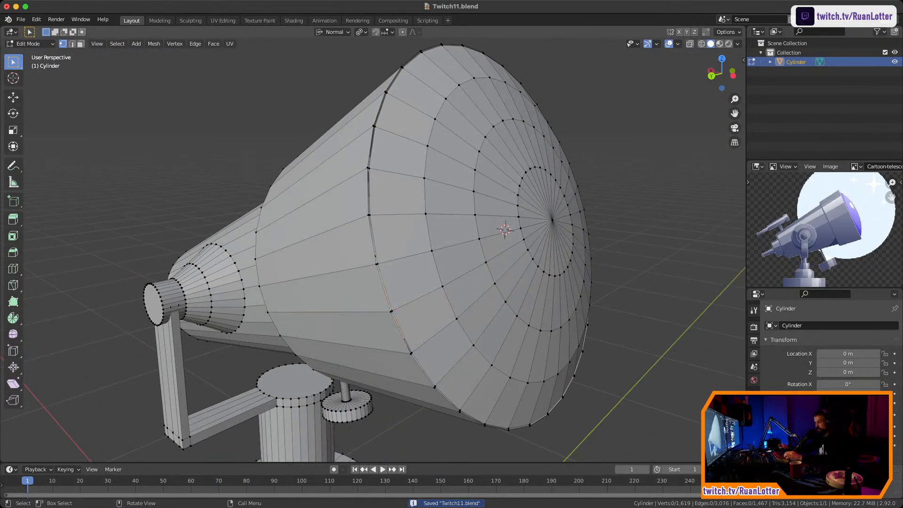
{"action": "key", "text": "Tab"}
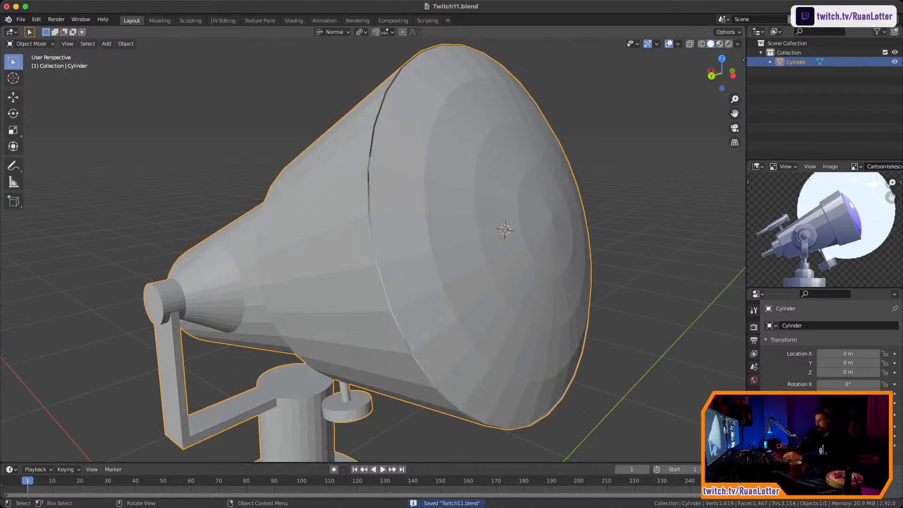
{"action": "key", "text": "Tab"}
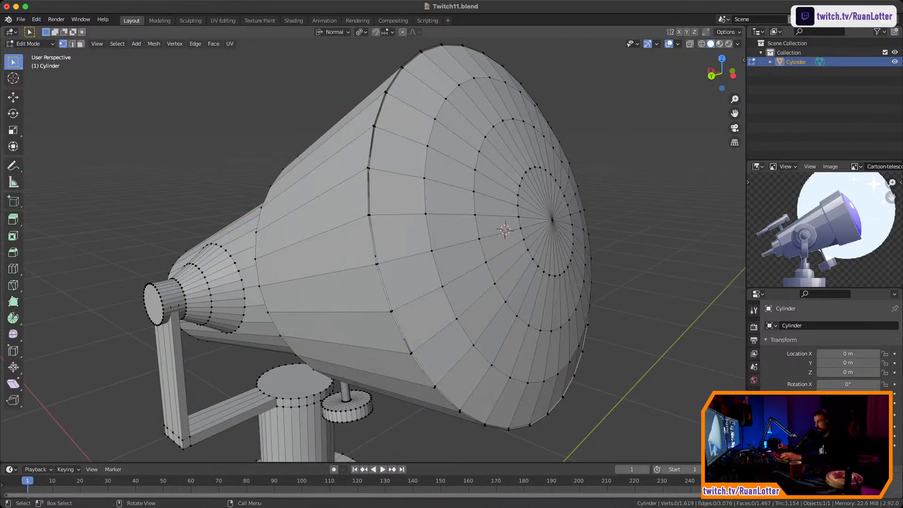
Select the tube's front face ring and the lens's outer face ring, and merge their vertices by distance at 0.00601 m
{"action": "key", "text": "3"}
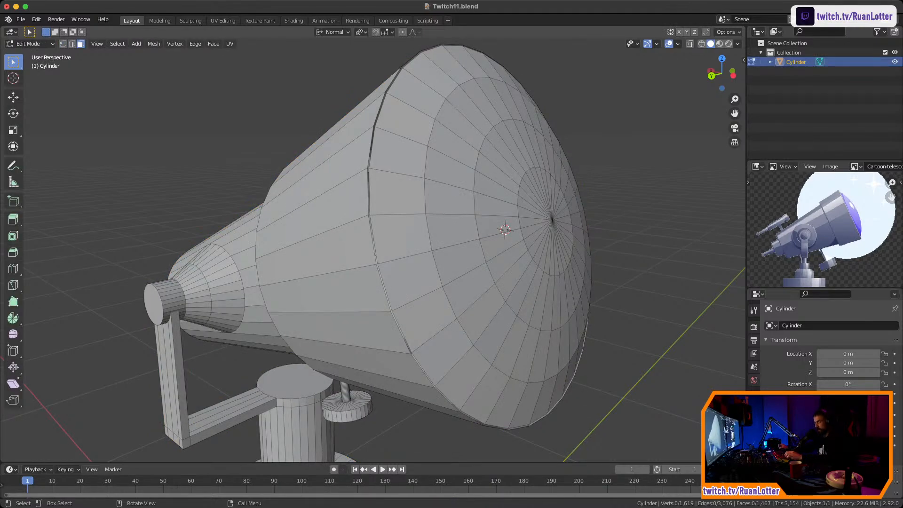
{"action": "left_click", "coordinate": [317, 256], "text": "alt"}
{"action": "left_click", "coordinate": [400, 235], "text": "alt+shift"}
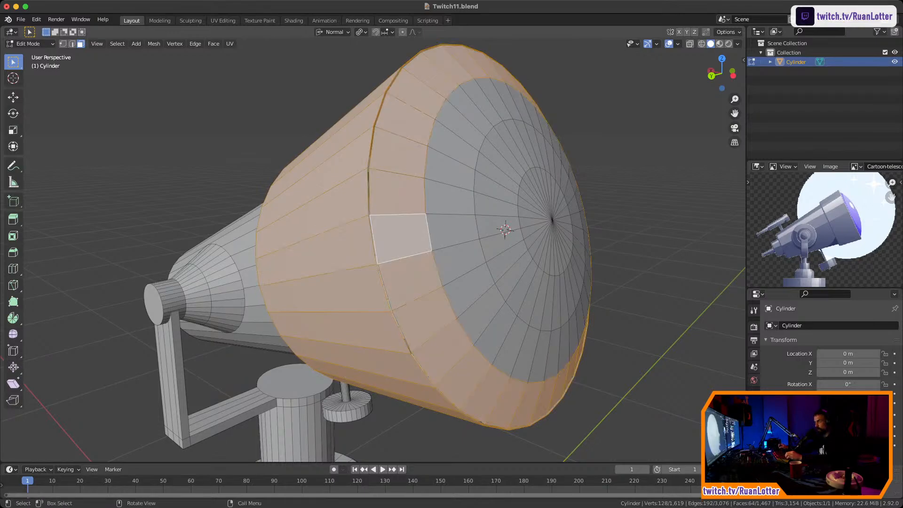
{"action": "middle_click_drag", "start_coordinate": [400, 235], "coordinate": [141, 254]}
{"action": "left_click", "coordinate": [154, 43]}
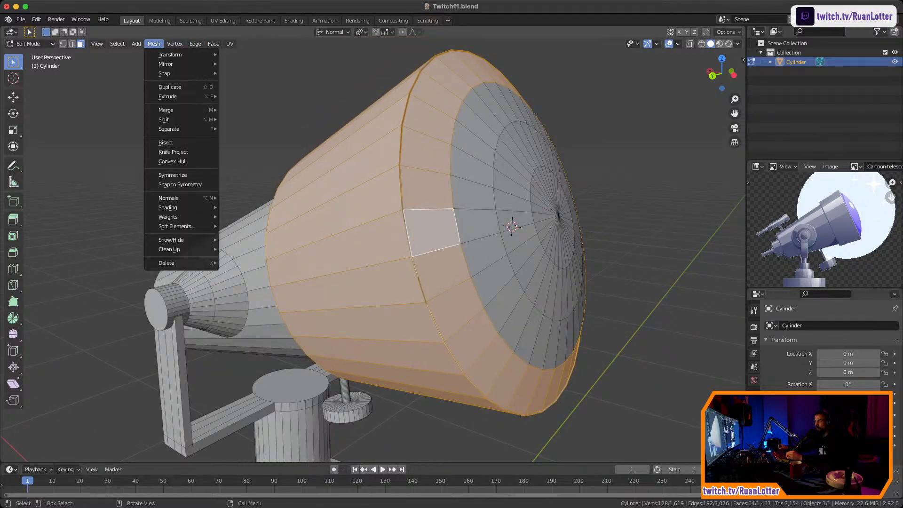
{"action": "mouse_move", "coordinate": [169, 250]}
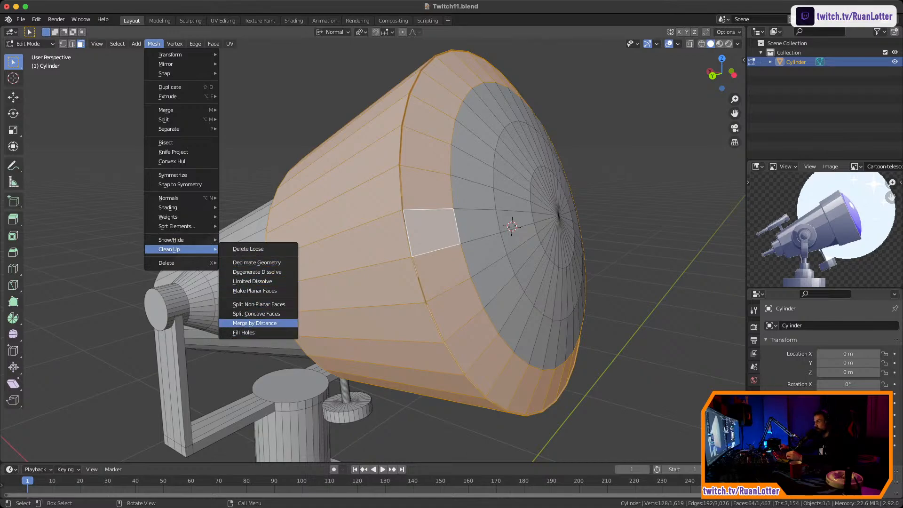
{"action": "key", "text": "Return"}
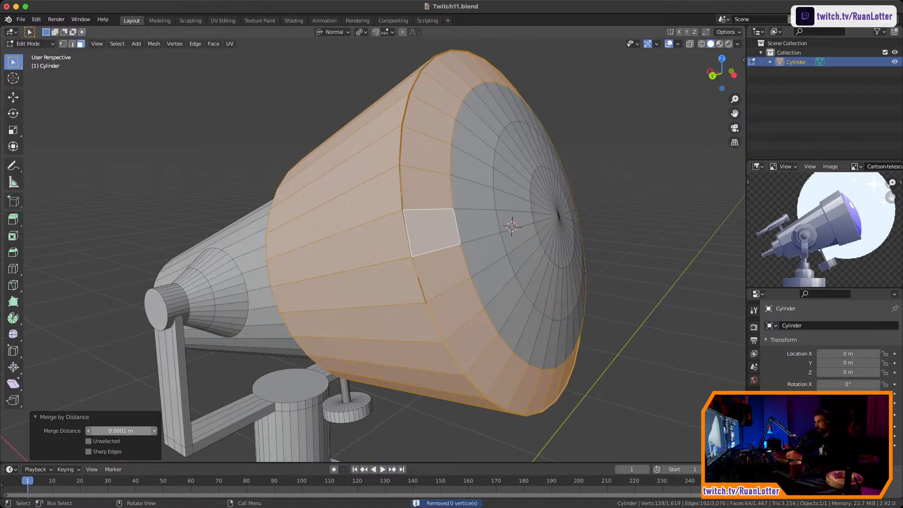
{"action": "left_click_drag", "start_coordinate": [121, 431], "coordinate": [134, 430]}
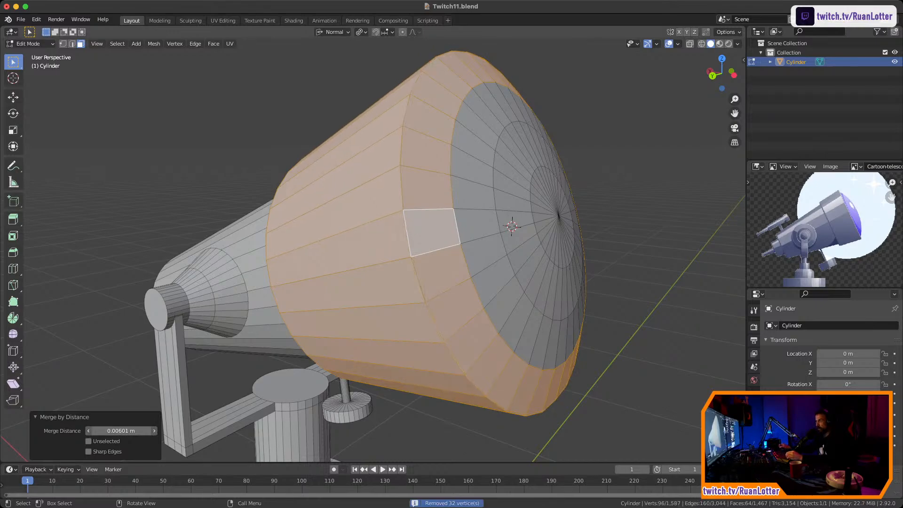
Set the merge distance to 0.00501 m and check the welded seam up close
{"action": "scroll", "coordinate": [493, 219], "scroll_direction": "up", "scroll_amount": 5}
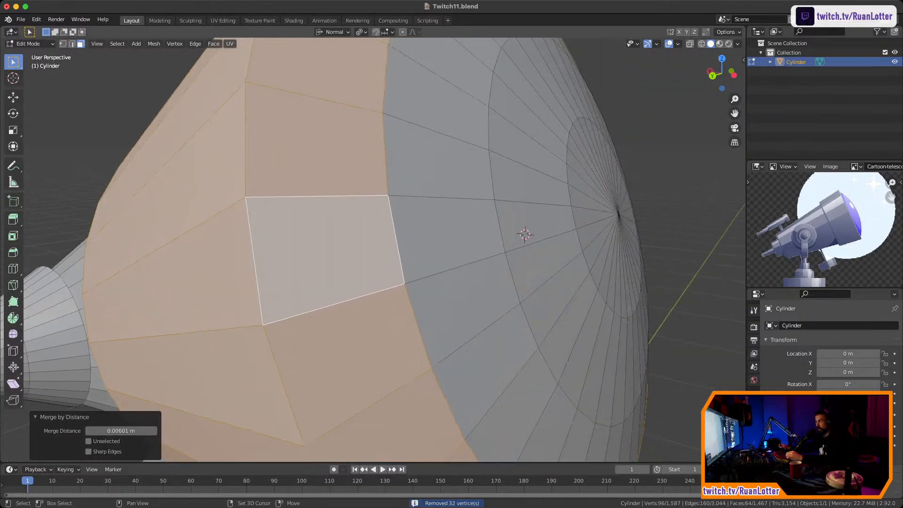
{"action": "scroll", "coordinate": [493, 219], "scroll_direction": "up", "scroll_amount": 2}
{"action": "middle_click_drag", "start_coordinate": [493, 219], "coordinate": [555, 239], "text": "shift"}
{"action": "left_click_drag", "start_coordinate": [121, 431], "coordinate": [121, 431]}
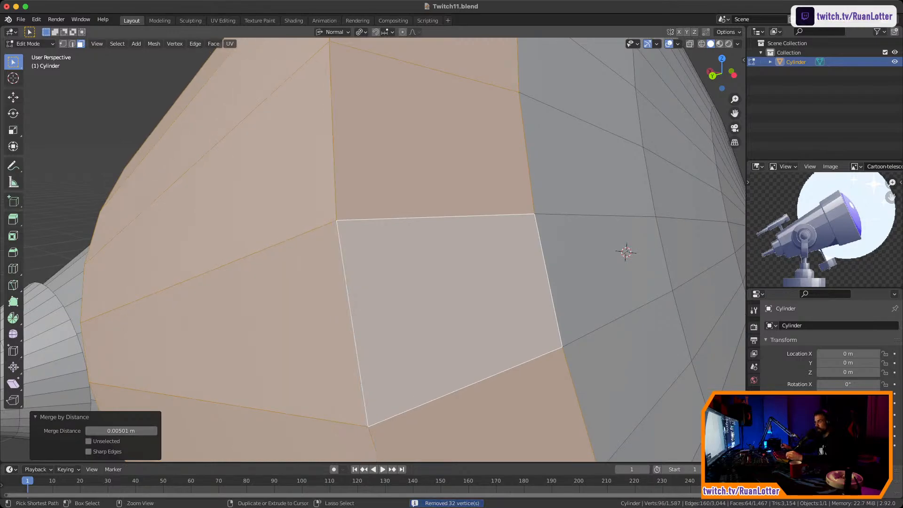
{"action": "scroll", "coordinate": [374, 249], "scroll_direction": "down", "scroll_amount": 6}
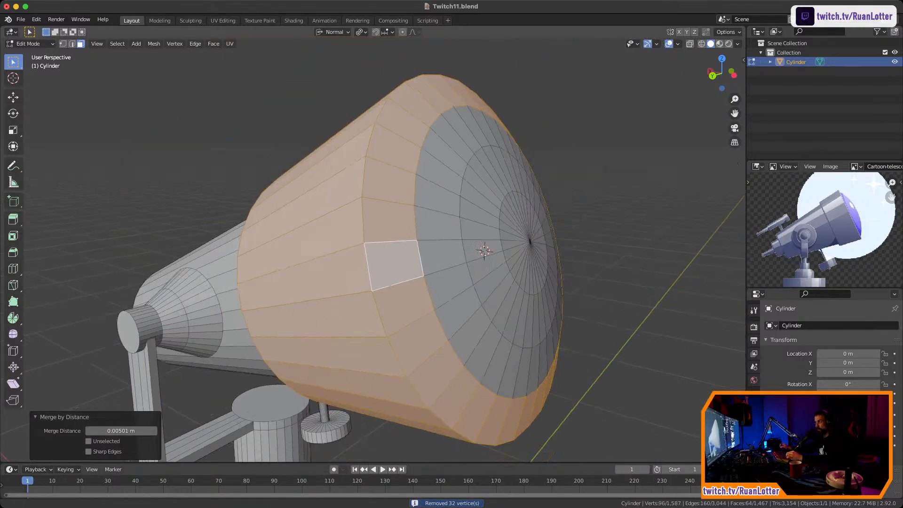
Set the merge distance to 0.007 m, inspect the seam on both sides of the lens, and clear the selection
{"action": "middle_click_drag", "start_coordinate": [389, 263], "coordinate": [475, 200]}
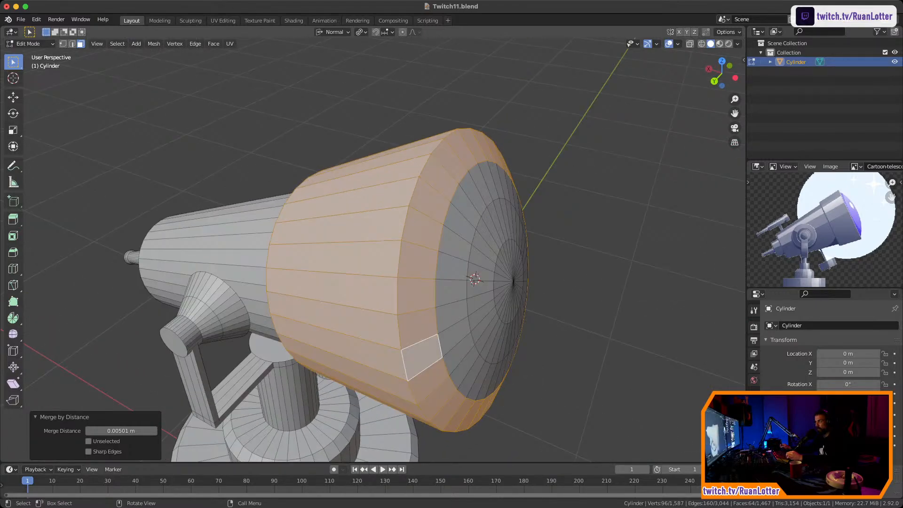
{"action": "scroll", "coordinate": [406, 325], "scroll_direction": "up", "scroll_amount": 4}
{"action": "double_click", "coordinate": [116, 430]}
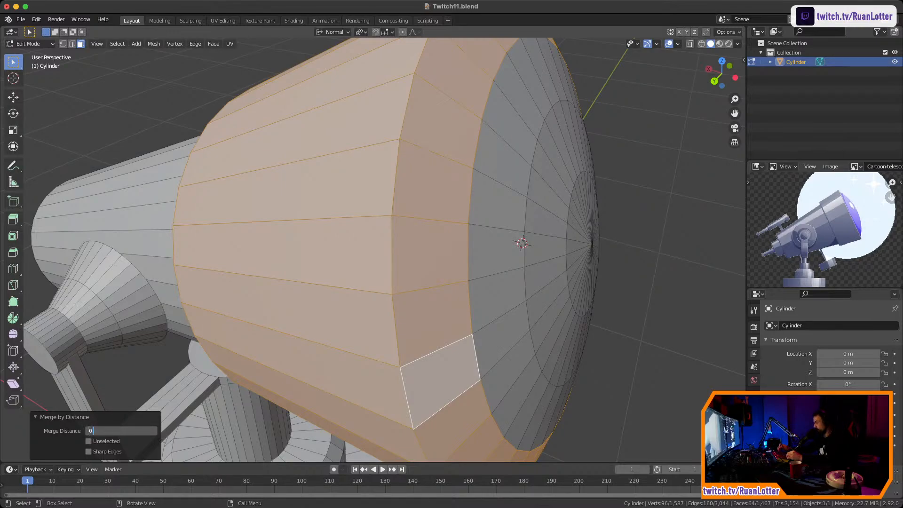
{"action": "key", "text": "Return"}
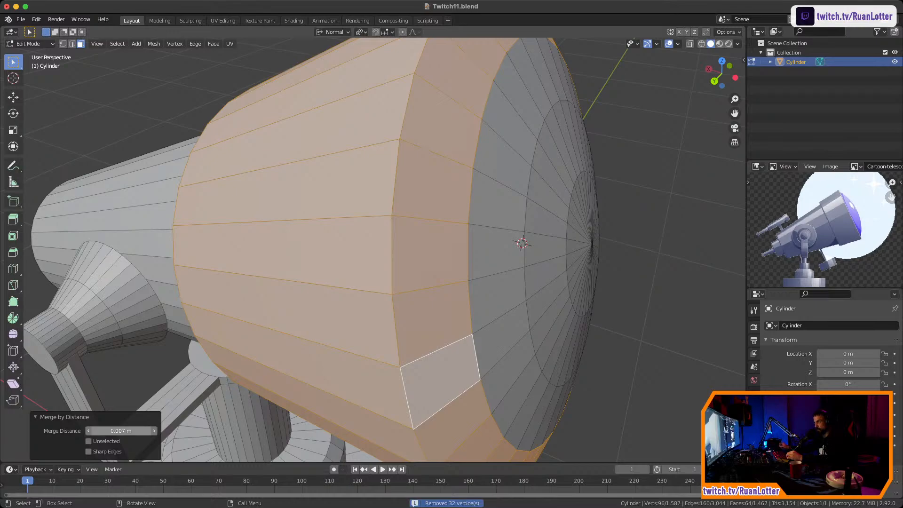
{"action": "middle_click_drag", "start_coordinate": [404, 324], "coordinate": [541, 325]}
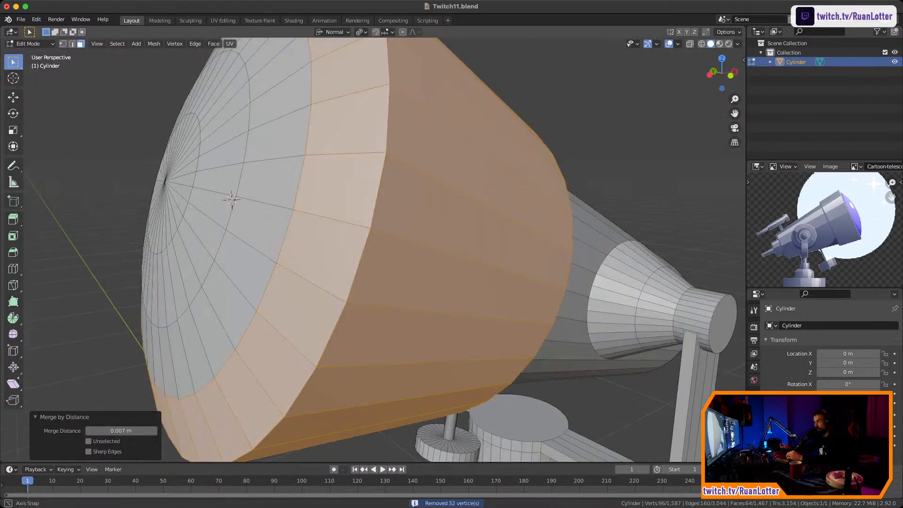
{"action": "middle_click_drag", "start_coordinate": [405, 301], "coordinate": [515, 296]}
{"action": "scroll", "coordinate": [515, 297], "scroll_direction": "down", "scroll_amount": 4}
{"action": "left_click", "coordinate": [612, 292]}
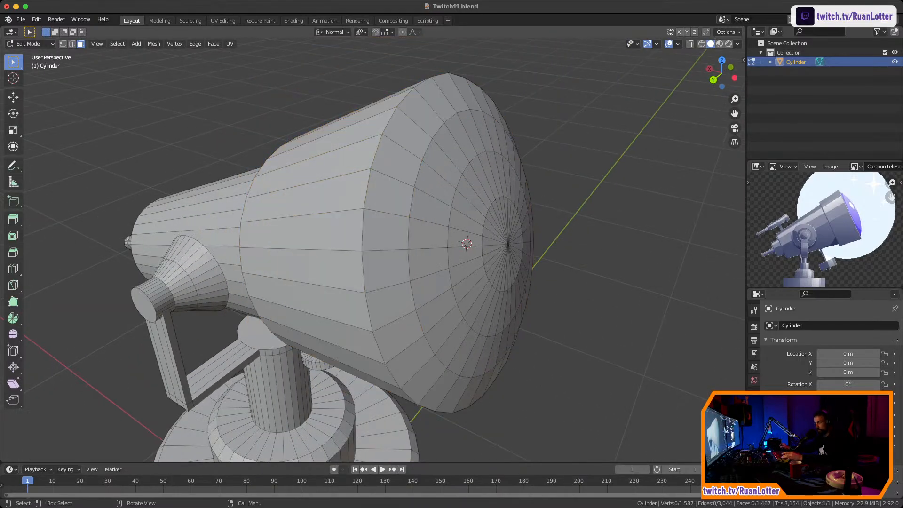
With X-ray on in vertex select mode, box-select individual spots around the lens rim to check for remaining duplicate vertices
{"action": "key", "text": "1"}
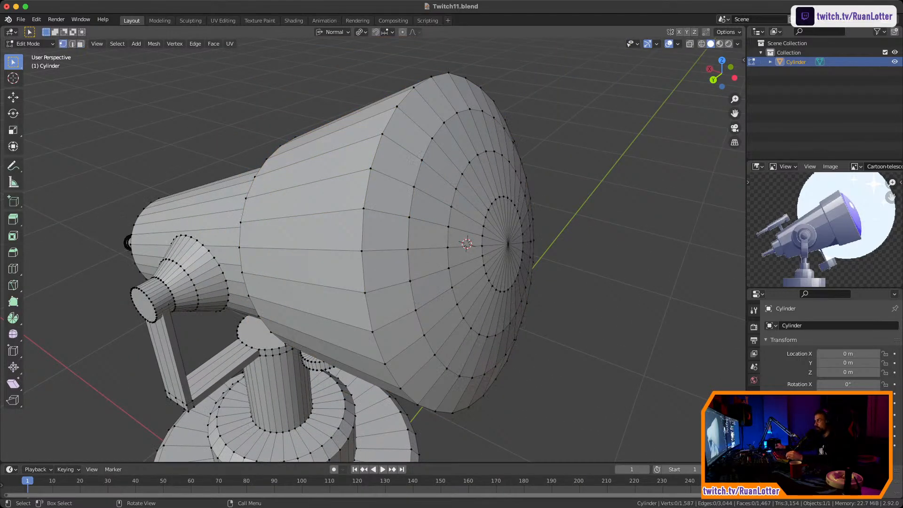
{"action": "key", "text": "alt+z"}
{"action": "middle_click_drag", "start_coordinate": [470, 292], "coordinate": [430, 266]}
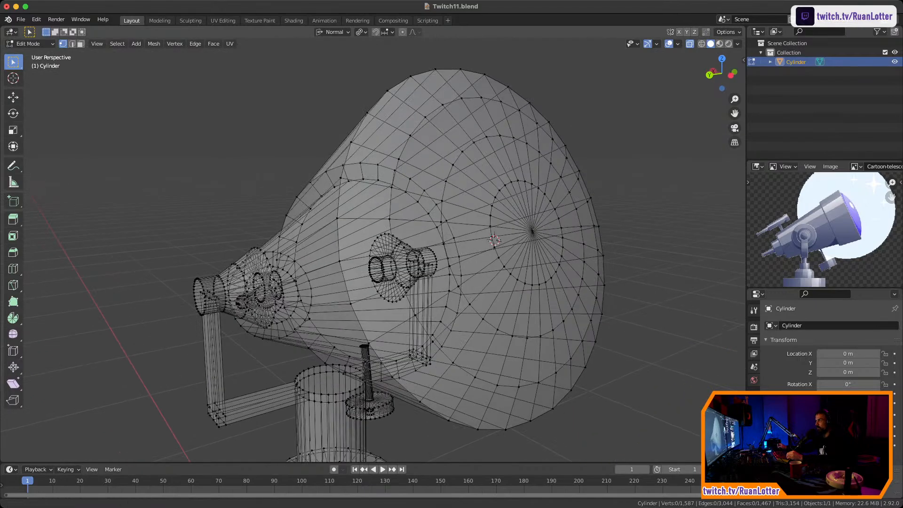
{"action": "scroll", "coordinate": [493, 112], "scroll_direction": "up", "scroll_amount": 3}
{"action": "key", "text": "b"}
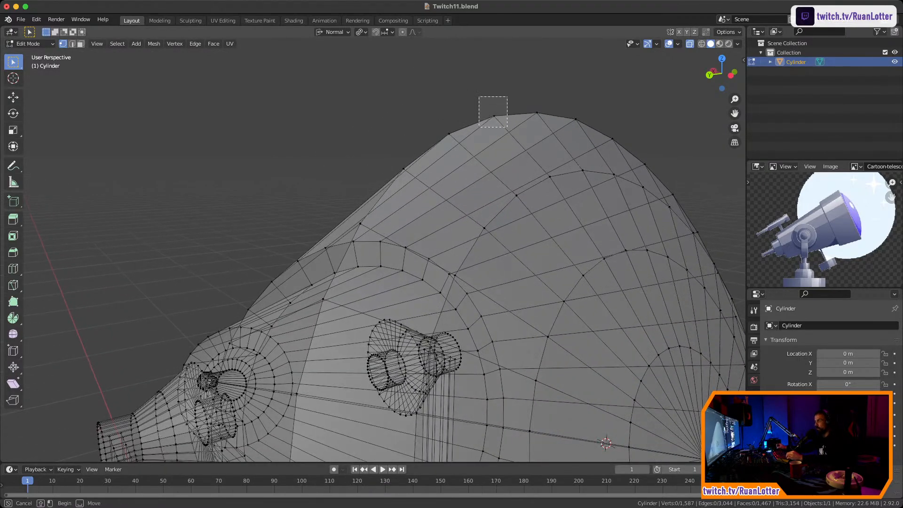
{"action": "left_click_drag", "start_coordinate": [479, 96], "coordinate": [507, 127]}
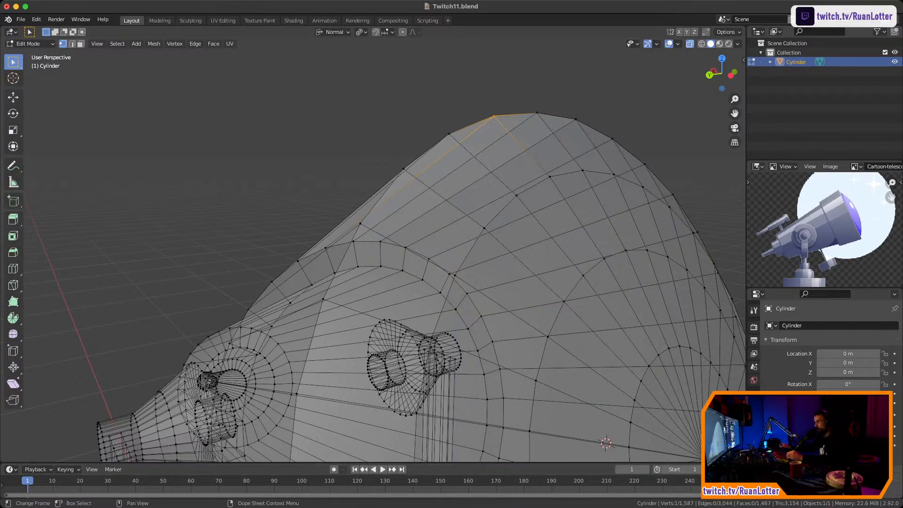
{"action": "middle_click_drag", "start_coordinate": [377, 263], "coordinate": [358, 265]}
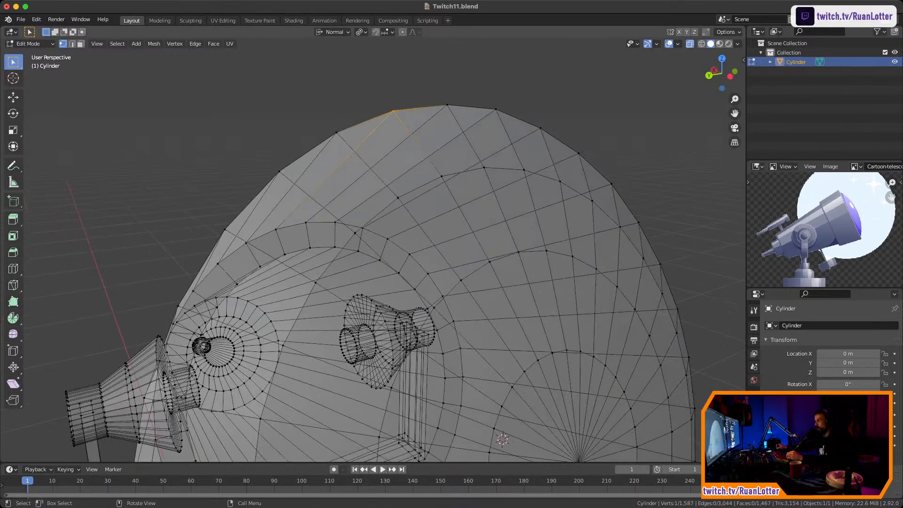
{"action": "left_click_drag", "start_coordinate": [532, 95], "coordinate": [557, 144]}
{"action": "middle_click_drag", "start_coordinate": [557, 144], "coordinate": [437, 56], "text": "shift"}
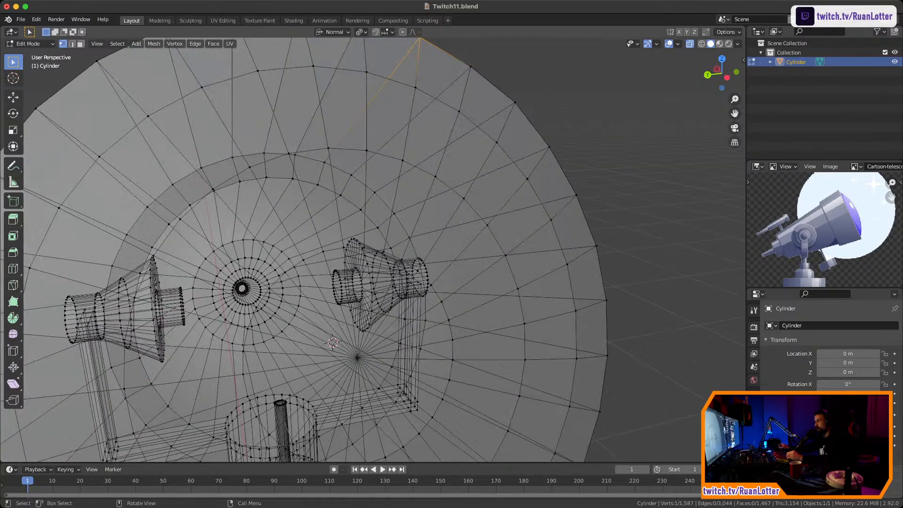
{"action": "middle_click_drag", "start_coordinate": [386, 273], "coordinate": [433, 143], "text": "shift"}
{"action": "left_click_drag", "start_coordinate": [591, 324], "coordinate": [627, 362]}
{"action": "middle_click_drag", "start_coordinate": [624, 359], "coordinate": [618, 403], "text": "ctrl"}
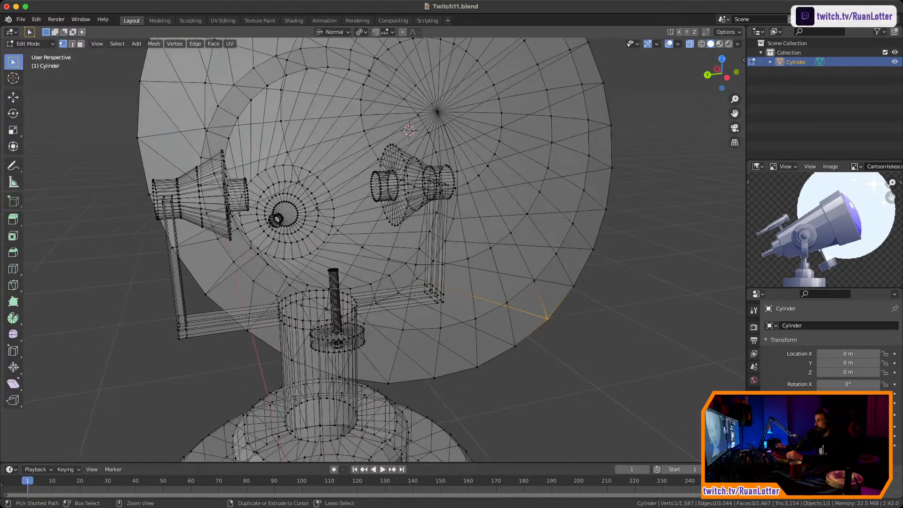
{"action": "middle_click_drag", "start_coordinate": [565, 343], "coordinate": [628, 383], "text": "shift"}
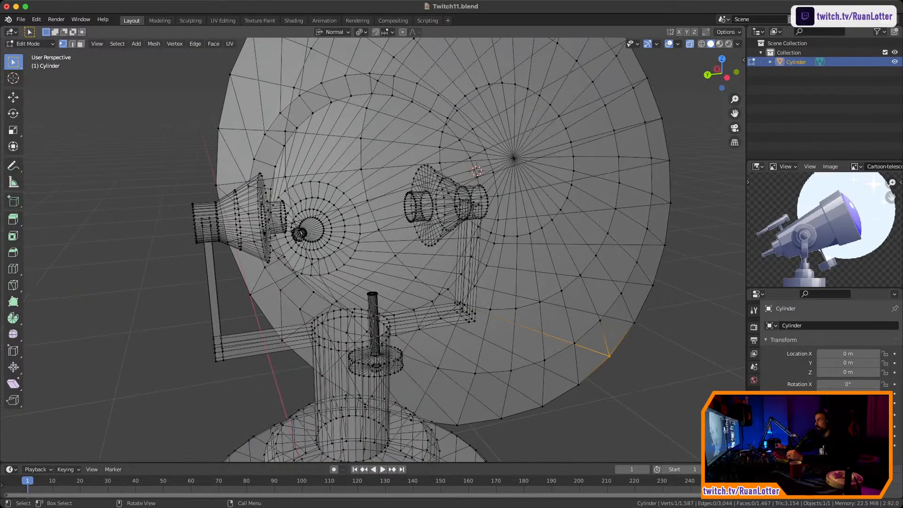
{"action": "left_click", "coordinate": [678, 43]}
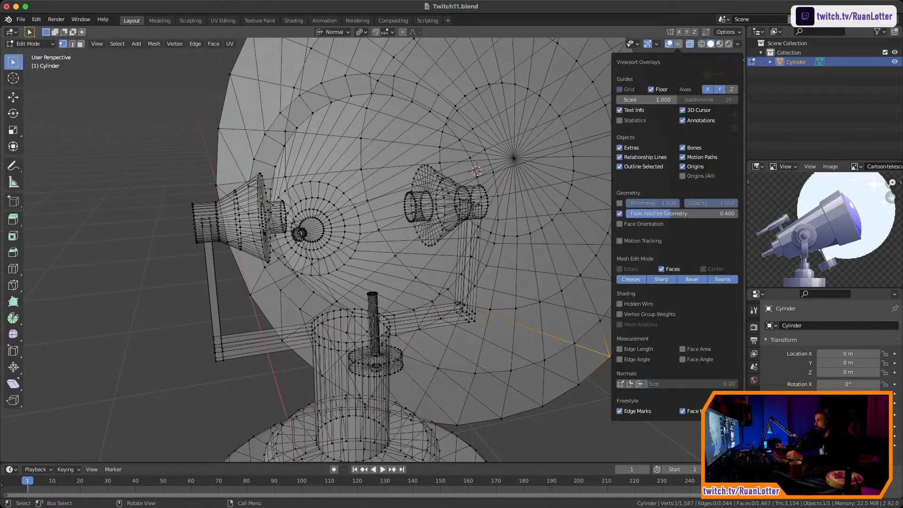
{"action": "left_click", "coordinate": [678, 44]}
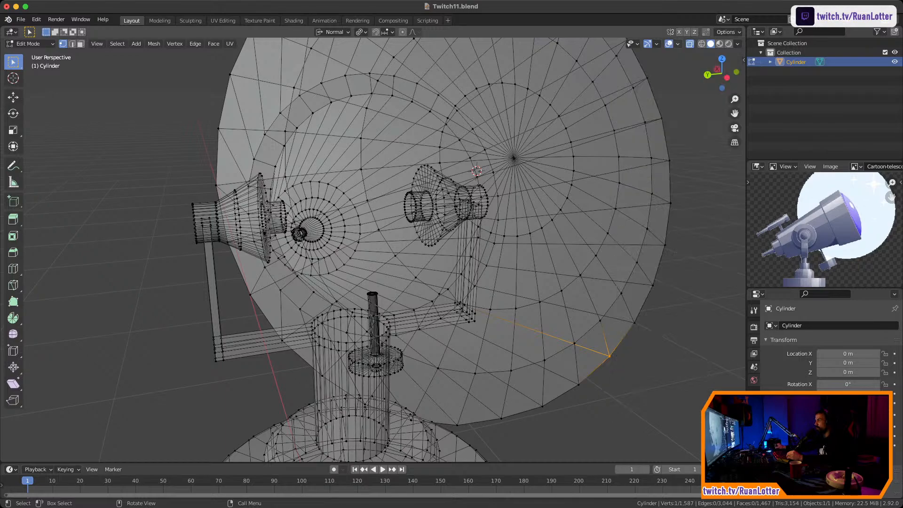
Turn on the Statistics overlay and select a single vertex on the lens rim to check for duplicates
{"action": "left_click", "coordinate": [678, 44]}
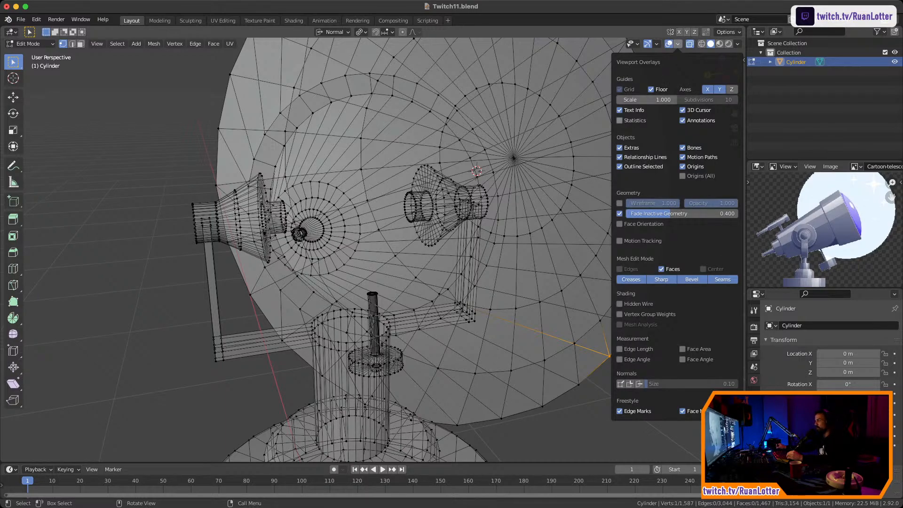
{"action": "left_click", "coordinate": [620, 121]}
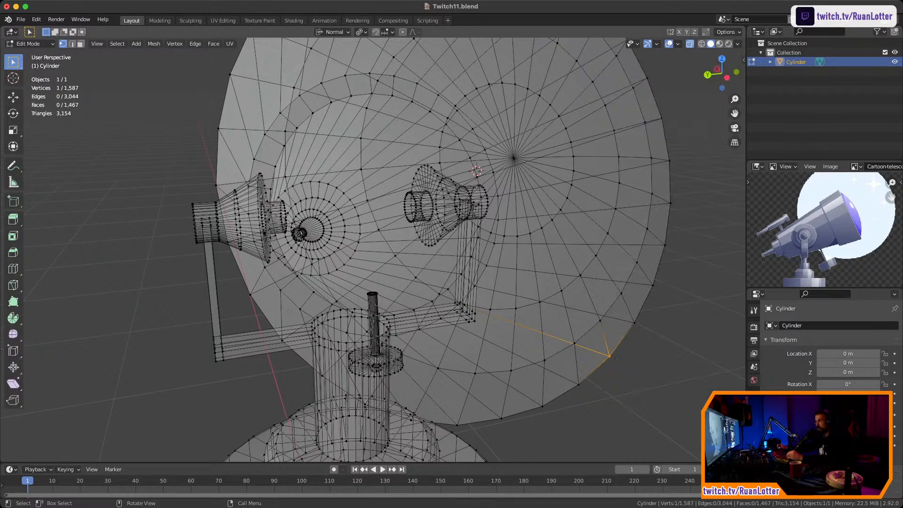
{"action": "key", "text": "alt+a"}
{"action": "middle_click_drag", "start_coordinate": [470, 245], "coordinate": [487, 221], "text": "ctrl"}
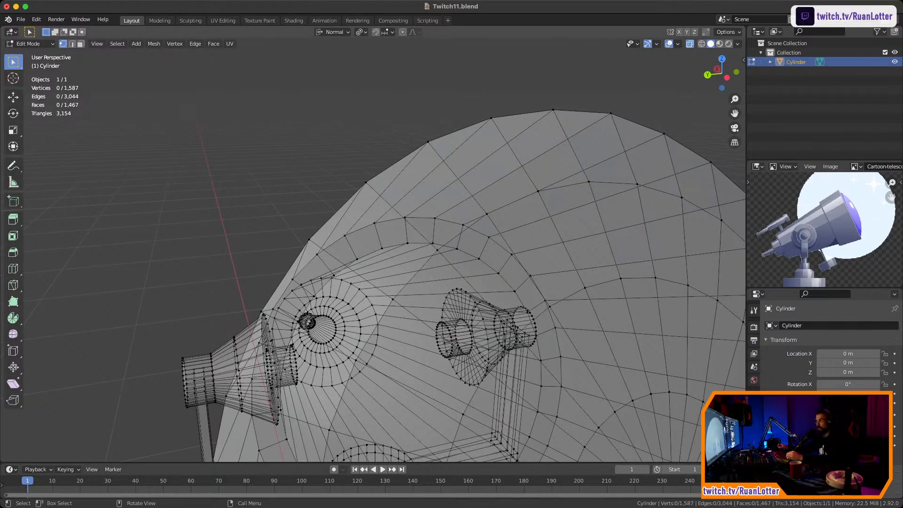
{"action": "middle_click_drag", "start_coordinate": [418, 188], "coordinate": [381, 177]}
{"action": "left_click", "coordinate": [374, 174]}
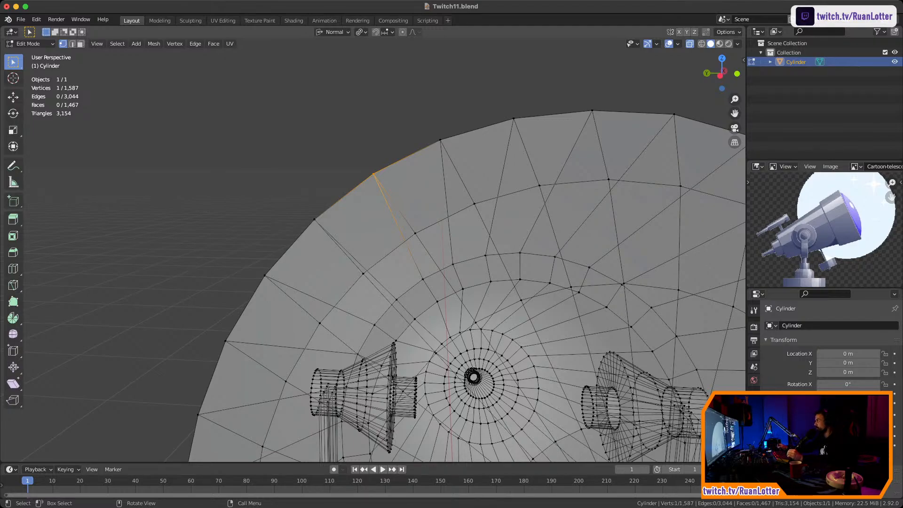
Turn off X-ray, return to Object Mode with the whole telescope in view, and save the file
{"action": "scroll", "coordinate": [400, 226], "scroll_direction": "down", "scroll_amount": 5}
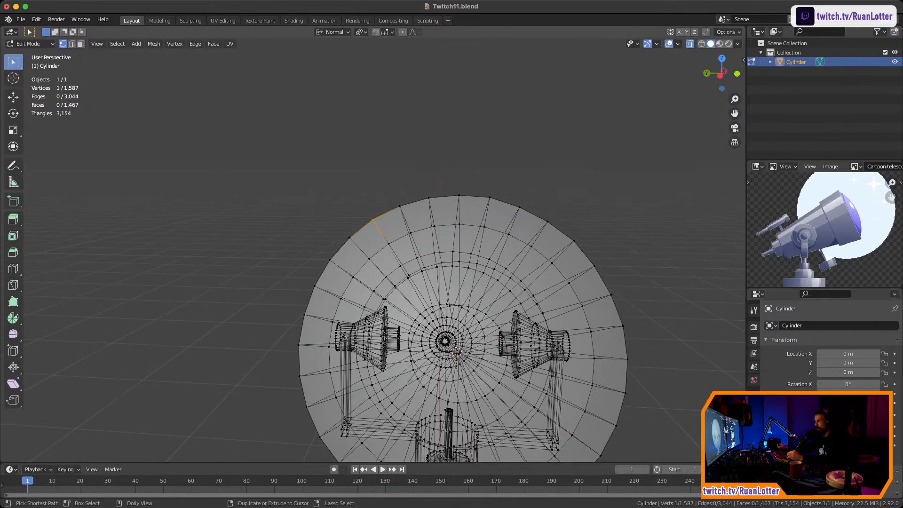
{"action": "middle_click_drag", "start_coordinate": [400, 226], "coordinate": [374, 137], "text": "shift"}
{"action": "middle_click_drag", "start_coordinate": [374, 137], "coordinate": [477, 145]}
{"action": "key", "text": "alt+z"}
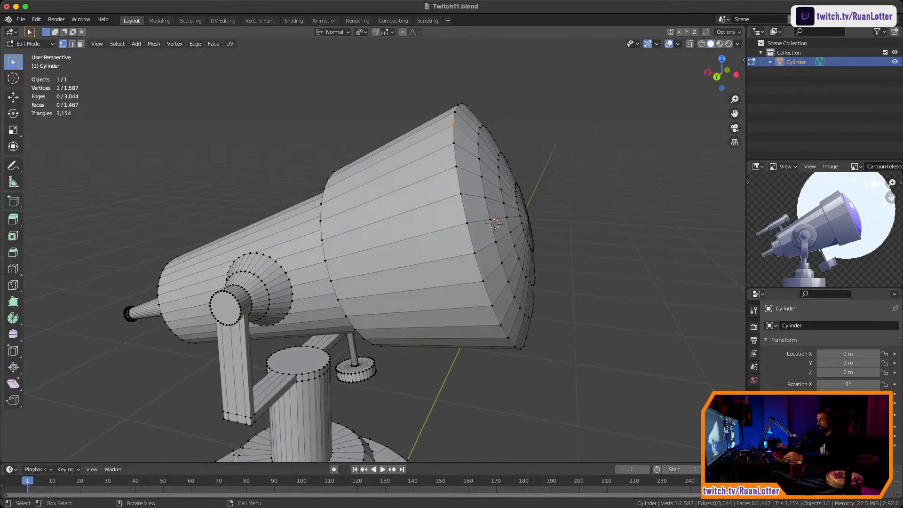
{"action": "key", "text": "Tab"}
{"action": "scroll", "coordinate": [400, 226], "scroll_direction": "down", "scroll_amount": 2}
{"action": "middle_click_drag", "start_coordinate": [400, 226], "coordinate": [461, 86], "text": "shift"}
{"action": "scroll", "coordinate": [331, 175], "scroll_direction": "up", "scroll_amount": 3}
{"action": "scroll", "coordinate": [410, 173], "scroll_direction": "down", "scroll_amount": 3}
{"action": "middle_click_drag", "start_coordinate": [461, 86], "coordinate": [461, 113], "text": "ctrl"}
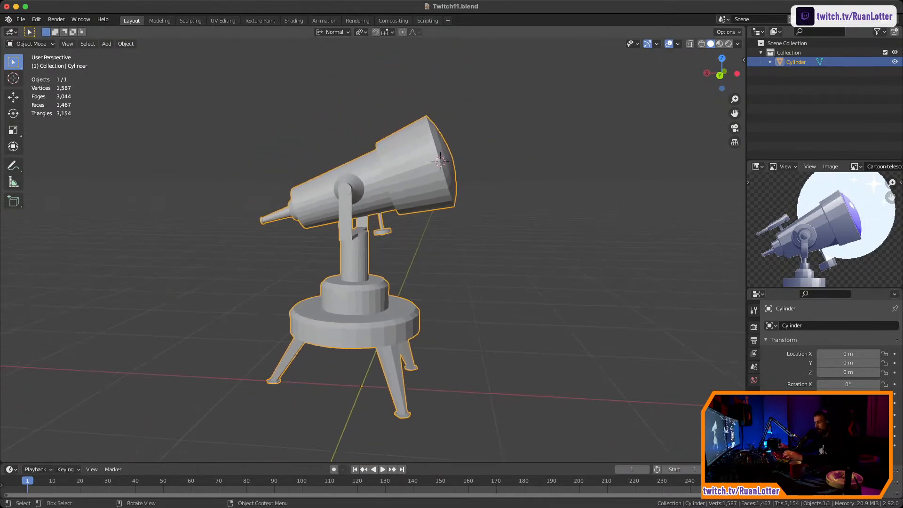
{"action": "key", "text": "ctrl+s"}
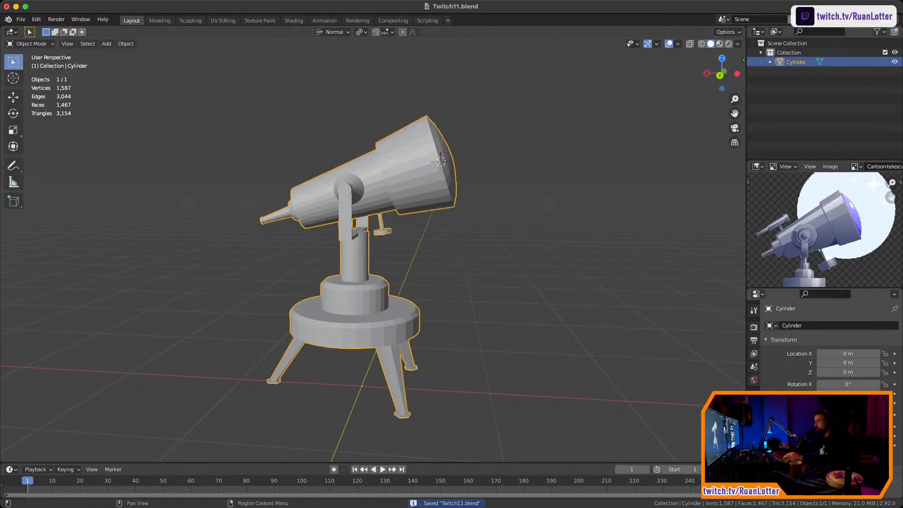
Try a Subdivision Surface modifier on the telescope, comparing Simple and Catmull-Clark with raised viewport levels, and remove it
{"action": "left_click", "coordinate": [754, 421]}
{"action": "left_click", "coordinate": [800, 325]}
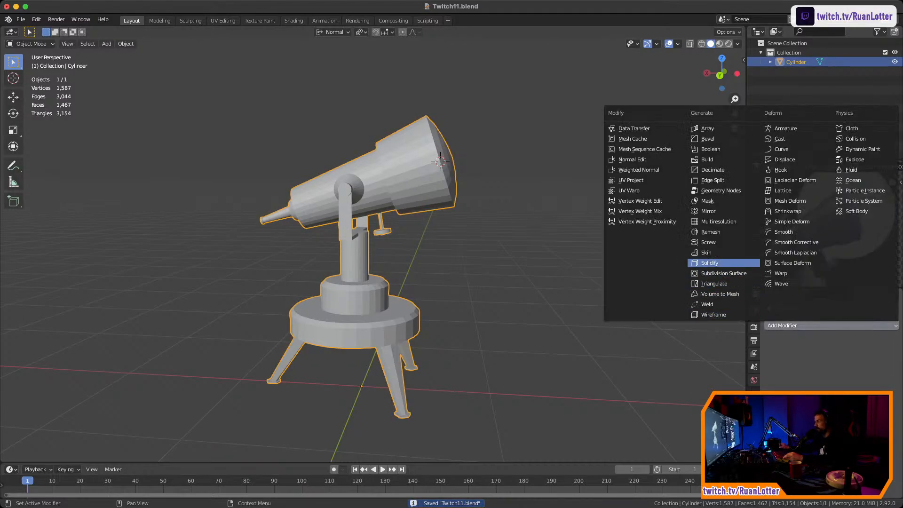
{"action": "left_click", "coordinate": [724, 273]}
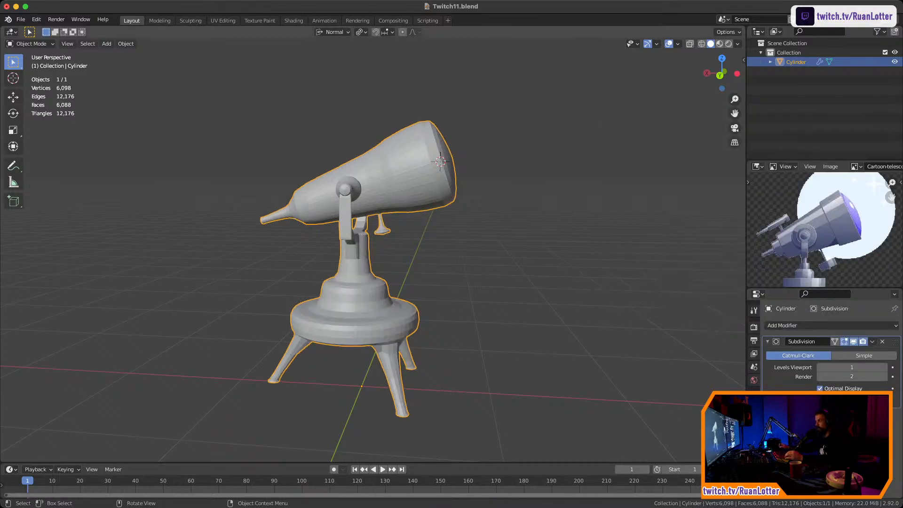
{"action": "middle_click_drag", "start_coordinate": [376, 235], "coordinate": [424, 230]}
{"action": "scroll", "coordinate": [376, 236], "scroll_direction": "up", "scroll_amount": 4}
{"action": "left_click", "coordinate": [864, 355]}
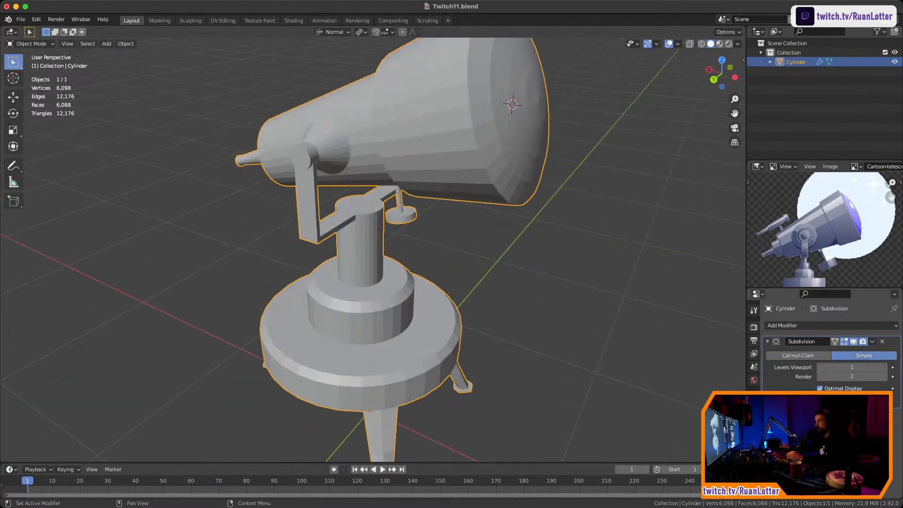
{"action": "left_click", "coordinate": [885, 367]}
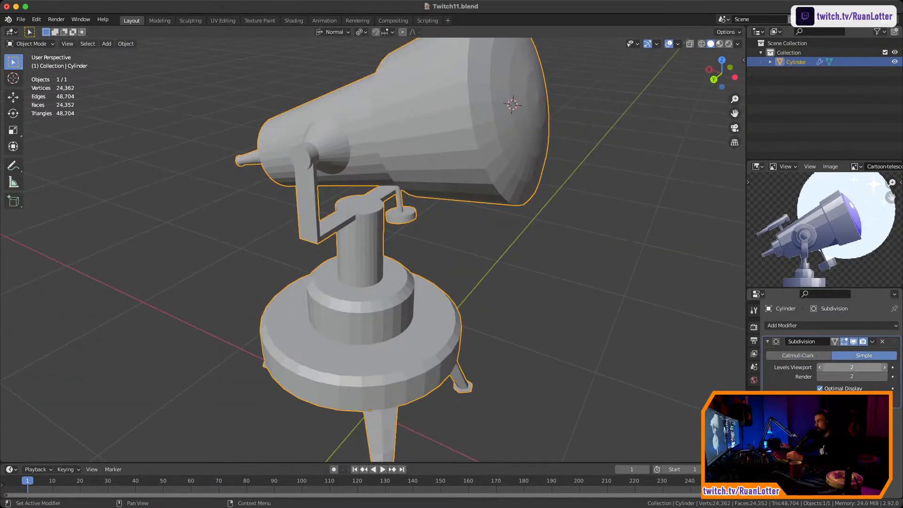
{"action": "left_click", "coordinate": [798, 355]}
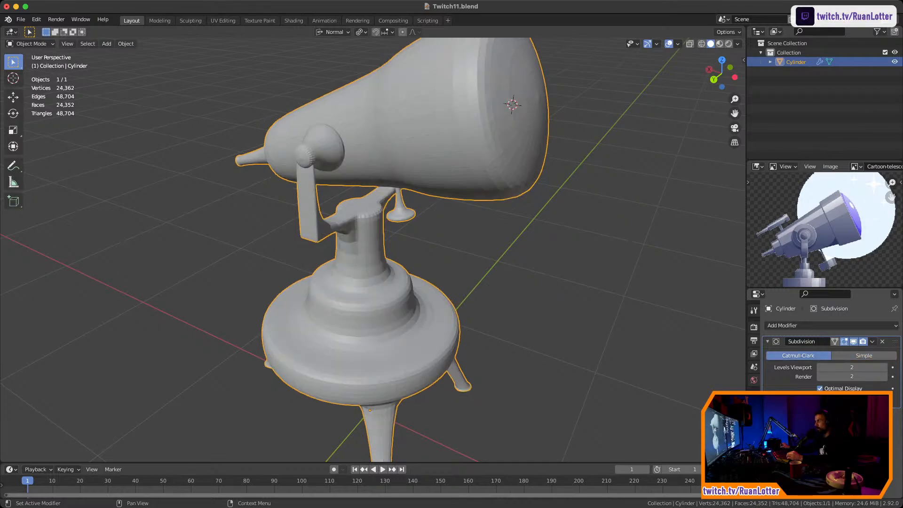
{"action": "left_click", "coordinate": [885, 367]}
{"action": "middle_click_drag", "start_coordinate": [424, 235], "coordinate": [385, 235]}
{"action": "key", "text": "ctrl+x"}
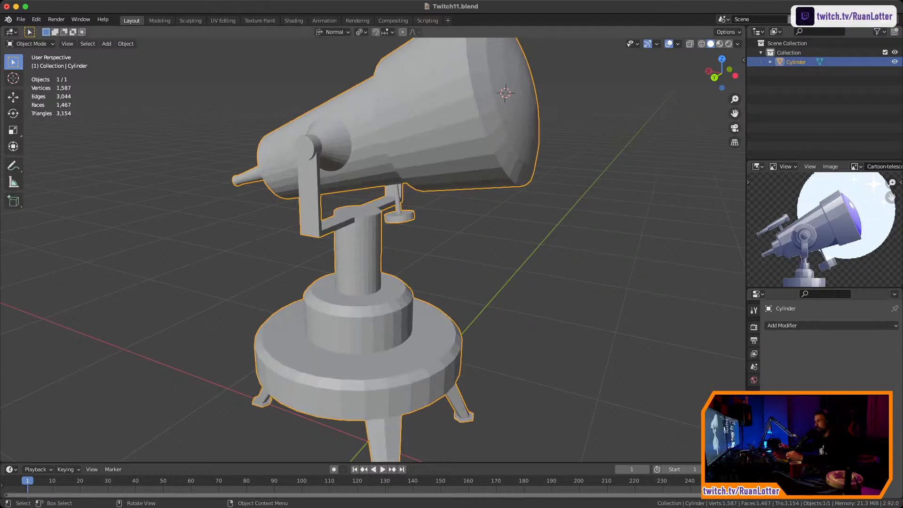
Try smooth shading on the telescope and switch it back to flat shading
{"action": "scroll", "coordinate": [371, 250], "scroll_direction": "down", "scroll_amount": 2}
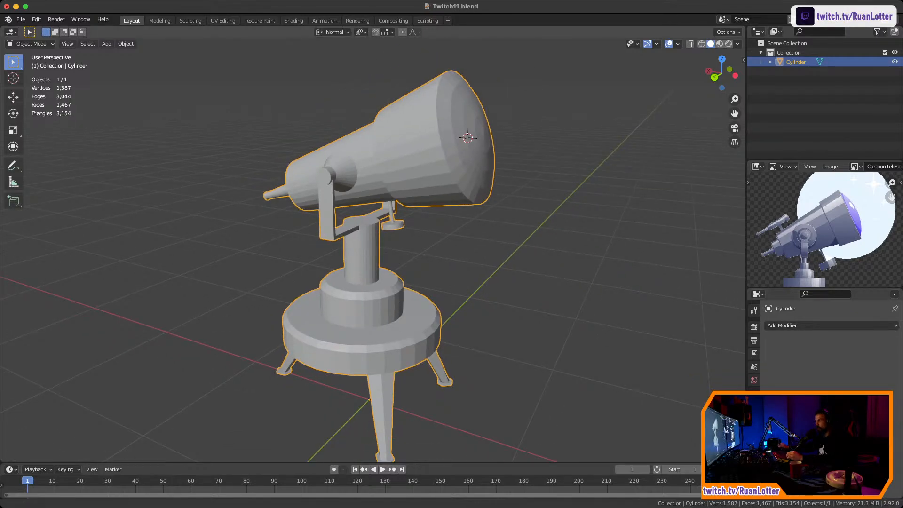
{"action": "right_click", "coordinate": [376, 144]}
{"action": "left_click", "coordinate": [393, 147]}
{"action": "mouse_move", "coordinate": [393, 147]}
{"action": "middle_mouse_down"}
{"action": "mouse_move", "coordinate": [348, 147]}
{"action": "mouse_move", "coordinate": [386, 150]}
{"action": "mouse_move", "coordinate": [358, 160]}
{"action": "mouse_move", "coordinate": [400, 156]}
{"action": "middle_mouse_up"}
{"action": "right_click", "coordinate": [386, 150]}
{"action": "left_click", "coordinate": [382, 160]}
Select the outer end faces of both side pivot cylinders in Edit Mode and inset them by about 0.01869 m
{"action": "scroll", "coordinate": [385, 157], "scroll_direction": "up", "scroll_amount": 3}
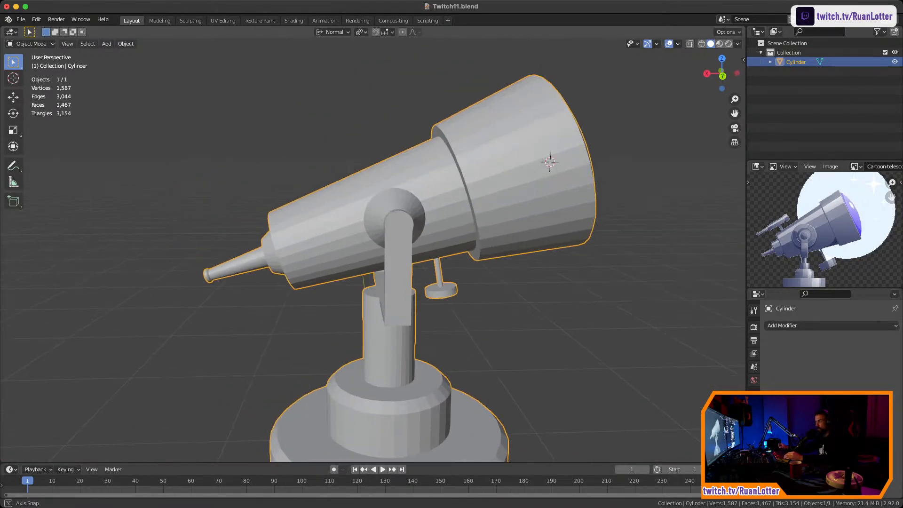
{"action": "key", "text": "Tab"}
{"action": "scroll", "coordinate": [372, 250], "scroll_direction": "up", "scroll_amount": 4}
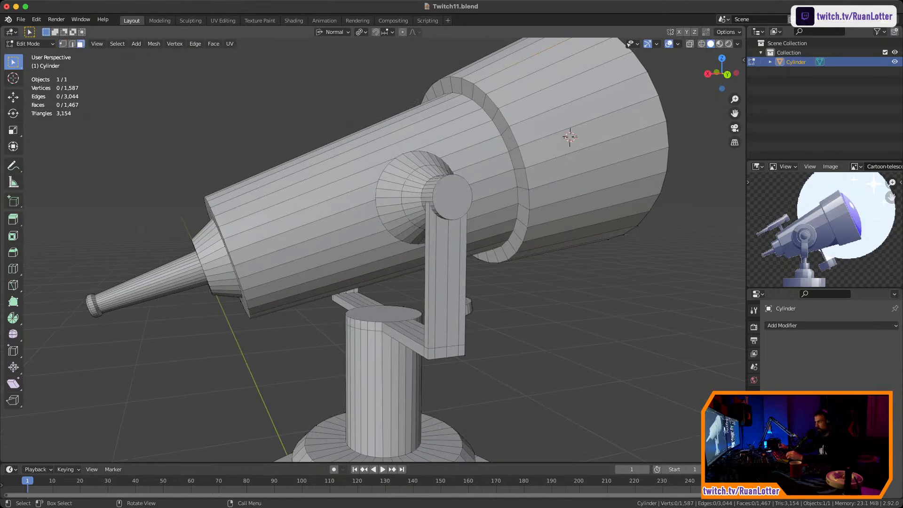
{"action": "left_click", "coordinate": [451, 197]}
{"action": "middle_click_drag", "start_coordinate": [452, 196], "coordinate": [390, 151]}
{"action": "left_click", "coordinate": [215, 197], "text": "shift"}
{"action": "key", "text": "i"}
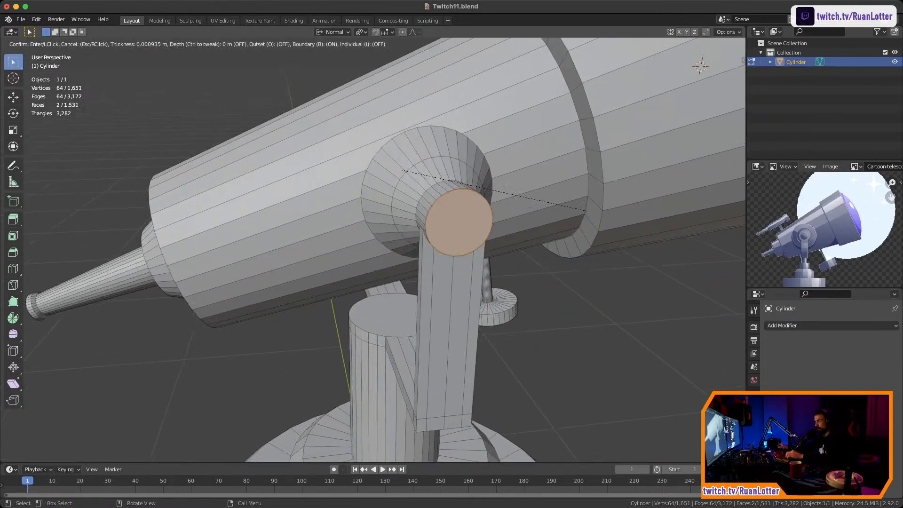
{"action": "left_click", "coordinate": [578, 210]}
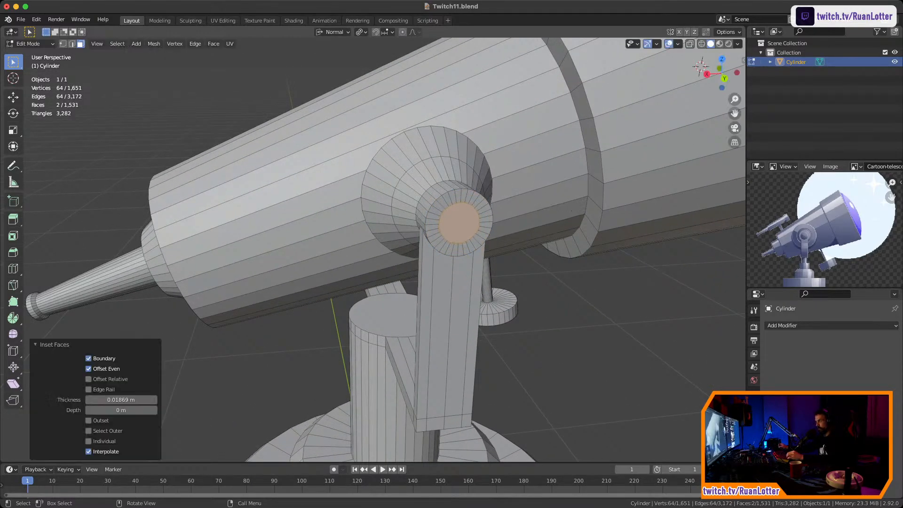
Extrude both inset pivot end faces outward along their normals by about 0.0132 m
{"action": "middle_click_drag", "start_coordinate": [578, 211], "coordinate": [550, 249]}
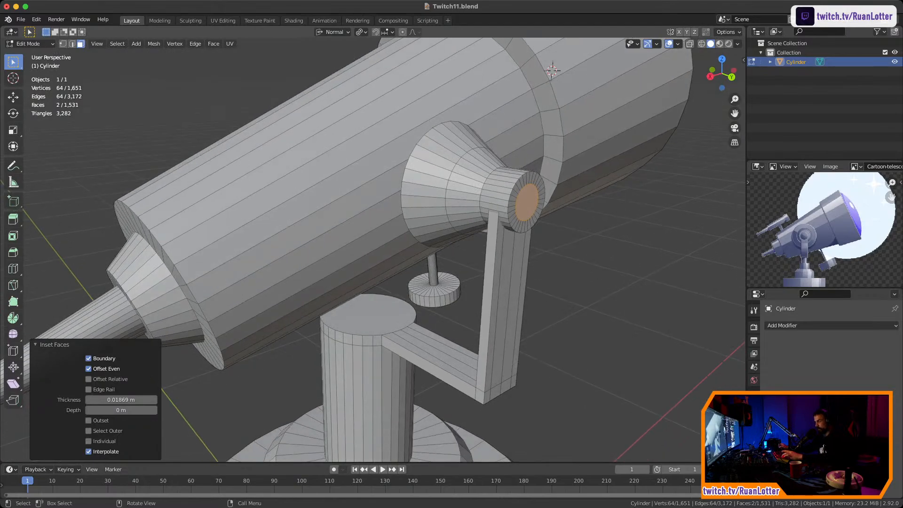
{"action": "key", "text": "alt+e"}
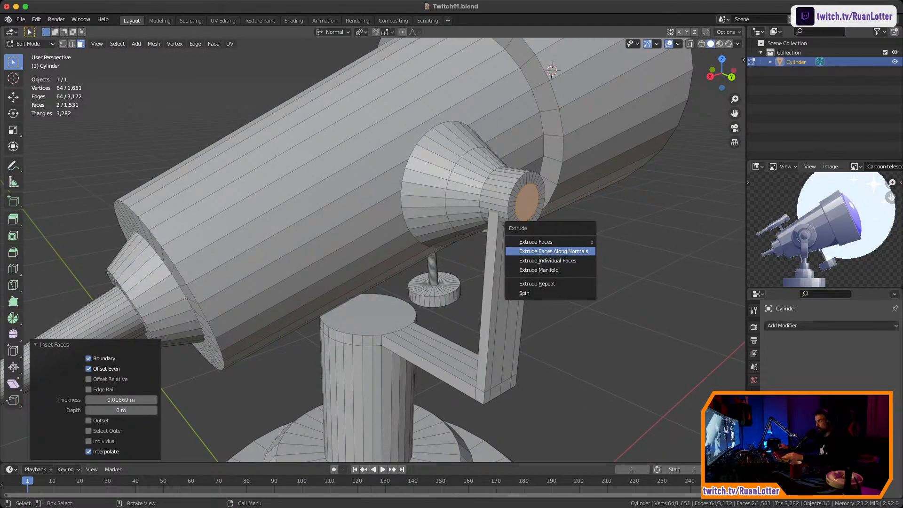
{"action": "left_click", "coordinate": [553, 251]}
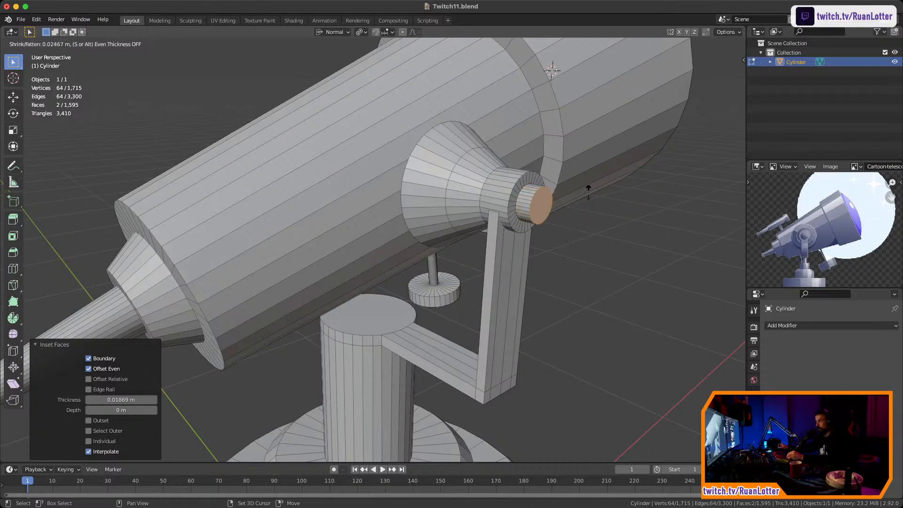
{"action": "left_click", "coordinate": [580, 220]}
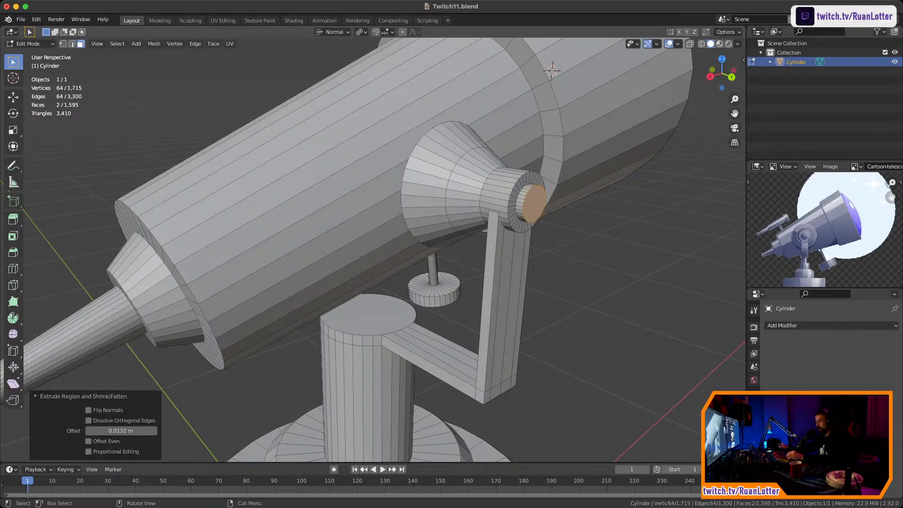
Inset the raised pivot end faces by about 0.01023 m and extrude them along normals by about -0.0121 m to form recesses
{"action": "middle_click_drag", "start_coordinate": [580, 220], "coordinate": [385, 156]}
{"action": "key", "text": "i"}
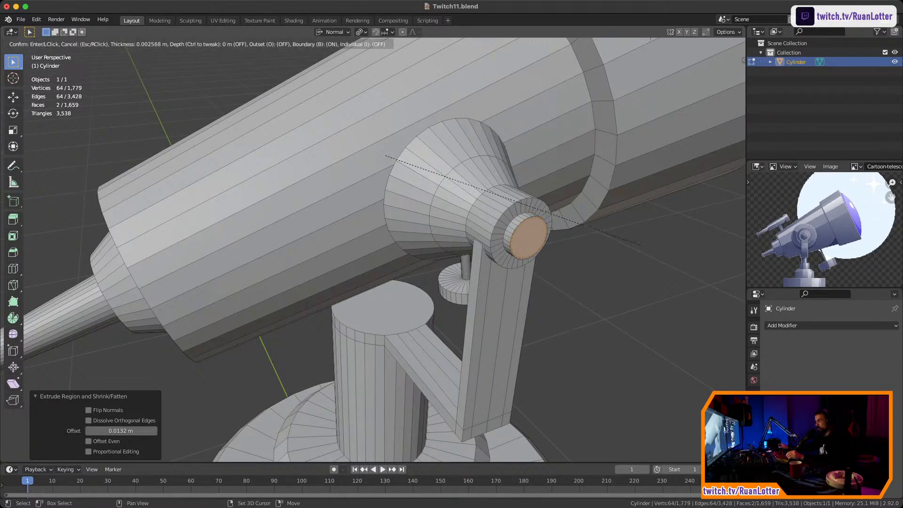
{"action": "left_click", "coordinate": [553, 220]}
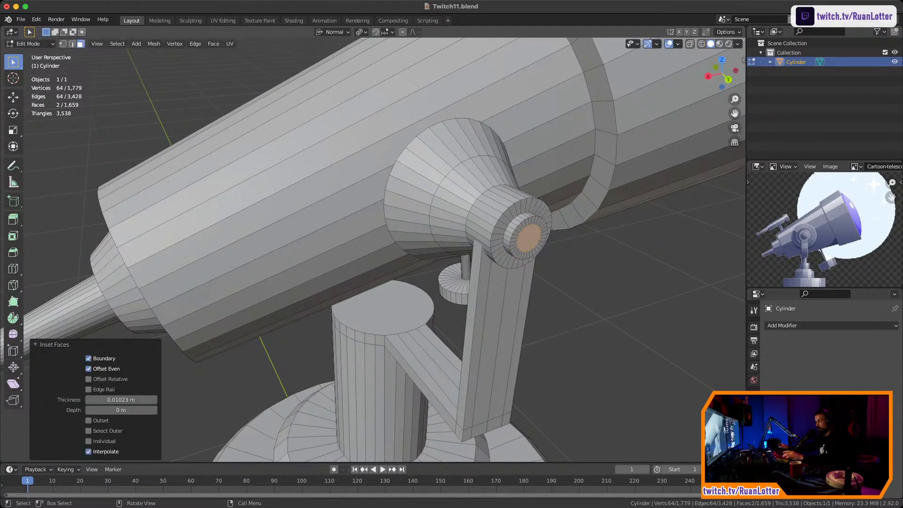
{"action": "key", "text": "alt+e"}
{"action": "left_click", "coordinate": [621, 240]}
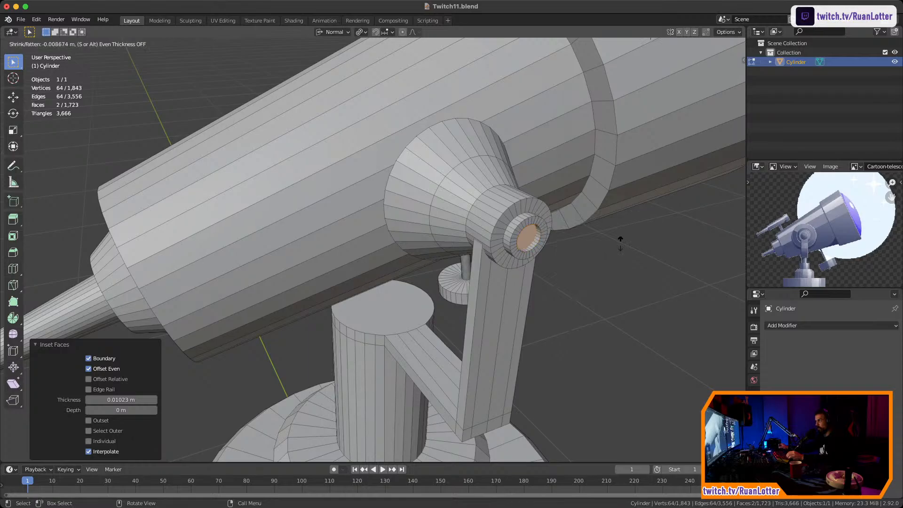
{"action": "left_click", "coordinate": [620, 244]}
Add a single loop cut around the main tube, slid close to its eyepiece-side edge at a factor of about 0.901
{"action": "middle_click_drag", "start_coordinate": [399, 75], "coordinate": [509, 171]}
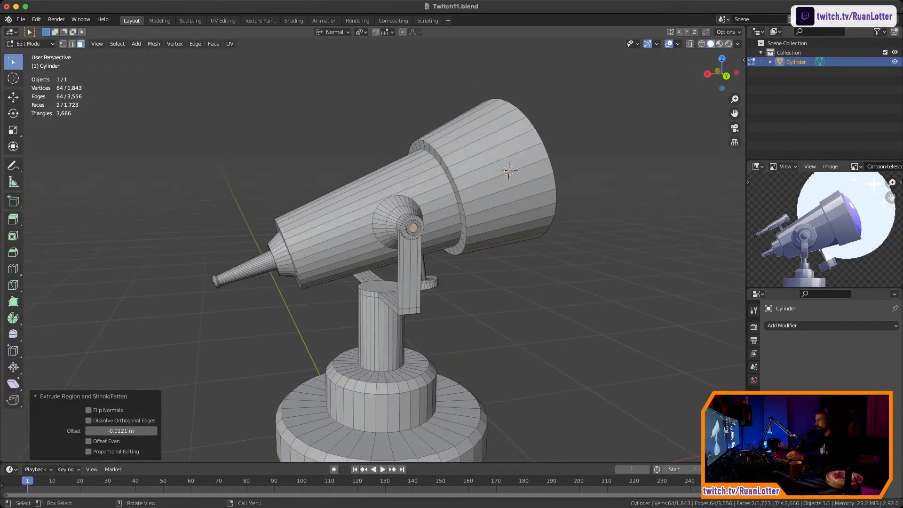
{"action": "middle_click_drag", "start_coordinate": [827, 226], "coordinate": [842, 202]}
{"action": "middle_click_drag", "start_coordinate": [377, 235], "coordinate": [508, 240]}
{"action": "scroll", "coordinate": [376, 235], "scroll_direction": "up", "scroll_amount": 5}
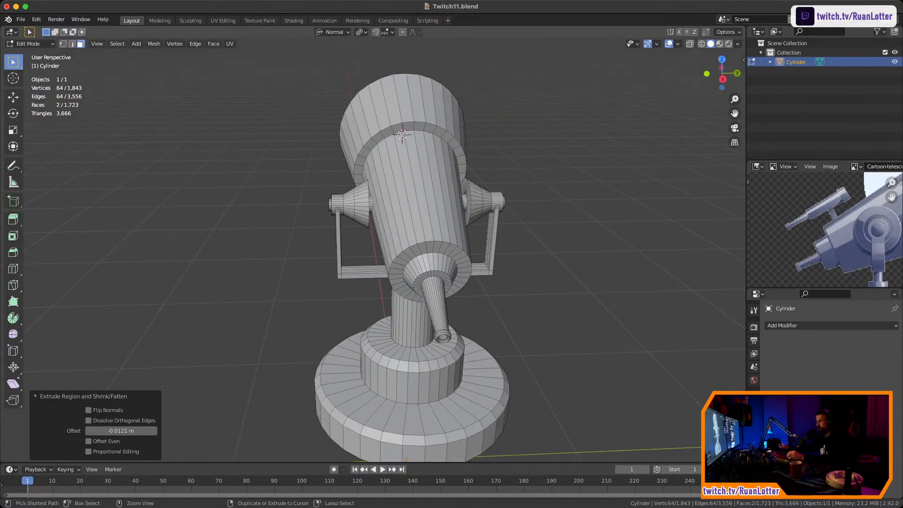
{"action": "middle_click_drag", "start_coordinate": [376, 235], "coordinate": [470, 229]}
{"action": "key", "text": "ctrl+r"}
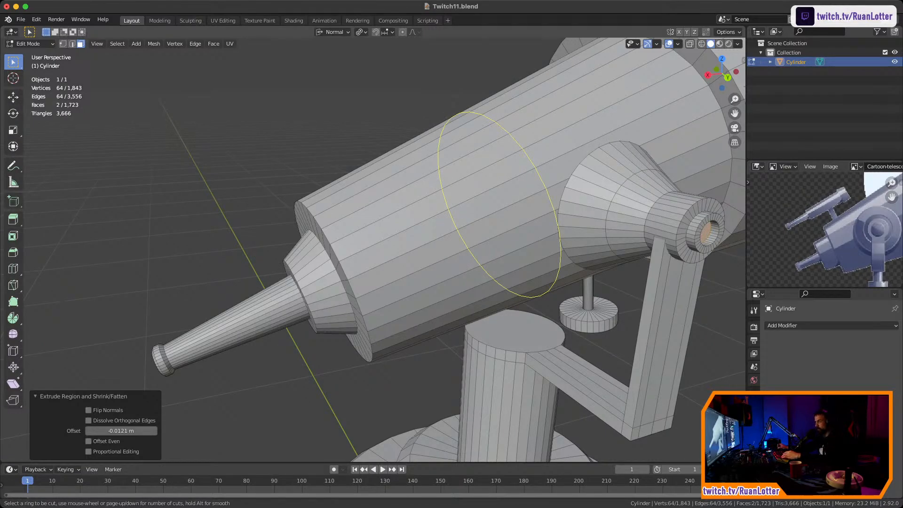
{"action": "left_click", "coordinate": [535, 175]}
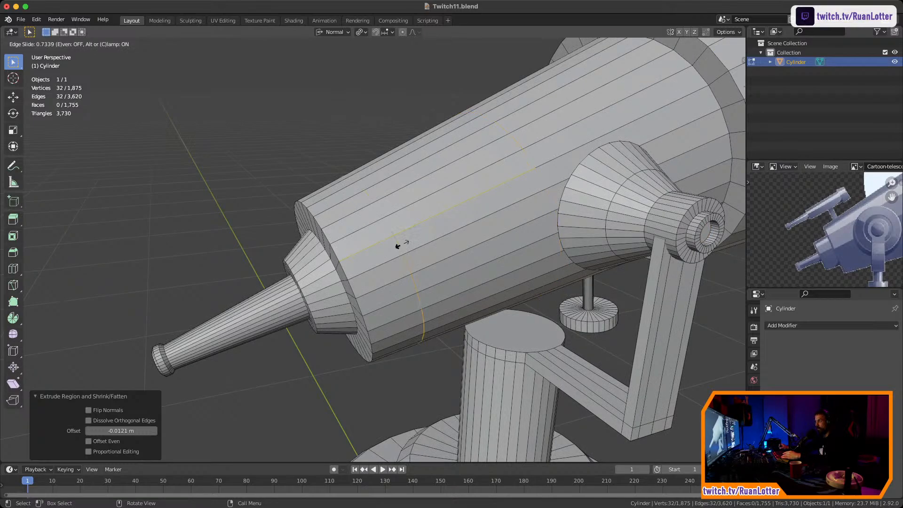
{"action": "left_click", "coordinate": [368, 254]}
Select the two adjacent faces at the very top of the narrow band on the main tube's eyepiece-side end, using face selection
{"action": "middle_click_drag", "start_coordinate": [367, 254], "coordinate": [268, 271]}
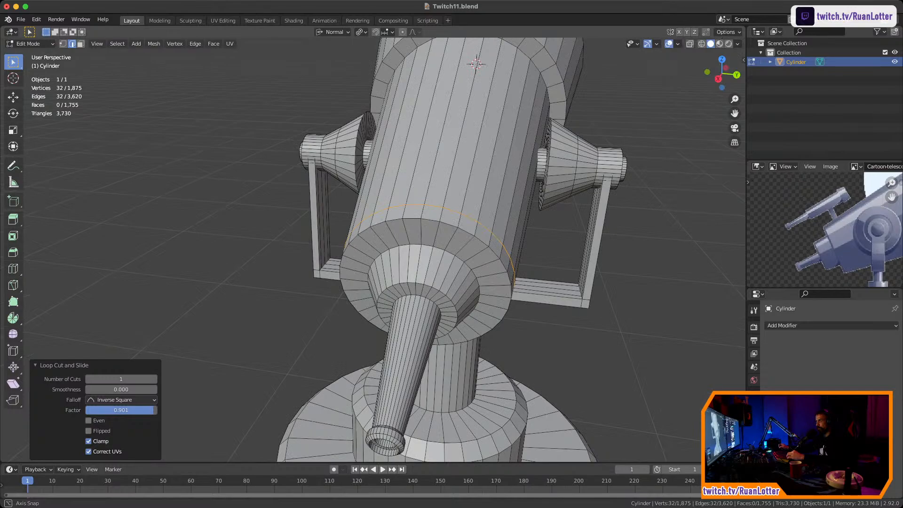
{"action": "left_click", "coordinate": [718, 79]}
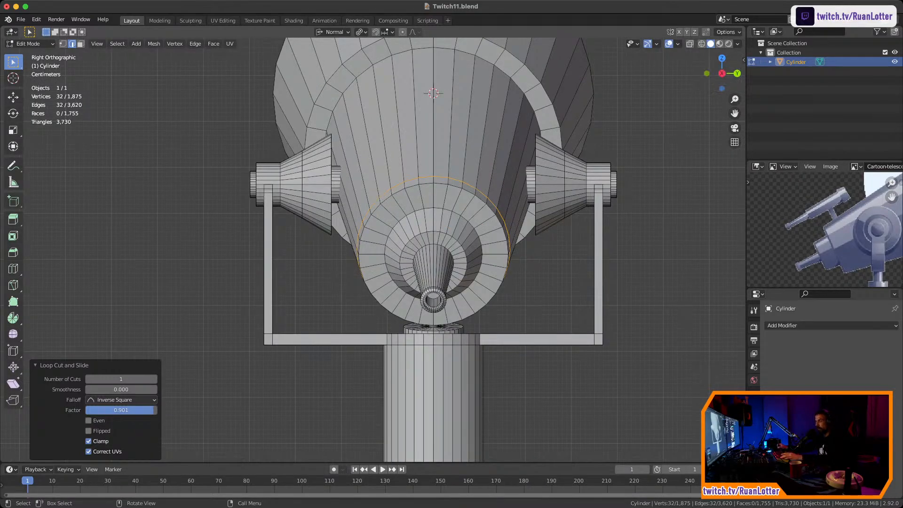
{"action": "left_click", "coordinate": [425, 177]}
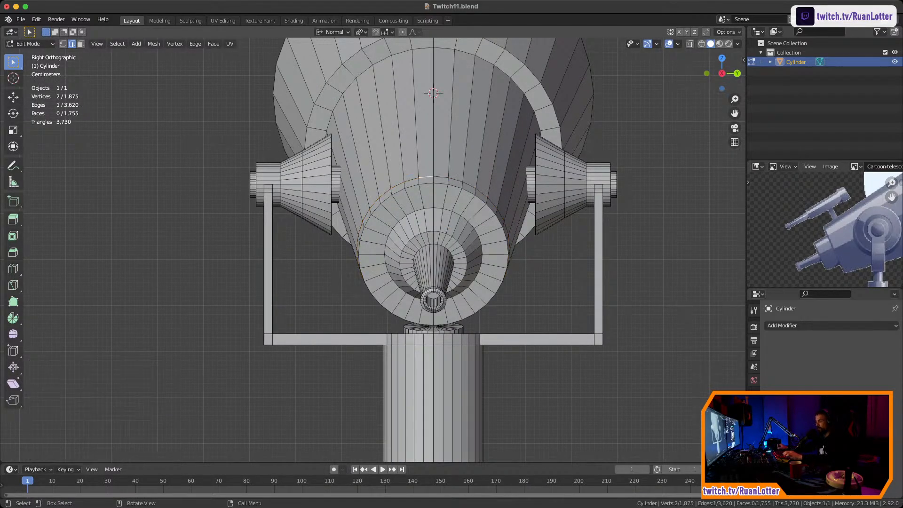
{"action": "key", "text": "3"}
{"action": "mouse_move", "coordinate": [426, 178]}
{"action": "middle_mouse_down"}
{"action": "mouse_move", "coordinate": [475, 163]}
{"action": "mouse_move", "coordinate": [428, 195]}
{"action": "middle_mouse_up"}
{"action": "scroll", "coordinate": [428, 195], "scroll_direction": "up", "scroll_amount": 3}
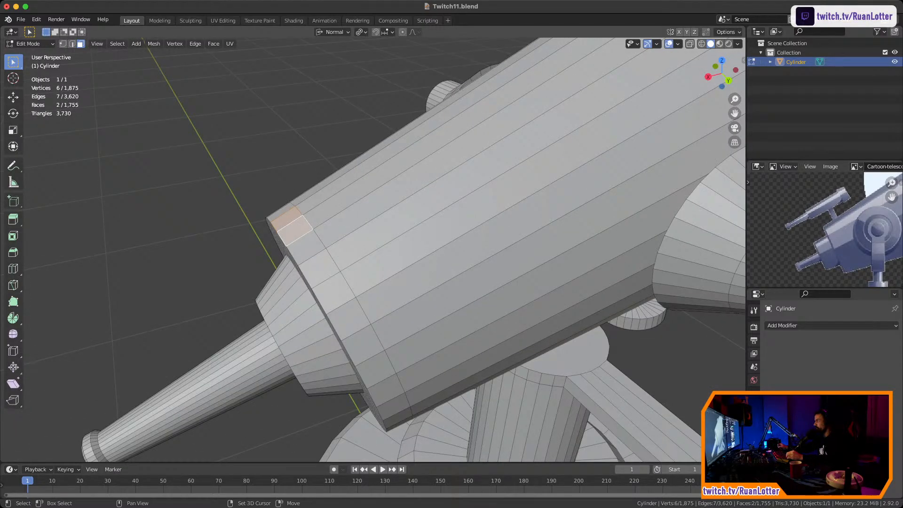
{"action": "middle_click_drag", "start_coordinate": [329, 235], "coordinate": [418, 232], "text": "shift"}
{"action": "middle_click_drag", "start_coordinate": [418, 233], "coordinate": [416, 207]}
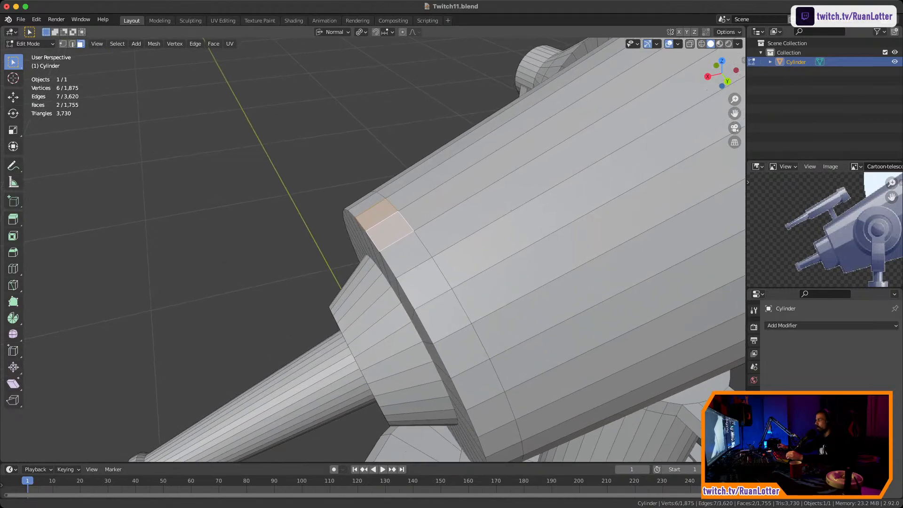
{"action": "mouse_move", "coordinate": [541, 204]}
{"action": "middle_mouse_down", "text": "ctrl"}
{"action": "mouse_move", "coordinate": [541, 179]}
{"action": "mouse_move", "coordinate": [541, 228]}
{"action": "mouse_move", "coordinate": [538, 200]}
{"action": "middle_mouse_up", "text": "ctrl"}
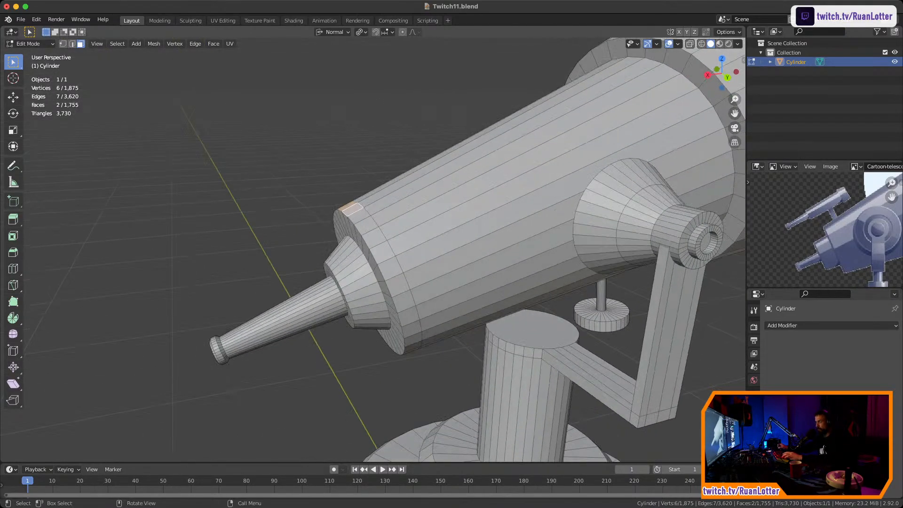
Extrude the two top faces outward along the normal by about 0.0479 m and scale the extruded end by about 0.464
{"action": "key", "text": "e"}
{"action": "key", "text": "Return"}
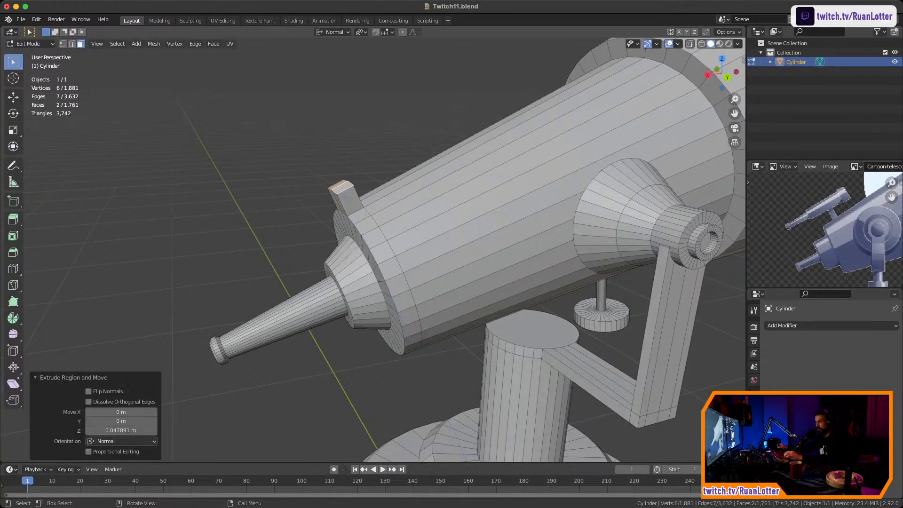
{"action": "key", "text": "s"}
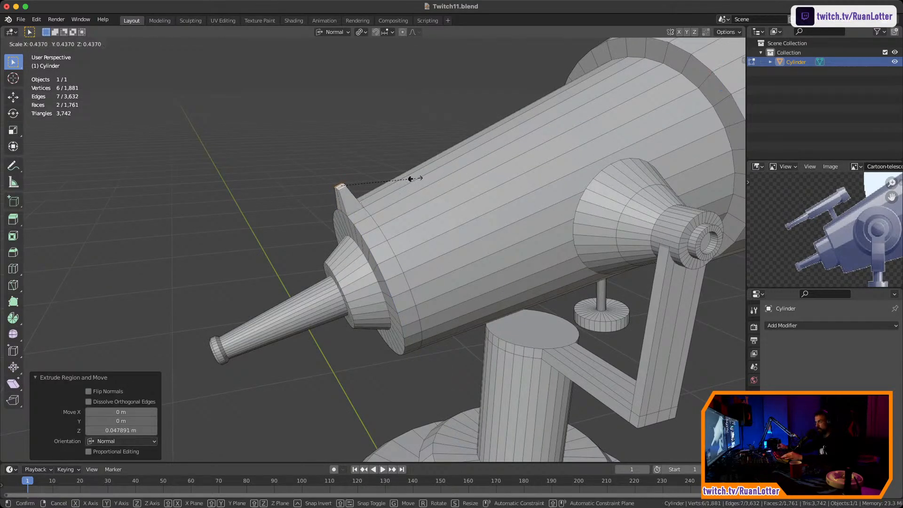
{"action": "left_click", "coordinate": [421, 178]}
Snap the 3D cursor to the selected end faces of the new tapered bracket
{"action": "middle_click_drag", "start_coordinate": [421, 179], "coordinate": [508, 205]}
{"action": "scroll", "coordinate": [329, 202], "scroll_direction": "up", "scroll_amount": 3}
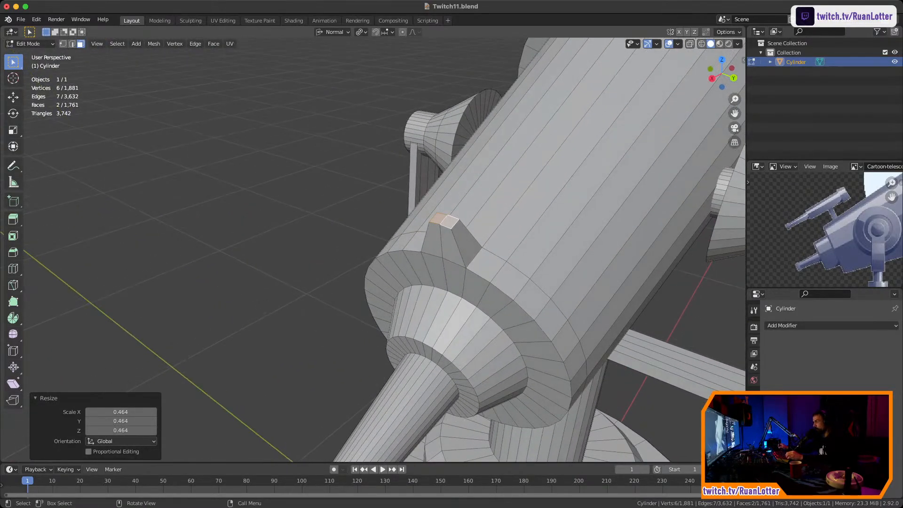
{"action": "key", "text": "shift+s"}
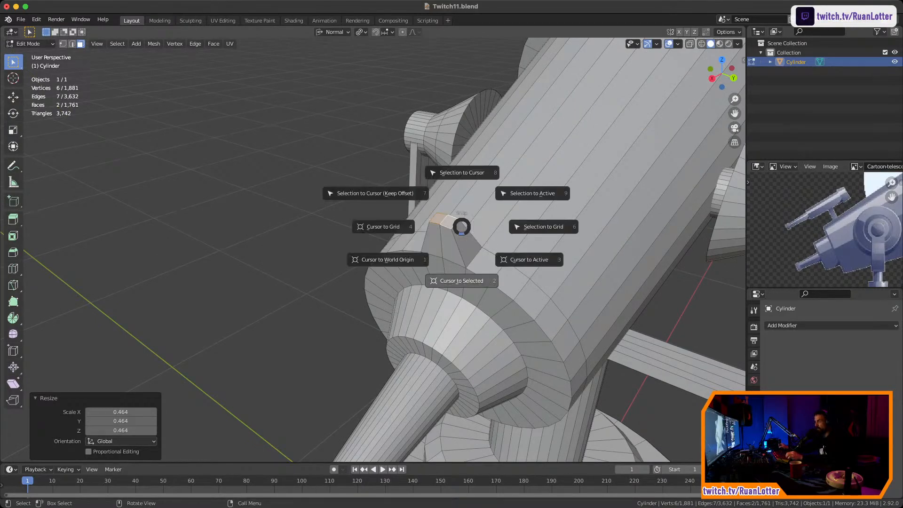
{"action": "left_click", "coordinate": [459, 280]}
Add a 32-vertex cylinder at the 3D cursor and scale it by about 0.188
{"action": "key", "text": "shift+a"}
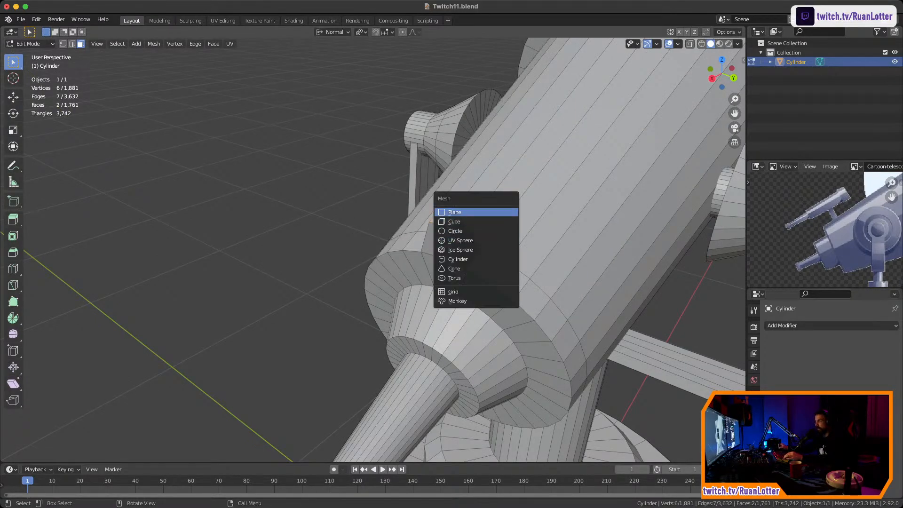
{"action": "left_click", "coordinate": [457, 259]}
{"action": "key", "text": "s"}
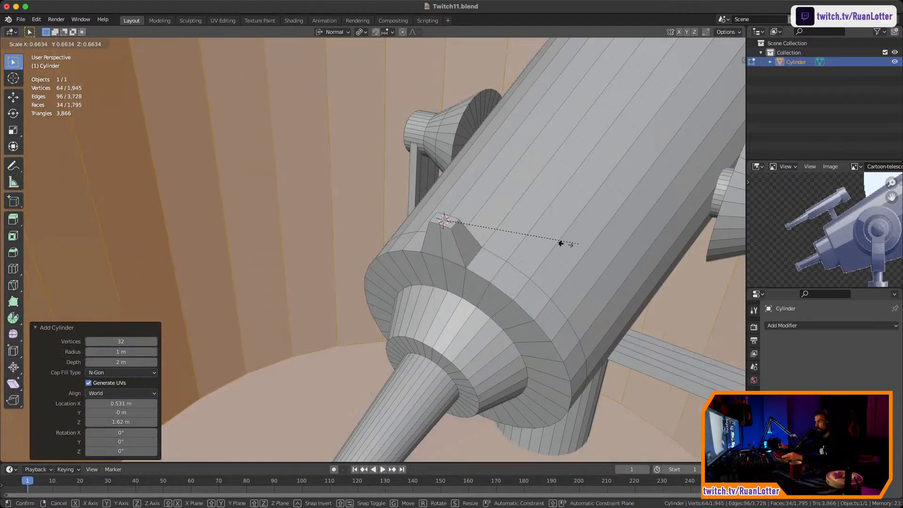
{"action": "left_click", "coordinate": [479, 227]}
Rotate the new cylinder by about 66.7° in the back orthographic view to align it with the main tube
{"action": "key", "text": "s"}
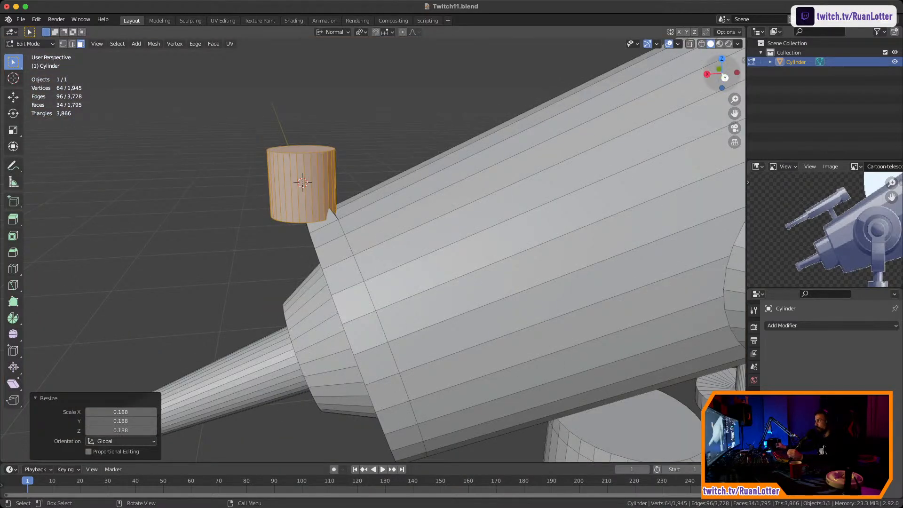
{"action": "left_click", "coordinate": [725, 78]}
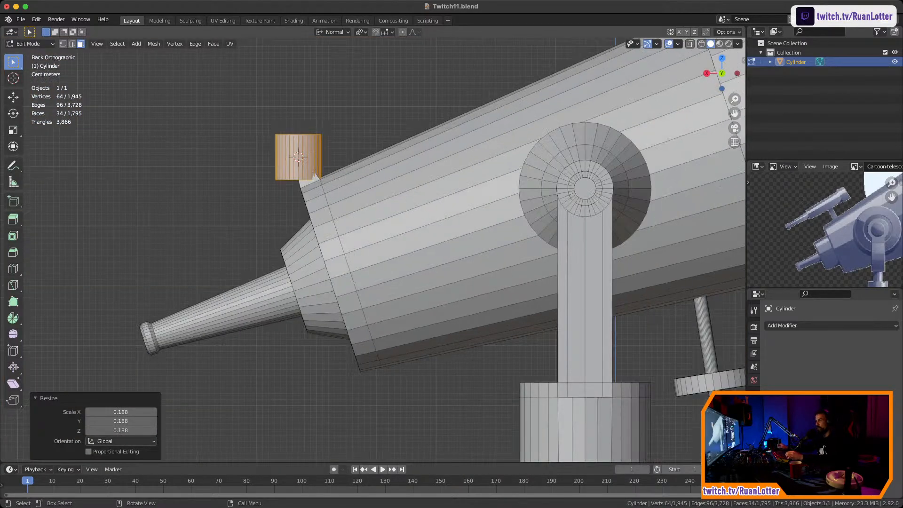
{"action": "middle_click_drag", "start_coordinate": [377, 283], "coordinate": [517, 329], "text": "ctrl"}
{"action": "middle_click_drag", "start_coordinate": [518, 329], "coordinate": [463, 341], "text": "shift"}
{"action": "middle_click_drag", "start_coordinate": [507, 254], "coordinate": [512, 202], "text": "ctrl"}
{"action": "key", "text": "r"}
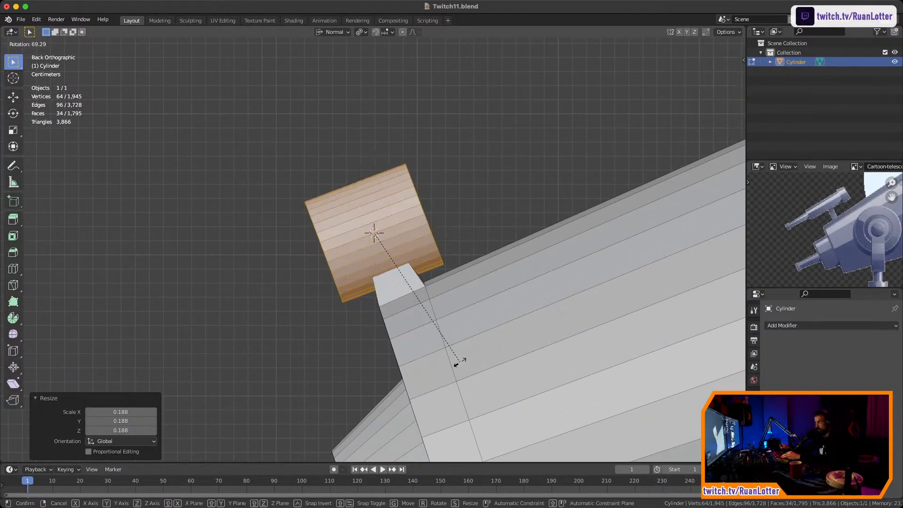
{"action": "left_click", "coordinate": [463, 357]}
Resize the rotated cylinder by about 0.416 and enlarge it again by about 2.041 to fit over the bracket
{"action": "key", "text": "s"}
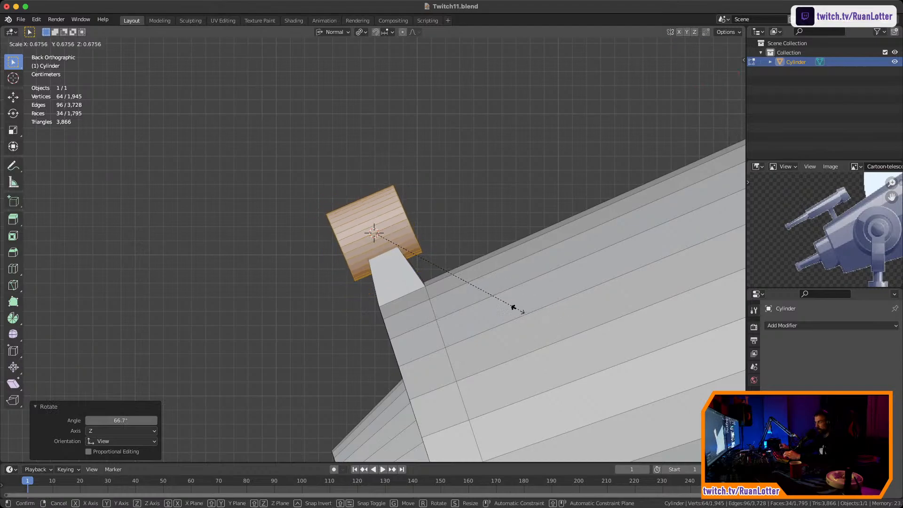
{"action": "left_click", "coordinate": [448, 293]}
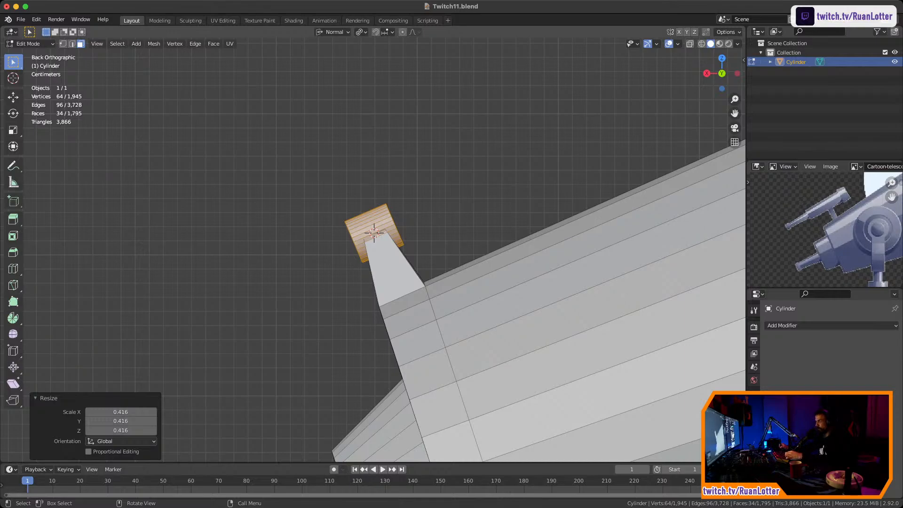
{"action": "middle_click_drag", "start_coordinate": [449, 293], "coordinate": [397, 325], "text": "ctrl"}
{"action": "middle_click_drag", "start_coordinate": [398, 326], "coordinate": [369, 278], "text": "ctrl"}
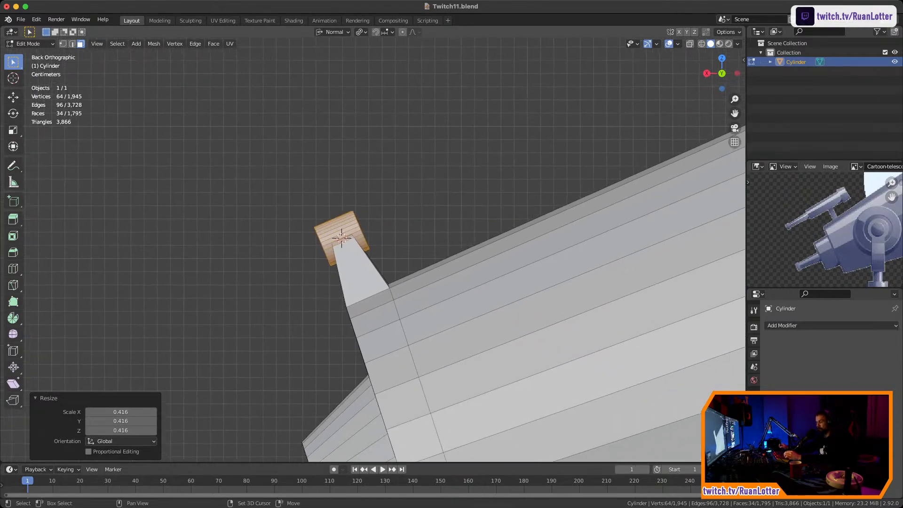
{"action": "key", "text": "s"}
{"action": "left_click", "coordinate": [518, 270]}
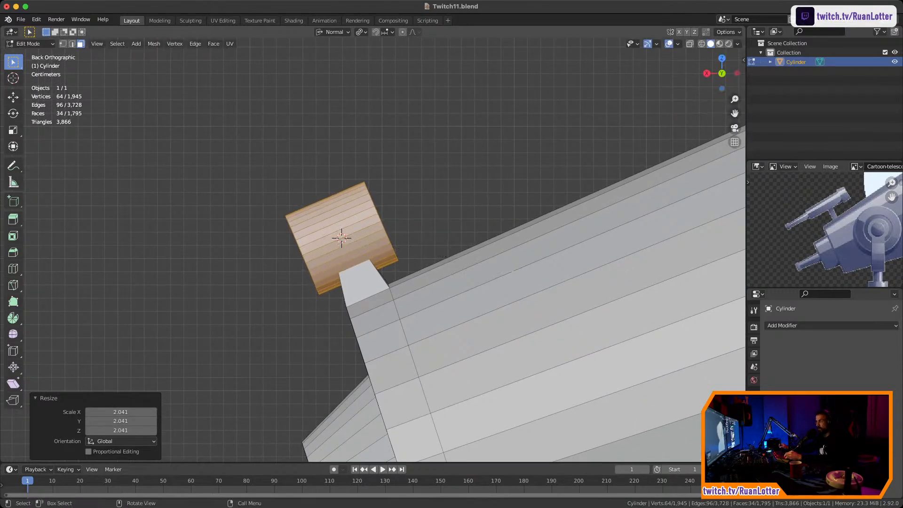
{"action": "middle_click_drag", "start_coordinate": [518, 270], "coordinate": [518, 211], "text": "ctrl"}
{"action": "middle_click_drag", "start_coordinate": [517, 211], "coordinate": [571, 320]}
{"action": "middle_click_drag", "start_coordinate": [571, 319], "coordinate": [541, 322]}
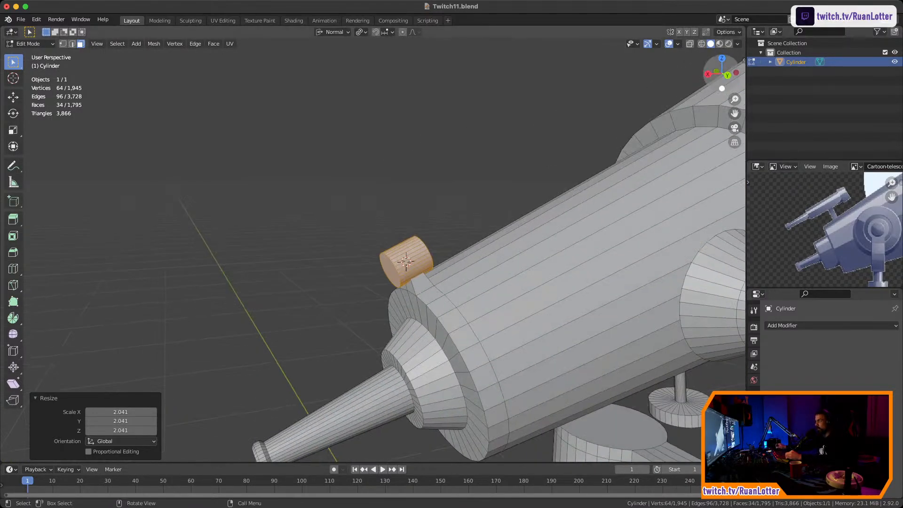
{"action": "left_click", "coordinate": [727, 76]}
{"action": "middle_click_drag", "start_coordinate": [554, 264], "coordinate": [555, 202], "text": "ctrl"}
{"action": "middle_click_drag", "start_coordinate": [555, 202], "coordinate": [621, 215], "text": "shift"}
{"action": "key", "text": "g"}
{"action": "key", "text": "z"}
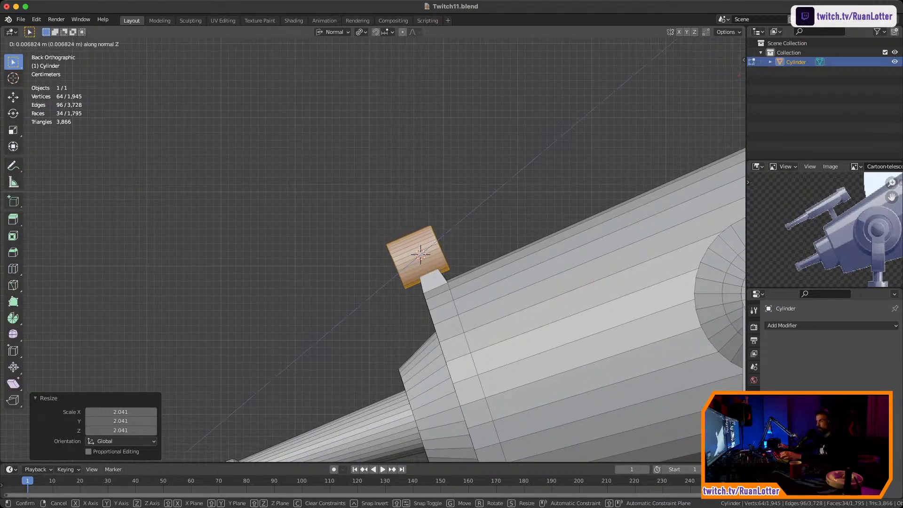
{"action": "key", "text": "Escape"}
Switch the transform orientation to Global and move the small cylinder up along Z by about 0.0178 m
{"action": "left_click", "coordinate": [333, 32]}
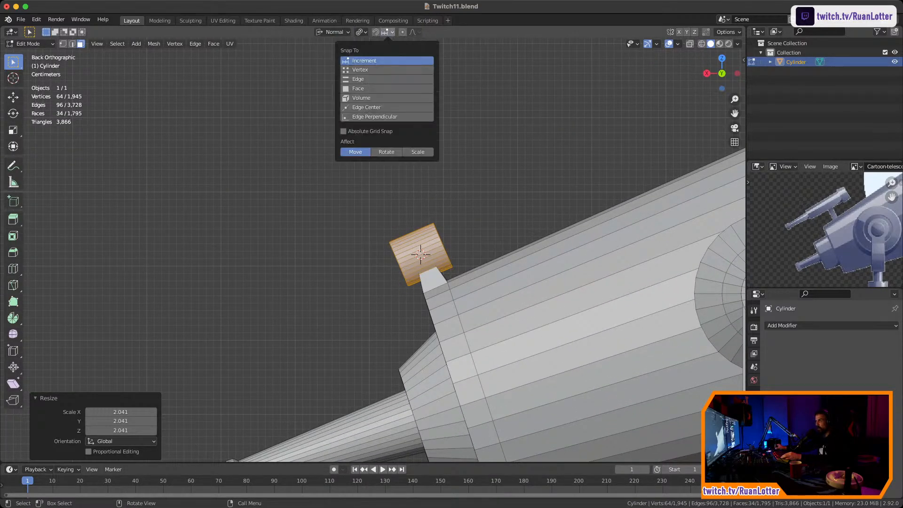
{"action": "mouse_move", "coordinate": [333, 32]}
{"action": "left_click", "coordinate": [325, 62]}
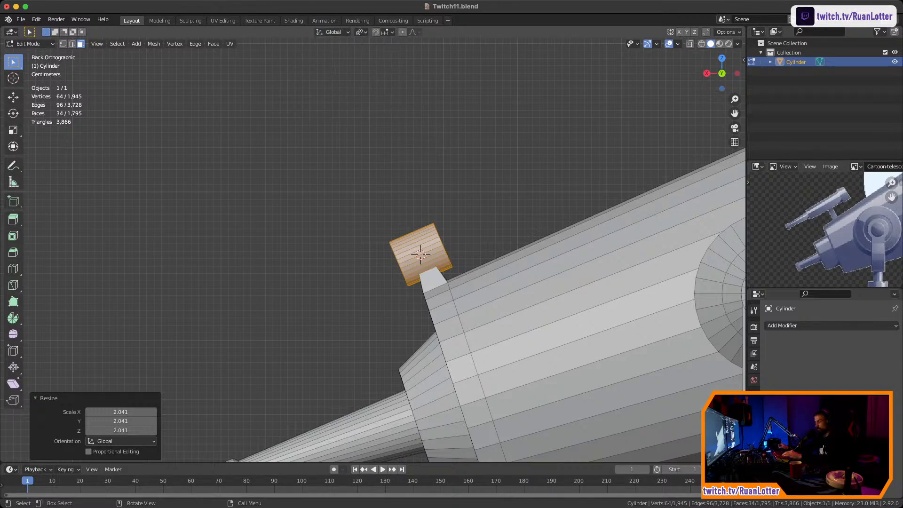
{"action": "key", "text": "g"}
{"action": "key", "text": "z"}
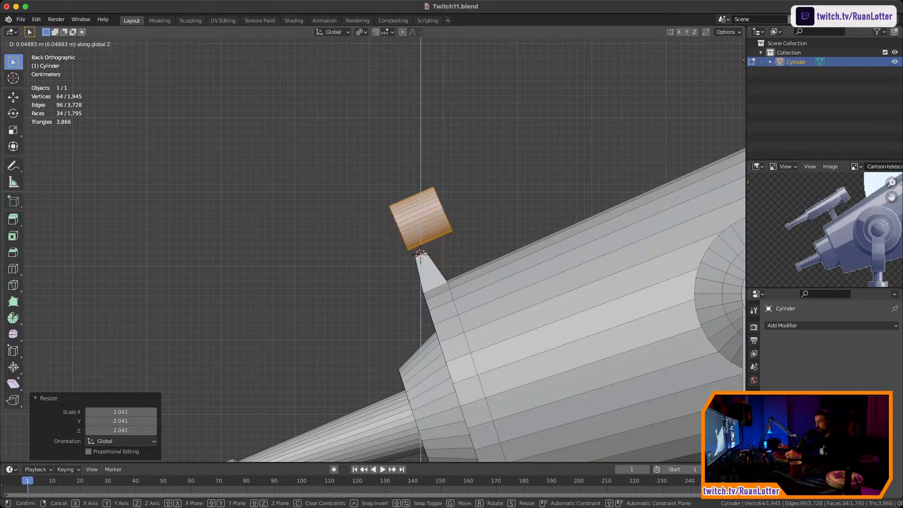
{"action": "key", "text": "Return"}
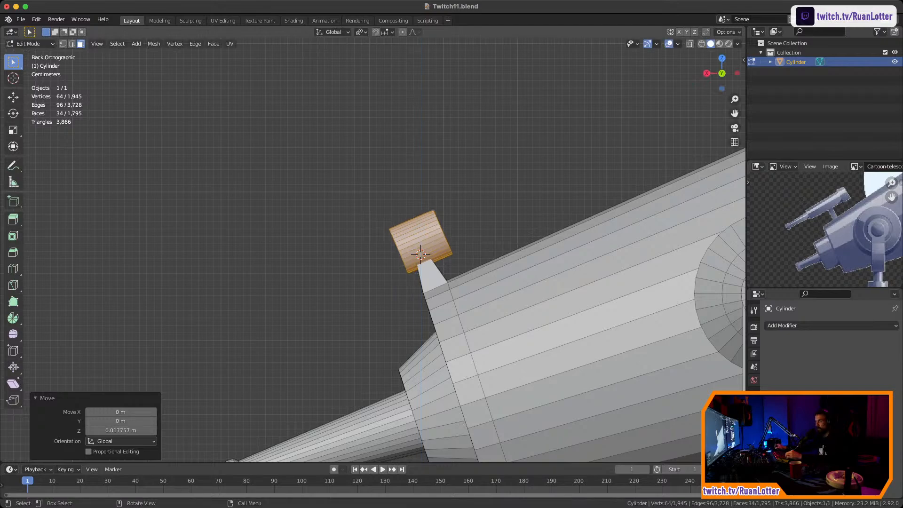
{"action": "left_click", "coordinate": [333, 31]}
{"action": "left_click", "coordinate": [324, 72]}
{"action": "key", "text": "g"}
{"action": "key", "text": "z"}
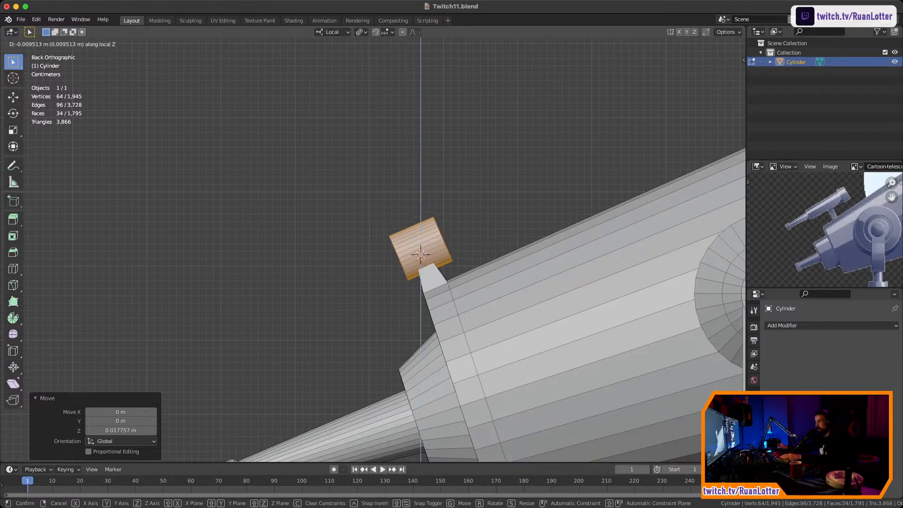
{"action": "key", "text": "Escape"}
{"action": "left_click", "coordinate": [333, 32]}
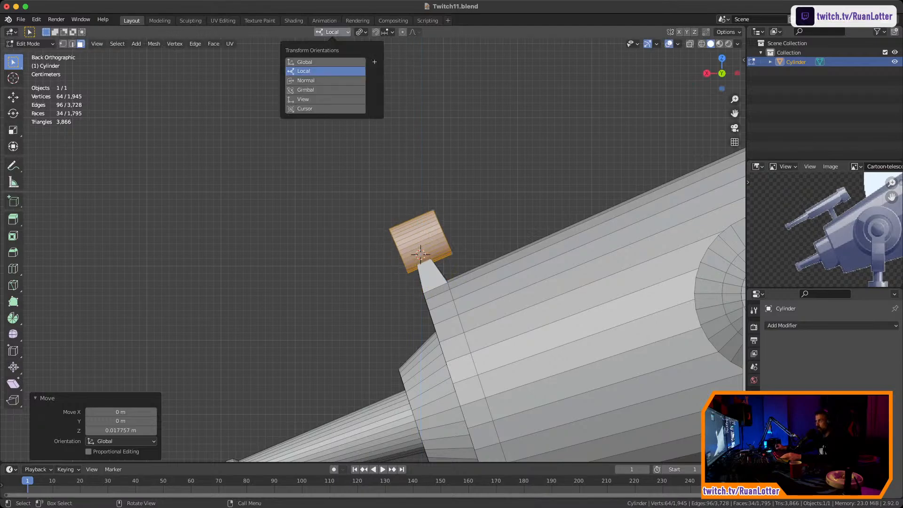
{"action": "left_click", "coordinate": [306, 80]}
{"action": "key", "text": "g"}
{"action": "key", "text": "z"}
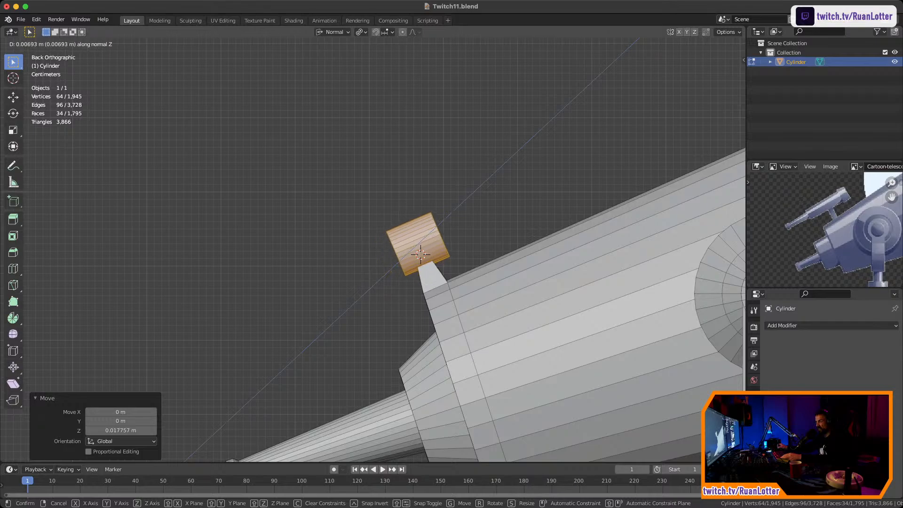
{"action": "key", "text": "Escape"}
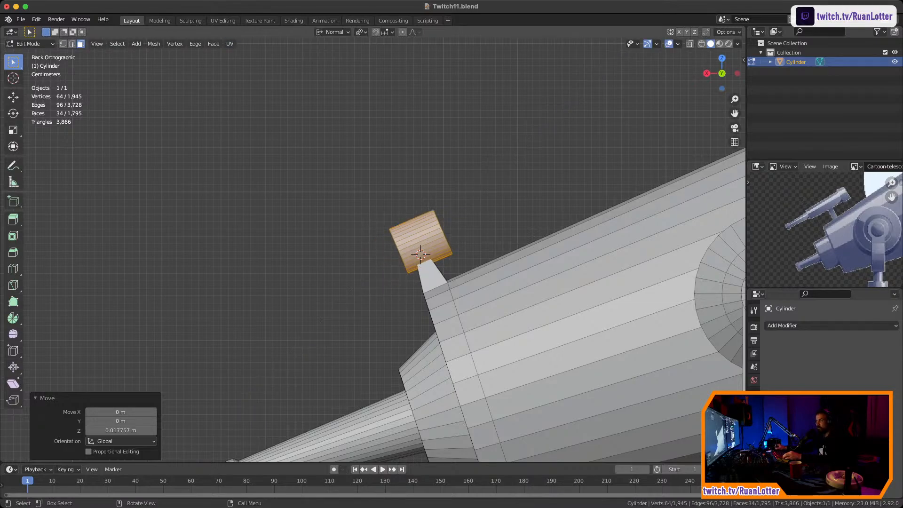
Switch the transform orientation to Local and try to move the small cylinder along its Y axis
{"action": "left_click", "coordinate": [332, 31]}
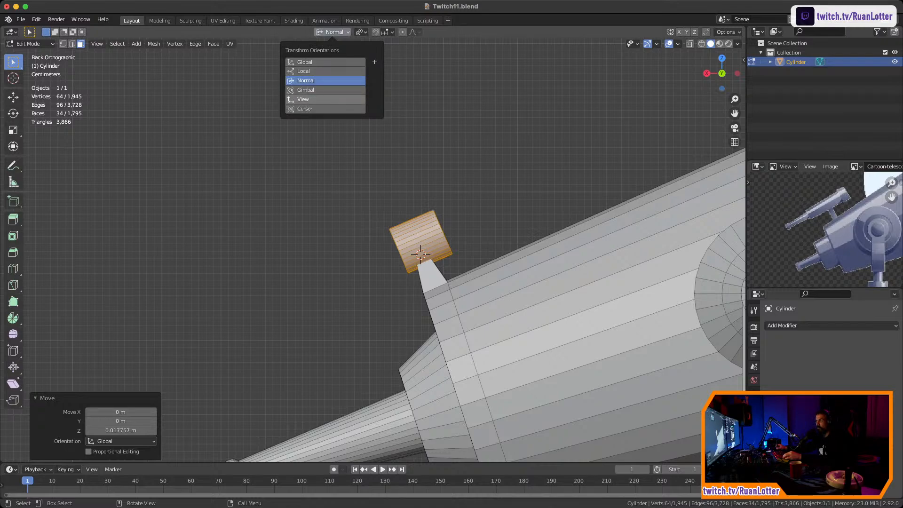
{"action": "left_click", "coordinate": [325, 71]}
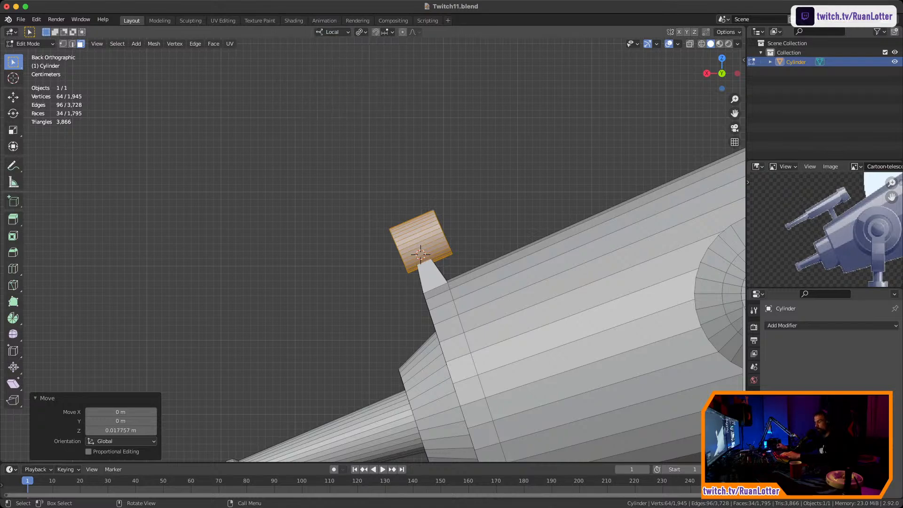
{"action": "key", "text": "g"}
{"action": "key", "text": "y"}
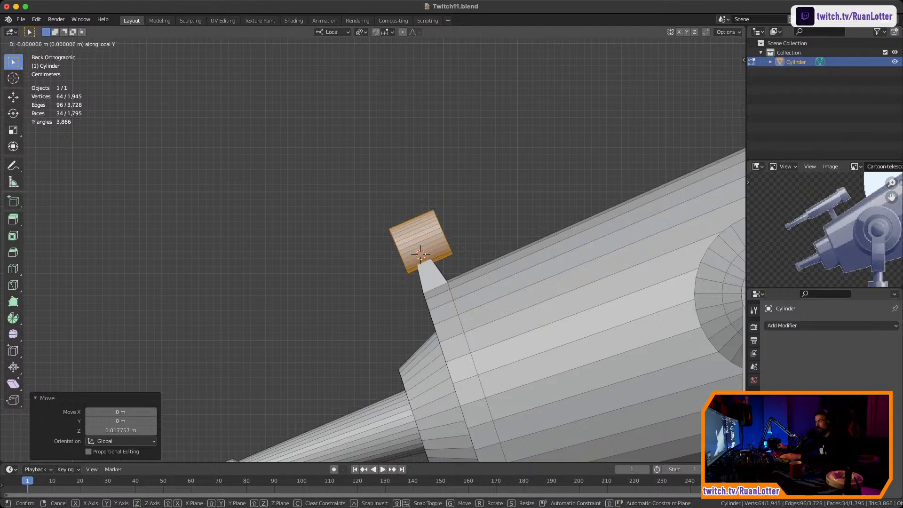
{"action": "key", "text": "Escape"}
{"action": "middle_click_drag", "start_coordinate": [423, 245], "coordinate": [499, 249]}
{"action": "key", "text": "g"}
{"action": "key", "text": "Escape"}
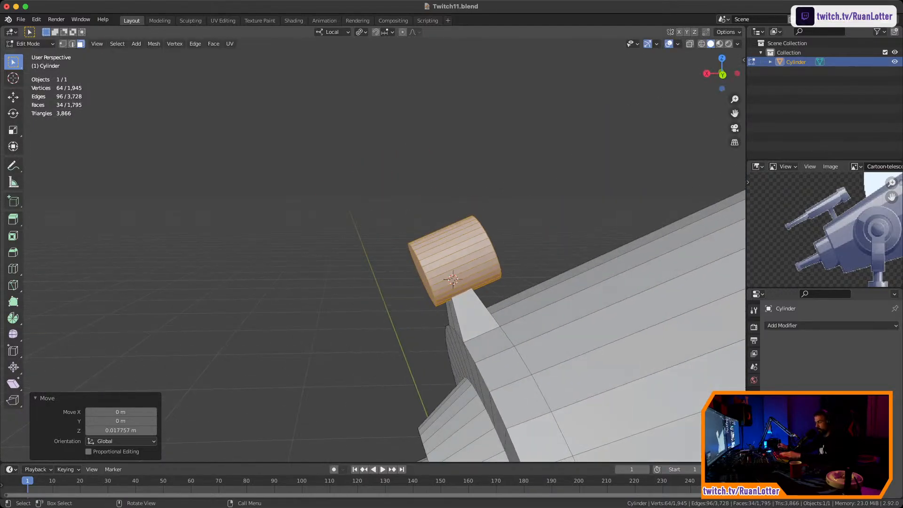
Try to move the small cylinder along the local X, Y and Z axes in perspective view
{"action": "key", "text": "g"}
{"action": "key", "text": "x"}
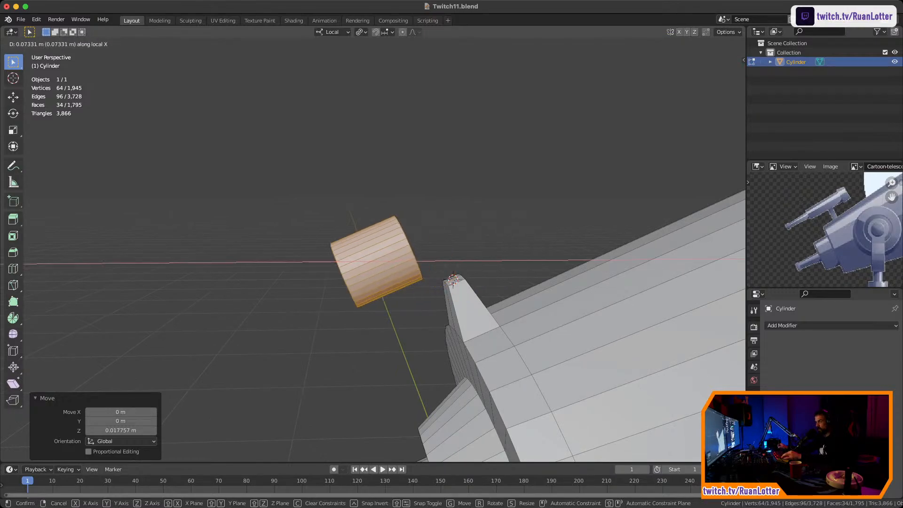
{"action": "key", "text": "z"}
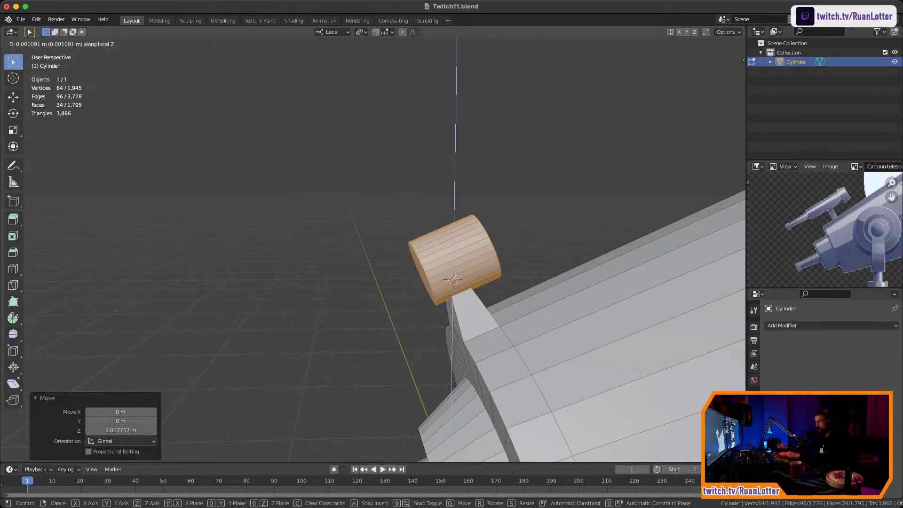
{"action": "key", "text": "y"}
{"action": "key", "text": "y"}
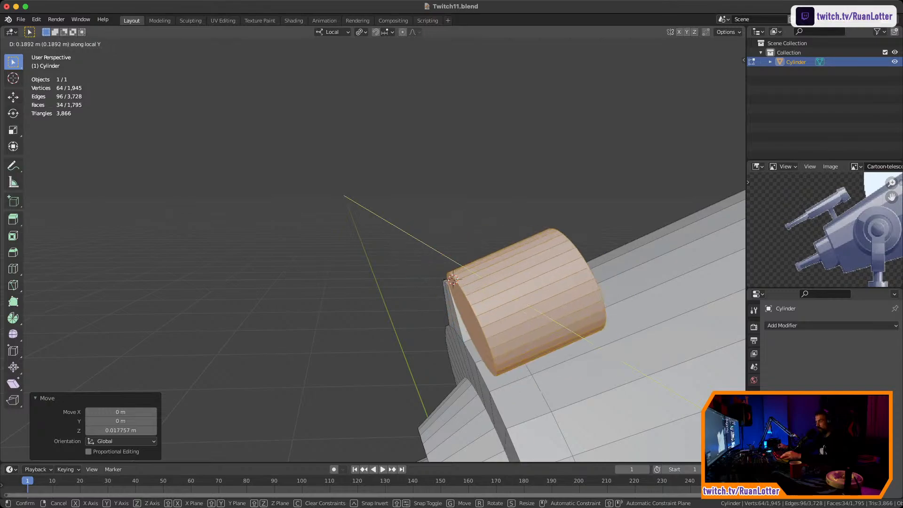
{"action": "key", "text": "x"}
{"action": "key", "text": "x"}
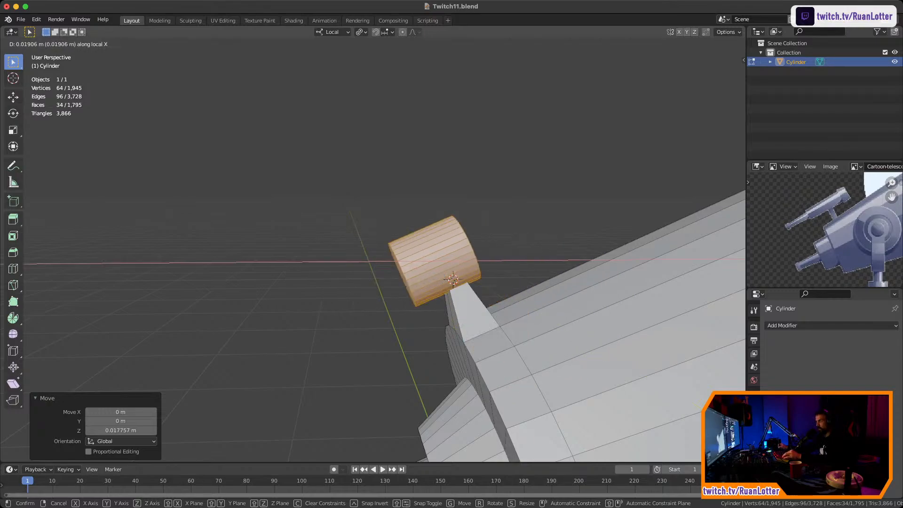
{"action": "key", "text": "z"}
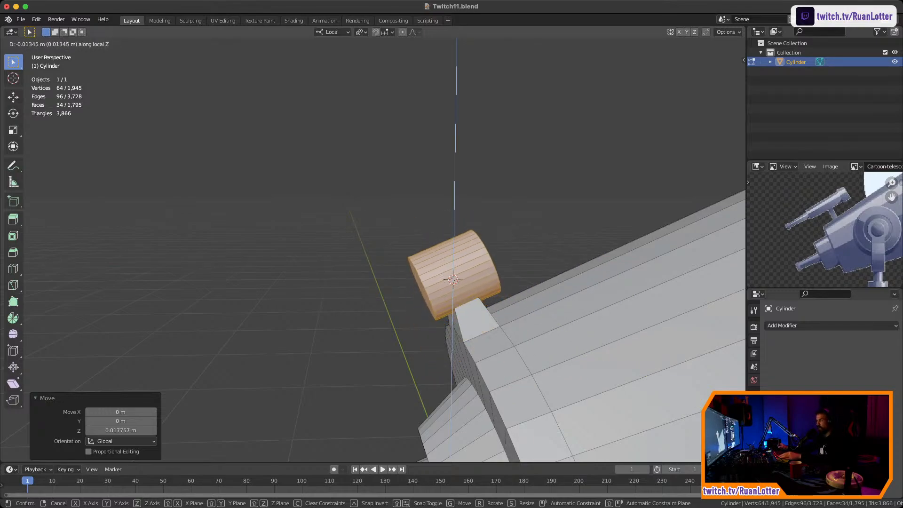
{"action": "key", "text": "Escape"}
Change the transform orientation to Normal and try to move the small cylinder along the normal Y and X axes
{"action": "middle_click_drag", "start_coordinate": [452, 282], "coordinate": [471, 273]}
{"action": "left_click", "coordinate": [332, 32]}
{"action": "left_click", "coordinate": [311, 77]}
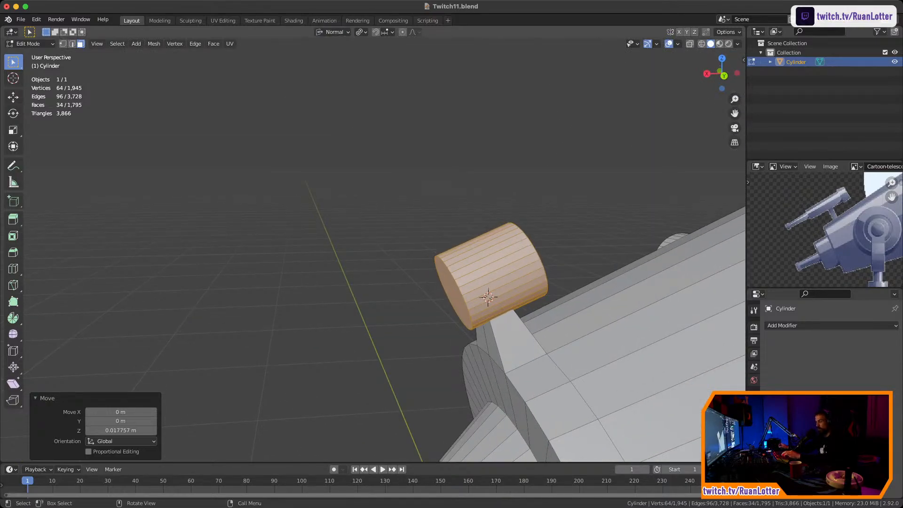
{"action": "key", "text": "g"}
{"action": "key", "text": "y"}
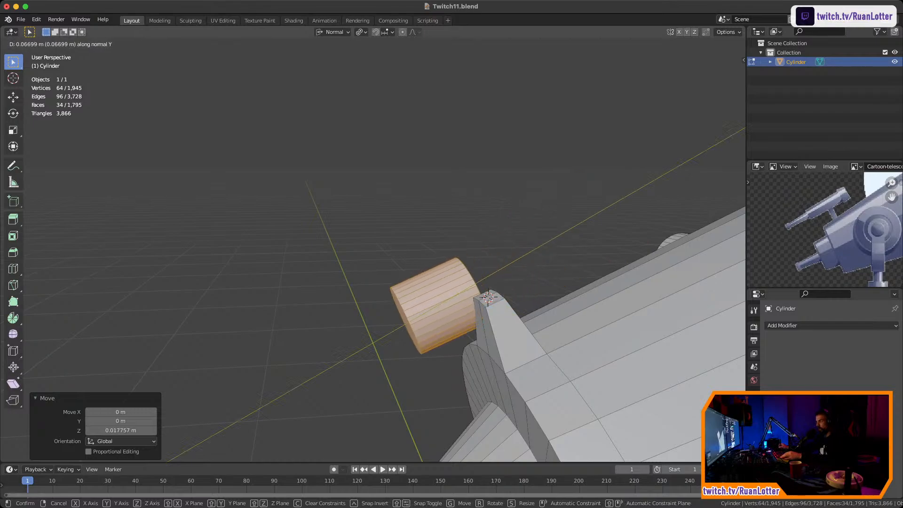
{"action": "key", "text": "x"}
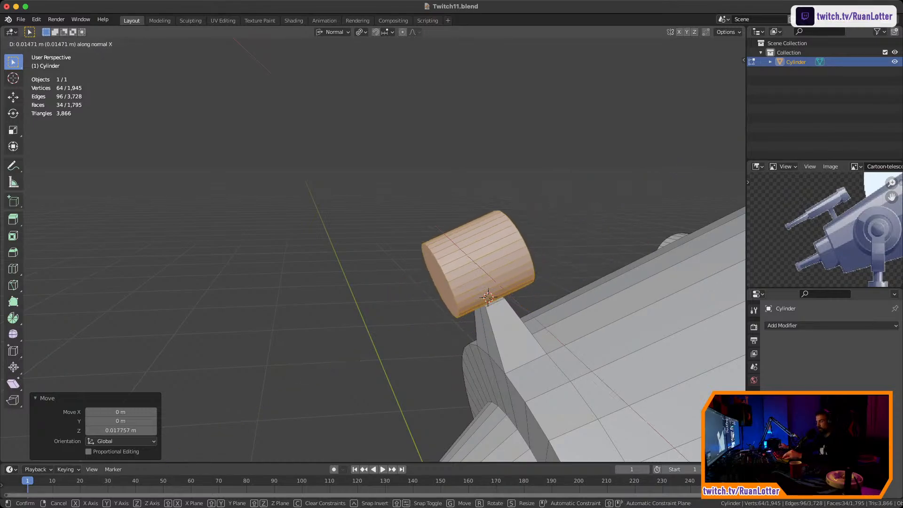
{"action": "key", "text": "Escape"}
Try to scale the small cylinder along the normal Y axis in the back orthographic view
{"action": "middle_click_drag", "start_coordinate": [470, 282], "coordinate": [306, 263]}
{"action": "scroll", "coordinate": [423, 254], "scroll_direction": "up", "scroll_amount": 4}
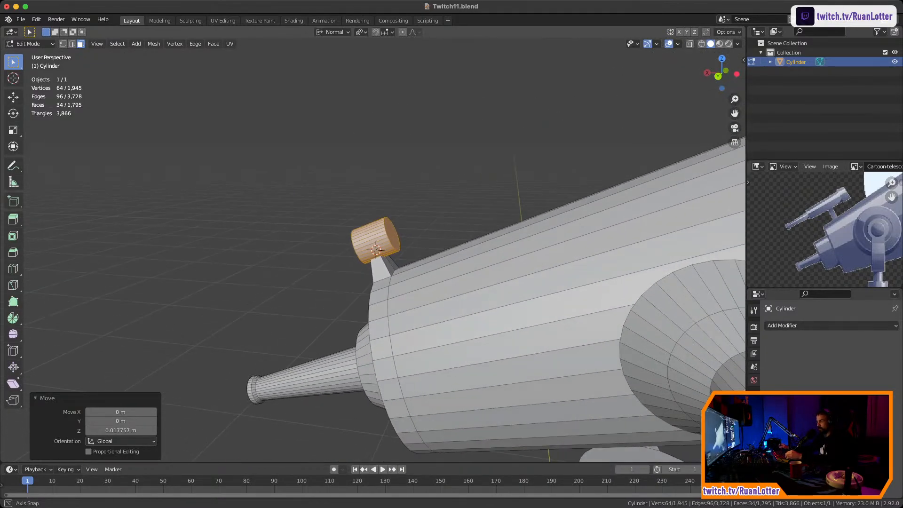
{"action": "middle_click_drag", "start_coordinate": [424, 254], "coordinate": [470, 240]}
{"action": "left_click", "coordinate": [721, 74]}
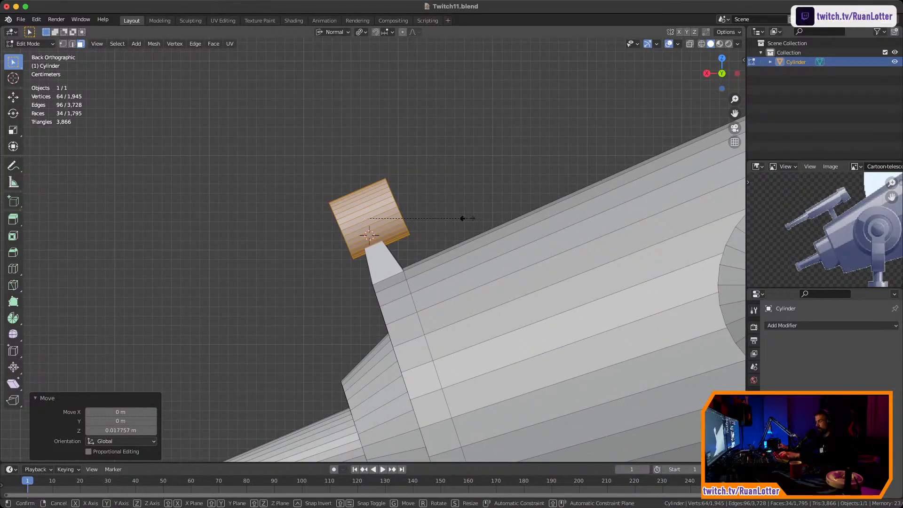
{"action": "key", "text": "s"}
{"action": "key", "text": "y"}
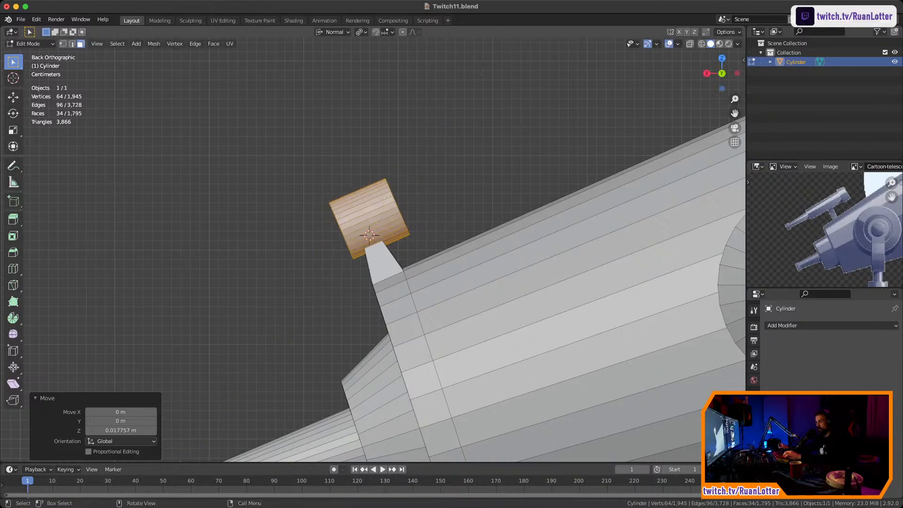
{"action": "key", "text": "Escape"}
Set the transform orientation to Local and try to scale the small cylinder uniformly, along X and along Y
{"action": "left_click", "coordinate": [333, 31]}
{"action": "left_click", "coordinate": [325, 62]}
{"action": "key", "text": "s"}
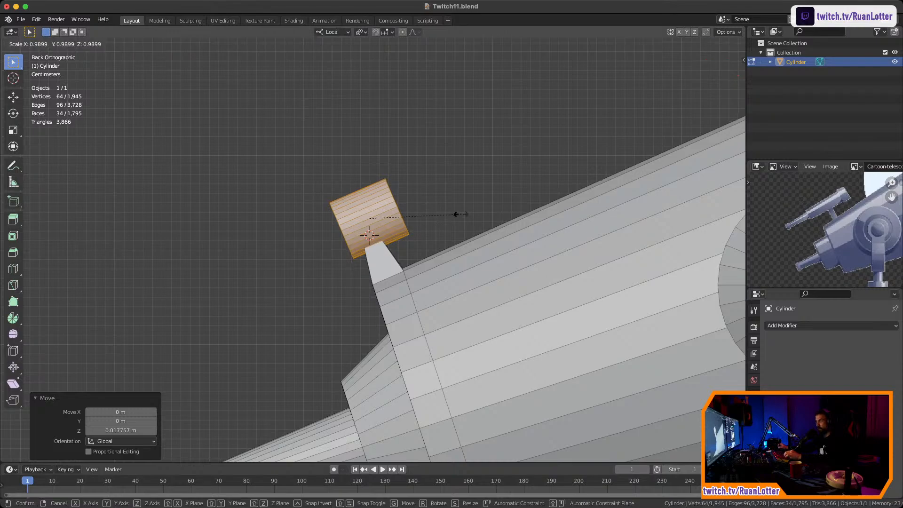
{"action": "key", "text": "Escape"}
{"action": "key", "text": "s"}
{"action": "key", "text": "x"}
{"action": "key", "text": "Escape"}
{"action": "key", "text": "s"}
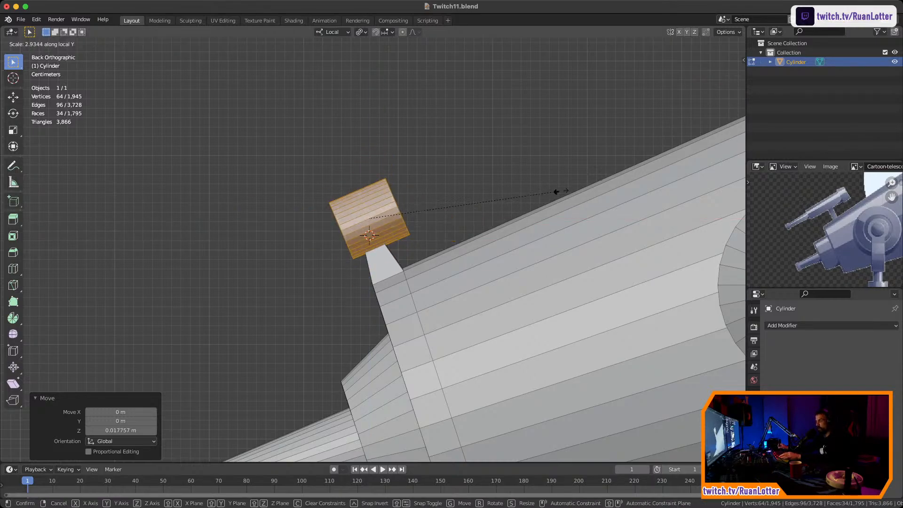
{"action": "key", "text": "Escape"}
Separate the selected small cylinder into its own object and select it in Object Mode
{"action": "middle_click_drag", "start_coordinate": [556, 190], "coordinate": [508, 174]}
{"action": "right_click", "coordinate": [423, 212]}
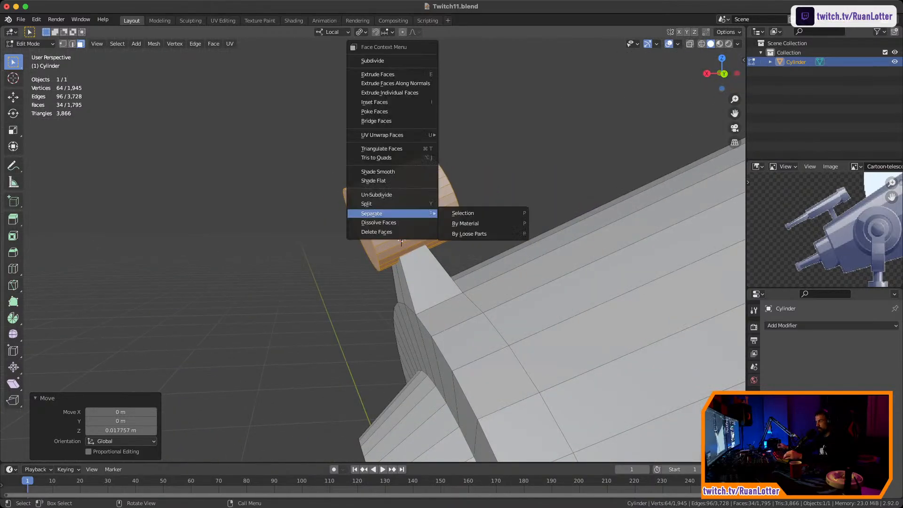
{"action": "key", "text": "Escape"}
{"action": "right_click", "coordinate": [414, 207]}
{"action": "mouse_move", "coordinate": [414, 208]}
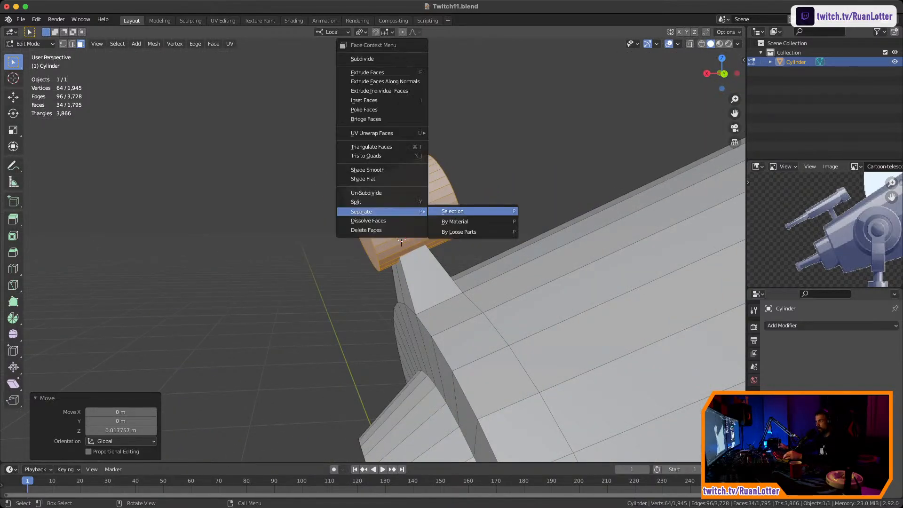
{"action": "left_click", "coordinate": [474, 207]}
{"action": "key", "text": "Tab"}
{"action": "key", "text": "alt+a"}
{"action": "left_click", "coordinate": [402, 207]}
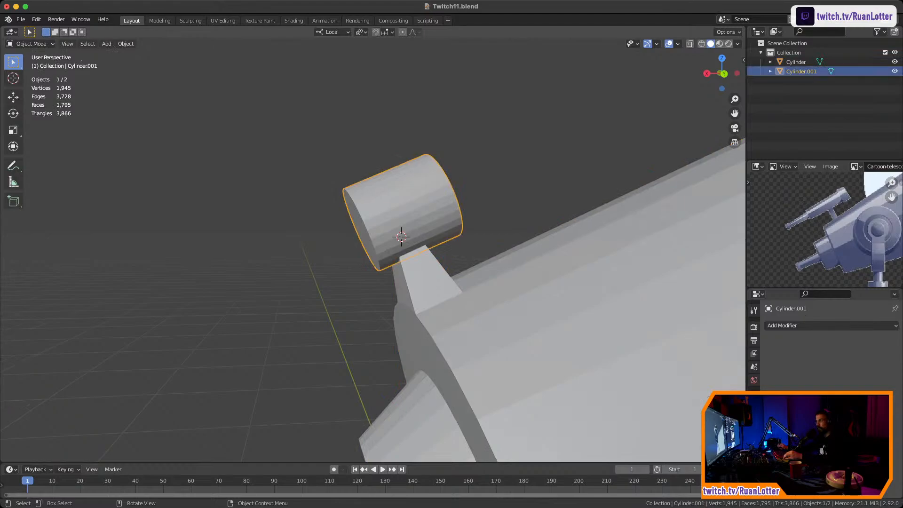
Set the separated cylinder's origin to its geometry and apply its scale
{"action": "right_click", "coordinate": [400, 202]}
{"action": "mouse_move", "coordinate": [414, 210]}
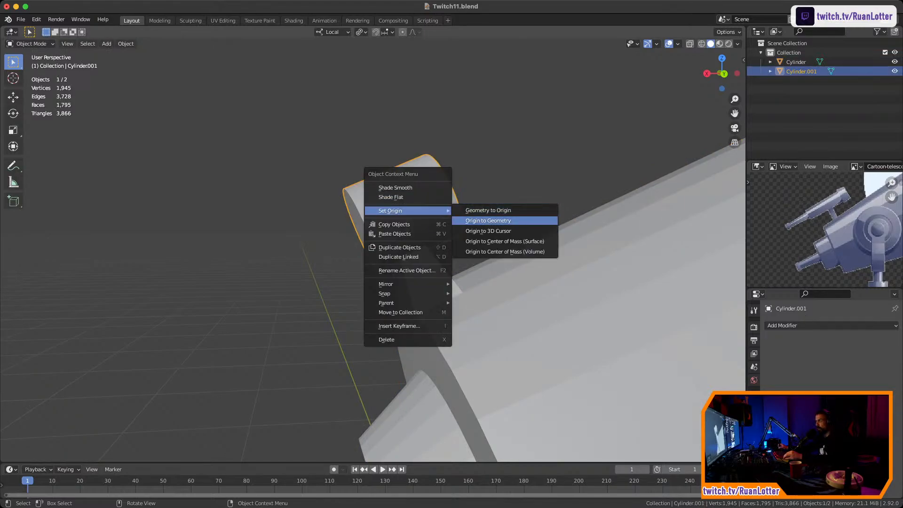
{"action": "left_click", "coordinate": [489, 220]}
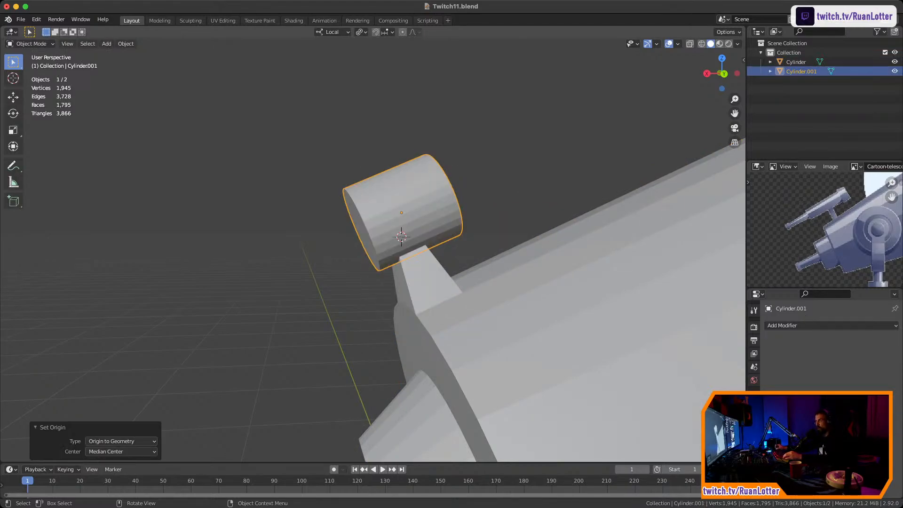
{"action": "left_click", "coordinate": [126, 43]}
{"action": "mouse_move", "coordinate": [141, 92]}
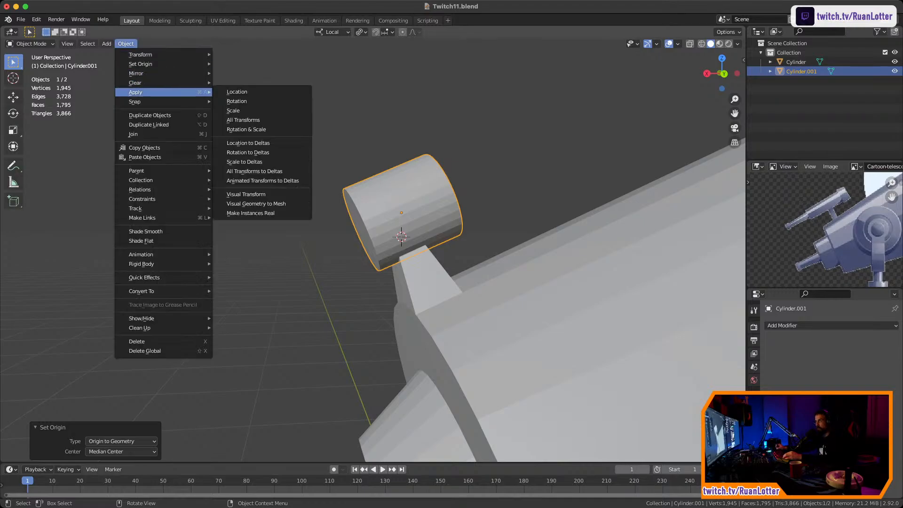
{"action": "left_click", "coordinate": [239, 111]}
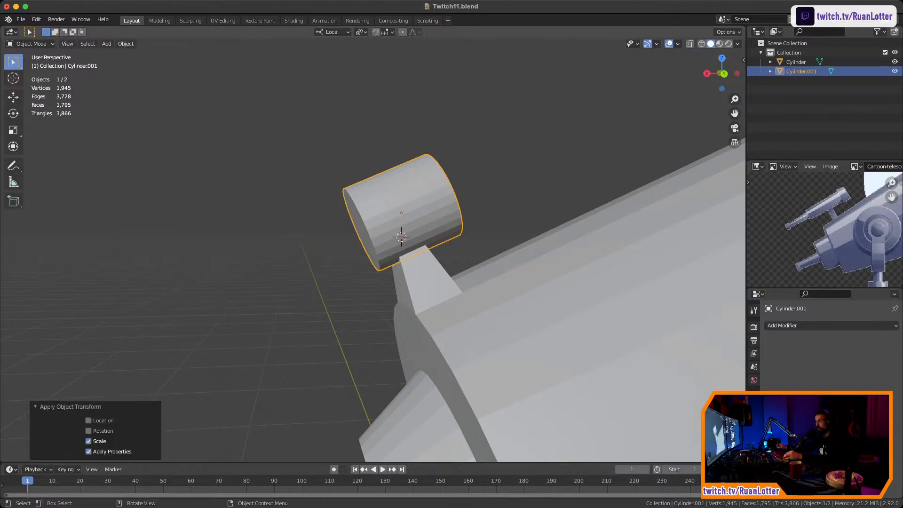
Try to stretch the separated cylinder along its local X axis in the back orthographic view
{"action": "scroll", "coordinate": [371, 235], "scroll_direction": "down", "scroll_amount": 5}
{"action": "left_click", "coordinate": [720, 75]}
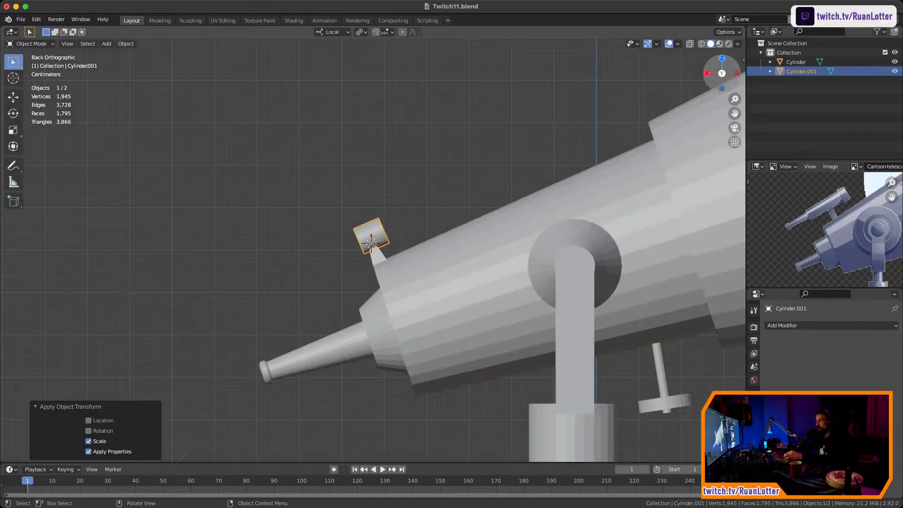
{"action": "scroll", "coordinate": [373, 249], "scroll_direction": "up", "scroll_amount": 6}
{"action": "key", "text": "Tab"}
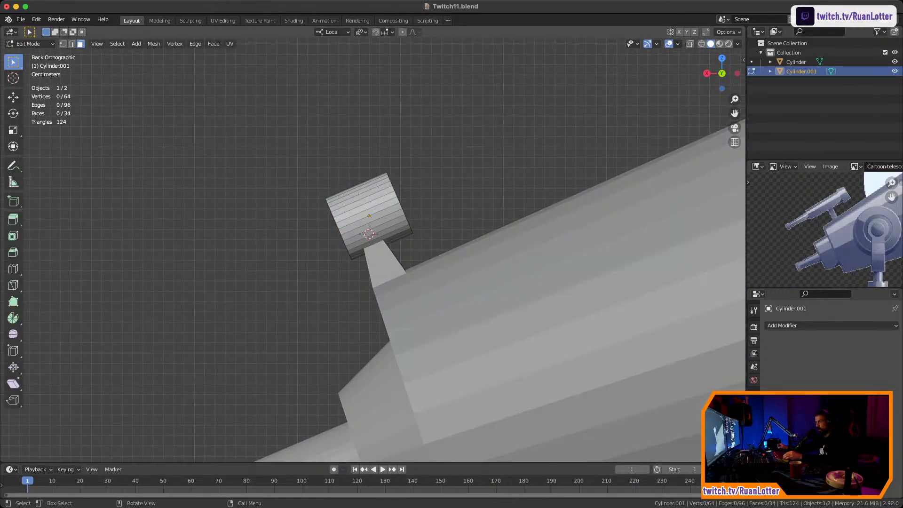
{"action": "key", "text": "Tab"}
{"action": "key", "text": "s"}
{"action": "key", "text": "x"}
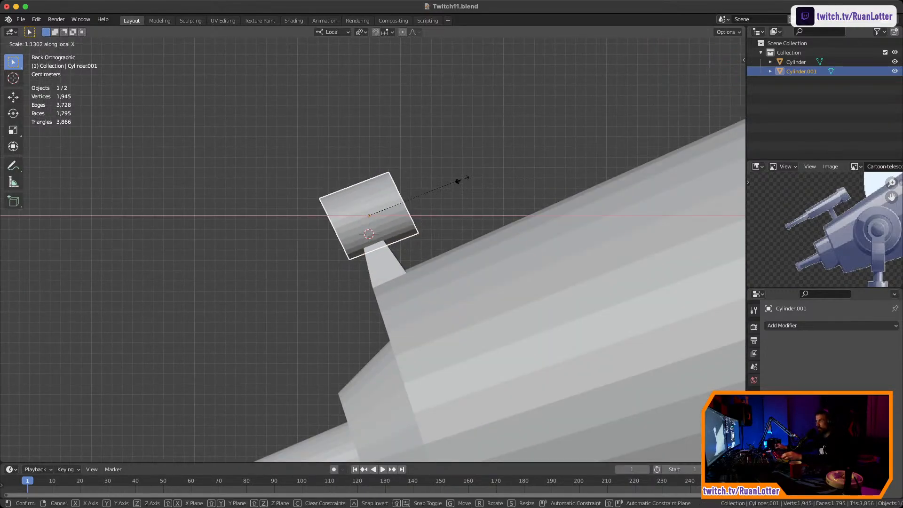
{"action": "key", "text": "Escape"}
Try to scale the separated cylinder along X with the Normal orientation and again with the Gimbal orientation
{"action": "left_click", "coordinate": [332, 32]}
{"action": "left_click", "coordinate": [306, 81]}
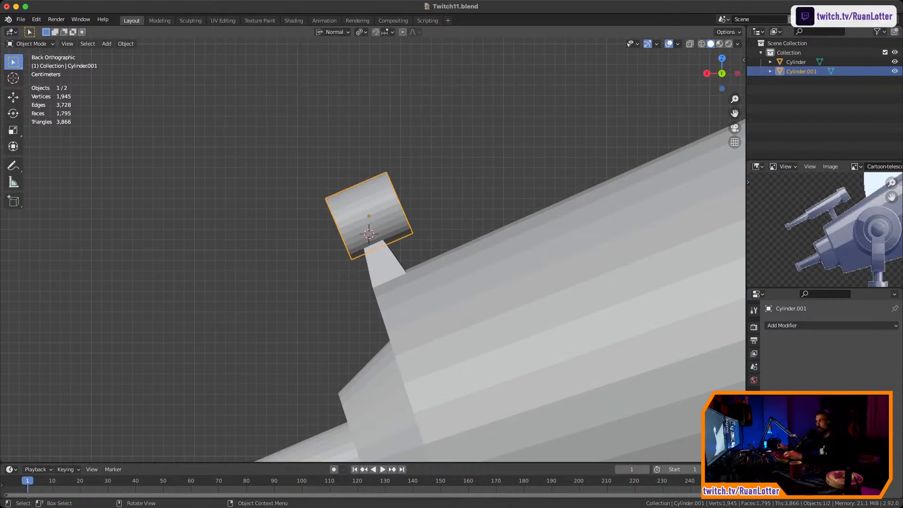
{"action": "key", "text": "s"}
{"action": "key", "text": "x"}
{"action": "key", "text": "Escape"}
{"action": "left_click", "coordinate": [332, 32]}
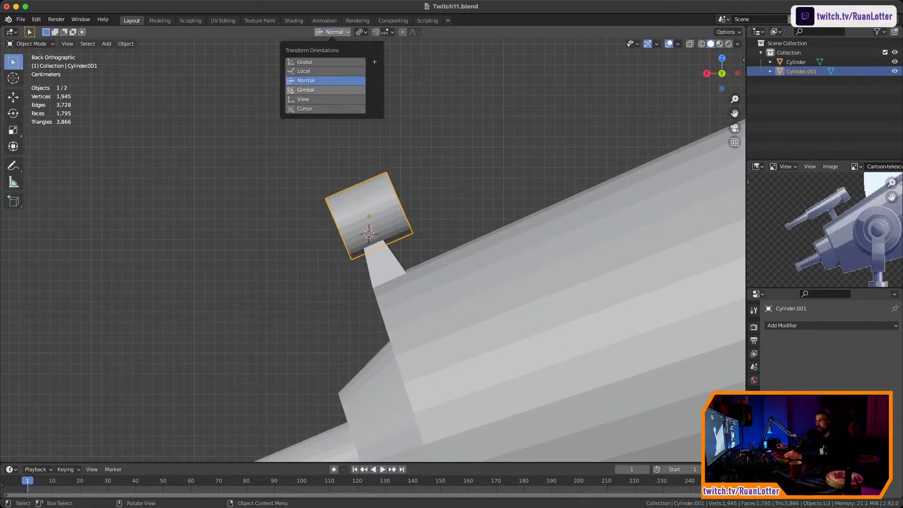
{"action": "left_click", "coordinate": [305, 89]}
{"action": "key", "text": "s"}
{"action": "key", "text": "x"}
{"action": "key", "text": "Escape"}
Switch the transform orientation to Global and try to scale the separated cylinder along X
{"action": "left_click", "coordinate": [332, 32]}
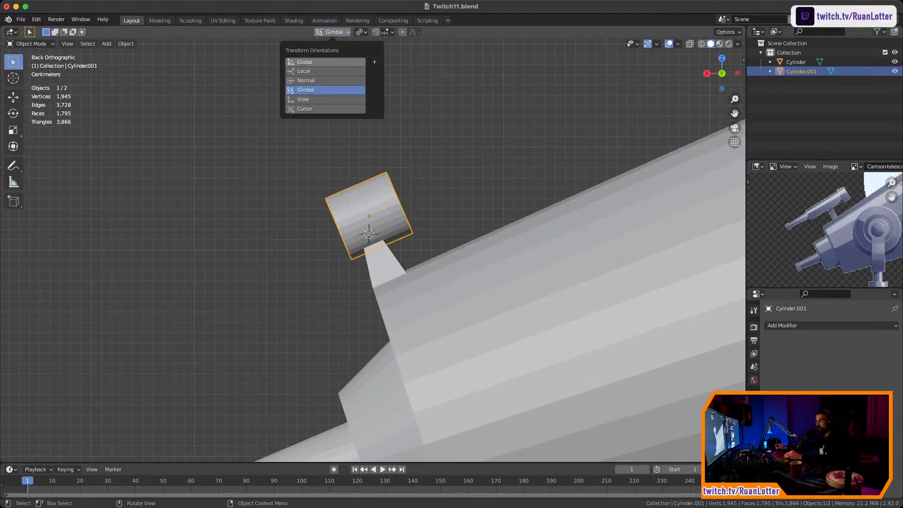
{"action": "left_click", "coordinate": [305, 63]}
{"action": "key", "text": "s"}
{"action": "key", "text": "x"}
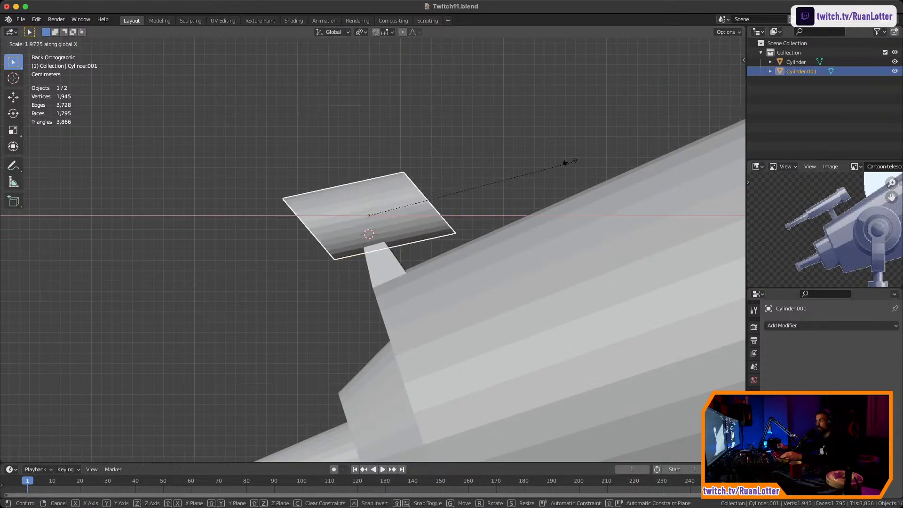
{"action": "key", "text": "Escape"}
Frame the separated cylinder and examine its location, rotation, scale and dimensions
{"action": "middle_click_drag", "start_coordinate": [564, 162], "coordinate": [386, 141]}
{"action": "key", "text": "KP_Decimal"}
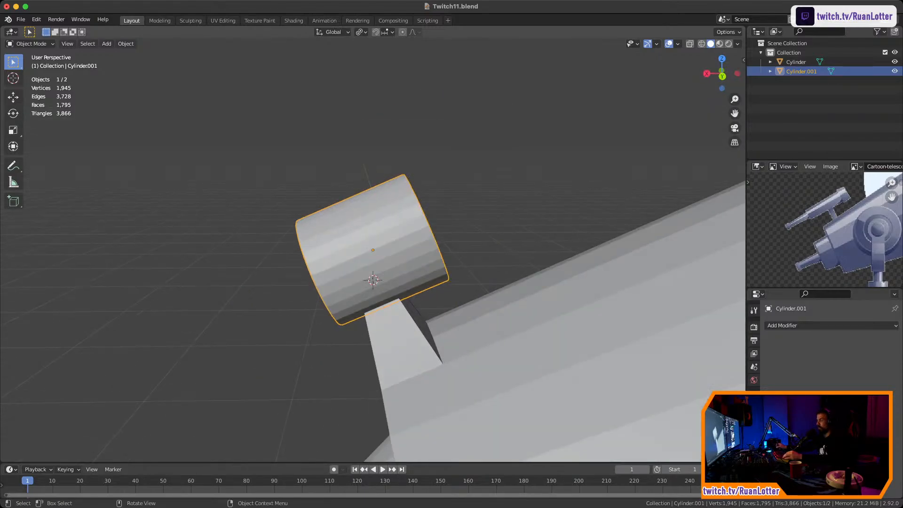
{"action": "key", "text": "n"}
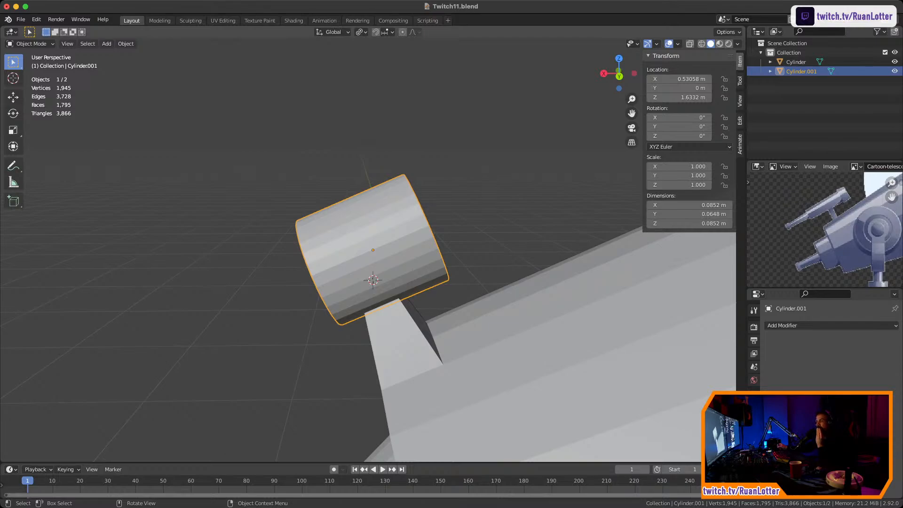
Delete the separated finder-scope cylinder and add a new cylinder mesh at the 3D cursor
{"action": "key", "text": "alt+a"}
{"action": "key", "text": "ctrl+z"}
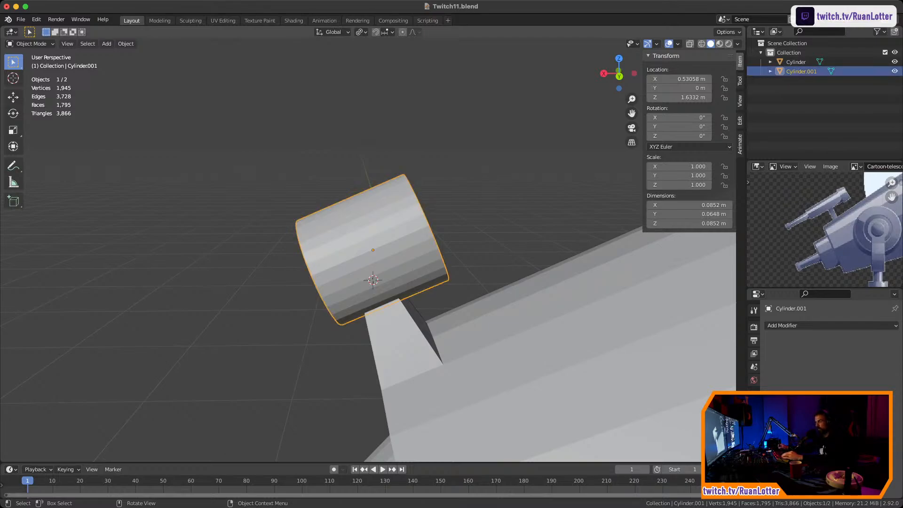
{"action": "key", "text": "Delete"}
{"action": "key", "text": "shift+a"}
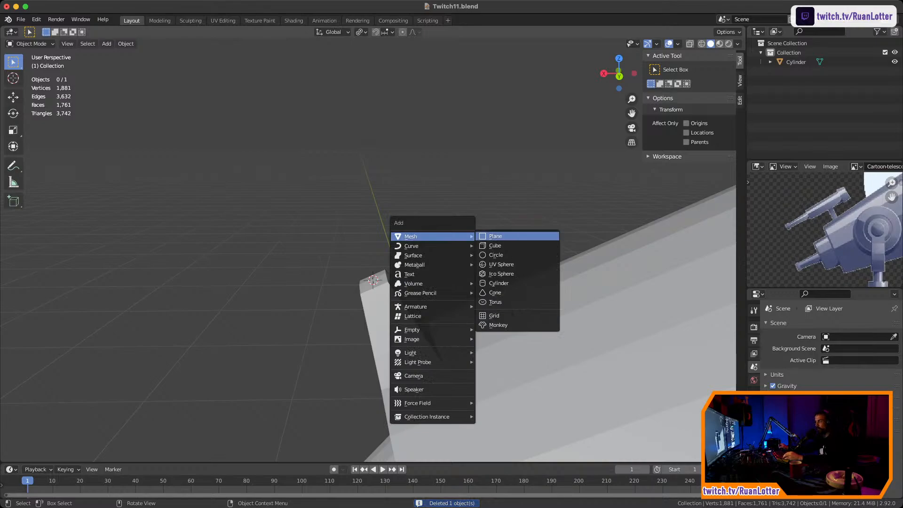
{"action": "left_click", "coordinate": [499, 283]}
Scale the new cylinder down uniformly to about 0.039 m so it is roughly bracket-sized
{"action": "key", "text": "s"}
{"action": "key", "text": "Return"}
{"action": "key", "text": "s"}
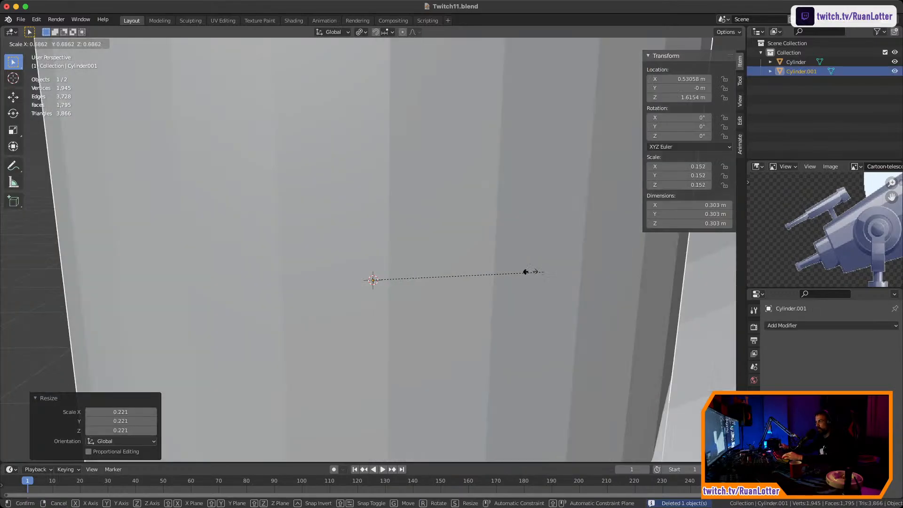
{"action": "left_click", "coordinate": [403, 278]}
{"action": "key", "text": "s"}
{"action": "left_click", "coordinate": [472, 273]}
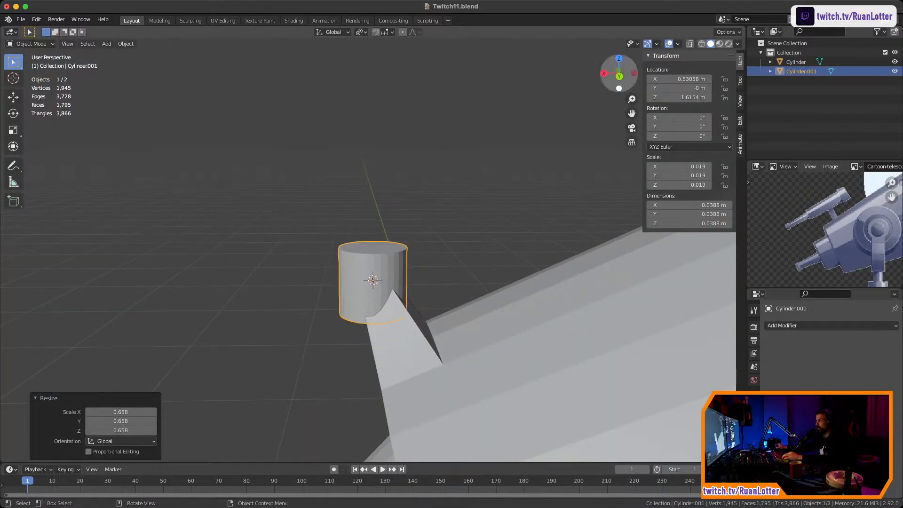
In the back orthographic view, rotate the cylinder about 66° to match the telescope's tilt and enlarge it by about 1.67
{"action": "key", "text": "ctrl+KP_1"}
{"action": "key", "text": "r"}
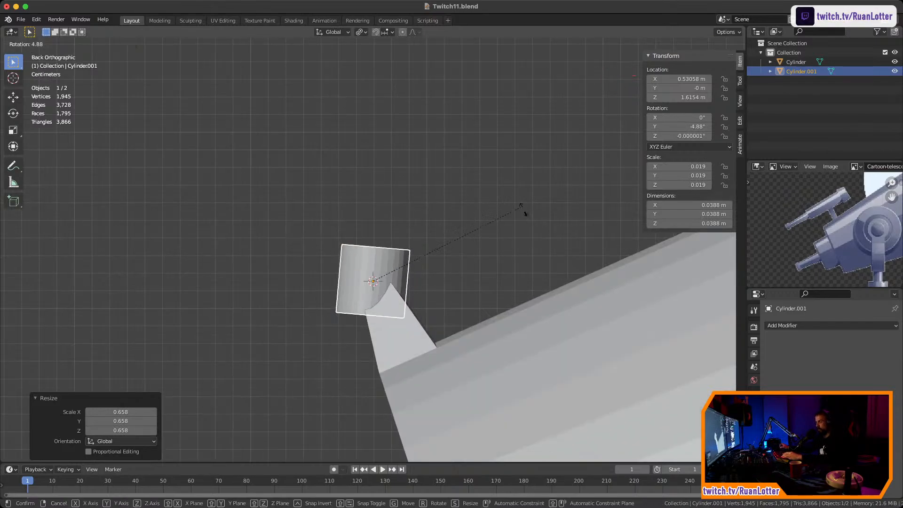
{"action": "left_click", "coordinate": [488, 365]}
{"action": "key", "text": "s"}
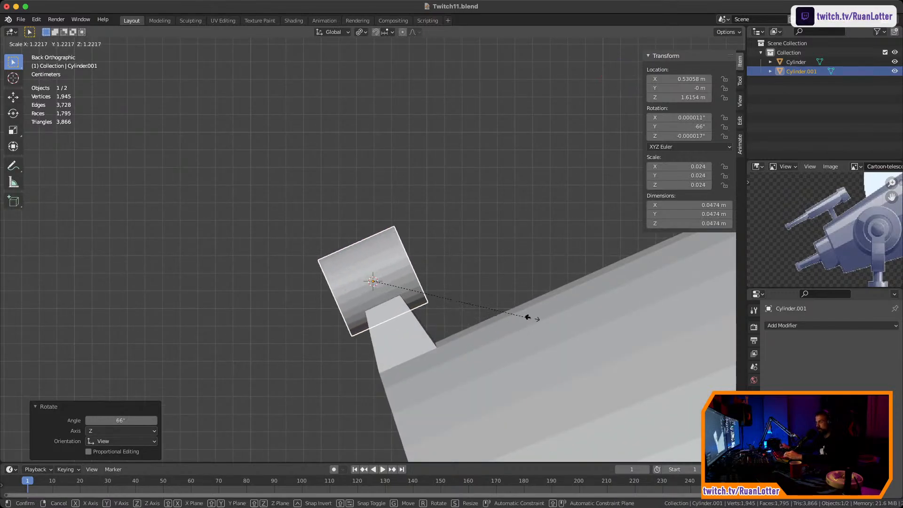
{"action": "left_click", "coordinate": [583, 308]}
Move the cylinder up onto the bracket's top and fine-tune its tilt by about -0.7°
{"action": "key", "text": "g"}
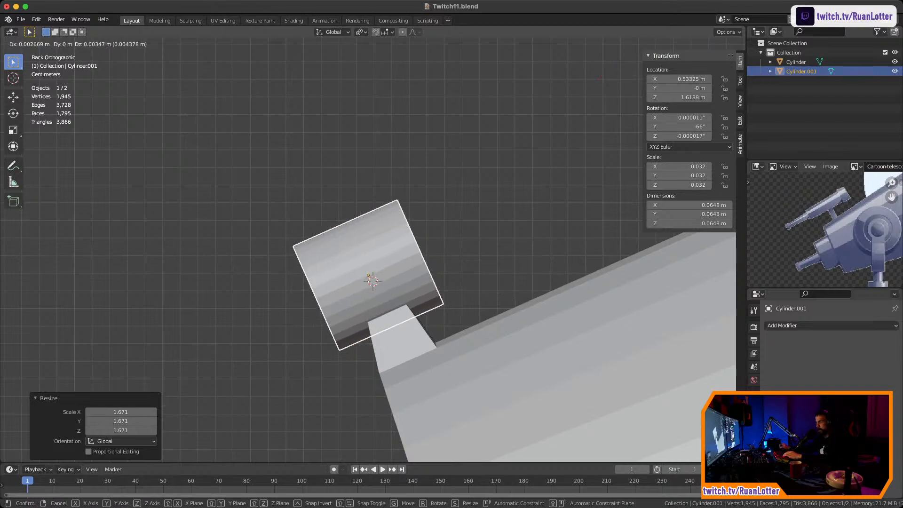
{"action": "key", "text": "Return"}
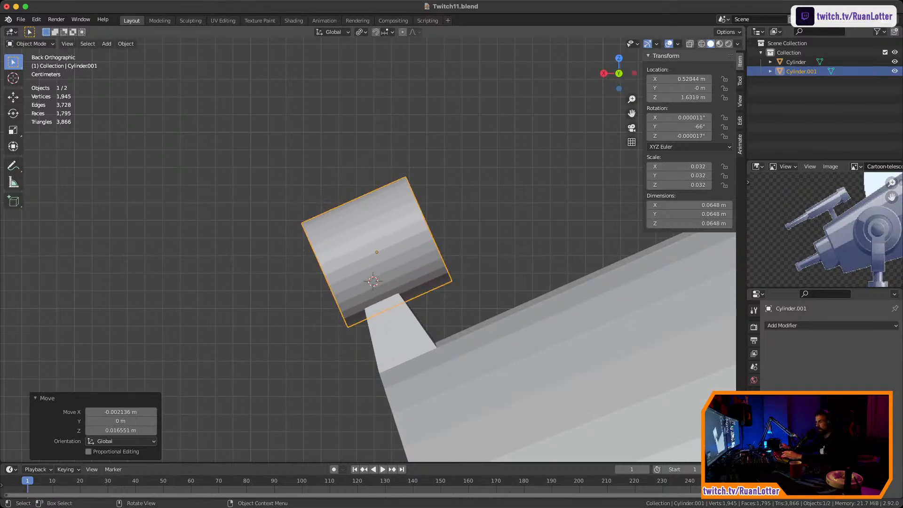
{"action": "key", "text": "r"}
{"action": "key", "text": "Return"}
{"action": "key", "text": "s"}
{"action": "key", "text": "x"}
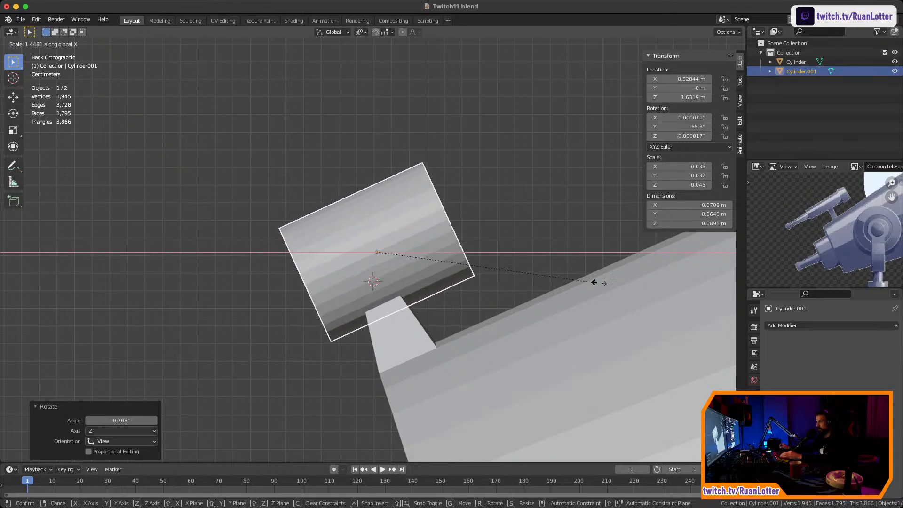
{"action": "key", "text": "Escape"}
Switch the transform orientation to Local and stretch the cylinder along its local Z axis by about 2.28
{"action": "left_click", "coordinate": [333, 32]}
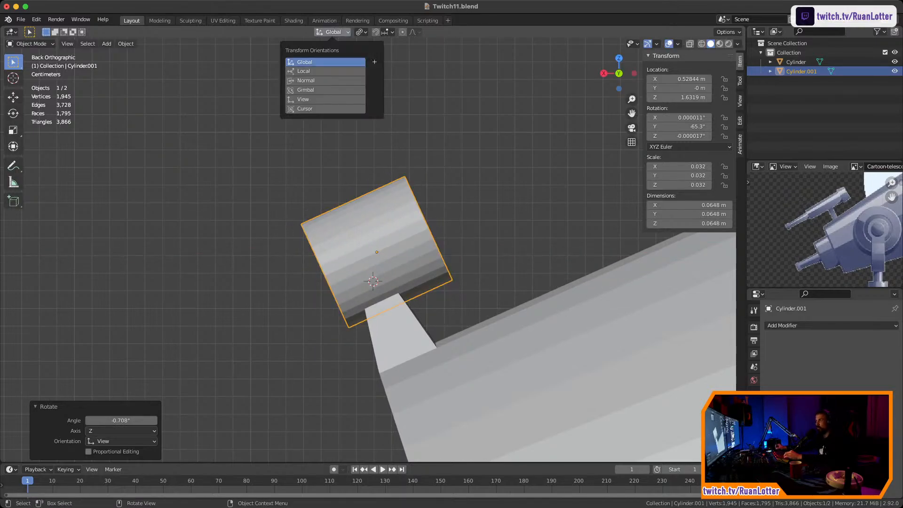
{"action": "left_click", "coordinate": [324, 71]}
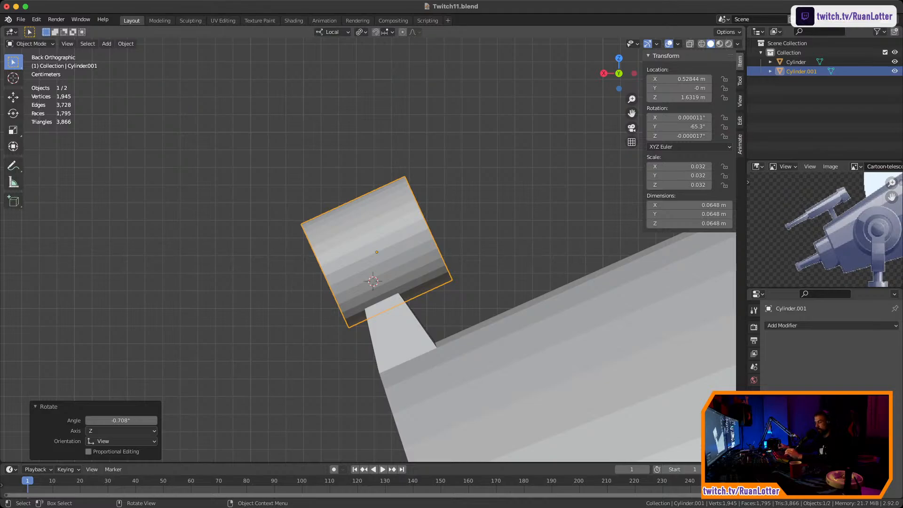
{"action": "key", "text": "s"}
{"action": "key", "text": "y"}
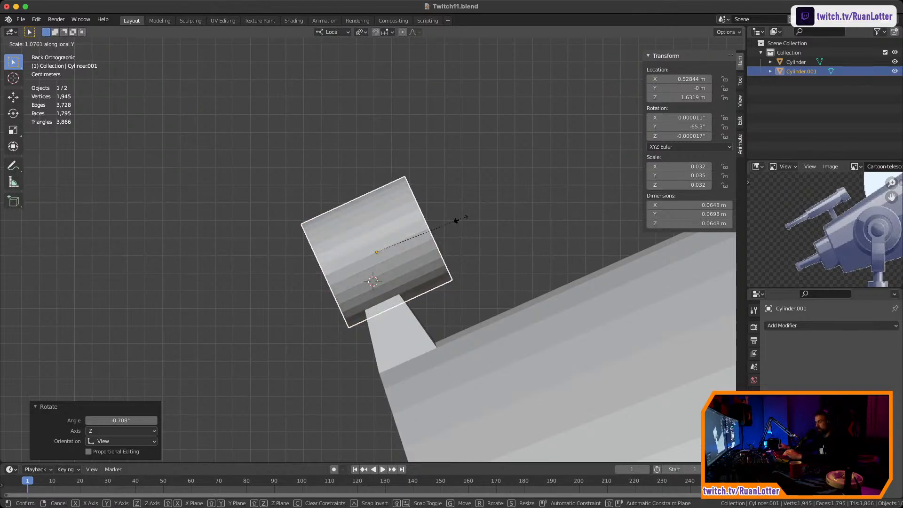
{"action": "key", "text": "x"}
{"action": "key", "text": "z"}
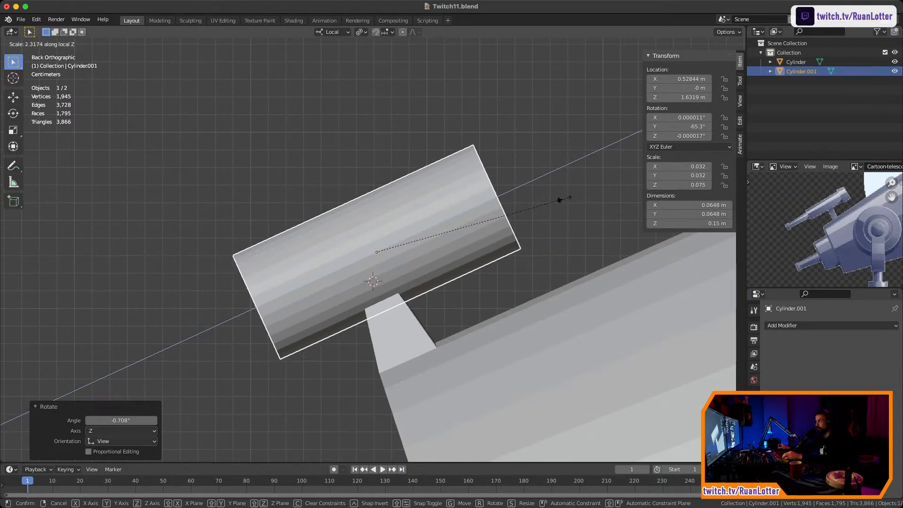
{"action": "left_click", "coordinate": [561, 200]}
In Edit Mode, inset the cylinder's rear end face with a thickness of about 0.31 m
{"action": "scroll", "coordinate": [562, 200], "scroll_direction": "down", "scroll_amount": 3}
{"action": "middle_click_drag", "start_coordinate": [561, 200], "coordinate": [522, 226]}
{"action": "scroll", "coordinate": [489, 282], "scroll_direction": "up", "scroll_amount": 5}
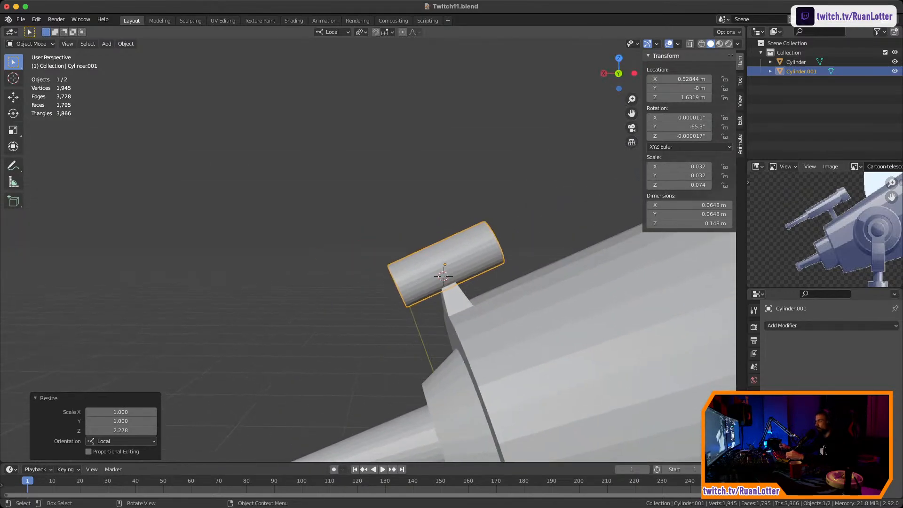
{"action": "mouse_move", "coordinate": [489, 283]}
{"action": "middle_mouse_down"}
{"action": "mouse_move", "coordinate": [428, 287]}
{"action": "mouse_move", "coordinate": [485, 271]}
{"action": "middle_mouse_up"}
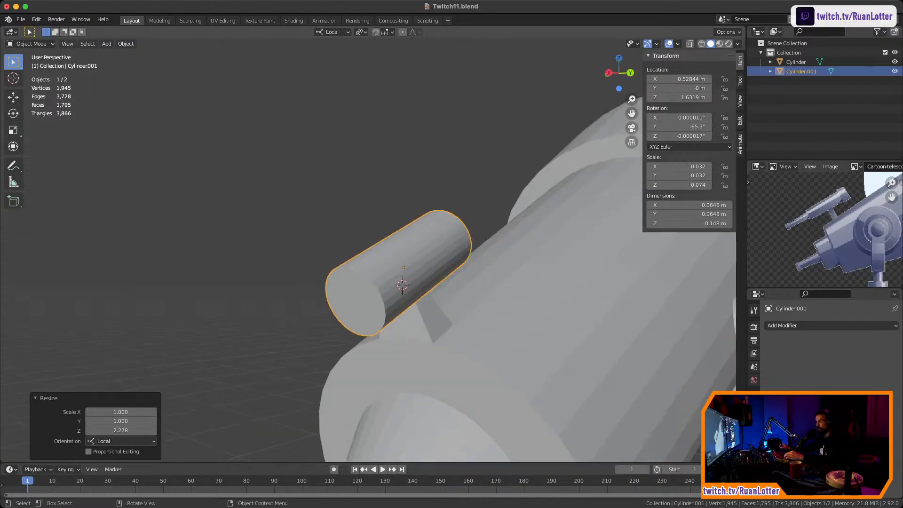
{"action": "key", "text": "Tab"}
{"action": "left_click", "coordinate": [356, 303]}
{"action": "middle_click_drag", "start_coordinate": [356, 303], "coordinate": [401, 267], "text": "shift"}
{"action": "scroll", "coordinate": [400, 233], "scroll_direction": "up", "scroll_amount": 1}
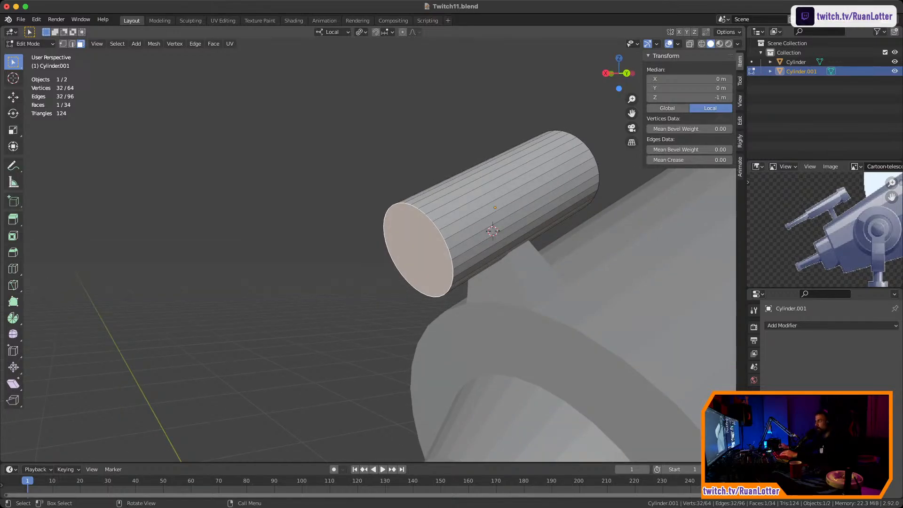
{"action": "key", "text": "i"}
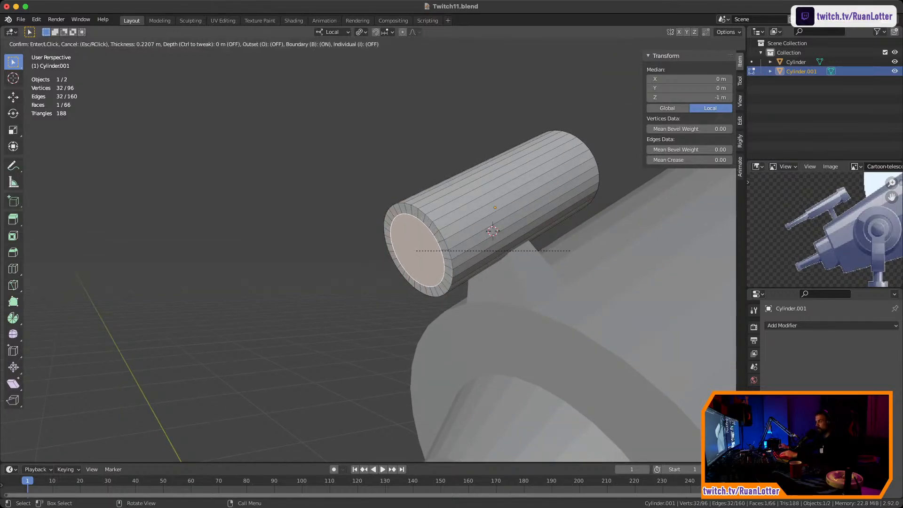
{"action": "left_click", "coordinate": [566, 254]}
Extrude the inset rear face about 0.158 m outward and taper its end by scaling it to about 0.446
{"action": "middle_click_drag", "start_coordinate": [566, 254], "coordinate": [538, 261]}
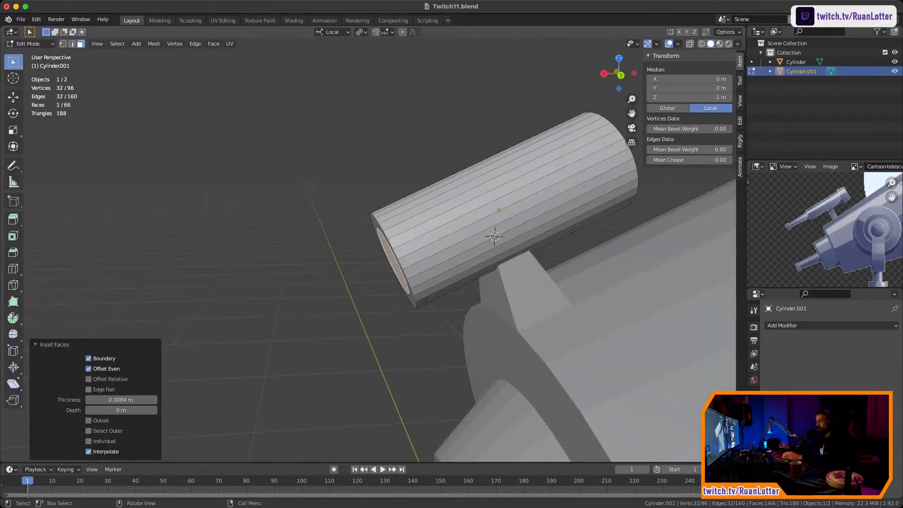
{"action": "key", "text": "e"}
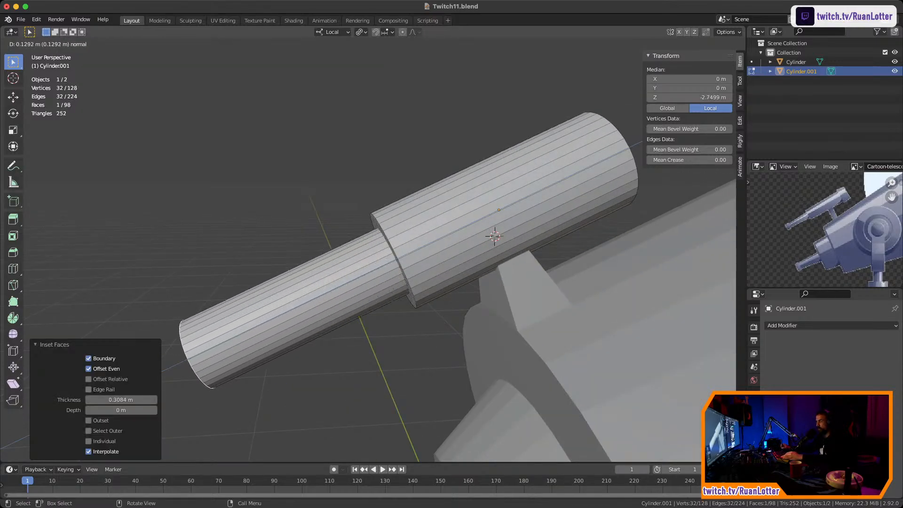
{"action": "left_click", "coordinate": [301, 367]}
{"action": "scroll", "coordinate": [301, 367], "scroll_direction": "down", "scroll_amount": 2}
{"action": "middle_click_drag", "start_coordinate": [301, 367], "coordinate": [410, 267], "text": "shift"}
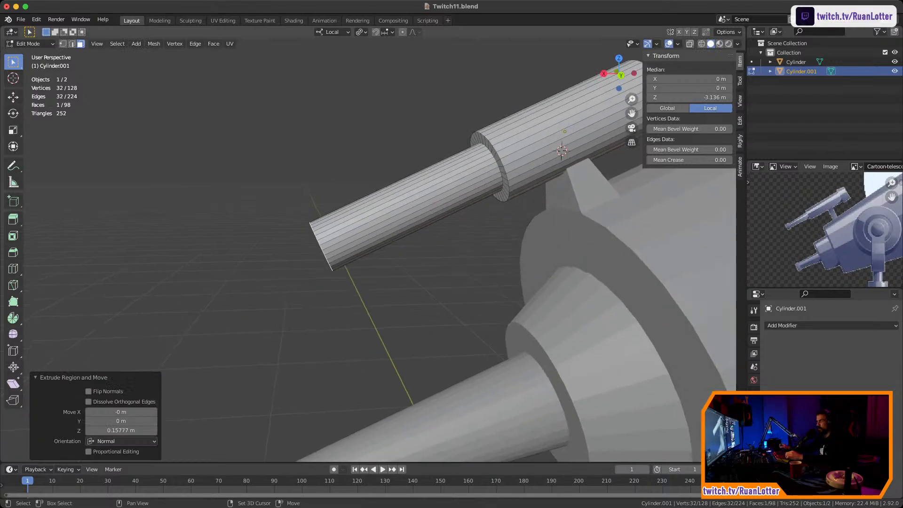
{"action": "scroll", "coordinate": [410, 267], "scroll_direction": "up", "scroll_amount": 1}
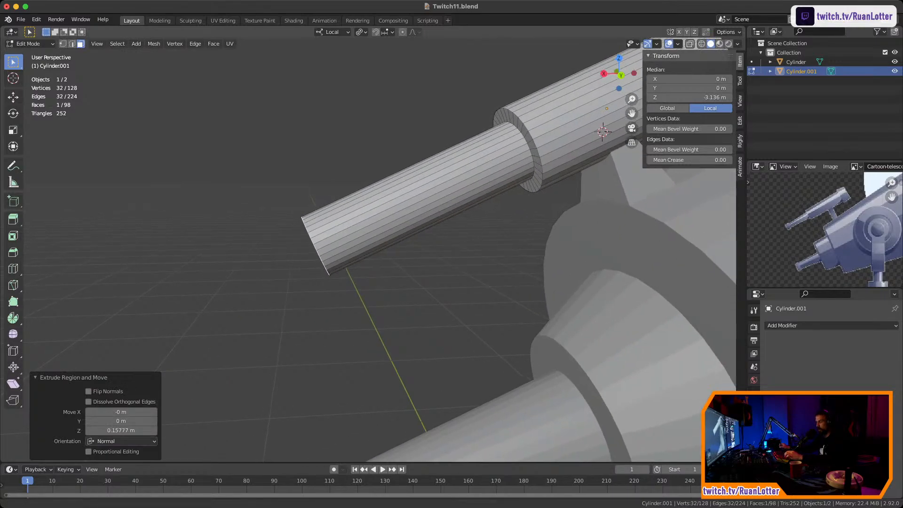
{"action": "key", "text": "s"}
{"action": "left_click", "coordinate": [440, 268]}
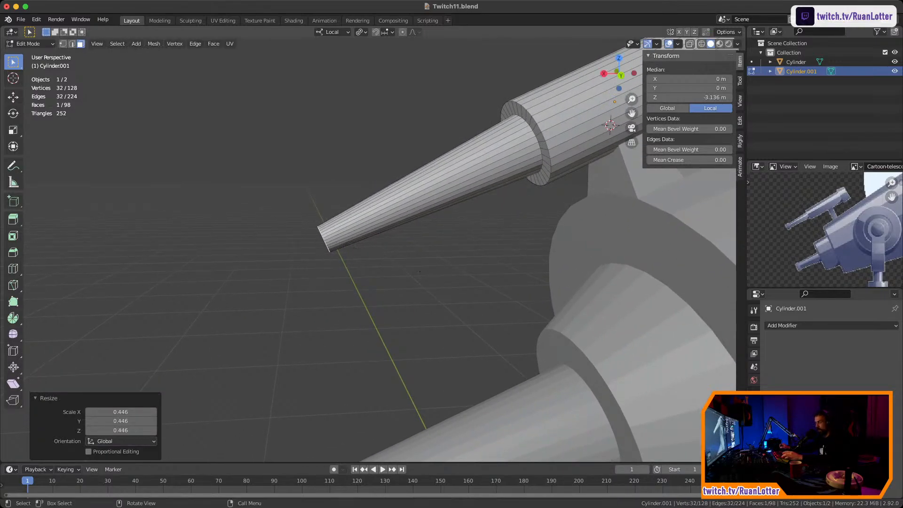
Form the eyepiece collar by extruding the narrow end face in place, scaling it by about 1.59 and extruding it about 0.02 m
{"action": "key", "text": "e"}
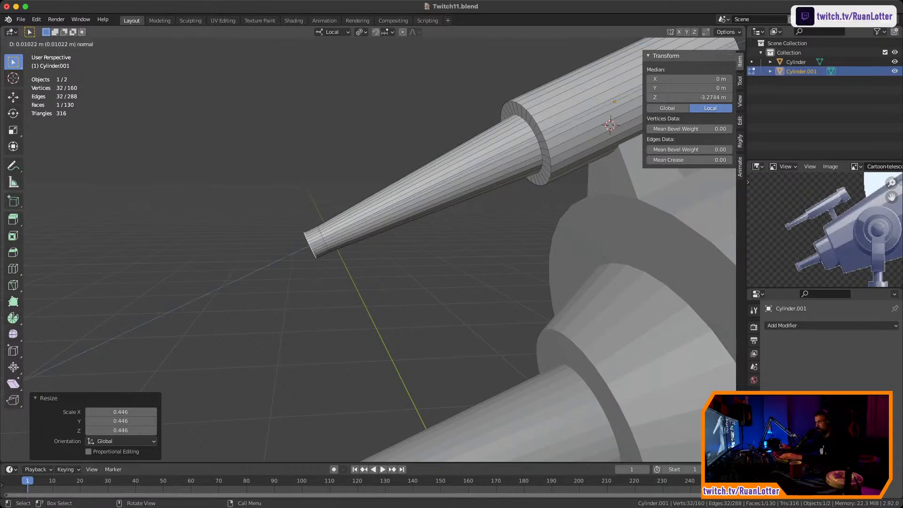
{"action": "left_click", "coordinate": [426, 282]}
{"action": "key", "text": "s"}
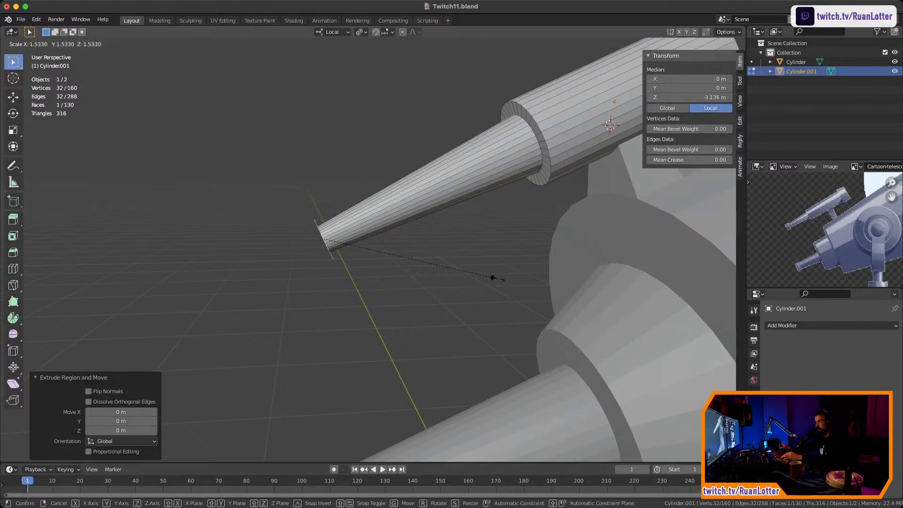
{"action": "left_click", "coordinate": [501, 275]}
{"action": "key", "text": "e"}
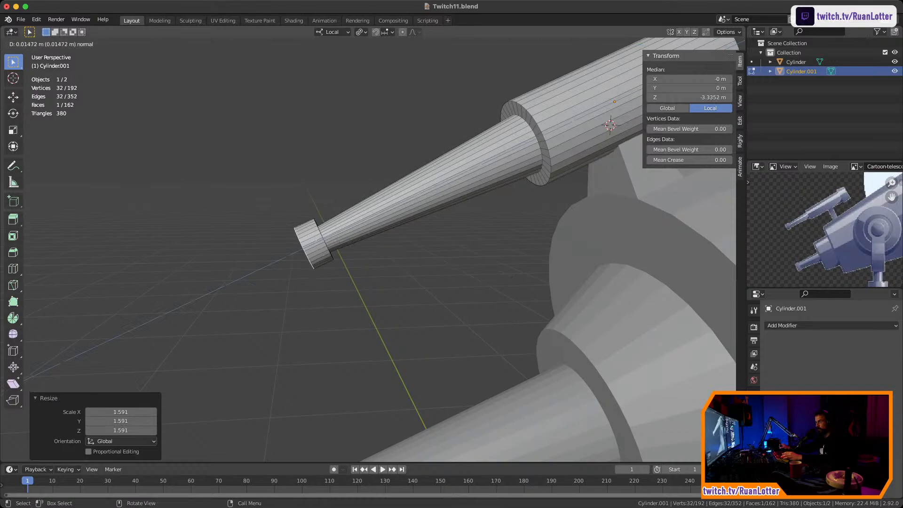
{"action": "left_click", "coordinate": [512, 276]}
Hollow the eyepiece by insetting its end face about 0.142 m and extruding it about 0.013 m inward
{"action": "scroll", "coordinate": [511, 276], "scroll_direction": "down", "scroll_amount": 3}
{"action": "middle_click_drag", "start_coordinate": [511, 276], "coordinate": [526, 186]}
{"action": "middle_click_drag", "start_coordinate": [338, 235], "coordinate": [532, 231], "text": "shift"}
{"action": "middle_click_drag", "start_coordinate": [532, 230], "coordinate": [576, 221]}
{"action": "key", "text": "i"}
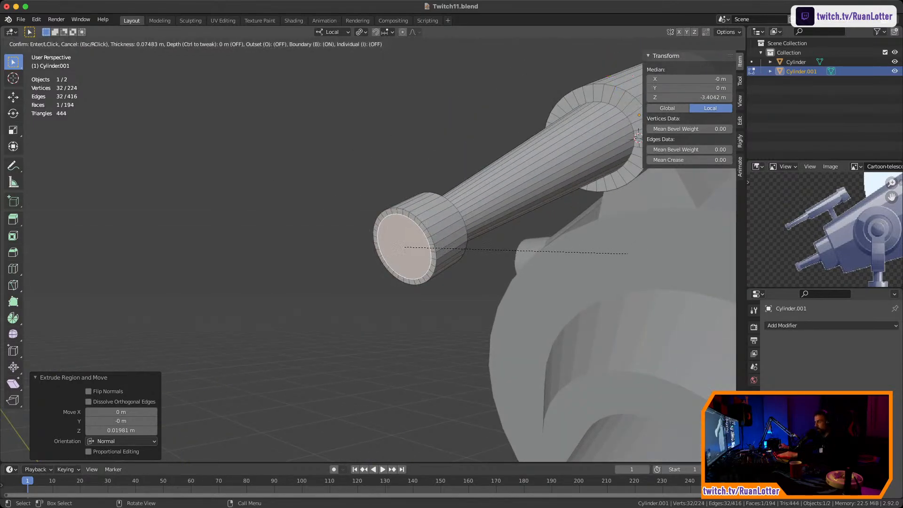
{"action": "left_click", "coordinate": [531, 254]}
{"action": "key", "text": "e"}
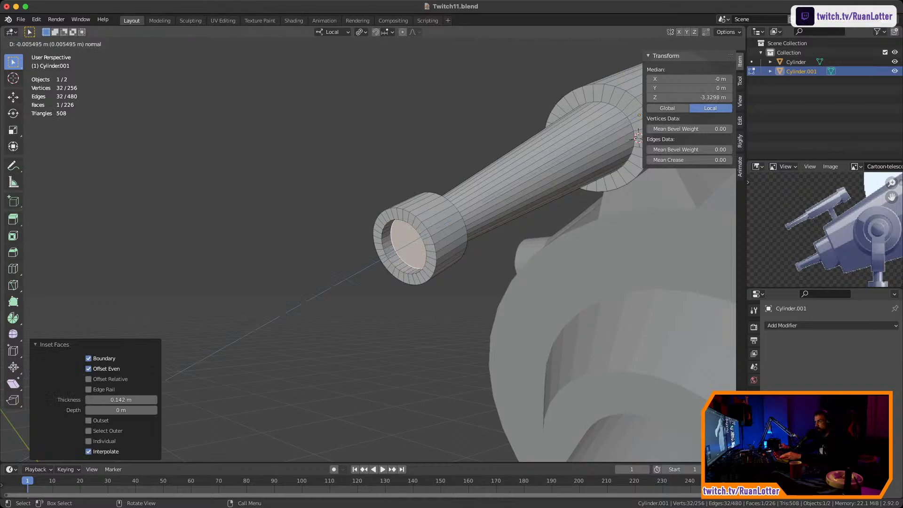
{"action": "key", "text": "Return"}
Move the finder scope's front end face about 0.05 m outward along local Z and widen it by about 1.39
{"action": "middle_click_drag", "start_coordinate": [423, 245], "coordinate": [423, 320], "text": "ctrl"}
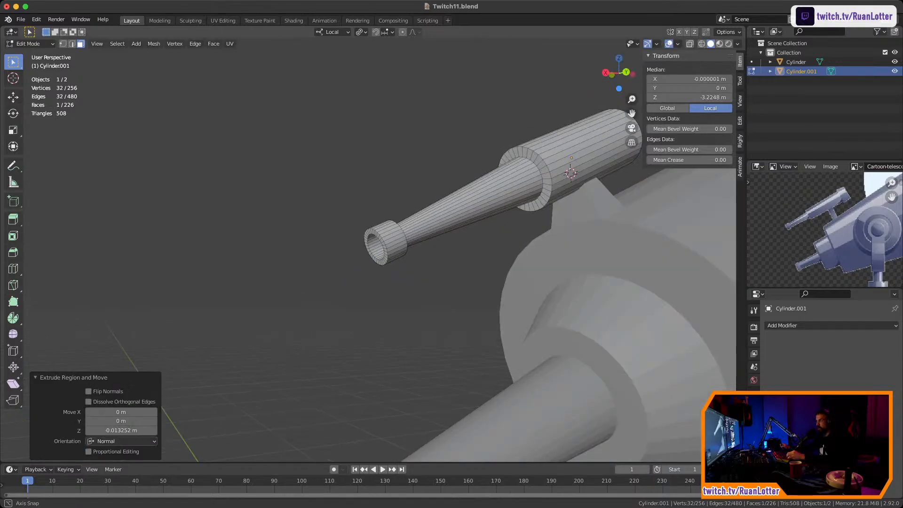
{"action": "middle_click_drag", "start_coordinate": [423, 282], "coordinate": [343, 280]}
{"action": "middle_click_drag", "start_coordinate": [399, 264], "coordinate": [367, 281], "text": "shift"}
{"action": "middle_click_drag", "start_coordinate": [367, 235], "coordinate": [376, 301], "text": "shift"}
{"action": "middle_click_drag", "start_coordinate": [405, 301], "coordinate": [499, 303], "text": "ctrl"}
{"action": "left_click", "coordinate": [487, 320]}
{"action": "middle_click_drag", "start_coordinate": [451, 320], "coordinate": [410, 280], "text": "shift"}
{"action": "key", "text": "g"}
{"action": "key", "text": "z"}
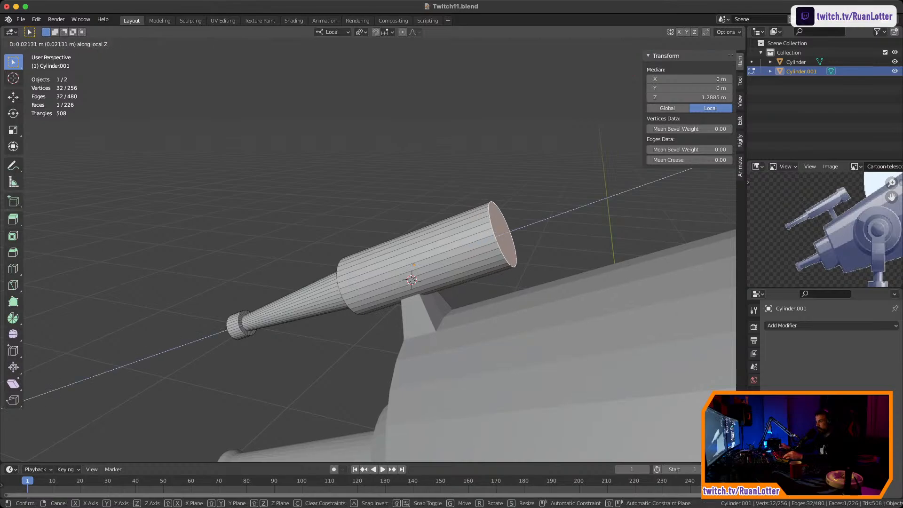
{"action": "left_click", "coordinate": [590, 275]}
{"action": "key", "text": "s"}
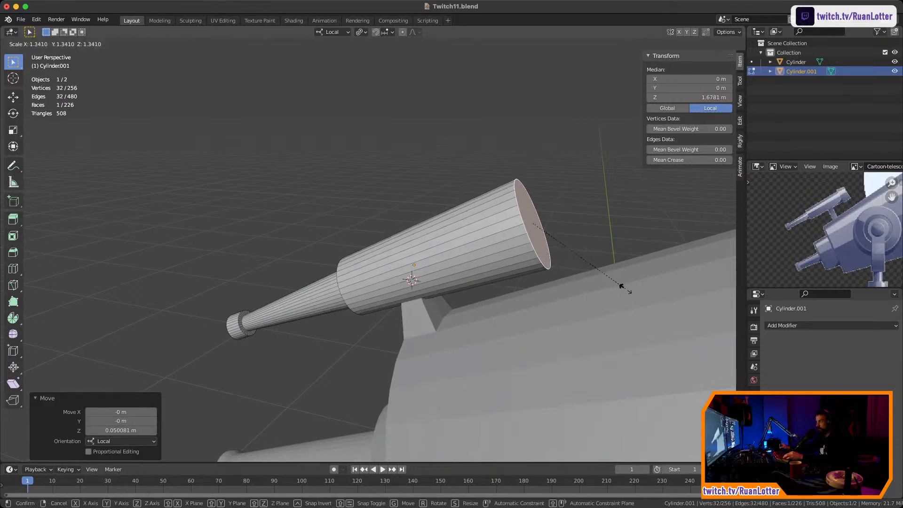
{"action": "left_click", "coordinate": [625, 288]}
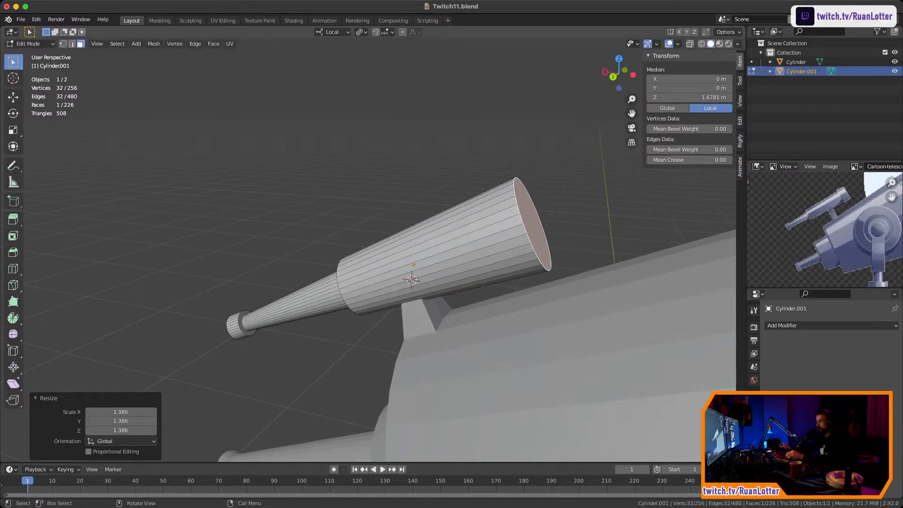
Build the front rim by extruding the end face in place, scaling it by about 1.21 and extruding it about 0.044 m
{"action": "scroll", "coordinate": [380, 256], "scroll_direction": "down", "scroll_amount": 2}
{"action": "mouse_move", "coordinate": [376, 264]}
{"action": "middle_mouse_down"}
{"action": "mouse_move", "coordinate": [346, 272]}
{"action": "mouse_move", "coordinate": [367, 265]}
{"action": "middle_mouse_up"}
{"action": "scroll", "coordinate": [345, 272], "scroll_direction": "up", "scroll_amount": 2}
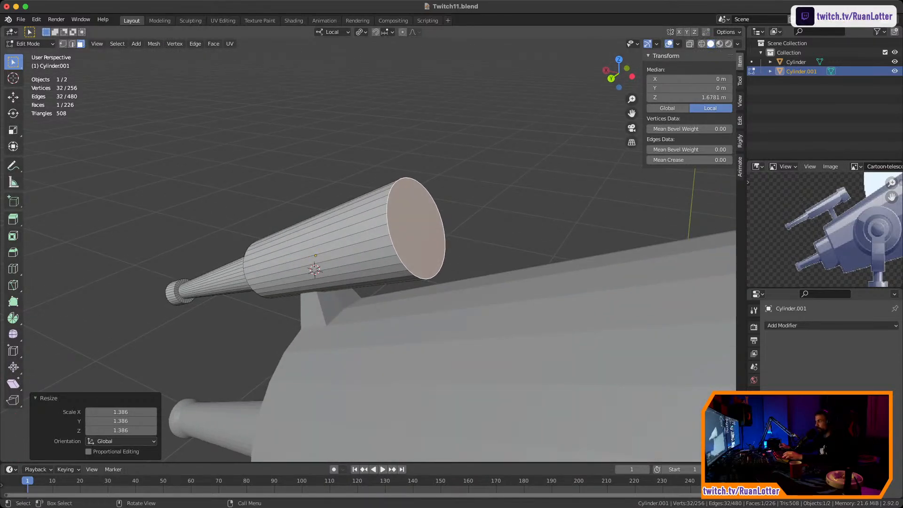
{"action": "key", "text": "e"}
{"action": "key", "text": "Escape"}
{"action": "key", "text": "s"}
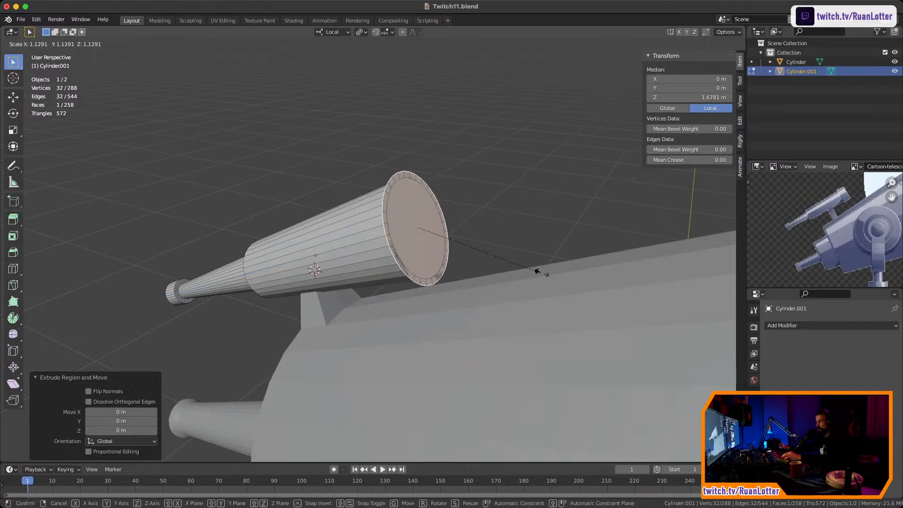
{"action": "left_click", "coordinate": [547, 269]}
{"action": "key", "text": "e"}
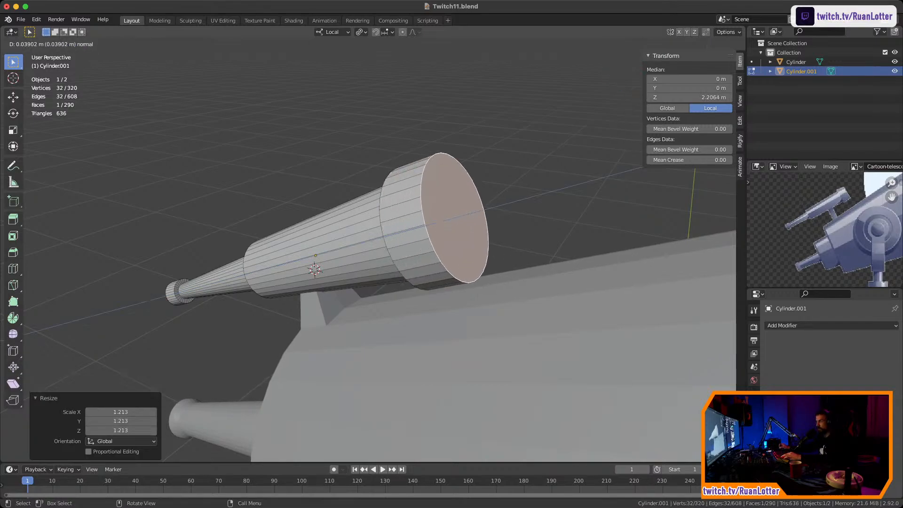
{"action": "left_click", "coordinate": [548, 267]}
{"action": "middle_click_drag", "start_coordinate": [548, 268], "coordinate": [571, 273]}
{"action": "middle_click_drag", "start_coordinate": [572, 273], "coordinate": [571, 330], "text": "ctrl"}
{"action": "middle_click_drag", "start_coordinate": [532, 282], "coordinate": [531, 311], "text": "ctrl"}
{"action": "middle_click_drag", "start_coordinate": [508, 263], "coordinate": [619, 88]}
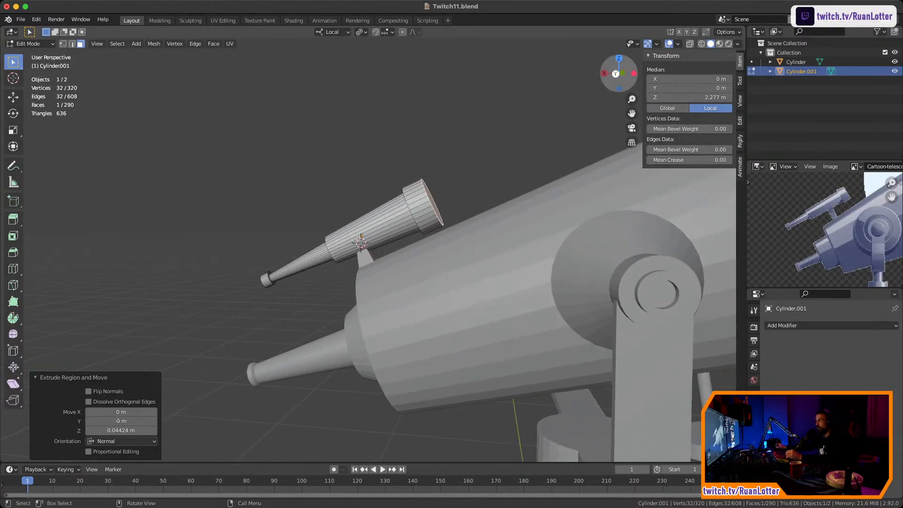
From the back view, select the entire finder scope mesh and rotate it about -1.99° so it tilts slightly steeper
{"action": "left_click", "coordinate": [616, 74]}
{"action": "middle_click_drag", "start_coordinate": [565, 198], "coordinate": [571, 136], "text": "ctrl"}
{"action": "middle_click_drag", "start_coordinate": [571, 137], "coordinate": [586, 170], "text": "ctrl"}
{"action": "middle_click_drag", "start_coordinate": [585, 170], "coordinate": [585, 117], "text": "ctrl"}
{"action": "middle_click_drag", "start_coordinate": [586, 117], "coordinate": [547, 153], "text": "shift"}
{"action": "key", "text": "ctrl+l"}
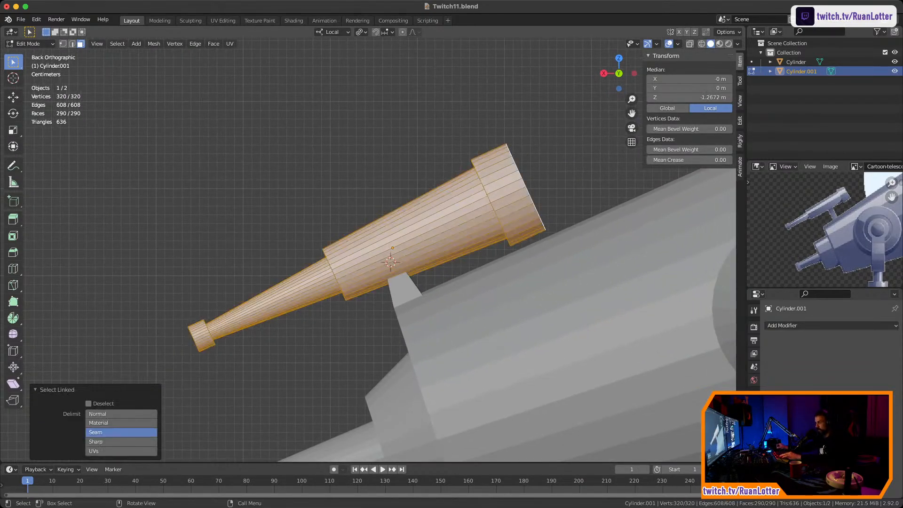
{"action": "key", "text": "r"}
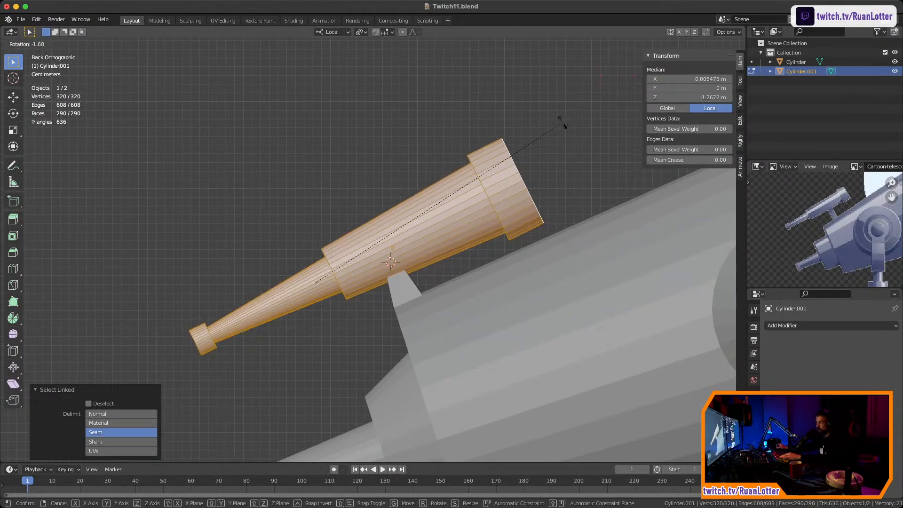
{"action": "left_click", "coordinate": [563, 120]}
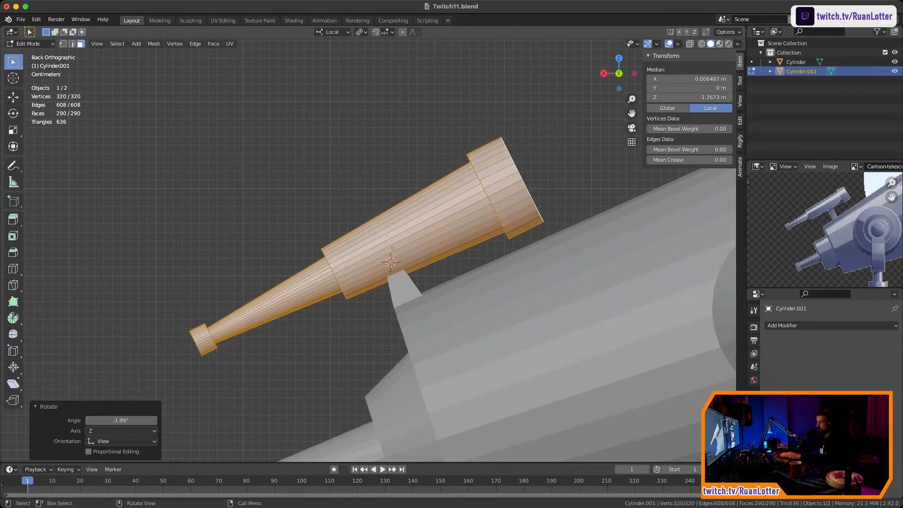
Raise the finder scope about 0.063 m along global Z, then shift it about 0.11 m in X toward the eyepiece end
{"action": "key", "text": "g"}
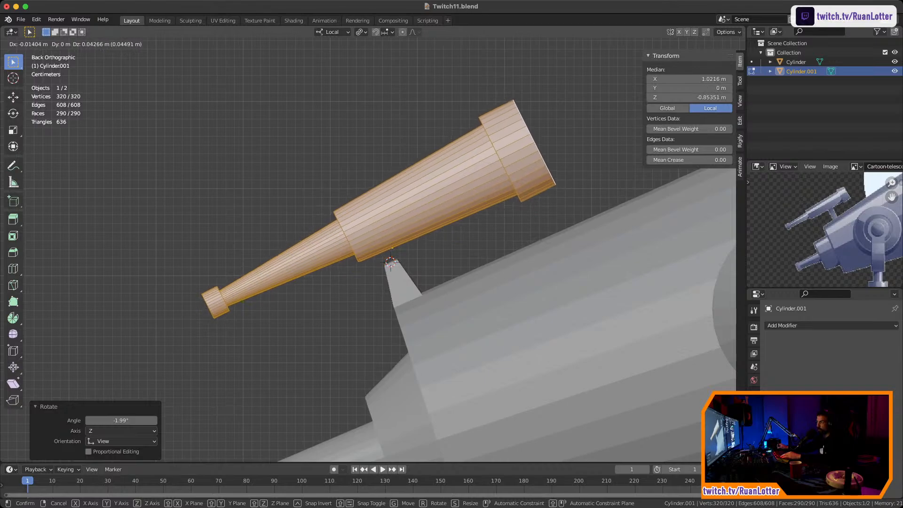
{"action": "key", "text": "Return"}
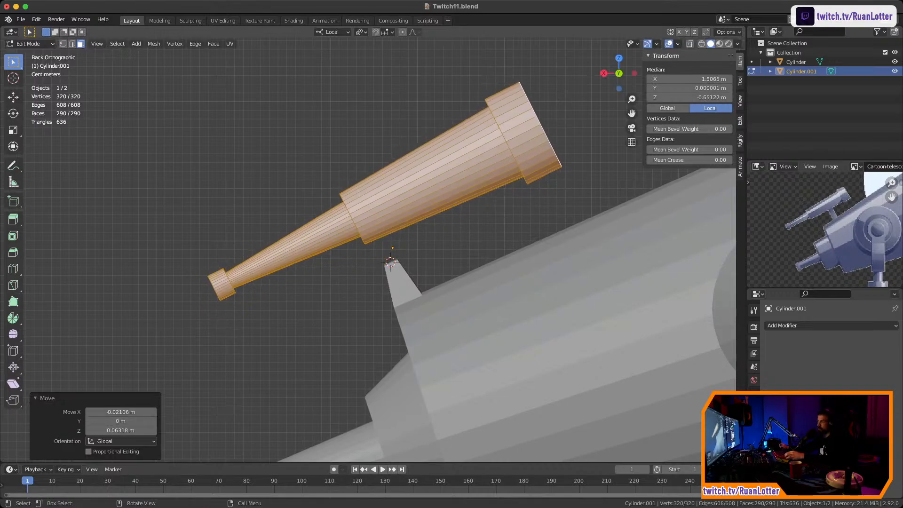
{"action": "scroll", "coordinate": [371, 250], "scroll_direction": "down", "scroll_amount": 5}
{"action": "middle_click_drag", "start_coordinate": [371, 250], "coordinate": [276, 275], "text": "shift"}
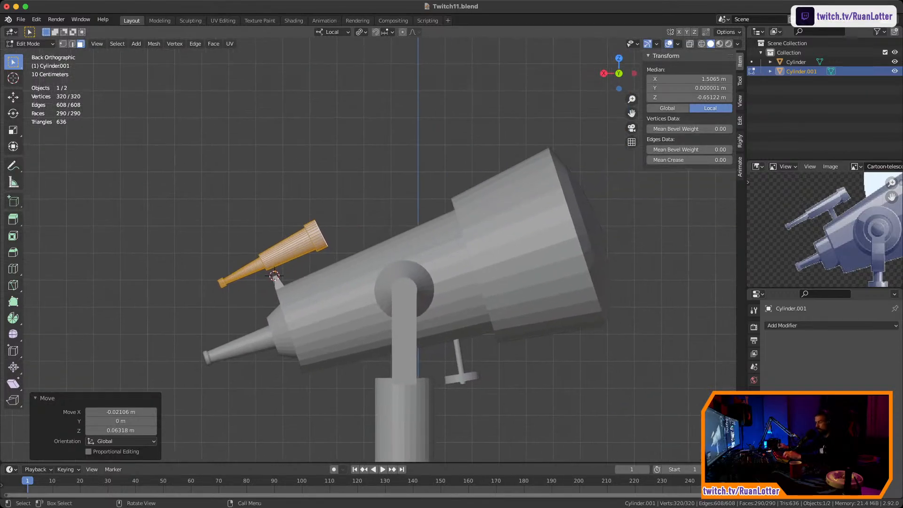
{"action": "key", "text": "g"}
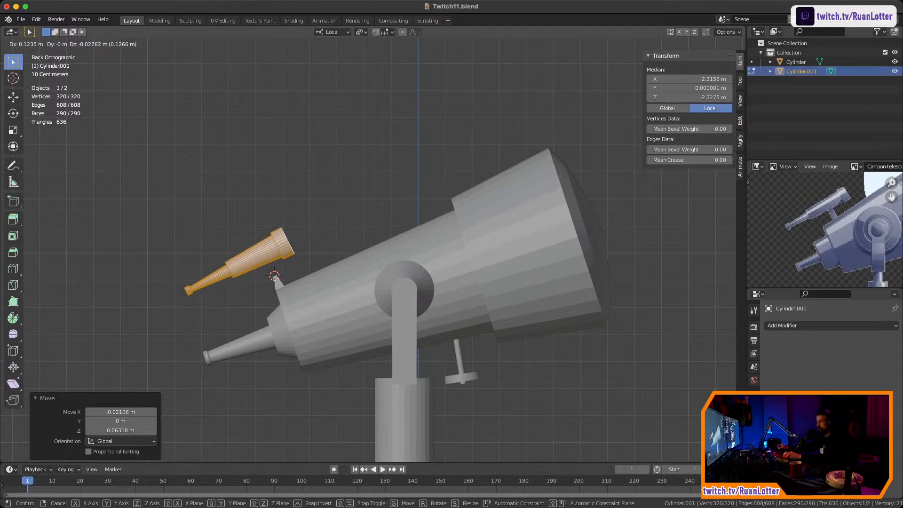
{"action": "key", "text": "Return"}
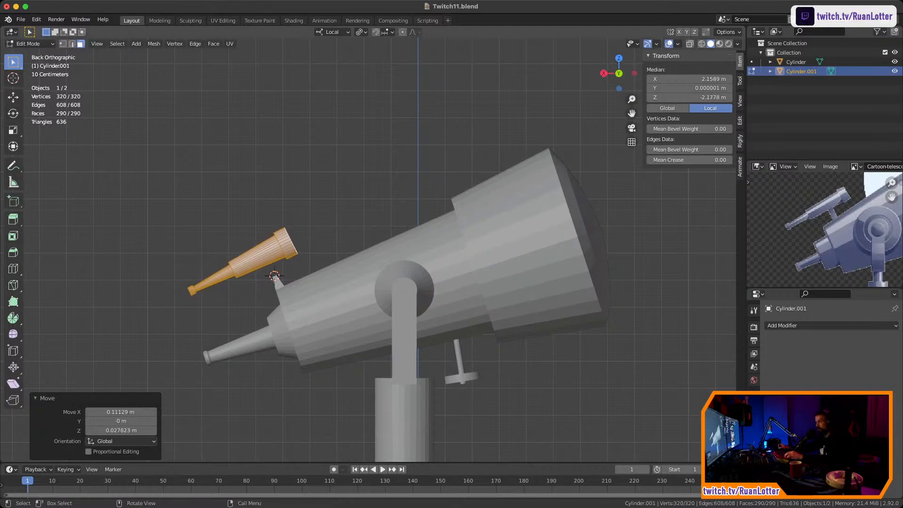
{"action": "middle_click_drag", "start_coordinate": [330, 263], "coordinate": [449, 210]}
{"action": "scroll", "coordinate": [348, 275], "scroll_direction": "up", "scroll_amount": 3}
Switch from the finder scope to editing the main telescope mesh and select the top faces of the small bracket
{"action": "key", "text": "Tab"}
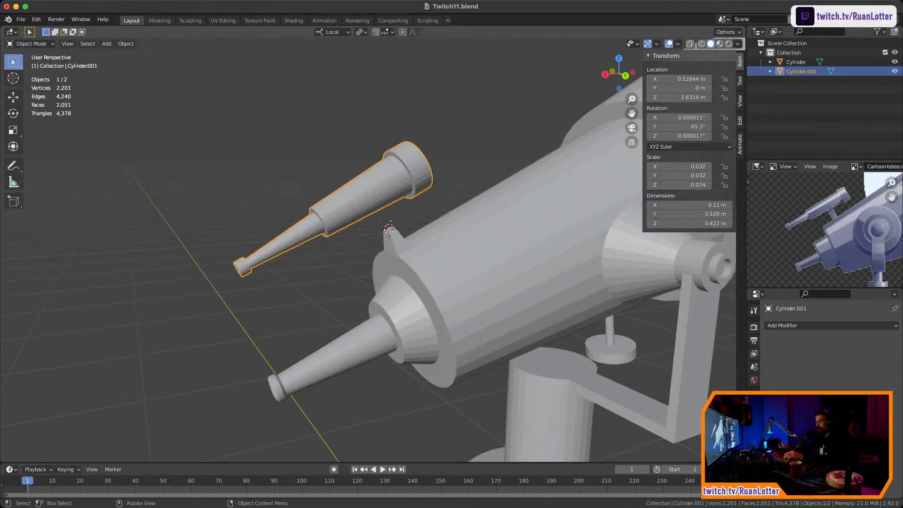
{"action": "left_click", "coordinate": [442, 254]}
{"action": "key", "text": "Tab"}
{"action": "scroll", "coordinate": [423, 254], "scroll_direction": "up", "scroll_amount": 2}
{"action": "middle_click_drag", "start_coordinate": [424, 254], "coordinate": [426, 277]}
{"action": "middle_click_drag", "start_coordinate": [425, 277], "coordinate": [405, 233], "text": "shift"}
{"action": "scroll", "coordinate": [451, 301], "scroll_direction": "up", "scroll_amount": 2}
{"action": "scroll", "coordinate": [422, 257], "scroll_direction": "up", "scroll_amount": 1}
{"action": "left_click", "coordinate": [430, 257]}
{"action": "scroll", "coordinate": [421, 244], "scroll_direction": "down", "scroll_amount": 3}
{"action": "key", "text": "g"}
{"action": "key", "text": "z"}
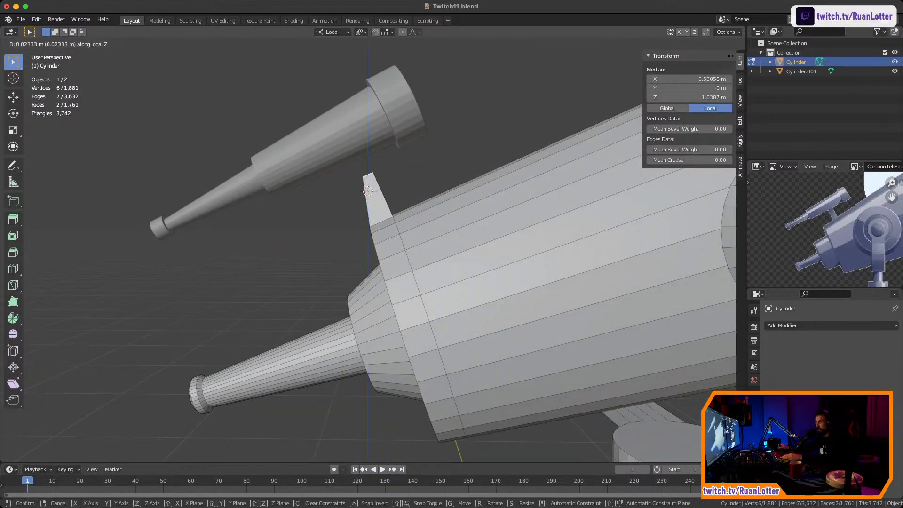
{"action": "right_click", "coordinate": [368, 191]}
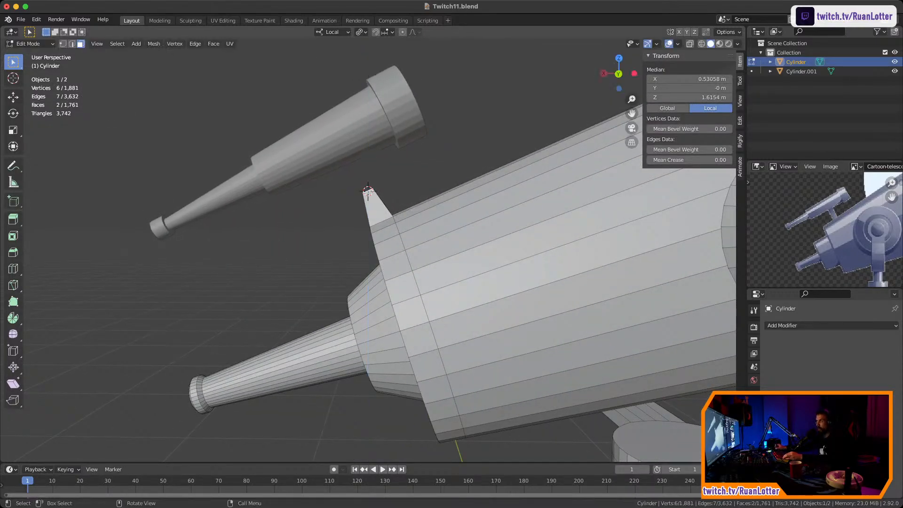
Set the transform orientation to Normal and move the bracket's top faces about 0.048 m along normal Z to meet the finder scope
{"action": "left_click", "coordinate": [332, 32]}
{"action": "left_click", "coordinate": [306, 81]}
{"action": "key", "text": "g"}
{"action": "key", "text": "z"}
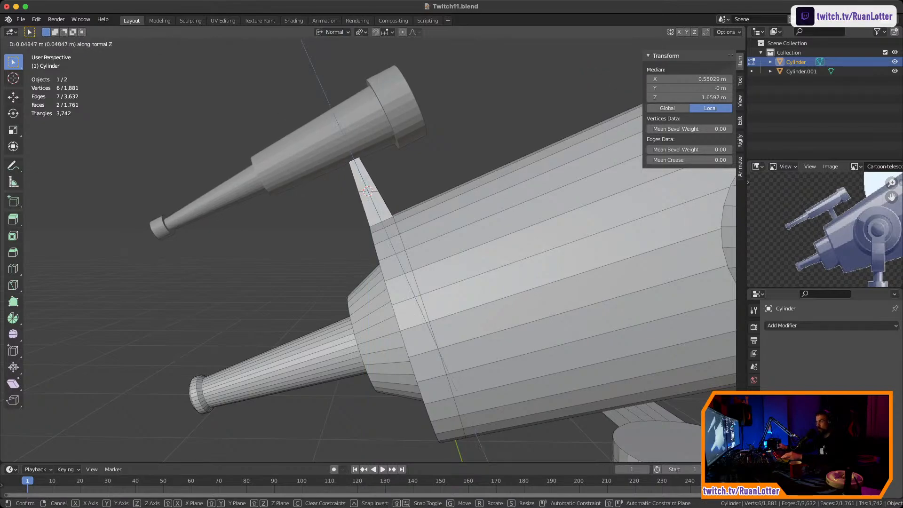
{"action": "left_click", "coordinate": [368, 190]}
Hollow the finder scope's front by insetting its end face about 0.159 m and extruding it about 0.053 m inward
{"action": "middle_click_drag", "start_coordinate": [369, 190], "coordinate": [433, 212]}
{"action": "key", "text": "Tab"}
{"action": "left_click", "coordinate": [324, 197]}
{"action": "key", "text": "Tab"}
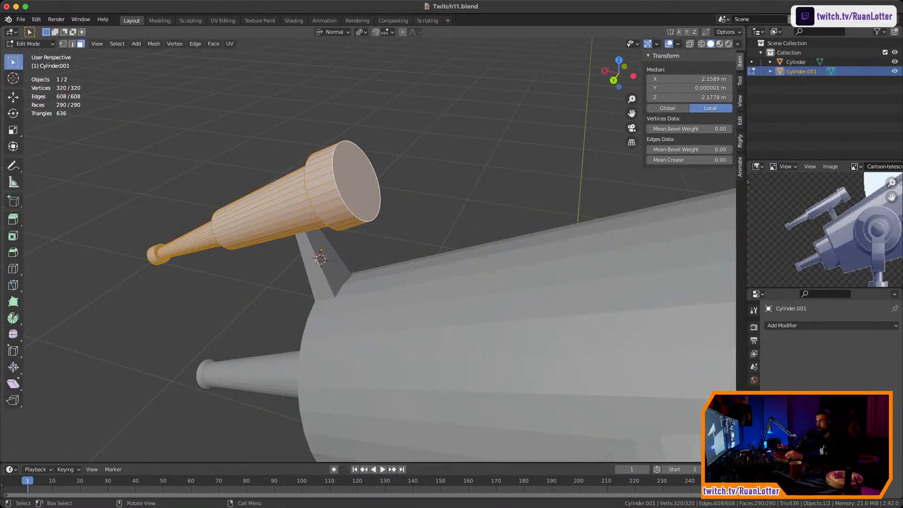
{"action": "middle_click_drag", "start_coordinate": [329, 210], "coordinate": [309, 222]}
{"action": "left_click", "coordinate": [309, 225]}
{"action": "scroll", "coordinate": [309, 225], "scroll_direction": "up", "scroll_amount": 4}
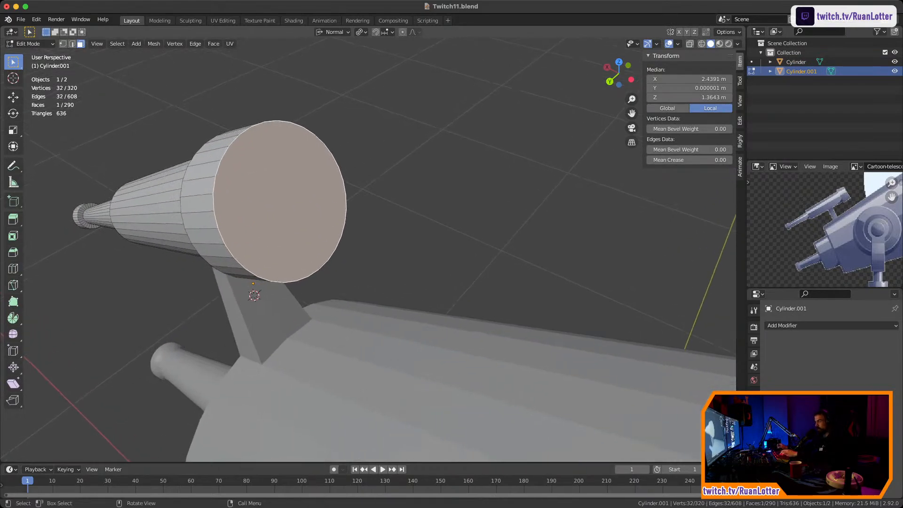
{"action": "key", "text": "i"}
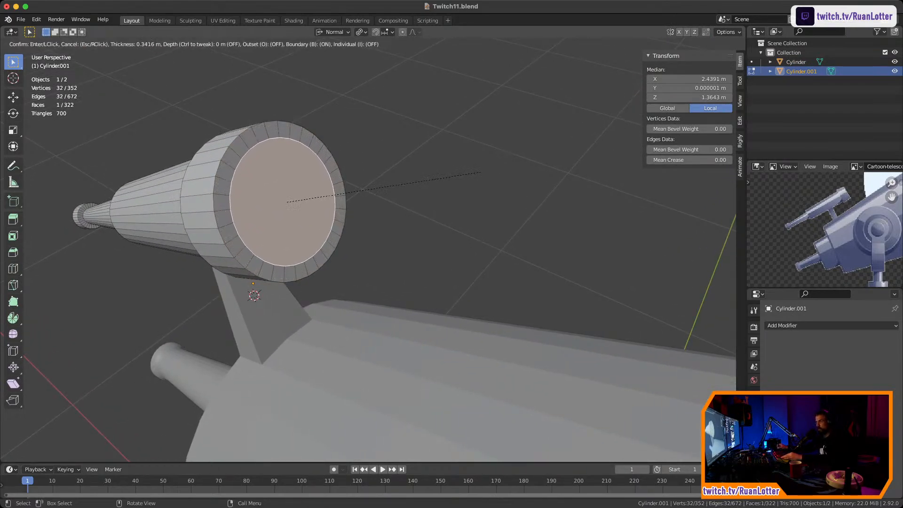
{"action": "key", "text": "Return"}
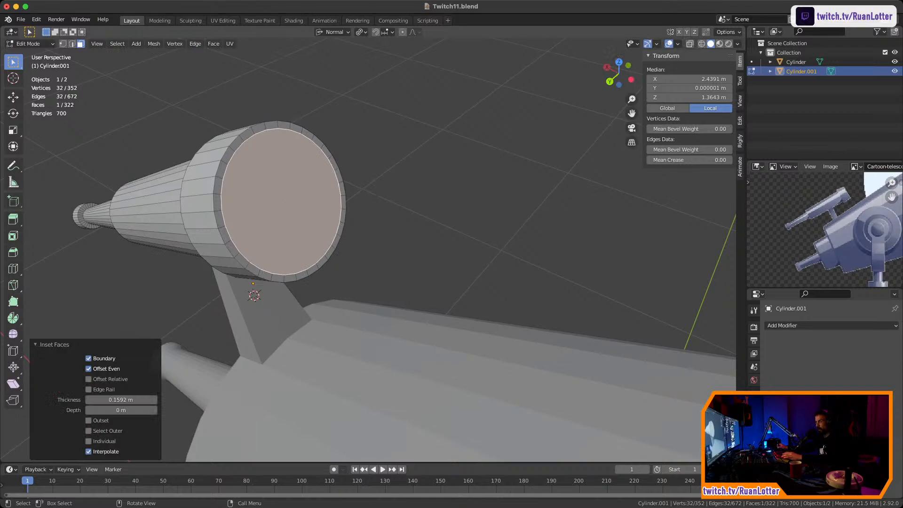
{"action": "key", "text": "e"}
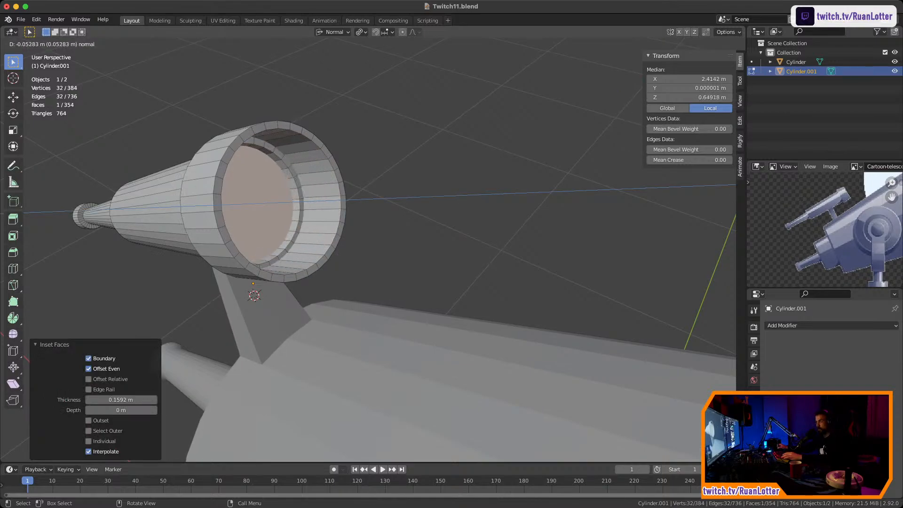
{"action": "left_click", "coordinate": [330, 263]}
Join the finder scope and the main body into one object and name it Telescope
{"action": "middle_click_drag", "start_coordinate": [330, 263], "coordinate": [518, 280]}
{"action": "scroll", "coordinate": [438, 292], "scroll_direction": "down", "scroll_amount": 5}
{"action": "key", "text": "Tab"}
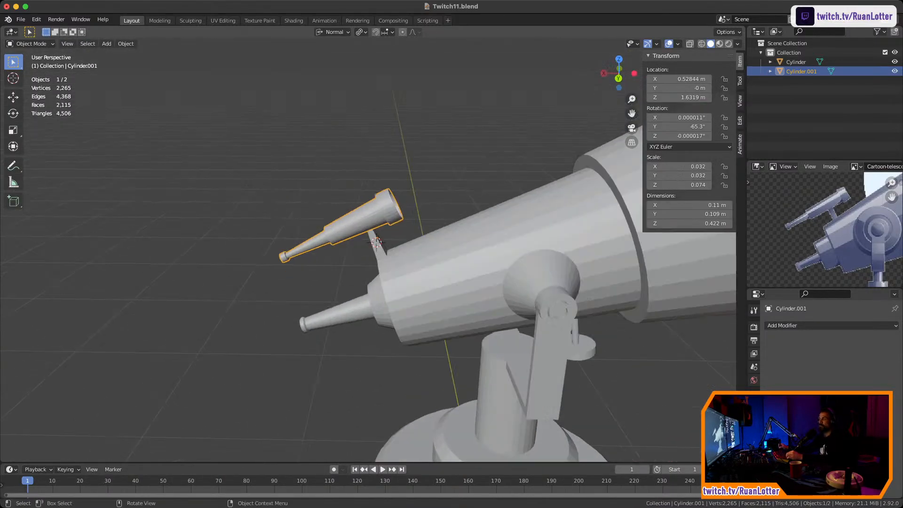
{"action": "key", "text": "a"}
{"action": "right_click", "coordinate": [348, 221]}
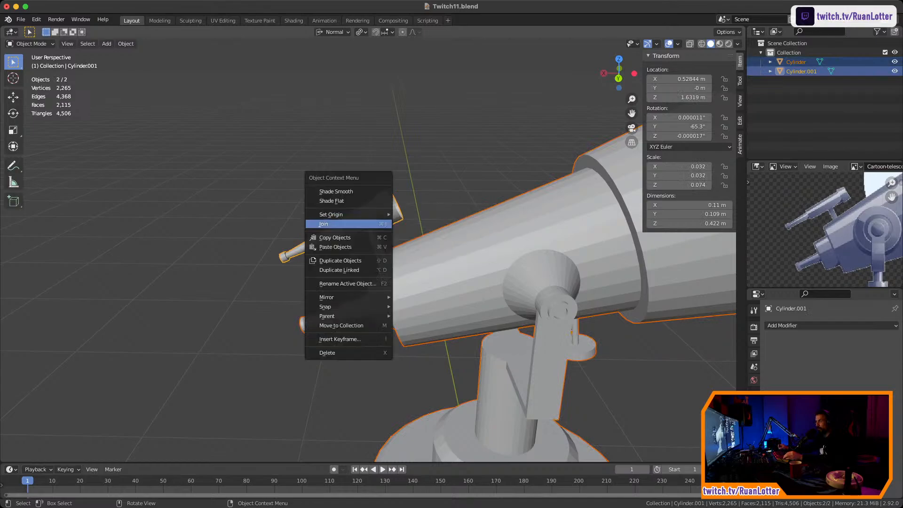
{"action": "left_click", "coordinate": [348, 222]}
{"action": "scroll", "coordinate": [377, 243], "scroll_direction": "down", "scroll_amount": 3}
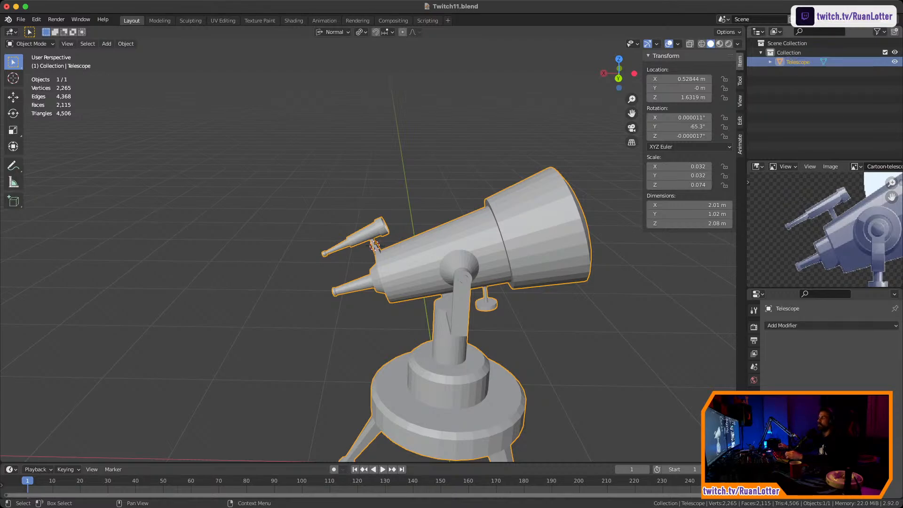
Deselect everything and save the file
{"action": "middle_click_drag", "start_coordinate": [414, 282], "coordinate": [198, 247], "text": "shift"}
{"action": "key", "text": "alt+a"}
{"action": "key", "text": "super+s"}
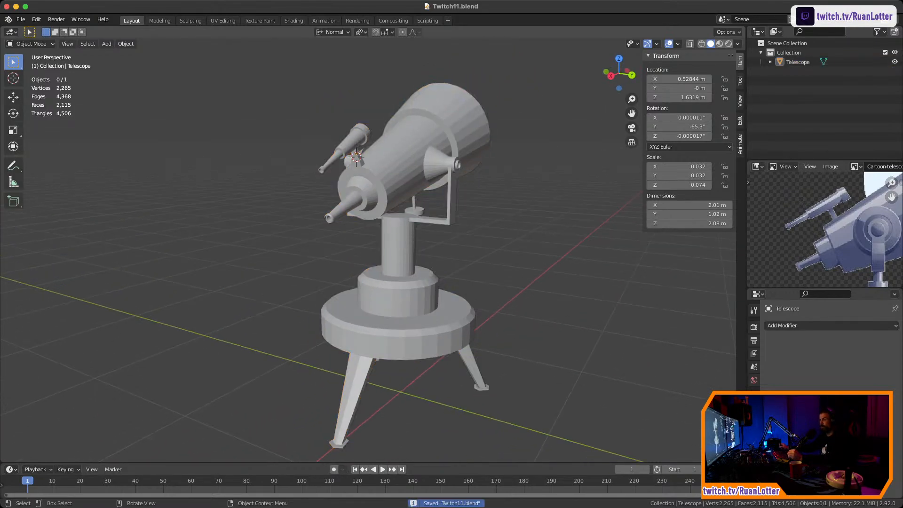
Add a loop cut slightly above the middle of the central pillar and scale it to about 0.69 to pinch the waist
{"action": "middle_click_drag", "start_coordinate": [400, 263], "coordinate": [373, 186]}
{"action": "scroll", "coordinate": [353, 245], "scroll_direction": "down", "scroll_amount": 3}
{"action": "scroll", "coordinate": [367, 250], "scroll_direction": "up", "scroll_amount": 5}
{"action": "scroll", "coordinate": [384, 263], "scroll_direction": "up", "scroll_amount": 3}
{"action": "left_click", "coordinate": [376, 235]}
{"action": "key", "text": "Tab"}
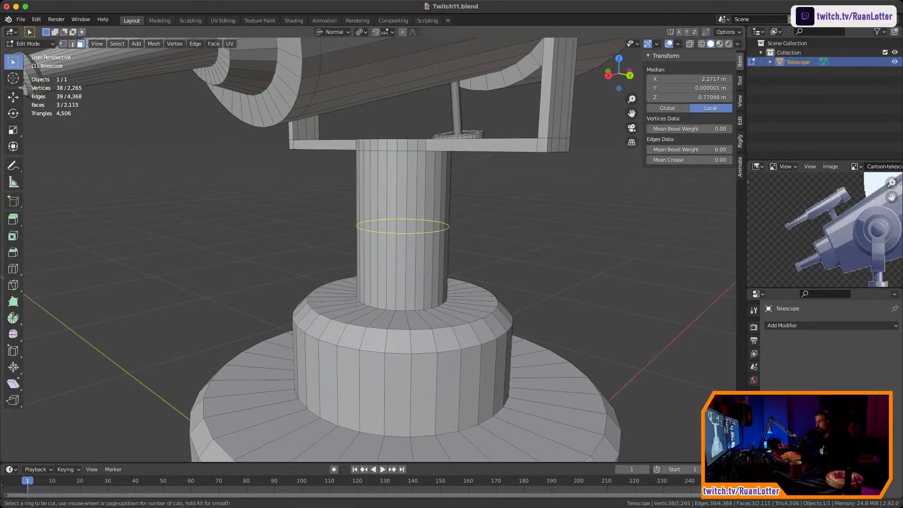
{"action": "left_click", "coordinate": [394, 232]}
{"action": "left_click", "coordinate": [393, 226]}
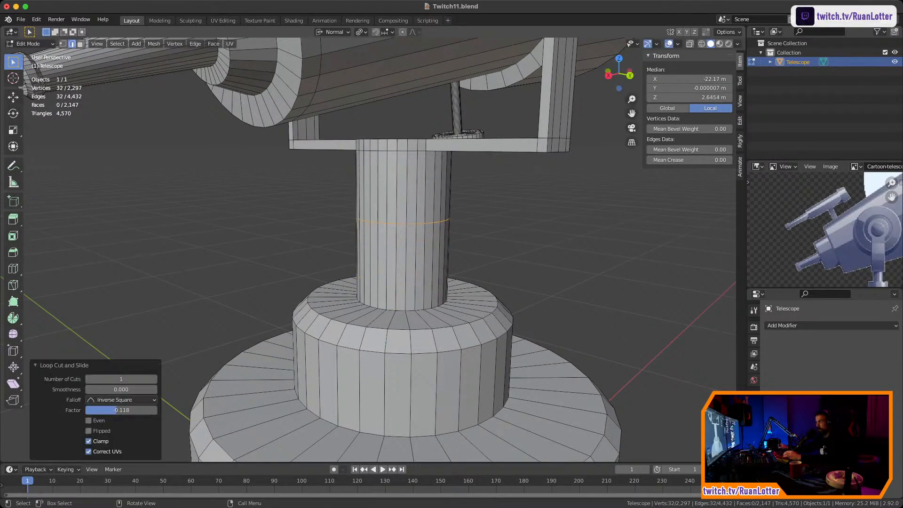
{"action": "key", "text": "s"}
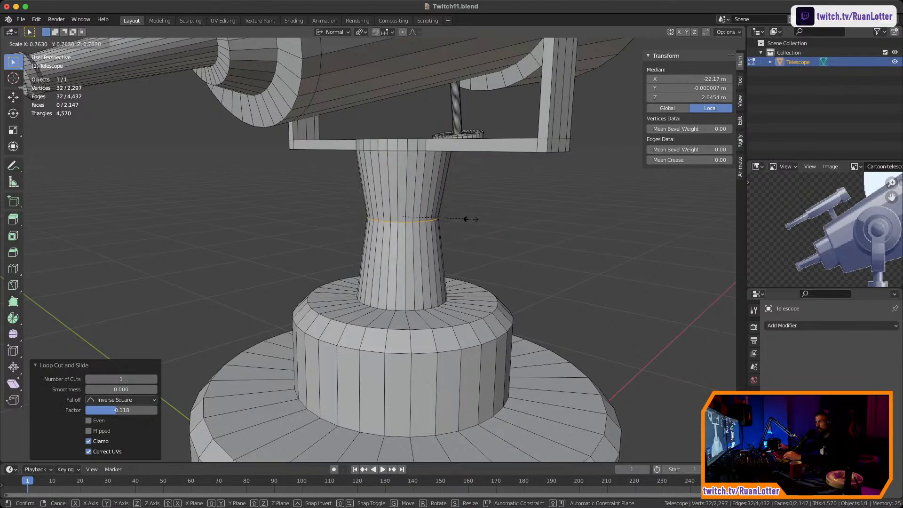
{"action": "left_click", "coordinate": [459, 218]}
Add one centred loop cut around each of the three tripod legs
{"action": "scroll", "coordinate": [460, 218], "scroll_direction": "down", "scroll_amount": 4}
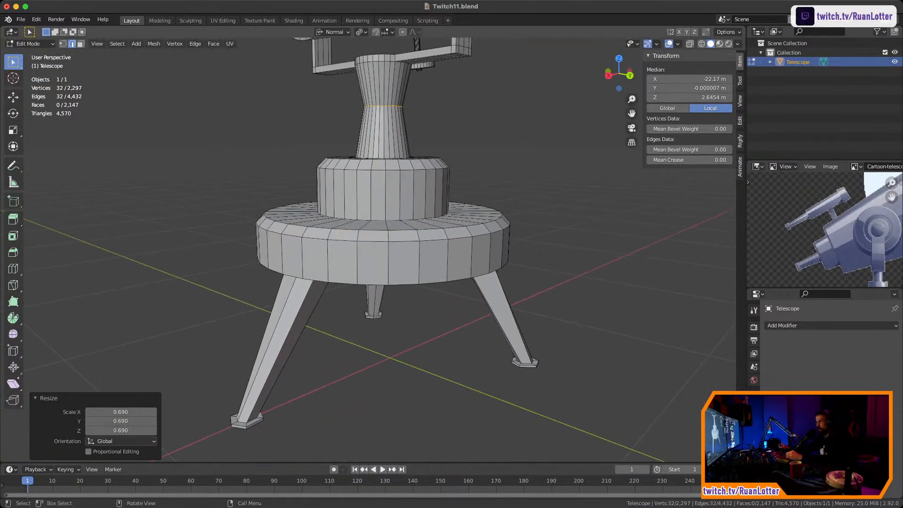
{"action": "mouse_move", "coordinate": [459, 217]}
{"action": "middle_mouse_down"}
{"action": "mouse_move", "coordinate": [463, 231]}
{"action": "mouse_move", "coordinate": [466, 209]}
{"action": "middle_mouse_up"}
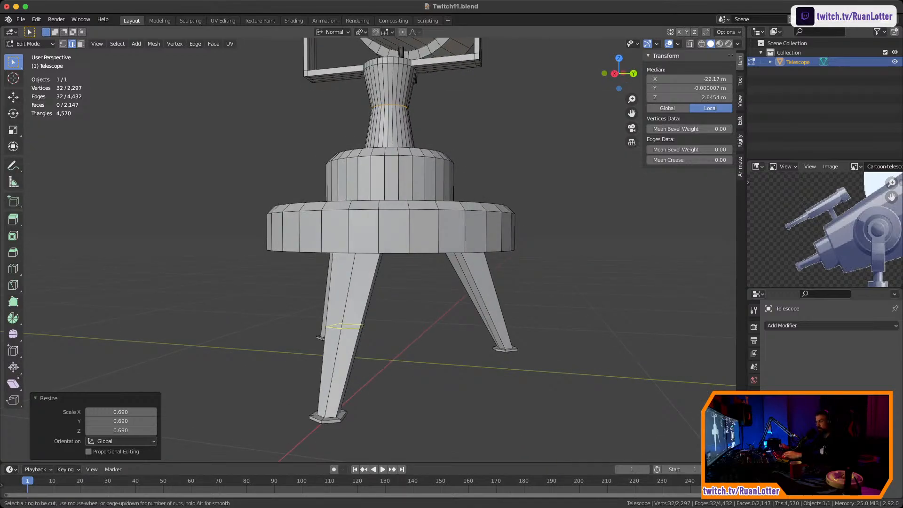
{"action": "left_click", "coordinate": [344, 326]}
{"action": "right_click", "coordinate": [344, 326]}
{"action": "left_click", "coordinate": [484, 299]}
{"action": "right_click", "coordinate": [485, 299]}
{"action": "middle_click_drag", "start_coordinate": [484, 298], "coordinate": [400, 291]}
{"action": "left_click", "coordinate": [396, 290]}
{"action": "right_click", "coordinate": [398, 291]}
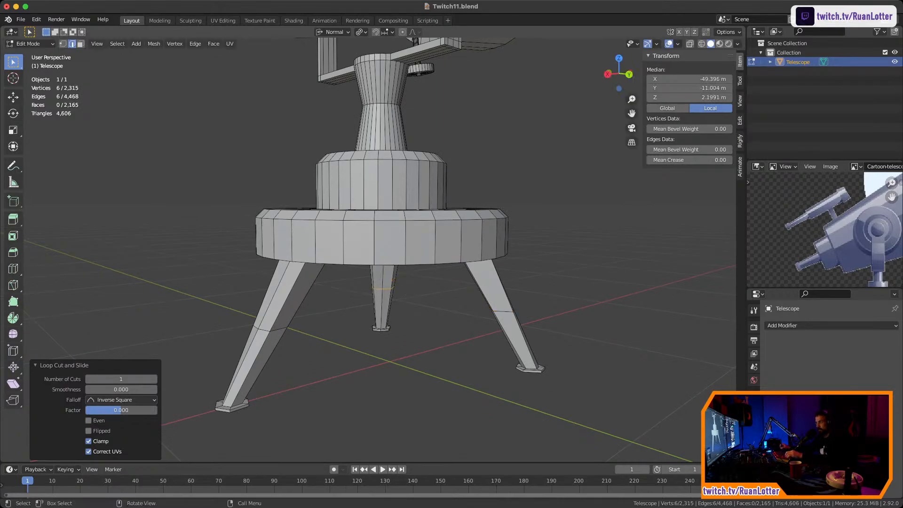
Select the middle edge loops of all three legs and scale them together by about 1.17, then leave Edit Mode
{"action": "left_click", "coordinate": [289, 329], "text": "alt+shift"}
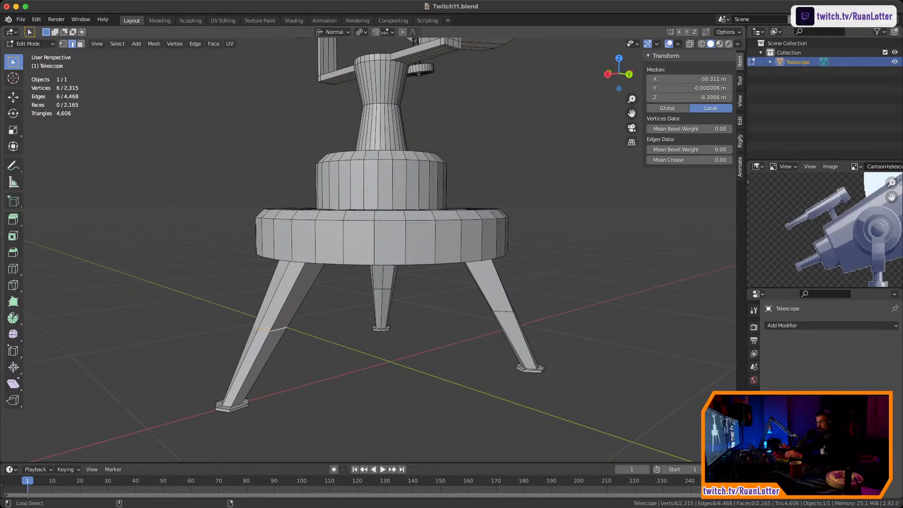
{"action": "left_click", "coordinate": [502, 311], "text": "alt+shift"}
{"action": "middle_click_drag", "start_coordinate": [502, 310], "coordinate": [619, 298]}
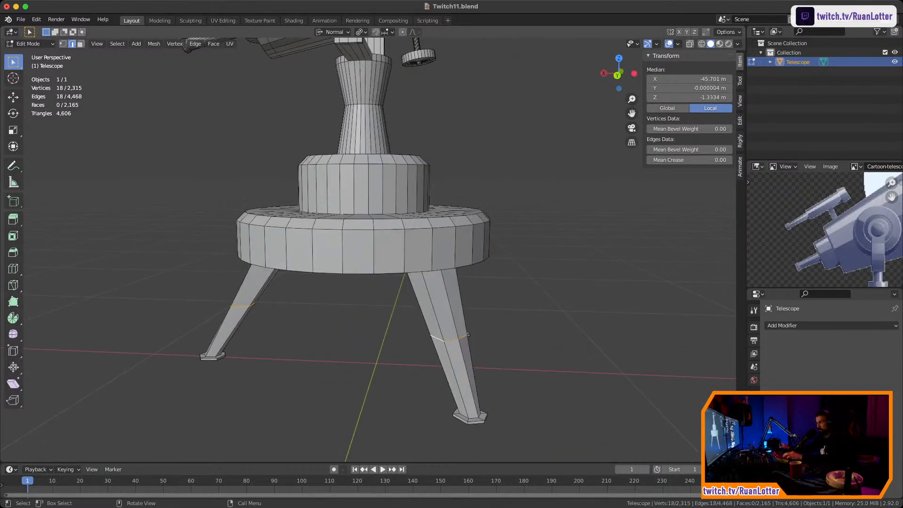
{"action": "key", "text": "s"}
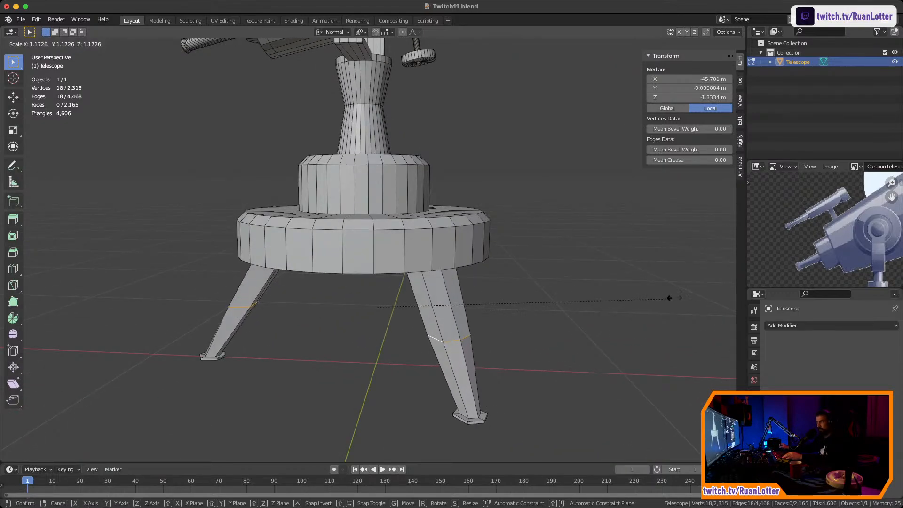
{"action": "key", "text": "Return"}
{"action": "middle_click_drag", "start_coordinate": [519, 307], "coordinate": [590, 271]}
{"action": "key", "text": "Tab"}
{"action": "scroll", "coordinate": [367, 236], "scroll_direction": "down", "scroll_amount": 3}
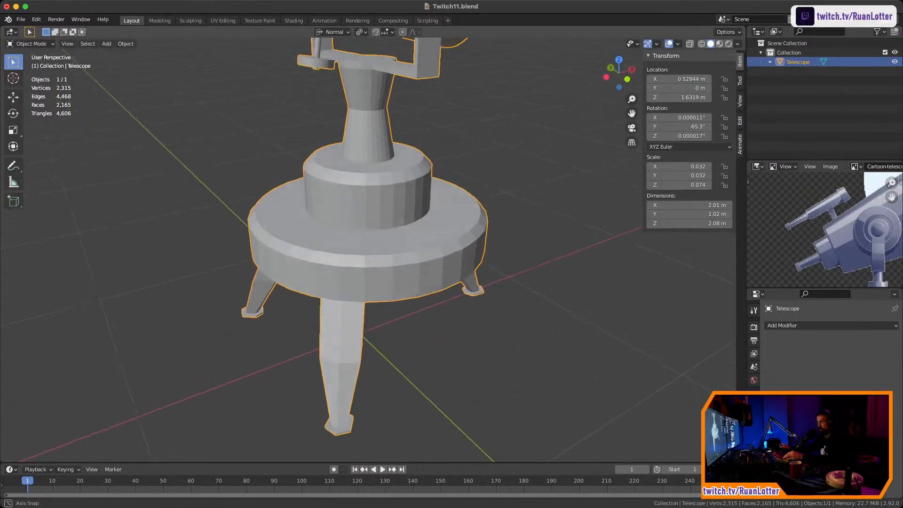
Add a centred loop cut between the existing edge loop and wide rim of one side pivot cone
{"action": "middle_click_drag", "start_coordinate": [367, 235], "coordinate": [376, 207]}
{"action": "middle_click_drag", "start_coordinate": [367, 235], "coordinate": [301, 249]}
{"action": "scroll", "coordinate": [366, 235], "scroll_direction": "up", "scroll_amount": 6}
{"action": "middle_click_drag", "start_coordinate": [367, 235], "coordinate": [324, 242]}
{"action": "key", "text": "Tab"}
{"action": "scroll", "coordinate": [367, 236], "scroll_direction": "up", "scroll_amount": 3}
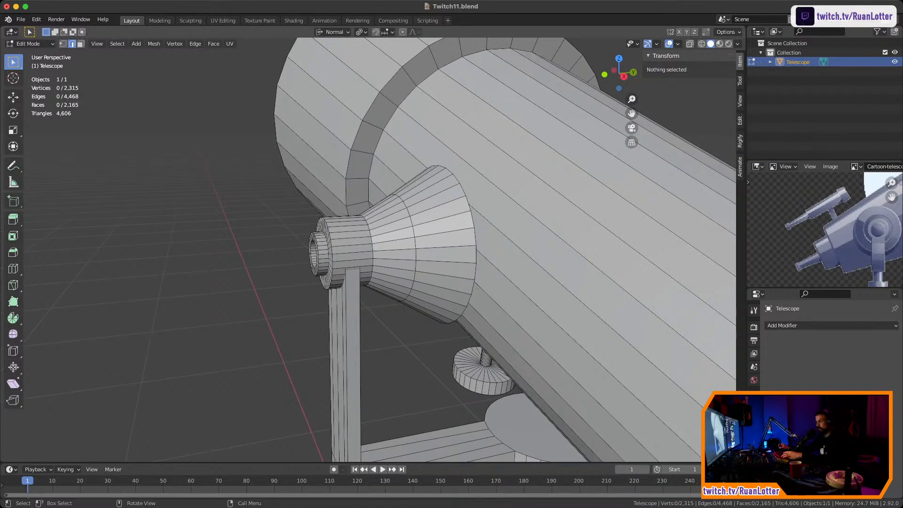
{"action": "key", "text": "ctrl+r"}
{"action": "left_click", "coordinate": [433, 238]}
{"action": "right_click", "coordinate": [433, 238]}
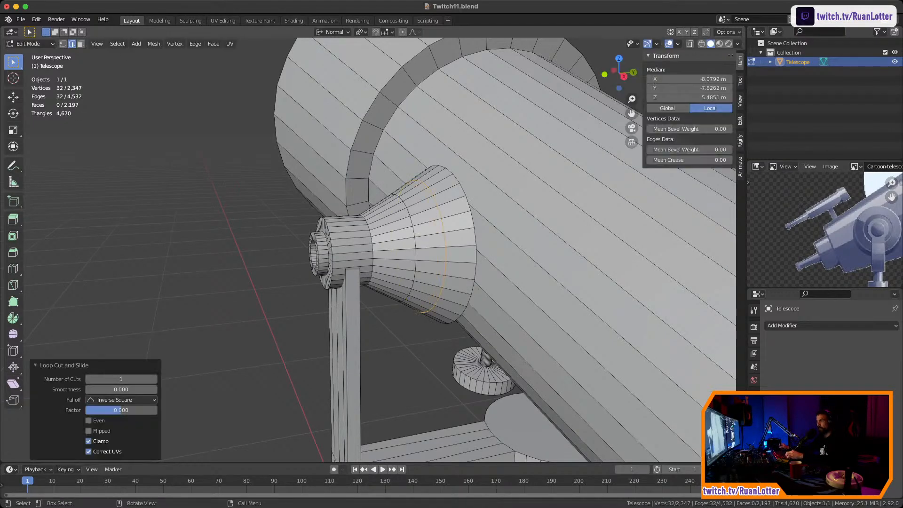
Add a matching centred loop cut to the wide section of the pivot cone on the telescope's opposite side
{"action": "middle_click_drag", "start_coordinate": [366, 235], "coordinate": [311, 240]}
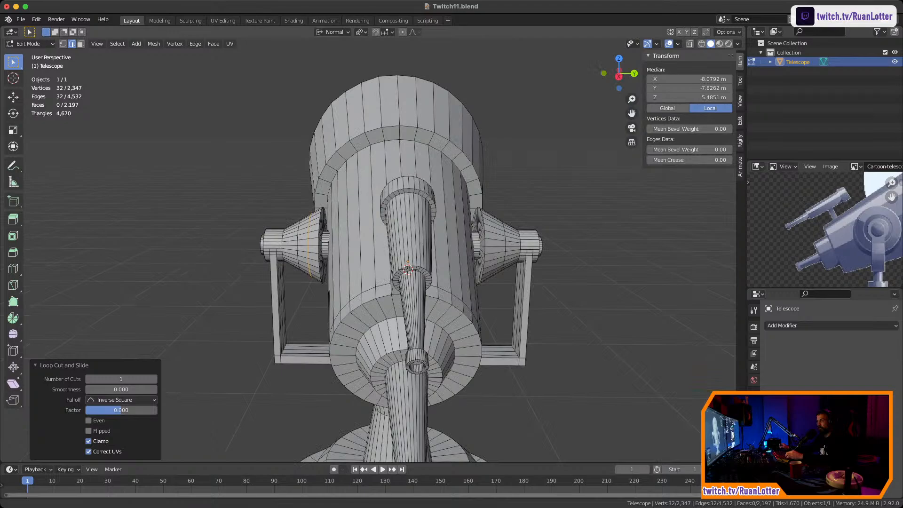
{"action": "middle_click_drag", "start_coordinate": [423, 237], "coordinate": [457, 235]}
{"action": "key", "text": "ctrl+r"}
{"action": "left_click", "coordinate": [457, 235]}
{"action": "right_click", "coordinate": [457, 235]}
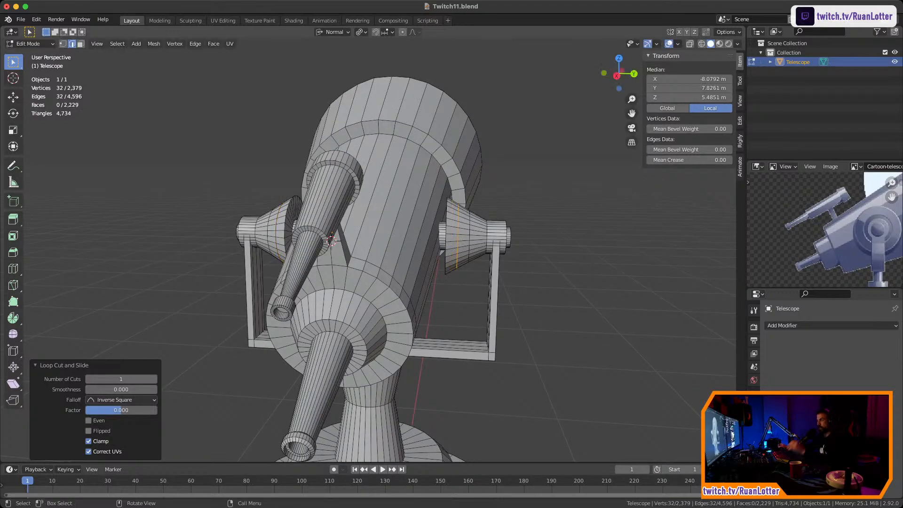
Select the full face ring on the wide section of both side pivot cones in face mode
{"action": "key", "text": "3"}
{"action": "middle_click_drag", "start_coordinate": [456, 235], "coordinate": [440, 216]}
{"action": "left_click", "coordinate": [445, 273], "text": "alt"}
{"action": "middle_click_drag", "start_coordinate": [445, 273], "coordinate": [499, 270]}
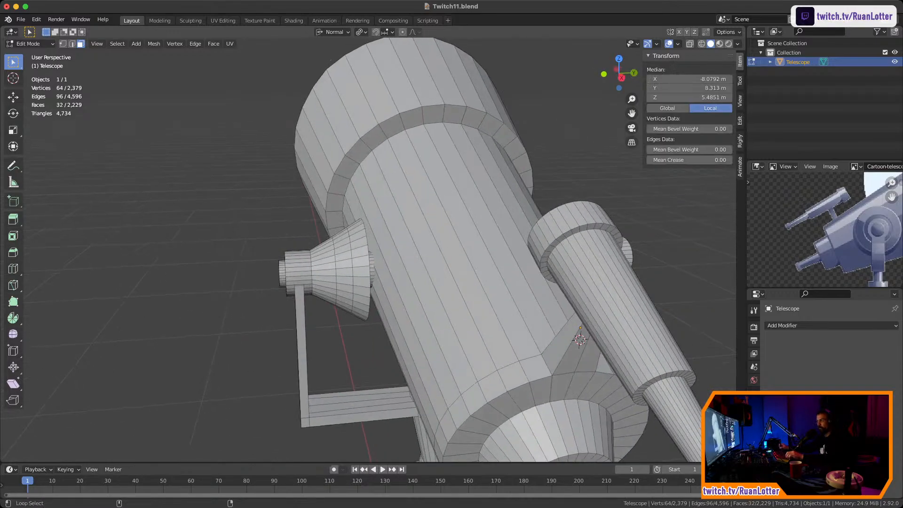
{"action": "left_click", "coordinate": [344, 265], "text": "alt+shift"}
{"action": "middle_click_drag", "start_coordinate": [345, 264], "coordinate": [371, 236]}
{"action": "middle_click_drag", "start_coordinate": [371, 235], "coordinate": [244, 276], "text": "shift"}
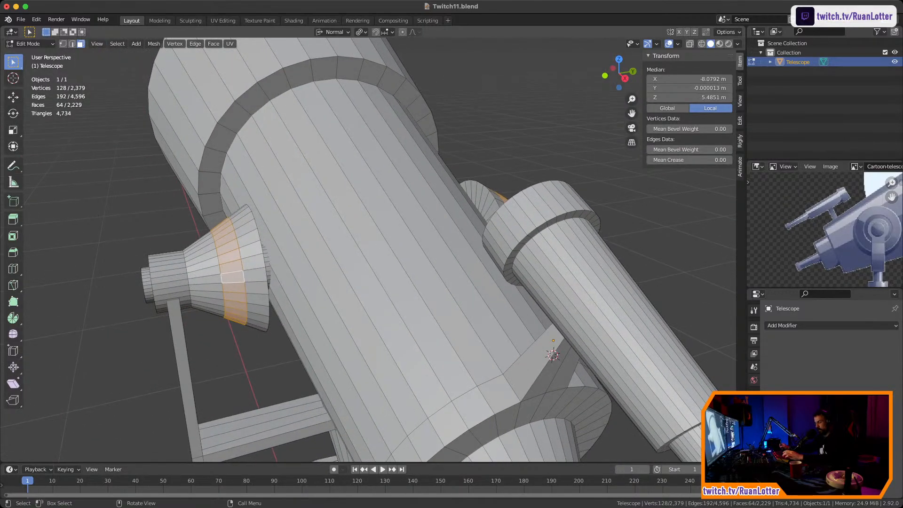
Try extruding both pivot cone face rings along their normals, and undo the extrusion
{"action": "key", "text": "alt+e"}
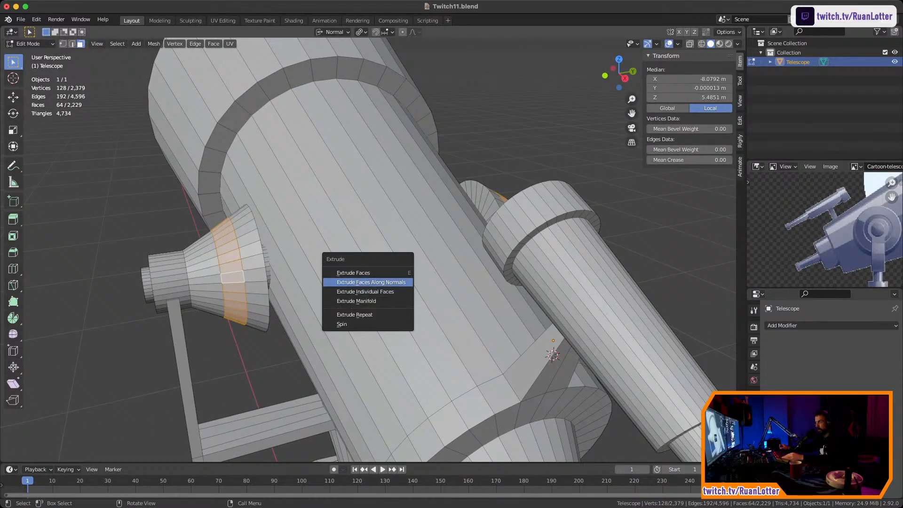
{"action": "left_click", "coordinate": [384, 282]}
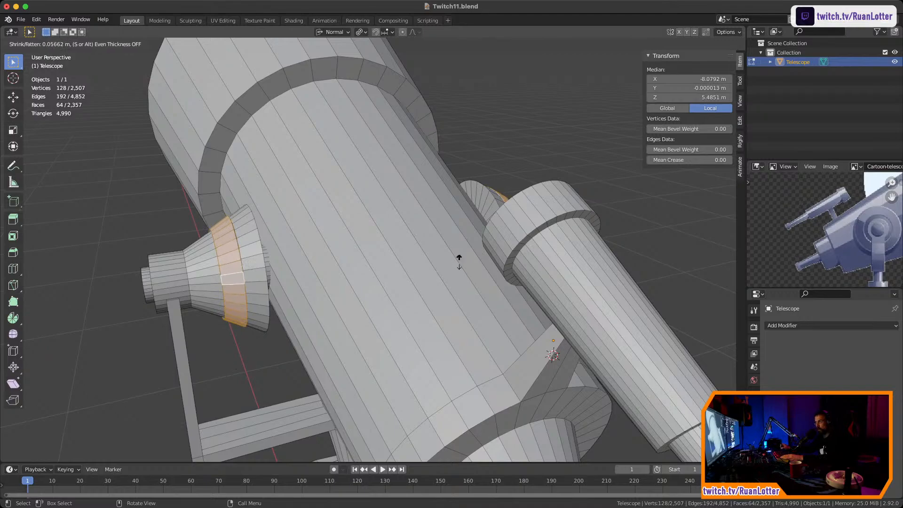
{"action": "left_click", "coordinate": [235, 344]}
{"action": "middle_click_drag", "start_coordinate": [234, 345], "coordinate": [209, 341]}
{"action": "key", "text": "super+z"}
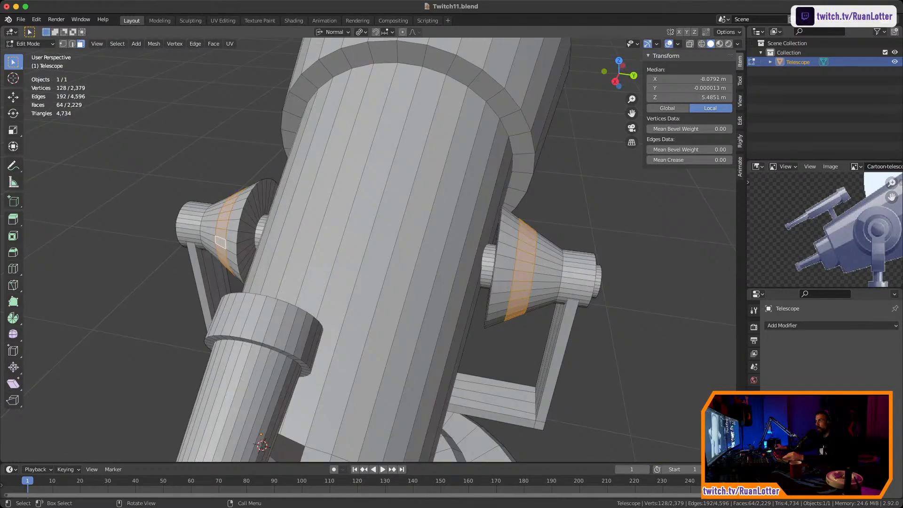
Set the transform orientation to Global, try extruding both cone rings inward along their normals, and undo the extrusion
{"action": "left_click", "coordinate": [333, 32]}
{"action": "left_click", "coordinate": [320, 62]}
{"action": "middle_click_drag", "start_coordinate": [418, 243], "coordinate": [438, 242]}
{"action": "key", "text": "alt+e"}
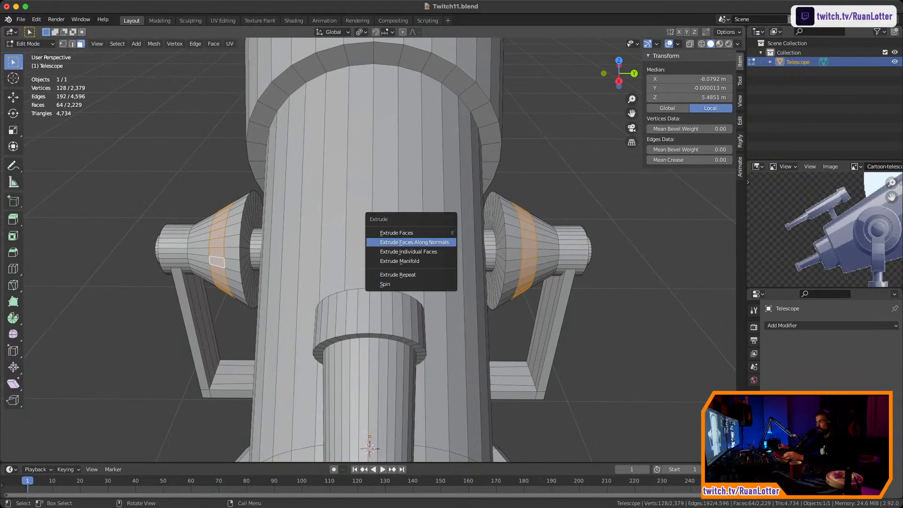
{"action": "left_click", "coordinate": [413, 242]}
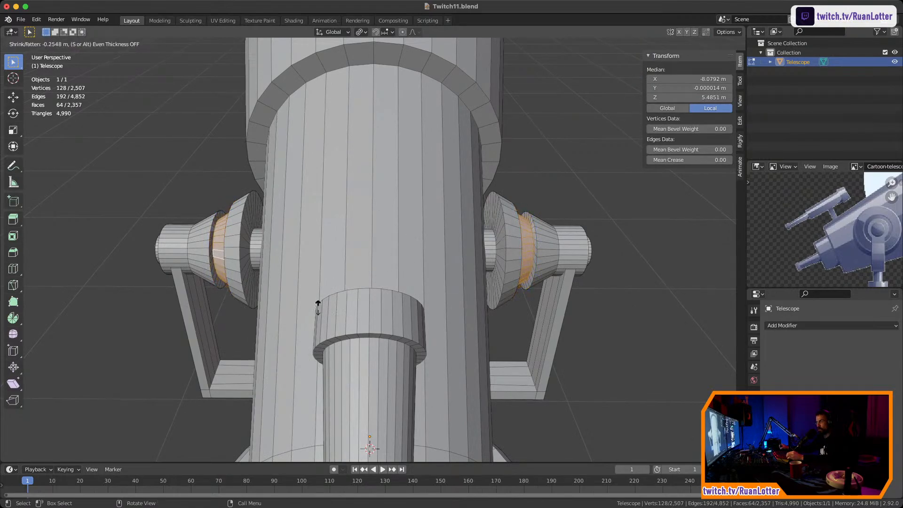
{"action": "left_click", "coordinate": [359, 290]}
{"action": "middle_click_drag", "start_coordinate": [360, 290], "coordinate": [265, 222]}
{"action": "key", "text": "ctrl+z"}
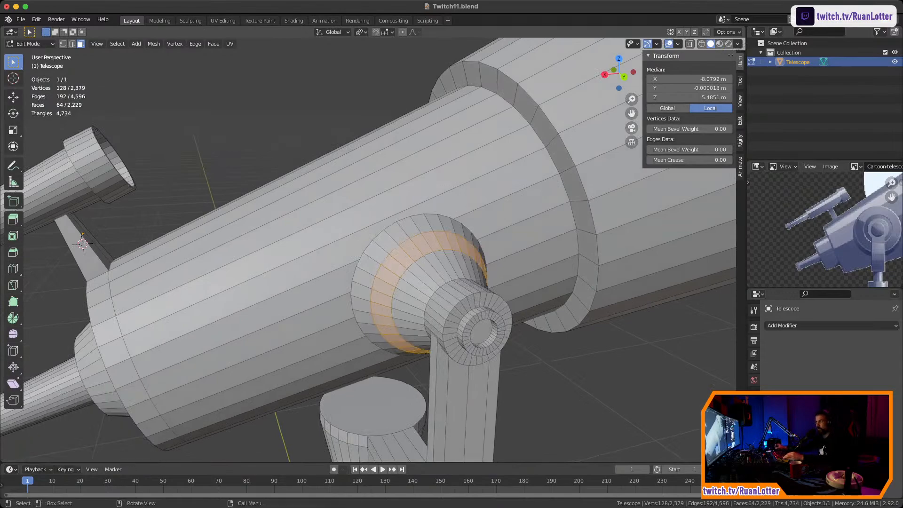
Try the inward extrusion along normals on both cone rings with the transform orientation set to Local
{"action": "left_click", "coordinate": [333, 32]}
{"action": "left_click", "coordinate": [329, 71]}
{"action": "key", "text": "alt+e"}
{"action": "left_click", "coordinate": [597, 278]}
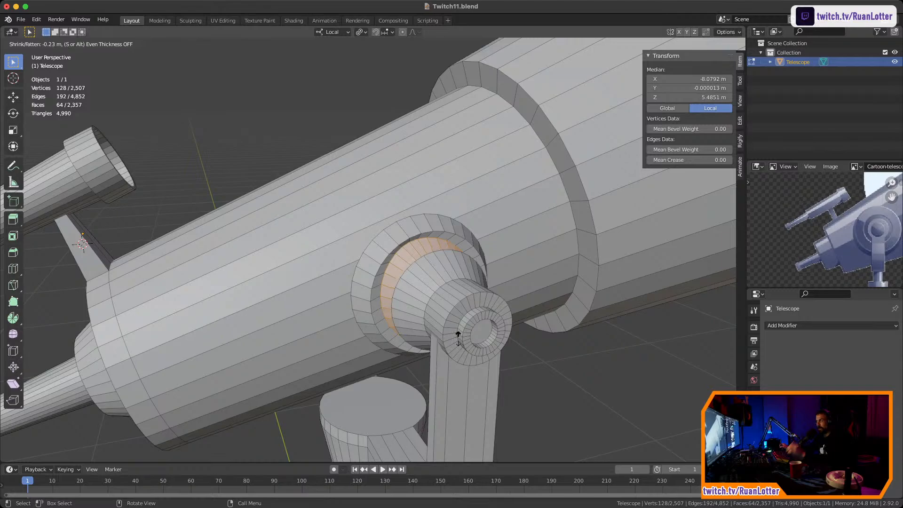
{"action": "key", "text": "Escape"}
Leave Edit Mode and try a free rotation of the whole telescope, cancelling it
{"action": "key", "text": "Tab"}
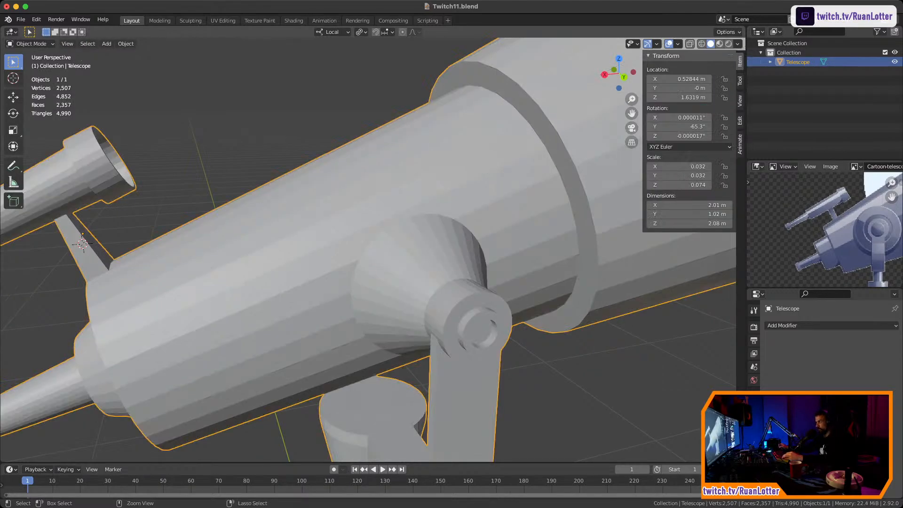
{"action": "scroll", "coordinate": [369, 250], "scroll_direction": "down", "scroll_amount": 3}
{"action": "key", "text": "Tab"}
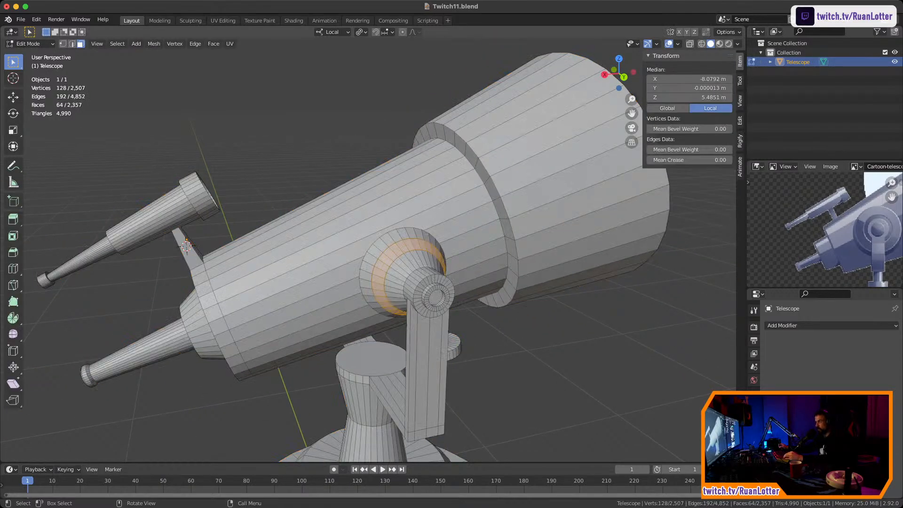
{"action": "mouse_move", "coordinate": [369, 250]}
{"action": "middle_mouse_down"}
{"action": "mouse_move", "coordinate": [414, 272]}
{"action": "mouse_move", "coordinate": [494, 273]}
{"action": "mouse_move", "coordinate": [404, 272]}
{"action": "mouse_move", "coordinate": [370, 253]}
{"action": "middle_mouse_up"}
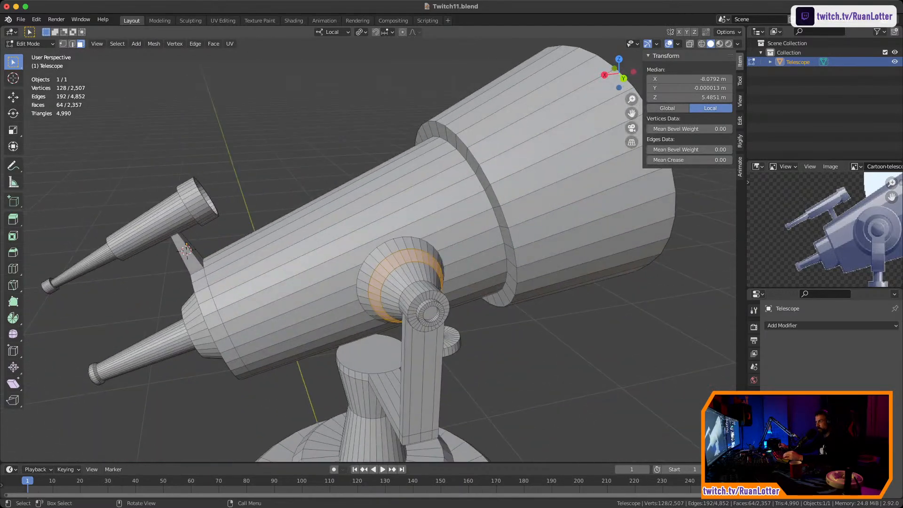
{"action": "key", "text": "Tab"}
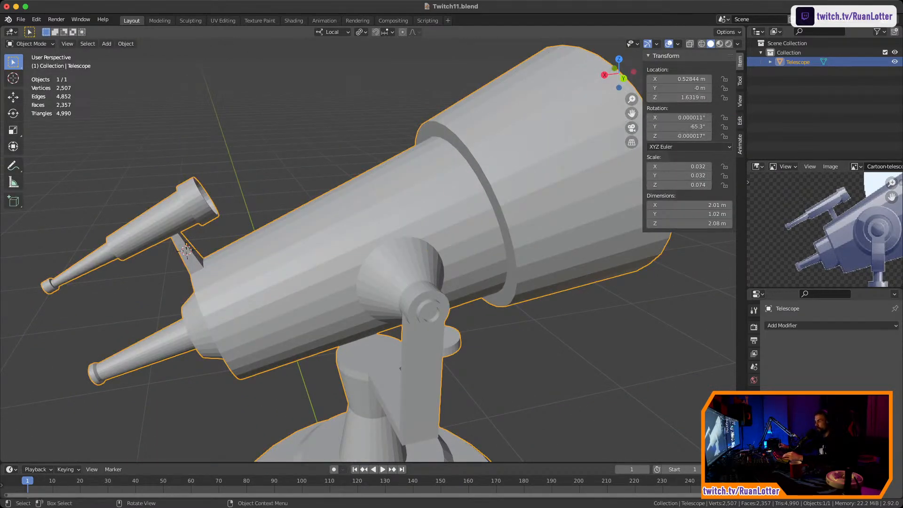
{"action": "scroll", "coordinate": [370, 253], "scroll_direction": "down", "scroll_amount": 4}
{"action": "key", "text": "r"}
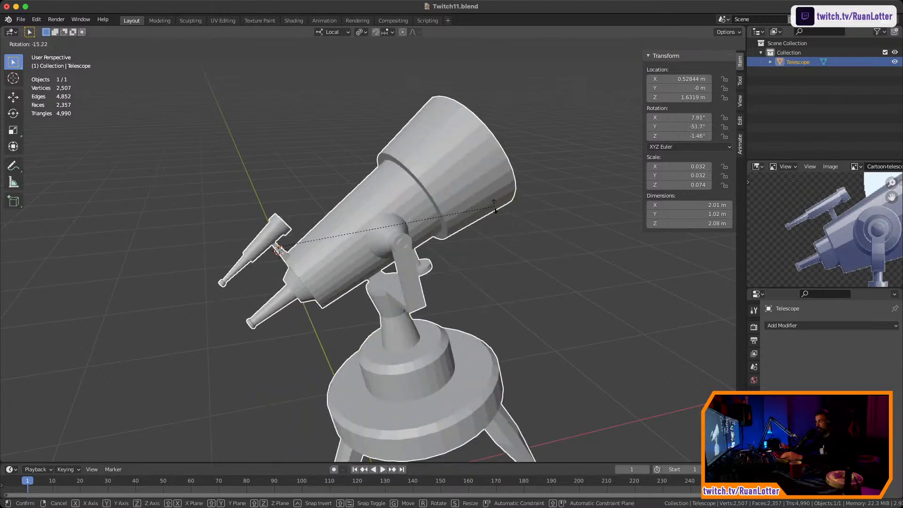
{"action": "right_click", "coordinate": [495, 207]}
{"action": "scroll", "coordinate": [494, 207], "scroll_direction": "down", "scroll_amount": 4}
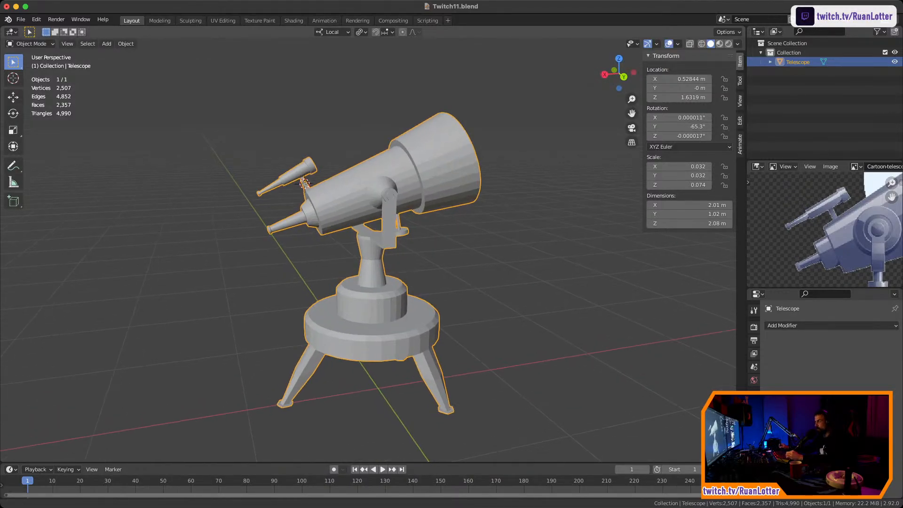
{"action": "scroll", "coordinate": [382, 206], "scroll_direction": "up", "scroll_amount": 2}
{"action": "middle_click_drag", "start_coordinate": [382, 206], "coordinate": [345, 228], "text": "shift"}
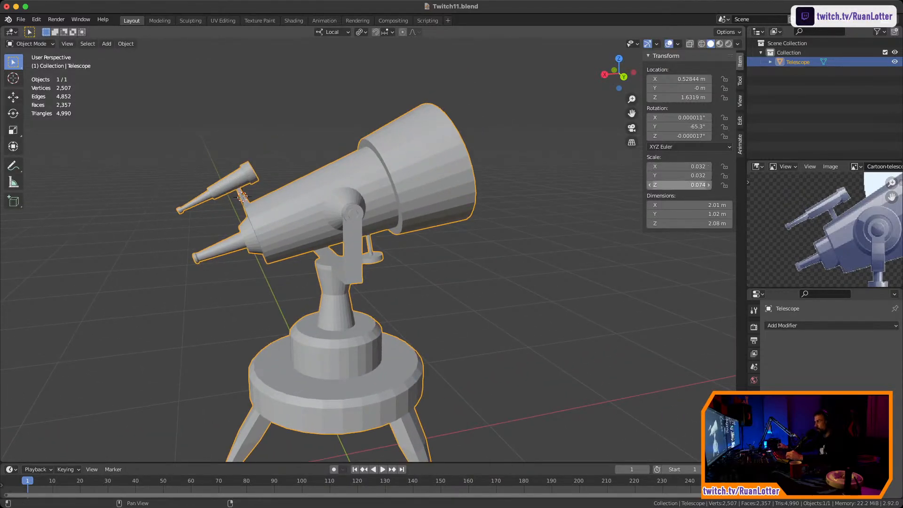
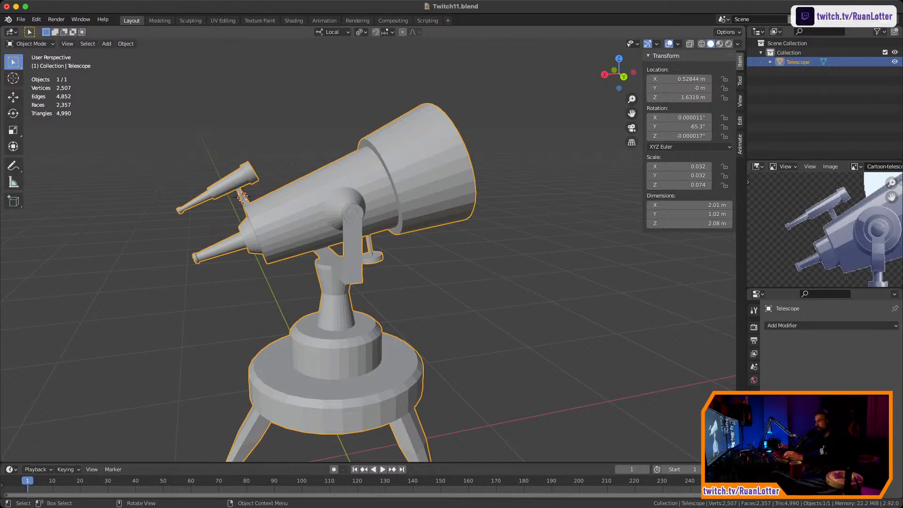
Save the file and apply all transforms to the telescope object
{"action": "key", "text": "alt+a"}
{"action": "key", "text": "ctrl+s"}
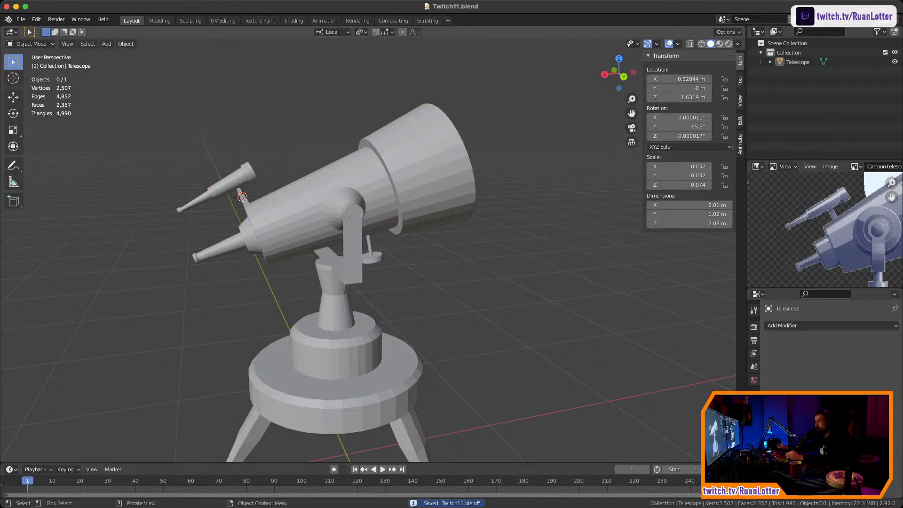
{"action": "key", "text": "a"}
{"action": "key", "text": "KP_Decimal"}
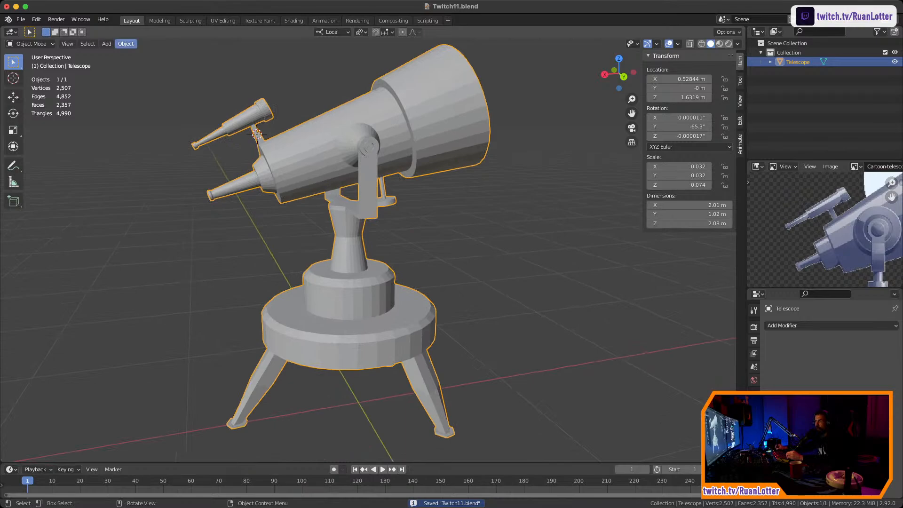
{"action": "left_click", "coordinate": [126, 44]}
{"action": "mouse_move", "coordinate": [165, 93]}
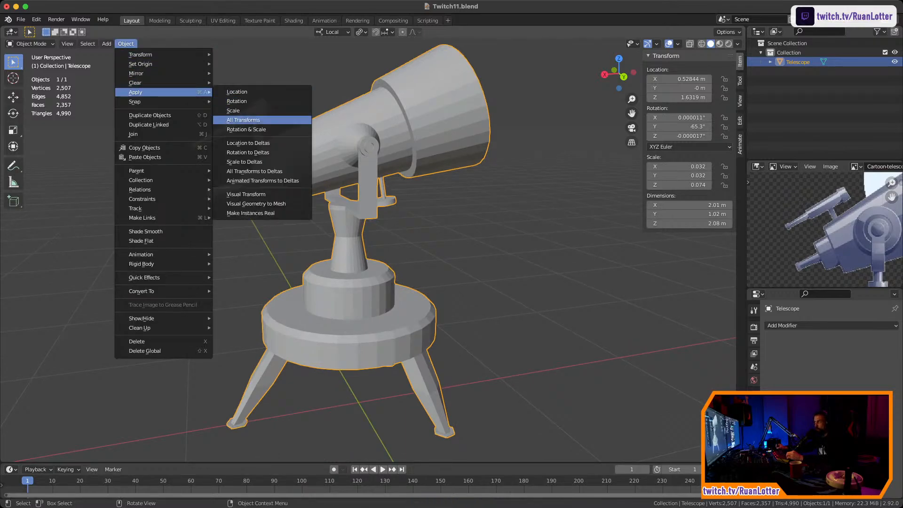
{"action": "left_click", "coordinate": [244, 120]}
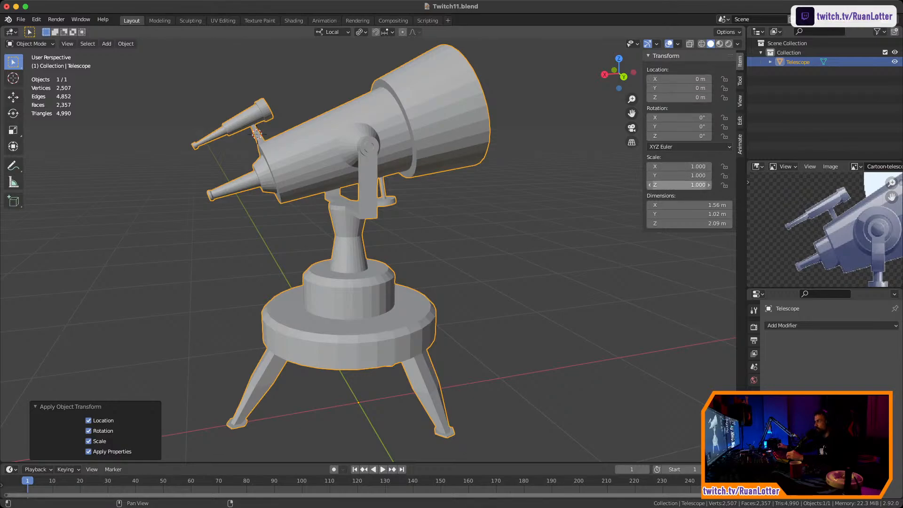
Enter Edit Mode on the telescope and set the transform orientation to Global
{"action": "left_click", "coordinate": [555, 221]}
{"action": "scroll", "coordinate": [555, 221], "scroll_direction": "down", "scroll_amount": 1}
{"action": "middle_click_drag", "start_coordinate": [518, 230], "coordinate": [542, 306]}
{"action": "scroll", "coordinate": [522, 251], "scroll_direction": "up", "scroll_amount": 1}
{"action": "middle_click_drag", "start_coordinate": [400, 202], "coordinate": [388, 294], "text": "shift"}
{"action": "left_click", "coordinate": [410, 227]}
{"action": "key", "text": "Tab"}
{"action": "scroll", "coordinate": [411, 227], "scroll_direction": "up", "scroll_amount": 3}
{"action": "scroll", "coordinate": [410, 242], "scroll_direction": "up", "scroll_amount": 4}
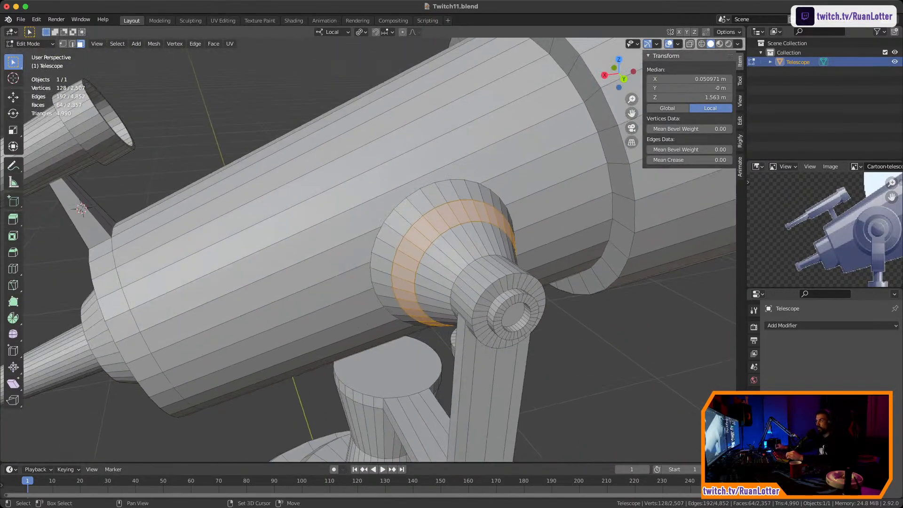
{"action": "left_click", "coordinate": [332, 31]}
{"action": "left_click", "coordinate": [325, 63]}
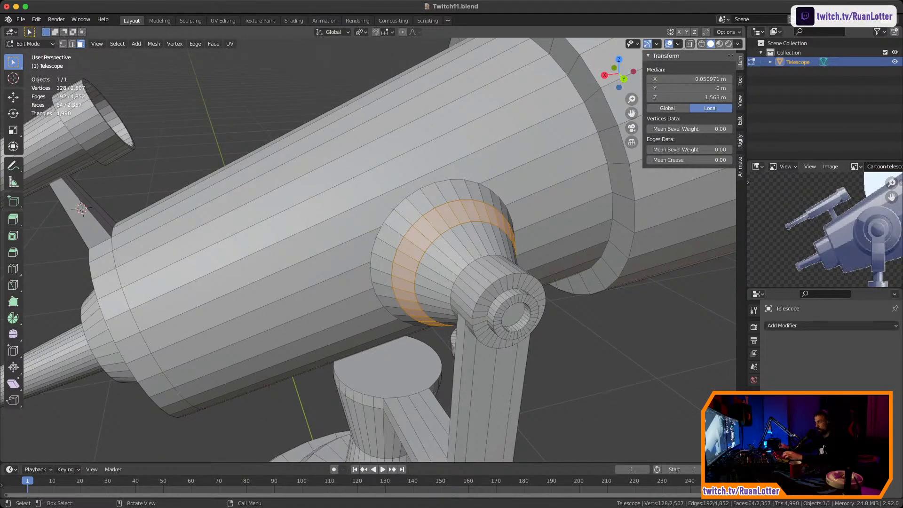
Extrude both pivot cone rings along their normals with an offset of -0.0135 m to cut grooves, and clear the selection
{"action": "key", "text": "alt+e"}
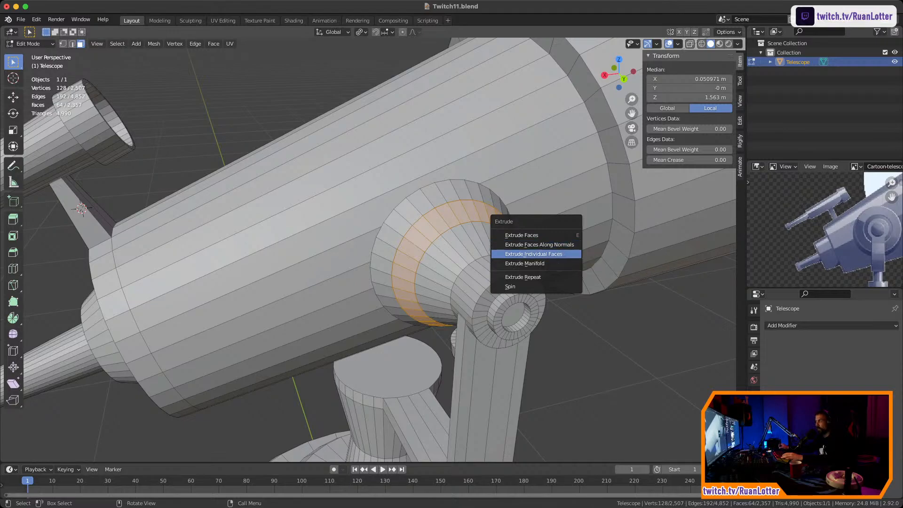
{"action": "left_click", "coordinate": [534, 254]}
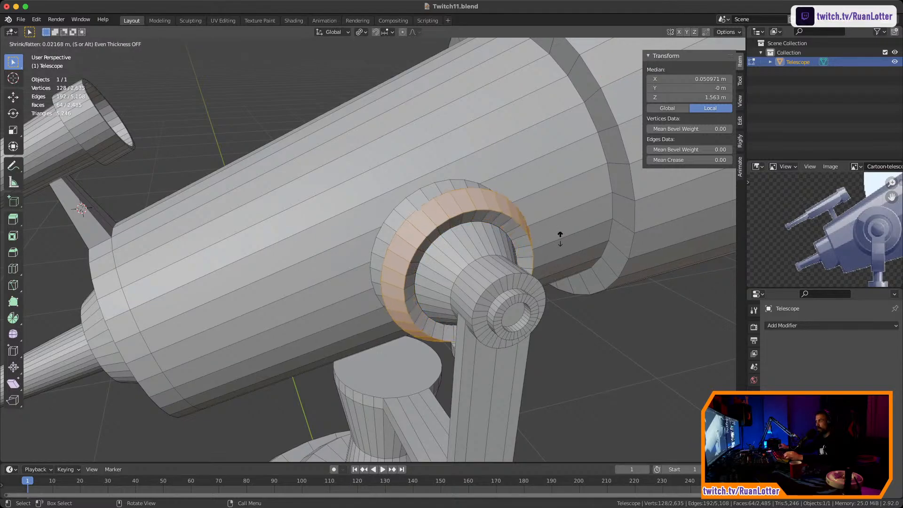
{"action": "left_click", "coordinate": [542, 258]}
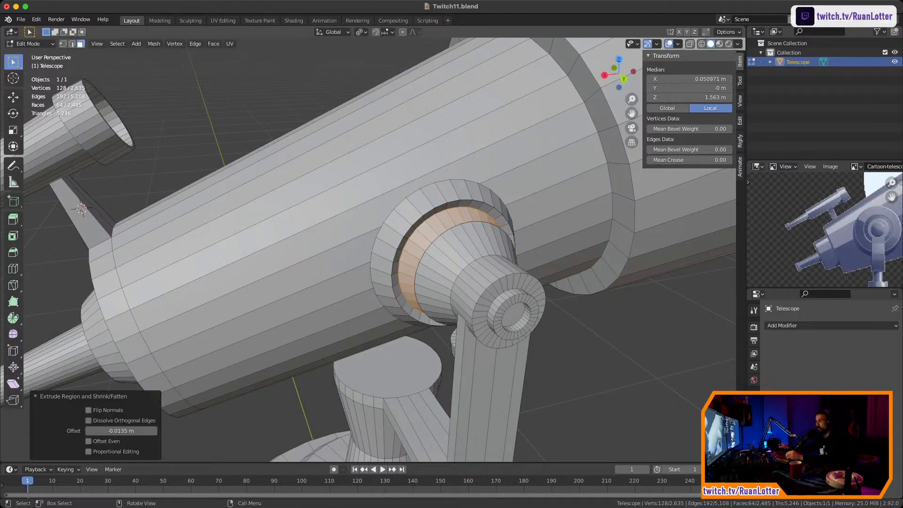
{"action": "middle_click_drag", "start_coordinate": [541, 258], "coordinate": [399, 273]}
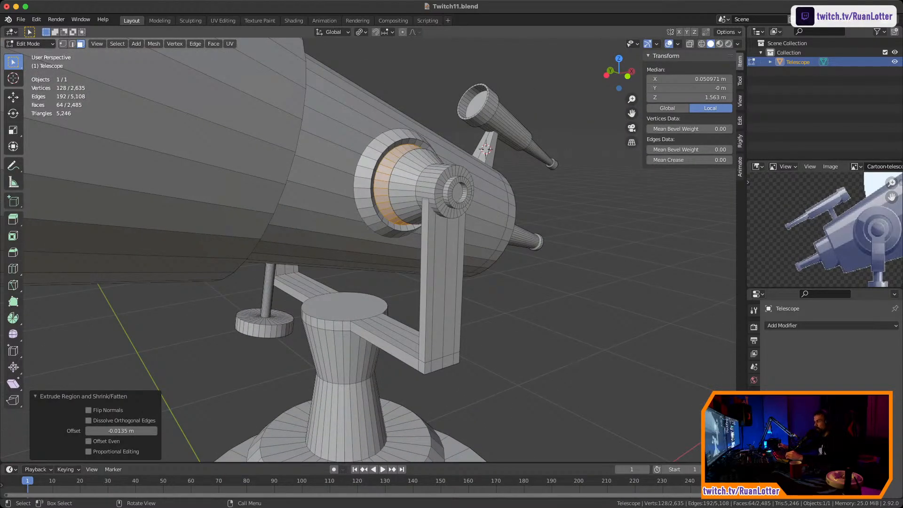
{"action": "middle_click_drag", "start_coordinate": [400, 272], "coordinate": [221, 262]}
{"action": "key", "text": "alt+a"}
Add two loop cuts to the wide front barrel near its junction with the main tube, sliding them about 0.85 and 0.592
{"action": "scroll", "coordinate": [362, 272], "scroll_direction": "up", "scroll_amount": 3}
{"action": "key", "text": "ctrl+r"}
{"action": "left_click", "coordinate": [517, 231]}
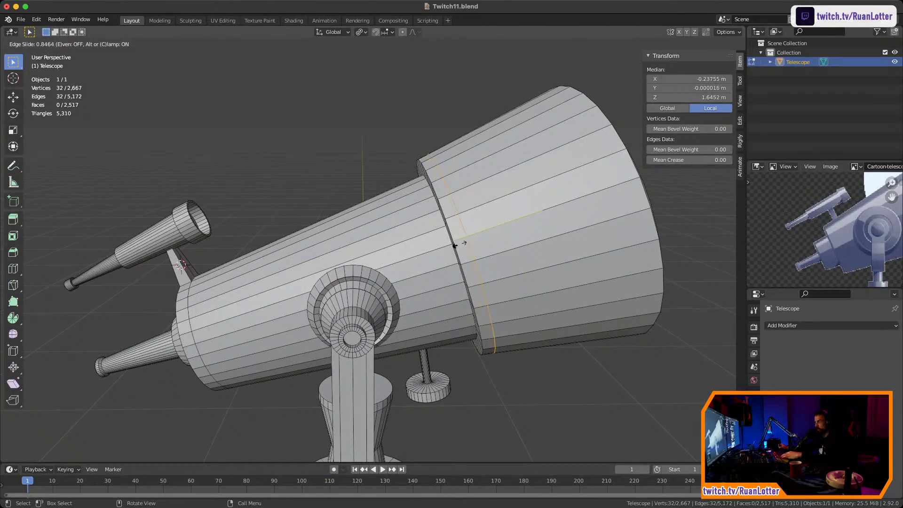
{"action": "left_click", "coordinate": [455, 245]}
{"action": "key", "text": "ctrl+r"}
{"action": "left_click", "coordinate": [494, 232]}
{"action": "left_click", "coordinate": [497, 235]}
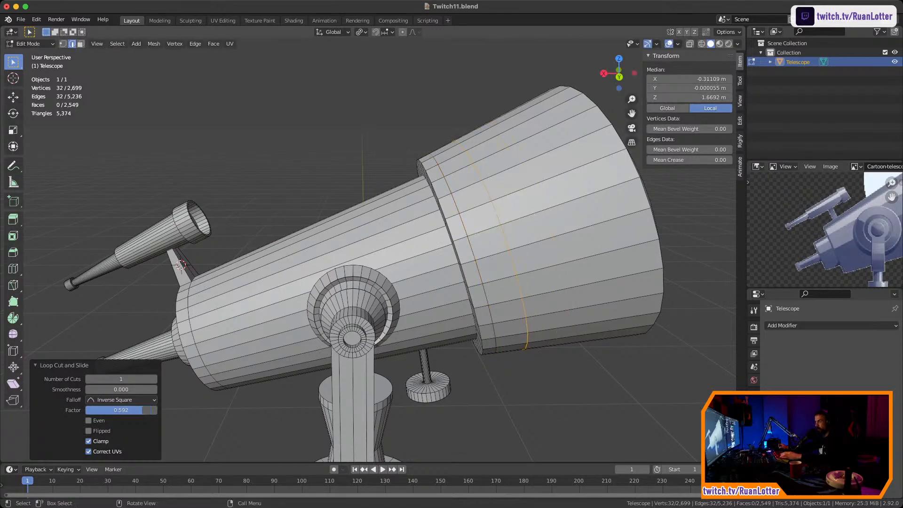
Select the face ring between the two new cuts and extrude it along normals with an offset of -0.0238 m
{"action": "key", "text": "3"}
{"action": "left_click", "coordinate": [490, 242]}
{"action": "left_click", "coordinate": [490, 242], "text": "alt"}
{"action": "mouse_move", "coordinate": [490, 242]}
{"action": "middle_mouse_down"}
{"action": "mouse_move", "coordinate": [329, 243]}
{"action": "mouse_move", "coordinate": [494, 248]}
{"action": "middle_mouse_up"}
{"action": "key", "text": "alt+e"}
{"action": "left_click", "coordinate": [498, 248]}
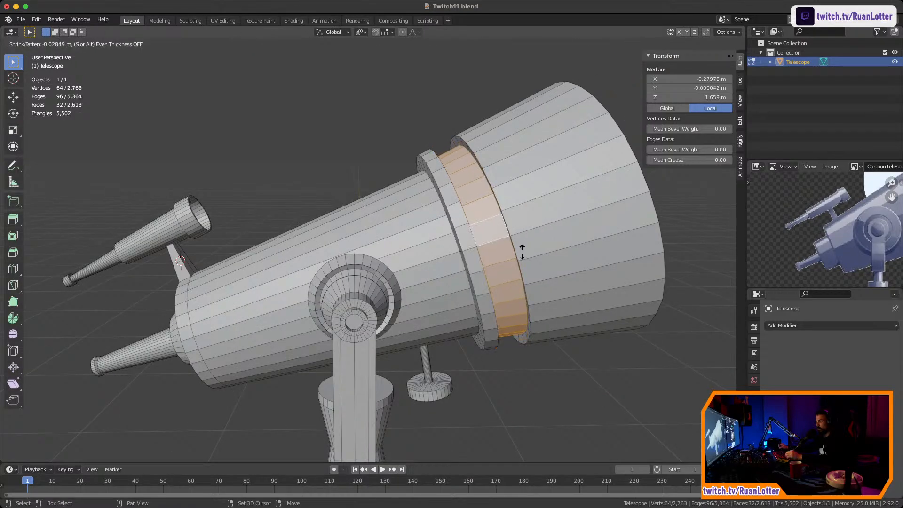
{"action": "left_click", "coordinate": [527, 244]}
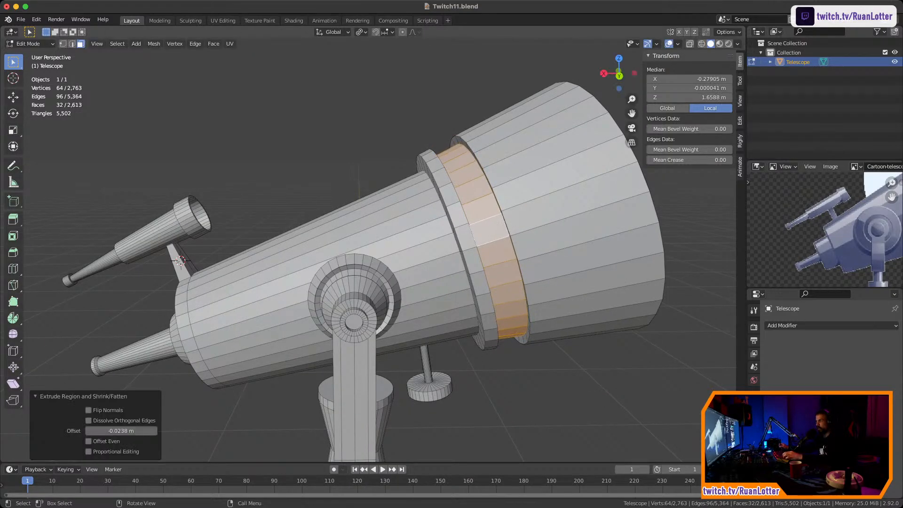
{"action": "key", "text": "Tab"}
{"action": "key", "text": "Tab"}
Add a loop cut near the main tube's eyepiece end with a slide factor of 0.830 and select the face ring beside it
{"action": "scroll", "coordinate": [527, 243], "scroll_direction": "down", "scroll_amount": 4}
{"action": "middle_click_drag", "start_coordinate": [527, 244], "coordinate": [562, 262]}
{"action": "middle_click_drag", "start_coordinate": [562, 262], "coordinate": [610, 227], "text": "shift"}
{"action": "scroll", "coordinate": [594, 212], "scroll_direction": "up", "scroll_amount": 3}
{"action": "scroll", "coordinate": [471, 245], "scroll_direction": "up", "scroll_amount": 4}
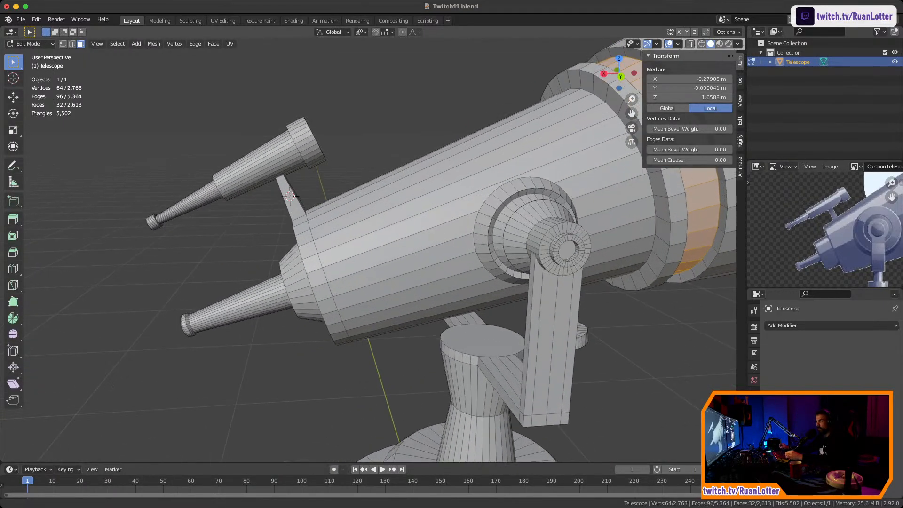
{"action": "key", "text": "ctrl+r"}
{"action": "left_click", "coordinate": [477, 210]}
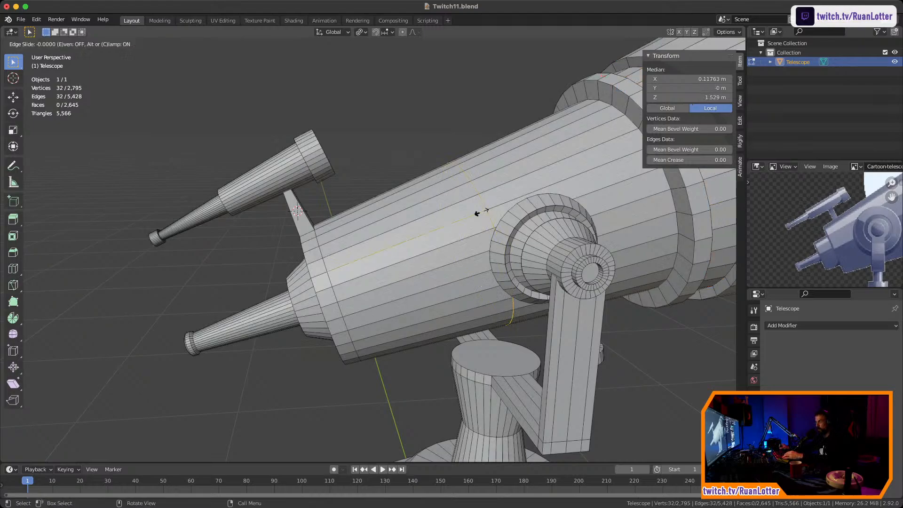
{"action": "left_click", "coordinate": [346, 272]}
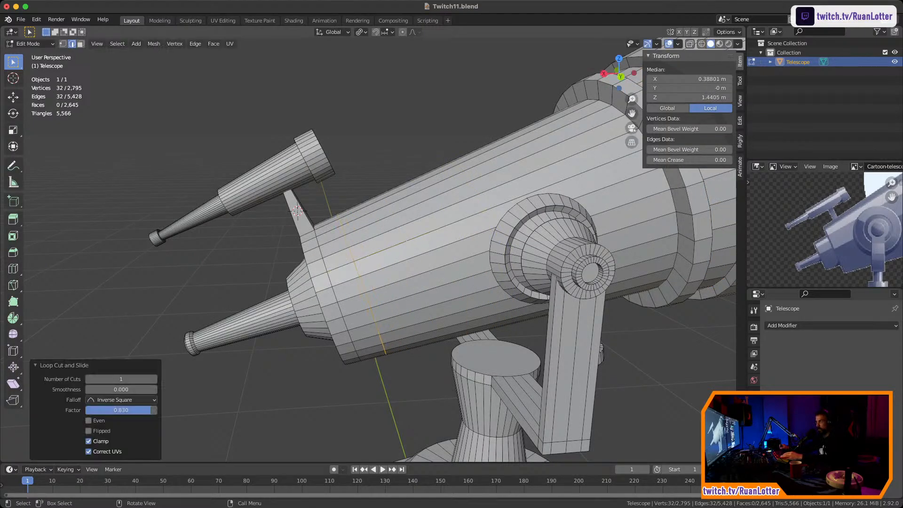
{"action": "left_click", "coordinate": [348, 290]}
{"action": "left_click", "coordinate": [352, 300], "text": "alt"}
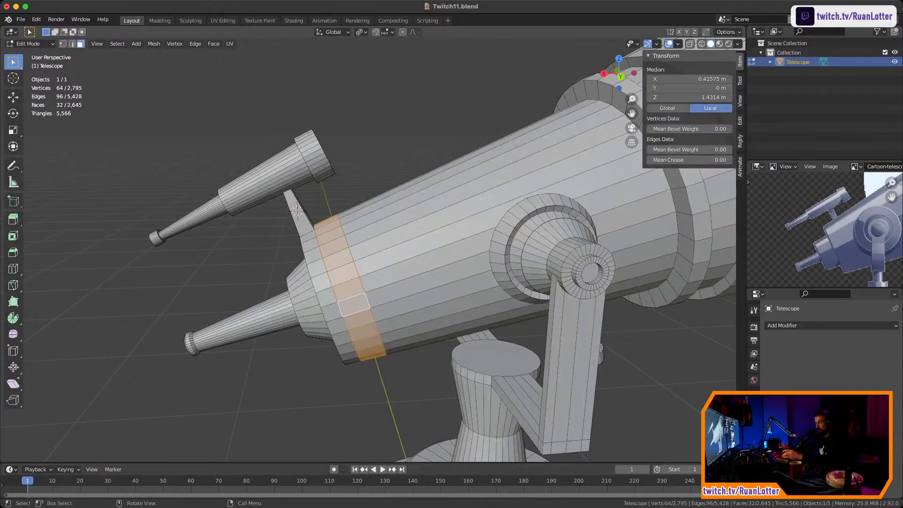
Extrude the selected face ring near the main tube's eyepiece end along normals with an offset of -0.0205 m, and clear the selection
{"action": "key", "text": "alt+e"}
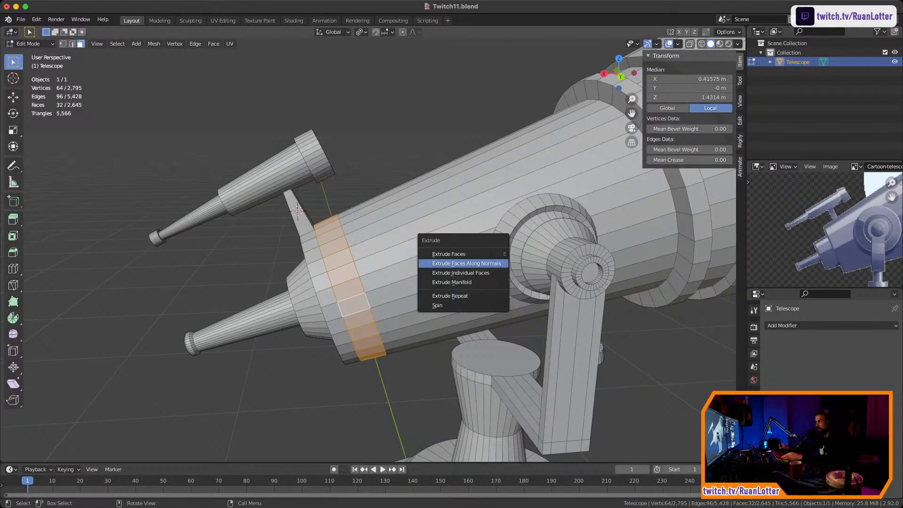
{"action": "left_click", "coordinate": [467, 263]}
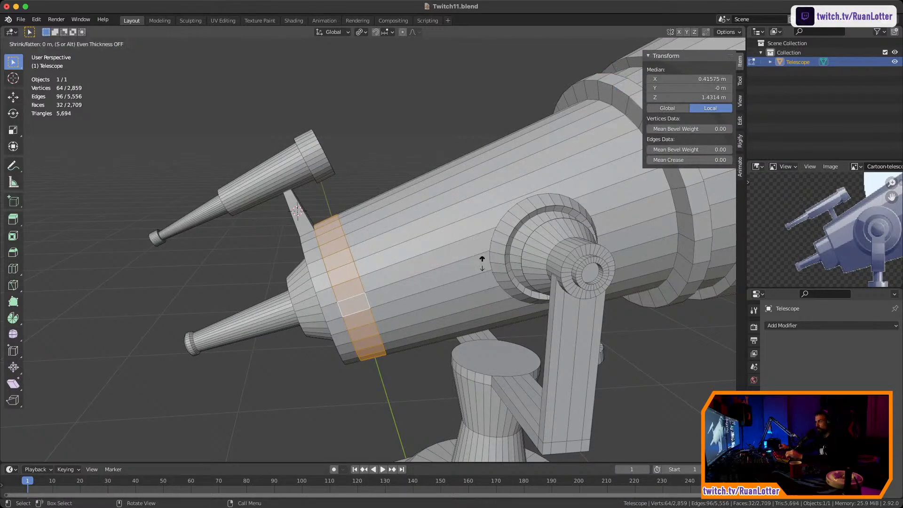
{"action": "left_click", "coordinate": [461, 286]}
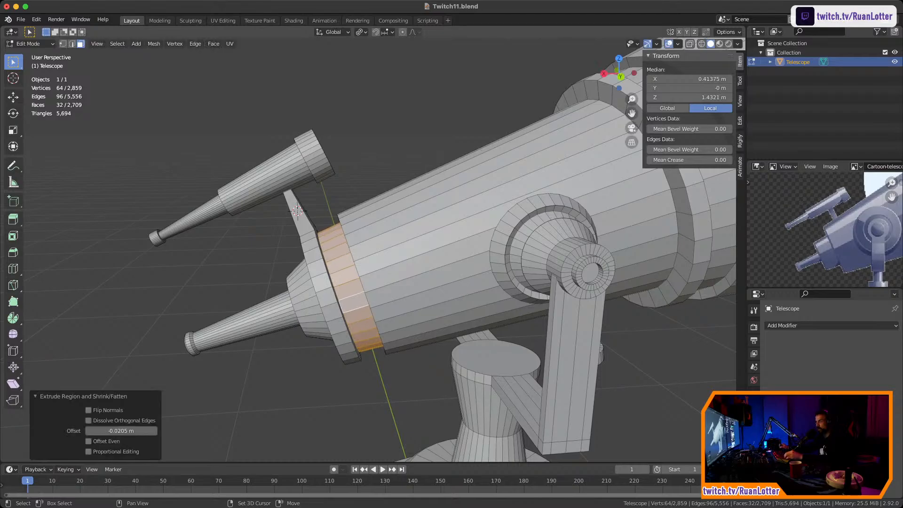
{"action": "middle_click_drag", "start_coordinate": [461, 285], "coordinate": [682, 290]}
{"action": "key", "text": "alt+a"}
{"action": "scroll", "coordinate": [390, 254], "scroll_direction": "down", "scroll_amount": 3}
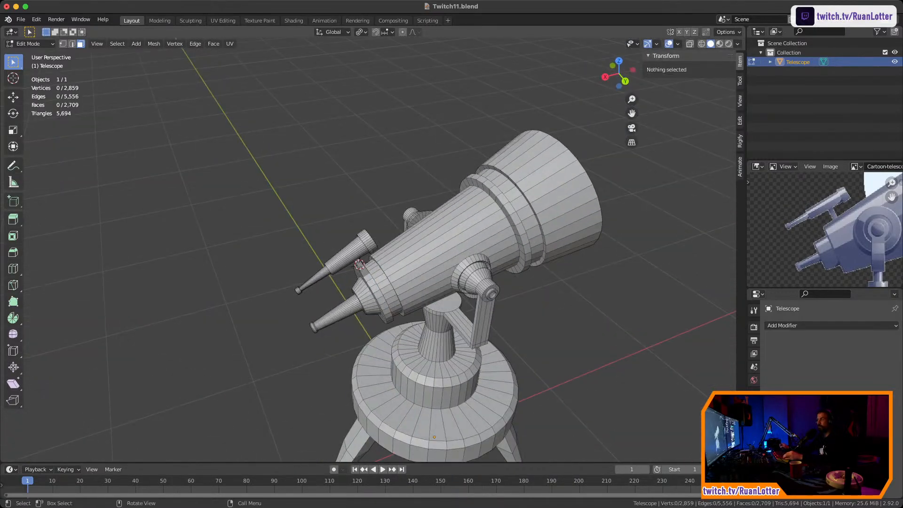
Add a loop cut around the flat top of the wide base disc, sliding it about -0.56 towards the outer rim
{"action": "middle_click_drag", "start_coordinate": [390, 254], "coordinate": [357, 188]}
{"action": "scroll", "coordinate": [414, 245], "scroll_direction": "up", "scroll_amount": 3}
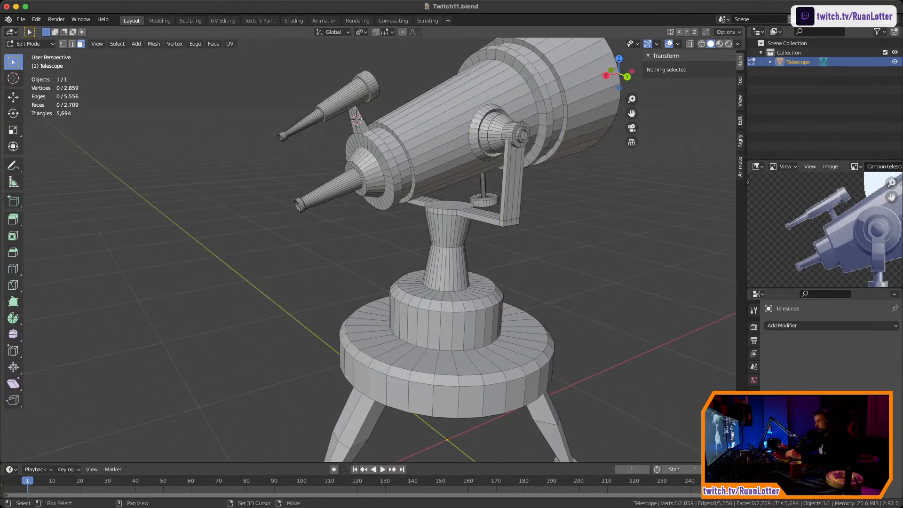
{"action": "middle_click_drag", "start_coordinate": [413, 263], "coordinate": [414, 188], "text": "shift"}
{"action": "scroll", "coordinate": [457, 297], "scroll_direction": "up", "scroll_amount": 2}
{"action": "middle_click_drag", "start_coordinate": [458, 296], "coordinate": [457, 278]}
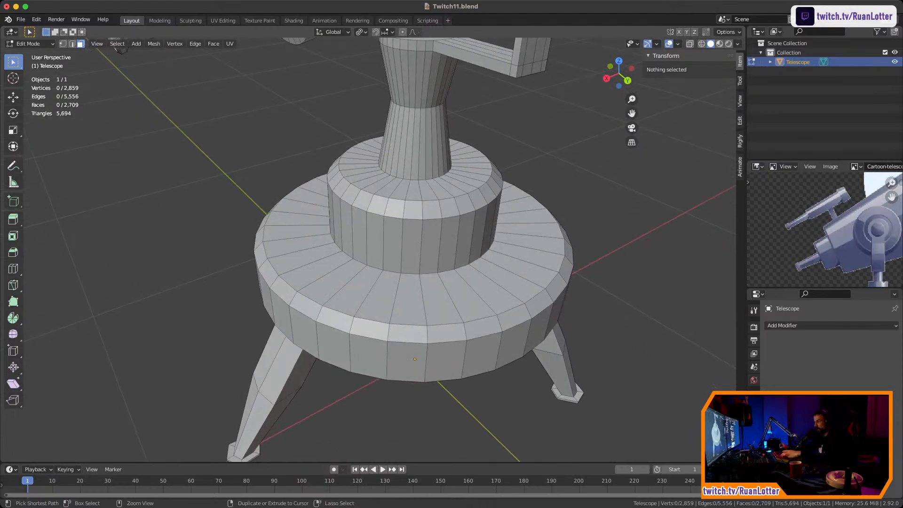
{"action": "key", "text": "ctrl+r"}
{"action": "left_click", "coordinate": [459, 294]}
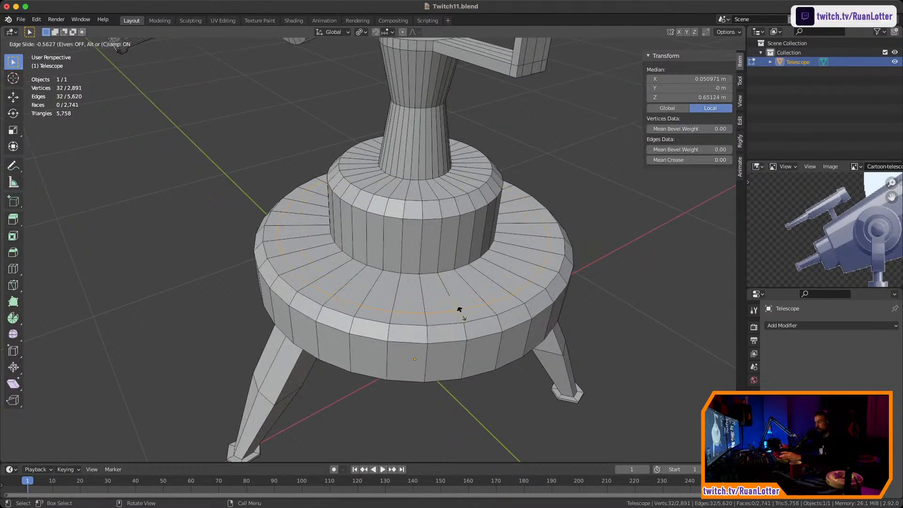
{"action": "left_click", "coordinate": [459, 309]}
Select the complete narrow face ring between the new cut and the bevelled rim on top of the base disc
{"action": "key", "text": "3"}
{"action": "left_click", "coordinate": [408, 318]}
{"action": "left_click", "coordinate": [408, 318], "text": "alt"}
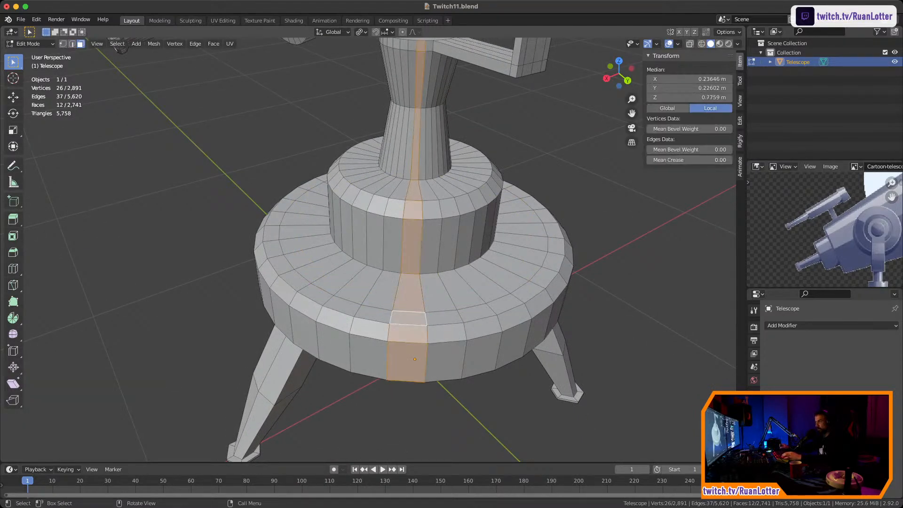
{"action": "left_click", "coordinate": [409, 318]}
{"action": "left_click", "coordinate": [487, 316], "text": "ctrl"}
{"action": "middle_click_drag", "start_coordinate": [487, 316], "coordinate": [423, 320]}
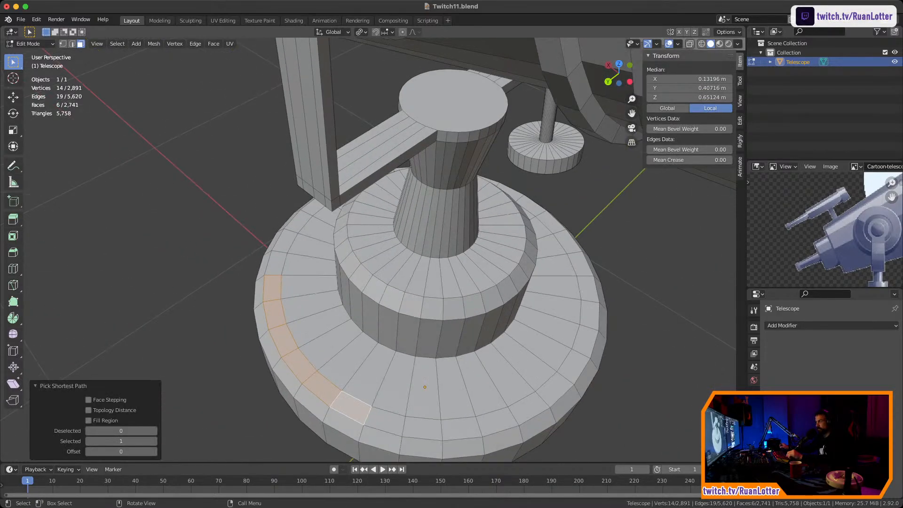
{"action": "left_click", "coordinate": [589, 315], "text": "ctrl"}
{"action": "middle_click_drag", "start_coordinate": [589, 315], "coordinate": [470, 254]}
{"action": "left_click", "coordinate": [459, 278], "text": "ctrl"}
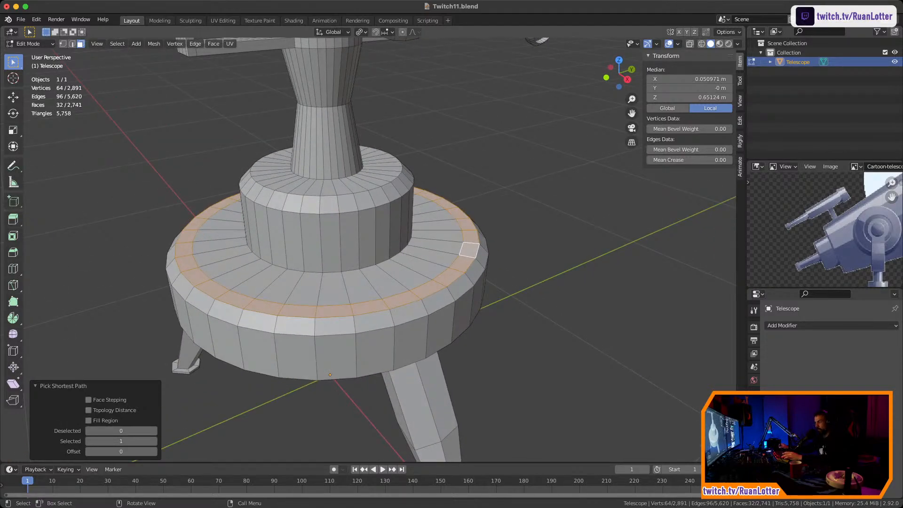
Extrude the selected ring of faces on top of the large base disc downward about 0.017 m to form a groove
{"action": "key", "text": "e"}
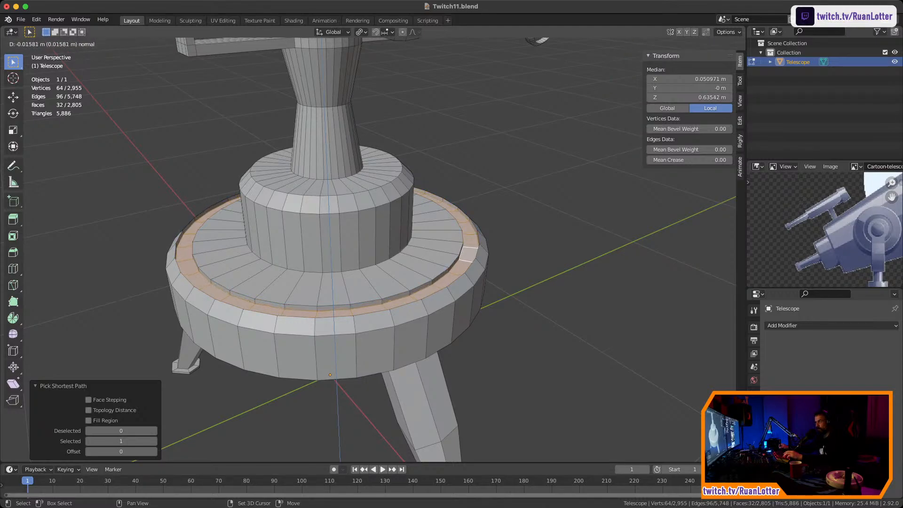
{"action": "key", "text": "Return"}
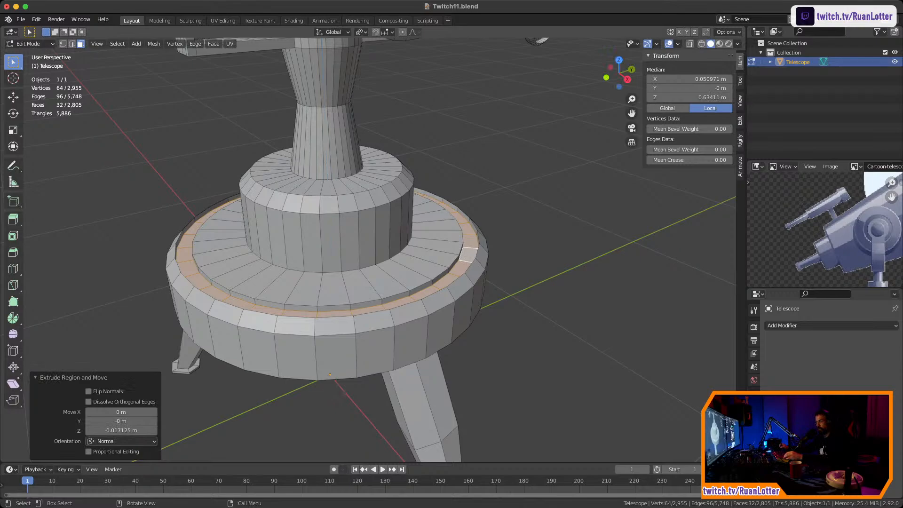
{"action": "middle_click_drag", "start_coordinate": [424, 258], "coordinate": [385, 301]}
{"action": "key", "text": "Tab"}
{"action": "scroll", "coordinate": [301, 256], "scroll_direction": "down", "scroll_amount": 3}
{"action": "scroll", "coordinate": [320, 226], "scroll_direction": "up", "scroll_amount": 3}
Cut two edge loops around the large base disc's side wall, sliding them with factors of about -0.671 and -0.492
{"action": "key", "text": "Tab"}
{"action": "key", "text": "ctrl+r"}
{"action": "left_click", "coordinate": [385, 303]}
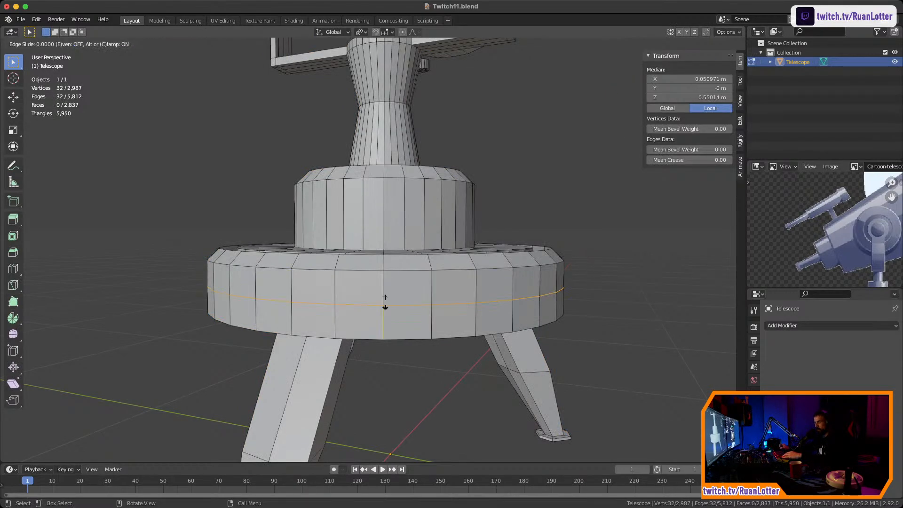
{"action": "left_click", "coordinate": [384, 283]}
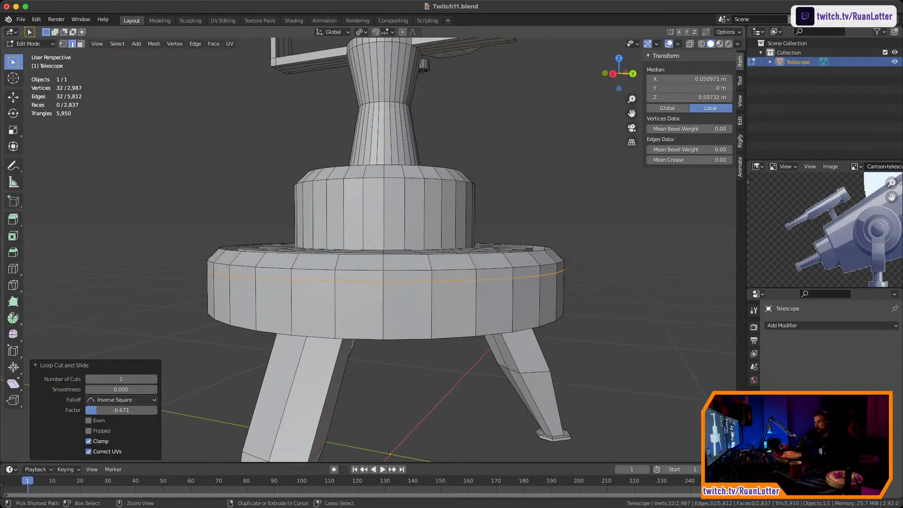
{"action": "key", "text": "ctrl+r"}
{"action": "left_click", "coordinate": [383, 315]}
{"action": "left_click", "coordinate": [387, 301]}
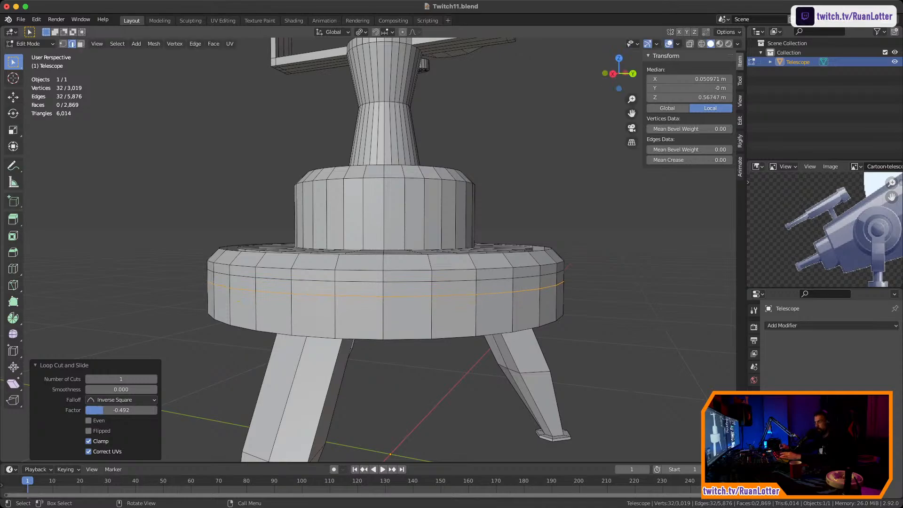
Select the face band between the two new loops on the base disc and extrude it inward along normals as a groove
{"action": "key", "text": "3"}
{"action": "left_click", "coordinate": [409, 289]}
{"action": "left_click", "coordinate": [452, 292], "text": "alt"}
{"action": "left_click", "coordinate": [408, 289]}
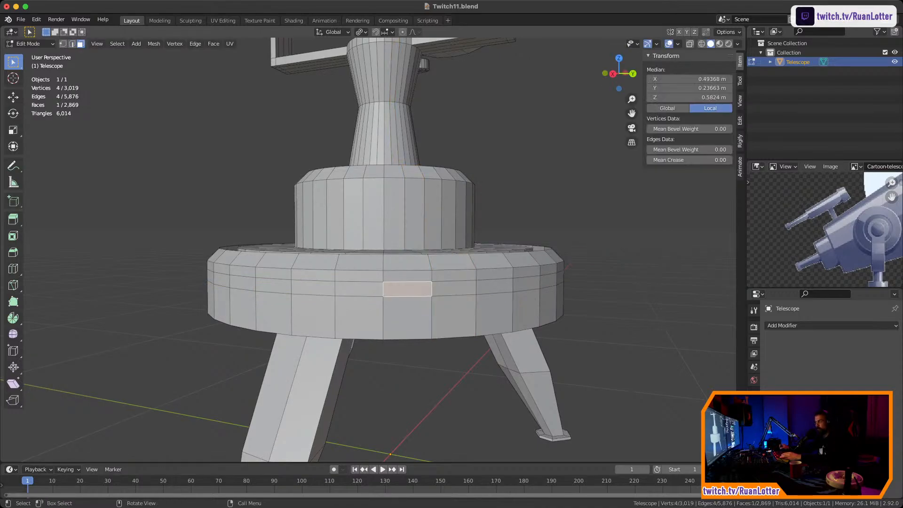
{"action": "left_click", "coordinate": [361, 288]}
{"action": "left_click", "coordinate": [517, 285], "text": "alt"}
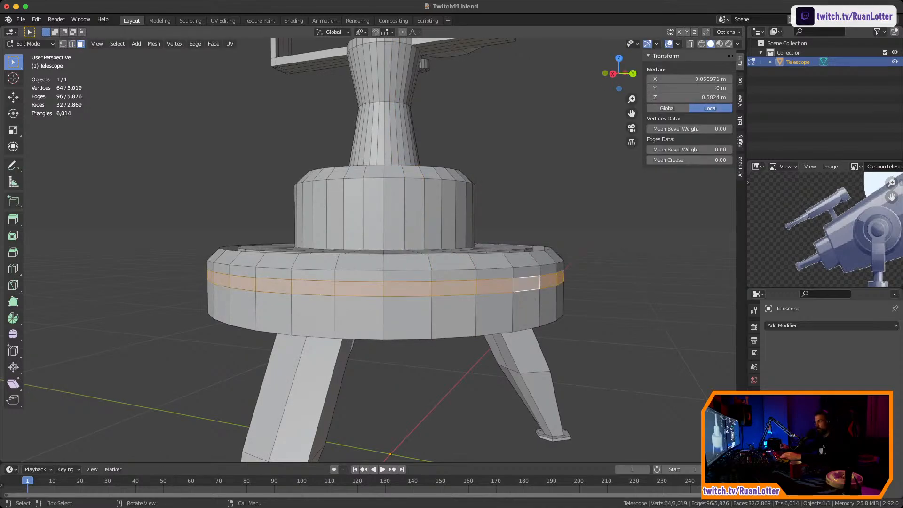
{"action": "middle_click_drag", "start_coordinate": [517, 284], "coordinate": [306, 250]}
{"action": "scroll", "coordinate": [325, 264], "scroll_direction": "down", "scroll_amount": 3}
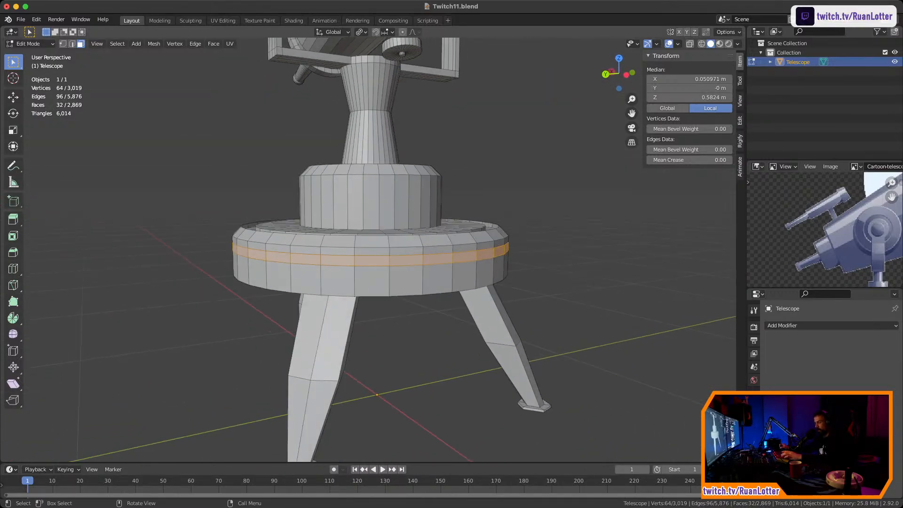
{"action": "key", "text": "alt+e"}
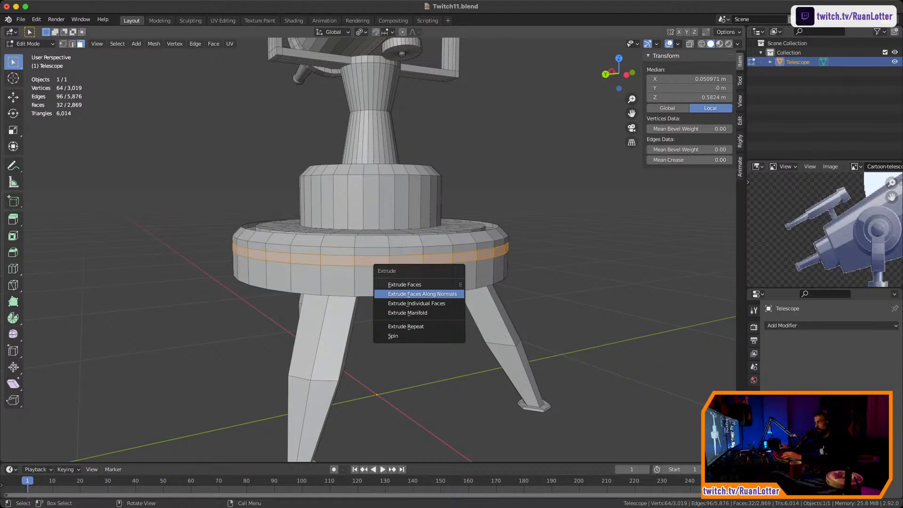
{"action": "left_click", "coordinate": [444, 294]}
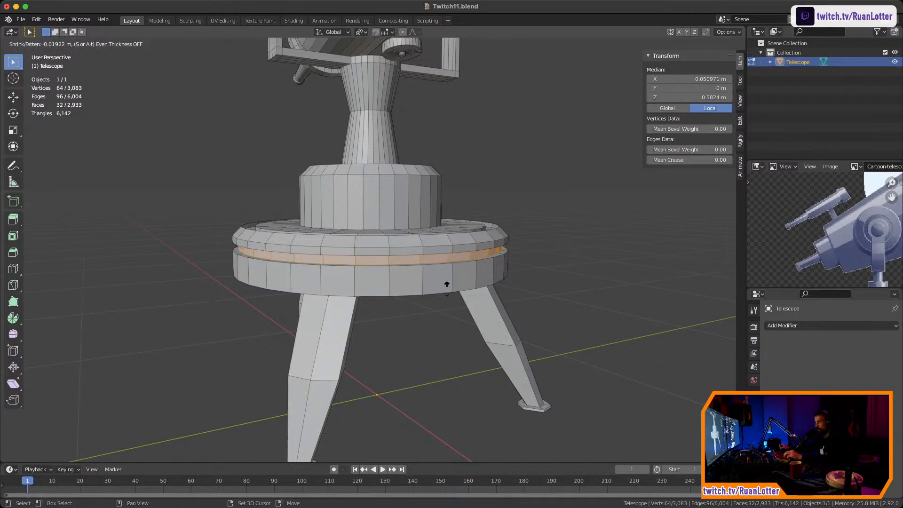
{"action": "left_click", "coordinate": [443, 294]}
{"action": "key", "text": "Tab"}
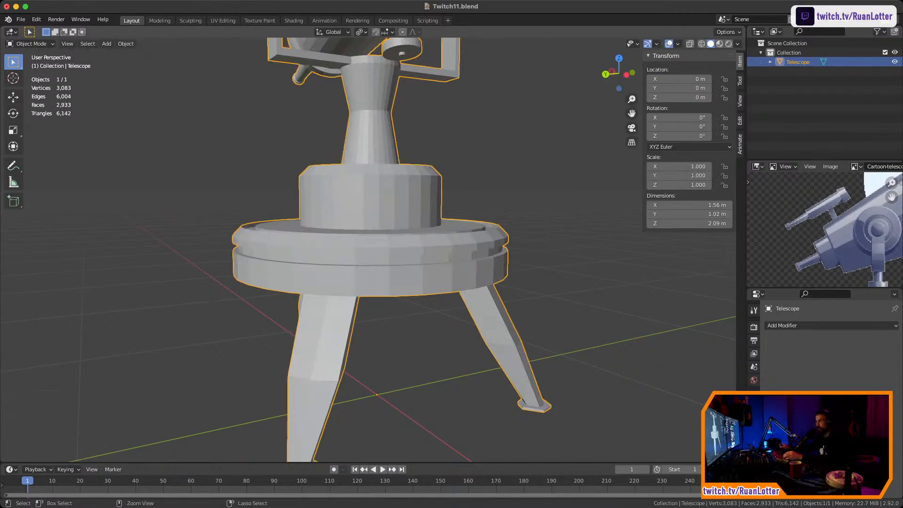
Cut two edge loops around the upper part of the smaller disc's side wall, the second with a slide factor of about -0.458
{"action": "middle_click_drag", "start_coordinate": [443, 293], "coordinate": [490, 354]}
{"action": "middle_click_drag", "start_coordinate": [470, 310], "coordinate": [512, 275]}
{"action": "key", "text": "Tab"}
{"action": "left_click", "coordinate": [412, 290]}
{"action": "middle_click_drag", "start_coordinate": [412, 289], "coordinate": [398, 283]}
{"action": "mouse_move", "coordinate": [398, 283]}
{"action": "middle_mouse_down", "text": "ctrl"}
{"action": "mouse_move", "coordinate": [399, 256]}
{"action": "mouse_move", "coordinate": [395, 275]}
{"action": "middle_mouse_up", "text": "ctrl"}
{"action": "key", "text": "ctrl+r"}
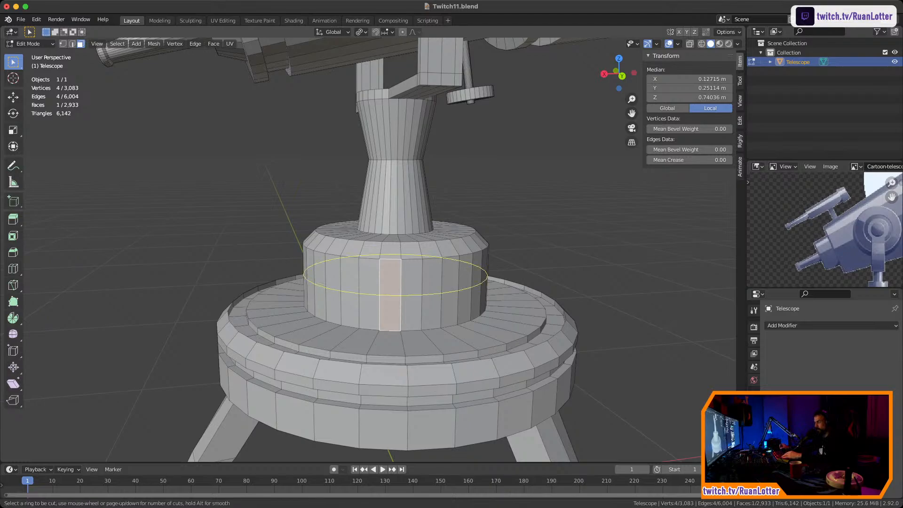
{"action": "left_click", "coordinate": [413, 291]}
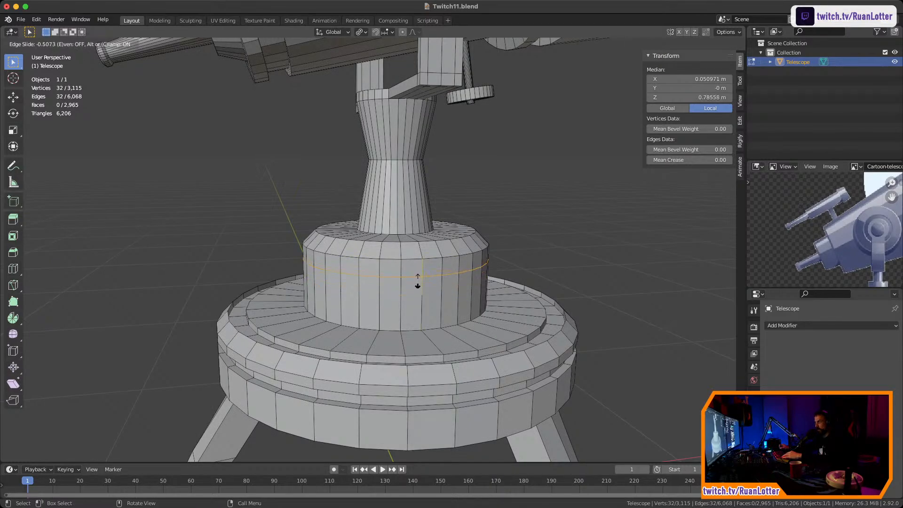
{"action": "left_click", "coordinate": [416, 287]}
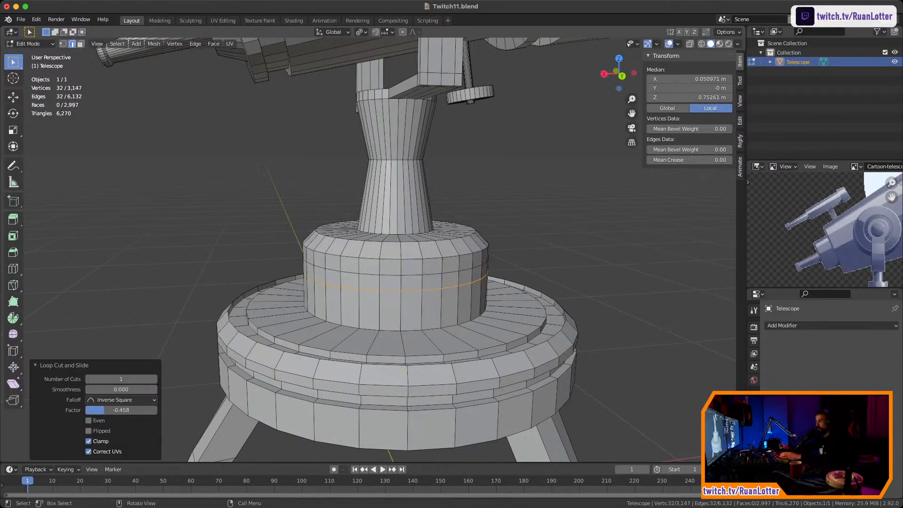
Select the face band between the smaller disc's new loops and extrude it inward along normals as a groove
{"action": "key", "text": "3"}
{"action": "left_click", "coordinate": [476, 273], "text": "alt"}
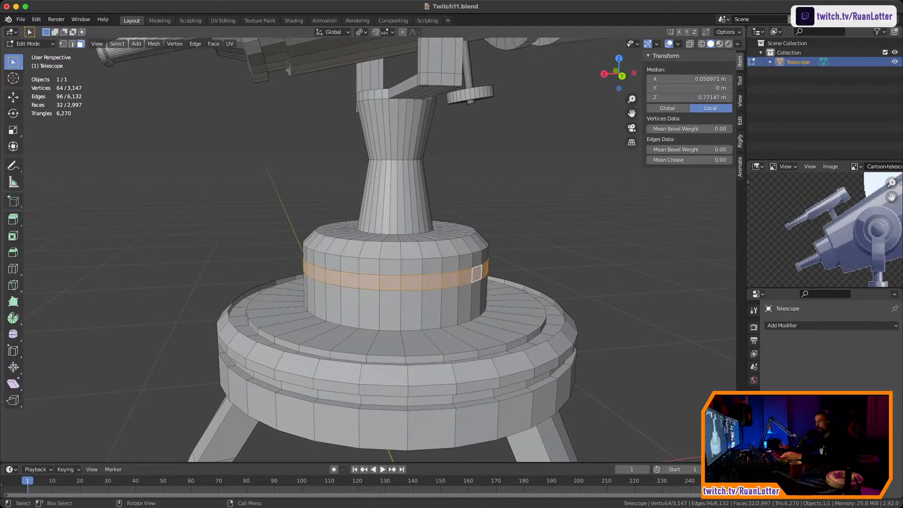
{"action": "middle_click_drag", "start_coordinate": [476, 273], "coordinate": [457, 273]}
{"action": "key", "text": "alt+e"}
{"action": "left_click", "coordinate": [456, 274]}
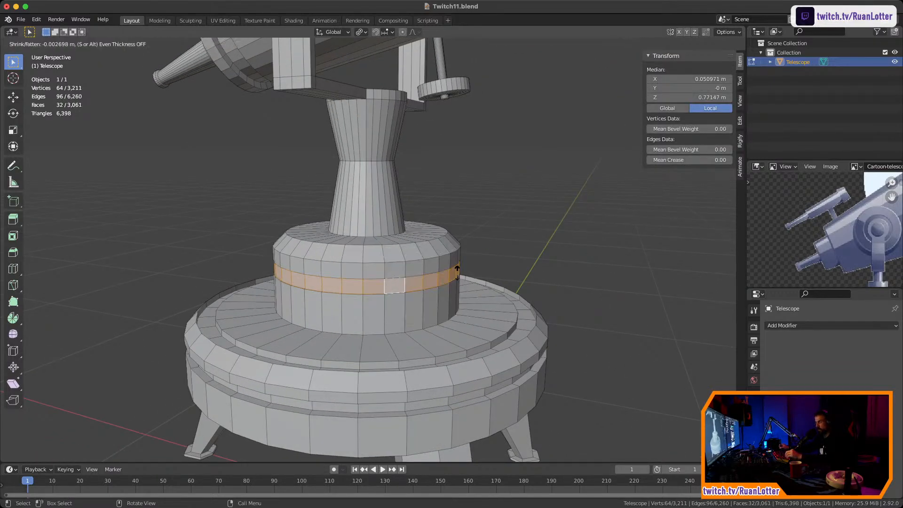
{"action": "left_click", "coordinate": [455, 276]}
{"action": "key", "text": "Tab"}
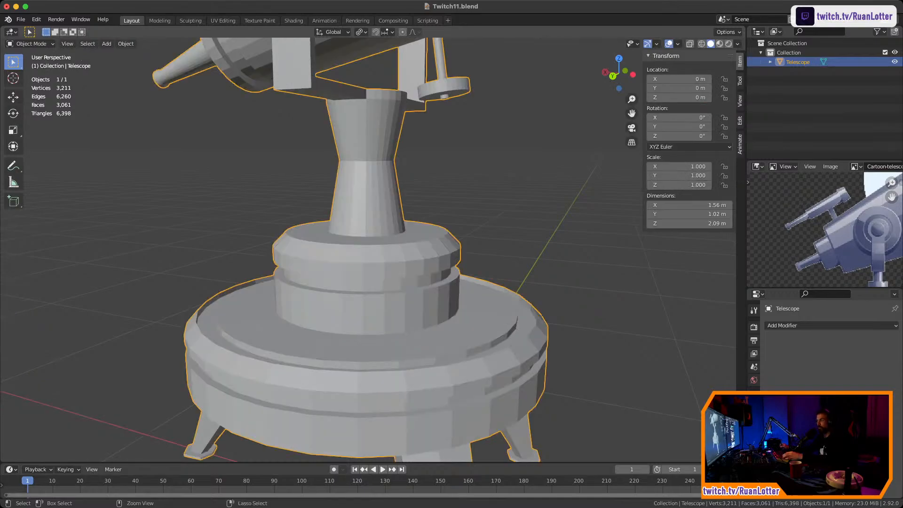
Cut an edge loop around the middle of the pedestal neck's lower section and scale it to about 0.759
{"action": "scroll", "coordinate": [314, 148], "scroll_direction": "down", "scroll_amount": 6}
{"action": "middle_click_drag", "start_coordinate": [305, 150], "coordinate": [325, 144]}
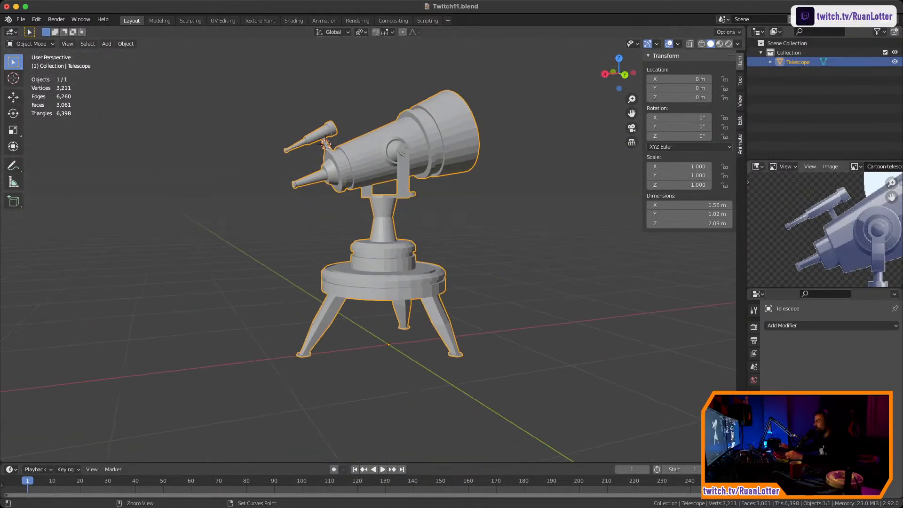
{"action": "mouse_move", "coordinate": [824, 221]}
{"action": "middle_mouse_down", "text": "ctrl"}
{"action": "mouse_move", "coordinate": [819, 269]}
{"action": "mouse_move", "coordinate": [817, 230]}
{"action": "middle_mouse_up", "text": "ctrl"}
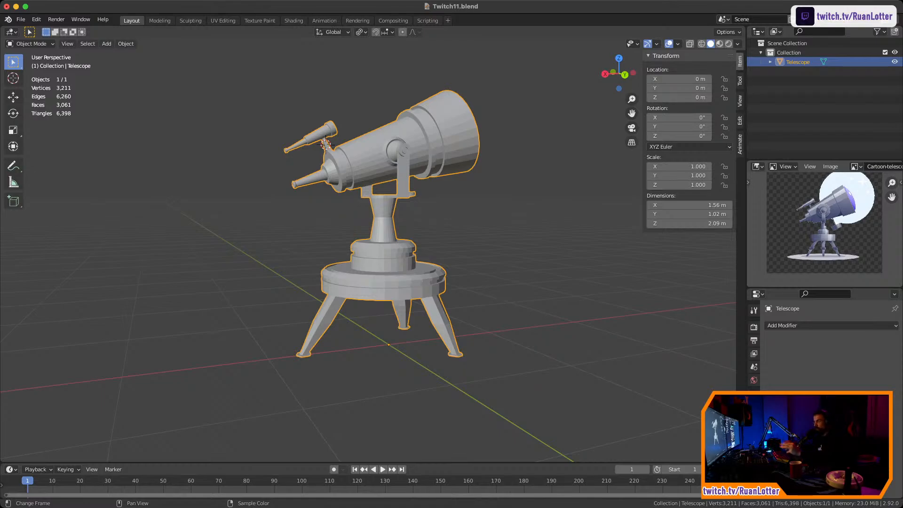
{"action": "mouse_move", "coordinate": [376, 236]}
{"action": "middle_mouse_down"}
{"action": "mouse_move", "coordinate": [325, 235]}
{"action": "mouse_move", "coordinate": [367, 226]}
{"action": "middle_mouse_up"}
{"action": "middle_click_drag", "start_coordinate": [367, 244], "coordinate": [366, 160], "text": "ctrl"}
{"action": "middle_click_drag", "start_coordinate": [367, 216], "coordinate": [352, 284], "text": "ctrl"}
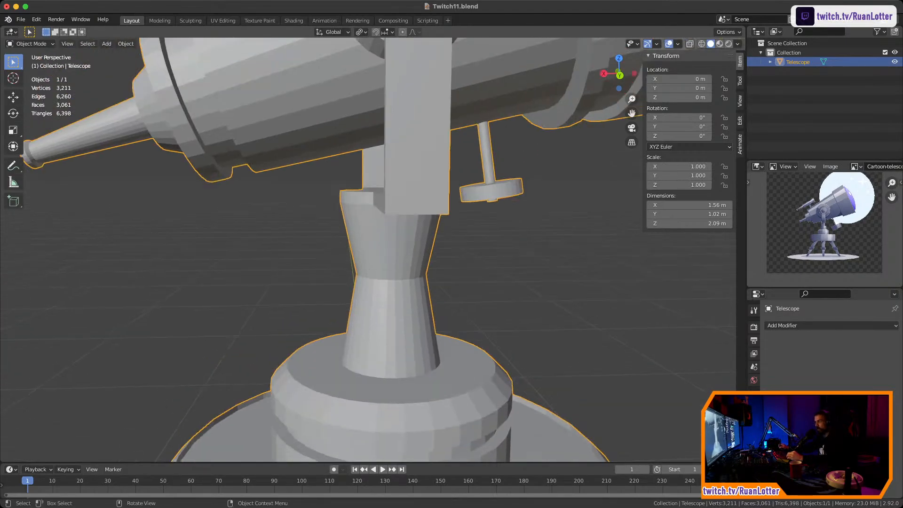
{"action": "middle_click_drag", "start_coordinate": [367, 244], "coordinate": [413, 292]}
{"action": "key", "text": "Tab"}
{"action": "key", "text": "ctrl+r"}
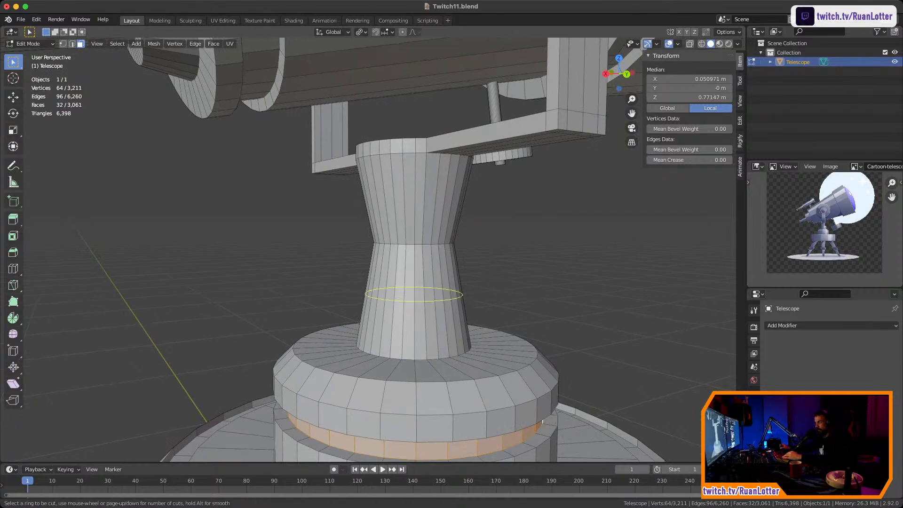
{"action": "left_click", "coordinate": [403, 341]}
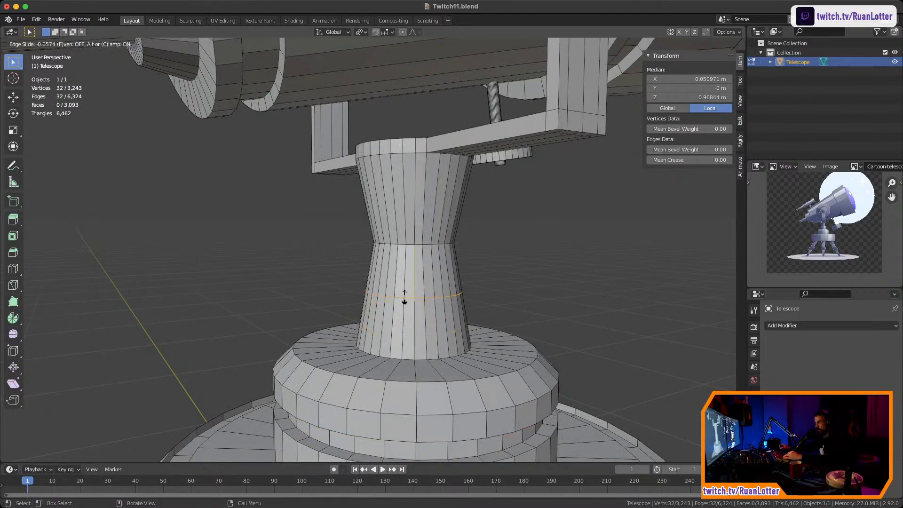
{"action": "left_click", "coordinate": [404, 294]}
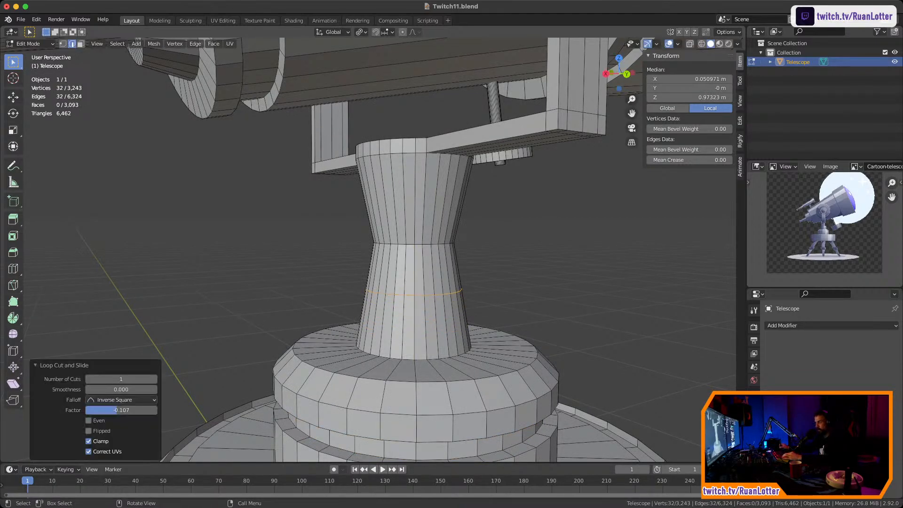
{"action": "key", "text": "s"}
{"action": "left_click", "coordinate": [558, 275]}
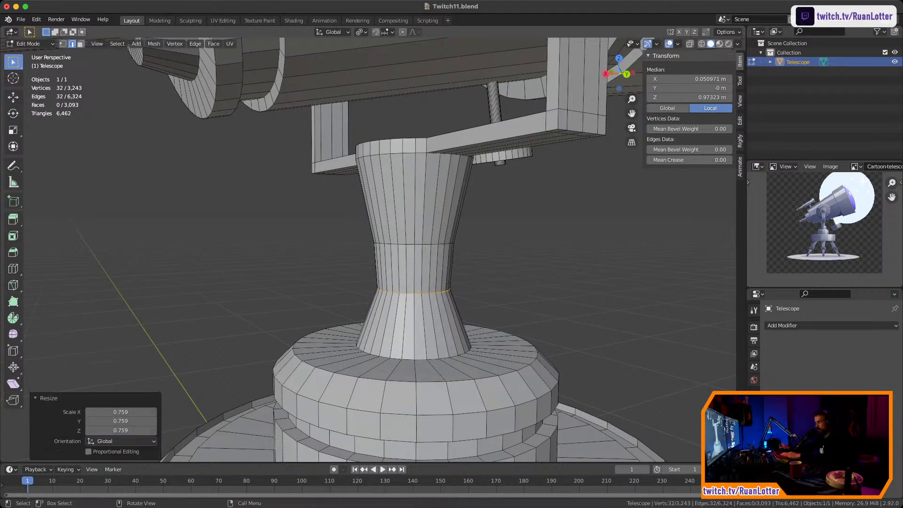
Slide the neck's edge loop down toward the base by a factor of about 0.69 and scale it to about 0.916
{"action": "key", "text": "g"}
{"action": "key", "text": "g"}
{"action": "left_click", "coordinate": [563, 309]}
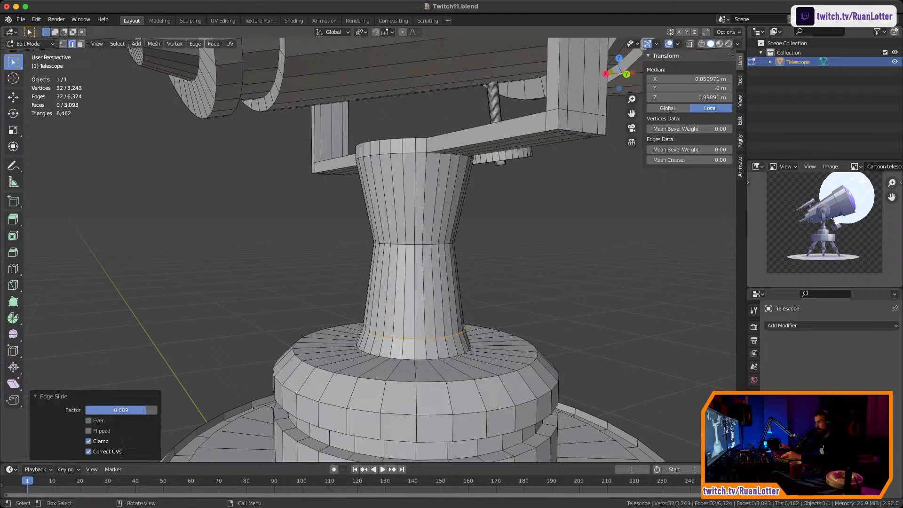
{"action": "key", "text": "s"}
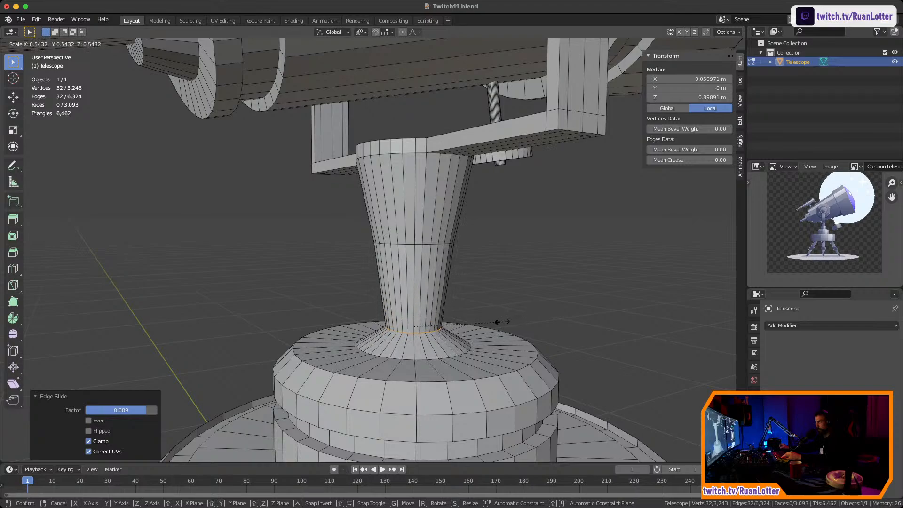
{"action": "left_click", "coordinate": [556, 300]}
Cut two edge loops around the flared upper section of the pedestal neck, the lower one with a slide factor of about -0.327
{"action": "middle_click_drag", "start_coordinate": [557, 299], "coordinate": [437, 358]}
{"action": "key", "text": "ctrl+r"}
{"action": "left_click", "coordinate": [426, 221]}
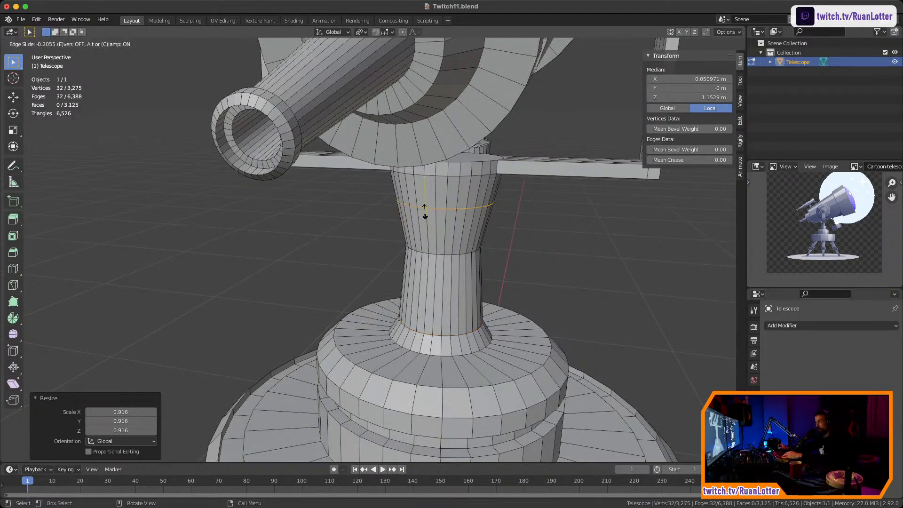
{"action": "left_click", "coordinate": [424, 198]}
{"action": "key", "text": "ctrl+r"}
{"action": "left_click", "coordinate": [425, 219]}
{"action": "left_click", "coordinate": [425, 211]}
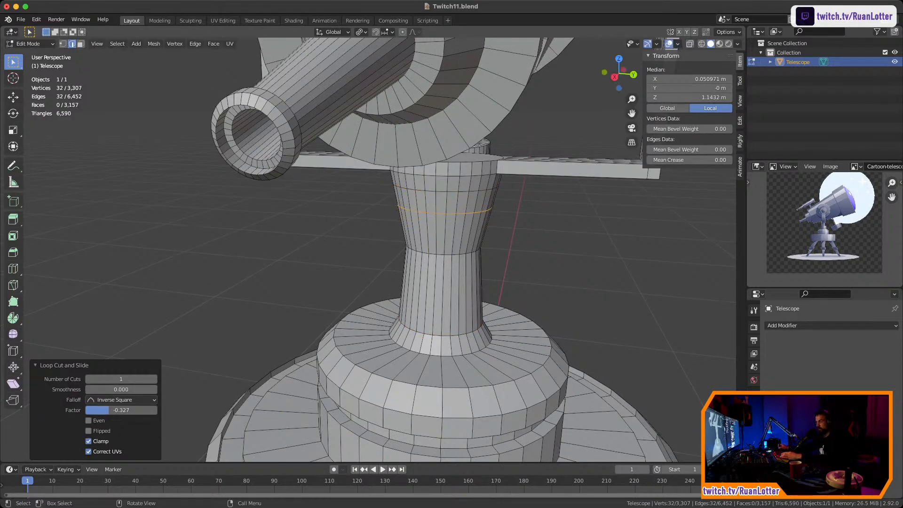
Extrude the face band between the upper neck's two loops inward along normals by about 0.022 m
{"action": "key", "text": "3"}
{"action": "left_click", "coordinate": [421, 201]}
{"action": "left_click", "coordinate": [472, 202], "text": "alt"}
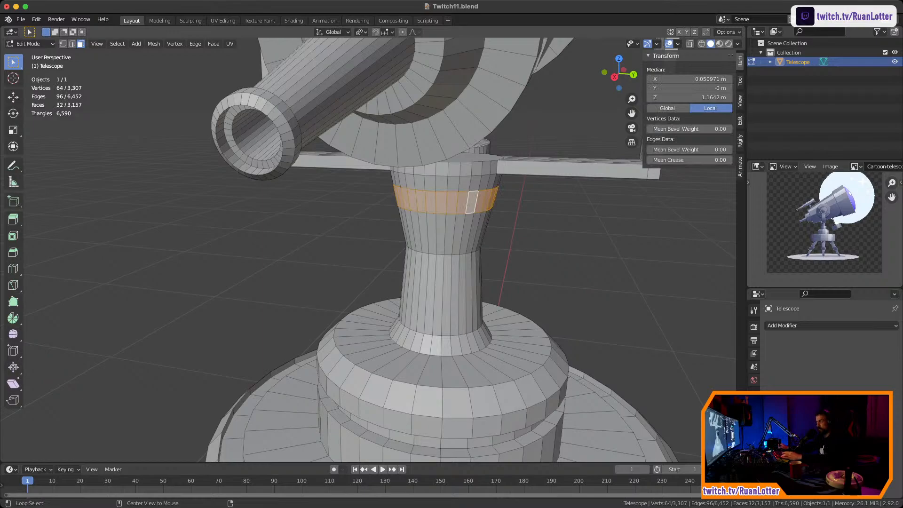
{"action": "key", "text": "alt+e"}
{"action": "left_click", "coordinate": [470, 211]}
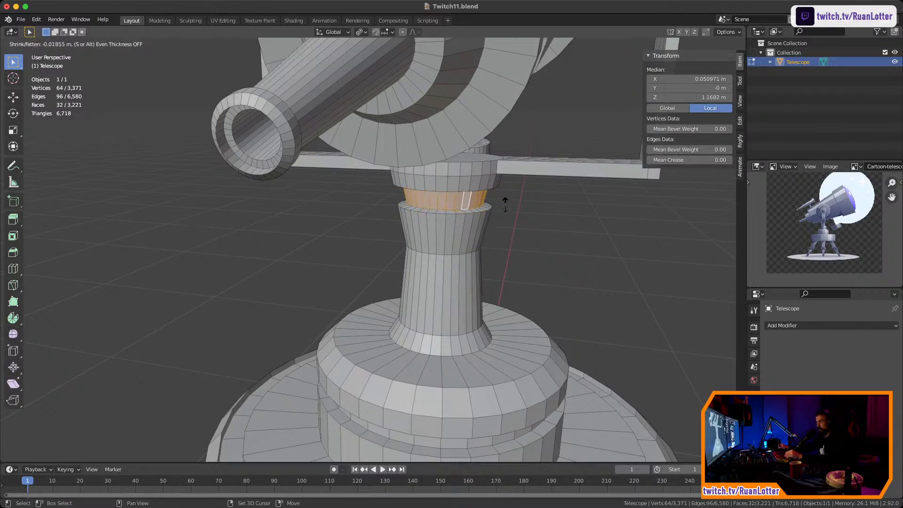
{"action": "left_click", "coordinate": [505, 210]}
Cut an edge loop just below the pedestal neck's waist with a slide factor of about -0.595
{"action": "middle_click_drag", "start_coordinate": [505, 209], "coordinate": [301, 212]}
{"action": "scroll", "coordinate": [404, 226], "scroll_direction": "up", "scroll_amount": 4}
{"action": "middle_click_drag", "start_coordinate": [409, 283], "coordinate": [408, 214], "text": "shift"}
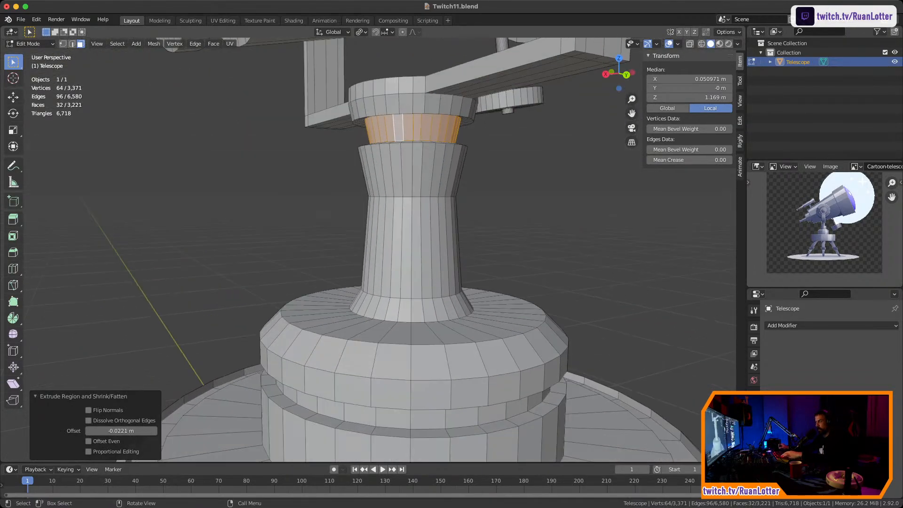
{"action": "key", "text": "ctrl+r"}
{"action": "left_click", "coordinate": [405, 245]}
{"action": "left_click", "coordinate": [398, 216]}
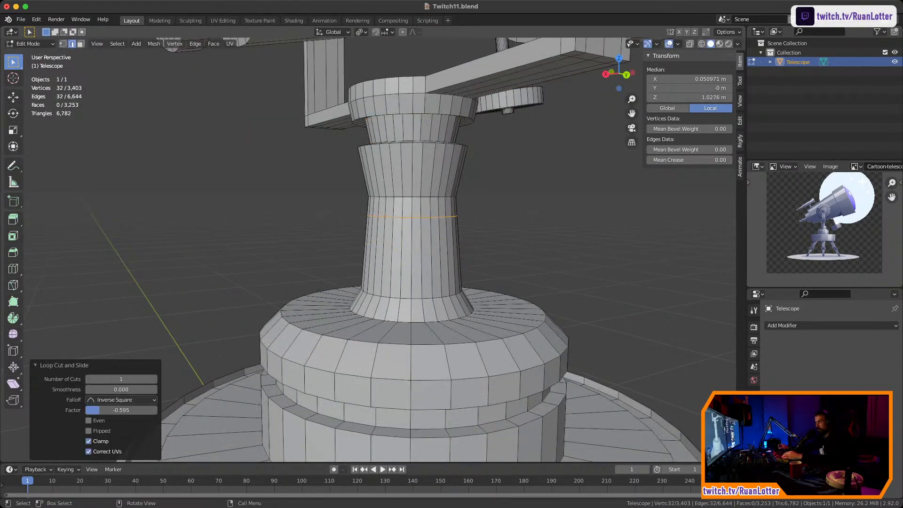
Try to extrude the ring of faces just below the neck's waist, and undo the extrusion and ring selection
{"action": "key", "text": "3"}
{"action": "left_click", "coordinate": [391, 206]}
{"action": "left_click", "coordinate": [435, 207], "text": "alt"}
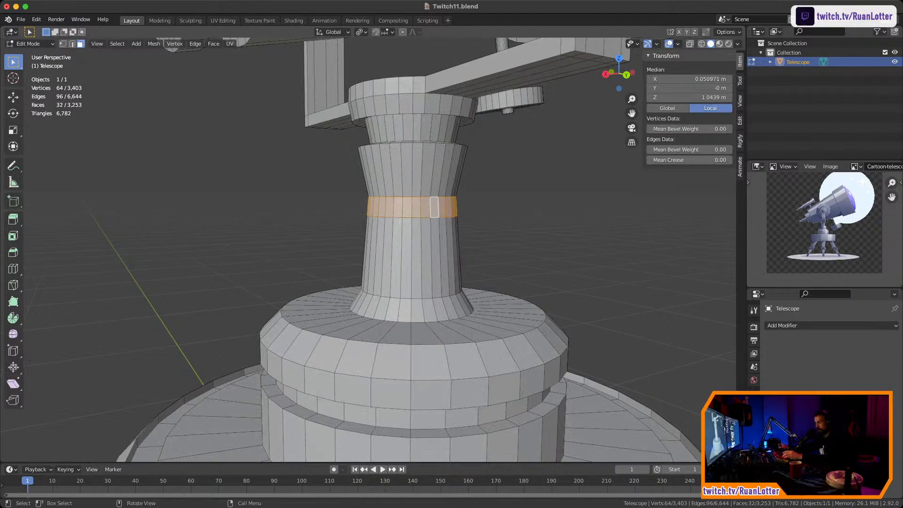
{"action": "key", "text": "e"}
{"action": "left_click", "coordinate": [434, 205]}
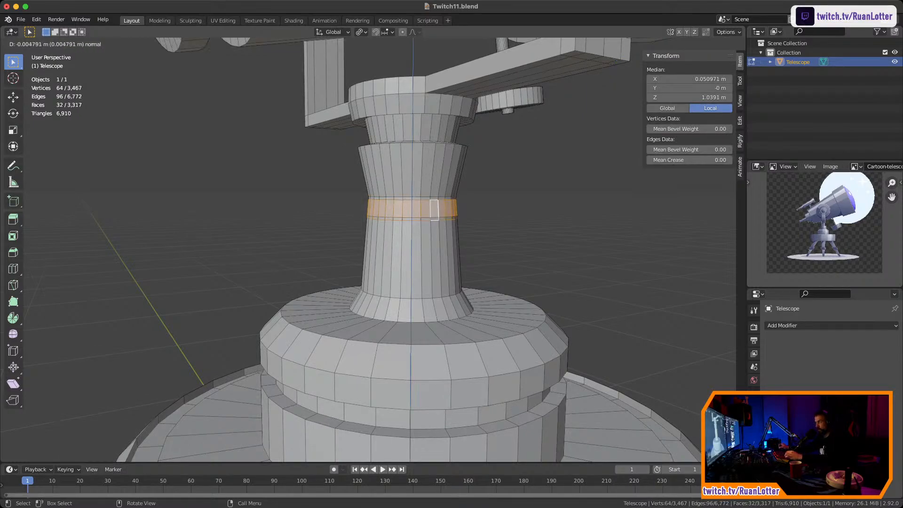
{"action": "key", "text": "ctrl+z"}
{"action": "key", "text": "ctrl+z"}
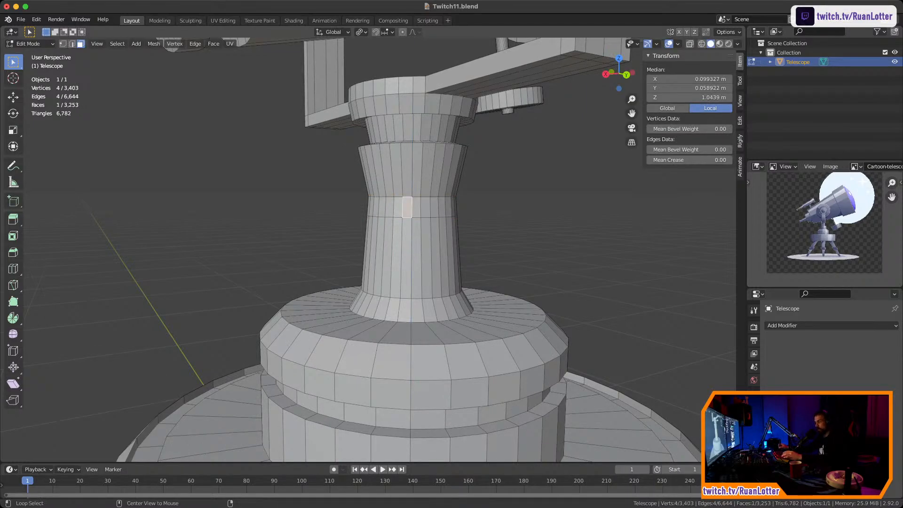
Extrude the ring of faces just below the pedestal neck's waist outward along normals by about 0.057 m, and leave mesh editing
{"action": "left_click", "coordinate": [445, 206], "text": "alt"}
{"action": "key", "text": "alt+e"}
{"action": "left_click", "coordinate": [442, 222]}
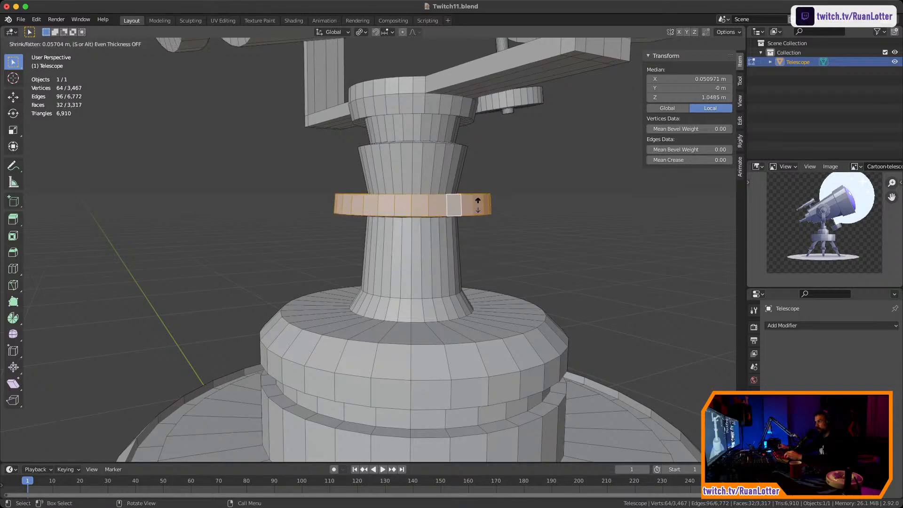
{"action": "left_click", "coordinate": [478, 205]}
{"action": "middle_click_drag", "start_coordinate": [478, 205], "coordinate": [463, 254]}
{"action": "key", "text": "alt+a"}
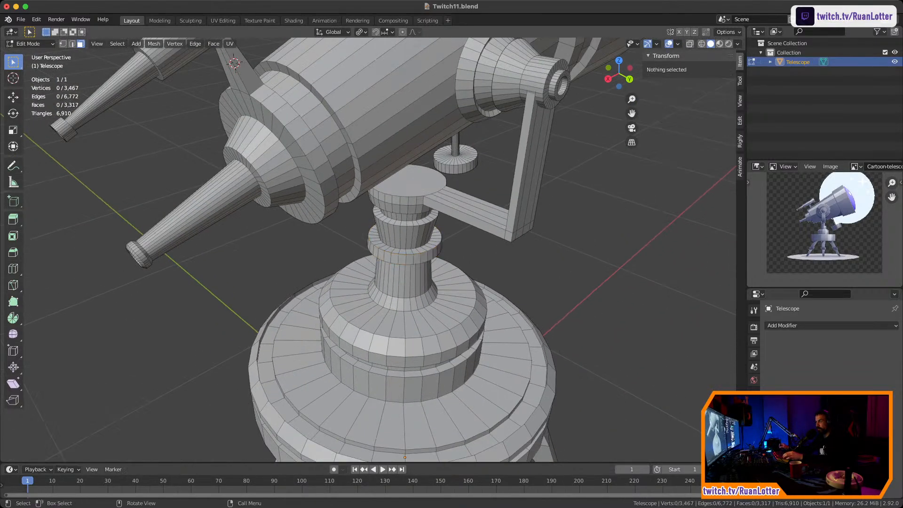
{"action": "key", "text": "Tab"}
Examine the whole telescope from several sides in wireframe, with and without X-ray, and return to solid shading
{"action": "scroll", "coordinate": [368, 249], "scroll_direction": "up", "scroll_amount": 2}
{"action": "scroll", "coordinate": [368, 249], "scroll_direction": "down", "scroll_amount": 8}
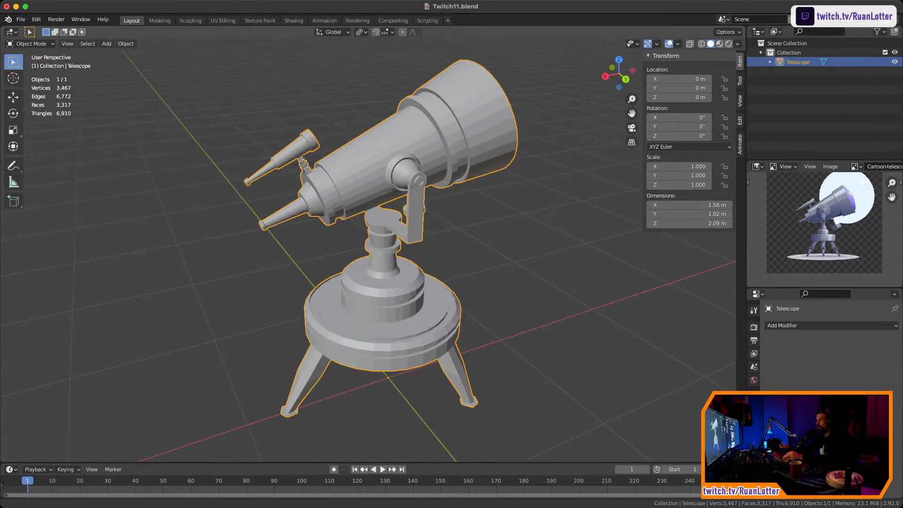
{"action": "middle_click_drag", "start_coordinate": [303, 163], "coordinate": [254, 166]}
{"action": "key", "text": "alt+a"}
{"action": "key", "text": "shift+z"}
{"action": "key", "text": "a"}
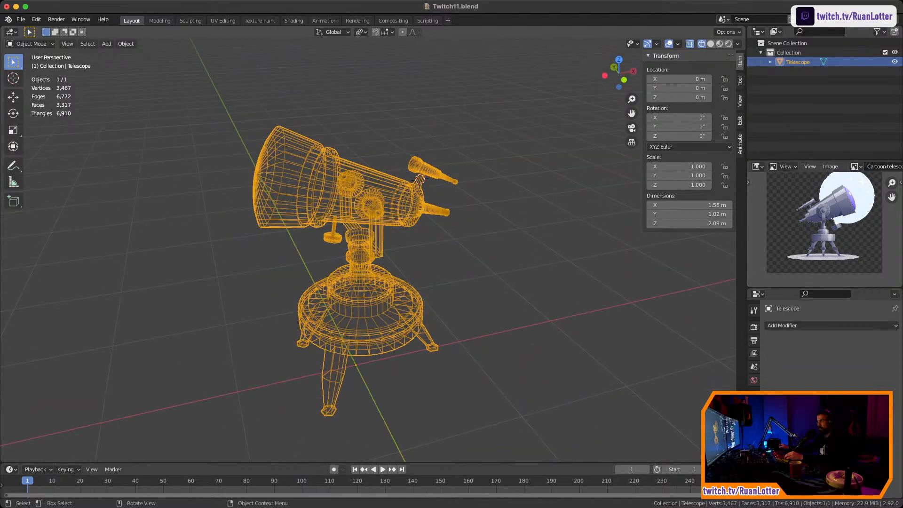
{"action": "middle_click_drag", "start_coordinate": [418, 179], "coordinate": [331, 181]}
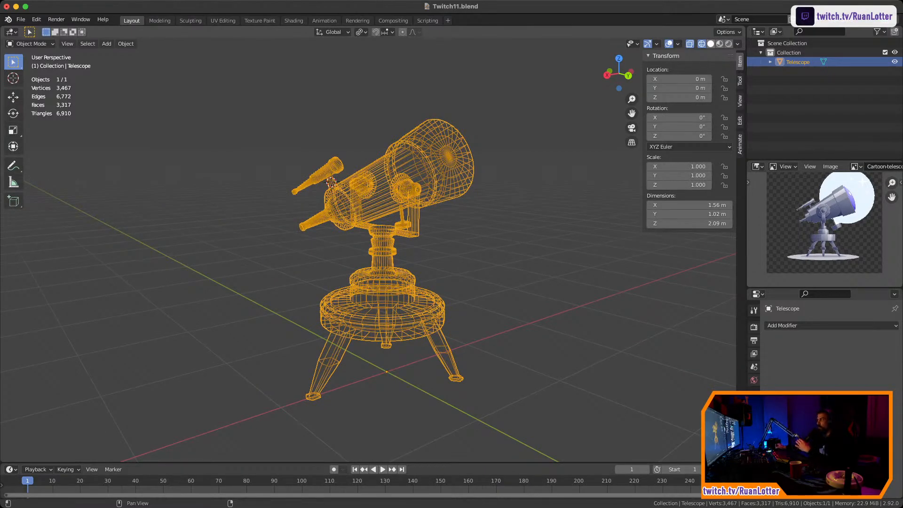
{"action": "key", "text": "alt+z"}
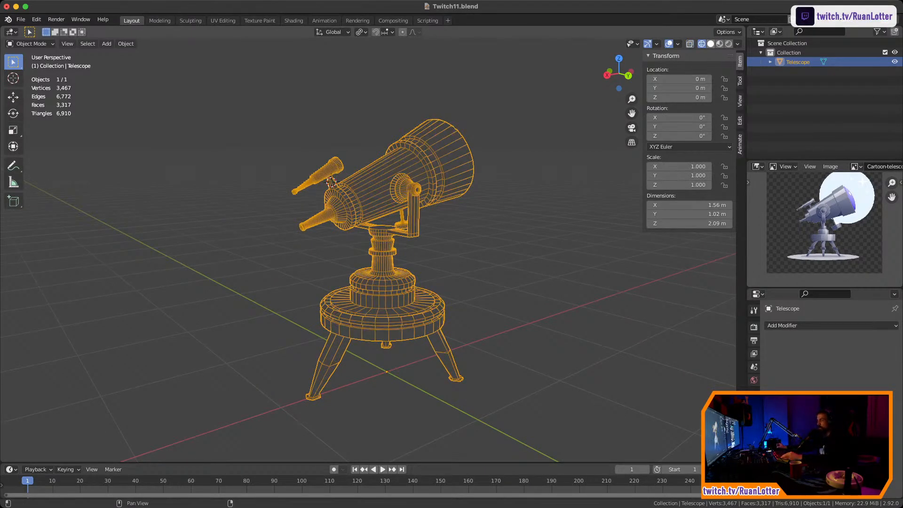
{"action": "key", "text": "shift+z"}
{"action": "key", "text": "alt+a"}
{"action": "key", "text": "a"}
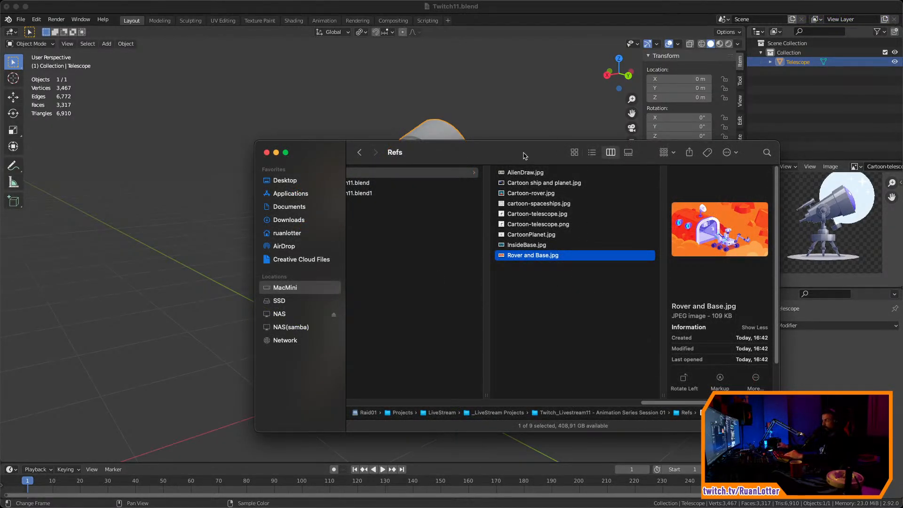
Preview the reference images Rover and Base.jpg and Cartoon-rover.jpg in Finder's Refs folder, and return to Blender
{"action": "left_click_drag", "start_coordinate": [524, 155], "coordinate": [480, 163]}
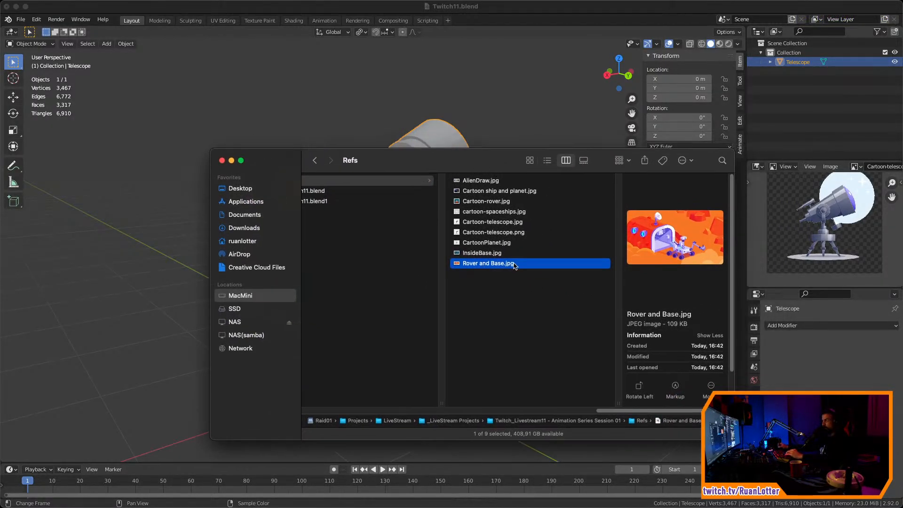
{"action": "key", "text": "space"}
{"action": "left_click_drag", "start_coordinate": [567, 113], "coordinate": [465, 80]}
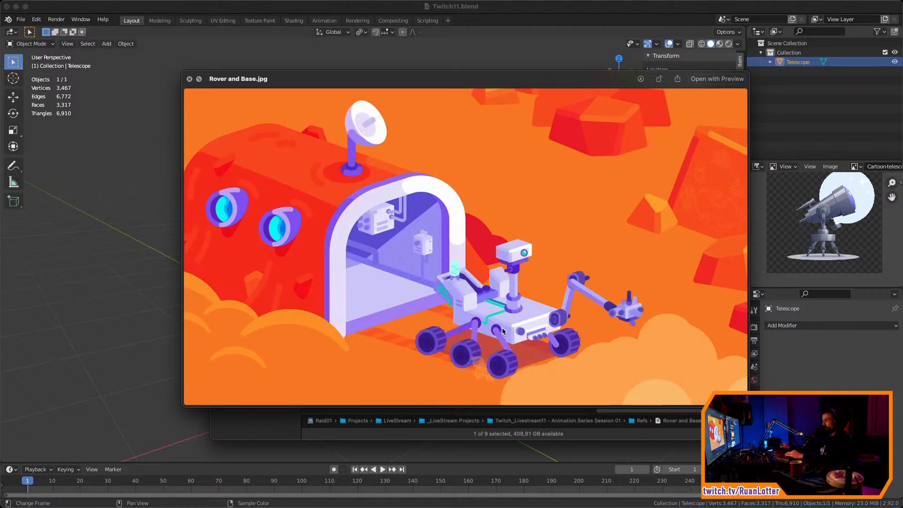
{"action": "key", "text": "space"}
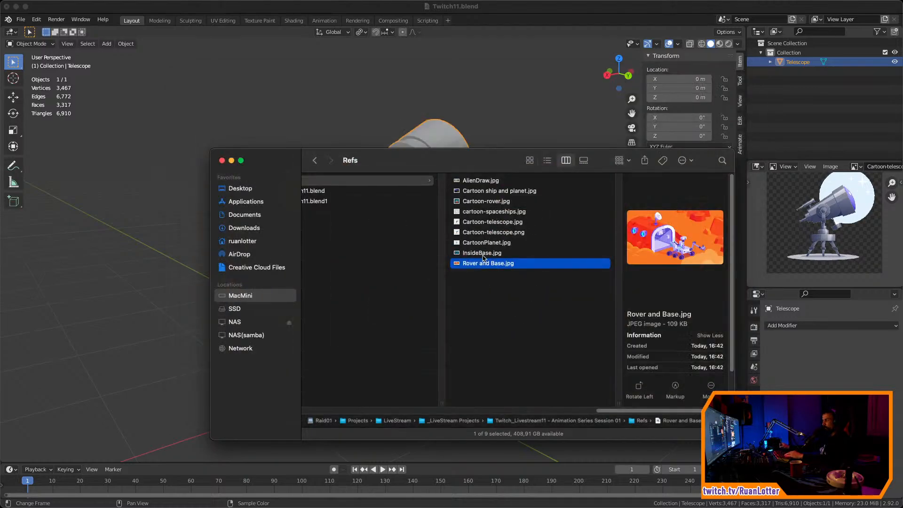
{"action": "left_click", "coordinate": [496, 205]}
{"action": "key", "text": "space"}
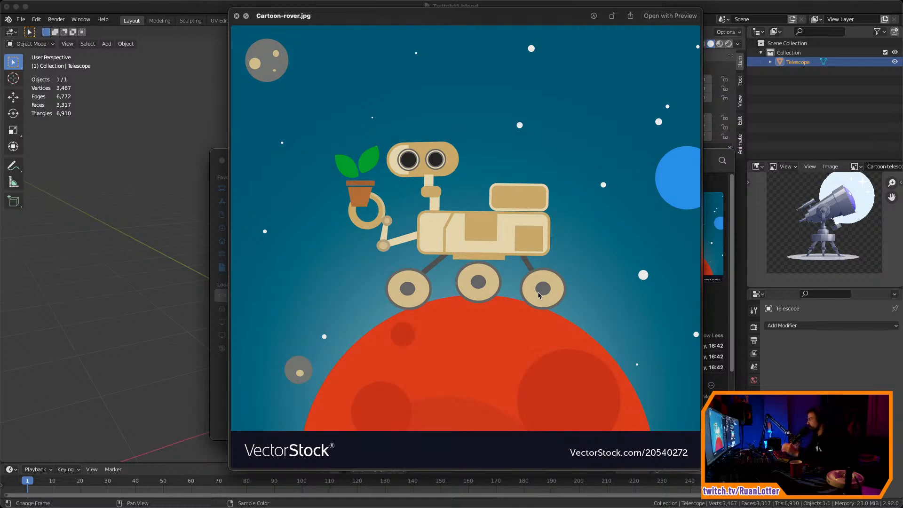
{"action": "key", "text": "space"}
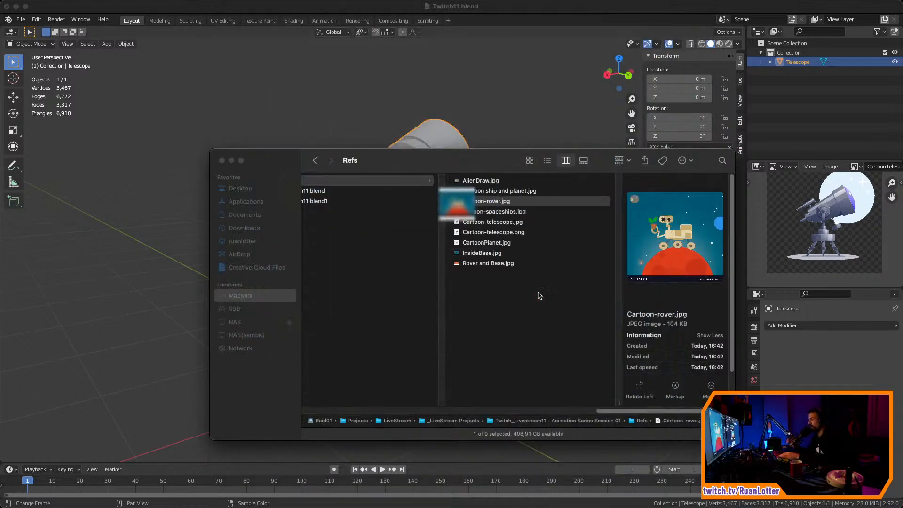
{"action": "left_click", "coordinate": [161, 267]}
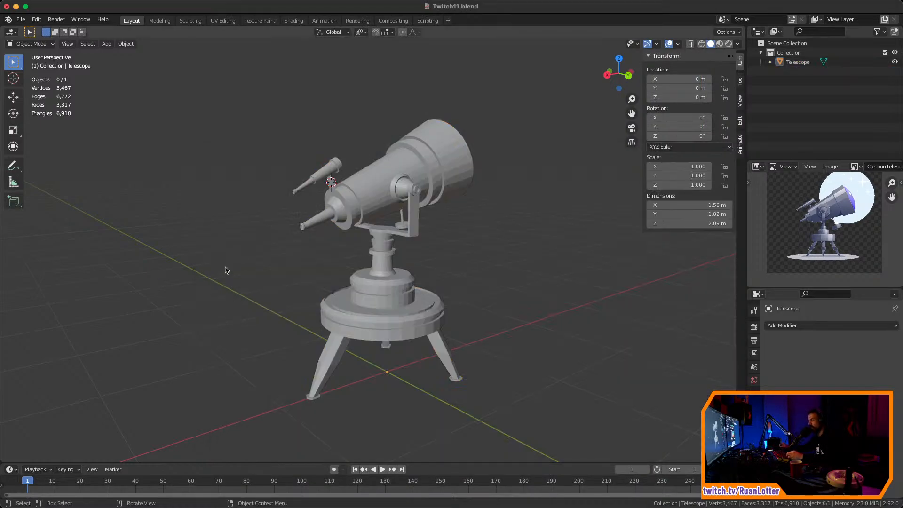
Duplicate the telescope and place the copy about -2.72 m along the X axis
{"action": "middle_click_drag", "start_coordinate": [333, 266], "coordinate": [220, 277]}
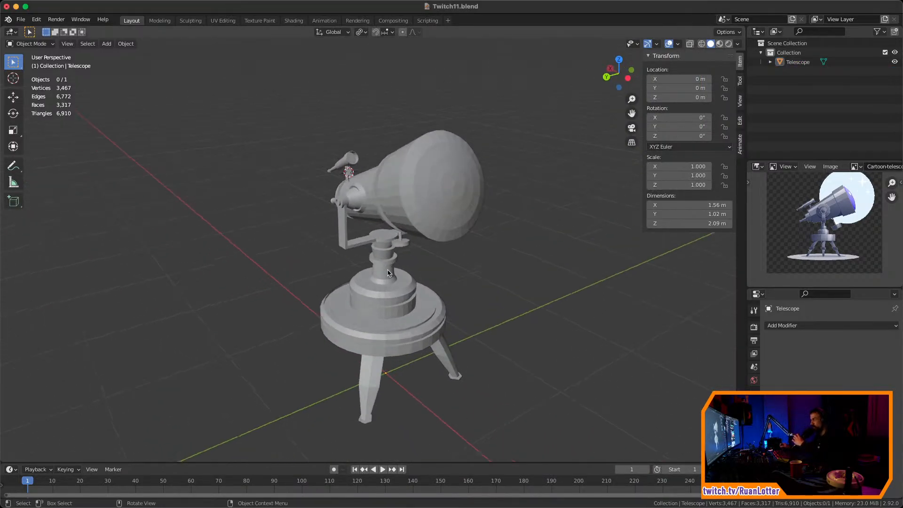
{"action": "middle_click_drag", "start_coordinate": [473, 248], "coordinate": [508, 239]}
{"action": "scroll", "coordinate": [498, 264], "scroll_direction": "down", "scroll_amount": 3}
{"action": "left_click", "coordinate": [400, 291]}
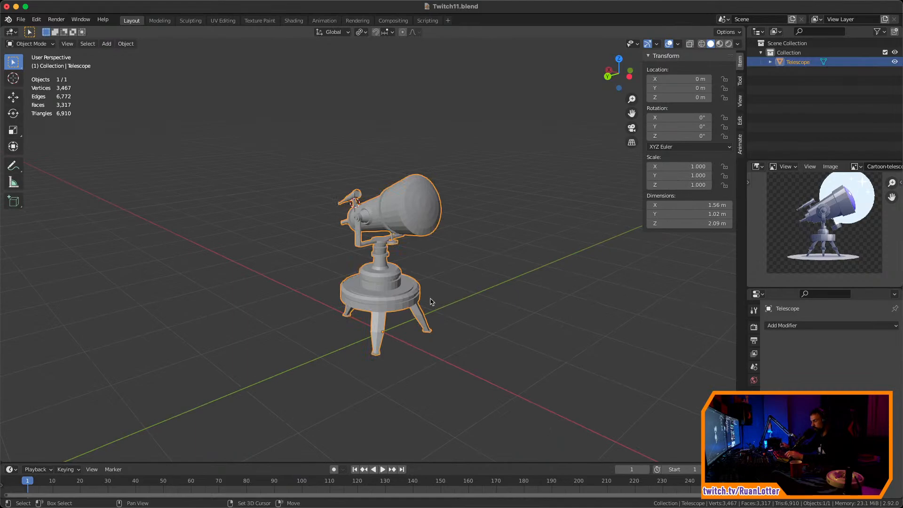
{"action": "key", "text": "shift+d"}
{"action": "key", "text": "x"}
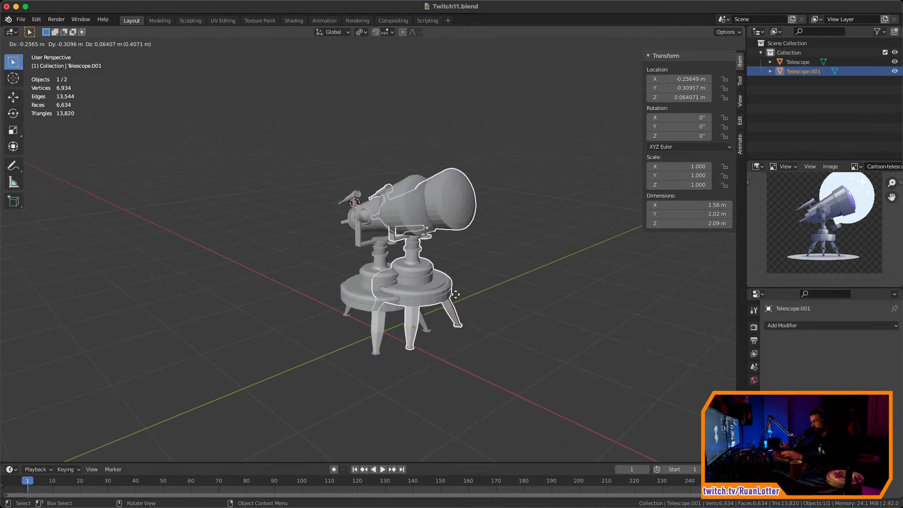
{"action": "left_click", "coordinate": [655, 327]}
{"action": "middle_click_drag", "start_coordinate": [652, 325], "coordinate": [712, 308]}
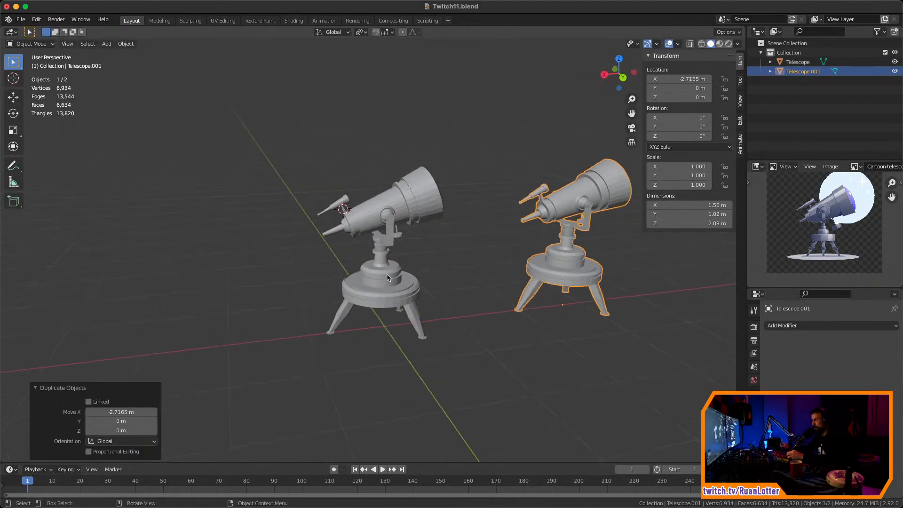
Open the original telescope's mesh for vertex editing
{"action": "left_click", "coordinate": [367, 207]}
{"action": "middle_click_drag", "start_coordinate": [411, 244], "coordinate": [385, 240]}
{"action": "scroll", "coordinate": [346, 264], "scroll_direction": "up", "scroll_amount": 3}
{"action": "middle_click_drag", "start_coordinate": [384, 240], "coordinate": [435, 154], "text": "shift"}
{"action": "key", "text": "Tab"}
{"action": "key", "text": "1"}
With smooth proportional editing of size 1.21, move the vertex atop the barrel's wide end about 0.087 m in X, 0.029 m in Y and 0.097 m in Z
{"action": "left_click", "coordinate": [415, 129]}
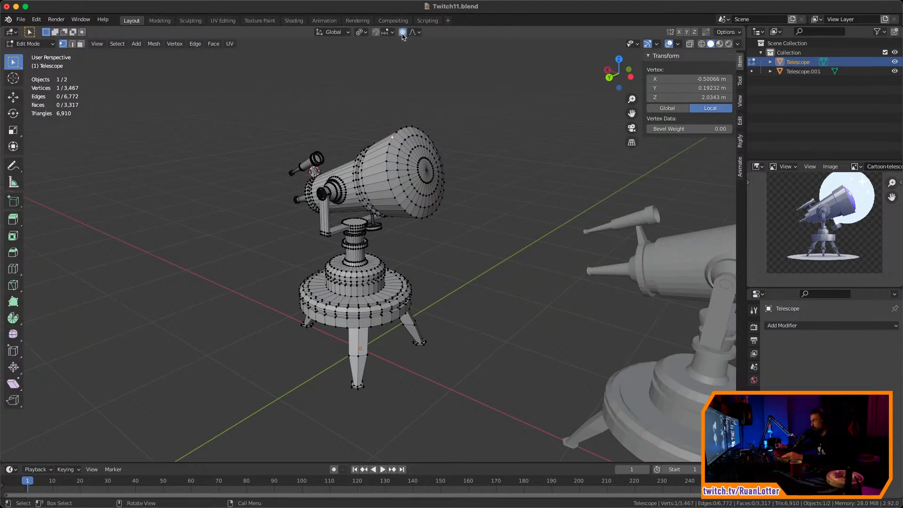
{"action": "middle_click_drag", "start_coordinate": [412, 107], "coordinate": [442, 144]}
{"action": "key", "text": "g"}
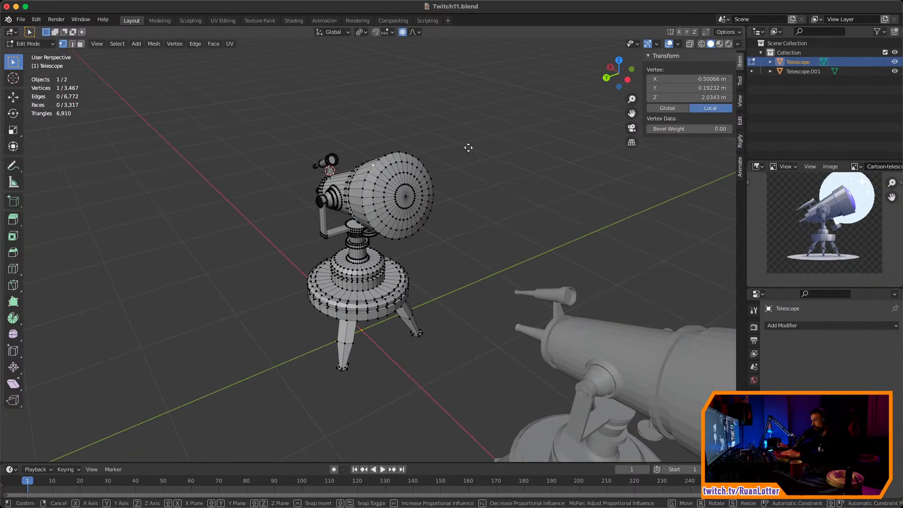
{"action": "scroll", "coordinate": [467, 142], "scroll_direction": "down", "scroll_amount": 8}
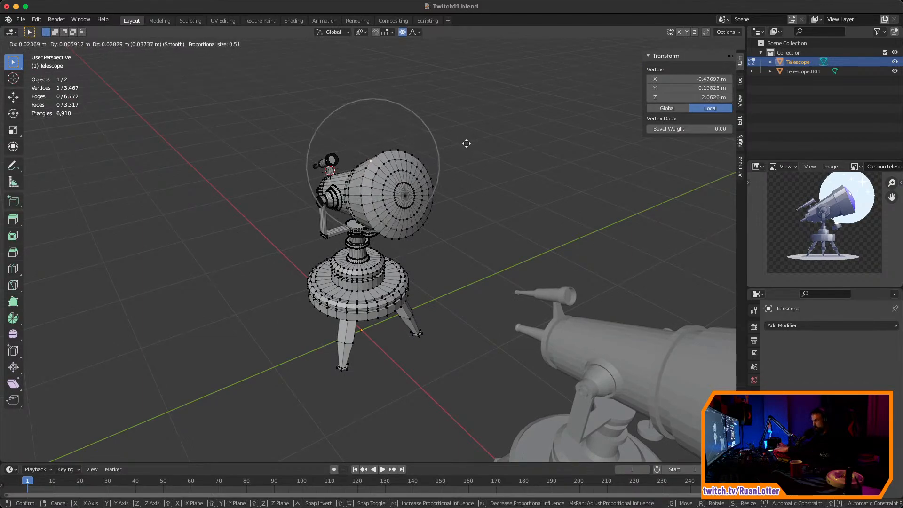
{"action": "scroll", "coordinate": [468, 141], "scroll_direction": "down", "scroll_amount": 5}
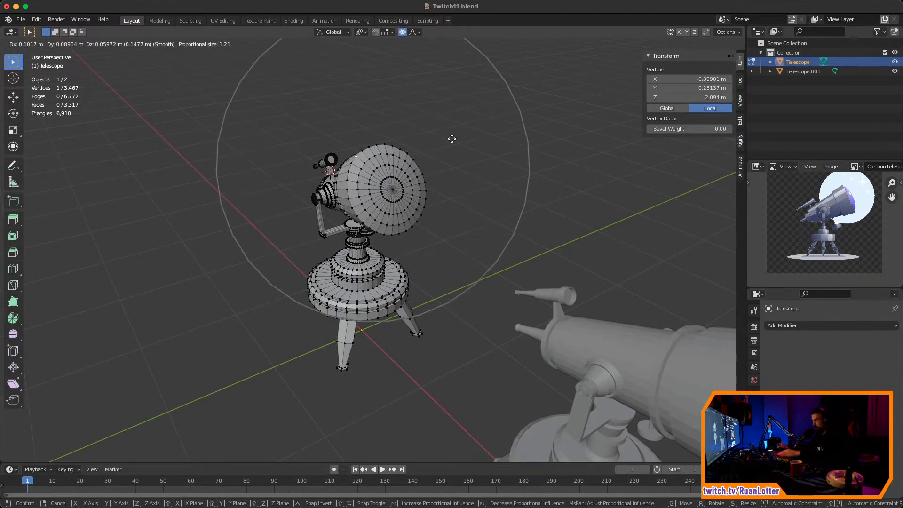
{"action": "left_click", "coordinate": [458, 135]}
{"action": "middle_click_drag", "start_coordinate": [459, 135], "coordinate": [495, 200]}
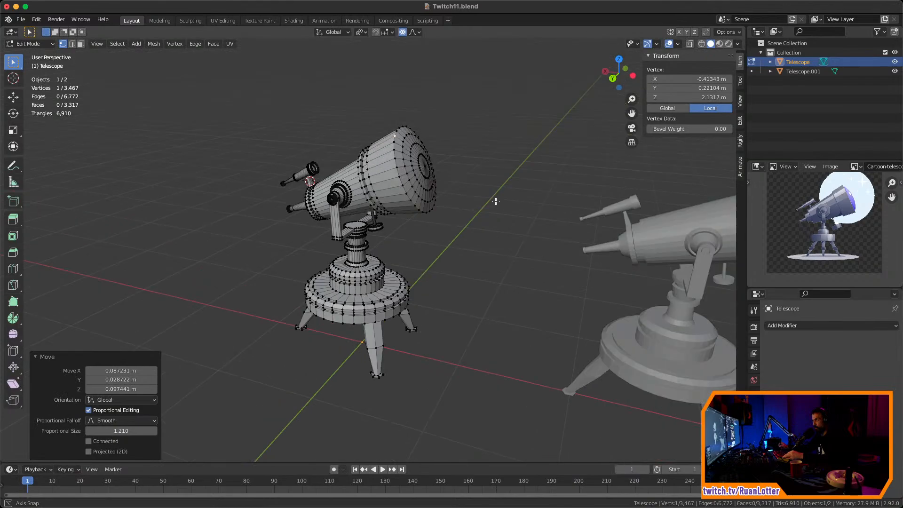
Proportionally move a vertex on the large base disc's side by about 0.087 m in X, 0.026 m in Y and -0.004 m in Z
{"action": "left_click", "coordinate": [347, 313]}
{"action": "key", "text": "g"}
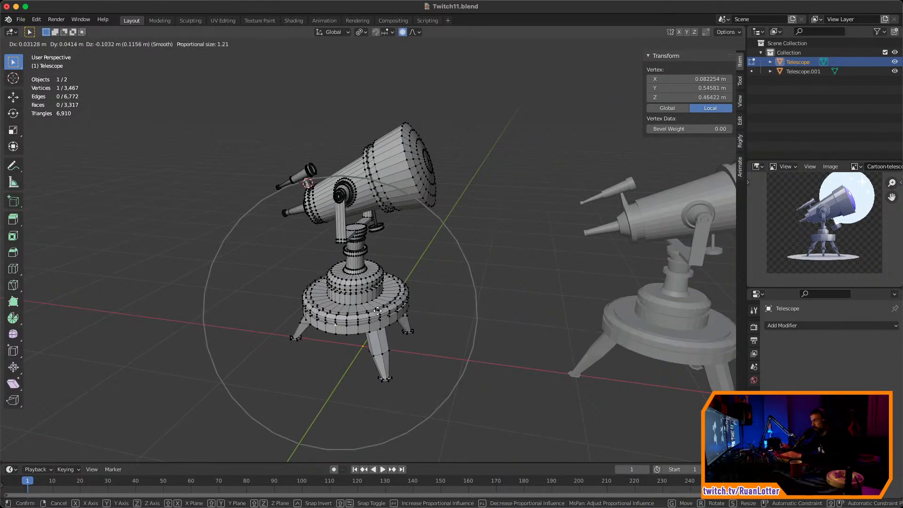
{"action": "left_click", "coordinate": [392, 299]}
{"action": "middle_click_drag", "start_coordinate": [393, 300], "coordinate": [451, 301]}
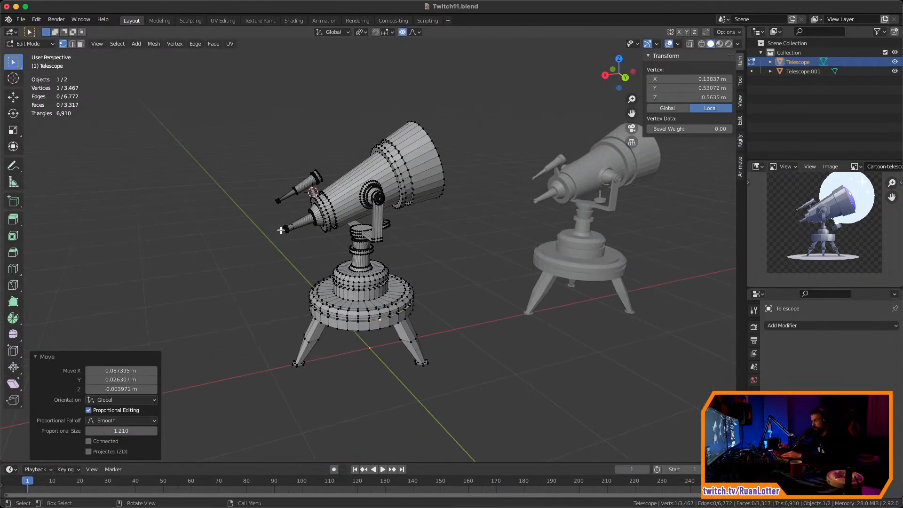
Proportionally move the main eyepiece's tip about 0.047 m in X, -0.013 m in Y and -0.023 m in Z, rotate it -11.4°, and shift it again
{"action": "left_click", "coordinate": [280, 230]}
{"action": "key", "text": "g"}
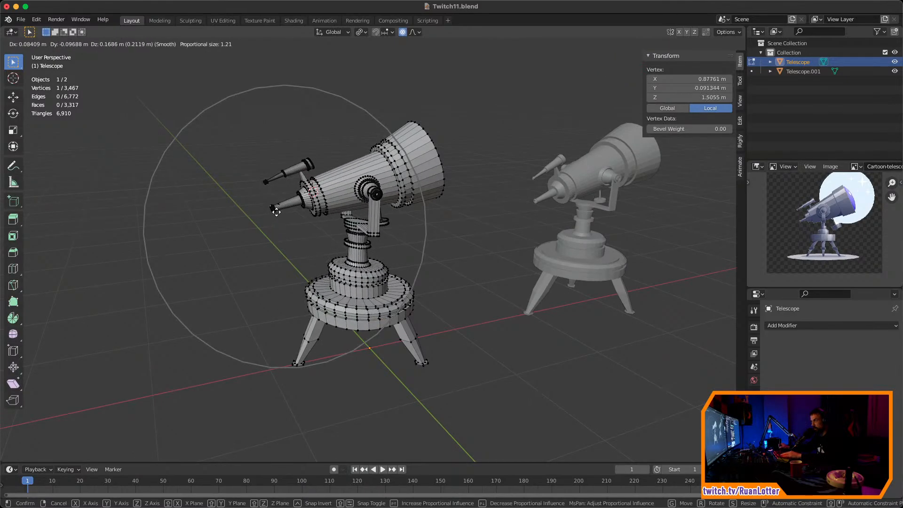
{"action": "left_click", "coordinate": [283, 233]}
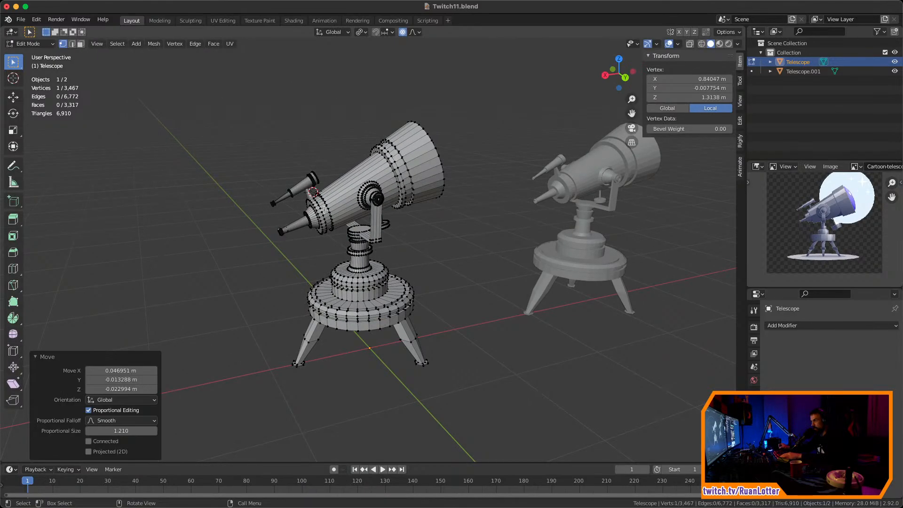
{"action": "key", "text": "r"}
{"action": "left_click", "coordinate": [328, 207]}
{"action": "key", "text": "g"}
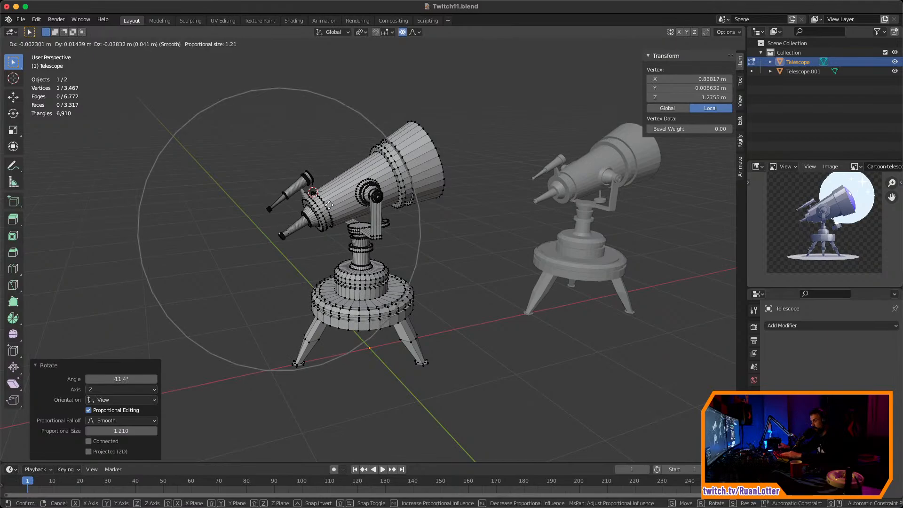
{"action": "left_click", "coordinate": [331, 229]}
Pull a vertex on the front lens's upper outer rim outward and up with proportional editing of size 1.21
{"action": "middle_click_drag", "start_coordinate": [404, 200], "coordinate": [405, 160]}
{"action": "left_click", "coordinate": [412, 157]}
{"action": "key", "text": "g"}
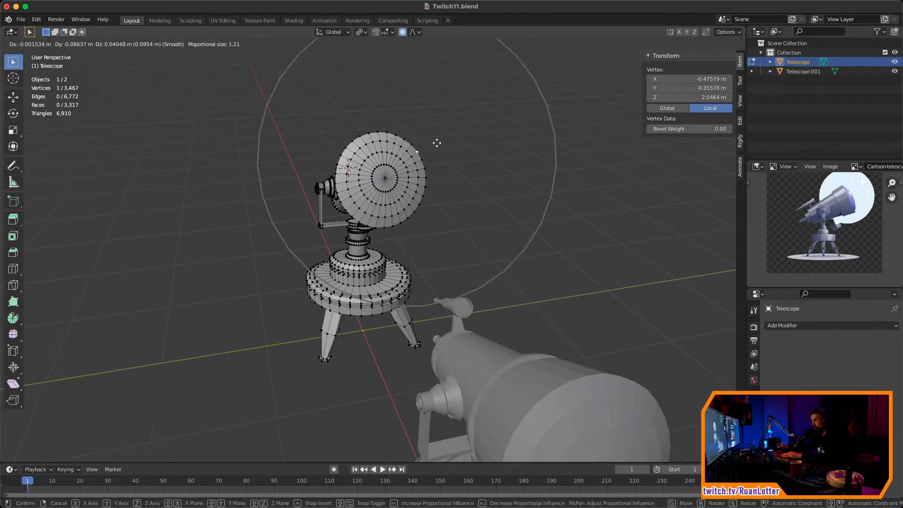
{"action": "left_click", "coordinate": [439, 136]}
Proportionally move a vertex on the barrel's side, and the nearby lens-rim vertex by about 0.049 m in X, 0.094 m in Y and 0.043 m in Z
{"action": "left_click", "coordinate": [340, 192]}
{"action": "key", "text": "g"}
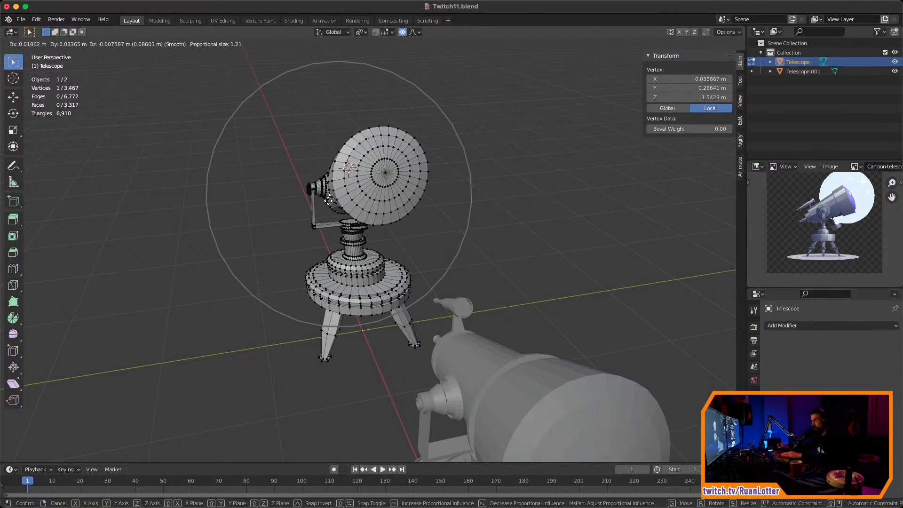
{"action": "left_click", "coordinate": [333, 174]}
{"action": "key", "text": "g"}
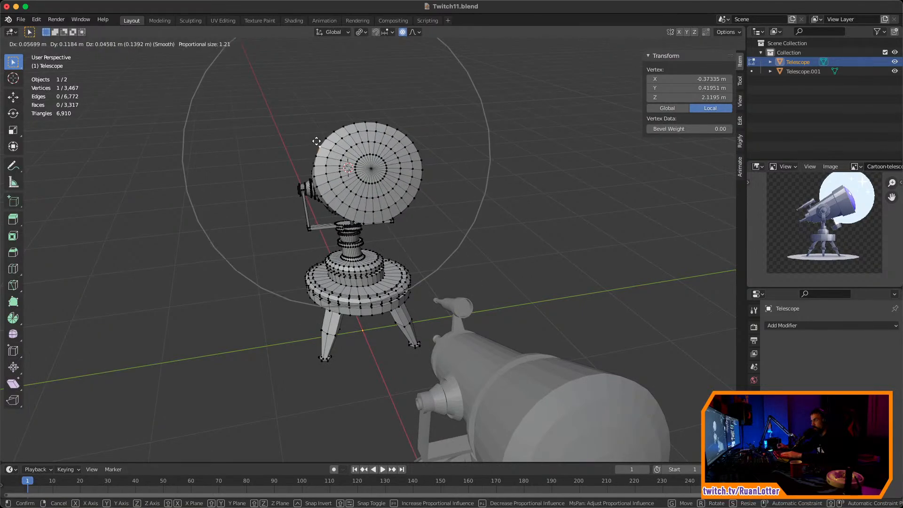
{"action": "left_click", "coordinate": [341, 155]}
{"action": "middle_click_drag", "start_coordinate": [341, 155], "coordinate": [322, 212]}
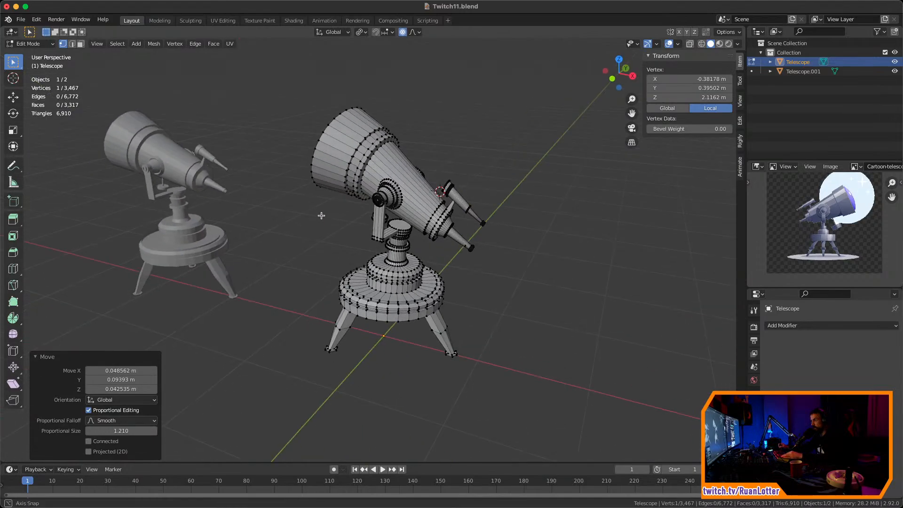
Proportionally move the mounting bracket's lower corner vertex by about -0.036 m in X, -0.037 m in Y and -0.042 m in Z
{"action": "scroll", "coordinate": [357, 145], "scroll_direction": "up", "scroll_amount": 5}
{"action": "left_click", "coordinate": [415, 216]}
{"action": "scroll", "coordinate": [416, 216], "scroll_direction": "down", "scroll_amount": 3}
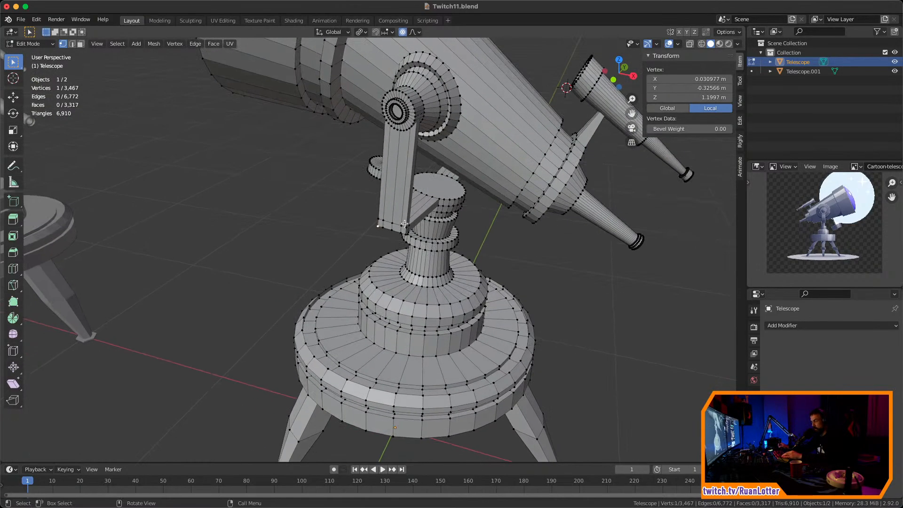
{"action": "key", "text": "g"}
{"action": "left_click", "coordinate": [420, 309]}
{"action": "scroll", "coordinate": [421, 309], "scroll_direction": "down", "scroll_amount": 2}
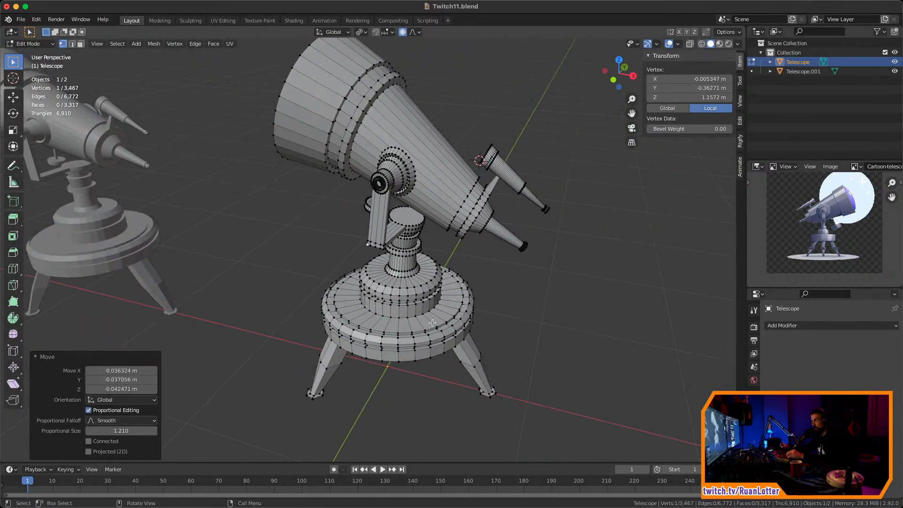
Move a group of vertices along the barrel's upper side near the finder scope toward the eyepiece with proportional editing of size 1.21
{"action": "middle_click_drag", "start_coordinate": [420, 309], "coordinate": [459, 195]}
{"action": "left_click_drag", "start_coordinate": [455, 167], "coordinate": [481, 193]}
{"action": "key", "text": "g"}
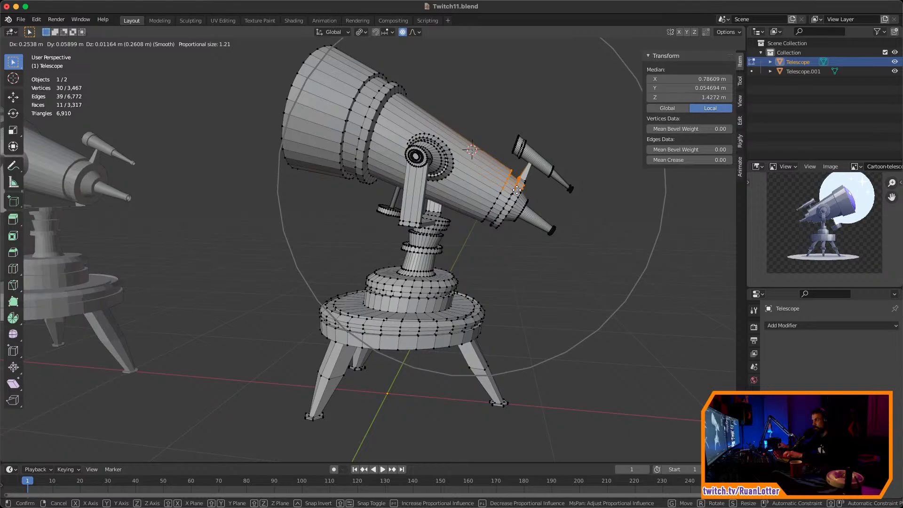
{"action": "left_click", "coordinate": [517, 190]}
{"action": "middle_click_drag", "start_coordinate": [517, 190], "coordinate": [380, 320]}
{"action": "scroll", "coordinate": [448, 238], "scroll_direction": "up", "scroll_amount": 4}
{"action": "scroll", "coordinate": [380, 320], "scroll_direction": "down", "scroll_amount": 4}
{"action": "middle_click_drag", "start_coordinate": [367, 354], "coordinate": [410, 321]}
{"action": "scroll", "coordinate": [466, 295], "scroll_direction": "up", "scroll_amount": 3}
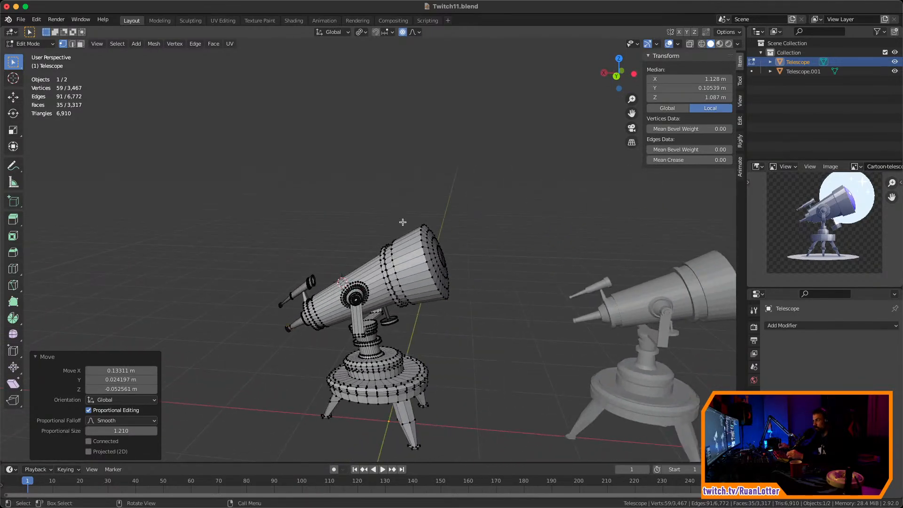
Proportionally move the front rim's top vertices up about 0.24 m and its lower vertices down about 0.17 m in Z
{"action": "left_click", "coordinate": [425, 229]}
{"action": "middle_click_drag", "start_coordinate": [446, 245], "coordinate": [449, 264]}
{"action": "key", "text": "g"}
{"action": "left_click", "coordinate": [447, 270]}
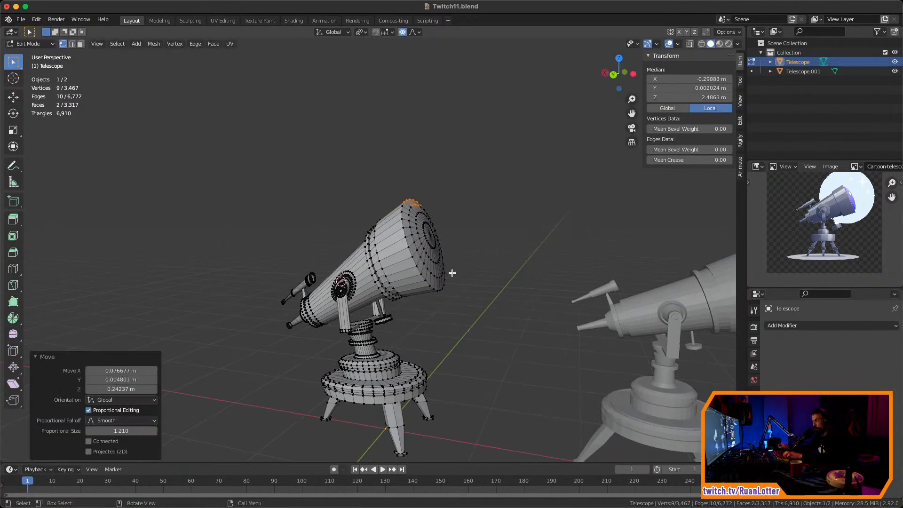
{"action": "left_click_drag", "start_coordinate": [438, 278], "coordinate": [463, 303]}
{"action": "key", "text": "g"}
{"action": "left_click", "coordinate": [465, 303]}
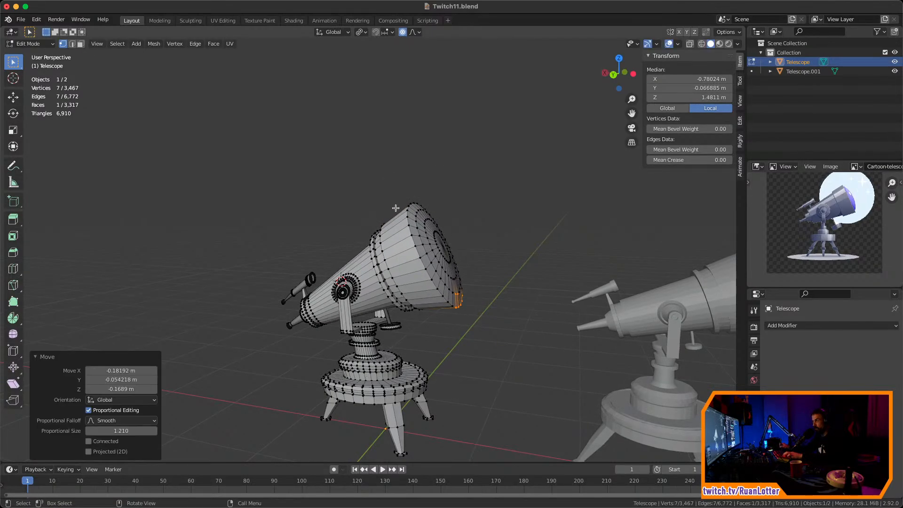
Proportionally raise the front rim's top vertices about 0.35 m in Z, and pull a group of lens-face vertices outward with size 1.21
{"action": "left_click", "coordinate": [423, 217], "text": "shift"}
{"action": "key", "text": "g"}
{"action": "left_click", "coordinate": [462, 239]}
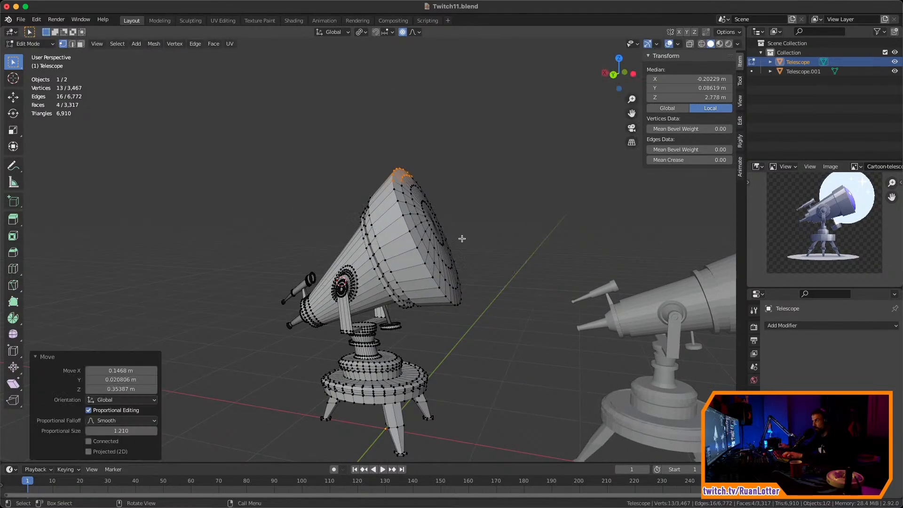
{"action": "left_click", "coordinate": [421, 211], "text": "shift"}
{"action": "key", "text": "g"}
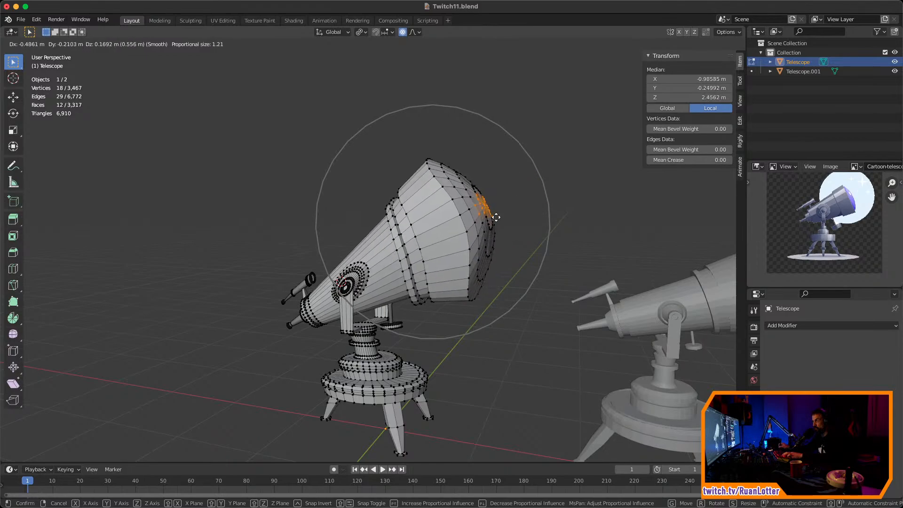
{"action": "left_click", "coordinate": [496, 217]}
Widen the front lens by proportionally moving opposite side-rim vertices about 0.47 m and -0.33 m in Y
{"action": "middle_click_drag", "start_coordinate": [496, 217], "coordinate": [353, 262]}
{"action": "left_click_drag", "start_coordinate": [286, 234], "coordinate": [308, 257]}
{"action": "key", "text": "g"}
{"action": "left_click", "coordinate": [258, 259]}
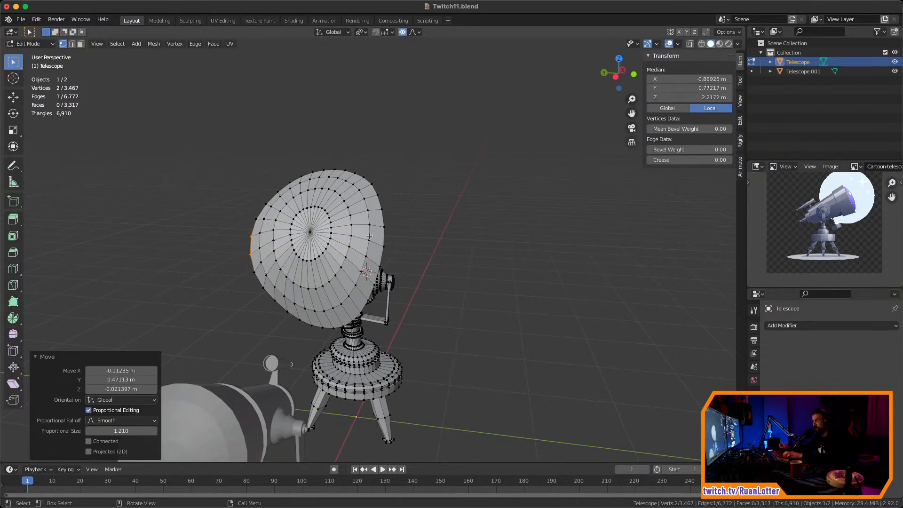
{"action": "key", "text": "g"}
{"action": "left_click", "coordinate": [429, 246]}
{"action": "middle_click_drag", "start_coordinate": [430, 246], "coordinate": [434, 271]}
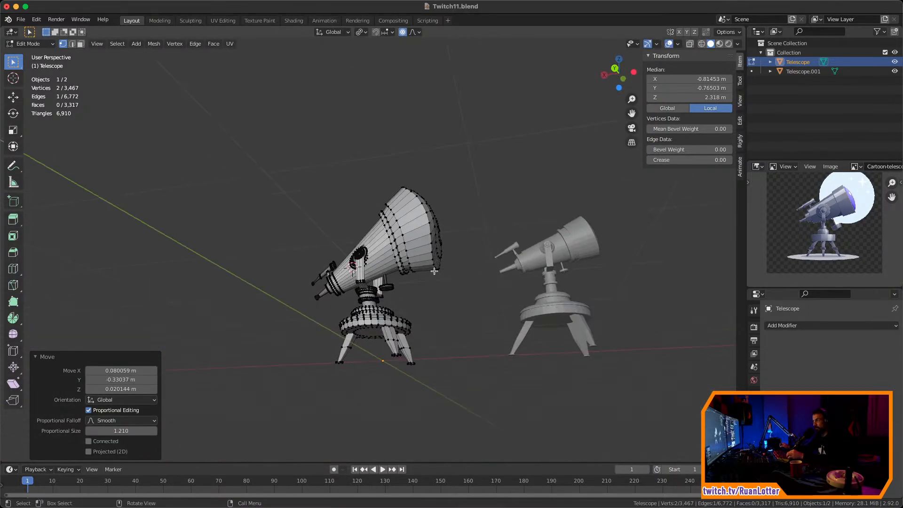
Proportionally move the front rim's lower edge vertices, and inspect the deformed telescope in Object Mode
{"action": "left_click_drag", "start_coordinate": [418, 258], "coordinate": [440, 280], "text": "shift"}
{"action": "middle_click_drag", "start_coordinate": [439, 280], "coordinate": [381, 304]}
{"action": "key", "text": "g"}
{"action": "left_click", "coordinate": [467, 320]}
{"action": "key", "text": "Tab"}
{"action": "scroll", "coordinate": [310, 282], "scroll_direction": "up", "scroll_amount": 3}
{"action": "scroll", "coordinate": [353, 222], "scroll_direction": "up", "scroll_amount": 3}
{"action": "scroll", "coordinate": [485, 339], "scroll_direction": "down", "scroll_amount": 3}
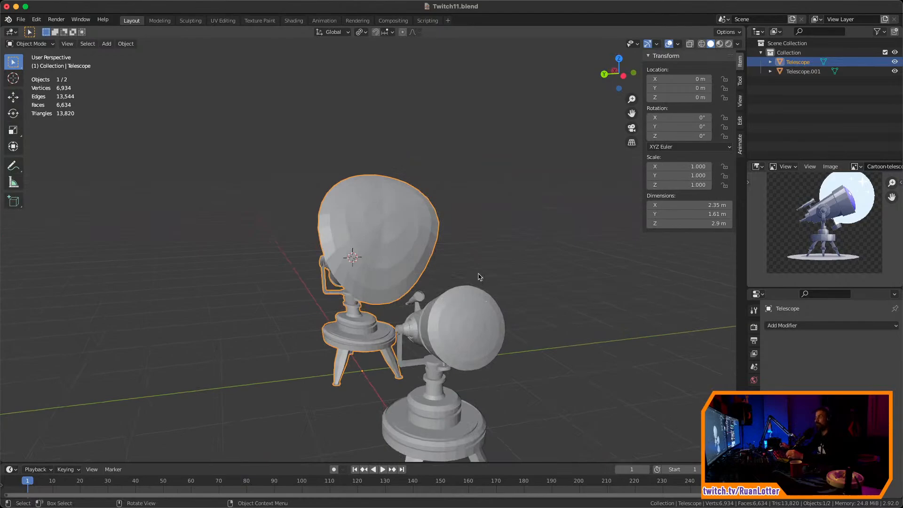
{"action": "middle_click_drag", "start_coordinate": [439, 267], "coordinate": [413, 269]}
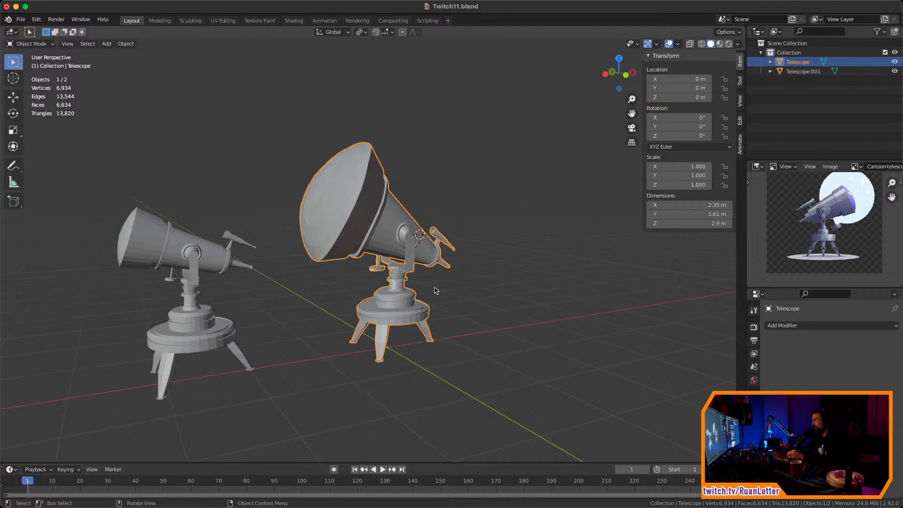
{"action": "middle_click_drag", "start_coordinate": [436, 291], "coordinate": [391, 310]}
In Edit Mode, proportionally move a side-rim vertex about 0.2 m in X and the opposite rim vertex about 0.43 m in Y
{"action": "key", "text": "Tab"}
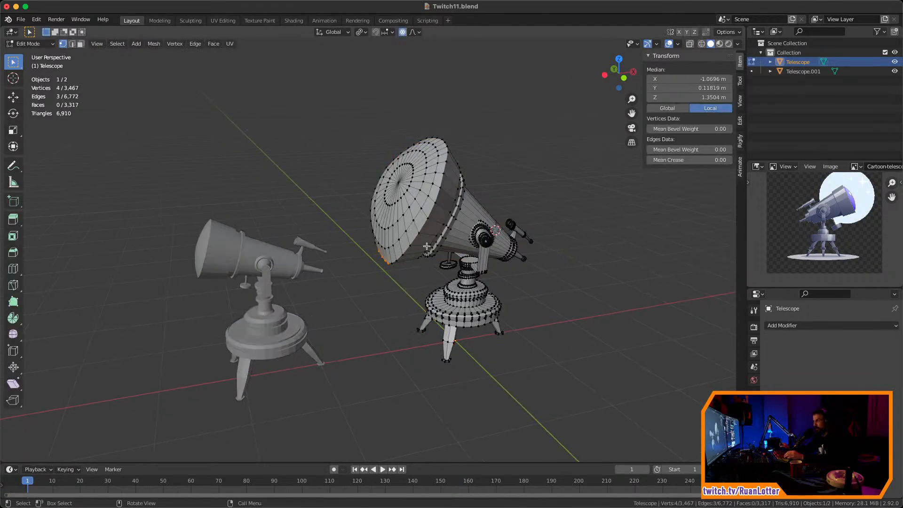
{"action": "left_click", "coordinate": [417, 231]}
{"action": "key", "text": "g"}
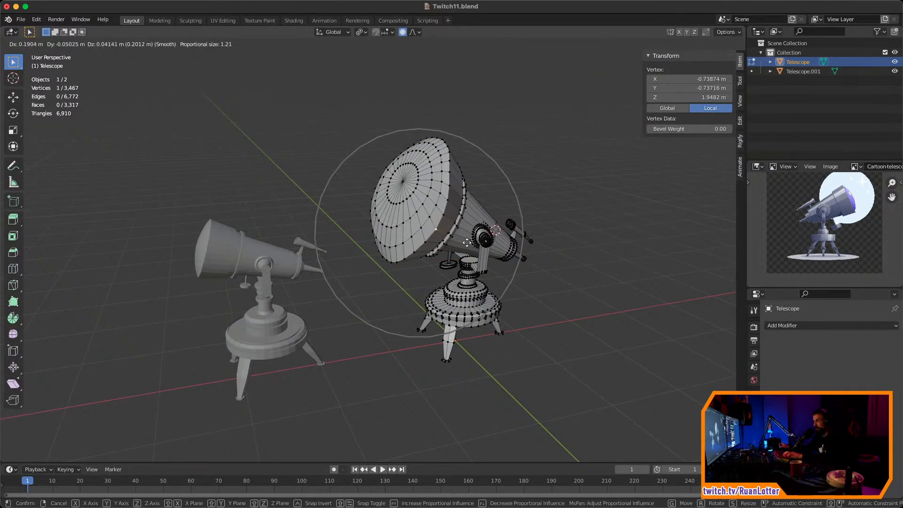
{"action": "left_click", "coordinate": [450, 185]}
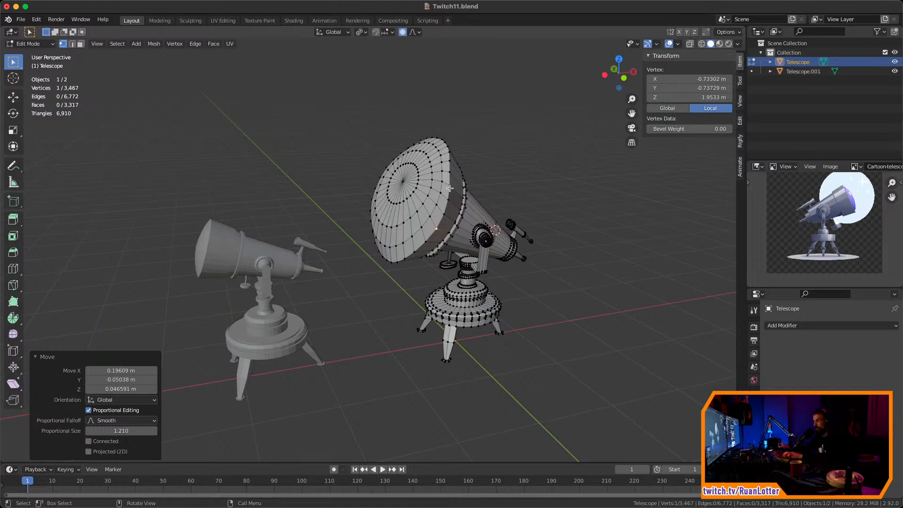
{"action": "middle_click_drag", "start_coordinate": [450, 188], "coordinate": [366, 217]}
{"action": "left_click", "coordinate": [307, 171]}
{"action": "key", "text": "g"}
{"action": "left_click", "coordinate": [274, 171]}
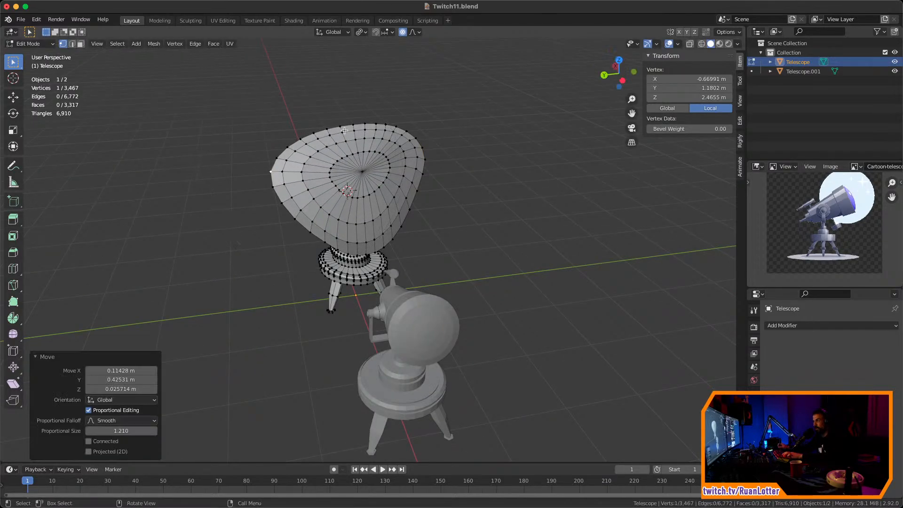
Proportionally raise the lens rim's top vertex about 0.32 m in Z, and pull the upper rim back about 0.72 m in X
{"action": "left_click", "coordinate": [342, 128]}
{"action": "key", "text": "g"}
{"action": "left_click", "coordinate": [363, 116]}
{"action": "middle_click_drag", "start_coordinate": [363, 116], "coordinate": [347, 157]}
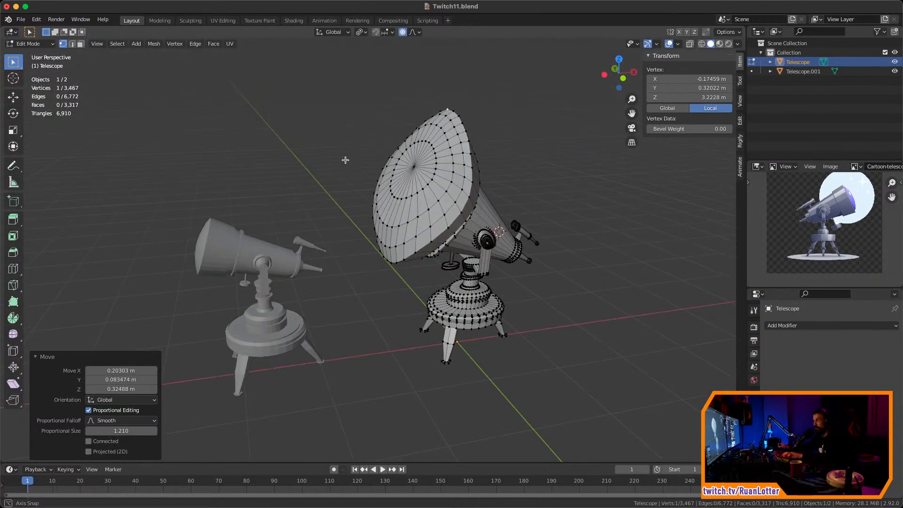
{"action": "key", "text": "g"}
{"action": "left_click", "coordinate": [534, 128]}
{"action": "scroll", "coordinate": [403, 365], "scroll_direction": "down", "scroll_amount": 3}
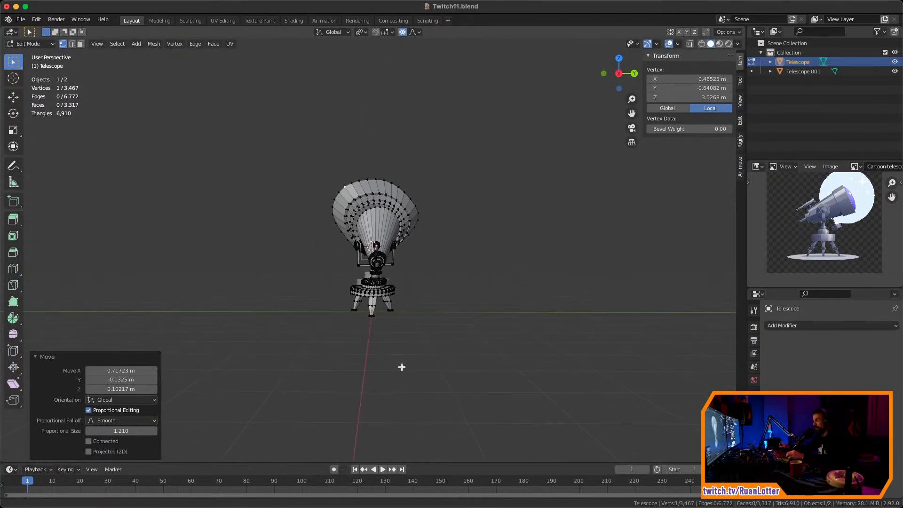
{"action": "middle_click_drag", "start_coordinate": [403, 365], "coordinate": [500, 298]}
Return to Object Mode and delete the deformed telescope
{"action": "key", "text": "Tab"}
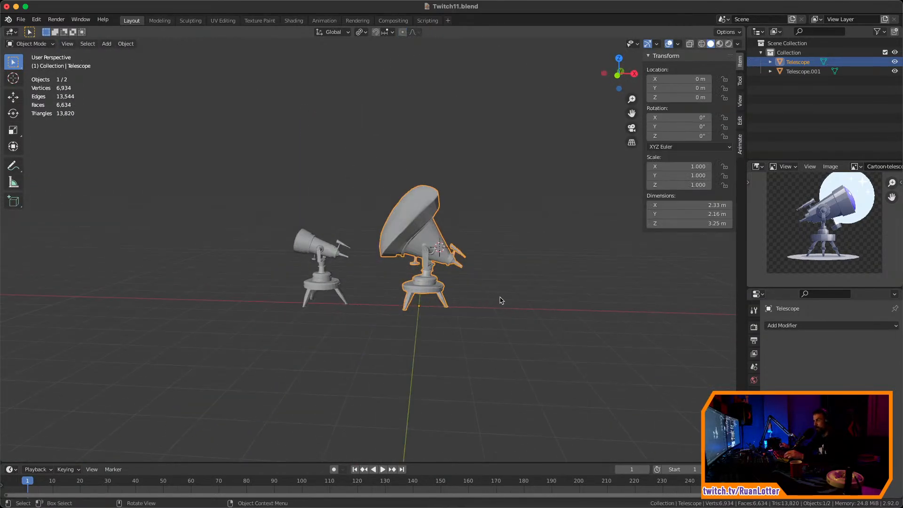
{"action": "left_click", "coordinate": [498, 299]}
{"action": "left_click", "coordinate": [442, 242]}
{"action": "key", "text": "x"}
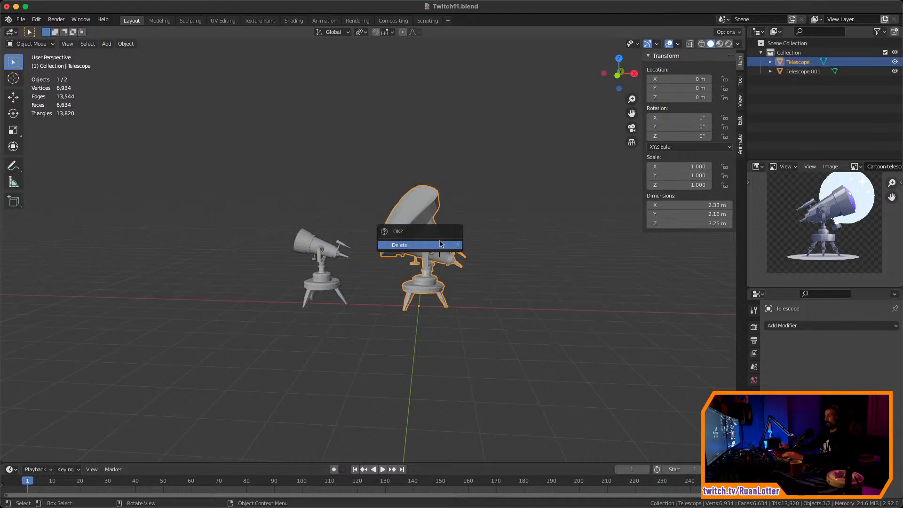
{"action": "left_click", "coordinate": [441, 244]}
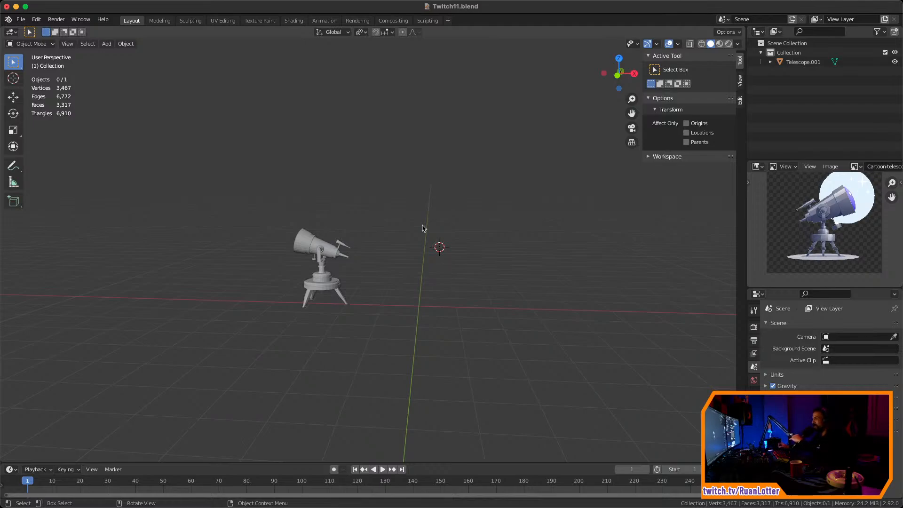
Duplicate the remaining telescope about 2.73 m along the X axis
{"action": "middle_click_drag", "start_coordinate": [369, 268], "coordinate": [303, 262]}
{"action": "scroll", "coordinate": [377, 253], "scroll_direction": "up", "scroll_amount": 2}
{"action": "left_click", "coordinate": [304, 261]}
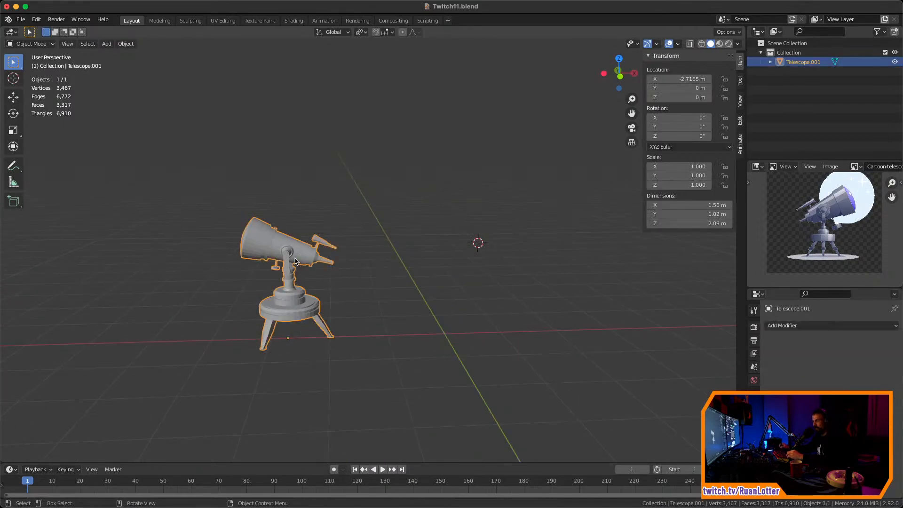
{"action": "middle_click_drag", "start_coordinate": [368, 283], "coordinate": [345, 291]}
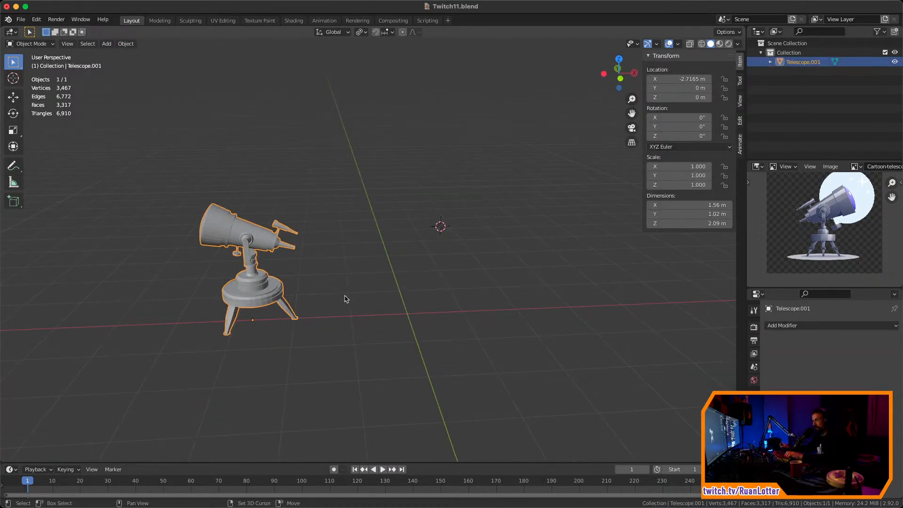
{"action": "key", "text": "shift+d"}
{"action": "key", "text": "x"}
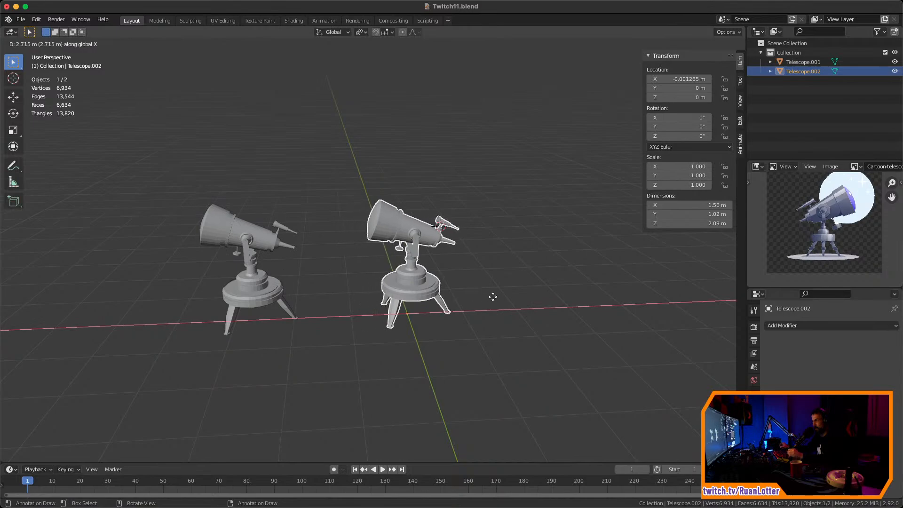
{"action": "left_click", "coordinate": [493, 299]}
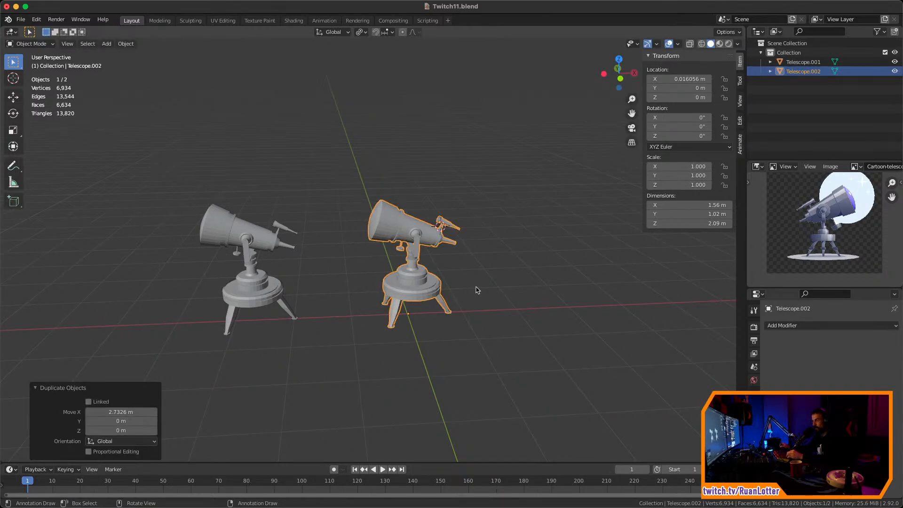
Reset the 3D cursor to the world origin and snap the duplicated telescope to the cursor
{"action": "middle_click_drag", "start_coordinate": [395, 308], "coordinate": [477, 299]}
{"action": "left_click", "coordinate": [515, 289]}
{"action": "key", "text": "ctrl+z"}
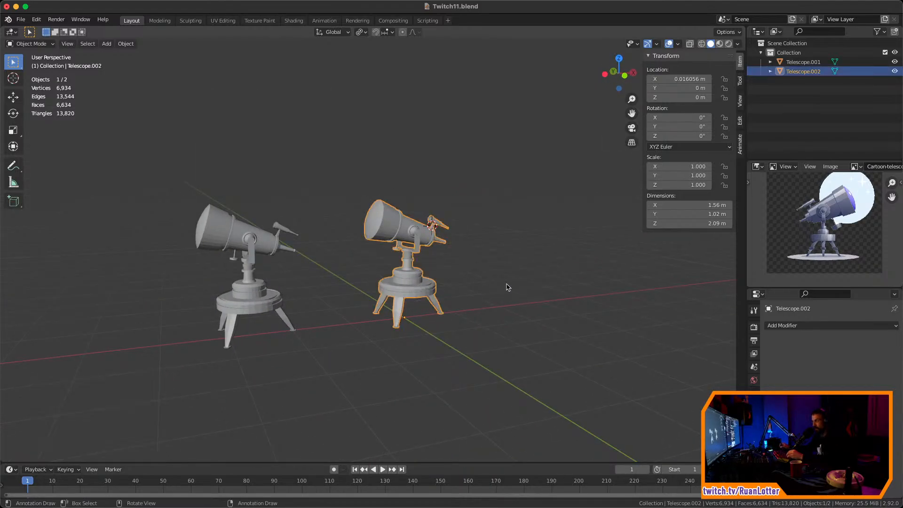
{"action": "left_click", "coordinate": [505, 285]}
{"action": "key", "text": "shift+s"}
{"action": "key", "text": "1"}
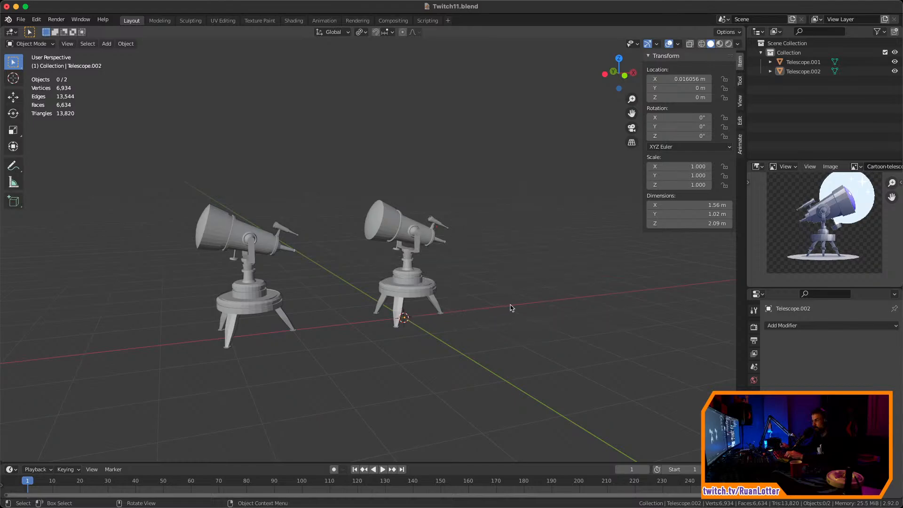
{"action": "left_click", "coordinate": [402, 267]}
{"action": "key", "text": "shift+s"}
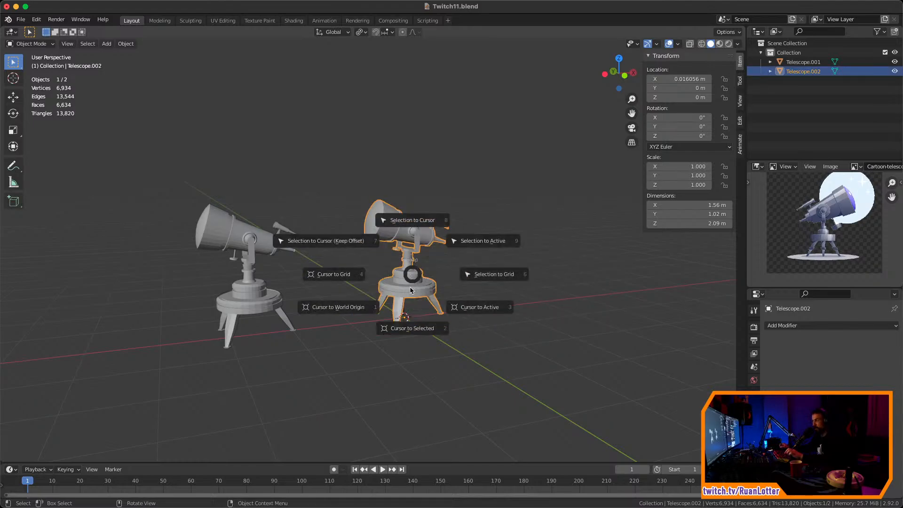
{"action": "left_click", "coordinate": [413, 222]}
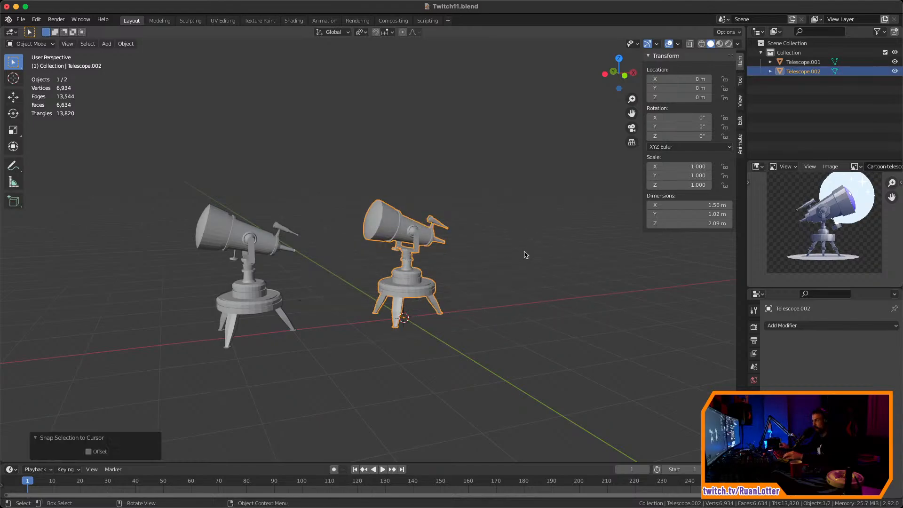
Snap the 3D cursor to the origin of the telescope Telescope.001
{"action": "left_click", "coordinate": [526, 255]}
{"action": "left_click", "coordinate": [278, 293]}
{"action": "middle_click_drag", "start_coordinate": [279, 294], "coordinate": [425, 286], "text": "shift"}
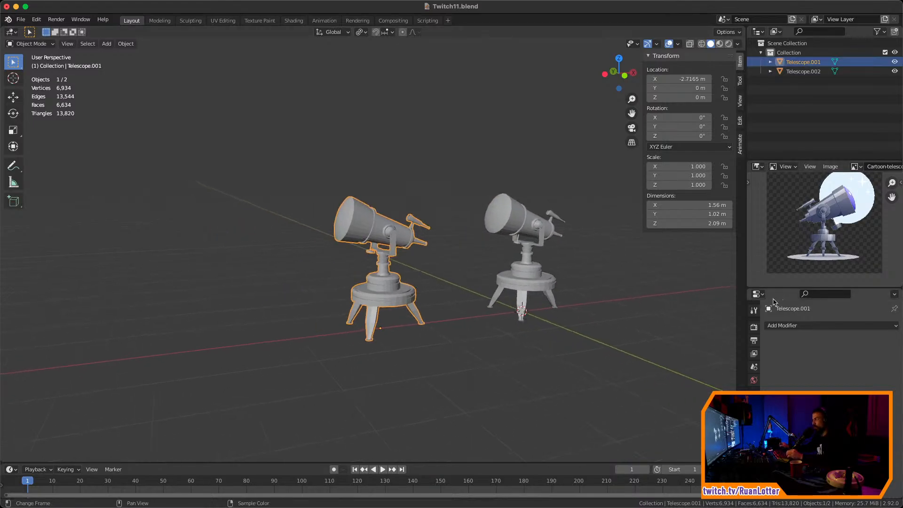
{"action": "left_click", "coordinate": [465, 360]}
{"action": "left_click", "coordinate": [396, 291]}
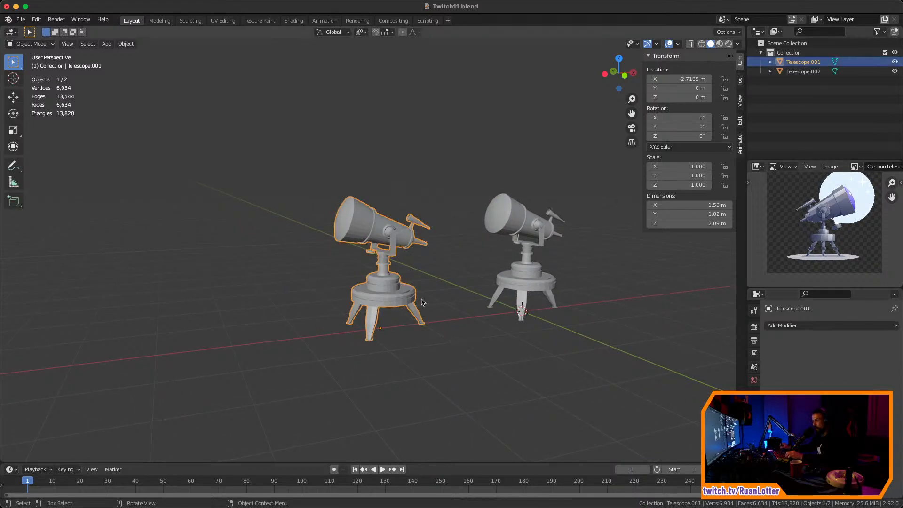
{"action": "key", "text": "shift+s"}
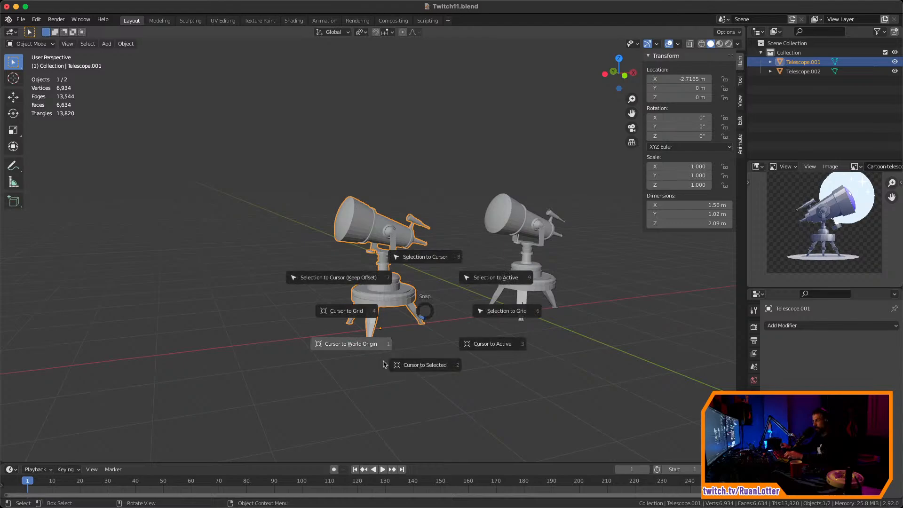
{"action": "left_click", "coordinate": [415, 365]}
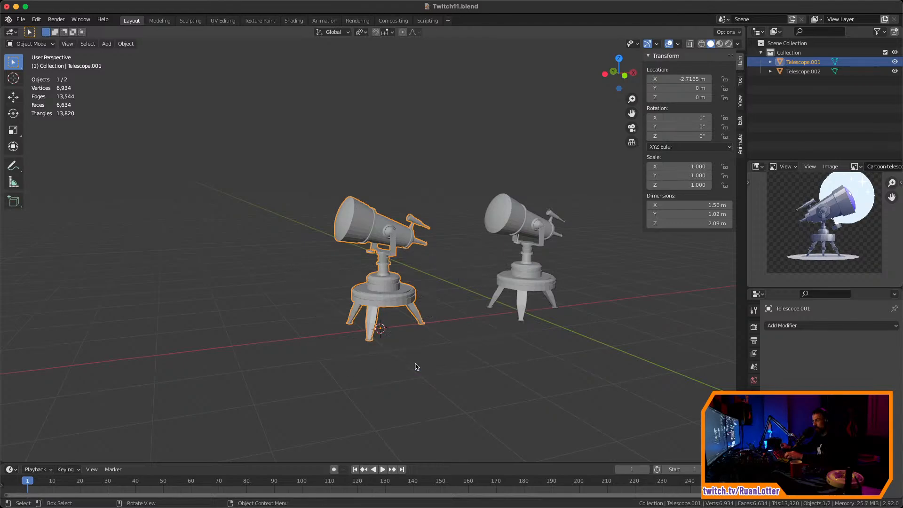
Add a lattice object at the 3D cursor beneath Telescope.001
{"action": "key", "text": "shift+a"}
{"action": "mouse_move", "coordinate": [442, 362]}
{"action": "mouse_move", "coordinate": [420, 422]}
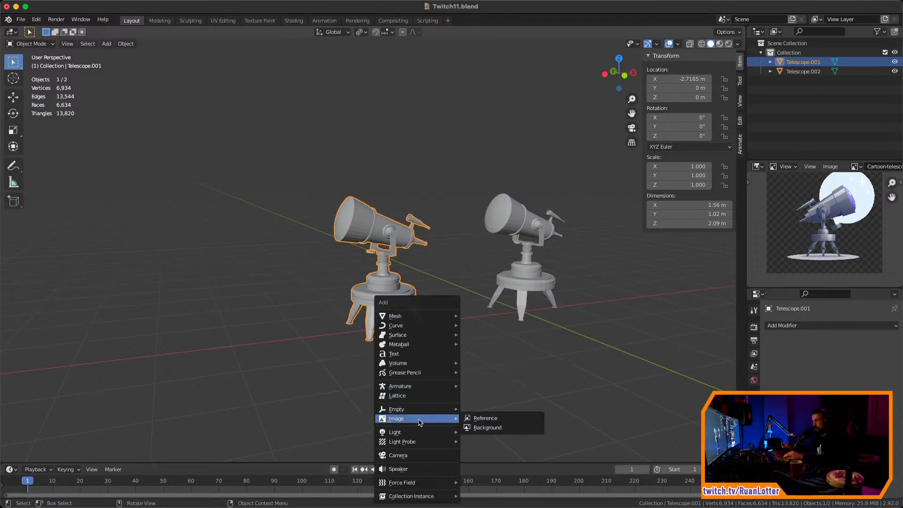
{"action": "left_click", "coordinate": [415, 396]}
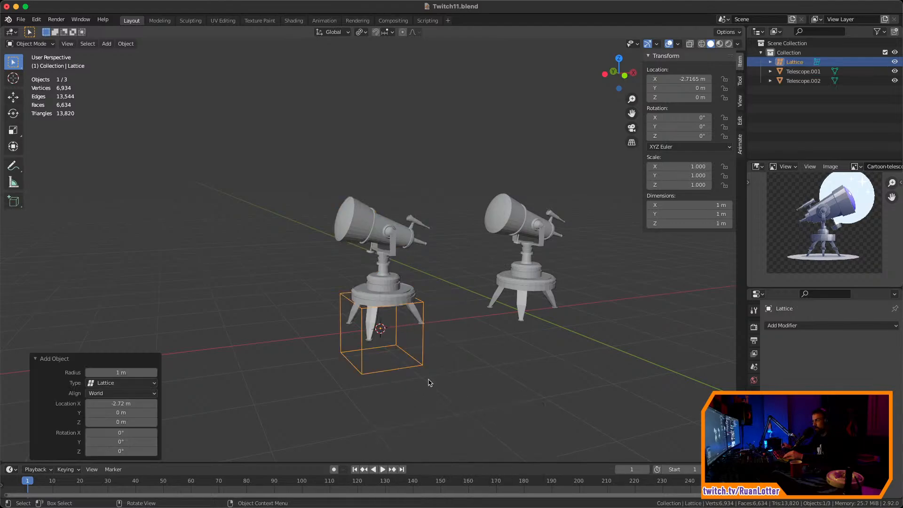
{"action": "middle_click_drag", "start_coordinate": [422, 397], "coordinate": [399, 372]}
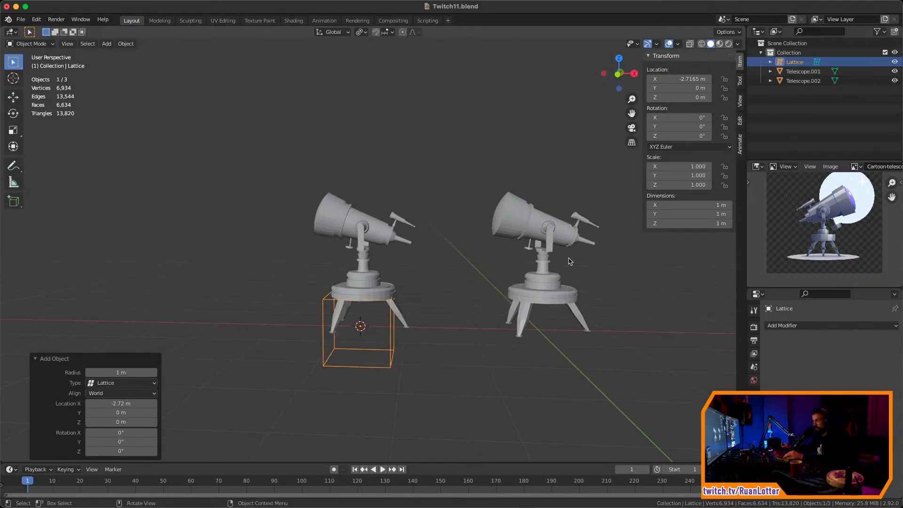
Raise the lattice about 0.96 m along Z, working in the front view
{"action": "left_click", "coordinate": [619, 73]}
{"action": "key", "text": "n"}
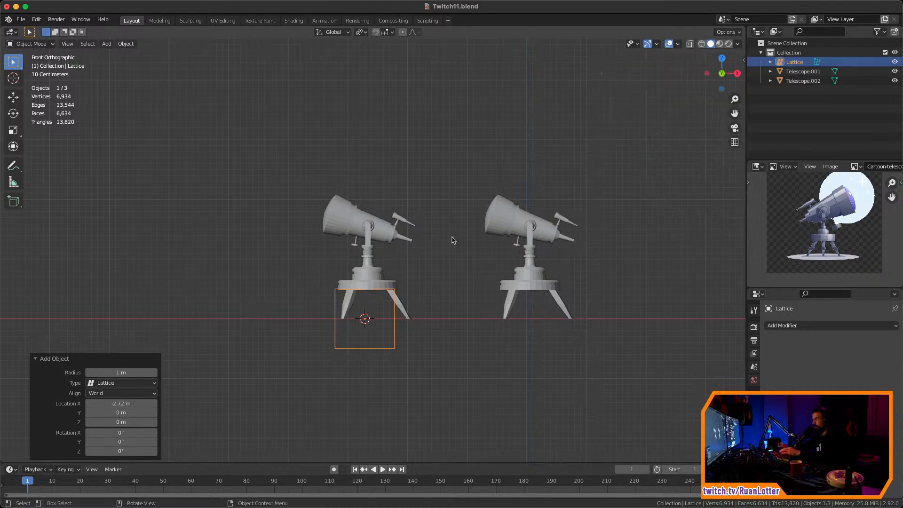
{"action": "scroll", "coordinate": [469, 223], "scroll_direction": "up", "scroll_amount": 1}
{"action": "key", "text": "g"}
{"action": "key", "text": "z"}
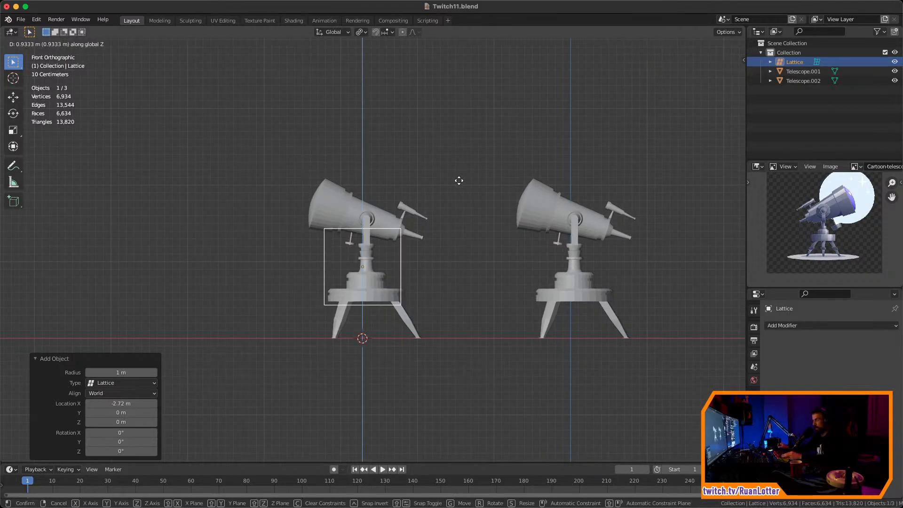
{"action": "left_click", "coordinate": [472, 229]}
Scale the lattice uniformly by about 1.92, and by a further 1.24 along Z, to span the telescope's height
{"action": "key", "text": "s"}
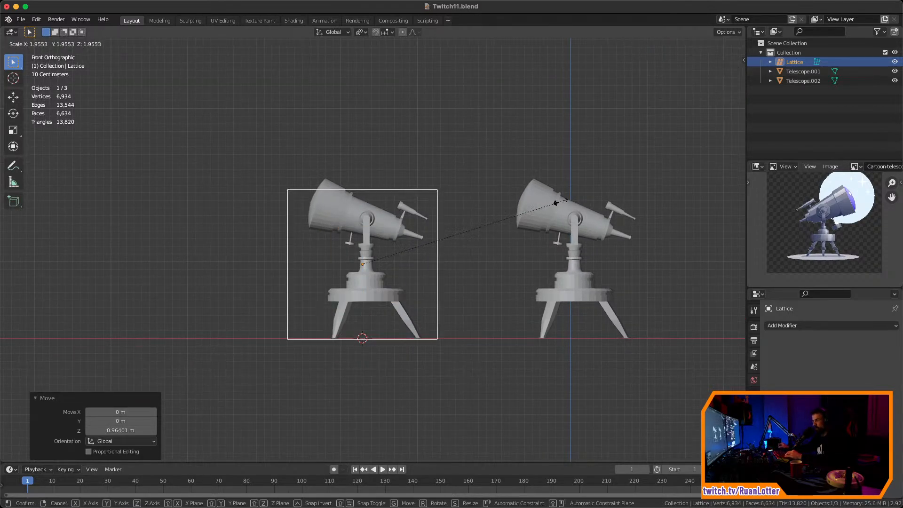
{"action": "left_click", "coordinate": [557, 203]}
{"action": "key", "text": "s"}
{"action": "key", "text": "z"}
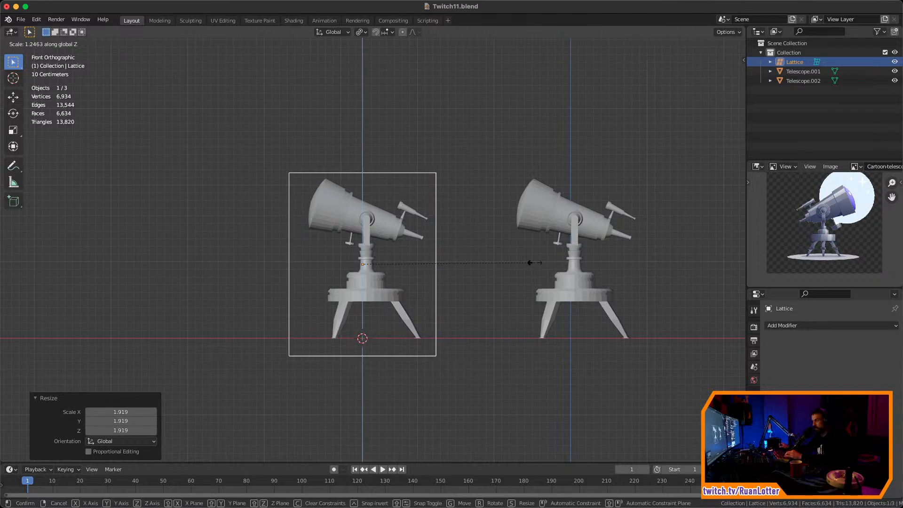
{"action": "left_click", "coordinate": [532, 264]}
Move the lattice up about 0.11 m and scale it down uniformly to about 0.89
{"action": "key", "text": "g"}
{"action": "key", "text": "z"}
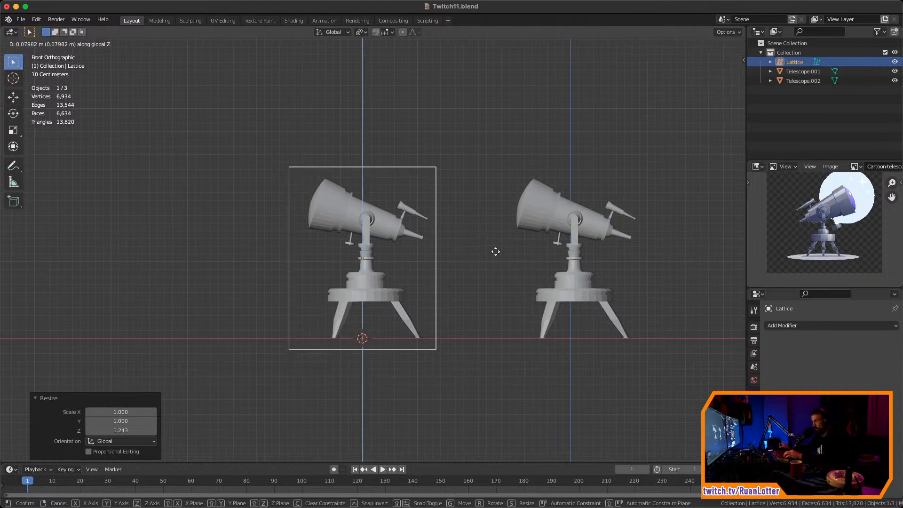
{"action": "left_click", "coordinate": [496, 253]}
{"action": "key", "text": "s"}
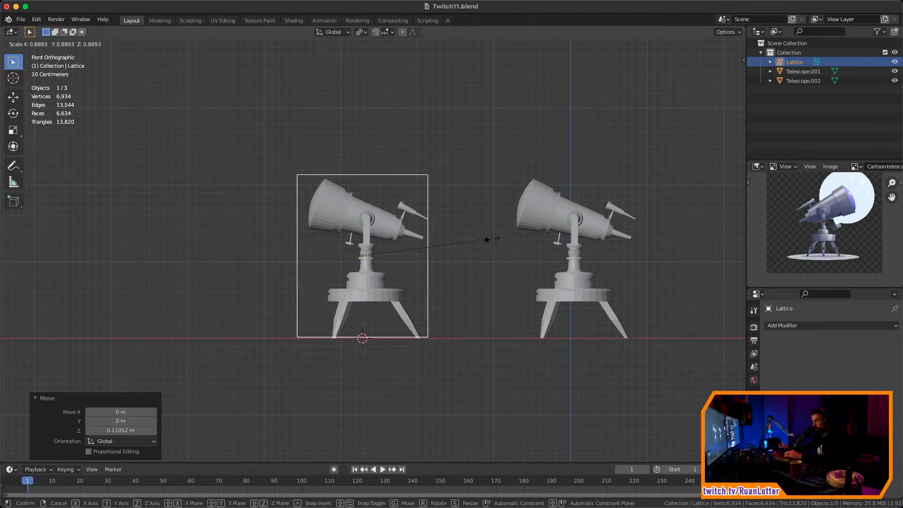
{"action": "left_click", "coordinate": [494, 242]}
Lower the lattice about 0.07 m, enlarge it by about 1.05, and nudge it 0.02 m along X and Z to enclose the telescope
{"action": "key", "text": "g"}
{"action": "key", "text": "z"}
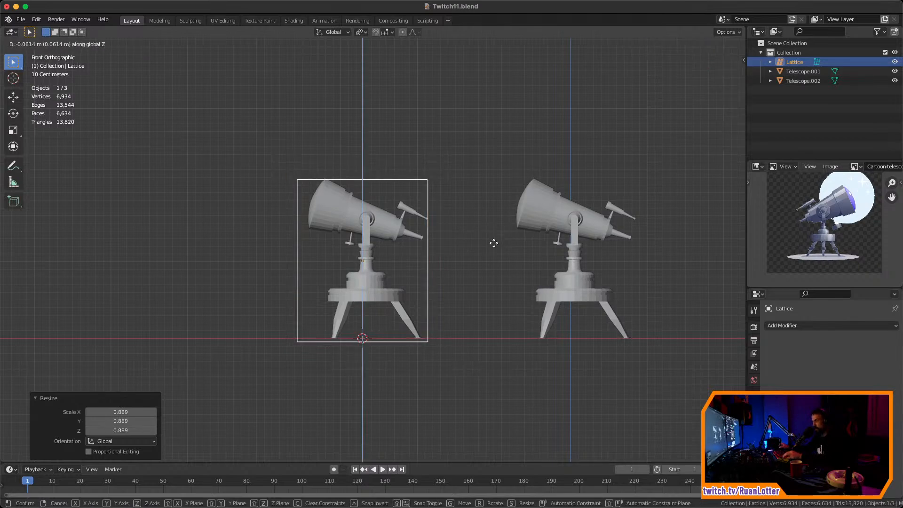
{"action": "left_click", "coordinate": [495, 245]}
{"action": "key", "text": "s"}
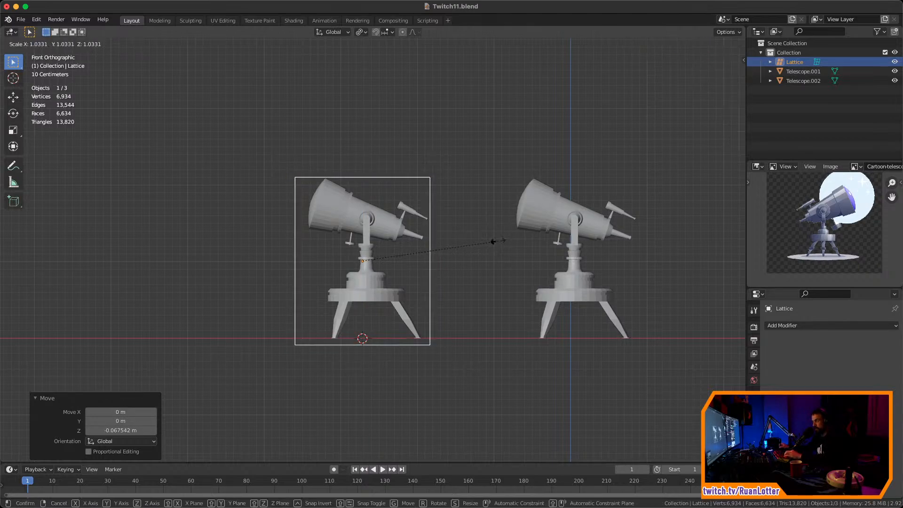
{"action": "left_click", "coordinate": [501, 242]}
{"action": "key", "text": "g"}
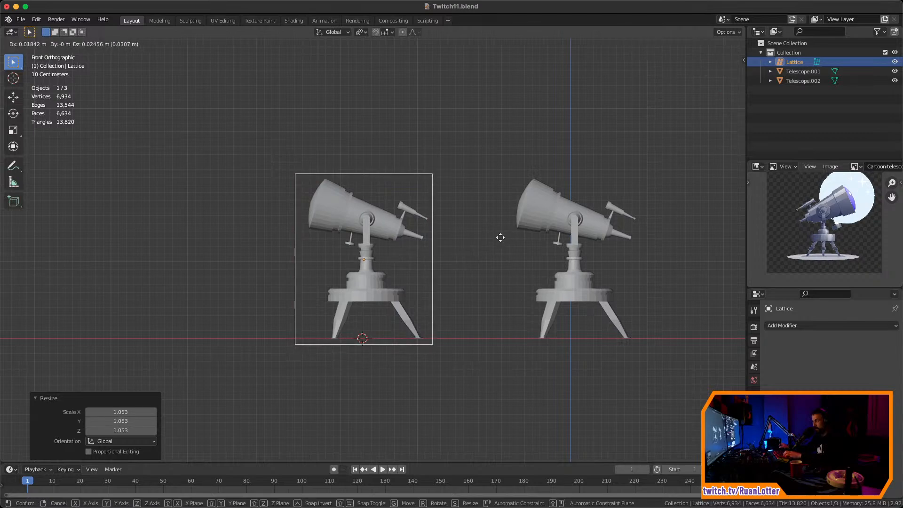
{"action": "left_click", "coordinate": [499, 240]}
Narrow the lattice along Y by a factor of about 0.66 to fit the telescope's width
{"action": "middle_click_drag", "start_coordinate": [472, 256], "coordinate": [515, 262]}
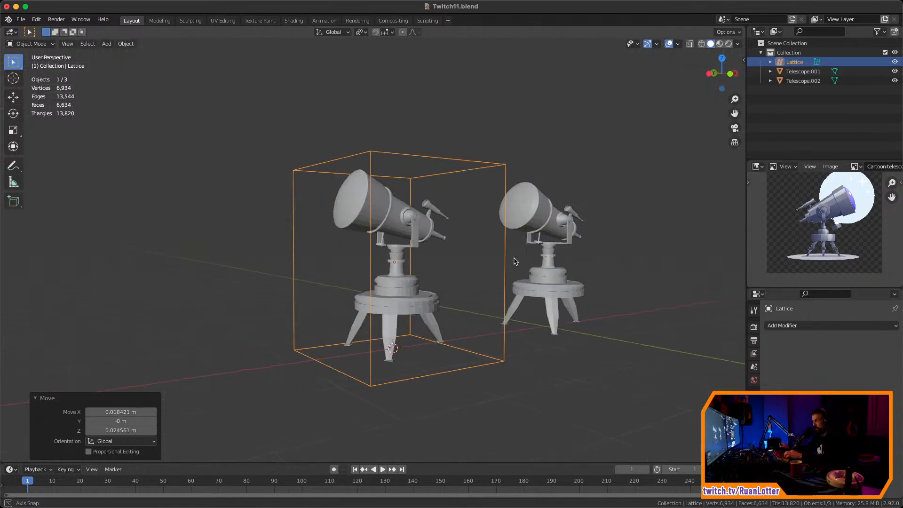
{"action": "left_click", "coordinate": [708, 74]}
{"action": "middle_click_drag", "start_coordinate": [562, 232], "coordinate": [582, 205], "text": "ctrl"}
{"action": "key", "text": "s"}
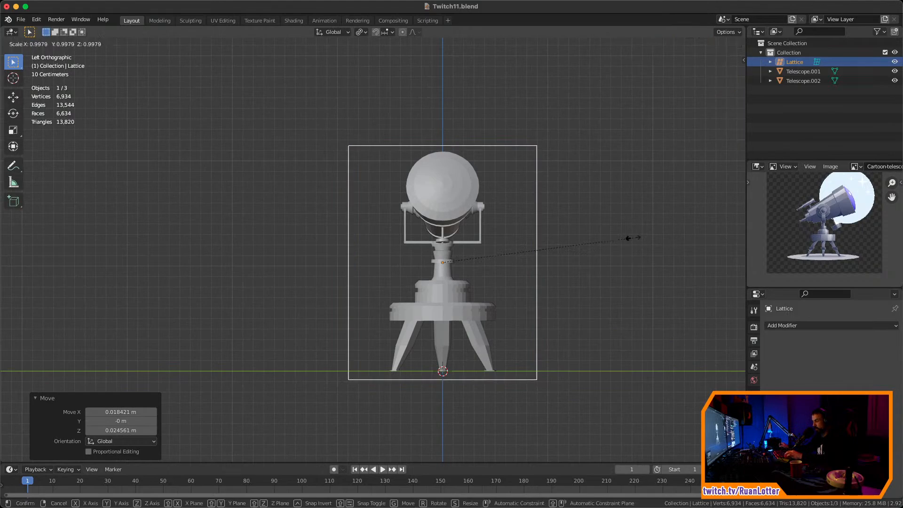
{"action": "key", "text": "y"}
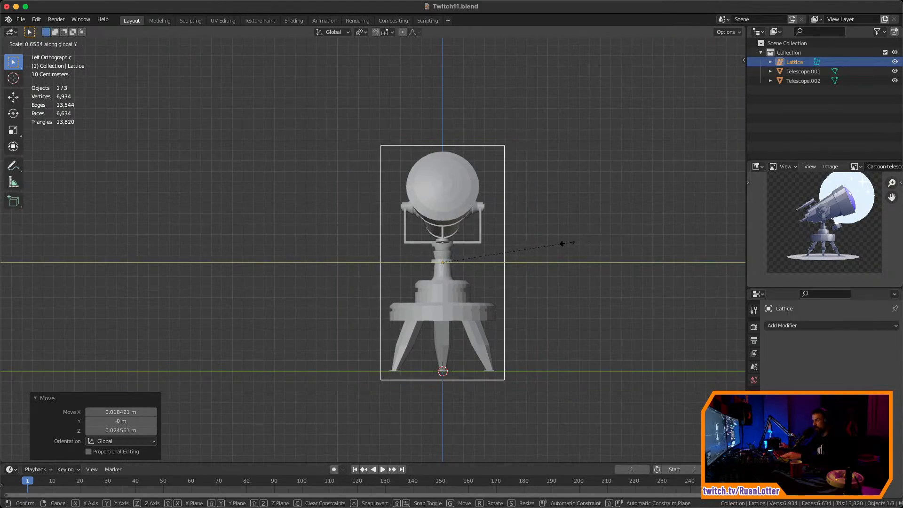
{"action": "left_click", "coordinate": [562, 243]}
Set the lattice resolution to 3 in U, V and W, and save the file
{"action": "middle_click_drag", "start_coordinate": [571, 246], "coordinate": [545, 320]}
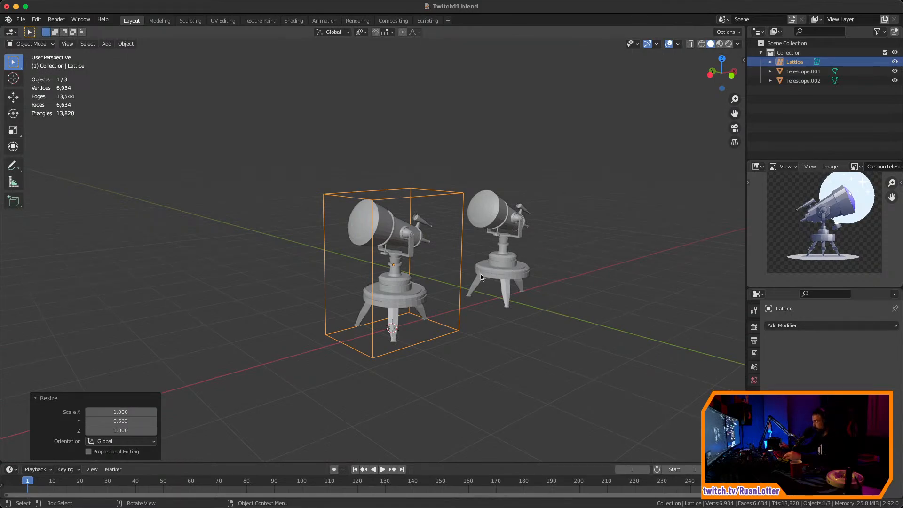
{"action": "middle_click_drag", "start_coordinate": [467, 282], "coordinate": [564, 301]}
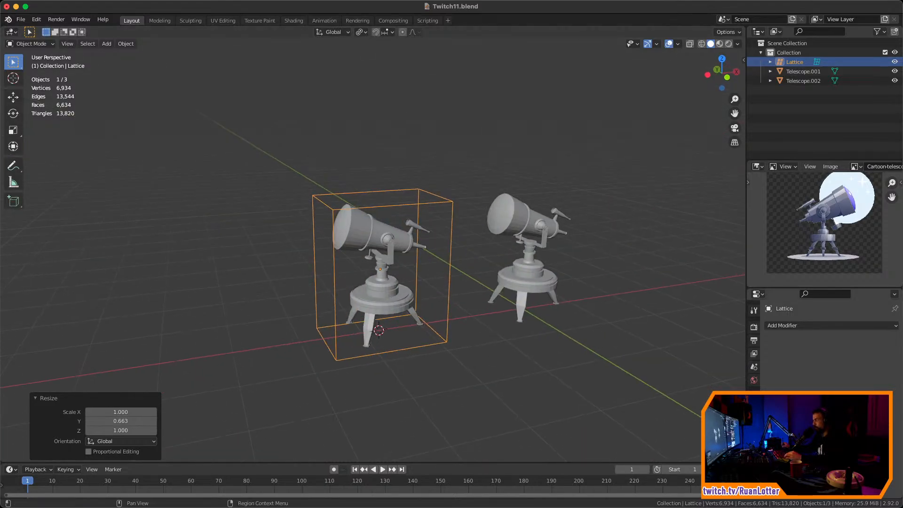
{"action": "left_click", "coordinate": [754, 445]}
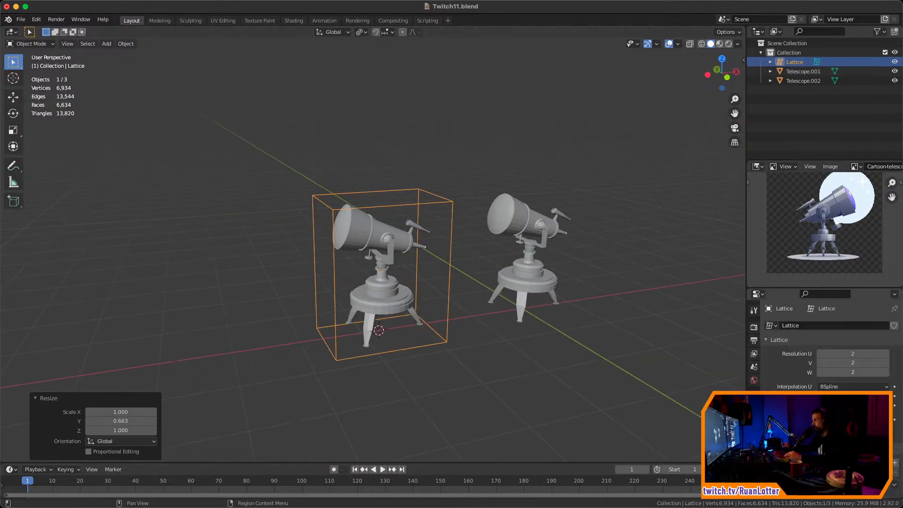
{"action": "left_click", "coordinate": [886, 353]}
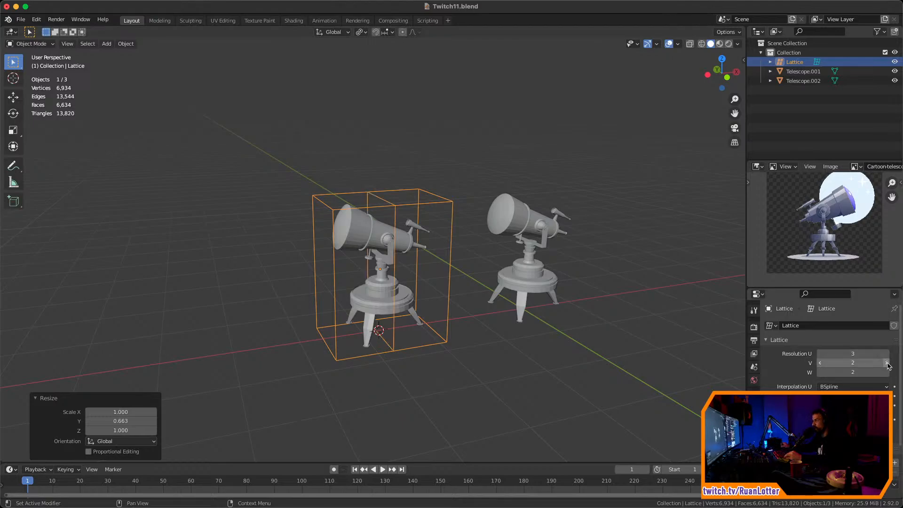
{"action": "left_click", "coordinate": [887, 363]}
{"action": "left_click", "coordinate": [886, 372]}
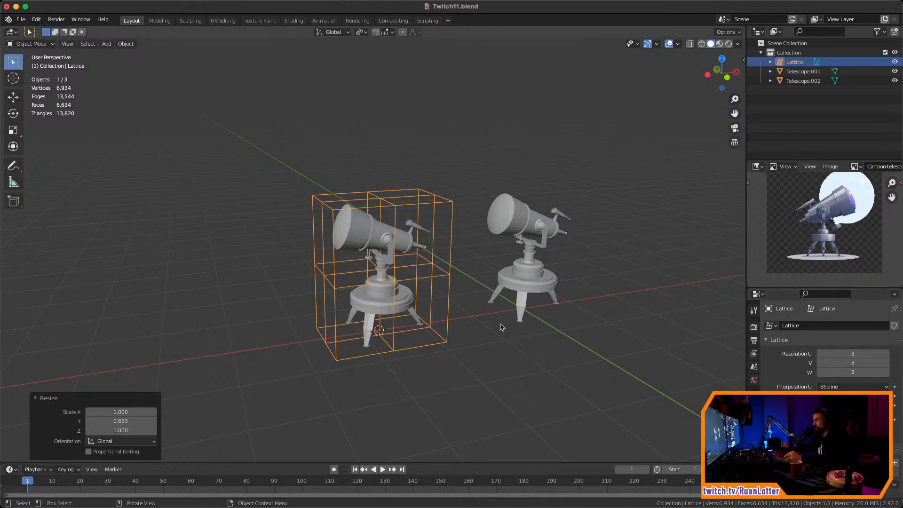
{"action": "middle_click_drag", "start_coordinate": [499, 326], "coordinate": [381, 246]}
{"action": "scroll", "coordinate": [415, 224], "scroll_direction": "up", "scroll_amount": 2}
{"action": "key", "text": "ctrl+s"}
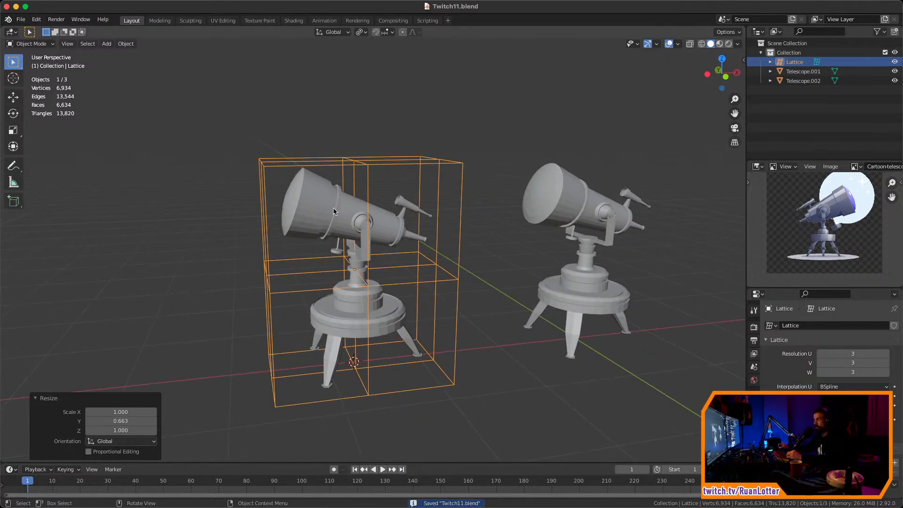
Add a Lattice modifier to the telescope Telescope.001 and assign the lattice surrounding it as the modifier's object
{"action": "left_click", "coordinate": [322, 217]}
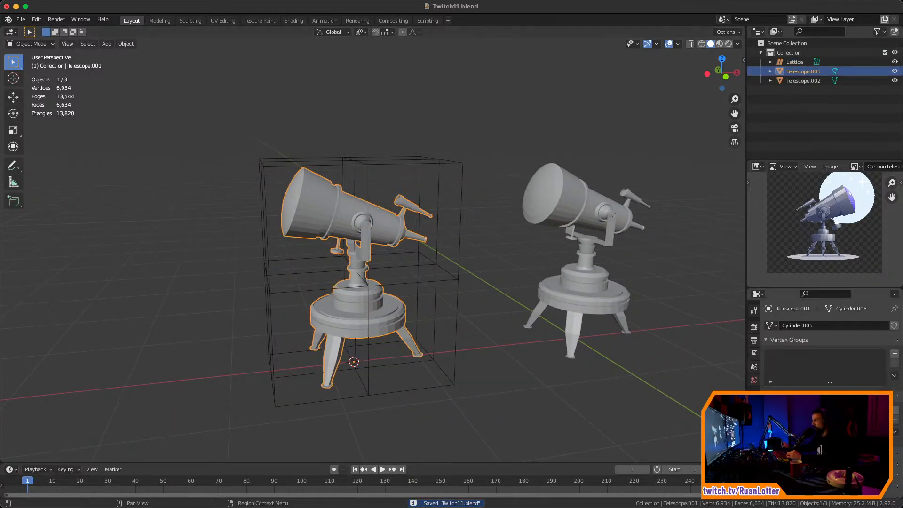
{"action": "left_click", "coordinate": [754, 311]}
{"action": "left_click", "coordinate": [794, 330]}
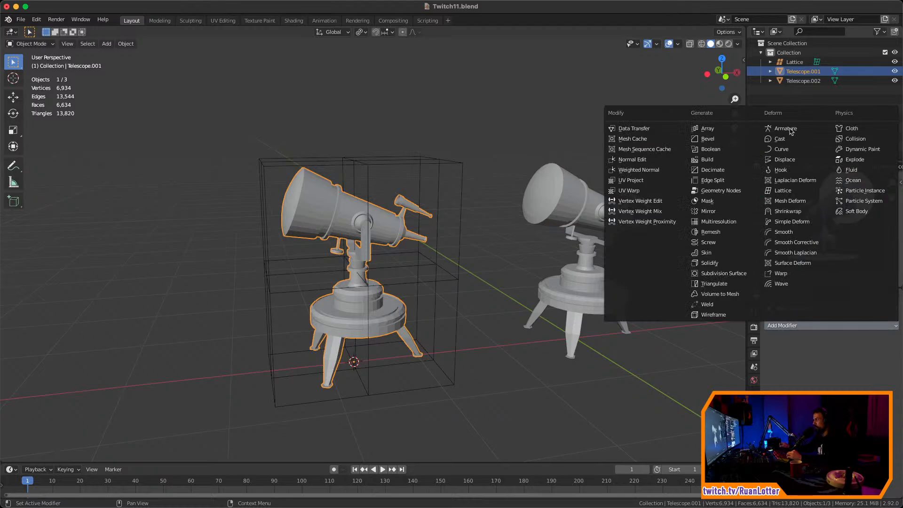
{"action": "left_click", "coordinate": [782, 190]}
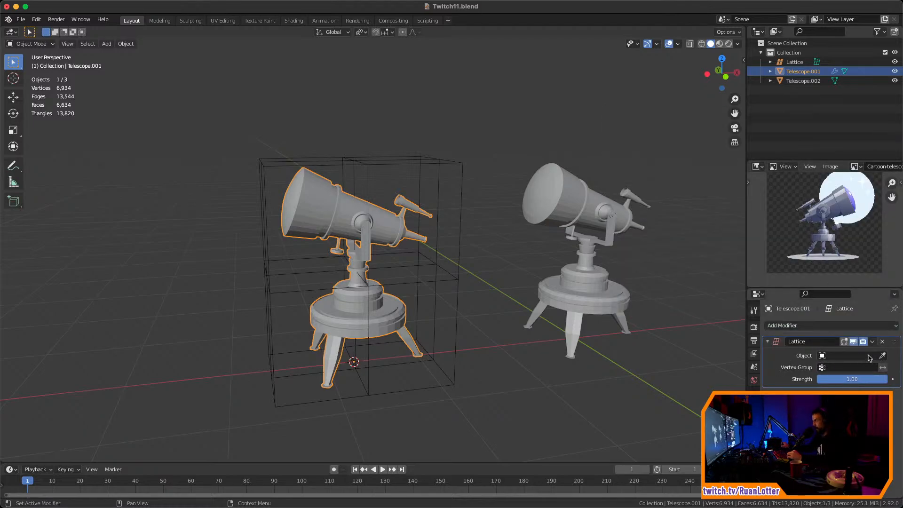
{"action": "left_click", "coordinate": [883, 356]}
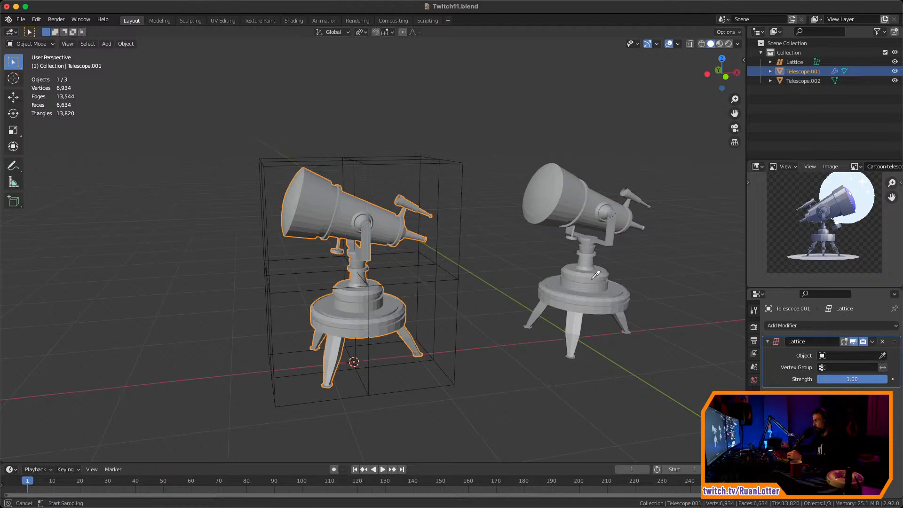
{"action": "left_click", "coordinate": [463, 166]}
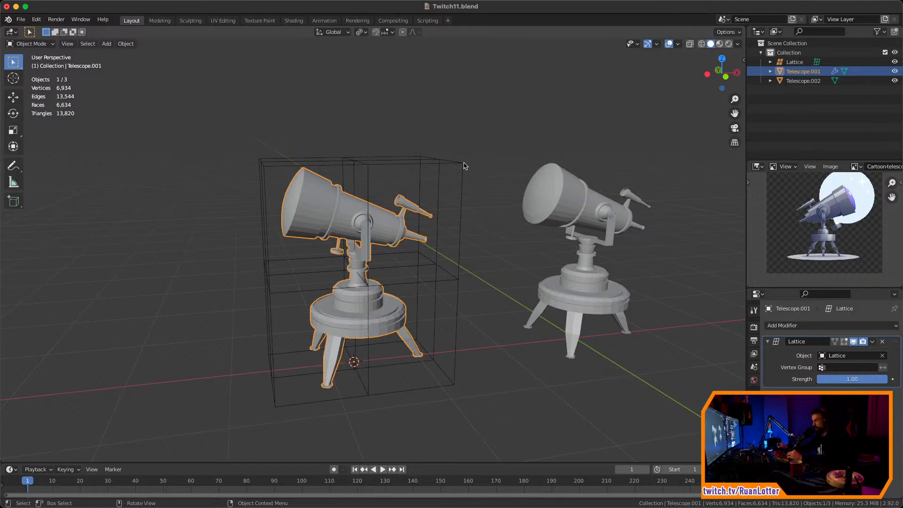
Select the lattice and switch it to Edit Mode
{"action": "left_click", "coordinate": [462, 168]}
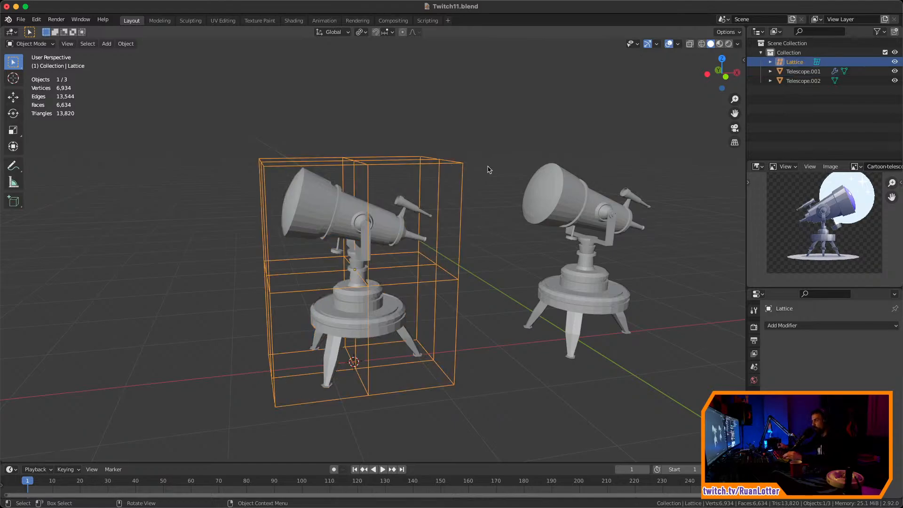
{"action": "key", "text": "Tab"}
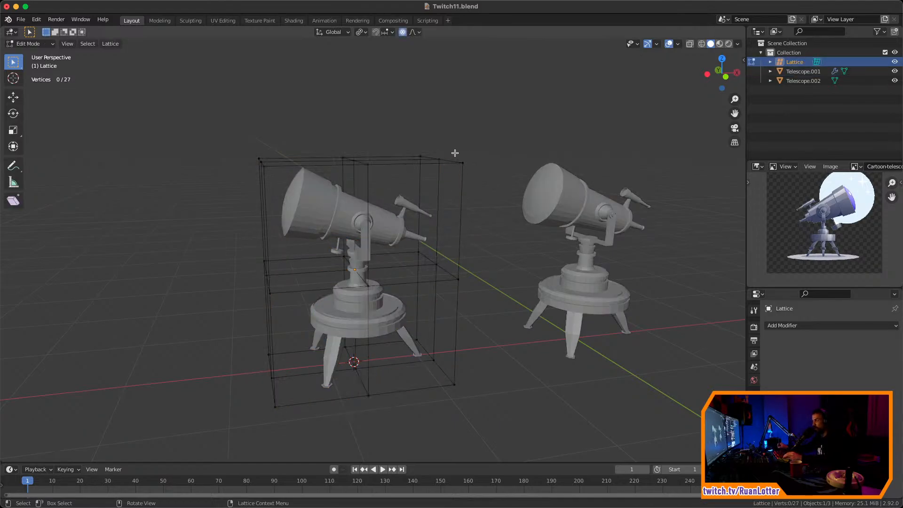
{"action": "left_click_drag", "start_coordinate": [454, 153], "coordinate": [478, 178]}
{"action": "left_click", "coordinate": [368, 164]}
{"action": "key", "text": "g"}
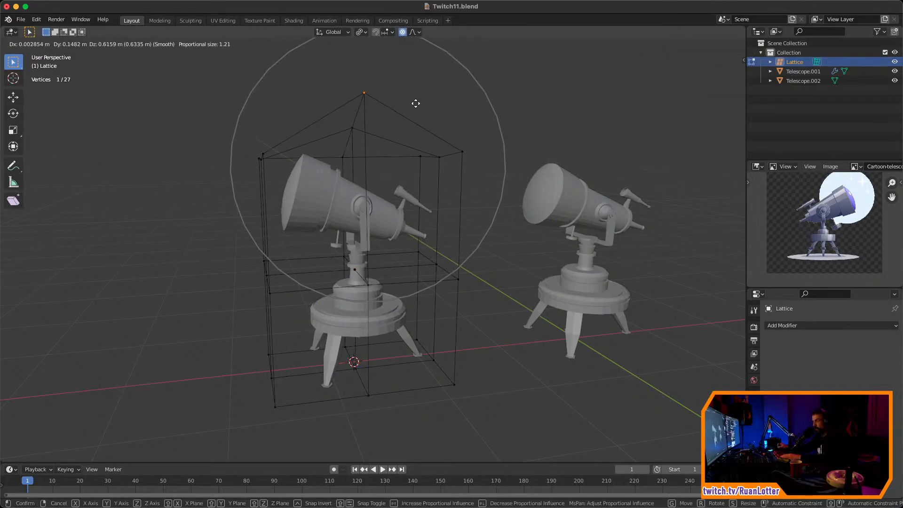
{"action": "right_click", "coordinate": [421, 168]}
Spread the lattice's two top corners at the lens end outward by about 0.41 m and 0.45 m, and raise the point between them about 0.40 m
{"action": "middle_click_drag", "start_coordinate": [422, 168], "coordinate": [493, 180]}
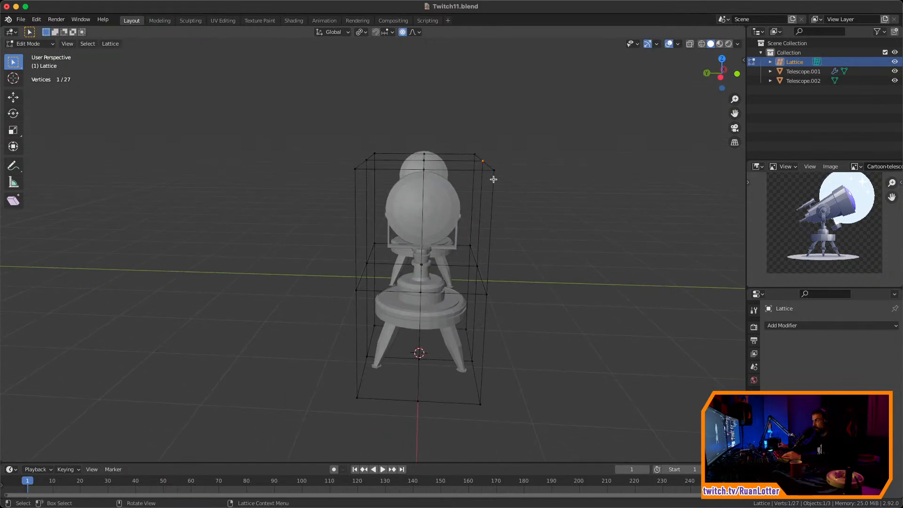
{"action": "key", "text": "g"}
{"action": "left_click", "coordinate": [588, 195]}
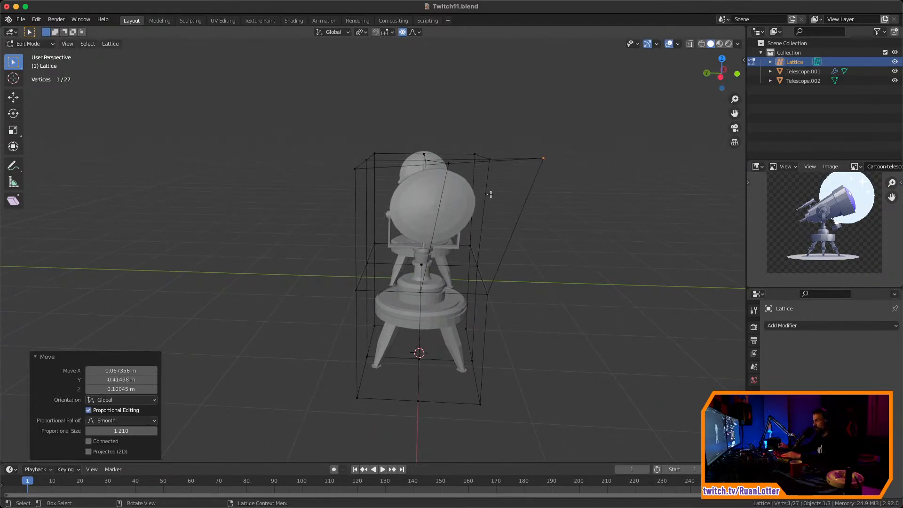
{"action": "left_click", "coordinate": [363, 165]}
{"action": "key", "text": "g"}
{"action": "left_click", "coordinate": [290, 153]}
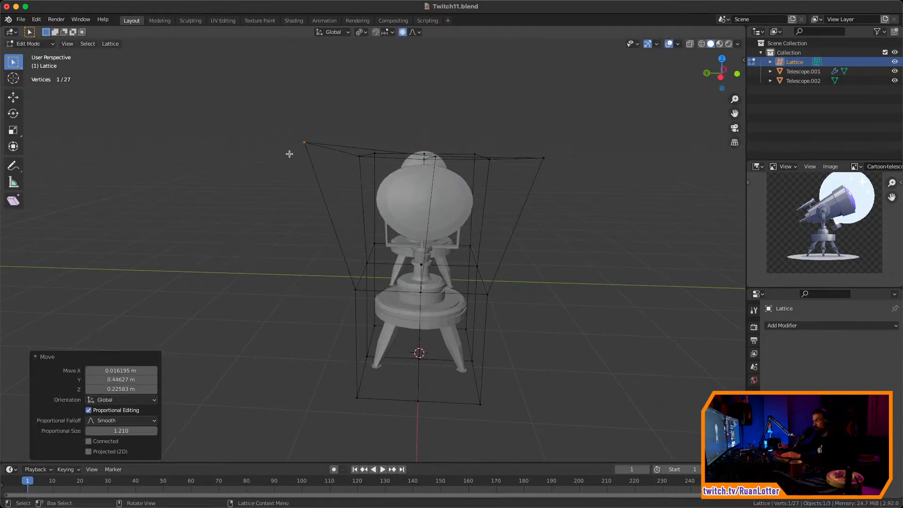
{"action": "left_click", "coordinate": [433, 150]}
{"action": "key", "text": "g"}
{"action": "left_click", "coordinate": [462, 104]}
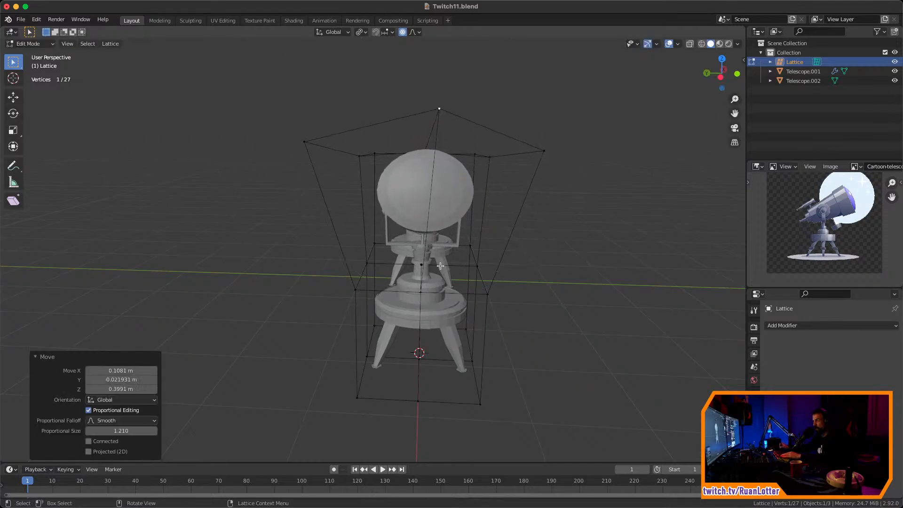
Move the lattice's mid-height control point at the lens end about 0.58 m down and 0.27 m along negative X
{"action": "middle_click_drag", "start_coordinate": [440, 266], "coordinate": [478, 277]}
{"action": "left_click", "coordinate": [477, 278]}
{"action": "key", "text": "g"}
{"action": "left_click", "coordinate": [508, 338]}
{"action": "middle_click_drag", "start_coordinate": [550, 298], "coordinate": [596, 293]}
{"action": "middle_click_drag", "start_coordinate": [406, 272], "coordinate": [476, 330]}
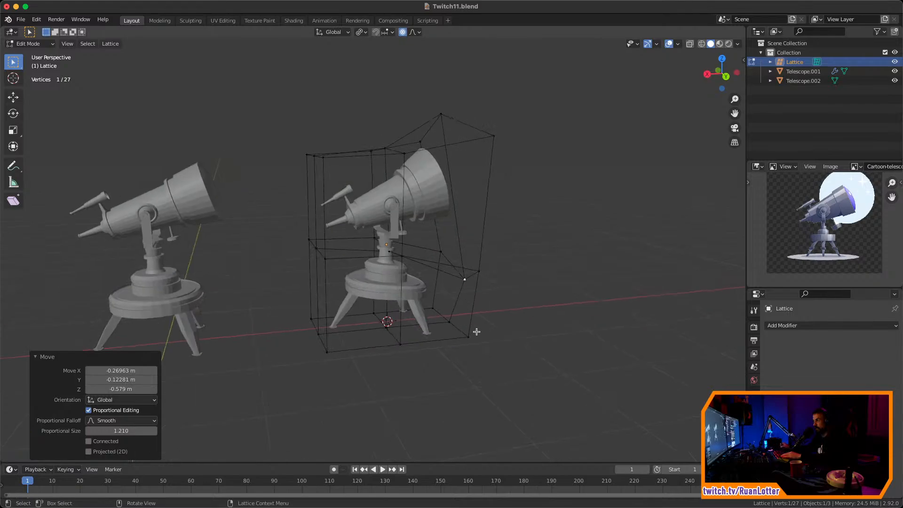
{"action": "left_click", "coordinate": [476, 329]}
{"action": "key", "text": "g"}
{"action": "key", "text": "Escape"}
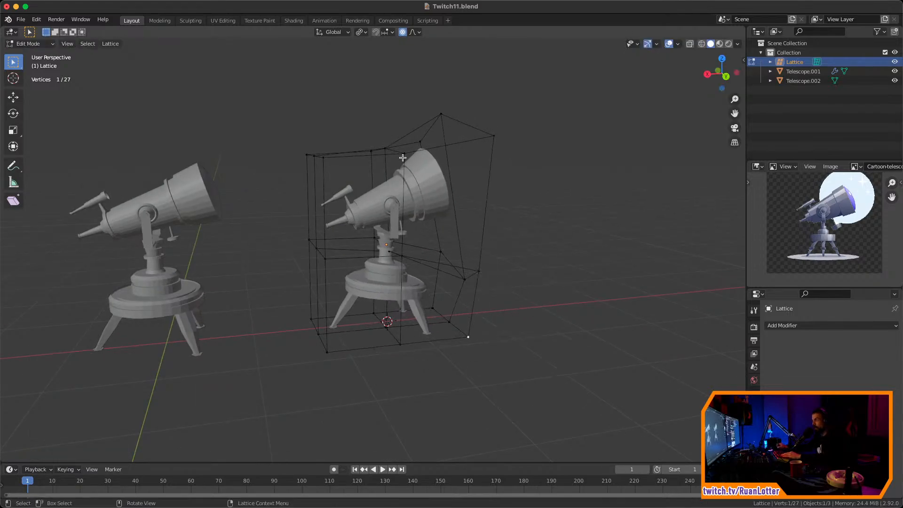
Raise the top middle control point on the lattice's positive Y side about 0.60 m and shift it about 0.30 m along X
{"action": "middle_click_drag", "start_coordinate": [403, 157], "coordinate": [474, 156]}
{"action": "key", "text": "g"}
{"action": "left_click", "coordinate": [332, 119]}
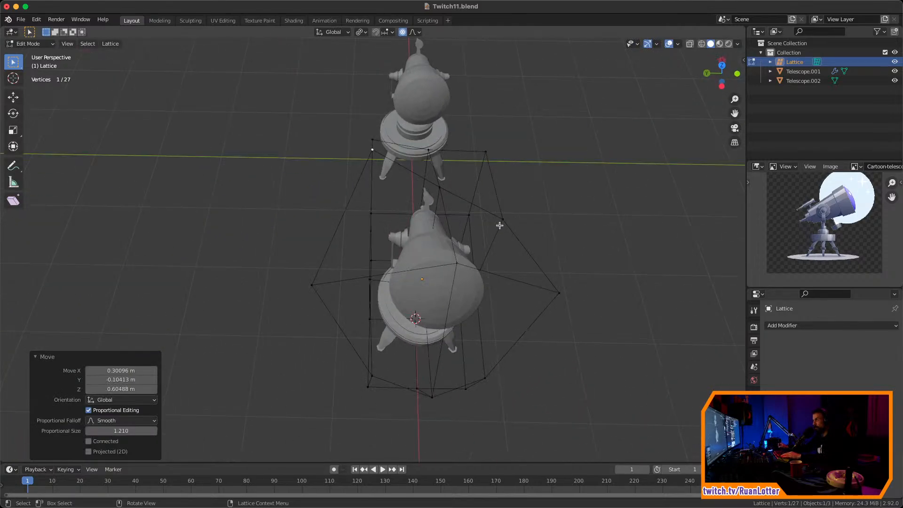
Pull the top middle control point on the lattice's negative Y side about 0.30 m outward and 0.17 m up
{"action": "middle_click_drag", "start_coordinate": [500, 225], "coordinate": [538, 171]}
{"action": "left_click", "coordinate": [539, 171]}
{"action": "key", "text": "g"}
{"action": "left_click", "coordinate": [607, 147]}
Show the AnimAll animation options for the lattice
{"action": "key", "text": "n"}
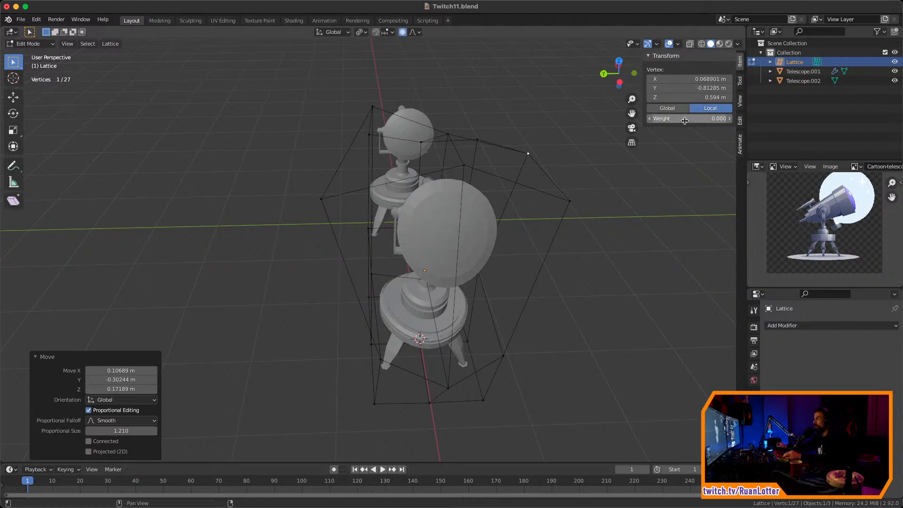
{"action": "left_click", "coordinate": [741, 143]}
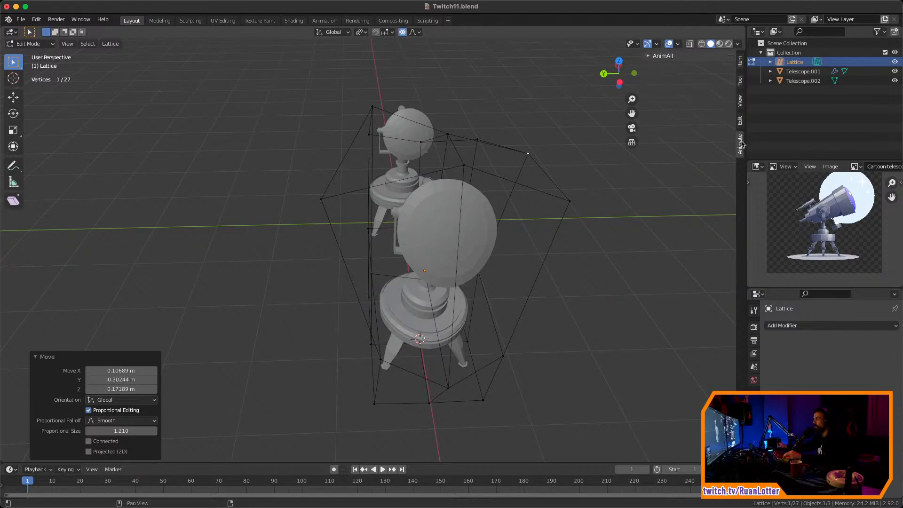
{"action": "left_click", "coordinate": [663, 55]}
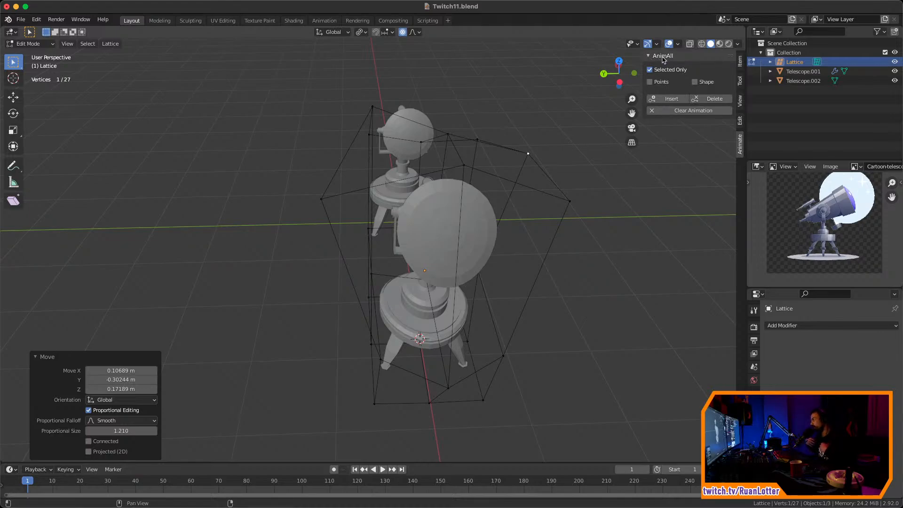
Adjust the lattice's top control points at the lens end, lowering one about 0.06 m, and leave lattice editing
{"action": "middle_click_drag", "start_coordinate": [489, 184], "coordinate": [510, 211]}
{"action": "key", "text": "g"}
{"action": "left_click", "coordinate": [528, 224]}
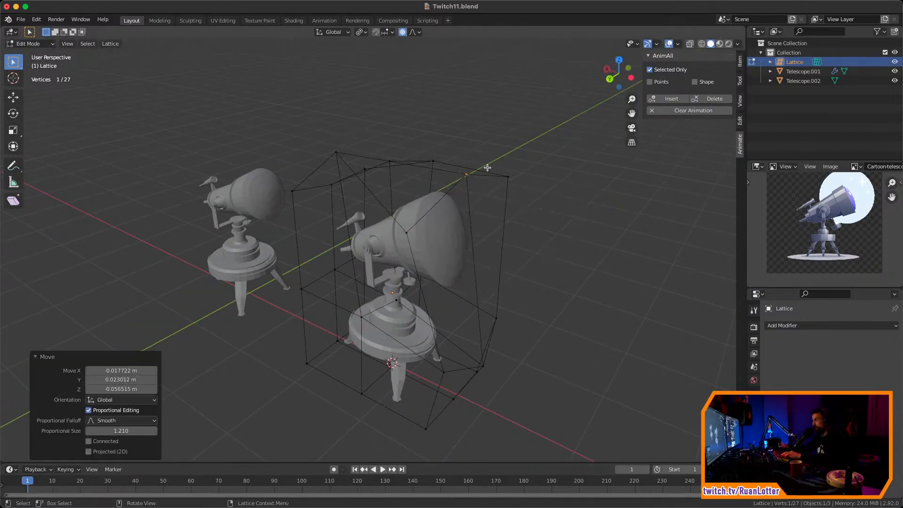
{"action": "key", "text": "g"}
{"action": "left_click", "coordinate": [555, 186]}
{"action": "middle_click_drag", "start_coordinate": [544, 191], "coordinate": [475, 256]}
{"action": "key", "text": "Tab"}
{"action": "scroll", "coordinate": [466, 254], "scroll_direction": "down", "scroll_amount": 3}
{"action": "left_click", "coordinate": [476, 256]}
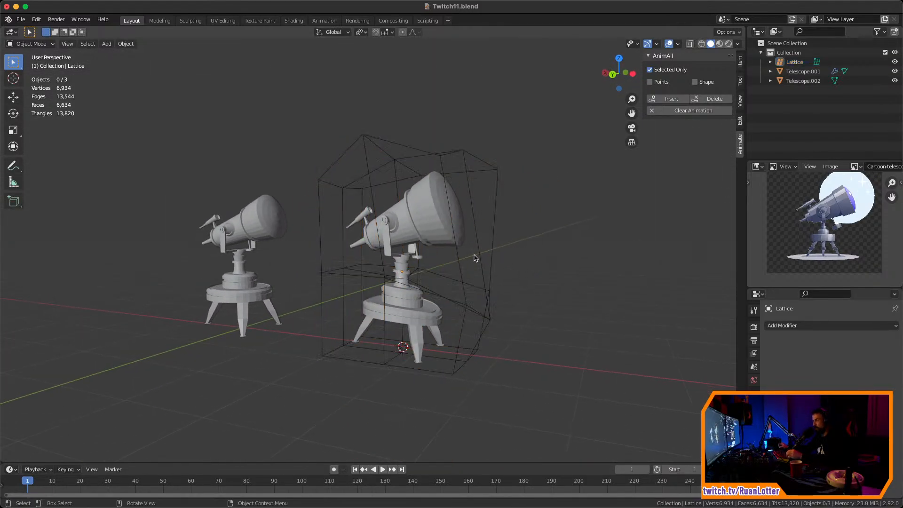
Hide the lattice object to view the deformed telescope alone, and show the lattice again
{"action": "key", "text": "ctrl+z"}
{"action": "left_click", "coordinate": [895, 62]}
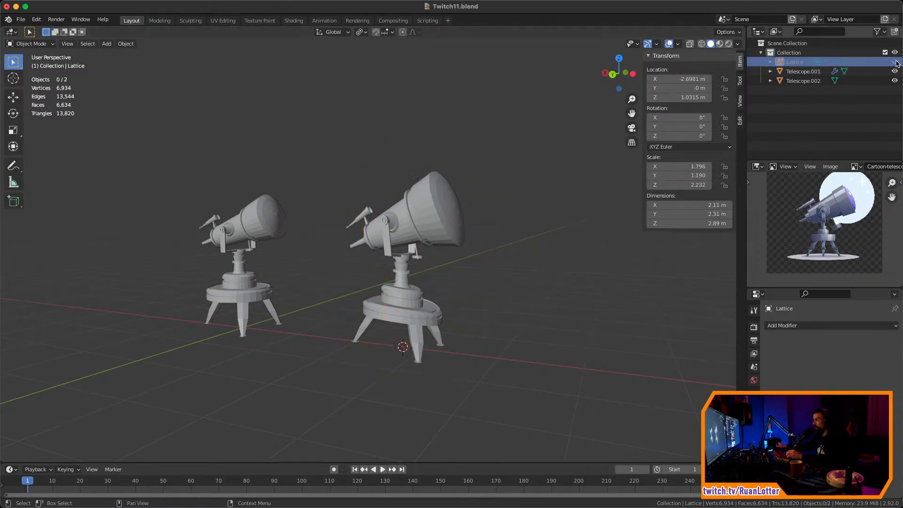
{"action": "left_click", "coordinate": [896, 62]}
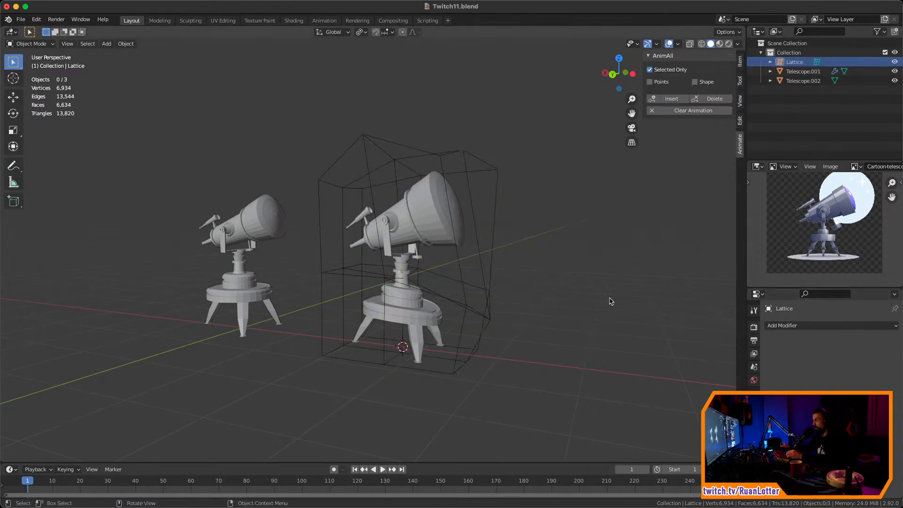
Compare the telescope with and without deformation by switching the Lattice modifier's viewport display off and on
{"action": "left_click", "coordinate": [445, 233]}
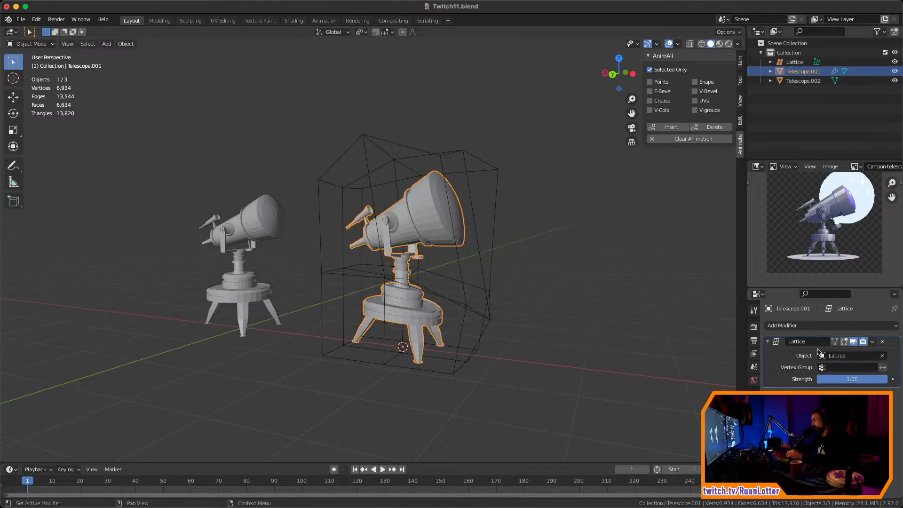
{"action": "left_click", "coordinate": [855, 342]}
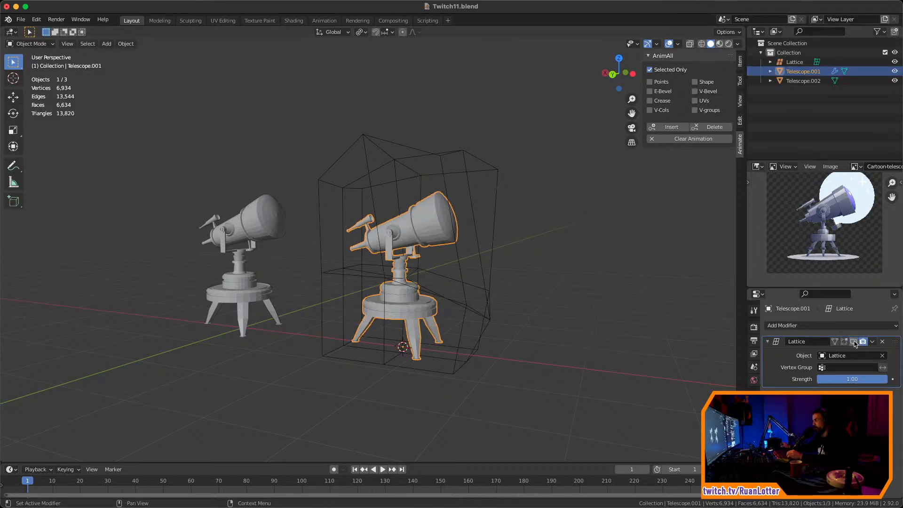
{"action": "left_click", "coordinate": [855, 343]}
{"action": "left_click", "coordinate": [854, 342]}
{"action": "left_click", "coordinate": [854, 342]}
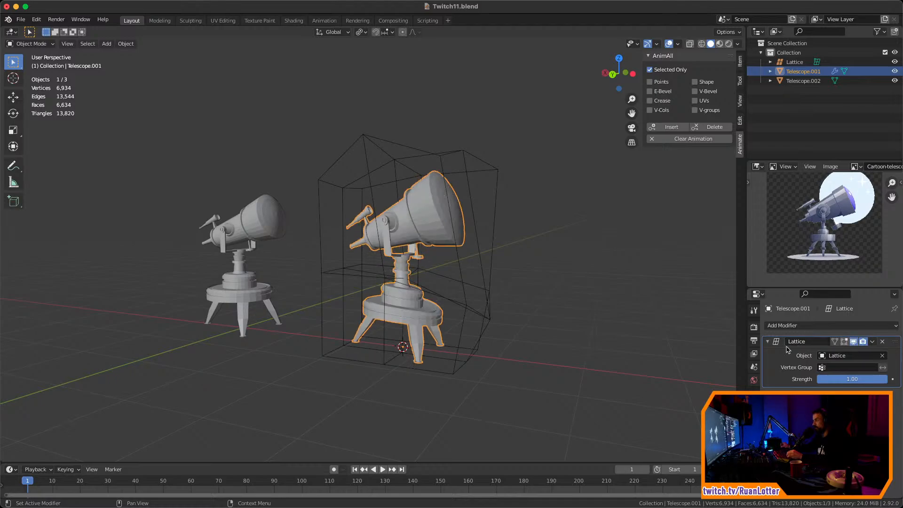
Switch off the Lattice modifier in the viewport, examine the undeformed telescope inside the cage, and re-enable the modifier
{"action": "left_click", "coordinate": [853, 342]}
{"action": "scroll", "coordinate": [580, 250], "scroll_direction": "up", "scroll_amount": 4}
{"action": "middle_click_drag", "start_coordinate": [518, 232], "coordinate": [492, 309]}
{"action": "key", "text": "Tab"}
{"action": "key", "text": "Tab"}
{"action": "left_click", "coordinate": [508, 264]}
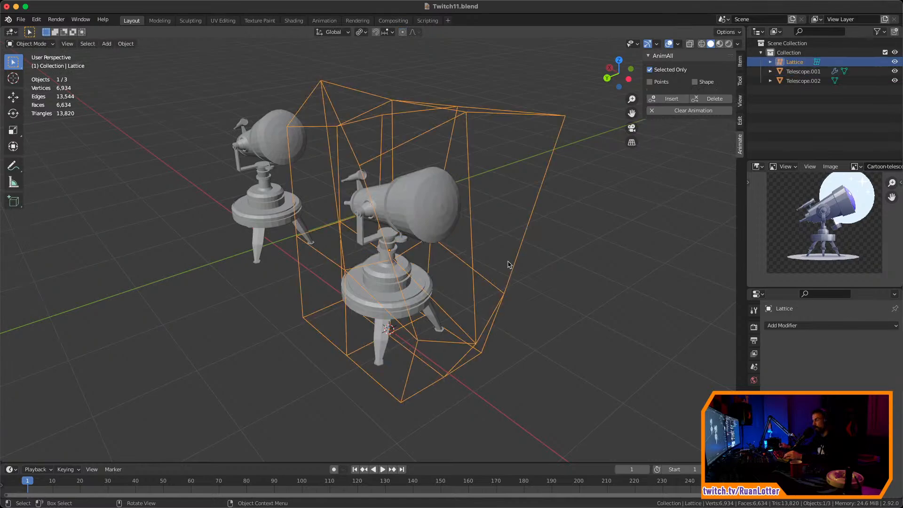
{"action": "left_click", "coordinate": [443, 210]}
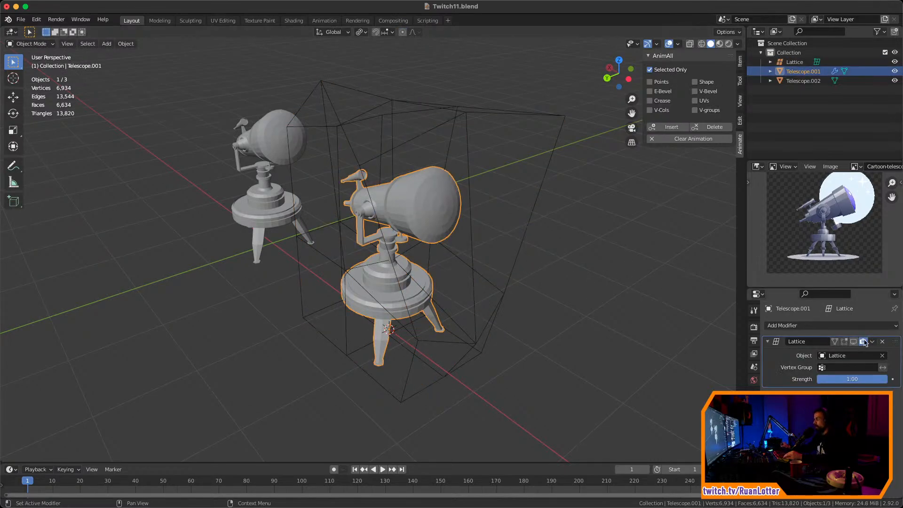
{"action": "left_click", "coordinate": [853, 342]}
Pull the lattice's two mid-height corner points at the lens end outward along Y, the negative Y one by about 0.39 m
{"action": "middle_click_drag", "start_coordinate": [548, 236], "coordinate": [289, 247]}
{"action": "key", "text": "Tab"}
{"action": "key", "text": "Tab"}
{"action": "left_click", "coordinate": [295, 299]}
{"action": "key", "text": "Tab"}
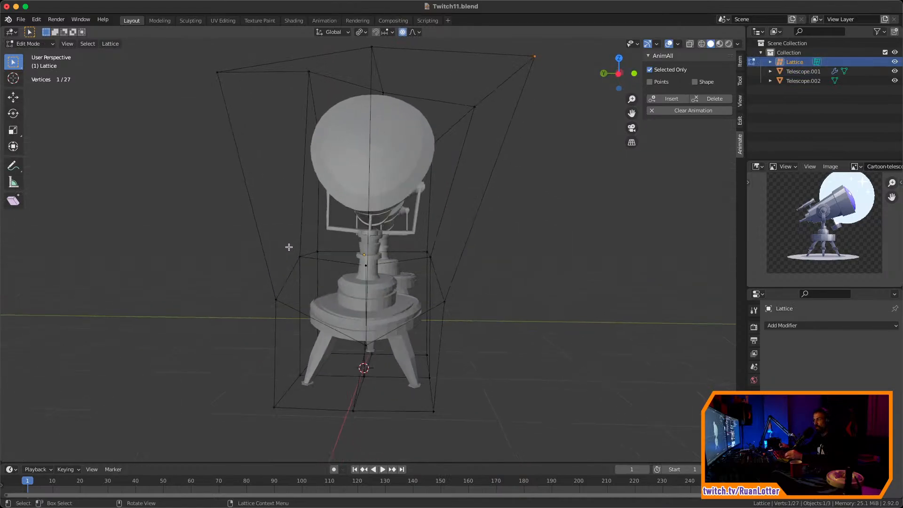
{"action": "key", "text": "g"}
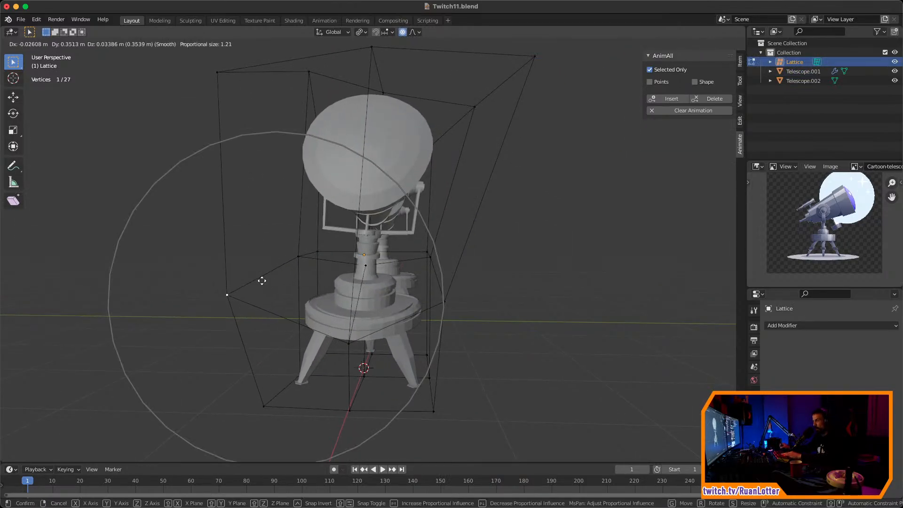
{"action": "left_click", "coordinate": [270, 281]}
{"action": "key", "text": "g"}
{"action": "left_click", "coordinate": [508, 298]}
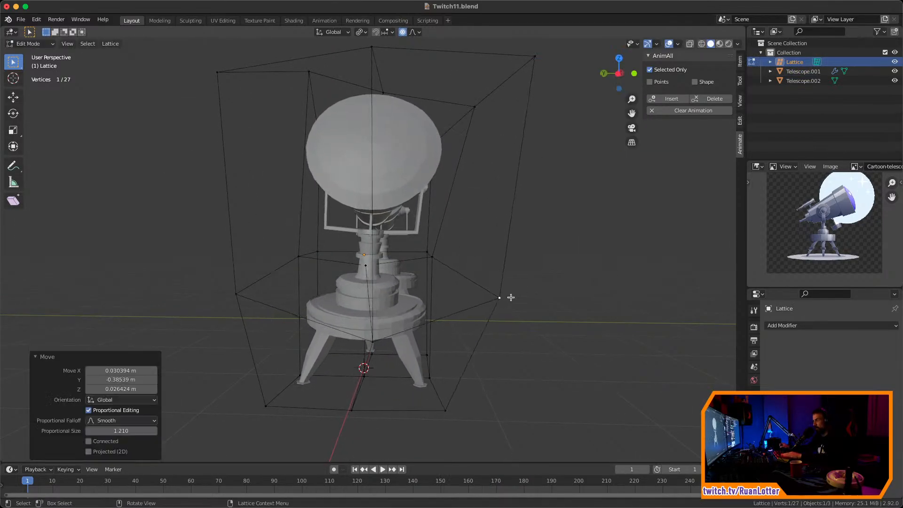
{"action": "middle_click_drag", "start_coordinate": [508, 298], "coordinate": [516, 282]}
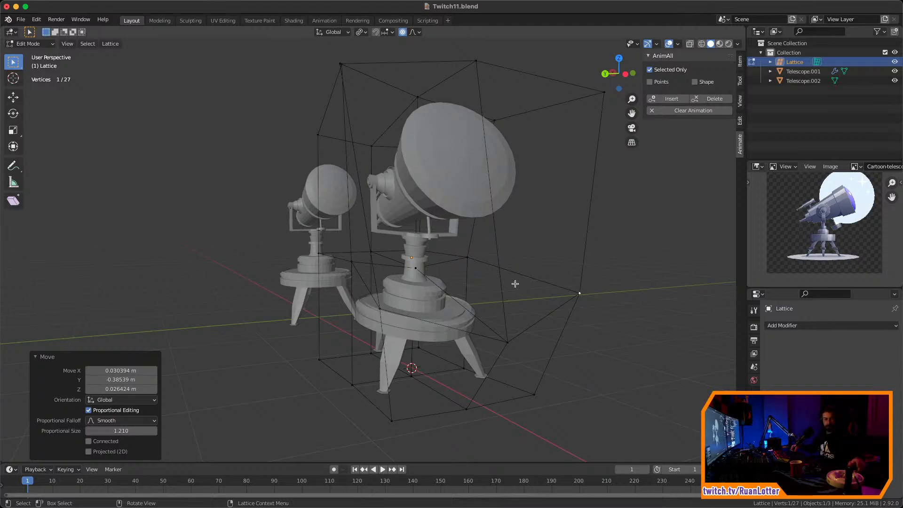
Leave lattice editing and examine both telescopes from below and in perspective
{"action": "key", "text": "Tab"}
{"action": "key", "text": "ctrl+KP_7"}
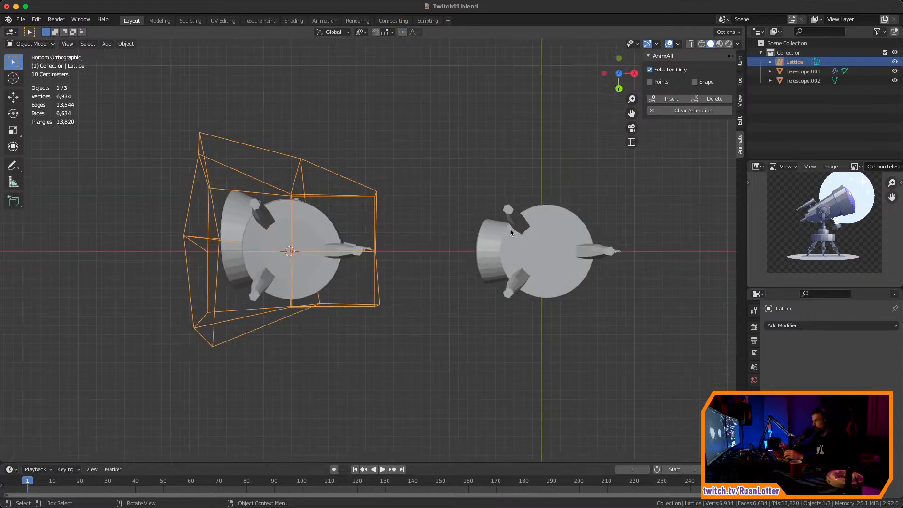
{"action": "middle_click_drag", "start_coordinate": [509, 231], "coordinate": [571, 272]}
{"action": "key", "text": "grave"}
{"action": "key", "text": "Escape"}
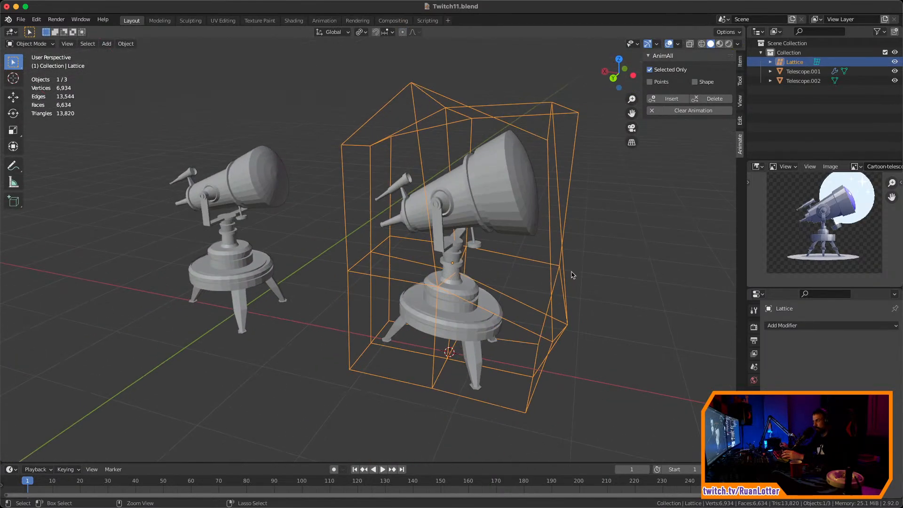
Delete the lattice and the deformed telescope copy, keeping only the undeformed duplicate
{"action": "scroll", "coordinate": [578, 294], "scroll_direction": "down", "scroll_amount": 2}
{"action": "left_click", "coordinate": [583, 304]}
{"action": "left_click", "coordinate": [497, 282]}
{"action": "key", "text": "Delete"}
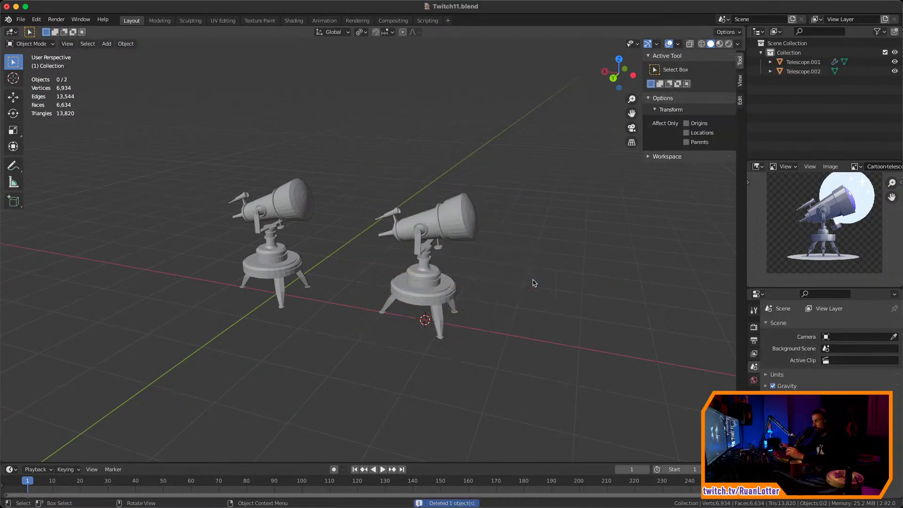
{"action": "left_click", "coordinate": [461, 224]}
{"action": "key", "text": "Delete"}
Snap the 3D cursor to the world origin and hide the sidebar
{"action": "middle_click_drag", "start_coordinate": [489, 250], "coordinate": [466, 272]}
{"action": "key", "text": "shift+s"}
{"action": "left_click", "coordinate": [401, 311]}
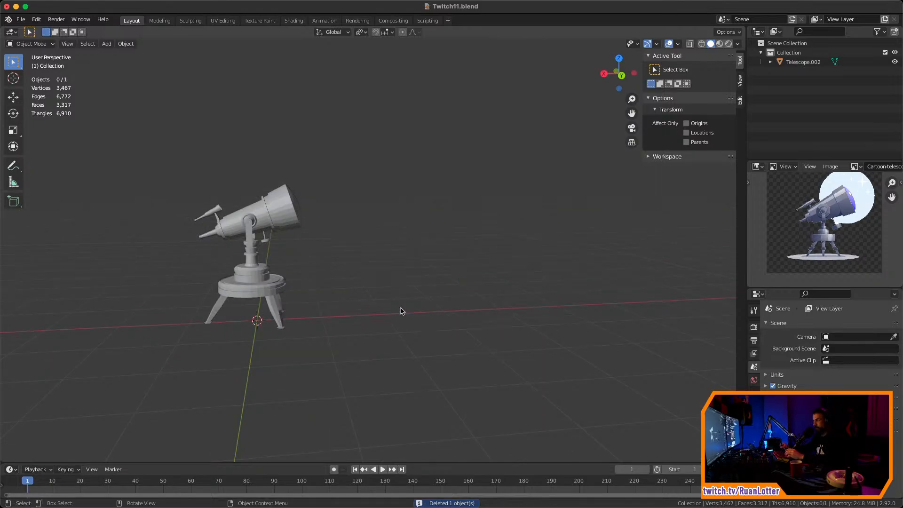
{"action": "middle_click_drag", "start_coordinate": [401, 311], "coordinate": [557, 282]}
{"action": "key", "text": "n"}
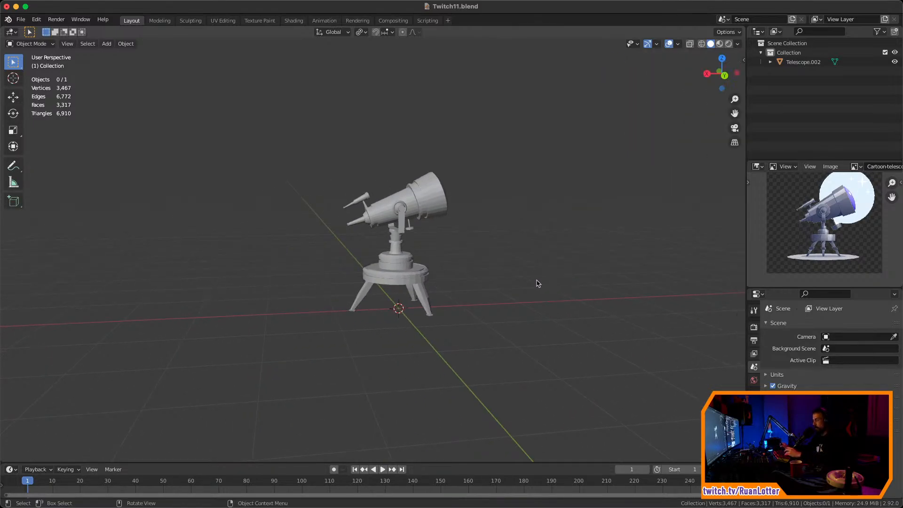
Select the remaining telescope and examine its tube, eyepiece and lens end from several sides
{"action": "left_click", "coordinate": [403, 213]}
{"action": "middle_click_drag", "start_coordinate": [465, 238], "coordinate": [400, 245]}
{"action": "scroll", "coordinate": [420, 205], "scroll_direction": "up", "scroll_amount": 4}
{"action": "scroll", "coordinate": [422, 204], "scroll_direction": "up", "scroll_amount": 1}
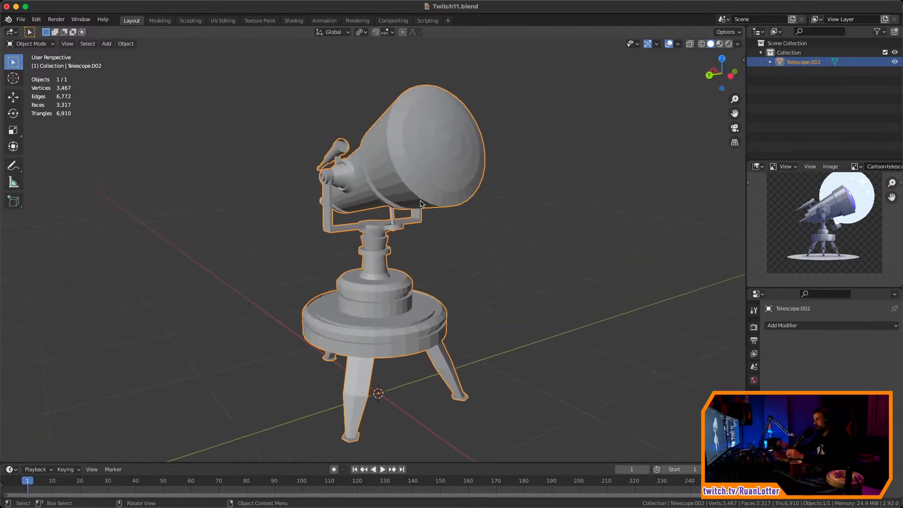
{"action": "middle_click_drag", "start_coordinate": [420, 204], "coordinate": [397, 287]}
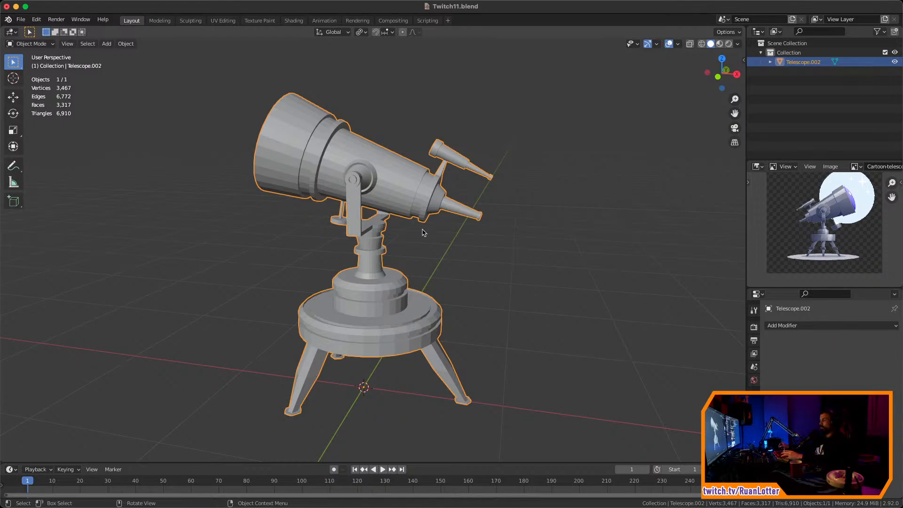
{"action": "middle_click_drag", "start_coordinate": [423, 232], "coordinate": [344, 225]}
{"action": "scroll", "coordinate": [391, 288], "scroll_direction": "up", "scroll_amount": 4}
Add one loop cut around the lens cap just inside the tube's front rim, with a slide factor of 0.405
{"action": "key", "text": "Tab"}
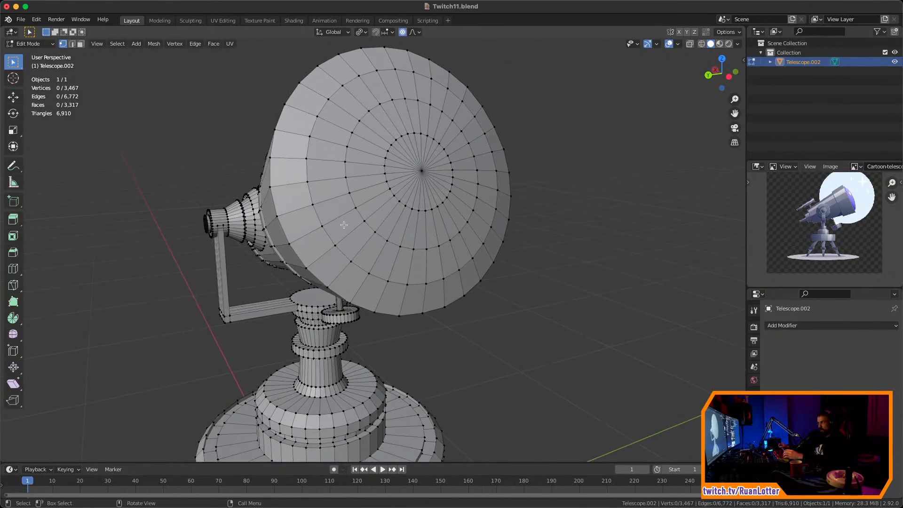
{"action": "key", "text": "3"}
{"action": "key", "text": "2"}
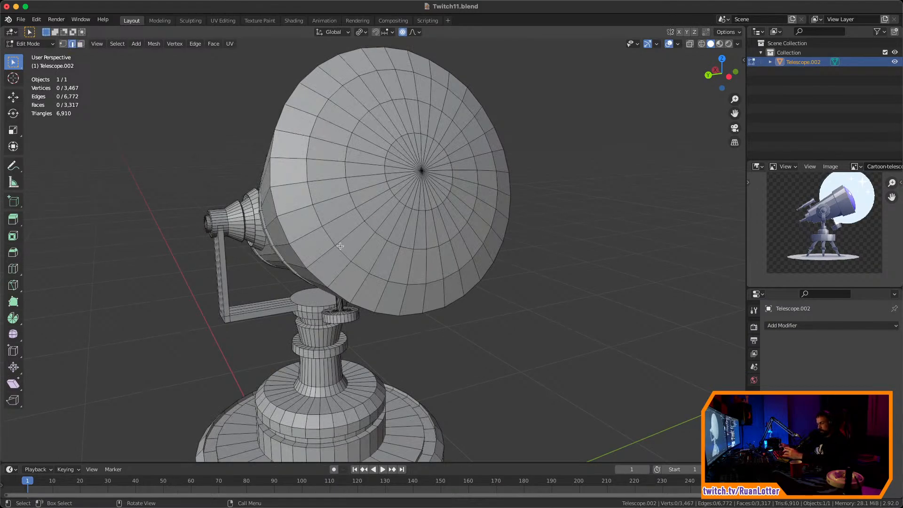
{"action": "key", "text": "ctrl+r"}
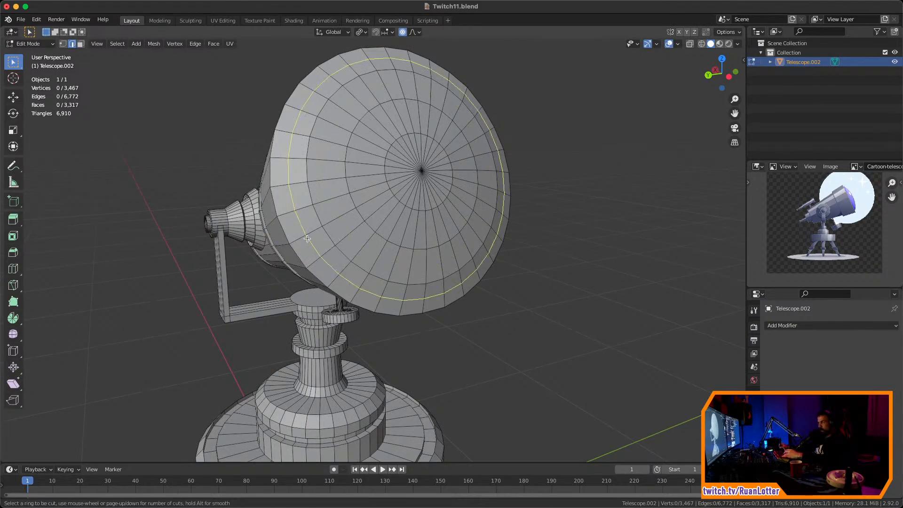
{"action": "left_click", "coordinate": [307, 239]}
{"action": "left_click", "coordinate": [299, 241]}
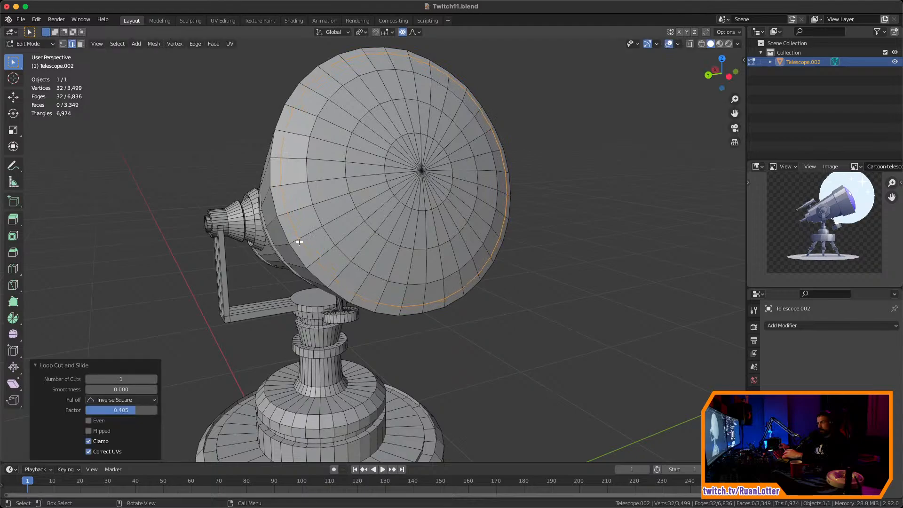
{"action": "middle_click_drag", "start_coordinate": [300, 241], "coordinate": [378, 240]}
{"action": "key", "text": "g"}
{"action": "key", "text": "x"}
{"action": "right_click", "coordinate": [573, 227]}
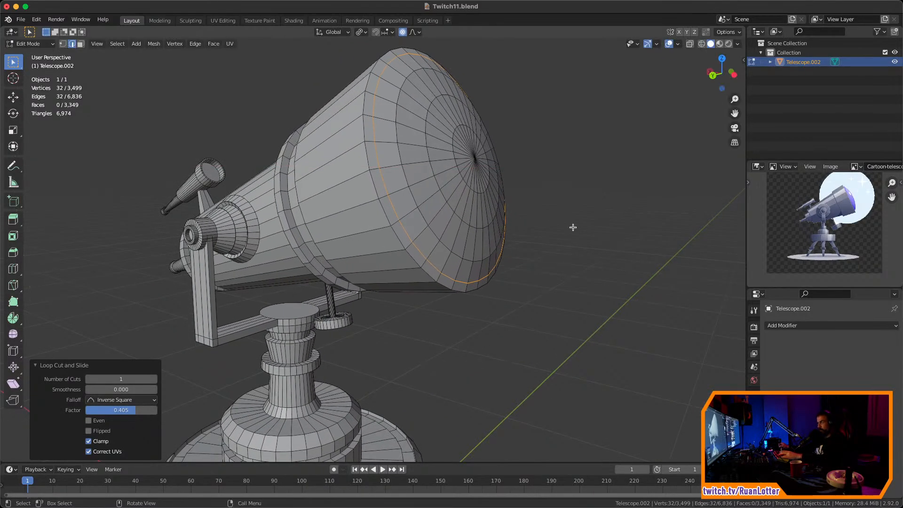
{"action": "key", "text": "g"}
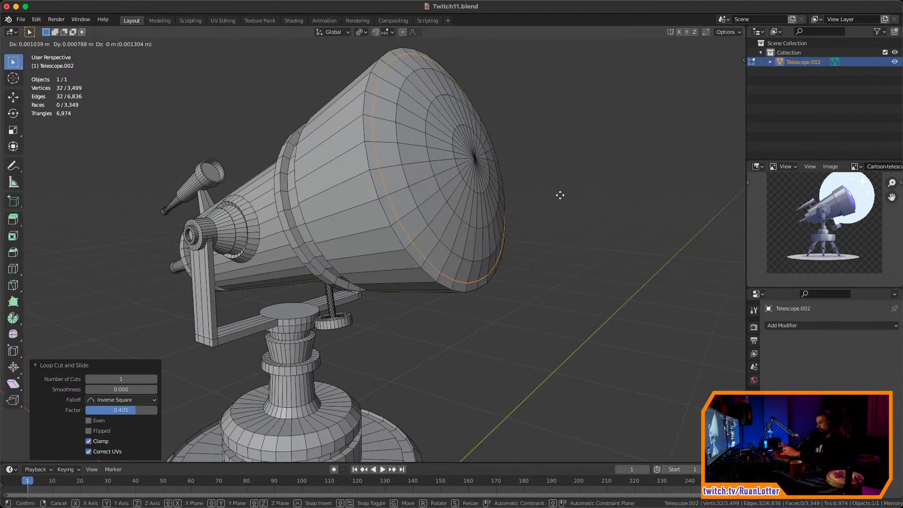
{"action": "key", "text": "x"}
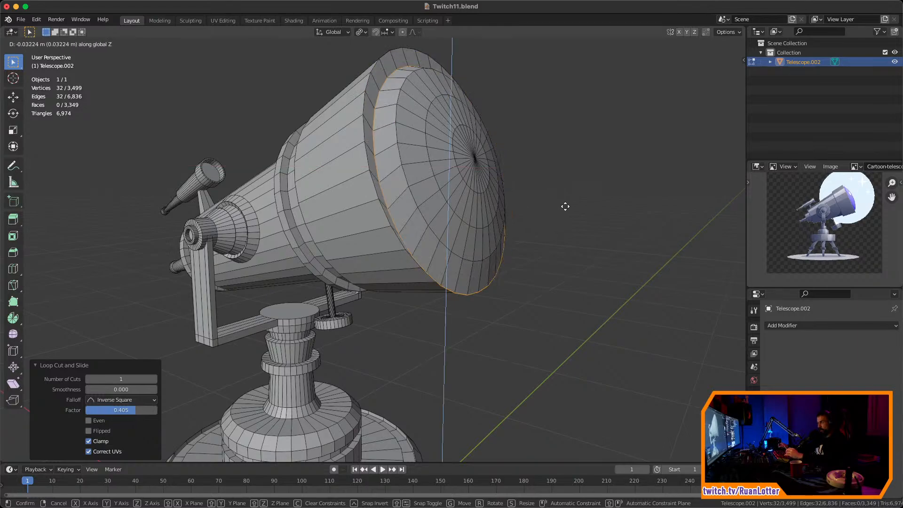
{"action": "left_click", "coordinate": [546, 212]}
{"action": "middle_click_drag", "start_coordinate": [545, 212], "coordinate": [554, 212]}
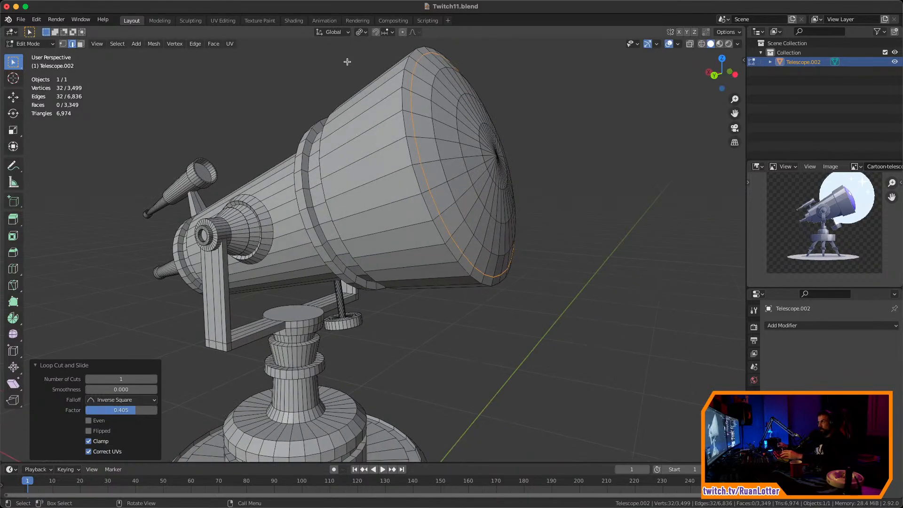
Try to move the selected lens-cap loop along the local X, Y and Z axes
{"action": "left_click", "coordinate": [335, 34]}
{"action": "left_click", "coordinate": [312, 72]}
{"action": "key", "text": "g"}
{"action": "key", "text": "z"}
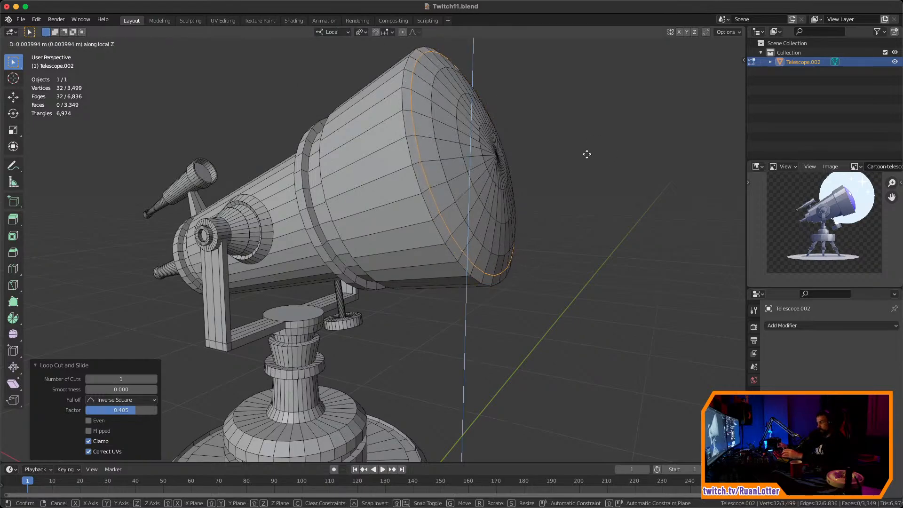
{"action": "key", "text": "g"}
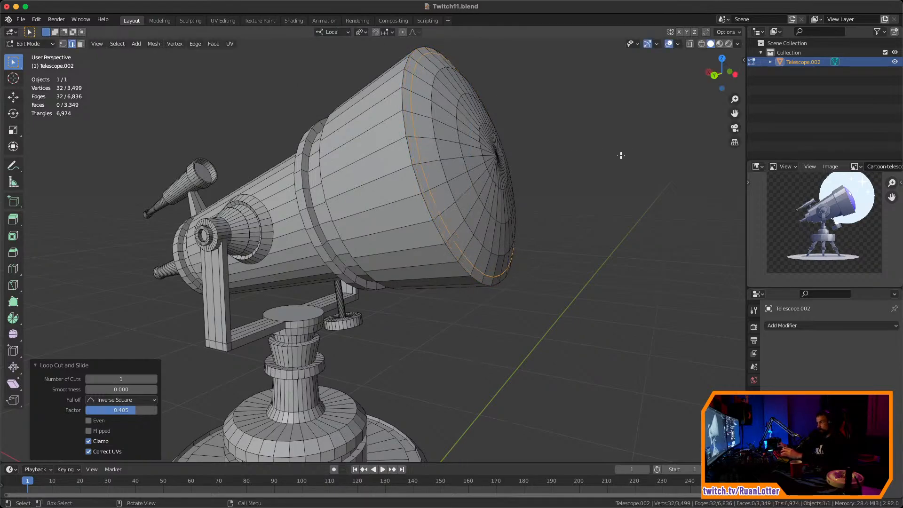
{"action": "key", "text": "g"}
{"action": "key", "text": "x"}
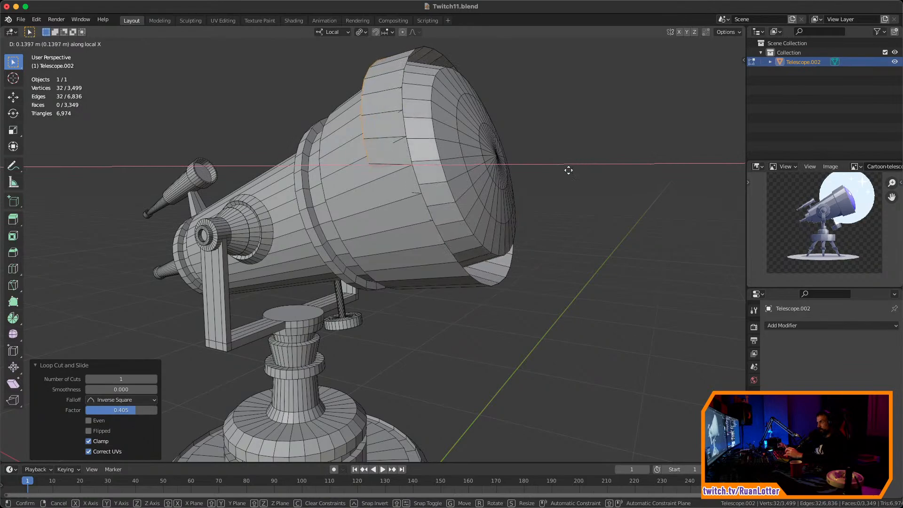
{"action": "key", "text": "y"}
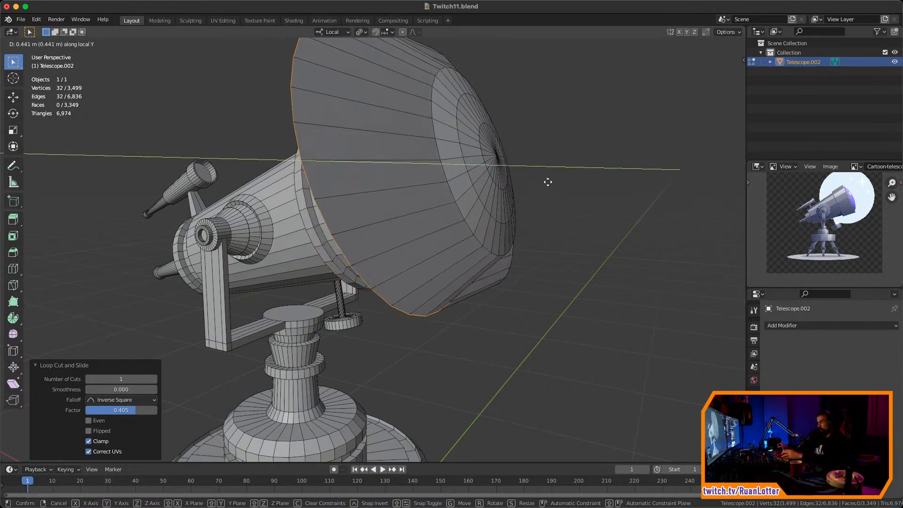
{"action": "key", "text": "z"}
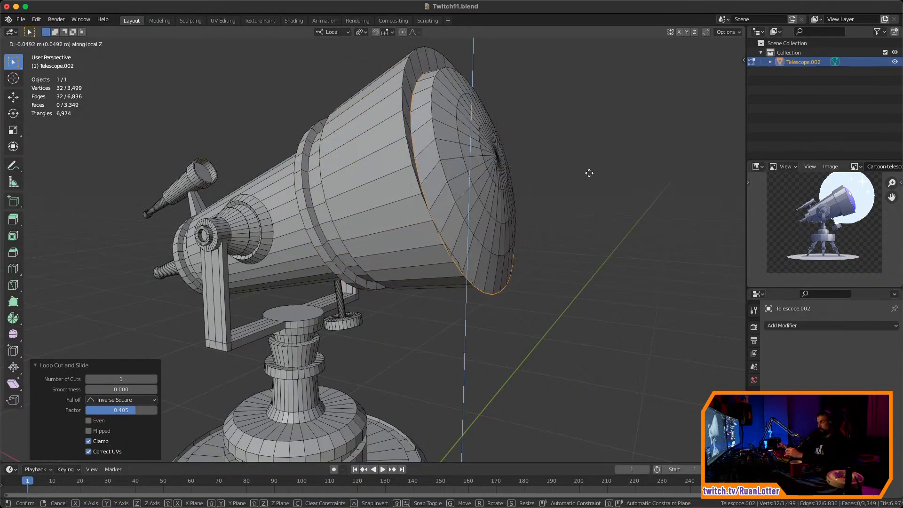
{"action": "left_click", "coordinate": [586, 172]}
Check the telescope's location, rotation and scale in its object transform properties
{"action": "key", "text": "Tab"}
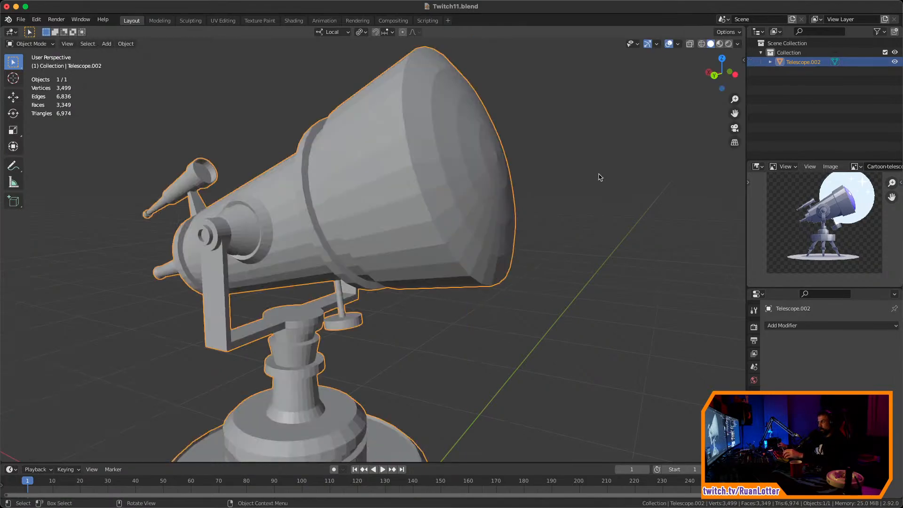
{"action": "scroll", "coordinate": [589, 179], "scroll_direction": "down", "scroll_amount": 5}
{"action": "key", "text": "n"}
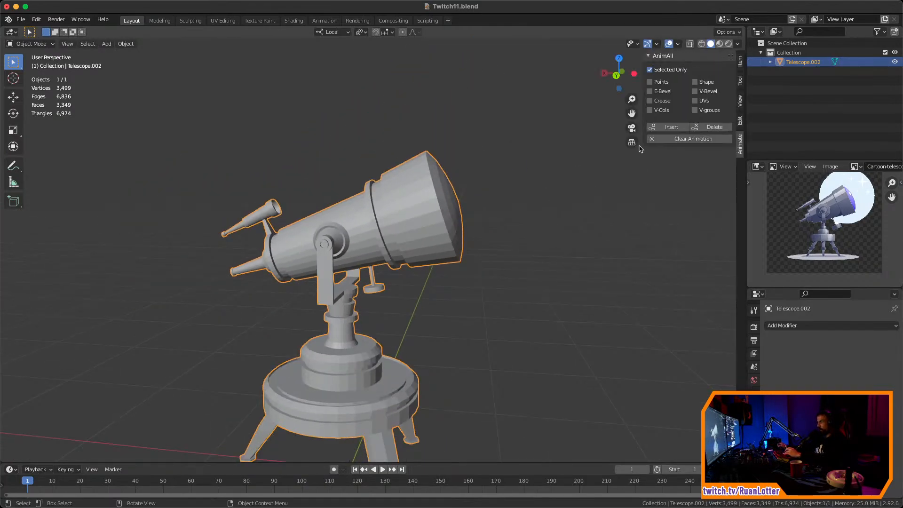
{"action": "left_click", "coordinate": [739, 62]}
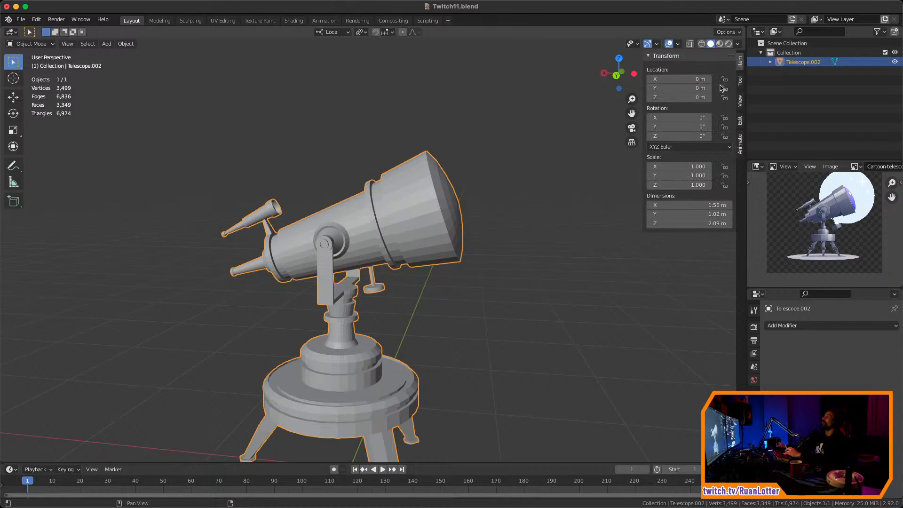
{"action": "middle_click_drag", "start_coordinate": [508, 159], "coordinate": [475, 166]}
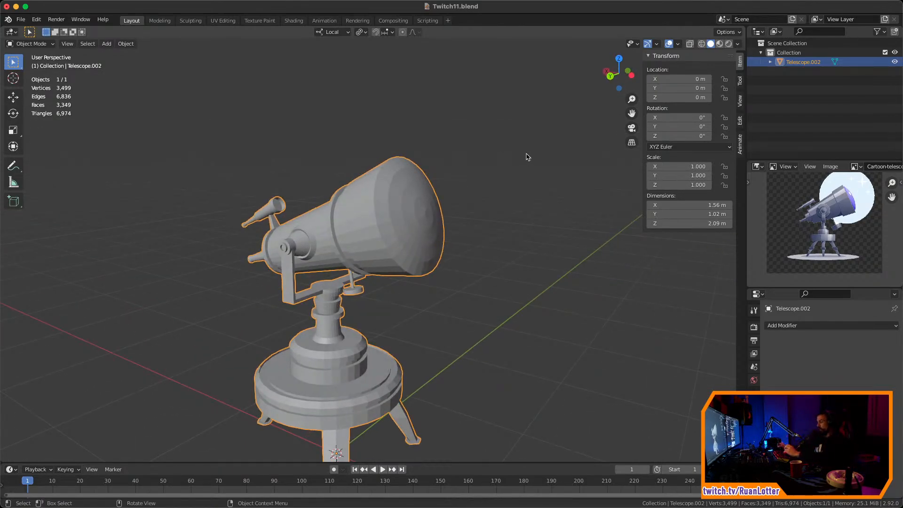
{"action": "key", "text": "n"}
Set the transform orientation to Normal and activate the Move tool for the selected lens-cap loop
{"action": "key", "text": "Tab"}
{"action": "scroll", "coordinate": [527, 156], "scroll_direction": "up", "scroll_amount": 4}
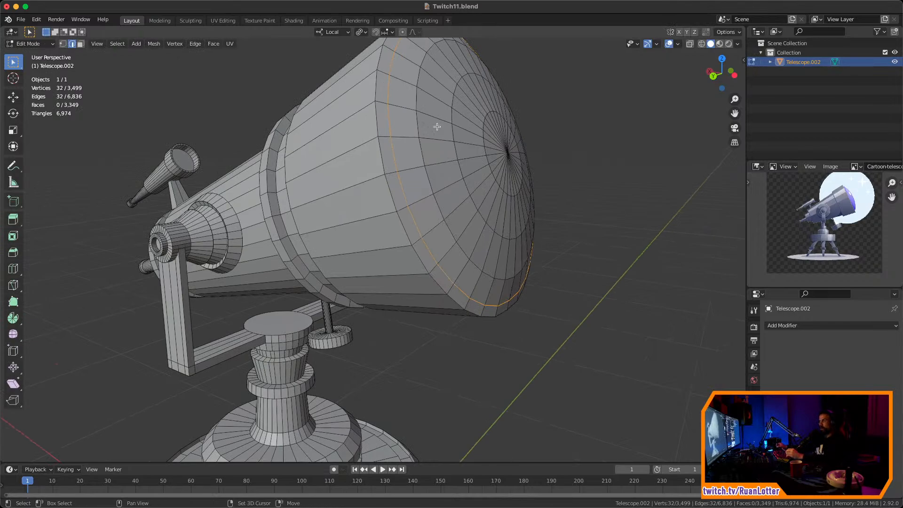
{"action": "scroll", "coordinate": [470, 141], "scroll_direction": "up", "scroll_amount": 2}
{"action": "left_click", "coordinate": [335, 32]}
{"action": "left_click", "coordinate": [310, 80]}
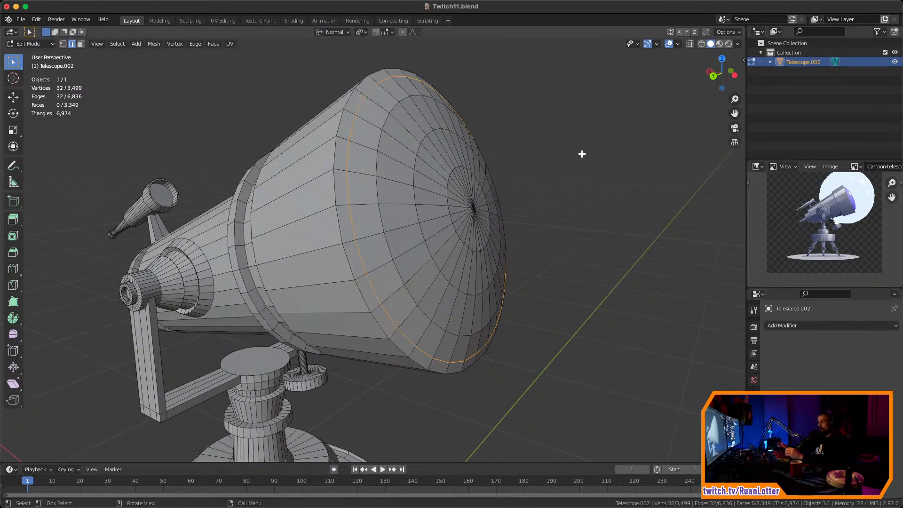
{"action": "left_click", "coordinate": [13, 98]}
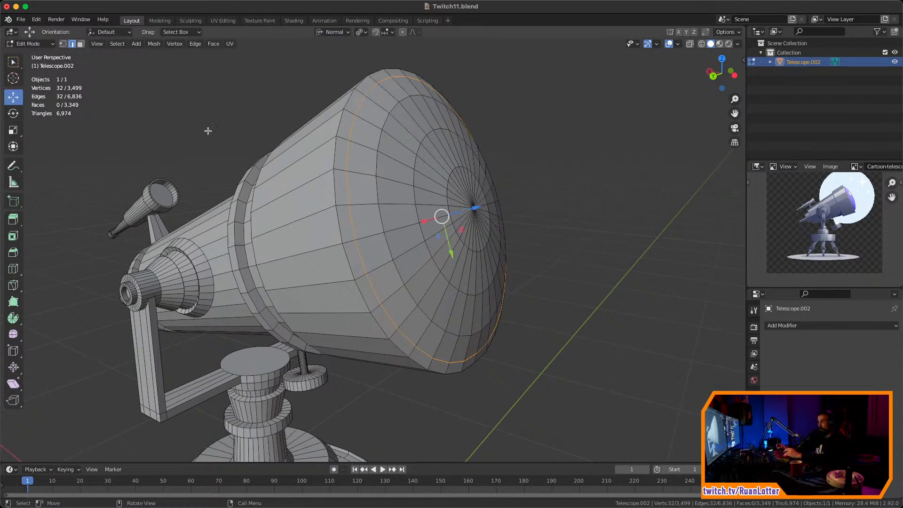
{"action": "middle_click_drag", "start_coordinate": [207, 130], "coordinate": [546, 210]}
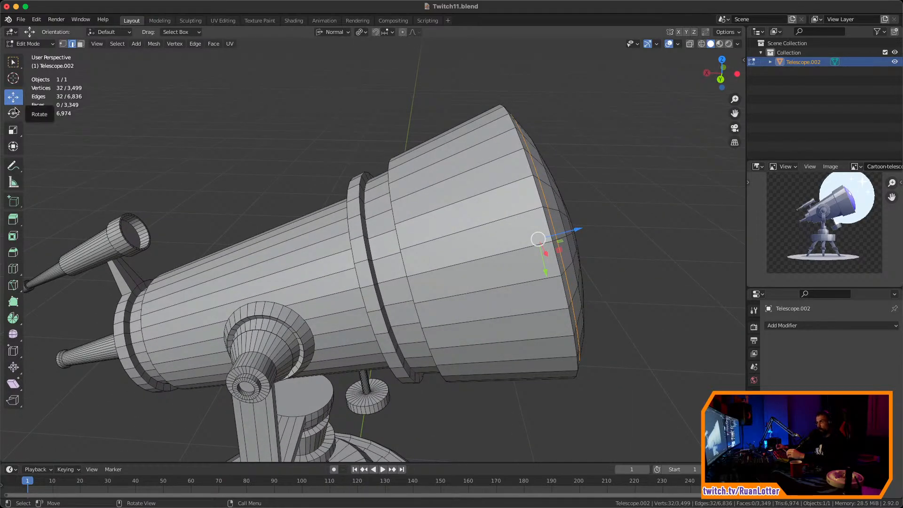
{"action": "middle_click_drag", "start_coordinate": [466, 211], "coordinate": [268, 216]}
{"action": "scroll", "coordinate": [480, 213], "scroll_direction": "up", "scroll_amount": 5}
{"action": "scroll", "coordinate": [443, 195], "scroll_direction": "down", "scroll_amount": 8}
Compare the move gizmo's axes on the lens-cap loop in Global, Local and Normal orientation
{"action": "left_click", "coordinate": [316, 32]}
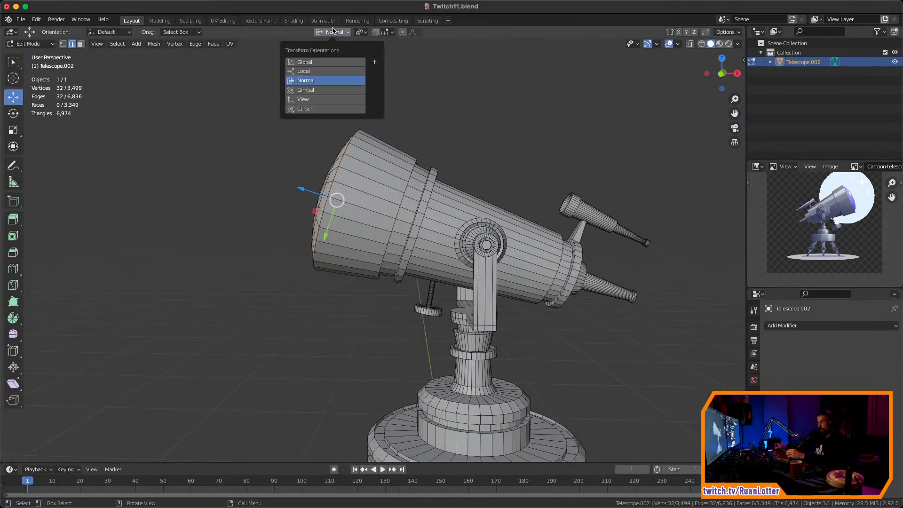
{"action": "left_click", "coordinate": [308, 63]}
{"action": "mouse_move", "coordinate": [245, 179]}
{"action": "middle_mouse_down"}
{"action": "mouse_move", "coordinate": [226, 196]}
{"action": "mouse_move", "coordinate": [262, 198]}
{"action": "mouse_move", "coordinate": [257, 188]}
{"action": "middle_mouse_up"}
{"action": "left_click", "coordinate": [325, 33]}
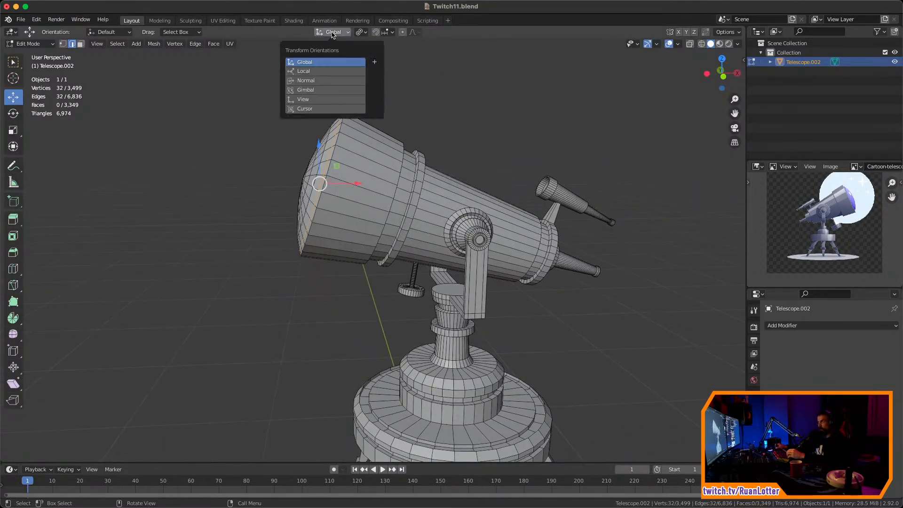
{"action": "left_click", "coordinate": [314, 73]}
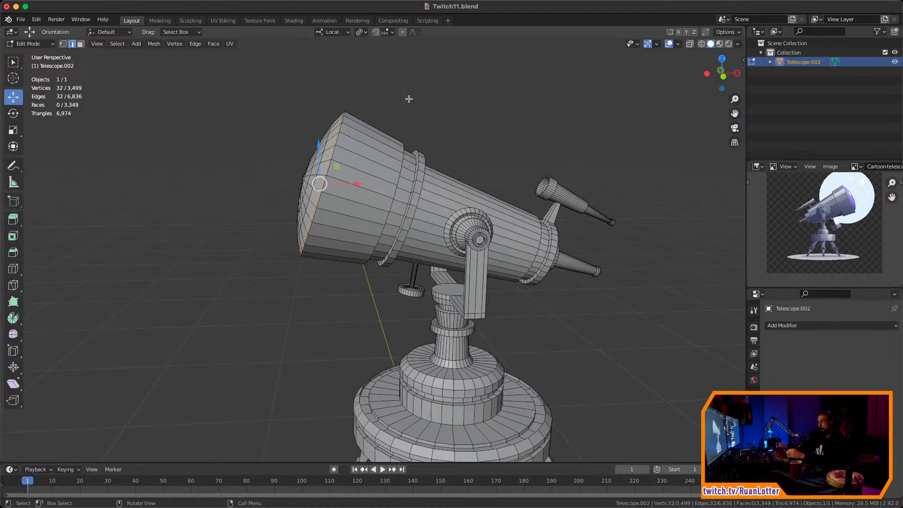
{"action": "left_click", "coordinate": [335, 32]}
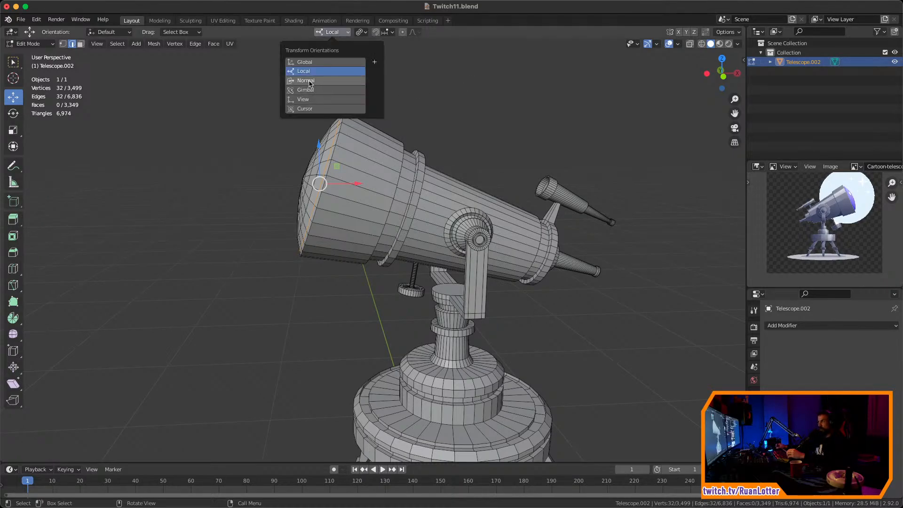
{"action": "left_click", "coordinate": [313, 83]}
Move the lens-cap loop about 0.0125 m into the tube along its normal Z axis
{"action": "middle_click_drag", "start_coordinate": [338, 184], "coordinate": [637, 127]}
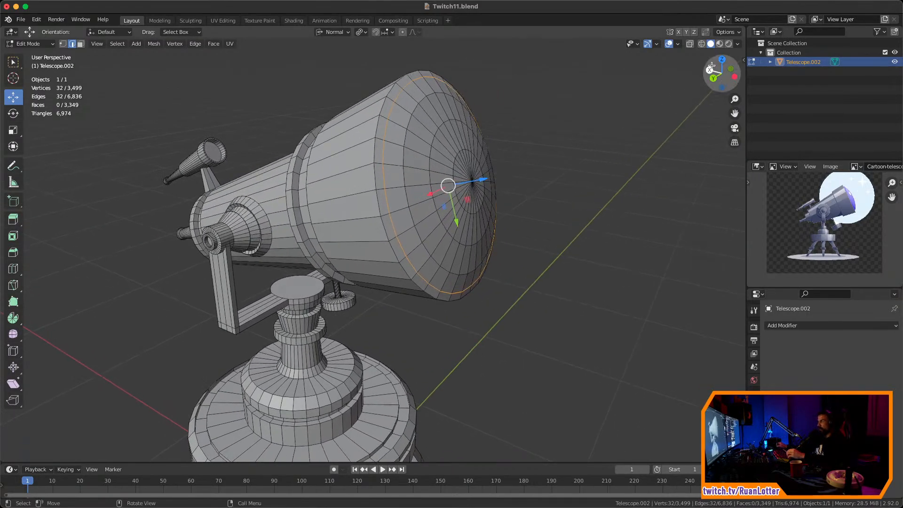
{"action": "middle_click_drag", "start_coordinate": [590, 161], "coordinate": [590, 158]}
{"action": "key", "text": "g"}
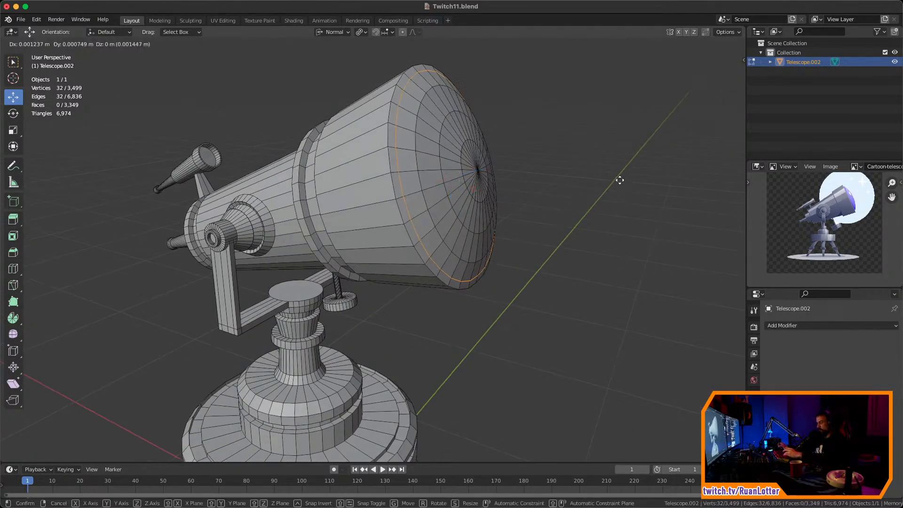
{"action": "key", "text": "z"}
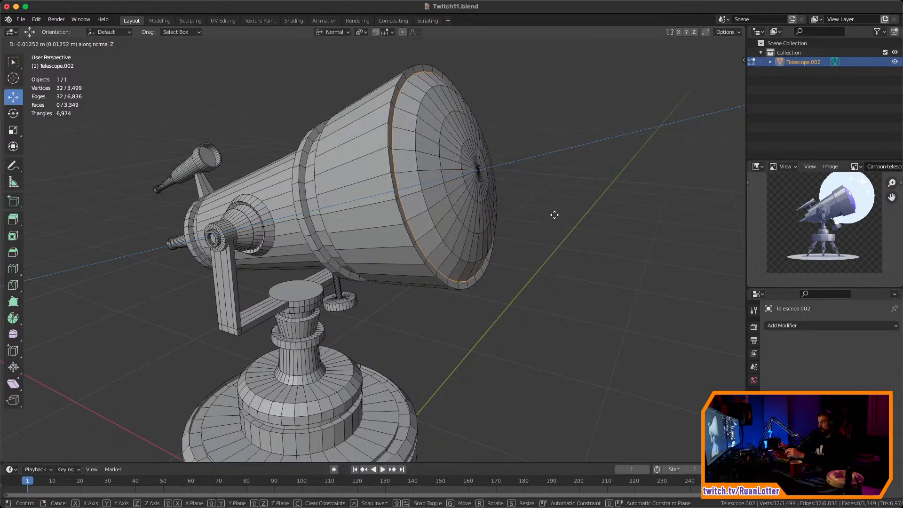
{"action": "left_click", "coordinate": [554, 215]}
{"action": "middle_click_drag", "start_coordinate": [554, 214], "coordinate": [402, 249]}
{"action": "key", "text": "Tab"}
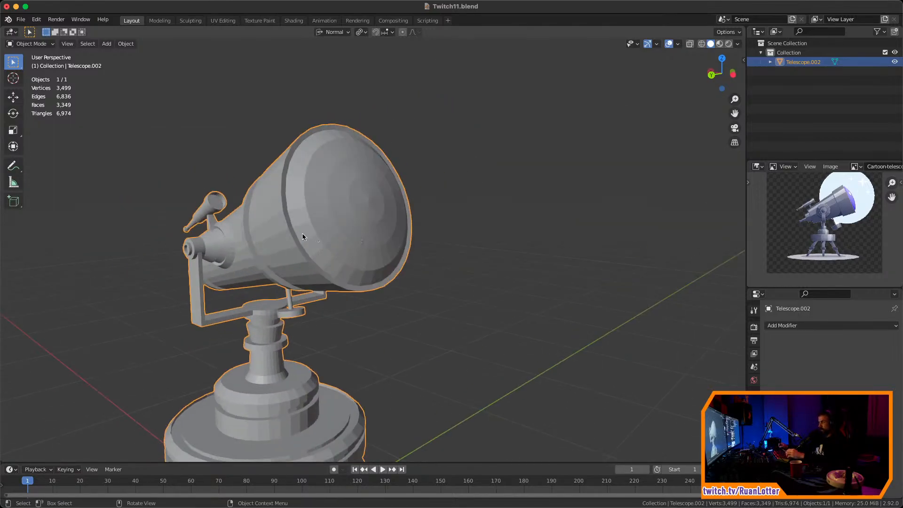
{"action": "middle_click_drag", "start_coordinate": [302, 236], "coordinate": [490, 195]}
Inset the round top face of the mount's central column by about 0.058 m
{"action": "key", "text": "Tab"}
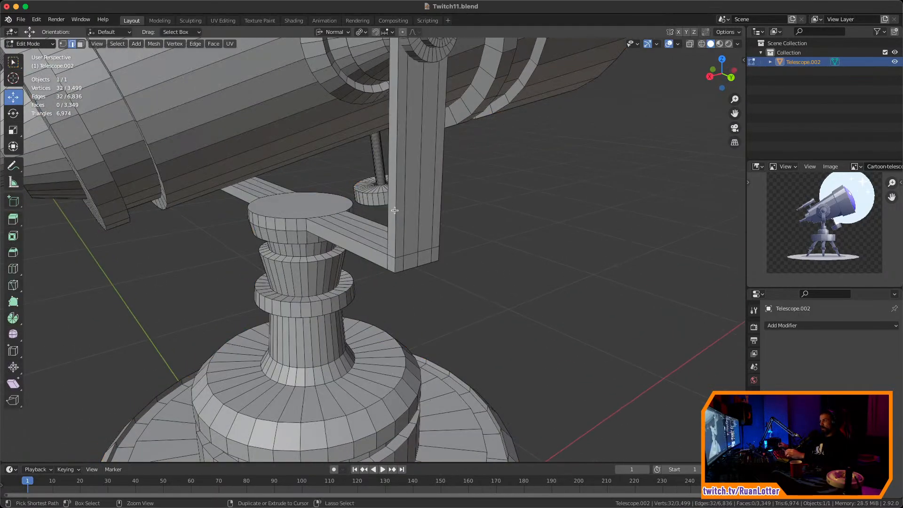
{"action": "middle_click_drag", "start_coordinate": [394, 211], "coordinate": [463, 216], "text": "shift"}
{"action": "scroll", "coordinate": [460, 219], "scroll_direction": "down", "scroll_amount": 2}
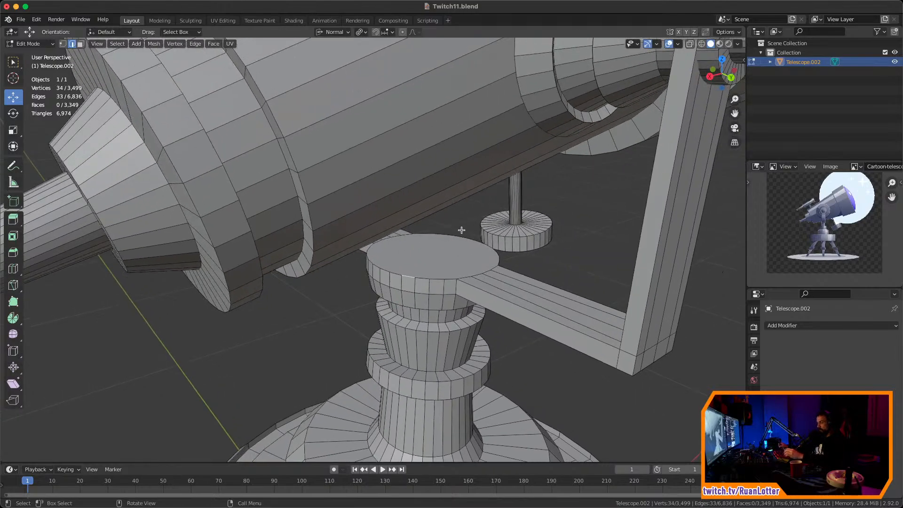
{"action": "key", "text": "3"}
{"action": "left_click", "coordinate": [438, 254]}
{"action": "middle_click_drag", "start_coordinate": [437, 254], "coordinate": [459, 249]}
{"action": "key", "text": "KP_Decimal"}
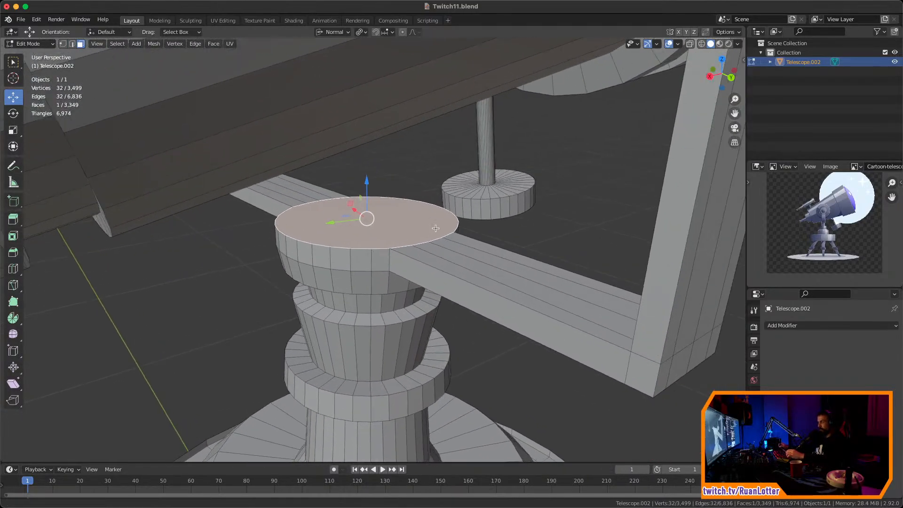
{"action": "left_click", "coordinate": [348, 32]}
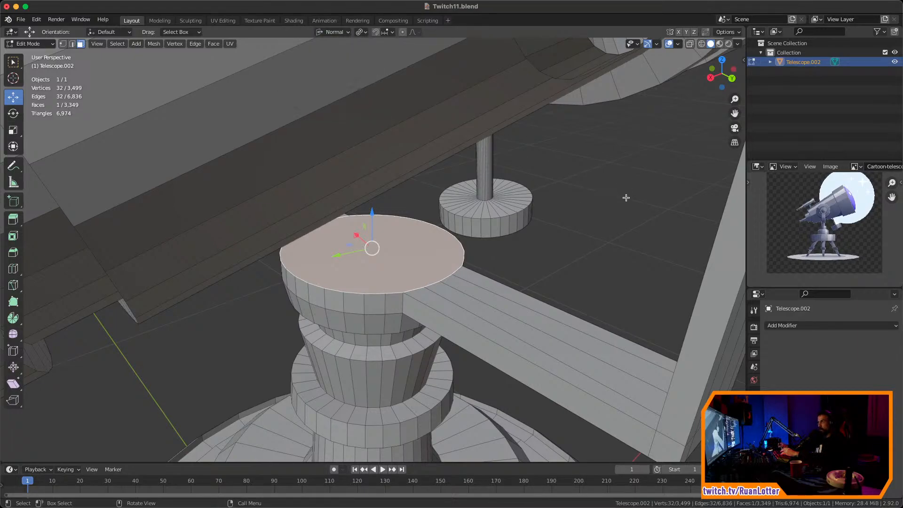
{"action": "key", "text": "i"}
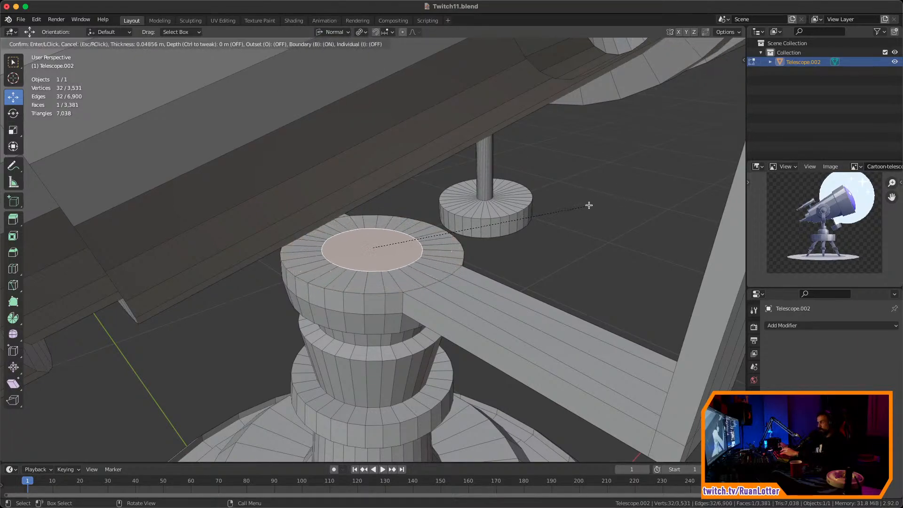
{"action": "left_click", "coordinate": [580, 219]}
Extrude the inset face about 0.022 m down into the column and inset it again by about 0.026 m
{"action": "key", "text": "e"}
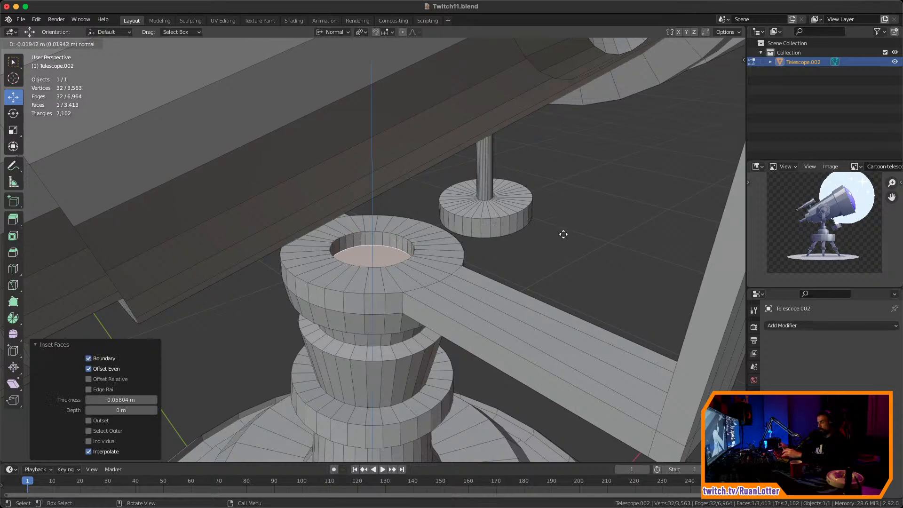
{"action": "left_click", "coordinate": [562, 235]}
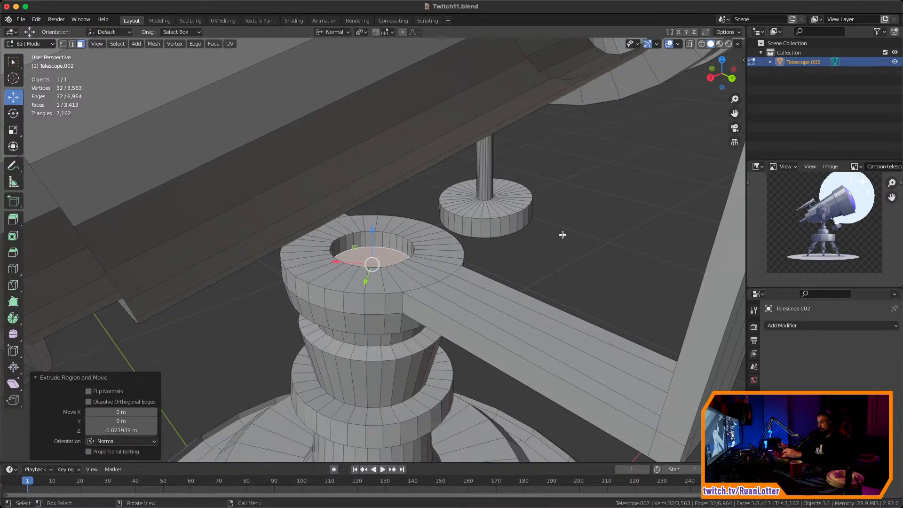
{"action": "key", "text": "i"}
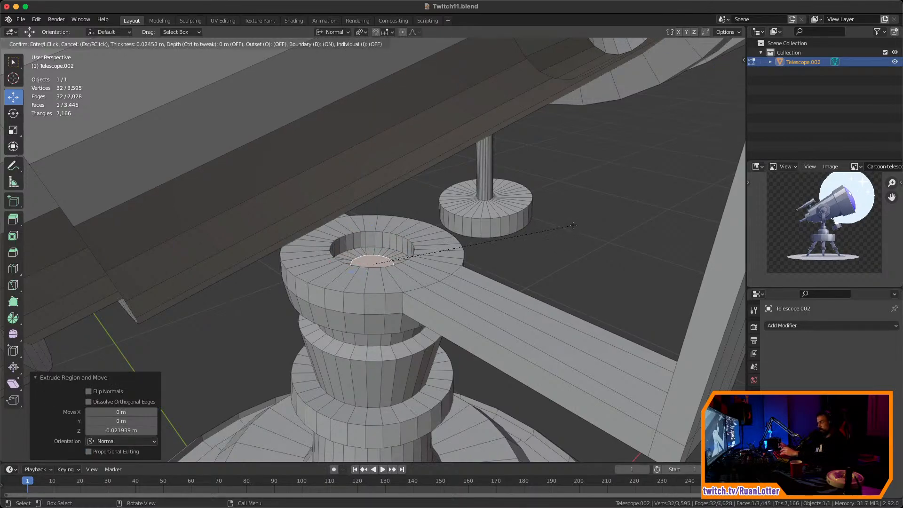
{"action": "left_click", "coordinate": [567, 228]}
Try extruding the small inner face further down into the column, inspect the recess and undo that extrusion
{"action": "key", "text": "e"}
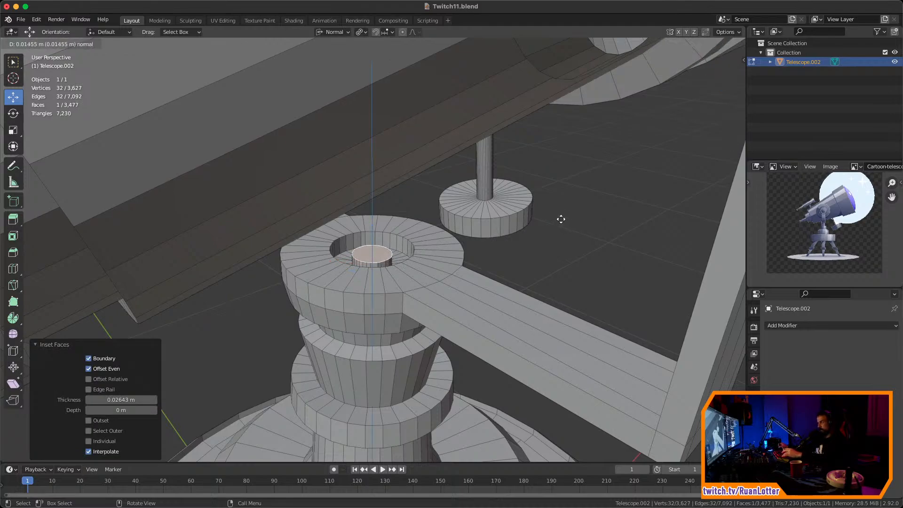
{"action": "left_click", "coordinate": [576, 234]}
{"action": "key", "text": "Tab"}
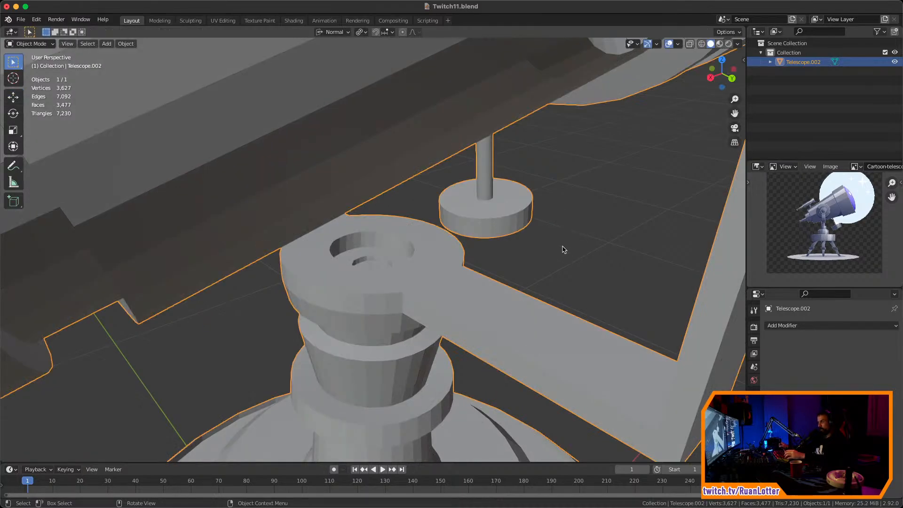
{"action": "scroll", "coordinate": [562, 249], "scroll_direction": "down", "scroll_amount": 3}
{"action": "middle_click_drag", "start_coordinate": [562, 250], "coordinate": [514, 314]}
{"action": "scroll", "coordinate": [507, 309], "scroll_direction": "down", "scroll_amount": 2}
{"action": "scroll", "coordinate": [500, 282], "scroll_direction": "up", "scroll_amount": 8}
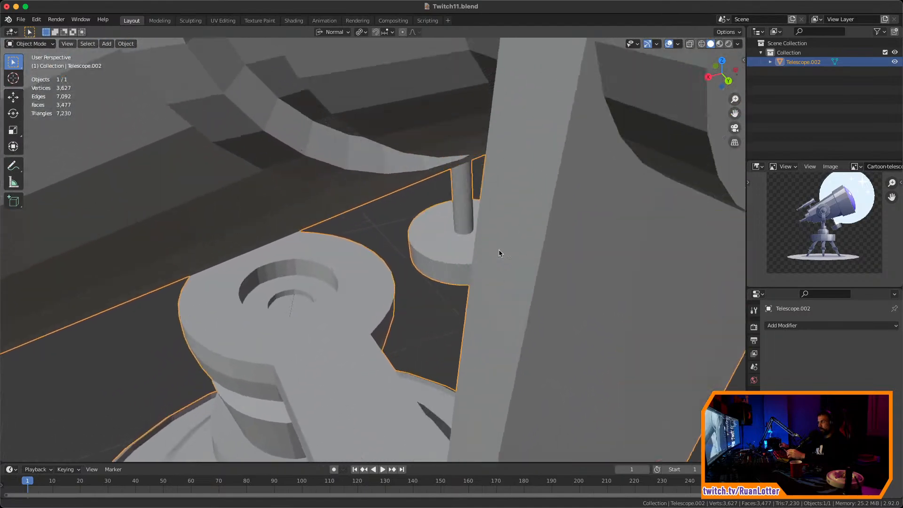
{"action": "scroll", "coordinate": [532, 240], "scroll_direction": "down", "scroll_amount": 8, "text": "shift"}
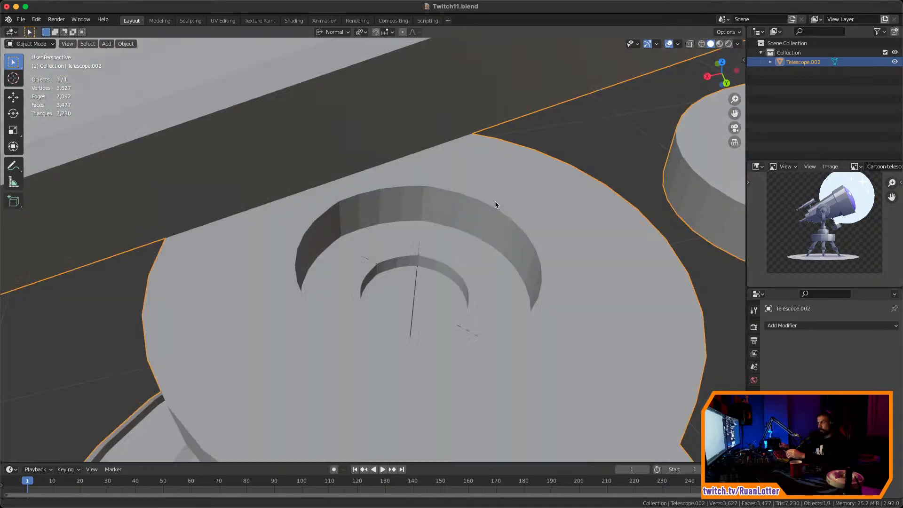
{"action": "scroll", "coordinate": [501, 222], "scroll_direction": "up", "scroll_amount": 2, "text": "shift"}
{"action": "key", "text": "Tab"}
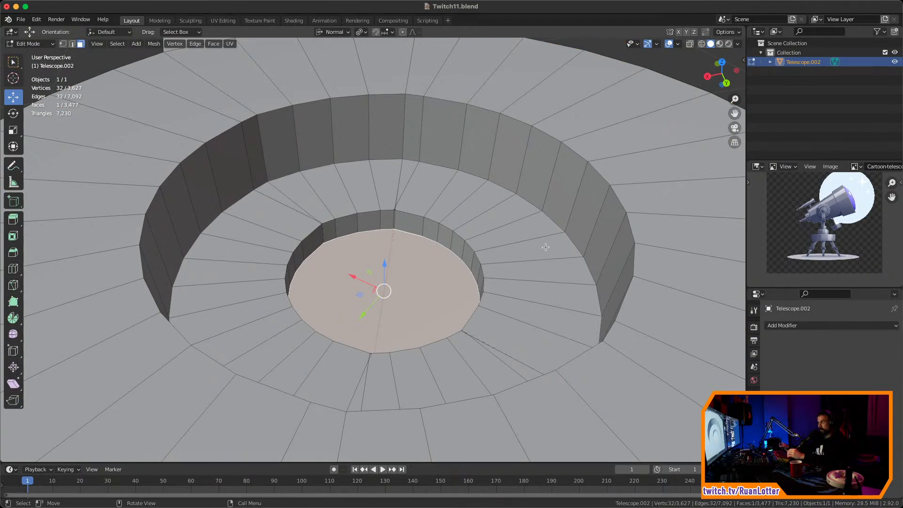
{"action": "key", "text": "ctrl+z"}
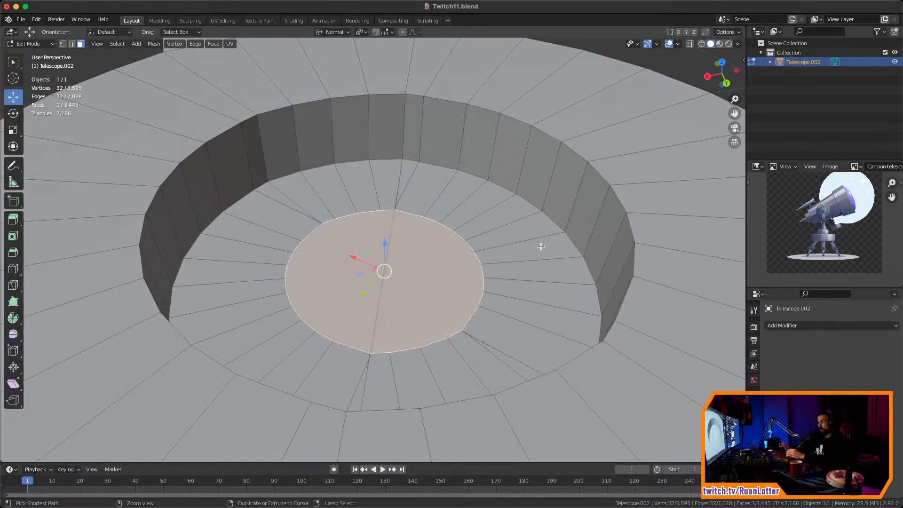
Undo the inner inset and scale the recess floor face on the column top to about 0.594
{"action": "key", "text": "ctrl+z"}
{"action": "scroll", "coordinate": [520, 252], "scroll_direction": "down", "scroll_amount": 7}
{"action": "scroll", "coordinate": [511, 243], "scroll_direction": "up", "scroll_amount": 5}
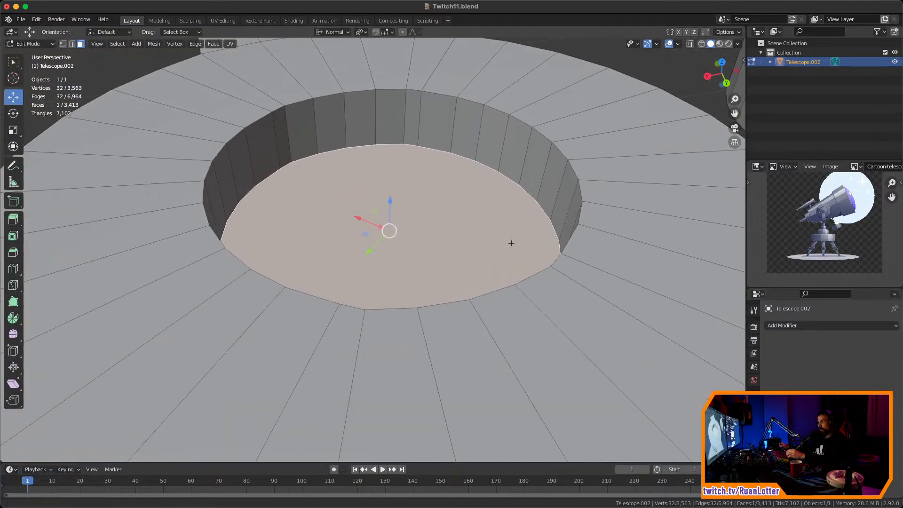
{"action": "scroll", "coordinate": [511, 242], "scroll_direction": "up", "scroll_amount": 1}
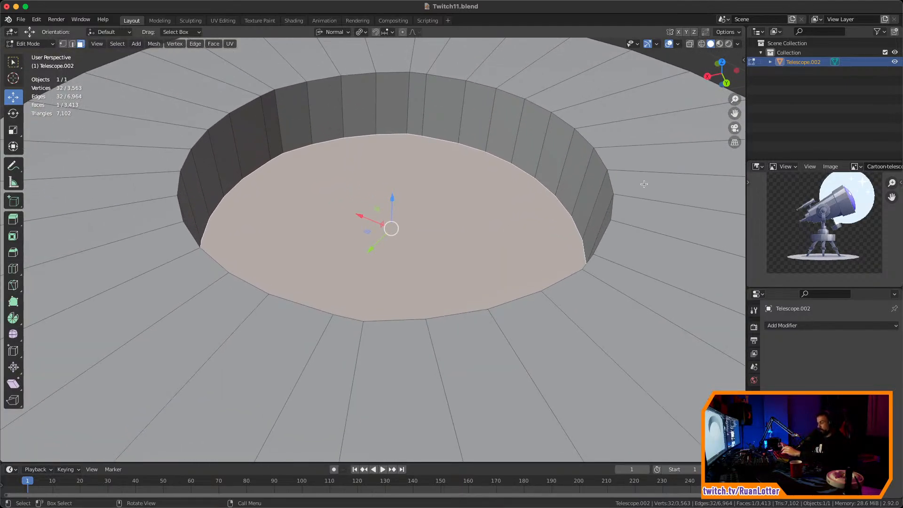
{"action": "key", "text": "s"}
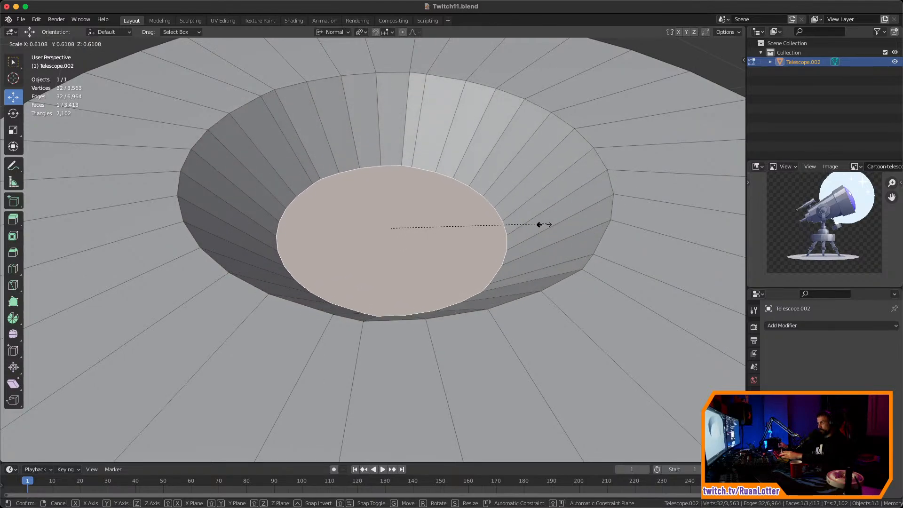
{"action": "left_click", "coordinate": [542, 235]}
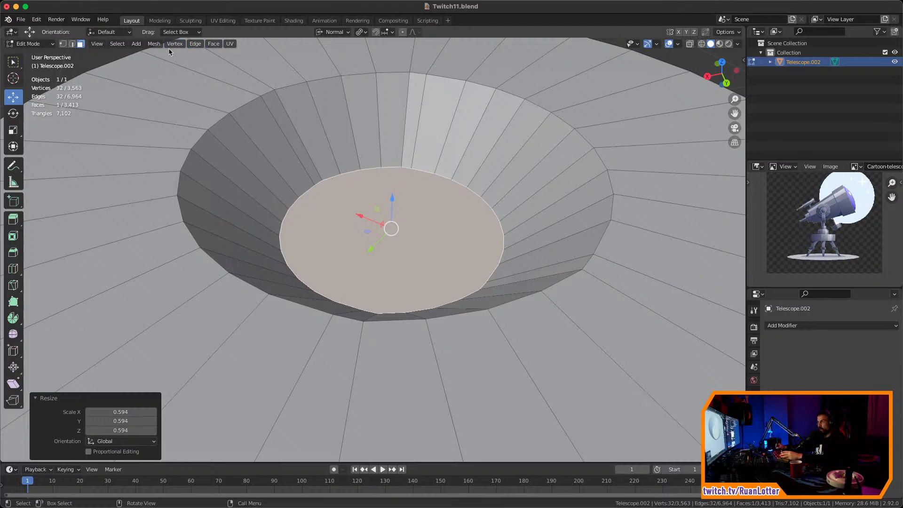
Round the outline of the recess floor face using To Sphere with a factor of 1
{"action": "left_click", "coordinate": [154, 43]}
{"action": "mouse_move", "coordinate": [169, 53]}
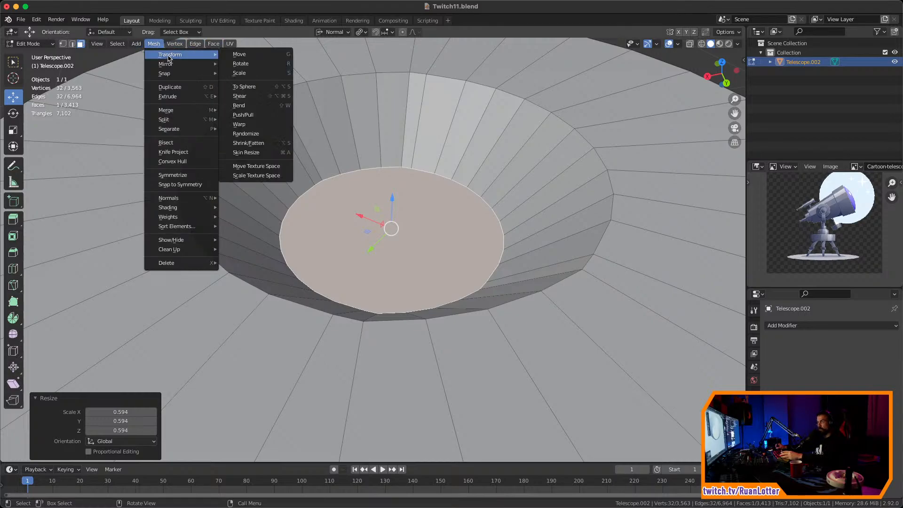
{"action": "left_click", "coordinate": [248, 89]}
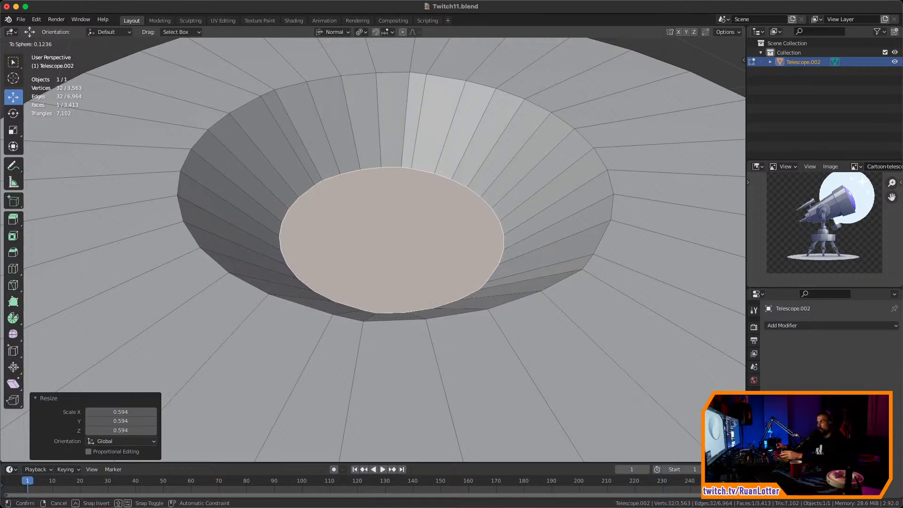
{"action": "left_click", "coordinate": [154, 421]}
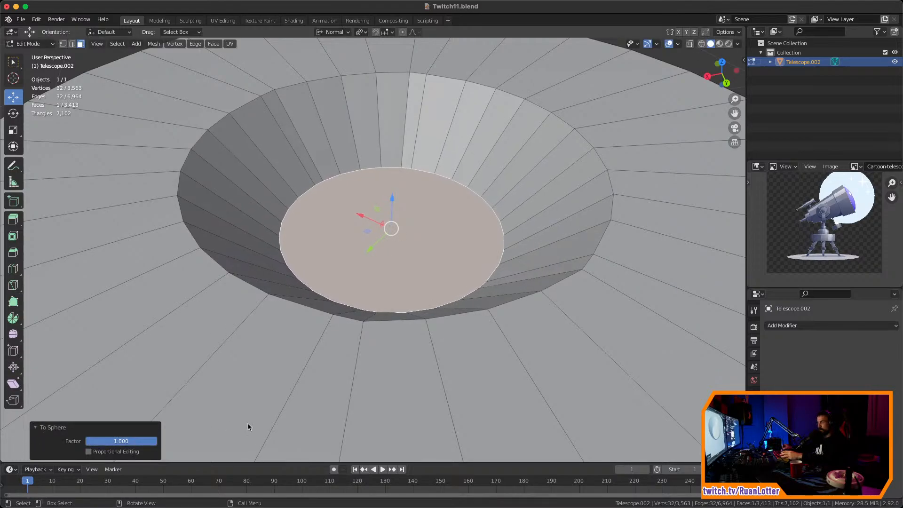
{"action": "scroll", "coordinate": [493, 236], "scroll_direction": "down", "scroll_amount": 3}
{"action": "middle_click_drag", "start_coordinate": [493, 235], "coordinate": [460, 285]}
{"action": "scroll", "coordinate": [460, 285], "scroll_direction": "up", "scroll_amount": 4}
{"action": "key", "text": "KP_Decimal"}
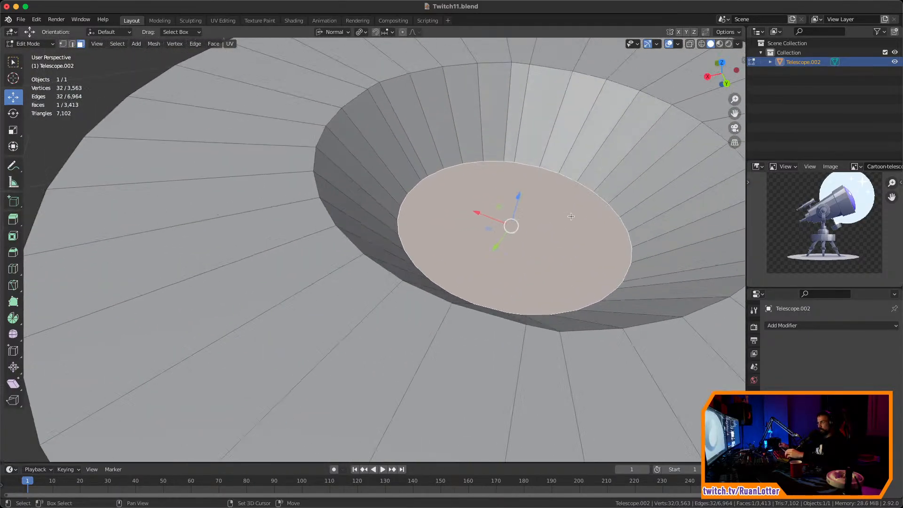
{"action": "scroll", "coordinate": [571, 216], "scroll_direction": "down", "scroll_amount": 2}
{"action": "middle_click_drag", "start_coordinate": [571, 216], "coordinate": [588, 235]}
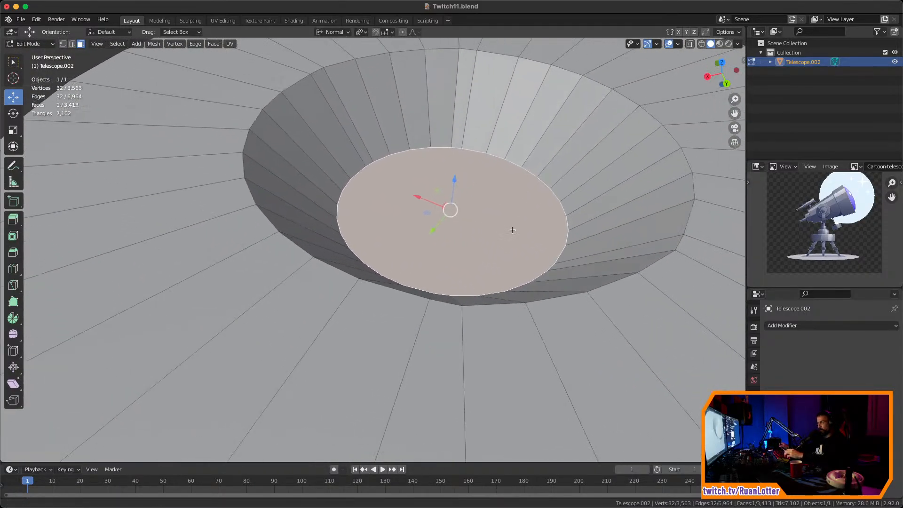
Extrude the recess floor face about 0.010 m further down into the column and check its shading in Object Mode
{"action": "left_click", "coordinate": [589, 237]}
{"action": "left_click", "coordinate": [450, 214]}
{"action": "scroll", "coordinate": [451, 214], "scroll_direction": "down", "scroll_amount": 3}
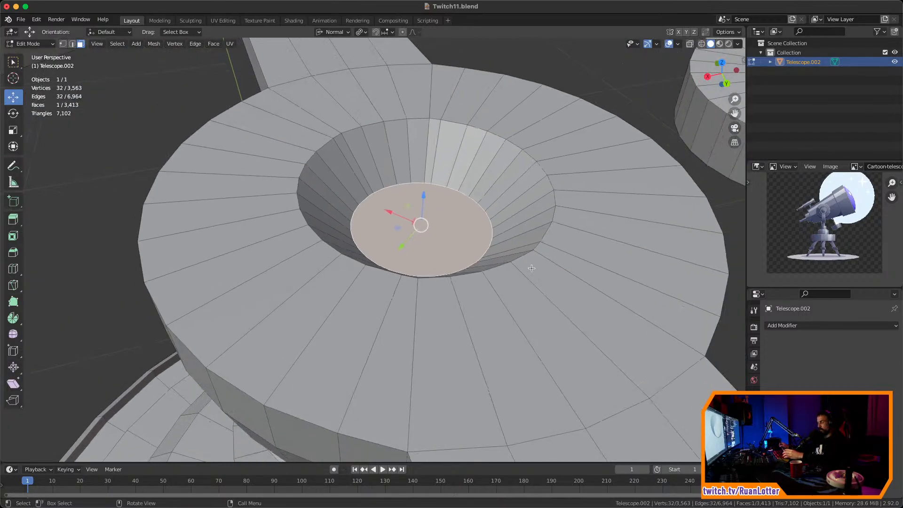
{"action": "middle_click_drag", "start_coordinate": [450, 214], "coordinate": [529, 260]}
{"action": "key", "text": "e"}
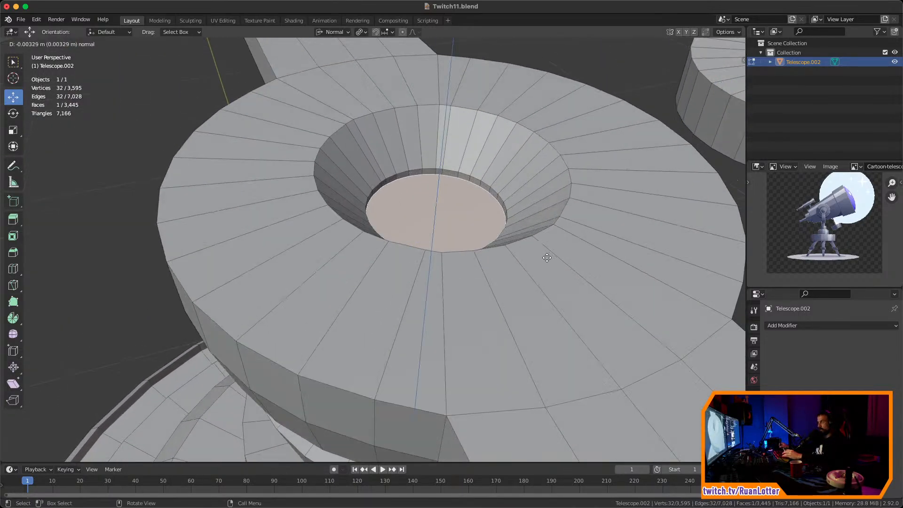
{"action": "left_click", "coordinate": [544, 268]}
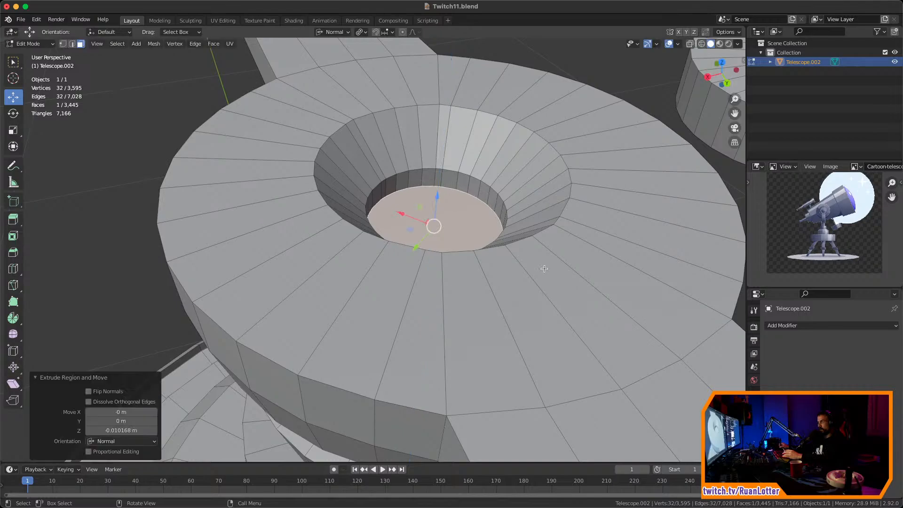
{"action": "key", "text": "Tab"}
{"action": "middle_click_drag", "start_coordinate": [546, 270], "coordinate": [521, 423], "text": "ctrl"}
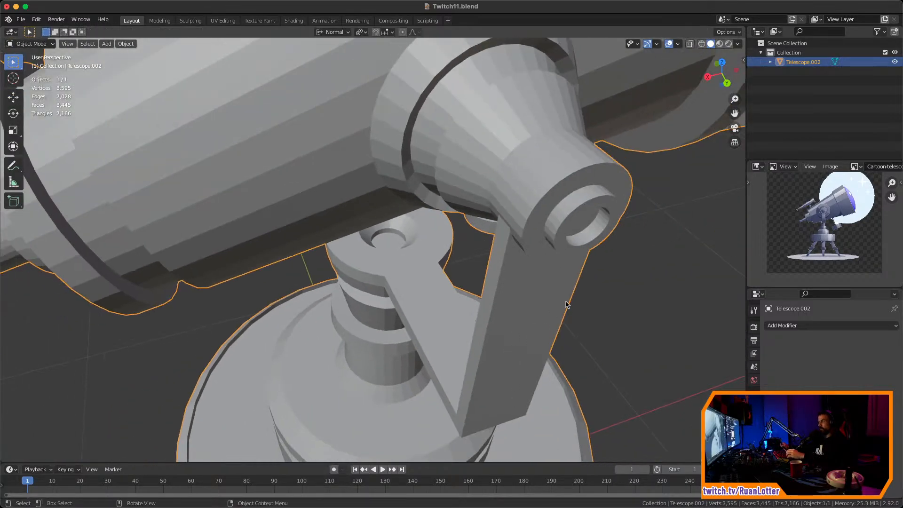
{"action": "middle_click_drag", "start_coordinate": [566, 304], "coordinate": [540, 377], "text": "ctrl"}
{"action": "middle_click_drag", "start_coordinate": [535, 311], "coordinate": [508, 307]}
Add a loop cut with two cuts around the column's top surface between the recess and the outer edge
{"action": "key", "text": "Tab"}
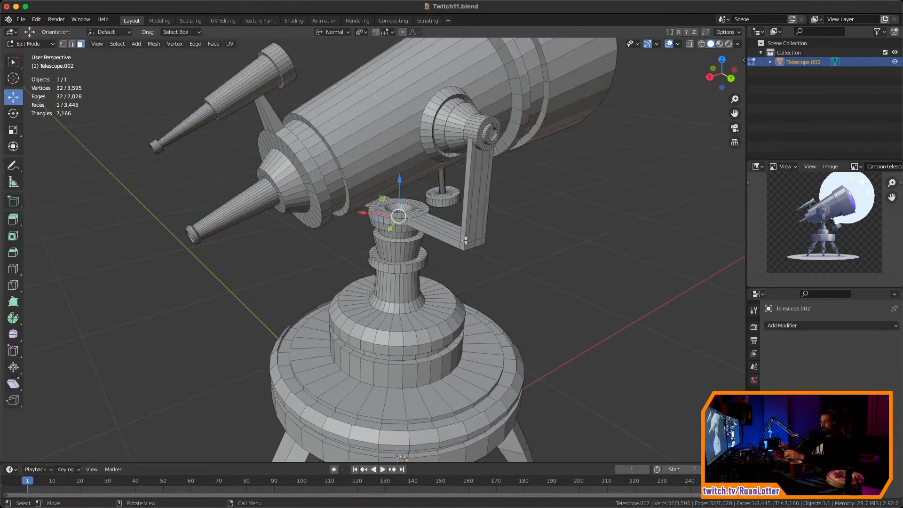
{"action": "key", "text": "KP_Decimal"}
{"action": "mouse_move", "coordinate": [462, 189]}
{"action": "middle_mouse_down", "text": "shift"}
{"action": "mouse_move", "coordinate": [440, 259]}
{"action": "mouse_move", "coordinate": [451, 197]}
{"action": "middle_mouse_up", "text": "shift"}
{"action": "middle_click_drag", "start_coordinate": [453, 261], "coordinate": [417, 258], "text": "shift"}
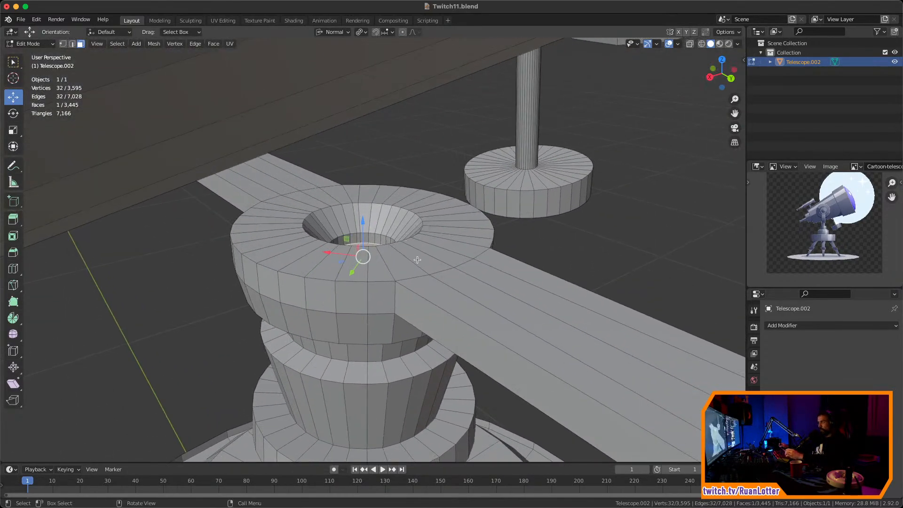
{"action": "key", "text": "ctrl+r"}
{"action": "left_click", "coordinate": [400, 260]}
{"action": "right_click", "coordinate": [405, 262]}
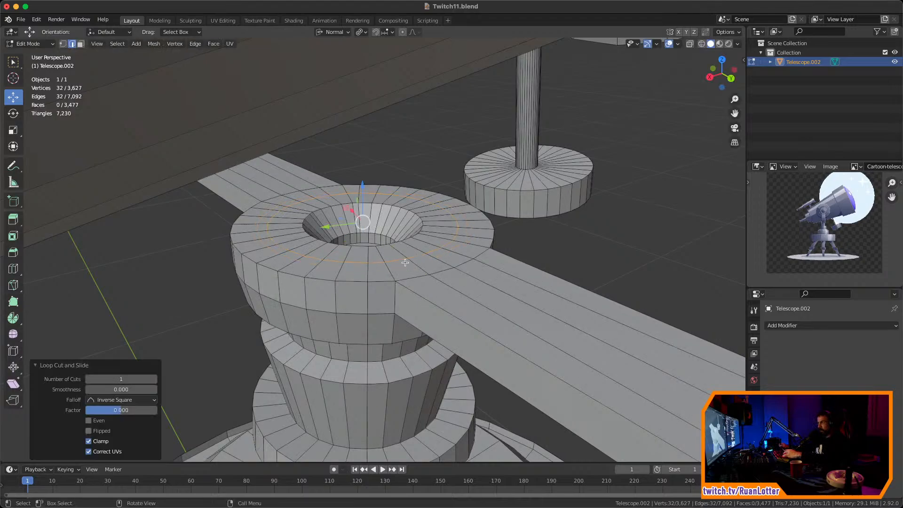
{"action": "left_click", "coordinate": [154, 379]}
Select the ring of faces between the two new loops on the column top and extrude it
{"action": "key", "text": "3"}
{"action": "left_click", "coordinate": [469, 240], "text": "alt"}
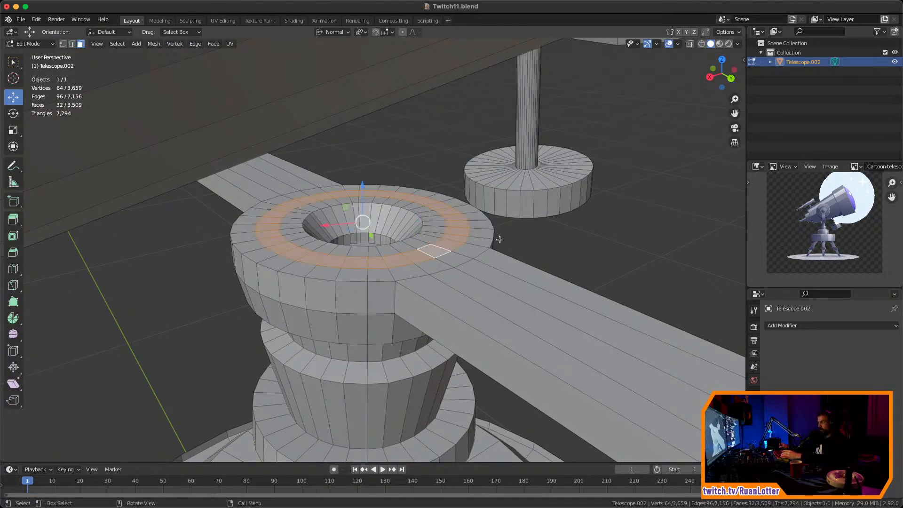
{"action": "key", "text": "e"}
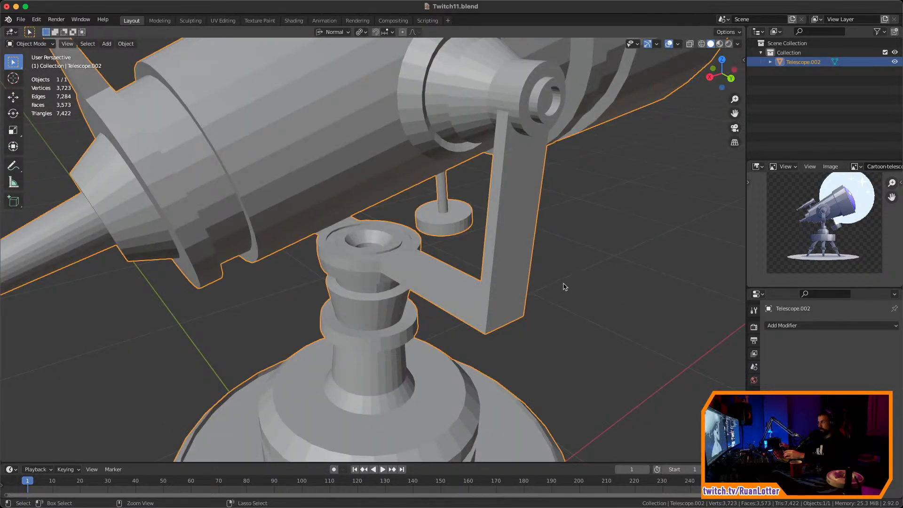
{"action": "scroll", "coordinate": [555, 301], "scroll_direction": "down", "scroll_amount": 5}
{"action": "key", "text": "Tab"}
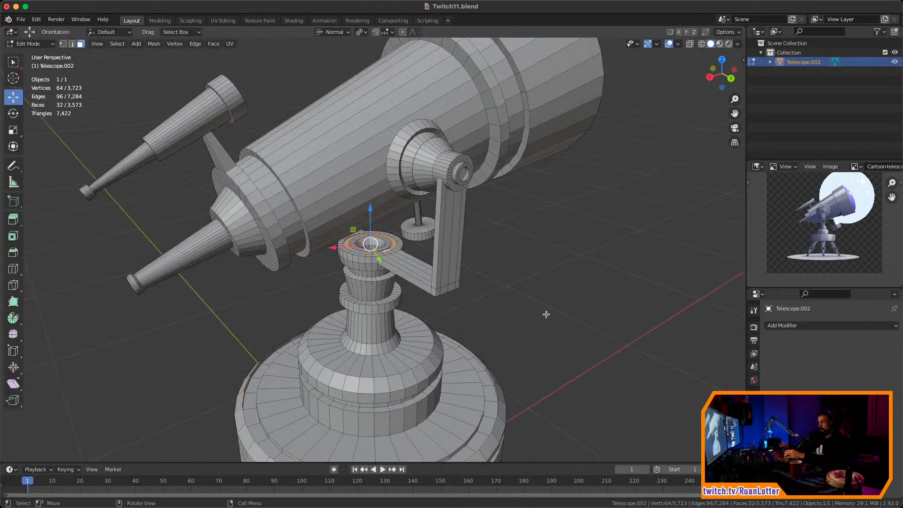
Deselect everything and examine the whole telescope in perspective and in the back orthographic view
{"action": "middle_click_drag", "start_coordinate": [547, 317], "coordinate": [472, 291]}
{"action": "scroll", "coordinate": [507, 275], "scroll_direction": "up", "scroll_amount": 3}
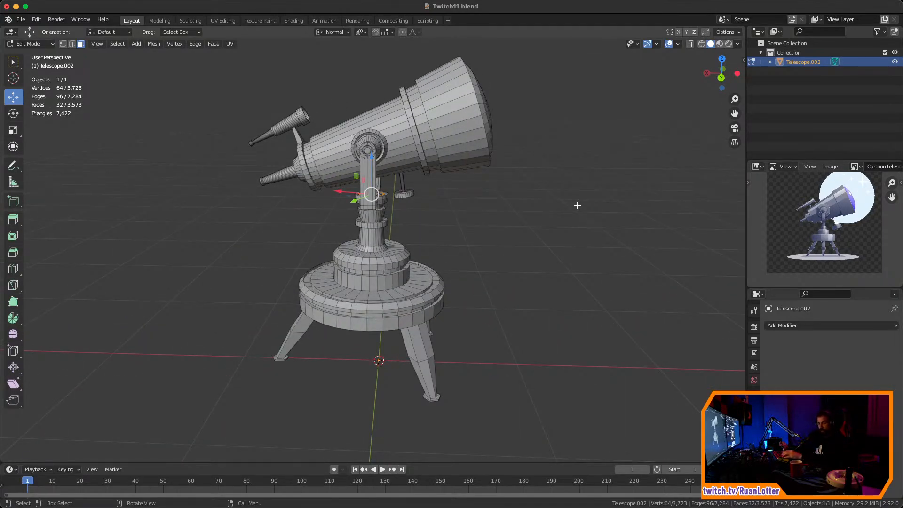
{"action": "middle_click_drag", "start_coordinate": [578, 206], "coordinate": [562, 259]}
{"action": "key", "text": "alt+a"}
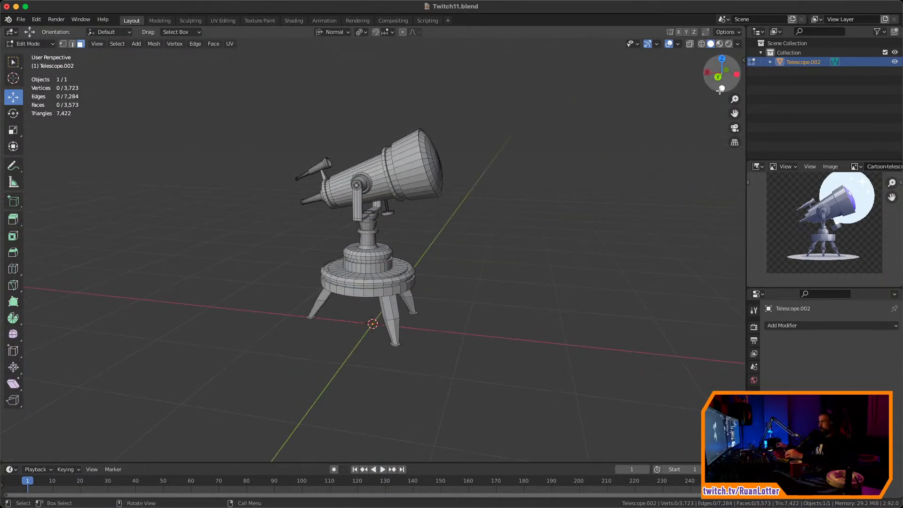
{"action": "left_click", "coordinate": [716, 77]}
{"action": "scroll", "coordinate": [563, 190], "scroll_direction": "up", "scroll_amount": 2}
{"action": "middle_click_drag", "start_coordinate": [561, 190], "coordinate": [614, 175], "text": "shift"}
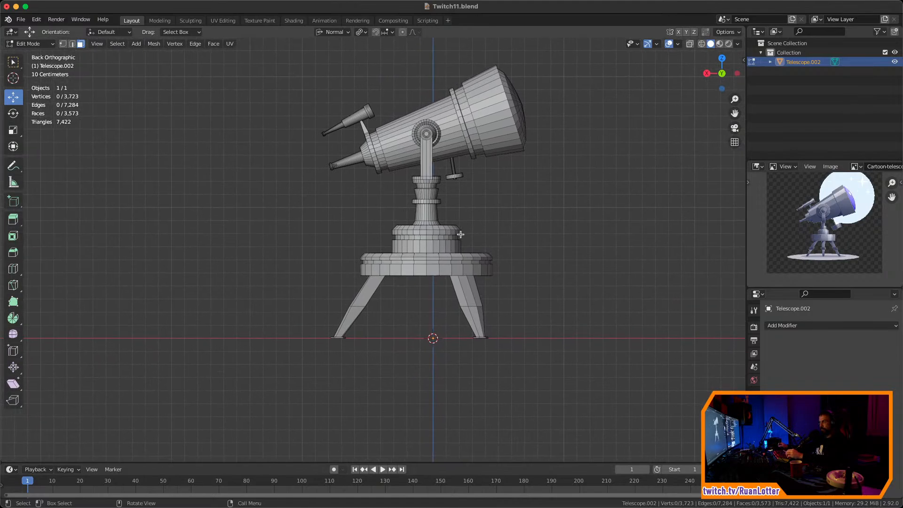
{"action": "middle_click_drag", "start_coordinate": [460, 236], "coordinate": [570, 204]}
{"action": "left_click", "coordinate": [716, 82]}
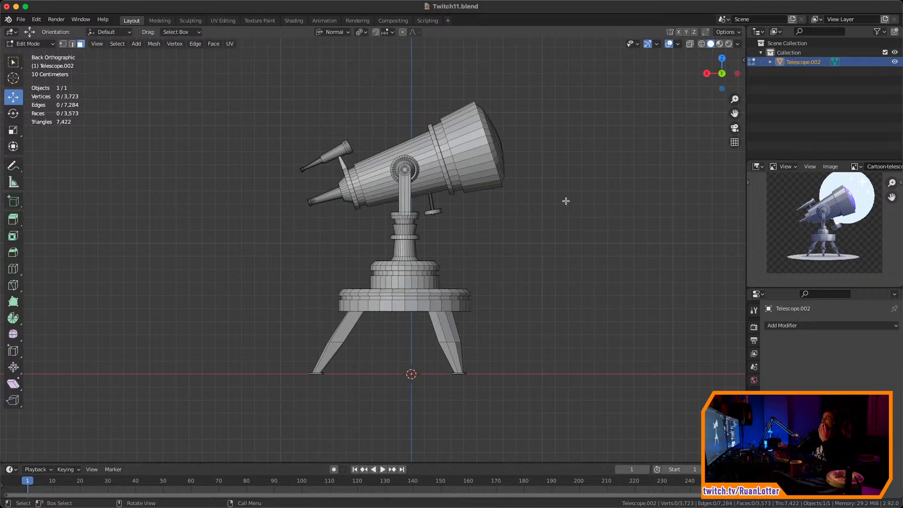
Return to Object Mode and rename the telescope object as Telescope
{"action": "key", "text": "Tab"}
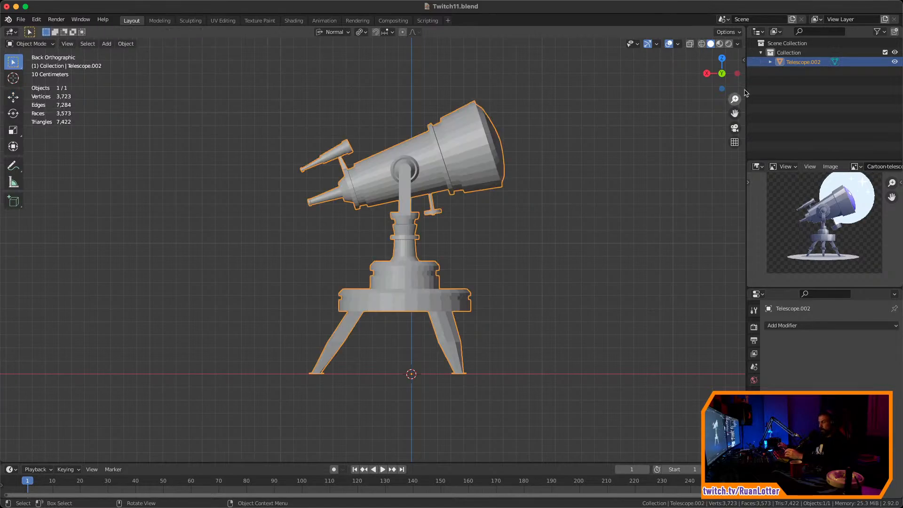
{"action": "double_click", "coordinate": [799, 61]}
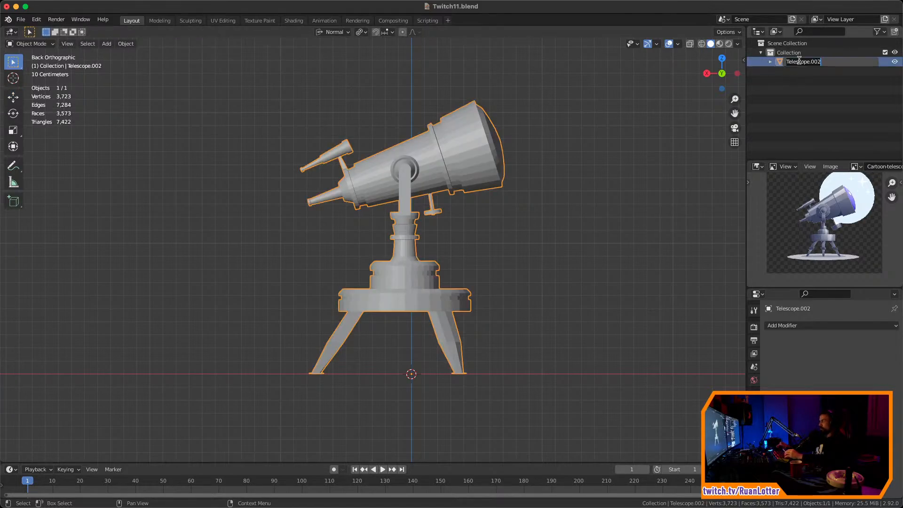
{"action": "key", "text": "Return"}
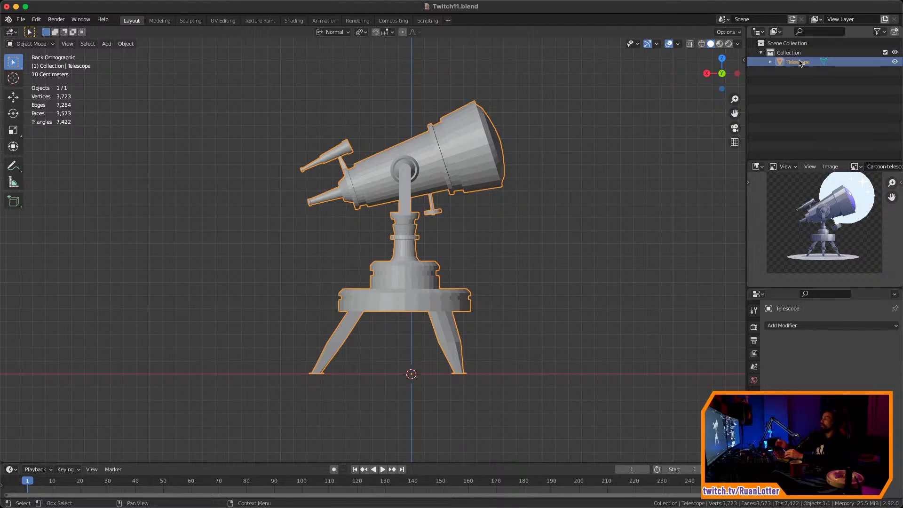
Save the file and hide the telescope object in the scene
{"action": "key", "text": "super+s"}
{"action": "left_click", "coordinate": [564, 222]}
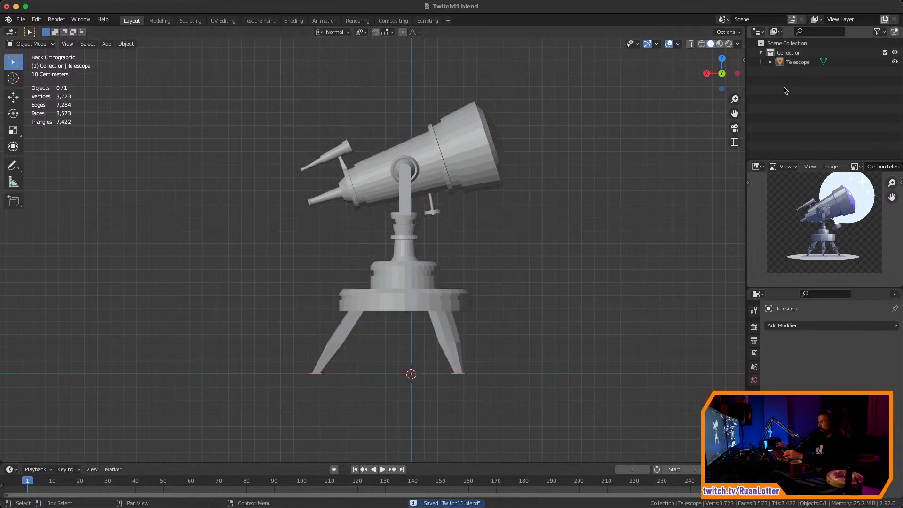
{"action": "left_click", "coordinate": [895, 63]}
{"action": "middle_click_drag", "start_coordinate": [515, 258], "coordinate": [461, 259], "text": "ctrl"}
Open Rover and Base.jpg from the Refs folder as the reference image in place of the telescope picture
{"action": "left_click", "coordinate": [825, 169]}
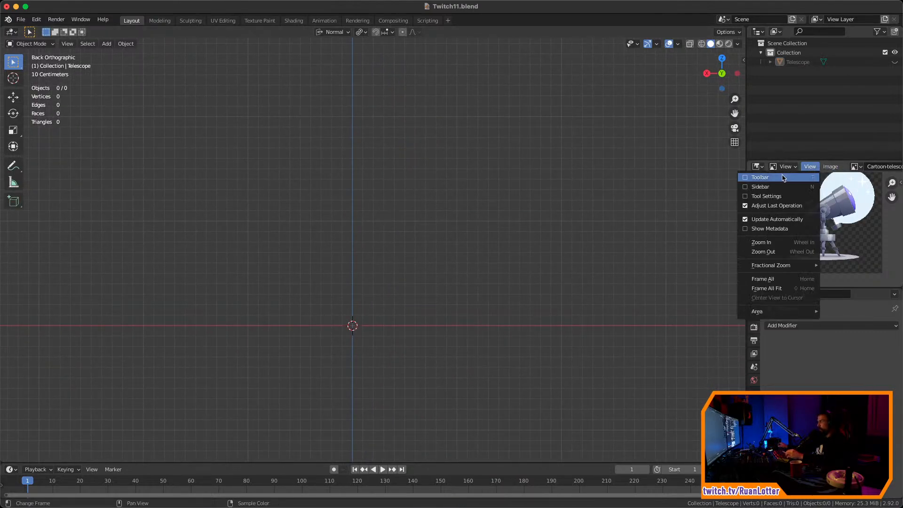
{"action": "left_click", "coordinate": [830, 170]}
{"action": "left_click", "coordinate": [830, 170]}
{"action": "left_click", "coordinate": [781, 188]}
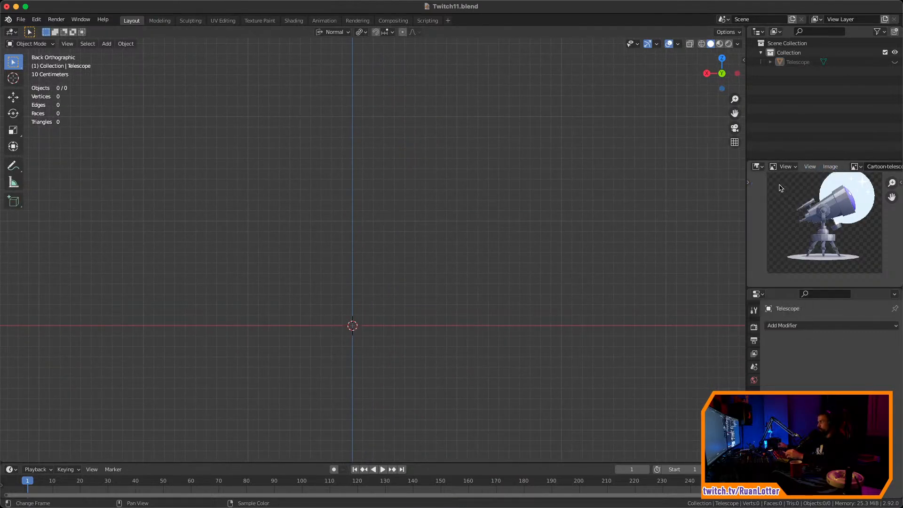
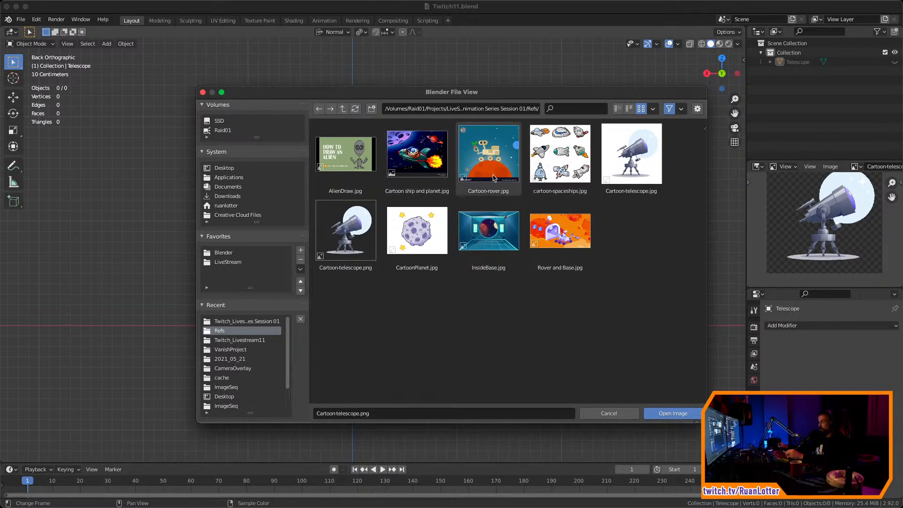
{"action": "left_click", "coordinate": [563, 231]}
{"action": "key", "text": "Return"}
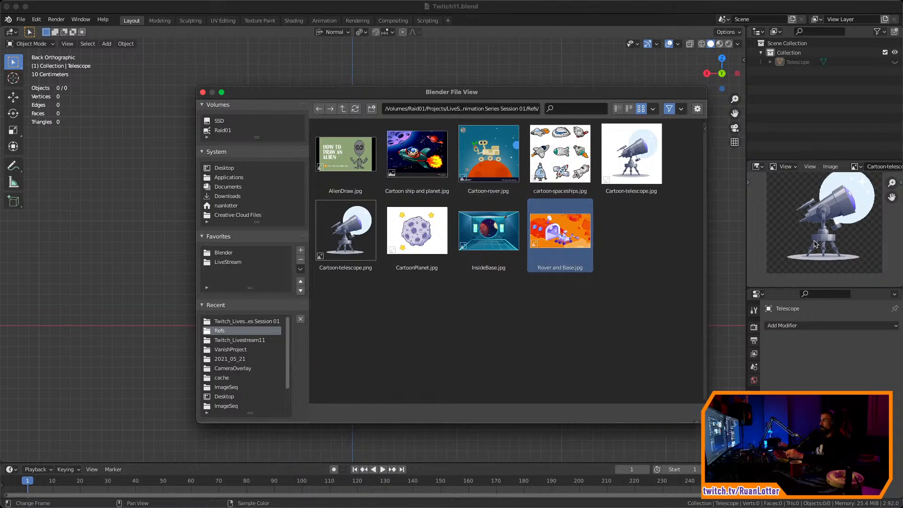
{"action": "scroll", "coordinate": [817, 247], "scroll_direction": "up", "scroll_amount": 5}
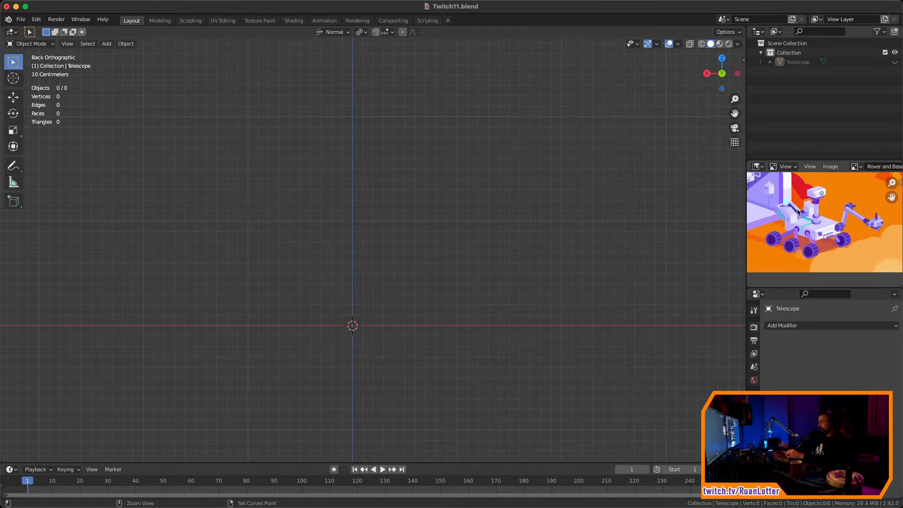
{"action": "middle_click_drag", "start_coordinate": [829, 223], "coordinate": [824, 251], "text": "ctrl"}
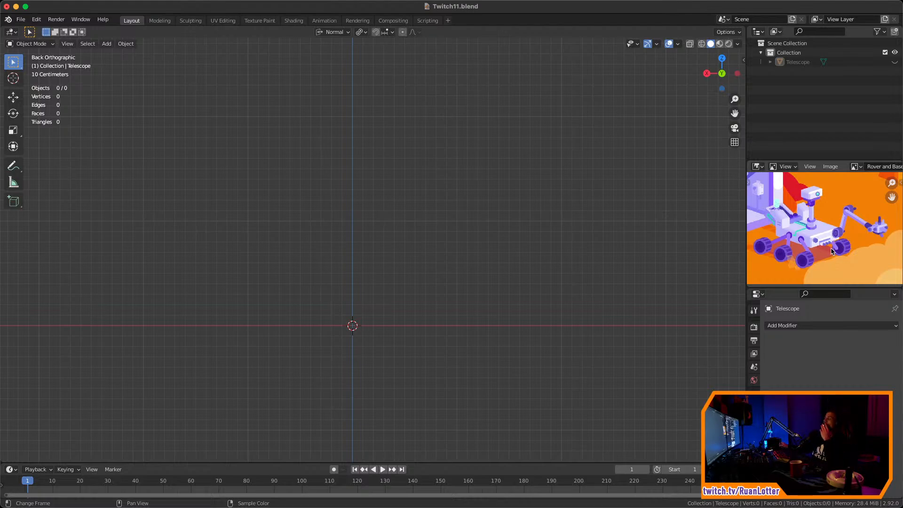
Set the transform orientation to Global
{"action": "middle_click_drag", "start_coordinate": [510, 297], "coordinate": [513, 242]}
{"action": "left_click", "coordinate": [333, 32]}
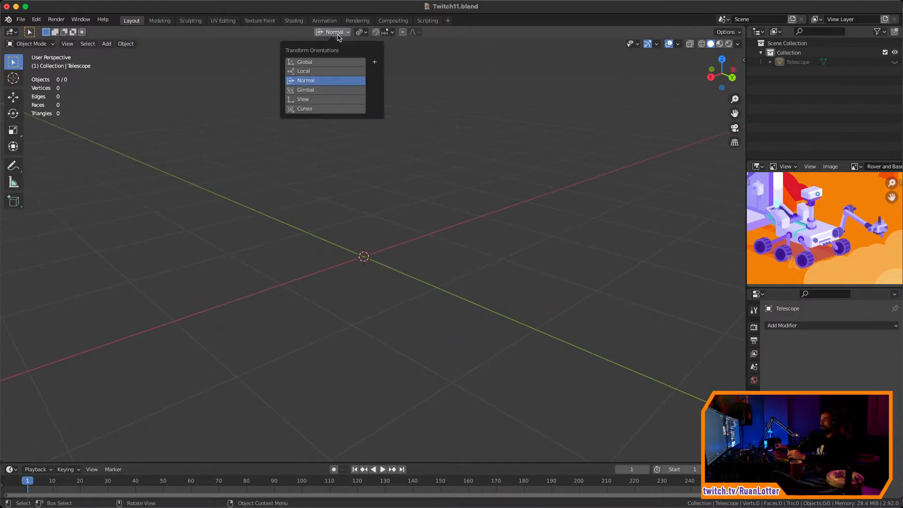
{"action": "left_click", "coordinate": [324, 63]}
Add a cube for the rover body, scale it uniformly by 0.545 and flatten it by 0.338 along Z
{"action": "mouse_move", "coordinate": [463, 240]}
{"action": "middle_mouse_down"}
{"action": "mouse_move", "coordinate": [456, 256]}
{"action": "mouse_move", "coordinate": [456, 228]}
{"action": "middle_mouse_up"}
{"action": "key", "text": "shift+a"}
{"action": "mouse_move", "coordinate": [458, 152]}
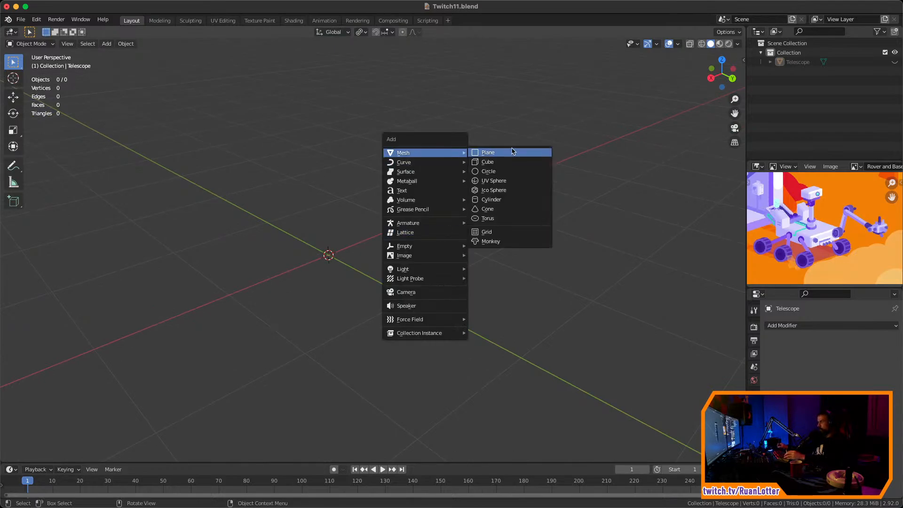
{"action": "left_click", "coordinate": [511, 163]}
{"action": "scroll", "coordinate": [562, 221], "scroll_direction": "down", "scroll_amount": 3}
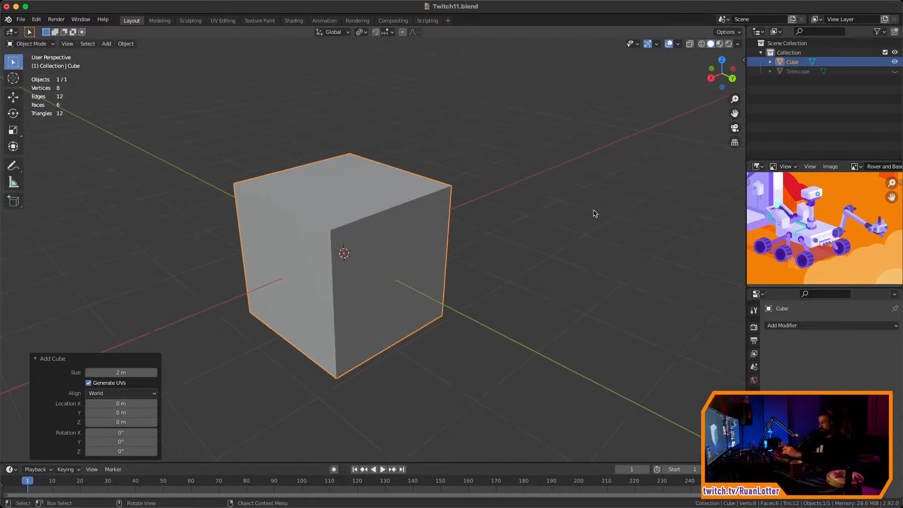
{"action": "key", "text": "s"}
{"action": "left_click", "coordinate": [494, 236]}
{"action": "key", "text": "s"}
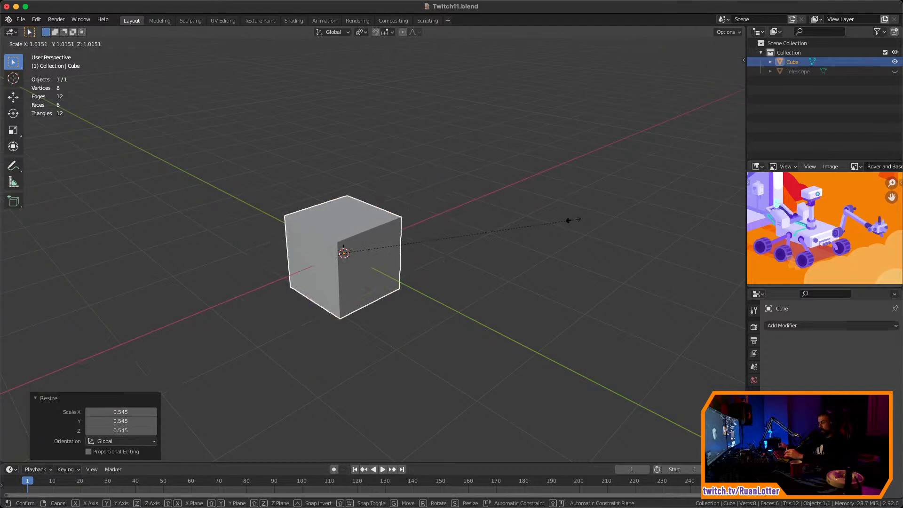
{"action": "key", "text": "z"}
{"action": "left_click", "coordinate": [417, 252]}
{"action": "key", "text": "s"}
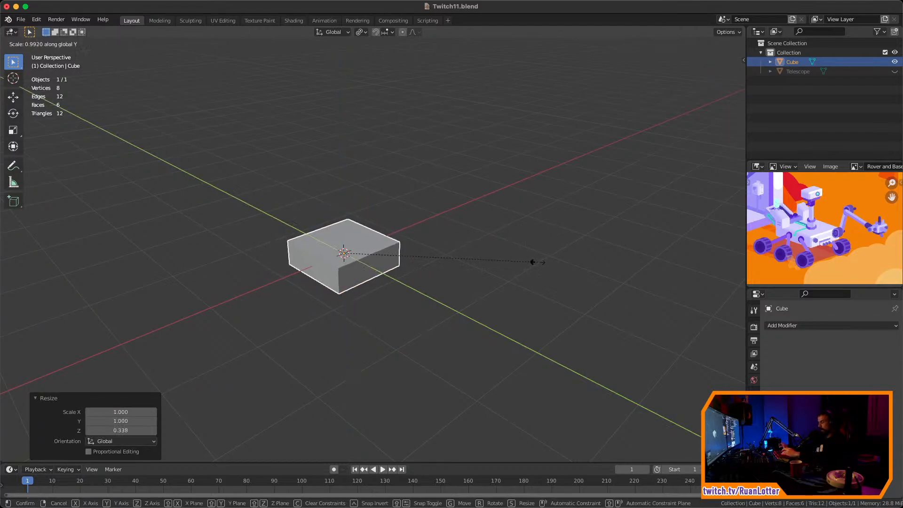
{"action": "key", "text": "y"}
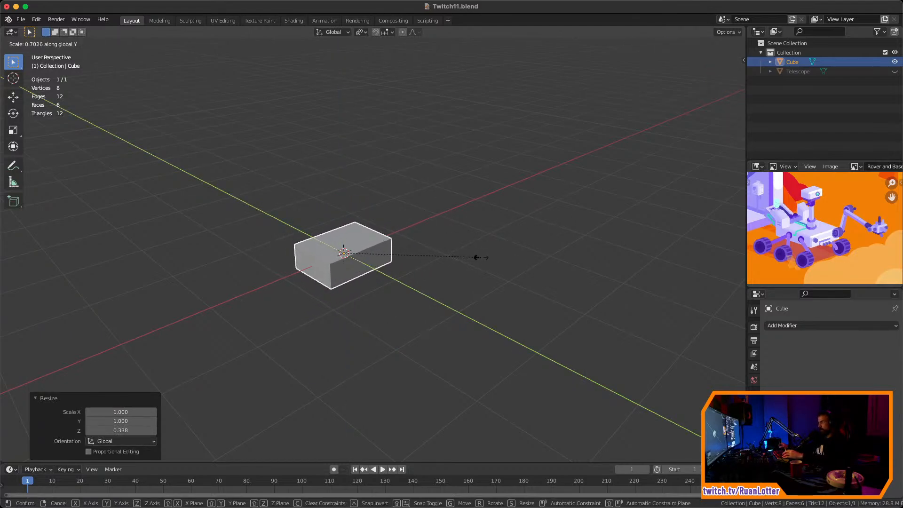
{"action": "right_click", "coordinate": [476, 257]}
Shorten the body block slightly along X and scale it by 0.793 along Z
{"action": "key", "text": "s"}
{"action": "key", "text": "x"}
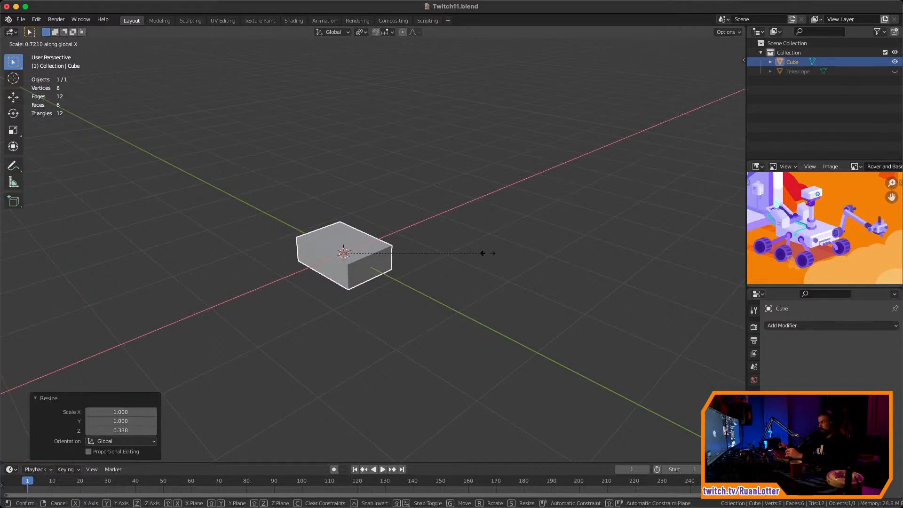
{"action": "right_click", "coordinate": [492, 252]}
{"action": "key", "text": "s"}
{"action": "key", "text": "z"}
{"action": "left_click", "coordinate": [507, 254]}
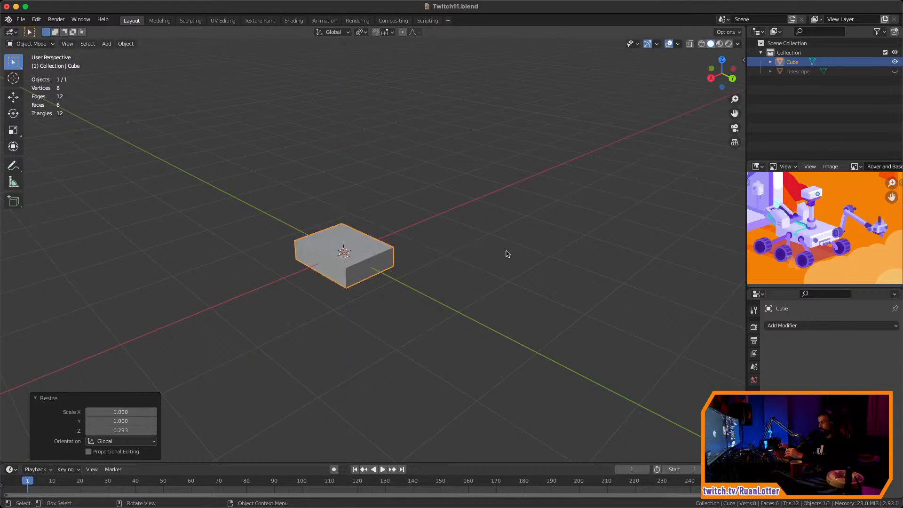
Raise the body block about 0.51 m along Z
{"action": "key", "text": "g"}
{"action": "key", "text": "z"}
{"action": "left_click", "coordinate": [504, 216]}
{"action": "middle_click_drag", "start_coordinate": [503, 216], "coordinate": [467, 270]}
{"action": "scroll", "coordinate": [475, 221], "scroll_direction": "up", "scroll_amount": 3}
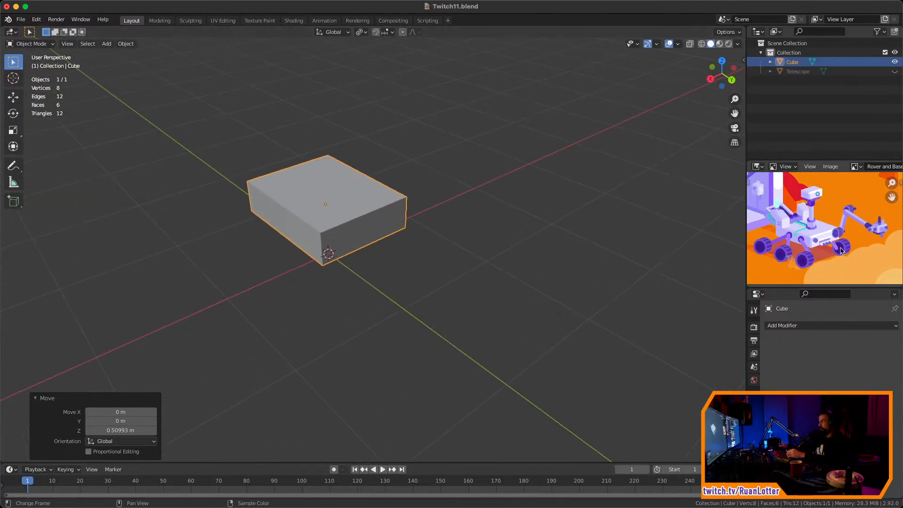
{"action": "scroll", "coordinate": [842, 252], "scroll_direction": "up", "scroll_amount": 2}
{"action": "middle_click_drag", "start_coordinate": [484, 258], "coordinate": [505, 247]}
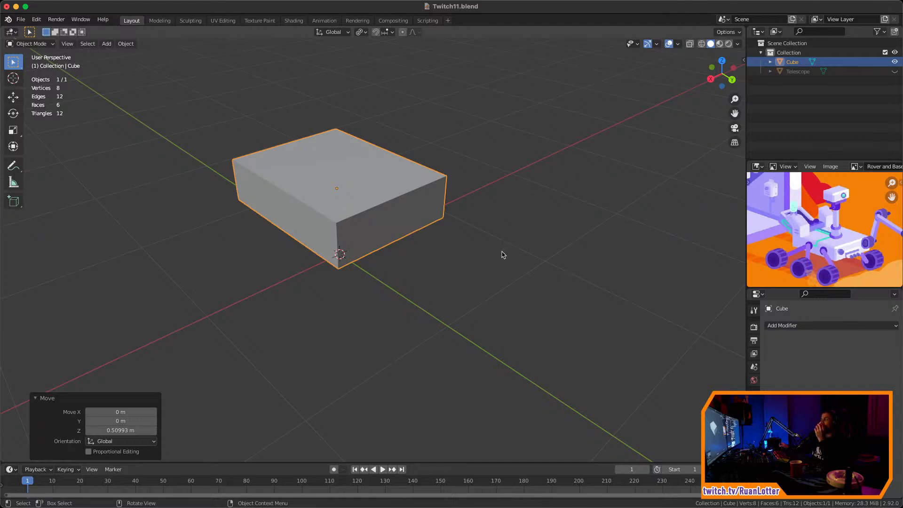
Add a 32-sided cylinder for a wheel and scale it uniformly by 0.219
{"action": "middle_click_drag", "start_coordinate": [502, 261], "coordinate": [466, 306]}
{"action": "key", "text": "shift+a"}
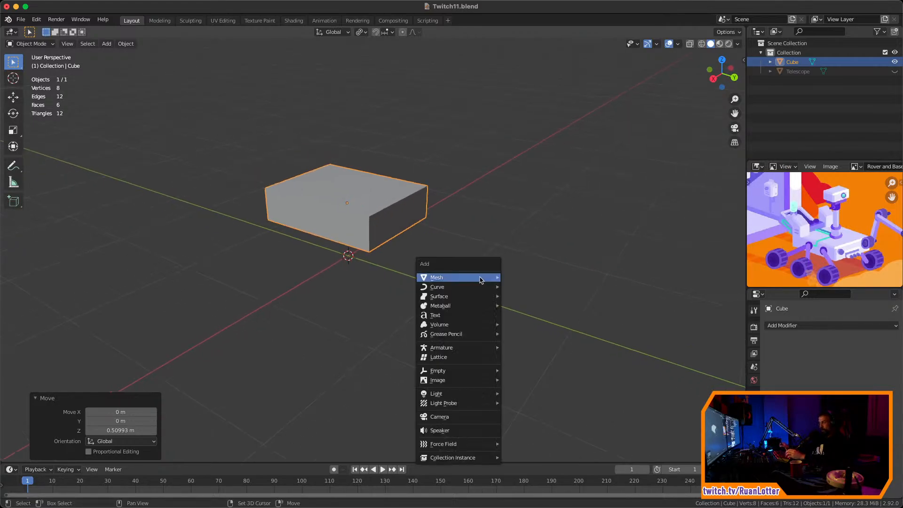
{"action": "mouse_move", "coordinate": [481, 279]}
{"action": "left_click", "coordinate": [522, 325]}
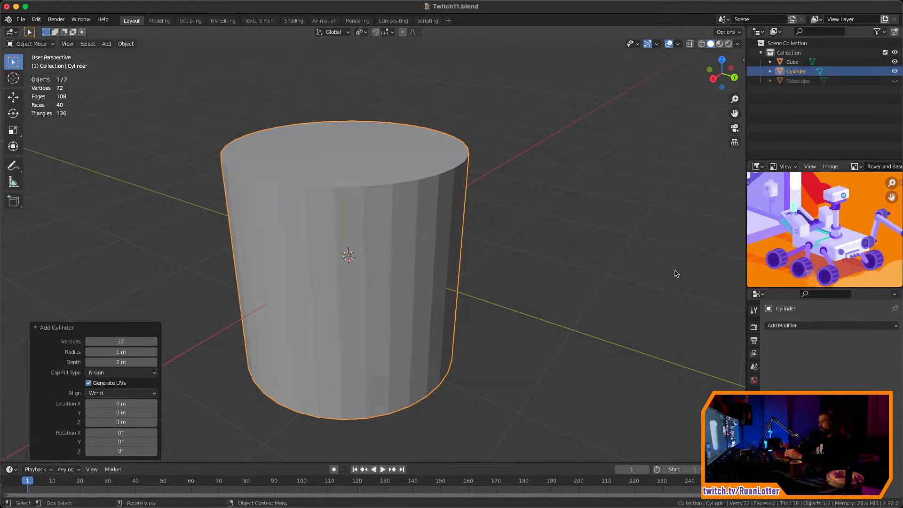
{"action": "key", "text": "s"}
{"action": "left_click", "coordinate": [432, 270]}
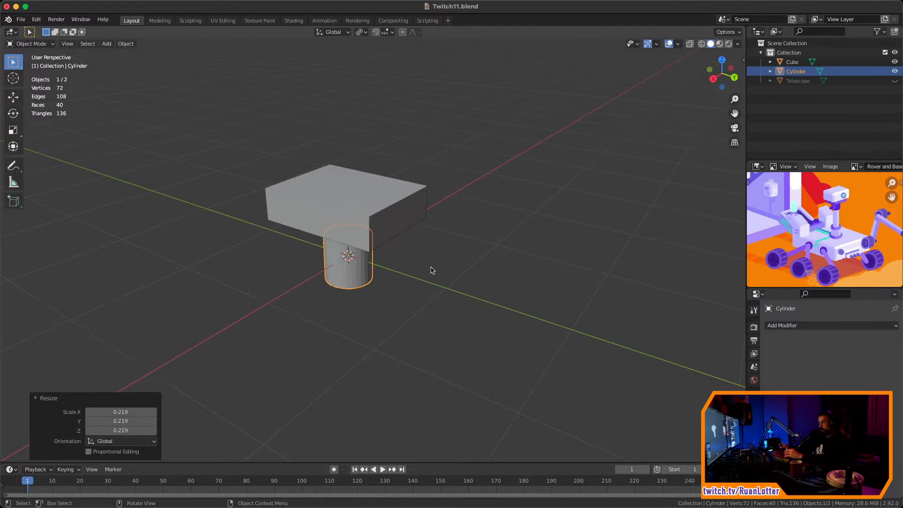
Rotate the wheel cylinder 90° about the Y axis
{"action": "key", "text": "r"}
{"action": "key", "text": "x"}
{"action": "type", "text": "y"}
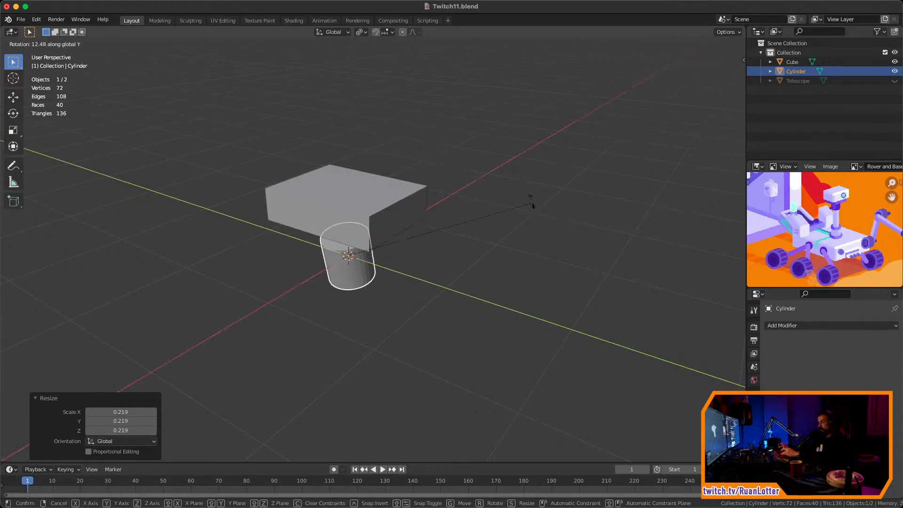
{"action": "type", "text": "90"}
{"action": "key", "text": "Return"}
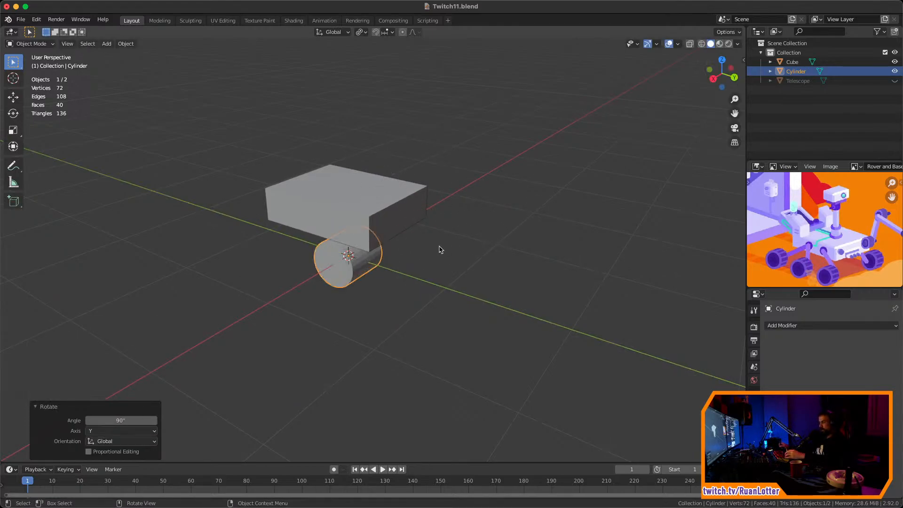
Scale the wheel cylinder by 0.734 along X and move it about 0.61 m along X beside the body
{"action": "middle_click_drag", "start_coordinate": [441, 250], "coordinate": [553, 227]}
{"action": "key", "text": "s"}
{"action": "key", "text": "x"}
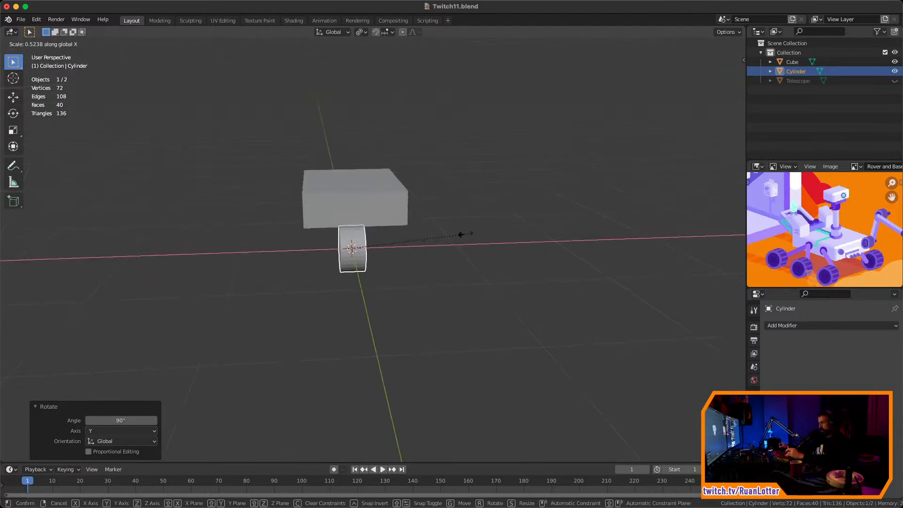
{"action": "left_click", "coordinate": [526, 235]}
{"action": "key", "text": "g"}
{"action": "key", "text": "x"}
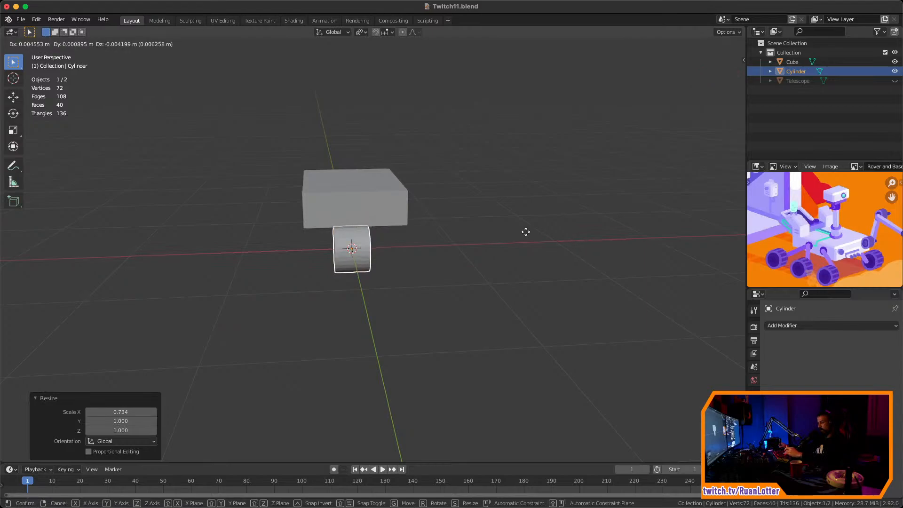
{"action": "left_click", "coordinate": [462, 246]}
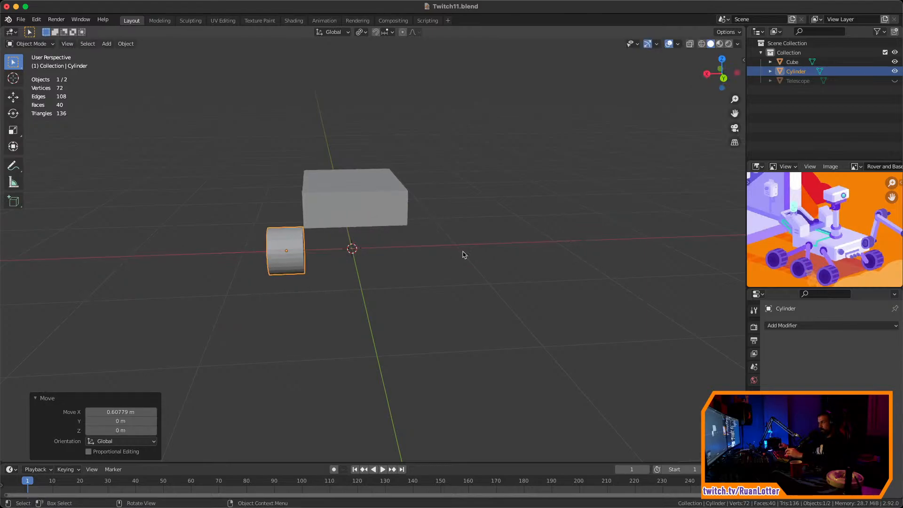
{"action": "middle_click_drag", "start_coordinate": [462, 252], "coordinate": [532, 250]}
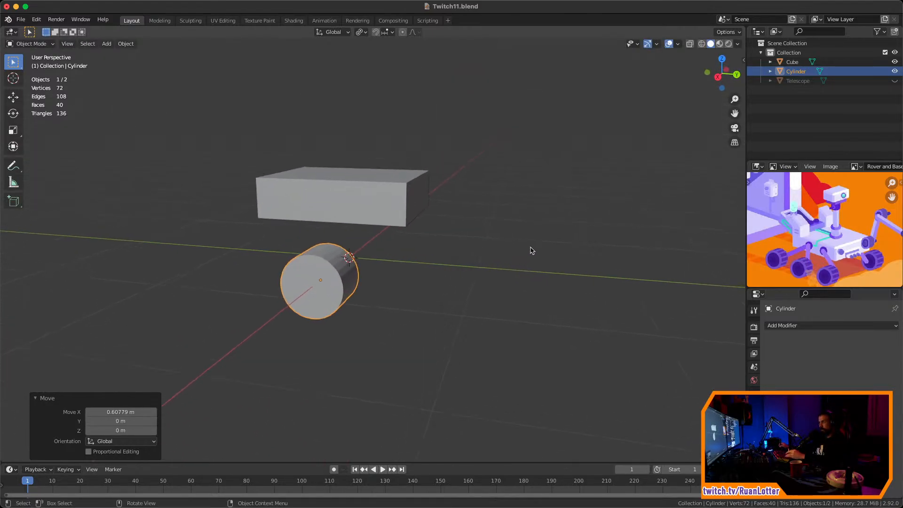
Scale the wheel cylinder uniformly by 0.765 and apply its scale
{"action": "key", "text": "s"}
{"action": "left_click", "coordinate": [482, 261]}
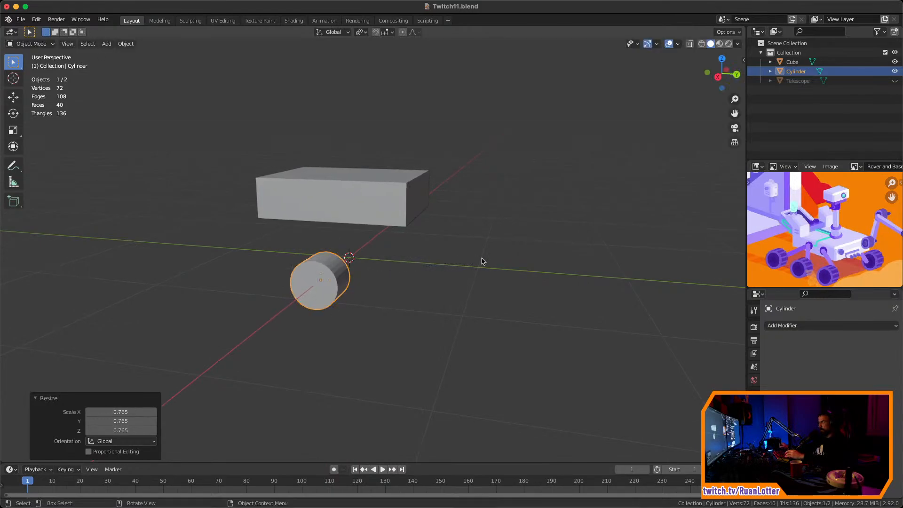
{"action": "middle_click_drag", "start_coordinate": [446, 277], "coordinate": [466, 247]}
{"action": "middle_click_drag", "start_coordinate": [465, 247], "coordinate": [490, 236]}
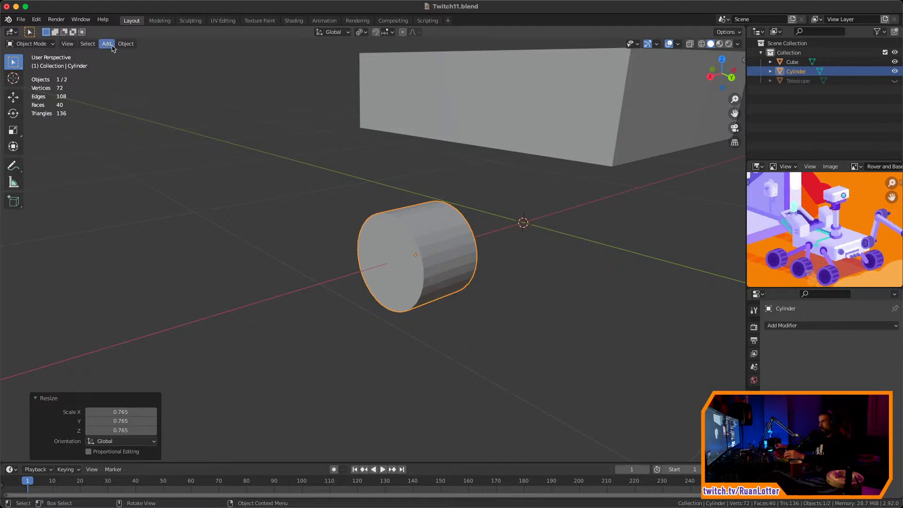
{"action": "left_click", "coordinate": [126, 44]}
{"action": "mouse_move", "coordinate": [156, 86]}
{"action": "left_click", "coordinate": [242, 112]}
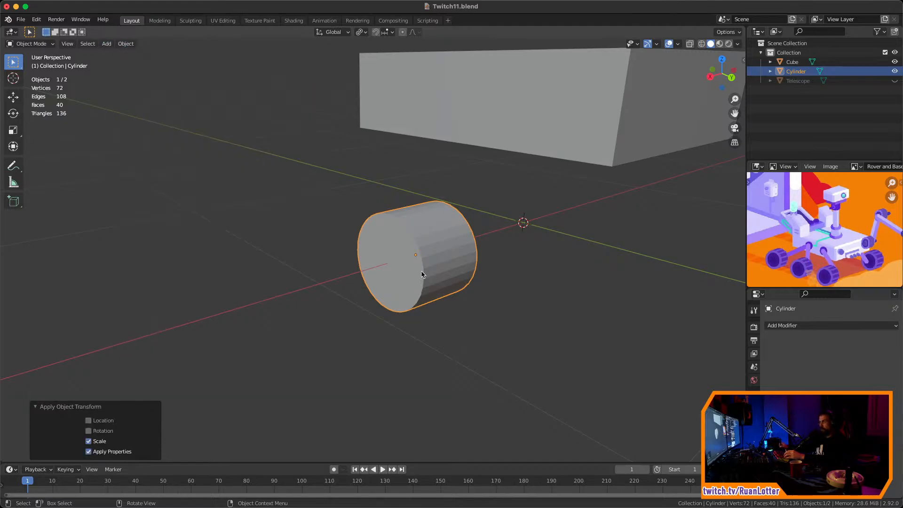
In Edit Mode, inset both round end faces of the wheel by about 0.053 m
{"action": "key", "text": "Tab"}
{"action": "left_click", "coordinate": [405, 278]}
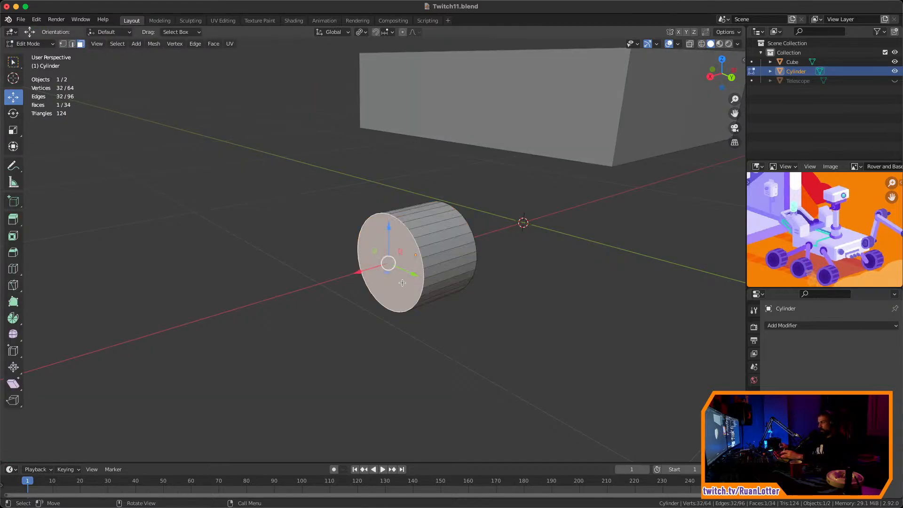
{"action": "middle_click_drag", "start_coordinate": [440, 262], "coordinate": [590, 240]}
{"action": "left_click", "coordinate": [352, 279], "text": "shift"}
{"action": "key", "text": "i"}
{"action": "left_click", "coordinate": [609, 231]}
Extrude both inset end faces inward along their normals to recess the sides of the wheel
{"action": "key", "text": "alt+e"}
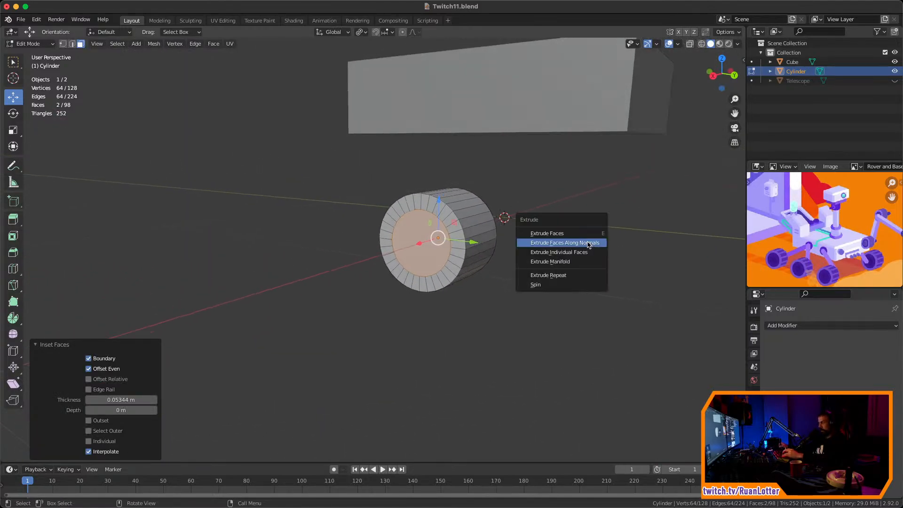
{"action": "left_click", "coordinate": [588, 243]}
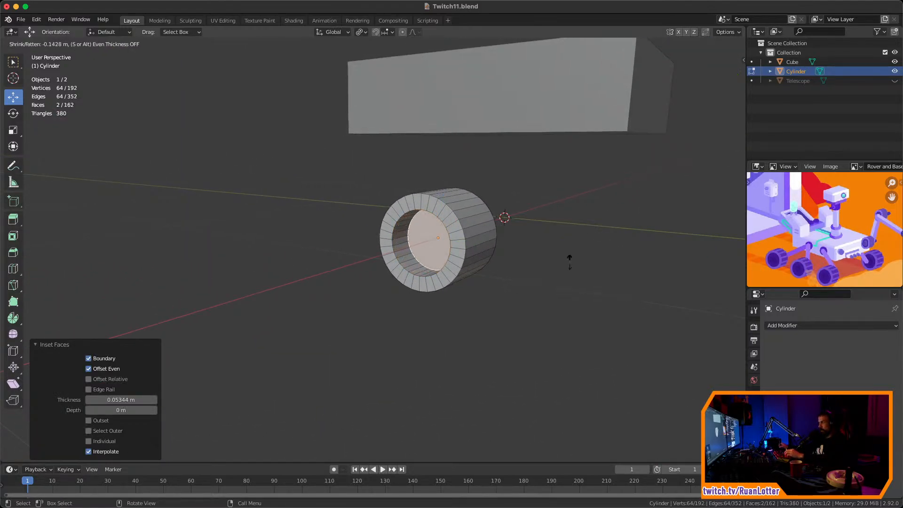
{"action": "left_click", "coordinate": [576, 244]}
{"action": "middle_click_drag", "start_coordinate": [575, 245], "coordinate": [372, 262]}
{"action": "left_click", "coordinate": [371, 248]}
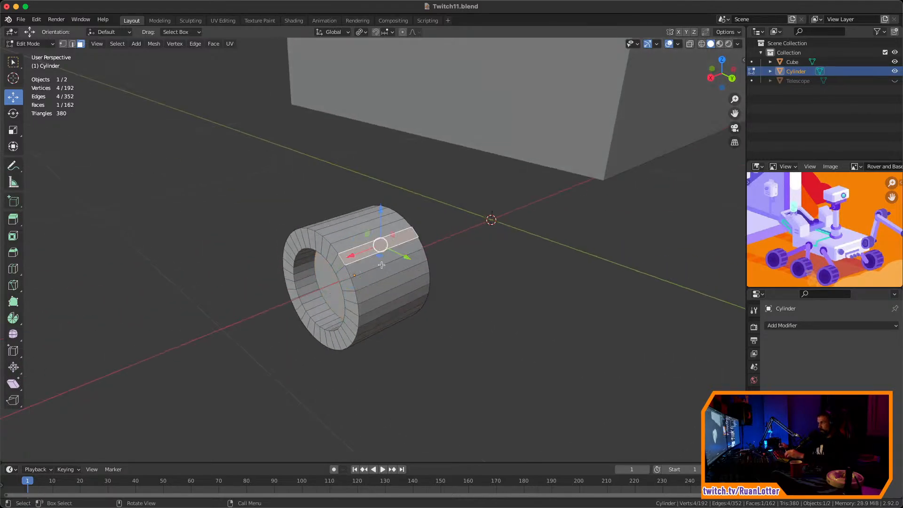
{"action": "left_click", "coordinate": [380, 272]}
{"action": "left_click", "coordinate": [388, 297]}
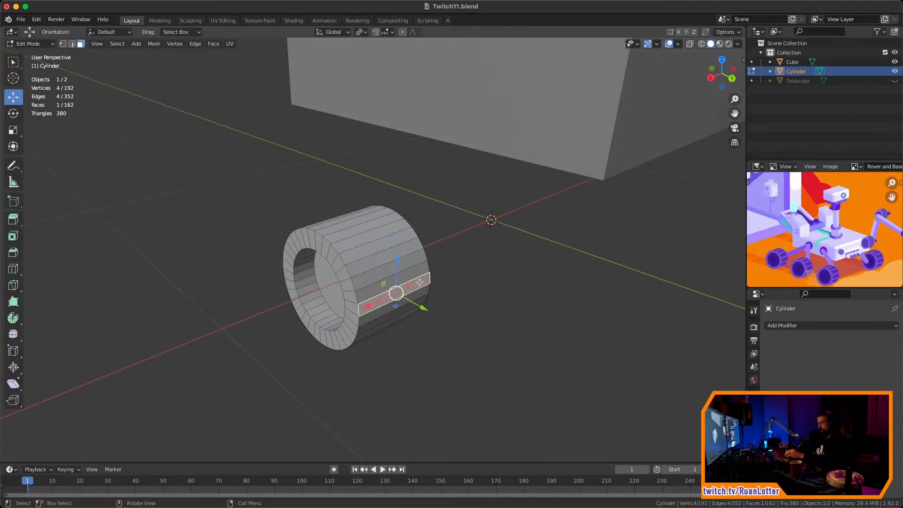
{"action": "middle_click_drag", "start_coordinate": [388, 297], "coordinate": [431, 262]}
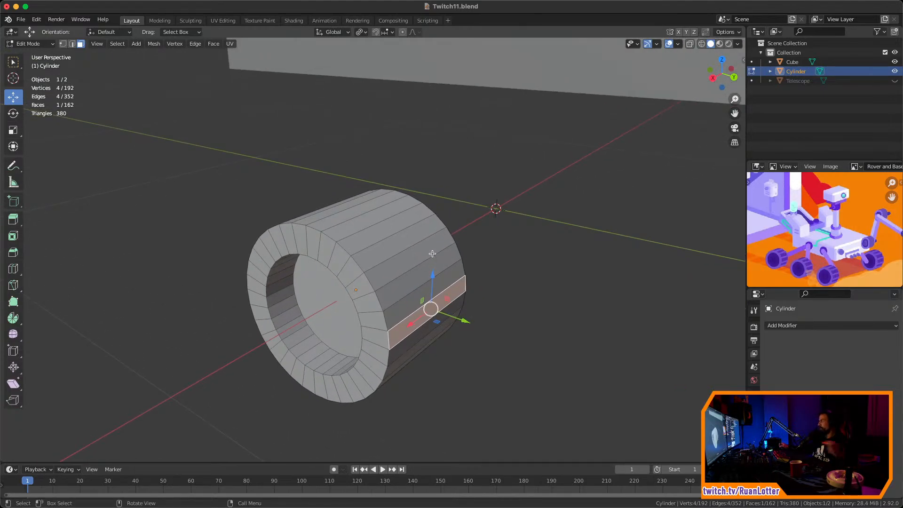
{"action": "middle_click_drag", "start_coordinate": [414, 256], "coordinate": [352, 266]}
Select every second face all the way around the wheel's outer surface
{"action": "left_click", "coordinate": [322, 232]}
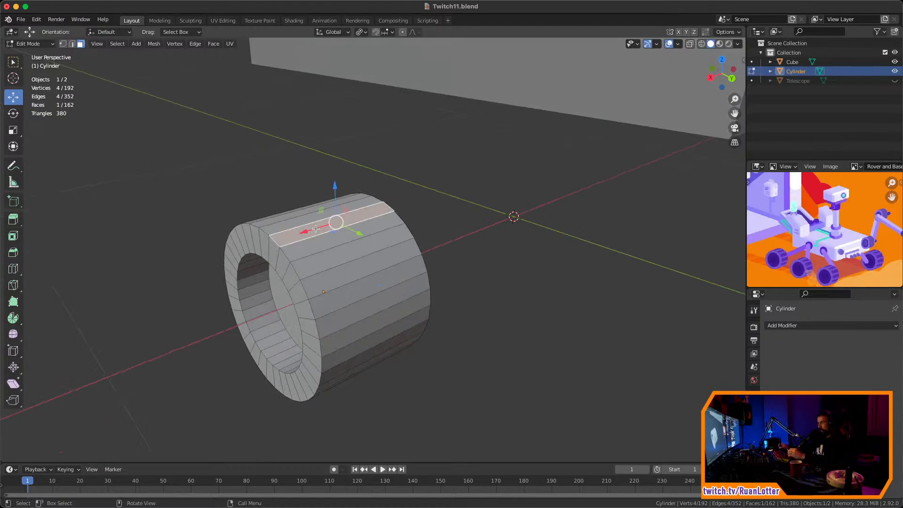
{"action": "middle_click_drag", "start_coordinate": [321, 233], "coordinate": [356, 256]}
{"action": "left_click", "coordinate": [343, 266], "text": "shift"}
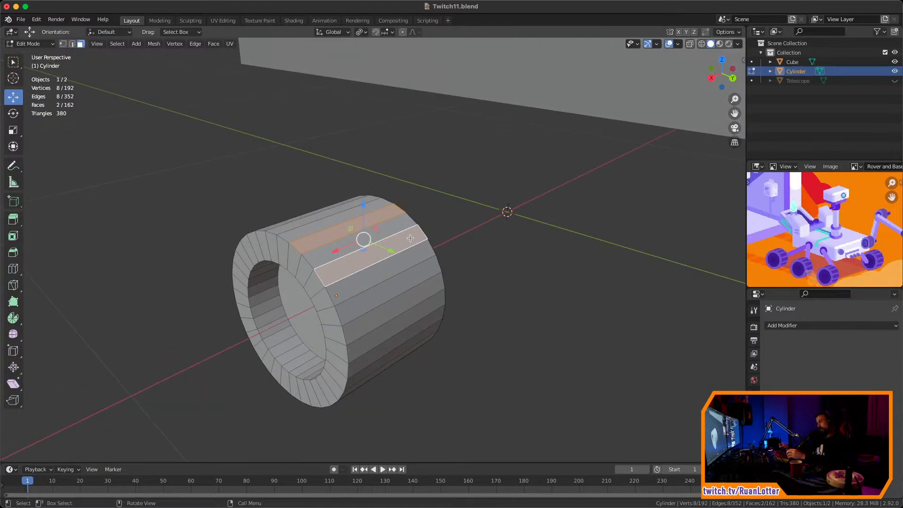
{"action": "middle_click_drag", "start_coordinate": [410, 238], "coordinate": [484, 253]}
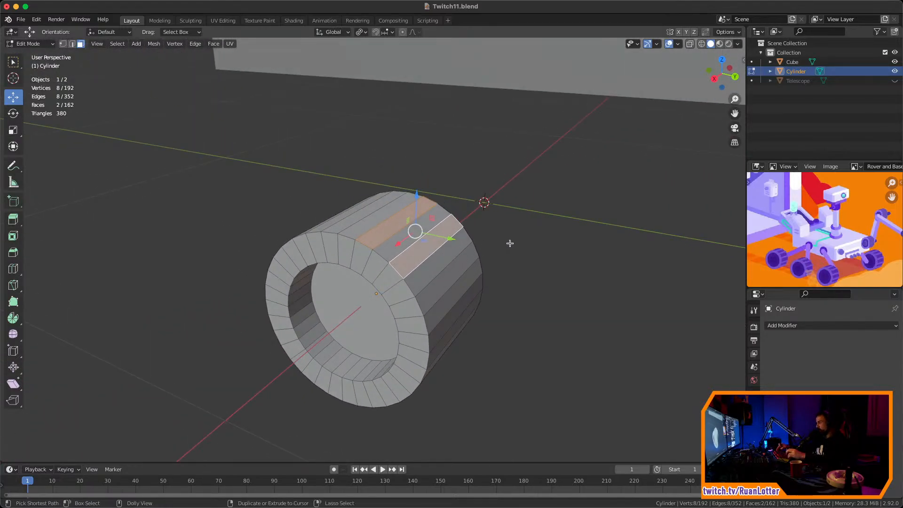
{"action": "key", "text": "ctrl+shift+KP_Add"}
{"action": "key", "text": "ctrl+shift+KP_Add"}
{"action": "key", "text": "ctrl+shift+KP_Add"}
{"action": "key", "text": "ctrl+shift+KP_Add"}
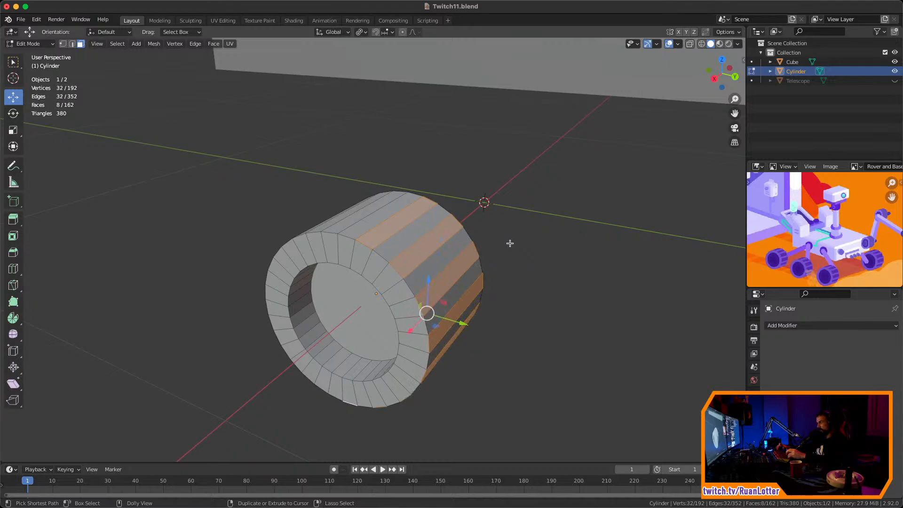
{"action": "key", "text": "ctrl+shift+KP_Add"}
{"action": "key", "text": "ctrl+shift+KP_Add"}
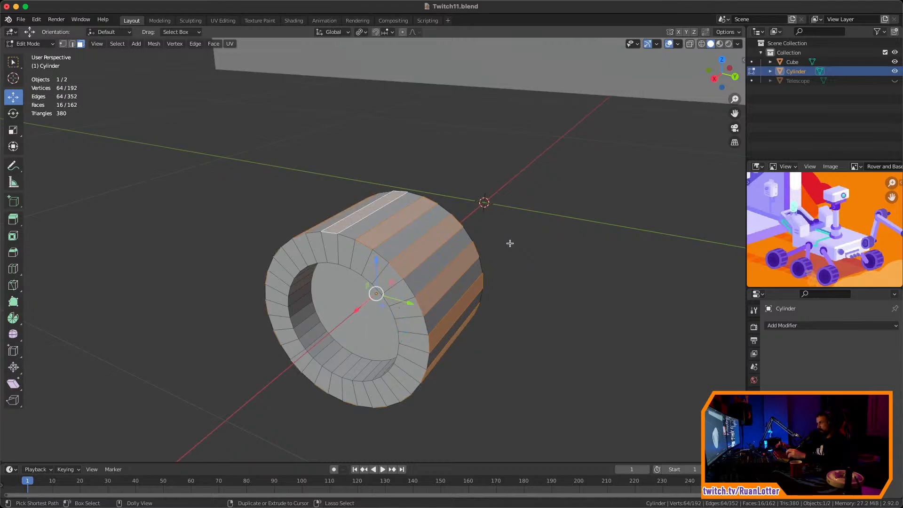
Inset the selected alternate tread faces by about 0.005 m
{"action": "middle_click_drag", "start_coordinate": [510, 243], "coordinate": [433, 259]}
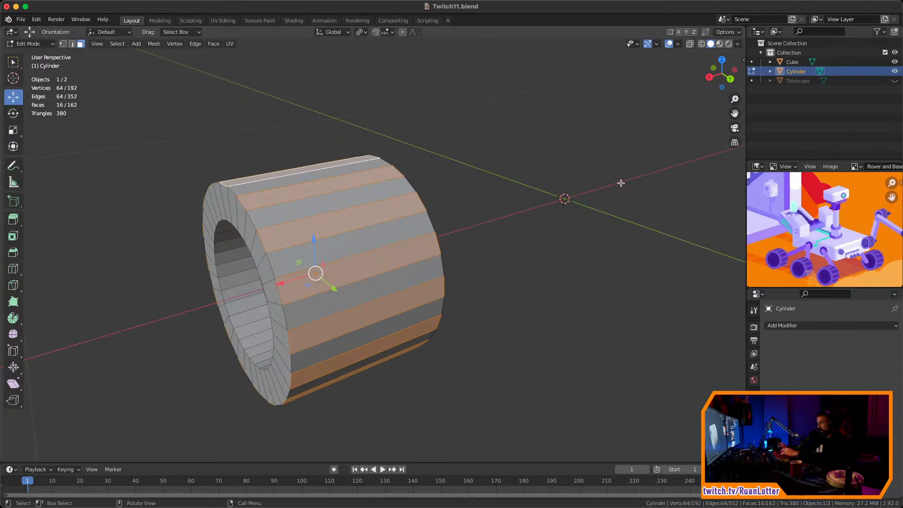
{"action": "key", "text": "i"}
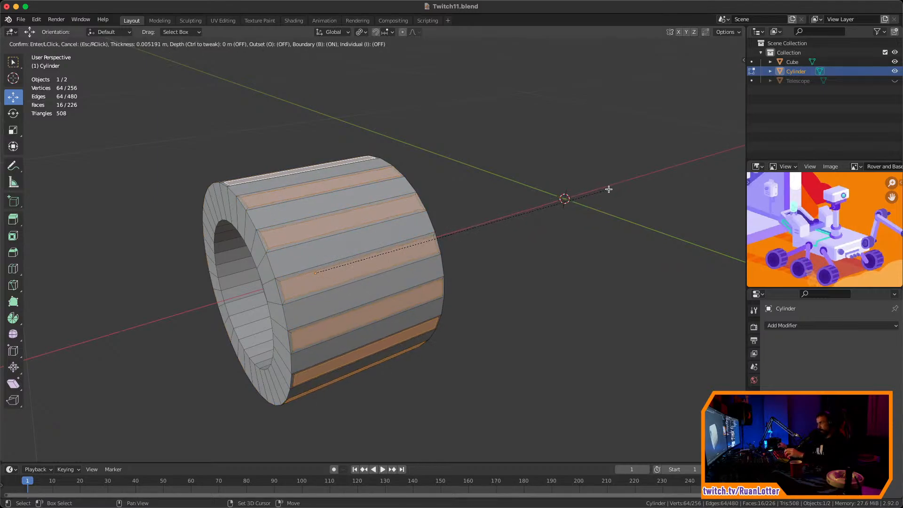
{"action": "left_click", "coordinate": [584, 232]}
{"action": "mouse_move", "coordinate": [584, 232]}
{"action": "middle_mouse_down"}
{"action": "mouse_move", "coordinate": [655, 244]}
{"action": "mouse_move", "coordinate": [588, 234]}
{"action": "middle_mouse_up"}
Extrude the inset alternate tread faces outward along their normals by about 0.011 m
{"action": "key", "text": "alt+e"}
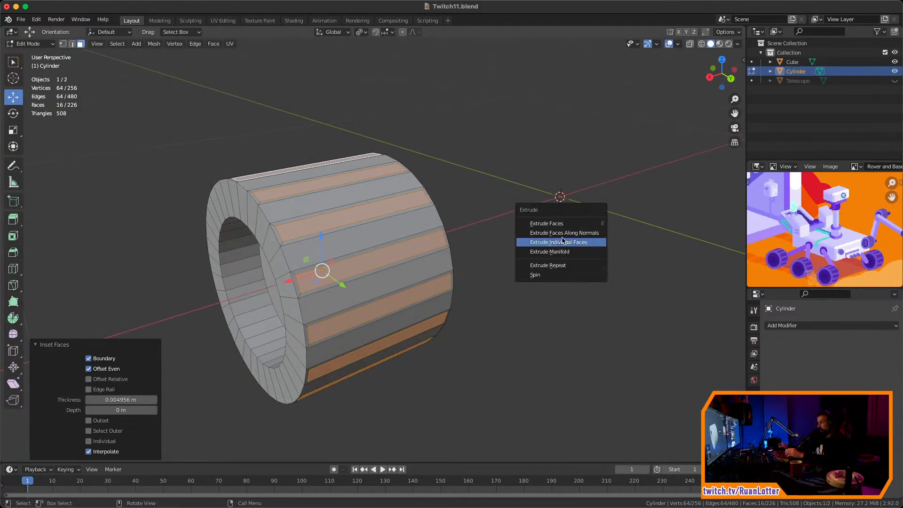
{"action": "left_click", "coordinate": [582, 234]}
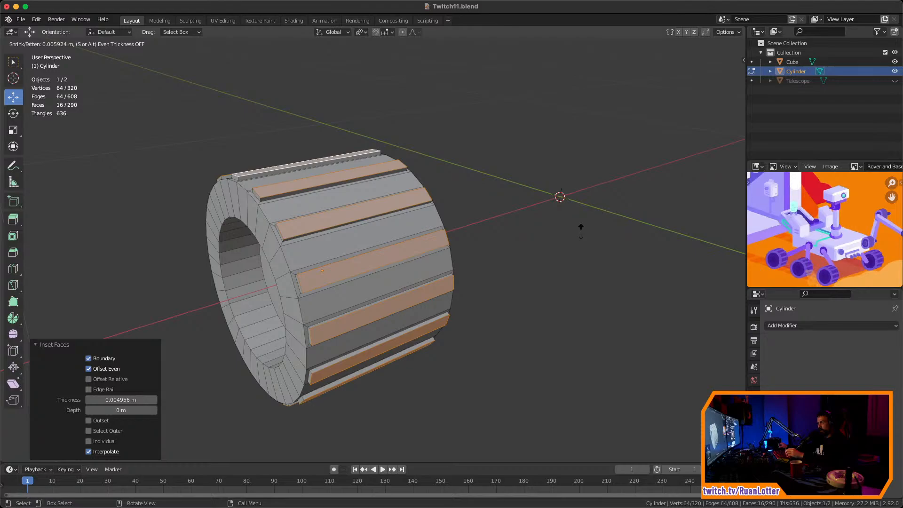
{"action": "left_click", "coordinate": [584, 220]}
Set the pivot point to Individual Origins, scale the raised tread faces to about 0.9 to taper the treads, and clear the selection
{"action": "left_click", "coordinate": [359, 33]}
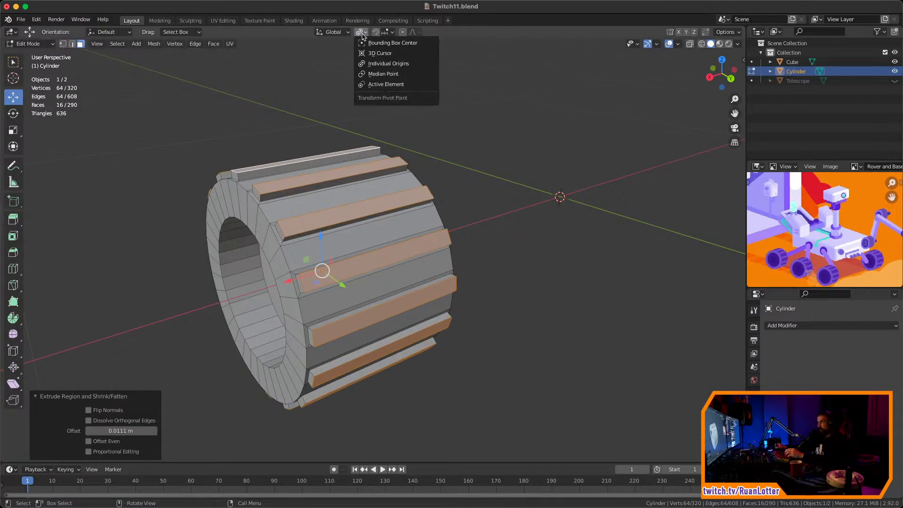
{"action": "left_click", "coordinate": [378, 64]}
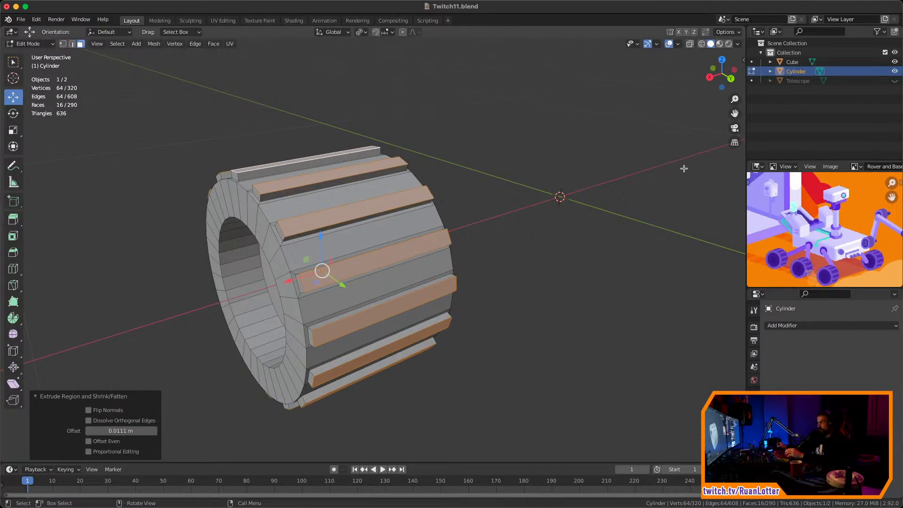
{"action": "key", "text": "s"}
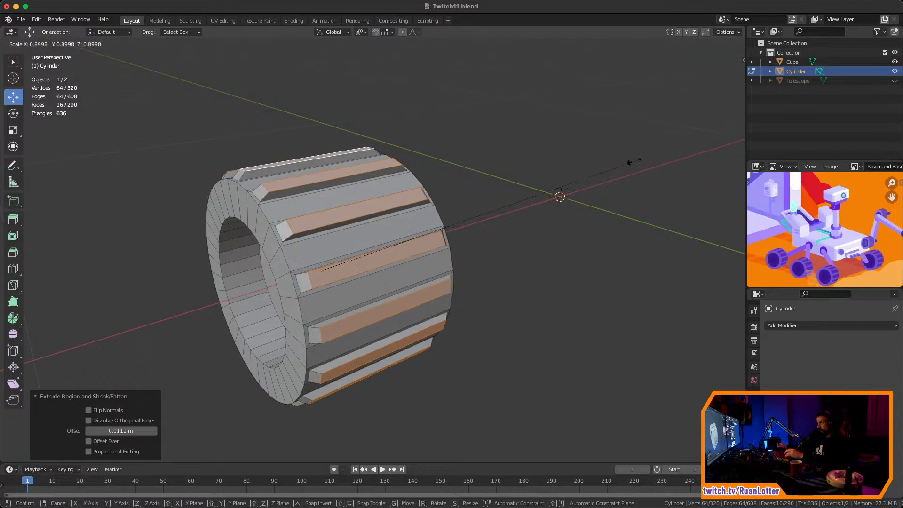
{"action": "left_click", "coordinate": [621, 163]}
{"action": "middle_click_drag", "start_coordinate": [622, 163], "coordinate": [475, 216]}
{"action": "left_click", "coordinate": [502, 187]}
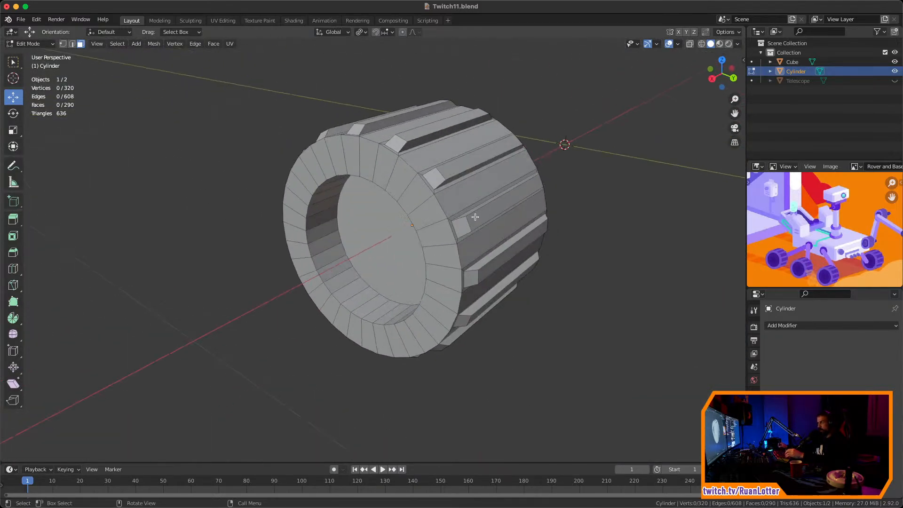
Inset the two recessed round side faces of the wheel by about 0.085 m
{"action": "key", "text": "l"}
{"action": "key", "text": "KP_Decimal"}
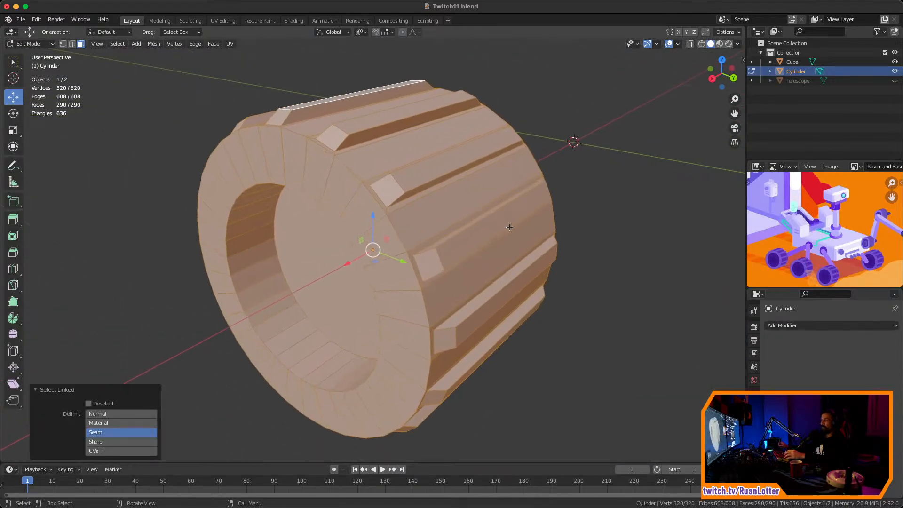
{"action": "key", "text": "alt+a"}
{"action": "middle_click_drag", "start_coordinate": [612, 207], "coordinate": [536, 255]}
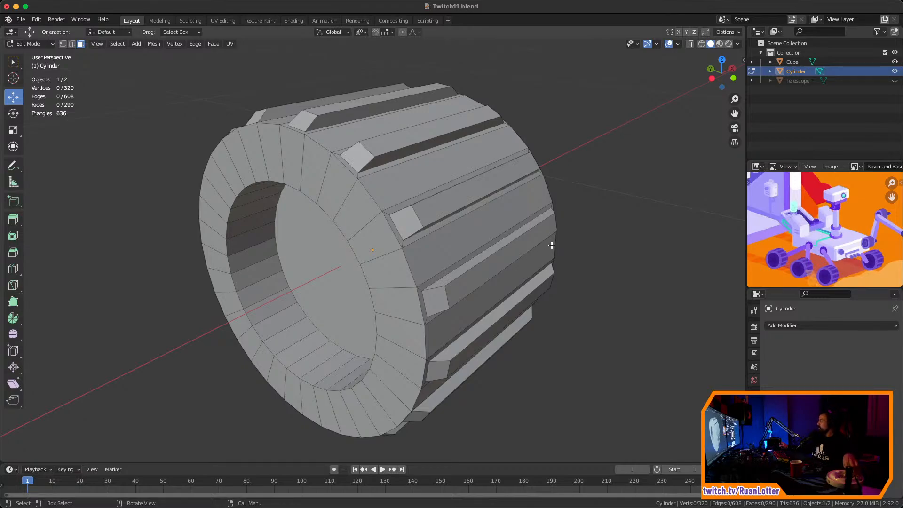
{"action": "middle_click_drag", "start_coordinate": [552, 245], "coordinate": [475, 267]}
{"action": "left_click", "coordinate": [425, 252]}
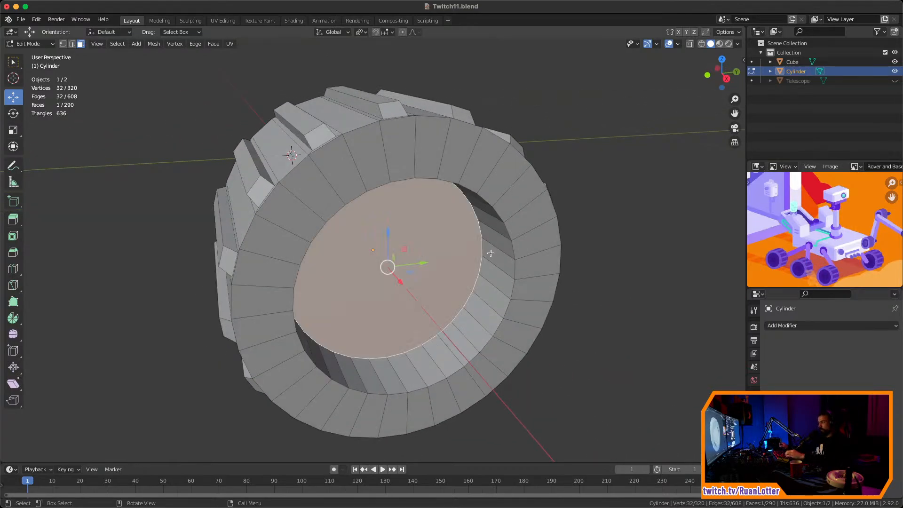
{"action": "middle_click_drag", "start_coordinate": [597, 266], "coordinate": [556, 252]}
{"action": "left_click", "coordinate": [400, 254], "text": "shift"}
{"action": "key", "text": "i"}
{"action": "left_click", "coordinate": [582, 230]}
Extrude both small centre faces inward along their normals by about 0.04 m to form hub holes, and return to Object Mode
{"action": "key", "text": "alt+e"}
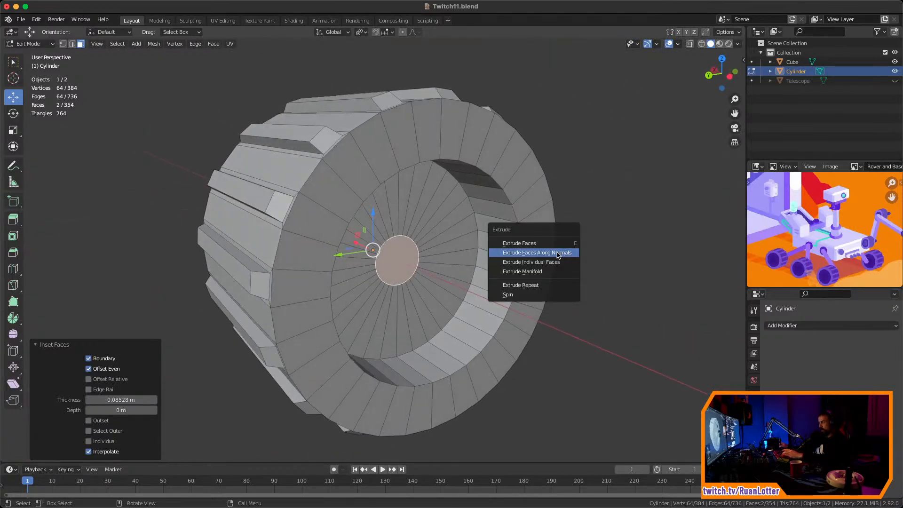
{"action": "left_click", "coordinate": [556, 252]}
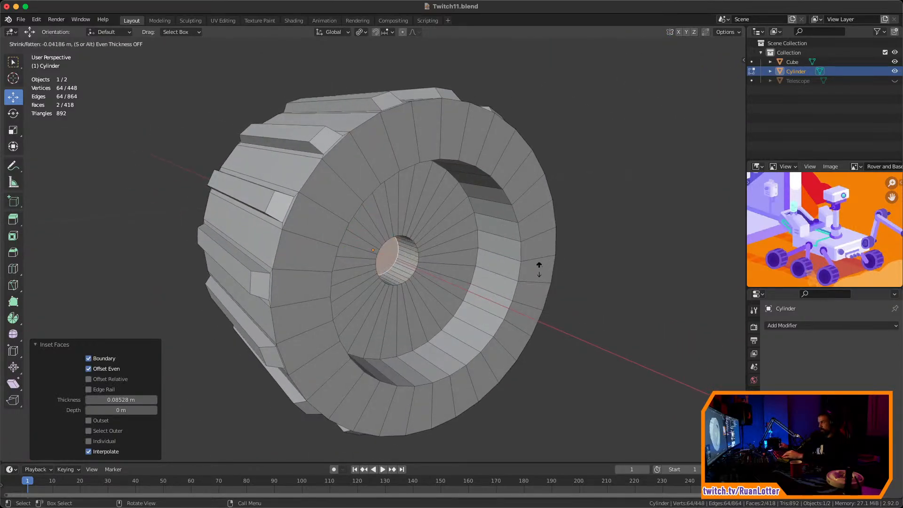
{"action": "left_click", "coordinate": [541, 265]}
{"action": "scroll", "coordinate": [574, 266], "scroll_direction": "down", "scroll_amount": 3}
{"action": "middle_click_drag", "start_coordinate": [575, 266], "coordinate": [550, 231]}
{"action": "key", "text": "Tab"}
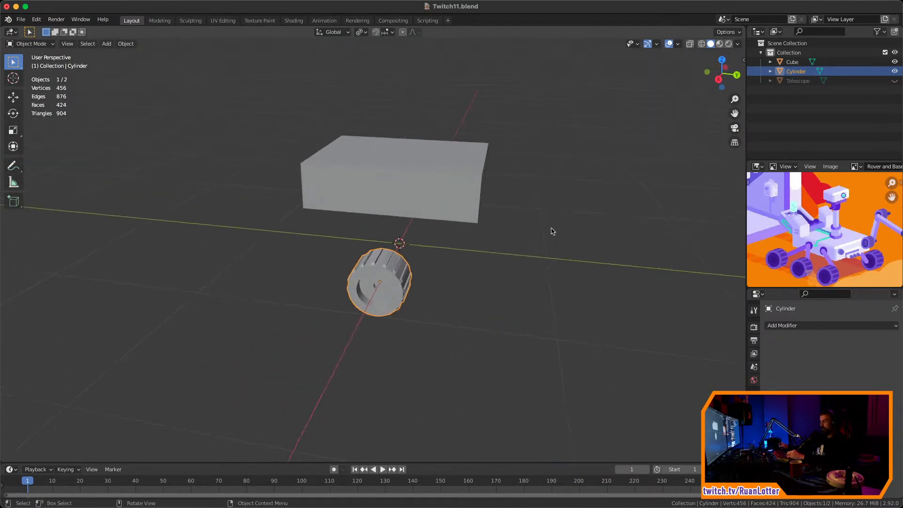
In the right side view, move the wheel about -0.375 m along the Y axis, under one end of the rover body
{"action": "left_click", "coordinate": [716, 81]}
{"action": "left_click", "coordinate": [481, 268]}
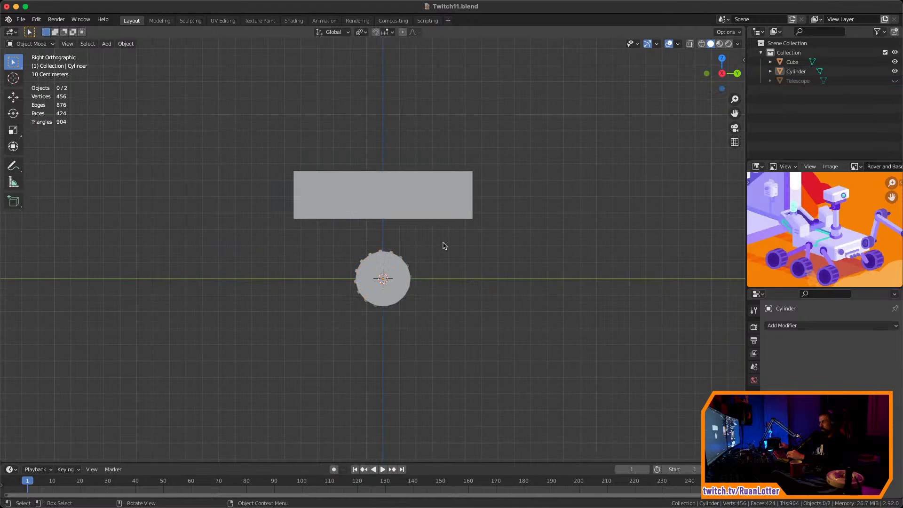
{"action": "left_click", "coordinate": [391, 282]}
{"action": "middle_click_drag", "start_coordinate": [390, 282], "coordinate": [425, 312]}
{"action": "left_click", "coordinate": [716, 77]}
{"action": "key", "text": "g"}
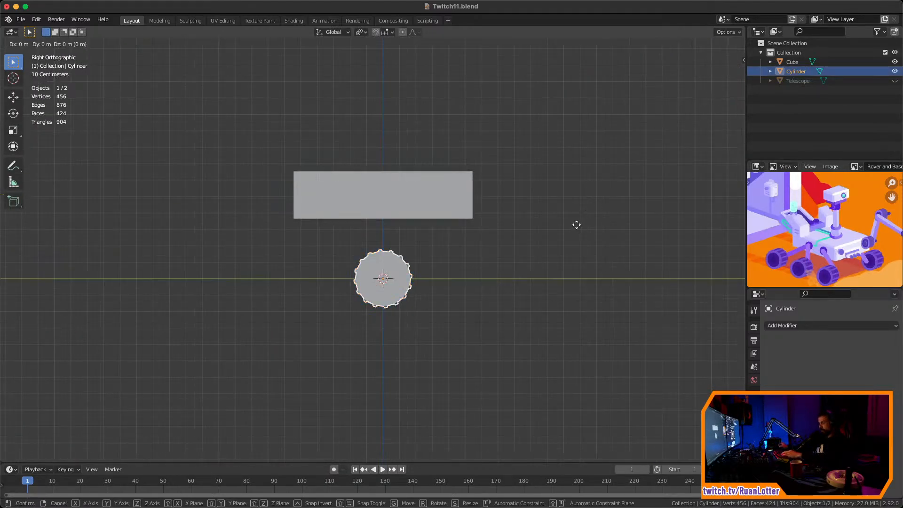
{"action": "key", "text": "y"}
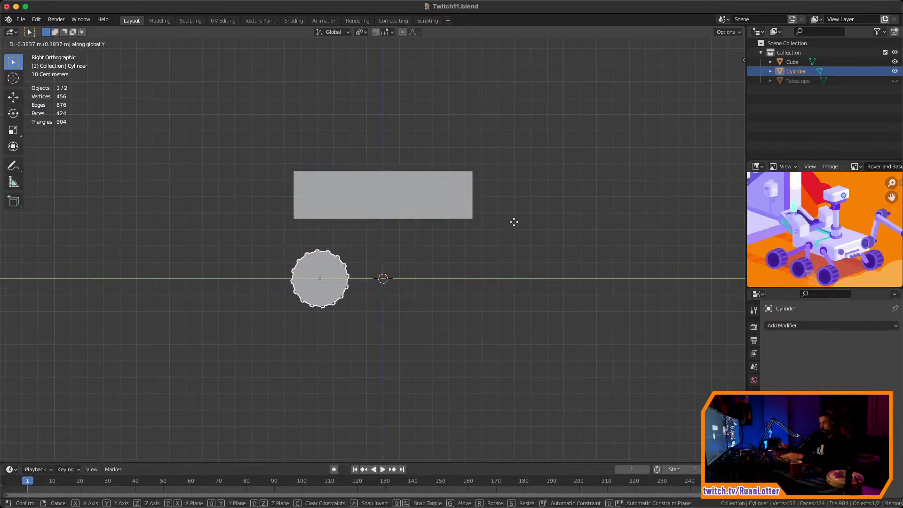
{"action": "left_click", "coordinate": [515, 222]}
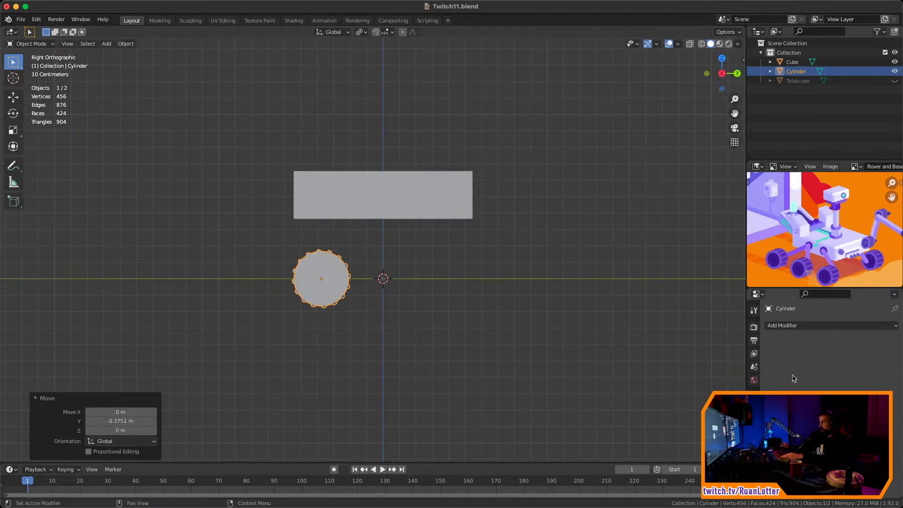
Add an Array modifier to the wheel with a count of 3 and relative offset factors of X 0 and Y 1.54
{"action": "left_click", "coordinate": [795, 325]}
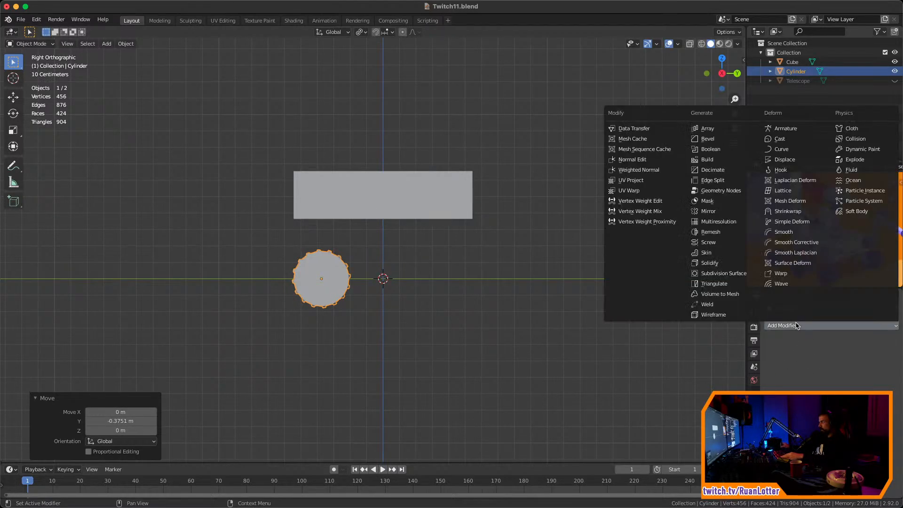
{"action": "left_click", "coordinate": [711, 128]}
{"action": "left_click_drag", "start_coordinate": [854, 368], "coordinate": [865, 368]}
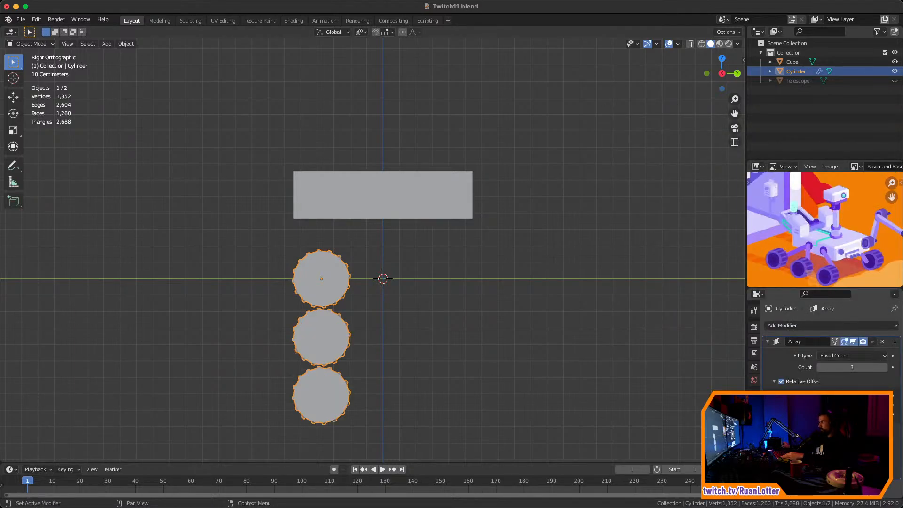
{"action": "type", "text": "0"}
{"action": "key", "text": "Tab"}
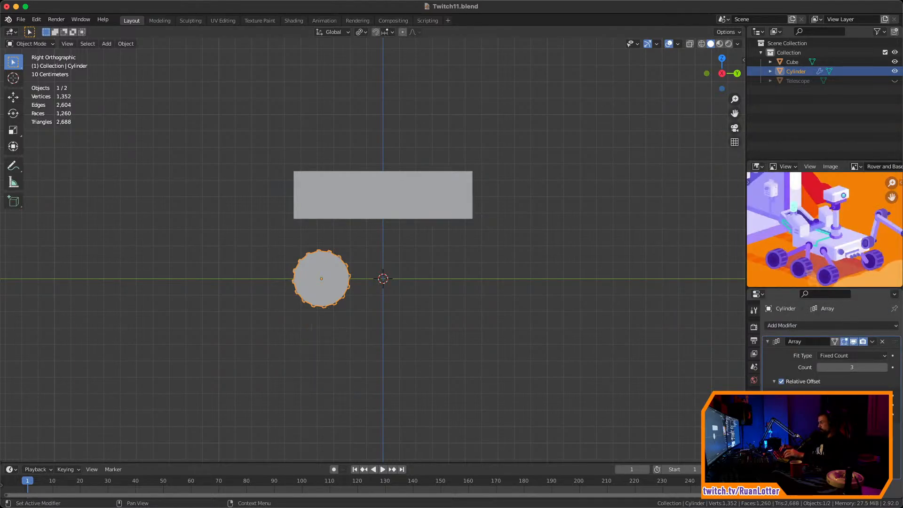
{"action": "type", "text": "1"}
{"action": "key", "text": "Return"}
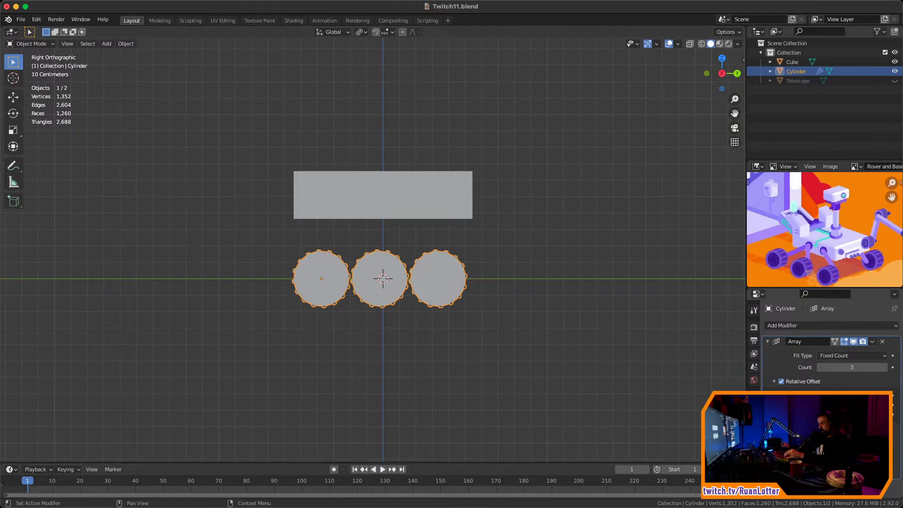
{"action": "left_click_drag", "start_coordinate": [851, 405], "coordinate": [860, 405]}
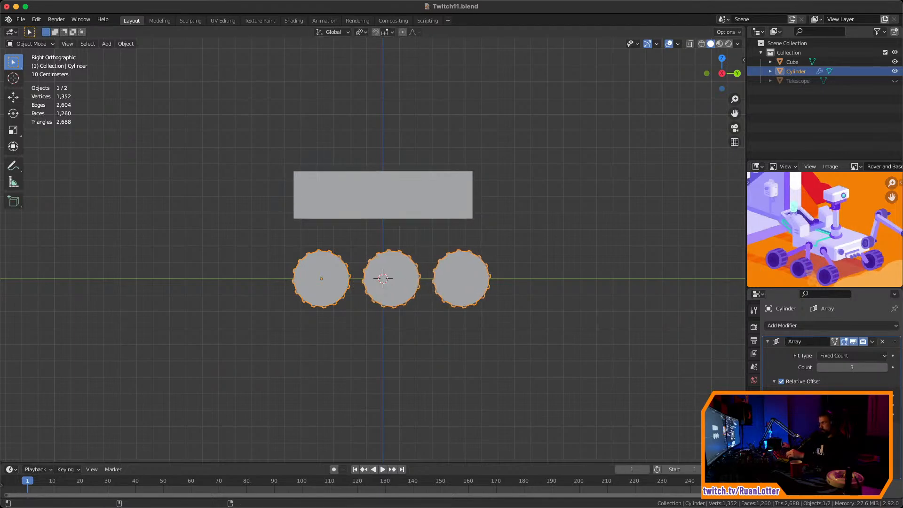
Add a second Array modifier with count 2 and relative X offset 0, increasing the Z offset until a second wheel row stands across the body
{"action": "middle_click_drag", "start_coordinate": [594, 338], "coordinate": [414, 324]}
{"action": "left_click", "coordinate": [800, 327]}
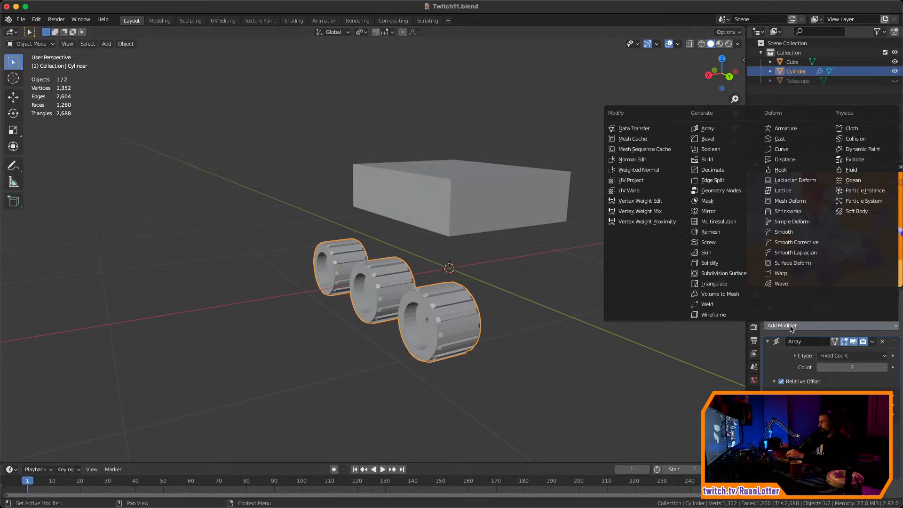
{"action": "left_click", "coordinate": [708, 129]}
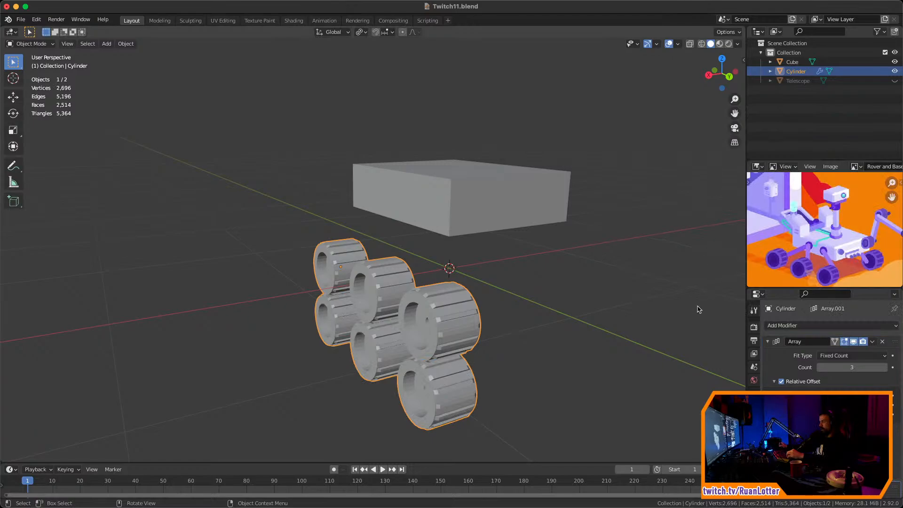
{"action": "scroll", "coordinate": [802, 329], "scroll_direction": "down", "scroll_amount": 6}
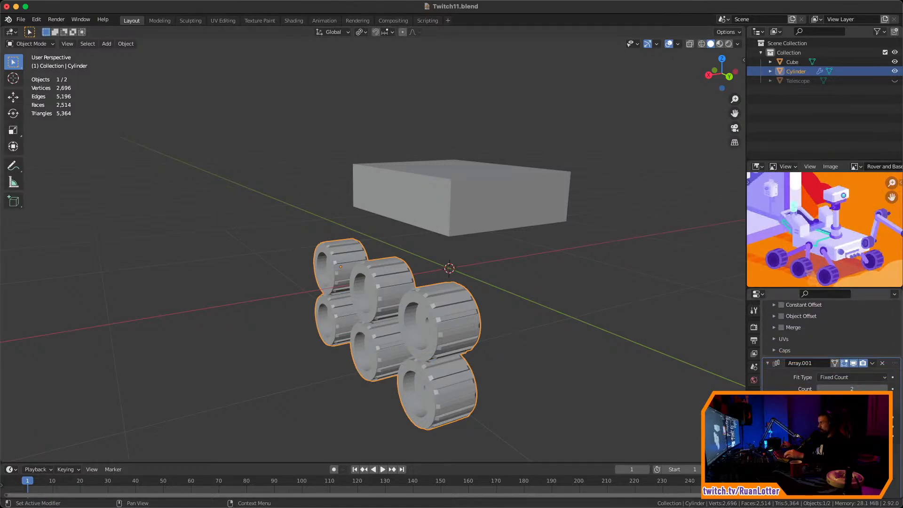
{"action": "type", "text": "0"}
{"action": "key", "text": "Return"}
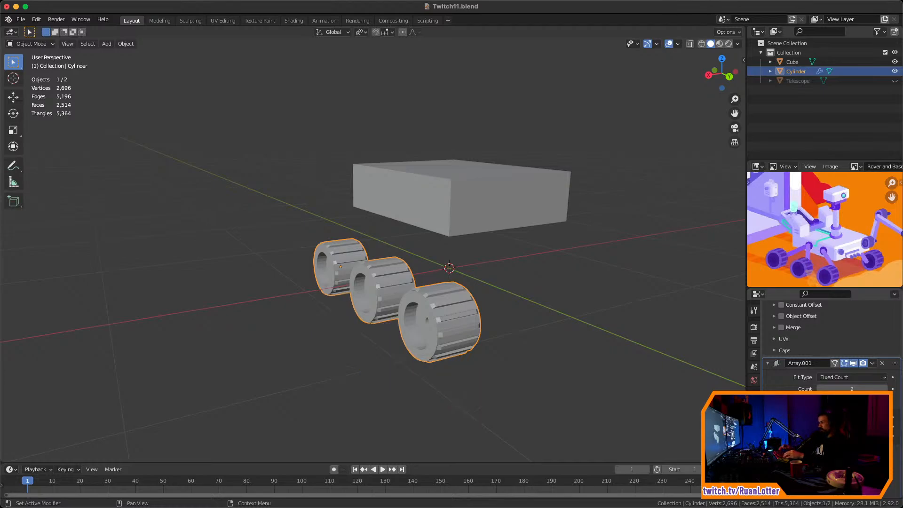
{"action": "mouse_move", "coordinate": [852, 426]}
{"action": "left_mouse_down"}
{"action": "mouse_move", "coordinate": [884, 427]}
{"action": "mouse_move", "coordinate": [867, 427]}
{"action": "left_mouse_up"}
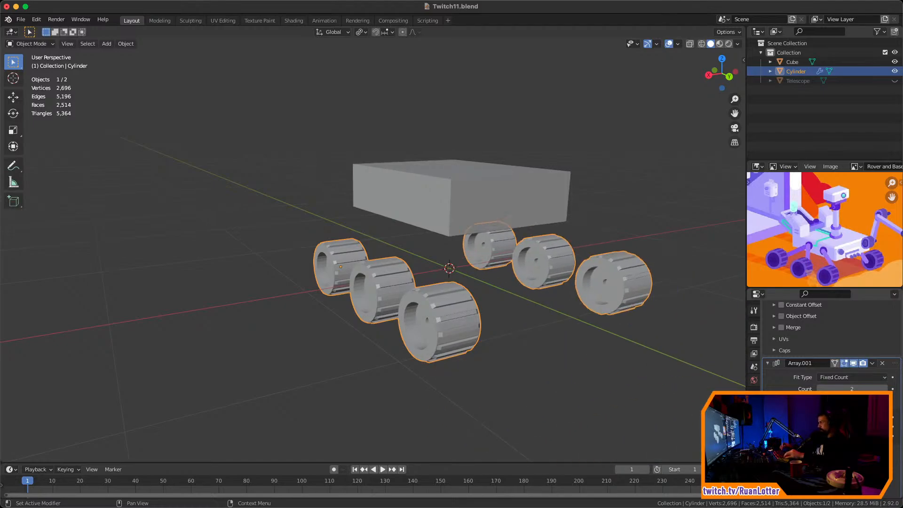
Select the rover body box and apply its scale
{"action": "middle_click_drag", "start_coordinate": [659, 247], "coordinate": [590, 238]}
{"action": "left_click", "coordinate": [527, 216]}
{"action": "middle_click_drag", "start_coordinate": [527, 216], "coordinate": [542, 231]}
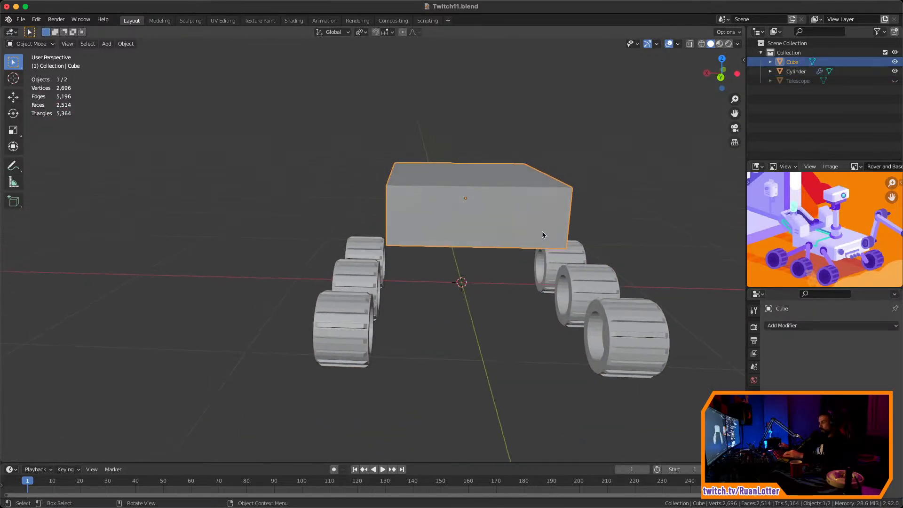
{"action": "key", "text": "n"}
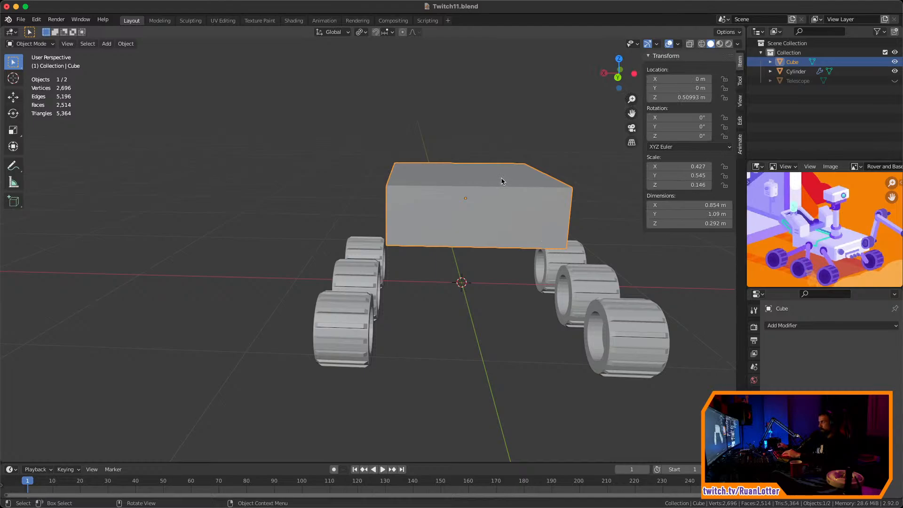
{"action": "key", "text": "n"}
{"action": "middle_click_drag", "start_coordinate": [528, 177], "coordinate": [285, 162]}
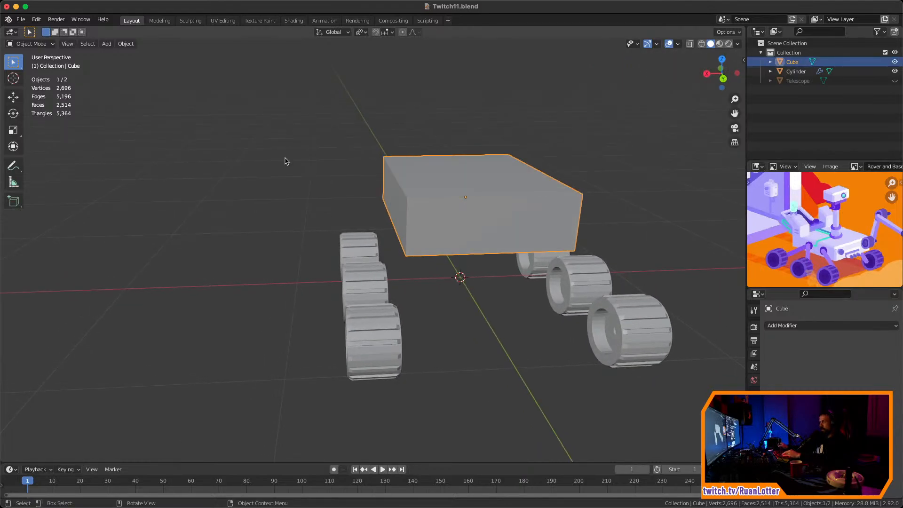
{"action": "left_click", "coordinate": [126, 44]}
{"action": "mouse_move", "coordinate": [156, 91]}
{"action": "left_click", "coordinate": [256, 113]}
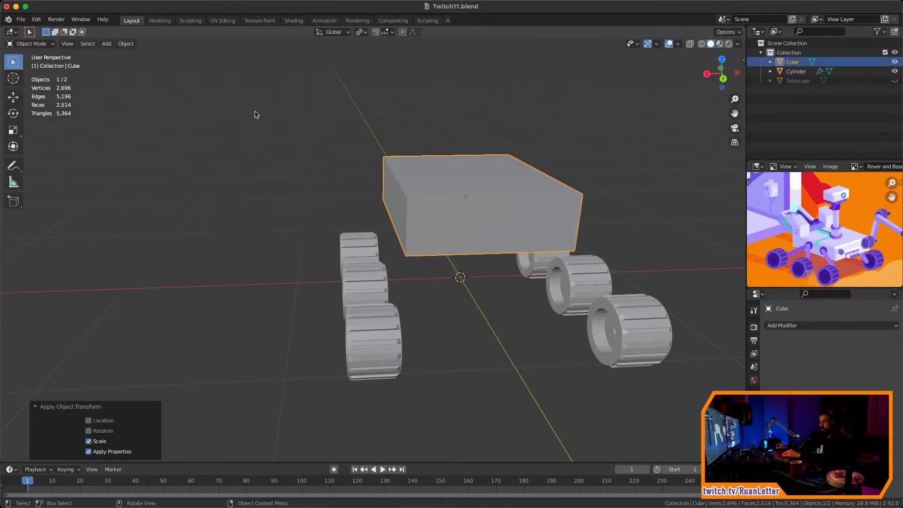
Check the rover body's scale and its X dimension in the transform values
{"action": "key", "text": "n"}
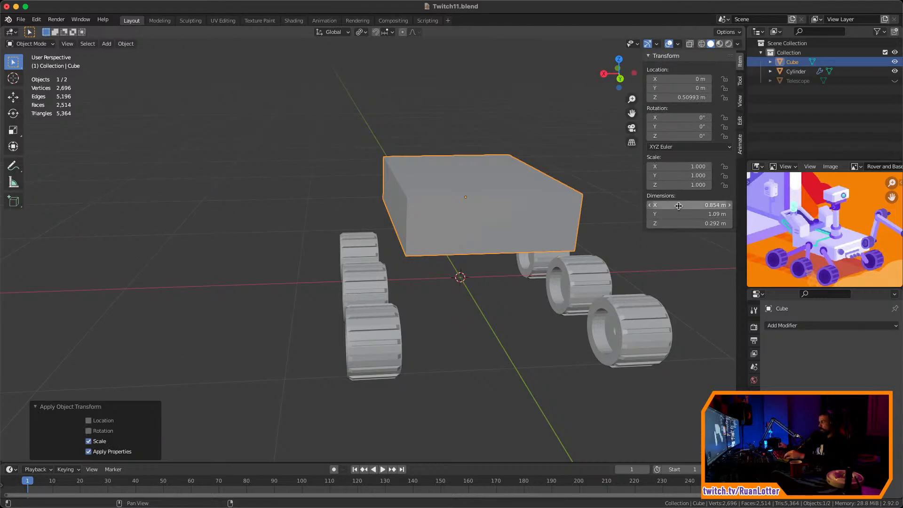
{"action": "mouse_move", "coordinate": [674, 205]}
{"action": "left_mouse_down"}
{"action": "mouse_move", "coordinate": [710, 206]}
{"action": "mouse_move", "coordinate": [674, 206]}
{"action": "left_mouse_up"}
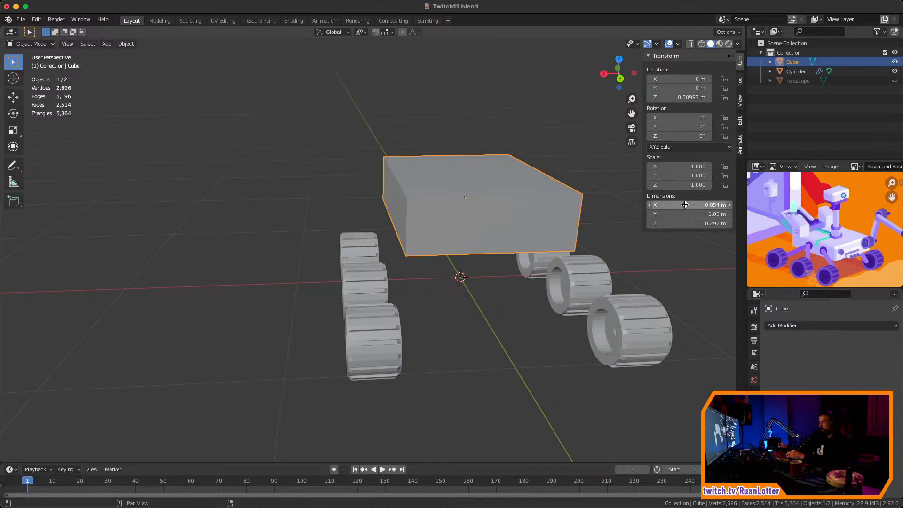
{"action": "left_click", "coordinate": [684, 205]}
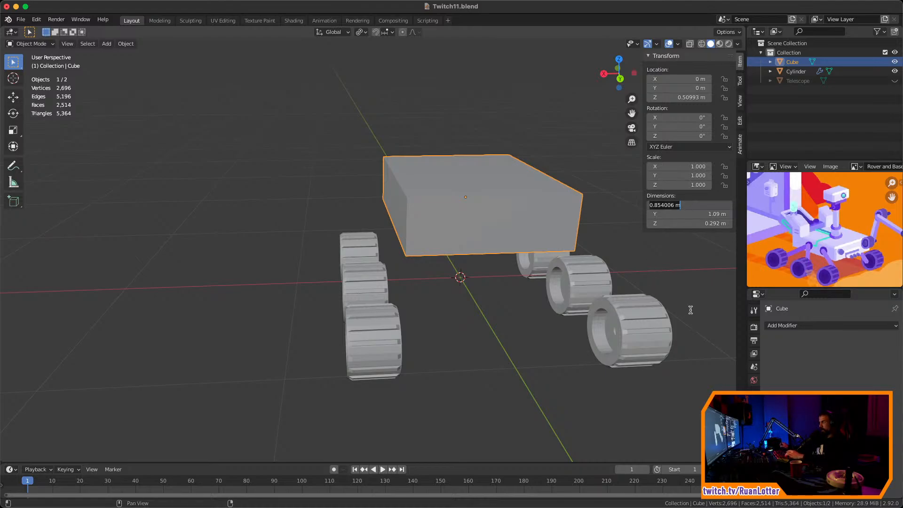
Try a smaller relative Z offset in the wheels' second Array modifier, then undo the offset changes
{"action": "left_click", "coordinate": [659, 323]}
{"action": "scroll", "coordinate": [828, 338], "scroll_direction": "down", "scroll_amount": 5}
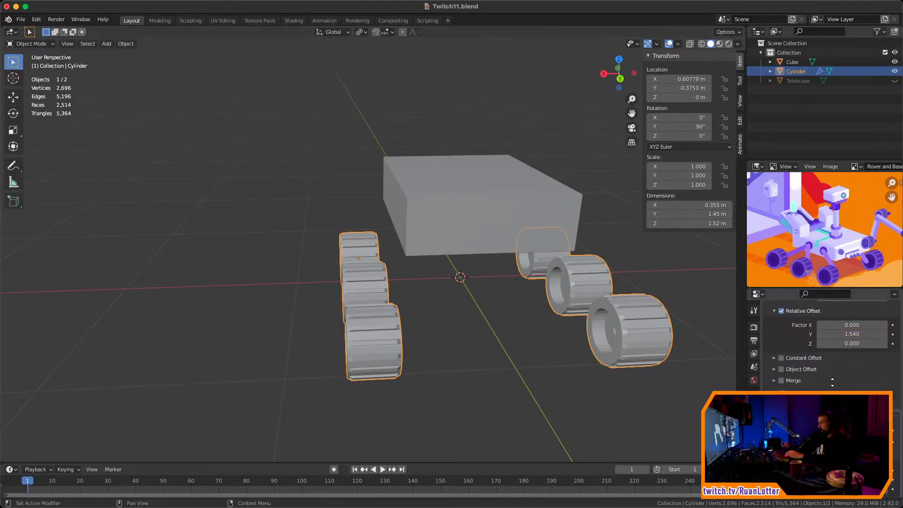
{"action": "scroll", "coordinate": [832, 381], "scroll_direction": "down", "scroll_amount": 2}
{"action": "left_click_drag", "start_coordinate": [852, 445], "coordinate": [780, 445]}
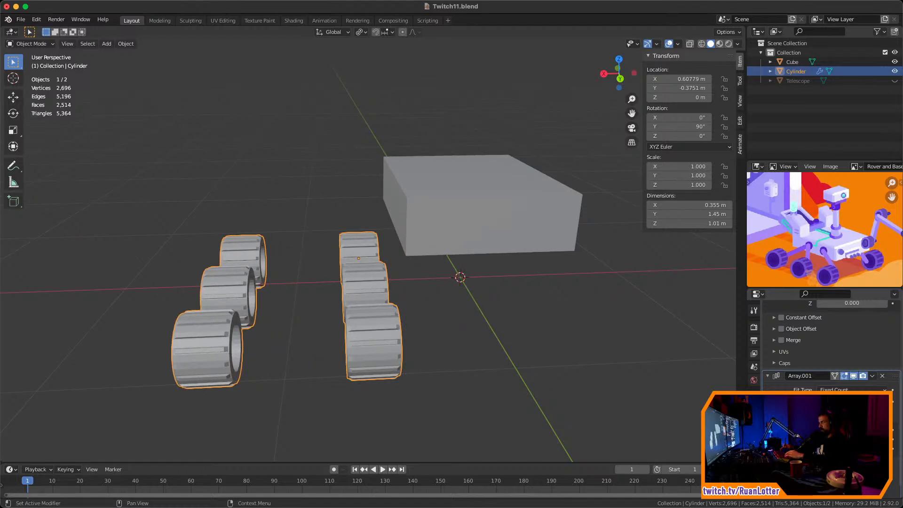
{"action": "key", "text": "Return"}
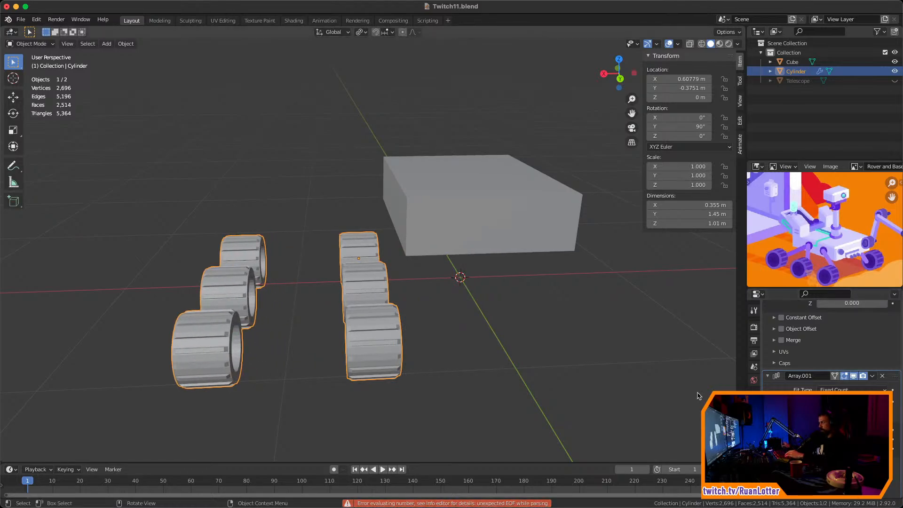
{"action": "key", "text": "ctrl+z"}
{"action": "key", "text": "ctrl+z"}
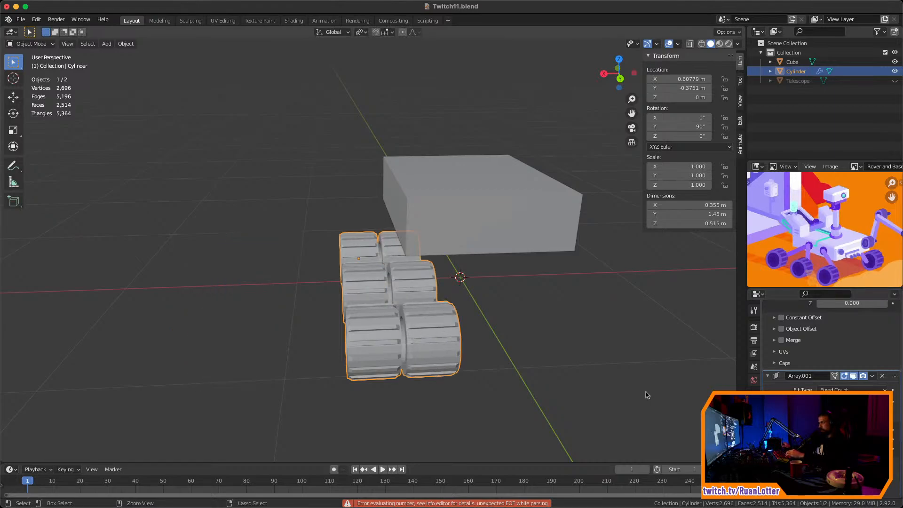
{"action": "key", "text": "ctrl+z"}
{"action": "middle_click_drag", "start_coordinate": [648, 393], "coordinate": [457, 315]}
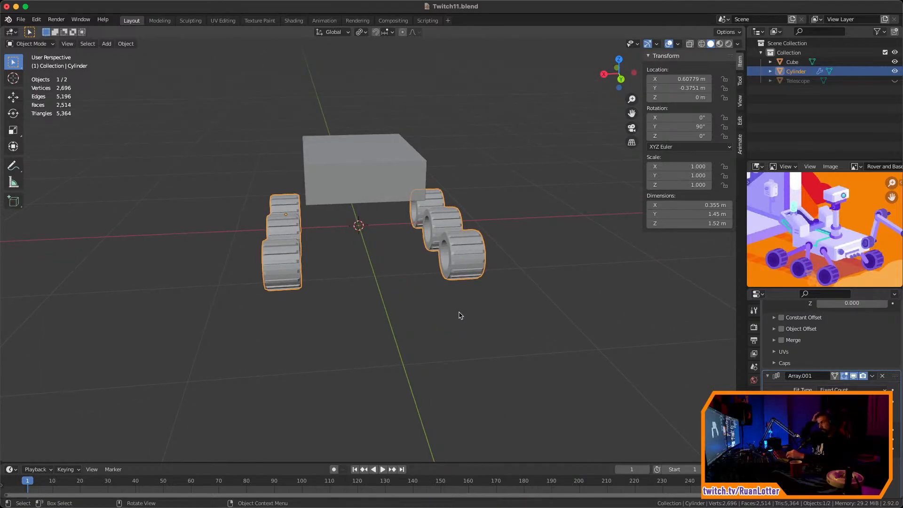
Remove the wheels' second Array modifier and apply the remaining three-wheel Array modifier
{"action": "left_click", "coordinate": [883, 379]}
{"action": "middle_click_drag", "start_coordinate": [594, 258], "coordinate": [535, 252]}
{"action": "left_click", "coordinate": [873, 341]}
{"action": "left_click", "coordinate": [808, 353]}
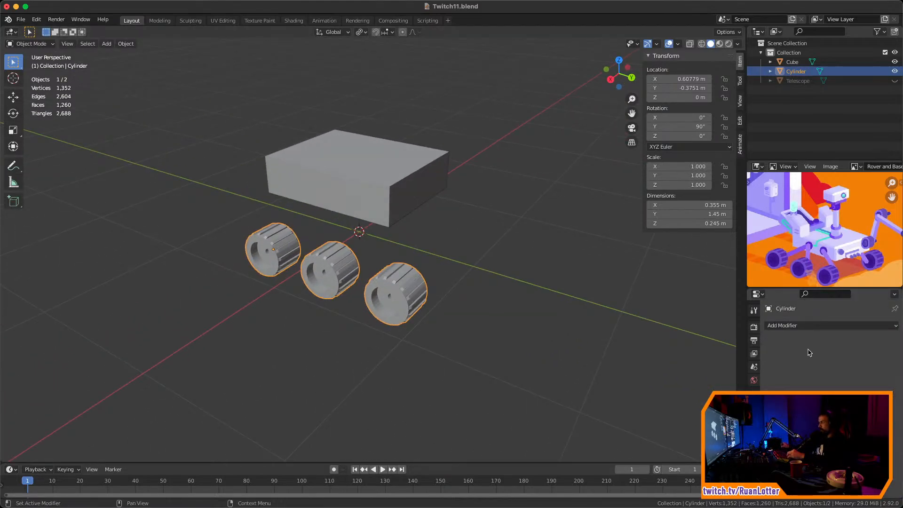
Snap the three-wheel row to the 3D cursor at the world origin
{"action": "left_click", "coordinate": [610, 79]}
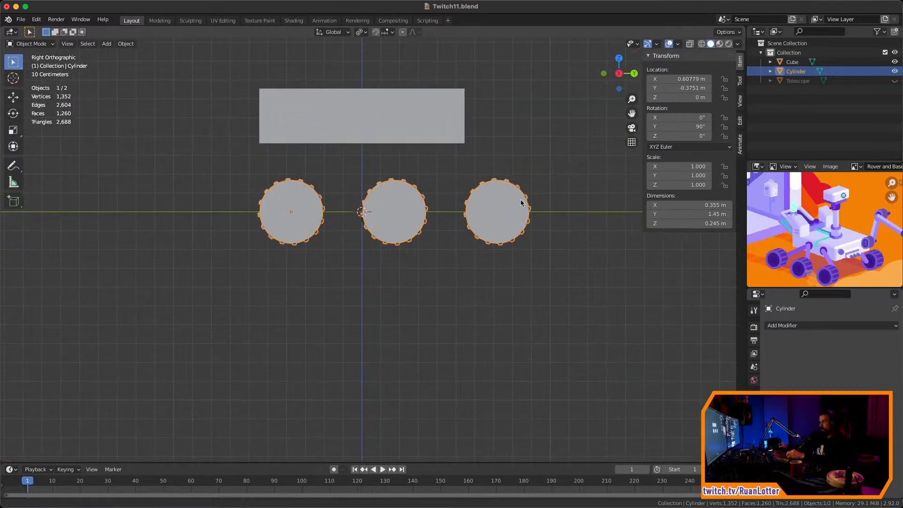
{"action": "left_click", "coordinate": [557, 195]}
{"action": "left_click", "coordinate": [400, 239]}
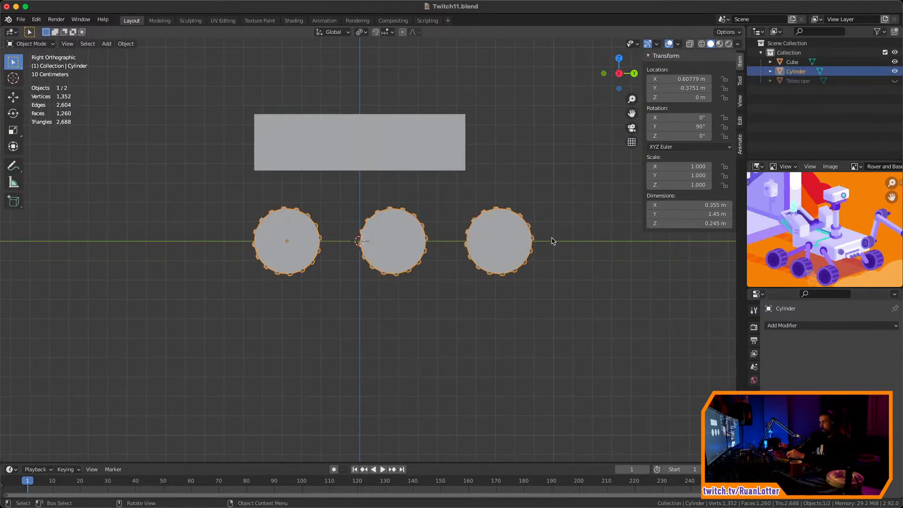
{"action": "middle_click_drag", "start_coordinate": [555, 239], "coordinate": [501, 267]}
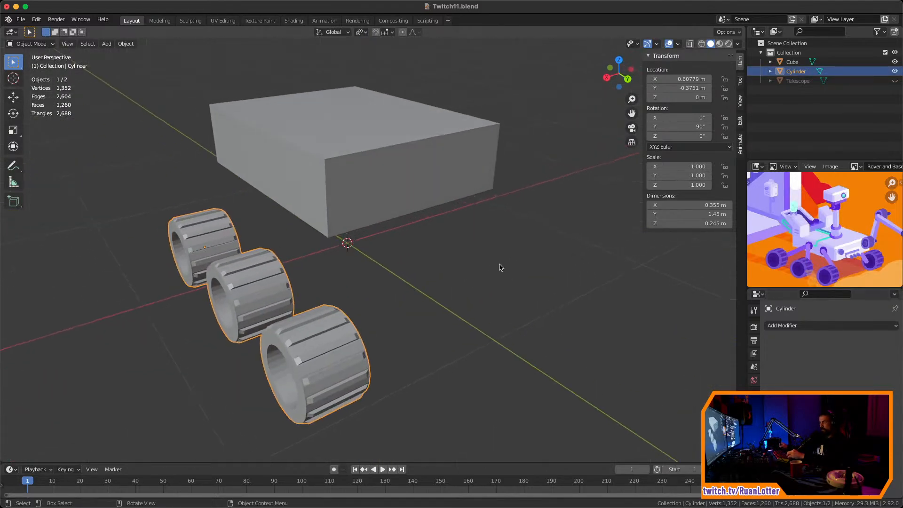
{"action": "middle_click_drag", "start_coordinate": [412, 201], "coordinate": [431, 271]}
{"action": "left_click", "coordinate": [494, 250]}
{"action": "left_click", "coordinate": [372, 292]}
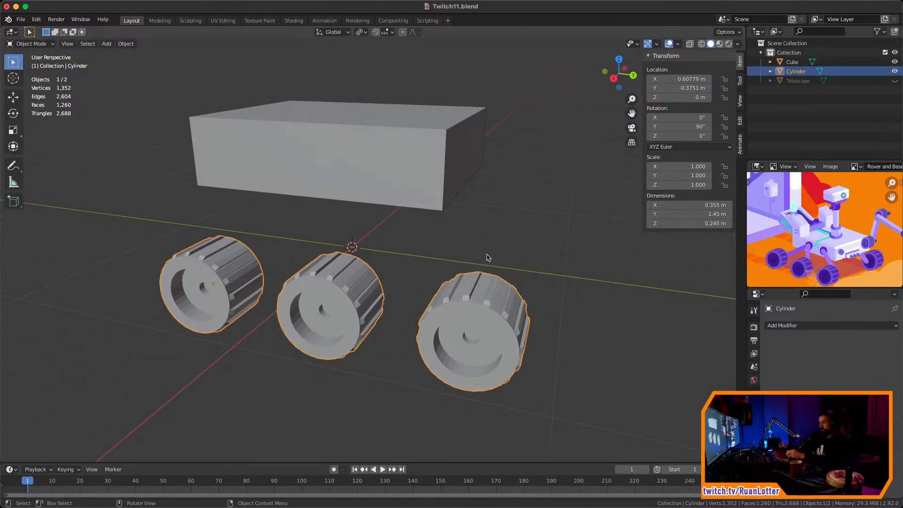
{"action": "key", "text": "shift+s"}
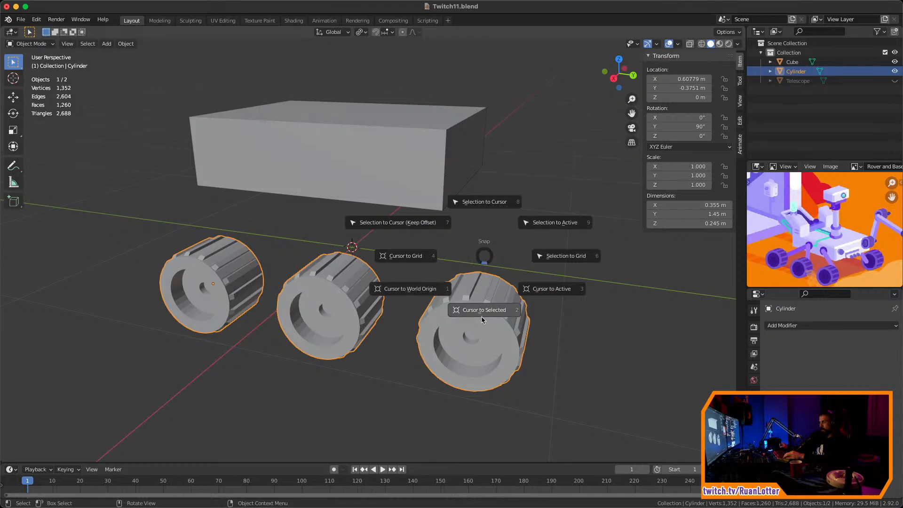
{"action": "left_click", "coordinate": [483, 202]}
Select the hub face of the middle wheel in Edit Mode and snap the 3D cursor to it
{"action": "middle_click_drag", "start_coordinate": [513, 216], "coordinate": [487, 244]}
{"action": "key", "text": "Tab"}
{"action": "scroll", "coordinate": [411, 178], "scroll_direction": "up", "scroll_amount": 5}
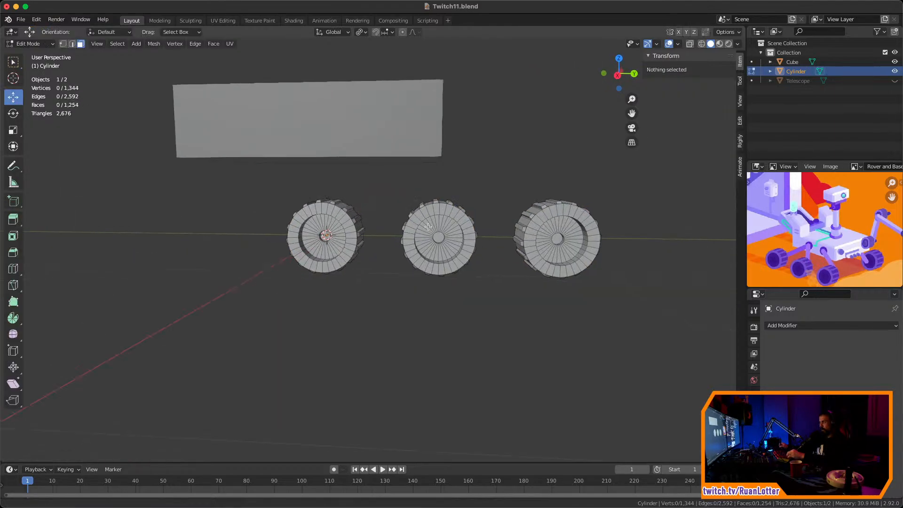
{"action": "key", "text": "a"}
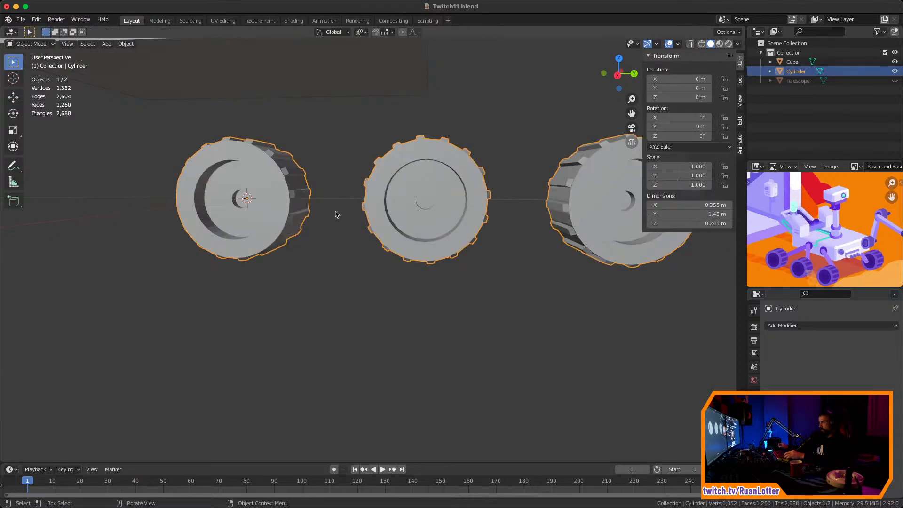
{"action": "key", "text": "alt+a"}
{"action": "left_click", "coordinate": [431, 201]}
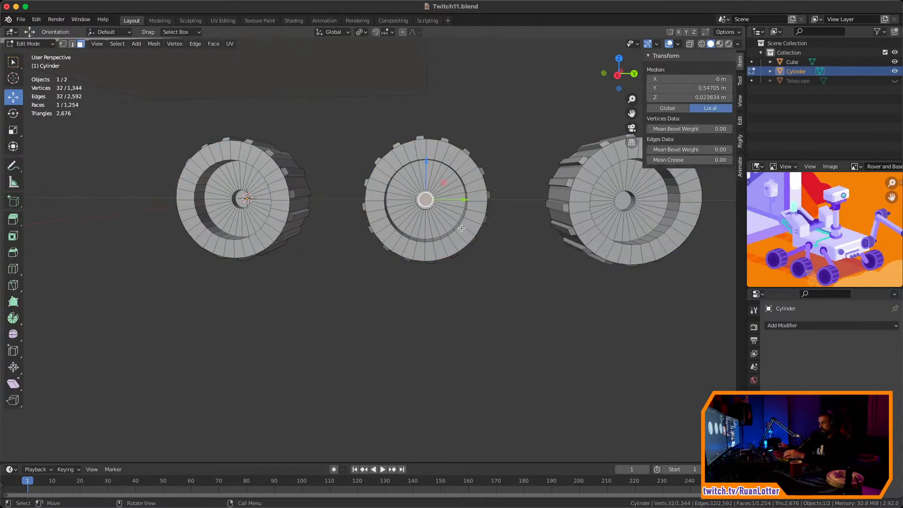
{"action": "key", "text": "ctrl+Tab"}
{"action": "left_click", "coordinate": [458, 286]}
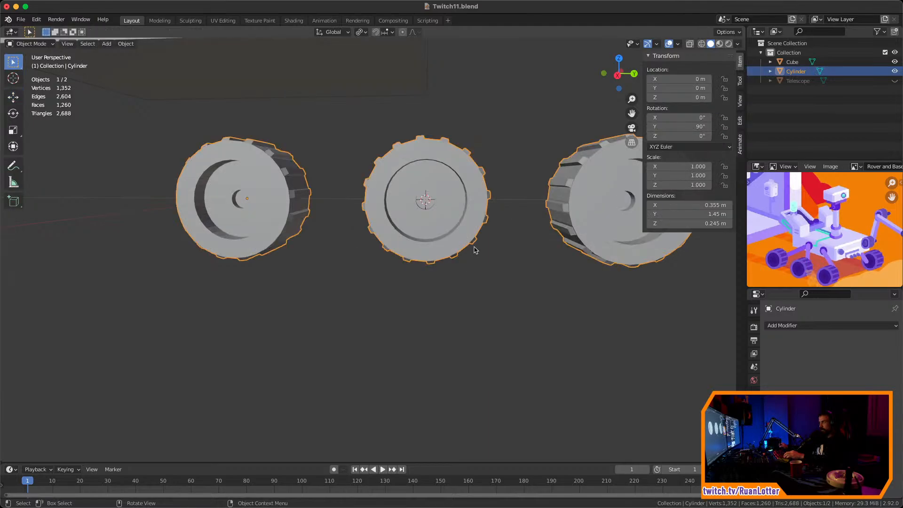
Set the wheel row's origin to the 3D cursor and test the new pivot with a trial rotation
{"action": "right_click", "coordinate": [450, 213]}
{"action": "mouse_move", "coordinate": [463, 236]}
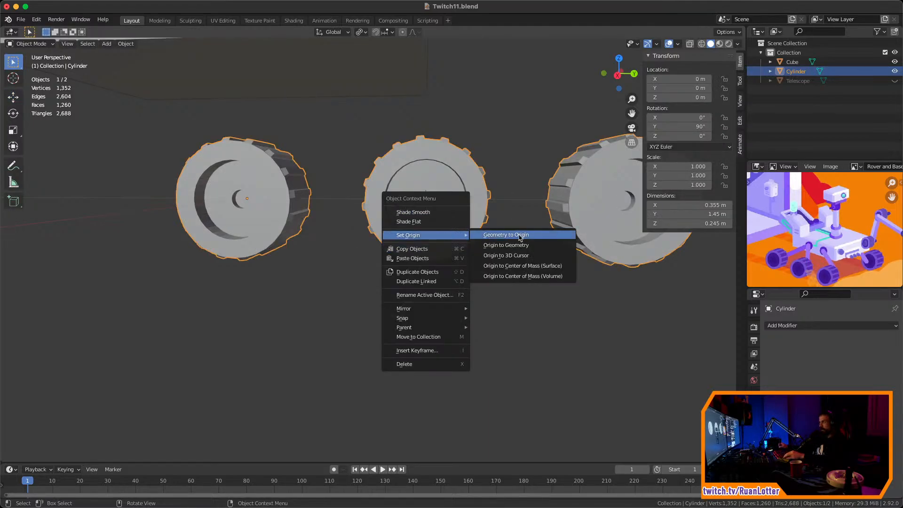
{"action": "left_click", "coordinate": [518, 255]}
{"action": "scroll", "coordinate": [508, 258], "scroll_direction": "down", "scroll_amount": 4}
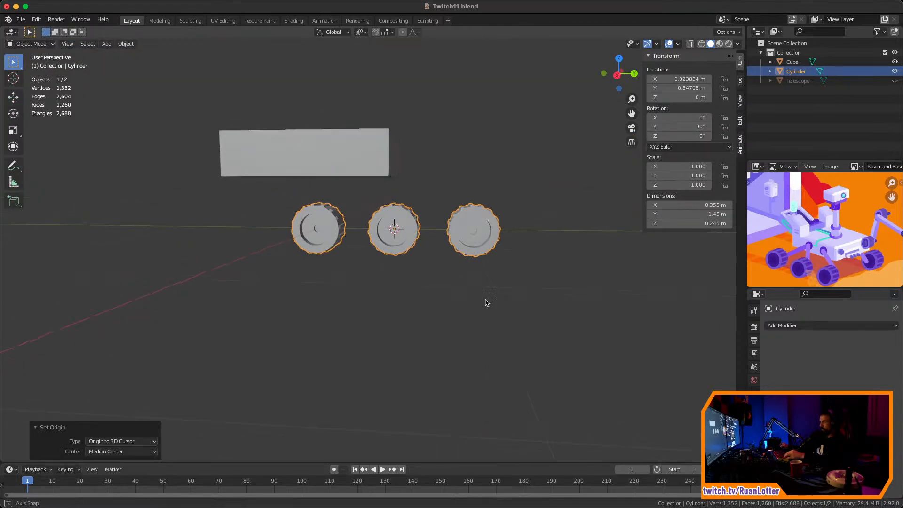
{"action": "middle_click_drag", "start_coordinate": [486, 303], "coordinate": [464, 305]}
{"action": "key", "text": "r"}
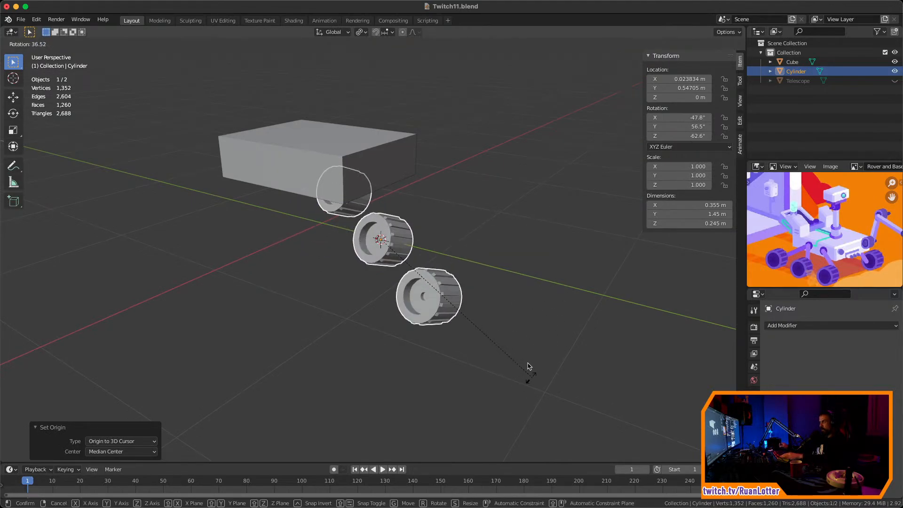
{"action": "key", "text": "Escape"}
Snap the 3D cursor to the rover body, then snap the wheel row to the cursor
{"action": "left_click", "coordinate": [321, 171]}
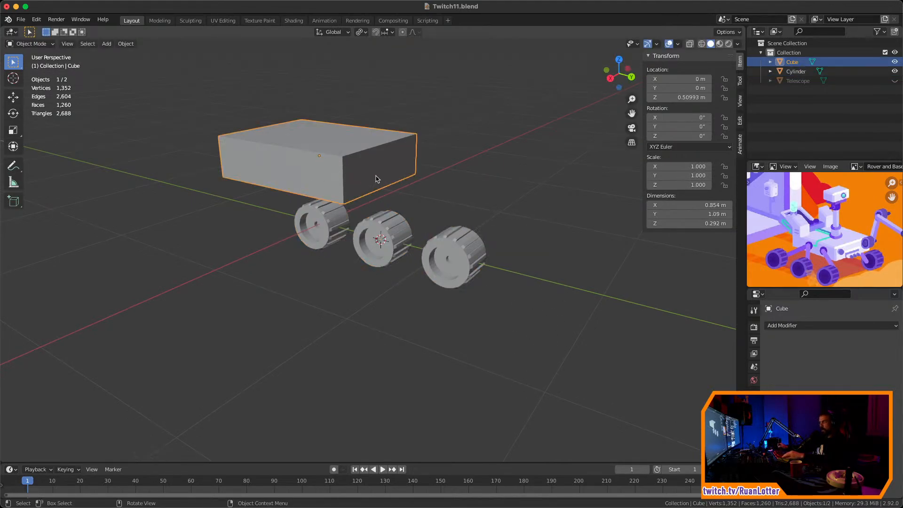
{"action": "key", "text": "shift+s"}
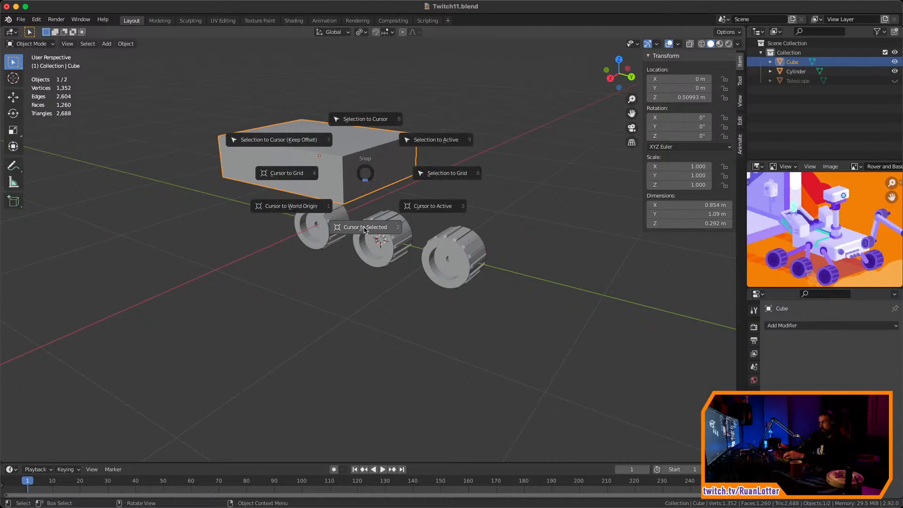
{"action": "left_click", "coordinate": [365, 228]}
{"action": "left_click", "coordinate": [470, 256]}
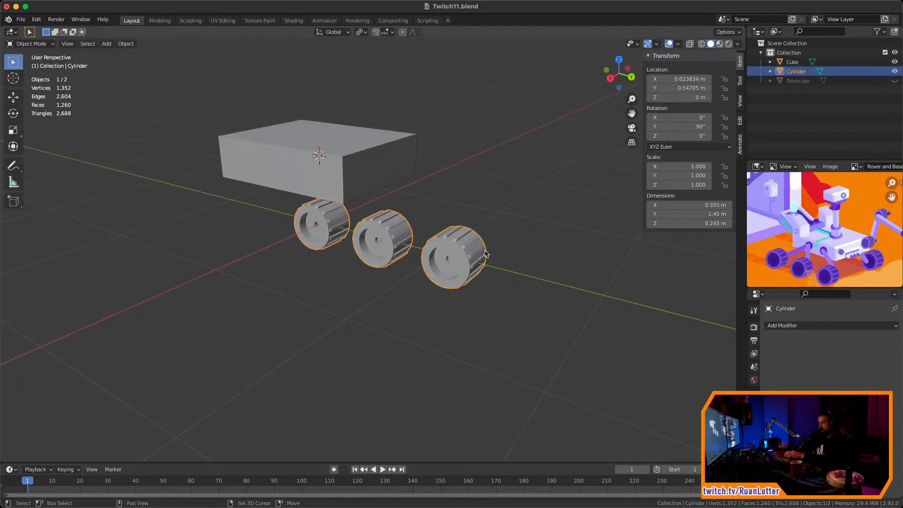
{"action": "key", "text": "shift+s"}
{"action": "left_click", "coordinate": [482, 199]}
Check the wheel row's alignment with the rover body from above and below
{"action": "middle_click_drag", "start_coordinate": [513, 205], "coordinate": [628, 94]}
{"action": "left_click", "coordinate": [619, 64]}
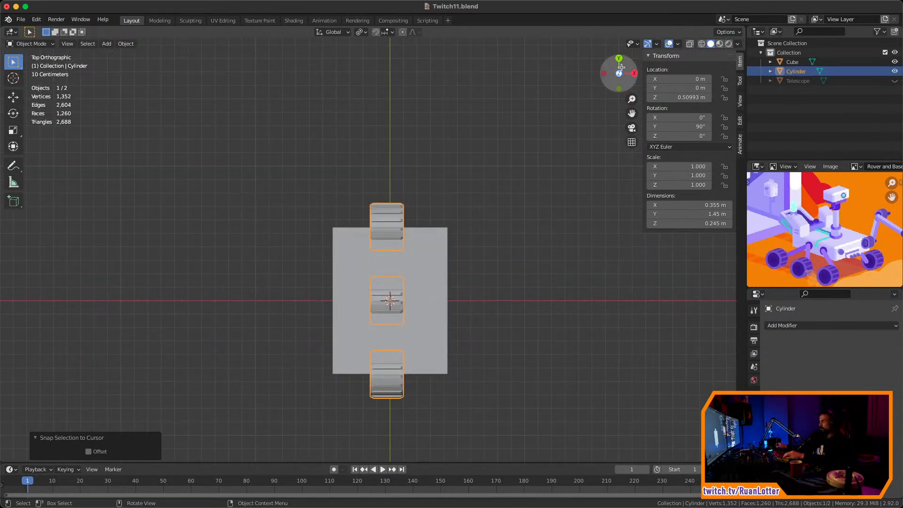
{"action": "left_click", "coordinate": [618, 73]}
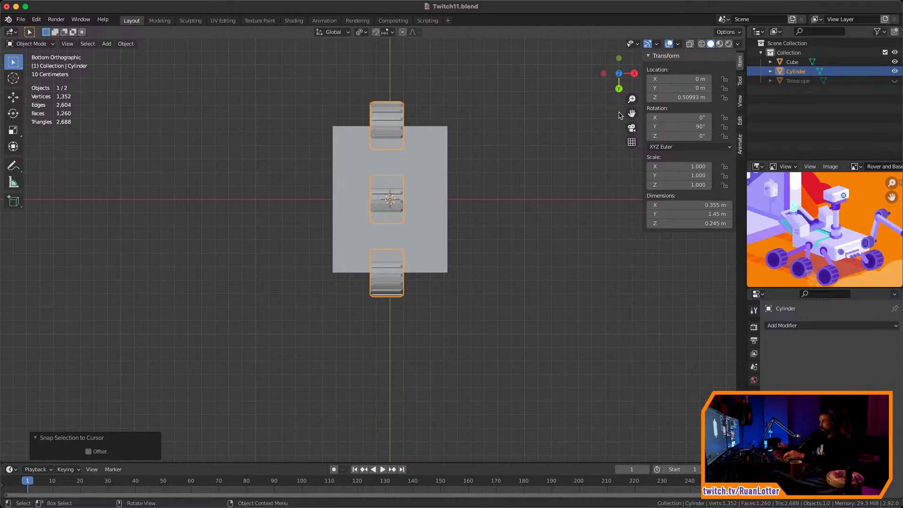
{"action": "left_click", "coordinate": [619, 74]}
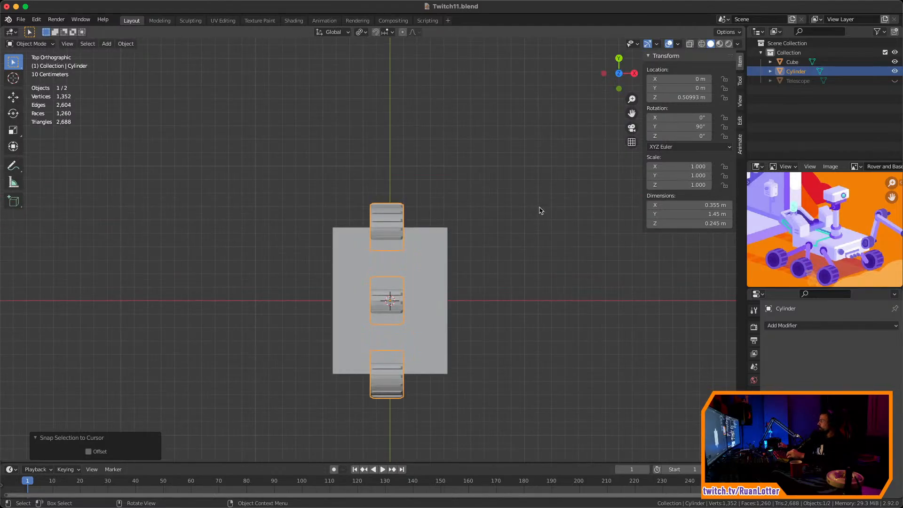
{"action": "middle_click_drag", "start_coordinate": [555, 218], "coordinate": [528, 199]}
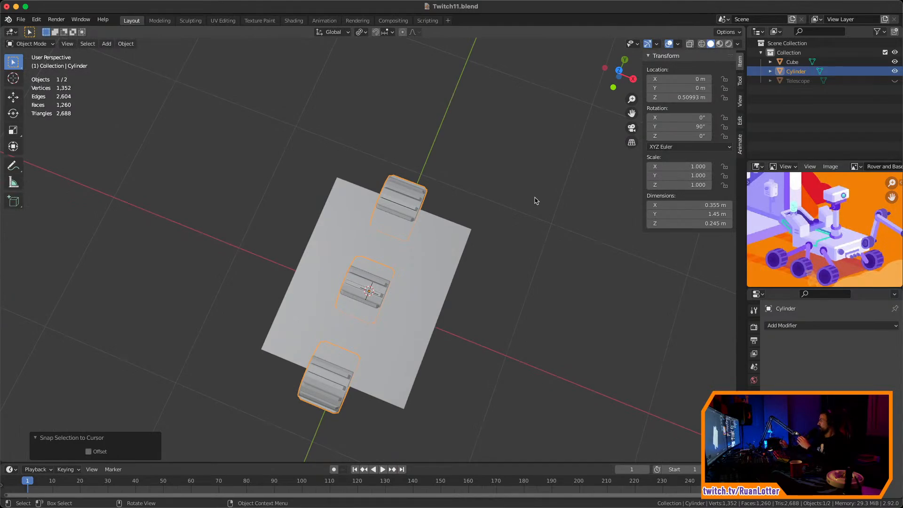
{"action": "mouse_move", "coordinate": [527, 212]}
{"action": "middle_mouse_down"}
{"action": "mouse_move", "coordinate": [490, 198]}
{"action": "mouse_move", "coordinate": [519, 196]}
{"action": "mouse_move", "coordinate": [523, 213]}
{"action": "middle_mouse_up"}
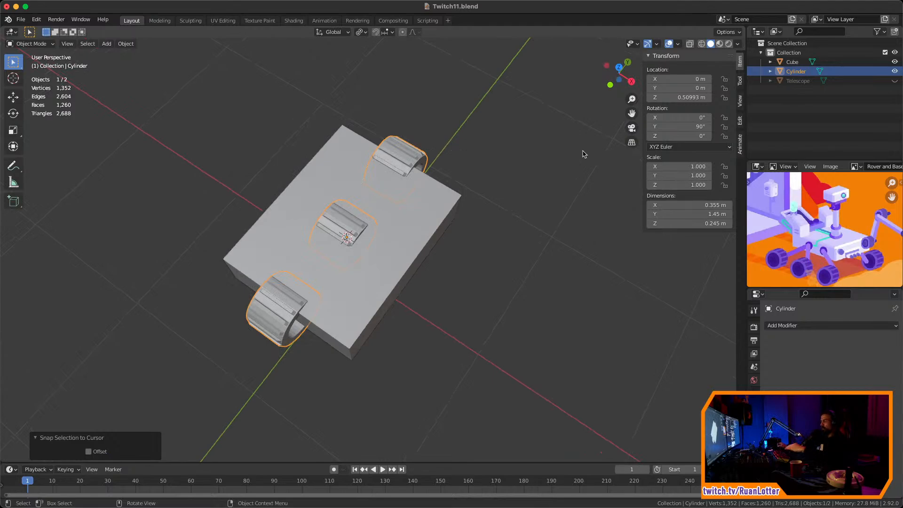
Hide the viewport sidebar and search the add-ons in Blender Preferences for "key"
{"action": "key", "text": "n"}
{"action": "key", "text": "n"}
{"action": "key", "text": "n"}
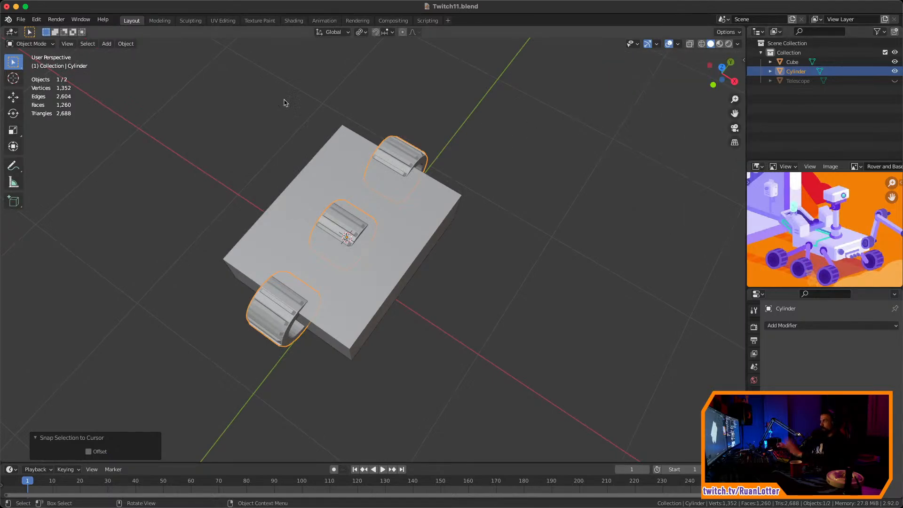
{"action": "left_click", "coordinate": [36, 19]}
{"action": "left_click", "coordinate": [58, 155]}
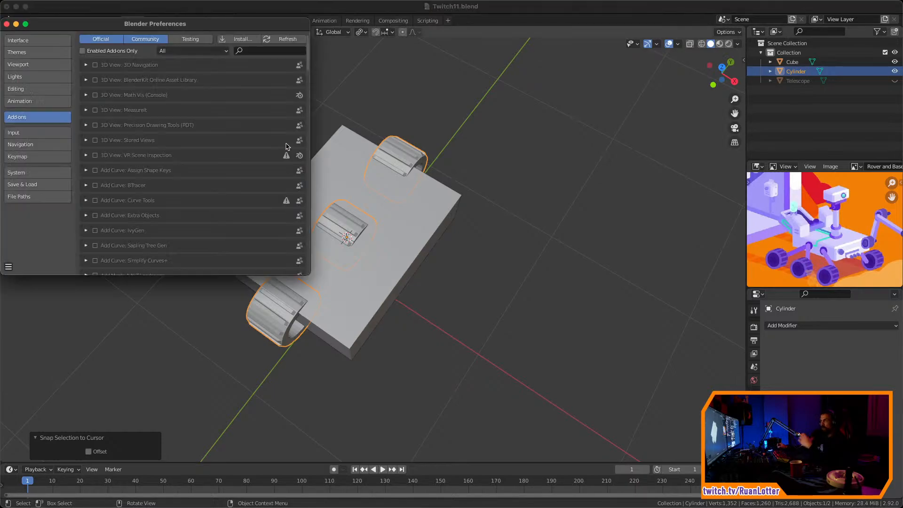
{"action": "left_click_drag", "start_coordinate": [193, 33], "coordinate": [441, 70]}
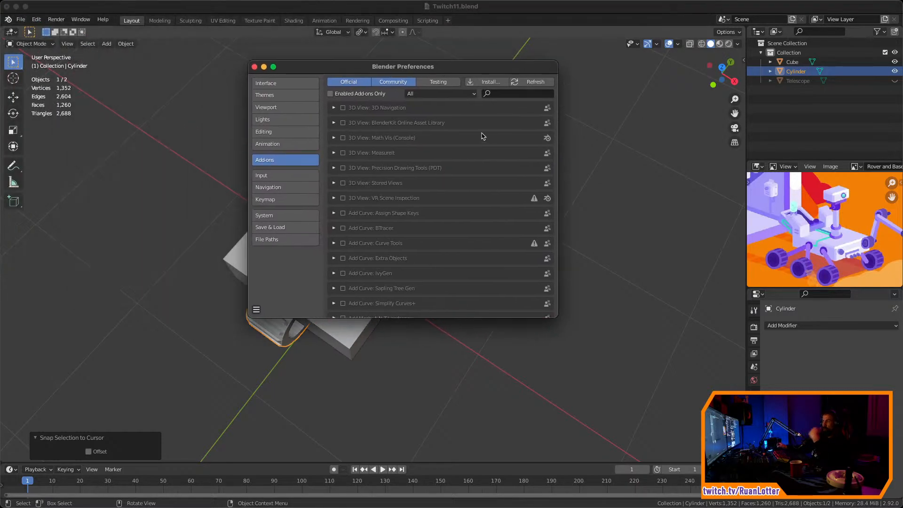
{"action": "left_click", "coordinate": [519, 95]}
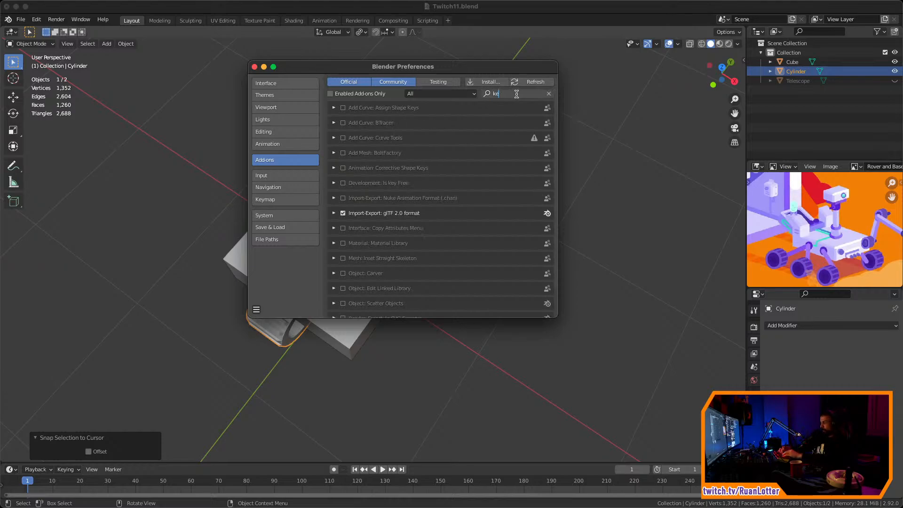
{"action": "type", "text": "key"}
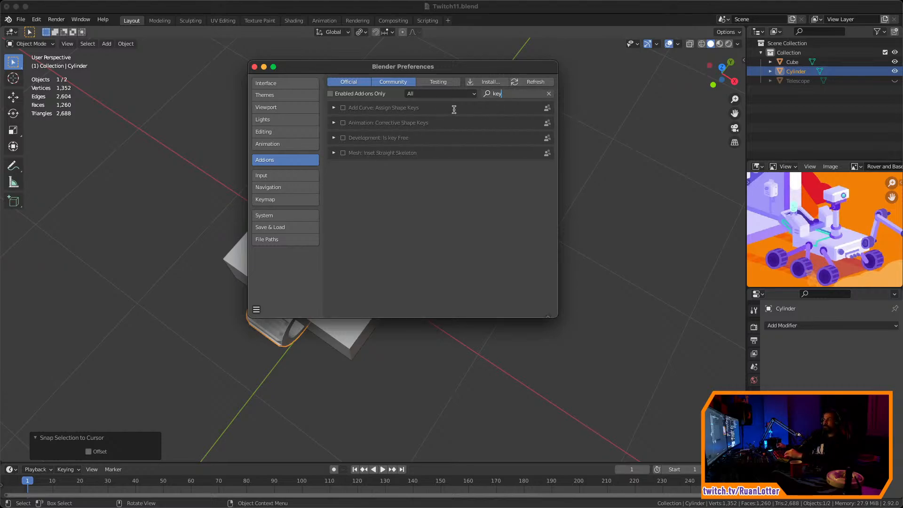
Search the add-ons for "inp", clear the search, and enlarge the Preferences window to show more of the list
{"action": "key", "text": "BackSpace"}
{"action": "key", "text": "BackSpace"}
{"action": "key", "text": "BackSpace"}
{"action": "type", "text": "input"}
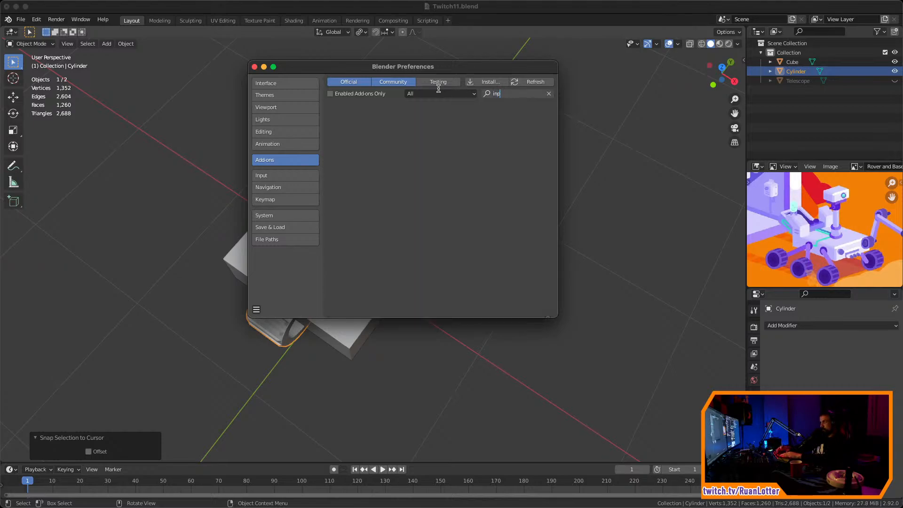
{"action": "key", "text": "BackSpace"}
{"action": "key", "text": "BackSpace"}
{"action": "key", "text": "BackSpace"}
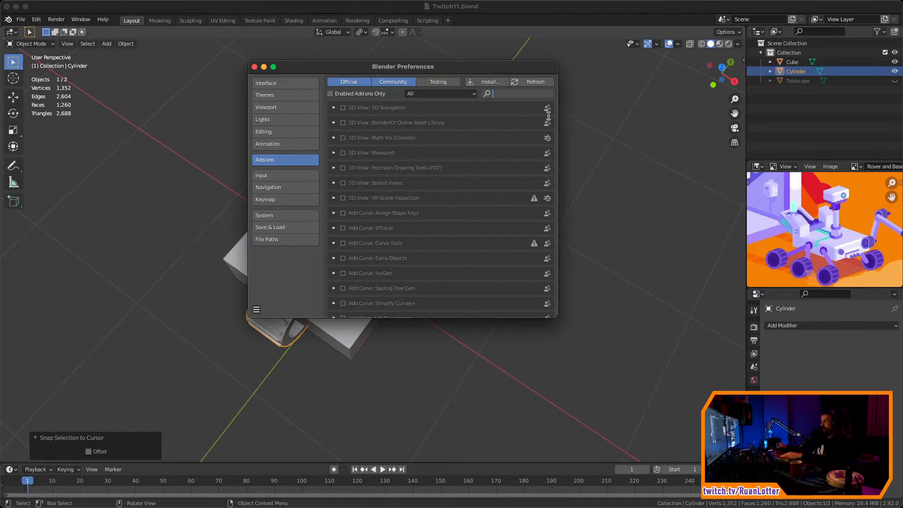
{"action": "left_click_drag", "start_coordinate": [561, 318], "coordinate": [625, 382]}
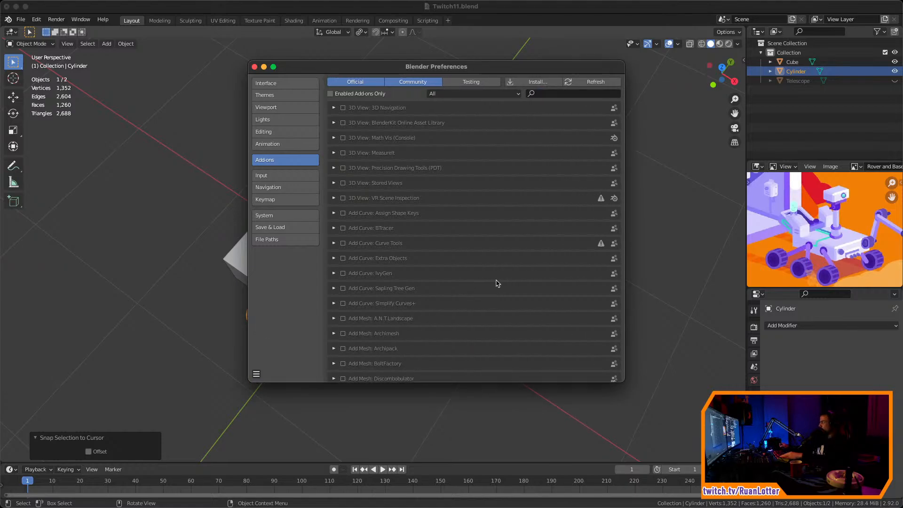
{"action": "left_click_drag", "start_coordinate": [484, 66], "coordinate": [445, 67]}
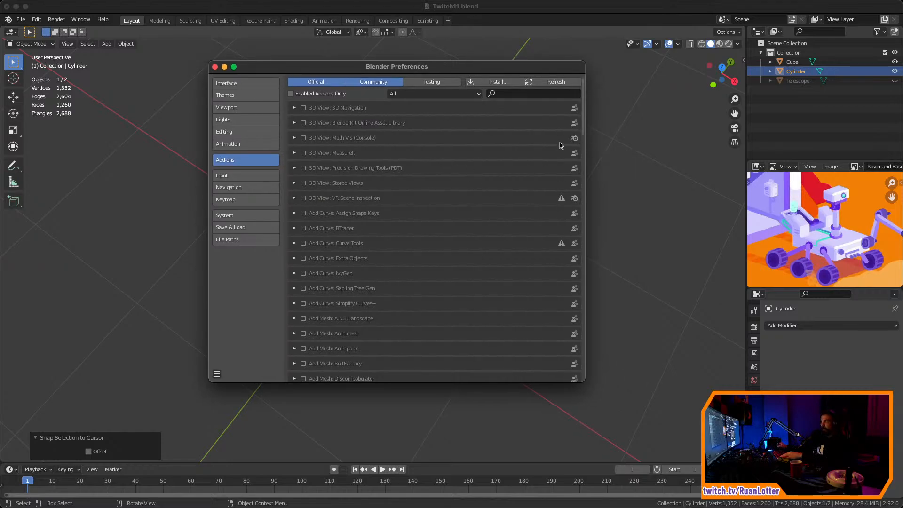
Search the add-ons list for "screen", then replace the search with "cast"
{"action": "left_click_drag", "start_coordinate": [584, 117], "coordinate": [581, 98]}
{"action": "left_click", "coordinate": [511, 95]}
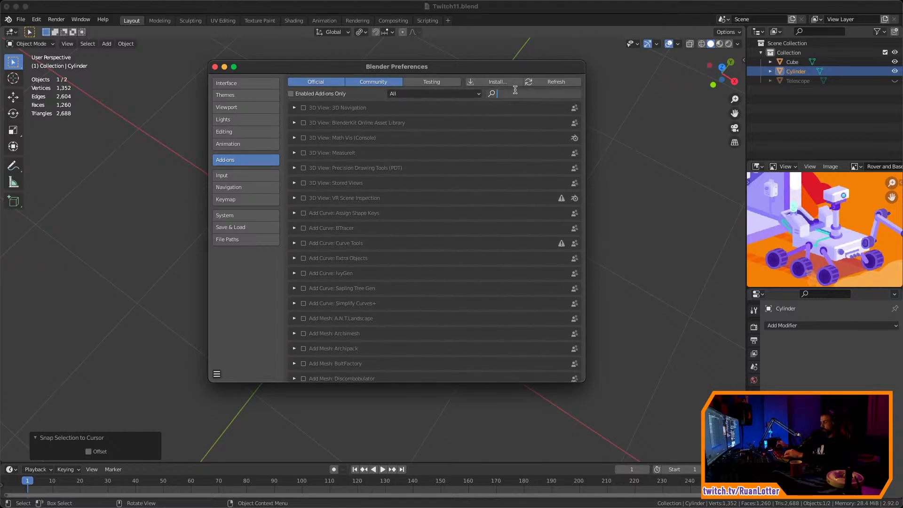
{"action": "type", "text": "screen"}
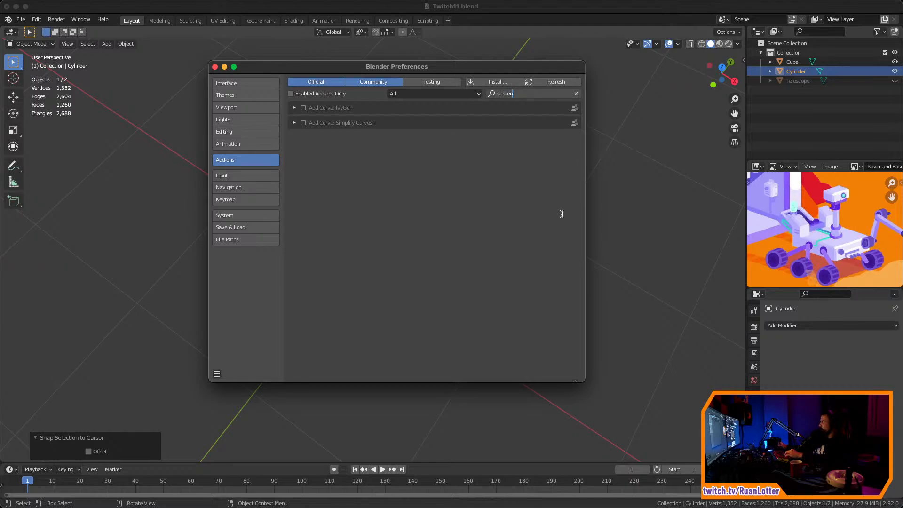
{"action": "key", "text": "BackSpace"}
{"action": "key", "text": "BackSpace"}
{"action": "key", "text": "BackSpace"}
{"action": "key", "text": "BackSpace"}
{"action": "key", "text": "BackSpace"}
{"action": "key", "text": "BackSpace"}
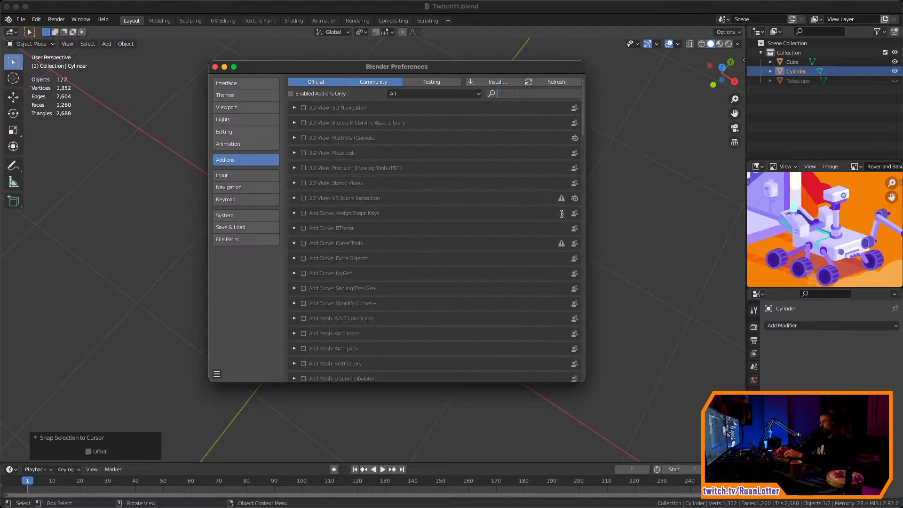
{"action": "type", "text": "cast"}
Switch to Safari, search the web for "blender screencast keys", and open the Blender 2.8 Screencast Keys Addon Tutorial
{"action": "key", "text": "super+Tab"}
{"action": "key", "text": "super+Tab"}
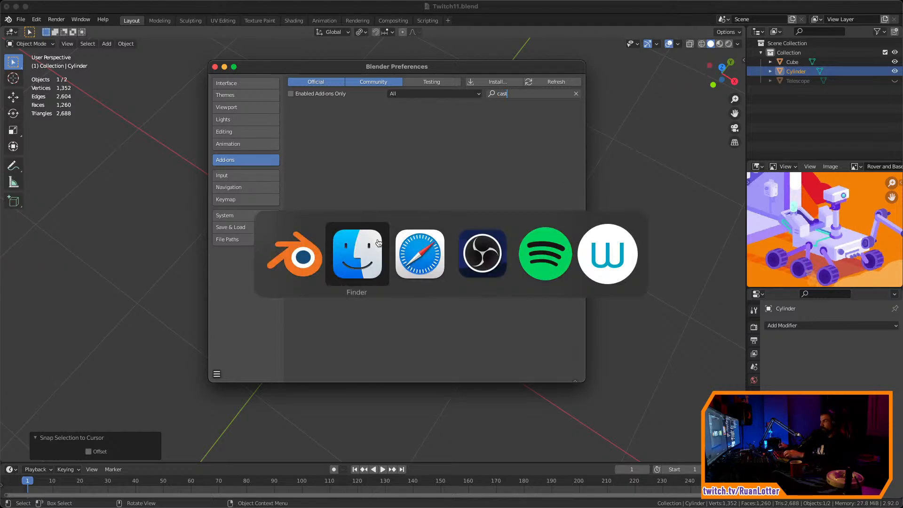
{"action": "left_click", "coordinate": [680, 12]}
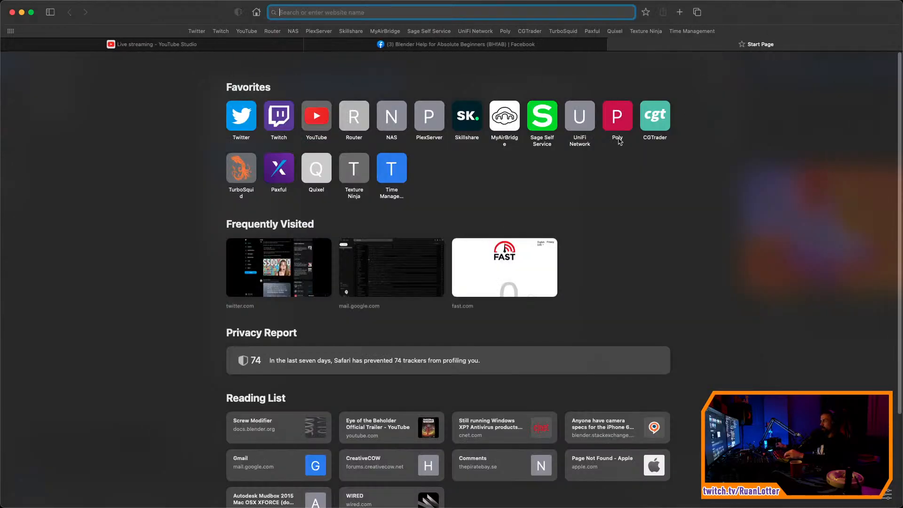
{"action": "type", "text": "b"}
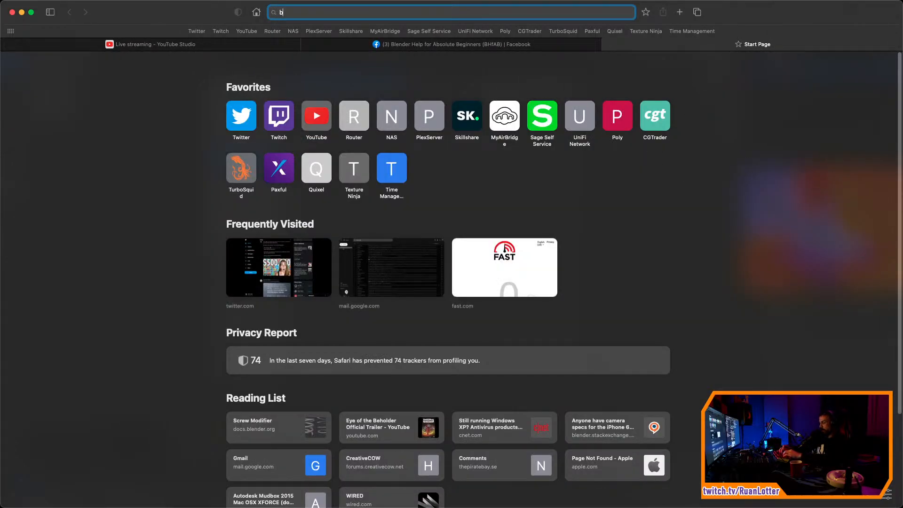
{"action": "type", "text": "lender screen"}
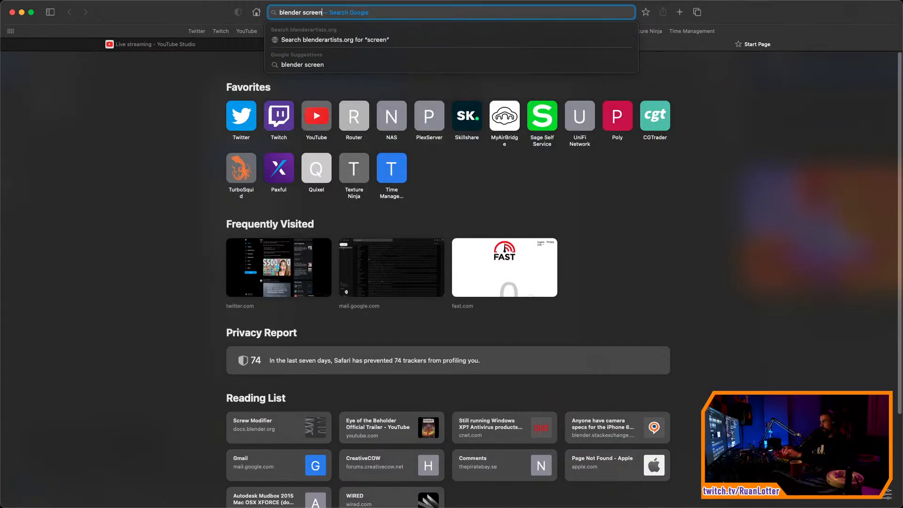
{"action": "type", "text": "cast keys"}
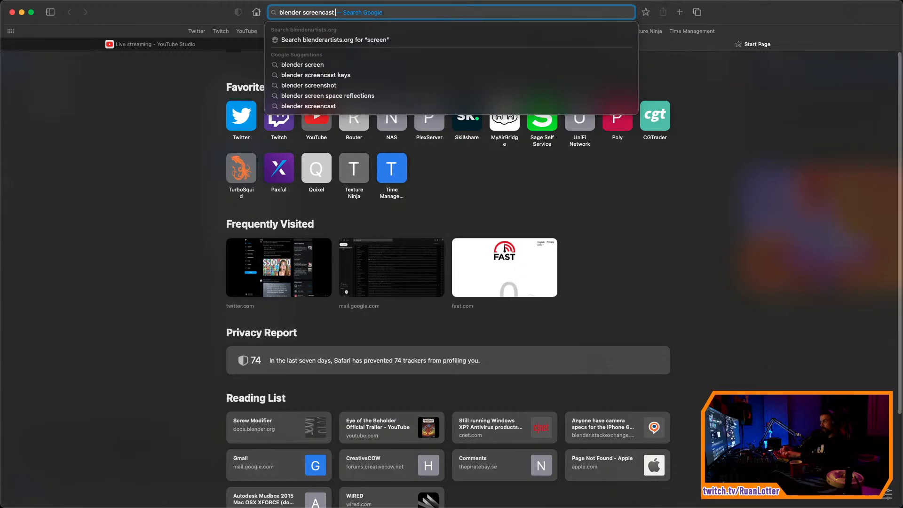
{"action": "key", "text": "Return"}
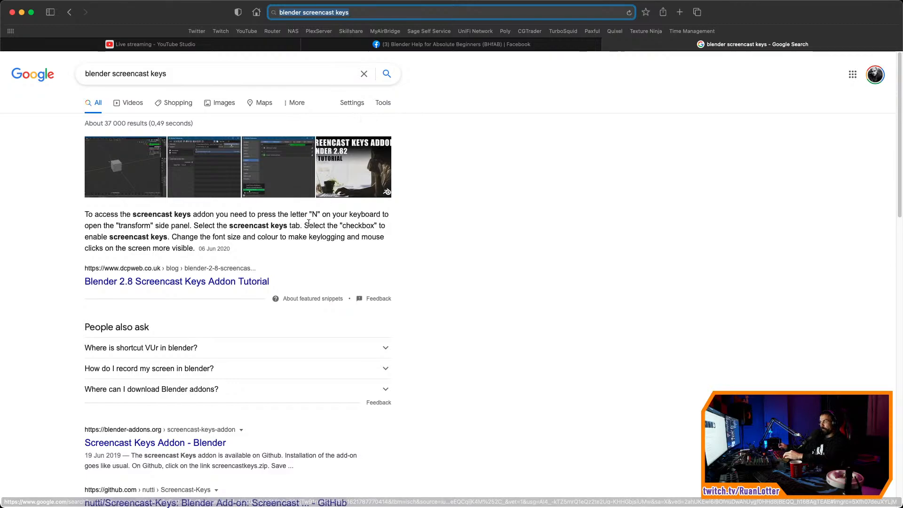
{"action": "scroll", "coordinate": [133, 253], "scroll_direction": "down", "scroll_amount": 2}
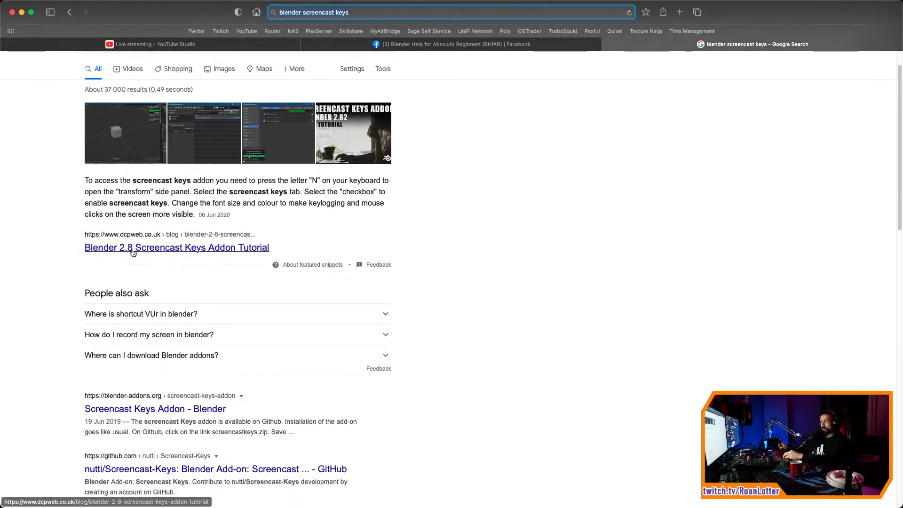
{"action": "left_click", "coordinate": [134, 249]}
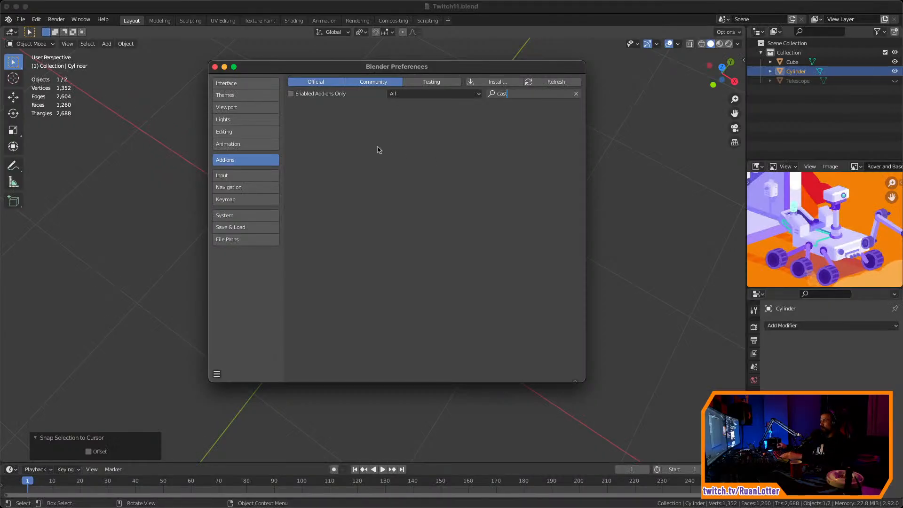
Clear the add-on search, close Blender Preferences, and check the sidebar's edit, view, tool and workspace settings for a screencast keys option
{"action": "key", "text": "Escape"}
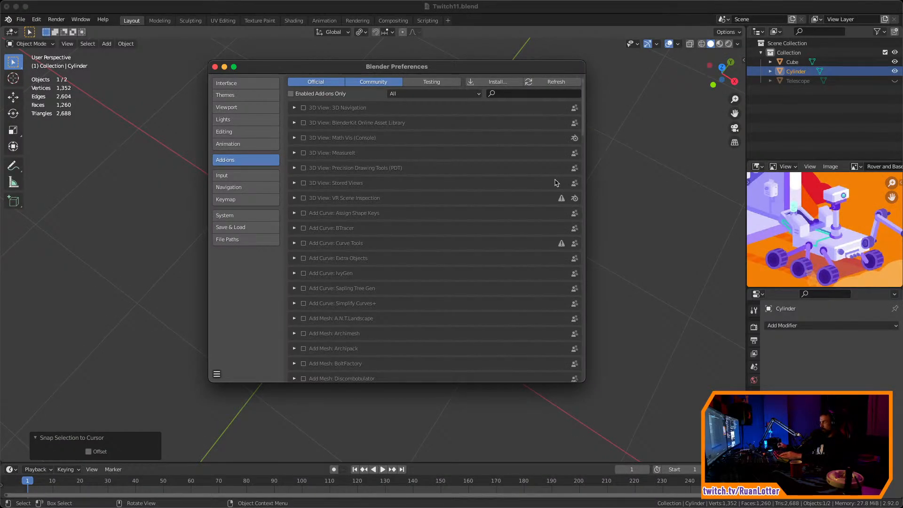
{"action": "left_click", "coordinate": [215, 67]}
{"action": "key", "text": "n"}
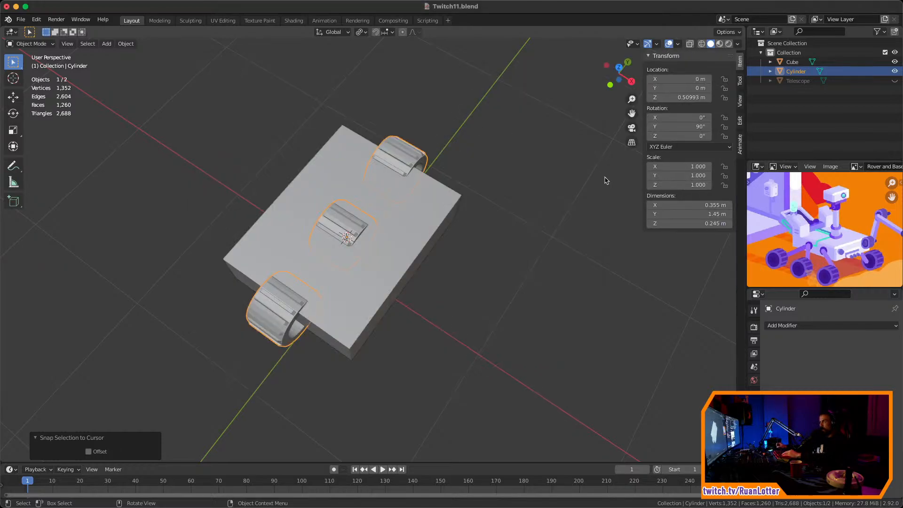
{"action": "left_click", "coordinate": [740, 120]}
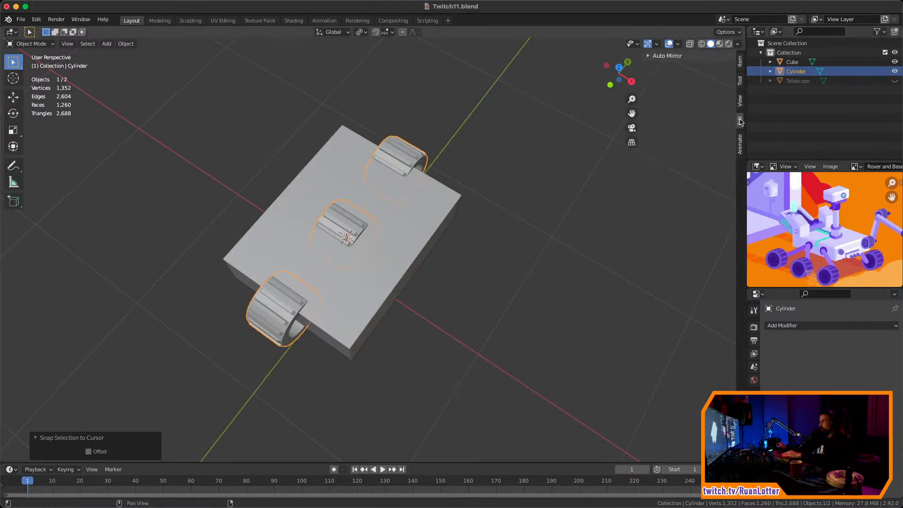
{"action": "left_click", "coordinate": [740, 101]}
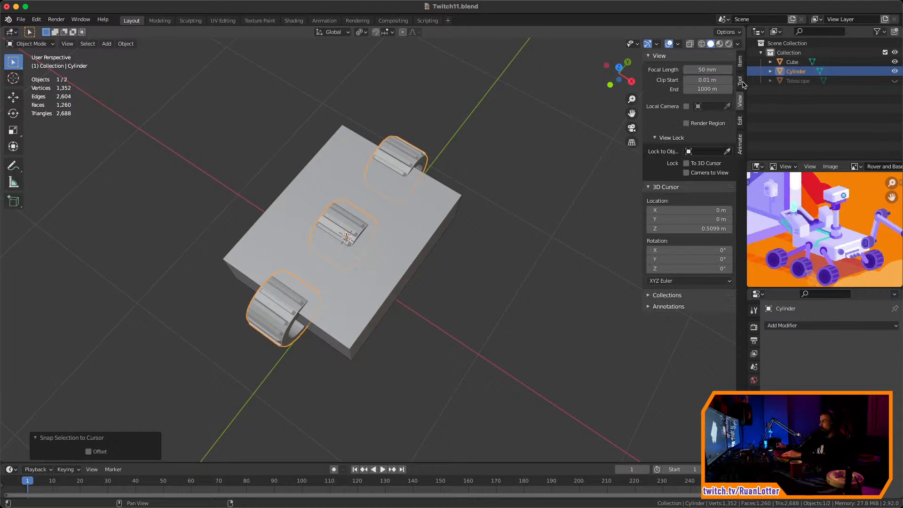
{"action": "left_click", "coordinate": [742, 83]}
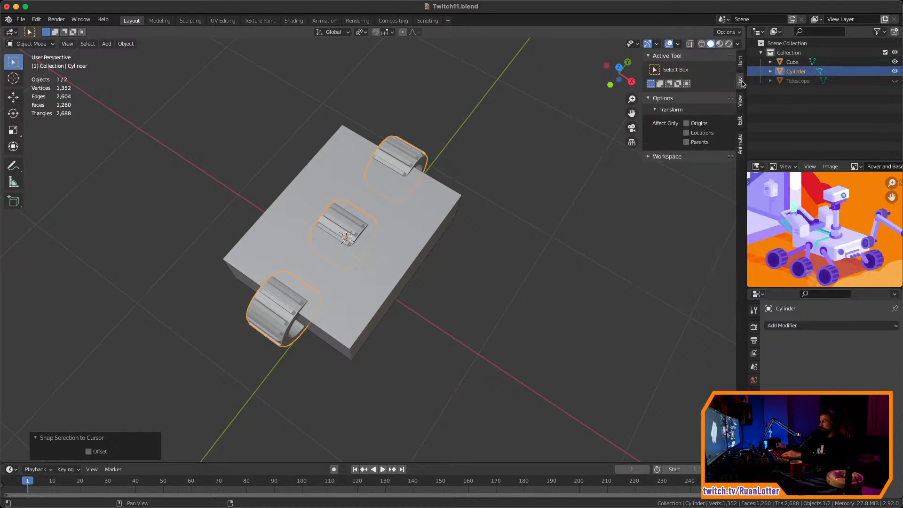
{"action": "left_click", "coordinate": [650, 157]}
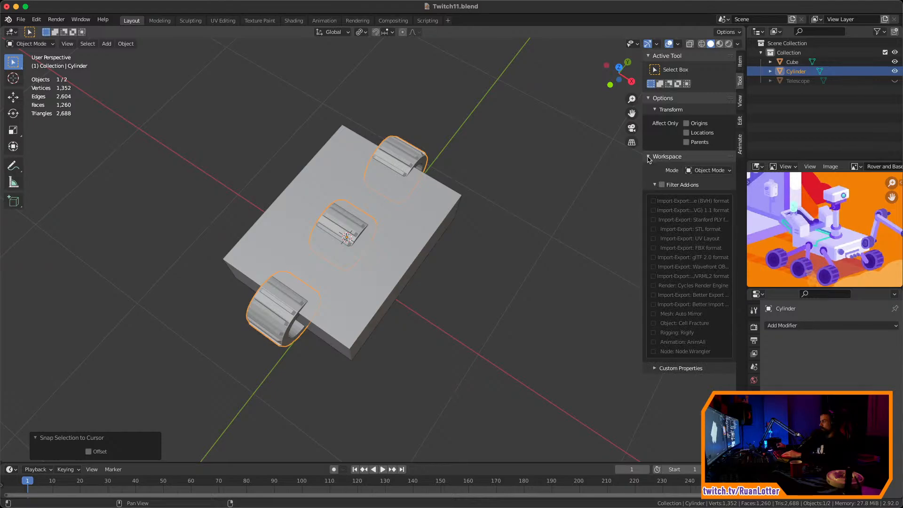
{"action": "left_click", "coordinate": [649, 158]}
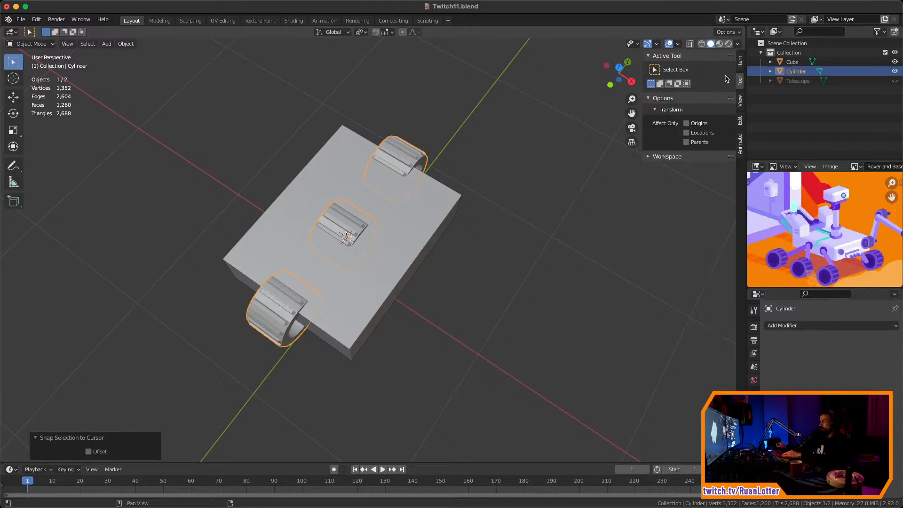
Recheck the sidebar's transform, animation, view, collections and workspace settings for screencast keys, then hide the sidebar
{"action": "left_click", "coordinate": [740, 63]}
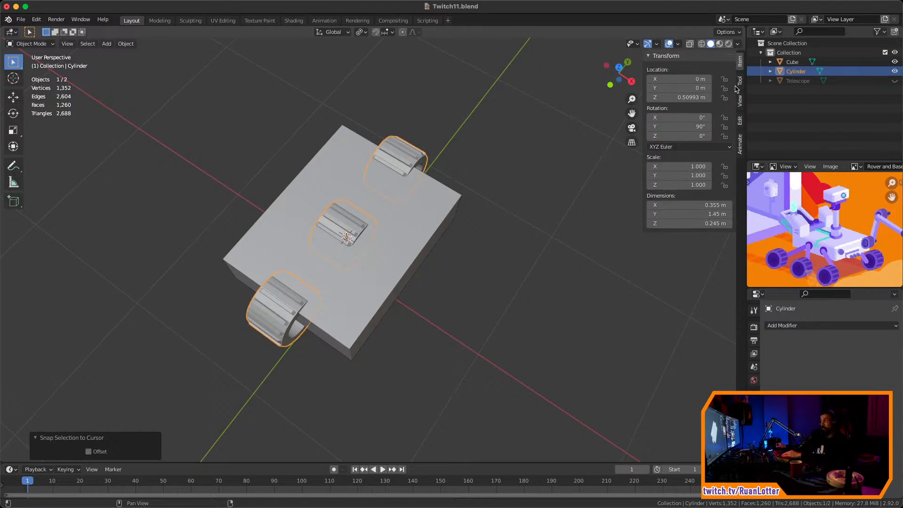
{"action": "left_click", "coordinate": [740, 146]}
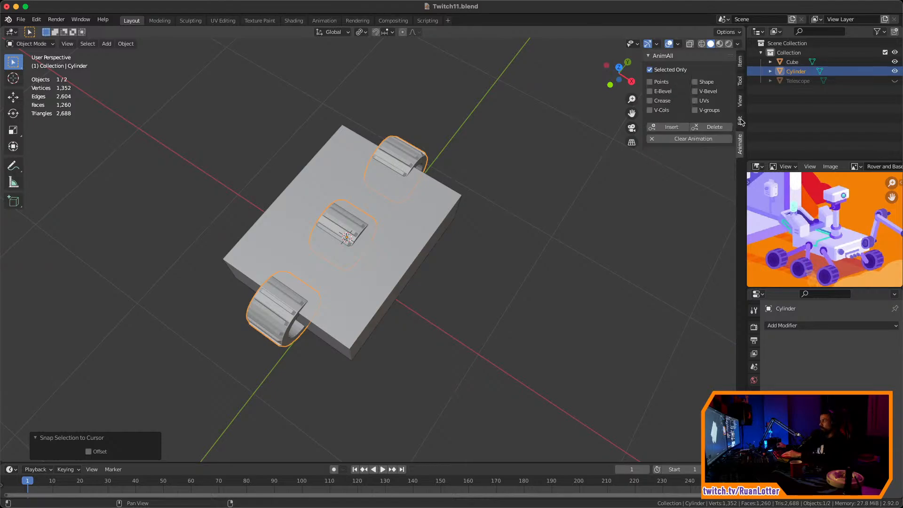
{"action": "left_click", "coordinate": [740, 121]}
{"action": "left_click", "coordinate": [742, 104]}
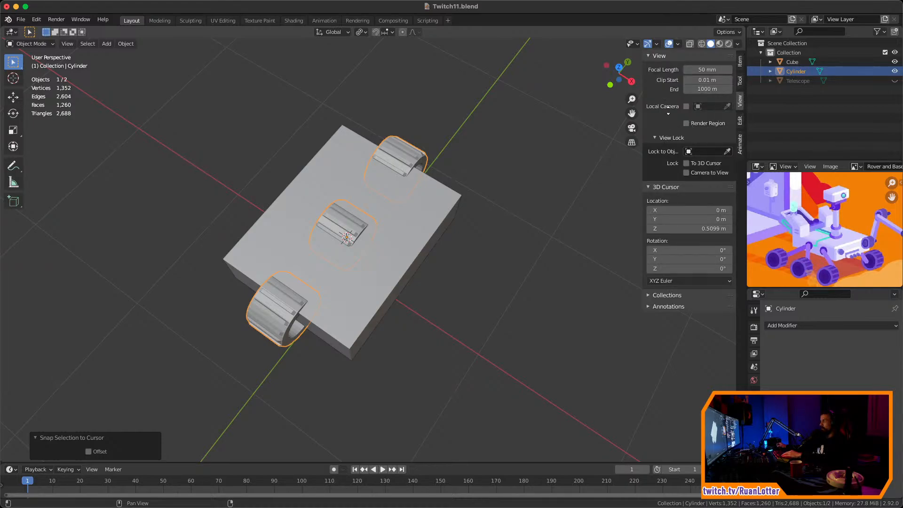
{"action": "left_click_drag", "start_coordinate": [657, 296], "coordinate": [654, 310]}
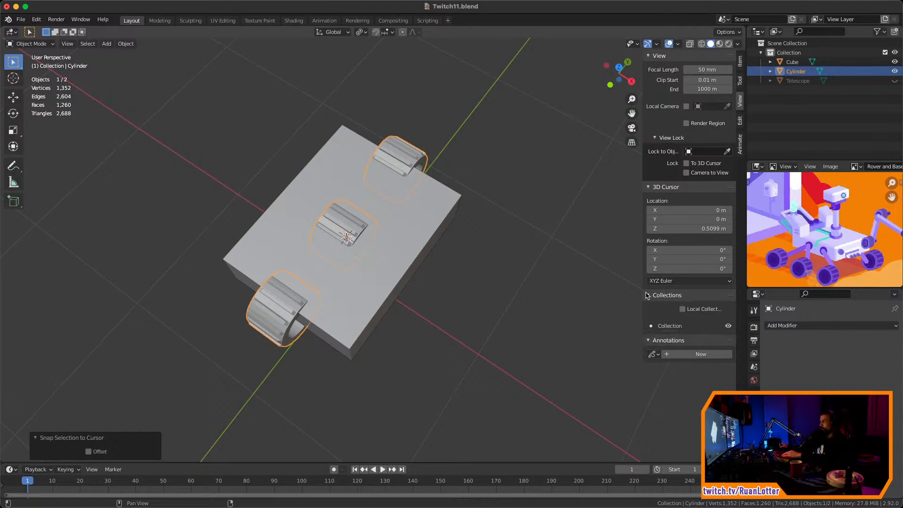
{"action": "left_click", "coordinate": [740, 82]}
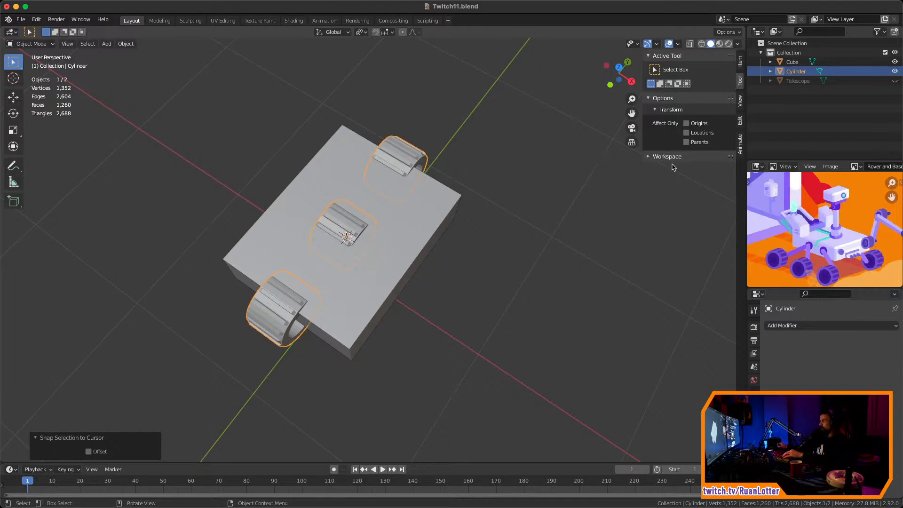
{"action": "left_click", "coordinate": [649, 157]}
{"action": "left_click", "coordinate": [648, 157]}
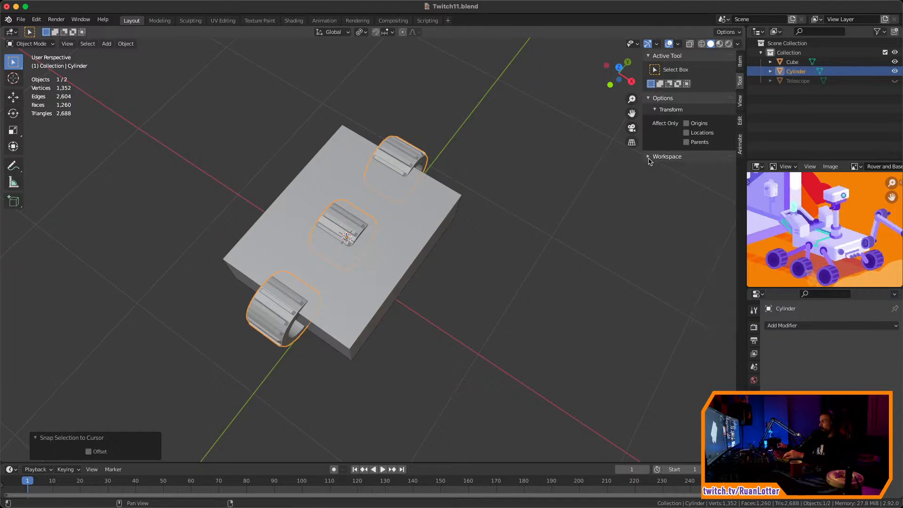
{"action": "key", "text": "n"}
Switch to Safari and download the add-on from Step 1 of the tutorial, saving screencast_keys.zip to the Desktop
{"action": "key", "text": "super+Tab"}
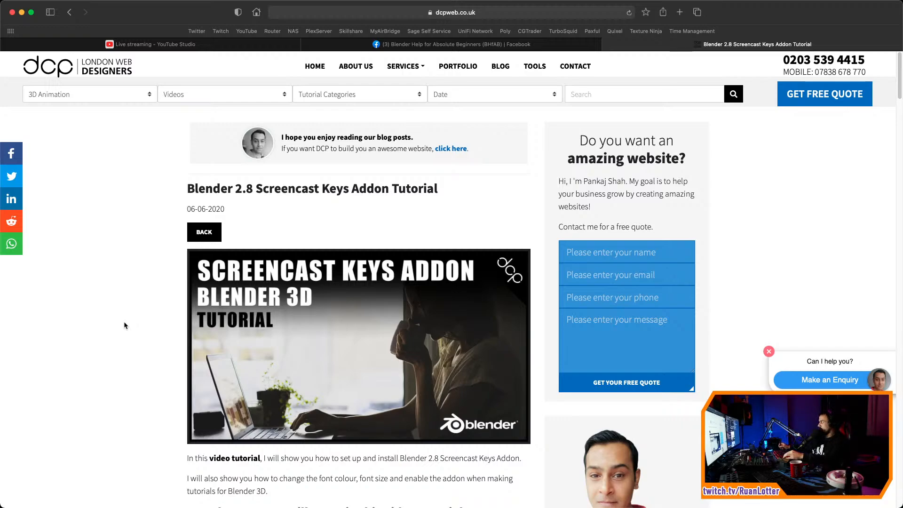
{"action": "scroll", "coordinate": [141, 329], "scroll_direction": "down", "scroll_amount": 6}
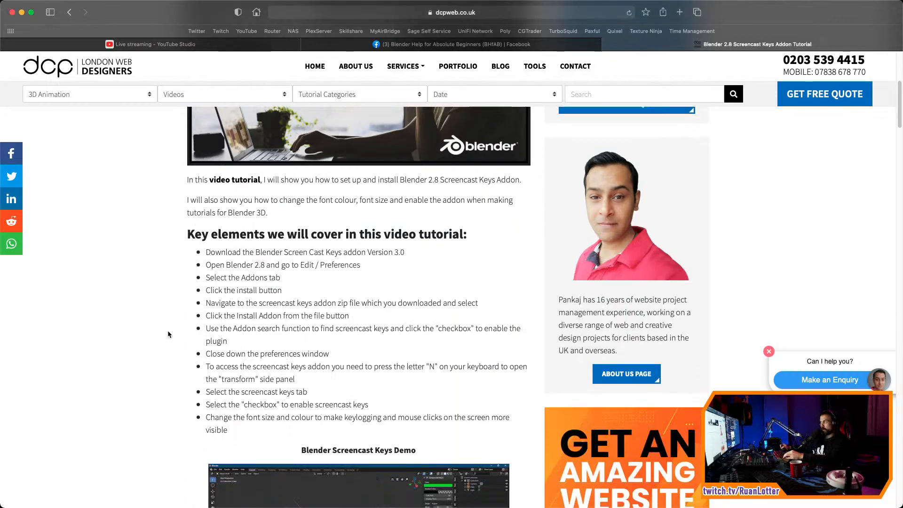
{"action": "scroll", "coordinate": [168, 334], "scroll_direction": "down", "scroll_amount": 1}
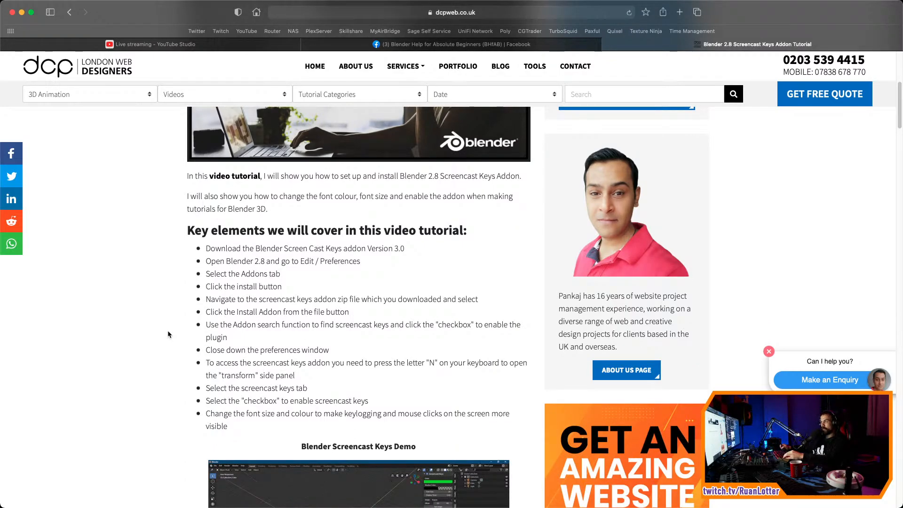
{"action": "scroll", "coordinate": [169, 334], "scroll_direction": "down", "scroll_amount": 2}
{"action": "scroll", "coordinate": [165, 337], "scroll_direction": "down", "scroll_amount": 4}
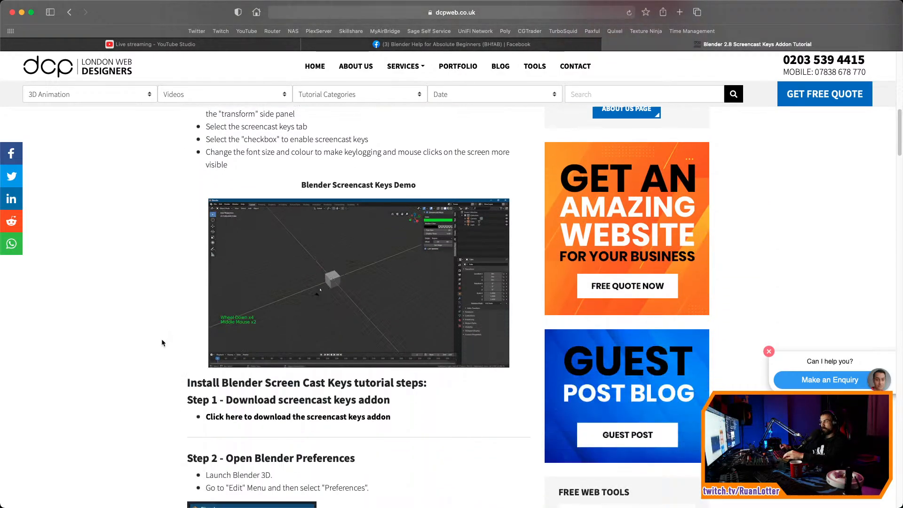
{"action": "scroll", "coordinate": [156, 350], "scroll_direction": "down", "scroll_amount": 3}
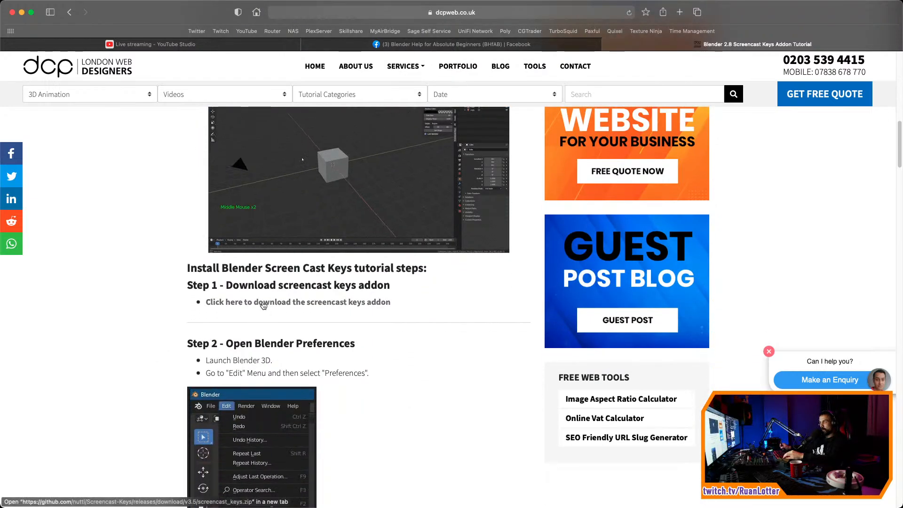
{"action": "left_click", "coordinate": [331, 306]}
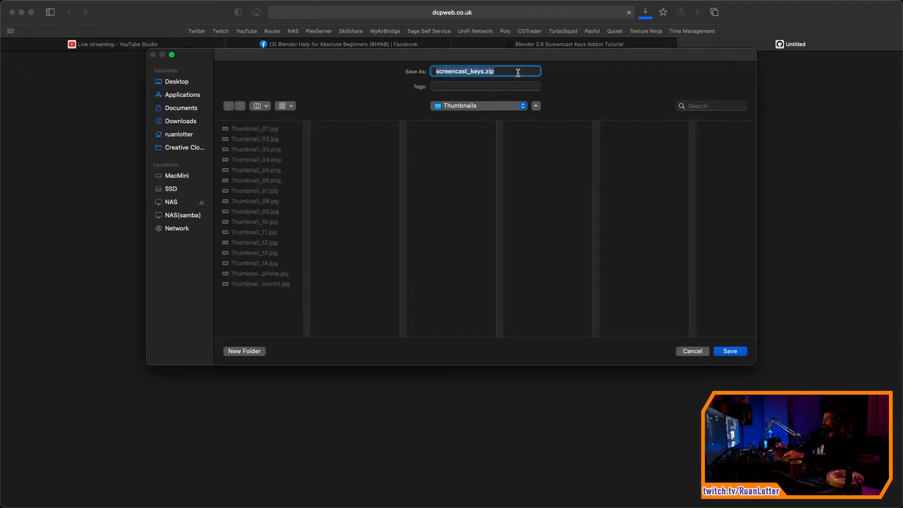
{"action": "left_click", "coordinate": [180, 82]}
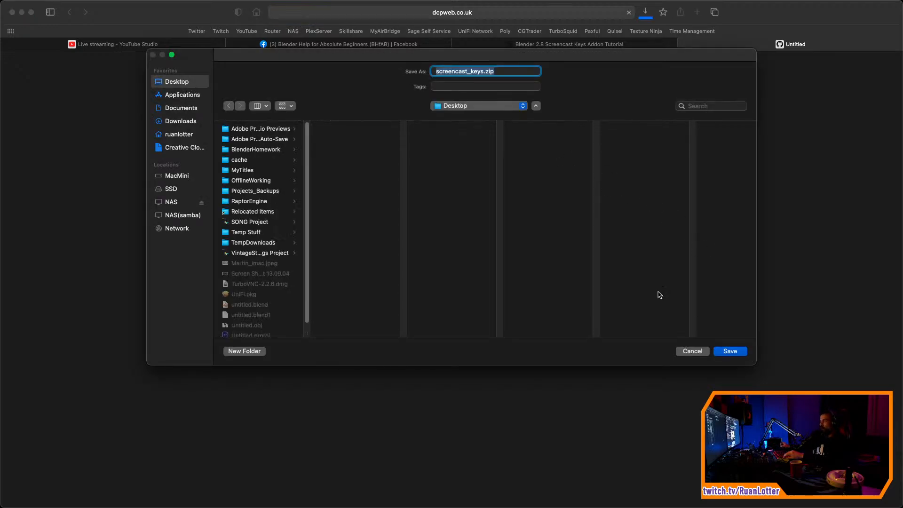
{"action": "left_click", "coordinate": [730, 352]}
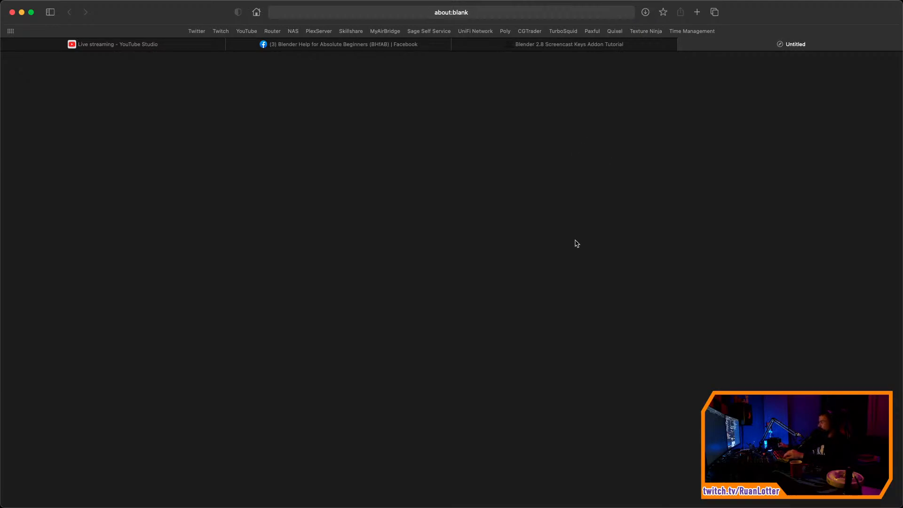
Switch back to Blender and save the rover file
{"action": "key", "text": "super+Tab"}
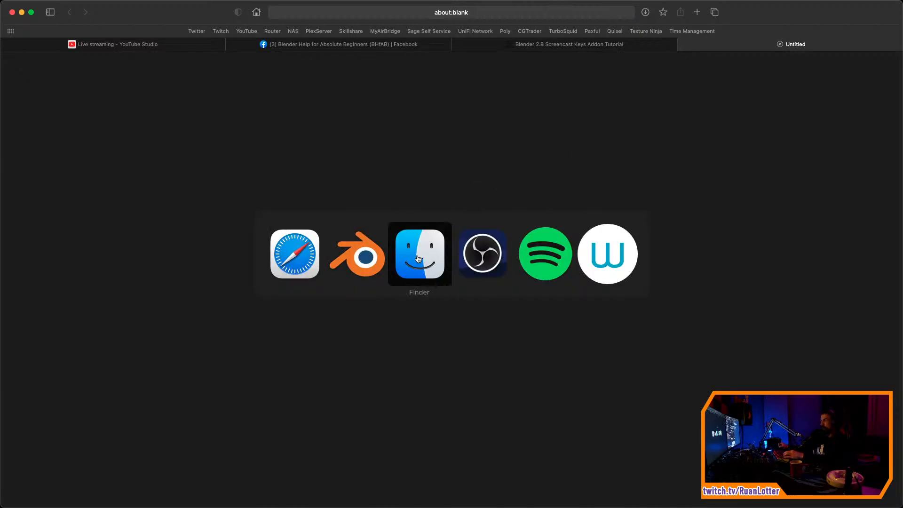
{"action": "left_click", "coordinate": [365, 255]}
{"action": "middle_click_drag", "start_coordinate": [210, 328], "coordinate": [192, 297]}
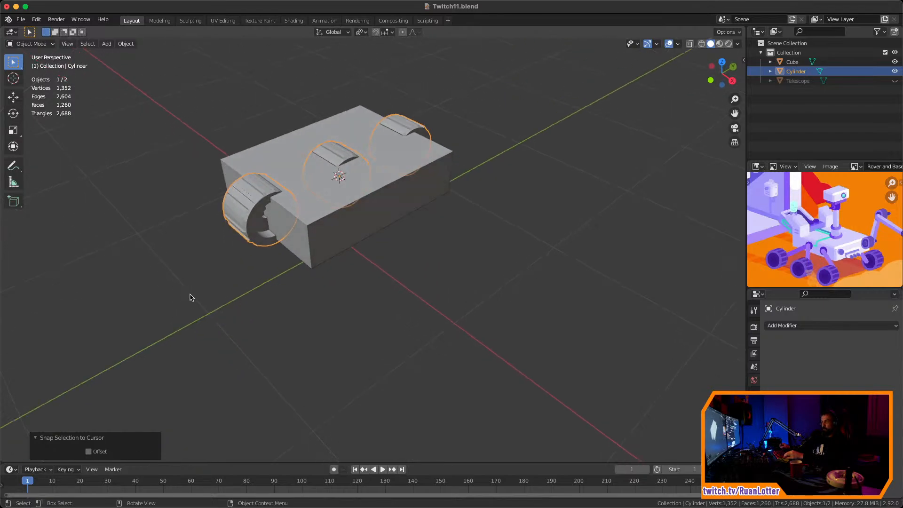
{"action": "middle_click_drag", "start_coordinate": [163, 157], "coordinate": [201, 211]}
{"action": "key", "text": "super+s"}
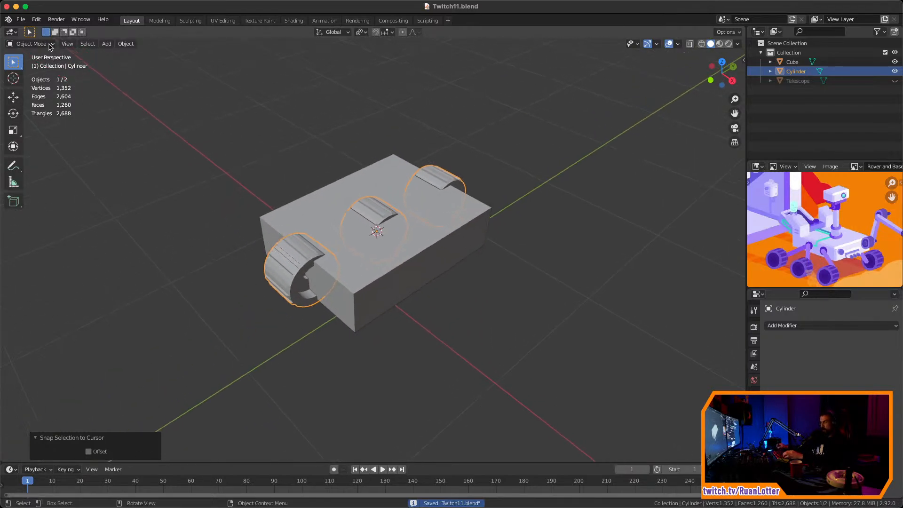
Install the downloaded add-on screencast_keys.zip from the Desktop through Blender's add-on preferences
{"action": "left_click", "coordinate": [36, 20]}
{"action": "left_click", "coordinate": [58, 156]}
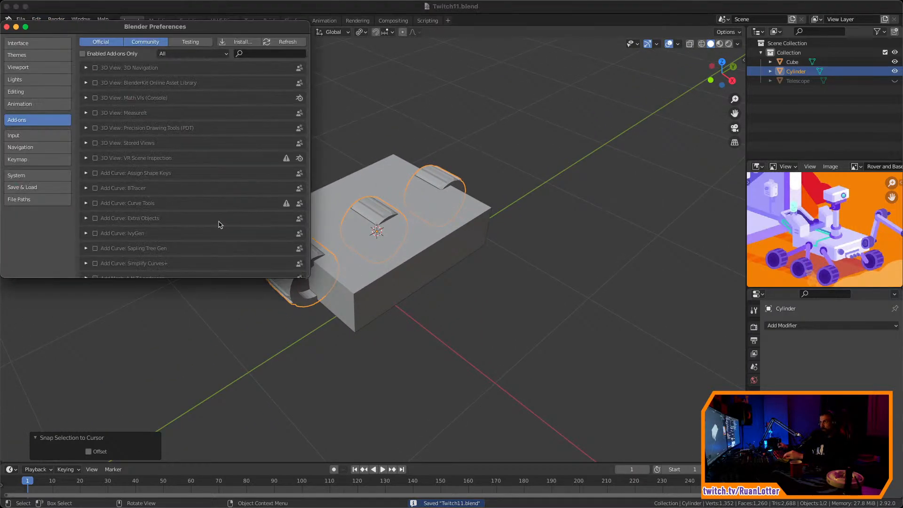
{"action": "left_click_drag", "start_coordinate": [193, 24], "coordinate": [411, 121]}
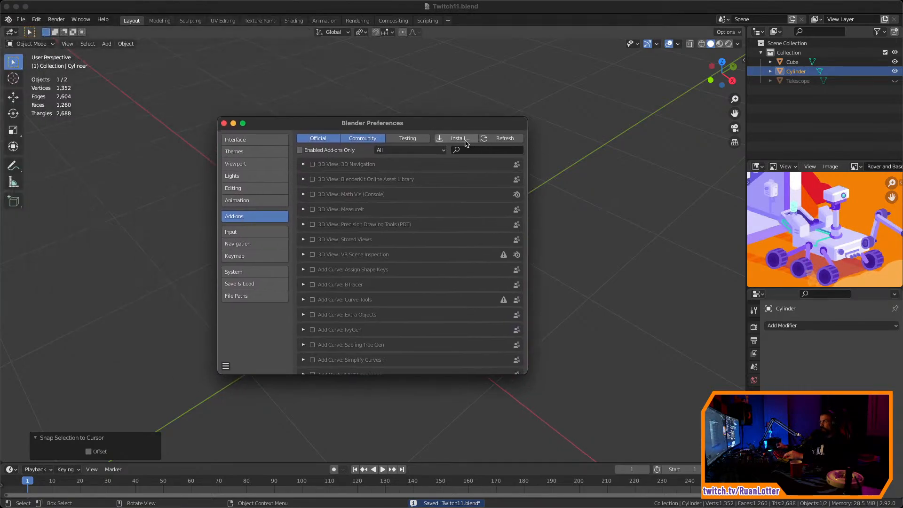
{"action": "left_click", "coordinate": [455, 139]}
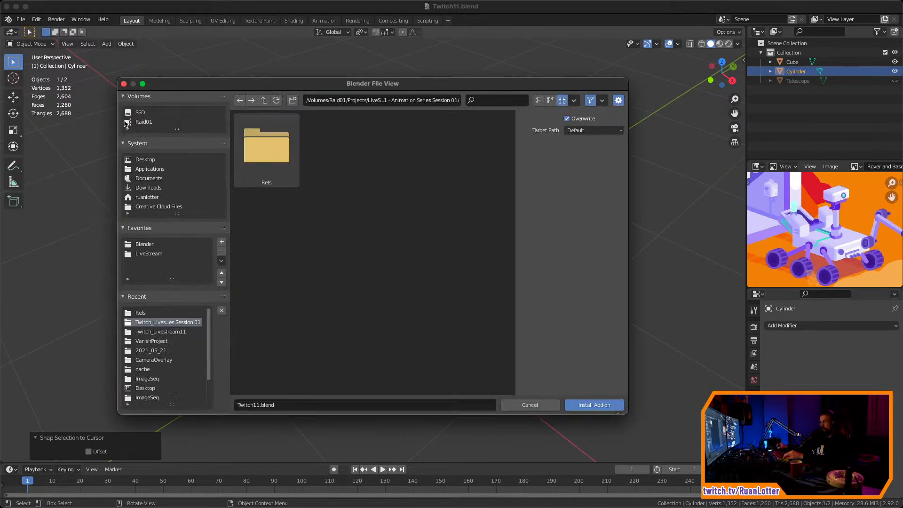
{"action": "left_click", "coordinate": [144, 159]}
{"action": "scroll", "coordinate": [476, 192], "scroll_direction": "down", "scroll_amount": 5}
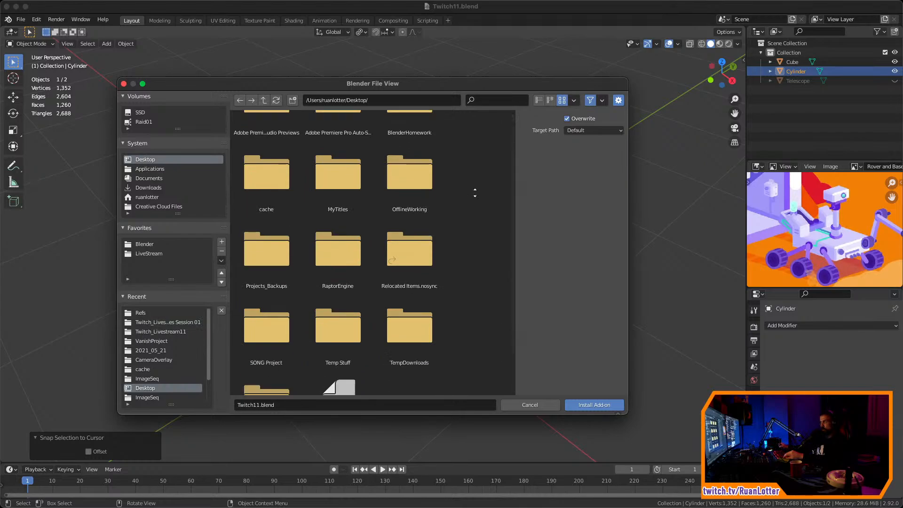
{"action": "left_click", "coordinate": [332, 356]}
{"action": "left_click", "coordinate": [585, 411]}
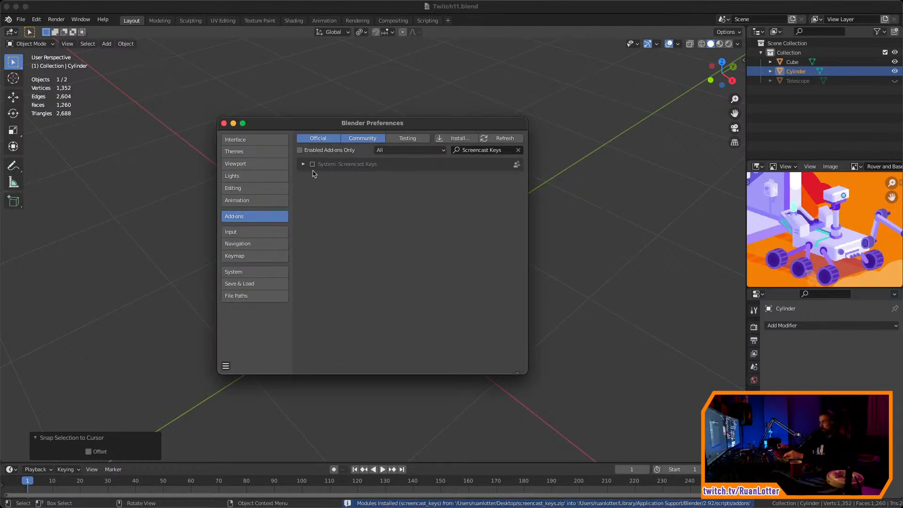
Enable the System: Screencast Keys add-on and expand its details to review the configuration preferences
{"action": "left_click", "coordinate": [312, 164]}
{"action": "left_click", "coordinate": [302, 164]}
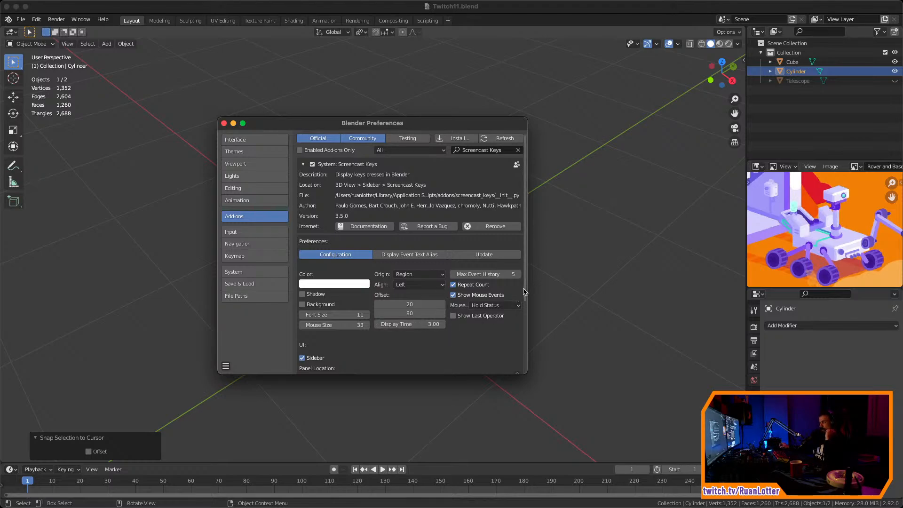
{"action": "left_click_drag", "start_coordinate": [524, 296], "coordinate": [521, 343]}
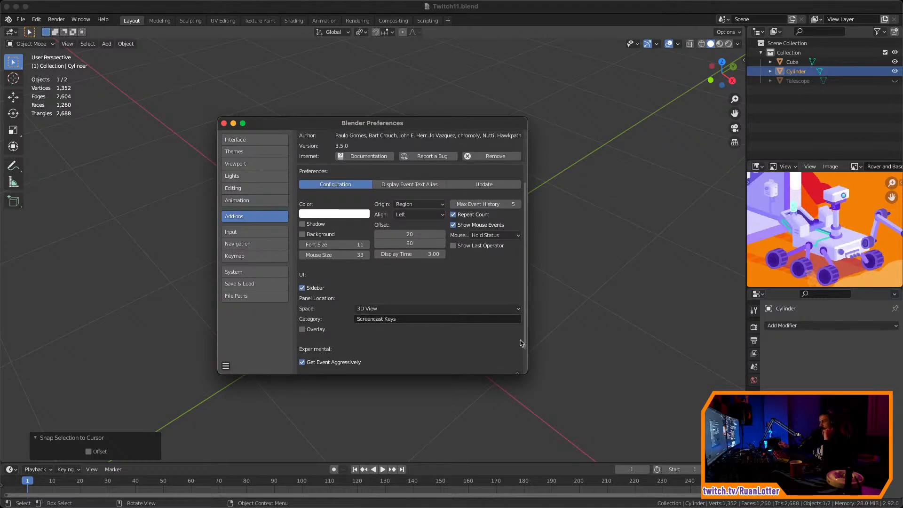
{"action": "left_click_drag", "start_coordinate": [526, 274], "coordinate": [529, 225]}
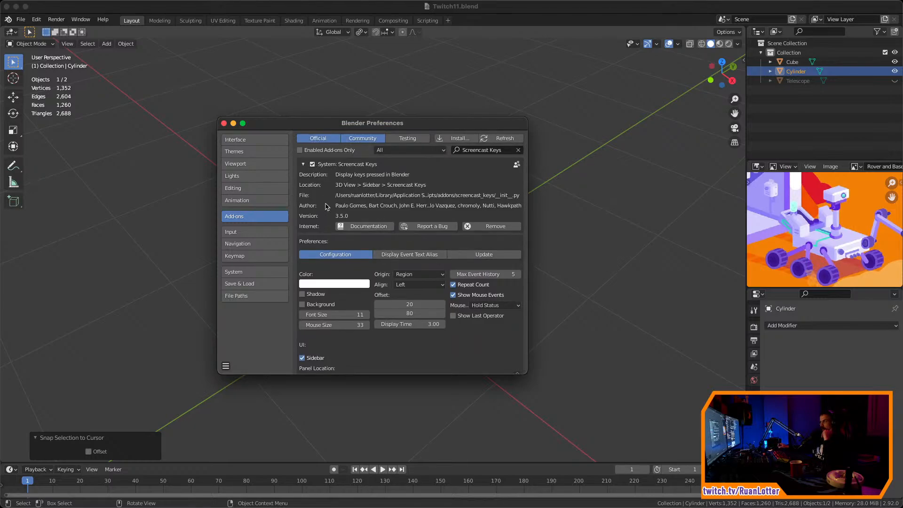
Close the preferences window and show the Screencast Keys settings in the 3D viewport
{"action": "left_click", "coordinate": [224, 124]}
{"action": "key", "text": "n"}
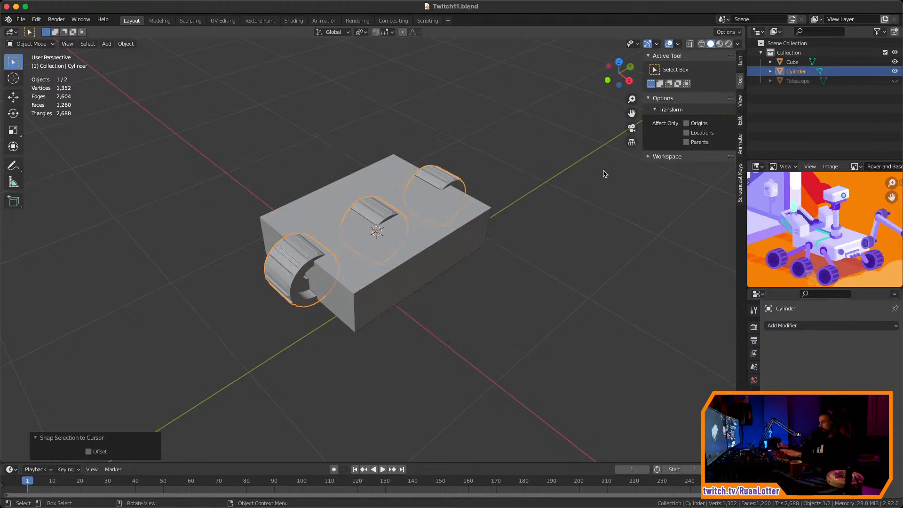
{"action": "left_click", "coordinate": [741, 195]}
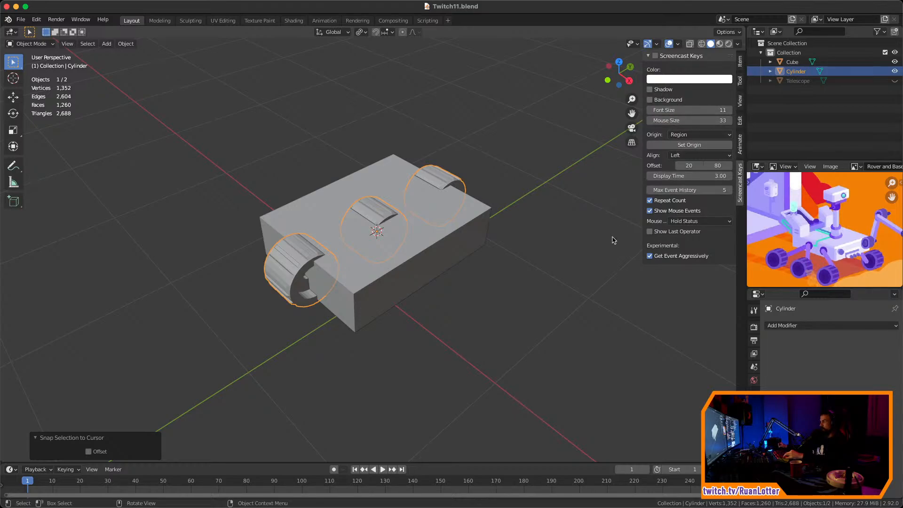
{"action": "middle_click_drag", "start_coordinate": [480, 272], "coordinate": [444, 268]}
{"action": "key", "text": "space"}
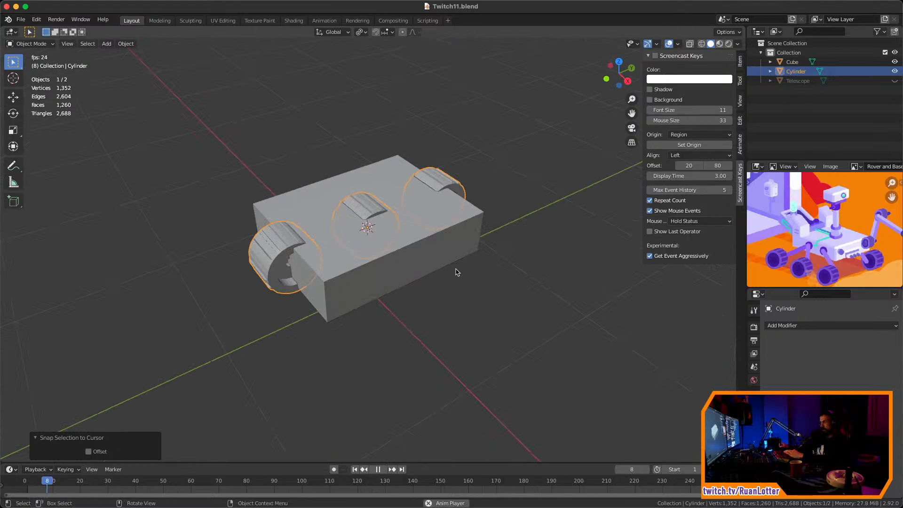
{"action": "key", "text": "space"}
{"action": "key", "text": "shift+Left"}
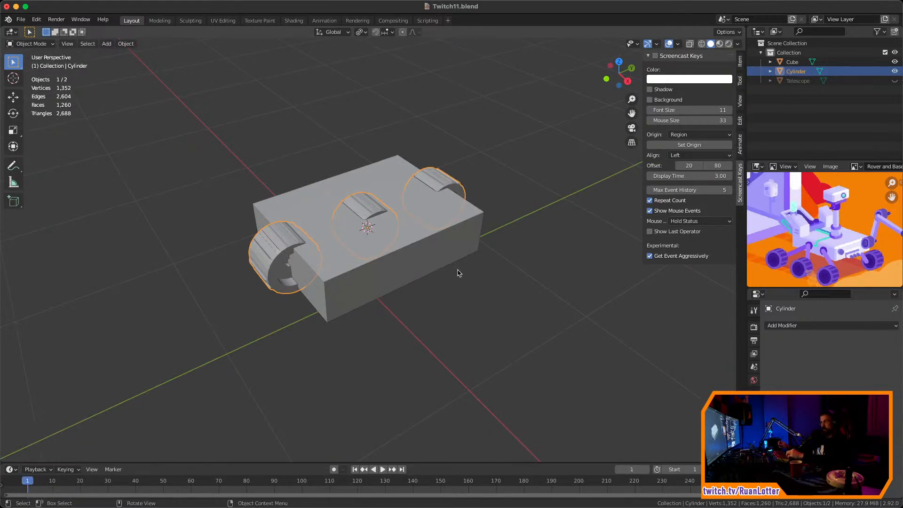
{"action": "left_click", "coordinate": [407, 262]}
{"action": "key", "text": "Tab"}
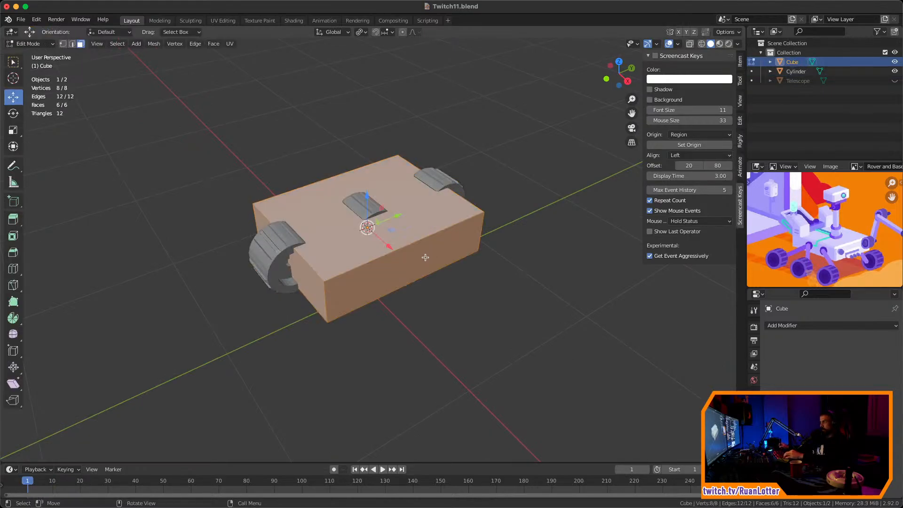
{"action": "left_click", "coordinate": [408, 266]}
{"action": "key", "text": "g"}
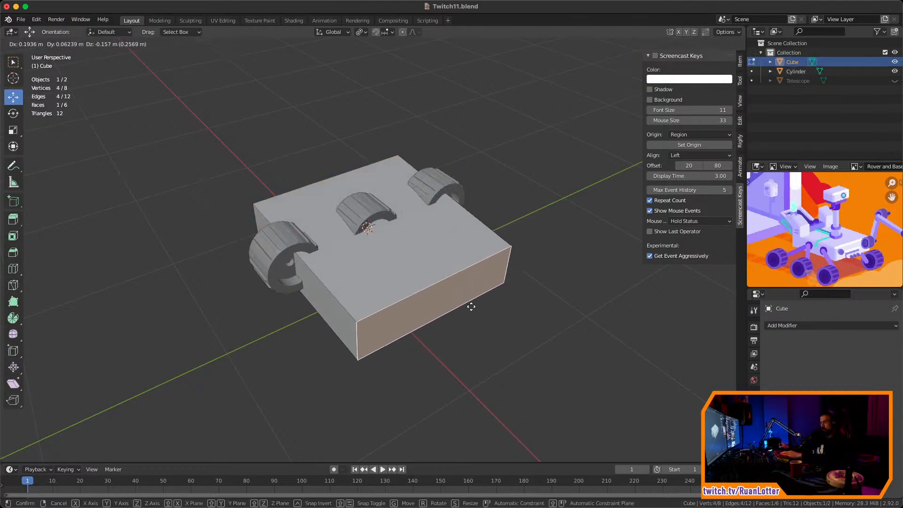
{"action": "right_click", "coordinate": [449, 279]}
Enable Screencast Keys and test its overlay with trial move, rotate, scale and extrude operations on the cube's side face, undoing the extrusion
{"action": "middle_click_drag", "start_coordinate": [473, 282], "coordinate": [437, 270], "text": "shift"}
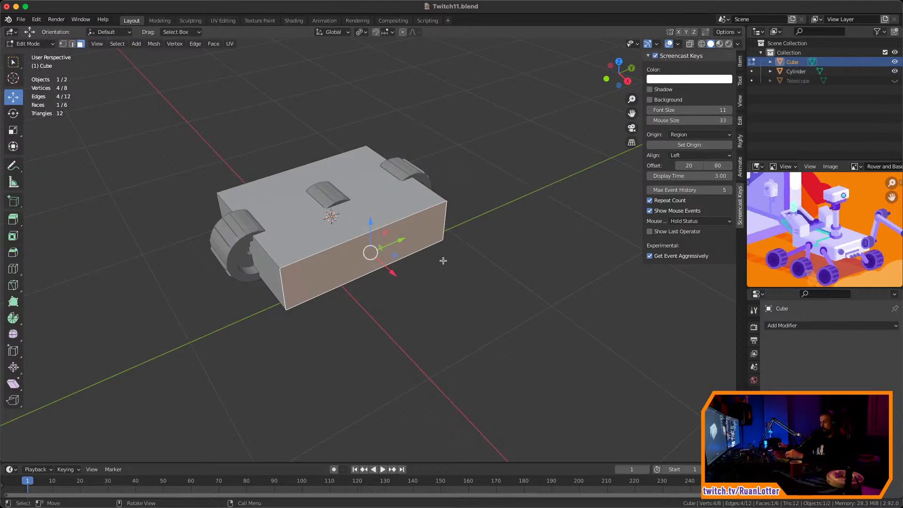
{"action": "key", "text": "g"}
{"action": "key", "text": "Escape"}
{"action": "key", "text": "r"}
{"action": "key", "text": "Escape"}
{"action": "right_click", "coordinate": [420, 240]}
{"action": "key", "text": "s"}
{"action": "key", "text": "Escape"}
{"action": "key", "text": "e"}
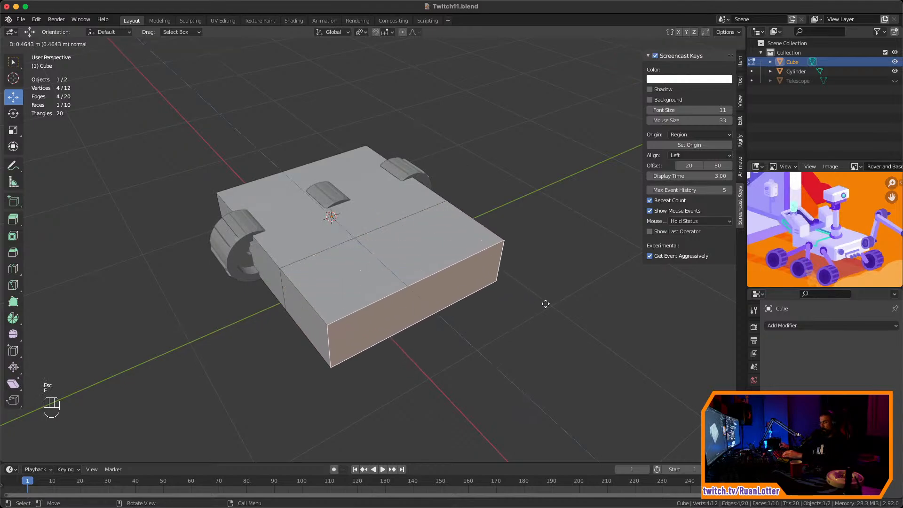
{"action": "key", "text": "Escape"}
{"action": "key", "text": "super+z"}
{"action": "key", "text": "super+z"}
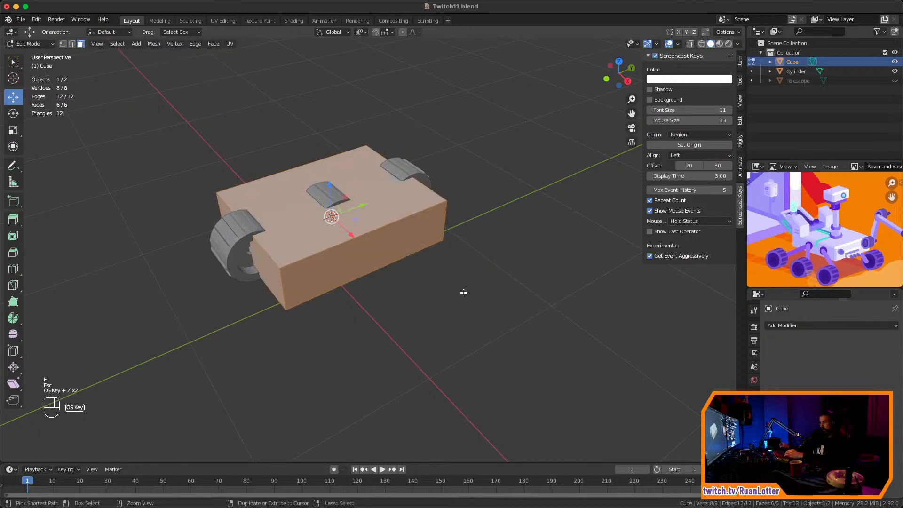
{"action": "key", "text": "Tab"}
Set the Screencast Keys offset to -55 and 15, and test the overlay with a trial move of the cube's side face
{"action": "middle_click_drag", "start_coordinate": [438, 254], "coordinate": [314, 308]}
{"action": "middle_click_drag", "start_coordinate": [401, 309], "coordinate": [512, 235]}
{"action": "middle_click_drag", "start_coordinate": [512, 235], "coordinate": [482, 295]}
{"action": "middle_click_drag", "start_coordinate": [481, 295], "coordinate": [494, 217], "text": "ctrl"}
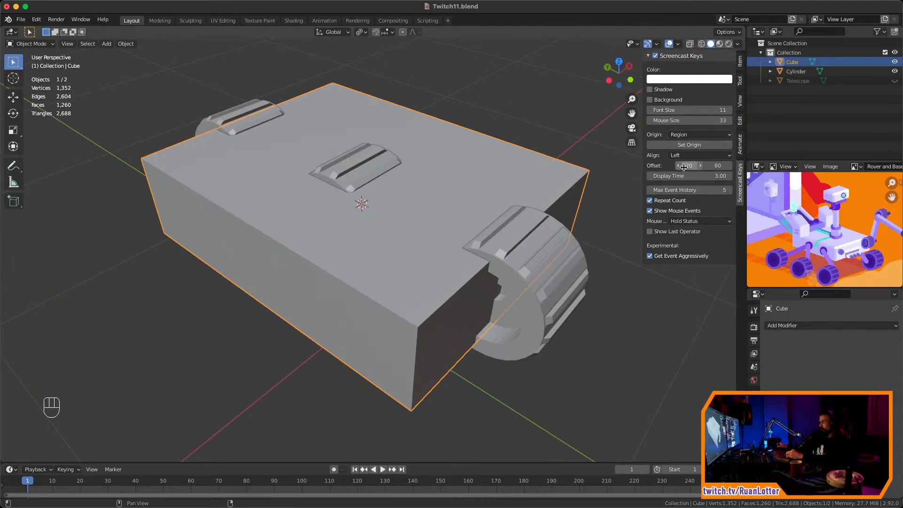
{"action": "left_click_drag", "start_coordinate": [689, 166], "coordinate": [651, 171]}
{"action": "left_click_drag", "start_coordinate": [715, 163], "coordinate": [710, 164]}
{"action": "middle_click_drag", "start_coordinate": [560, 218], "coordinate": [432, 242]}
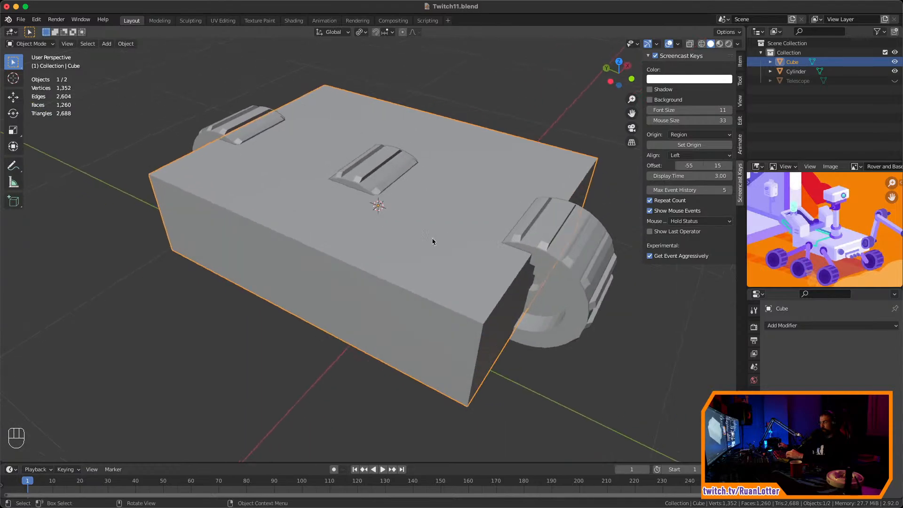
{"action": "key", "text": "Tab"}
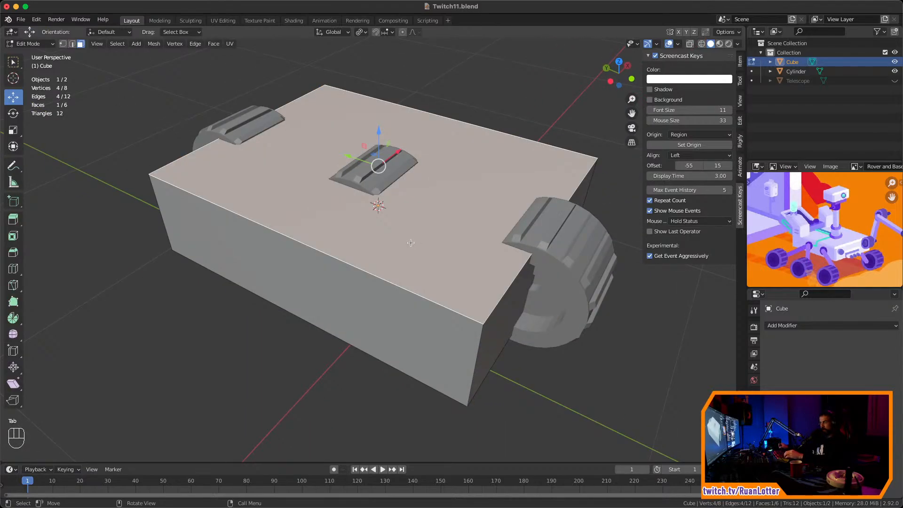
{"action": "left_click", "coordinate": [360, 305]}
{"action": "key", "text": "g"}
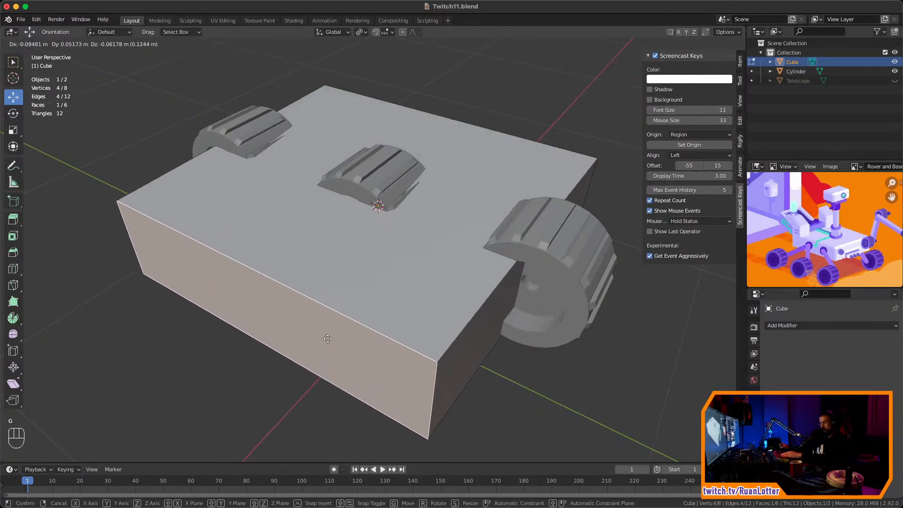
{"action": "key", "text": "Escape"}
{"action": "key", "text": "Tab"}
Set the Screencast Keys mouse size to 45 and font size to 15
{"action": "scroll", "coordinate": [384, 306], "scroll_direction": "down", "scroll_amount": 5}
{"action": "mouse_move", "coordinate": [384, 305]}
{"action": "middle_mouse_down"}
{"action": "mouse_move", "coordinate": [322, 293]}
{"action": "mouse_move", "coordinate": [381, 292]}
{"action": "middle_mouse_up"}
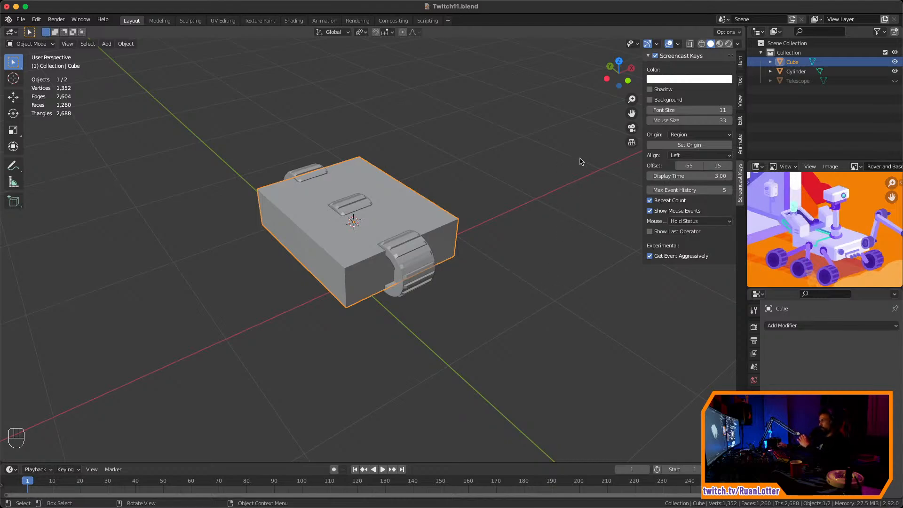
{"action": "middle_click_drag", "start_coordinate": [583, 186], "coordinate": [585, 190]}
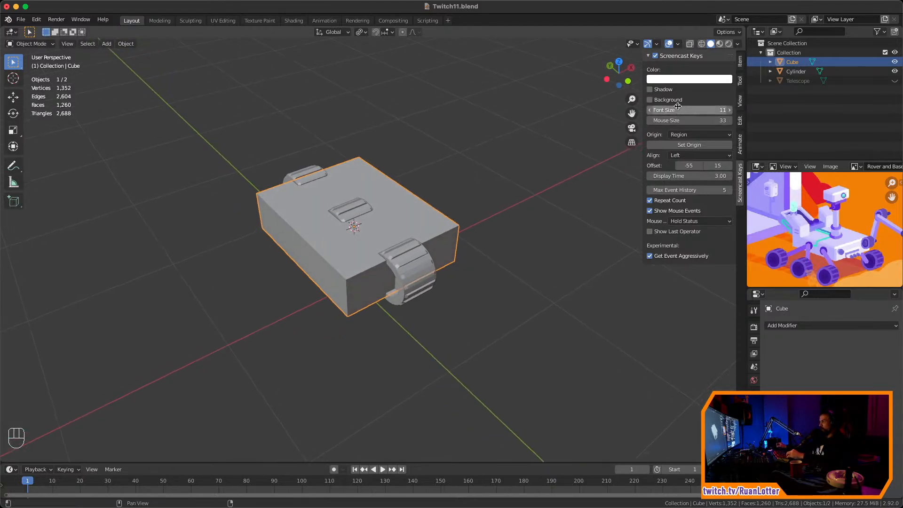
{"action": "key", "text": "shift"}
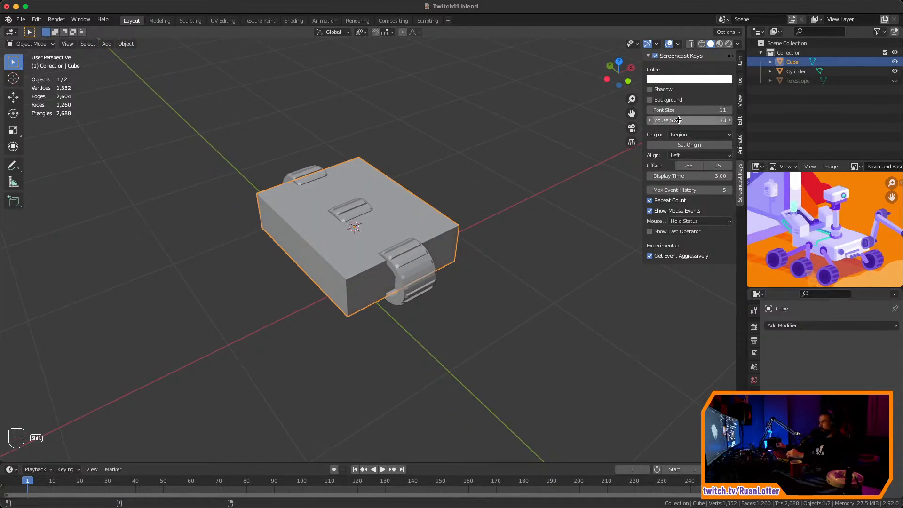
{"action": "left_click", "coordinate": [688, 120]}
{"action": "type", "text": "4"}
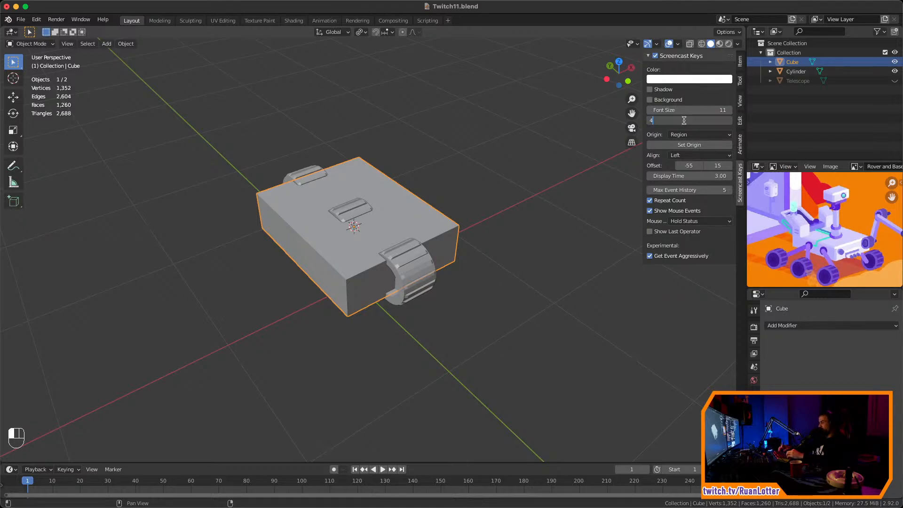
{"action": "type", "text": "5"}
{"action": "key", "text": "Return"}
{"action": "left_click", "coordinate": [718, 110]}
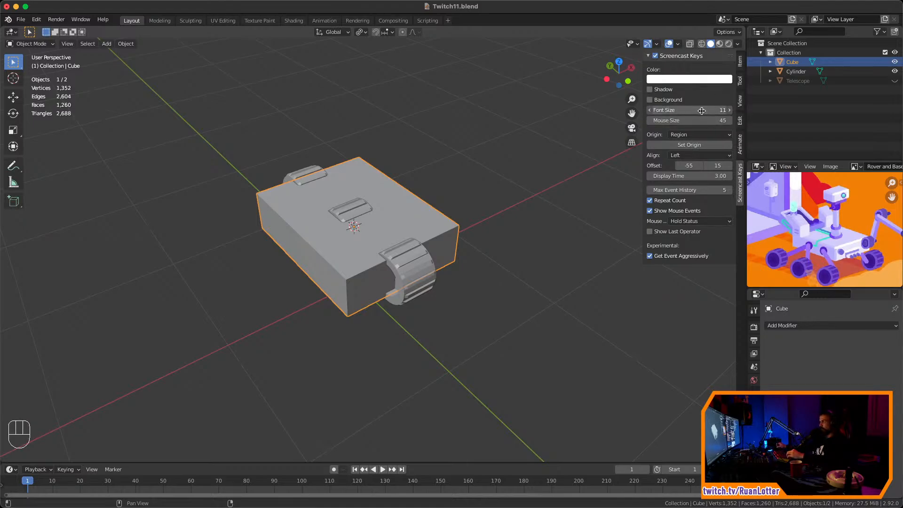
{"action": "type", "text": "15"}
{"action": "key", "text": "Return"}
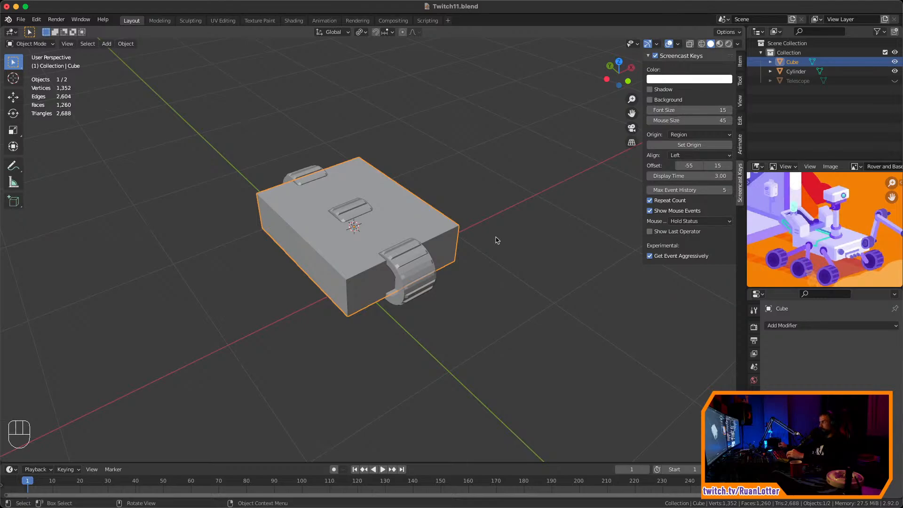
Set the Screencast Keys offset to -57 and -9, testing the overlay with trial moves of the cube's upper face
{"action": "middle_click_drag", "start_coordinate": [497, 270], "coordinate": [405, 248]}
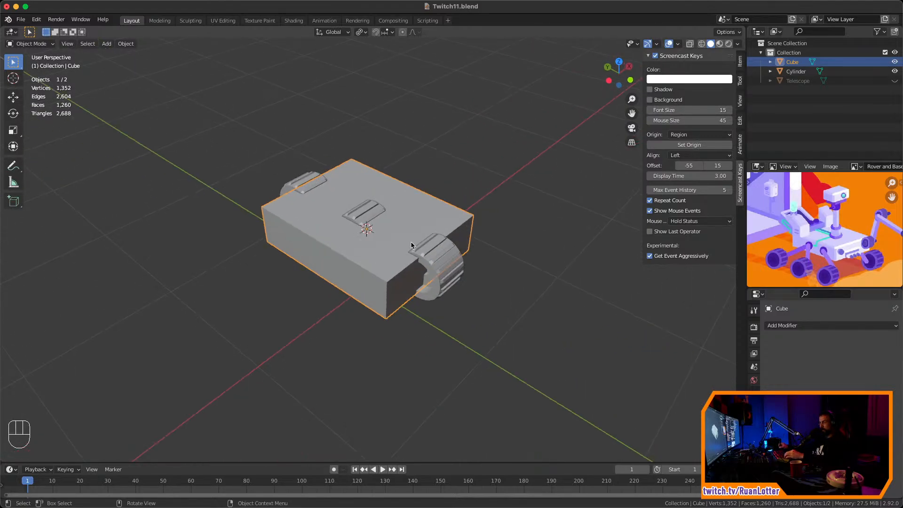
{"action": "key", "text": "Tab"}
{"action": "key", "text": "Tab"}
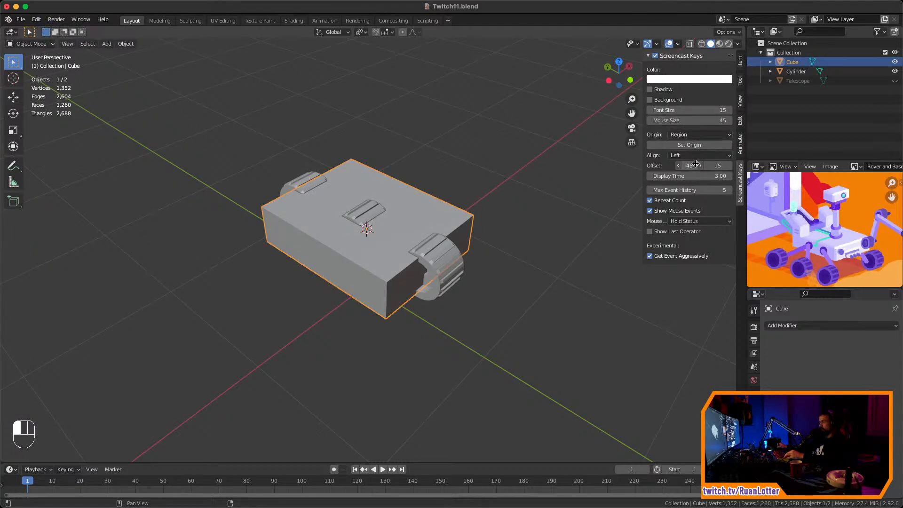
{"action": "left_click_drag", "start_coordinate": [717, 163], "coordinate": [703, 166]}
{"action": "key", "text": "Tab"}
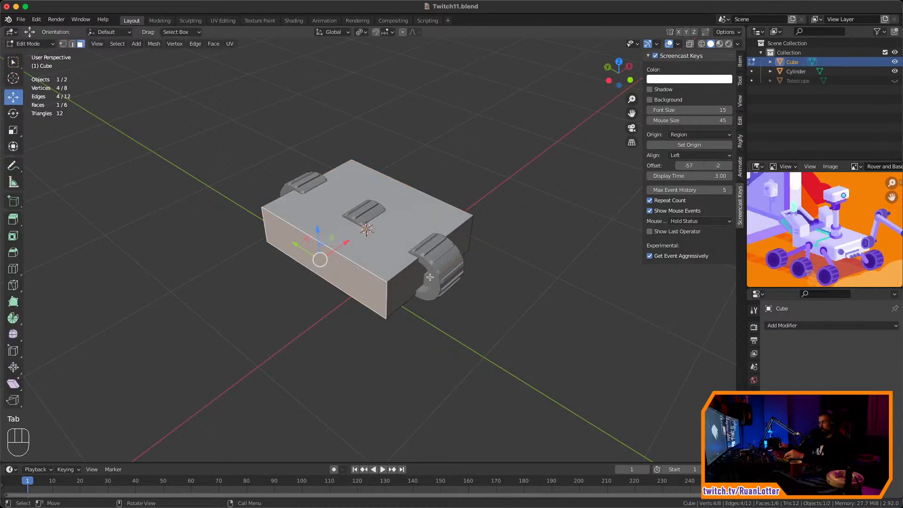
{"action": "left_click", "coordinate": [386, 247]}
{"action": "key", "text": "g"}
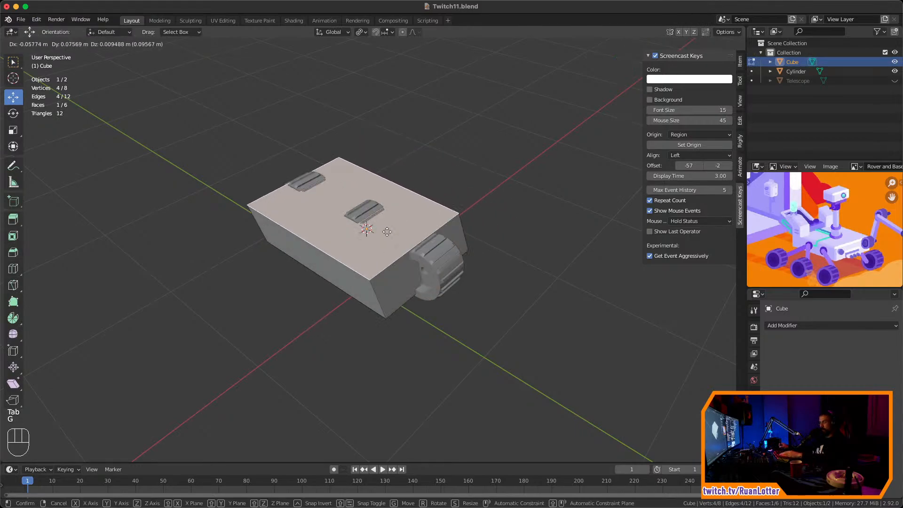
{"action": "key", "text": "Escape"}
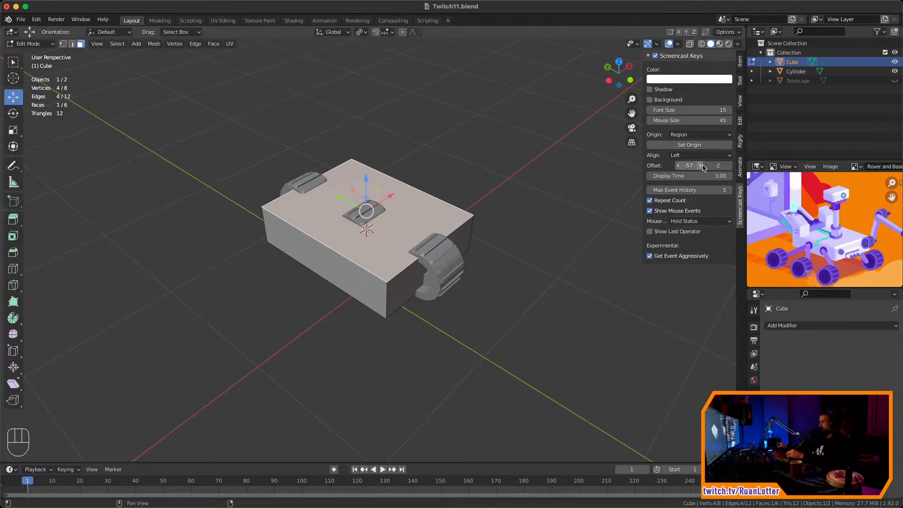
{"action": "left_click_drag", "start_coordinate": [716, 166], "coordinate": [714, 166]}
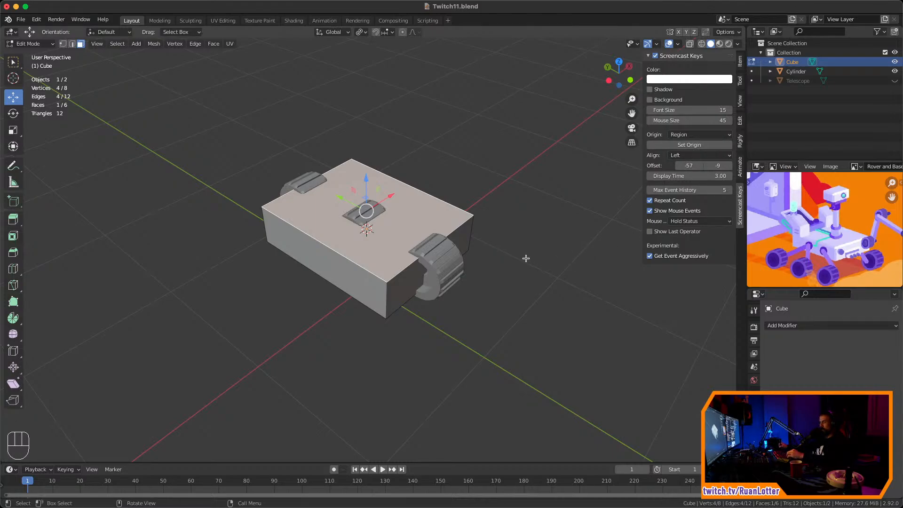
{"action": "key", "text": "g"}
{"action": "key", "text": "Escape"}
Test the key overlay with a trial rotation and a trial move on the cube's side faces, and return to Object Mode
{"action": "middle_click_drag", "start_coordinate": [521, 236], "coordinate": [564, 246]}
{"action": "scroll", "coordinate": [564, 246], "scroll_direction": "up", "scroll_amount": 4}
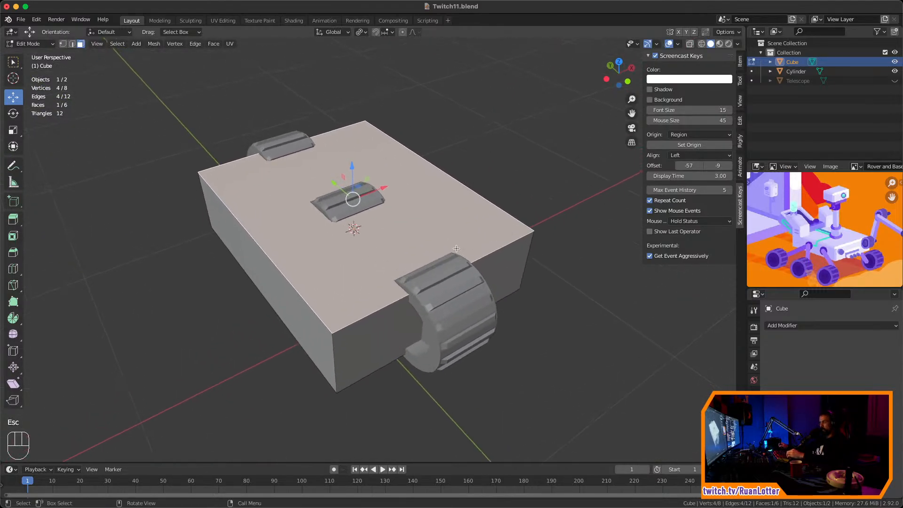
{"action": "mouse_move", "coordinate": [456, 248]}
{"action": "middle_mouse_down"}
{"action": "mouse_move", "coordinate": [367, 246]}
{"action": "mouse_move", "coordinate": [395, 216]}
{"action": "mouse_move", "coordinate": [395, 230]}
{"action": "mouse_move", "coordinate": [524, 280]}
{"action": "mouse_move", "coordinate": [494, 309]}
{"action": "mouse_move", "coordinate": [479, 262]}
{"action": "mouse_move", "coordinate": [448, 247]}
{"action": "middle_mouse_up"}
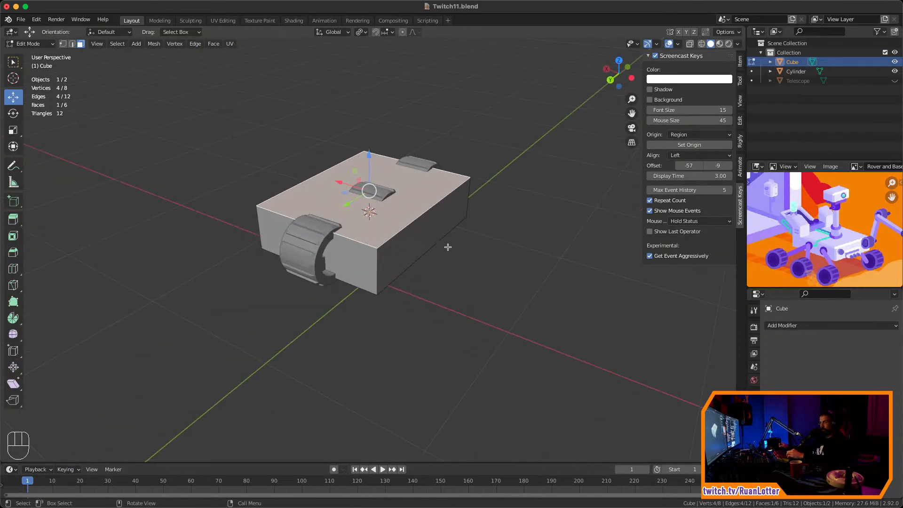
{"action": "left_click", "coordinate": [397, 257]}
{"action": "left_click", "coordinate": [348, 263]}
{"action": "left_click", "coordinate": [430, 241]}
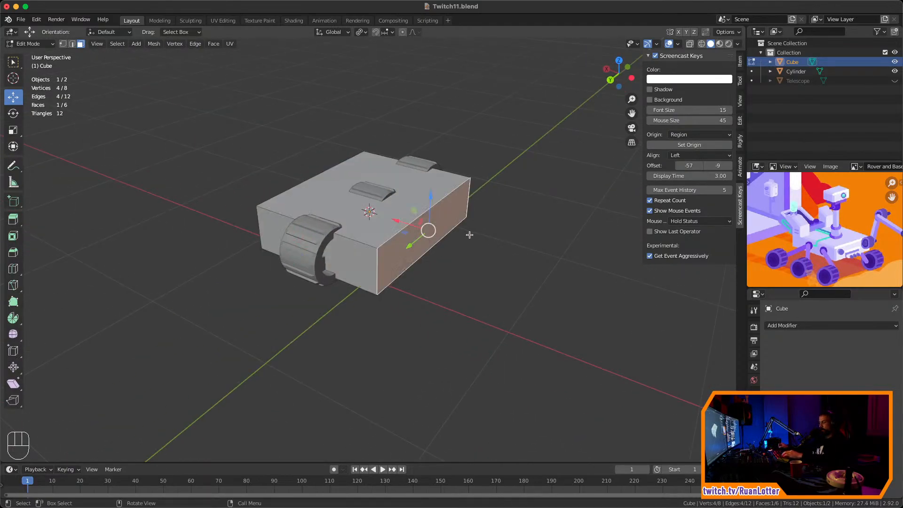
{"action": "key", "text": "r"}
{"action": "key", "text": "Escape"}
{"action": "left_click", "coordinate": [359, 262]}
{"action": "key", "text": "g"}
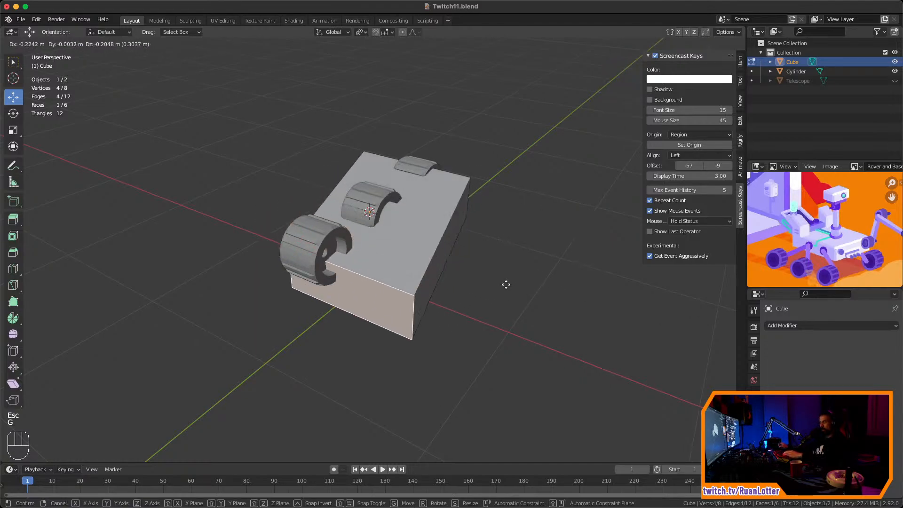
{"action": "key", "text": "Escape"}
{"action": "middle_click_drag", "start_coordinate": [500, 244], "coordinate": [347, 307]}
{"action": "key", "text": "Tab"}
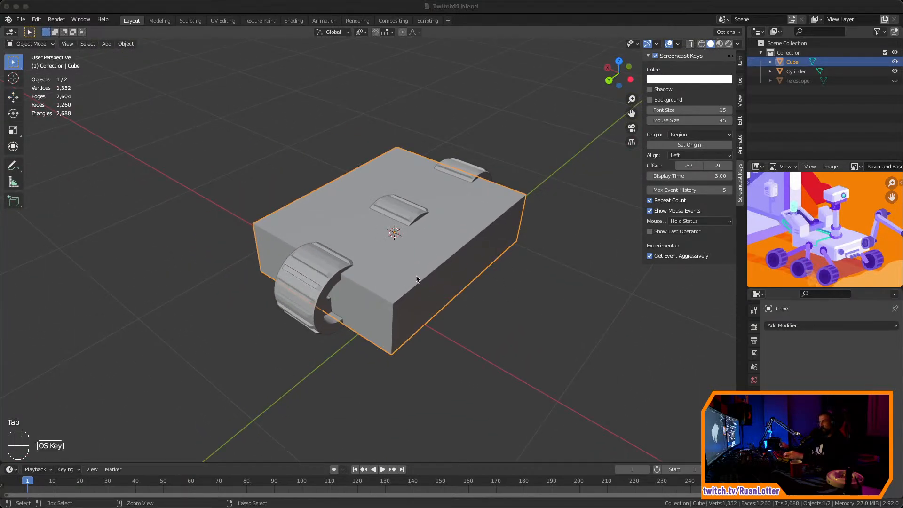
{"action": "key", "text": "super+Tab"}
{"action": "key", "text": "super+Tab"}
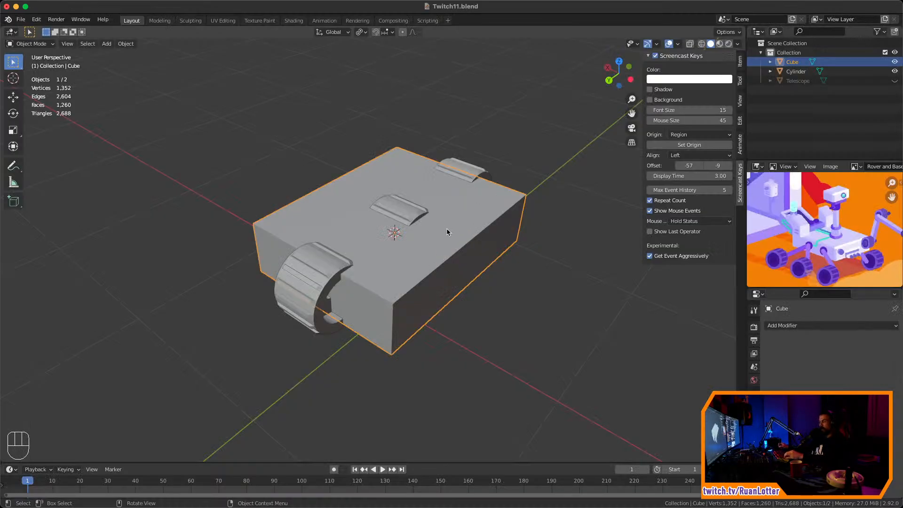
{"action": "middle_click_drag", "start_coordinate": [450, 237], "coordinate": [424, 262]}
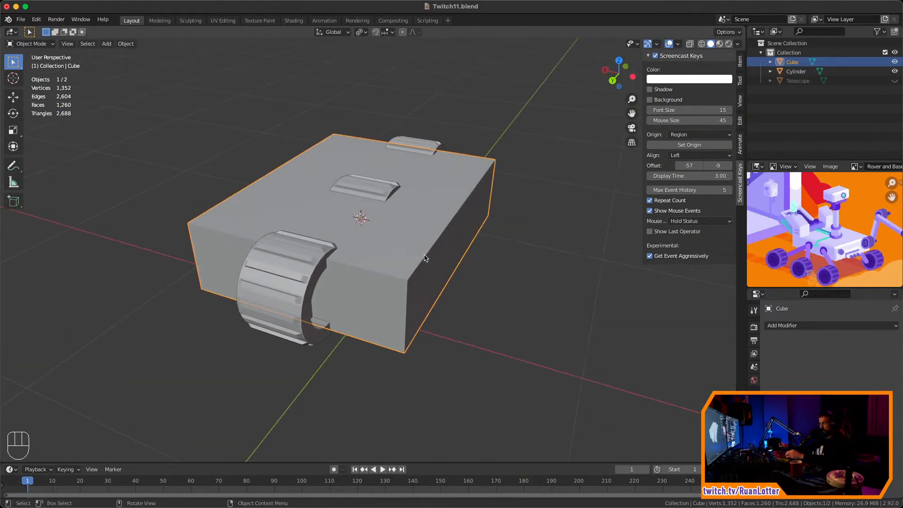
{"action": "key", "text": "ctrl"}
{"action": "key", "text": "super"}
{"action": "key", "text": "space"}
{"action": "key", "text": "space"}
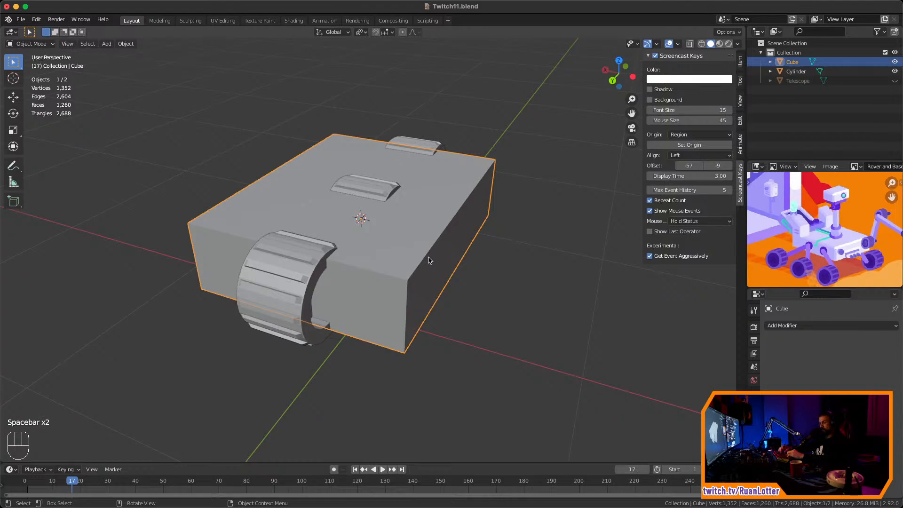
{"action": "key", "text": "shift+Left"}
{"action": "middle_click_drag", "start_coordinate": [429, 260], "coordinate": [372, 309]}
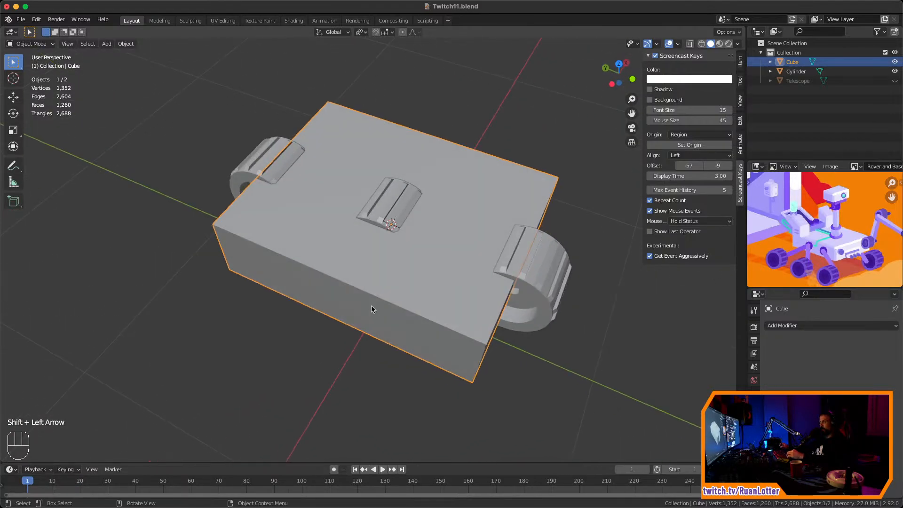
Switch the viewport to the top orthographic view and hide the sidebar
{"action": "left_click", "coordinate": [619, 63]}
{"action": "key", "text": "n"}
{"action": "scroll", "coordinate": [517, 234], "scroll_direction": "down", "scroll_amount": 3}
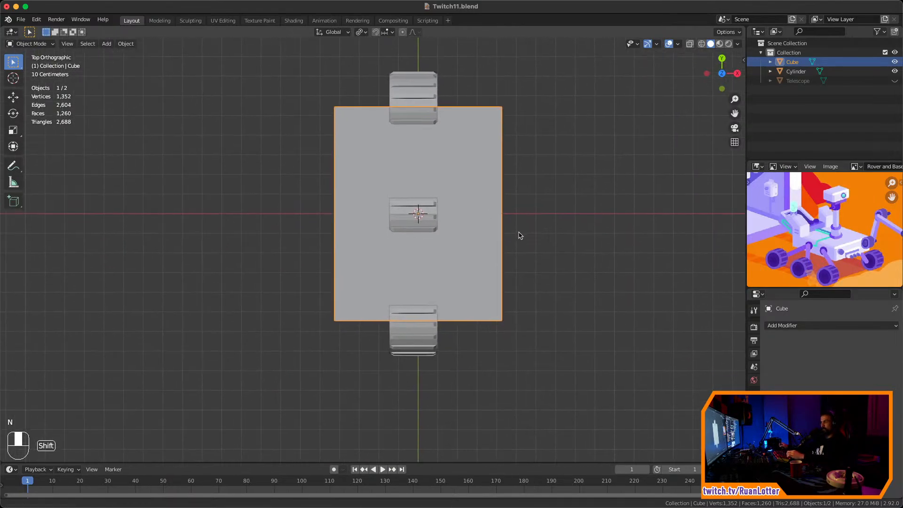
Set the wheel object's origin to its geometry using the median center, checking the pivot with trial rotations
{"action": "left_click", "coordinate": [499, 247], "text": "ctrl"}
{"action": "scroll", "coordinate": [494, 235], "scroll_direction": "up", "scroll_amount": 3}
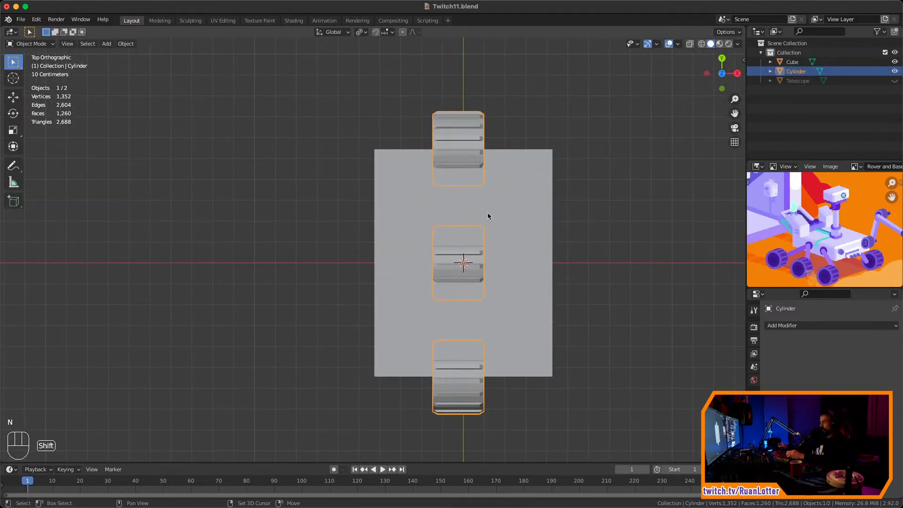
{"action": "key", "text": "r"}
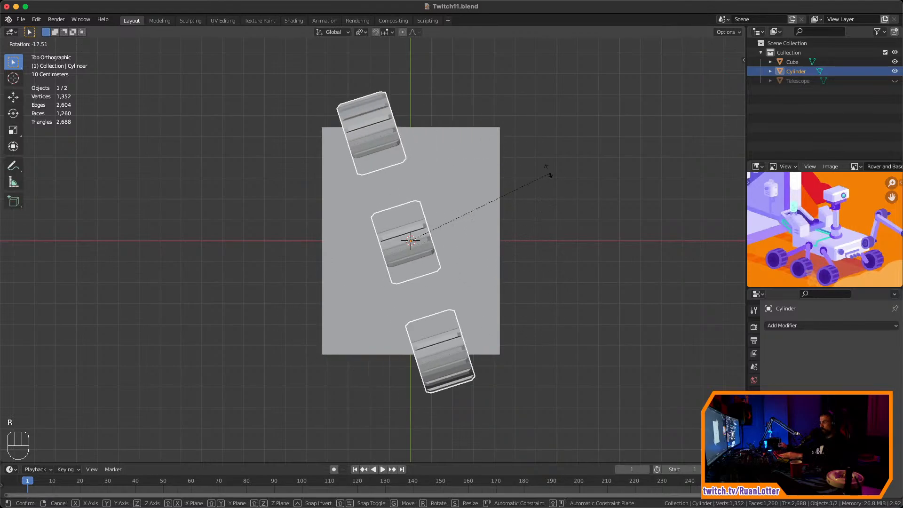
{"action": "key", "text": "Escape"}
{"action": "middle_click_drag", "start_coordinate": [546, 256], "coordinate": [515, 224], "text": "ctrl"}
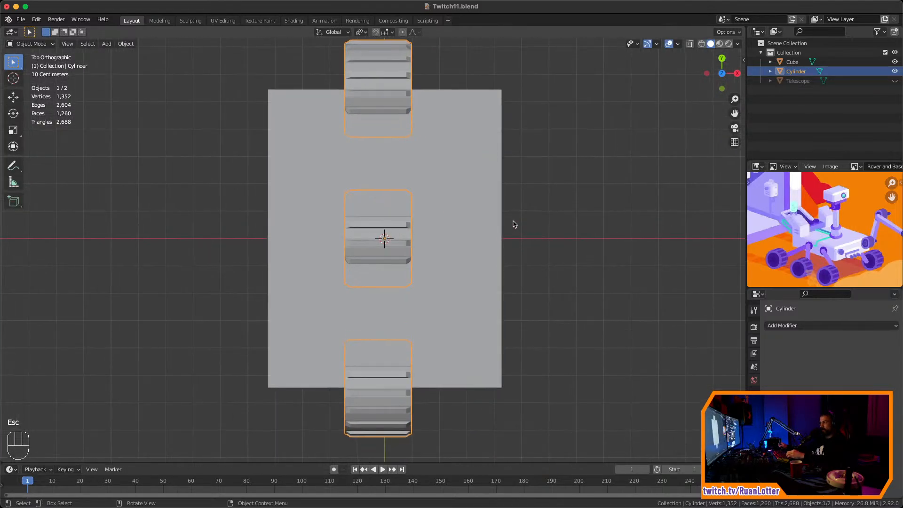
{"action": "right_click", "coordinate": [363, 258]}
{"action": "mouse_move", "coordinate": [364, 256]}
{"action": "left_click", "coordinate": [422, 267]}
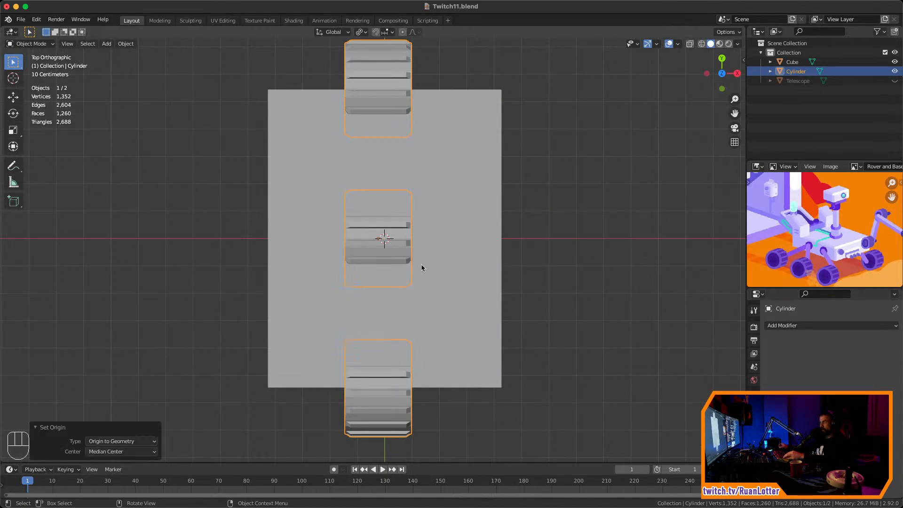
{"action": "key", "text": "r"}
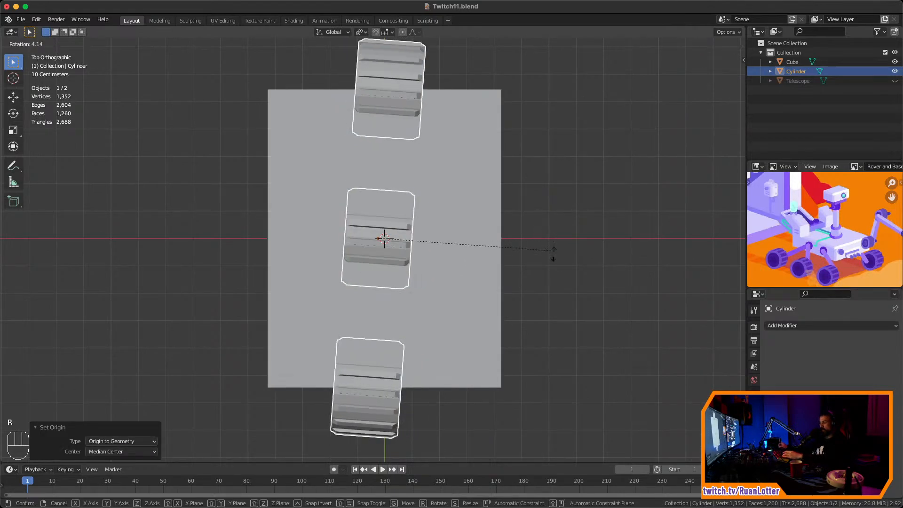
{"action": "key", "text": "Escape"}
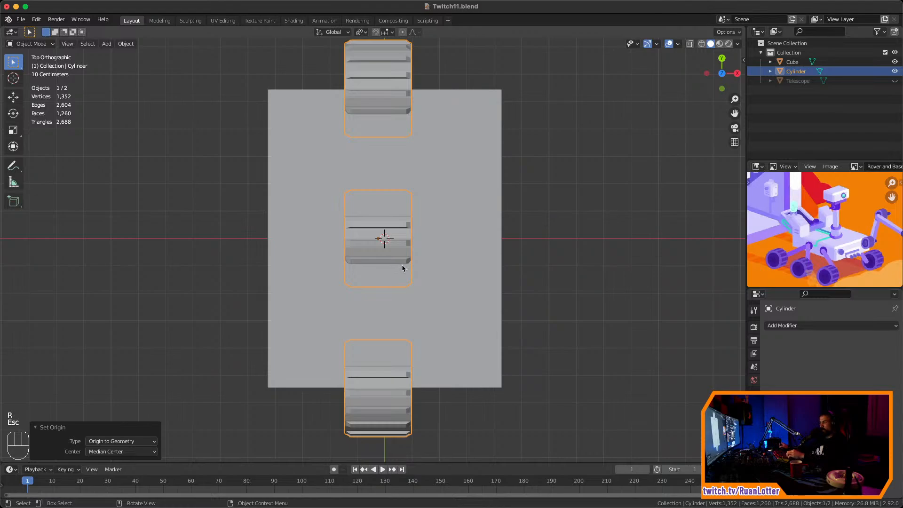
Snap the wheel set to the 3D cursor at the center of the body
{"action": "key", "text": "shift+s"}
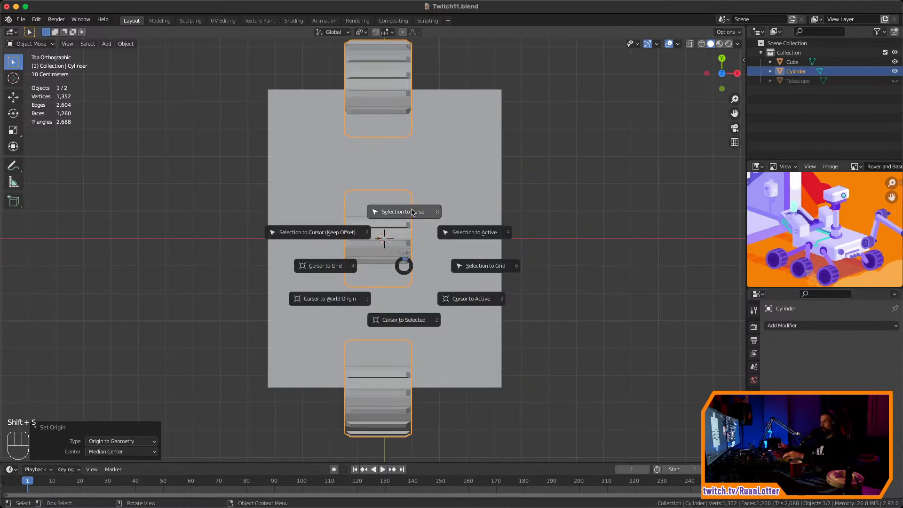
{"action": "left_click", "coordinate": [412, 212]}
{"action": "scroll", "coordinate": [507, 254], "scroll_direction": "down", "scroll_amount": 3}
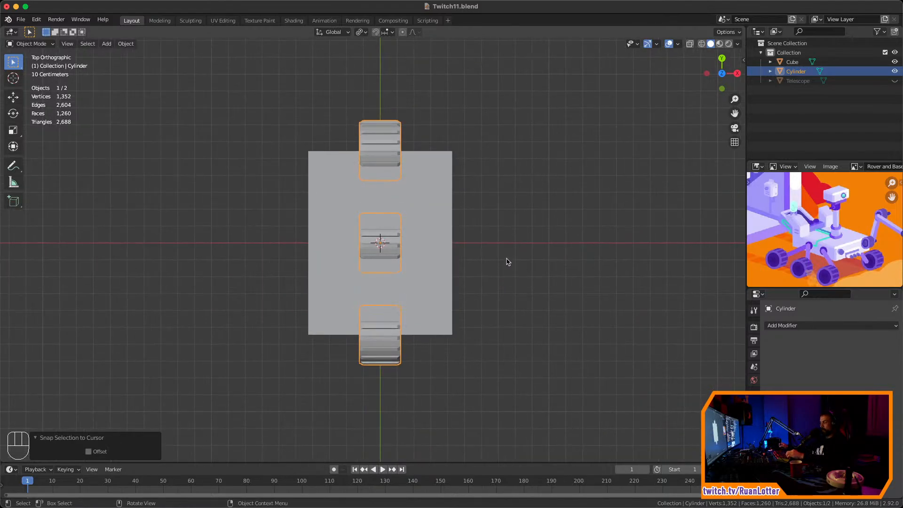
Move the wheel set along X to one side of the body and set its X location to -0.8 m
{"action": "key", "text": "g"}
{"action": "key", "text": "x"}
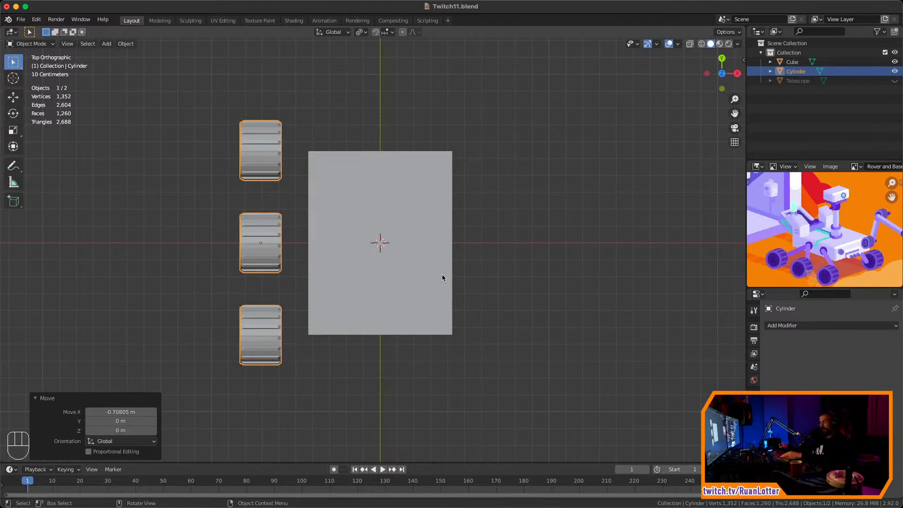
{"action": "key", "text": "n"}
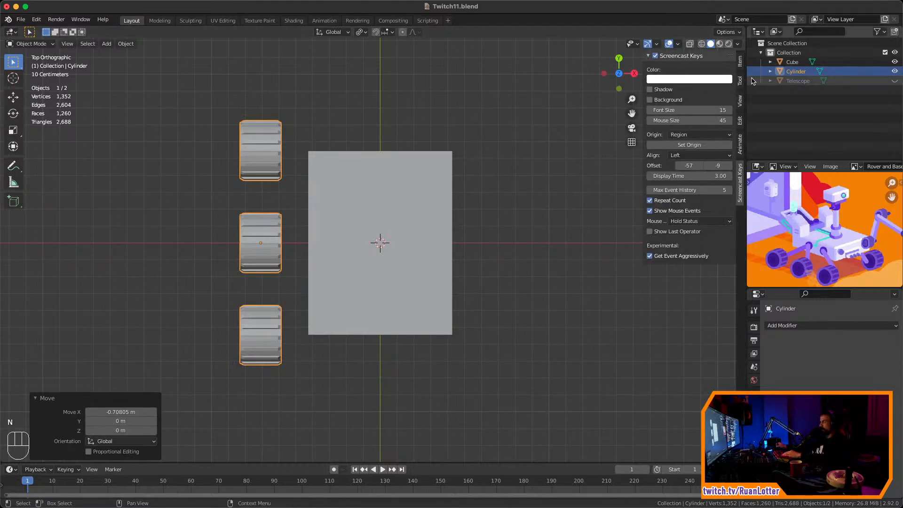
{"action": "left_click", "coordinate": [741, 62]}
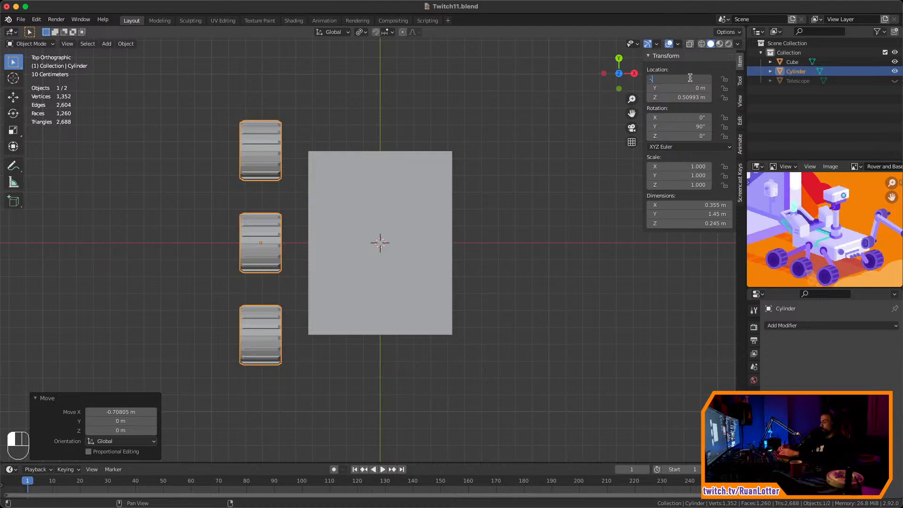
{"action": "type", "text": "0.8"}
{"action": "key", "text": "Return"}
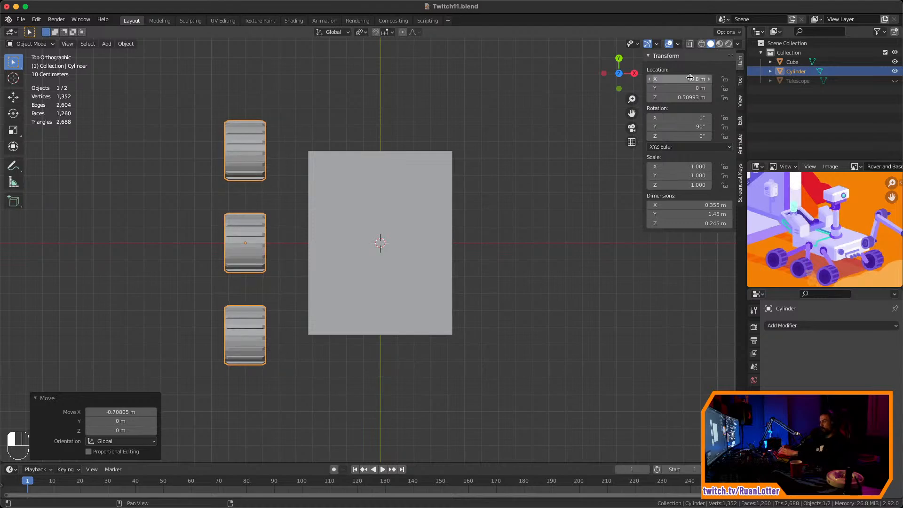
{"action": "left_click", "coordinate": [572, 196]}
Duplicate the wheel set along X to the body's opposite side and set the copy's X location to 0.8 m
{"action": "left_click", "coordinate": [250, 241]}
{"action": "key", "text": "shift+d"}
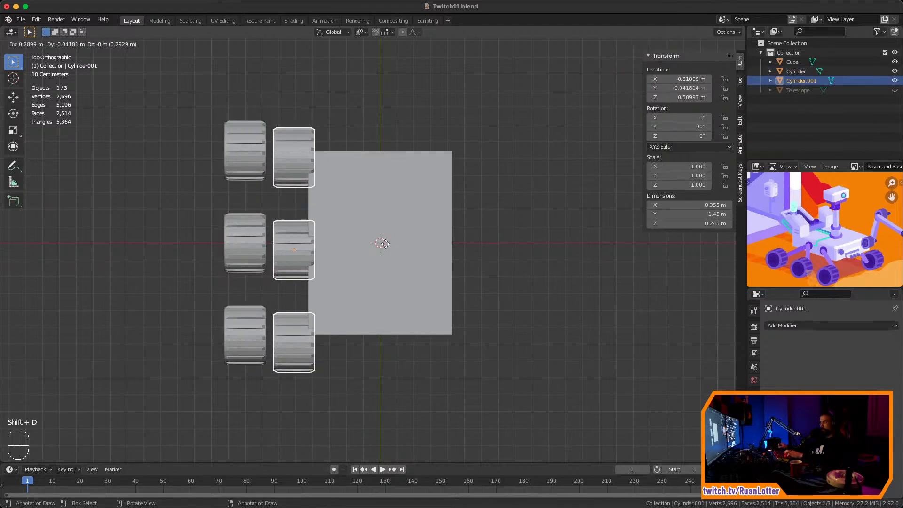
{"action": "key", "text": "x"}
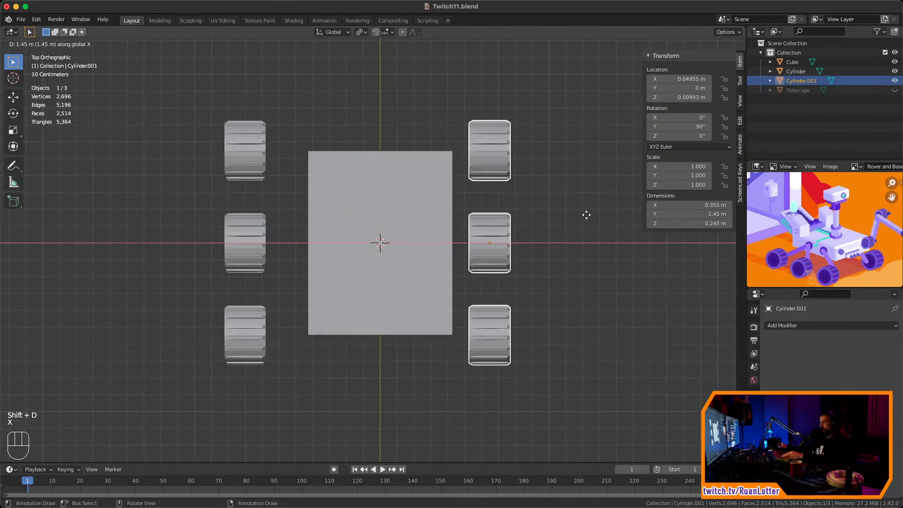
{"action": "left_click", "coordinate": [586, 213]}
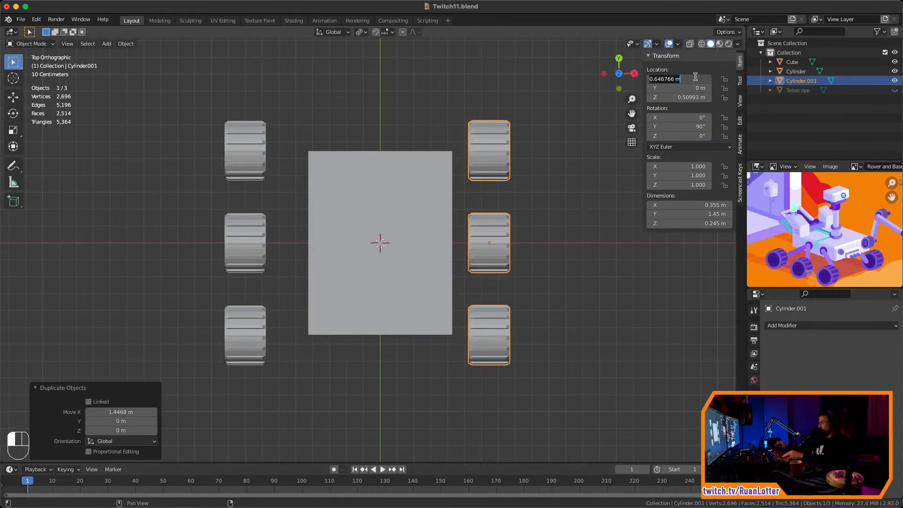
{"action": "key", "text": "Return"}
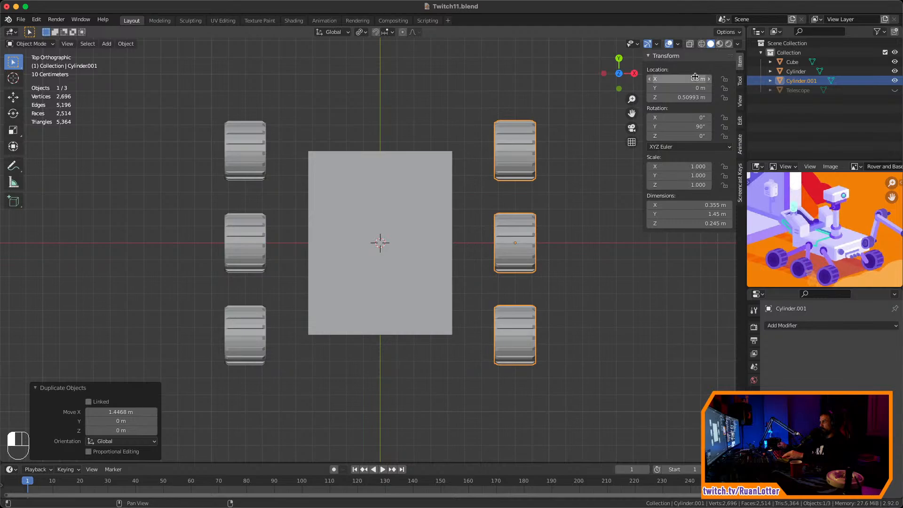
{"action": "left_click", "coordinate": [562, 202]}
Select both wheel sets and lower them together along Z by about 0.46 m in a side orthographic view
{"action": "middle_click_drag", "start_coordinate": [563, 202], "coordinate": [533, 192]}
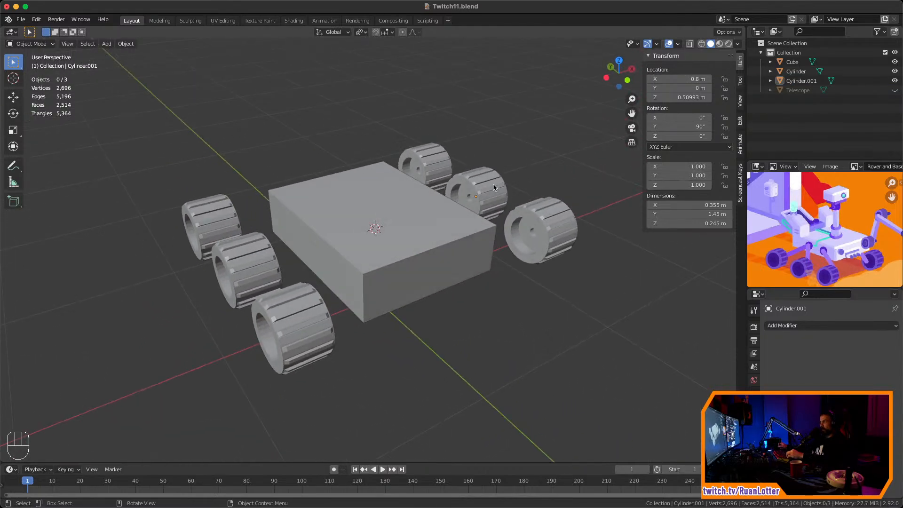
{"action": "left_click", "coordinate": [493, 187]}
{"action": "left_click", "coordinate": [255, 306], "text": "shift"}
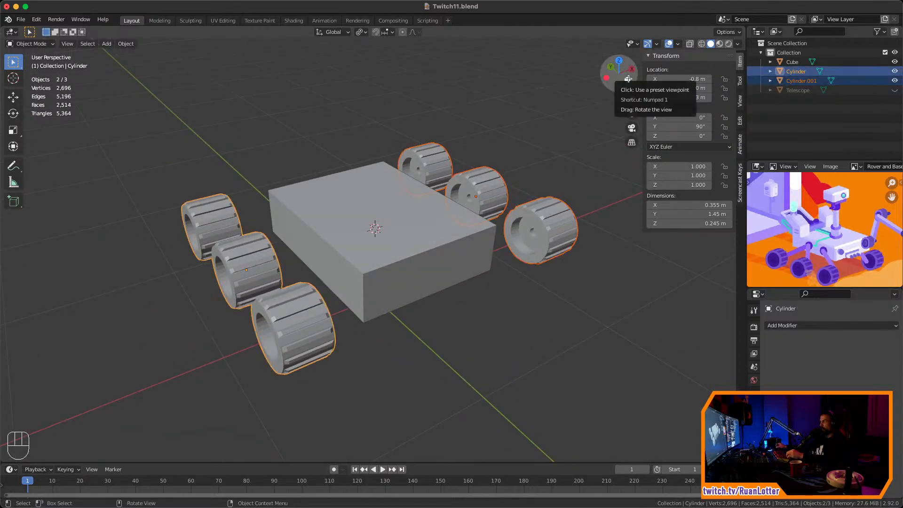
{"action": "left_click", "coordinate": [606, 78]}
{"action": "key", "text": "g"}
{"action": "key", "text": "z"}
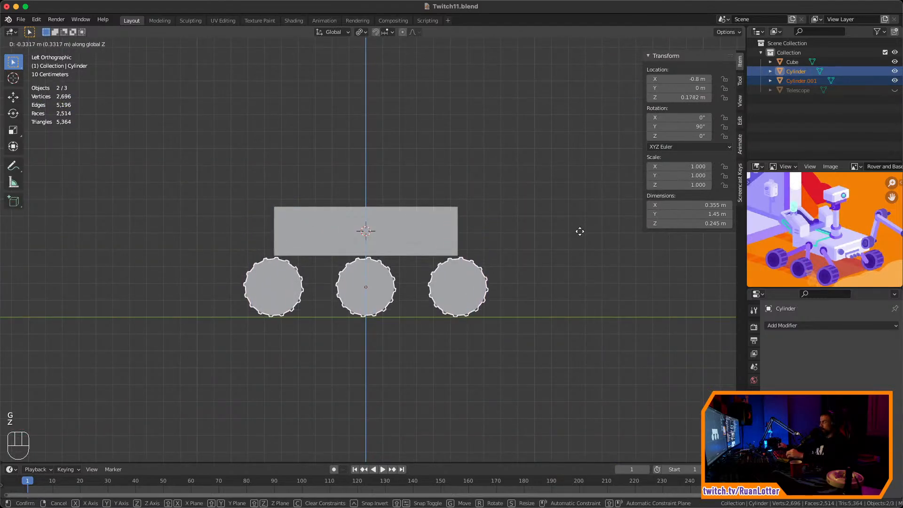
{"action": "left_click", "coordinate": [508, 425]}
Check the reference image and open the rover body's mesh in Edit Mode with face selection
{"action": "middle_click_drag", "start_coordinate": [510, 423], "coordinate": [415, 314]}
{"action": "scroll", "coordinate": [822, 232], "scroll_direction": "up", "scroll_amount": 2}
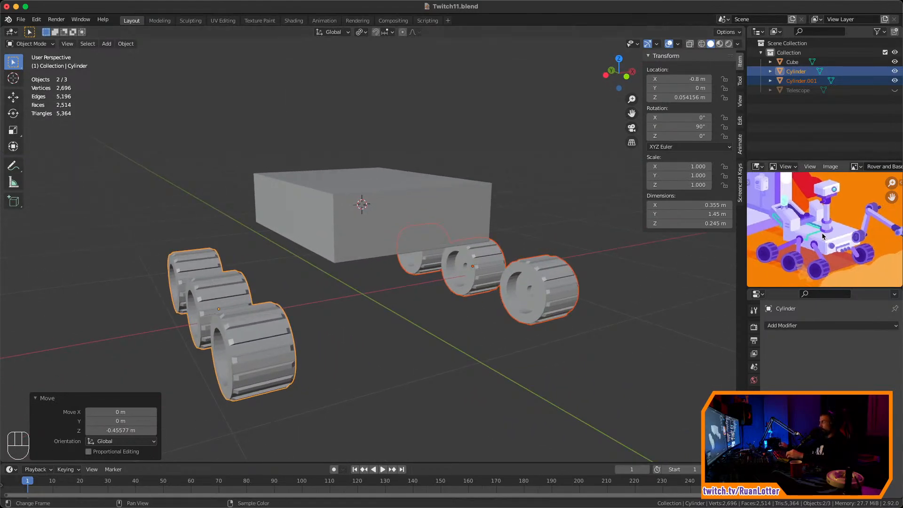
{"action": "middle_click_drag", "start_coordinate": [822, 232], "coordinate": [834, 240]}
{"action": "mouse_move", "coordinate": [498, 325]}
{"action": "middle_mouse_down"}
{"action": "mouse_move", "coordinate": [490, 322]}
{"action": "mouse_move", "coordinate": [486, 295]}
{"action": "mouse_move", "coordinate": [503, 322]}
{"action": "mouse_move", "coordinate": [489, 311]}
{"action": "middle_mouse_up"}
{"action": "scroll", "coordinate": [493, 289], "scroll_direction": "up", "scroll_amount": 1}
{"action": "key", "text": "Tab"}
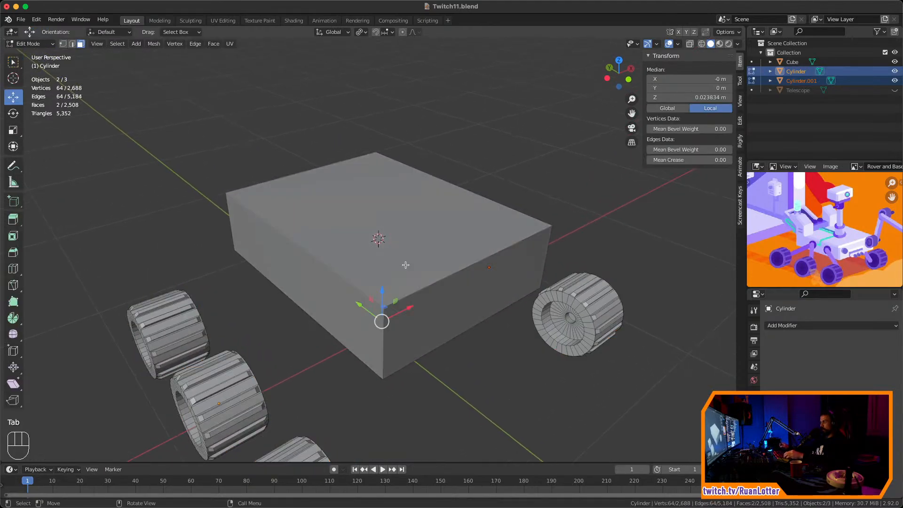
{"action": "key", "text": "Tab"}
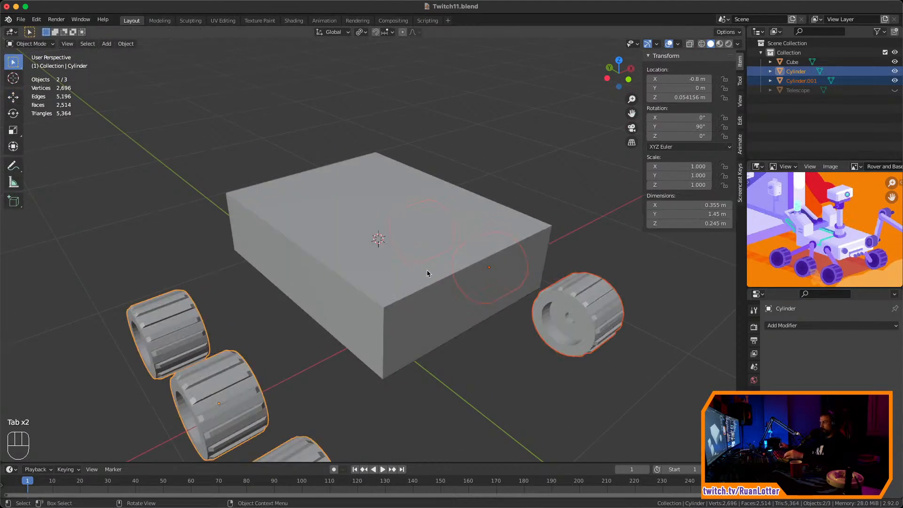
{"action": "left_click", "coordinate": [410, 275]}
{"action": "key", "text": "3"}
{"action": "key", "text": "Tab"}
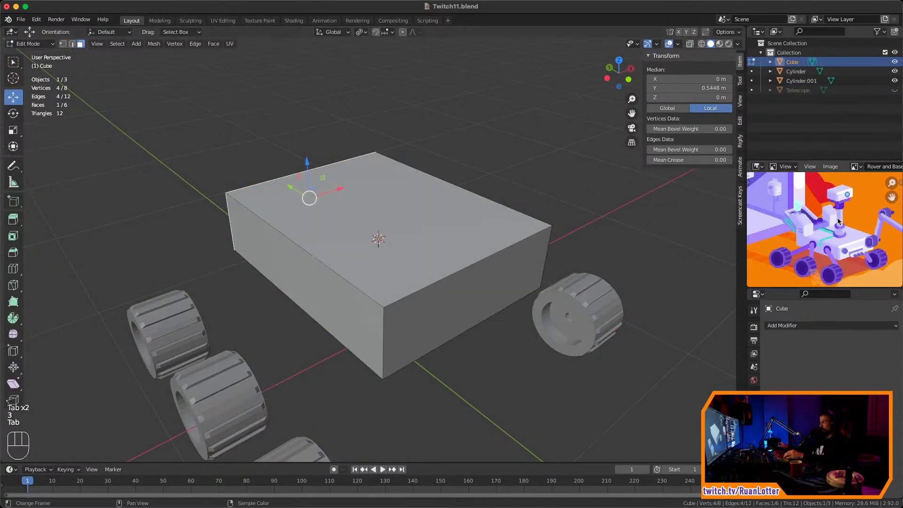
Select the body's upper face and snap the 3D cursor to its center
{"action": "left_click", "coordinate": [429, 271]}
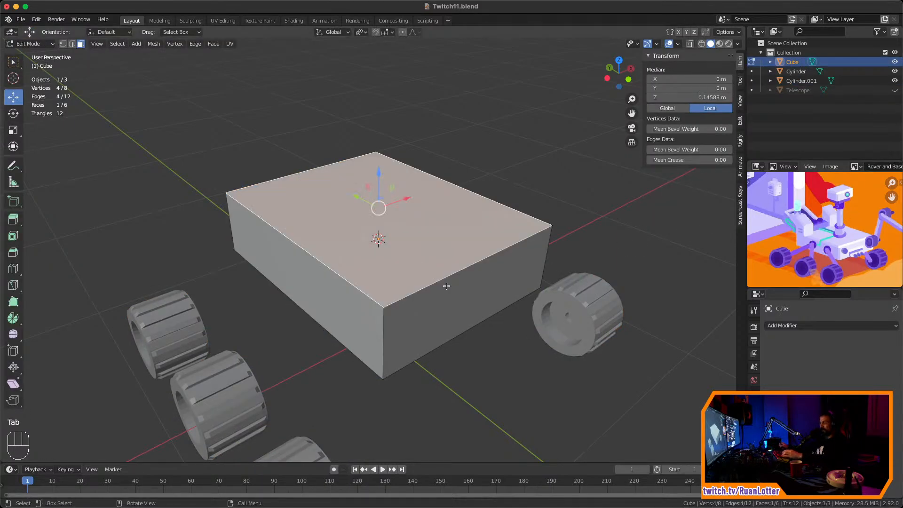
{"action": "scroll", "coordinate": [447, 286], "scroll_direction": "down", "scroll_amount": 2}
{"action": "key", "text": "shift+s"}
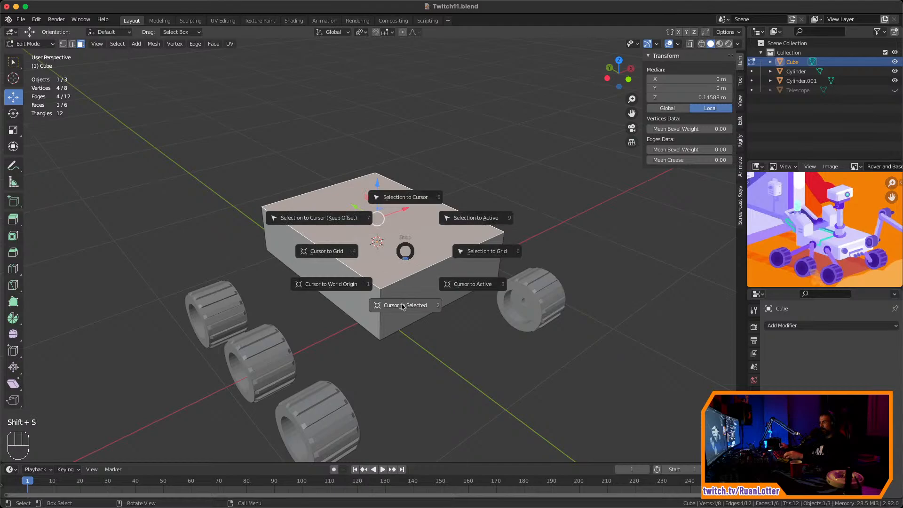
{"action": "left_click", "coordinate": [402, 306]}
Add a 32-vertex cylinder at the 3D cursor and scale it down to about 0.076
{"action": "middle_click_drag", "start_coordinate": [403, 306], "coordinate": [403, 289]}
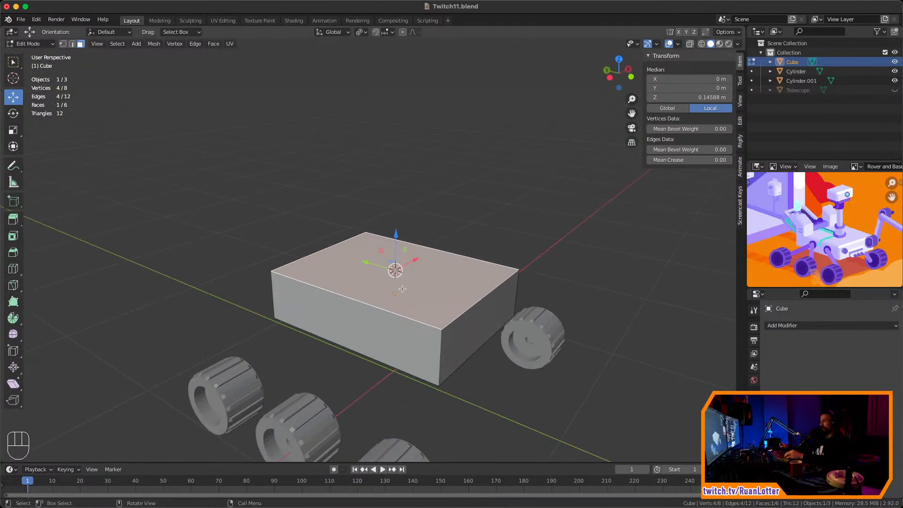
{"action": "key", "text": "shift+a"}
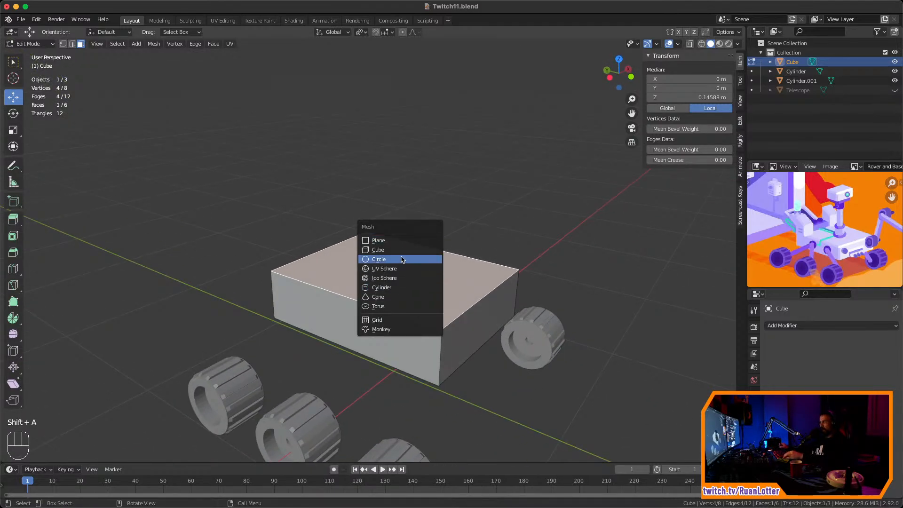
{"action": "left_click", "coordinate": [394, 288]}
{"action": "key", "text": "s"}
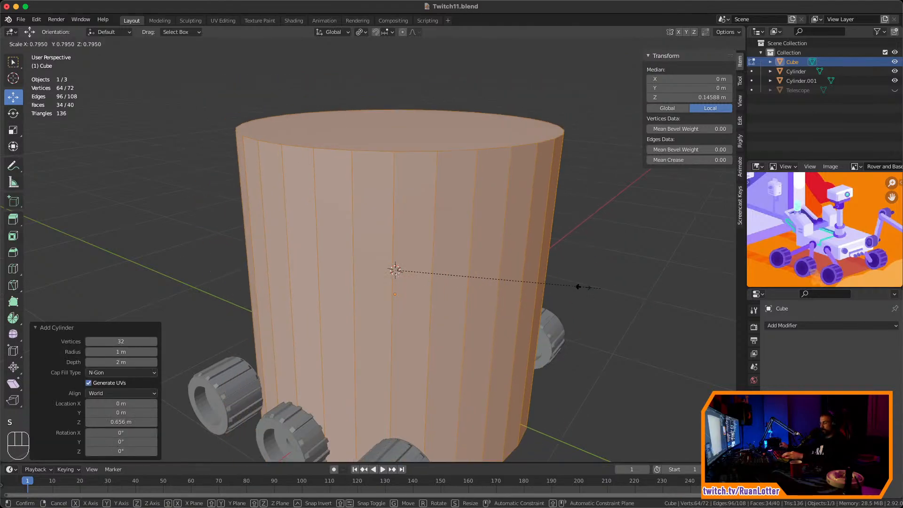
{"action": "left_click", "coordinate": [410, 274]}
Raise the cylinder along Z above the body by about 0.24 m and scale it uniformly to about 0.484
{"action": "key", "text": "g"}
{"action": "key", "text": "z"}
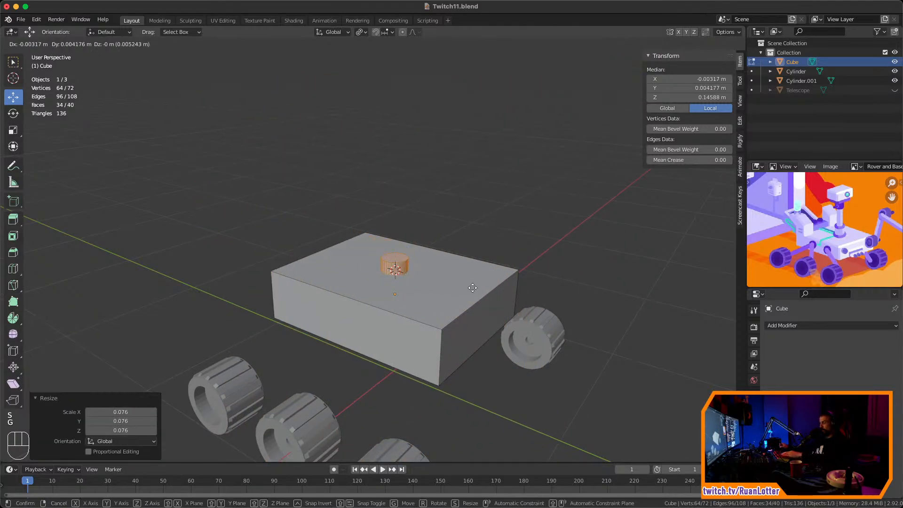
{"action": "left_click", "coordinate": [491, 246]}
{"action": "key", "text": "s"}
{"action": "left_click", "coordinate": [540, 234]}
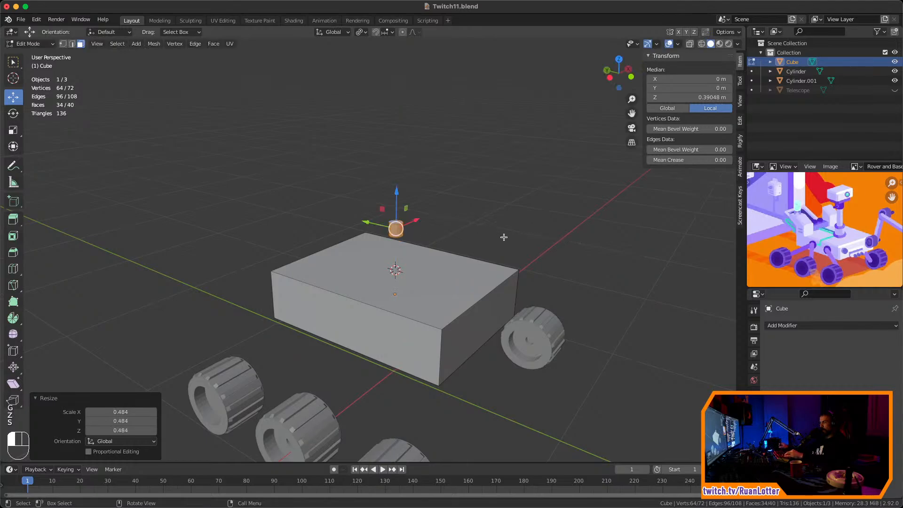
Shape the cylinder into a thin mast by scaling it about 3.75 along Z, 0.63 uniformly, and 2.39 along Z
{"action": "key", "text": "s"}
{"action": "key", "text": "z"}
{"action": "left_click", "coordinate": [594, 305]}
{"action": "key", "text": "s"}
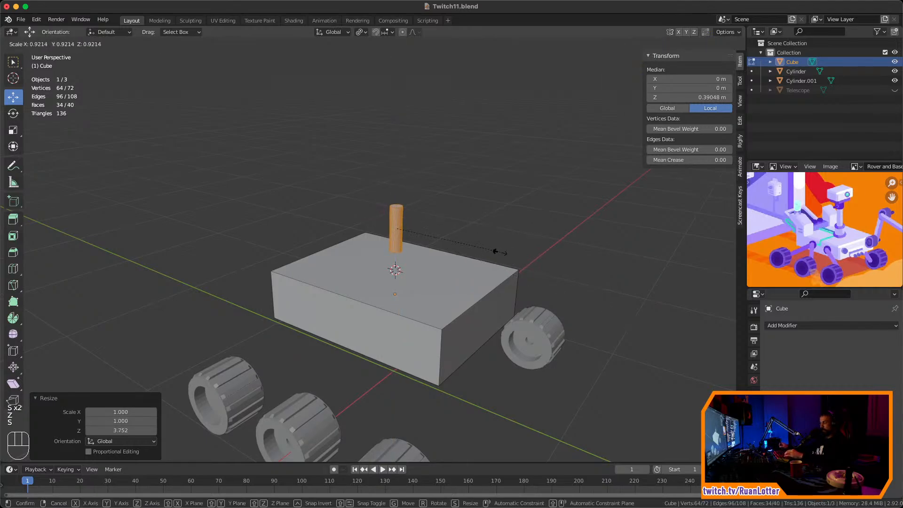
{"action": "key", "text": "z"}
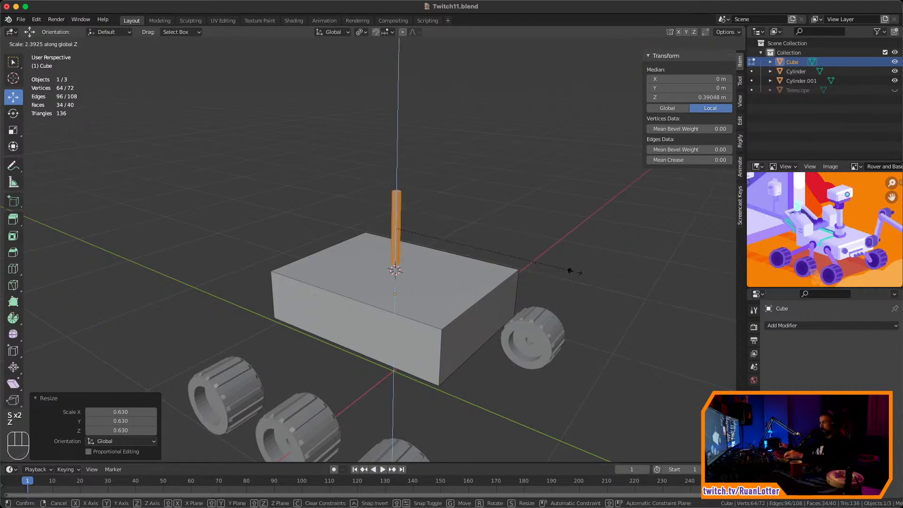
{"action": "left_click", "coordinate": [575, 272]}
Lower the mast along Z until its base meets the body's upper face
{"action": "middle_click_drag", "start_coordinate": [522, 292], "coordinate": [447, 218]}
{"action": "key", "text": "g"}
{"action": "key", "text": "z"}
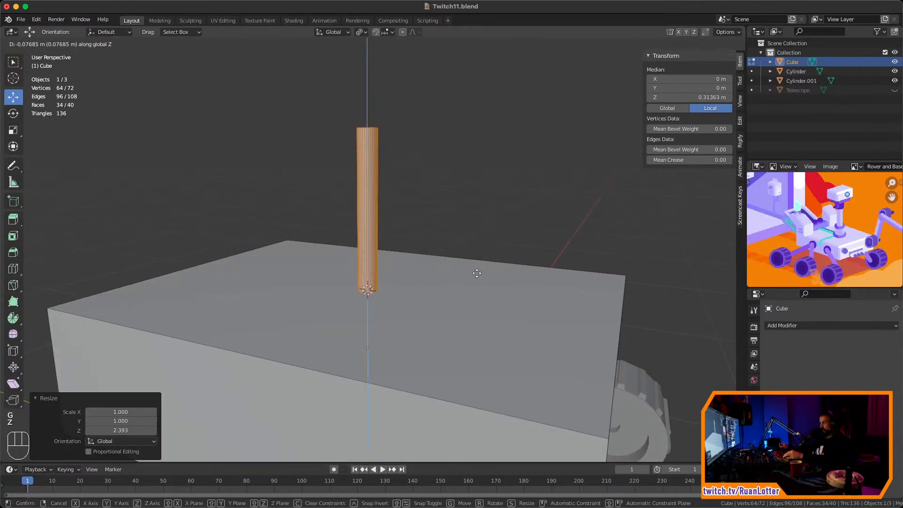
{"action": "left_click", "coordinate": [478, 263]}
Raise the mast's top face about 0.178 m along Z to lengthen the mast
{"action": "middle_click_drag", "start_coordinate": [478, 262], "coordinate": [432, 318]}
{"action": "middle_click_drag", "start_coordinate": [440, 285], "coordinate": [436, 305], "text": "ctrl"}
{"action": "middle_click_drag", "start_coordinate": [437, 305], "coordinate": [437, 340]}
{"action": "middle_click_drag", "start_coordinate": [437, 340], "coordinate": [445, 258], "text": "ctrl"}
{"action": "middle_click_drag", "start_coordinate": [445, 259], "coordinate": [493, 312], "text": "shift"}
{"action": "left_click", "coordinate": [400, 242]}
{"action": "middle_click_drag", "start_coordinate": [460, 250], "coordinate": [472, 302]}
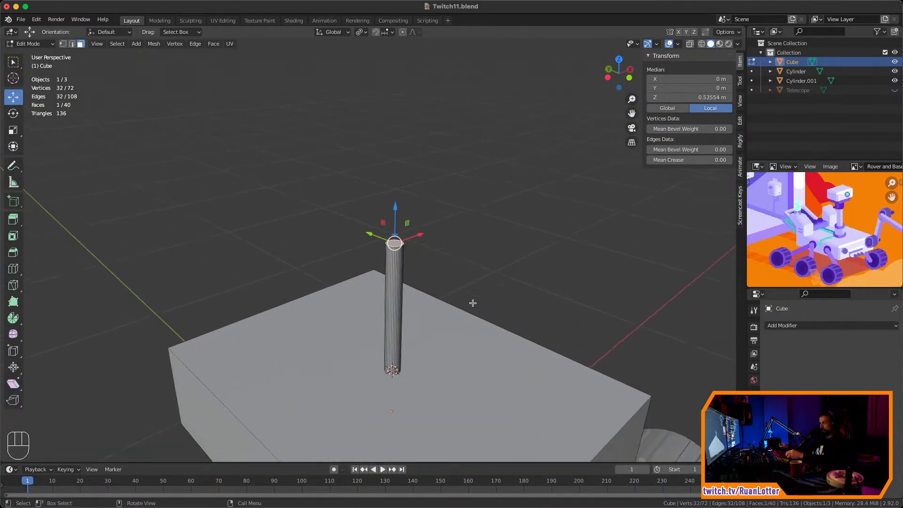
{"action": "key", "text": "g"}
{"action": "key", "text": "z"}
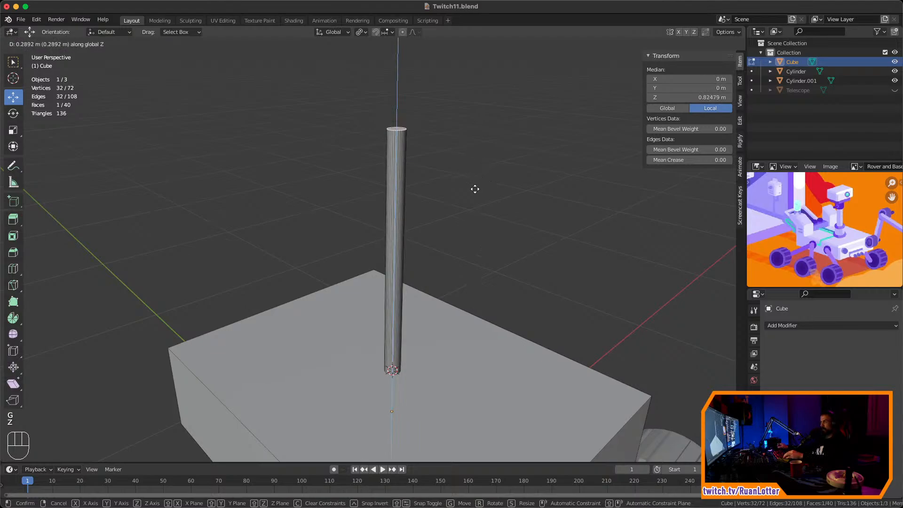
{"action": "left_click", "coordinate": [473, 216]}
Select the whole mast and scale it uniformly to about 1.343
{"action": "mouse_move", "coordinate": [483, 347]}
{"action": "middle_mouse_down"}
{"action": "mouse_move", "coordinate": [433, 276]}
{"action": "mouse_move", "coordinate": [469, 348]}
{"action": "middle_mouse_up"}
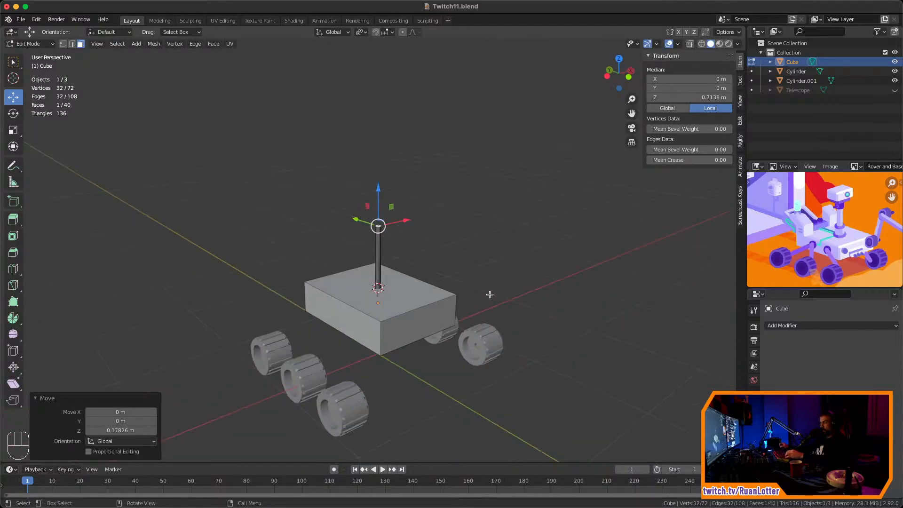
{"action": "key", "text": "a"}
{"action": "key", "text": "a"}
{"action": "key", "text": "l"}
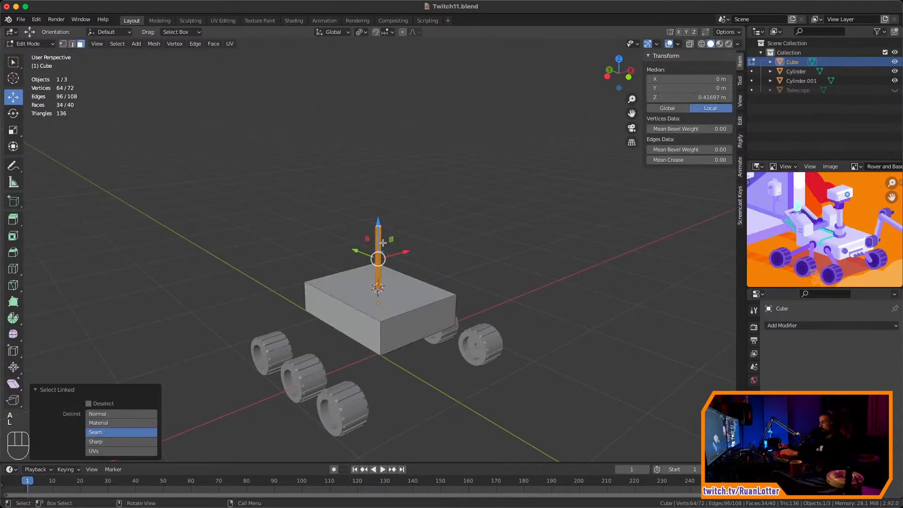
{"action": "key", "text": "s"}
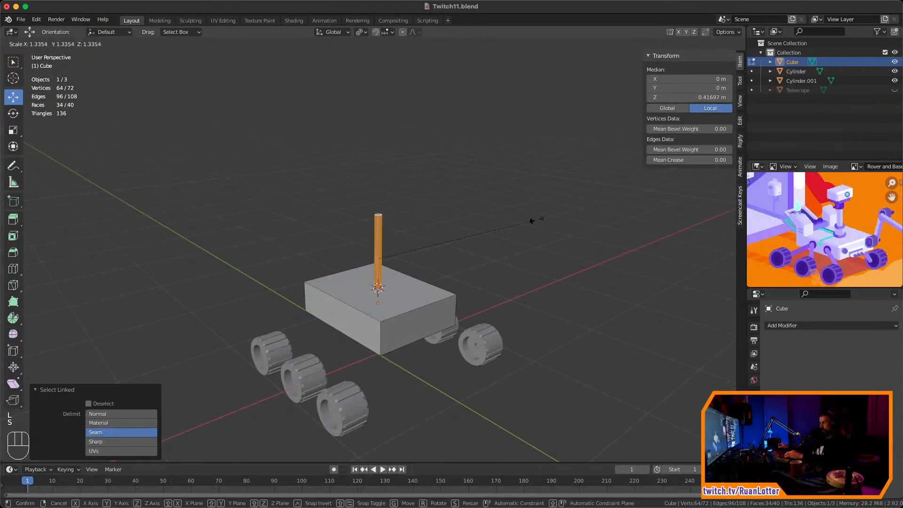
{"action": "left_click", "coordinate": [532, 220]}
Raise the enlarged mast along Z until its base rests on the body's upper face, and save the file
{"action": "key", "text": "g"}
{"action": "key", "text": "z"}
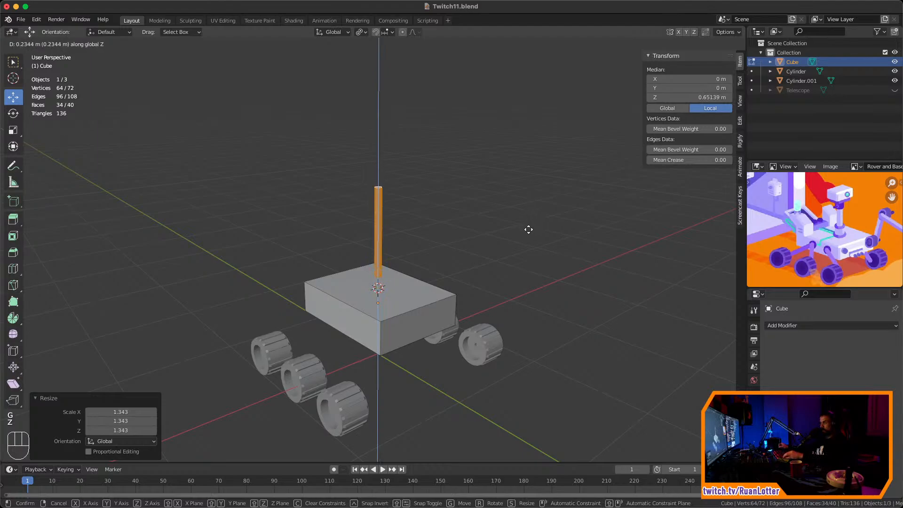
{"action": "left_click", "coordinate": [522, 248]}
{"action": "middle_click_drag", "start_coordinate": [522, 248], "coordinate": [408, 105]}
{"action": "middle_click_drag", "start_coordinate": [450, 229], "coordinate": [474, 227], "text": "ctrl"}
{"action": "key", "text": "g"}
{"action": "key", "text": "z"}
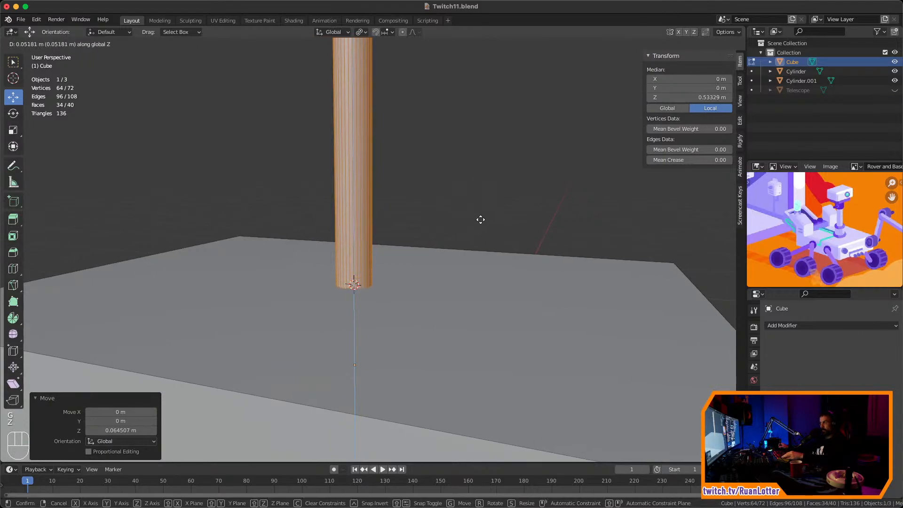
{"action": "left_click", "coordinate": [480, 228]}
{"action": "scroll", "coordinate": [480, 228], "scroll_direction": "down", "scroll_amount": 5}
{"action": "middle_click_drag", "start_coordinate": [479, 227], "coordinate": [520, 268]}
{"action": "scroll", "coordinate": [529, 276], "scroll_direction": "down", "scroll_amount": 3}
{"action": "left_click", "coordinate": [529, 276]}
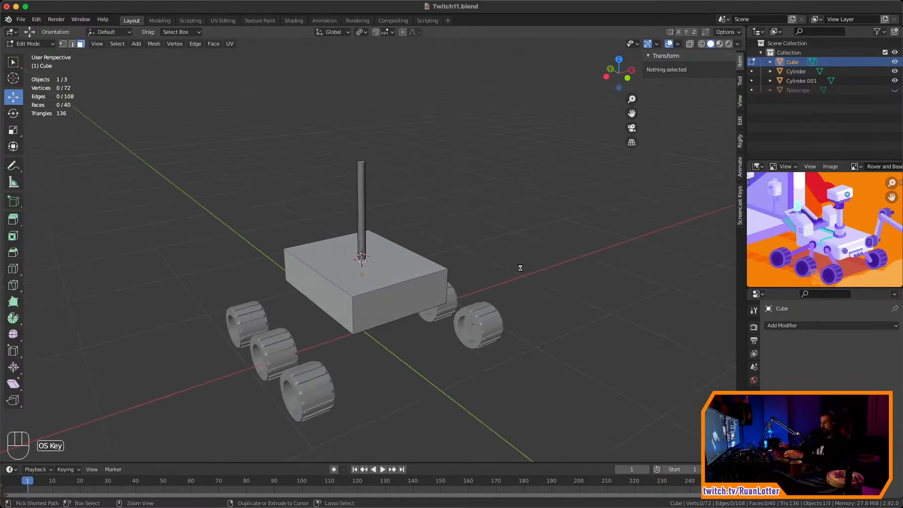
{"action": "key", "text": "super+s"}
Snap the 3D cursor to the mast's top face
{"action": "middle_click_drag", "start_coordinate": [479, 230], "coordinate": [530, 301]}
{"action": "scroll", "coordinate": [485, 262], "scroll_direction": "up", "scroll_amount": 2}
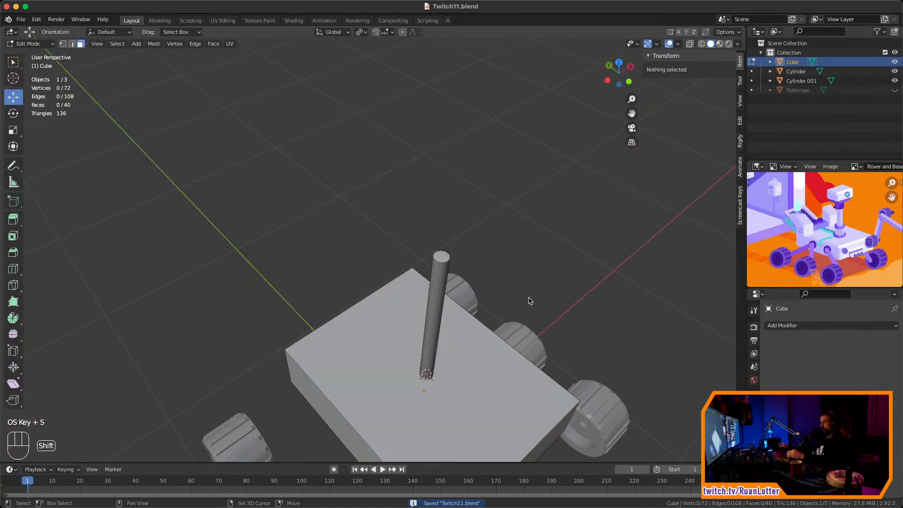
{"action": "left_click", "coordinate": [442, 256]}
{"action": "middle_click_drag", "start_coordinate": [442, 256], "coordinate": [453, 264]}
{"action": "key", "text": "shift+s"}
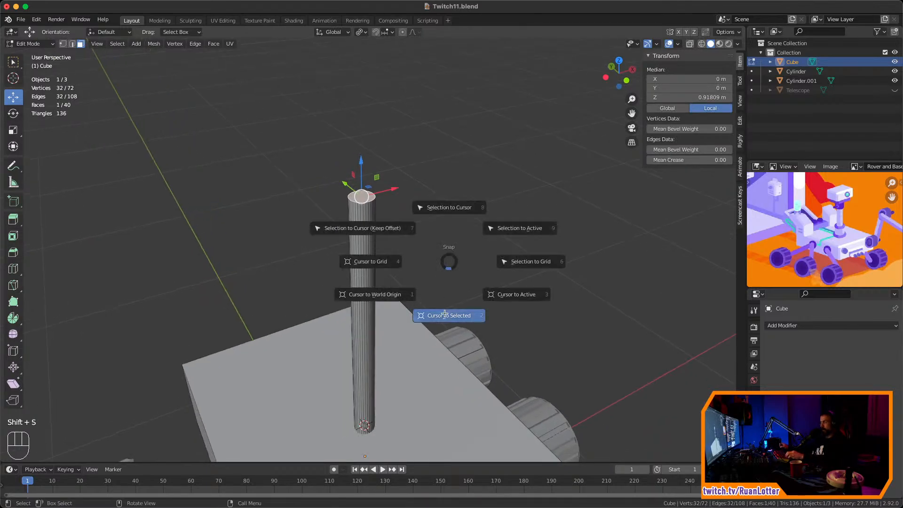
{"action": "left_click", "coordinate": [445, 314]}
Add a cube at the mast top and scale it uniformly to about 0.308, then to 0.281
{"action": "middle_click_drag", "start_coordinate": [445, 314], "coordinate": [444, 278]}
{"action": "key", "text": "shift+a"}
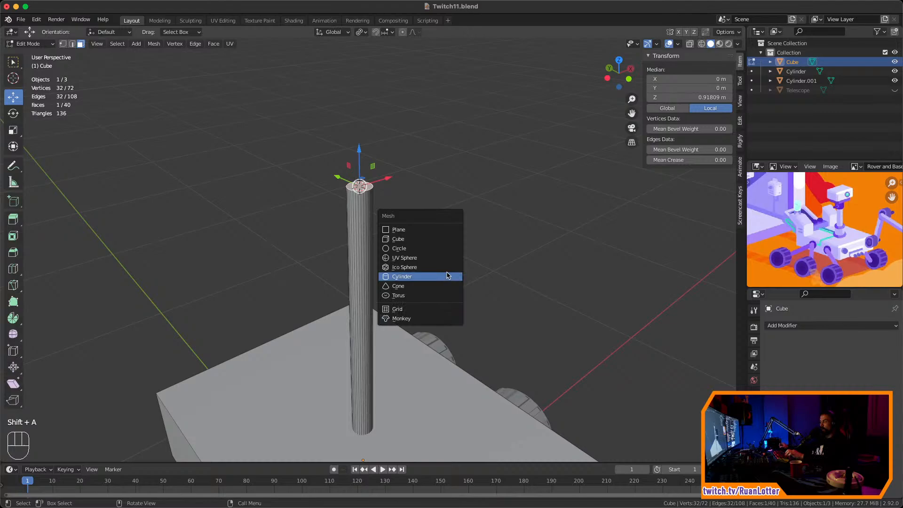
{"action": "left_click", "coordinate": [428, 239]}
{"action": "key", "text": "s"}
{"action": "left_click", "coordinate": [424, 234]}
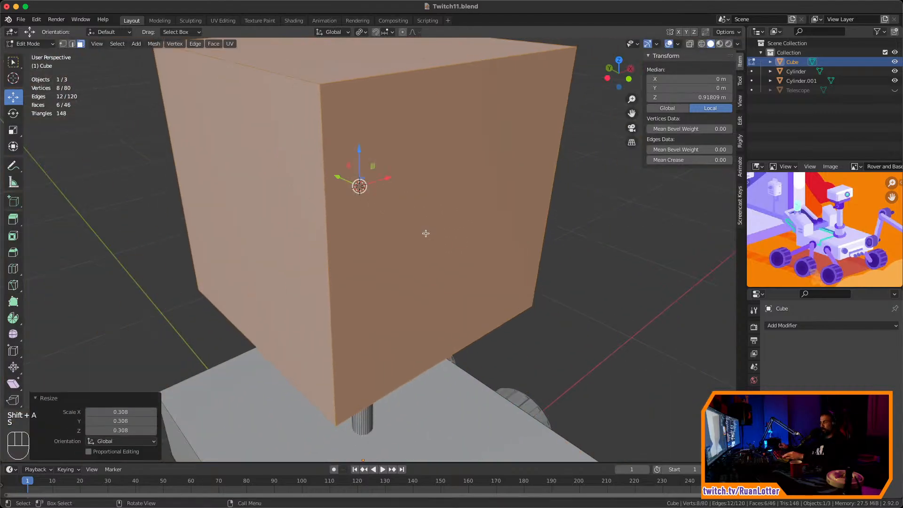
{"action": "key", "text": "s"}
{"action": "left_click", "coordinate": [420, 222]}
Stretch the cube into a camera head by scaling it about 2.162 along X and 0.838 along Z
{"action": "key", "text": "s"}
{"action": "key", "text": "x"}
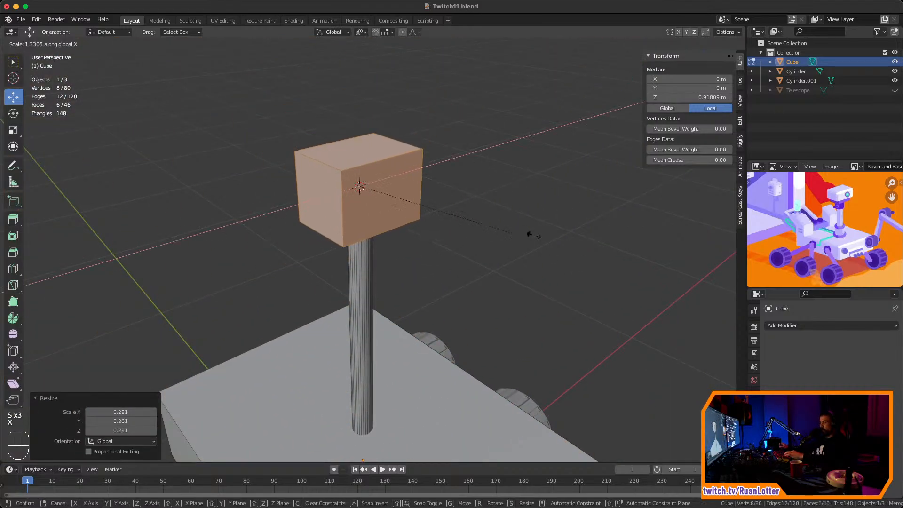
{"action": "left_click", "coordinate": [620, 232]}
{"action": "key", "text": "s"}
{"action": "key", "text": "z"}
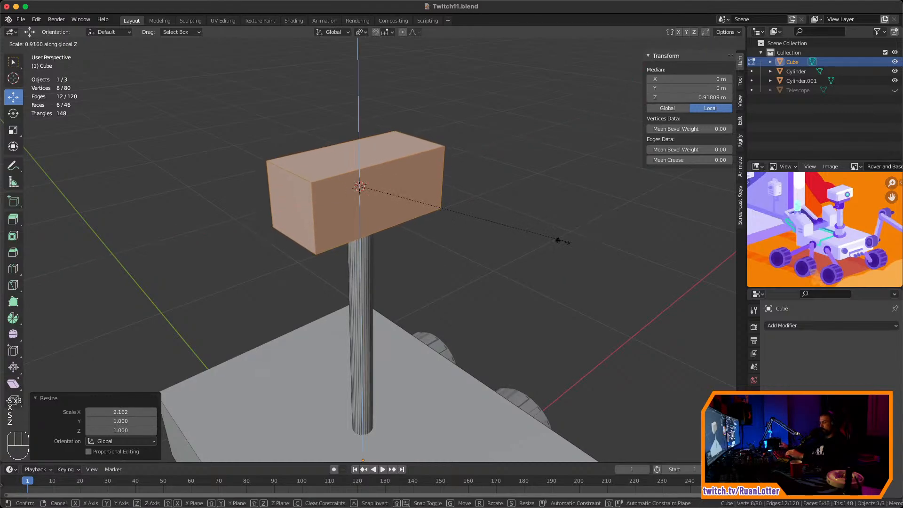
{"action": "left_click", "coordinate": [554, 232]}
Add a vertical loop cut around the camera head, slid by a factor of about 0.22 toward its positive X end
{"action": "middle_click_drag", "start_coordinate": [554, 232], "coordinate": [443, 335]}
{"action": "scroll", "coordinate": [478, 228], "scroll_direction": "down", "scroll_amount": 5}
{"action": "scroll", "coordinate": [443, 335], "scroll_direction": "up", "scroll_amount": 10}
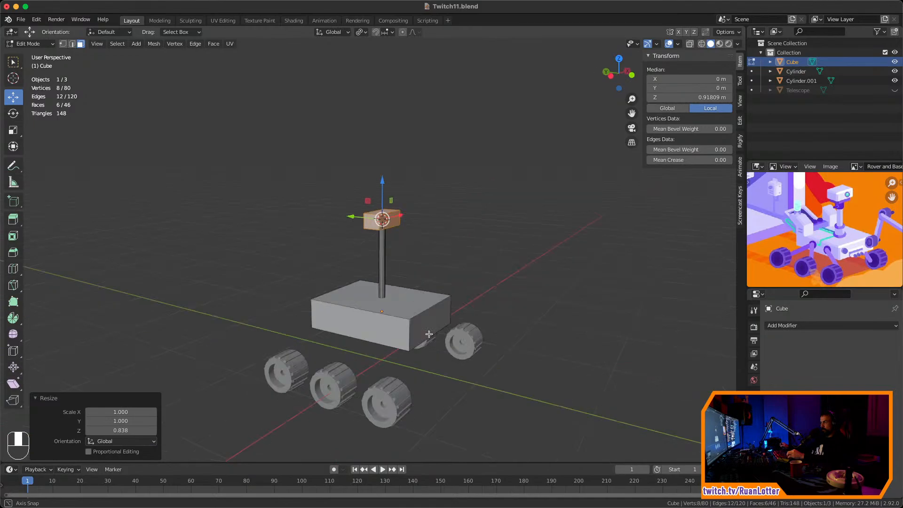
{"action": "middle_click_drag", "start_coordinate": [500, 251], "coordinate": [483, 306], "text": "shift"}
{"action": "mouse_move", "coordinate": [483, 306]}
{"action": "middle_mouse_down"}
{"action": "mouse_move", "coordinate": [495, 306]}
{"action": "mouse_move", "coordinate": [475, 292]}
{"action": "mouse_move", "coordinate": [487, 290]}
{"action": "middle_mouse_up"}
{"action": "left_click", "coordinate": [484, 290]}
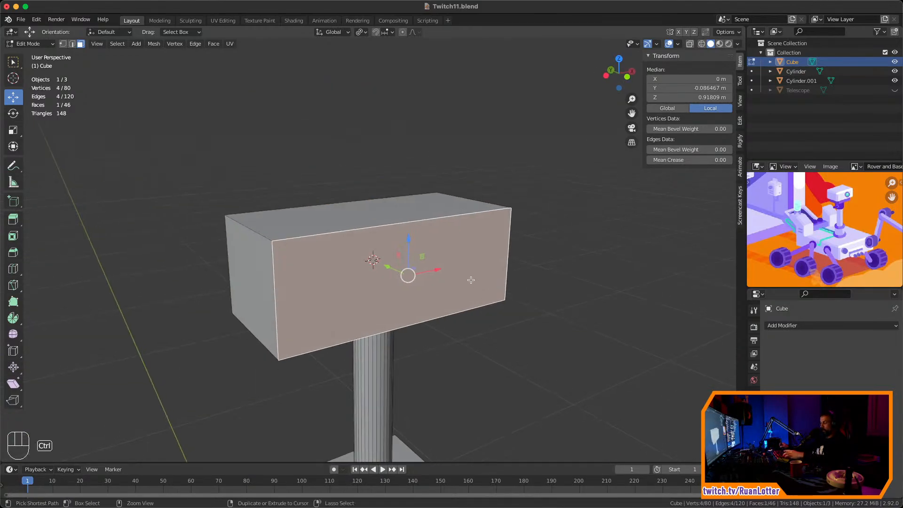
{"action": "key", "text": "ctrl+r"}
{"action": "left_click", "coordinate": [398, 225]}
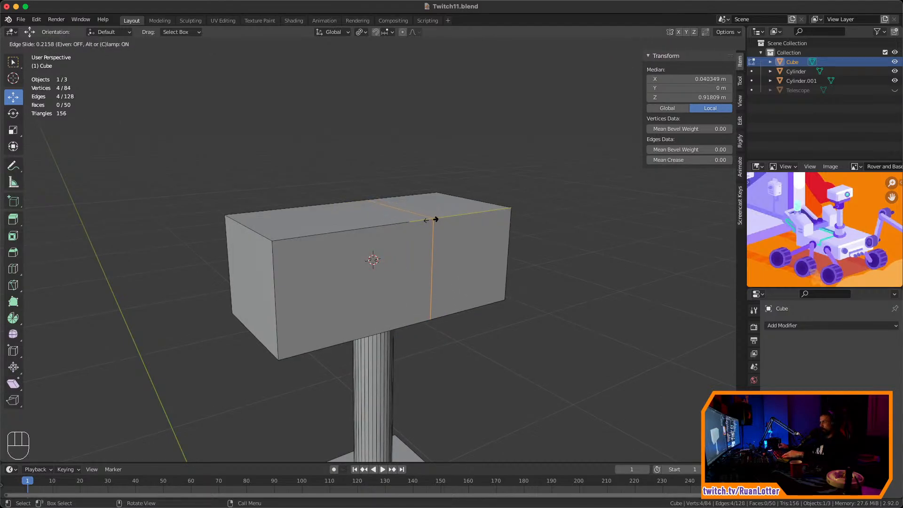
{"action": "left_click", "coordinate": [435, 220]}
Snap the 3D cursor to the smaller front face beside the camera head's loop cut
{"action": "key", "text": "3"}
{"action": "left_click", "coordinate": [471, 261]}
{"action": "key", "text": "shift+s"}
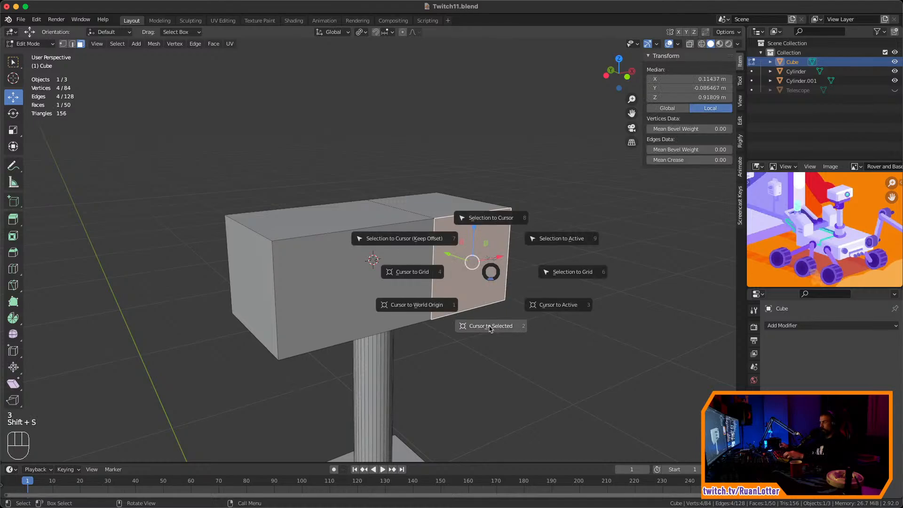
{"action": "left_click", "coordinate": [490, 327]}
{"action": "middle_click_drag", "start_coordinate": [489, 328], "coordinate": [445, 296], "text": "ctrl"}
Add a 32-vertex cylinder at the 3D cursor and scale it down in two passes, the second to about 0.208
{"action": "key", "text": "shift+a"}
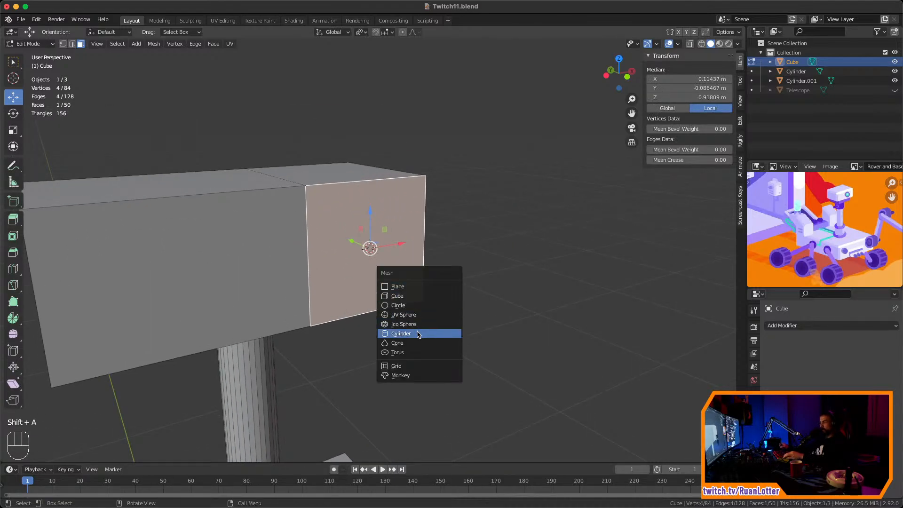
{"action": "left_click", "coordinate": [401, 334]}
{"action": "scroll", "coordinate": [557, 309], "scroll_direction": "up", "scroll_amount": 3}
{"action": "key", "text": "s"}
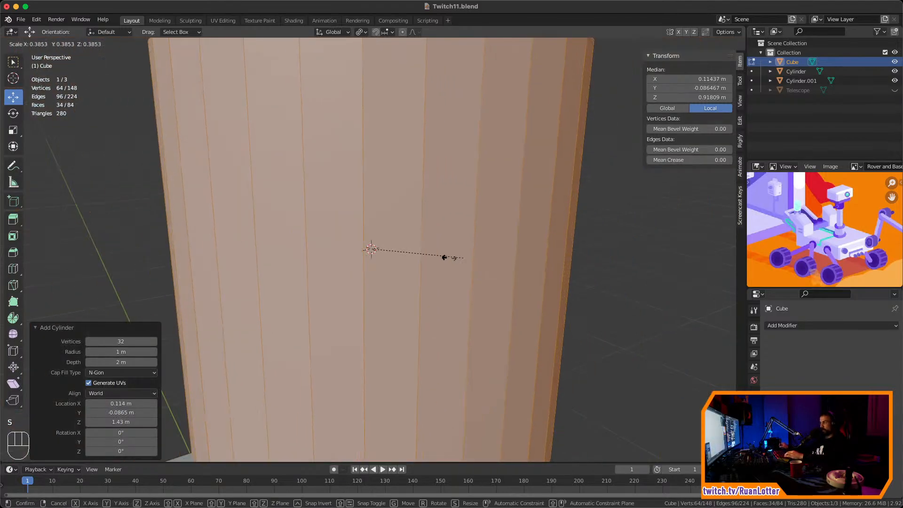
{"action": "left_click", "coordinate": [422, 255]}
{"action": "key", "text": "s"}
{"action": "left_click", "coordinate": [425, 257]}
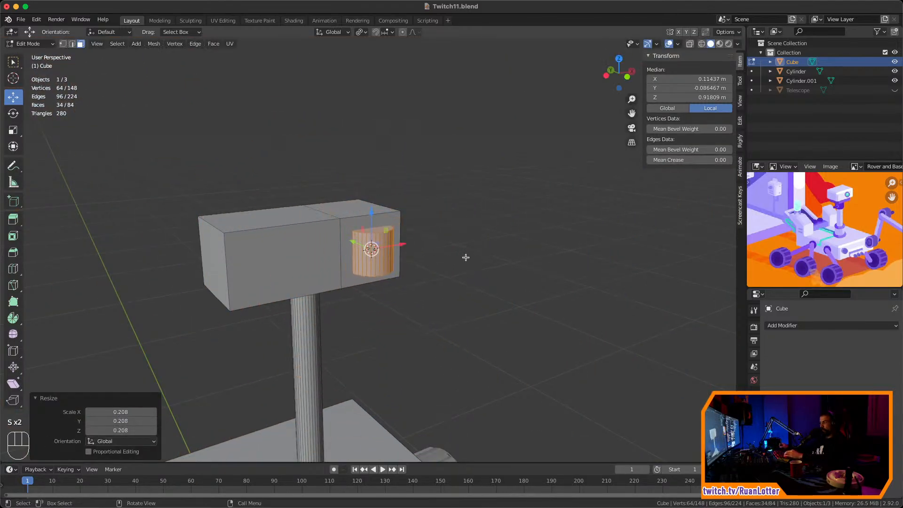
Rotate the lens cylinder 90° about the global X axis
{"action": "key", "text": "r"}
{"action": "type", "text": "yx"}
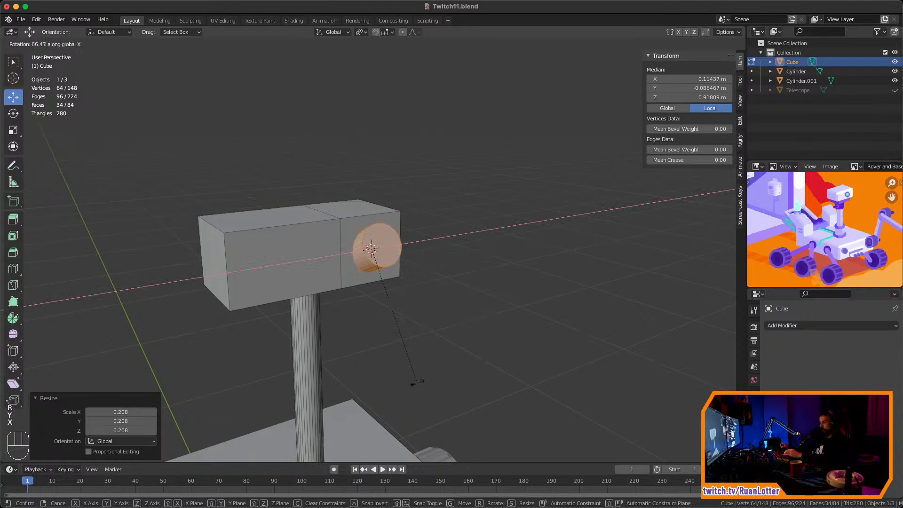
{"action": "type", "text": "90"}
{"action": "left_click", "coordinate": [496, 328]}
Inset the camera head's two underside faces together by about 0.018 m and extrude them about 0.029 m downward
{"action": "middle_click_drag", "start_coordinate": [500, 325], "coordinate": [377, 213], "text": "ctrl"}
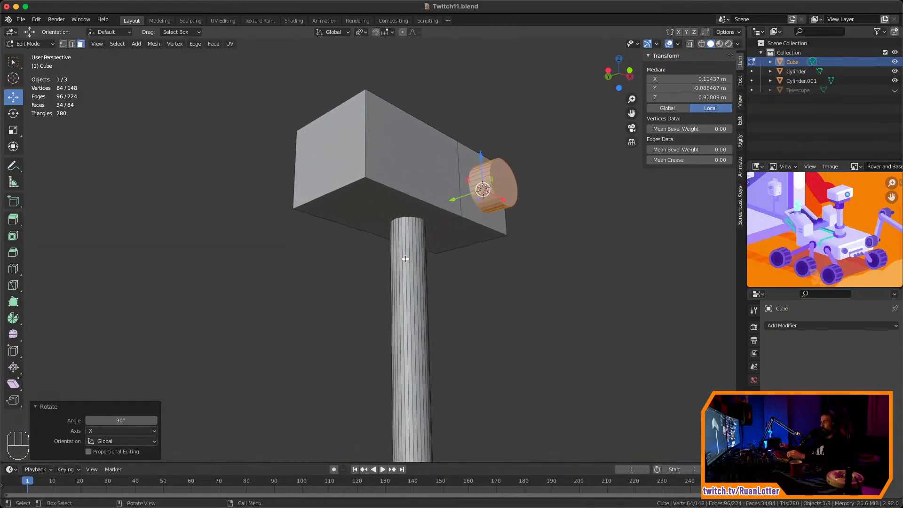
{"action": "left_click", "coordinate": [377, 213]}
{"action": "left_click", "coordinate": [454, 241], "text": "shift"}
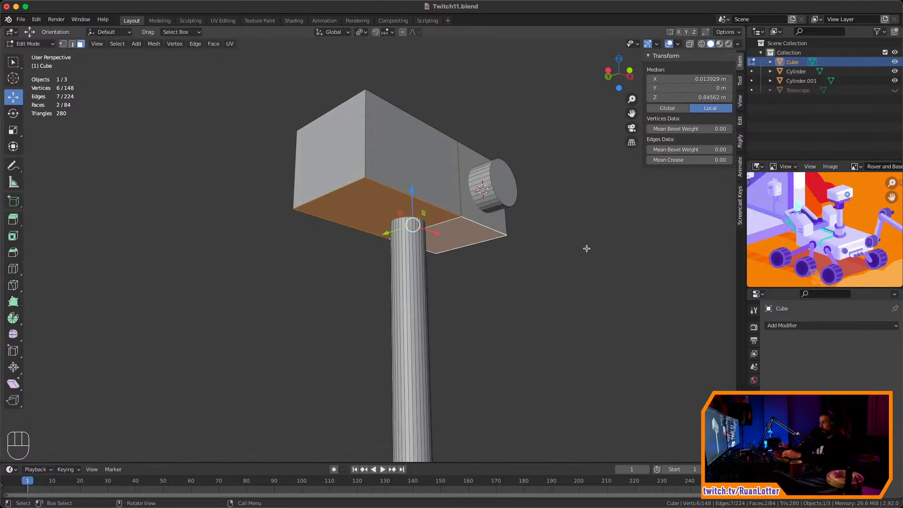
{"action": "key", "text": "i"}
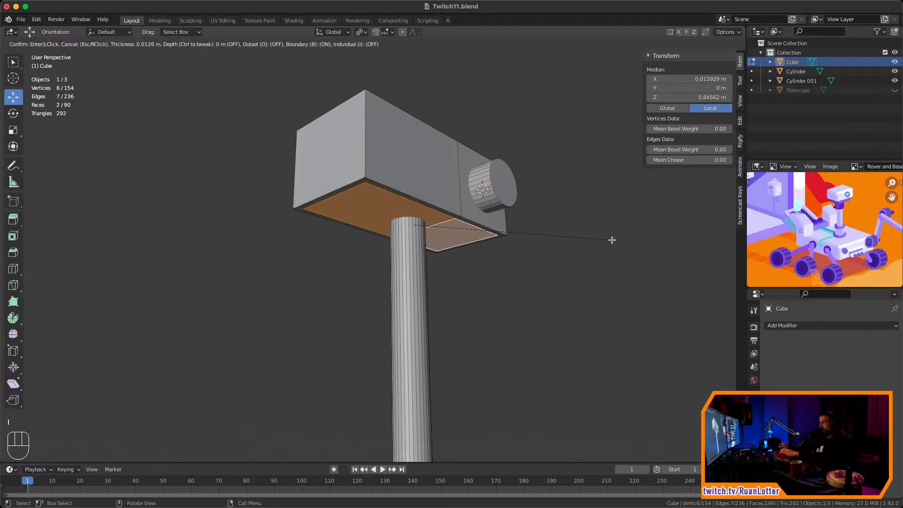
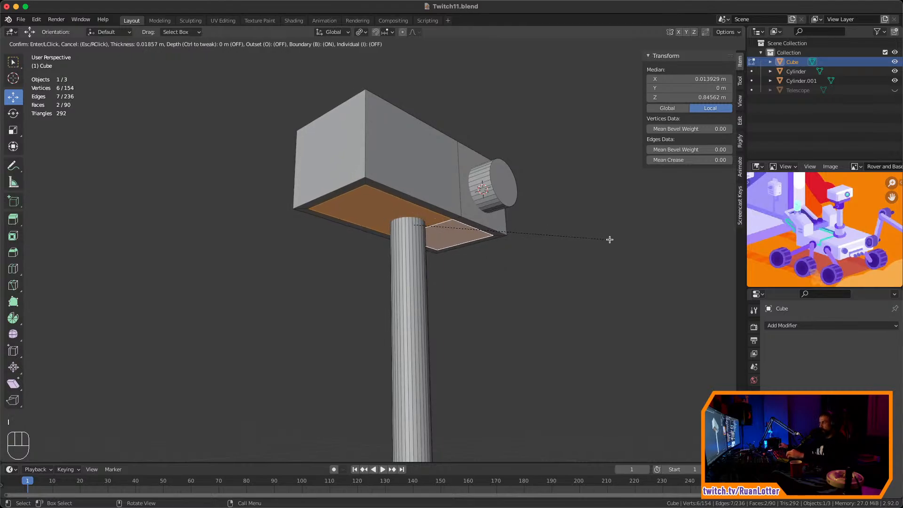
{"action": "left_click", "coordinate": [609, 240]}
{"action": "key", "text": "e"}
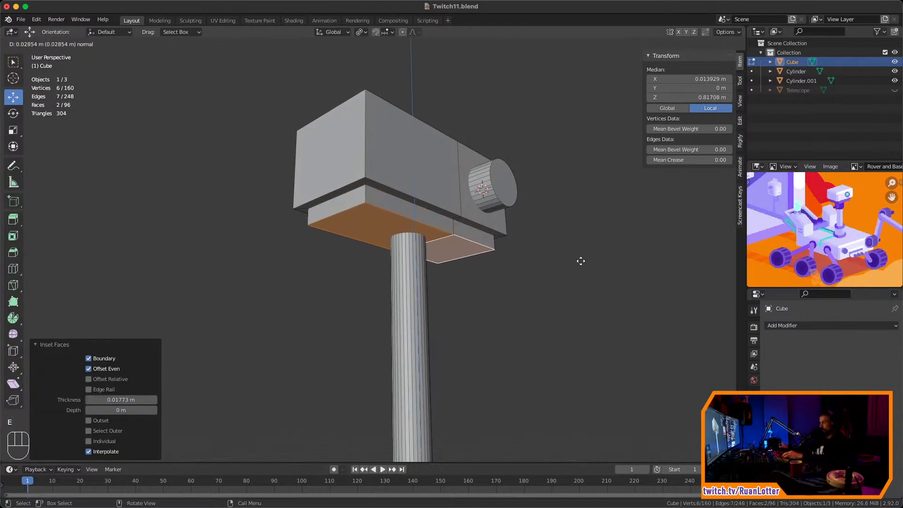
{"action": "left_click", "coordinate": [581, 260]}
{"action": "middle_click_drag", "start_coordinate": [564, 258], "coordinate": [500, 270]}
{"action": "left_click", "coordinate": [587, 270]}
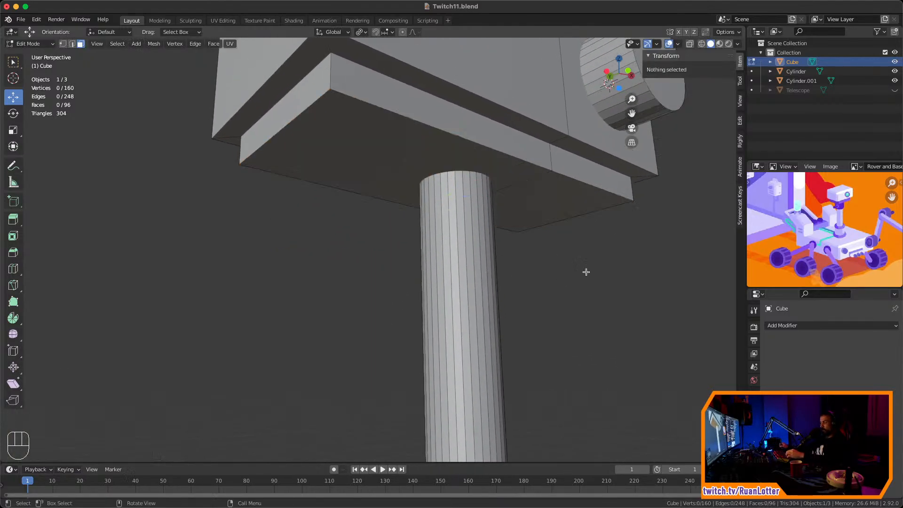
Add a horizontal loop cut around the mast, slid toward the camera head to a factor of about -0.546
{"action": "key", "text": "ctrl+r"}
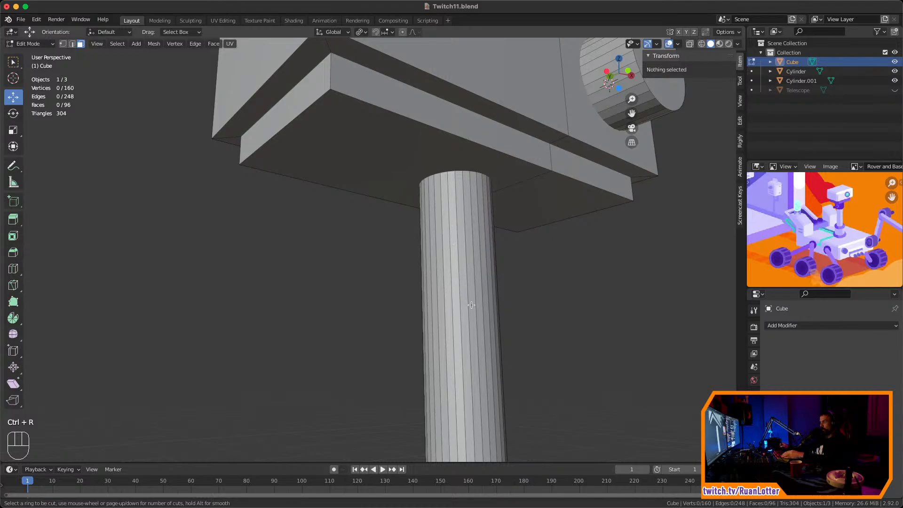
{"action": "middle_click_drag", "start_coordinate": [471, 305], "coordinate": [409, 262], "text": "ctrl"}
{"action": "key", "text": "ctrl+r"}
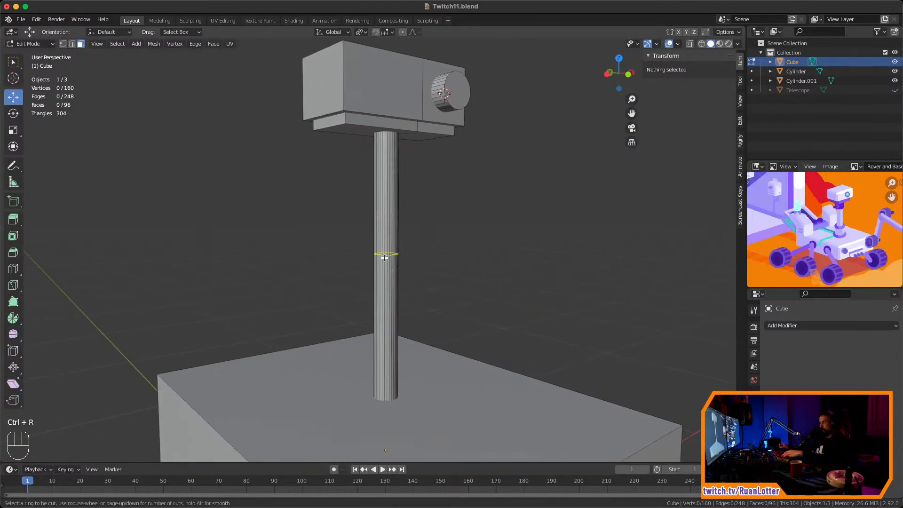
{"action": "left_click", "coordinate": [384, 257]}
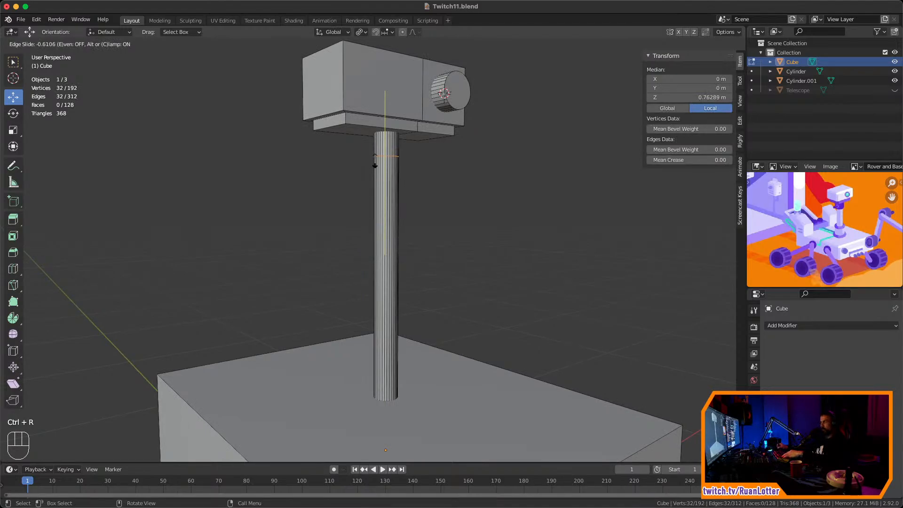
{"action": "left_click", "coordinate": [375, 174]}
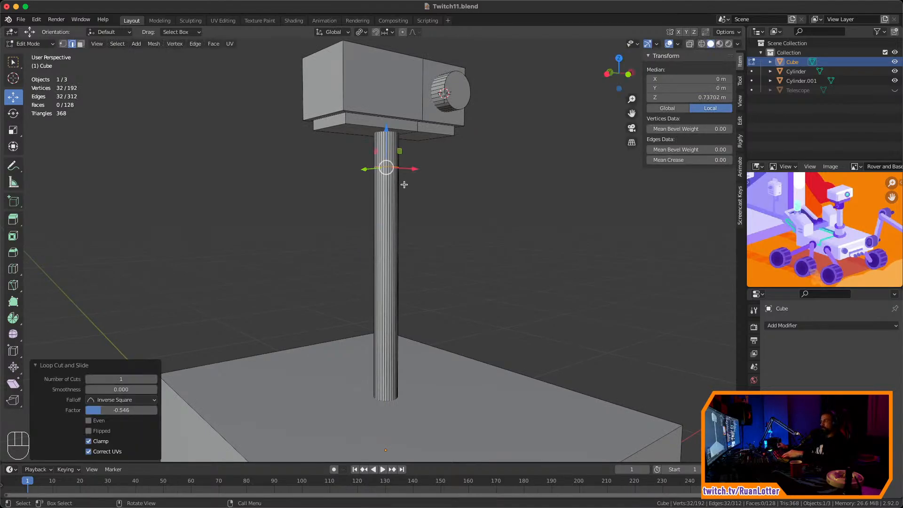
Select the ring of mast faces directly under the camera head and extrude it outward along its normals by about 0.0237 m
{"action": "middle_click_drag", "start_coordinate": [387, 165], "coordinate": [423, 242], "text": "ctrl+shift"}
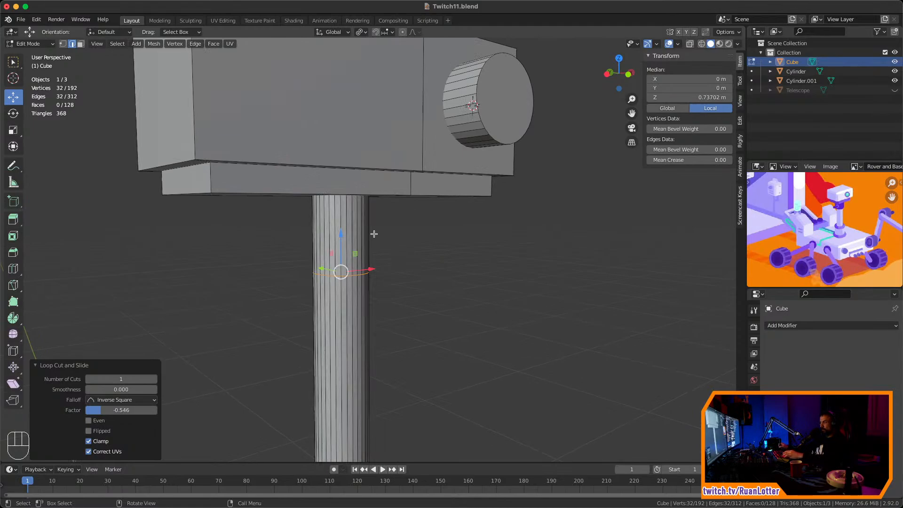
{"action": "key", "text": "3"}
{"action": "left_click", "coordinate": [355, 250], "text": "alt"}
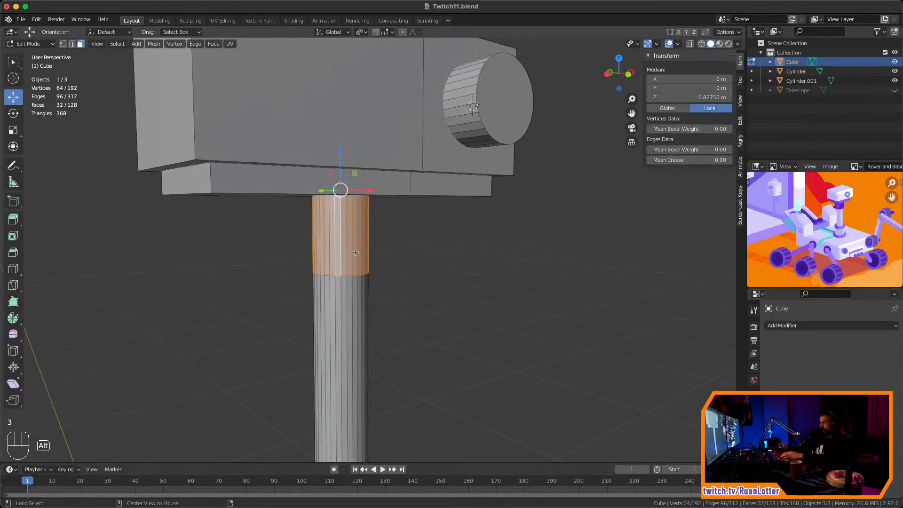
{"action": "middle_click_drag", "start_coordinate": [373, 251], "coordinate": [418, 269], "text": "ctrl"}
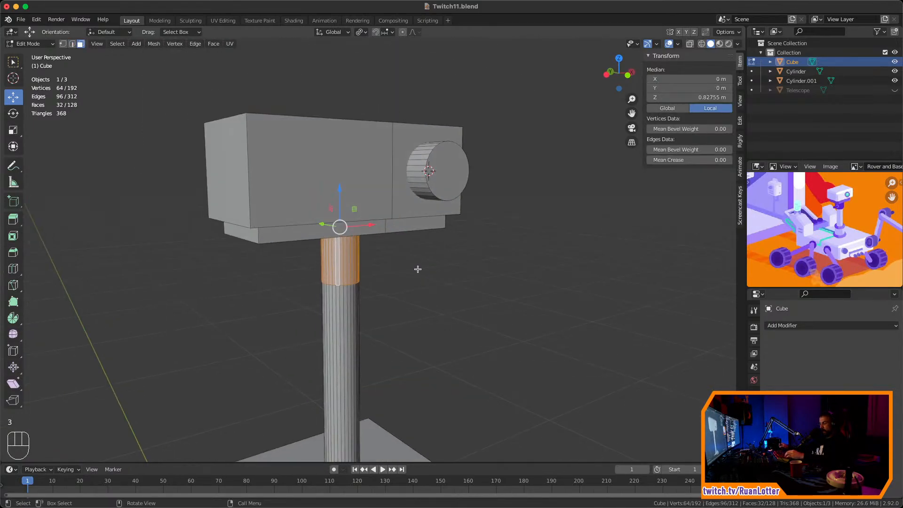
{"action": "key", "text": "alt+e"}
{"action": "left_click", "coordinate": [424, 266]}
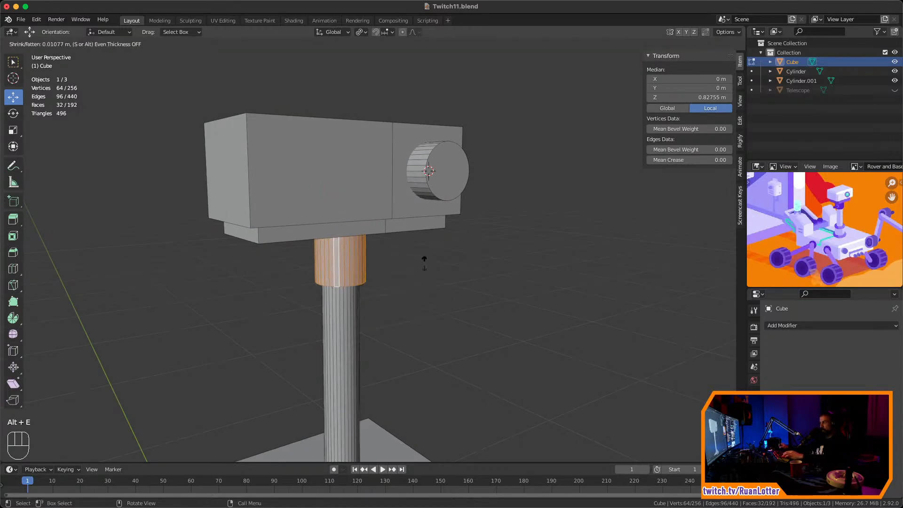
{"action": "left_click", "coordinate": [435, 240]}
{"action": "mouse_move", "coordinate": [437, 240]}
{"action": "middle_mouse_down"}
{"action": "mouse_move", "coordinate": [449, 246]}
{"action": "mouse_move", "coordinate": [444, 224]}
{"action": "middle_mouse_up"}
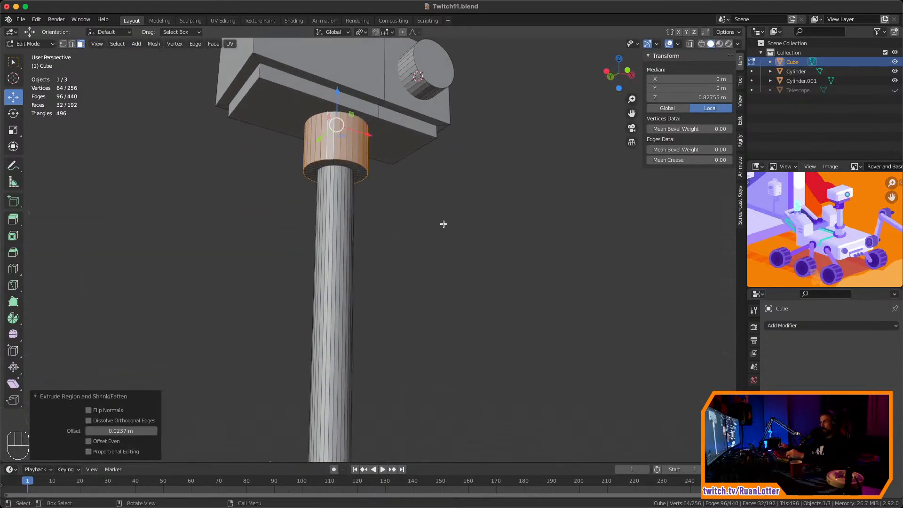
{"action": "scroll", "coordinate": [443, 254], "scroll_direction": "down", "scroll_amount": 5}
{"action": "left_click", "coordinate": [442, 280]}
Add a horizontal loop cut around the widened mast collar, slid to a factor of about 0.575
{"action": "middle_click_drag", "start_coordinate": [441, 279], "coordinate": [437, 250]}
{"action": "scroll", "coordinate": [444, 238], "scroll_direction": "up", "scroll_amount": 3}
{"action": "middle_click_drag", "start_coordinate": [844, 203], "coordinate": [831, 238], "text": "ctrl"}
{"action": "middle_click_drag", "start_coordinate": [518, 254], "coordinate": [467, 234]}
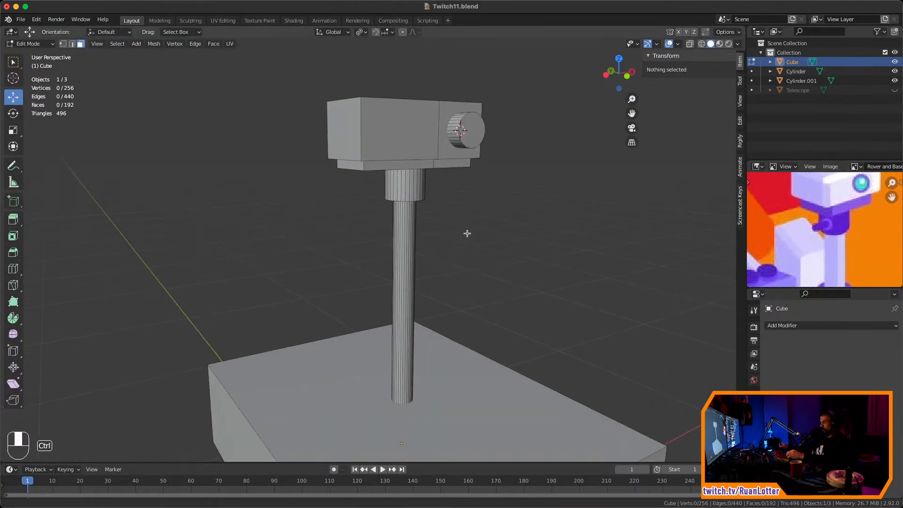
{"action": "scroll", "coordinate": [441, 286], "scroll_direction": "up", "scroll_amount": 3}
{"action": "middle_click_drag", "start_coordinate": [441, 286], "coordinate": [463, 272]}
{"action": "middle_click_drag", "start_coordinate": [463, 271], "coordinate": [416, 219], "text": "ctrl"}
{"action": "middle_click_drag", "start_coordinate": [416, 219], "coordinate": [465, 250], "text": "shift"}
{"action": "left_click", "coordinate": [395, 243]}
{"action": "left_click", "coordinate": [450, 256]}
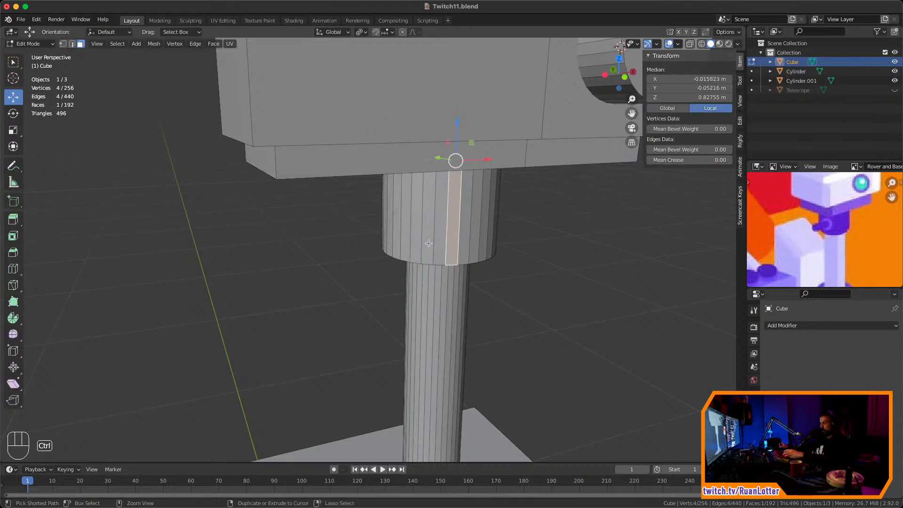
{"action": "key", "text": "ctrl+r"}
{"action": "left_click", "coordinate": [435, 208]}
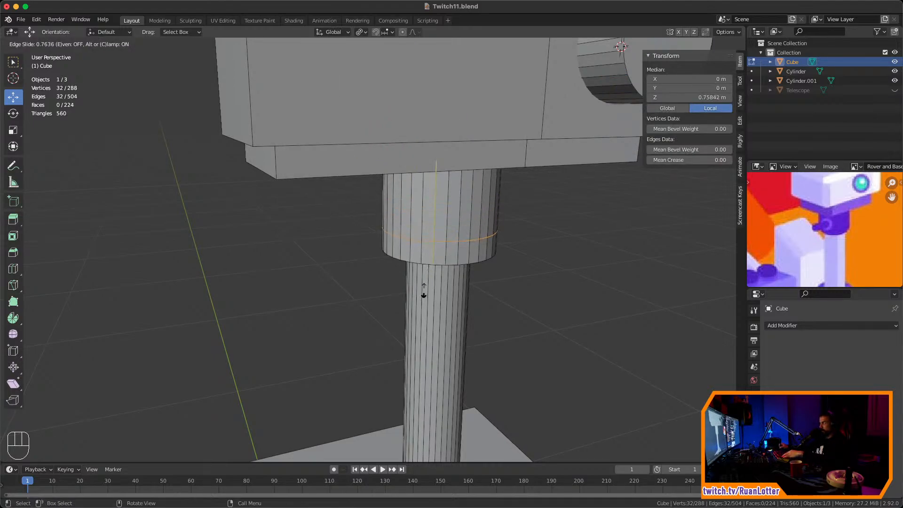
{"action": "left_click", "coordinate": [426, 272]}
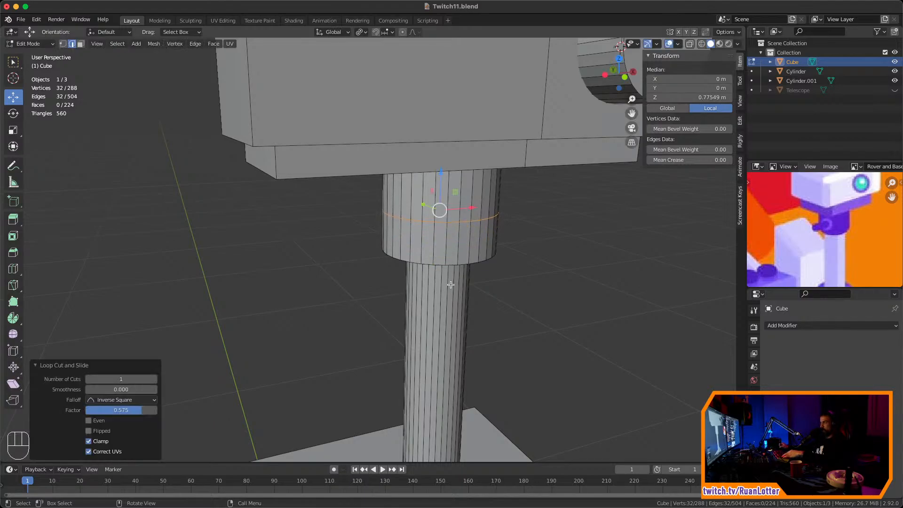
Select a single face in the collar's lower band and hide the sidebar
{"action": "key", "text": "3"}
{"action": "left_click", "coordinate": [395, 239]}
{"action": "middle_click_drag", "start_coordinate": [405, 247], "coordinate": [440, 236]}
{"action": "middle_click_drag", "start_coordinate": [440, 235], "coordinate": [438, 208], "text": "ctrl"}
{"action": "middle_click_drag", "start_coordinate": [438, 207], "coordinate": [468, 260], "text": "shift"}
{"action": "middle_click_drag", "start_coordinate": [469, 260], "coordinate": [474, 260]}
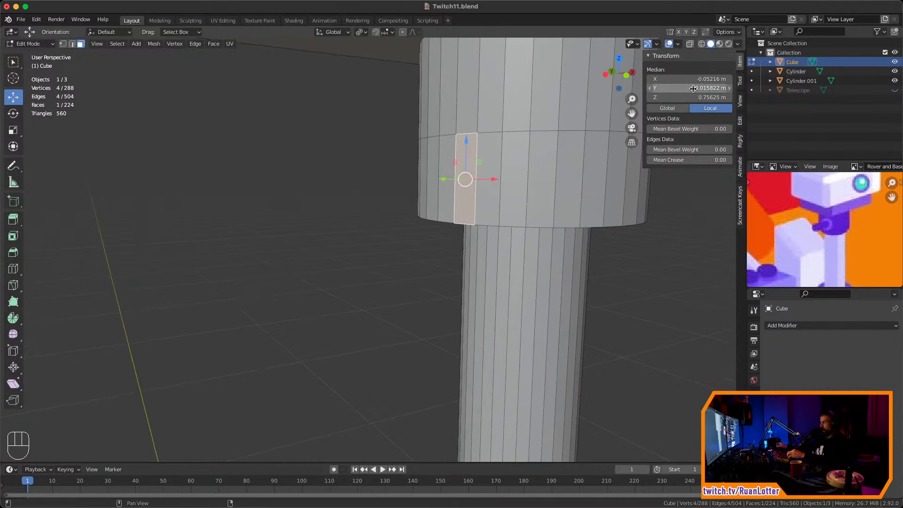
{"action": "key", "text": "m"}
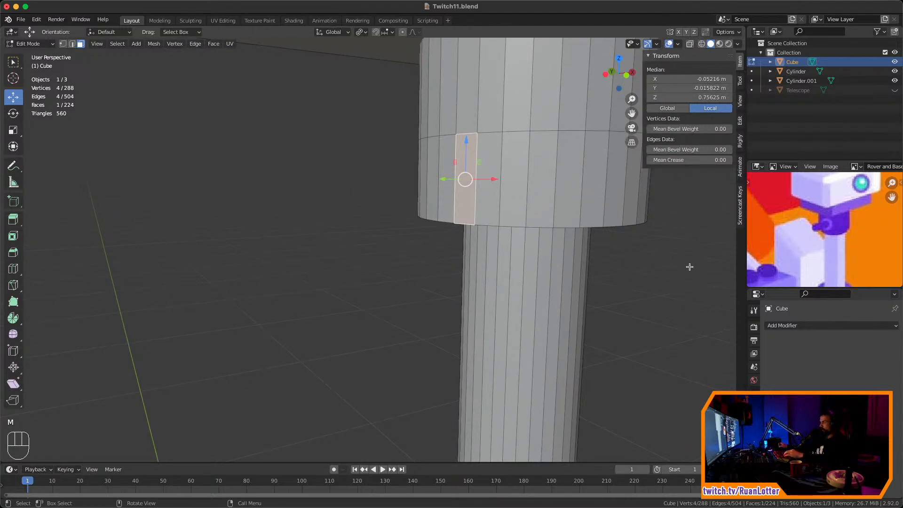
{"action": "key", "text": "n"}
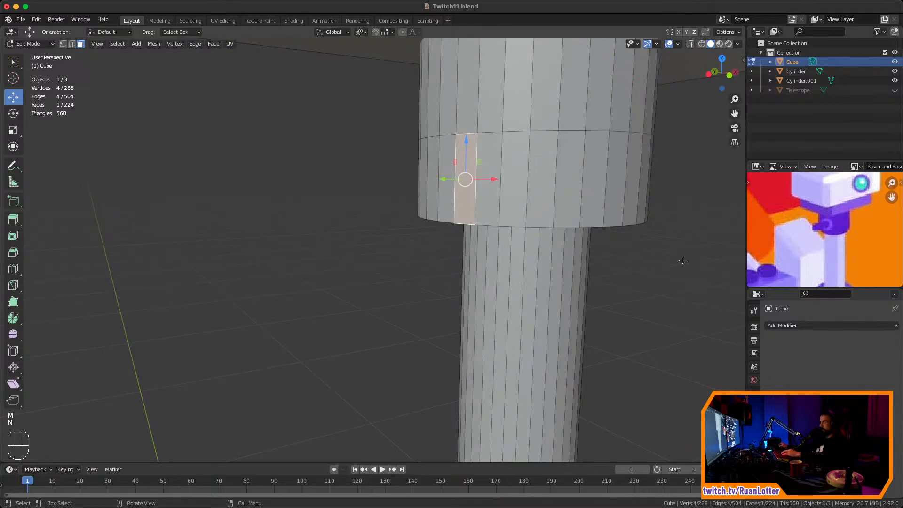
From the left view, select the two middle faces in the collar's lower band and snap the 3D cursor to them
{"action": "left_click", "coordinate": [709, 76]}
{"action": "middle_click_drag", "start_coordinate": [654, 207], "coordinate": [635, 282], "text": "ctrl"}
{"action": "middle_click_drag", "start_coordinate": [564, 262], "coordinate": [422, 246], "text": "shift"}
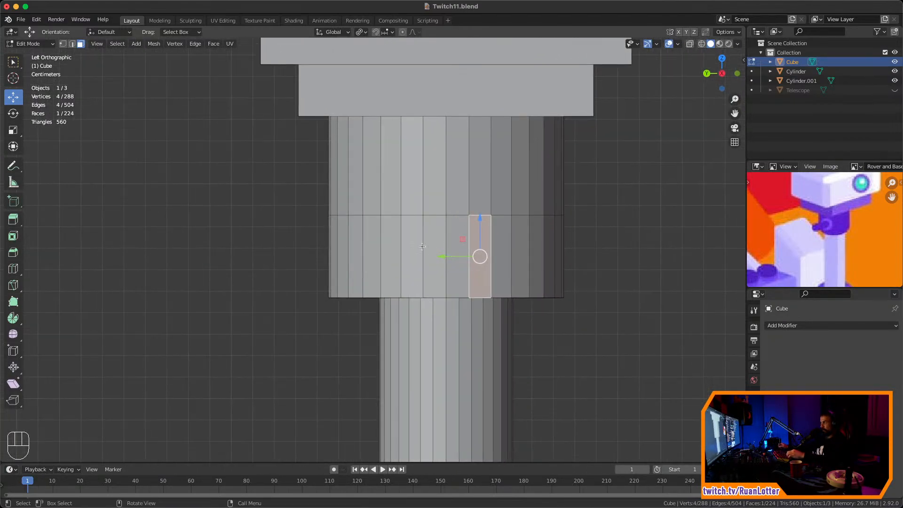
{"action": "left_click", "coordinate": [418, 241]}
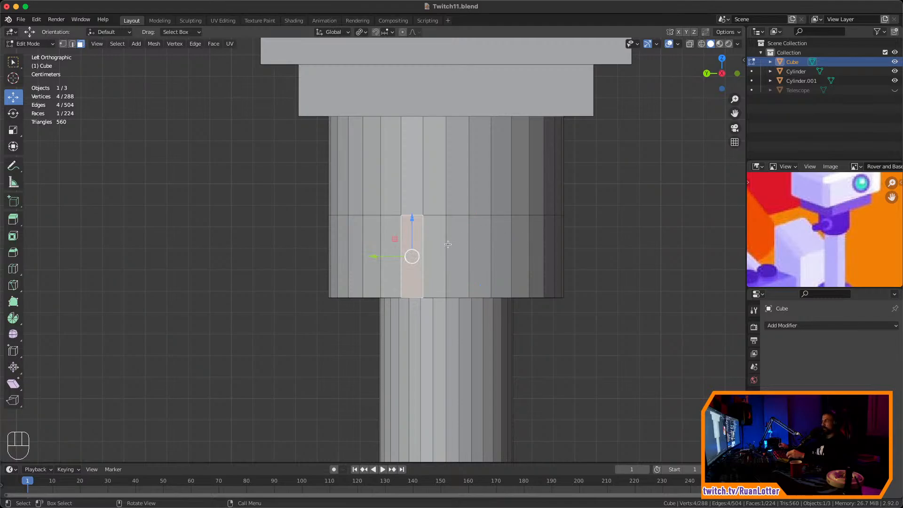
{"action": "left_click_drag", "start_coordinate": [454, 264], "coordinate": [498, 256]}
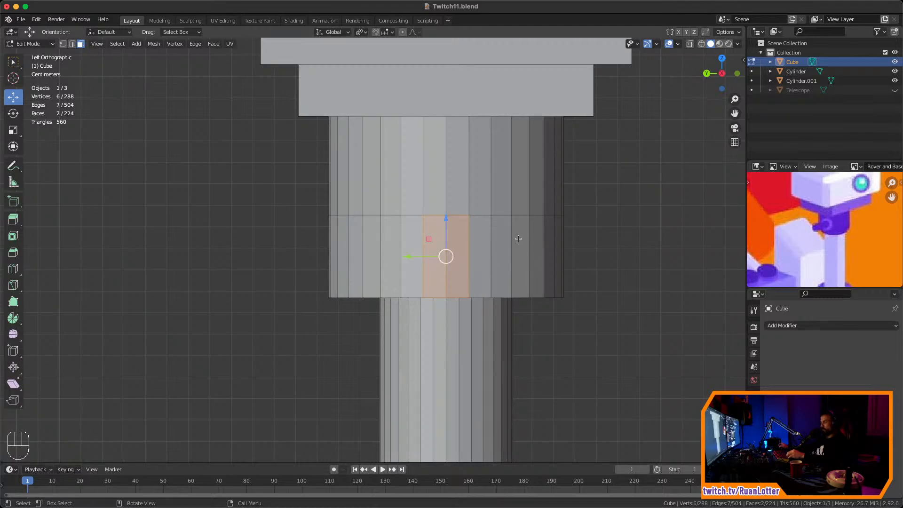
{"action": "middle_click_drag", "start_coordinate": [516, 239], "coordinate": [510, 282], "text": "ctrl"}
{"action": "key", "text": "shift+s"}
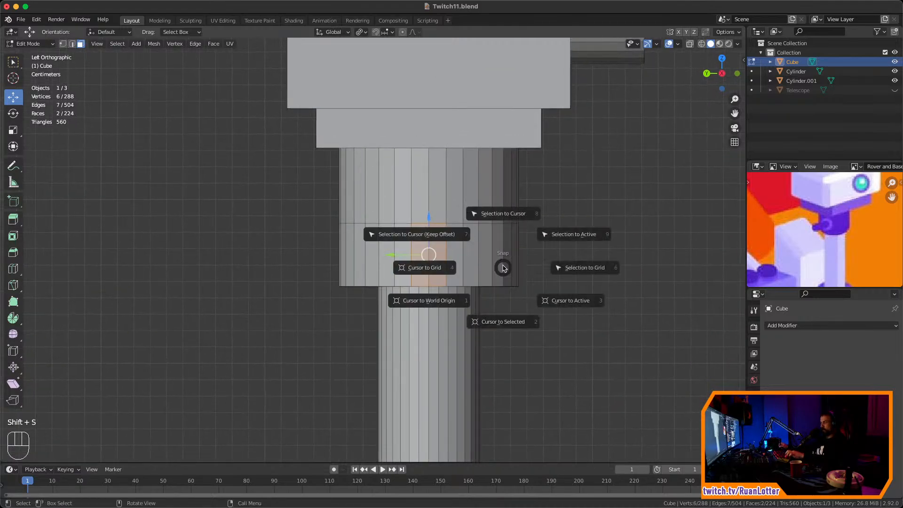
{"action": "left_click", "coordinate": [507, 318]}
Add a cylinder at the 3D cursor and scale it down in successive passes, the last two to about 0.288 and 0.094
{"action": "middle_click_drag", "start_coordinate": [506, 250], "coordinate": [429, 257]}
{"action": "middle_click_drag", "start_coordinate": [428, 257], "coordinate": [491, 282], "text": "ctrl"}
{"action": "middle_click_drag", "start_coordinate": [491, 282], "coordinate": [484, 247], "text": "ctrl"}
{"action": "key", "text": "shift+a"}
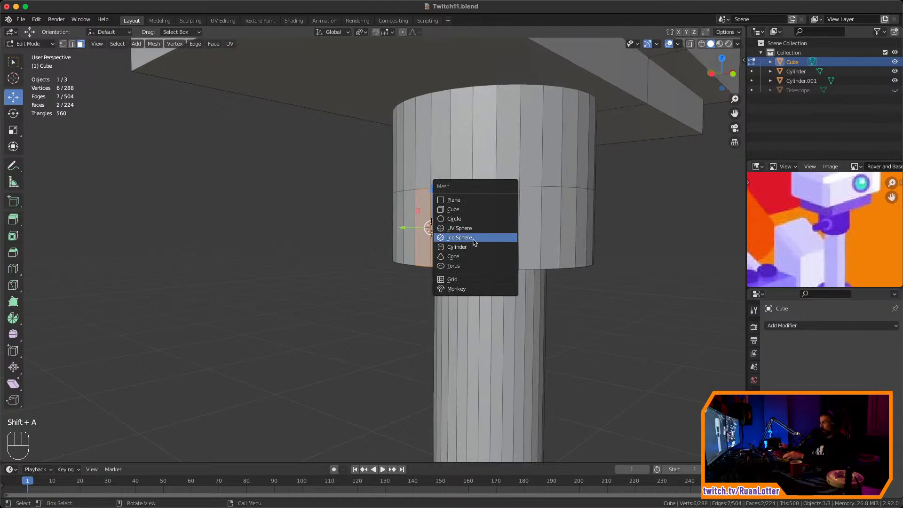
{"action": "left_click", "coordinate": [481, 249]}
{"action": "key", "text": "s"}
{"action": "left_click", "coordinate": [485, 246]}
{"action": "key", "text": "s"}
{"action": "left_click", "coordinate": [501, 229]}
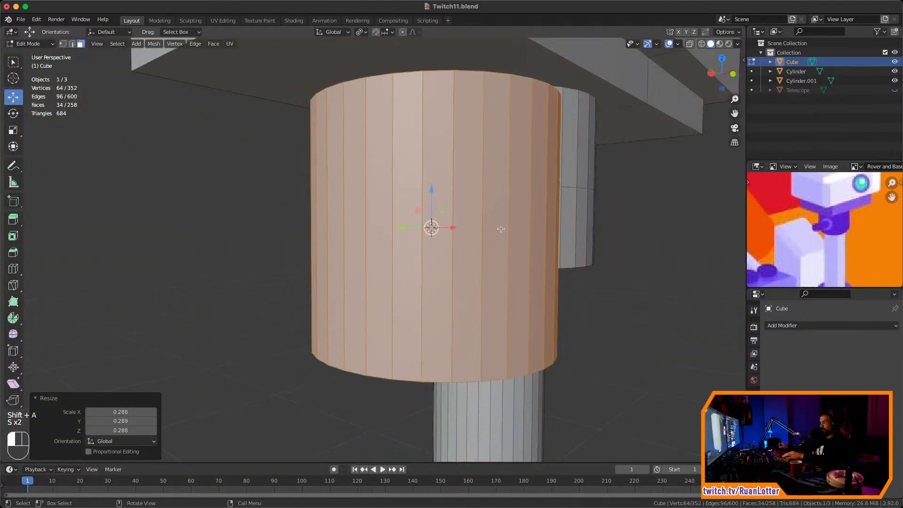
{"action": "key", "text": "s"}
{"action": "left_click", "coordinate": [445, 227]}
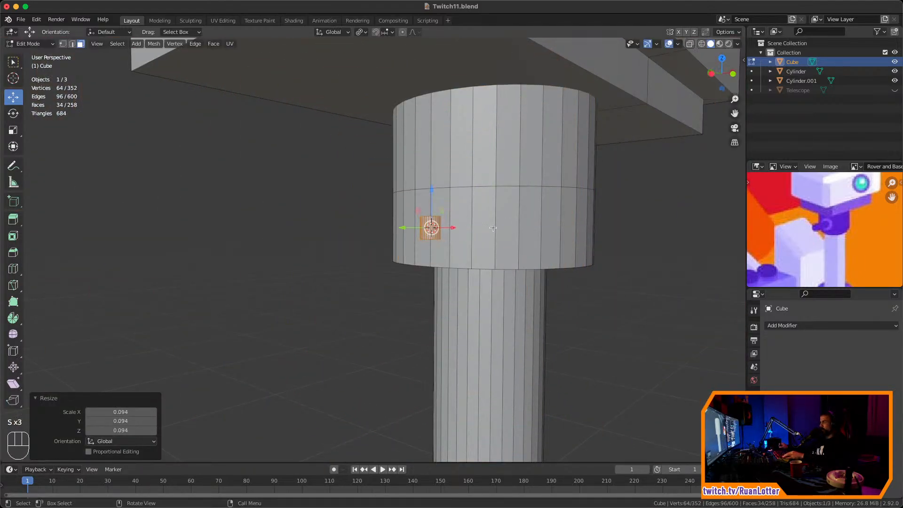
Rotate the small cylinder 90° about the global Y axis so it points out of the collar
{"action": "key", "text": "r"}
{"action": "key", "text": "x"}
{"action": "key", "text": "z"}
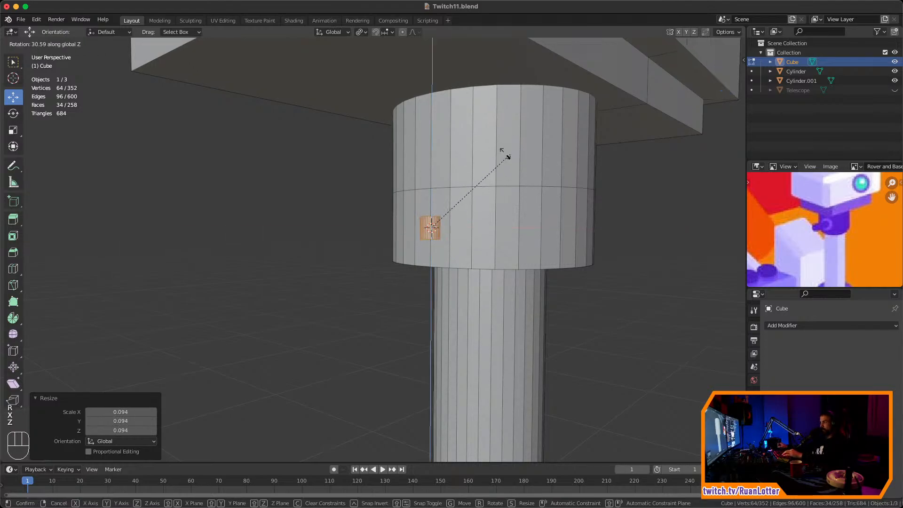
{"action": "key", "text": "y"}
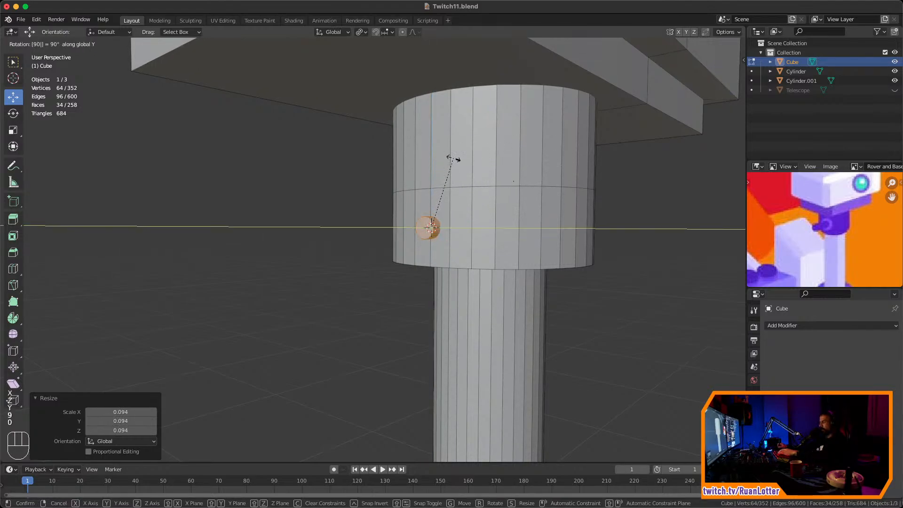
{"action": "left_click", "coordinate": [509, 189]}
{"action": "middle_click_drag", "start_coordinate": [518, 238], "coordinate": [518, 260], "text": "ctrl"}
Extrude the small cylinder's outer end face in place and scale the new face to about 0.676
{"action": "left_click", "coordinate": [575, 257]}
{"action": "middle_click_drag", "start_coordinate": [576, 256], "coordinate": [557, 258]}
{"action": "middle_click_drag", "start_coordinate": [550, 256], "coordinate": [523, 217], "text": "ctrl"}
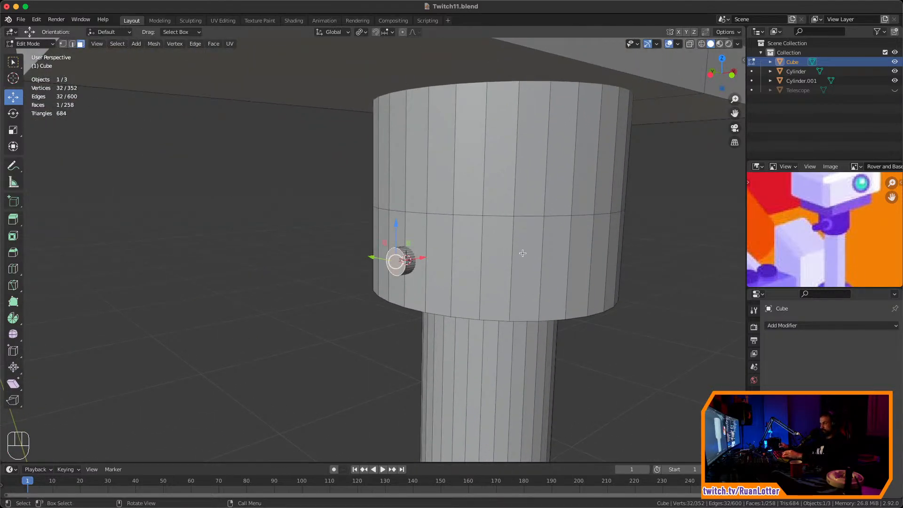
{"action": "key", "text": "e"}
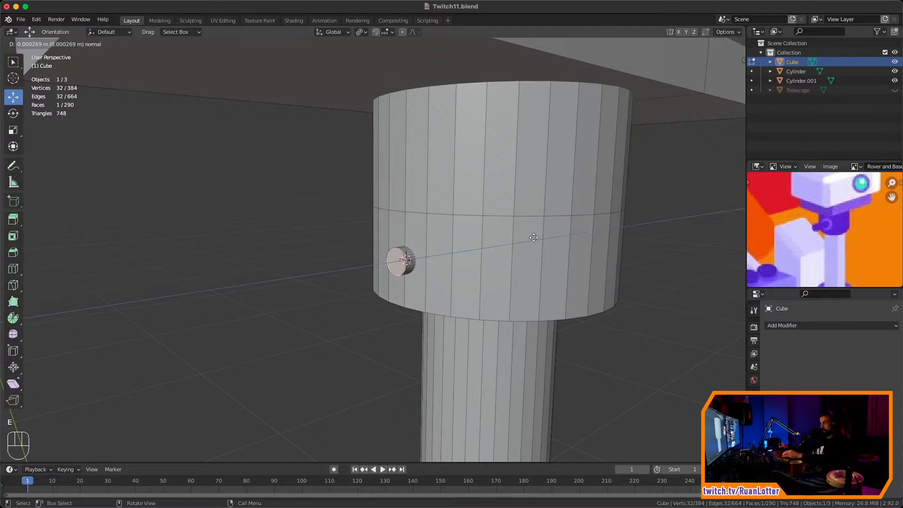
{"action": "key", "text": "Escape"}
{"action": "key", "text": "s"}
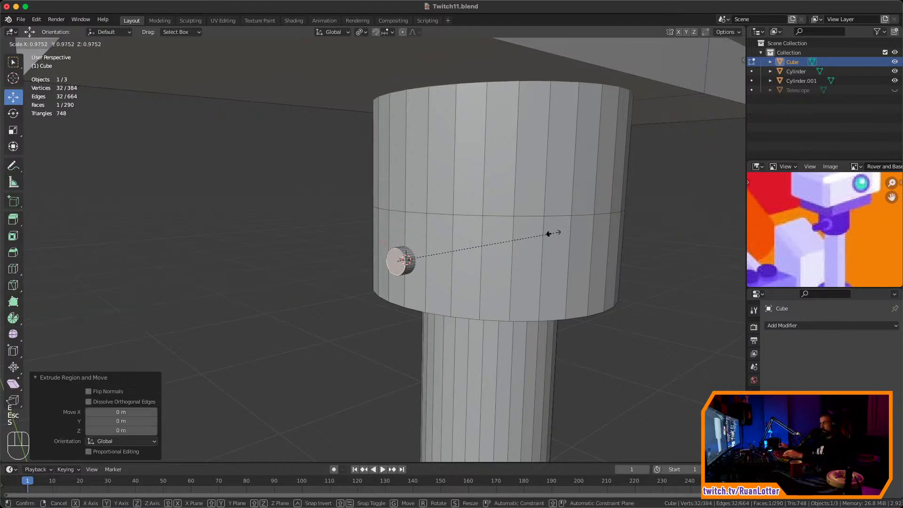
{"action": "left_click", "coordinate": [505, 244]}
Extrude the reduced end face outward by about 0.041 m, and extrude a further segment of about 0.018 m
{"action": "key", "text": "e"}
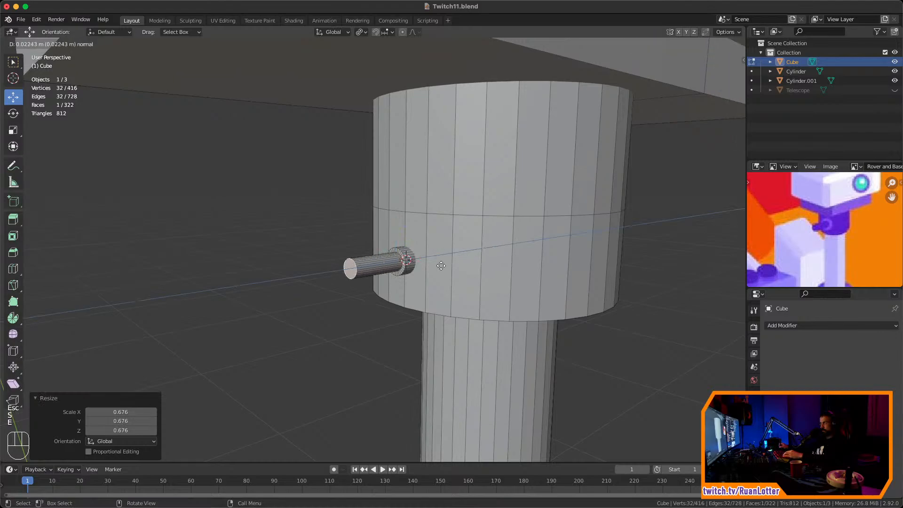
{"action": "left_click", "coordinate": [421, 271]}
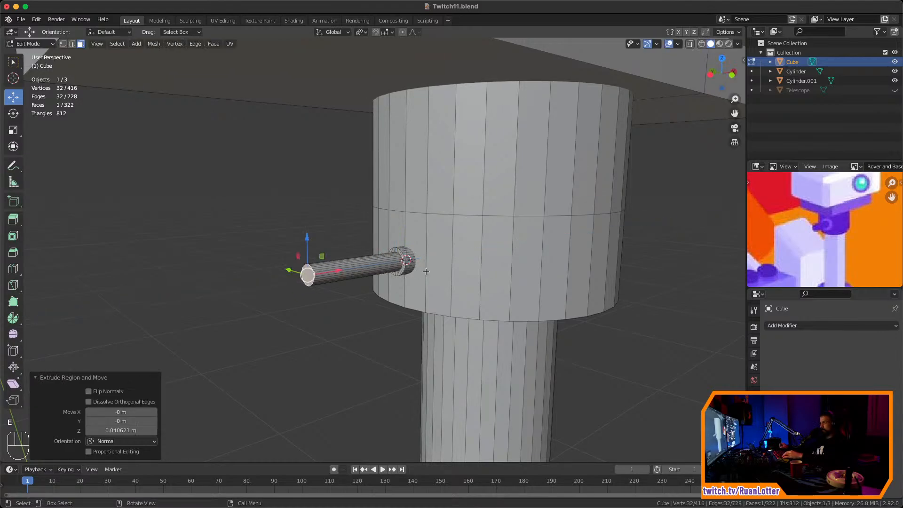
{"action": "middle_click_drag", "start_coordinate": [421, 272], "coordinate": [388, 283]}
{"action": "middle_click_drag", "start_coordinate": [388, 282], "coordinate": [442, 336], "text": "shift"}
{"action": "middle_click_drag", "start_coordinate": [442, 337], "coordinate": [406, 312], "text": "ctrl"}
{"action": "middle_click_drag", "start_coordinate": [406, 273], "coordinate": [433, 258]}
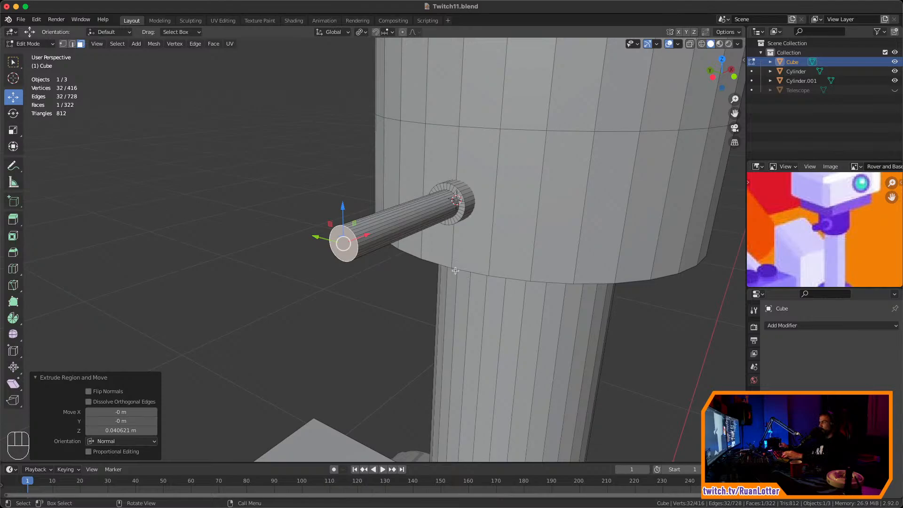
{"action": "key", "text": "e"}
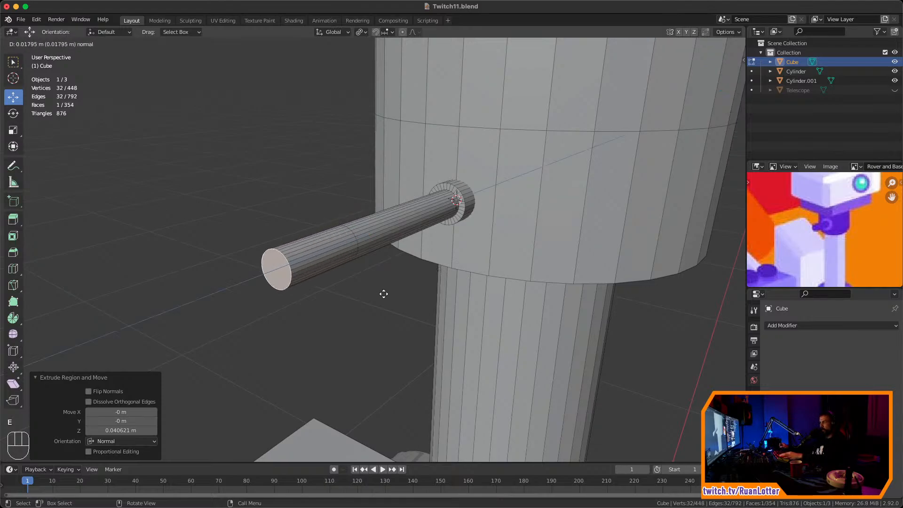
{"action": "left_click", "coordinate": [382, 295]}
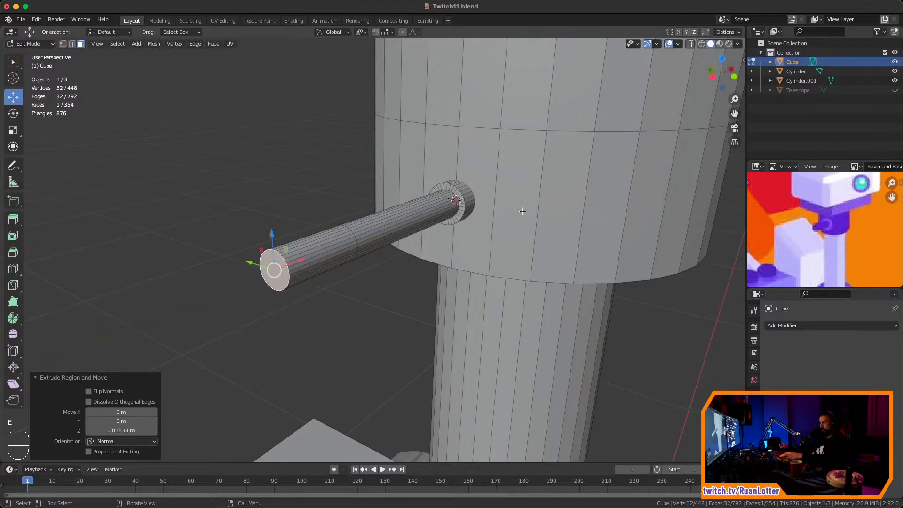
From the front view, use X-ray to select the four middle side faces of the rod's end segment, two on each side
{"action": "left_click", "coordinate": [734, 76]}
{"action": "middle_click_drag", "start_coordinate": [192, 147], "coordinate": [475, 258], "text": "shift"}
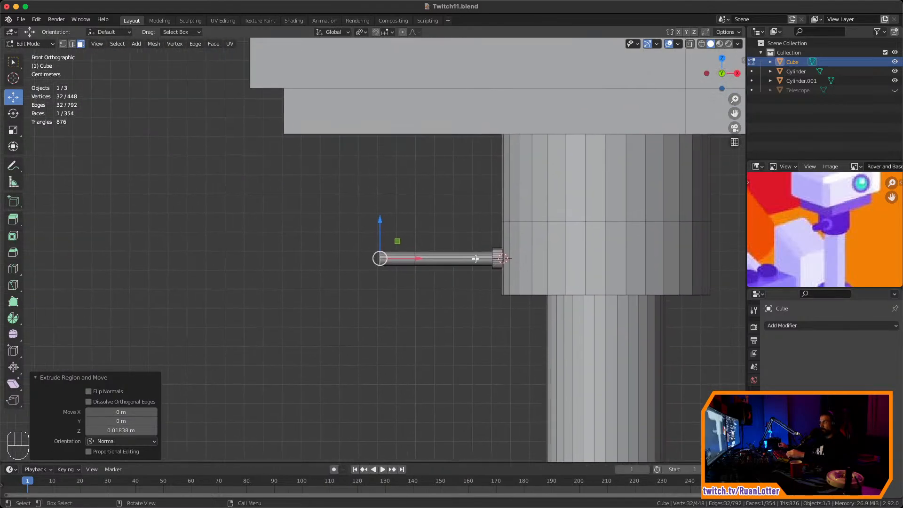
{"action": "scroll", "coordinate": [476, 258], "scroll_direction": "up", "scroll_amount": 10}
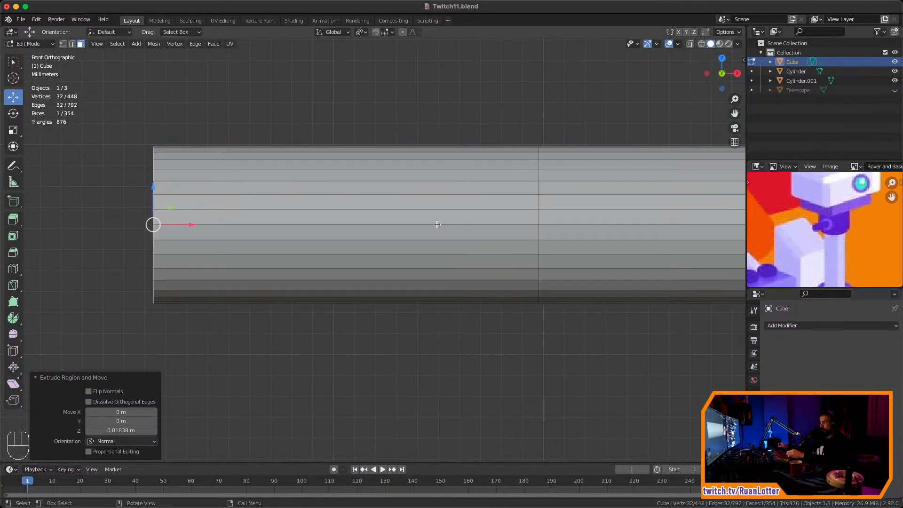
{"action": "left_click", "coordinate": [689, 44]}
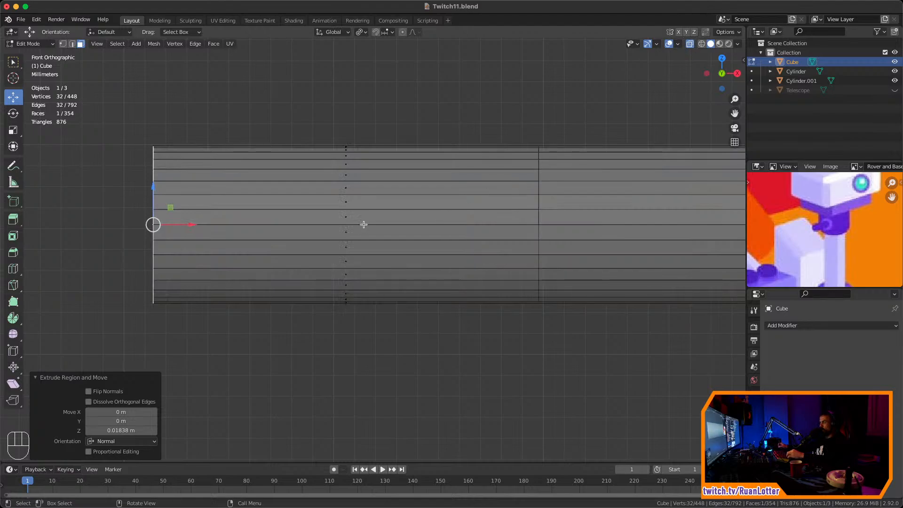
{"action": "left_click_drag", "start_coordinate": [334, 214], "coordinate": [353, 236]}
{"action": "middle_click_drag", "start_coordinate": [353, 236], "coordinate": [424, 236]}
{"action": "scroll", "coordinate": [476, 241], "scroll_direction": "down", "scroll_amount": 3}
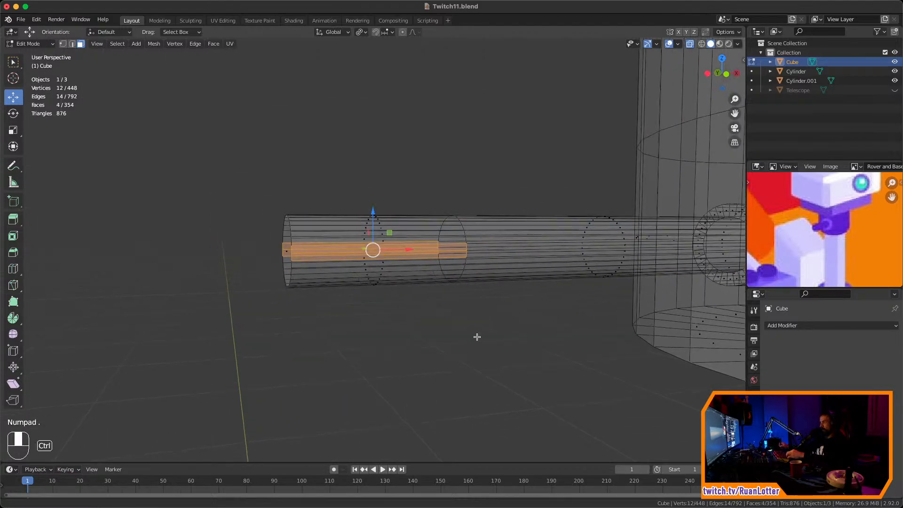
{"action": "middle_click_drag", "start_coordinate": [478, 336], "coordinate": [505, 307]}
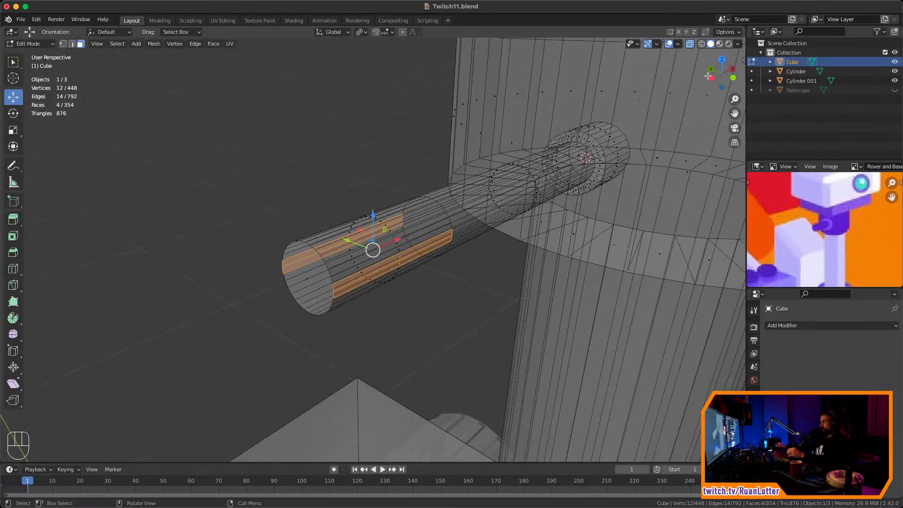
{"action": "left_click", "coordinate": [689, 43]}
{"action": "scroll", "coordinate": [509, 257], "scroll_direction": "down", "scroll_amount": 2}
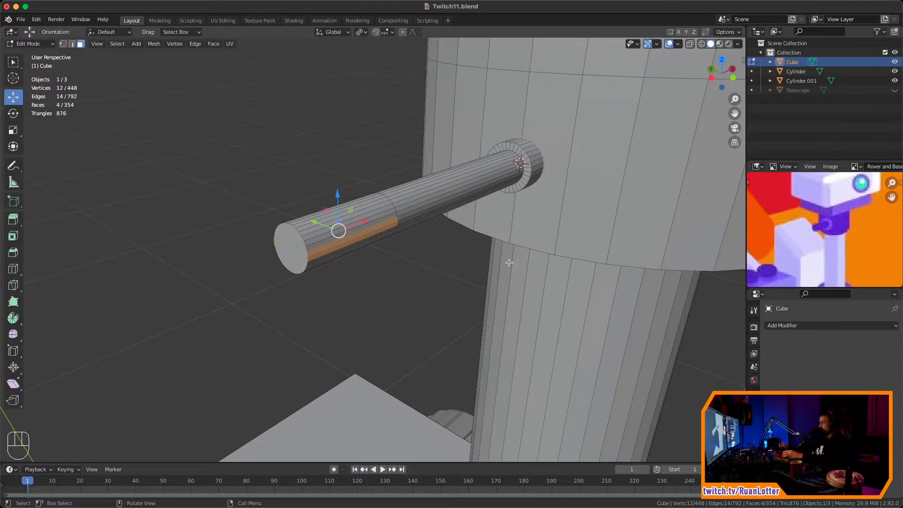
Extrude the four selected rod side faces along their normals by about 0.015 m and return to Object Mode
{"action": "key", "text": "alt+e"}
{"action": "left_click", "coordinate": [505, 262]}
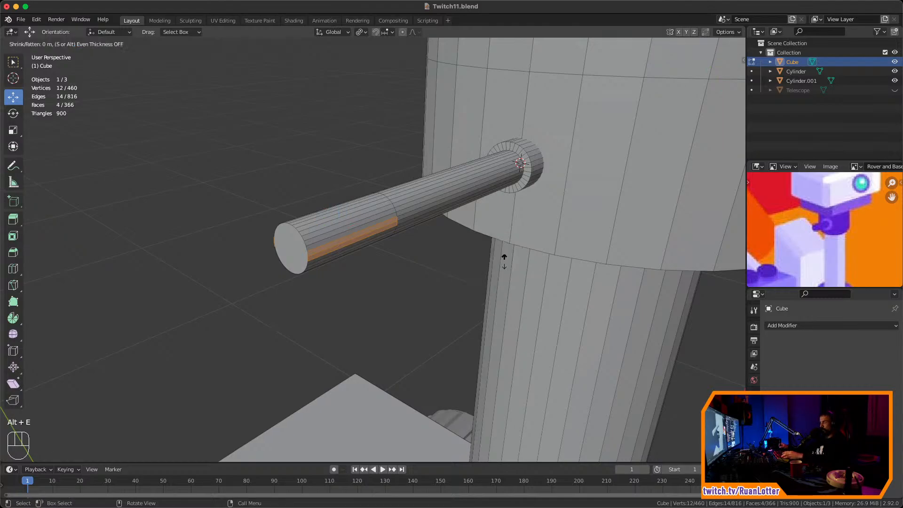
{"action": "left_click", "coordinate": [527, 211]}
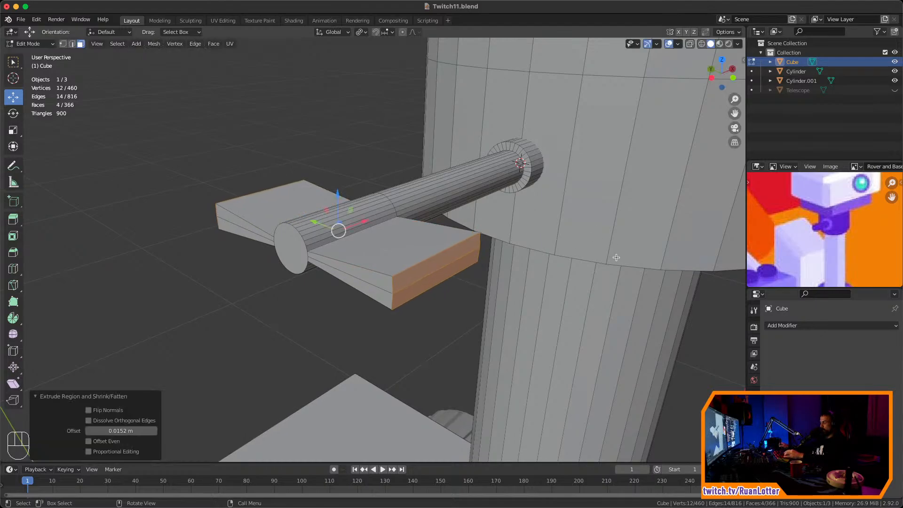
{"action": "scroll", "coordinate": [607, 257], "scroll_direction": "down", "scroll_amount": 6}
{"action": "key", "text": "Tab"}
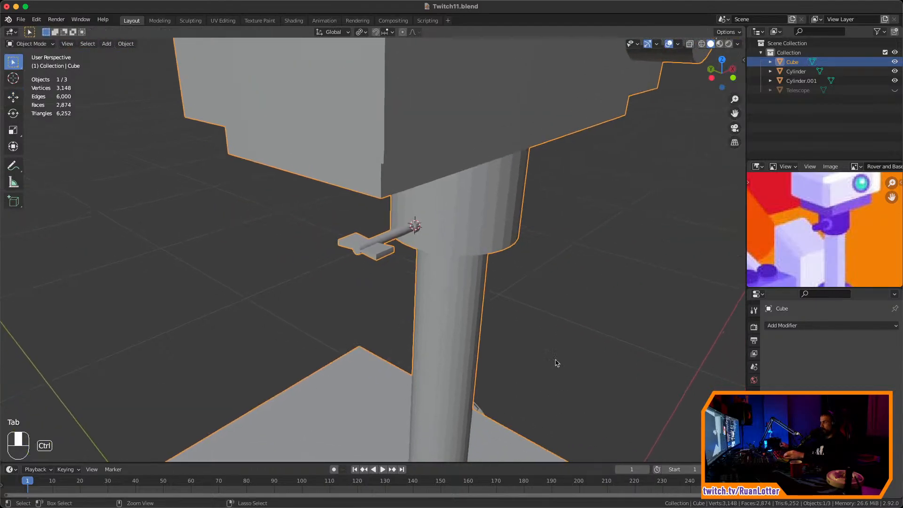
Add a horizontal loop cut around the mast near its foot, slid to a factor of about 0.844
{"action": "middle_click_drag", "start_coordinate": [521, 444], "coordinate": [520, 452], "text": "ctrl"}
{"action": "middle_click_drag", "start_coordinate": [517, 259], "coordinate": [487, 450], "text": "ctrl"}
{"action": "middle_click_drag", "start_coordinate": [490, 314], "coordinate": [497, 242], "text": "shift"}
{"action": "middle_click_drag", "start_coordinate": [490, 262], "coordinate": [504, 233]}
{"action": "left_click", "coordinate": [452, 240]}
{"action": "middle_click_drag", "start_coordinate": [820, 207], "coordinate": [828, 244]}
{"action": "middle_click_drag", "start_coordinate": [560, 305], "coordinate": [447, 279]}
{"action": "key", "text": "Tab"}
{"action": "left_click", "coordinate": [447, 273]}
{"action": "scroll", "coordinate": [448, 273], "scroll_direction": "up", "scroll_amount": 1}
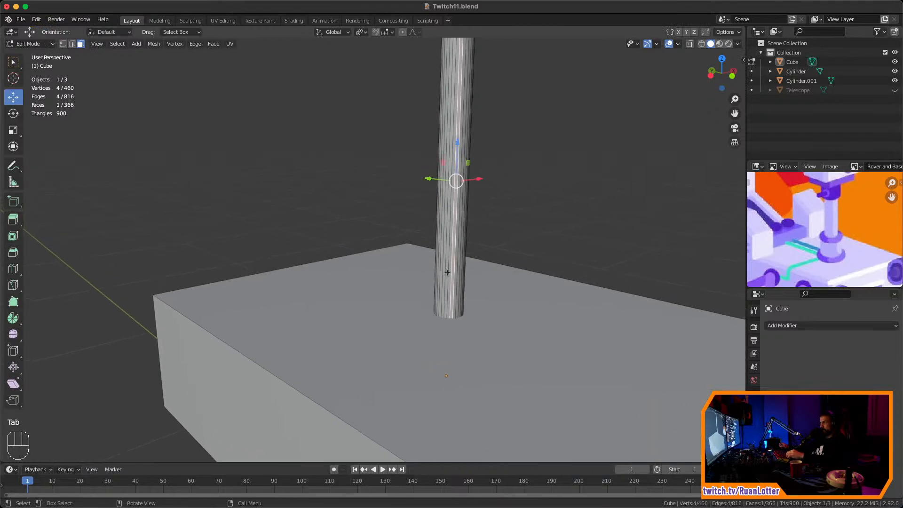
{"action": "scroll", "coordinate": [474, 230], "scroll_direction": "down", "scroll_amount": 2}
{"action": "middle_click_drag", "start_coordinate": [473, 230], "coordinate": [467, 317], "text": "shift"}
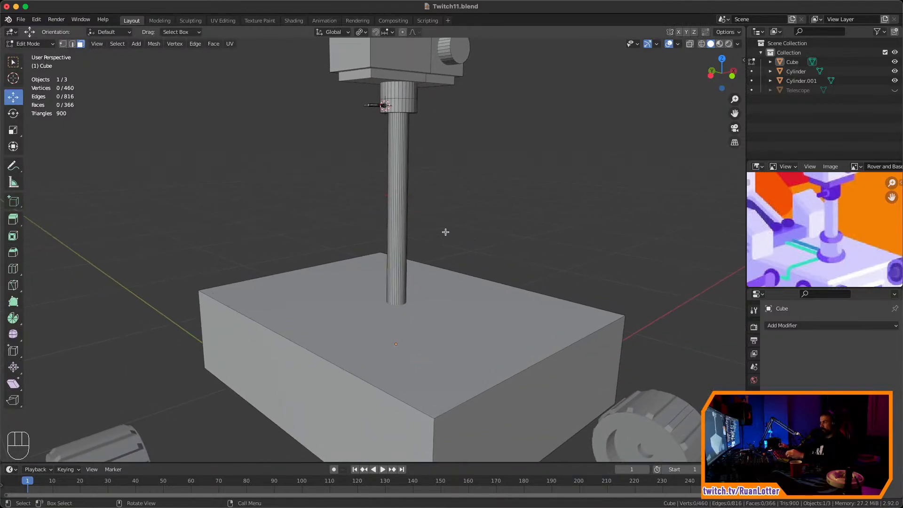
{"action": "key", "text": "ctrl+r"}
{"action": "left_click", "coordinate": [397, 217]}
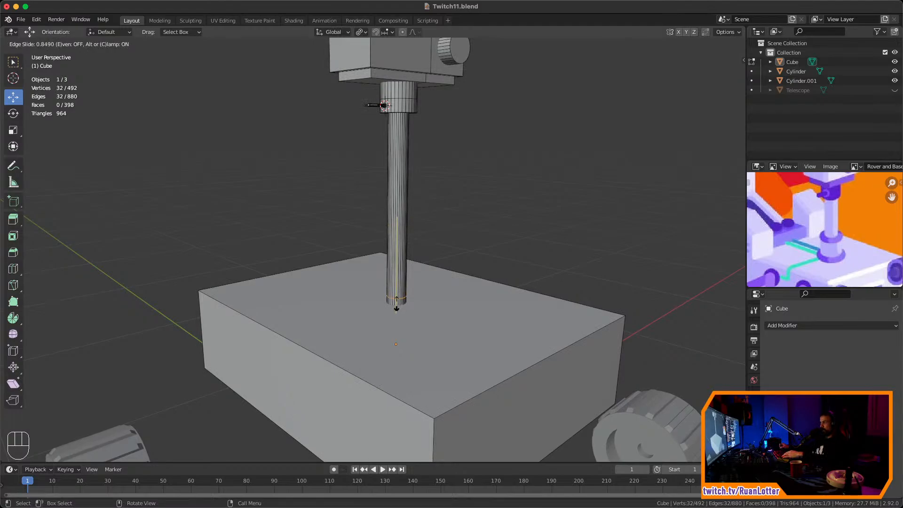
{"action": "left_click", "coordinate": [397, 308]}
Extrude the ring of faces at the mast's foot along normals by about 0.084 m with Offset Even enabled
{"action": "key", "text": "KP_Decimal"}
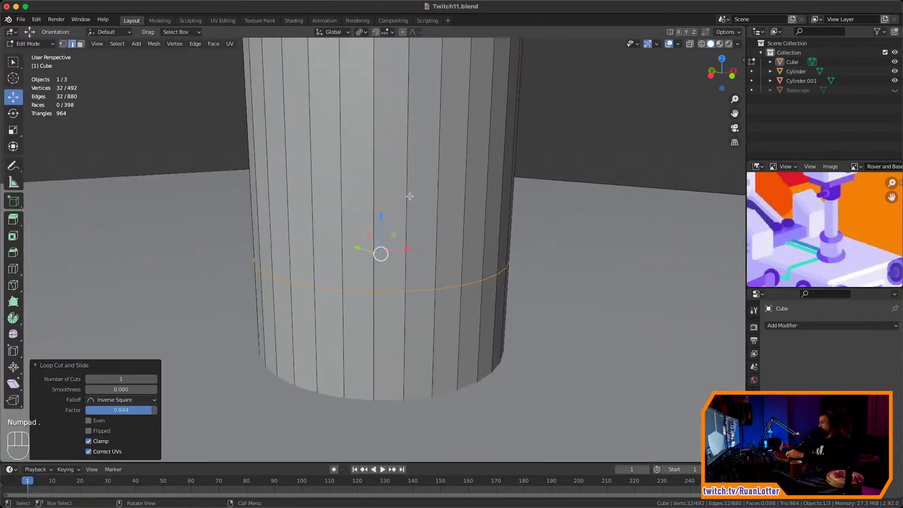
{"action": "key", "text": "3"}
{"action": "left_click", "coordinate": [370, 359], "text": "alt"}
{"action": "scroll", "coordinate": [409, 416], "scroll_direction": "down", "scroll_amount": 5}
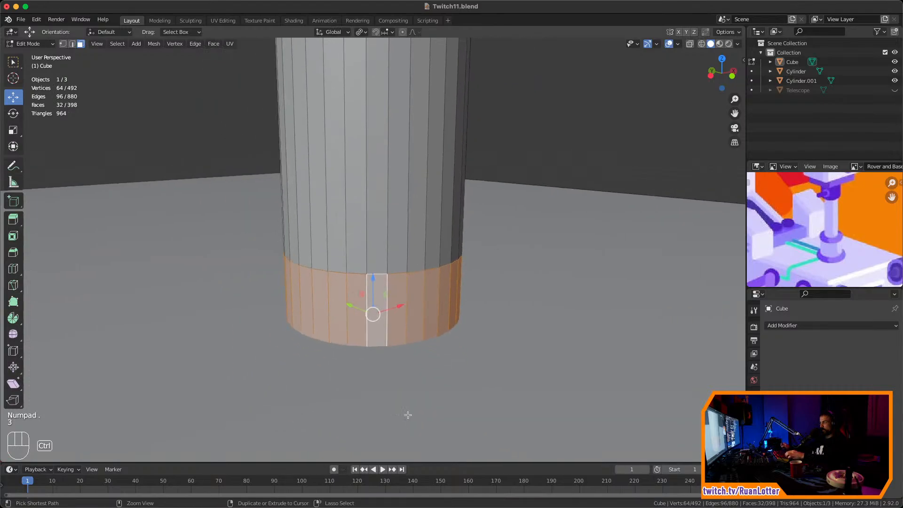
{"action": "key", "text": "alt+e"}
{"action": "left_click", "coordinate": [468, 335]}
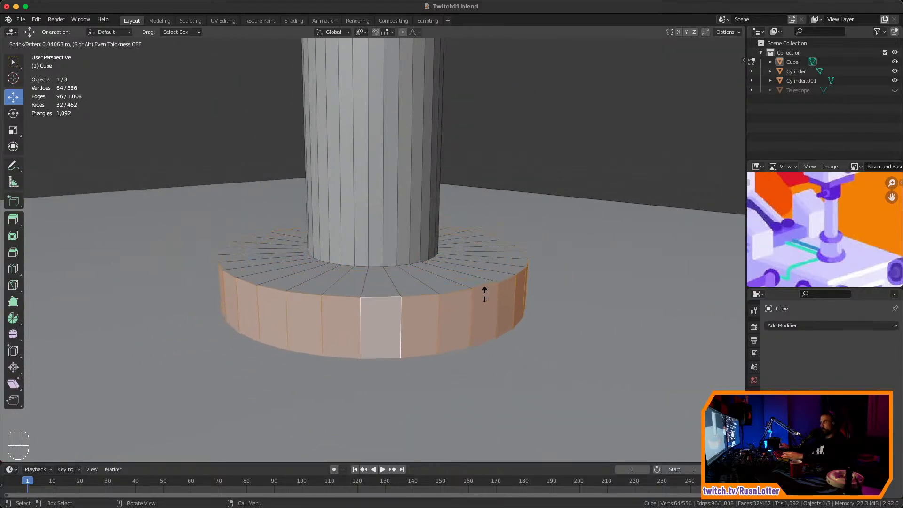
{"action": "left_click", "coordinate": [494, 246]}
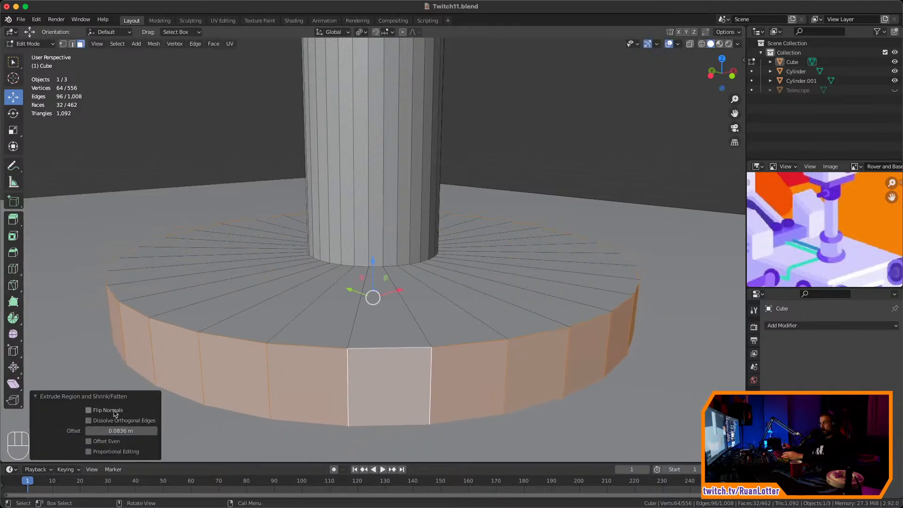
{"action": "left_click", "coordinate": [88, 441]}
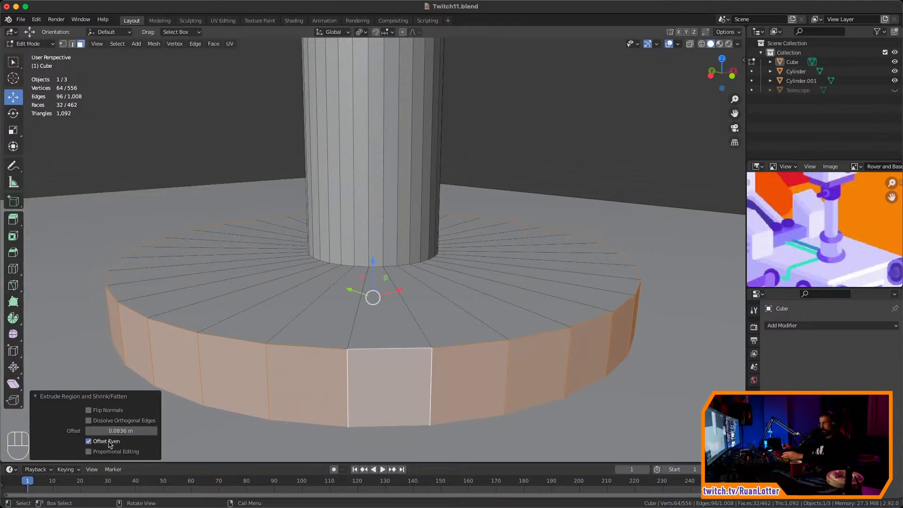
Add another loop cut around the mast just above the base flange, slid to a factor of about 0.729
{"action": "middle_click_drag", "start_coordinate": [473, 294], "coordinate": [453, 362], "text": "ctrl"}
{"action": "middle_click_drag", "start_coordinate": [455, 335], "coordinate": [365, 308]}
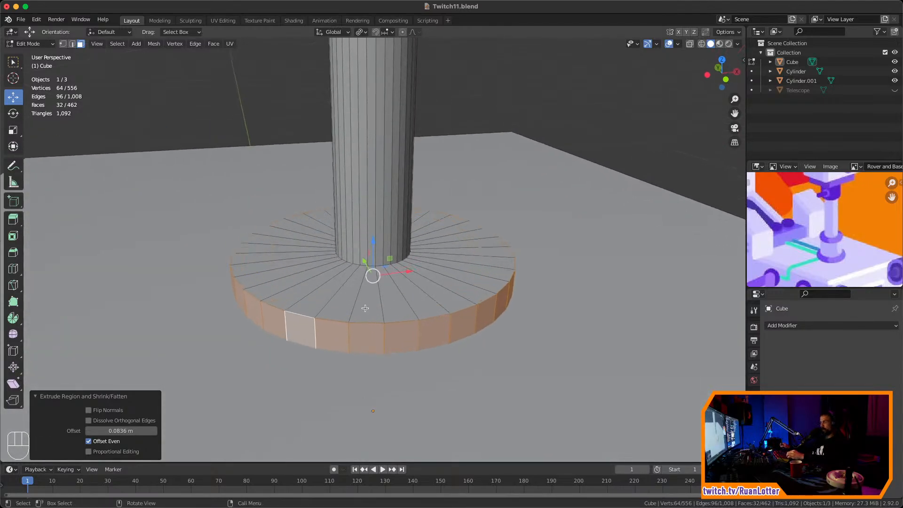
{"action": "left_click", "coordinate": [348, 241]}
{"action": "middle_click_drag", "start_coordinate": [348, 240], "coordinate": [392, 280], "text": "ctrl"}
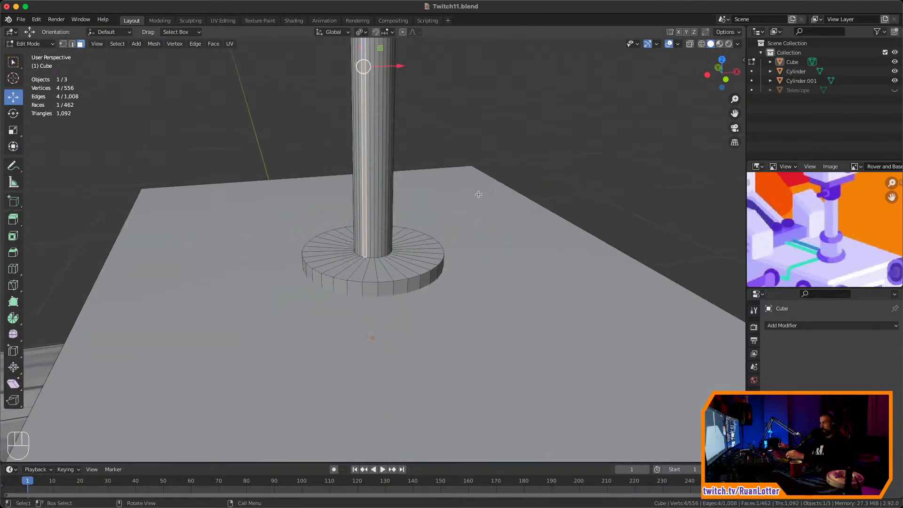
{"action": "left_click", "coordinate": [553, 177]}
{"action": "middle_click_drag", "start_coordinate": [526, 201], "coordinate": [517, 192]}
{"action": "middle_click_drag", "start_coordinate": [398, 237], "coordinate": [397, 243]}
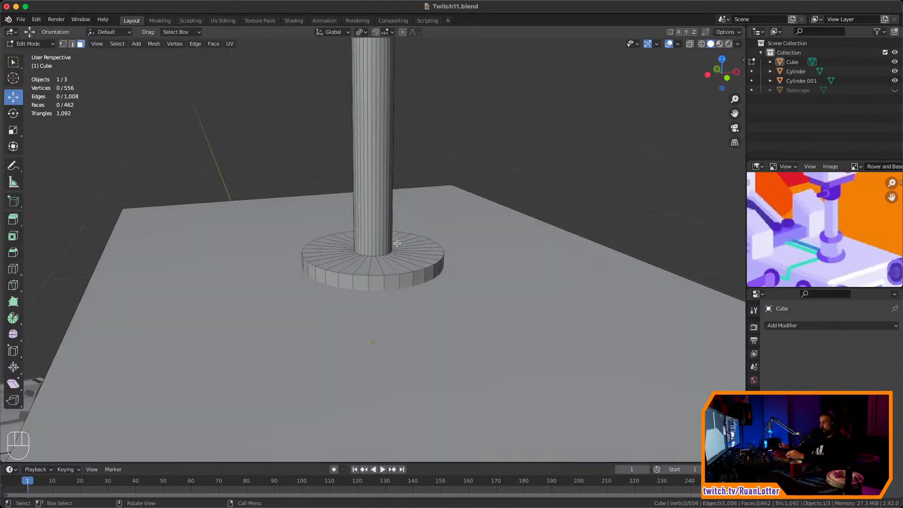
{"action": "key", "text": "ctrl+r"}
{"action": "left_click", "coordinate": [379, 74]}
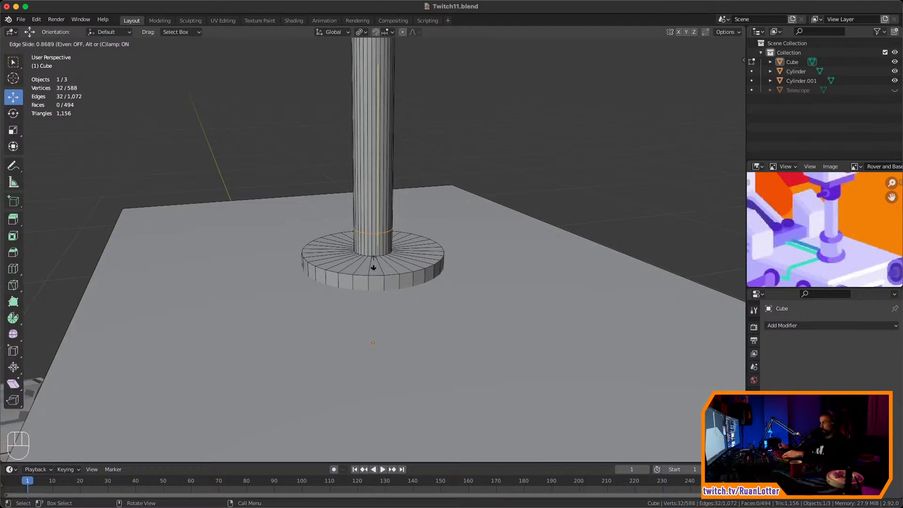
{"action": "left_click", "coordinate": [376, 237]}
{"action": "scroll", "coordinate": [371, 200], "scroll_direction": "up", "scroll_amount": 2}
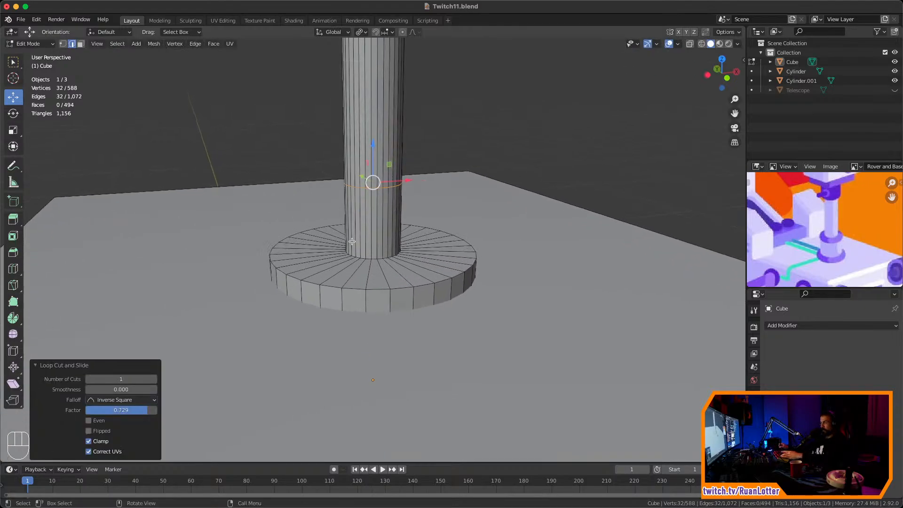
Extrude the ring of mast faces above the flange along normals by about 0.037 m and return to Object Mode
{"action": "key", "text": "3"}
{"action": "left_click", "coordinate": [362, 228], "text": "alt"}
{"action": "key", "text": "alt+e"}
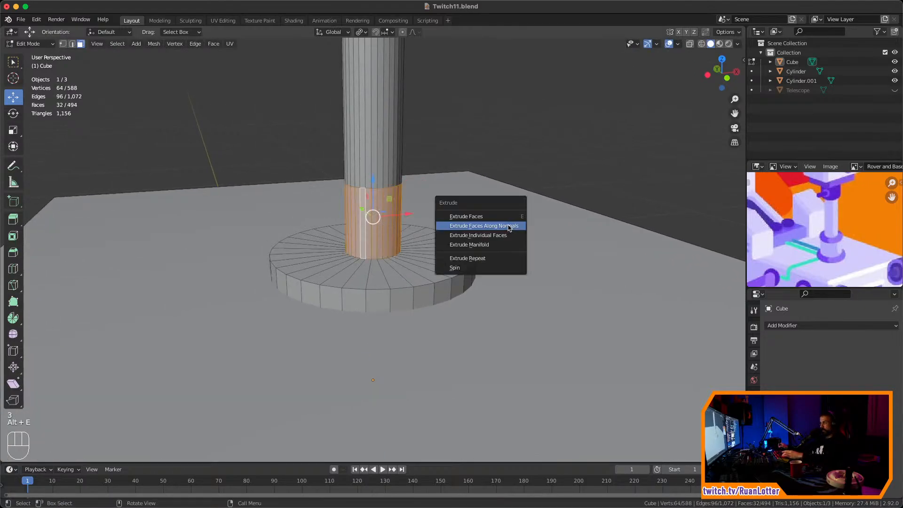
{"action": "left_click", "coordinate": [508, 225]}
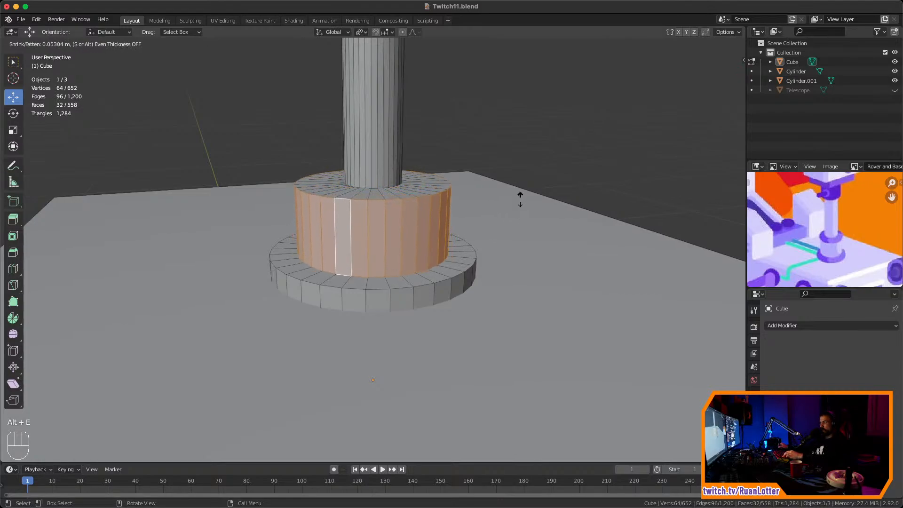
{"action": "left_click", "coordinate": [510, 207]}
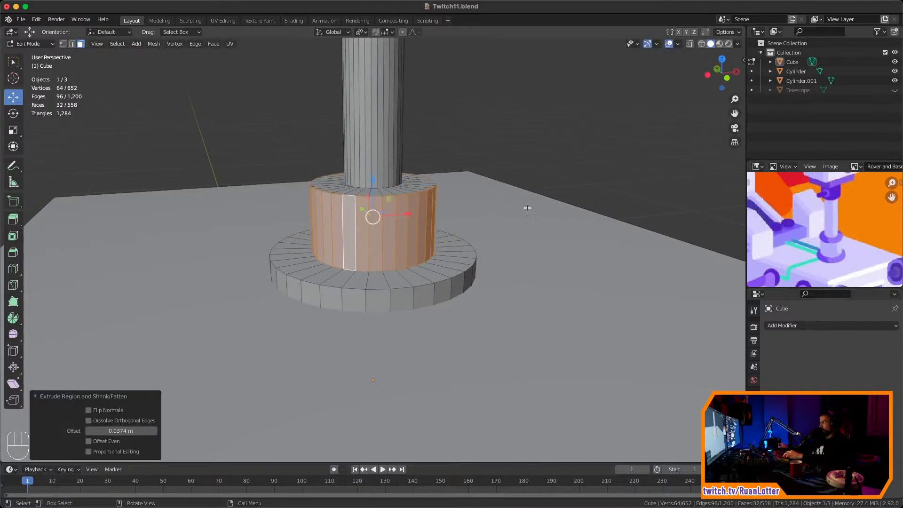
{"action": "scroll", "coordinate": [528, 207], "scroll_direction": "down", "scroll_amount": 6}
{"action": "left_click", "coordinate": [530, 236]}
{"action": "middle_click_drag", "start_coordinate": [530, 236], "coordinate": [455, 300]}
{"action": "key", "text": "Tab"}
{"action": "scroll", "coordinate": [398, 310], "scroll_direction": "down", "scroll_amount": 4}
{"action": "scroll", "coordinate": [456, 300], "scroll_direction": "down", "scroll_amount": 3}
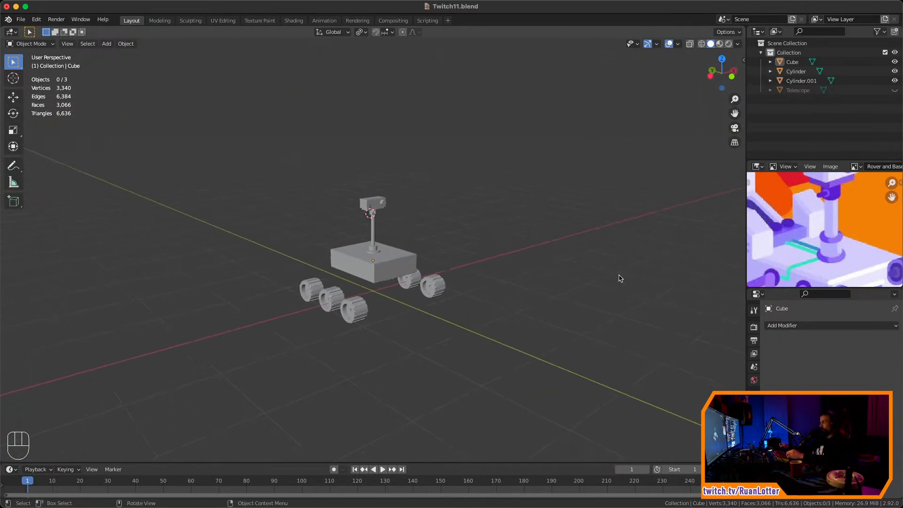
Snap the 3D cursor to the centre of the rover body's wheel-side face, clear the selection and save the file
{"action": "middle_click_drag", "start_coordinate": [799, 235], "coordinate": [825, 238]}
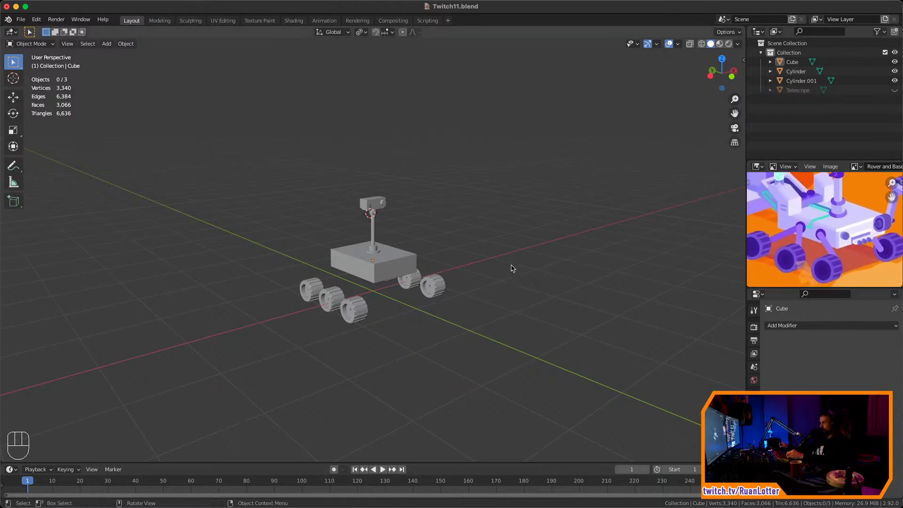
{"action": "left_click_drag", "start_coordinate": [510, 266], "coordinate": [496, 296], "text": "alt"}
{"action": "scroll", "coordinate": [470, 258], "scroll_direction": "up", "scroll_amount": 3}
{"action": "left_click_drag", "start_coordinate": [469, 258], "coordinate": [520, 313], "text": "alt"}
{"action": "scroll", "coordinate": [490, 205], "scroll_direction": "up", "scroll_amount": 2}
{"action": "scroll", "coordinate": [492, 259], "scroll_direction": "up", "scroll_amount": 2}
{"action": "key", "text": "Tab"}
{"action": "left_click", "coordinate": [489, 258]}
{"action": "key", "text": "shift+s"}
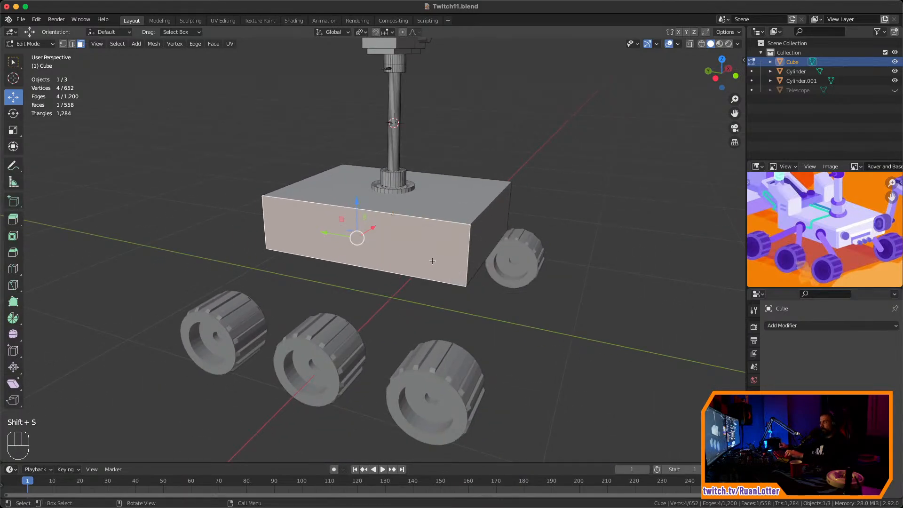
{"action": "key", "text": "shift+s"}
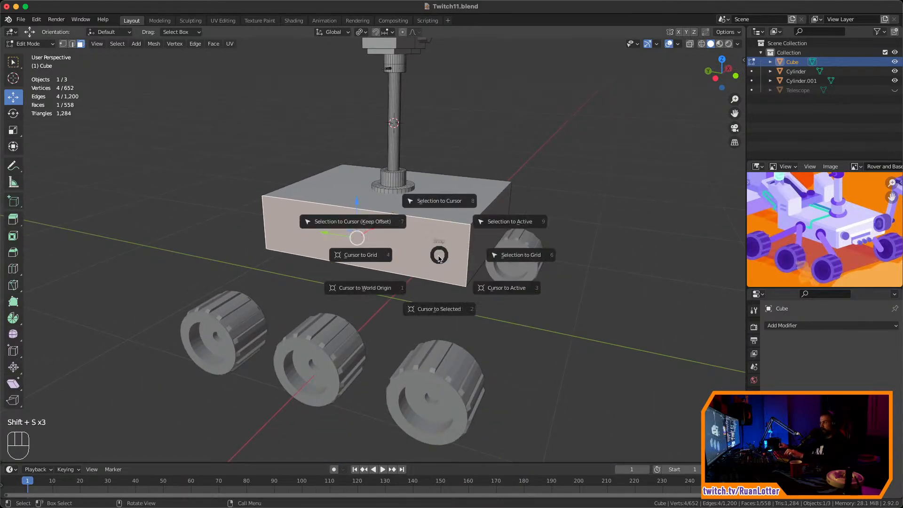
{"action": "left_click", "coordinate": [426, 309]}
{"action": "left_click", "coordinate": [545, 304]}
{"action": "key", "text": "super+s"}
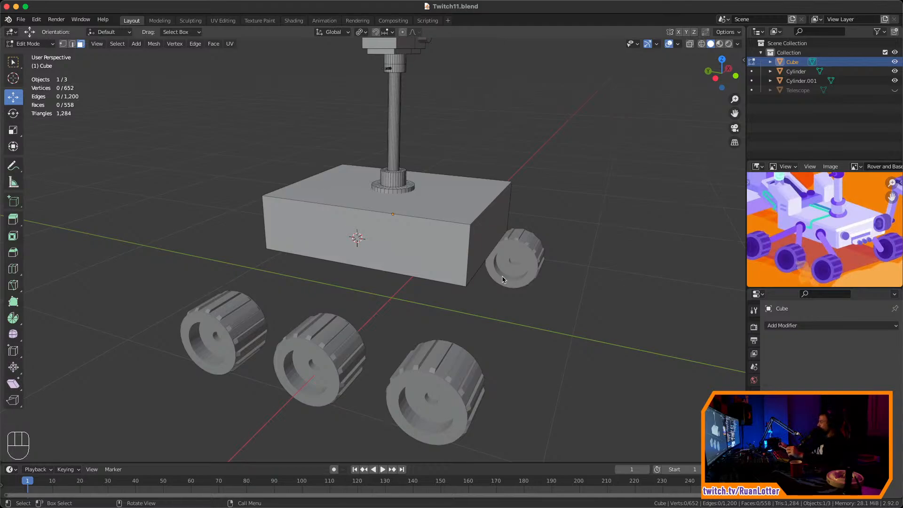
Examine how the wheel suspension arms attach to the body in the reference image and compare with the model
{"action": "middle_click_drag", "start_coordinate": [505, 281], "coordinate": [541, 252]}
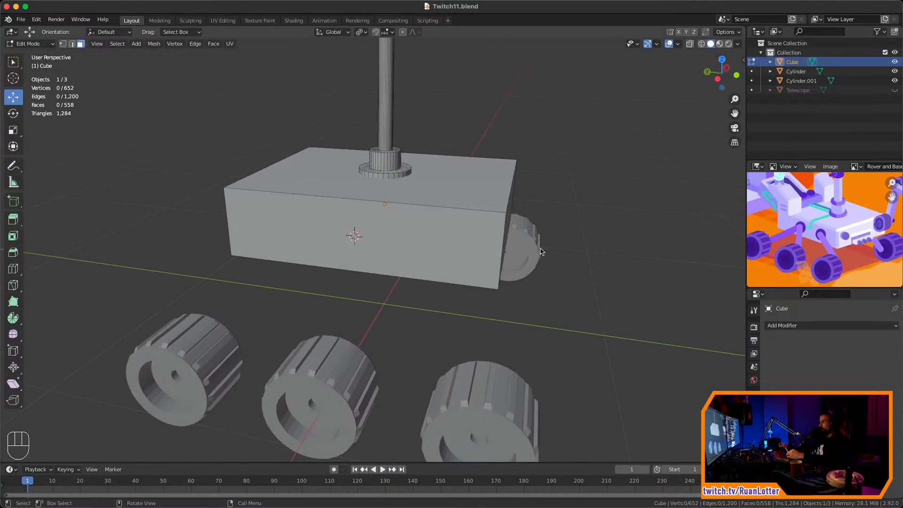
{"action": "middle_click_drag", "start_coordinate": [837, 240], "coordinate": [857, 209], "text": "ctrl"}
{"action": "mouse_move", "coordinate": [836, 237]}
{"action": "middle_mouse_down", "text": "ctrl"}
{"action": "mouse_move", "coordinate": [840, 209]}
{"action": "mouse_move", "coordinate": [816, 232]}
{"action": "mouse_move", "coordinate": [829, 238]}
{"action": "middle_mouse_up", "text": "ctrl"}
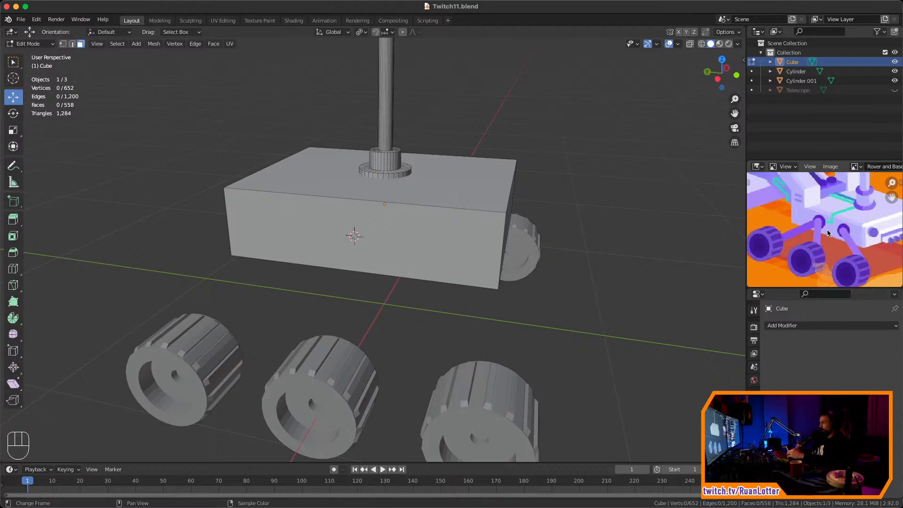
{"action": "middle_click_drag", "start_coordinate": [502, 254], "coordinate": [416, 246]}
{"action": "scroll", "coordinate": [425, 295], "scroll_direction": "down", "scroll_amount": 3}
{"action": "mouse_move", "coordinate": [425, 295]}
{"action": "middle_mouse_down", "text": "shift"}
{"action": "mouse_move", "coordinate": [332, 264]}
{"action": "mouse_move", "coordinate": [456, 282]}
{"action": "mouse_move", "coordinate": [404, 263]}
{"action": "mouse_move", "coordinate": [579, 269]}
{"action": "mouse_move", "coordinate": [564, 278]}
{"action": "mouse_move", "coordinate": [585, 296]}
{"action": "mouse_move", "coordinate": [540, 284]}
{"action": "mouse_move", "coordinate": [438, 288]}
{"action": "middle_mouse_up", "text": "shift"}
{"action": "middle_click_drag", "start_coordinate": [438, 288], "coordinate": [444, 268], "text": "ctrl"}
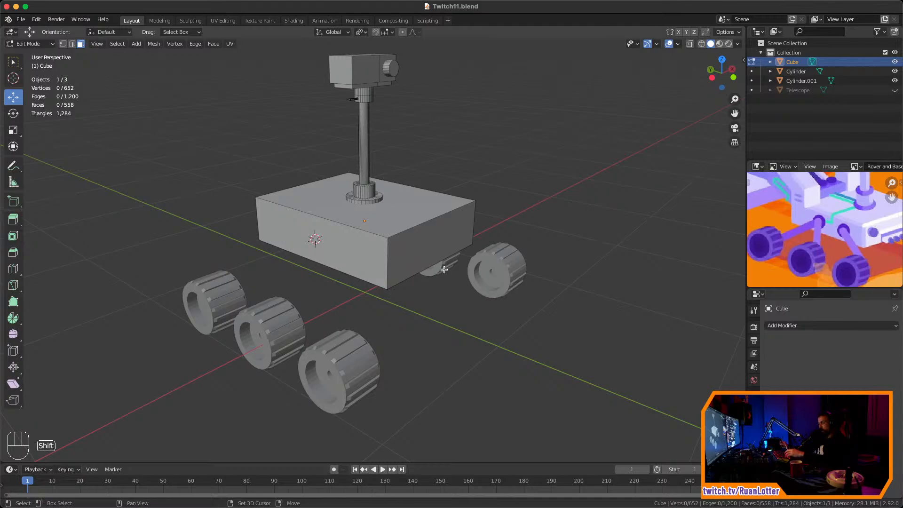
{"action": "key", "text": "shift+s"}
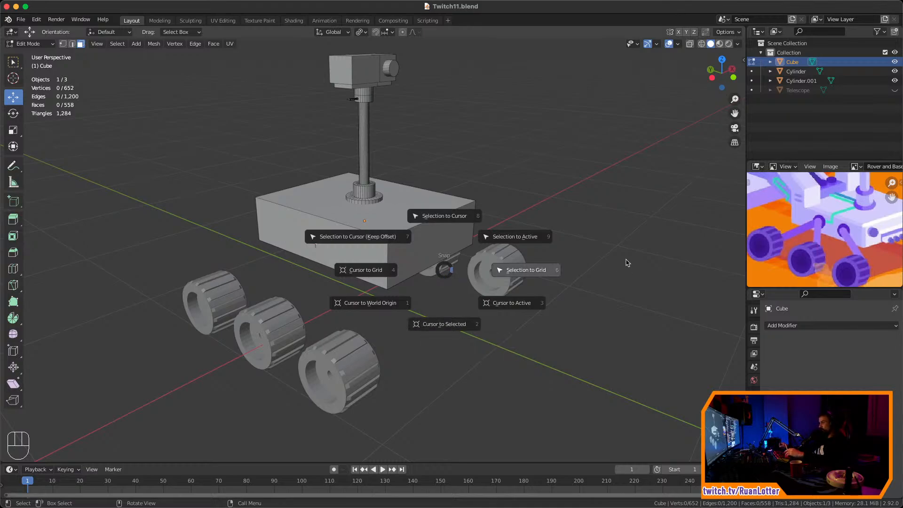
{"action": "key", "text": "Escape"}
{"action": "key", "text": "shift+s"}
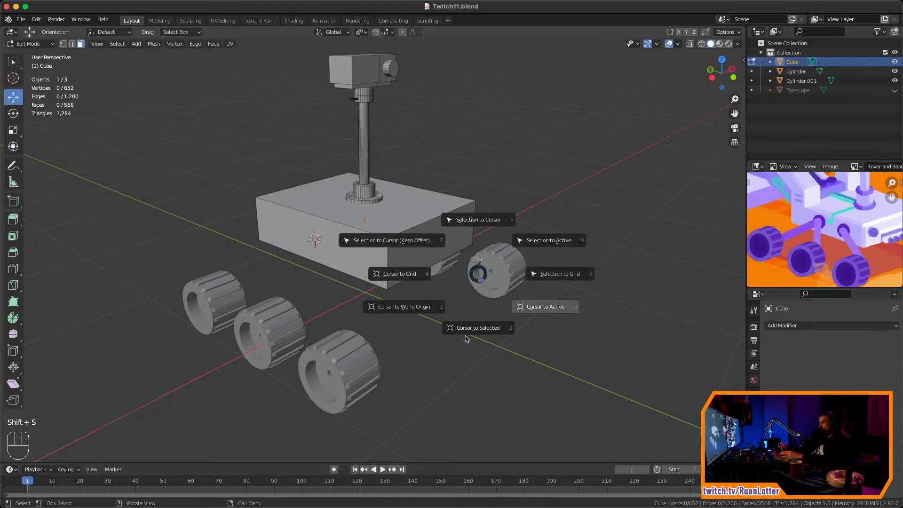
{"action": "key", "text": "Escape"}
{"action": "scroll", "coordinate": [576, 249], "scroll_direction": "down", "scroll_amount": 4}
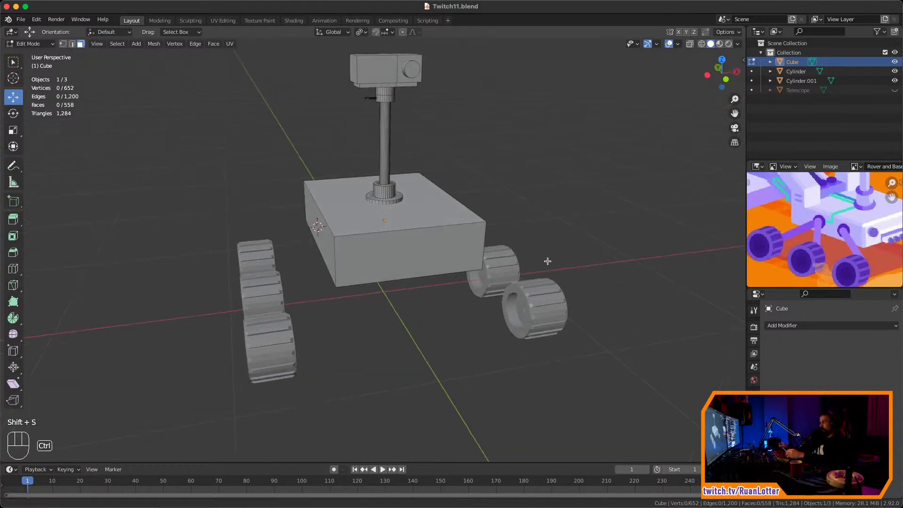
Select all the rover objects in Object Mode and hide them
{"action": "key", "text": "Tab"}
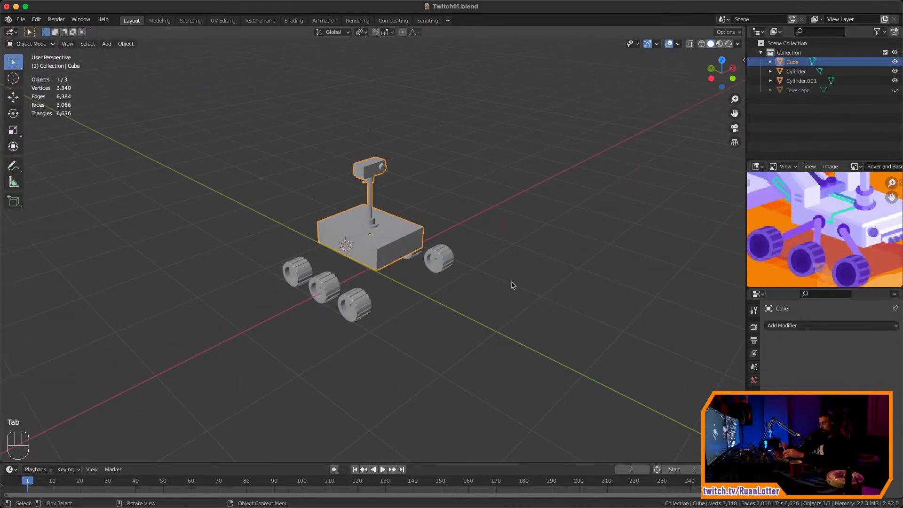
{"action": "left_click", "coordinate": [521, 282]}
{"action": "left_click_drag", "start_coordinate": [254, 130], "coordinate": [423, 269]}
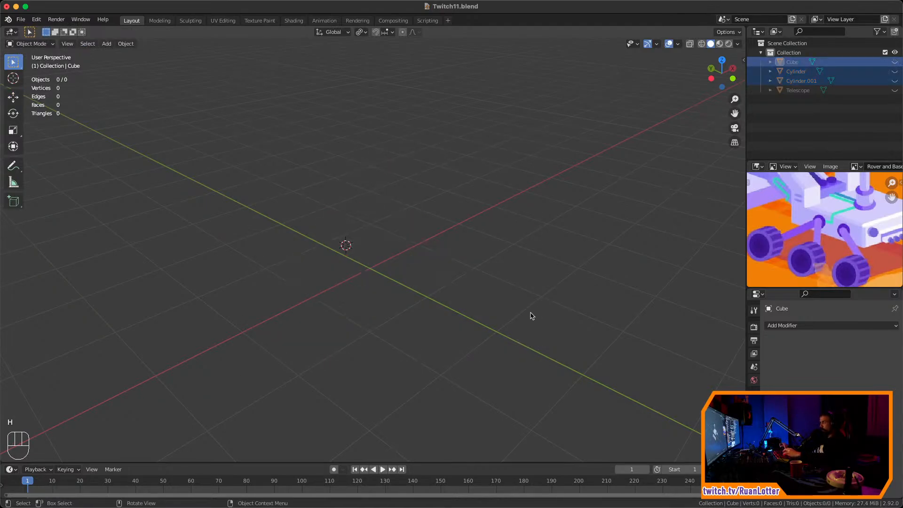
{"action": "key", "text": "h"}
Add a 2 m cube mesh at the 3D cursor as a separate object
{"action": "key", "text": "shift+a"}
{"action": "mouse_move", "coordinate": [475, 315]}
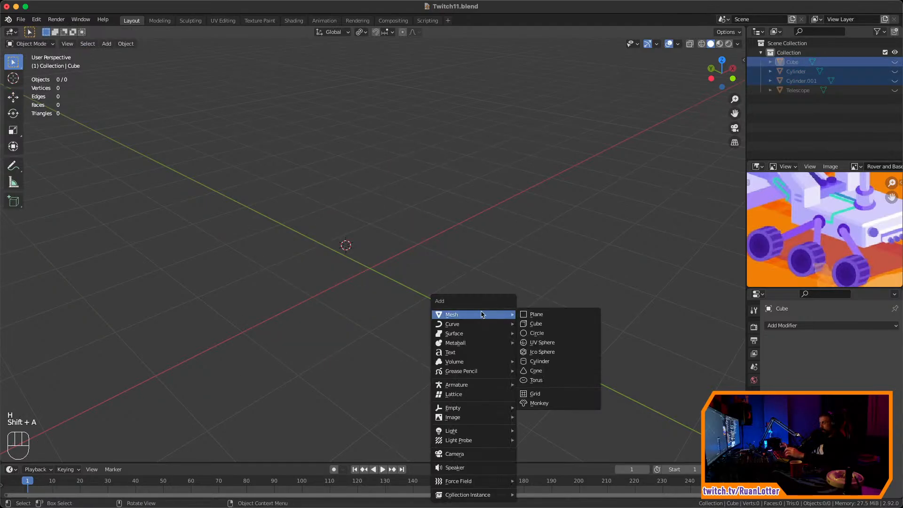
{"action": "left_click", "coordinate": [541, 324]}
{"action": "scroll", "coordinate": [475, 329], "scroll_direction": "down", "scroll_amount": 3}
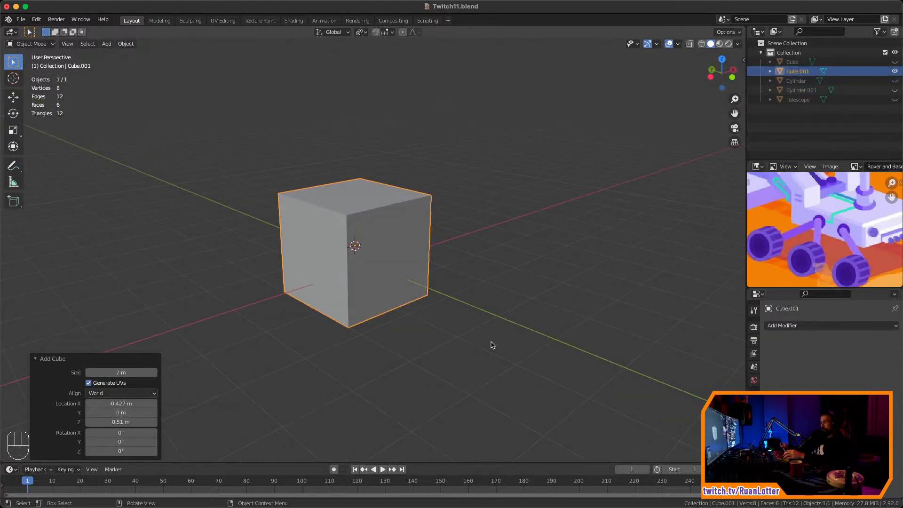
{"action": "middle_click_drag", "start_coordinate": [492, 346], "coordinate": [508, 331]}
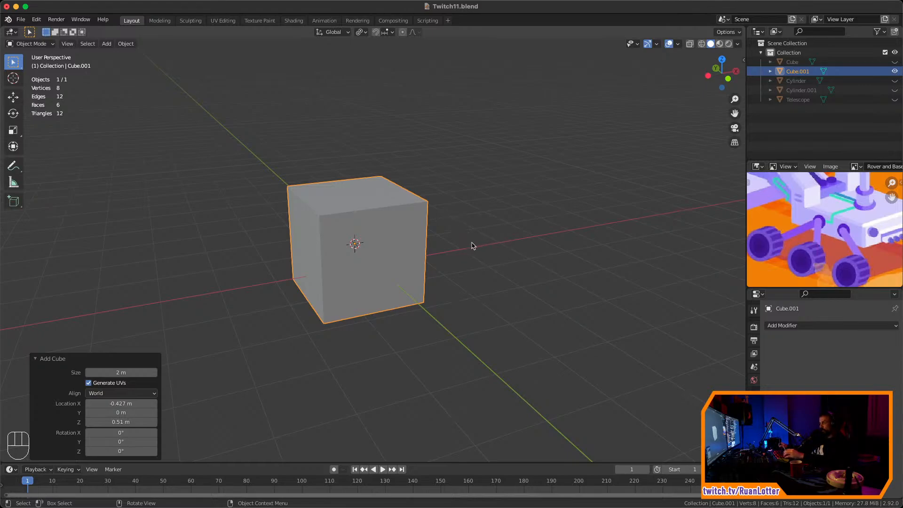
Snap the 3D cursor to the cube's nearest top corner vertex in Edit Mode
{"action": "key", "text": "Tab"}
{"action": "middle_click_drag", "start_coordinate": [481, 244], "coordinate": [408, 226]}
{"action": "key", "text": "1"}
{"action": "left_click", "coordinate": [381, 197]}
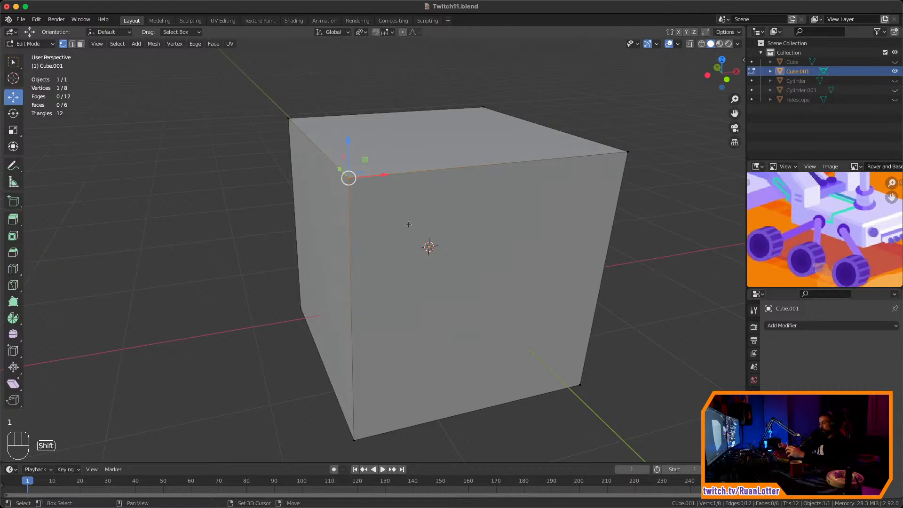
{"action": "key", "text": "shift+s"}
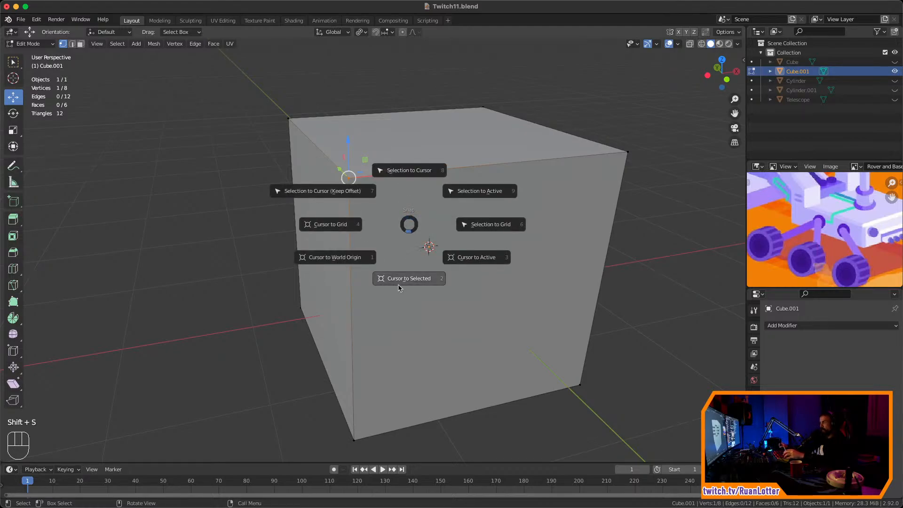
{"action": "left_click", "coordinate": [426, 285]}
{"action": "middle_click_drag", "start_coordinate": [382, 250], "coordinate": [277, 211]}
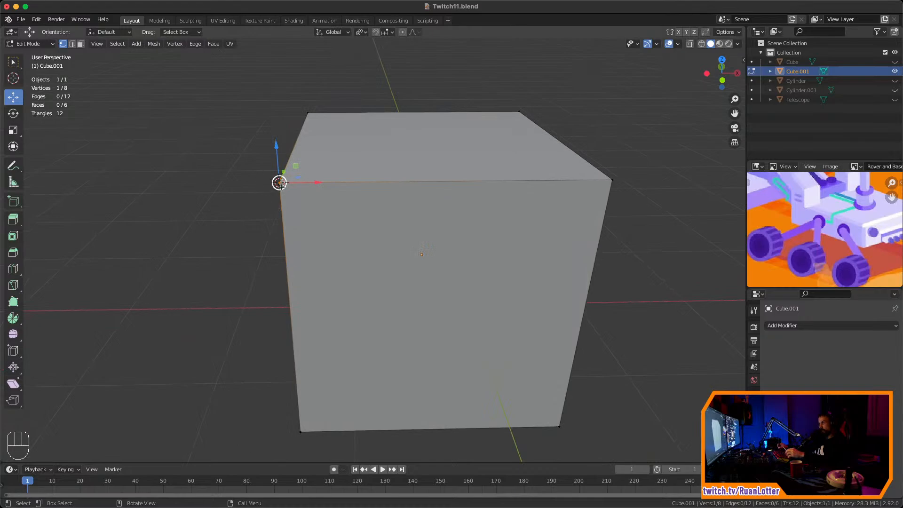
{"action": "middle_click_drag", "start_coordinate": [365, 235], "coordinate": [522, 251]}
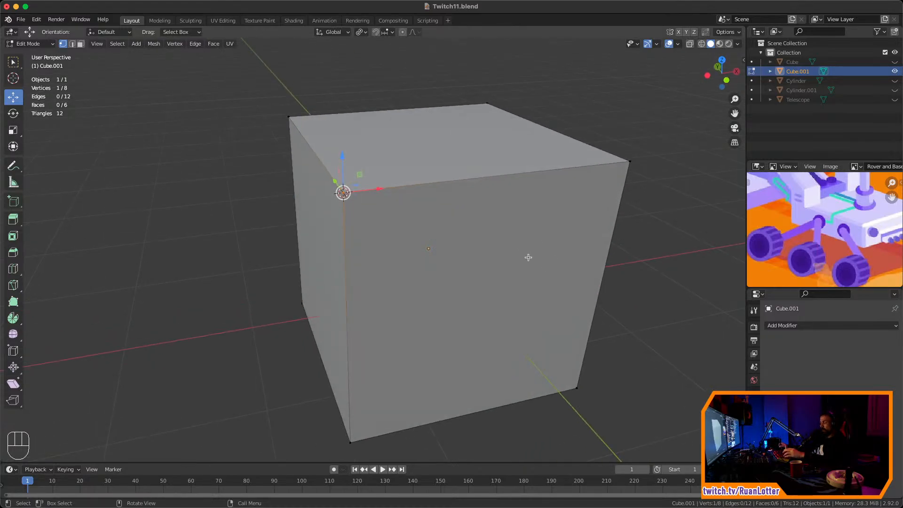
Set the cube's origin to the 3D cursor at its top corner in Object Mode
{"action": "key", "text": "Tab"}
{"action": "left_click", "coordinate": [645, 230]}
{"action": "left_click", "coordinate": [491, 221]}
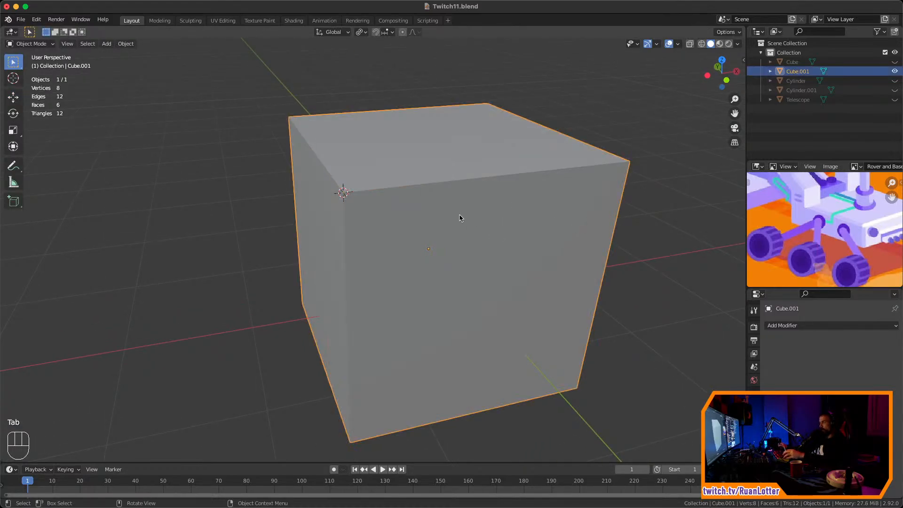
{"action": "right_click", "coordinate": [473, 215]}
{"action": "mouse_move", "coordinate": [476, 215]}
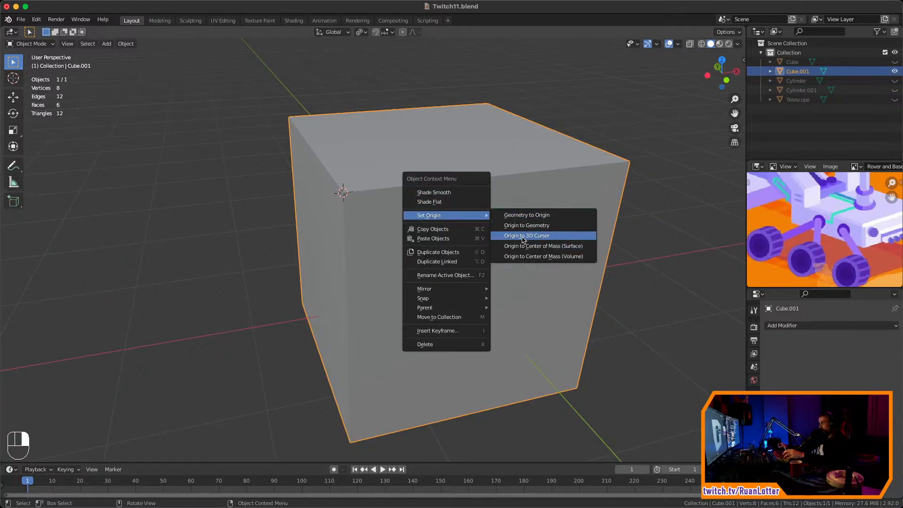
{"action": "left_click", "coordinate": [552, 237]}
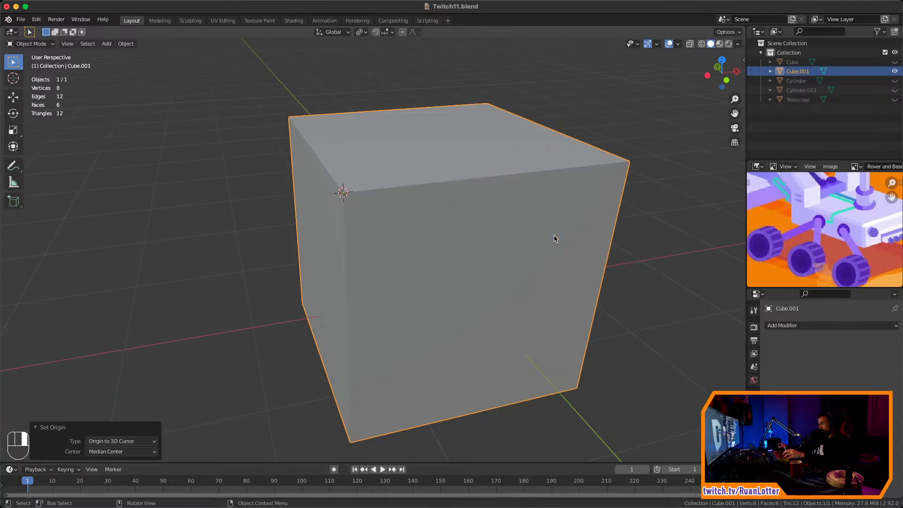
Try rotating the cube about its corner origin
{"action": "middle_click_drag", "start_coordinate": [456, 241], "coordinate": [446, 234]}
{"action": "middle_click_drag", "start_coordinate": [451, 237], "coordinate": [494, 290], "text": "ctrl"}
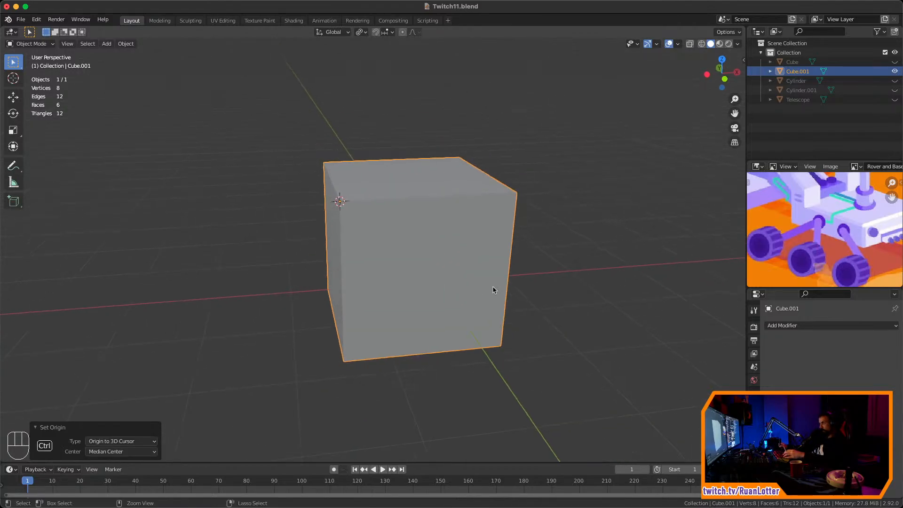
{"action": "left_click", "coordinate": [541, 263]}
{"action": "left_click", "coordinate": [499, 236]}
{"action": "key", "text": "r"}
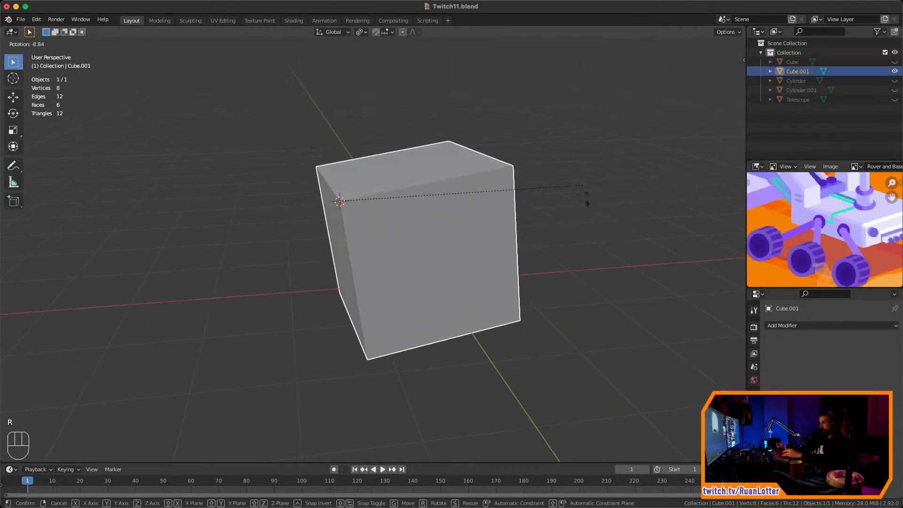
{"action": "key", "text": "Escape"}
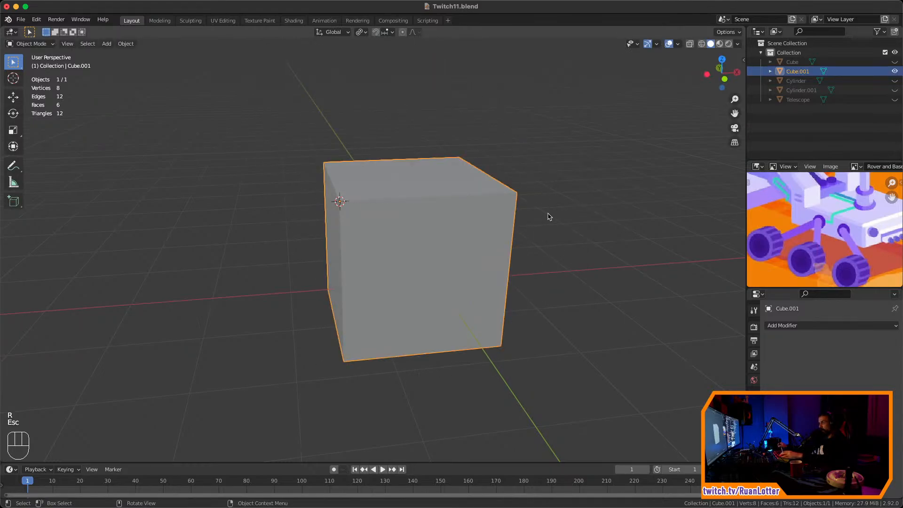
Select the cube's bottom face in Edit Mode and snap the 3D cursor to its centre
{"action": "middle_click_drag", "start_coordinate": [549, 216], "coordinate": [534, 177]}
{"action": "key", "text": "Tab"}
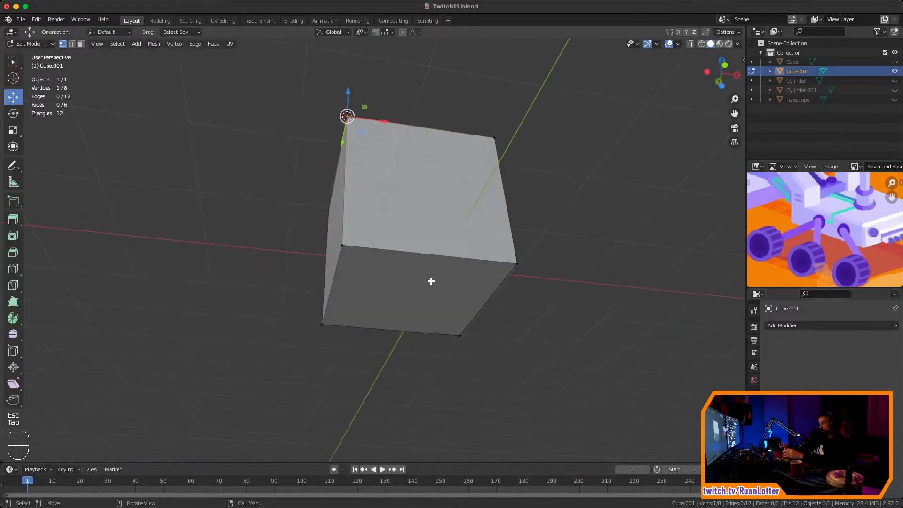
{"action": "key", "text": "3"}
{"action": "left_click", "coordinate": [429, 281]}
{"action": "middle_click_drag", "start_coordinate": [429, 280], "coordinate": [468, 297]}
{"action": "key", "text": "shift"}
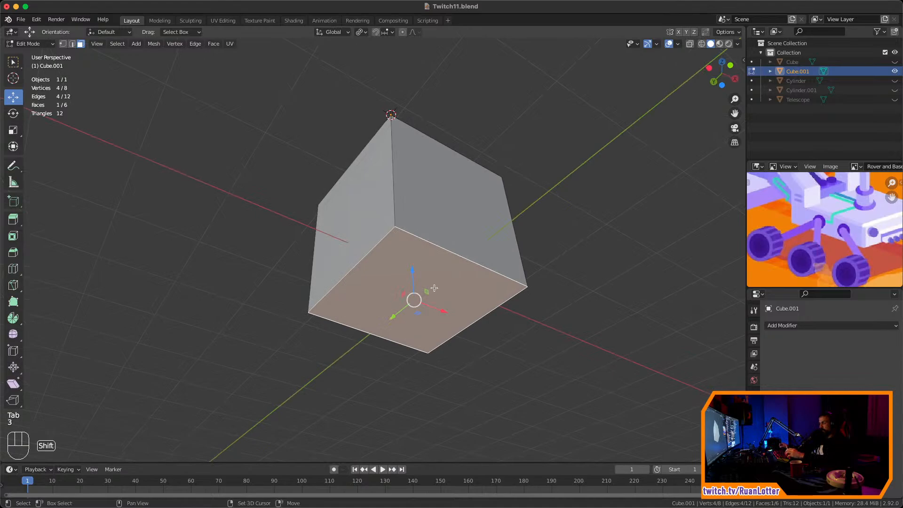
{"action": "key", "text": "shift+s"}
{"action": "left_click", "coordinate": [428, 343]}
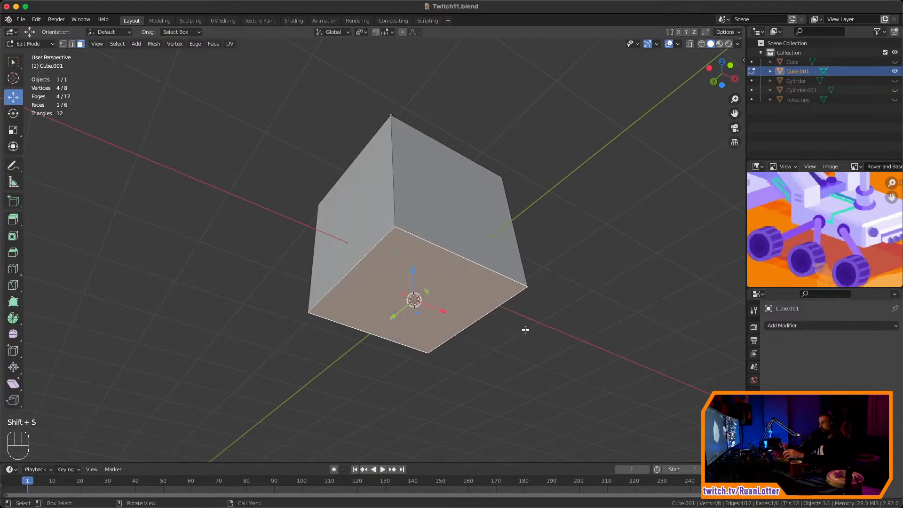
Set the cube's origin to the 3D cursor at the bottom face's centre and clear the selection
{"action": "key", "text": "Tab"}
{"action": "middle_click_drag", "start_coordinate": [556, 312], "coordinate": [560, 313]}
{"action": "right_click", "coordinate": [454, 215]}
{"action": "mouse_move", "coordinate": [455, 215]}
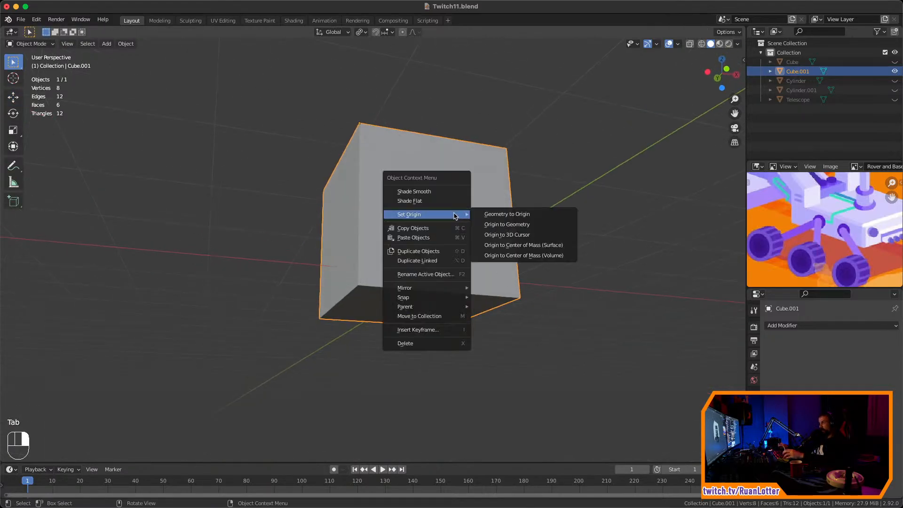
{"action": "left_click", "coordinate": [514, 235]}
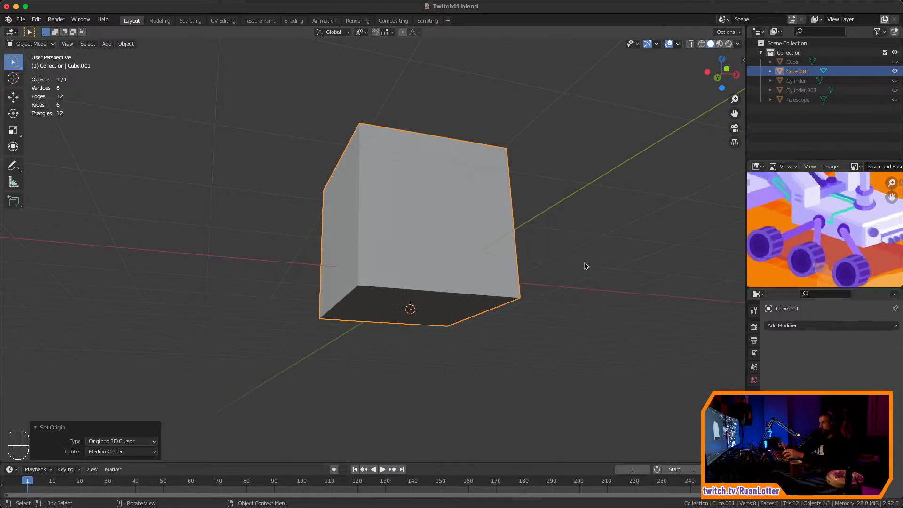
{"action": "left_click", "coordinate": [430, 326]}
Snap the 3D cursor back to the world origin
{"action": "middle_click_drag", "start_coordinate": [512, 309], "coordinate": [551, 290]}
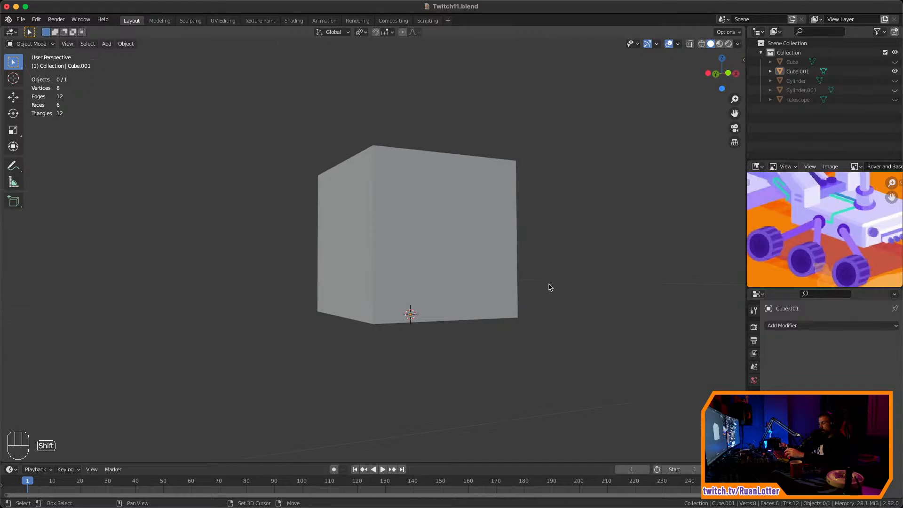
{"action": "key", "text": "shift+s"}
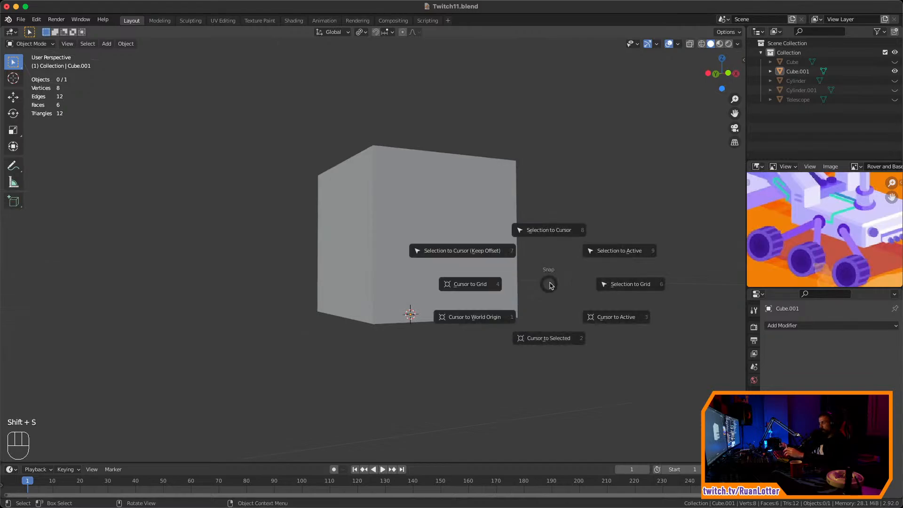
{"action": "left_click", "coordinate": [475, 318]}
{"action": "middle_click_drag", "start_coordinate": [506, 317], "coordinate": [452, 245]}
{"action": "scroll", "coordinate": [430, 220], "scroll_direction": "down", "scroll_amount": 3}
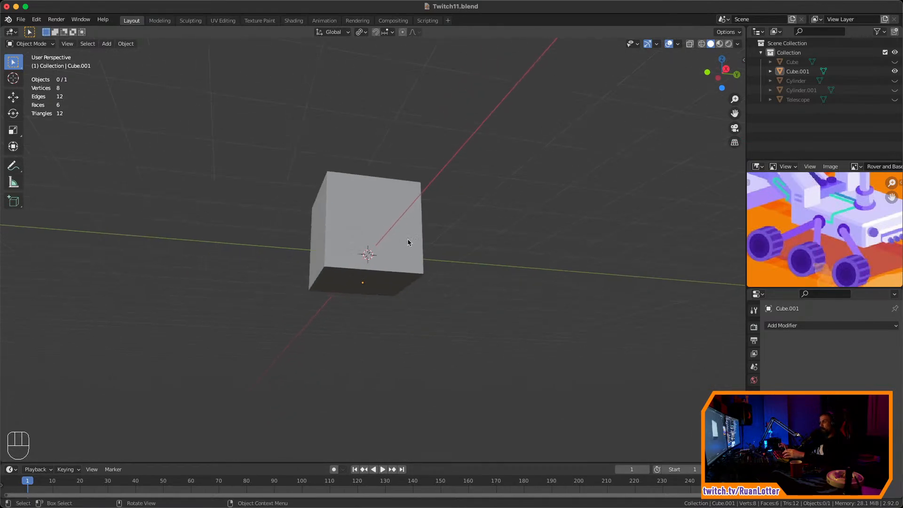
Snap the selected cube to the 3D cursor so that it stands on the world origin
{"action": "left_click", "coordinate": [369, 212]}
{"action": "middle_click_drag", "start_coordinate": [369, 212], "coordinate": [459, 238]}
{"action": "key", "text": "shift+s"}
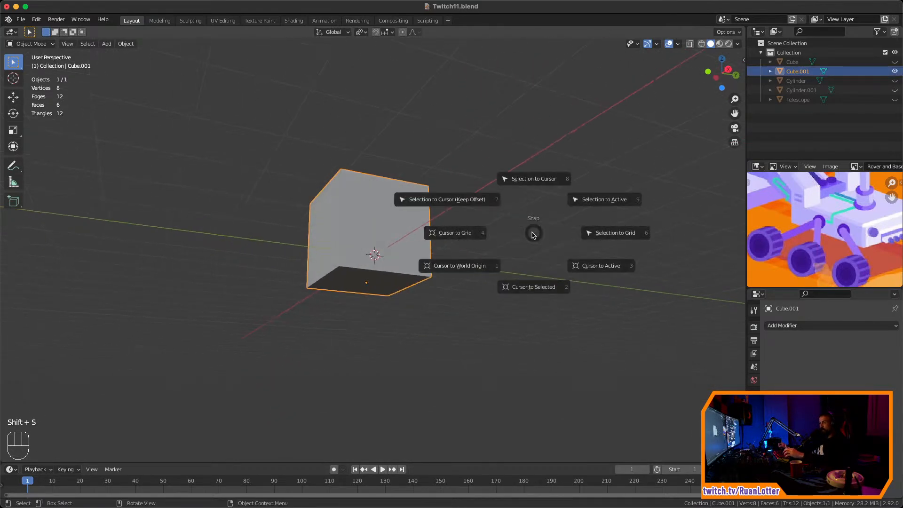
{"action": "left_click", "coordinate": [531, 178]}
{"action": "middle_click_drag", "start_coordinate": [543, 232], "coordinate": [611, 262]}
{"action": "scroll", "coordinate": [549, 241], "scroll_direction": "up", "scroll_amount": 5}
{"action": "scroll", "coordinate": [549, 241], "scroll_direction": "down", "scroll_amount": 5}
{"action": "middle_click_drag", "start_coordinate": [651, 234], "coordinate": [546, 293]}
{"action": "mouse_move", "coordinate": [487, 242]}
{"action": "middle_mouse_down", "text": "shift"}
{"action": "mouse_move", "coordinate": [482, 277]}
{"action": "mouse_move", "coordinate": [484, 241]}
{"action": "mouse_move", "coordinate": [501, 254]}
{"action": "middle_mouse_up", "text": "shift"}
{"action": "middle_click_drag", "start_coordinate": [480, 244], "coordinate": [359, 252]}
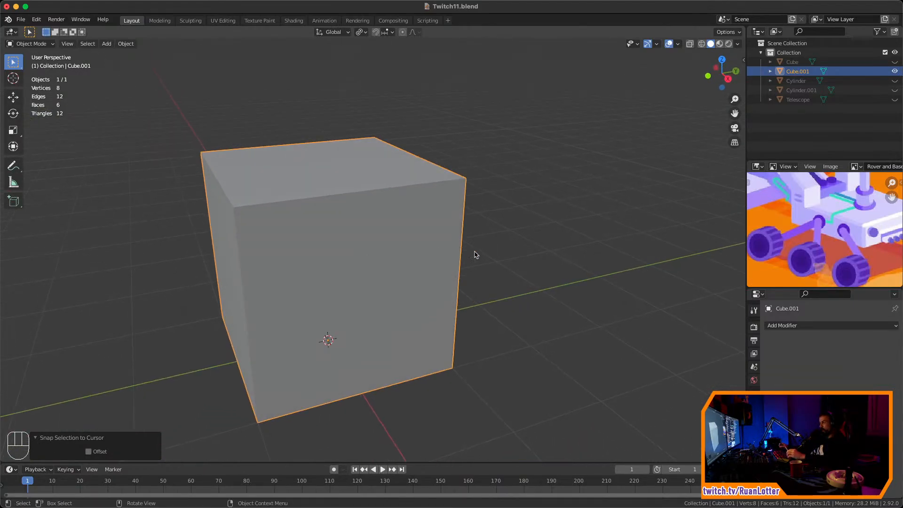
Snap the 3D cursor to the centre of the cube's side face facing positive Y and clear the selection
{"action": "mouse_move", "coordinate": [475, 254]}
{"action": "middle_mouse_down"}
{"action": "mouse_move", "coordinate": [385, 252]}
{"action": "mouse_move", "coordinate": [428, 258]}
{"action": "mouse_move", "coordinate": [472, 248]}
{"action": "middle_mouse_up"}
{"action": "key", "text": "Tab"}
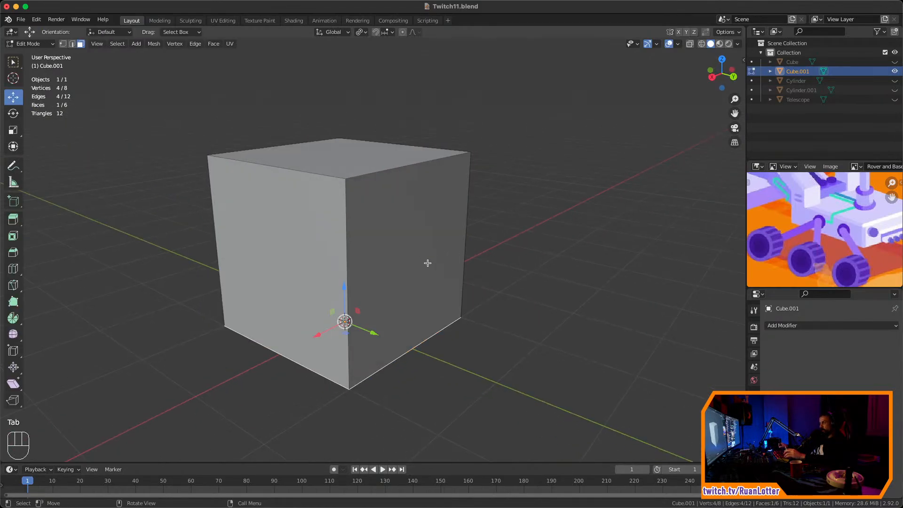
{"action": "left_click", "coordinate": [435, 261]}
{"action": "key", "text": "shift+s"}
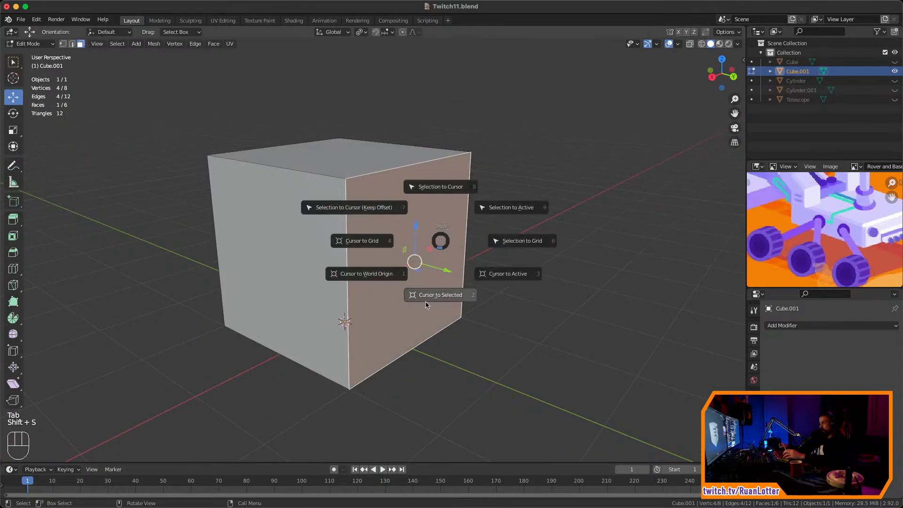
{"action": "left_click", "coordinate": [415, 305]}
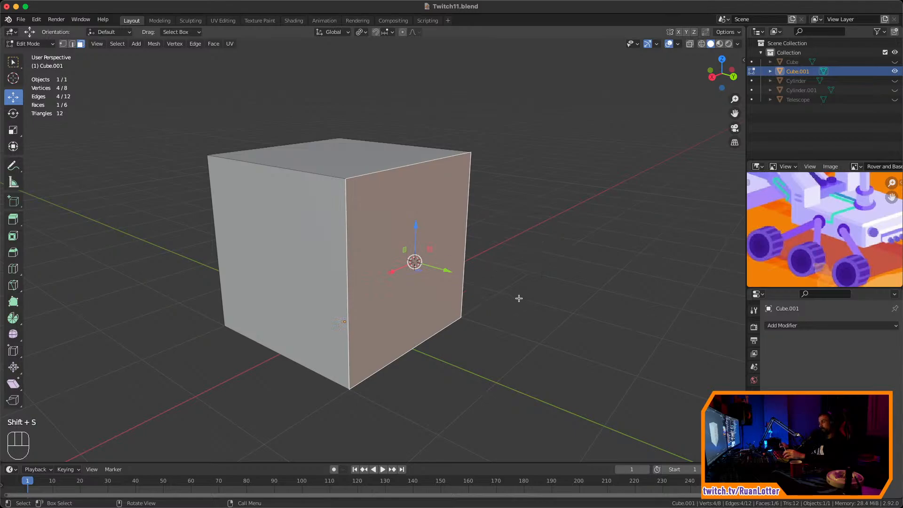
{"action": "left_click", "coordinate": [519, 298]}
Add a UV sphere at the 3D cursor on the cube's side face and scale it to about 0.276
{"action": "key", "text": "shift+a"}
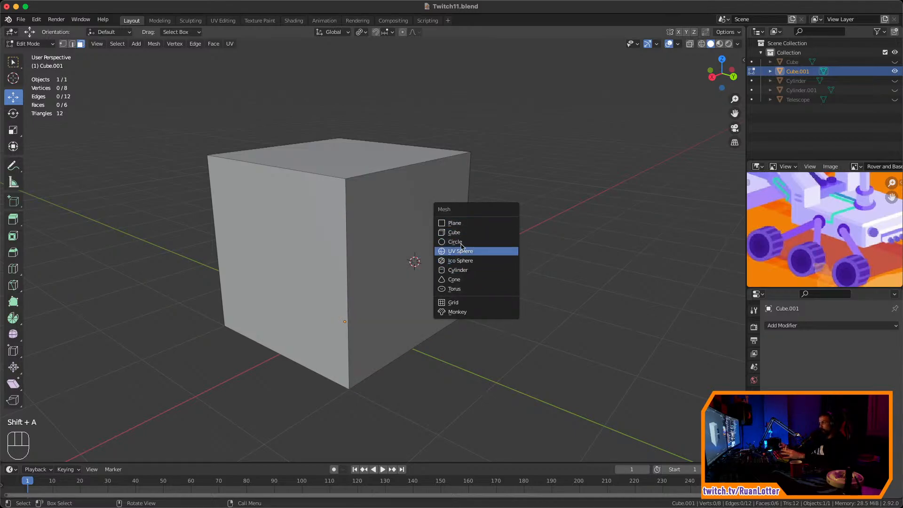
{"action": "left_click", "coordinate": [474, 254]}
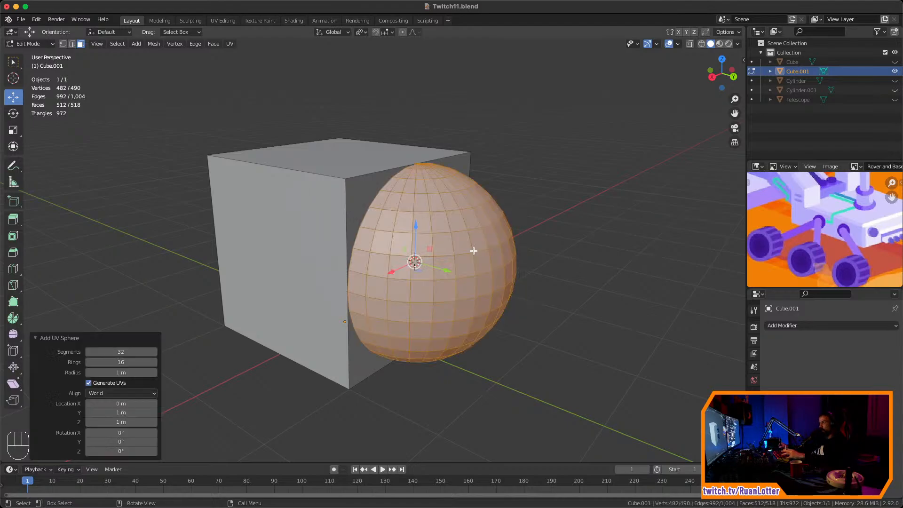
{"action": "key", "text": "s"}
{"action": "left_click", "coordinate": [482, 253]}
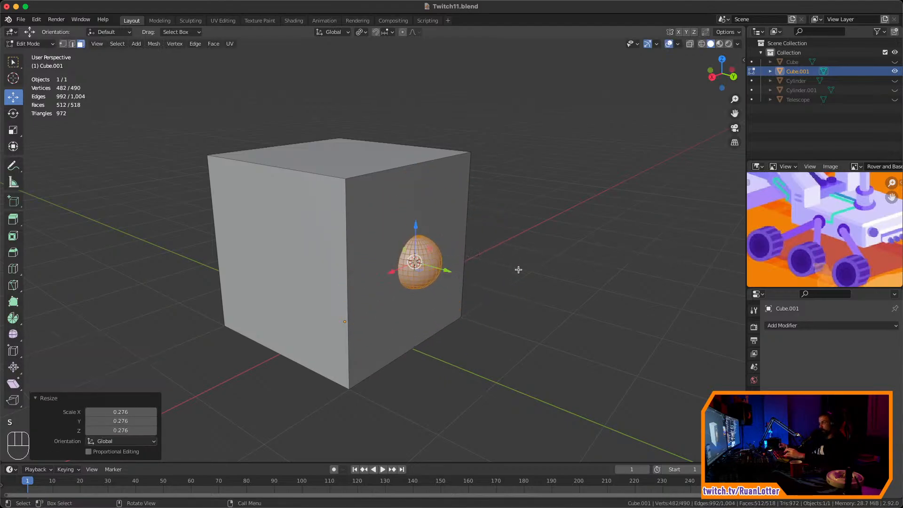
{"action": "middle_click_drag", "start_coordinate": [518, 268], "coordinate": [556, 320]}
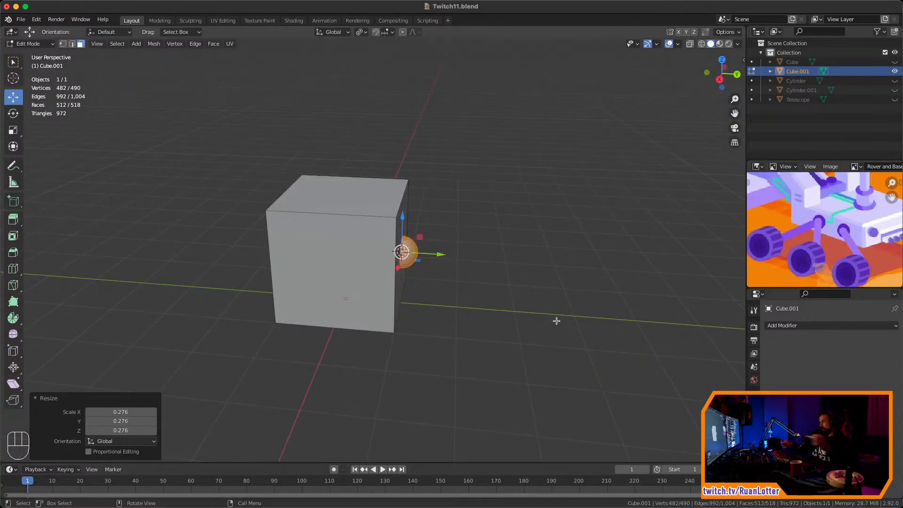
{"action": "middle_click_drag", "start_coordinate": [490, 238], "coordinate": [478, 178], "text": "ctrl"}
Delete the sphere's linked geometry from the cube mesh and clear the selection in Object Mode
{"action": "key", "text": "Tab"}
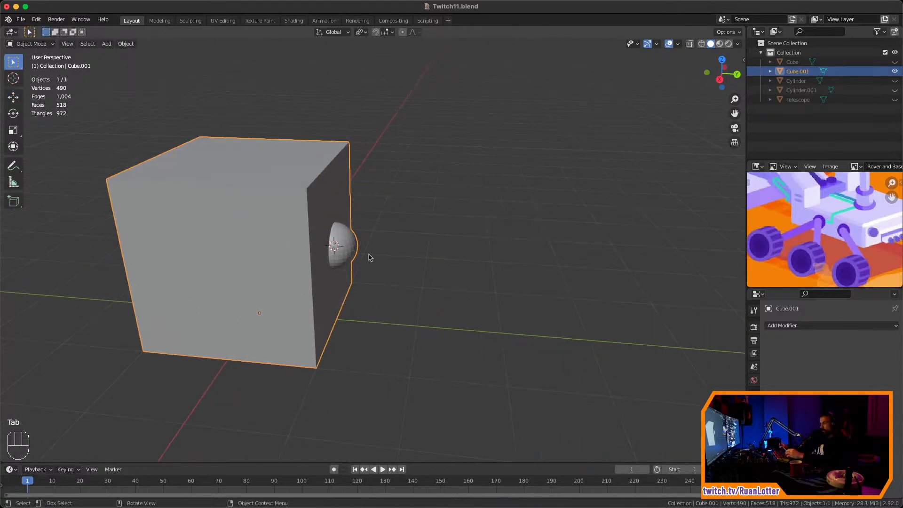
{"action": "key", "text": "Tab"}
{"action": "key", "text": "l"}
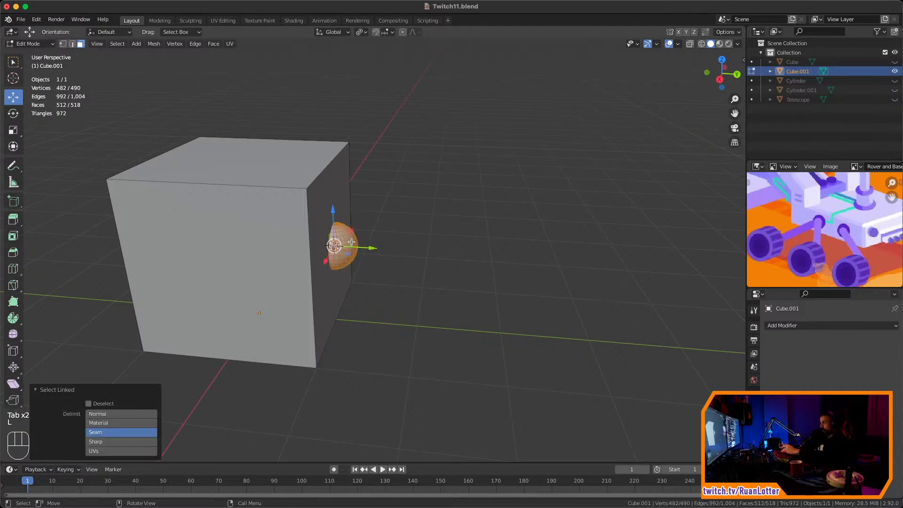
{"action": "key", "text": "x"}
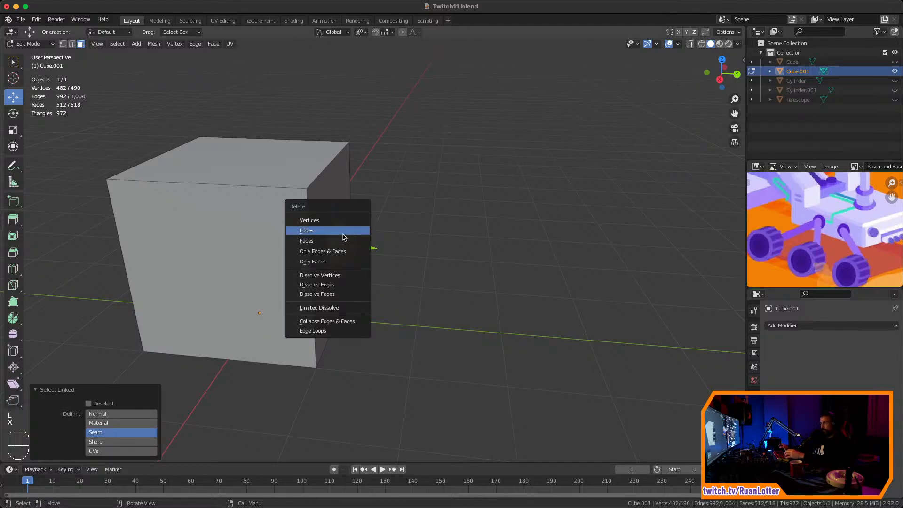
{"action": "left_click", "coordinate": [344, 231]}
{"action": "scroll", "coordinate": [373, 242], "scroll_direction": "down", "scroll_amount": 3}
{"action": "key", "text": "Tab"}
{"action": "left_click", "coordinate": [403, 333]}
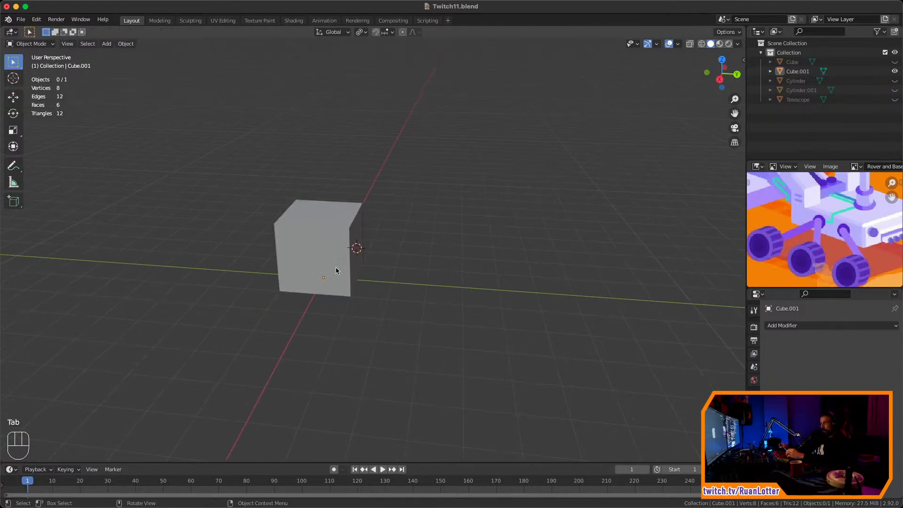
Duplicate the cube about 5.6 m along the negative X axis and clear the selection
{"action": "left_click", "coordinate": [336, 270]}
{"action": "middle_click_drag", "start_coordinate": [397, 264], "coordinate": [369, 256]}
{"action": "key", "text": "shift+d"}
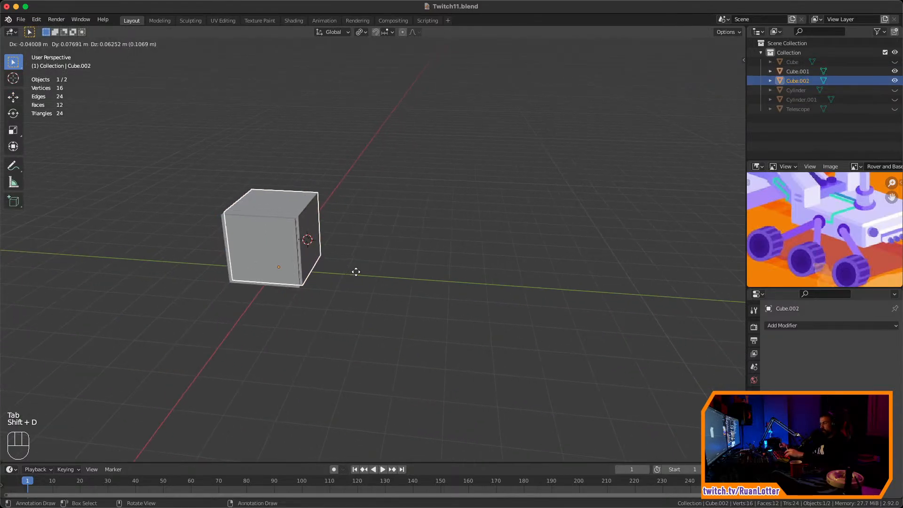
{"action": "key", "text": "x"}
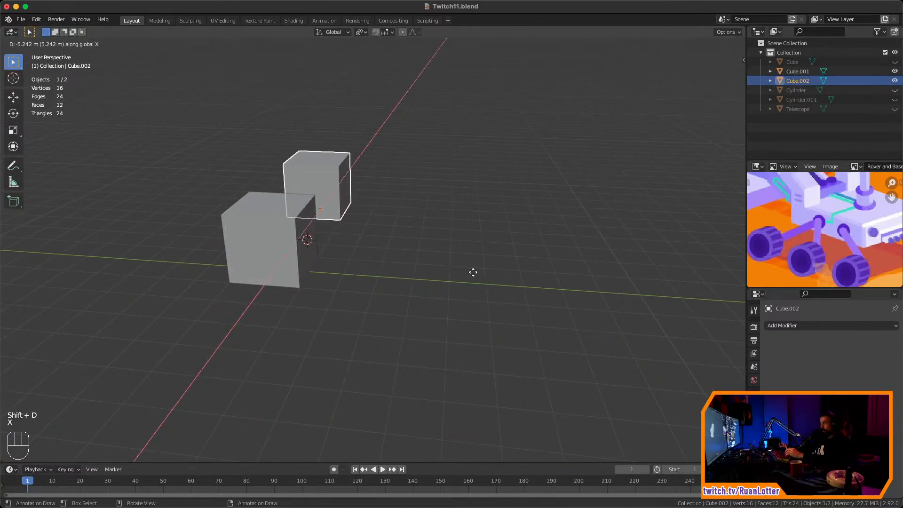
{"action": "left_click", "coordinate": [473, 272]}
{"action": "middle_click_drag", "start_coordinate": [473, 273], "coordinate": [331, 309]}
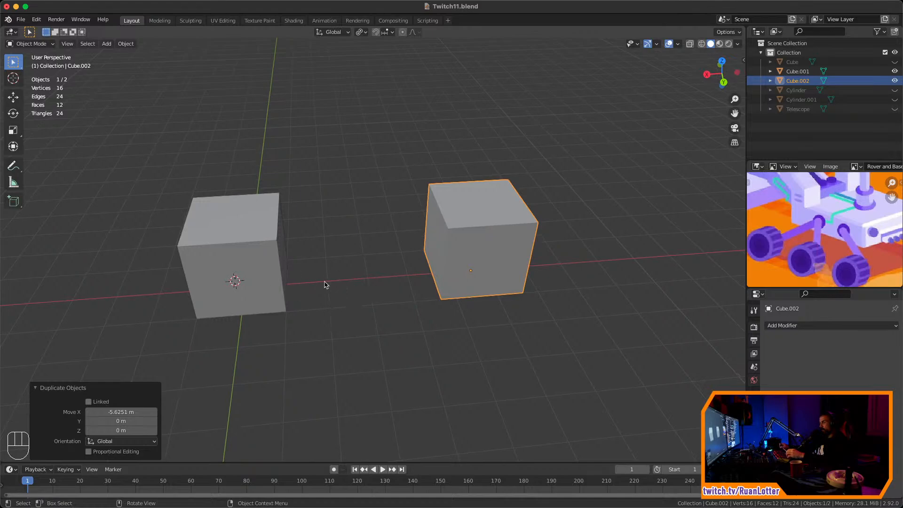
{"action": "left_click", "coordinate": [349, 311]}
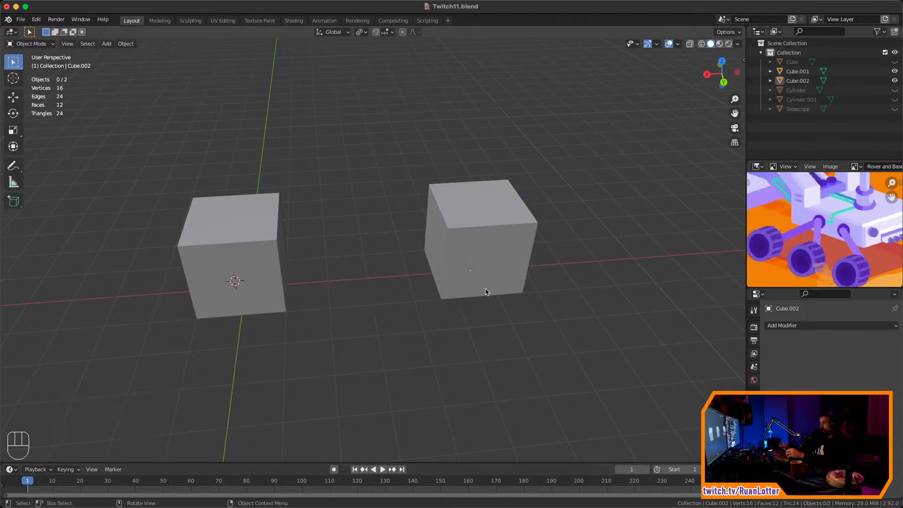
Snap the 3D cursor to the midpoint between the two cubes and clear the selection
{"action": "left_click_drag", "start_coordinate": [203, 142], "coordinate": [537, 280]}
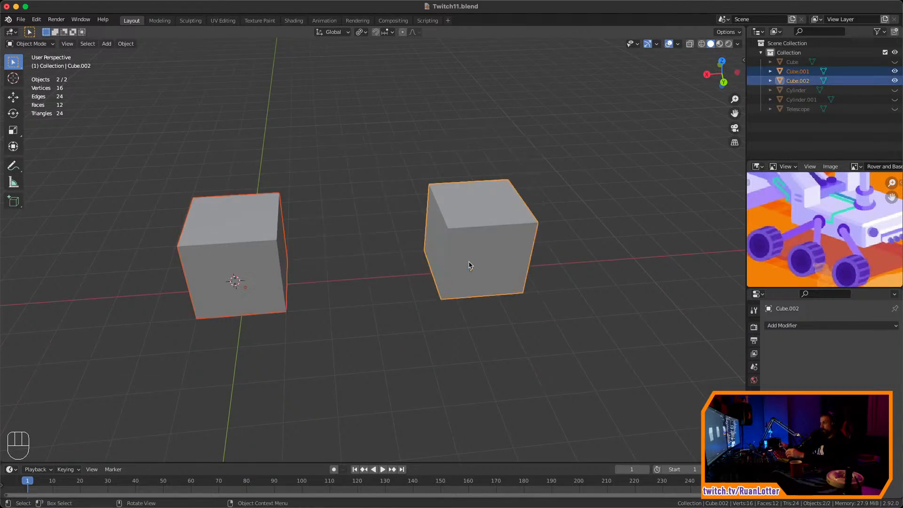
{"action": "key", "text": "shift+s"}
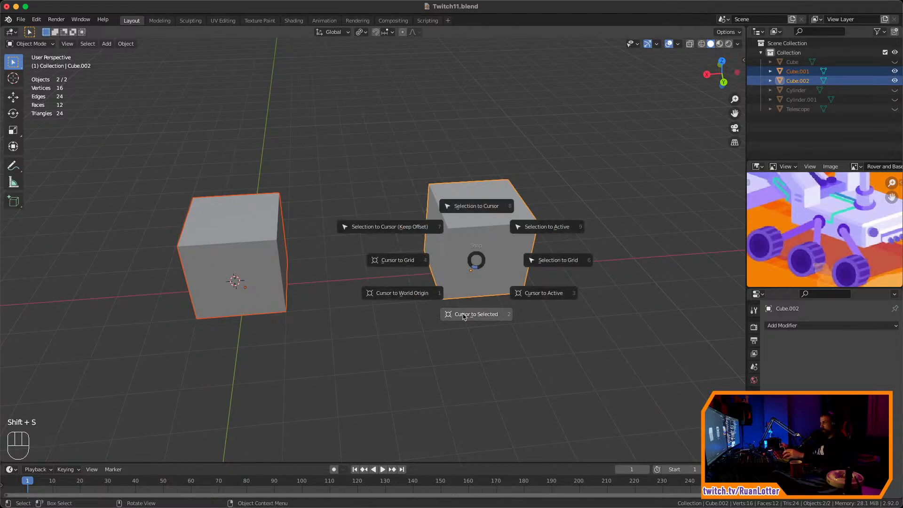
{"action": "left_click", "coordinate": [479, 314]}
{"action": "middle_click_drag", "start_coordinate": [480, 309], "coordinate": [246, 331]}
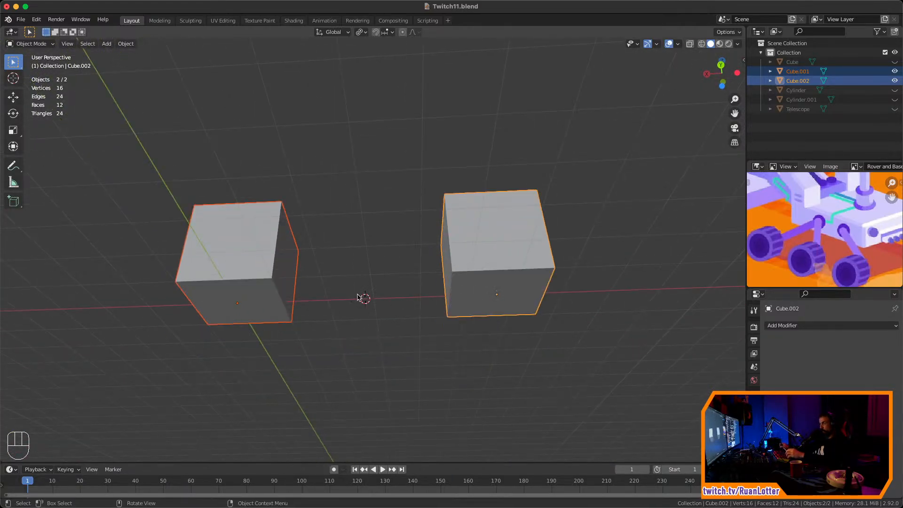
{"action": "middle_click_drag", "start_coordinate": [358, 297], "coordinate": [408, 340]}
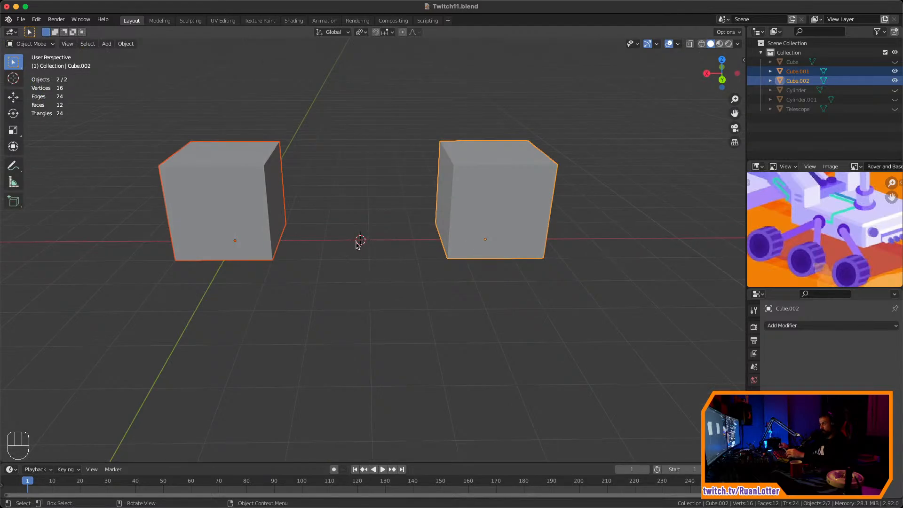
{"action": "middle_click_drag", "start_coordinate": [384, 246], "coordinate": [405, 264], "text": "ctrl"}
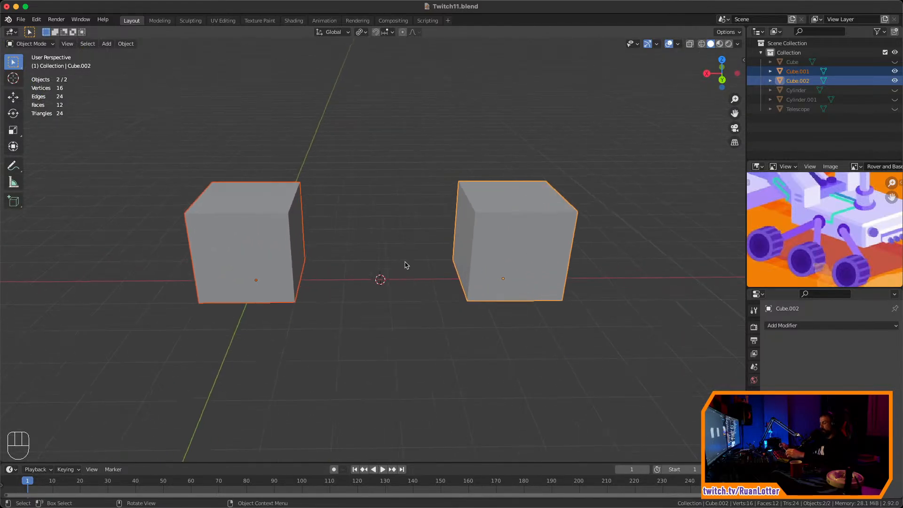
{"action": "left_click", "coordinate": [407, 281]}
Add a cylinder at the 3D cursor between the cubes and scale it to about 1.578
{"action": "key", "text": "shift+a"}
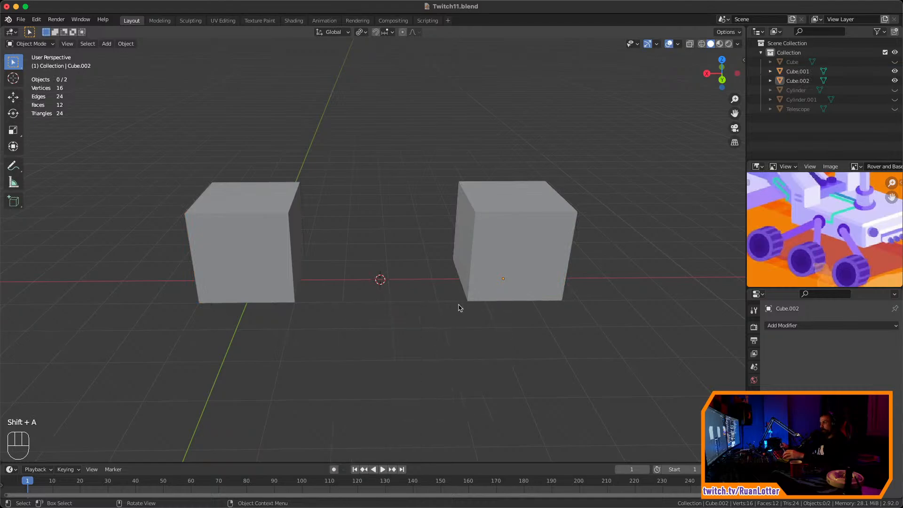
{"action": "key", "text": "shift+a"}
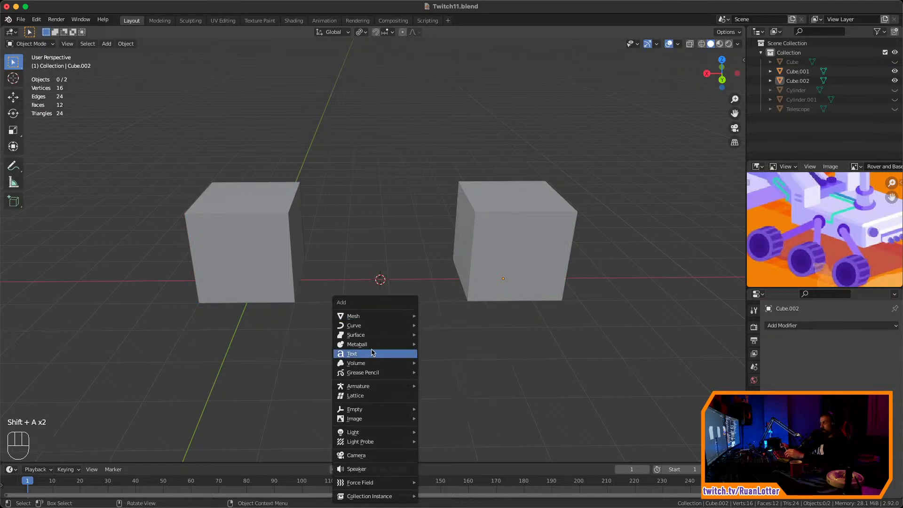
{"action": "mouse_move", "coordinate": [375, 320]}
{"action": "left_click", "coordinate": [449, 363]}
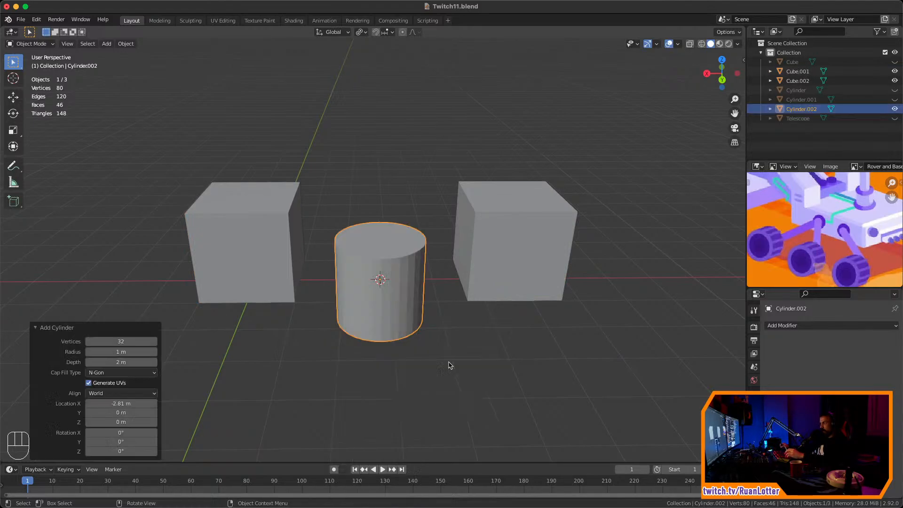
{"action": "key", "text": "s"}
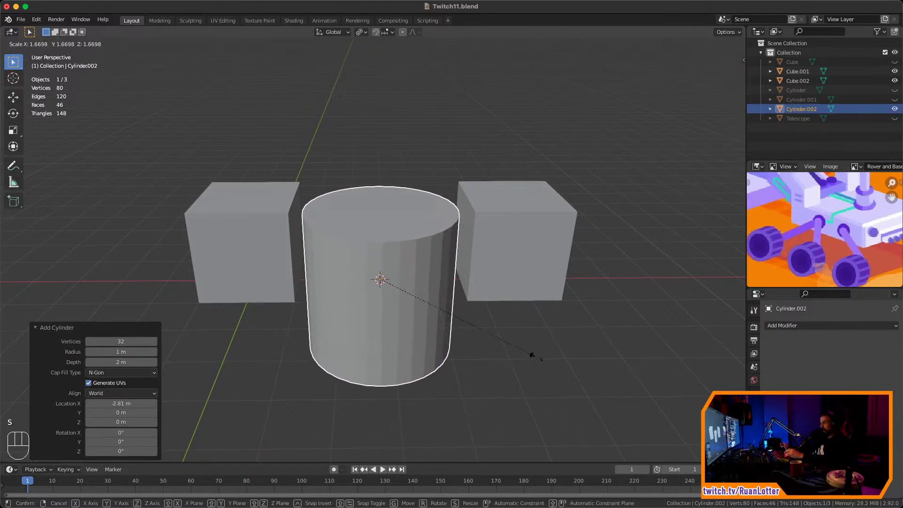
{"action": "left_click", "coordinate": [523, 354]}
{"action": "middle_click_drag", "start_coordinate": [514, 355], "coordinate": [531, 332]}
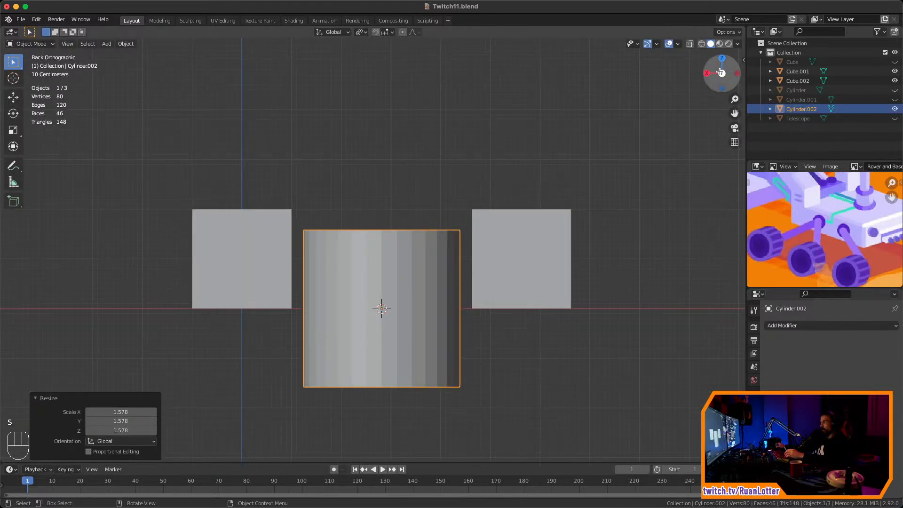
{"action": "scroll", "coordinate": [540, 337], "scroll_direction": "down", "scroll_amount": 2}
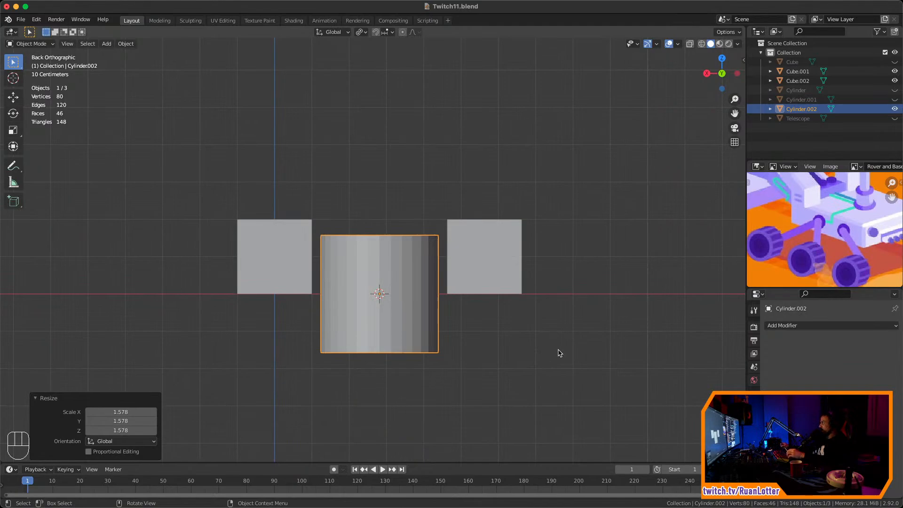
{"action": "middle_click_drag", "start_coordinate": [517, 341], "coordinate": [473, 264]}
Delete the cylinder between the two cubes
{"action": "left_click", "coordinate": [459, 296]}
{"action": "left_click", "coordinate": [370, 287]}
{"action": "key", "text": "x"}
{"action": "left_click", "coordinate": [438, 302]}
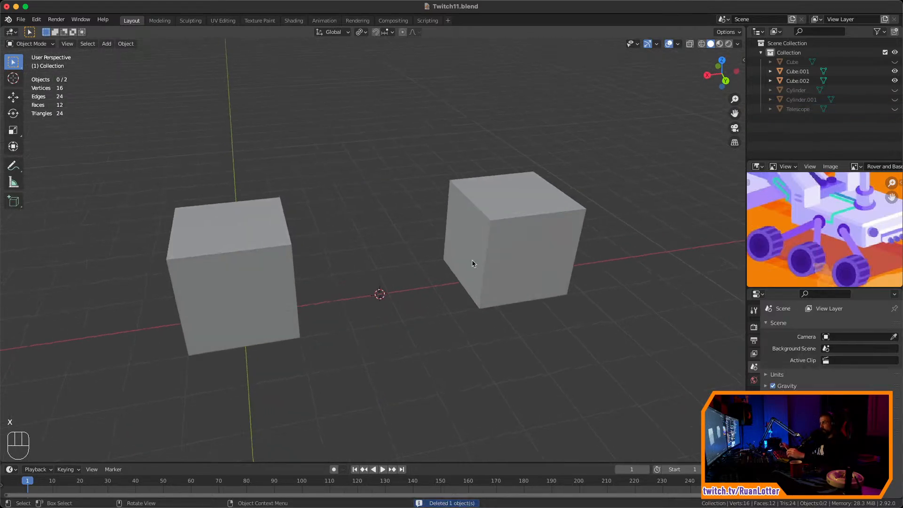
Snap the 3D cursor to the original cube's upper positive-Y corner vertex nearest the duplicate and return to Object Mode
{"action": "left_click", "coordinate": [531, 238]}
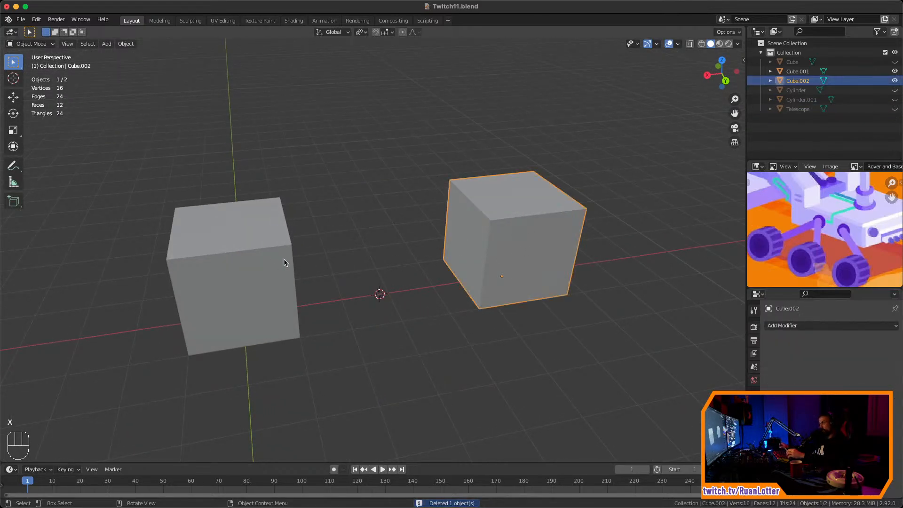
{"action": "middle_click_drag", "start_coordinate": [262, 248], "coordinate": [486, 248]}
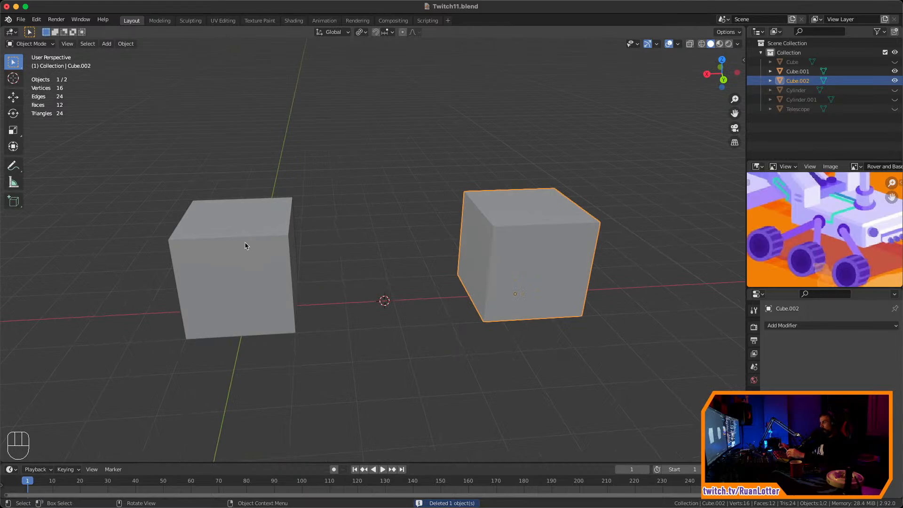
{"action": "left_click", "coordinate": [244, 246]}
{"action": "key", "text": "Tab"}
{"action": "middle_click_drag", "start_coordinate": [295, 240], "coordinate": [282, 258]}
{"action": "key", "text": "1"}
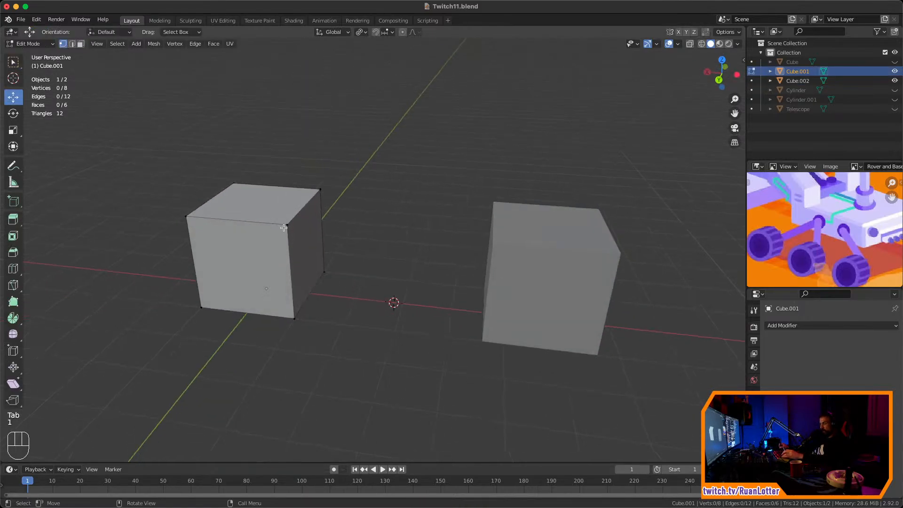
{"action": "key", "text": "shift+s"}
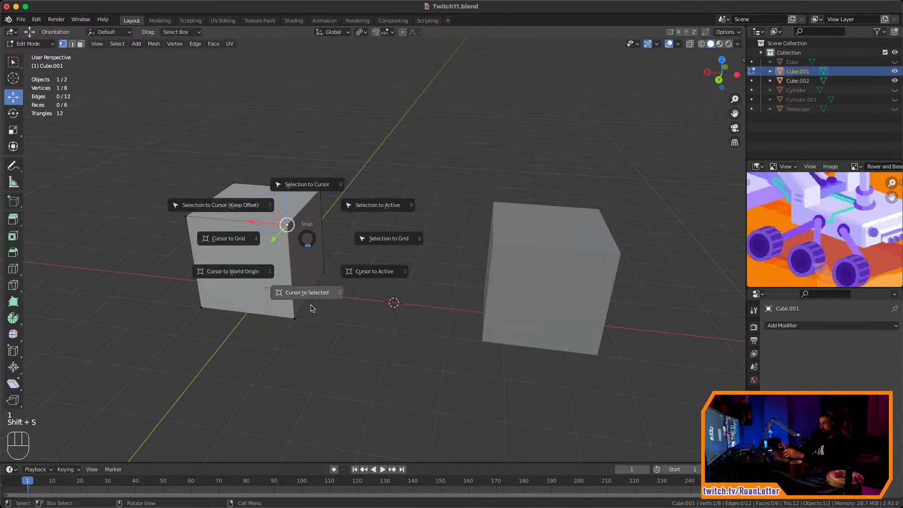
{"action": "left_click", "coordinate": [308, 294]}
{"action": "key", "text": "Tab"}
{"action": "middle_click_drag", "start_coordinate": [308, 294], "coordinate": [332, 308]}
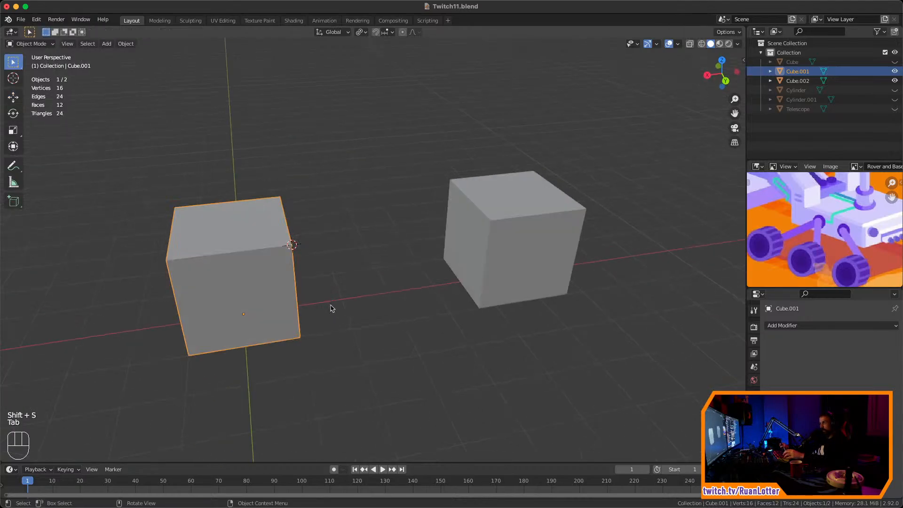
Snap the duplicate cube to the 3D cursor on the original cube's corner
{"action": "left_click", "coordinate": [530, 233]}
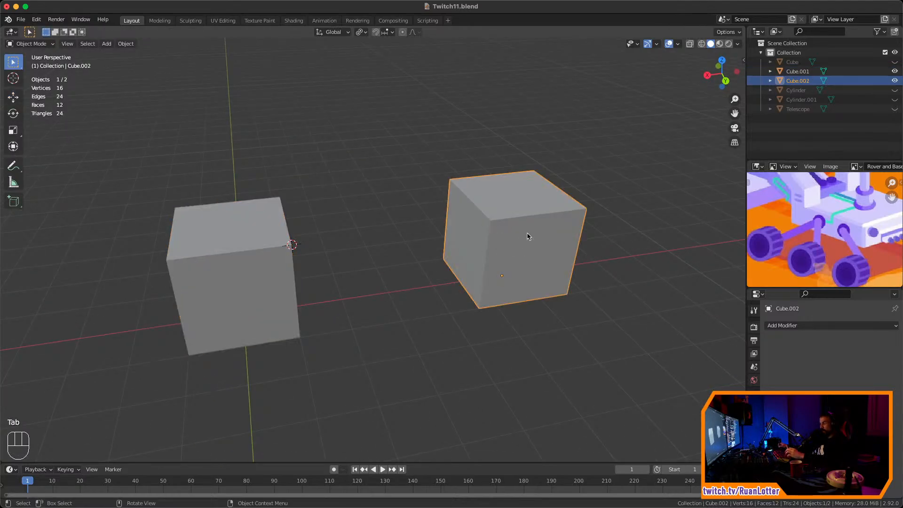
{"action": "middle_click_drag", "start_coordinate": [540, 264], "coordinate": [494, 362]}
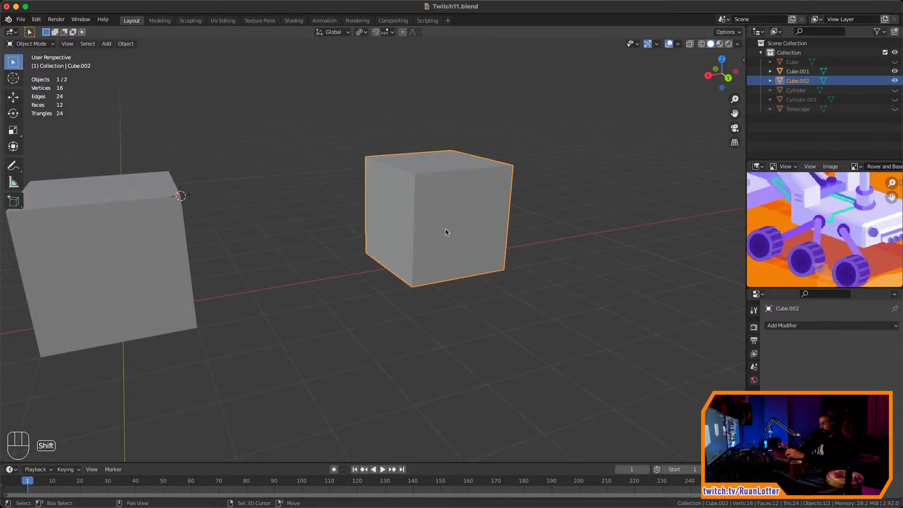
{"action": "key", "text": "shift+s"}
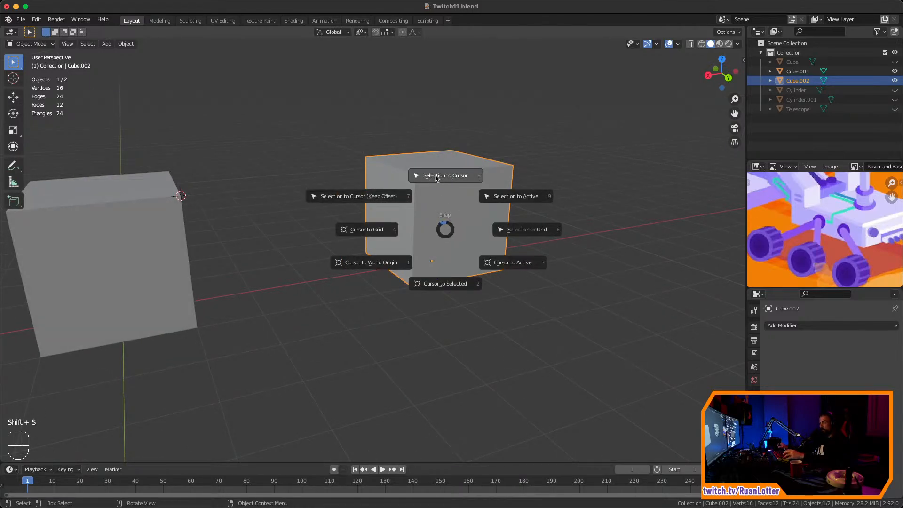
{"action": "left_click", "coordinate": [455, 178]}
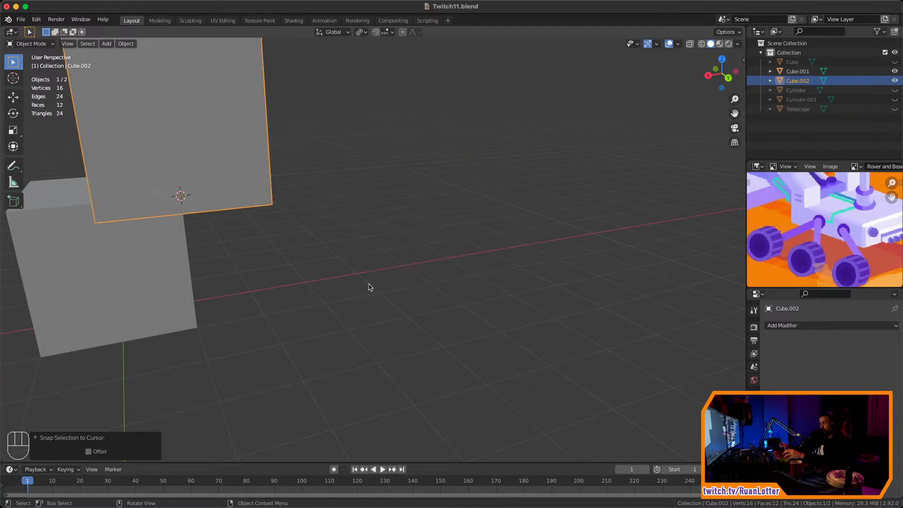
{"action": "scroll", "coordinate": [370, 287], "scroll_direction": "down", "scroll_amount": 6}
{"action": "middle_click_drag", "start_coordinate": [375, 317], "coordinate": [425, 140]}
{"action": "scroll", "coordinate": [426, 140], "scroll_direction": "up", "scroll_amount": 3}
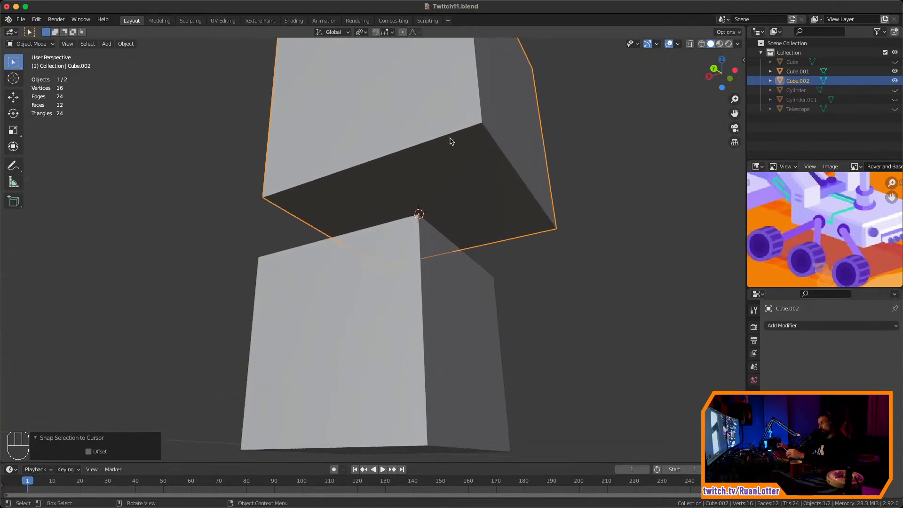
{"action": "middle_click_drag", "start_coordinate": [413, 245], "coordinate": [550, 311]}
Try a free rotation of the duplicate cube around its origin and undo it
{"action": "key", "text": "r"}
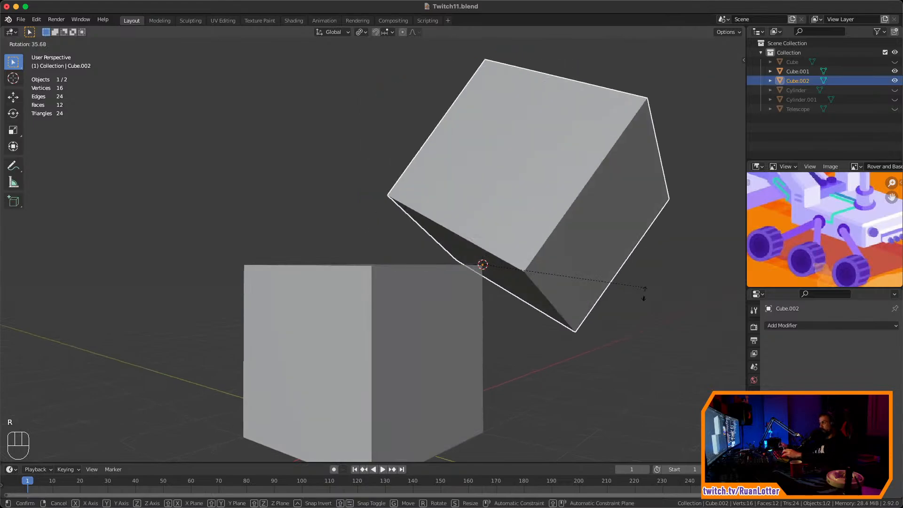
{"action": "left_click", "coordinate": [615, 374]}
{"action": "middle_click_drag", "start_coordinate": [580, 333], "coordinate": [544, 338]}
{"action": "key", "text": "super+z"}
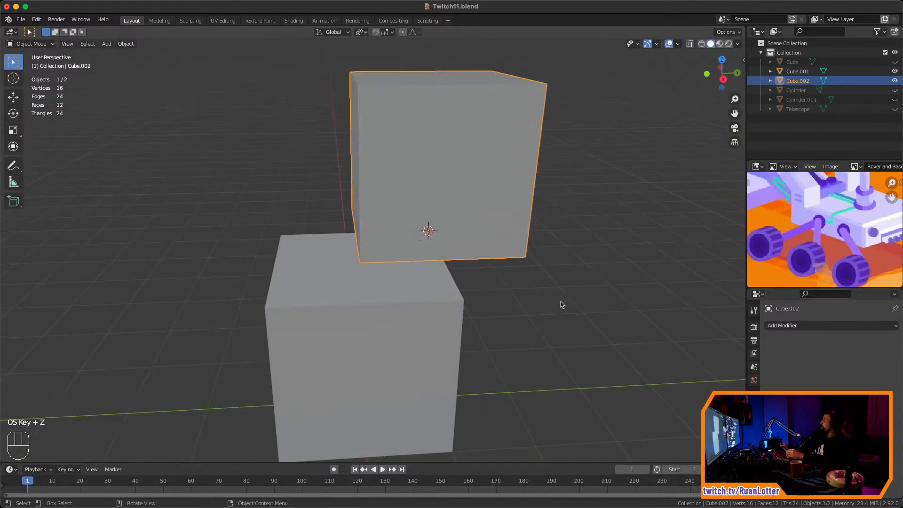
{"action": "middle_click_drag", "start_coordinate": [561, 304], "coordinate": [510, 318]}
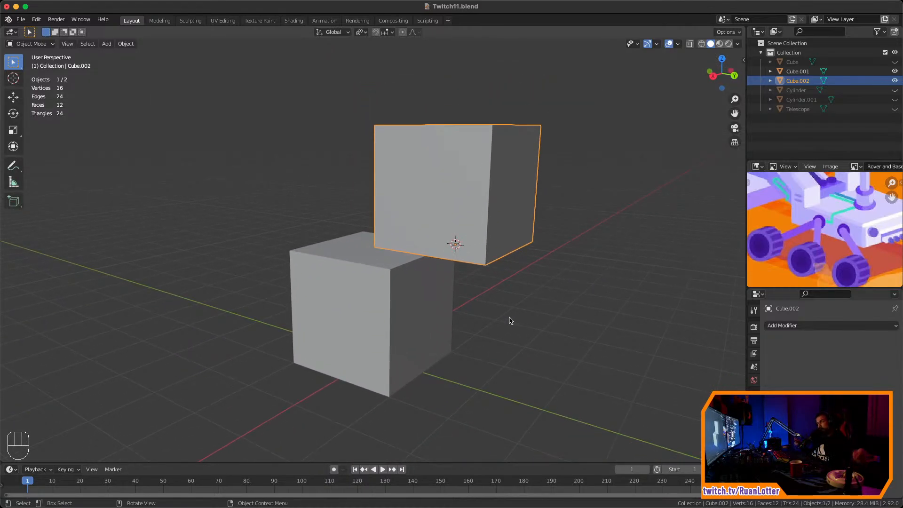
Delete both practice cubes and snap the 3D cursor to the world origin
{"action": "left_click", "coordinate": [522, 267]}
{"action": "left_click_drag", "start_coordinate": [276, 161], "coordinate": [446, 288]}
{"action": "key", "text": "x"}
{"action": "left_click", "coordinate": [467, 263]}
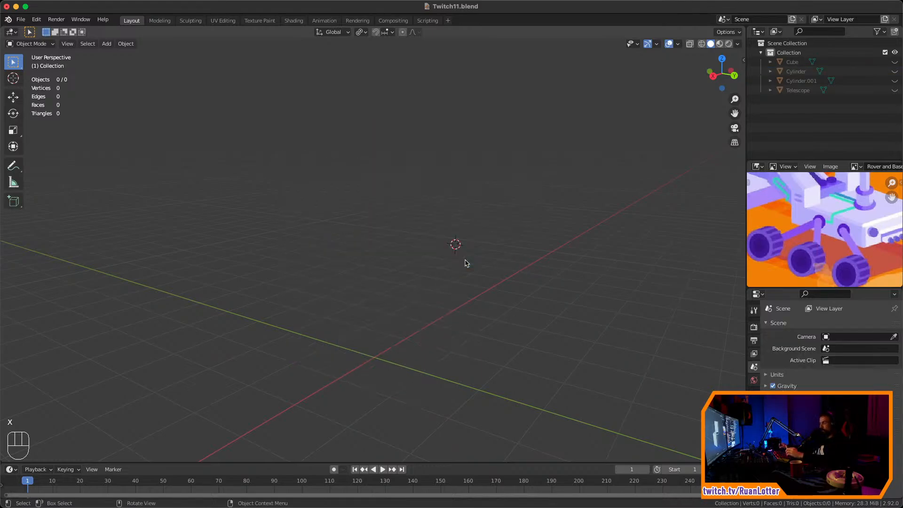
{"action": "key", "text": "shift+s"}
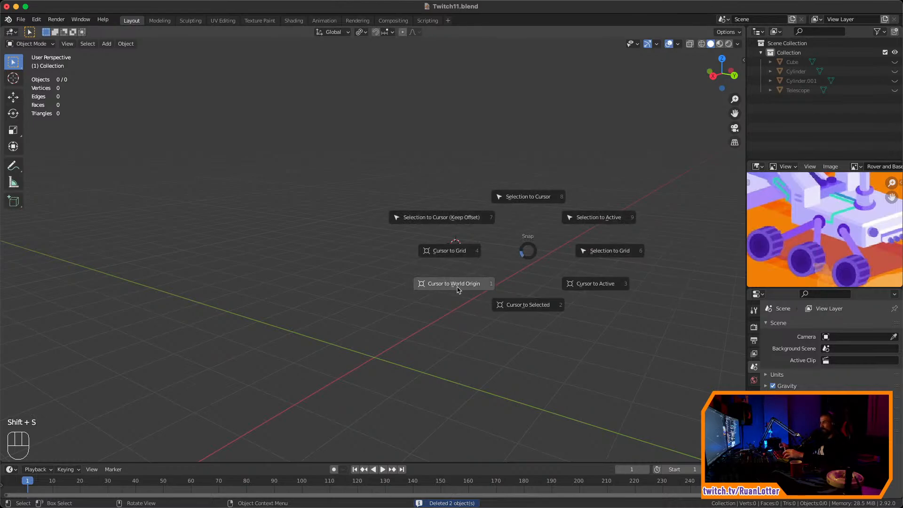
{"action": "left_click", "coordinate": [454, 286]}
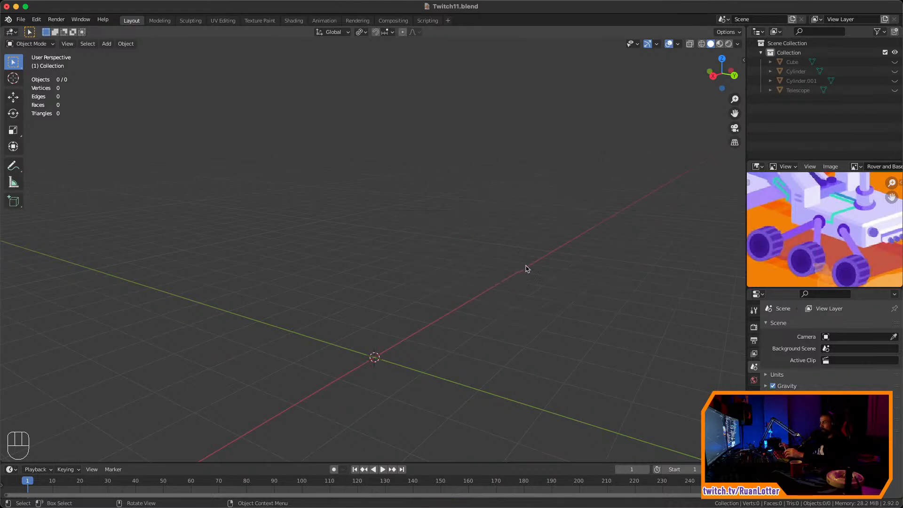
Unhide the rover objects Cube, Cylinder and Cylinder.001 while keeping Telescope hidden
{"action": "left_click", "coordinate": [895, 62]}
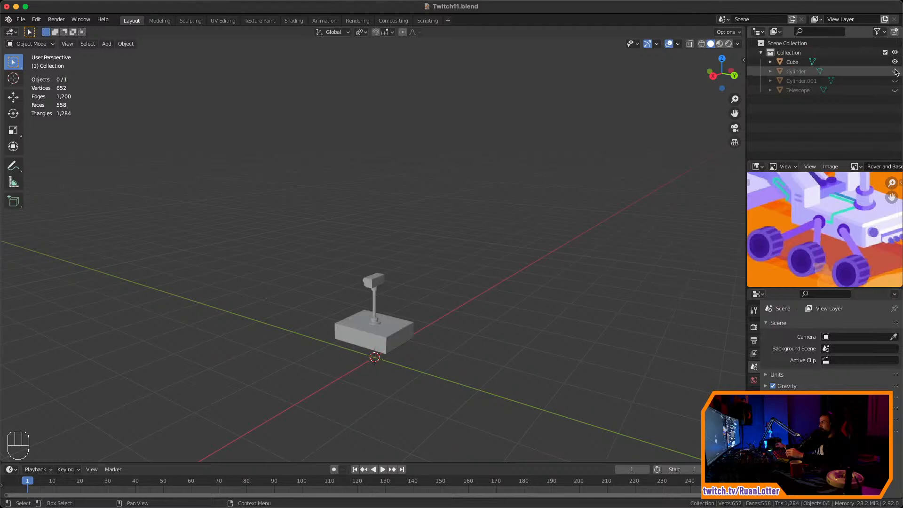
{"action": "left_click", "coordinate": [895, 71]}
{"action": "left_click", "coordinate": [895, 80]}
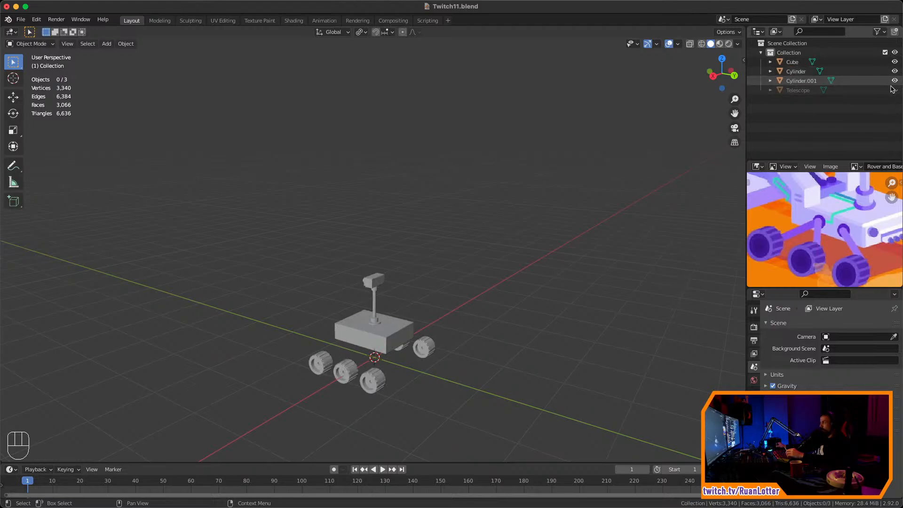
{"action": "left_click", "coordinate": [895, 90]}
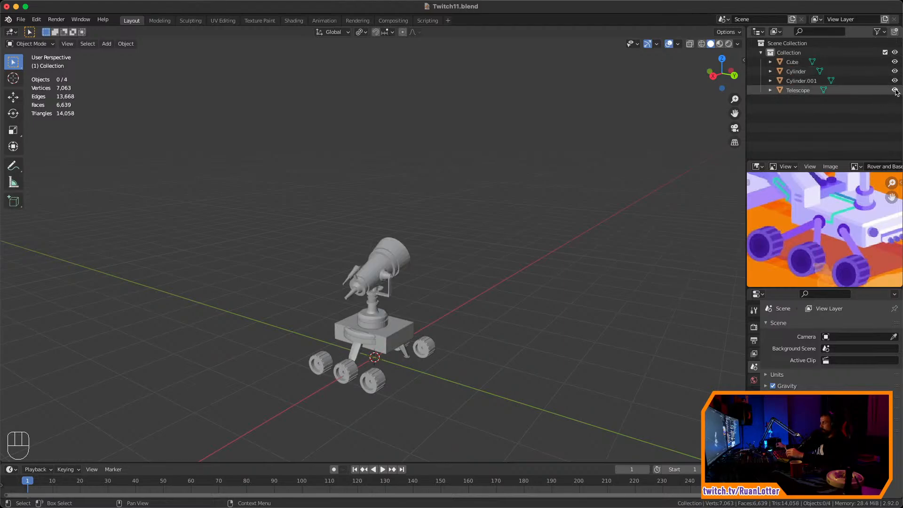
{"action": "left_click", "coordinate": [895, 90]}
{"action": "middle_click_drag", "start_coordinate": [563, 236], "coordinate": [422, 290]}
{"action": "scroll", "coordinate": [552, 260], "scroll_direction": "up", "scroll_amount": 4}
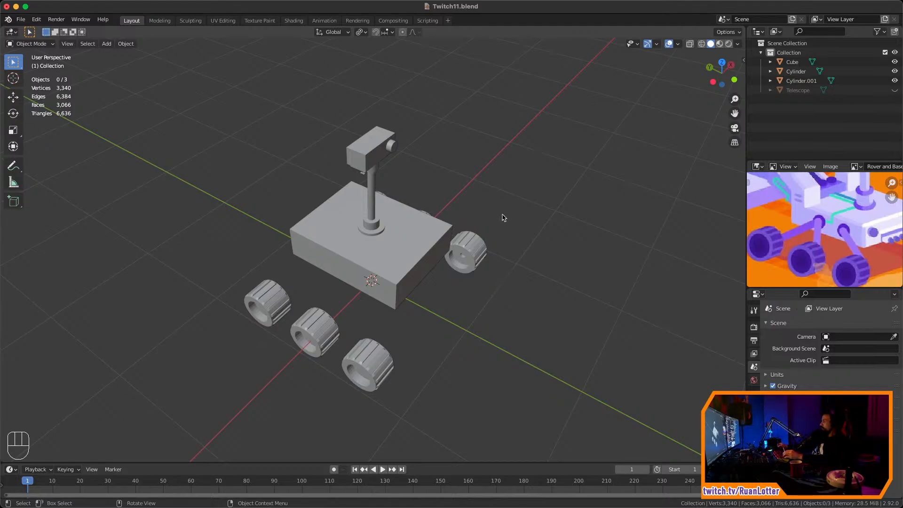
Enter Edit Mode on the Cube object that contains the rover's camera head
{"action": "middle_click_drag", "start_coordinate": [479, 246], "coordinate": [507, 239]}
{"action": "middle_click_drag", "start_coordinate": [507, 239], "coordinate": [455, 242]}
{"action": "middle_click_drag", "start_coordinate": [461, 242], "coordinate": [477, 188]}
{"action": "middle_click_drag", "start_coordinate": [477, 188], "coordinate": [465, 226], "text": "shift"}
{"action": "middle_click_drag", "start_coordinate": [464, 226], "coordinate": [443, 269], "text": "shift"}
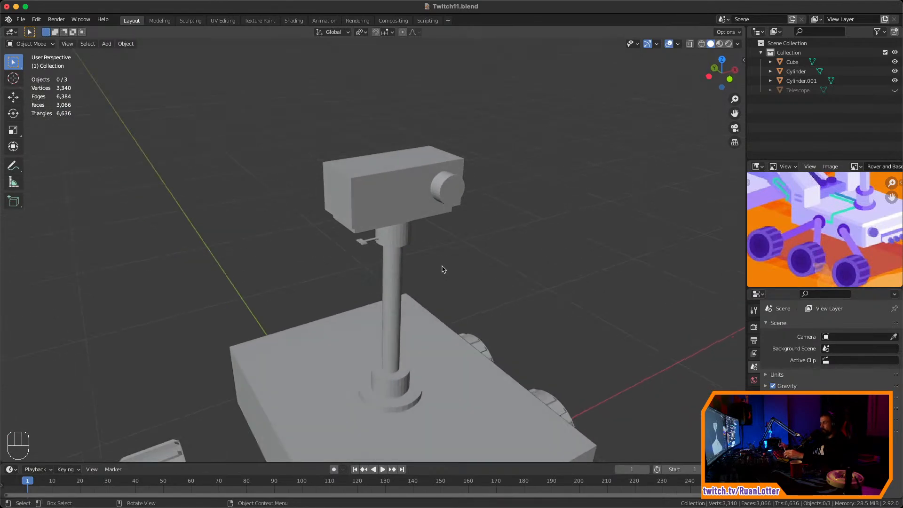
{"action": "left_click", "coordinate": [380, 205]}
{"action": "key", "text": "Tab"}
Inset the larger rectangular face on the front of the camera head by about 0.01 m
{"action": "middle_click_drag", "start_coordinate": [380, 205], "coordinate": [418, 242]}
{"action": "left_click", "coordinate": [414, 219]}
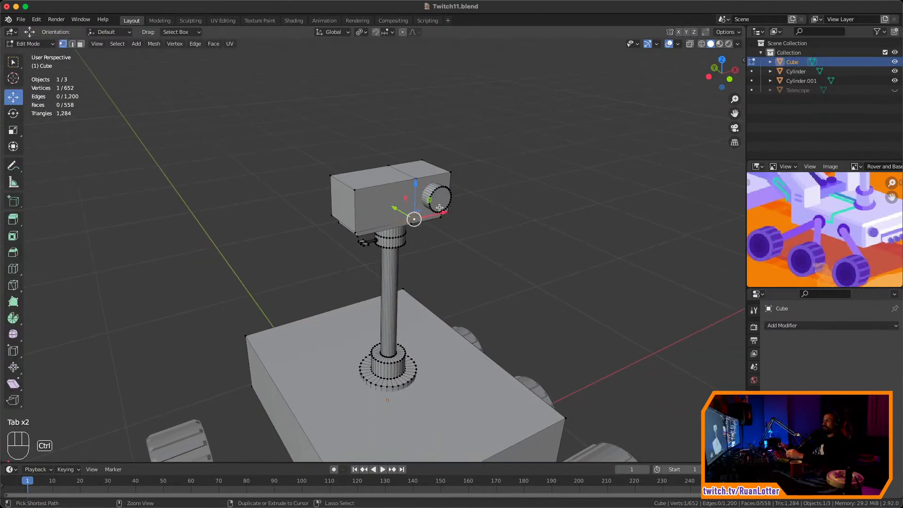
{"action": "key", "text": "3"}
{"action": "left_click", "coordinate": [385, 209]}
{"action": "middle_click_drag", "start_coordinate": [385, 209], "coordinate": [407, 270], "text": "ctrl"}
{"action": "key", "text": "i"}
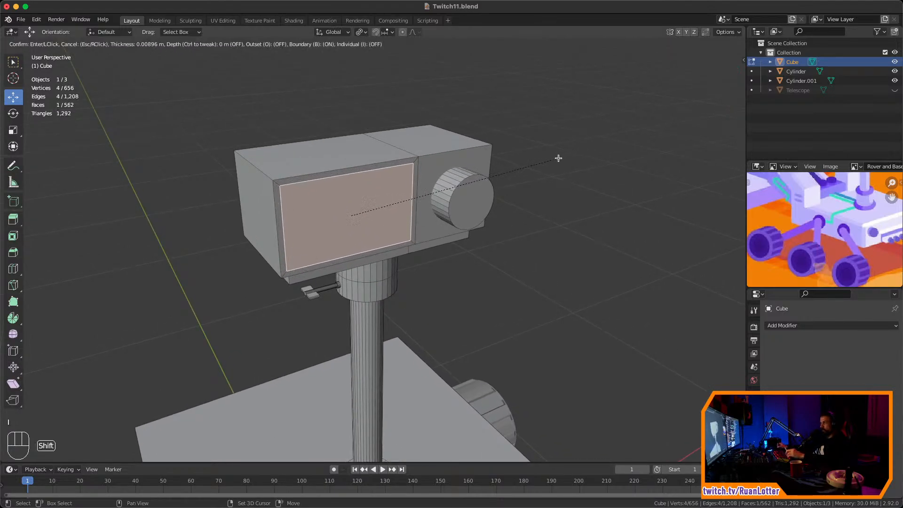
{"action": "left_click", "coordinate": [558, 158]}
Extrude the inset front face about 0.023 m into the camera head and inset the recessed face again
{"action": "middle_click_drag", "start_coordinate": [552, 162], "coordinate": [533, 246]}
{"action": "key", "text": "KP_Decimal"}
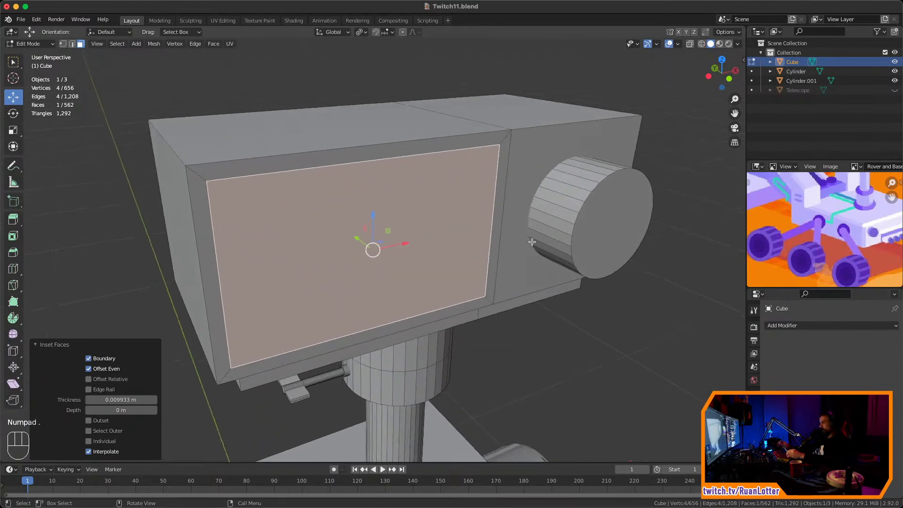
{"action": "middle_click_drag", "start_coordinate": [419, 278], "coordinate": [587, 253]}
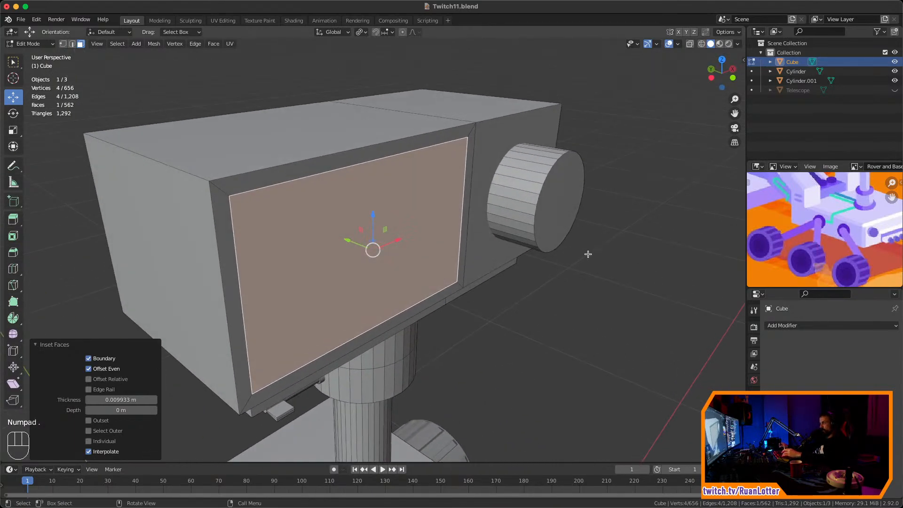
{"action": "key", "text": "e"}
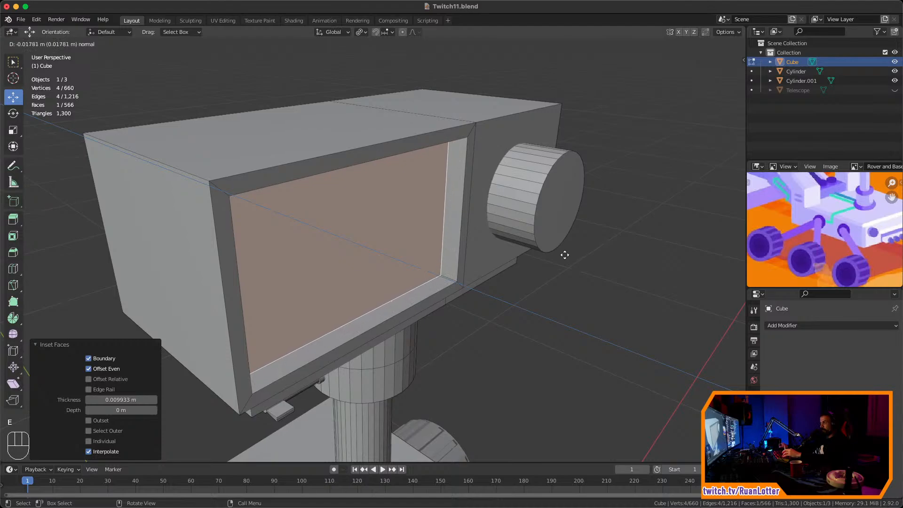
{"action": "left_click", "coordinate": [560, 254]}
{"action": "key", "text": "i"}
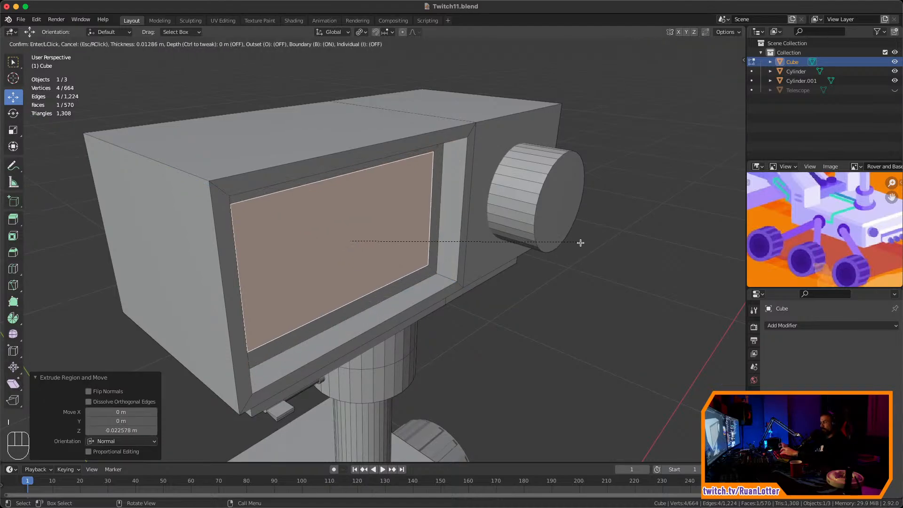
{"action": "left_click", "coordinate": [561, 246]}
Snap the 3D cursor to the midpoint between the two opposite side walls of the front recess
{"action": "middle_click_drag", "start_coordinate": [561, 246], "coordinate": [344, 264]}
{"action": "left_click", "coordinate": [437, 214]}
{"action": "left_click", "coordinate": [263, 240], "text": "shift"}
{"action": "key", "text": "shift+s"}
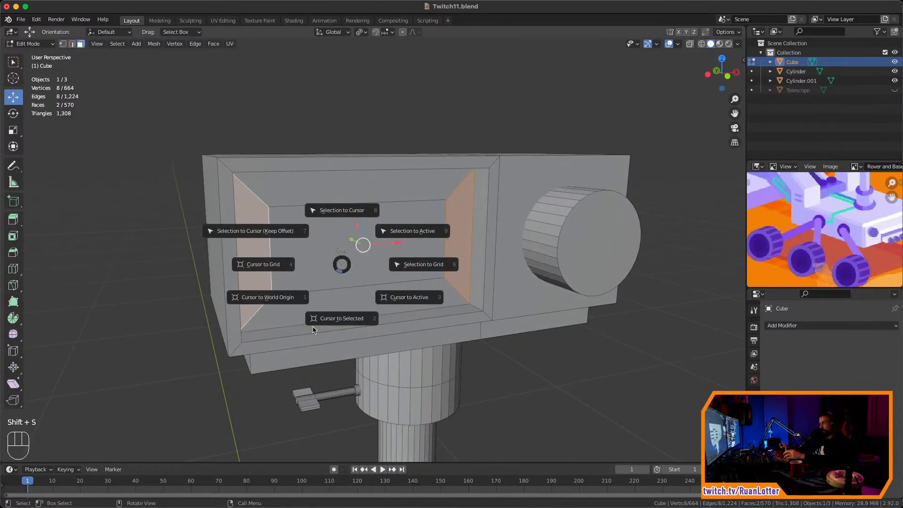
{"action": "left_click", "coordinate": [344, 316]}
{"action": "middle_click_drag", "start_coordinate": [299, 316], "coordinate": [411, 256]}
Add a cube at the 3D cursor and scale it down to a small block inside the recess
{"action": "key", "text": "alt+a"}
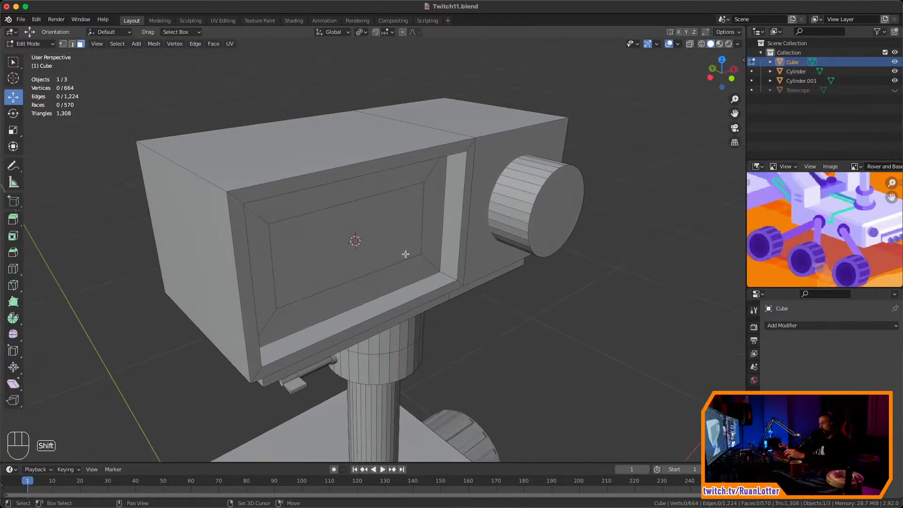
{"action": "key", "text": "shift+a"}
{"action": "left_click", "coordinate": [384, 239]}
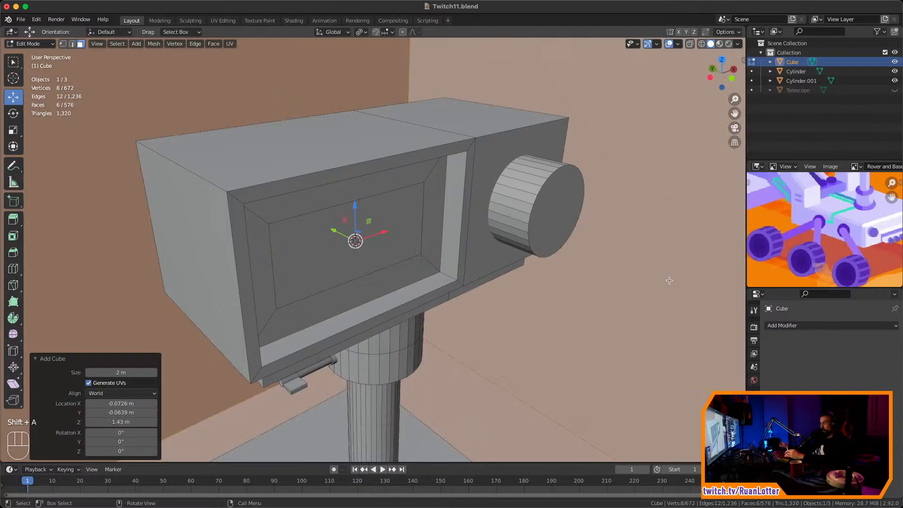
{"action": "key", "text": "s"}
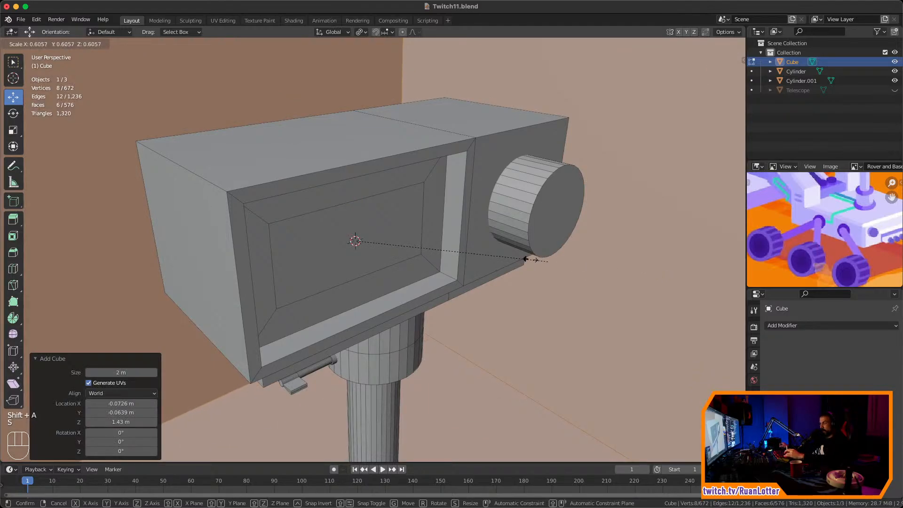
{"action": "left_click", "coordinate": [525, 258]}
{"action": "left_click", "coordinate": [581, 307]}
{"action": "middle_click_drag", "start_coordinate": [581, 307], "coordinate": [464, 262]}
Select all linked geometry of the small cube in the recess and try moving it
{"action": "left_click", "coordinate": [398, 267]}
{"action": "mouse_move", "coordinate": [397, 266]}
{"action": "middle_mouse_down", "text": "ctrl"}
{"action": "mouse_move", "coordinate": [395, 282]}
{"action": "mouse_move", "coordinate": [392, 251]}
{"action": "middle_mouse_up", "text": "ctrl"}
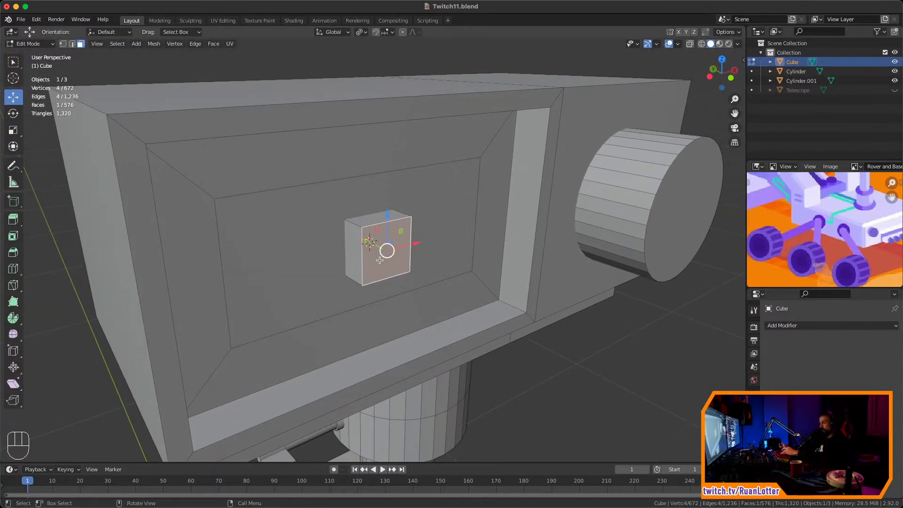
{"action": "key", "text": "l"}
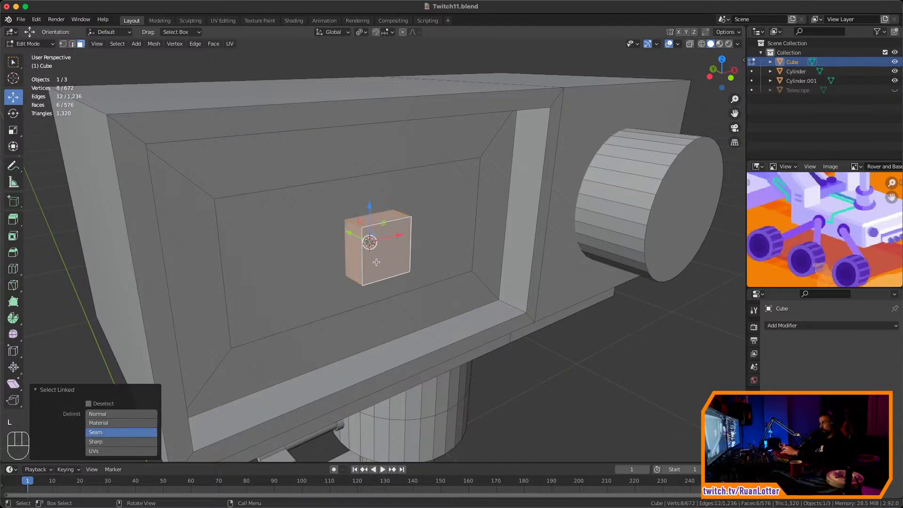
{"action": "key", "text": "g"}
{"action": "key", "text": "Escape"}
{"action": "scroll", "coordinate": [468, 282], "scroll_direction": "up", "scroll_amount": 6}
{"action": "middle_click_drag", "start_coordinate": [468, 282], "coordinate": [423, 298]}
{"action": "scroll", "coordinate": [486, 280], "scroll_direction": "down", "scroll_amount": 10}
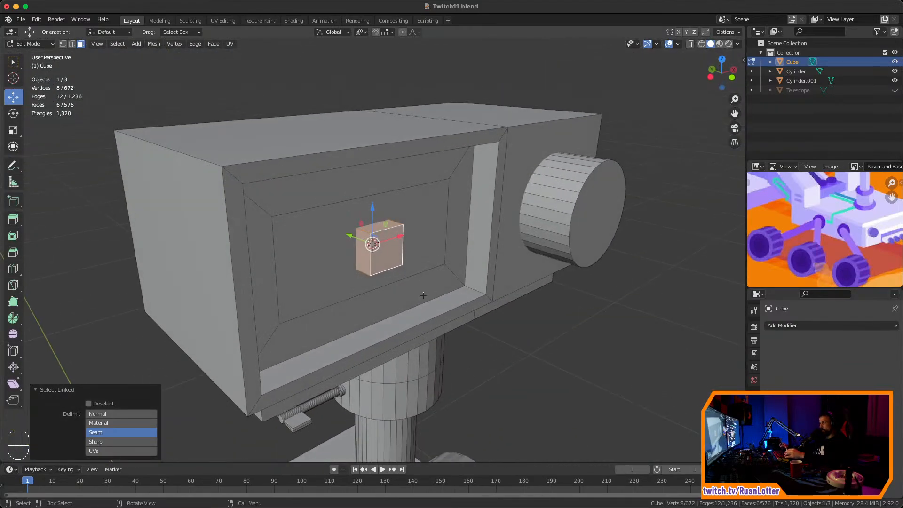
Delete the small cube from the camera head's recess
{"action": "left_click", "coordinate": [385, 254]}
{"action": "left_click", "coordinate": [386, 256]}
{"action": "key", "text": "l"}
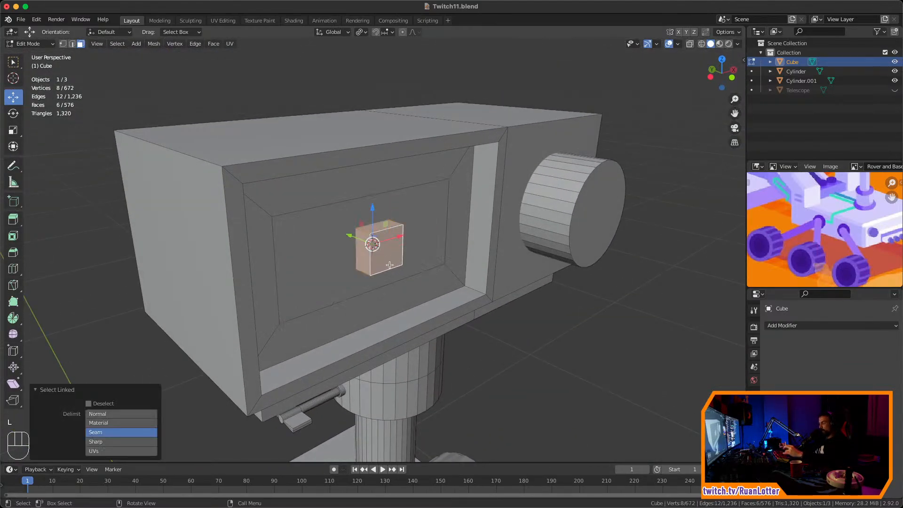
{"action": "key", "text": "x"}
{"action": "left_click", "coordinate": [358, 263]}
{"action": "scroll", "coordinate": [532, 353], "scroll_direction": "down", "scroll_amount": 2}
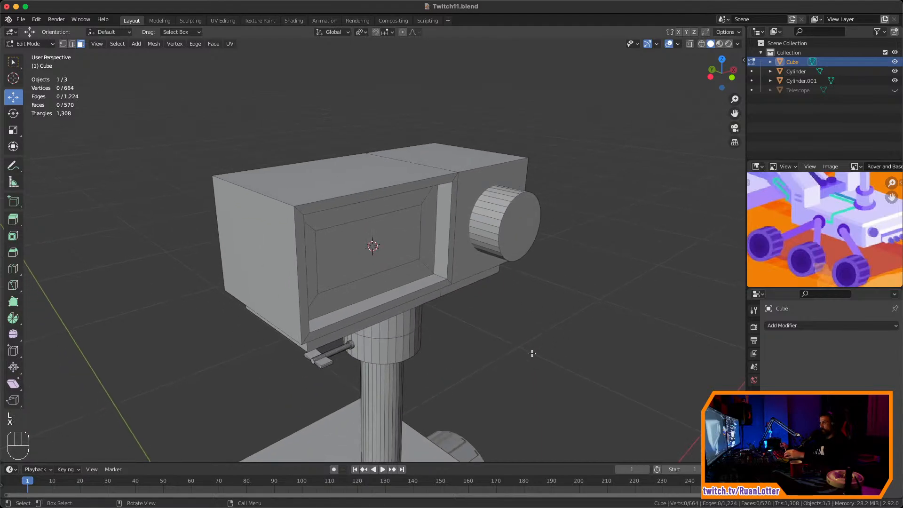
Examine the camera head's lens cylinder and the faces around it
{"action": "key", "text": "Tab"}
{"action": "middle_click_drag", "start_coordinate": [536, 310], "coordinate": [493, 281]}
{"action": "key", "text": "Tab"}
{"action": "left_click", "coordinate": [489, 247], "text": "shift"}
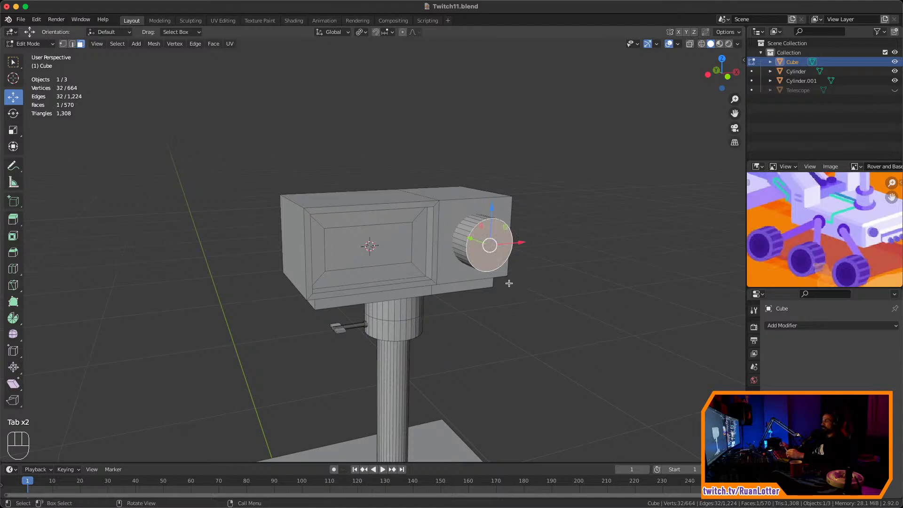
{"action": "key", "text": "KP_Decimal"}
{"action": "left_click", "coordinate": [505, 401], "text": "ctrl"}
{"action": "scroll", "coordinate": [478, 362], "scroll_direction": "down", "scroll_amount": 8}
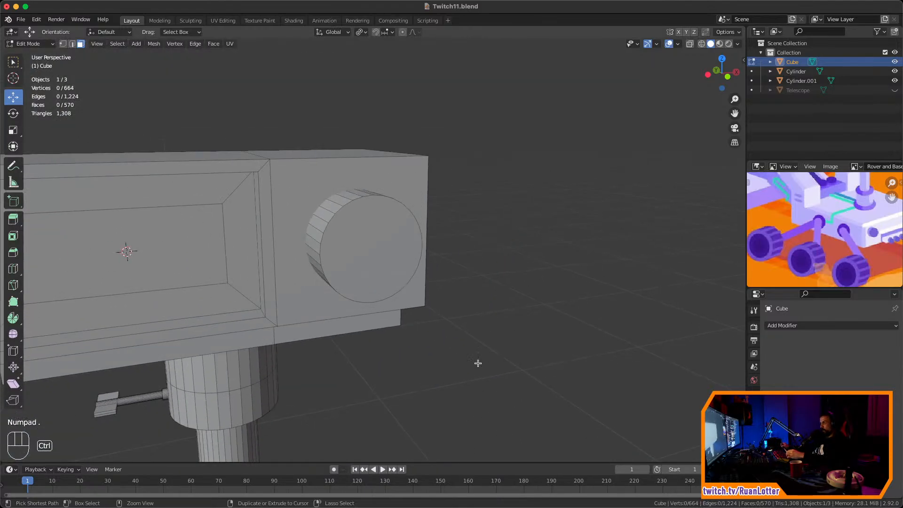
{"action": "middle_click_drag", "start_coordinate": [464, 383], "coordinate": [548, 288]}
{"action": "scroll", "coordinate": [521, 312], "scroll_direction": "down", "scroll_amount": 2}
{"action": "left_click", "coordinate": [448, 244]}
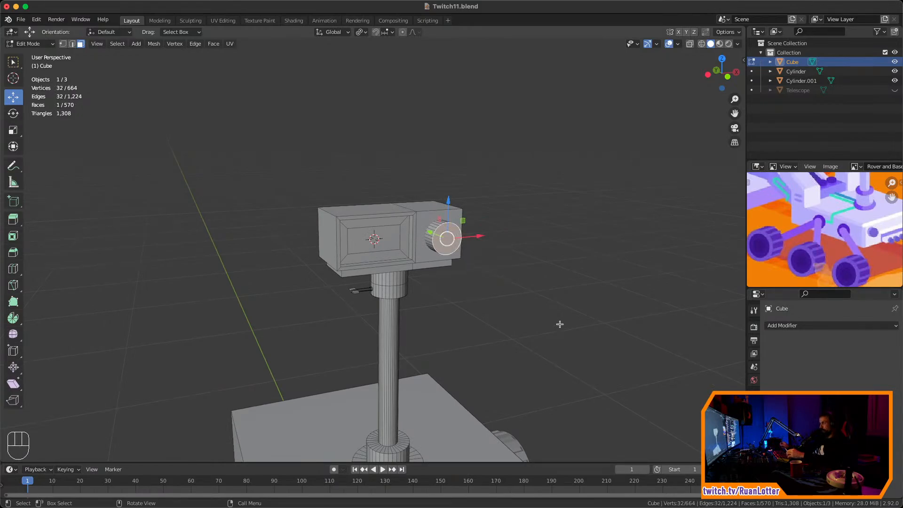
{"action": "key", "text": "ctrl+z"}
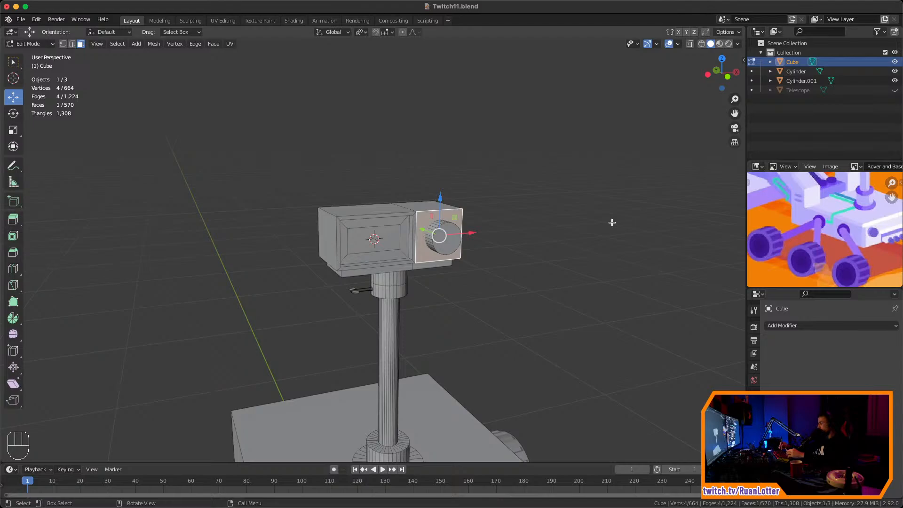
Inset the front cap of the camera head's lens cylinder by about 0.0044 m
{"action": "key", "text": "KP_Decimal"}
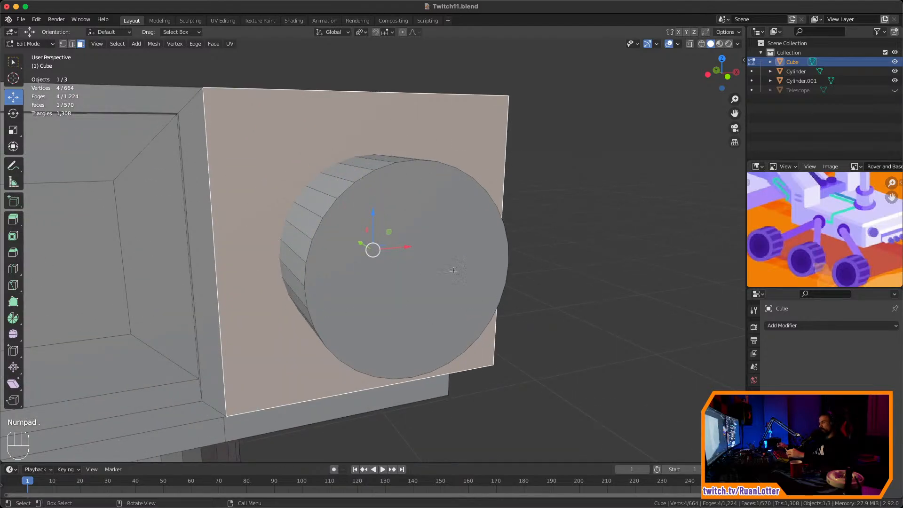
{"action": "mouse_move", "coordinate": [454, 271]}
{"action": "middle_mouse_down"}
{"action": "mouse_move", "coordinate": [578, 181]}
{"action": "mouse_move", "coordinate": [559, 304]}
{"action": "mouse_move", "coordinate": [557, 295]}
{"action": "mouse_move", "coordinate": [444, 276]}
{"action": "middle_mouse_up"}
{"action": "scroll", "coordinate": [450, 320], "scroll_direction": "down", "scroll_amount": 3}
{"action": "scroll", "coordinate": [450, 320], "scroll_direction": "up", "scroll_amount": 3}
{"action": "middle_click_drag", "start_coordinate": [450, 321], "coordinate": [482, 230]}
{"action": "left_click", "coordinate": [387, 270]}
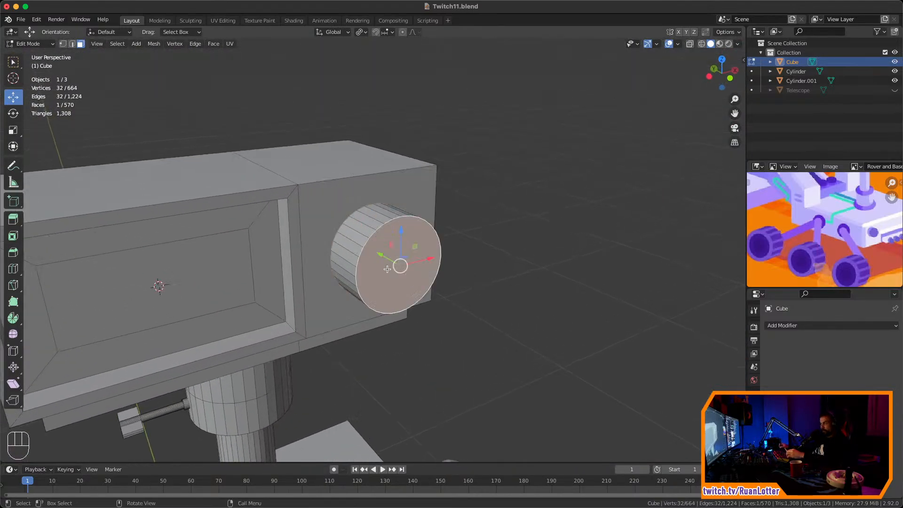
{"action": "middle_click_drag", "start_coordinate": [387, 269], "coordinate": [498, 237], "text": "ctrl"}
{"action": "key", "text": "i"}
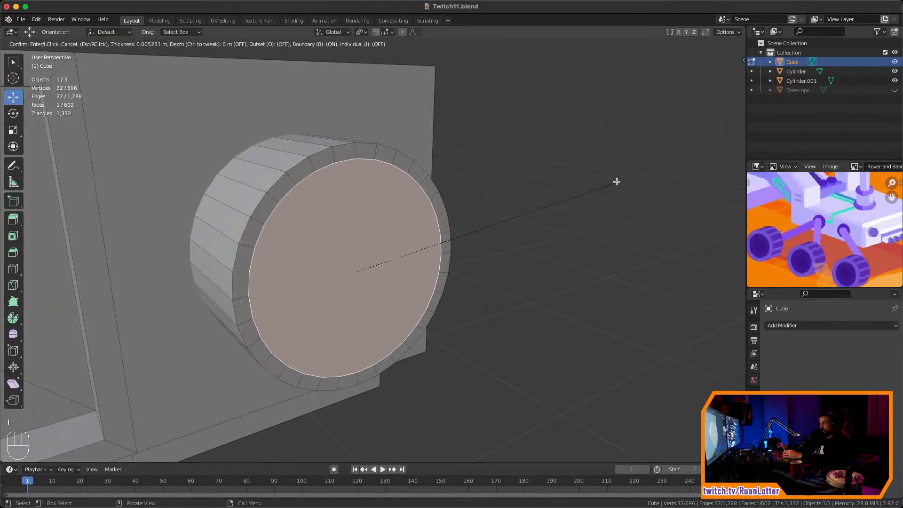
{"action": "left_click", "coordinate": [583, 225]}
Extrude the inset lens face about 0.033 m inward to hollow out the lens barrel
{"action": "middle_click_drag", "start_coordinate": [583, 226], "coordinate": [572, 283]}
{"action": "key", "text": "e"}
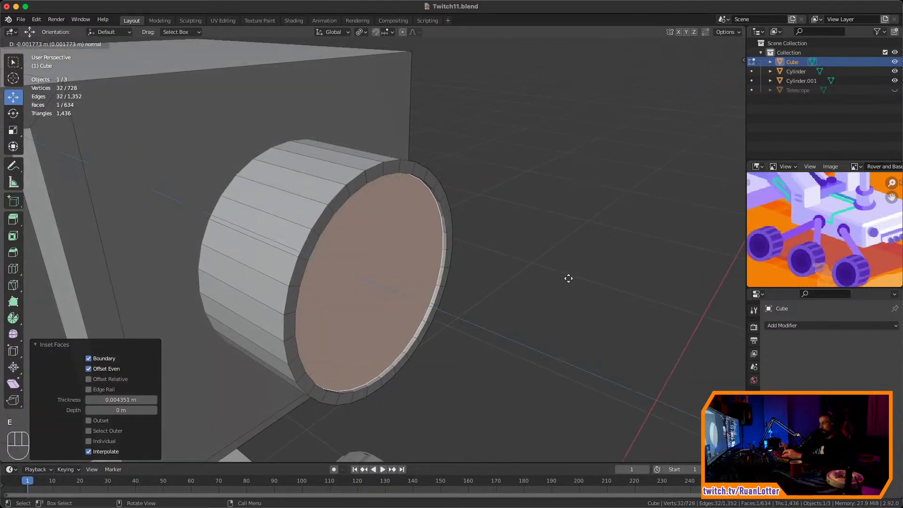
{"action": "left_click", "coordinate": [500, 267]}
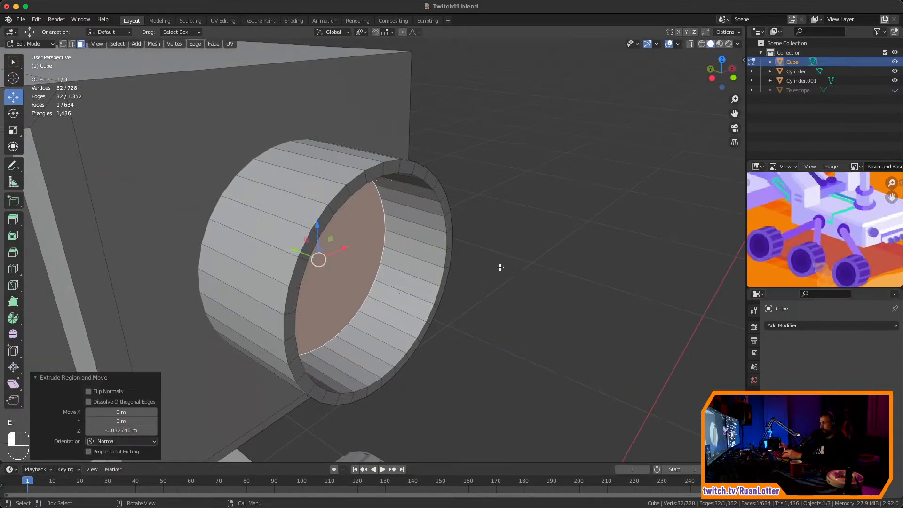
Inspect the hollowed lens barrel and recessed front panel of the camera head from several angles
{"action": "scroll", "coordinate": [518, 272], "scroll_direction": "down", "scroll_amount": 5}
{"action": "middle_click_drag", "start_coordinate": [528, 331], "coordinate": [503, 265]}
{"action": "middle_click_drag", "start_coordinate": [503, 265], "coordinate": [484, 312], "text": "ctrl"}
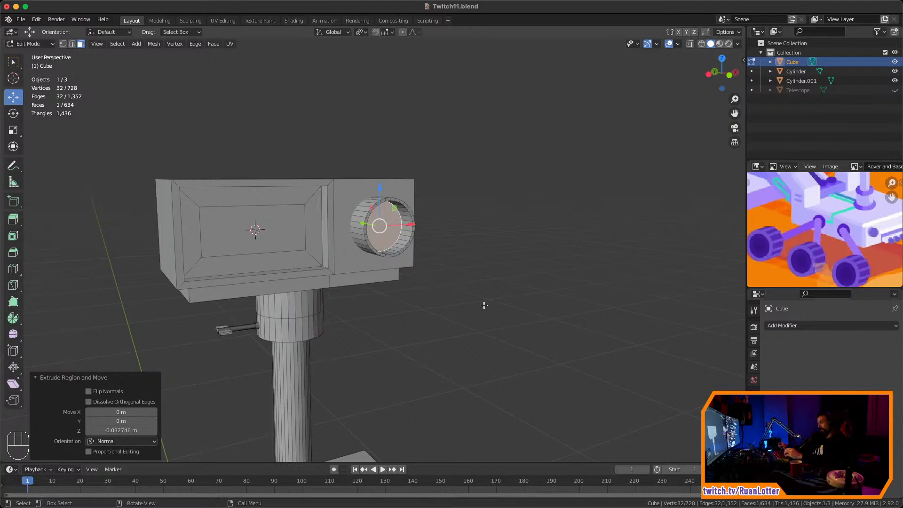
{"action": "mouse_move", "coordinate": [484, 305]}
{"action": "middle_mouse_down"}
{"action": "mouse_move", "coordinate": [268, 292]}
{"action": "mouse_move", "coordinate": [401, 282]}
{"action": "mouse_move", "coordinate": [435, 267]}
{"action": "mouse_move", "coordinate": [400, 277]}
{"action": "mouse_move", "coordinate": [465, 282]}
{"action": "mouse_move", "coordinate": [470, 297]}
{"action": "middle_mouse_up"}
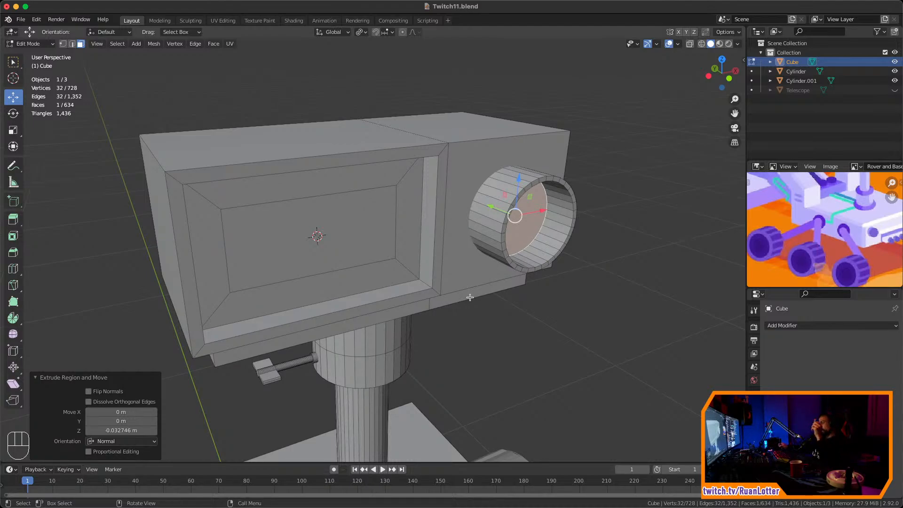
{"action": "left_click_drag", "start_coordinate": [470, 298], "coordinate": [450, 226], "text": "alt"}
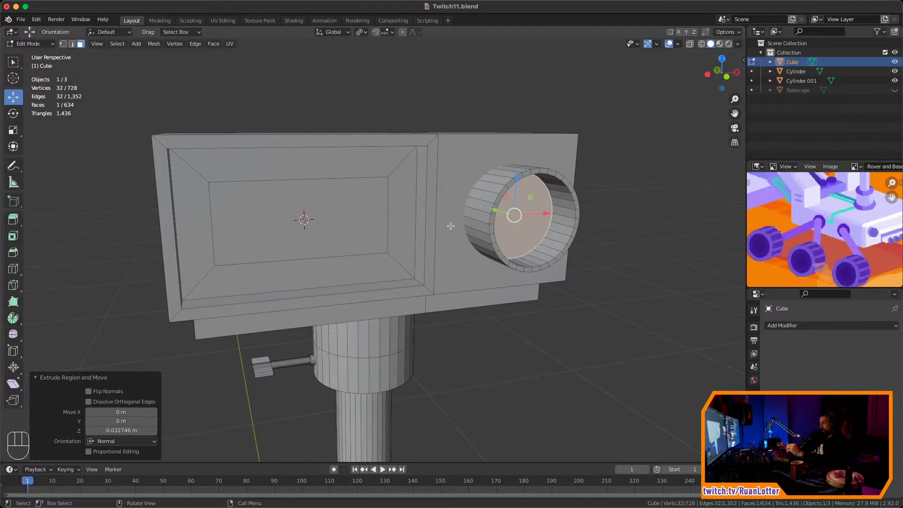
{"action": "middle_click_drag", "start_coordinate": [439, 168], "coordinate": [382, 240]}
{"action": "middle_click_drag", "start_coordinate": [383, 240], "coordinate": [482, 235]}
{"action": "middle_click_drag", "start_coordinate": [364, 221], "coordinate": [488, 225]}
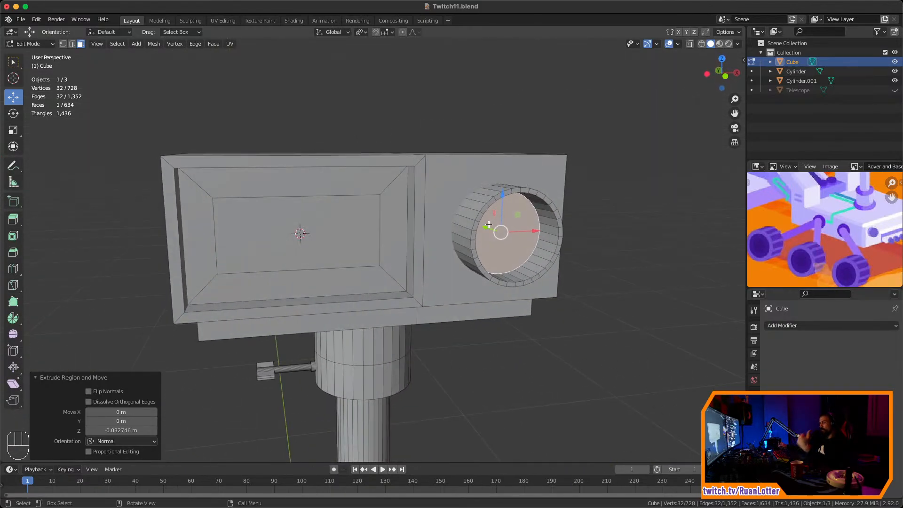
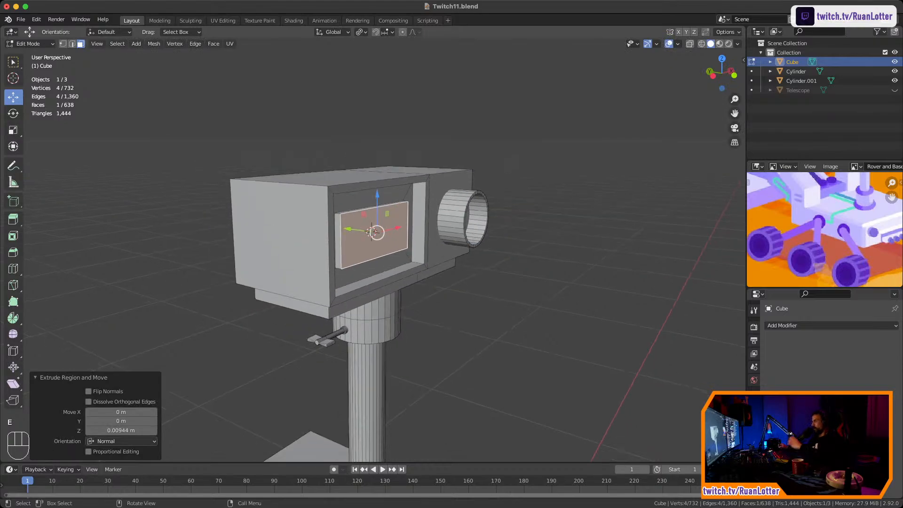
Look at the Compositing workspace and the additional VFX workspaces such as Motion Tracking, and return to the Layout workspace
{"action": "left_click", "coordinate": [394, 21]}
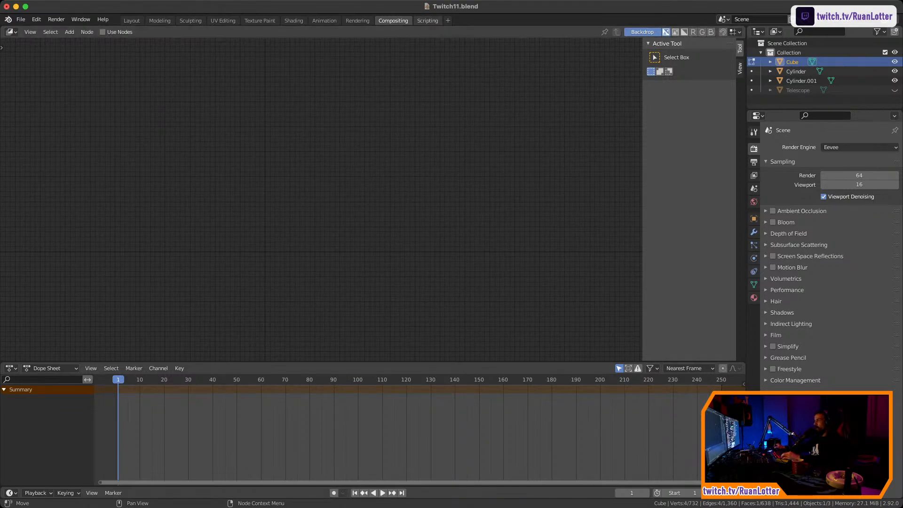
{"action": "left_click", "coordinate": [448, 21]}
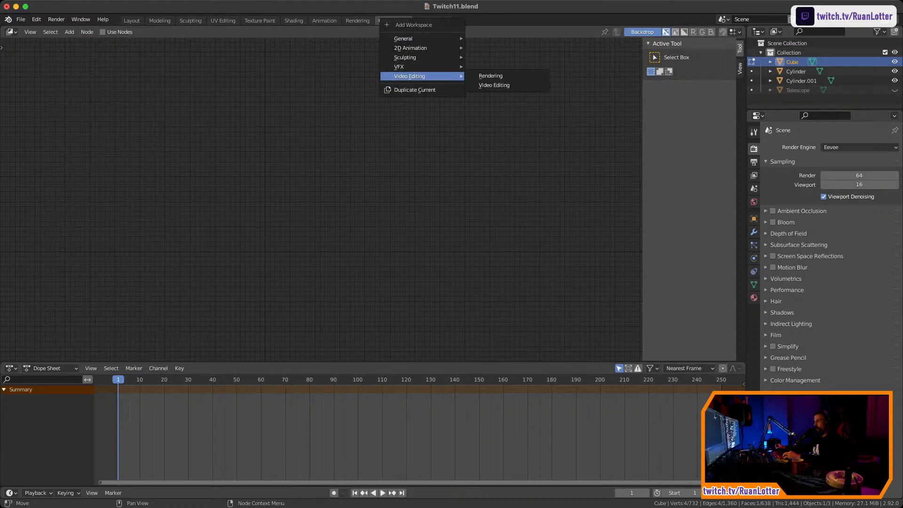
{"action": "mouse_move", "coordinate": [405, 67]}
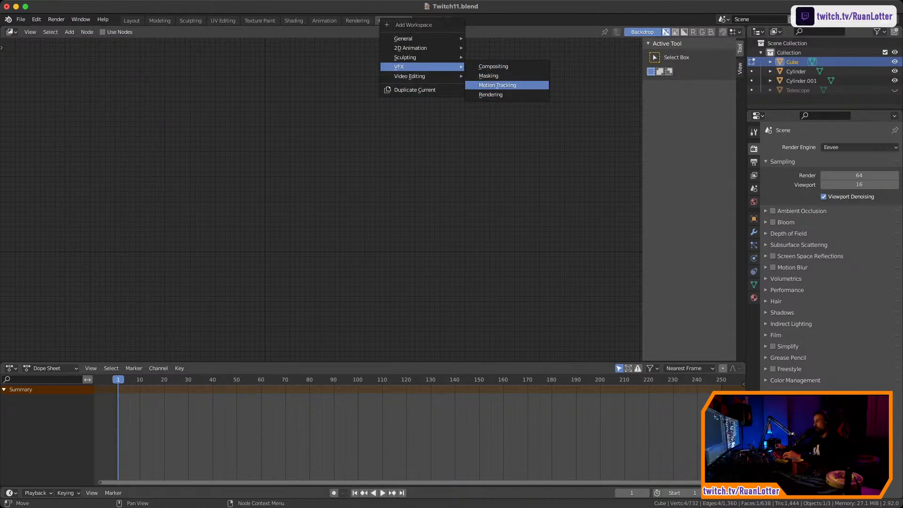
{"action": "left_click", "coordinate": [132, 21]}
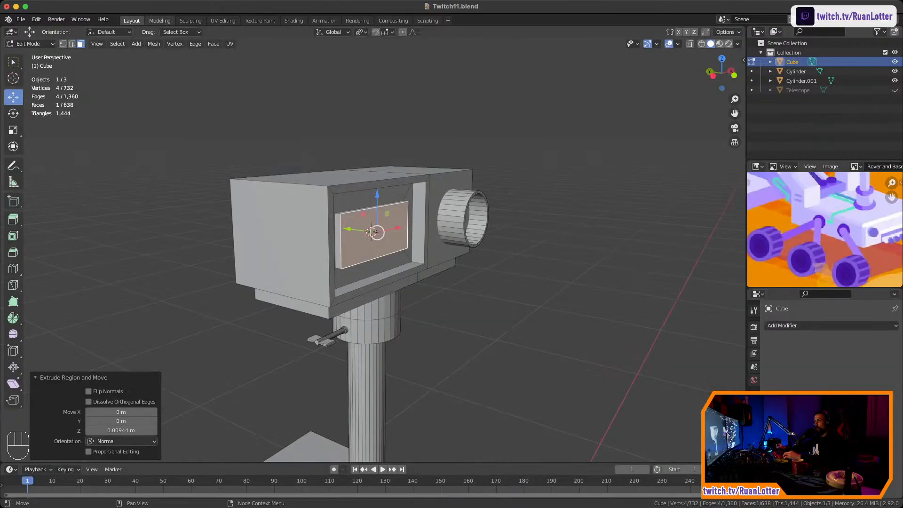
Deselect the camera head's panel face and view the whole rover
{"action": "middle_click_drag", "start_coordinate": [400, 222], "coordinate": [416, 299], "text": "ctrl"}
{"action": "left_click", "coordinate": [339, 278]}
{"action": "middle_click_drag", "start_coordinate": [416, 299], "coordinate": [388, 238], "text": "shift"}
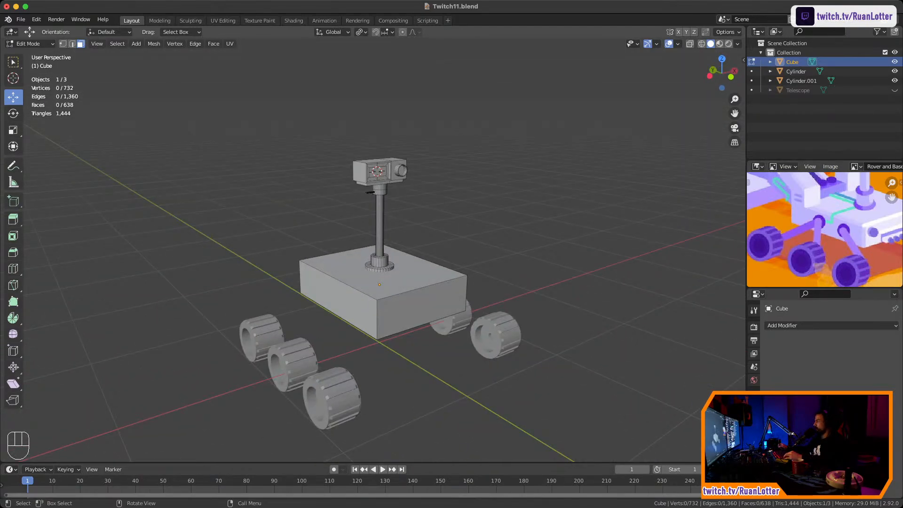
Snap the 3D cursor to the centre of the rover body's long side face above the three wheels
{"action": "middle_click_drag", "start_coordinate": [388, 237], "coordinate": [423, 192]}
{"action": "left_click", "coordinate": [404, 216]}
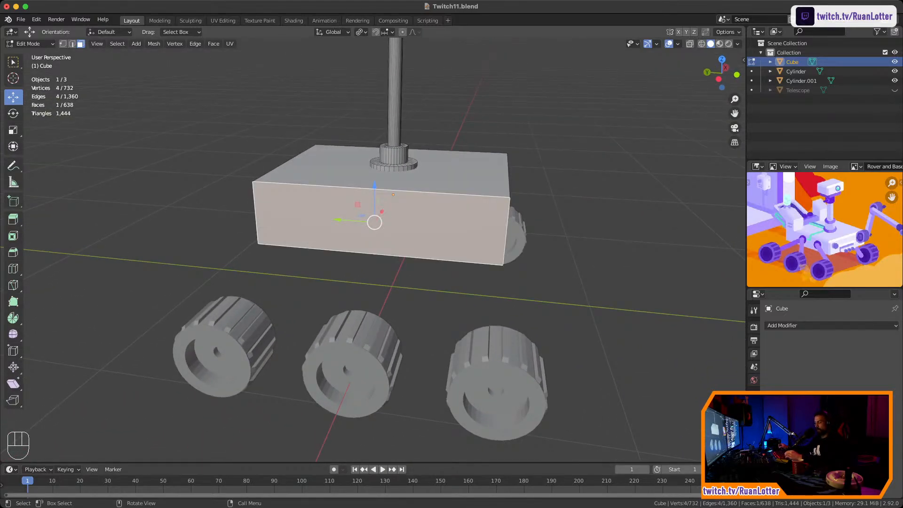
{"action": "key", "text": "shift+s"}
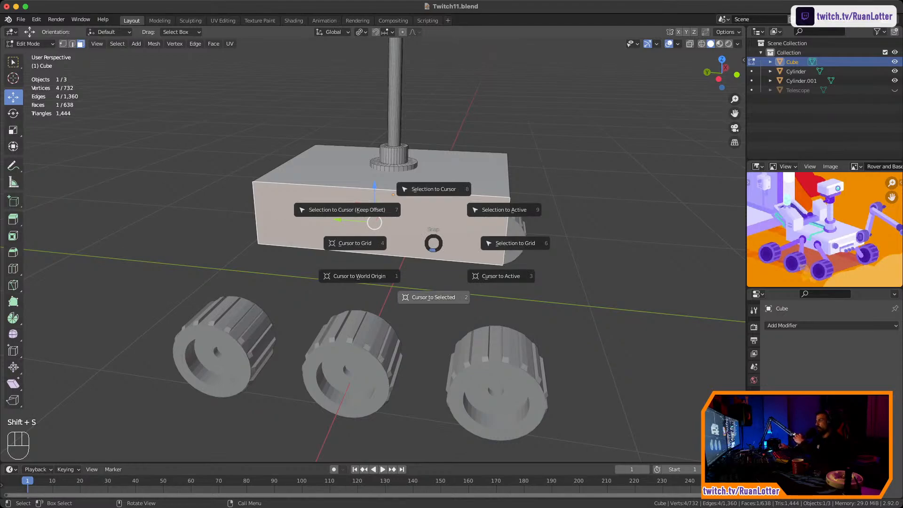
{"action": "left_click", "coordinate": [429, 296]}
{"action": "mouse_move", "coordinate": [549, 239]}
{"action": "middle_mouse_down"}
{"action": "mouse_move", "coordinate": [583, 238]}
{"action": "mouse_move", "coordinate": [517, 244]}
{"action": "mouse_move", "coordinate": [540, 238]}
{"action": "middle_mouse_up"}
Add a cylinder at the 3D cursor and scale it down to a small hub within the side face's height
{"action": "key", "text": "shift+a"}
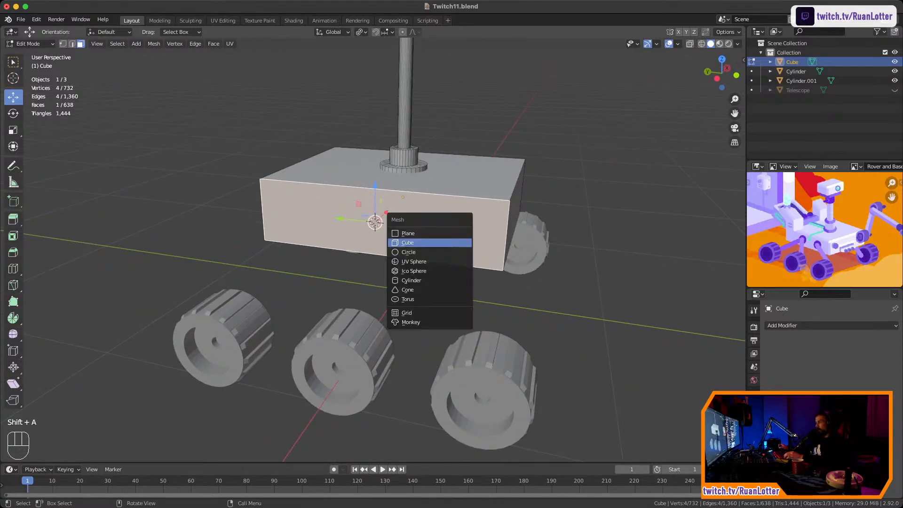
{"action": "left_click", "coordinate": [409, 281]}
{"action": "key", "text": "s"}
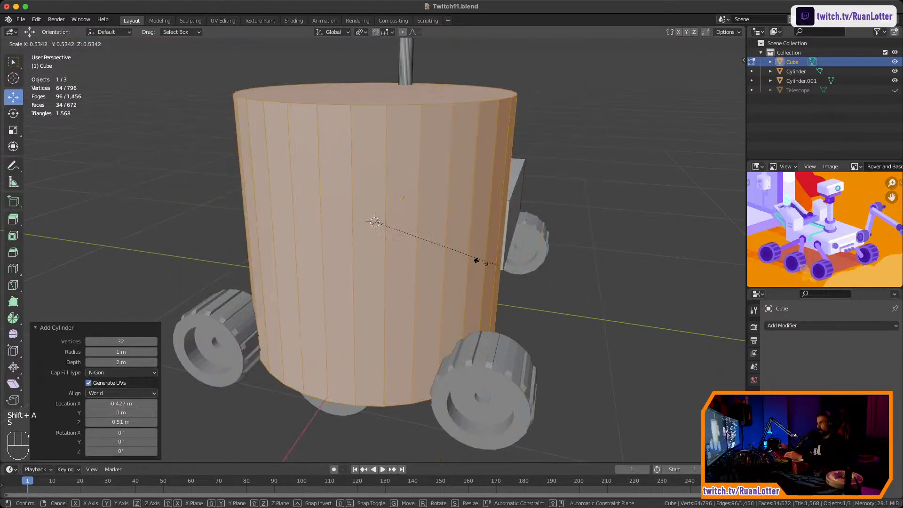
{"action": "left_click", "coordinate": [407, 233]}
{"action": "key", "text": "s"}
{"action": "left_click", "coordinate": [434, 242]}
Rotate the small cylinder 90° about the Y axis so its round end points out of the body's side
{"action": "key", "text": "r"}
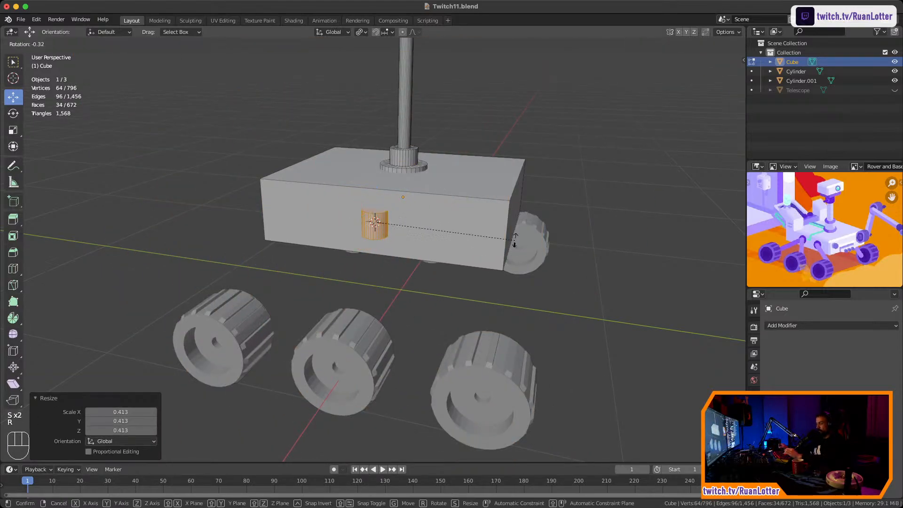
{"action": "key", "text": "x"}
{"action": "key", "text": "z"}
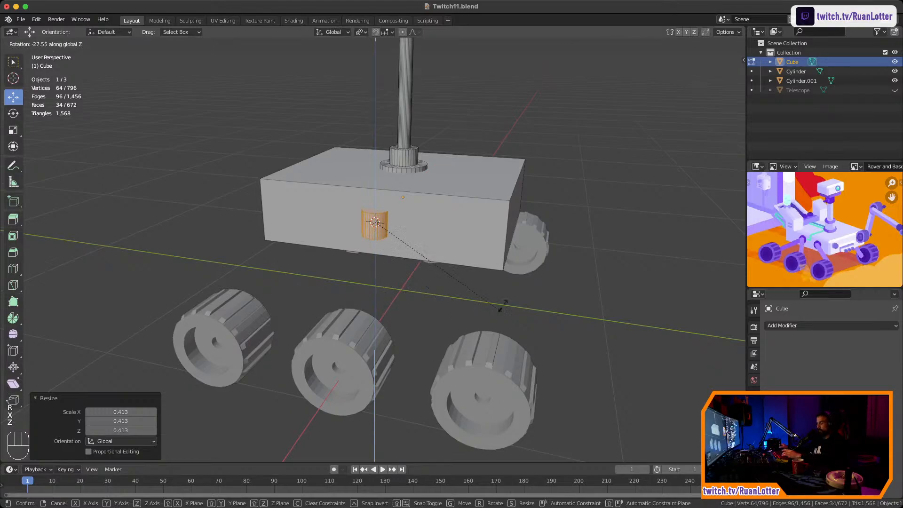
{"action": "key", "text": "y"}
{"action": "key", "text": "Return"}
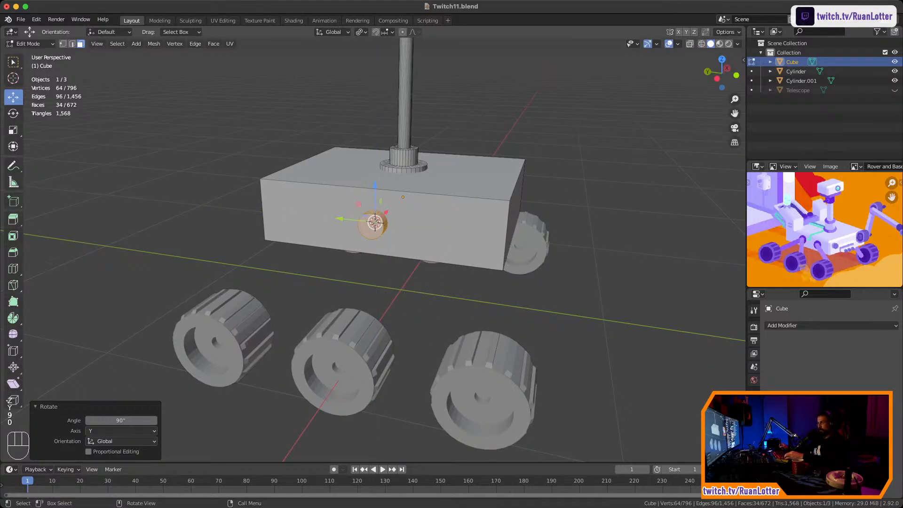
Inset the outer round face of the small cylinder by about 0.017 m
{"action": "middle_click_drag", "start_coordinate": [433, 333], "coordinate": [534, 191]}
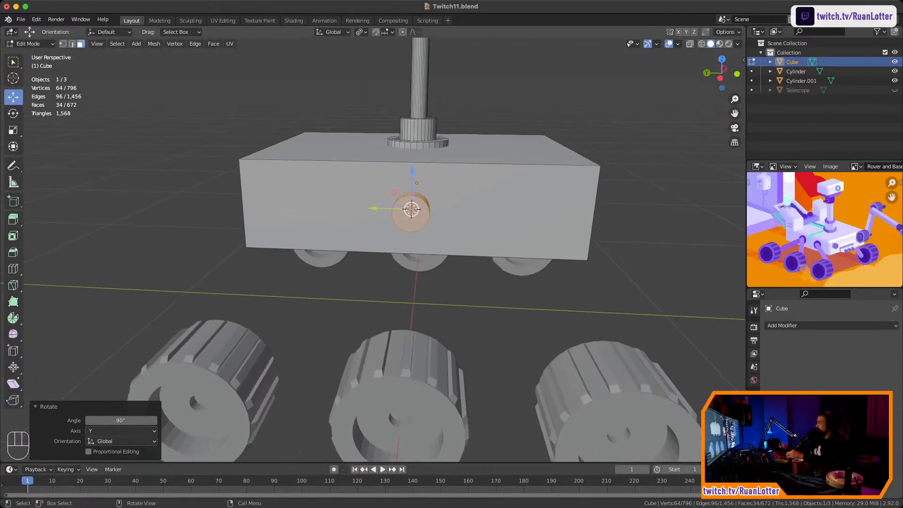
{"action": "middle_click_drag", "start_coordinate": [423, 235], "coordinate": [419, 217]}
{"action": "middle_click_drag", "start_coordinate": [419, 216], "coordinate": [377, 209], "text": "ctrl"}
{"action": "middle_click_drag", "start_coordinate": [376, 209], "coordinate": [388, 238]}
{"action": "left_click", "coordinate": [381, 228]}
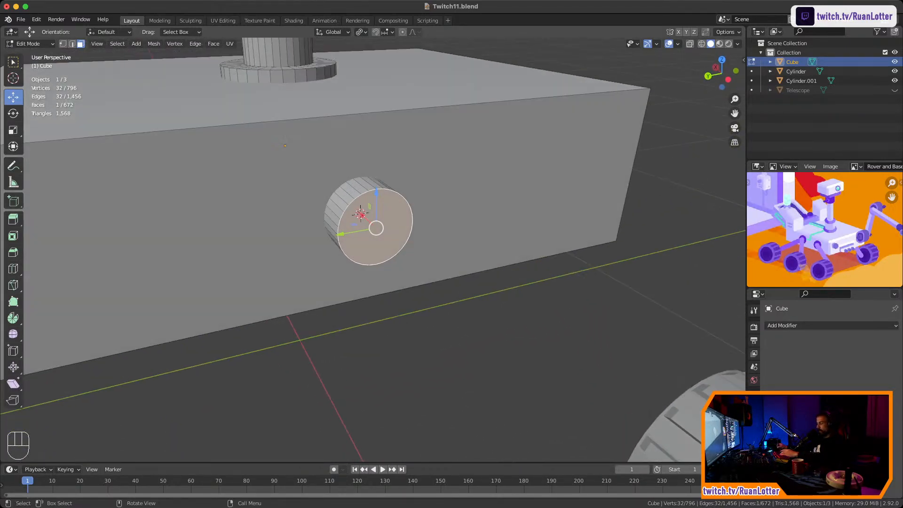
{"action": "key", "text": "i"}
{"action": "left_click", "coordinate": [550, 175]}
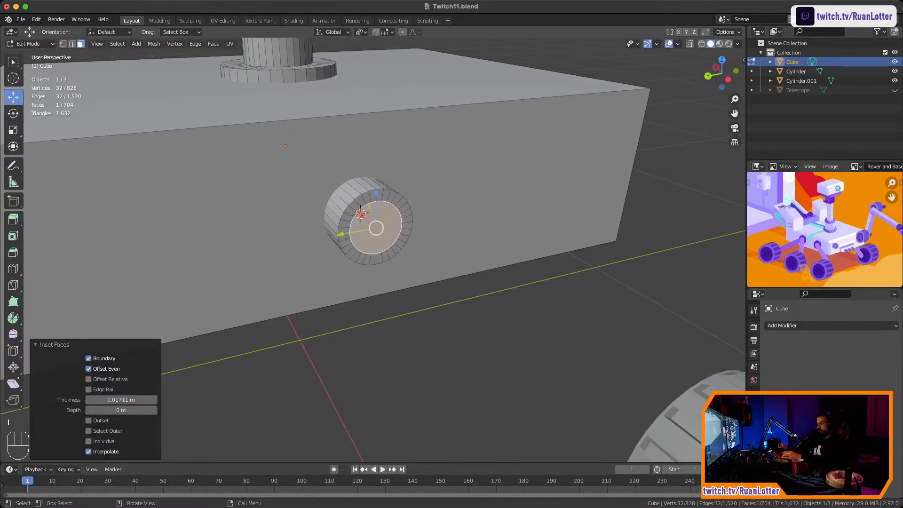
{"action": "key", "text": "e"}
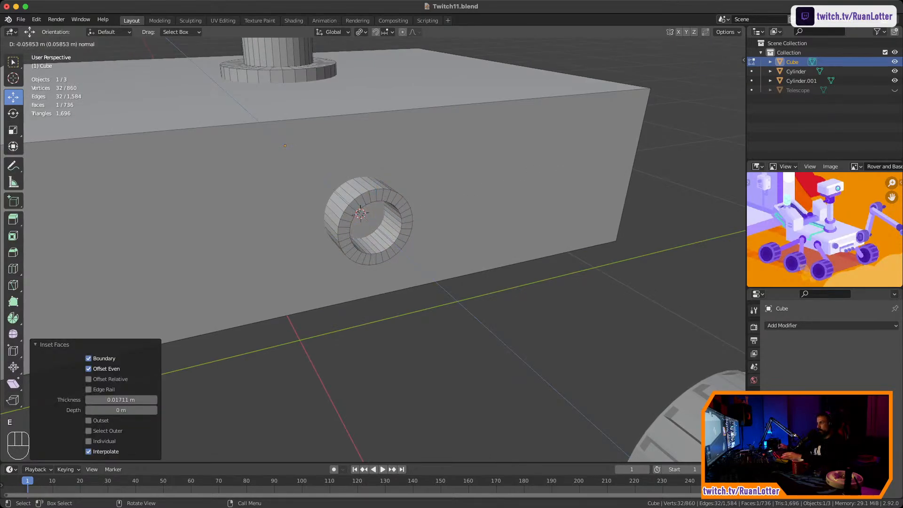
{"action": "left_click", "coordinate": [534, 163]}
{"action": "key", "text": "super+z"}
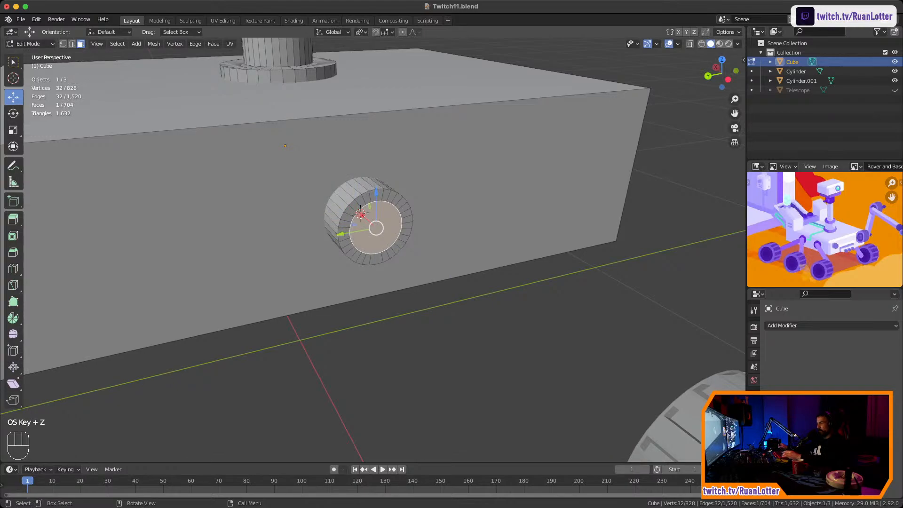
Extrude the inset round face about 0.04 m inward to hollow out the small cylinder
{"action": "key", "text": "e"}
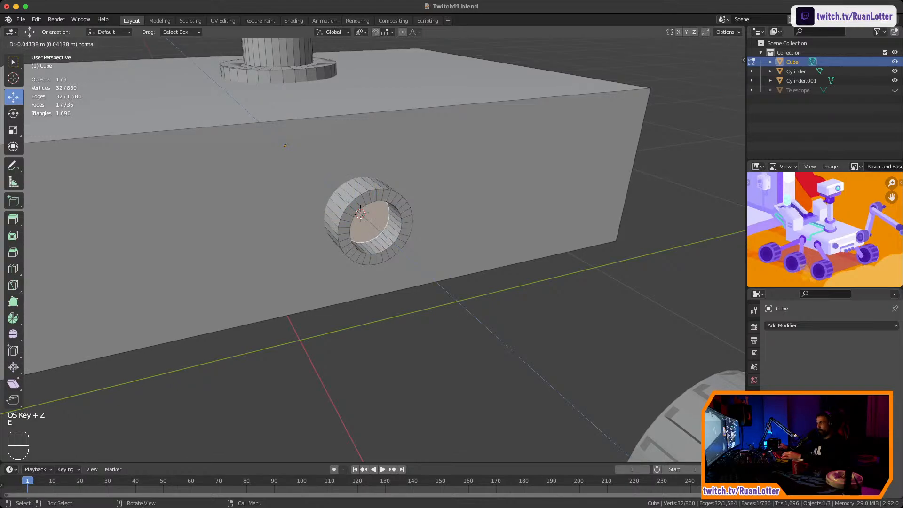
{"action": "left_click", "coordinate": [423, 235]}
Select all linked geometry of the hollowed cylinder on the body's side
{"action": "middle_click_drag", "start_coordinate": [424, 235], "coordinate": [336, 204]}
{"action": "key", "text": "Tab"}
{"action": "key", "text": "Tab"}
{"action": "key", "text": "l"}
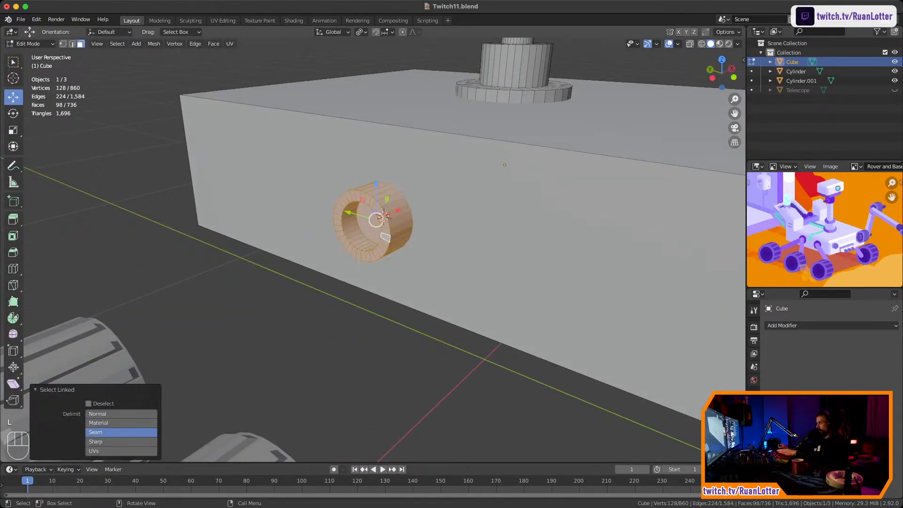
{"action": "key", "text": "g"}
{"action": "key", "text": "Escape"}
{"action": "middle_click_drag", "start_coordinate": [383, 216], "coordinate": [400, 230]}
{"action": "key", "text": "g"}
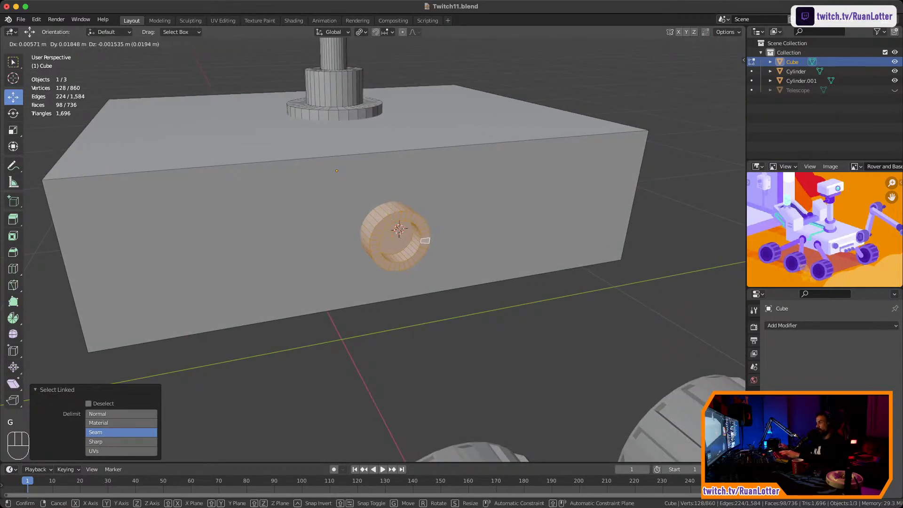
{"action": "key", "text": "y"}
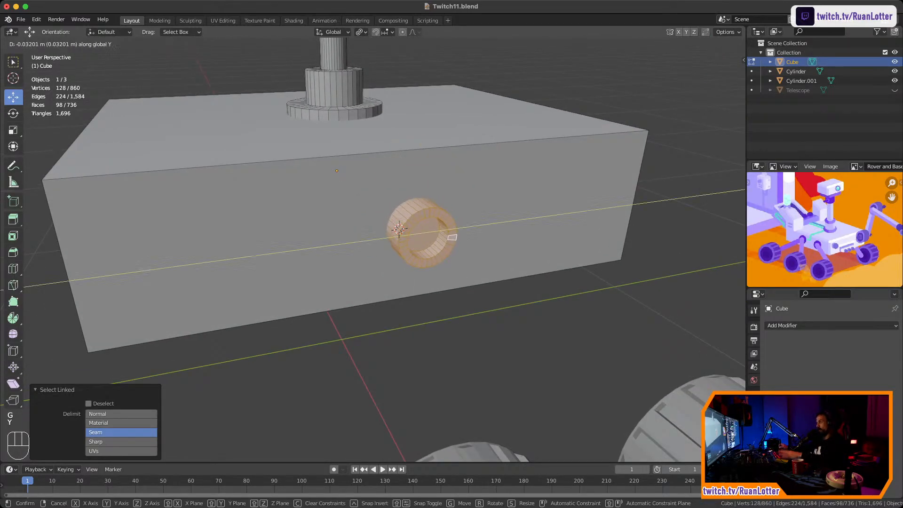
{"action": "key", "text": "Escape"}
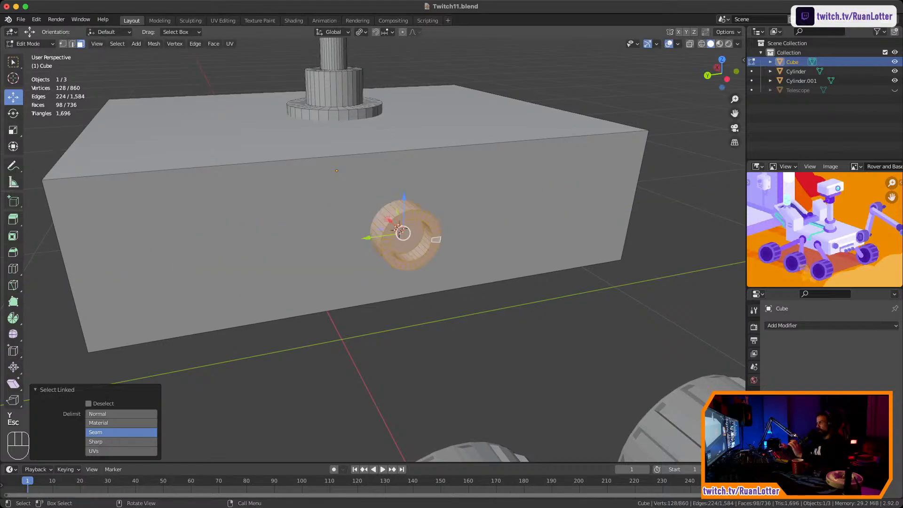
{"action": "key", "text": "g"}
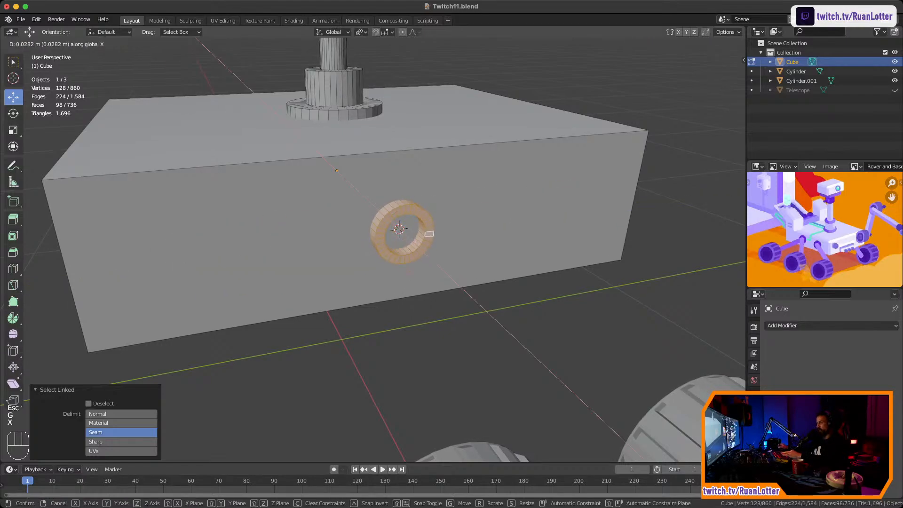
{"action": "key", "text": "x"}
{"action": "key", "text": "Escape"}
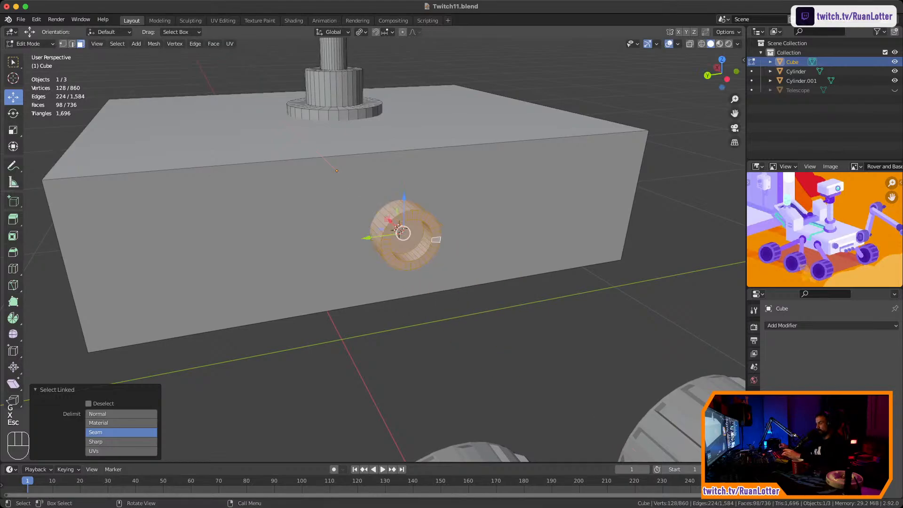
{"action": "key", "text": "g"}
{"action": "key", "text": "z"}
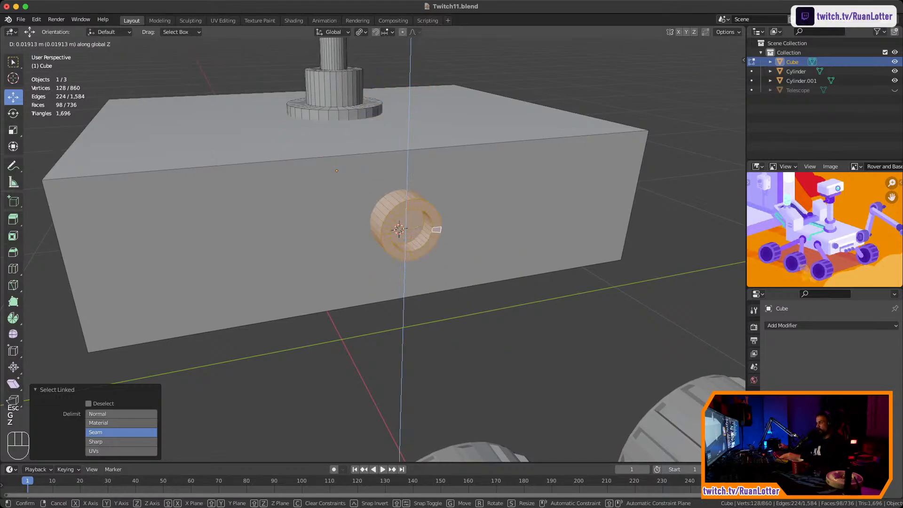
{"action": "key", "text": "Escape"}
{"action": "key", "text": "g"}
{"action": "key", "text": "z"}
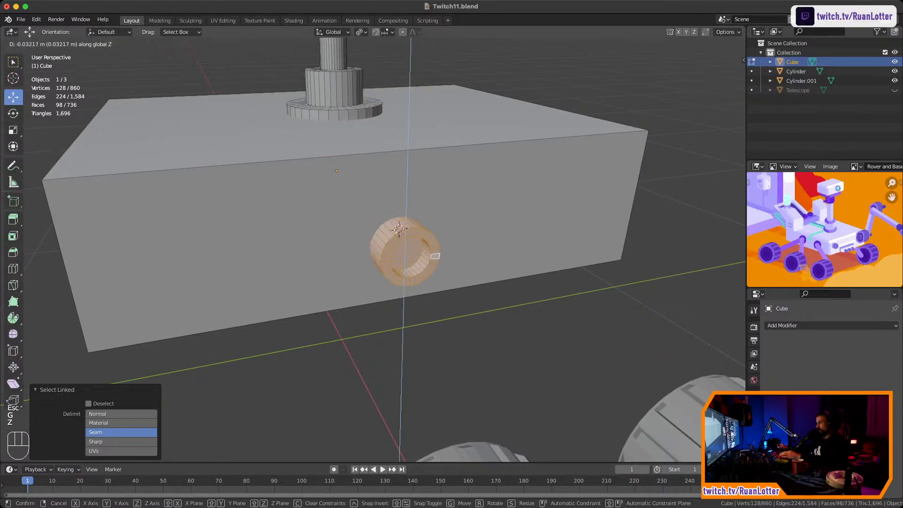
{"action": "key", "text": "Escape"}
{"action": "key", "text": "g"}
{"action": "key", "text": "y"}
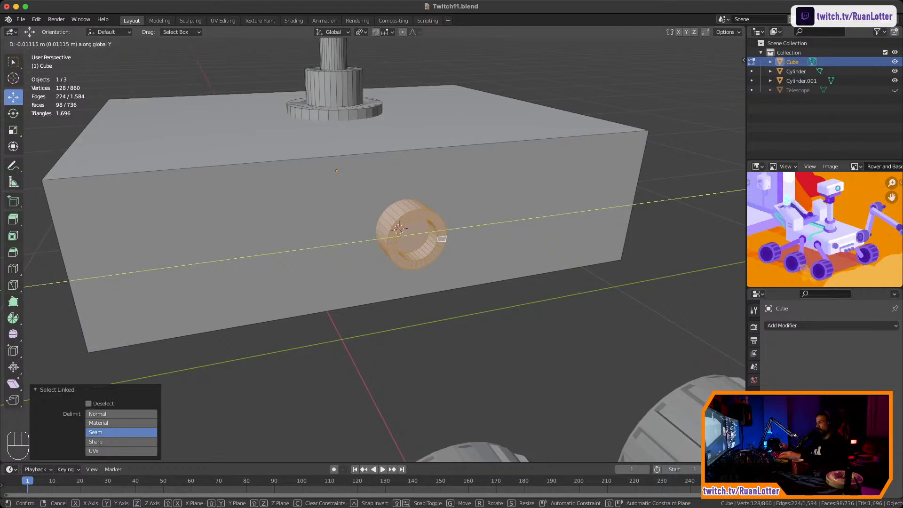
{"action": "key", "text": "Escape"}
{"action": "key", "text": "g"}
{"action": "key", "text": "x"}
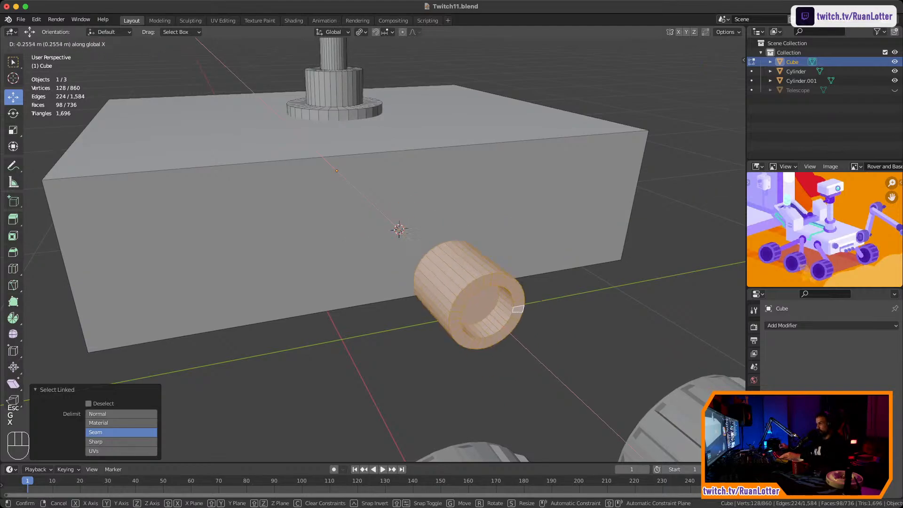
{"action": "key", "text": "Escape"}
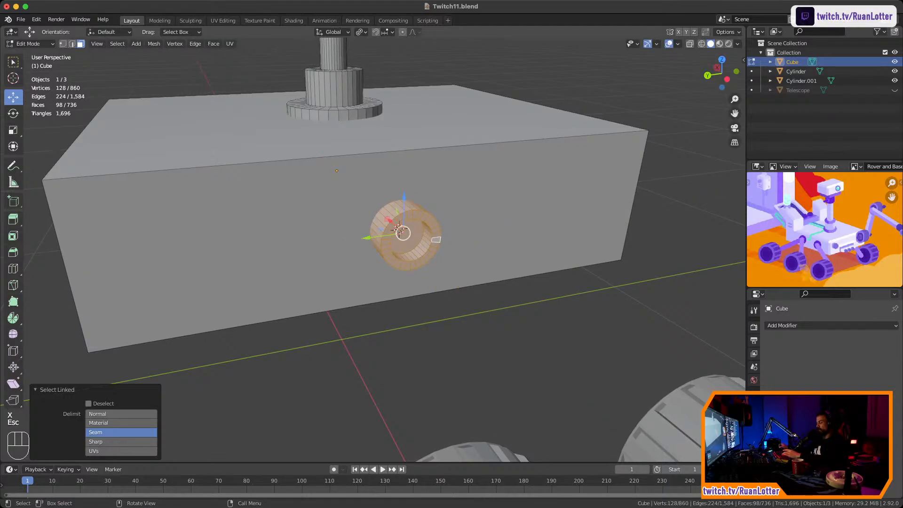
{"action": "key", "text": "g"}
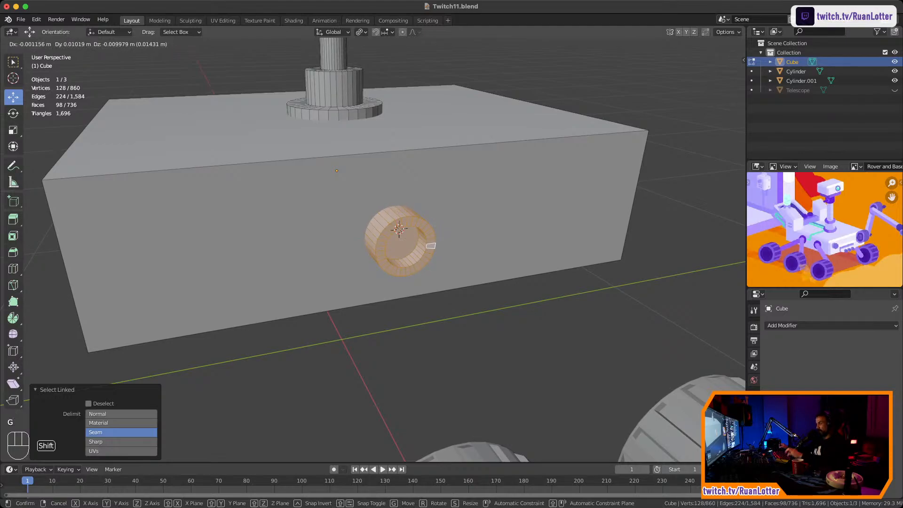
{"action": "key", "text": "shift+x"}
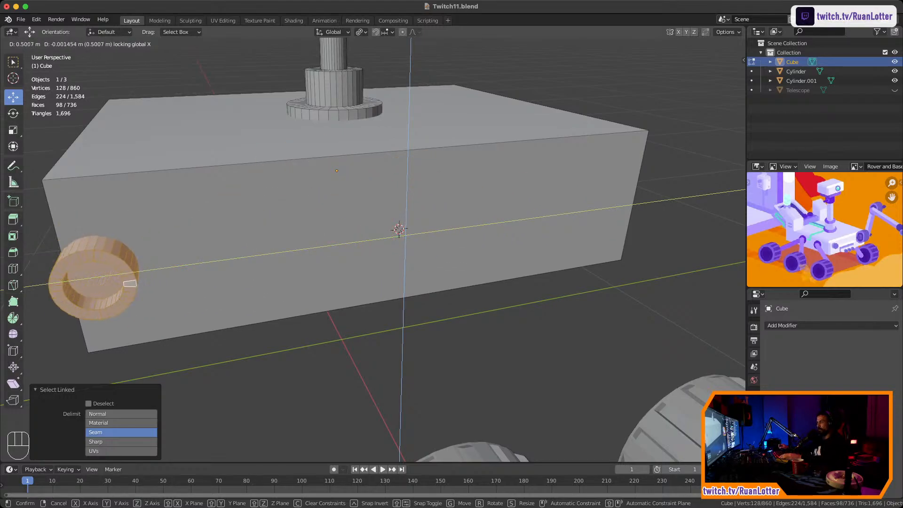
{"action": "key", "text": "Escape"}
Move the hollowed cylinder about 0.438 m along the Y axis towards the end of the body's side face
{"action": "middle_click_drag", "start_coordinate": [399, 231], "coordinate": [359, 241]}
{"action": "scroll", "coordinate": [395, 234], "scroll_direction": "up", "scroll_amount": 3}
{"action": "scroll", "coordinate": [359, 242], "scroll_direction": "up", "scroll_amount": 2}
{"action": "scroll", "coordinate": [371, 245], "scroll_direction": "down", "scroll_amount": 5, "text": "ctrl"}
{"action": "scroll", "coordinate": [372, 244], "scroll_direction": "down", "scroll_amount": 1}
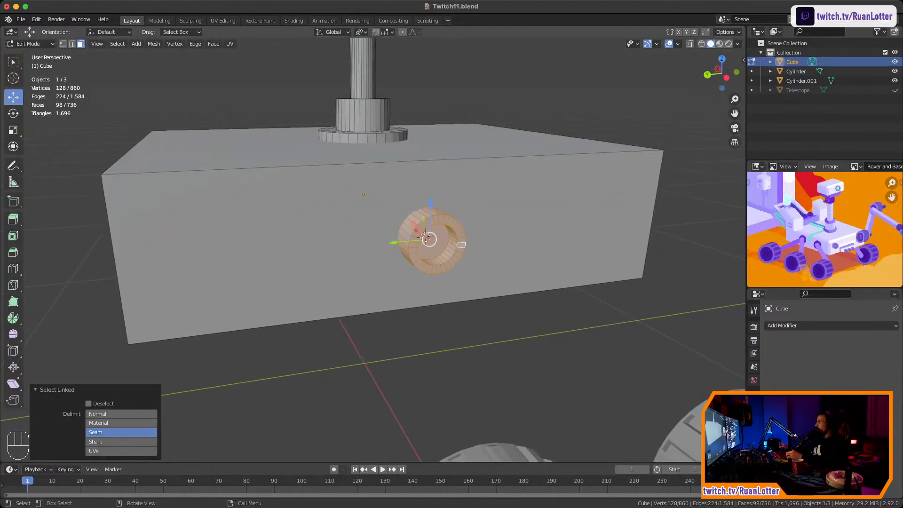
{"action": "middle_click_drag", "start_coordinate": [390, 245], "coordinate": [406, 275], "text": "shift"}
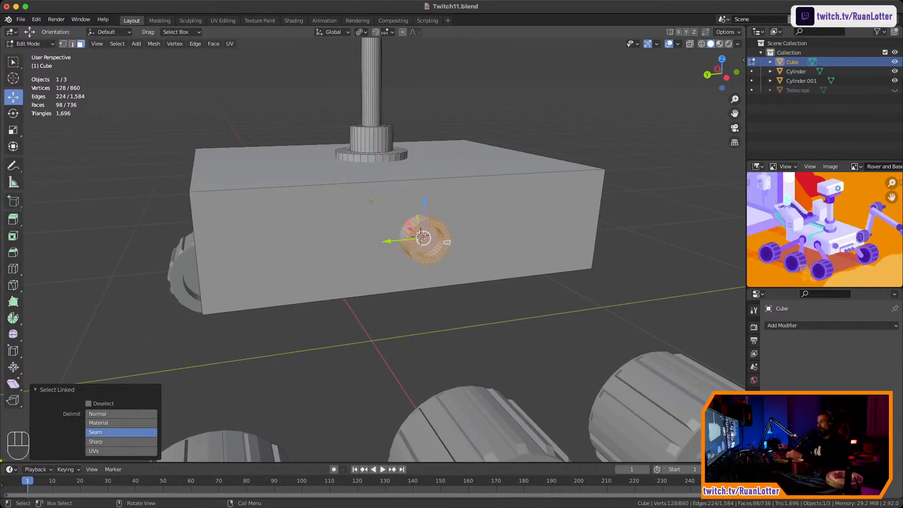
{"action": "key", "text": "g"}
{"action": "key", "text": "x"}
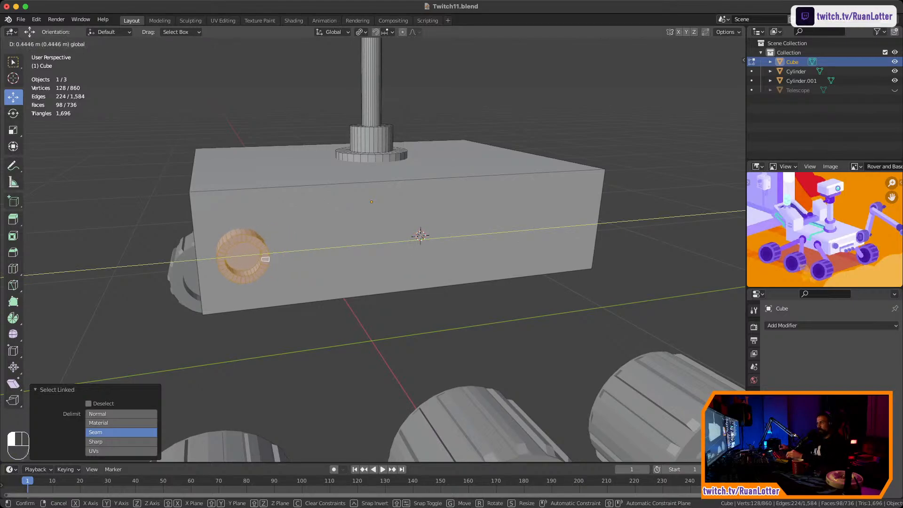
{"action": "key", "text": "Return"}
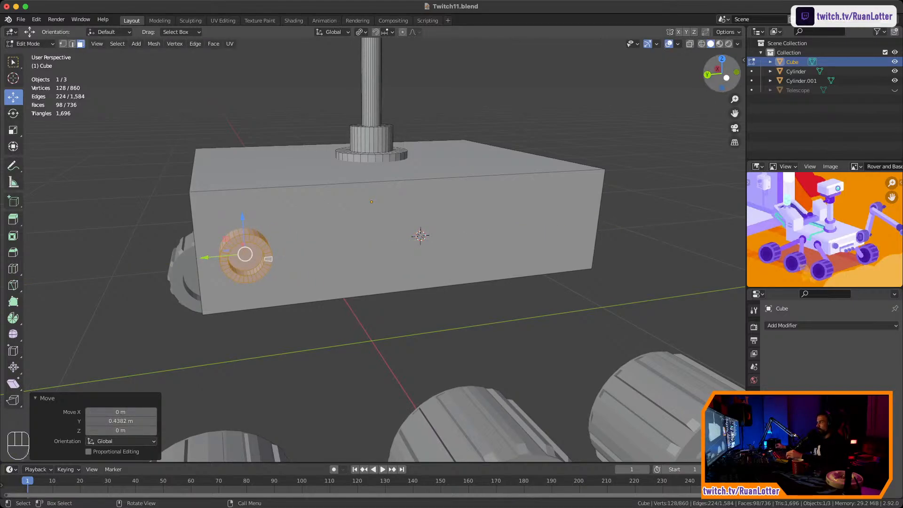
Add an Array modifier with a fixed count of 3 to the rover body mesh
{"action": "key", "text": "ctrl+KP_3"}
{"action": "scroll", "coordinate": [384, 250], "scroll_direction": "down", "scroll_amount": 4}
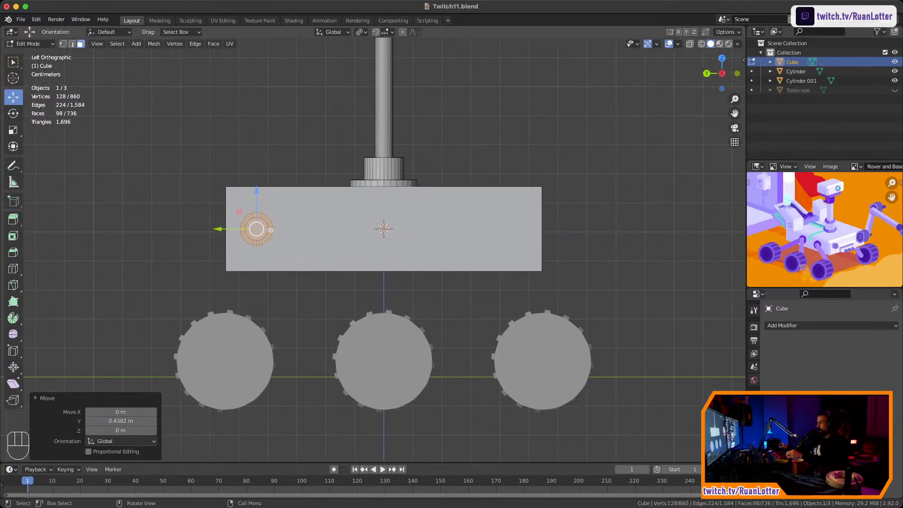
{"action": "left_click", "coordinate": [800, 325]}
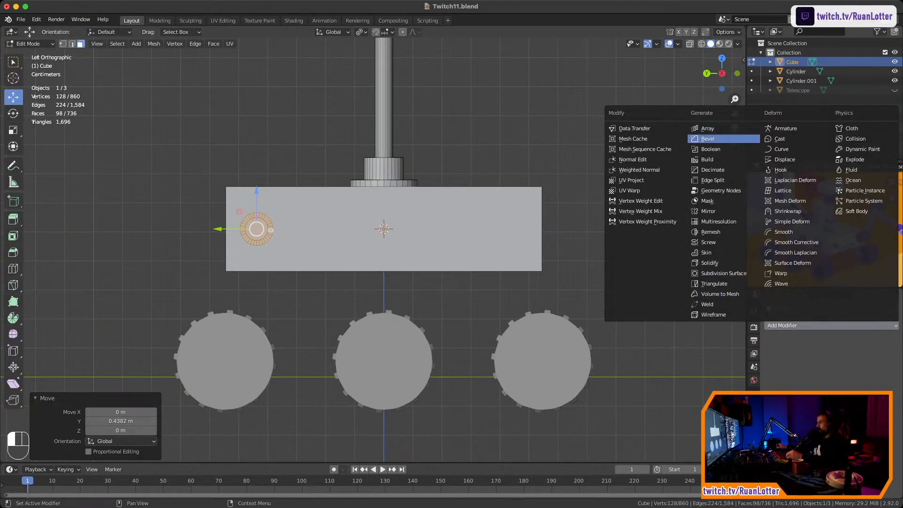
{"action": "left_click", "coordinate": [705, 129]}
{"action": "left_click", "coordinate": [884, 367]}
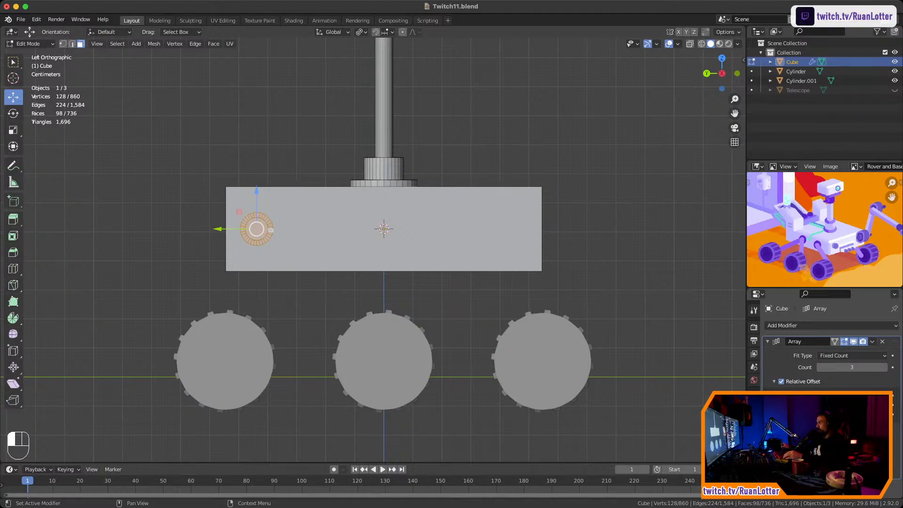
{"action": "key", "text": "Return"}
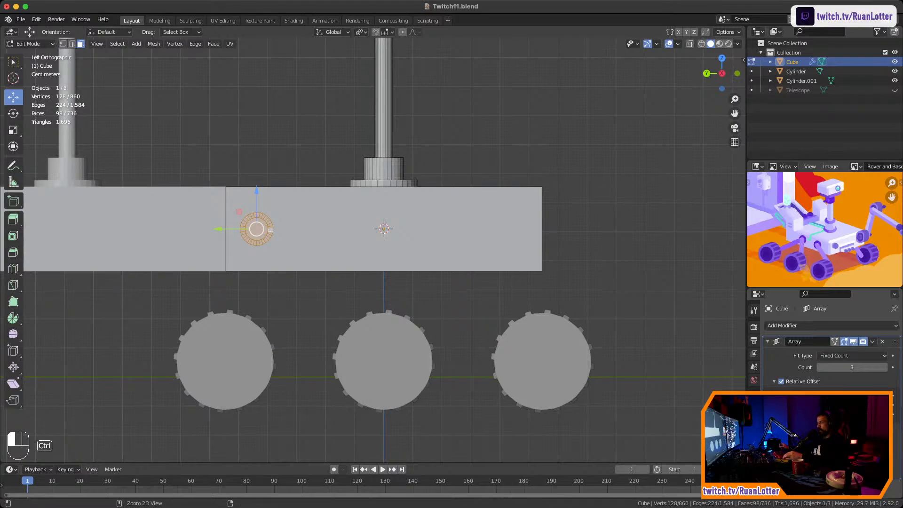
{"action": "mouse_move", "coordinate": [373, 249]}
{"action": "middle_mouse_down", "text": "ctrl"}
{"action": "mouse_move", "coordinate": [372, 291]}
{"action": "mouse_move", "coordinate": [373, 258]}
{"action": "middle_mouse_up", "text": "ctrl"}
{"action": "middle_click_drag", "start_coordinate": [372, 258], "coordinate": [456, 301], "text": "shift"}
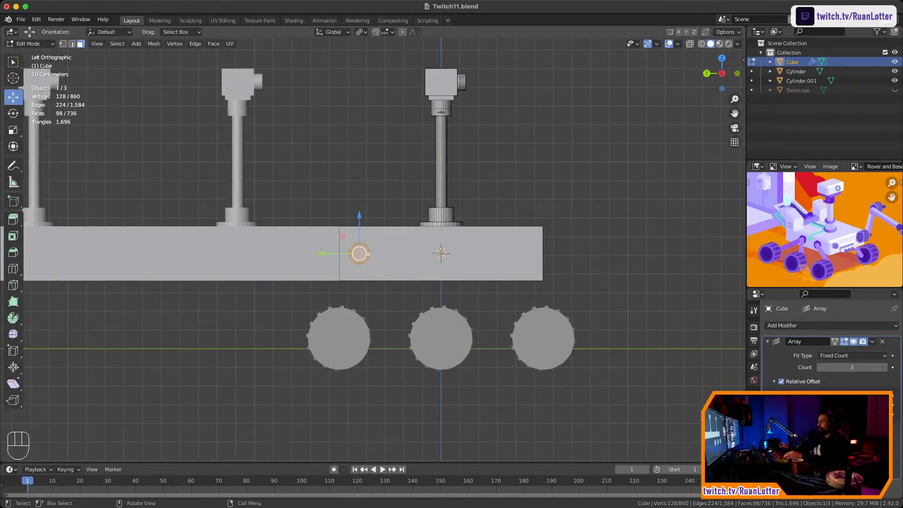
Undo the Array modifier added to the rover body mesh
{"action": "key", "text": "ctrl+z"}
{"action": "middle_click_drag", "start_coordinate": [360, 254], "coordinate": [369, 259]}
{"action": "middle_click_drag", "start_coordinate": [368, 258], "coordinate": [368, 223], "text": "ctrl"}
{"action": "left_click", "coordinate": [368, 223]}
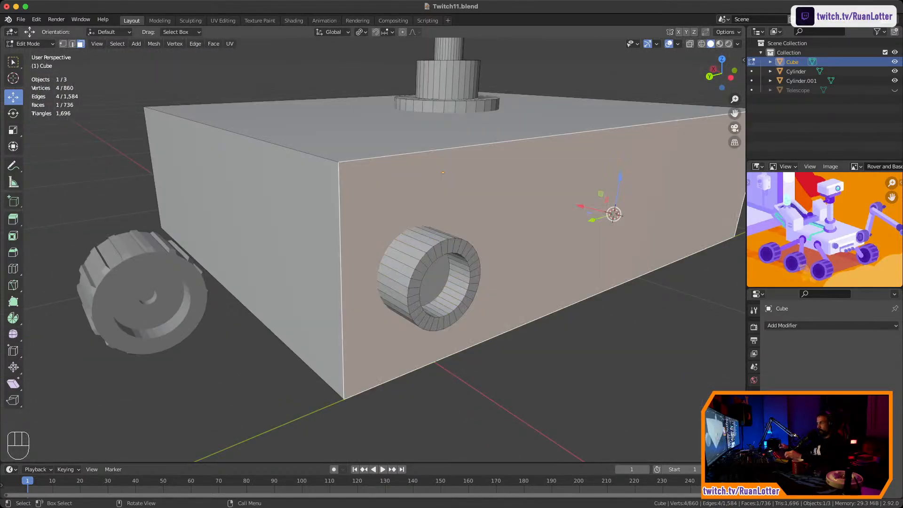
Separate all linked geometry of the hollow cylinder from the rover body into its own object and return to Object Mode
{"action": "left_click", "coordinate": [458, 282]}
{"action": "key", "text": "l"}
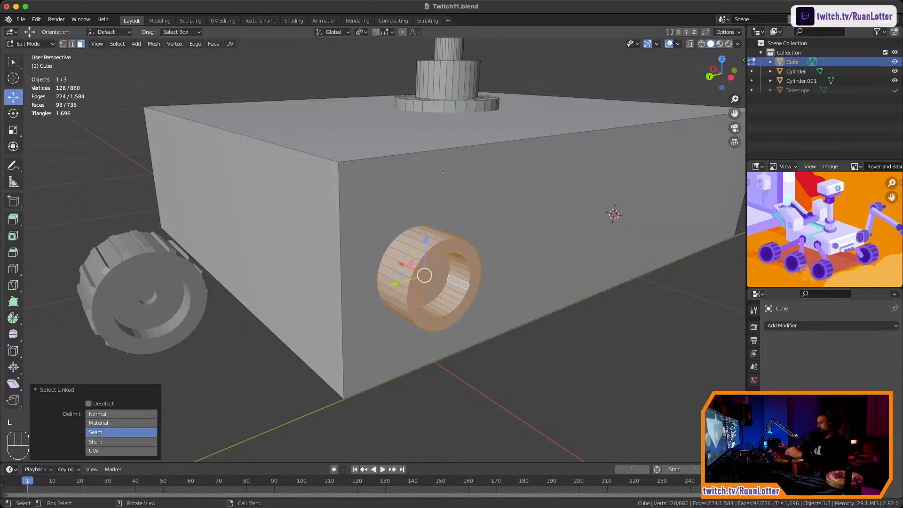
{"action": "middle_click_drag", "start_coordinate": [458, 282], "coordinate": [457, 291], "text": "ctrl"}
{"action": "middle_click_drag", "start_coordinate": [457, 291], "coordinate": [407, 250], "text": "shift"}
{"action": "right_click", "coordinate": [406, 249]}
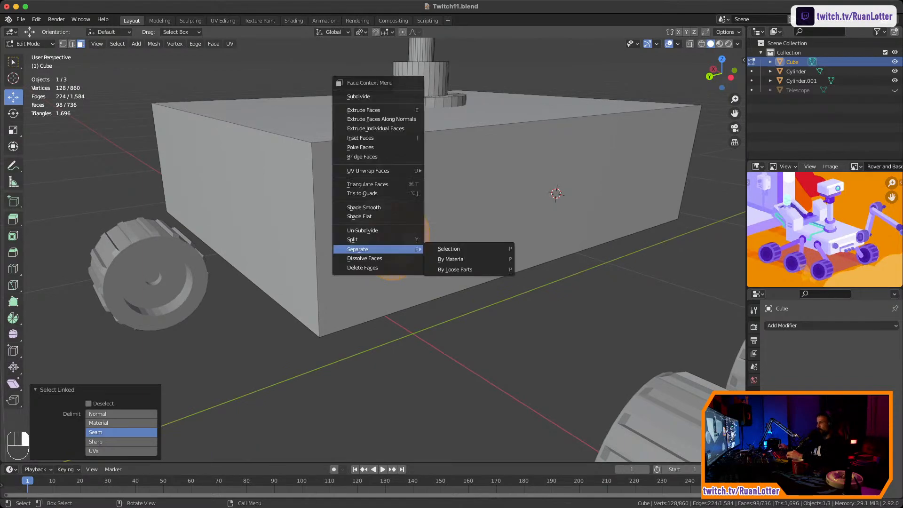
{"action": "left_click", "coordinate": [449, 248]}
{"action": "key", "text": "Tab"}
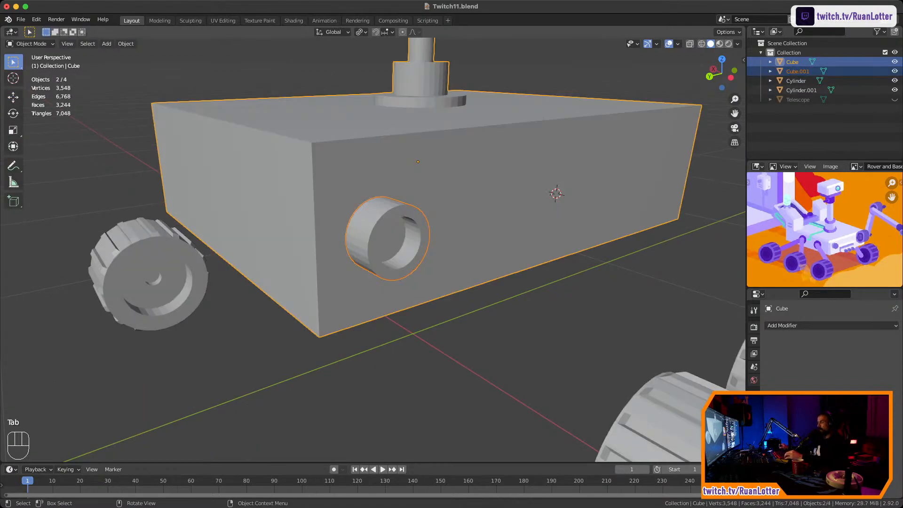
Set the separated hollow cylinder's origin to its geometry, using Bounds Center
{"action": "key", "text": "alt+a"}
{"action": "left_click", "coordinate": [350, 235]}
{"action": "key", "text": "g"}
{"action": "key", "text": "Escape"}
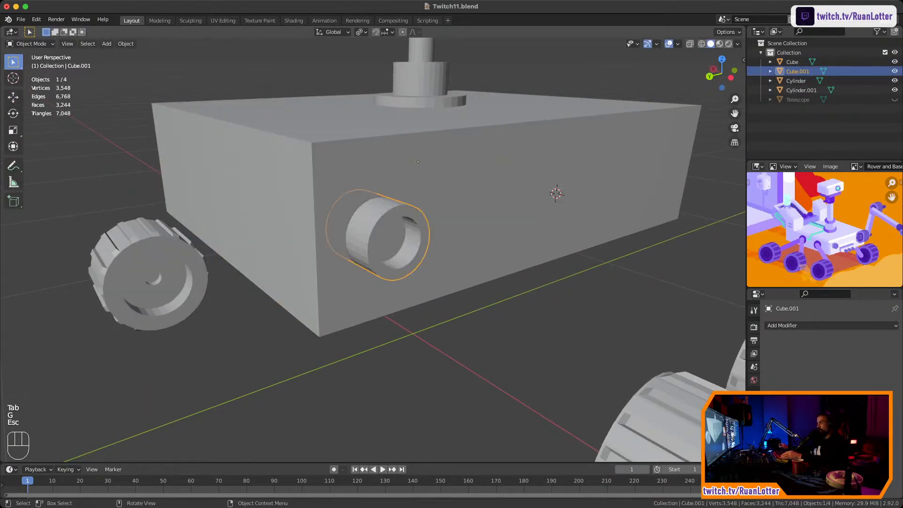
{"action": "right_click", "coordinate": [348, 227]}
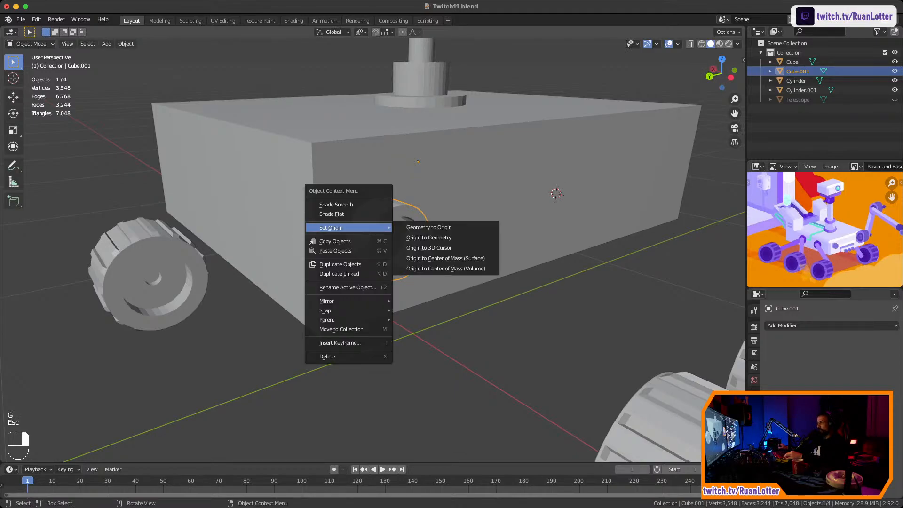
{"action": "left_click", "coordinate": [429, 237]}
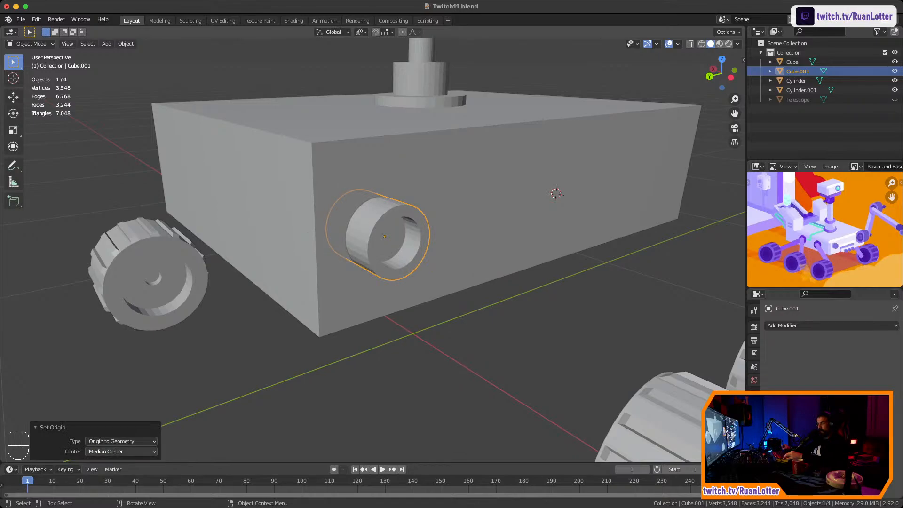
{"action": "left_click", "coordinate": [121, 451]}
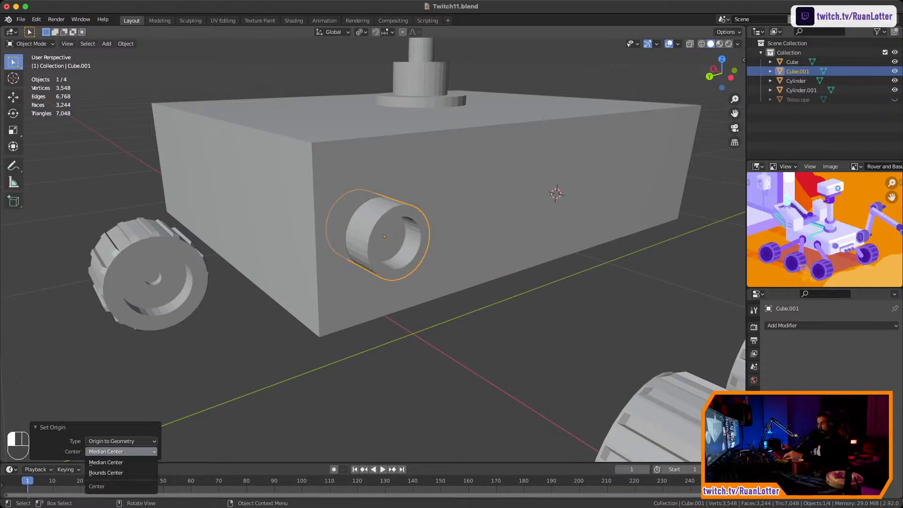
{"action": "left_click", "coordinate": [106, 473]}
{"action": "middle_click_drag", "start_coordinate": [376, 235], "coordinate": [451, 225]}
{"action": "key", "text": "r"}
{"action": "key", "text": "Escape"}
Add an Array modifier with a fixed count of 3 to the hollow cylinder and spread the copies along the body's side
{"action": "left_click", "coordinate": [830, 326]}
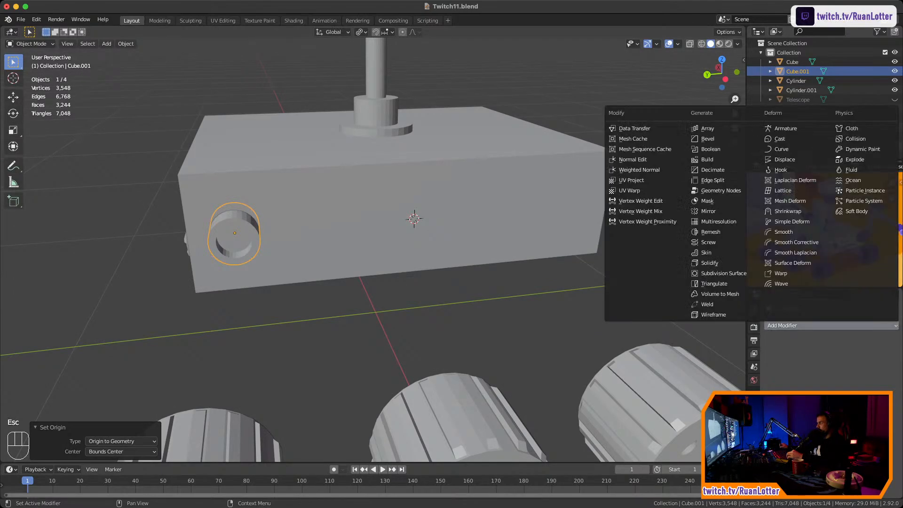
{"action": "left_click", "coordinate": [707, 128]}
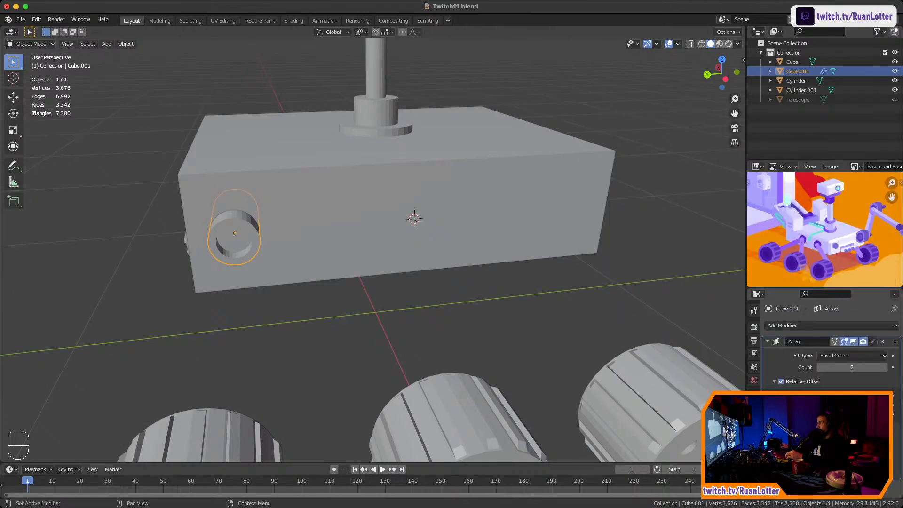
{"action": "left_click", "coordinate": [885, 367]}
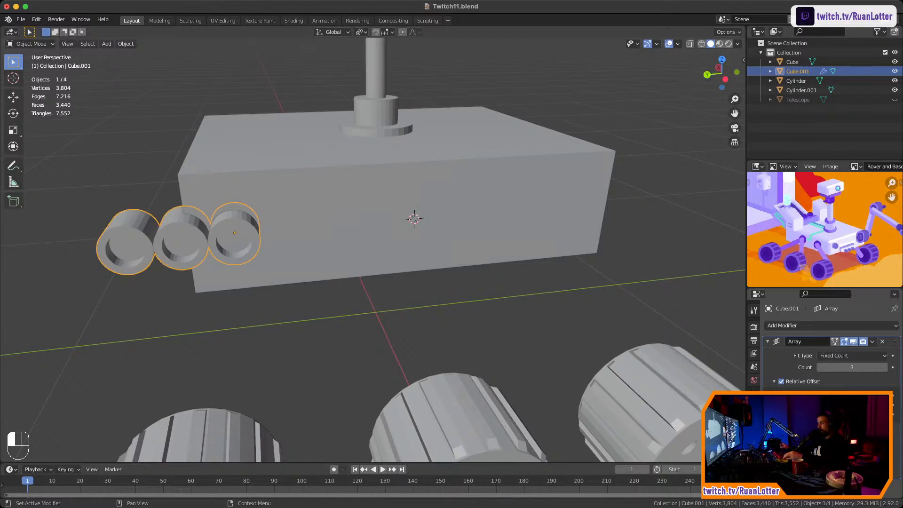
{"action": "left_click_drag", "start_coordinate": [851, 396], "coordinate": [804, 396]}
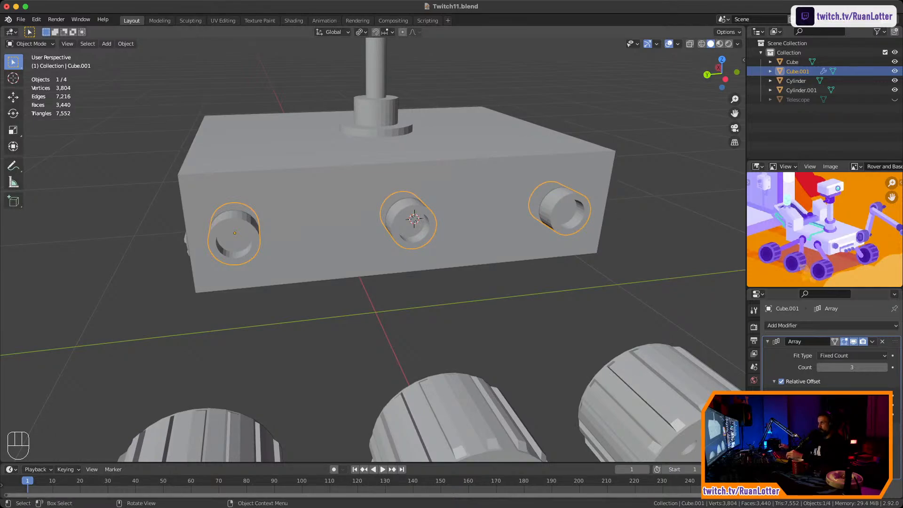
Fine-tune the array's relative offset in left view so the middle cylinder sits at the centre of the body's side
{"action": "middle_click_drag", "start_coordinate": [541, 245], "coordinate": [511, 230]}
{"action": "scroll", "coordinate": [510, 231], "scroll_direction": "down", "scroll_amount": 1}
{"action": "left_click", "coordinate": [719, 77]}
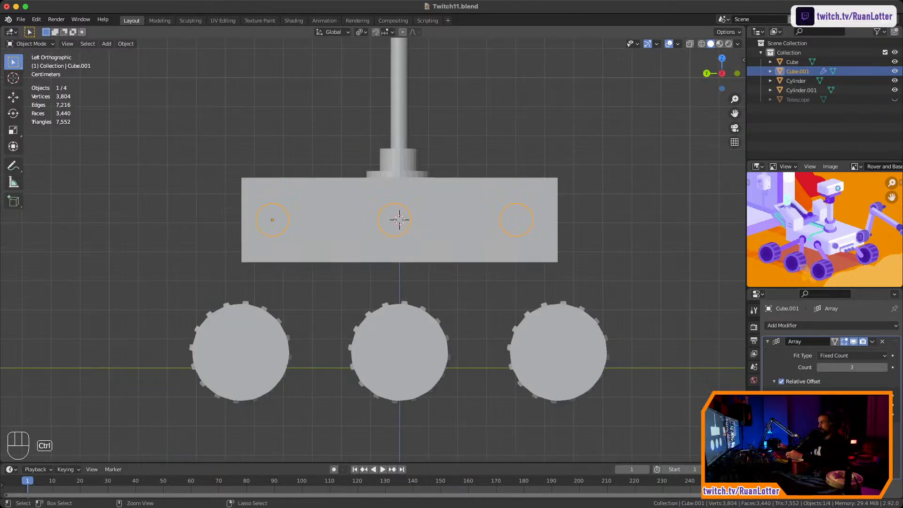
{"action": "scroll", "coordinate": [719, 77], "scroll_direction": "up", "scroll_amount": 3}
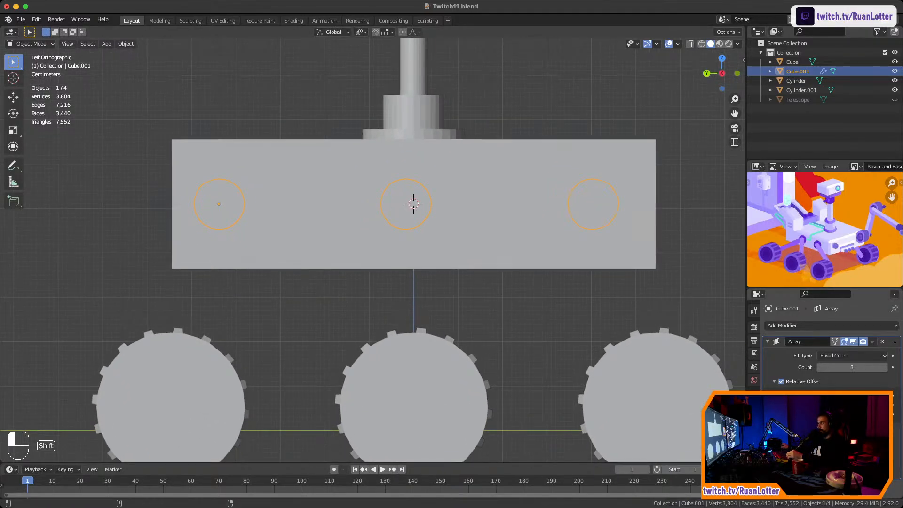
{"action": "left_click_drag", "start_coordinate": [851, 405], "coordinate": [838, 405], "text": "shift"}
{"action": "scroll", "coordinate": [371, 249], "scroll_direction": "down", "scroll_amount": 3}
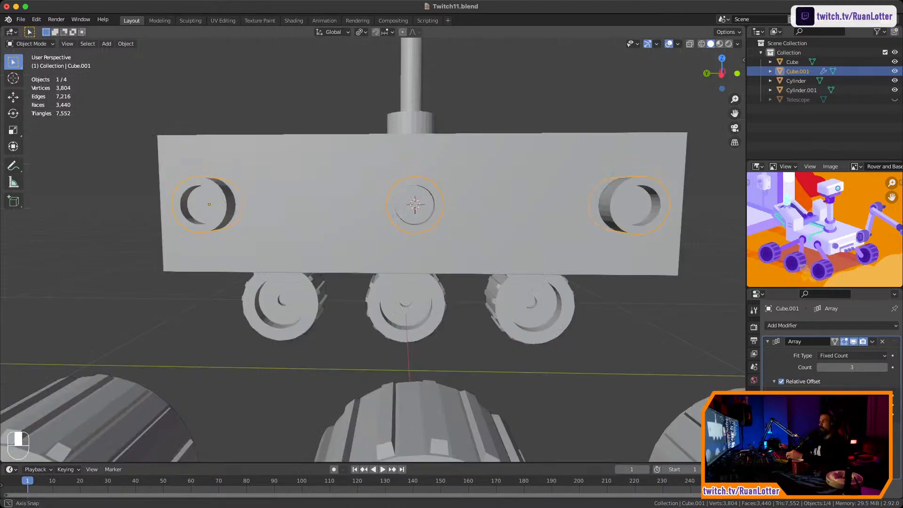
Apply the Array modifier on the row of three hollow cylinders
{"action": "middle_click_drag", "start_coordinate": [372, 249], "coordinate": [313, 233]}
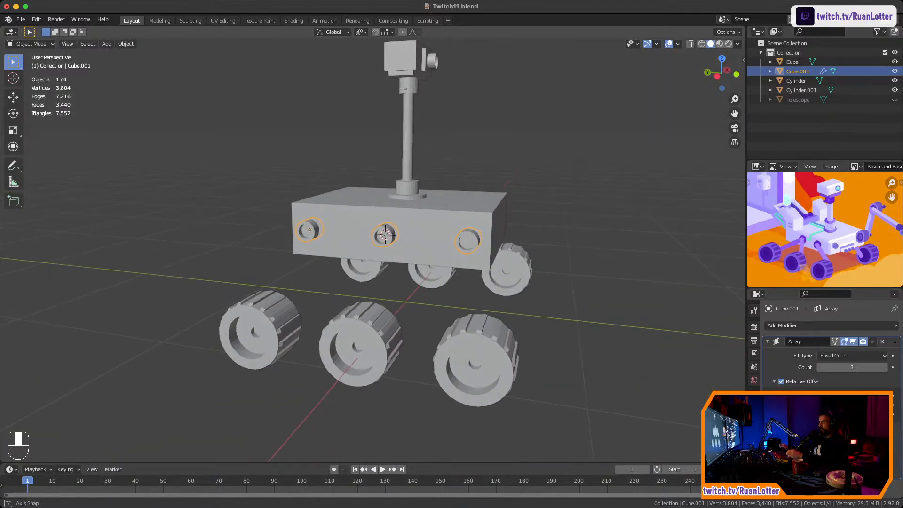
{"action": "scroll", "coordinate": [371, 249], "scroll_direction": "up", "scroll_amount": 4}
{"action": "middle_click_drag", "start_coordinate": [372, 249], "coordinate": [340, 193], "text": "shift"}
{"action": "left_click", "coordinate": [872, 341]}
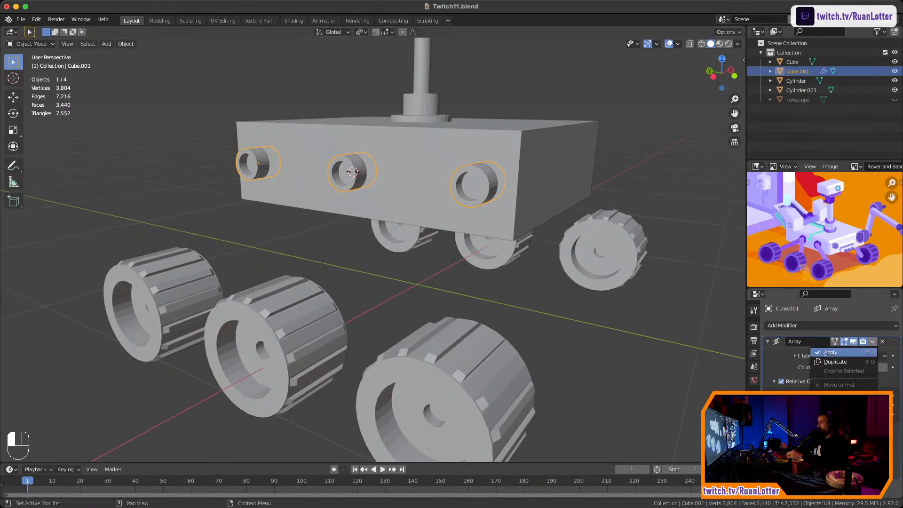
{"action": "left_click", "coordinate": [830, 352]}
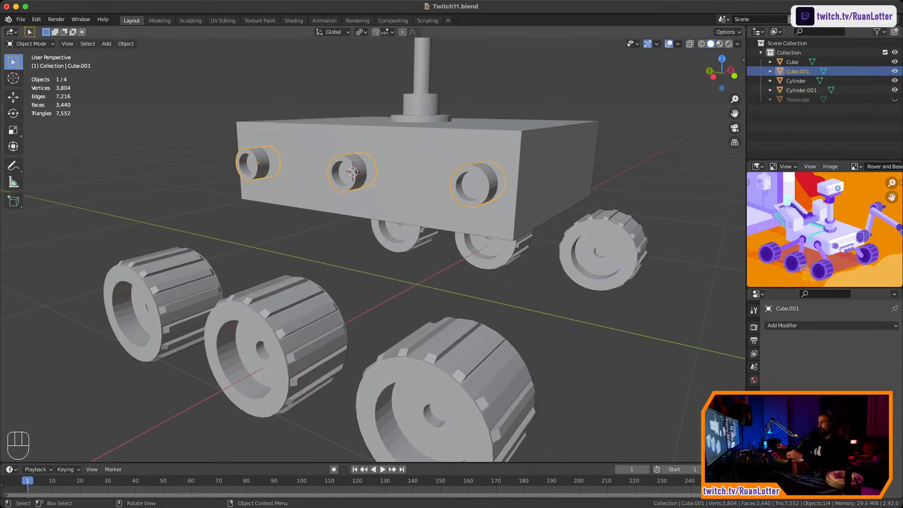
Set the origin of the three-cylinder row to its geometry, using Bounds Center
{"action": "left_click", "coordinate": [409, 169]}
{"action": "left_click", "coordinate": [358, 173]}
{"action": "middle_click_drag", "start_coordinate": [357, 173], "coordinate": [421, 188]}
{"action": "key", "text": "r"}
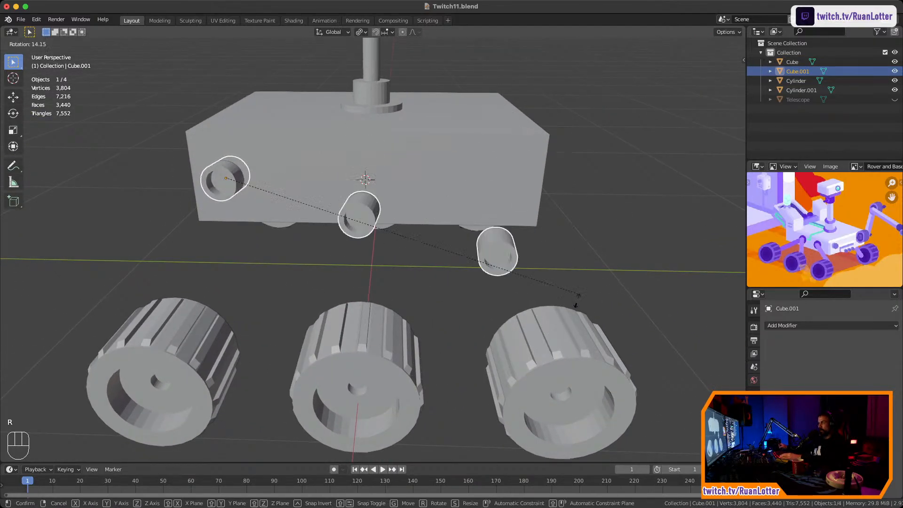
{"action": "key", "text": "Escape"}
{"action": "right_click", "coordinate": [338, 196]}
{"action": "mouse_move", "coordinate": [338, 197]}
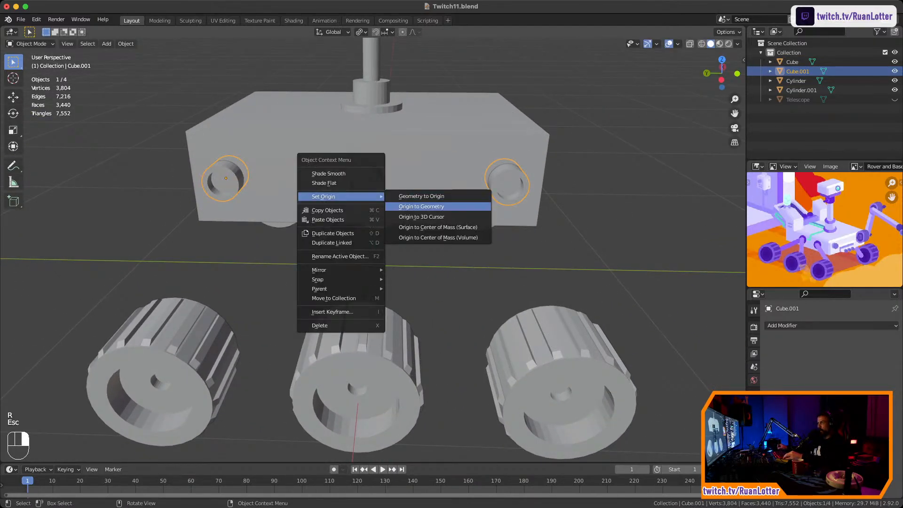
{"action": "left_click", "coordinate": [421, 206]}
{"action": "left_click", "coordinate": [121, 452]}
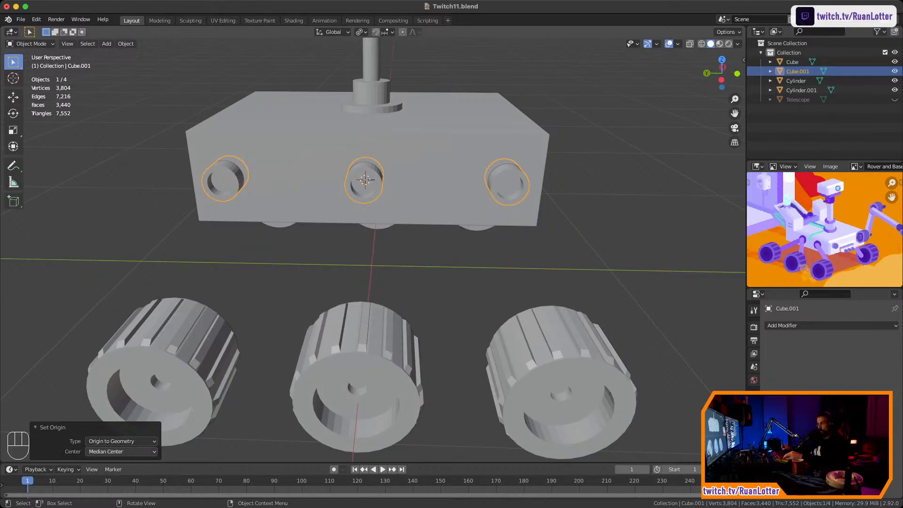
{"action": "left_click", "coordinate": [120, 473]}
{"action": "left_click", "coordinate": [507, 256]}
{"action": "middle_click_drag", "start_coordinate": [508, 256], "coordinate": [431, 237]}
{"action": "left_click", "coordinate": [458, 198]}
{"action": "key", "text": "r"}
{"action": "key", "text": "x"}
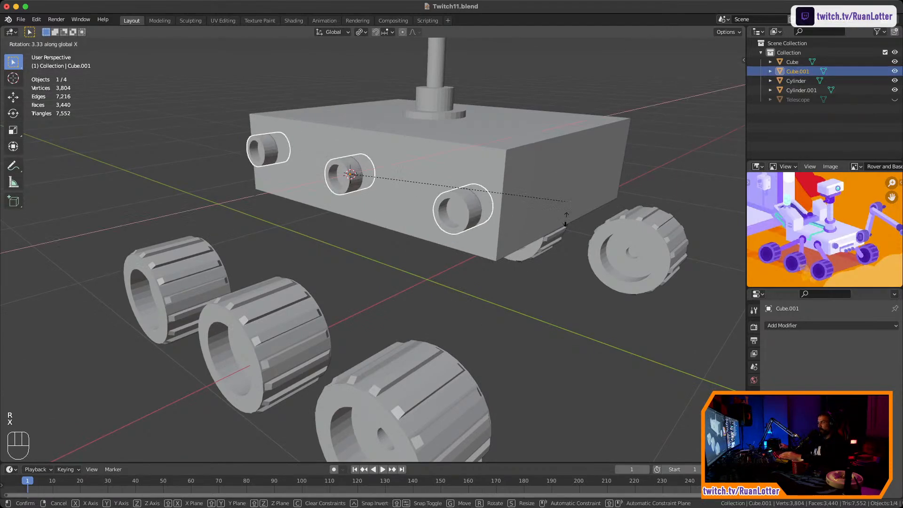
{"action": "key", "text": "Escape"}
Show the transform values of the cylinder row and apply its scale
{"action": "middle_click_drag", "start_coordinate": [507, 329], "coordinate": [444, 291]}
{"action": "scroll", "coordinate": [457, 301], "scroll_direction": "down", "scroll_amount": 4}
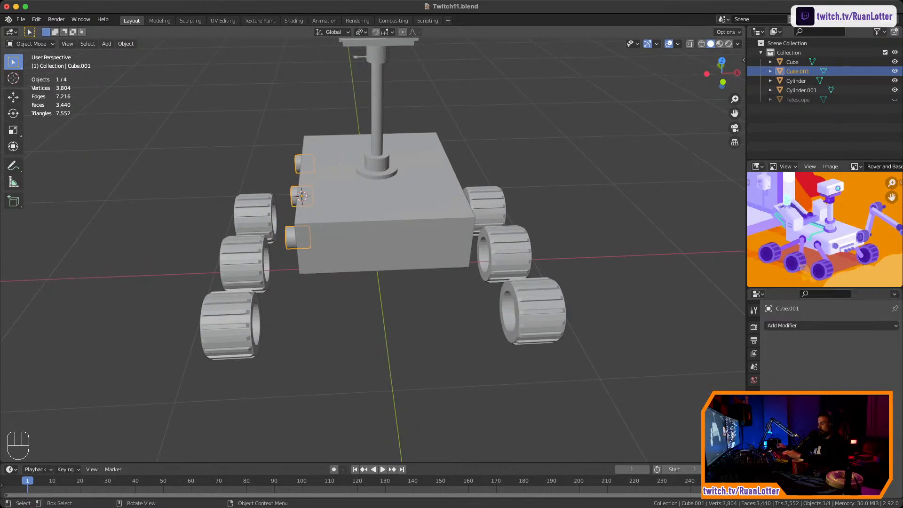
{"action": "key", "text": "n"}
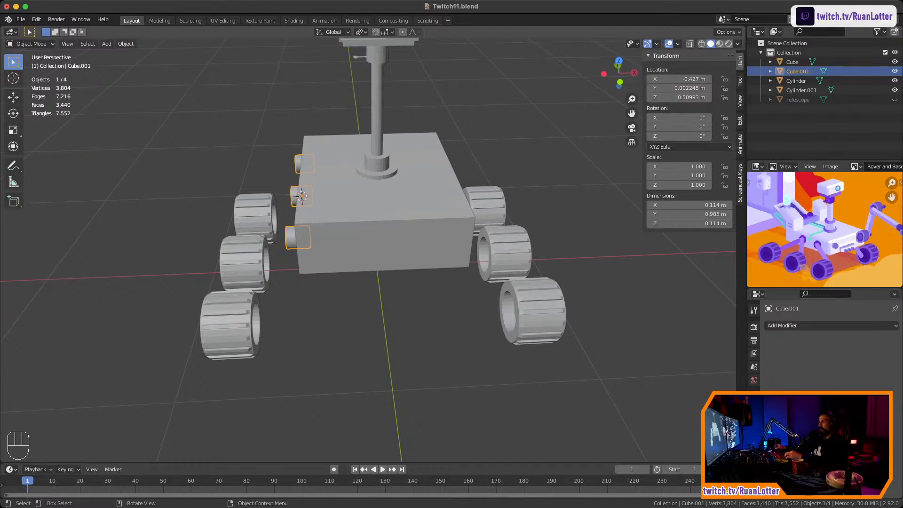
{"action": "left_click", "coordinate": [126, 43]}
{"action": "mouse_move", "coordinate": [137, 91]}
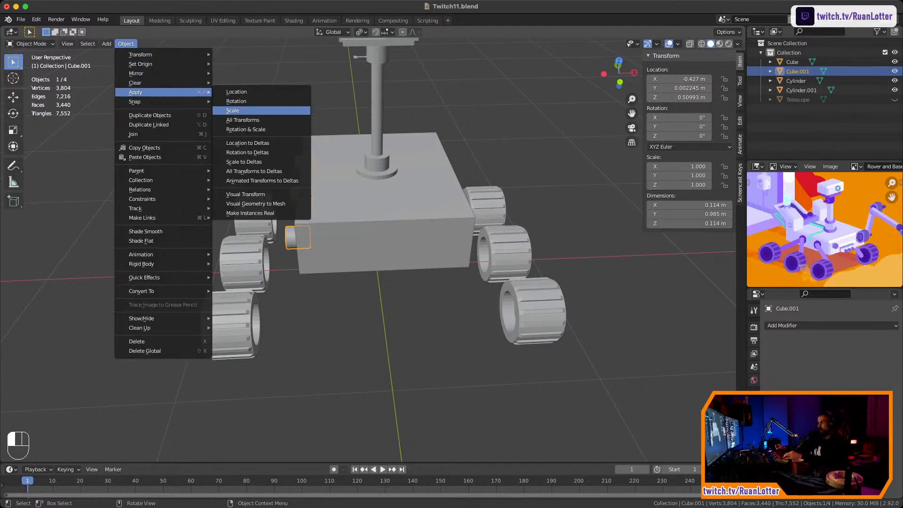
{"action": "left_click", "coordinate": [230, 111]}
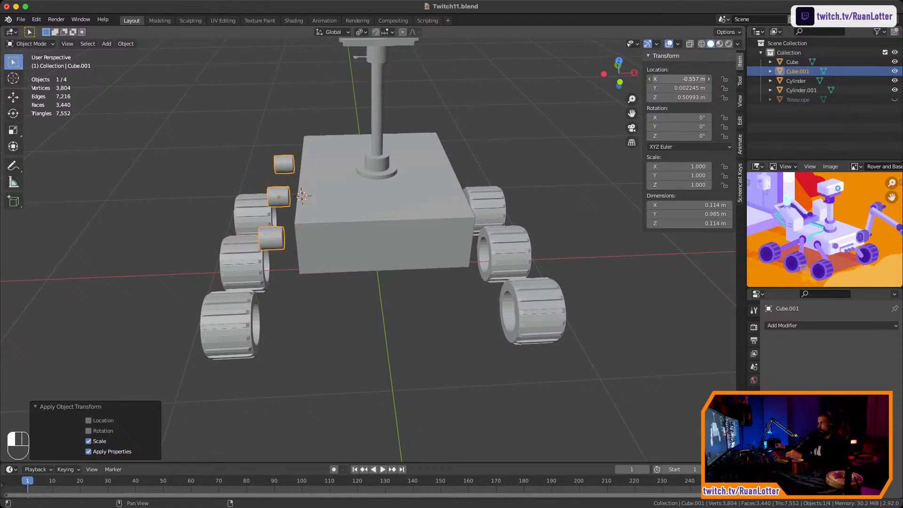
Undo the trial shift of the cylinder row along X and copy its X location value
{"action": "key", "text": "super+z"}
{"action": "left_click", "coordinate": [680, 79]}
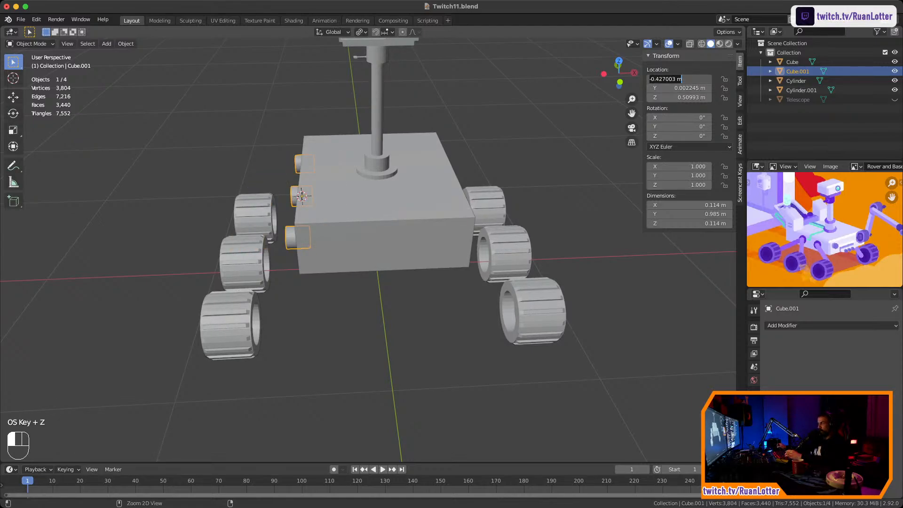
{"action": "key", "text": "Return"}
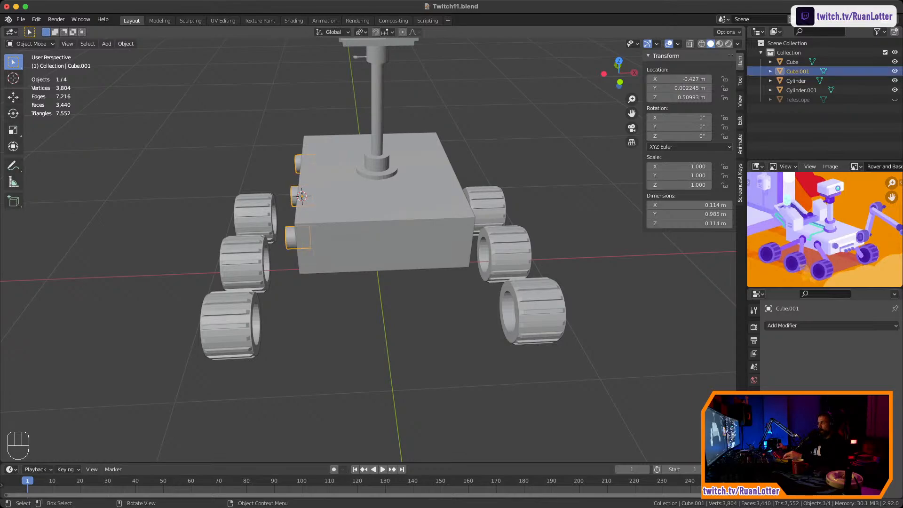
Duplicate the cylinder row along X to the body's opposite side and set the copy's X location to 0.427003 m
{"action": "key", "text": "shift+d"}
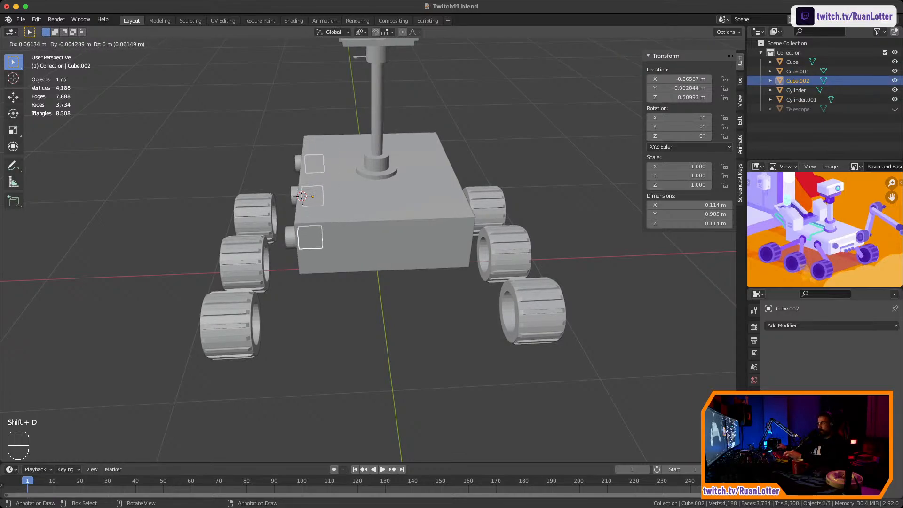
{"action": "key", "text": "x"}
{"action": "left_click", "coordinate": [463, 200]}
{"action": "middle_click_drag", "start_coordinate": [463, 200], "coordinate": [411, 196]}
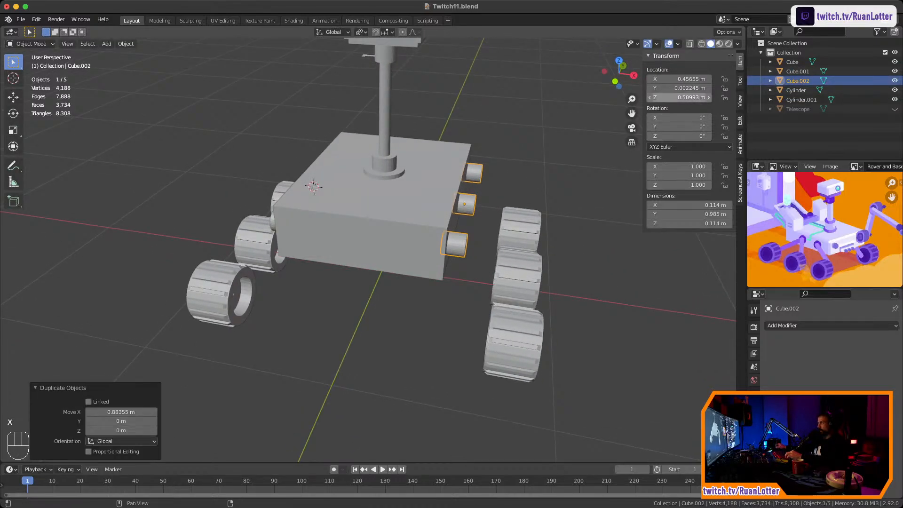
{"action": "left_click", "coordinate": [679, 79]}
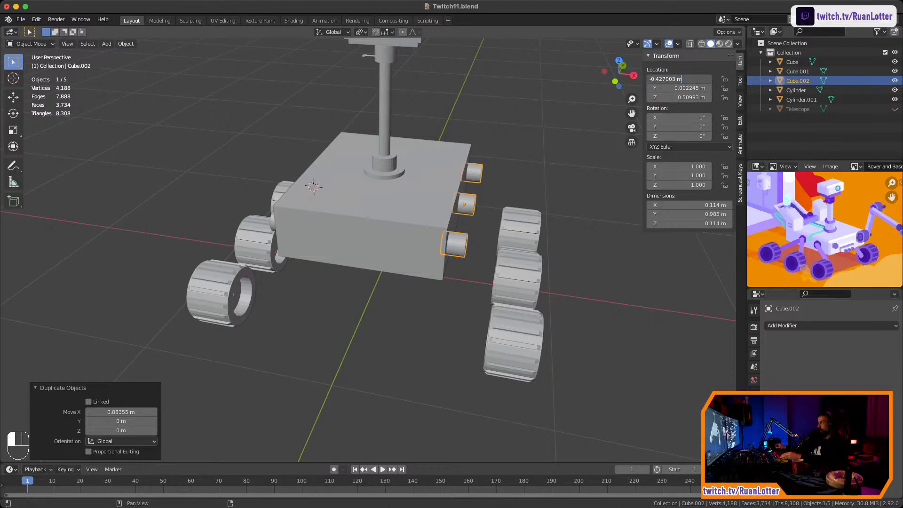
{"action": "key", "text": "Return"}
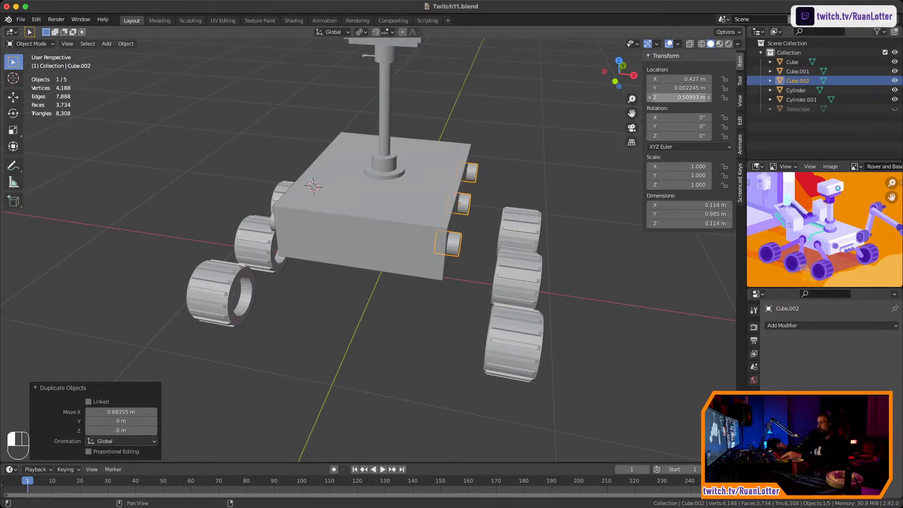
{"action": "left_click", "coordinate": [588, 235]}
Rotate the duplicated cylinder row 180° around the Y axis so its hollow openings face outward
{"action": "middle_click_drag", "start_coordinate": [587, 235], "coordinate": [489, 142]}
{"action": "middle_click_drag", "start_coordinate": [489, 141], "coordinate": [452, 155], "text": "shift"}
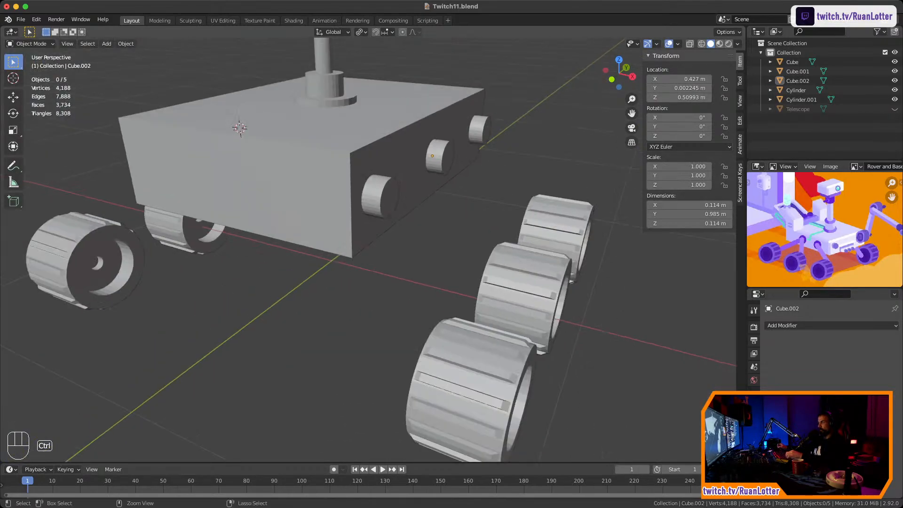
{"action": "middle_click_drag", "start_coordinate": [377, 195], "coordinate": [328, 246], "text": "shift"}
{"action": "left_click", "coordinate": [313, 245]}
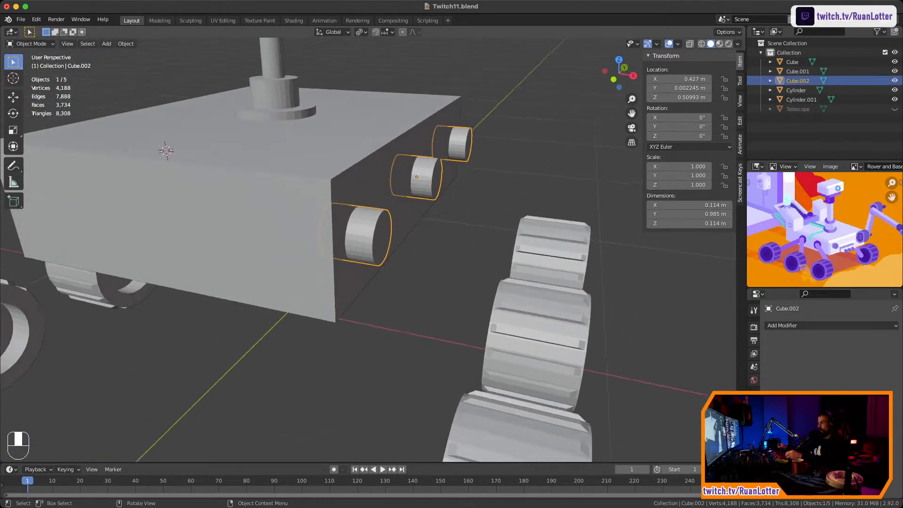
{"action": "key", "text": "r"}
{"action": "key", "text": "x"}
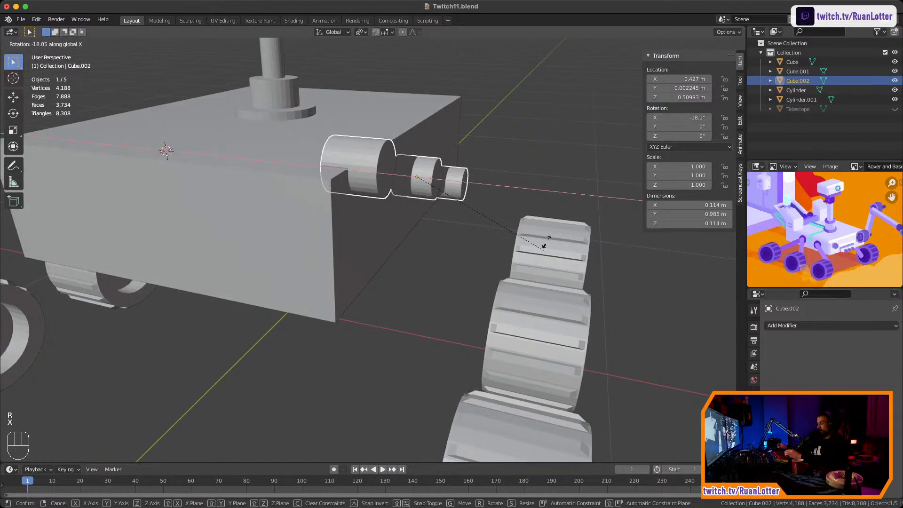
{"action": "key", "text": "z"}
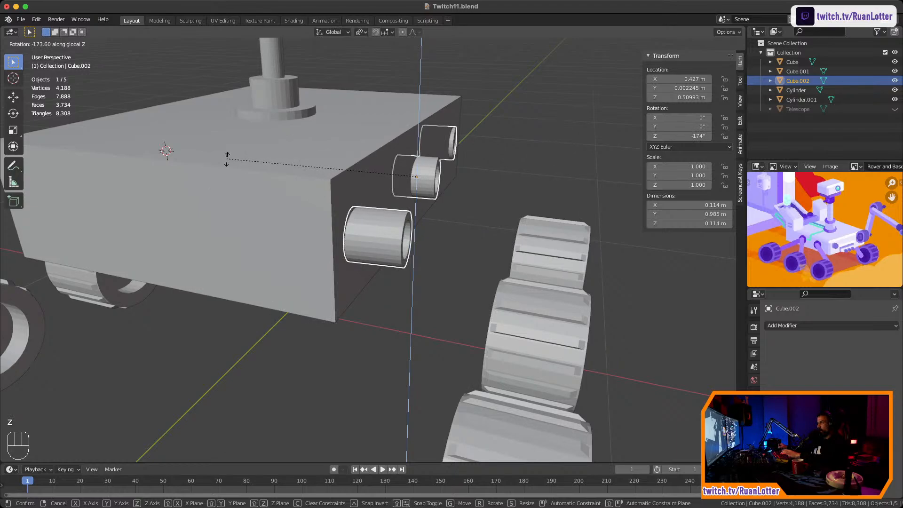
{"action": "key", "text": "y"}
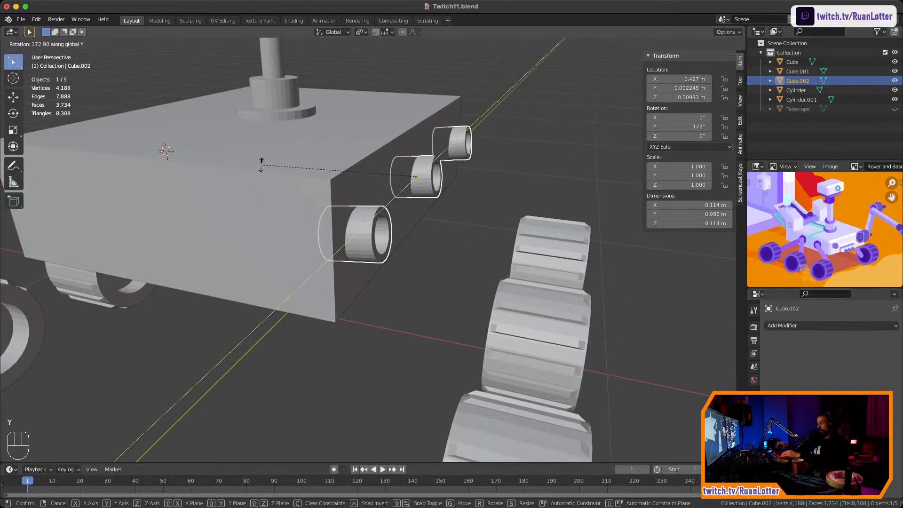
{"action": "type", "text": "180"}
{"action": "key", "text": "Return"}
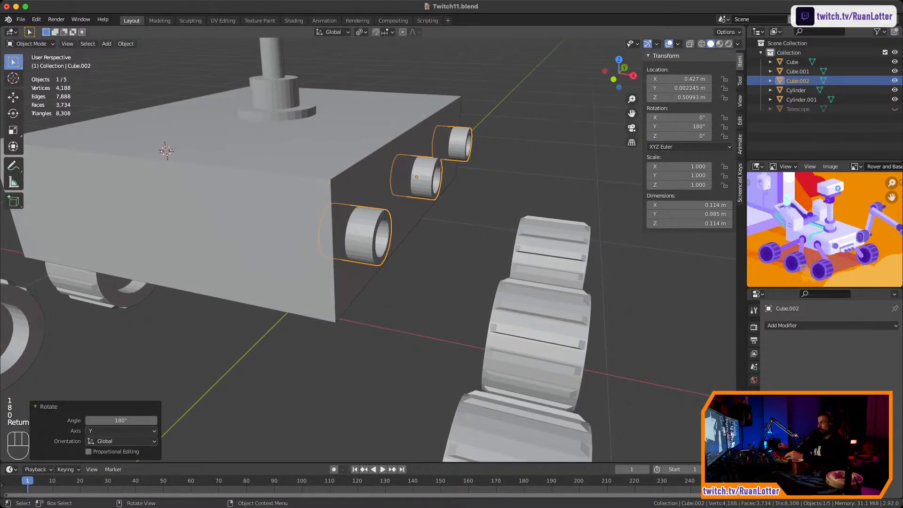
Compare the orientation of the cylinder rows on both sides of the body
{"action": "middle_click_drag", "start_coordinate": [376, 235], "coordinate": [428, 273], "text": "ctrl"}
{"action": "middle_click_drag", "start_coordinate": [427, 272], "coordinate": [447, 253], "text": "ctrl"}
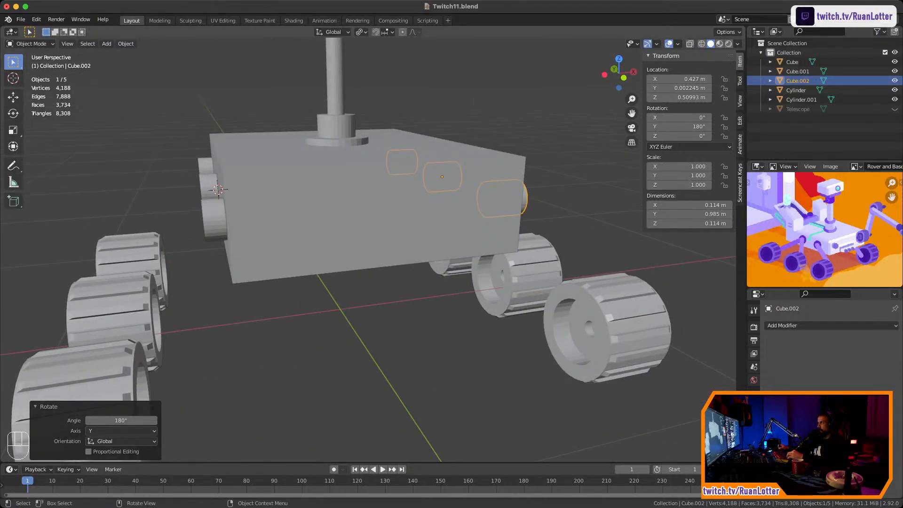
{"action": "left_click", "coordinate": [214, 218]}
{"action": "middle_click_drag", "start_coordinate": [214, 219], "coordinate": [183, 220]}
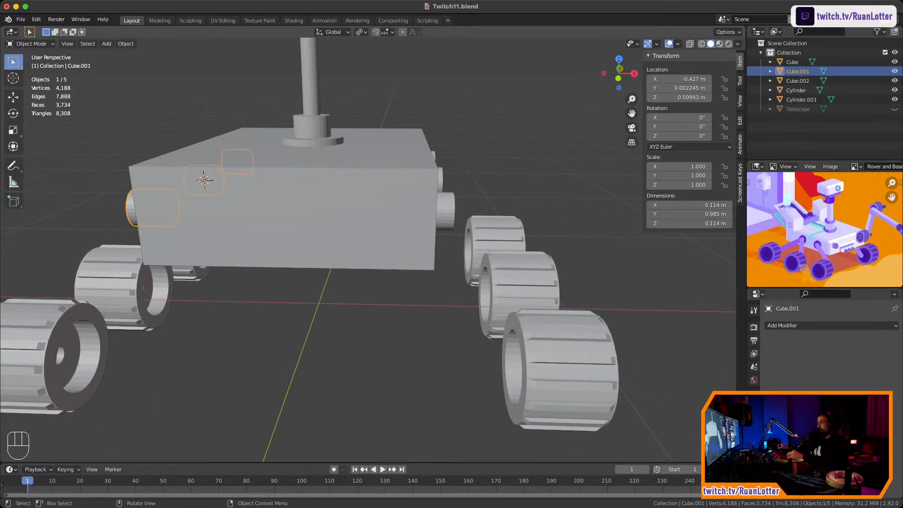
{"action": "left_click", "coordinate": [446, 210]}
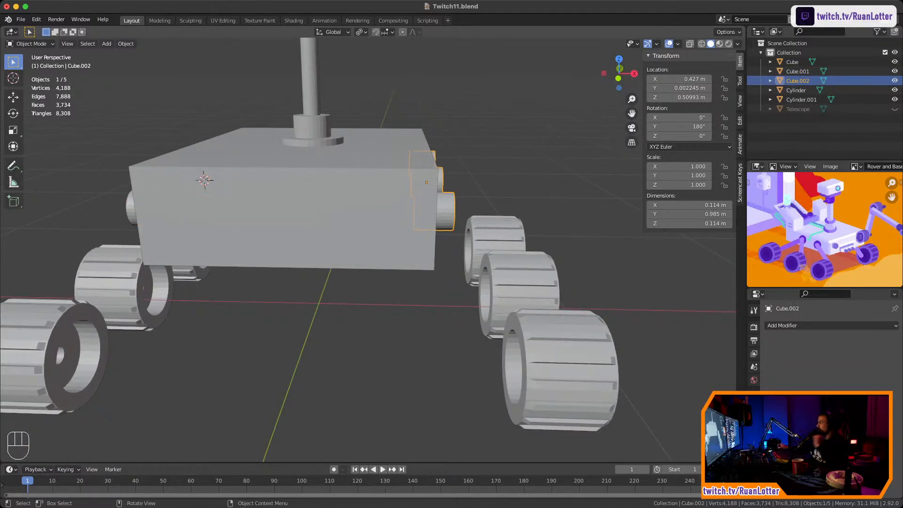
{"action": "middle_click_drag", "start_coordinate": [446, 211], "coordinate": [557, 207]}
{"action": "middle_click_drag", "start_coordinate": [557, 207], "coordinate": [579, 143], "text": "ctrl"}
Select the recessed inner faces of all three cylinders in the original row and save the file
{"action": "left_click", "coordinate": [400, 160]}
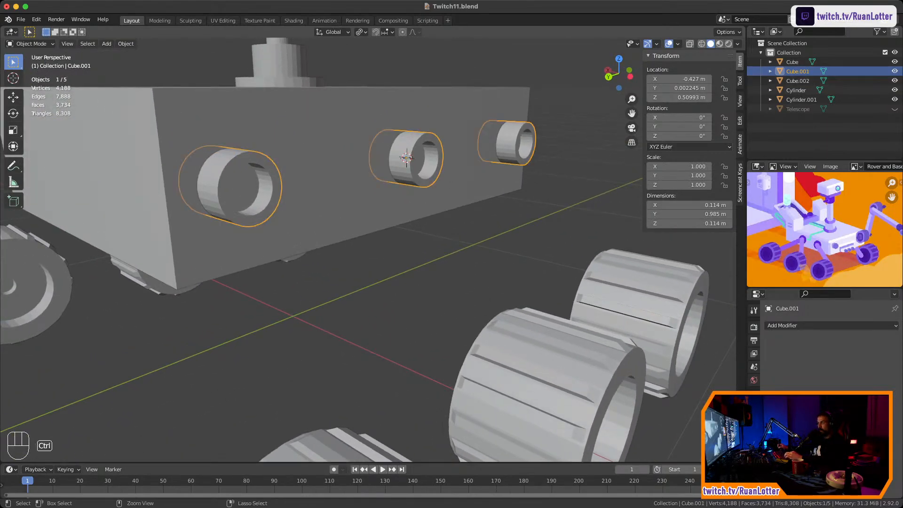
{"action": "mouse_move", "coordinate": [400, 160]}
{"action": "middle_mouse_down", "text": "ctrl"}
{"action": "mouse_move", "coordinate": [399, 197]}
{"action": "mouse_move", "coordinate": [383, 193]}
{"action": "mouse_move", "coordinate": [383, 164]}
{"action": "middle_mouse_up", "text": "ctrl"}
{"action": "key", "text": "Tab"}
{"action": "left_click", "coordinate": [196, 186]}
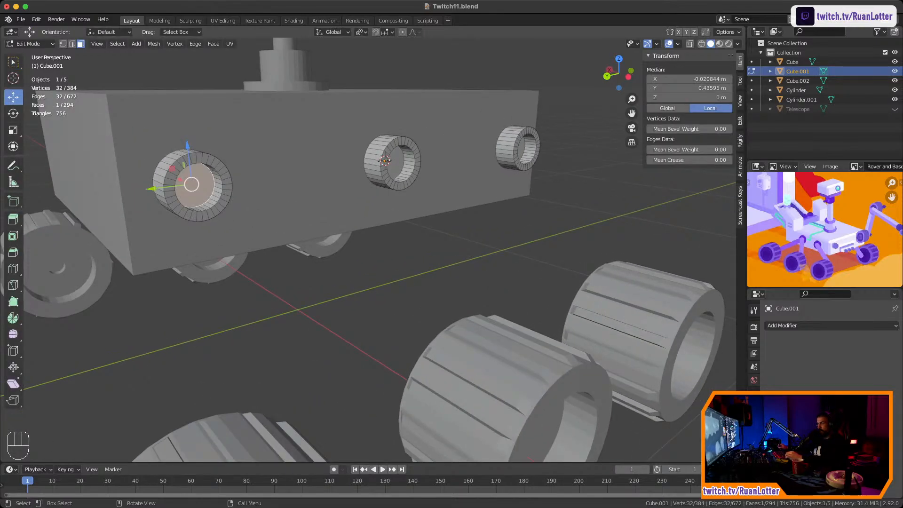
{"action": "middle_click_drag", "start_coordinate": [196, 187], "coordinate": [219, 214]}
{"action": "middle_click_drag", "start_coordinate": [220, 214], "coordinate": [181, 186], "text": "shift"}
{"action": "scroll", "coordinate": [222, 143], "scroll_direction": "up", "scroll_amount": 3}
{"action": "left_click", "coordinate": [387, 133], "text": "shift"}
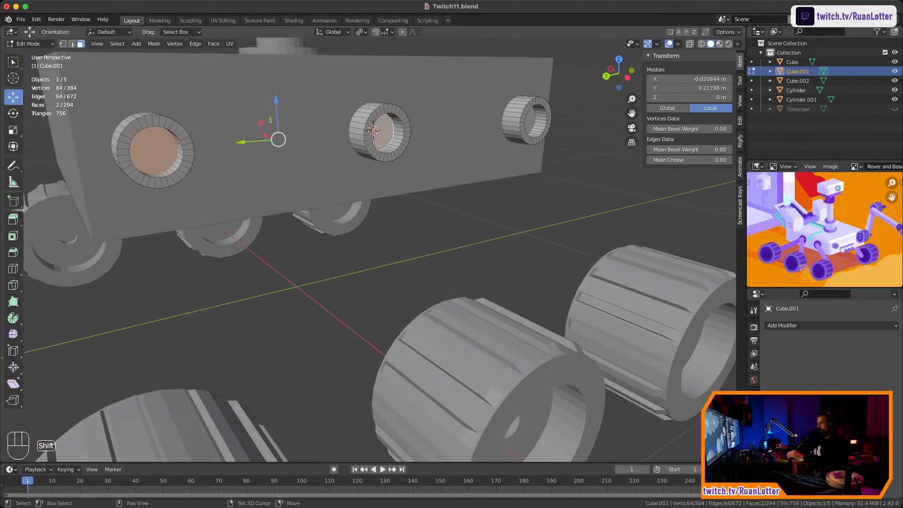
{"action": "left_click", "coordinate": [534, 121], "text": "shift"}
{"action": "mouse_move", "coordinate": [533, 121]}
{"action": "middle_mouse_down"}
{"action": "mouse_move", "coordinate": [515, 119]}
{"action": "mouse_move", "coordinate": [598, 126]}
{"action": "mouse_move", "coordinate": [544, 121]}
{"action": "middle_mouse_up"}
{"action": "scroll", "coordinate": [514, 120], "scroll_direction": "down", "scroll_amount": 5}
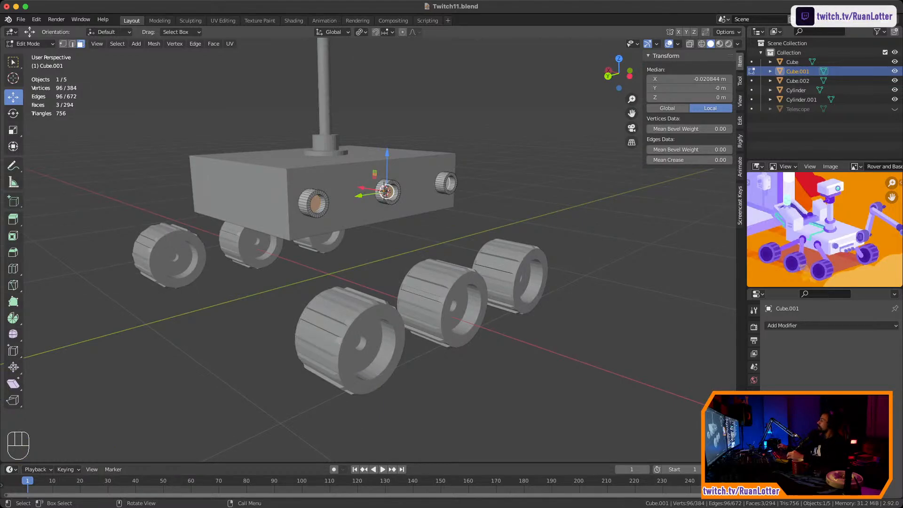
{"action": "middle_click_drag", "start_coordinate": [385, 191], "coordinate": [384, 155]}
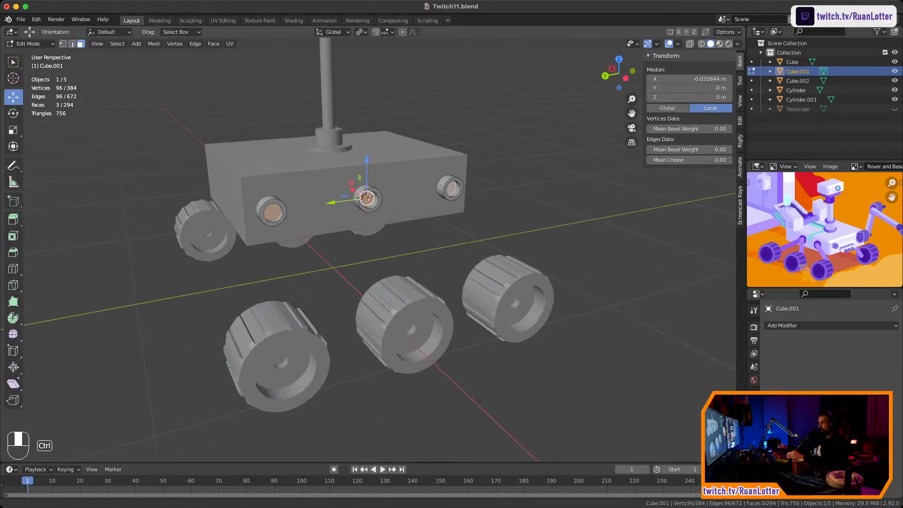
{"action": "scroll", "coordinate": [383, 155], "scroll_direction": "up", "scroll_amount": 3}
{"action": "key", "text": "super+s"}
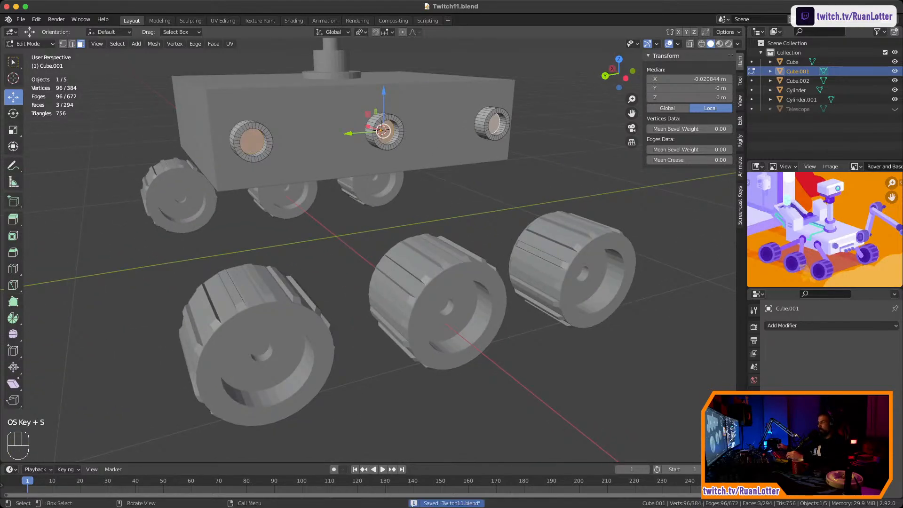
Inset the three selected inner faces slightly and extrude them outward about 0.169 m as axles
{"action": "middle_click_drag", "start_coordinate": [382, 126], "coordinate": [330, 156]}
{"action": "key", "text": "i"}
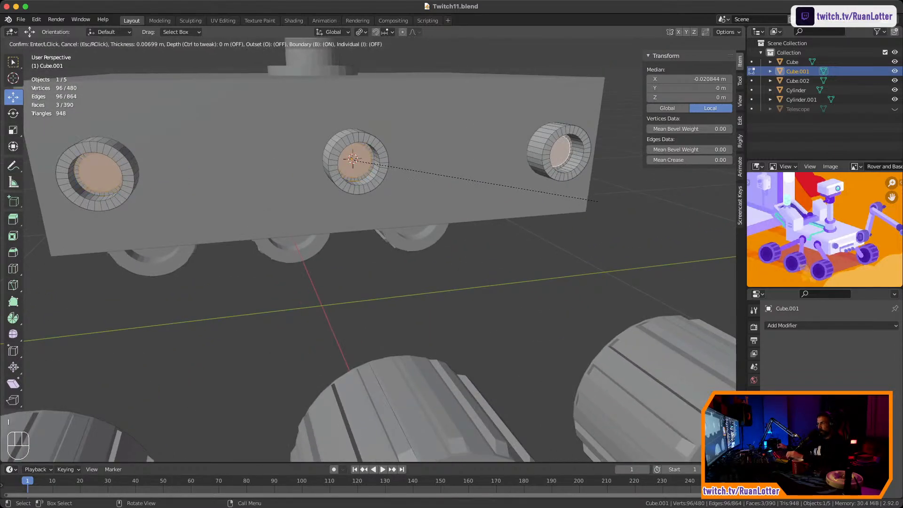
{"action": "left_click", "coordinate": [587, 202]}
{"action": "scroll", "coordinate": [470, 178], "scroll_direction": "down", "scroll_amount": 3}
{"action": "middle_click_drag", "start_coordinate": [471, 179], "coordinate": [292, 141]}
{"action": "key", "text": "e"}
{"action": "left_click", "coordinate": [398, 150]}
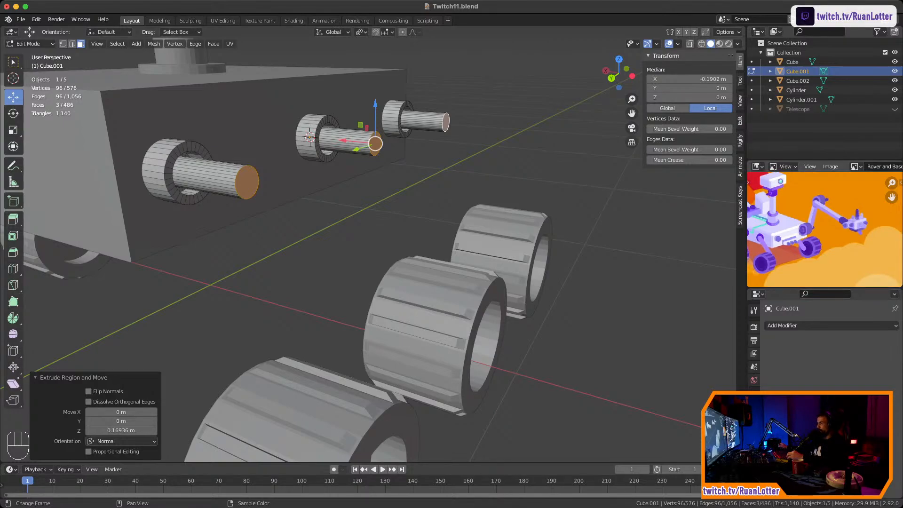
{"action": "middle_click_drag", "start_coordinate": [330, 235], "coordinate": [329, 221], "text": "ctrl"}
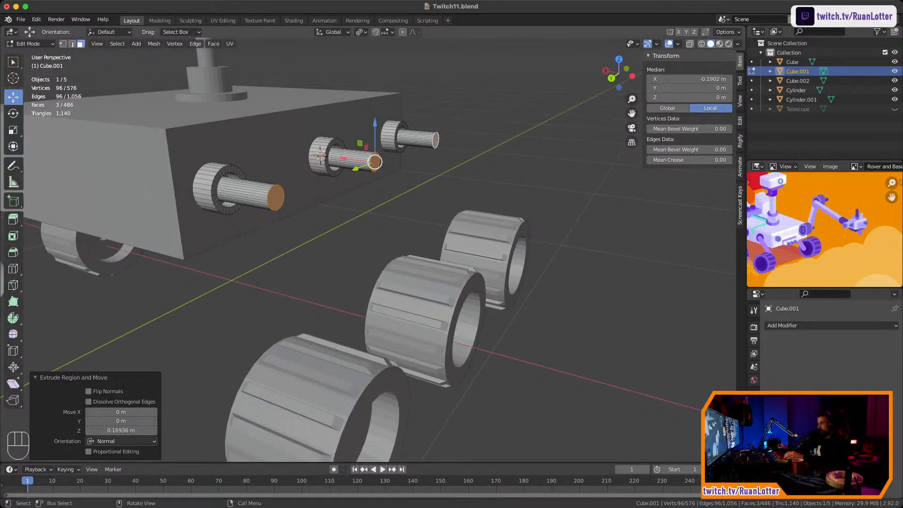
Snap the 3D cursor to the end face of the nearest axle
{"action": "left_click", "coordinate": [320, 240]}
{"action": "left_click", "coordinate": [275, 198]}
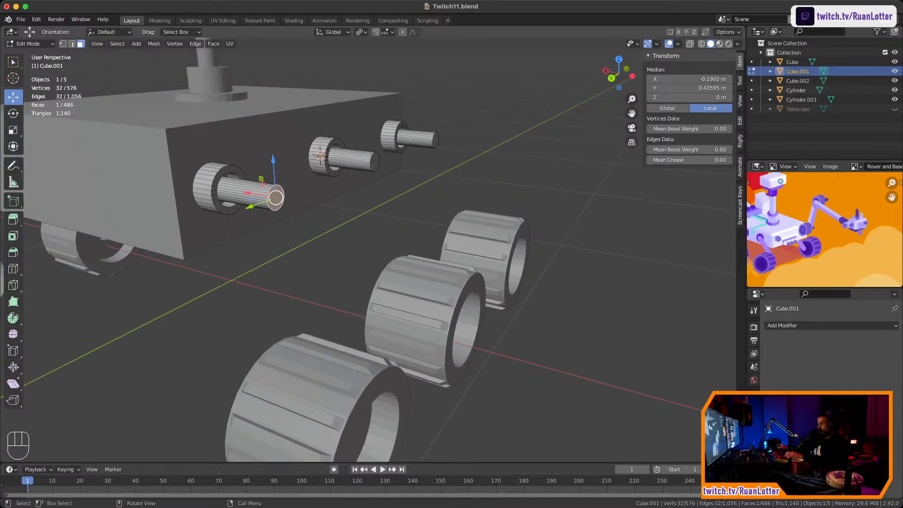
{"action": "key", "text": "shift+s"}
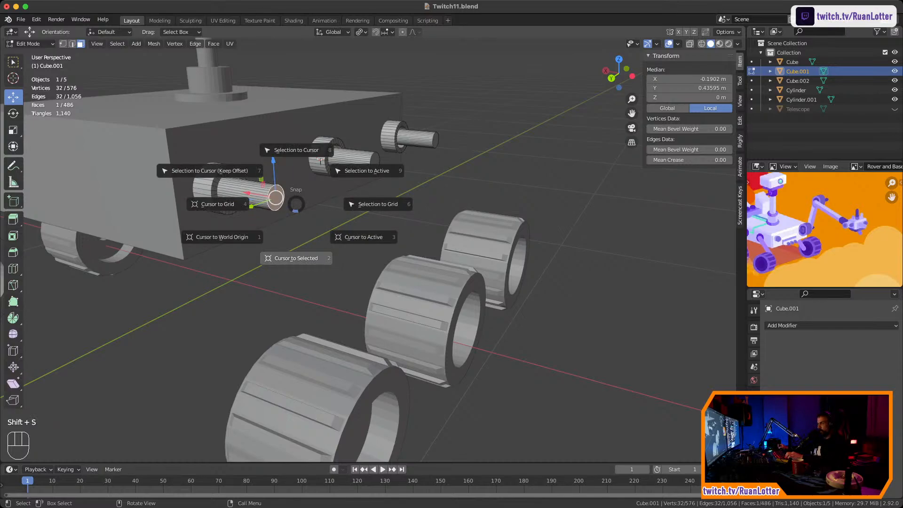
{"action": "left_click", "coordinate": [296, 258]}
Add a UV sphere at the end of the nearest axle and scale it down by 0.354 and again by 0.116
{"action": "middle_click_drag", "start_coordinate": [320, 161], "coordinate": [329, 155]}
{"action": "scroll", "coordinate": [379, 249], "scroll_direction": "up", "scroll_amount": 3}
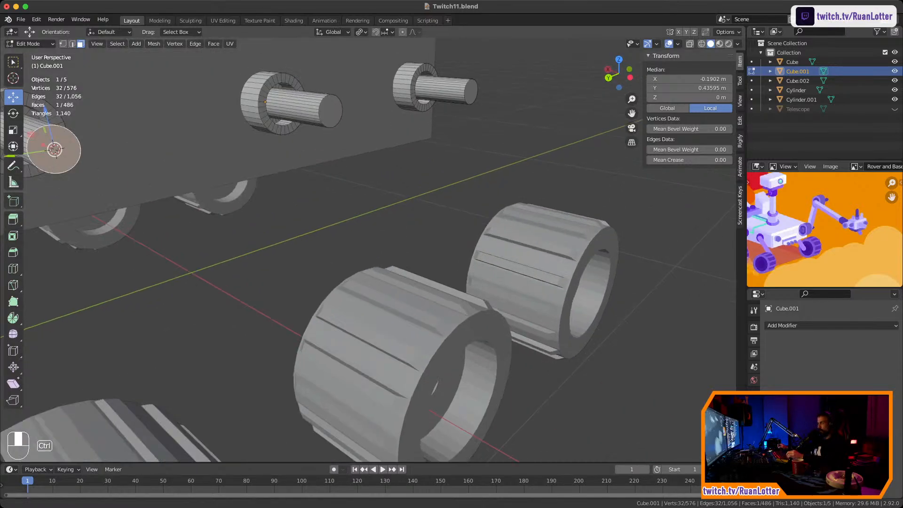
{"action": "middle_click_drag", "start_coordinate": [263, 198], "coordinate": [465, 280], "text": "shift"}
{"action": "scroll", "coordinate": [379, 249], "scroll_direction": "down", "scroll_amount": 2}
{"action": "middle_click_drag", "start_coordinate": [379, 249], "coordinate": [294, 243], "text": "shift"}
{"action": "key", "text": "shift+a"}
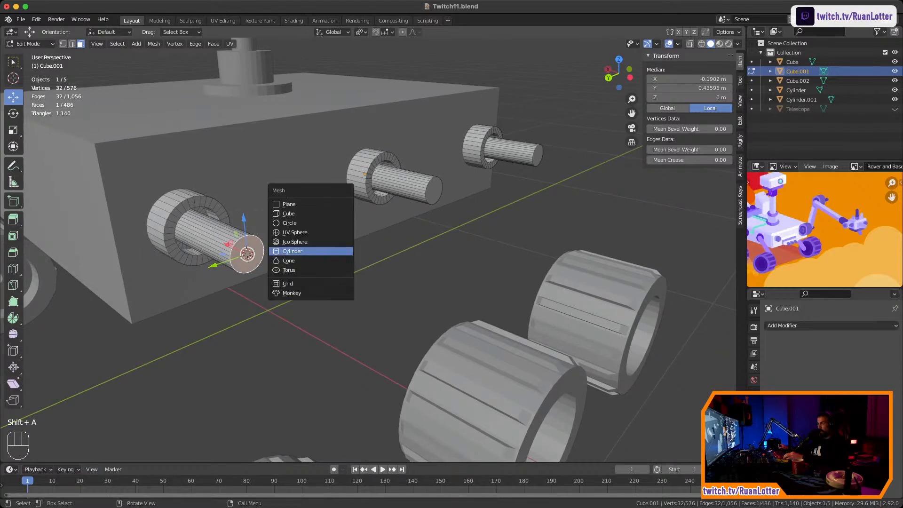
{"action": "left_click", "coordinate": [301, 232]}
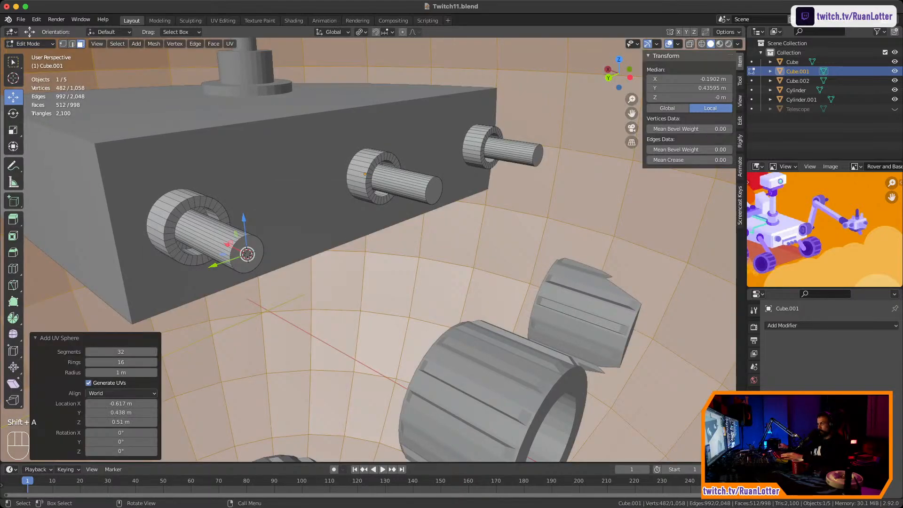
{"action": "key", "text": "s"}
{"action": "left_click", "coordinate": [451, 257]}
{"action": "key", "text": "s"}
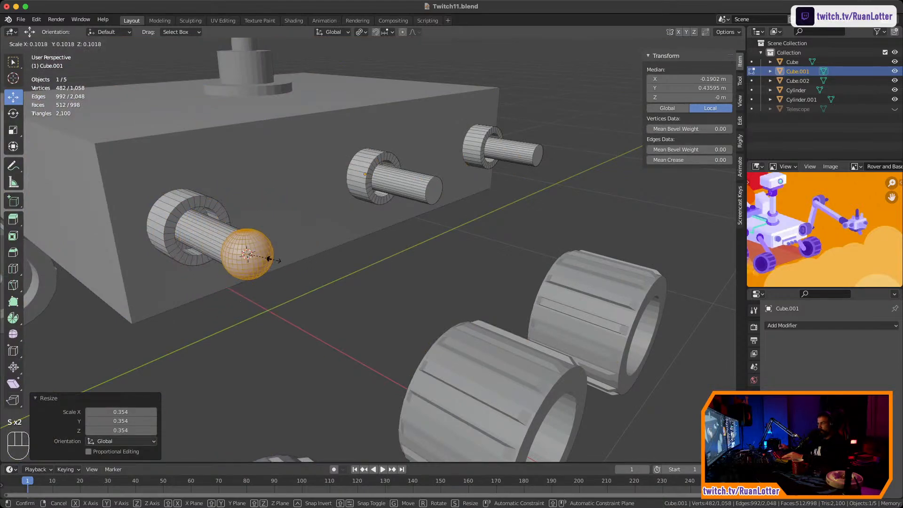
{"action": "left_click", "coordinate": [272, 260]}
{"action": "middle_click_drag", "start_coordinate": [272, 260], "coordinate": [413, 220]}
{"action": "middle_click_drag", "start_coordinate": [357, 221], "coordinate": [376, 264]}
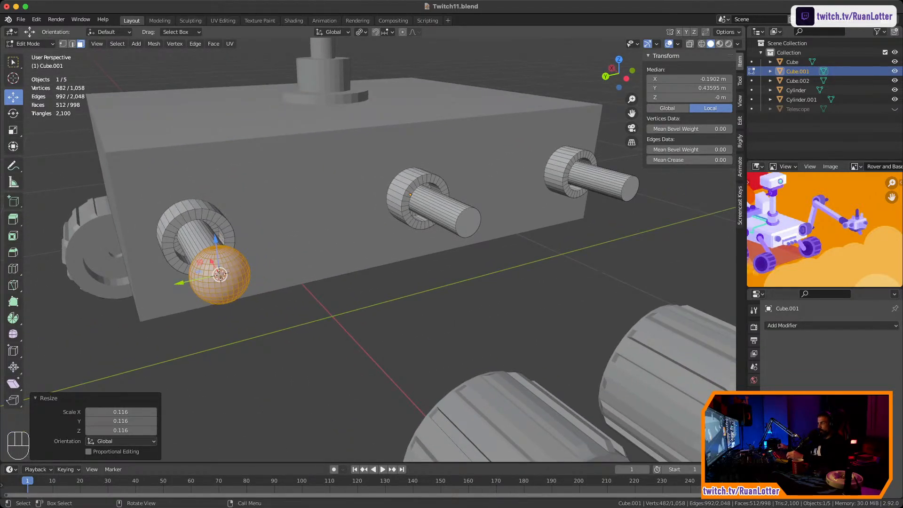
Snap the 3D cursor to the end face of the middle axle
{"action": "left_click", "coordinate": [468, 224]}
{"action": "key", "text": "shift+s"}
{"action": "left_click", "coordinate": [468, 279]}
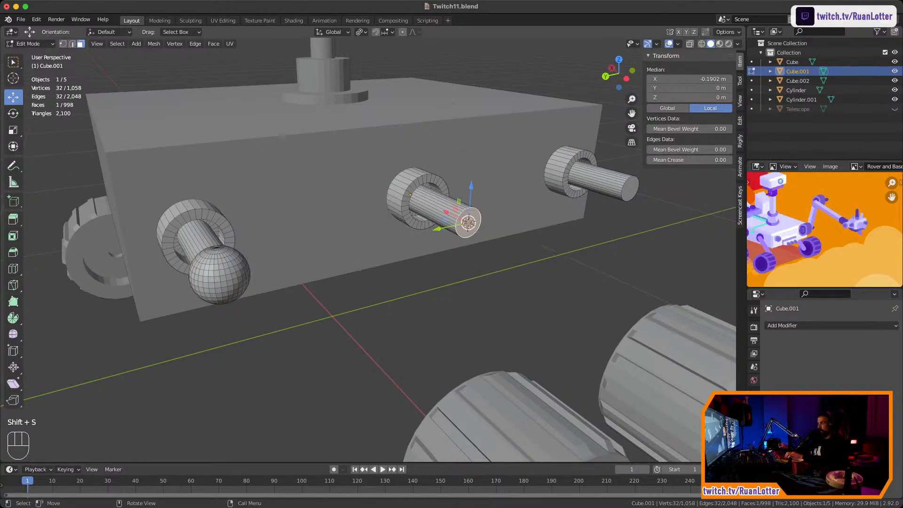
Duplicate the whole sphere and move the copy about -0.217 m along X, away from the axle
{"action": "key", "text": "l"}
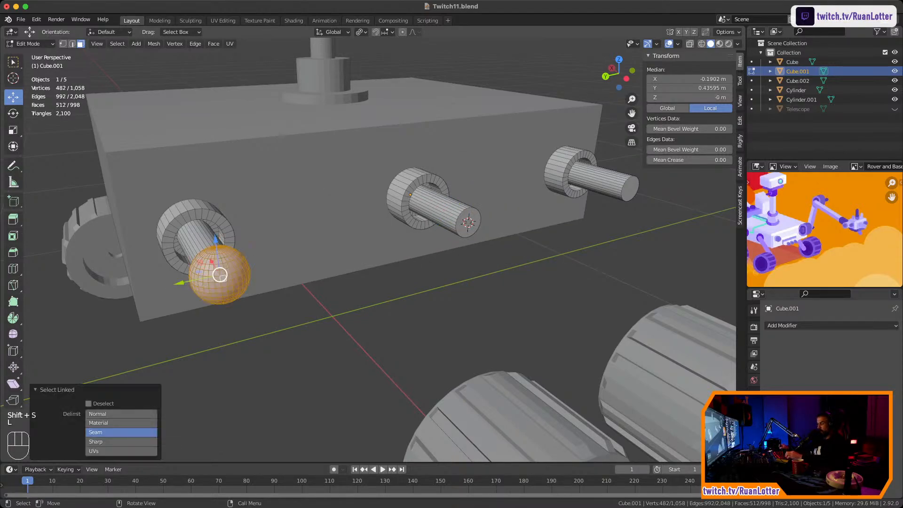
{"action": "key", "text": "shift+d"}
{"action": "key", "text": "x"}
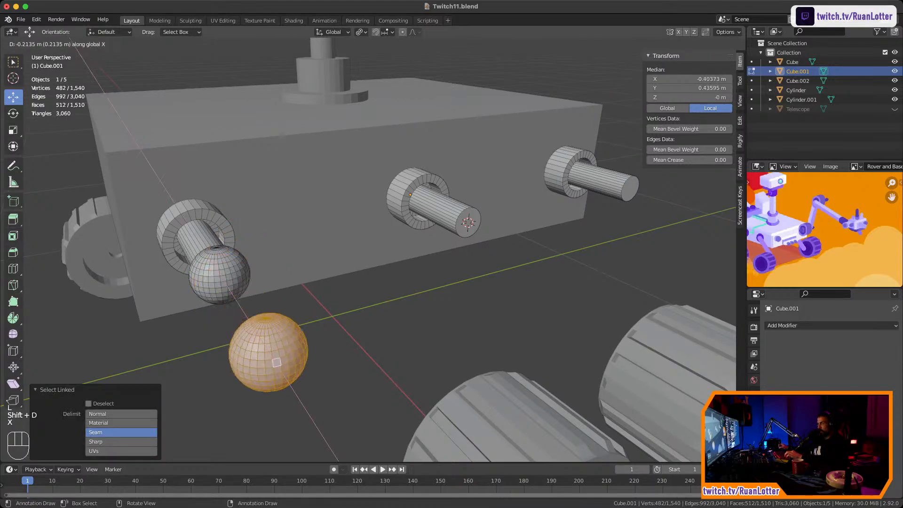
{"action": "left_click", "coordinate": [278, 365]}
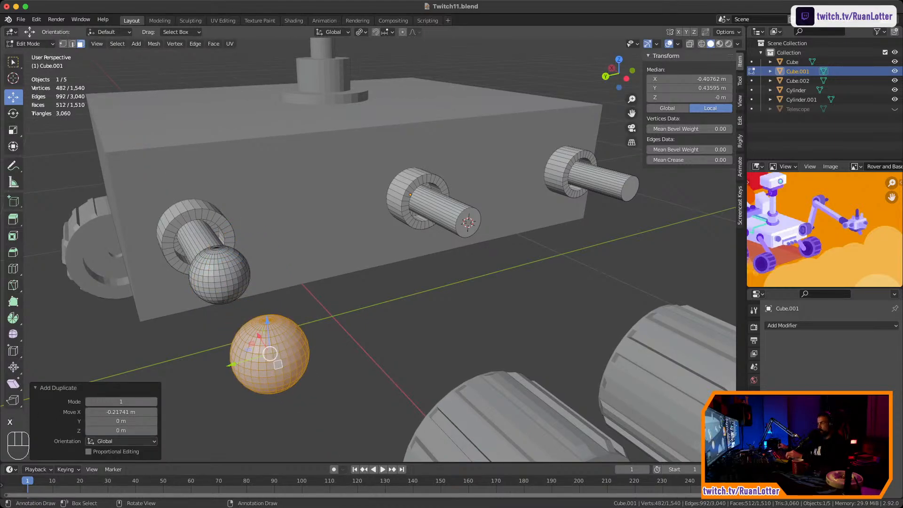
Try to snap the duplicated sphere's mesh selection to the 3D cursor at the middle axle
{"action": "key", "text": "shift+s"}
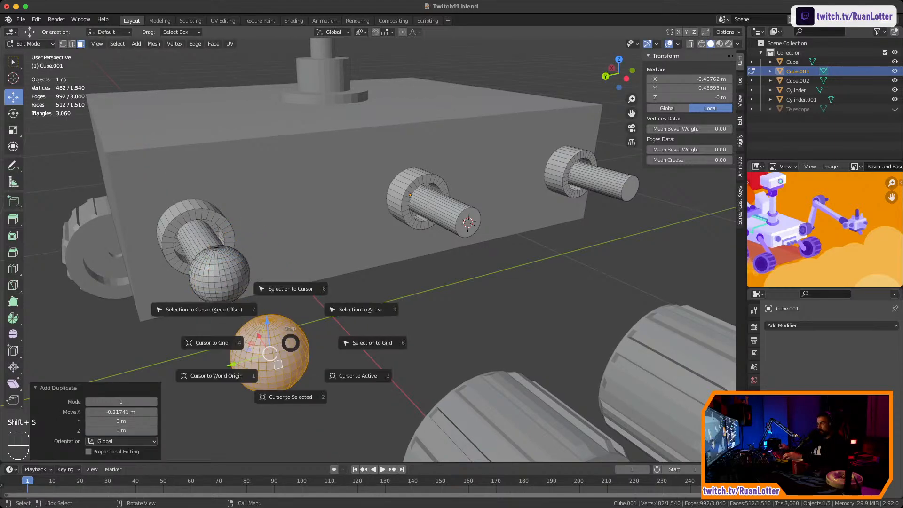
{"action": "key", "text": "8"}
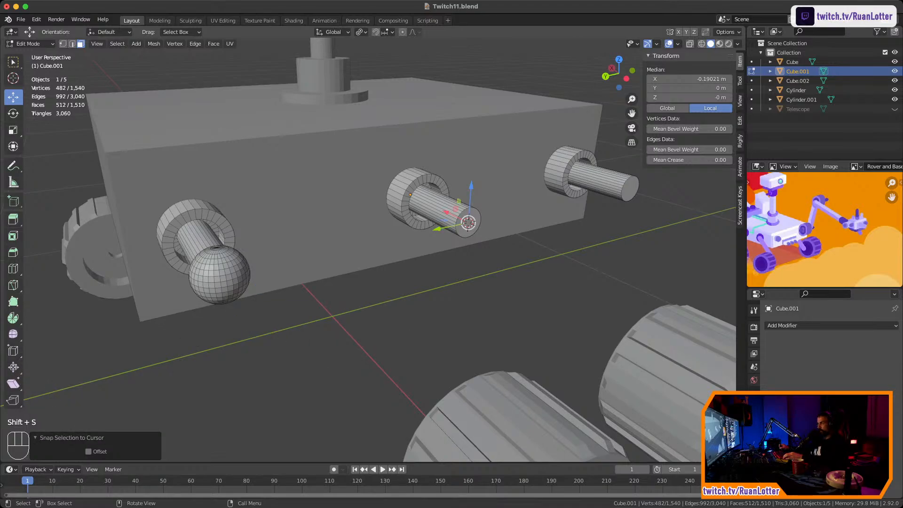
{"action": "key", "text": "super+z"}
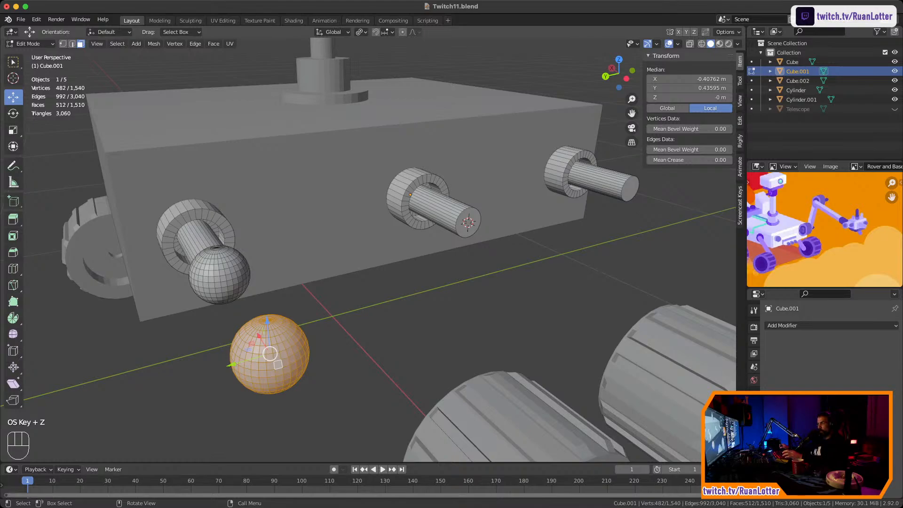
Separate the duplicated sphere from the axle row mesh into its own object
{"action": "key", "text": "Tab"}
{"action": "key", "text": "Tab"}
{"action": "left_click", "coordinate": [297, 357]}
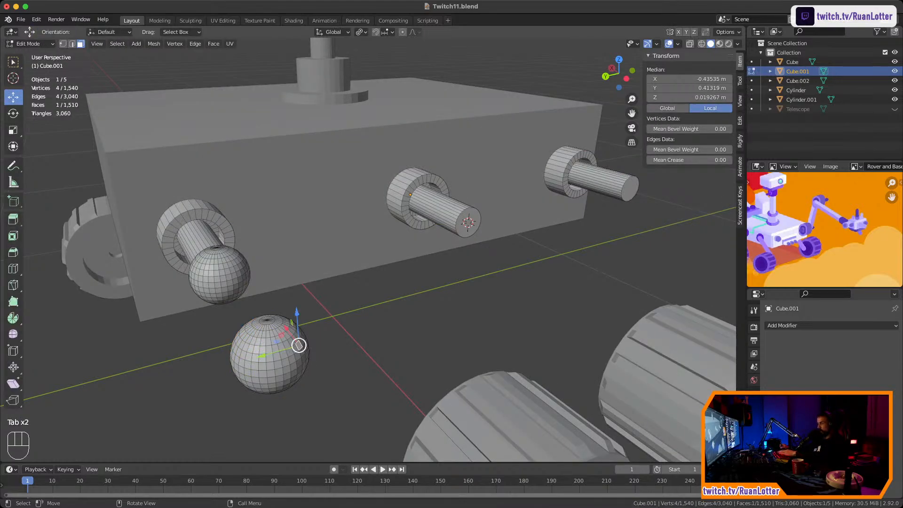
{"action": "key", "text": "l"}
{"action": "right_click", "coordinate": [282, 349]}
{"action": "mouse_move", "coordinate": [282, 348]}
{"action": "left_click", "coordinate": [337, 348]}
{"action": "key", "text": "Tab"}
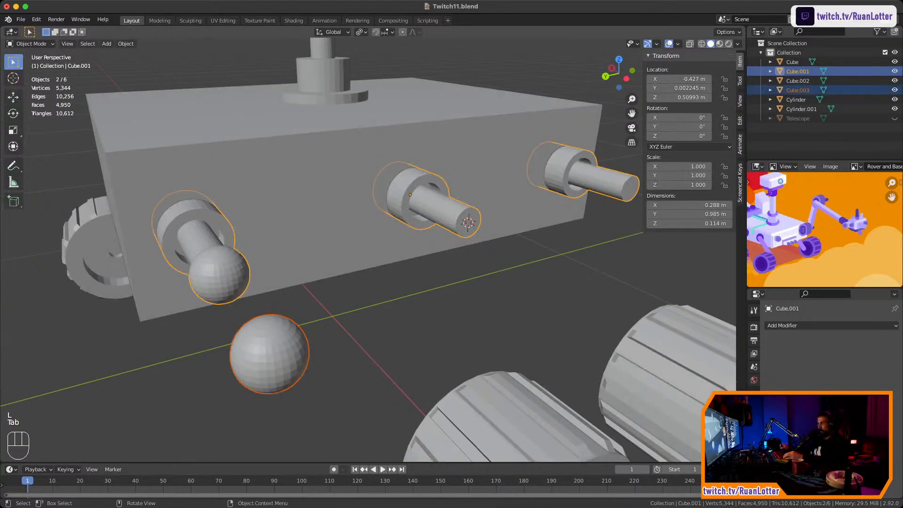
Set the separated sphere's origin to its geometry, using the bounds center
{"action": "left_click", "coordinate": [301, 351]}
{"action": "key", "text": "shift+s"}
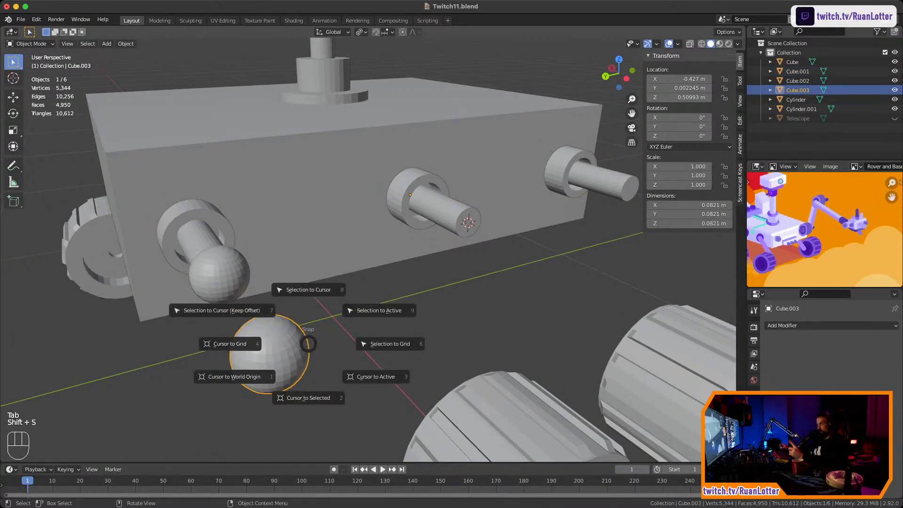
{"action": "key", "text": "Escape"}
{"action": "right_click", "coordinate": [254, 345]}
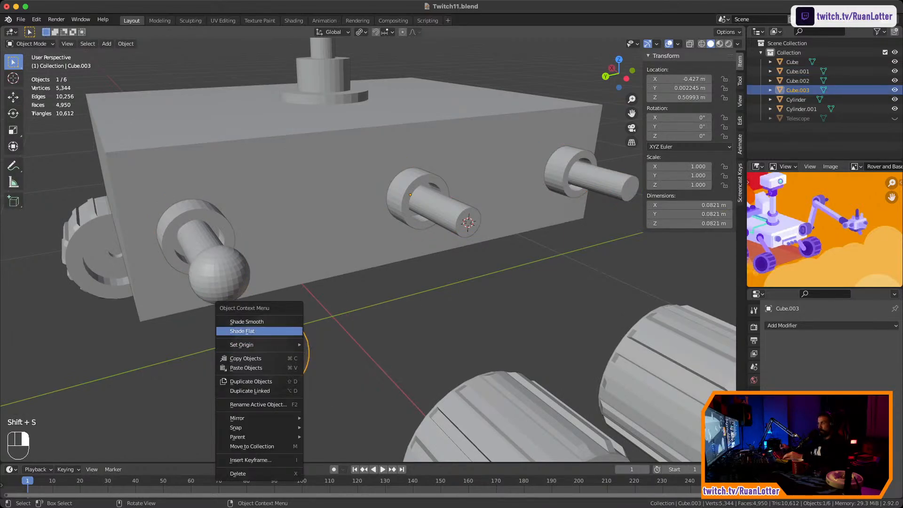
{"action": "mouse_move", "coordinate": [263, 345]}
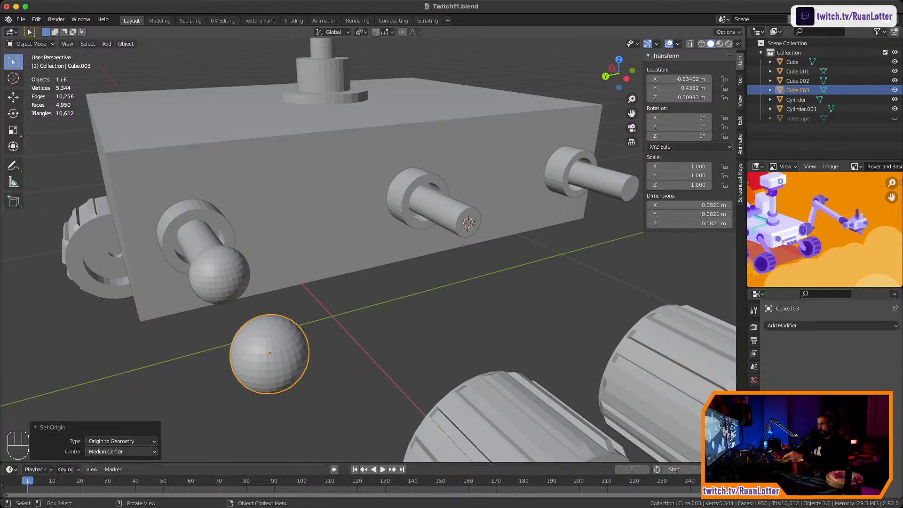
{"action": "left_click", "coordinate": [121, 451]}
{"action": "left_click", "coordinate": [115, 472]}
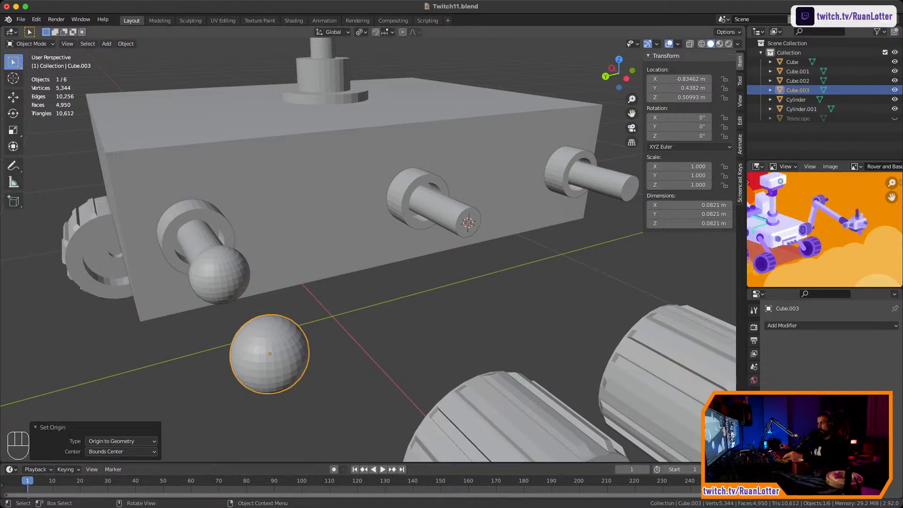
Snap the separated sphere to the 3D cursor at the end of the middle axle
{"action": "left_click", "coordinate": [336, 364]}
{"action": "middle_click_drag", "start_coordinate": [337, 364], "coordinate": [366, 311]}
{"action": "left_click", "coordinate": [356, 344]}
{"action": "key", "text": "shift+s"}
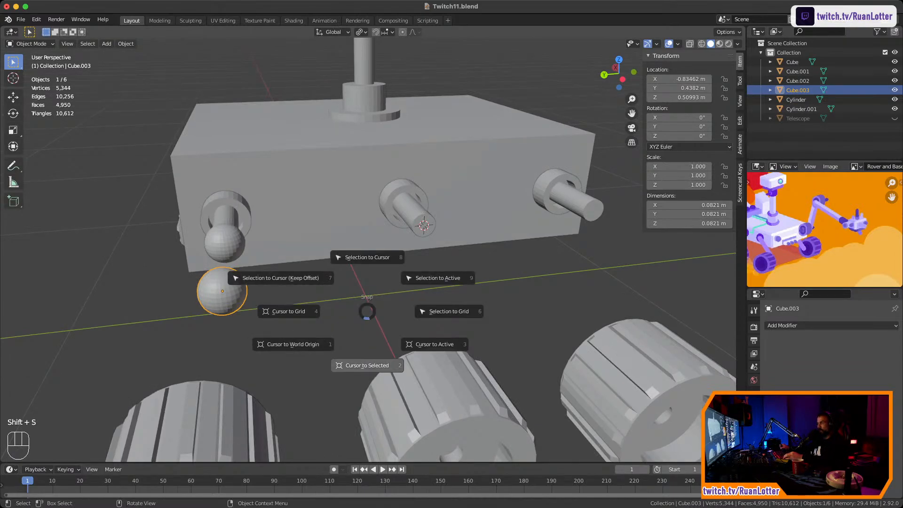
{"action": "left_click", "coordinate": [367, 257]}
Snap the 3D cursor to the end face of the remaining axle that has no ball
{"action": "middle_click_drag", "start_coordinate": [366, 258], "coordinate": [205, 285], "text": "shift"}
{"action": "left_click", "coordinate": [444, 234]}
{"action": "key", "text": "Tab"}
{"action": "left_click", "coordinate": [445, 235]}
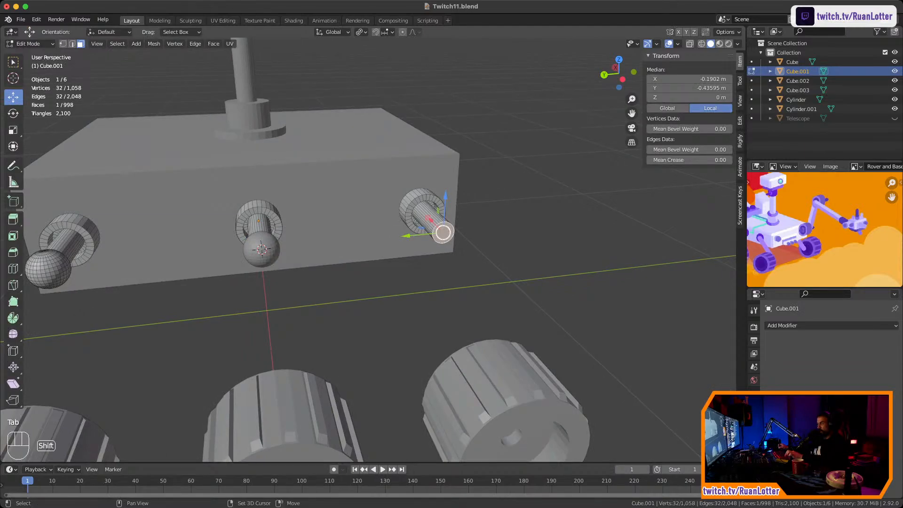
{"action": "key", "text": "shift+s"}
{"action": "left_click", "coordinate": [446, 294]}
{"action": "key", "text": "Tab"}
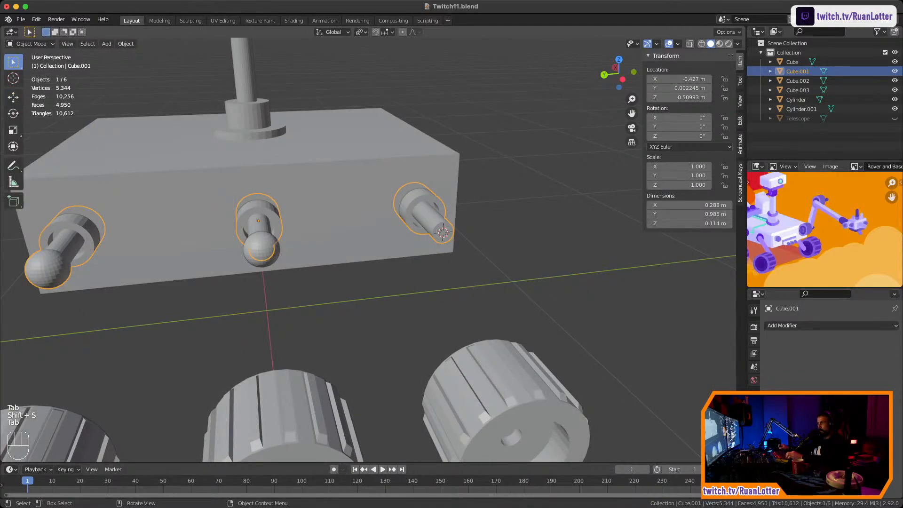
Duplicate the middle axle's sphere and place the copy about -0.078 m in X, -0.096 m in Y and -0.121 m in Z away
{"action": "left_click", "coordinate": [261, 247]}
{"action": "key", "text": "shift+d"}
{"action": "left_click", "coordinate": [311, 308]}
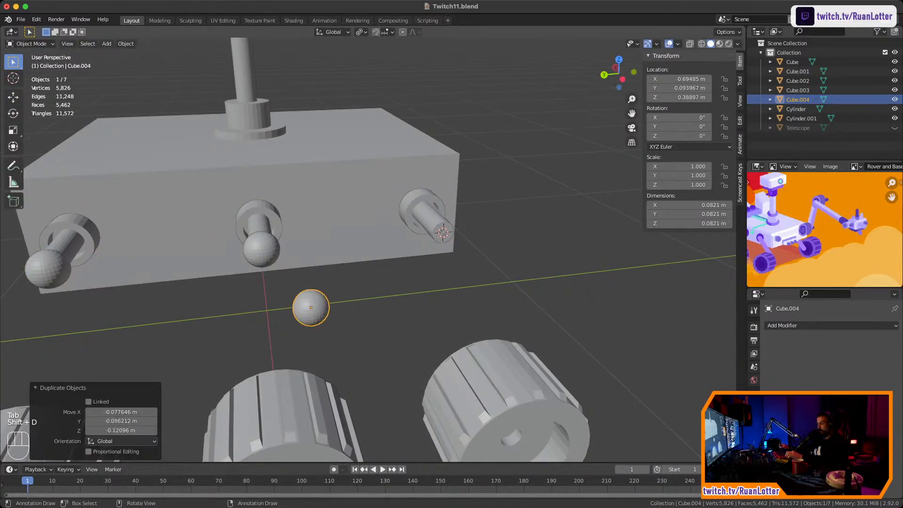
Snap the duplicated sphere to the 3D cursor at the end of the bare axle
{"action": "key", "text": "shift+s"}
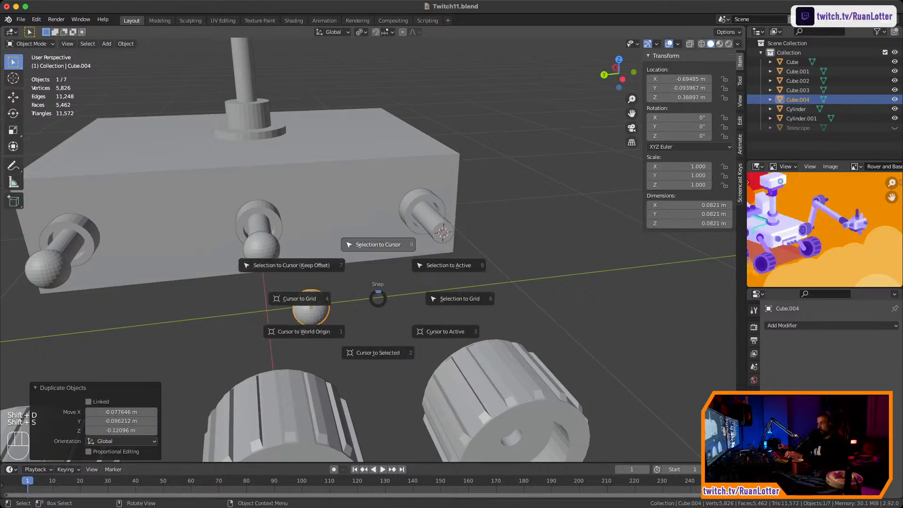
{"action": "left_click", "coordinate": [373, 245]}
{"action": "middle_click_drag", "start_coordinate": [373, 244], "coordinate": [435, 322], "text": "ctrl"}
{"action": "left_click", "coordinate": [376, 299]}
{"action": "middle_click_drag", "start_coordinate": [435, 323], "coordinate": [263, 329]}
{"action": "middle_click_drag", "start_coordinate": [358, 291], "coordinate": [458, 250], "text": "ctrl"}
{"action": "scroll", "coordinate": [464, 195], "scroll_direction": "up", "scroll_amount": 3}
{"action": "middle_click_drag", "start_coordinate": [458, 249], "coordinate": [515, 299]}
{"action": "left_click", "coordinate": [364, 146]}
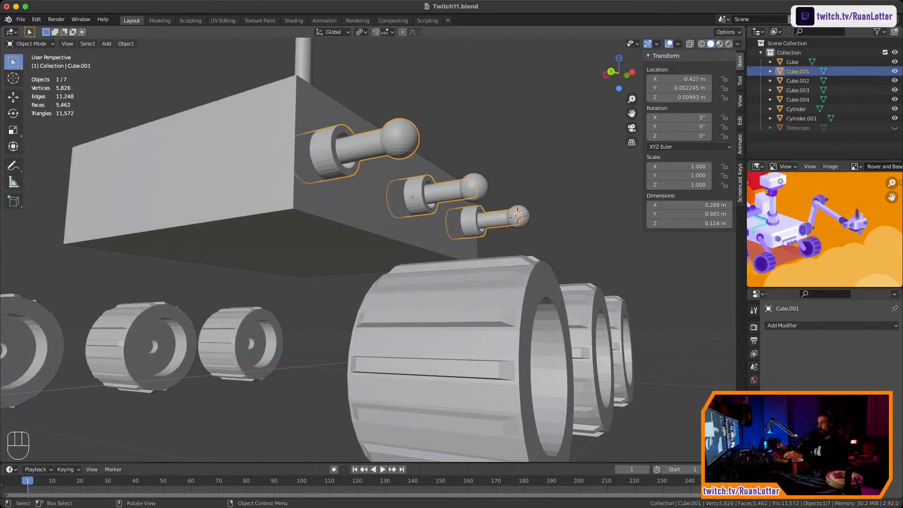
{"action": "key", "text": "Tab"}
{"action": "middle_click_drag", "start_coordinate": [365, 146], "coordinate": [357, 212]}
{"action": "left_click", "coordinate": [393, 207]}
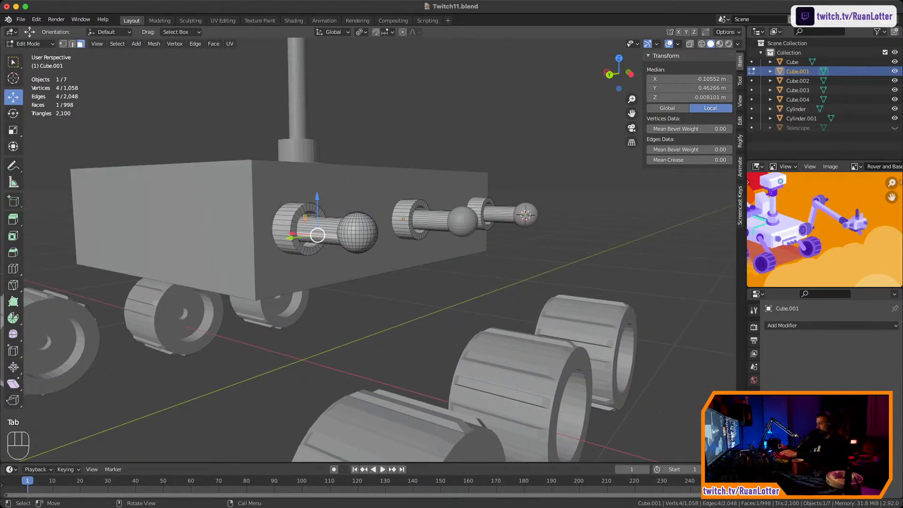
{"action": "key", "text": "l"}
{"action": "left_click", "coordinate": [321, 226]}
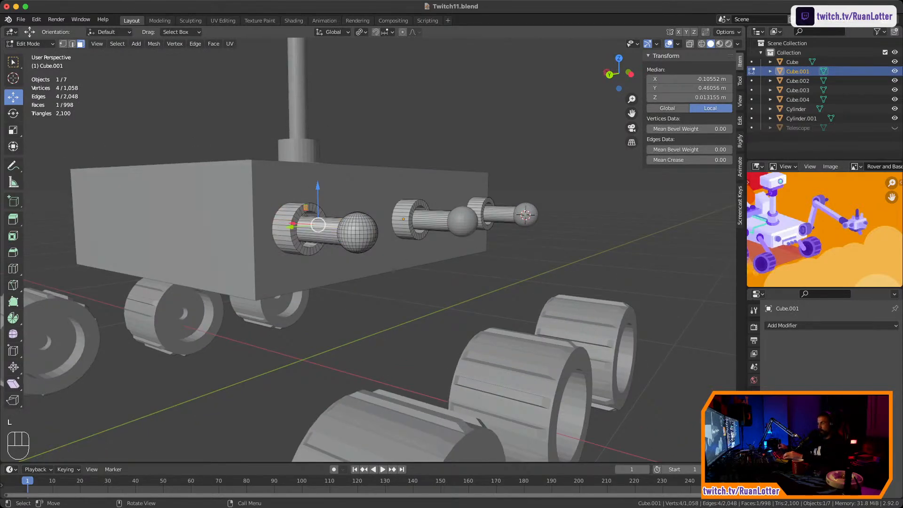
{"action": "key", "text": "Tab"}
{"action": "left_click", "coordinate": [339, 194]}
{"action": "key", "text": "Tab"}
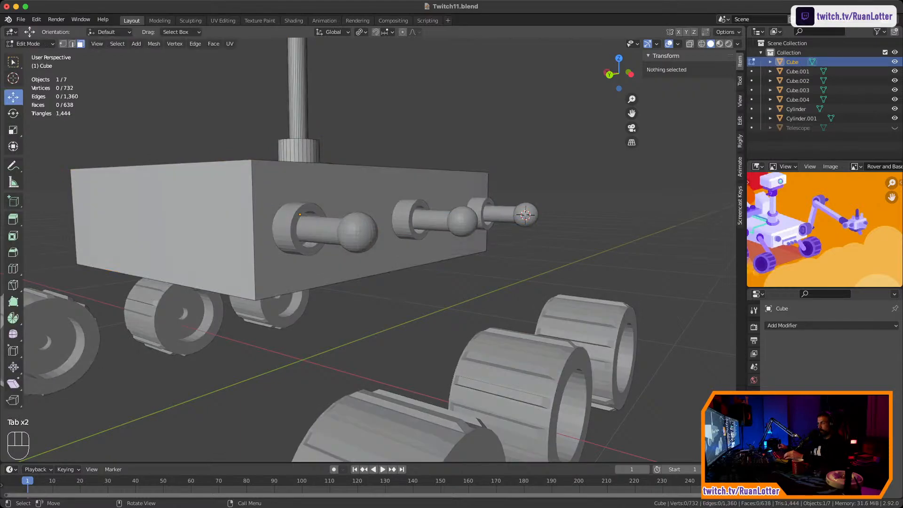
{"action": "left_click", "coordinate": [340, 194]}
{"action": "key", "text": "Tab"}
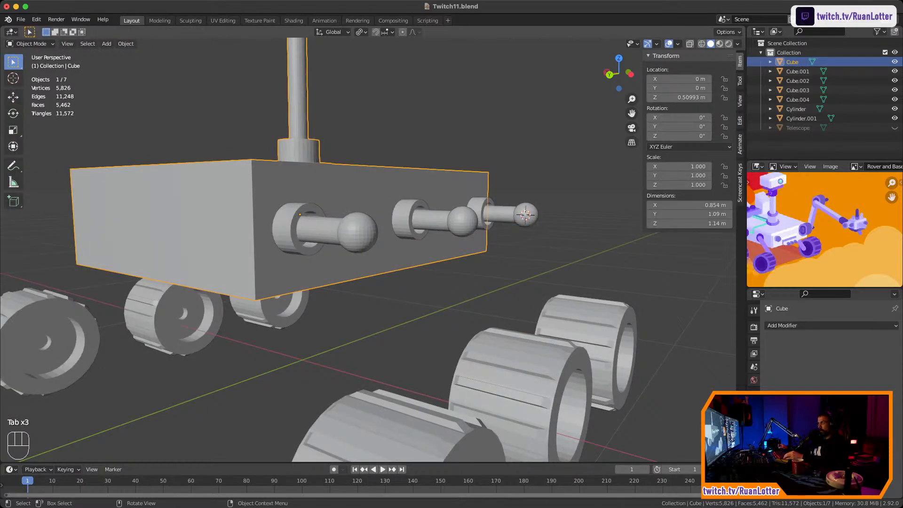
Join the two separate spheres on the middle and far axles into the axle object Cube.001, and save the file
{"action": "left_click", "coordinate": [324, 229]}
{"action": "left_click", "coordinate": [462, 222]}
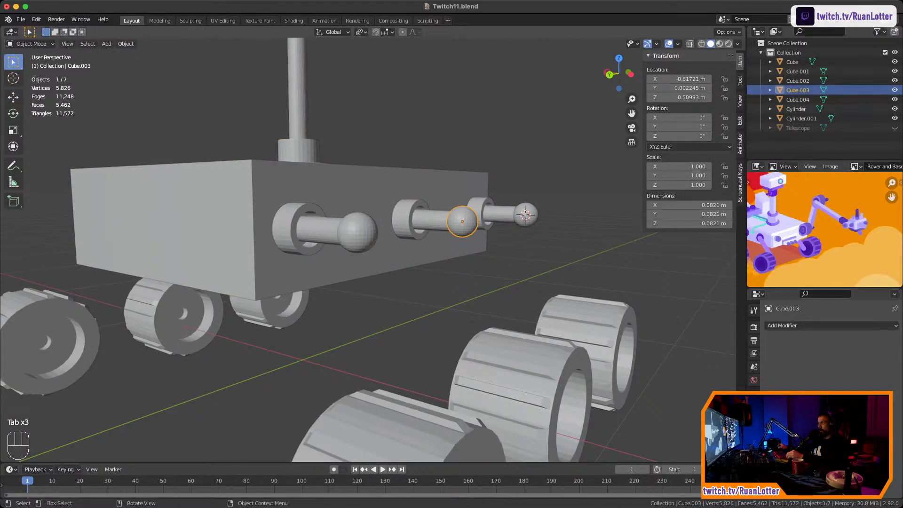
{"action": "left_click", "coordinate": [525, 214], "text": "shift"}
{"action": "left_click", "coordinate": [432, 219], "text": "shift"}
{"action": "right_click", "coordinate": [432, 219]}
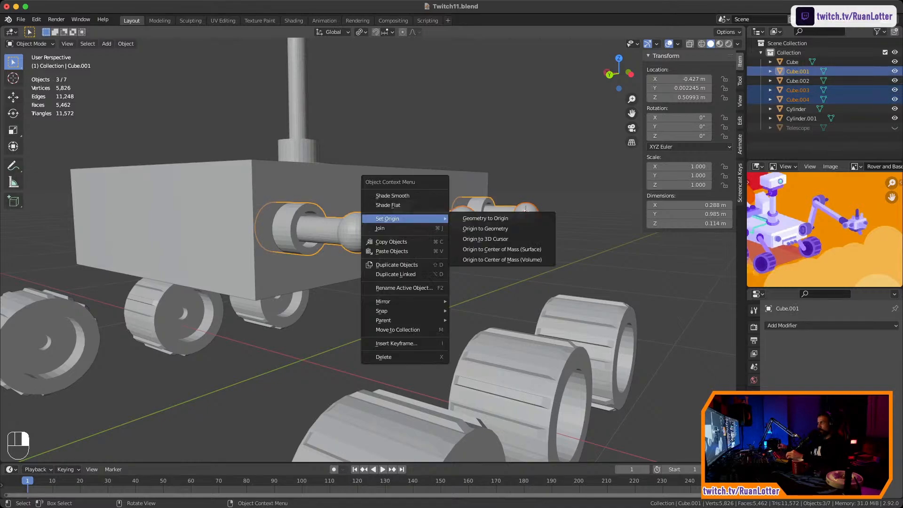
{"action": "left_click", "coordinate": [428, 227]}
{"action": "key", "text": "alt+a"}
{"action": "key", "text": "super+s"}
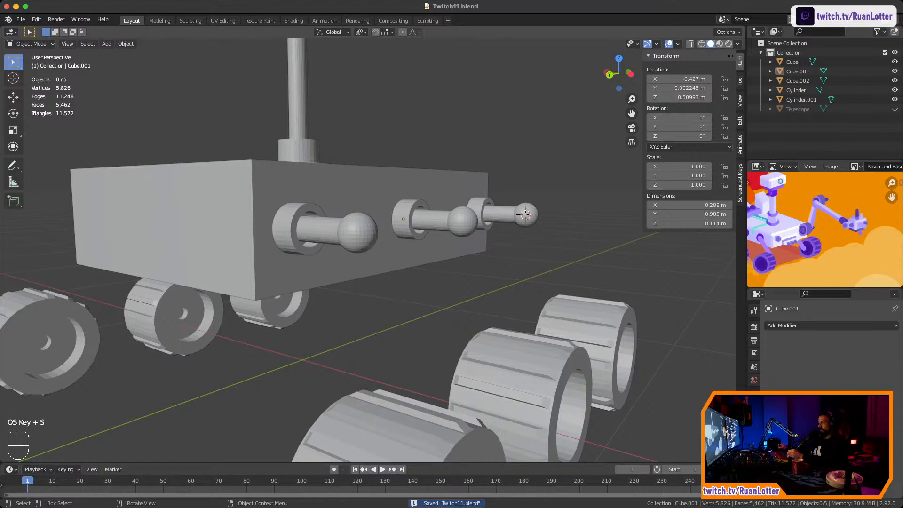
Examine the joined axle object with its ball ends beside the chassis and wheels from several angles
{"action": "middle_click_drag", "start_coordinate": [329, 235], "coordinate": [372, 254]}
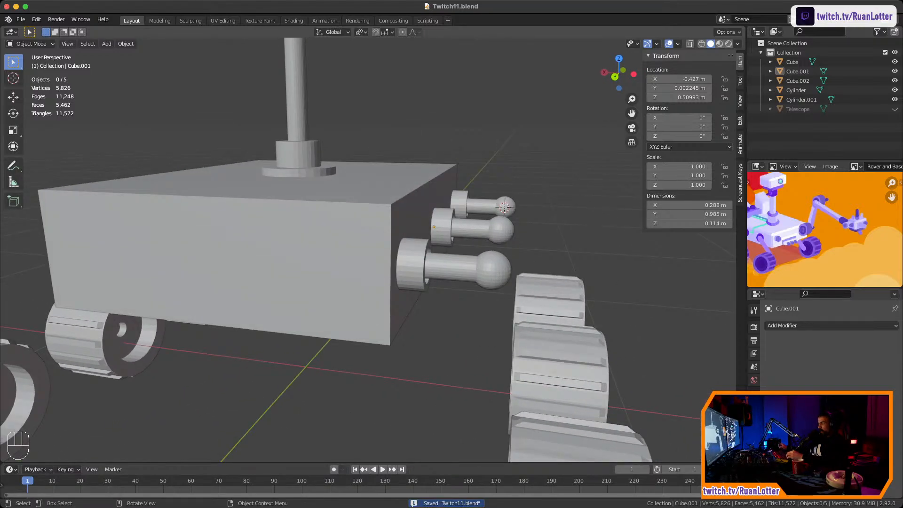
{"action": "left_click", "coordinate": [449, 264]}
{"action": "middle_click_drag", "start_coordinate": [449, 265], "coordinate": [449, 240], "text": "ctrl"}
{"action": "middle_click_drag", "start_coordinate": [449, 239], "coordinate": [541, 216]}
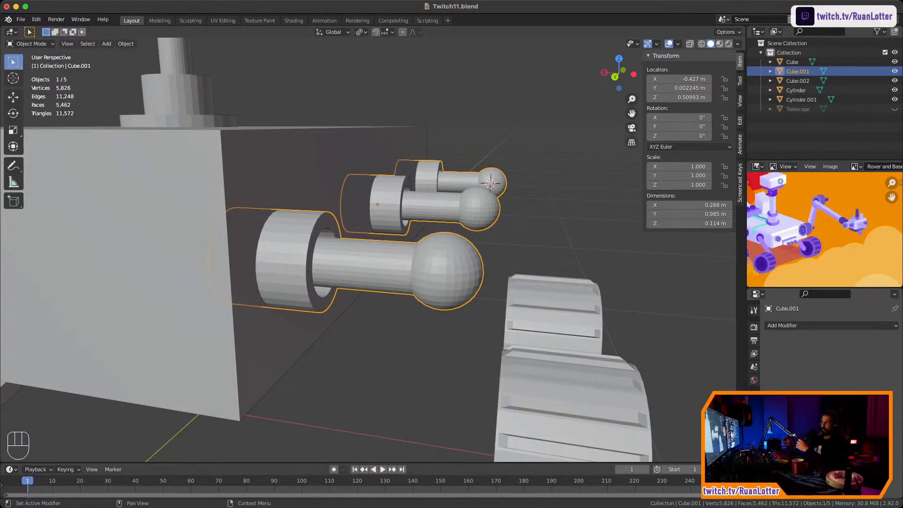
{"action": "scroll", "coordinate": [321, 249], "scroll_direction": "down", "scroll_amount": 10}
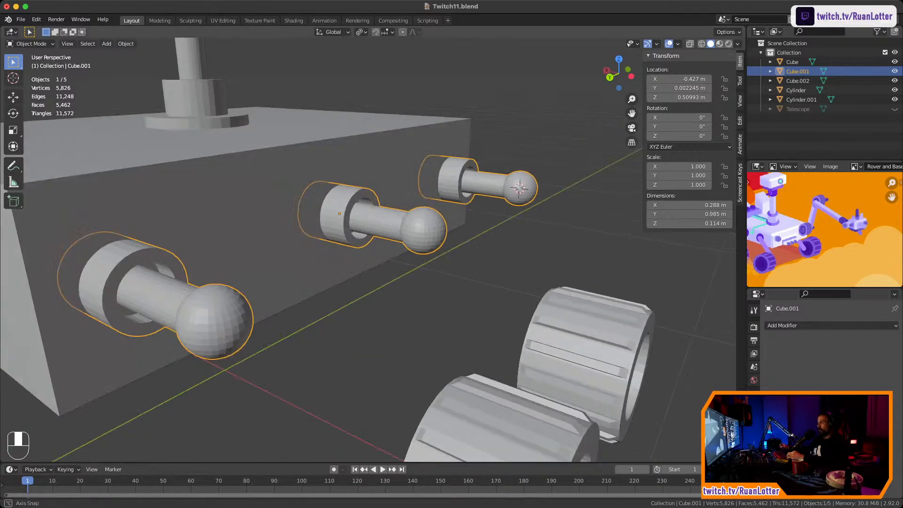
{"action": "mouse_move", "coordinate": [339, 250]}
{"action": "middle_mouse_down", "text": "shift"}
{"action": "mouse_move", "coordinate": [321, 249]}
{"action": "mouse_move", "coordinate": [336, 239]}
{"action": "mouse_move", "coordinate": [329, 250]}
{"action": "middle_mouse_up", "text": "shift"}
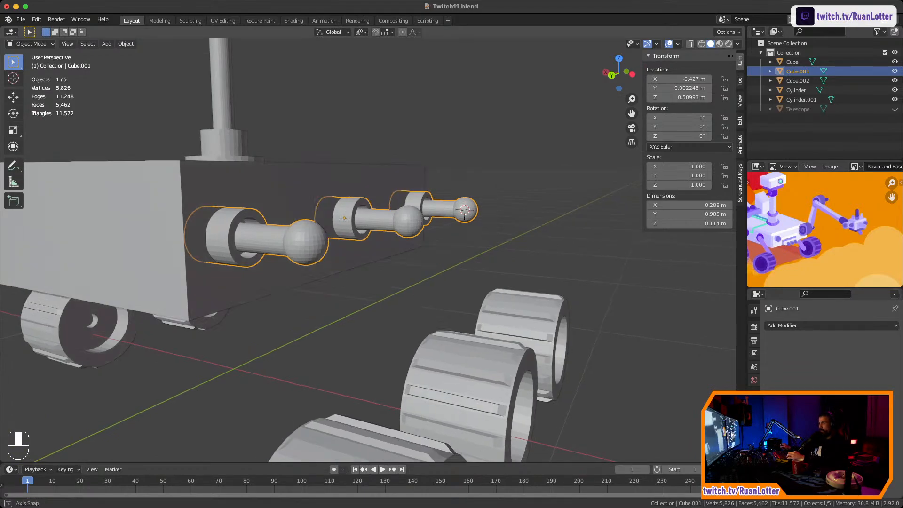
{"action": "scroll", "coordinate": [330, 250], "scroll_direction": "up", "scroll_amount": 6}
{"action": "scroll", "coordinate": [322, 250], "scroll_direction": "down", "scroll_amount": 5}
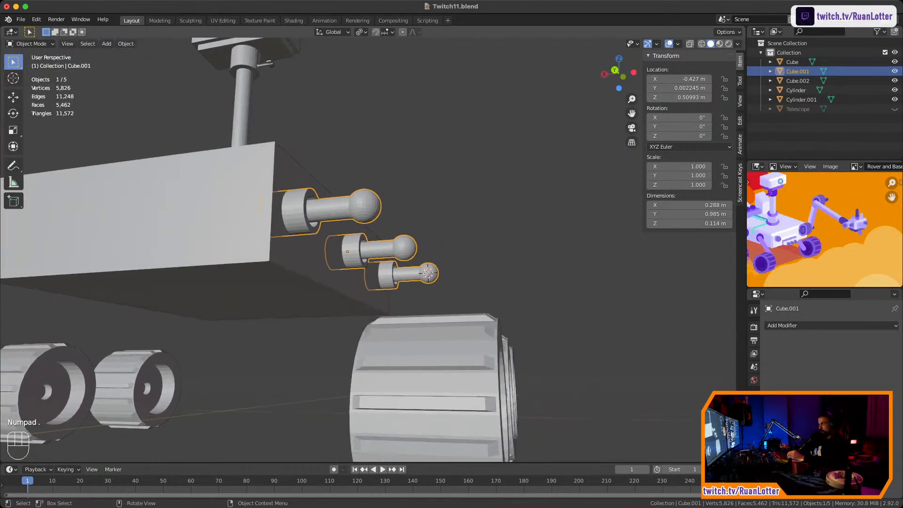
{"action": "middle_click_drag", "start_coordinate": [321, 249], "coordinate": [395, 240]}
{"action": "key", "text": "KP_Decimal"}
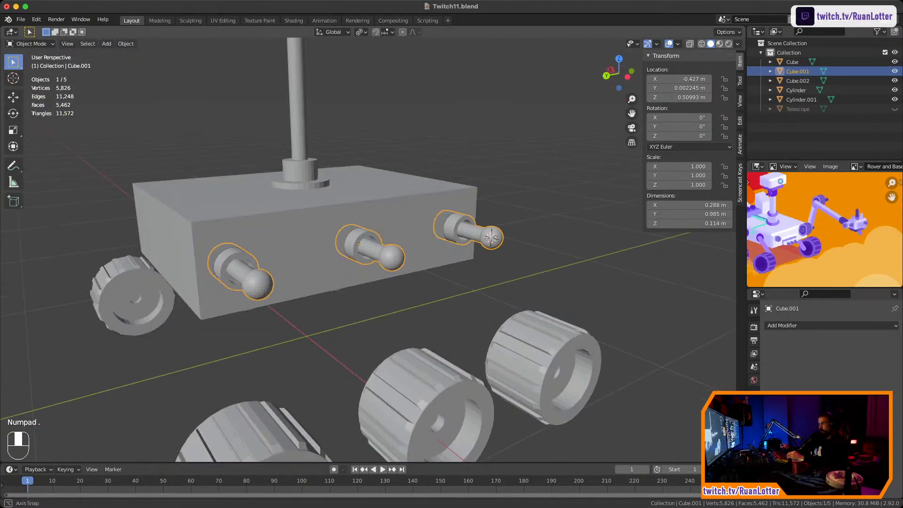
{"action": "key", "text": "g"}
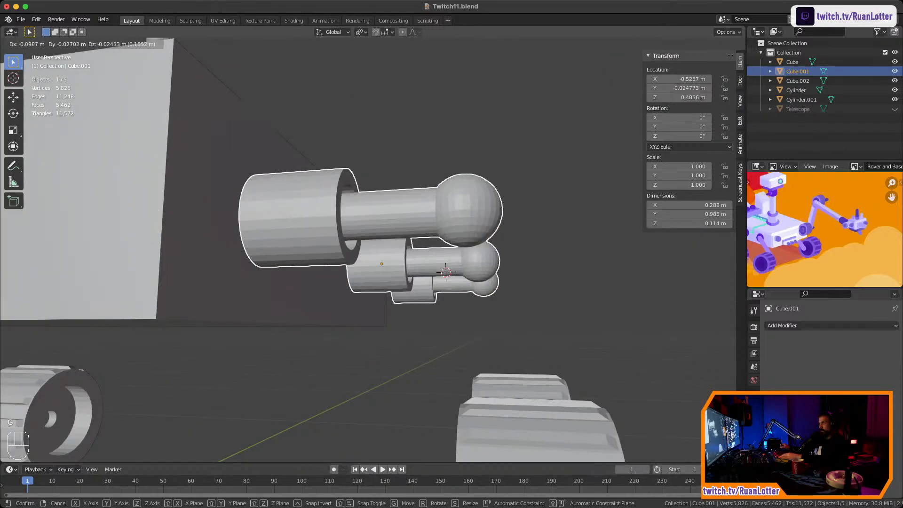
{"action": "key", "text": "Escape"}
In the axle mesh, place the 3D cursor on the lowest centre vertex of the ball on the end axle nearest the view
{"action": "middle_click_drag", "start_coordinate": [395, 240], "coordinate": [442, 188]}
{"action": "key", "text": "Tab"}
{"action": "left_click", "coordinate": [312, 141]}
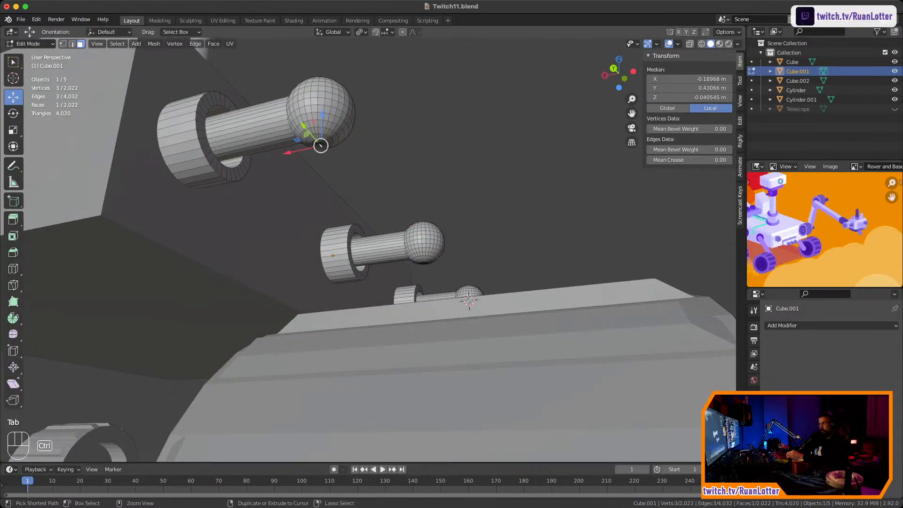
{"action": "middle_click_drag", "start_coordinate": [367, 235], "coordinate": [405, 206]}
{"action": "scroll", "coordinate": [405, 207], "scroll_direction": "up", "scroll_amount": 4}
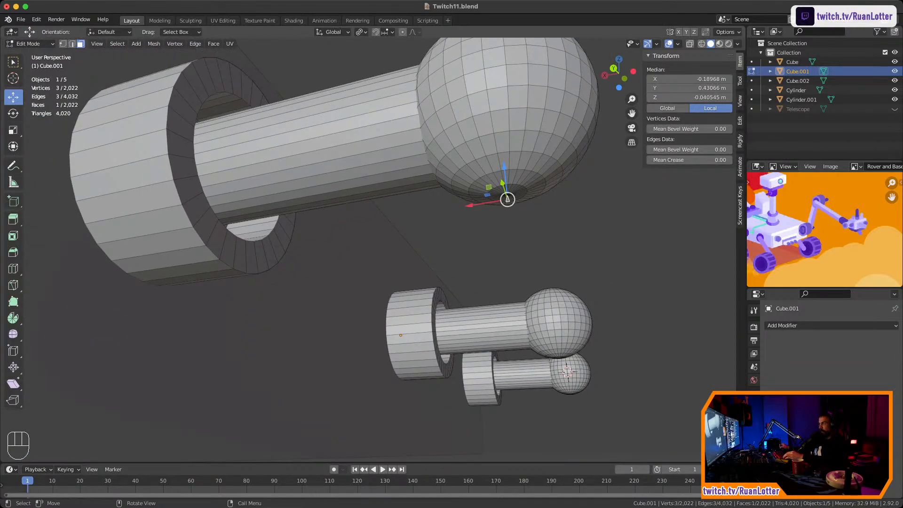
{"action": "left_click", "coordinate": [506, 192]}
{"action": "left_click", "coordinate": [506, 192], "text": "alt"}
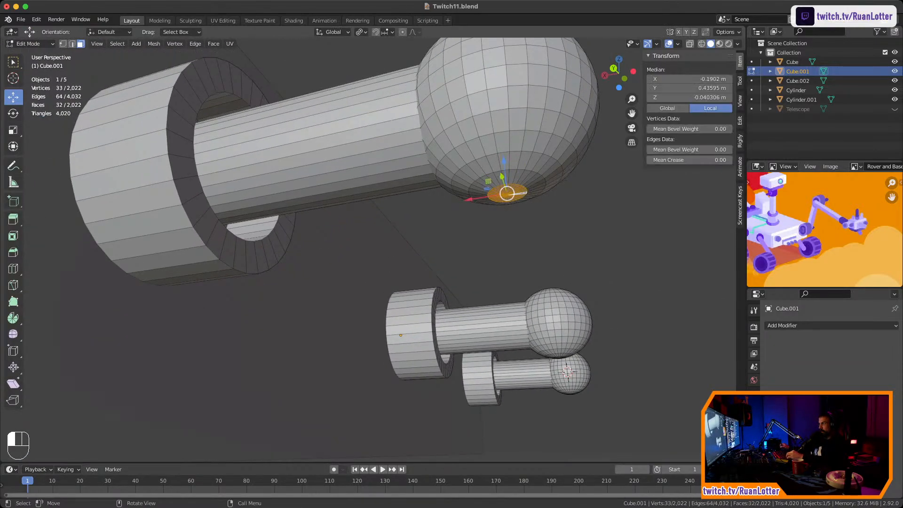
{"action": "scroll", "coordinate": [506, 192], "scroll_direction": "down", "scroll_amount": 3}
{"action": "key", "text": "1"}
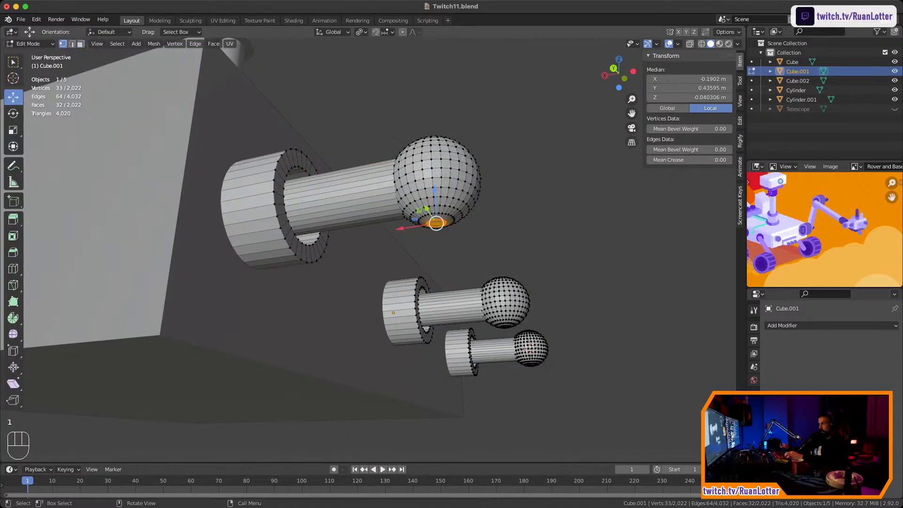
{"action": "scroll", "coordinate": [506, 193], "scroll_direction": "up", "scroll_amount": 4}
{"action": "left_click", "coordinate": [491, 208]}
{"action": "middle_click_drag", "start_coordinate": [573, 181], "coordinate": [390, 160], "text": "shift"}
{"action": "left_click", "coordinate": [447, 212]}
{"action": "scroll", "coordinate": [441, 183], "scroll_direction": "down", "scroll_amount": 3}
{"action": "scroll", "coordinate": [400, 181], "scroll_direction": "down", "scroll_amount": 1}
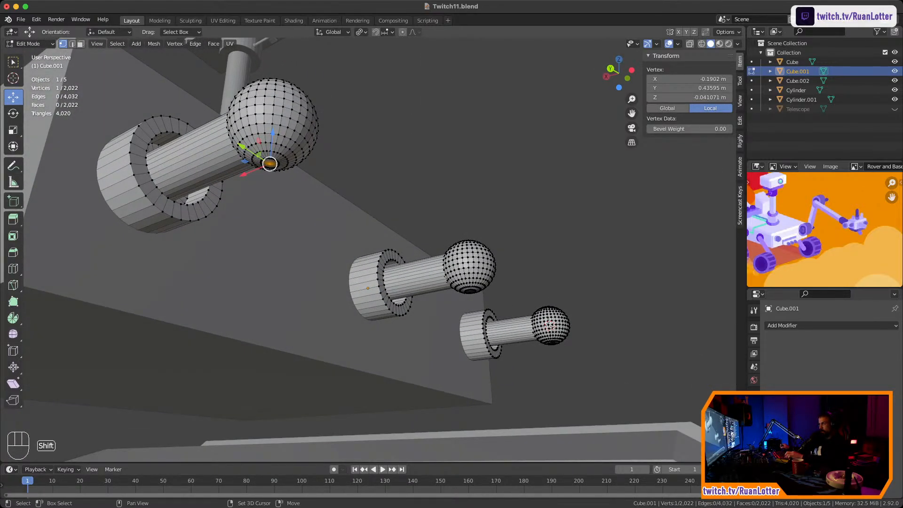
{"action": "key", "text": "shift+s"}
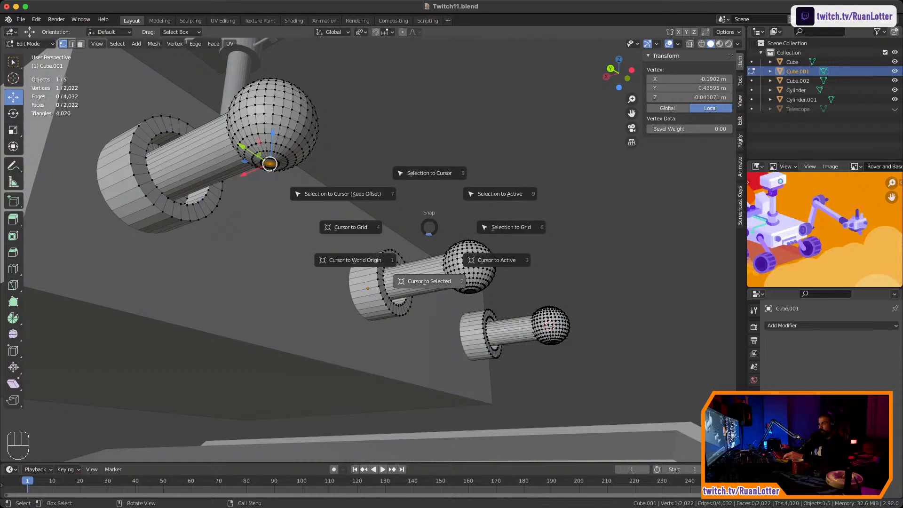
{"action": "left_click", "coordinate": [429, 281]}
Add a 32-vertex cylinder at the 3D cursor and scale it by 0.328 and again by 0.085 to fit under the ball
{"action": "scroll", "coordinate": [400, 258], "scroll_direction": "down", "scroll_amount": 3}
{"action": "key", "text": "shift+a"}
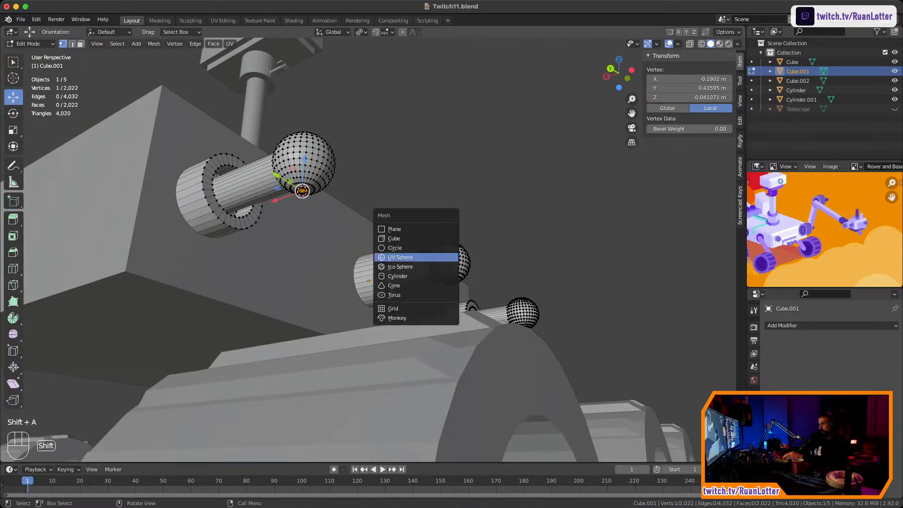
{"action": "left_click", "coordinate": [397, 276]}
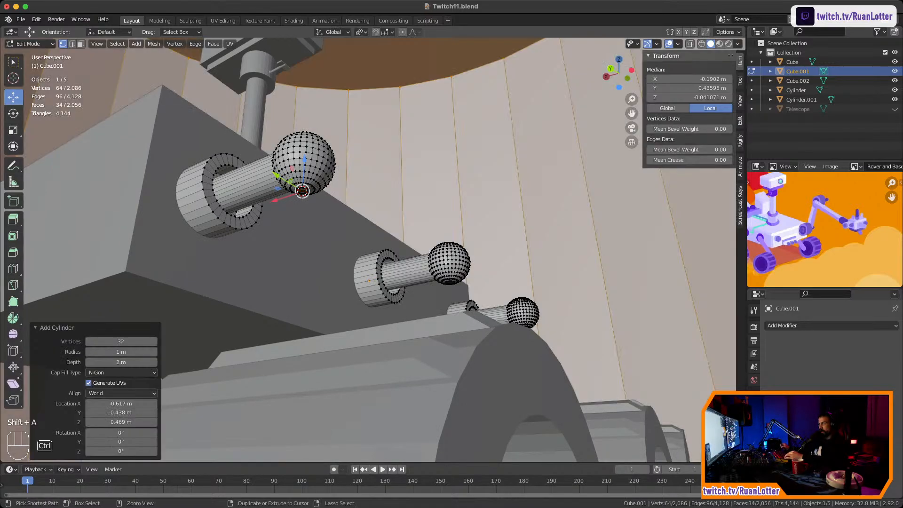
{"action": "scroll", "coordinate": [398, 277], "scroll_direction": "down", "scroll_amount": 2}
{"action": "key", "text": "s"}
{"action": "scroll", "coordinate": [370, 269], "scroll_direction": "down", "scroll_amount": 3}
{"action": "key", "text": "s"}
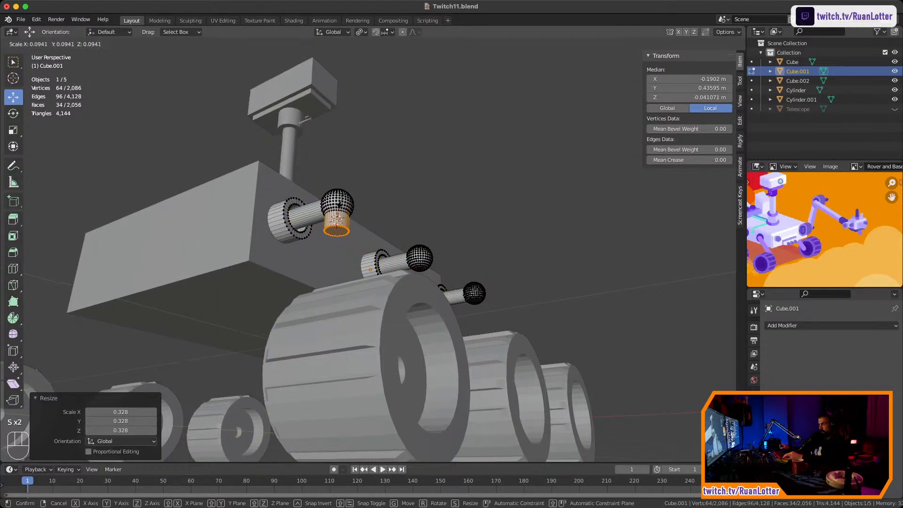
{"action": "left_click", "coordinate": [335, 220]}
{"action": "scroll", "coordinate": [335, 220], "scroll_direction": "up", "scroll_amount": 6}
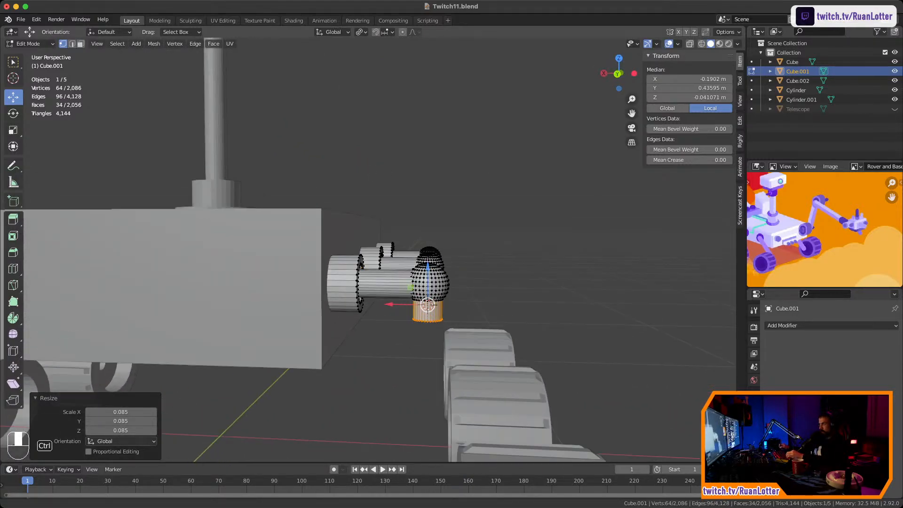
Lengthen the cylinder into a leg by moving its bottom face about -0.388 m along Z, down to the wheel
{"action": "middle_click_drag", "start_coordinate": [362, 219], "coordinate": [369, 178]}
{"action": "middle_click_drag", "start_coordinate": [369, 177], "coordinate": [339, 198], "text": "ctrl"}
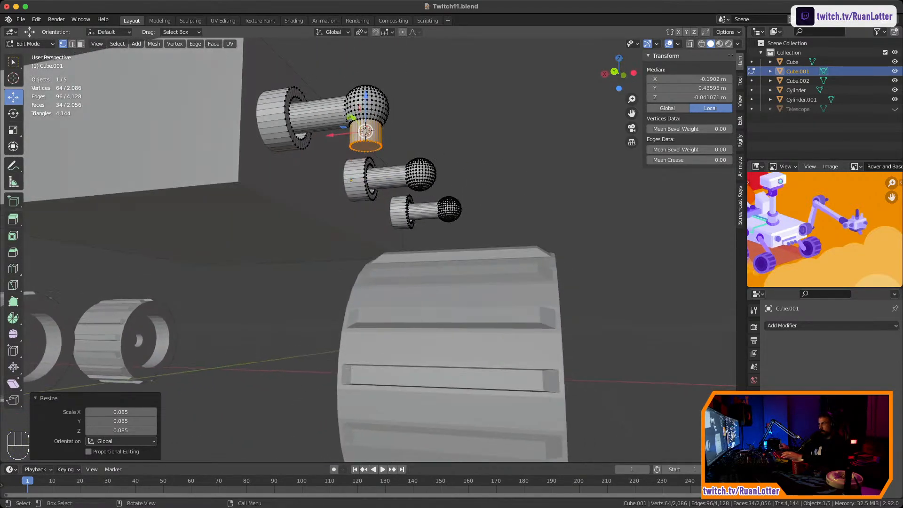
{"action": "key", "text": "3"}
{"action": "left_click", "coordinate": [366, 146]}
{"action": "middle_click_drag", "start_coordinate": [366, 146], "coordinate": [380, 152]}
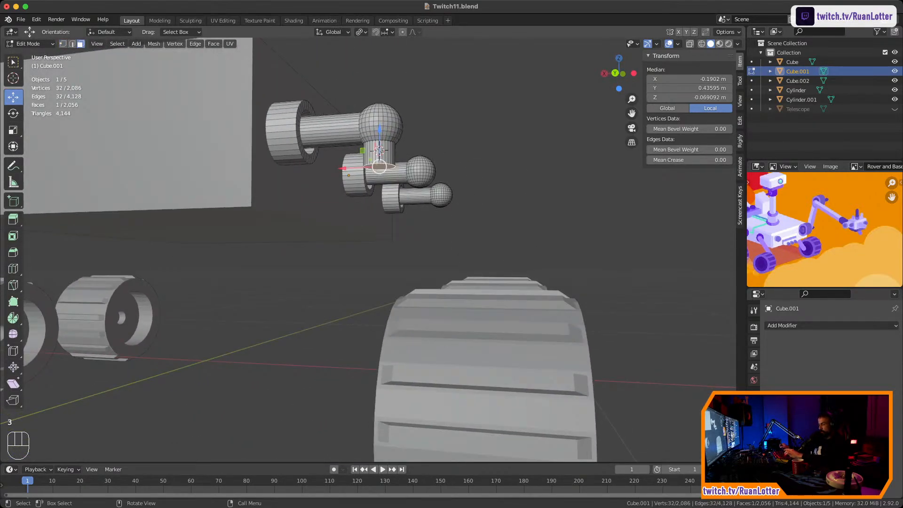
{"action": "key", "text": "g"}
{"action": "key", "text": "z"}
{"action": "left_click", "coordinate": [381, 367]}
Try to shift the leg's bottom face along the Y axis, and undo that move
{"action": "middle_click_drag", "start_coordinate": [381, 367], "coordinate": [463, 332]}
{"action": "middle_click_drag", "start_coordinate": [390, 283], "coordinate": [298, 191]}
{"action": "key", "text": "g"}
{"action": "key", "text": "y"}
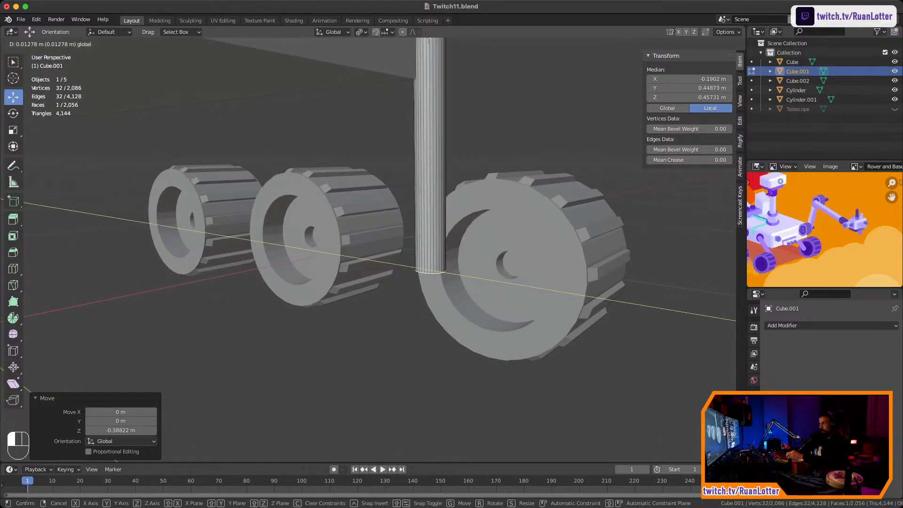
{"action": "middle_click_drag", "start_coordinate": [424, 235], "coordinate": [654, 222]}
{"action": "key", "text": "super+z"}
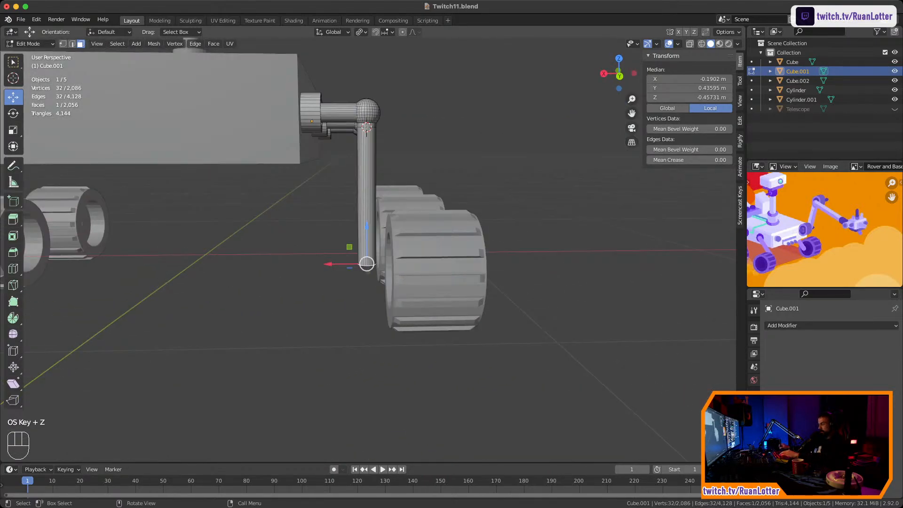
Rotate the whole linked leg cylinder 14.5° about the X axis and view it in left orthographic
{"action": "key", "text": "l"}
{"action": "middle_click_drag", "start_coordinate": [367, 188], "coordinate": [475, 153]}
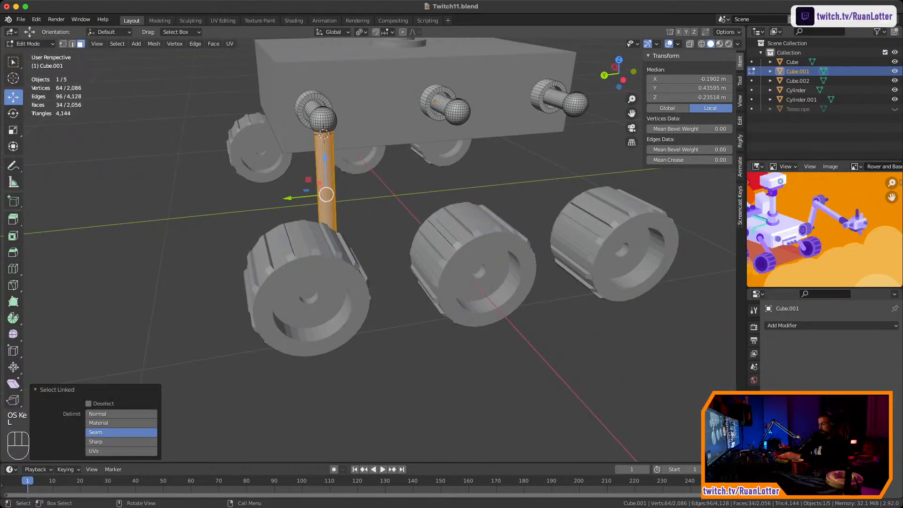
{"action": "key", "text": "r"}
{"action": "key", "text": "x"}
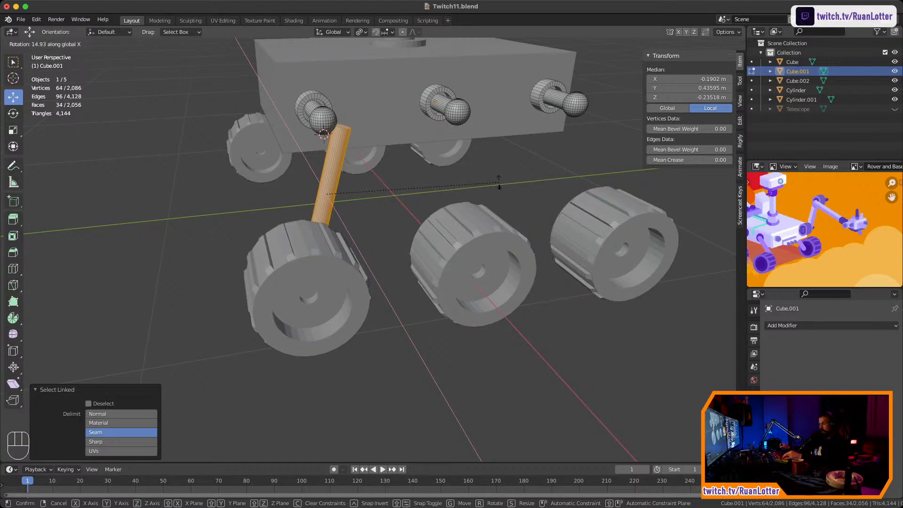
{"action": "left_click", "coordinate": [499, 184]}
{"action": "middle_click_drag", "start_coordinate": [499, 183], "coordinate": [519, 180]}
{"action": "left_click", "coordinate": [627, 79]}
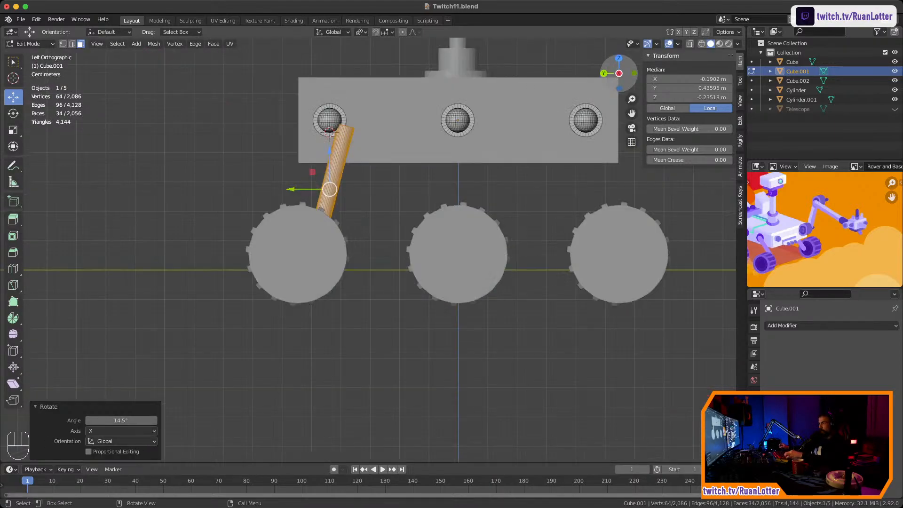
{"action": "scroll", "coordinate": [373, 250], "scroll_direction": "up", "scroll_amount": 3}
{"action": "middle_click_drag", "start_coordinate": [373, 249], "coordinate": [449, 345], "text": "shift"}
{"action": "key", "text": "g"}
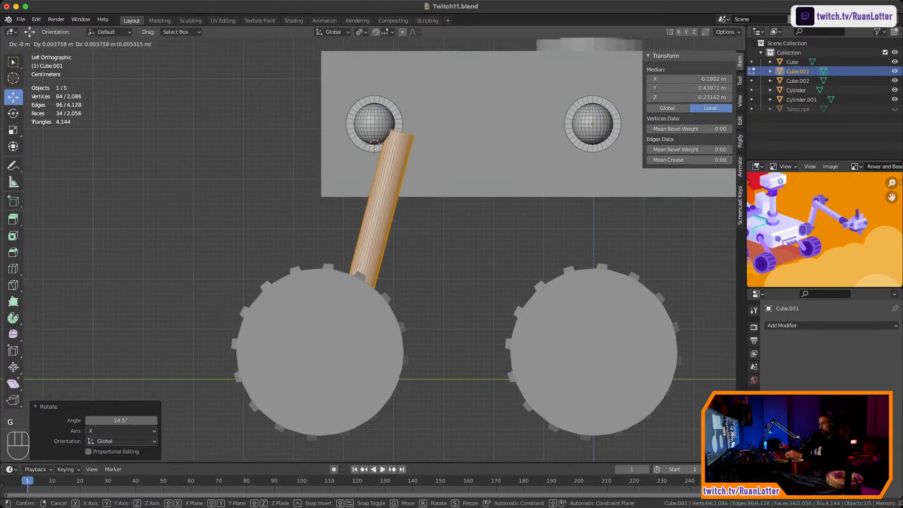
{"action": "key", "text": "x"}
{"action": "key", "text": "Escape"}
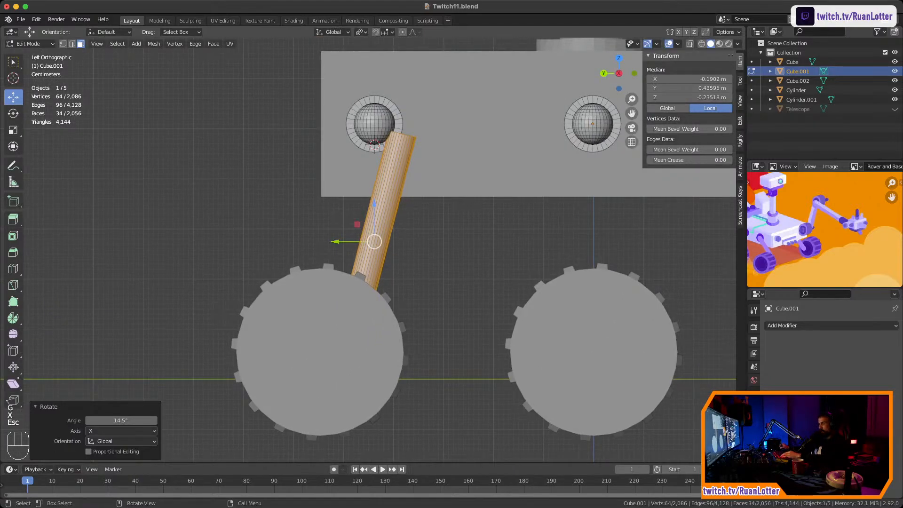
Move the tilted leg about 0.06 m along the Y axis so its upper end sits under the ball
{"action": "key", "text": "g"}
{"action": "key", "text": "y"}
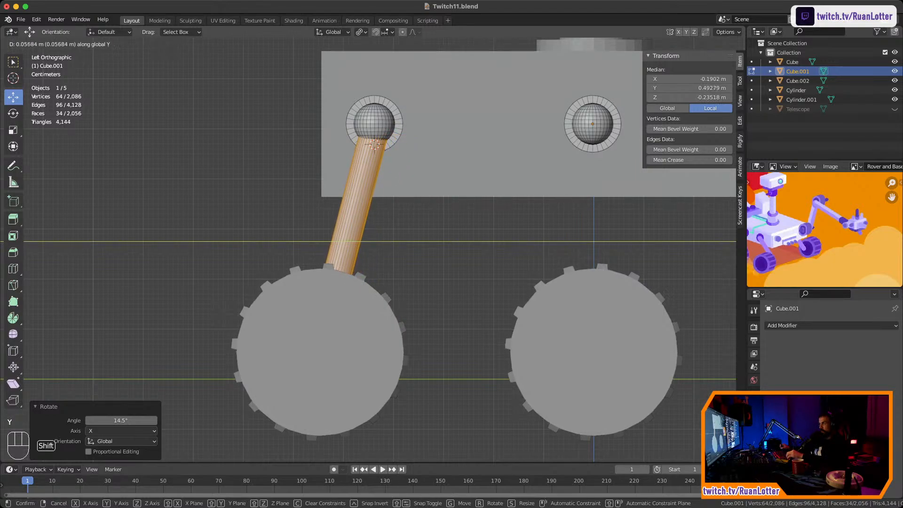
{"action": "left_click", "coordinate": [301, 235]}
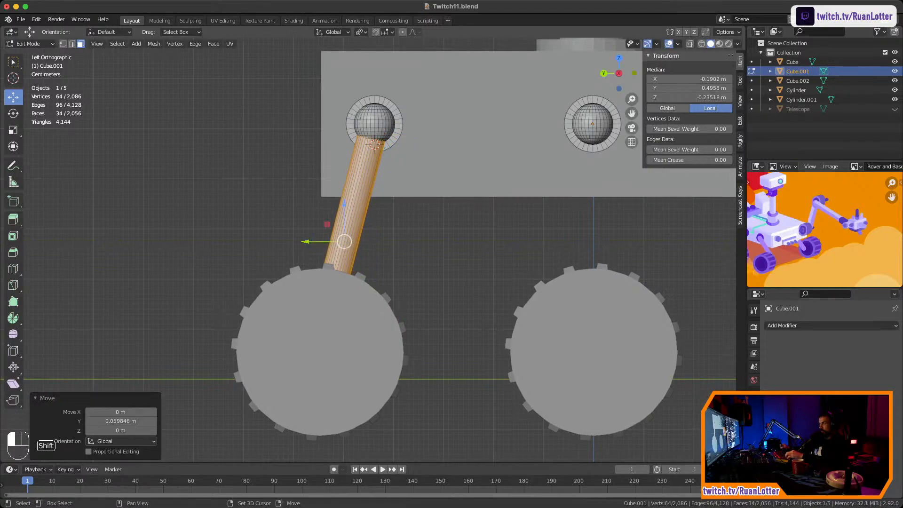
Inspect the tilted leg from several angles, selecting its bottom face to check its position against the wheel
{"action": "left_click", "coordinate": [263, 231]}
{"action": "middle_click_drag", "start_coordinate": [264, 231], "coordinate": [433, 188]}
{"action": "middle_click_drag", "start_coordinate": [432, 301], "coordinate": [421, 196], "text": "shift"}
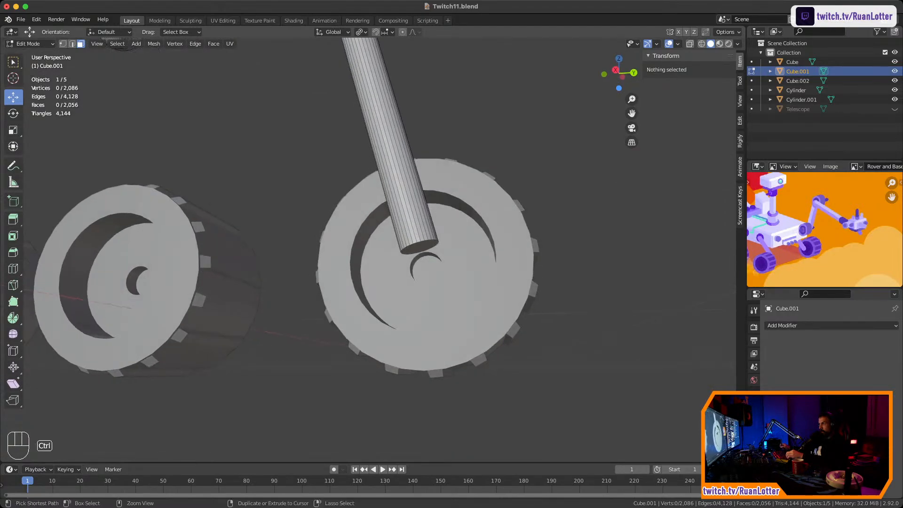
{"action": "middle_click_drag", "start_coordinate": [421, 263], "coordinate": [420, 211], "text": "ctrl"}
{"action": "middle_click_drag", "start_coordinate": [421, 211], "coordinate": [386, 268], "text": "shift"}
{"action": "left_click", "coordinate": [449, 182]}
{"action": "middle_click_drag", "start_coordinate": [385, 235], "coordinate": [438, 388], "text": "shift"}
{"action": "middle_click_drag", "start_coordinate": [437, 388], "coordinate": [421, 393]}
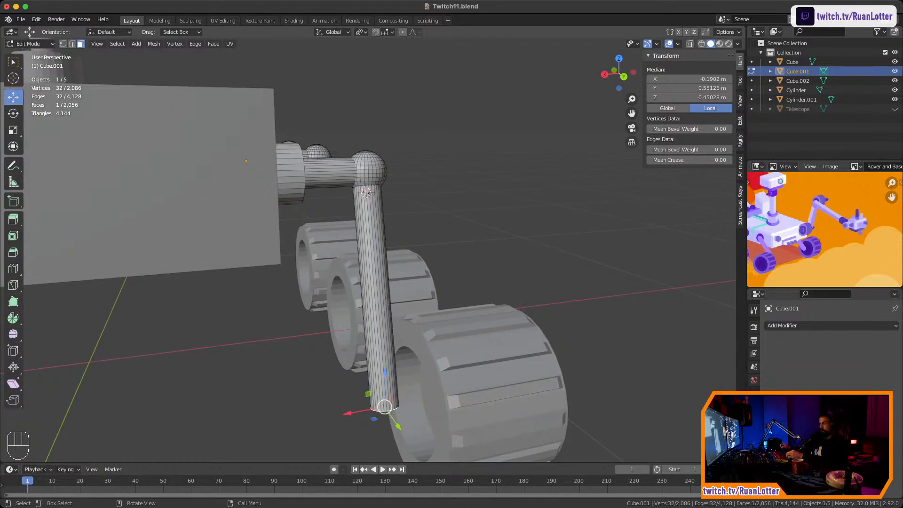
Select the whole linked leg and duplicate it twice along the Y axis, placing the second copy -0.4767 m from the first
{"action": "middle_click_drag", "start_coordinate": [421, 301], "coordinate": [286, 271]}
{"action": "left_click", "coordinate": [330, 306]}
{"action": "key", "text": "l"}
{"action": "key", "text": "shift+d"}
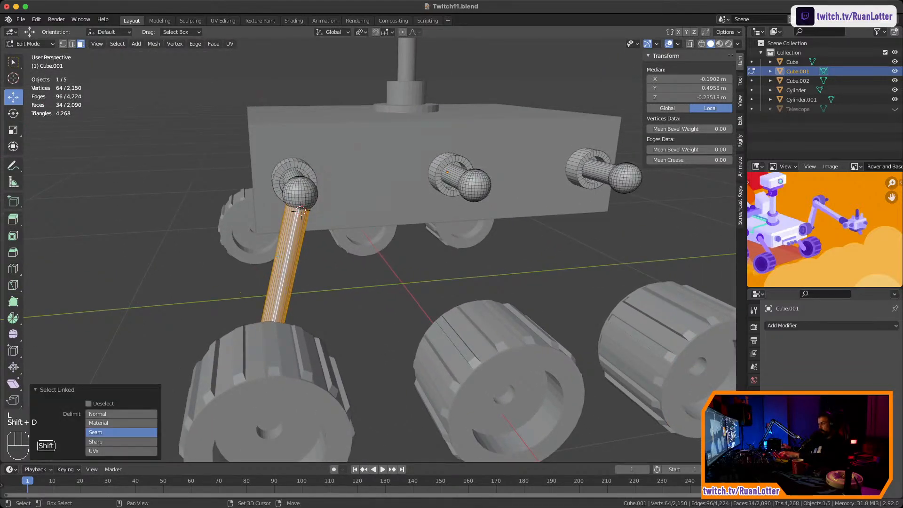
{"action": "key", "text": "y"}
{"action": "left_click", "coordinate": [370, 281]}
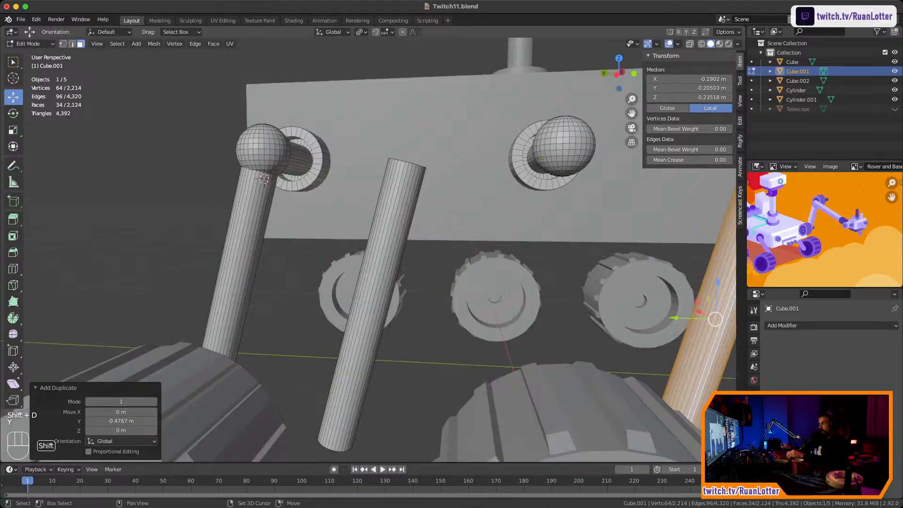
Select the first linked leg copy and move it along the Y axis until it sits under the middle ball
{"action": "middle_click_drag", "start_coordinate": [424, 235], "coordinate": [400, 395], "text": "shift"}
{"action": "scroll", "coordinate": [314, 285], "scroll_direction": "up", "scroll_amount": 3}
{"action": "middle_click_drag", "start_coordinate": [400, 395], "coordinate": [399, 336], "text": "shift"}
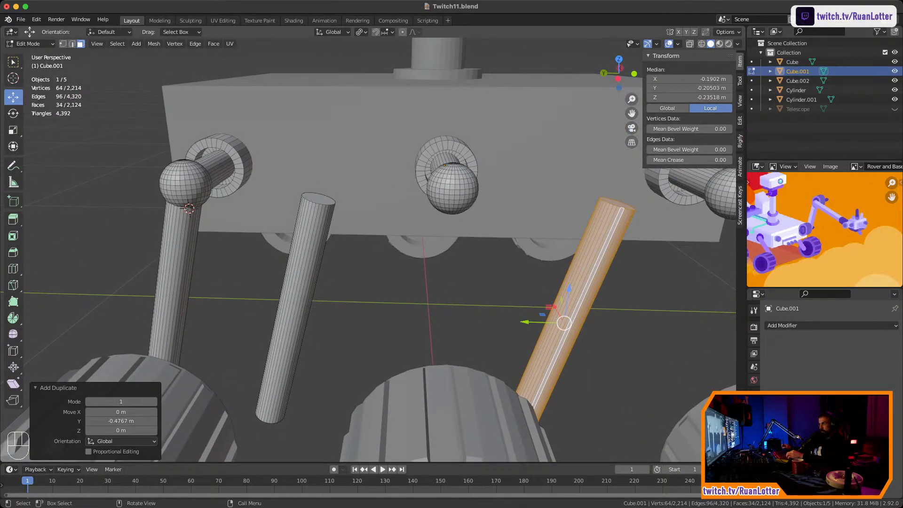
{"action": "left_click", "coordinate": [292, 321]}
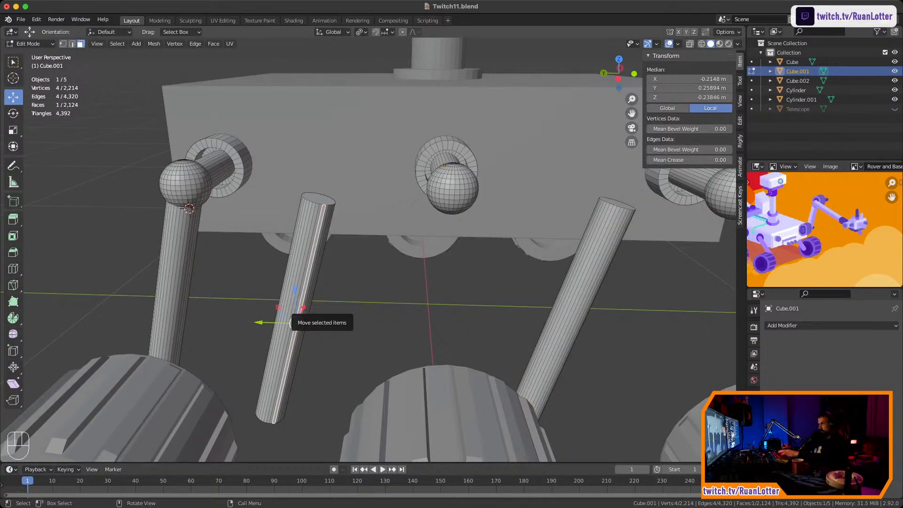
{"action": "key", "text": "l"}
{"action": "key", "text": "g"}
{"action": "key", "text": "x"}
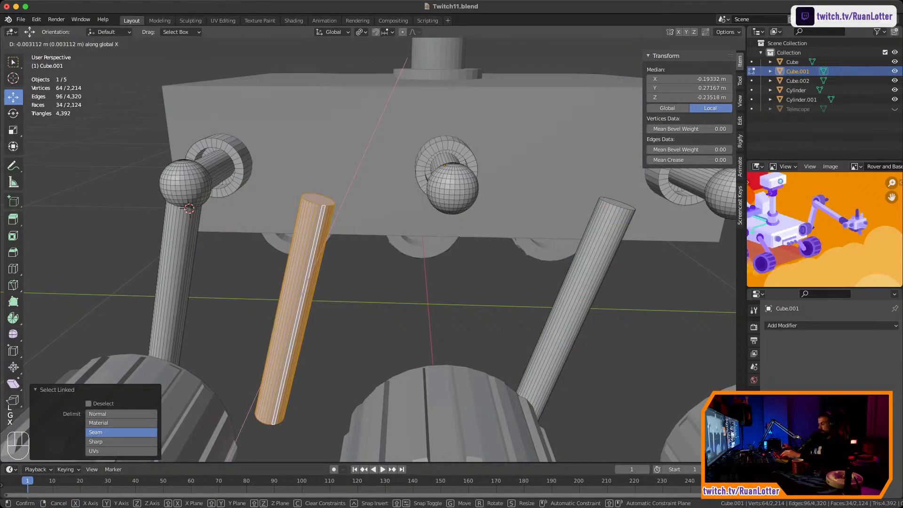
{"action": "key", "text": "y"}
{"action": "left_click", "coordinate": [426, 305]}
Select the other linked leg copy and move it about -0.177 m along Y to sit under the third ball
{"action": "middle_click_drag", "start_coordinate": [426, 306], "coordinate": [425, 371], "text": "ctrl"}
{"action": "middle_click_drag", "start_coordinate": [425, 371], "coordinate": [369, 337], "text": "shift"}
{"action": "left_click", "coordinate": [450, 269]}
{"action": "key", "text": "l"}
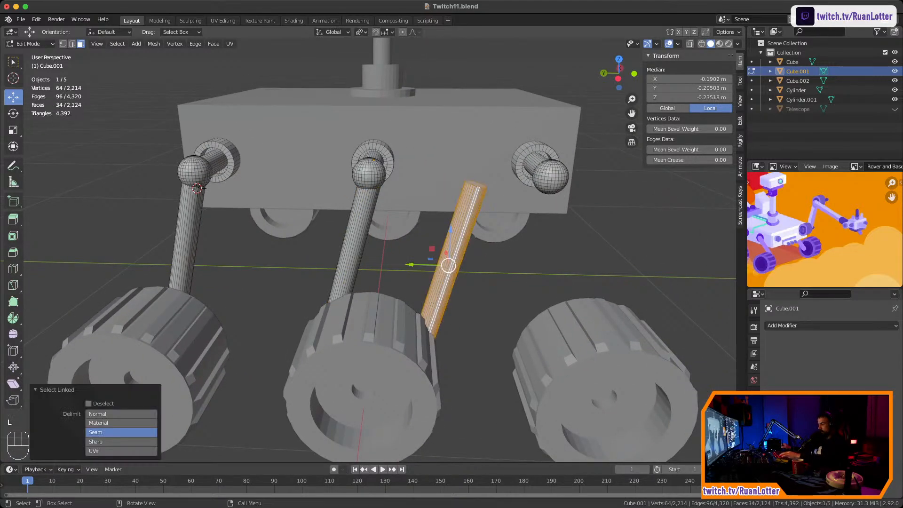
{"action": "key", "text": "g"}
{"action": "key", "text": "y"}
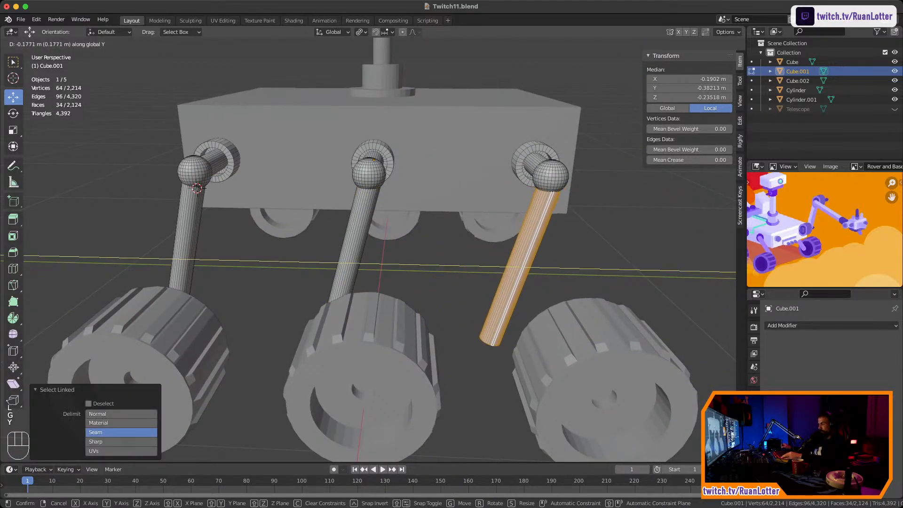
{"action": "key", "text": "Return"}
Rotate the third leg -27° about the X axis and move it about -0.103 m along Y to meet its ball
{"action": "key", "text": "r"}
{"action": "key", "text": "x"}
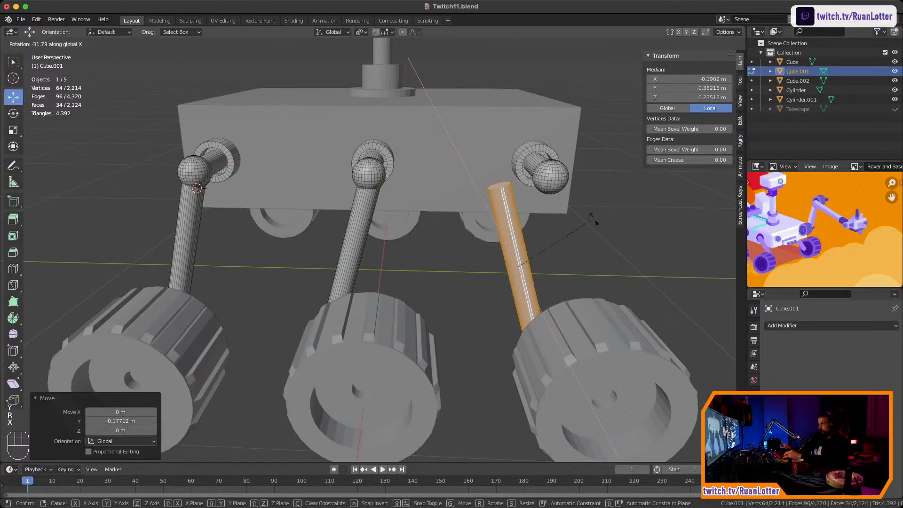
{"action": "left_click", "coordinate": [596, 225]}
{"action": "key", "text": "g"}
{"action": "key", "text": "y"}
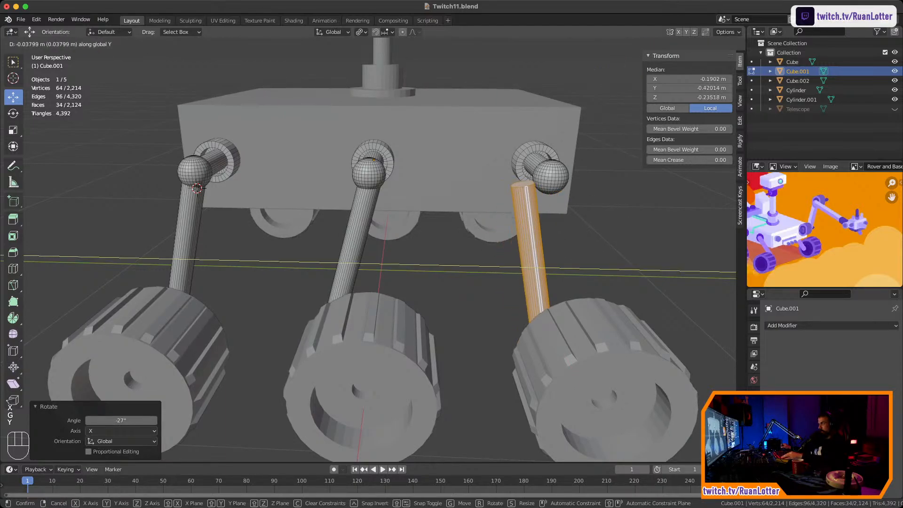
{"action": "left_click", "coordinate": [633, 230]}
Select the whole middle leg and rotate it -18.7° about the X axis
{"action": "middle_click_drag", "start_coordinate": [633, 231], "coordinate": [722, 270]}
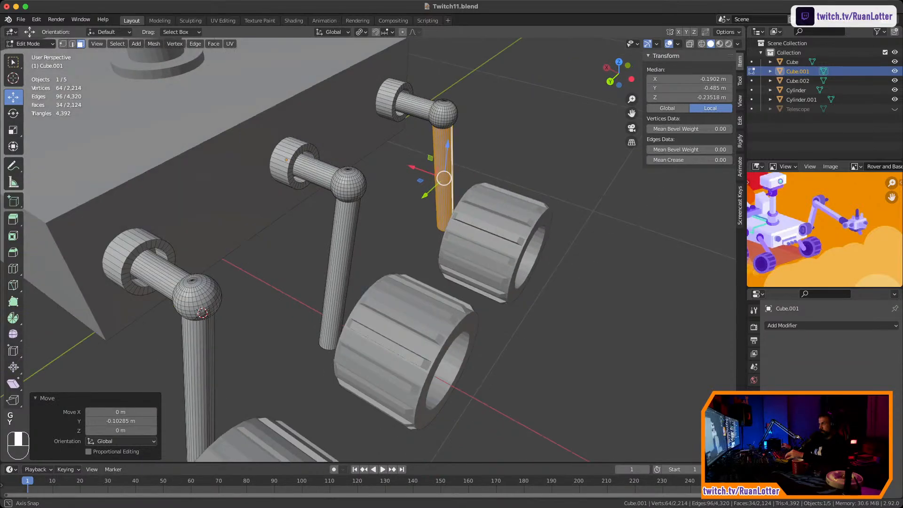
{"action": "middle_click_drag", "start_coordinate": [658, 264], "coordinate": [587, 263]}
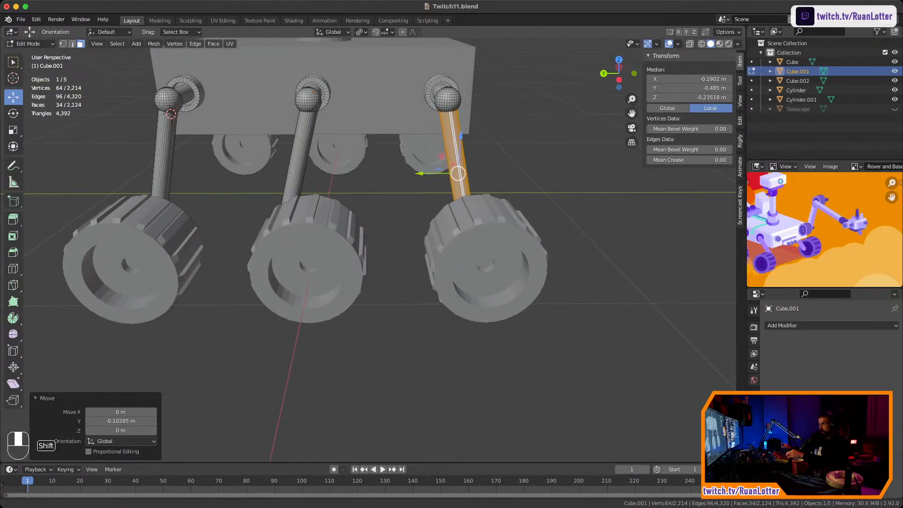
{"action": "middle_click_drag", "start_coordinate": [376, 263], "coordinate": [616, 200]}
{"action": "left_click", "coordinate": [420, 244]}
{"action": "key", "text": "l"}
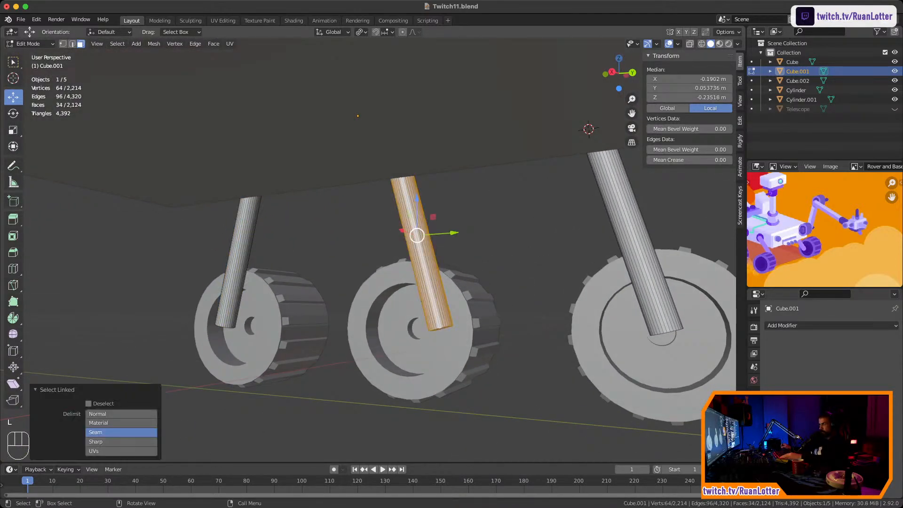
{"action": "middle_click_drag", "start_coordinate": [420, 244], "coordinate": [475, 254]}
{"action": "middle_click_drag", "start_coordinate": [569, 251], "coordinate": [547, 249]}
{"action": "key", "text": "r"}
{"action": "key", "text": "x"}
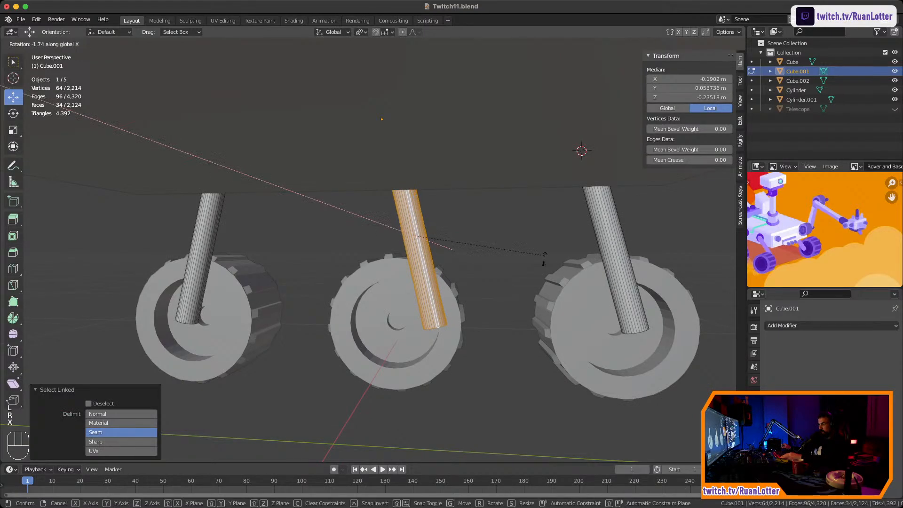
{"action": "left_click", "coordinate": [528, 289]}
Move the middle leg along the Y axis by about -0.022 m and another -0.015 m to centre it on its wheel
{"action": "middle_click_drag", "start_coordinate": [527, 289], "coordinate": [568, 285]}
{"action": "mouse_move", "coordinate": [547, 168]}
{"action": "middle_mouse_down"}
{"action": "mouse_move", "coordinate": [575, 153]}
{"action": "mouse_move", "coordinate": [555, 155]}
{"action": "middle_mouse_up"}
{"action": "left_click", "coordinate": [613, 74]}
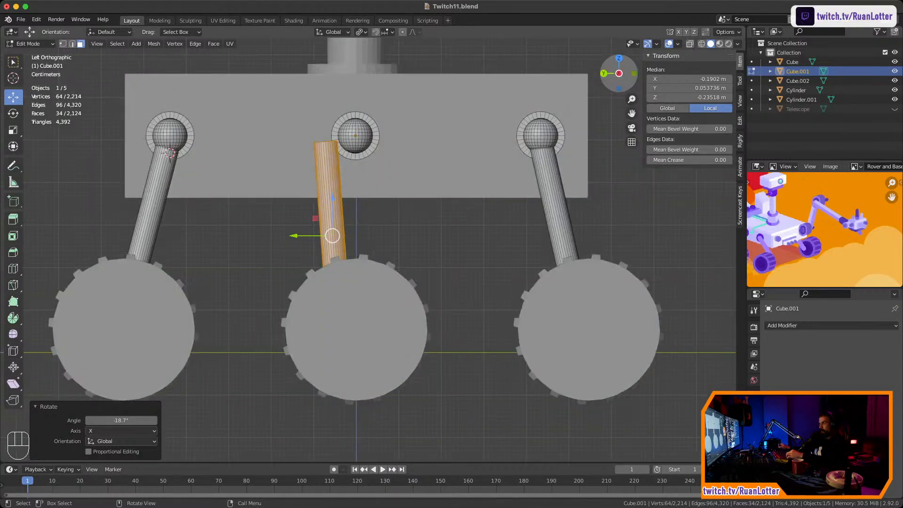
{"action": "middle_click_drag", "start_coordinate": [358, 235], "coordinate": [545, 221]}
{"action": "middle_click_drag", "start_coordinate": [428, 236], "coordinate": [389, 206], "text": "shift"}
{"action": "middle_click_drag", "start_coordinate": [454, 202], "coordinate": [429, 198]}
{"action": "left_click_drag", "start_coordinate": [429, 198], "coordinate": [414, 198]}
{"action": "mouse_move", "coordinate": [413, 199]}
{"action": "middle_mouse_down"}
{"action": "mouse_move", "coordinate": [443, 196]}
{"action": "mouse_move", "coordinate": [383, 197]}
{"action": "mouse_move", "coordinate": [414, 197]}
{"action": "middle_mouse_up"}
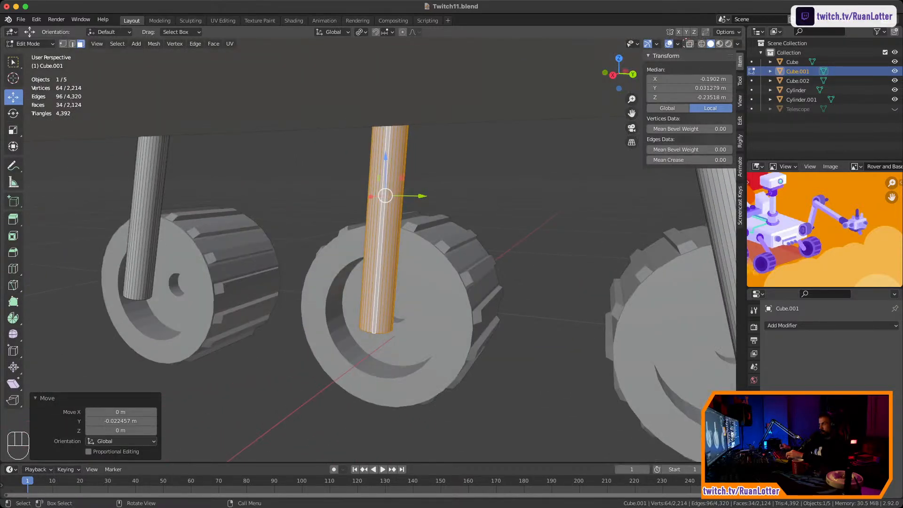
{"action": "left_click_drag", "start_coordinate": [420, 196], "coordinate": [413, 196]}
In left orthographic view, rotate the middle leg 4.24° to stand vertical and move it about -0.015 m along Y
{"action": "middle_click_drag", "start_coordinate": [413, 196], "coordinate": [263, 217]}
{"action": "middle_click_drag", "start_coordinate": [263, 217], "coordinate": [268, 298], "text": "ctrl"}
{"action": "middle_click_drag", "start_coordinate": [268, 299], "coordinate": [230, 278]}
{"action": "middle_click_drag", "start_coordinate": [230, 278], "coordinate": [232, 216], "text": "ctrl"}
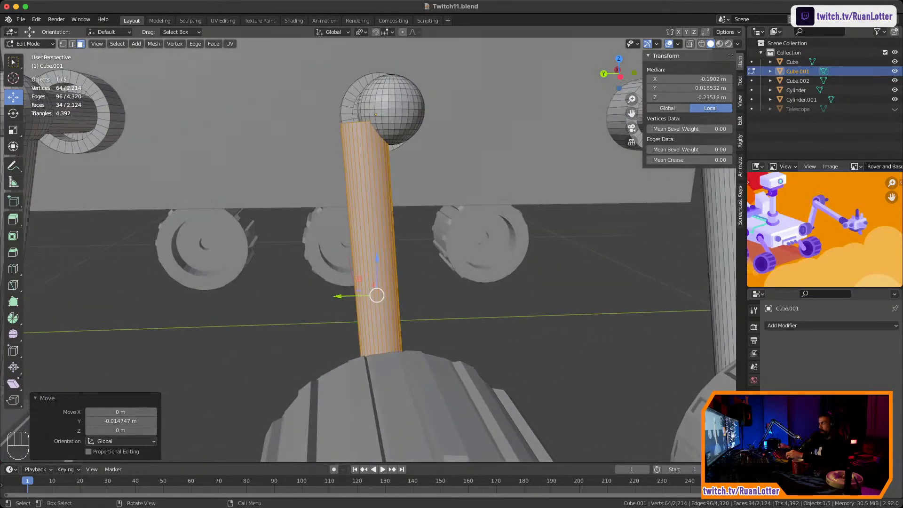
{"action": "left_click", "coordinate": [620, 77]}
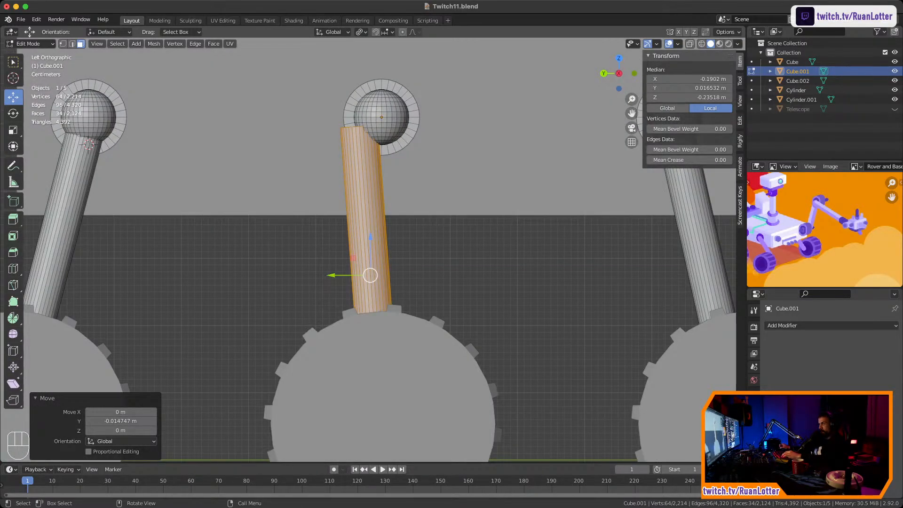
{"action": "key", "text": "r"}
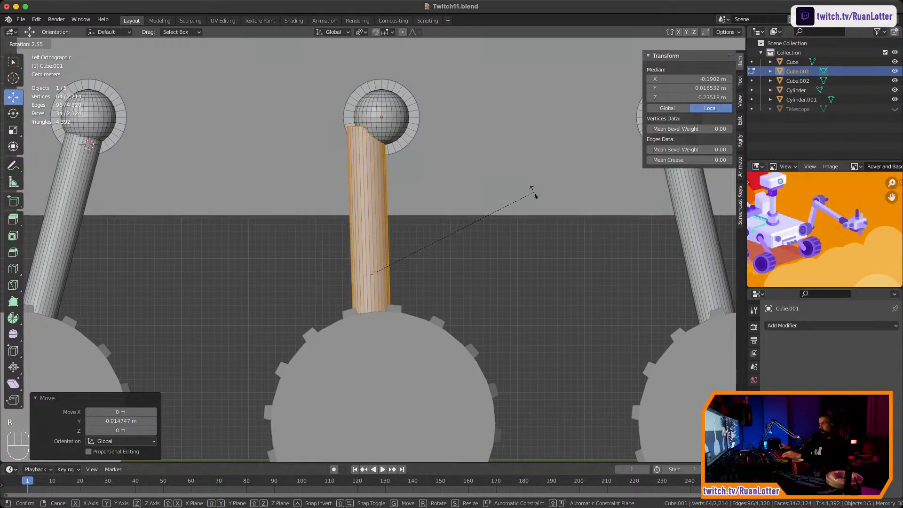
{"action": "left_click", "coordinate": [536, 195]}
{"action": "key", "text": "g"}
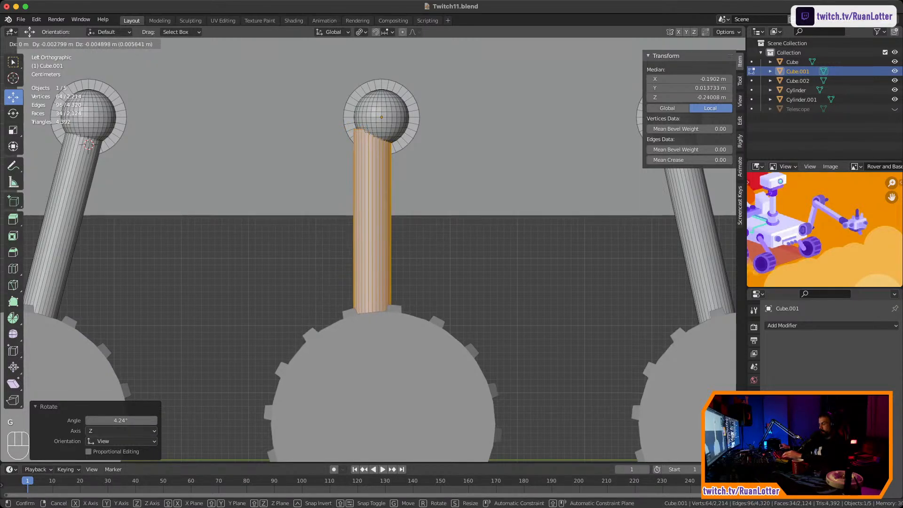
{"action": "key", "text": "y"}
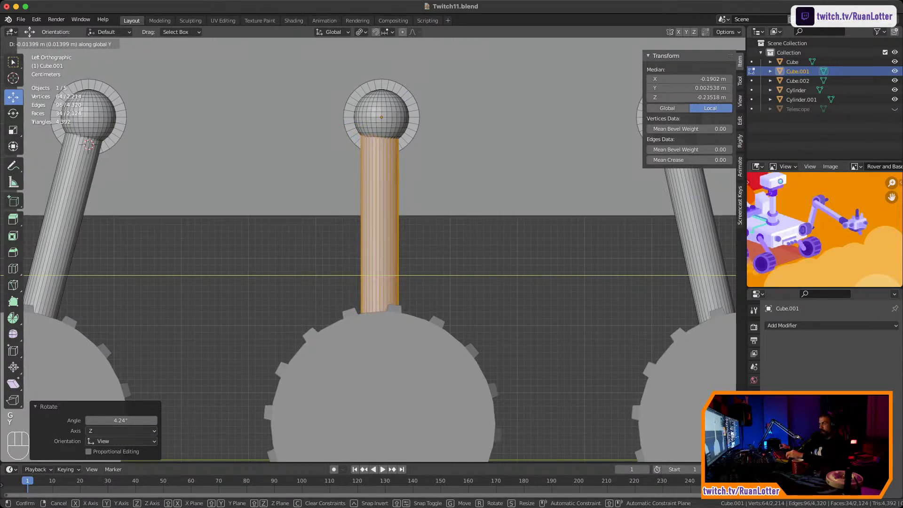
{"action": "key", "text": "Return"}
Select the whole ball above the third leg and rotate it about the X axis to follow the leg's tilt
{"action": "middle_click_drag", "start_coordinate": [377, 235], "coordinate": [330, 212]}
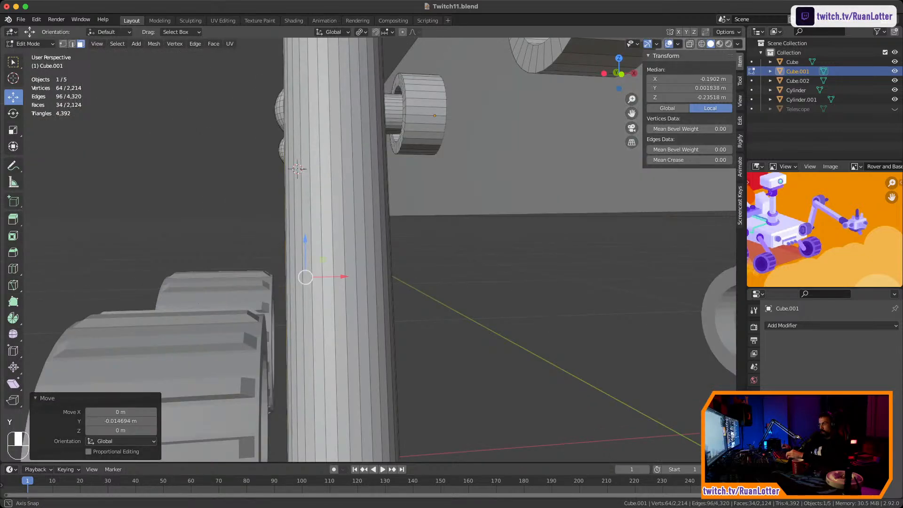
{"action": "scroll", "coordinate": [376, 236], "scroll_direction": "down", "scroll_amount": 5}
{"action": "middle_click_drag", "start_coordinate": [376, 235], "coordinate": [315, 240]}
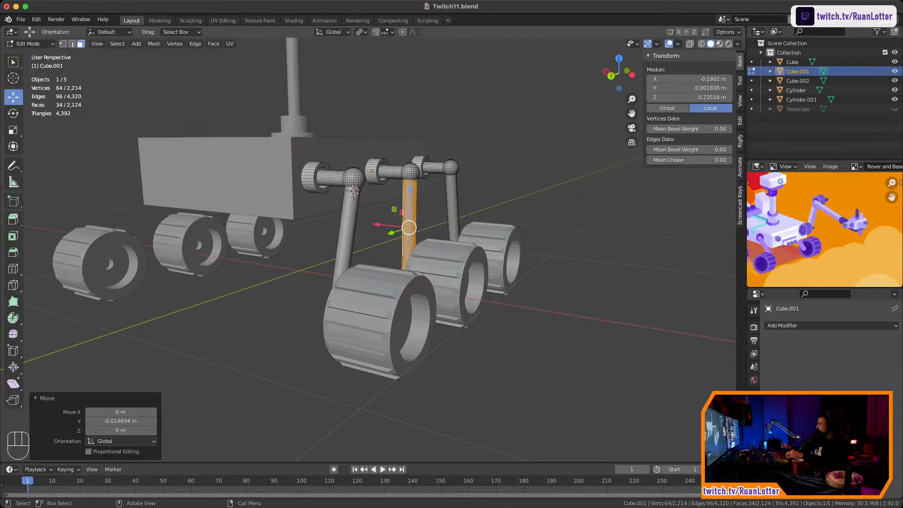
{"action": "middle_click_drag", "start_coordinate": [315, 240], "coordinate": [306, 224]}
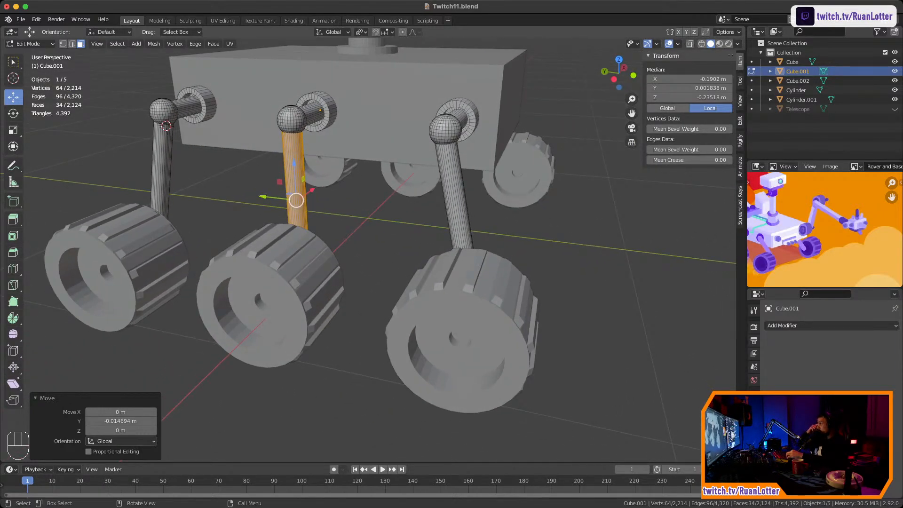
{"action": "middle_click_drag", "start_coordinate": [306, 224], "coordinate": [294, 265]}
{"action": "middle_click_drag", "start_coordinate": [294, 266], "coordinate": [294, 207], "text": "ctrl"}
{"action": "key", "text": "l"}
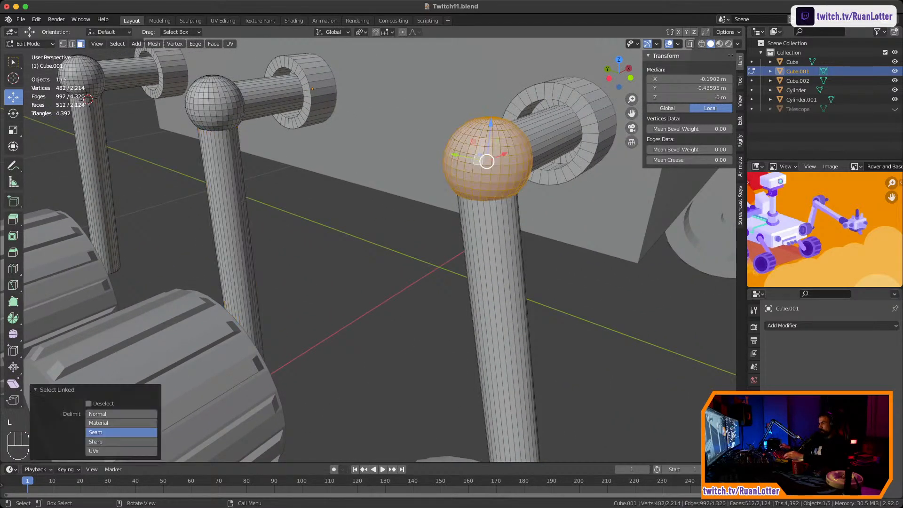
{"action": "middle_click_drag", "start_coordinate": [480, 161], "coordinate": [475, 221], "text": "ctrl"}
{"action": "middle_click_drag", "start_coordinate": [475, 221], "coordinate": [367, 160], "text": "shift"}
{"action": "middle_click_drag", "start_coordinate": [366, 160], "coordinate": [367, 117], "text": "ctrl"}
{"action": "key", "text": "r"}
{"action": "key", "text": "x"}
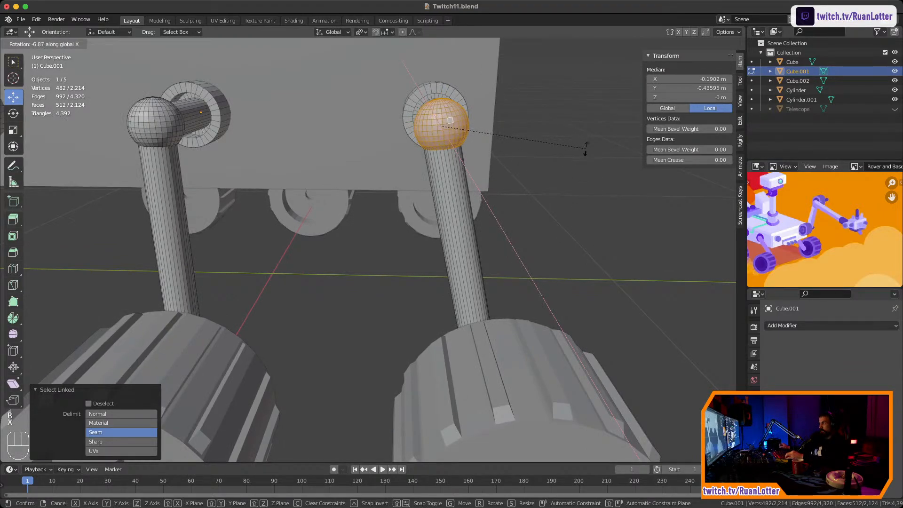
{"action": "left_click", "coordinate": [586, 149]}
Select the whole ball above the first leg and rotate it 14.6° in left orthographic view to match the leg
{"action": "middle_click_drag", "start_coordinate": [586, 149], "coordinate": [606, 115]}
{"action": "middle_click_drag", "start_coordinate": [390, 155], "coordinate": [374, 151]}
{"action": "middle_click_drag", "start_coordinate": [374, 151], "coordinate": [513, 217], "text": "shift"}
{"action": "middle_click_drag", "start_coordinate": [513, 217], "coordinate": [371, 165], "text": "ctrl"}
{"action": "left_click", "coordinate": [509, 150]}
{"action": "middle_click_drag", "start_coordinate": [371, 165], "coordinate": [372, 184], "text": "ctrl"}
{"action": "left_click", "coordinate": [404, 183]}
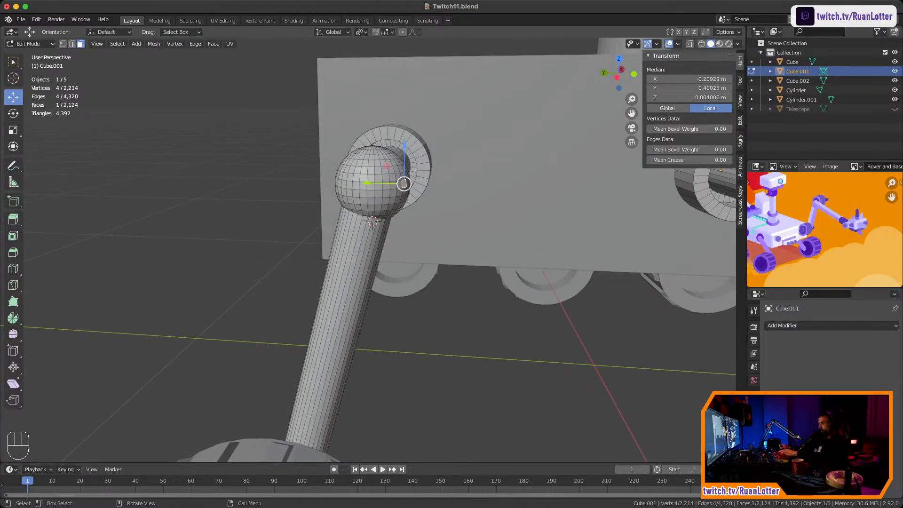
{"action": "key", "text": "l"}
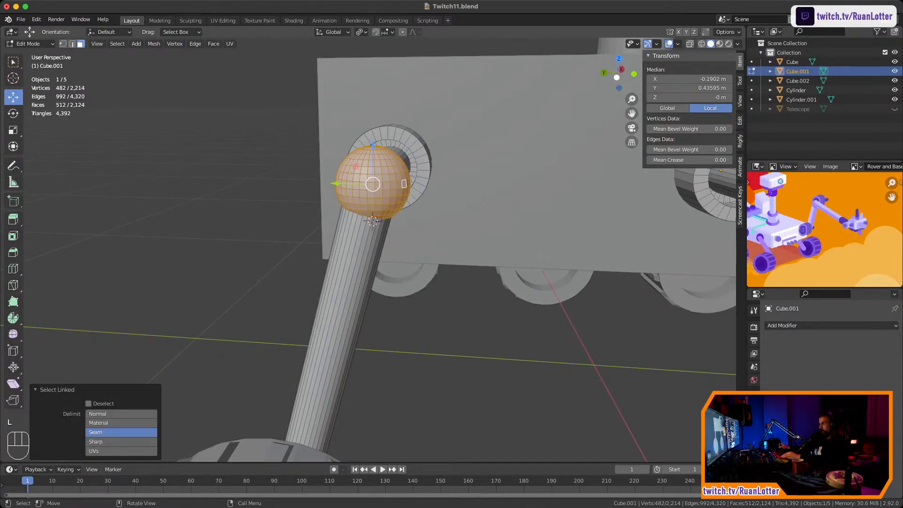
{"action": "left_click", "coordinate": [617, 77]}
{"action": "key", "text": "r"}
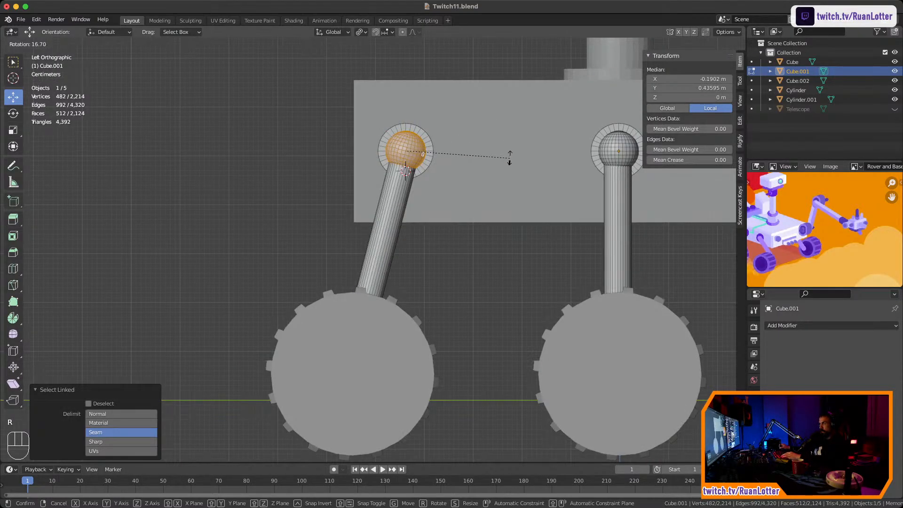
{"action": "left_click", "coordinate": [509, 153]}
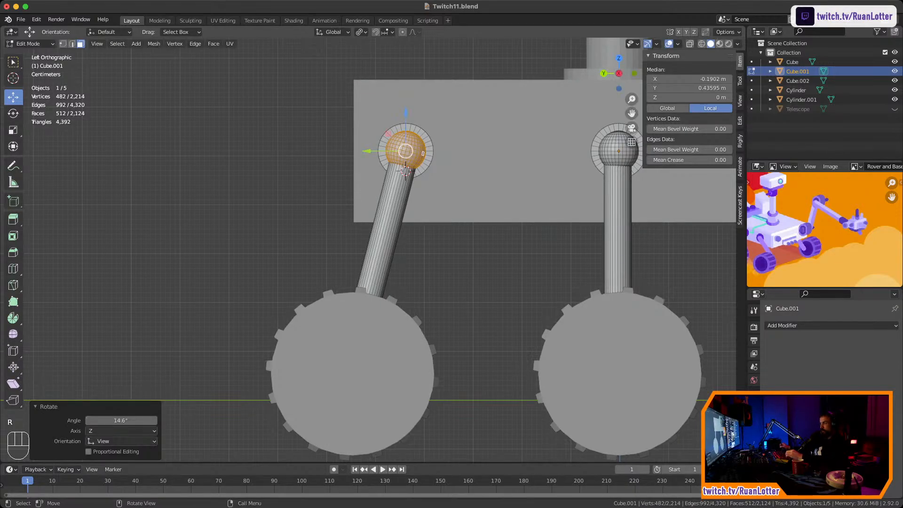
Select the whole ball above the third leg and rotate it a further 0.513° in left orthographic view
{"action": "middle_click_drag", "start_coordinate": [470, 236], "coordinate": [212, 275], "text": "shift"}
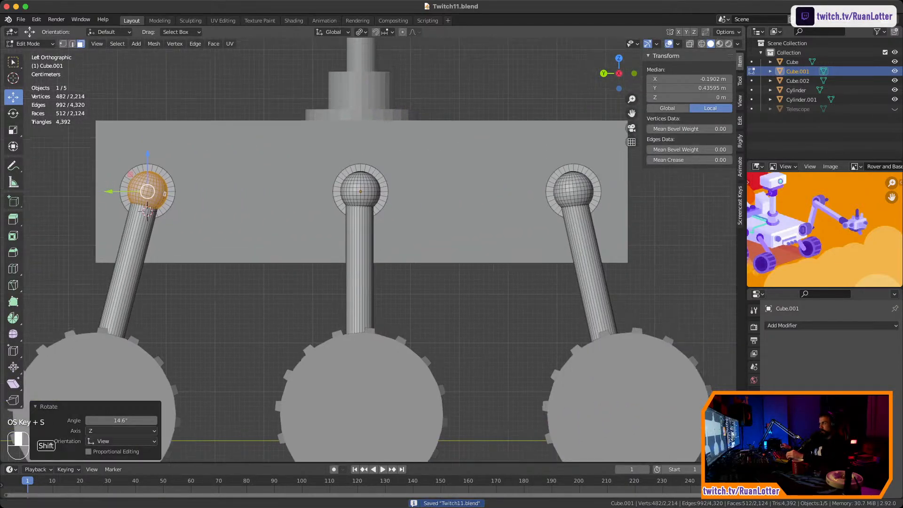
{"action": "key", "text": "KP_Decimal"}
{"action": "key", "text": "alt+a"}
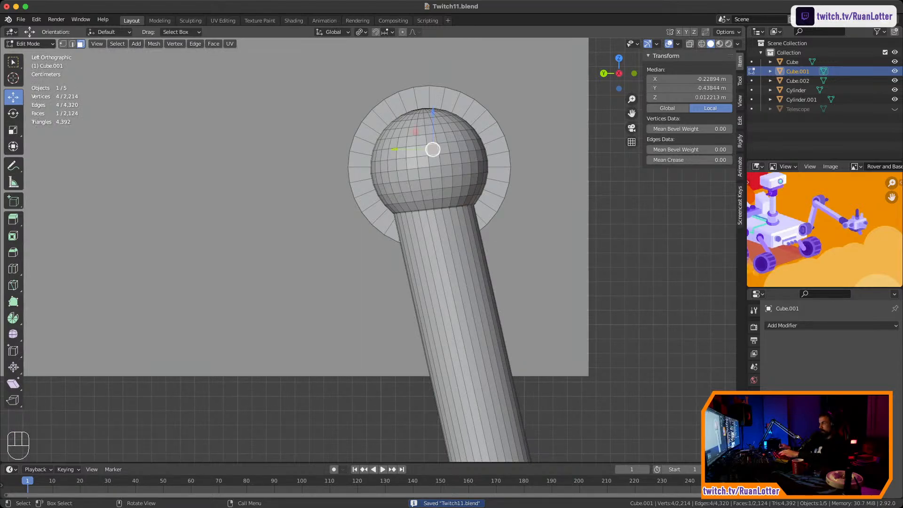
{"action": "key", "text": "l"}
{"action": "key", "text": "r"}
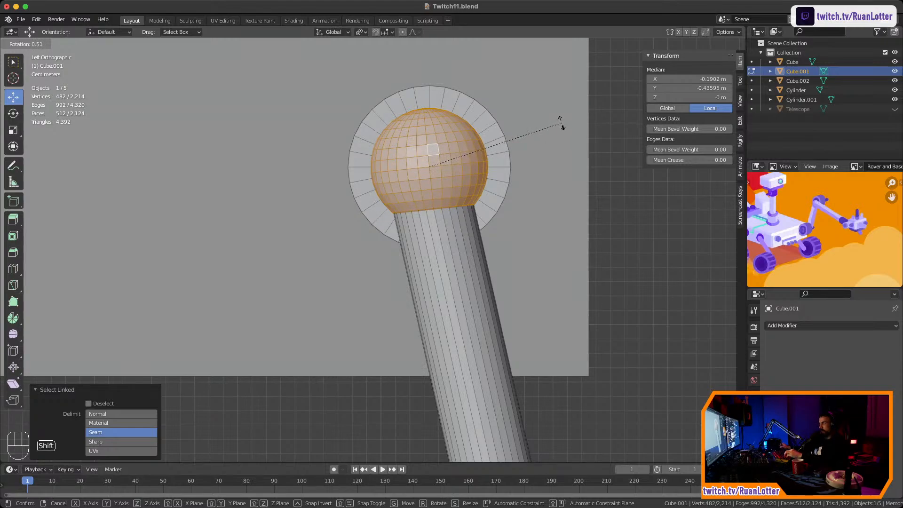
{"action": "left_click", "coordinate": [562, 123]}
{"action": "scroll", "coordinate": [562, 123], "scroll_direction": "down", "scroll_amount": 6}
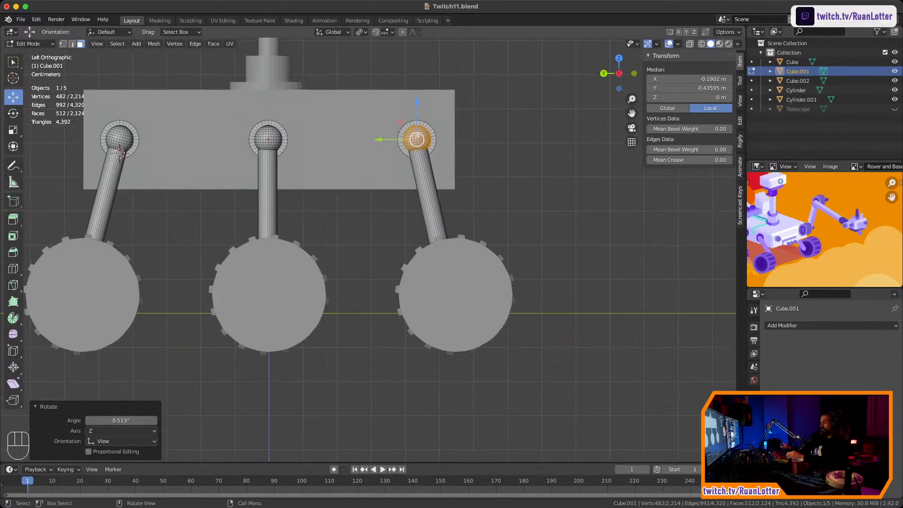
{"action": "middle_click_drag", "start_coordinate": [562, 123], "coordinate": [325, 144]}
{"action": "scroll", "coordinate": [325, 143], "scroll_direction": "up", "scroll_amount": 2}
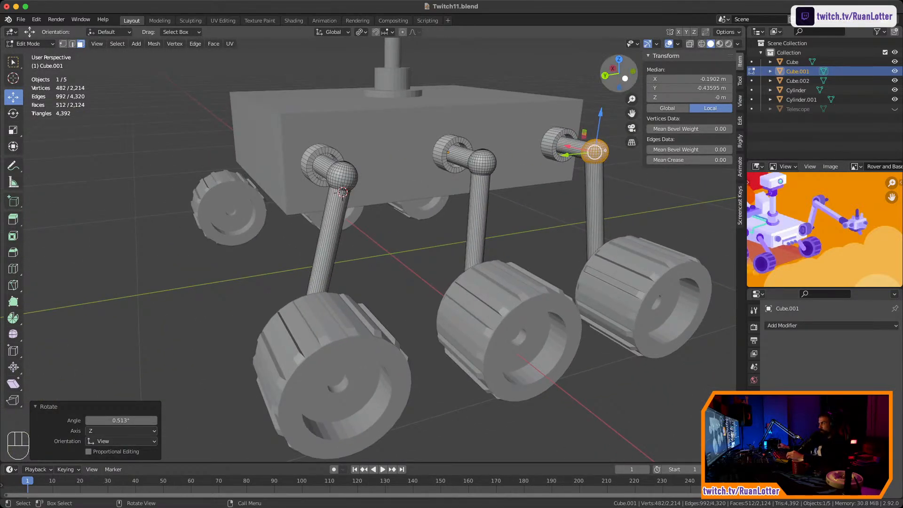
In left orthographic view, select the three upper balls, duplicate them and move the copies about -0.393 m along Z
{"action": "key", "text": "ctrl+KP_3"}
{"action": "scroll", "coordinate": [325, 144], "scroll_direction": "up", "scroll_amount": 4}
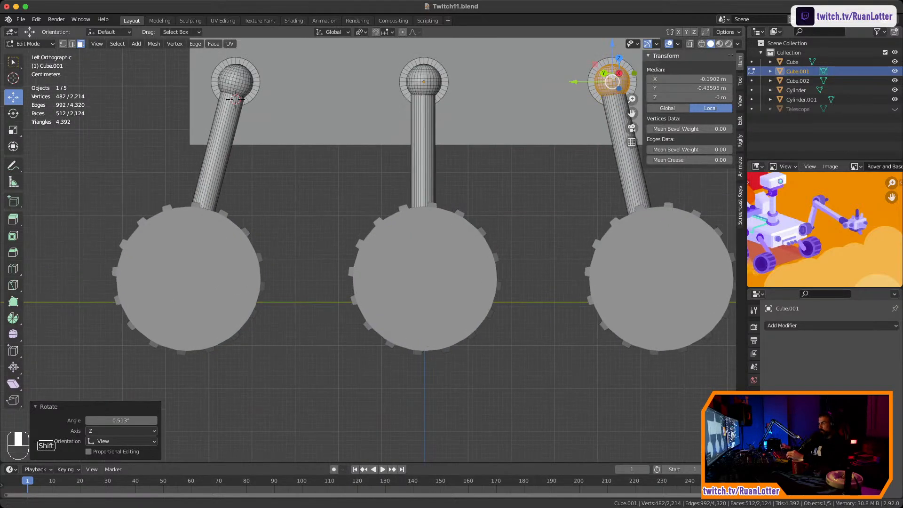
{"action": "key", "text": "alt+a"}
{"action": "left_click", "coordinate": [594, 188]}
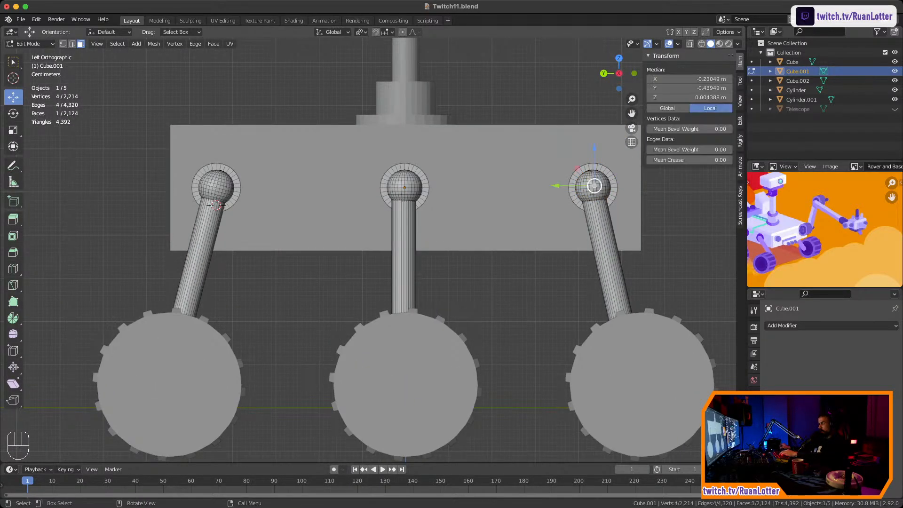
{"action": "key", "text": "l"}
{"action": "key", "text": "l"}
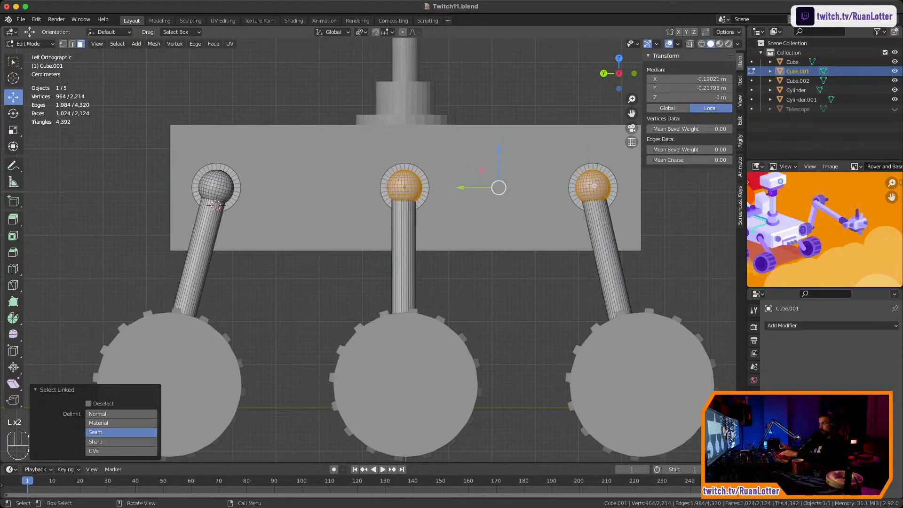
{"action": "key", "text": "l"}
{"action": "scroll", "coordinate": [216, 205], "scroll_direction": "down", "scroll_amount": 2}
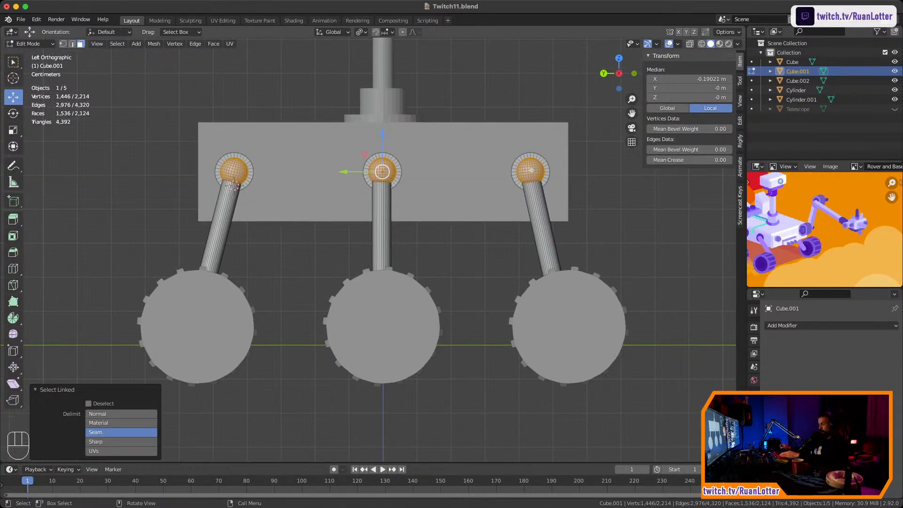
{"action": "key", "text": "shift+d"}
{"action": "key", "text": "Escape"}
{"action": "key", "text": "g"}
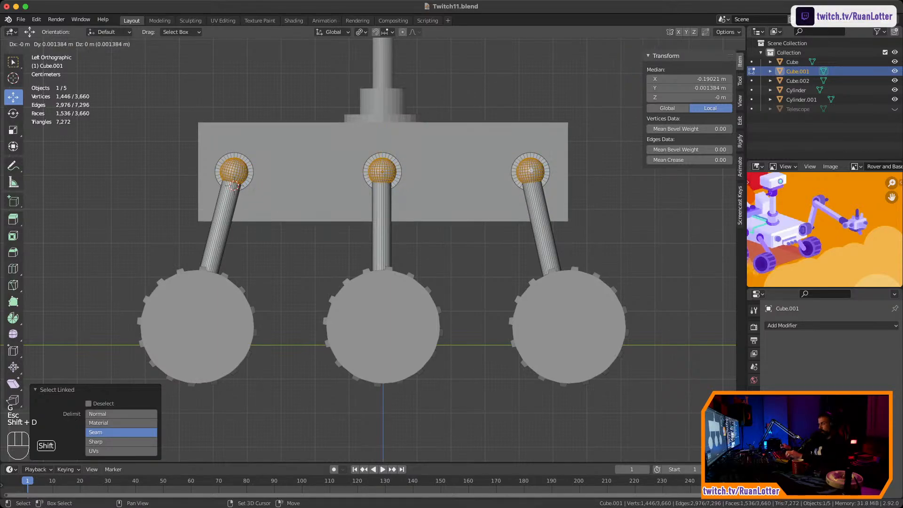
{"action": "key", "text": "z"}
{"action": "left_click", "coordinate": [382, 307]}
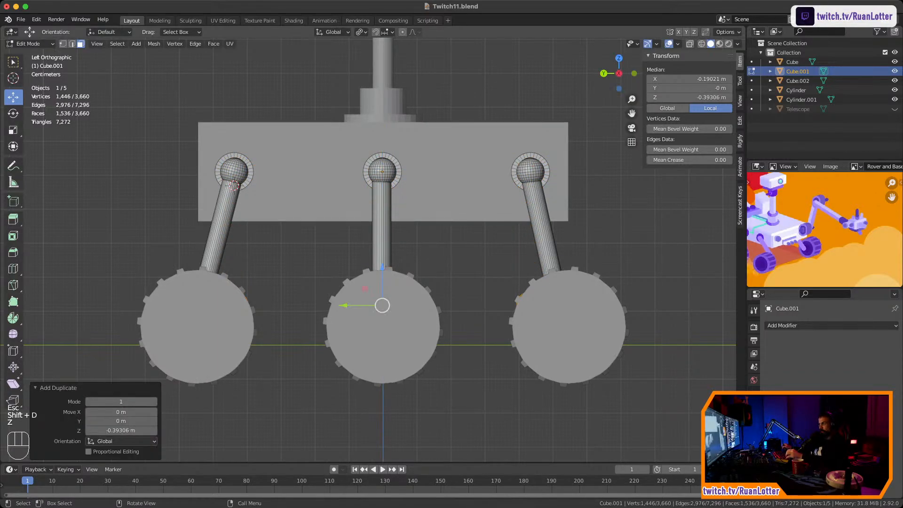
Lower the three duplicated balls another 0.077 m or so along Z to meet the middle leg's lower end
{"action": "middle_click_drag", "start_coordinate": [382, 307], "coordinate": [548, 285]}
{"action": "middle_click_drag", "start_coordinate": [447, 283], "coordinate": [399, 203], "text": "shift"}
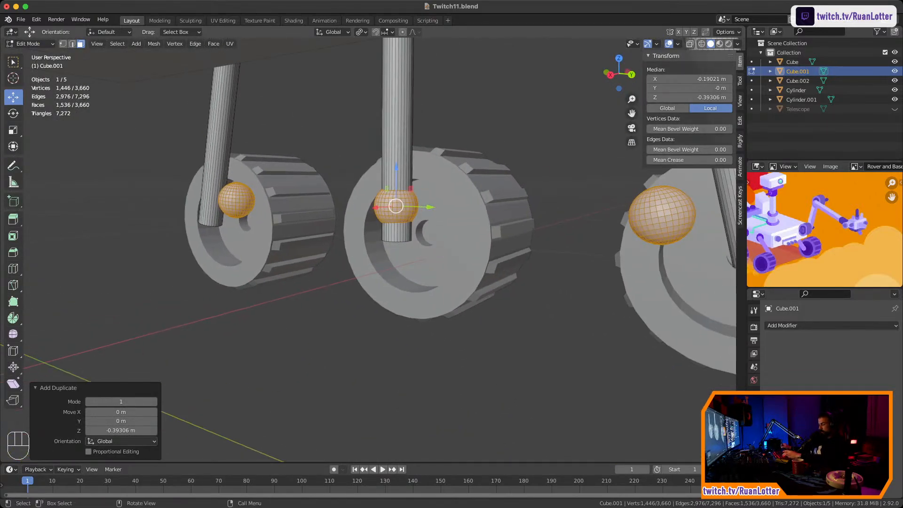
{"action": "key", "text": "g"}
{"action": "key", "text": "z"}
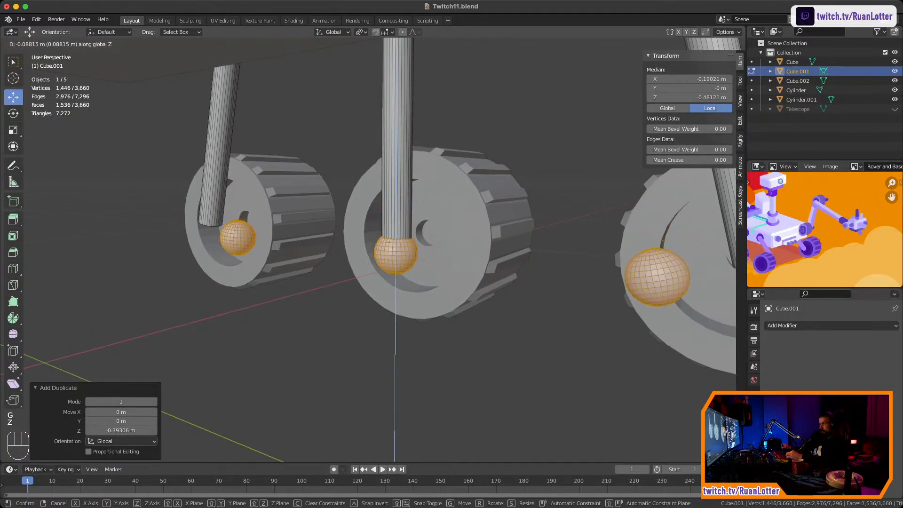
{"action": "key", "text": "Return"}
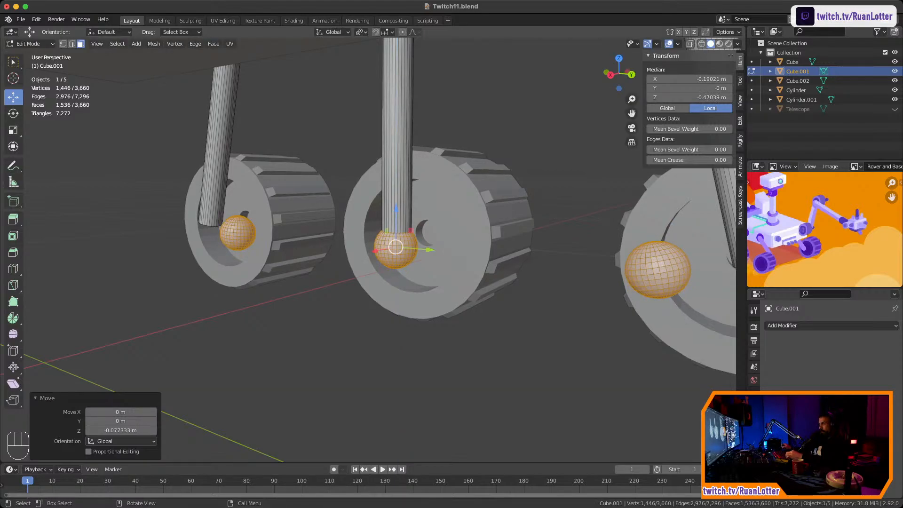
Select the whole lower ball beside the first leg and move it about 0.12 m along Y under the leg's end
{"action": "middle_click_drag", "start_coordinate": [395, 247], "coordinate": [545, 245]}
{"action": "key", "text": "alt+a"}
{"action": "key", "text": "l"}
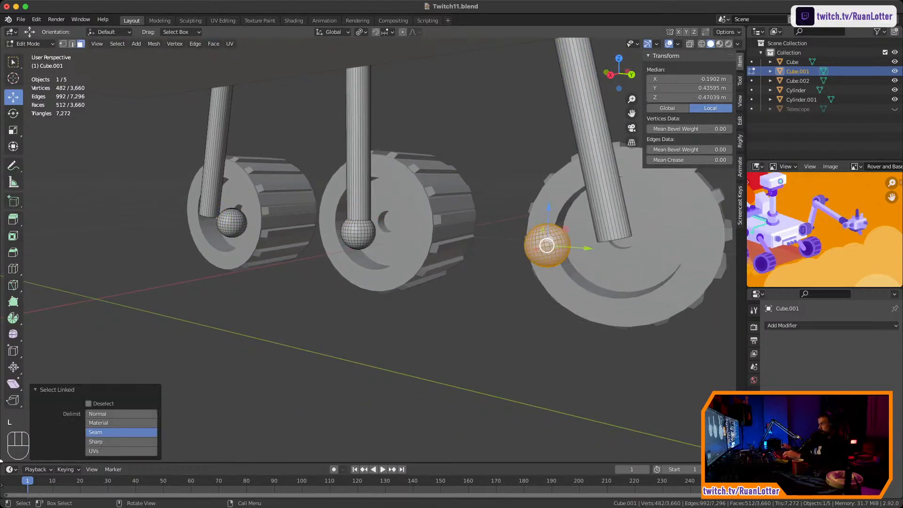
{"action": "key", "text": "g"}
{"action": "key", "text": "y"}
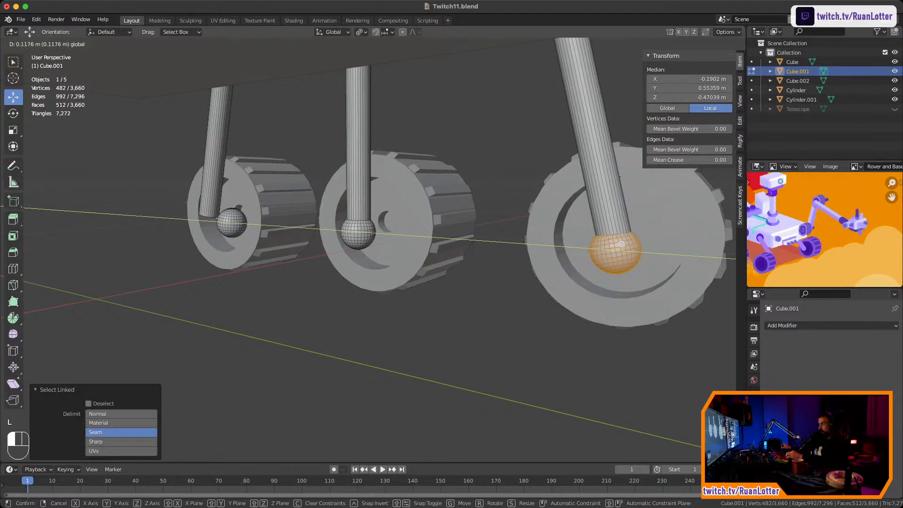
{"action": "key", "text": "Return"}
Select the whole lower ball beside the third leg and move it about -0.103 m along Y under the leg's end
{"action": "middle_click_drag", "start_coordinate": [621, 249], "coordinate": [382, 246]}
{"action": "left_click", "coordinate": [382, 245]}
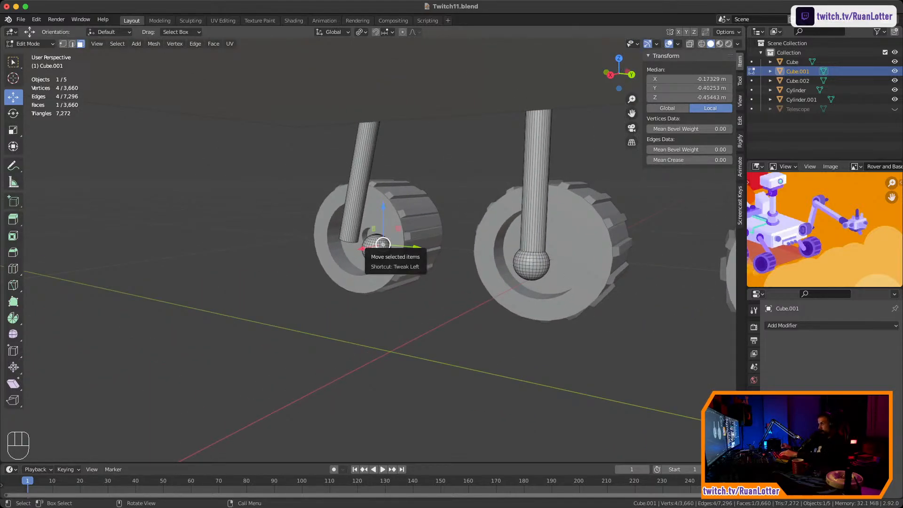
{"action": "key", "text": "l"}
{"action": "key", "text": "KP_Decimal"}
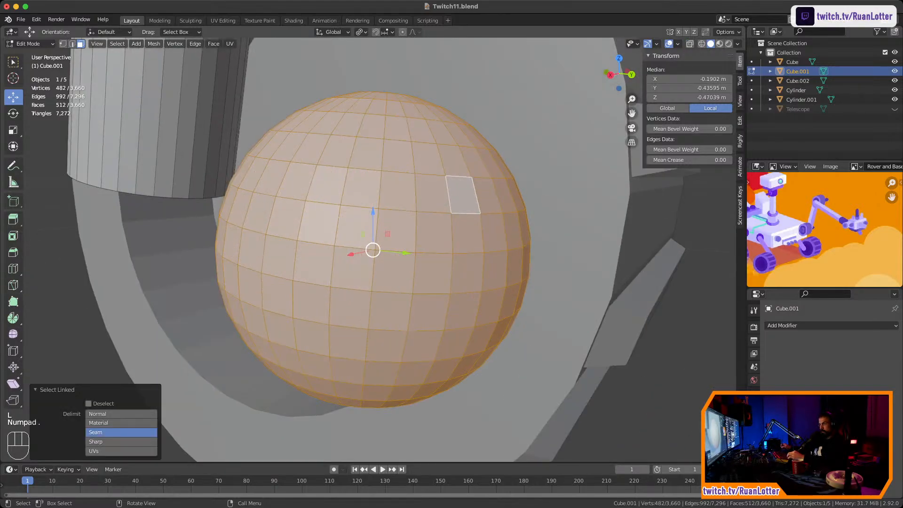
{"action": "middle_click_drag", "start_coordinate": [382, 236], "coordinate": [481, 345]}
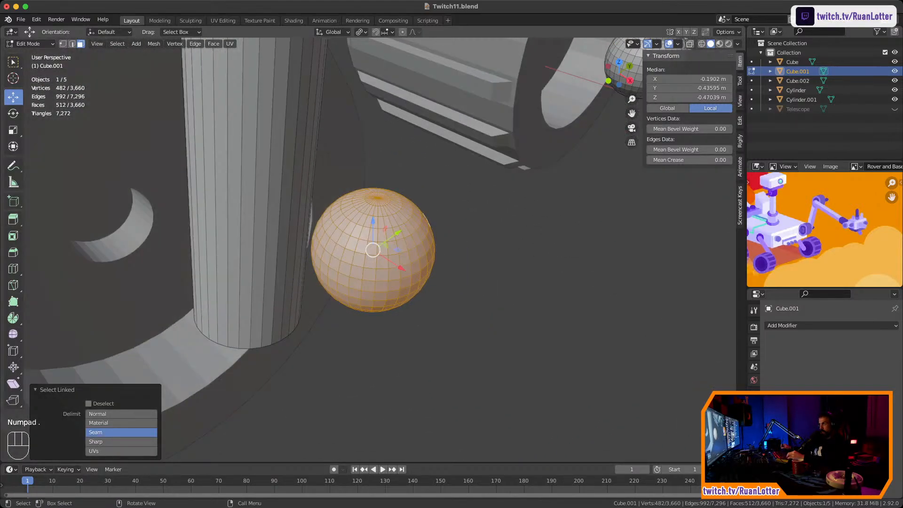
{"action": "left_click_drag", "start_coordinate": [397, 233], "coordinate": [269, 333]}
{"action": "left_click_drag", "start_coordinate": [309, 301], "coordinate": [307, 300]}
{"action": "middle_click_drag", "start_coordinate": [306, 300], "coordinate": [392, 170]}
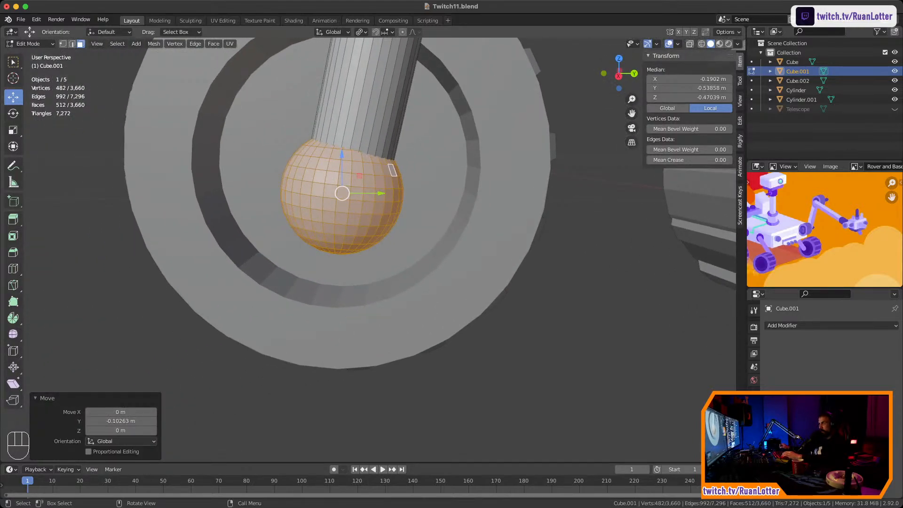
Rotate the third leg's lower ball -8.88° about the X axis to follow the leg's tilt
{"action": "key", "text": "r"}
{"action": "key", "text": "x"}
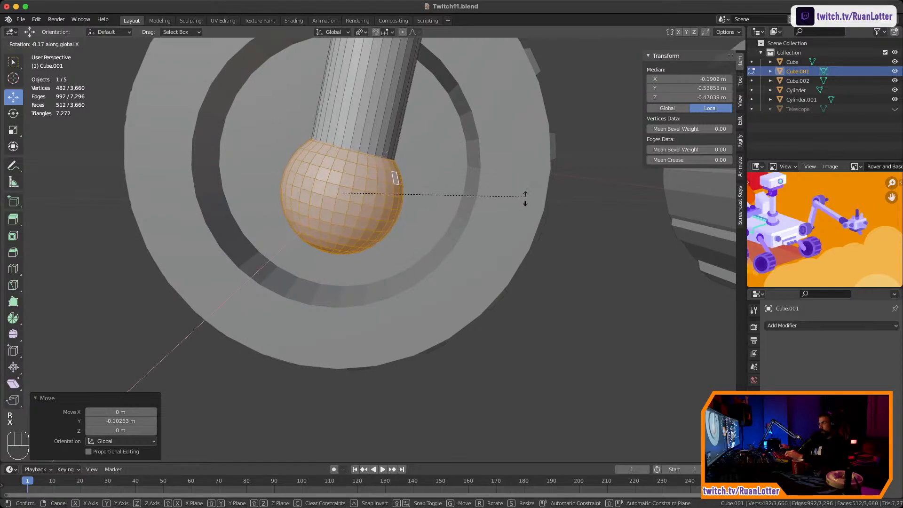
{"action": "left_click", "coordinate": [528, 197]}
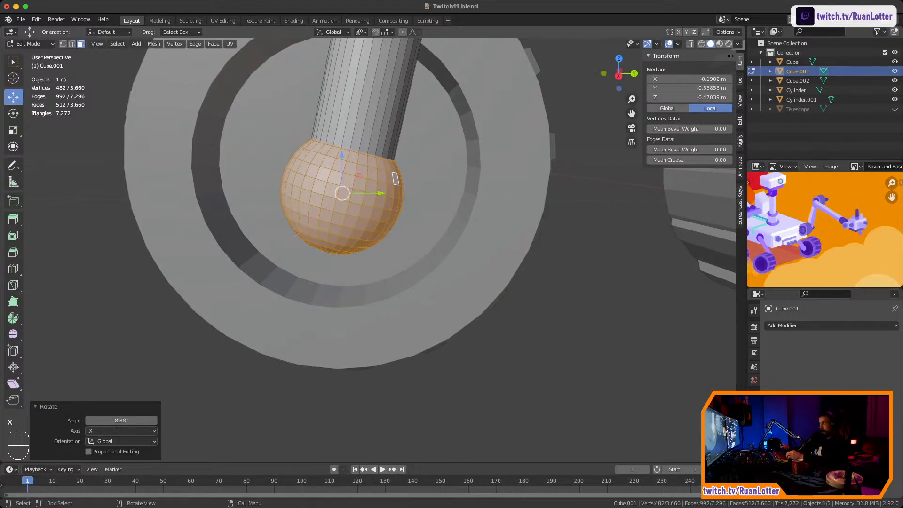
{"action": "middle_click_drag", "start_coordinate": [528, 197], "coordinate": [472, 194]}
Switch from editing the legs to the wheels object and select the recessed centre hub face of all three wheels
{"action": "key", "text": "Tab"}
{"action": "key", "text": "Tab"}
{"action": "key", "text": "Tab"}
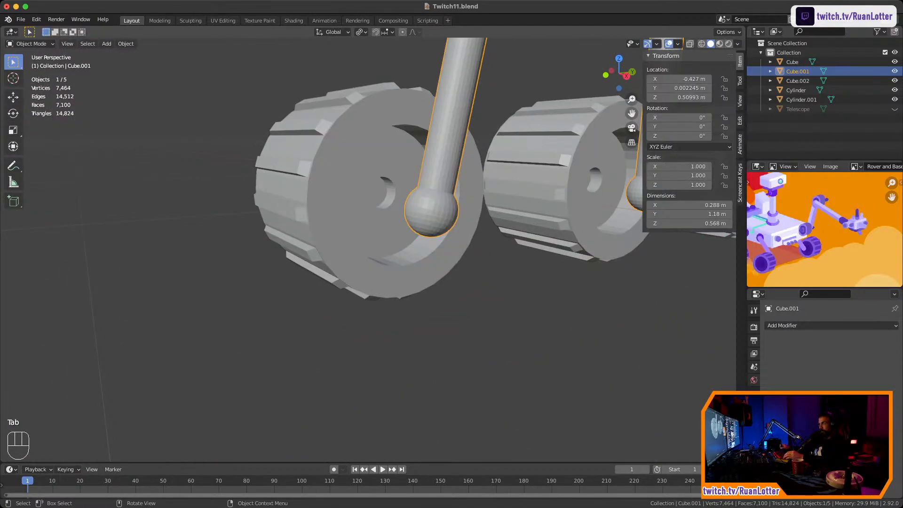
{"action": "left_click", "coordinate": [369, 207]}
{"action": "key", "text": "Tab"}
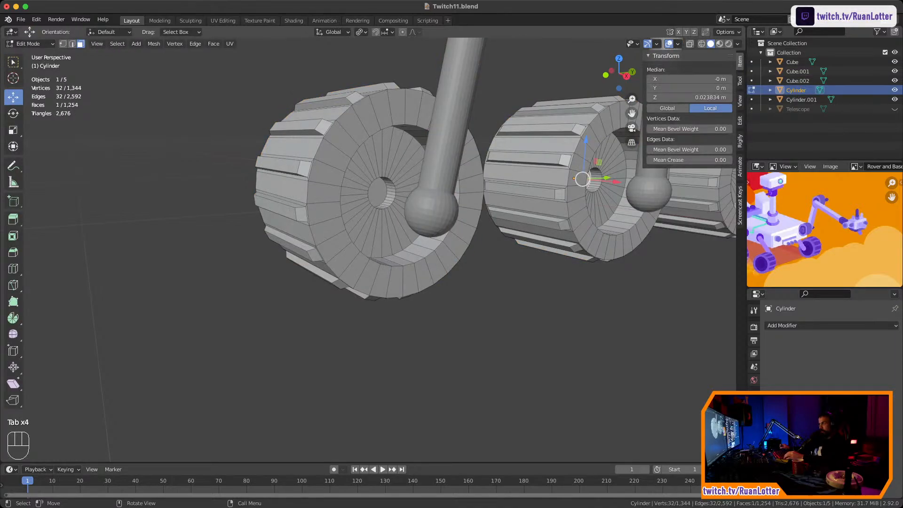
{"action": "middle_click_drag", "start_coordinate": [423, 188], "coordinate": [334, 190], "text": "shift"}
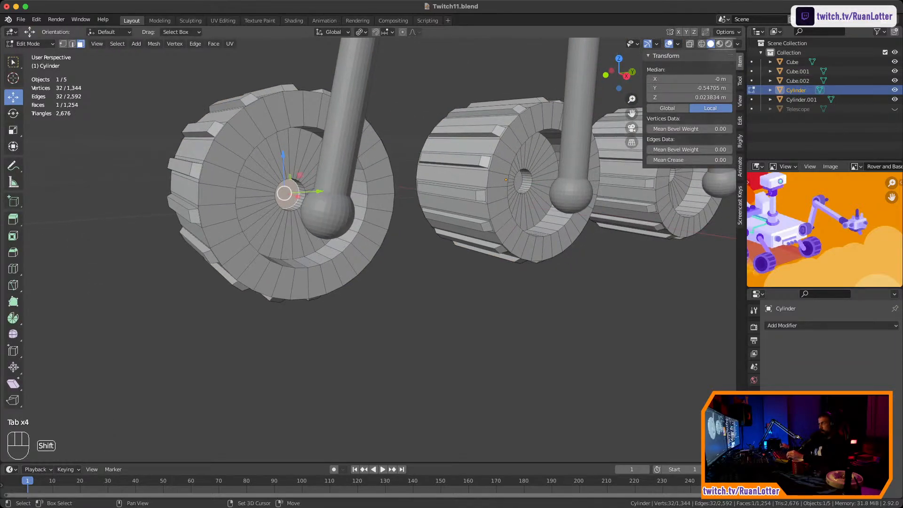
{"action": "middle_click_drag", "start_coordinate": [442, 192], "coordinate": [417, 193]}
{"action": "middle_click_drag", "start_coordinate": [416, 193], "coordinate": [233, 205], "text": "shift"}
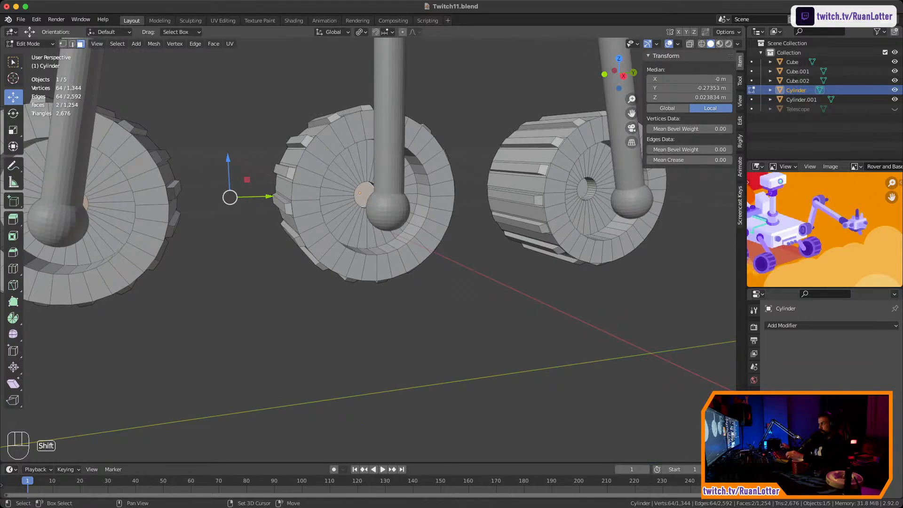
{"action": "left_click", "coordinate": [584, 189], "text": "shift"}
{"action": "scroll", "coordinate": [585, 189], "scroll_direction": "down", "scroll_amount": 3}
{"action": "middle_click_drag", "start_coordinate": [565, 189], "coordinate": [616, 188]}
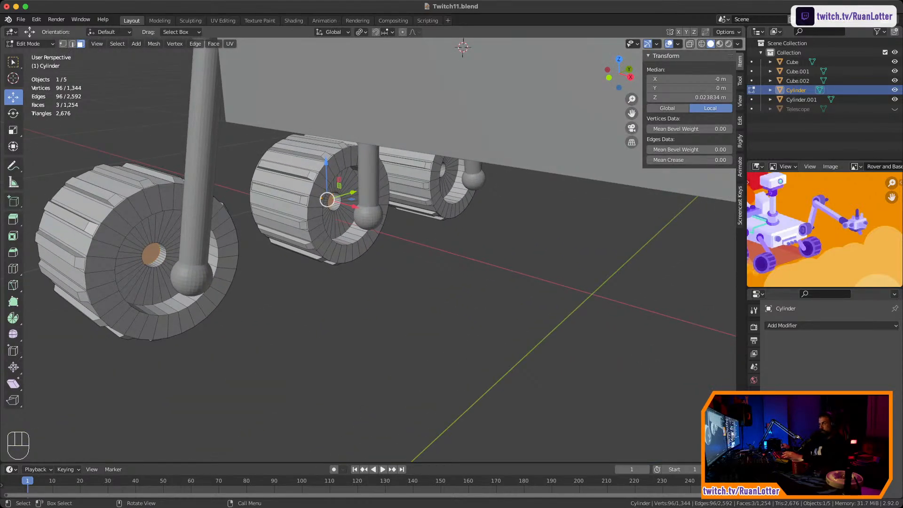
{"action": "middle_click_drag", "start_coordinate": [423, 212], "coordinate": [510, 200]}
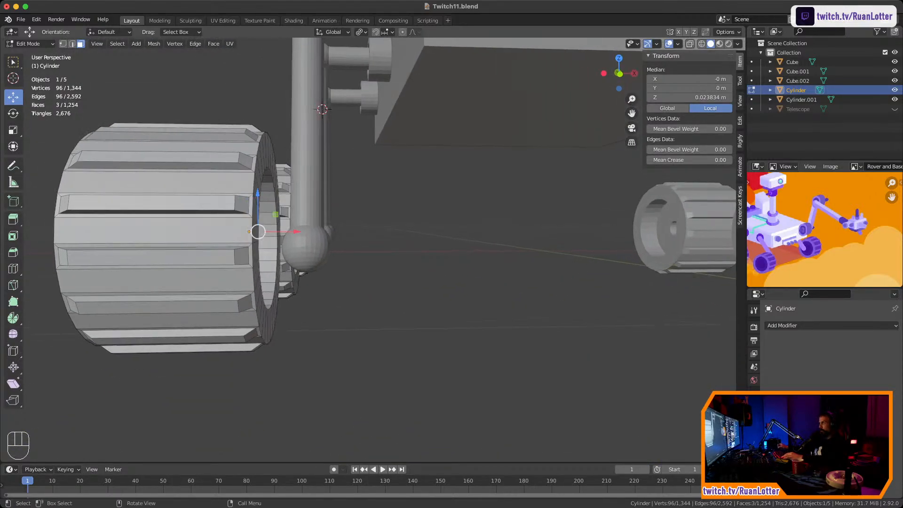
In front orthographic view, extrude the three hub faces about 0.158 m into the lower balls, then clear the selection and save the file
{"action": "key", "text": "KP_1"}
{"action": "key", "text": "e"}
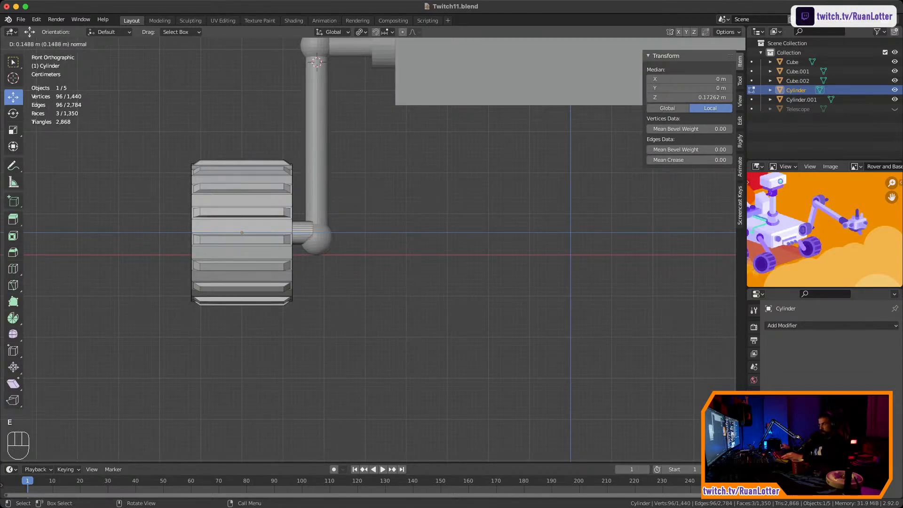
{"action": "left_click", "coordinate": [574, 202]}
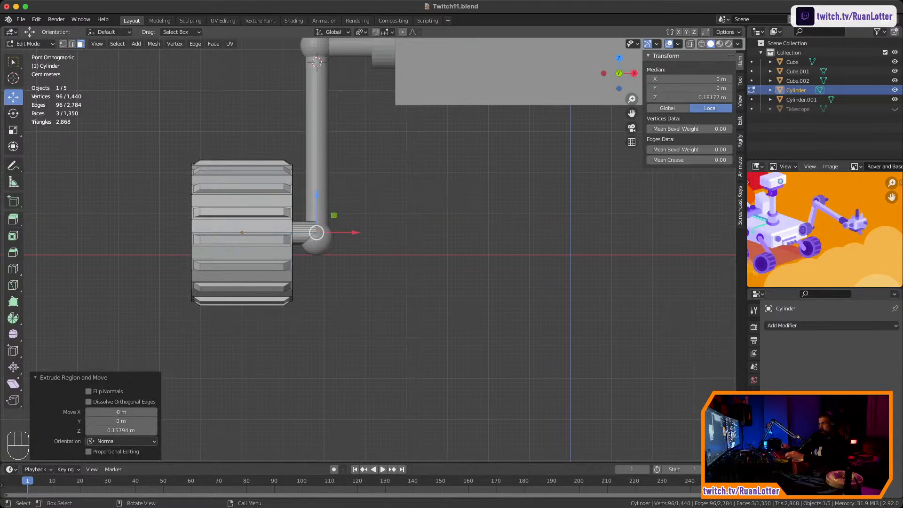
{"action": "middle_click_drag", "start_coordinate": [574, 202], "coordinate": [503, 197], "text": "ctrl"}
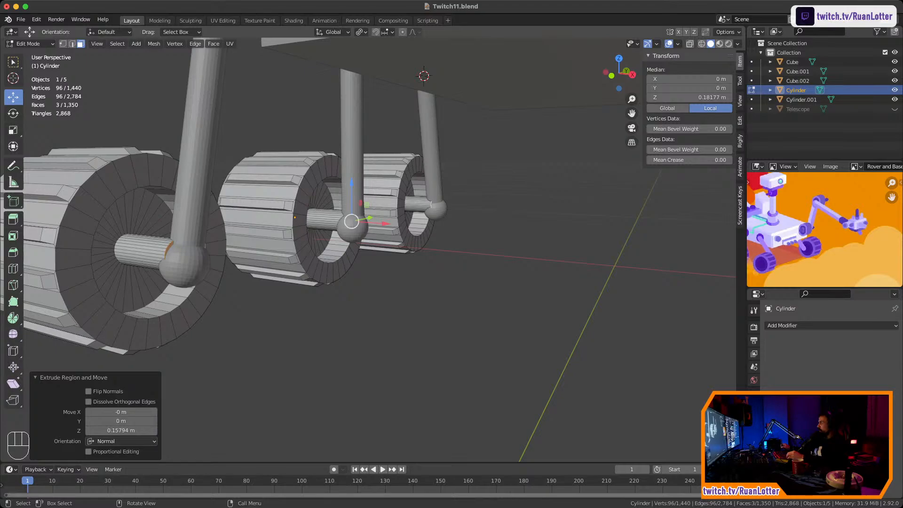
{"action": "middle_click_drag", "start_coordinate": [503, 197], "coordinate": [480, 201]}
{"action": "key", "text": "alt+a"}
{"action": "key", "text": "ctrl+s"}
{"action": "middle_click_drag", "start_coordinate": [480, 201], "coordinate": [479, 245], "text": "ctrl"}
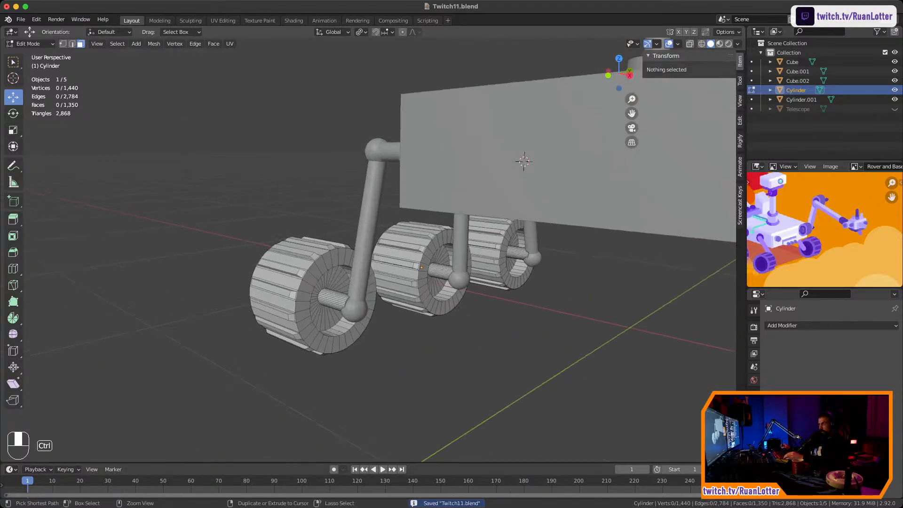
In Object Mode, select the suspension legs object together with the wheels and join them into one object
{"action": "key", "text": "Tab"}
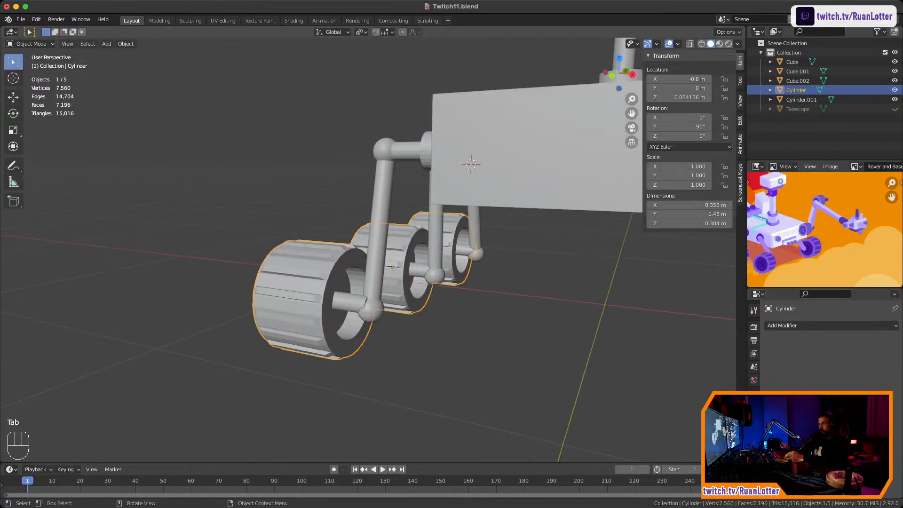
{"action": "key", "text": "alt+a"}
{"action": "left_click", "coordinate": [382, 212]}
{"action": "middle_click_drag", "start_coordinate": [382, 212], "coordinate": [426, 213]}
{"action": "left_click", "coordinate": [332, 301], "text": "shift"}
{"action": "middle_click_drag", "start_coordinate": [332, 301], "coordinate": [405, 303]}
{"action": "middle_click_drag", "start_coordinate": [421, 264], "coordinate": [425, 265]}
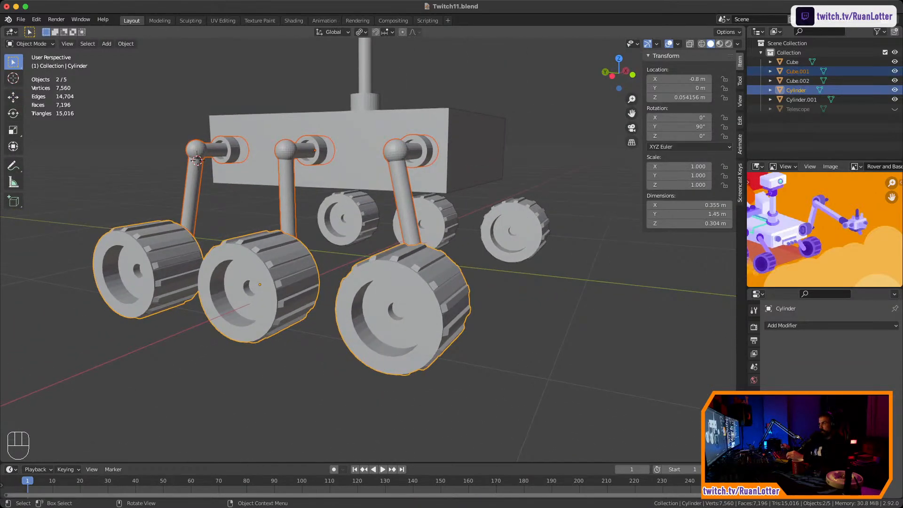
{"action": "right_click", "coordinate": [425, 265]}
{"action": "left_click", "coordinate": [425, 265]}
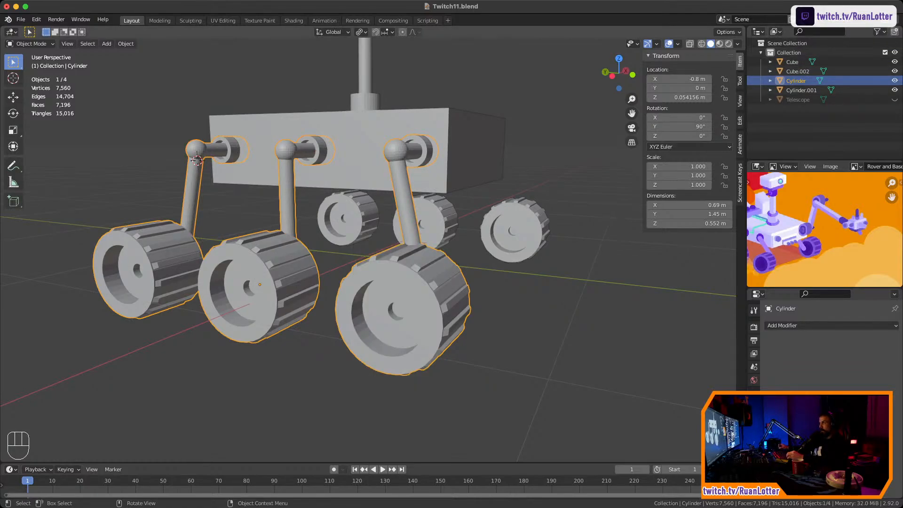
Examine the joined suspension from several sides, checking how the lower balls meet the legs and wheel axles
{"action": "left_click", "coordinate": [360, 136]}
{"action": "left_click", "coordinate": [196, 160]}
{"action": "middle_click_drag", "start_coordinate": [358, 235], "coordinate": [292, 282]}
{"action": "key", "text": "g"}
{"action": "key", "text": "Escape"}
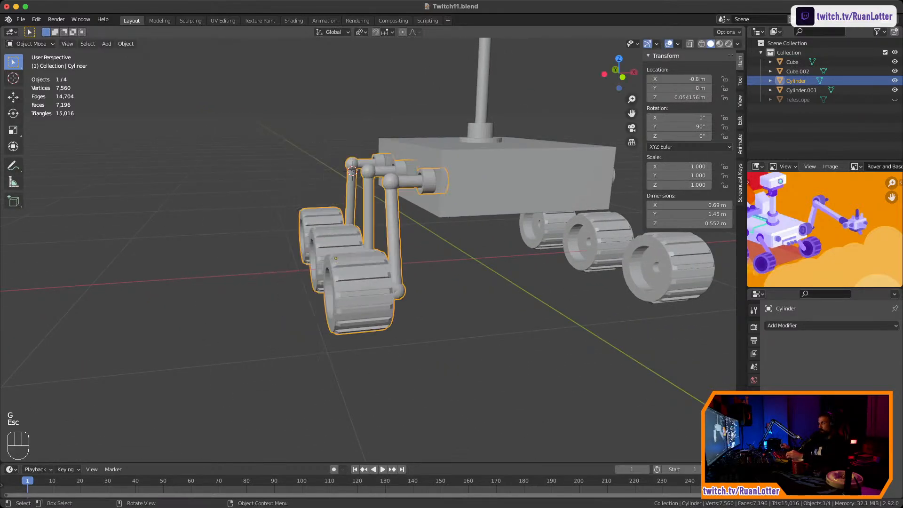
{"action": "middle_click_drag", "start_coordinate": [452, 263], "coordinate": [217, 231]}
{"action": "middle_click_drag", "start_coordinate": [216, 230], "coordinate": [366, 244]}
{"action": "middle_click_drag", "start_coordinate": [367, 245], "coordinate": [390, 118], "text": "ctrl"}
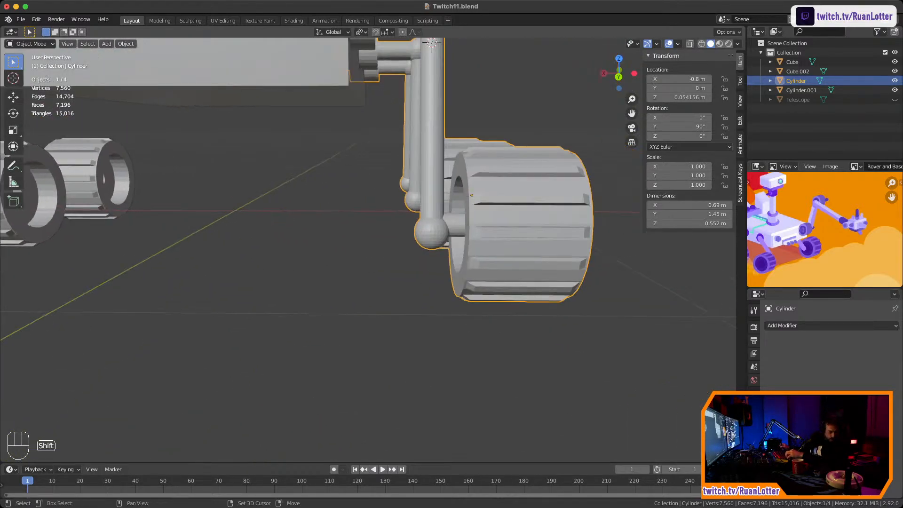
{"action": "middle_click_drag", "start_coordinate": [390, 203], "coordinate": [355, 183]}
{"action": "middle_click_drag", "start_coordinate": [424, 188], "coordinate": [341, 187], "text": "shift"}
{"action": "scroll", "coordinate": [329, 188], "scroll_direction": "down", "scroll_amount": 4}
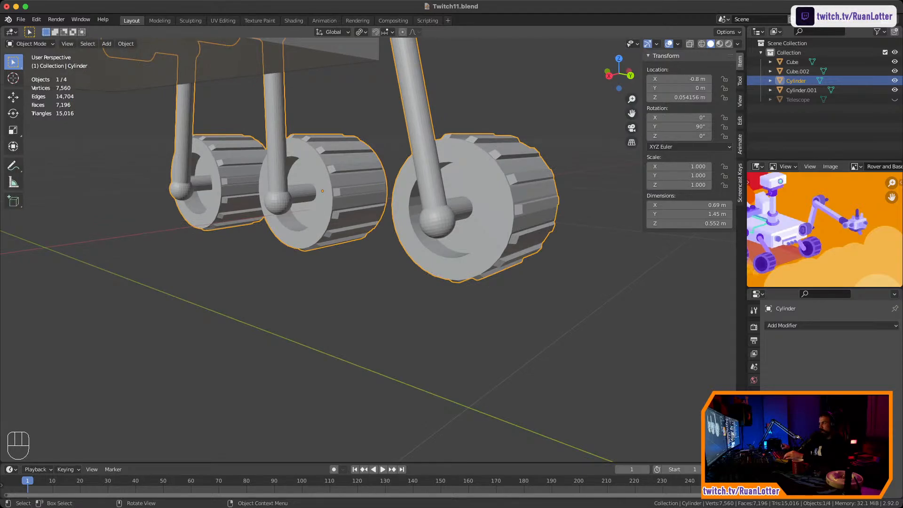
In Edit Mode with Normal orientation, select the lower ball of the positive-Y end leg and raise it about 0.0225 m along Z
{"action": "key", "text": "Tab"}
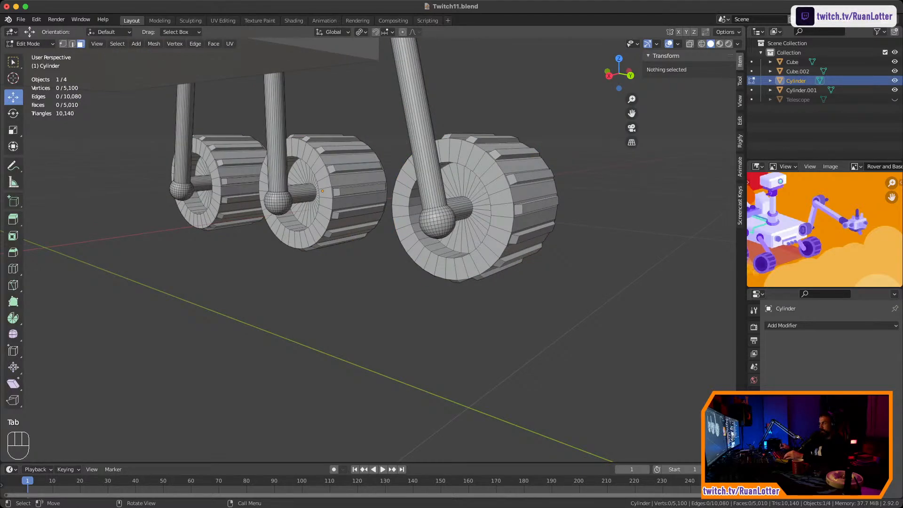
{"action": "middle_click_drag", "start_coordinate": [377, 245], "coordinate": [376, 193], "text": "ctrl"}
{"action": "middle_click_drag", "start_coordinate": [376, 192], "coordinate": [303, 222], "text": "shift"}
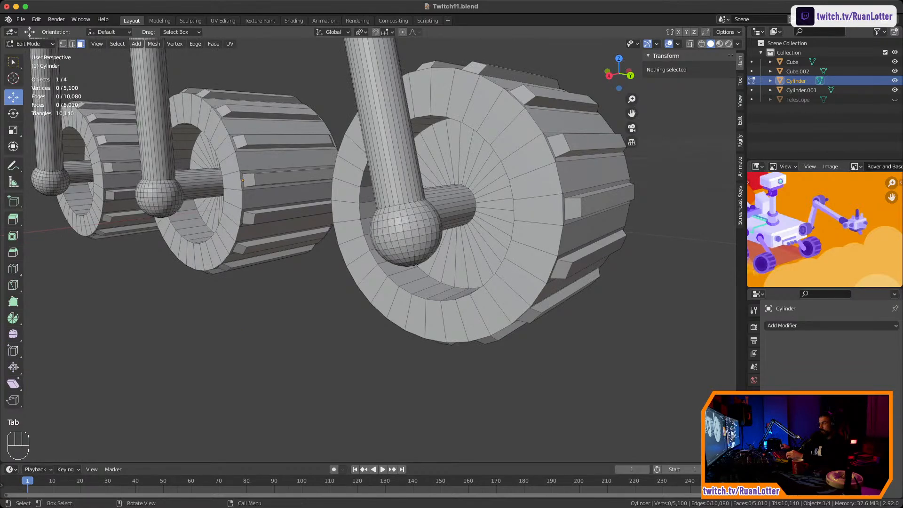
{"action": "key", "text": "l"}
{"action": "middle_click_drag", "start_coordinate": [408, 235], "coordinate": [428, 235]}
{"action": "left_click", "coordinate": [333, 32]}
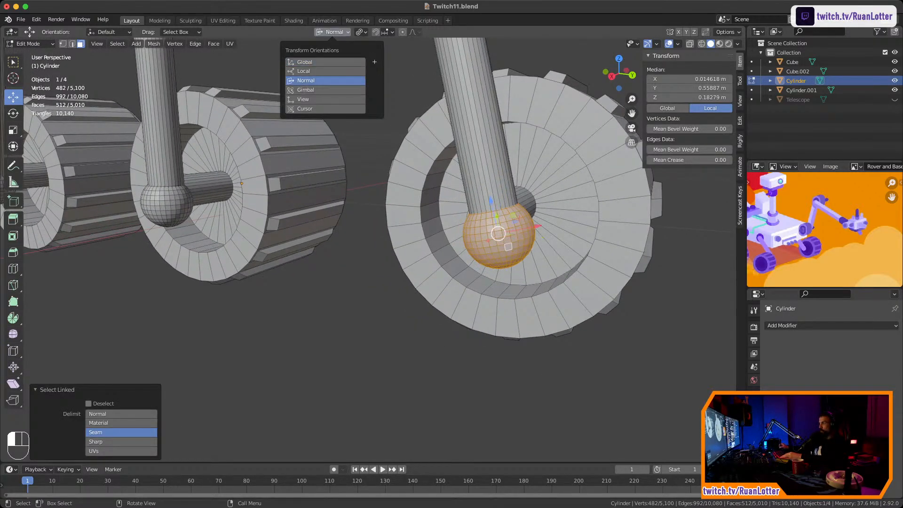
{"action": "left_click_drag", "start_coordinate": [490, 201], "coordinate": [492, 178]}
{"action": "mouse_move", "coordinate": [511, 222]}
{"action": "left_mouse_down"}
{"action": "mouse_move", "coordinate": [511, 191]}
{"action": "mouse_move", "coordinate": [509, 227]}
{"action": "left_mouse_up"}
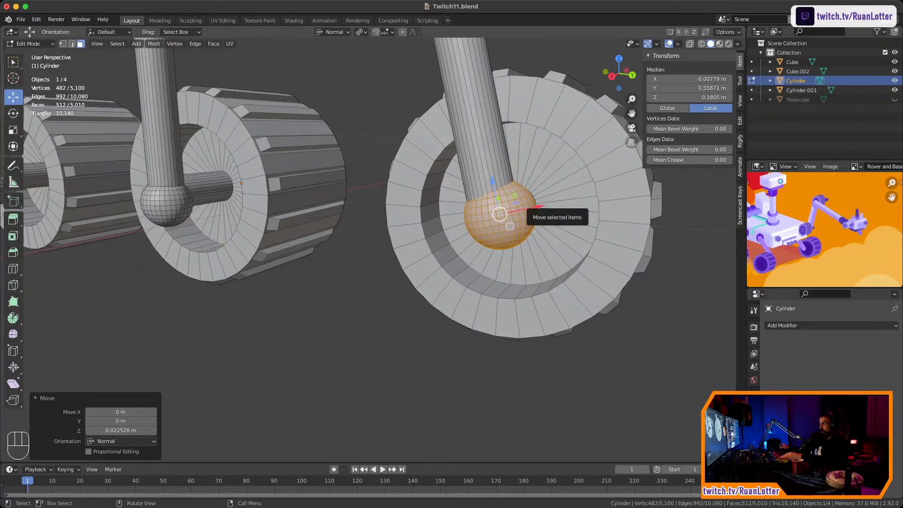
Fine-tune the same lower ball's fit on the leg with small moves along its normal axes, including about 0.0006 m on X
{"action": "middle_click_drag", "start_coordinate": [510, 225], "coordinate": [391, 273]}
{"action": "key", "text": "KP_Decimal"}
{"action": "scroll", "coordinate": [390, 273], "scroll_direction": "down", "scroll_amount": 3}
{"action": "mouse_move", "coordinate": [449, 277]}
{"action": "middle_mouse_down"}
{"action": "mouse_move", "coordinate": [464, 268]}
{"action": "mouse_move", "coordinate": [456, 262]}
{"action": "middle_mouse_up"}
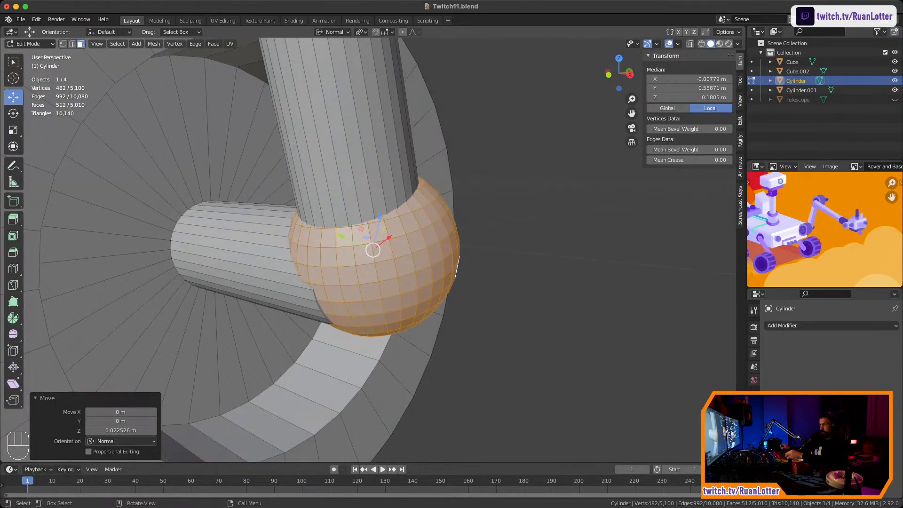
{"action": "left_click_drag", "start_coordinate": [389, 238], "coordinate": [379, 240]}
{"action": "middle_click_drag", "start_coordinate": [379, 240], "coordinate": [336, 251]}
{"action": "left_click_drag", "start_coordinate": [404, 239], "coordinate": [405, 239]}
{"action": "middle_click_drag", "start_coordinate": [406, 238], "coordinate": [330, 270]}
Switch to Local orientation and shift the ball about -0.005 m along Y, 0.007 m along Z and 0.004 m along X
{"action": "left_click", "coordinate": [332, 31]}
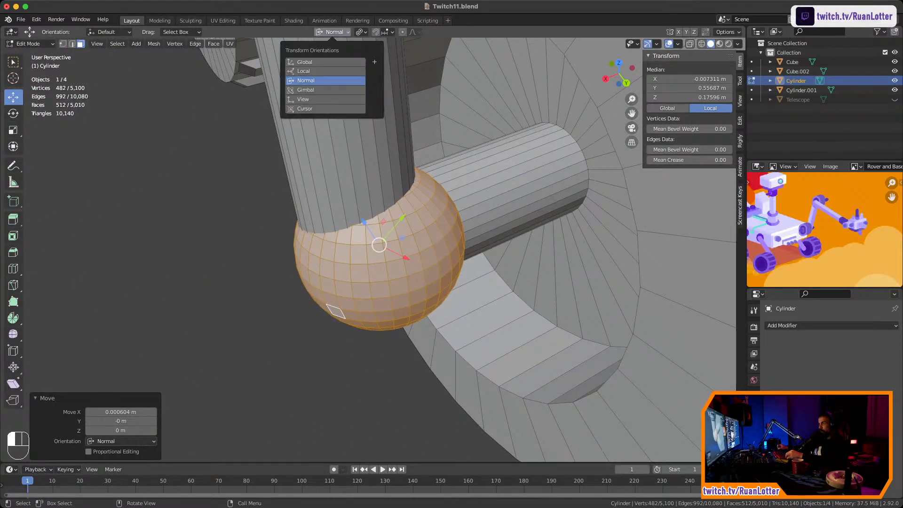
{"action": "left_click", "coordinate": [311, 71]}
{"action": "middle_click_drag", "start_coordinate": [320, 188], "coordinate": [373, 180]}
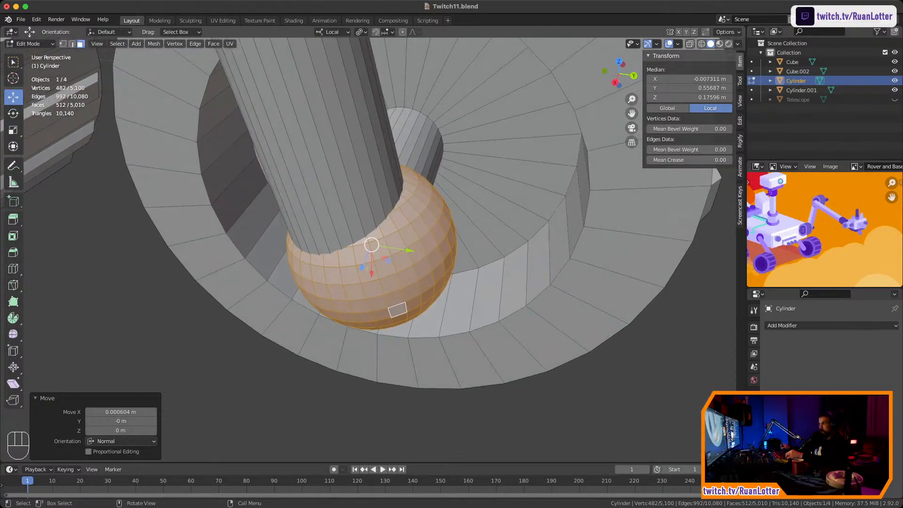
{"action": "key", "text": "g"}
{"action": "key", "text": "y"}
{"action": "left_click", "coordinate": [386, 308]}
{"action": "middle_click_drag", "start_coordinate": [386, 308], "coordinate": [358, 277]}
{"action": "left_click_drag", "start_coordinate": [394, 257], "coordinate": [408, 260]}
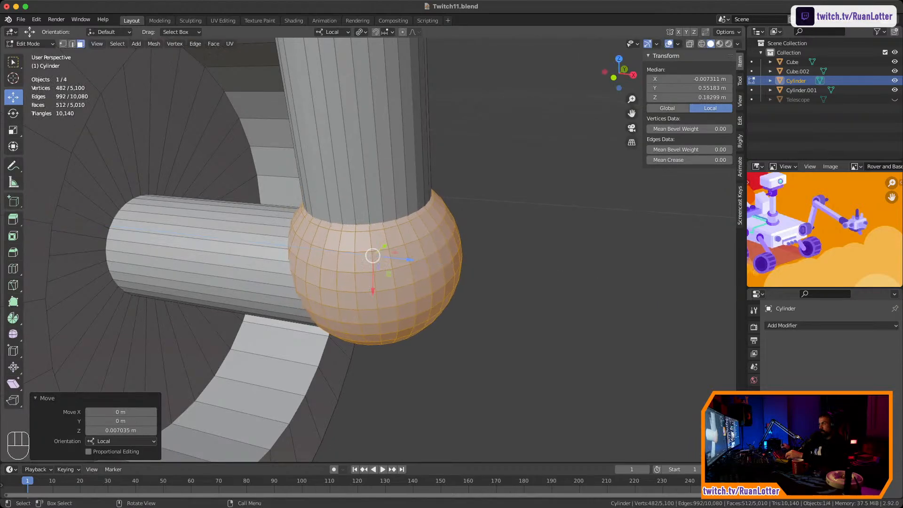
{"action": "mouse_move", "coordinate": [408, 259]}
{"action": "middle_mouse_down"}
{"action": "mouse_move", "coordinate": [458, 252]}
{"action": "mouse_move", "coordinate": [409, 249]}
{"action": "middle_mouse_up"}
{"action": "left_click_drag", "start_coordinate": [375, 282], "coordinate": [377, 290]}
{"action": "middle_click_drag", "start_coordinate": [376, 290], "coordinate": [108, 294]}
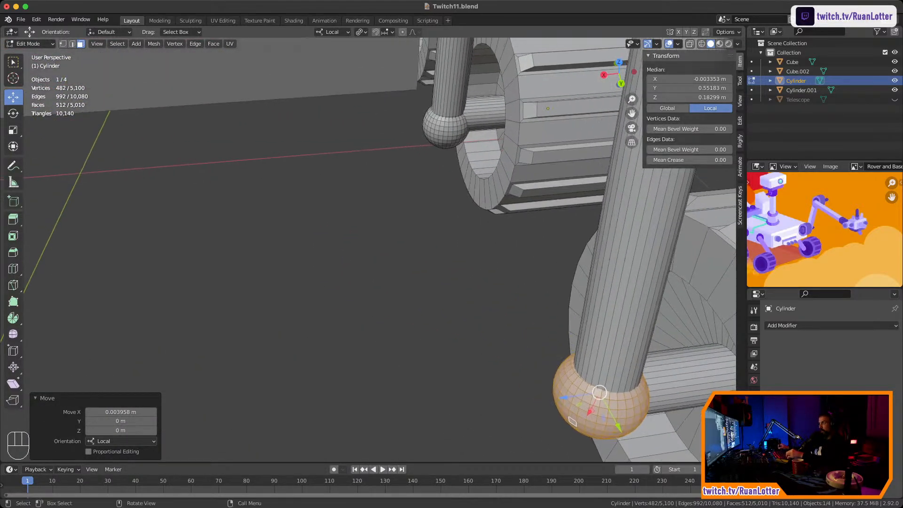
Select the middle leg's lower ball and raise it about 0.016 m along the local X axis to cover the axle end
{"action": "left_click", "coordinate": [440, 125]}
{"action": "key", "text": "l"}
{"action": "key", "text": "KP_Decimal"}
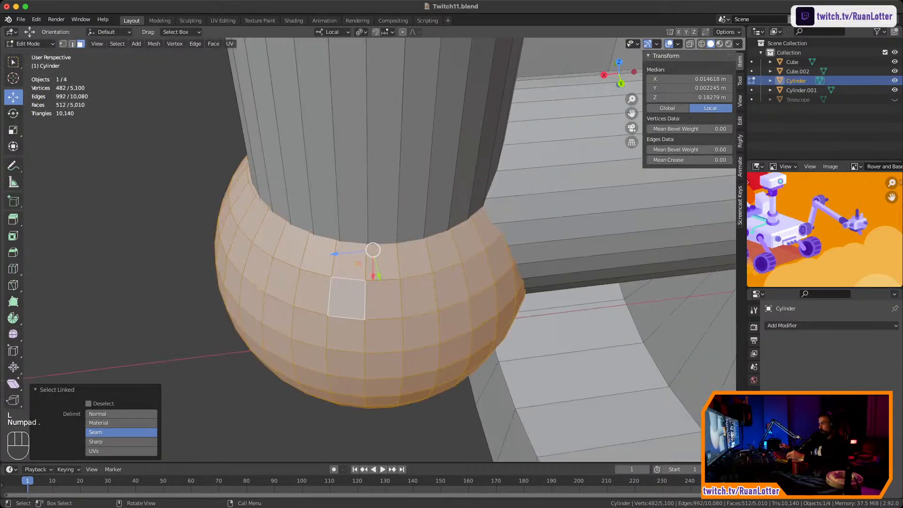
{"action": "scroll", "coordinate": [373, 249], "scroll_direction": "down", "scroll_amount": 5}
{"action": "middle_click_drag", "start_coordinate": [373, 250], "coordinate": [348, 264]}
{"action": "left_click_drag", "start_coordinate": [373, 282], "coordinate": [373, 303]}
{"action": "middle_click_drag", "start_coordinate": [373, 304], "coordinate": [423, 304]}
{"action": "left_click_drag", "start_coordinate": [373, 258], "coordinate": [373, 260]}
{"action": "middle_click_drag", "start_coordinate": [373, 259], "coordinate": [296, 202]}
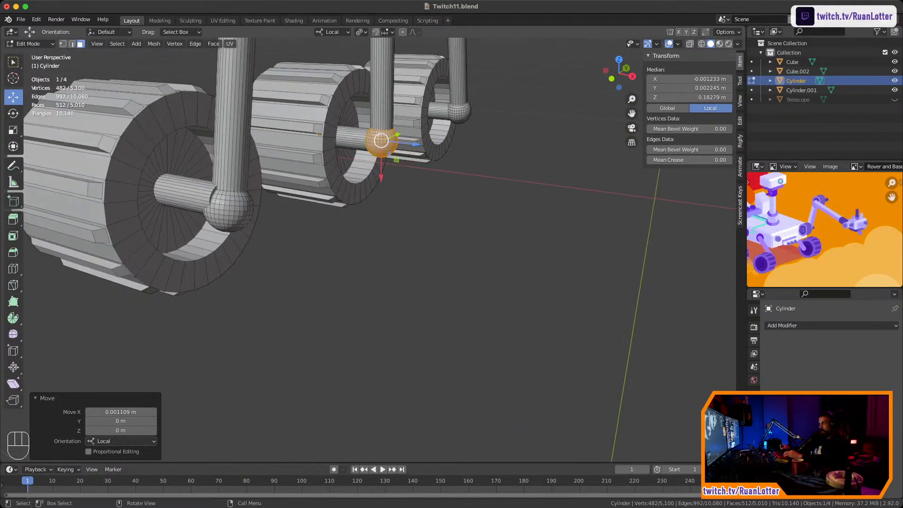
Select the lower ball of the negative-Y end leg and move it about -0.0104 m along local X
{"action": "key", "text": "alt+a"}
{"action": "key", "text": "l"}
{"action": "key", "text": "KP_Decimal"}
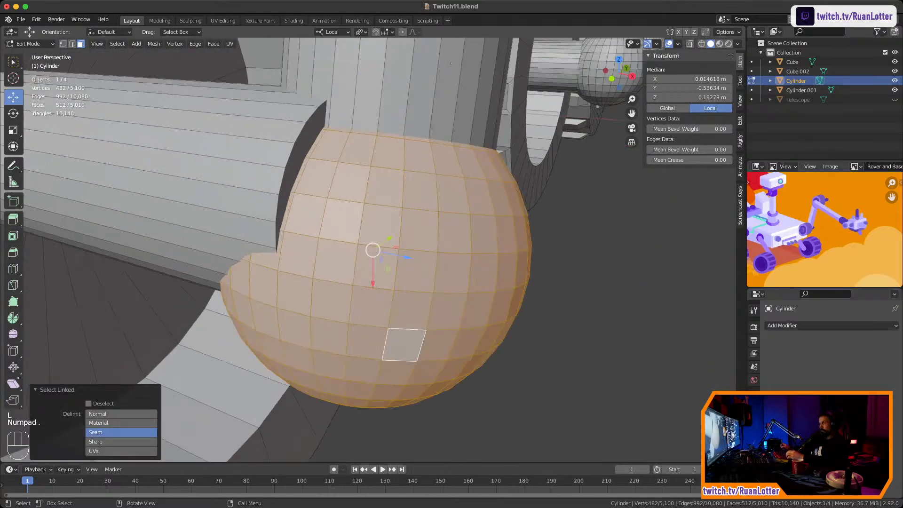
{"action": "middle_click_drag", "start_coordinate": [376, 253], "coordinate": [397, 248]}
{"action": "scroll", "coordinate": [373, 250], "scroll_direction": "down", "scroll_amount": 5}
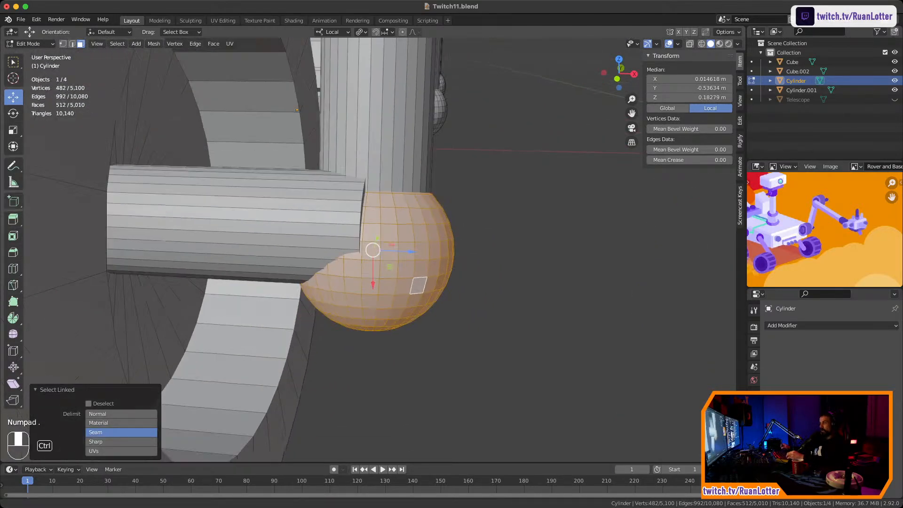
{"action": "left_click_drag", "start_coordinate": [372, 278], "coordinate": [408, 261]}
Shift the same ball about -0.009 m overall along local Y in small moves to center it on the leg and axle
{"action": "middle_click_drag", "start_coordinate": [409, 261], "coordinate": [316, 243]}
{"action": "key", "text": "g"}
{"action": "key", "text": "y"}
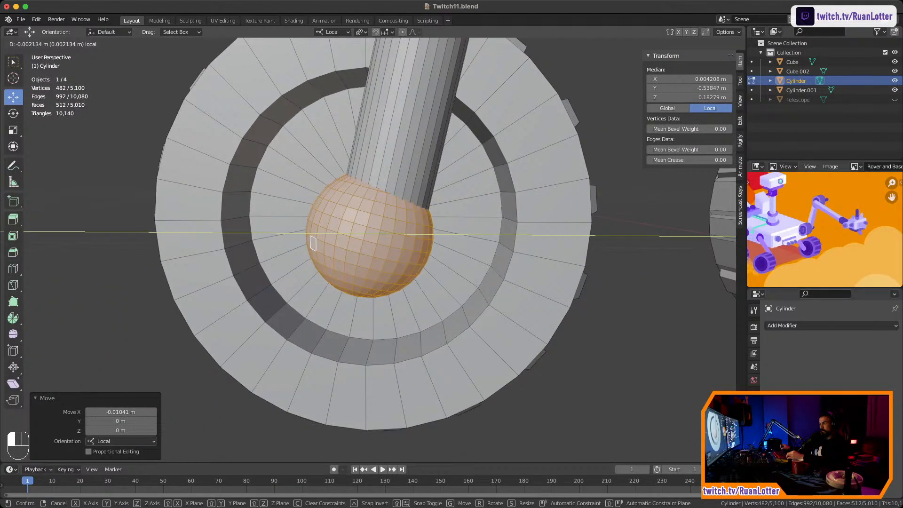
{"action": "left_click", "coordinate": [314, 243]}
{"action": "key", "text": "g"}
{"action": "key", "text": "y"}
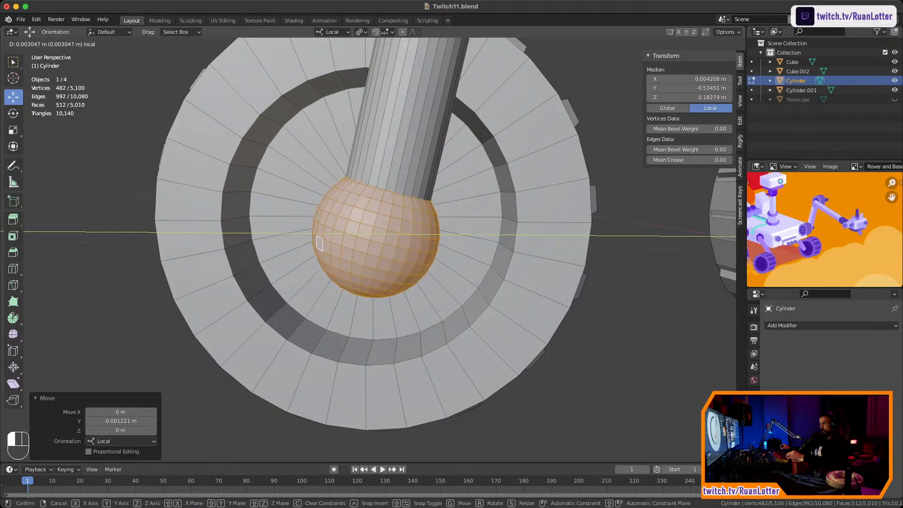
{"action": "left_click", "coordinate": [316, 242]}
{"action": "middle_click_drag", "start_coordinate": [316, 242], "coordinate": [350, 315]}
{"action": "key", "text": "g"}
{"action": "key", "text": "y"}
{"action": "left_click", "coordinate": [354, 299]}
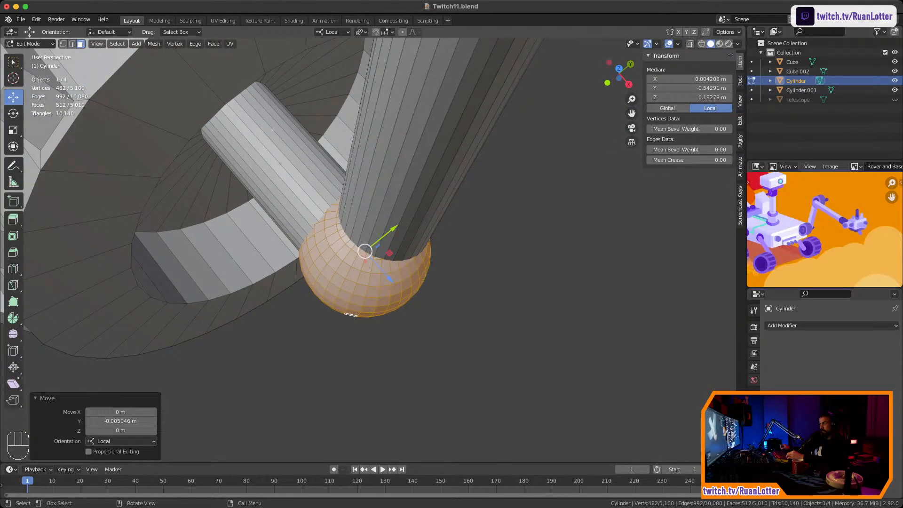
{"action": "left_click_drag", "start_coordinate": [394, 228], "coordinate": [388, 233]}
Select the whole leg cylinder between the upper and lower balls at the negative-Y end
{"action": "scroll", "coordinate": [388, 233], "scroll_direction": "down", "scroll_amount": 9, "text": "ctrl"}
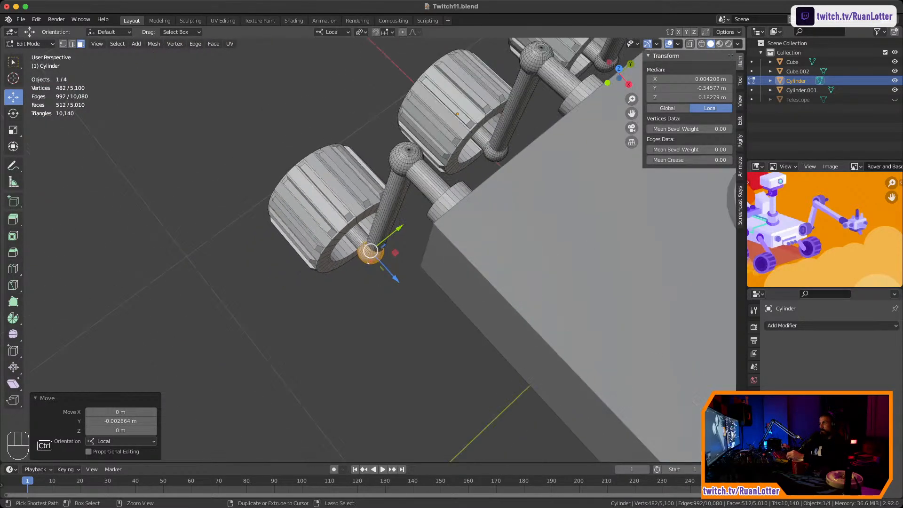
{"action": "middle_click_drag", "start_coordinate": [503, 207], "coordinate": [501, 171]}
{"action": "mouse_move", "coordinate": [501, 185]}
{"action": "middle_mouse_down", "text": "ctrl"}
{"action": "mouse_move", "coordinate": [501, 146]}
{"action": "mouse_move", "coordinate": [498, 208]}
{"action": "mouse_move", "coordinate": [493, 198]}
{"action": "middle_mouse_up", "text": "ctrl"}
{"action": "left_click", "coordinate": [388, 227]}
{"action": "key", "text": "l"}
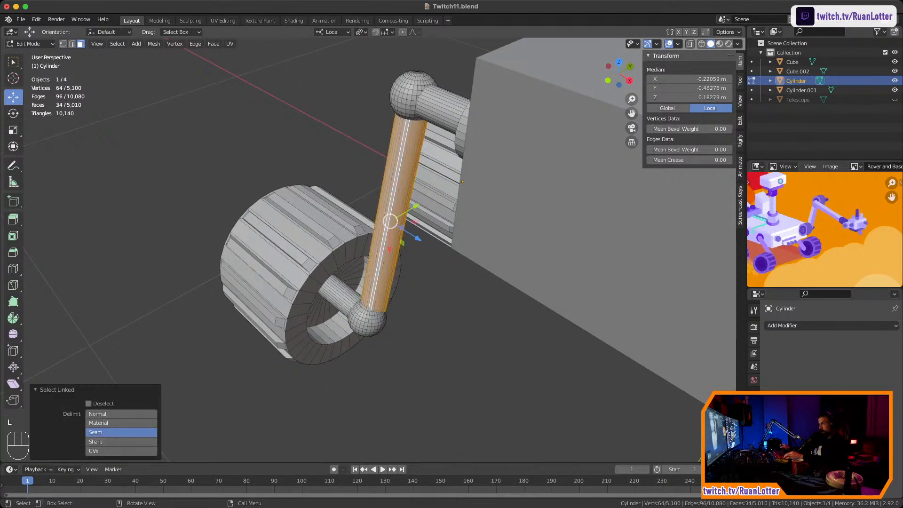
{"action": "middle_click_drag", "start_coordinate": [388, 225], "coordinate": [583, 154]}
{"action": "key", "text": "r"}
{"action": "key", "text": "x"}
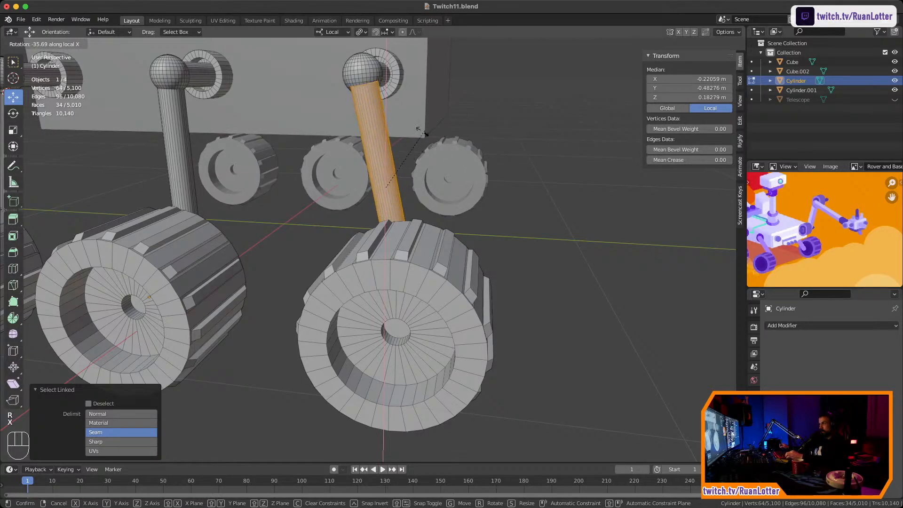
{"action": "key", "text": "Escape"}
{"action": "middle_click_drag", "start_coordinate": [418, 128], "coordinate": [407, 70]}
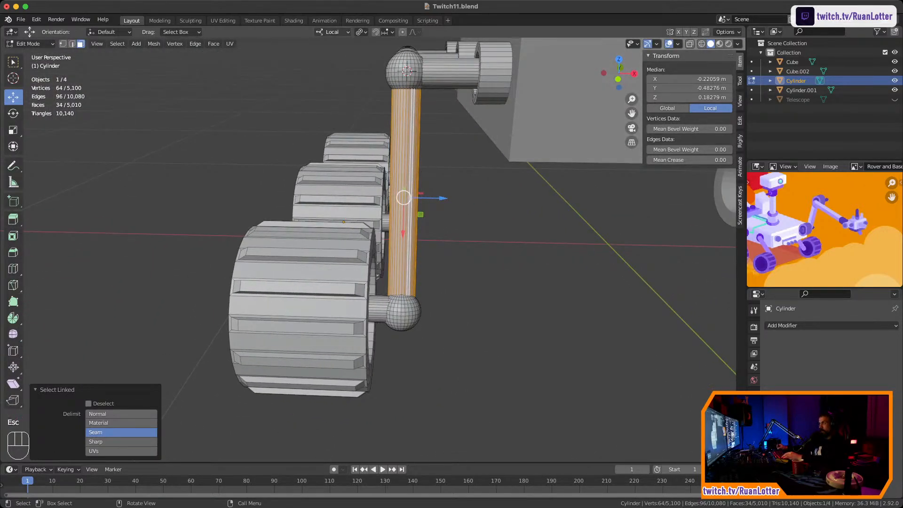
Switch to Global orientation and rotate the leg cylinder about the X axis by -0.36°, then by a further -0.986°
{"action": "left_click", "coordinate": [332, 31]}
{"action": "middle_click_drag", "start_coordinate": [407, 197], "coordinate": [529, 229]}
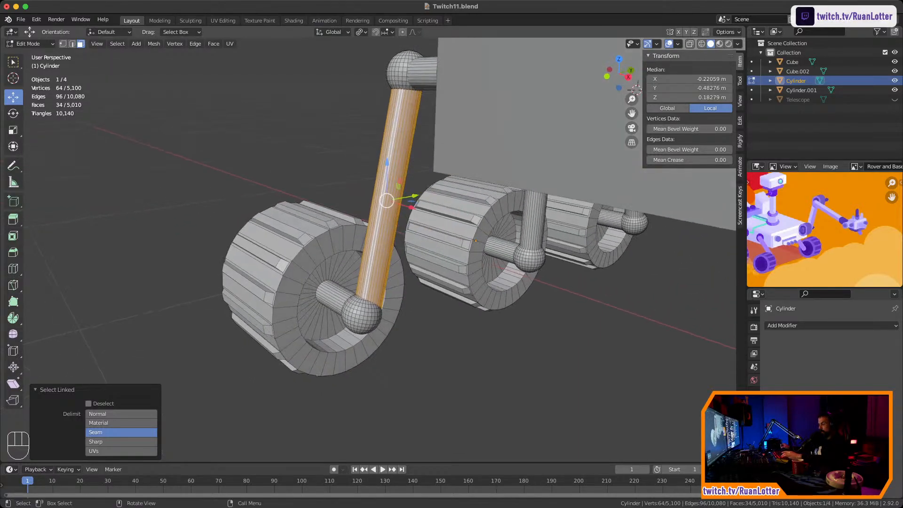
{"action": "key", "text": "r"}
{"action": "key", "text": "x"}
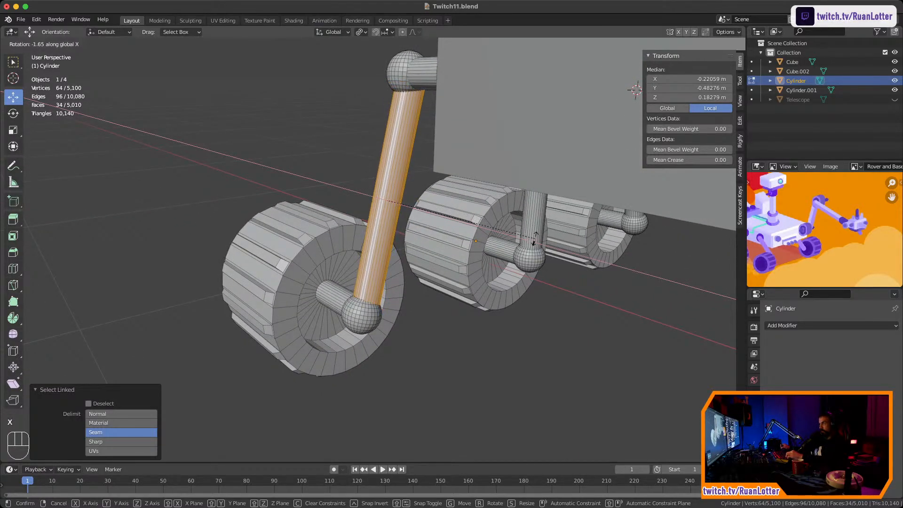
{"action": "left_click", "coordinate": [535, 237]}
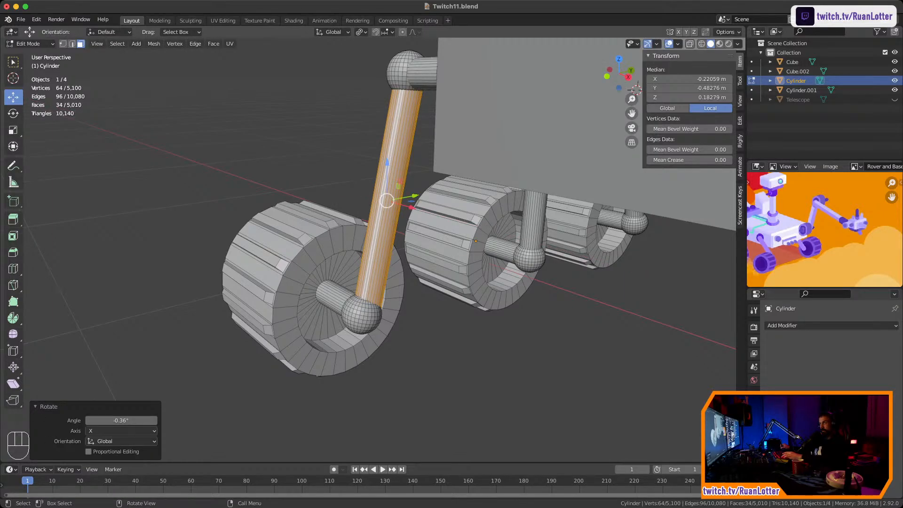
{"action": "key", "text": "r"}
{"action": "key", "text": "x"}
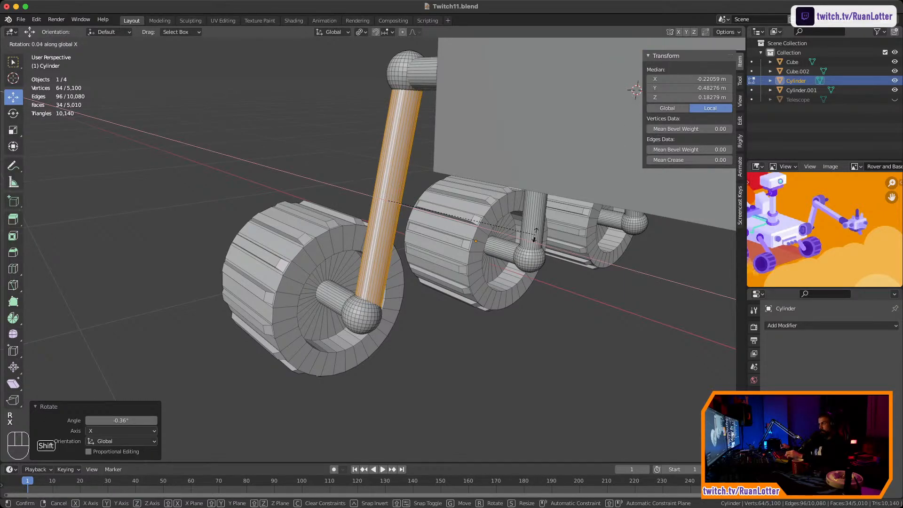
{"action": "left_click", "coordinate": [536, 243]}
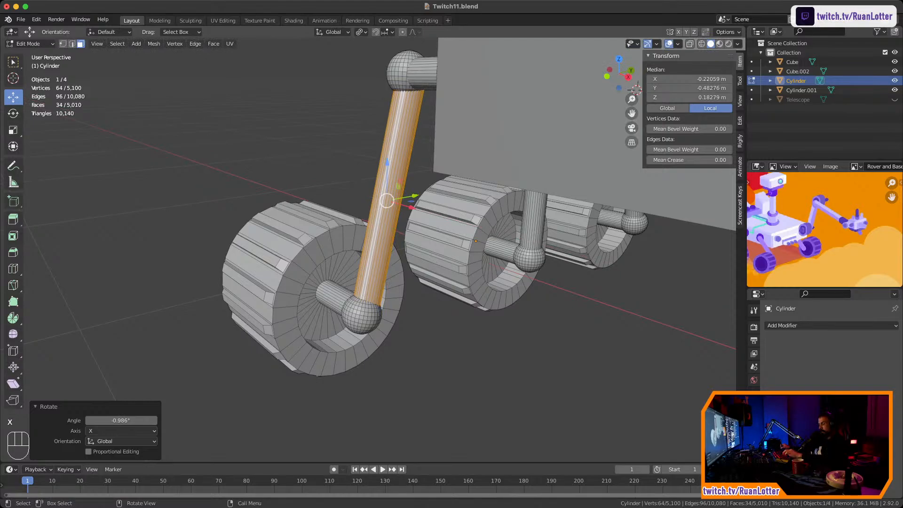
Move the leg cylinder about -0.008 m along the global Y axis to center it between its two balls
{"action": "key", "text": "g"}
{"action": "key", "text": "x"}
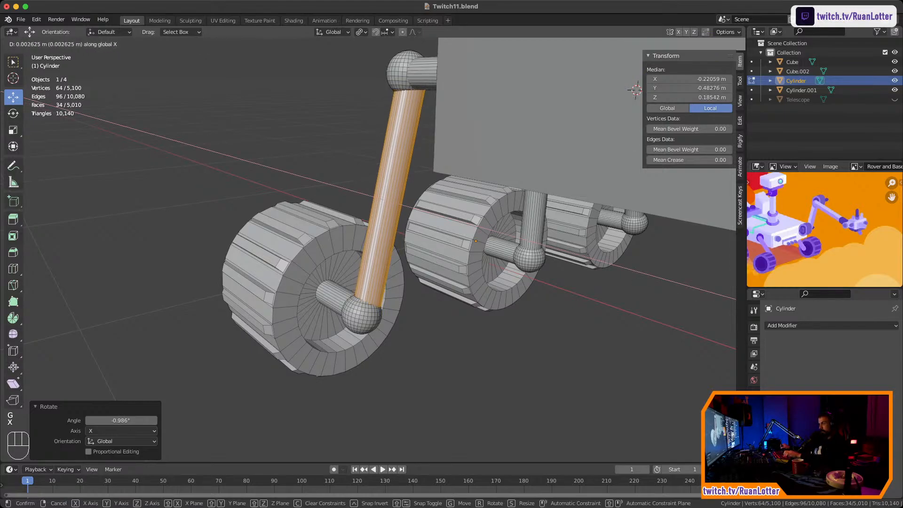
{"action": "key", "text": "y"}
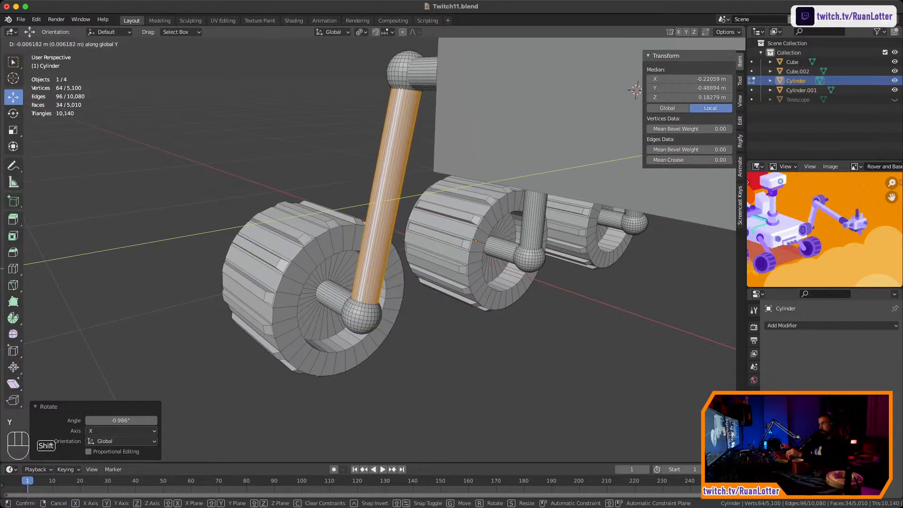
{"action": "key", "text": "Return"}
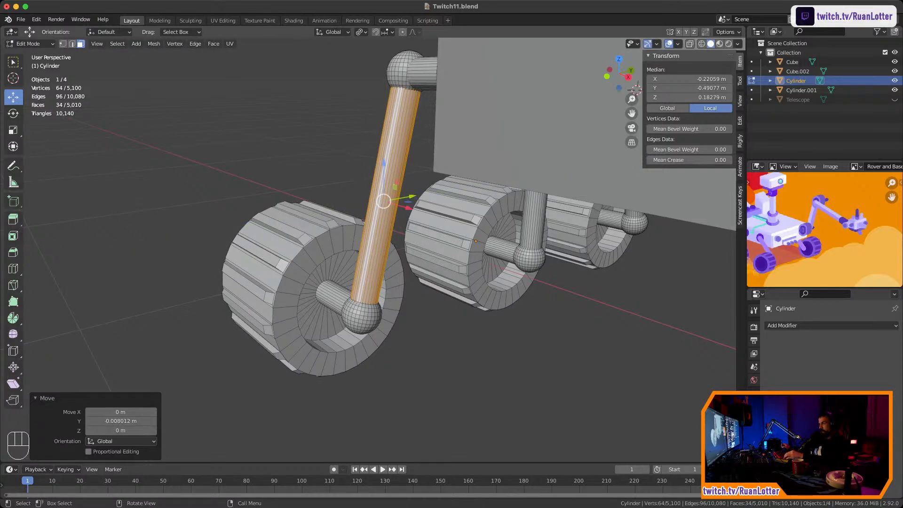
Return to Object Mode, check the finished suspension from around the rover, and save the file
{"action": "key", "text": "Tab"}
{"action": "scroll", "coordinate": [380, 249], "scroll_direction": "down", "scroll_amount": 3}
{"action": "middle_click_drag", "start_coordinate": [329, 249], "coordinate": [465, 248]}
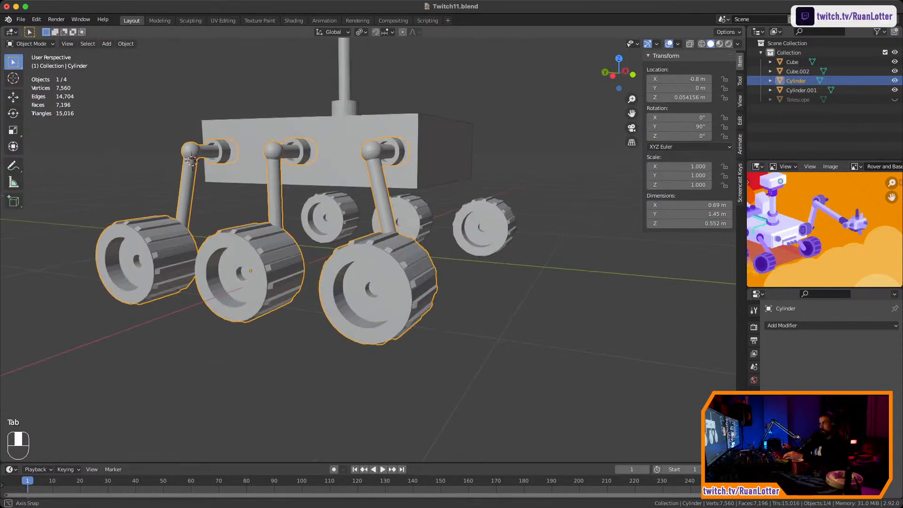
{"action": "scroll", "coordinate": [424, 236], "scroll_direction": "down", "scroll_amount": 4}
{"action": "middle_click_drag", "start_coordinate": [329, 225], "coordinate": [461, 254]}
{"action": "middle_click_drag", "start_coordinate": [461, 254], "coordinate": [352, 258]}
{"action": "middle_click_drag", "start_coordinate": [400, 236], "coordinate": [306, 216]}
{"action": "key", "text": "super+s"}
Delete the object made of the three axle sockets on the rover body's side without legs
{"action": "middle_click_drag", "start_coordinate": [376, 221], "coordinate": [315, 226]}
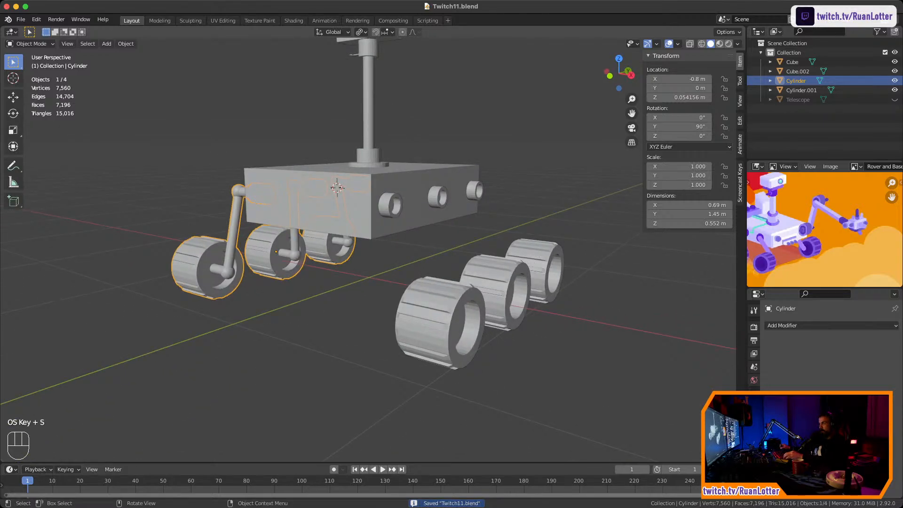
{"action": "left_click", "coordinate": [337, 188]}
{"action": "left_click", "coordinate": [390, 205]}
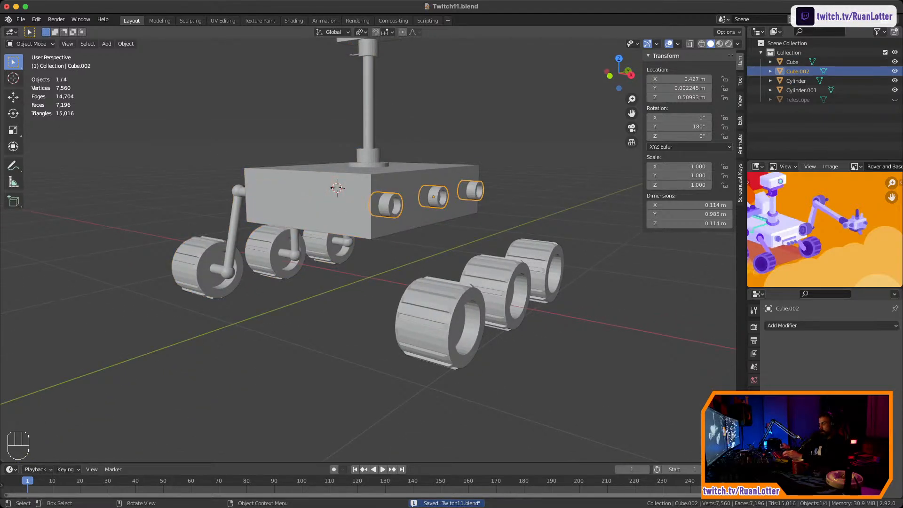
{"action": "key", "text": "x"}
{"action": "left_click", "coordinate": [475, 217]}
Delete the object made of the three wheels on the rover's side without legs
{"action": "left_click", "coordinate": [454, 304]}
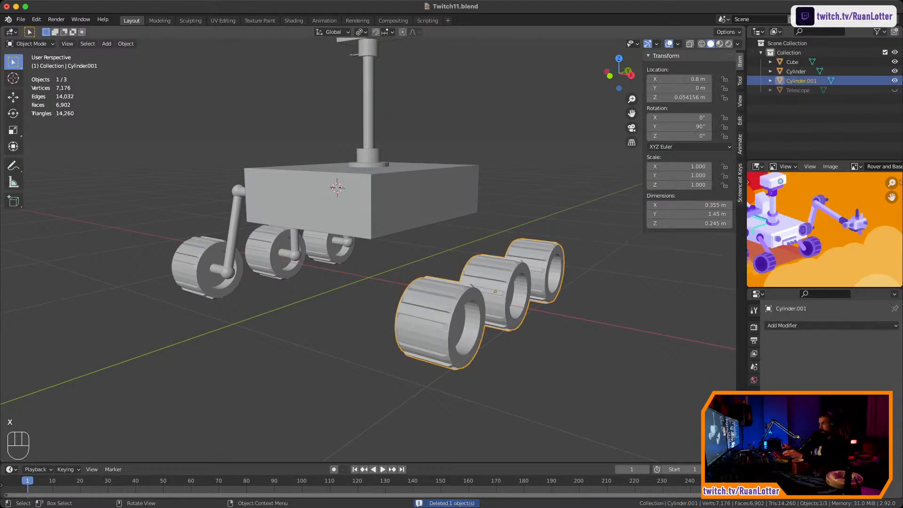
{"action": "key", "text": "x"}
{"action": "left_click", "coordinate": [454, 303]}
{"action": "middle_click_drag", "start_coordinate": [329, 235], "coordinate": [366, 231]}
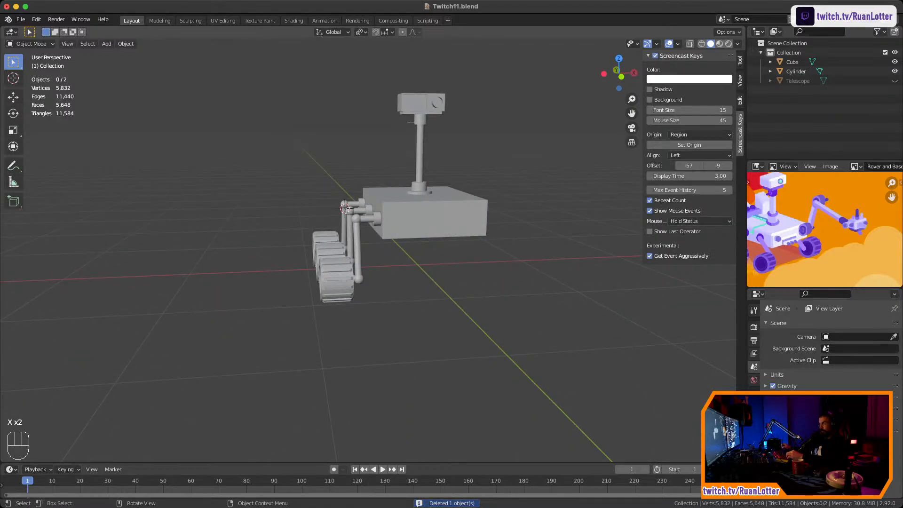
Set the remaining wheel suspension's origin to its geometry using Bounds Center, and save the file
{"action": "left_click", "coordinate": [337, 274]}
{"action": "middle_click_drag", "start_coordinate": [337, 273], "coordinate": [358, 304]}
{"action": "key", "text": "g"}
{"action": "key", "text": "Escape"}
{"action": "scroll", "coordinate": [338, 301], "scroll_direction": "up", "scroll_amount": 3}
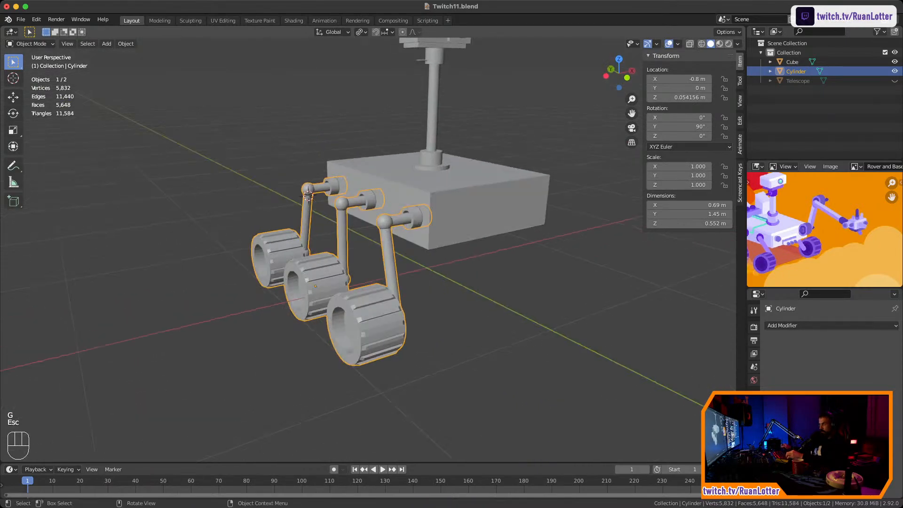
{"action": "right_click", "coordinate": [287, 270]}
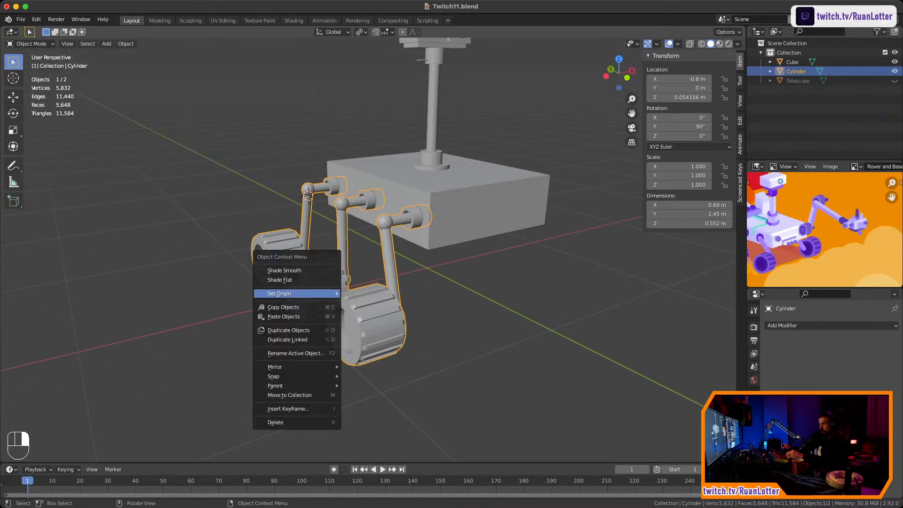
{"action": "mouse_move", "coordinate": [291, 293]}
{"action": "left_click", "coordinate": [376, 303]}
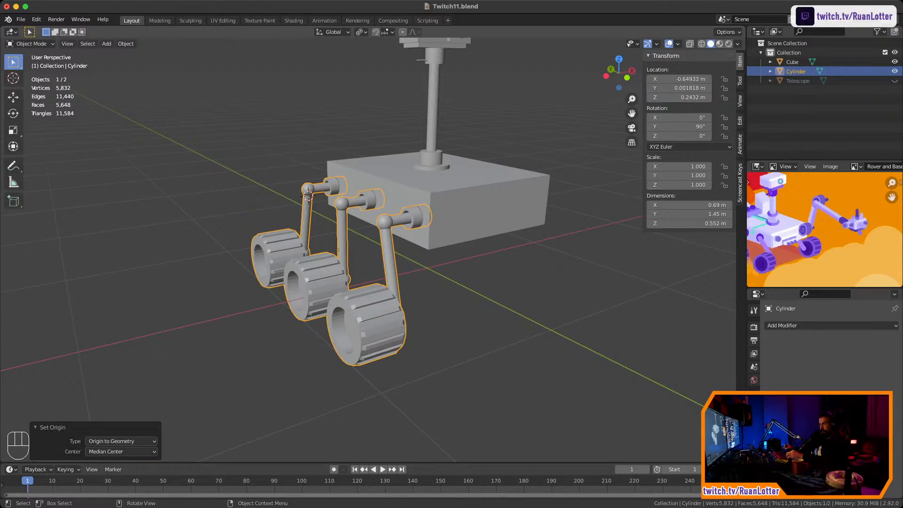
{"action": "left_click", "coordinate": [121, 452]}
{"action": "left_click", "coordinate": [116, 471]}
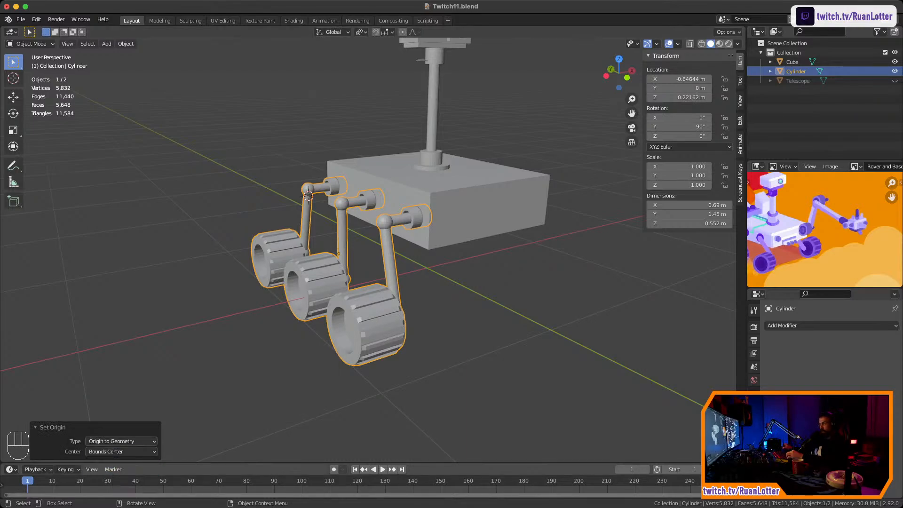
{"action": "middle_click_drag", "start_coordinate": [329, 263], "coordinate": [292, 281]}
{"action": "key", "text": "super+s"}
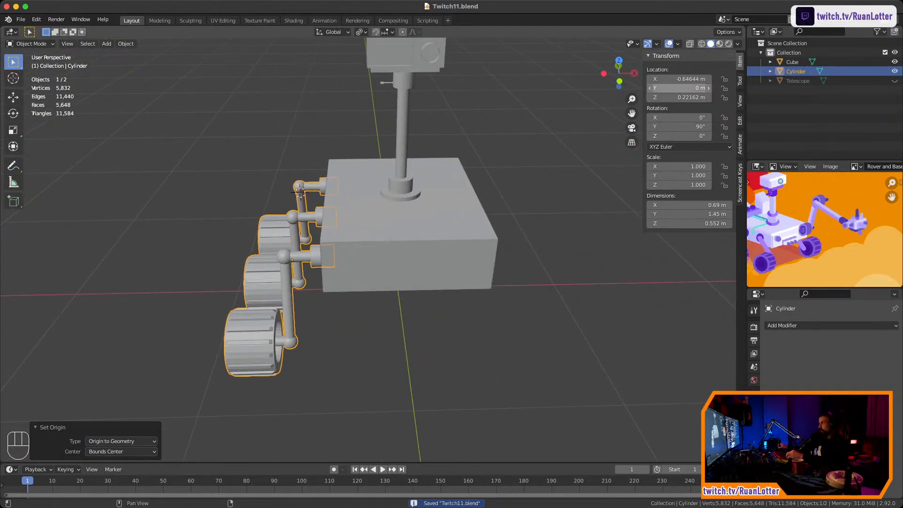
{"action": "left_click_drag", "start_coordinate": [678, 79], "coordinate": [651, 80]}
{"action": "key", "text": "super+z"}
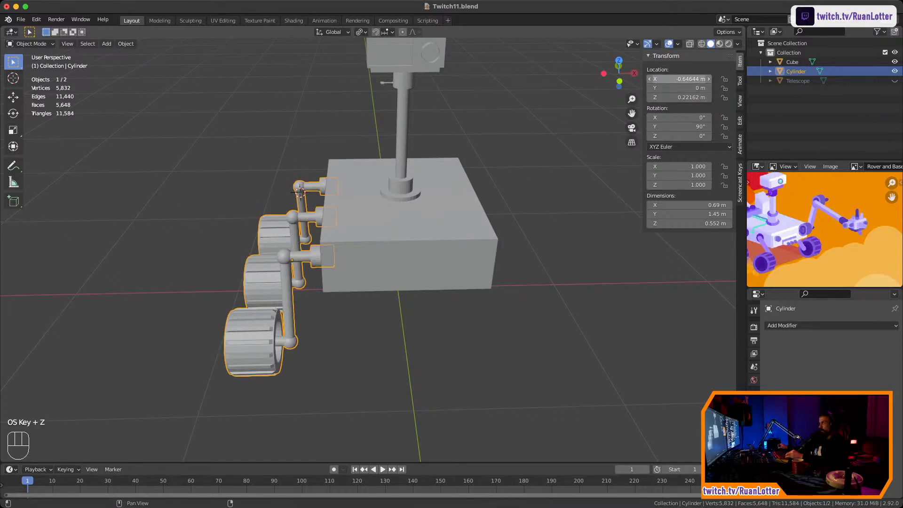
{"action": "left_click_drag", "start_coordinate": [679, 79], "coordinate": [661, 79]}
{"action": "key", "text": "super+z"}
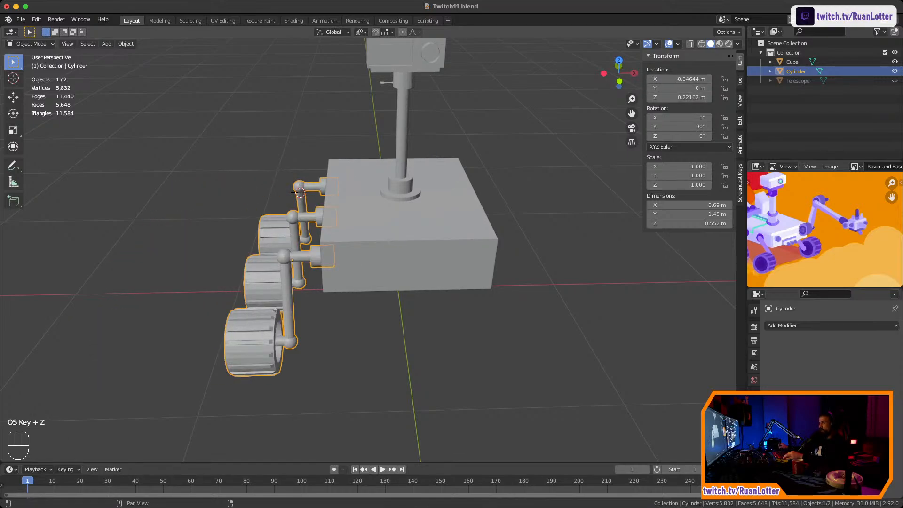
Copy the suspension's X location value, keeping the value itself unchanged
{"action": "left_click", "coordinate": [678, 79]}
{"action": "key", "text": "ctrl+c"}
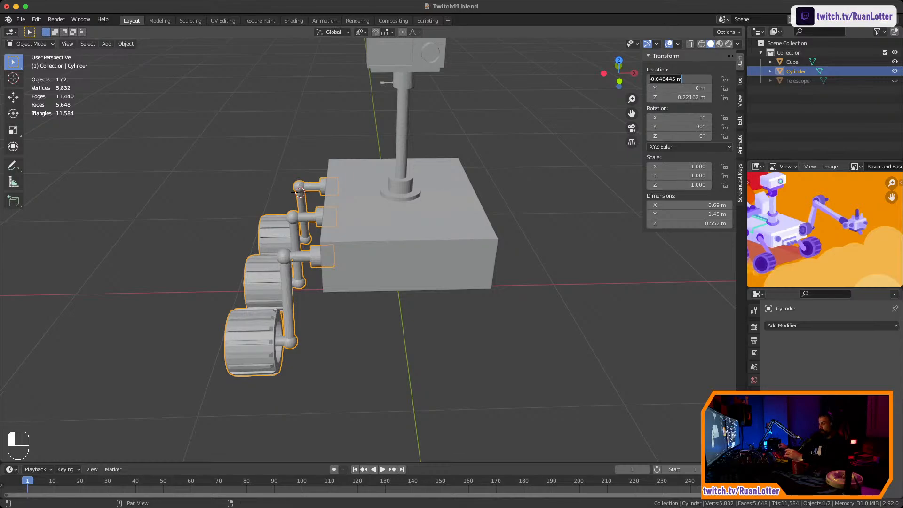
{"action": "key", "text": "super"}
{"action": "key", "text": "Return"}
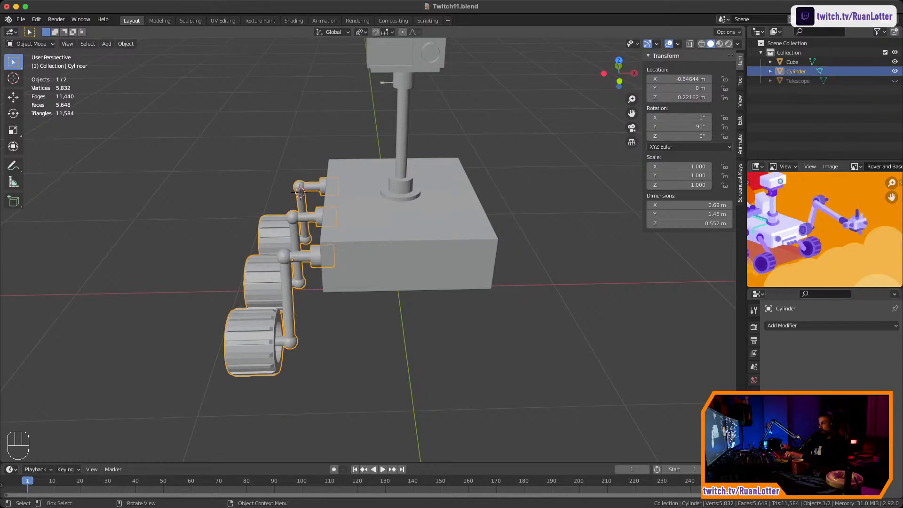
Duplicate the suspension and move the copy about 1.2985 m along the global X axis to the rover's opposite side
{"action": "key", "text": "shift+d"}
{"action": "key", "text": "x"}
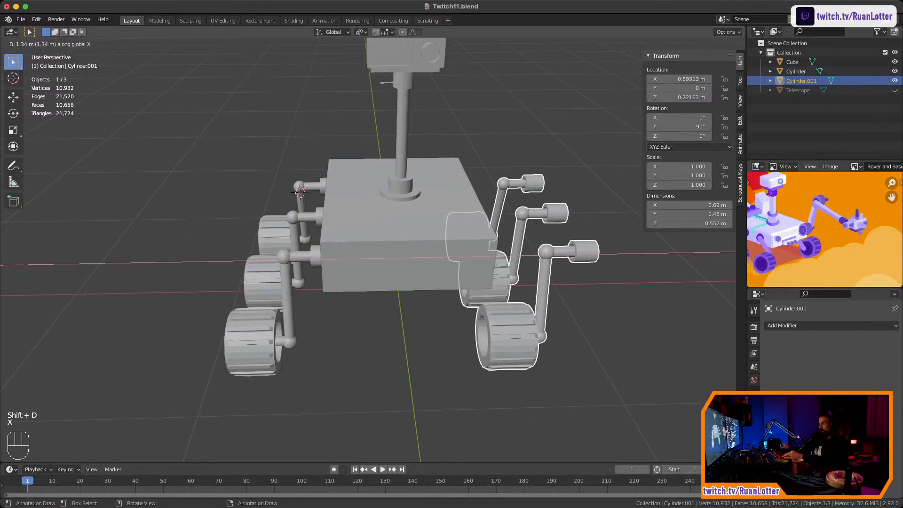
{"action": "left_click", "coordinate": [493, 235]}
{"action": "middle_click_drag", "start_coordinate": [235, 200], "coordinate": [235, 254], "text": "ctrl"}
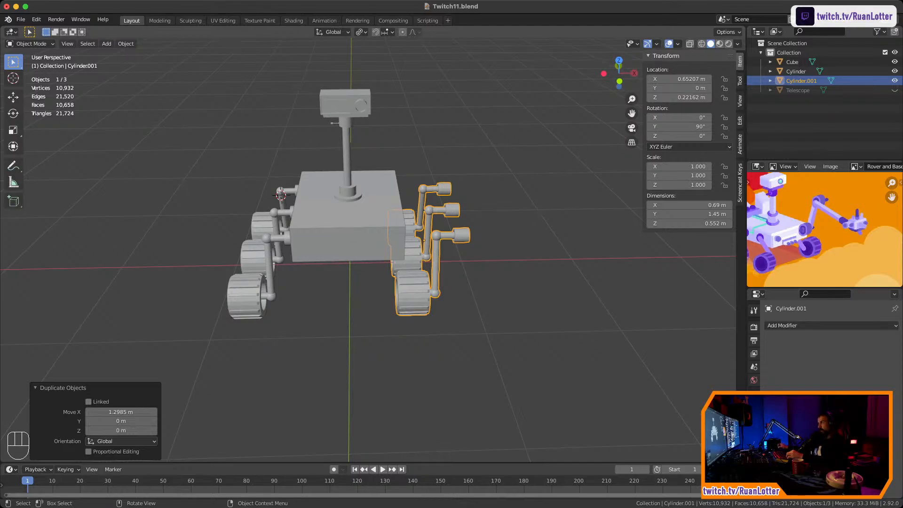
Rotate the duplicated suspension by -180° about the global Z axis so its wheels face outward
{"action": "middle_click_drag", "start_coordinate": [423, 263], "coordinate": [381, 263]}
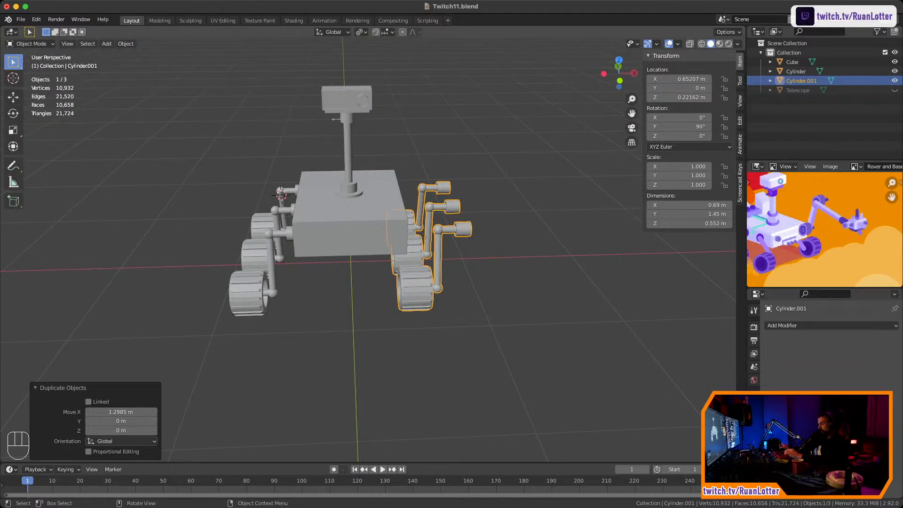
{"action": "key", "text": "r"}
{"action": "key", "text": "z"}
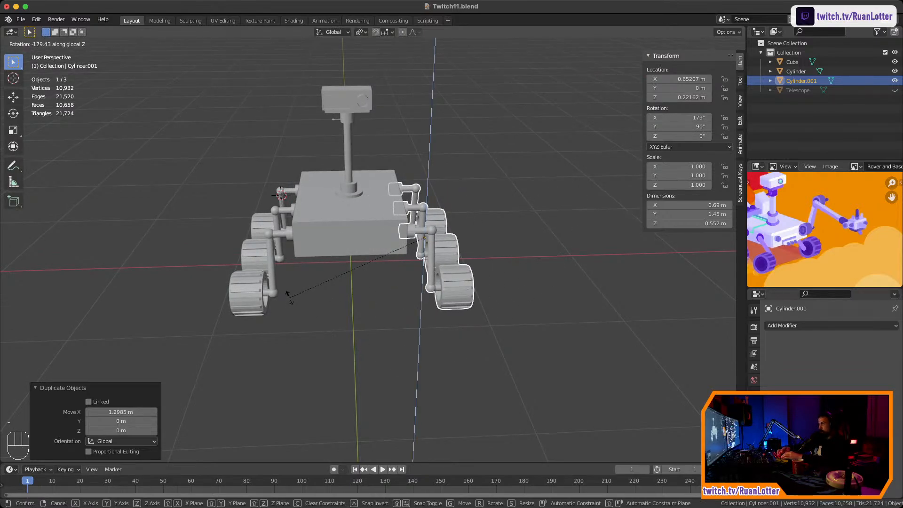
{"action": "type", "text": "180"}
{"action": "key", "text": "Return"}
{"action": "middle_click_drag", "start_coordinate": [380, 257], "coordinate": [331, 244]}
Set the duplicated suspension's X location to 0.646445 m and check both sides' symmetry in the front view
{"action": "left_click", "coordinate": [680, 79]}
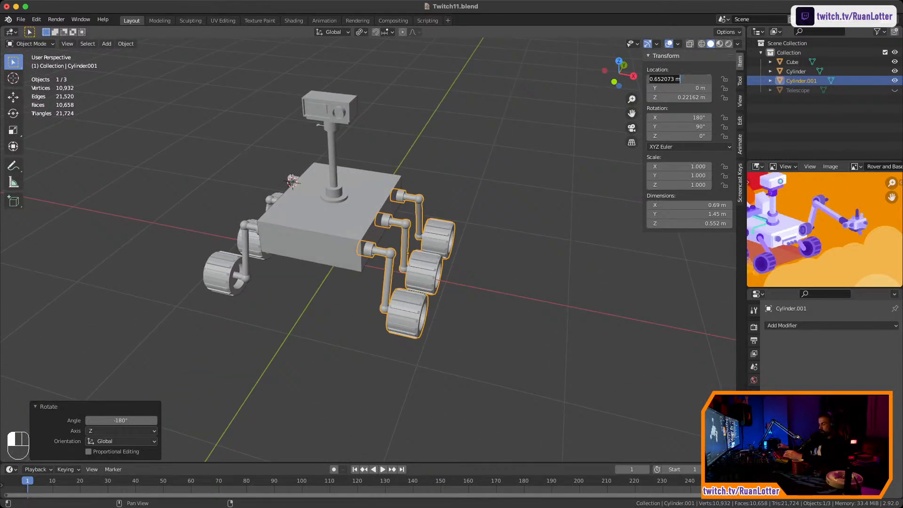
{"action": "key", "text": "ctrl+v"}
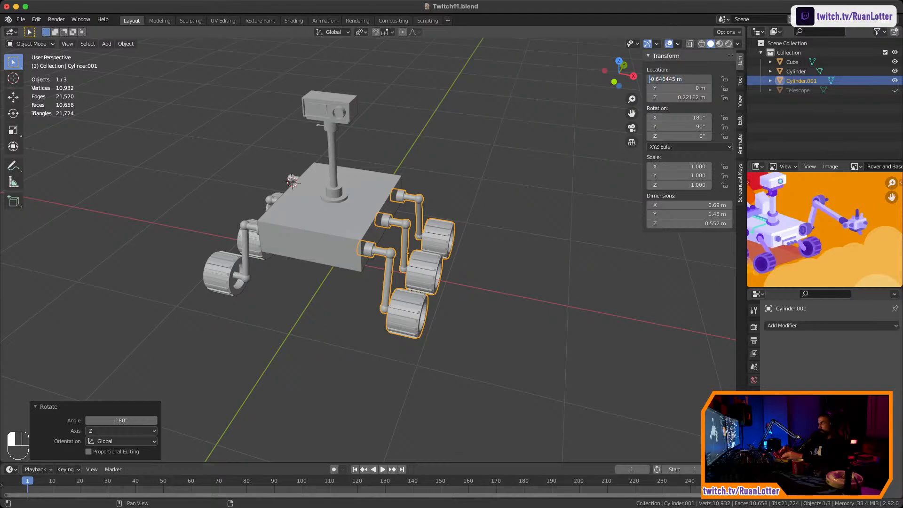
{"action": "key", "text": "Return"}
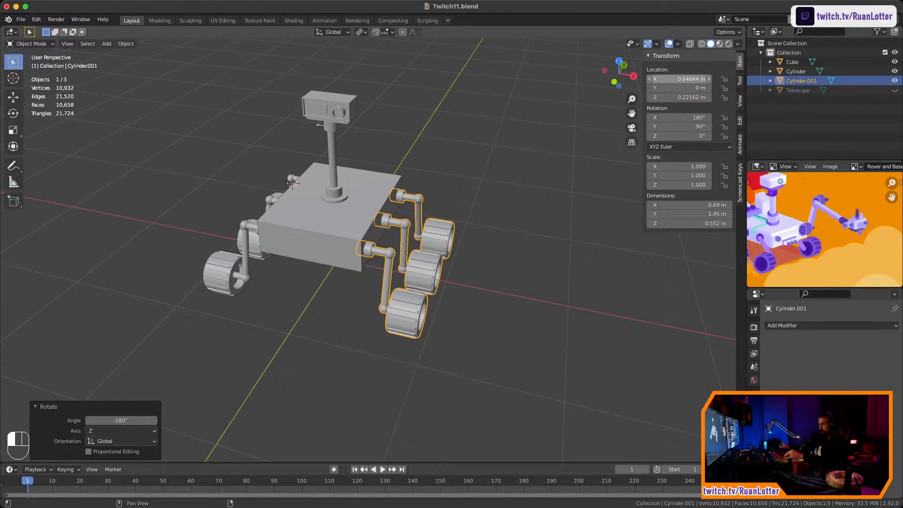
{"action": "left_click", "coordinate": [551, 155]}
{"action": "middle_click_drag", "start_coordinate": [540, 158], "coordinate": [565, 135]}
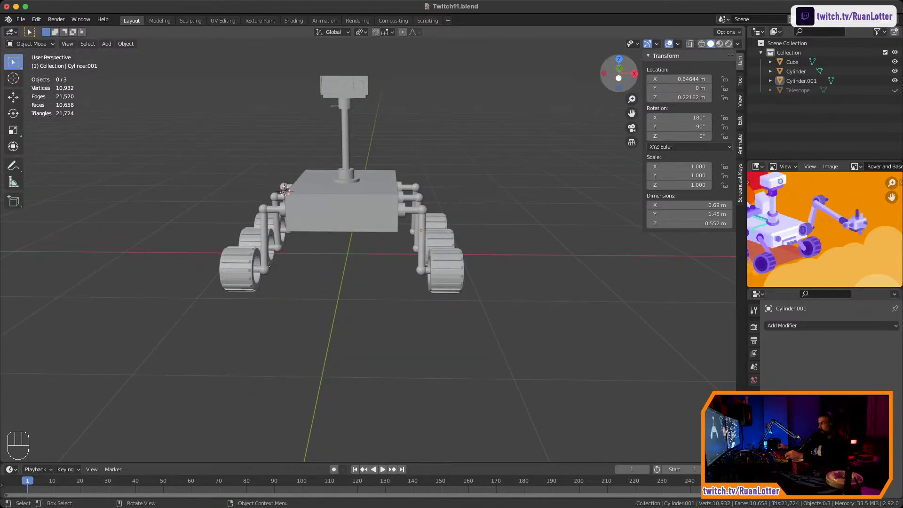
{"action": "key", "text": "KP_1"}
{"action": "key", "text": "n"}
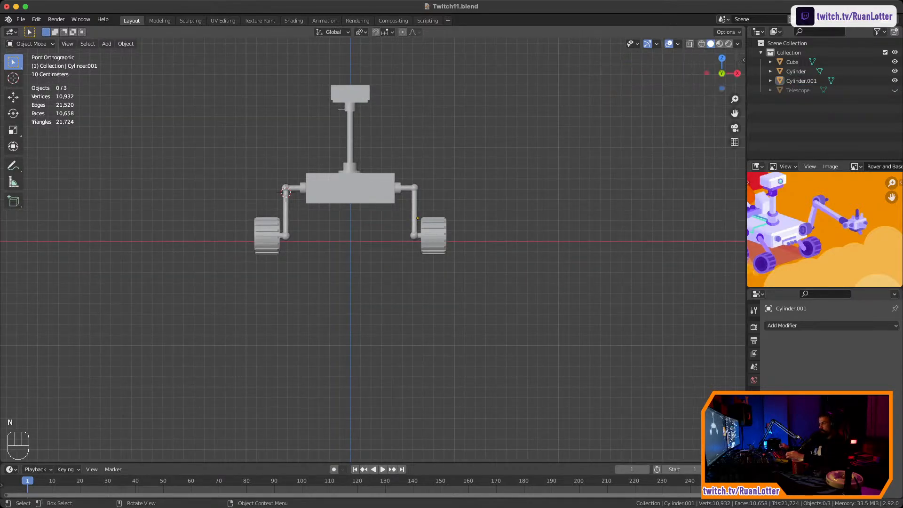
{"action": "scroll", "coordinate": [254, 201], "scroll_direction": "up", "scroll_amount": 5}
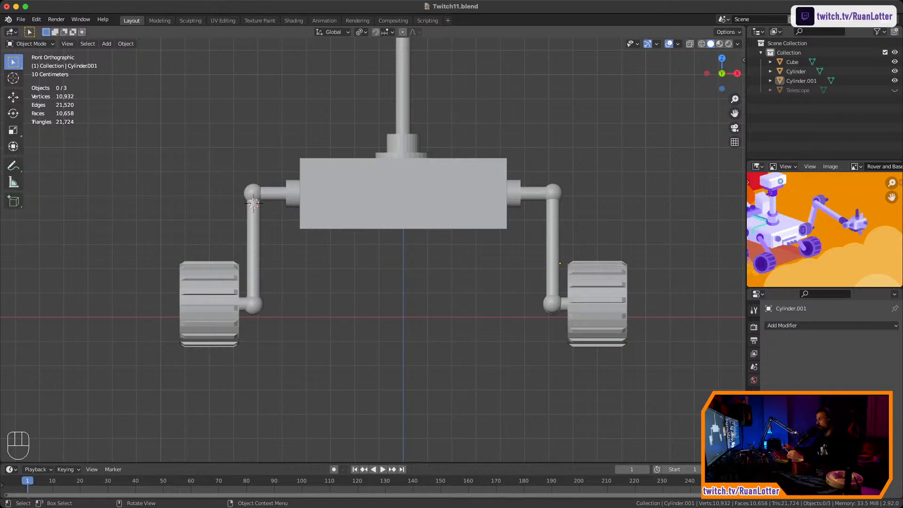
{"action": "mouse_move", "coordinate": [405, 282]}
{"action": "middle_mouse_down"}
{"action": "mouse_move", "coordinate": [405, 245]}
{"action": "mouse_move", "coordinate": [405, 277]}
{"action": "middle_mouse_up"}
Join both wheel suspensions with the rover body into one object, keeping the body as the active object
{"action": "left_click", "coordinate": [531, 220]}
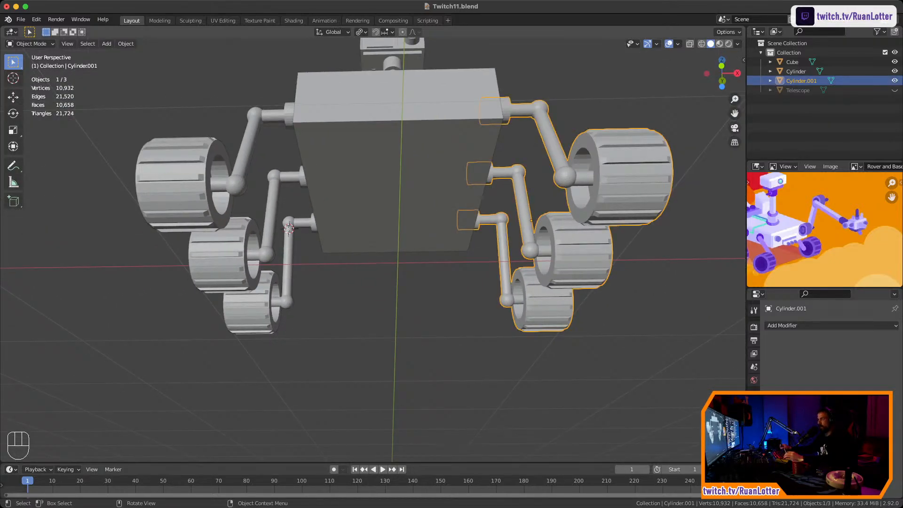
{"action": "left_click", "coordinate": [289, 229]}
{"action": "left_click", "coordinate": [581, 245], "text": "shift"}
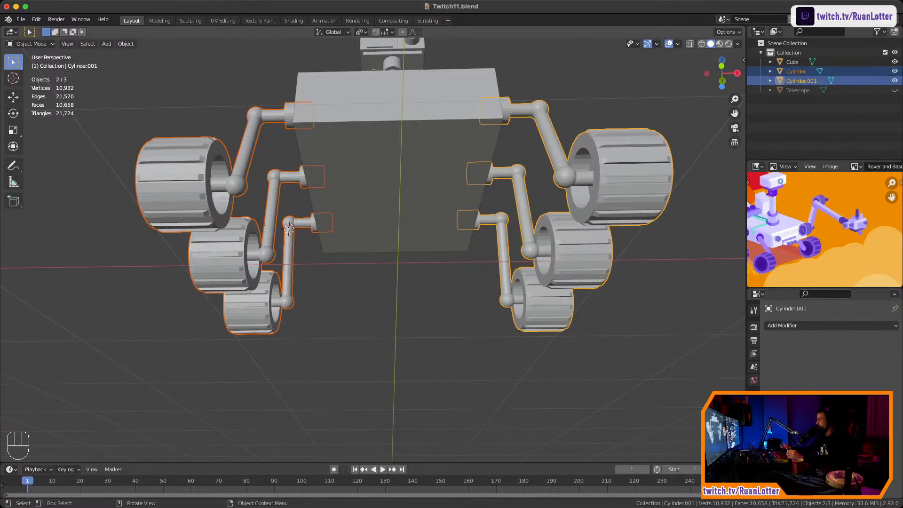
{"action": "left_click", "coordinate": [398, 183], "text": "shift"}
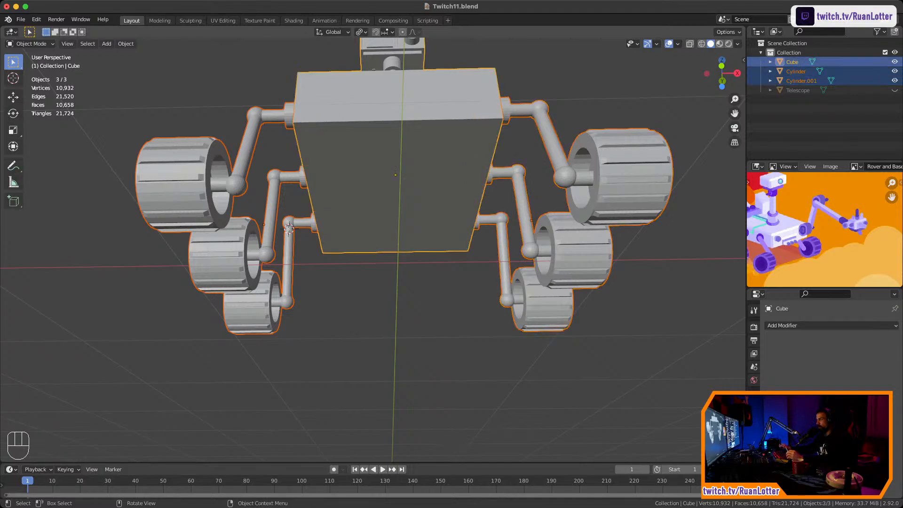
{"action": "right_click", "coordinate": [393, 151]}
{"action": "left_click", "coordinate": [386, 176]}
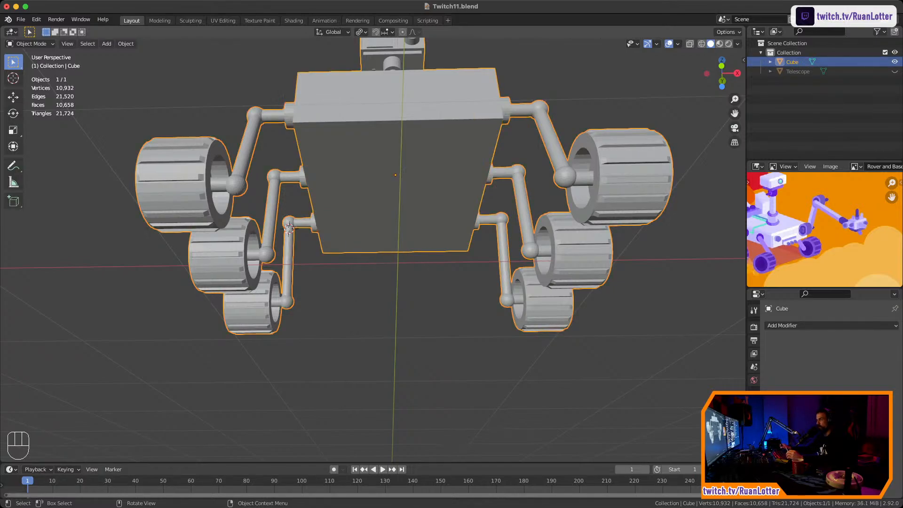
Enter Edit Mode on the joined rover, inspect the wheel treads from the side view, and save the file
{"action": "scroll", "coordinate": [289, 228], "scroll_direction": "down", "scroll_amount": 3}
{"action": "middle_click_drag", "start_coordinate": [288, 228], "coordinate": [318, 235]}
{"action": "middle_click_drag", "start_coordinate": [523, 207], "coordinate": [520, 202]}
{"action": "key", "text": "r"}
{"action": "key", "text": "Escape"}
{"action": "middle_click_drag", "start_coordinate": [510, 172], "coordinate": [404, 145]}
{"action": "scroll", "coordinate": [470, 188], "scroll_direction": "up", "scroll_amount": 5}
{"action": "key", "text": "Tab"}
{"action": "left_click", "coordinate": [717, 71]}
{"action": "scroll", "coordinate": [447, 235], "scroll_direction": "up", "scroll_amount": 2}
{"action": "middle_click_drag", "start_coordinate": [401, 255], "coordinate": [402, 207], "text": "ctrl"}
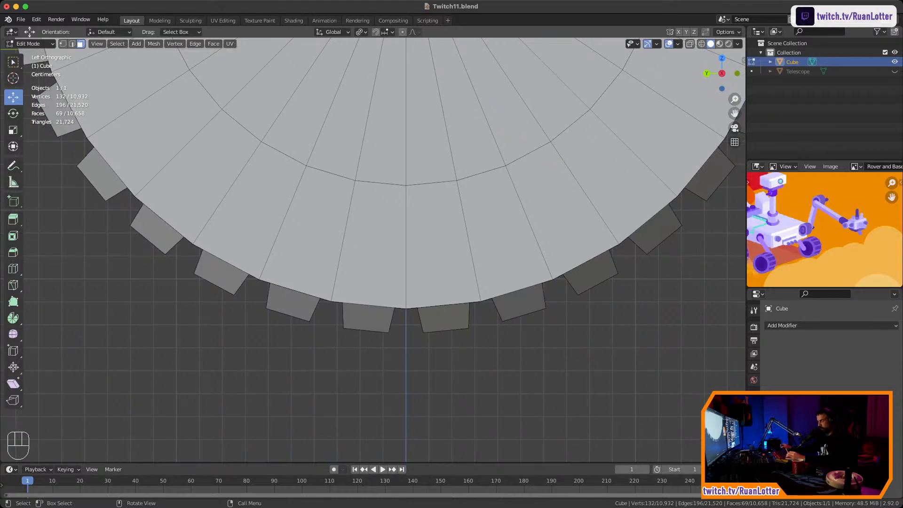
{"action": "key", "text": "ctrl"}
{"action": "middle_click_drag", "start_coordinate": [402, 207], "coordinate": [427, 484], "text": "ctrl"}
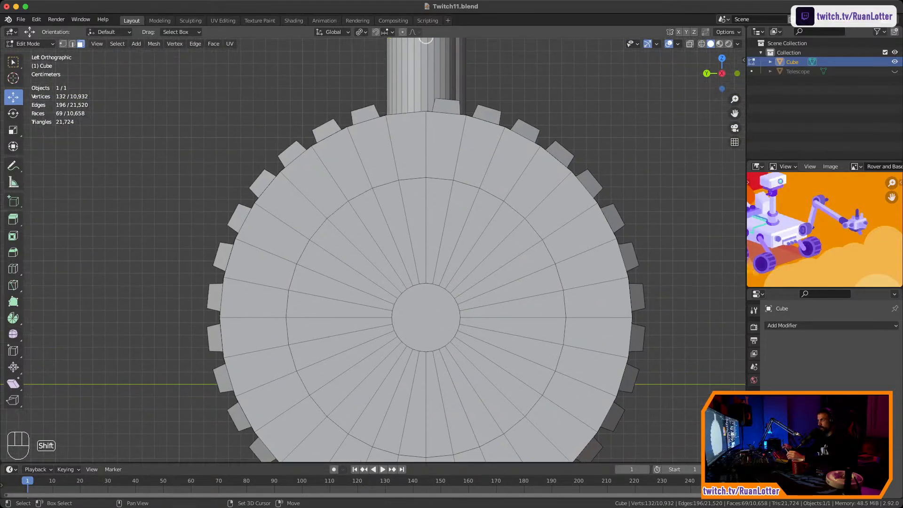
{"action": "middle_click_drag", "start_coordinate": [376, 235], "coordinate": [393, 184]}
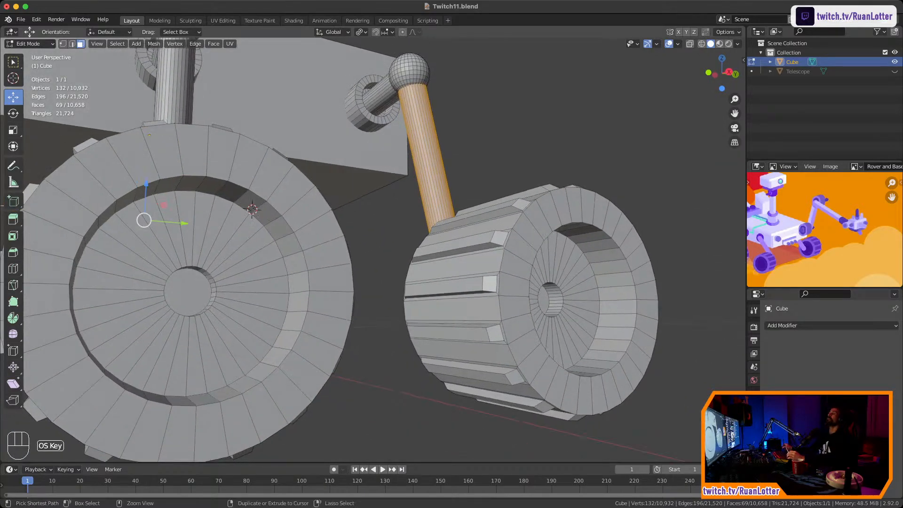
{"action": "key", "text": "super+s"}
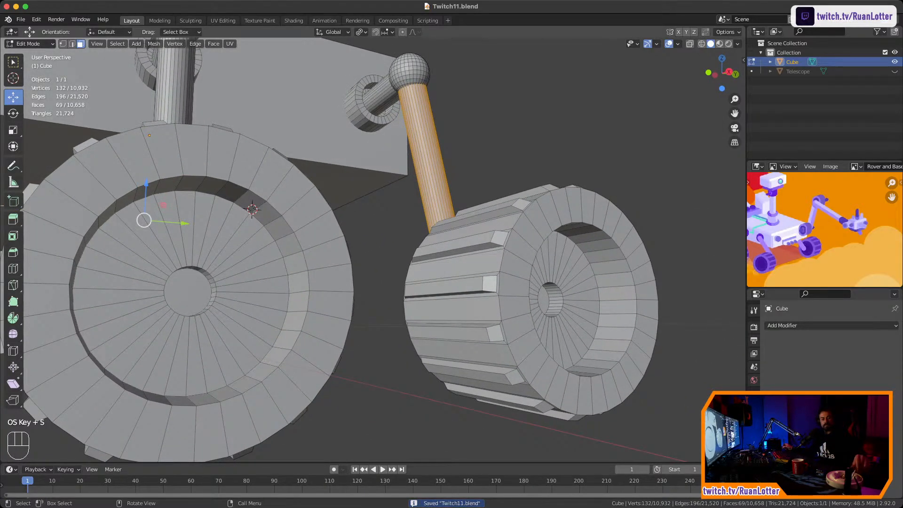
Examine the wheels, legs and axle connections from both sides of the rover
{"action": "middle_click_drag", "start_coordinate": [390, 186], "coordinate": [258, 175]}
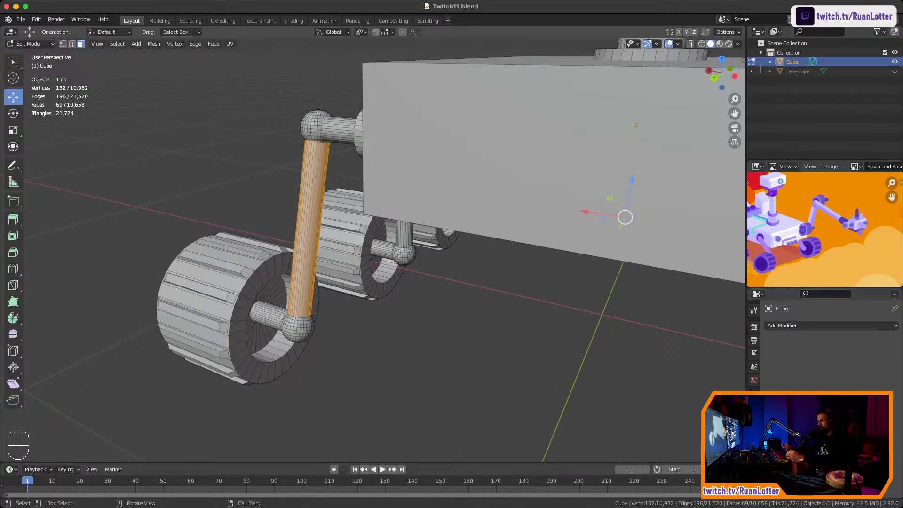
{"action": "scroll", "coordinate": [376, 212], "scroll_direction": "down", "scroll_amount": 5}
{"action": "middle_click_drag", "start_coordinate": [376, 212], "coordinate": [550, 216]}
{"action": "scroll", "coordinate": [291, 207], "scroll_direction": "up", "scroll_amount": 3}
{"action": "scroll", "coordinate": [325, 210], "scroll_direction": "up", "scroll_amount": 3}
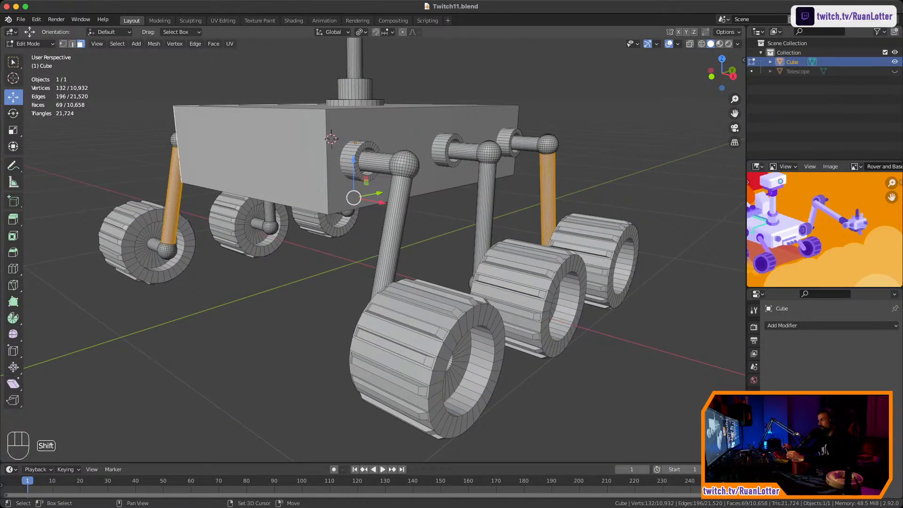
{"action": "middle_click_drag", "start_coordinate": [376, 235], "coordinate": [396, 227], "text": "shift"}
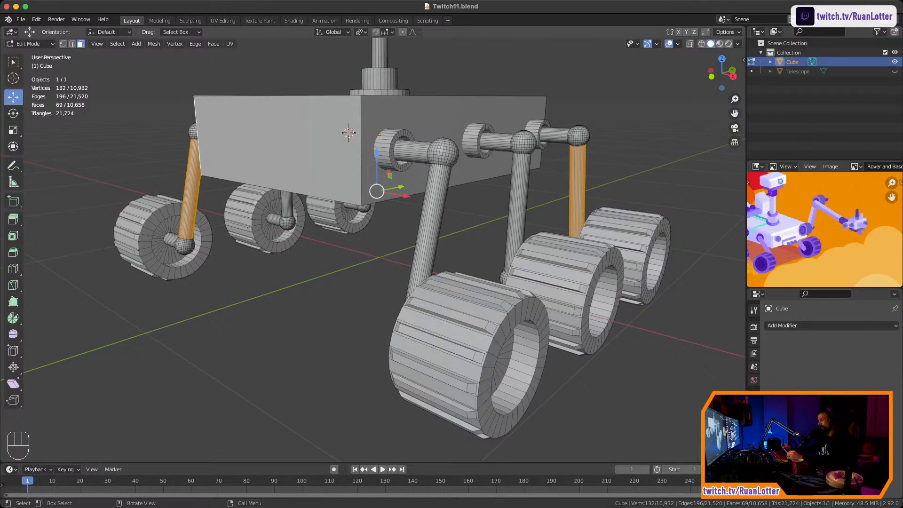
{"action": "scroll", "coordinate": [367, 235], "scroll_direction": "down", "scroll_amount": 3}
{"action": "middle_click_drag", "start_coordinate": [367, 235], "coordinate": [291, 249]}
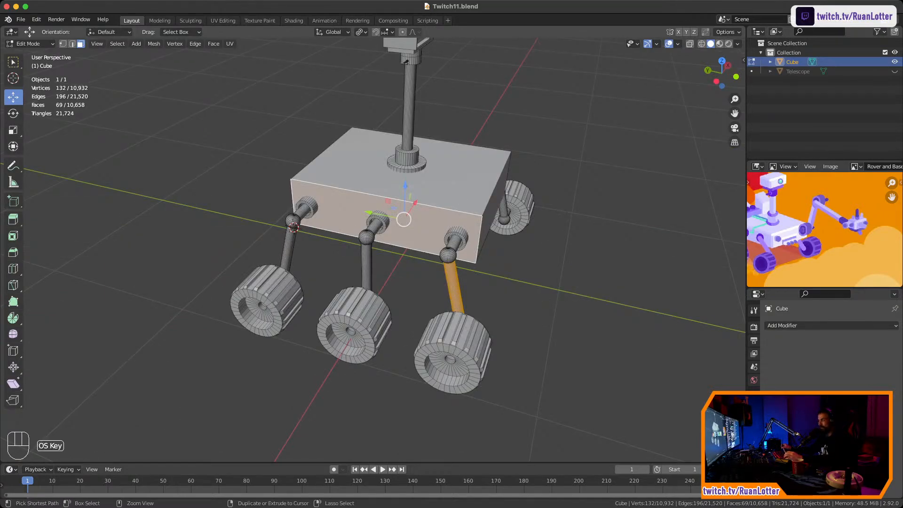
{"action": "key", "text": "super+Tab"}
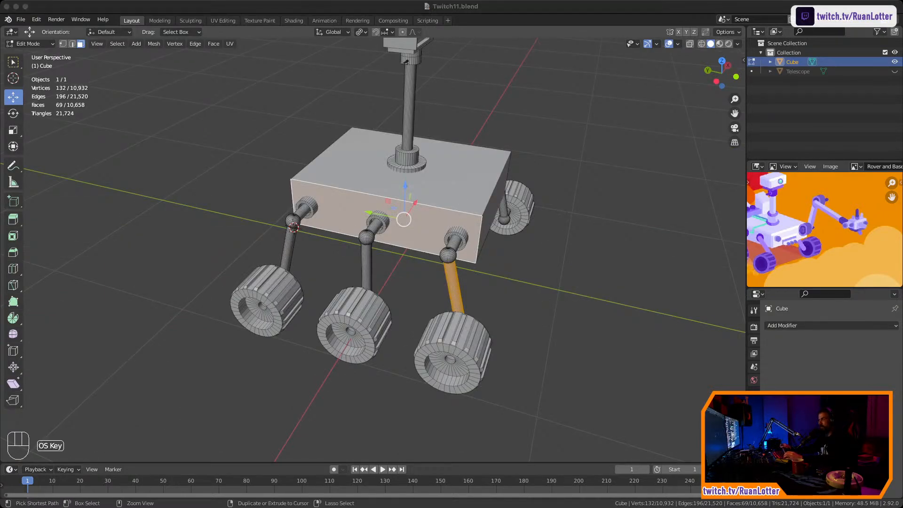
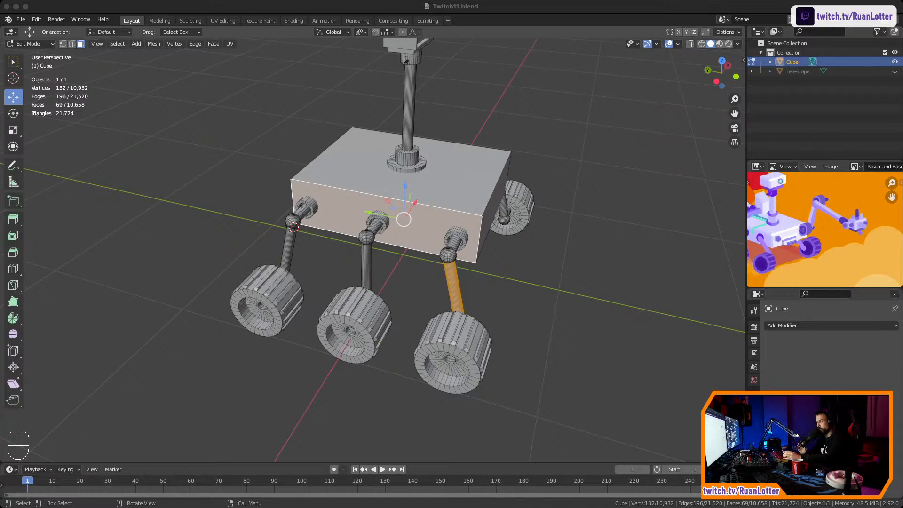
Examine the rover from several angles and compare its front with the reference image
{"action": "key", "text": "super+Tab"}
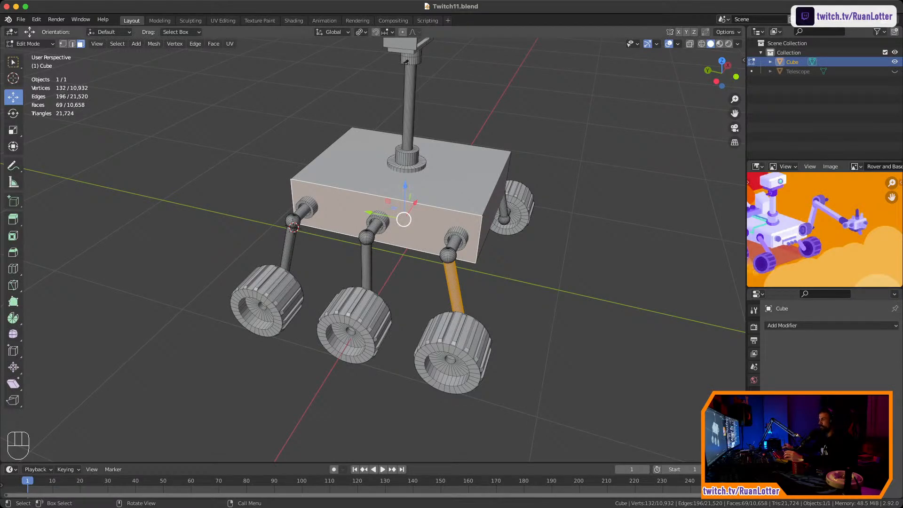
{"action": "middle_click_drag", "start_coordinate": [403, 219], "coordinate": [348, 201]}
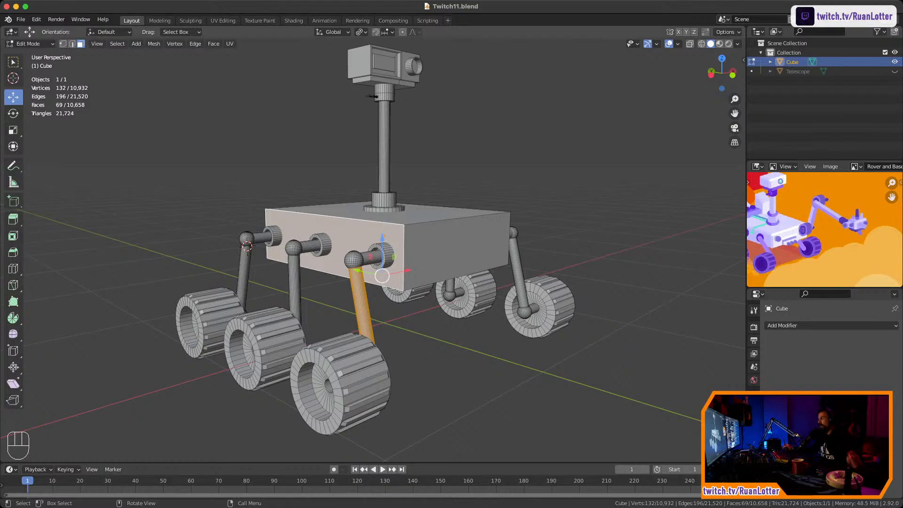
{"action": "middle_click_drag", "start_coordinate": [348, 201], "coordinate": [57, 254]}
{"action": "scroll", "coordinate": [235, 244], "scroll_direction": "up", "scroll_amount": 4}
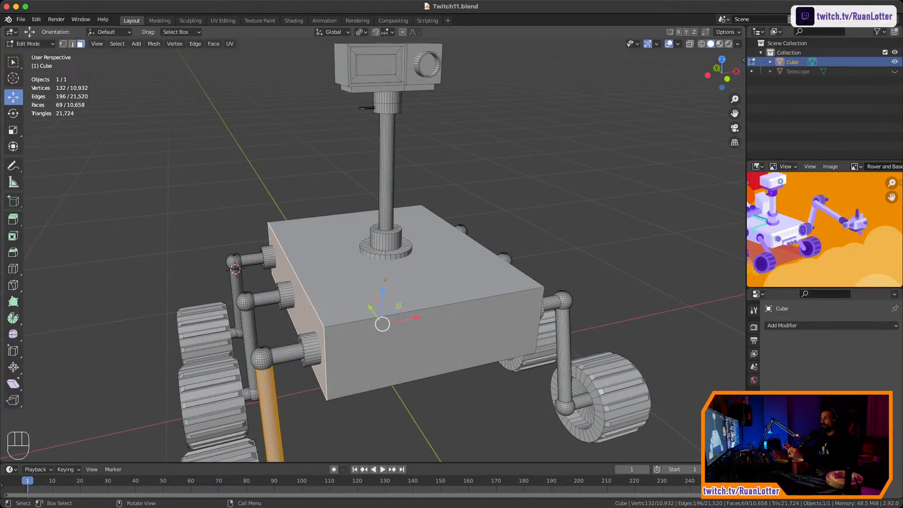
{"action": "middle_click_drag", "start_coordinate": [376, 254], "coordinate": [341, 260]}
{"action": "scroll", "coordinate": [376, 254], "scroll_direction": "down", "scroll_amount": 5}
{"action": "scroll", "coordinate": [376, 254], "scroll_direction": "up", "scroll_amount": 3}
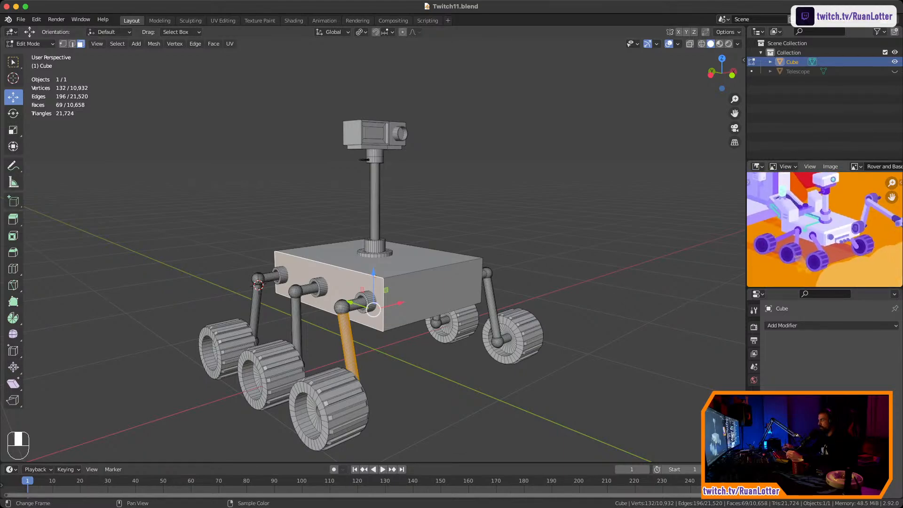
{"action": "middle_click_drag", "start_coordinate": [821, 231], "coordinate": [818, 230]}
Select the front face of the rover body and snap the 3D cursor to it
{"action": "scroll", "coordinate": [377, 263], "scroll_direction": "up", "scroll_amount": 3}
{"action": "middle_click_drag", "start_coordinate": [386, 292], "coordinate": [376, 240], "text": "shift"}
{"action": "middle_click_drag", "start_coordinate": [396, 245], "coordinate": [359, 240]}
{"action": "left_click", "coordinate": [360, 238]}
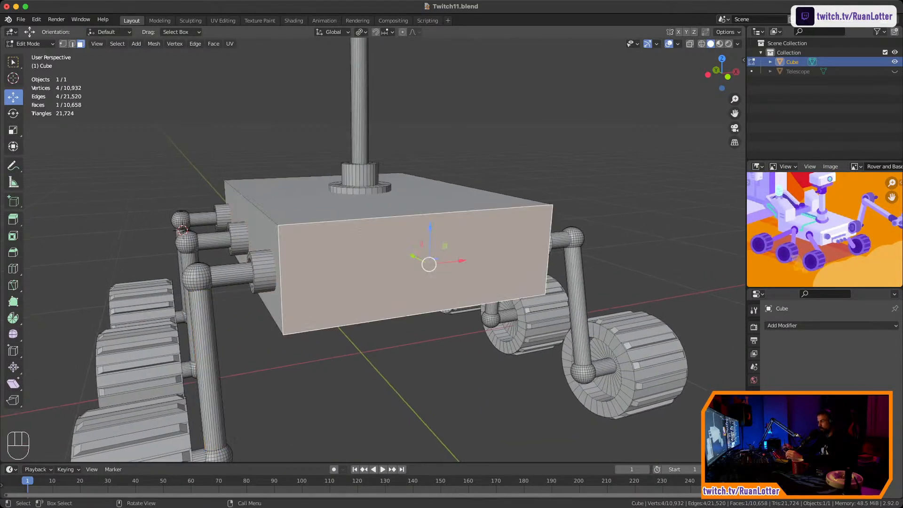
{"action": "middle_click_drag", "start_coordinate": [413, 264], "coordinate": [435, 267]}
{"action": "key", "text": "shift+s"}
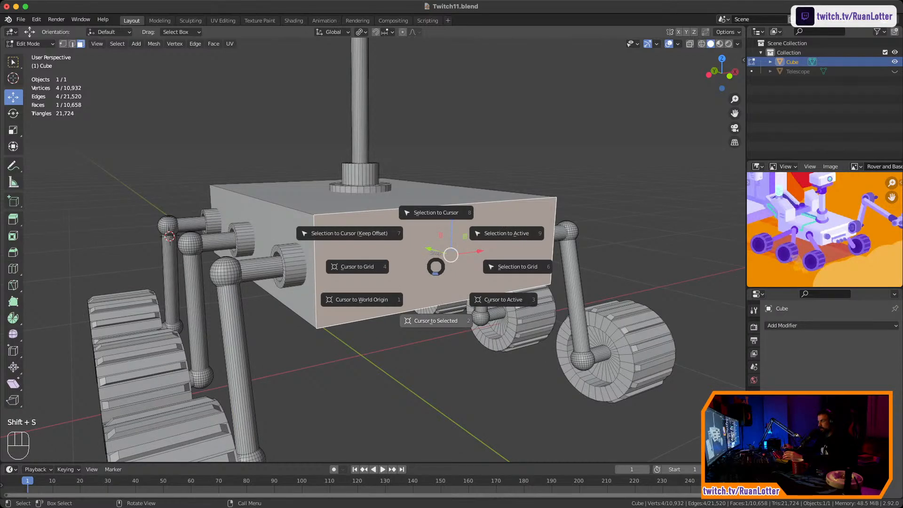
{"action": "left_click", "coordinate": [435, 320]}
Add a horizontal loop cut around the body, slid below the middle by about 0.231, and a lengthwise loop cut dividing the front face in half
{"action": "mouse_move", "coordinate": [436, 317]}
{"action": "middle_mouse_down"}
{"action": "mouse_move", "coordinate": [520, 306]}
{"action": "mouse_move", "coordinate": [437, 310]}
{"action": "middle_mouse_up"}
{"action": "key", "text": "ctrl+r"}
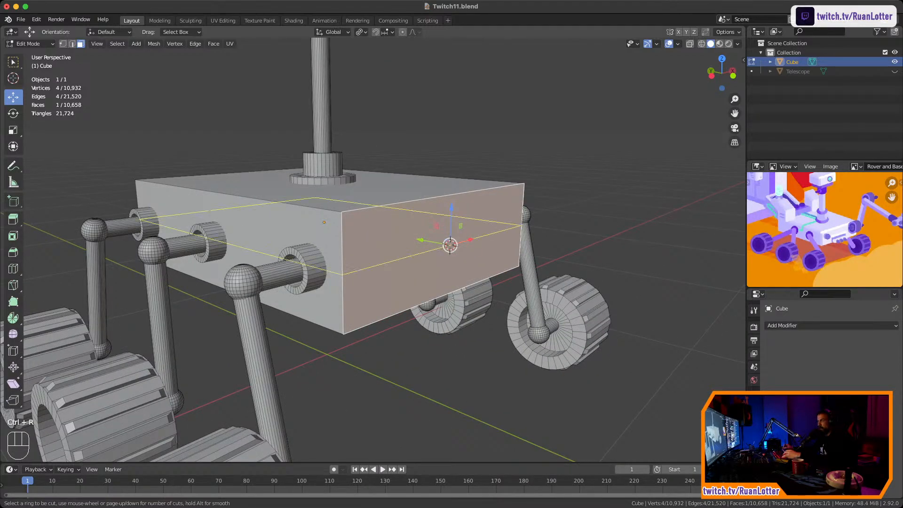
{"action": "left_click", "coordinate": [343, 275]}
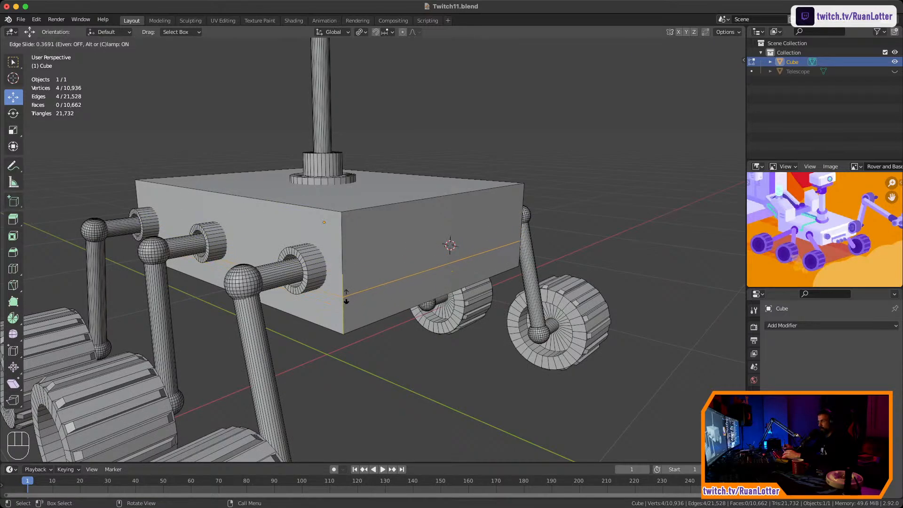
{"action": "left_click", "coordinate": [344, 288]}
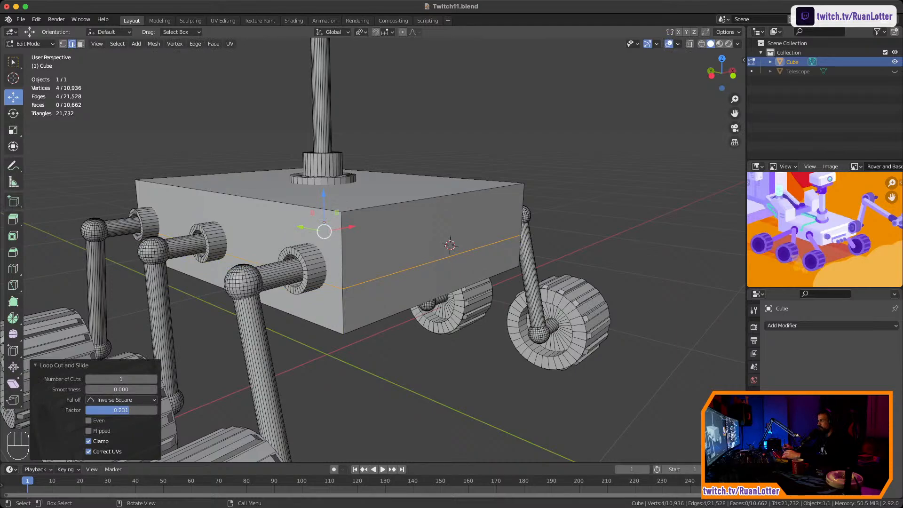
{"action": "key", "text": "ctrl+r"}
{"action": "left_click", "coordinate": [447, 200]}
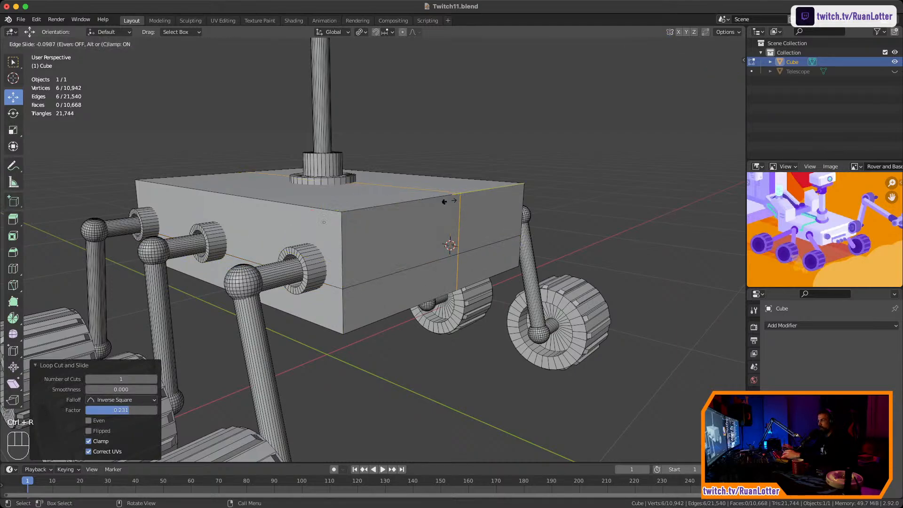
{"action": "left_click", "coordinate": [443, 201]}
Inset the two lower front faces individually by about 0.0134 m and extrude them outward about 0.041 m
{"action": "key", "text": "3"}
{"action": "left_click", "coordinate": [397, 301], "text": "shift"}
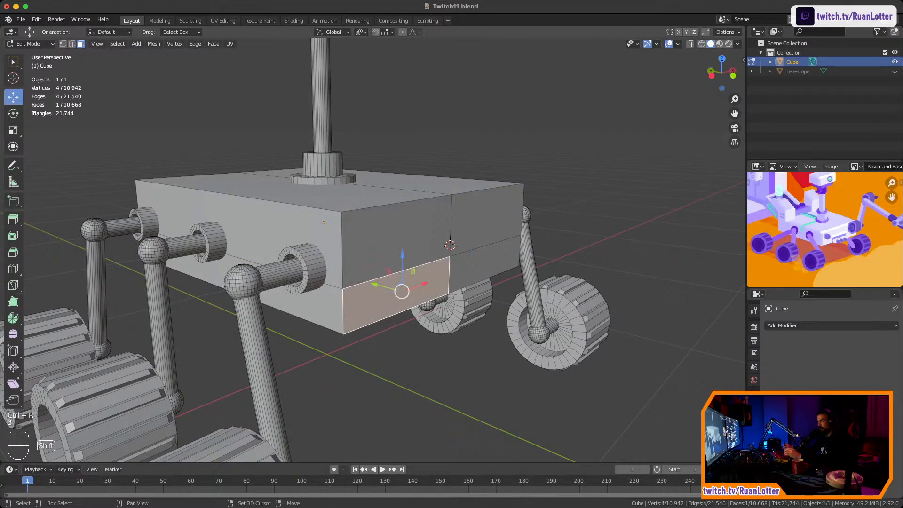
{"action": "left_click", "coordinate": [484, 266], "text": "shift"}
{"action": "middle_click_drag", "start_coordinate": [485, 265], "coordinate": [541, 244]}
{"action": "key", "text": "i"}
{"action": "key", "text": "i"}
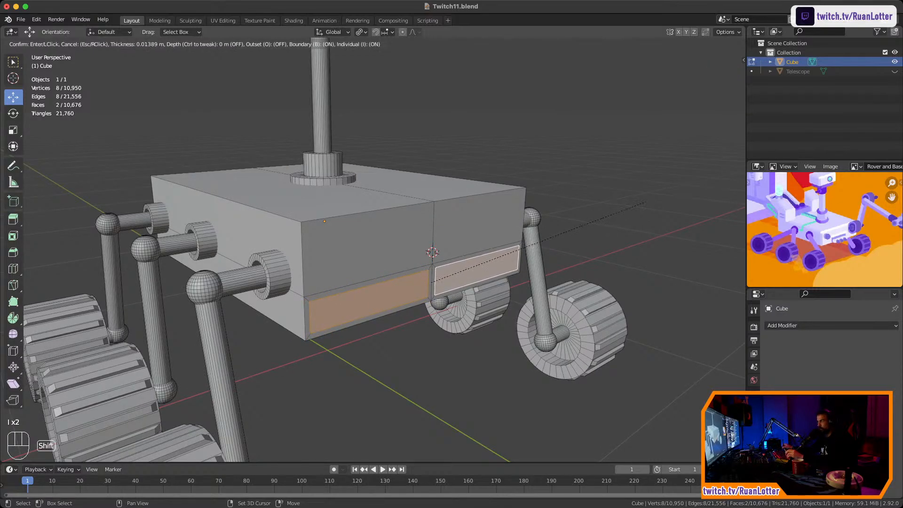
{"action": "left_click", "coordinate": [646, 203]}
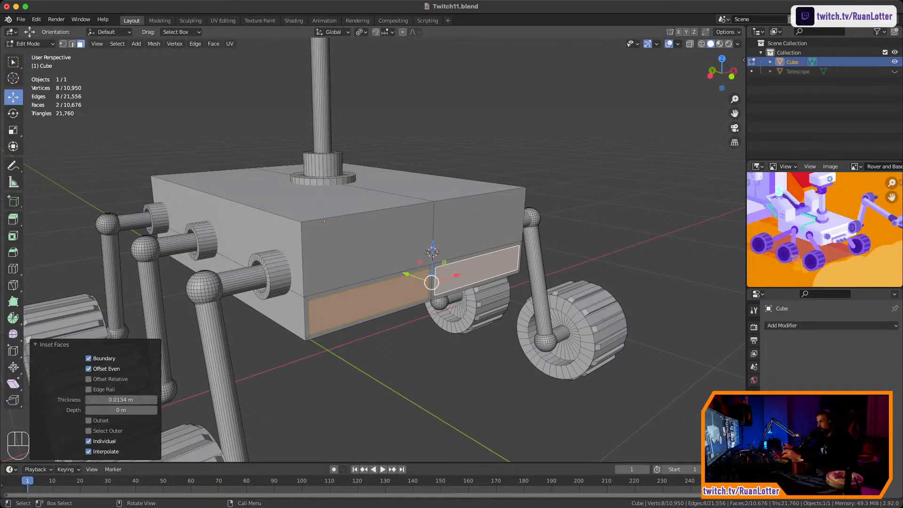
{"action": "key", "text": "e"}
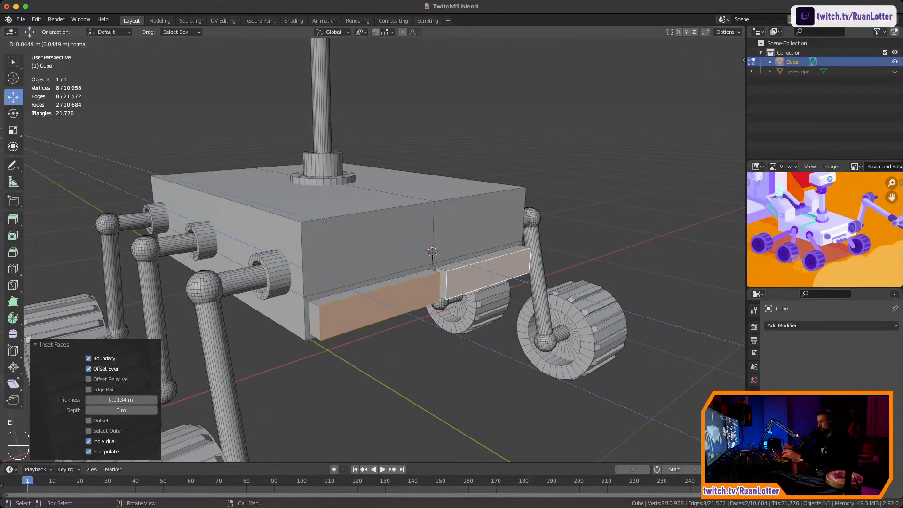
{"action": "key", "text": "Return"}
Inset the two raised front panels by about 0.0099 m, extrude the inner faces inward about 0.019 m, and clear the selection
{"action": "key", "text": "i"}
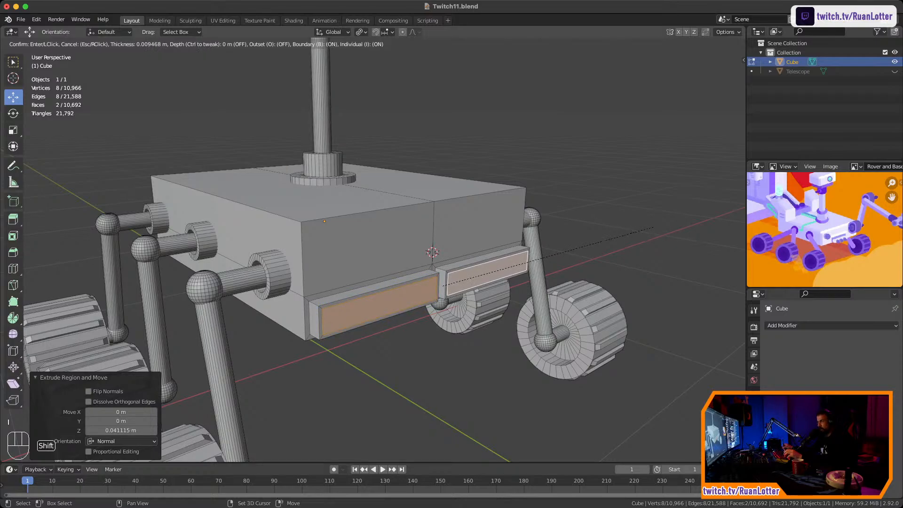
{"action": "left_click", "coordinate": [653, 226]}
{"action": "key", "text": "e"}
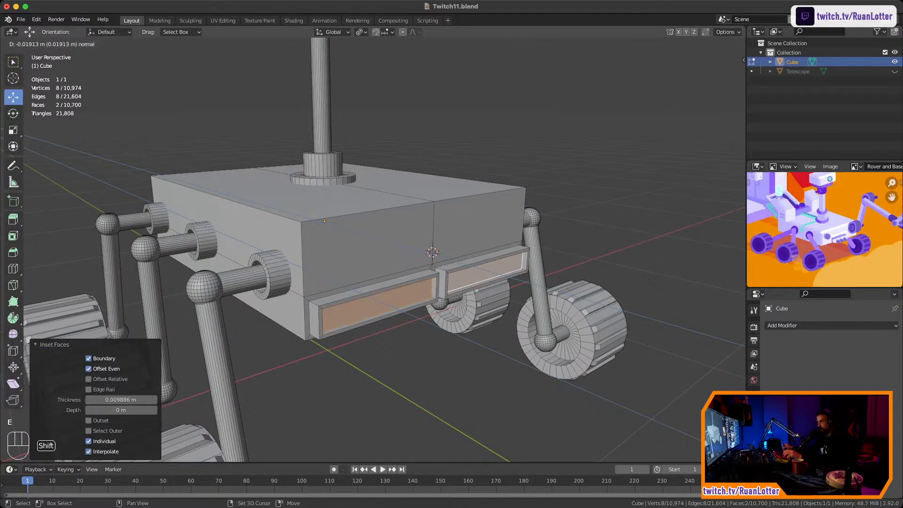
{"action": "key", "text": "Return"}
{"action": "key", "text": "alt+a"}
Select the recessed face of one front panel and snap the 3D cursor to its centre
{"action": "scroll", "coordinate": [436, 284], "scroll_direction": "down", "scroll_amount": 5}
{"action": "middle_click_drag", "start_coordinate": [436, 284], "coordinate": [612, 282]}
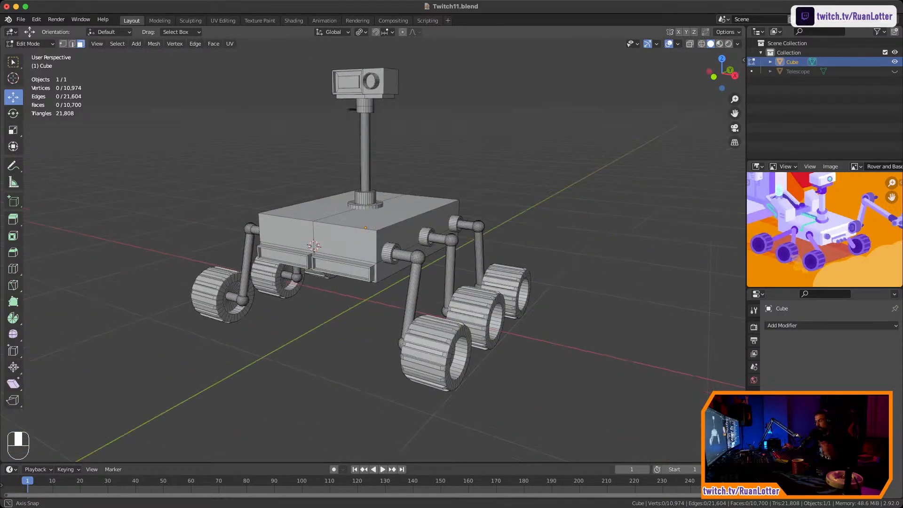
{"action": "scroll", "coordinate": [367, 244], "scroll_direction": "up", "scroll_amount": 10}
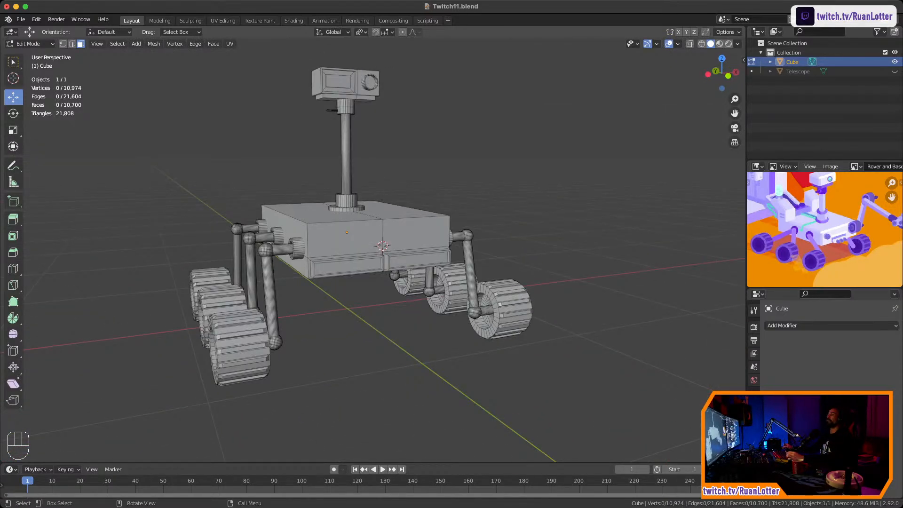
{"action": "middle_click_drag", "start_coordinate": [367, 245], "coordinate": [414, 282], "text": "shift"}
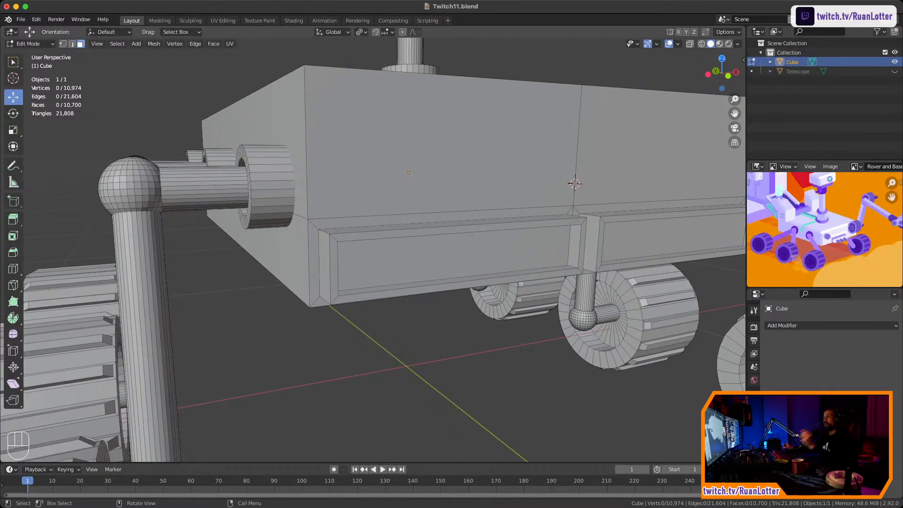
{"action": "left_click", "coordinate": [454, 258]}
{"action": "middle_click_drag", "start_coordinate": [454, 259], "coordinate": [434, 273]}
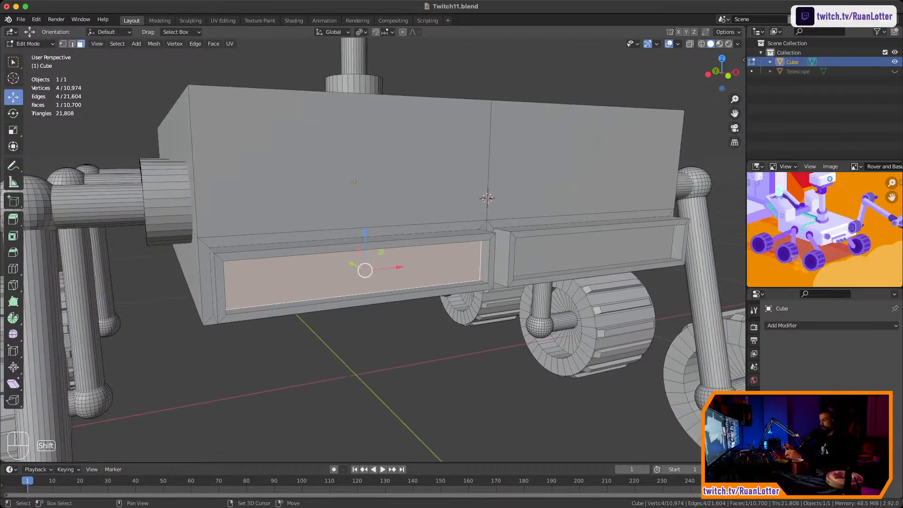
{"action": "key", "text": "shift+s"}
{"action": "left_click", "coordinate": [435, 301]}
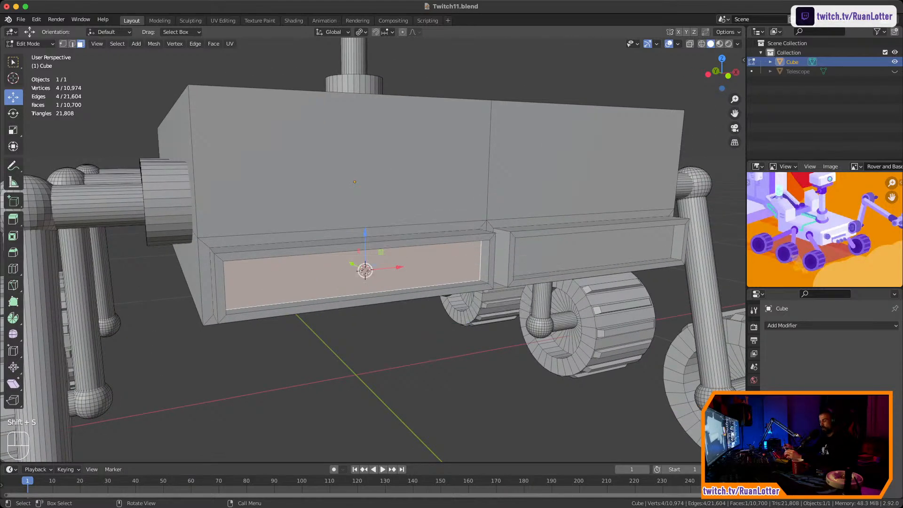
Add a 32-vertex cylinder at the 3D cursor and scale it by about 0.332, followed by about 0.068
{"action": "key", "text": "shift+a"}
{"action": "left_click", "coordinate": [405, 312]}
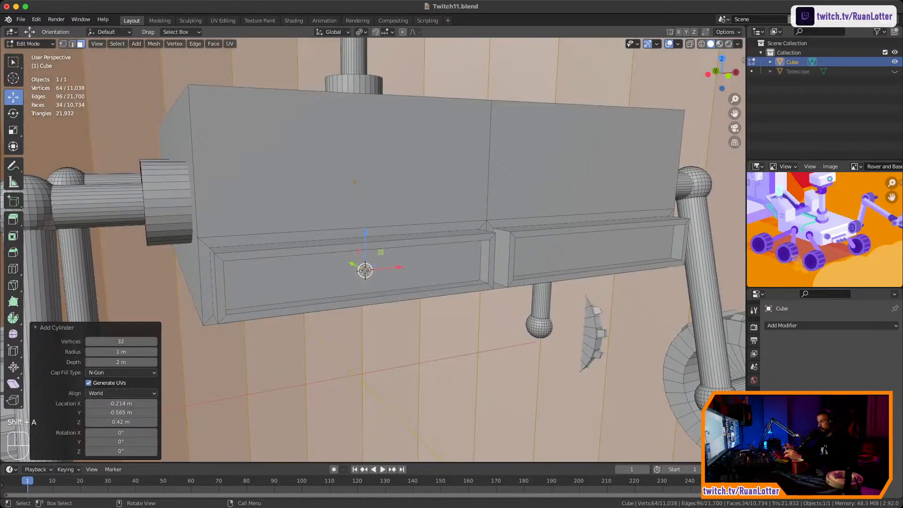
{"action": "key", "text": "s"}
{"action": "left_click", "coordinate": [494, 288]}
{"action": "key", "text": "s"}
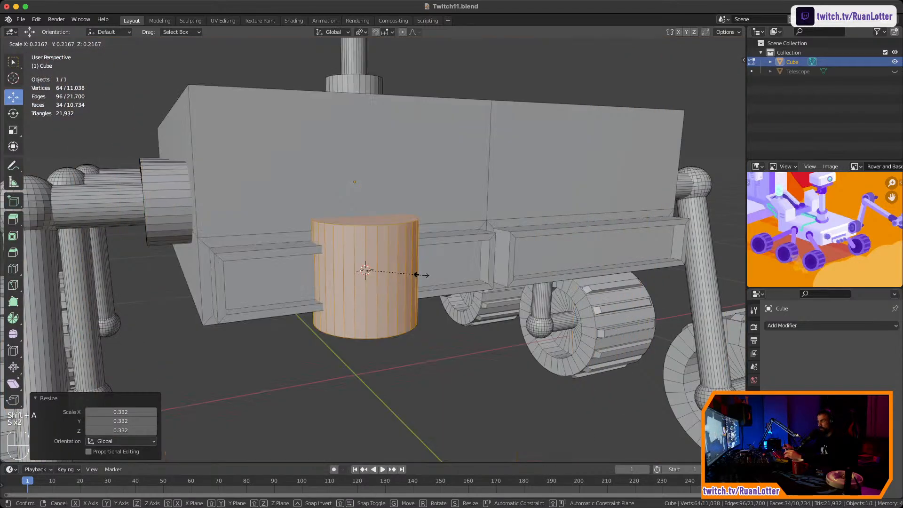
{"action": "left_click", "coordinate": [416, 274]}
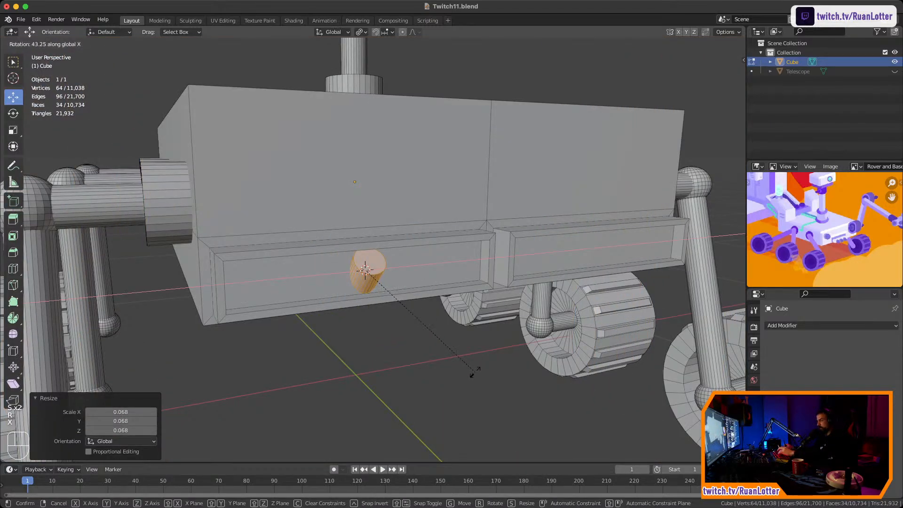
{"action": "key", "text": "r"}
{"action": "key", "text": "x"}
{"action": "key", "text": "8"}
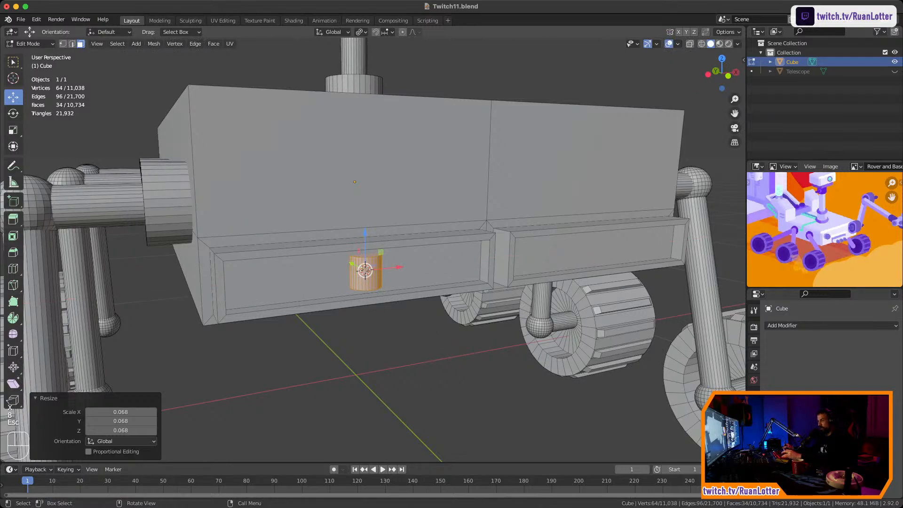
Rotate the small cylinder 90° about the X axis so its flat end faces forward
{"action": "middle_click_drag", "start_coordinate": [357, 235], "coordinate": [240, 146]}
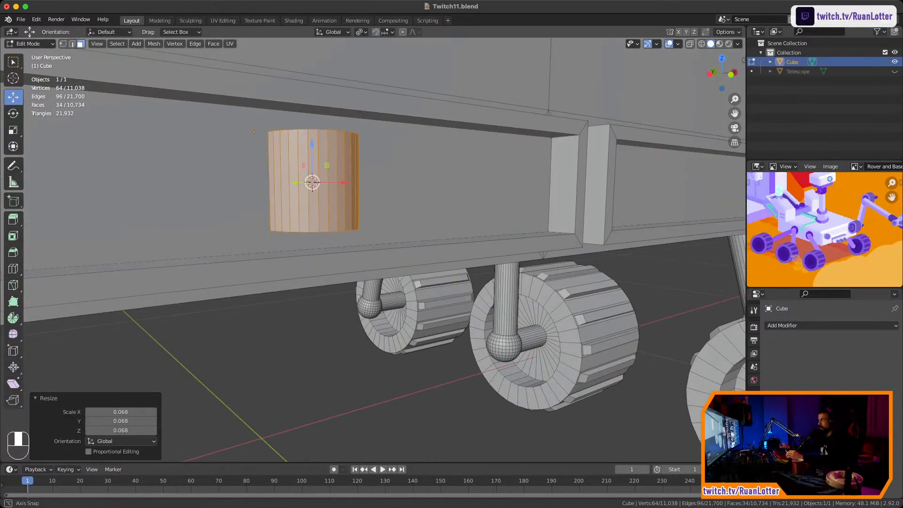
{"action": "key", "text": "KP_1"}
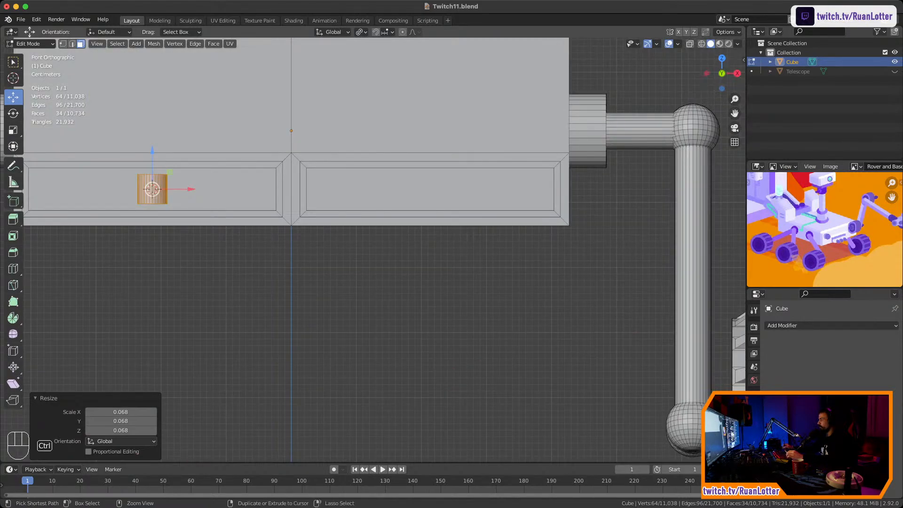
{"action": "middle_click_drag", "start_coordinate": [292, 235], "coordinate": [541, 309], "text": "shift"}
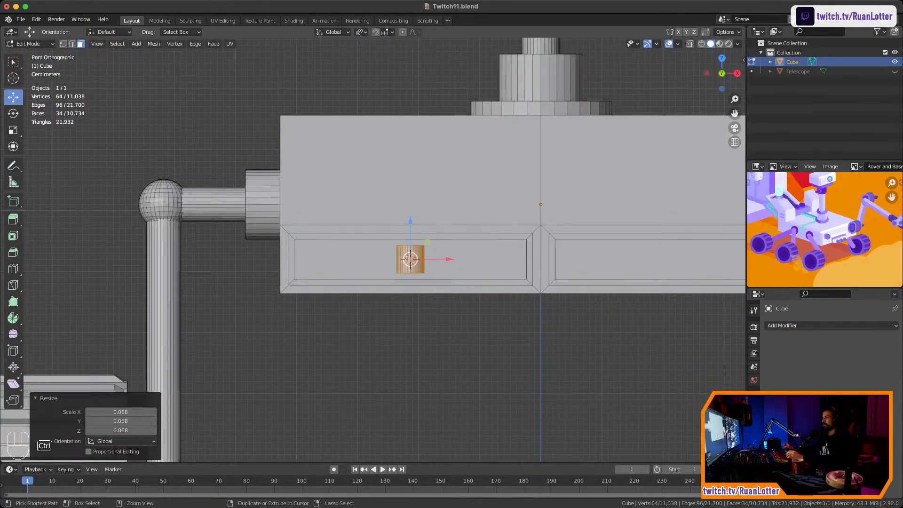
{"action": "middle_click_drag", "start_coordinate": [410, 259], "coordinate": [425, 271]}
{"action": "middle_click_drag", "start_coordinate": [425, 271], "coordinate": [424, 240], "text": "ctrl"}
{"action": "middle_click_drag", "start_coordinate": [484, 197], "coordinate": [423, 235]}
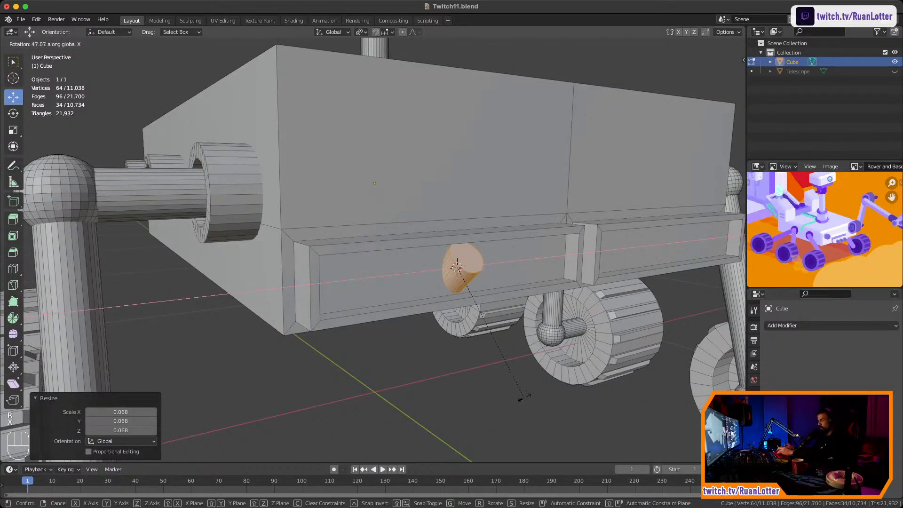
{"action": "key", "text": "r"}
{"action": "key", "text": "x"}
{"action": "key", "text": "9"}
{"action": "key", "text": "0"}
{"action": "key", "text": "Return"}
Set the transform orientation to Local and move the cylinder about -0.158 m along X towards the recess's outer end
{"action": "scroll", "coordinate": [376, 250], "scroll_direction": "up", "scroll_amount": 3}
{"action": "middle_click_drag", "start_coordinate": [473, 271], "coordinate": [422, 274], "text": "shift"}
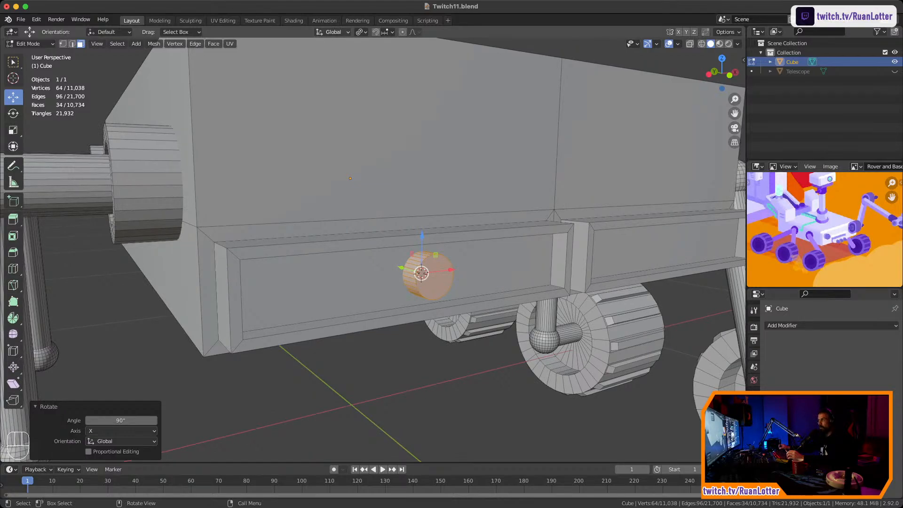
{"action": "left_click", "coordinate": [333, 32]}
{"action": "left_click", "coordinate": [325, 71]}
{"action": "left_click_drag", "start_coordinate": [452, 270], "coordinate": [306, 286]}
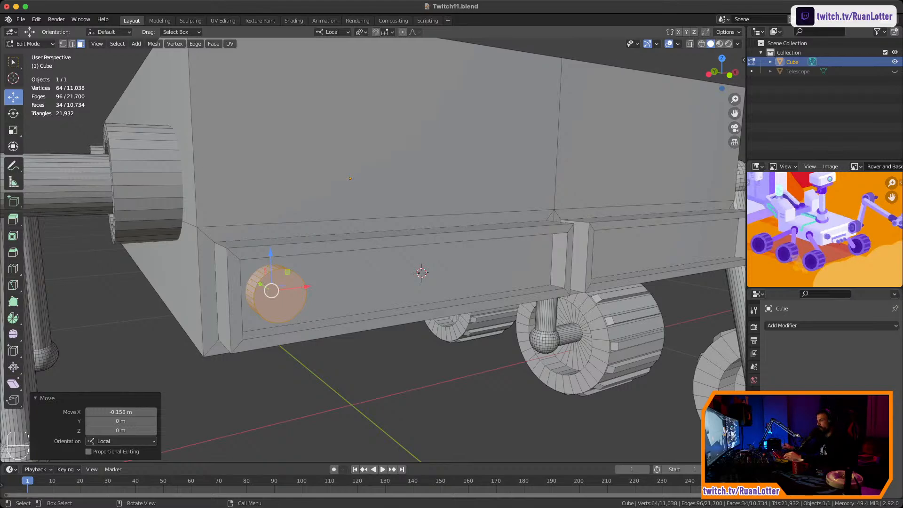
Examine how the cylinder sits inside the recessed front panel from different angles and distances
{"action": "middle_click_drag", "start_coordinate": [405, 235], "coordinate": [404, 301], "text": "ctrl"}
{"action": "middle_click_drag", "start_coordinate": [405, 263], "coordinate": [366, 219]}
{"action": "mouse_move", "coordinate": [367, 219]}
{"action": "middle_mouse_down"}
{"action": "mouse_move", "coordinate": [389, 219]}
{"action": "mouse_move", "coordinate": [389, 238]}
{"action": "mouse_move", "coordinate": [359, 233]}
{"action": "middle_mouse_up"}
{"action": "middle_click_drag", "start_coordinate": [359, 233], "coordinate": [362, 254], "text": "ctrl"}
{"action": "middle_click_drag", "start_coordinate": [362, 254], "coordinate": [416, 230], "text": "ctrl"}
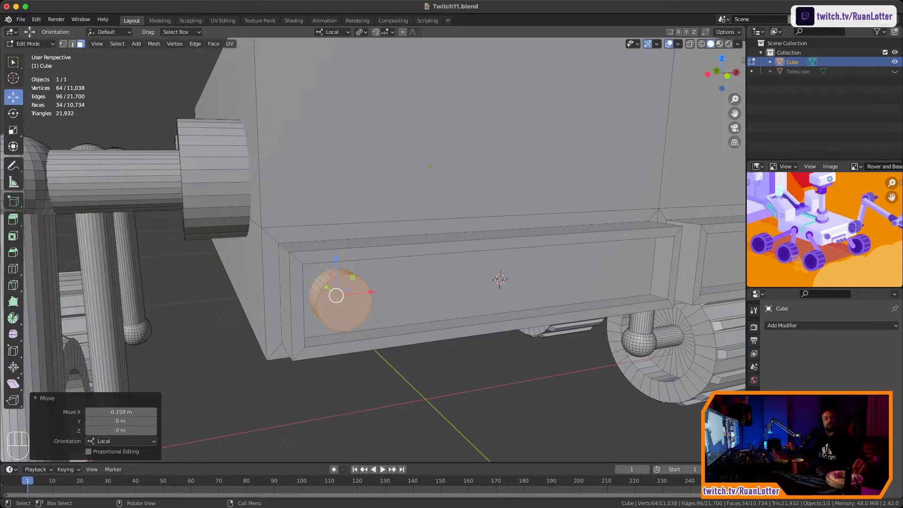
{"action": "middle_click_drag", "start_coordinate": [430, 166], "coordinate": [331, 171]}
{"action": "key", "text": "shift"}
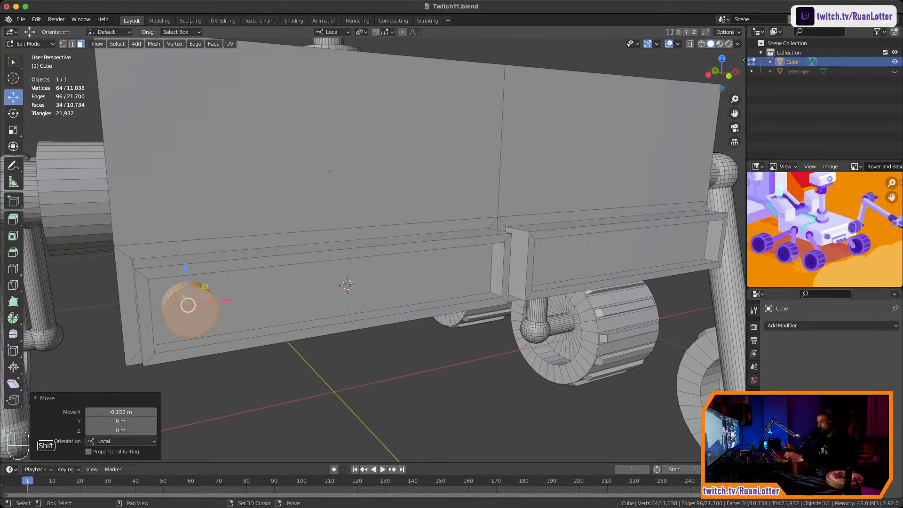
{"action": "middle_click_drag", "start_coordinate": [331, 171], "coordinate": [365, 173]}
Duplicate the cylinder three times along local X inside the recess, with spacings of about 0.090, 0.097 and 0.102 m
{"action": "key", "text": "shift+d"}
{"action": "key", "text": "x"}
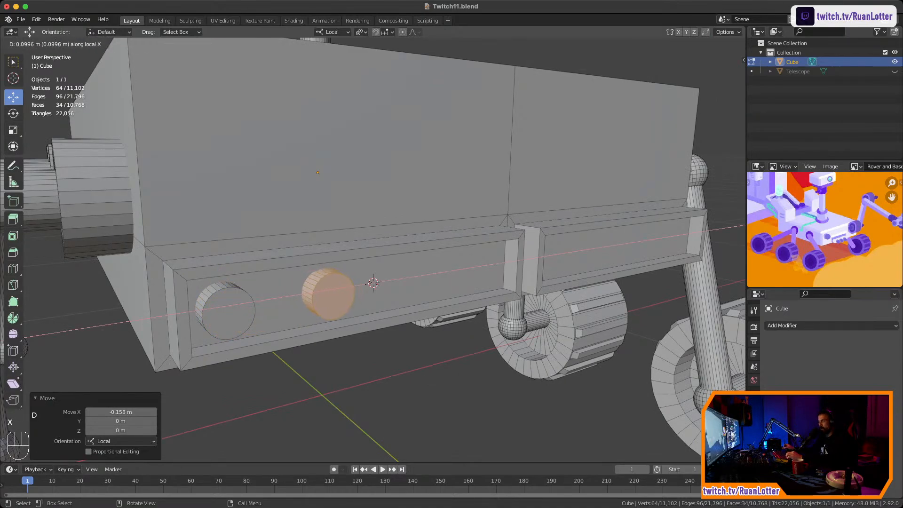
{"action": "left_click", "coordinate": [320, 295]}
{"action": "key", "text": "shift+d"}
{"action": "key", "text": "x"}
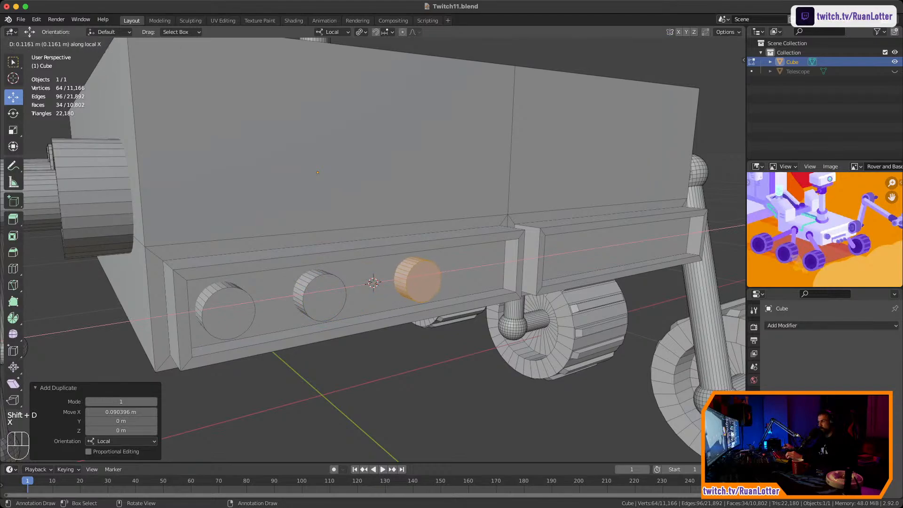
{"action": "key", "text": "Return"}
{"action": "key", "text": "shift+d"}
{"action": "key", "text": "x"}
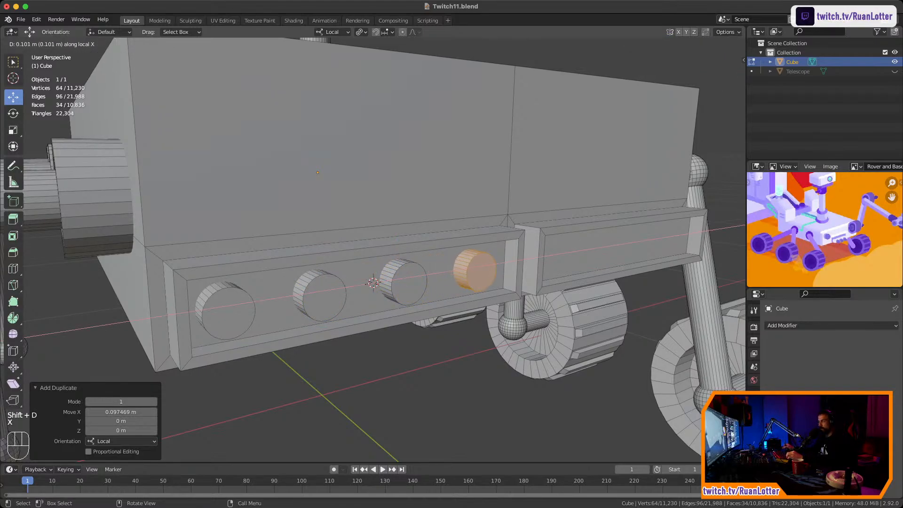
{"action": "left_click", "coordinate": [473, 270]}
{"action": "middle_click_drag", "start_coordinate": [474, 270], "coordinate": [390, 272]}
{"action": "scroll", "coordinate": [376, 249], "scroll_direction": "down", "scroll_amount": 4}
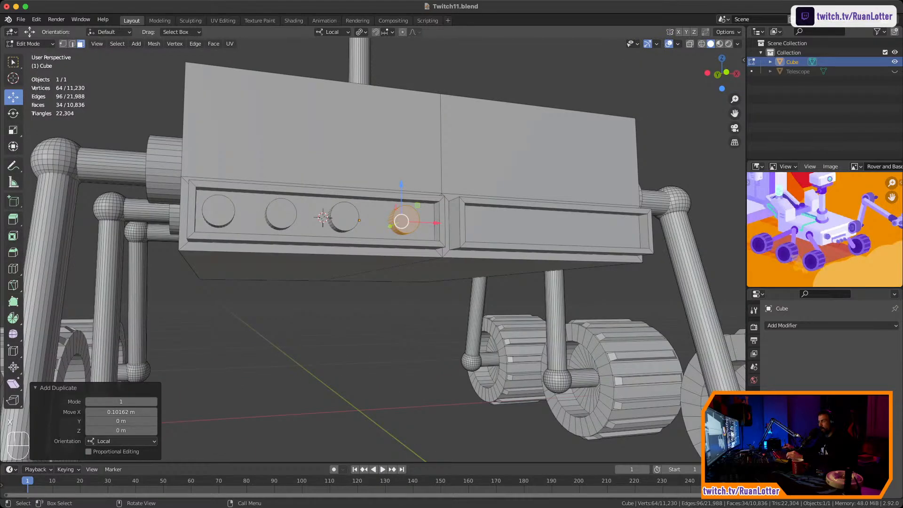
Inset the front faces of all four cylinders individually by about 0.0038 m
{"action": "middle_click_drag", "start_coordinate": [390, 265], "coordinate": [361, 273]}
{"action": "middle_click_drag", "start_coordinate": [360, 273], "coordinate": [439, 269], "text": "shift"}
{"action": "middle_click_drag", "start_coordinate": [439, 269], "coordinate": [443, 250], "text": "shift"}
{"action": "middle_click_drag", "start_coordinate": [443, 250], "coordinate": [445, 209], "text": "ctrl"}
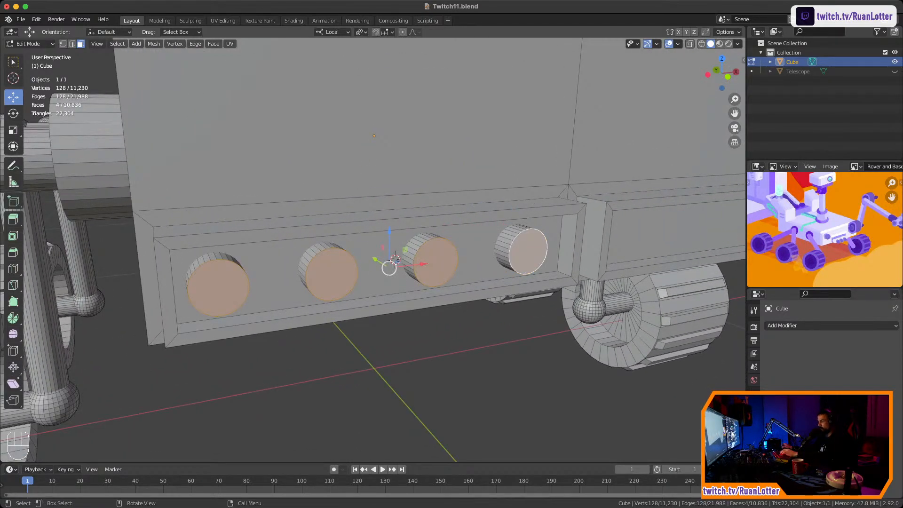
{"action": "key", "text": "i"}
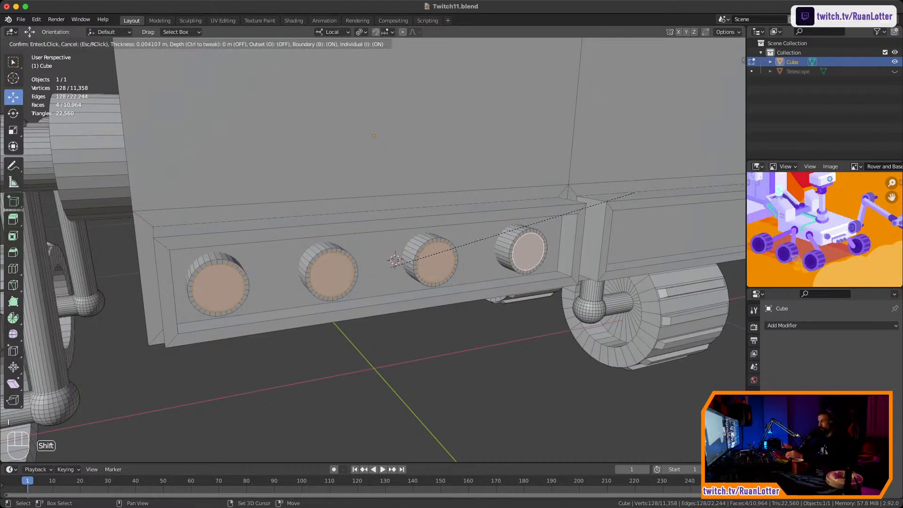
{"action": "left_click", "coordinate": [648, 183]}
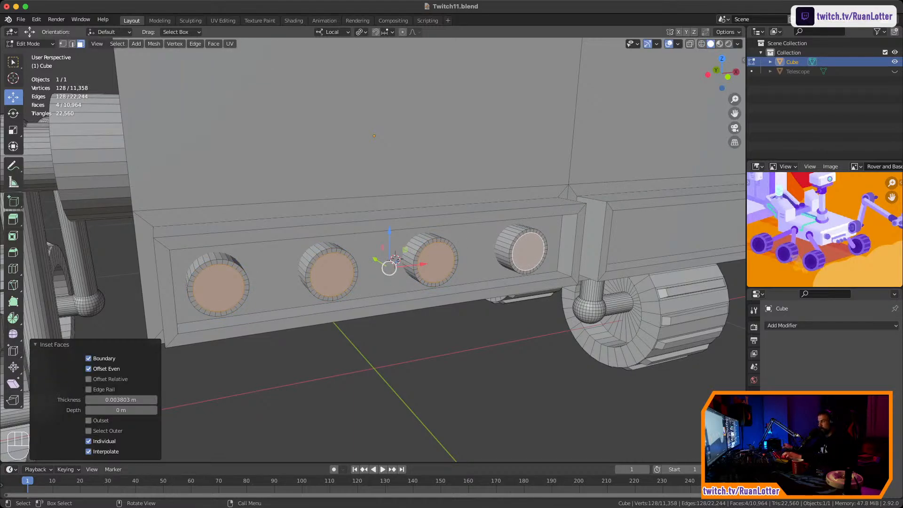
Extrude the four inset faces about 0.0285 m outwards and taper them by scaling to 0.778, adjusting their position along Y
{"action": "key", "text": "e"}
{"action": "key", "text": "Return"}
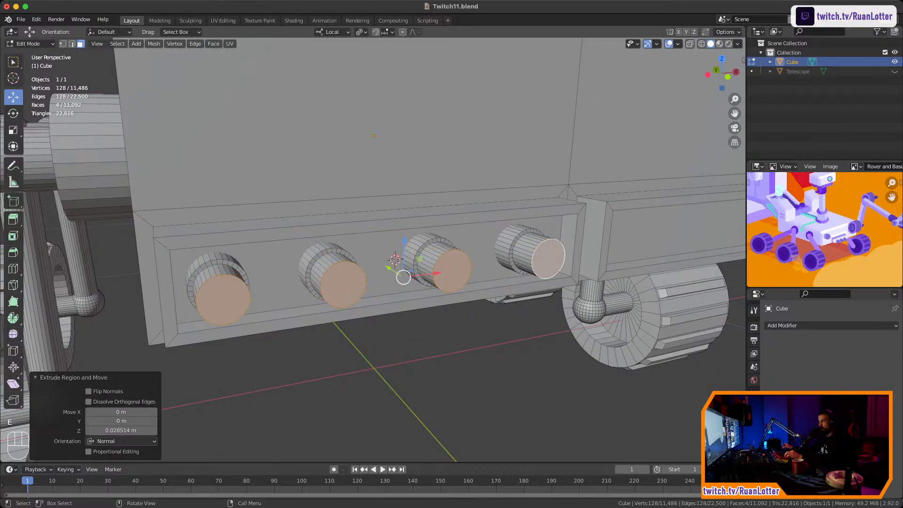
{"action": "key", "text": "s"}
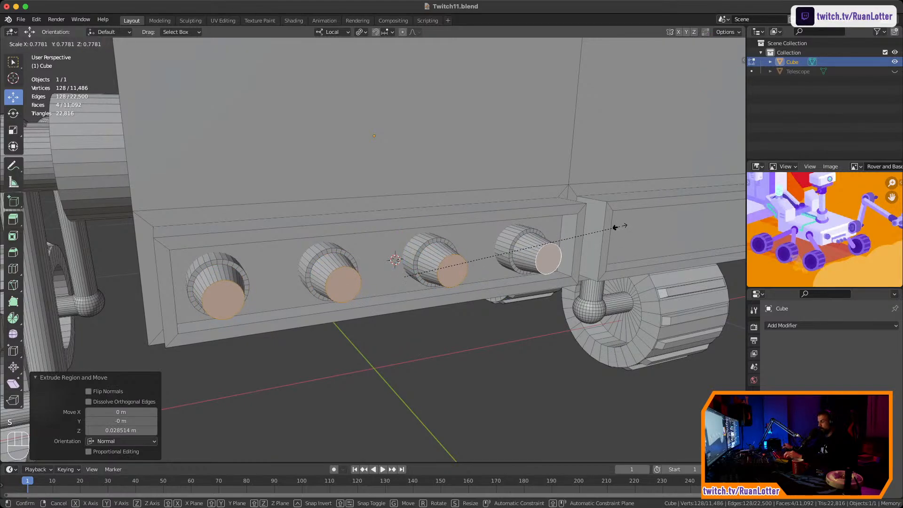
{"action": "key", "text": "Return"}
{"action": "key", "text": "g"}
{"action": "key", "text": "y"}
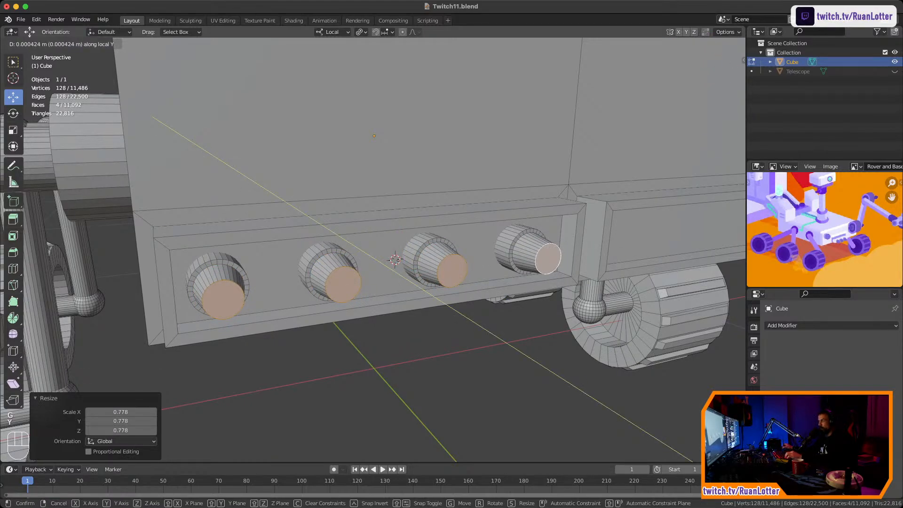
{"action": "left_click", "coordinate": [574, 193]}
Select all four complete lights in front view and move them about 0.012 m along X to centre them in the recess
{"action": "key", "text": "Tab"}
{"action": "middle_click_drag", "start_coordinate": [574, 193], "coordinate": [592, 261], "text": "ctrl"}
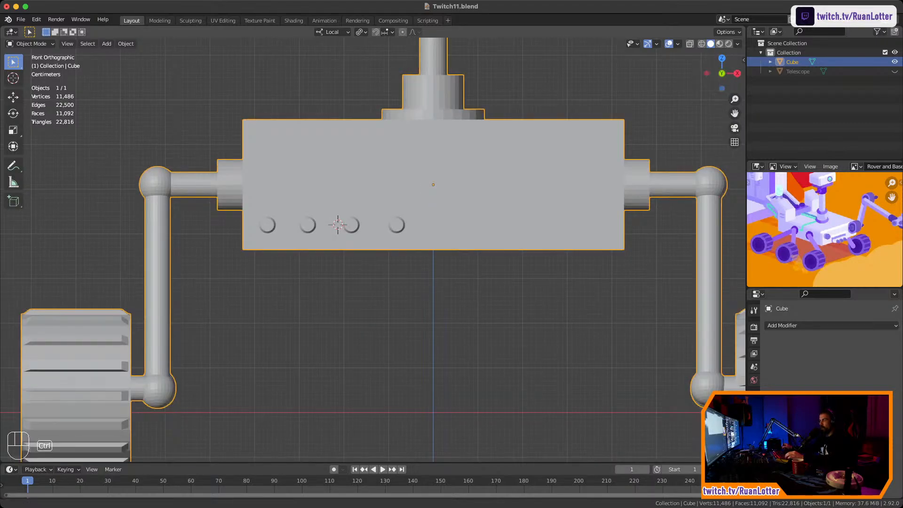
{"action": "middle_click_drag", "start_coordinate": [470, 264], "coordinate": [497, 232], "text": "ctrl"}
{"action": "key", "text": "Tab"}
{"action": "middle_click_drag", "start_coordinate": [498, 233], "coordinate": [497, 223], "text": "shift"}
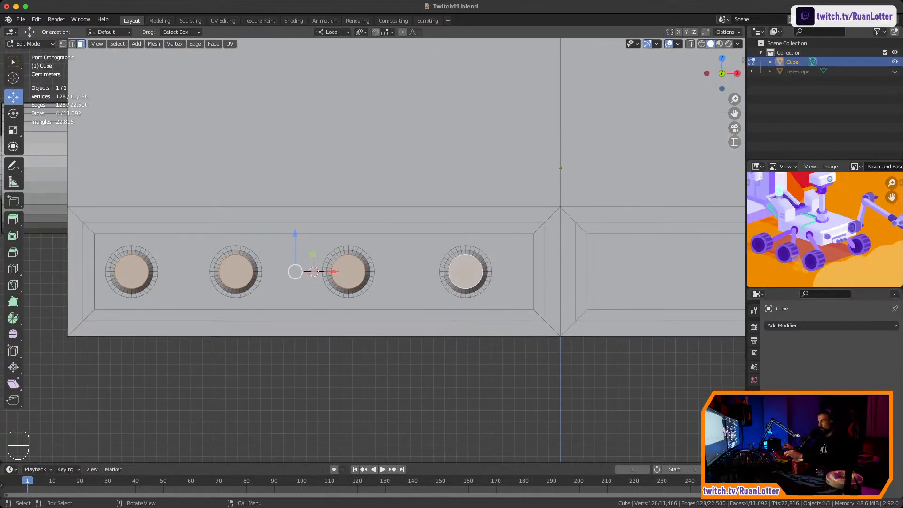
{"action": "left_click", "coordinate": [466, 273]}
{"action": "left_click", "coordinate": [421, 274]}
{"action": "left_click", "coordinate": [466, 273]}
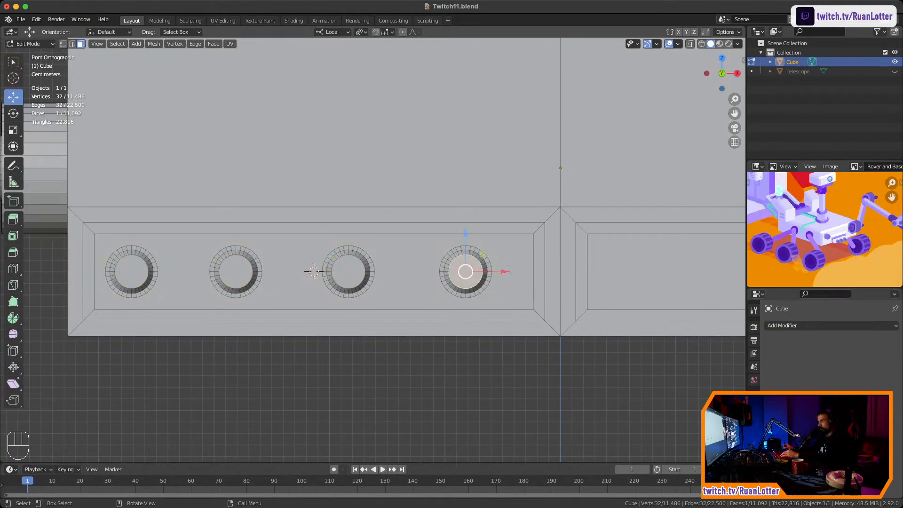
{"action": "key", "text": "l"}
{"action": "key", "text": "l"}
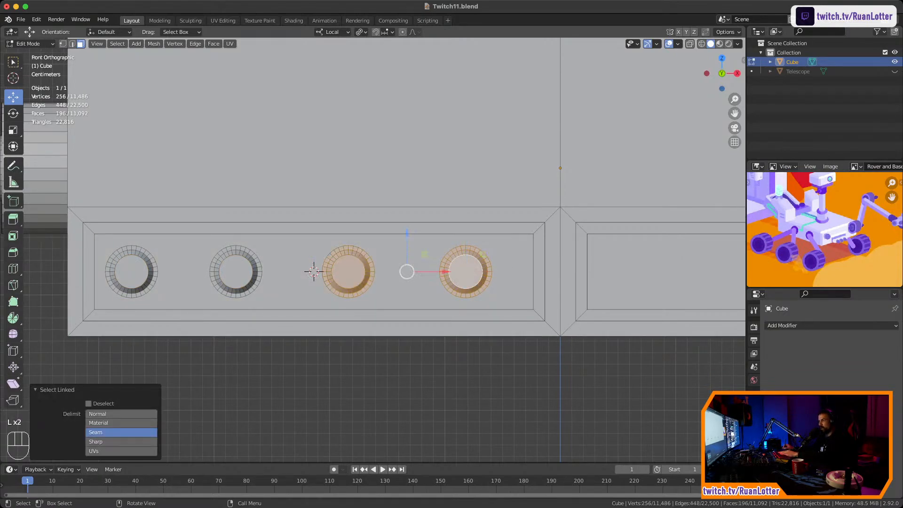
{"action": "key", "text": "l"}
{"action": "key", "text": "l"}
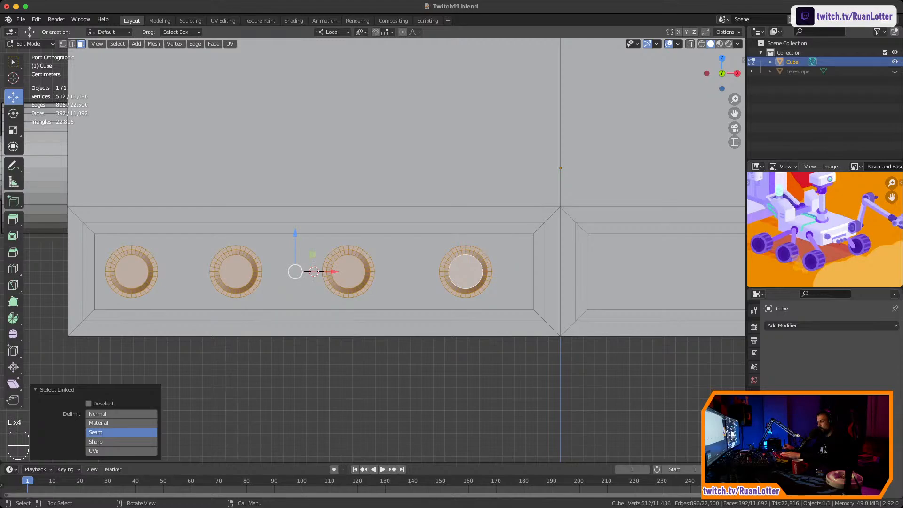
{"action": "key", "text": "g"}
{"action": "key", "text": "x"}
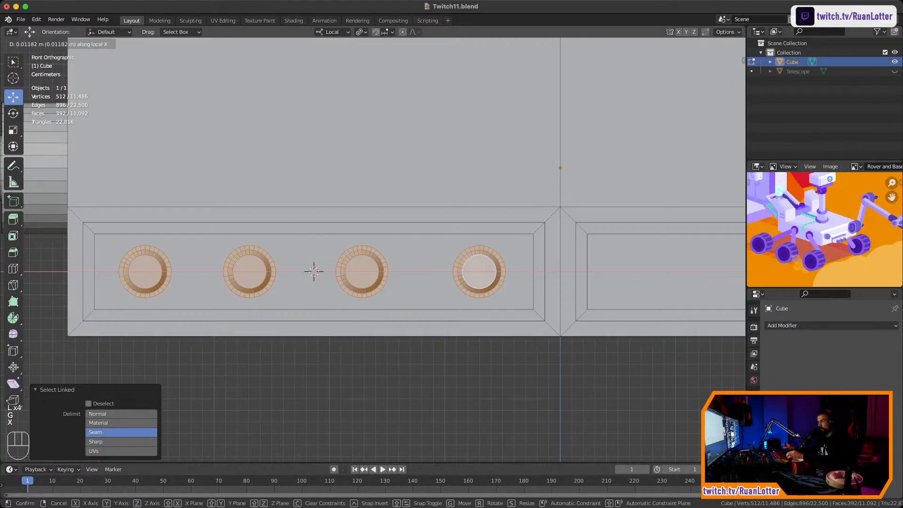
{"action": "key", "text": "Return"}
{"action": "scroll", "coordinate": [371, 250], "scroll_direction": "down", "scroll_amount": 3}
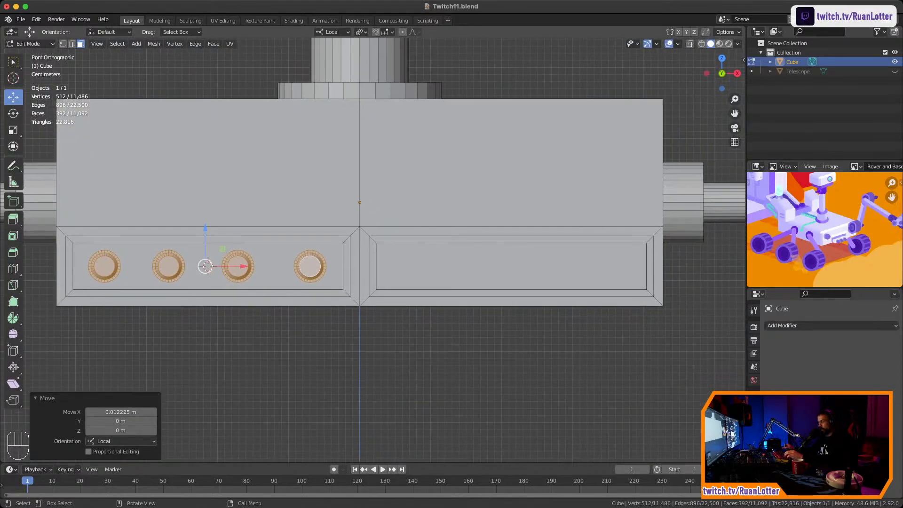
Duplicate the four lights about 0.425 m along X into the empty recess on the other half of the front
{"action": "key", "text": "shift+d"}
{"action": "key", "text": "x"}
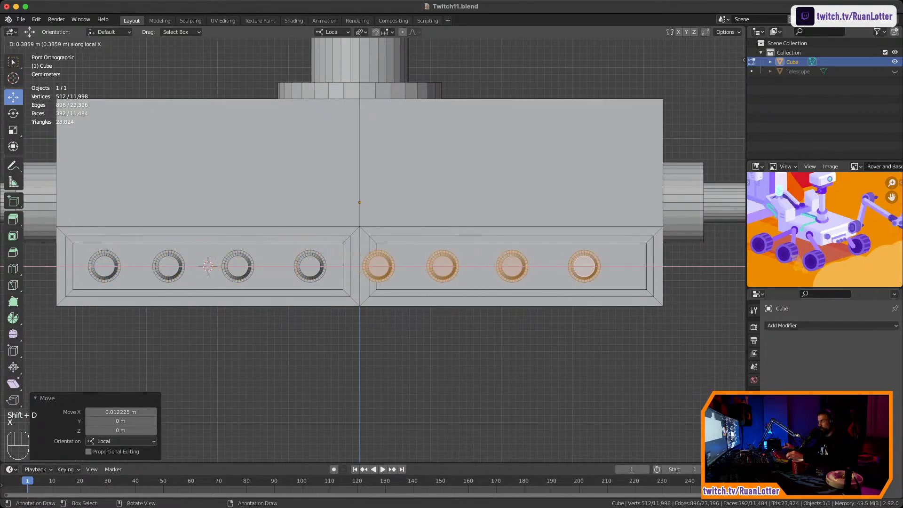
{"action": "left_click", "coordinate": [507, 266]}
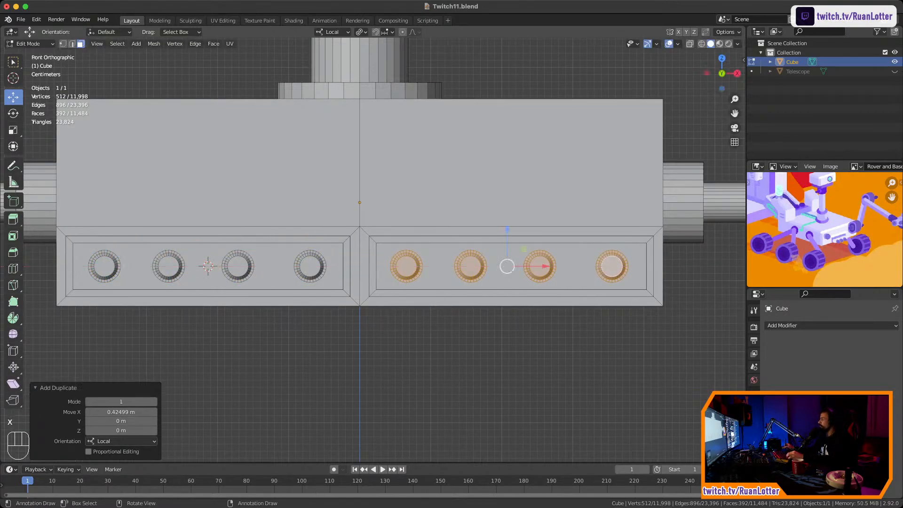
{"action": "middle_click_drag", "start_coordinate": [512, 241], "coordinate": [511, 275], "text": "ctrl"}
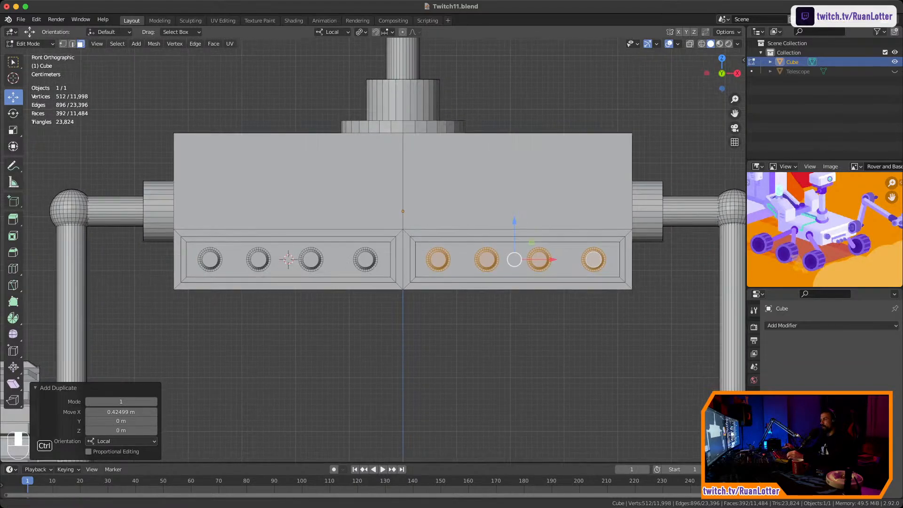
Subdivide the front face above the first row of lights with one cut
{"action": "middle_click_drag", "start_coordinate": [364, 245], "coordinate": [377, 169], "text": "ctrl"}
{"action": "left_click", "coordinate": [611, 141]}
{"action": "scroll", "coordinate": [357, 263], "scroll_direction": "up", "scroll_amount": 3}
{"action": "left_click", "coordinate": [418, 240]}
{"action": "right_click", "coordinate": [376, 167]}
{"action": "left_click", "coordinate": [357, 102]}
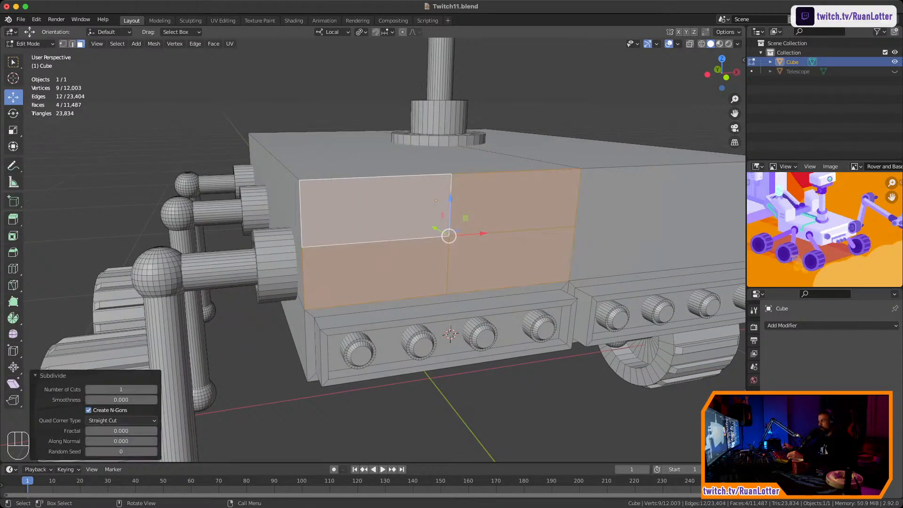
Select the upper outer quarter of the subdivided front face and snap the 3D cursor to it
{"action": "left_click", "coordinate": [377, 212]}
{"action": "key", "text": "shift+s"}
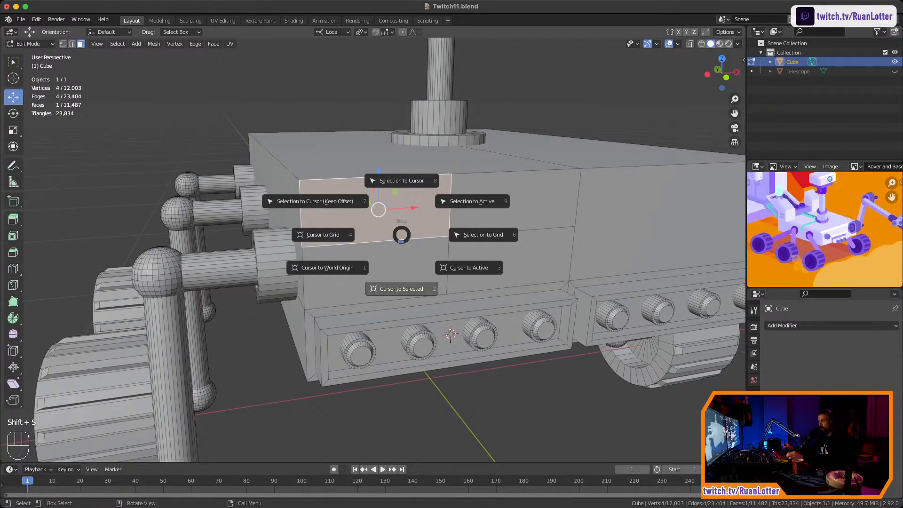
{"action": "left_click", "coordinate": [402, 289]}
{"action": "middle_click_drag", "start_coordinate": [376, 212], "coordinate": [423, 209]}
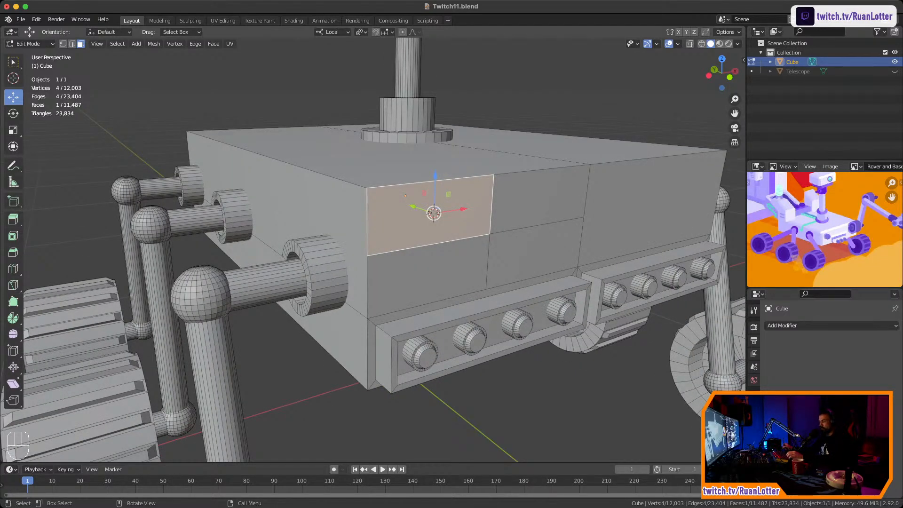
{"action": "key", "text": "shift+a"}
{"action": "left_click", "coordinate": [541, 200]}
{"action": "left_click", "coordinate": [434, 212]}
Inset the upper outer quarter face by about 0.0086 m and extrude it about 0.028 m into the body
{"action": "key", "text": "KP_Decimal"}
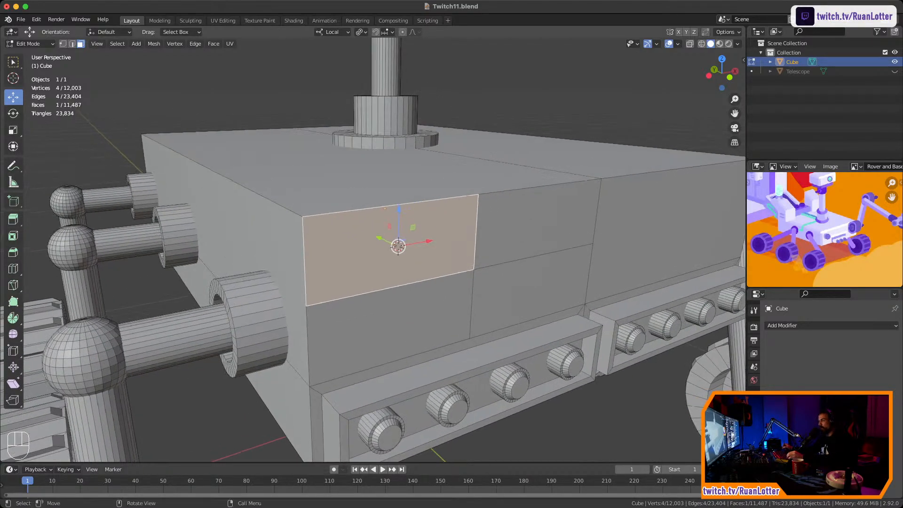
{"action": "scroll", "coordinate": [602, 164], "scroll_direction": "up", "scroll_amount": 3}
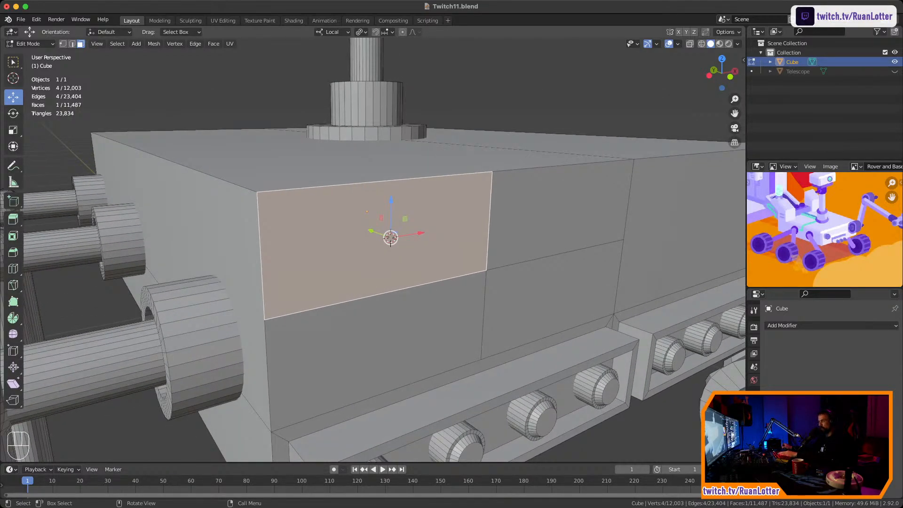
{"action": "key", "text": "i"}
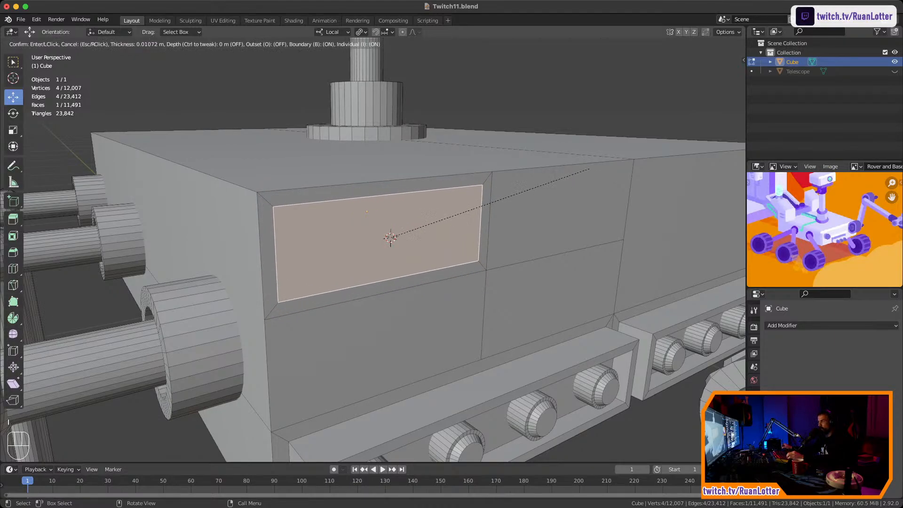
{"action": "left_click", "coordinate": [390, 238]}
{"action": "key", "text": "e"}
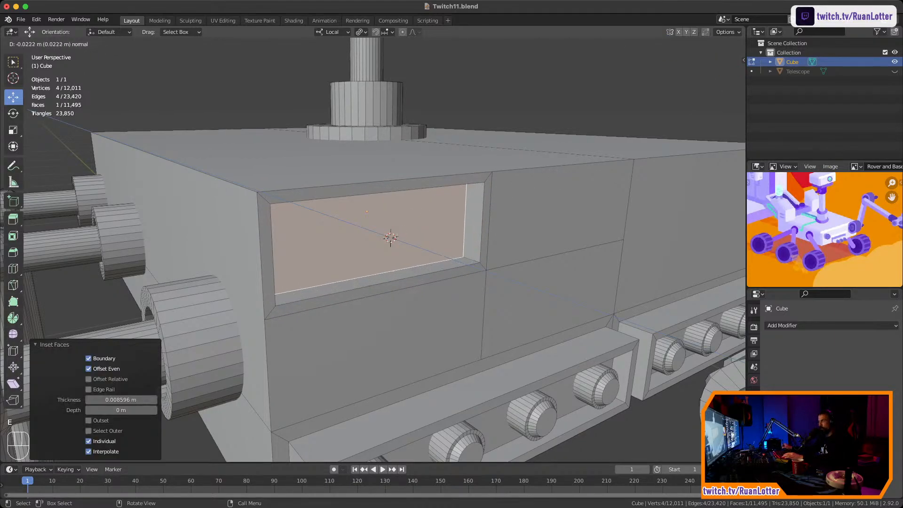
{"action": "left_click", "coordinate": [390, 238]}
Inset the recess's back face by about 0.022 m and extrude it about 0.057 m inwards as a deeper slot
{"action": "key", "text": "i"}
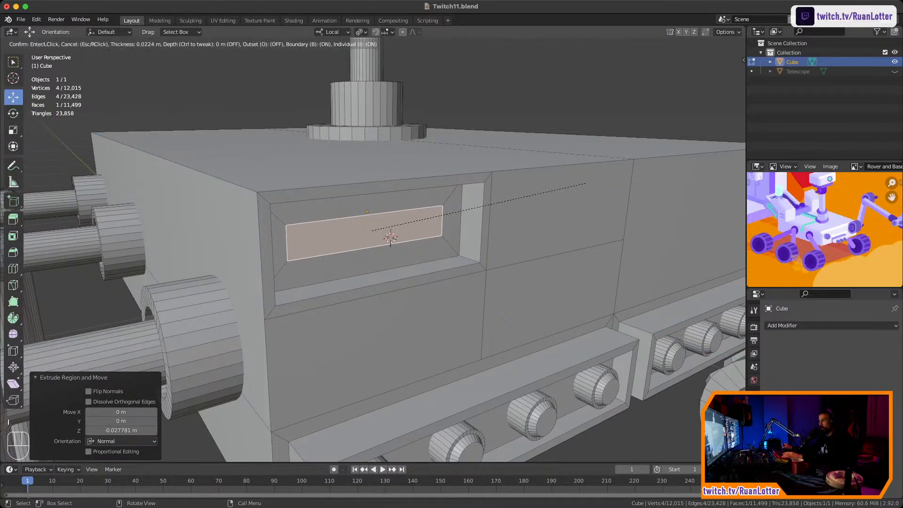
{"action": "left_click", "coordinate": [585, 183]}
{"action": "key", "text": "alt+a"}
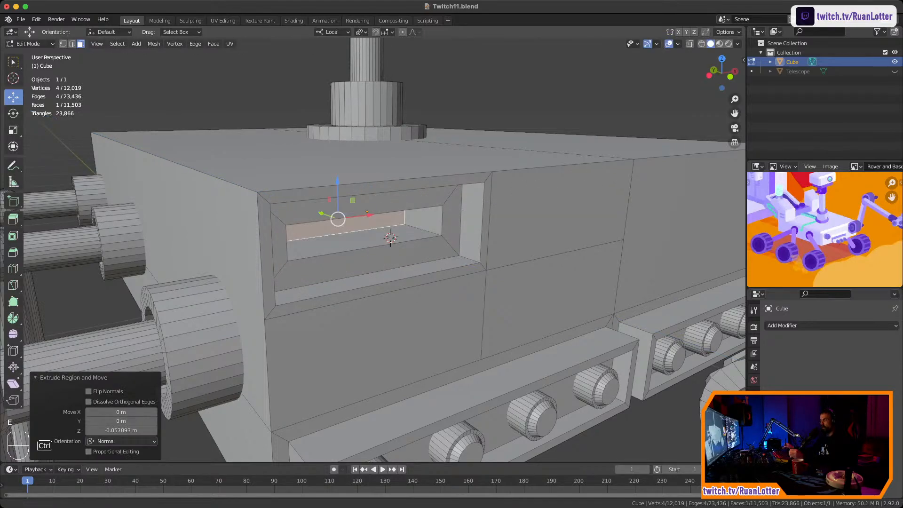
Examine the rover body from several angles and compare its top and side with the reference image
{"action": "scroll", "coordinate": [586, 184], "scroll_direction": "down", "scroll_amount": 5}
{"action": "middle_click_drag", "start_coordinate": [585, 183], "coordinate": [499, 198]}
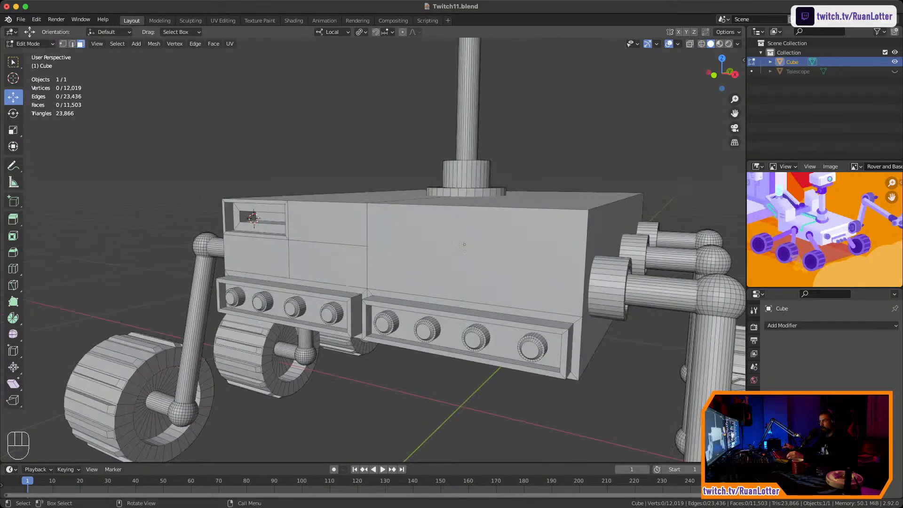
{"action": "middle_click_drag", "start_coordinate": [367, 225], "coordinate": [522, 245]}
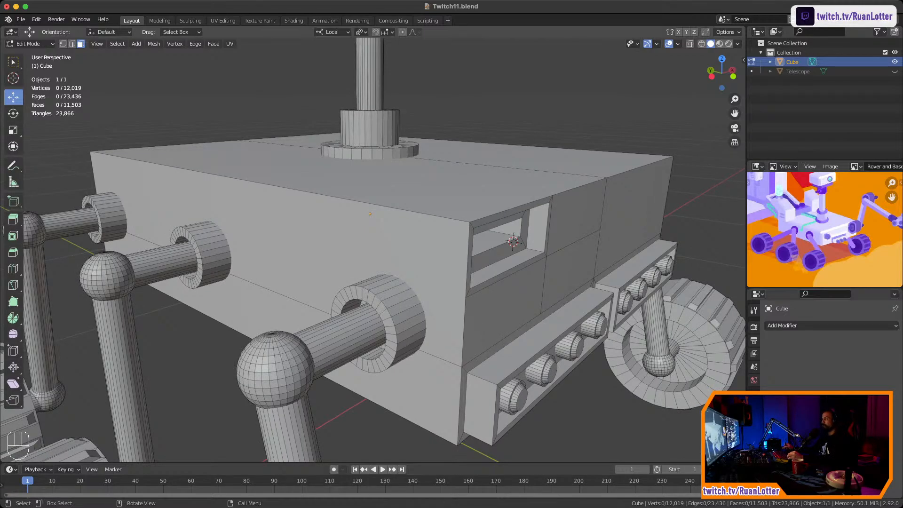
{"action": "scroll", "coordinate": [371, 249], "scroll_direction": "down", "scroll_amount": 3}
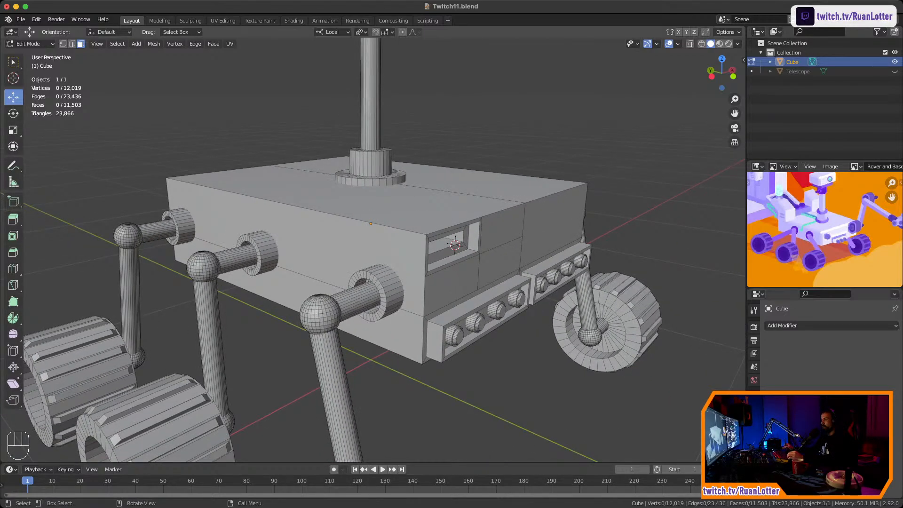
{"action": "middle_click_drag", "start_coordinate": [821, 259], "coordinate": [830, 171], "text": "ctrl"}
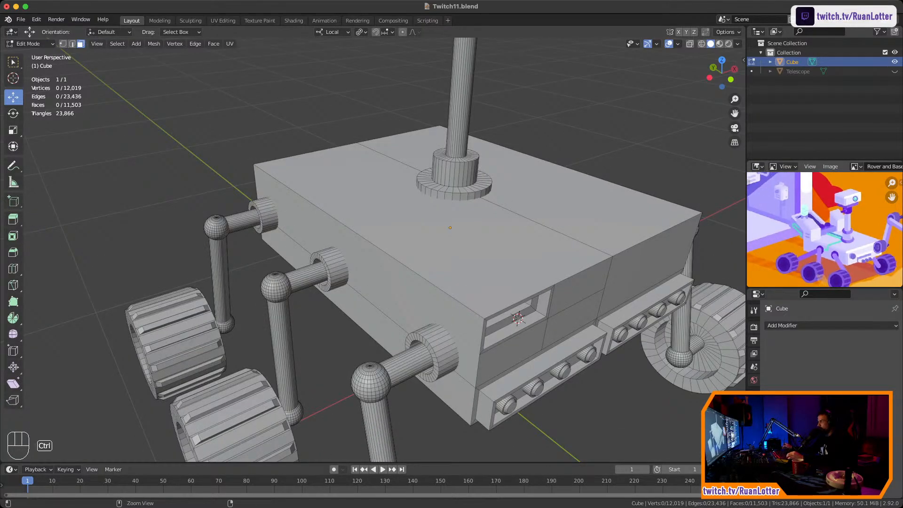
{"action": "middle_click_drag", "start_coordinate": [823, 207], "coordinate": [830, 236]}
{"action": "left_click_drag", "start_coordinate": [892, 196], "coordinate": [873, 154]}
{"action": "middle_click_drag", "start_coordinate": [452, 254], "coordinate": [439, 211]}
{"action": "middle_click_drag", "start_coordinate": [469, 266], "coordinate": [499, 314], "text": "ctrl"}
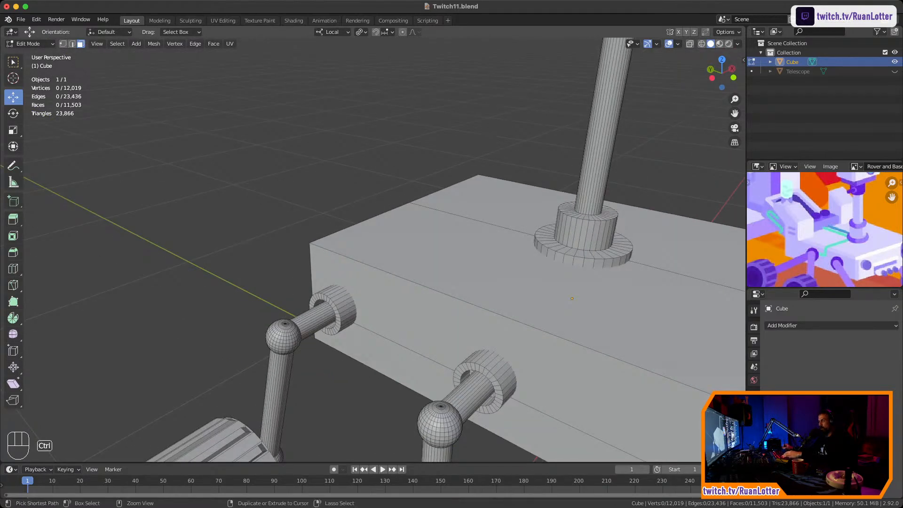
{"action": "key", "text": "ctrl+r"}
{"action": "key", "text": "Escape"}
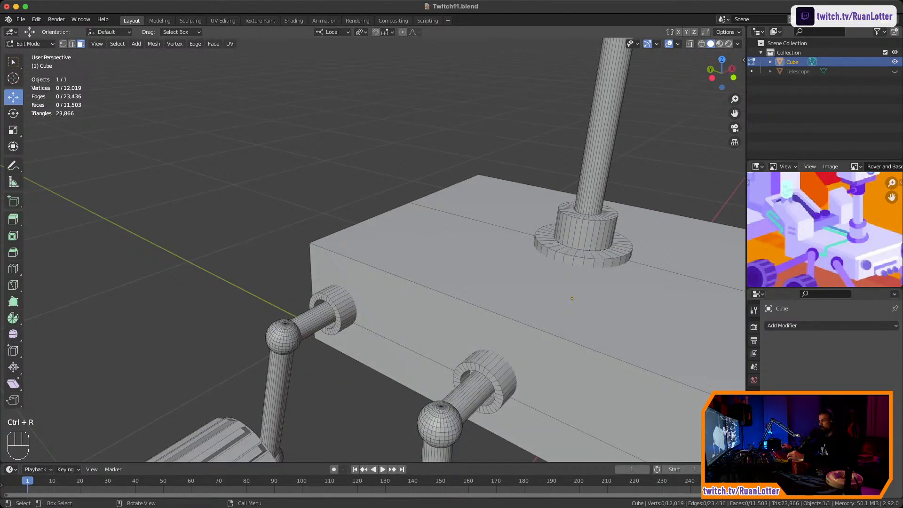
Subdivide the body's two long outer top edges with one cut each and set the transform orientation to Global
{"action": "middle_click_drag", "start_coordinate": [423, 254], "coordinate": [489, 244]}
{"action": "left_click_drag", "start_coordinate": [391, 261], "coordinate": [435, 255]}
{"action": "middle_click_drag", "start_coordinate": [390, 261], "coordinate": [494, 266]}
{"action": "key", "text": "2"}
{"action": "left_click", "coordinate": [435, 254]}
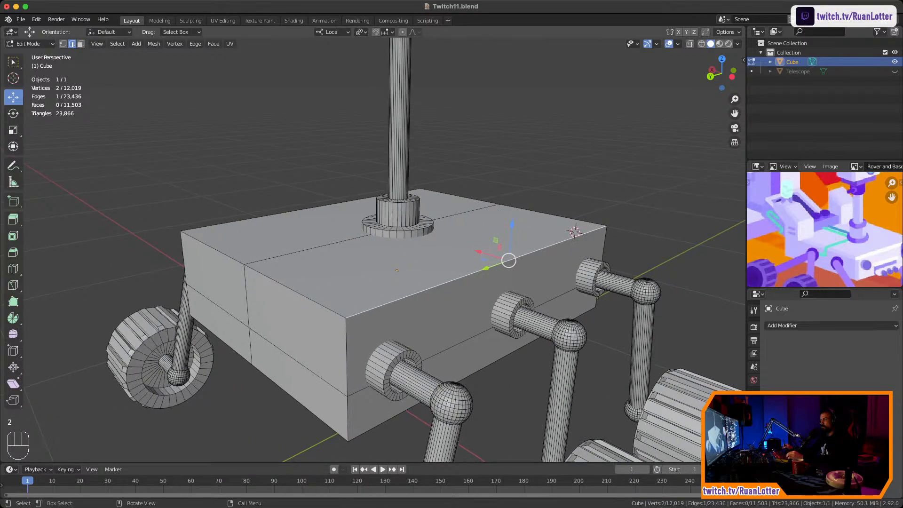
{"action": "scroll", "coordinate": [494, 266], "scroll_direction": "down", "scroll_amount": 3}
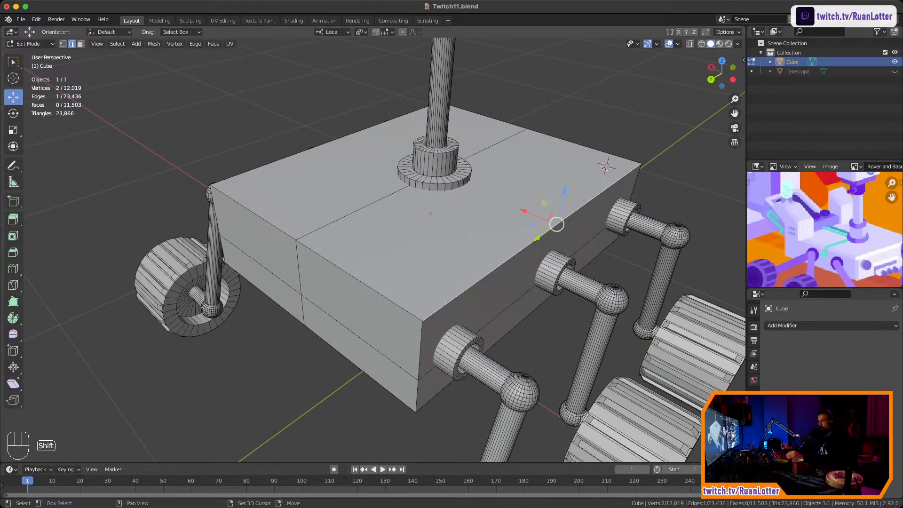
{"action": "left_click", "coordinate": [282, 181], "text": "shift"}
{"action": "middle_click_drag", "start_coordinate": [424, 235], "coordinate": [471, 226]}
{"action": "left_click", "coordinate": [437, 191]}
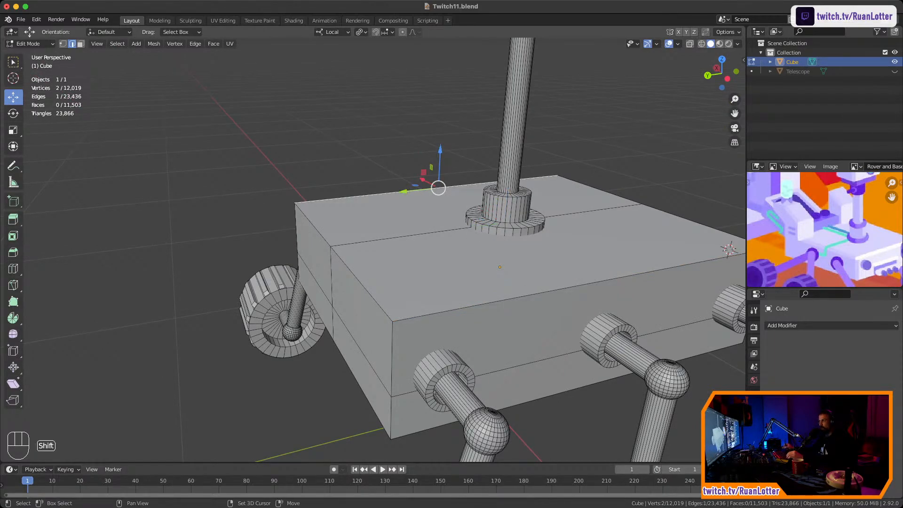
{"action": "left_click", "coordinate": [569, 287], "text": "shift"}
{"action": "left_click", "coordinate": [332, 32]}
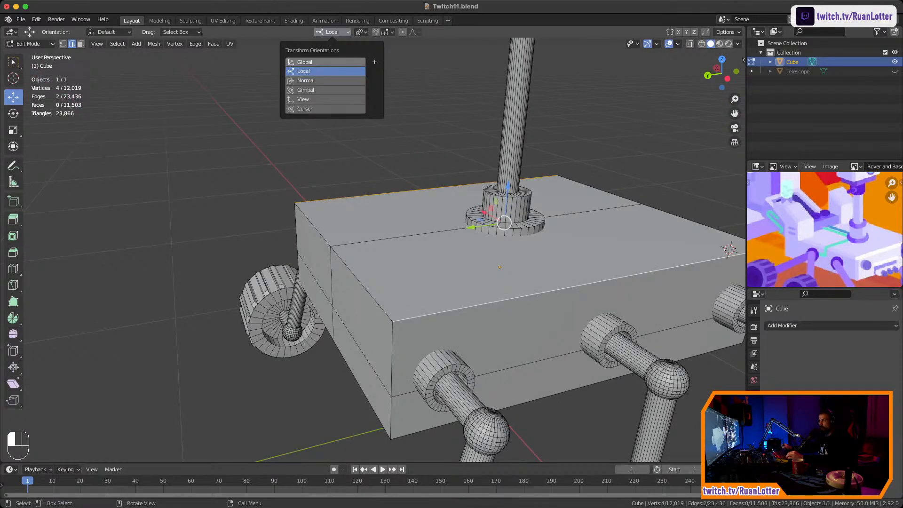
{"action": "left_click", "coordinate": [325, 62]}
{"action": "right_click", "coordinate": [341, 195]}
{"action": "left_click", "coordinate": [341, 195]}
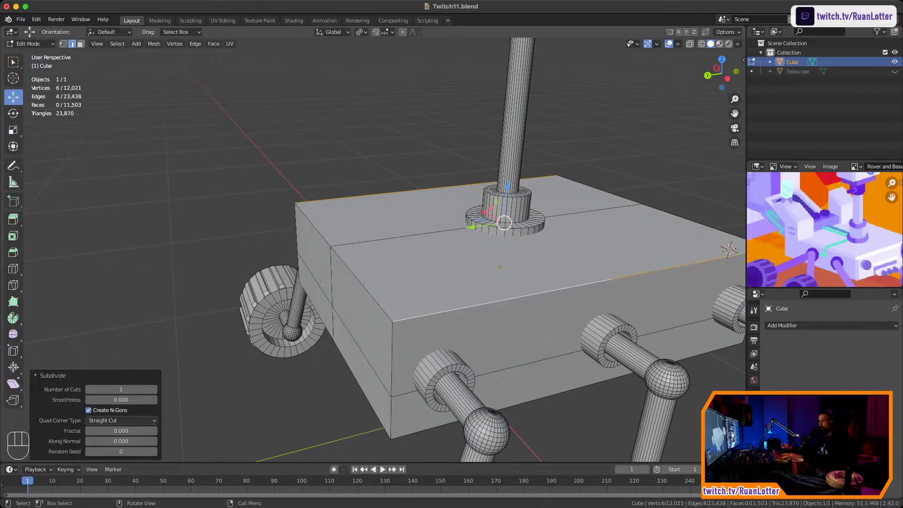
Slide the two new edge midpoints toward the rear by a factor of about 0.717 and connect them across the body's top
{"action": "key", "text": "1"}
{"action": "key", "text": "alt+a"}
{"action": "left_click", "coordinate": [438, 187]}
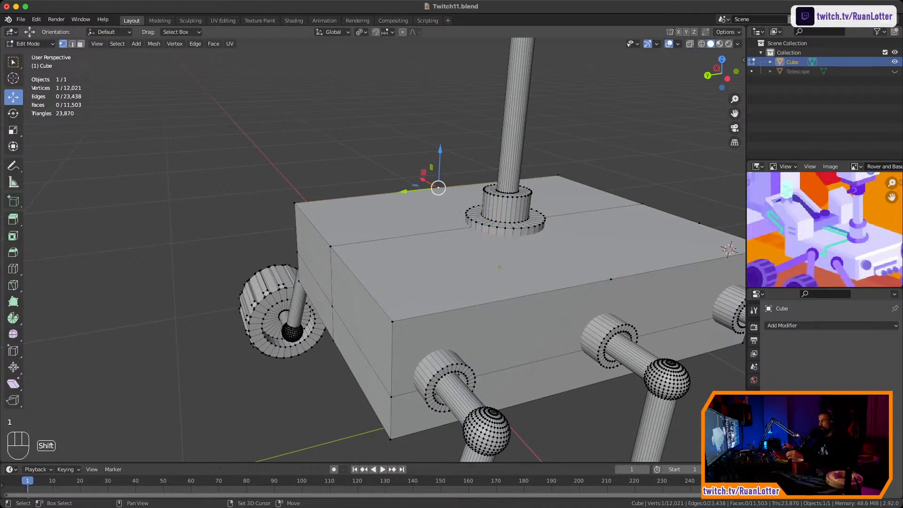
{"action": "left_click", "coordinate": [611, 278], "text": "shift"}
{"action": "middle_click_drag", "start_coordinate": [610, 279], "coordinate": [594, 167]}
{"action": "key", "text": "g"}
{"action": "key", "text": "g"}
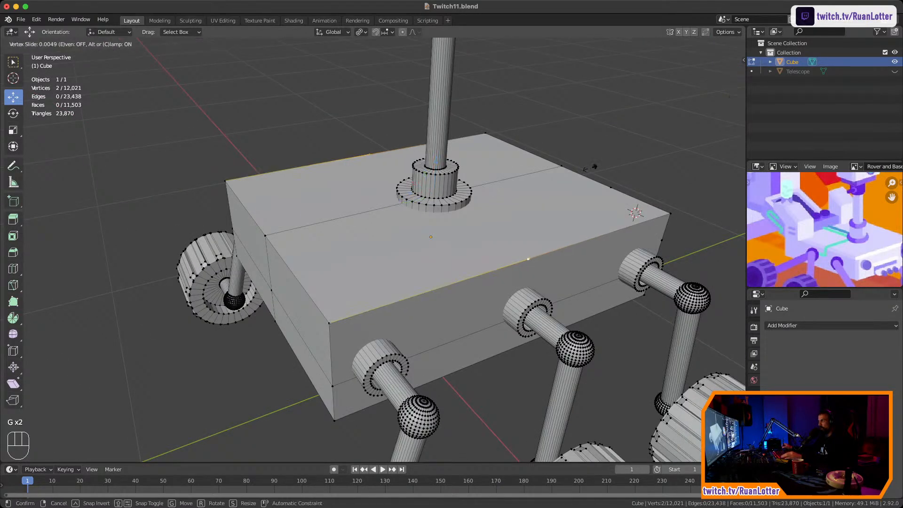
{"action": "left_click", "coordinate": [458, 228]}
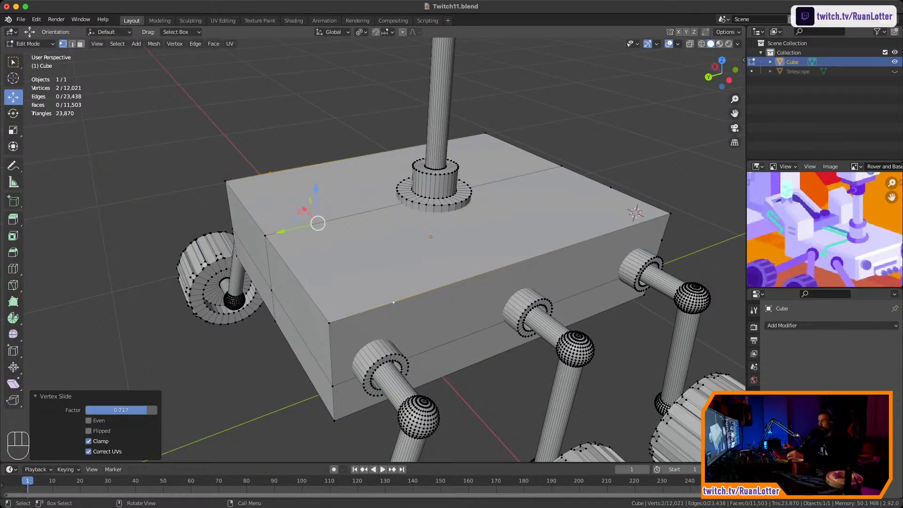
{"action": "left_click", "coordinate": [393, 303]}
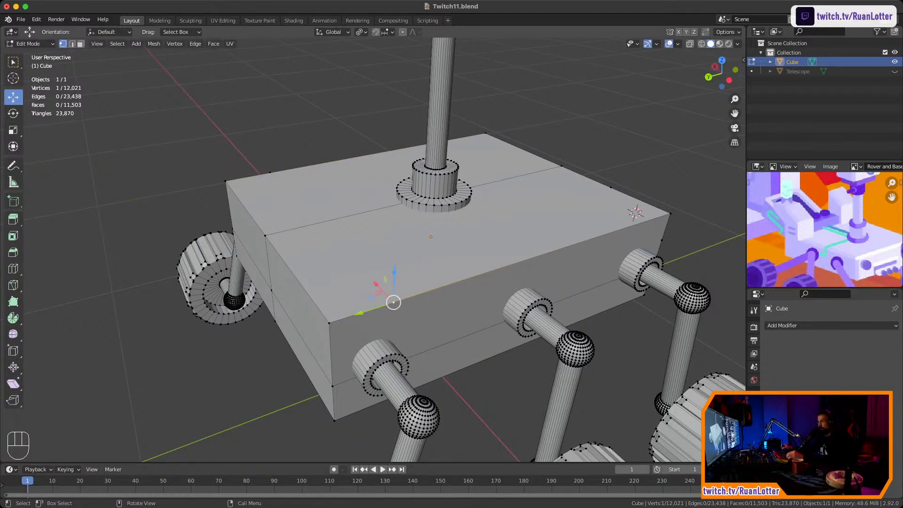
{"action": "left_click", "coordinate": [270, 172], "text": "shift"}
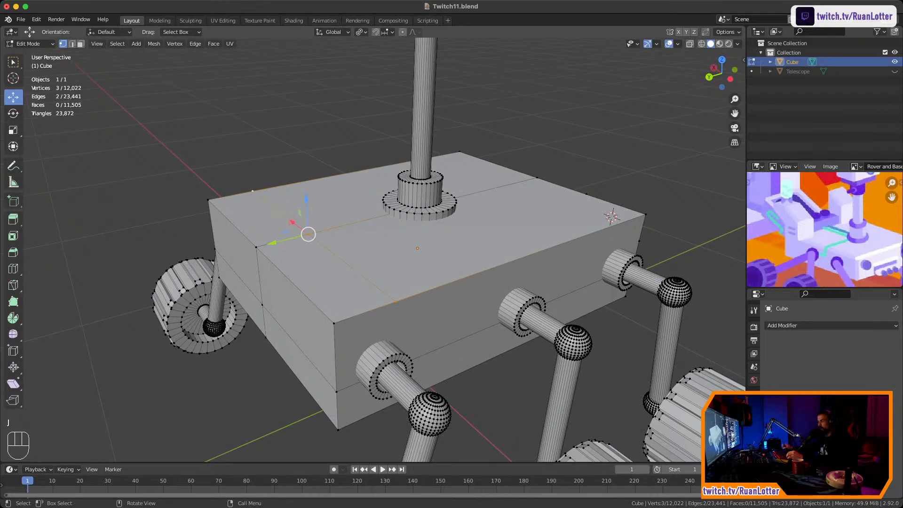
{"action": "left_click", "coordinate": [308, 234]}
{"action": "key", "text": "g"}
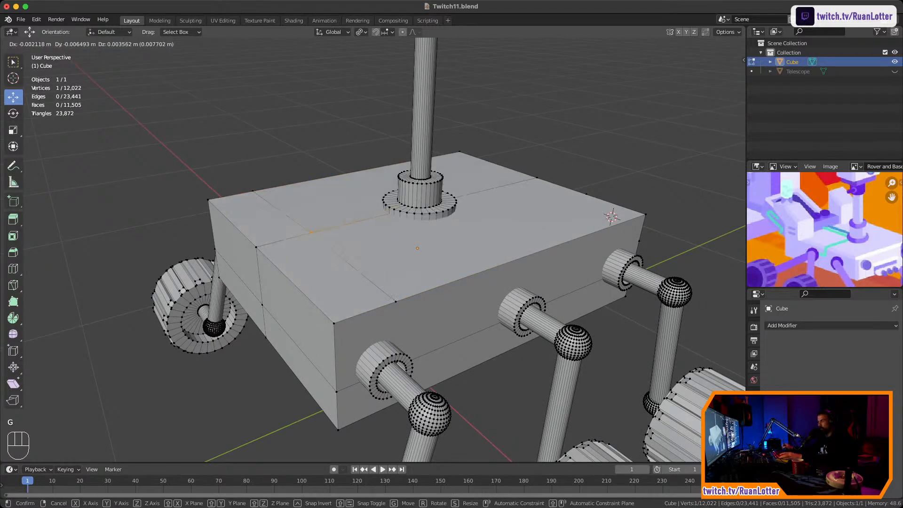
{"action": "key", "text": "Escape"}
{"action": "mouse_move", "coordinate": [308, 234]}
{"action": "middle_mouse_down"}
{"action": "mouse_move", "coordinate": [261, 244]}
{"action": "mouse_move", "coordinate": [308, 228]}
{"action": "mouse_move", "coordinate": [294, 230]}
{"action": "middle_mouse_up"}
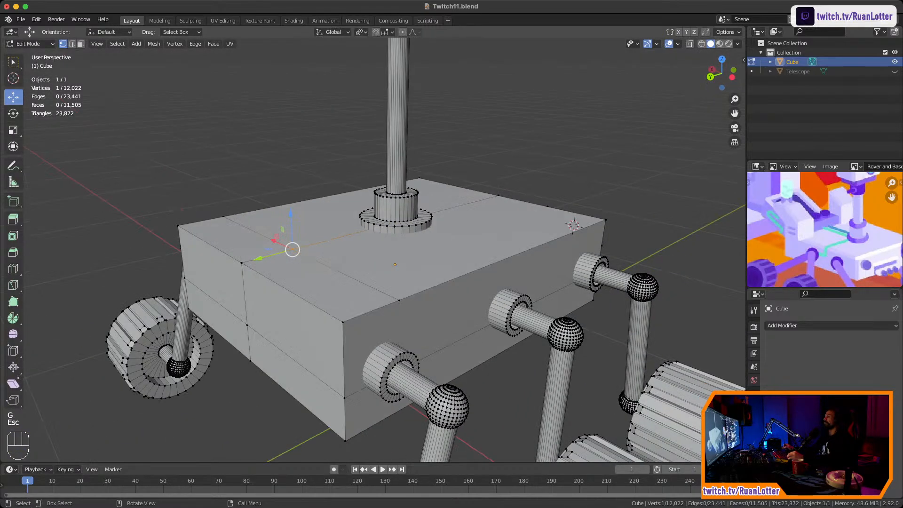
{"action": "middle_click_drag", "start_coordinate": [371, 252], "coordinate": [357, 263]}
{"action": "left_click", "coordinate": [357, 263]}
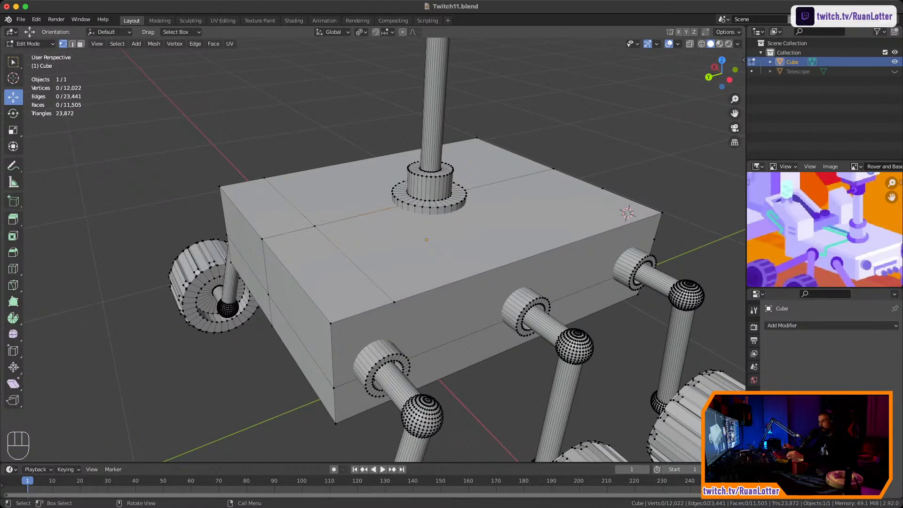
{"action": "key", "text": "ctrl+r"}
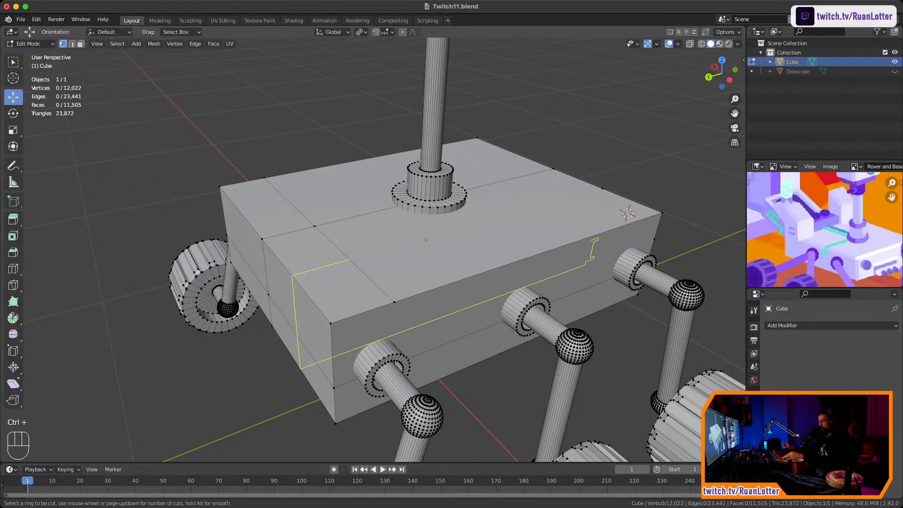
{"action": "key", "text": "Escape"}
Subdivide both halves of the rear top edge and both halves of the parallel crosswise edge with one cut each
{"action": "key", "text": "2"}
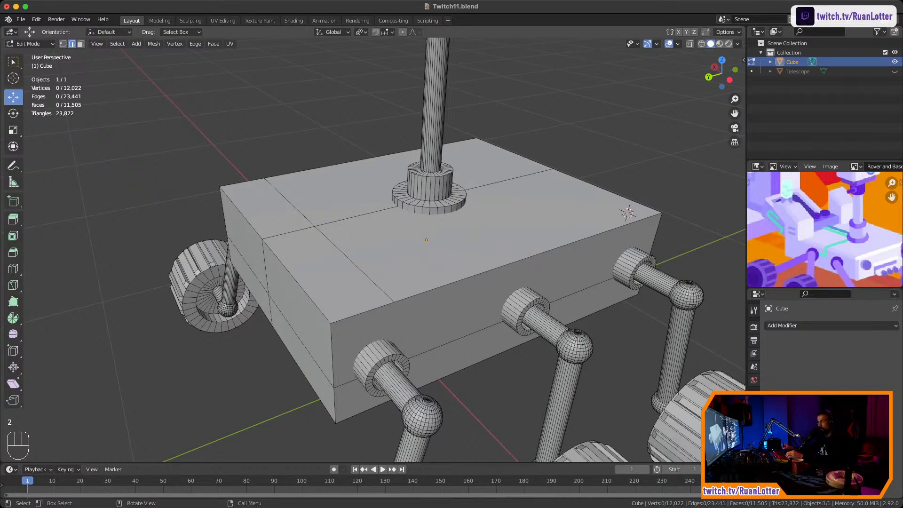
{"action": "left_click", "coordinate": [261, 238], "text": "shift"}
{"action": "right_click", "coordinate": [262, 239]}
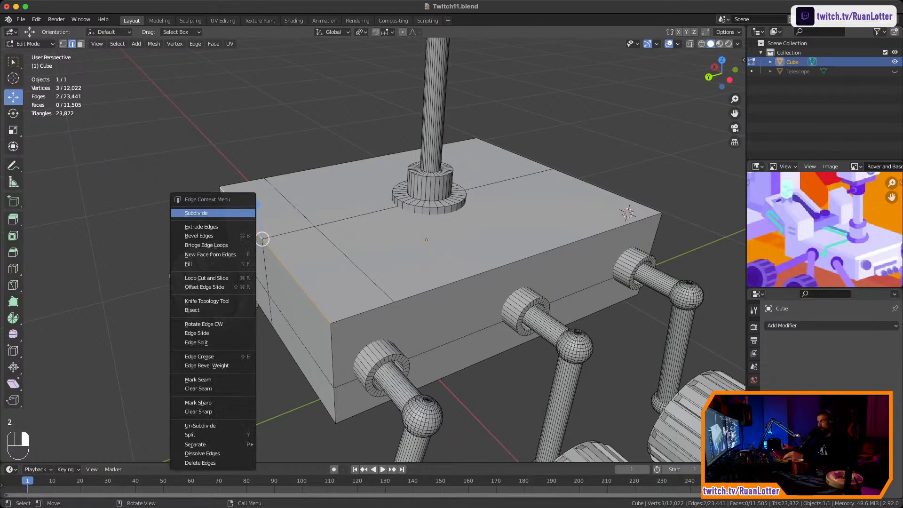
{"action": "key", "text": "Return"}
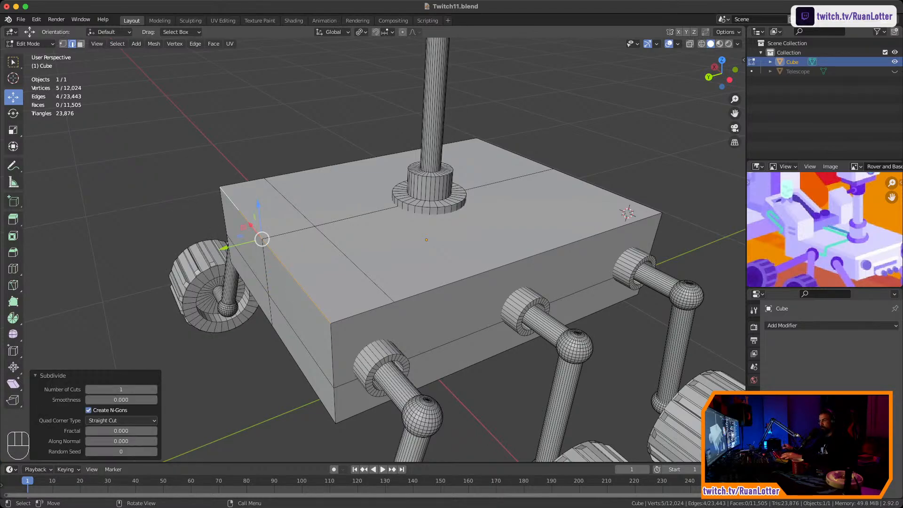
{"action": "left_click", "coordinate": [349, 259]}
{"action": "key", "text": "1"}
{"action": "key", "text": "2"}
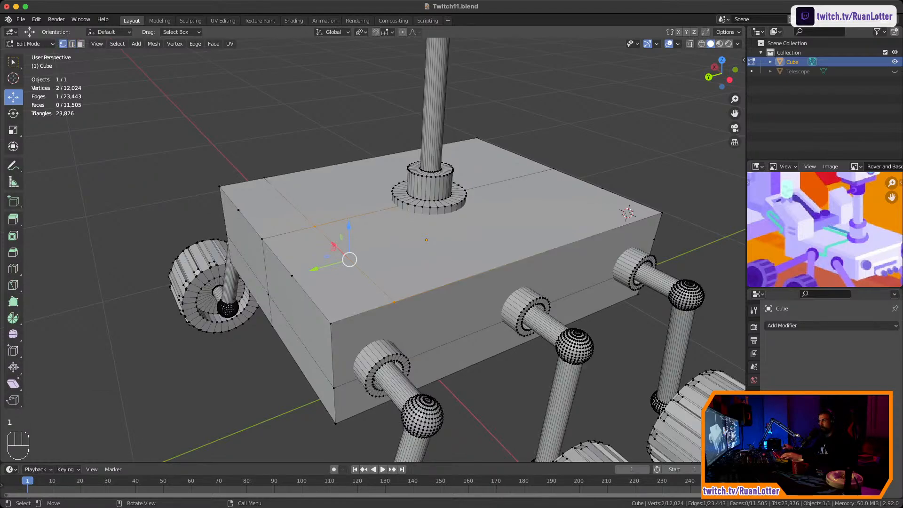
{"action": "left_click", "coordinate": [313, 224], "text": "shift"}
{"action": "right_click", "coordinate": [313, 225]}
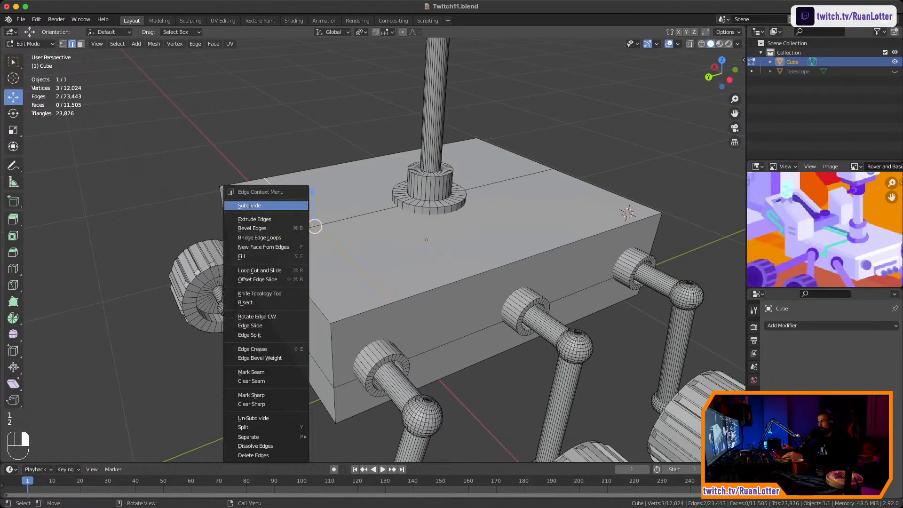
{"action": "key", "text": "Return"}
Connect the opposite midpoints on both sides of the centre line to divide the rear top strip into four faces
{"action": "key", "text": "1"}
{"action": "left_click", "coordinate": [321, 267], "text": "shift"}
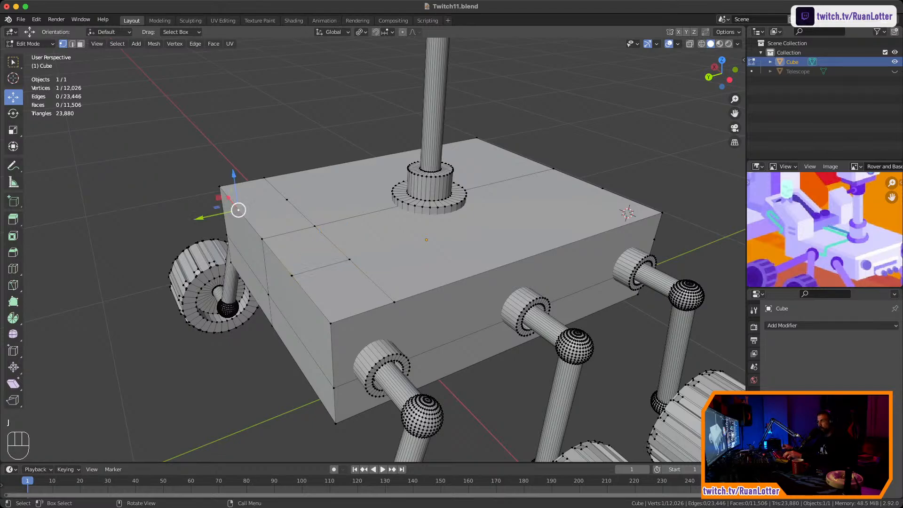
{"action": "left_click", "coordinate": [286, 200], "text": "shift"}
{"action": "middle_click_drag", "start_coordinate": [292, 221], "coordinate": [366, 225]}
Extrude the two outer corner faces of the rear top strip upwards by about 0.167 m
{"action": "key", "text": "3"}
{"action": "left_click", "coordinate": [122, 248]}
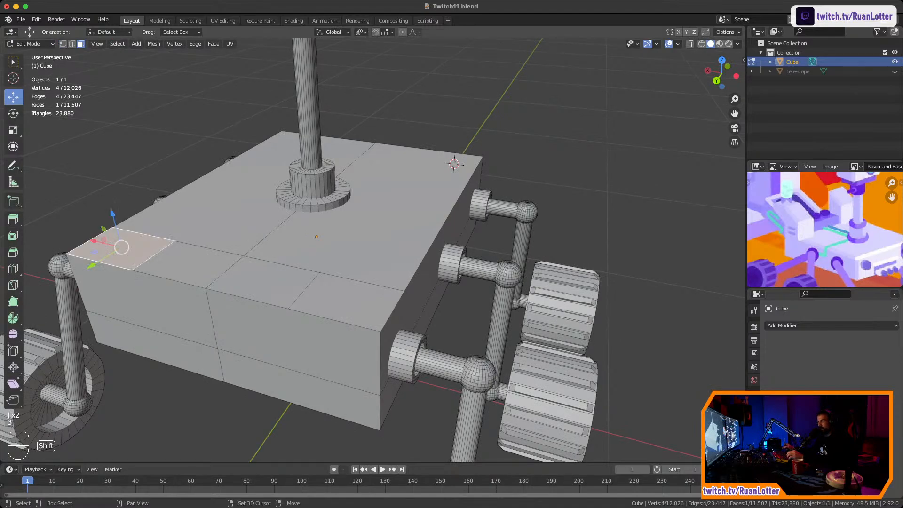
{"action": "left_click", "coordinate": [348, 300], "text": "shift"}
{"action": "scroll", "coordinate": [348, 297], "scroll_direction": "down", "scroll_amount": 1}
{"action": "middle_click_drag", "start_coordinate": [349, 297], "coordinate": [439, 295], "text": "shift"}
{"action": "mouse_move", "coordinate": [440, 296]}
{"action": "middle_mouse_down"}
{"action": "mouse_move", "coordinate": [414, 296]}
{"action": "mouse_move", "coordinate": [424, 295]}
{"action": "middle_mouse_up"}
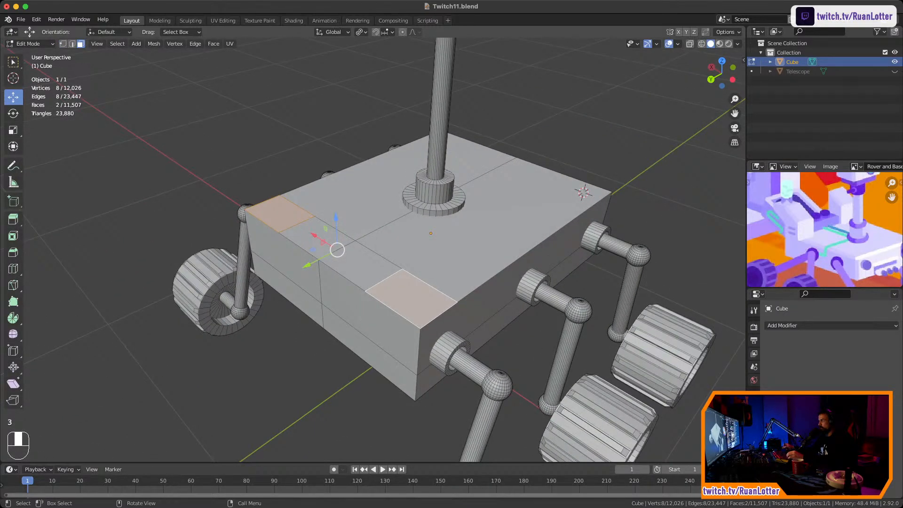
{"action": "key", "text": "e"}
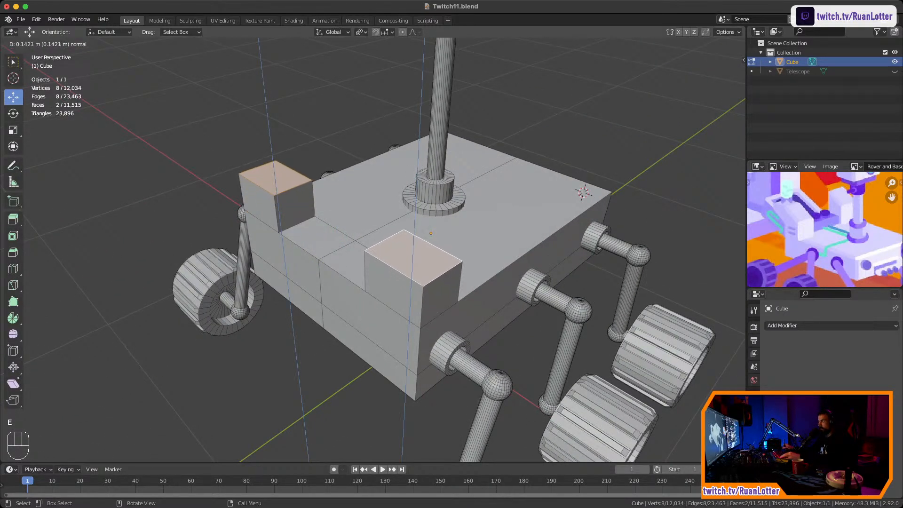
{"action": "left_click", "coordinate": [391, 272]}
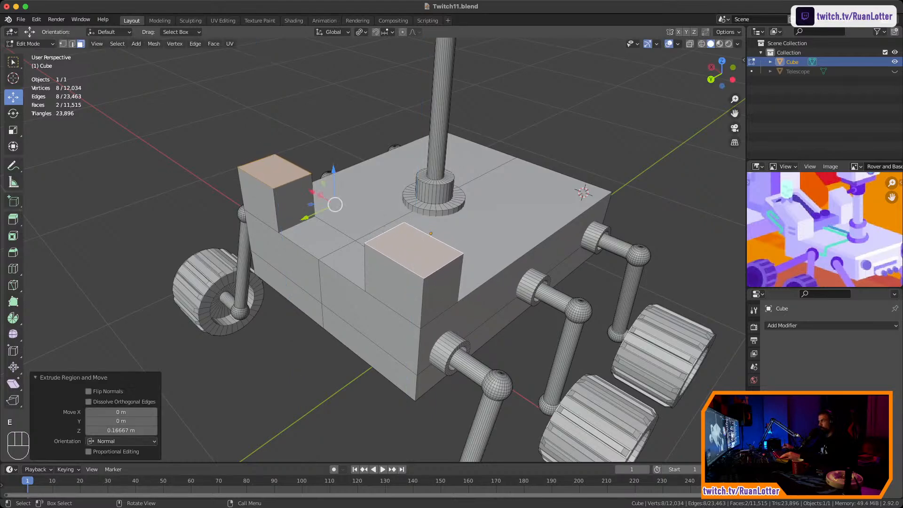
Extrude both corner blocks another 0.194 m upwards and shift their top faces about 0.171 m rearwards along Y
{"action": "middle_click_drag", "start_coordinate": [390, 272], "coordinate": [338, 251]}
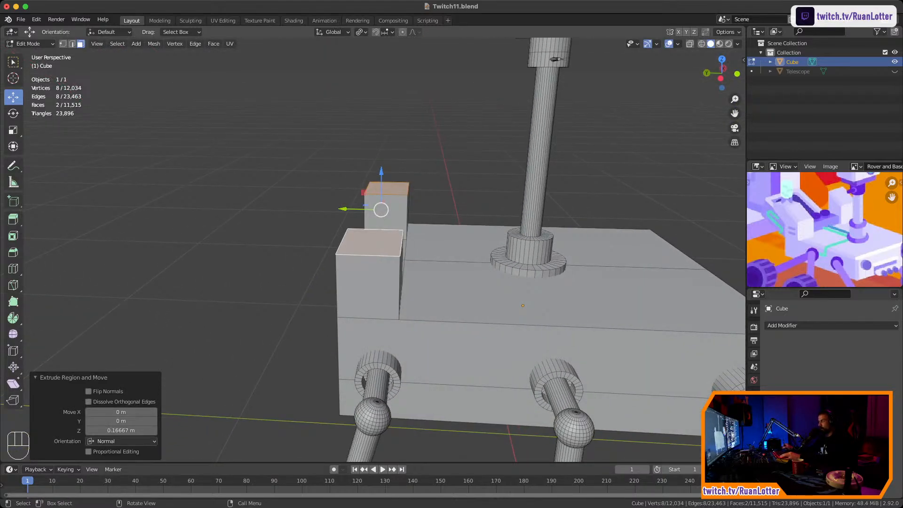
{"action": "key", "text": "e"}
{"action": "key", "text": "g"}
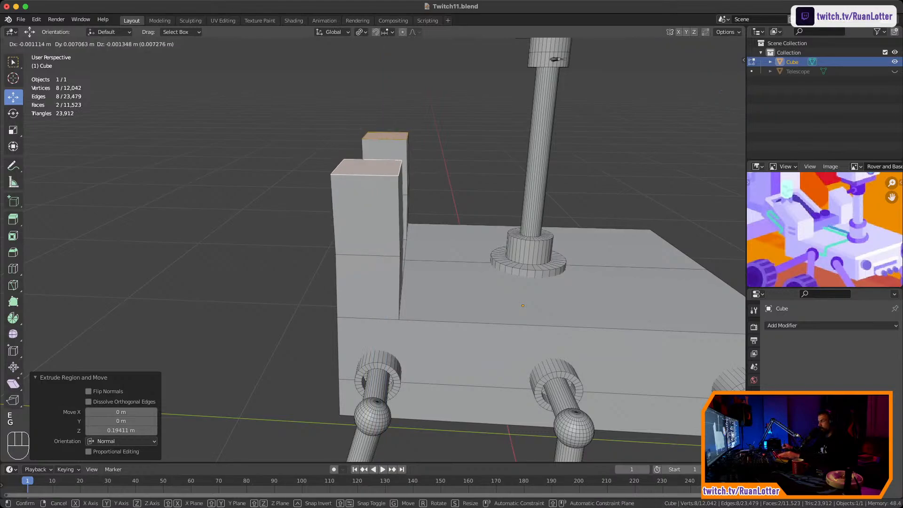
{"action": "key", "text": "y"}
{"action": "key", "text": "Return"}
Lower the two slanted blocks' top faces by about 0.084 m and nudge them slightly forwards along Y
{"action": "key", "text": "g"}
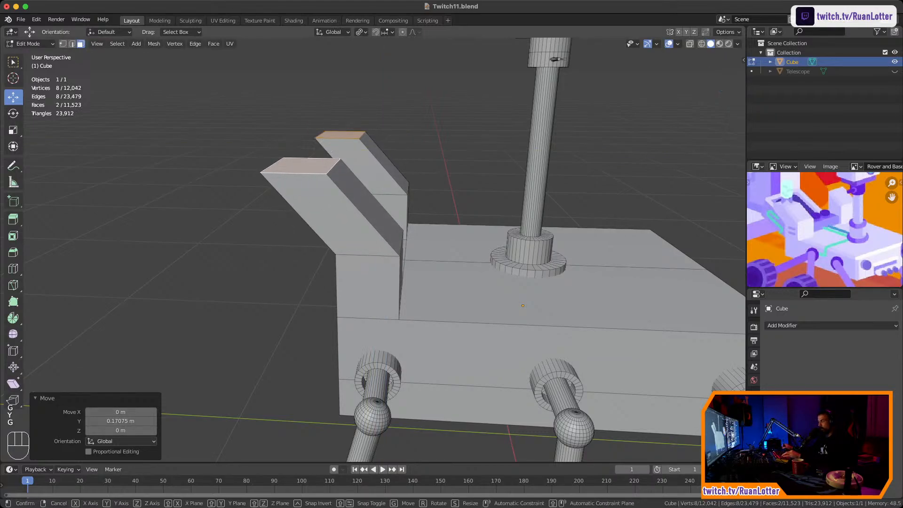
{"action": "key", "text": "z"}
{"action": "key", "text": "Return"}
{"action": "key", "text": "g"}
{"action": "key", "text": "y"}
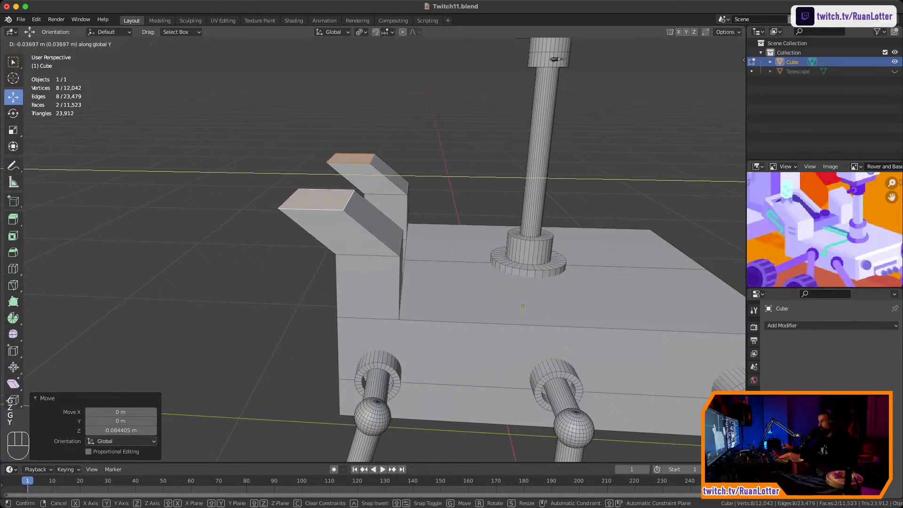
{"action": "left_click", "coordinate": [379, 251]}
Clear the selection and examine the two slanted rear blocks from several sides
{"action": "middle_click_drag", "start_coordinate": [379, 251], "coordinate": [334, 283]}
{"action": "middle_click_drag", "start_coordinate": [333, 283], "coordinate": [334, 324], "text": "ctrl"}
{"action": "left_click", "coordinate": [565, 188]}
{"action": "middle_click_drag", "start_coordinate": [564, 188], "coordinate": [510, 164]}
{"action": "scroll", "coordinate": [431, 186], "scroll_direction": "down", "scroll_amount": 2}
{"action": "middle_click_drag", "start_coordinate": [510, 164], "coordinate": [659, 200]}
{"action": "middle_click_drag", "start_coordinate": [658, 199], "coordinate": [659, 186], "text": "ctrl"}
Subdivide the two top faces between the rear blocks with one cut
{"action": "middle_click_drag", "start_coordinate": [329, 263], "coordinate": [330, 247], "text": "ctrl"}
{"action": "middle_click_drag", "start_coordinate": [329, 247], "coordinate": [407, 221], "text": "shift"}
{"action": "middle_click_drag", "start_coordinate": [371, 249], "coordinate": [367, 229], "text": "ctrl"}
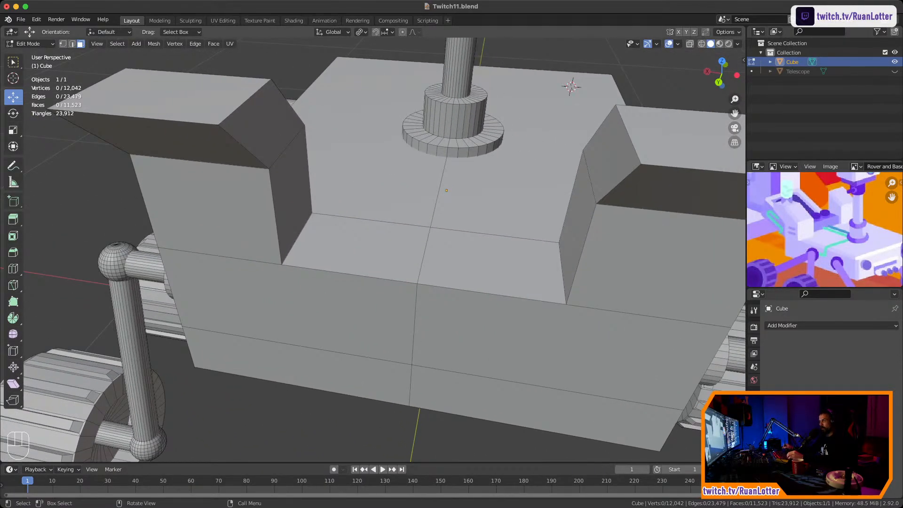
{"action": "left_click", "coordinate": [357, 249]}
{"action": "left_click", "coordinate": [494, 261], "text": "shift"}
{"action": "right_click", "coordinate": [426, 248]}
{"action": "left_click", "coordinate": [426, 248]}
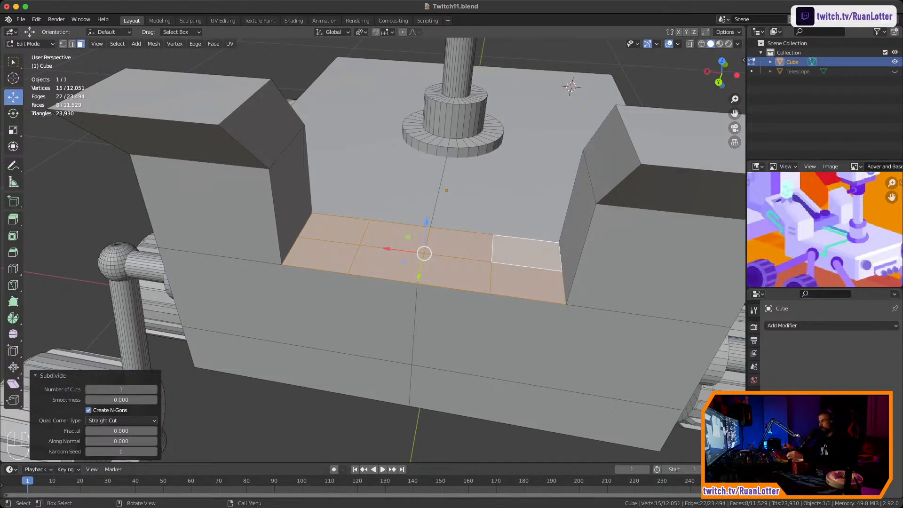
Select the row of four subdivided faces along the rear edge between the two blocks
{"action": "left_click", "coordinate": [323, 255]}
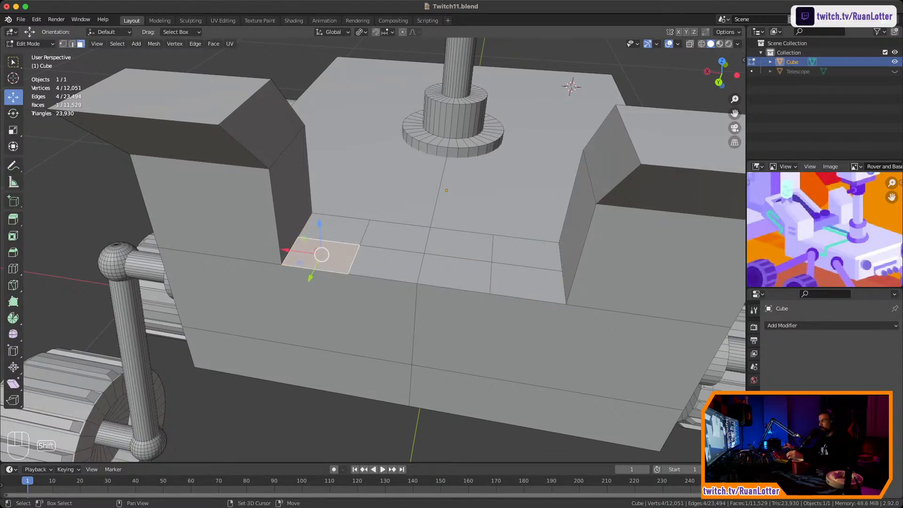
{"action": "left_click", "coordinate": [527, 282], "text": "shift"}
{"action": "middle_click_drag", "start_coordinate": [526, 282], "coordinate": [496, 283]}
{"action": "left_click", "coordinate": [468, 297], "text": "shift"}
{"action": "left_click", "coordinate": [398, 271], "text": "shift"}
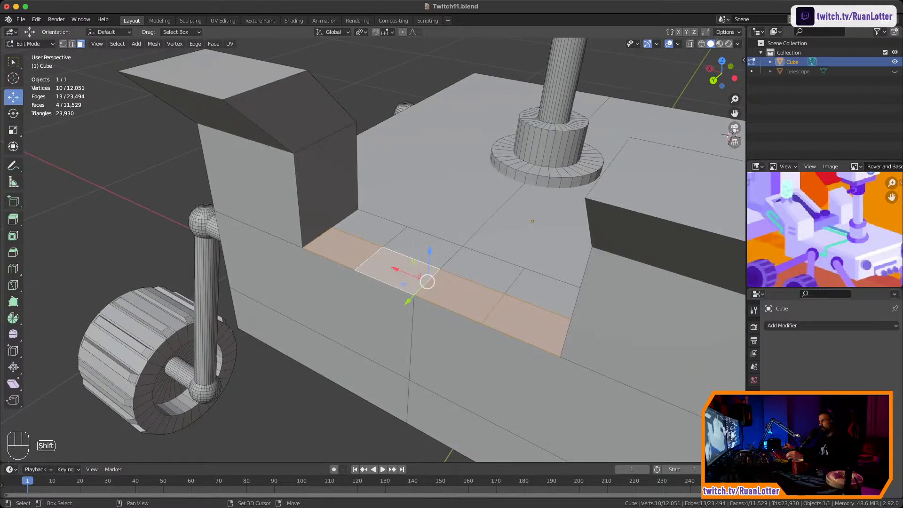
Try to extrude the selected row of four rear faces between the blocks
{"action": "middle_click_drag", "start_coordinate": [496, 283], "coordinate": [405, 296]}
{"action": "scroll", "coordinate": [658, 150], "scroll_direction": "up", "scroll_amount": 3}
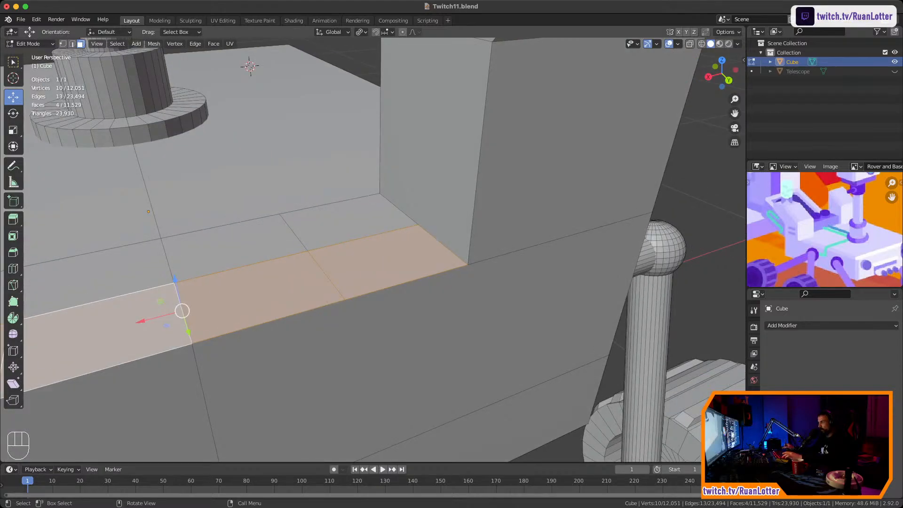
{"action": "key", "text": "e"}
{"action": "left_click", "coordinate": [649, 94]}
{"action": "middle_click_drag", "start_coordinate": [405, 264], "coordinate": [369, 294], "text": "ctrl"}
{"action": "middle_click_drag", "start_coordinate": [370, 294], "coordinate": [334, 301], "text": "shift"}
{"action": "middle_click_drag", "start_coordinate": [335, 301], "coordinate": [409, 295]}
Check the edges where the extruded row meets the block in X-ray view and undo the extrusion
{"action": "key", "text": "alt+z"}
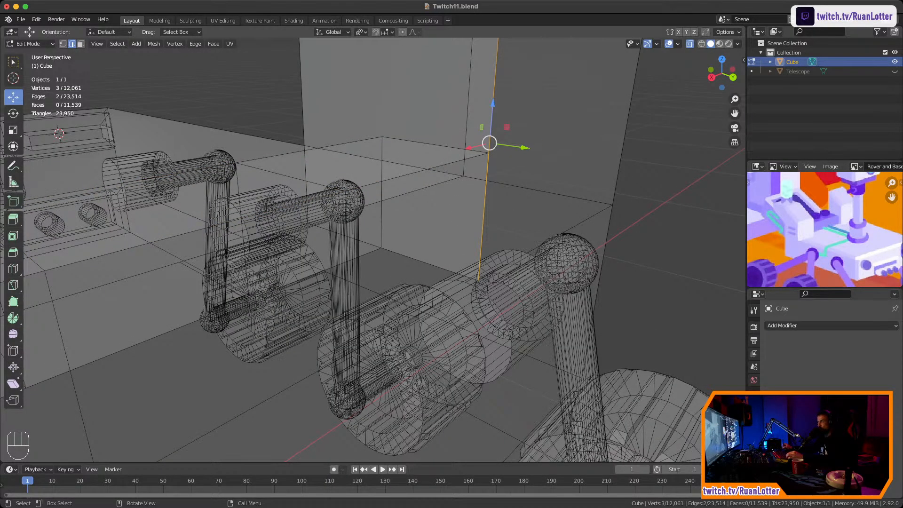
{"action": "middle_click_drag", "start_coordinate": [376, 254], "coordinate": [376, 282], "text": "ctrl"}
{"action": "key", "text": "alt+z"}
{"action": "key", "text": "super+z"}
{"action": "key", "text": "super+z"}
{"action": "key", "text": "super+z"}
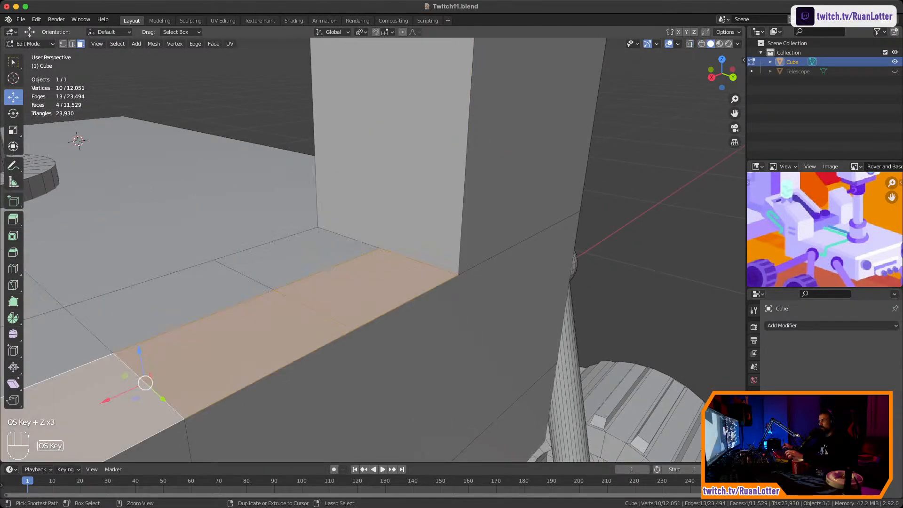
Undo the earlier selection changes and reselect the row of four faces along the rear edge between the blocks
{"action": "key", "text": "super+z"}
{"action": "key", "text": "super+z"}
{"action": "middle_click_drag", "start_coordinate": [376, 254], "coordinate": [338, 245]}
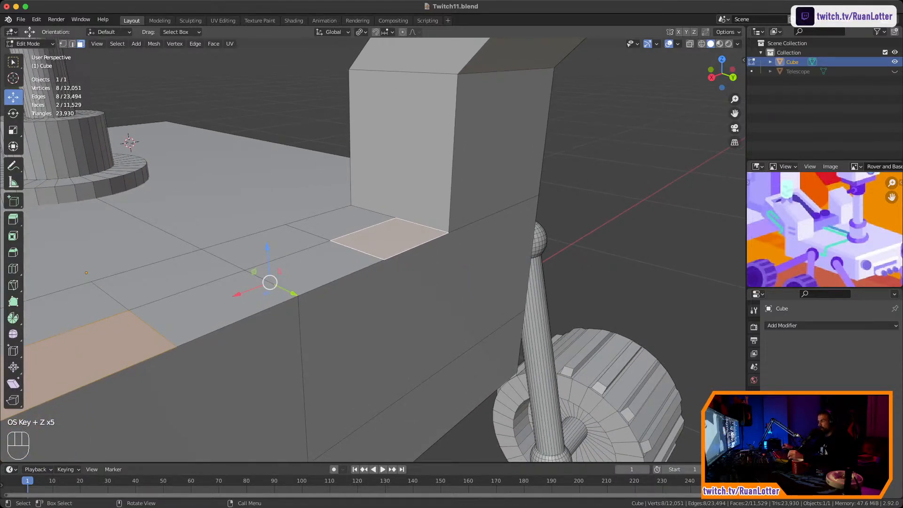
{"action": "middle_click_drag", "start_coordinate": [338, 244], "coordinate": [374, 251]}
{"action": "left_click", "coordinate": [94, 289]}
{"action": "left_click", "coordinate": [207, 272], "text": "shift"}
{"action": "left_click", "coordinate": [324, 254], "text": "shift"}
{"action": "left_click", "coordinate": [421, 237], "text": "shift"}
{"action": "scroll", "coordinate": [373, 250], "scroll_direction": "up", "scroll_amount": 1}
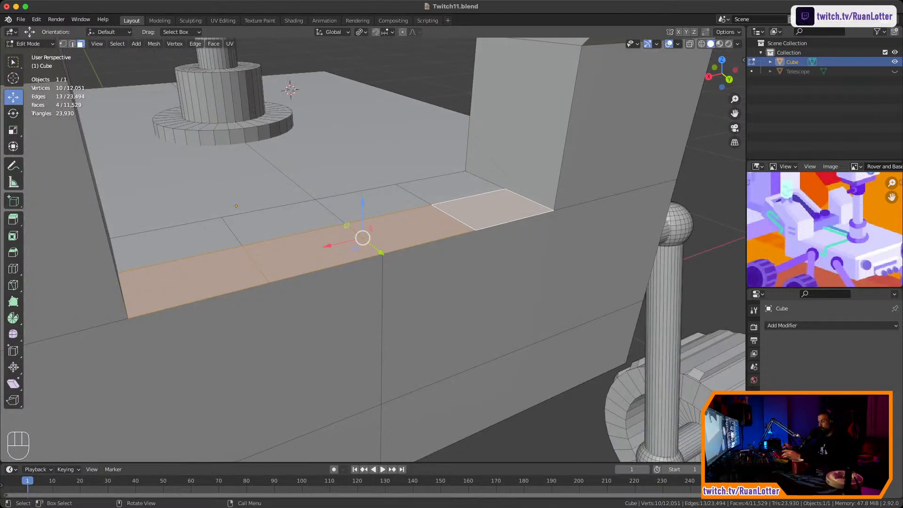
Raise the four selected rear faces about 0.071 m along their normal with Extrude Manifold
{"action": "key", "text": "alt+e"}
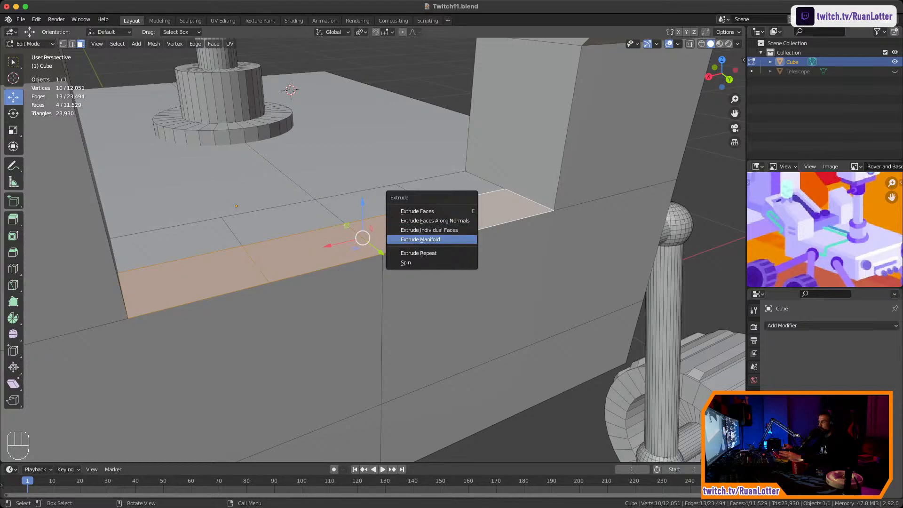
{"action": "left_click", "coordinate": [420, 240]}
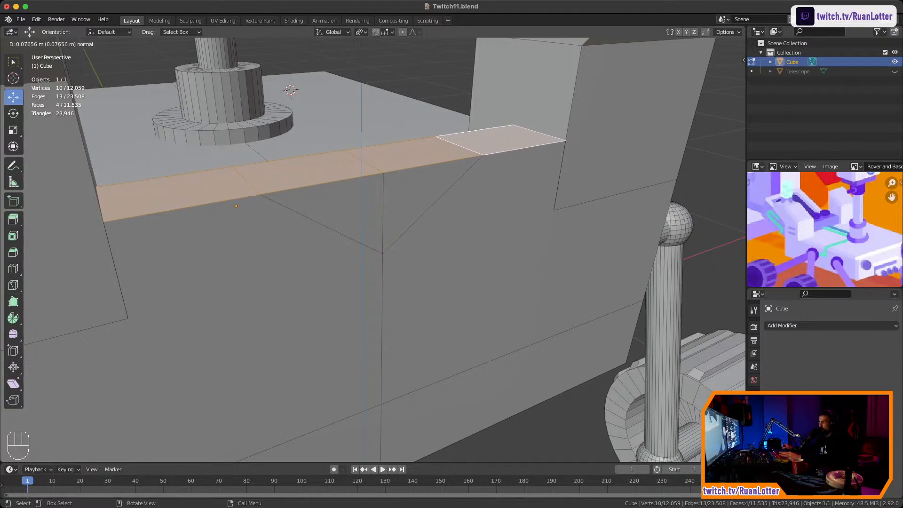
{"action": "key", "text": "Return"}
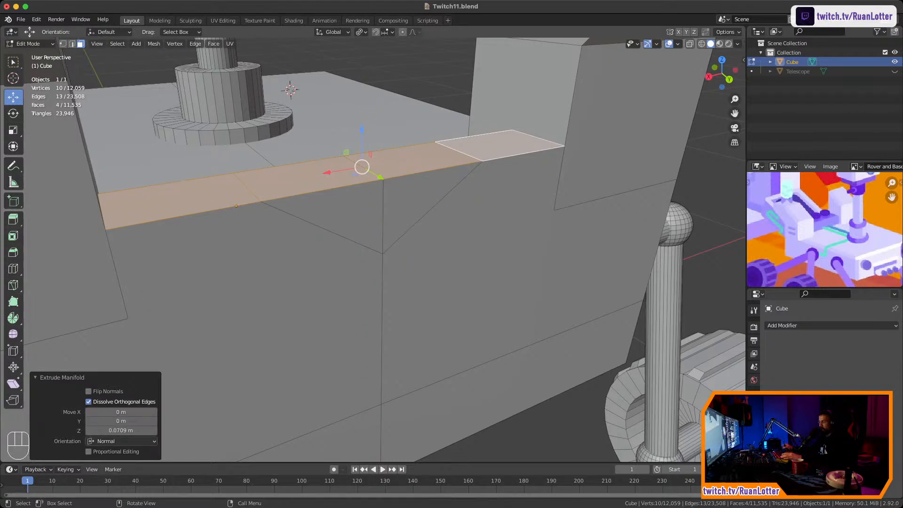
Examine in X-ray view the edges where the raised strip meets the rear block
{"action": "middle_click_drag", "start_coordinate": [362, 216], "coordinate": [362, 188], "text": "ctrl"}
{"action": "middle_click_drag", "start_coordinate": [362, 188], "coordinate": [264, 235], "text": "shift"}
{"action": "key", "text": "2"}
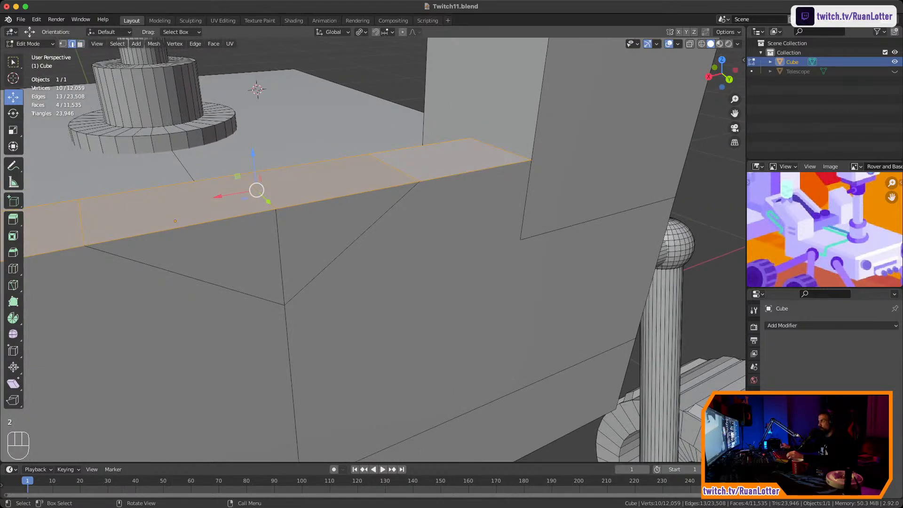
{"action": "key", "text": "alt+z"}
{"action": "middle_click_drag", "start_coordinate": [377, 235], "coordinate": [376, 226]}
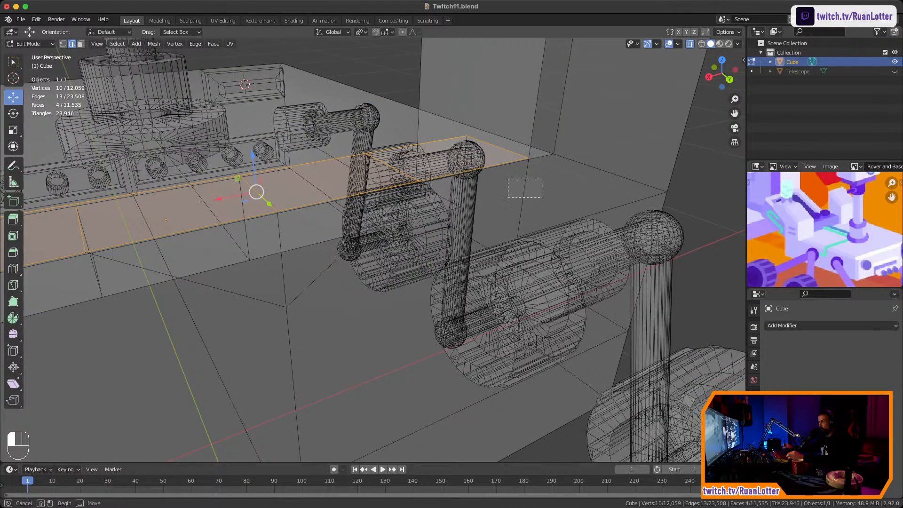
{"action": "left_click", "coordinate": [523, 195]}
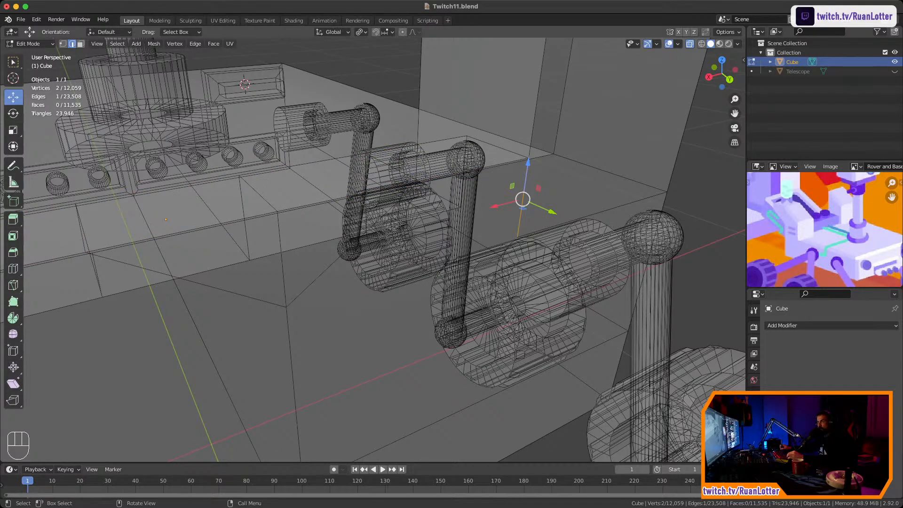
{"action": "middle_click_drag", "start_coordinate": [376, 226], "coordinate": [350, 155]}
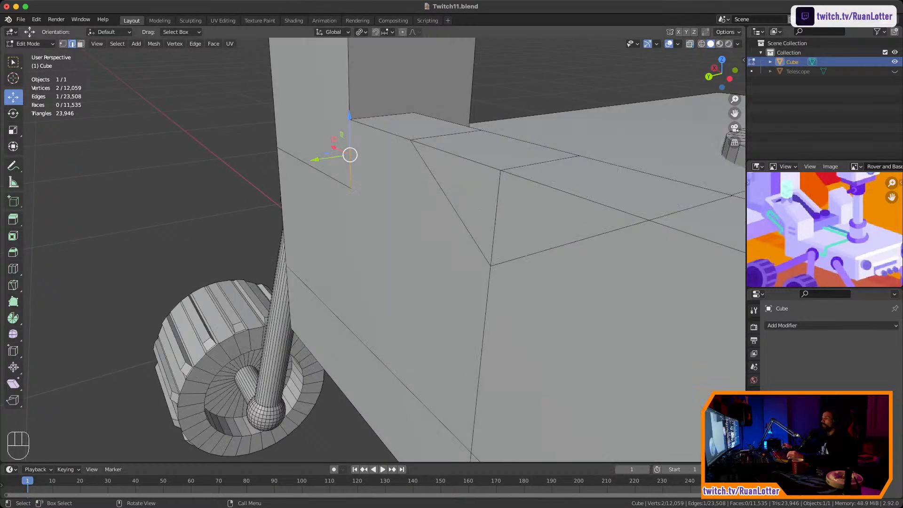
{"action": "key", "text": "alt+z"}
{"action": "middle_click_drag", "start_coordinate": [351, 155], "coordinate": [442, 191]}
{"action": "scroll", "coordinate": [442, 191], "scroll_direction": "up", "scroll_amount": 5}
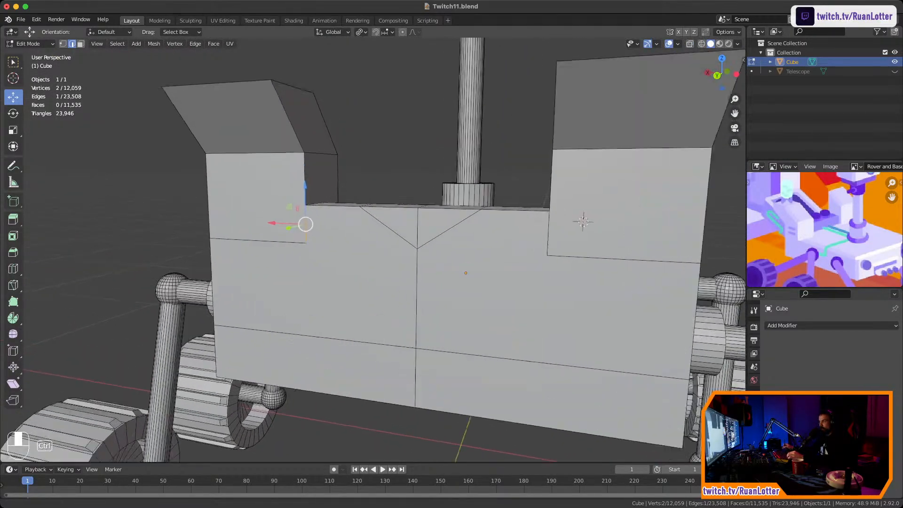
Dissolve the two diagonal edges on the body's rear face below the raised strip
{"action": "left_click", "coordinate": [489, 206]}
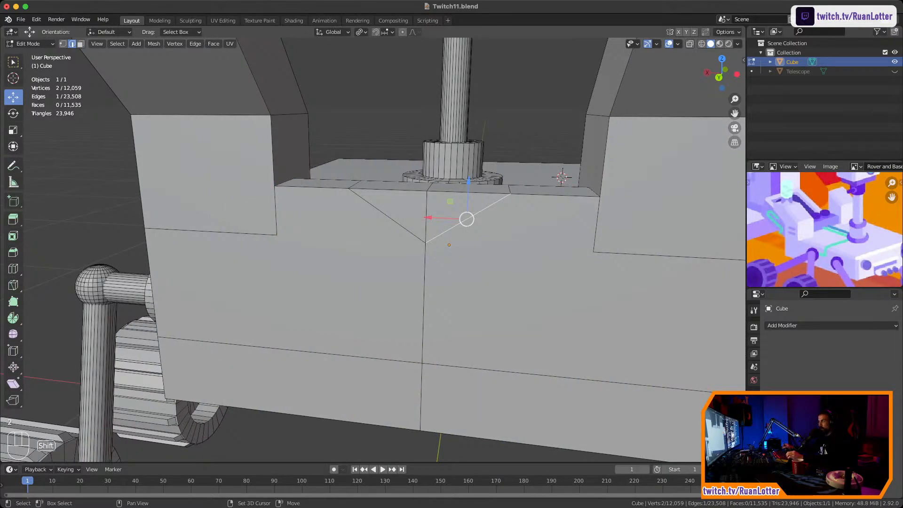
{"action": "key", "text": "x"}
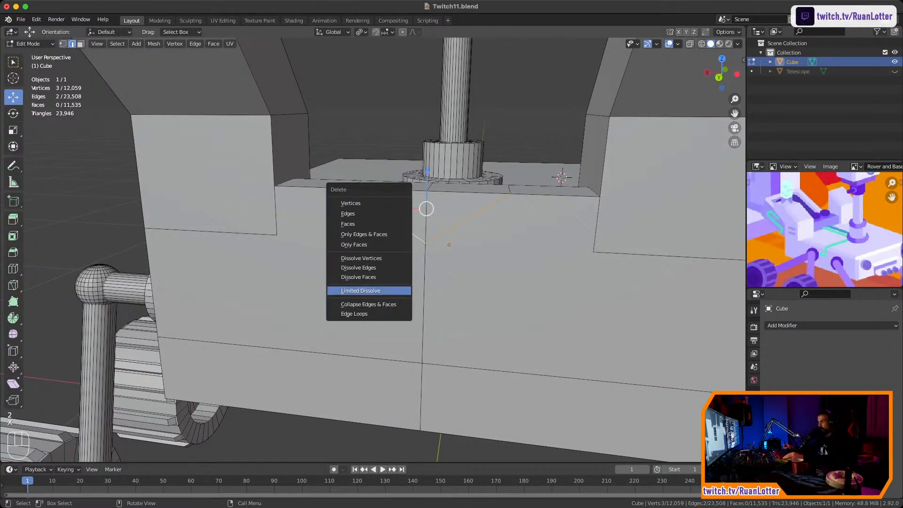
{"action": "left_click", "coordinate": [362, 268]}
{"action": "middle_click_drag", "start_coordinate": [364, 266], "coordinate": [419, 301]}
{"action": "scroll", "coordinate": [419, 301], "scroll_direction": "up", "scroll_amount": 2}
{"action": "middle_click_drag", "start_coordinate": [418, 263], "coordinate": [437, 310], "text": "shift"}
{"action": "middle_click_drag", "start_coordinate": [438, 310], "coordinate": [395, 287]}
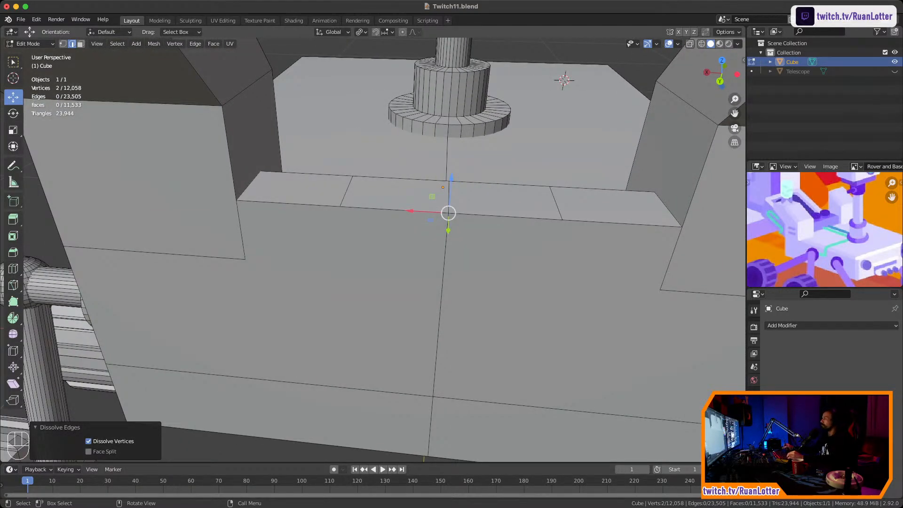
Snap the 3D cursor to the centre of the raised strip's end top face beside the block
{"action": "middle_click_drag", "start_coordinate": [395, 286], "coordinate": [470, 324]}
{"action": "middle_click_drag", "start_coordinate": [470, 325], "coordinate": [410, 261], "text": "shift"}
{"action": "middle_click_drag", "start_coordinate": [411, 261], "coordinate": [405, 338], "text": "shift"}
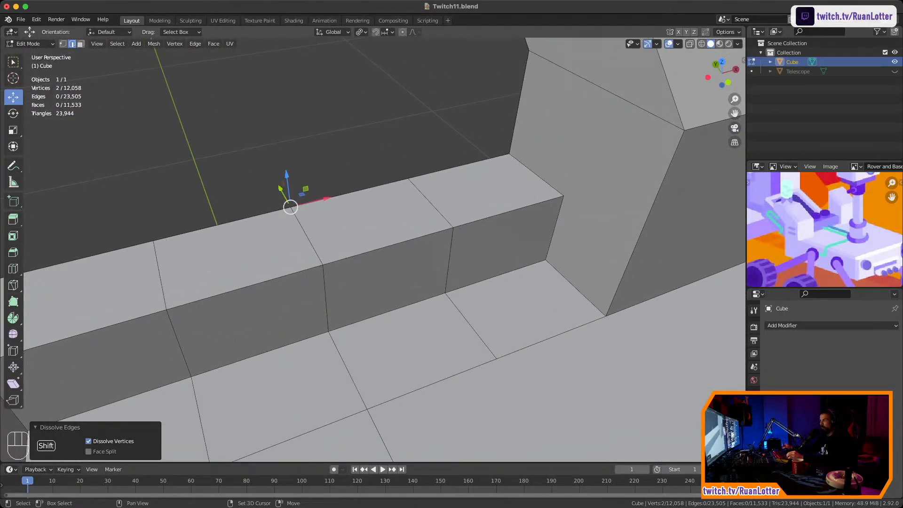
{"action": "left_click", "coordinate": [508, 211]}
{"action": "middle_click_drag", "start_coordinate": [508, 212], "coordinate": [507, 252], "text": "ctrl"}
{"action": "key", "text": "3"}
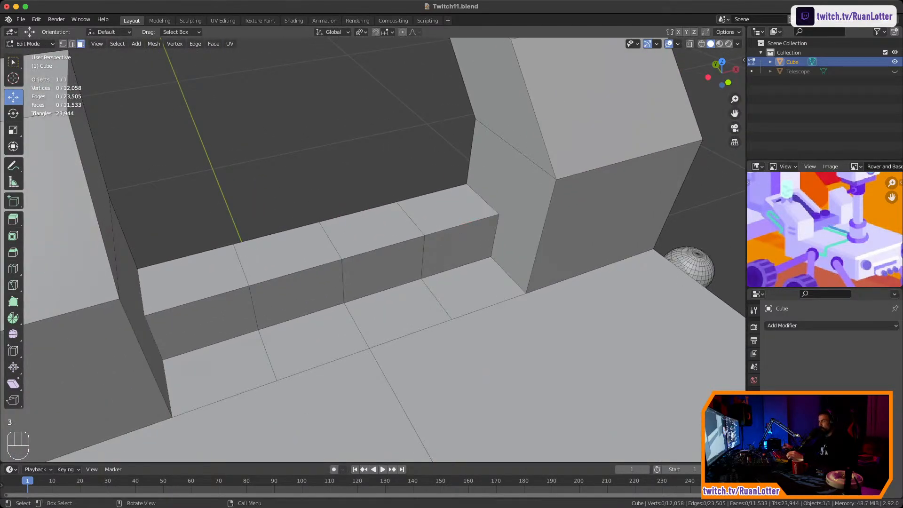
{"action": "left_click", "coordinate": [445, 205]}
{"action": "scroll", "coordinate": [470, 196], "scroll_direction": "up", "scroll_amount": 2}
{"action": "key", "text": "shift+s"}
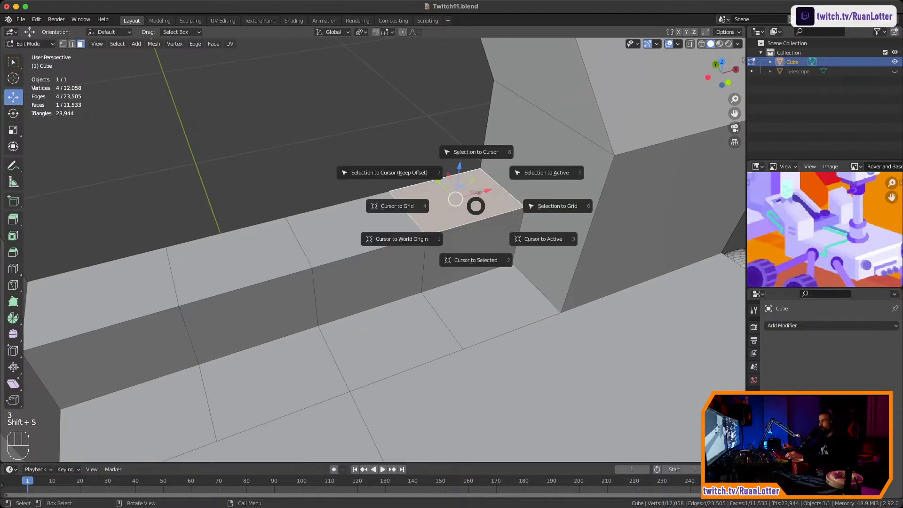
{"action": "middle_click_drag", "start_coordinate": [478, 205], "coordinate": [496, 226], "text": "shift"}
Add a cylinder at the 3D cursor and scale it by 0.182 and again by 0.156 to fit the end face
{"action": "key", "text": "shift+a"}
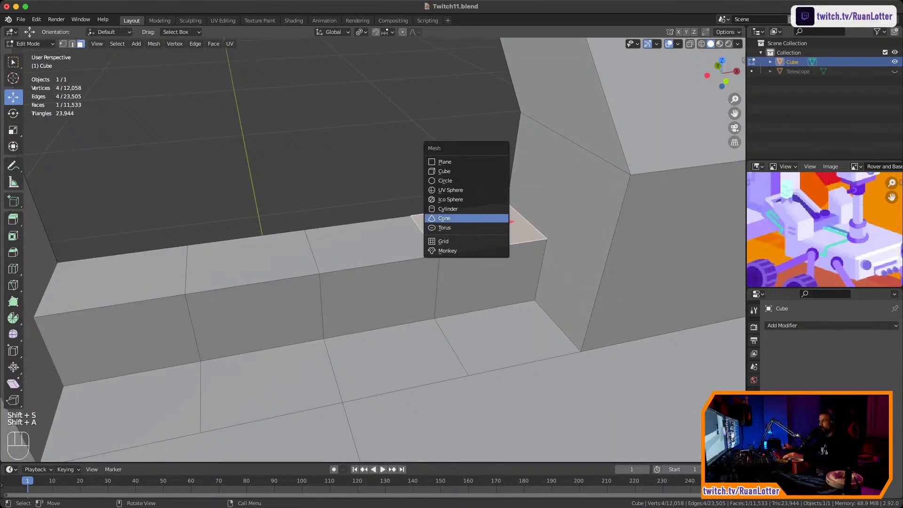
{"action": "left_click", "coordinate": [470, 209]}
{"action": "key", "text": "s"}
{"action": "left_click", "coordinate": [477, 225]}
{"action": "key", "text": "s"}
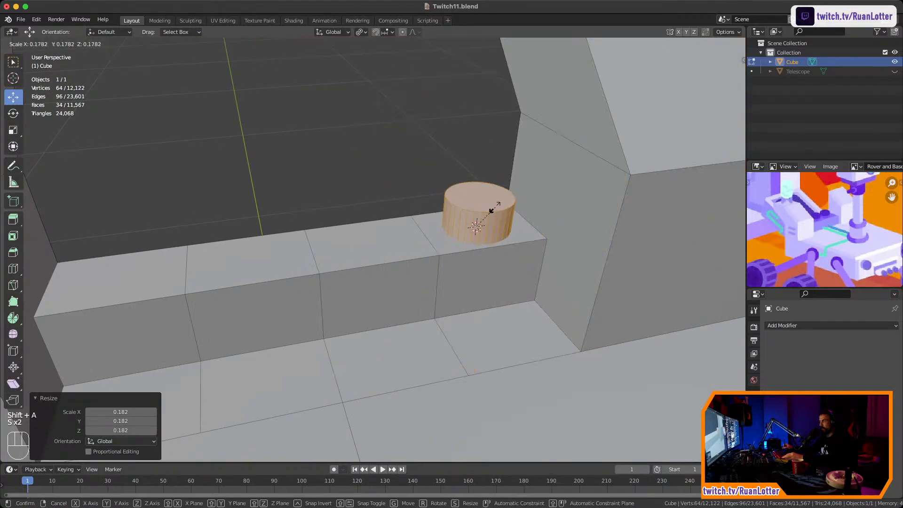
{"action": "left_click", "coordinate": [491, 208]}
{"action": "middle_click_drag", "start_coordinate": [491, 208], "coordinate": [541, 209]}
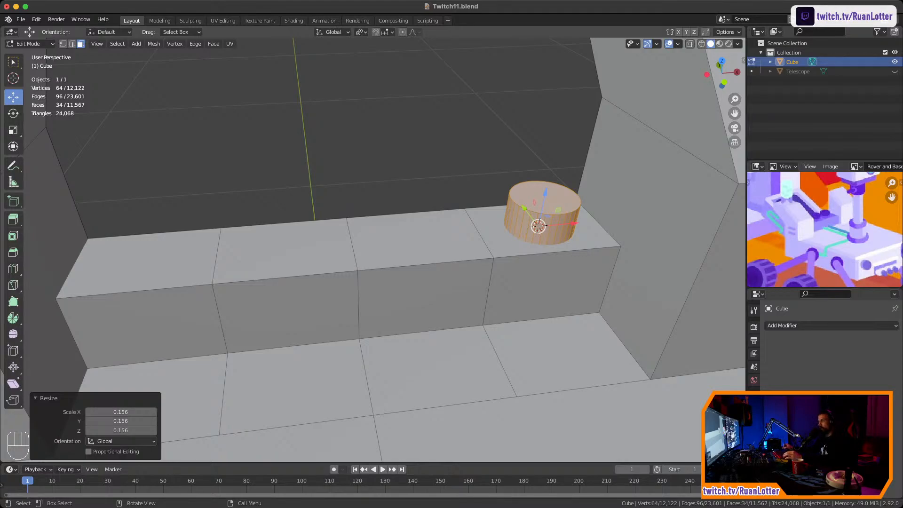
Snap the 3D cursor to the centre of the strip's top face next to the cylinder
{"action": "left_click", "coordinate": [418, 239]}
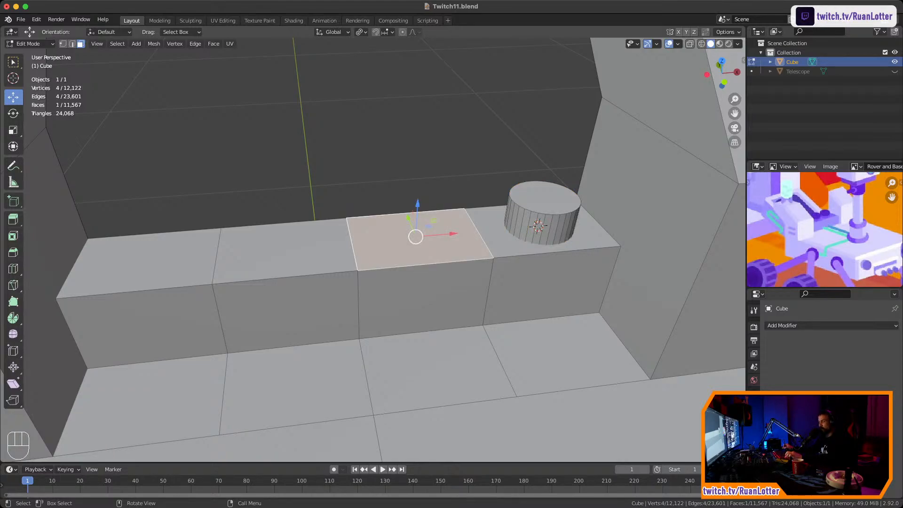
{"action": "key", "text": "shift+s"}
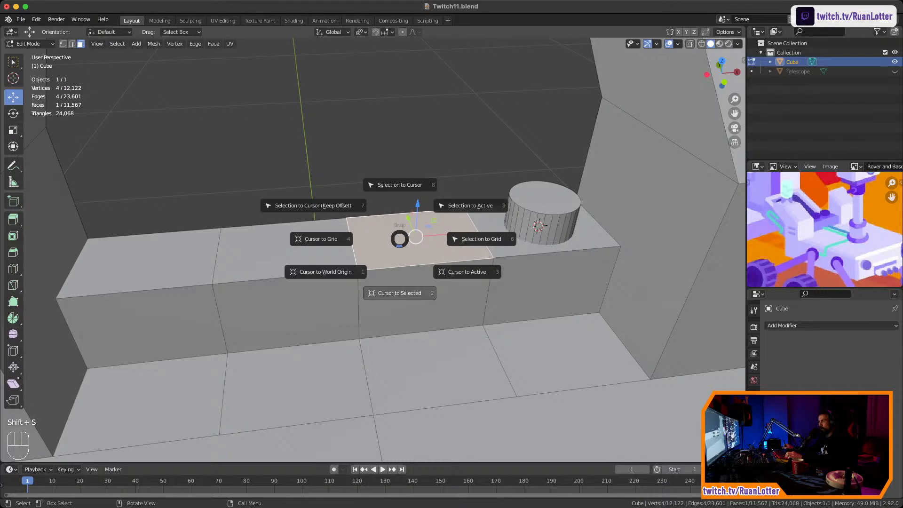
{"action": "left_click", "coordinate": [399, 293]}
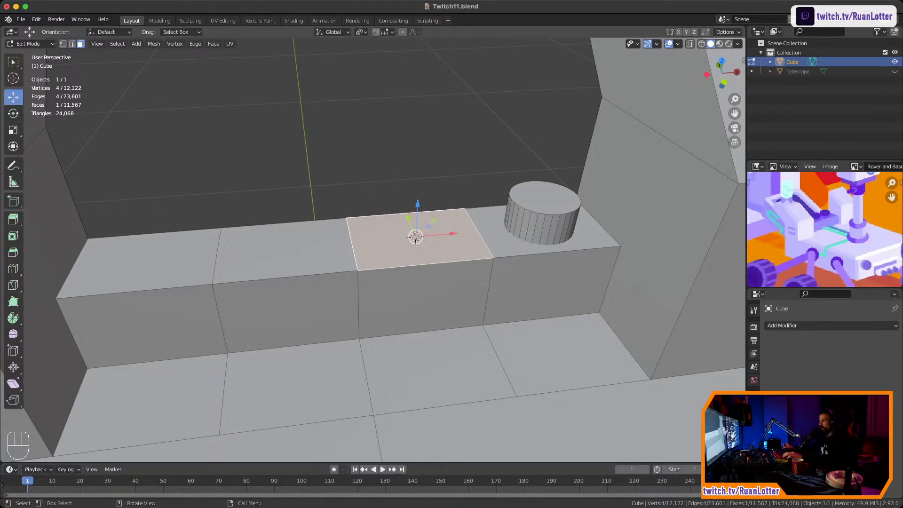
Select the whole cylinder, separate it into its own object and return to Object Mode
{"action": "key", "text": "Tab"}
{"action": "key", "text": "Tab"}
{"action": "key", "text": "l"}
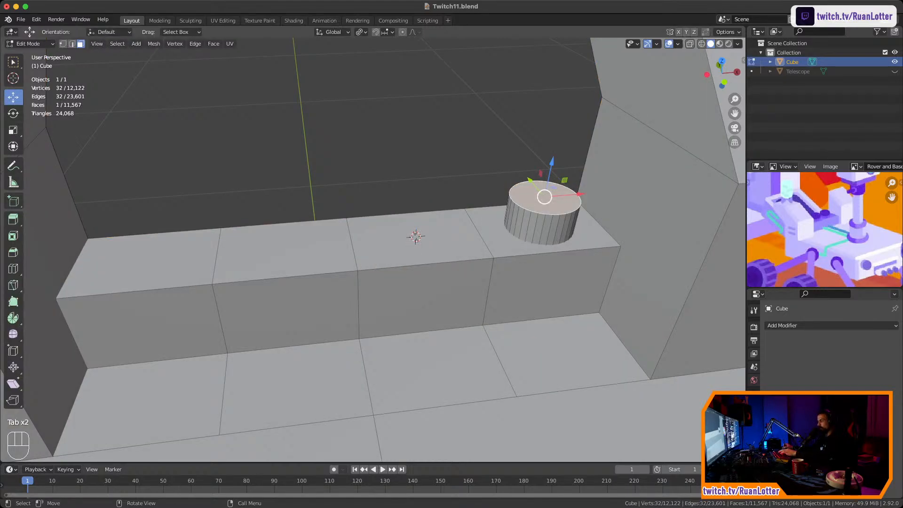
{"action": "right_click", "coordinate": [475, 198]}
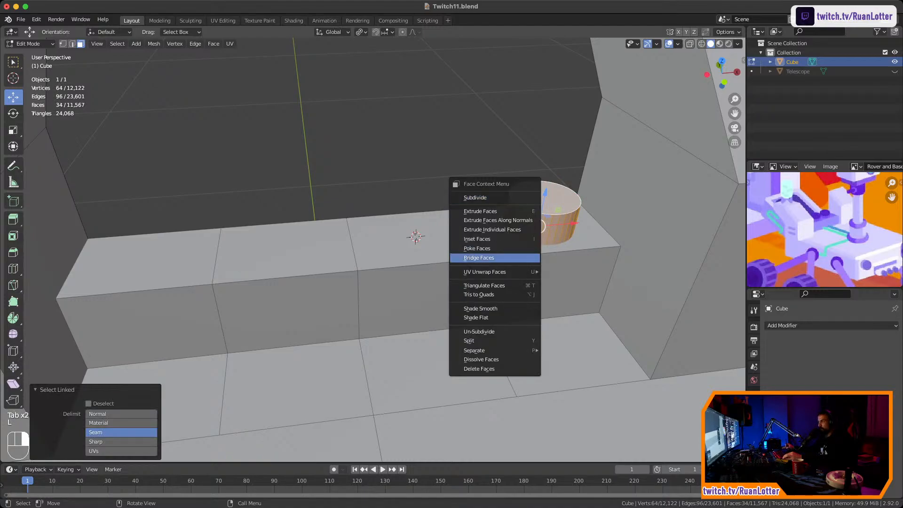
{"action": "mouse_move", "coordinate": [475, 350]}
{"action": "left_click", "coordinate": [567, 350]}
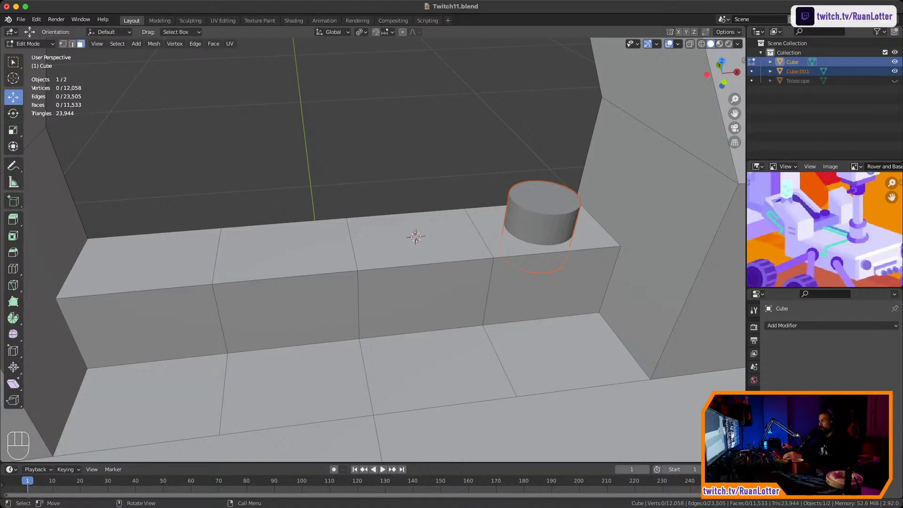
{"action": "key", "text": "Tab"}
Try duplicating the separated cylinder beside the original and undo the copy
{"action": "left_click", "coordinate": [541, 212]}
{"action": "key", "text": "shift+d"}
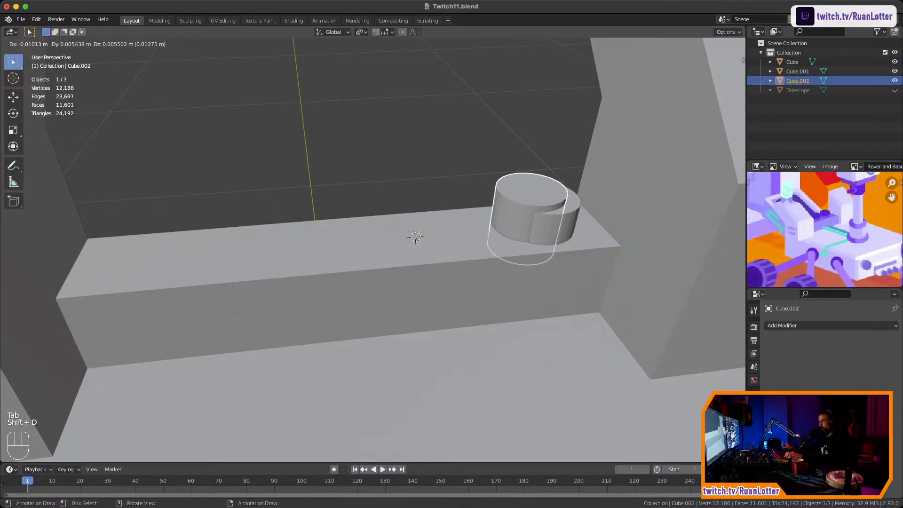
{"action": "key", "text": "Return"}
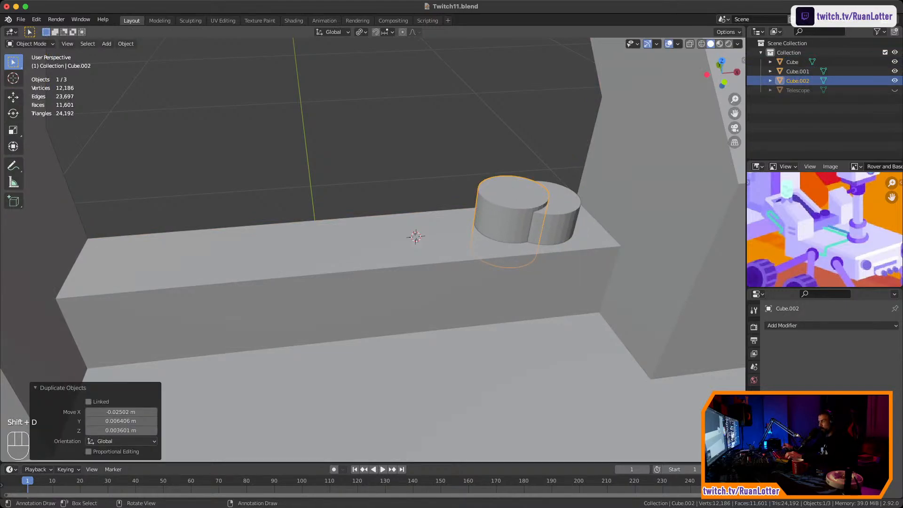
{"action": "key", "text": "super+z"}
{"action": "key", "text": "super+z"}
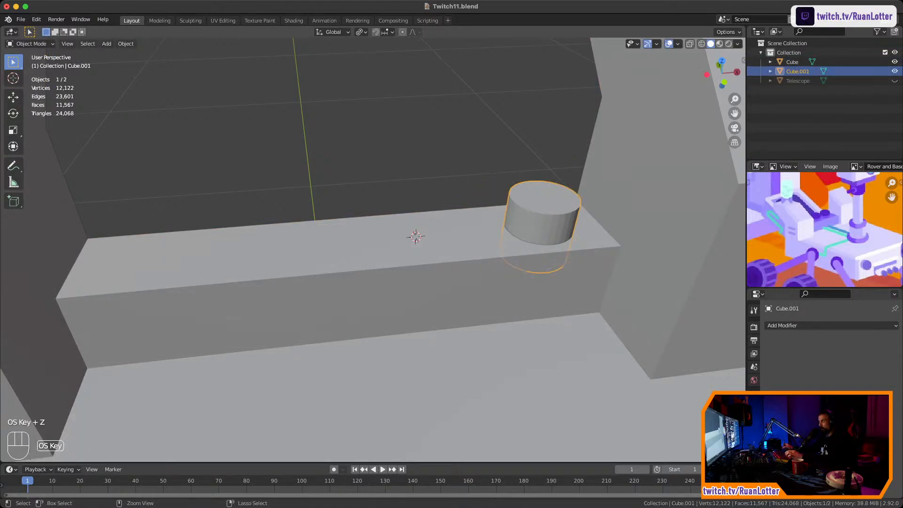
{"action": "left_click", "coordinate": [541, 211]}
{"action": "key", "text": "g"}
{"action": "key", "text": "Escape"}
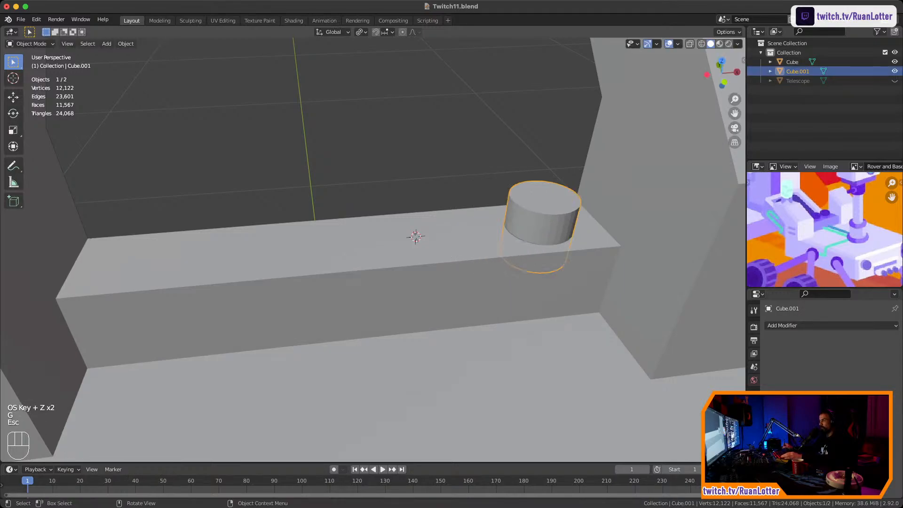
{"action": "key", "text": "g"}
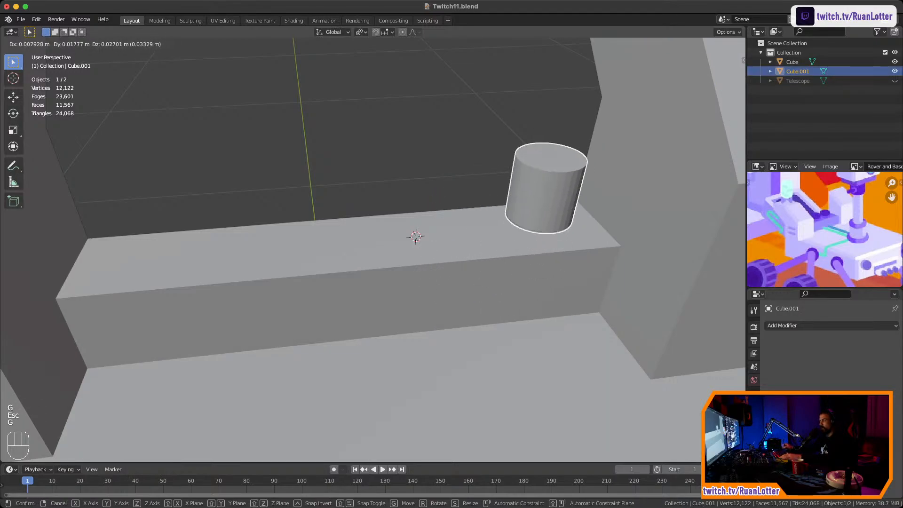
{"action": "key", "text": "Escape"}
{"action": "key", "text": "KP_Decimal"}
{"action": "scroll", "coordinate": [372, 249], "scroll_direction": "down", "scroll_amount": 8}
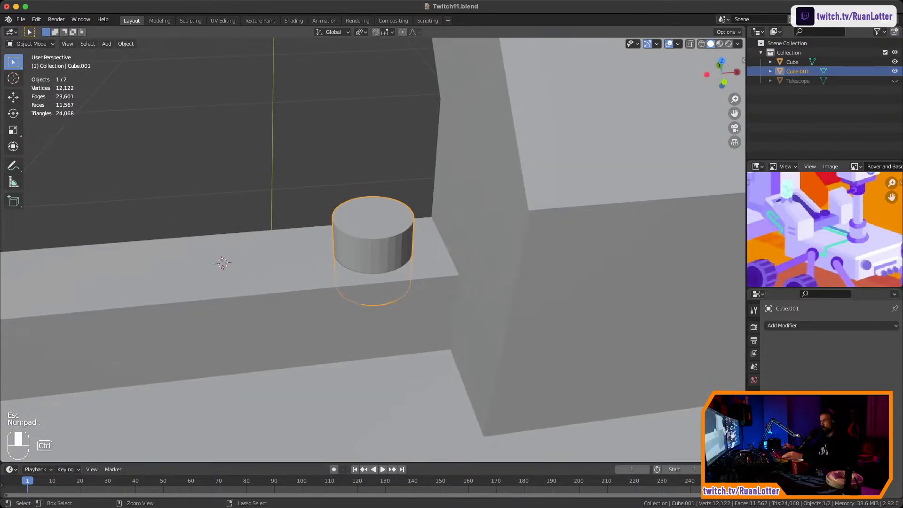
{"action": "key", "text": "g"}
{"action": "key", "text": "Escape"}
Set the cylinder's origin to its geometry using Bounds Center
{"action": "mouse_move", "coordinate": [371, 249]}
{"action": "middle_mouse_down"}
{"action": "mouse_move", "coordinate": [338, 264]}
{"action": "mouse_move", "coordinate": [385, 244]}
{"action": "middle_mouse_up"}
{"action": "right_click", "coordinate": [335, 244]}
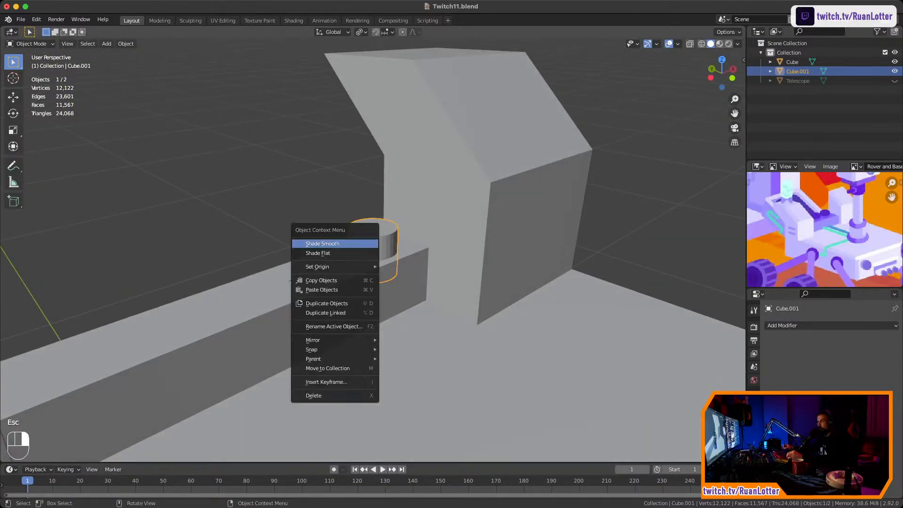
{"action": "mouse_move", "coordinate": [334, 266]}
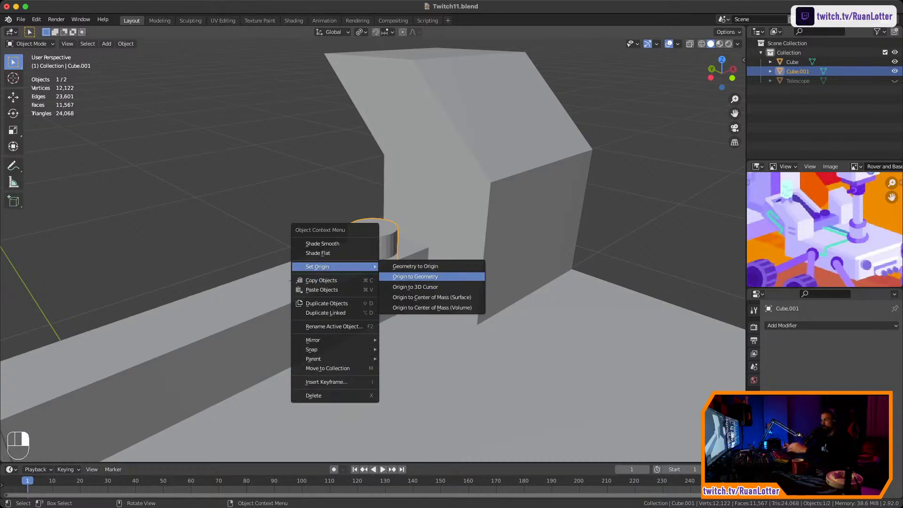
{"action": "left_click", "coordinate": [415, 276]}
{"action": "left_click", "coordinate": [121, 451]}
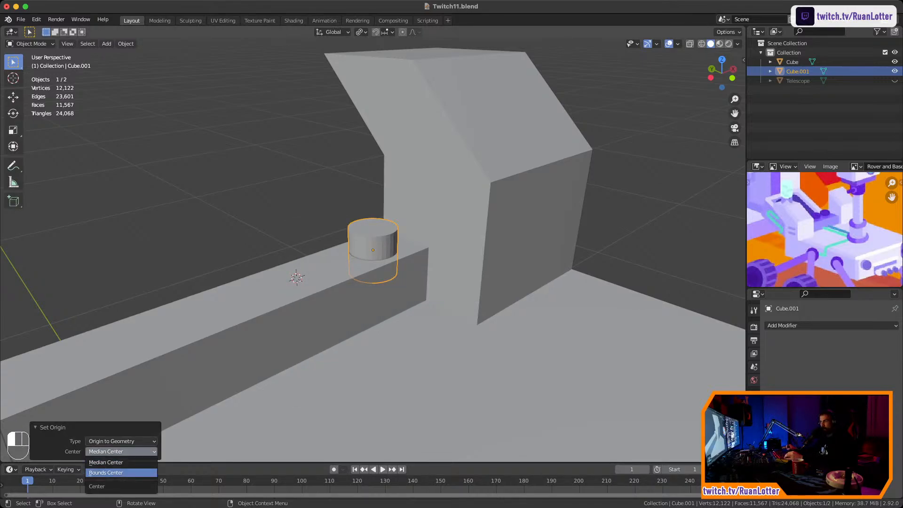
{"action": "left_click", "coordinate": [117, 462]}
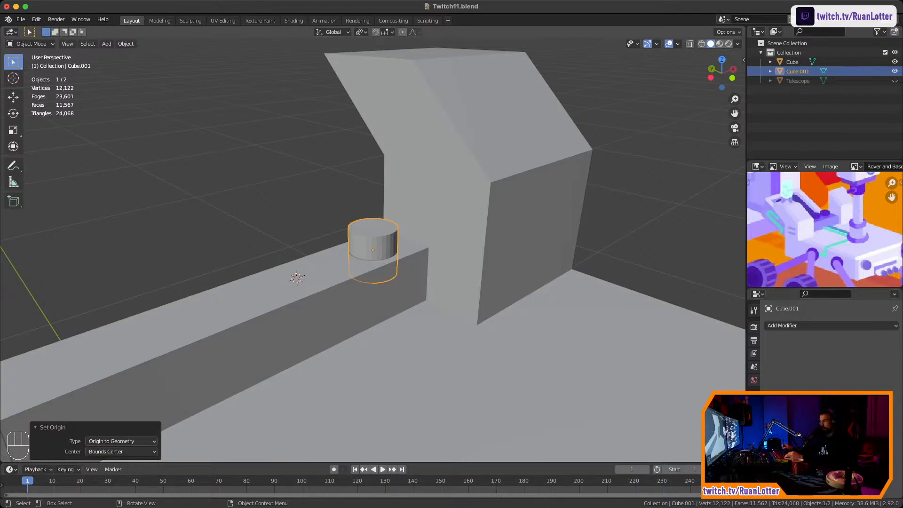
Duplicate the separated cylinder and snap the copy to the 3D cursor on the neighbouring section of the rear strip
{"action": "middle_click_drag", "start_coordinate": [376, 263], "coordinate": [458, 235]}
{"action": "scroll", "coordinate": [372, 254], "scroll_direction": "down", "scroll_amount": 3}
{"action": "middle_click_drag", "start_coordinate": [459, 235], "coordinate": [463, 249]}
{"action": "scroll", "coordinate": [463, 250], "scroll_direction": "up", "scroll_amount": 3}
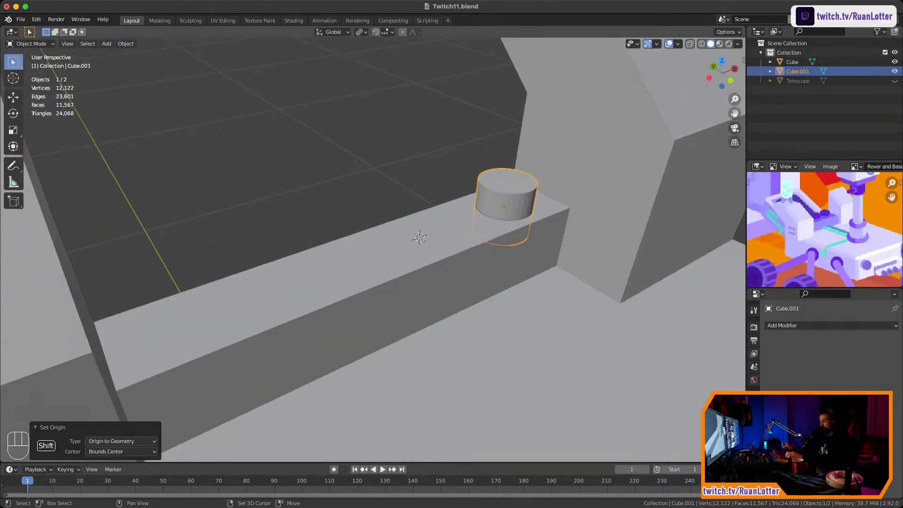
{"action": "scroll", "coordinate": [418, 237], "scroll_direction": "down", "scroll_amount": 2}
{"action": "key", "text": "shift+d"}
{"action": "left_click", "coordinate": [390, 170]}
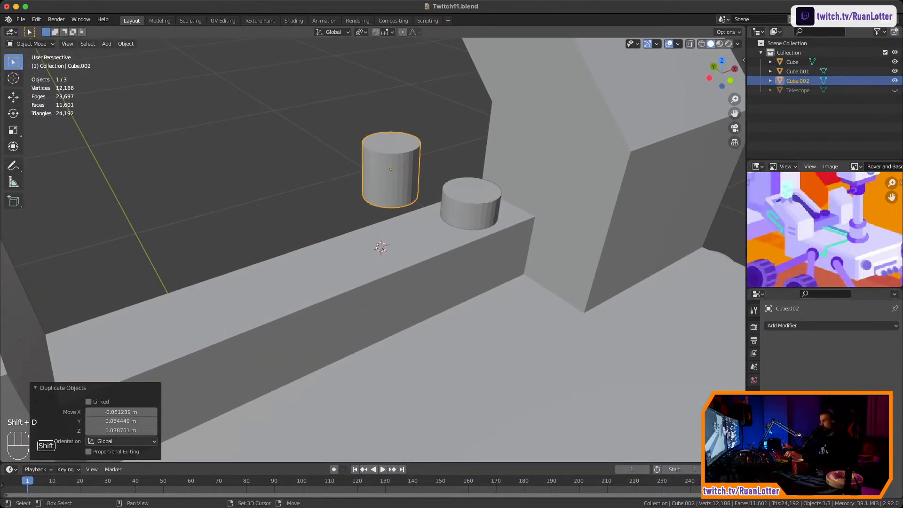
{"action": "key", "text": "shift+s"}
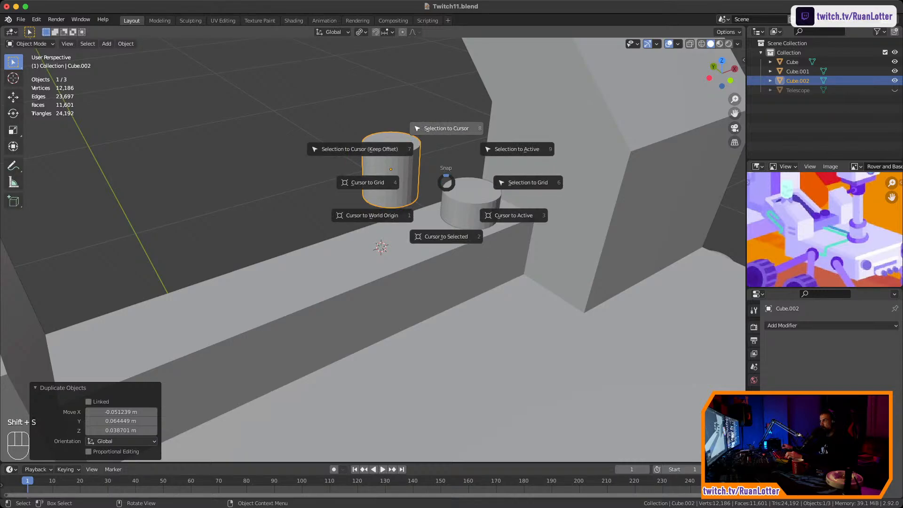
{"action": "left_click", "coordinate": [446, 128]}
{"action": "scroll", "coordinate": [446, 189], "scroll_direction": "down", "scroll_amount": 2}
In the body's mesh, select the third top face of the strip, snap the 3D cursor to it and return to Object Mode
{"action": "left_click", "coordinate": [424, 256]}
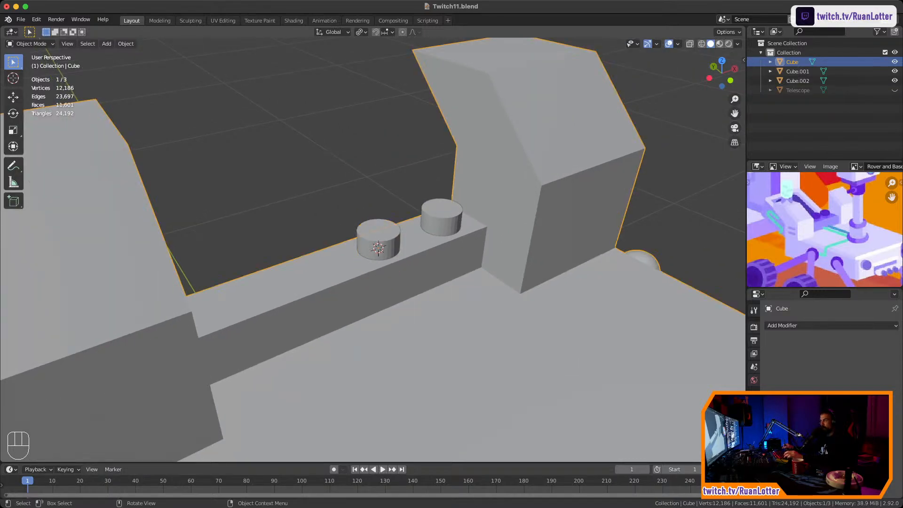
{"action": "key", "text": "Tab"}
{"action": "left_click", "coordinate": [307, 275]}
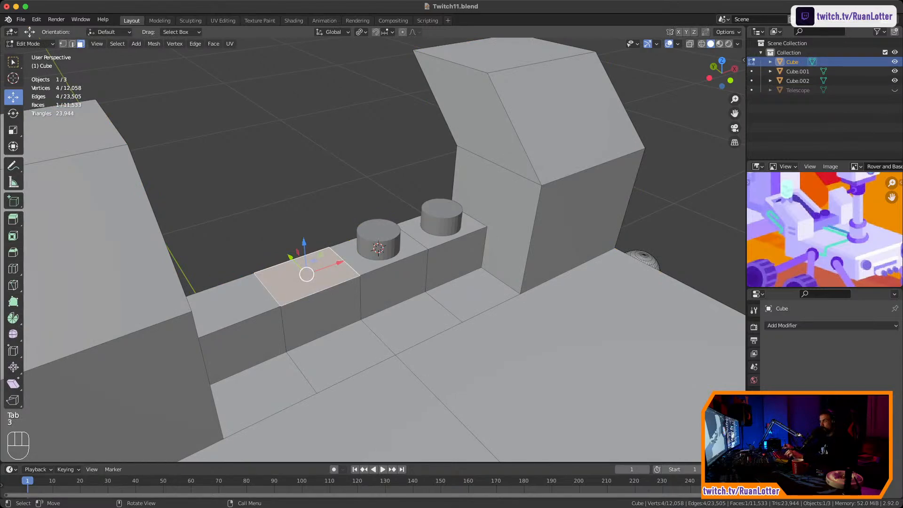
{"action": "key", "text": "shift+s"}
{"action": "left_click", "coordinate": [329, 333]}
{"action": "key", "text": "Tab"}
Duplicate the second cylinder and snap the copy to the 3D cursor on the strip's third section
{"action": "left_click", "coordinate": [379, 243]}
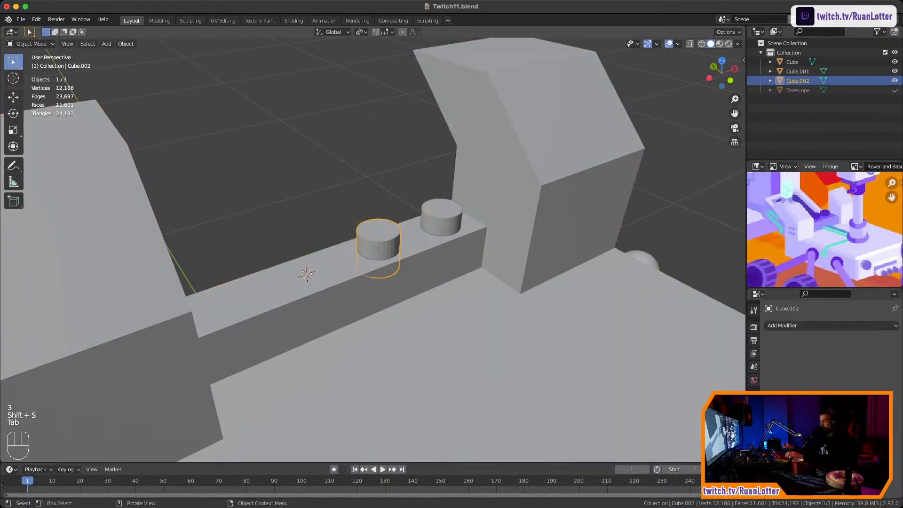
{"action": "key", "text": "shift+d"}
{"action": "left_click", "coordinate": [321, 160]}
{"action": "key", "text": "shift+s"}
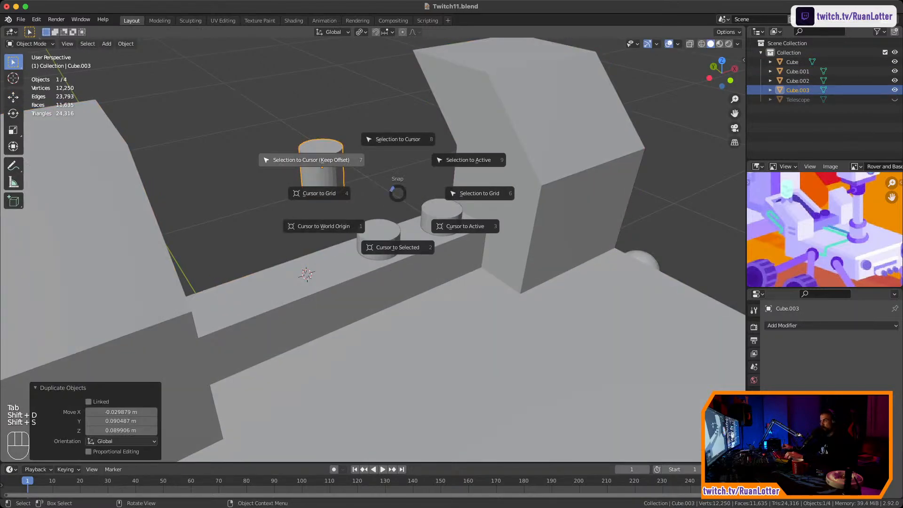
{"action": "left_click", "coordinate": [395, 139]}
{"action": "key", "text": "Tab"}
{"action": "key", "text": "Tab"}
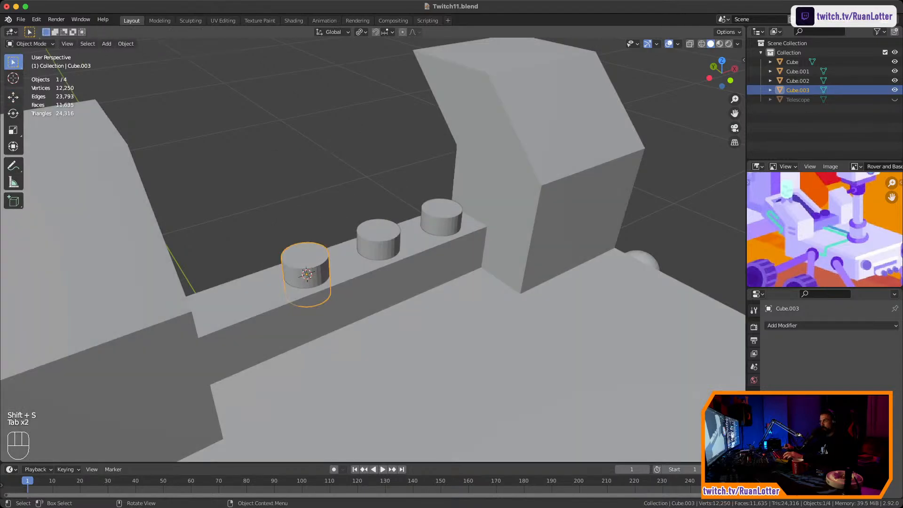
Snap the 3D cursor to the centre of the strip's last free top face, editing the body mesh and returning to Object Mode
{"action": "left_click", "coordinate": [254, 303]}
{"action": "key", "text": "Tab"}
{"action": "left_click", "coordinate": [239, 303]}
{"action": "middle_click_drag", "start_coordinate": [251, 299], "coordinate": [235, 290]}
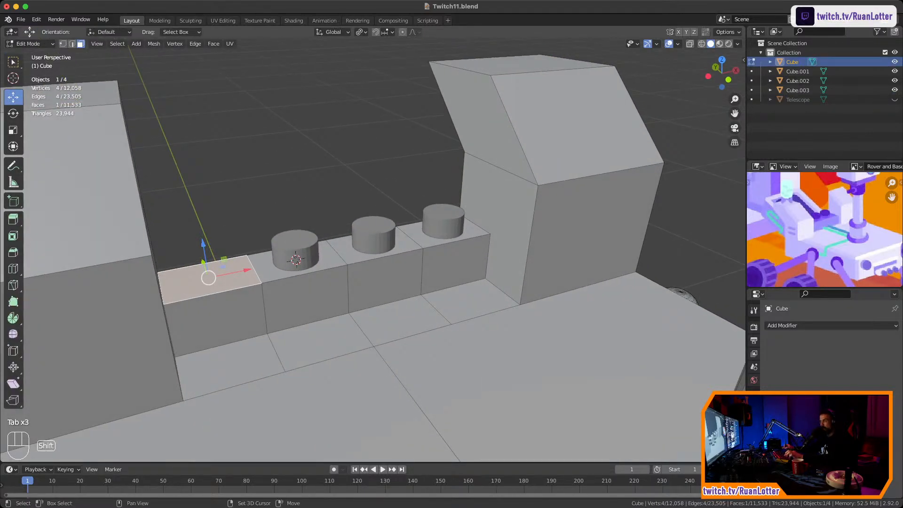
{"action": "key", "text": "shift+s"}
{"action": "left_click", "coordinate": [262, 353]}
{"action": "key", "text": "Tab"}
Duplicate the third cylinder, snap the copy to the 3D cursor on the strip's last section and clear the selection
{"action": "left_click", "coordinate": [295, 256]}
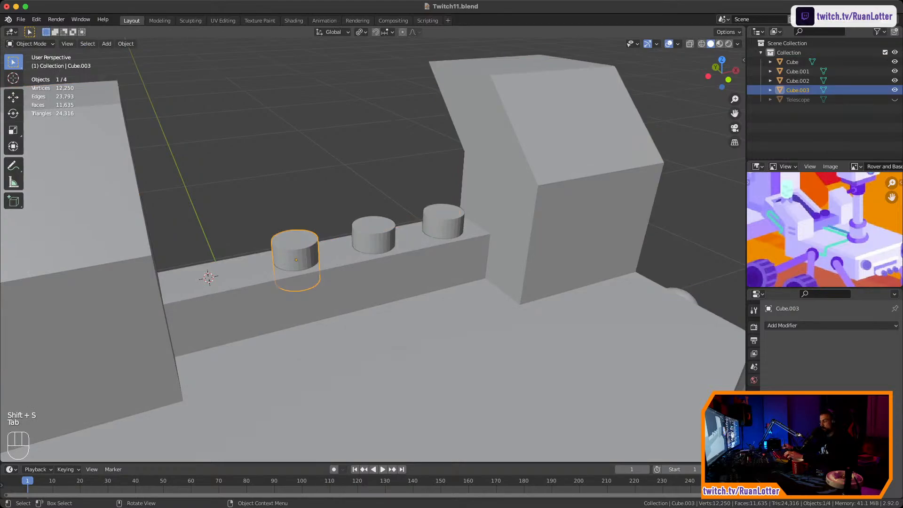
{"action": "key", "text": "shift+d"}
{"action": "left_click", "coordinate": [271, 176]}
{"action": "key", "text": "shift+s"}
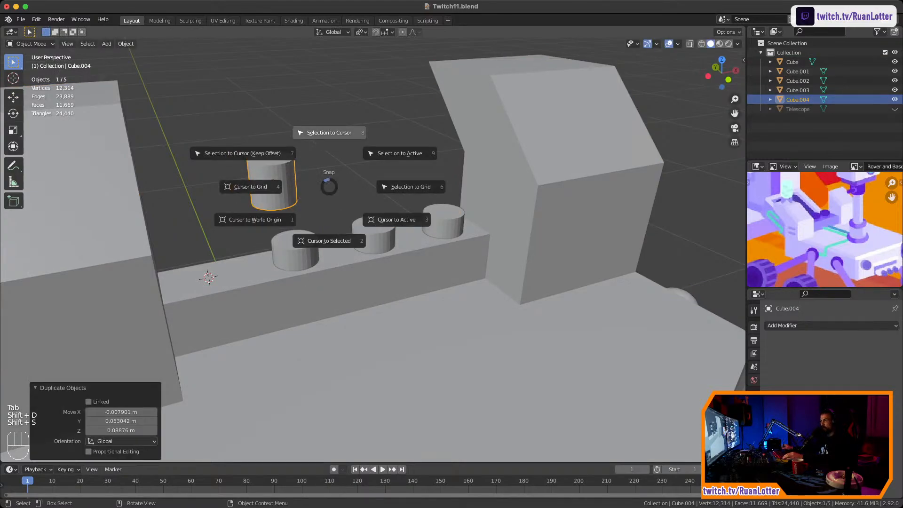
{"action": "left_click", "coordinate": [330, 132]}
{"action": "left_click", "coordinate": [329, 141]}
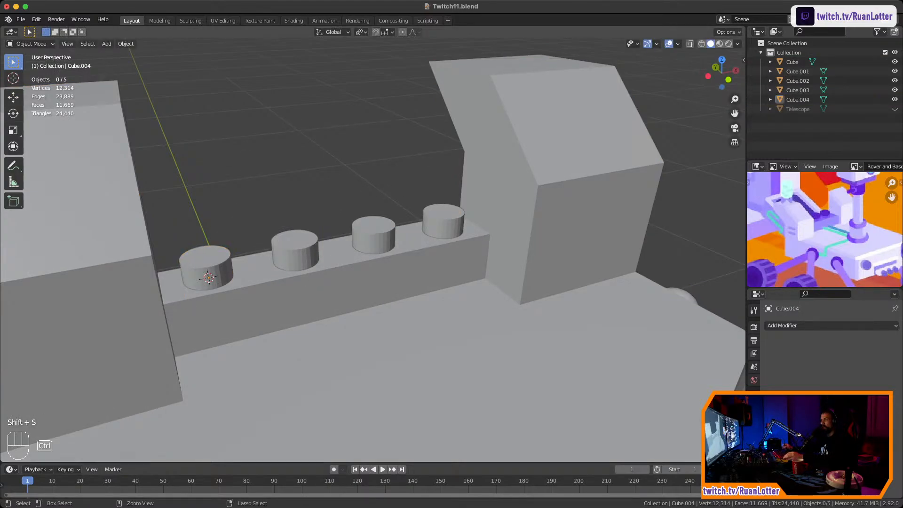
Select the four cylinders on the strip plus the rover body as active object, and join them into one object
{"action": "scroll", "coordinate": [330, 141], "scroll_direction": "down", "scroll_amount": 3}
{"action": "key", "text": "Tab"}
{"action": "key", "text": "Tab"}
{"action": "scroll", "coordinate": [372, 249], "scroll_direction": "down", "scroll_amount": 8}
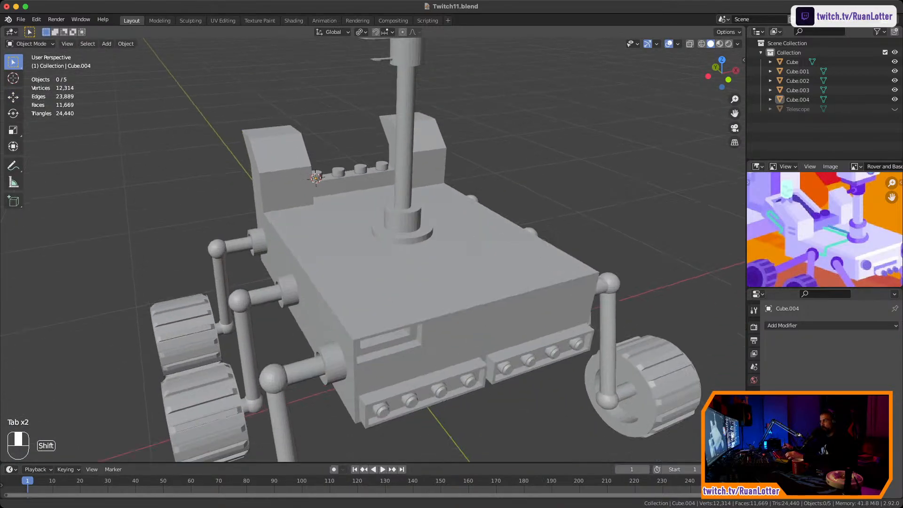
{"action": "middle_click_drag", "start_coordinate": [508, 236], "coordinate": [273, 236]}
{"action": "middle_click_drag", "start_coordinate": [273, 235], "coordinate": [273, 141], "text": "ctrl"}
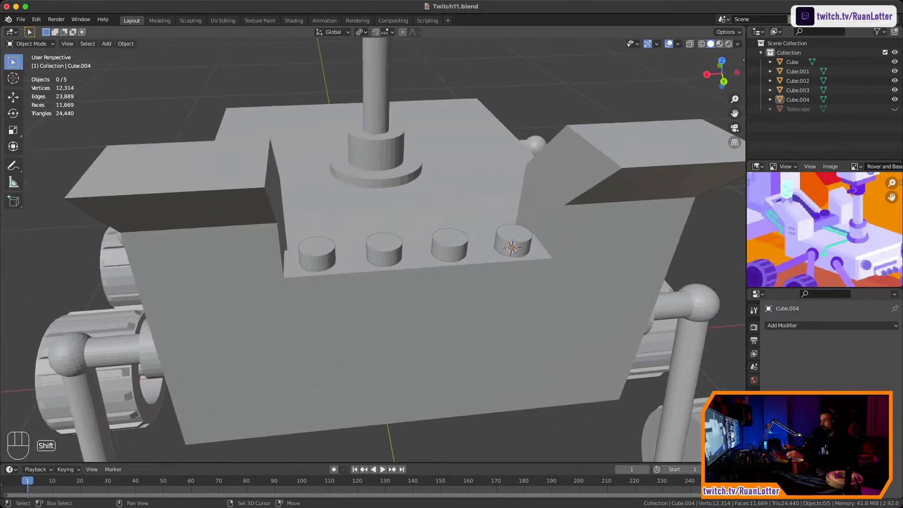
{"action": "left_click", "coordinate": [317, 258]}
{"action": "left_click", "coordinate": [385, 256], "text": "shift"}
{"action": "left_click", "coordinate": [449, 245], "text": "shift"}
{"action": "left_click", "coordinate": [512, 243], "text": "shift"}
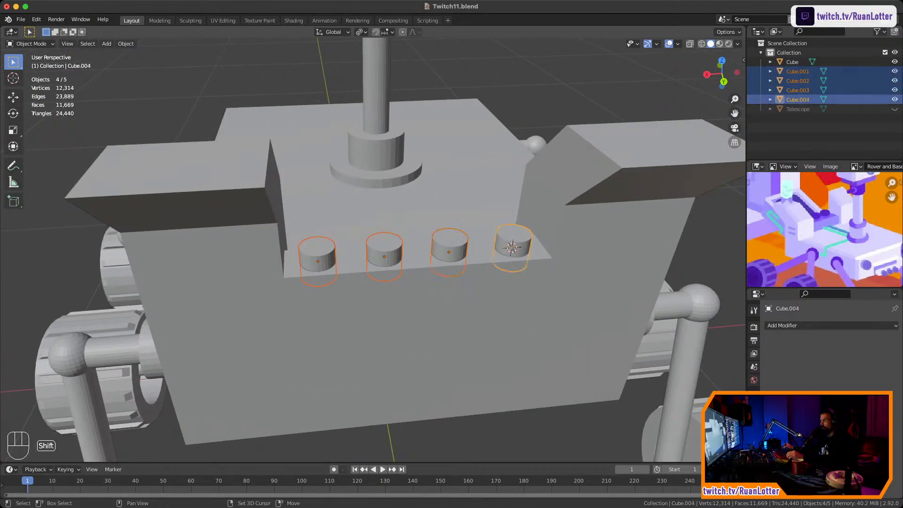
{"action": "left_click", "coordinate": [541, 235], "text": "shift"}
{"action": "right_click", "coordinate": [540, 233]}
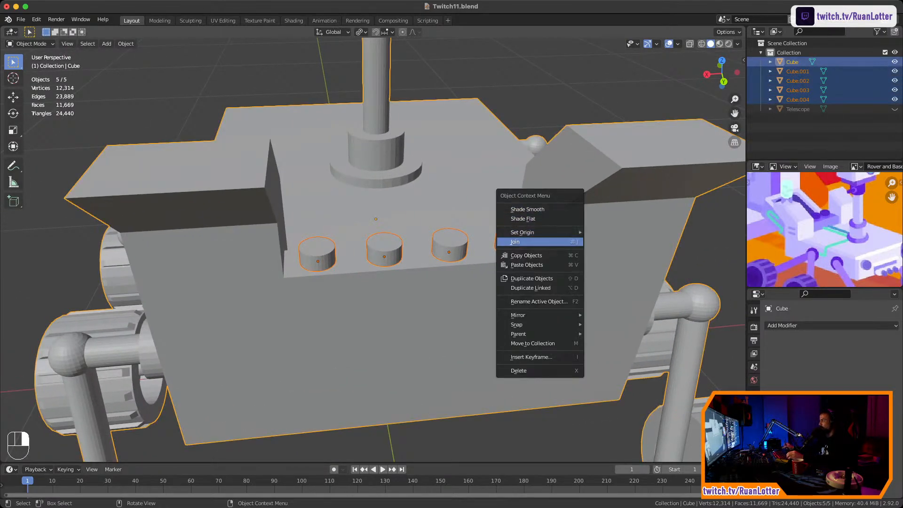
{"action": "left_click", "coordinate": [517, 241]}
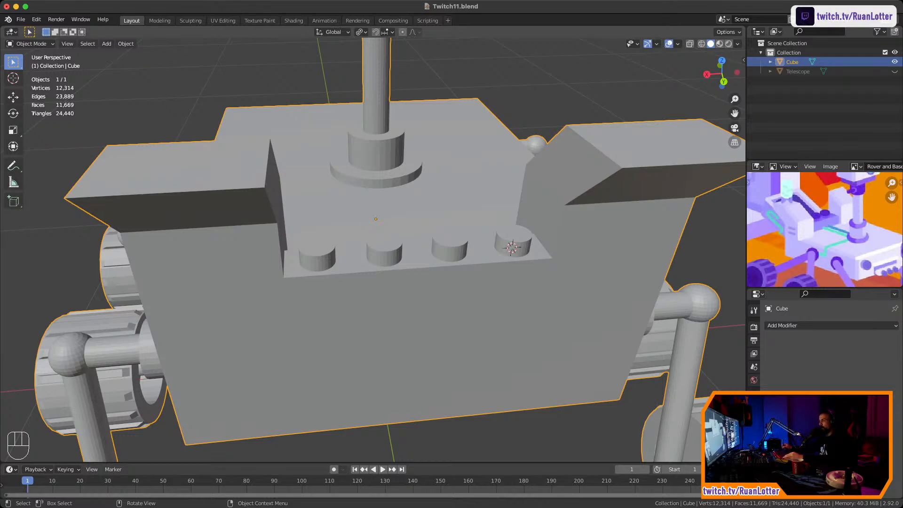
Inset the two lower faces of the body's rear side individually by about 0.026 m and extrude them inward
{"action": "middle_click_drag", "start_coordinate": [376, 212], "coordinate": [423, 212], "text": "ctrl"}
{"action": "key", "text": "Tab"}
{"action": "middle_click_drag", "start_coordinate": [348, 301], "coordinate": [397, 271]}
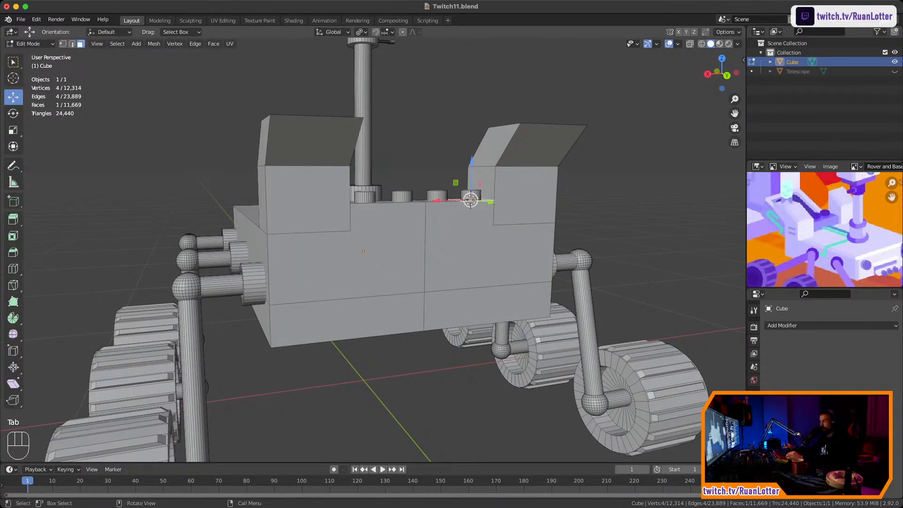
{"action": "left_click", "coordinate": [351, 320]}
{"action": "left_click", "coordinate": [488, 307], "text": "shift"}
{"action": "middle_click_drag", "start_coordinate": [487, 307], "coordinate": [487, 294], "text": "ctrl"}
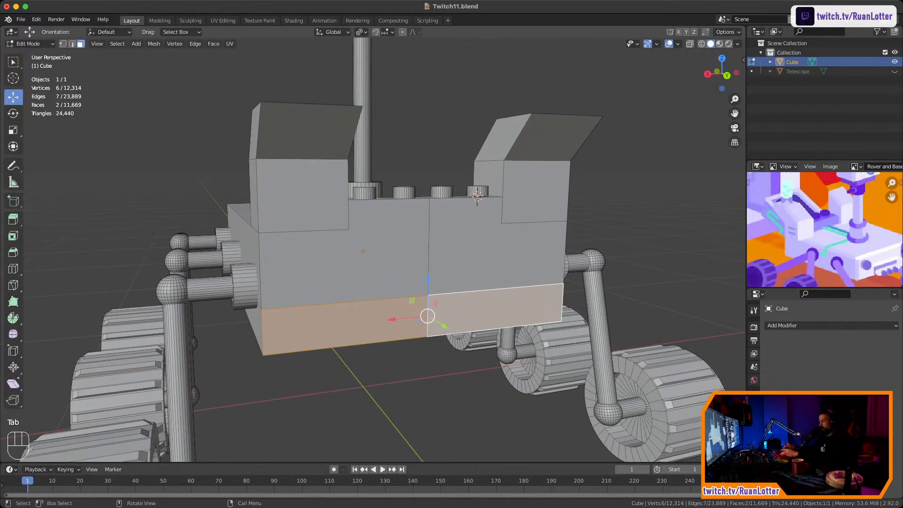
{"action": "key", "text": "i"}
{"action": "key", "text": "i"}
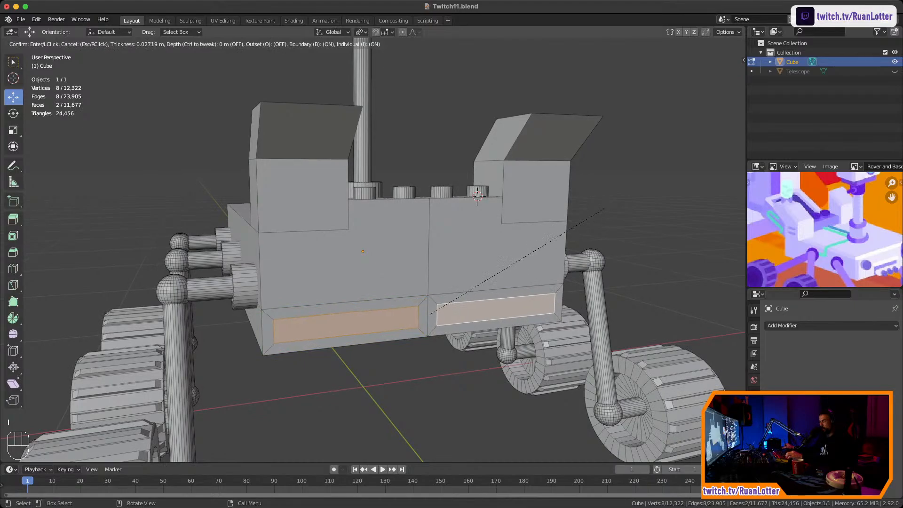
{"action": "left_click", "coordinate": [427, 315]}
{"action": "key", "text": "e"}
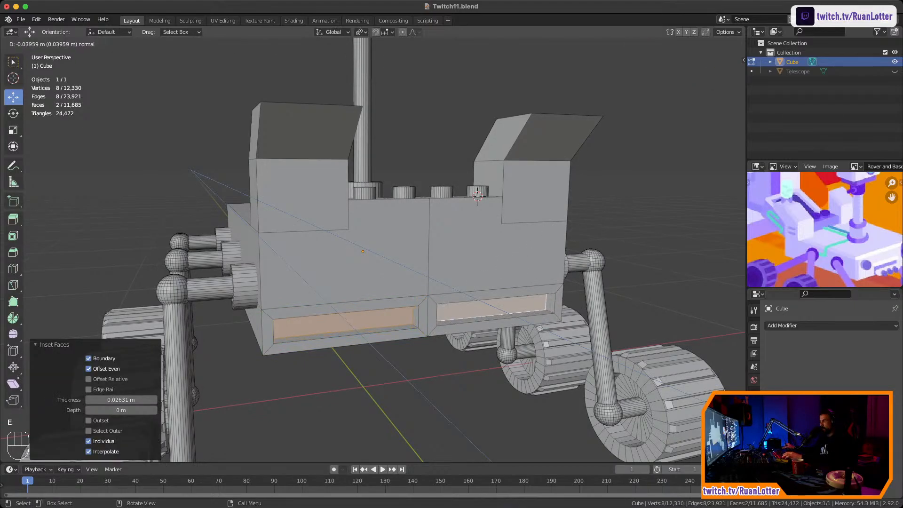
{"action": "left_click", "coordinate": [428, 301]}
Inset the rear faces of both rear blocks by about 0.013 m and extrude them inward by about 0.071 m
{"action": "middle_click_drag", "start_coordinate": [427, 301], "coordinate": [320, 308]}
{"action": "left_click", "coordinate": [531, 186]}
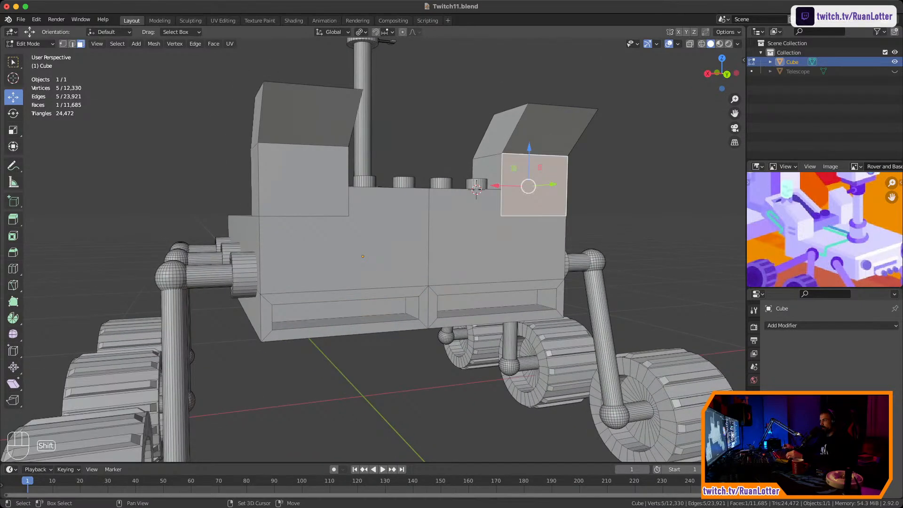
{"action": "left_click", "coordinate": [305, 183], "text": "shift"}
{"action": "middle_click_drag", "start_coordinate": [305, 183], "coordinate": [282, 198]}
{"action": "key", "text": "i"}
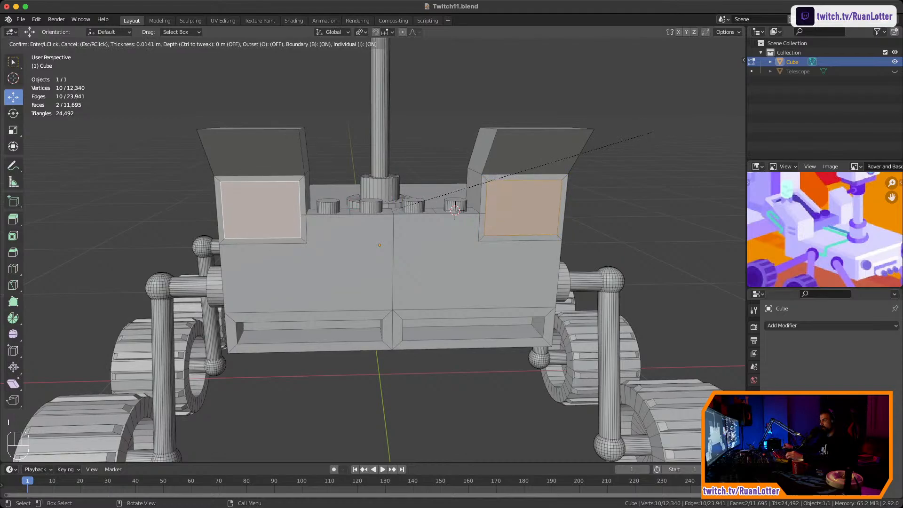
{"action": "left_click", "coordinate": [652, 133]}
{"action": "middle_click_drag", "start_coordinate": [652, 134], "coordinate": [720, 137]}
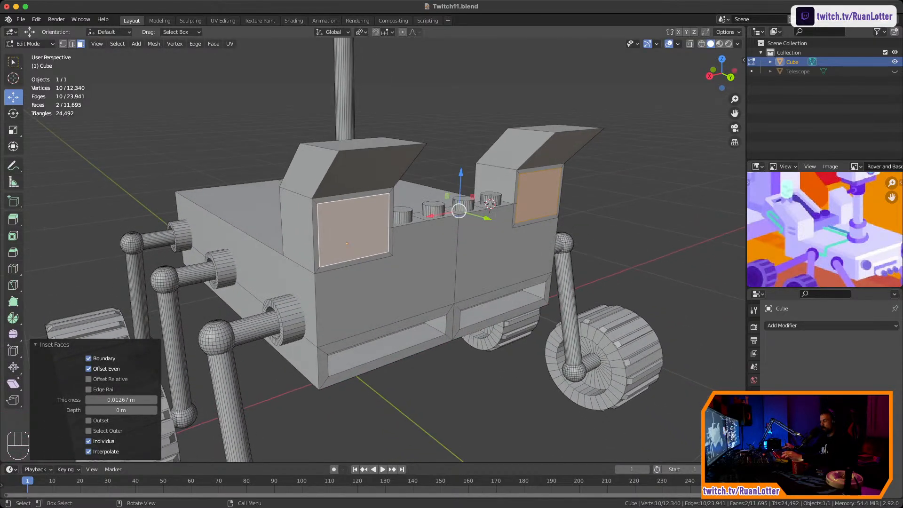
{"action": "key", "text": "e"}
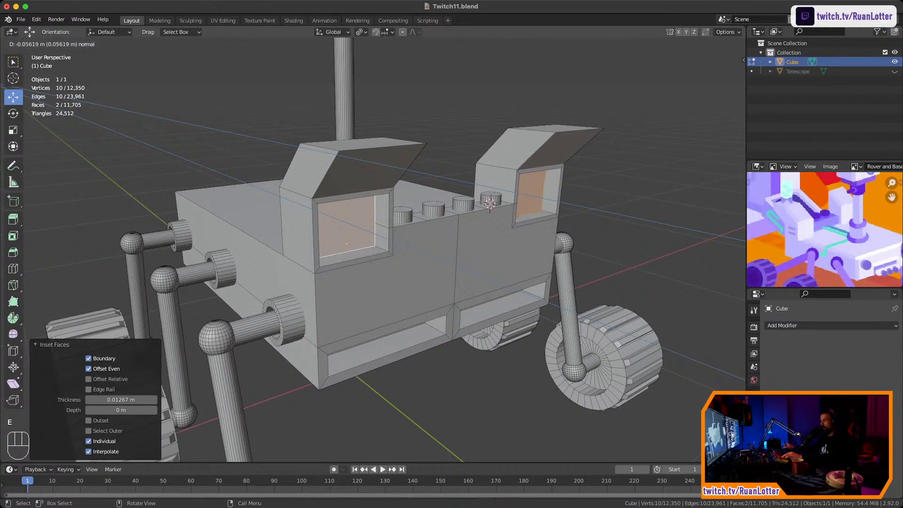
{"action": "left_click", "coordinate": [700, 134]}
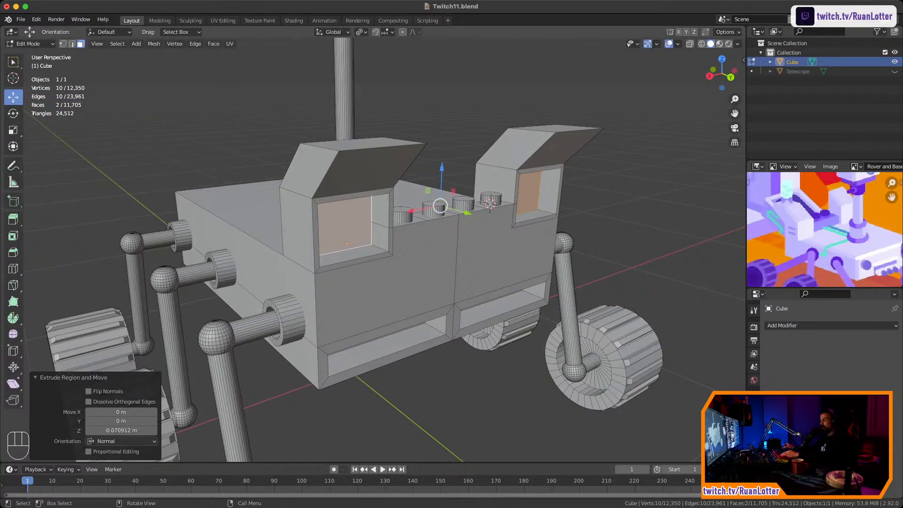
Inset the recessed faces of both rear blocks by about 0.018 m and extrude them outward by about 0.062 m
{"action": "key", "text": "i"}
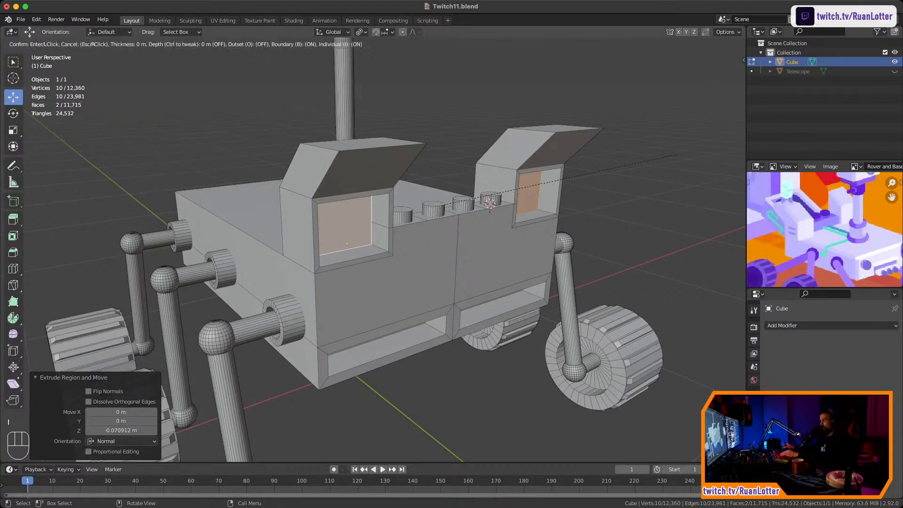
{"action": "key", "text": "Return"}
{"action": "key", "text": "e"}
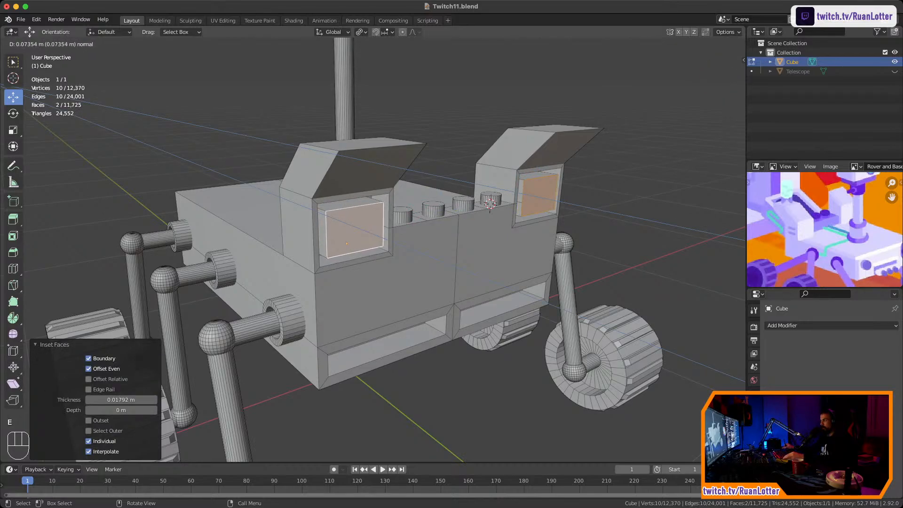
{"action": "left_click", "coordinate": [489, 226]}
Examine the frame faces around the rear block's recessed panel and the available snapping options
{"action": "middle_click_drag", "start_coordinate": [489, 225], "coordinate": [475, 240]}
{"action": "middle_click_drag", "start_coordinate": [475, 240], "coordinate": [496, 188], "text": "ctrl"}
{"action": "middle_click_drag", "start_coordinate": [496, 188], "coordinate": [496, 153], "text": "ctrl"}
{"action": "middle_click_drag", "start_coordinate": [497, 153], "coordinate": [486, 295], "text": "shift"}
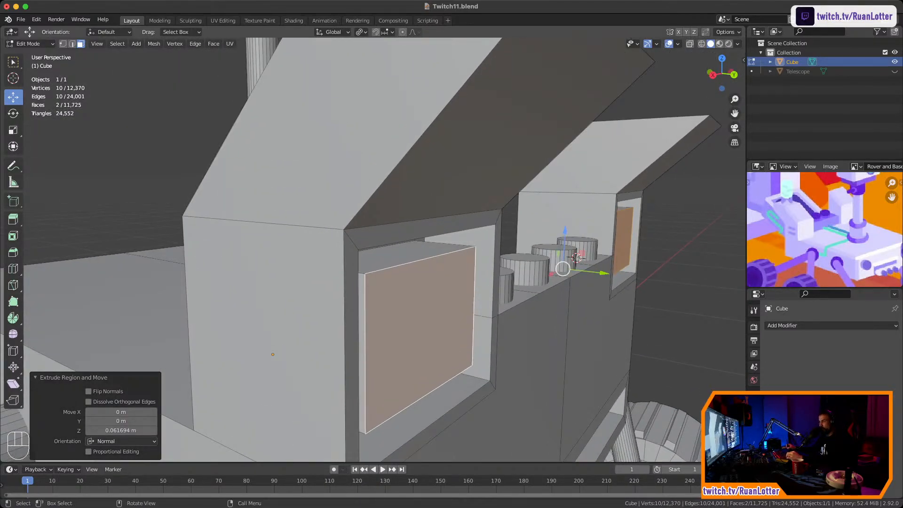
{"action": "left_click", "coordinate": [350, 245]}
{"action": "left_click", "coordinate": [497, 264]}
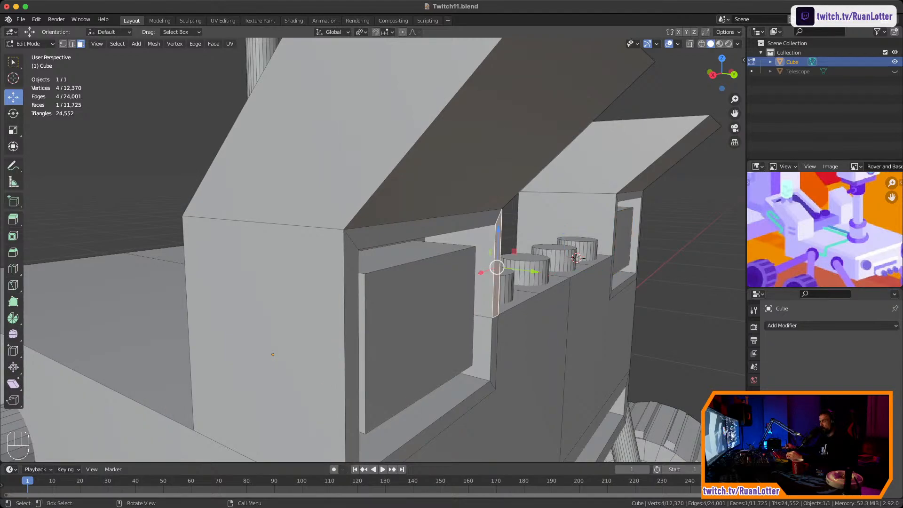
{"action": "left_click", "coordinate": [352, 275]}
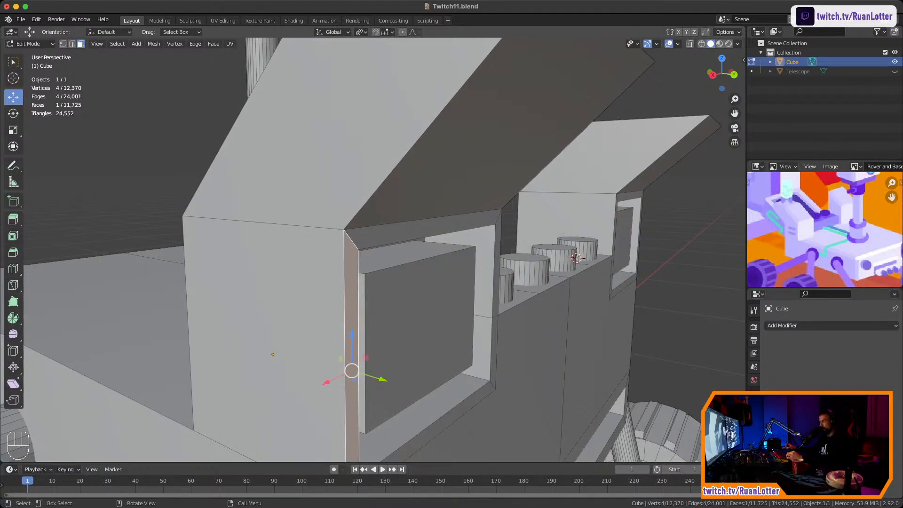
{"action": "scroll", "coordinate": [366, 250], "scroll_direction": "down", "scroll_amount": 2}
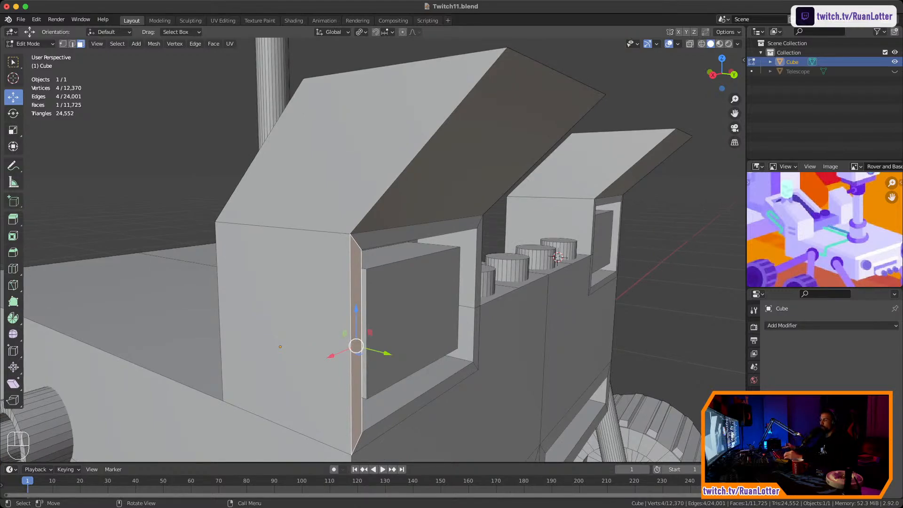
{"action": "key", "text": "alt+a"}
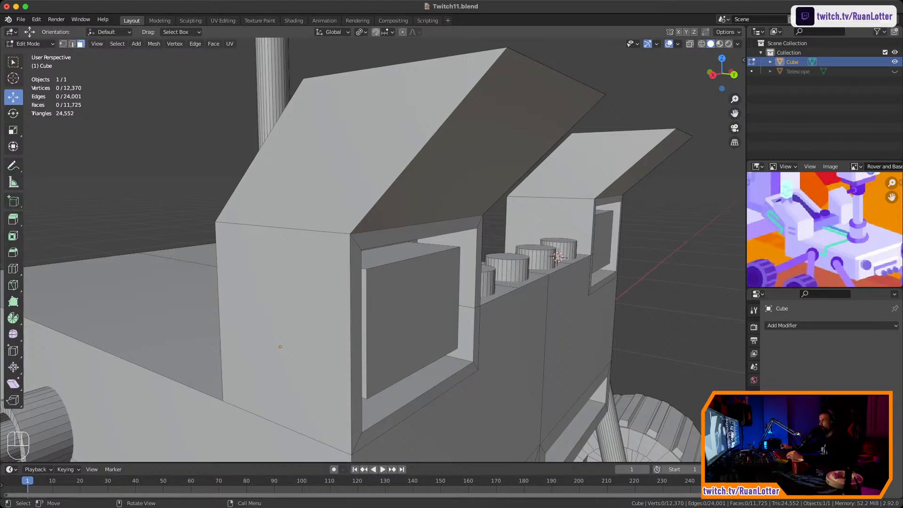
{"action": "left_click", "coordinate": [388, 32]}
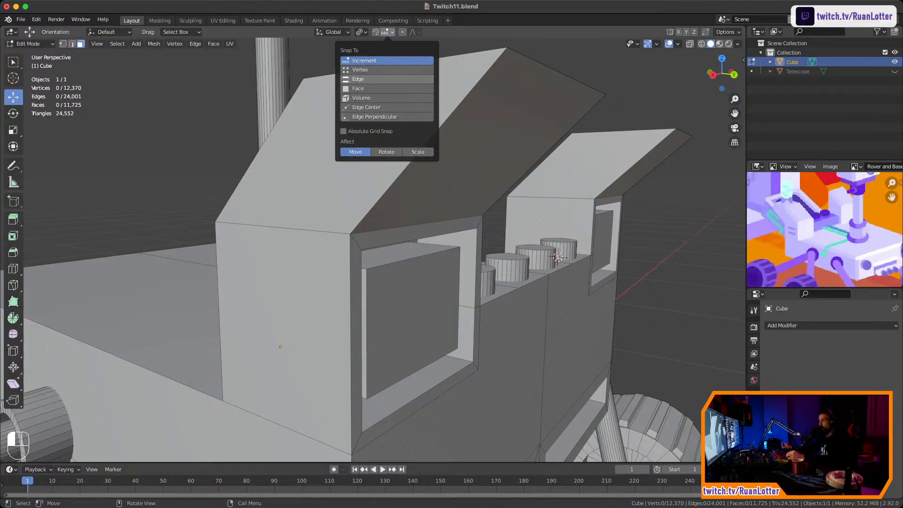
{"action": "key", "text": "Escape"}
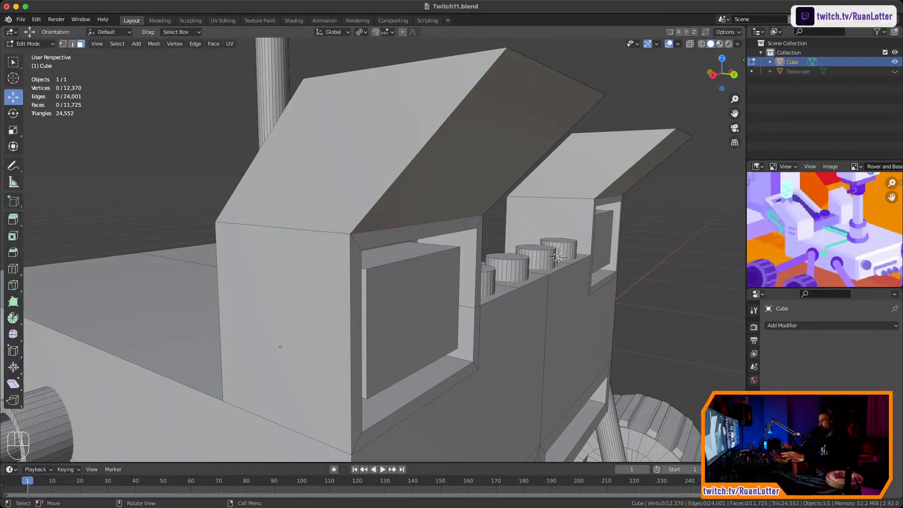
Change the snap element and move one rear block's inset panel face about 0.009 m along Y, snapped to its frame
{"action": "key", "text": "ctrl"}
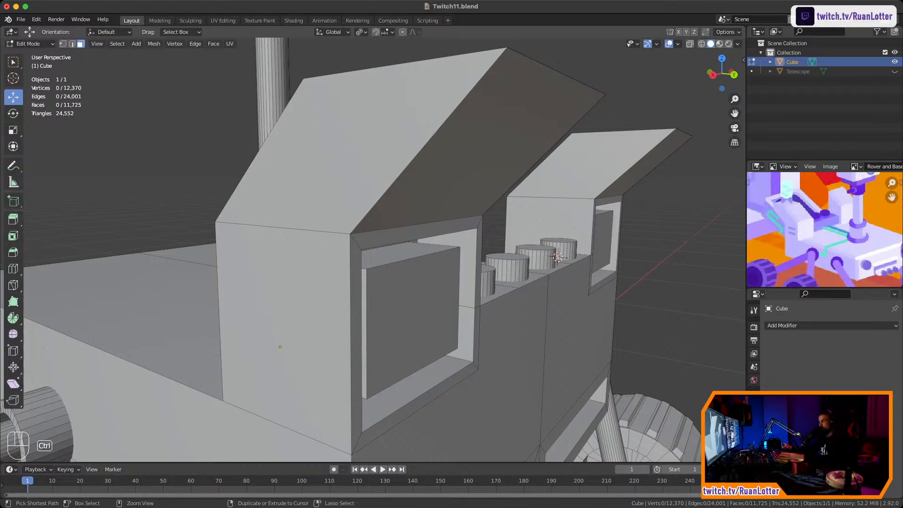
{"action": "left_click", "coordinate": [388, 32]}
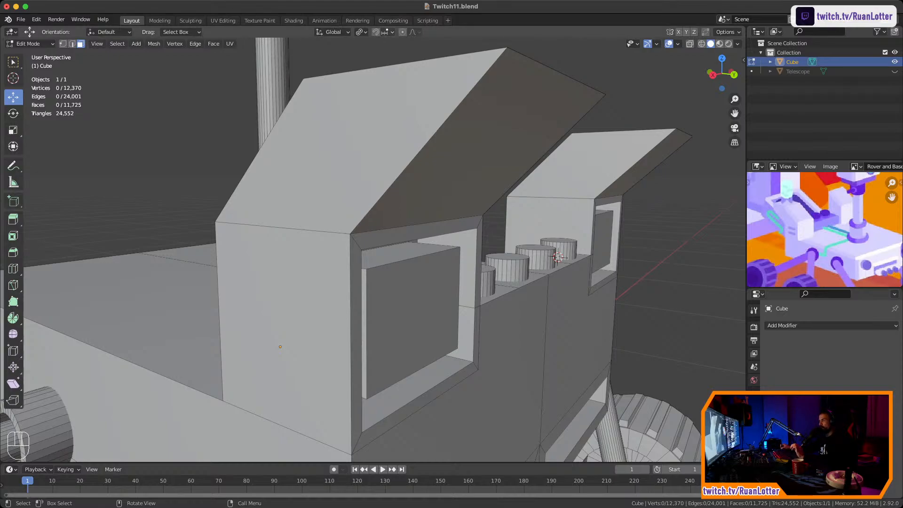
{"action": "left_click", "coordinate": [387, 32]}
{"action": "left_click", "coordinate": [358, 89]}
{"action": "left_click", "coordinate": [411, 324]}
{"action": "middle_click_drag", "start_coordinate": [281, 346], "coordinate": [223, 305]}
{"action": "key", "text": "w"}
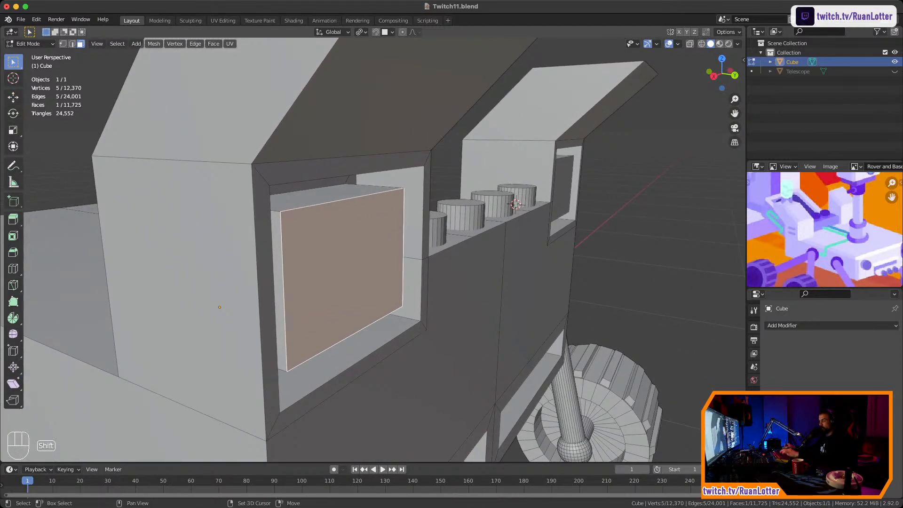
{"action": "key", "text": "g"}
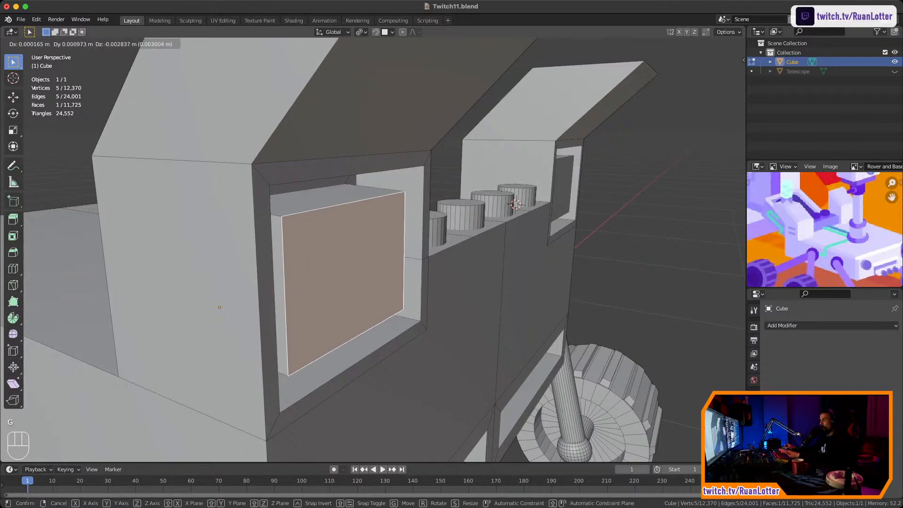
{"action": "key", "text": "y"}
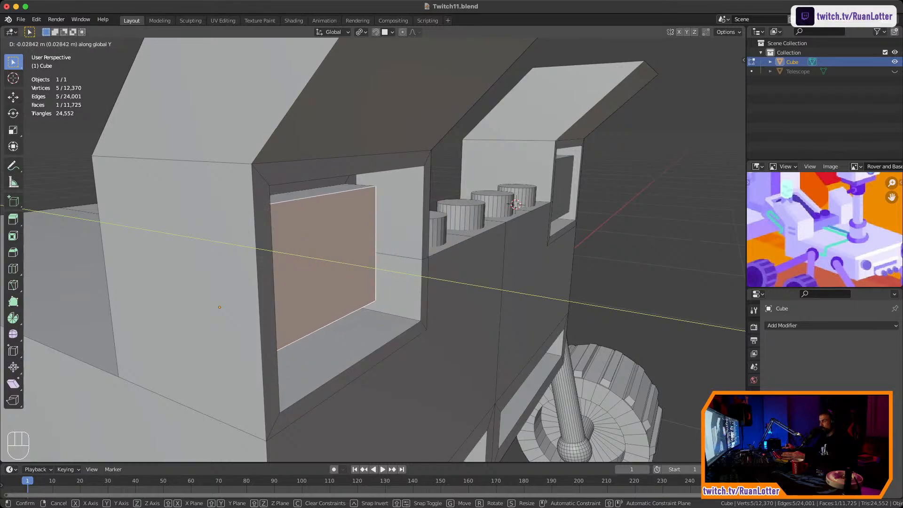
{"action": "key", "text": "ctrl"}
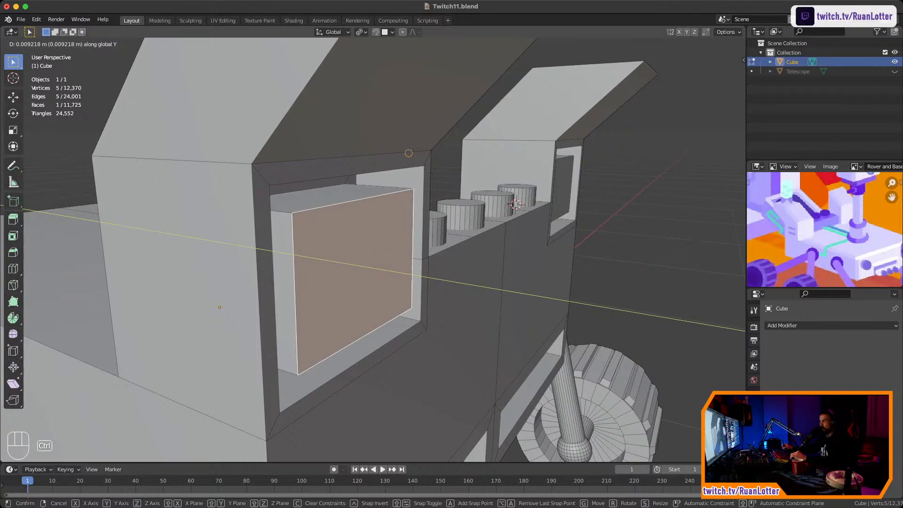
{"action": "left_click", "coordinate": [385, 162]}
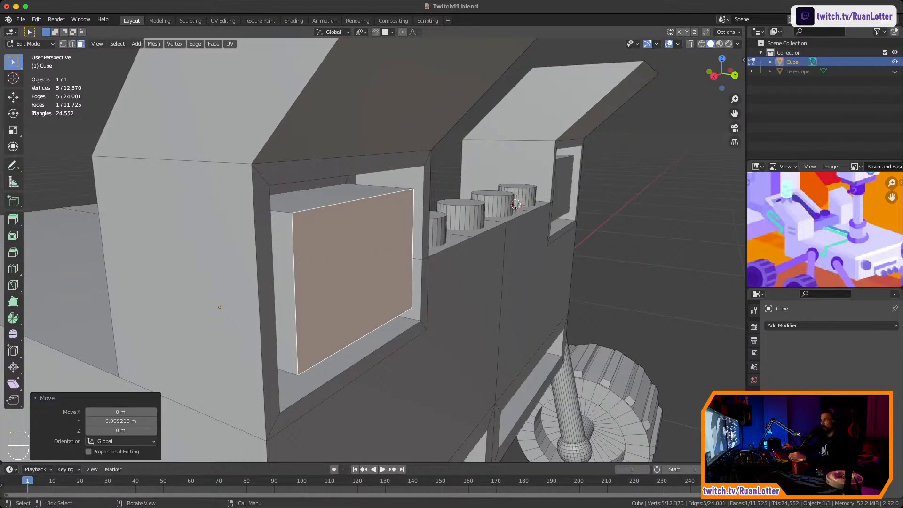
Move the other rear block's inset panel face about 0.009 m along Y, snapped to its frame, and clear the selection
{"action": "middle_click_drag", "start_coordinate": [385, 162], "coordinate": [311, 287]}
{"action": "key", "text": "alt+a"}
{"action": "middle_click_drag", "start_coordinate": [470, 263], "coordinate": [358, 254]}
{"action": "middle_click_drag", "start_coordinate": [424, 282], "coordinate": [423, 207], "text": "ctrl"}
{"action": "middle_click_drag", "start_coordinate": [423, 254], "coordinate": [479, 221], "text": "shift"}
{"action": "middle_click_drag", "start_coordinate": [470, 272], "coordinate": [470, 217], "text": "ctrl"}
{"action": "middle_click_drag", "start_coordinate": [470, 226], "coordinate": [475, 245], "text": "shift"}
{"action": "middle_click_drag", "start_coordinate": [543, 290], "coordinate": [525, 283], "text": "shift"}
{"action": "left_click", "coordinate": [542, 287]}
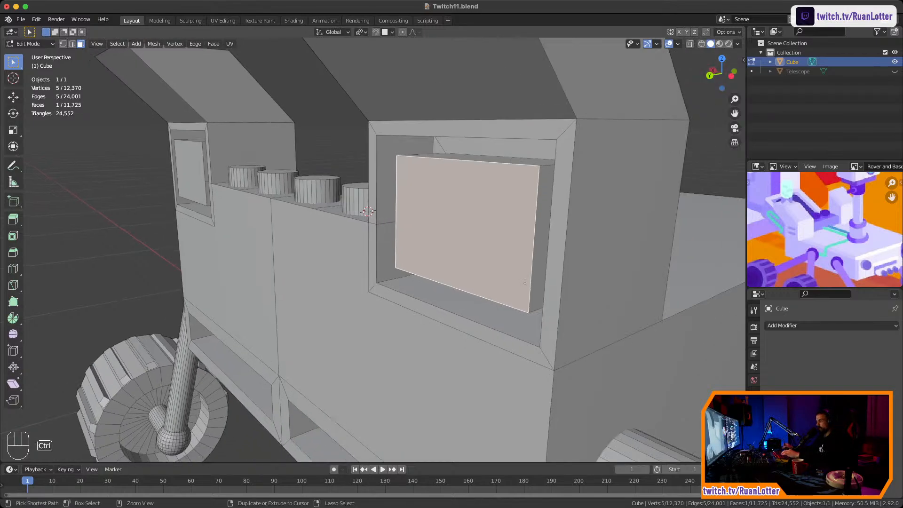
{"action": "key", "text": "g"}
{"action": "key", "text": "y"}
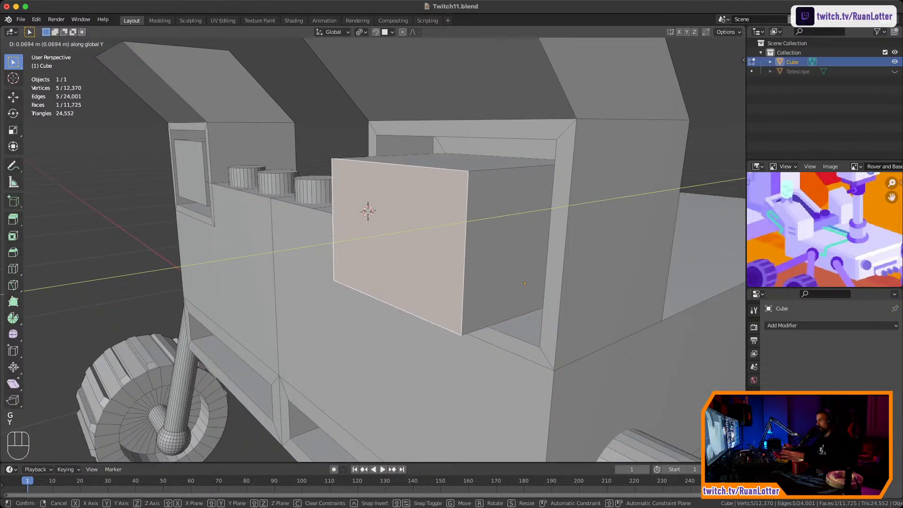
{"action": "key", "text": "ctrl"}
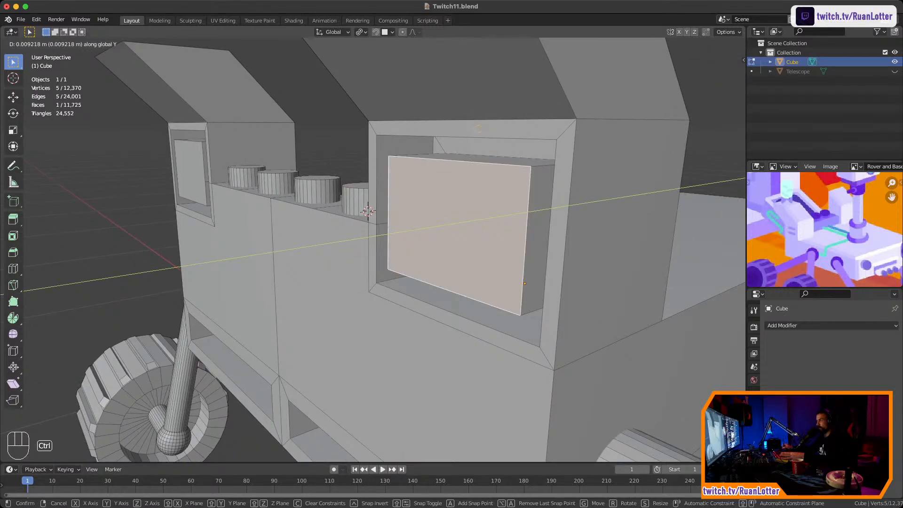
{"action": "left_click", "coordinate": [367, 211]}
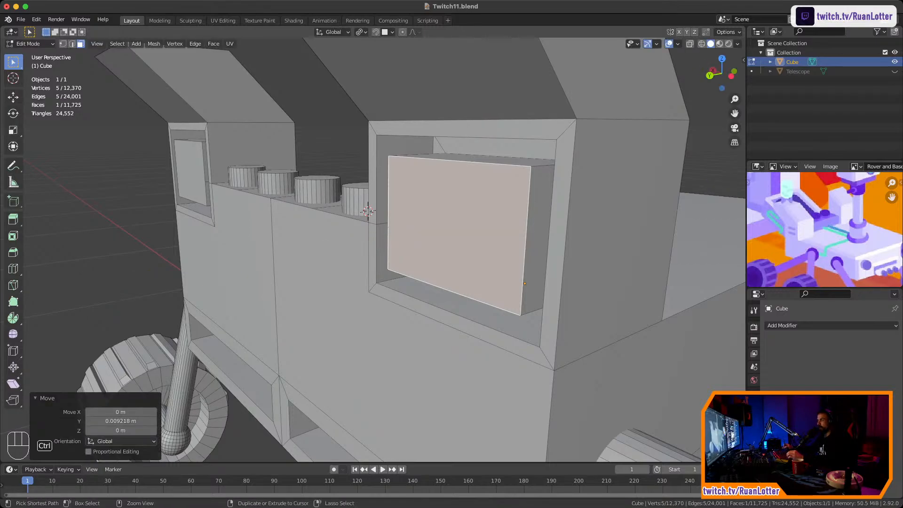
{"action": "middle_click_drag", "start_coordinate": [368, 211], "coordinate": [389, 229]}
{"action": "key", "text": "alt+a"}
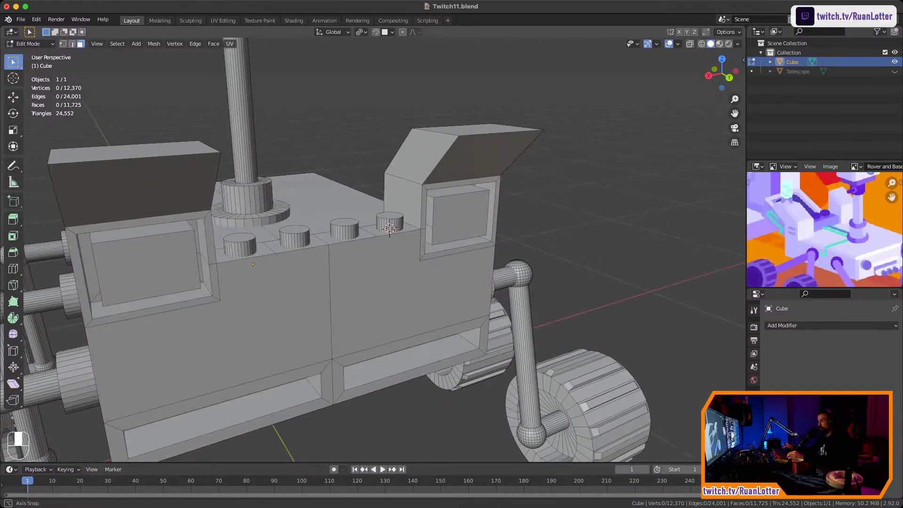
Examine the whole rover outside edit mode and the front and top of its body
{"action": "middle_click_drag", "start_coordinate": [376, 235], "coordinate": [457, 424]}
{"action": "scroll", "coordinate": [451, 263], "scroll_direction": "up", "scroll_amount": 5}
{"action": "scroll", "coordinate": [456, 423], "scroll_direction": "down", "scroll_amount": 5}
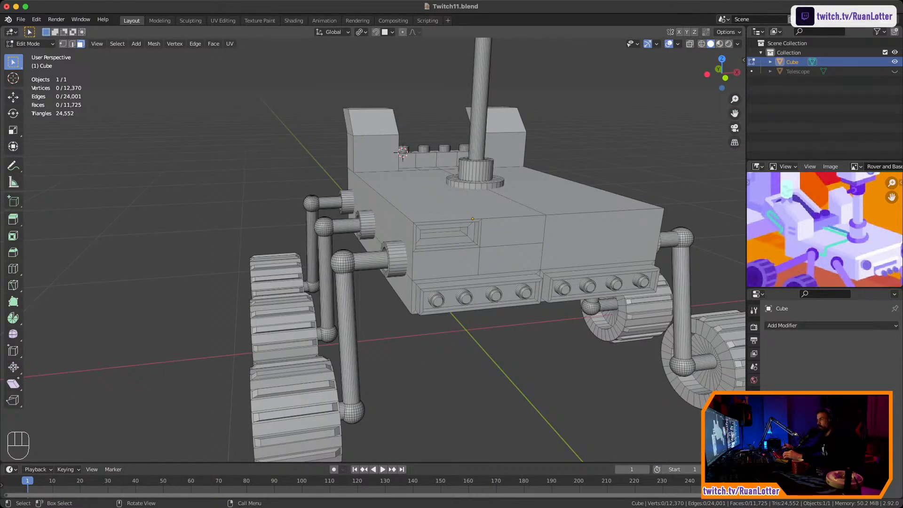
{"action": "key", "text": "Tab"}
{"action": "scroll", "coordinate": [452, 254], "scroll_direction": "down", "scroll_amount": 4}
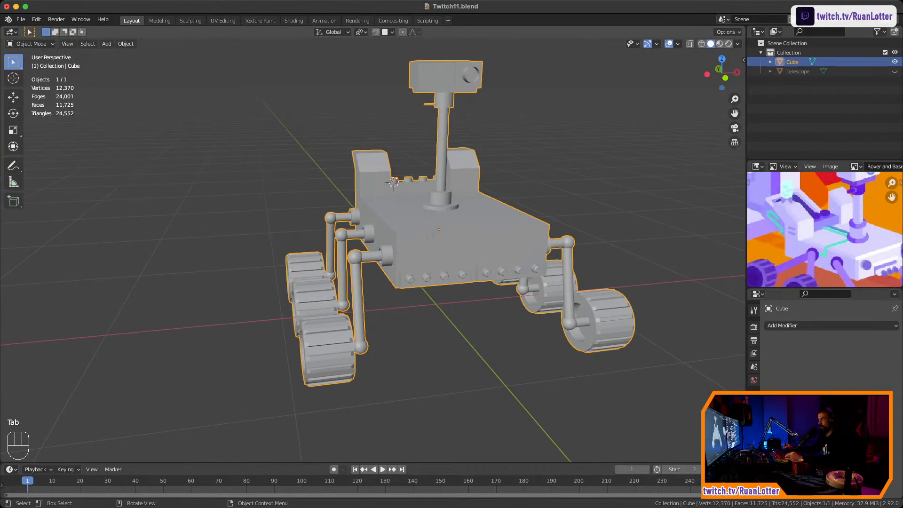
{"action": "key", "text": "Tab"}
{"action": "middle_click_drag", "start_coordinate": [451, 254], "coordinate": [383, 261]}
{"action": "middle_click_drag", "start_coordinate": [383, 261], "coordinate": [384, 207], "text": "ctrl"}
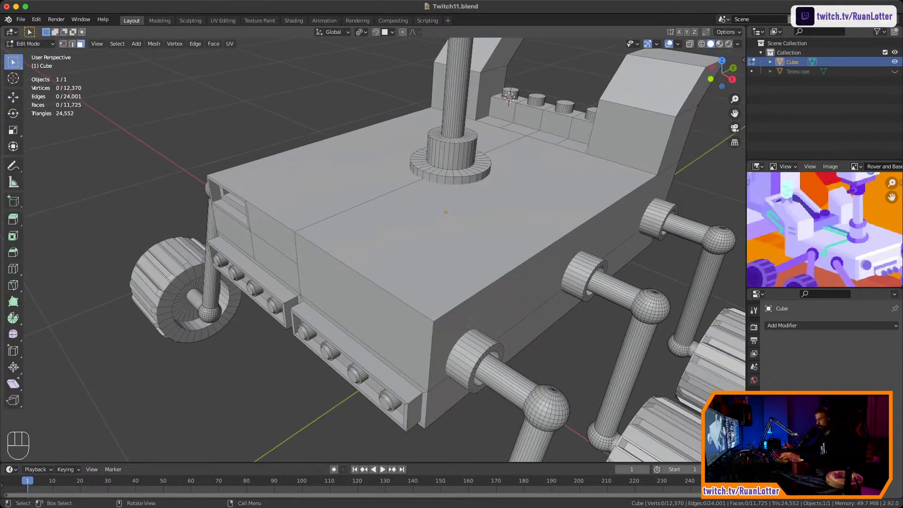
Check in front view how the rear block's inner and outer corners line up with the undivided half of the body's front
{"action": "key", "text": "2"}
{"action": "left_click", "coordinate": [364, 277]}
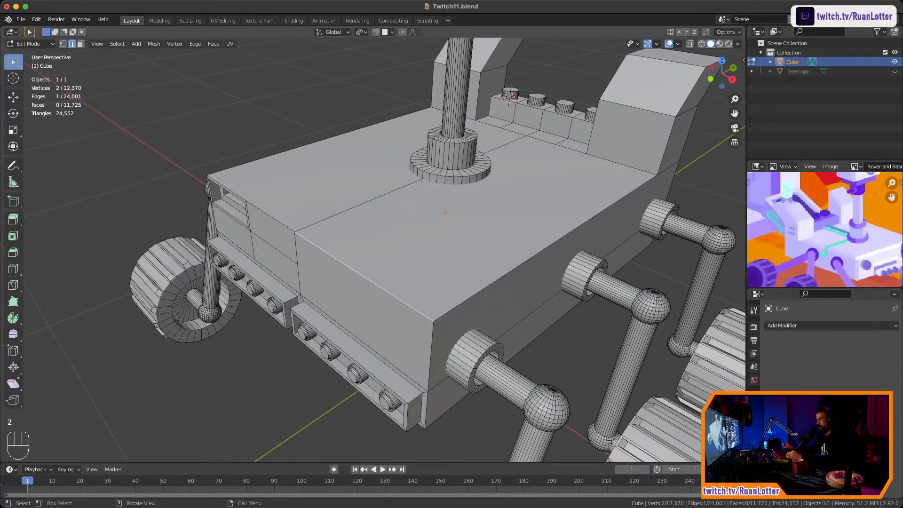
{"action": "left_click", "coordinate": [622, 164]}
{"action": "key", "text": "1"}
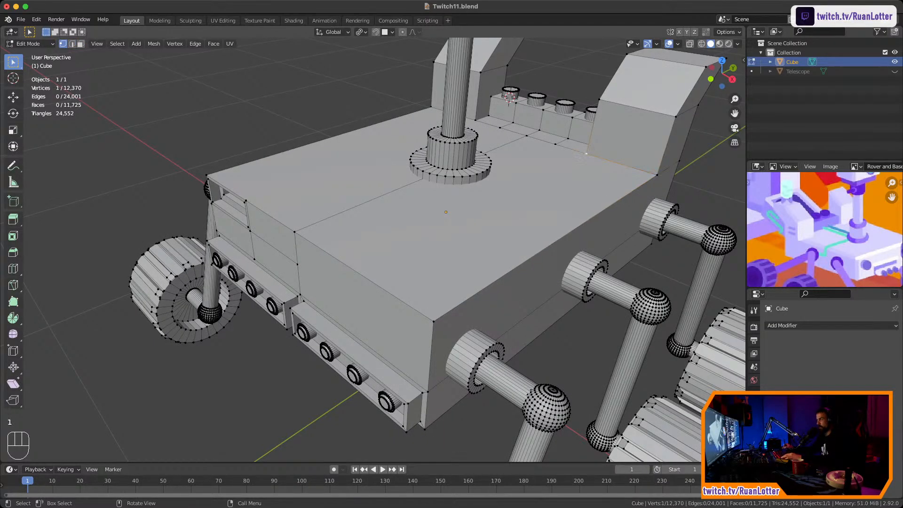
{"action": "middle_click_drag", "start_coordinate": [580, 157], "coordinate": [617, 156]}
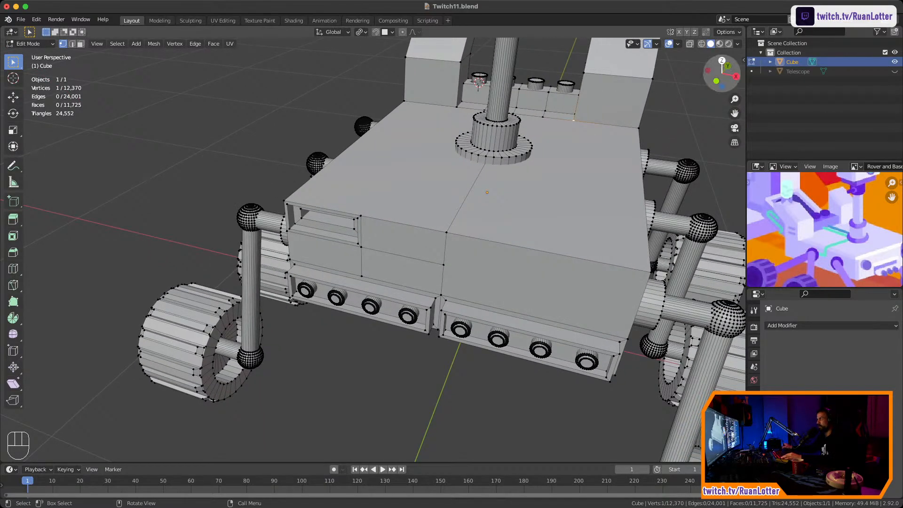
{"action": "left_click", "coordinate": [716, 81]}
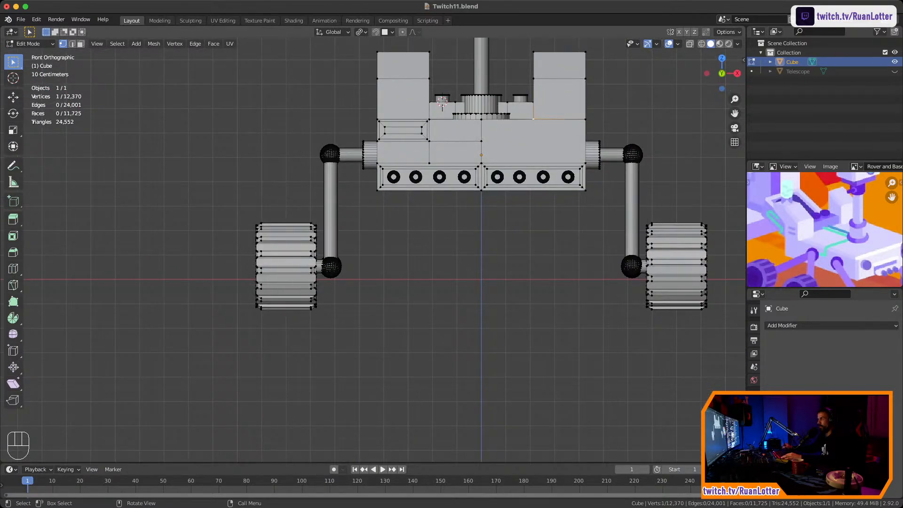
{"action": "left_click", "coordinate": [586, 119]}
{"action": "key", "text": "2"}
{"action": "middle_click_drag", "start_coordinate": [583, 125], "coordinate": [590, 164]}
Subdivide the top front edge of the body's undivided half once and connect its midpoint to the rear block's inner corner
{"action": "left_click", "coordinate": [609, 236]}
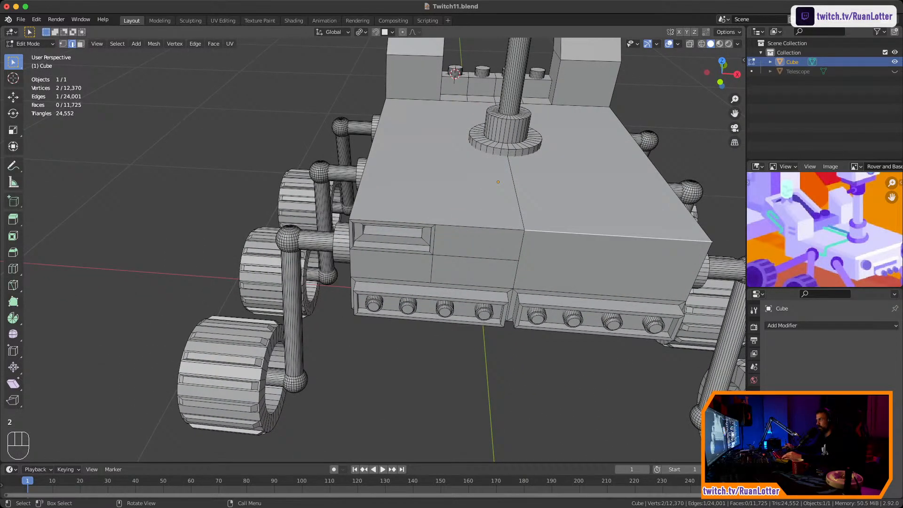
{"action": "right_click", "coordinate": [572, 242]}
{"action": "left_click", "coordinate": [571, 39]}
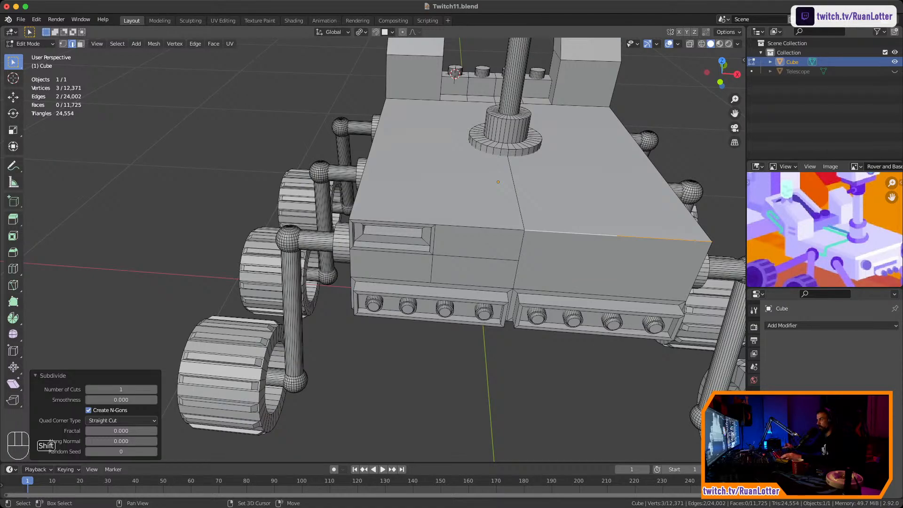
{"action": "middle_click_drag", "start_coordinate": [517, 211], "coordinate": [543, 226], "text": "shift"}
{"action": "key", "text": "1"}
{"action": "key", "text": "j"}
Subdivide the lower edge of the undivided front face once and connect its midpoint to the midpoint of the top edge
{"action": "scroll", "coordinate": [525, 200], "scroll_direction": "up", "scroll_amount": 3}
{"action": "middle_click_drag", "start_coordinate": [362, 281], "coordinate": [360, 284], "text": "shift"}
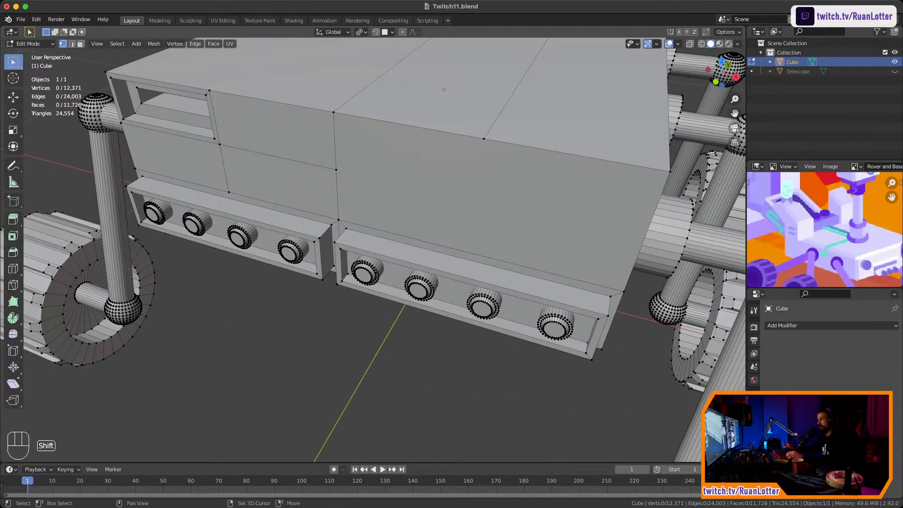
{"action": "scroll", "coordinate": [360, 285], "scroll_direction": "down", "scroll_amount": 2}
{"action": "key", "text": "2"}
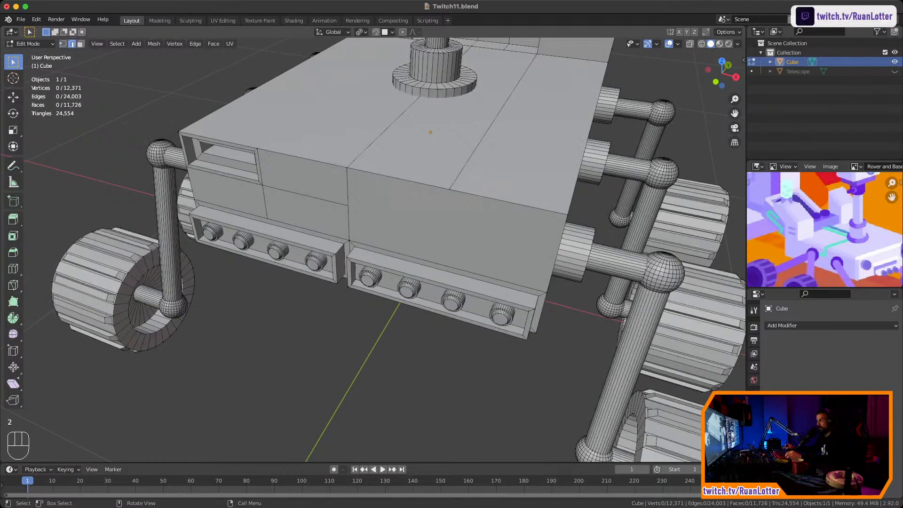
{"action": "left_click", "coordinate": [407, 262]}
{"action": "right_click", "coordinate": [406, 264]}
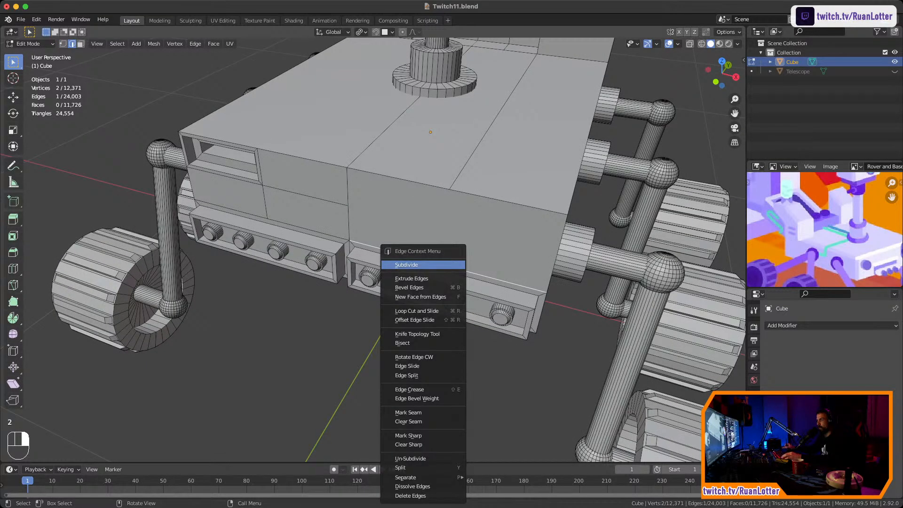
{"action": "left_click", "coordinate": [407, 265]}
{"action": "key", "text": "1"}
{"action": "key", "text": "shift"}
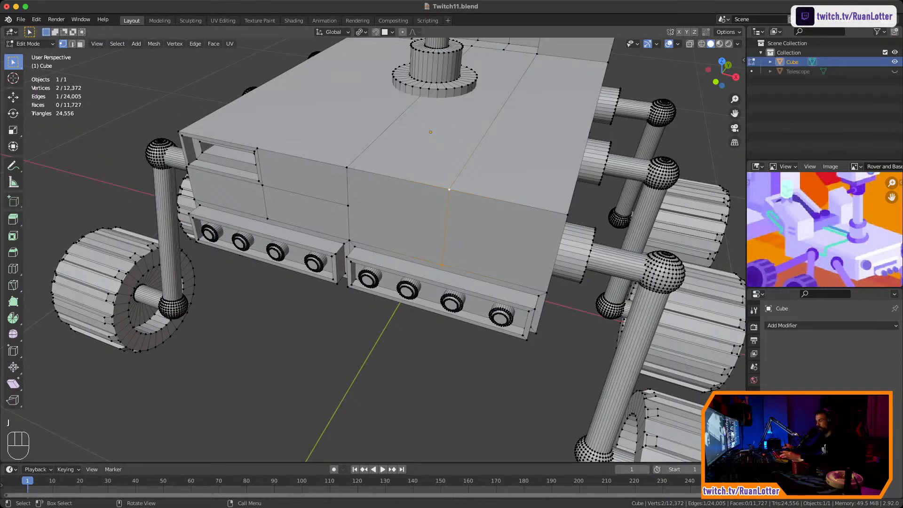
Save the file and push the inner of the two new front faces about 0.14 m into the body with Extrude Manifold
{"action": "key", "text": "3"}
{"action": "left_click", "coordinate": [501, 240]}
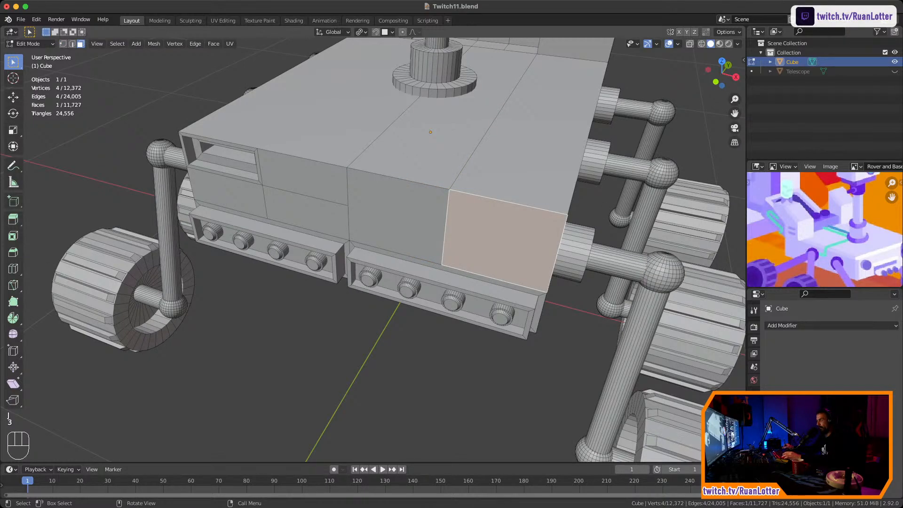
{"action": "middle_click_drag", "start_coordinate": [501, 241], "coordinate": [479, 242]}
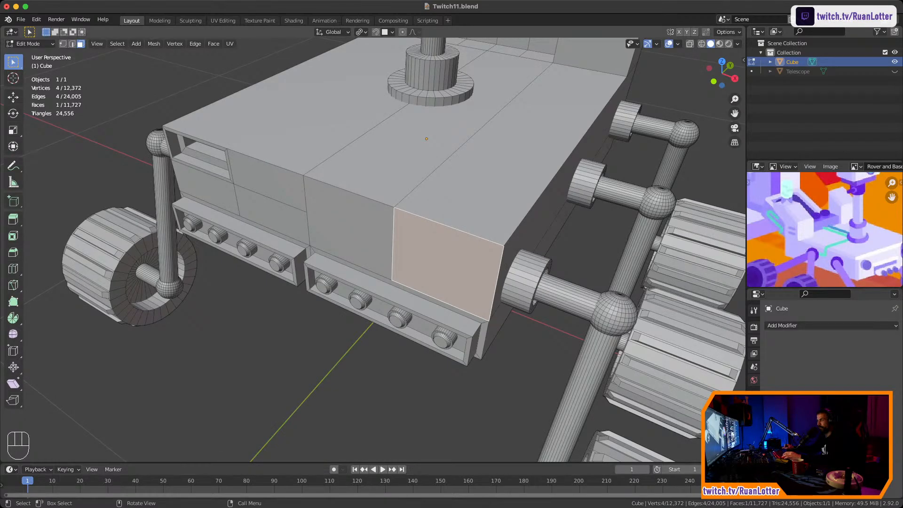
{"action": "left_click", "coordinate": [352, 232]}
{"action": "mouse_move", "coordinate": [352, 232]}
{"action": "middle_mouse_down"}
{"action": "mouse_move", "coordinate": [378, 208]}
{"action": "mouse_move", "coordinate": [363, 233]}
{"action": "middle_mouse_up"}
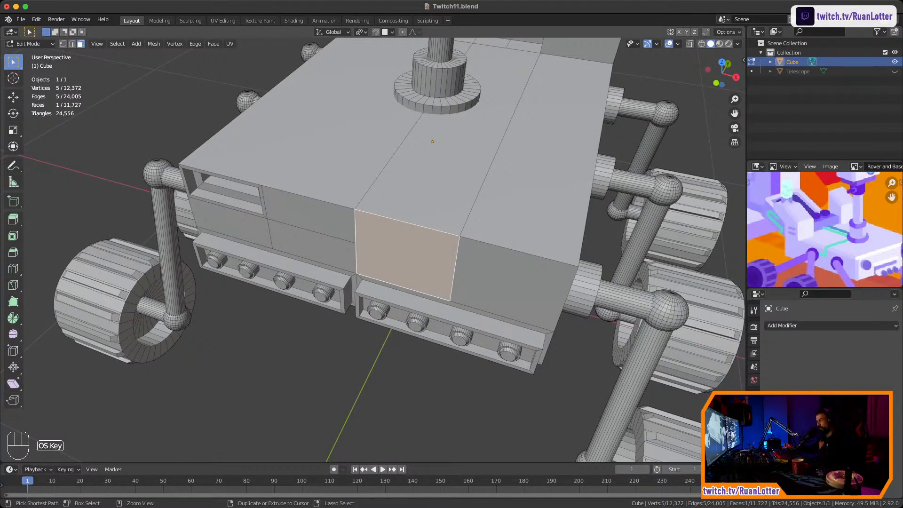
{"action": "key", "text": "super+s"}
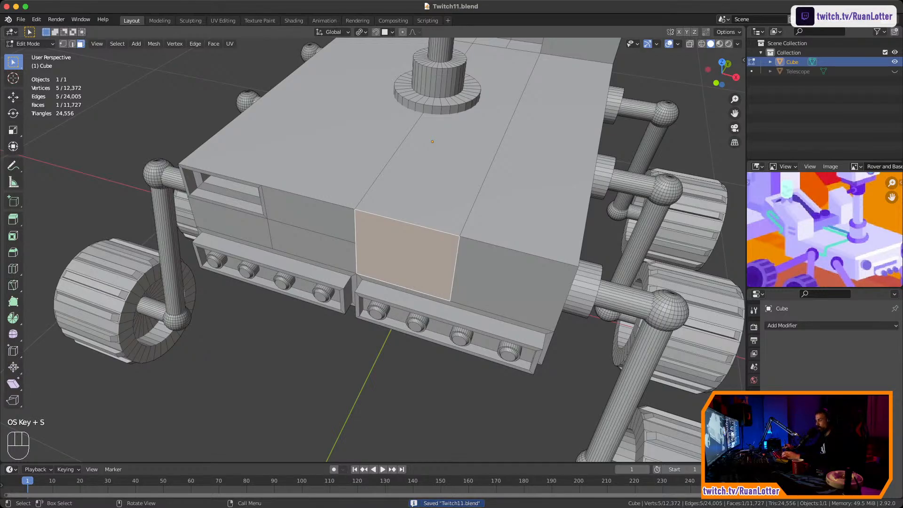
{"action": "key", "text": "alt+e"}
{"action": "left_click", "coordinate": [386, 257]}
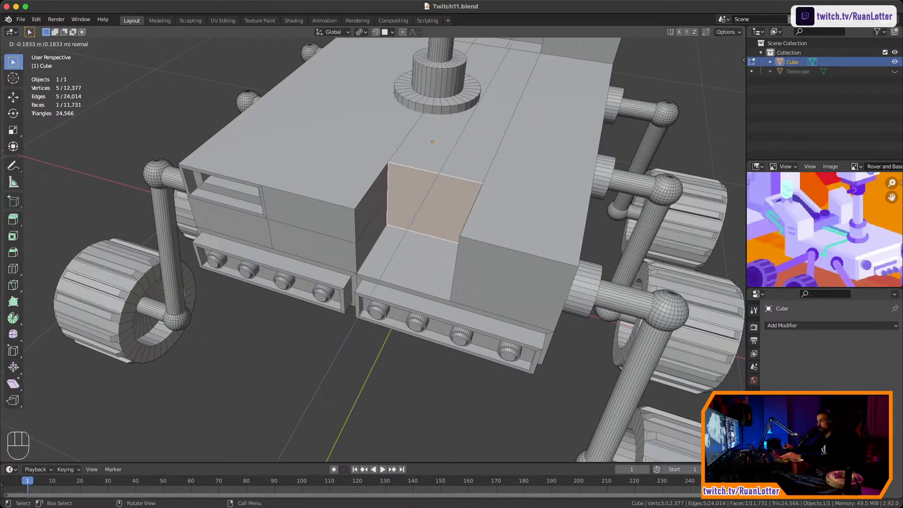
{"action": "left_click", "coordinate": [392, 238]}
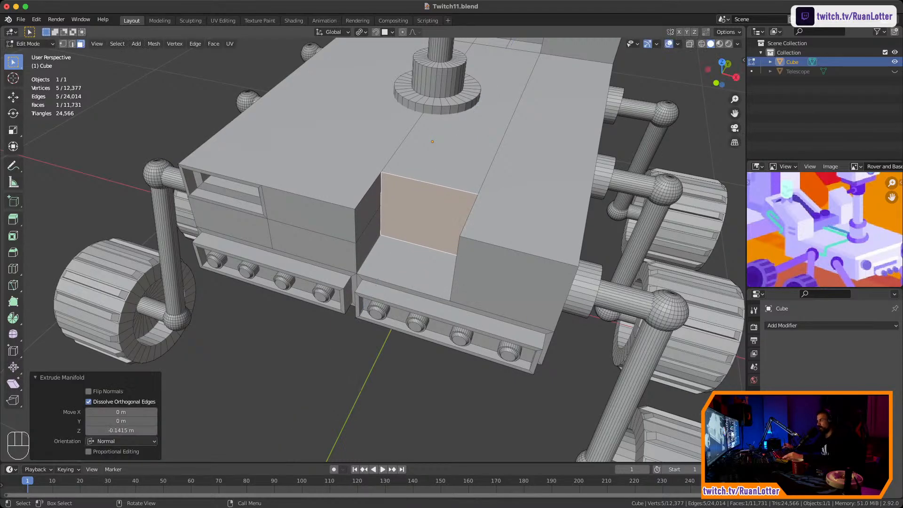
{"action": "left_click", "coordinate": [329, 372]}
{"action": "middle_click_drag", "start_coordinate": [329, 372], "coordinate": [324, 329]}
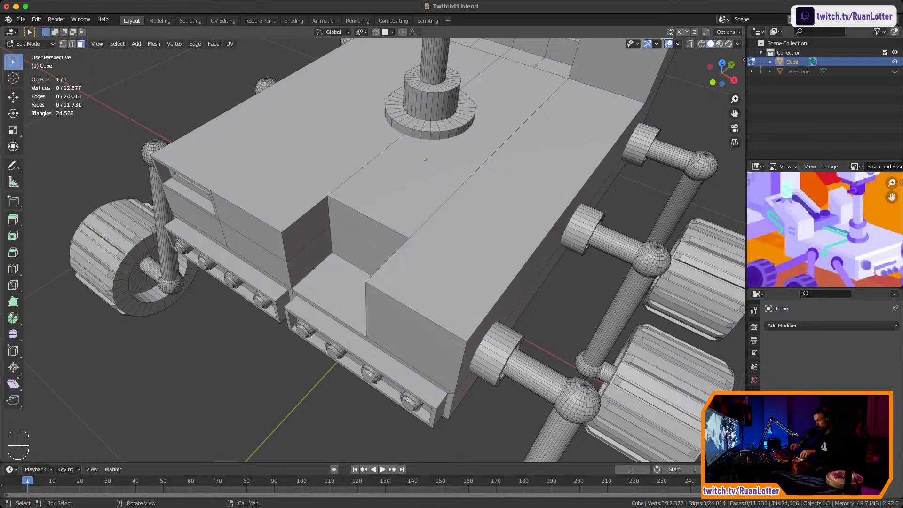
Extrude the outer front face beside the notch about 0.175 m into the body with the regular Extrude and inspect the resulting geometry
{"action": "middle_click_drag", "start_coordinate": [376, 235], "coordinate": [433, 228]}
{"action": "left_click", "coordinate": [489, 160]}
{"action": "middle_click_drag", "start_coordinate": [489, 160], "coordinate": [463, 176]}
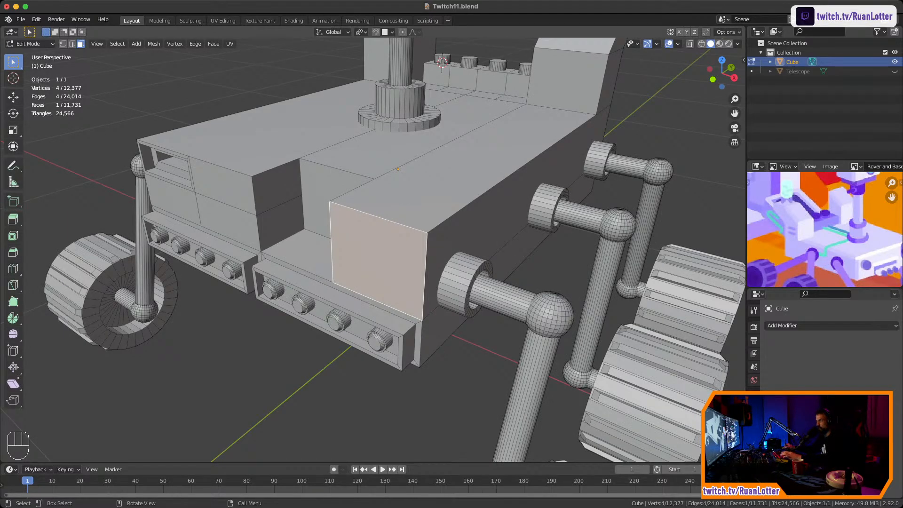
{"action": "key", "text": "e"}
{"action": "left_click", "coordinate": [423, 211]}
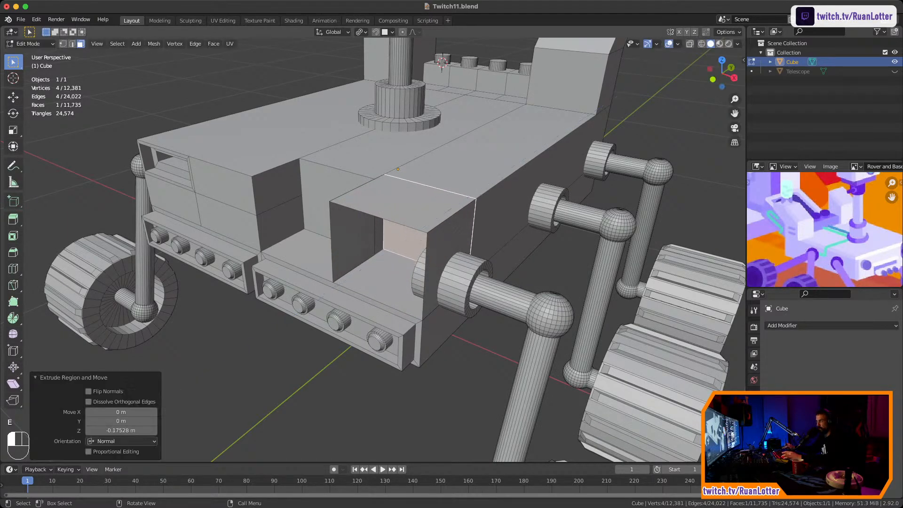
{"action": "middle_click_drag", "start_coordinate": [376, 235], "coordinate": [390, 209]}
{"action": "middle_click_drag", "start_coordinate": [602, 94], "coordinate": [614, 92]}
{"action": "scroll", "coordinate": [614, 92], "scroll_direction": "up", "scroll_amount": 3}
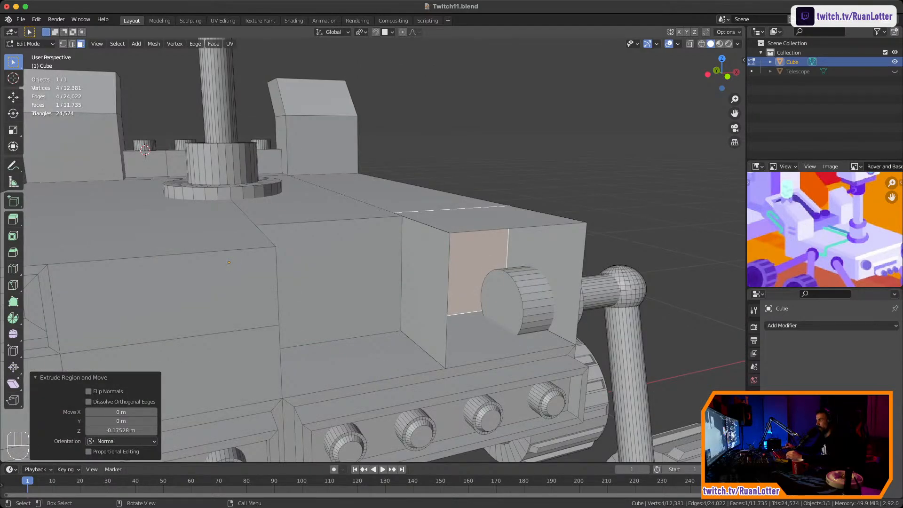
{"action": "middle_click_drag", "start_coordinate": [424, 235], "coordinate": [449, 165]}
{"action": "middle_click_drag", "start_coordinate": [449, 165], "coordinate": [480, 120], "text": "shift"}
{"action": "middle_click_drag", "start_coordinate": [480, 120], "coordinate": [522, 189], "text": "shift"}
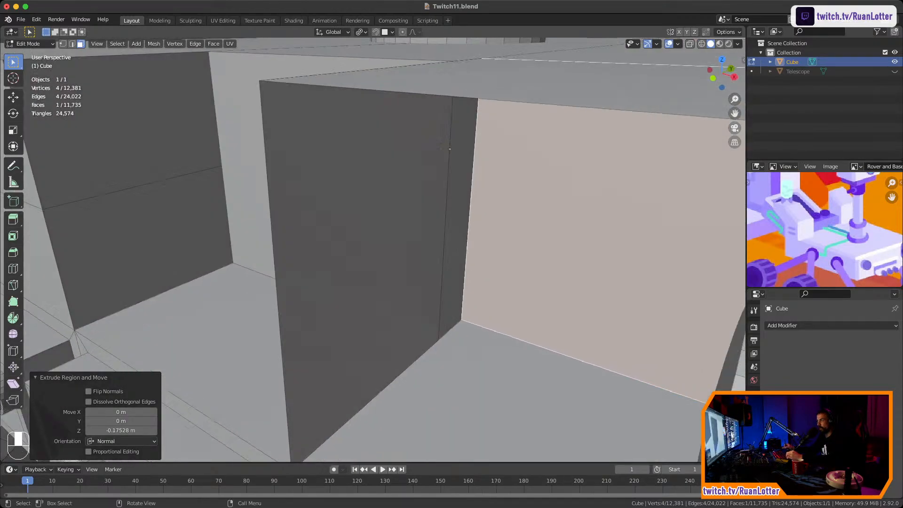
Undo the inward extrusion of the protruding front block's end face
{"action": "scroll", "coordinate": [373, 250], "scroll_direction": "down", "scroll_amount": 5}
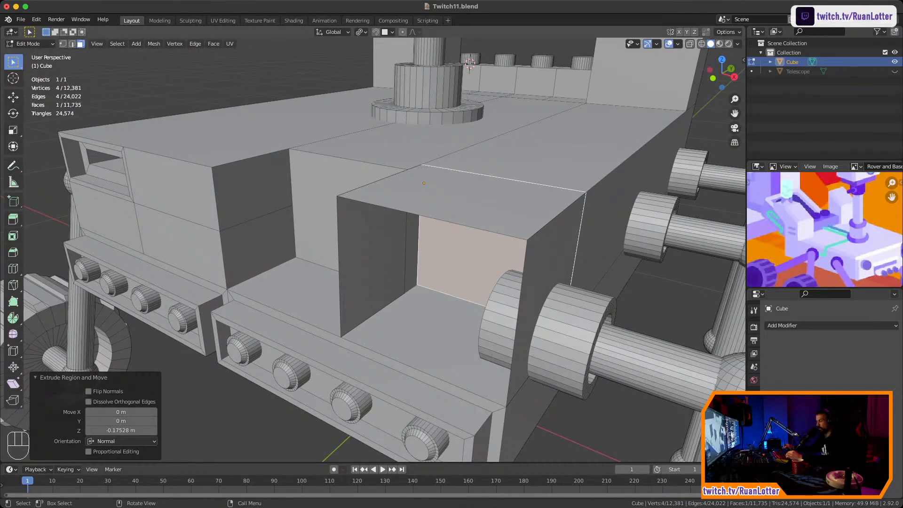
{"action": "key", "text": "super+z"}
{"action": "key", "text": "super+z"}
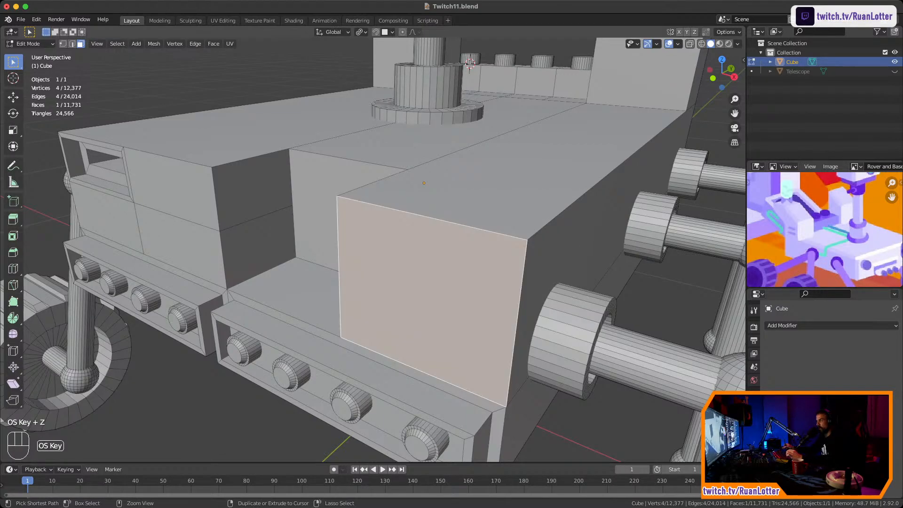
Try insetting the front block's end face by about 0.0076 m and extruding it inward, then undo both operations
{"action": "key", "text": "i"}
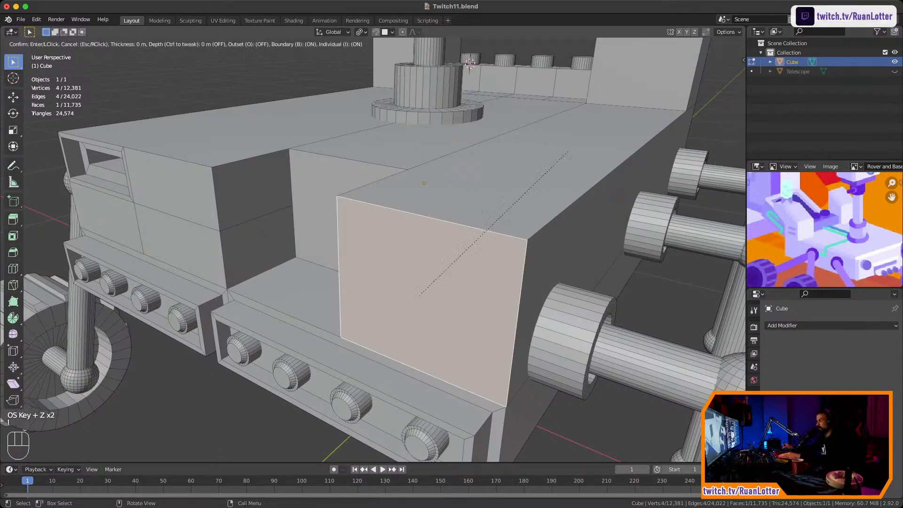
{"action": "key", "text": "e"}
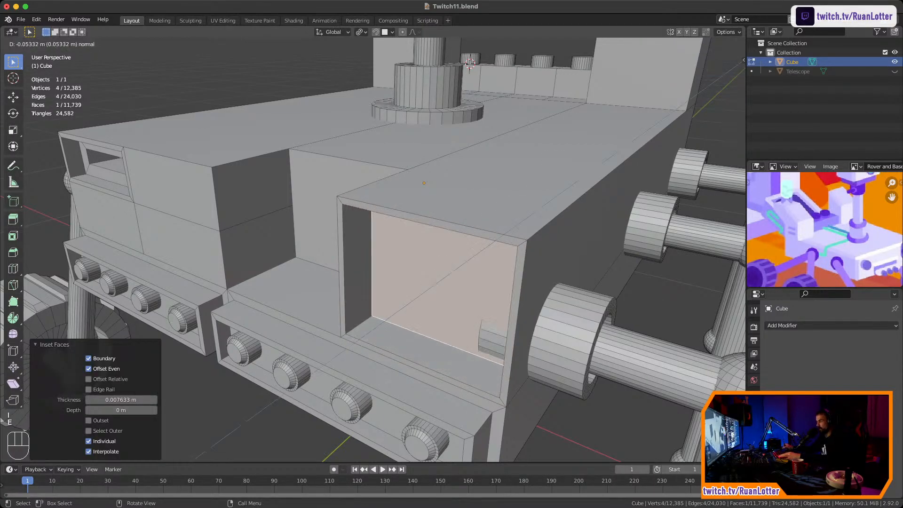
{"action": "left_click", "coordinate": [423, 282]}
{"action": "middle_click_drag", "start_coordinate": [423, 282], "coordinate": [471, 221]}
{"action": "key", "text": "super+z"}
{"action": "key", "text": "super+z"}
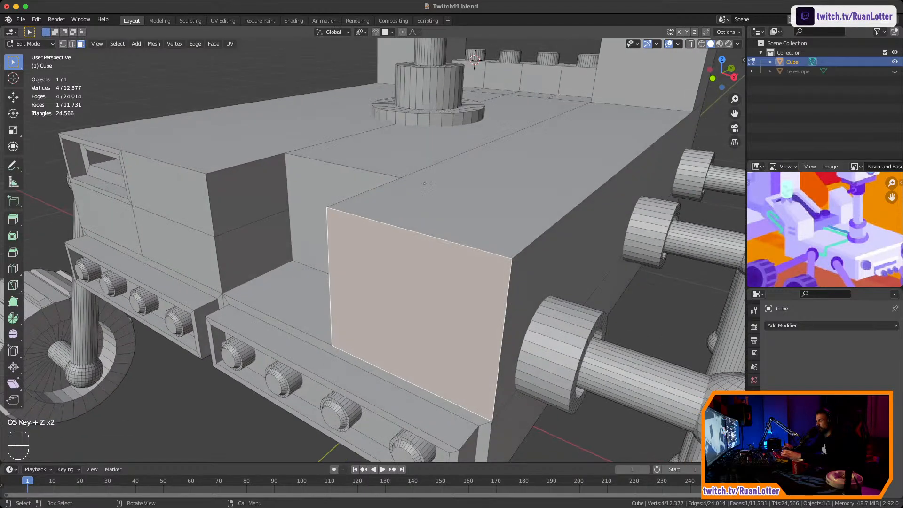
Try pushing the front block's end face inward with Extrude Manifold, then cancel and undo it
{"action": "key", "text": "alt+e"}
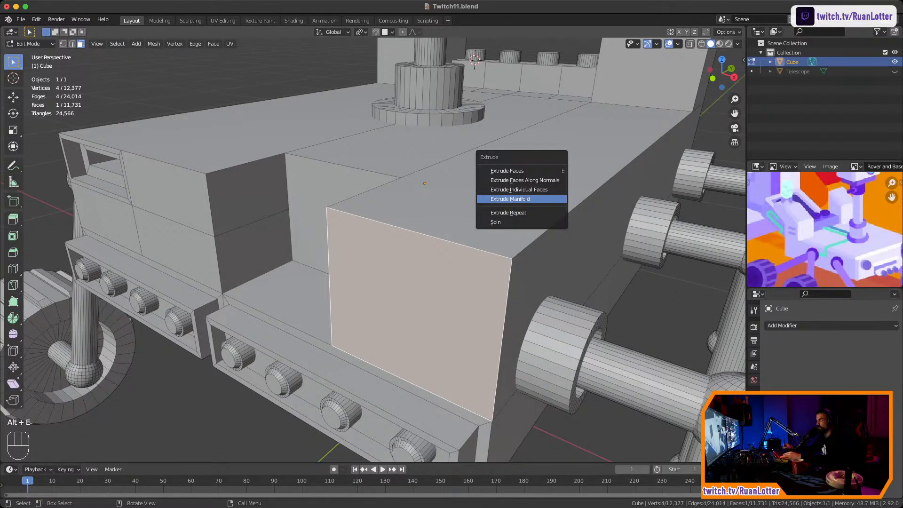
{"action": "left_click", "coordinate": [510, 199]}
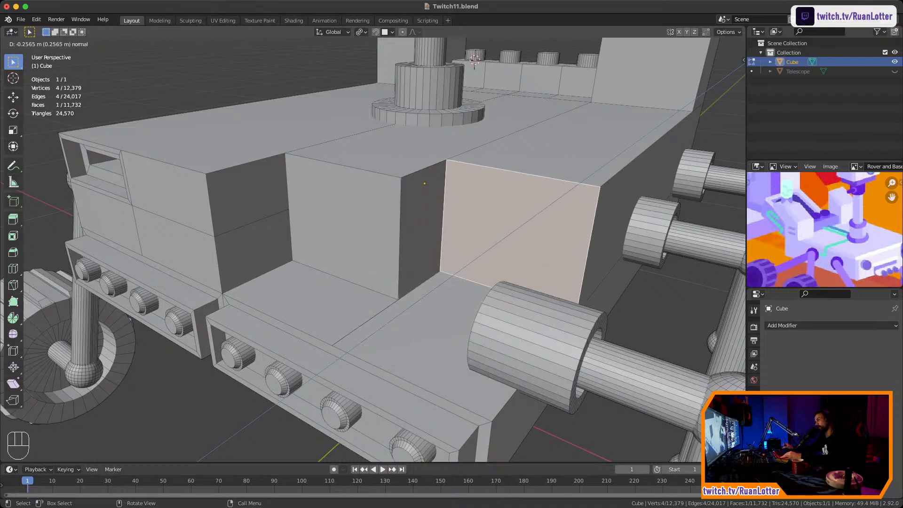
{"action": "key", "text": "Escape"}
{"action": "key", "text": "Escape"}
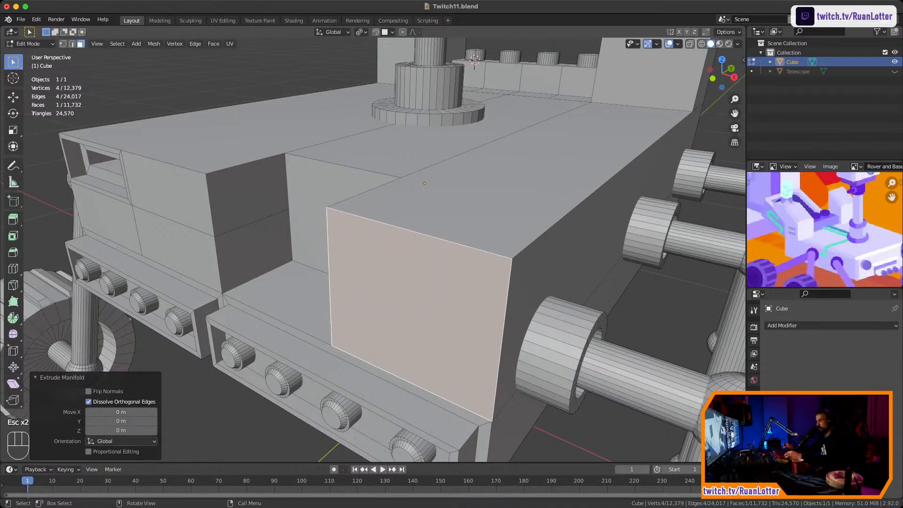
{"action": "key", "text": "super+z"}
{"action": "key", "text": "super+z"}
Snap the 3D cursor to the floor face of the recess at the front of the rover body
{"action": "middle_click_drag", "start_coordinate": [376, 212], "coordinate": [376, 269], "text": "ctrl"}
{"action": "middle_click_drag", "start_coordinate": [377, 268], "coordinate": [456, 249]}
{"action": "left_click", "coordinate": [559, 188]}
{"action": "middle_click_drag", "start_coordinate": [456, 211], "coordinate": [371, 211]}
{"action": "middle_click_drag", "start_coordinate": [372, 212], "coordinate": [388, 146], "text": "shift"}
{"action": "scroll", "coordinate": [388, 188], "scroll_direction": "up", "scroll_amount": 3}
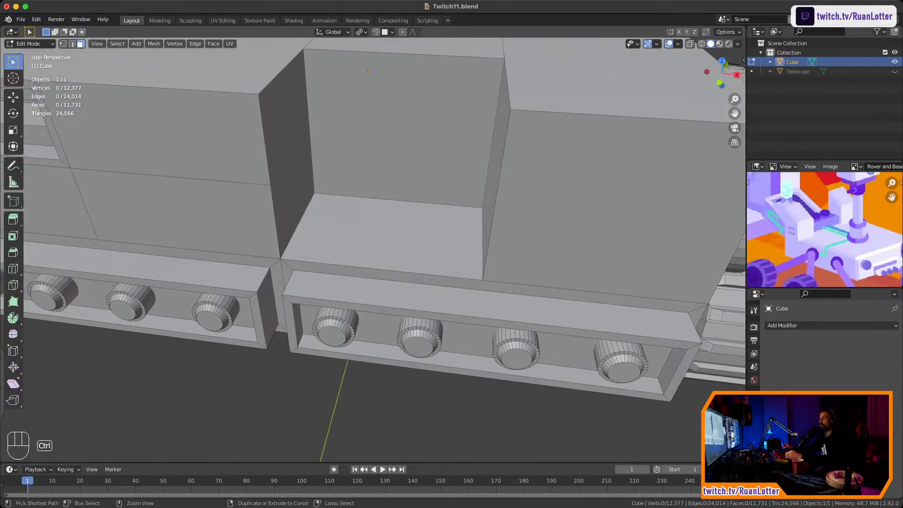
{"action": "left_click", "coordinate": [381, 235]}
{"action": "middle_click_drag", "start_coordinate": [376, 235], "coordinate": [383, 249], "text": "shift"}
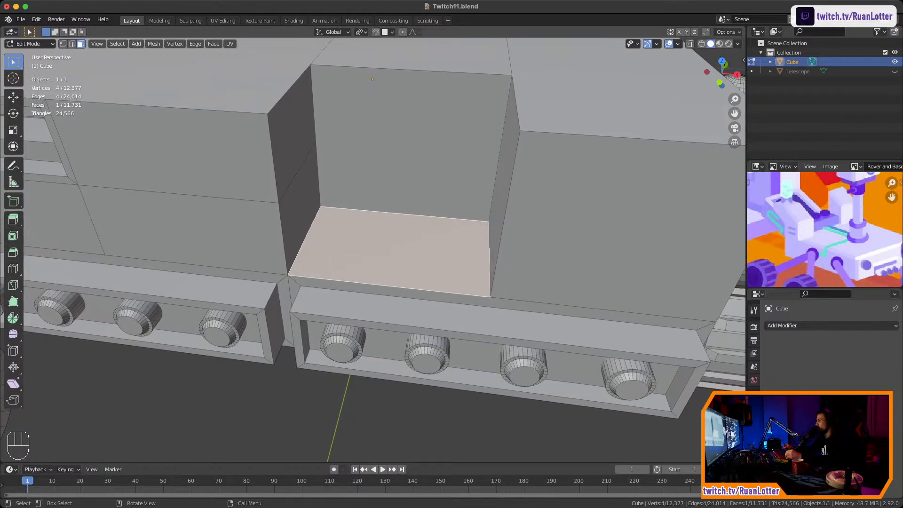
{"action": "scroll", "coordinate": [376, 235], "scroll_direction": "down", "scroll_amount": 3}
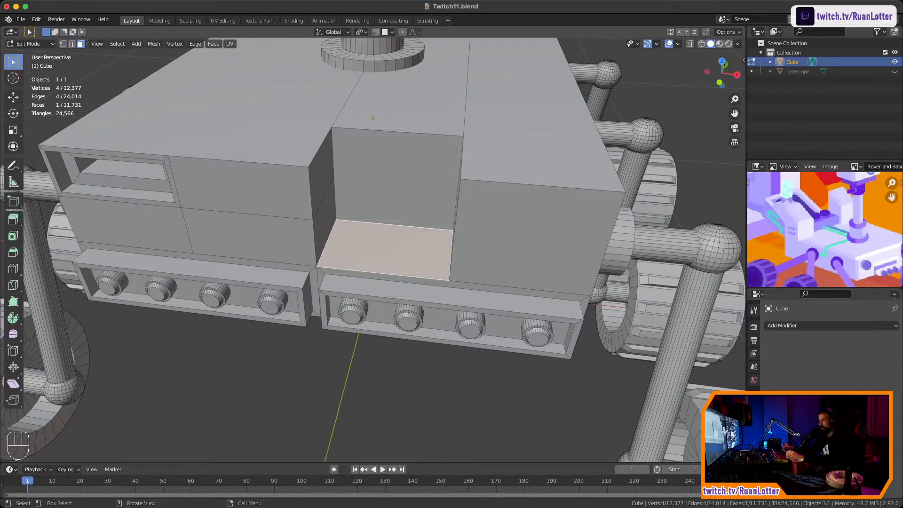
{"action": "mouse_move", "coordinate": [377, 263]}
{"action": "middle_mouse_down", "text": "ctrl"}
{"action": "mouse_move", "coordinate": [376, 216]}
{"action": "mouse_move", "coordinate": [360, 256]}
{"action": "middle_mouse_up", "text": "ctrl"}
{"action": "left_click", "coordinate": [390, 198]}
{"action": "left_click", "coordinate": [381, 287]}
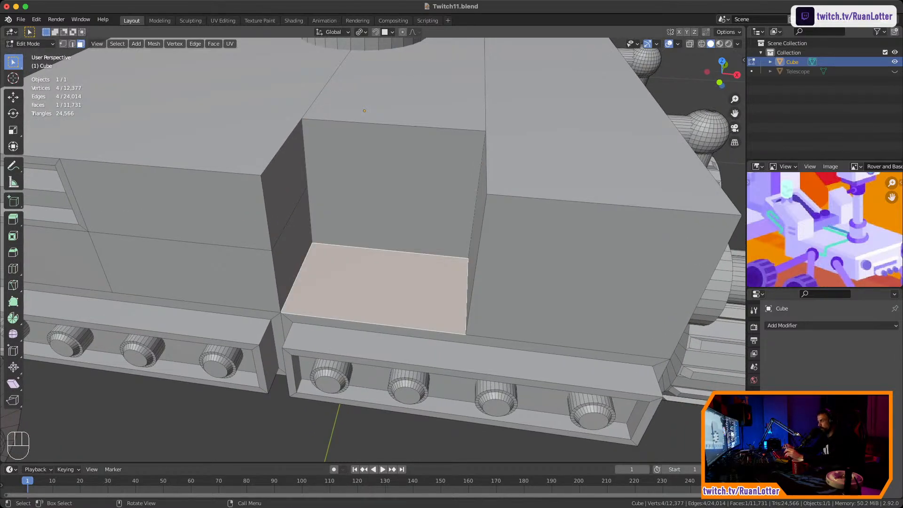
{"action": "key", "text": "shift+s"}
{"action": "left_click", "coordinate": [379, 333]}
Add a Bezier curve at the 3D cursor in Object Mode as a separate object
{"action": "middle_click_drag", "start_coordinate": [379, 333], "coordinate": [357, 245]}
{"action": "key", "text": "Tab"}
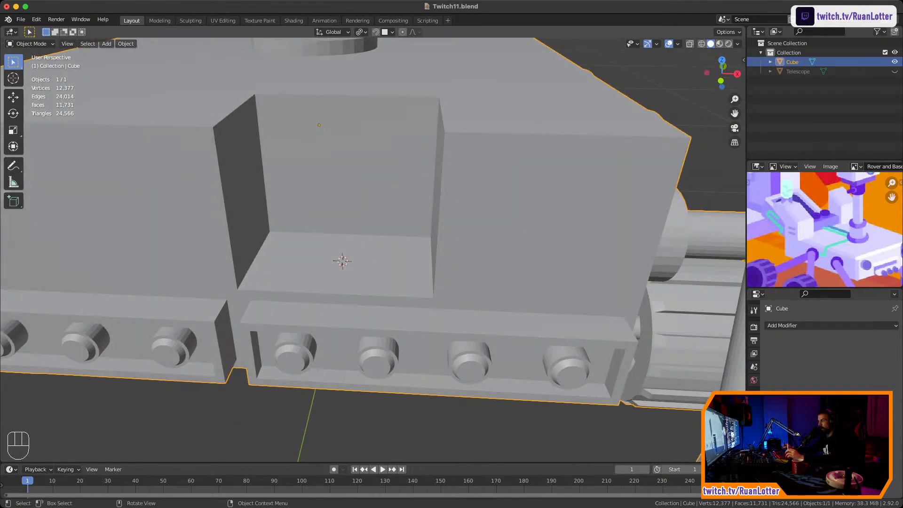
{"action": "key", "text": "shift+a"}
{"action": "mouse_move", "coordinate": [330, 282]}
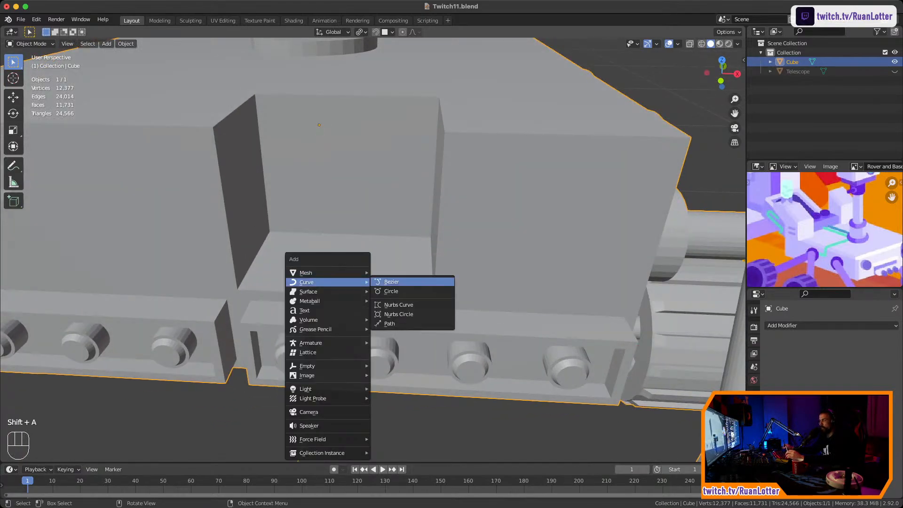
{"action": "left_click", "coordinate": [391, 281]}
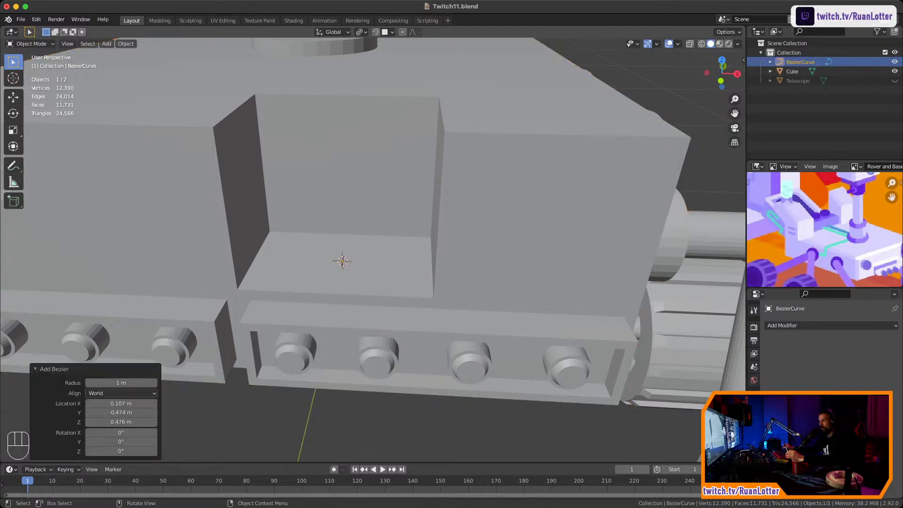
{"action": "mouse_move", "coordinate": [392, 281]}
{"action": "middle_mouse_down"}
{"action": "mouse_move", "coordinate": [391, 217]}
{"action": "mouse_move", "coordinate": [392, 282]}
{"action": "middle_mouse_up"}
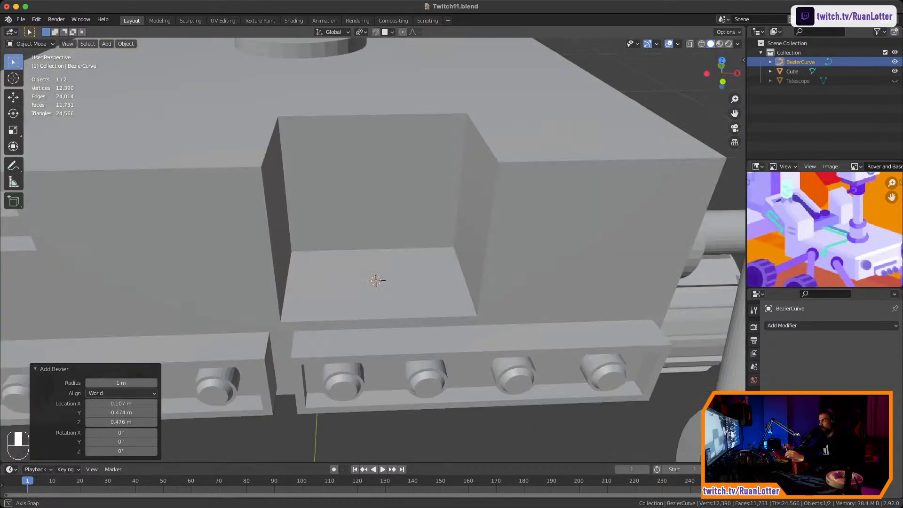
{"action": "scroll", "coordinate": [377, 264], "scroll_direction": "down", "scroll_amount": 5}
{"action": "key", "text": "g"}
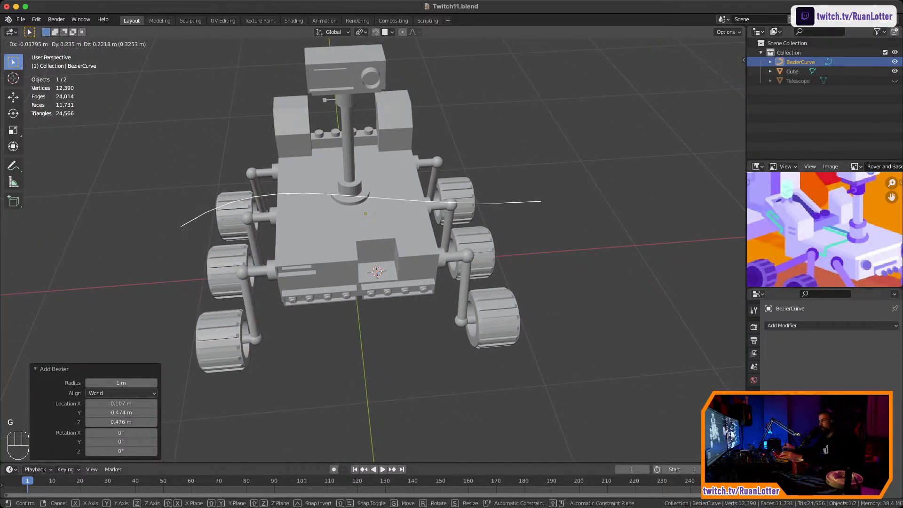
{"action": "key", "text": "Escape"}
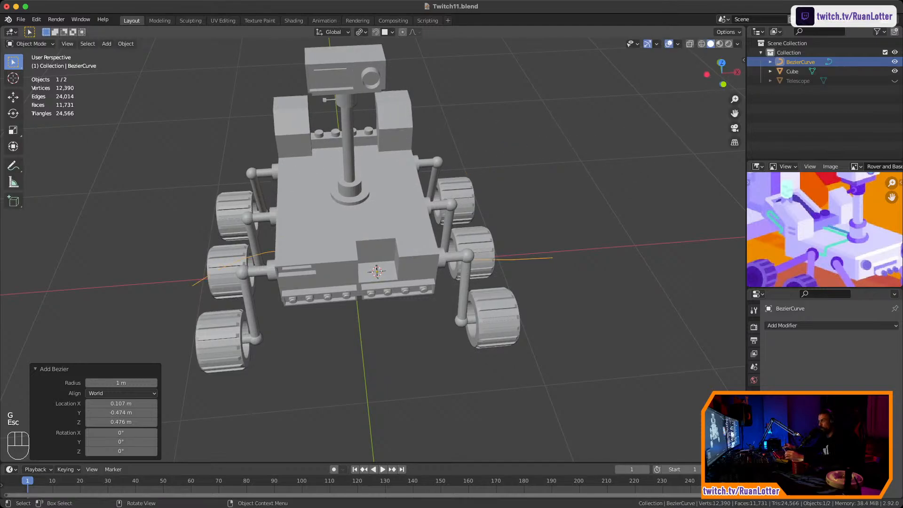
Scale the Bezier curve down by about 0.118 and again by about 0.416 to fit inside the recess
{"action": "middle_click_drag", "start_coordinate": [376, 264], "coordinate": [376, 235], "text": "ctrl"}
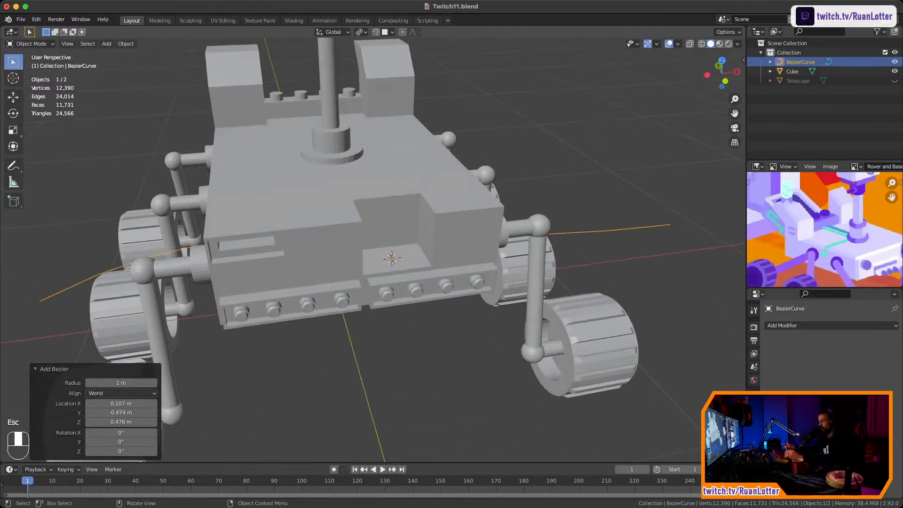
{"action": "key", "text": "s"}
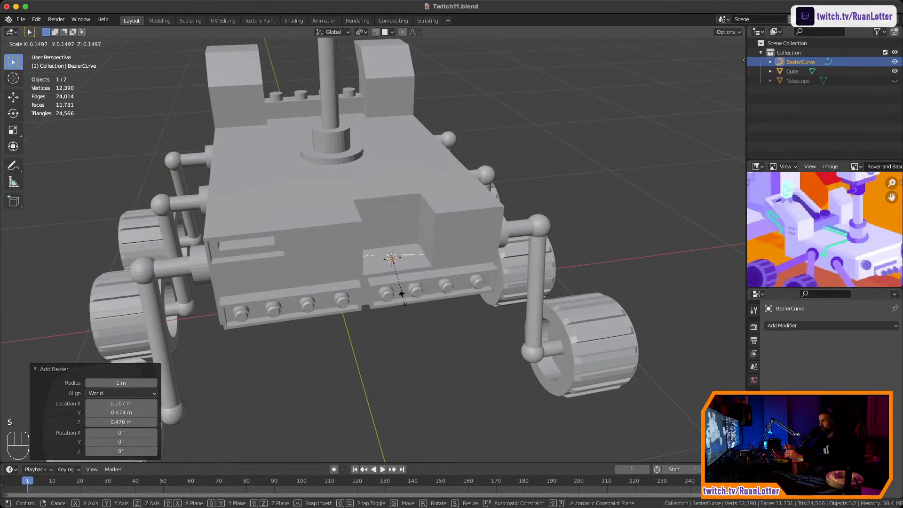
{"action": "left_click", "coordinate": [393, 288]}
{"action": "key", "text": "s"}
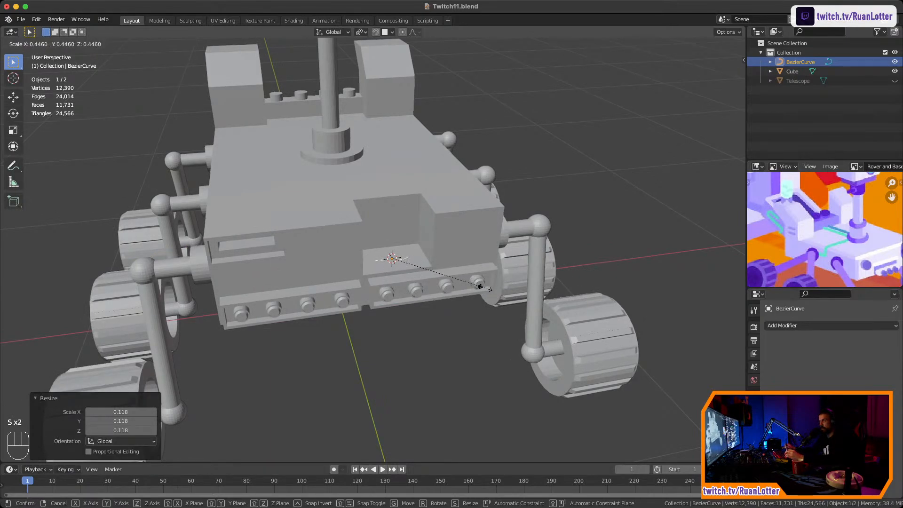
{"action": "left_click", "coordinate": [499, 288]}
{"action": "key", "text": "KP_Decimal"}
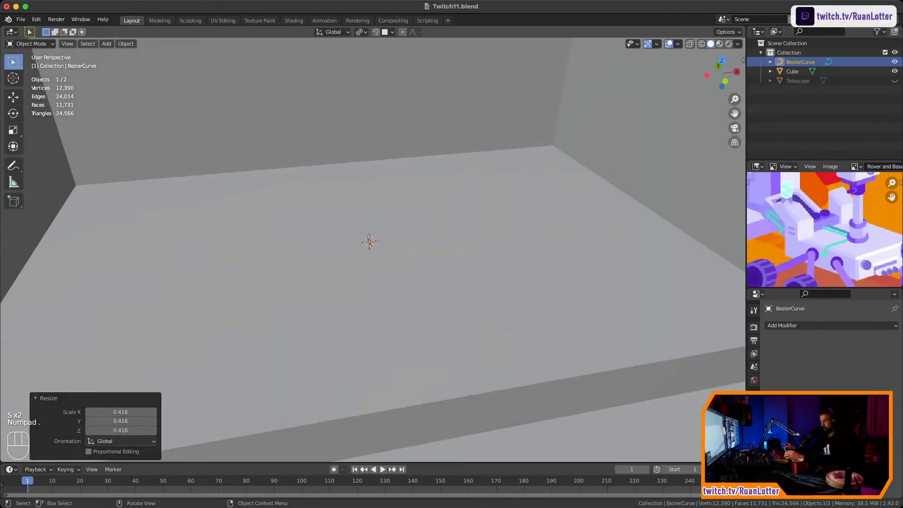
{"action": "scroll", "coordinate": [541, 245], "scroll_direction": "down", "scroll_amount": 5}
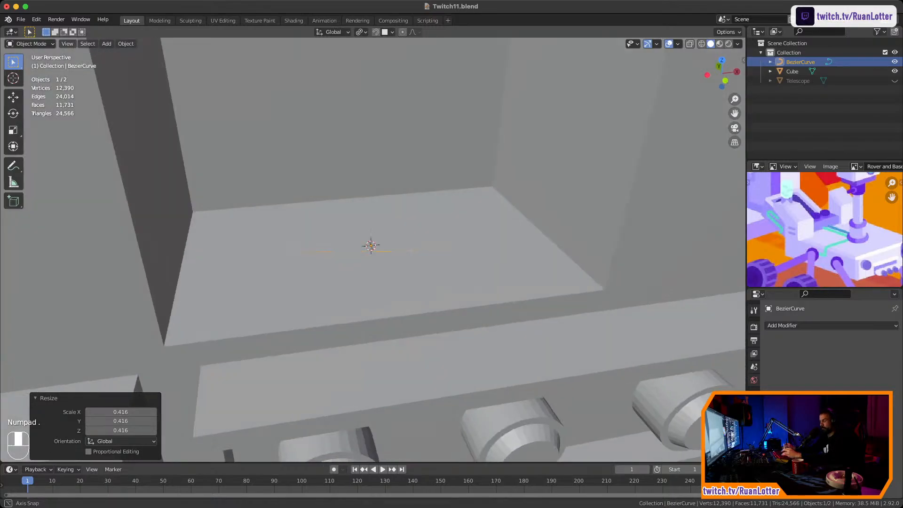
Rotate the Bezier curve 90° about the global Z axis
{"action": "key", "text": "r"}
{"action": "key", "text": "x"}
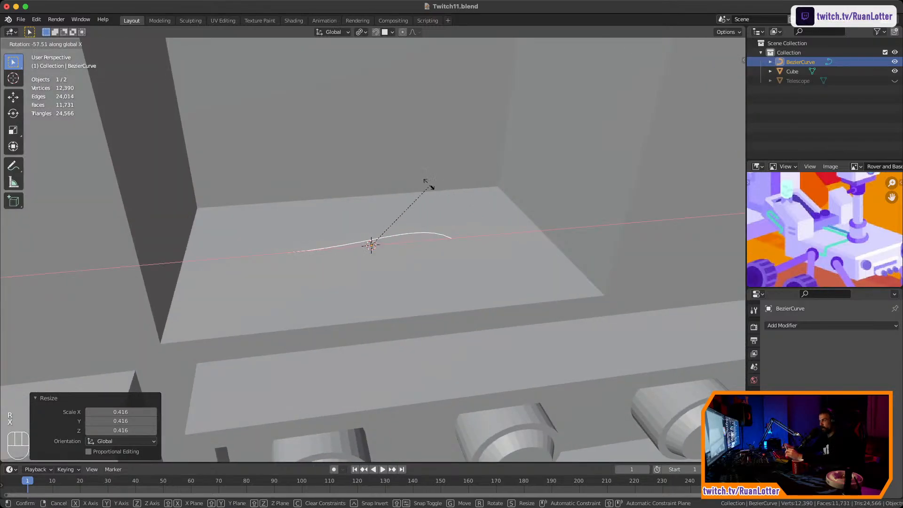
{"action": "key", "text": "z"}
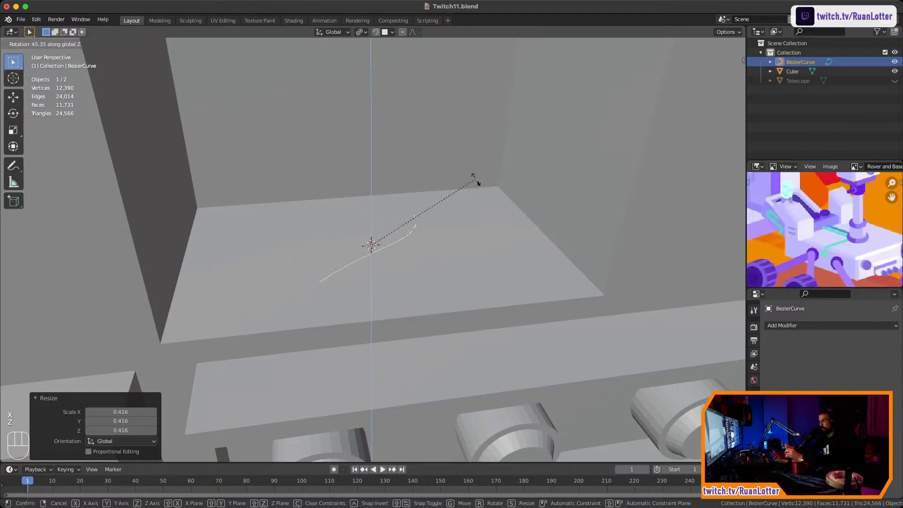
{"action": "key", "text": "9"}
{"action": "key", "text": "0"}
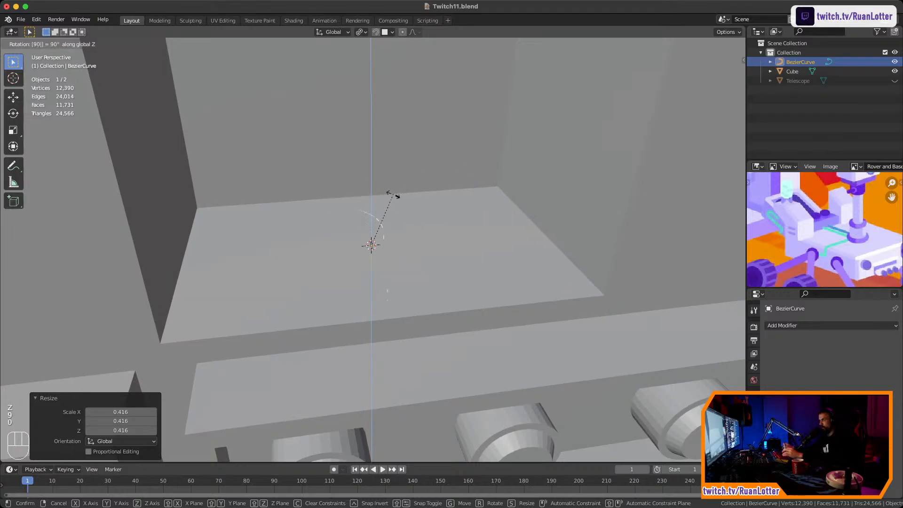
{"action": "key", "text": "Return"}
{"action": "middle_click_drag", "start_coordinate": [393, 195], "coordinate": [423, 221]}
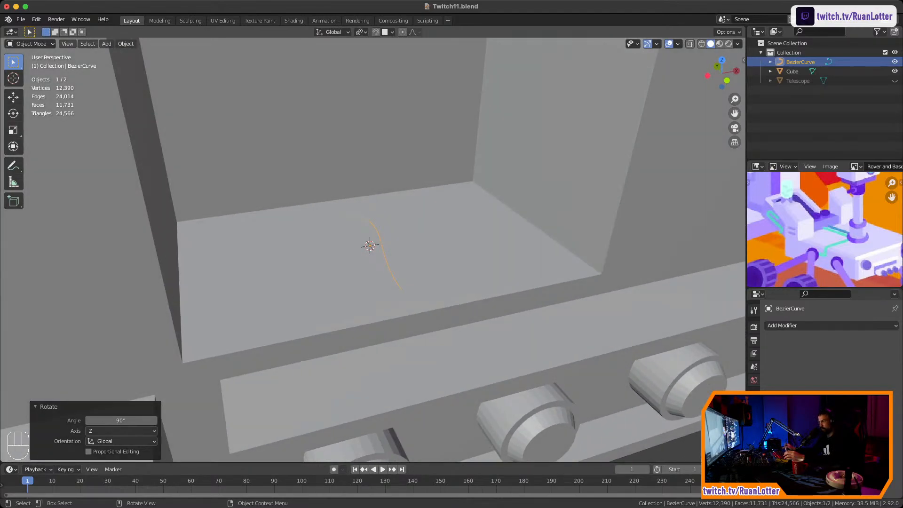
{"action": "key", "text": "Tab"}
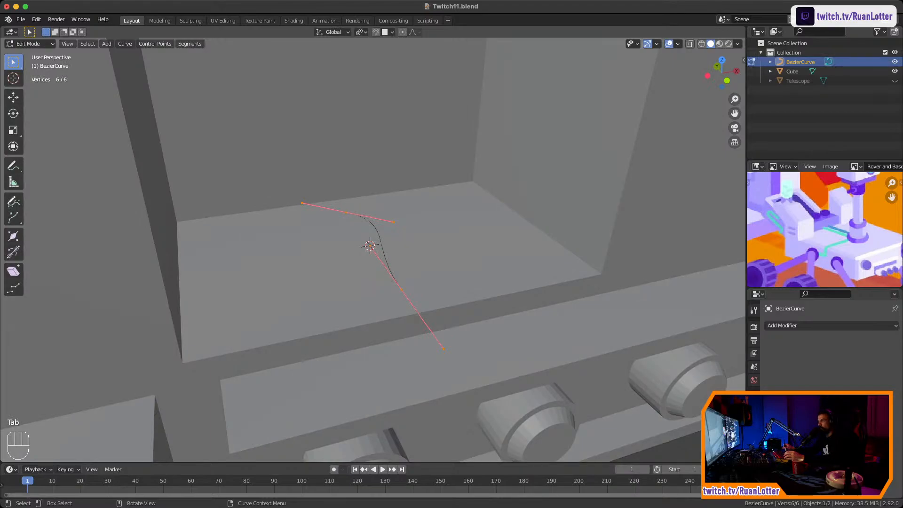
{"action": "left_click_drag", "start_coordinate": [397, 276], "coordinate": [416, 307]}
{"action": "key", "text": "Tab"}
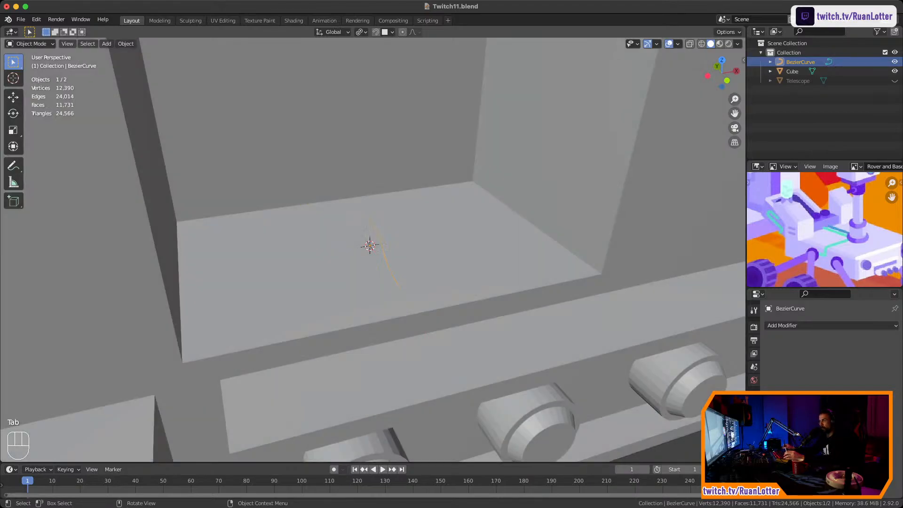
{"action": "left_click", "coordinate": [418, 310]}
{"action": "left_click", "coordinate": [393, 276]}
Enter Edit Mode on the Bezier curve and try moving the control point at its front end
{"action": "key", "text": "Tab"}
{"action": "left_click_drag", "start_coordinate": [397, 270], "coordinate": [422, 304]}
{"action": "key", "text": "g"}
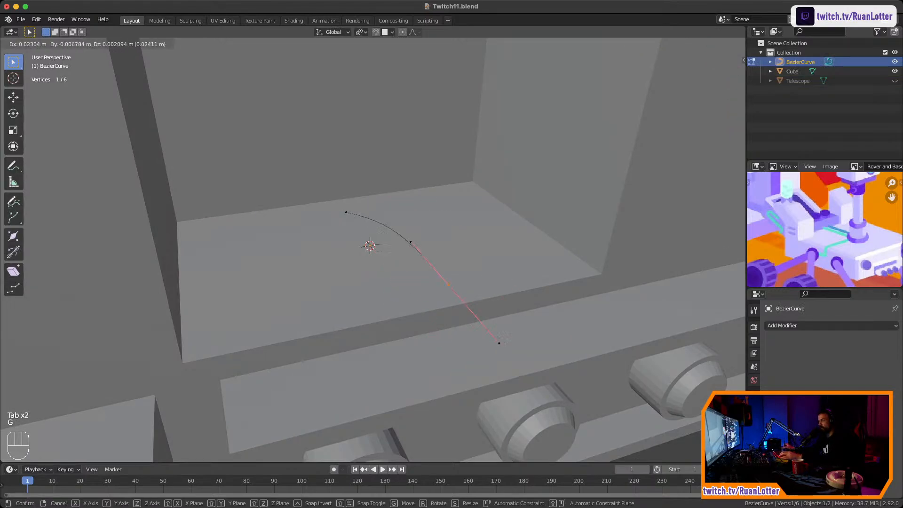
{"action": "key", "text": "Escape"}
Try moving and rotating the control point at the curve's rear end
{"action": "left_click", "coordinate": [346, 212]}
{"action": "key", "text": "g"}
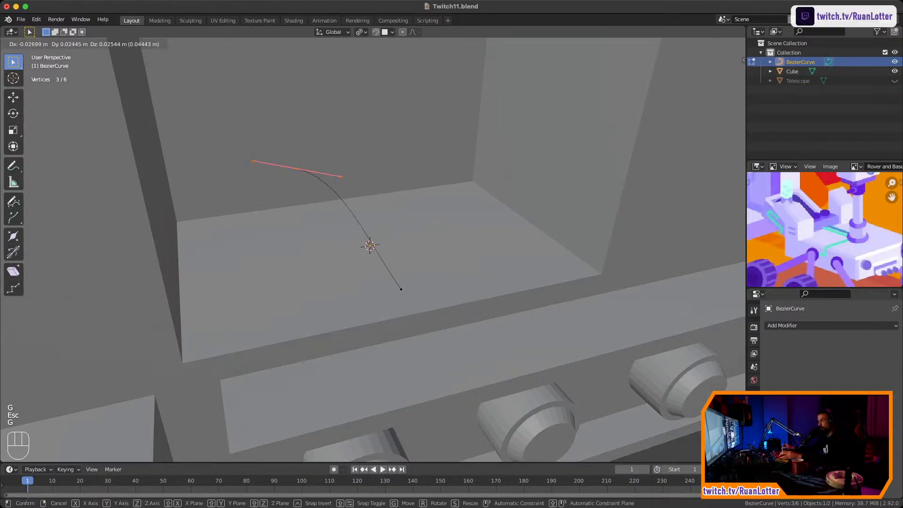
{"action": "key", "text": "Escape"}
{"action": "key", "text": "r"}
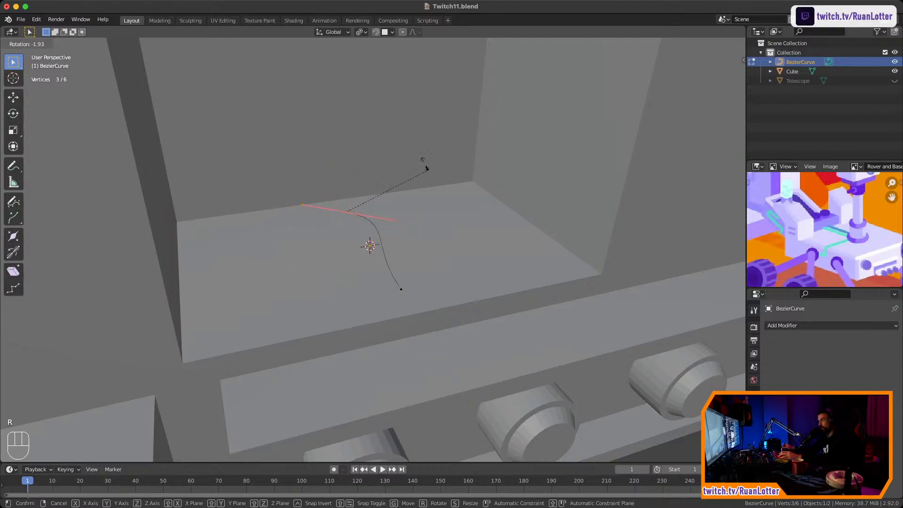
{"action": "left_click", "coordinate": [419, 165]}
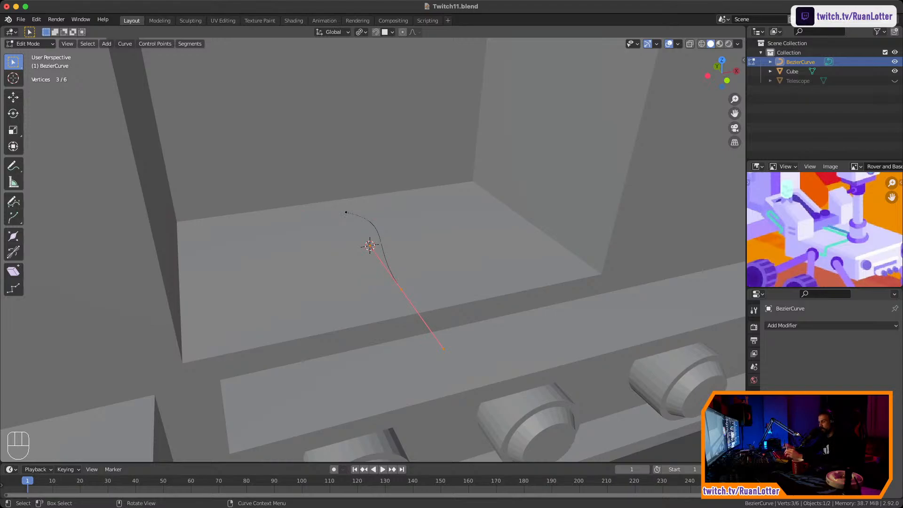
Snap the curve's front end control point to the 3D cursor at the centre of the recess floor
{"action": "left_click_drag", "start_coordinate": [398, 276], "coordinate": [423, 312]}
{"action": "key", "text": "shift+s"}
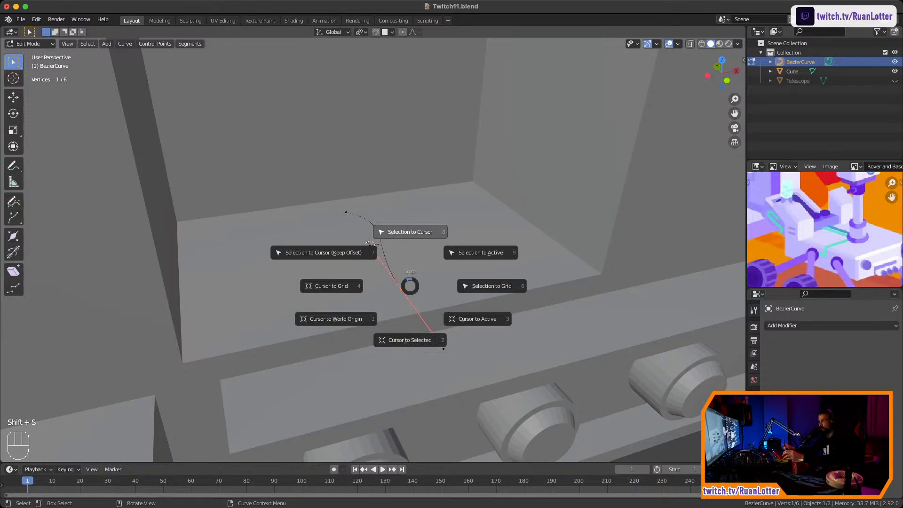
{"action": "left_click", "coordinate": [409, 231]}
{"action": "middle_click_drag", "start_coordinate": [410, 232], "coordinate": [361, 272]}
{"action": "scroll", "coordinate": [411, 232], "scroll_direction": "down", "scroll_amount": 1}
{"action": "scroll", "coordinate": [356, 235], "scroll_direction": "up", "scroll_amount": 2}
{"action": "middle_click_drag", "start_coordinate": [361, 273], "coordinate": [359, 274]}
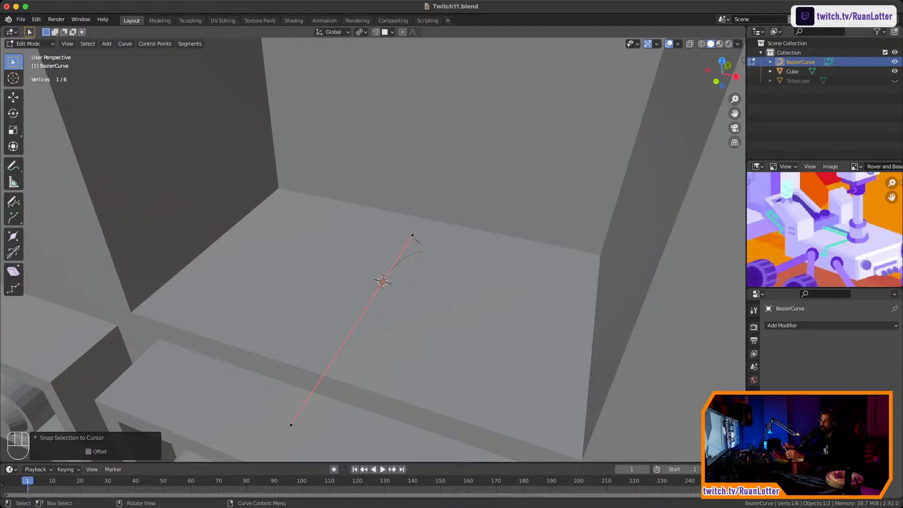
Show the transform values of the selected control point on the recess floor and display its coordinates in global space
{"action": "middle_click_drag", "start_coordinate": [359, 274], "coordinate": [410, 266]}
{"action": "scroll", "coordinate": [332, 272], "scroll_direction": "down", "scroll_amount": 2}
{"action": "key", "text": "n"}
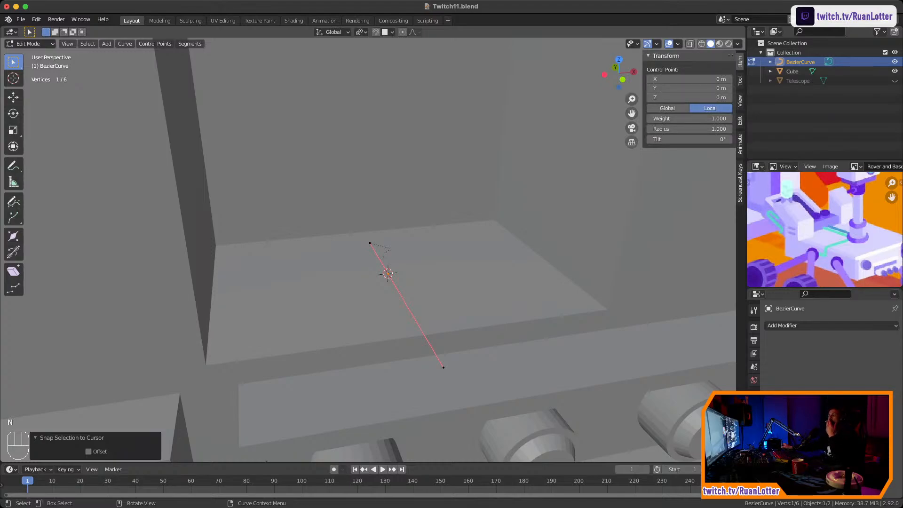
{"action": "left_click", "coordinate": [667, 109]}
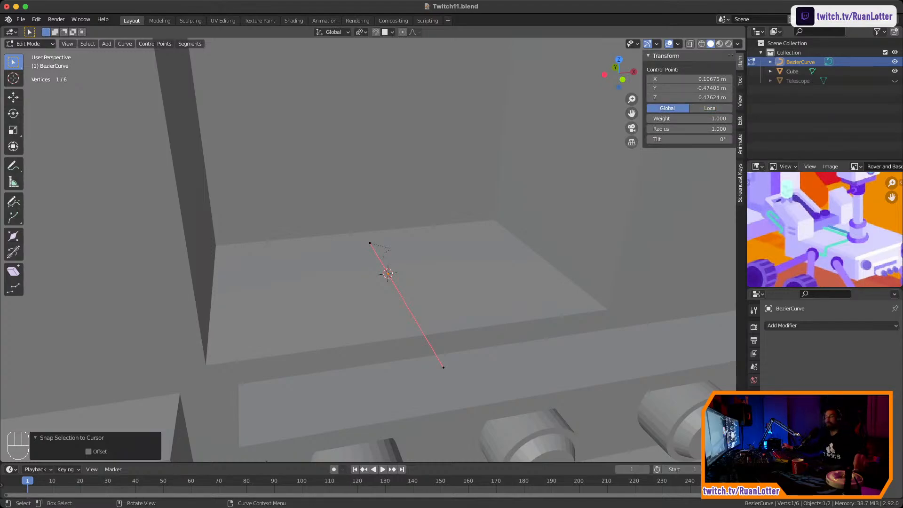
{"action": "key", "text": "n"}
{"action": "key", "text": "n"}
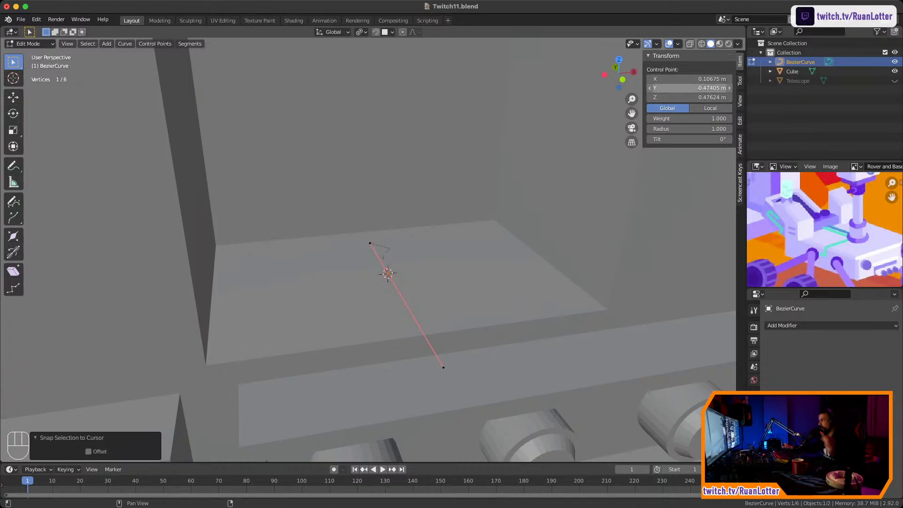
{"action": "left_click", "coordinate": [710, 108]}
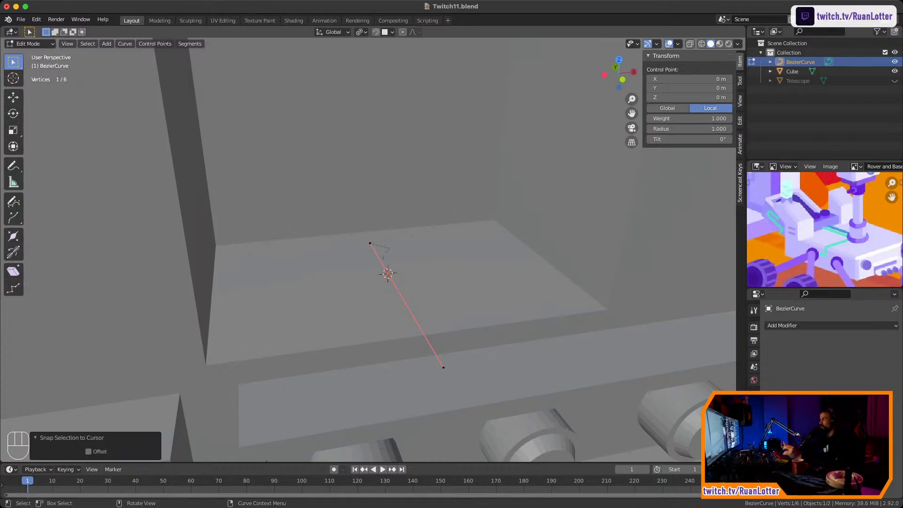
{"action": "left_click", "coordinate": [667, 109]}
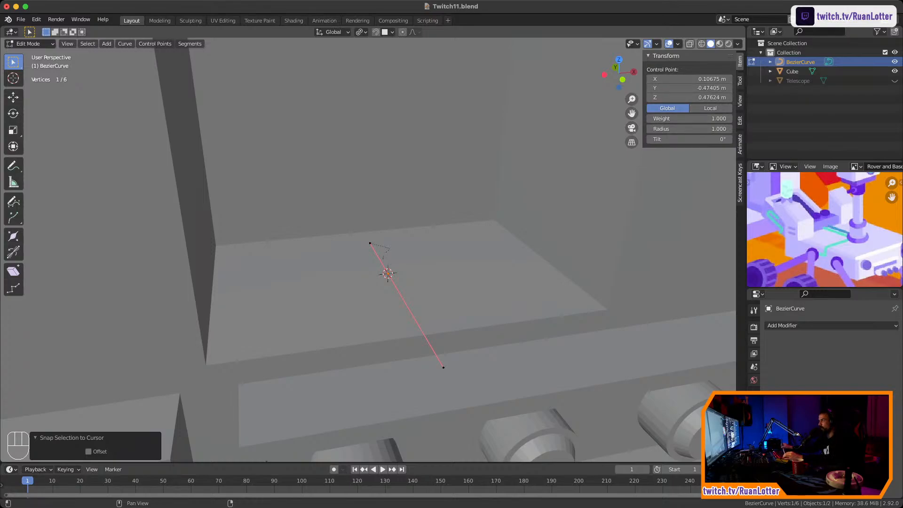
Try adjusting the control point's global Z coordinate, and undo the change
{"action": "mouse_move", "coordinate": [689, 97]}
{"action": "left_mouse_down"}
{"action": "mouse_move", "coordinate": [733, 97]}
{"action": "mouse_move", "coordinate": [694, 98]}
{"action": "left_mouse_up"}
{"action": "key", "text": "super+z"}
{"action": "key", "text": "super+z"}
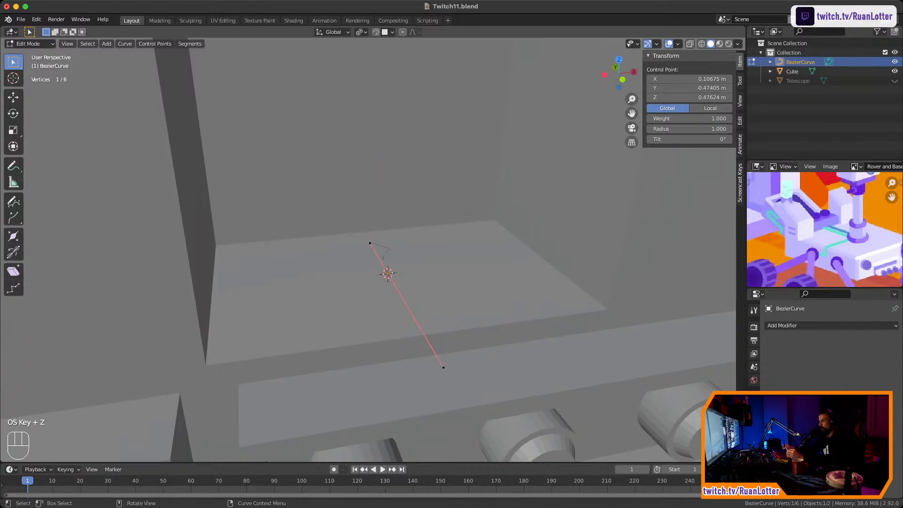
Copy the global Y coordinate of the curve's control point at the 3D cursor
{"action": "left_click_drag", "start_coordinate": [355, 229], "coordinate": [381, 257]}
{"action": "left_click_drag", "start_coordinate": [383, 266], "coordinate": [397, 285]}
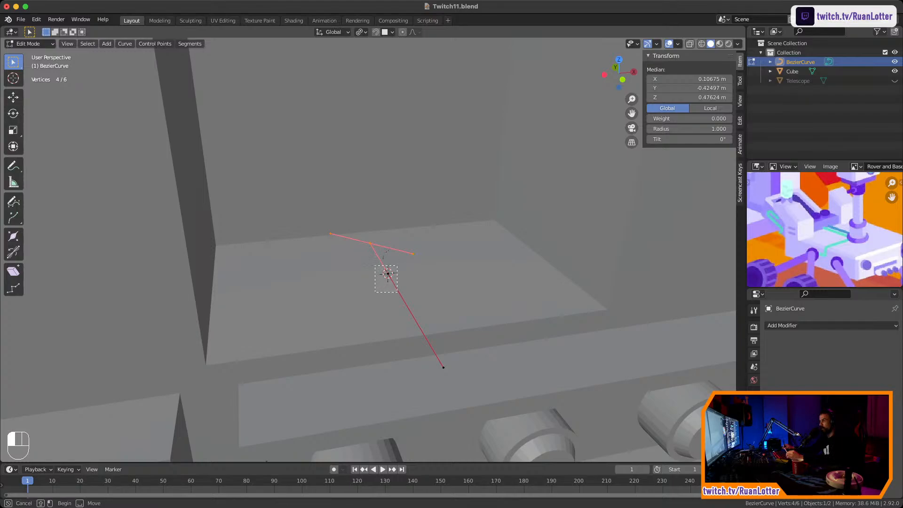
{"action": "left_click_drag", "start_coordinate": [397, 293], "coordinate": [397, 293]}
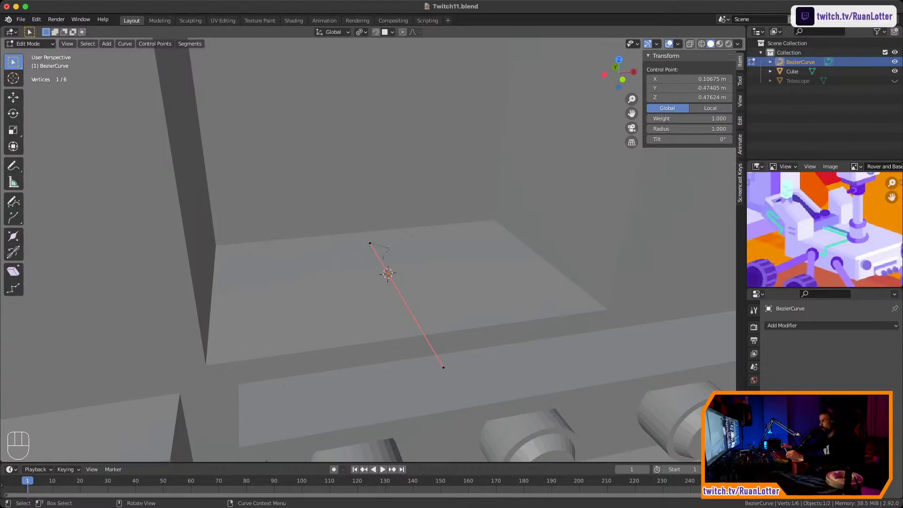
{"action": "left_click", "coordinate": [689, 88]}
{"action": "key", "text": "ctrl+c"}
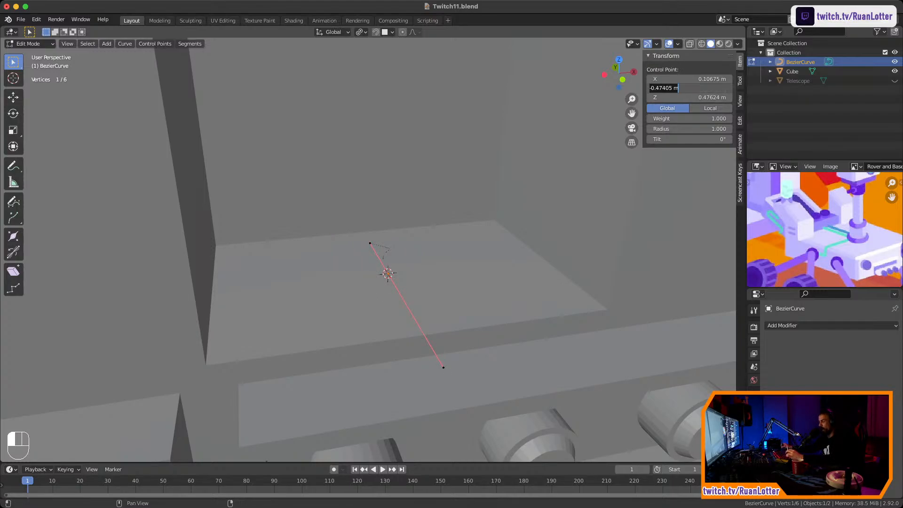
{"action": "key", "text": "Return"}
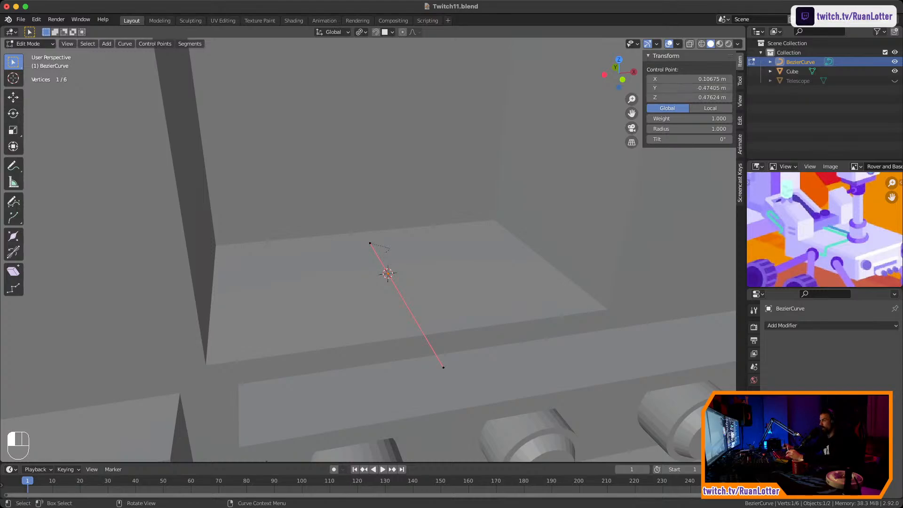
Raise the curve's rear control point to a global Z of 0.54624 m and set its Y to the copied -0.47405 m
{"action": "left_click_drag", "start_coordinate": [356, 229], "coordinate": [381, 257]}
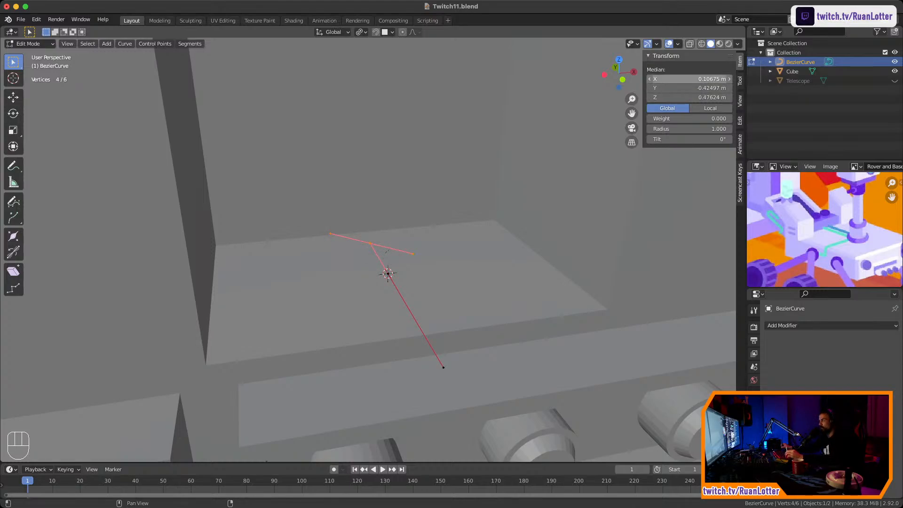
{"action": "left_click_drag", "start_coordinate": [689, 97], "coordinate": [722, 97], "text": "shift"}
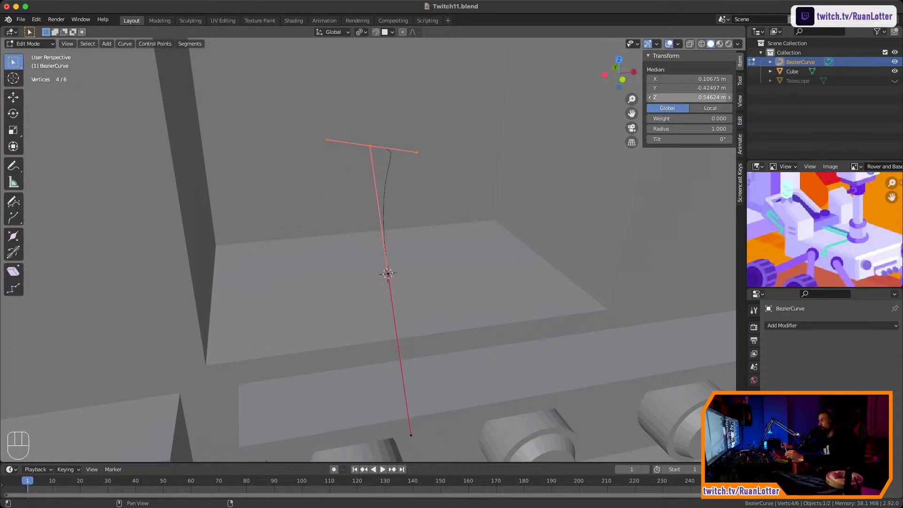
{"action": "left_click", "coordinate": [689, 88]}
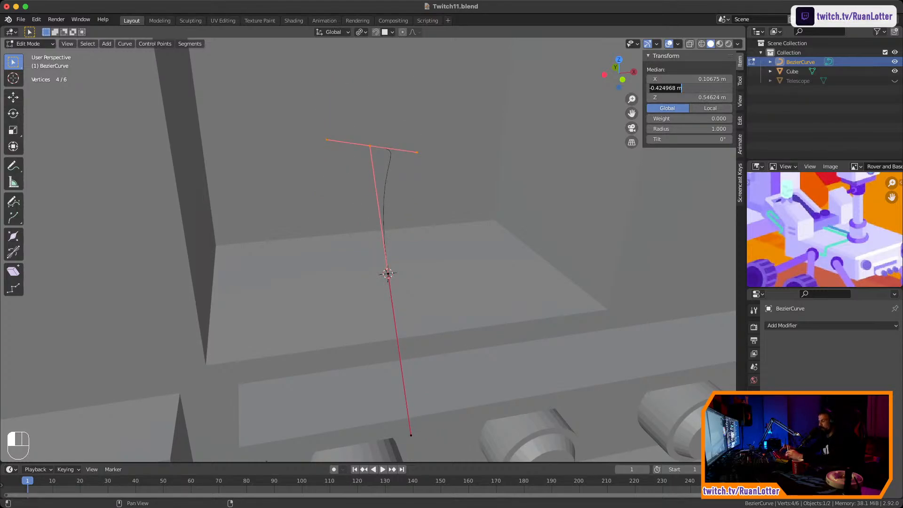
{"action": "key", "text": "ctrl+v"}
{"action": "key", "text": "Return"}
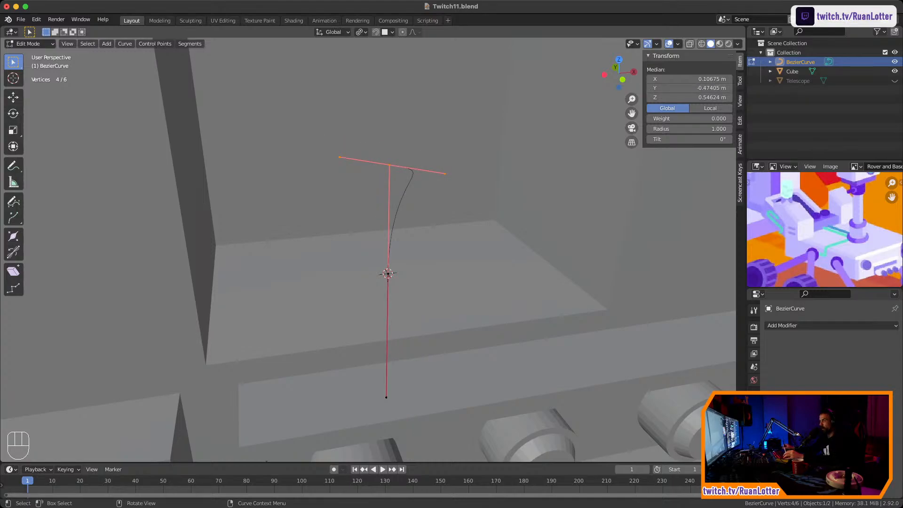
Copy the lower control point's global X coordinate, 0.106751 m, to the raised control point so both line up vertically
{"action": "left_click", "coordinate": [388, 274]}
{"action": "left_click", "coordinate": [690, 79]}
{"action": "key", "text": "super+c"}
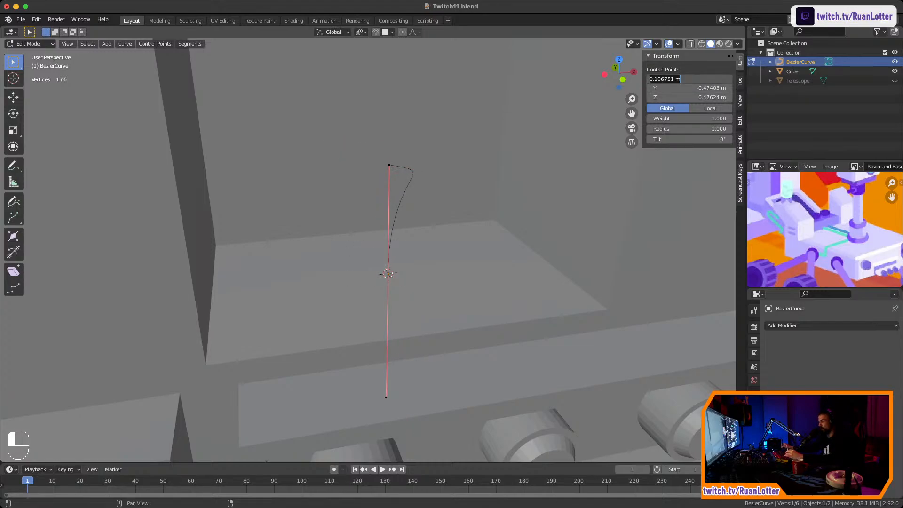
{"action": "key", "text": "Return"}
{"action": "left_click_drag", "start_coordinate": [375, 151], "coordinate": [405, 181]}
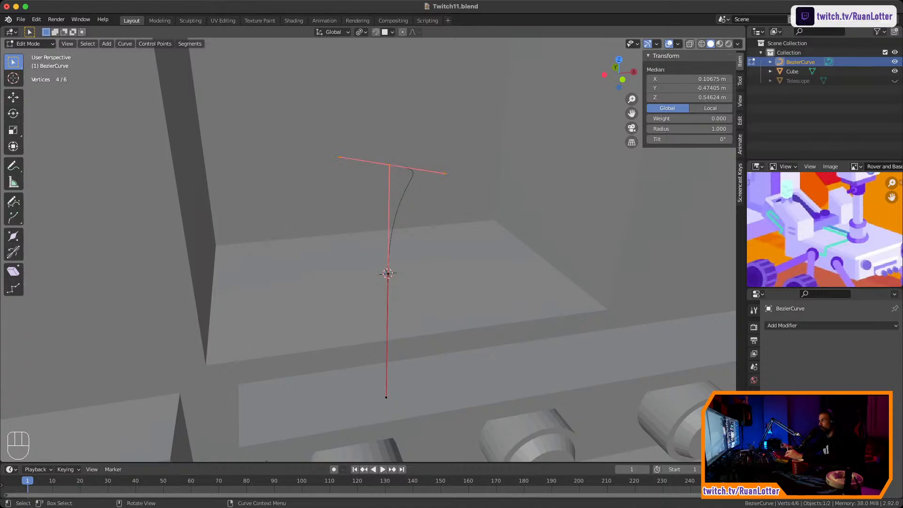
{"action": "left_click", "coordinate": [689, 79]}
{"action": "key", "text": "super+v"}
{"action": "key", "text": "Return"}
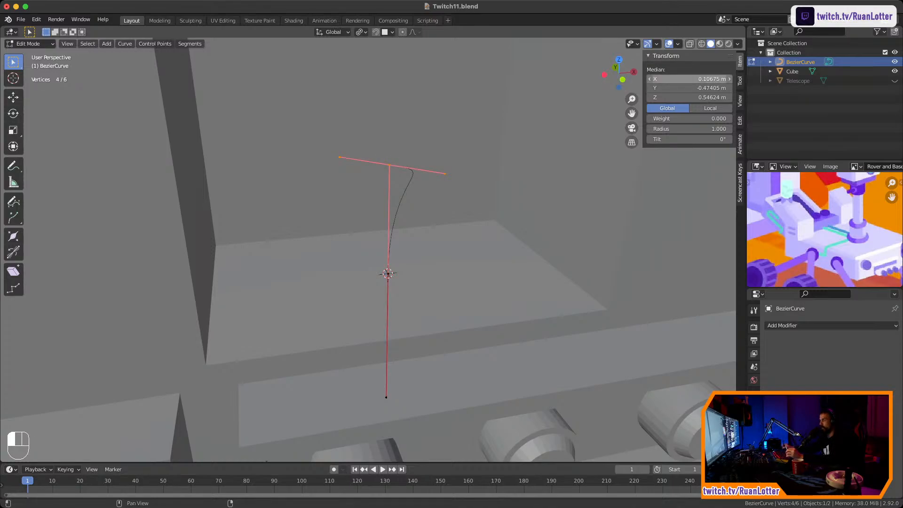
Try rotating the upper control point's handles, first freely and again about the global X axis
{"action": "left_click", "coordinate": [531, 197]}
{"action": "middle_click_drag", "start_coordinate": [532, 197], "coordinate": [474, 172]}
{"action": "middle_click_drag", "start_coordinate": [474, 172], "coordinate": [484, 208], "text": "shift"}
{"action": "middle_click_drag", "start_coordinate": [484, 209], "coordinate": [531, 206]}
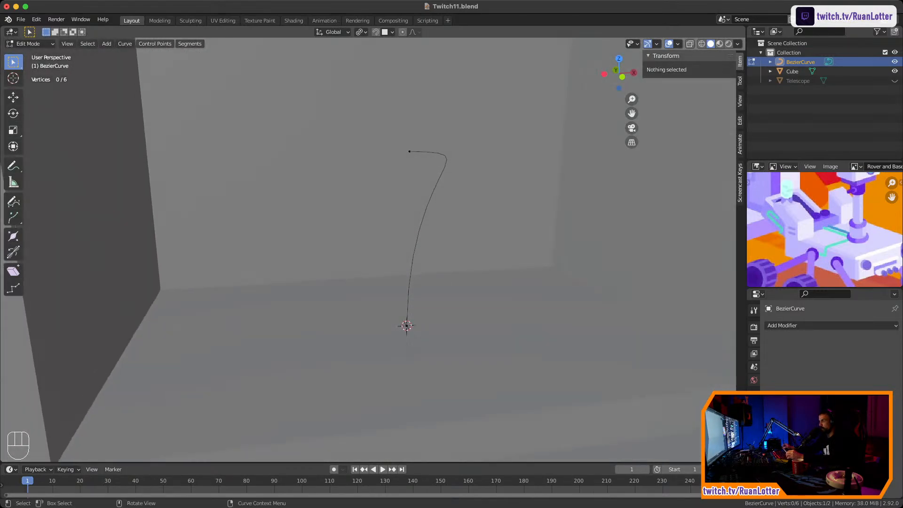
{"action": "left_click", "coordinate": [409, 151]}
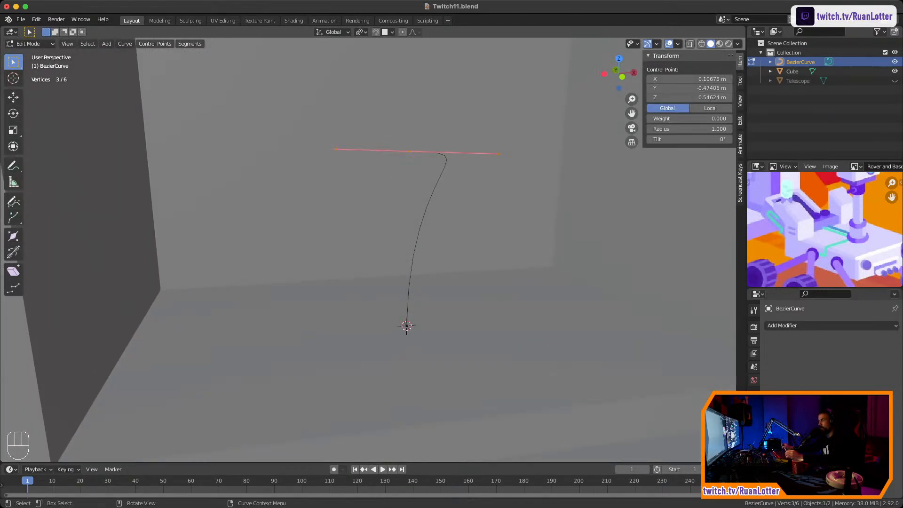
{"action": "key", "text": "r"}
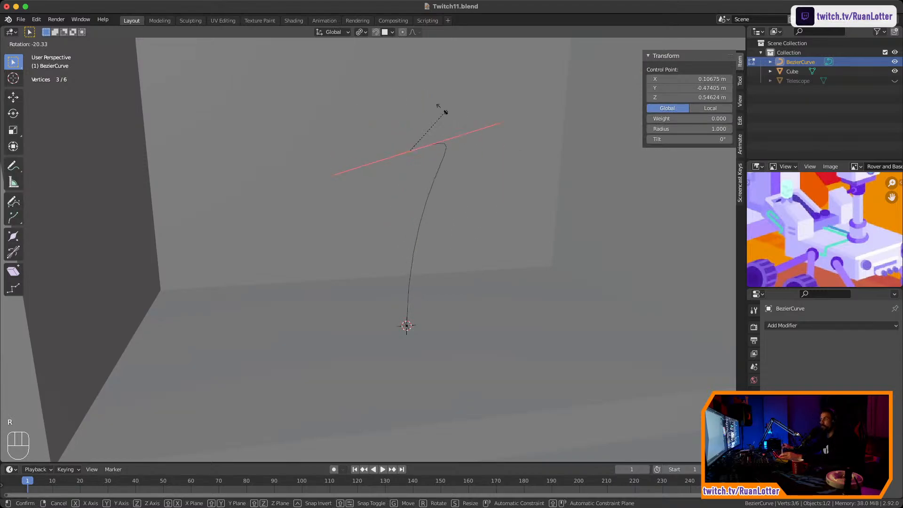
{"action": "key", "text": "Escape"}
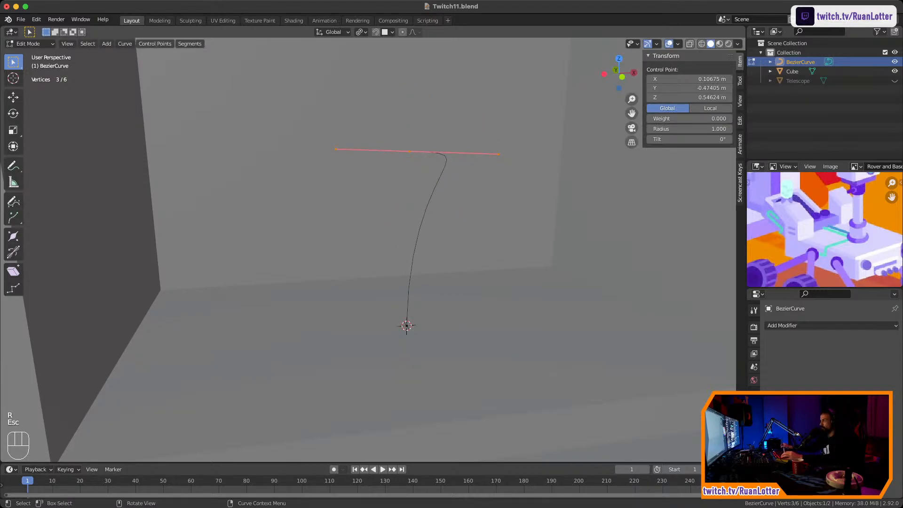
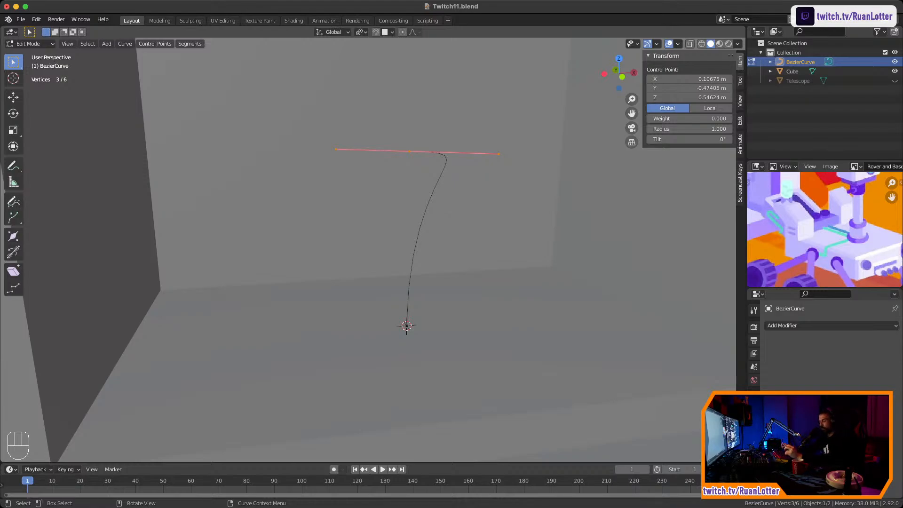
{"action": "key", "text": "r"}
{"action": "key", "text": "x"}
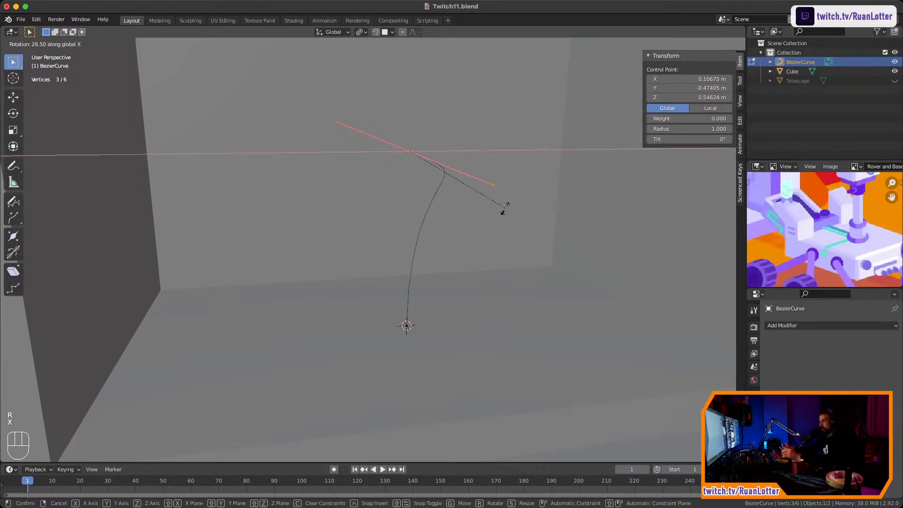
{"action": "key", "text": "Escape"}
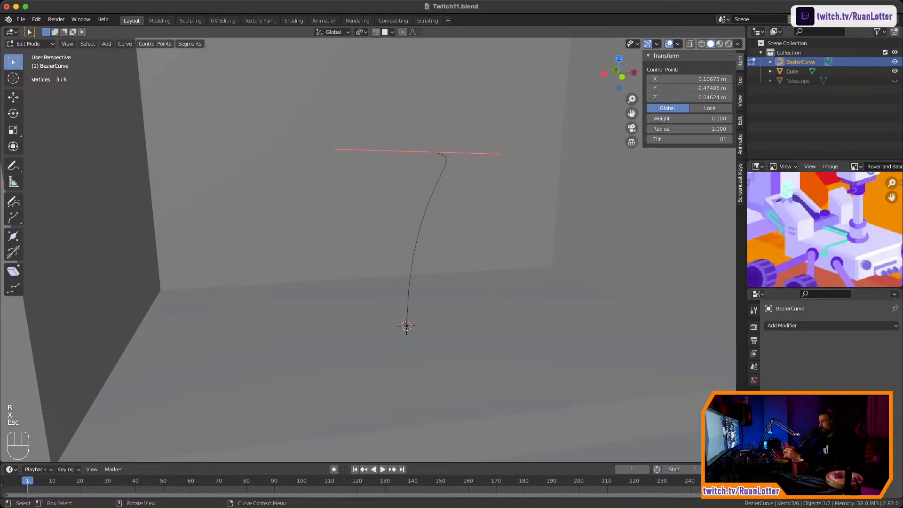
Scale the handles of the lower control point at the 3D cursor down to 0
{"action": "left_click", "coordinate": [407, 325]}
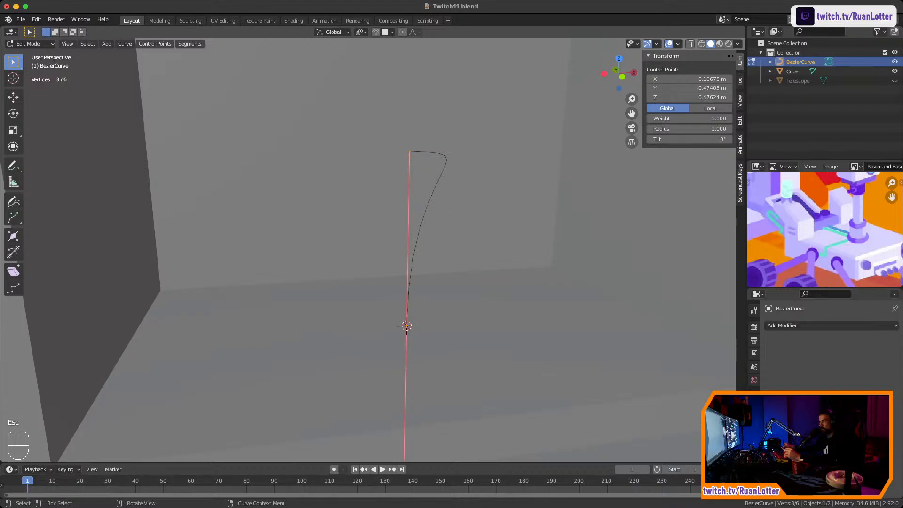
{"action": "key", "text": "s"}
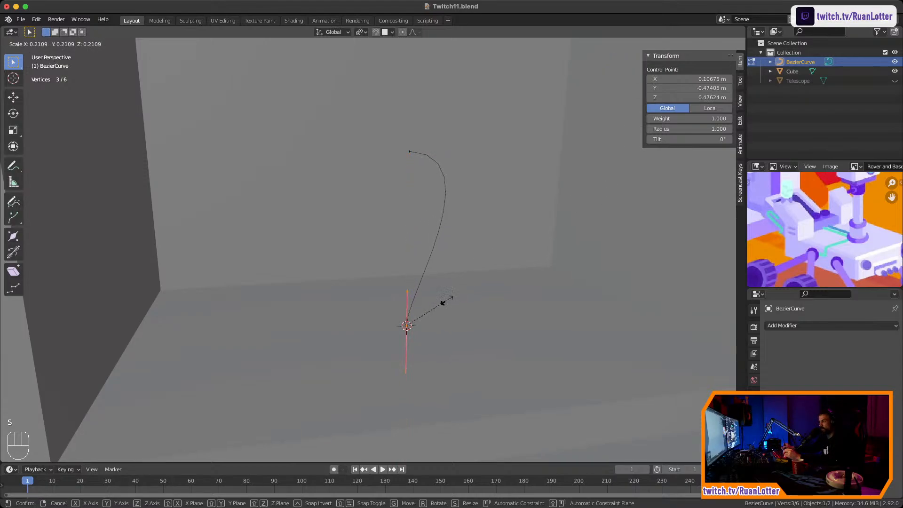
{"action": "left_click", "coordinate": [444, 301]}
{"action": "key", "text": "s"}
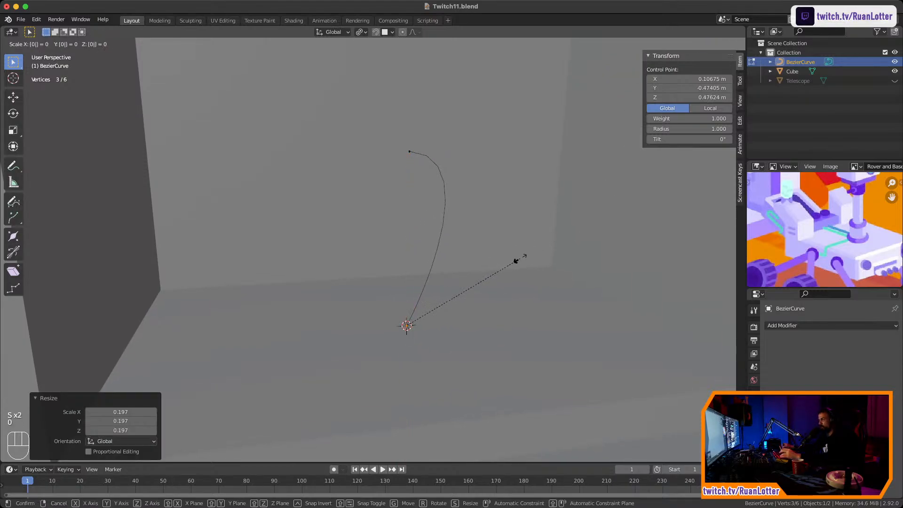
{"action": "key", "text": "0"}
{"action": "key", "text": "Return"}
Scale the upper control point's handles to 0 so the curve runs straight up from the recess floor
{"action": "left_click", "coordinate": [409, 152]}
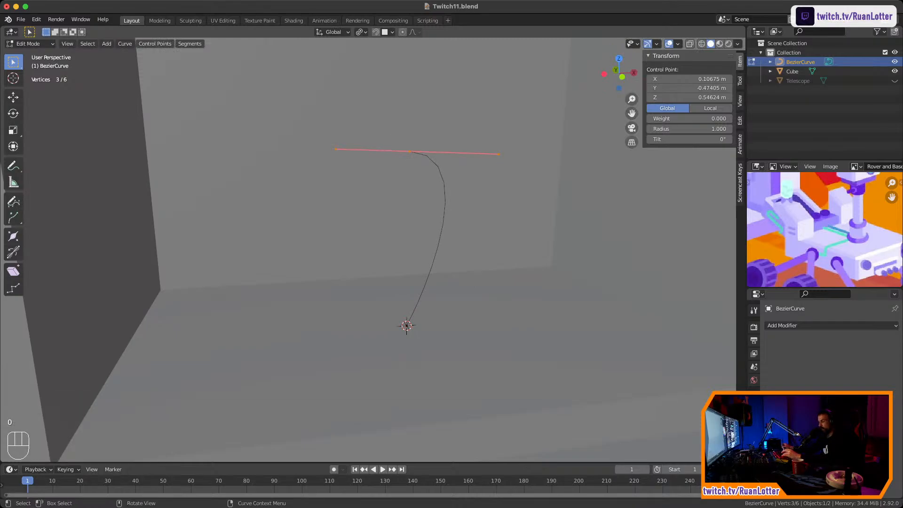
{"action": "key", "text": "s"}
{"action": "key", "text": "Escape"}
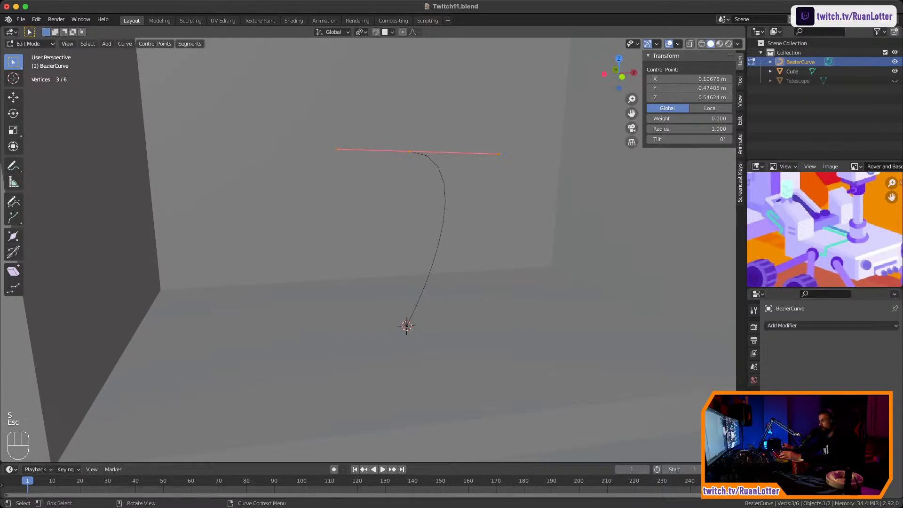
{"action": "middle_click_drag", "start_coordinate": [574, 155], "coordinate": [508, 200]}
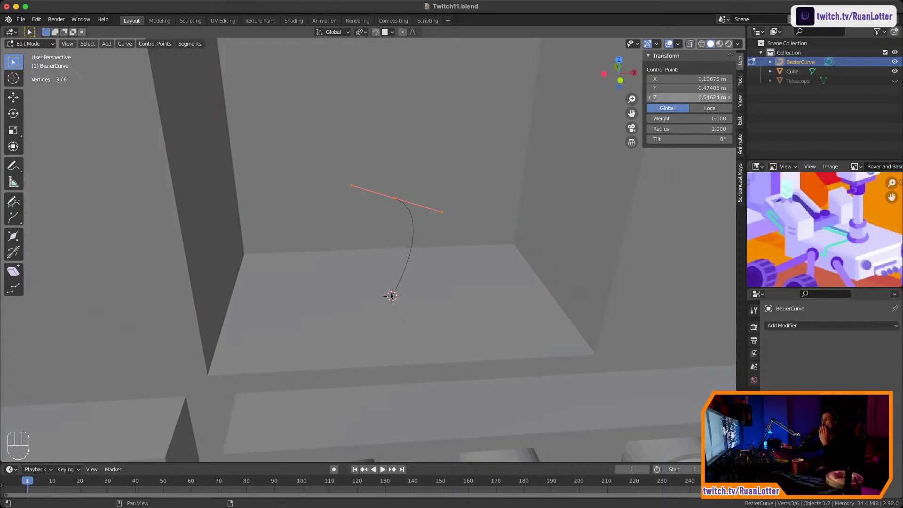
{"action": "left_click", "coordinate": [740, 80]}
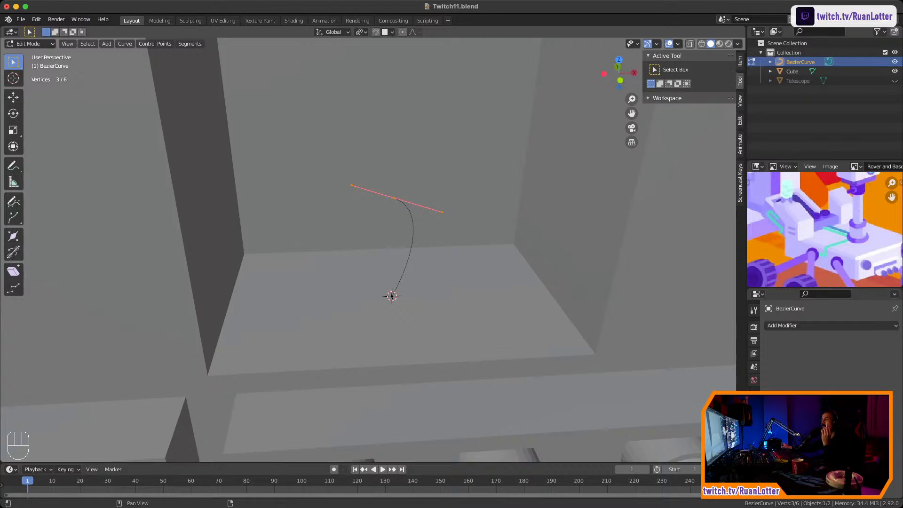
{"action": "left_click", "coordinate": [740, 101]}
{"action": "left_click", "coordinate": [740, 61]}
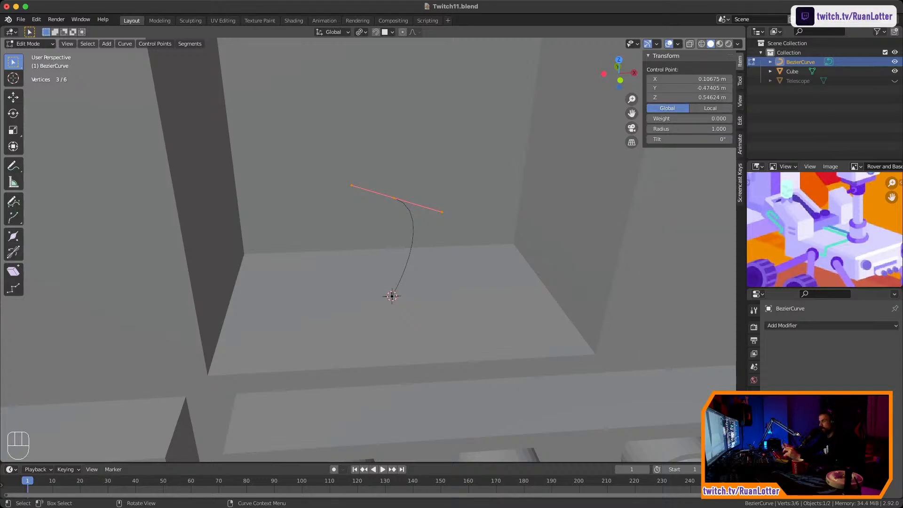
{"action": "key", "text": "s"}
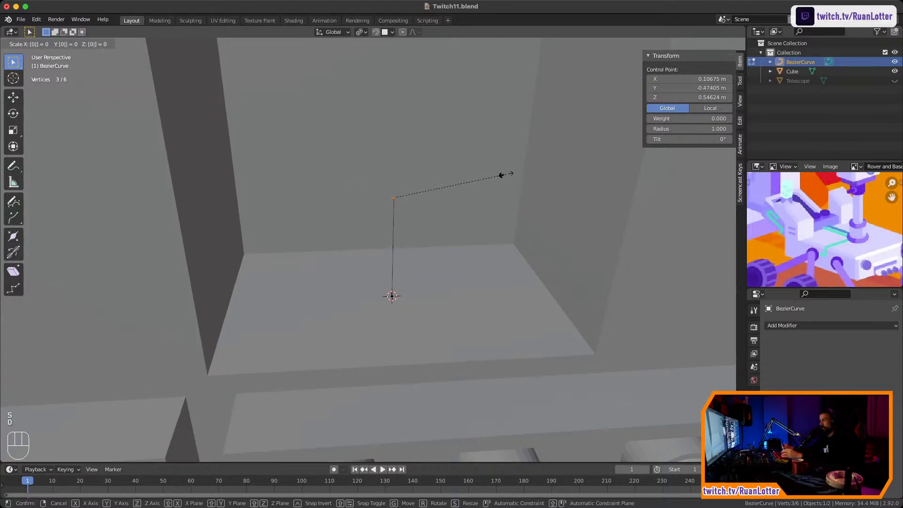
{"action": "key", "text": "0"}
{"action": "left_click", "coordinate": [504, 172]}
Set the upper control point's handle type to Automatic
{"action": "middle_click_drag", "start_coordinate": [376, 235], "coordinate": [332, 235]}
{"action": "right_click", "coordinate": [334, 242]}
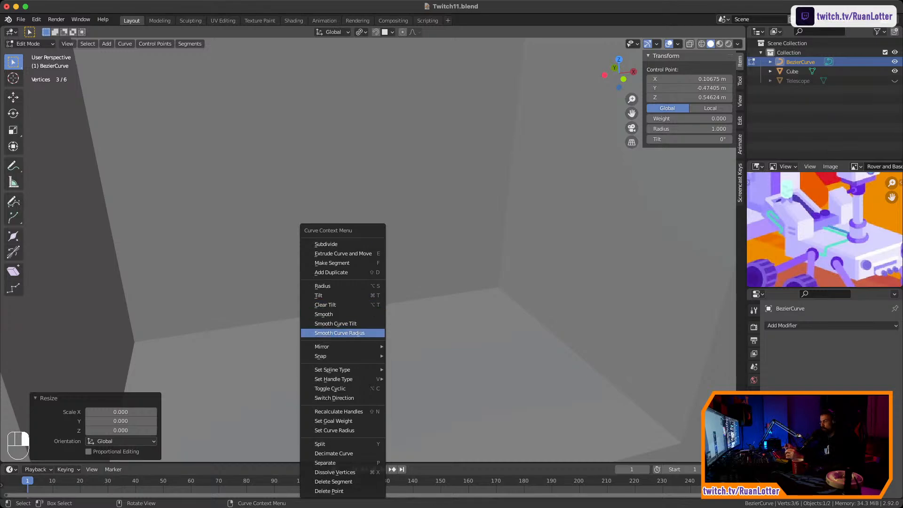
{"action": "mouse_move", "coordinate": [334, 379]}
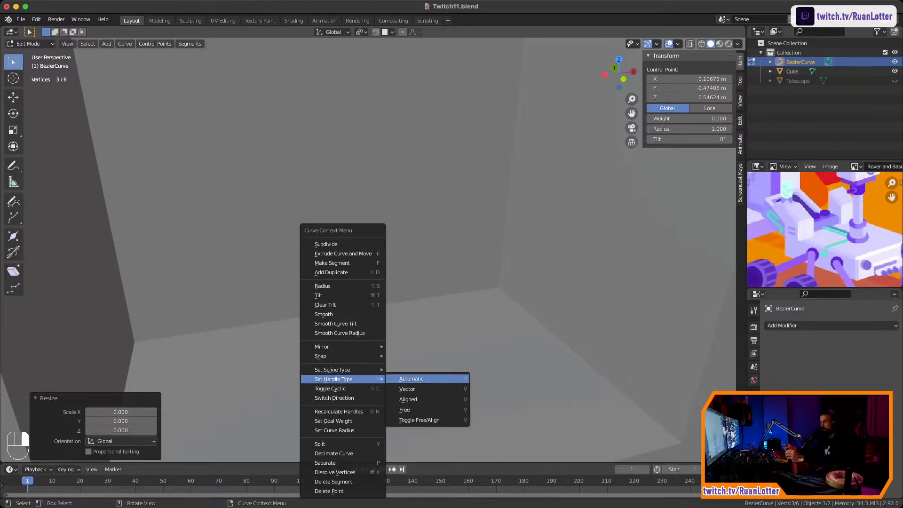
{"action": "left_click", "coordinate": [411, 379]}
{"action": "mouse_move", "coordinate": [411, 379]}
{"action": "middle_mouse_down"}
{"action": "mouse_move", "coordinate": [447, 371]}
{"action": "mouse_move", "coordinate": [420, 371]}
{"action": "middle_mouse_up"}
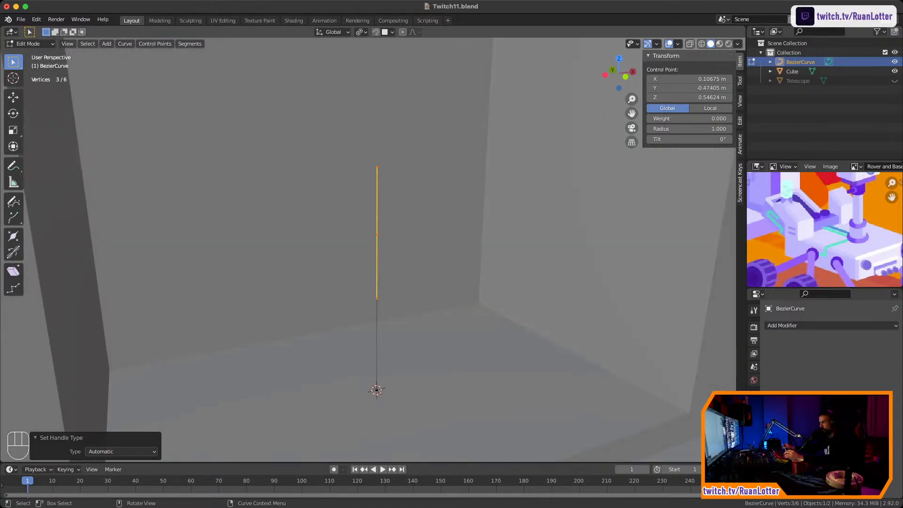
{"action": "key", "text": "alt+a"}
{"action": "left_click", "coordinate": [376, 234]}
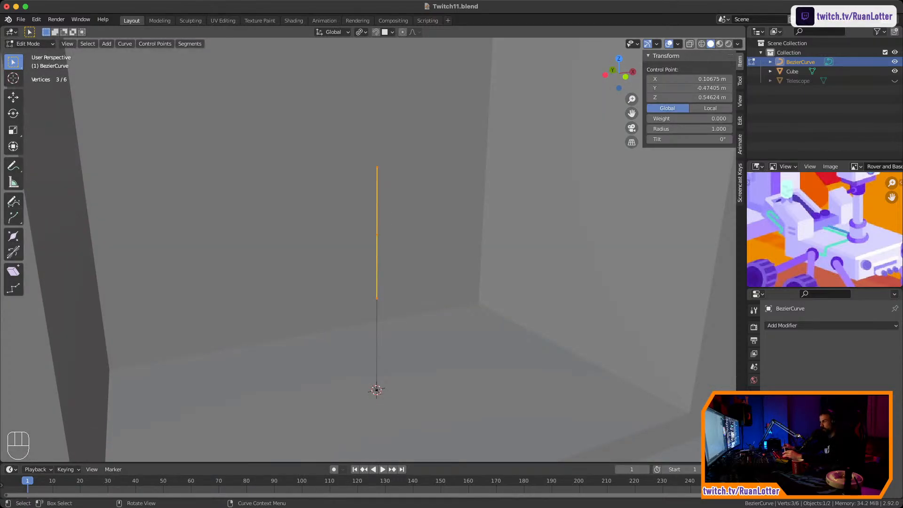
{"action": "middle_click_drag", "start_coordinate": [420, 372], "coordinate": [481, 366]}
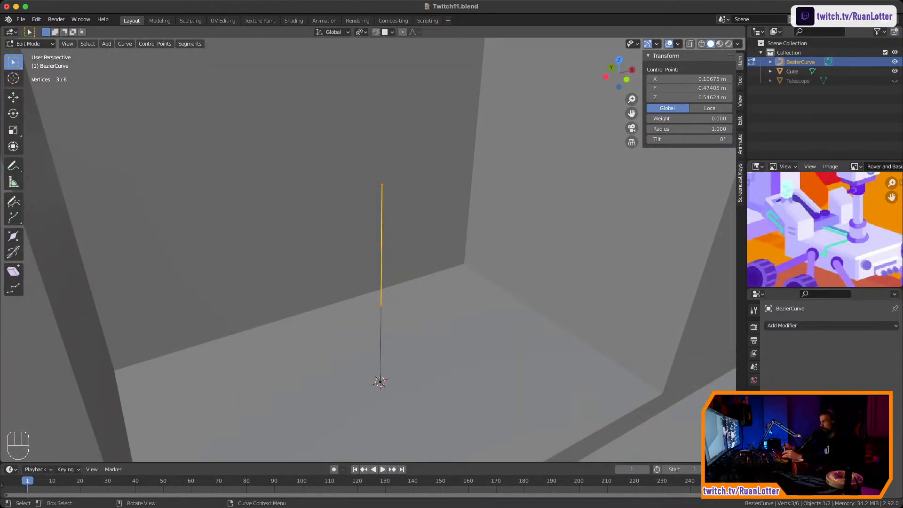
Try extruding the curve freely from its upper end, and undo back to the upper point's zero-length handles
{"action": "key", "text": "e"}
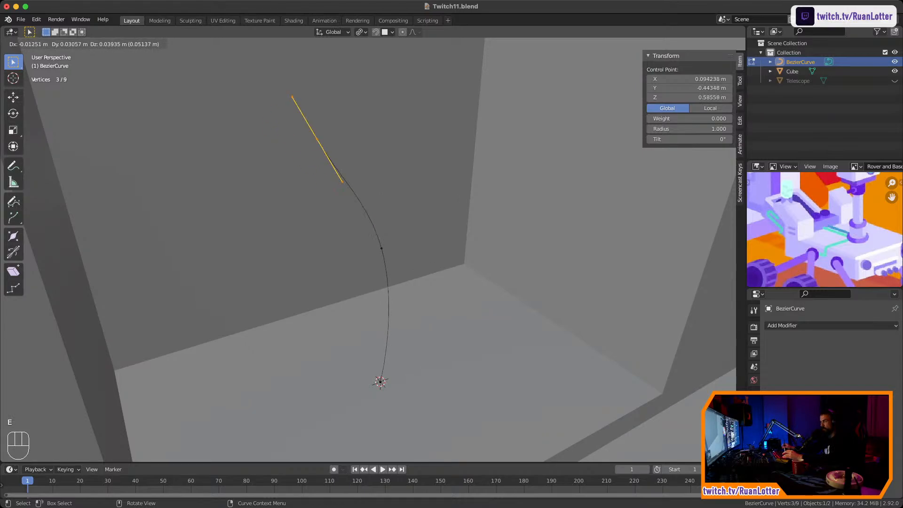
{"action": "key", "text": "Return"}
{"action": "middle_click_drag", "start_coordinate": [481, 366], "coordinate": [515, 361]}
{"action": "key", "text": "super+z"}
{"action": "key", "text": "super+z"}
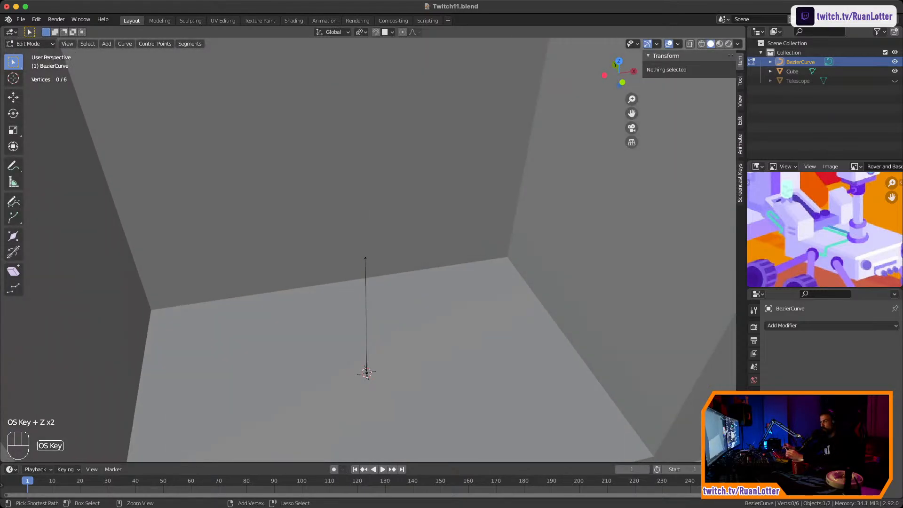
{"action": "key", "text": "super+z"}
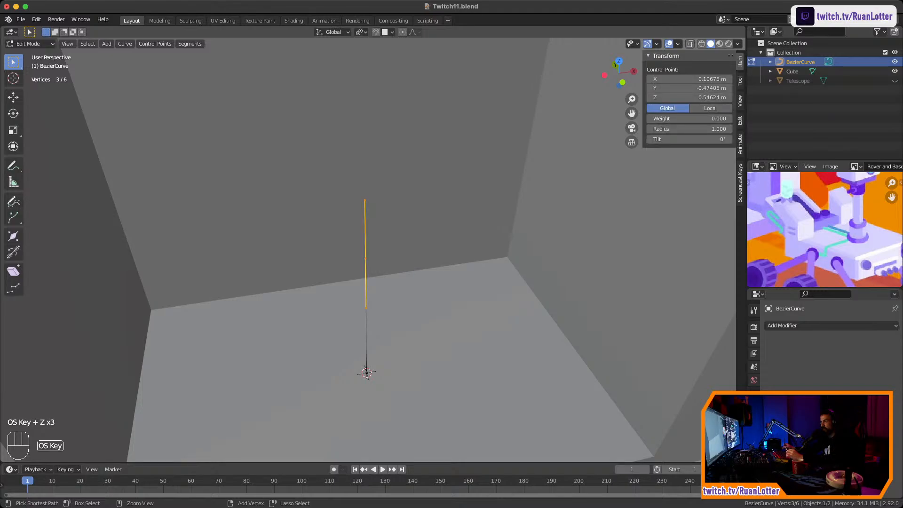
{"action": "key", "text": "super+z"}
Select the upper control point and give it Automatic handles again
{"action": "left_click", "coordinate": [365, 259]}
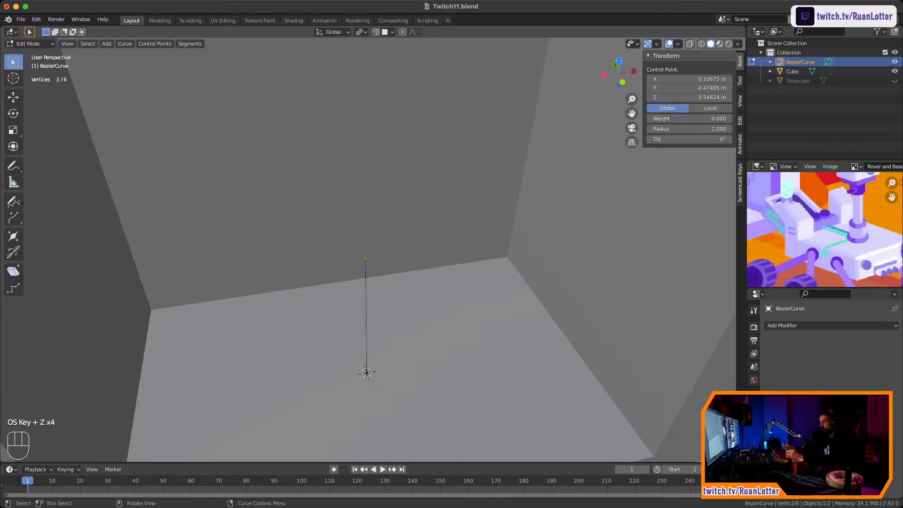
{"action": "right_click", "coordinate": [365, 259]}
{"action": "mouse_move", "coordinate": [365, 259]}
{"action": "left_click", "coordinate": [408, 259]}
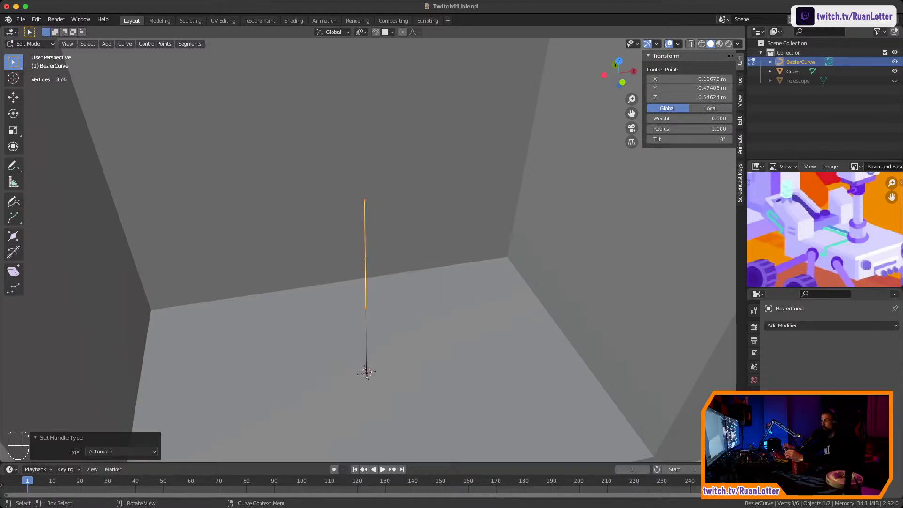
Try rotating the upper control point's handles 90° about the global X axis, and undo the rotation
{"action": "middle_click_drag", "start_coordinate": [408, 258], "coordinate": [548, 225]}
{"action": "key", "text": "r"}
{"action": "key", "text": "x"}
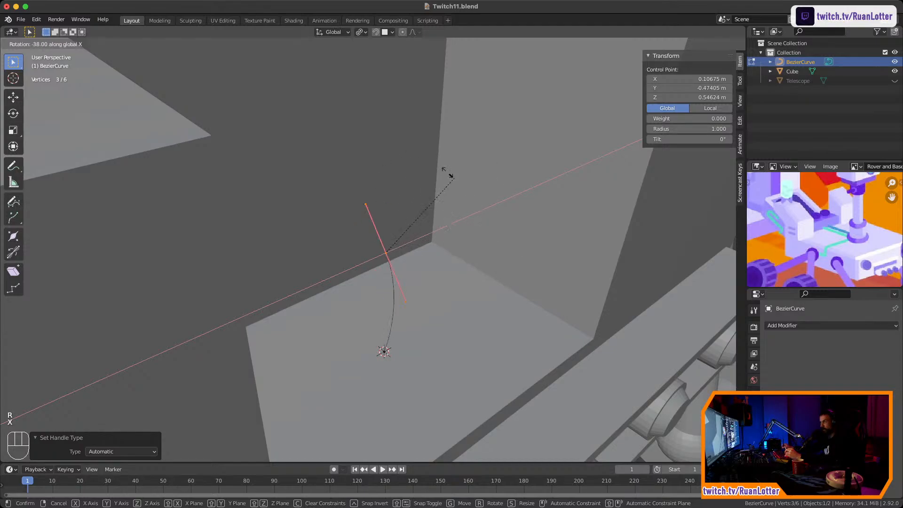
{"action": "type", "text": "90"}
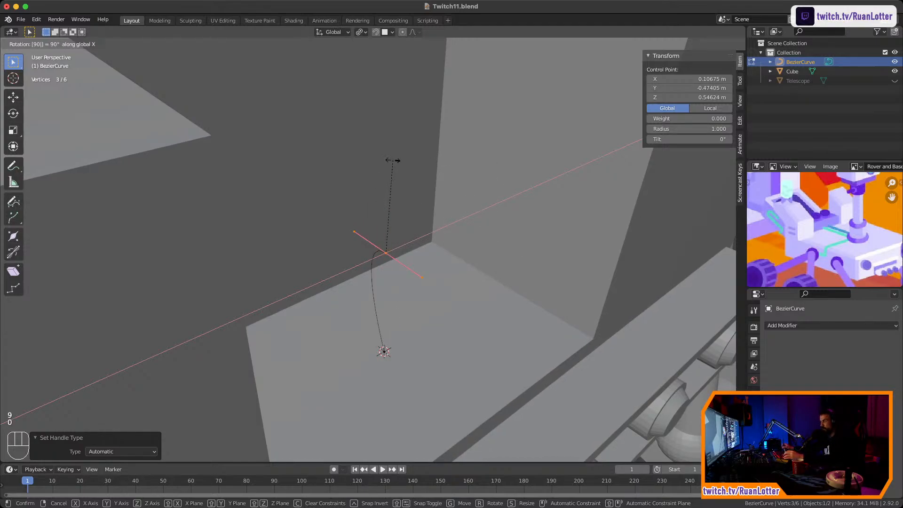
{"action": "key", "text": "Return"}
{"action": "middle_click_drag", "start_coordinate": [392, 160], "coordinate": [358, 179]}
{"action": "key", "text": "super+z"}
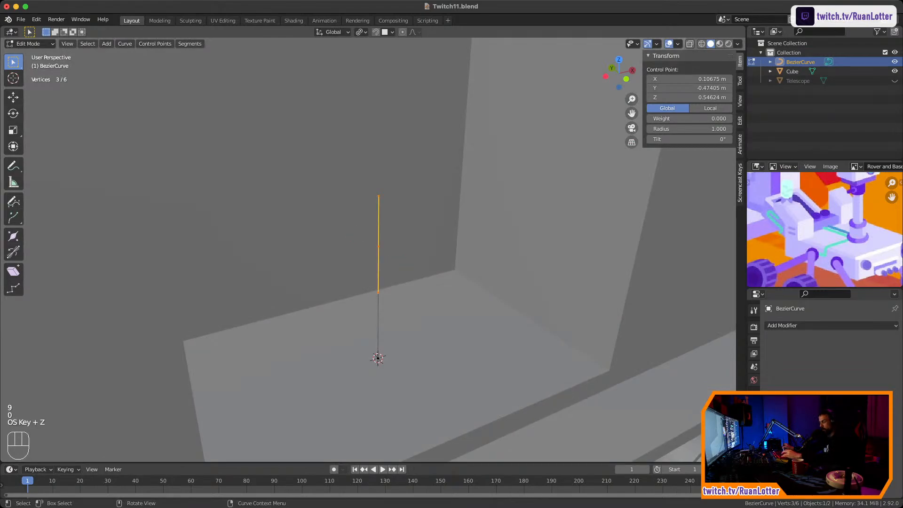
Rotate the upper control point's handles by -90° about the global X axis
{"action": "key", "text": "r"}
{"action": "key", "text": "x"}
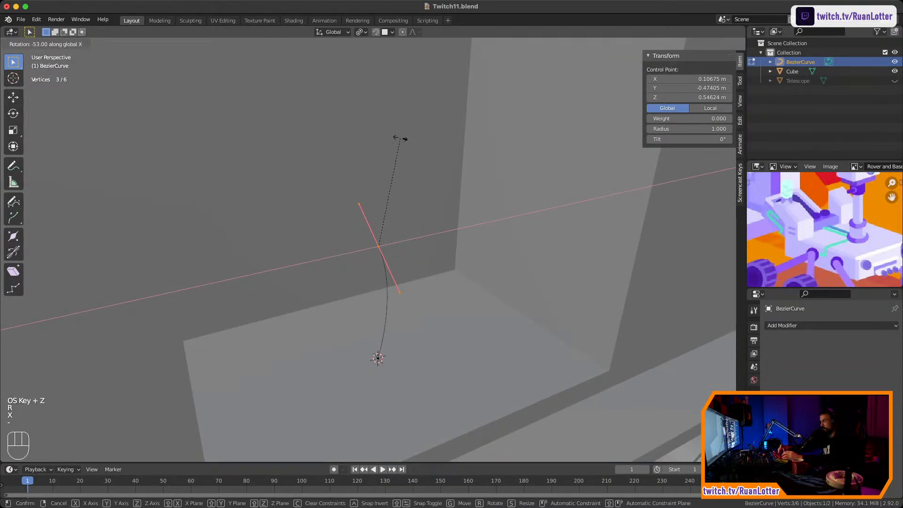
{"action": "key", "text": "9"}
{"action": "key", "text": "0"}
{"action": "key", "text": "Return"}
Move the upper control point about 0.02 m along global Y and raise it about 0.044 m along global Z
{"action": "middle_click_drag", "start_coordinate": [400, 138], "coordinate": [338, 158]}
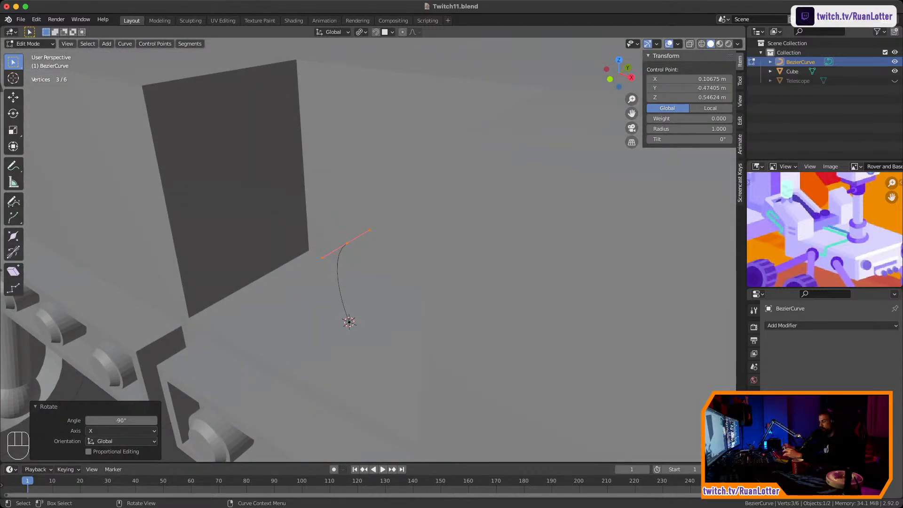
{"action": "key", "text": "g"}
{"action": "key", "text": "y"}
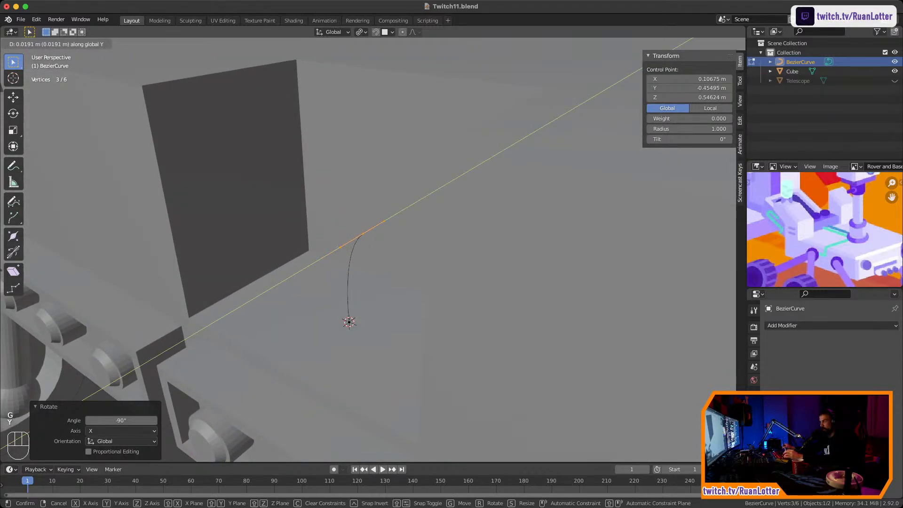
{"action": "key", "text": "Return"}
{"action": "key", "text": "g"}
{"action": "key", "text": "z"}
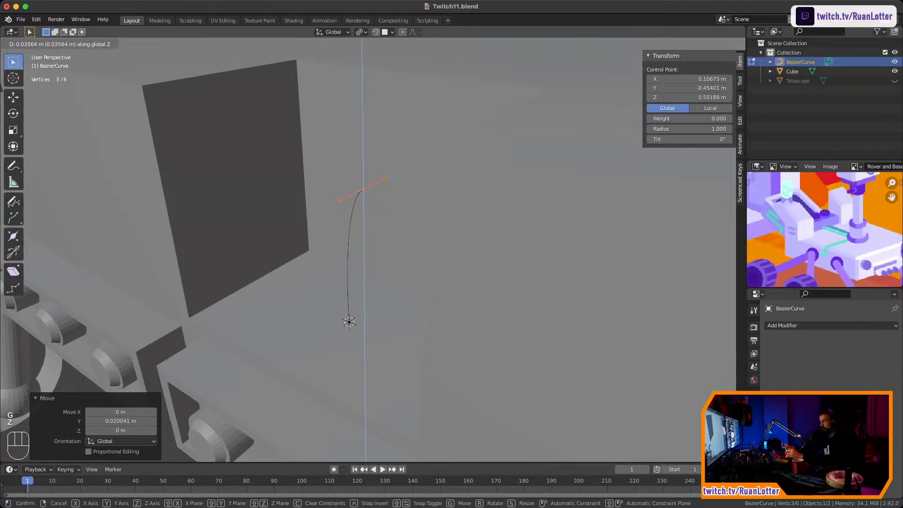
{"action": "key", "text": "Return"}
Scale the upper control point's handles by about 2.49 to widen the bend
{"action": "left_click", "coordinate": [385, 167]}
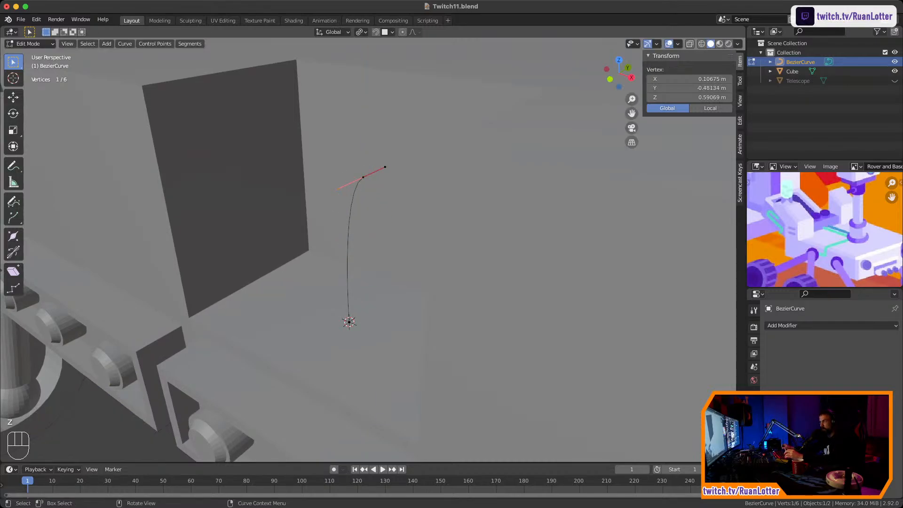
{"action": "left_click", "coordinate": [363, 168]}
{"action": "left_click", "coordinate": [363, 177]}
{"action": "key", "text": "s"}
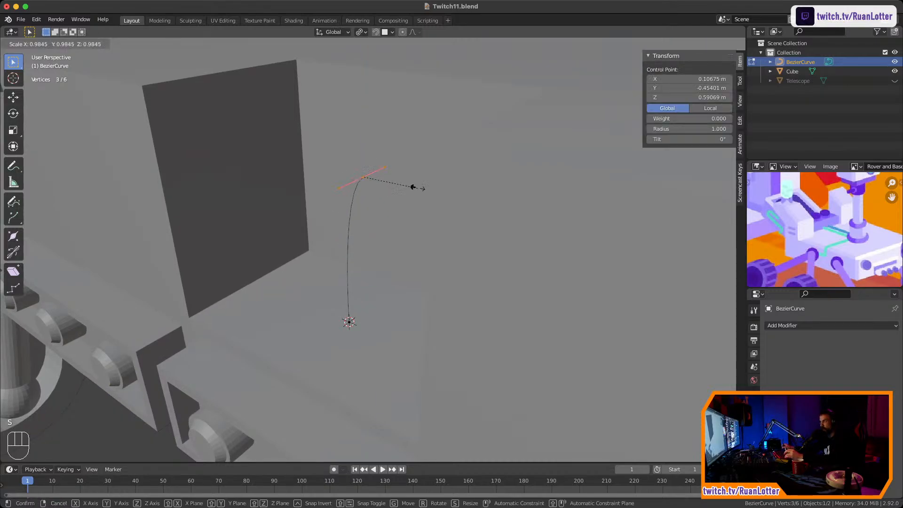
{"action": "left_click", "coordinate": [489, 163]}
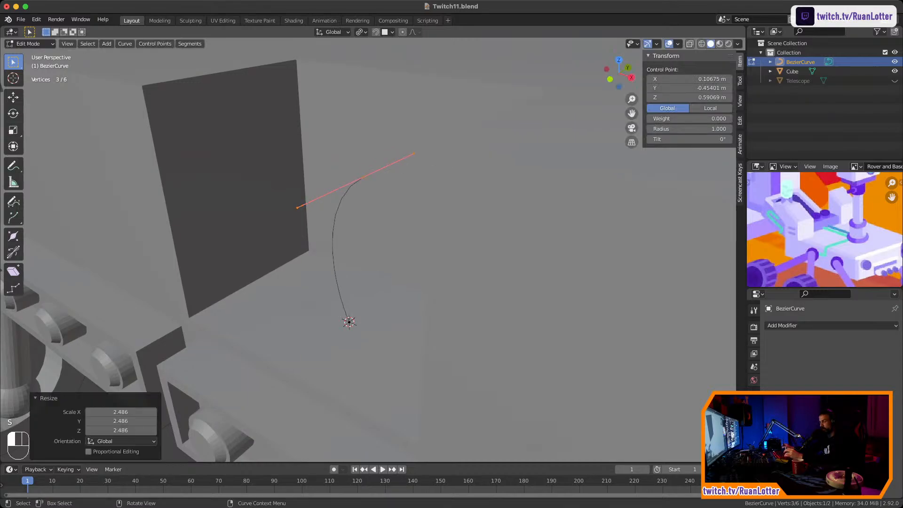
Move the upper control point about 0.025 m further along global Y
{"action": "middle_click_drag", "start_coordinate": [349, 322], "coordinate": [427, 311]}
{"action": "key", "text": "g"}
{"action": "key", "text": "y"}
{"action": "left_click", "coordinate": [374, 329]}
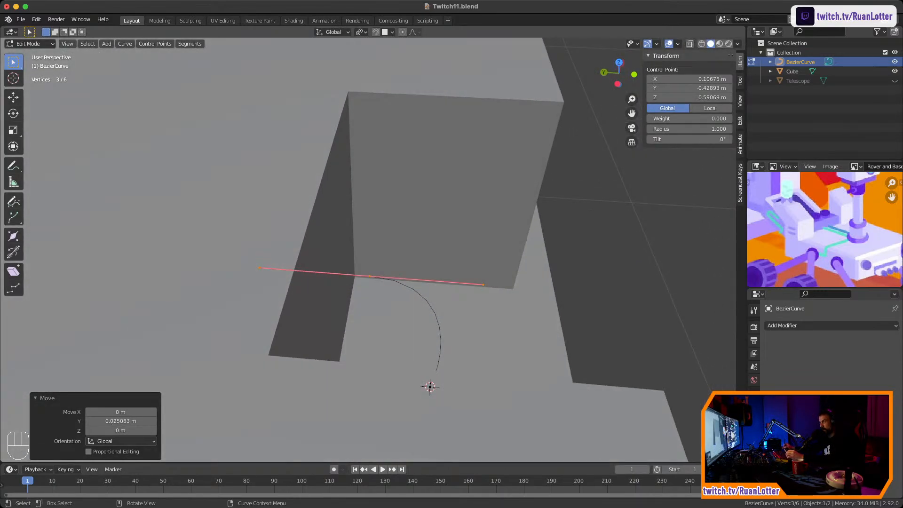
Extrude the curve from its upper control point about 0.123 m along global Y
{"action": "left_click", "coordinate": [484, 283]}
{"action": "key", "text": "e"}
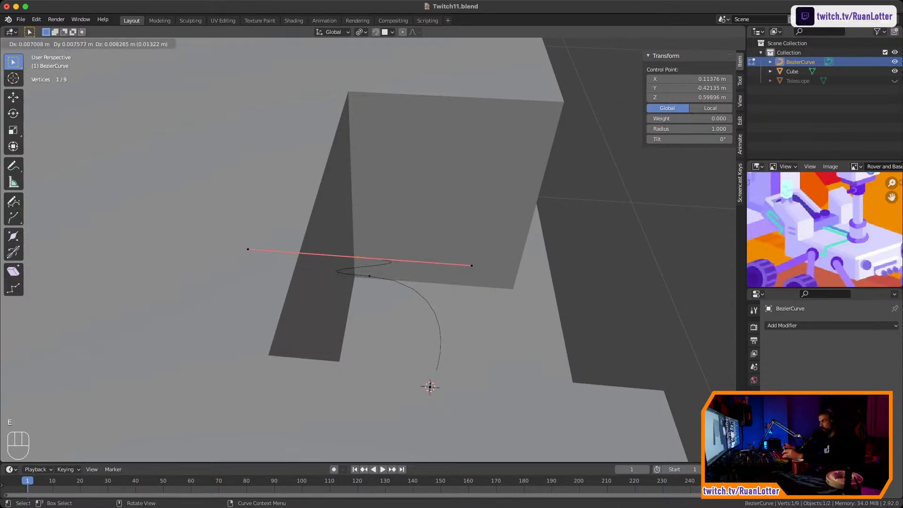
{"action": "key", "text": "y"}
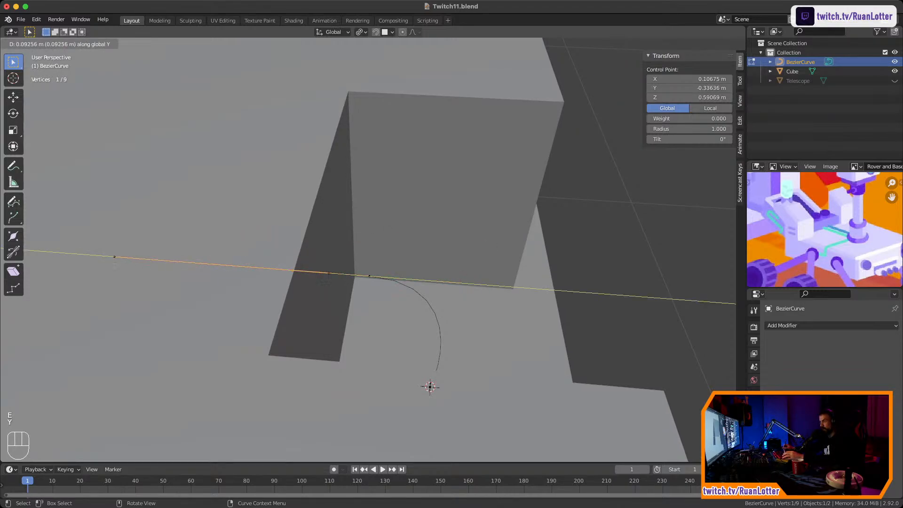
{"action": "key", "text": "Return"}
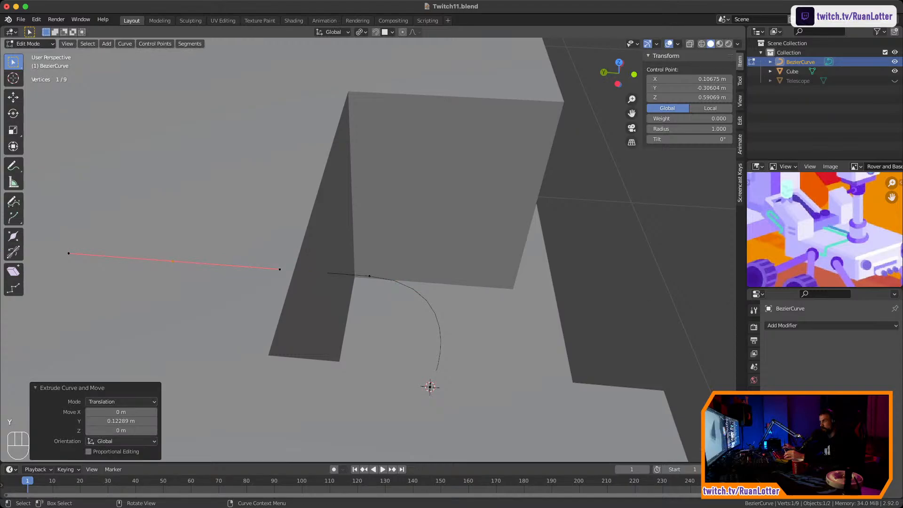
Select the lowest control point on the recess floor and move it about -0.015 m along global Y
{"action": "left_click", "coordinate": [283, 311]}
{"action": "middle_click_drag", "start_coordinate": [357, 301], "coordinate": [249, 272]}
{"action": "middle_click_drag", "start_coordinate": [301, 264], "coordinate": [301, 292], "text": "ctrl"}
{"action": "middle_click_drag", "start_coordinate": [358, 283], "coordinate": [373, 269]}
{"action": "left_click_drag", "start_coordinate": [357, 376], "coordinate": [395, 416]}
{"action": "middle_click_drag", "start_coordinate": [395, 416], "coordinate": [334, 362], "text": "shift"}
{"action": "key", "text": "g"}
{"action": "key", "text": "y"}
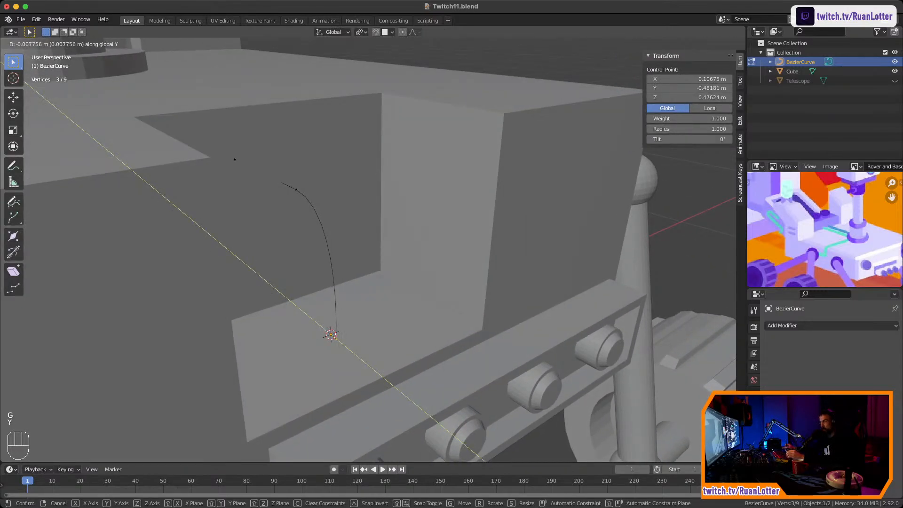
{"action": "left_click", "coordinate": [331, 334]}
Shift the lowest control point about another -0.044 m along global Y, toward the front edge of the recess floor
{"action": "middle_click_drag", "start_coordinate": [331, 335], "coordinate": [414, 336]}
{"action": "key", "text": "g"}
{"action": "key", "text": "y"}
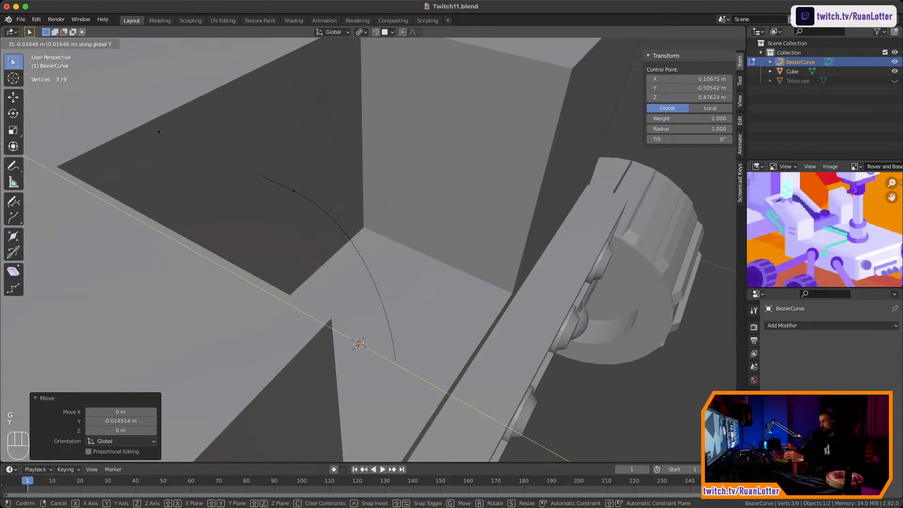
{"action": "left_click", "coordinate": [419, 348]}
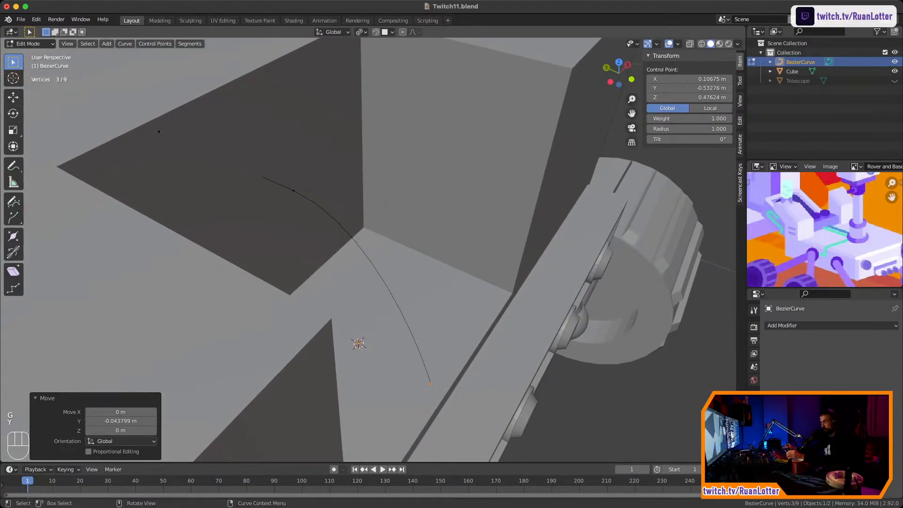
Lengthen the middle control point's front handle by moving its end in the negative global Y direction
{"action": "left_click", "coordinate": [430, 384]}
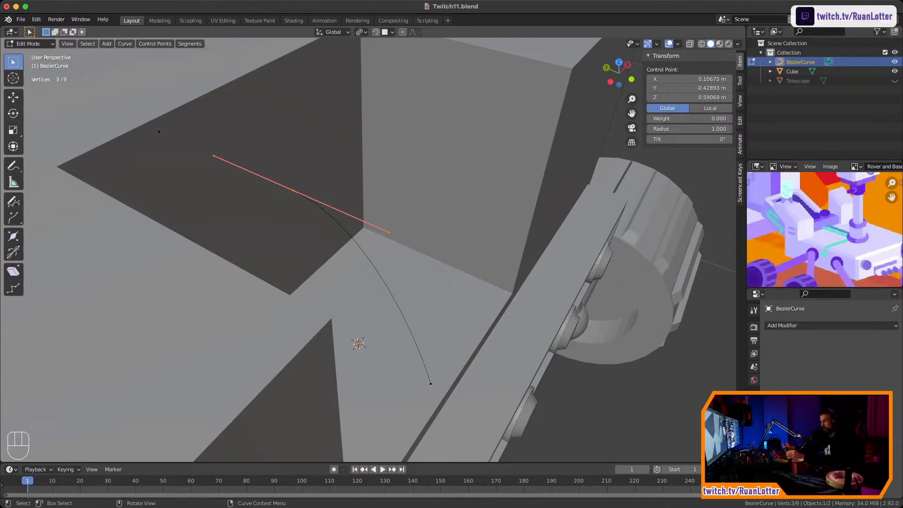
{"action": "left_click", "coordinate": [389, 232]}
{"action": "key", "text": "g"}
{"action": "key", "text": "y"}
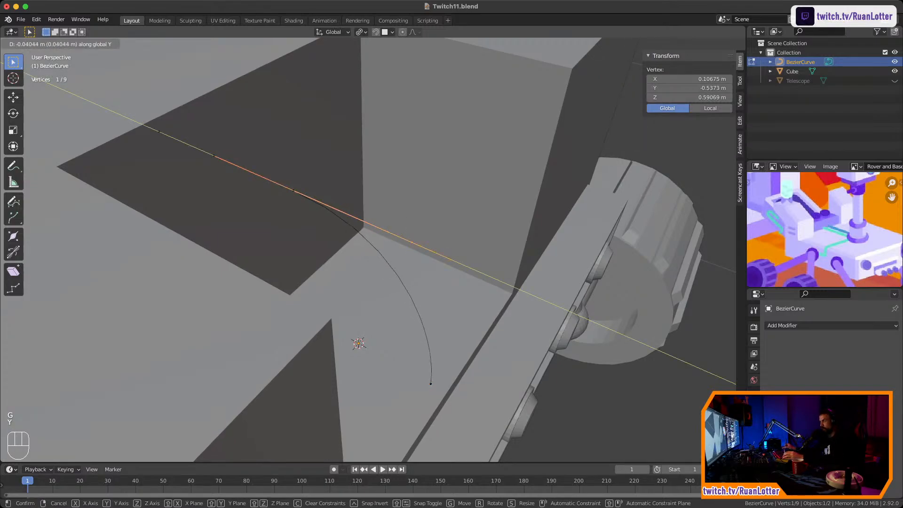
{"action": "left_click", "coordinate": [430, 251]}
Set the middle control point's handle type to Automatic and scale its handles to about 0.36
{"action": "middle_click_drag", "start_coordinate": [430, 252], "coordinate": [464, 259]}
{"action": "left_click", "coordinate": [298, 201]}
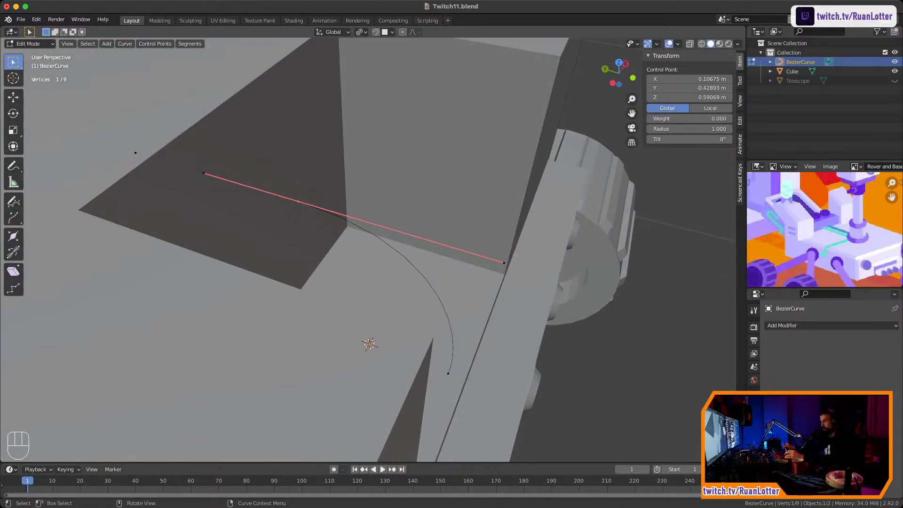
{"action": "right_click", "coordinate": [298, 201]}
{"action": "mouse_move", "coordinate": [301, 201]}
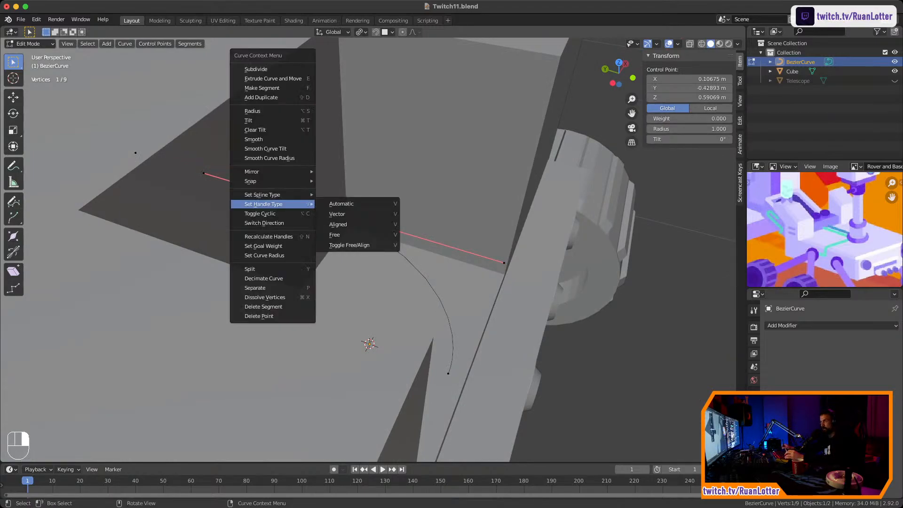
{"action": "left_click", "coordinate": [338, 202]}
{"action": "key", "text": "s"}
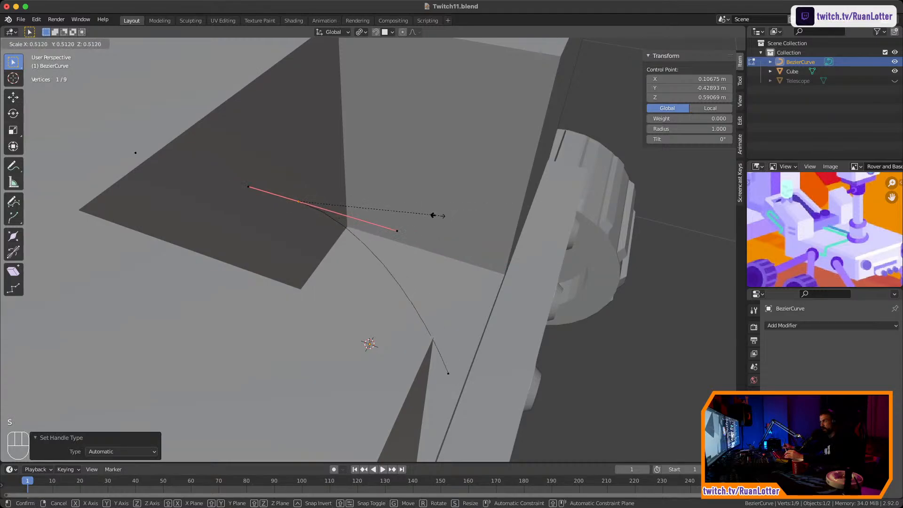
{"action": "left_click", "coordinate": [397, 215]}
Move the middle control point about -0.061 m along global Y, toward the front of the body
{"action": "key", "text": "g"}
{"action": "key", "text": "y"}
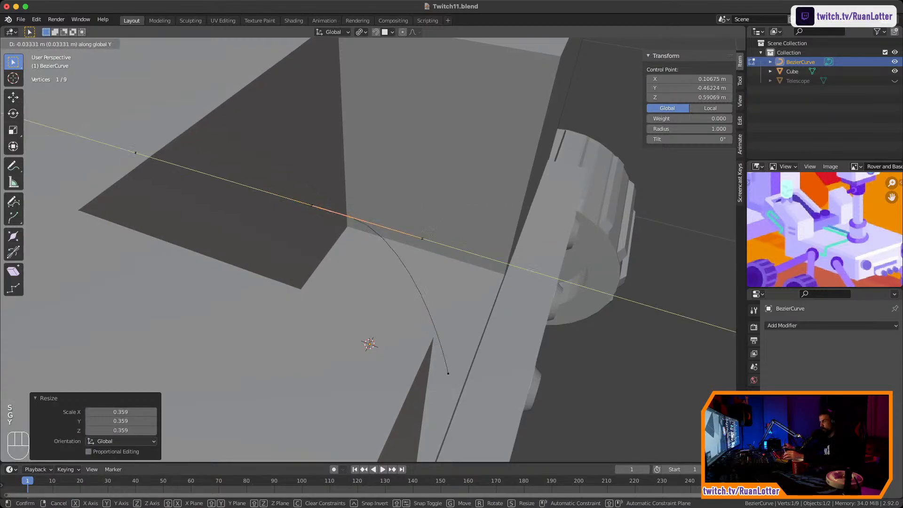
{"action": "left_click", "coordinate": [523, 267]}
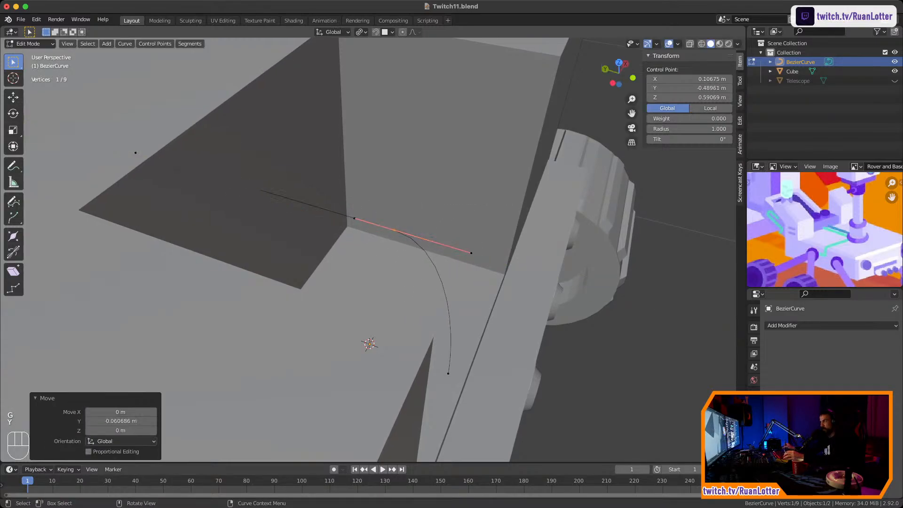
{"action": "left_click", "coordinate": [512, 291]}
Select the middle control point and scale its handles by about 1.74 to round the bend
{"action": "middle_click_drag", "start_coordinate": [489, 301], "coordinate": [316, 259]}
{"action": "left_click", "coordinate": [295, 162]}
{"action": "middle_click_drag", "start_coordinate": [329, 179], "coordinate": [329, 230]}
{"action": "key", "text": "s"}
{"action": "left_click", "coordinate": [394, 185]}
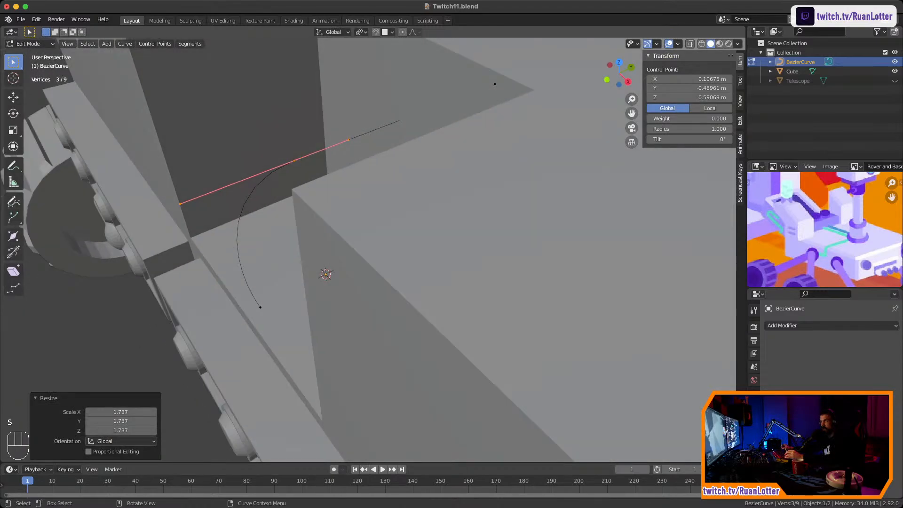
{"action": "left_click_drag", "start_coordinate": [195, 178], "coordinate": [180, 223]}
{"action": "key", "text": "g"}
{"action": "key", "text": "y"}
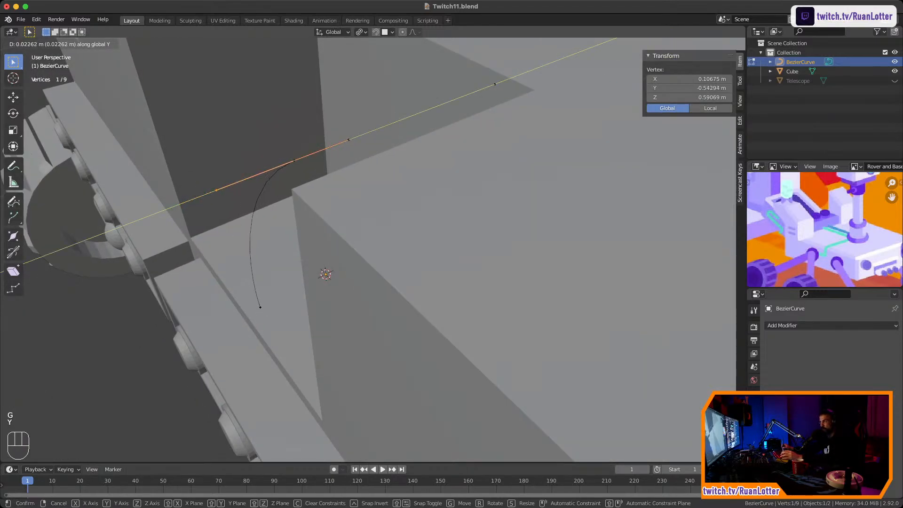
{"action": "key", "text": "Escape"}
{"action": "middle_click_drag", "start_coordinate": [221, 210], "coordinate": [233, 233]}
{"action": "middle_click_drag", "start_coordinate": [232, 233], "coordinate": [362, 288], "text": "shift"}
{"action": "key", "text": "g"}
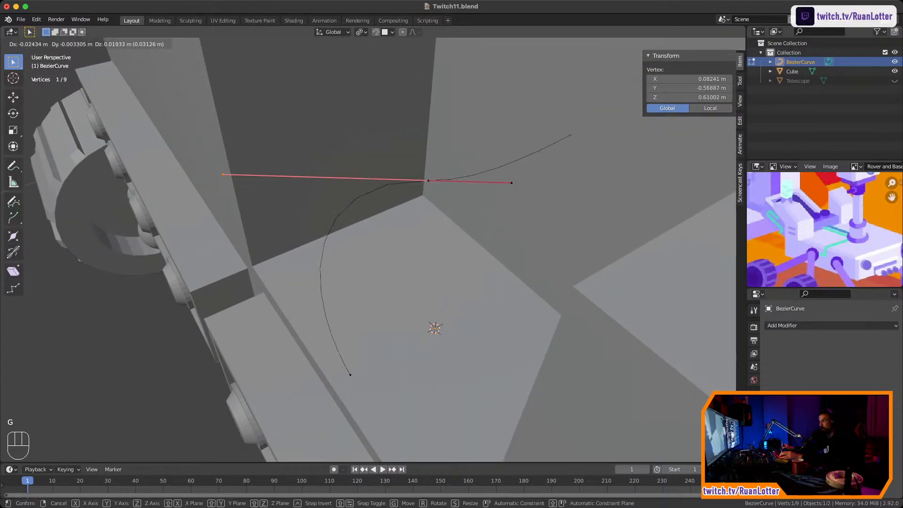
{"action": "key", "text": "Escape"}
Shorten the middle control point's front handle by moving its end in the positive global Y direction
{"action": "middle_click_drag", "start_coordinate": [362, 288], "coordinate": [381, 281]}
{"action": "key", "text": "g"}
{"action": "key", "text": "y"}
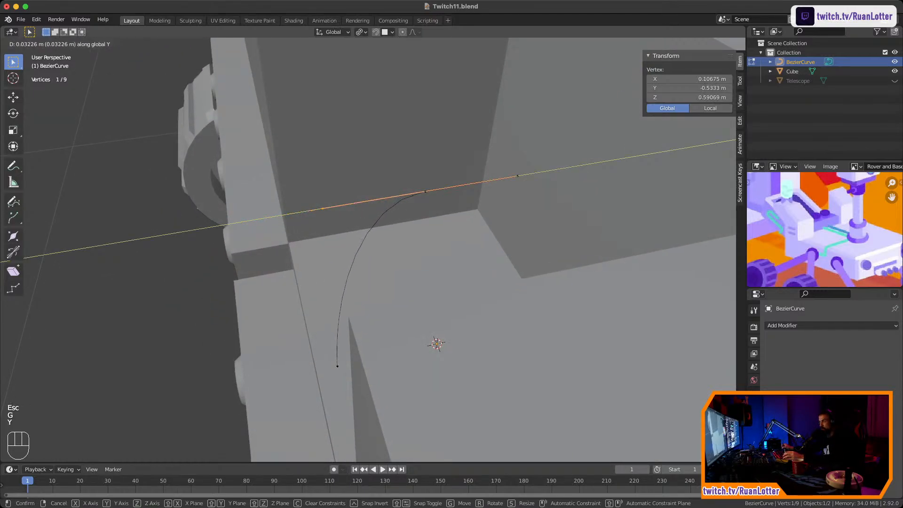
{"action": "left_click", "coordinate": [297, 213]}
Move the middle control point about -0.027 m along global Y, toward the front of the body
{"action": "left_click", "coordinate": [425, 191]}
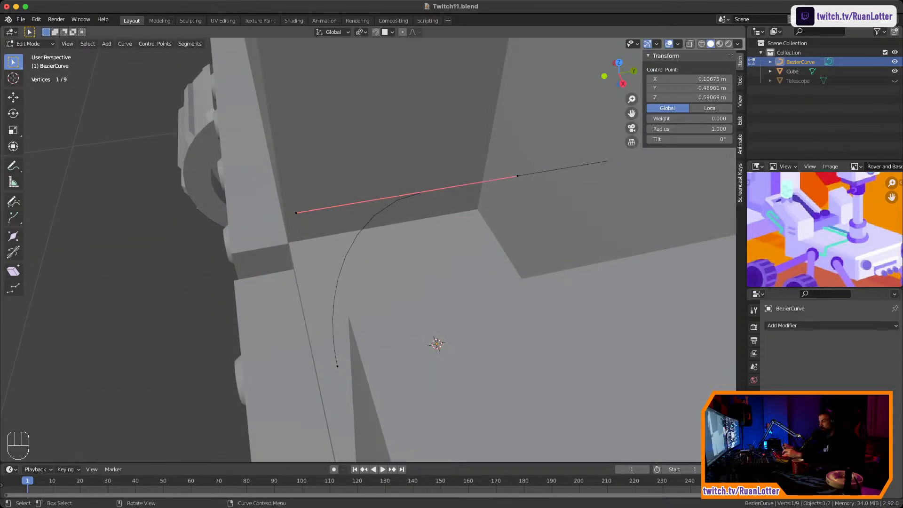
{"action": "key", "text": "g"}
{"action": "key", "text": "y"}
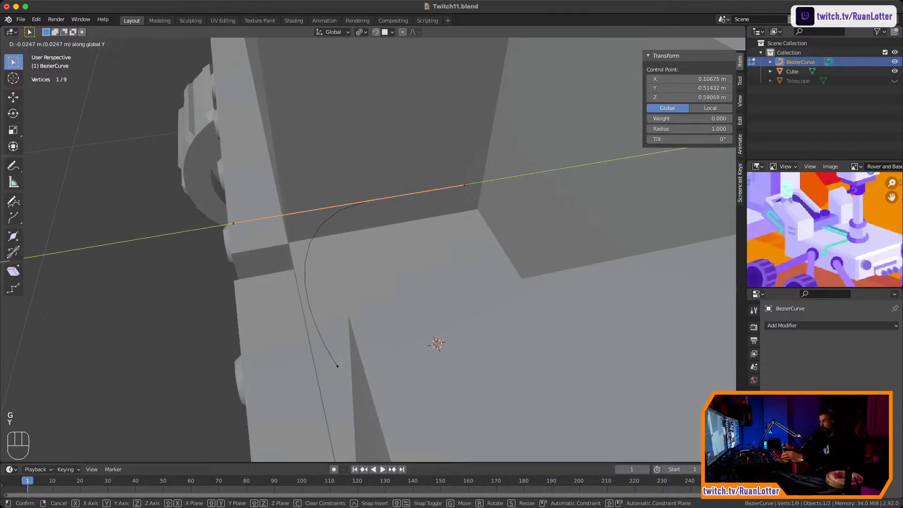
{"action": "left_click", "coordinate": [365, 201]}
Move the end of the middle control point's front handle about 0.022 m along global Y
{"action": "left_click", "coordinate": [228, 224]}
{"action": "key", "text": "g"}
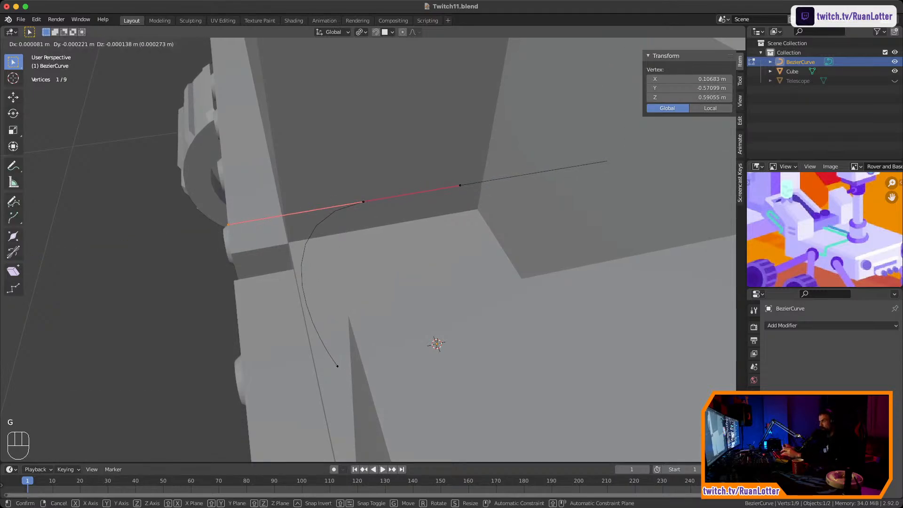
{"action": "key", "text": "y"}
{"action": "left_click", "coordinate": [284, 215]}
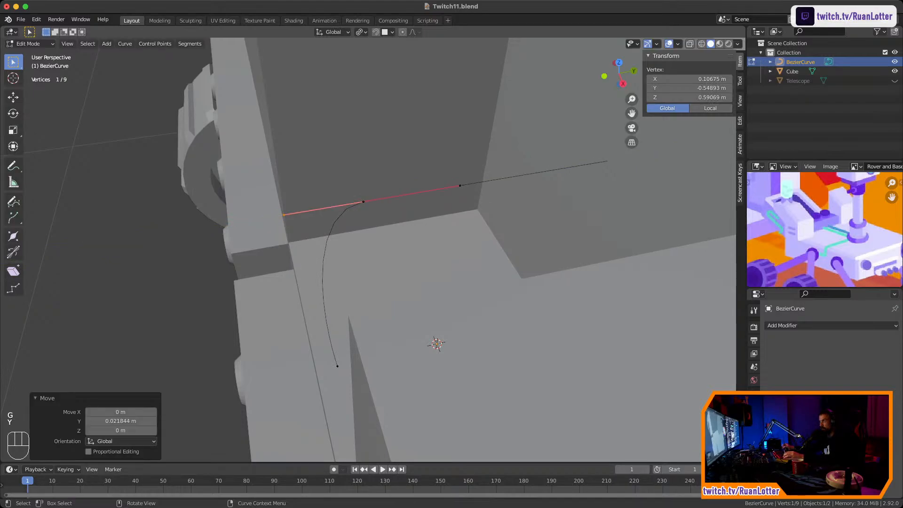
Set the Bezier curve's preview resolution to 32 to smooth its bend
{"action": "middle_click_drag", "start_coordinate": [283, 215], "coordinate": [343, 188]}
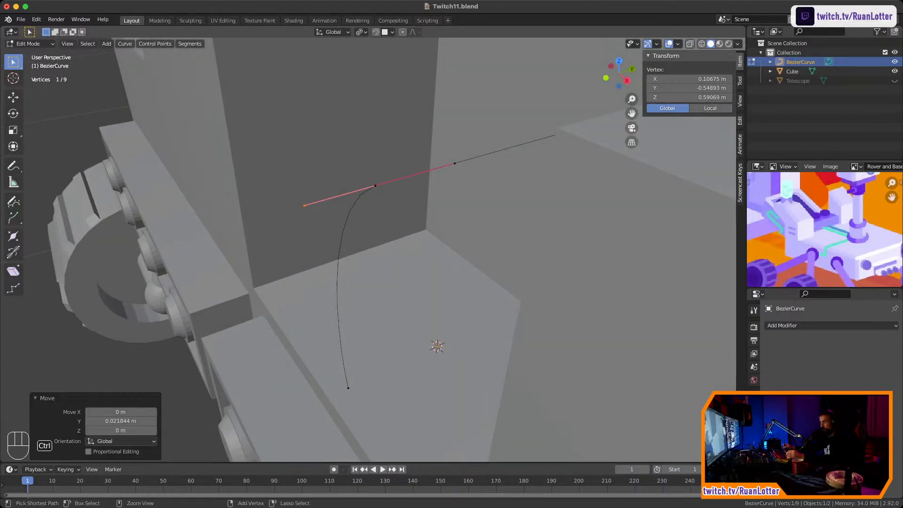
{"action": "scroll", "coordinate": [367, 226], "scroll_direction": "down", "scroll_amount": 1}
{"action": "middle_click_drag", "start_coordinate": [367, 226], "coordinate": [373, 178], "text": "shift"}
{"action": "scroll", "coordinate": [374, 179], "scroll_direction": "up", "scroll_amount": 2}
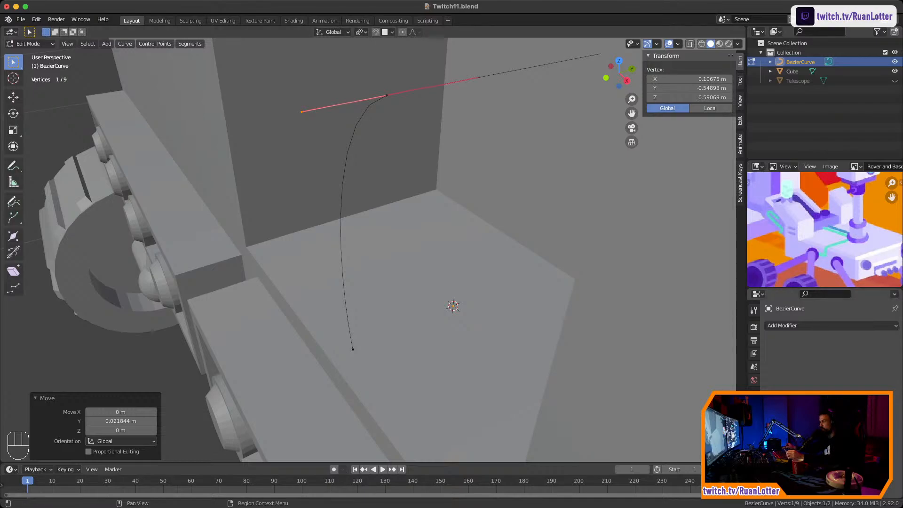
{"action": "left_click", "coordinate": [754, 448]}
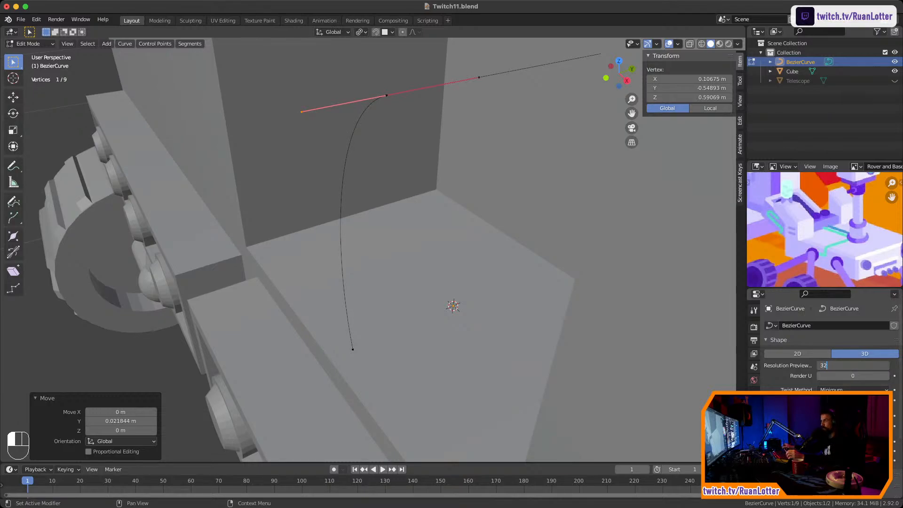
{"action": "key", "text": "Return"}
Raise the middle control point about 0.004 m along global Z and move it about 0.016 m along global Y
{"action": "left_click", "coordinate": [385, 95]}
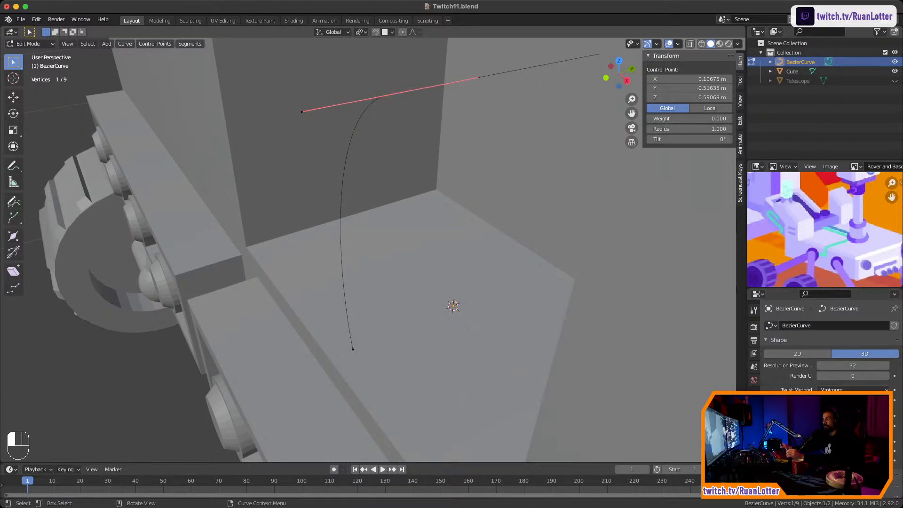
{"action": "key", "text": "g"}
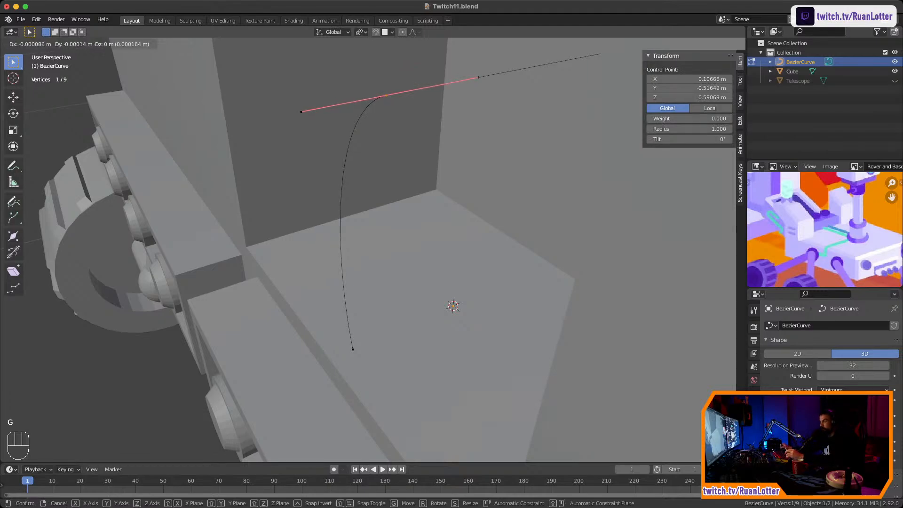
{"action": "key", "text": "z"}
{"action": "left_click", "coordinate": [387, 83]}
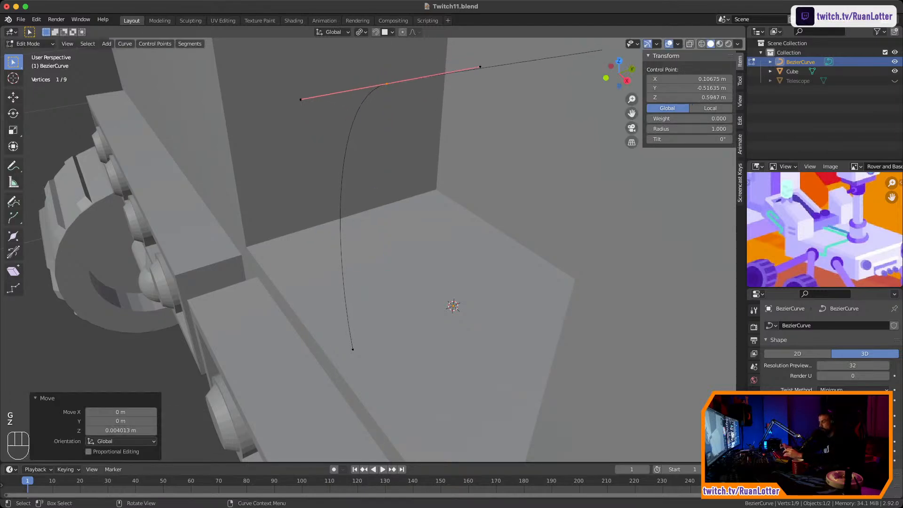
{"action": "key", "text": "g"}
{"action": "key", "text": "y"}
{"action": "left_click", "coordinate": [423, 77]}
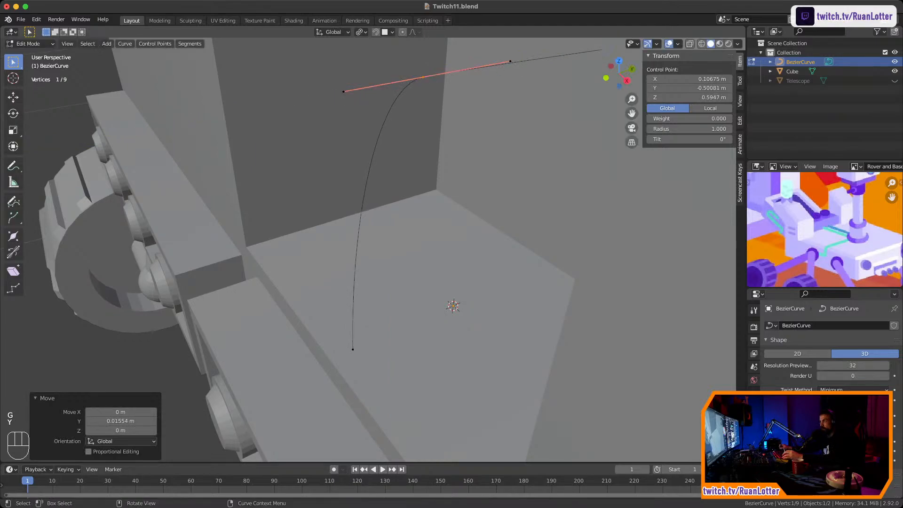
Lengthen the middle control point's front handle by moving its end about -0.071 m along global Y
{"action": "left_click_drag", "start_coordinate": [335, 71], "coordinate": [353, 114]}
{"action": "key", "text": "g"}
{"action": "key", "text": "y"}
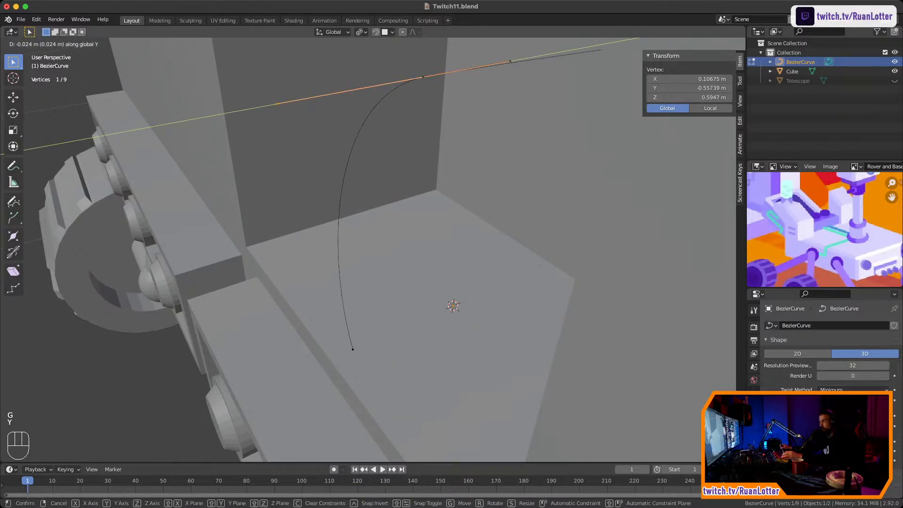
{"action": "left_click", "coordinate": [146, 131]}
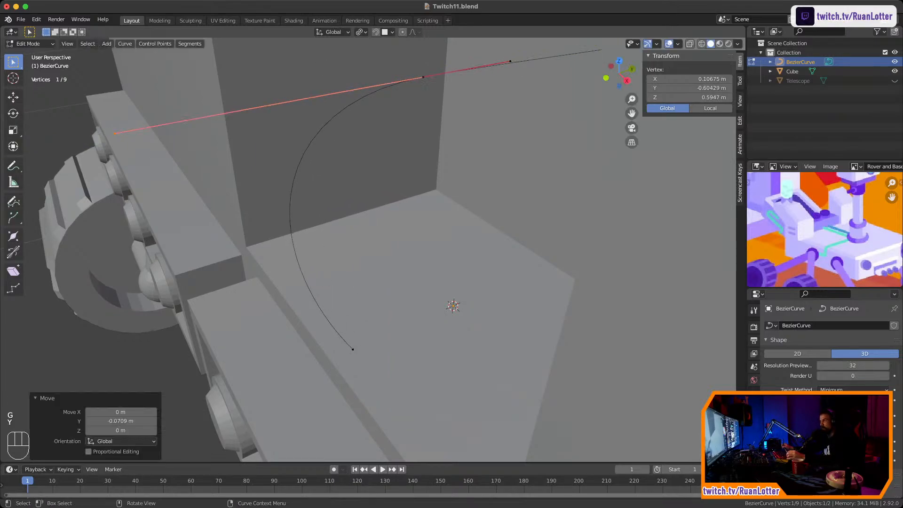
Lower the curve's rear control point about 0.034 m along global Z
{"action": "middle_click_drag", "start_coordinate": [150, 134], "coordinate": [211, 123]}
{"action": "middle_click_drag", "start_coordinate": [367, 235], "coordinate": [344, 223]}
{"action": "left_click", "coordinate": [559, 119]}
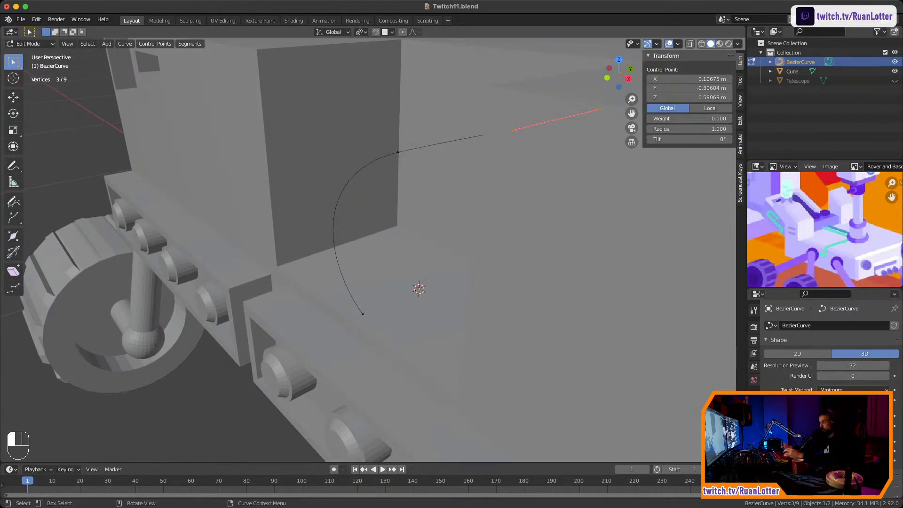
{"action": "key", "text": "g"}
{"action": "key", "text": "z"}
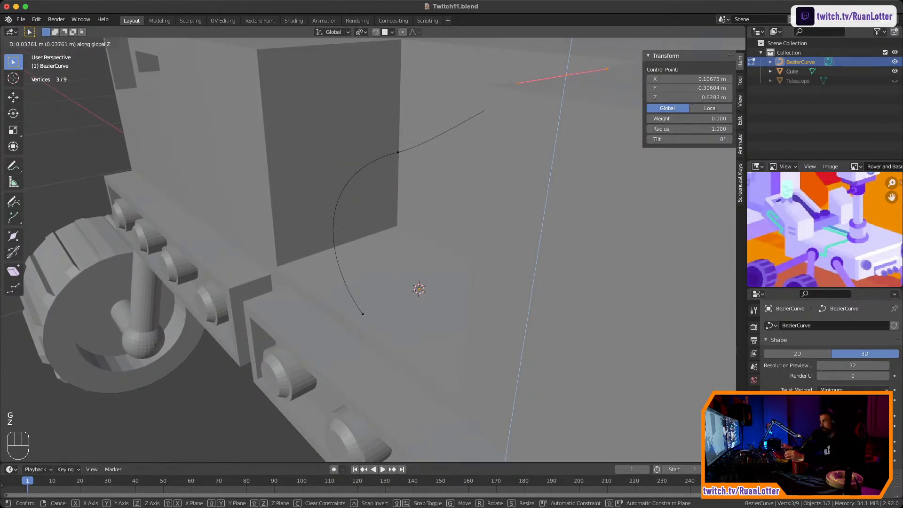
{"action": "key", "text": "Return"}
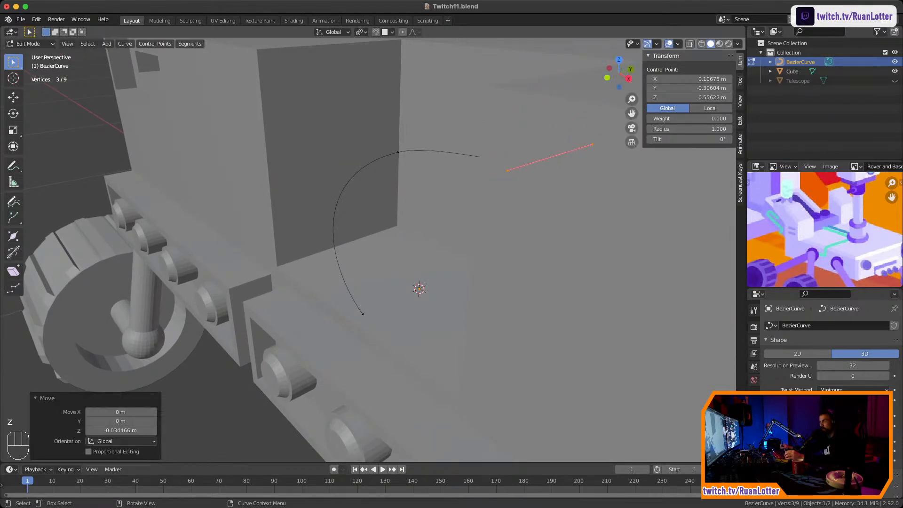
Raise the middle control point about 0.039 m along global Z to heighten the arch
{"action": "left_click", "coordinate": [398, 152]}
{"action": "key", "text": "g"}
{"action": "key", "text": "z"}
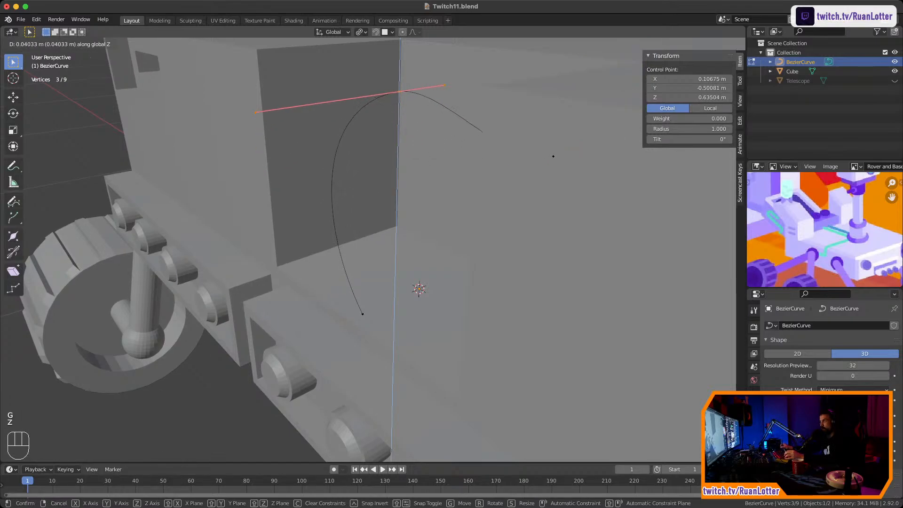
{"action": "left_click", "coordinate": [400, 96]}
Raise the curve's rear control point about 0.04 m along global Z
{"action": "left_click", "coordinate": [553, 156]}
{"action": "key", "text": "g"}
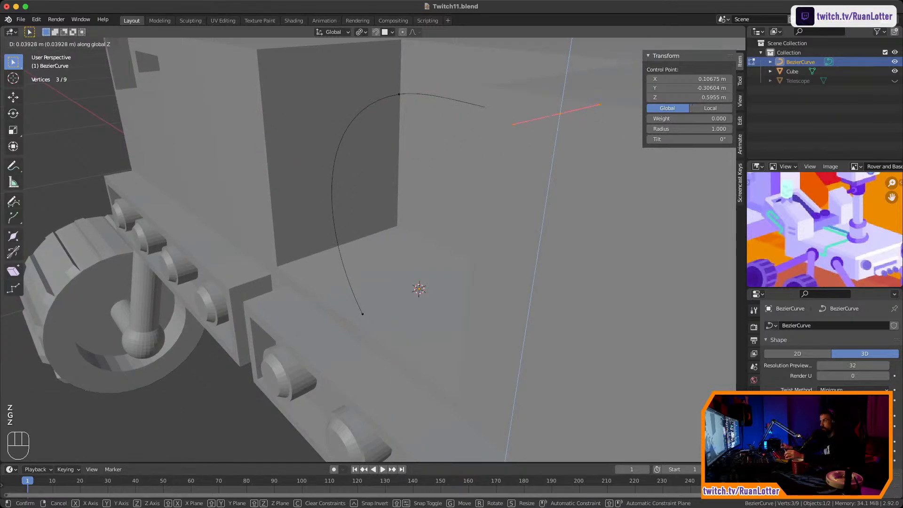
{"action": "key", "text": "Return"}
Raise the middle control point about another 0.0095 m along global Z
{"action": "left_click", "coordinate": [399, 95]}
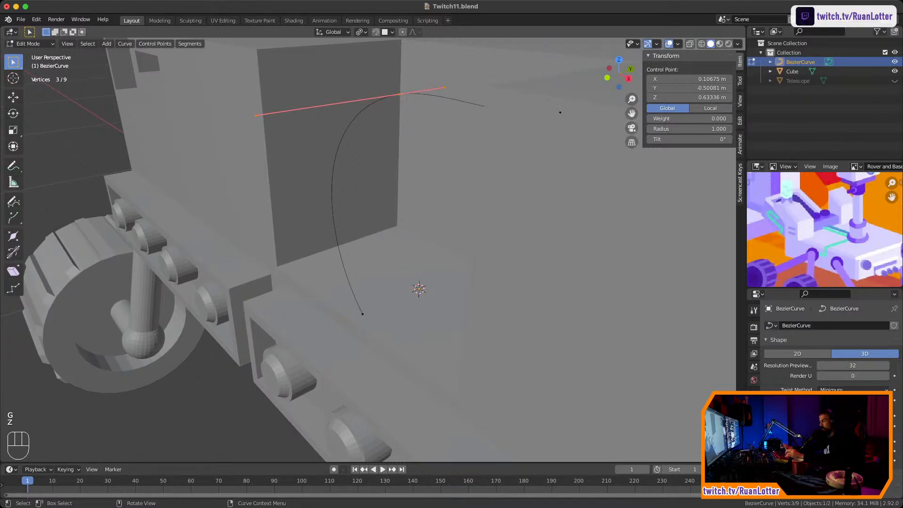
{"action": "key", "text": "g"}
{"action": "key", "text": "z"}
{"action": "left_click", "coordinate": [399, 78]}
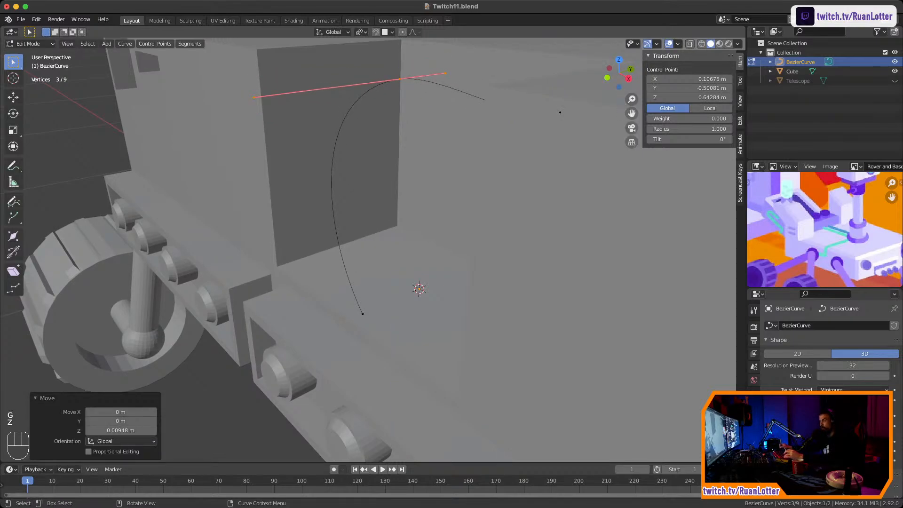
Lengthen the middle control point's rear handle by moving its end about 0.044 m along global Y
{"action": "left_click", "coordinate": [447, 73]}
{"action": "key", "text": "g"}
{"action": "key", "text": "y"}
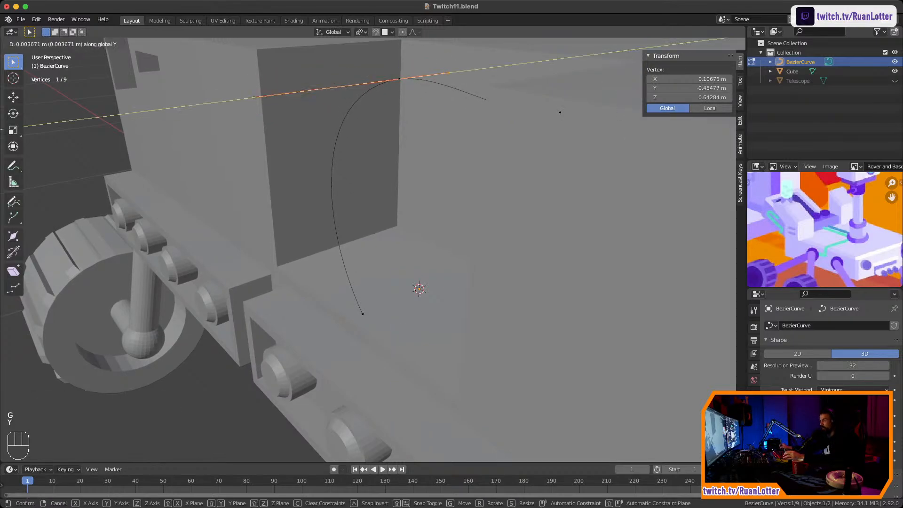
{"action": "left_click", "coordinate": [483, 69]}
Move the curve's bottom control point on the recess floor about 0.016 m along global Y
{"action": "middle_click_drag", "start_coordinate": [483, 69], "coordinate": [524, 55]}
{"action": "middle_click_drag", "start_coordinate": [524, 54], "coordinate": [433, 99], "text": "ctrl"}
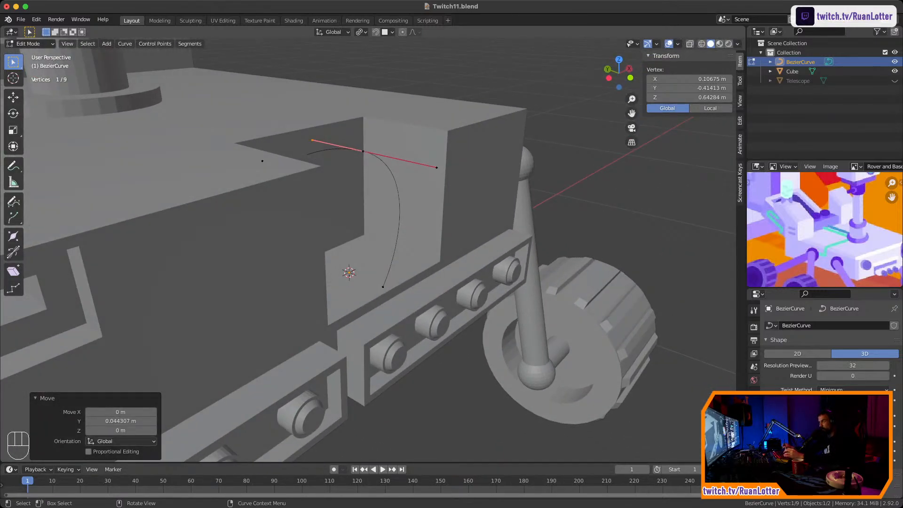
{"action": "left_click", "coordinate": [383, 286]}
{"action": "key", "text": "g"}
{"action": "key", "text": "y"}
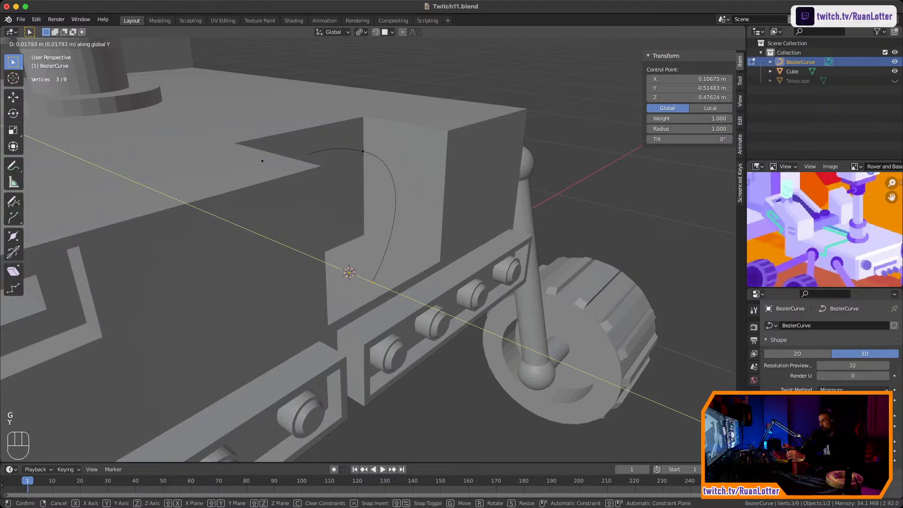
{"action": "left_click", "coordinate": [390, 290]}
Return to Object Mode and give the Bezier curve a small bevel depth, turning it into a thin round tube
{"action": "middle_click_drag", "start_coordinate": [390, 290], "coordinate": [376, 264]}
{"action": "key", "text": "Tab"}
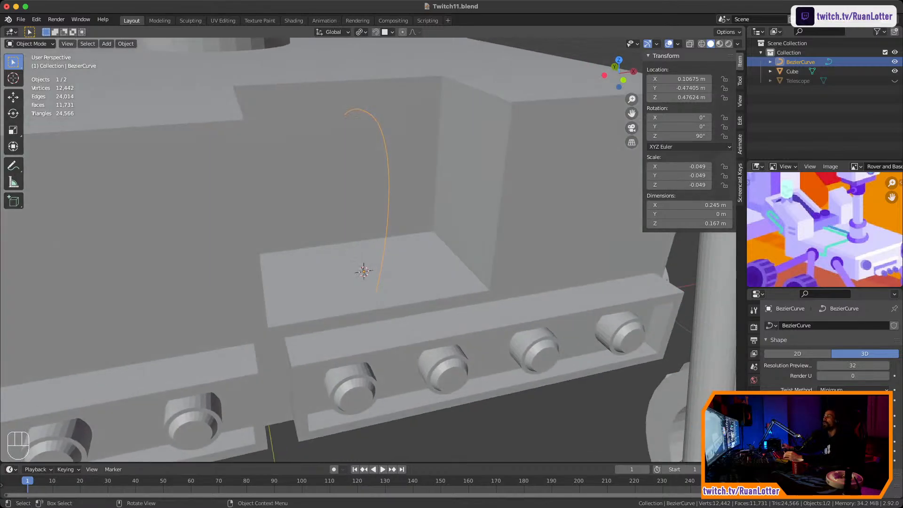
{"action": "left_click", "coordinate": [377, 264]}
{"action": "left_click", "coordinate": [387, 217]}
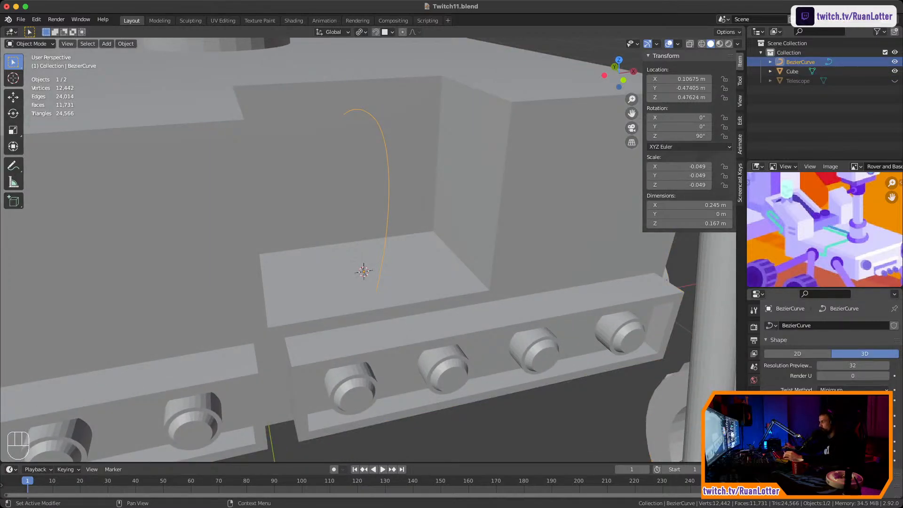
{"action": "scroll", "coordinate": [828, 343], "scroll_direction": "down", "scroll_amount": 5}
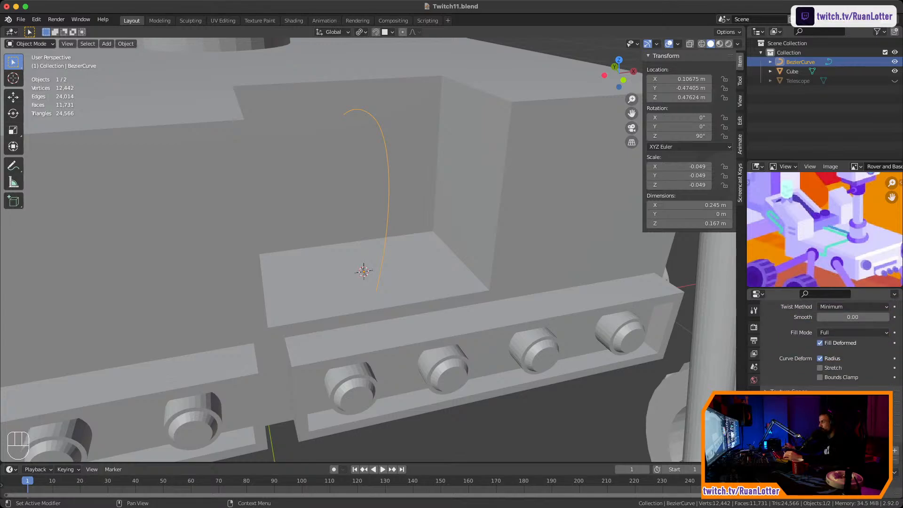
{"action": "scroll", "coordinate": [828, 343], "scroll_direction": "down", "scroll_amount": 4}
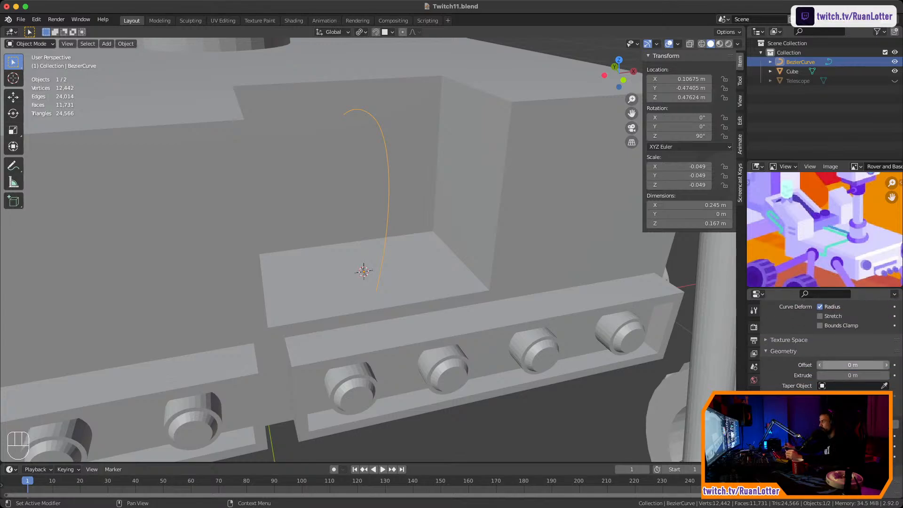
{"action": "scroll", "coordinate": [828, 343], "scroll_direction": "down", "scroll_amount": 2}
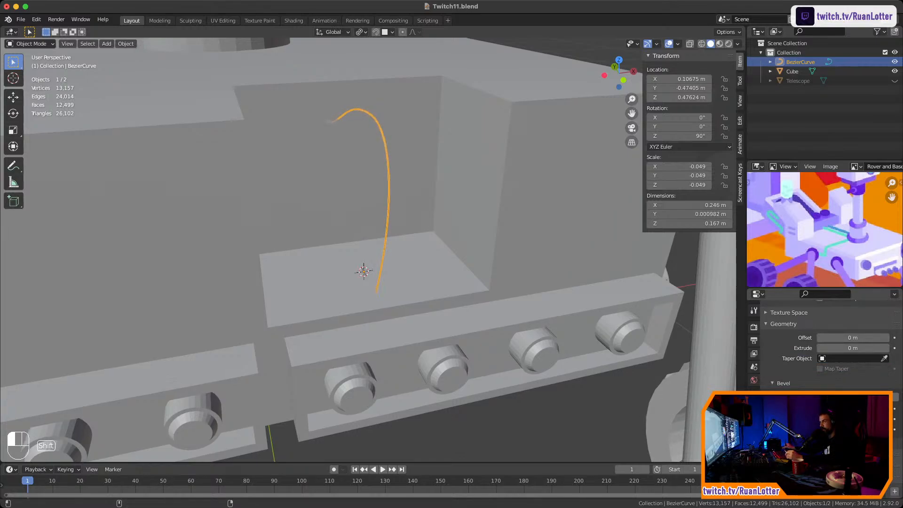
{"action": "mouse_move", "coordinate": [853, 409]}
{"action": "left_mouse_down", "text": "shift"}
{"action": "mouse_move", "coordinate": [881, 408]}
{"action": "mouse_move", "coordinate": [858, 409]}
{"action": "left_mouse_up", "text": "shift"}
Enter Edit Mode on the tube's curve and select its bottom control point on the recess floor
{"action": "middle_click_drag", "start_coordinate": [541, 263], "coordinate": [283, 228]}
{"action": "key", "text": "Tab"}
{"action": "left_click", "coordinate": [282, 228]}
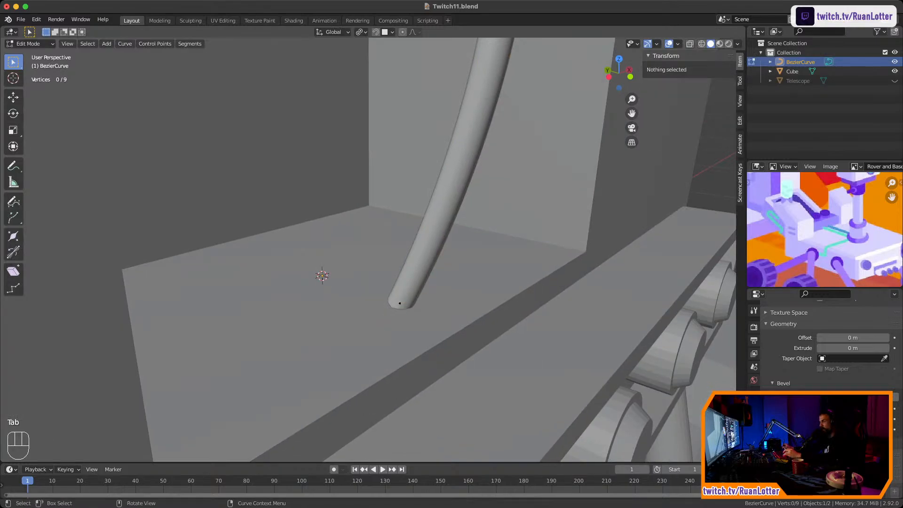
{"action": "key", "text": "Escape"}
{"action": "left_click", "coordinate": [400, 304]}
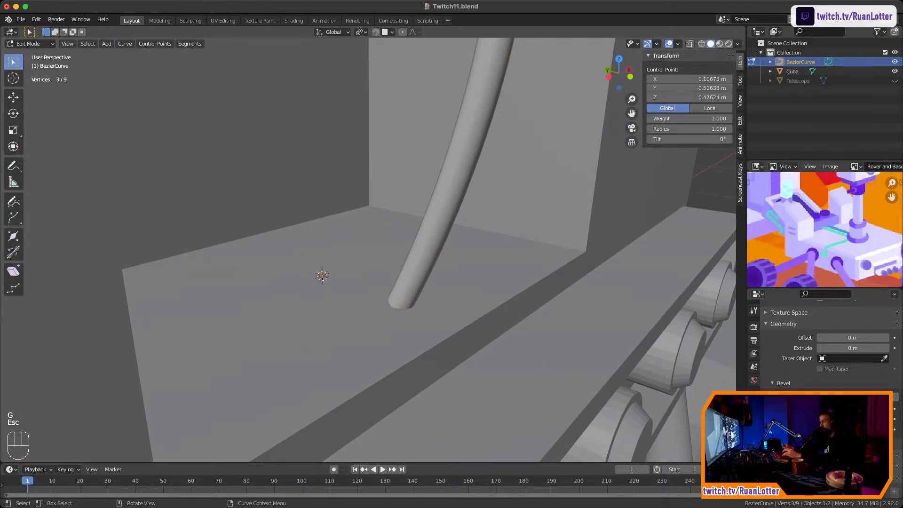
{"action": "key", "text": "g"}
{"action": "key", "text": "Escape"}
{"action": "middle_click_drag", "start_coordinate": [423, 254], "coordinate": [475, 242]}
{"action": "left_click", "coordinate": [374, 142]}
{"action": "key", "text": "g"}
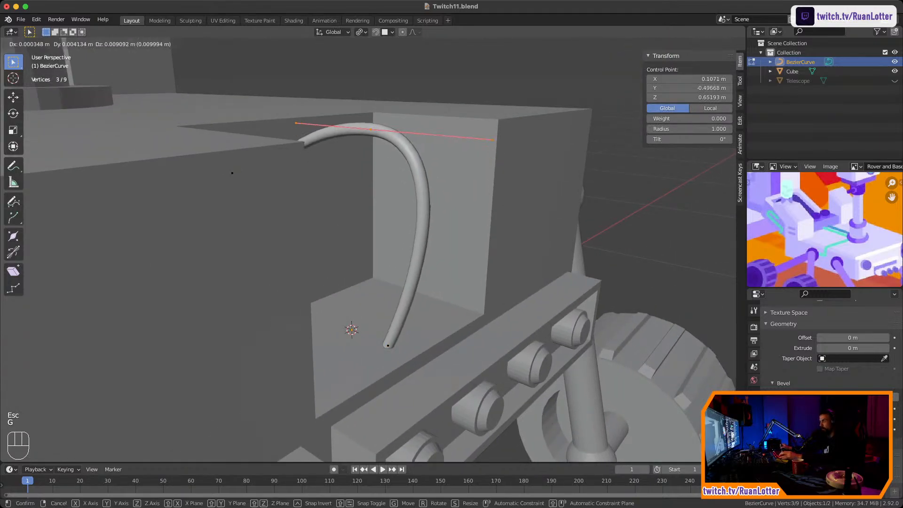
{"action": "key", "text": "Escape"}
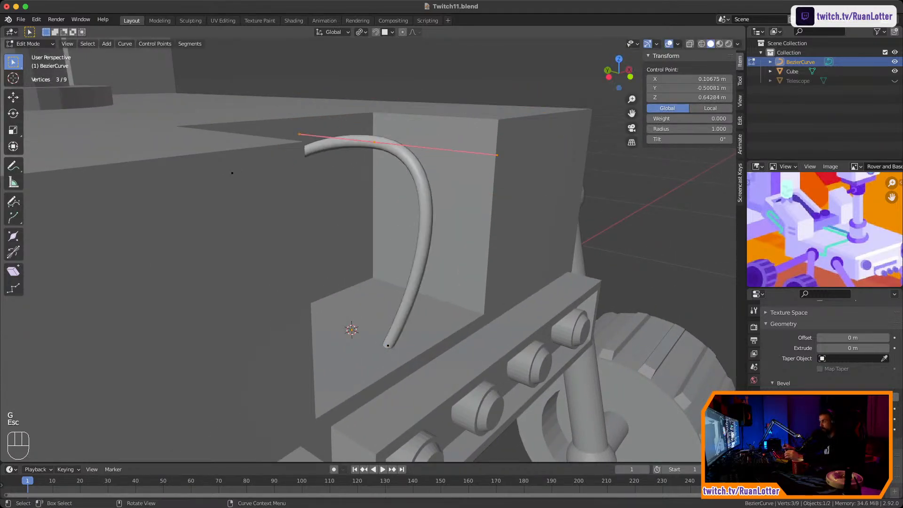
Lower the tube's bottom control point about 0.005 m along global Z into the recess floor and save the file
{"action": "left_click", "coordinate": [388, 346]}
{"action": "middle_click_drag", "start_coordinate": [386, 345], "coordinate": [371, 312], "text": "ctrl"}
{"action": "middle_click_drag", "start_coordinate": [356, 350], "coordinate": [342, 281], "text": "shift"}
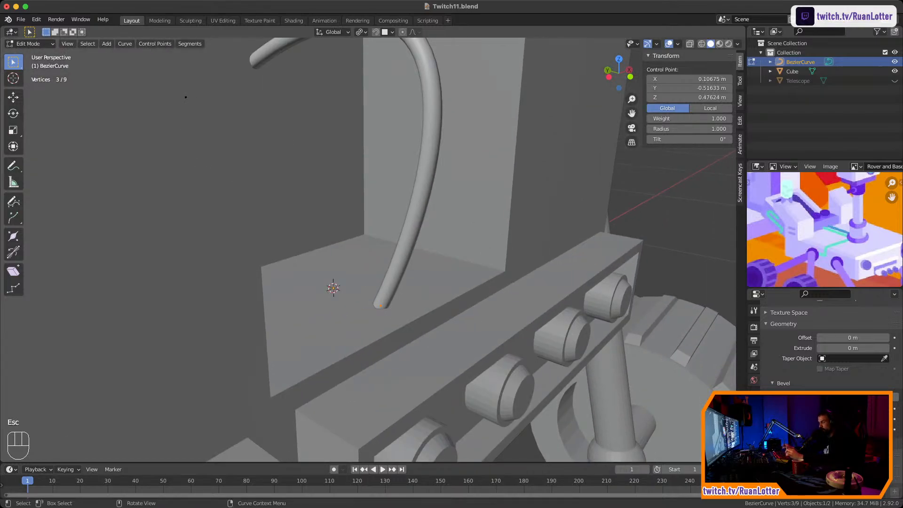
{"action": "key", "text": "g"}
{"action": "key", "text": "z"}
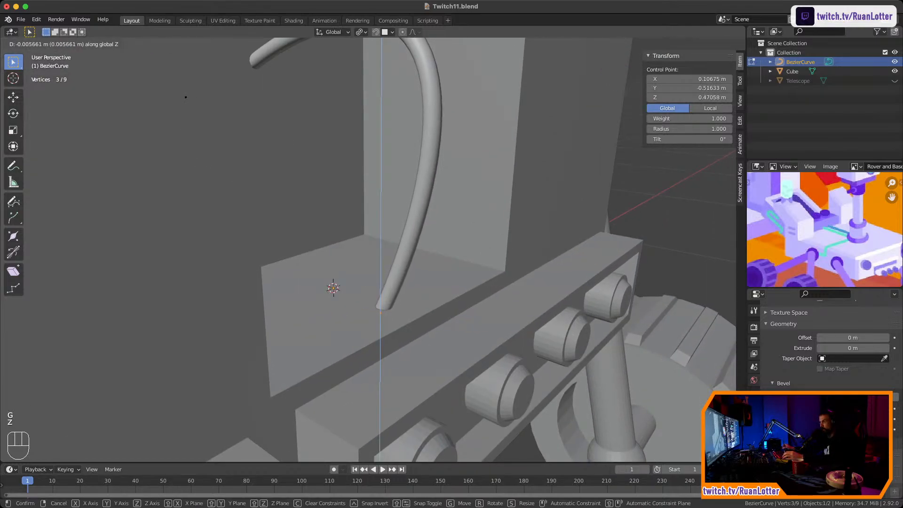
{"action": "left_click", "coordinate": [343, 282]}
{"action": "middle_click_drag", "start_coordinate": [342, 282], "coordinate": [348, 301]}
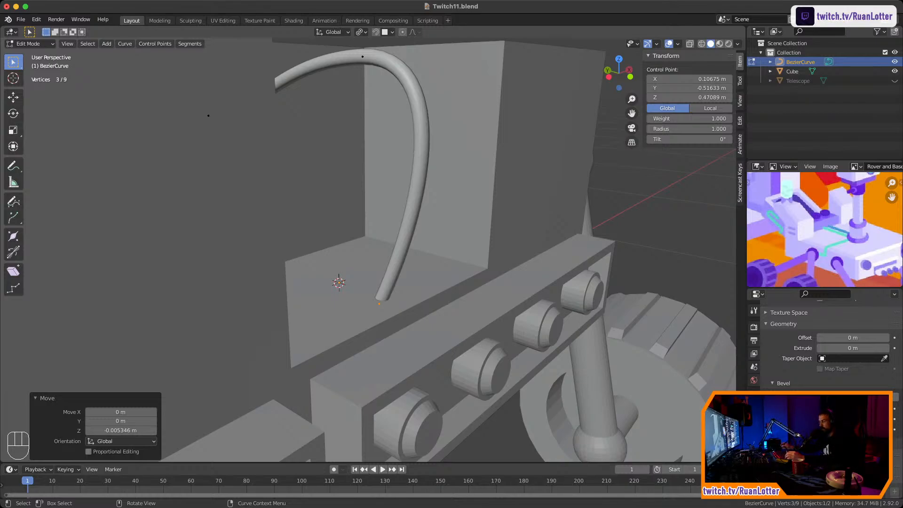
{"action": "key", "text": "super+s"}
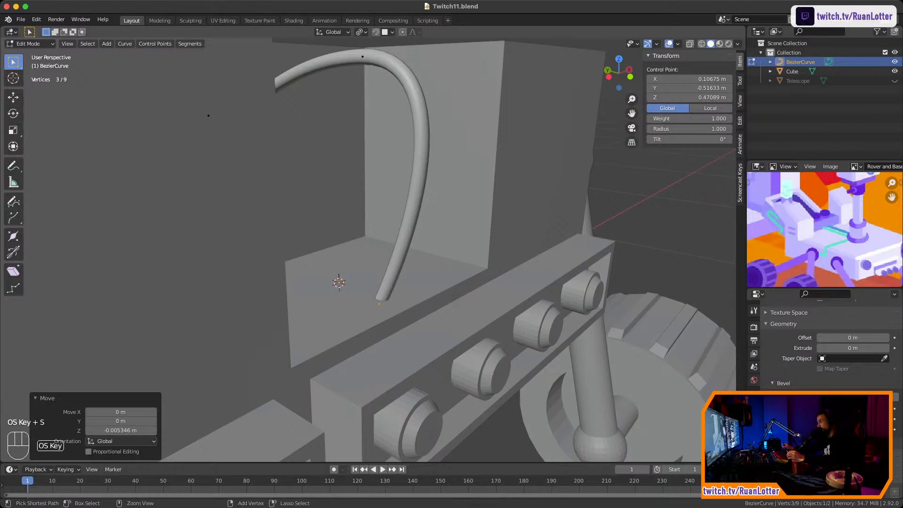
{"action": "middle_click_drag", "start_coordinate": [367, 254], "coordinate": [414, 235]}
{"action": "left_click", "coordinate": [376, 339]}
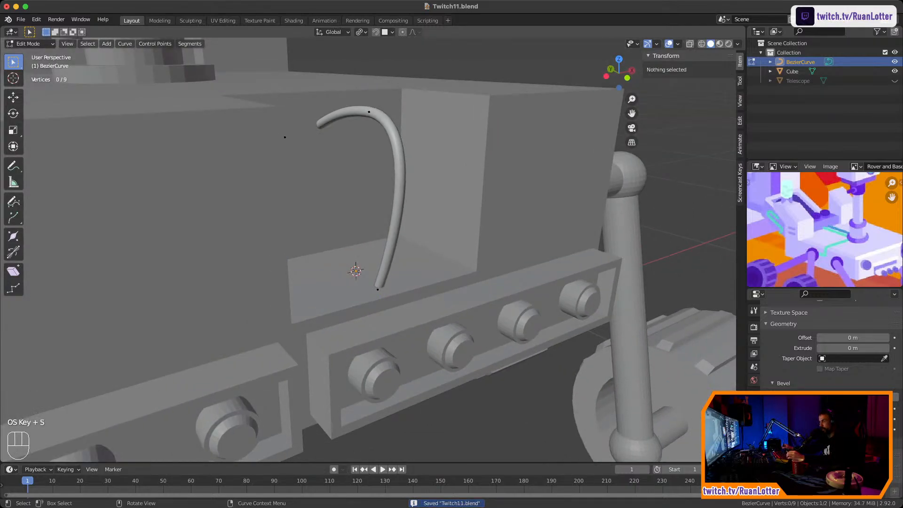
{"action": "left_click", "coordinate": [376, 339], "text": "ctrl"}
{"action": "left_click_drag", "start_coordinate": [370, 276], "coordinate": [385, 305], "text": "ctrl"}
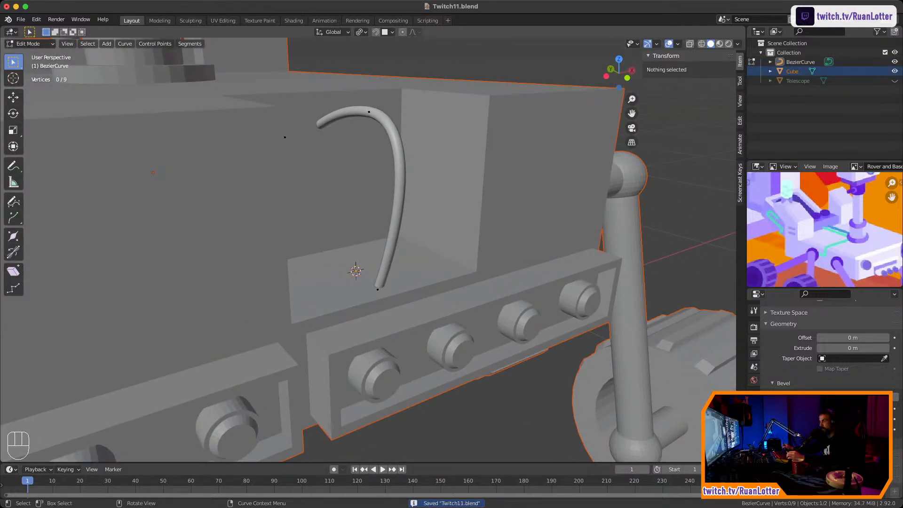
{"action": "left_click", "coordinate": [377, 289]}
{"action": "scroll", "coordinate": [372, 282], "scroll_direction": "up", "scroll_amount": 3}
{"action": "key", "text": "g"}
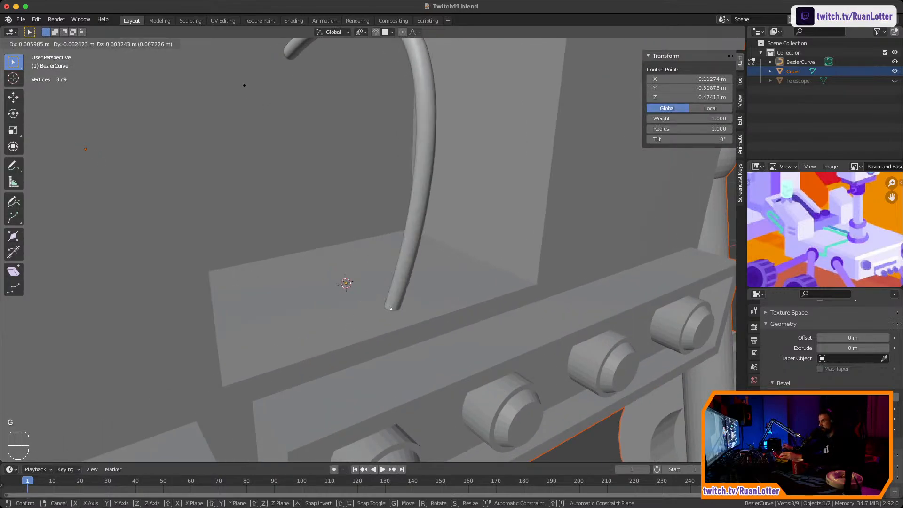
{"action": "key", "text": "Escape"}
Leave Edit Mode on the curve and make the rover mesh the selected object
{"action": "middle_click_drag", "start_coordinate": [377, 235], "coordinate": [343, 268]}
{"action": "key", "text": "Tab"}
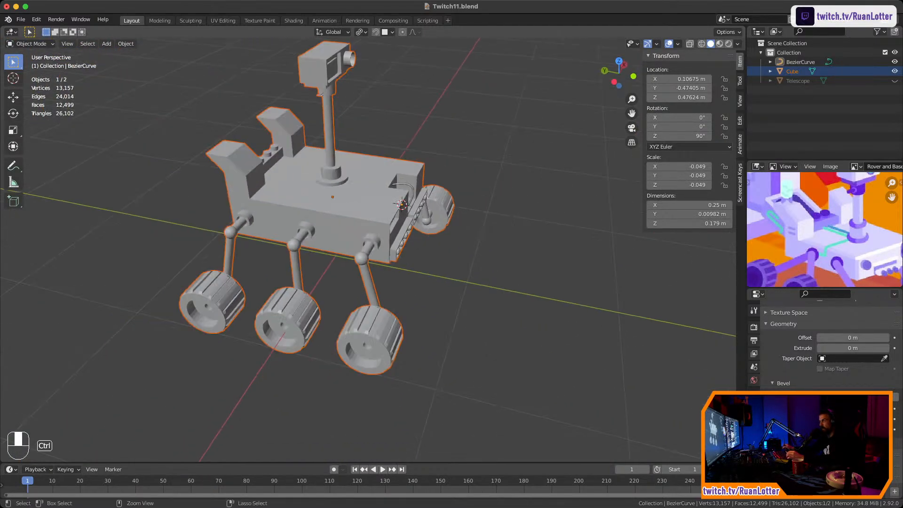
{"action": "left_click", "coordinate": [489, 283]}
{"action": "middle_click_drag", "start_coordinate": [470, 282], "coordinate": [459, 263]}
{"action": "left_click", "coordinate": [358, 216]}
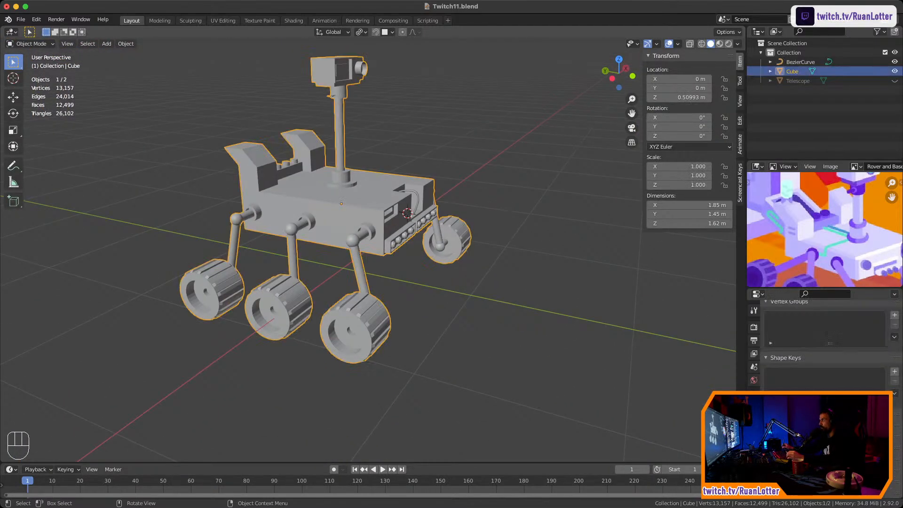
Examine the whole rover from the front and side, including the tube in its front recess
{"action": "middle_click_drag", "start_coordinate": [405, 254], "coordinate": [362, 251]}
{"action": "middle_click_drag", "start_coordinate": [362, 252], "coordinate": [348, 219], "text": "ctrl"}
{"action": "middle_click_drag", "start_coordinate": [348, 219], "coordinate": [384, 224]}
{"action": "scroll", "coordinate": [376, 235], "scroll_direction": "down", "scroll_amount": 1}
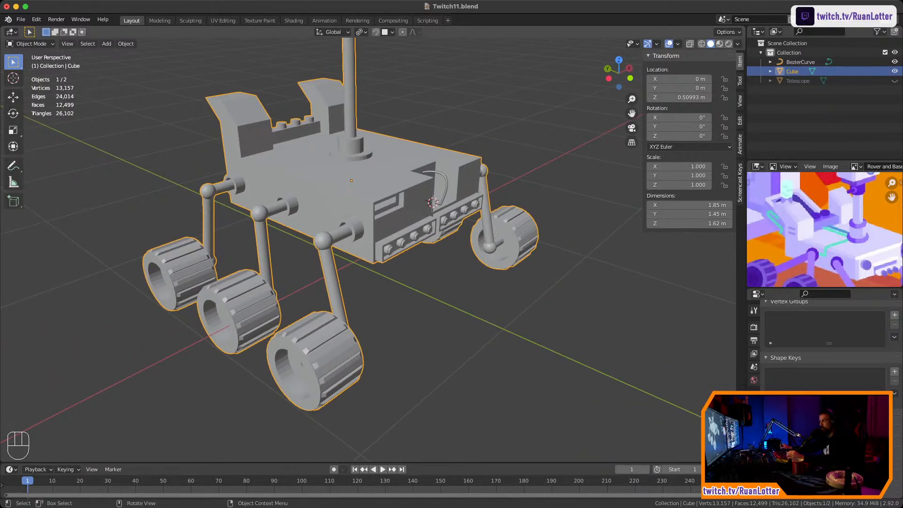
{"action": "left_click", "coordinate": [446, 183]}
{"action": "left_click", "coordinate": [414, 200]}
{"action": "middle_click_drag", "start_coordinate": [413, 199], "coordinate": [435, 241], "text": "ctrl"}
{"action": "middle_click_drag", "start_coordinate": [435, 240], "coordinate": [293, 240], "text": "shift"}
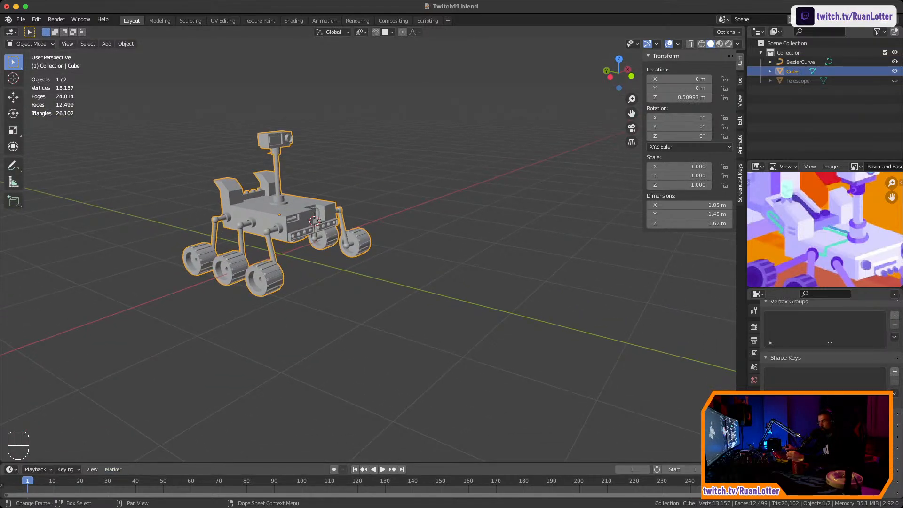
Select the rover mesh and insert a Location keyframe for it at frame 1
{"action": "left_click_drag", "start_coordinate": [88, 482], "coordinate": [155, 482]}
{"action": "key", "text": "shift+Left"}
{"action": "left_click", "coordinate": [400, 301]}
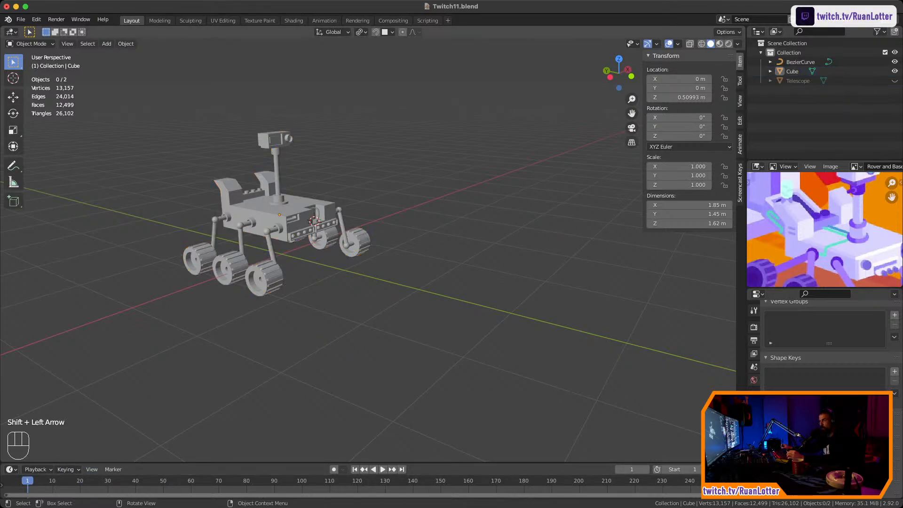
{"action": "left_click", "coordinate": [263, 212]}
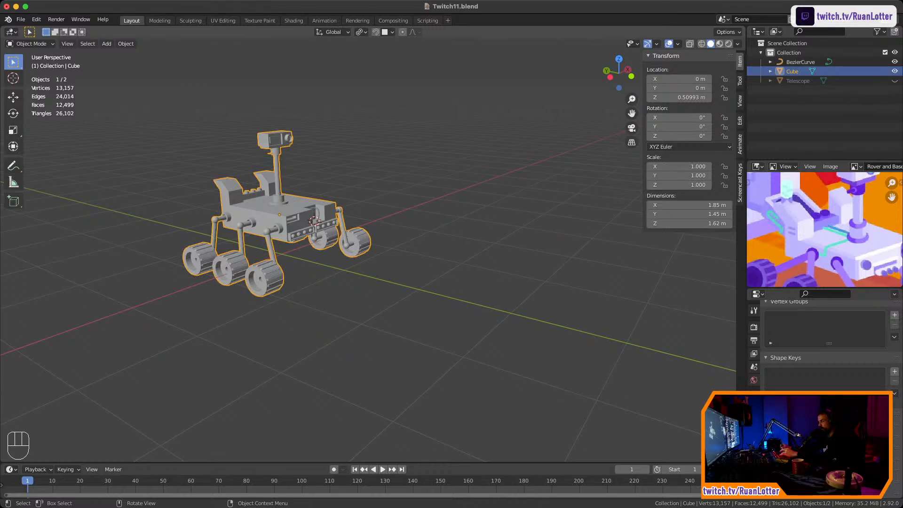
{"action": "middle_click_drag", "start_coordinate": [358, 264], "coordinate": [366, 266]}
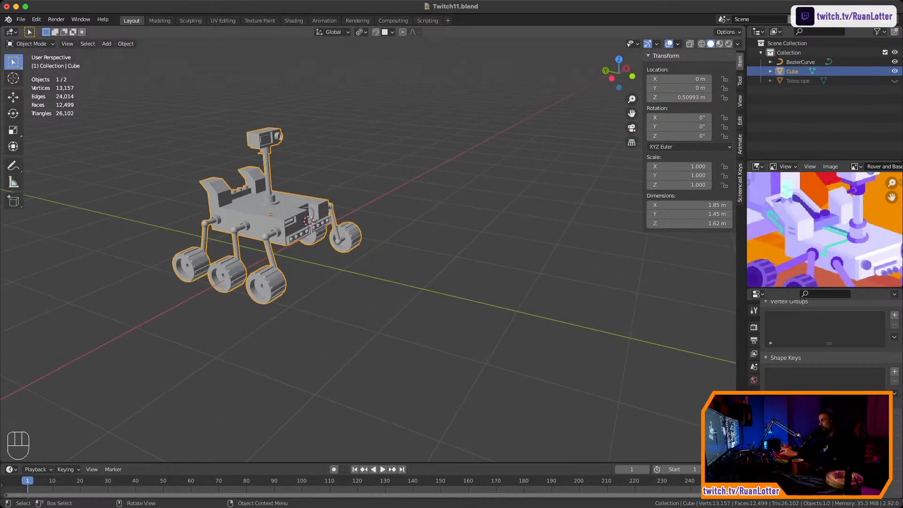
{"action": "key", "text": "i"}
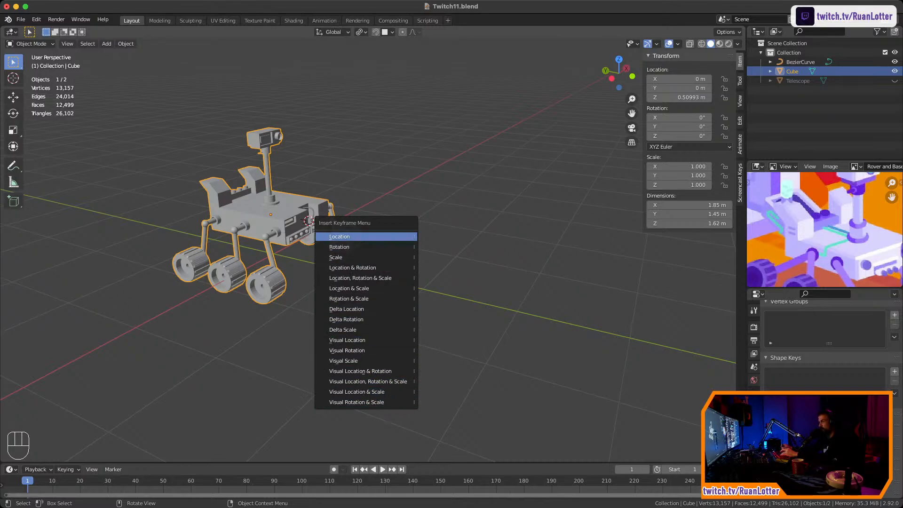
{"action": "left_click", "coordinate": [339, 237]}
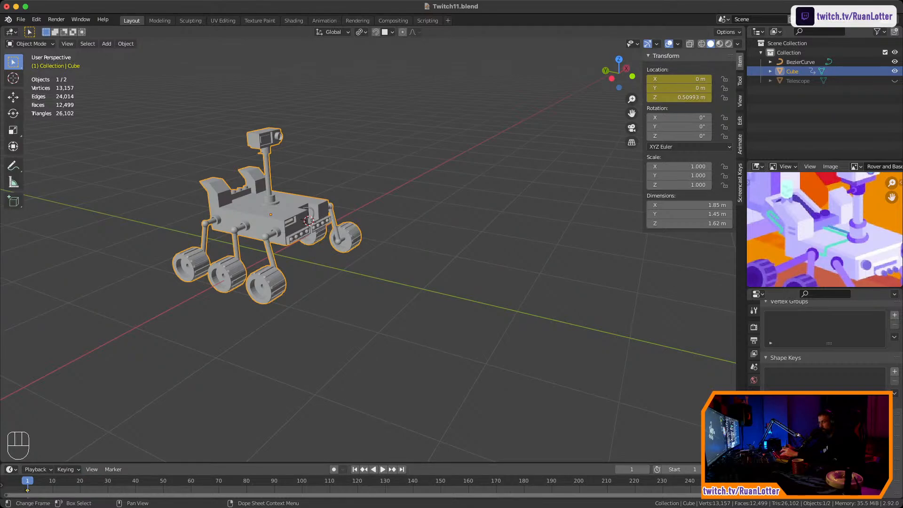
At frame 100, move the rover about -4.69 m along global Y and insert a Location keyframe
{"action": "left_click", "coordinate": [382, 469]}
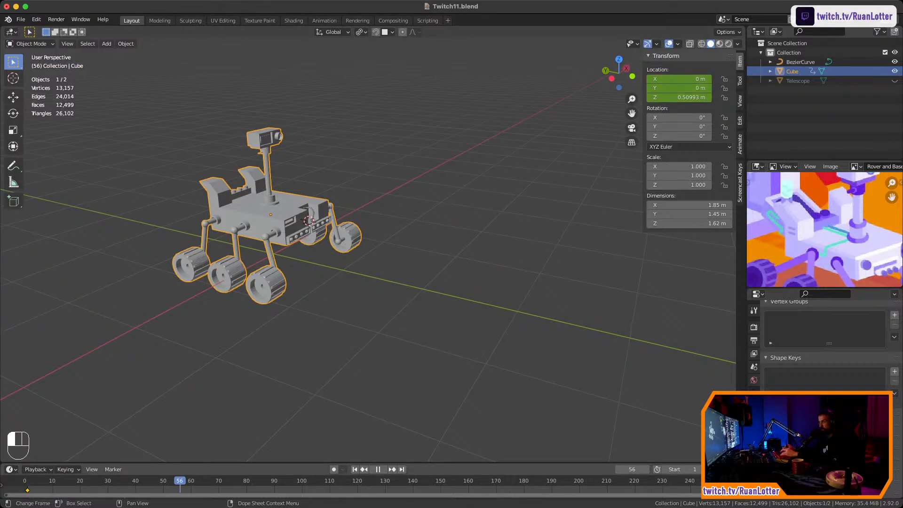
{"action": "left_click_drag", "start_coordinate": [293, 480], "coordinate": [301, 480]}
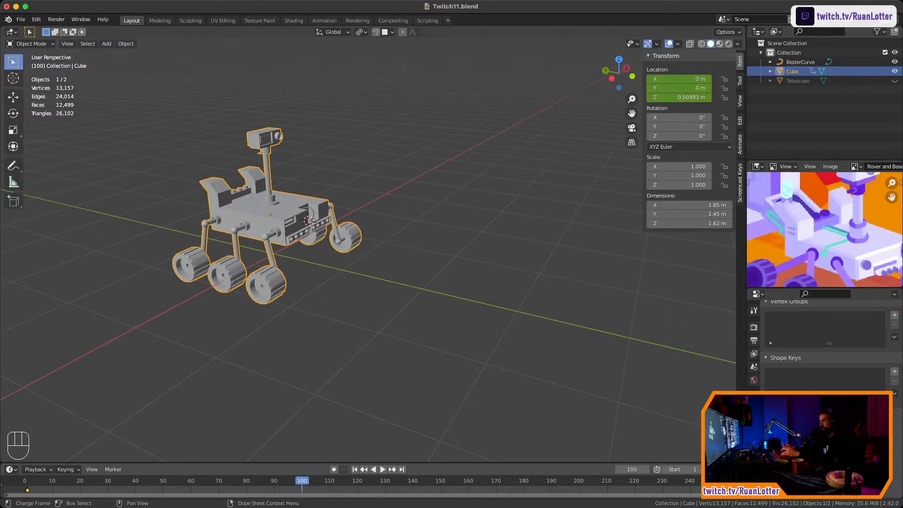
{"action": "middle_click_drag", "start_coordinate": [358, 292], "coordinate": [282, 282], "text": "ctrl"}
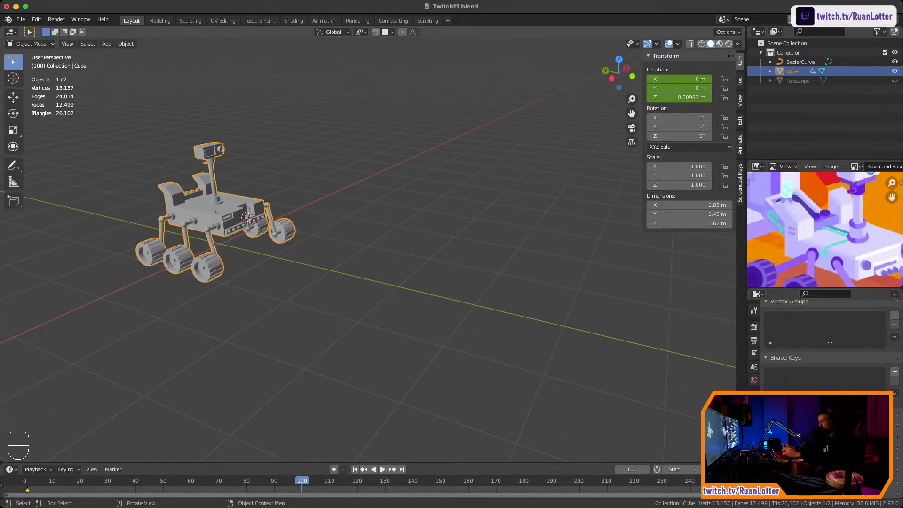
{"action": "key", "text": "g"}
{"action": "key", "text": "y"}
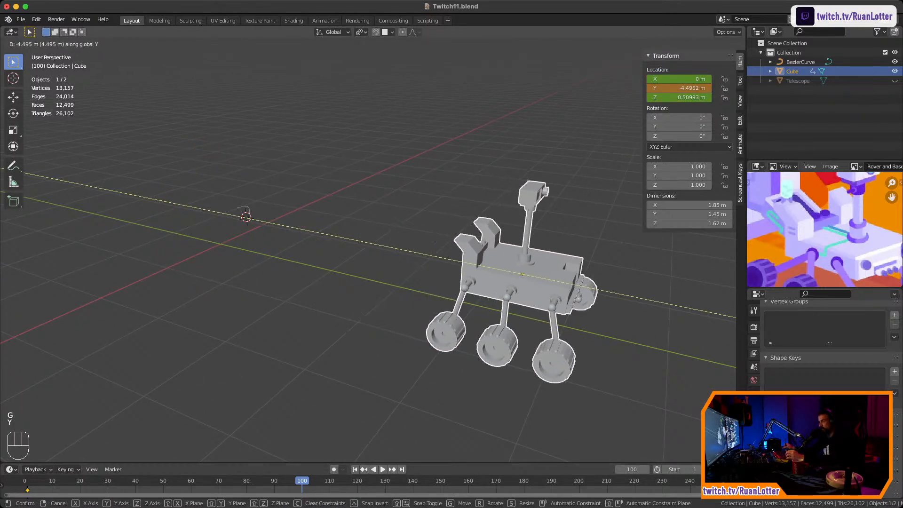
{"action": "left_click", "coordinate": [532, 282]}
{"action": "middle_click_drag", "start_coordinate": [531, 282], "coordinate": [424, 212], "text": "shift"}
{"action": "middle_click_drag", "start_coordinate": [424, 235], "coordinate": [367, 258]}
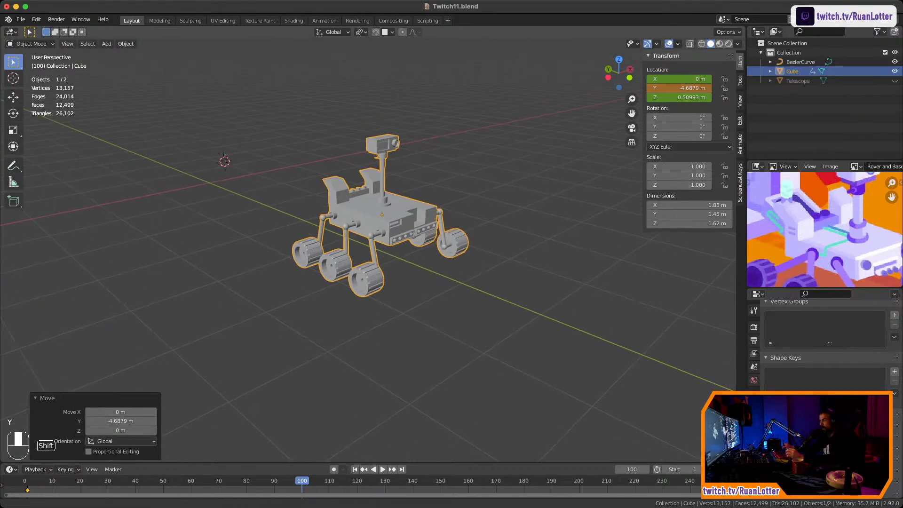
{"action": "middle_click_drag", "start_coordinate": [382, 215], "coordinate": [387, 221], "text": "shift"}
{"action": "key", "text": "i"}
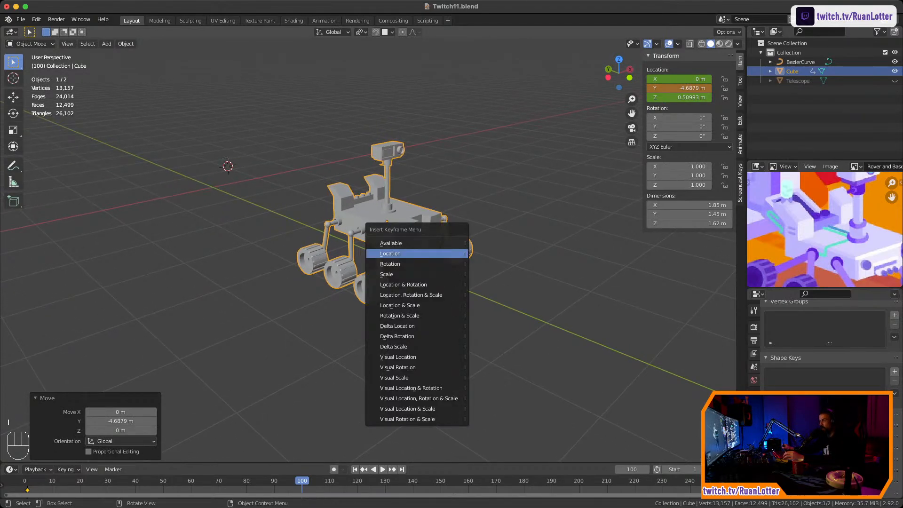
{"action": "left_click", "coordinate": [424, 253]}
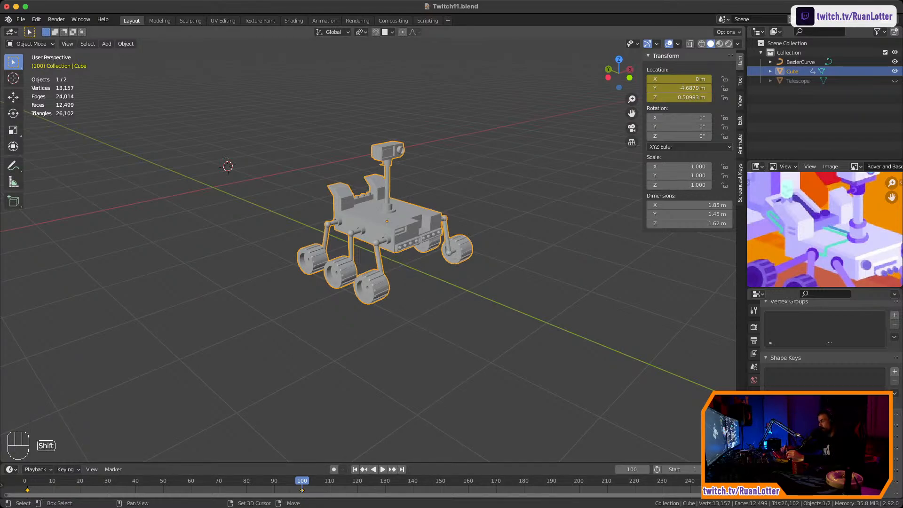
Play the rover's movement from frame 1 to check it, and return to the first frame
{"action": "key", "text": "shift+Left"}
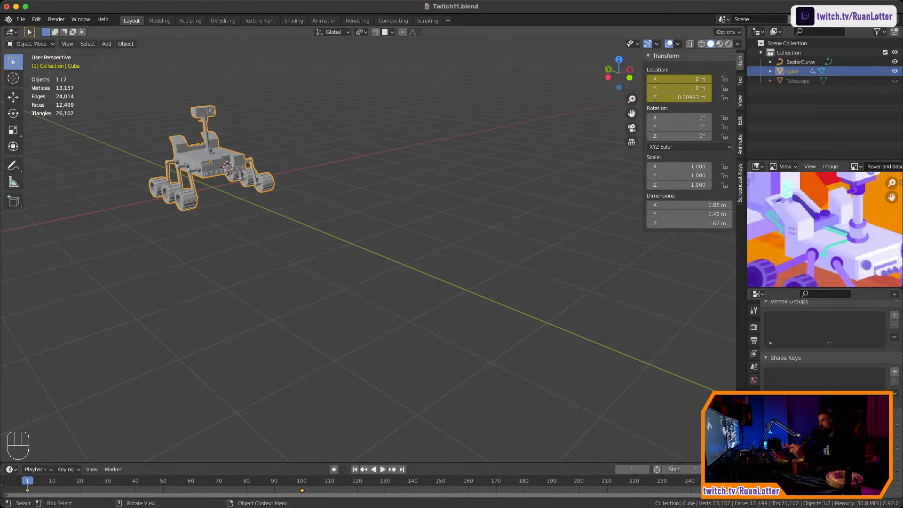
{"action": "key", "text": "space"}
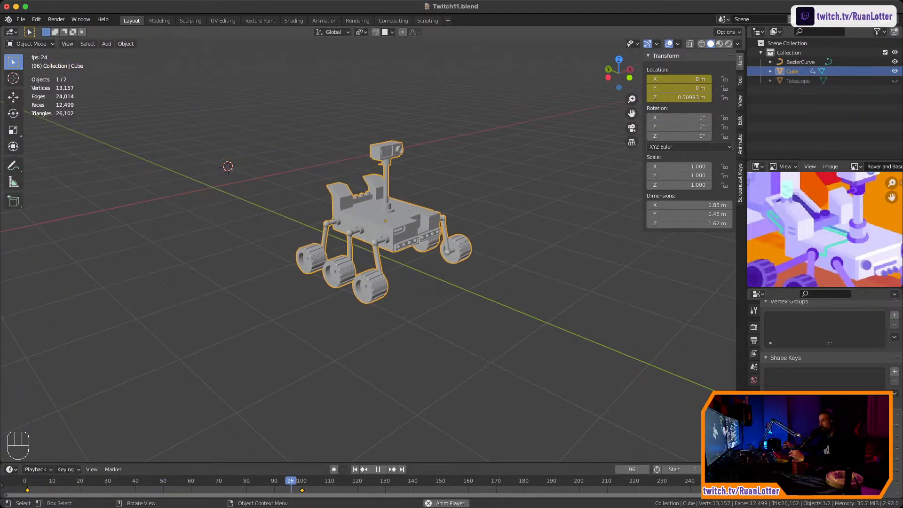
{"action": "key", "text": "space"}
{"action": "key", "text": "shift+Left"}
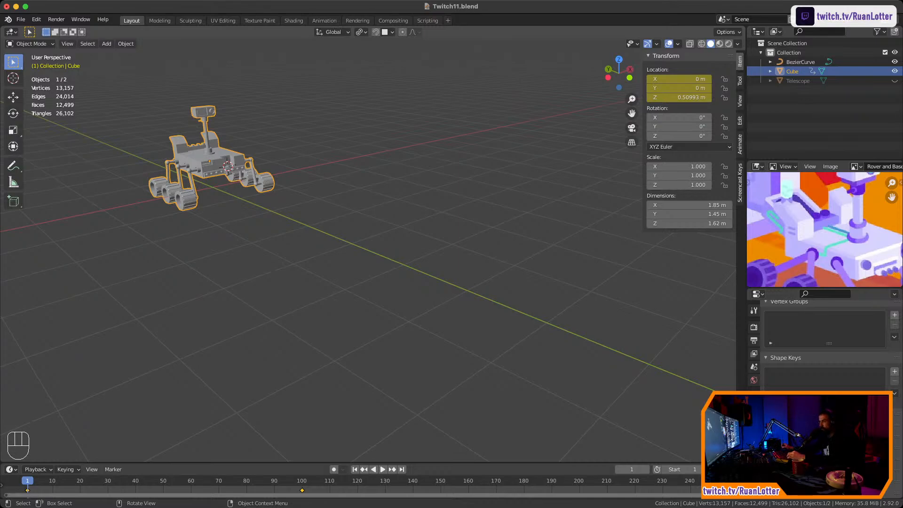
Examine the rover's wheels, legs and body closely from the side, the front and the opposite side
{"action": "key", "text": "shift"}
{"action": "middle_click_drag", "start_coordinate": [263, 198], "coordinate": [323, 249], "text": "shift"}
{"action": "middle_click_drag", "start_coordinate": [323, 249], "coordinate": [409, 183], "text": "shift"}
{"action": "middle_click_drag", "start_coordinate": [409, 184], "coordinate": [197, 224], "text": "shift"}
{"action": "key", "text": "KP_Decimal"}
{"action": "middle_click_drag", "start_coordinate": [357, 244], "coordinate": [380, 244]}
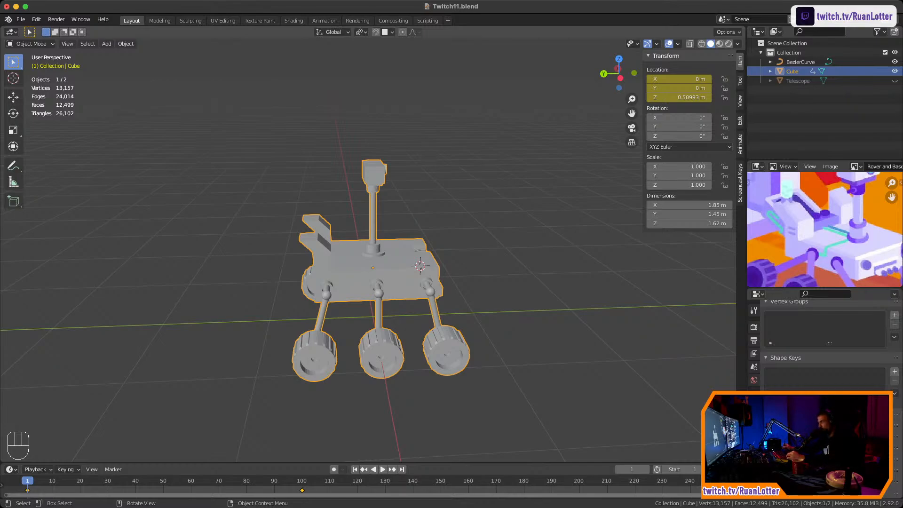
{"action": "middle_click_drag", "start_coordinate": [376, 282], "coordinate": [411, 257]}
{"action": "middle_click_drag", "start_coordinate": [411, 256], "coordinate": [277, 247], "text": "shift"}
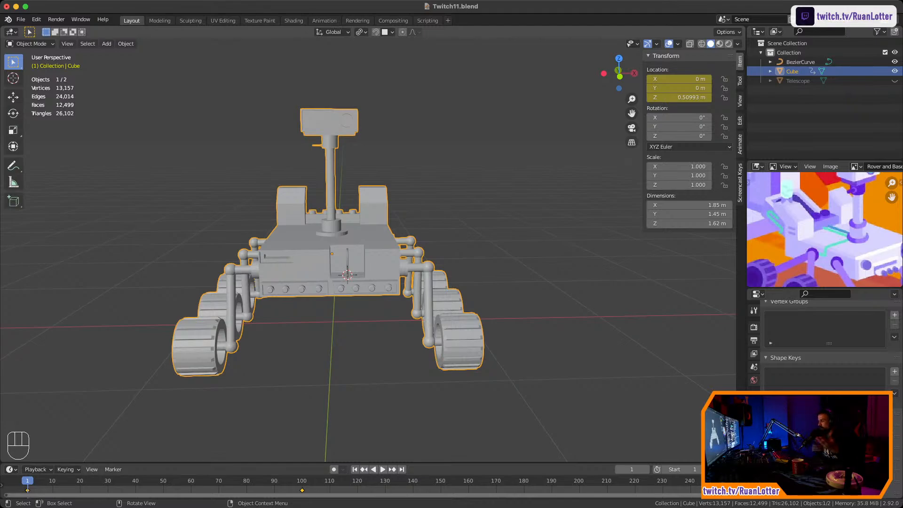
{"action": "middle_click_drag", "start_coordinate": [357, 282], "coordinate": [489, 267]}
{"action": "scroll", "coordinate": [475, 275], "scroll_direction": "up", "scroll_amount": 3}
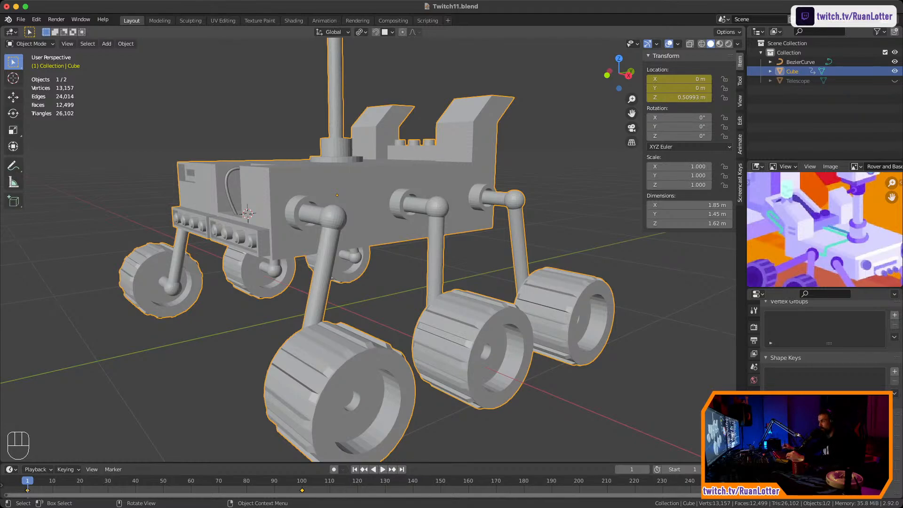
{"action": "middle_click_drag", "start_coordinate": [489, 267], "coordinate": [344, 287]}
Save the file, and with the rover deselected, hide the Transform sidebar
{"action": "key", "text": "super+s"}
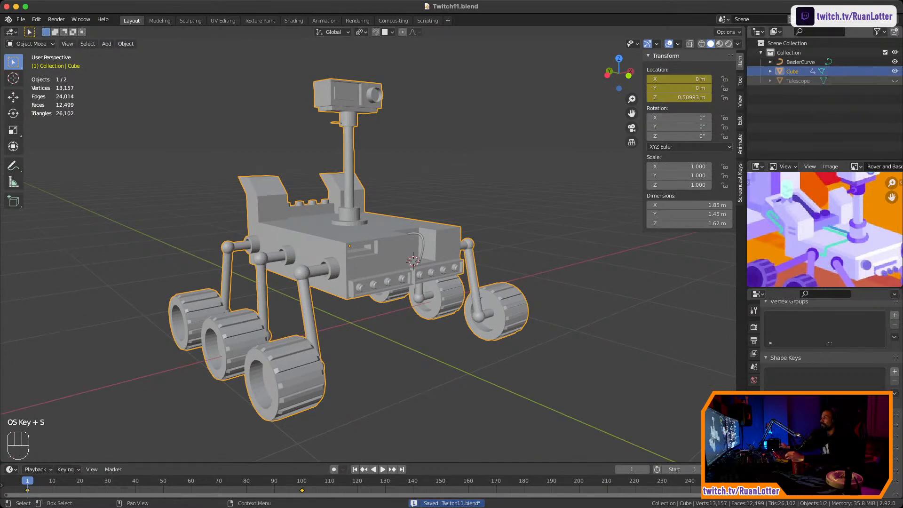
{"action": "double_click", "coordinate": [792, 72]}
{"action": "key", "text": "Escape"}
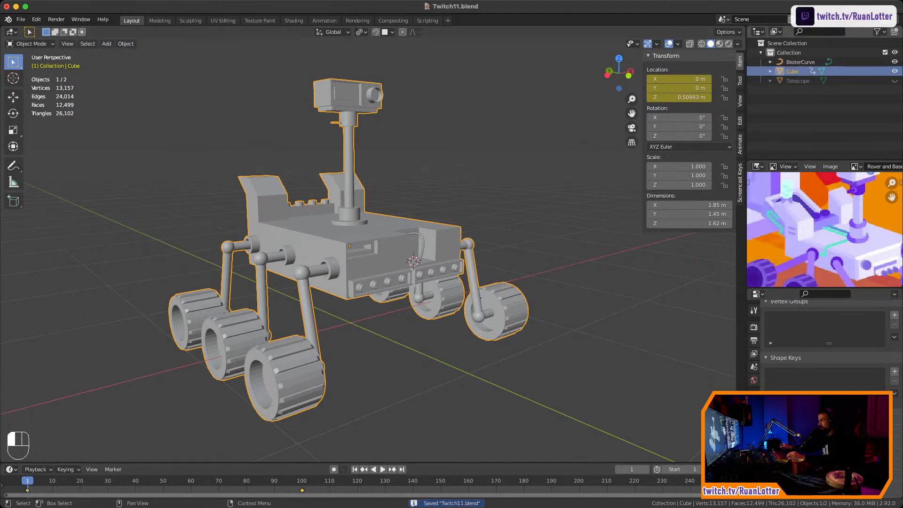
{"action": "left_click", "coordinate": [578, 155]}
{"action": "key", "text": "n"}
Select the Bezier tube in the front recess and enter Edit Mode on it
{"action": "middle_click_drag", "start_coordinate": [357, 282], "coordinate": [395, 280]}
{"action": "middle_click_drag", "start_coordinate": [372, 250], "coordinate": [372, 207], "text": "ctrl"}
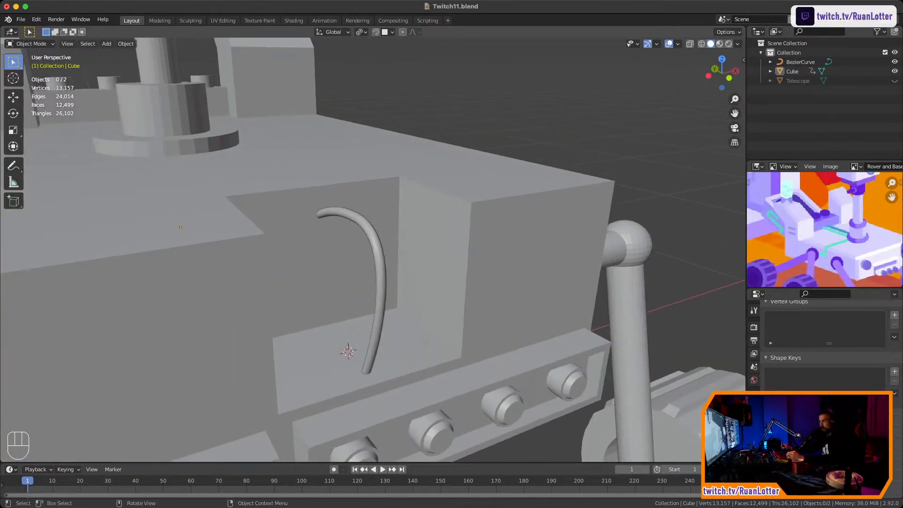
{"action": "left_click", "coordinate": [376, 282]}
{"action": "middle_click_drag", "start_coordinate": [376, 282], "coordinate": [296, 282]}
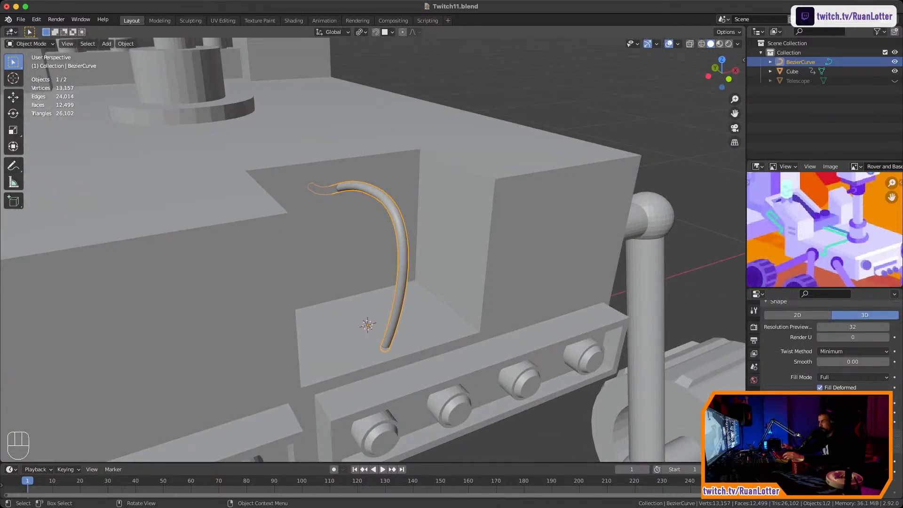
{"action": "key", "text": "Tab"}
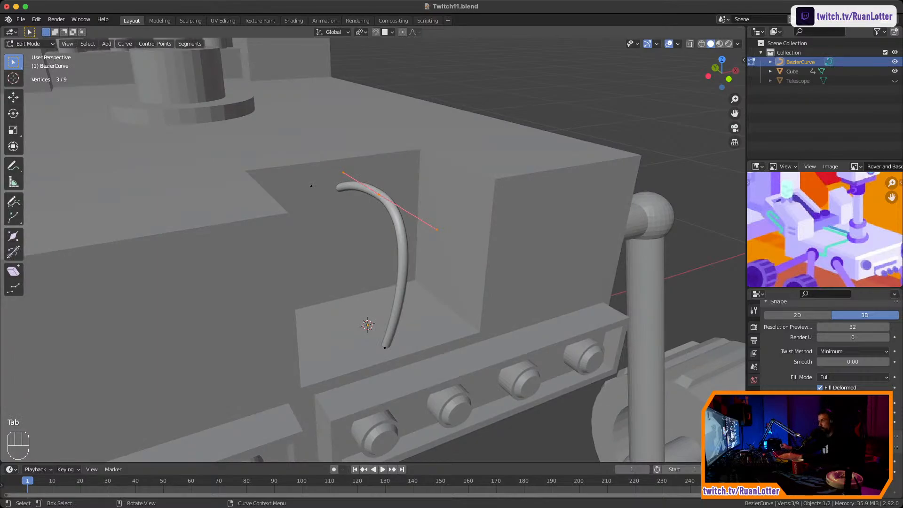
{"action": "key", "text": "g"}
{"action": "key", "text": "Escape"}
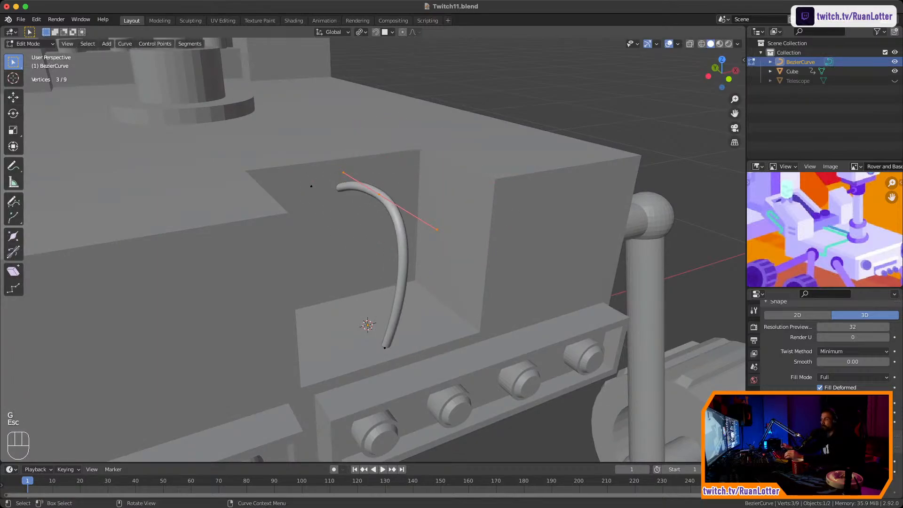
Leave Edit Mode and convert the Bezier tube in the front recess to a mesh
{"action": "key", "text": "Tab"}
{"action": "mouse_move", "coordinate": [377, 282]}
{"action": "middle_mouse_down"}
{"action": "mouse_move", "coordinate": [329, 282]}
{"action": "mouse_move", "coordinate": [372, 282]}
{"action": "mouse_move", "coordinate": [362, 275]}
{"action": "middle_mouse_up"}
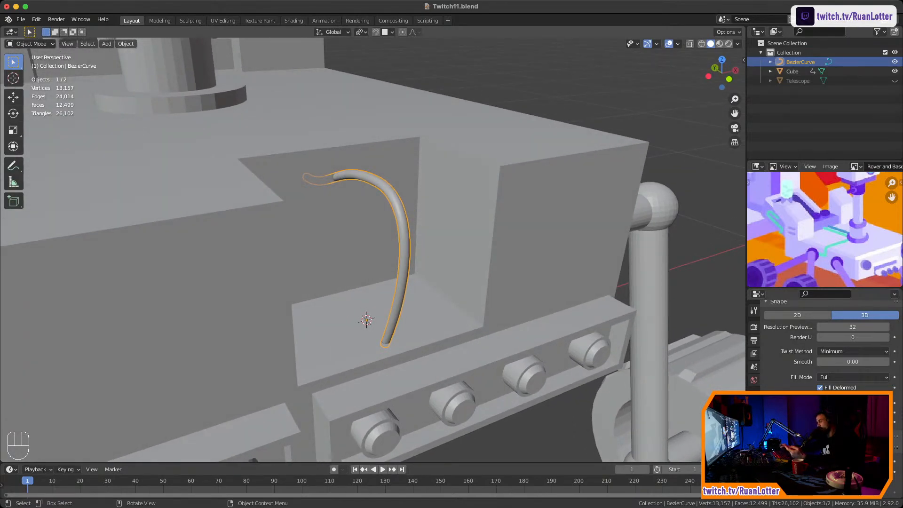
{"action": "left_click", "coordinate": [404, 263]}
{"action": "left_click", "coordinate": [404, 264]}
{"action": "right_click", "coordinate": [356, 187]}
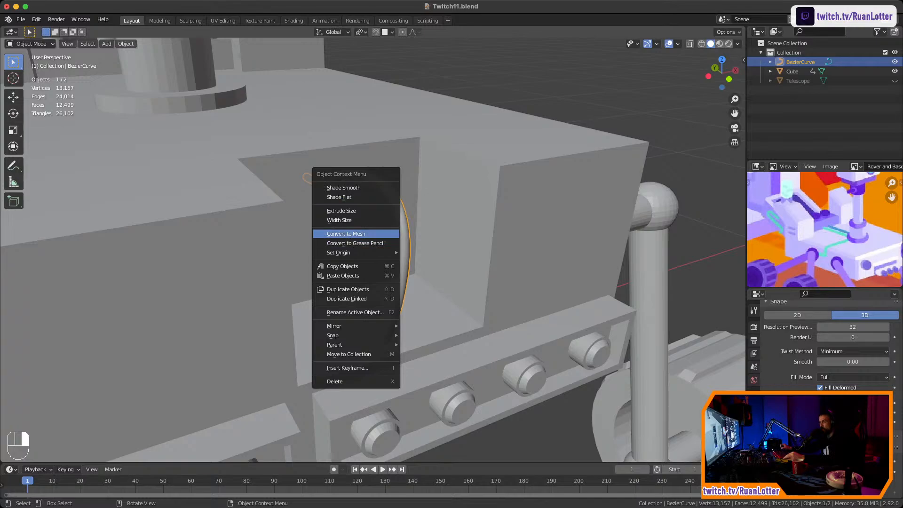
{"action": "left_click", "coordinate": [357, 234]}
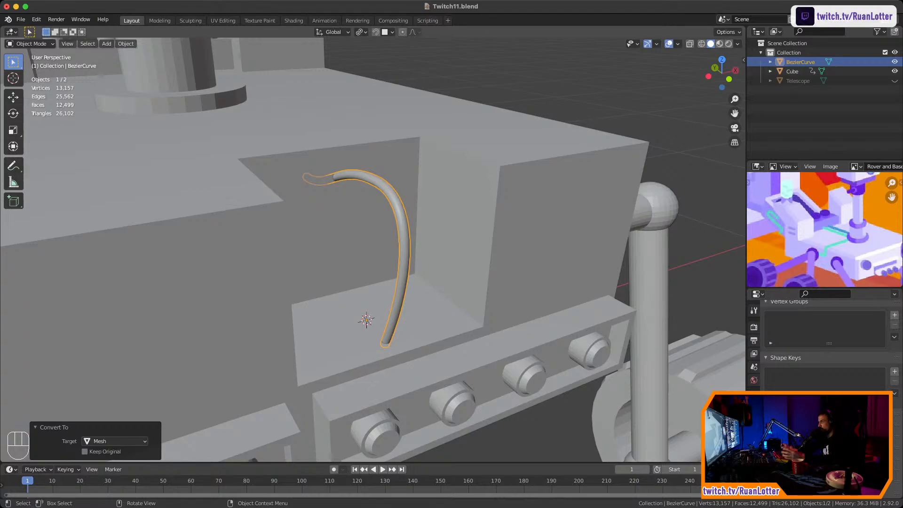
{"action": "key", "text": "alt+a"}
{"action": "key", "text": "ctrl+z"}
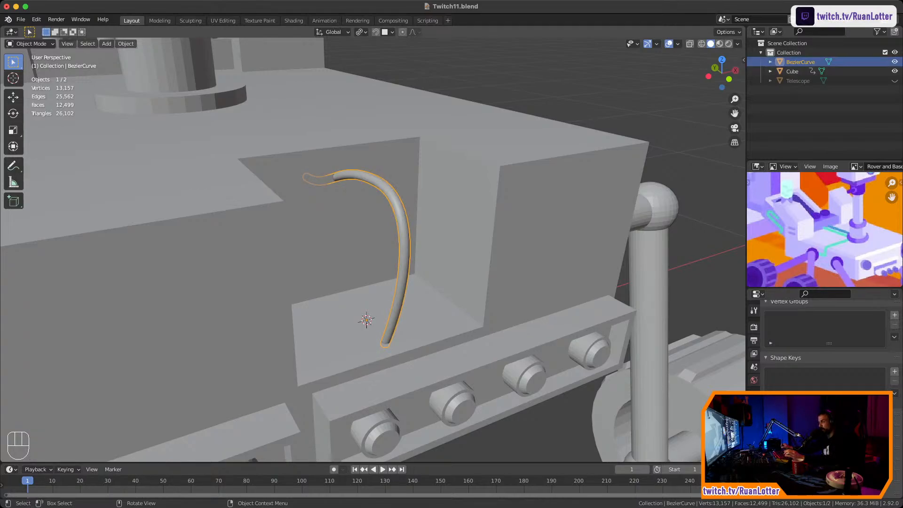
Examine the converted tube's mesh topology in Edit Mode, and return to Object Mode
{"action": "key", "text": "Tab"}
{"action": "middle_click_drag", "start_coordinate": [367, 283], "coordinate": [367, 226], "text": "ctrl"}
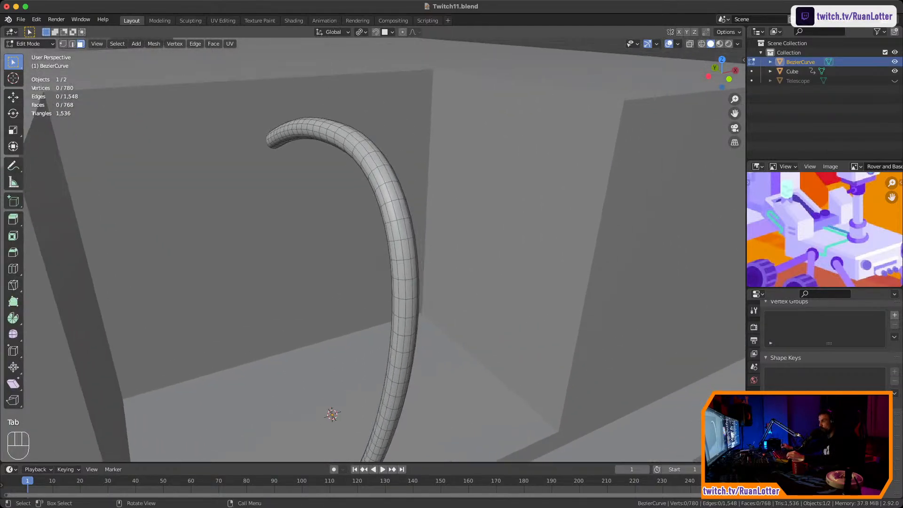
{"action": "key", "text": "g"}
{"action": "key", "text": "Escape"}
{"action": "middle_click_drag", "start_coordinate": [367, 235], "coordinate": [439, 285], "text": "ctrl"}
{"action": "key", "text": "Tab"}
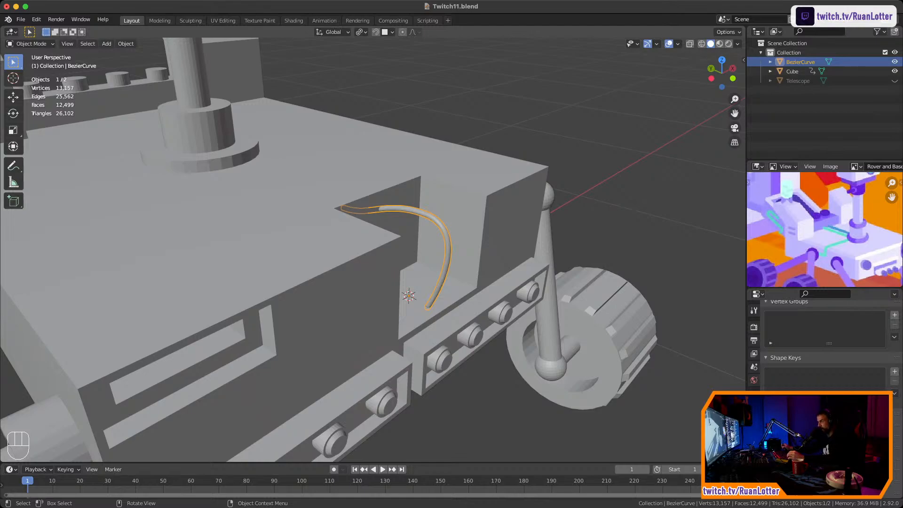
Duplicate the tube in the front recess with an offset of -0.01 m along X
{"action": "middle_click_drag", "start_coordinate": [440, 284], "coordinate": [564, 281]}
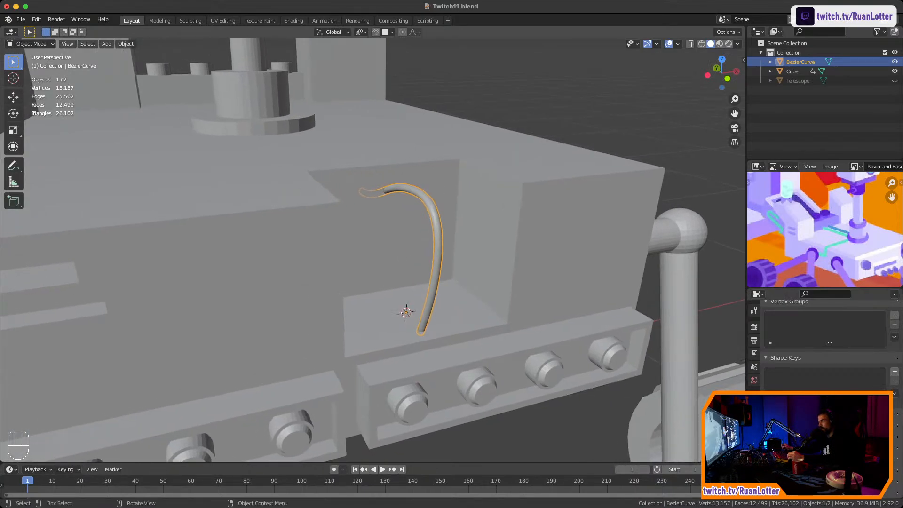
{"action": "middle_click_drag", "start_coordinate": [442, 263], "coordinate": [421, 260]}
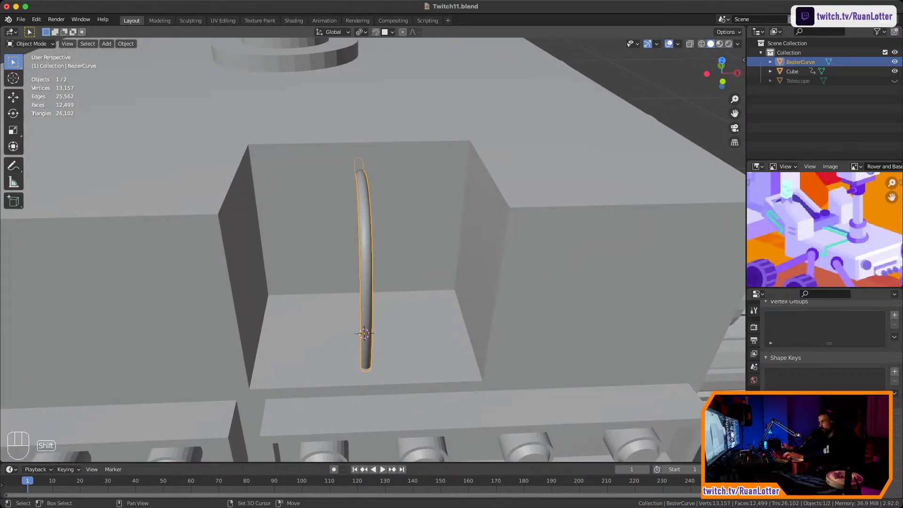
{"action": "key", "text": "shift+d"}
{"action": "key", "text": "x"}
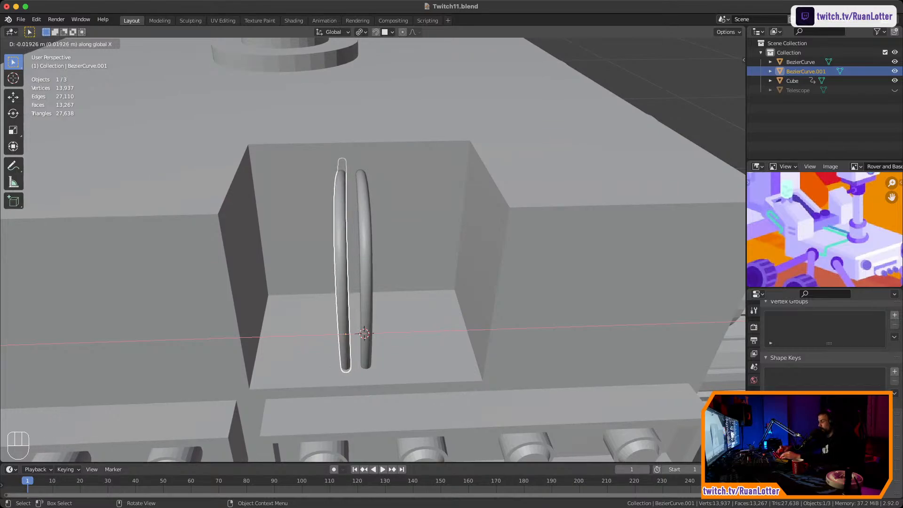
{"action": "type", "text": "-.01"}
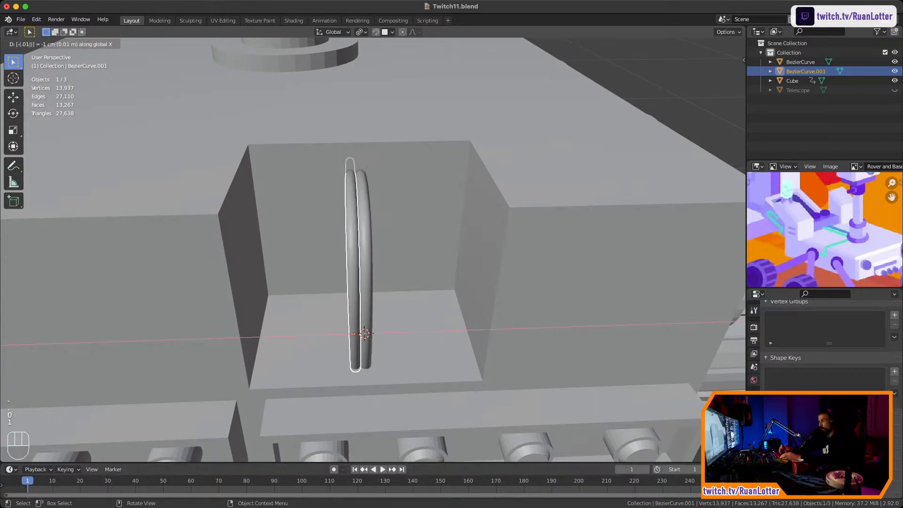
{"action": "key", "text": "Return"}
Try to move the duplicated tube -0.1 m along X, and undo that move
{"action": "mouse_move", "coordinate": [377, 263]}
{"action": "middle_mouse_down"}
{"action": "mouse_move", "coordinate": [301, 254]}
{"action": "mouse_move", "coordinate": [388, 249]}
{"action": "mouse_move", "coordinate": [376, 256]}
{"action": "middle_mouse_up"}
{"action": "key", "text": "g"}
{"action": "key", "text": "x"}
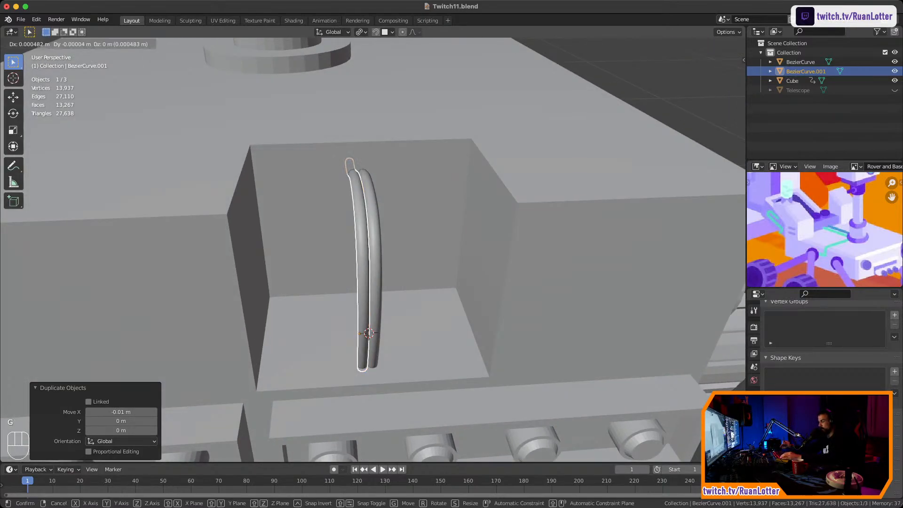
{"action": "type", "text": "-0.1"}
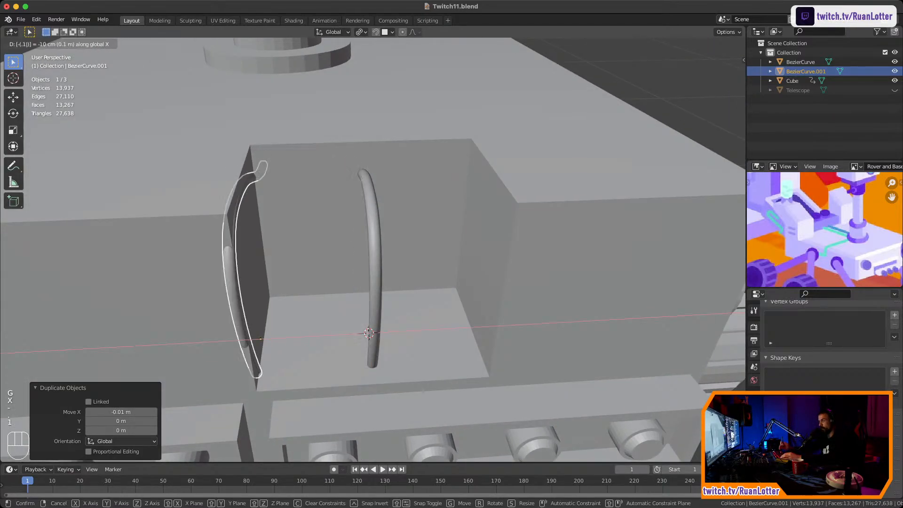
{"action": "key", "text": "Return"}
{"action": "key", "text": "super+z"}
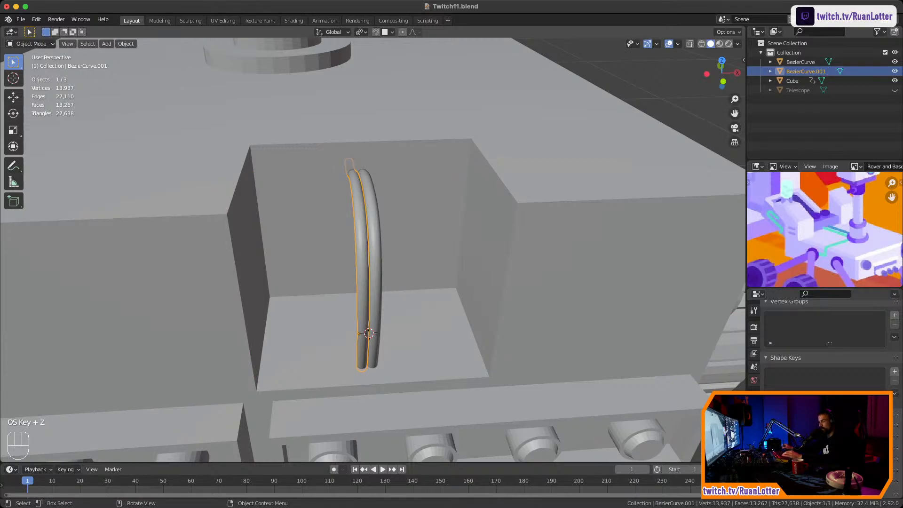
Move the duplicated tube a further -0.01 m along X, away from the original tube
{"action": "key", "text": "g"}
{"action": "key", "text": "x"}
{"action": "type", "text": "-0"}
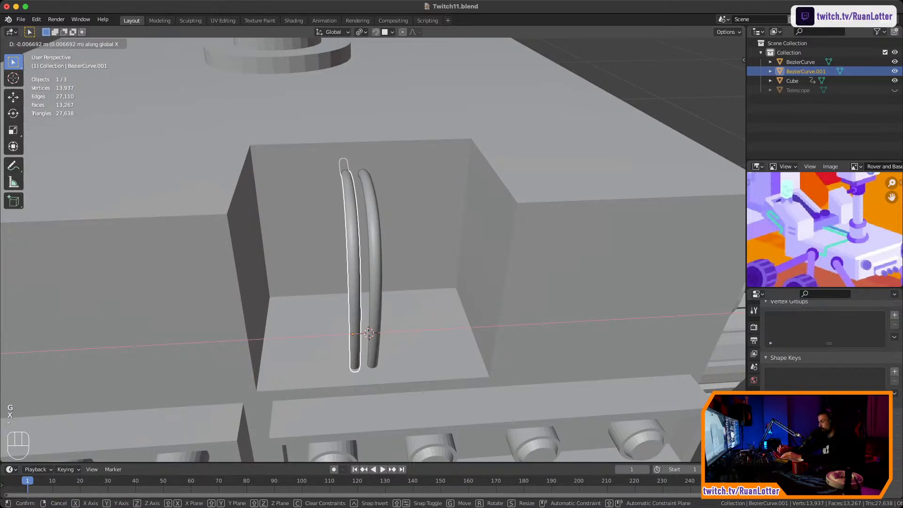
{"action": "type", "text": ".01"}
{"action": "key", "text": "Return"}
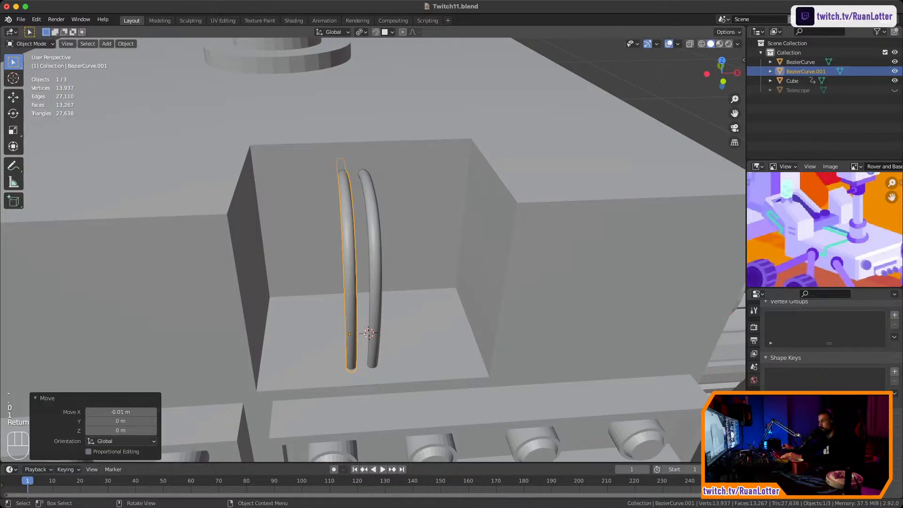
Duplicate the original tube and move the copy 0.02 m along X
{"action": "left_click", "coordinate": [376, 254]}
{"action": "key", "text": "shift+d"}
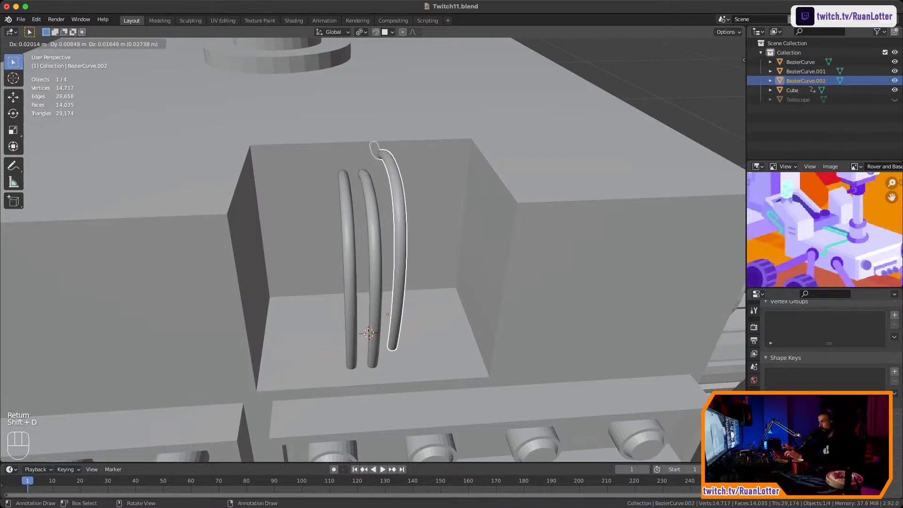
{"action": "key", "text": "x"}
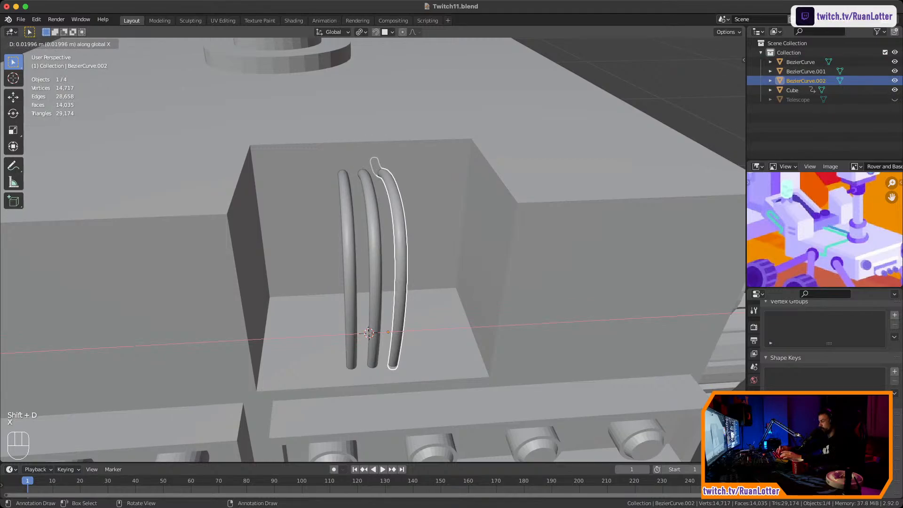
{"action": "type", "text": ".03"}
{"action": "key", "text": "Escape"}
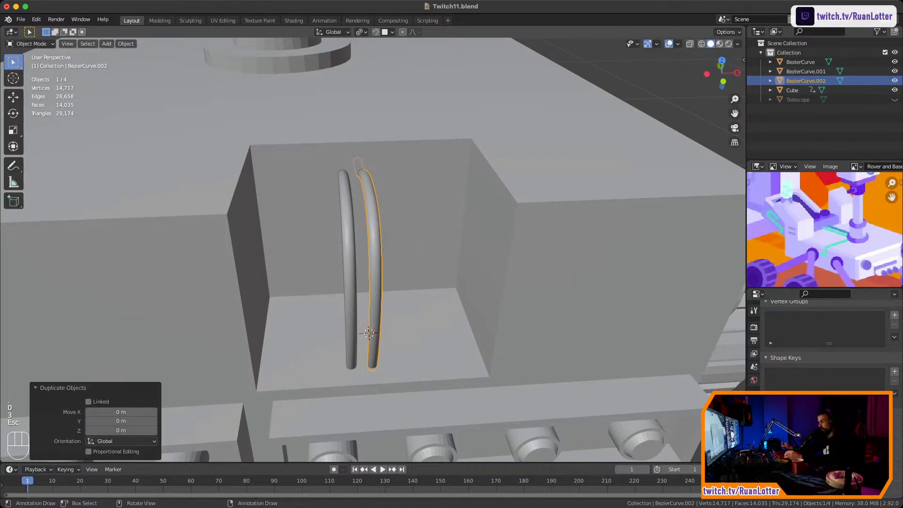
{"action": "type", "text": "g"}
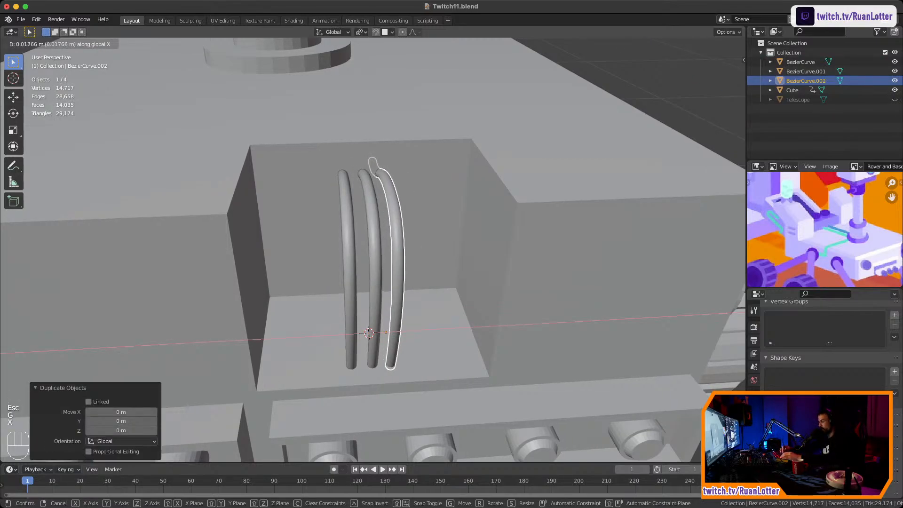
{"action": "type", "text": "x.02"}
{"action": "key", "text": "Return"}
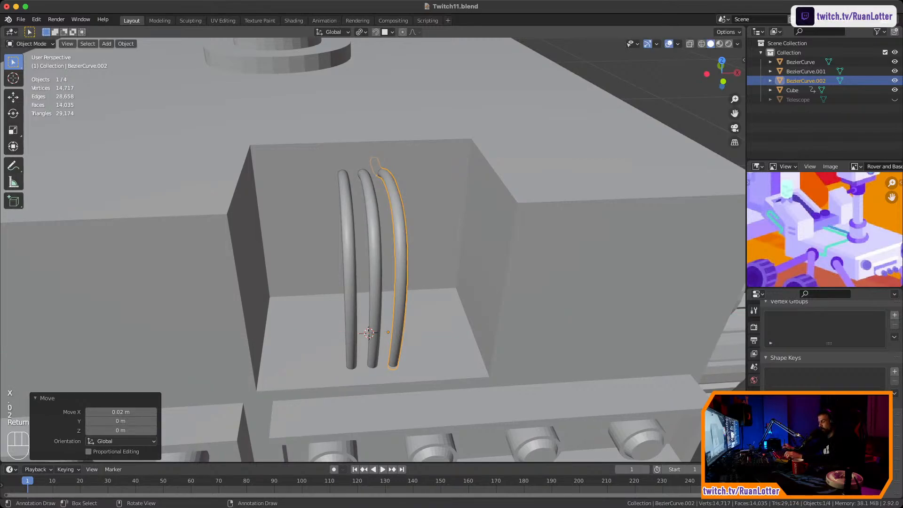
Add two more tubes to the row in the positive X direction, duplicating each new one with a 0.02 m offset
{"action": "key", "text": "shift+d"}
{"action": "type", "text": "x"}
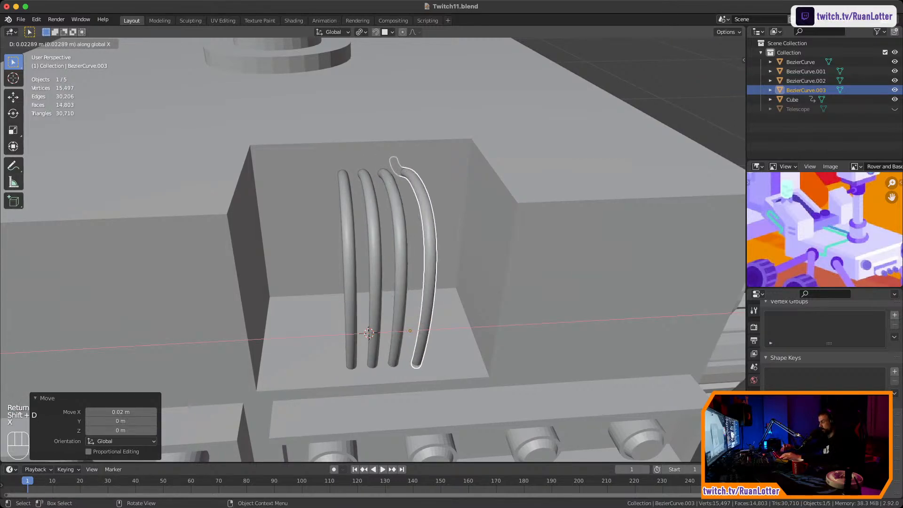
{"action": "type", "text": ".02"}
{"action": "key", "text": "Return"}
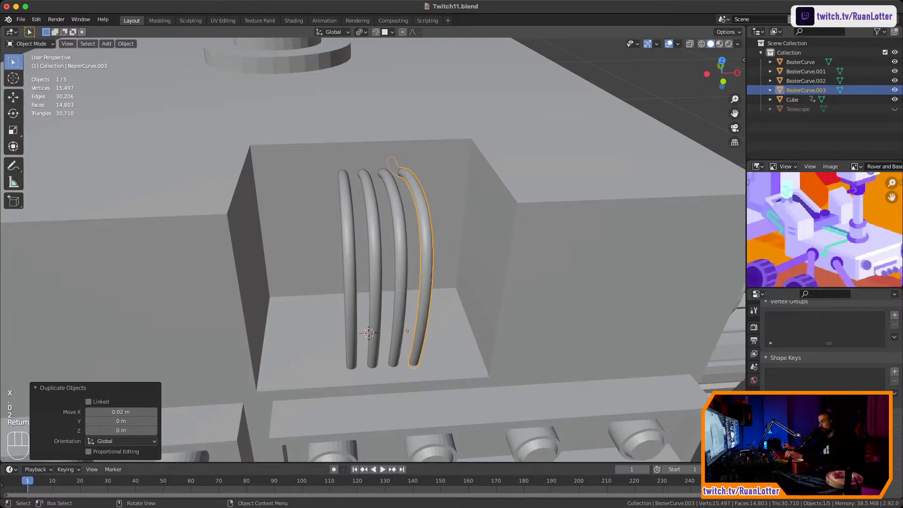
{"action": "key", "text": "shift+d"}
{"action": "type", "text": "x.02"}
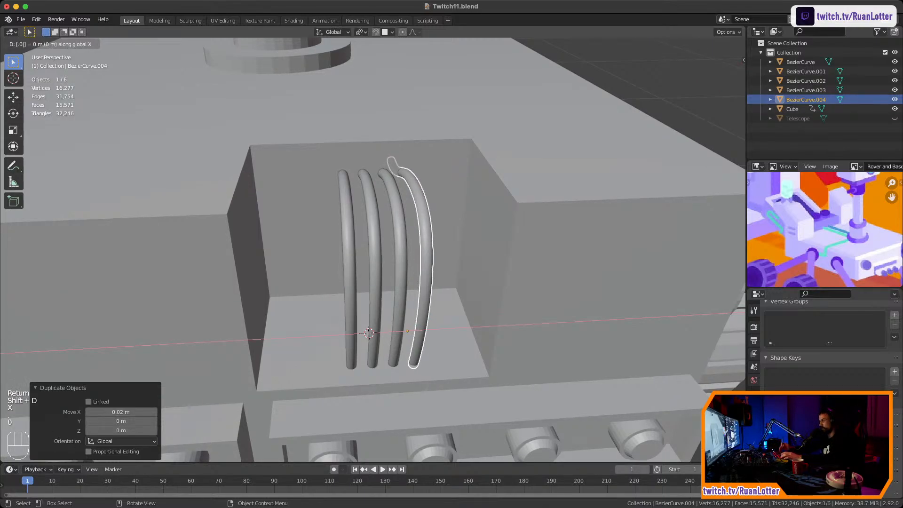
{"action": "key", "text": "Return"}
Duplicate the outermost tube on the negative X side of the row with an offset of -0.02 m along X
{"action": "left_click", "coordinate": [348, 263]}
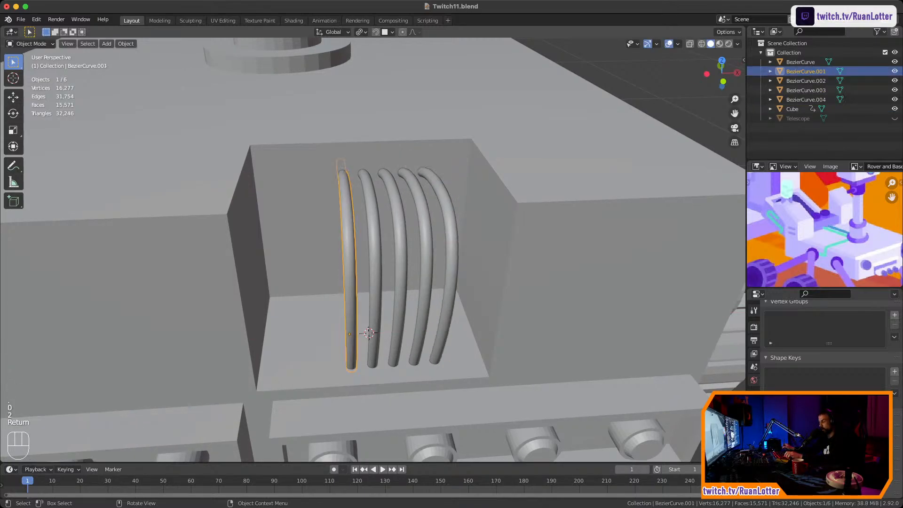
{"action": "key", "text": "shift+d"}
{"action": "type", "text": "x"}
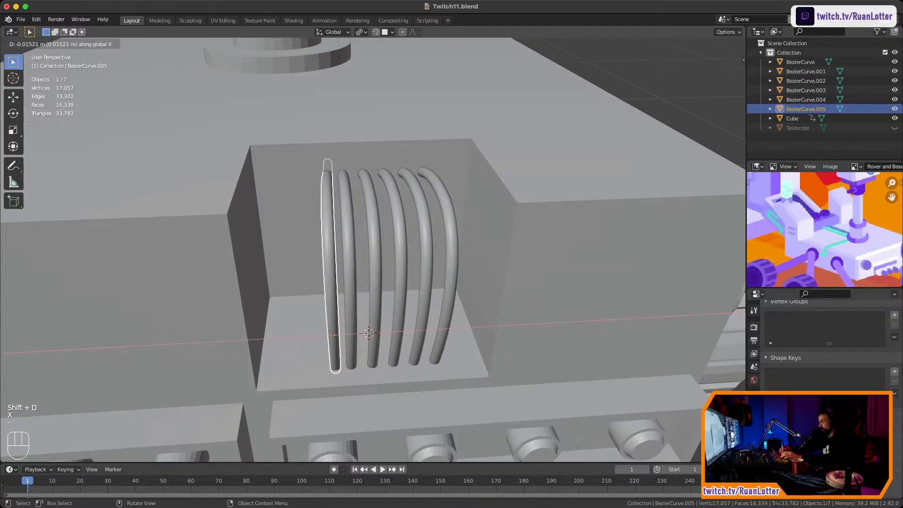
{"action": "type", "text": "."}
{"action": "type", "text": "02"}
{"action": "key", "text": "Return"}
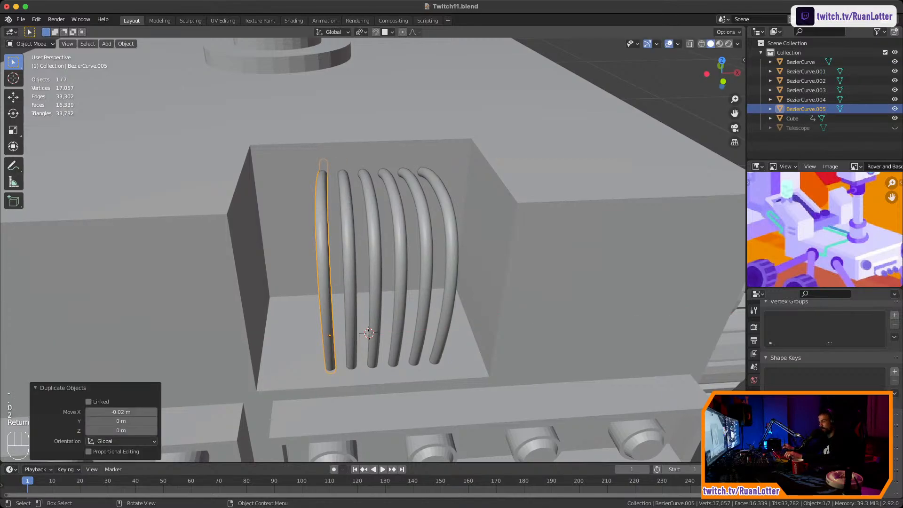
Extend the row with two more tubes in the negative X direction, duplicating each new one with a -0.02 m offset
{"action": "key", "text": "shift+d"}
{"action": "type", "text": "x"}
{"action": "type", "text": "-"}
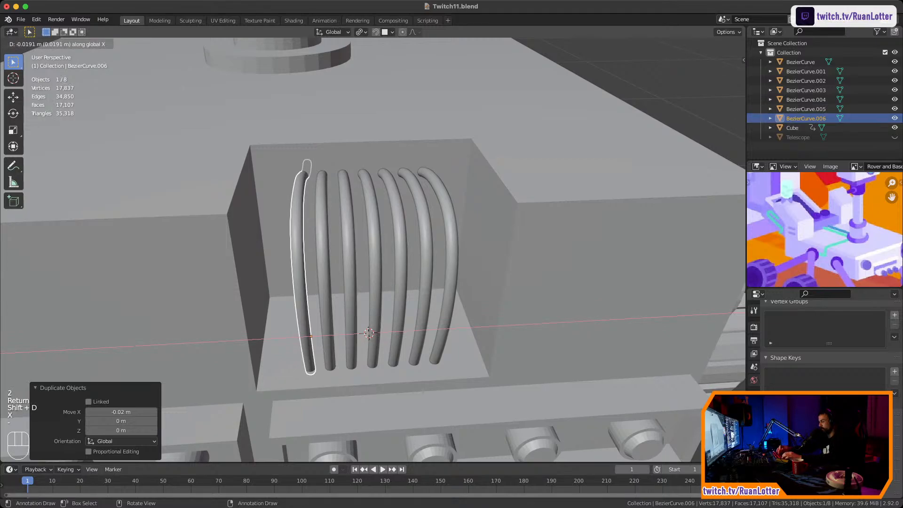
{"action": "type", "text": ".02"}
{"action": "key", "text": "Return"}
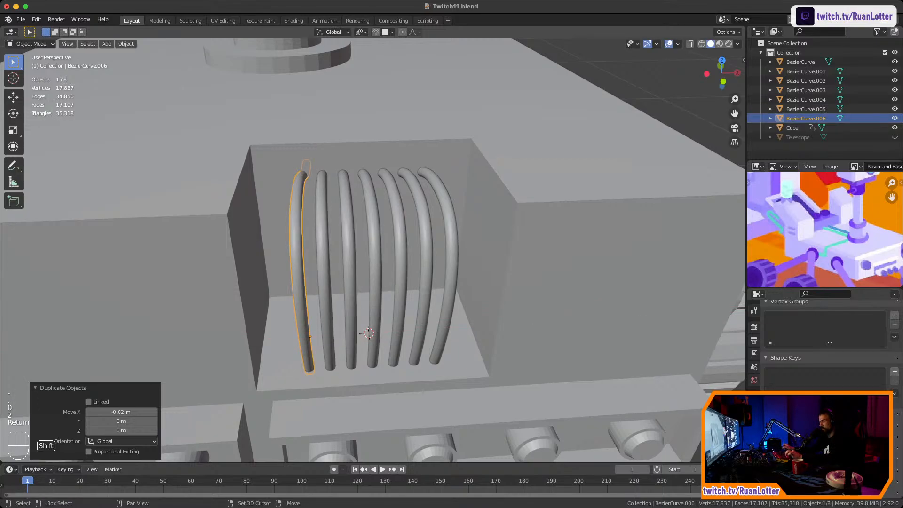
{"action": "key", "text": "shift+d"}
{"action": "type", "text": "x-.02"}
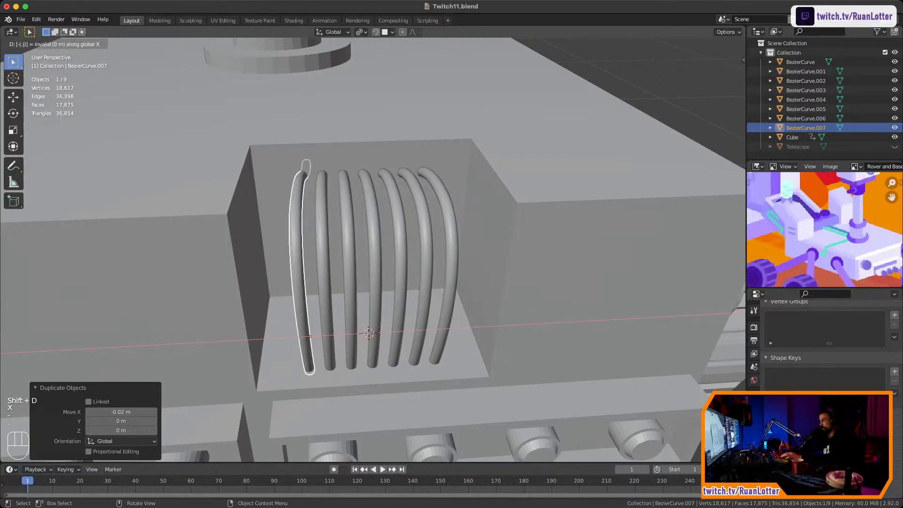
{"action": "key", "text": "Return"}
Select the outermost tube on the positive X side and duplicate it 0.02 m along X
{"action": "middle_click_drag", "start_coordinate": [376, 264], "coordinate": [362, 238]}
{"action": "left_click", "coordinate": [721, 79]}
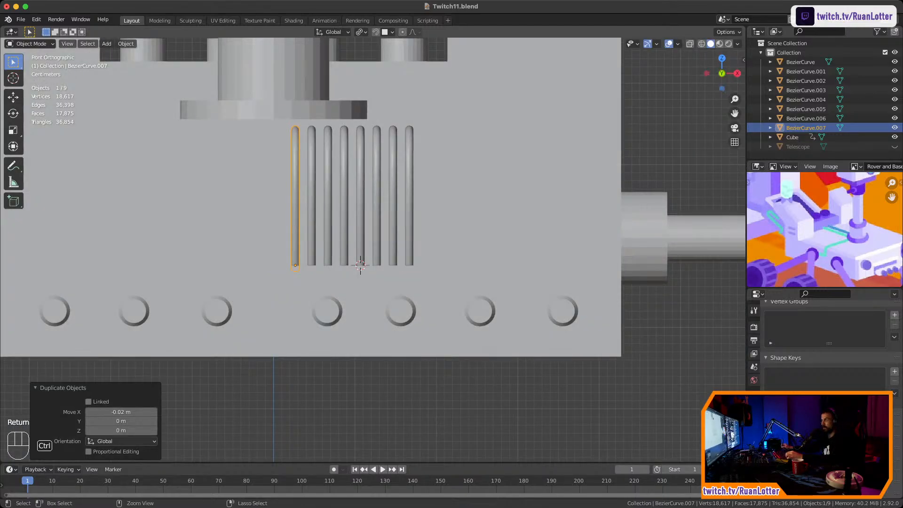
{"action": "middle_click_drag", "start_coordinate": [442, 235], "coordinate": [442, 200], "text": "ctrl"}
{"action": "middle_click_drag", "start_coordinate": [442, 200], "coordinate": [444, 227], "text": "shift"}
{"action": "left_click", "coordinate": [424, 216]}
{"action": "middle_click_drag", "start_coordinate": [376, 235], "coordinate": [346, 287]}
{"action": "key", "text": "shift+d"}
{"action": "key", "text": "x"}
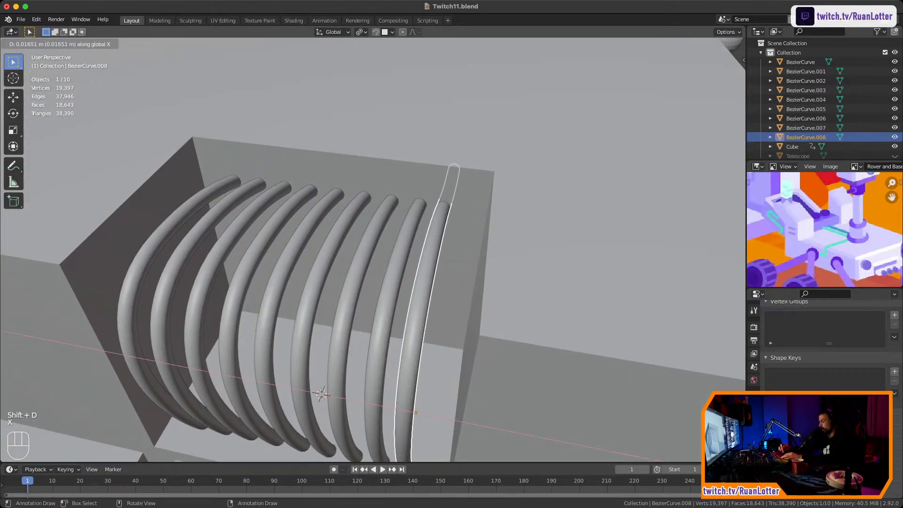
{"action": "type", "text": ".02"}
{"action": "key", "text": "Return"}
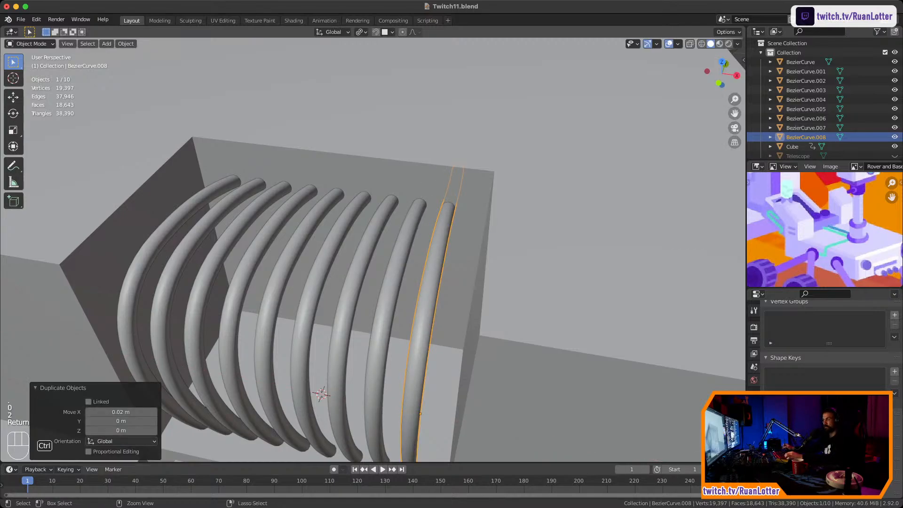
Check the row of tubes in the recess, and enter Edit Mode on the rover body
{"action": "middle_click_drag", "start_coordinate": [376, 235], "coordinate": [414, 292], "text": "ctrl"}
{"action": "left_click", "coordinate": [588, 117]}
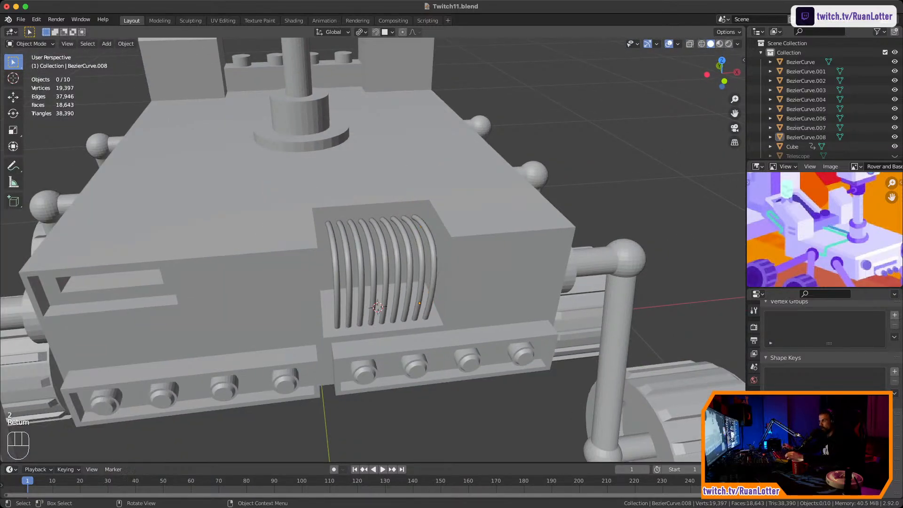
{"action": "middle_click_drag", "start_coordinate": [377, 254], "coordinate": [518, 259]}
{"action": "middle_click_drag", "start_coordinate": [423, 259], "coordinate": [453, 266]}
{"action": "middle_click_drag", "start_coordinate": [452, 265], "coordinate": [452, 216], "text": "ctrl"}
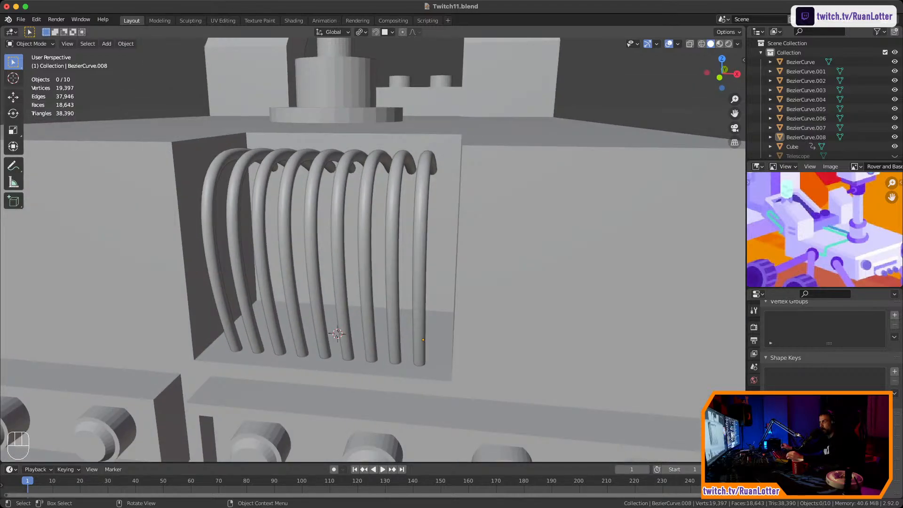
{"action": "left_click", "coordinate": [421, 272]}
{"action": "left_click", "coordinate": [439, 272]}
{"action": "key", "text": "Tab"}
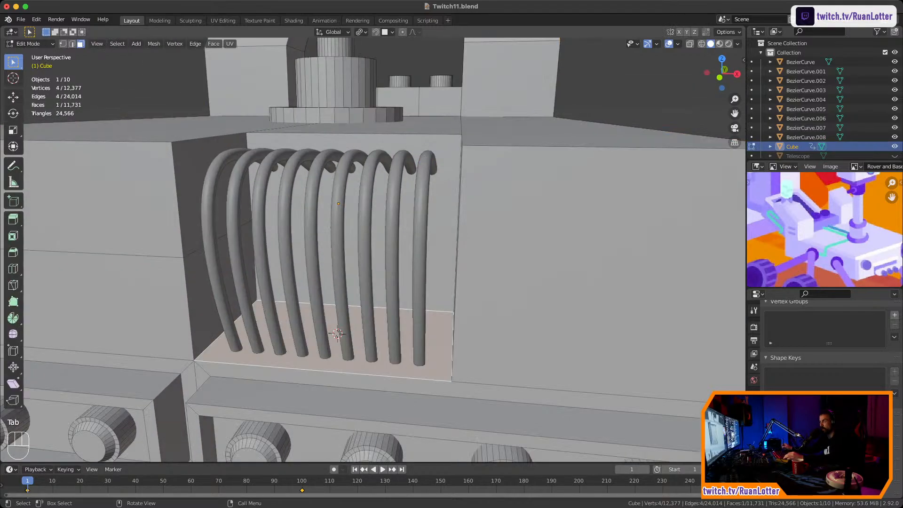
Select the back face of the front recess and snap the 3D cursor to it
{"action": "left_click", "coordinate": [440, 263]}
{"action": "key", "text": "shift+s"}
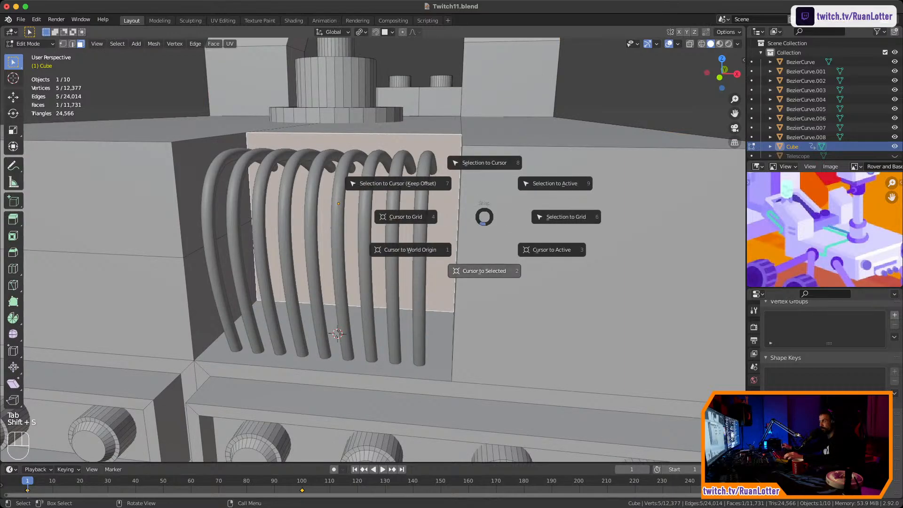
{"action": "left_click", "coordinate": [483, 269]}
{"action": "mouse_move", "coordinate": [484, 269]}
{"action": "middle_mouse_down"}
{"action": "mouse_move", "coordinate": [512, 268]}
{"action": "mouse_move", "coordinate": [461, 276]}
{"action": "mouse_move", "coordinate": [496, 270]}
{"action": "middle_mouse_up"}
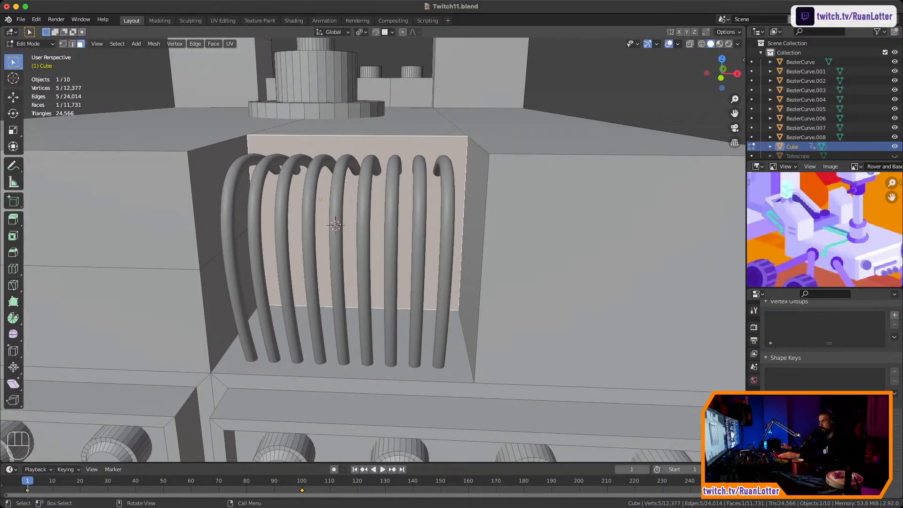
Inset the recess's back face by about 0.013 m and scale the inner face to about 0.57 along Z
{"action": "key", "text": "i"}
{"action": "left_click", "coordinate": [534, 197]}
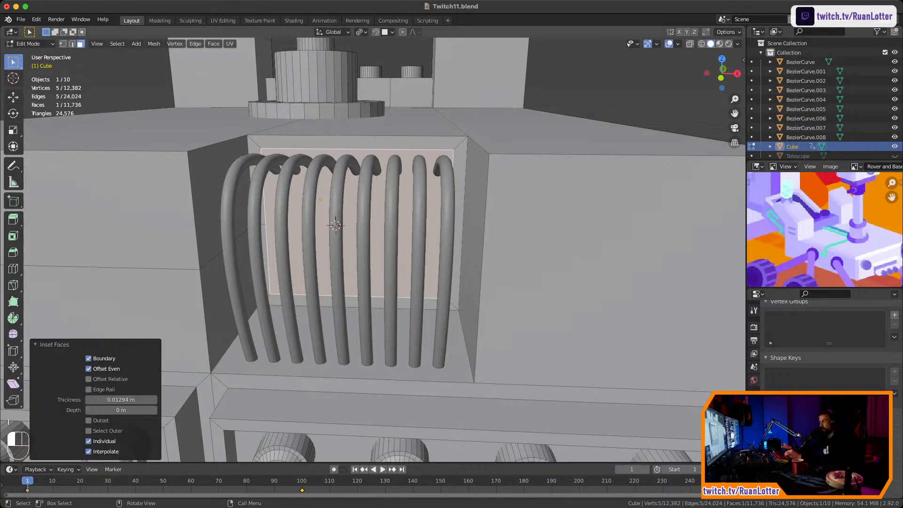
{"action": "key", "text": "s"}
{"action": "key", "text": "z"}
{"action": "left_click", "coordinate": [492, 205]}
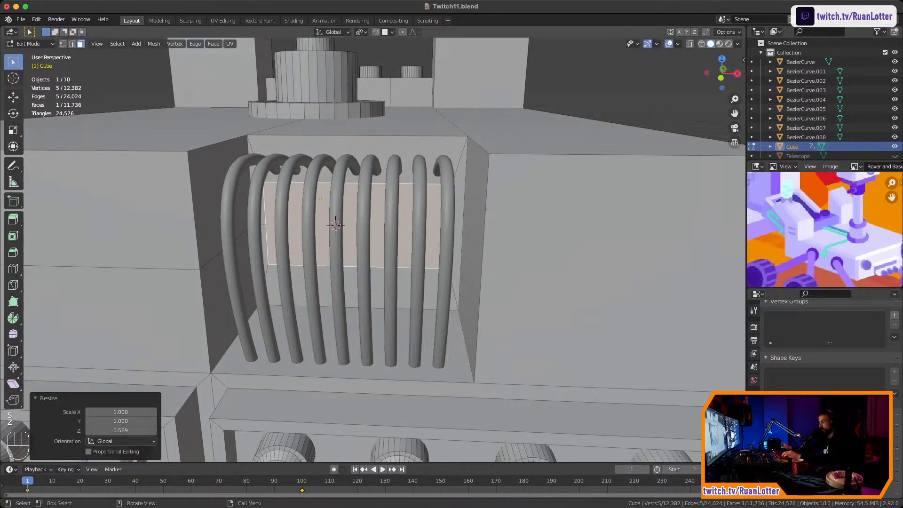
Lower the inset face behind the tubes by about 0.019 m along Z
{"action": "key", "text": "g"}
{"action": "key", "text": "z"}
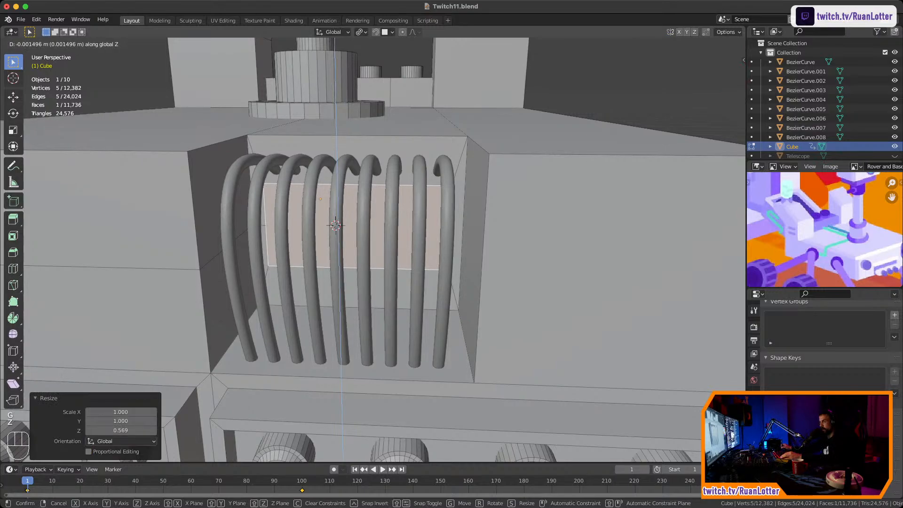
{"action": "left_click", "coordinate": [491, 223]}
{"action": "middle_click_drag", "start_coordinate": [491, 223], "coordinate": [529, 224]}
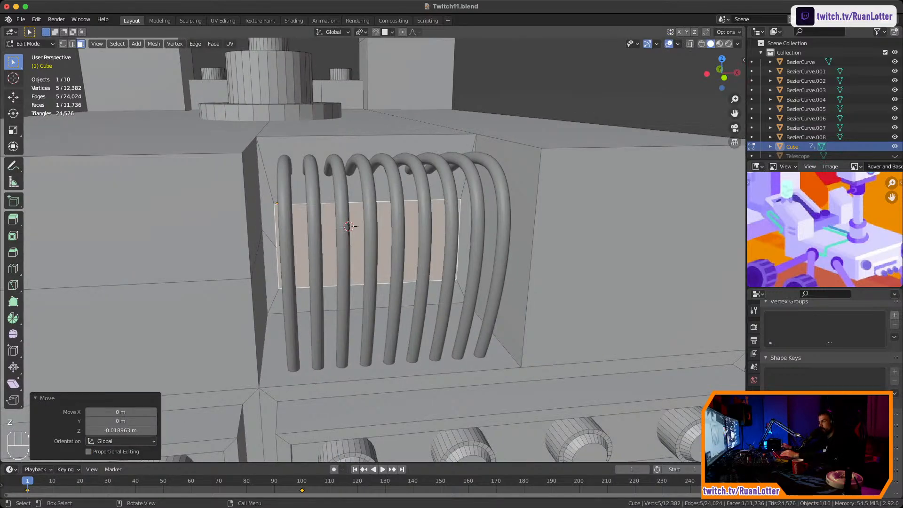
Inset the lowered face by about 0.005 m and extrude it about 0.106 m outward behind the tubes
{"action": "key", "text": "i"}
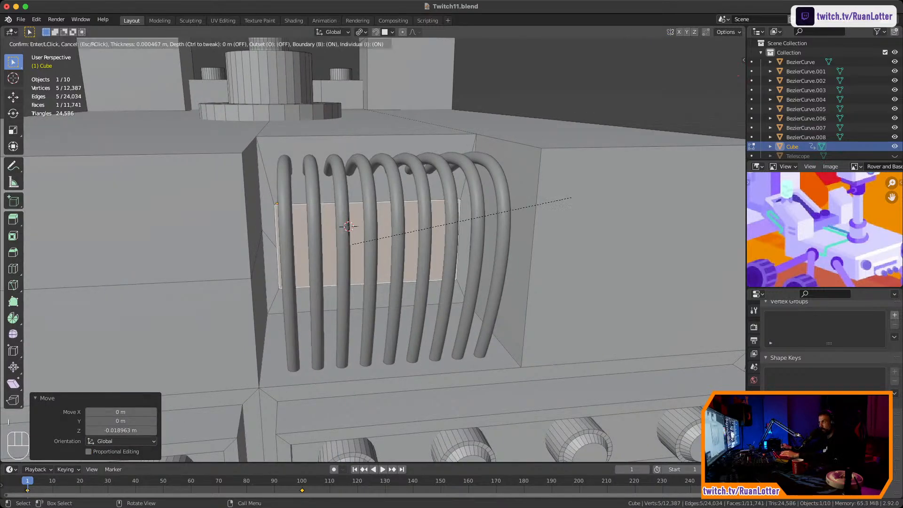
{"action": "left_click", "coordinate": [565, 201]}
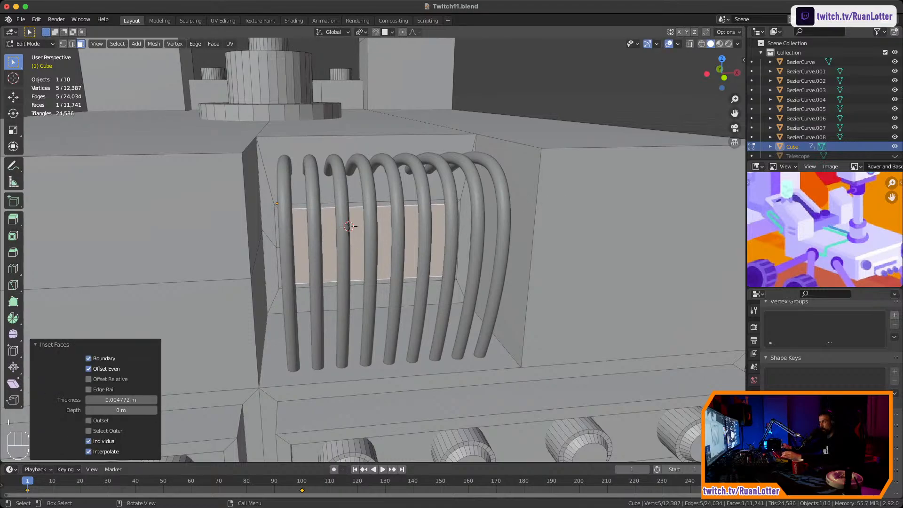
{"action": "key", "text": "e"}
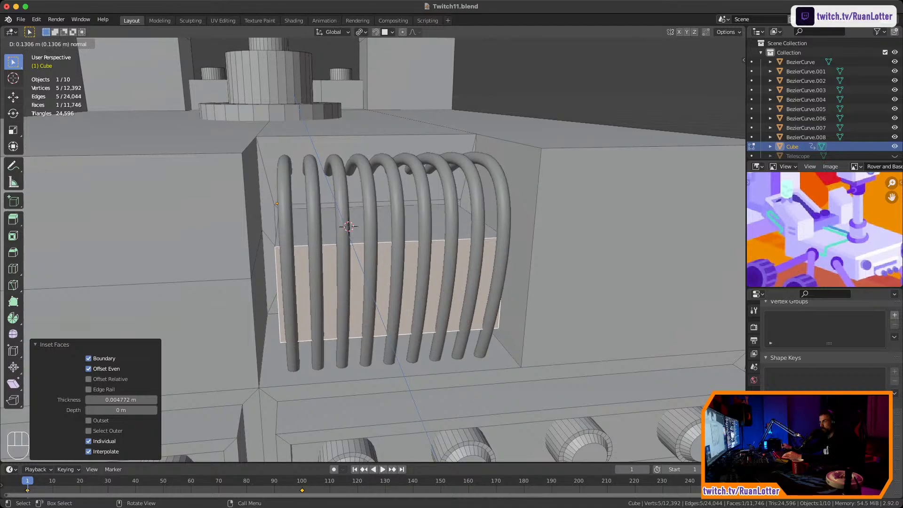
{"action": "key", "text": "Return"}
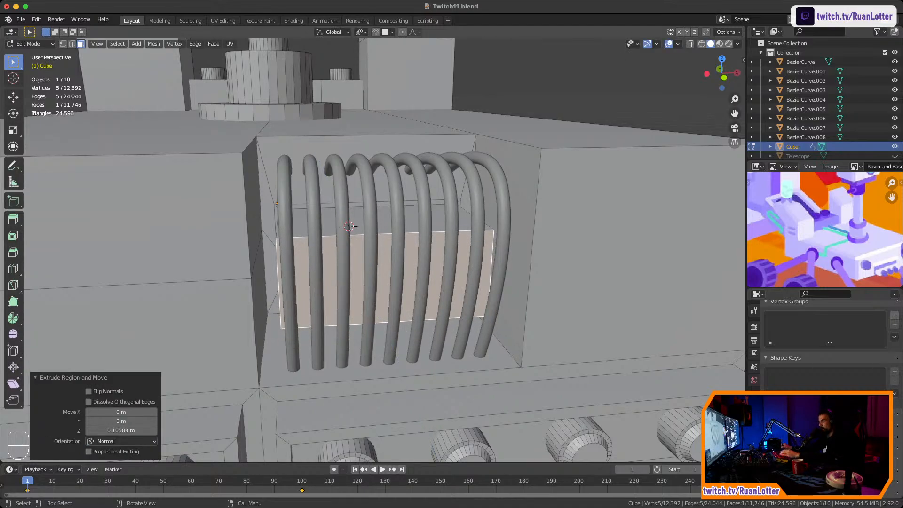
Inset the front face of the extruded block by about 0.012 m and extrude it inward to form a shallow recess
{"action": "key", "text": "i"}
{"action": "key", "text": "Return"}
{"action": "key", "text": "e"}
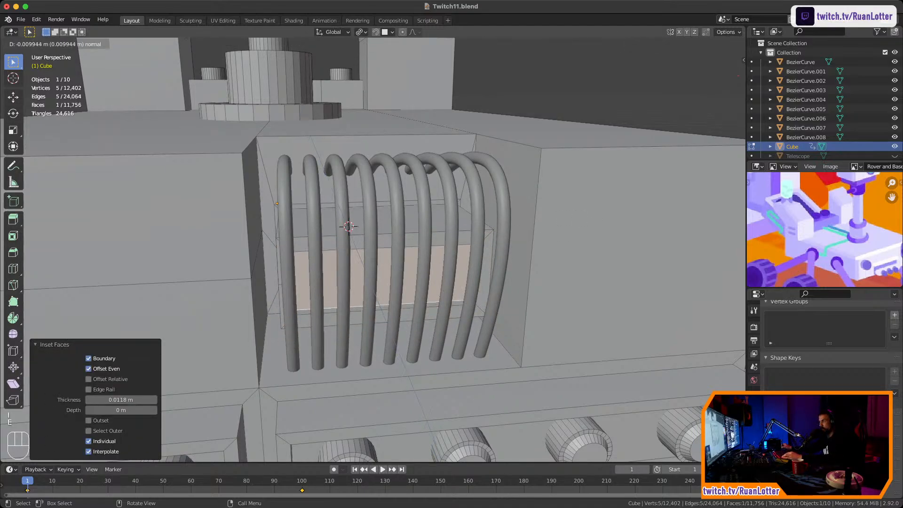
{"action": "left_click", "coordinate": [348, 226]}
{"action": "middle_click_drag", "start_coordinate": [348, 226], "coordinate": [611, 240]}
Inset the top face of the block behind the tubes by about 0.007 m and extrude it slightly inward
{"action": "key", "text": "alt+a"}
{"action": "left_click", "coordinate": [338, 234]}
{"action": "scroll", "coordinate": [339, 234], "scroll_direction": "up", "scroll_amount": 5}
{"action": "key", "text": "i"}
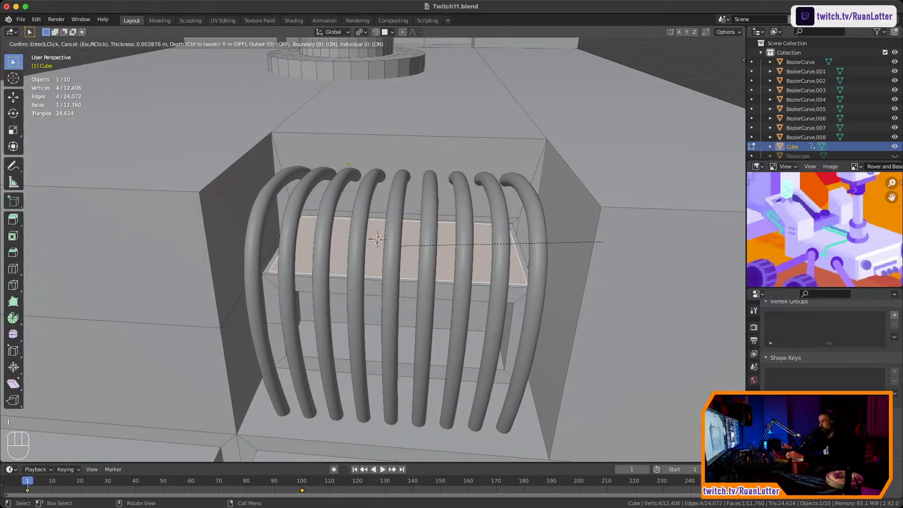
{"action": "left_click", "coordinate": [599, 243]}
{"action": "key", "text": "e"}
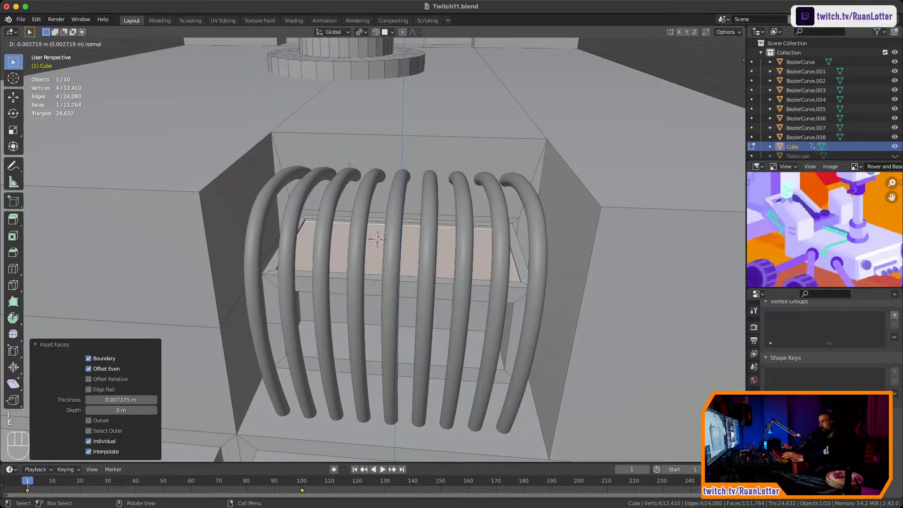
{"action": "left_click", "coordinate": [395, 254]}
{"action": "scroll", "coordinate": [378, 239], "scroll_direction": "down", "scroll_amount": 3}
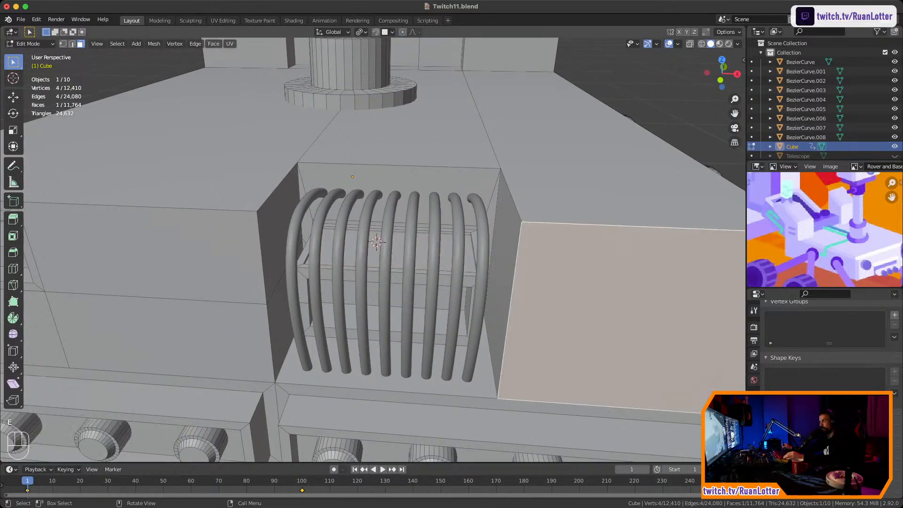
Select the large front face beside the tube recess on the positive X side, inset it and extrude it about 0.017 m outward
{"action": "middle_click_drag", "start_coordinate": [378, 239], "coordinate": [393, 243]}
{"action": "left_click", "coordinate": [644, 156]}
{"action": "scroll", "coordinate": [498, 203], "scroll_direction": "down", "scroll_amount": 5}
{"action": "middle_click_drag", "start_coordinate": [499, 202], "coordinate": [470, 197]}
{"action": "scroll", "coordinate": [437, 196], "scroll_direction": "up", "scroll_amount": 4}
{"action": "left_click", "coordinate": [506, 246]}
{"action": "middle_click_drag", "start_coordinate": [541, 244], "coordinate": [499, 263]}
{"action": "scroll", "coordinate": [517, 263], "scroll_direction": "up", "scroll_amount": 3}
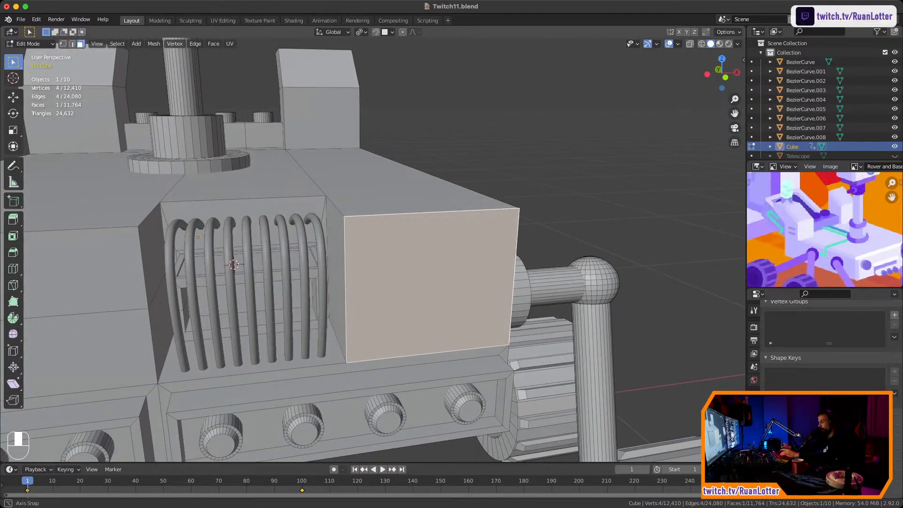
{"action": "key", "text": "e"}
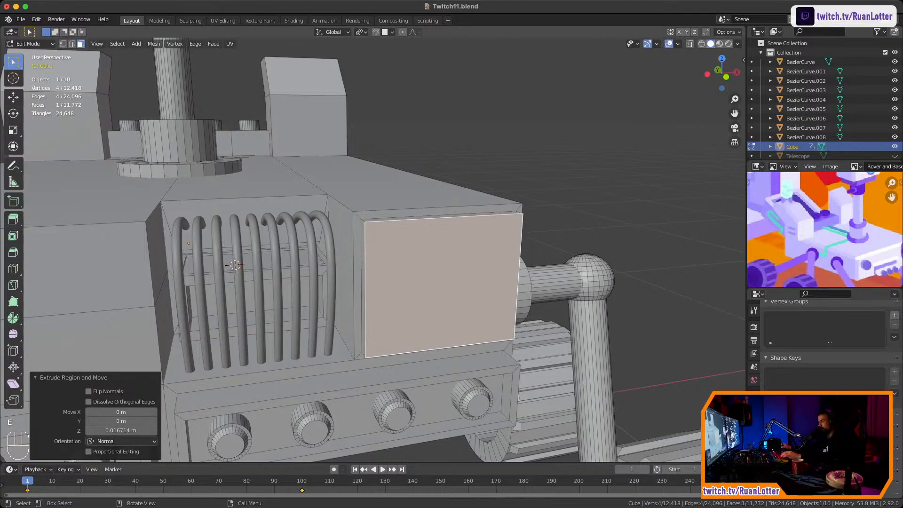
Inset the raised front panel by about 0.007 m, extrude the inner face inward, and clear the selection
{"action": "key", "text": "i"}
{"action": "key", "text": "Return"}
{"action": "key", "text": "e"}
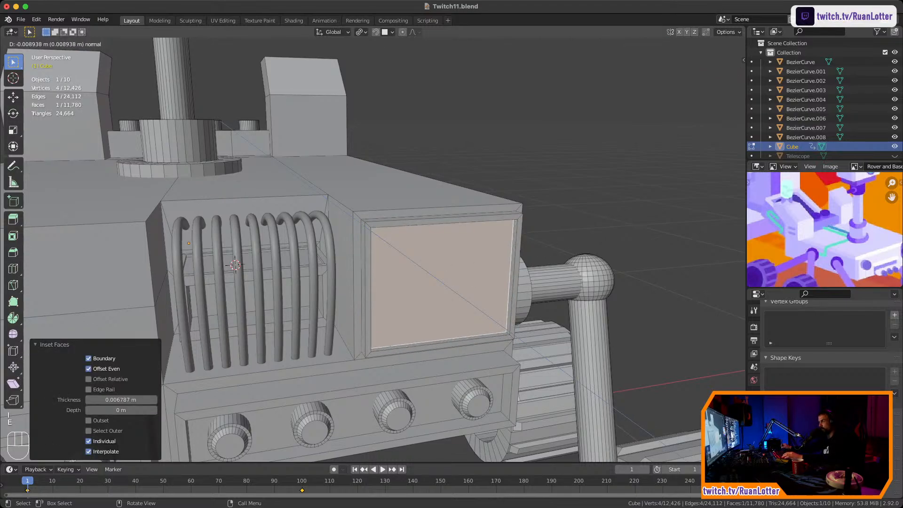
{"action": "left_click", "coordinate": [499, 263]}
{"action": "left_click", "coordinate": [626, 197]}
Examine the rover body from several angles, including the front panels and the tube recess
{"action": "scroll", "coordinate": [565, 235], "scroll_direction": "down", "scroll_amount": 2}
{"action": "middle_click_drag", "start_coordinate": [565, 235], "coordinate": [461, 330]}
{"action": "middle_click_drag", "start_coordinate": [404, 264], "coordinate": [508, 261], "text": "shift"}
{"action": "middle_click_drag", "start_coordinate": [452, 263], "coordinate": [510, 256]}
{"action": "middle_click_drag", "start_coordinate": [510, 256], "coordinate": [518, 193], "text": "shift"}
{"action": "scroll", "coordinate": [395, 198], "scroll_direction": "down", "scroll_amount": 3}
{"action": "key", "text": "Tab"}
{"action": "key", "text": "Tab"}
{"action": "scroll", "coordinate": [350, 249], "scroll_direction": "up", "scroll_amount": 6}
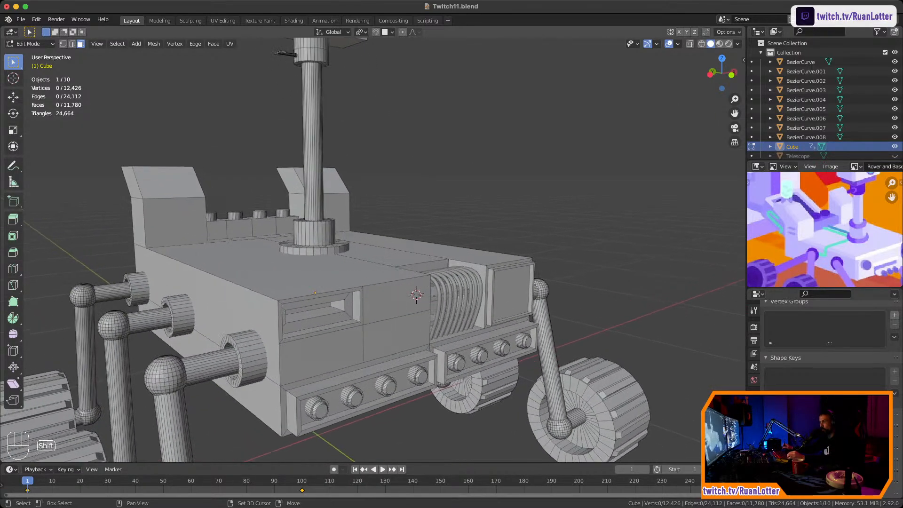
{"action": "middle_click_drag", "start_coordinate": [351, 249], "coordinate": [367, 249]}
{"action": "scroll", "coordinate": [350, 249], "scroll_direction": "up", "scroll_amount": 3}
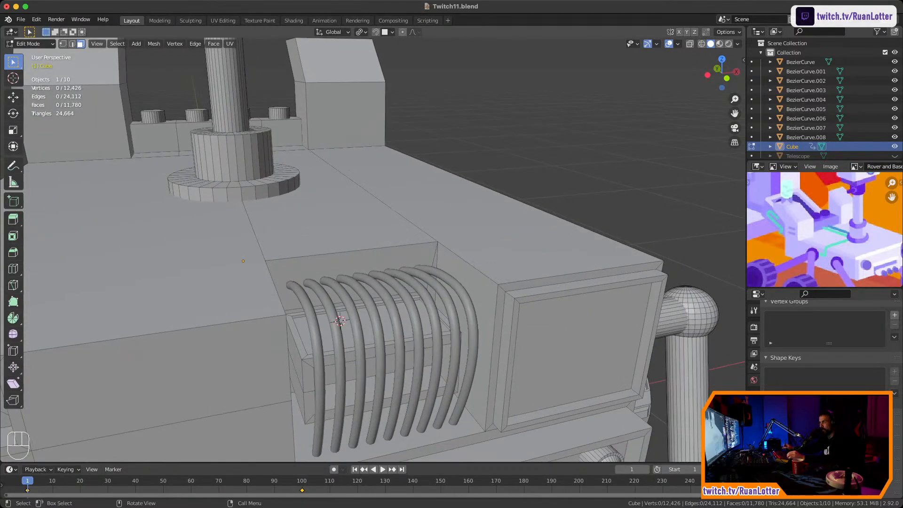
Leave Edit Mode, select all nine curved tubes and the rover body, and join them into the body object
{"action": "left_click", "coordinate": [366, 324], "text": "shift"}
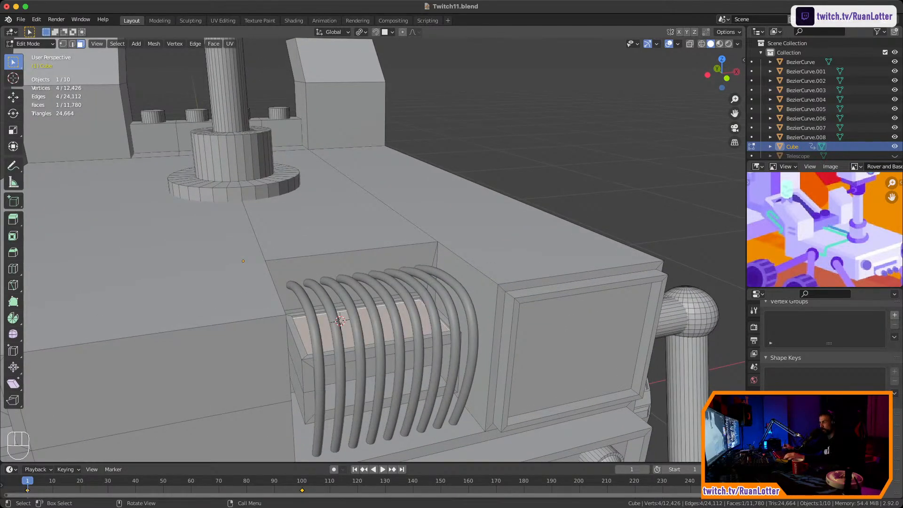
{"action": "key", "text": "Tab"}
{"action": "left_click", "coordinate": [316, 338]}
{"action": "left_click", "coordinate": [336, 338], "text": "shift"}
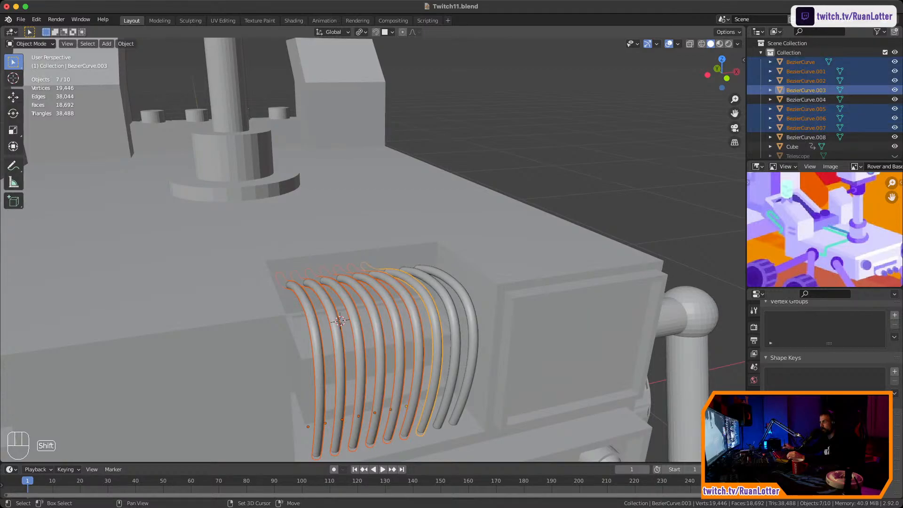
{"action": "left_click", "coordinate": [454, 339], "text": "shift"}
{"action": "left_click", "coordinate": [474, 339], "text": "shift"}
{"action": "left_click", "coordinate": [513, 254], "text": "shift"}
{"action": "right_click", "coordinate": [469, 251]}
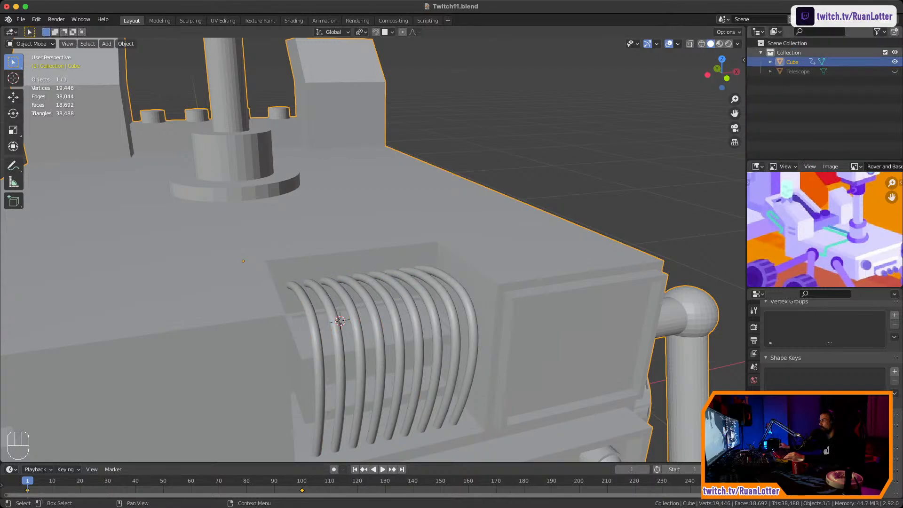
Rename the joined Cube object to MarsRover and save the file
{"action": "double_click", "coordinate": [792, 62]}
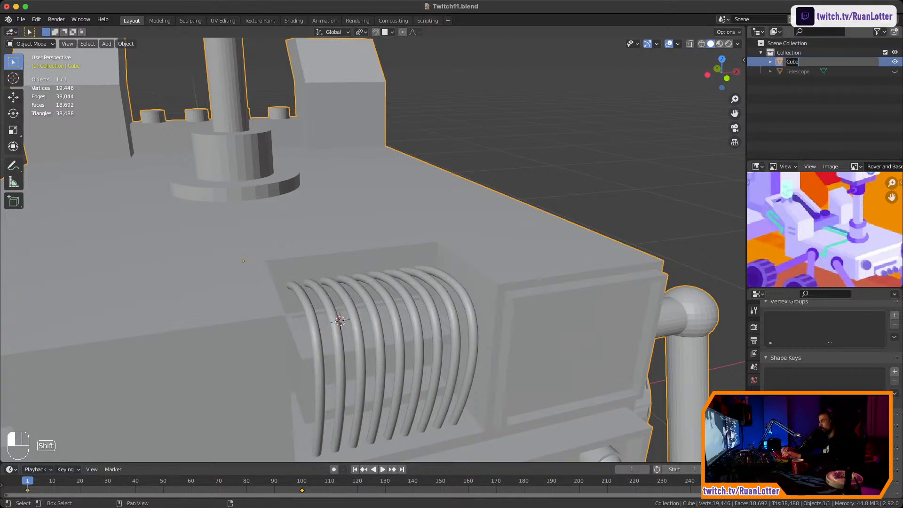
{"action": "type", "text": "MarsRover"}
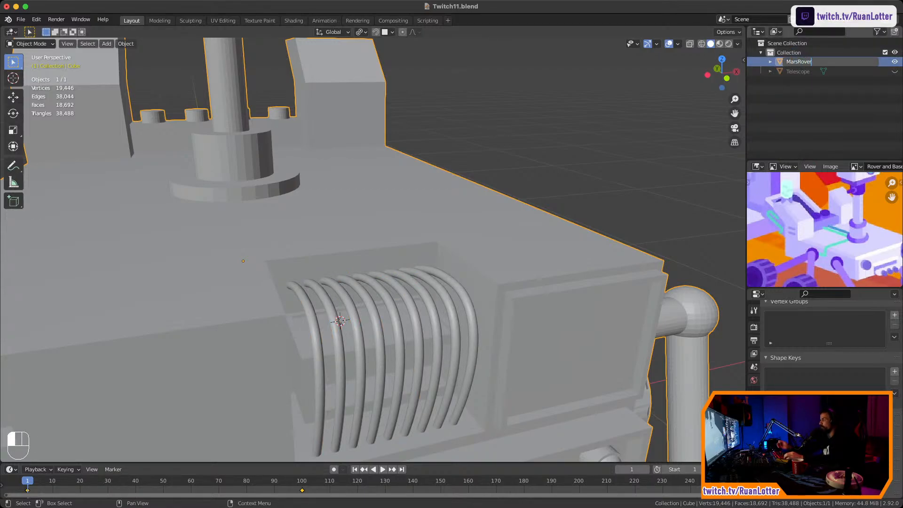
{"action": "key", "text": "Return"}
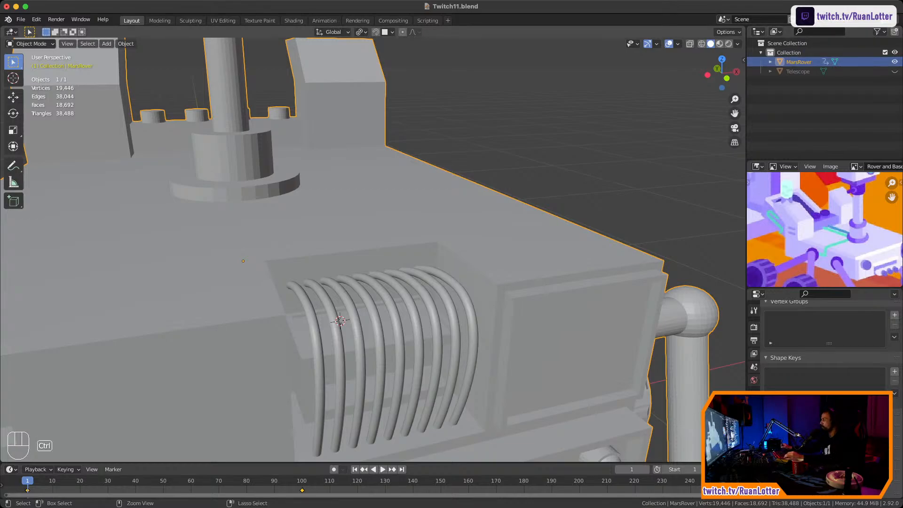
{"action": "middle_click_drag", "start_coordinate": [470, 197], "coordinate": [470, 292], "text": "ctrl"}
{"action": "left_click", "coordinate": [541, 188]}
{"action": "middle_click_drag", "start_coordinate": [541, 188], "coordinate": [541, 226], "text": "ctrl"}
{"action": "key", "text": "super+s"}
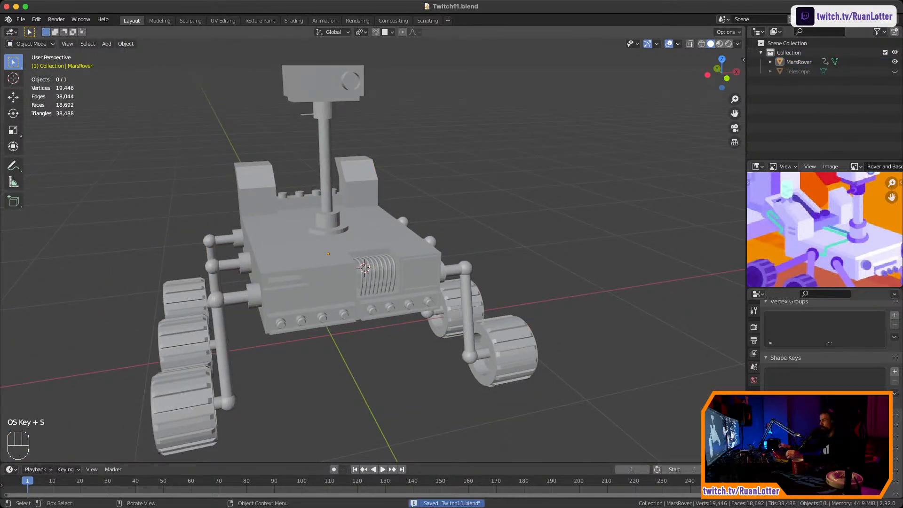
Unhide the Telescope object and move it along the X axis so it stands beside the rover
{"action": "left_click", "coordinate": [894, 72]}
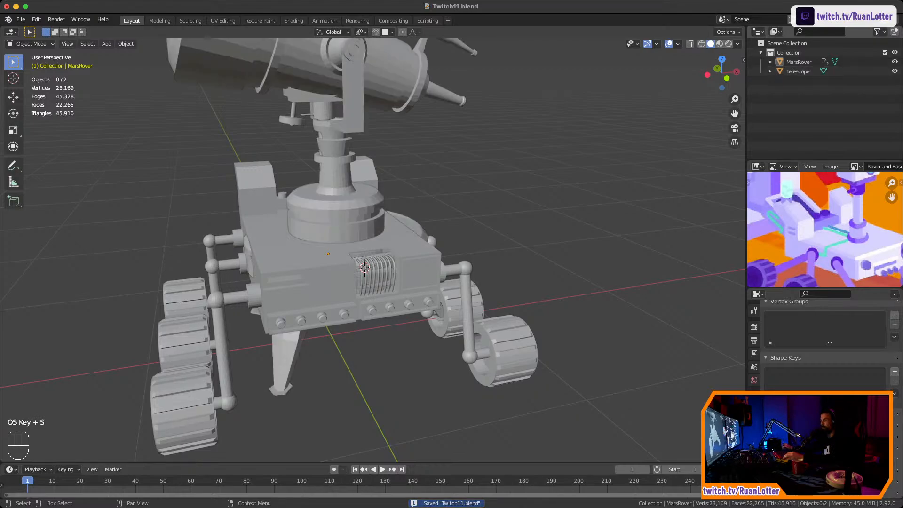
{"action": "middle_click_drag", "start_coordinate": [517, 188], "coordinate": [518, 246], "text": "ctrl"}
{"action": "left_click", "coordinate": [376, 117]}
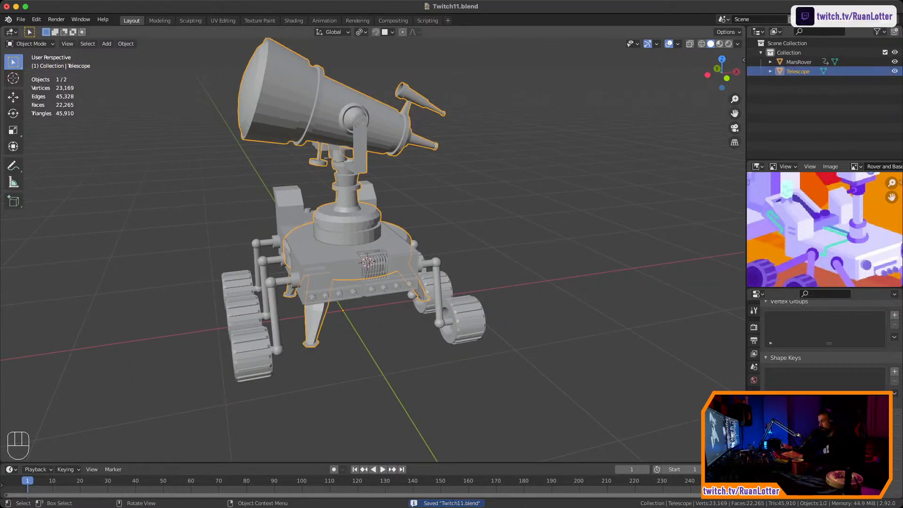
{"action": "key", "text": "g"}
{"action": "key", "text": "x"}
{"action": "left_click", "coordinate": [564, 141]}
{"action": "middle_click_drag", "start_coordinate": [564, 141], "coordinate": [484, 143]}
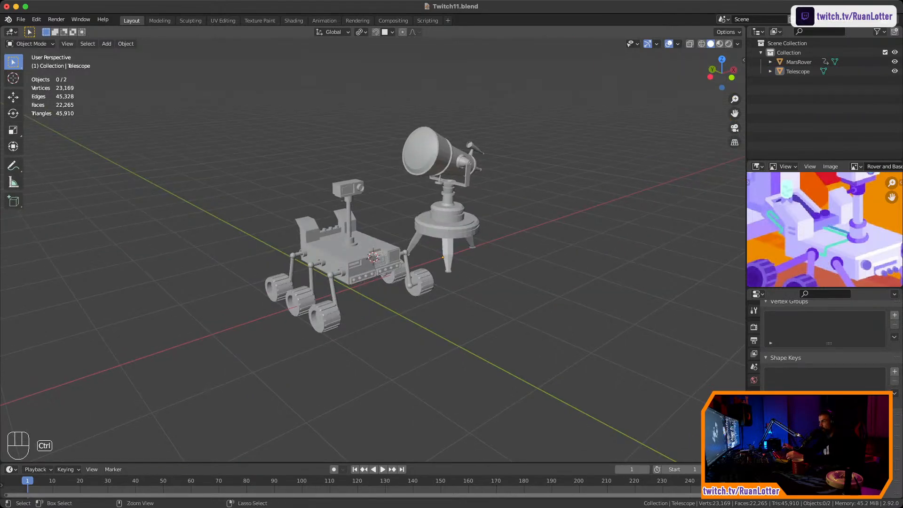
{"action": "middle_click_drag", "start_coordinate": [423, 235], "coordinate": [326, 211]}
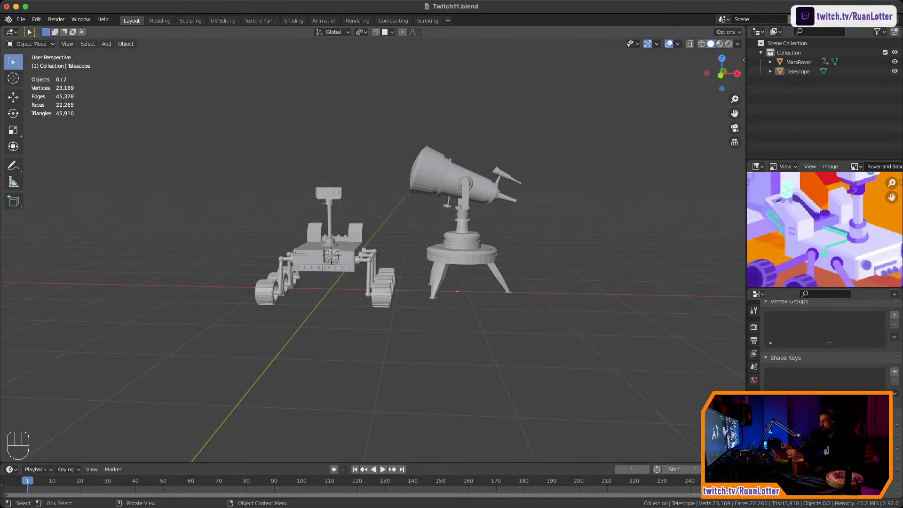
Open the rover for mesh editing and select the lowest tread face on each of the three wheels along one side
{"action": "left_click", "coordinate": [327, 252]}
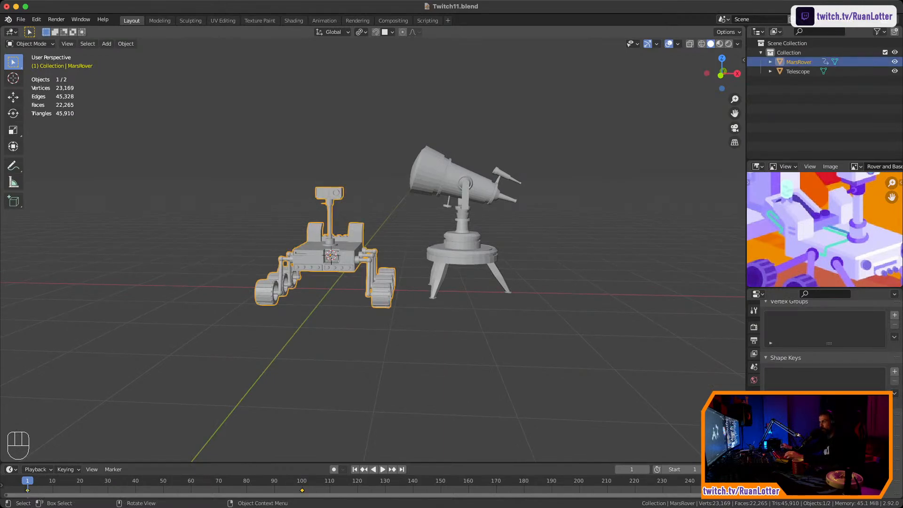
{"action": "middle_click_drag", "start_coordinate": [353, 282], "coordinate": [355, 221]}
{"action": "middle_click_drag", "start_coordinate": [355, 264], "coordinate": [400, 172], "text": "shift"}
{"action": "left_click", "coordinate": [457, 216], "text": "shift"}
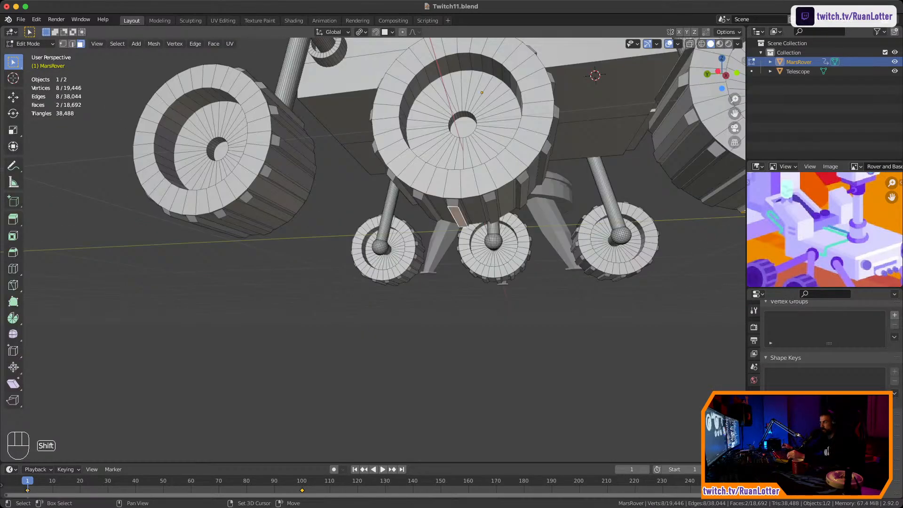
{"action": "middle_click_drag", "start_coordinate": [457, 216], "coordinate": [595, 193], "text": "shift"}
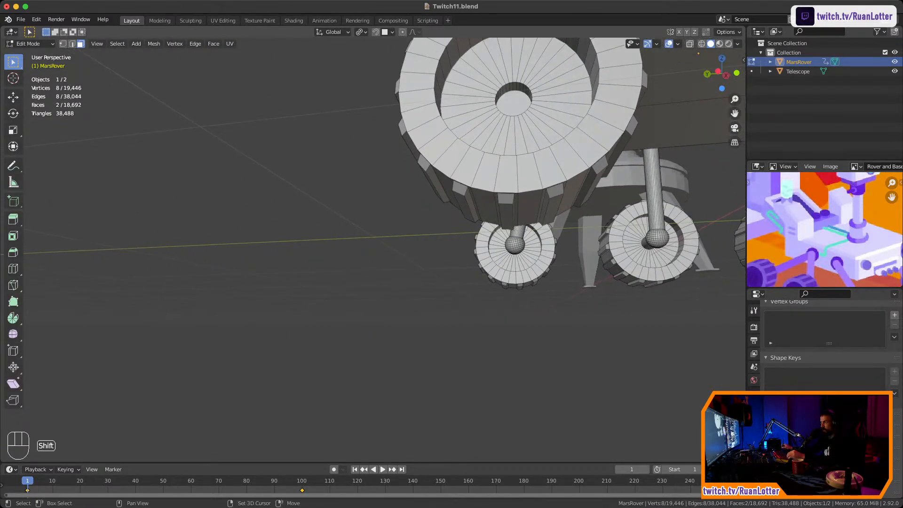
{"action": "left_click", "coordinate": [505, 216], "text": "shift"}
{"action": "middle_click_drag", "start_coordinate": [506, 216], "coordinate": [720, 226]}
{"action": "middle_click_drag", "start_coordinate": [664, 217], "coordinate": [658, 249], "text": "ctrl"}
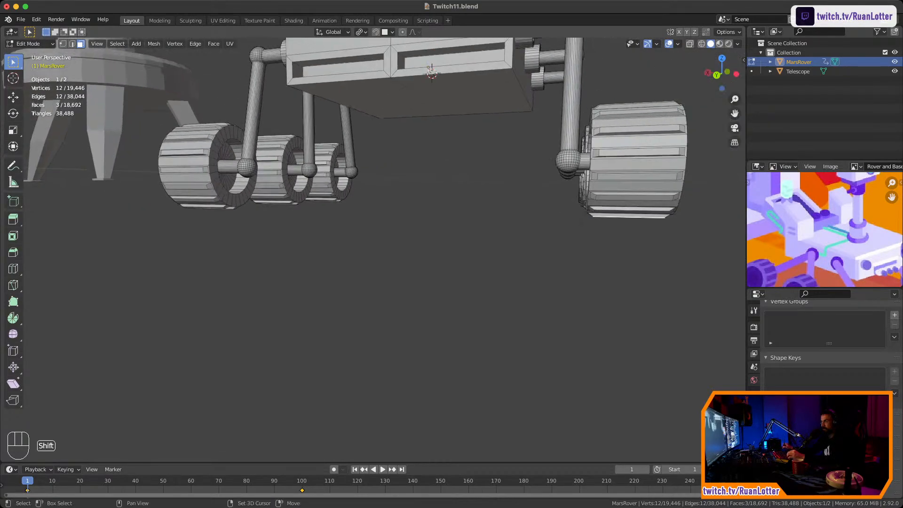
Add the lowest tread face of each of the three wheels on the opposite side to the selection
{"action": "middle_click_drag", "start_coordinate": [282, 207], "coordinate": [413, 203]}
{"action": "middle_click_drag", "start_coordinate": [225, 195], "coordinate": [461, 193], "text": "shift"}
{"action": "middle_click_drag", "start_coordinate": [461, 194], "coordinate": [414, 181]}
{"action": "left_click", "coordinate": [472, 224], "text": "shift"}
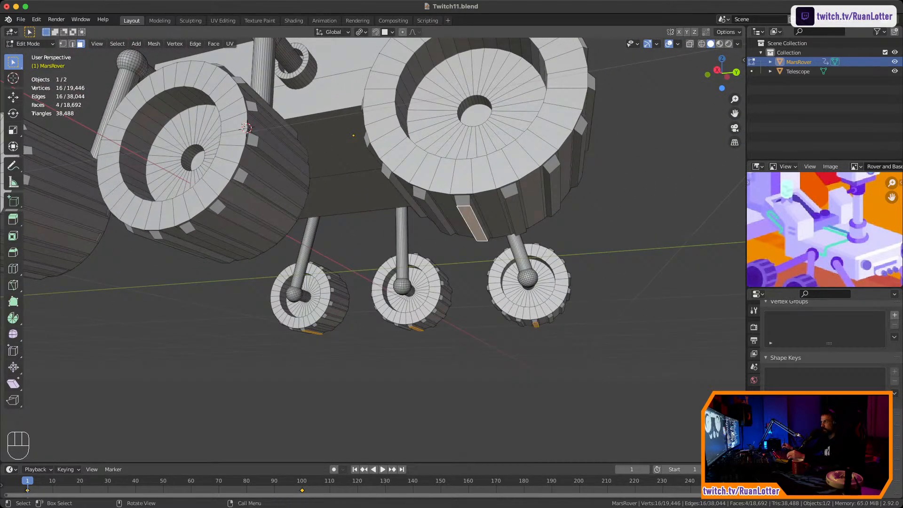
{"action": "middle_click_drag", "start_coordinate": [473, 224], "coordinate": [493, 233]}
{"action": "left_click", "coordinate": [463, 222], "text": "shift"}
{"action": "middle_click_drag", "start_coordinate": [329, 232], "coordinate": [602, 221], "text": "shift"}
{"action": "left_click", "coordinate": [471, 225], "text": "shift"}
{"action": "middle_click_drag", "start_coordinate": [470, 225], "coordinate": [505, 236]}
{"action": "scroll", "coordinate": [415, 310], "scroll_direction": "down", "scroll_amount": 5}
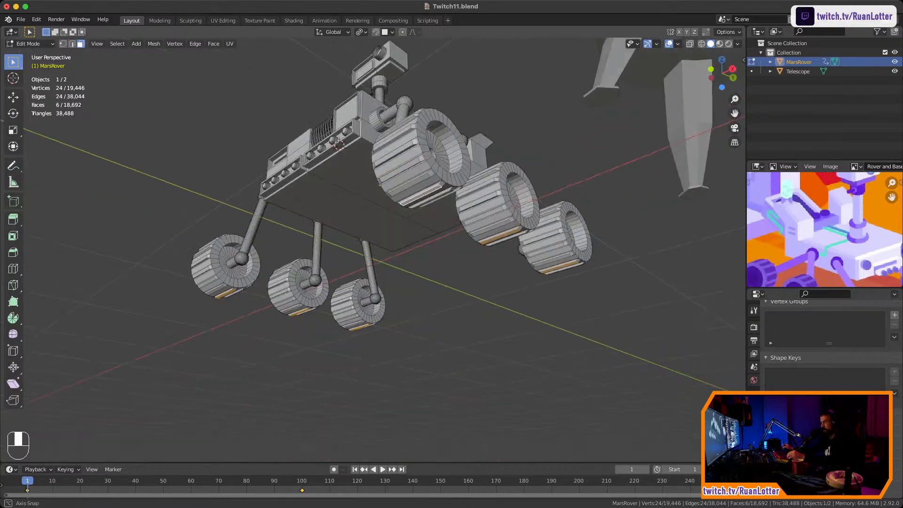
Snap the 3D cursor to the selected bottom faces of the six wheels
{"action": "middle_click_drag", "start_coordinate": [405, 308], "coordinate": [415, 311]}
{"action": "key", "text": "shift+s"}
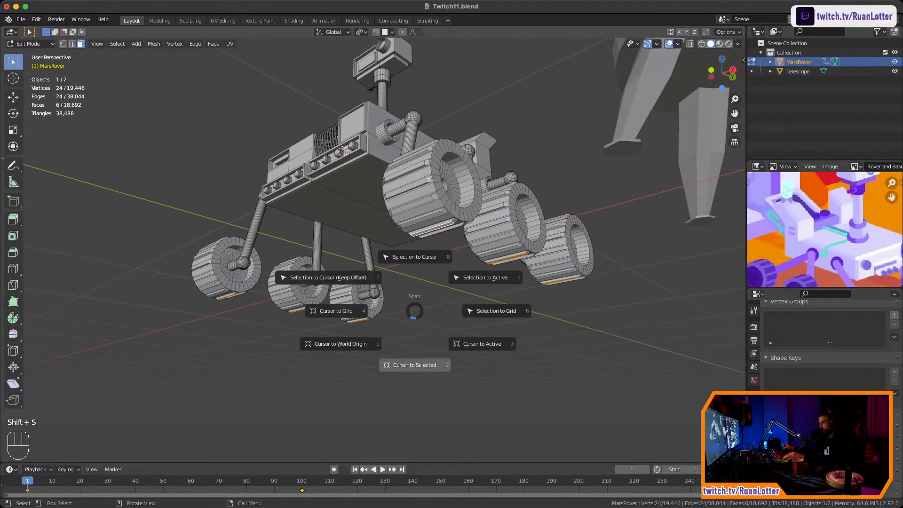
{"action": "left_click", "coordinate": [414, 365]}
{"action": "middle_click_drag", "start_coordinate": [414, 365], "coordinate": [480, 405]}
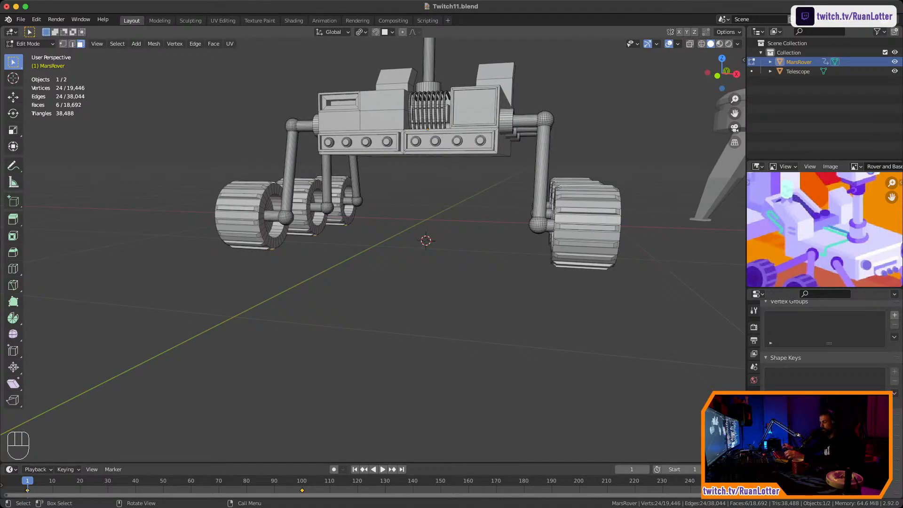
{"action": "scroll", "coordinate": [373, 250], "scroll_direction": "down", "scroll_amount": 2}
{"action": "middle_click_drag", "start_coordinate": [373, 250], "coordinate": [437, 317], "text": "shift"}
Leave Edit Mode and set the rover's origin to the 3D cursor at ground-contact level between the wheels
{"action": "key", "text": "Tab"}
{"action": "left_click", "coordinate": [430, 336]}
{"action": "left_click", "coordinate": [414, 226]}
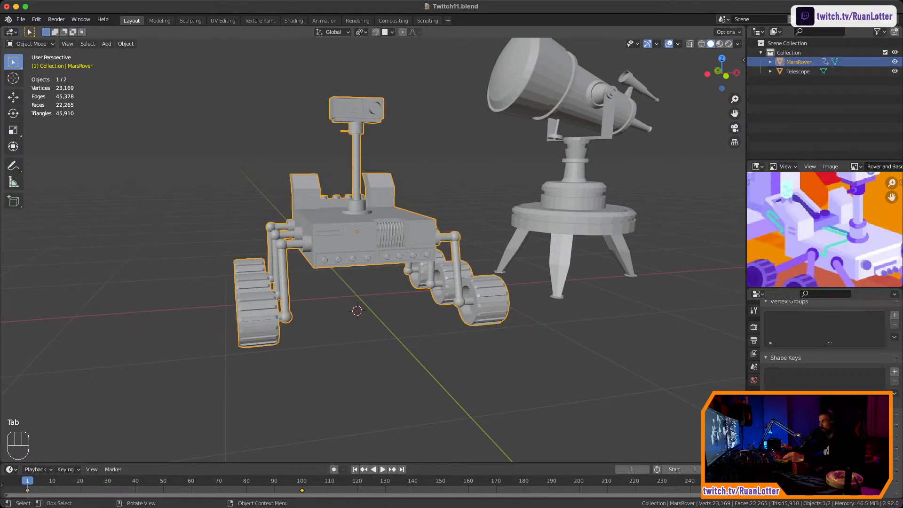
{"action": "right_click", "coordinate": [414, 225]}
{"action": "mouse_move", "coordinate": [414, 248]}
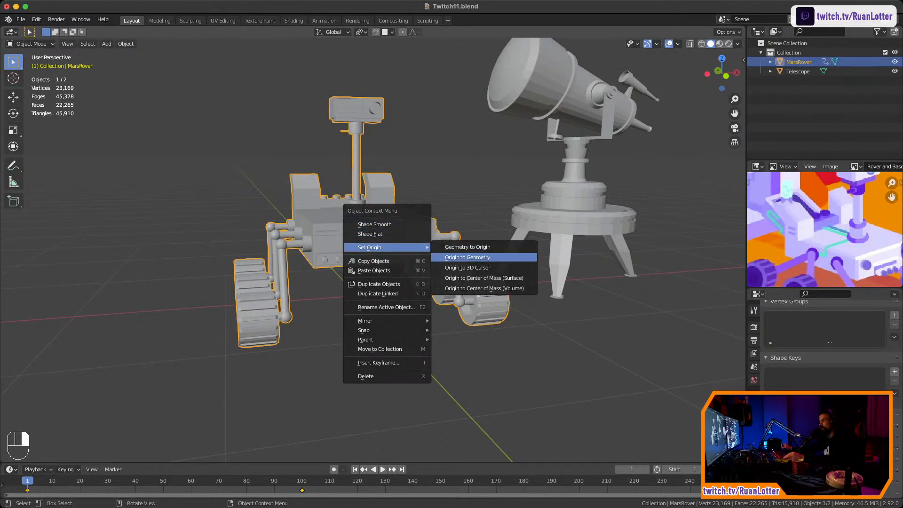
{"action": "left_click", "coordinate": [468, 268]}
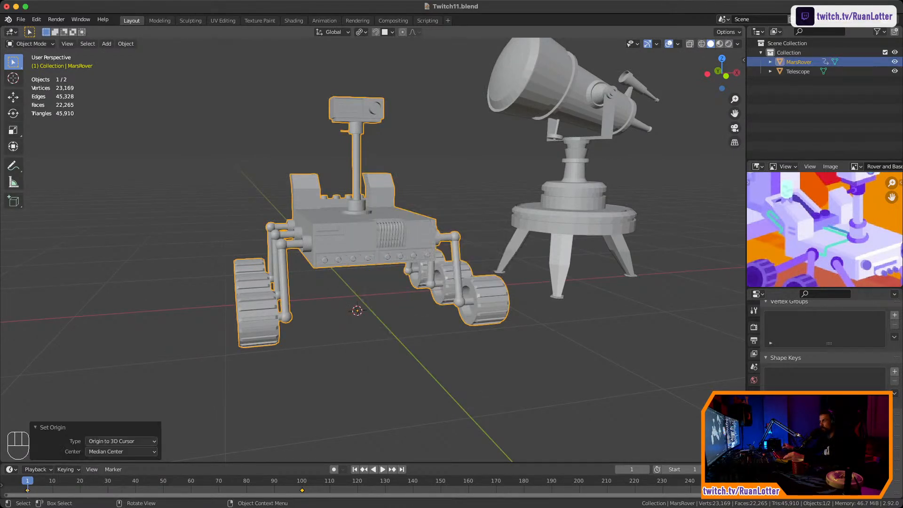
{"action": "left_click", "coordinate": [459, 356]}
{"action": "mouse_move", "coordinate": [459, 355]}
{"action": "middle_mouse_down"}
{"action": "mouse_move", "coordinate": [438, 350]}
{"action": "mouse_move", "coordinate": [436, 326]}
{"action": "mouse_move", "coordinate": [457, 351]}
{"action": "mouse_move", "coordinate": [457, 365]}
{"action": "middle_mouse_up"}
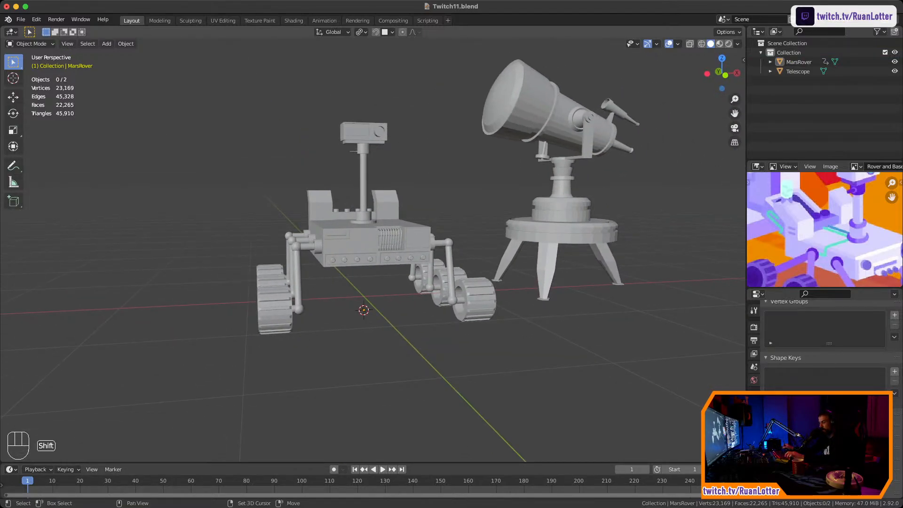
Return the 3D cursor to the world origin and snap the MarsRover object onto it so the wheels rest on the ground plane
{"action": "key", "text": "shift+s"}
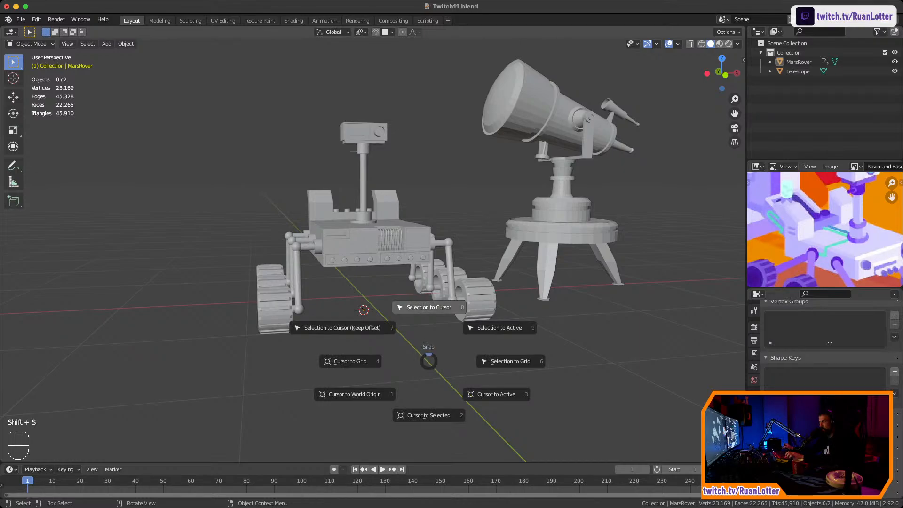
{"action": "left_click", "coordinate": [363, 394]}
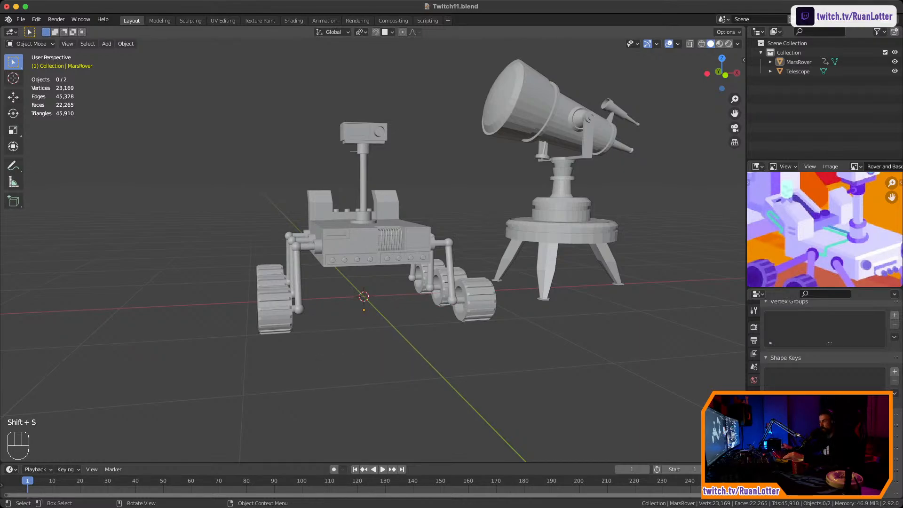
{"action": "left_click", "coordinate": [370, 246]}
{"action": "right_click", "coordinate": [416, 239]}
{"action": "left_click", "coordinate": [465, 203]}
{"action": "left_click", "coordinate": [410, 239]}
{"action": "key", "text": "shift+s"}
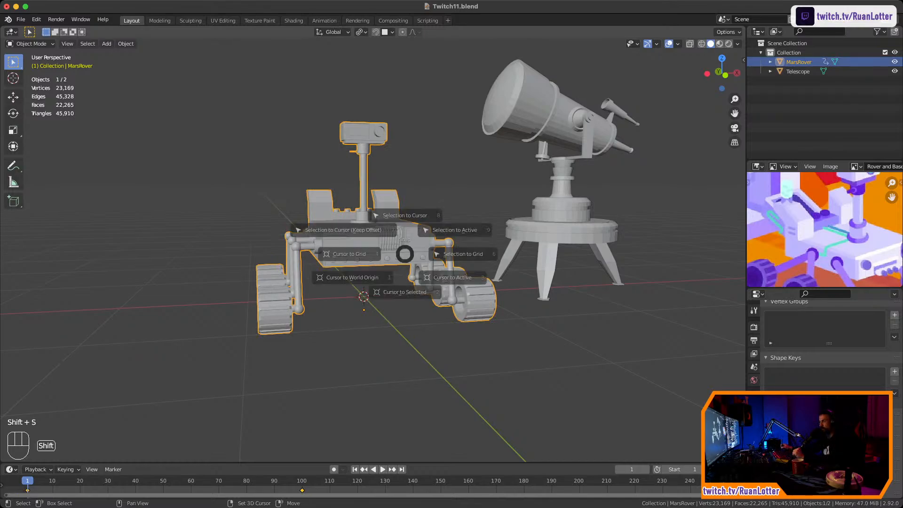
{"action": "left_click", "coordinate": [405, 200]}
{"action": "left_click", "coordinate": [442, 155]}
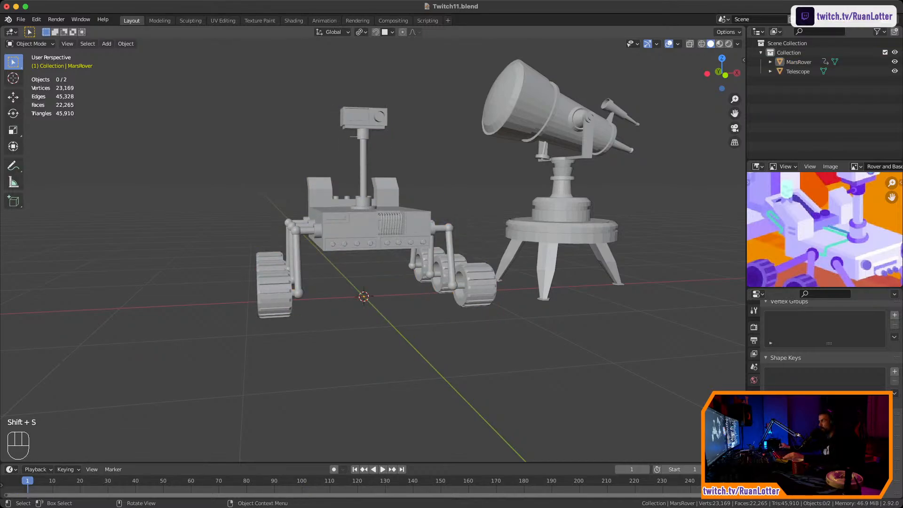
Examine the rover and telescope side by side in front orthographic view and from several perspective angles, including from behind
{"action": "left_click", "coordinate": [724, 75]}
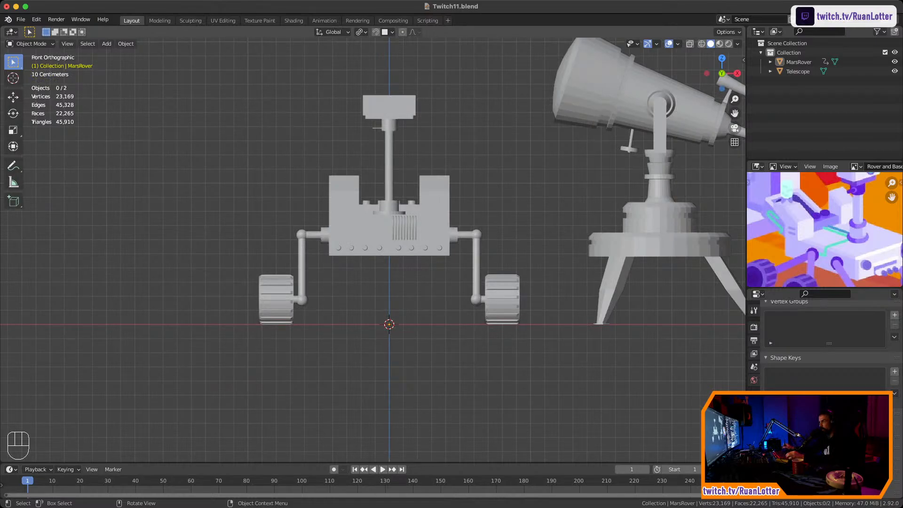
{"action": "middle_click_drag", "start_coordinate": [423, 235], "coordinate": [424, 256], "text": "ctrl"}
{"action": "middle_click_drag", "start_coordinate": [423, 257], "coordinate": [325, 235], "text": "shift"}
{"action": "middle_click_drag", "start_coordinate": [325, 236], "coordinate": [307, 267], "text": "shift"}
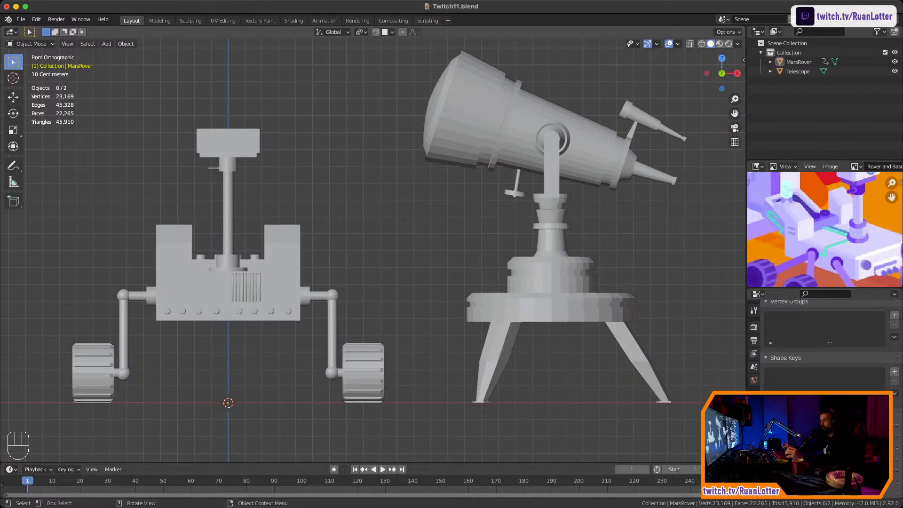
{"action": "middle_click_drag", "start_coordinate": [358, 226], "coordinate": [471, 184]}
{"action": "middle_click_drag", "start_coordinate": [470, 183], "coordinate": [377, 189], "text": "shift"}
{"action": "scroll", "coordinate": [372, 235], "scroll_direction": "up", "scroll_amount": 3}
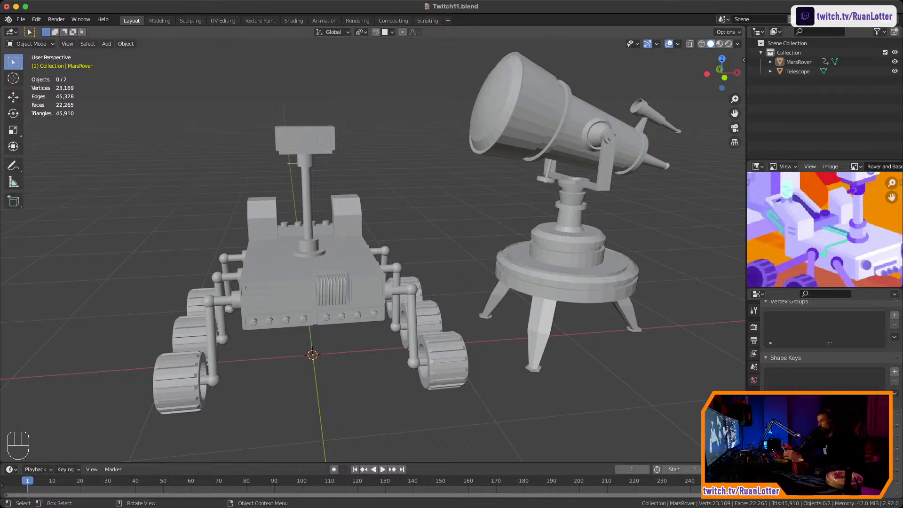
{"action": "middle_click_drag", "start_coordinate": [377, 235], "coordinate": [352, 256]}
{"action": "scroll", "coordinate": [371, 254], "scroll_direction": "up", "scroll_amount": 2}
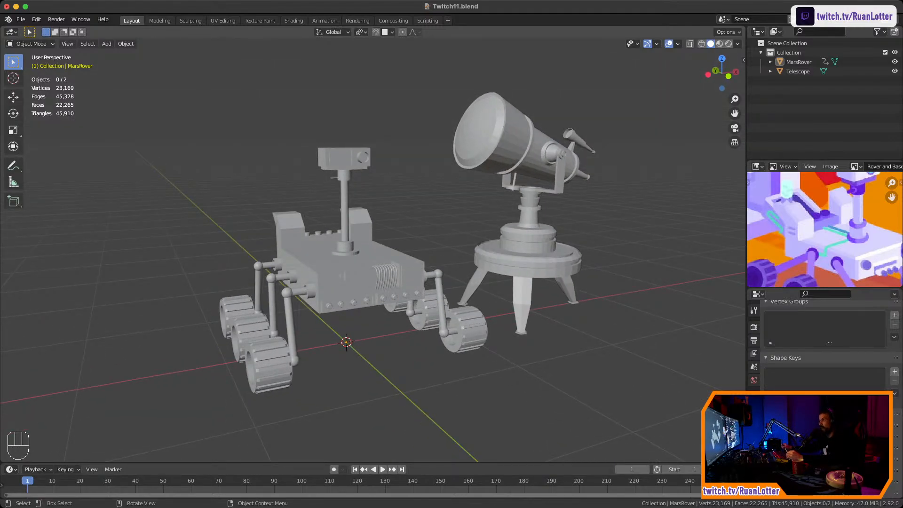
{"action": "middle_click_drag", "start_coordinate": [372, 254], "coordinate": [169, 265]}
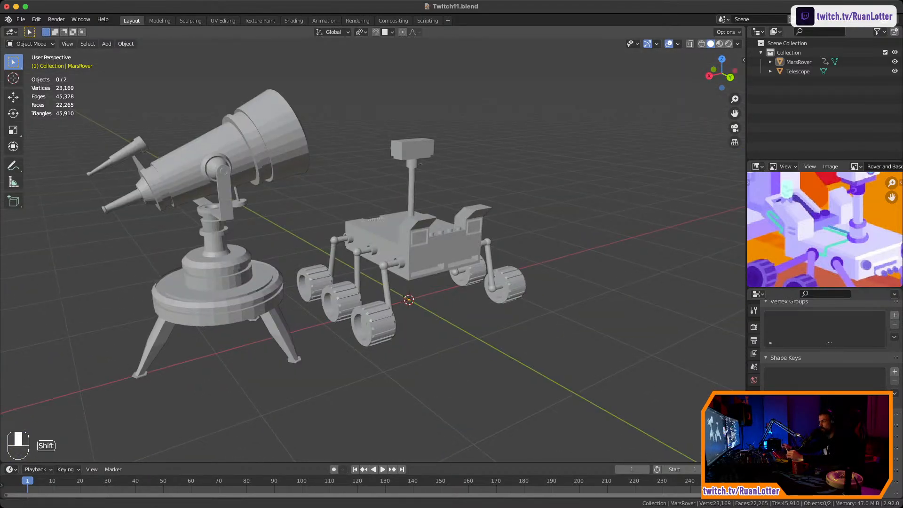
{"action": "middle_click_drag", "start_coordinate": [358, 264], "coordinate": [113, 262]}
{"action": "middle_click_drag", "start_coordinate": [330, 264], "coordinate": [343, 285], "text": "ctrl"}
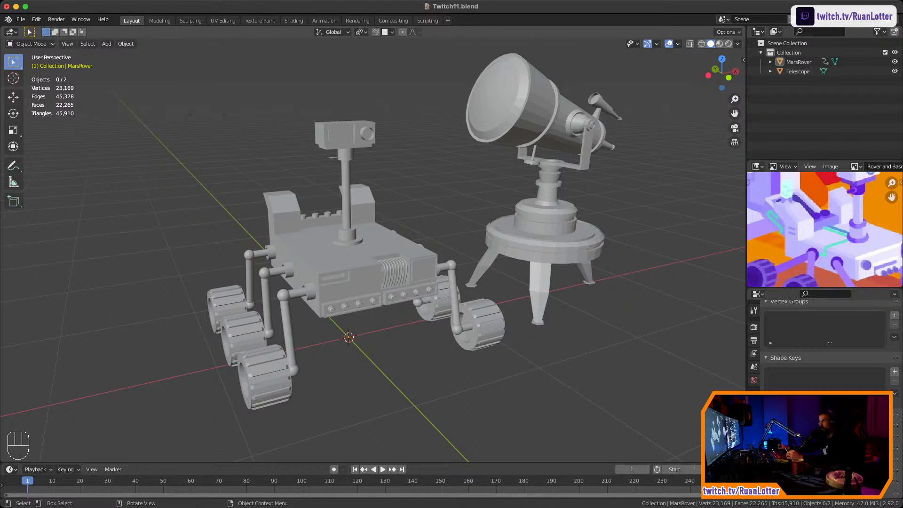
Inspect both models from different angles in the Sculpting workspace and return to the Layout workspace
{"action": "left_click", "coordinate": [191, 21]}
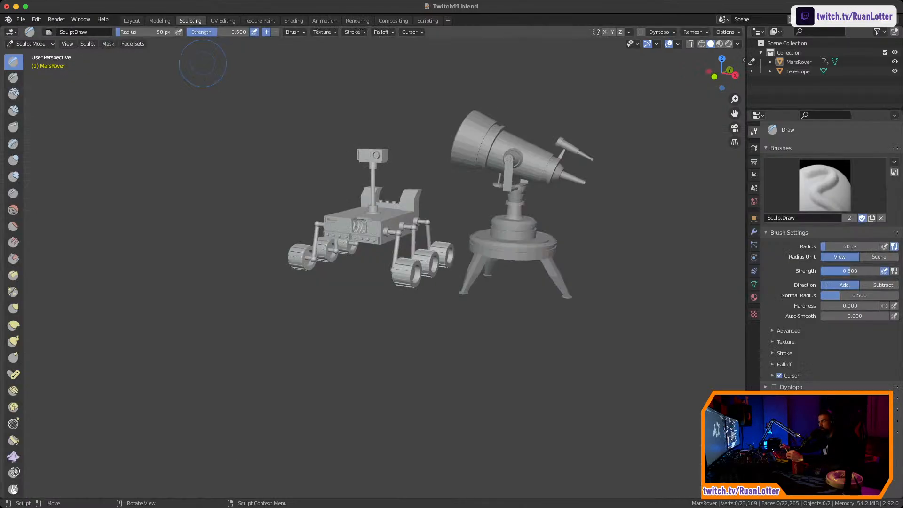
{"action": "middle_click_drag", "start_coordinate": [339, 125], "coordinate": [369, 178]}
{"action": "scroll", "coordinate": [369, 177], "scroll_direction": "up", "scroll_amount": 3}
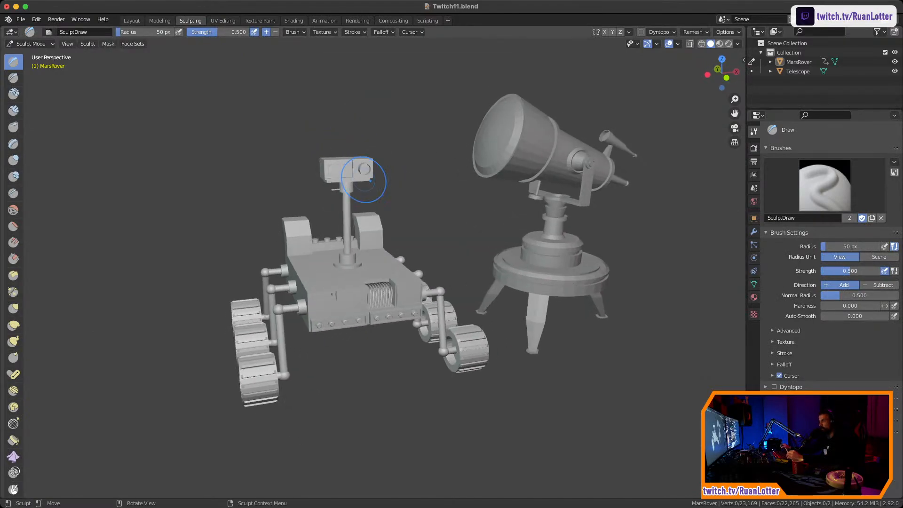
{"action": "middle_click_drag", "start_coordinate": [363, 180], "coordinate": [323, 214]}
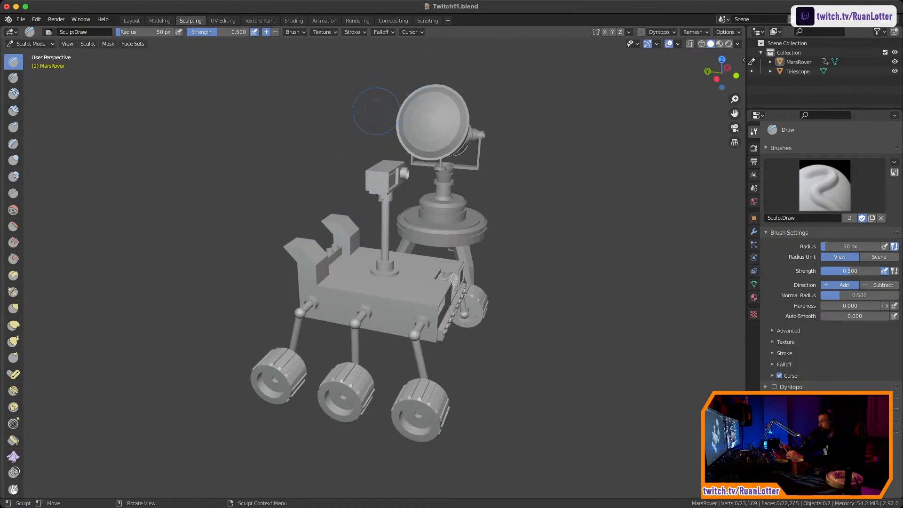
{"action": "mouse_move", "coordinate": [376, 111]}
{"action": "middle_mouse_down"}
{"action": "mouse_move", "coordinate": [337, 135]}
{"action": "mouse_move", "coordinate": [331, 128]}
{"action": "mouse_move", "coordinate": [339, 182]}
{"action": "mouse_move", "coordinate": [344, 106]}
{"action": "mouse_move", "coordinate": [323, 161]}
{"action": "middle_mouse_up"}
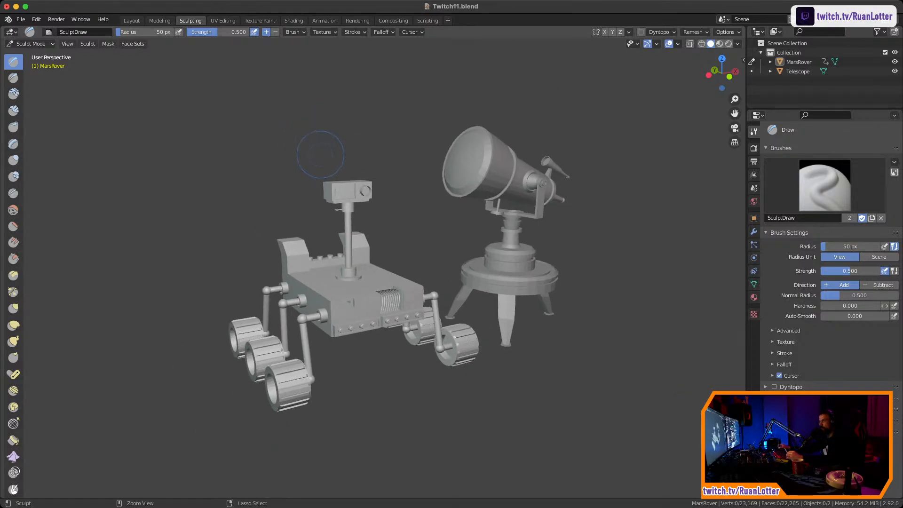
{"action": "left_click", "coordinate": [132, 21]}
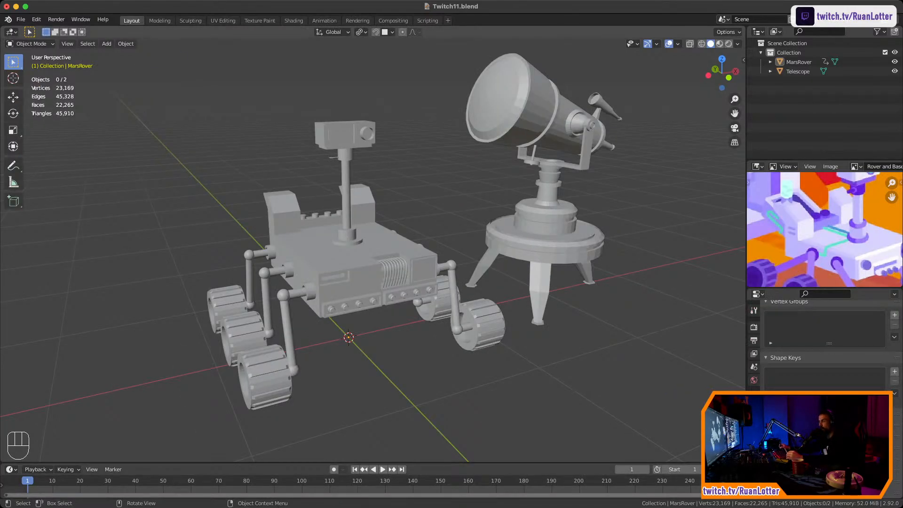
Select the Telescope object and try rotating it about its origin
{"action": "middle_click_drag", "start_coordinate": [358, 198], "coordinate": [397, 226], "text": "shift"}
{"action": "mouse_move", "coordinate": [398, 226]}
{"action": "middle_mouse_down"}
{"action": "mouse_move", "coordinate": [331, 221]}
{"action": "mouse_move", "coordinate": [391, 219]}
{"action": "mouse_move", "coordinate": [383, 226]}
{"action": "middle_mouse_up"}
{"action": "middle_click_drag", "start_coordinate": [383, 226], "coordinate": [400, 208], "text": "shift"}
{"action": "middle_click_drag", "start_coordinate": [399, 208], "coordinate": [407, 198], "text": "shift"}
{"action": "middle_click_drag", "start_coordinate": [407, 197], "coordinate": [371, 185]}
{"action": "left_click", "coordinate": [557, 227]}
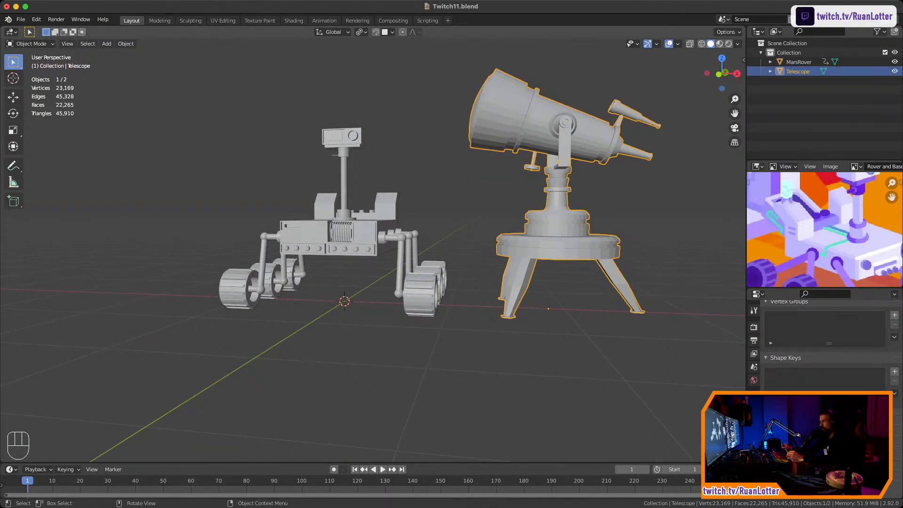
{"action": "left_click", "coordinate": [358, 235]}
{"action": "left_click", "coordinate": [557, 227]}
{"action": "middle_click_drag", "start_coordinate": [557, 227], "coordinate": [475, 203], "text": "shift"}
{"action": "key", "text": "r"}
{"action": "key", "text": "Escape"}
{"action": "middle_click_drag", "start_coordinate": [642, 267], "coordinate": [614, 343]}
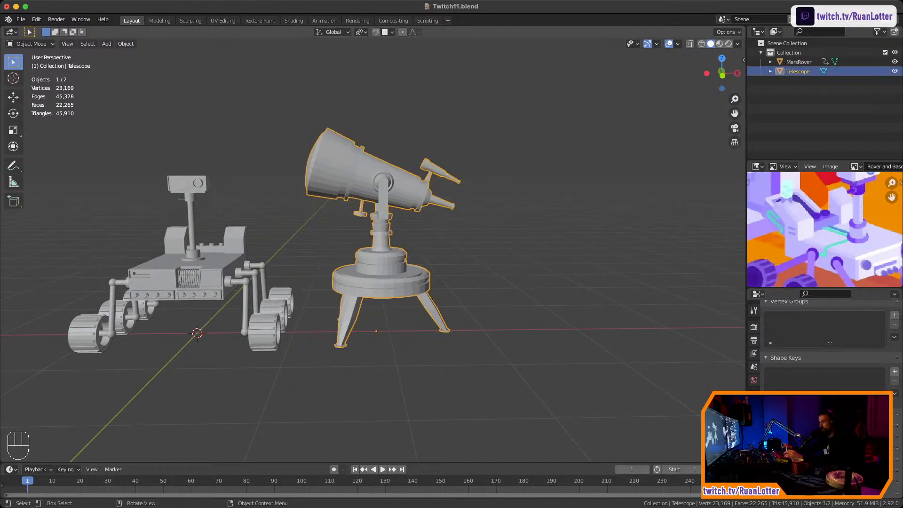
Try scaling up the telescope from its ground-level origin, in perspective and in front orthographic view
{"action": "key", "text": "s"}
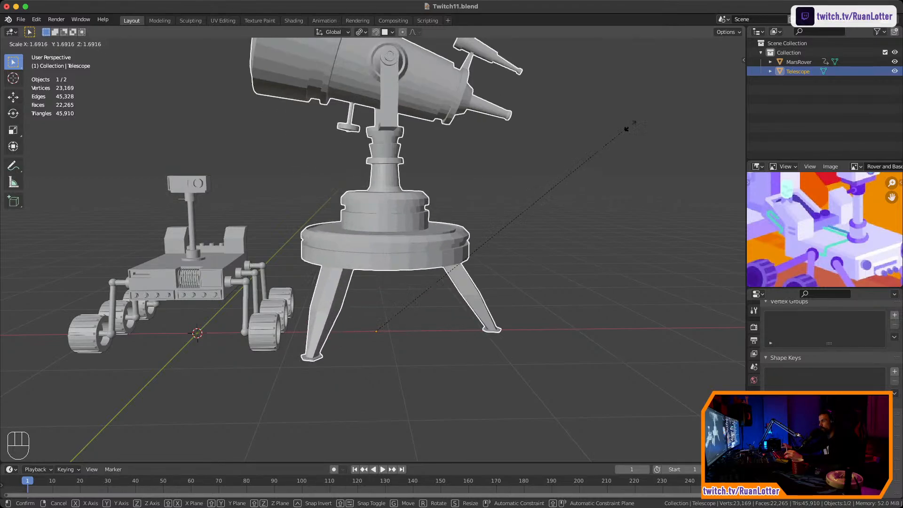
{"action": "key", "text": "Escape"}
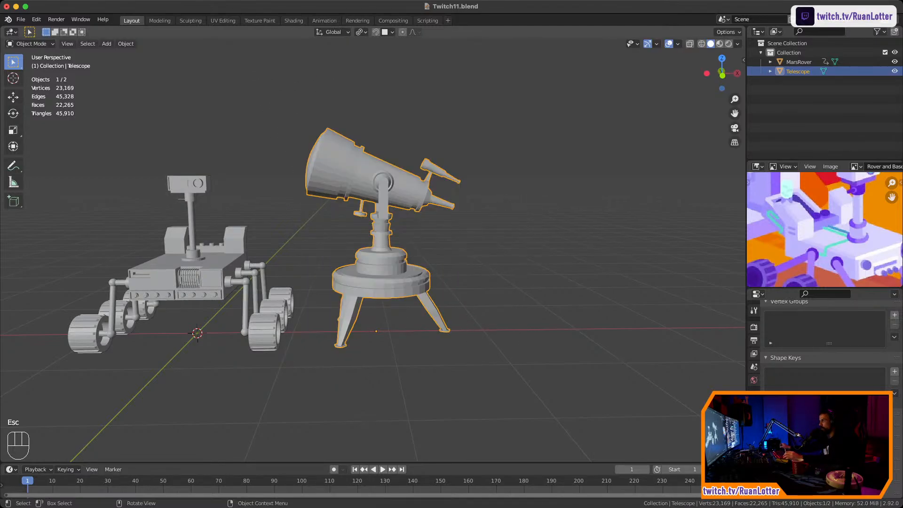
{"action": "key", "text": "KP_1"}
{"action": "key", "text": "s"}
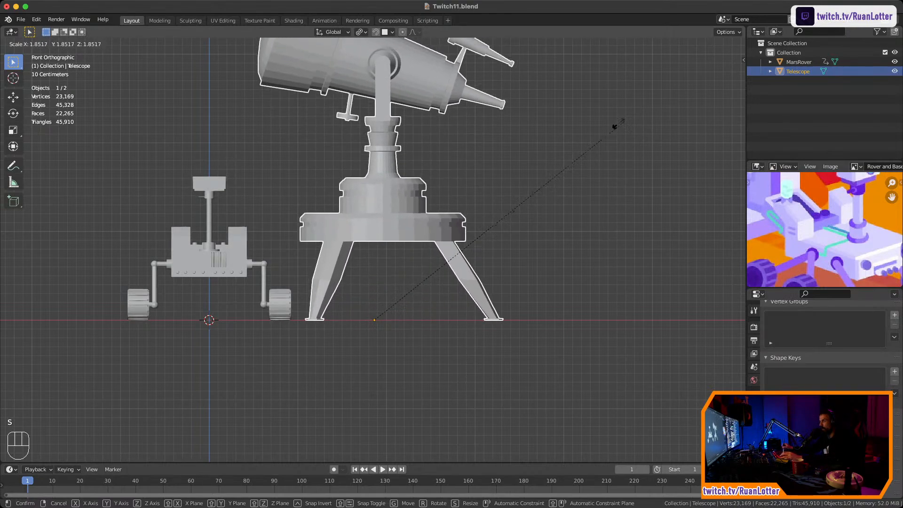
{"action": "key", "text": "Escape"}
Reselect the Telescope object and save the file
{"action": "left_click", "coordinate": [490, 254]}
{"action": "left_click", "coordinate": [379, 263]}
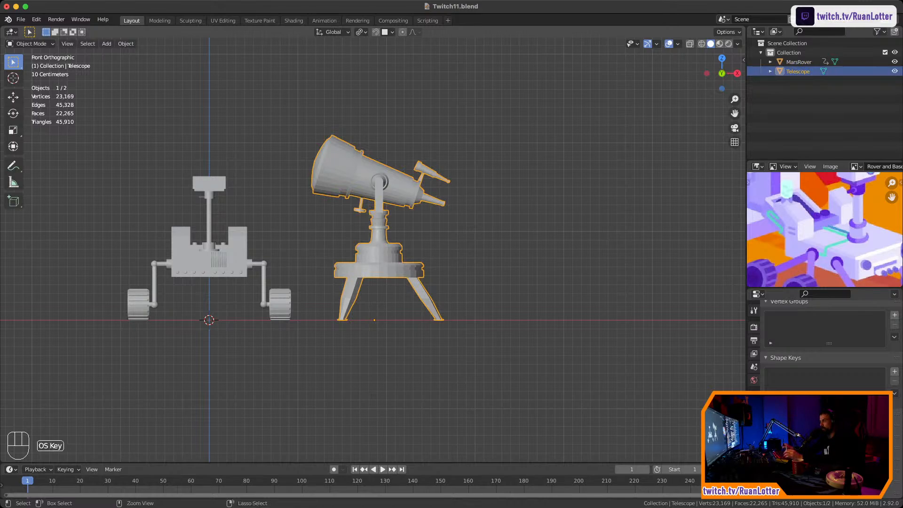
{"action": "key", "text": "super+s"}
Try scaling the telescope from Origin to Geometry, undo that origin change, and try scaling from the ground-level origin
{"action": "right_click", "coordinate": [352, 253]}
{"action": "mouse_move", "coordinate": [353, 253]}
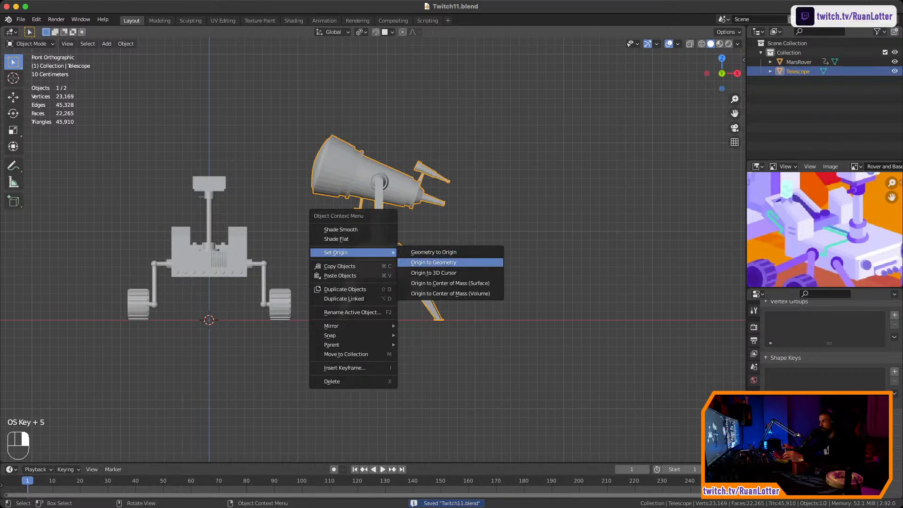
{"action": "left_click", "coordinate": [433, 262]}
{"action": "key", "text": "s"}
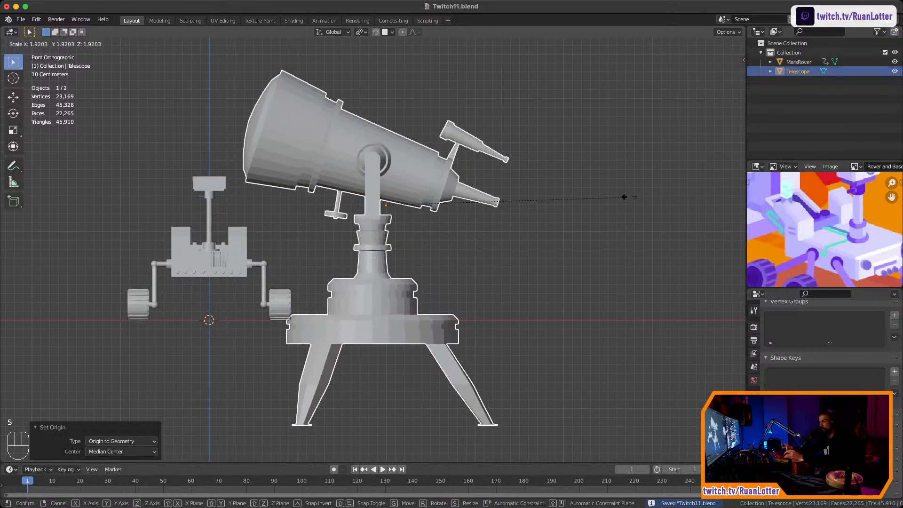
{"action": "key", "text": "Escape"}
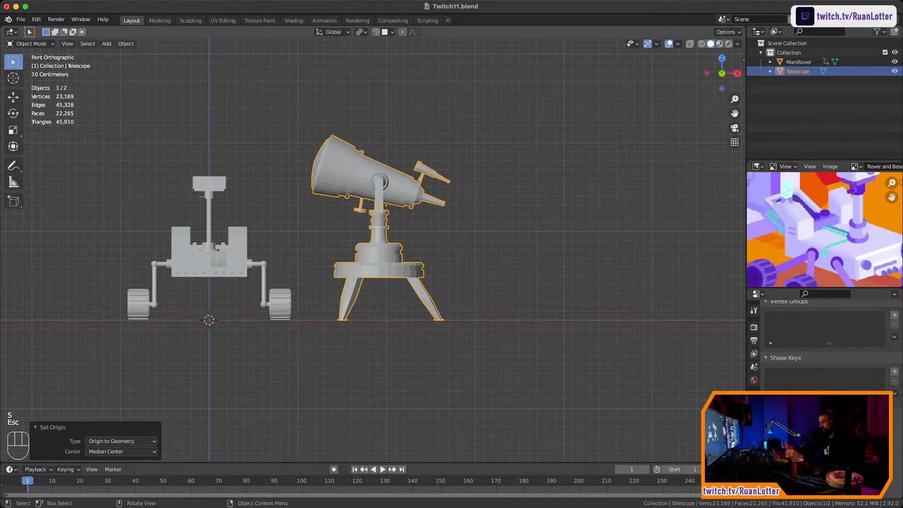
{"action": "key", "text": "super+z"}
{"action": "key", "text": "s"}
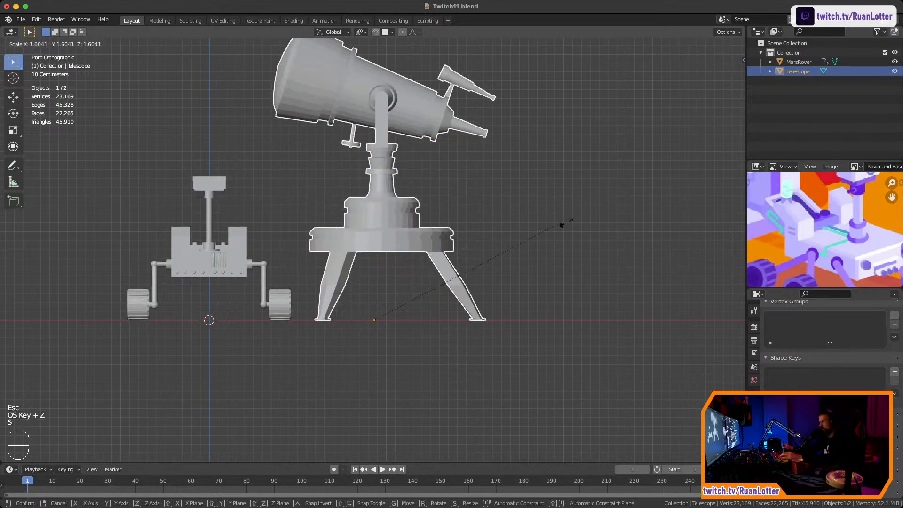
{"action": "key", "text": "Escape"}
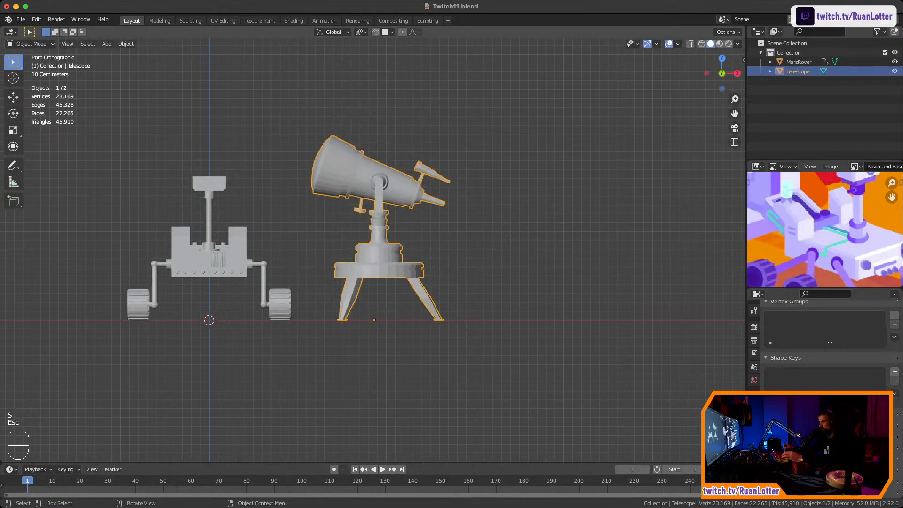
Select the MarsRover object and scale it down uniformly to about 0.424
{"action": "middle_click_drag", "start_coordinate": [338, 263], "coordinate": [339, 245], "text": "ctrl"}
{"action": "middle_click_drag", "start_coordinate": [339, 245], "coordinate": [460, 239], "text": "shift"}
{"action": "left_click", "coordinate": [282, 226]}
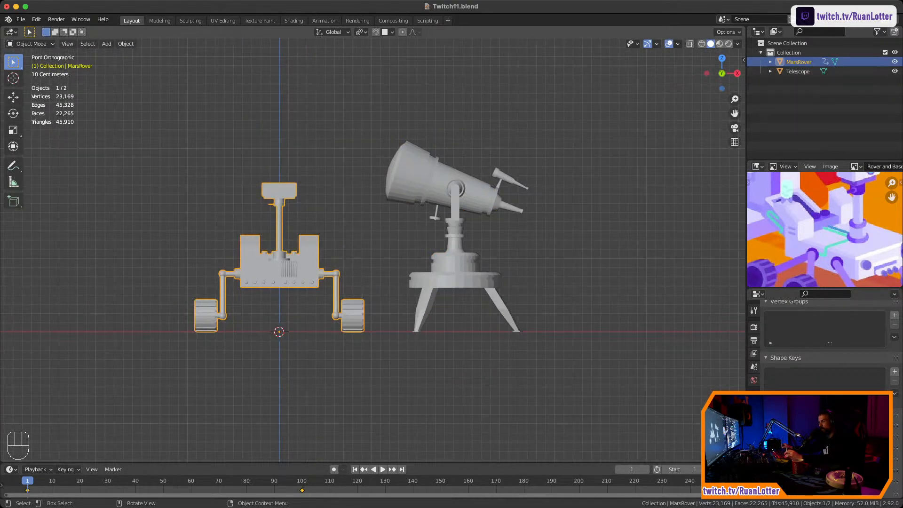
{"action": "key", "text": "s"}
{"action": "key", "text": "Escape"}
{"action": "key", "text": "s"}
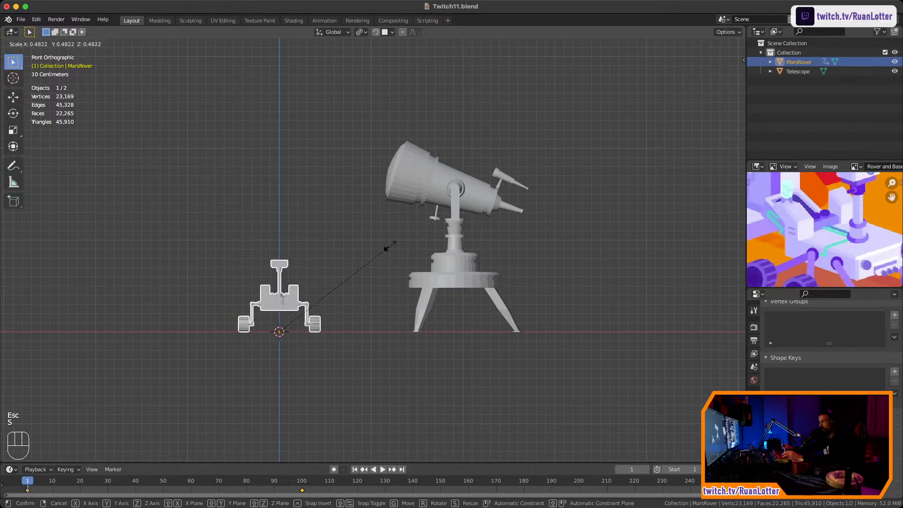
{"action": "left_click", "coordinate": [380, 257]}
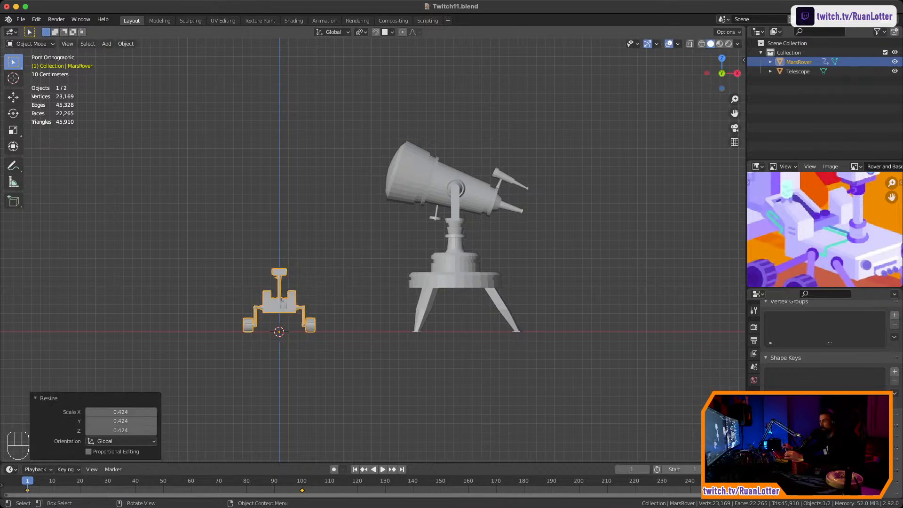
Compare the sizes of the scaled-down rover and the telescope from several perspective angles
{"action": "middle_click_drag", "start_coordinate": [380, 256], "coordinate": [451, 287]}
{"action": "middle_click_drag", "start_coordinate": [452, 287], "coordinate": [498, 358]}
{"action": "left_click", "coordinate": [452, 329]}
{"action": "scroll", "coordinate": [404, 292], "scroll_direction": "up", "scroll_amount": 2}
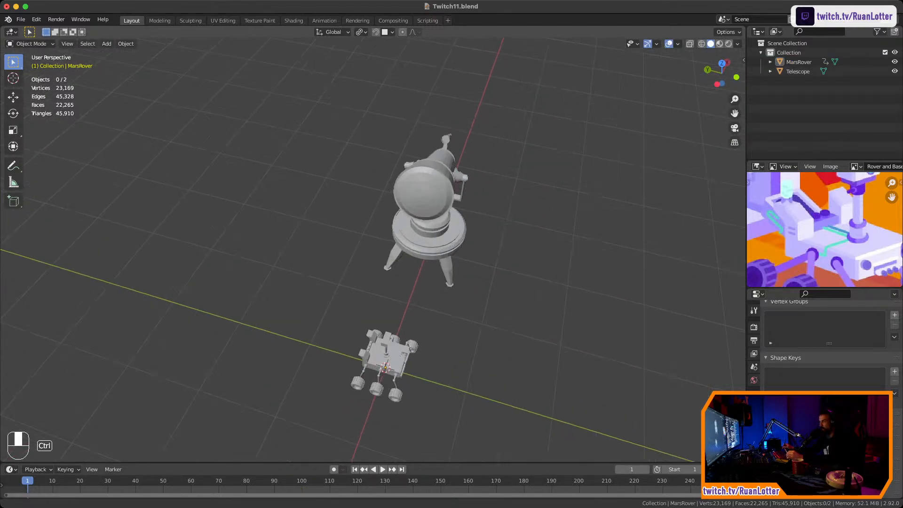
{"action": "middle_click_drag", "start_coordinate": [404, 291], "coordinate": [438, 211], "text": "shift"}
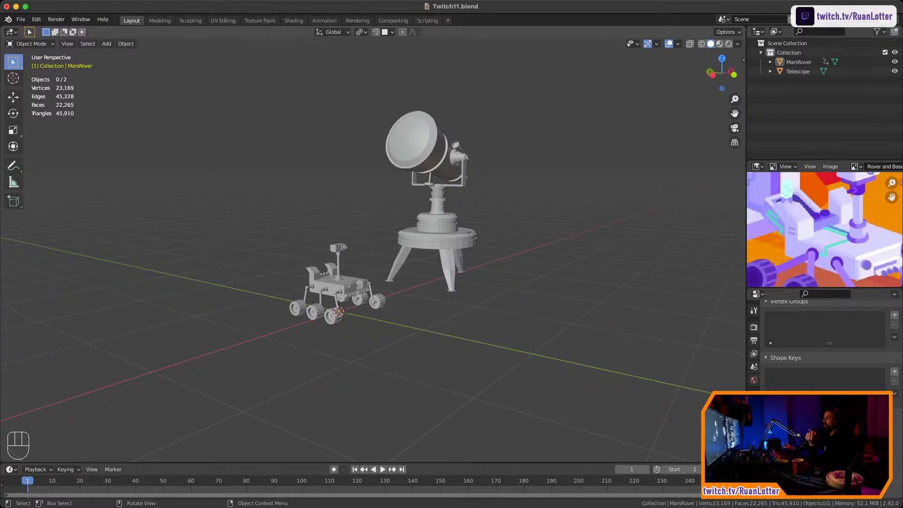
{"action": "mouse_move", "coordinate": [451, 254]}
{"action": "middle_mouse_down"}
{"action": "mouse_move", "coordinate": [417, 268]}
{"action": "mouse_move", "coordinate": [315, 273]}
{"action": "mouse_move", "coordinate": [353, 256]}
{"action": "mouse_move", "coordinate": [183, 269]}
{"action": "mouse_move", "coordinate": [350, 248]}
{"action": "mouse_move", "coordinate": [259, 263]}
{"action": "mouse_move", "coordinate": [181, 254]}
{"action": "mouse_move", "coordinate": [376, 260]}
{"action": "mouse_move", "coordinate": [473, 246]}
{"action": "mouse_move", "coordinate": [470, 305]}
{"action": "mouse_move", "coordinate": [444, 264]}
{"action": "middle_mouse_up"}
{"action": "middle_click_drag", "start_coordinate": [371, 254], "coordinate": [557, 244], "text": "ctrl"}
{"action": "left_click", "coordinate": [494, 132], "text": "shift"}
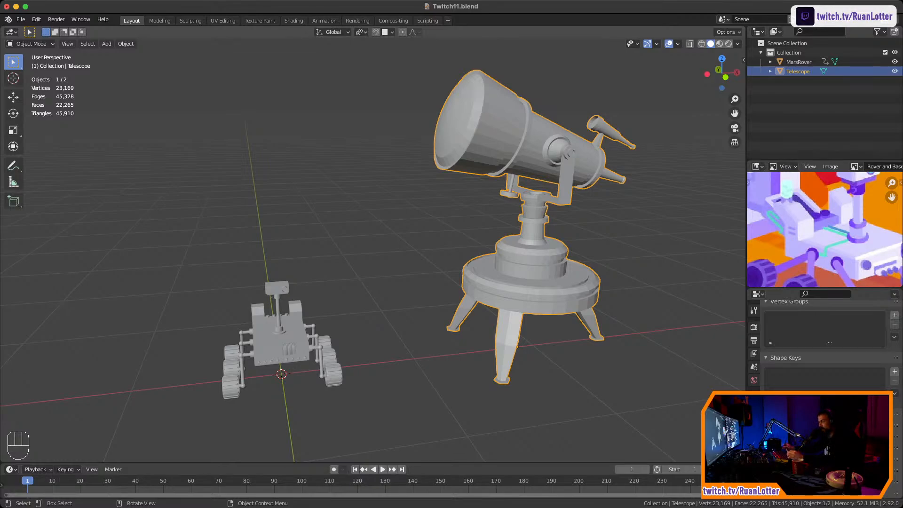
{"action": "middle_click_drag", "start_coordinate": [557, 244], "coordinate": [508, 243]}
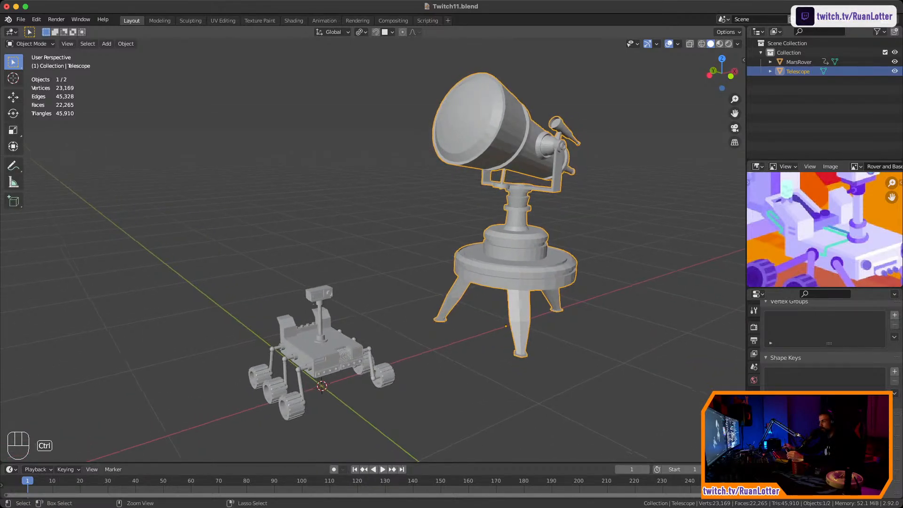
{"action": "left_click", "coordinate": [404, 236]}
Examine the rover beside the base in the reference image and review both models up close and from the opposite side
{"action": "middle_click_drag", "start_coordinate": [404, 235], "coordinate": [346, 221]}
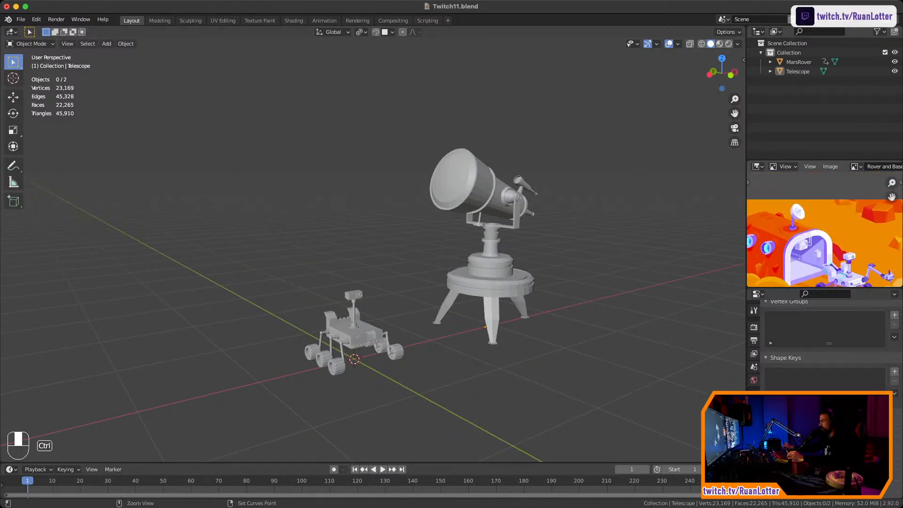
{"action": "scroll", "coordinate": [814, 263], "scroll_direction": "up", "scroll_amount": 4}
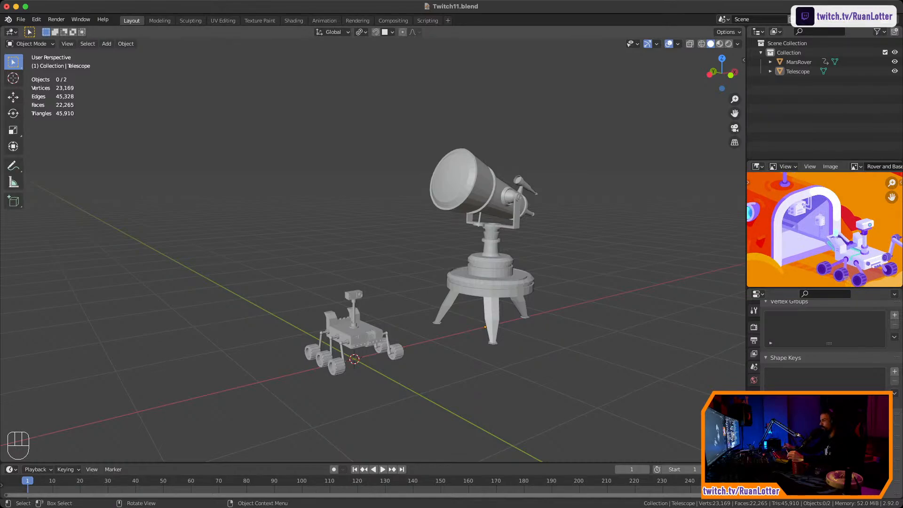
{"action": "middle_click_drag", "start_coordinate": [376, 329], "coordinate": [376, 283], "text": "ctrl"}
{"action": "middle_click_drag", "start_coordinate": [376, 282], "coordinate": [369, 239], "text": "shift"}
{"action": "left_click", "coordinate": [336, 327]}
{"action": "middle_click_drag", "start_coordinate": [336, 327], "coordinate": [141, 385], "text": "ctrl"}
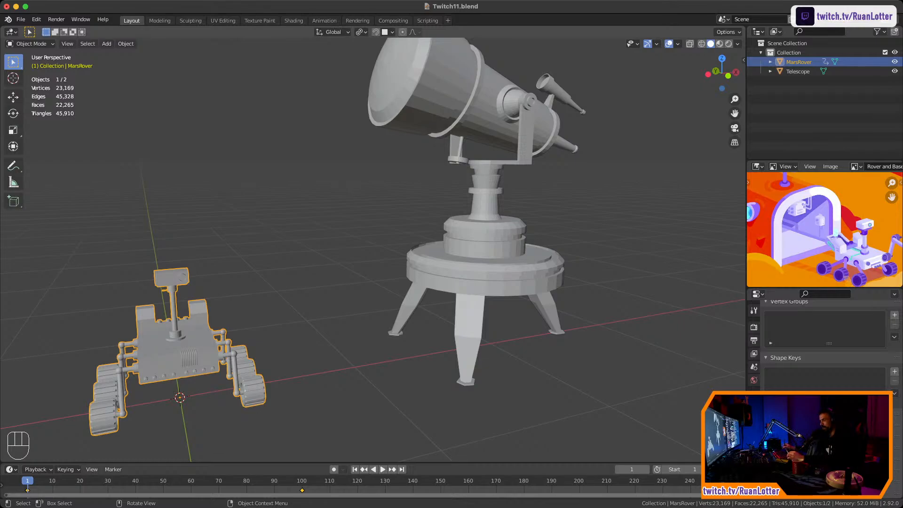
{"action": "middle_click_drag", "start_coordinate": [376, 235], "coordinate": [381, 268], "text": "ctrl"}
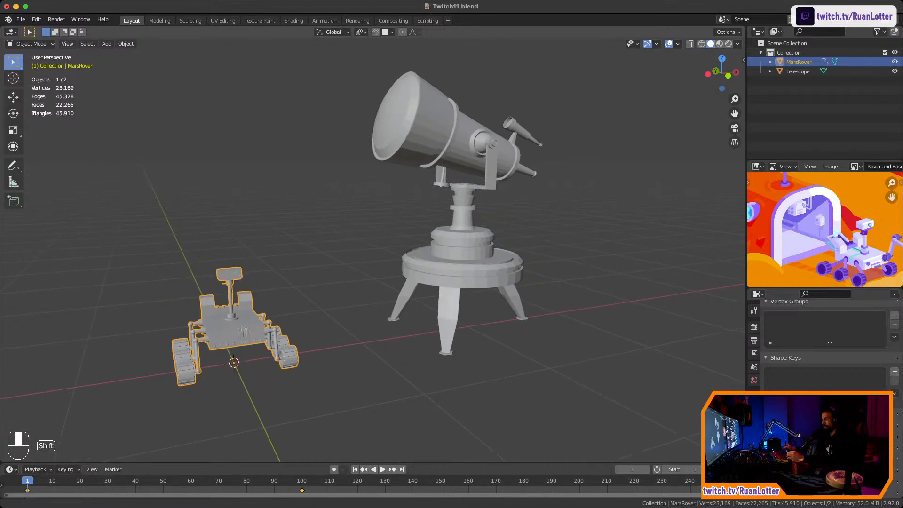
{"action": "middle_click_drag", "start_coordinate": [471, 264], "coordinate": [117, 242]}
{"action": "left_click", "coordinate": [474, 264], "text": "shift"}
{"action": "middle_click_drag", "start_coordinate": [282, 235], "coordinate": [236, 231]}
{"action": "scroll", "coordinate": [329, 236], "scroll_direction": "up", "scroll_amount": 2}
{"action": "middle_click_drag", "start_coordinate": [376, 244], "coordinate": [376, 221], "text": "ctrl"}
{"action": "middle_click_drag", "start_coordinate": [376, 221], "coordinate": [329, 277], "text": "shift"}
{"action": "left_click", "coordinate": [400, 226]}
Hide the rover and the telescope and add a mesh cube
{"action": "key", "text": "a"}
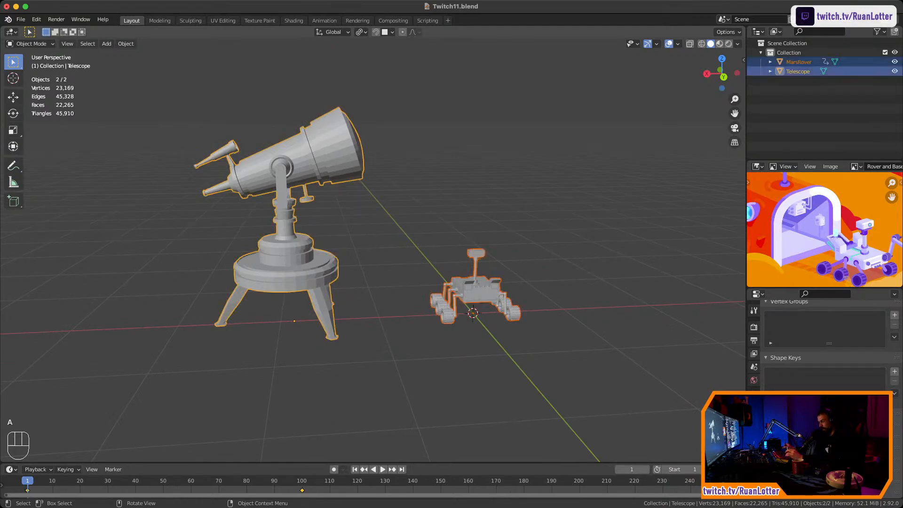
{"action": "key", "text": "h"}
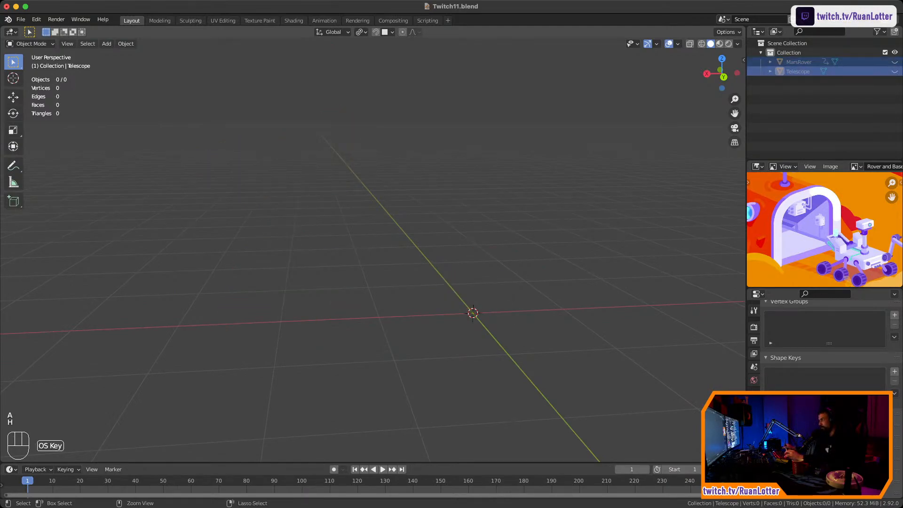
{"action": "key", "text": "shift+a"}
{"action": "mouse_move", "coordinate": [376, 316]}
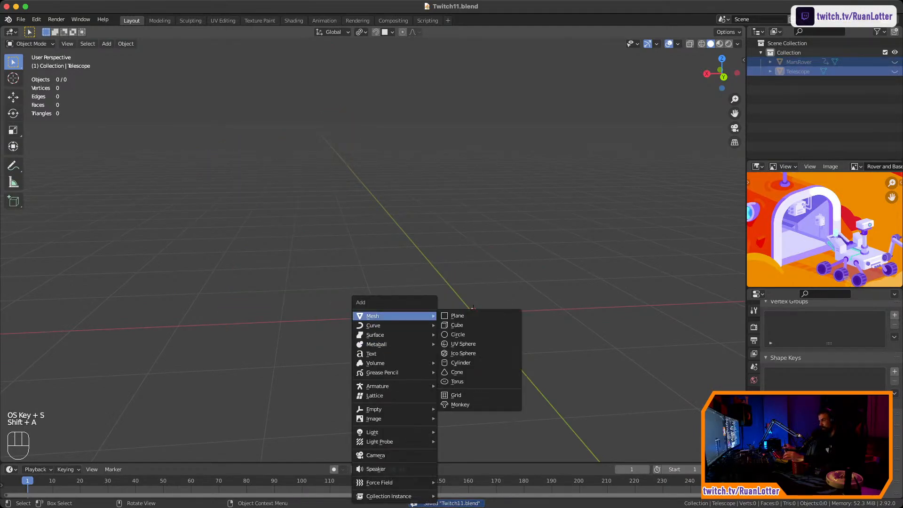
{"action": "left_click", "coordinate": [457, 325]}
{"action": "middle_click_drag", "start_coordinate": [457, 325], "coordinate": [384, 254]}
In Edit Mode, move the cube's bottom face up about 1.58 m along Z to form a flat seat slab
{"action": "key", "text": "KP_Decimal"}
{"action": "key", "text": "Tab"}
{"action": "left_click", "coordinate": [377, 296]}
{"action": "key", "text": "g"}
{"action": "key", "text": "z"}
{"action": "key", "text": "Return"}
Add two centred loop cuts across the slab, one in each horizontal direction
{"action": "key", "text": "ctrl+r"}
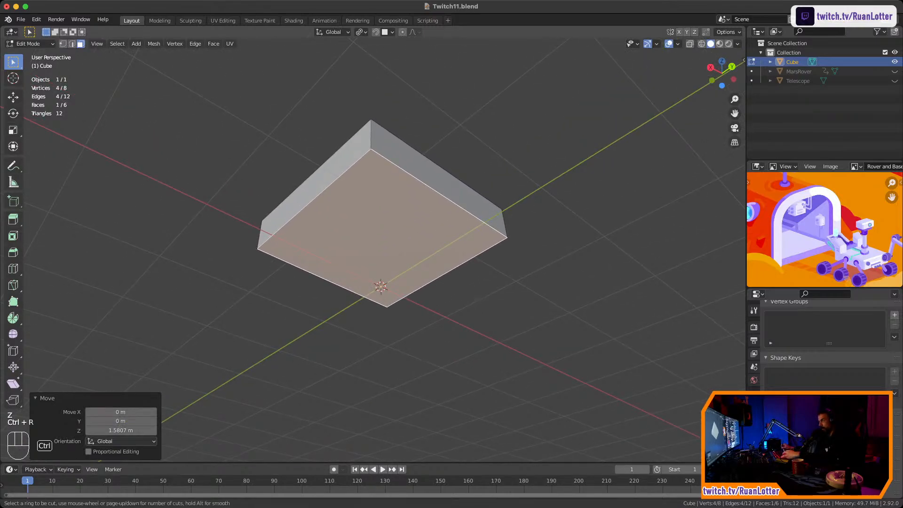
{"action": "left_click", "coordinate": [413, 188]}
{"action": "right_click", "coordinate": [413, 187]}
{"action": "key", "text": "ctrl+r"}
{"action": "left_click", "coordinate": [308, 213]}
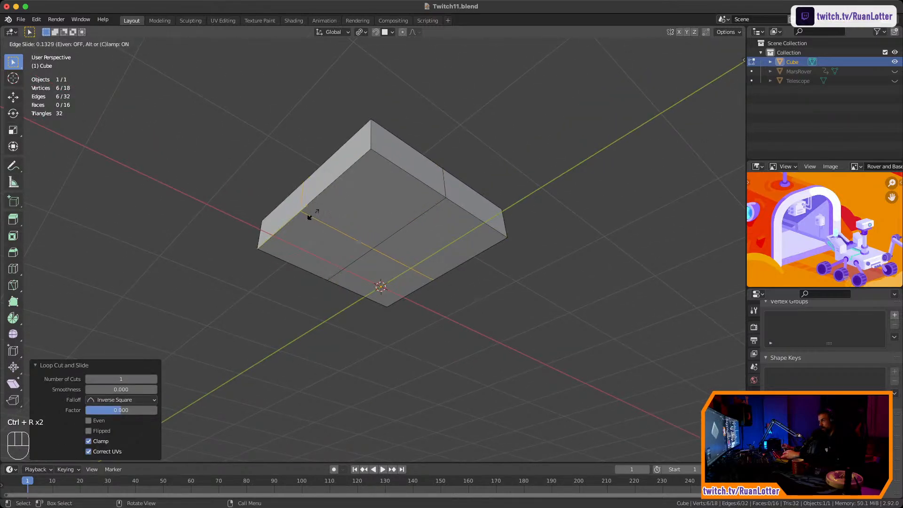
{"action": "right_click", "coordinate": [308, 214]}
Add four loop cuts close to the slab's outer sides, marking a small square at each corner
{"action": "key", "text": "ctrl+r"}
{"action": "left_click", "coordinate": [405, 171]}
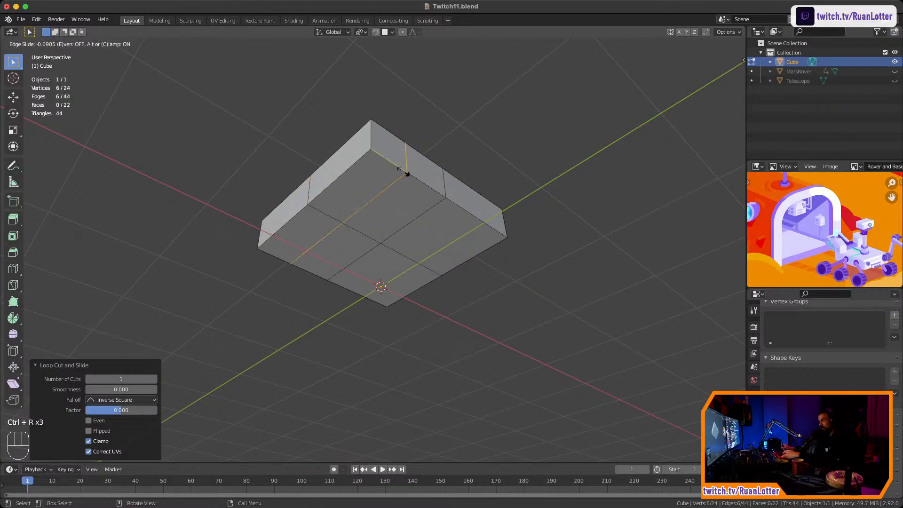
{"action": "left_click", "coordinate": [385, 165]}
{"action": "key", "text": "ctrl+r"}
{"action": "key", "text": "ctrl+r"}
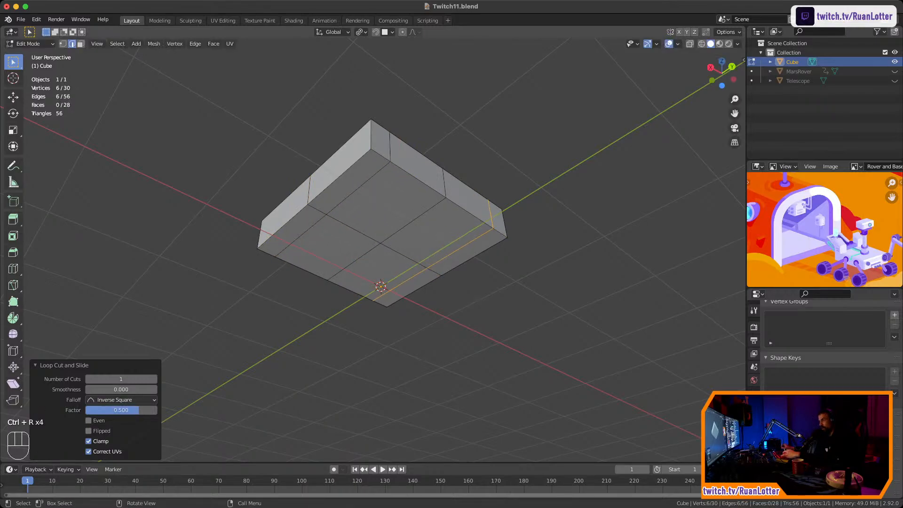
{"action": "left_click", "coordinate": [372, 165]}
{"action": "left_click", "coordinate": [372, 165]}
{"action": "key", "text": "ctrl+r"}
{"action": "left_click", "coordinate": [376, 197]}
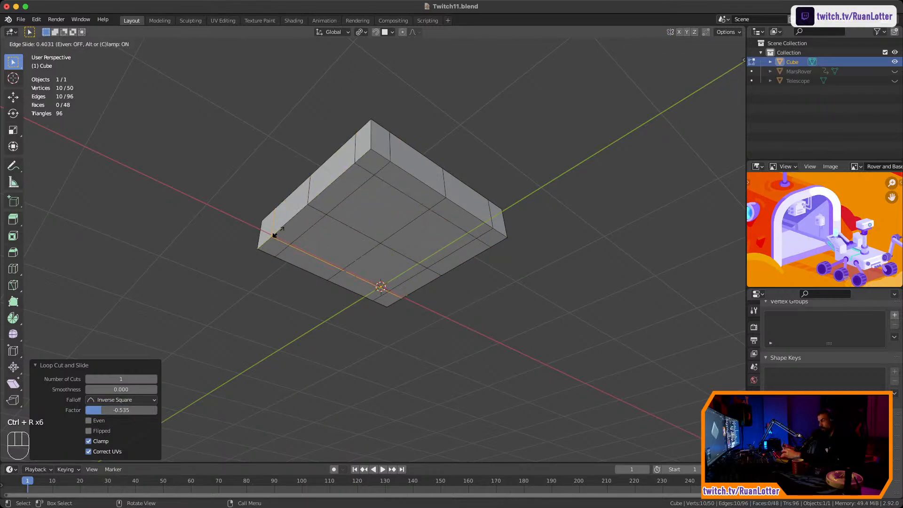
{"action": "left_click", "coordinate": [376, 198]}
Extrude the four corner faces on the slab's underside down about 1.4 m to form chair legs
{"action": "key", "text": "3"}
{"action": "left_click", "coordinate": [272, 246]}
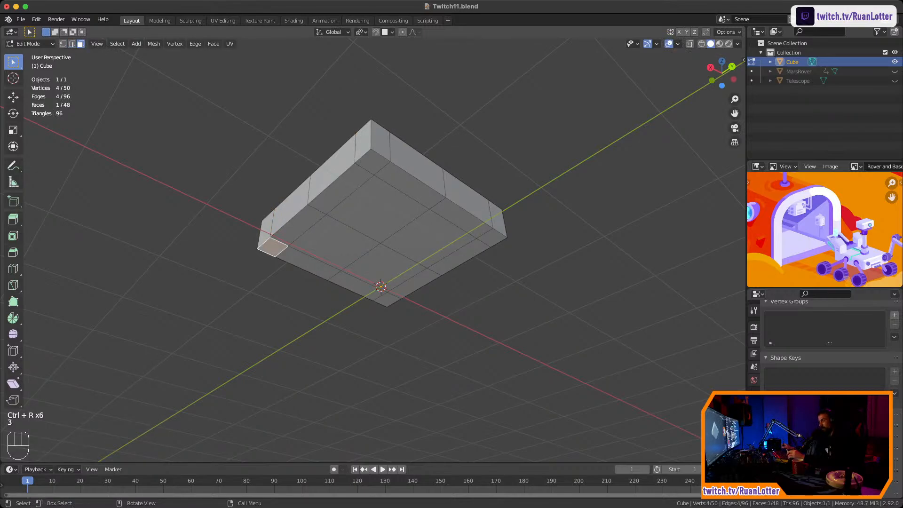
{"action": "left_click", "coordinate": [372, 161], "text": "shift"}
{"action": "left_click", "coordinate": [461, 218], "text": "shift"}
{"action": "left_click", "coordinate": [461, 217], "text": "shift"}
{"action": "left_click", "coordinate": [491, 237], "text": "shift"}
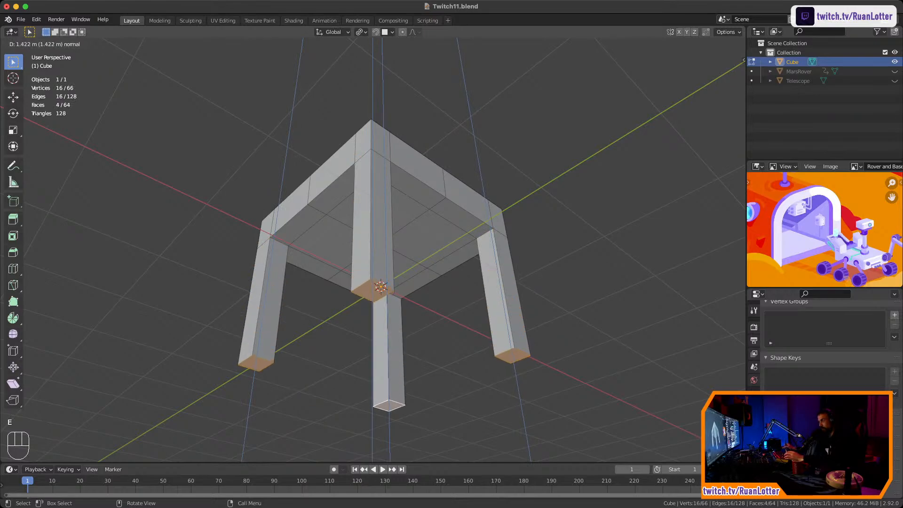
{"action": "left_click", "coordinate": [405, 301]}
Extrude the row of four faces along the seat's rear edge upward to form a tall backrest
{"action": "middle_click_drag", "start_coordinate": [405, 301], "coordinate": [394, 329]}
{"action": "scroll", "coordinate": [408, 380], "scroll_direction": "down", "scroll_amount": 2}
{"action": "left_click", "coordinate": [301, 226]}
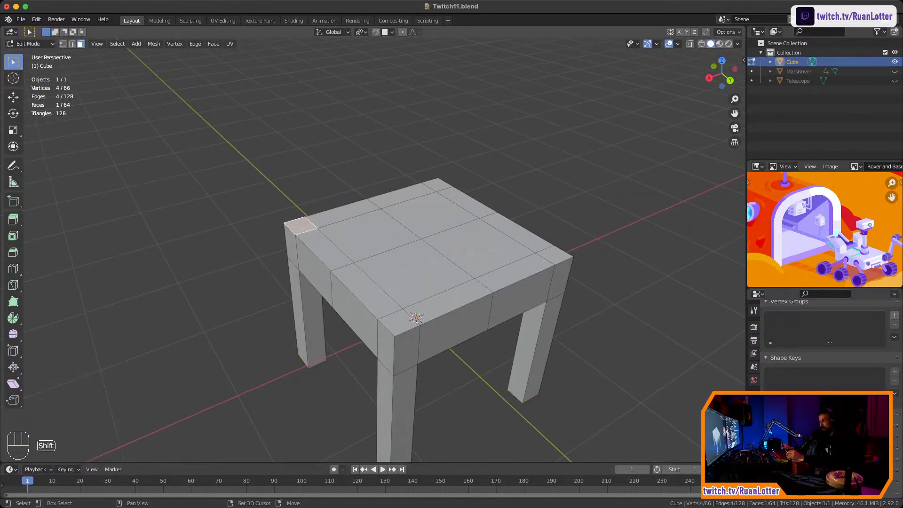
{"action": "left_click", "coordinate": [344, 213], "text": "shift"}
{"action": "left_click", "coordinate": [403, 196], "text": "shift"}
{"action": "left_click", "coordinate": [438, 185], "text": "shift"}
{"action": "middle_click_drag", "start_coordinate": [438, 187], "coordinate": [474, 207]}
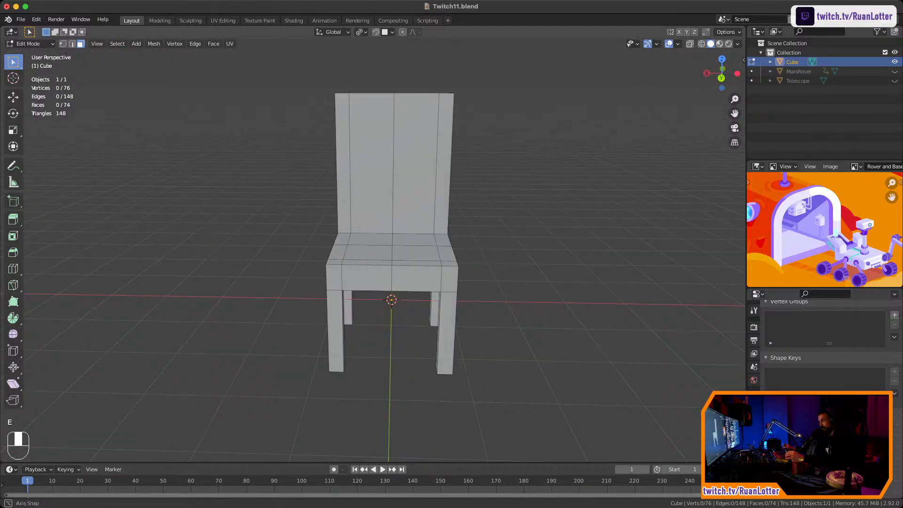
{"action": "scroll", "coordinate": [383, 263], "scroll_direction": "down", "scroll_amount": 4}
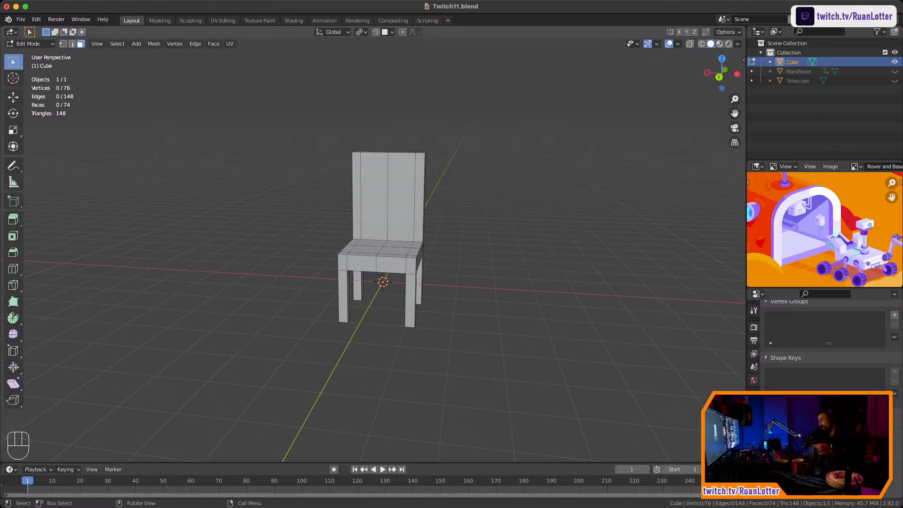
Inspect the chair from different angles and return to Object Mode
{"action": "middle_click_drag", "start_coordinate": [376, 235], "coordinate": [360, 249]}
{"action": "middle_click_drag", "start_coordinate": [360, 249], "coordinate": [357, 223], "text": "shift"}
{"action": "middle_click_drag", "start_coordinate": [358, 224], "coordinate": [357, 247], "text": "ctrl"}
{"action": "mouse_move", "coordinate": [357, 247]}
{"action": "middle_mouse_down", "text": "shift"}
{"action": "mouse_move", "coordinate": [360, 277]}
{"action": "mouse_move", "coordinate": [417, 266]}
{"action": "mouse_move", "coordinate": [372, 276]}
{"action": "mouse_move", "coordinate": [371, 256]}
{"action": "middle_mouse_up", "text": "shift"}
{"action": "key", "text": "Tab"}
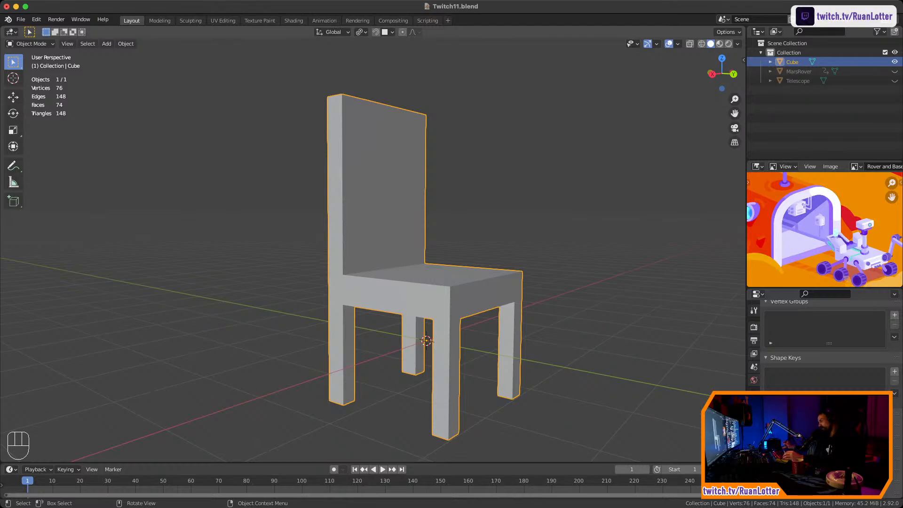
Switch to vertex selection in Edit Mode and select the centre vertex on top of the seat
{"action": "key", "text": "Tab"}
{"action": "mouse_move", "coordinate": [442, 235]}
{"action": "middle_mouse_down"}
{"action": "mouse_move", "coordinate": [443, 263]}
{"action": "mouse_move", "coordinate": [443, 226]}
{"action": "middle_mouse_up"}
{"action": "key", "text": "1"}
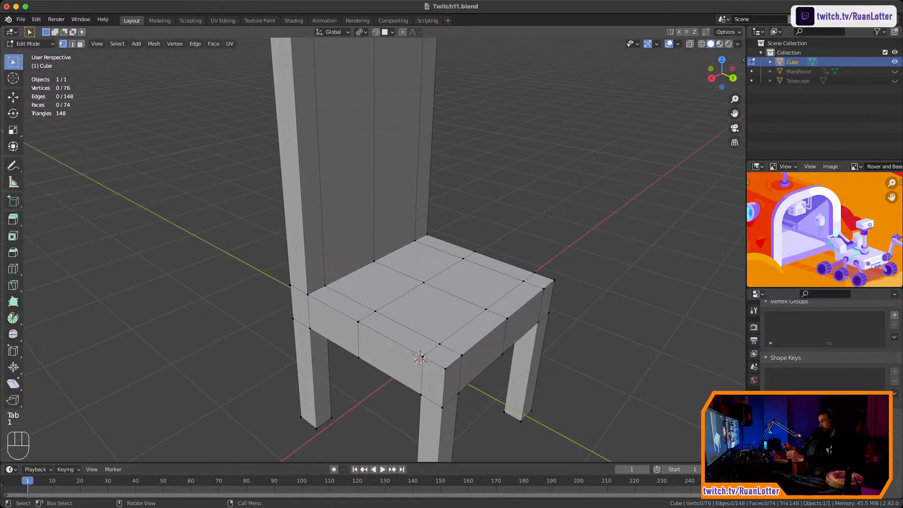
{"action": "left_click", "coordinate": [424, 282]}
{"action": "middle_click_drag", "start_coordinate": [424, 282], "coordinate": [437, 297]}
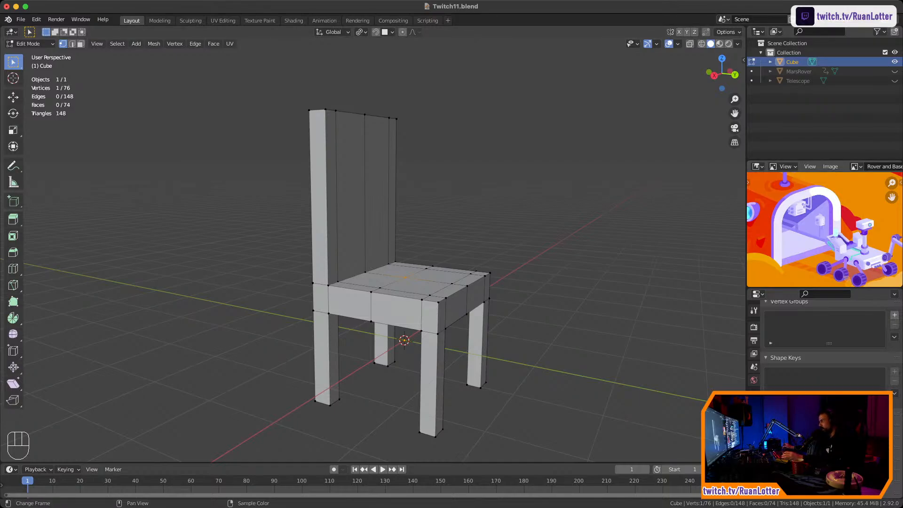
Examine the rover in the reference image and look over the chair's seat topology up close
{"action": "mouse_move", "coordinate": [824, 235]}
{"action": "middle_mouse_down"}
{"action": "mouse_move", "coordinate": [836, 215]}
{"action": "mouse_move", "coordinate": [830, 231]}
{"action": "mouse_move", "coordinate": [834, 214]}
{"action": "mouse_move", "coordinate": [823, 206]}
{"action": "mouse_move", "coordinate": [812, 217]}
{"action": "mouse_move", "coordinate": [824, 220]}
{"action": "mouse_move", "coordinate": [829, 237]}
{"action": "mouse_move", "coordinate": [821, 227]}
{"action": "middle_mouse_up"}
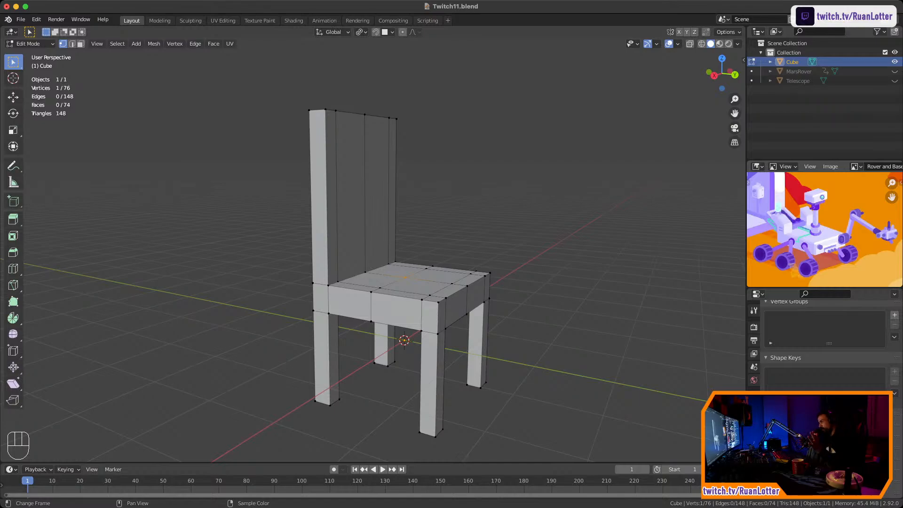
{"action": "middle_click_drag", "start_coordinate": [423, 264], "coordinate": [423, 192], "text": "ctrl"}
{"action": "middle_click_drag", "start_coordinate": [424, 235], "coordinate": [400, 275], "text": "shift"}
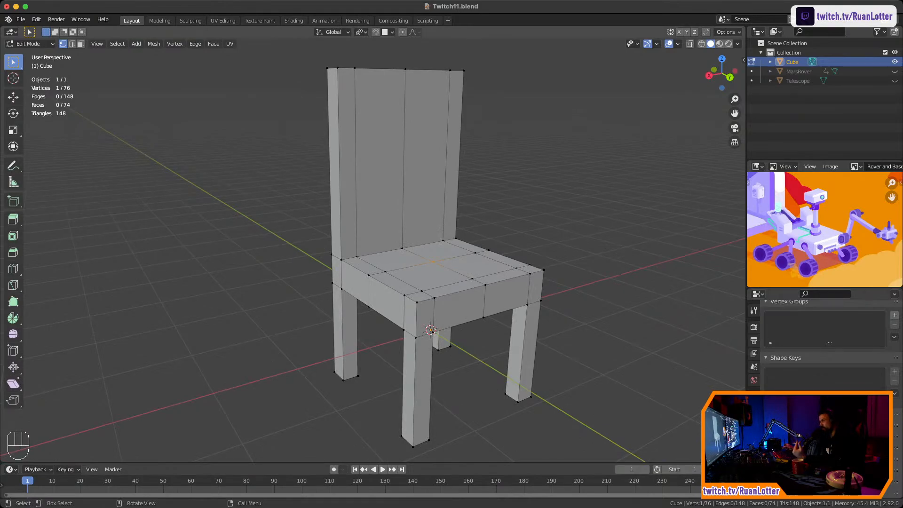
{"action": "middle_click_drag", "start_coordinate": [423, 254], "coordinate": [436, 198]}
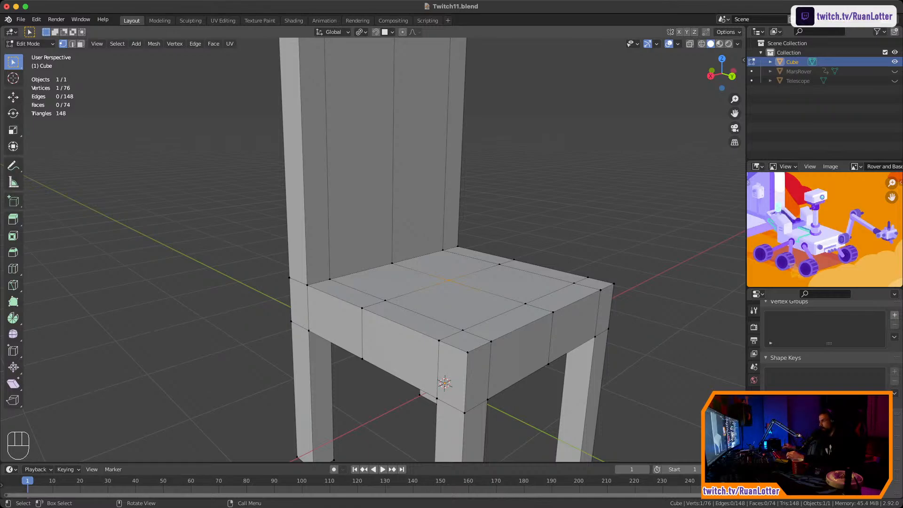
{"action": "middle_click_drag", "start_coordinate": [407, 226], "coordinate": [407, 287], "text": "ctrl"}
{"action": "mouse_move", "coordinate": [408, 287]}
{"action": "middle_mouse_down", "text": "shift"}
{"action": "mouse_move", "coordinate": [414, 299]}
{"action": "mouse_move", "coordinate": [332, 300]}
{"action": "mouse_move", "coordinate": [400, 300]}
{"action": "middle_mouse_up", "text": "shift"}
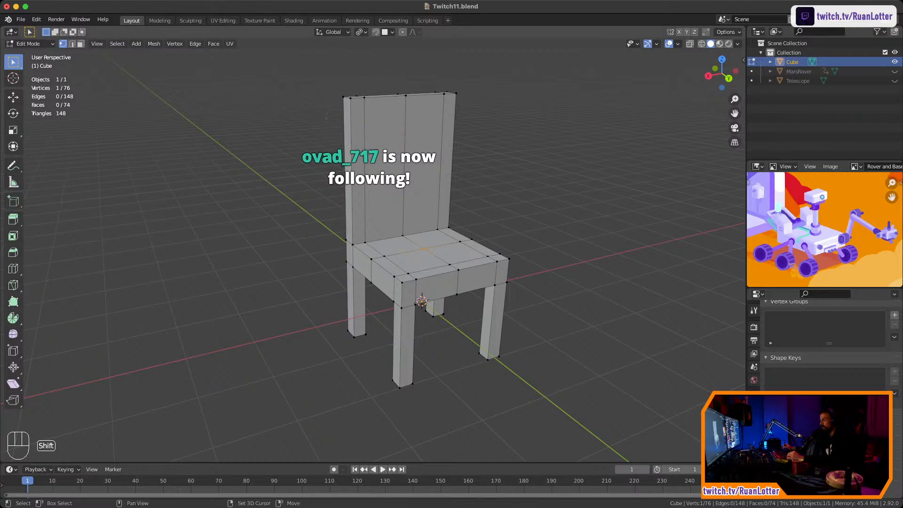
{"action": "middle_click_drag", "start_coordinate": [386, 254], "coordinate": [348, 217], "text": "ctrl"}
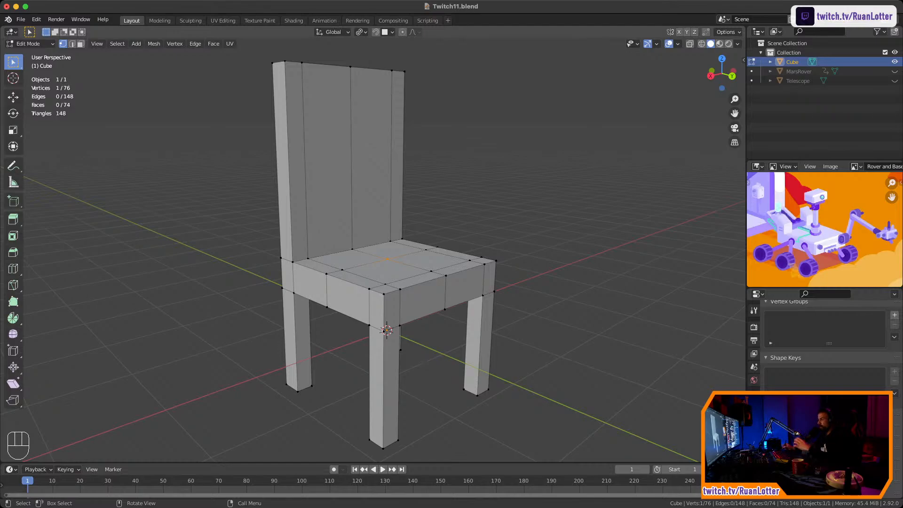
{"action": "mouse_move", "coordinate": [386, 263]}
{"action": "middle_mouse_down"}
{"action": "mouse_move", "coordinate": [407, 288]}
{"action": "mouse_move", "coordinate": [386, 271]}
{"action": "middle_mouse_up"}
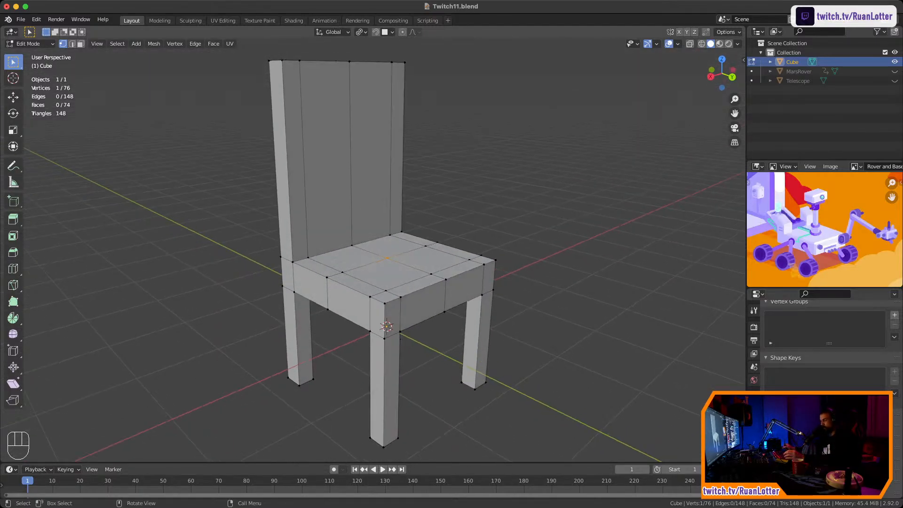
Switch to Safari and search Google for "blender shortcuts 2.8"
{"action": "key", "text": "super"}
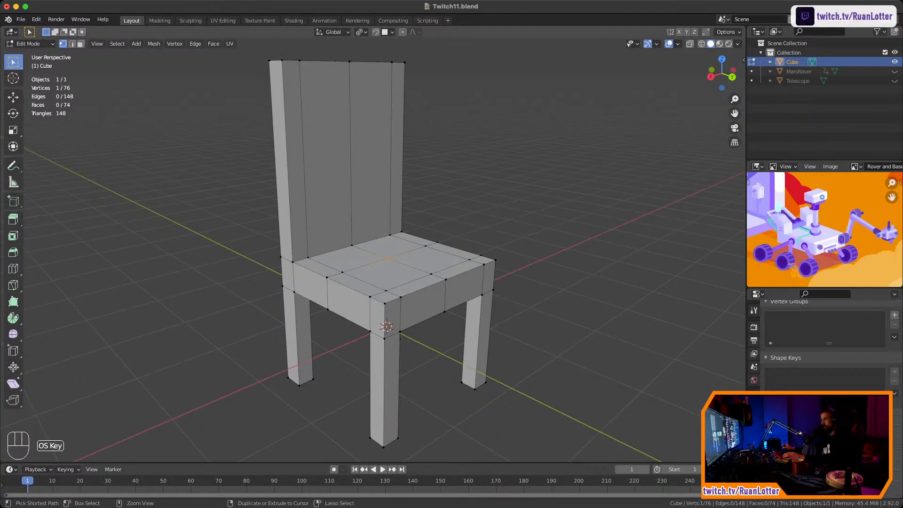
{"action": "key", "text": "super+Tab"}
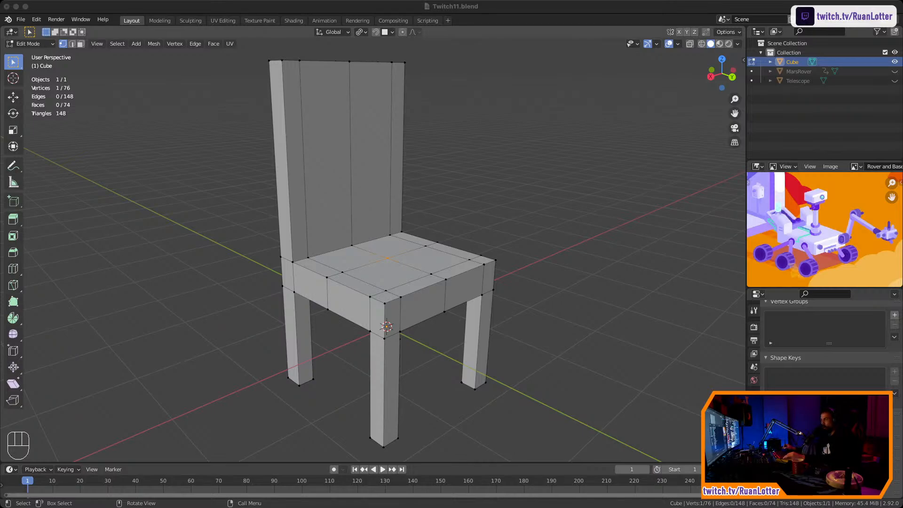
{"action": "key", "text": "super+Tab"}
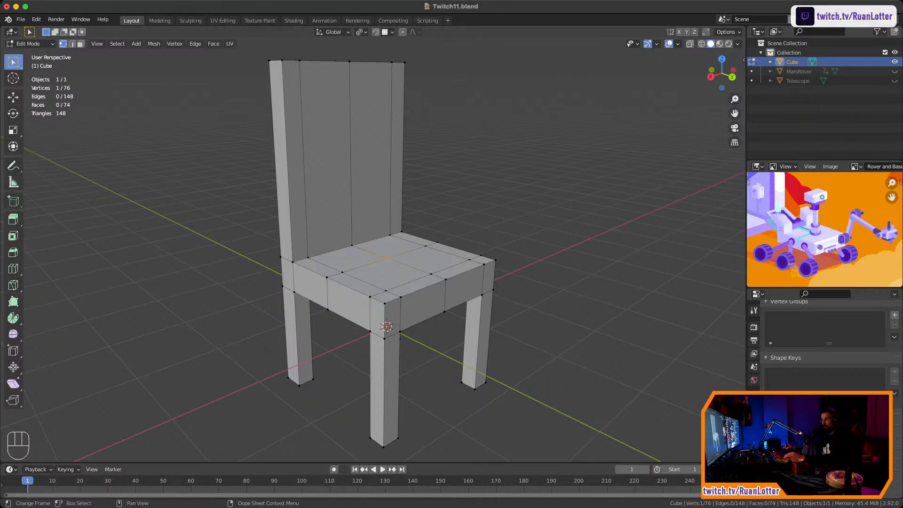
{"action": "key", "text": "super+Tab"}
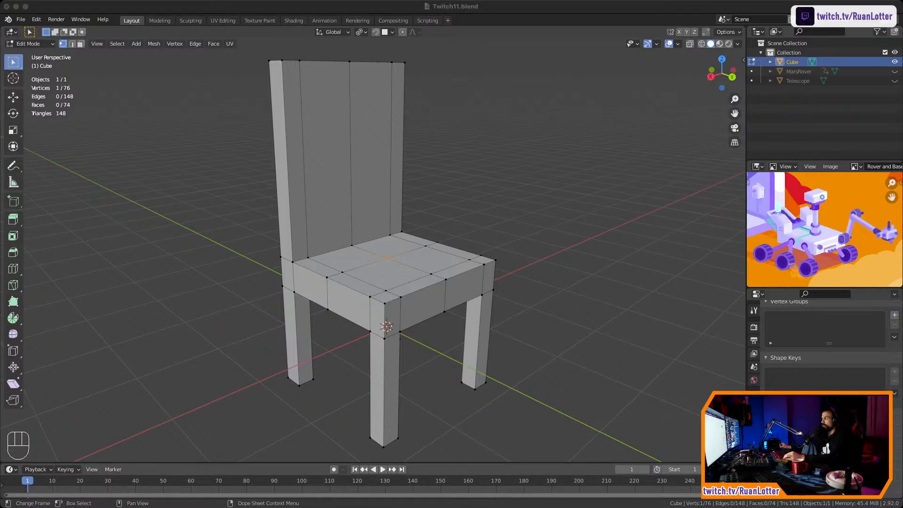
{"action": "key", "text": "super+Tab"}
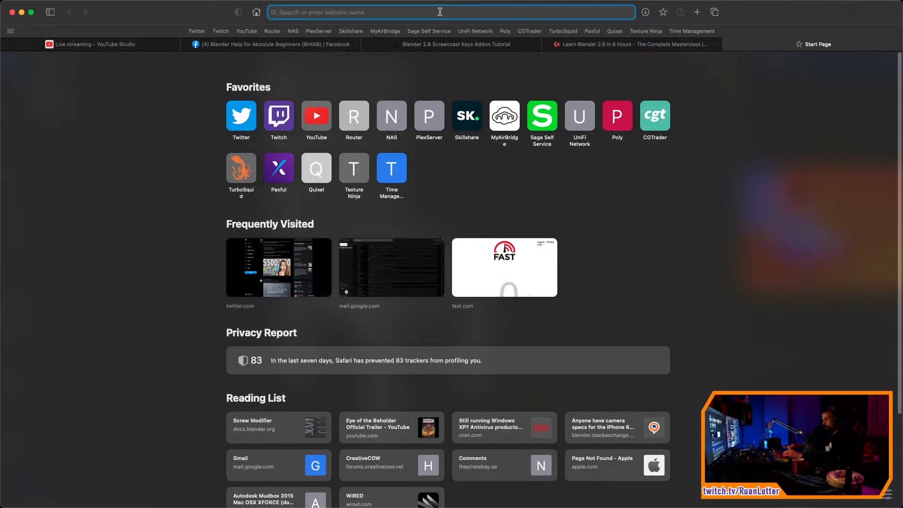
{"action": "type", "text": "blender short"}
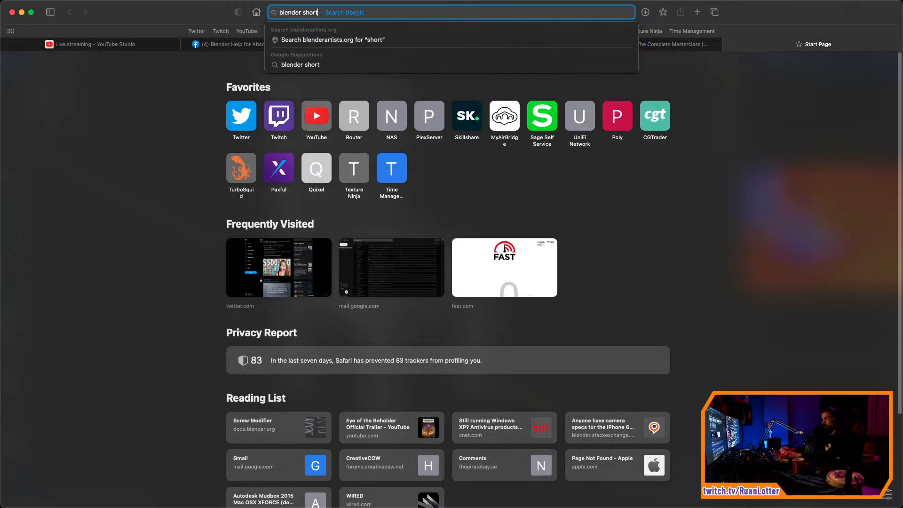
{"action": "type", "text": "cuts 2.8"}
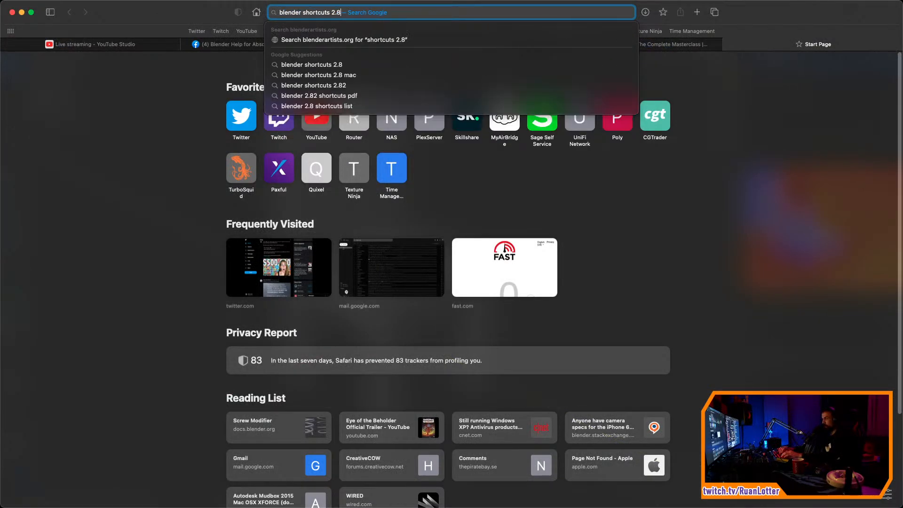
{"action": "key", "text": "Return"}
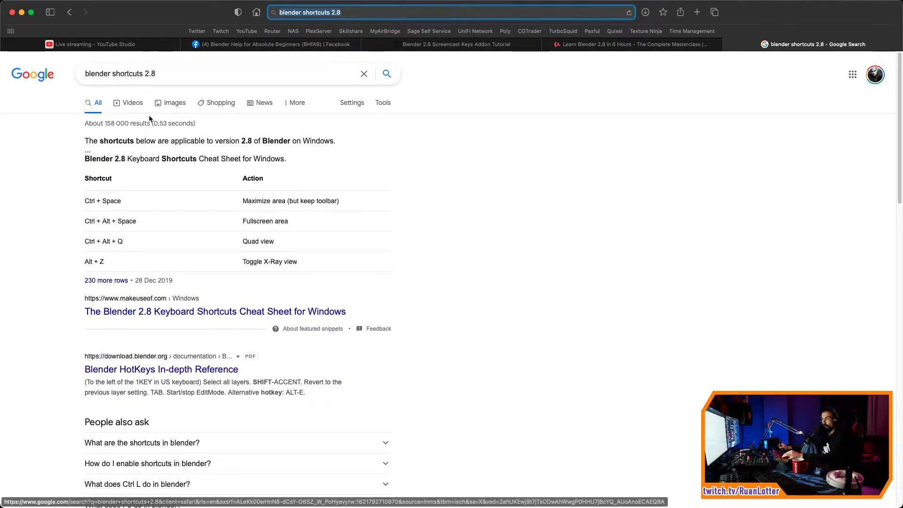
Show the image results and open the source page of the markoze.com Blender infographic map of keyboard shortcuts
{"action": "left_click", "coordinate": [174, 102]}
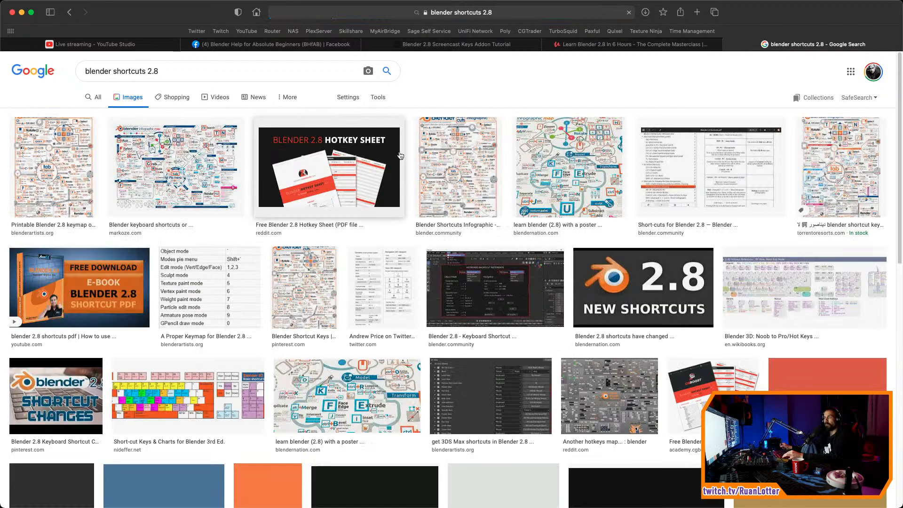
{"action": "left_click", "coordinate": [166, 172]}
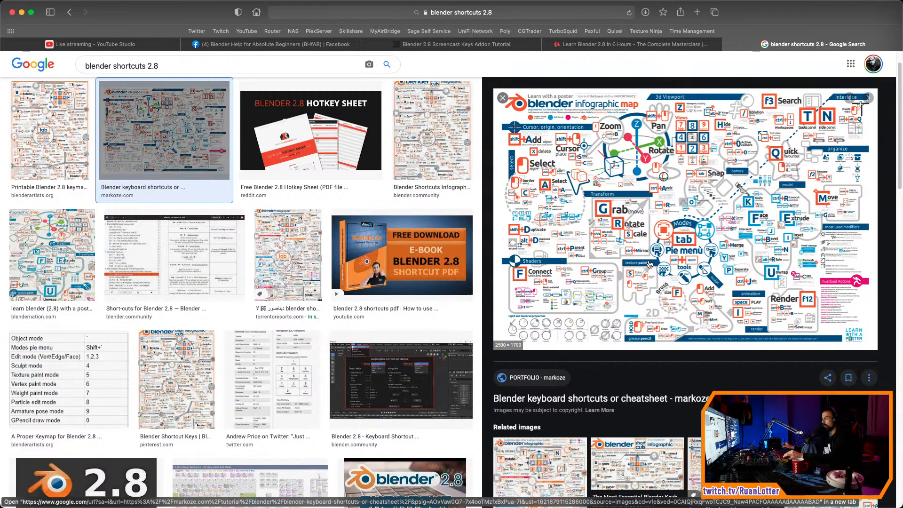
{"action": "left_click", "coordinate": [640, 266]}
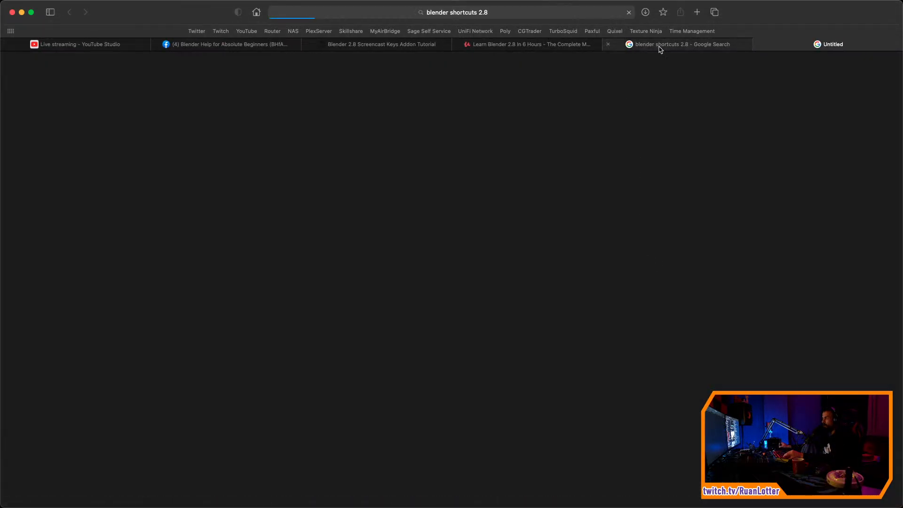
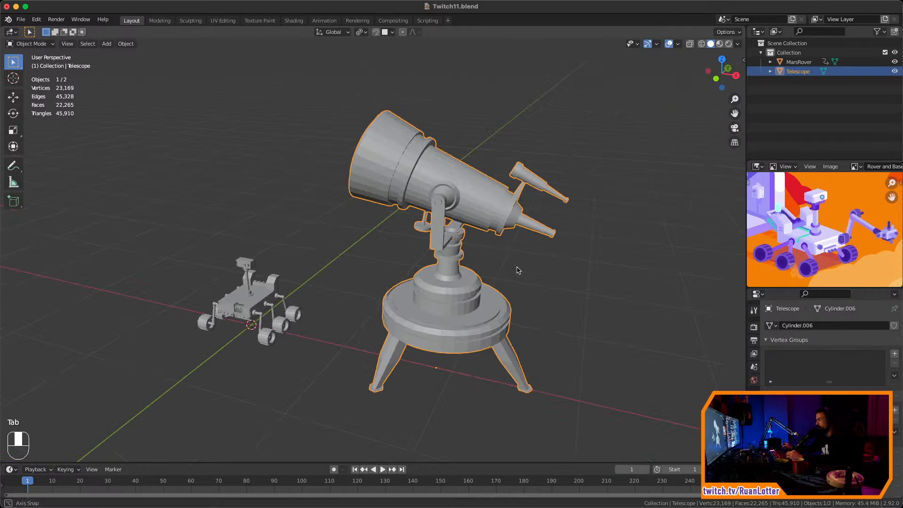
Compare the rover with the telescope from several angles in the Layout scene
{"action": "middle_click_drag", "start_coordinate": [518, 270], "coordinate": [433, 299]}
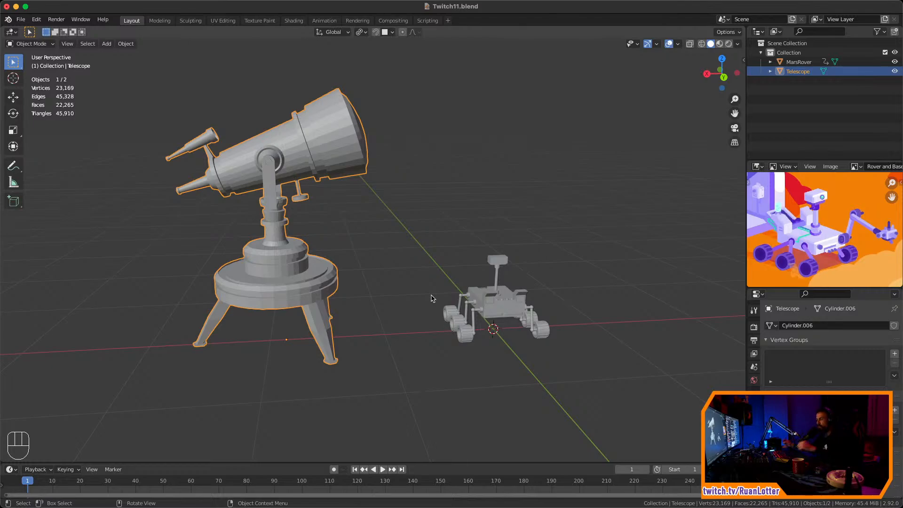
{"action": "middle_click_drag", "start_coordinate": [437, 275], "coordinate": [450, 288]}
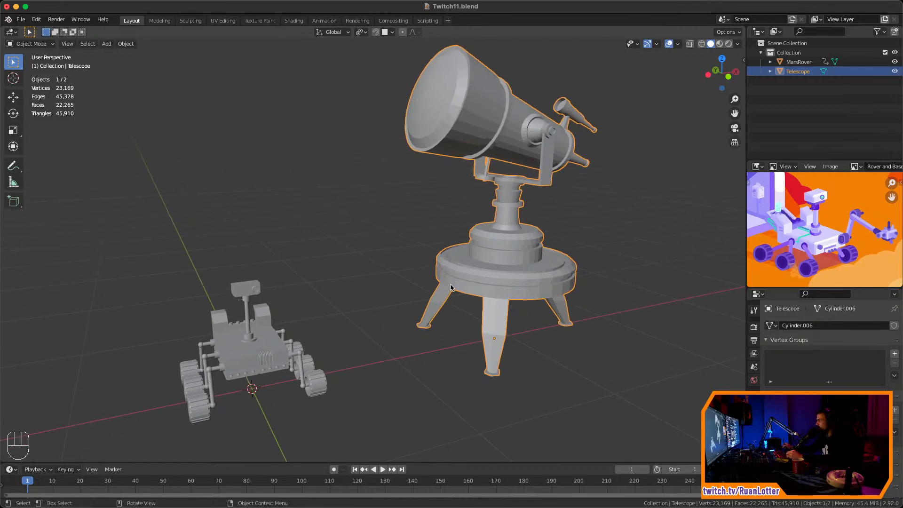
{"action": "middle_click_drag", "start_coordinate": [451, 288], "coordinate": [438, 324]}
{"action": "left_click", "coordinate": [310, 337]}
{"action": "middle_click_drag", "start_coordinate": [330, 332], "coordinate": [376, 315]}
{"action": "left_click", "coordinate": [471, 272]}
{"action": "middle_click_drag", "start_coordinate": [470, 272], "coordinate": [414, 296]}
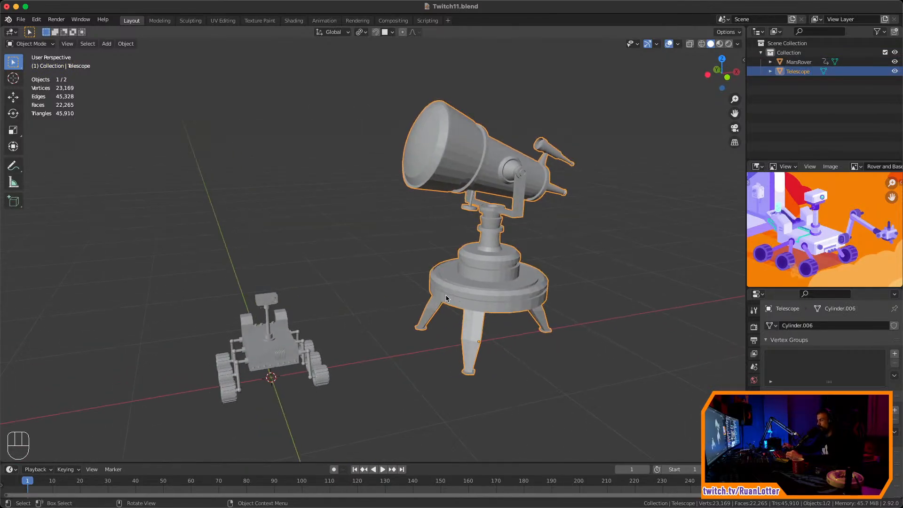
Deselect the telescope and save the Blender file
{"action": "left_click", "coordinate": [416, 301]}
{"action": "key", "text": "super"}
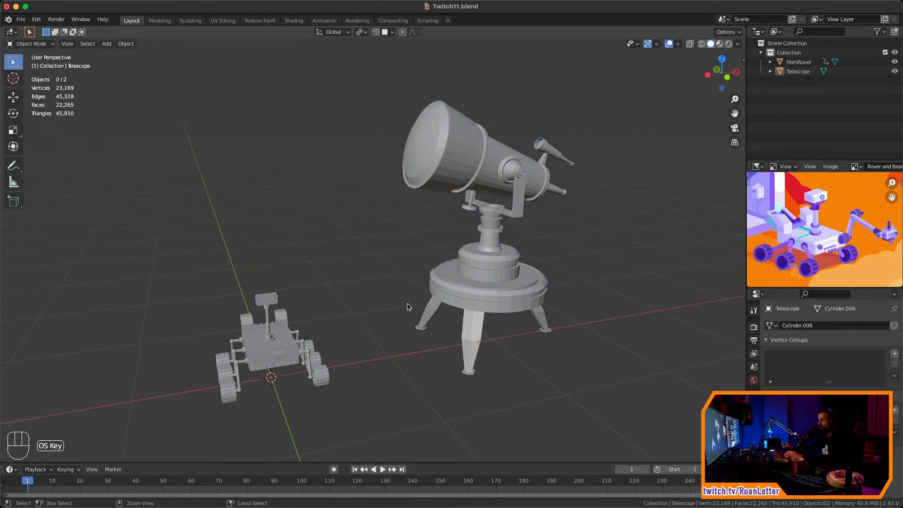
{"action": "key", "text": "super+s"}
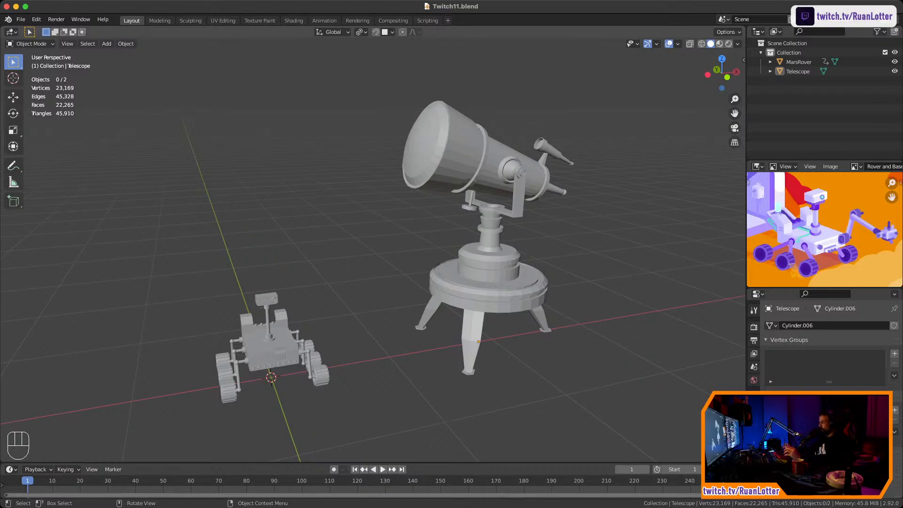
Examine the rover up close and its size relative to the telescope
{"action": "middle_click_drag", "start_coordinate": [376, 235], "coordinate": [384, 217]}
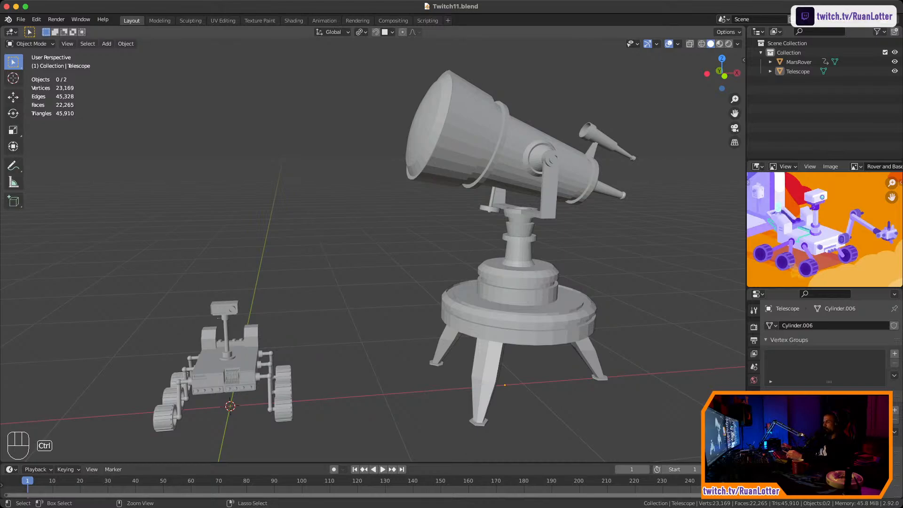
{"action": "middle_click_drag", "start_coordinate": [376, 235], "coordinate": [357, 240]}
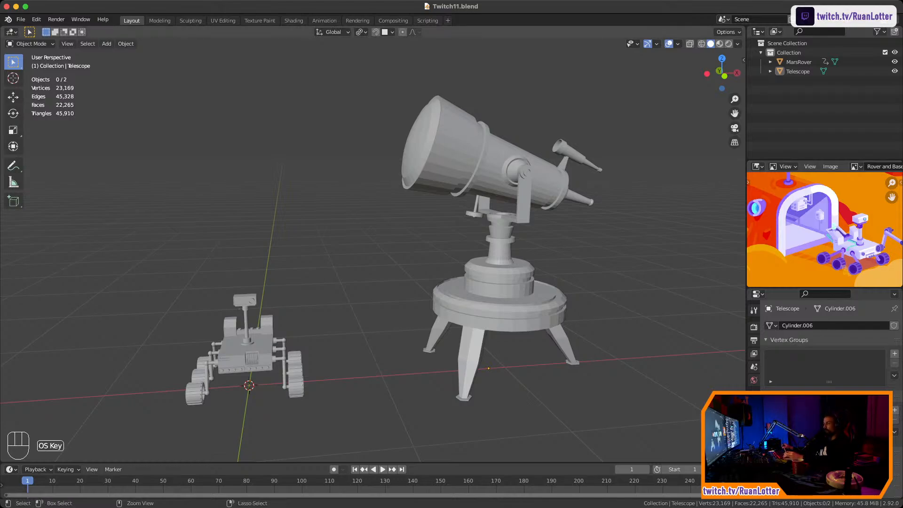
{"action": "key", "text": "super+Tab"}
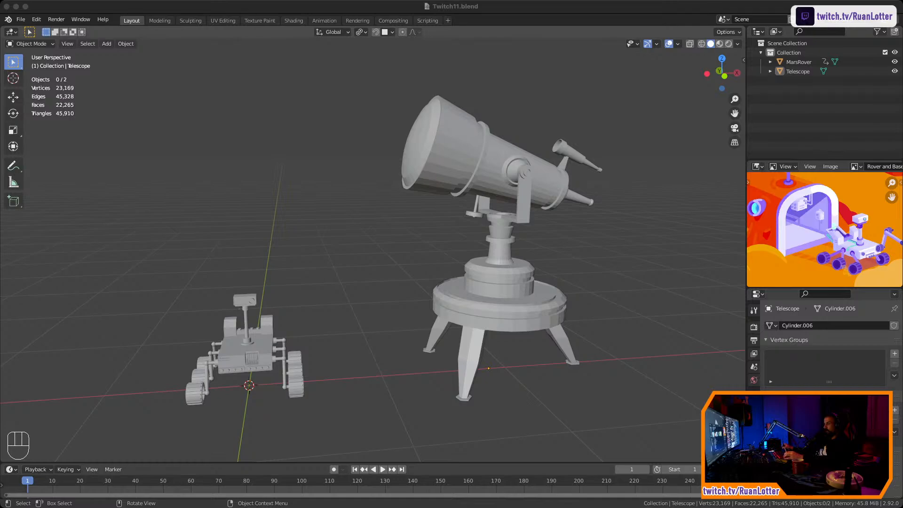
{"action": "key", "text": "super+Tab"}
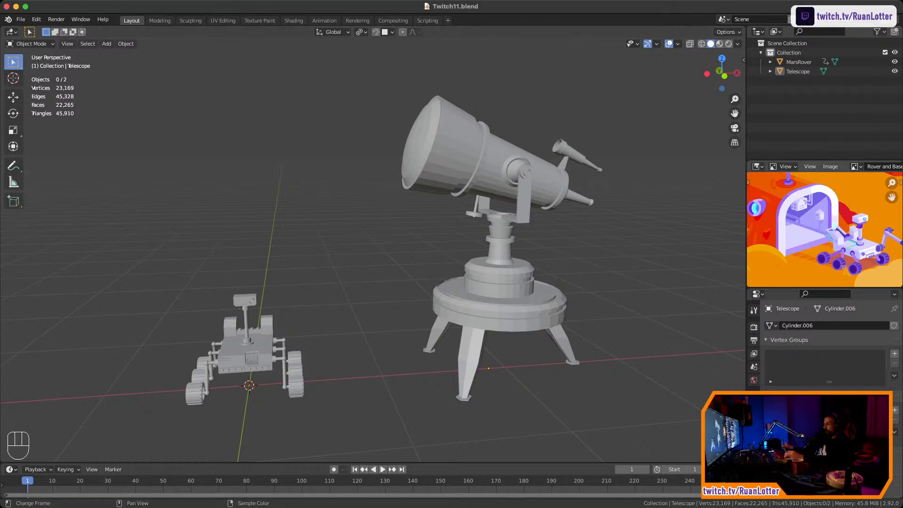
{"action": "middle_click_drag", "start_coordinate": [371, 244], "coordinate": [291, 268]}
{"action": "scroll", "coordinate": [416, 259], "scroll_direction": "down", "scroll_amount": 3}
{"action": "left_click", "coordinate": [288, 330]}
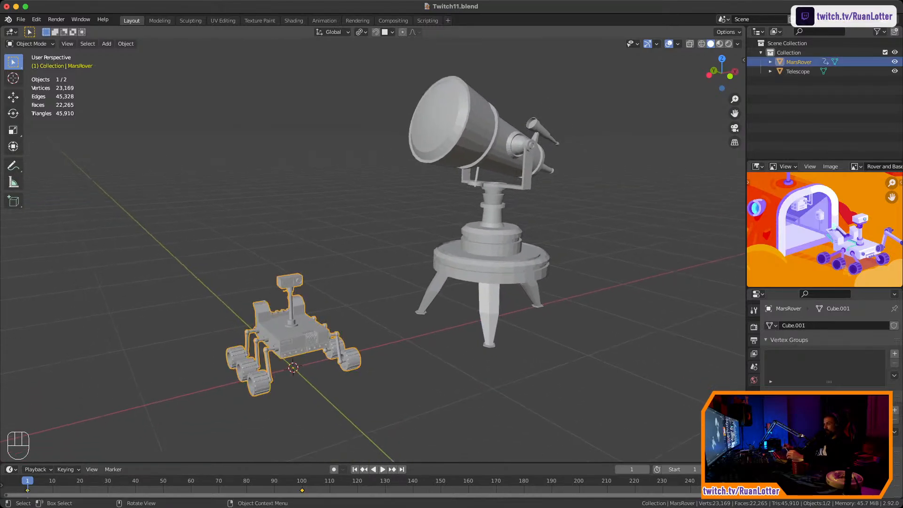
{"action": "mouse_move", "coordinate": [287, 329]}
{"action": "middle_mouse_down"}
{"action": "mouse_move", "coordinate": [218, 334]}
{"action": "mouse_move", "coordinate": [292, 324]}
{"action": "middle_mouse_up"}
{"action": "key", "text": "alt+a"}
{"action": "scroll", "coordinate": [217, 334], "scroll_direction": "down", "scroll_amount": 5}
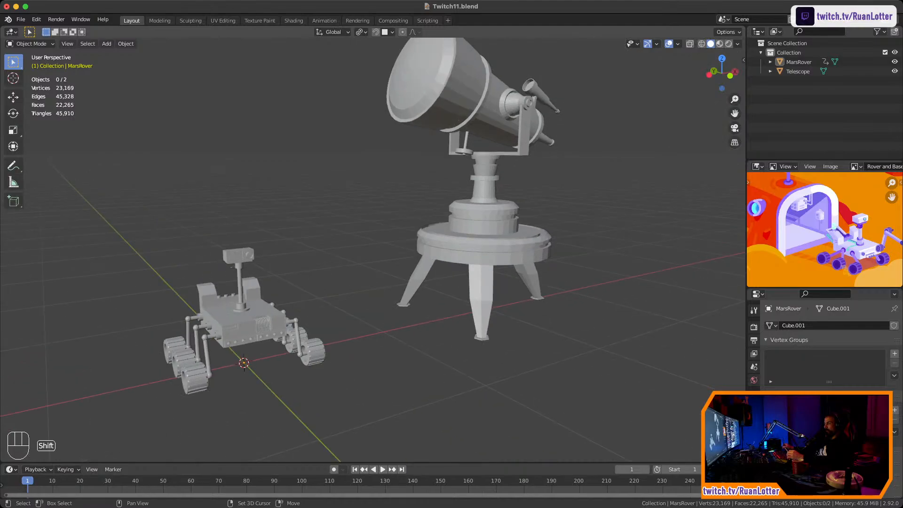
Select the telescope and inspect it from all sides
{"action": "left_click", "coordinate": [484, 221]}
{"action": "middle_click_drag", "start_coordinate": [485, 221], "coordinate": [625, 258]}
{"action": "middle_click_drag", "start_coordinate": [377, 254], "coordinate": [392, 235]}
{"action": "middle_click_drag", "start_coordinate": [393, 236], "coordinate": [438, 247], "text": "shift"}
{"action": "middle_click_drag", "start_coordinate": [376, 254], "coordinate": [569, 252]}
{"action": "middle_click_drag", "start_coordinate": [452, 249], "coordinate": [482, 256]}
{"action": "middle_click_drag", "start_coordinate": [376, 250], "coordinate": [376, 270], "text": "ctrl"}
{"action": "middle_click_drag", "start_coordinate": [376, 271], "coordinate": [395, 247], "text": "shift"}
{"action": "mouse_move", "coordinate": [395, 247]}
{"action": "middle_mouse_down", "text": "shift"}
{"action": "mouse_move", "coordinate": [394, 263]}
{"action": "mouse_move", "coordinate": [394, 226]}
{"action": "mouse_move", "coordinate": [388, 236]}
{"action": "middle_mouse_up", "text": "shift"}
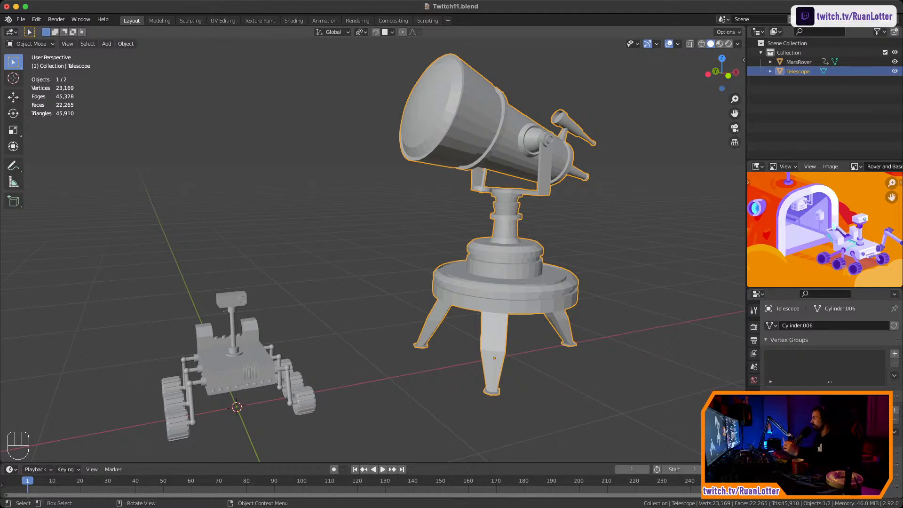
{"action": "middle_click_drag", "start_coordinate": [390, 225], "coordinate": [338, 317], "text": "ctrl"}
{"action": "middle_click_drag", "start_coordinate": [367, 263], "coordinate": [385, 280]}
{"action": "middle_click_drag", "start_coordinate": [385, 280], "coordinate": [386, 225], "text": "ctrl"}
{"action": "middle_click_drag", "start_coordinate": [385, 226], "coordinate": [382, 198], "text": "shift"}
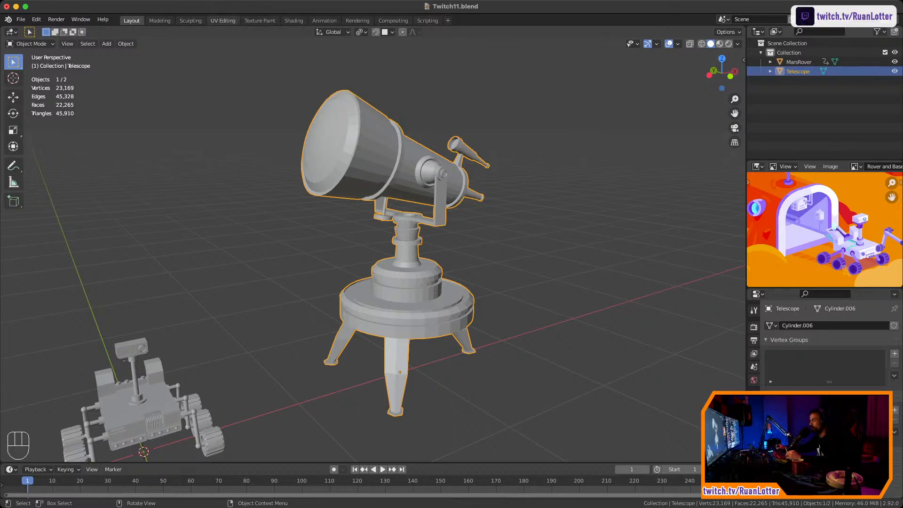
Open the UV Editing workspace for the selected telescope and frame the model in its 3D view
{"action": "left_click", "coordinate": [223, 20]}
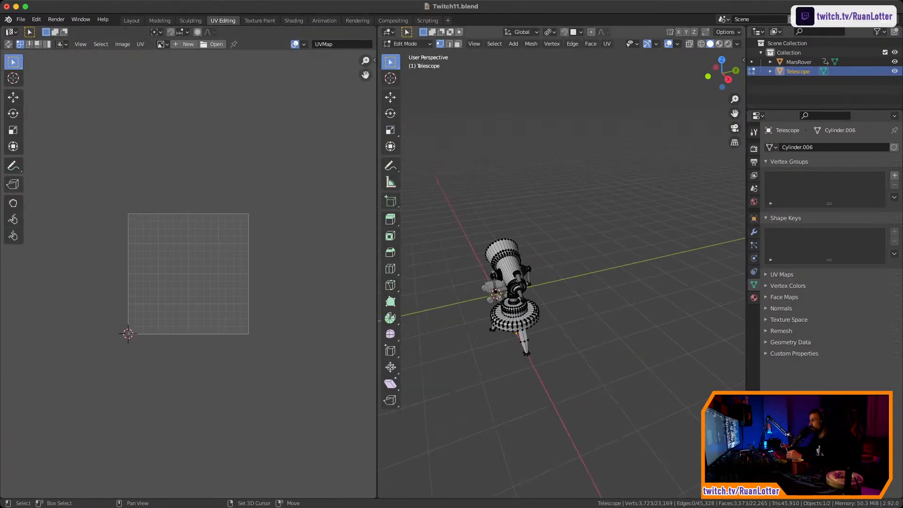
{"action": "middle_click_drag", "start_coordinate": [565, 330], "coordinate": [565, 263], "text": "ctrl"}
{"action": "middle_click_drag", "start_coordinate": [541, 292], "coordinate": [593, 264], "text": "shift"}
{"action": "middle_click_drag", "start_coordinate": [564, 282], "coordinate": [626, 282]}
{"action": "middle_click_drag", "start_coordinate": [626, 282], "coordinate": [555, 271], "text": "shift"}
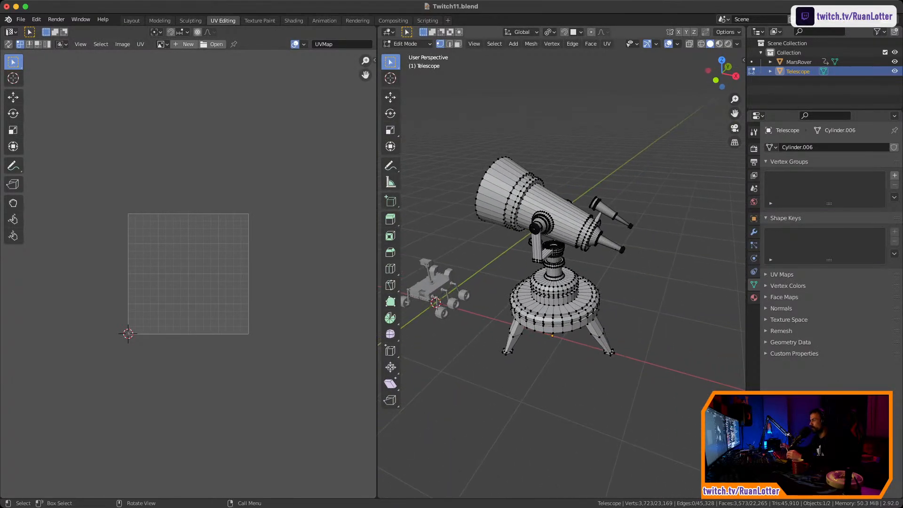
Switch to face selection and select linked parts on the telescope's tube to check their existing UV layout
{"action": "key", "text": "l"}
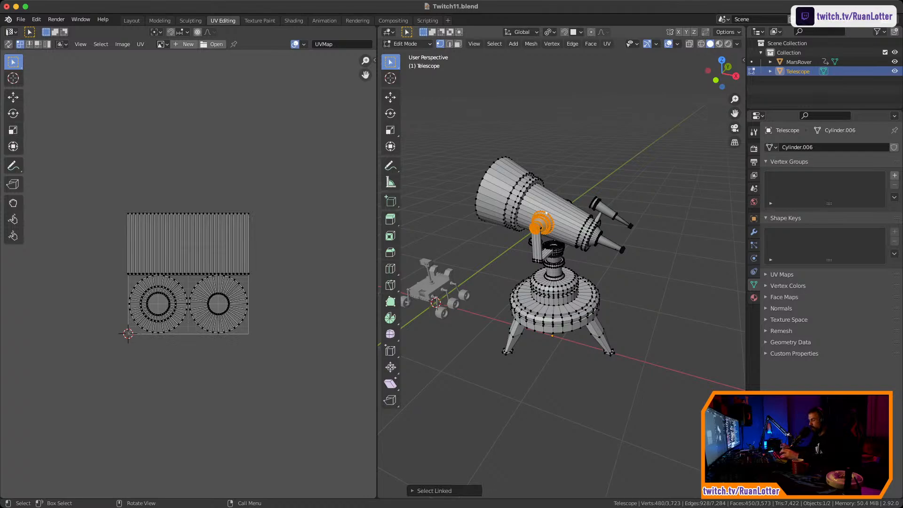
{"action": "key", "text": "3"}
{"action": "left_click", "coordinate": [563, 206]}
{"action": "key", "text": "l"}
{"action": "middle_click_drag", "start_coordinate": [563, 207], "coordinate": [562, 271]}
{"action": "middle_click_drag", "start_coordinate": [562, 271], "coordinate": [602, 225], "text": "ctrl"}
{"action": "middle_click_drag", "start_coordinate": [602, 263], "coordinate": [568, 205], "text": "ctrl"}
{"action": "scroll", "coordinate": [571, 197], "scroll_direction": "down", "scroll_amount": 2}
Select all the telescope's faces and unwrap them with Smart UV Project using a 66° angle limit and 0.000 island margin
{"action": "key", "text": "a"}
{"action": "right_click", "coordinate": [534, 300]}
{"action": "mouse_move", "coordinate": [532, 375]}
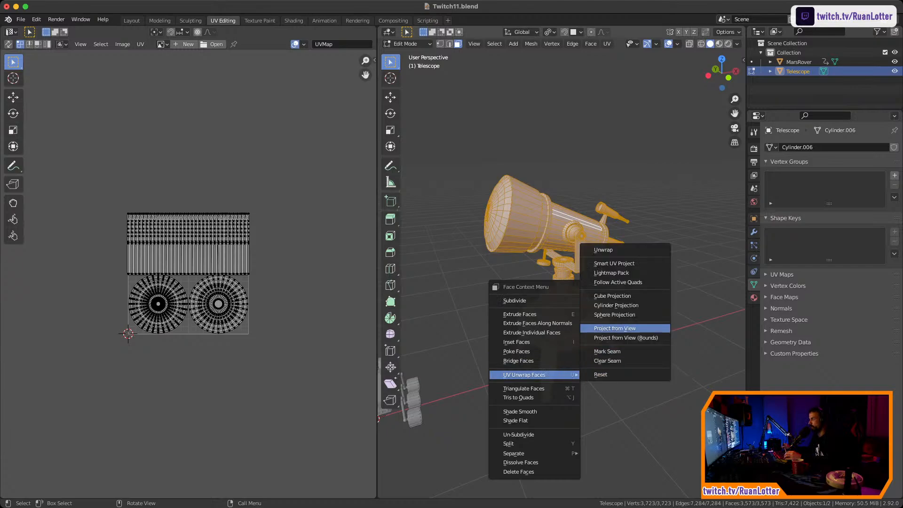
{"action": "left_click", "coordinate": [614, 264]}
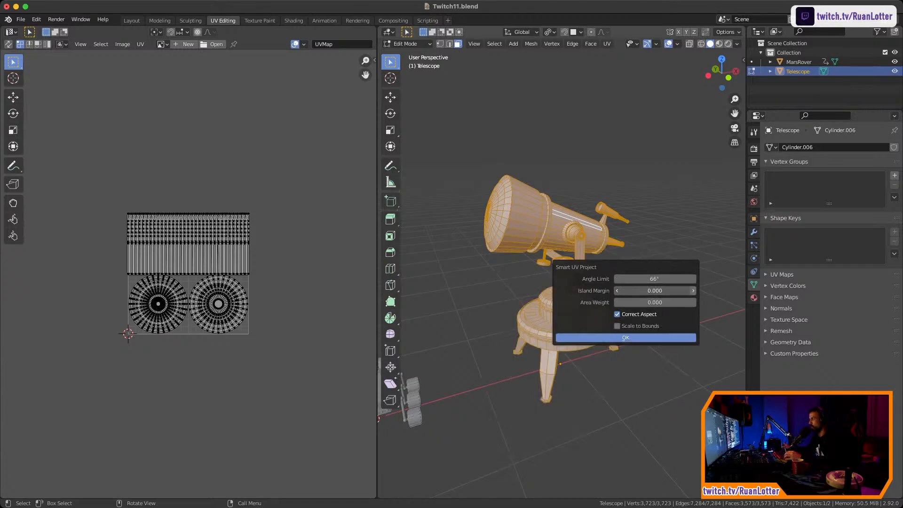
{"action": "key", "text": "Return"}
{"action": "scroll", "coordinate": [189, 273], "scroll_direction": "up", "scroll_amount": 4}
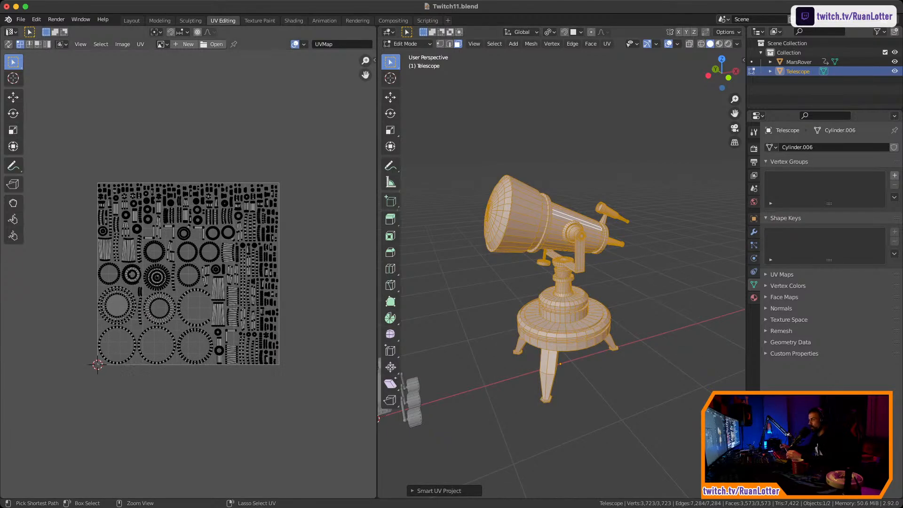
{"action": "mouse_move", "coordinate": [60, 283]}
{"action": "middle_mouse_down", "text": "ctrl"}
{"action": "mouse_move", "coordinate": [60, 188]}
{"action": "mouse_move", "coordinate": [61, 276]}
{"action": "middle_mouse_up", "text": "ctrl"}
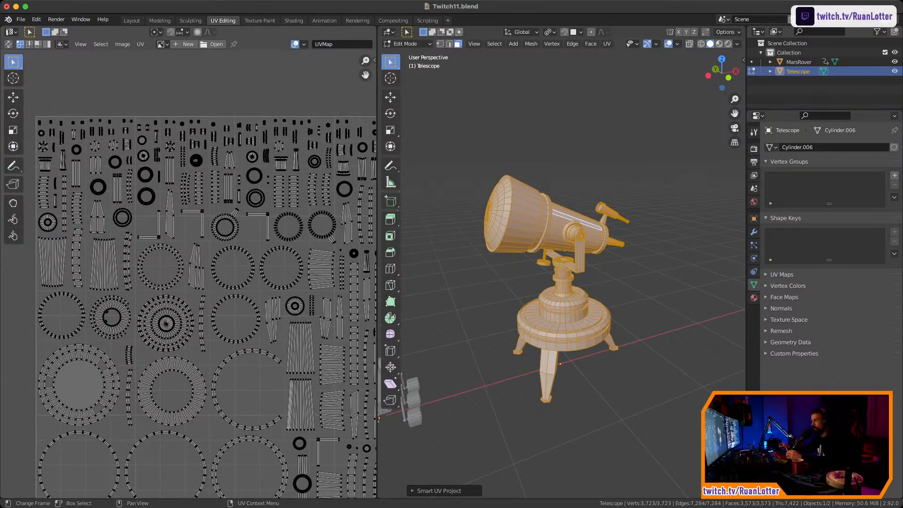
Examine the telescope's unwrapped UV islands in the UV editor, both up close and across the whole UV square
{"action": "middle_click_drag", "start_coordinate": [129, 141], "coordinate": [130, 179], "text": "ctrl"}
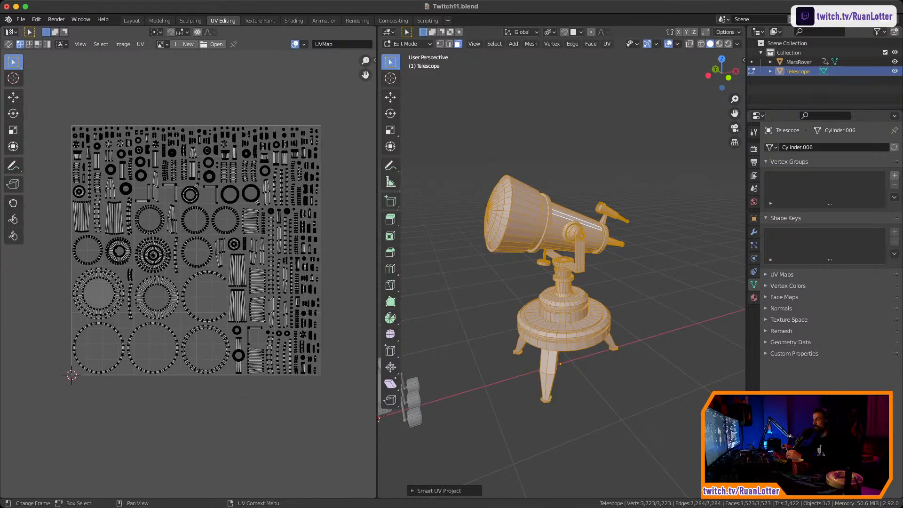
{"action": "scroll", "coordinate": [188, 272], "scroll_direction": "up", "scroll_amount": 2}
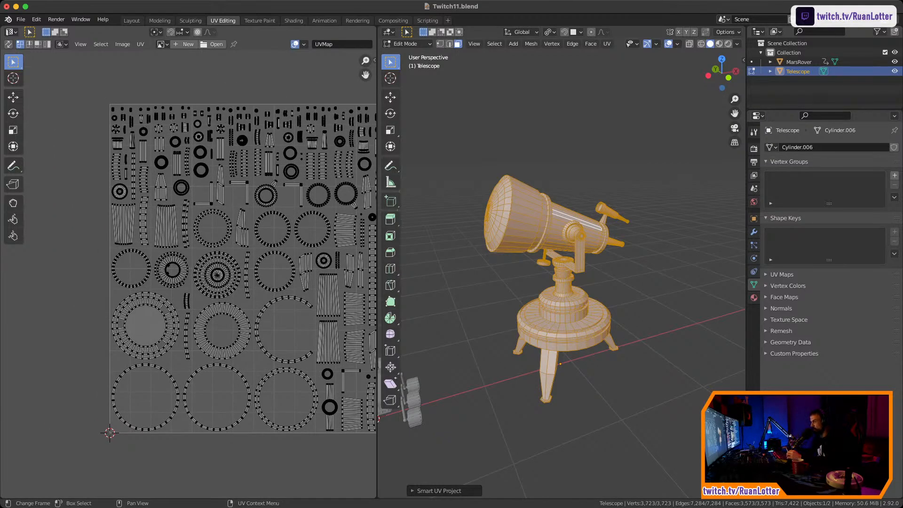
{"action": "scroll", "coordinate": [56, 159], "scroll_direction": "up", "scroll_amount": 3}
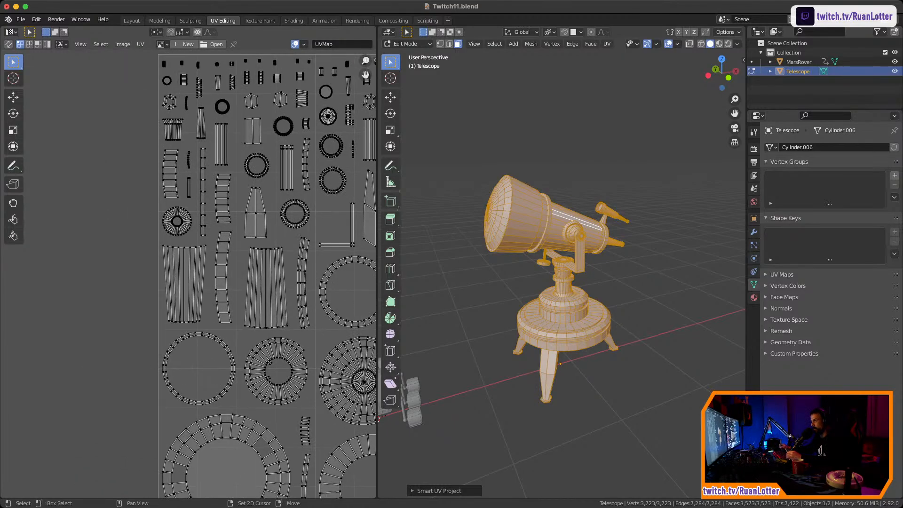
{"action": "scroll", "coordinate": [263, 282], "scroll_direction": "up", "scroll_amount": 2}
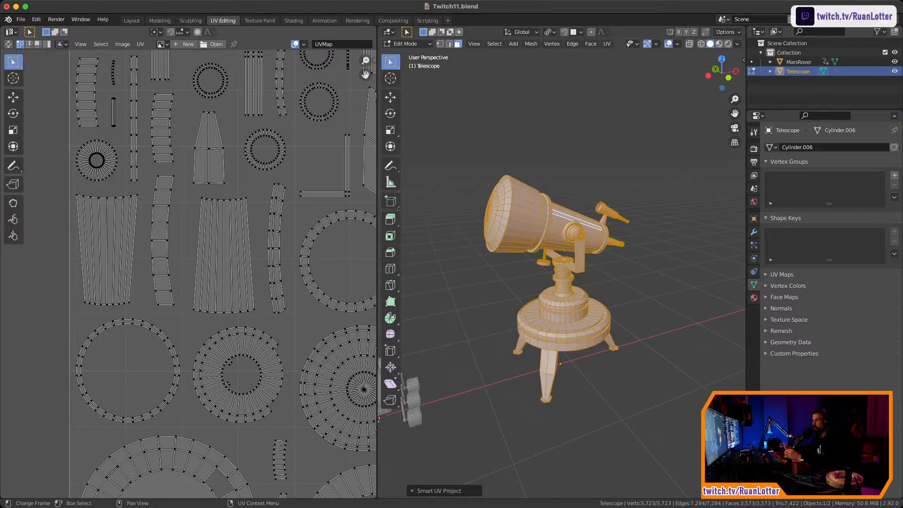
{"action": "scroll", "coordinate": [188, 273], "scroll_direction": "down", "scroll_amount": 1}
{"action": "scroll", "coordinate": [226, 273], "scroll_direction": "down", "scroll_amount": 3}
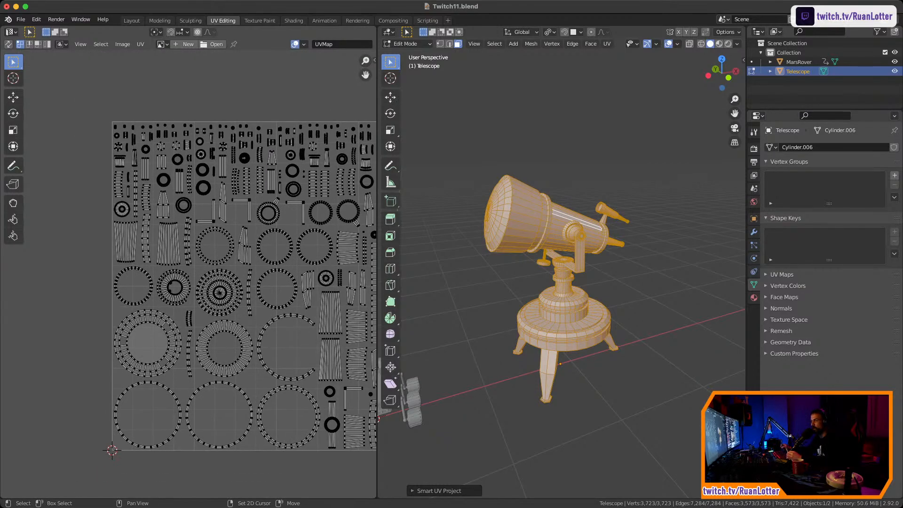
{"action": "middle_click_drag", "start_coordinate": [226, 272], "coordinate": [187, 248]}
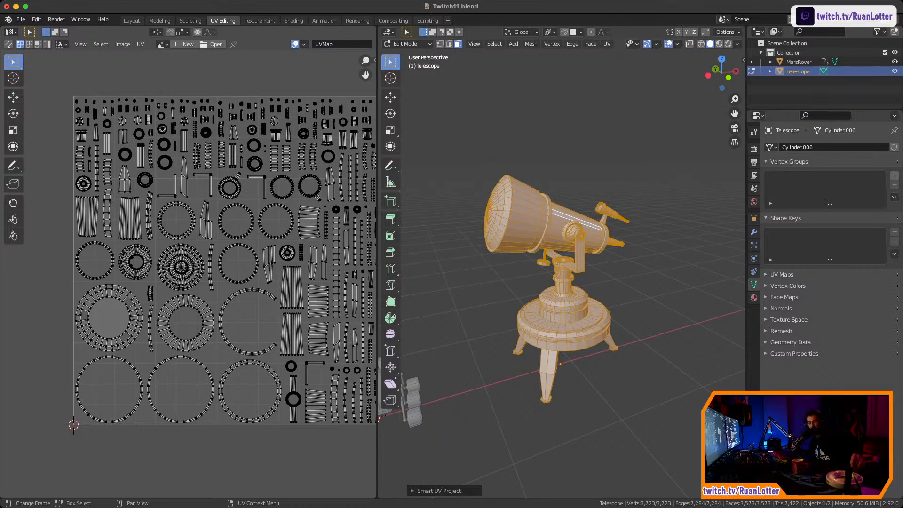
{"action": "mouse_move", "coordinate": [58, 230]}
{"action": "middle_mouse_down", "text": "ctrl"}
{"action": "mouse_move", "coordinate": [58, 247]}
{"action": "mouse_move", "coordinate": [57, 237]}
{"action": "middle_mouse_up", "text": "ctrl"}
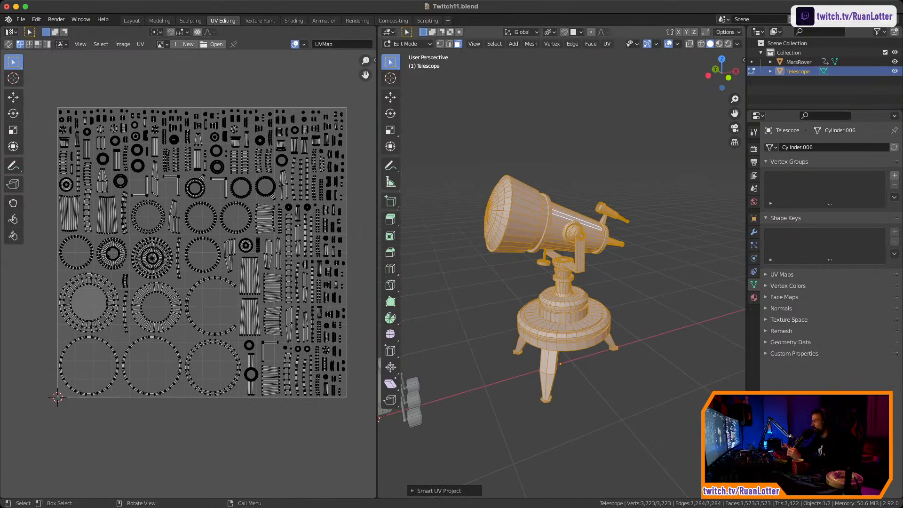
Review the unwrapped telescope from several sides, leave edit mode and return to the Layout workspace
{"action": "middle_click_drag", "start_coordinate": [518, 282], "coordinate": [657, 283]}
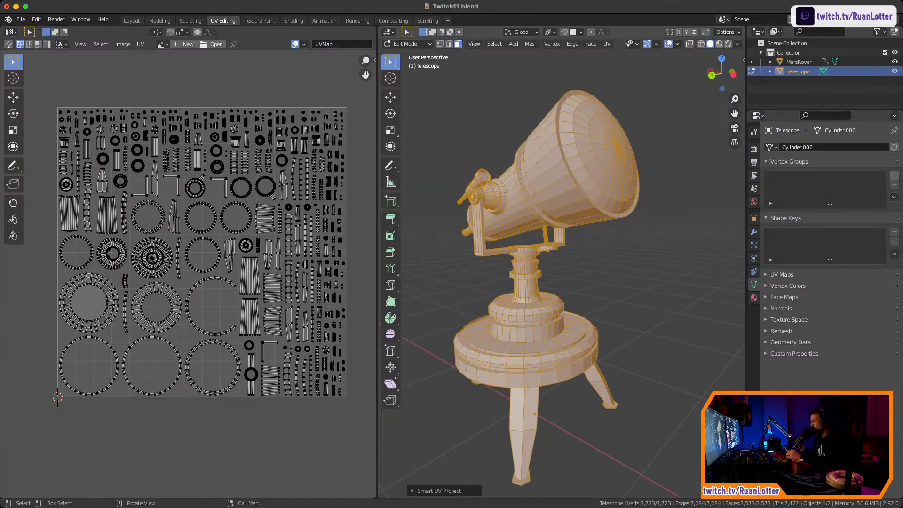
{"action": "middle_click_drag", "start_coordinate": [642, 282], "coordinate": [733, 282]}
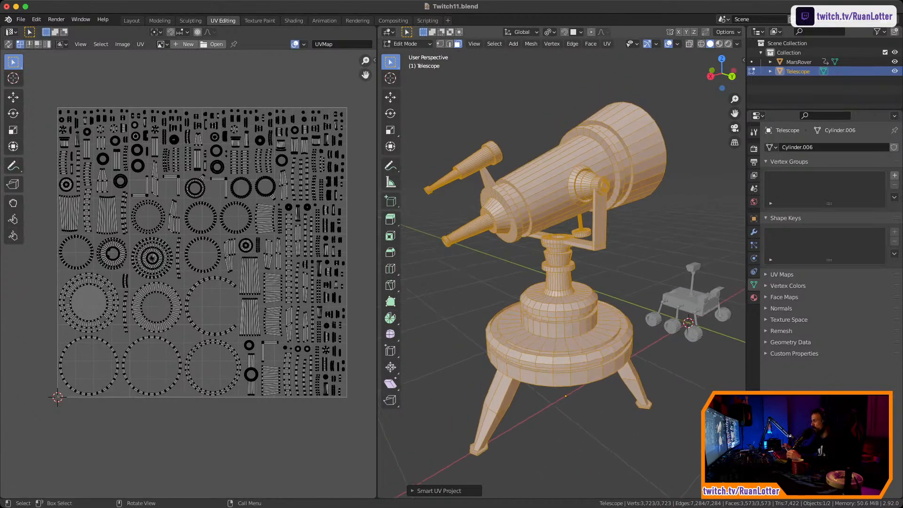
{"action": "middle_click_drag", "start_coordinate": [565, 282], "coordinate": [661, 285]}
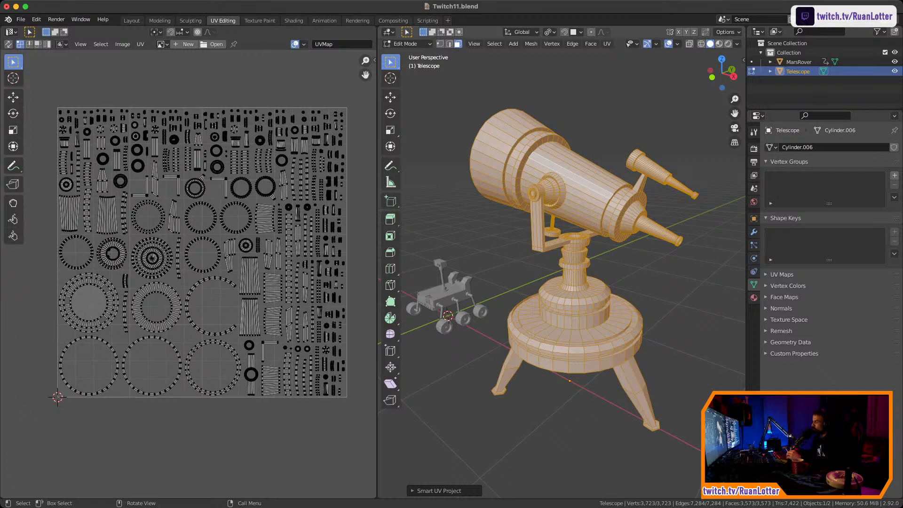
{"action": "scroll", "coordinate": [562, 273], "scroll_direction": "down", "scroll_amount": 2}
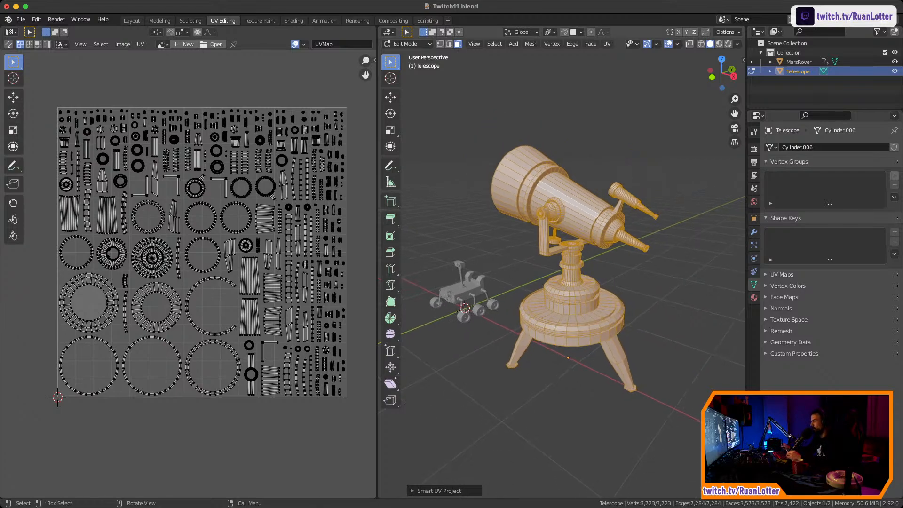
{"action": "key", "text": "Tab"}
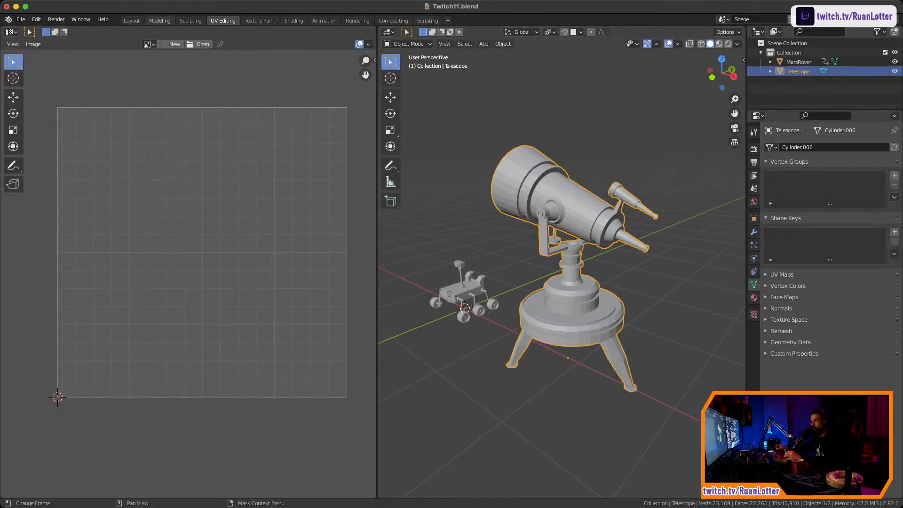
{"action": "left_click", "coordinate": [132, 21]}
Look through the file formats available for import, including Wavefront (.obj)
{"action": "left_click", "coordinate": [20, 20]}
{"action": "mouse_move", "coordinate": [42, 156]}
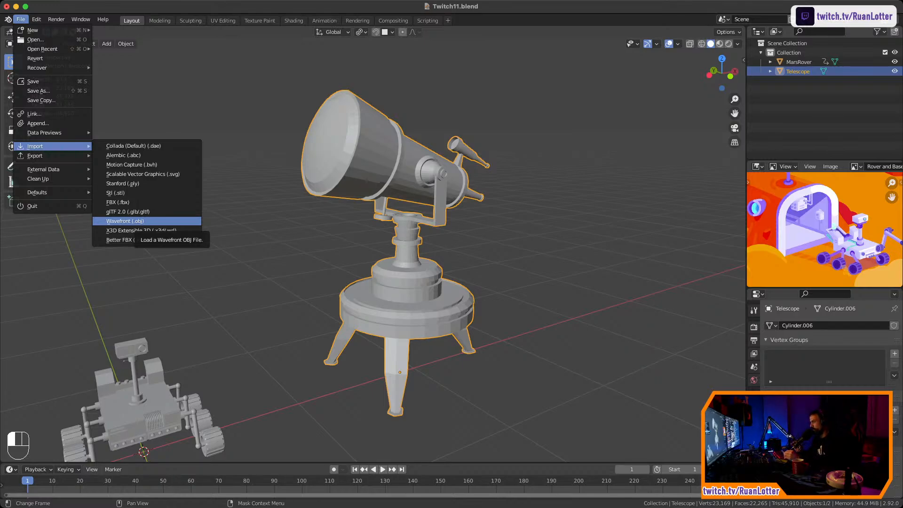
{"action": "left_click", "coordinate": [136, 221]}
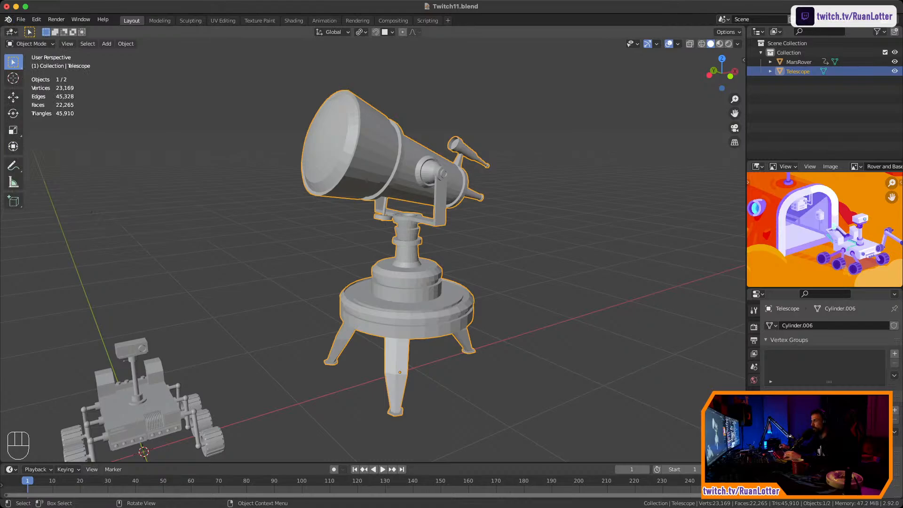
Examine the rover and the telescope side by side from different angles and distances
{"action": "middle_click_drag", "start_coordinate": [377, 235], "coordinate": [245, 277]}
{"action": "middle_click_drag", "start_coordinate": [404, 263], "coordinate": [471, 214]}
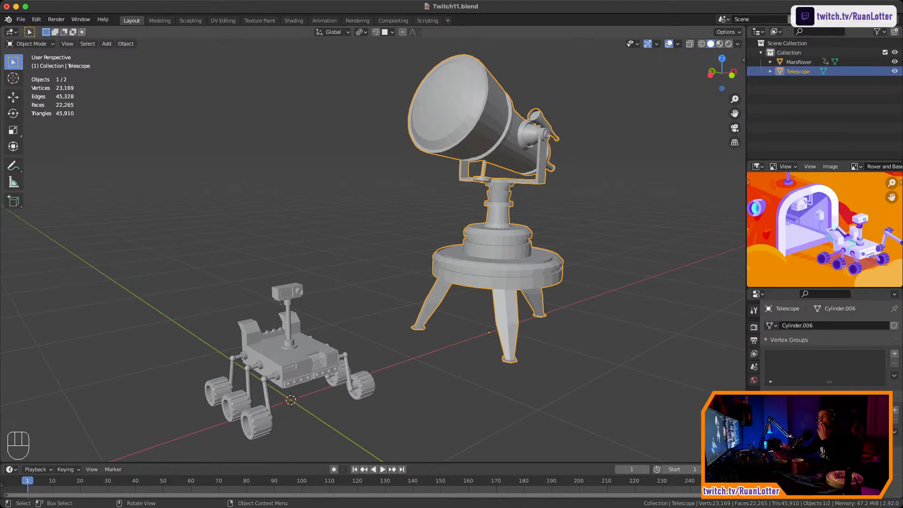
{"action": "middle_click_drag", "start_coordinate": [471, 214], "coordinate": [569, 224]}
{"action": "scroll", "coordinate": [537, 221], "scroll_direction": "down", "scroll_amount": 3}
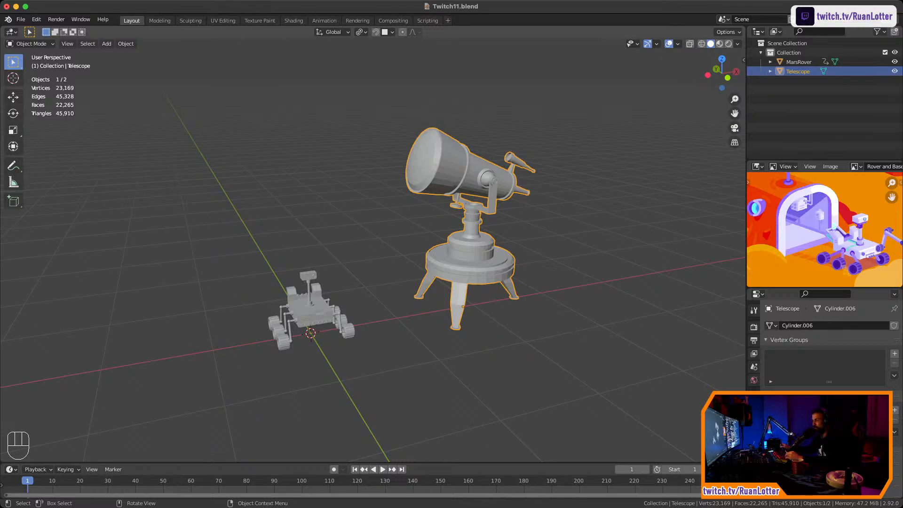
{"action": "middle_click_drag", "start_coordinate": [451, 263], "coordinate": [445, 198]}
{"action": "key", "text": "ctrl"}
{"action": "middle_click_drag", "start_coordinate": [444, 198], "coordinate": [453, 204], "text": "shift"}
{"action": "middle_click_drag", "start_coordinate": [453, 204], "coordinate": [729, 224], "text": "ctrl"}
{"action": "middle_click_drag", "start_coordinate": [376, 221], "coordinate": [555, 225]}
{"action": "middle_click_drag", "start_coordinate": [367, 283], "coordinate": [383, 282]}
Select the rover and the telescope together to inspect both models, and clear the selection
{"action": "left_click", "coordinate": [287, 297]}
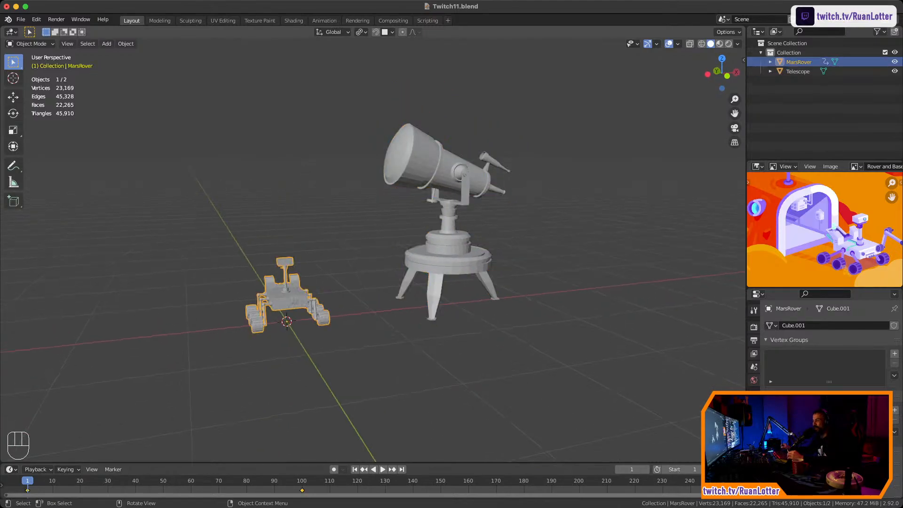
{"action": "left_click", "coordinate": [439, 261], "text": "shift"}
{"action": "middle_click_drag", "start_coordinate": [439, 261], "coordinate": [452, 245], "text": "ctrl"}
{"action": "mouse_move", "coordinate": [451, 245]}
{"action": "middle_mouse_down", "text": "ctrl"}
{"action": "mouse_move", "coordinate": [451, 232]}
{"action": "mouse_move", "coordinate": [446, 242]}
{"action": "middle_mouse_up", "text": "ctrl"}
{"action": "middle_click_drag", "start_coordinate": [447, 243], "coordinate": [421, 202], "text": "shift"}
{"action": "middle_click_drag", "start_coordinate": [421, 202], "coordinate": [402, 219], "text": "shift"}
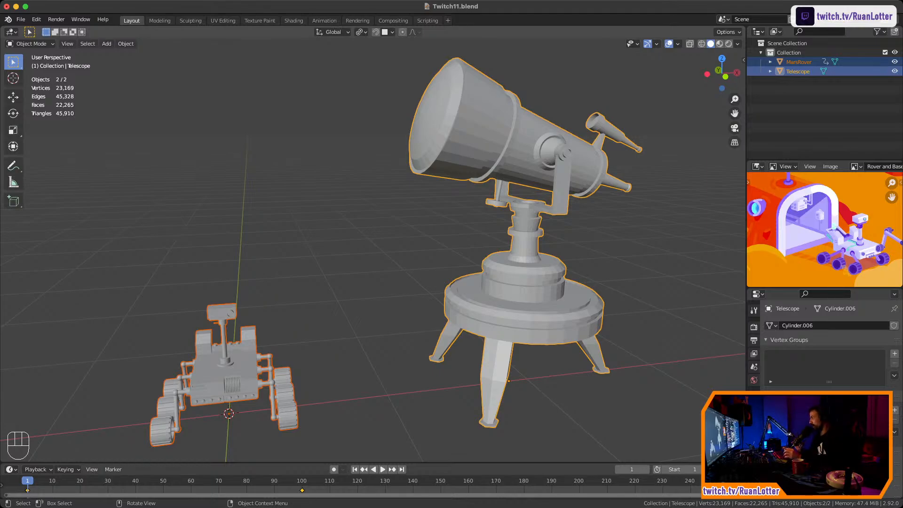
{"action": "middle_click_drag", "start_coordinate": [377, 244], "coordinate": [471, 212], "text": "shift"}
{"action": "scroll", "coordinate": [352, 254], "scroll_direction": "down", "scroll_amount": 1}
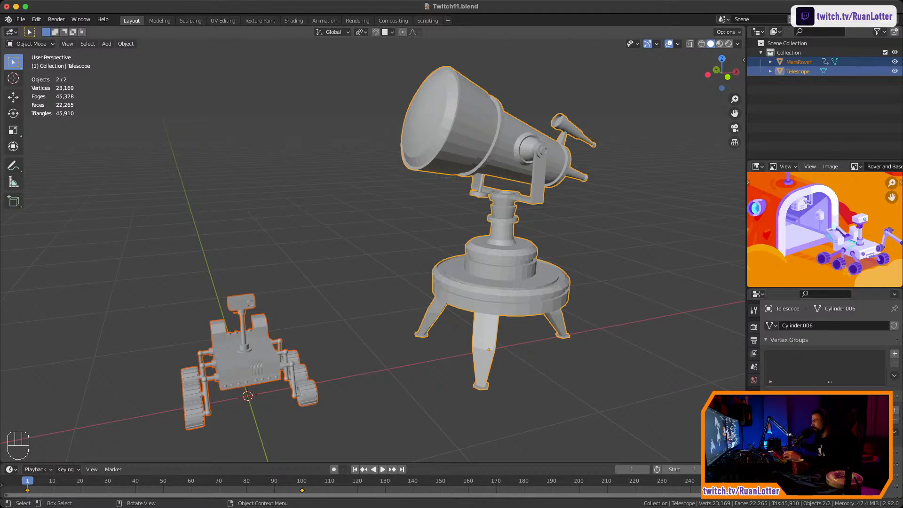
{"action": "middle_click_drag", "start_coordinate": [348, 202], "coordinate": [395, 258], "text": "ctrl"}
{"action": "left_click", "coordinate": [348, 244]}
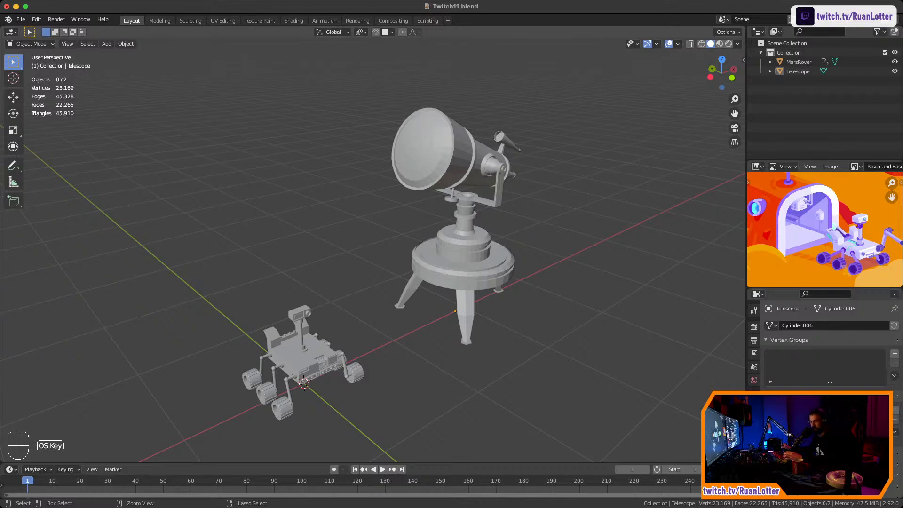
{"action": "key", "text": "super+Tab"}
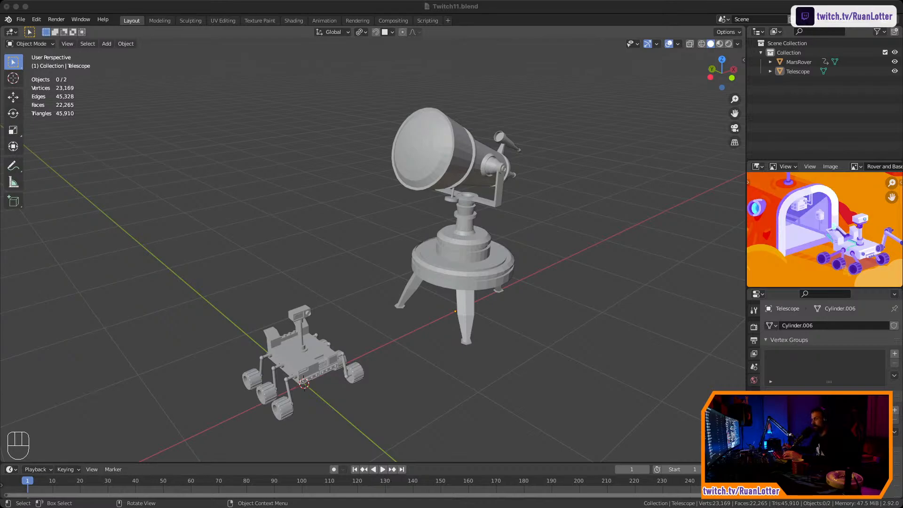
{"action": "key", "text": "super+Tab"}
{"action": "middle_click_drag", "start_coordinate": [376, 254], "coordinate": [355, 198]}
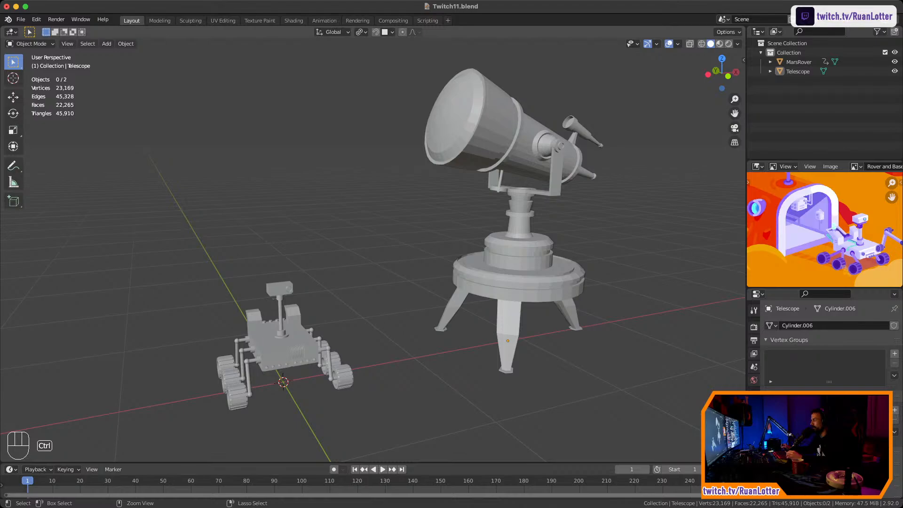
{"action": "middle_click_drag", "start_coordinate": [377, 254], "coordinate": [368, 253], "text": "shift"}
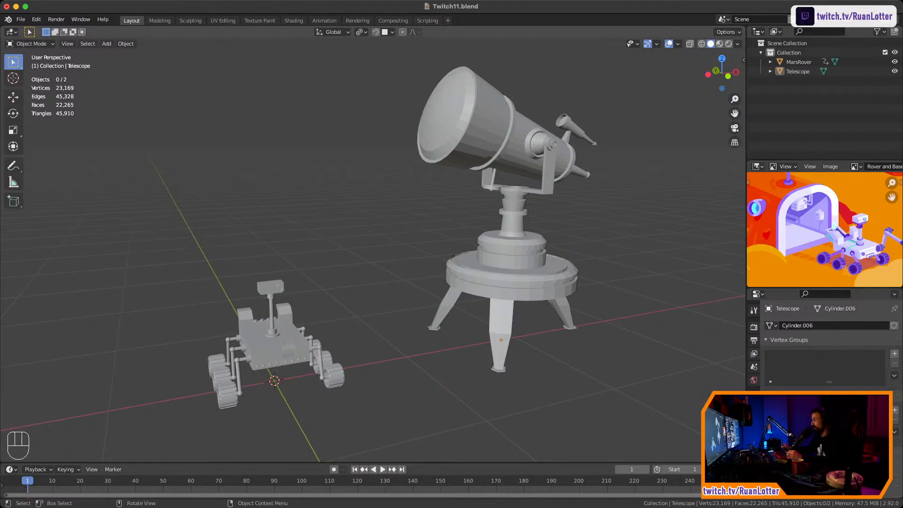
{"action": "middle_click_drag", "start_coordinate": [376, 254], "coordinate": [359, 258], "text": "shift"}
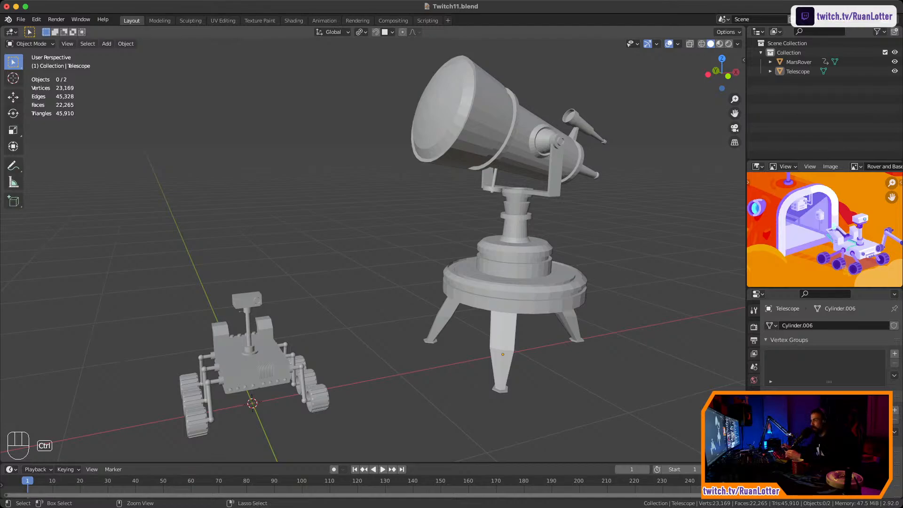
{"action": "scroll", "coordinate": [372, 250], "scroll_direction": "down", "scroll_amount": 2}
{"action": "scroll", "coordinate": [372, 250], "scroll_direction": "down", "scroll_amount": 1}
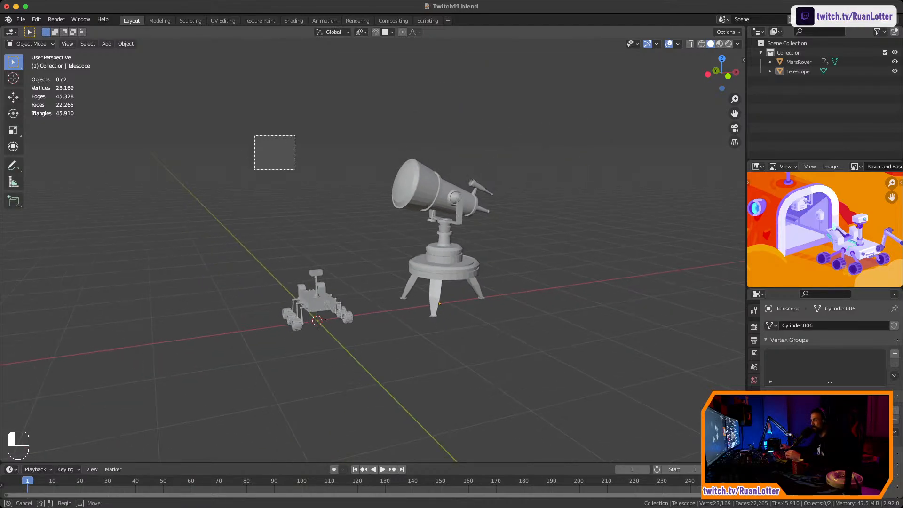
Select all objects, frame them in the view to inspect the whole scene, and deselect everything
{"action": "key", "text": "a"}
{"action": "key", "text": "KP_Decimal"}
{"action": "middle_click_drag", "start_coordinate": [376, 254], "coordinate": [570, 216]}
{"action": "scroll", "coordinate": [371, 253], "scroll_direction": "up", "scroll_amount": 2}
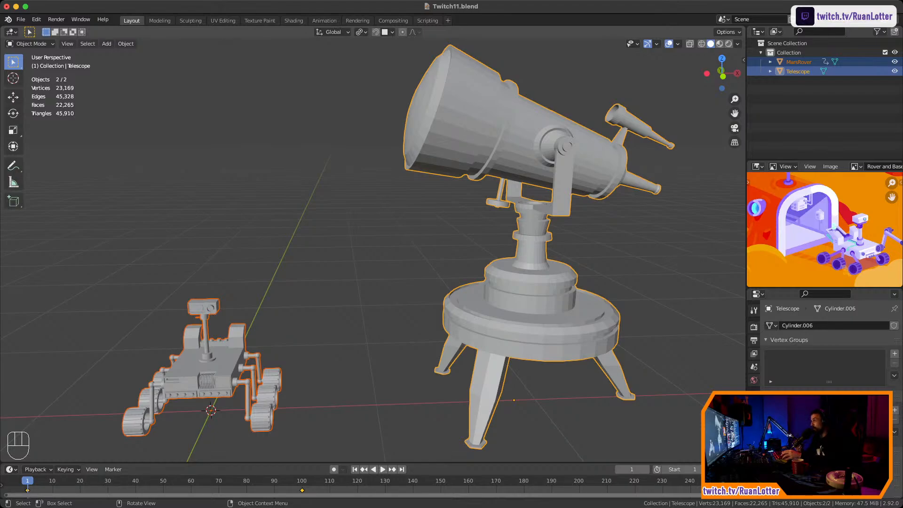
{"action": "middle_click_drag", "start_coordinate": [372, 225], "coordinate": [659, 289], "text": "ctrl"}
{"action": "mouse_move", "coordinate": [372, 254]}
{"action": "middle_mouse_down", "text": "ctrl"}
{"action": "mouse_move", "coordinate": [372, 237]}
{"action": "mouse_move", "coordinate": [373, 246]}
{"action": "middle_mouse_up", "text": "ctrl"}
{"action": "middle_click_drag", "start_coordinate": [373, 246], "coordinate": [372, 238]}
{"action": "mouse_move", "coordinate": [372, 239]}
{"action": "middle_mouse_down", "text": "shift"}
{"action": "mouse_move", "coordinate": [362, 243]}
{"action": "mouse_move", "coordinate": [365, 232]}
{"action": "middle_mouse_up", "text": "shift"}
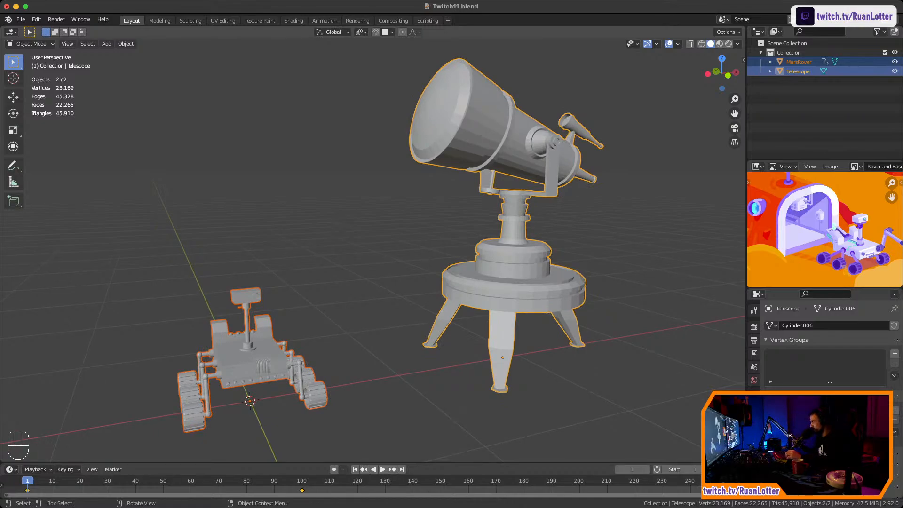
{"action": "mouse_move", "coordinate": [364, 235]}
{"action": "middle_mouse_down"}
{"action": "mouse_move", "coordinate": [372, 230]}
{"action": "mouse_move", "coordinate": [343, 217]}
{"action": "mouse_move", "coordinate": [367, 224]}
{"action": "mouse_move", "coordinate": [400, 211]}
{"action": "mouse_move", "coordinate": [377, 223]}
{"action": "middle_mouse_up"}
{"action": "scroll", "coordinate": [400, 212], "scroll_direction": "up", "scroll_amount": 2}
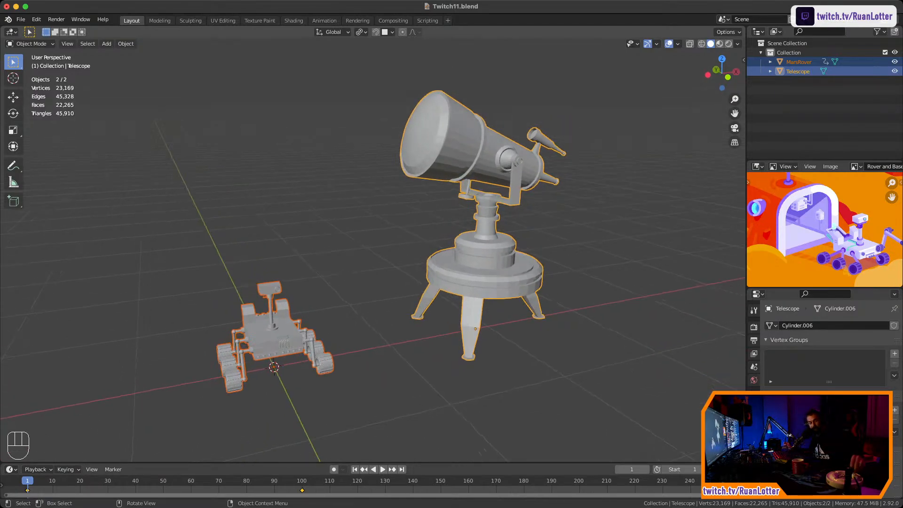
{"action": "key", "text": "alt+a"}
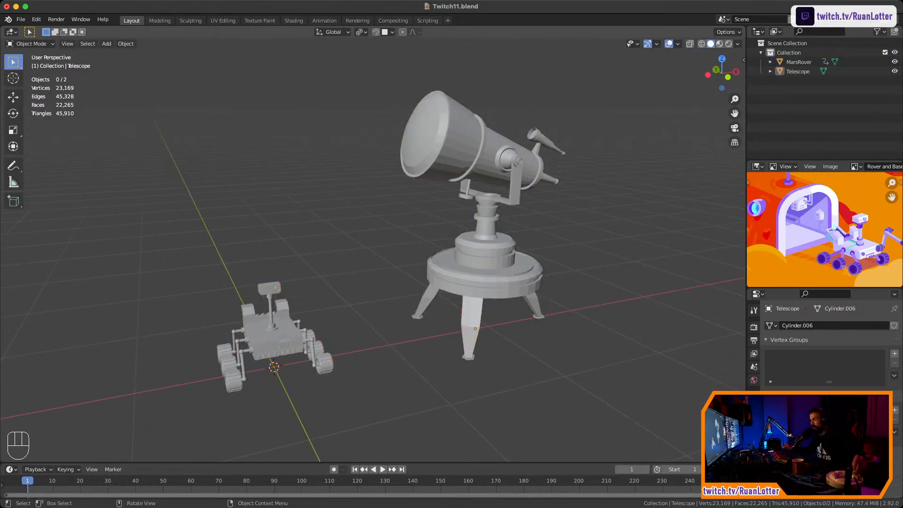
{"action": "middle_click_drag", "start_coordinate": [377, 224], "coordinate": [374, 225]}
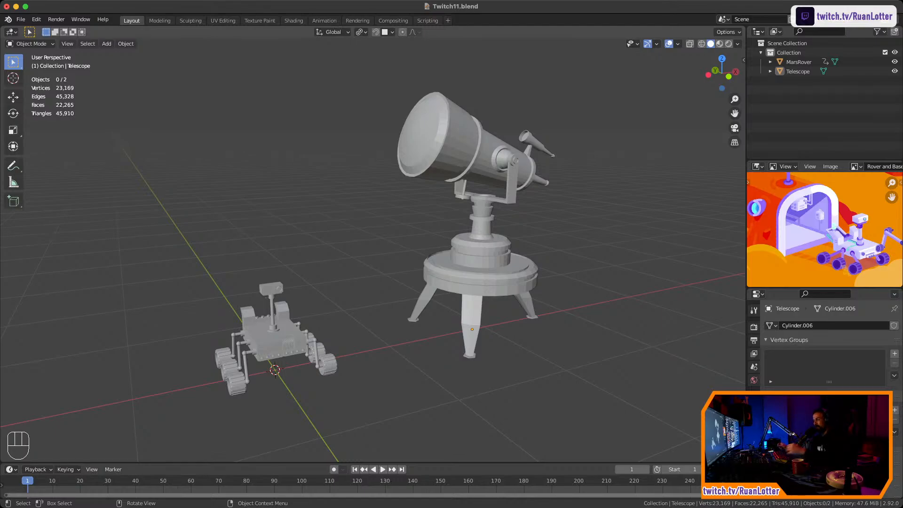
{"action": "middle_click_drag", "start_coordinate": [373, 235], "coordinate": [372, 291], "text": "ctrl"}
{"action": "middle_click_drag", "start_coordinate": [373, 292], "coordinate": [739, 188], "text": "shift"}
{"action": "middle_click_drag", "start_coordinate": [367, 235], "coordinate": [480, 248]}
{"action": "middle_click_drag", "start_coordinate": [480, 248], "coordinate": [481, 234], "text": "ctrl"}
{"action": "mouse_move", "coordinate": [481, 234]}
{"action": "middle_mouse_down", "text": "shift"}
{"action": "mouse_move", "coordinate": [464, 235]}
{"action": "mouse_move", "coordinate": [474, 224]}
{"action": "middle_mouse_up", "text": "shift"}
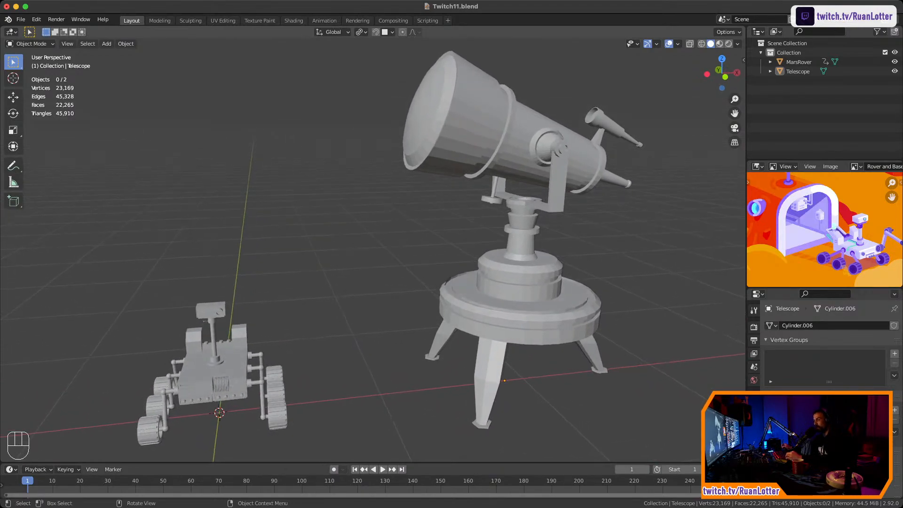
{"action": "middle_click", "coordinate": [474, 224], "text": "ctrl"}
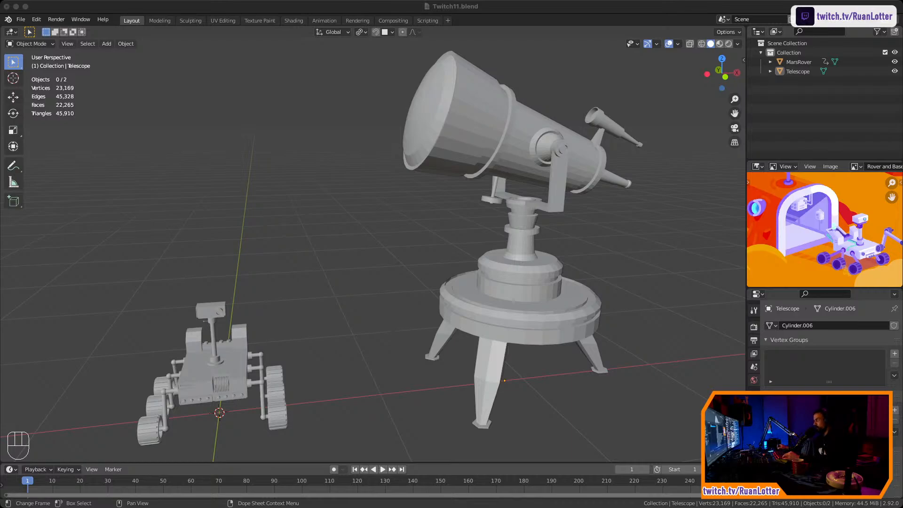
{"action": "middle_click_drag", "start_coordinate": [376, 254], "coordinate": [247, 256]}
{"action": "scroll", "coordinate": [296, 257], "scroll_direction": "down", "scroll_amount": 4}
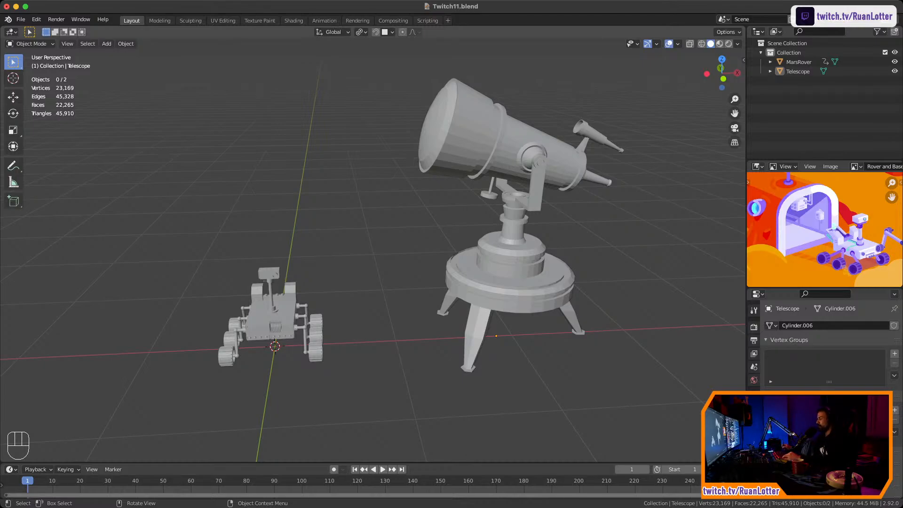
{"action": "middle_click_drag", "start_coordinate": [376, 254], "coordinate": [332, 217]}
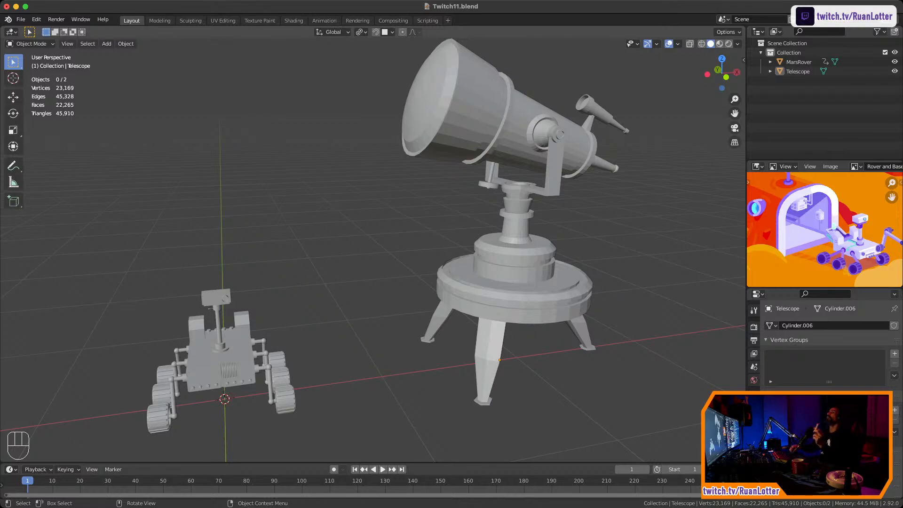
{"action": "middle_click_drag", "start_coordinate": [357, 236], "coordinate": [409, 329]}
{"action": "middle_click_drag", "start_coordinate": [424, 282], "coordinate": [329, 212]}
{"action": "middle_click_drag", "start_coordinate": [329, 263], "coordinate": [380, 251]}
{"action": "mouse_move", "coordinate": [380, 252]}
{"action": "middle_mouse_down", "text": "ctrl"}
{"action": "mouse_move", "coordinate": [380, 223]}
{"action": "mouse_move", "coordinate": [380, 268]}
{"action": "middle_mouse_up", "text": "ctrl"}
{"action": "middle_click_drag", "start_coordinate": [471, 268], "coordinate": [52, 271]}
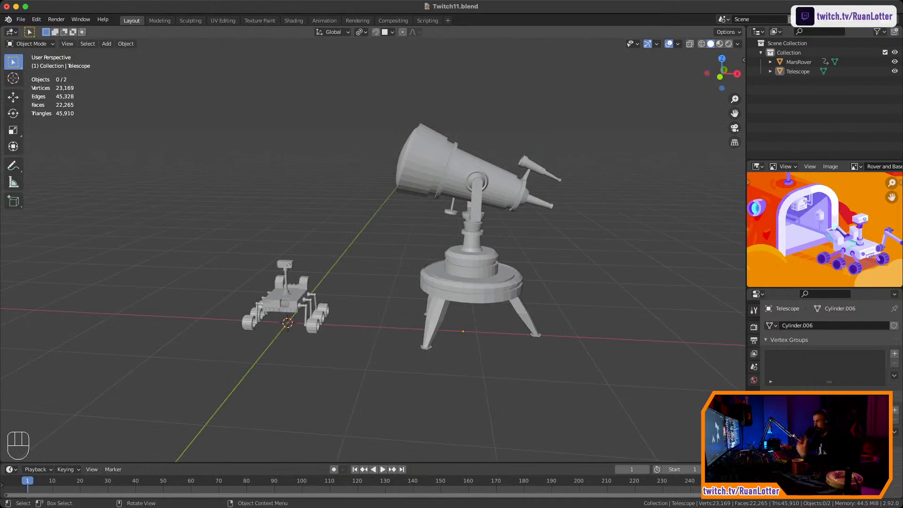
{"action": "middle_click_drag", "start_coordinate": [367, 254], "coordinate": [413, 263]}
{"action": "middle_click_drag", "start_coordinate": [414, 263], "coordinate": [449, 226]}
{"action": "middle_click_drag", "start_coordinate": [449, 226], "coordinate": [458, 227]}
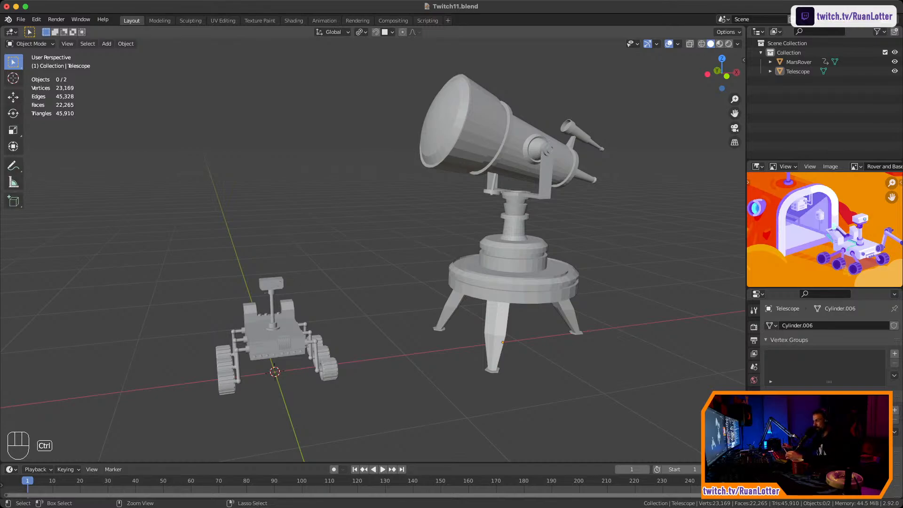
{"action": "mouse_move", "coordinate": [442, 235]}
{"action": "middle_mouse_down", "text": "ctrl"}
{"action": "mouse_move", "coordinate": [442, 279]}
{"action": "mouse_move", "coordinate": [442, 246]}
{"action": "middle_mouse_up", "text": "ctrl"}
{"action": "mouse_move", "coordinate": [443, 245]}
{"action": "middle_mouse_down", "text": "shift"}
{"action": "mouse_move", "coordinate": [422, 251]}
{"action": "mouse_move", "coordinate": [422, 228]}
{"action": "mouse_move", "coordinate": [442, 227]}
{"action": "middle_mouse_up", "text": "shift"}
{"action": "middle_click_drag", "start_coordinate": [442, 227], "coordinate": [442, 240], "text": "ctrl"}
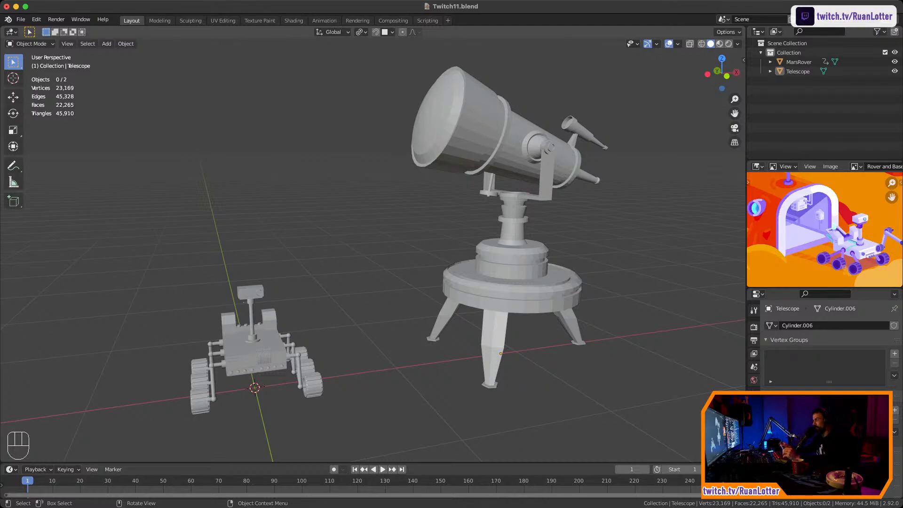
{"action": "middle_click_drag", "start_coordinate": [377, 235], "coordinate": [267, 306]}
{"action": "middle_click_drag", "start_coordinate": [266, 305], "coordinate": [304, 293]}
{"action": "middle_click_drag", "start_coordinate": [304, 292], "coordinate": [304, 307], "text": "ctrl"}
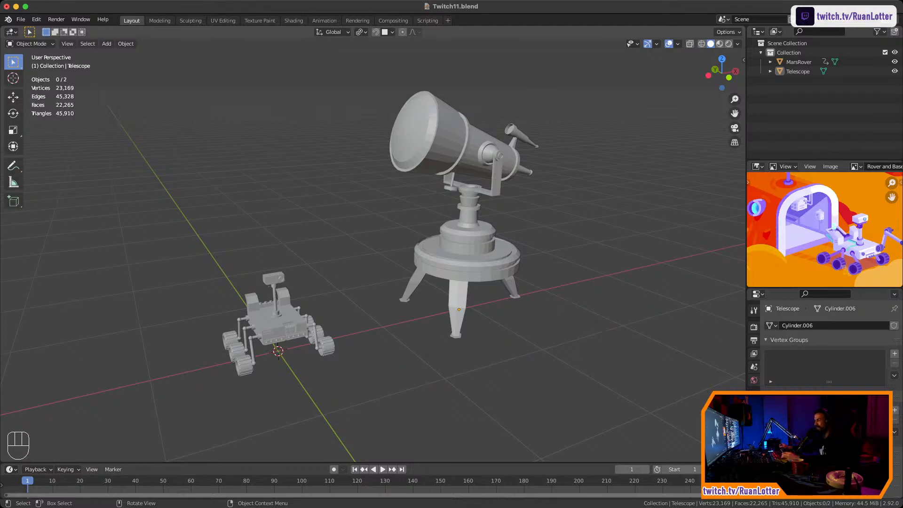
{"action": "middle_click_drag", "start_coordinate": [423, 236], "coordinate": [659, 262]}
{"action": "middle_click_drag", "start_coordinate": [414, 282], "coordinate": [325, 259], "text": "ctrl"}
{"action": "middle_click_drag", "start_coordinate": [414, 254], "coordinate": [353, 254]}
{"action": "middle_click_drag", "start_coordinate": [451, 254], "coordinate": [324, 254]}
{"action": "middle_click_drag", "start_coordinate": [414, 254], "coordinate": [353, 259]}
{"action": "scroll", "coordinate": [372, 254], "scroll_direction": "up", "scroll_amount": 4}
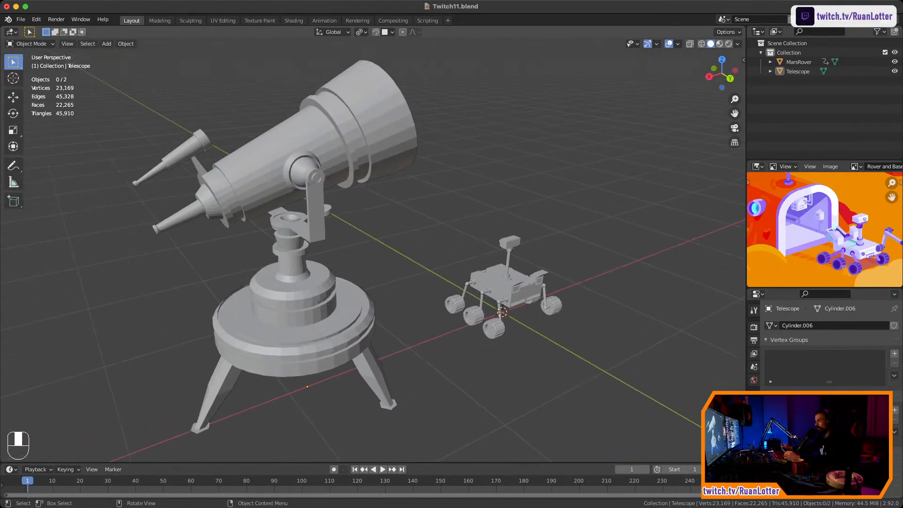
{"action": "middle_click_drag", "start_coordinate": [371, 254], "coordinate": [339, 259]}
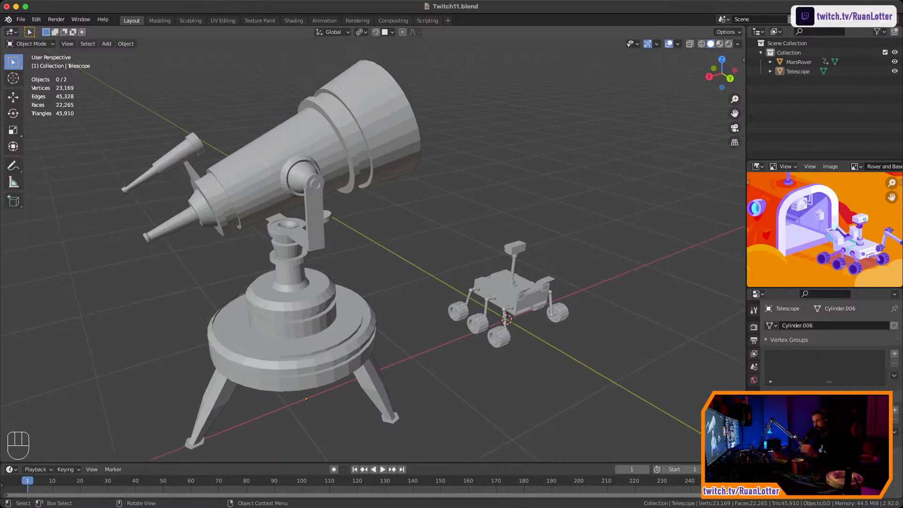